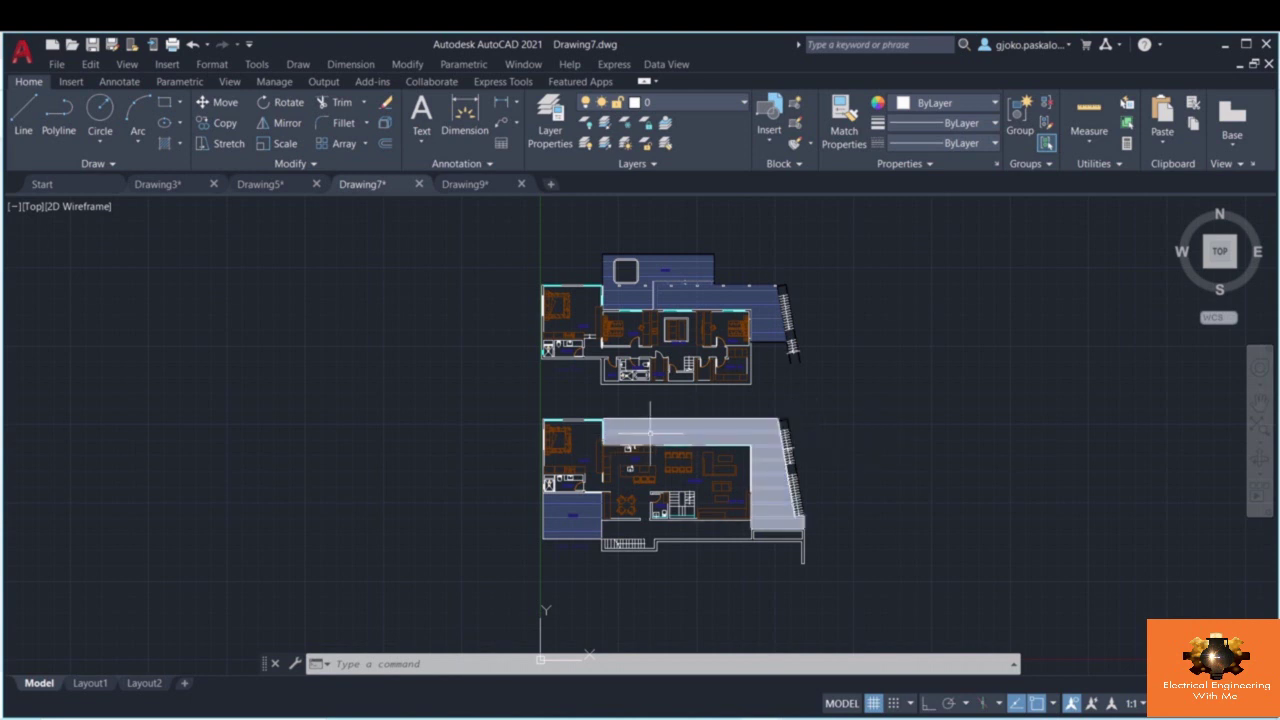
- Examine the furniture blocks in the lower floor plan of Drawing7, especially the kitchen and dining chairs
scroll(675, 466, "up", 4)
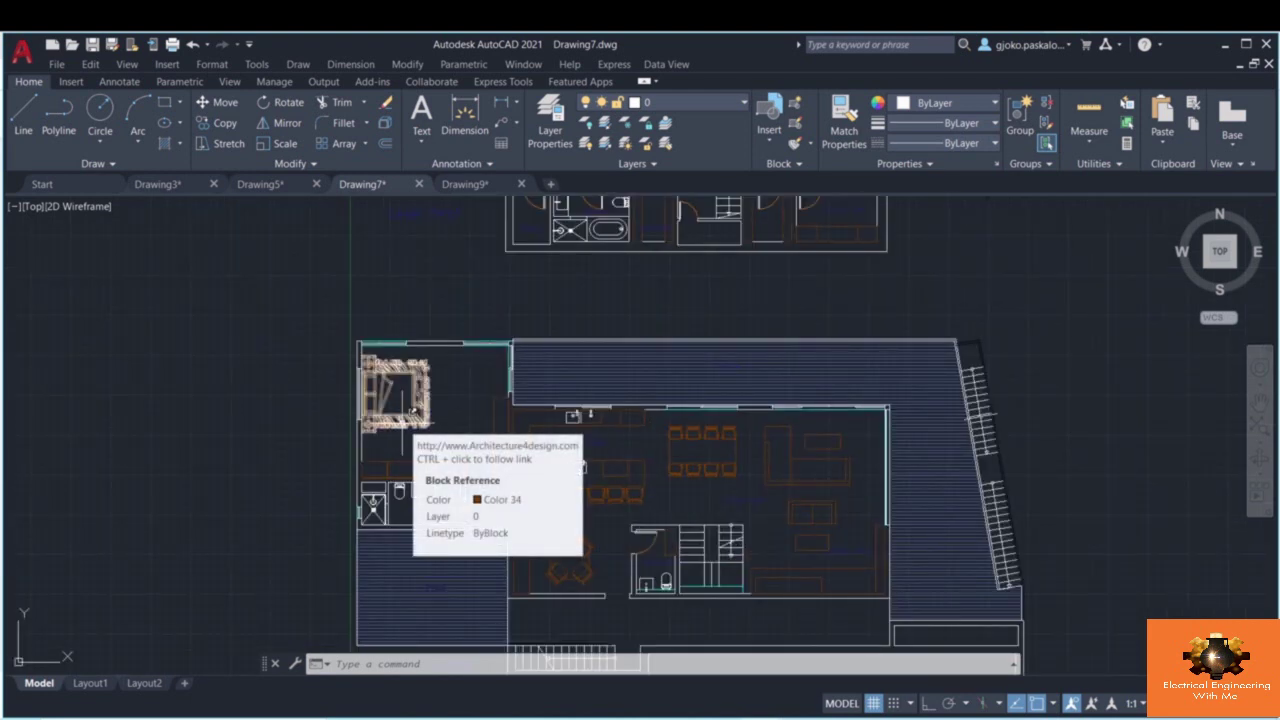
scroll(537, 485, "up", 2)
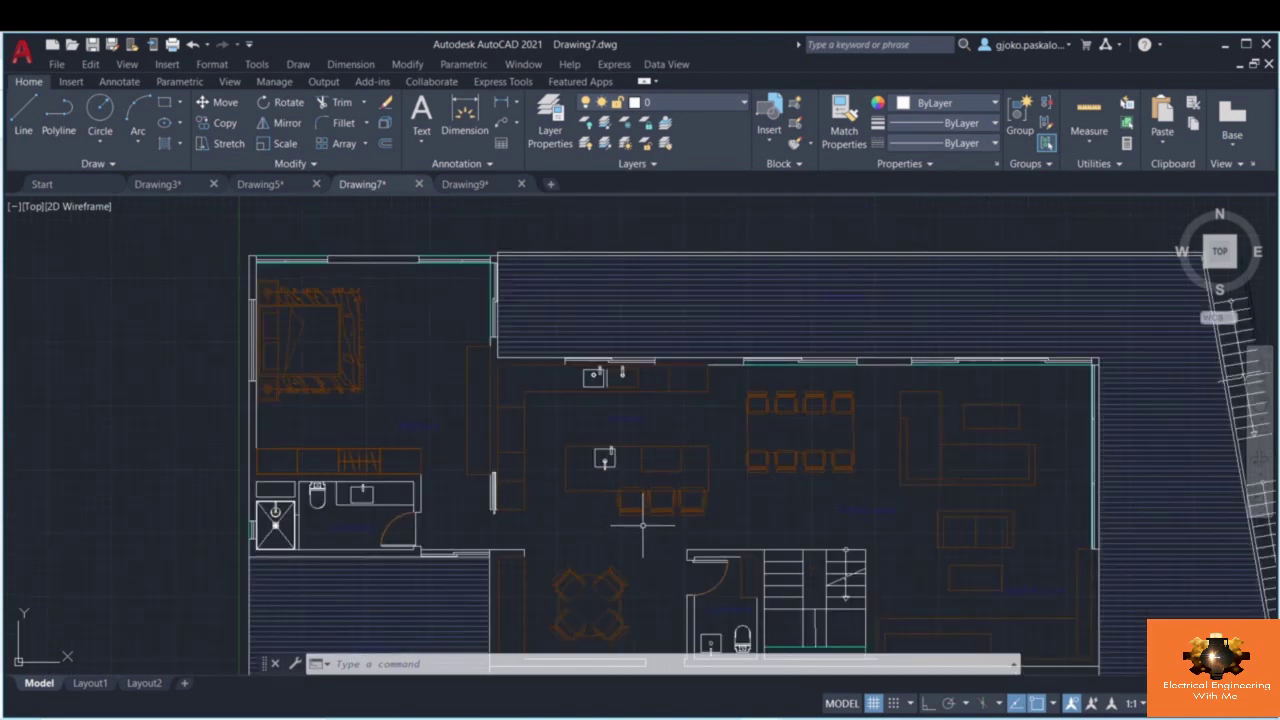
middle_click_drag(606, 586, 626, 529)
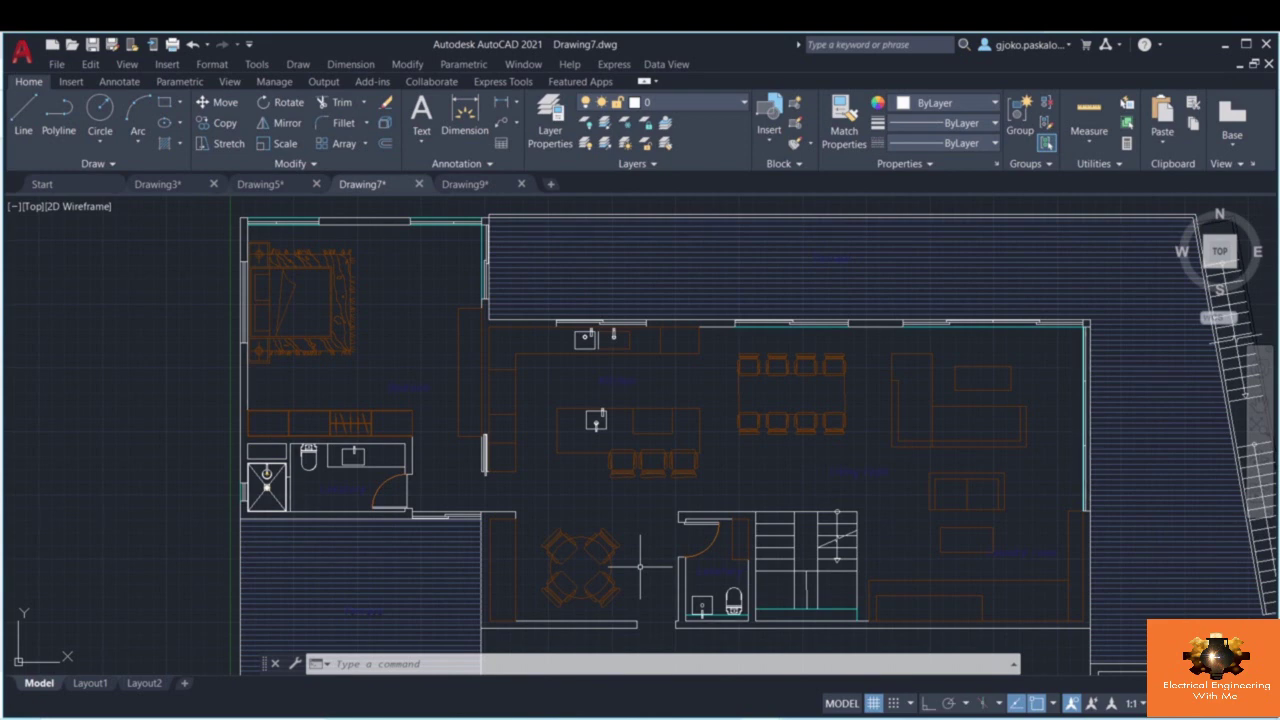
scroll(640, 565, "up", 2)
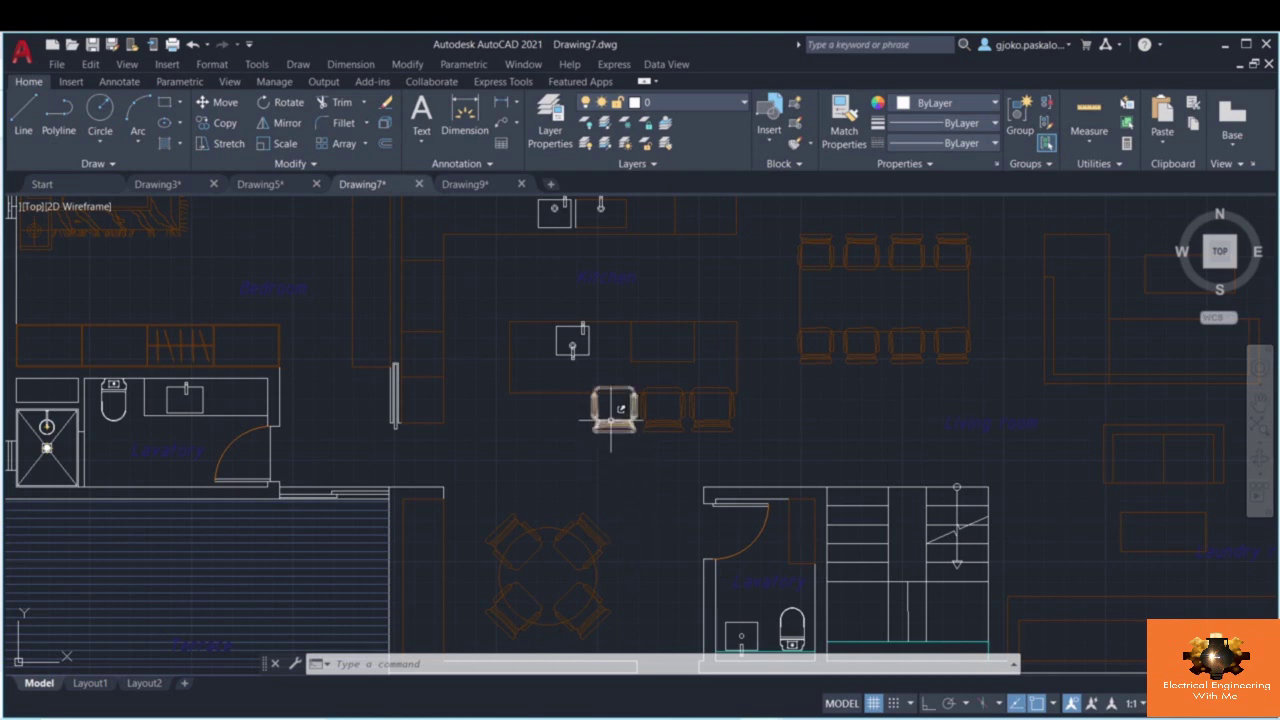
mouse_move(611, 421)
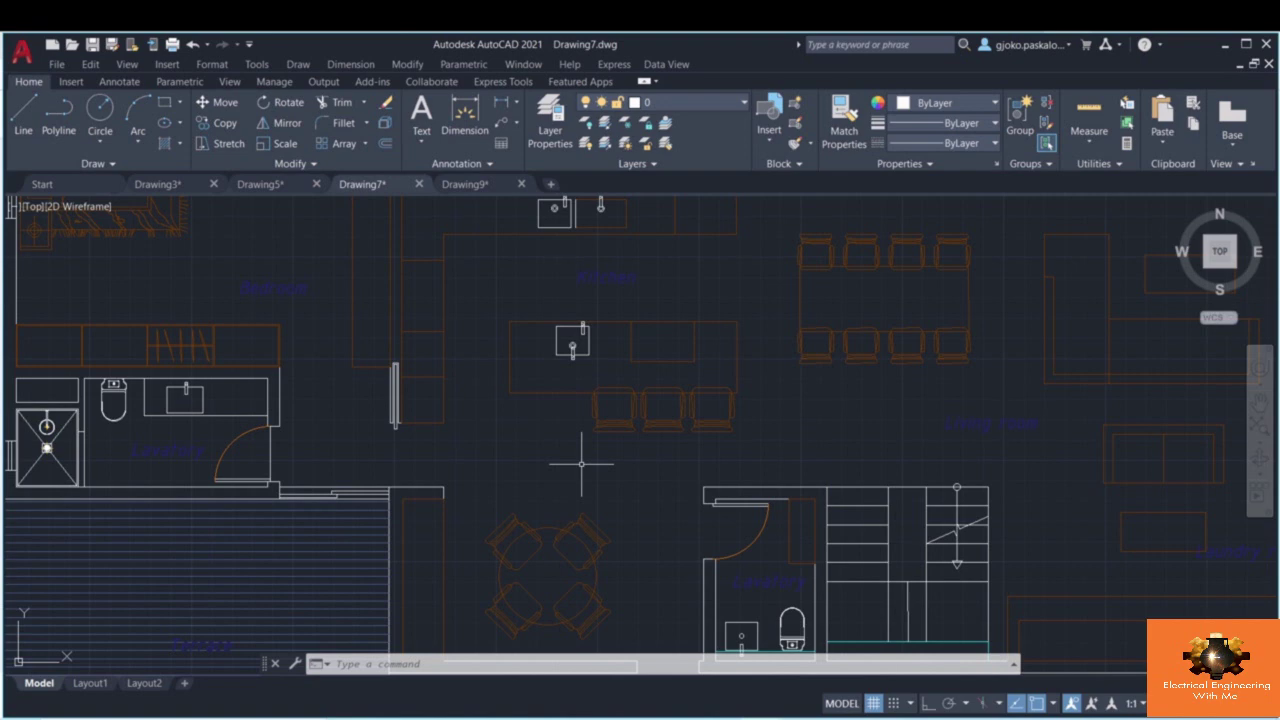
scroll(583, 458, "down", 3)
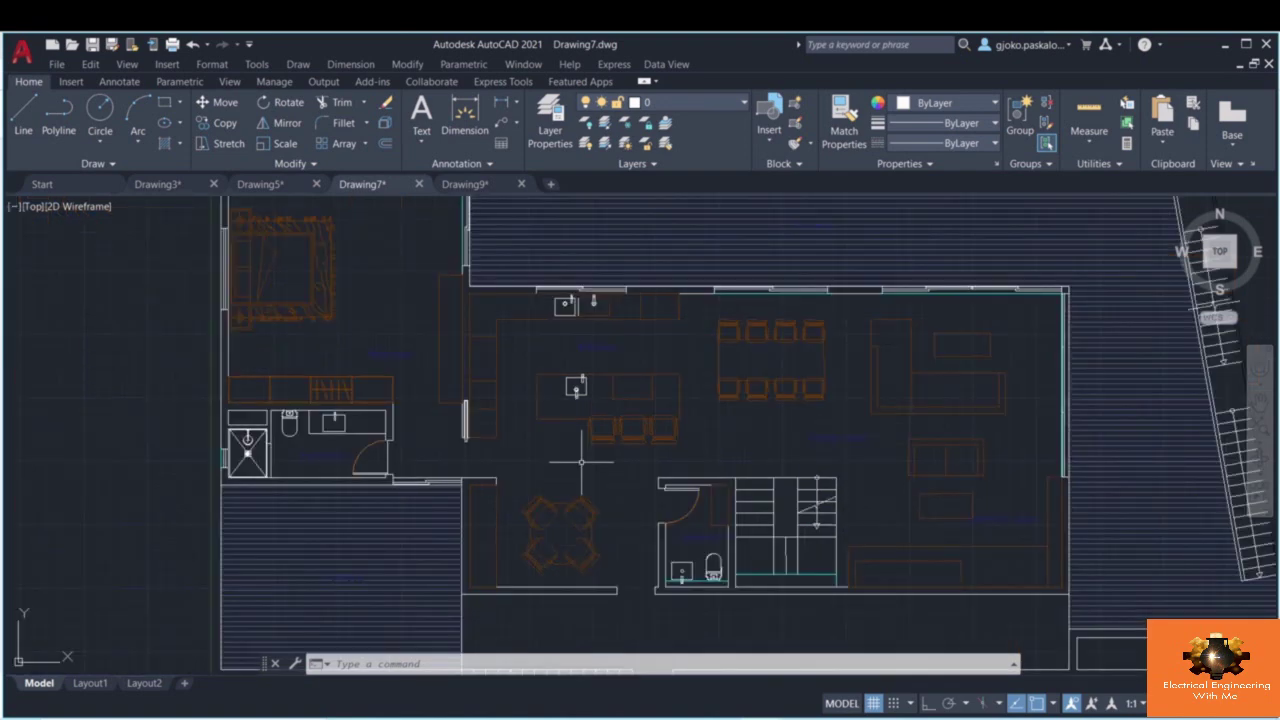
scroll(575, 455, "up", 2)
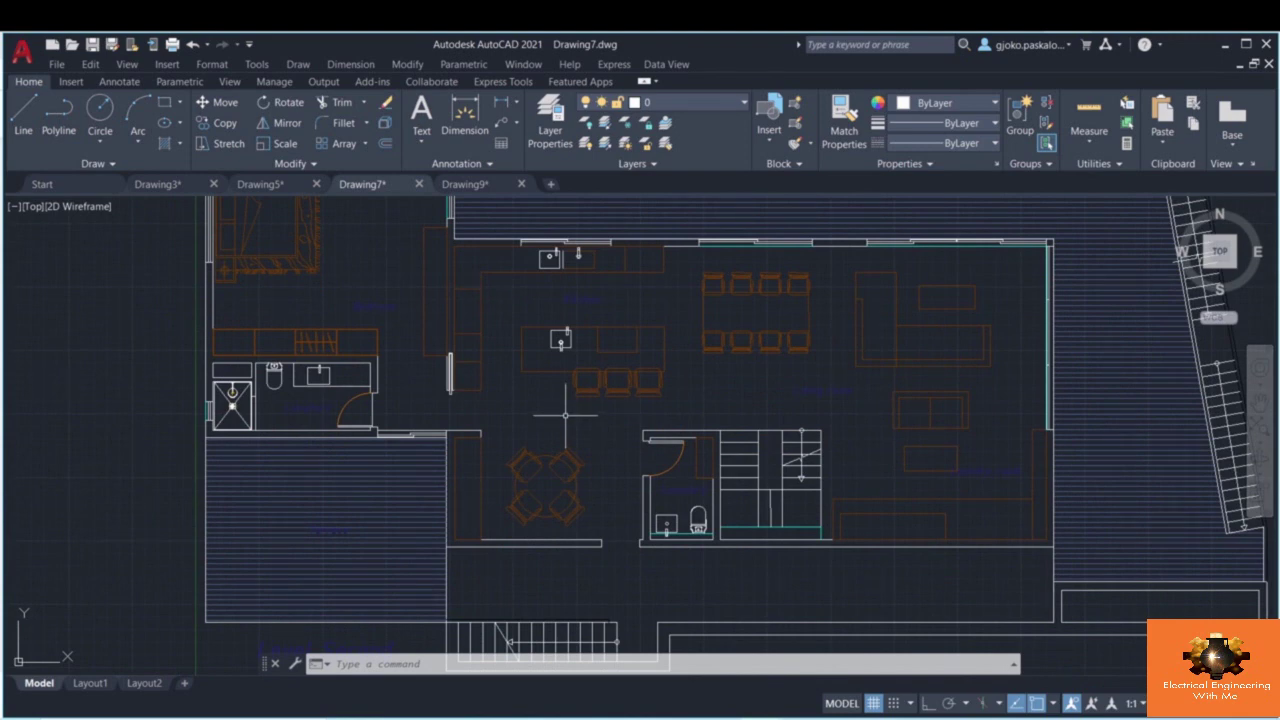
- Switch to Drawing9, which holds the rectangular dining table and its chairs
left_click(487, 185)
mouse_move(717, 343)
middle_mouse_down()
mouse_move(757, 362)
mouse_move(851, 451)
middle_mouse_up()
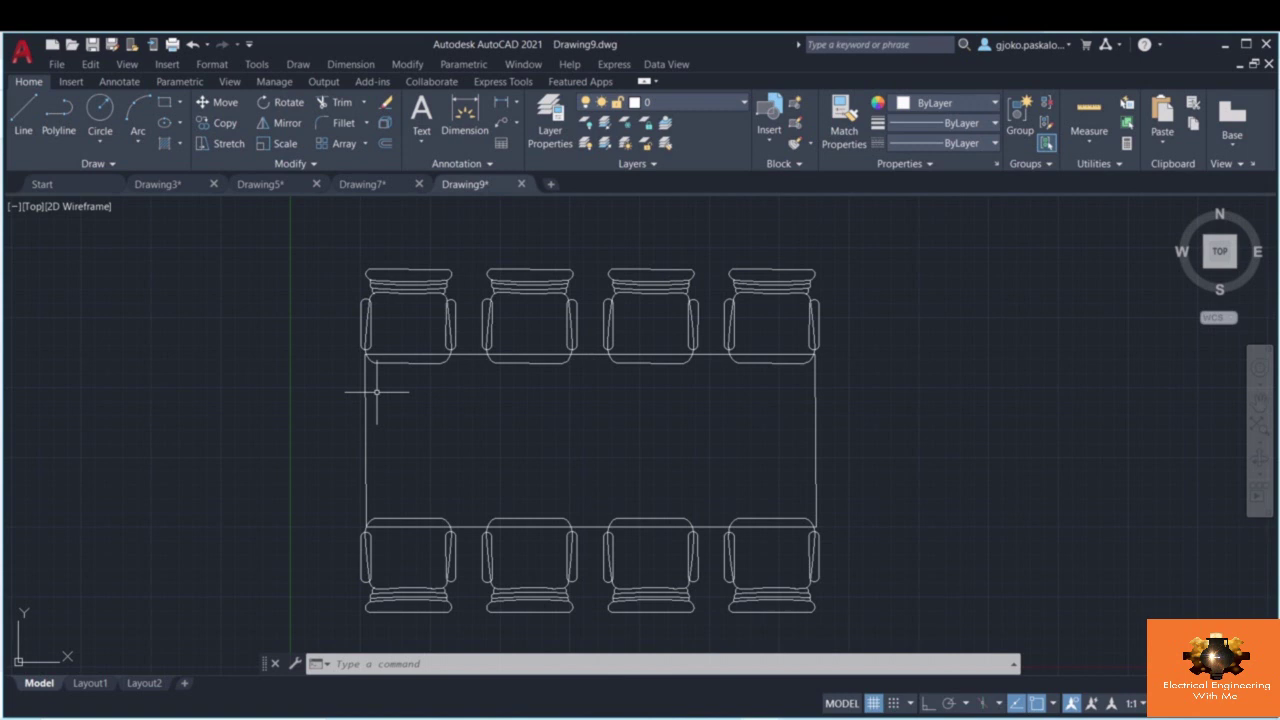
scroll(647, 411, "down", 1)
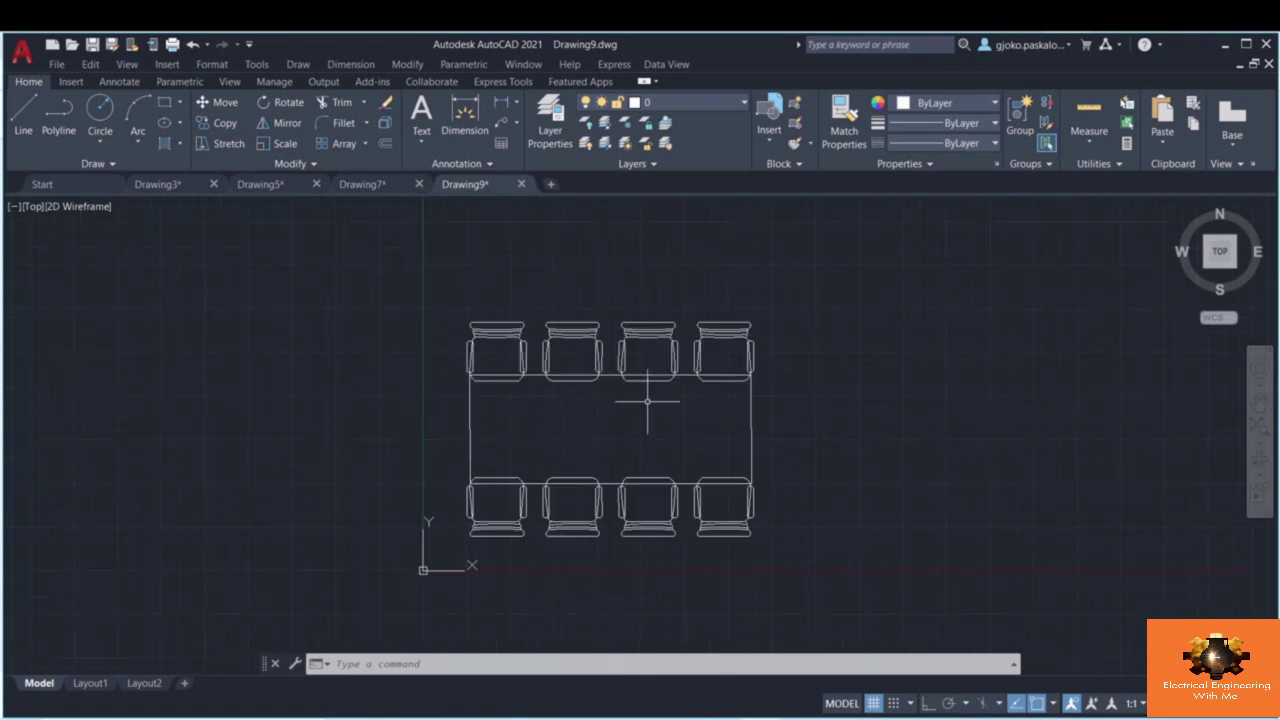
- Check which blocks are available for insertion in the drawing
left_click(779, 163)
left_click(768, 134)
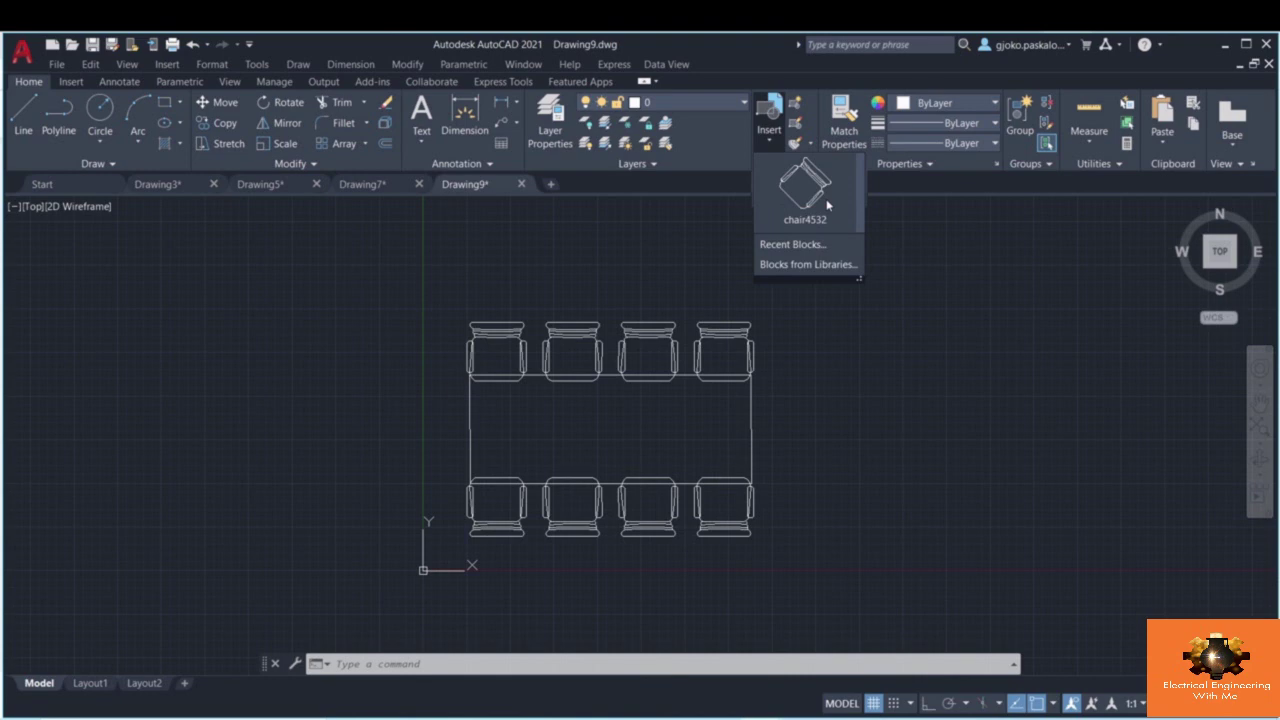
left_click(783, 117)
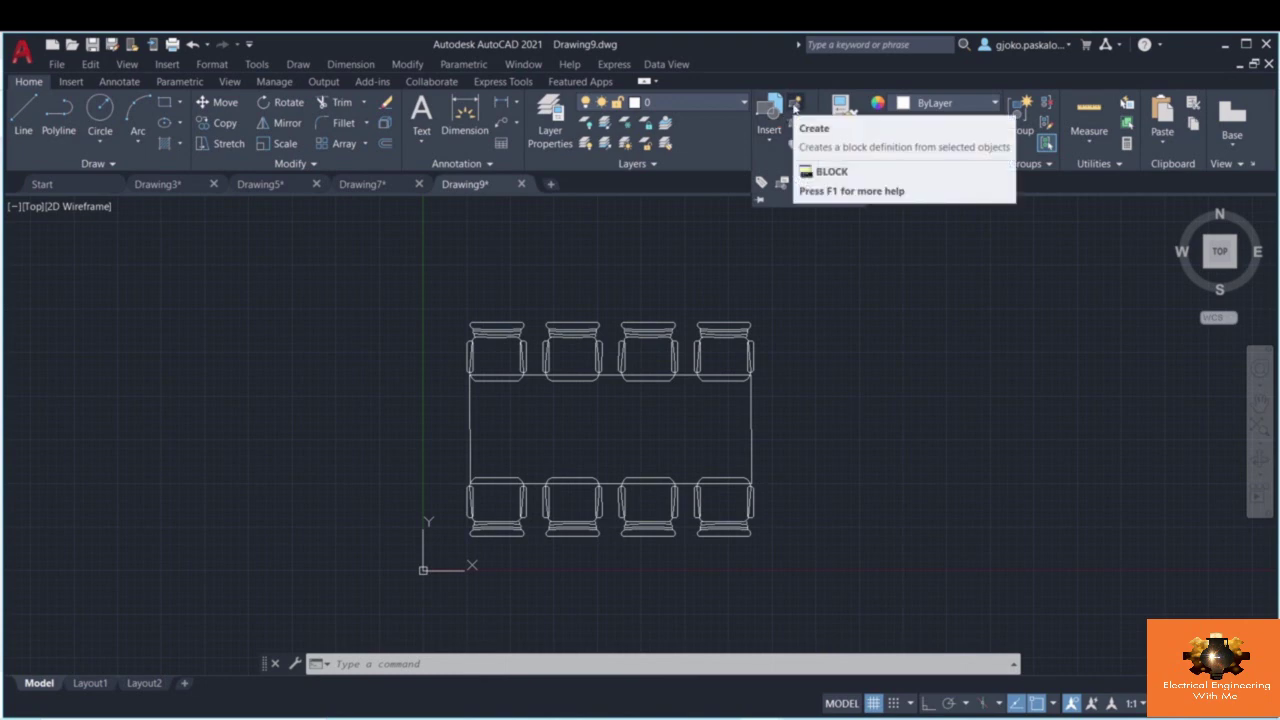
- Start a block definition named Table with its base point at the table's lower-left corner
left_click(795, 108)
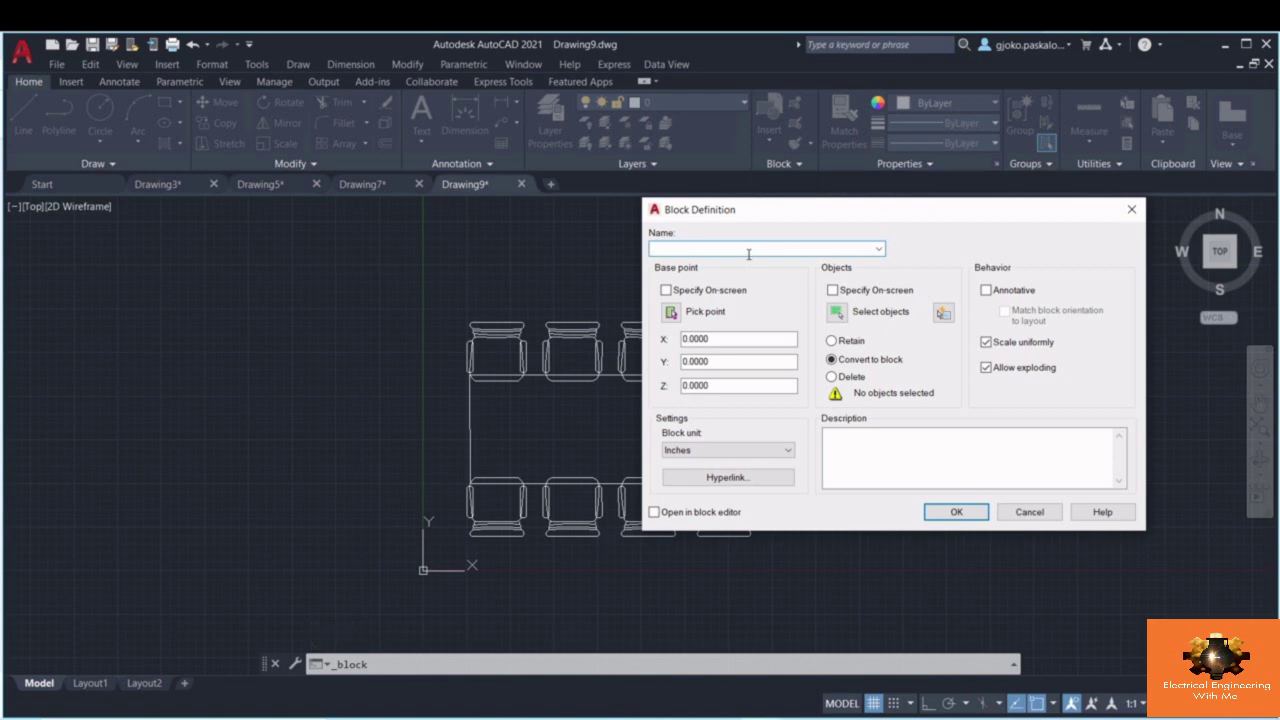
type("Table")
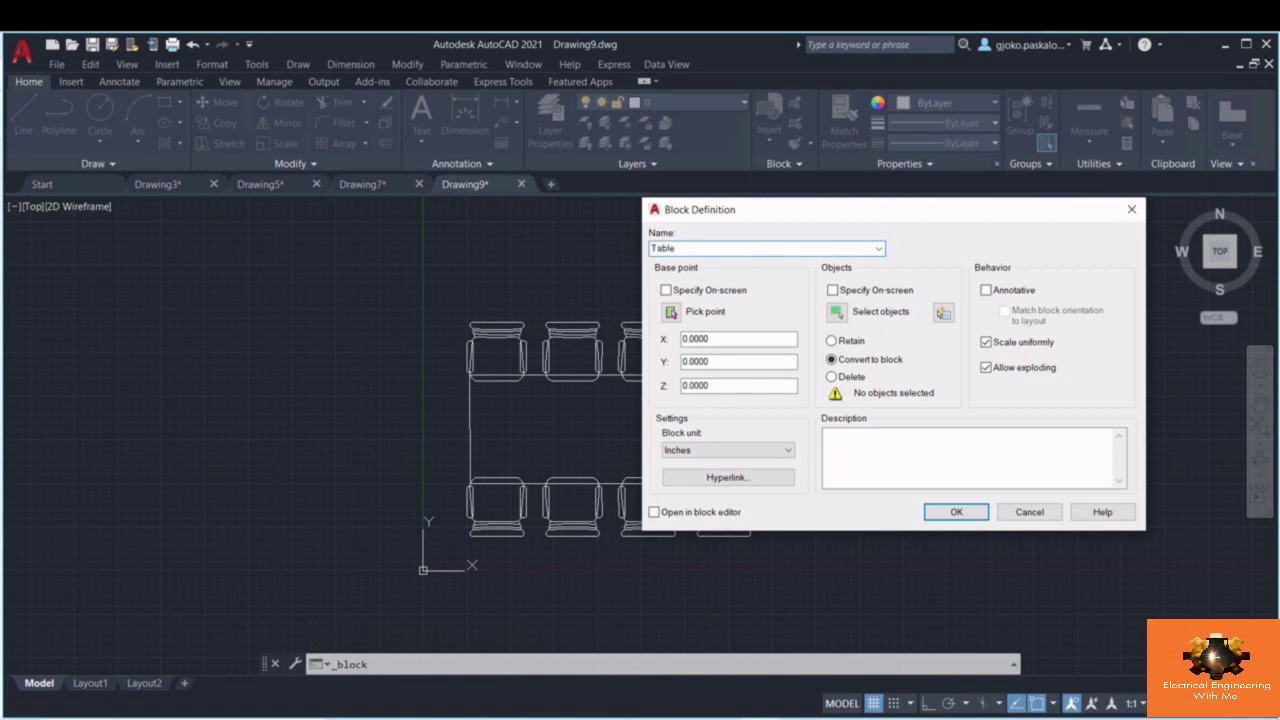
left_click(671, 313)
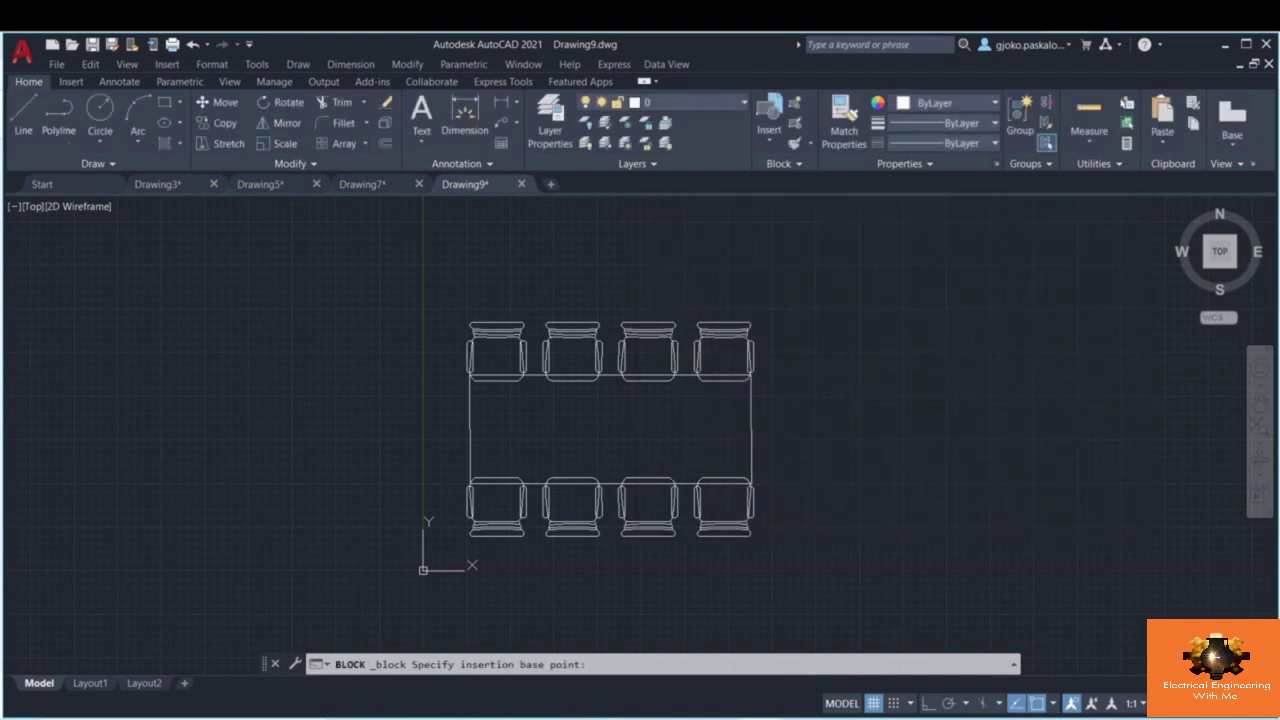
left_click(470, 487)
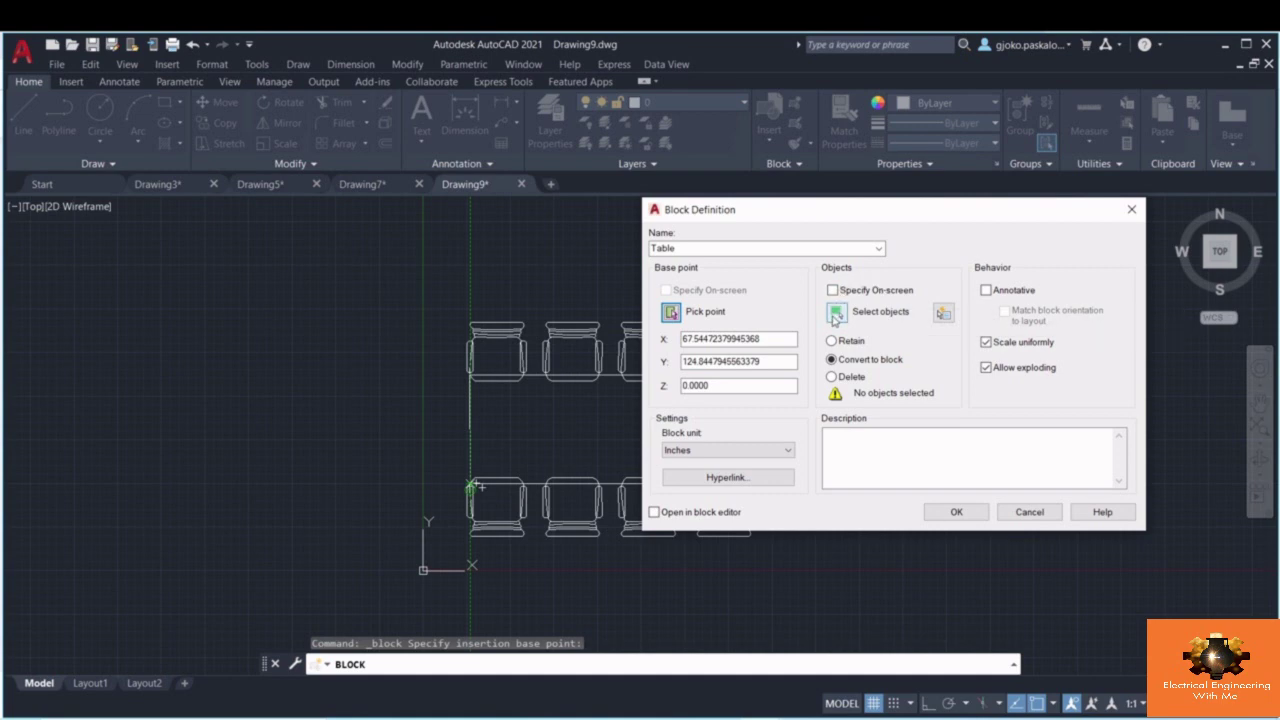
- Select the whole dining table with all its chairs as the objects of the block
left_click(834, 314)
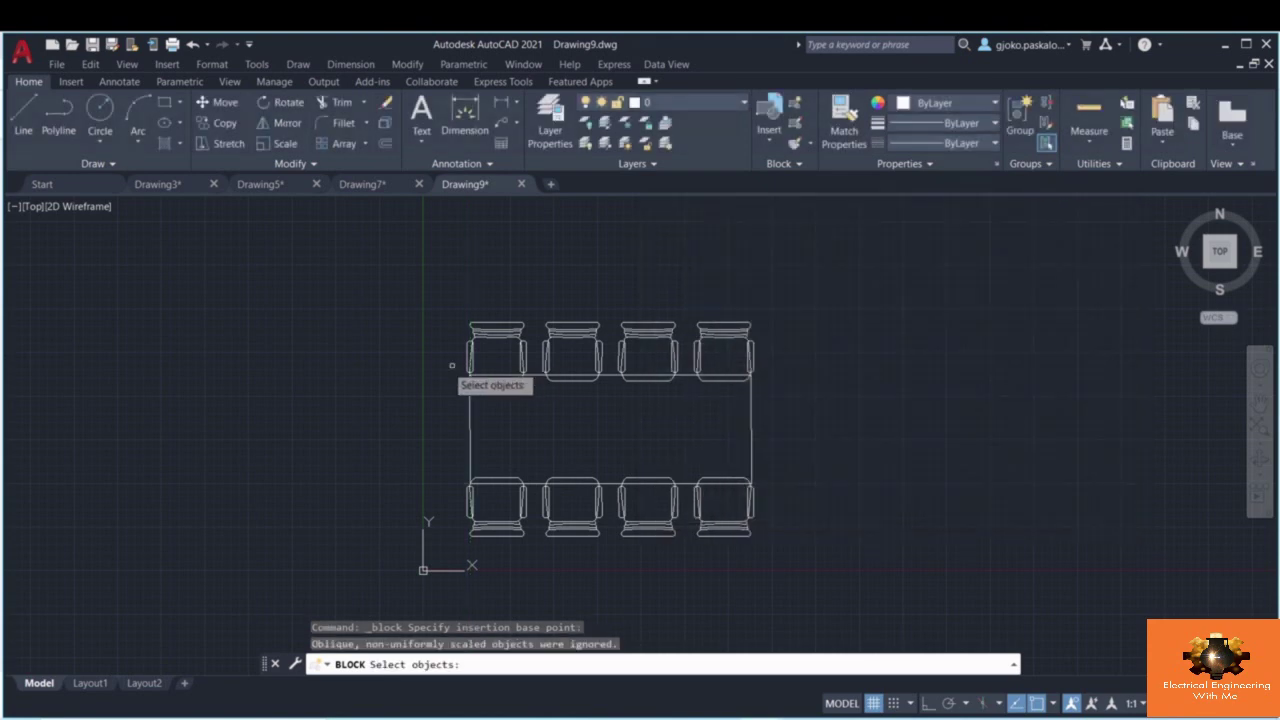
left_click(400, 275)
left_click(856, 562)
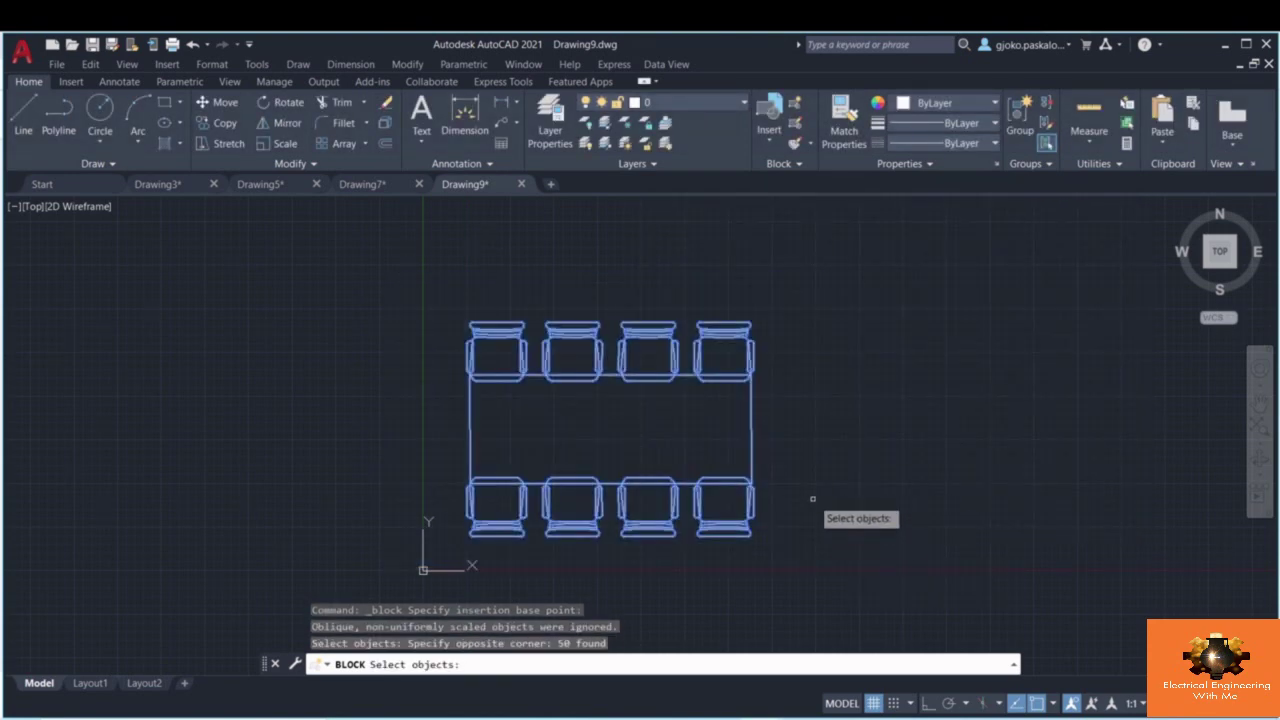
key("Return")
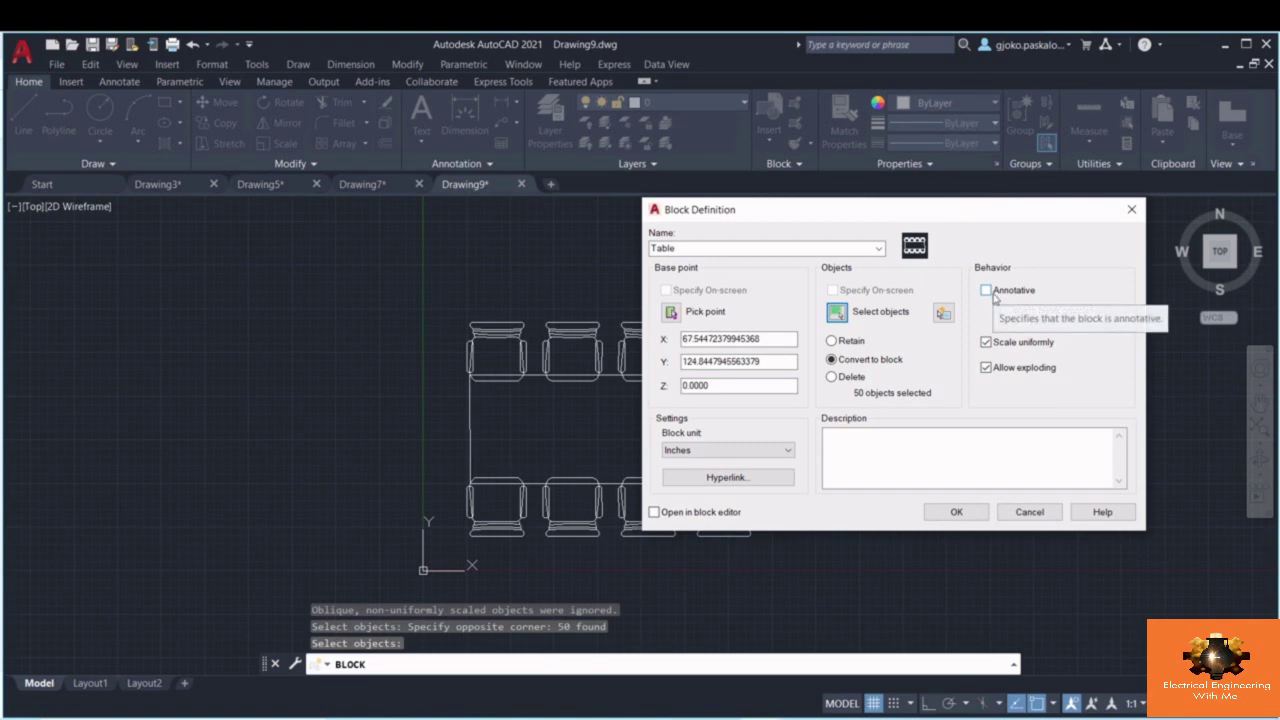
- Set the block unit to Centimeters and create the Table block
left_click(718, 452)
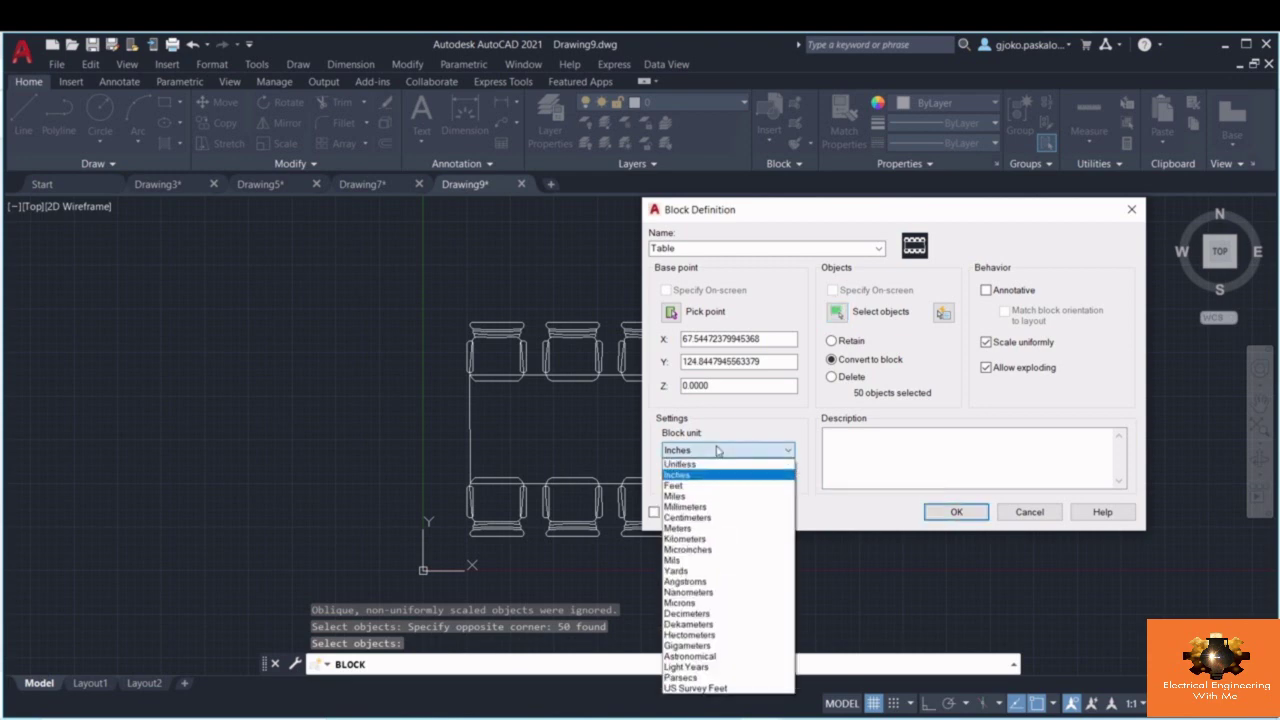
left_click(719, 519)
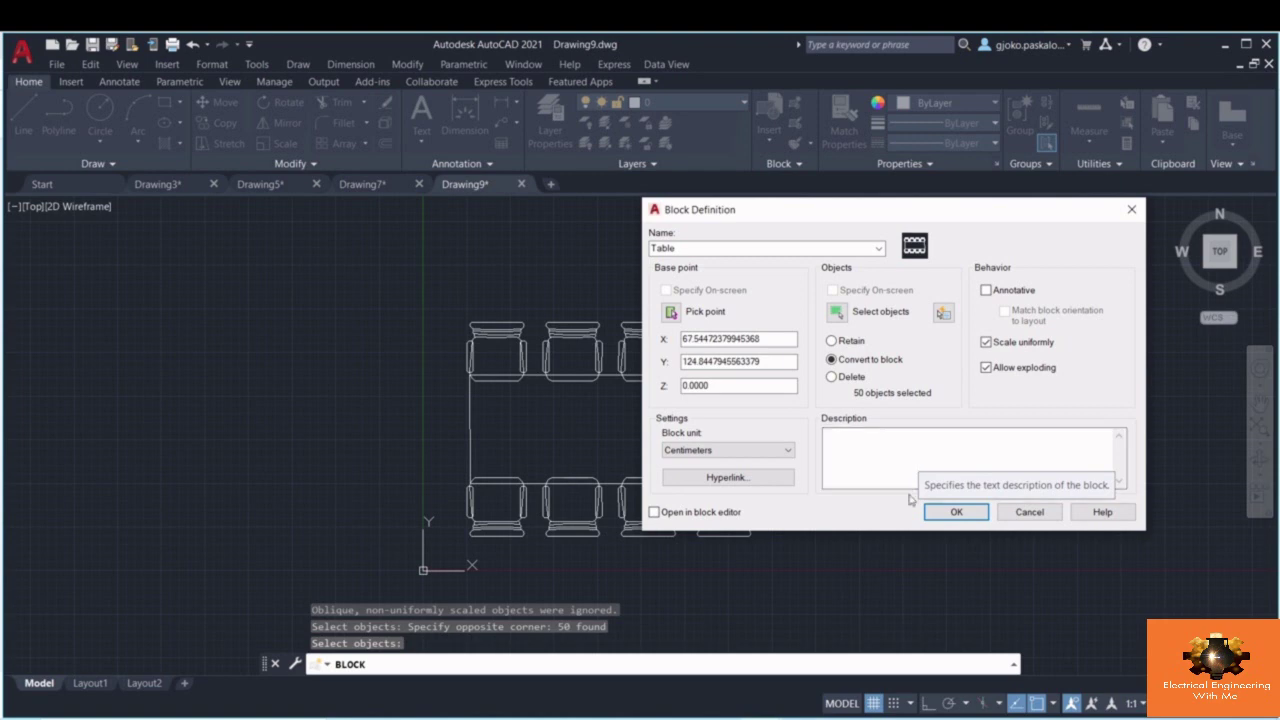
left_click(956, 511)
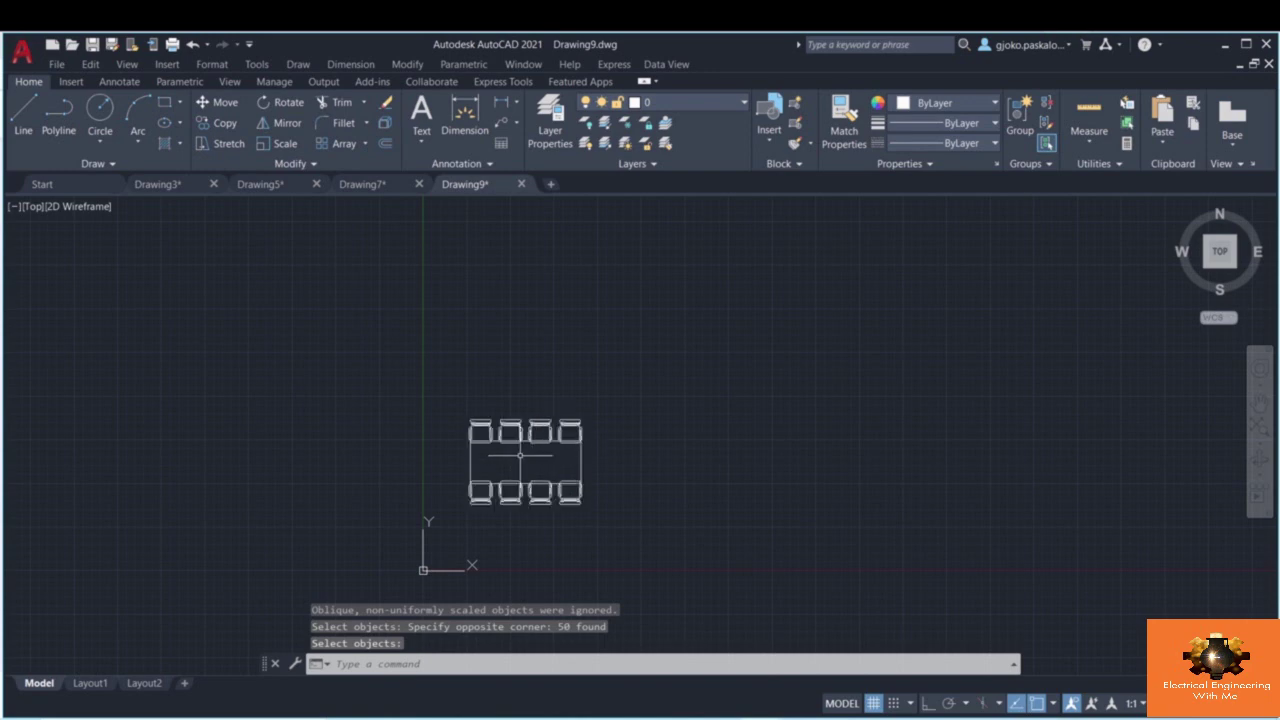
- Insert a copy of the Table block to the right of the original, level with it
scroll(522, 453, "up", 2)
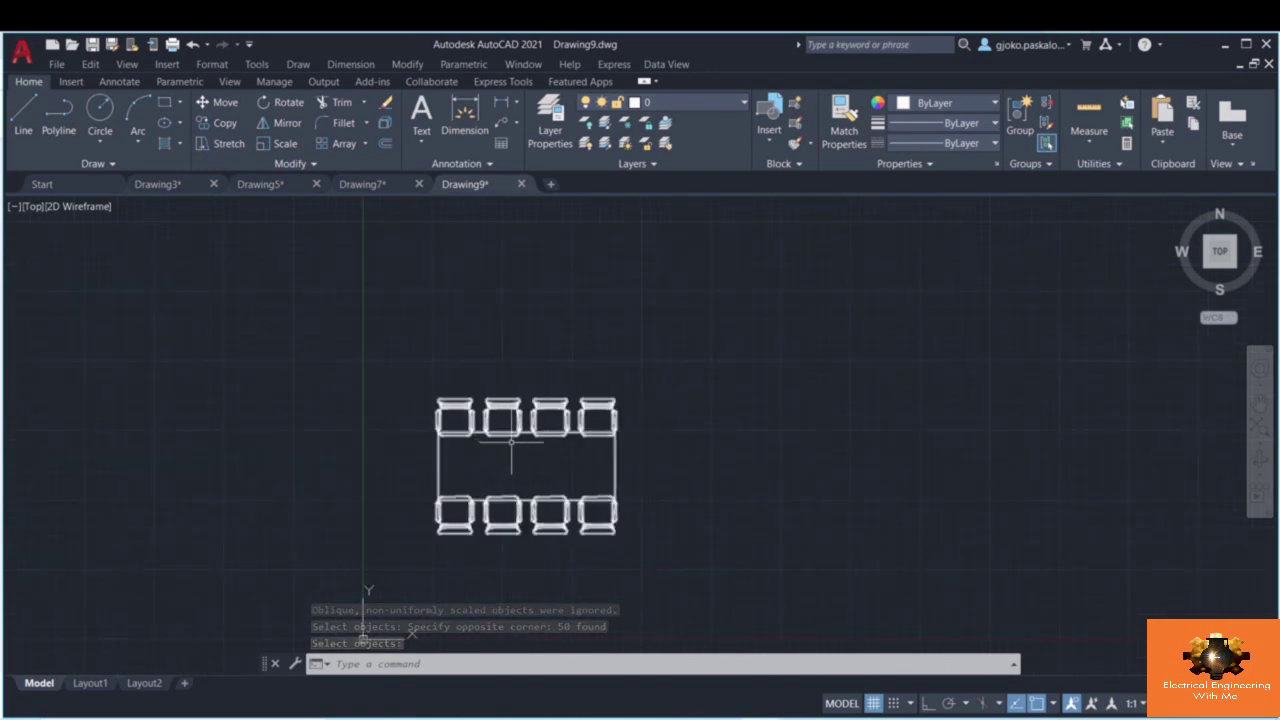
scroll(510, 450, "up", 2)
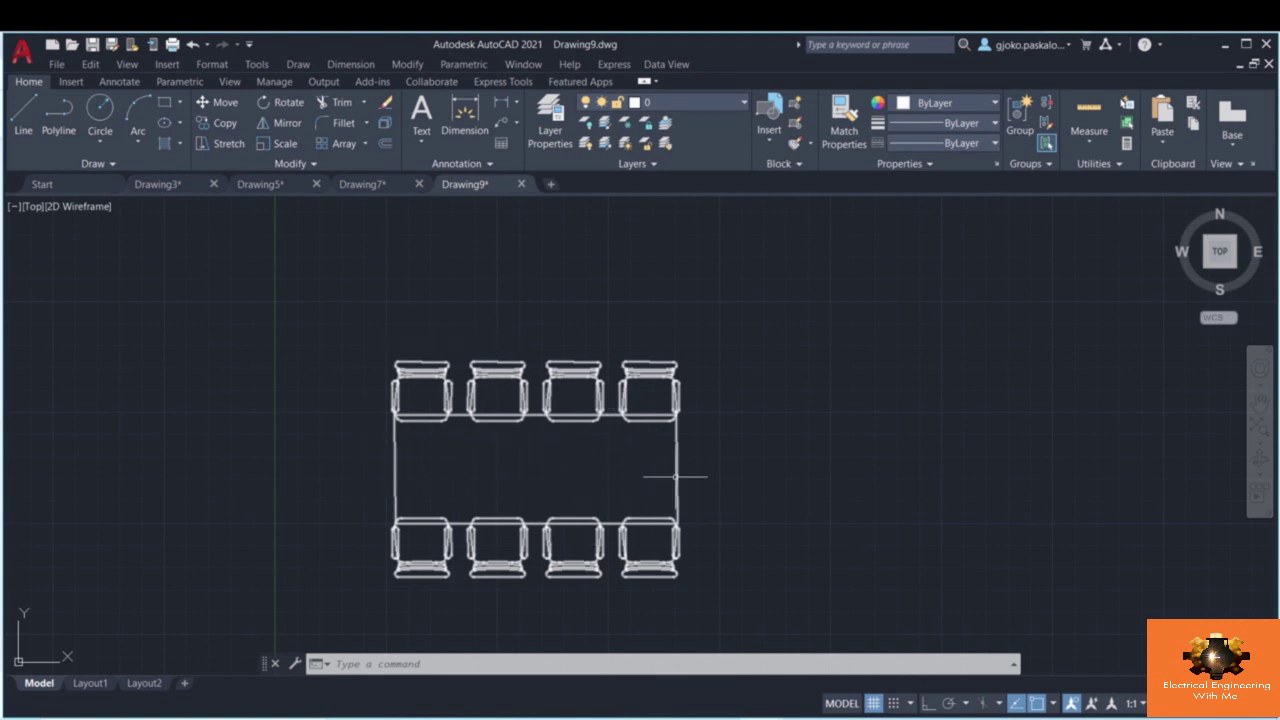
left_click(768, 146)
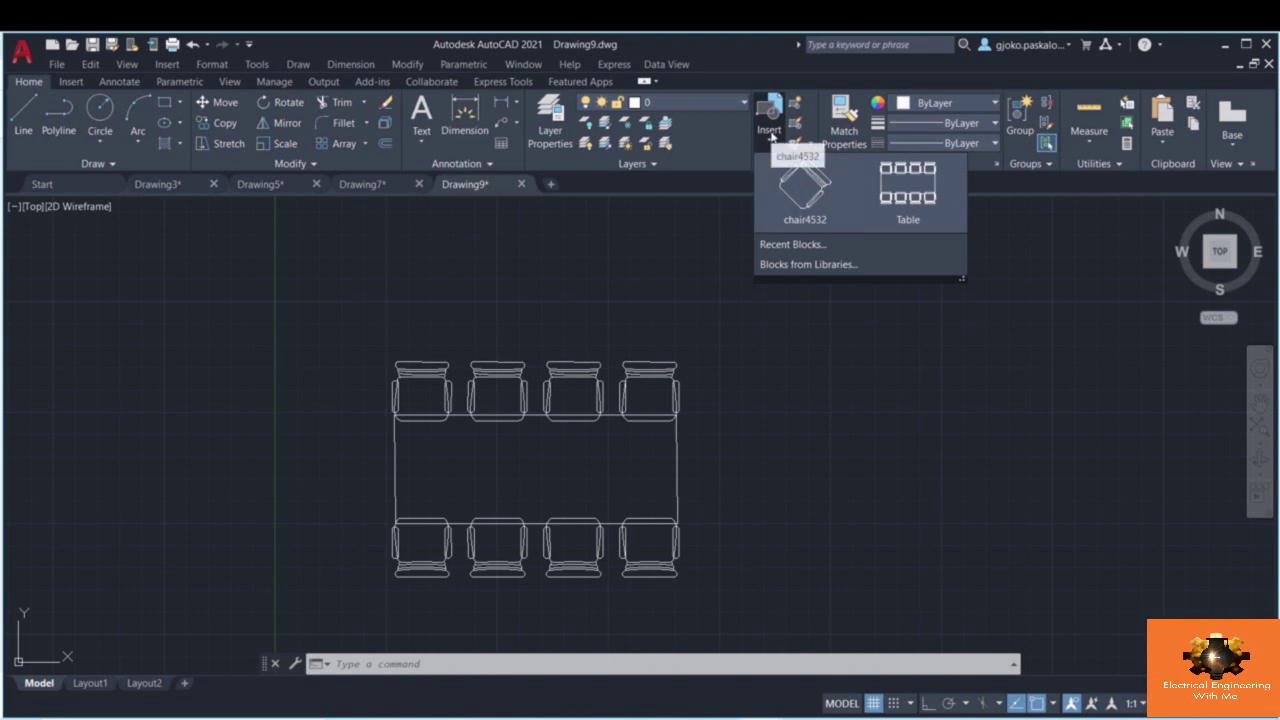
left_click(924, 207)
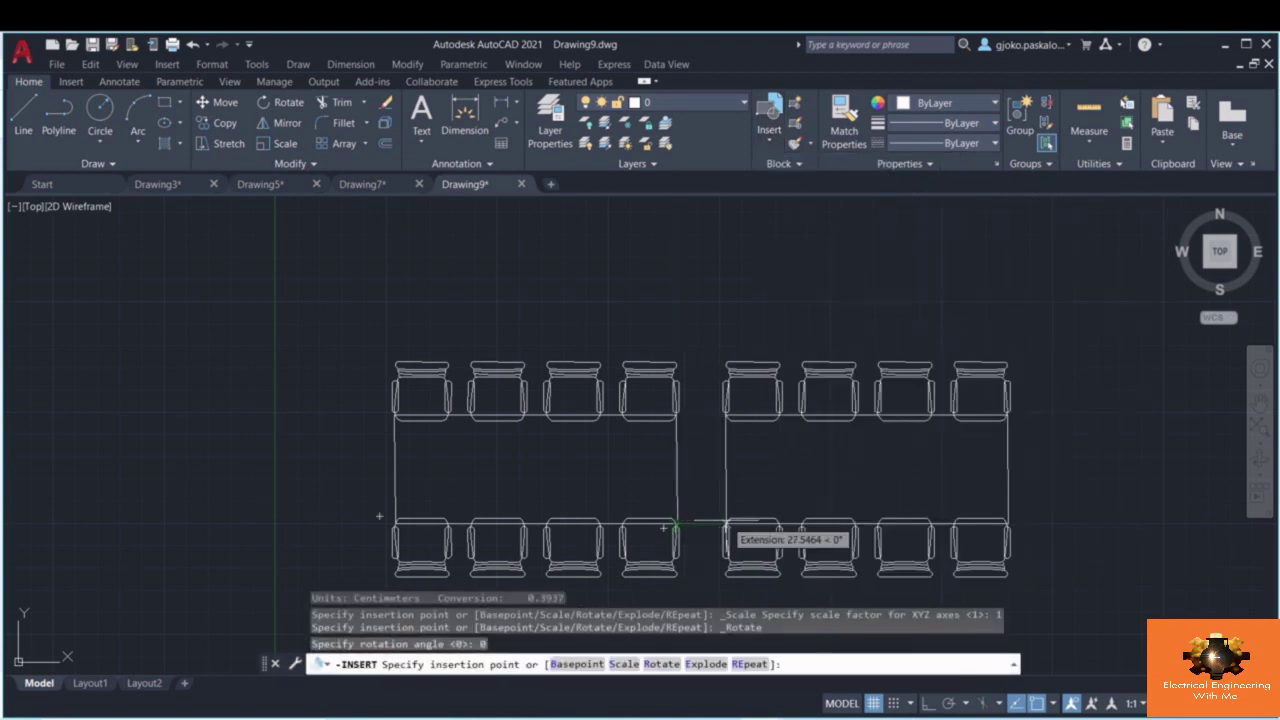
left_click(752, 521)
middle_click_drag(1108, 480, 1088, 463)
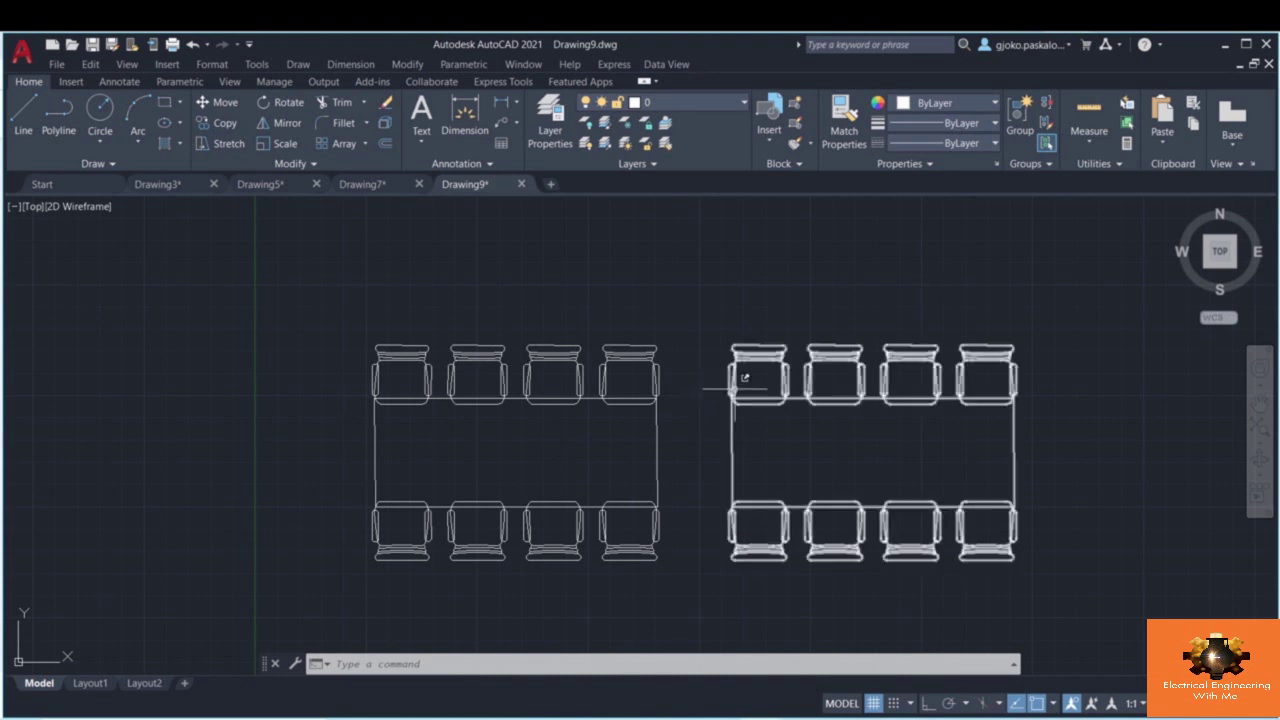
- Open the Table block definition of the inserted copy in the Block Editor
left_click(740, 370)
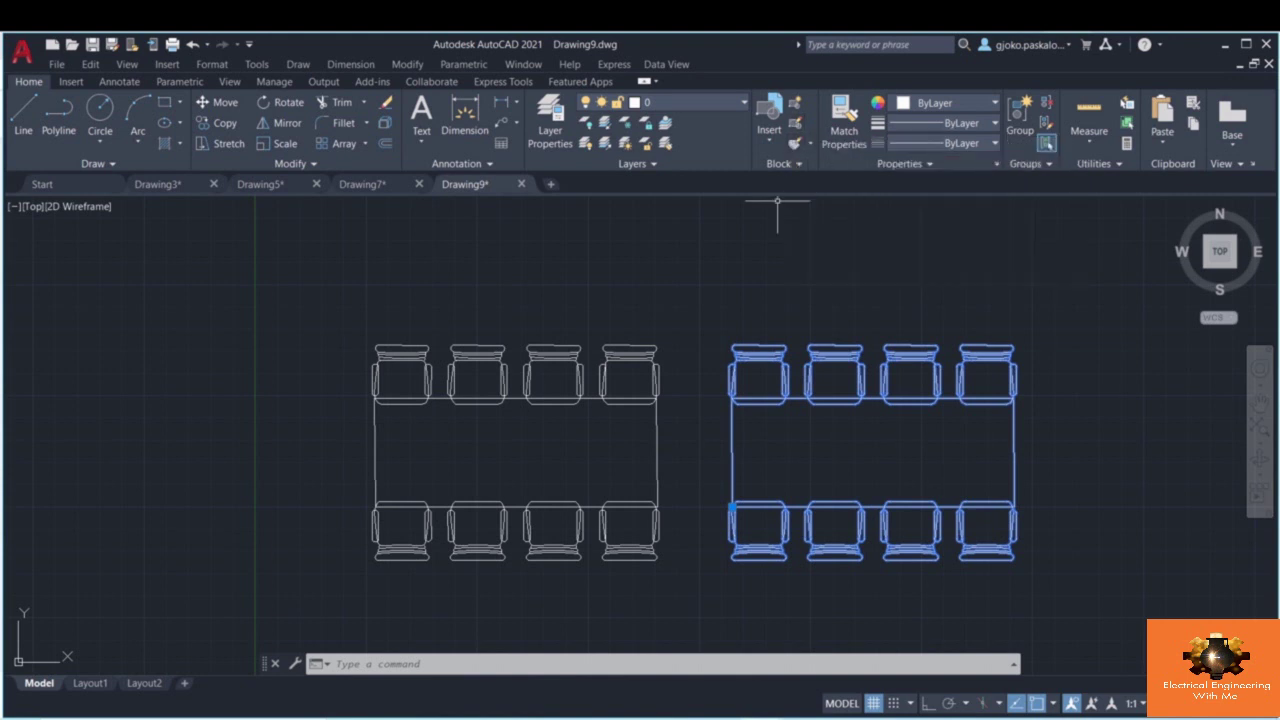
left_click(797, 133)
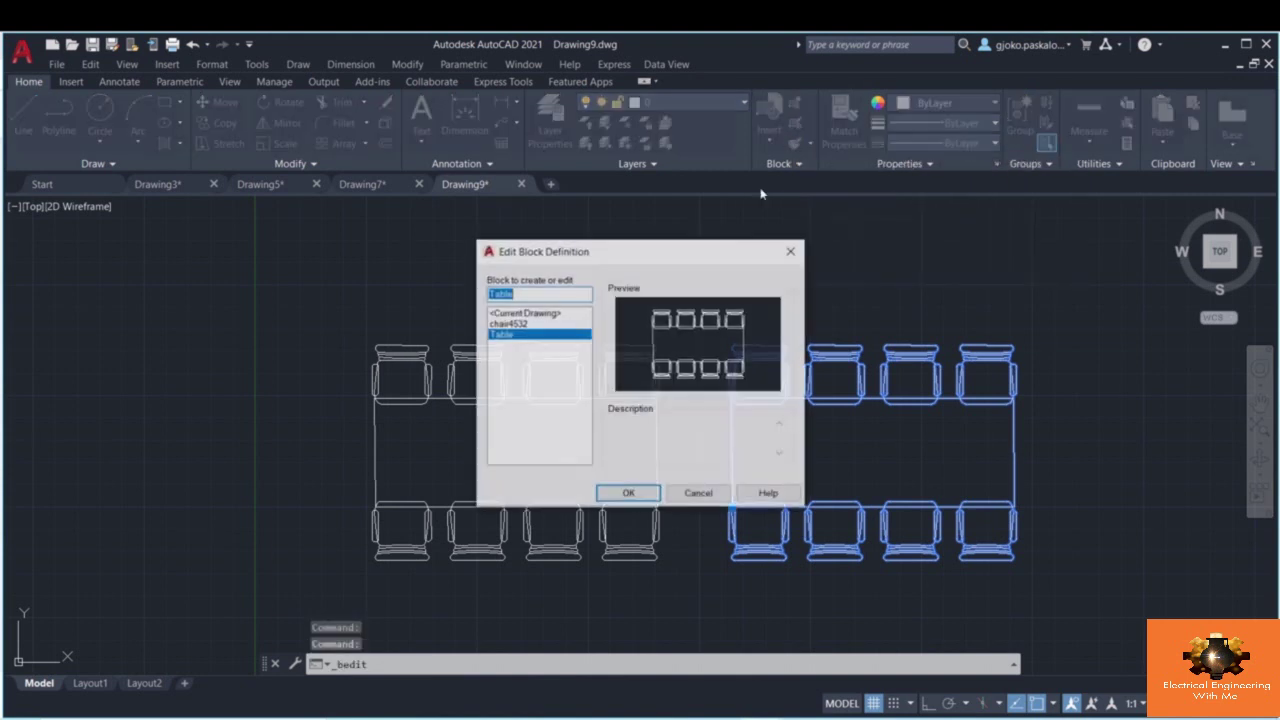
left_click(532, 340)
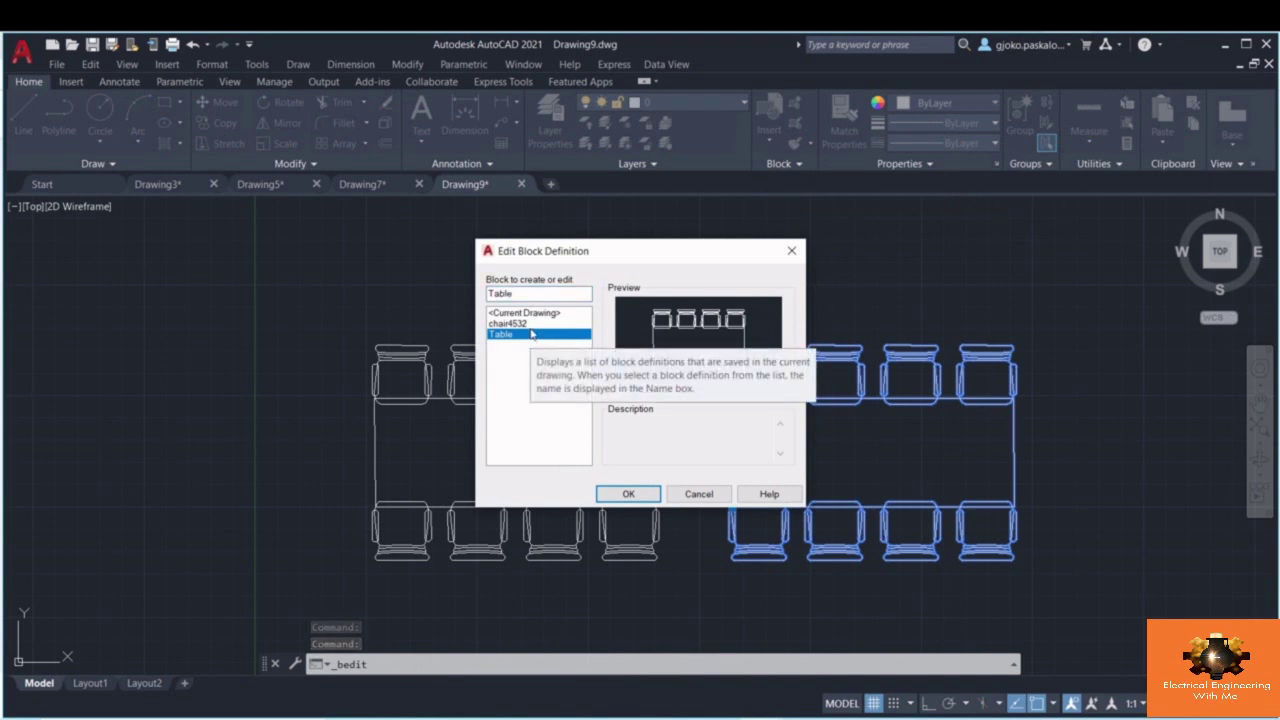
left_click(524, 325)
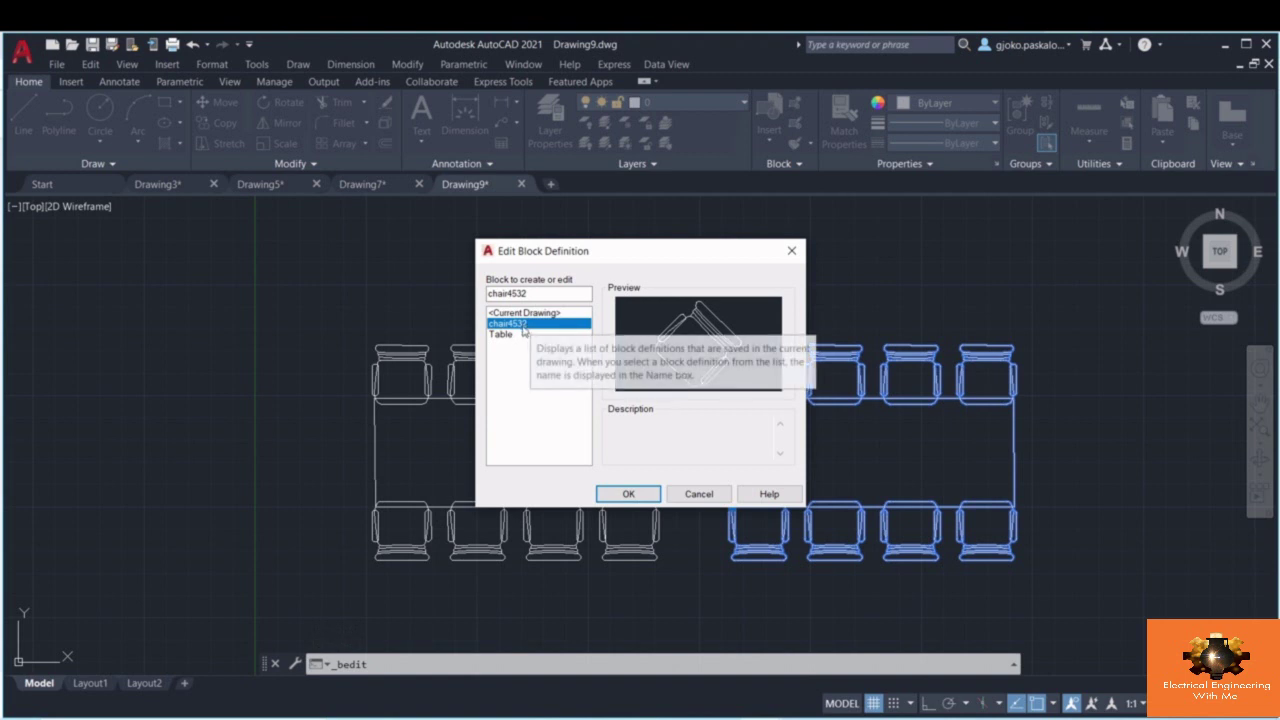
left_click(522, 335)
left_click(630, 494)
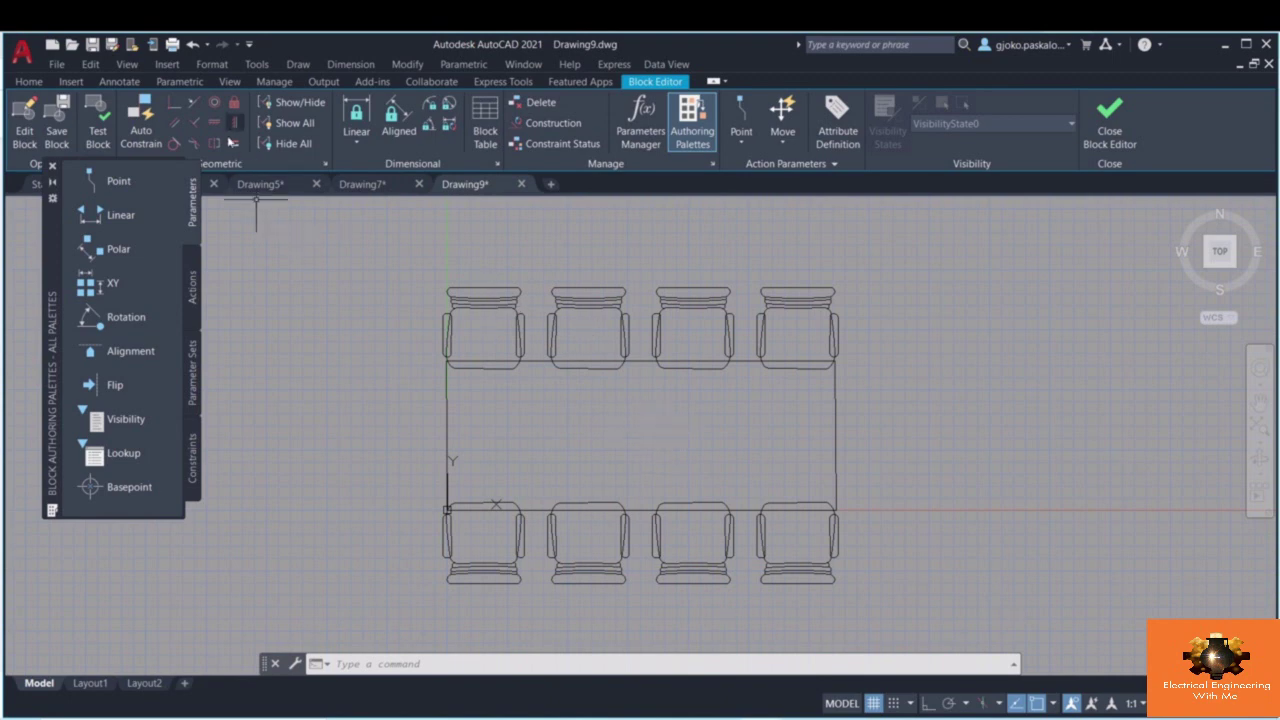
- Draw two crossing diagonal lines over the seat of the leftmost chair in the upper row
left_click(30, 82)
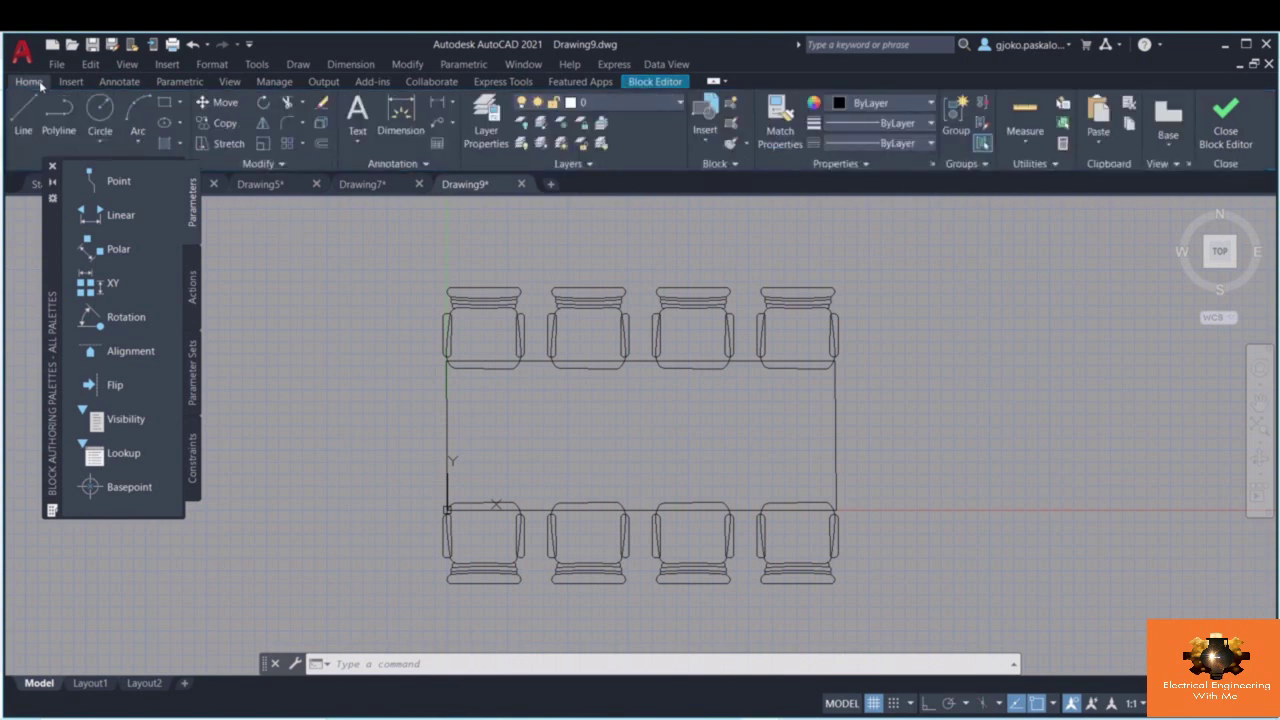
left_click(24, 112)
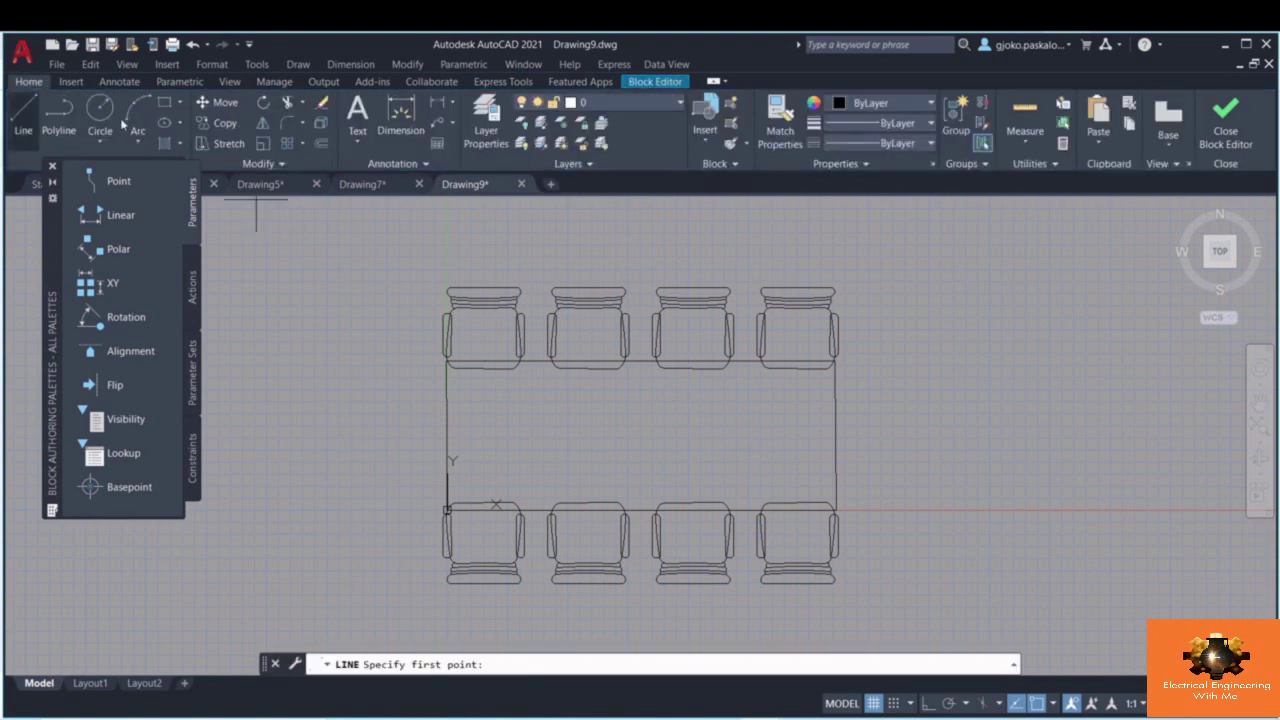
left_click(447, 354)
scroll(516, 313, "up", 4)
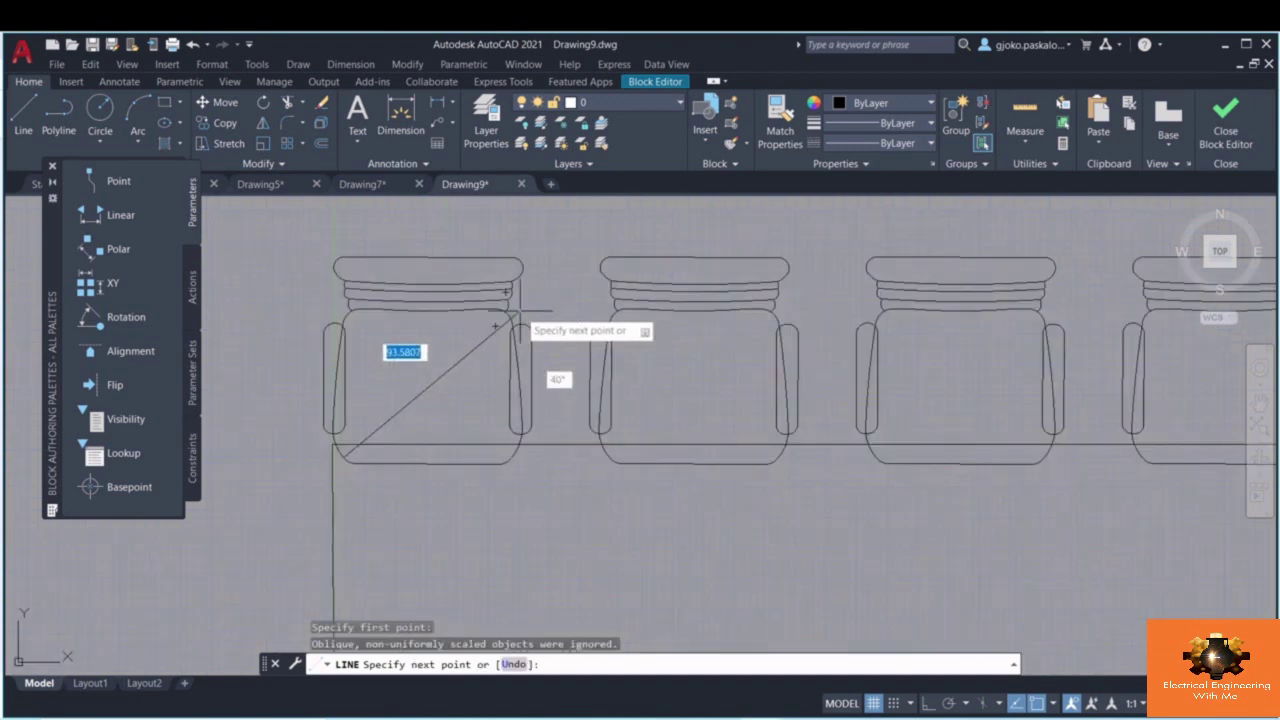
key("Escape")
left_click(24, 112)
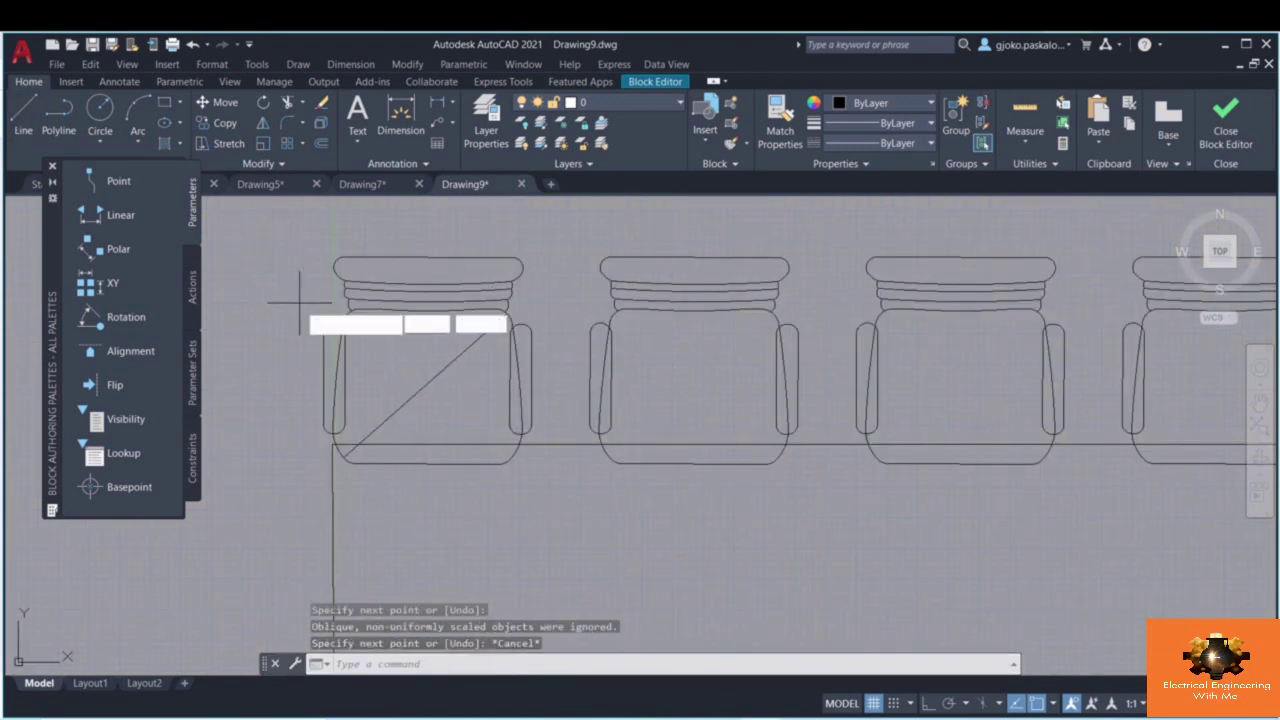
left_click(346, 310)
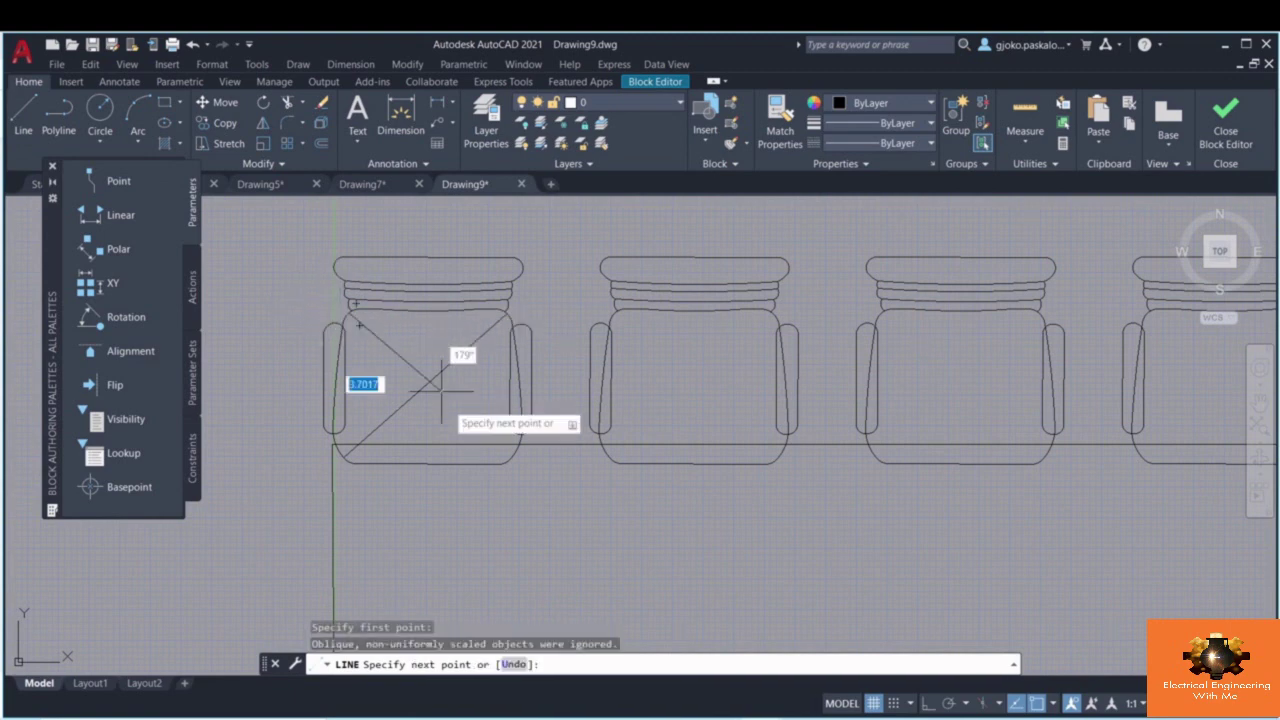
left_click(512, 457)
key("Return")
- Copy the crossed lines onto the seat of the third chair in the upper row
left_click(470, 390)
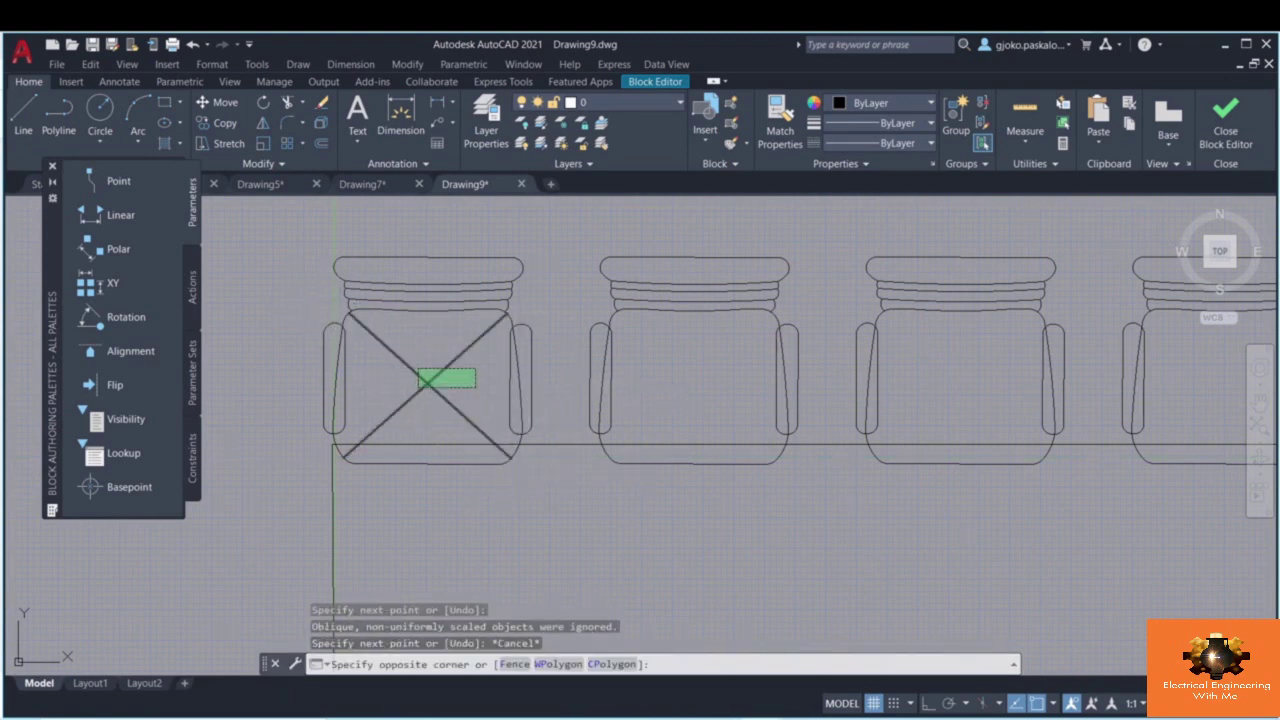
left_click(416, 367)
right_click(440, 348)
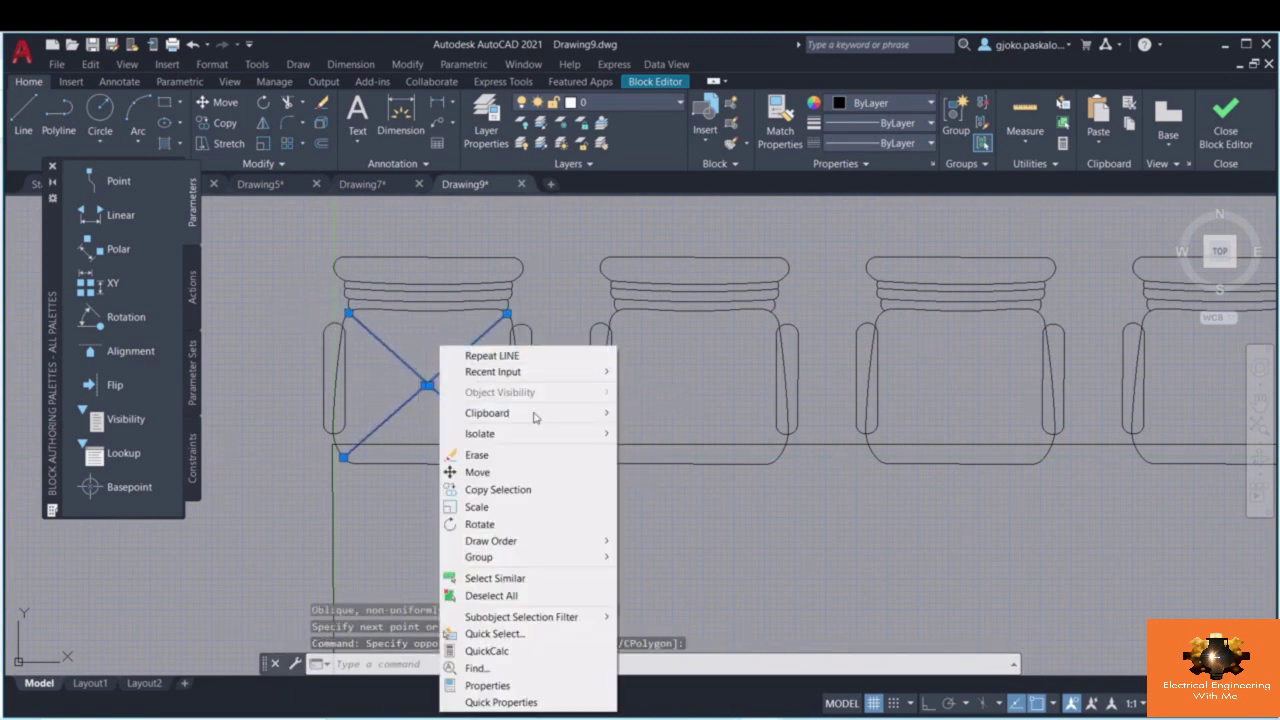
left_click(428, 258)
scroll(483, 311, "down", 4)
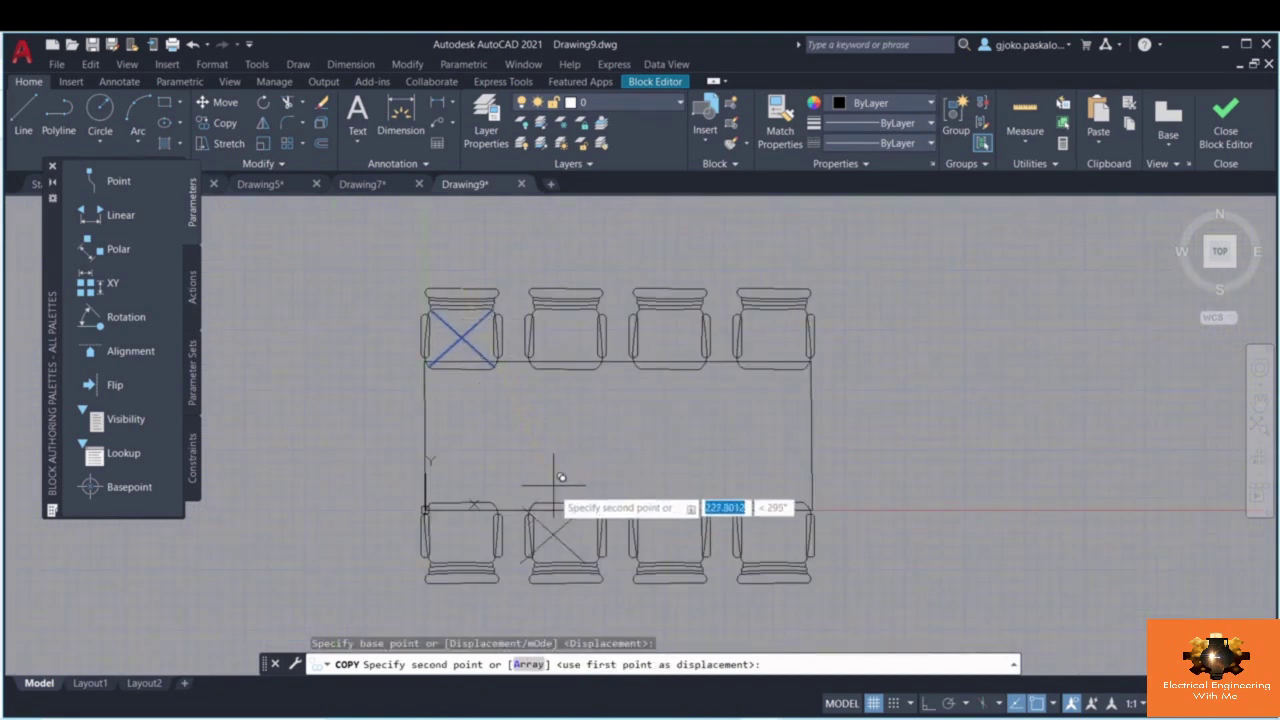
left_click(670, 288)
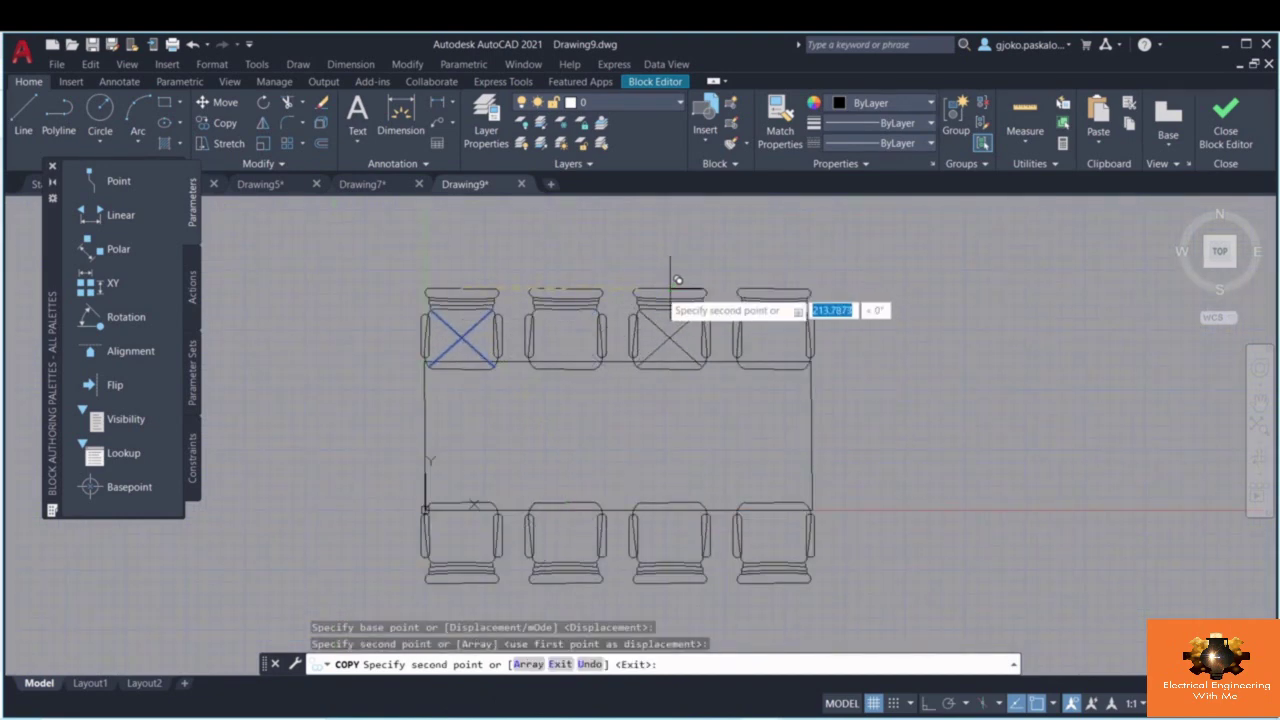
key("Escape")
- Mirror both crosses about the table's horizontal centre line onto the lower chairs, with Ortho on and the source objects kept
left_click(485, 353)
left_click(455, 318)
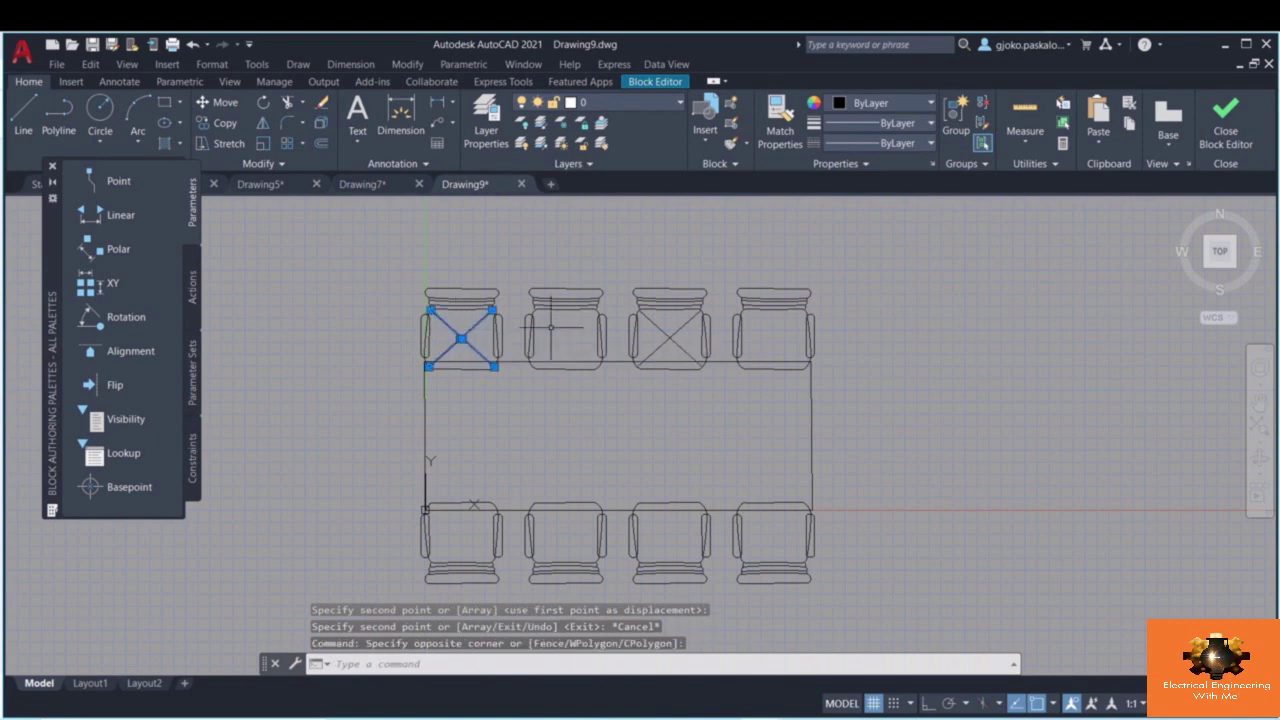
left_click(697, 360)
left_click(662, 318)
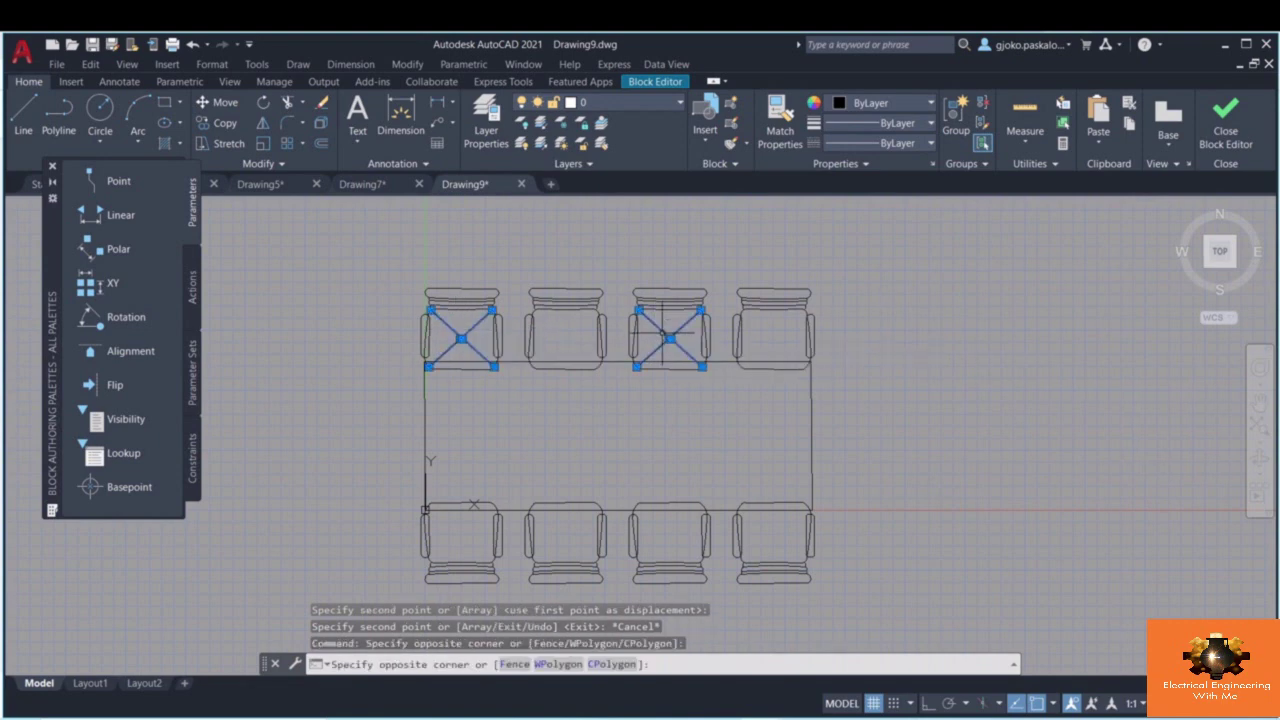
left_click(263, 122)
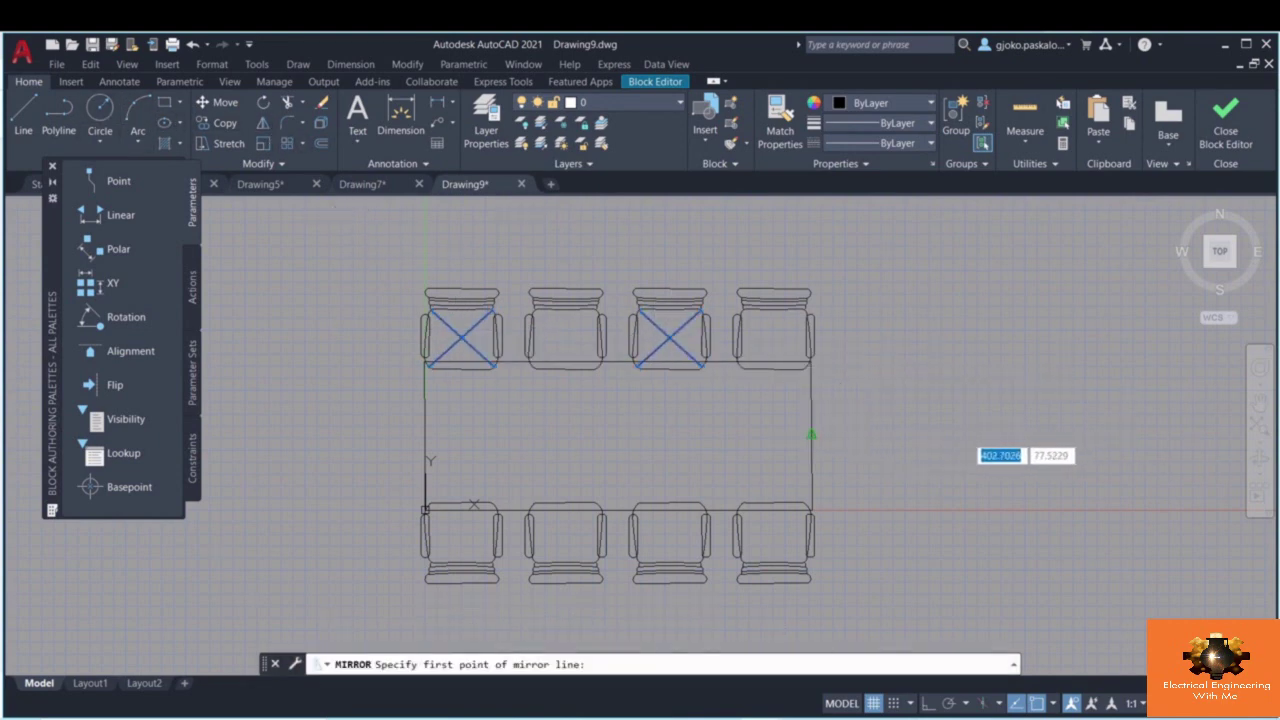
left_click(812, 436)
left_click(929, 704)
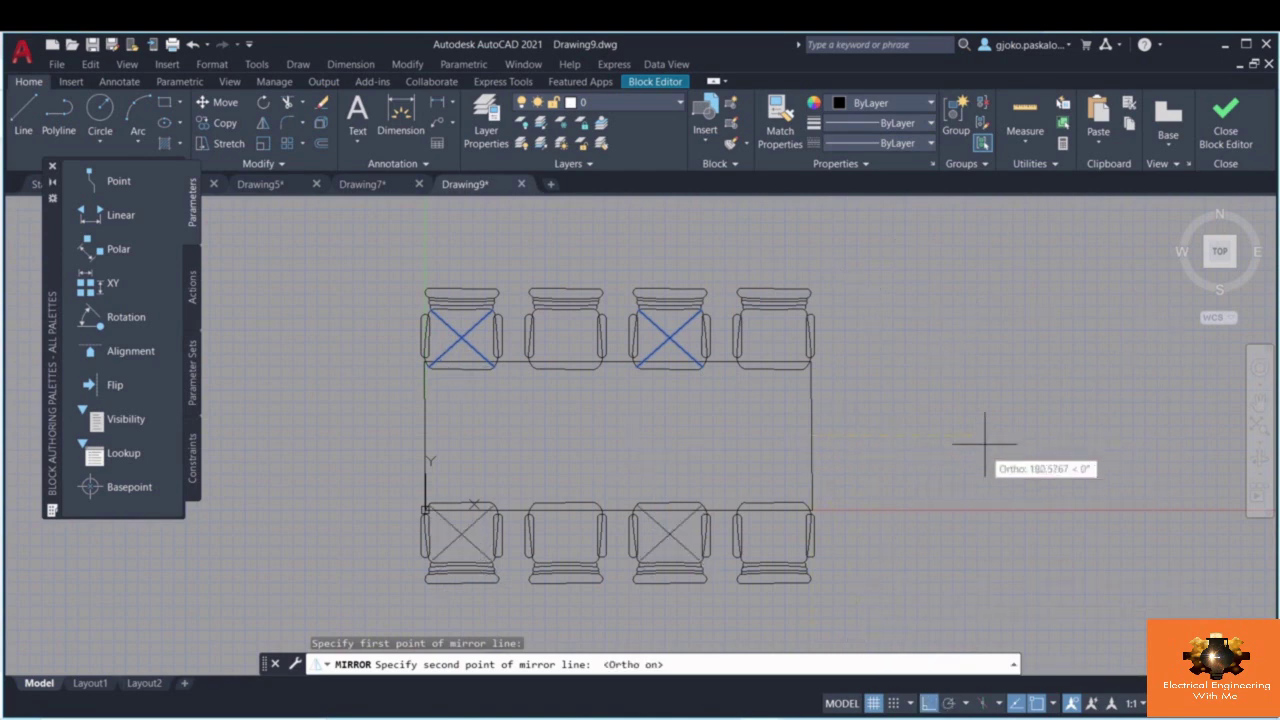
left_click(995, 416)
key("Return")
key("Escape")
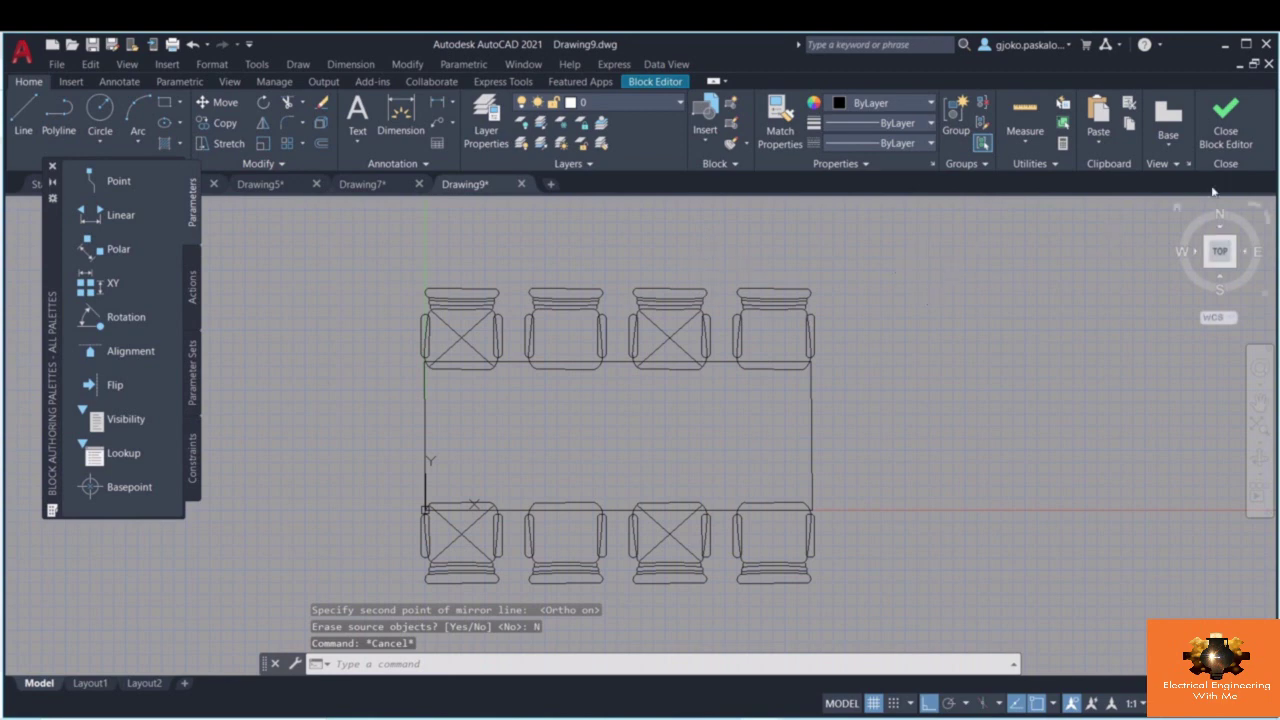
- Close the Block Editor and save the changes to the Table block
left_click(1228, 118)
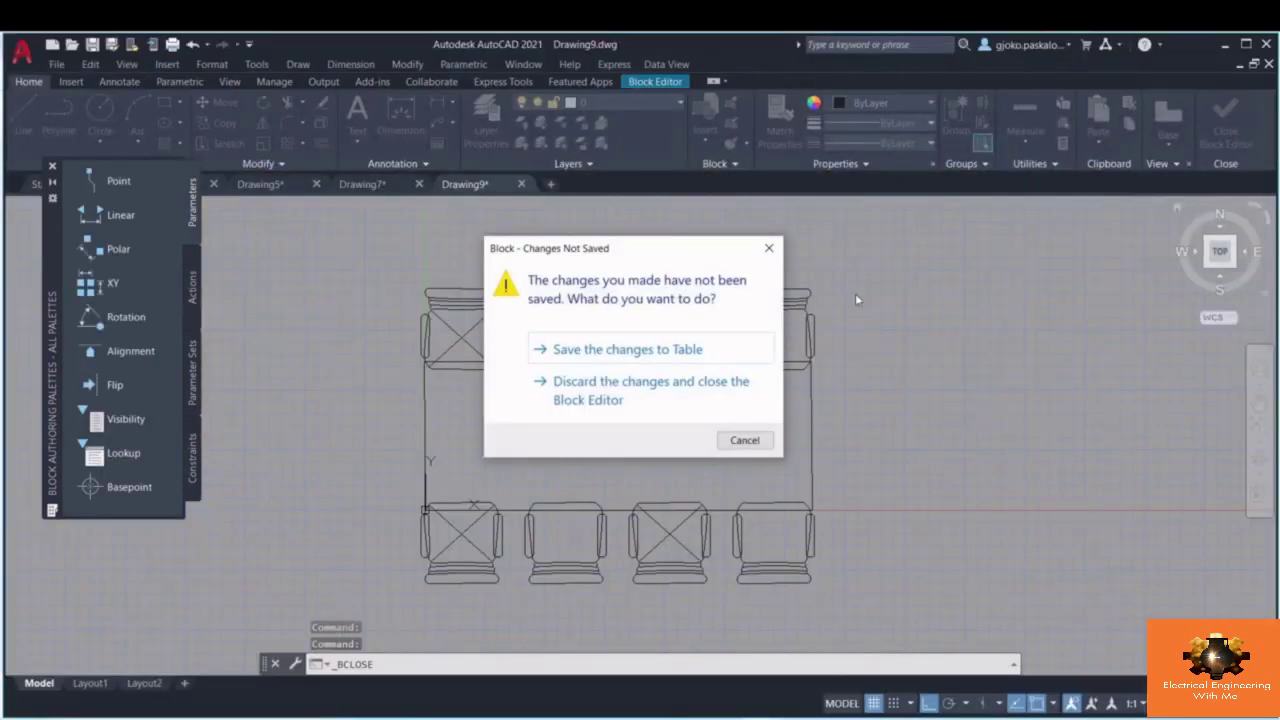
left_click(719, 354)
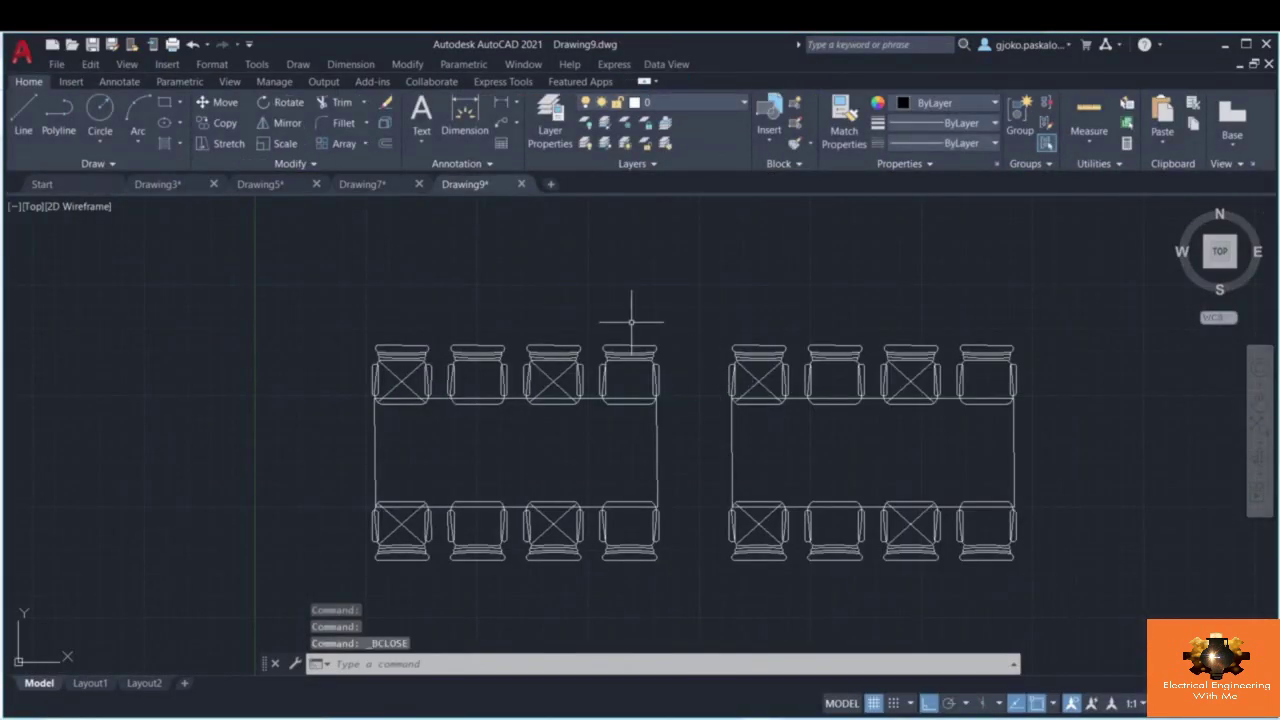
- Insert another Table block to the right of the two existing ones, level with them
middle_click_drag(631, 321, 516, 310)
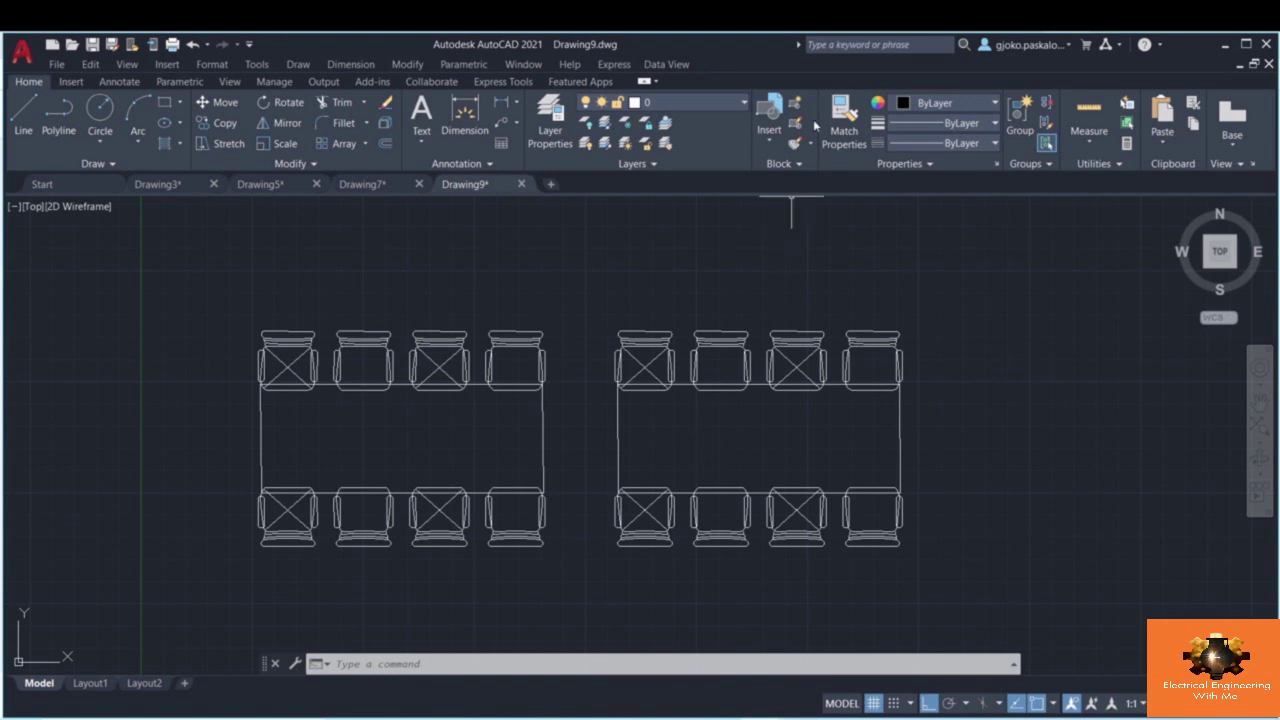
left_click(772, 130)
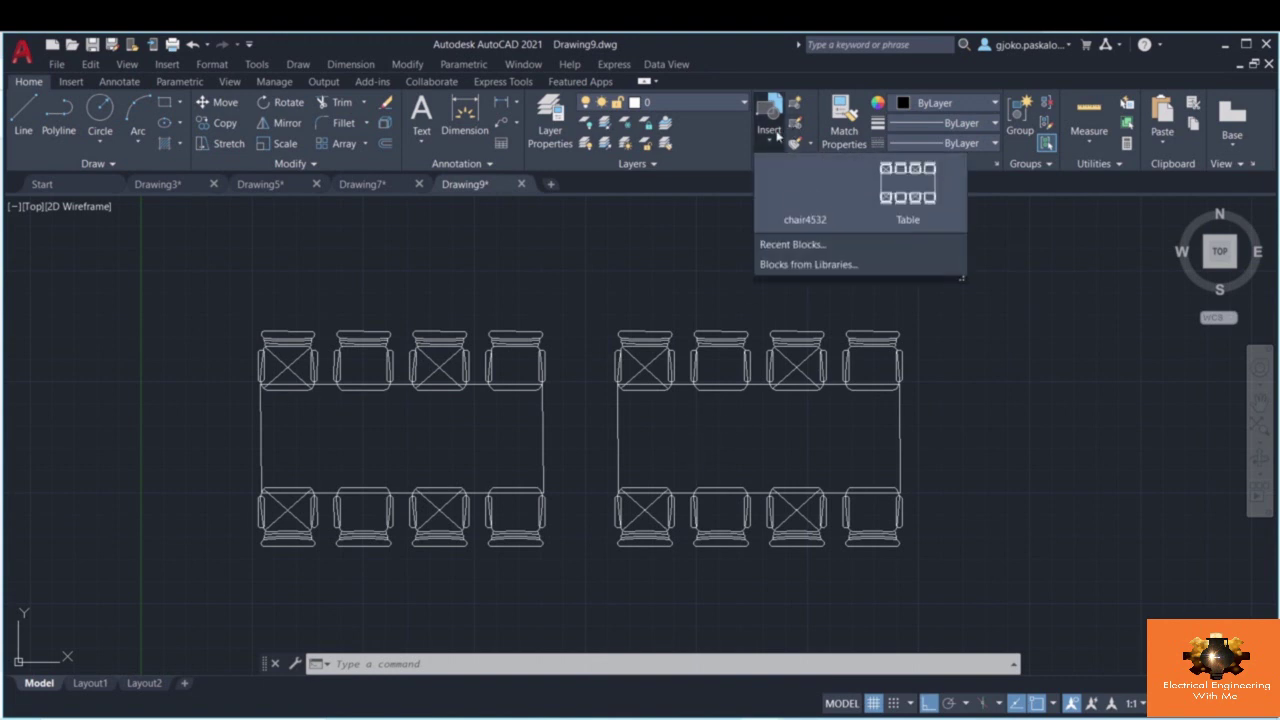
left_click(908, 190)
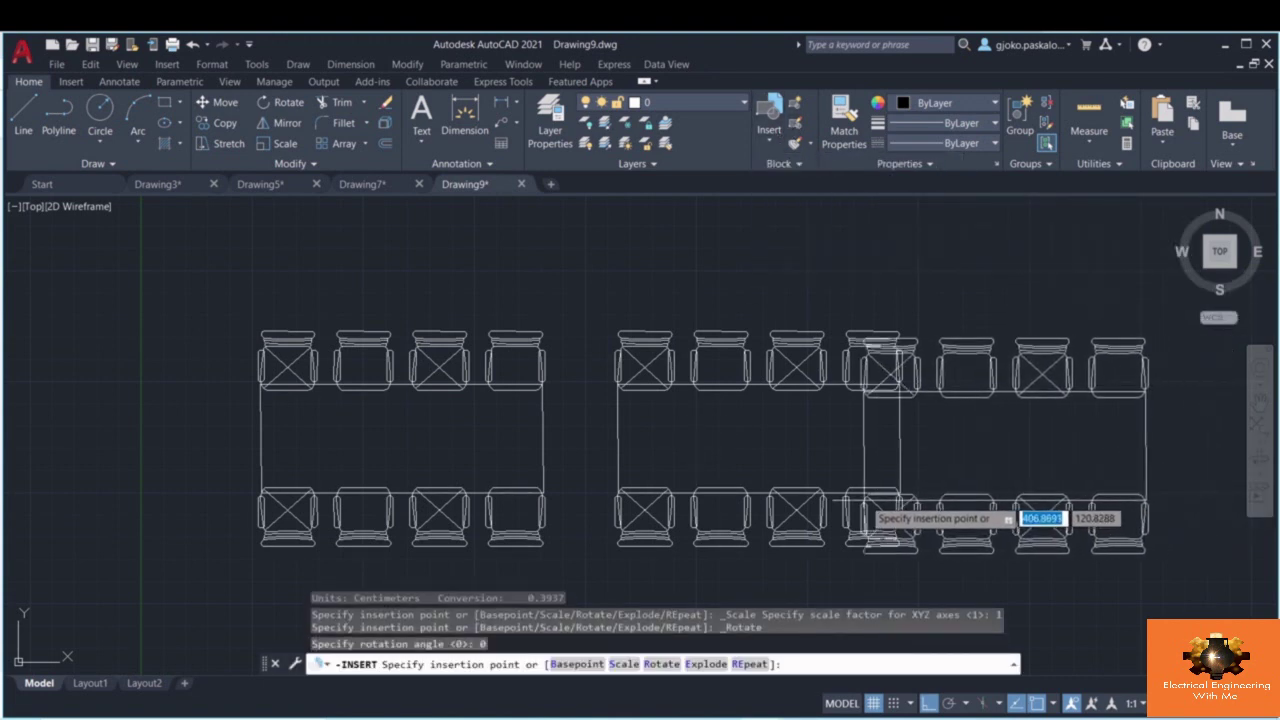
left_click(944, 495)
key("Escape")
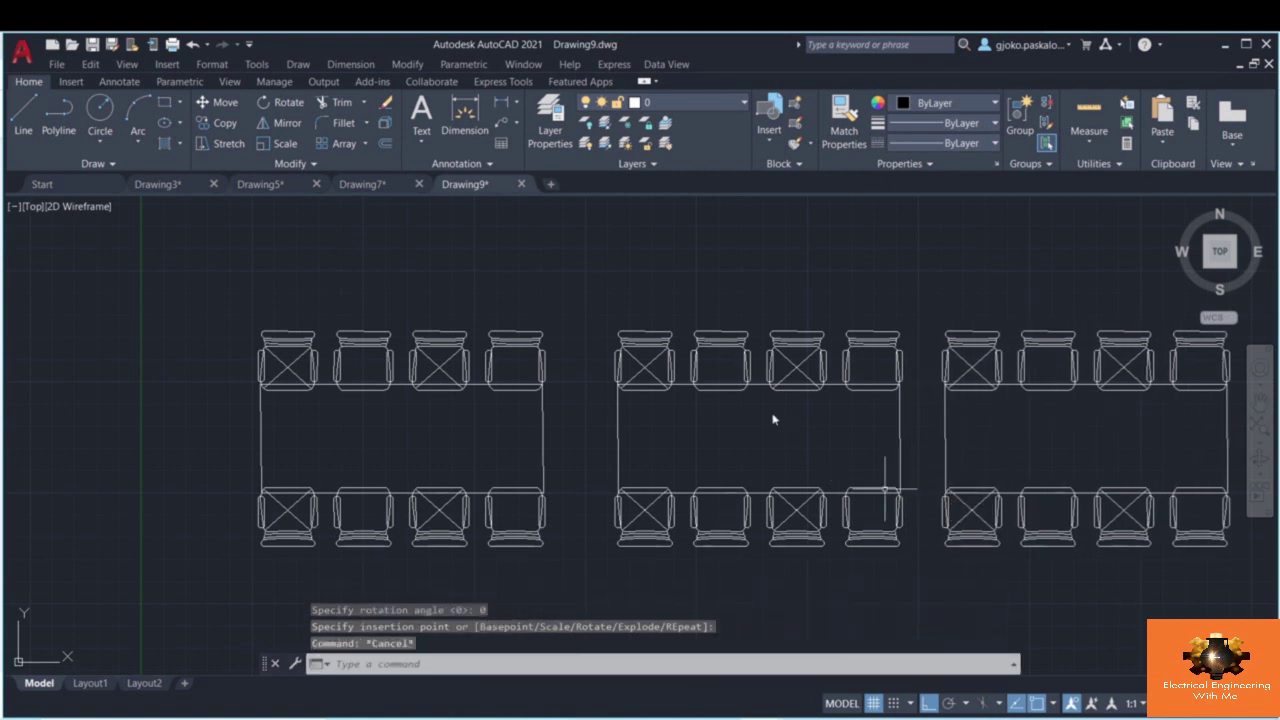
middle_click_drag(771, 420, 640, 414)
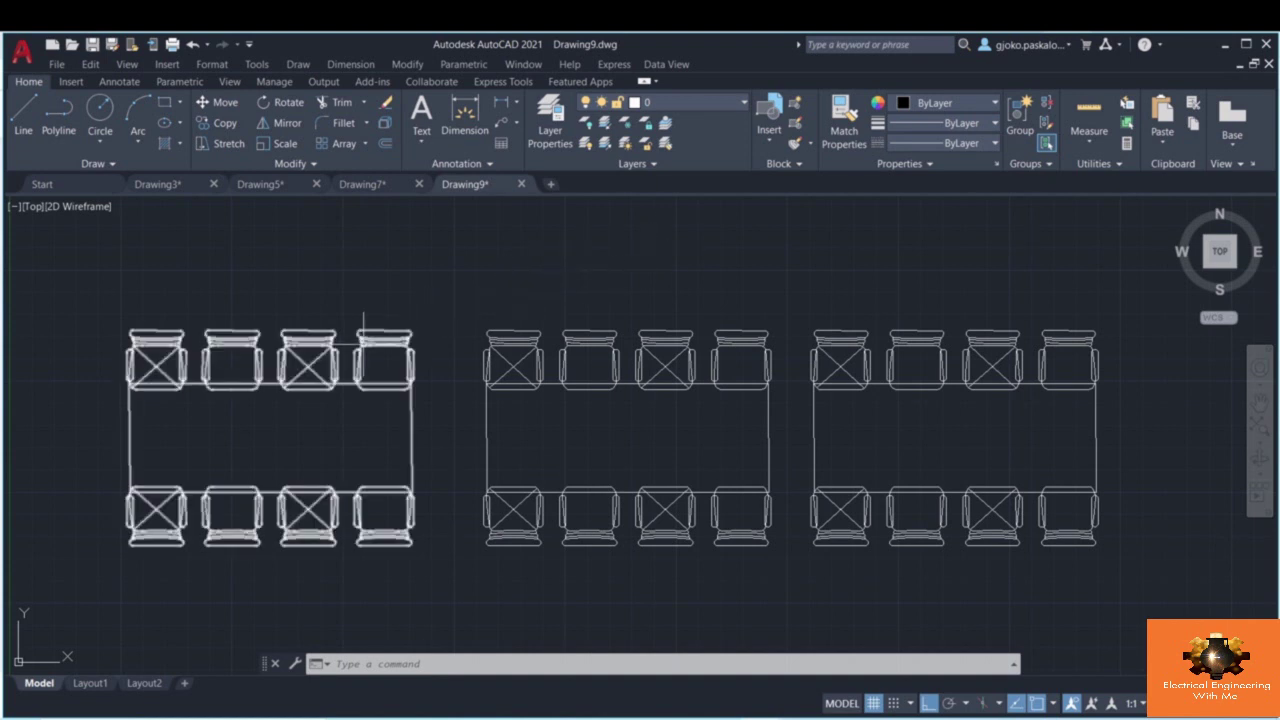
key("Escape")
key("Escape")
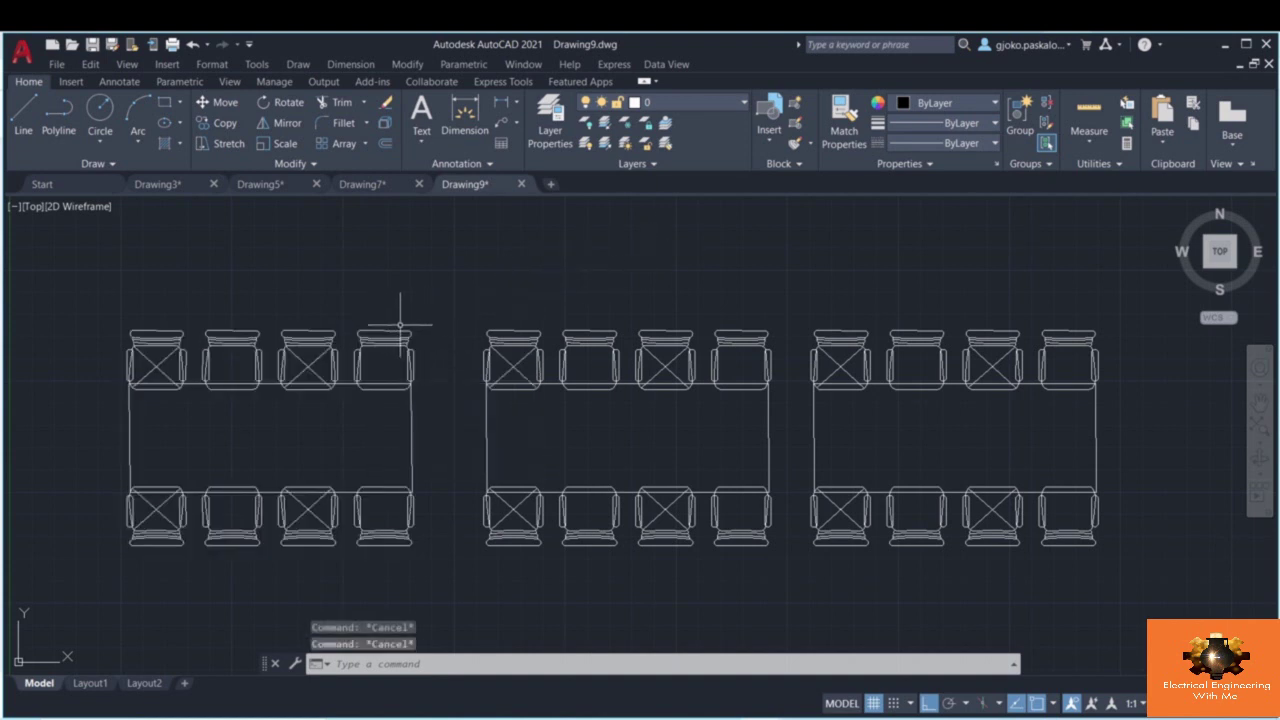
key("Escape")
scroll(254, 400, "up", 2)
mouse_move(254, 400)
middle_mouse_down()
mouse_move(351, 404)
mouse_move(386, 431)
mouse_move(409, 409)
middle_mouse_up()
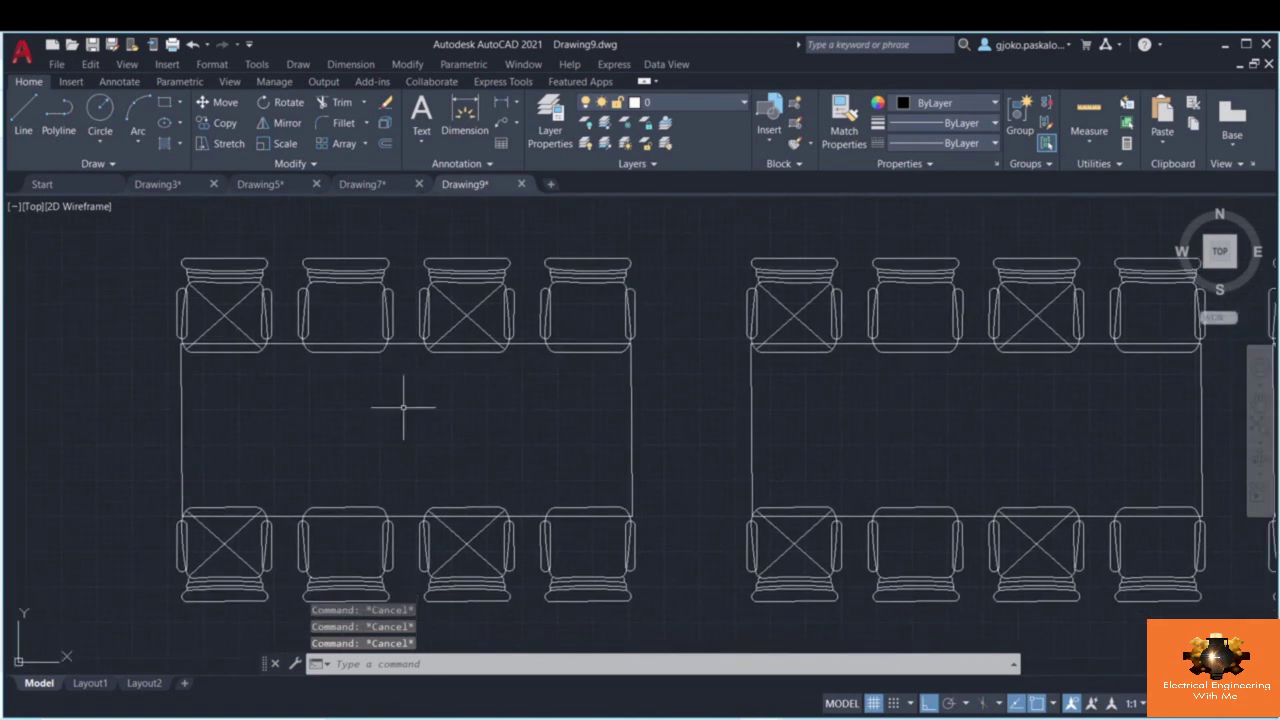
type("ex")
key("Escape")
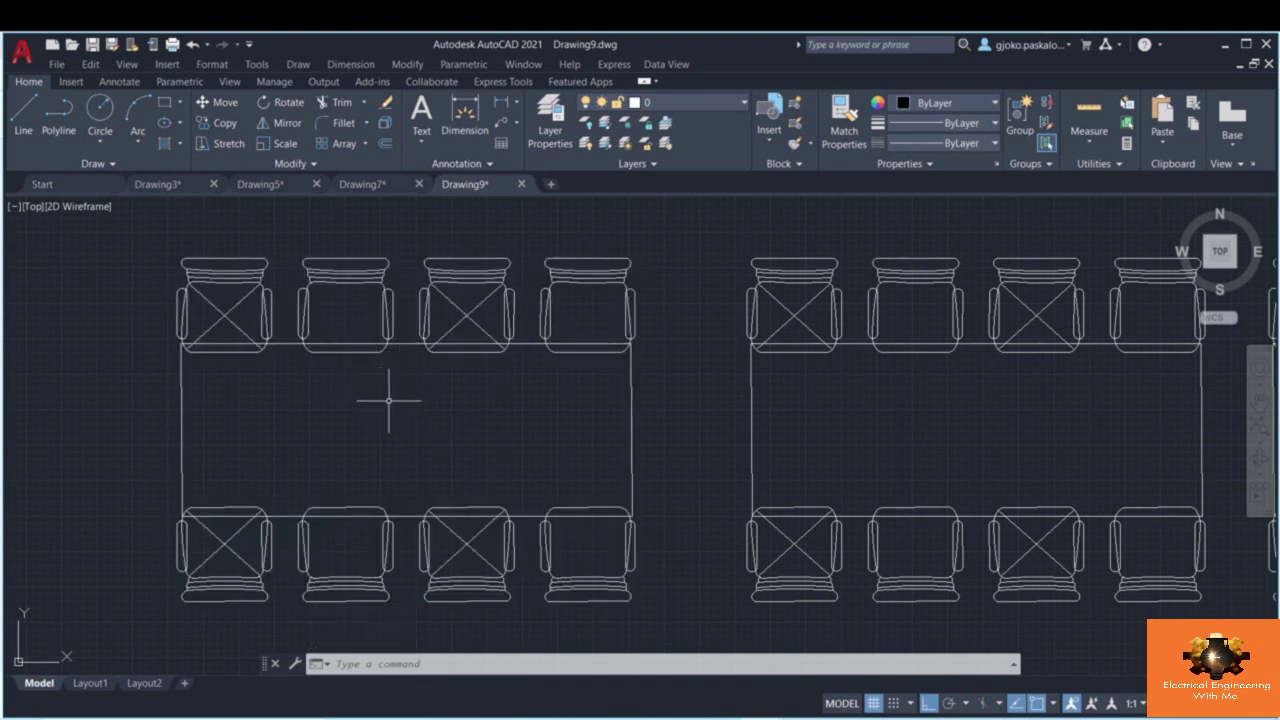
key("Escape")
key("Escape")
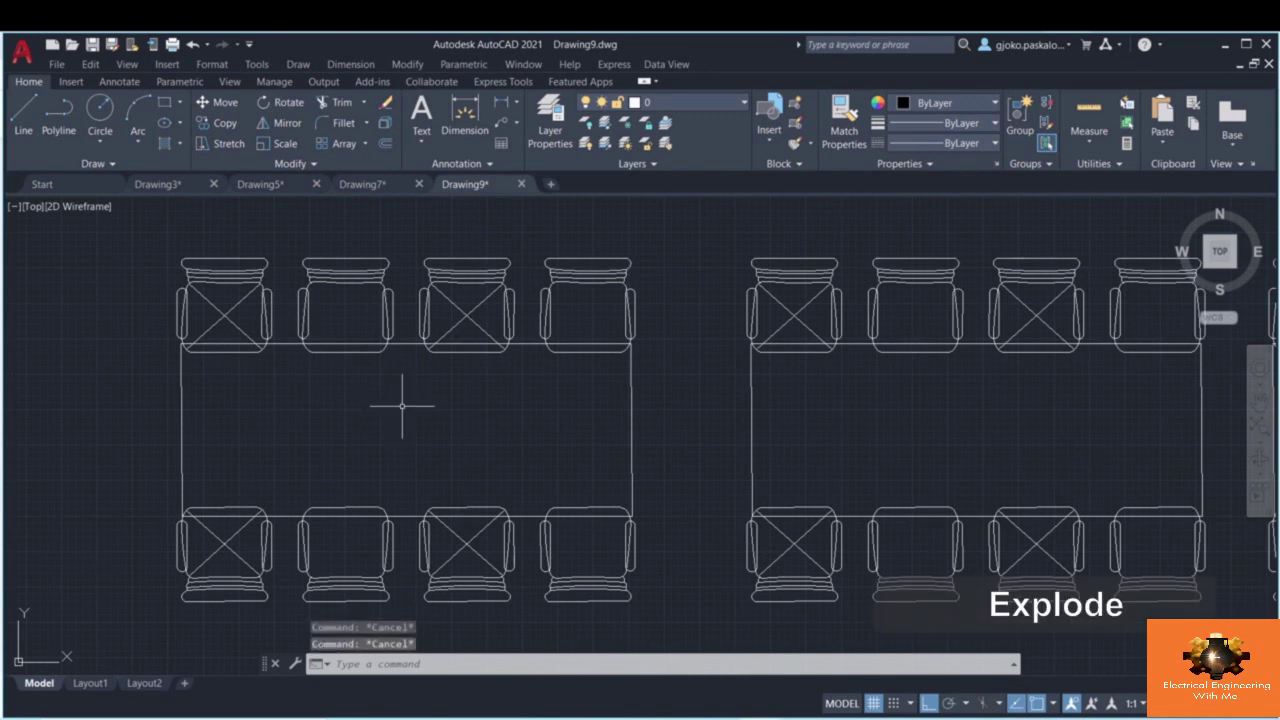
- Explode the leftmost Table block into its separate table and chair objects
type("ex")
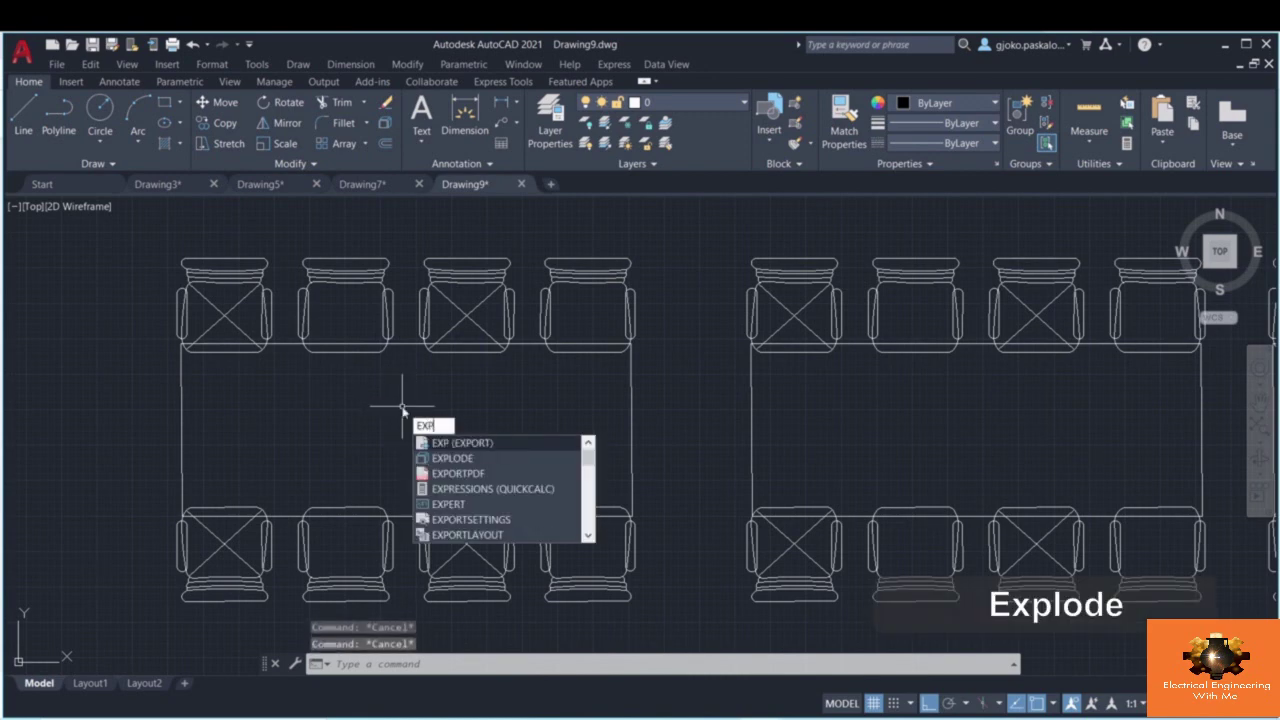
type("plode")
key("Return")
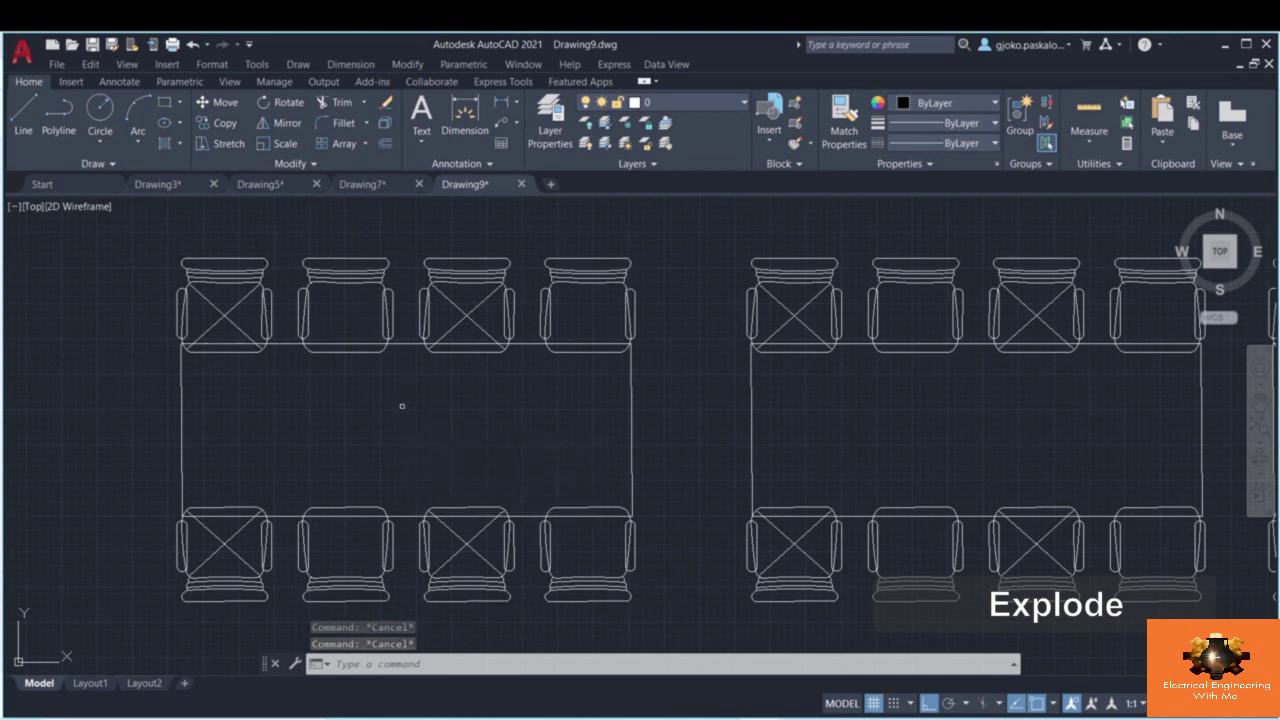
left_click(411, 342)
key("Return")
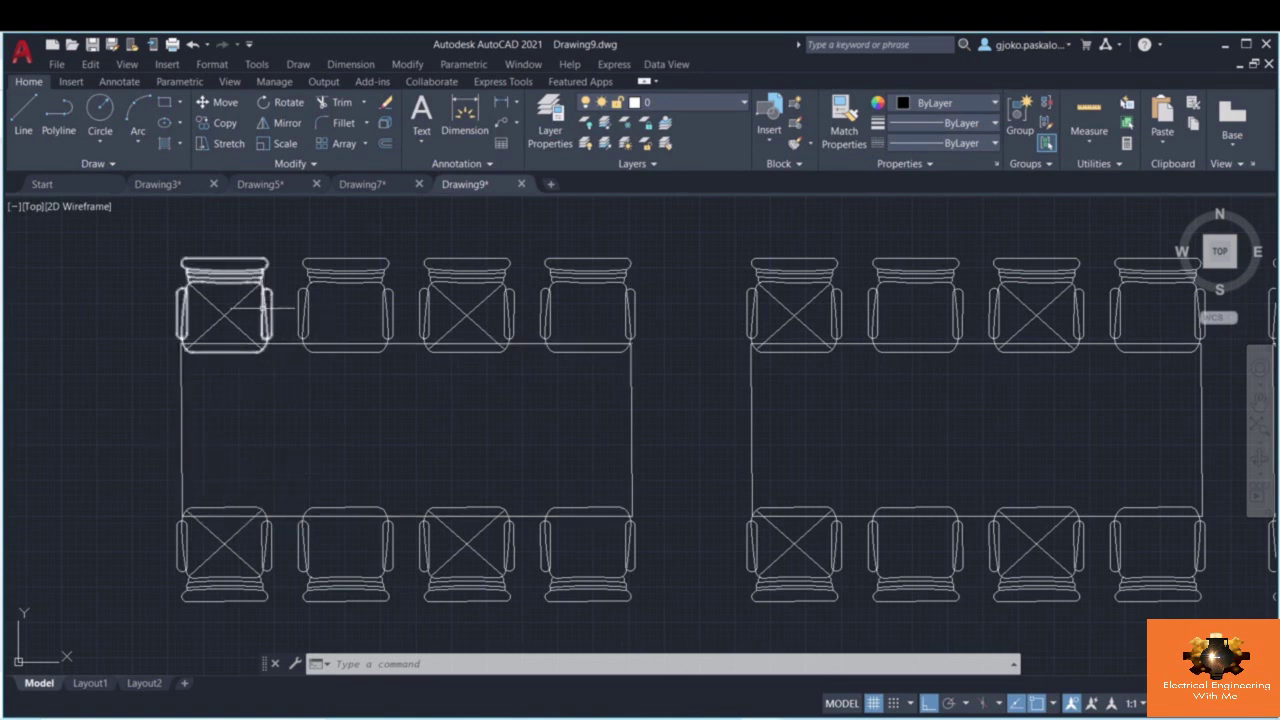
key("Escape")
type("w")
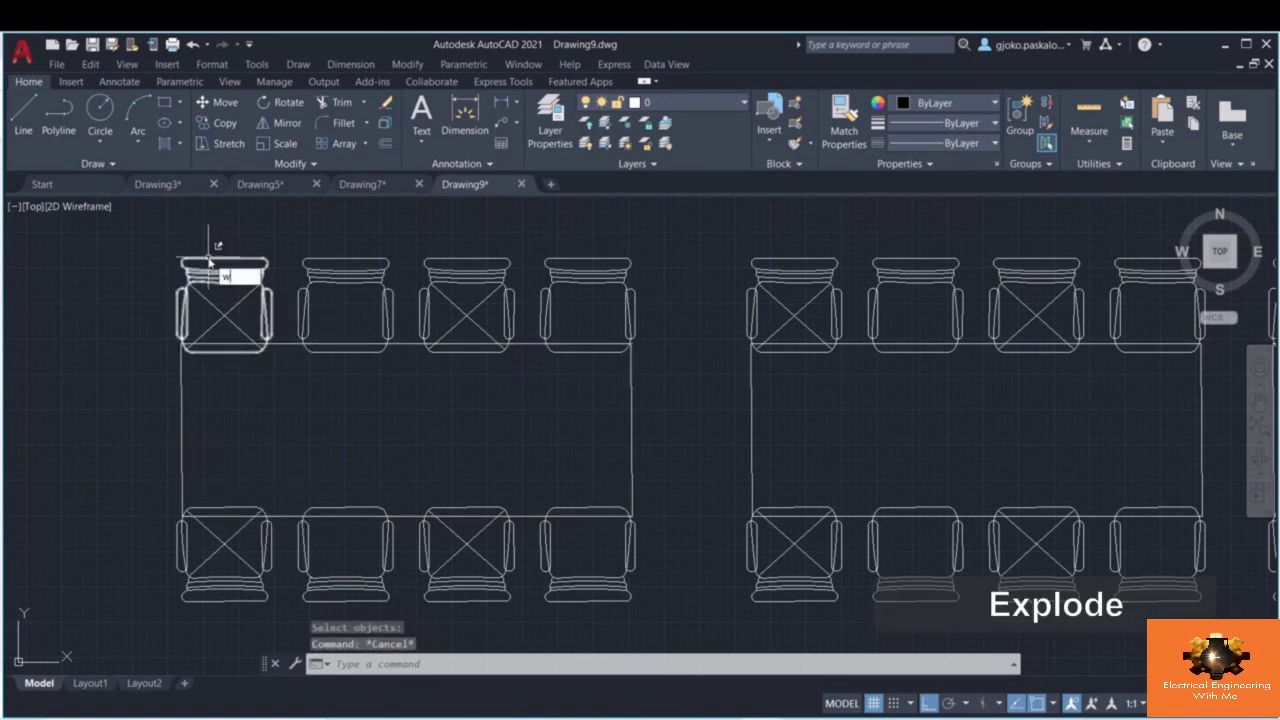
type("xpl")
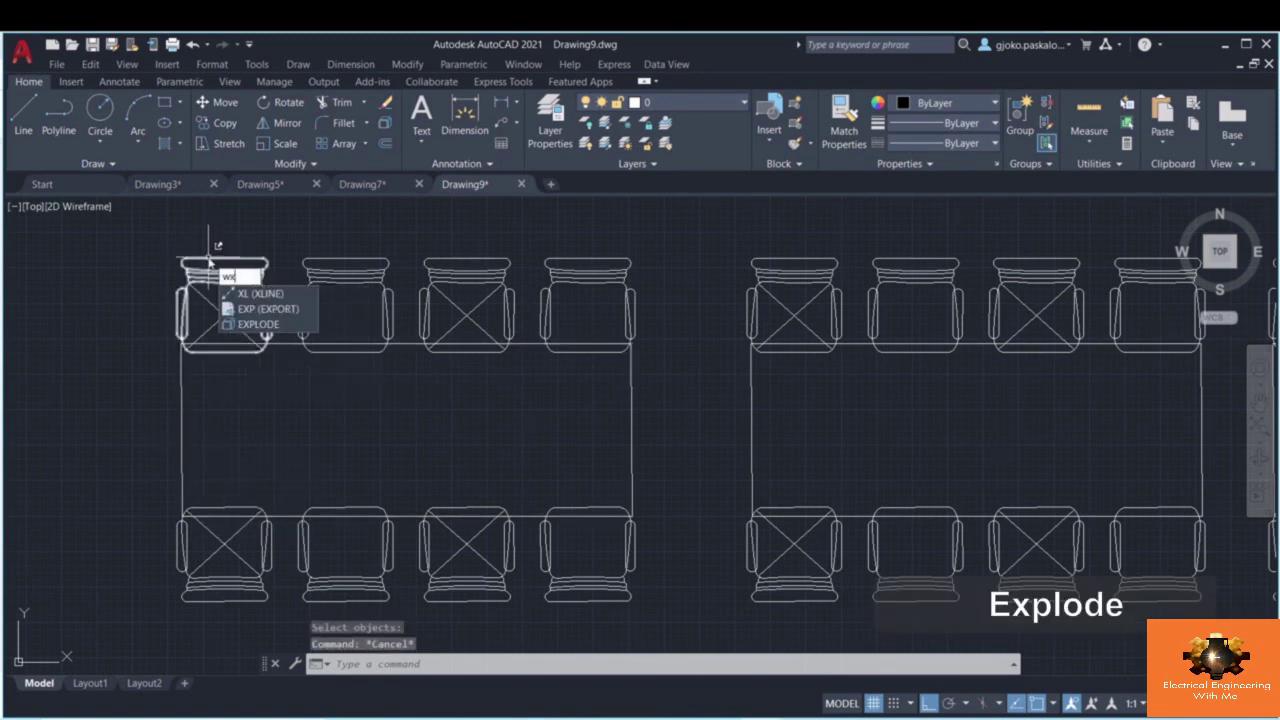
key("BackSpace")
key("BackSpace")
key("BackSpace")
key("BackSpace")
- Explode the upper-left chair block of the exploded table into its individual objects
type("ex")
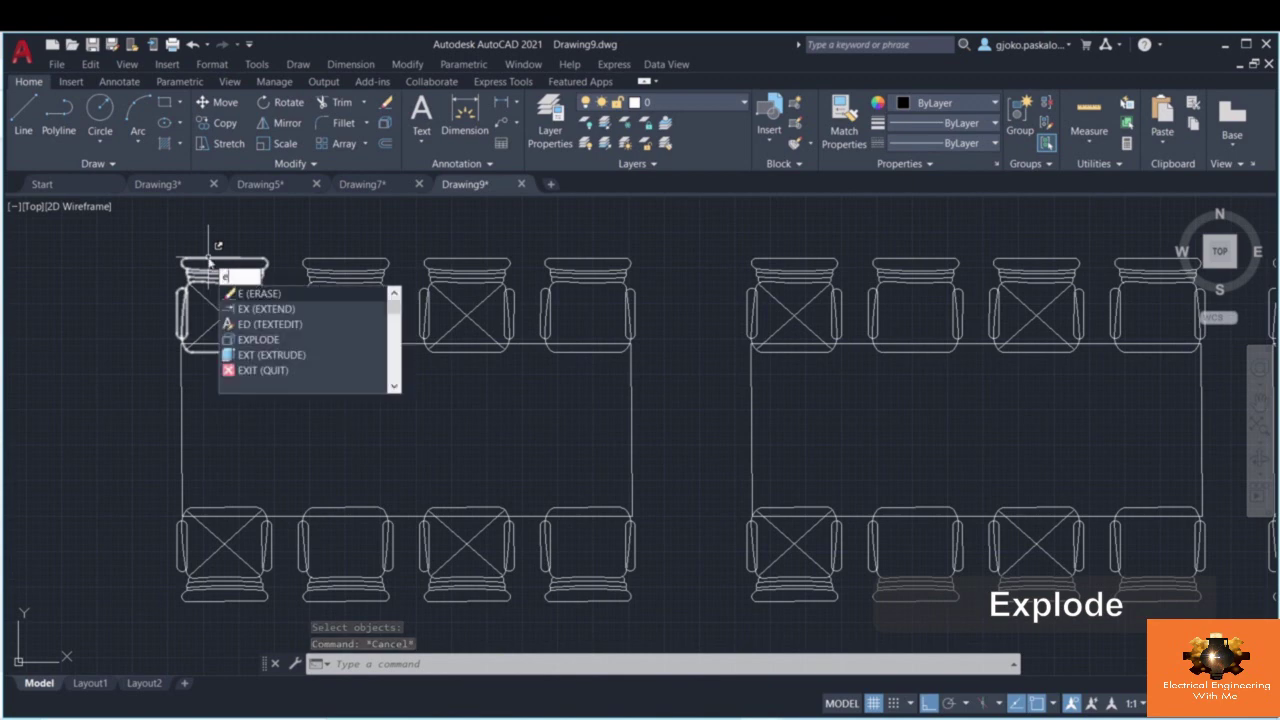
key("Down")
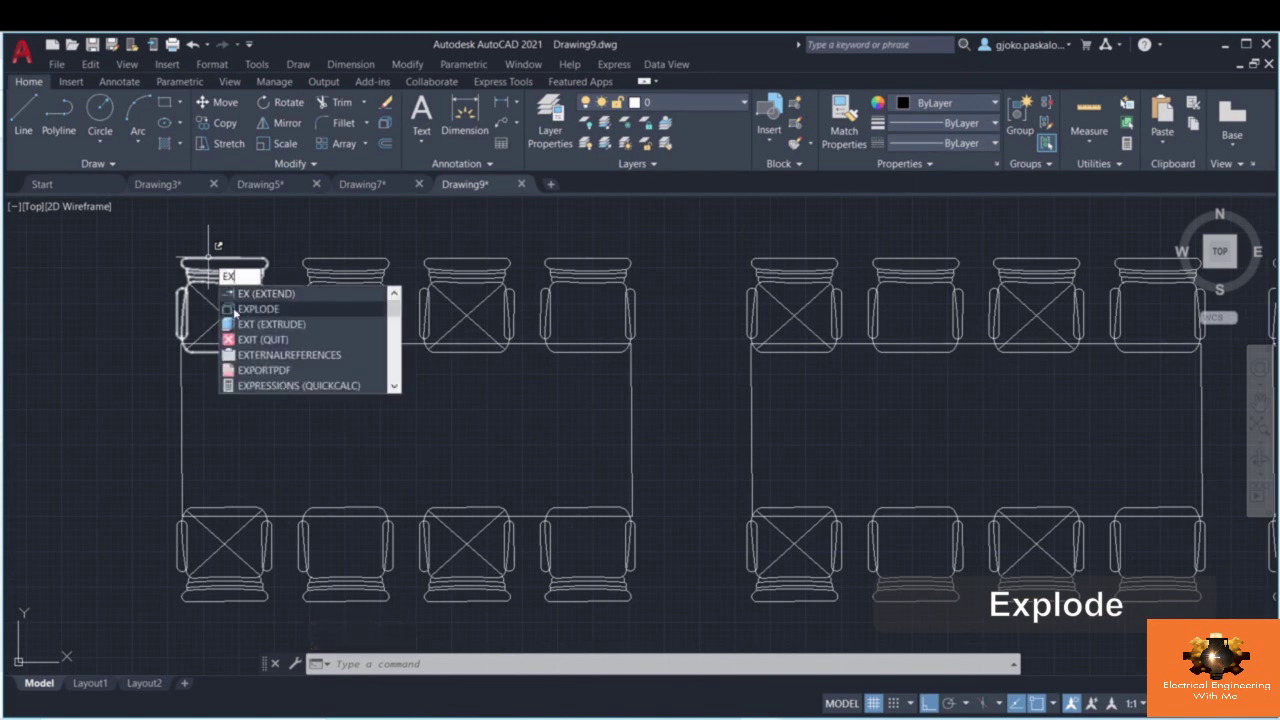
key("Return")
left_click(232, 270)
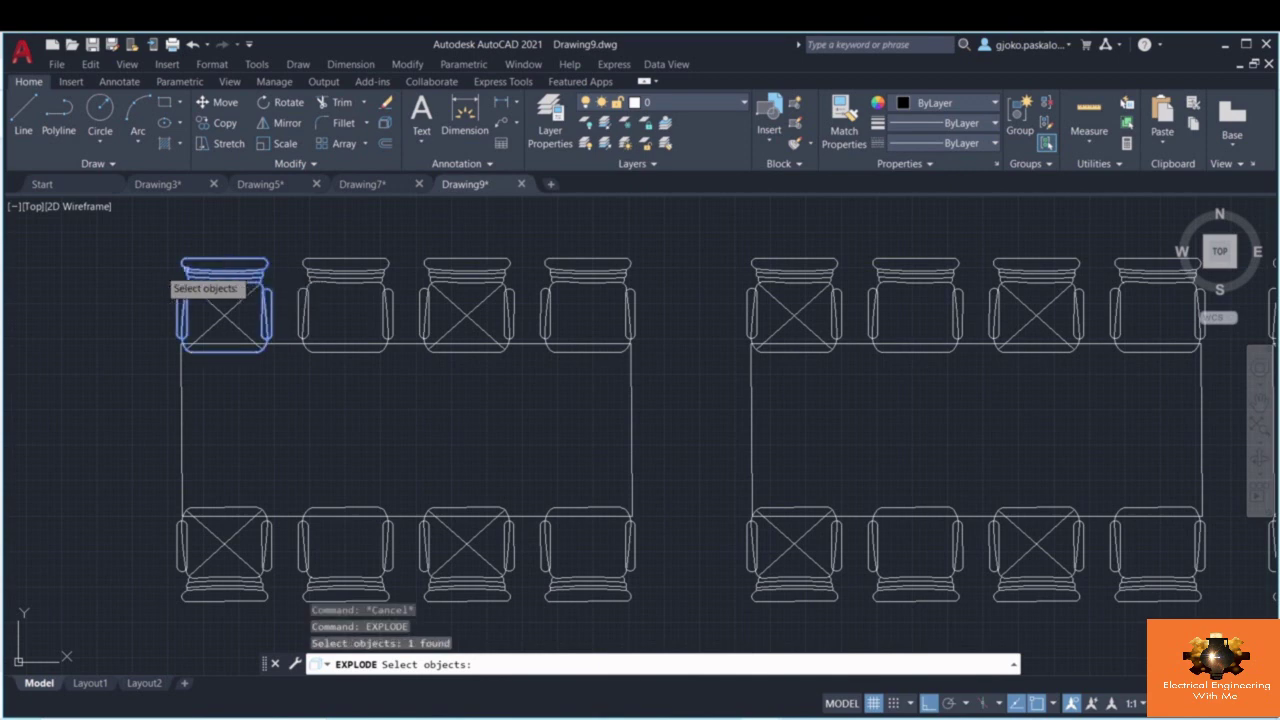
key("Return")
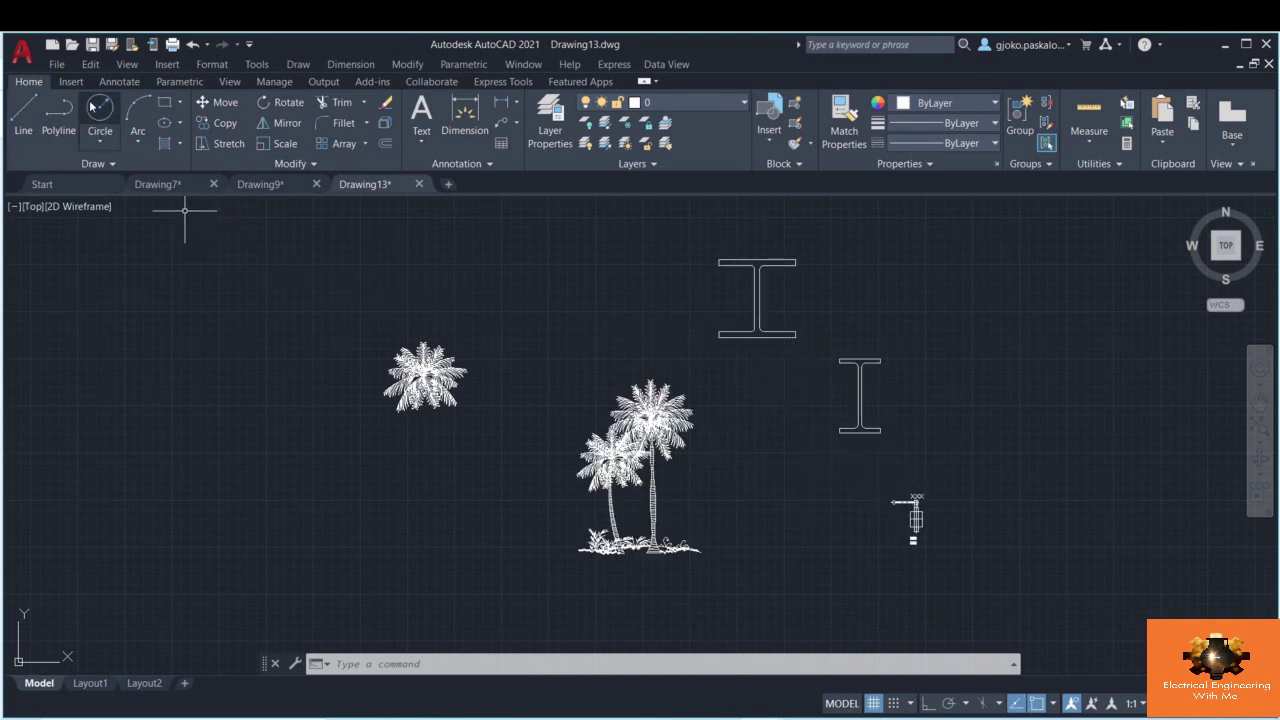
- Save the drawing in the blocks folder under the file name new blocks
left_click(57, 65)
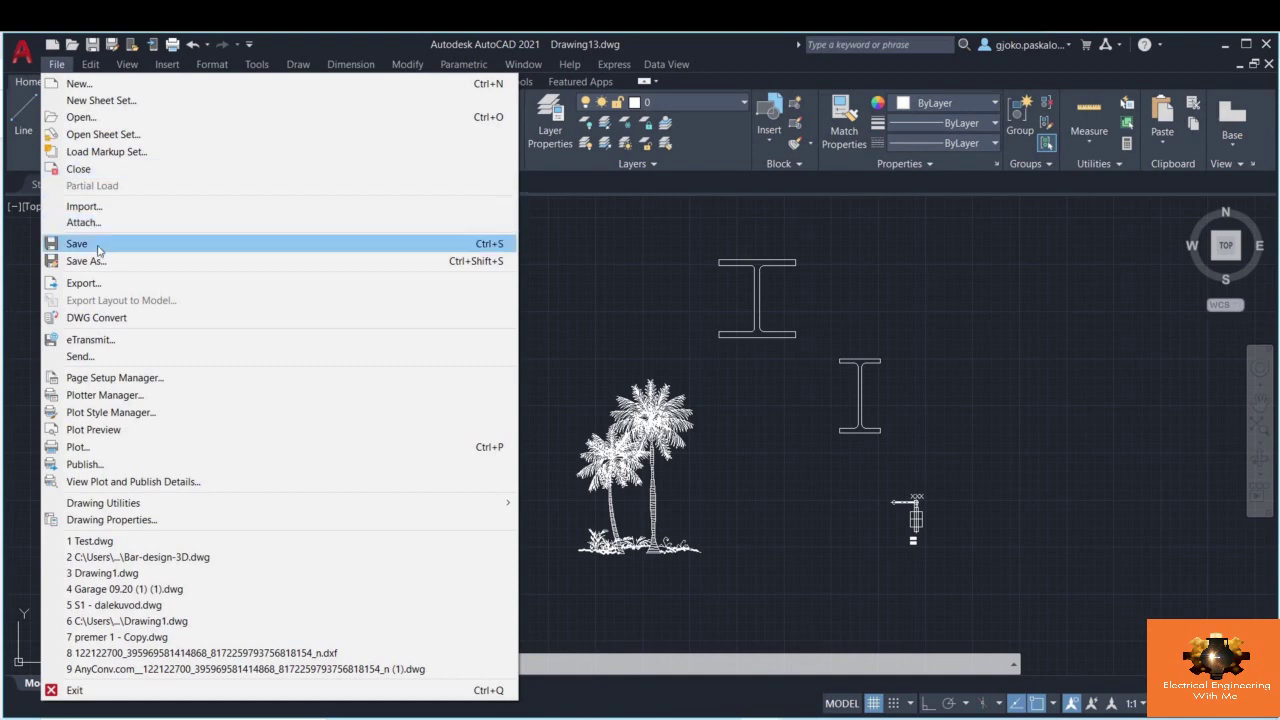
left_click(92, 260)
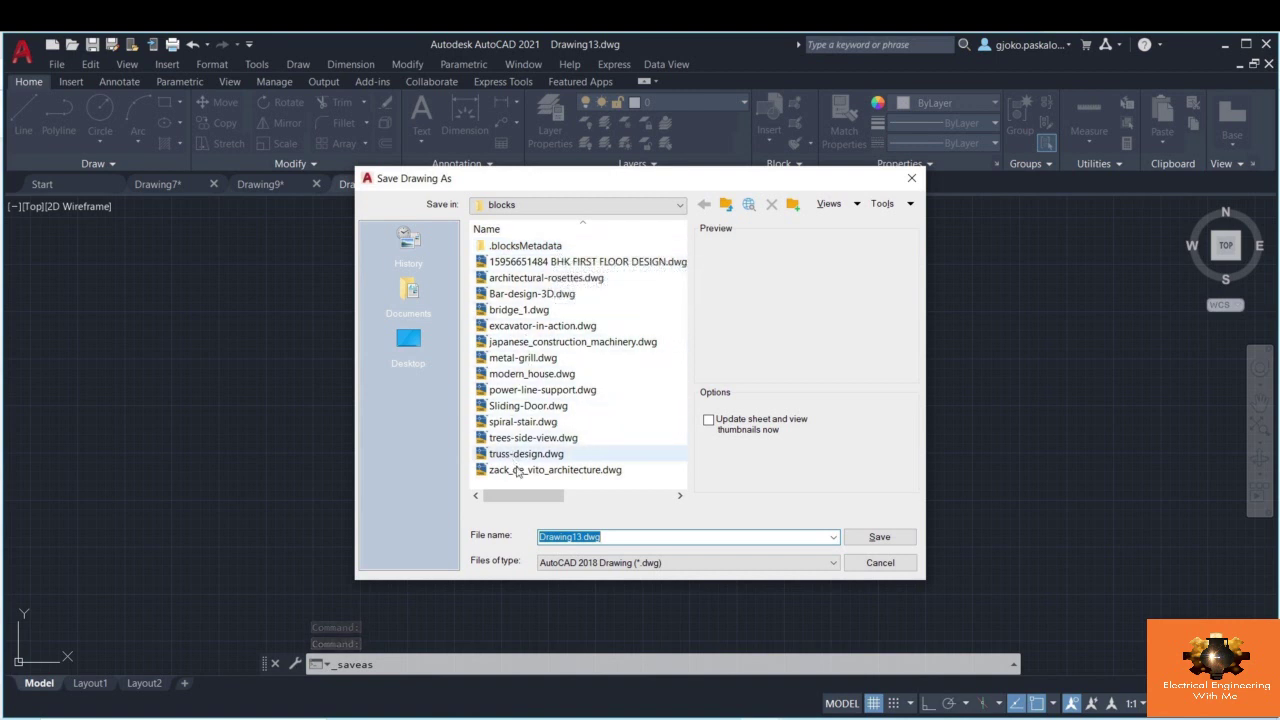
left_click(651, 205)
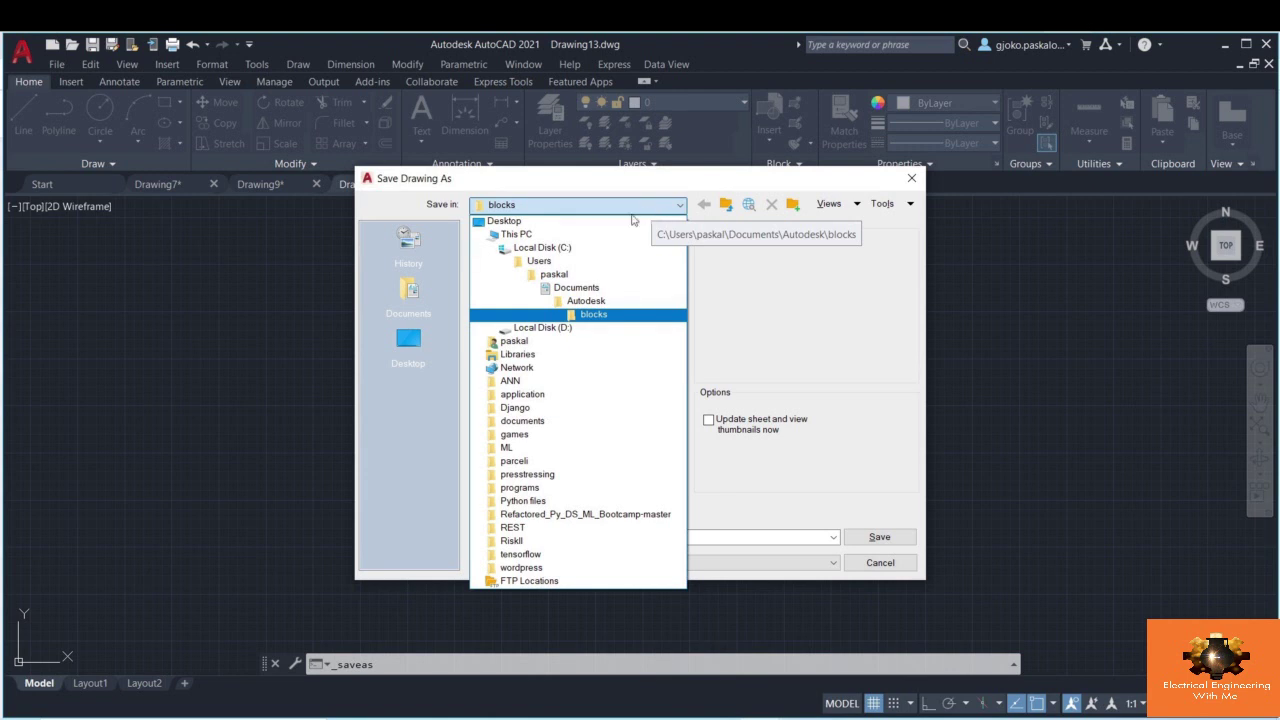
left_click(591, 317)
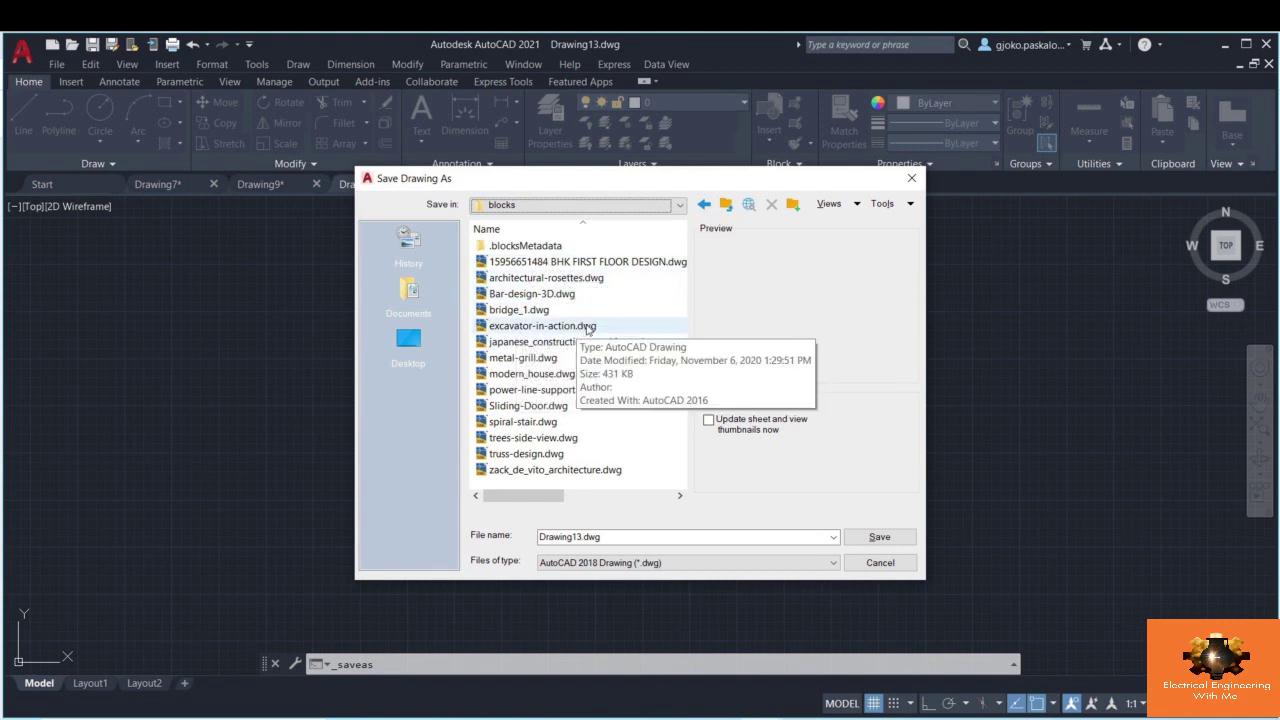
left_click(609, 536)
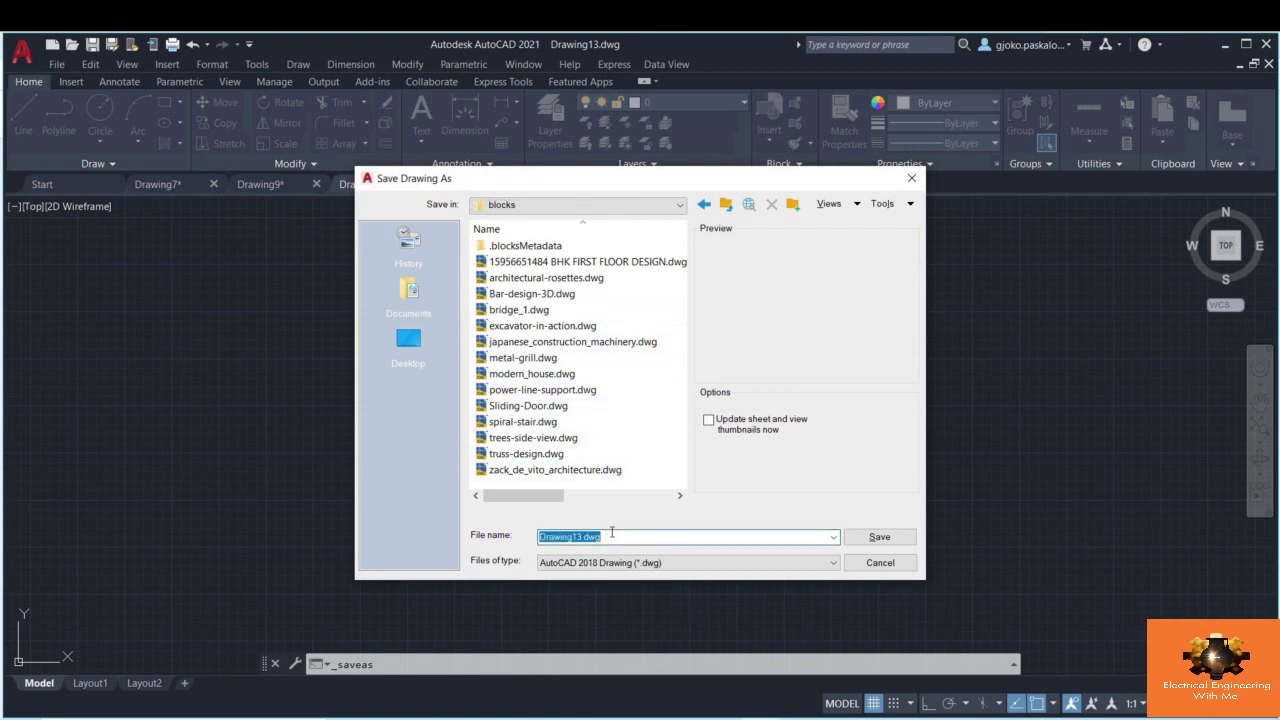
type("new")
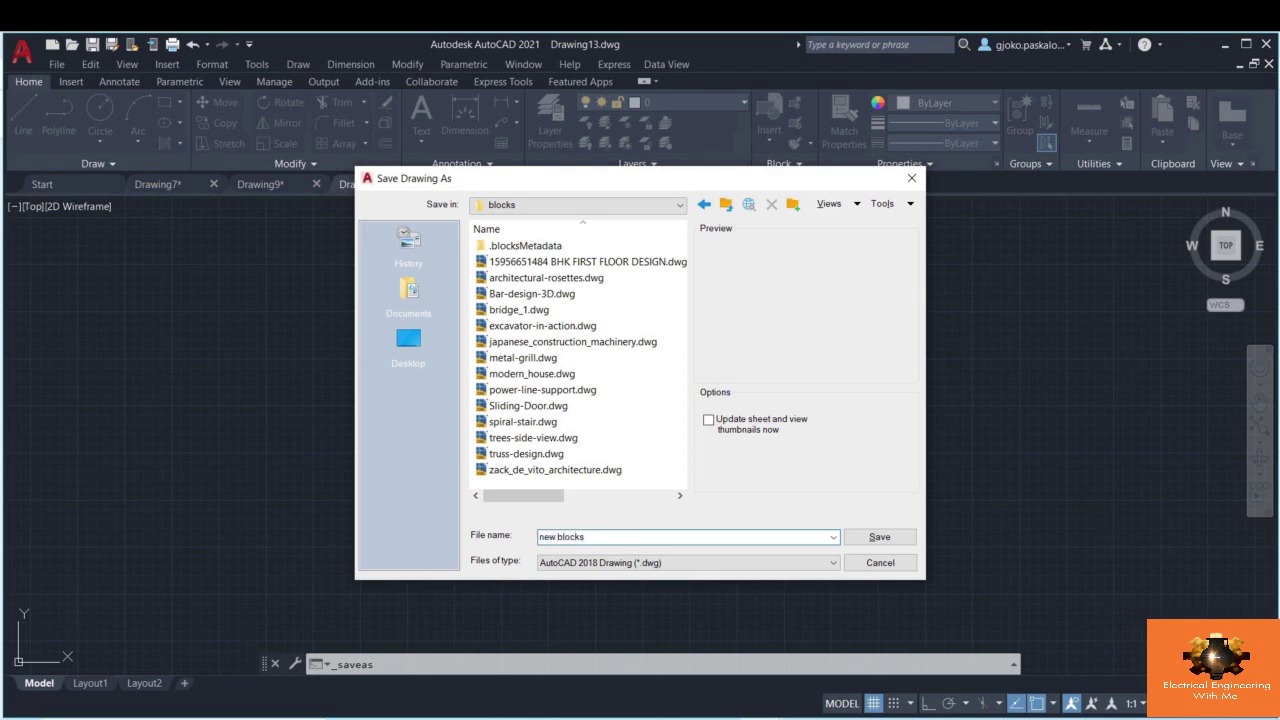
type(" blocks")
left_click(870, 537)
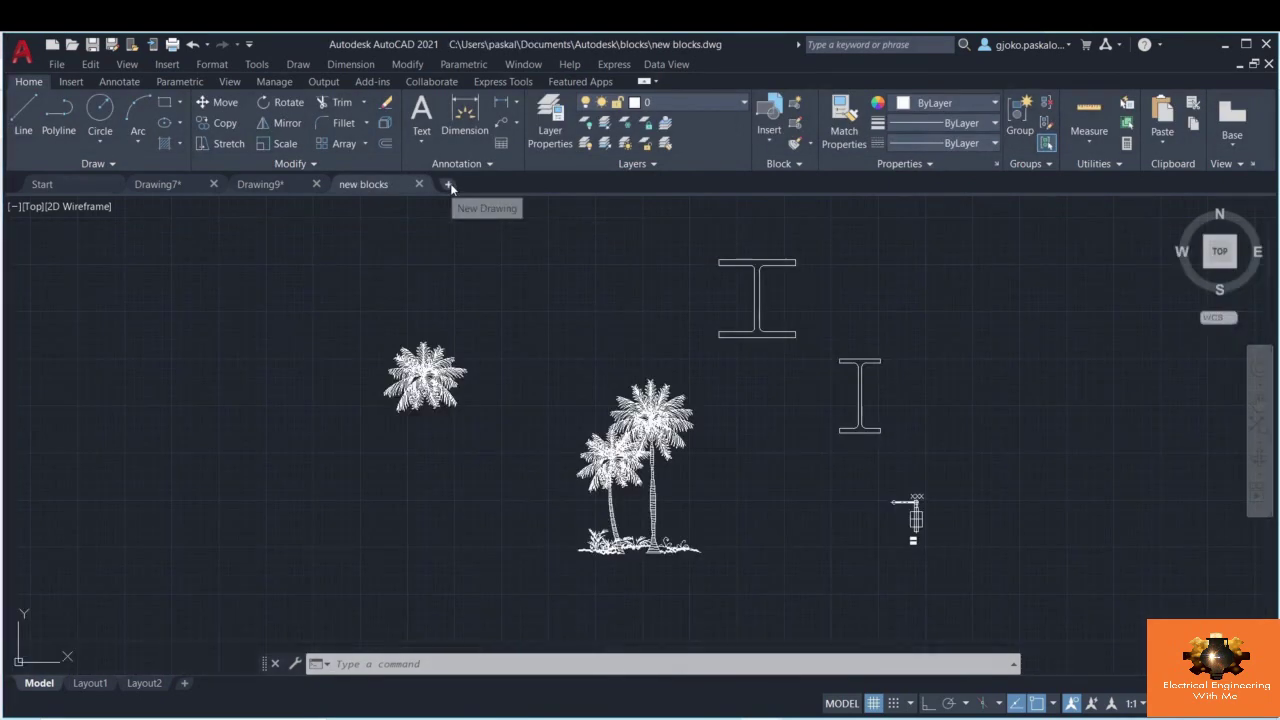
- Create a new drawing and open the library blocks for insertion, looking through the Bar-design-3D.dwg blocks
left_click(449, 184)
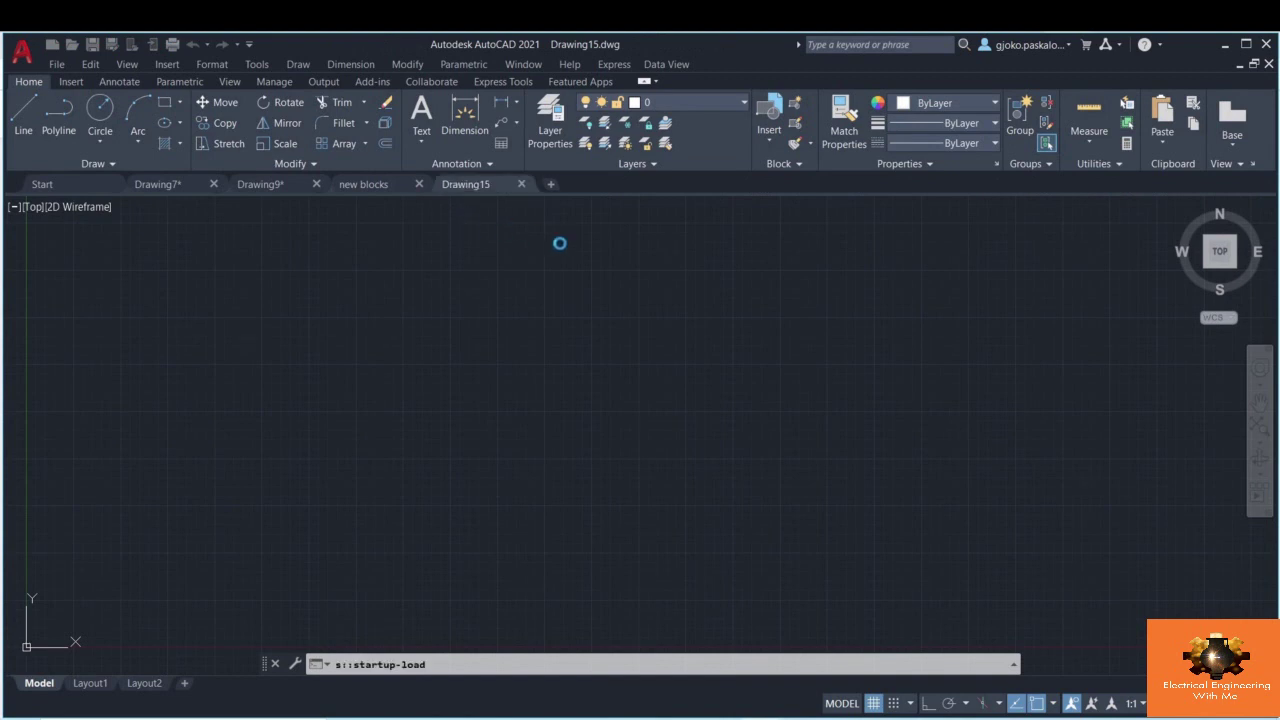
left_click(771, 145)
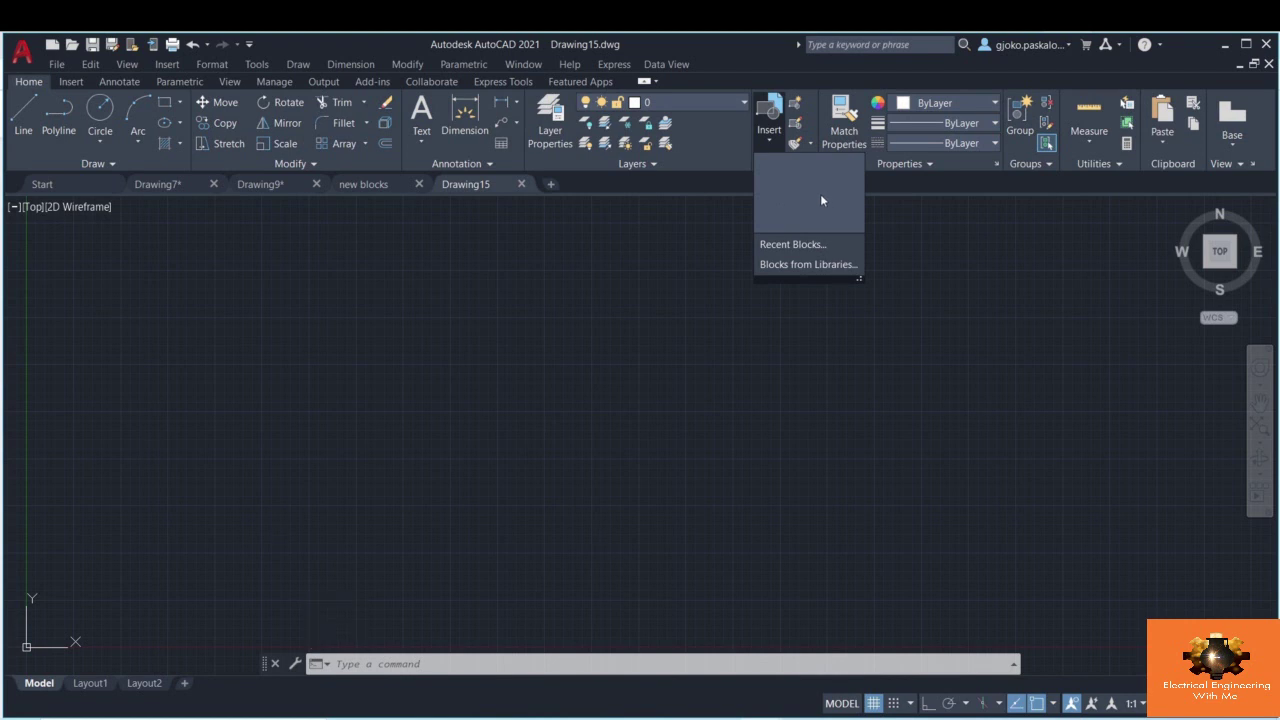
left_click(808, 264)
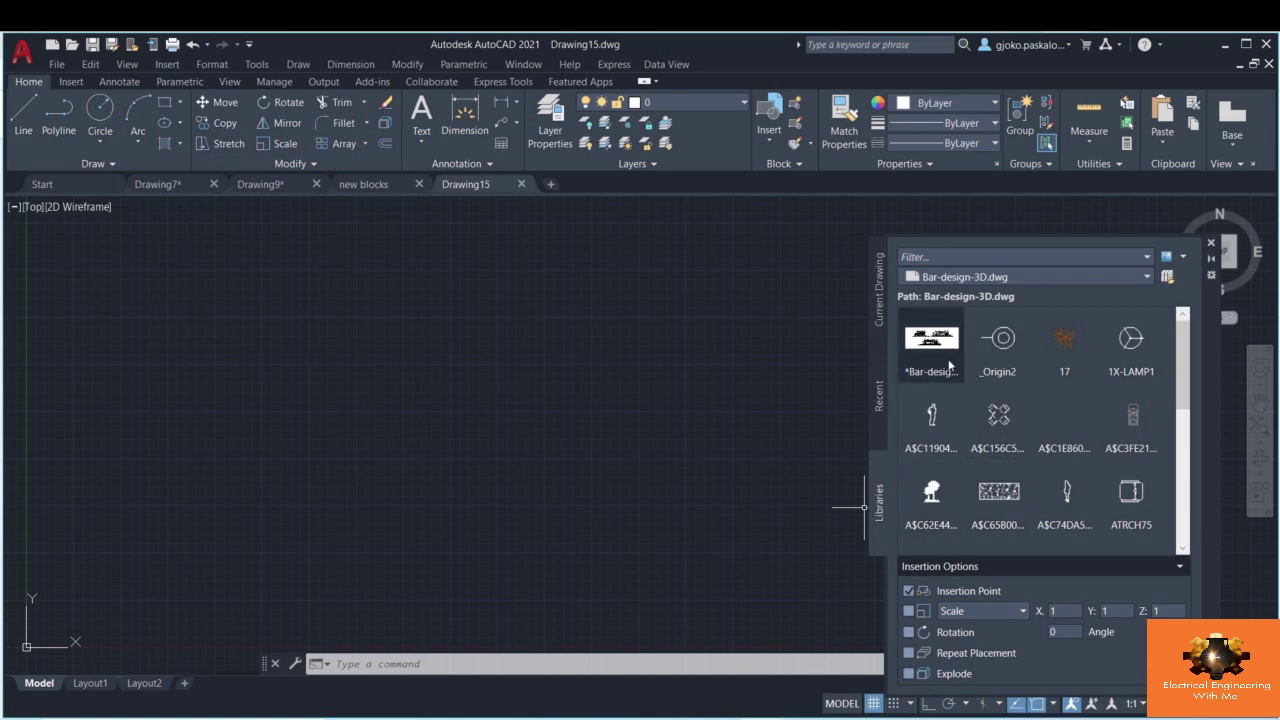
mouse_move(966, 369)
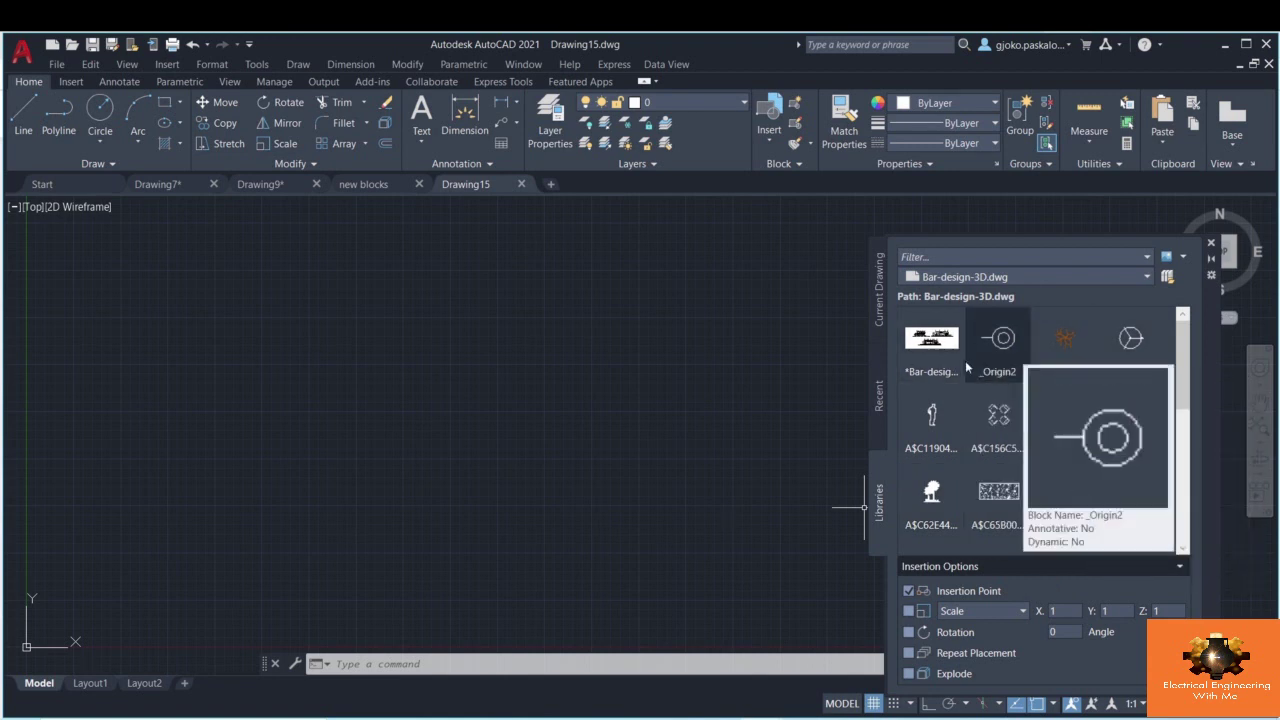
scroll(1006, 427, "down", 1)
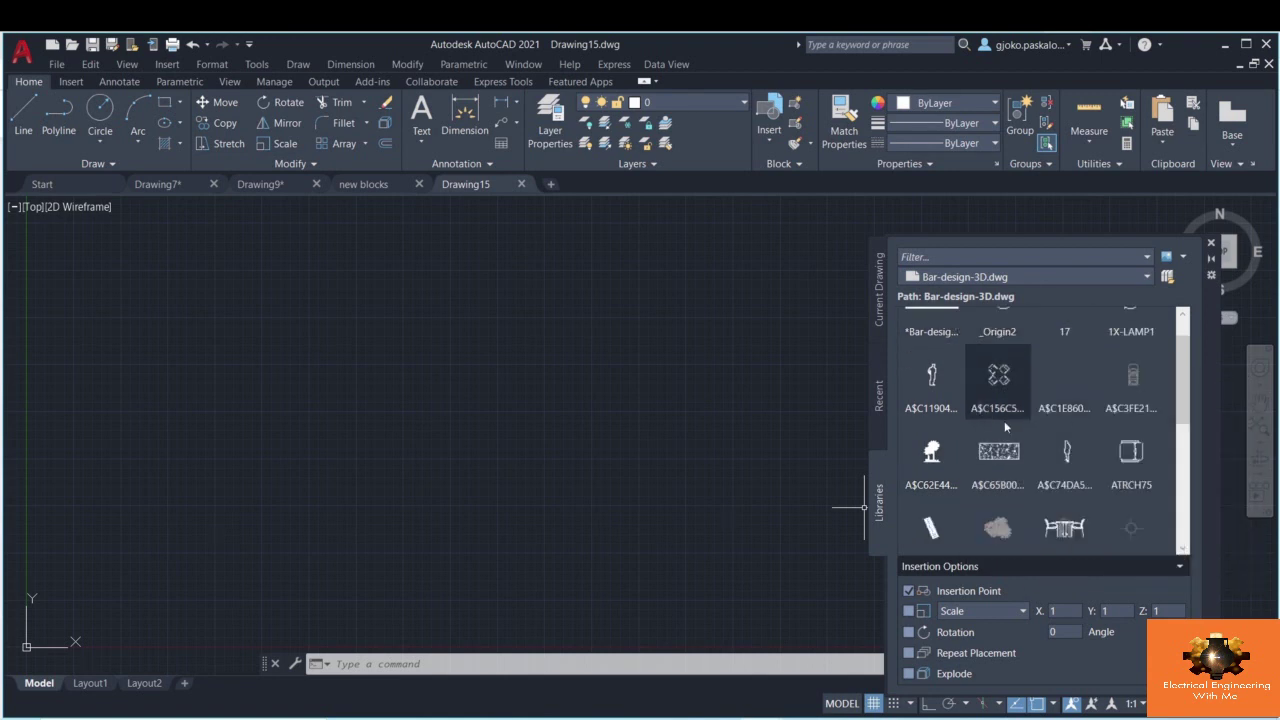
scroll(1003, 415, "up", 1)
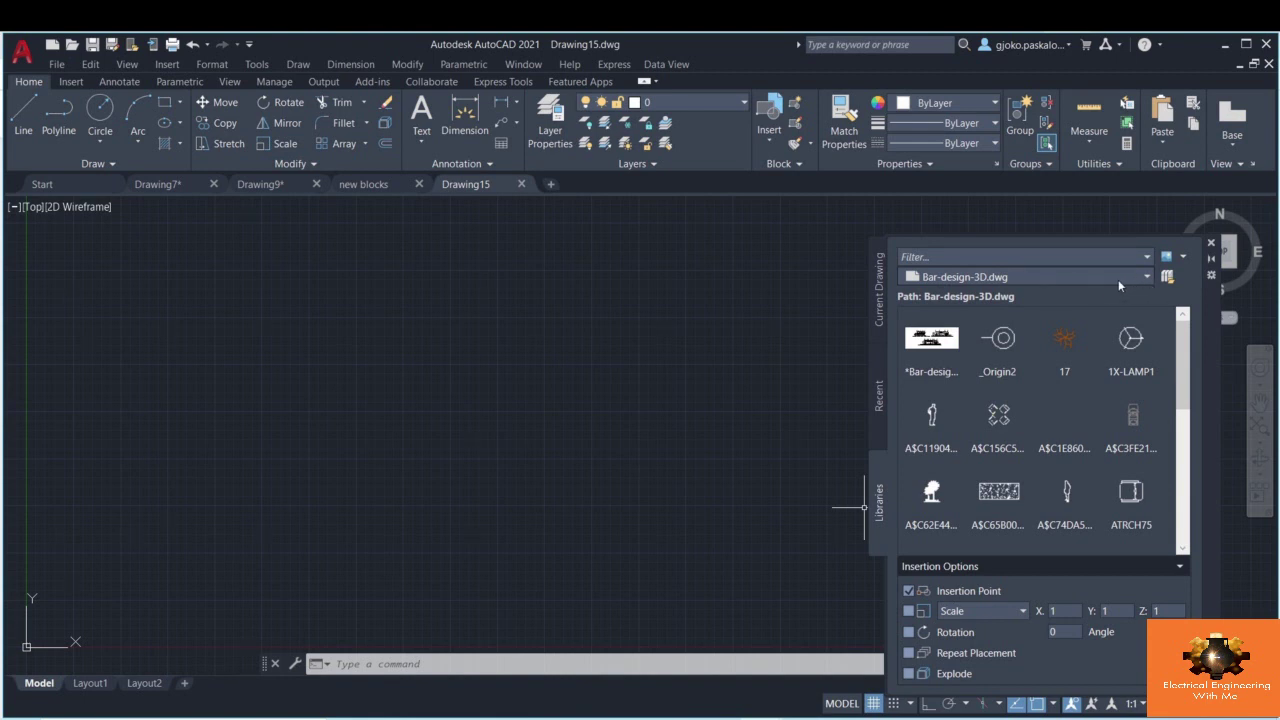
- Load new blocks.dwg from the blocks folder as the block library
left_click(1175, 284)
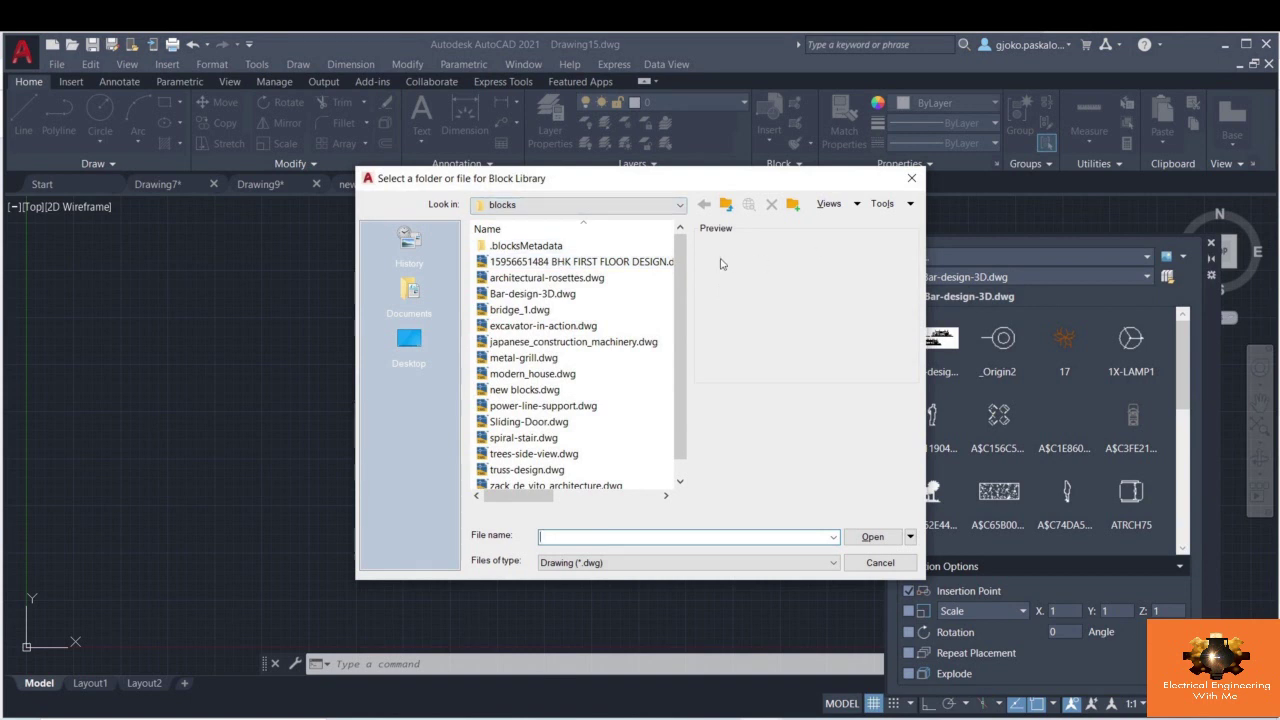
left_click(645, 207)
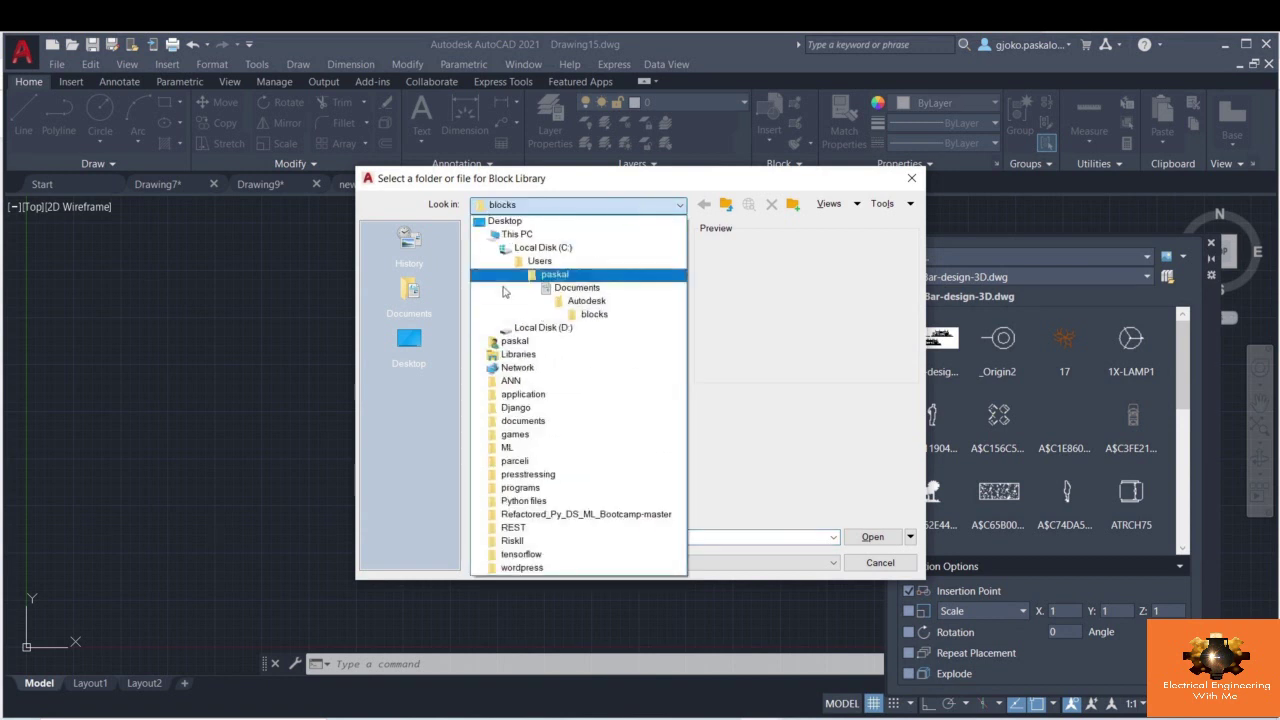
left_click(610, 315)
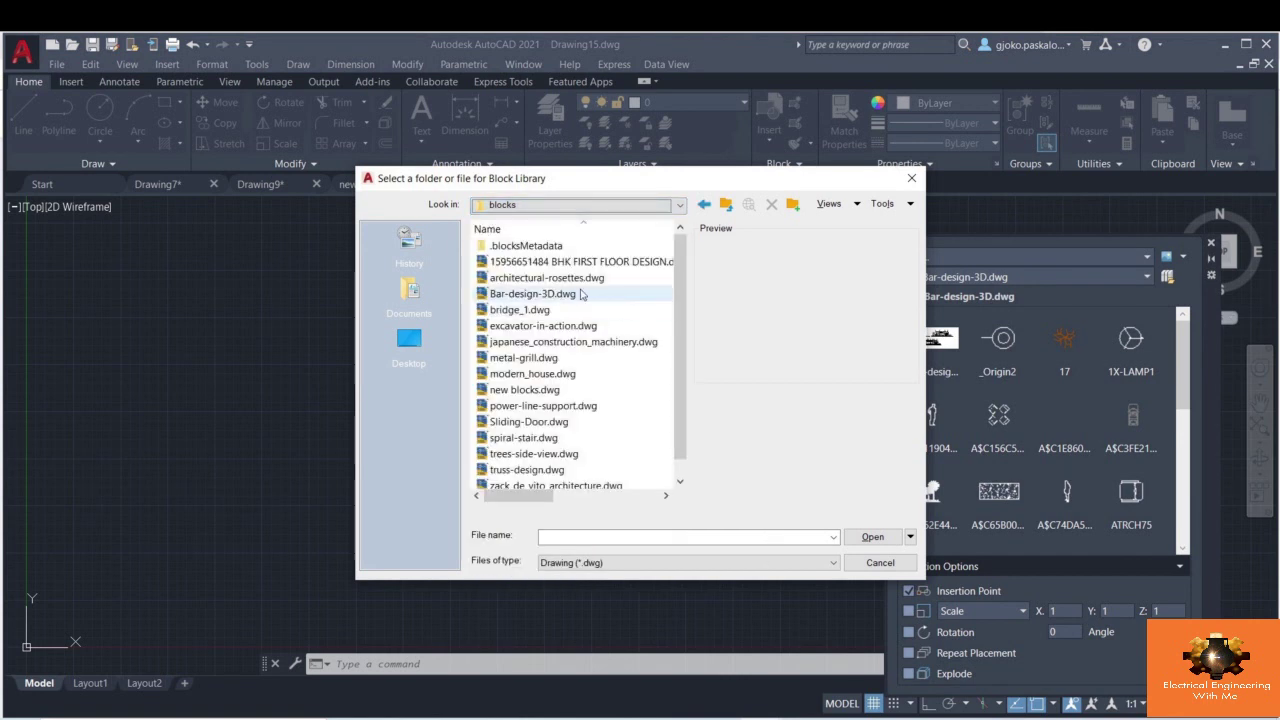
scroll(562, 278, "down", 1)
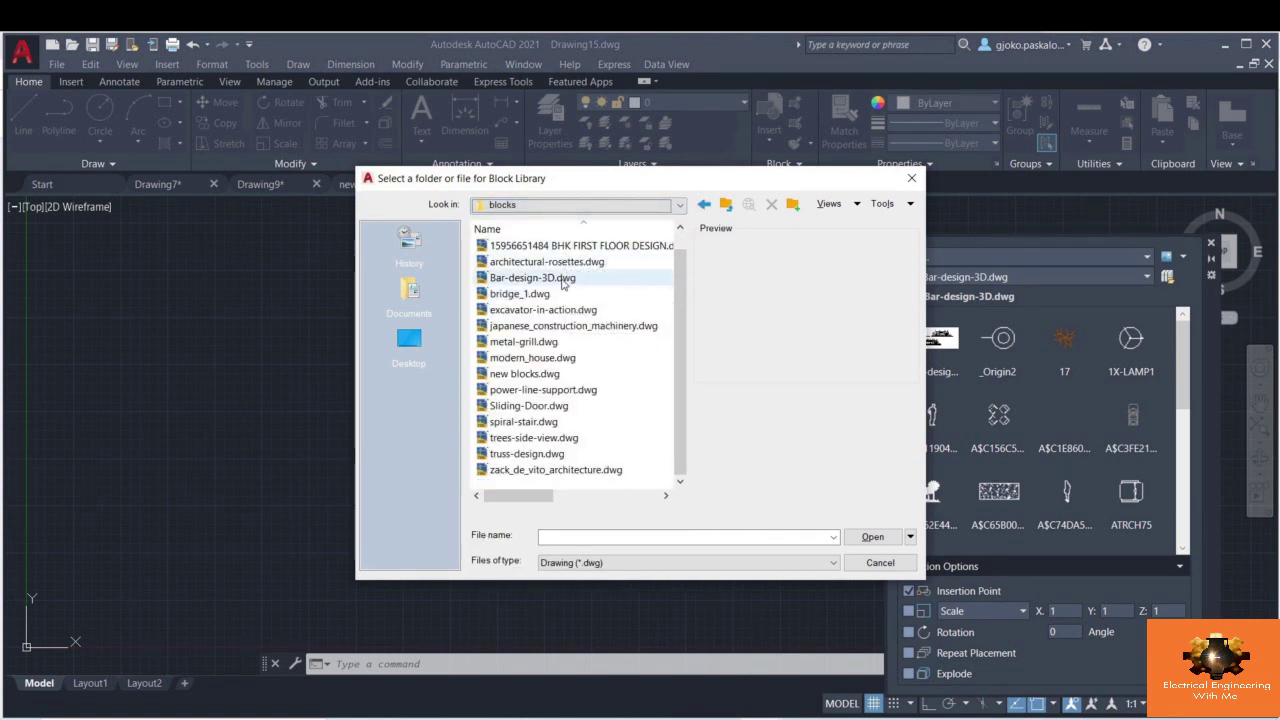
scroll(560, 320, "up", 1)
left_click(540, 261)
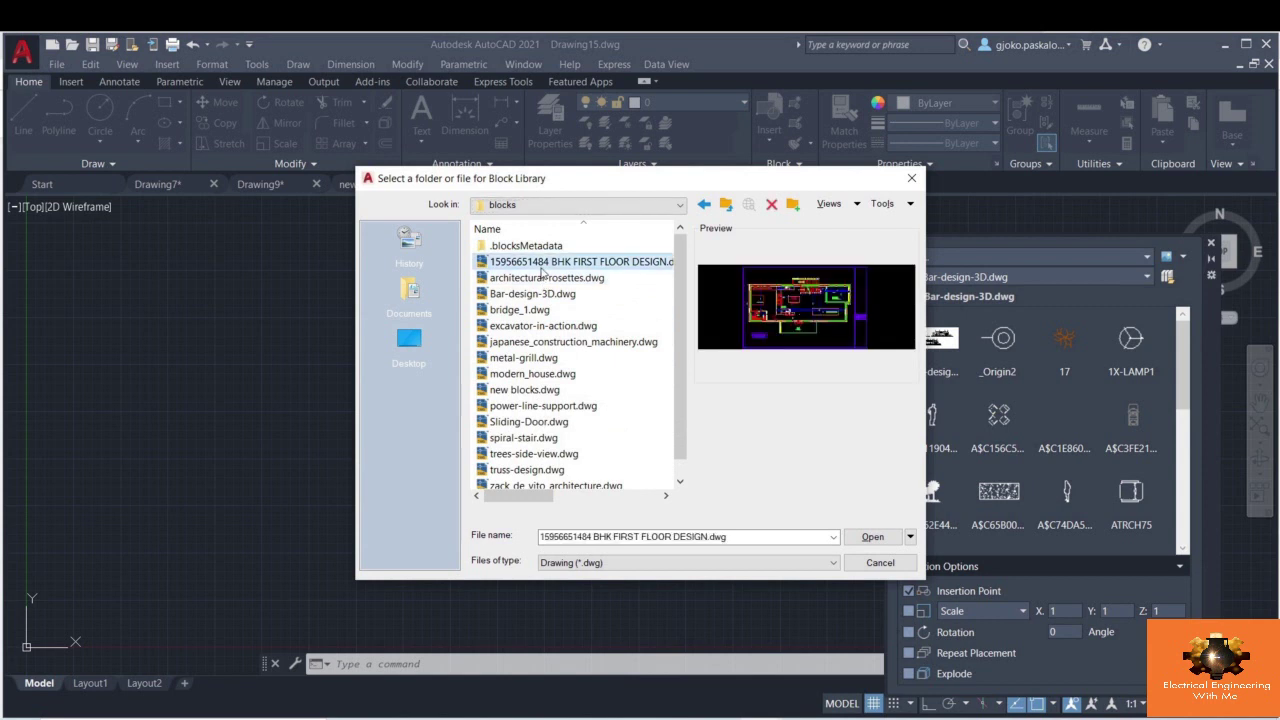
left_click(543, 293)
left_click(545, 310)
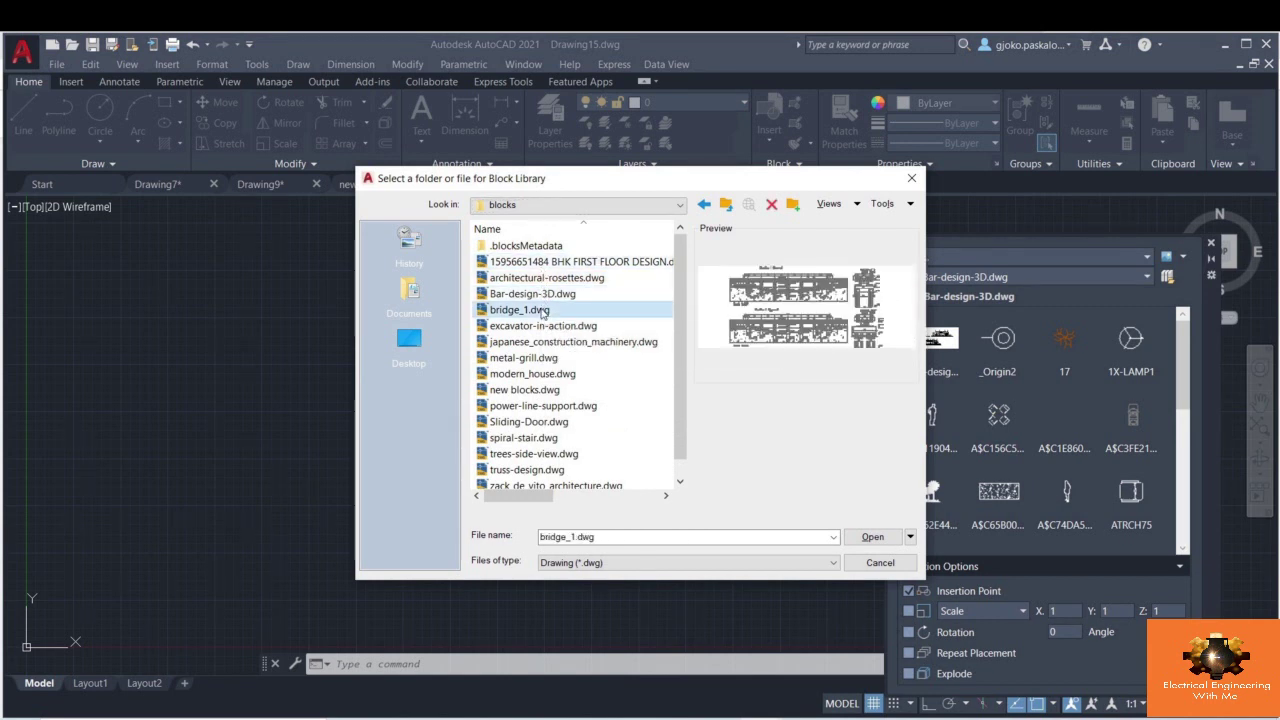
left_click(546, 326)
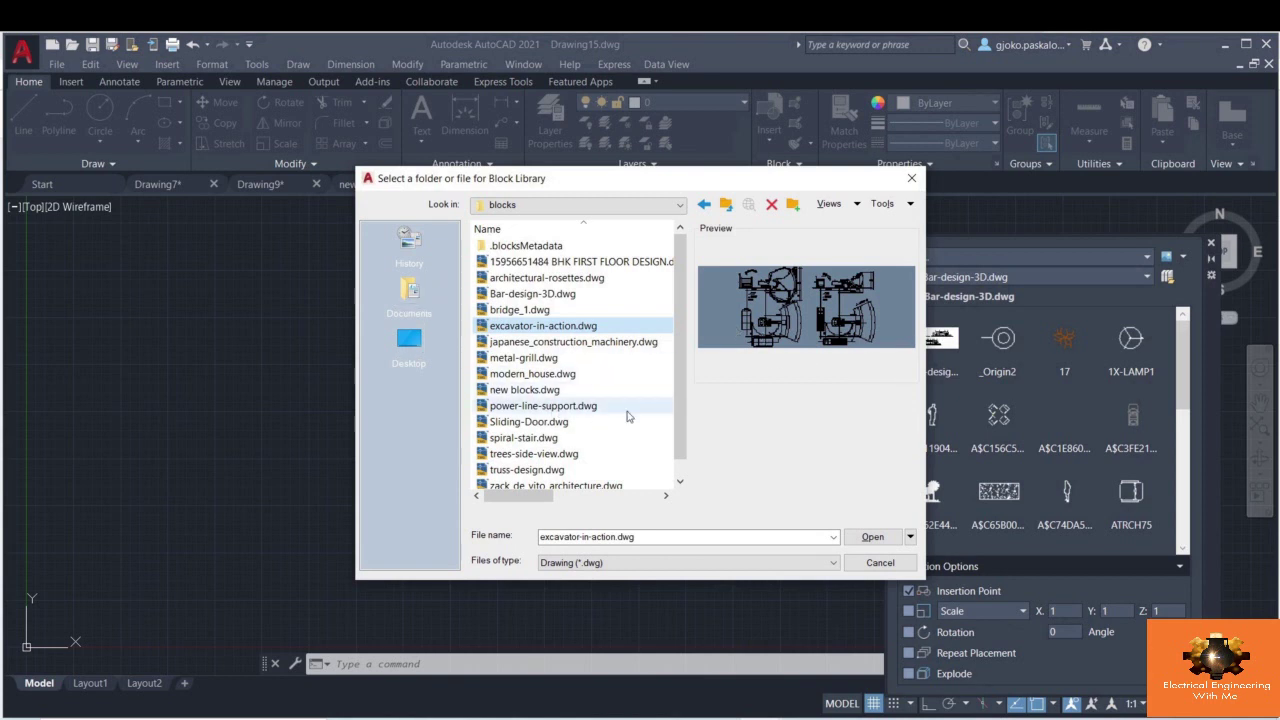
left_click(558, 390)
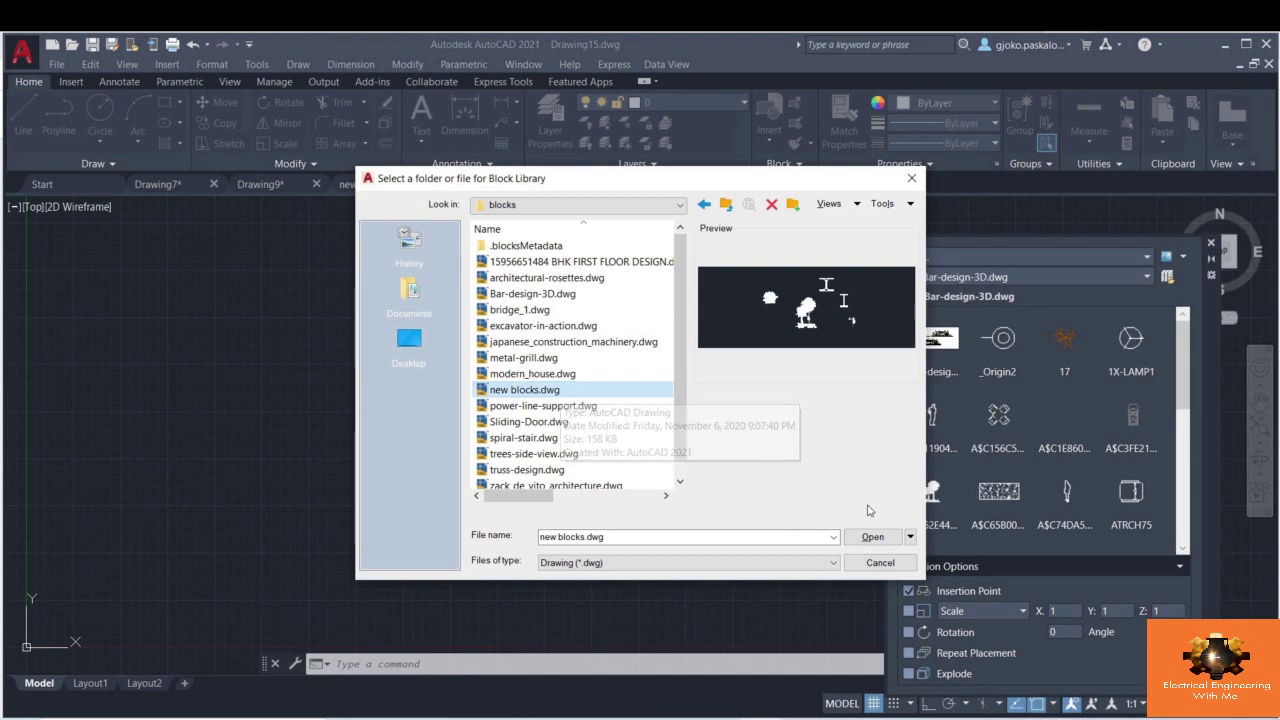
left_click(884, 537)
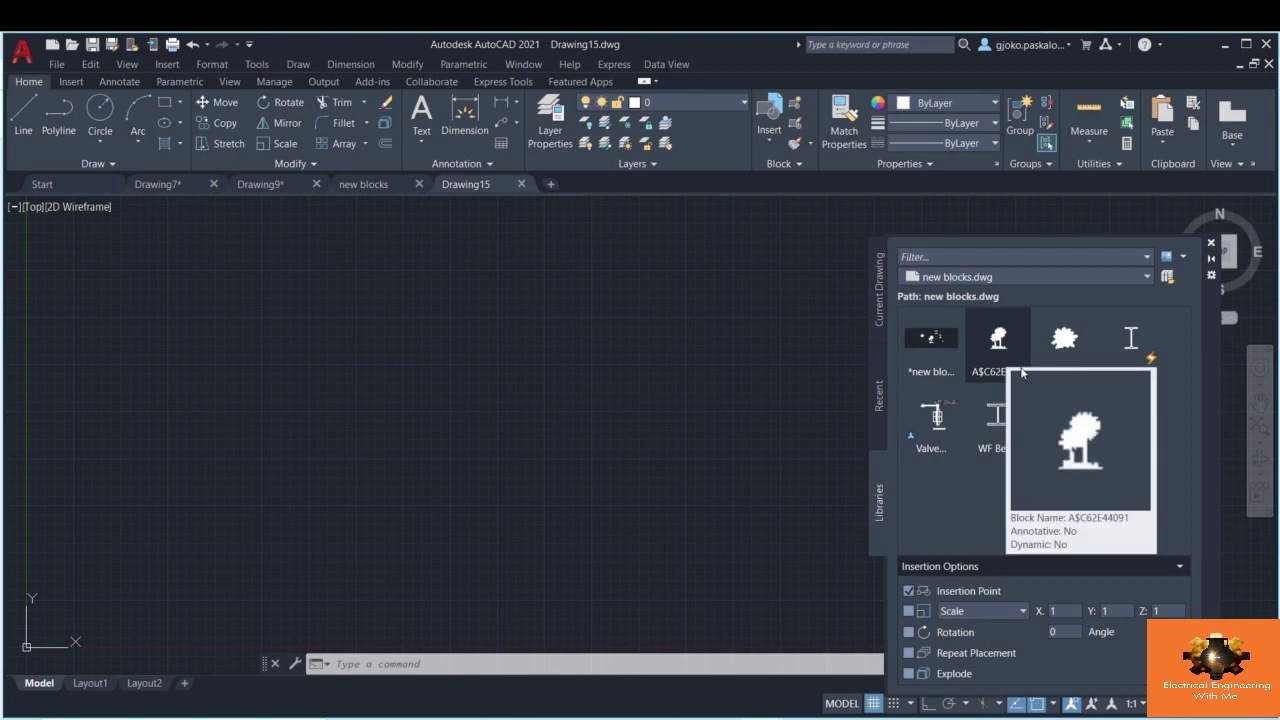
- Insert the HOJAS palm crown block mid-drawing and the A$C62E44091 palm tree block to its upper left
left_click(1064, 345)
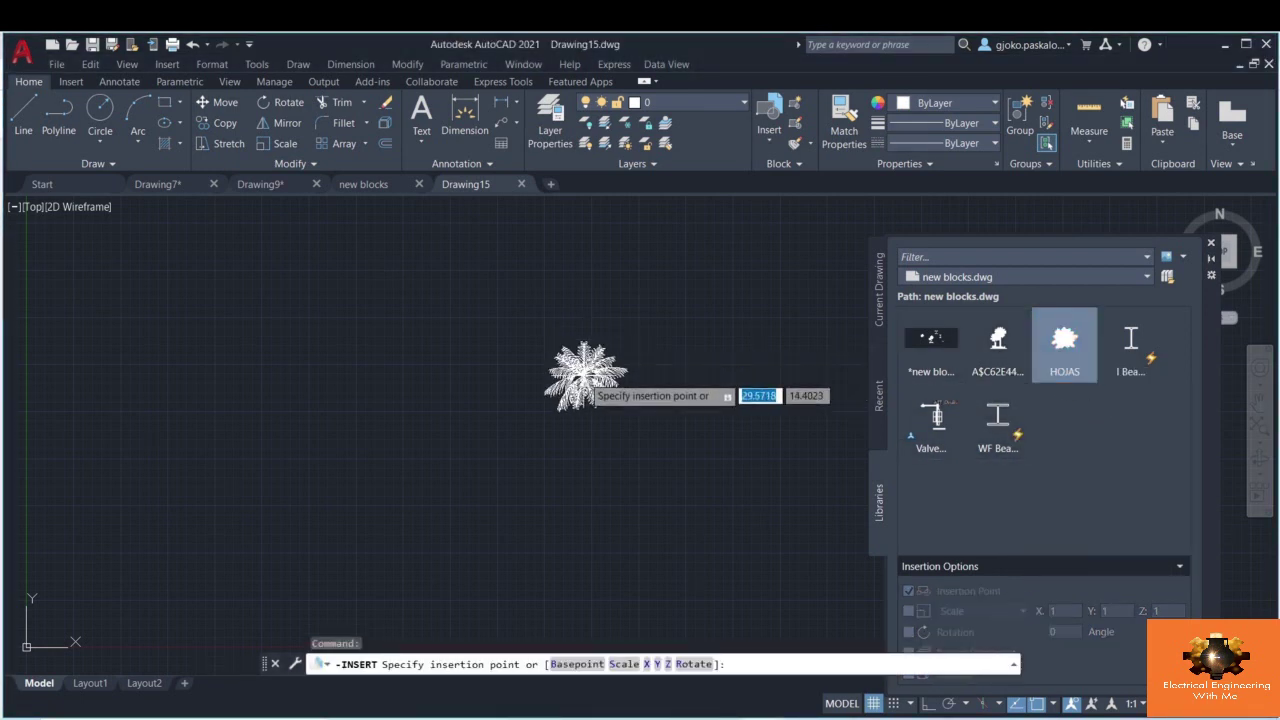
left_click(598, 412)
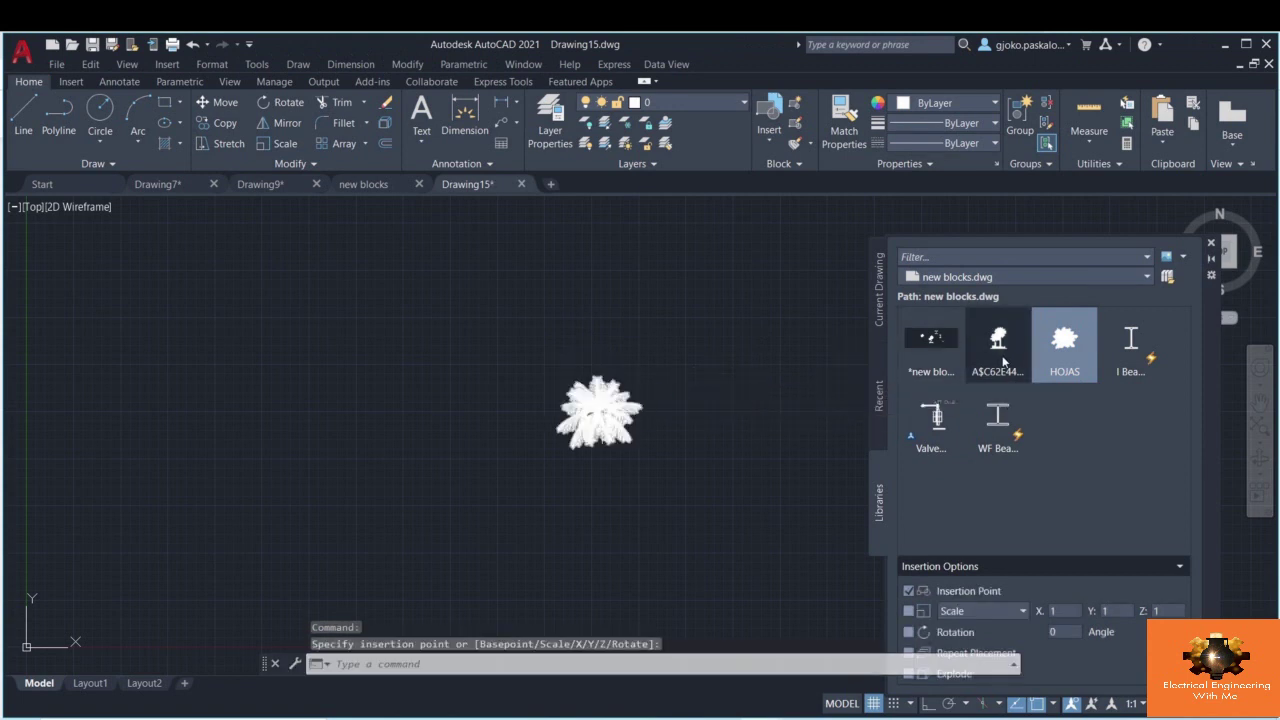
left_click(998, 345)
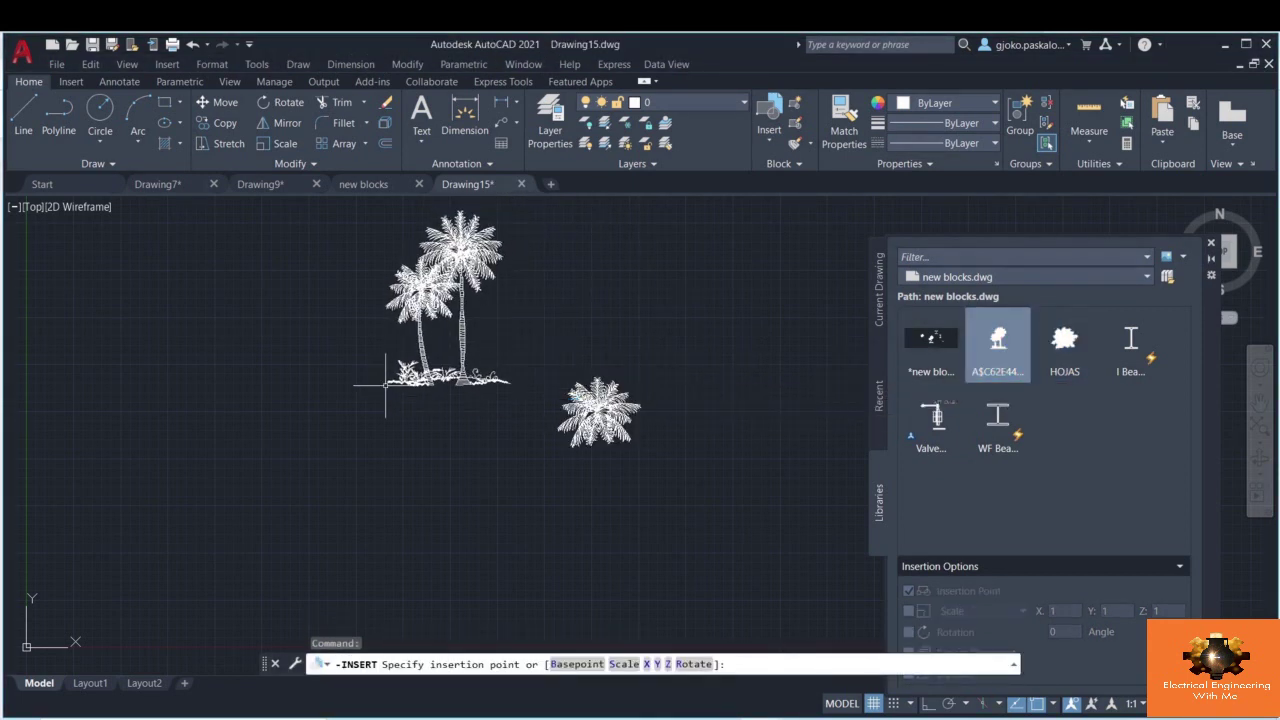
left_click(410, 382)
- Insert the I Beam library block to the right of the palm trees, above the palm crown
left_click(1130, 345)
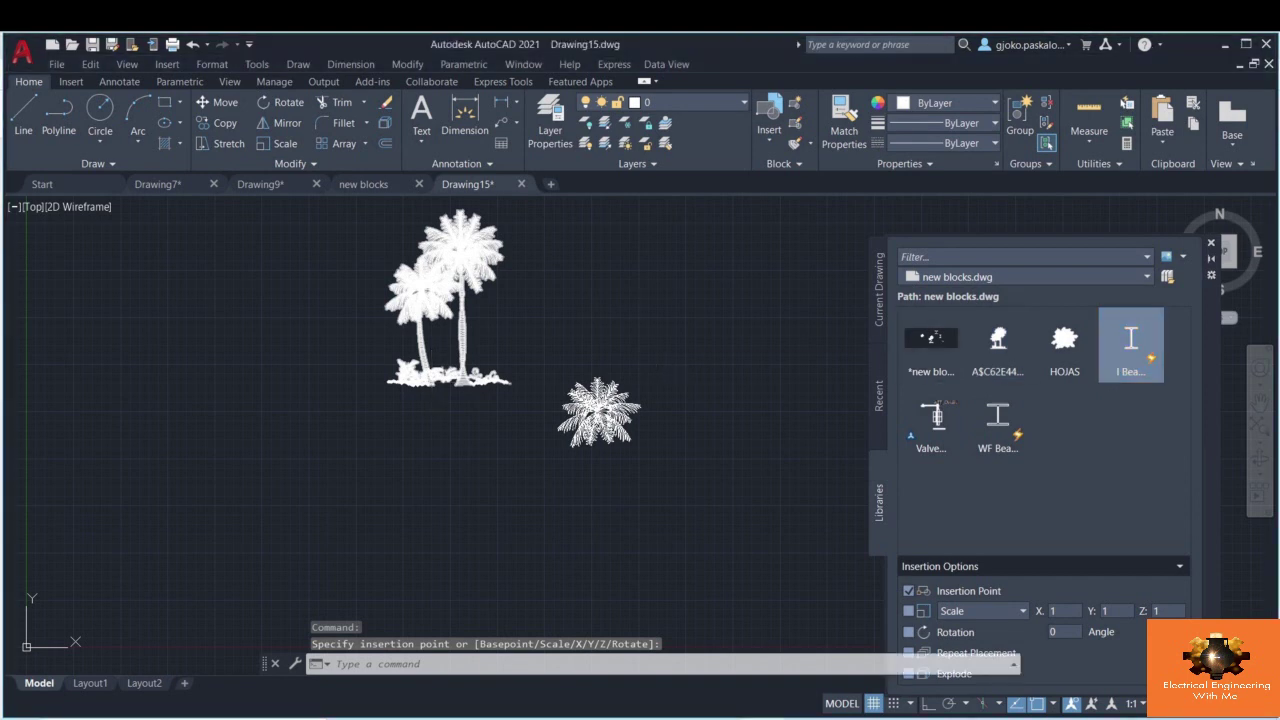
left_click(608, 323)
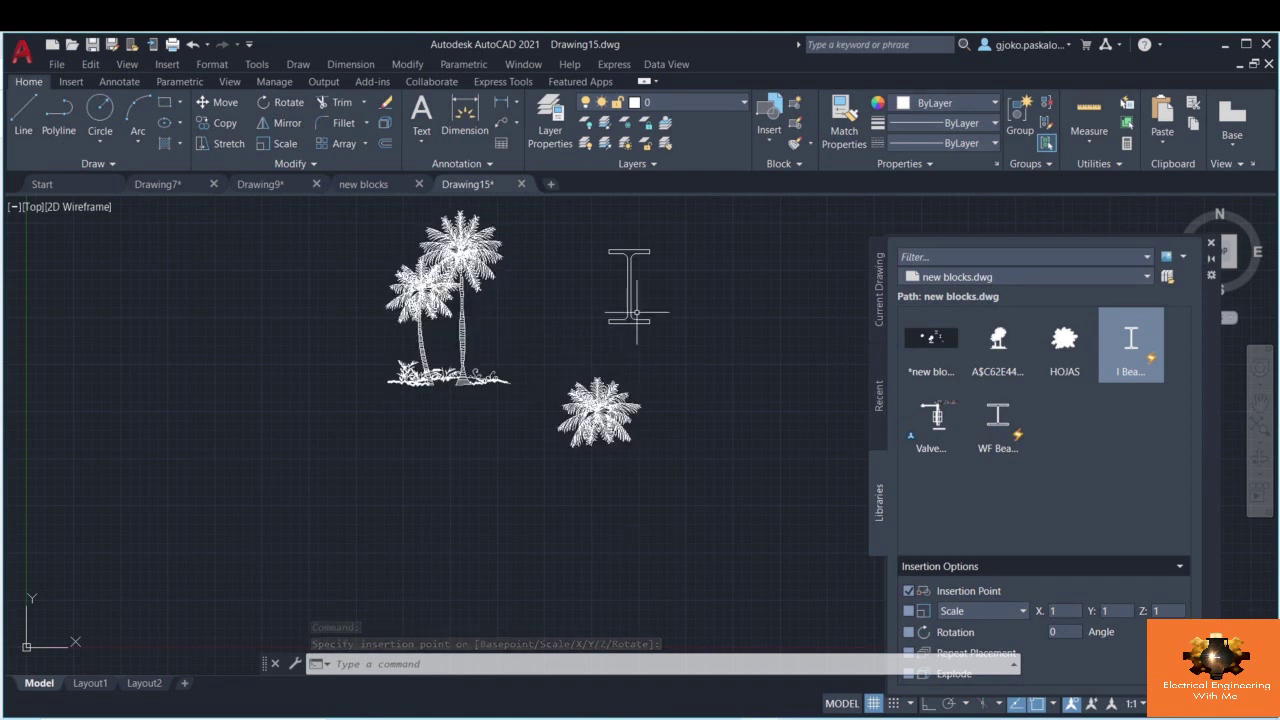
mouse_move(628, 319)
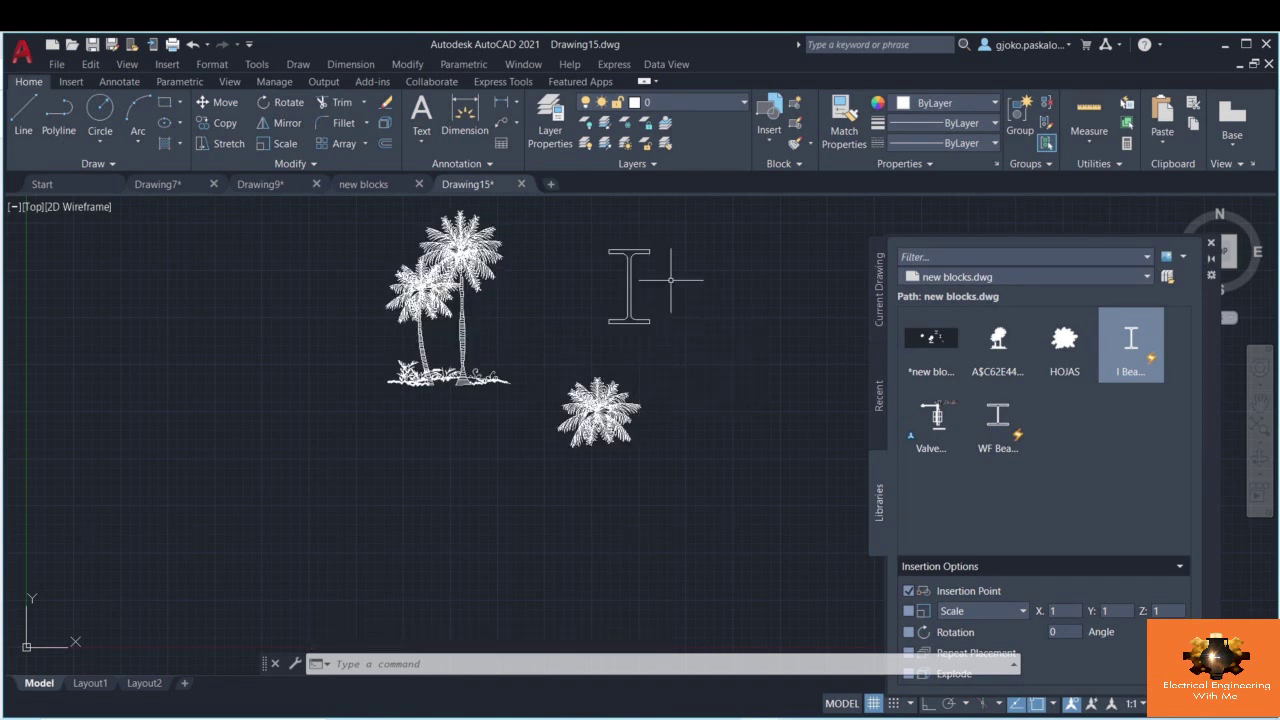
middle_click_drag(683, 277, 689, 349)
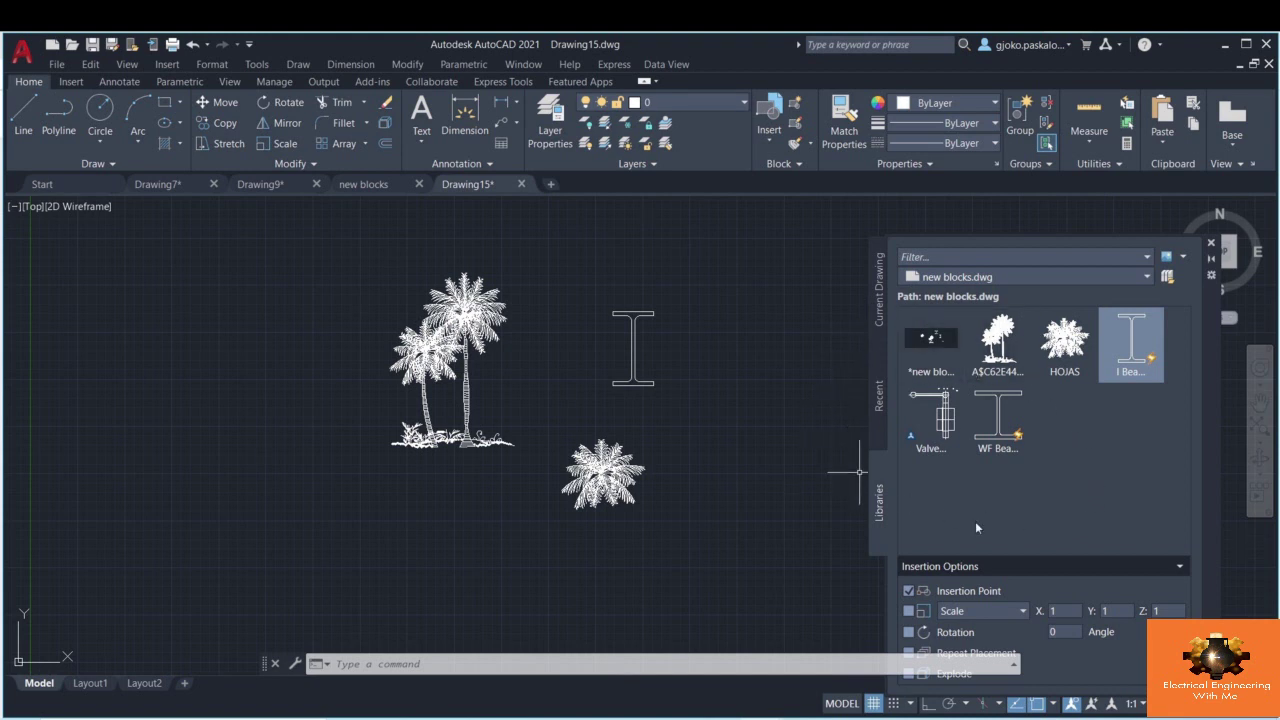
- Browse the recent blocks and insert another palm tree block from the current drawing's blocks to the right of the I-beam
left_click(882, 408)
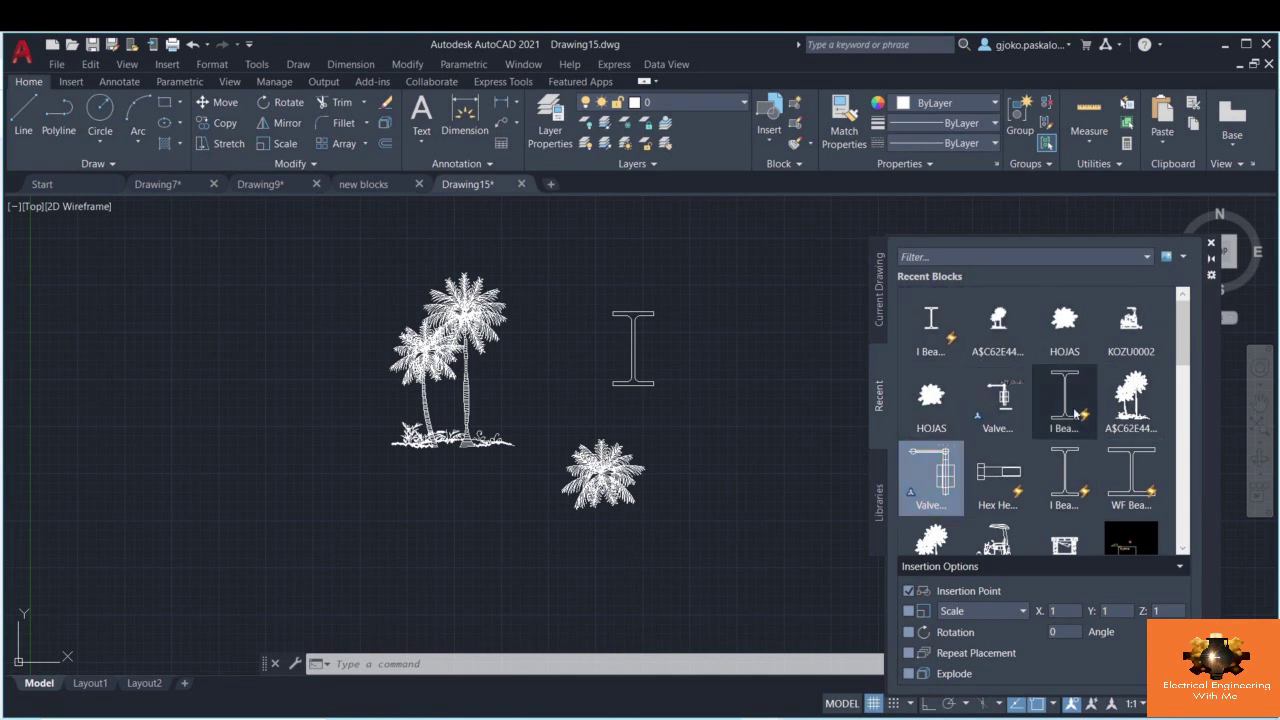
scroll(1141, 467, "down", 5)
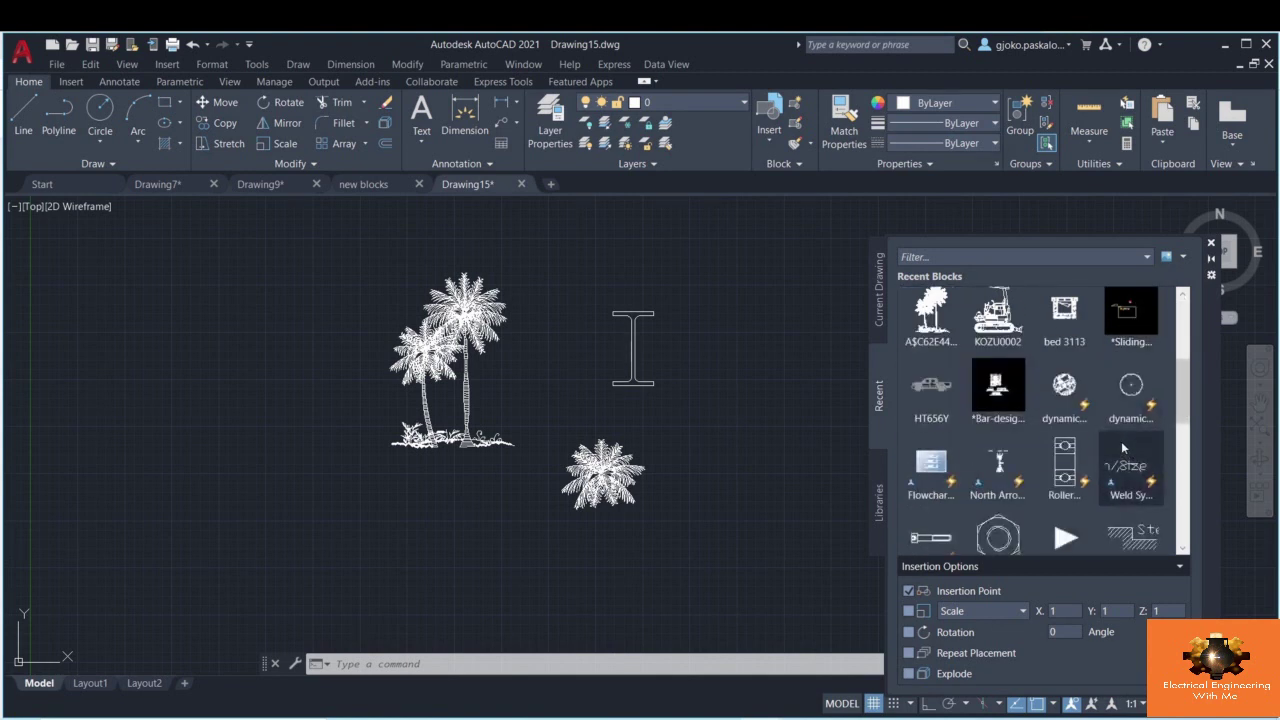
scroll(1115, 456, "down", 6)
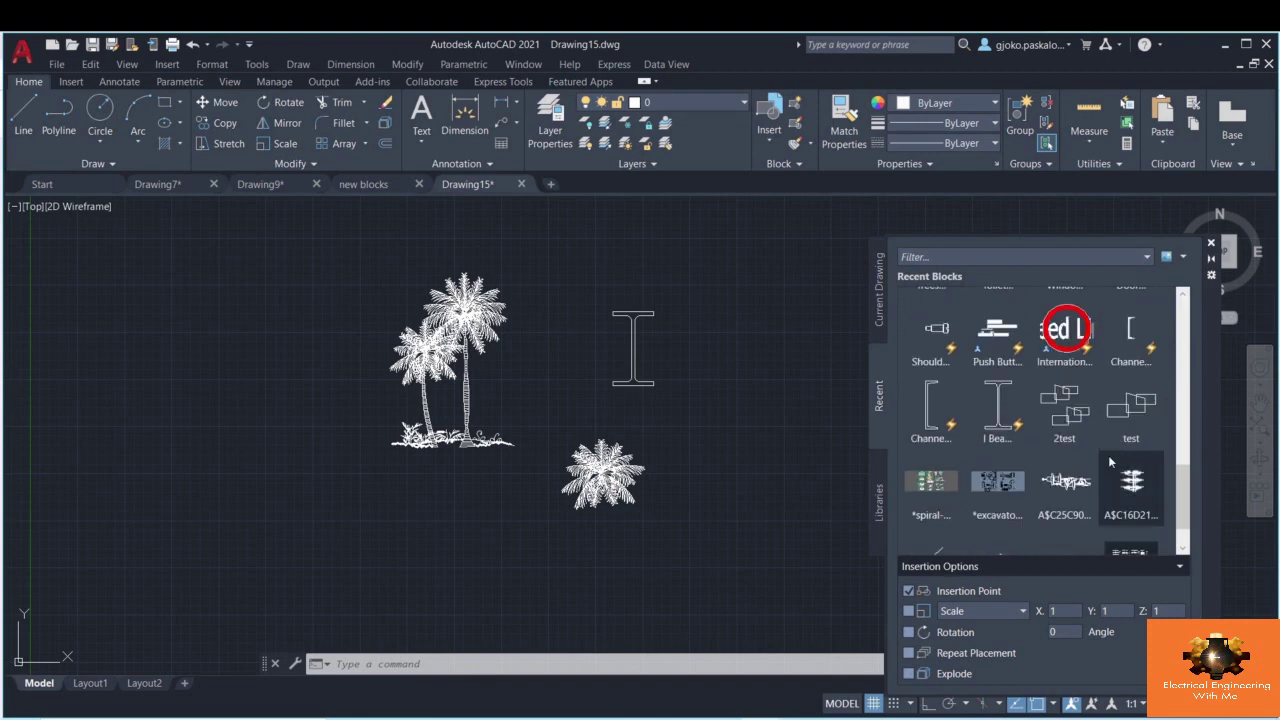
scroll(1095, 448, "up", 6)
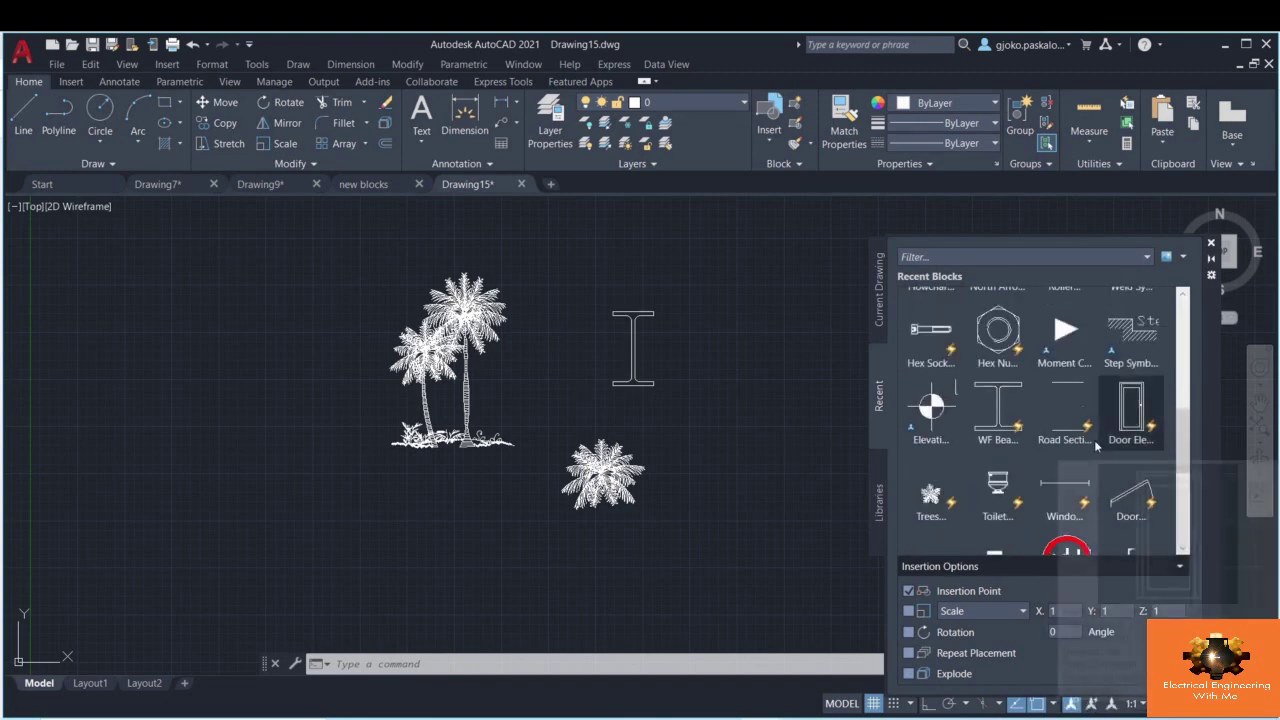
left_click(882, 326)
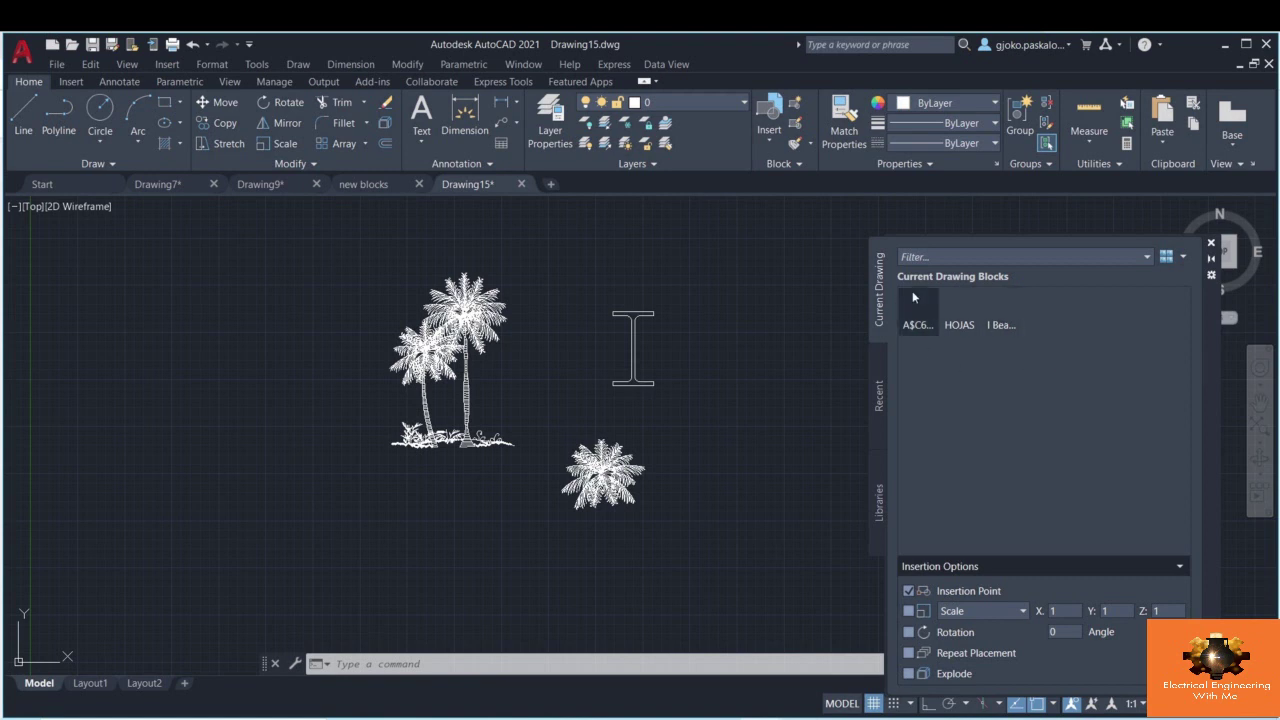
left_click(918, 314)
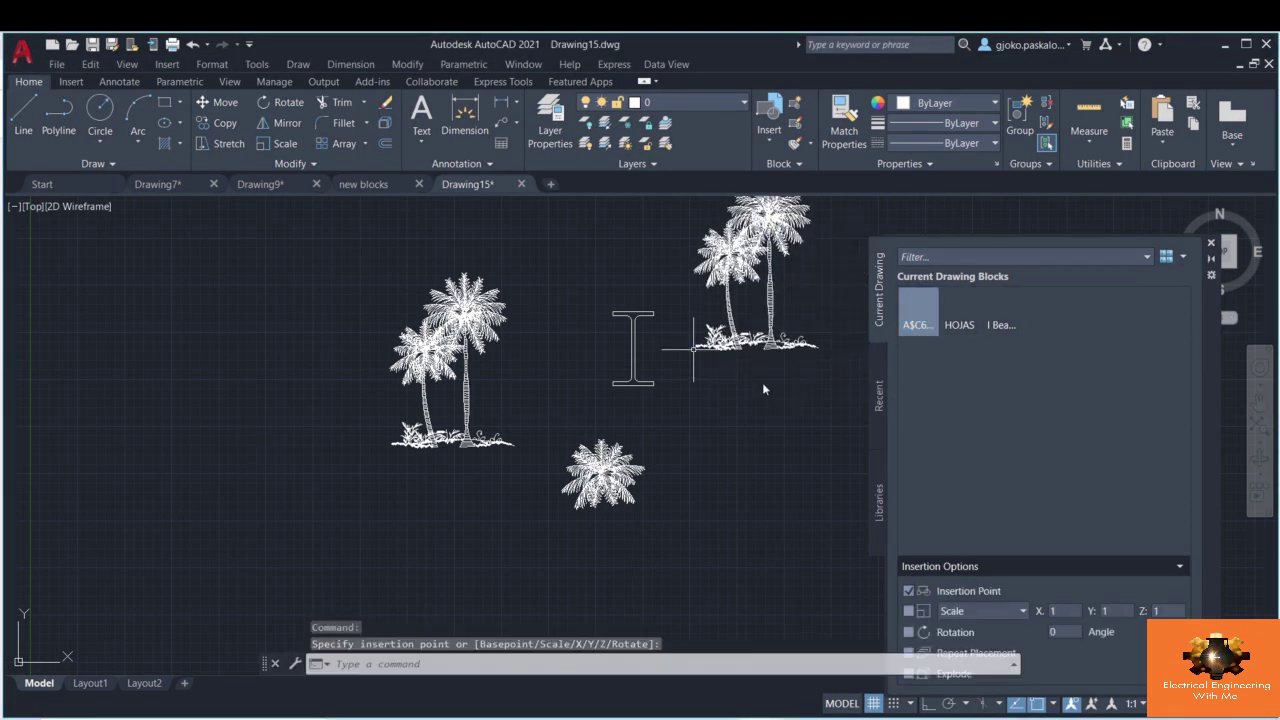
- Show the tool palettes alongside the palm tree and I-beam drawing
middle_click_drag(717, 389, 717, 444)
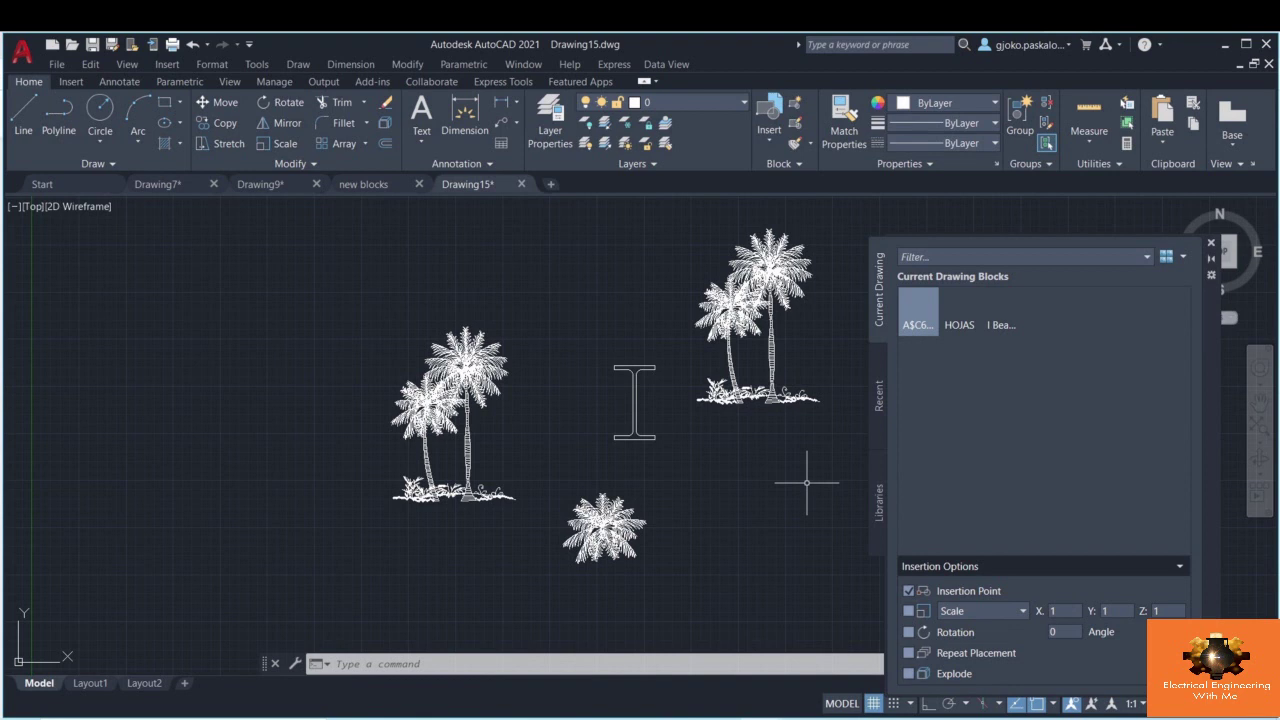
left_click(228, 82)
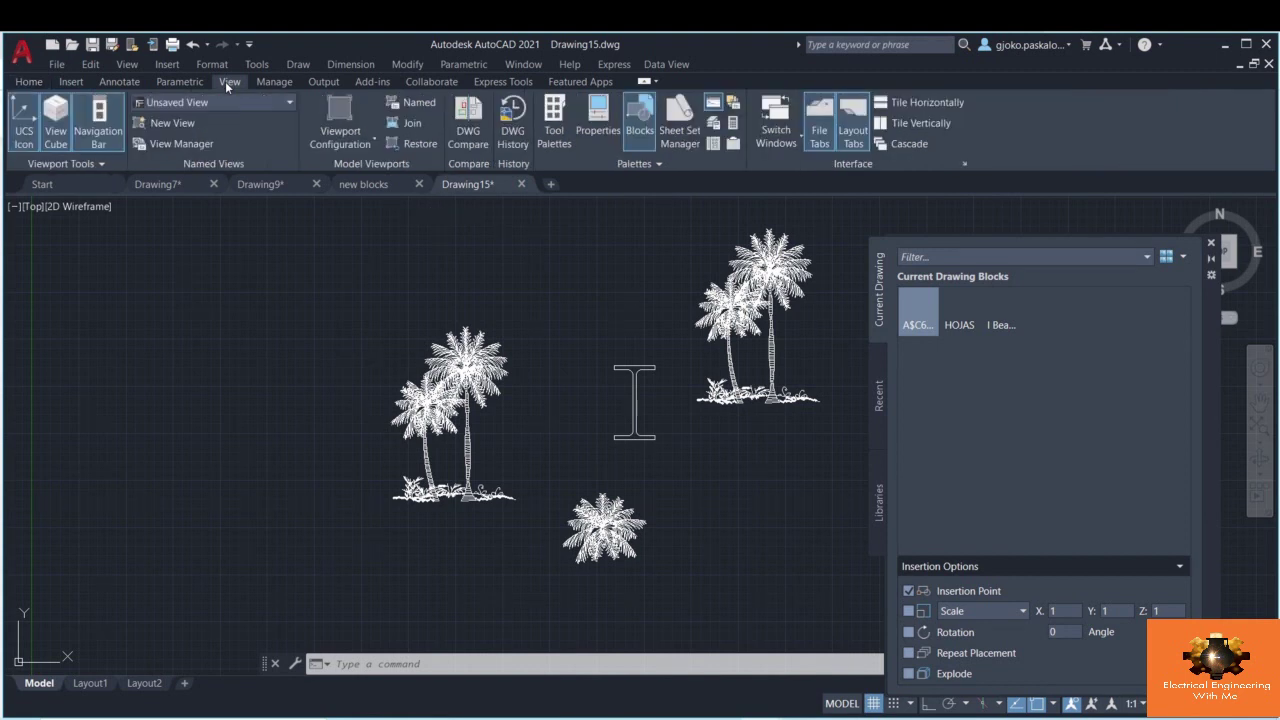
left_click(553, 142)
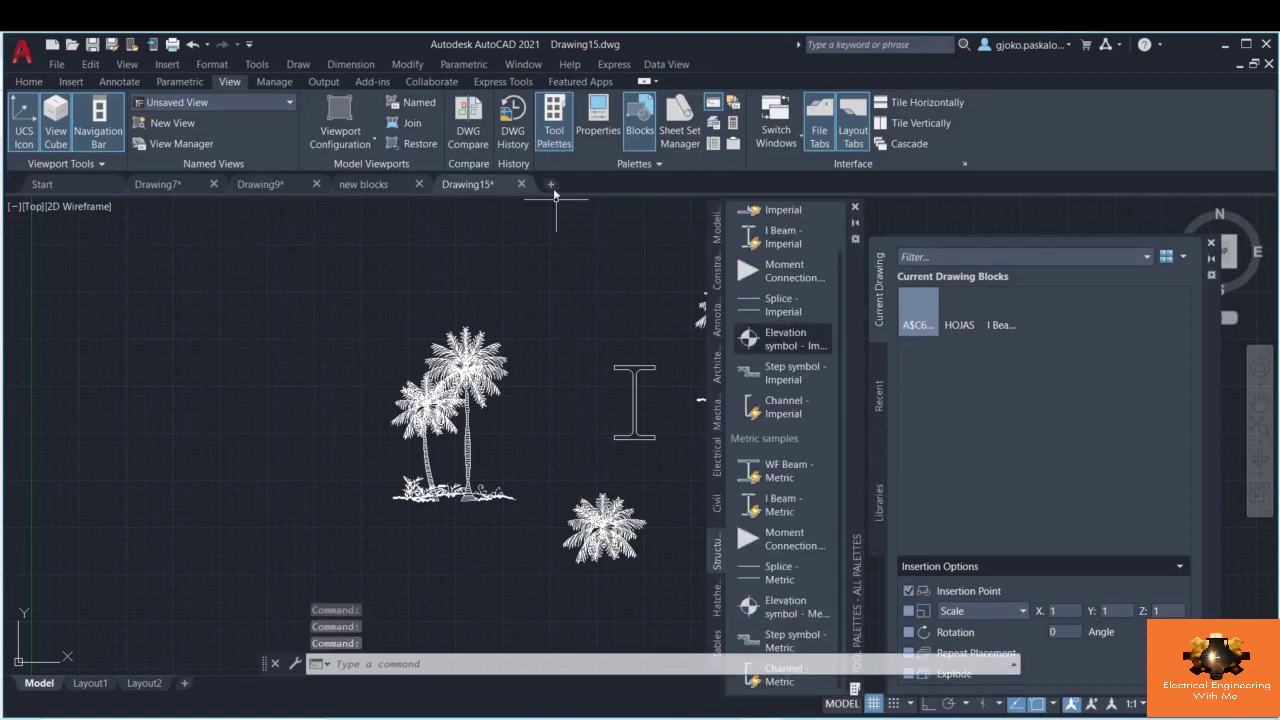
- Look through the tool palettes from Modeling and Constraints to Annotation, Mechanical, Electrical, Civil and Structural, including the Structural imperial and metric samples
left_click(717, 230)
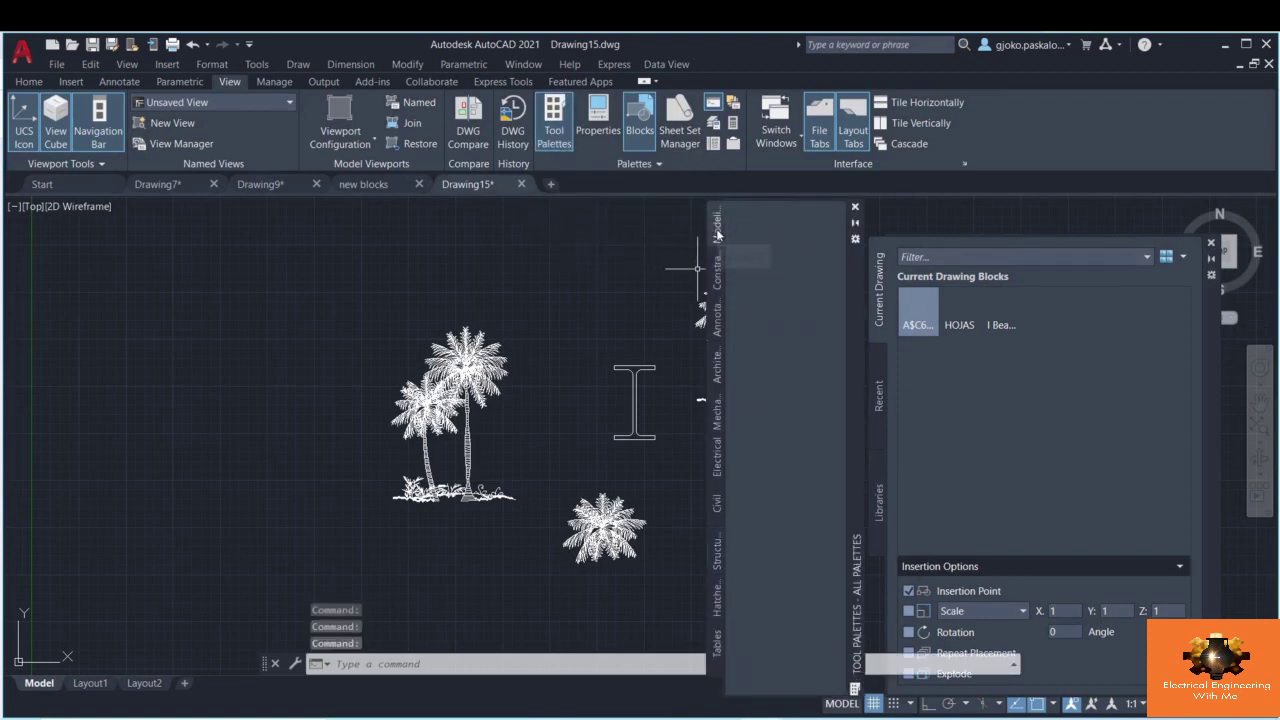
left_click(715, 285)
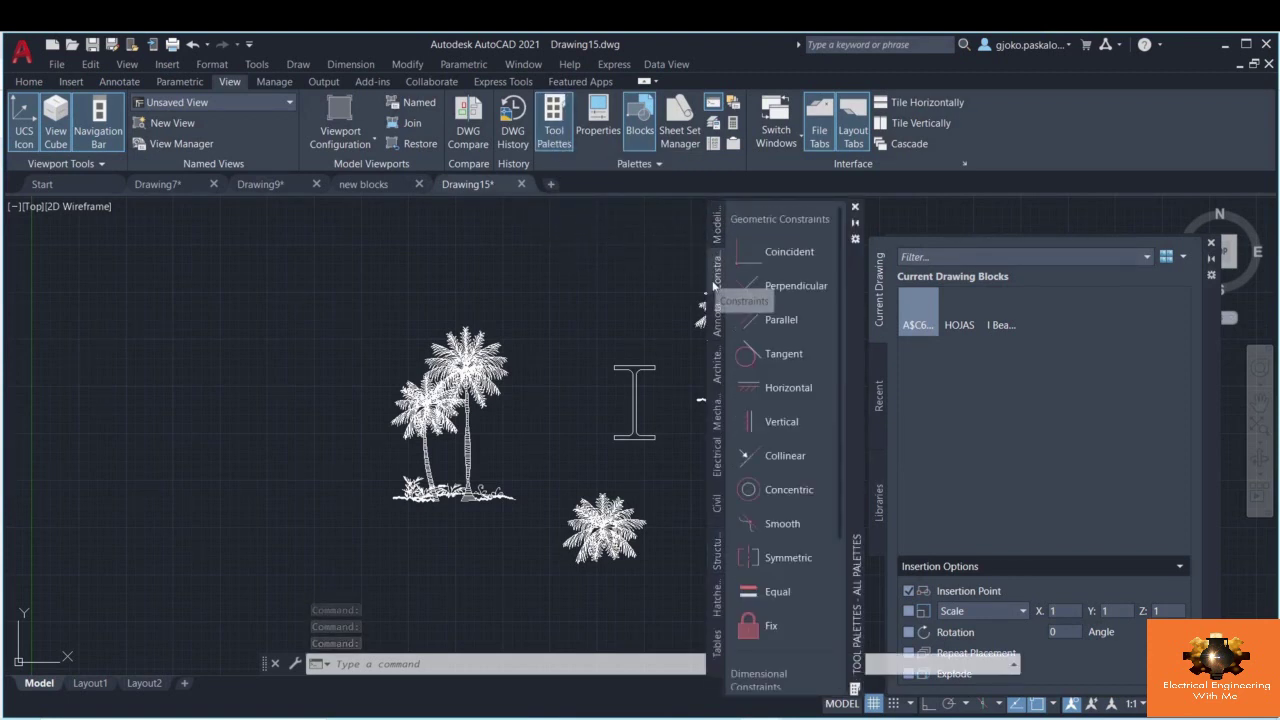
left_click(716, 365)
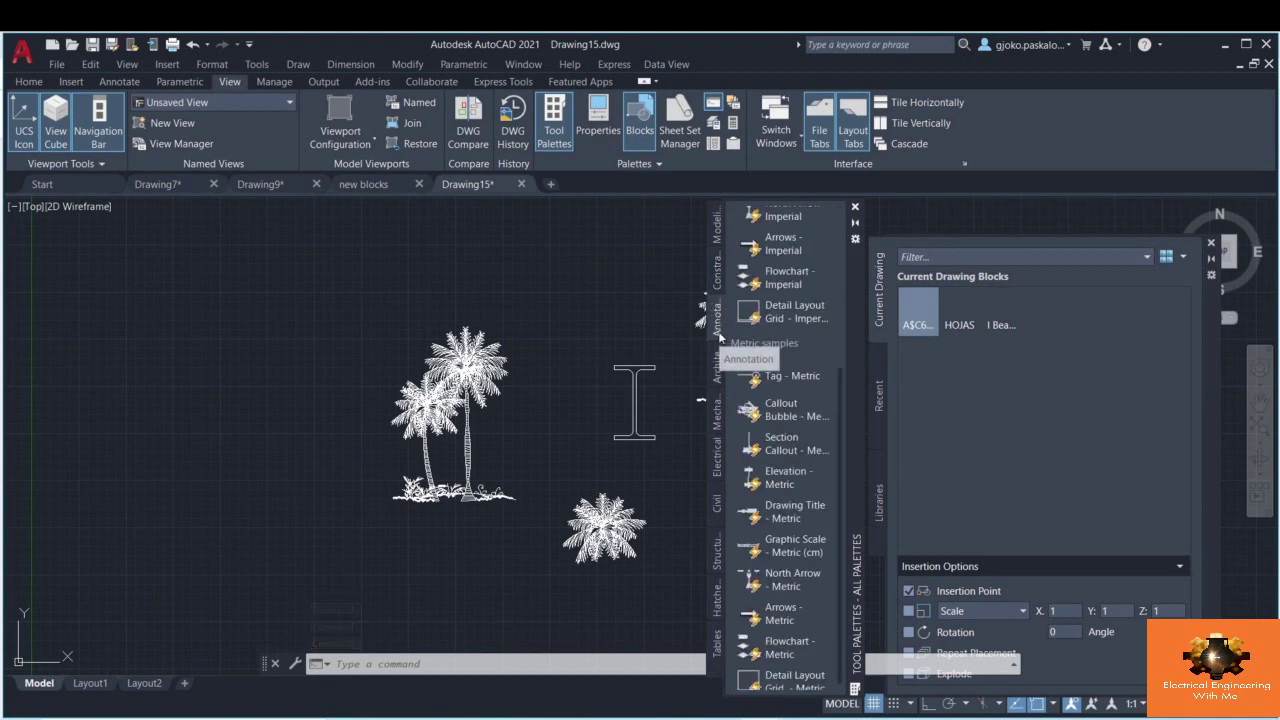
left_click(719, 412)
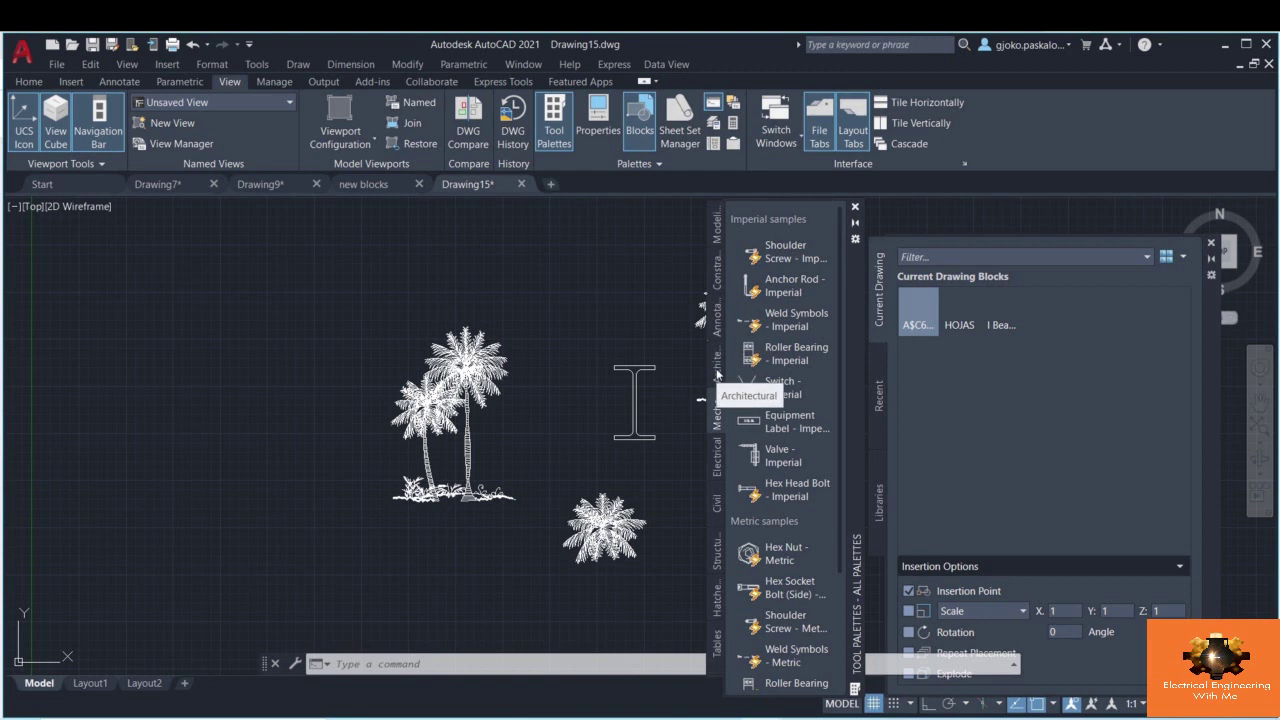
left_click(719, 503)
left_click(719, 455)
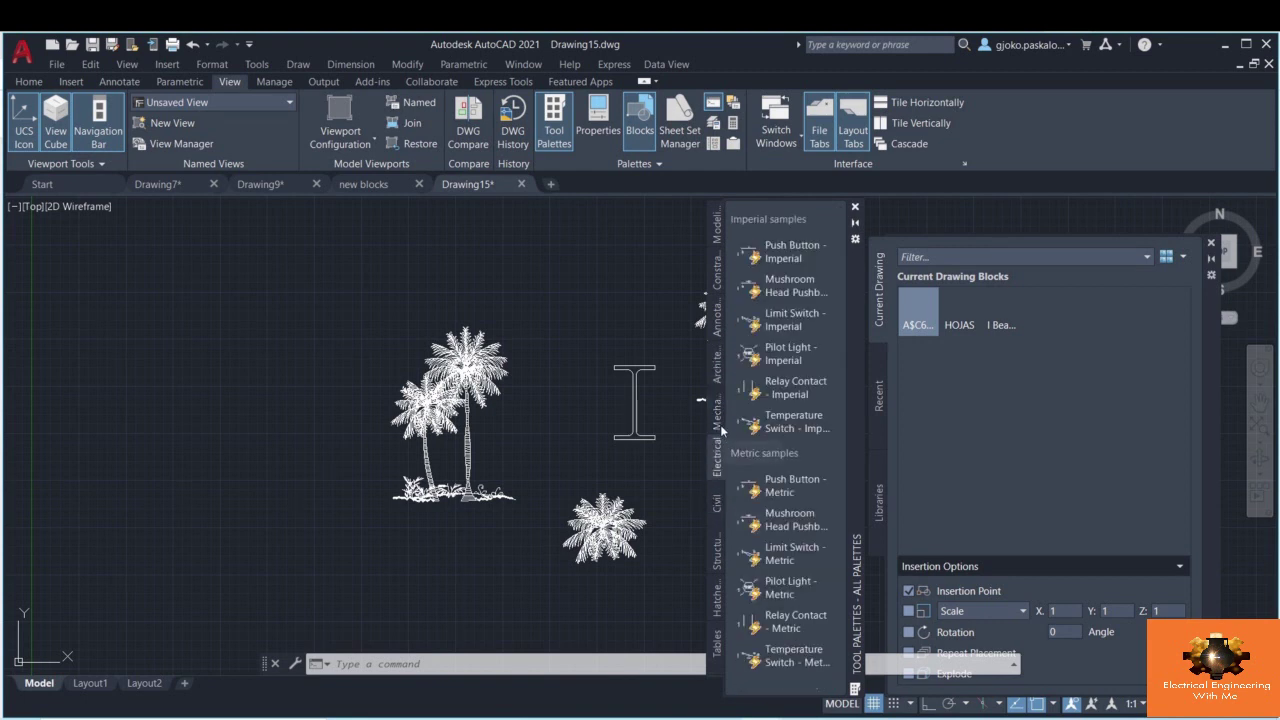
left_click(721, 550)
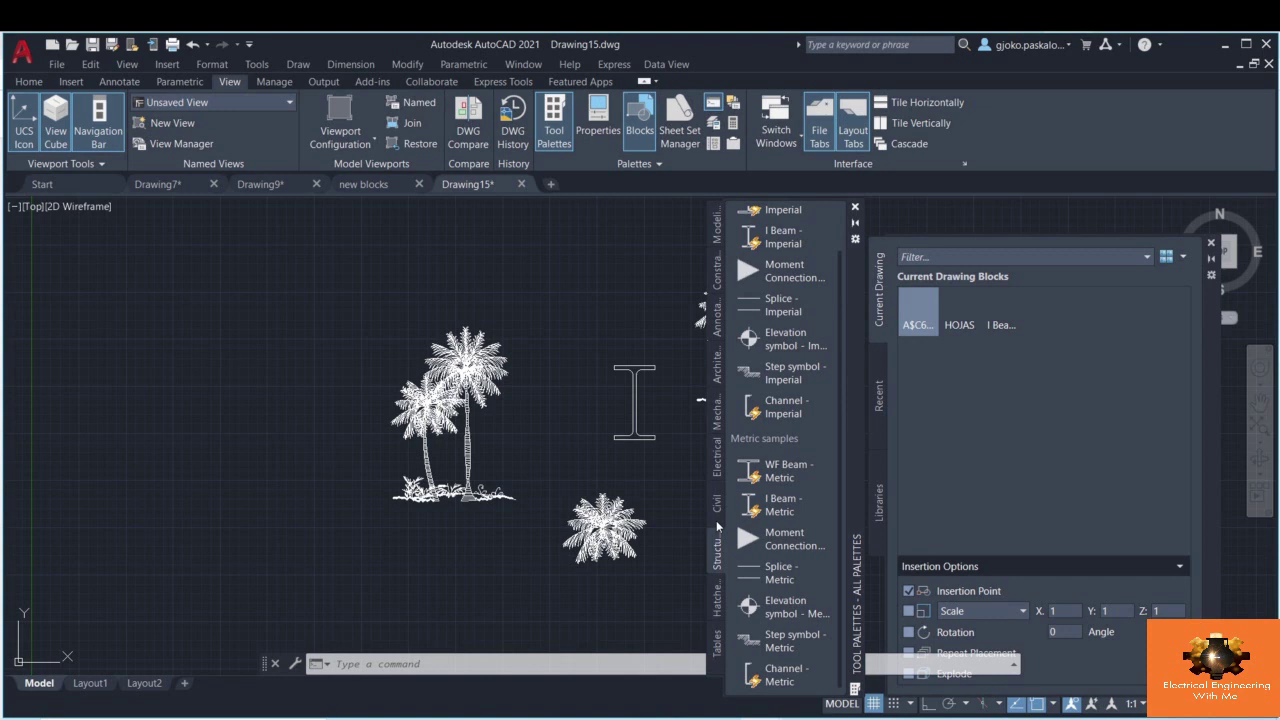
scroll(735, 424, "up", 1)
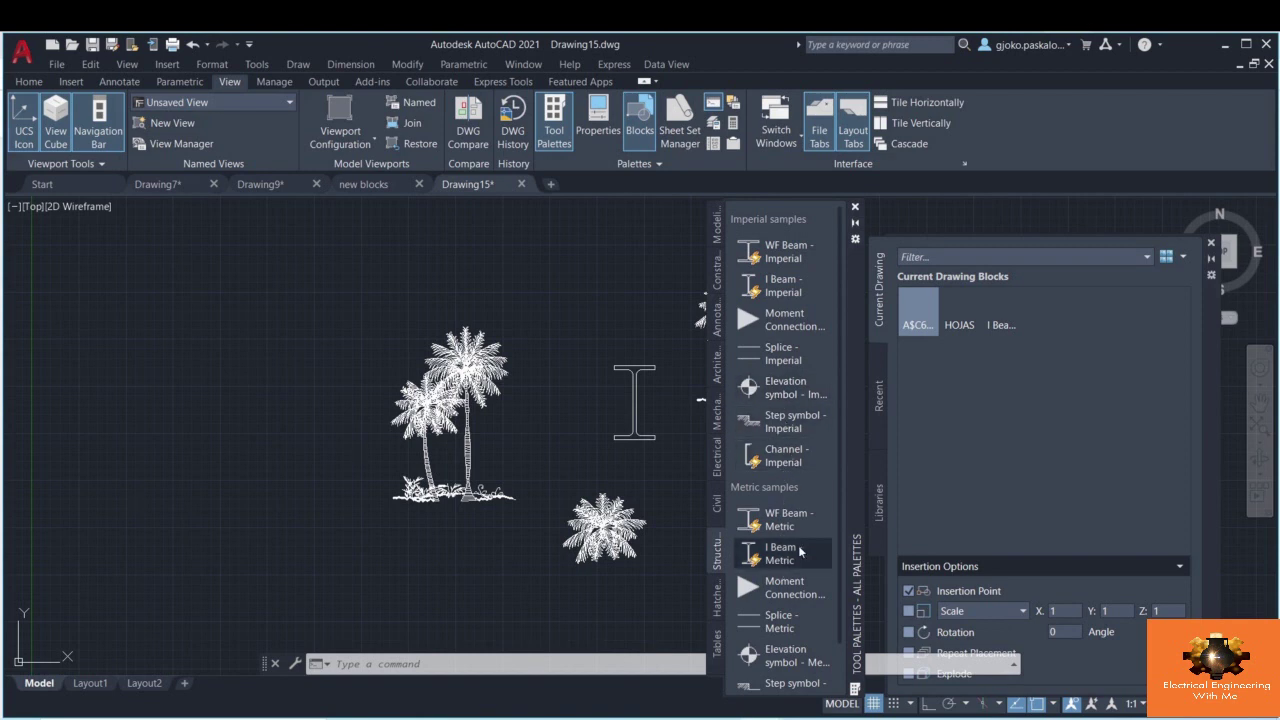
- Create a new tool palette named new blocks
right_click(720, 289)
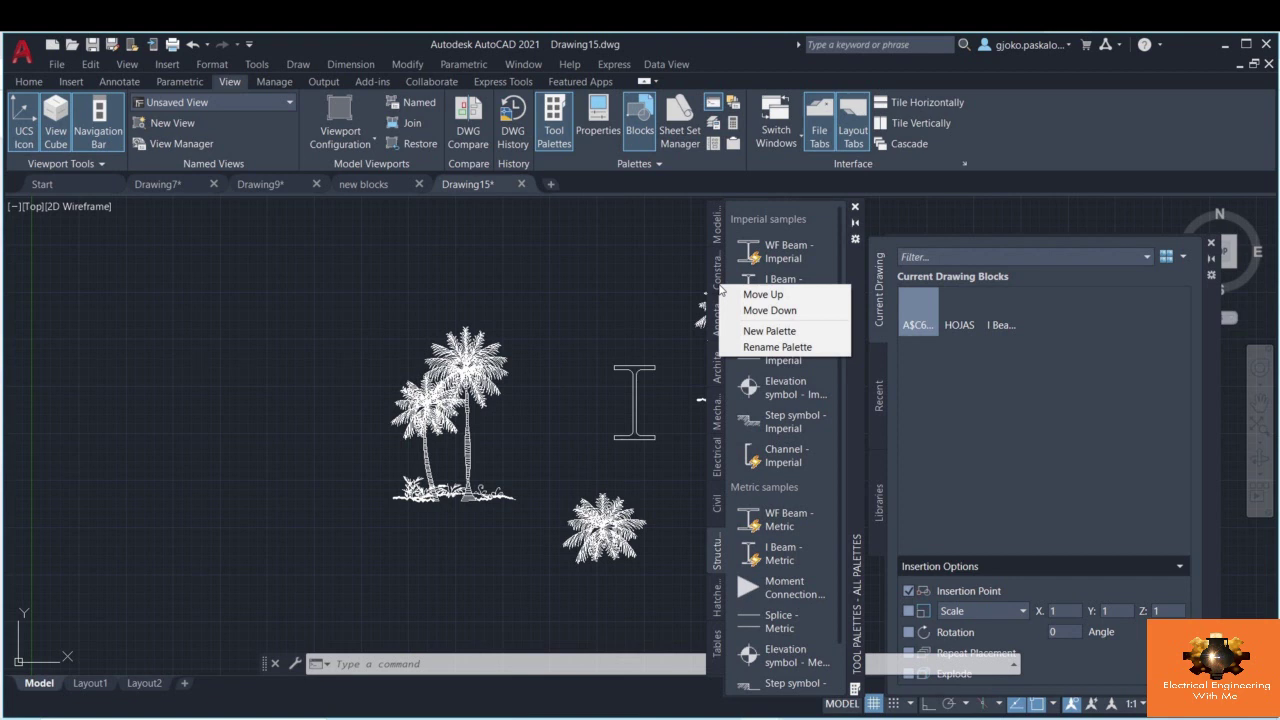
left_click(755, 332)
type("new bl")
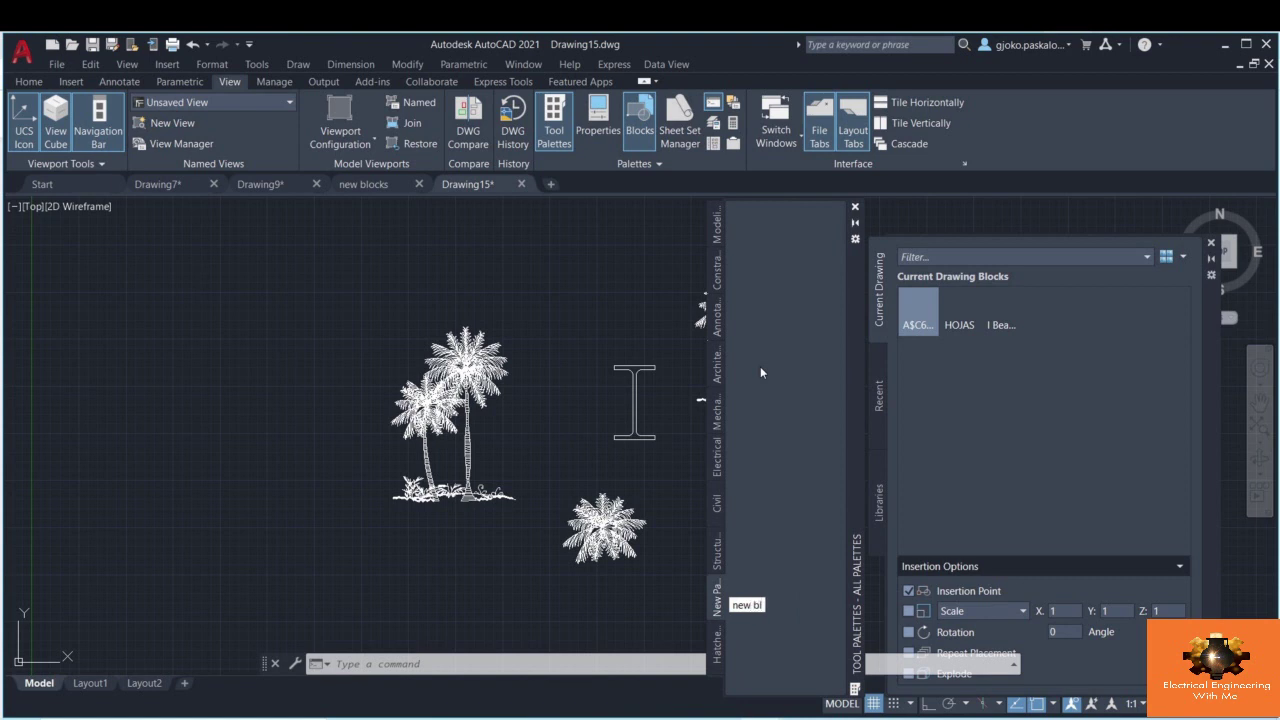
type("ocks")
key("Return")
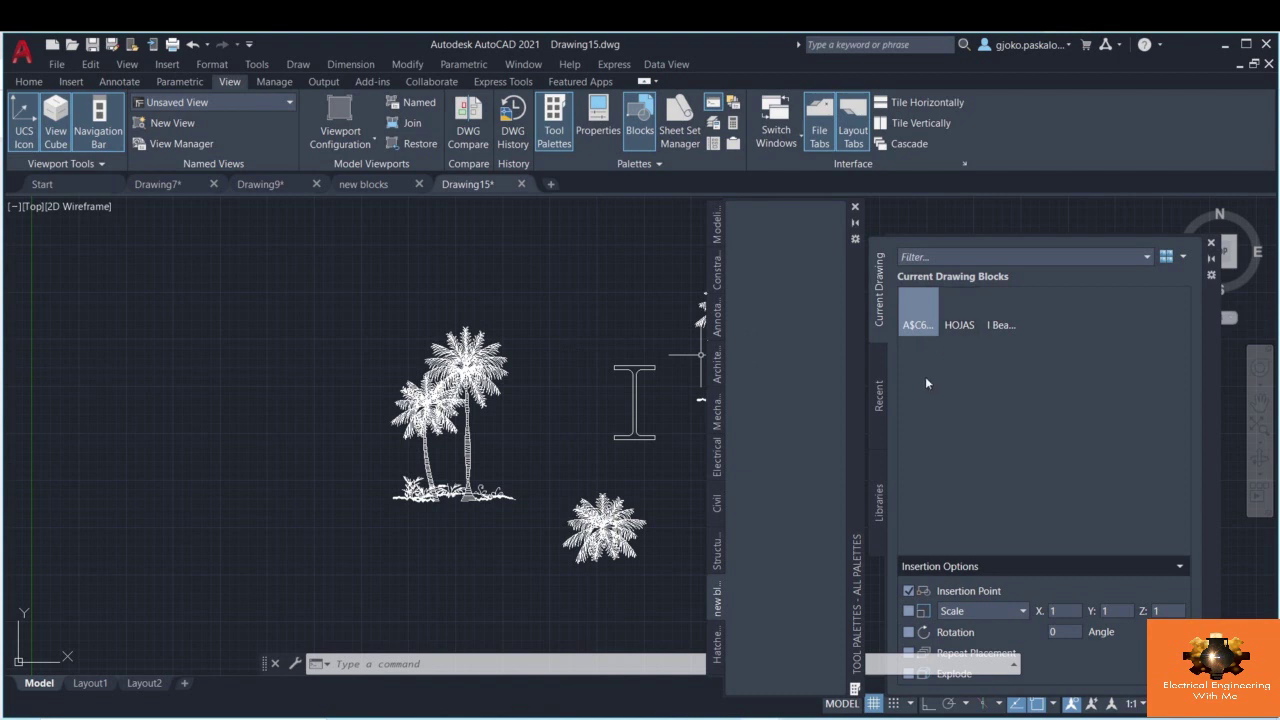
- Add the WF Beam and Valve blocks from the new blocks.dwg library to the new blocks tool palette
left_click(876, 500)
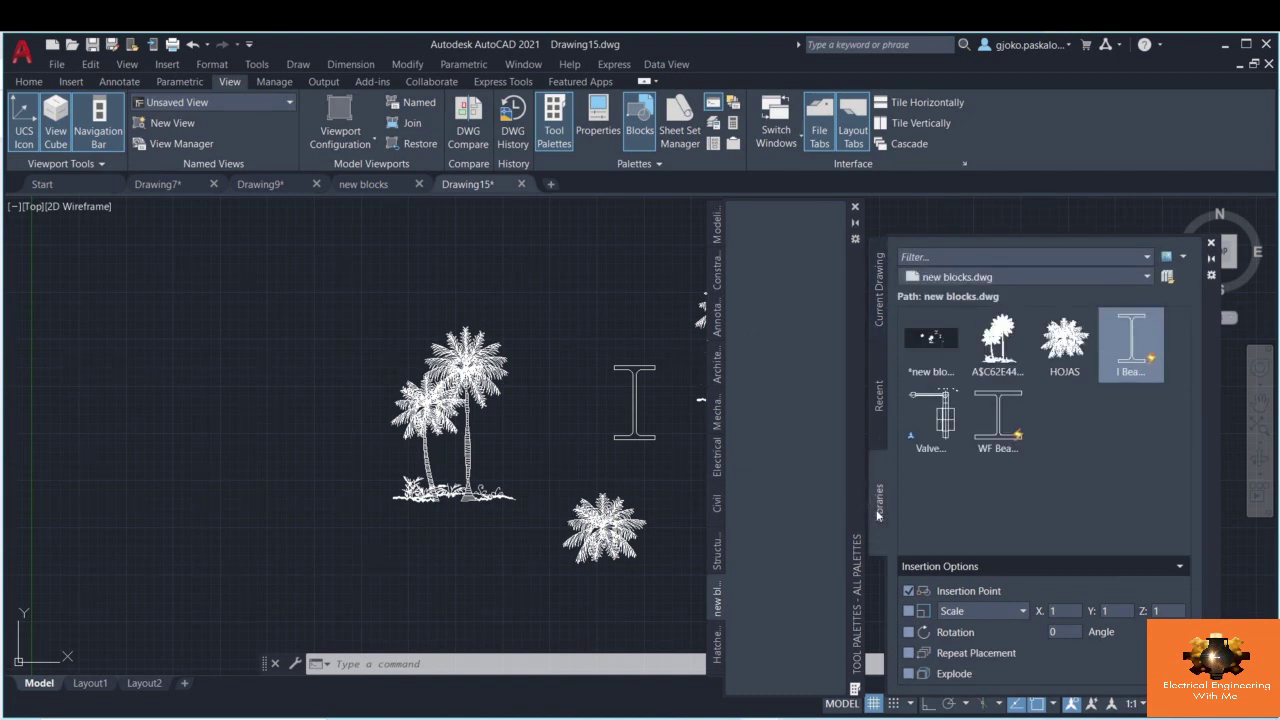
left_click_drag(997, 422, 778, 288)
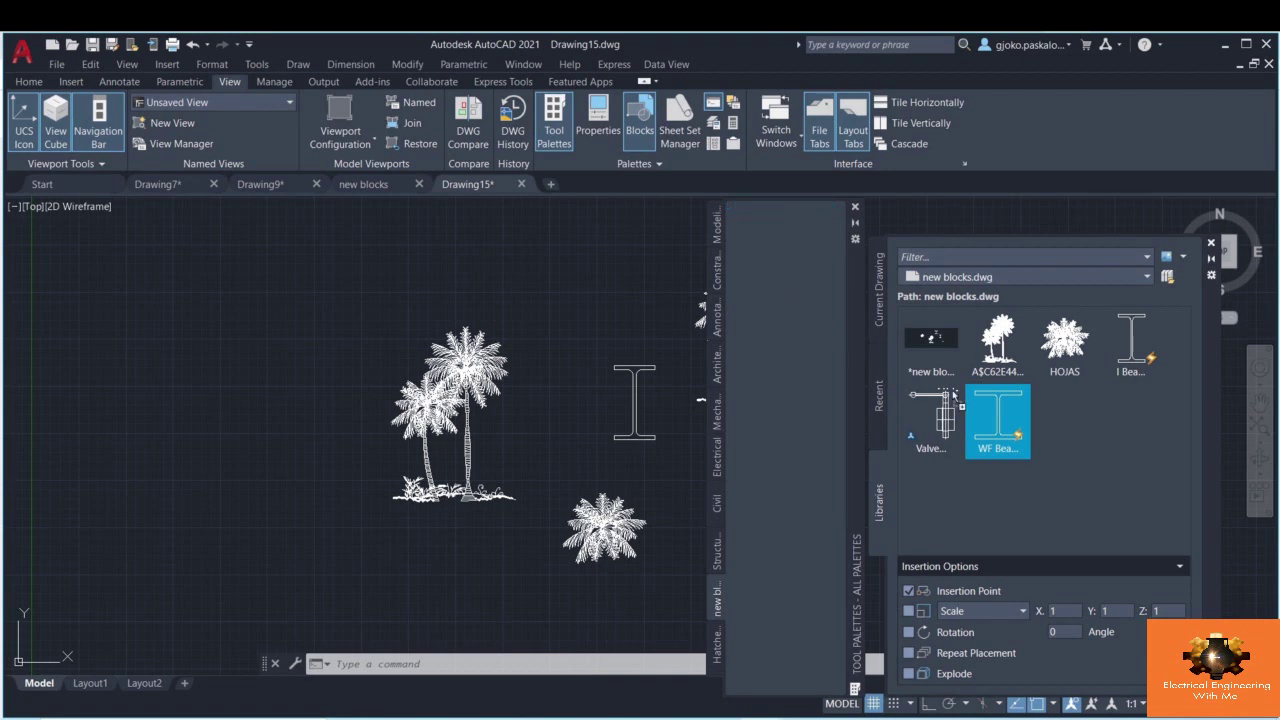
left_click_drag(948, 434, 793, 367)
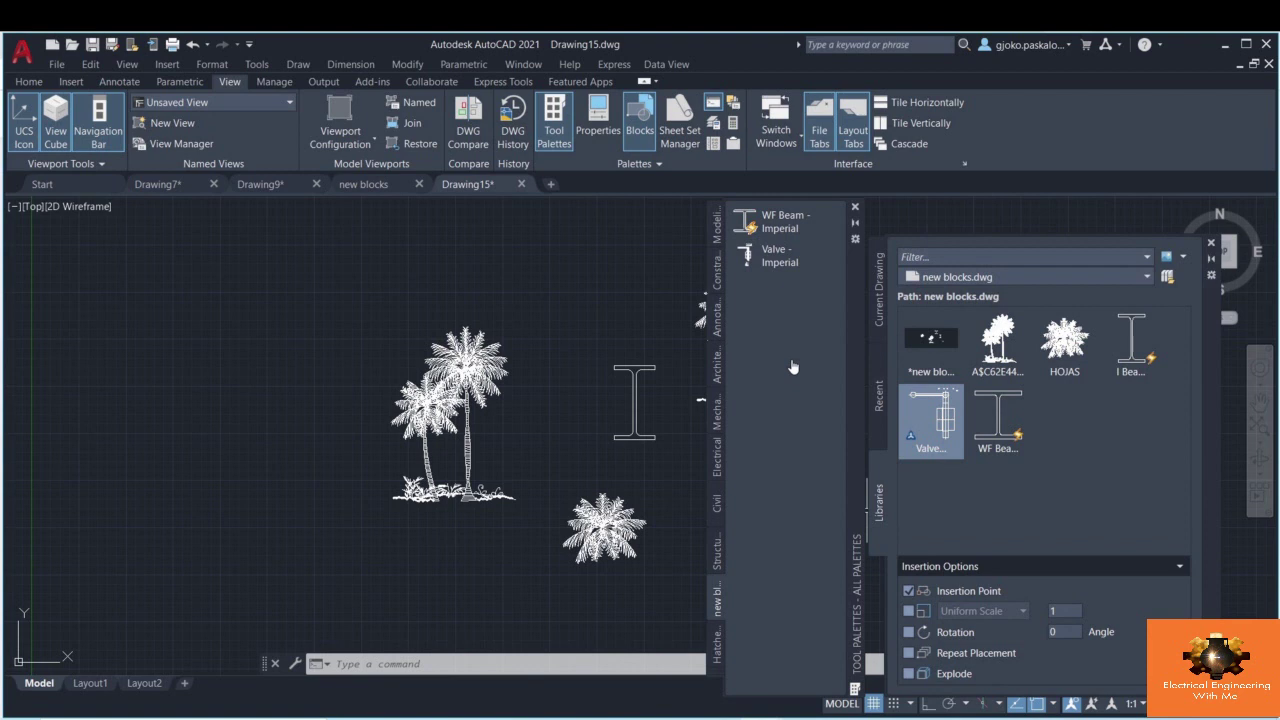
- Rename the WF Beam - Imperial tool in the new palette as I beam
right_click(790, 229)
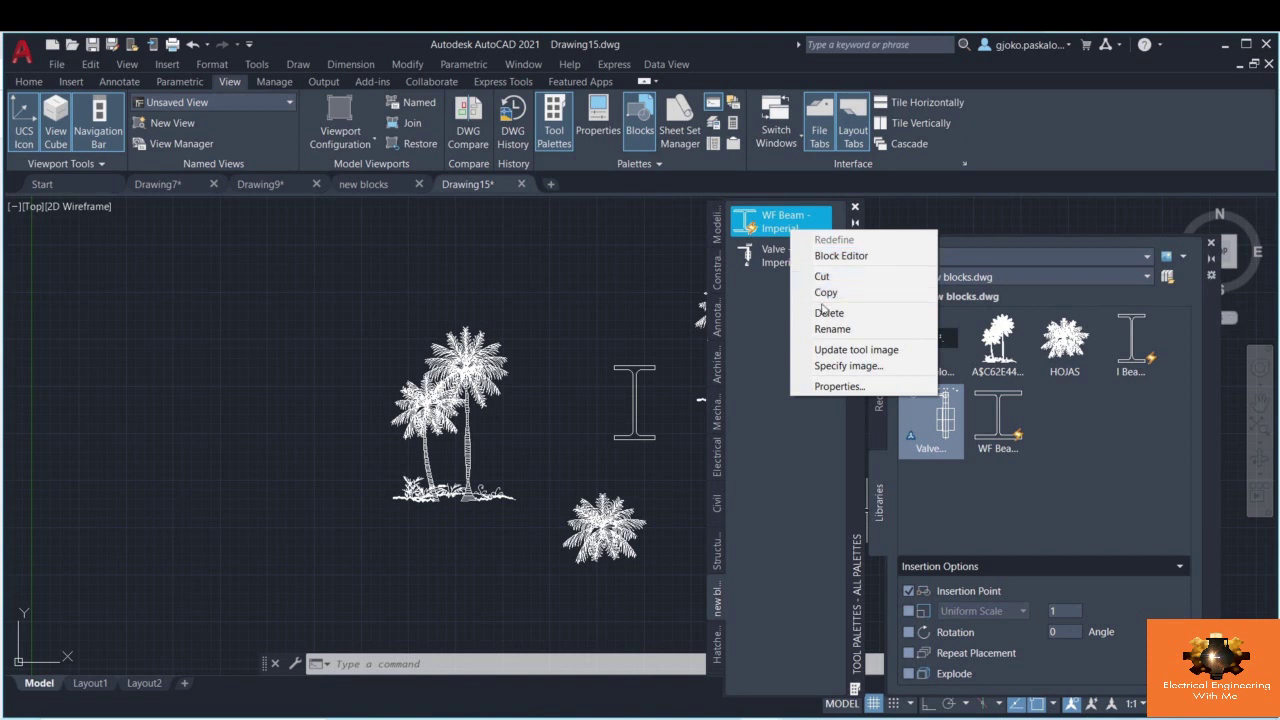
left_click(832, 330)
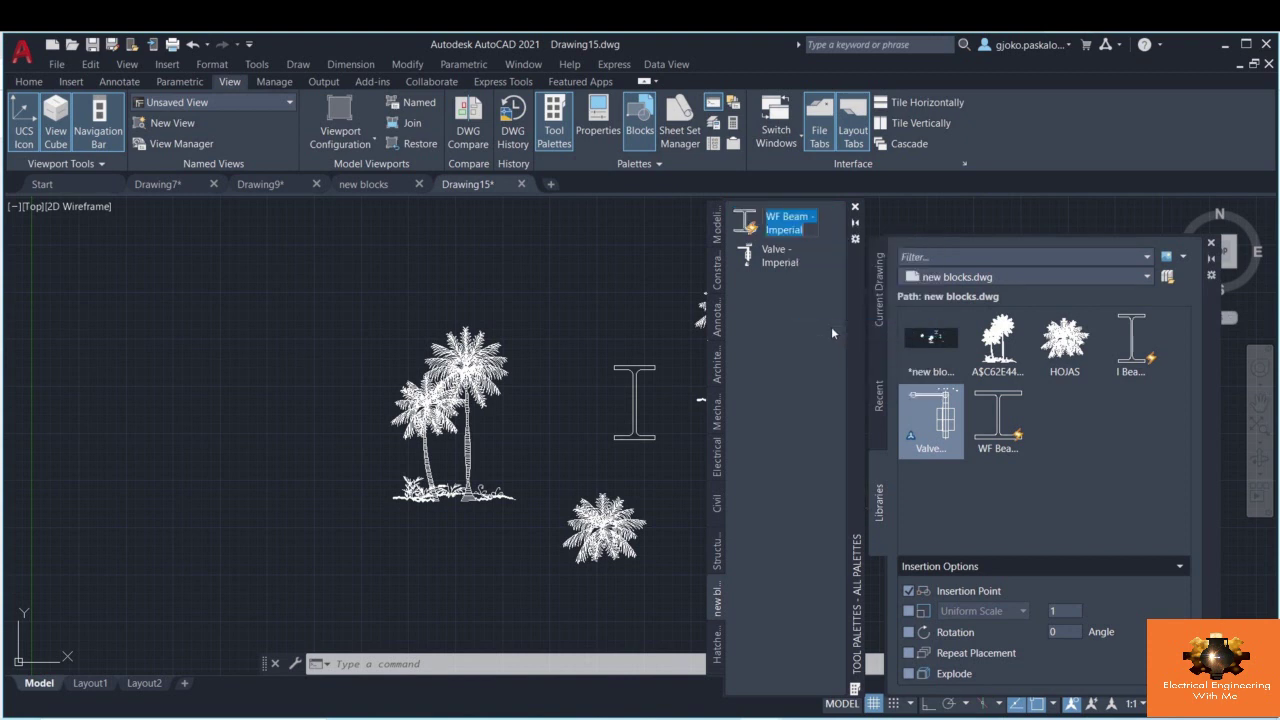
type("I beam")
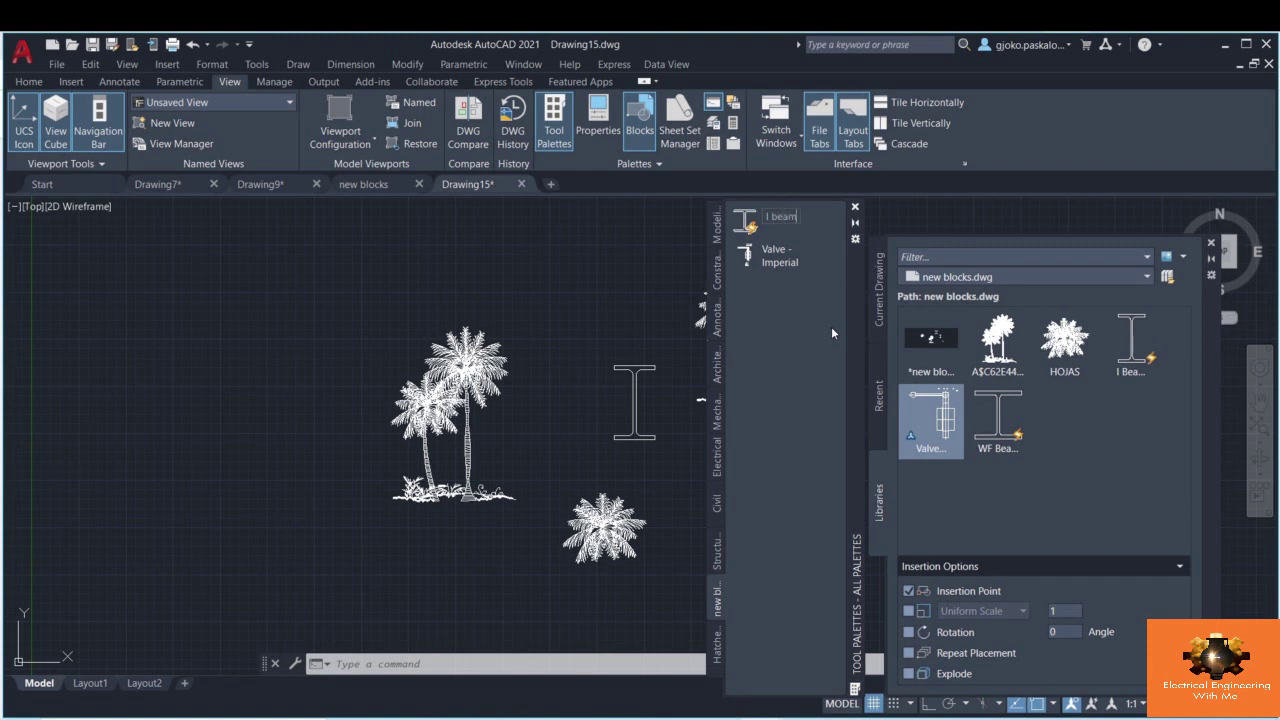
key("Return")
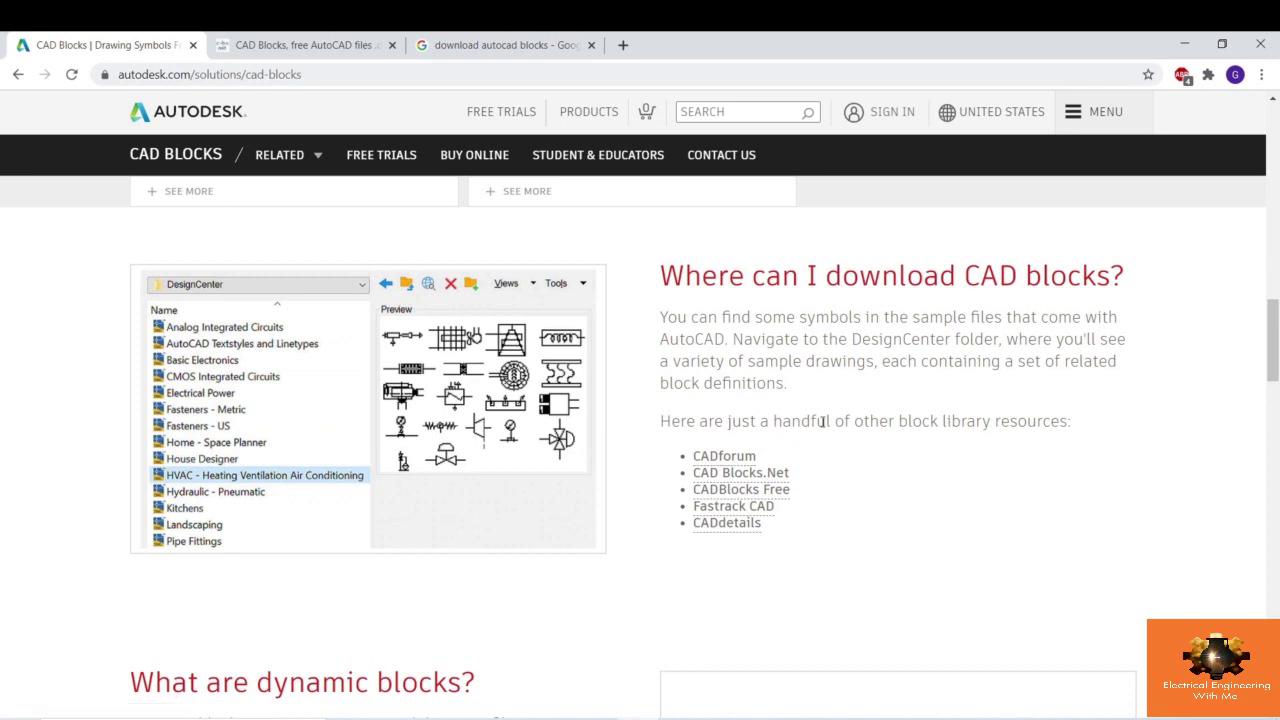
- Switch to the browser, highlight "DesignCenter folder" on Autodesk's CAD blocks page, and examine the block categories offered on cad-blocks.net
left_click_drag(853, 345, 1000, 347)
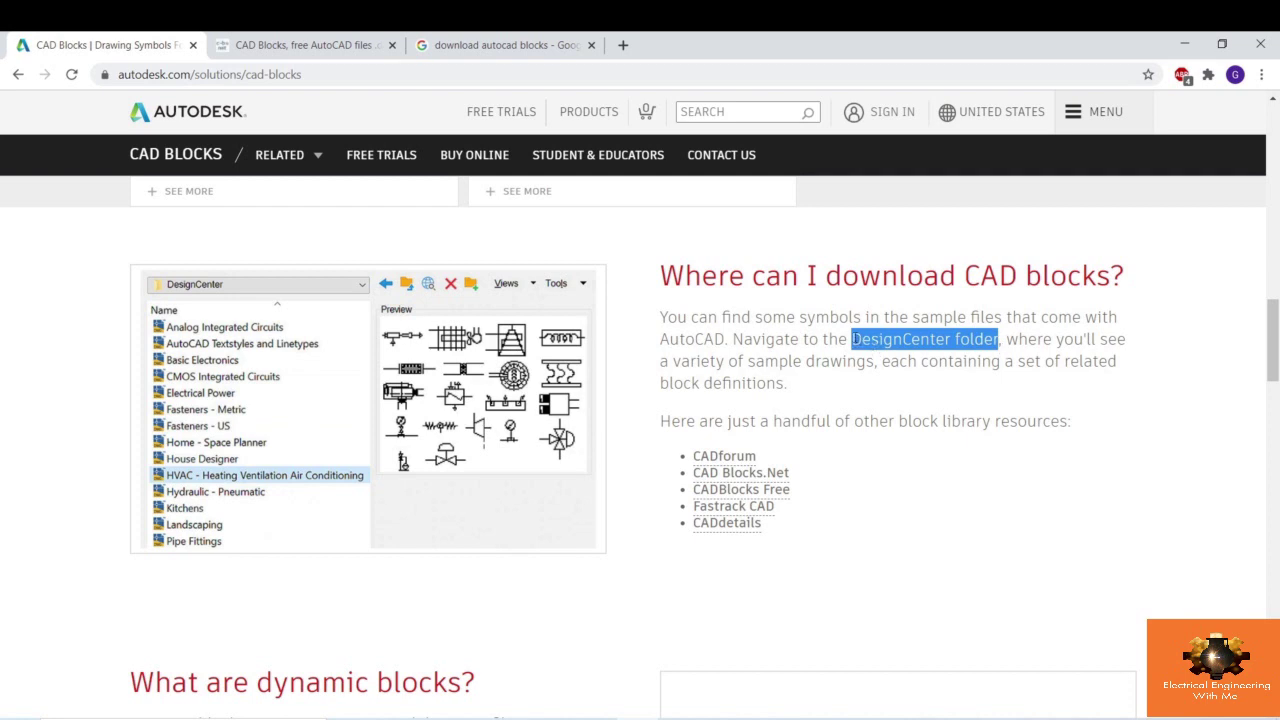
left_click_drag(851, 339, 1000, 340)
left_click(296, 50)
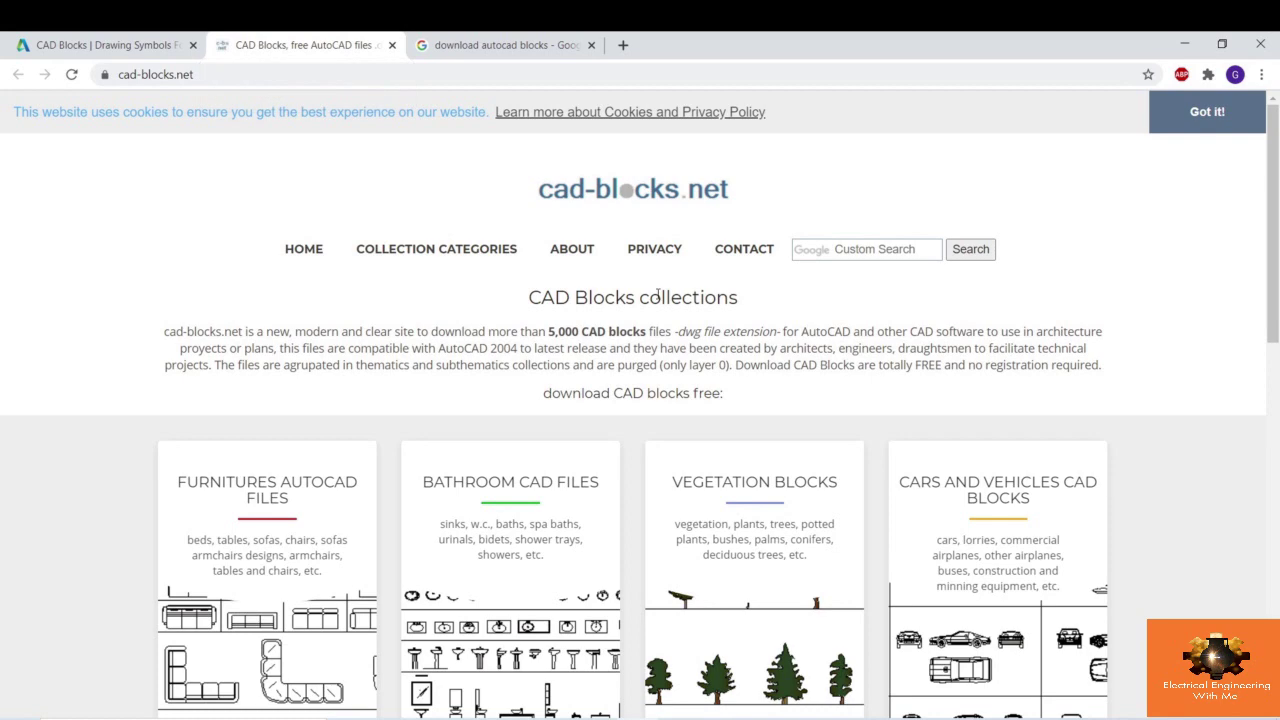
scroll(657, 331, "down", 2)
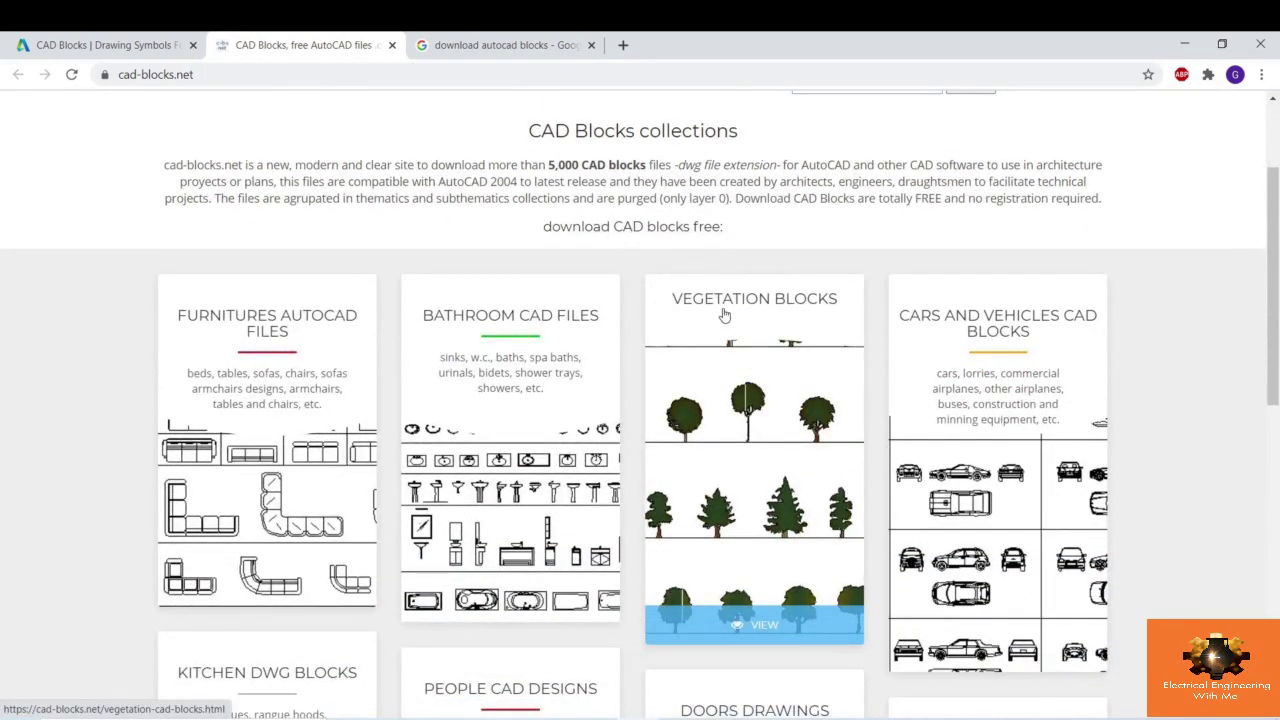
scroll(779, 328, "down", 1)
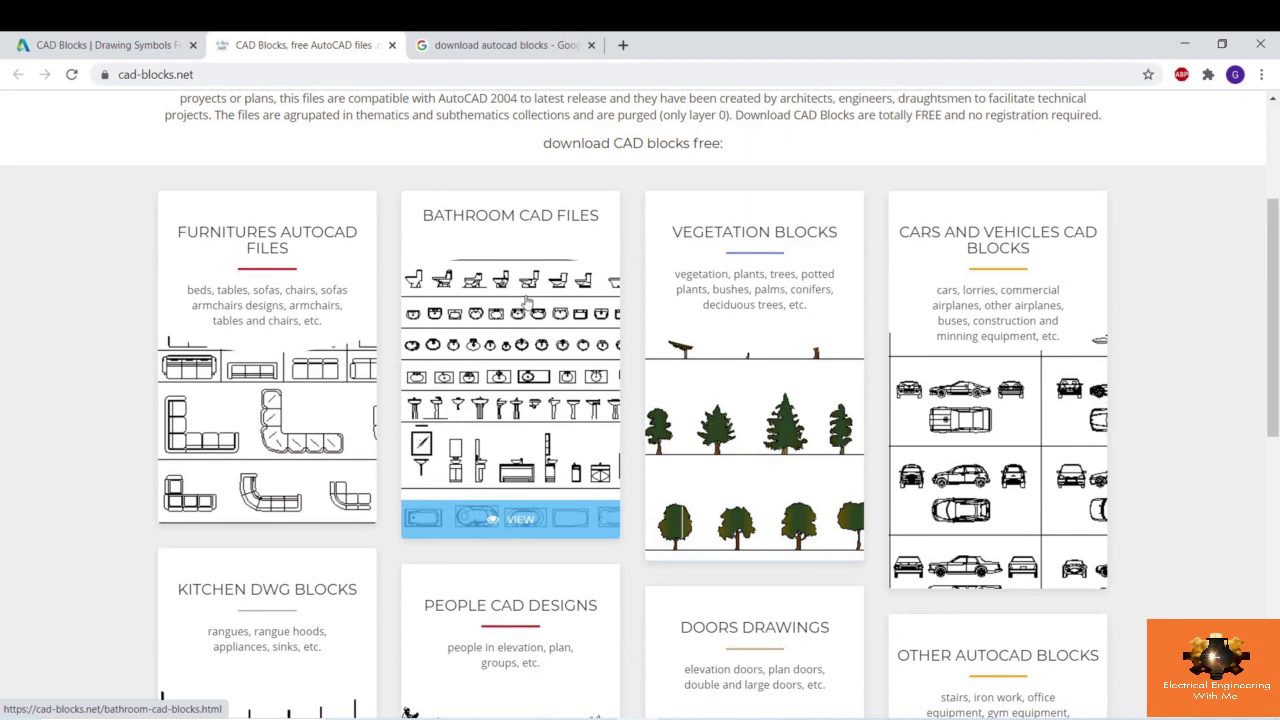
scroll(527, 287, "down", 6)
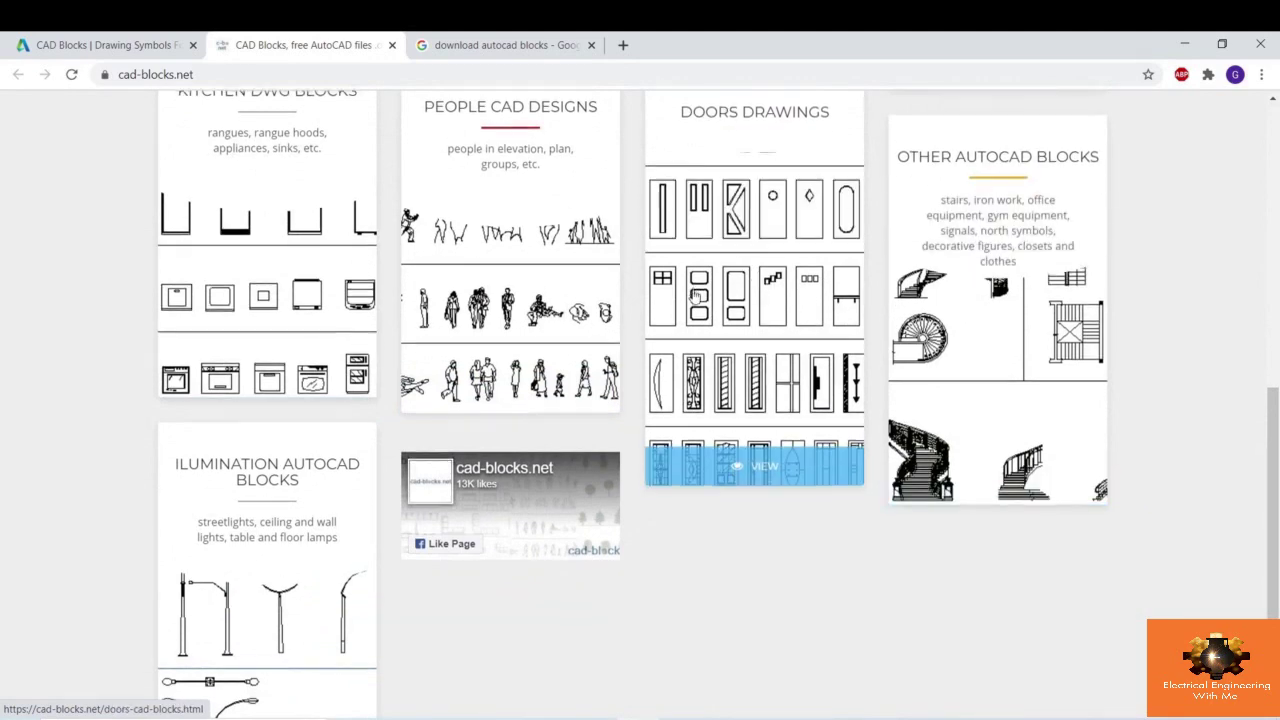
scroll(684, 307, "up", 6)
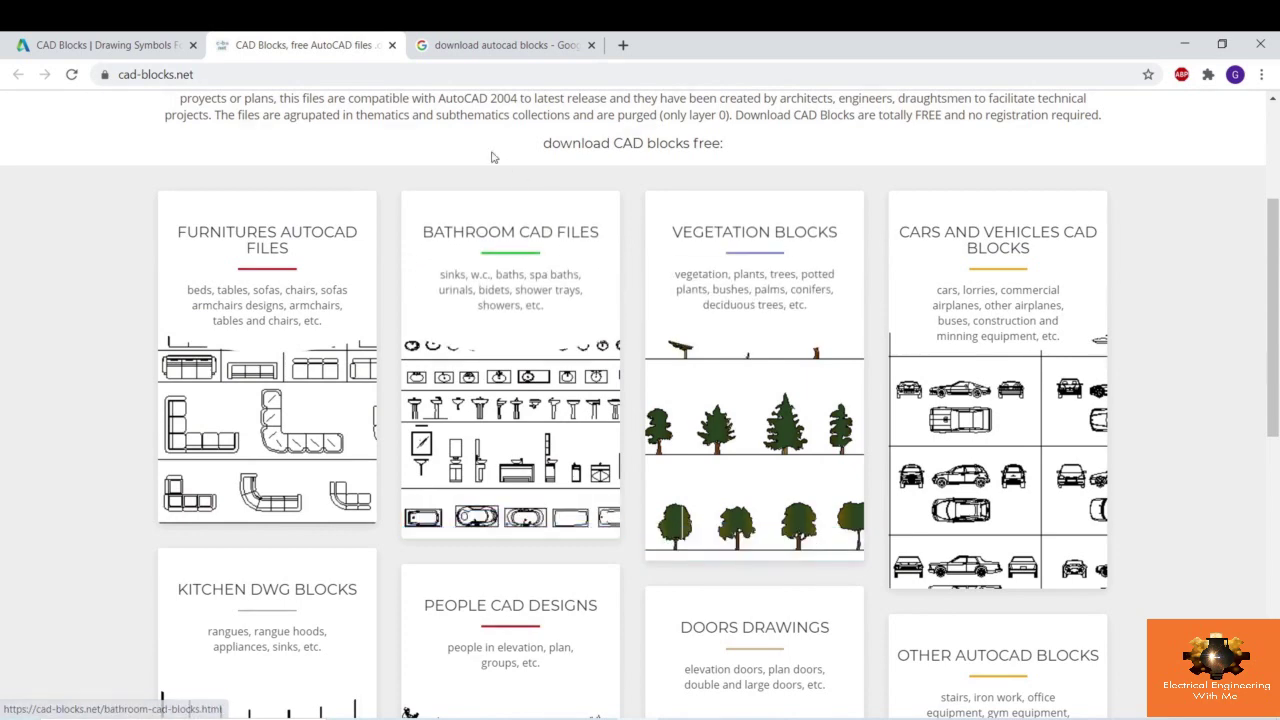
- From the Google results for "download autocad blocks", open the dwgmodels.com result in a new browser tab and switch to it
left_click(459, 47)
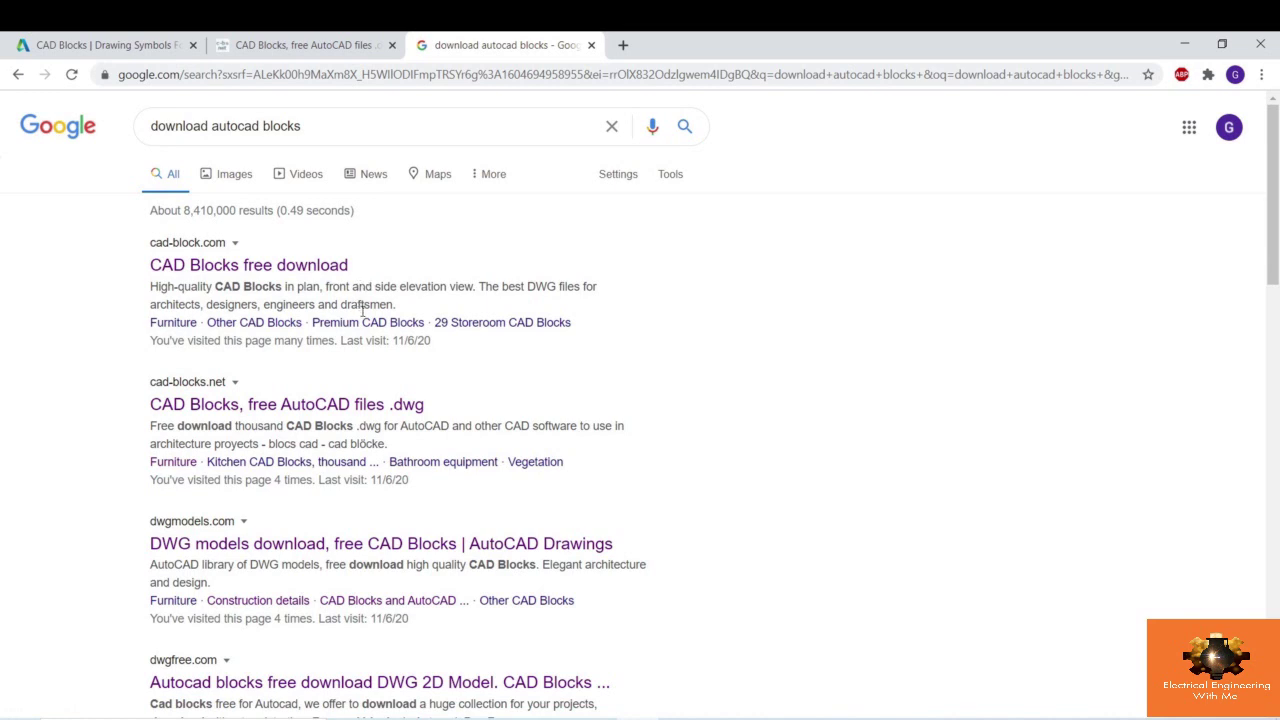
scroll(362, 311, "down", 1)
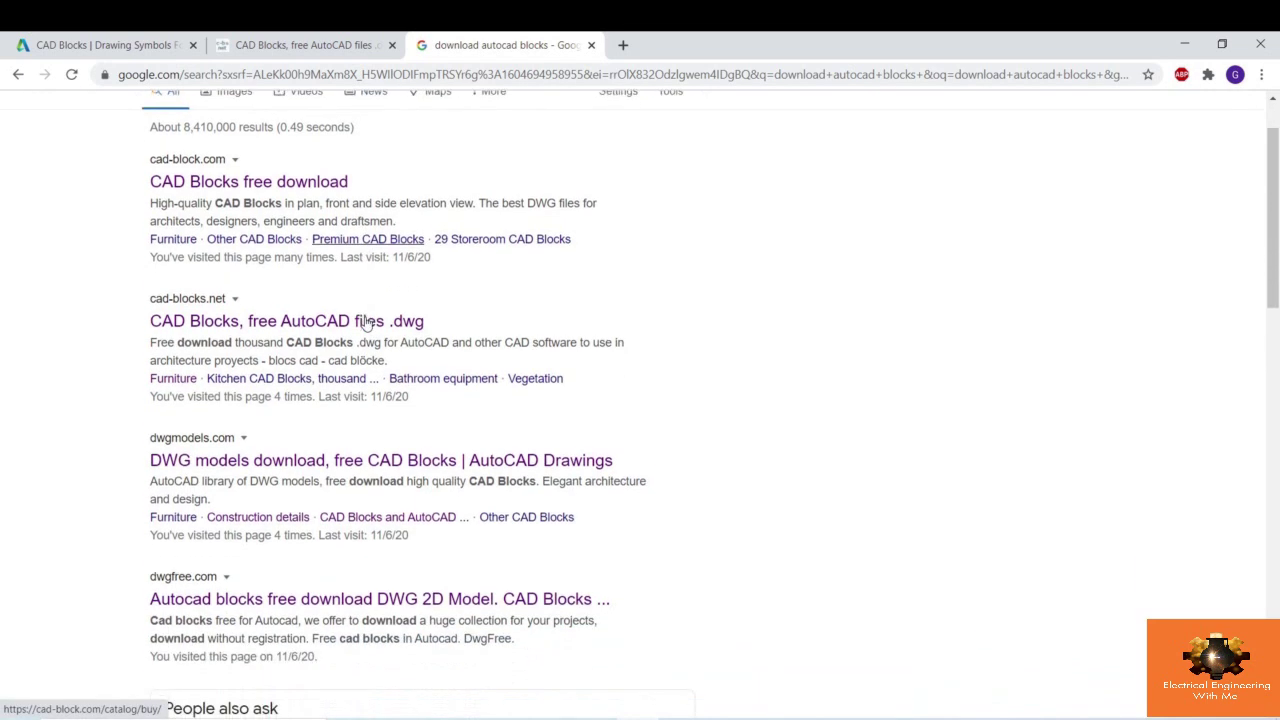
right_click(166, 465)
left_click(215, 472)
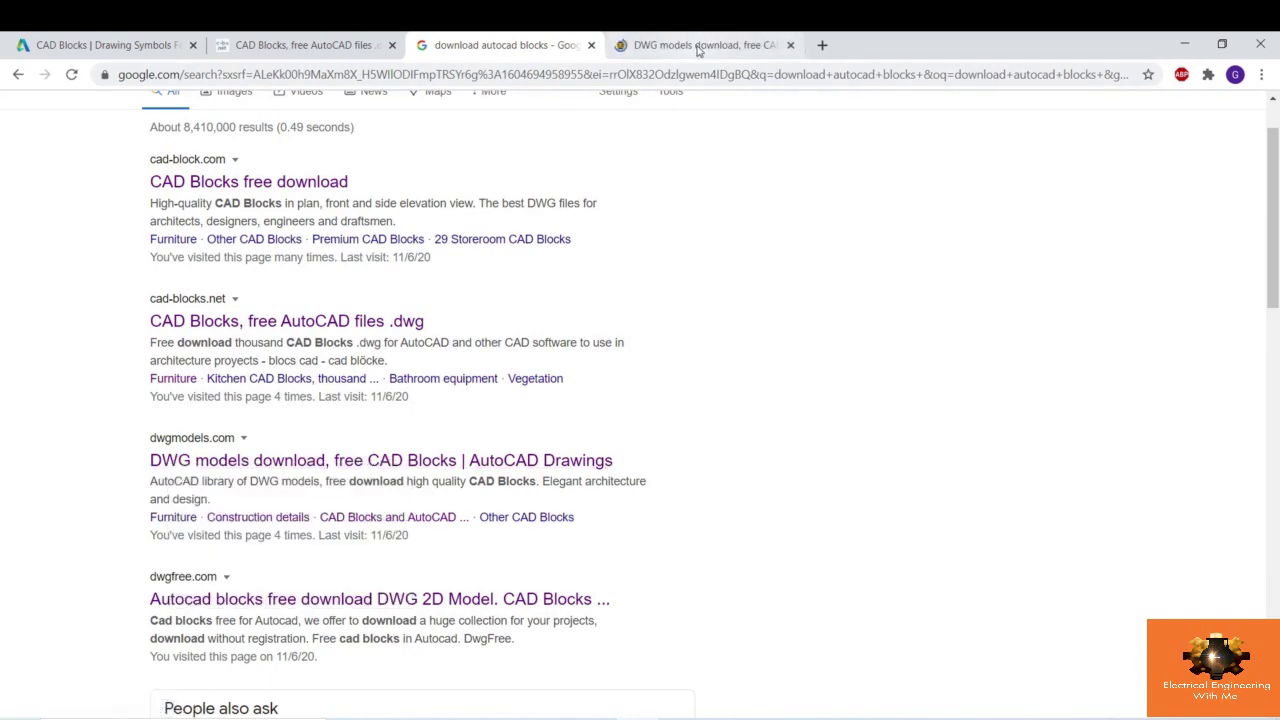
left_click(698, 47)
- Examine the popular sections and the free and paid CAD blocks offered on the dwgmodels.com home page
scroll(714, 235, "down", 1)
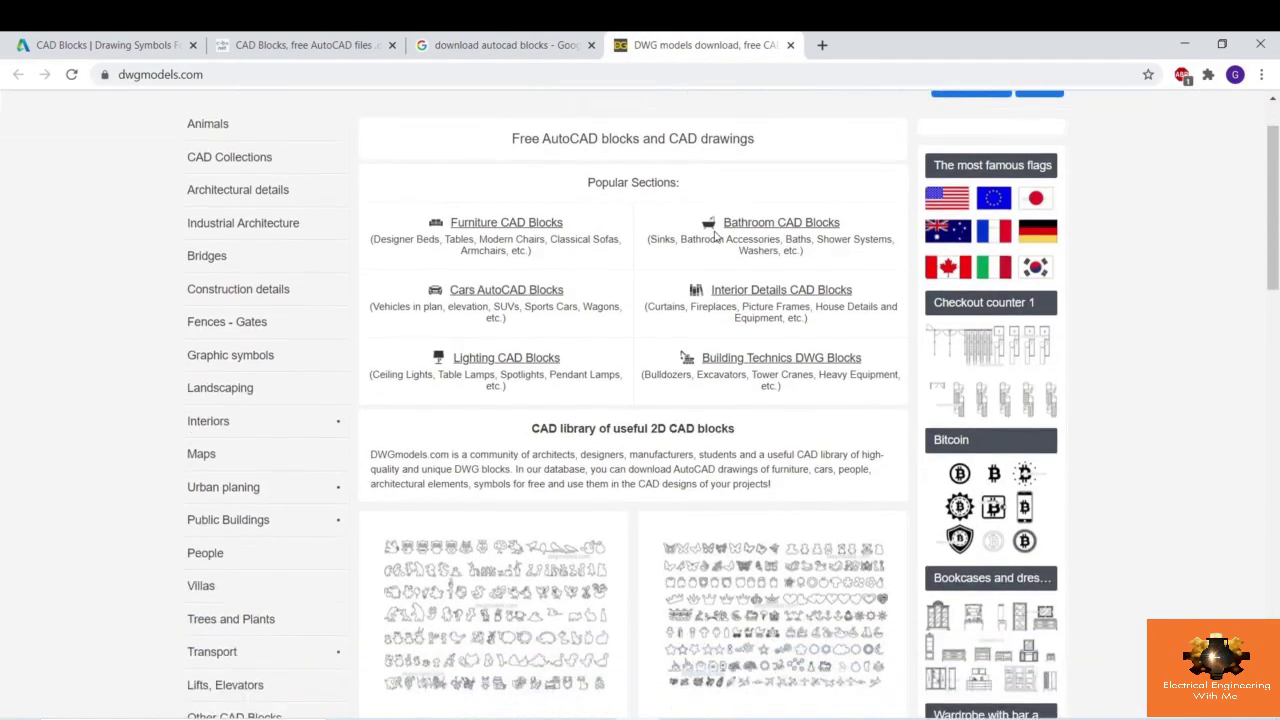
scroll(714, 235, "down", 3)
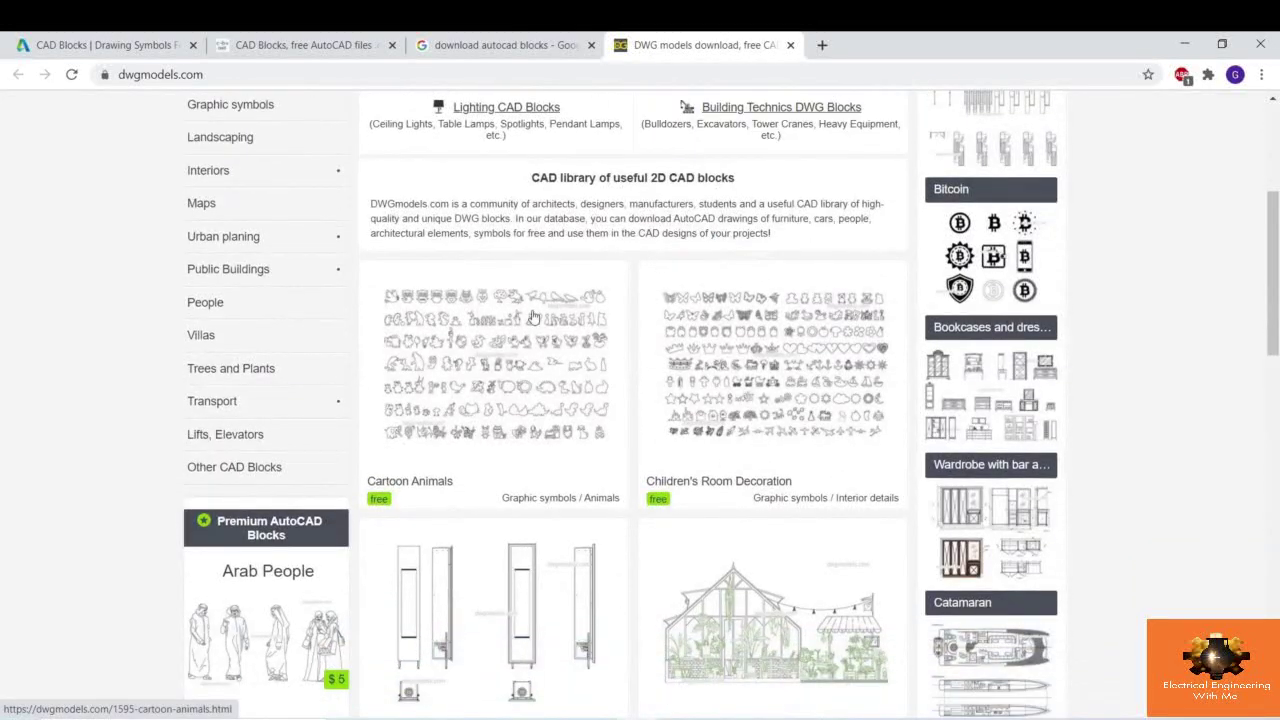
scroll(447, 425, "down", 2)
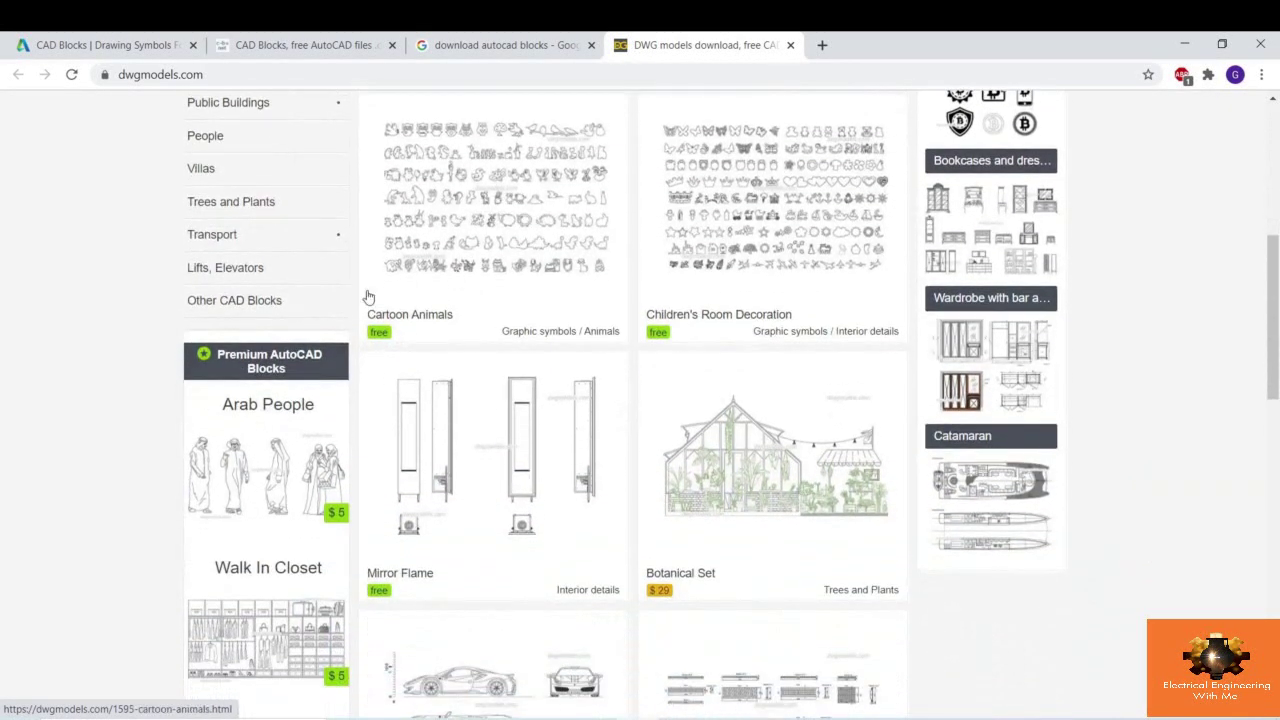
scroll(365, 285, "down", 2)
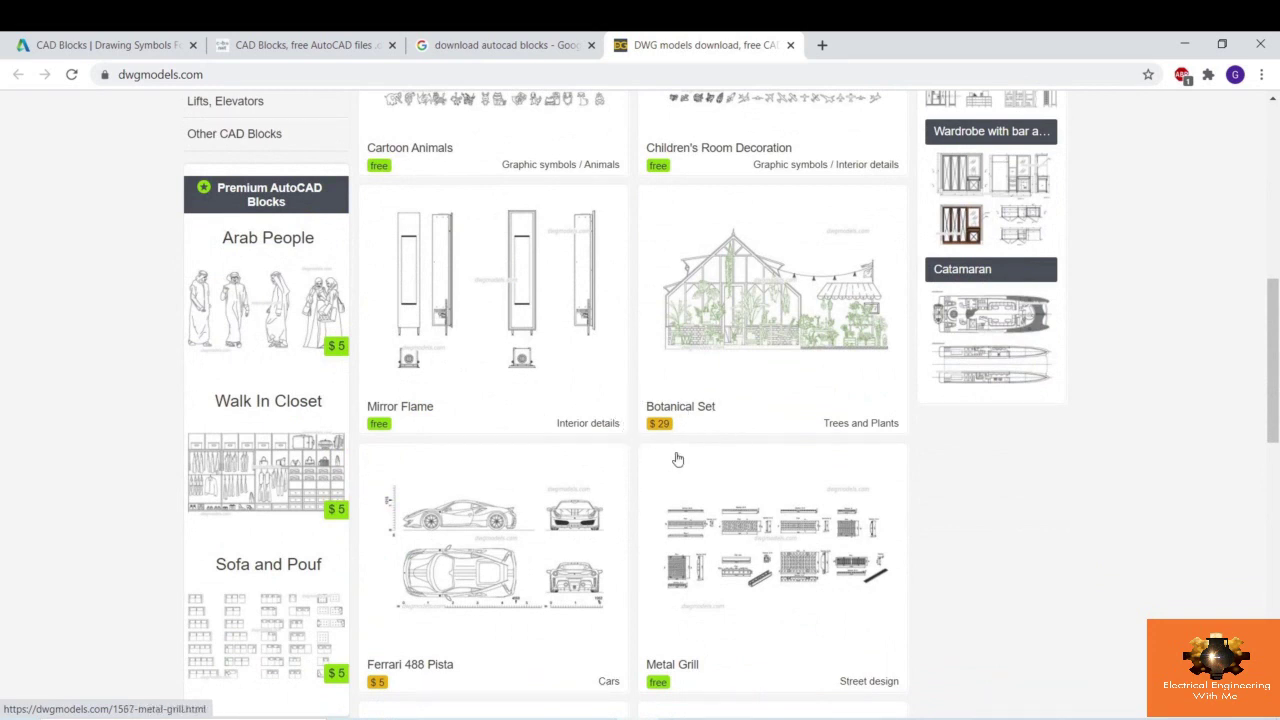
scroll(471, 403, "down", 2)
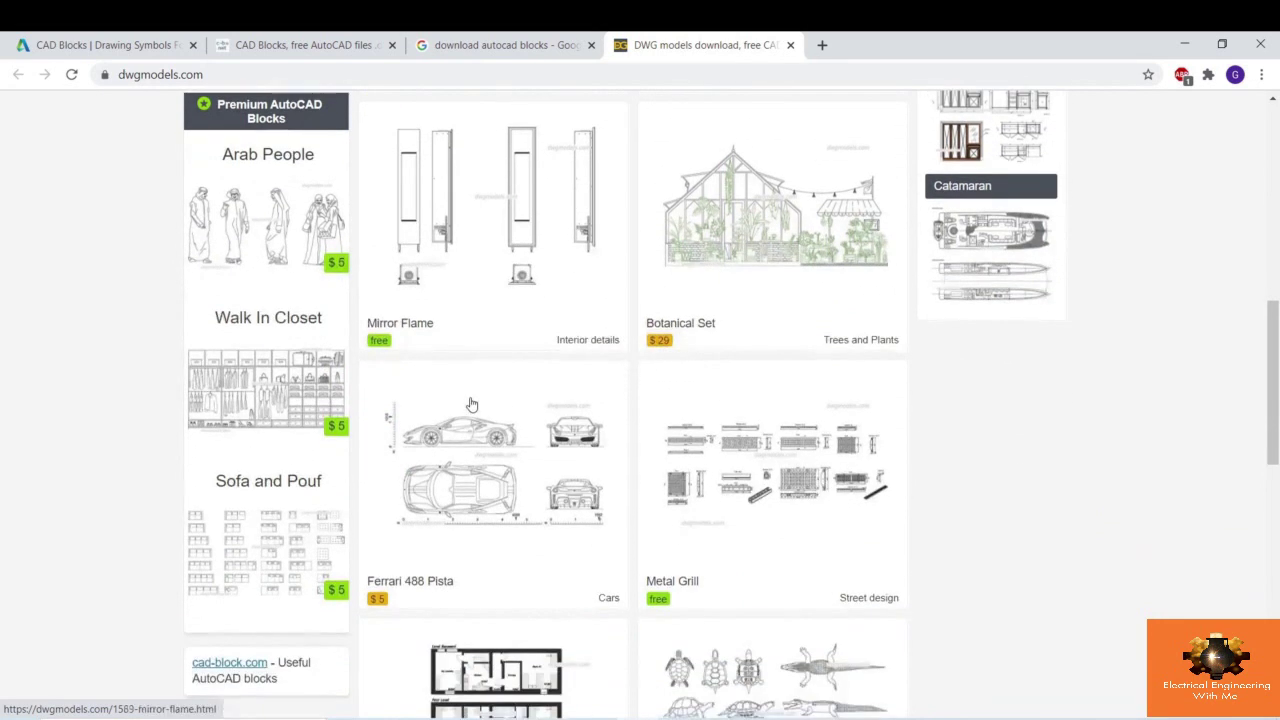
scroll(760, 365, "down", 3)
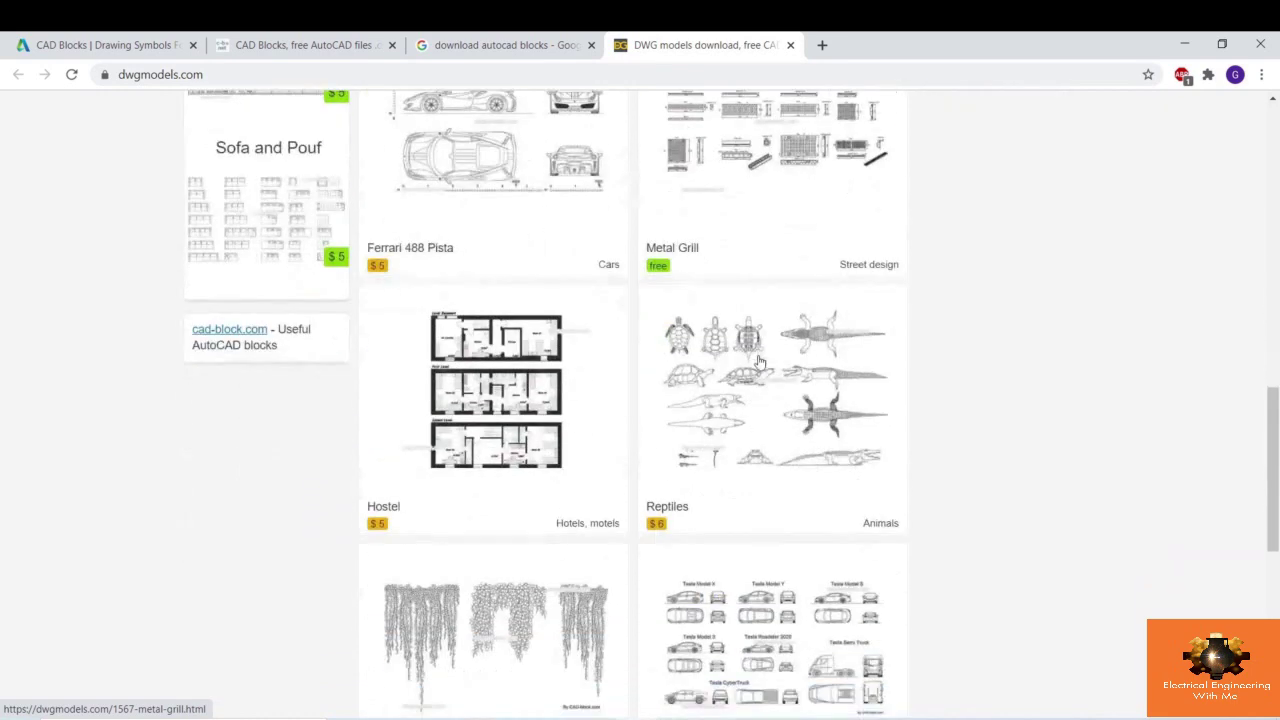
- Look through the remaining blocks on the dwgmodels.com home page and open page 2 of the listing
scroll(760, 362, "down", 1)
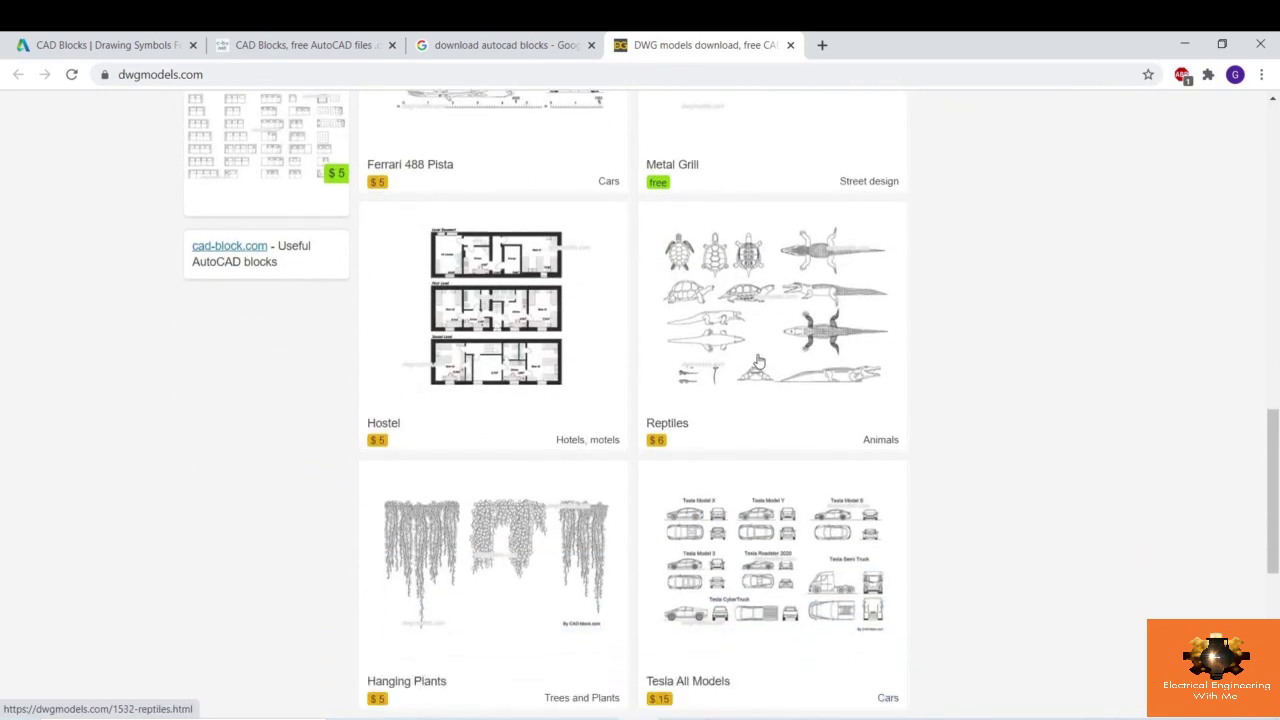
scroll(755, 368, "up", 3)
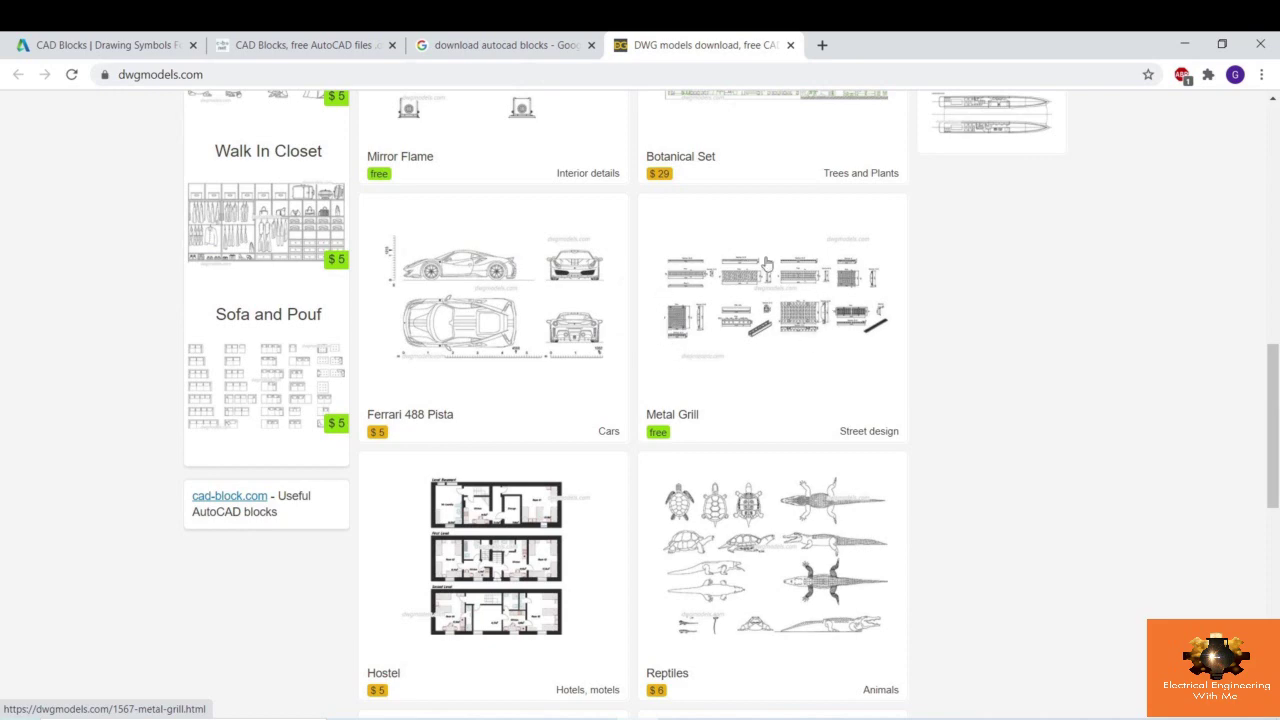
scroll(769, 352, "down", 9)
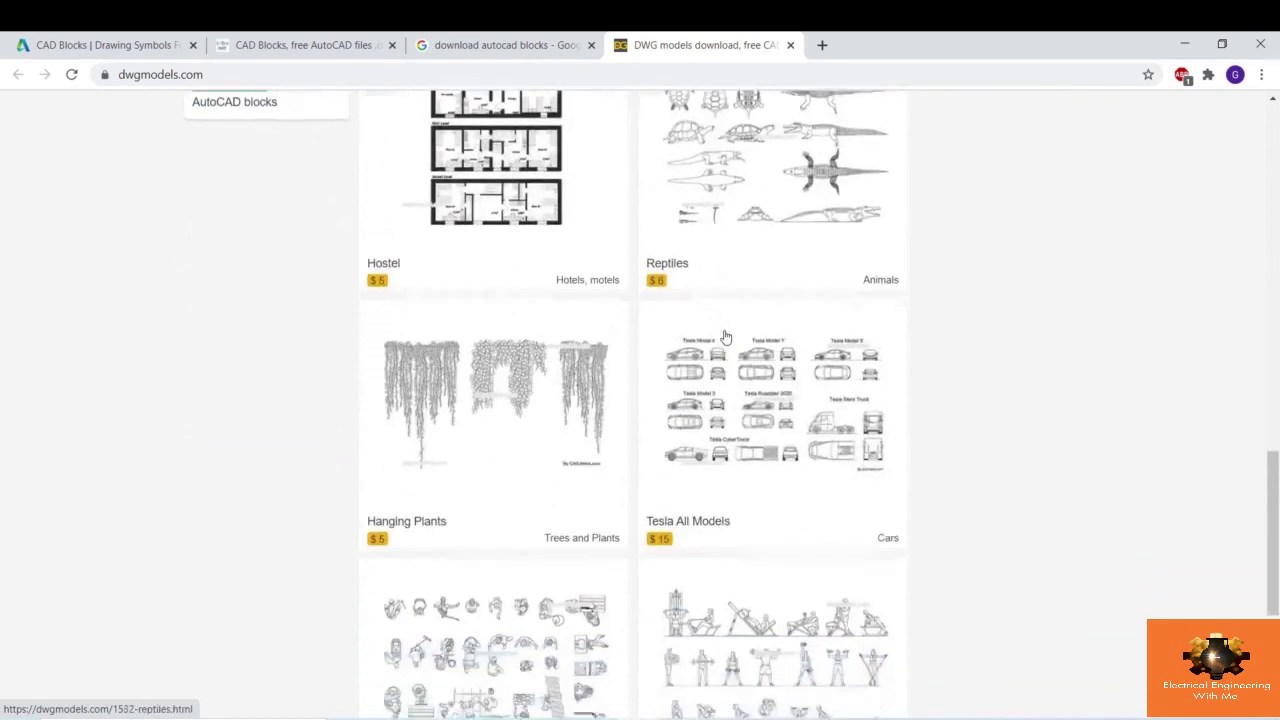
left_click(460, 493)
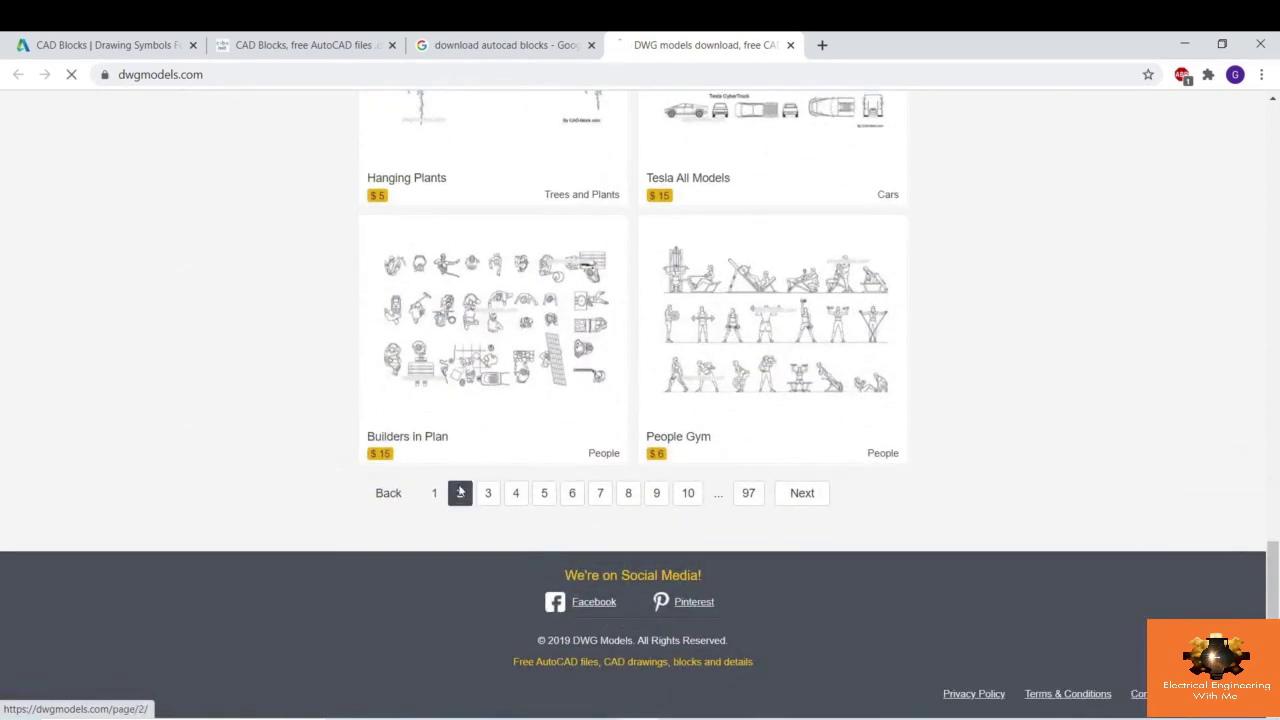
- Open the free Old Fire Truck block on page 2 and download its DWG file
scroll(481, 341, "down", 13)
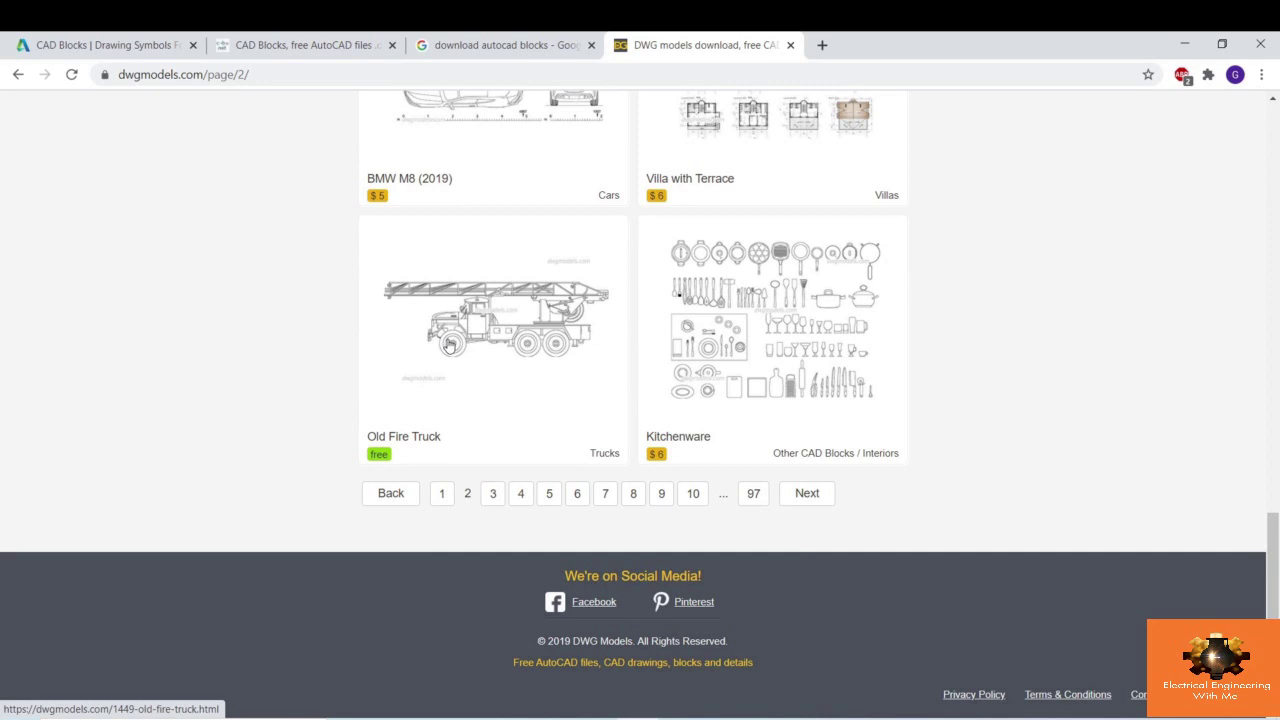
left_click(428, 371)
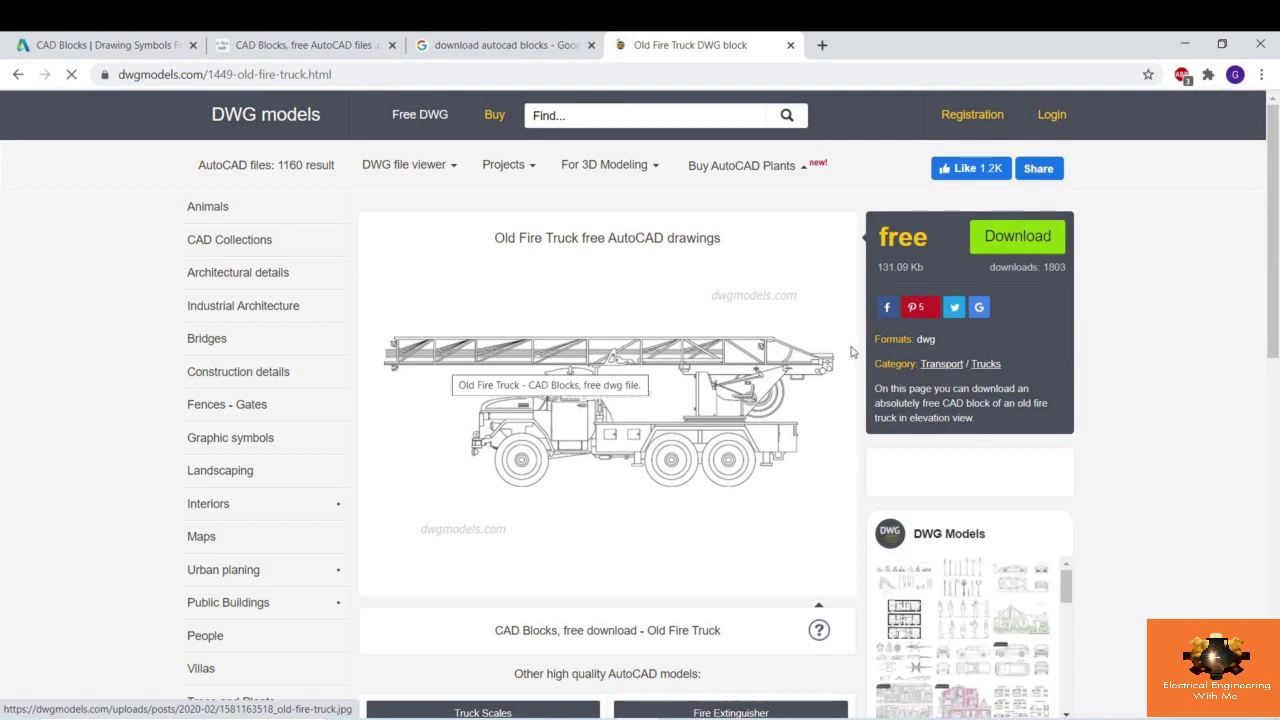
left_click(1047, 246)
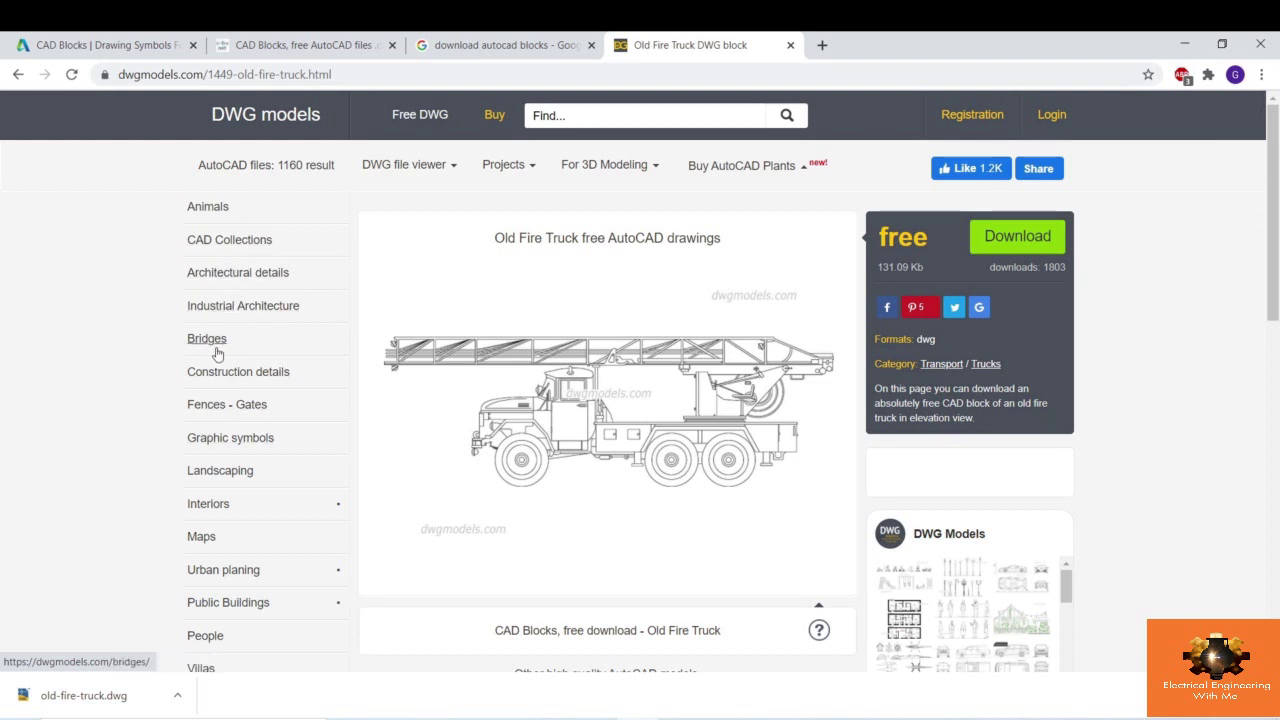
scroll(226, 357, "down", 1)
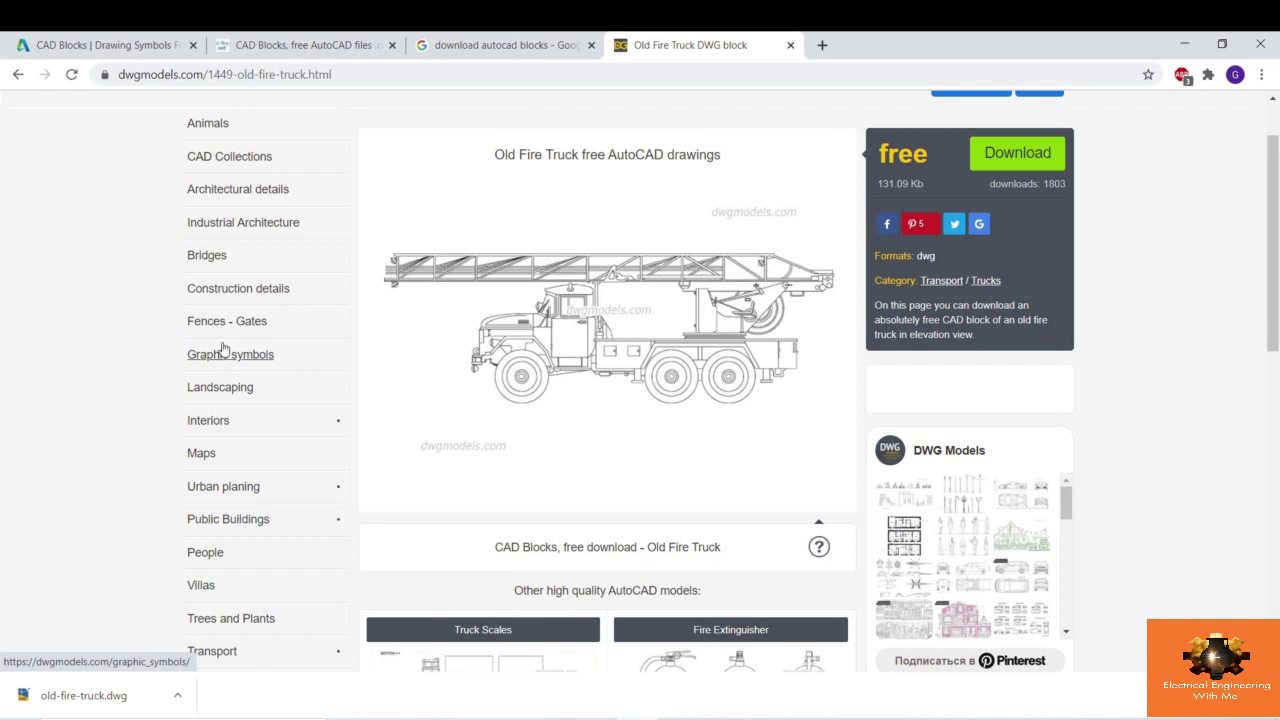
- Switch to File Explorer and move old-fire-truck.dwg from Downloads to the Documents > Autodesk > blocks folder
key("alt+Tab")
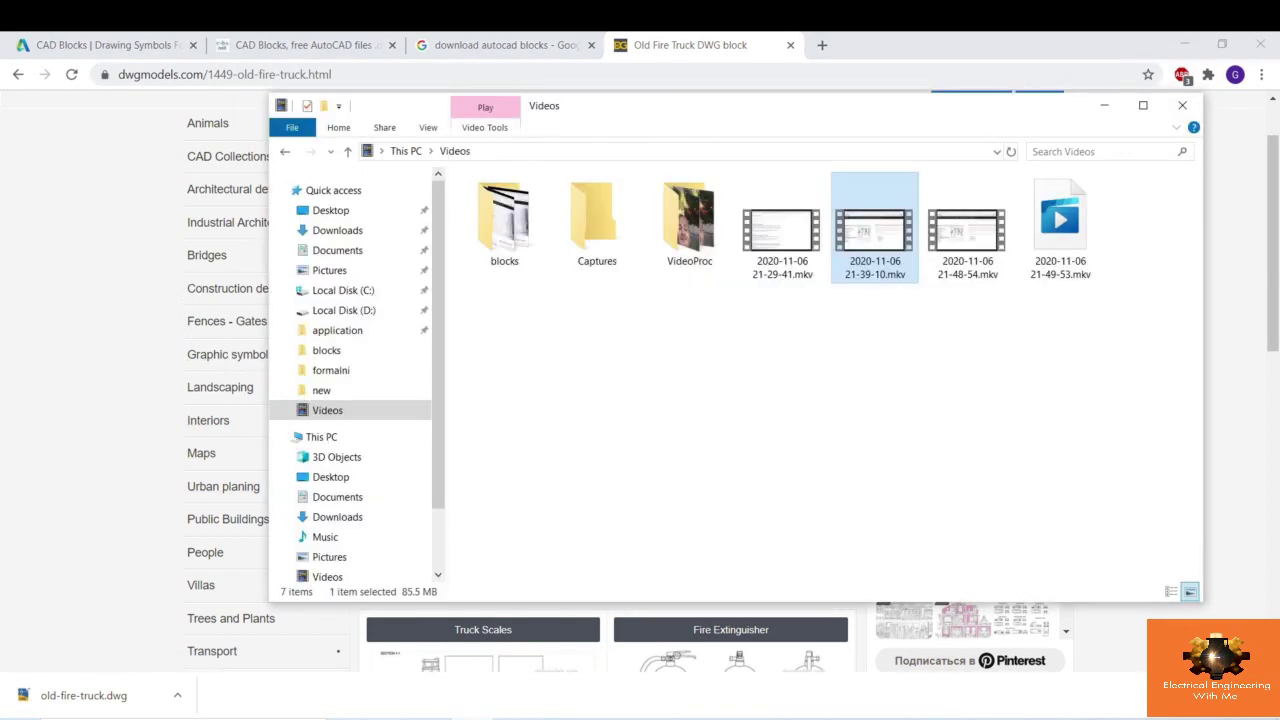
left_click(335, 232)
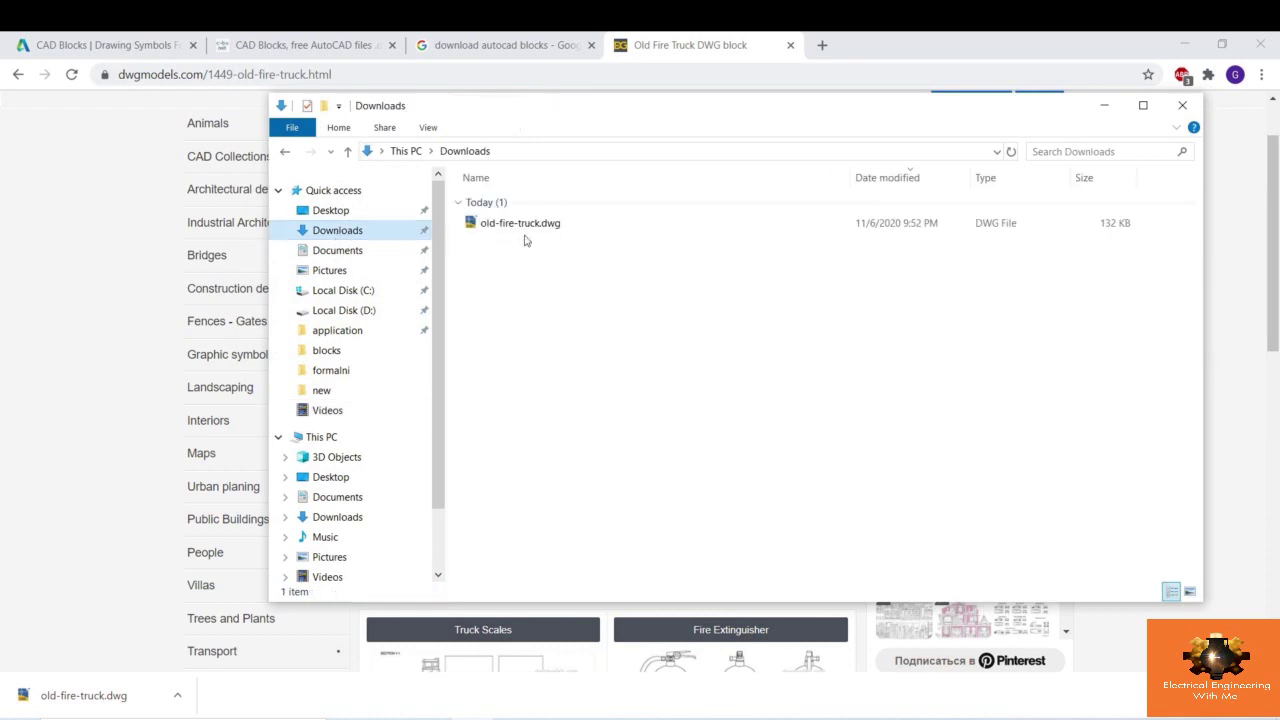
right_click(549, 235)
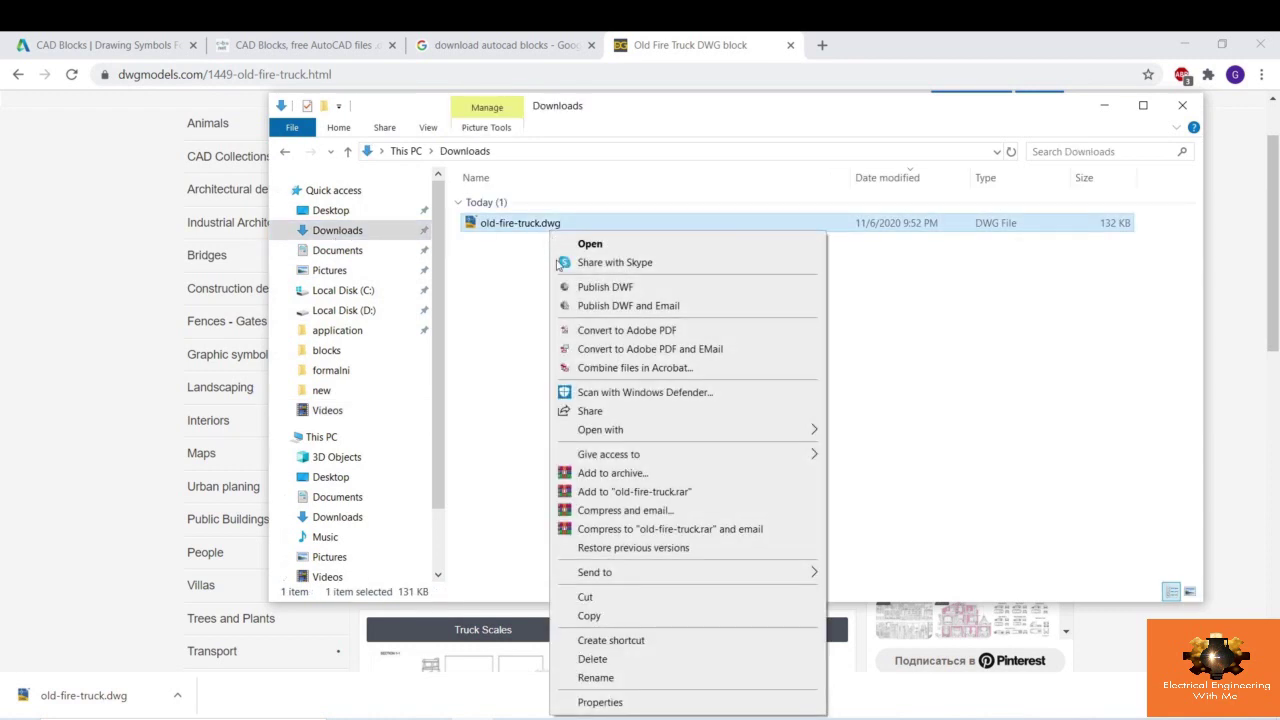
left_click(588, 600)
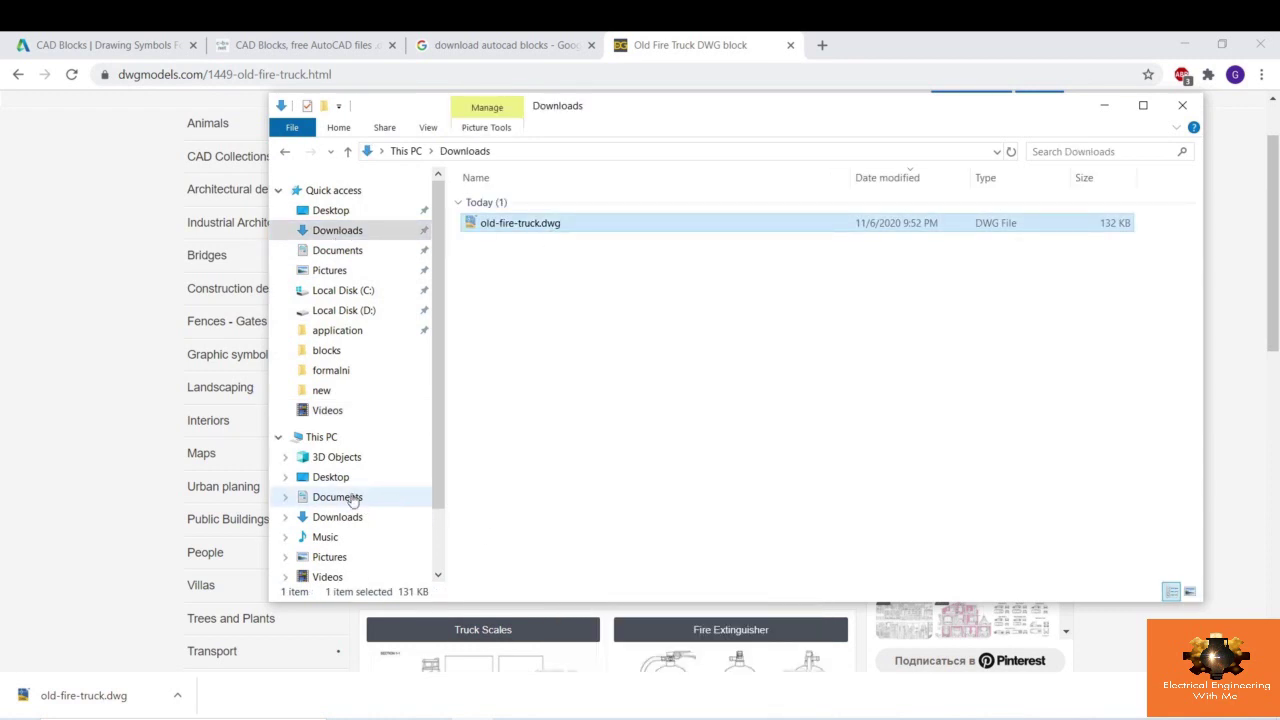
left_click(323, 250)
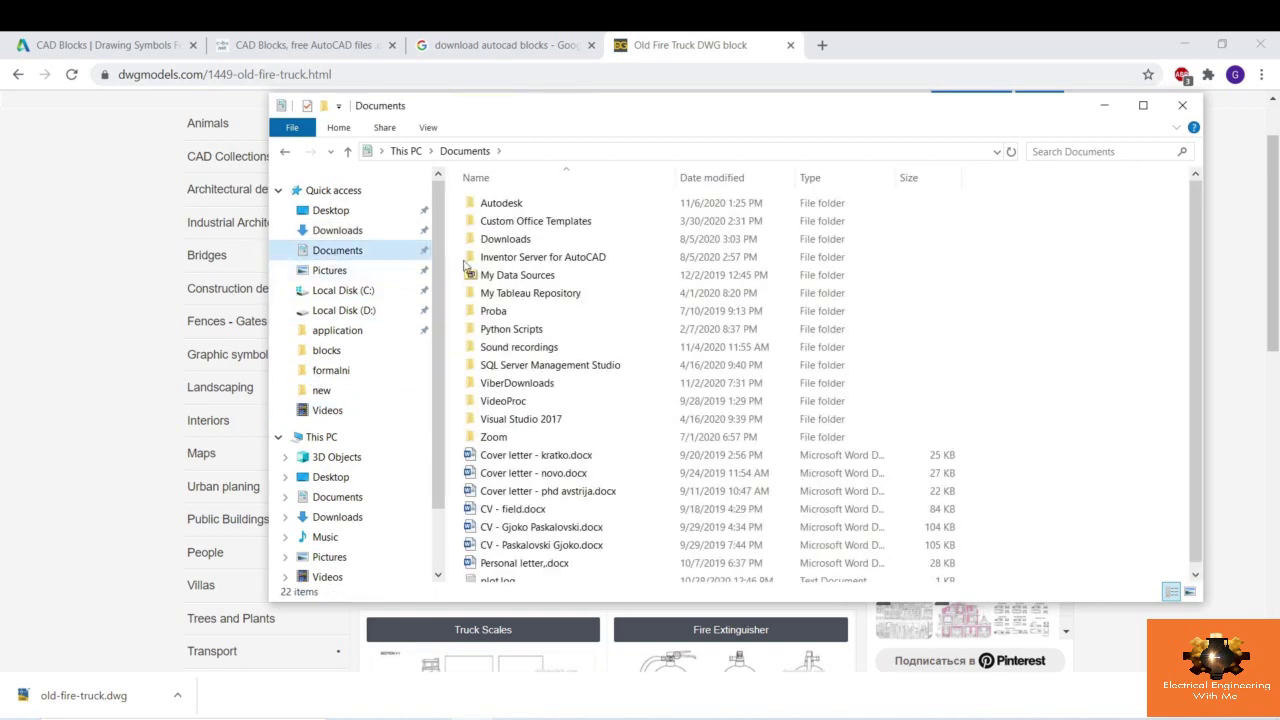
double_click(501, 202)
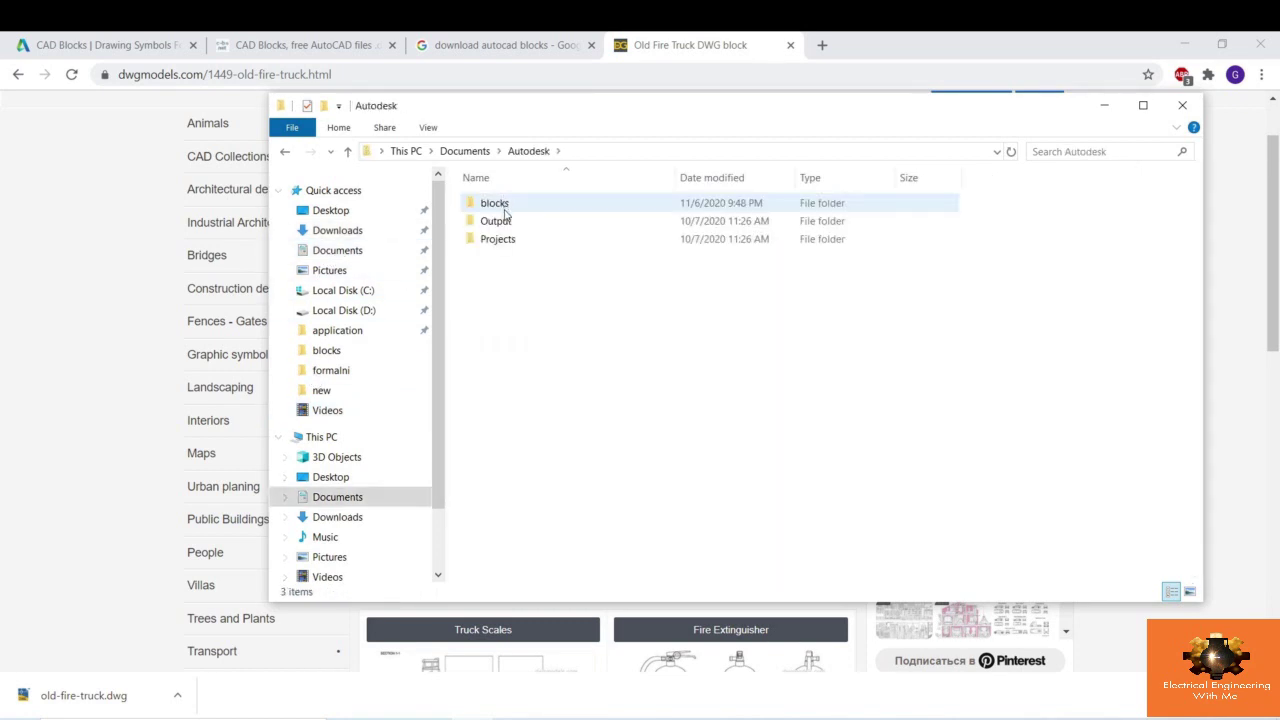
double_click(502, 208)
right_click(482, 574)
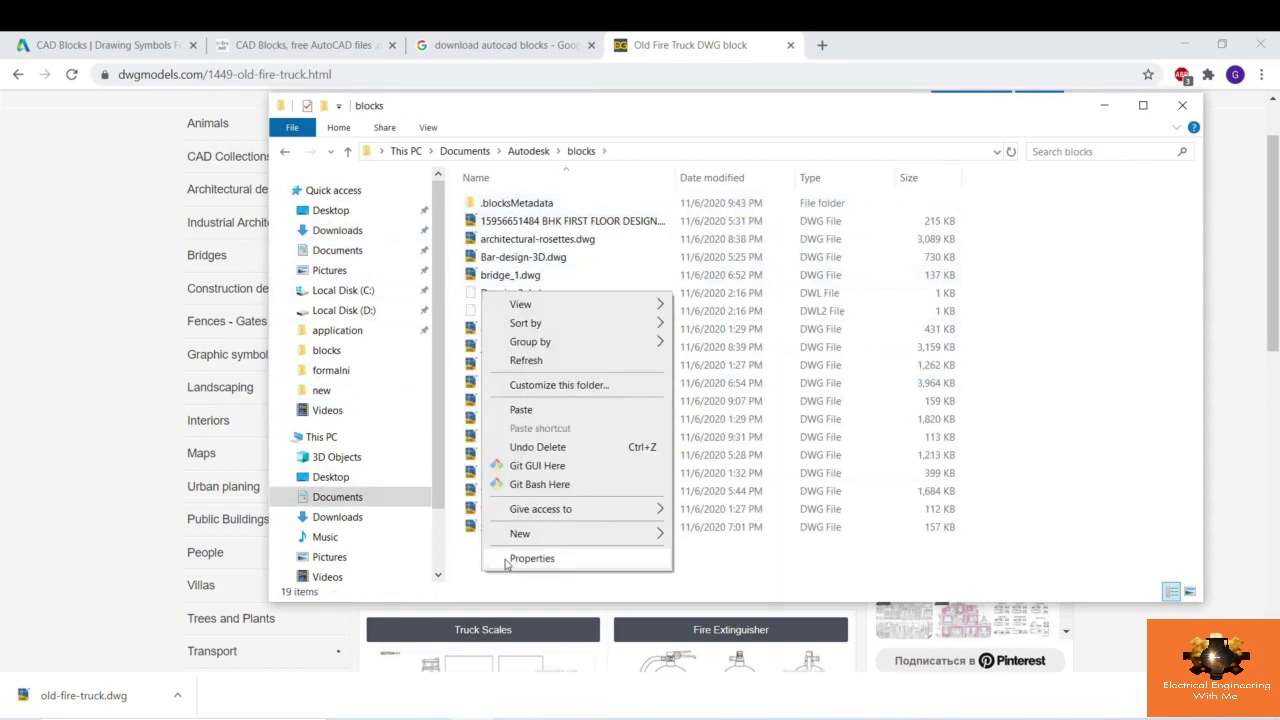
left_click(522, 411)
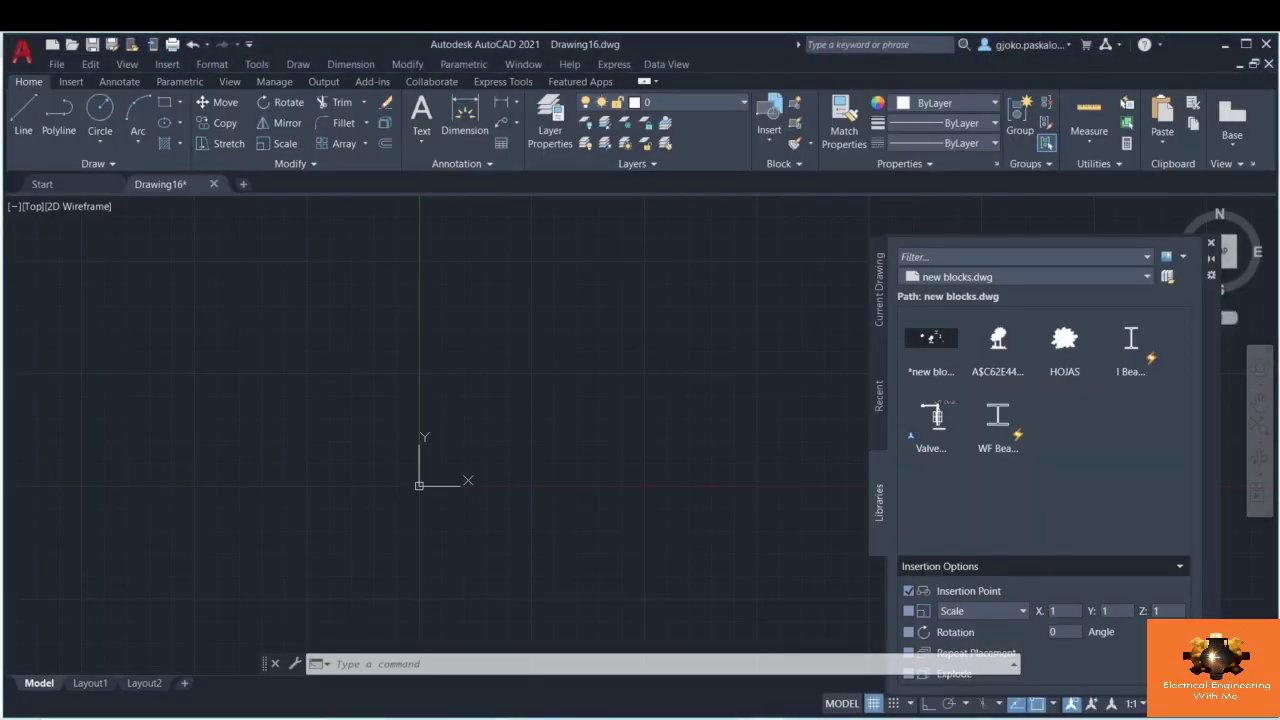
- In AutoCAD, load old-fire-truck.dwg from the blocks folder as the current block library
left_click(1165, 277)
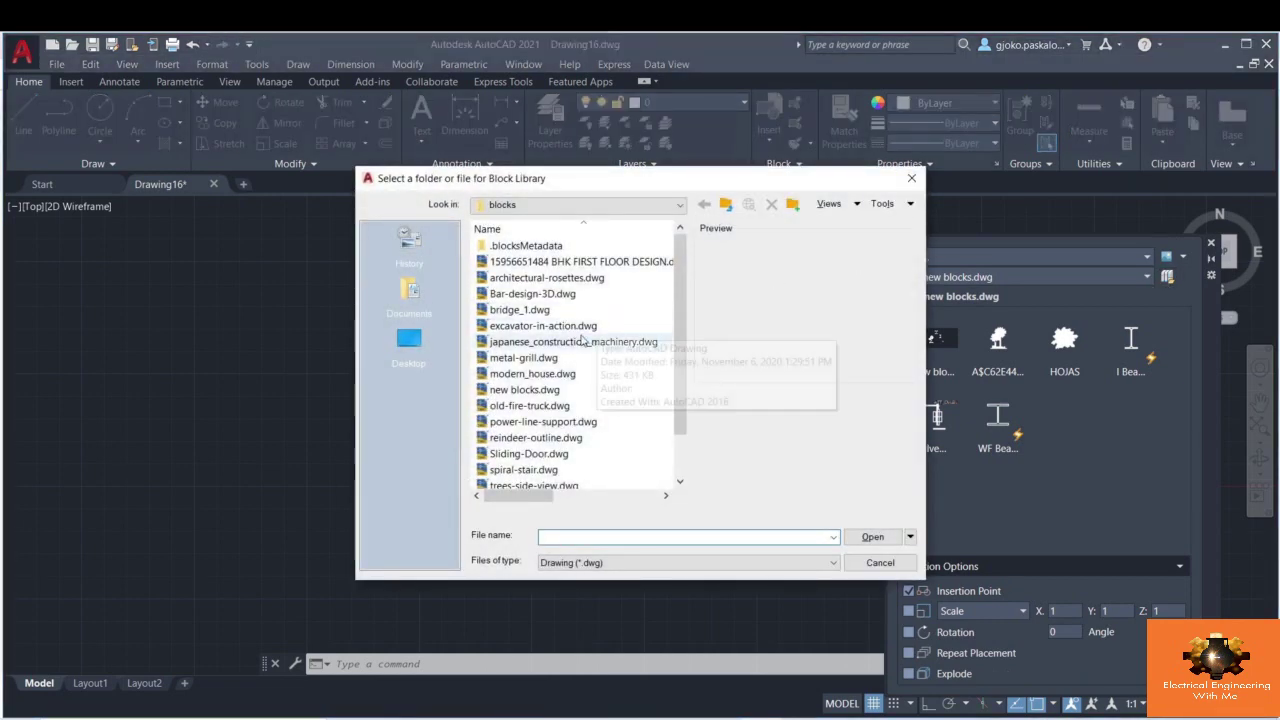
left_click(520, 406)
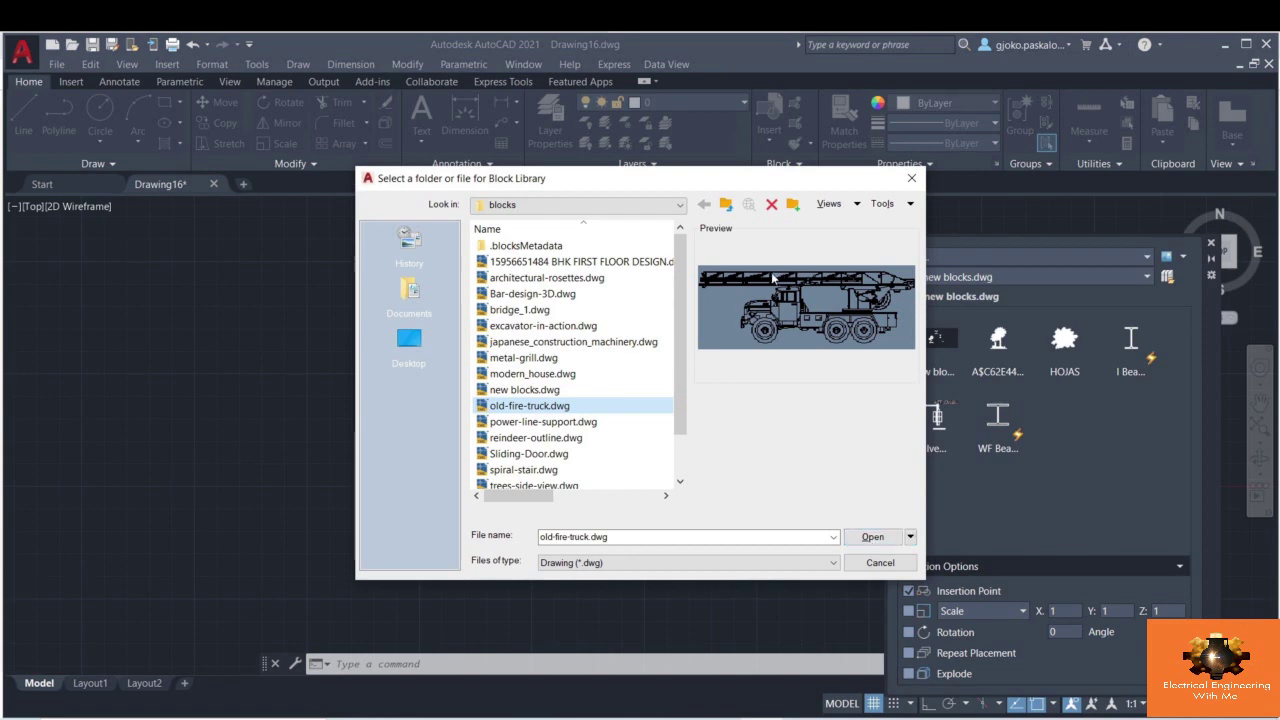
left_click(871, 536)
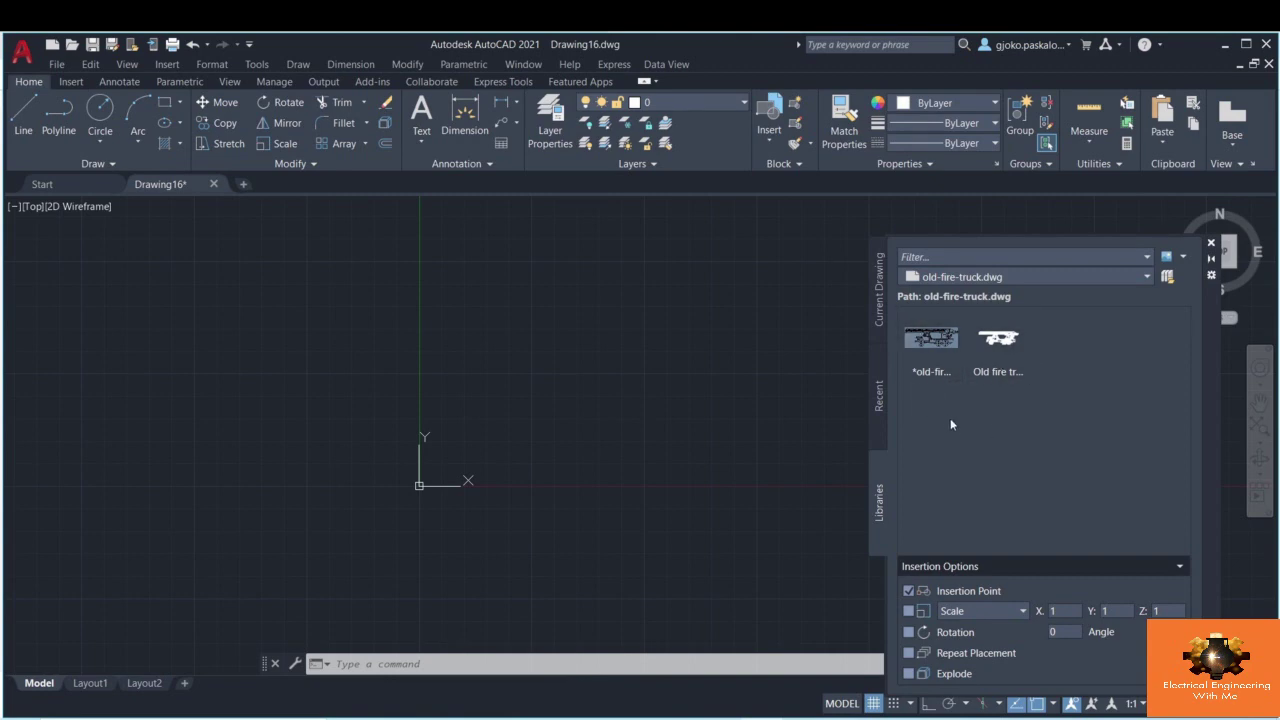
- Insert the Old fire truck block above the drawing origin without redefining the existing block definition
left_click(985, 368)
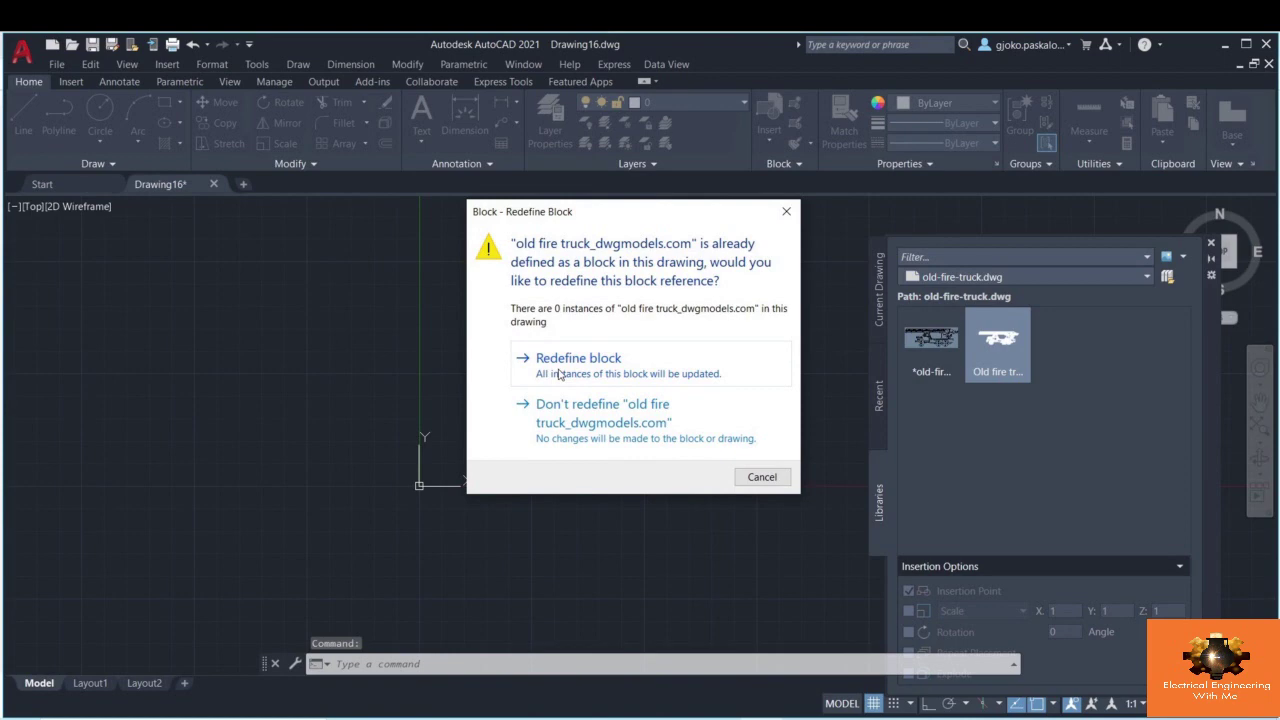
left_click(560, 410)
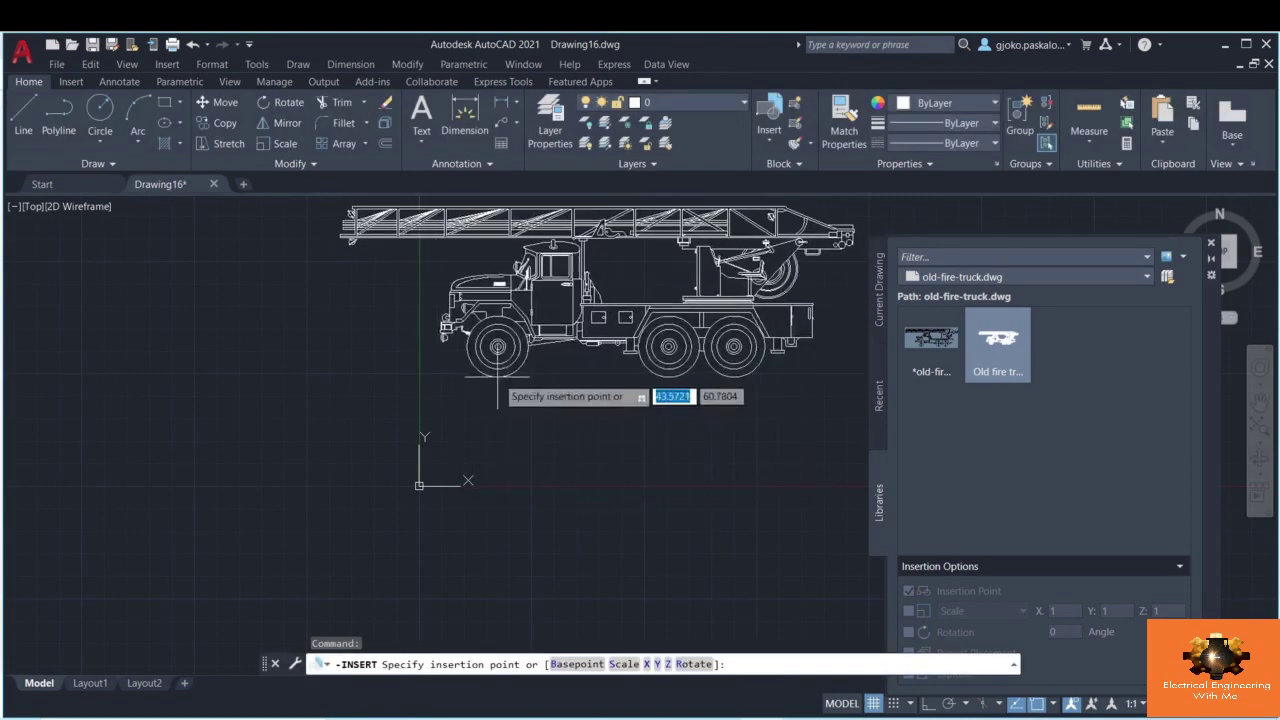
left_click(503, 355)
scroll(614, 400, "down", 4)
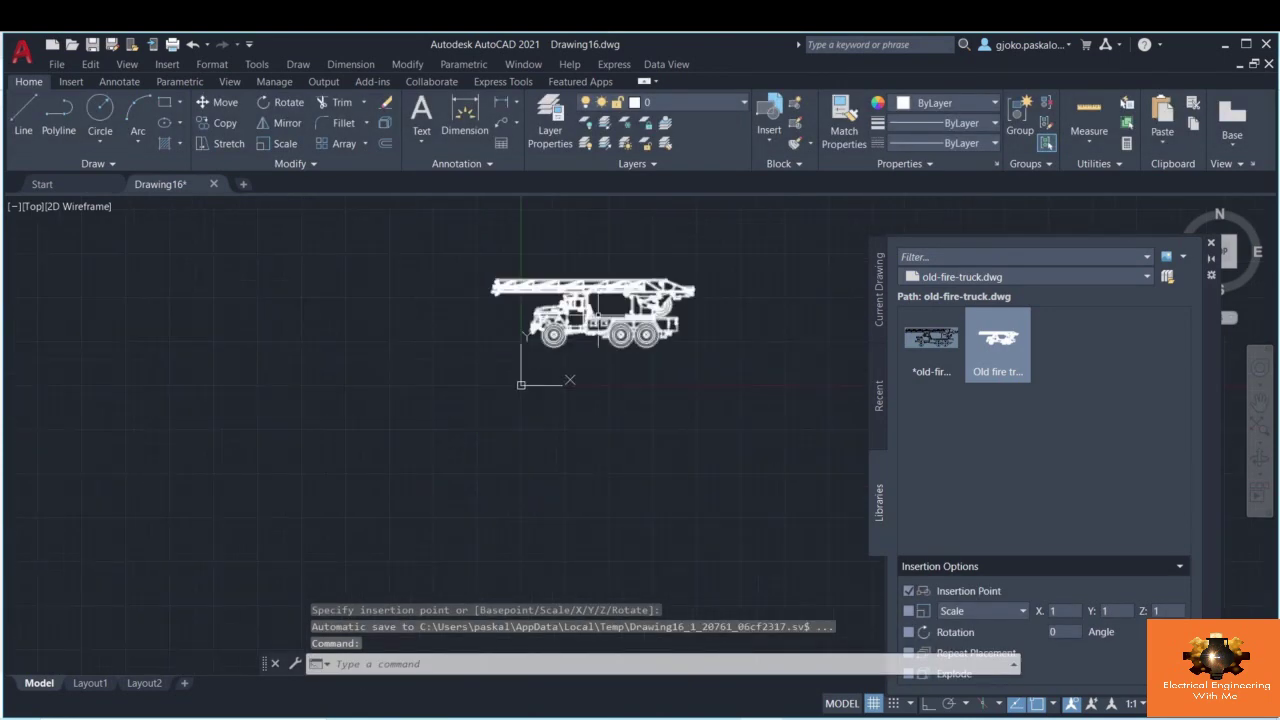
middle_click_drag(709, 343, 680, 391)
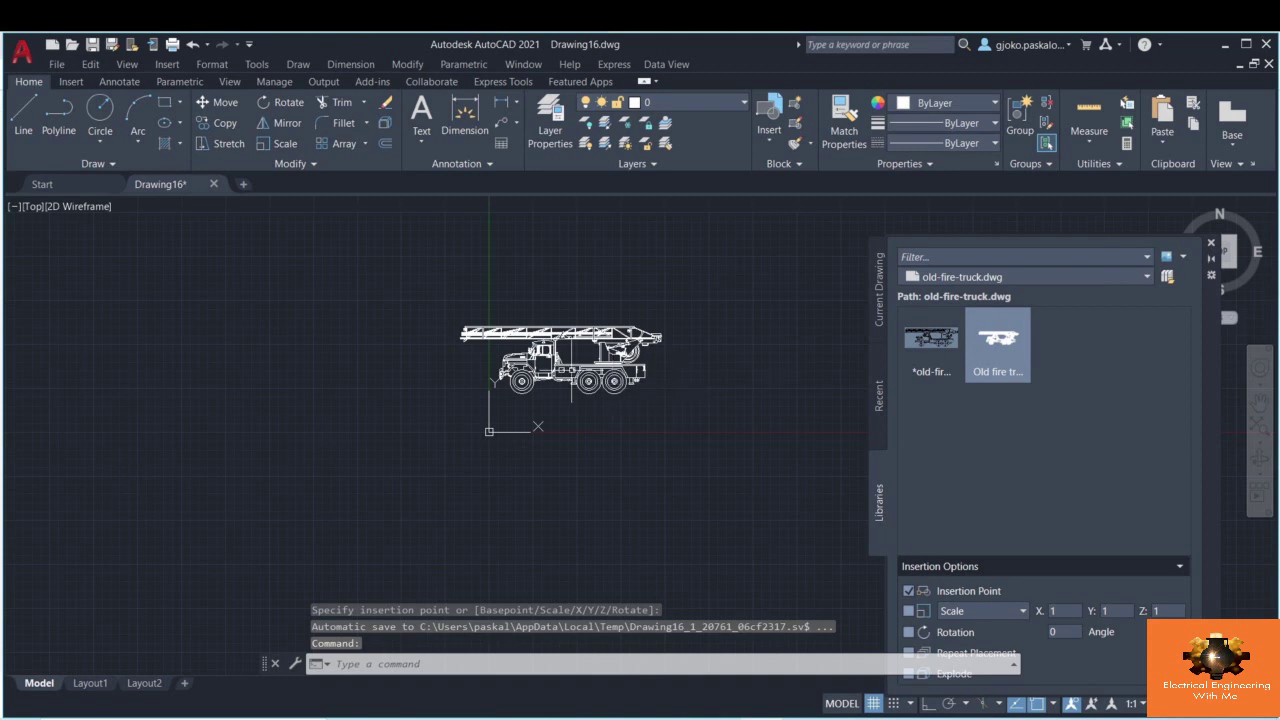
scroll(549, 352, "up", 2)
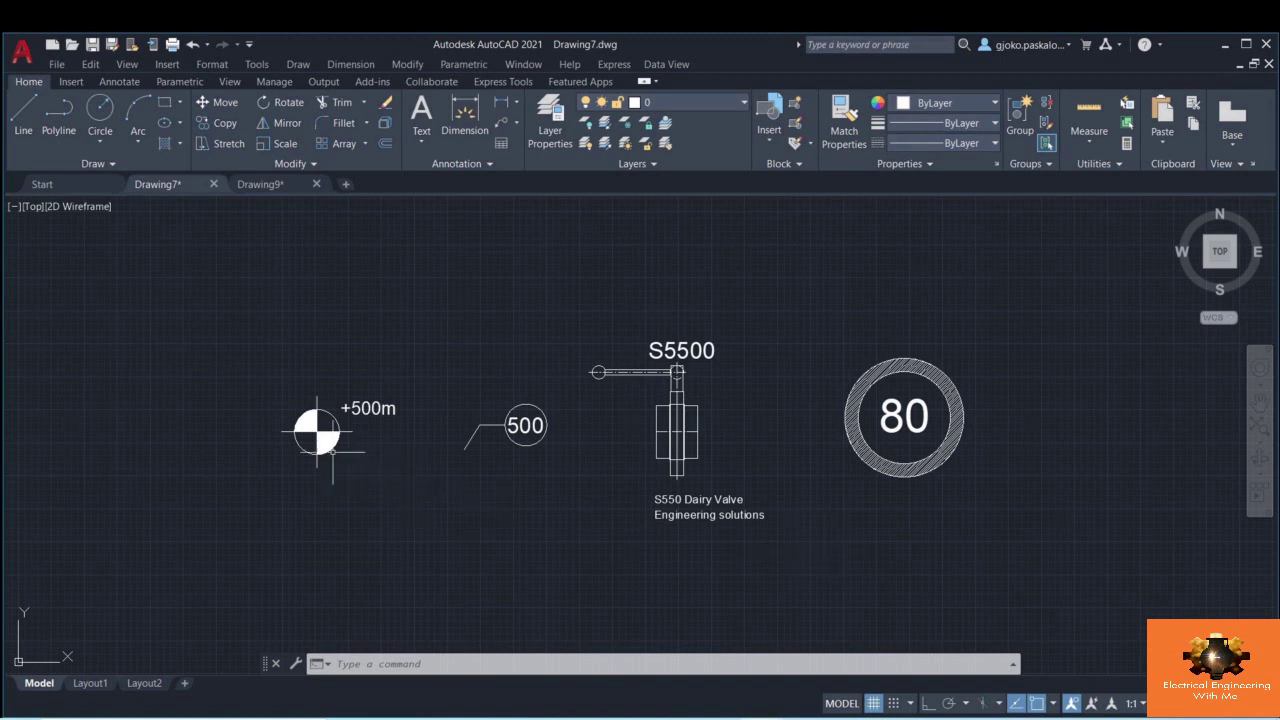
- Examine the attribute text in the level mark, leader bubble, S5500 dairy valve and 80 ring symbols of Drawing7
scroll(335, 437, "up", 2)
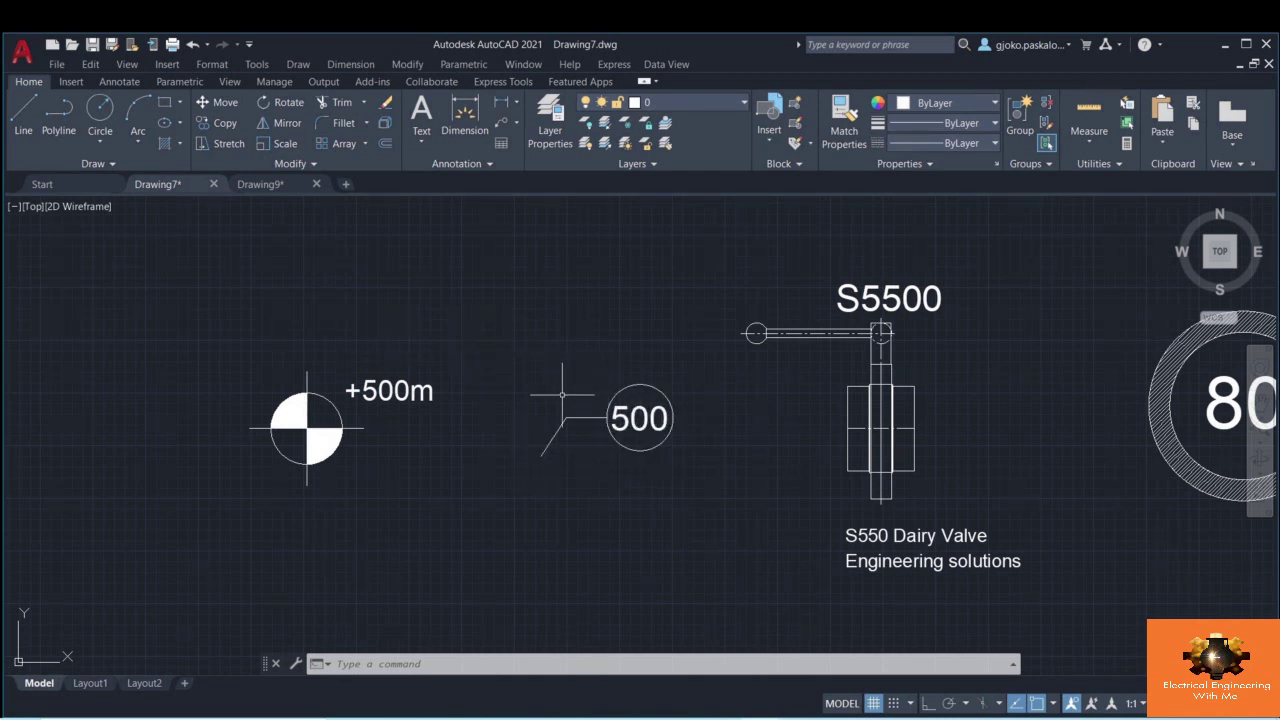
mouse_move(307, 410)
mouse_move(389, 391)
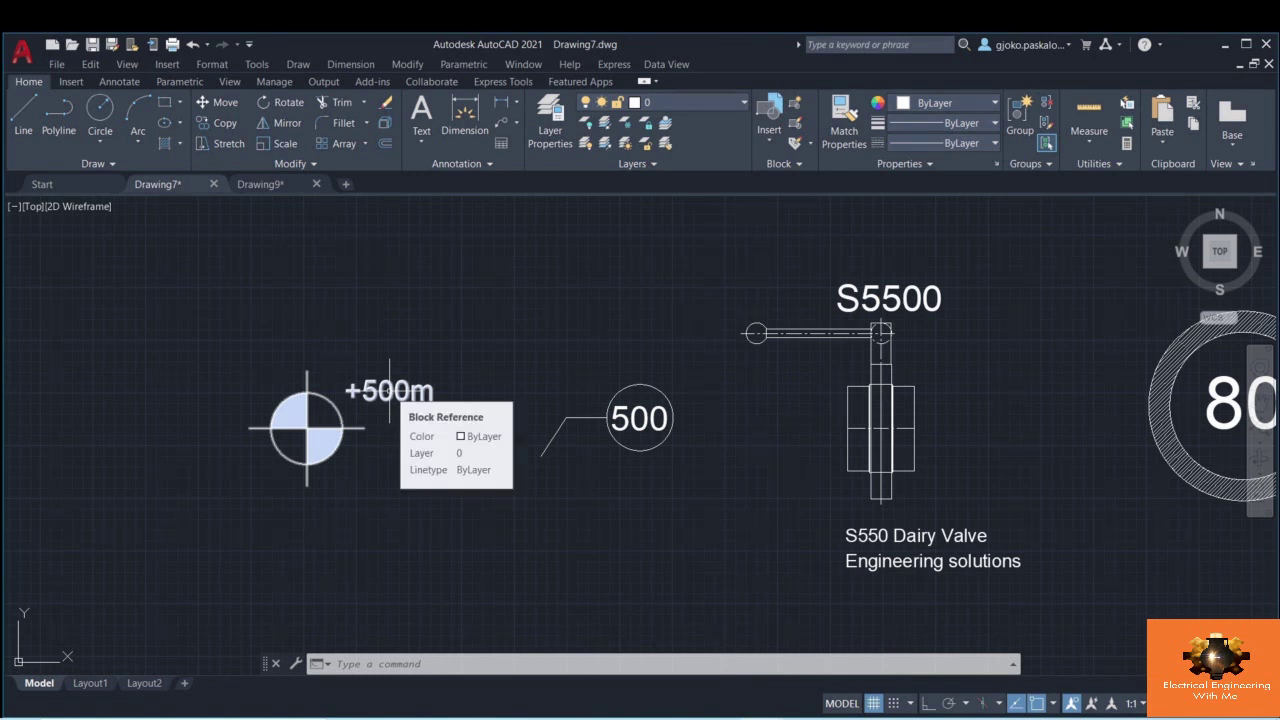
mouse_move(528, 434)
middle_mouse_down()
mouse_move(409, 429)
mouse_move(339, 459)
middle_mouse_up()
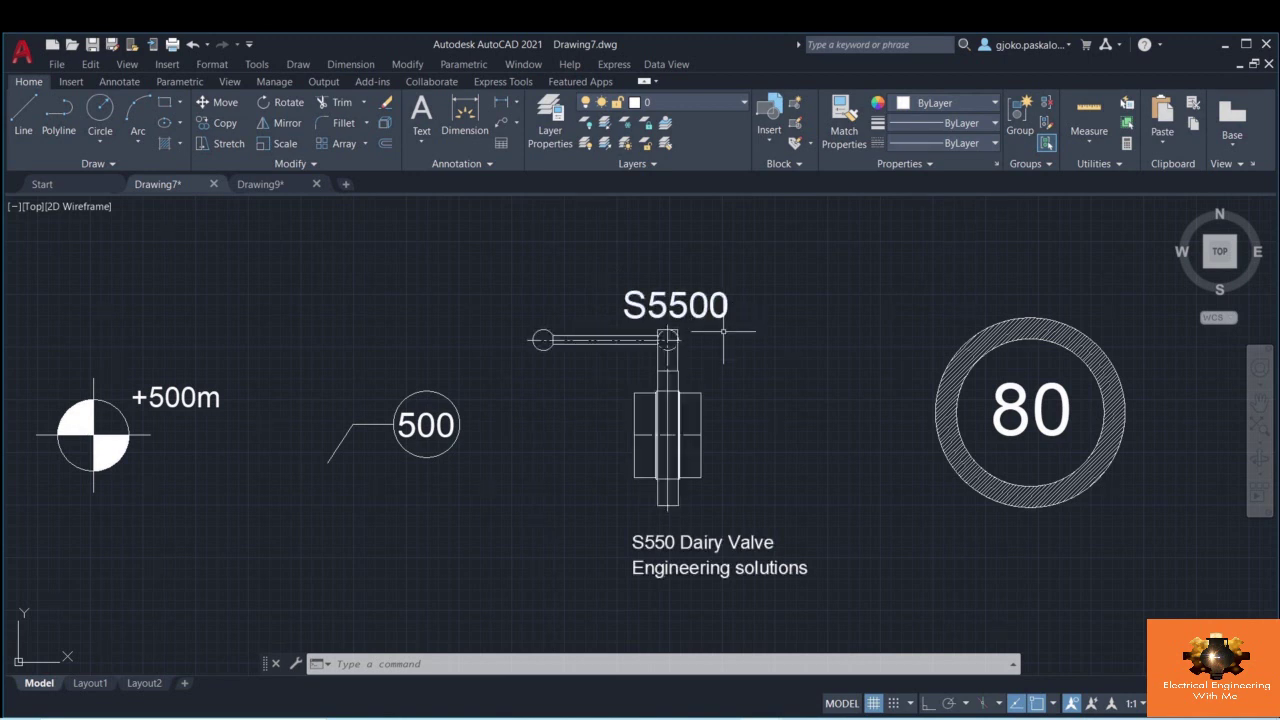
middle_click_drag(723, 343, 532, 355)
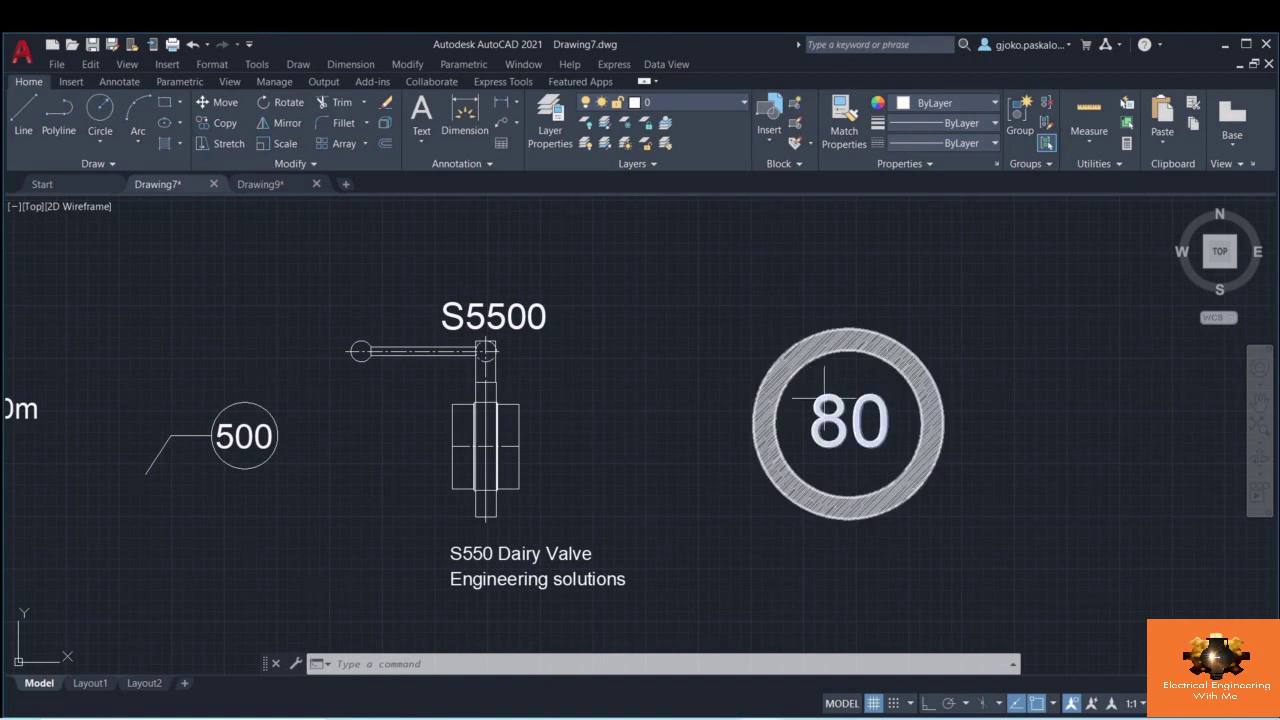
middle_click_drag(1026, 385, 953, 386)
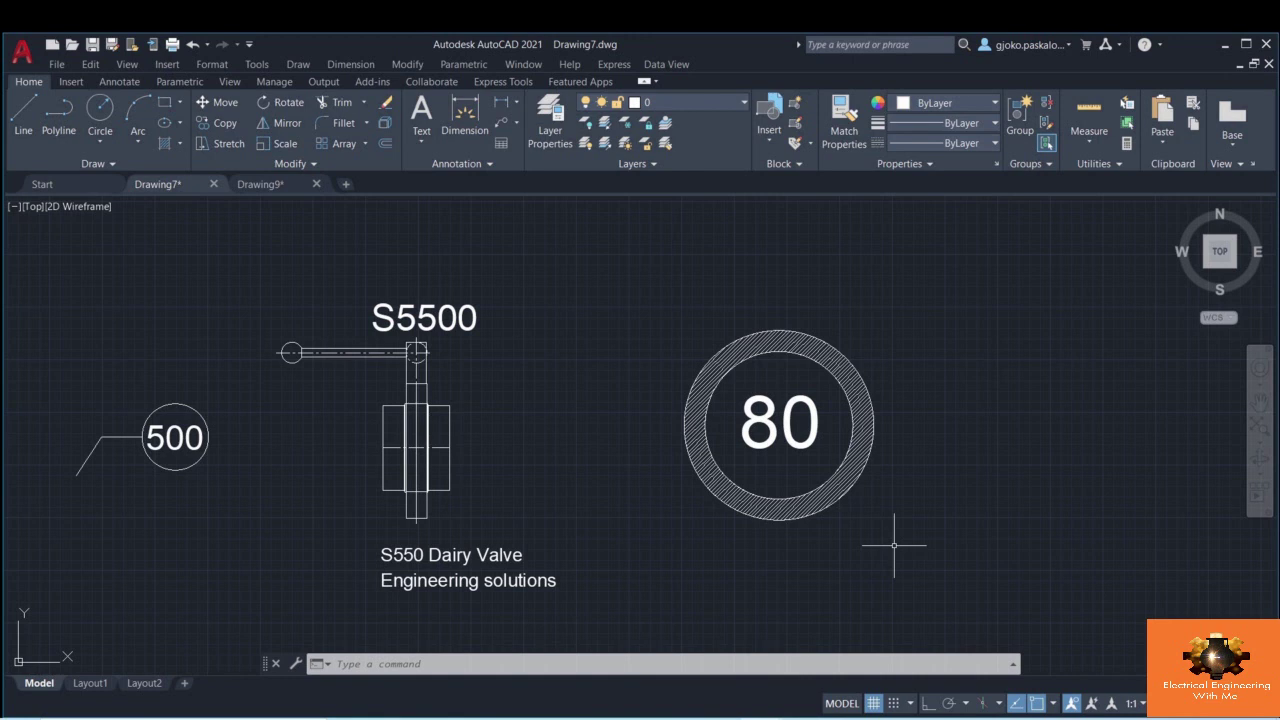
scroll(894, 545, "down", 2)
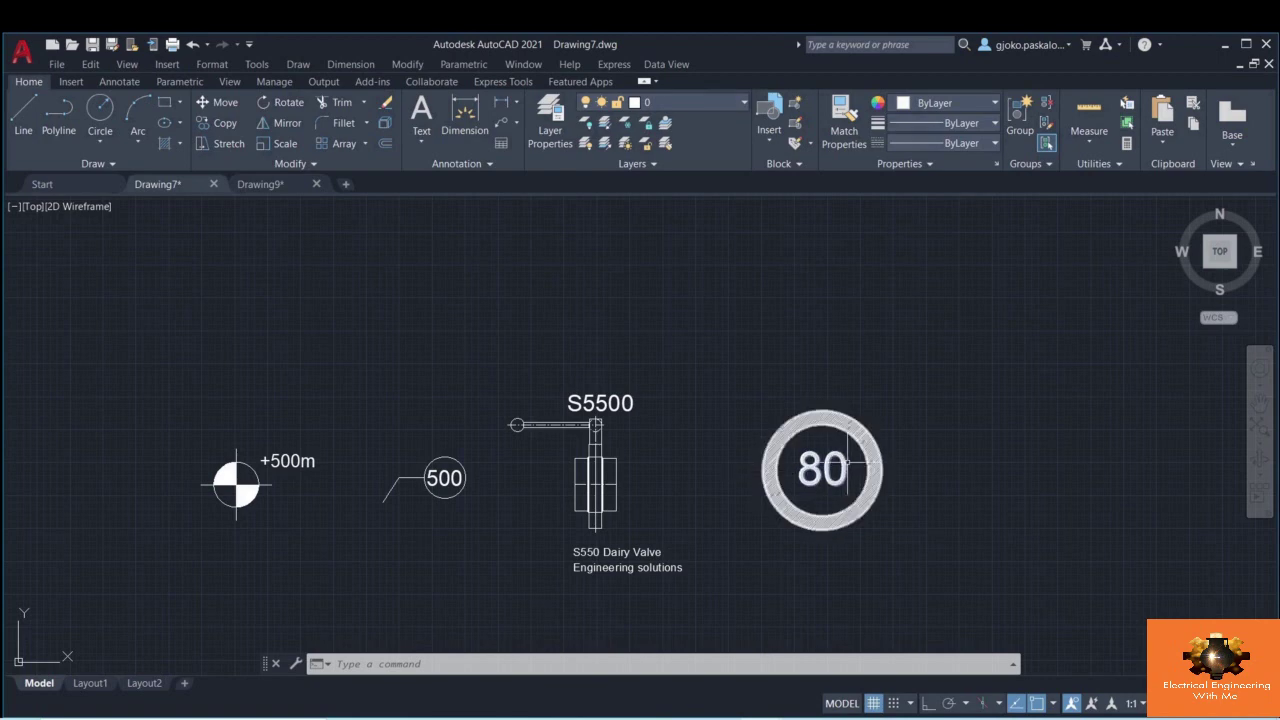
- Copy the 80 ring symbol below the row of symbols and delete the copy's hatch and number, keeping the two circles
left_click(846, 380)
left_click(750, 500)
right_click(888, 388)
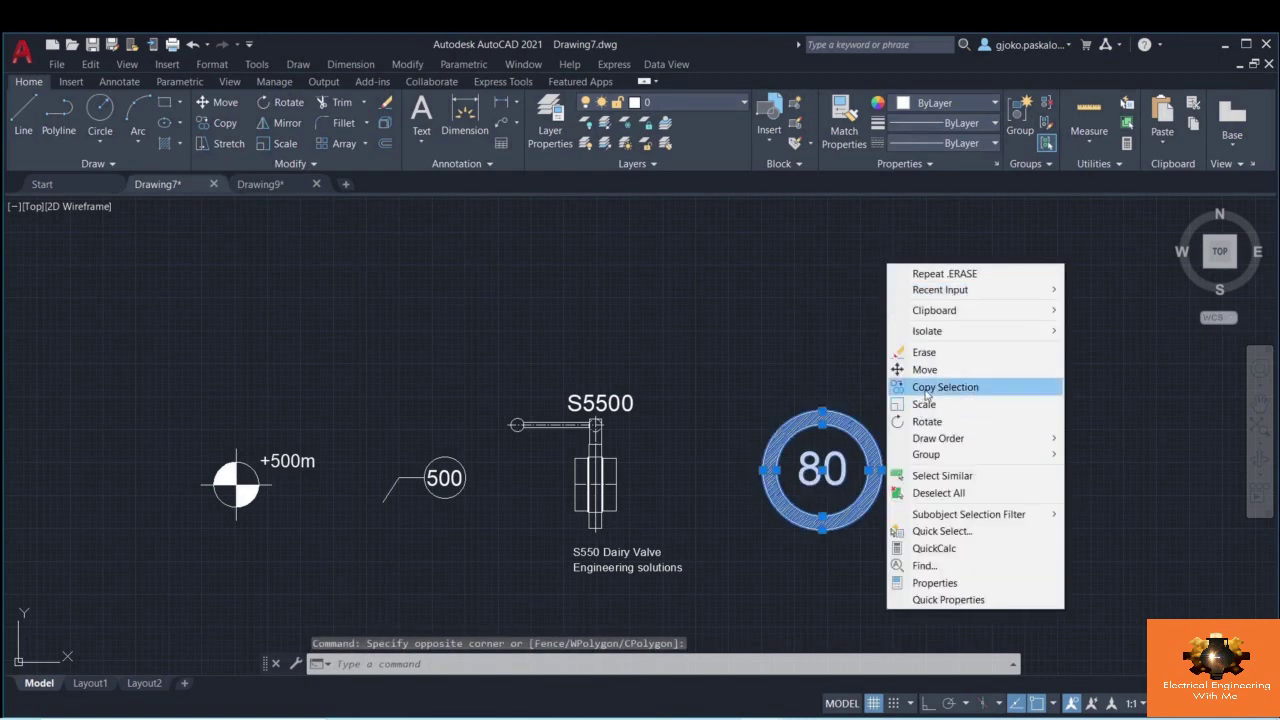
left_click(944, 387)
left_click(822, 410)
middle_click_drag(740, 472, 960, 298)
left_click(523, 463)
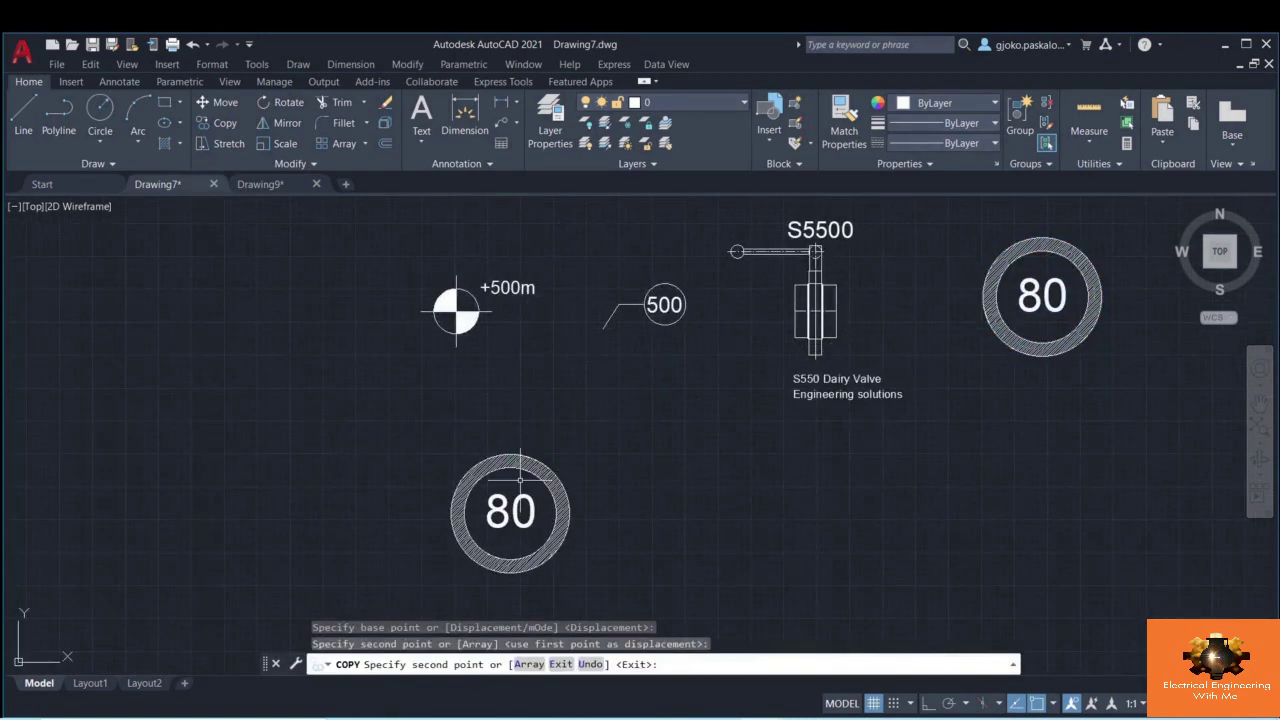
key("Escape")
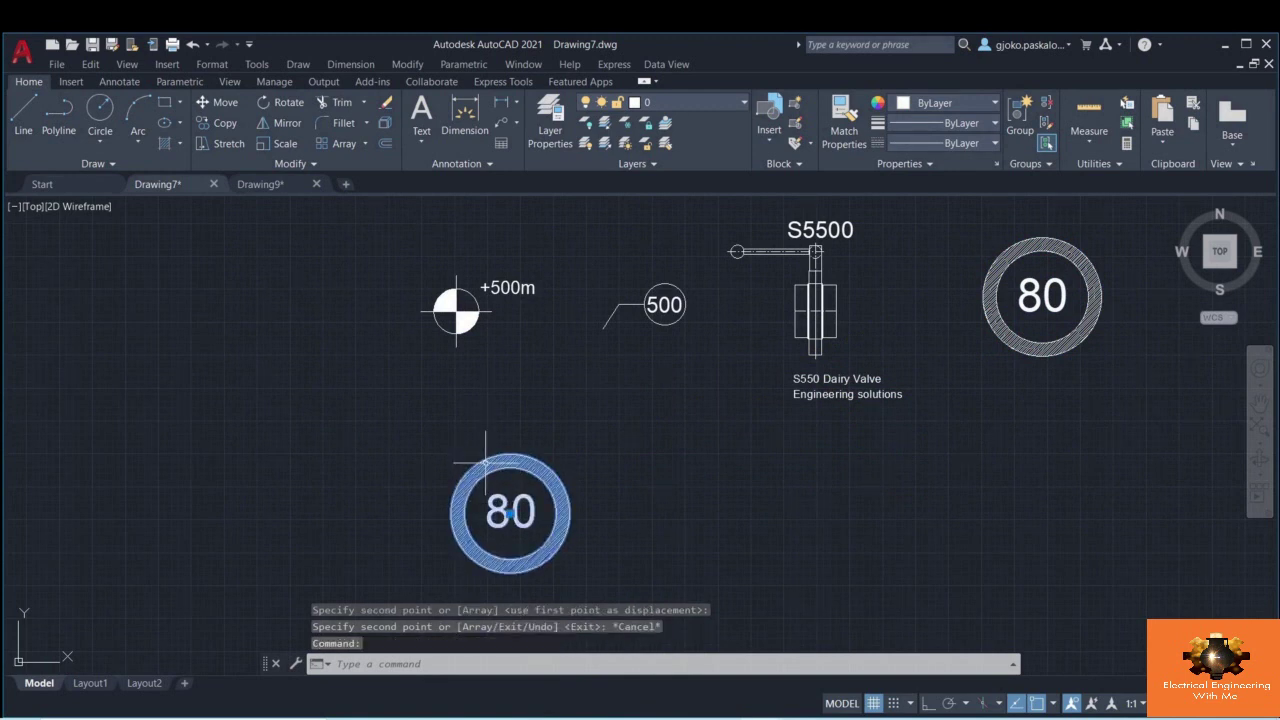
key("Delete")
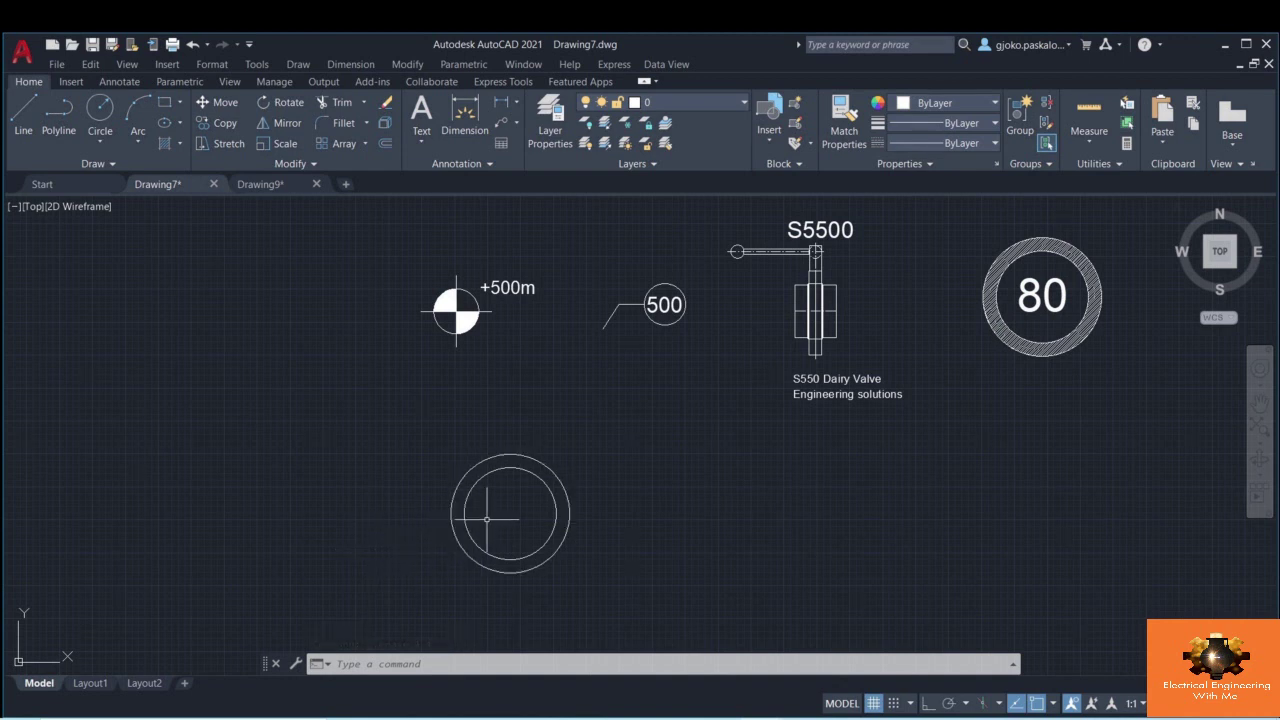
- Hatch the ring between the two concentric circles below the row of symbols
type("HAT")
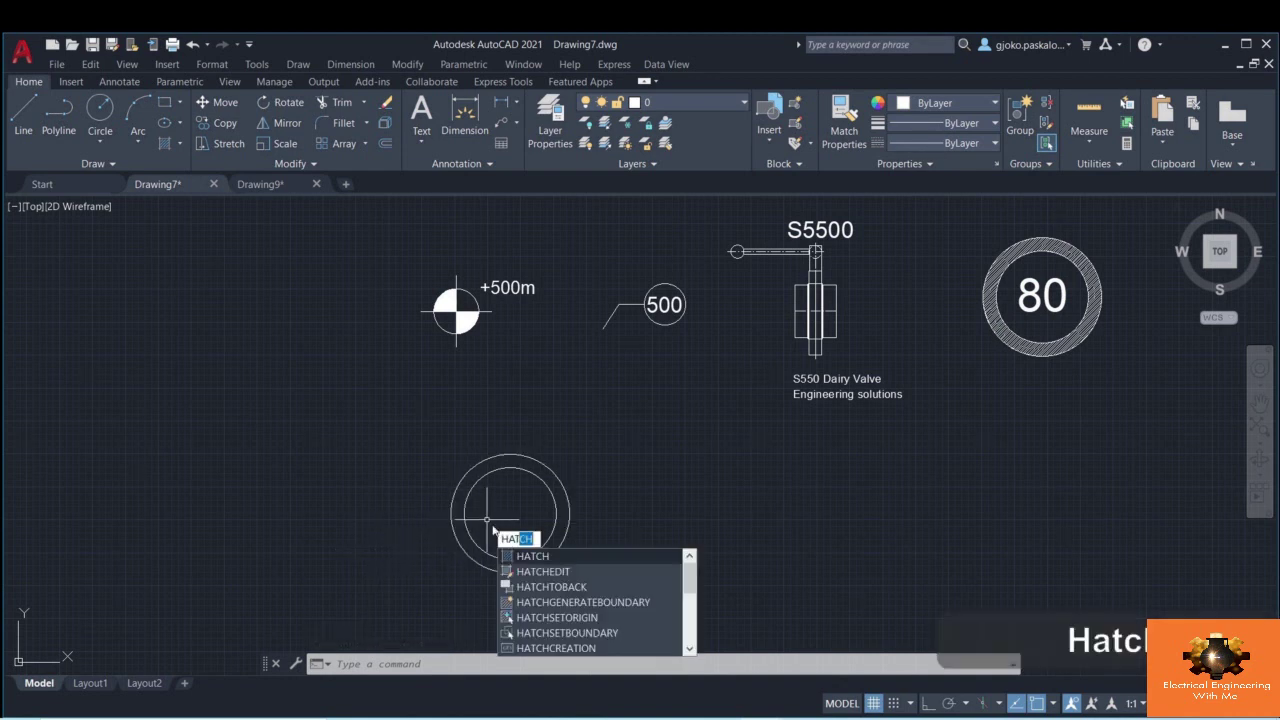
key("Return")
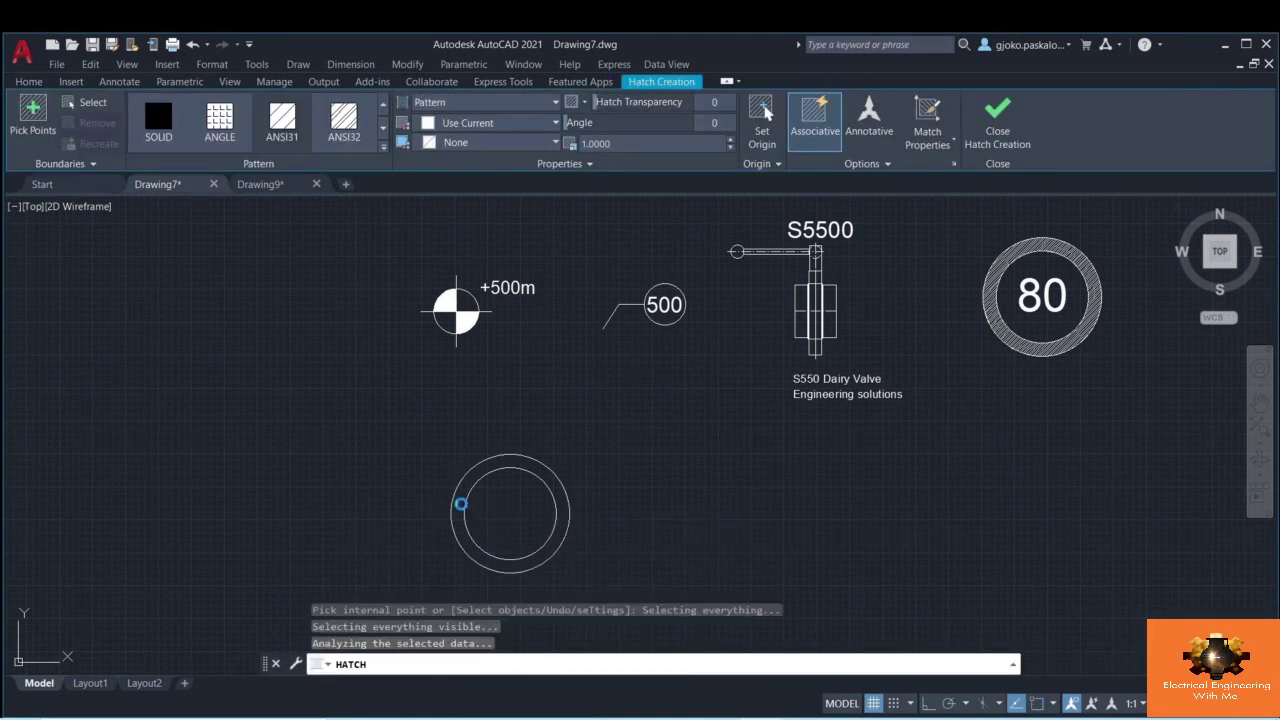
key("Escape")
key("Escape")
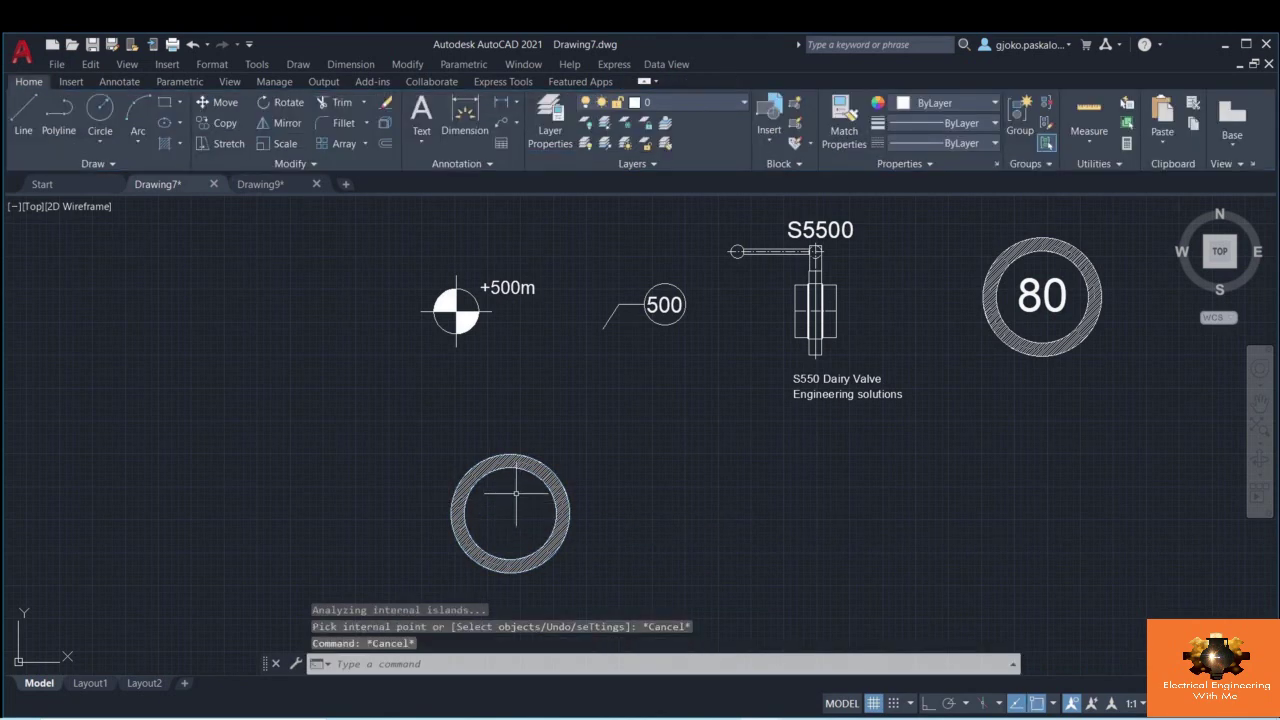
left_click(517, 493)
key("Escape")
- Start an attribute definition with tag MAX_SPEED, prompt "Define maximum speed" and default value ##
scroll(500, 510, "up", 3)
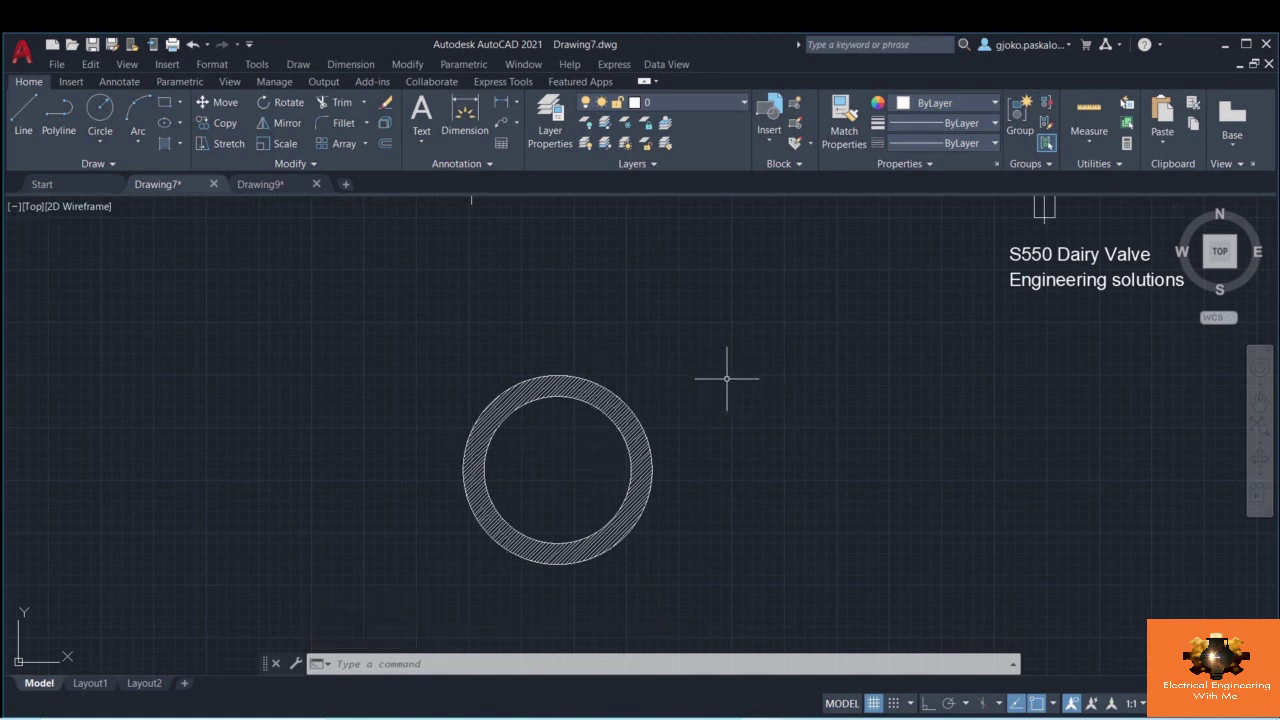
middle_click_drag(728, 377, 733, 362)
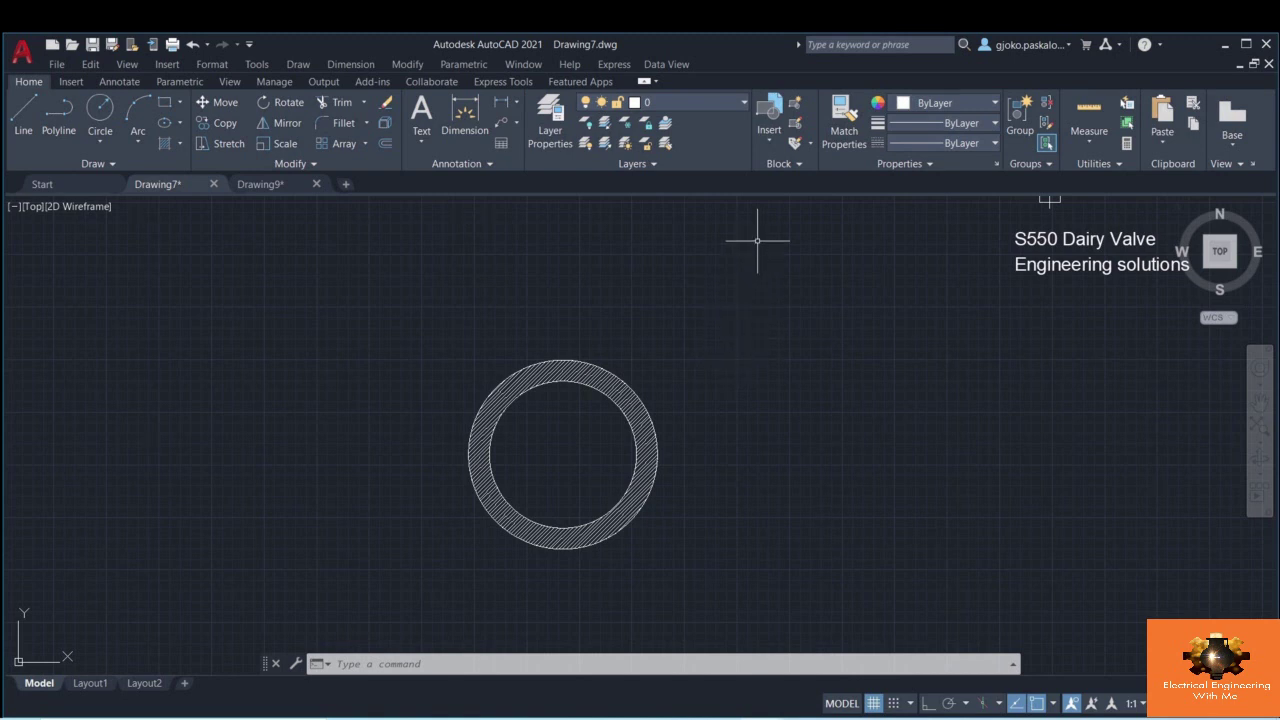
left_click(789, 166)
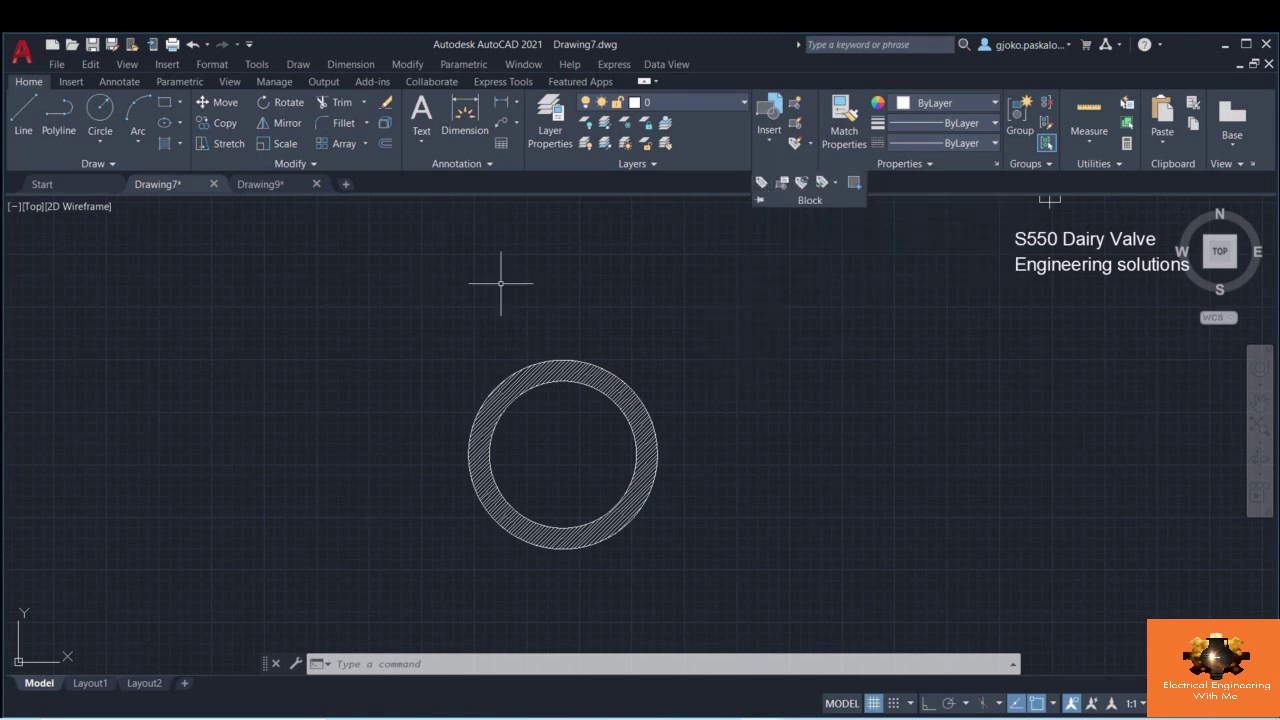
left_click(63, 83)
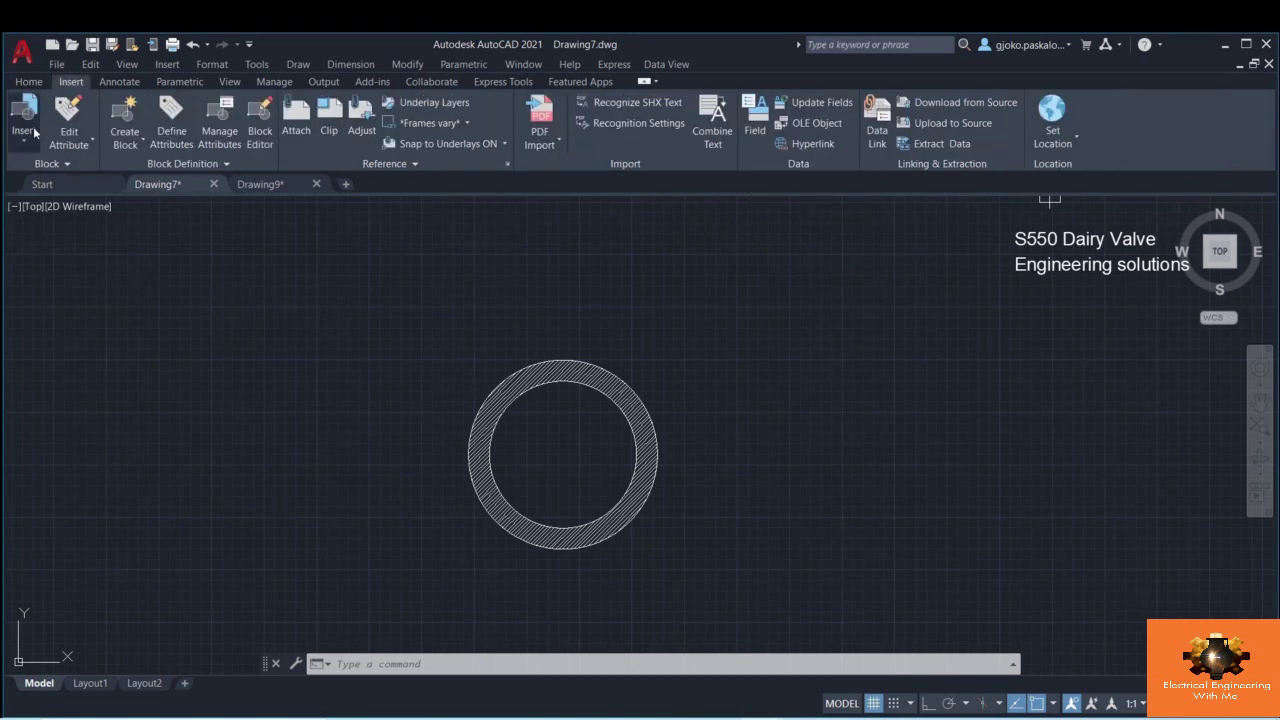
left_click(171, 138)
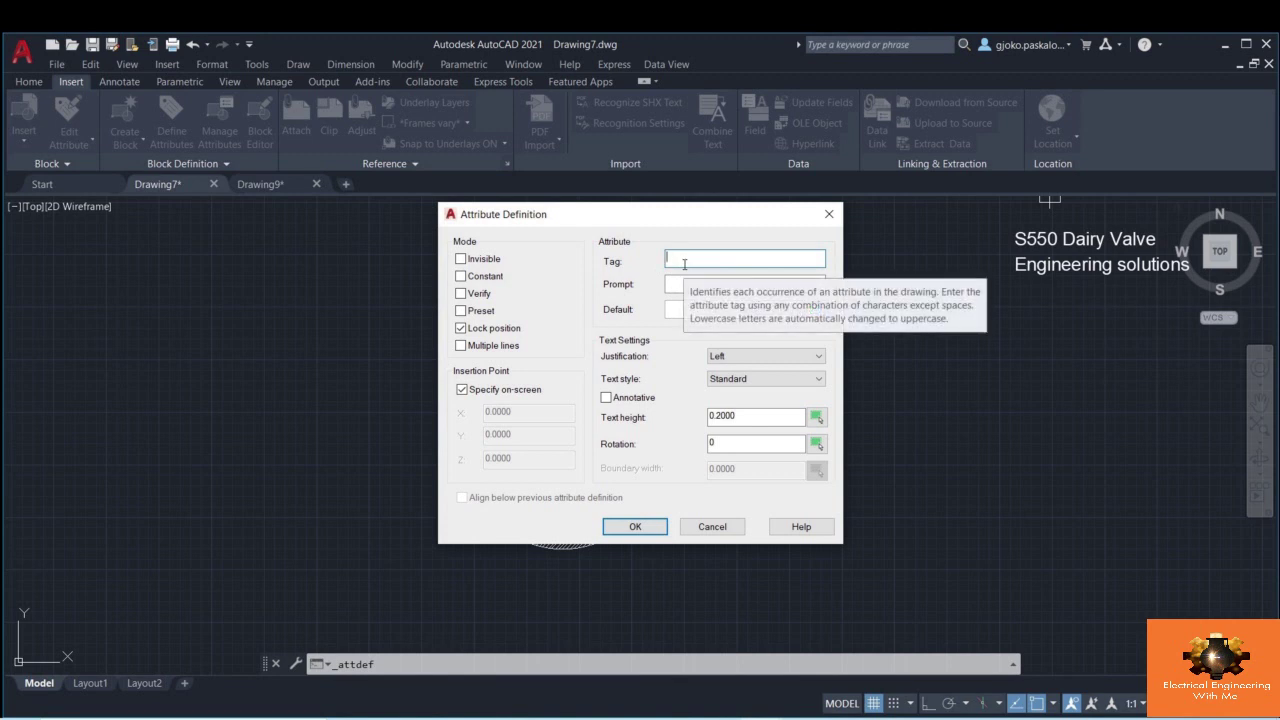
type("MAX")
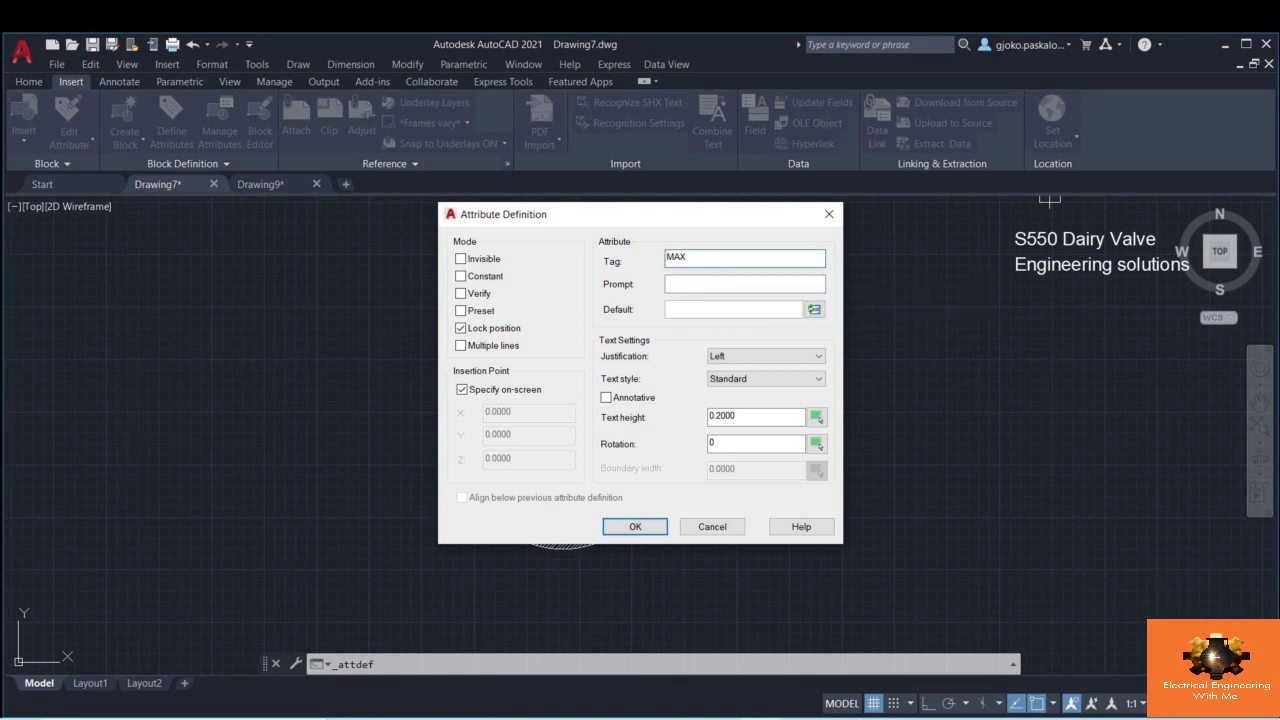
type("_SPEED")
key("Tab")
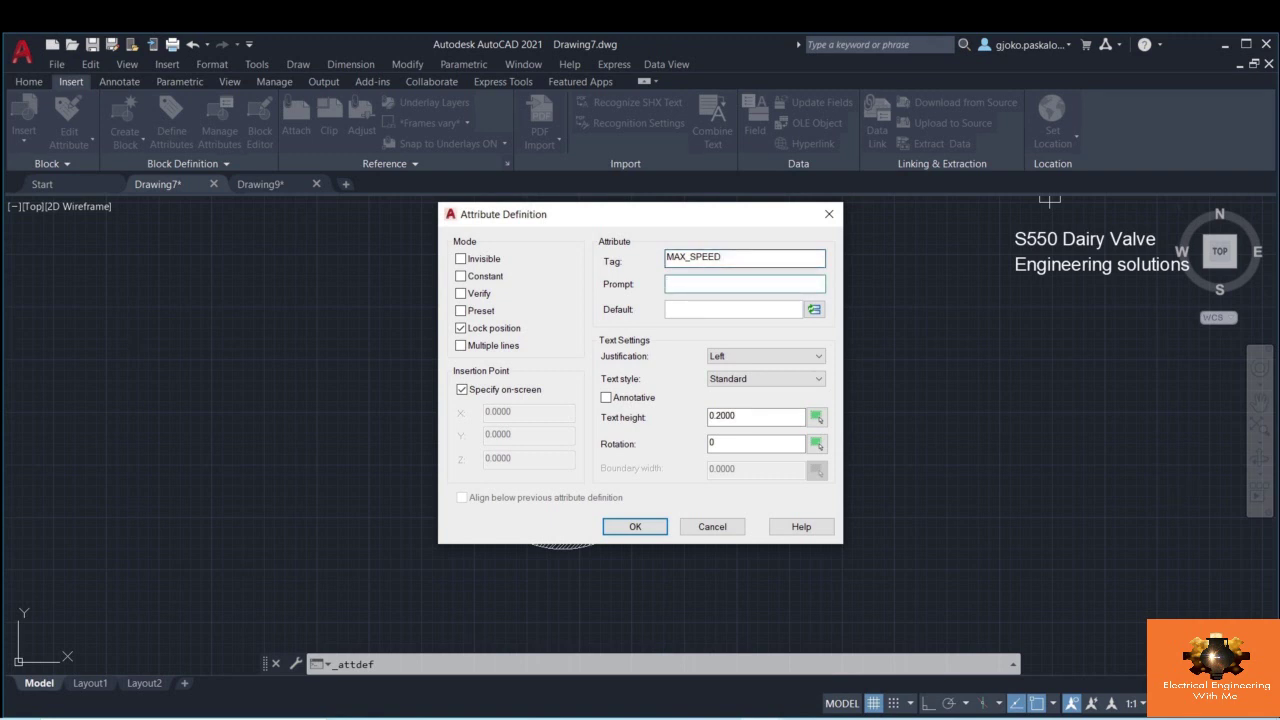
type("DEfine maximum speed")
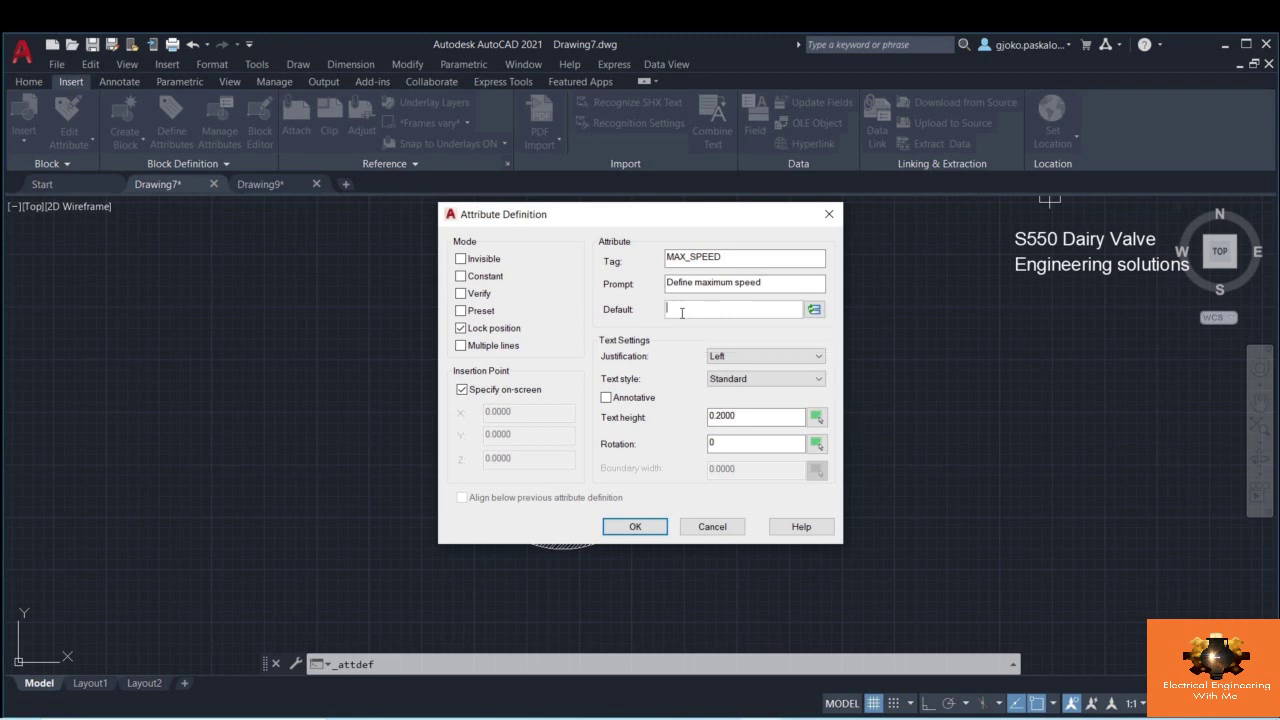
type("##")
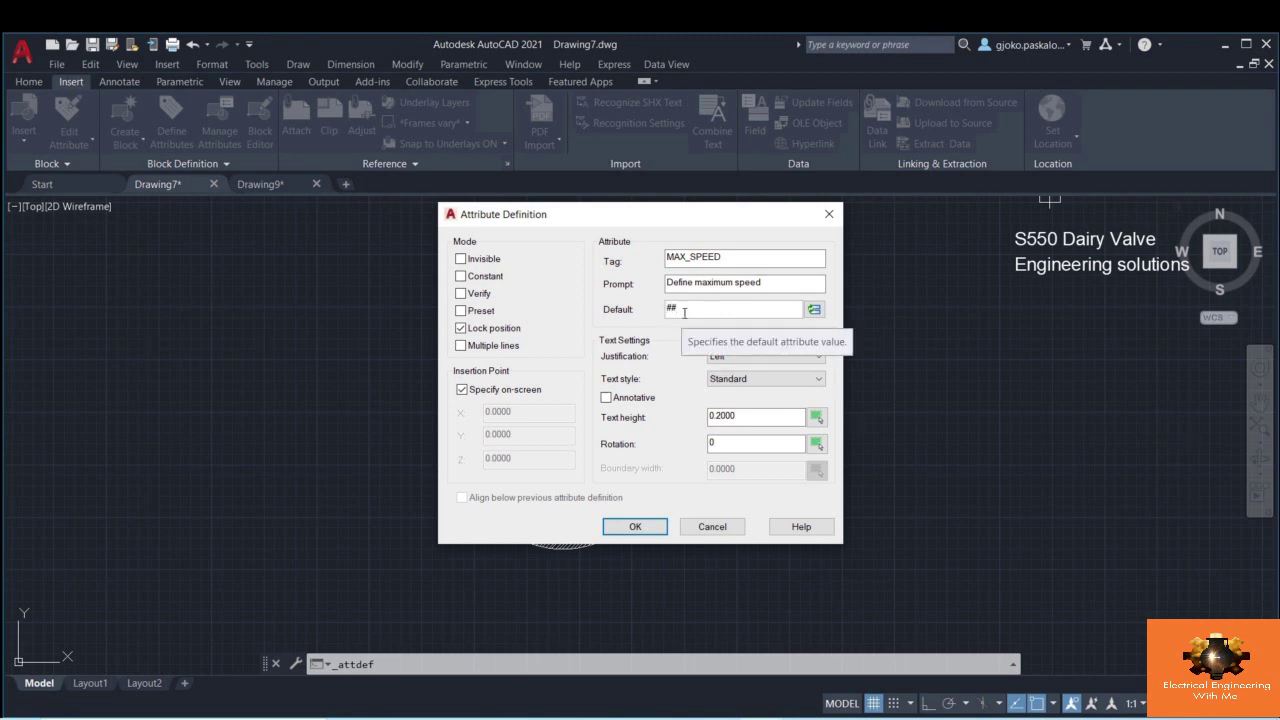
left_click_drag(684, 313, 664, 318)
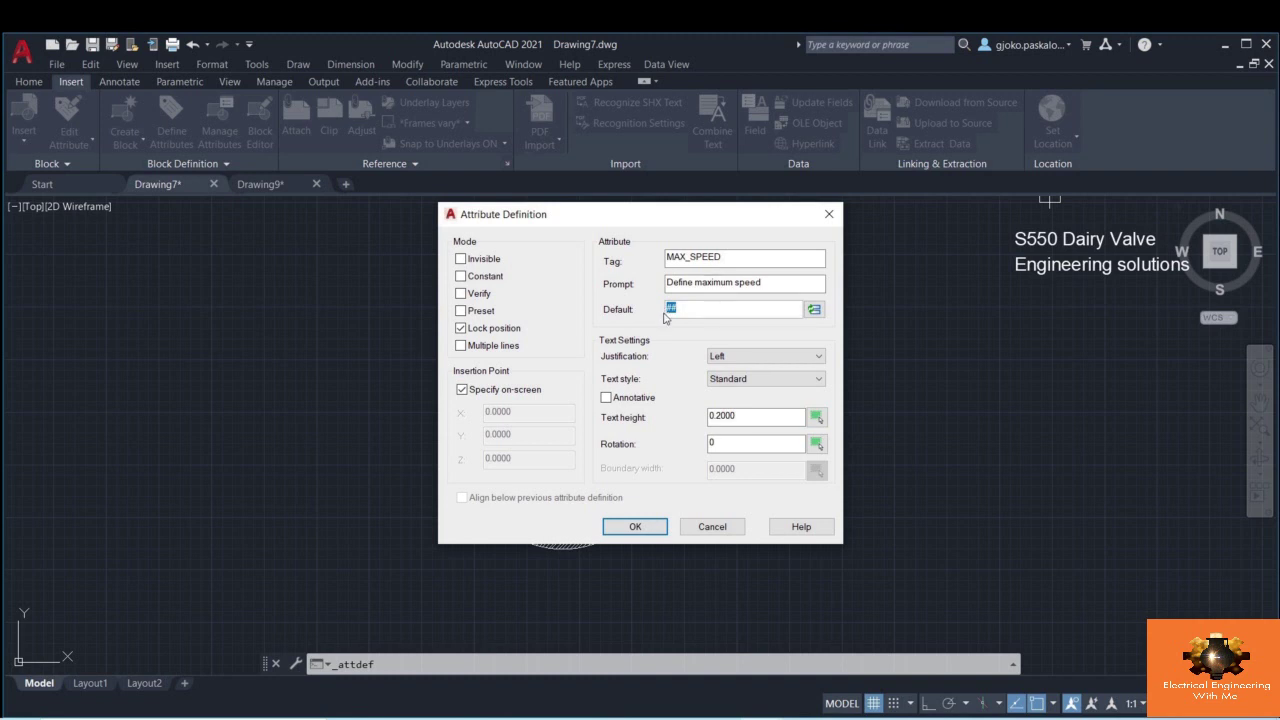
key("BackSpace")
- Give the attribute Middle justification, Standard text style and text height 2.5, and place it at the centre of the hatched ring
left_click(724, 359)
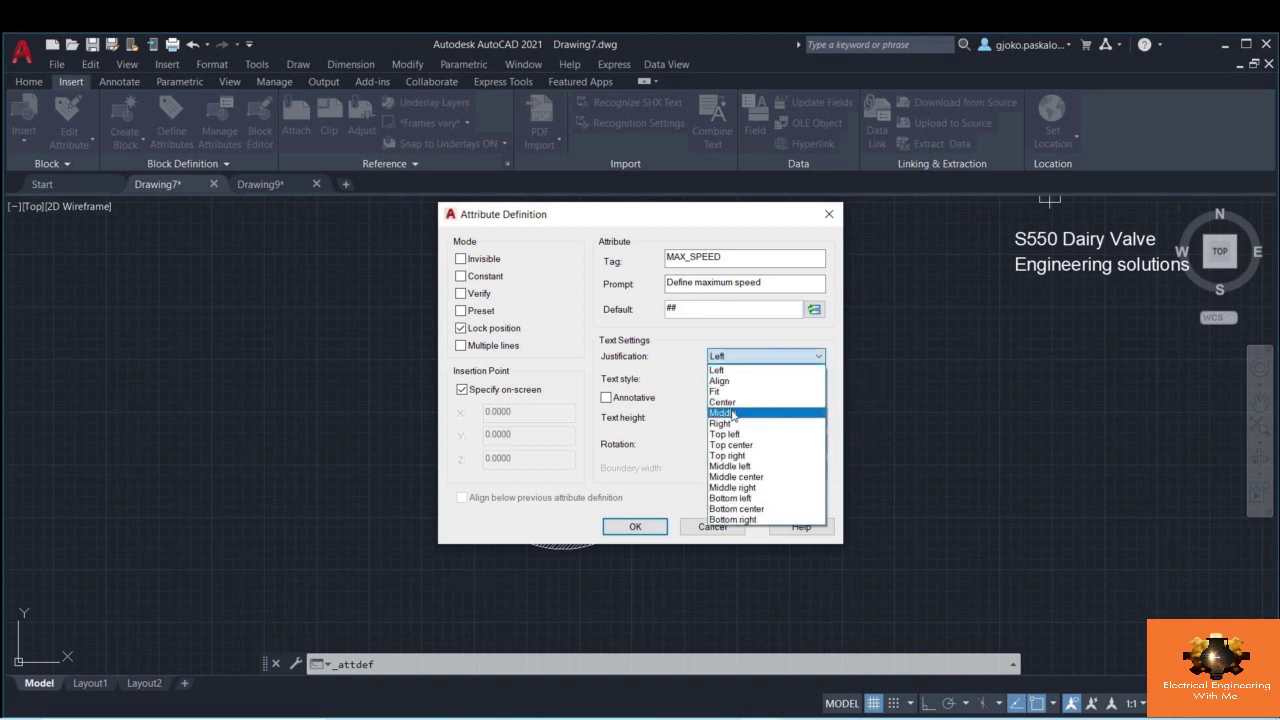
left_click(733, 414)
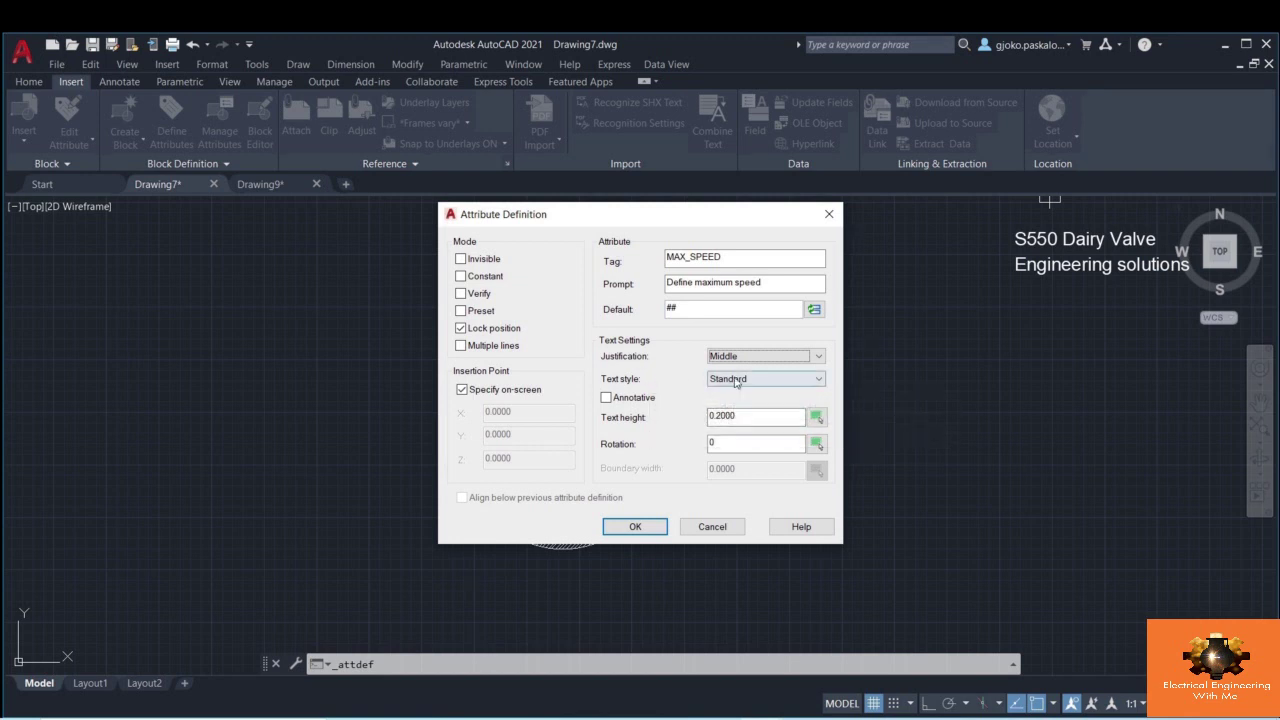
left_click(736, 381)
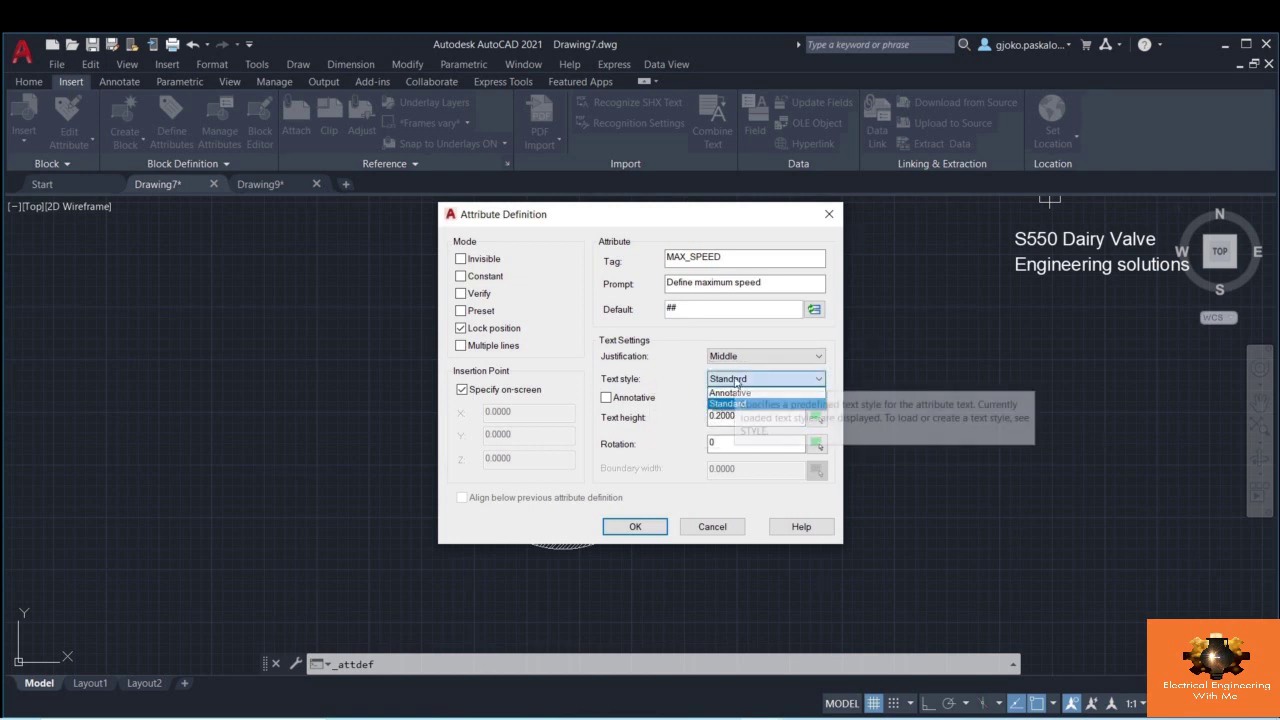
left_click(736, 381)
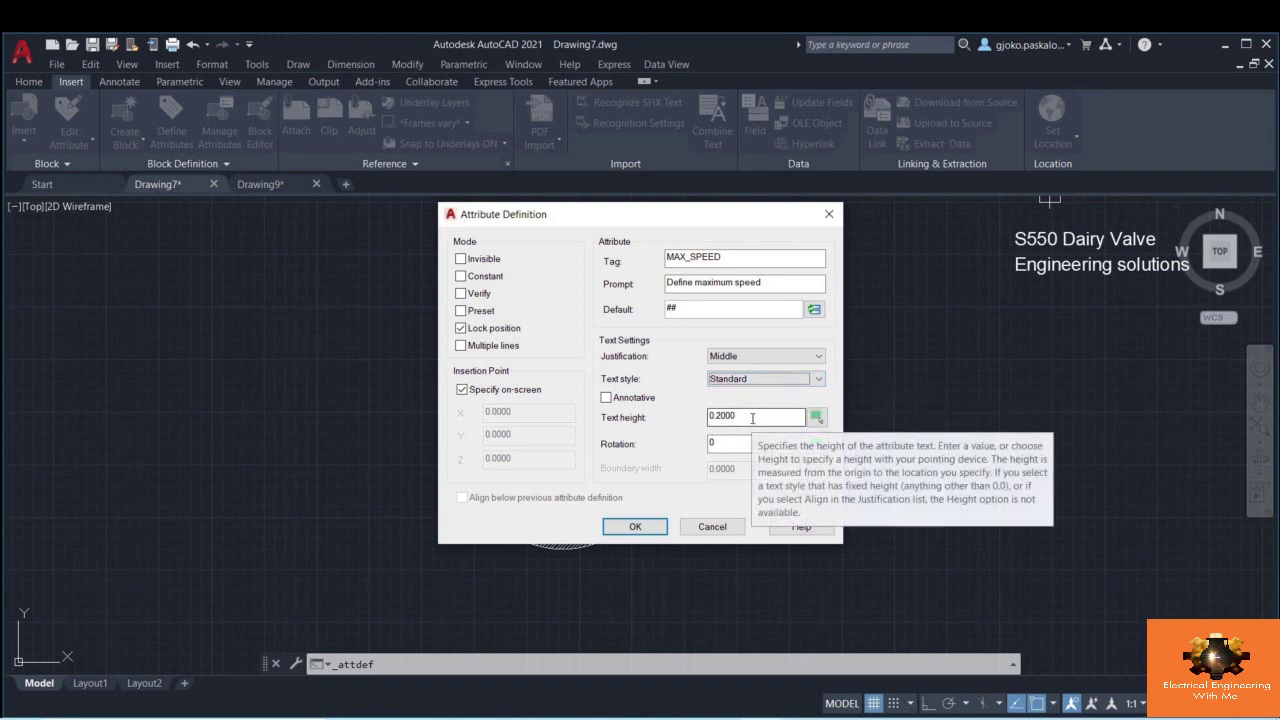
left_click_drag(742, 418, 710, 415)
type("2.5")
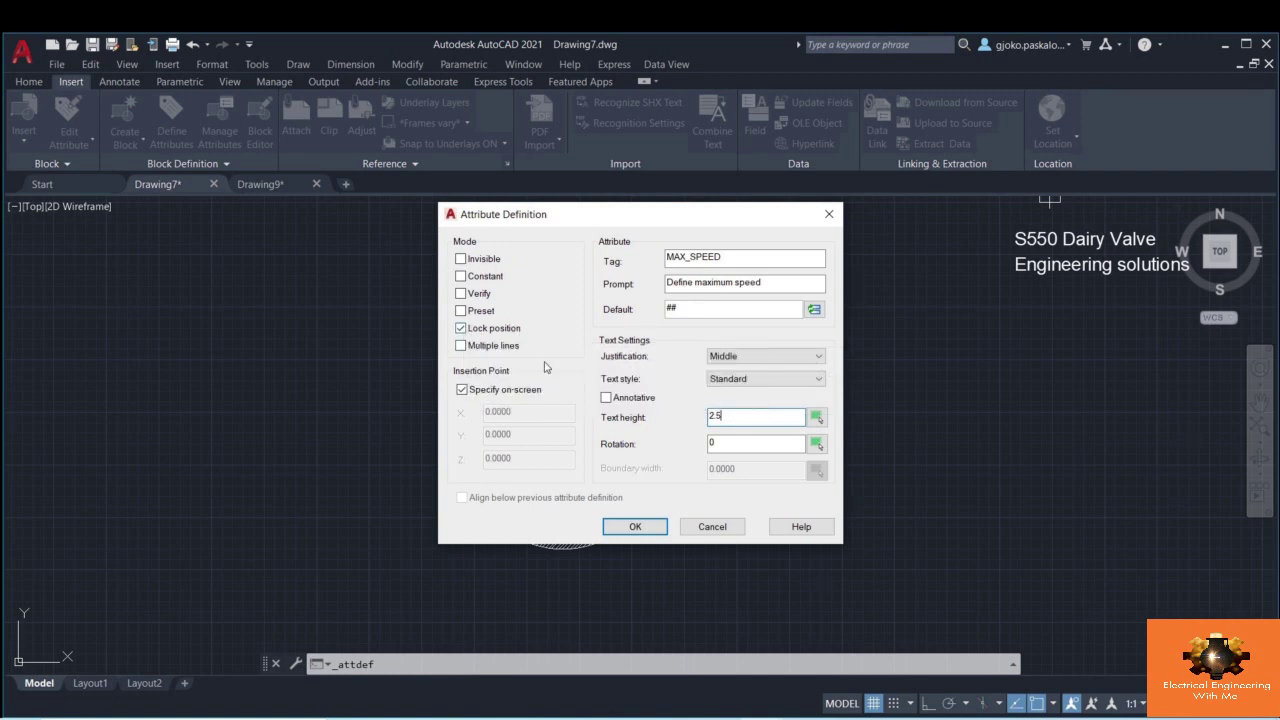
left_click(636, 527)
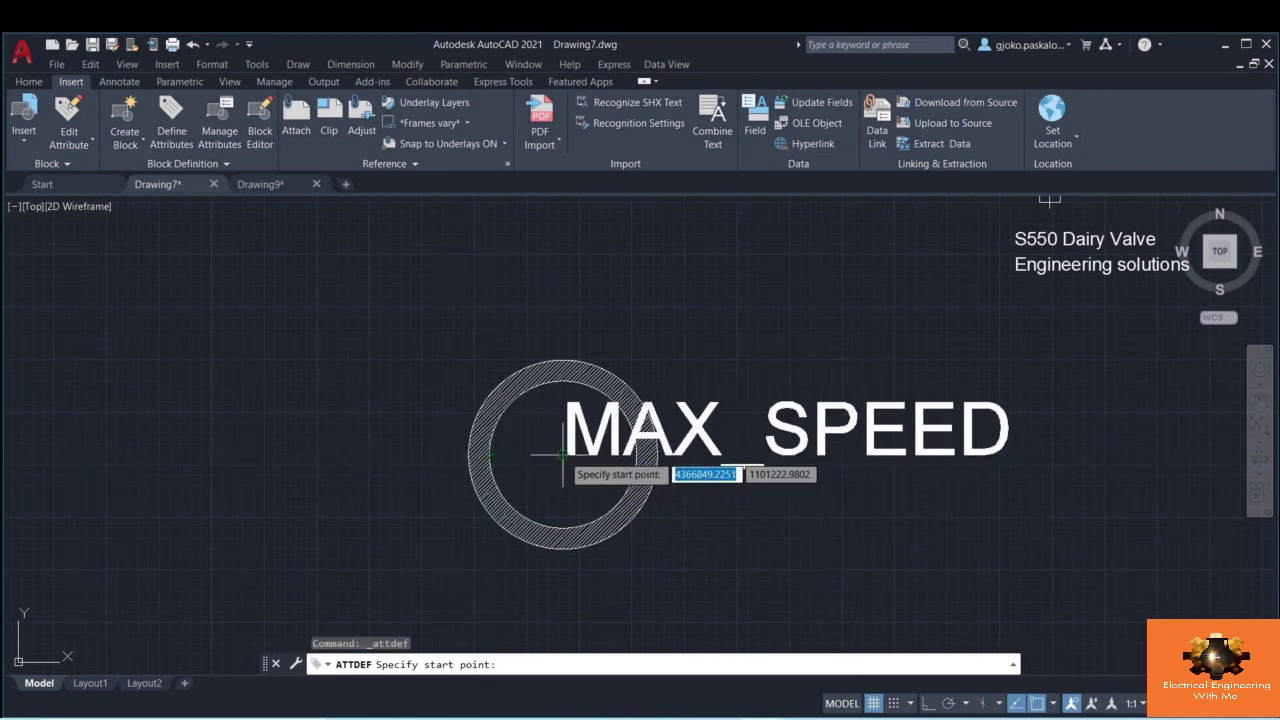
left_click(563, 460)
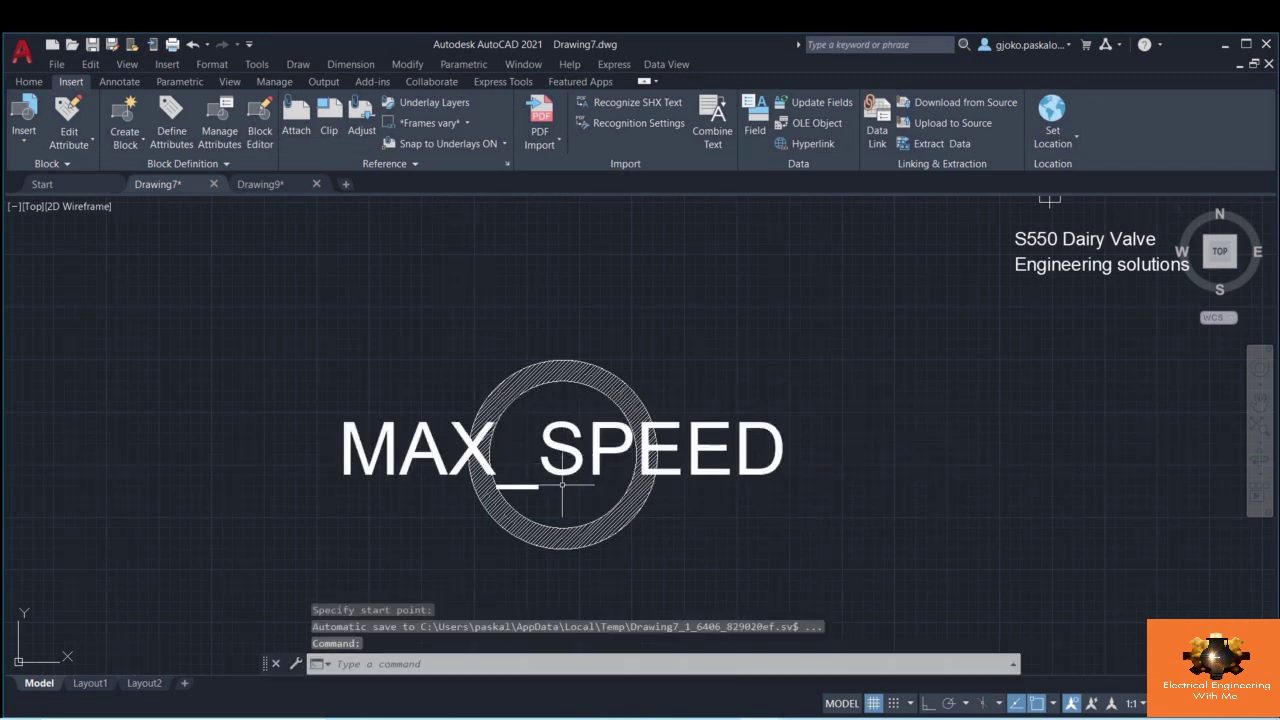
- Start a block definition named Speed Sign with its base point at the centre of the ring
left_click(29, 81)
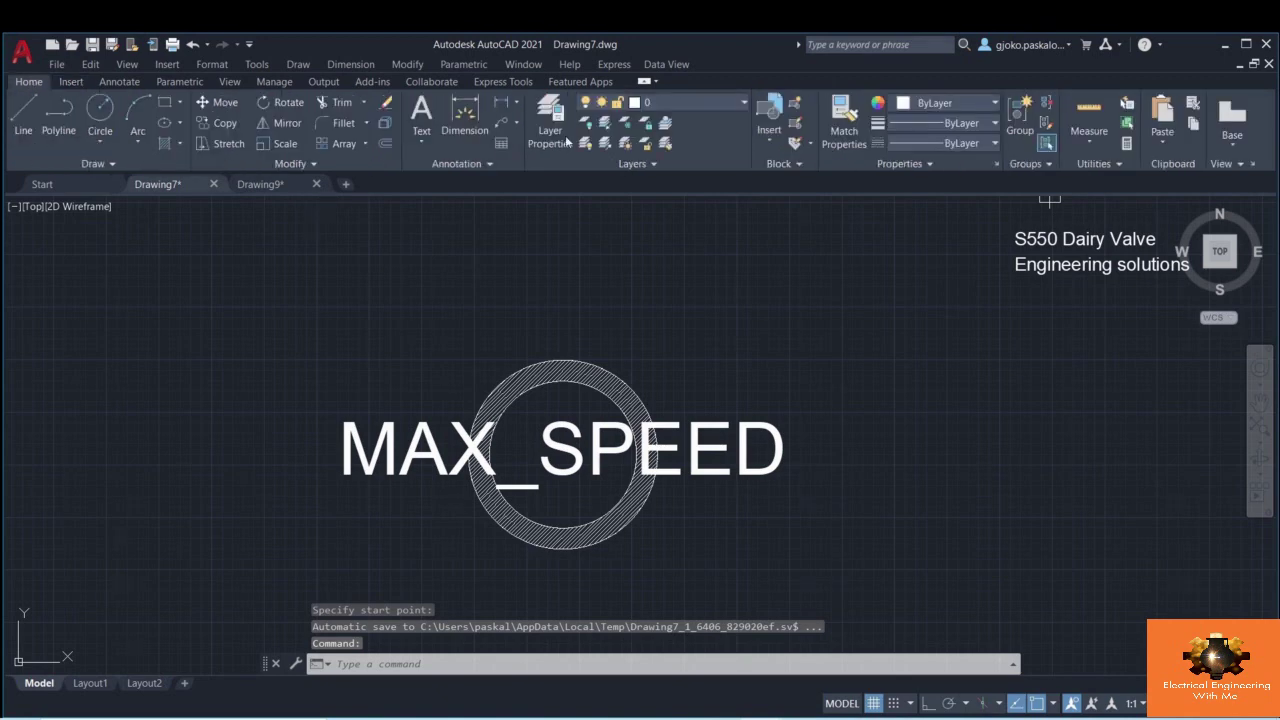
left_click(795, 106)
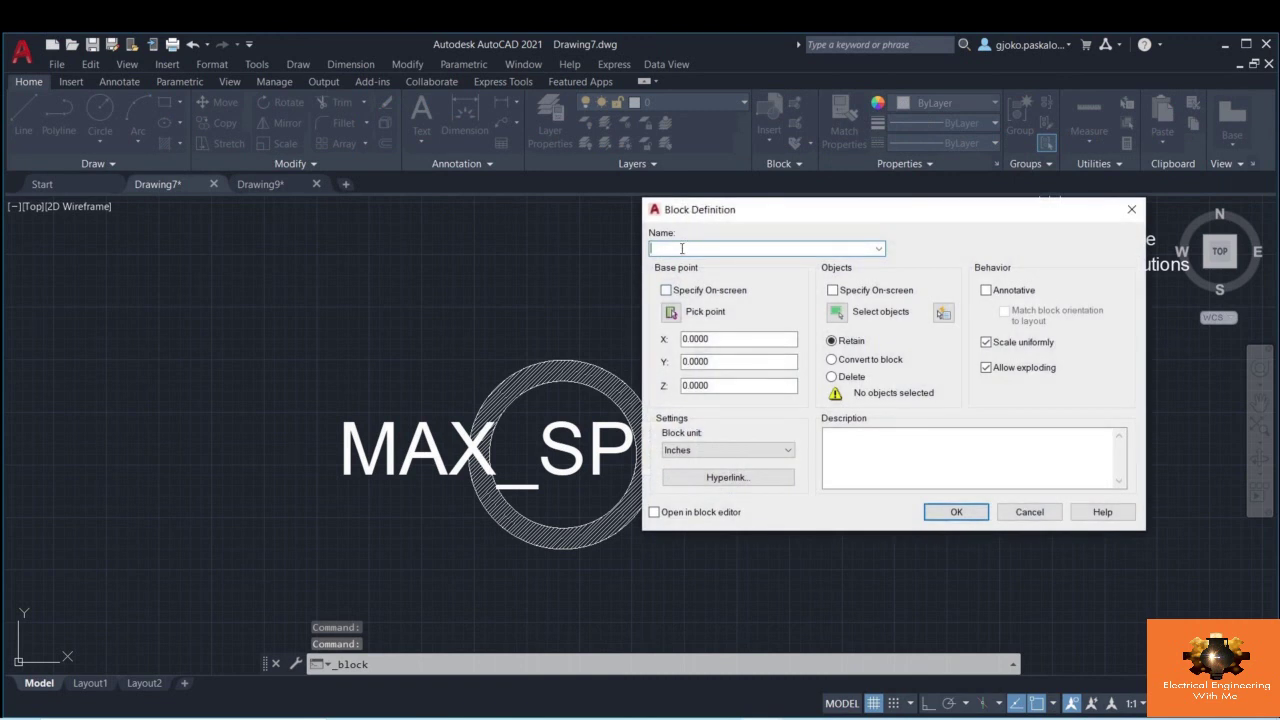
type("Speed")
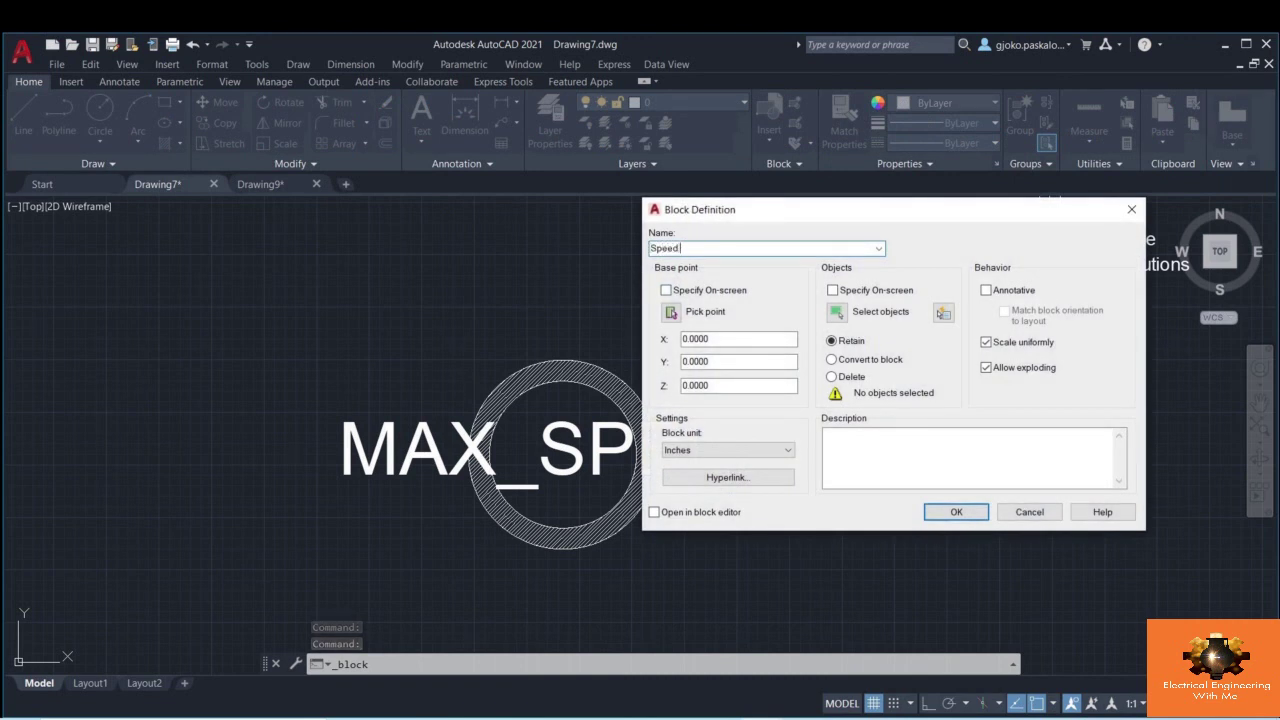
type(" Sign")
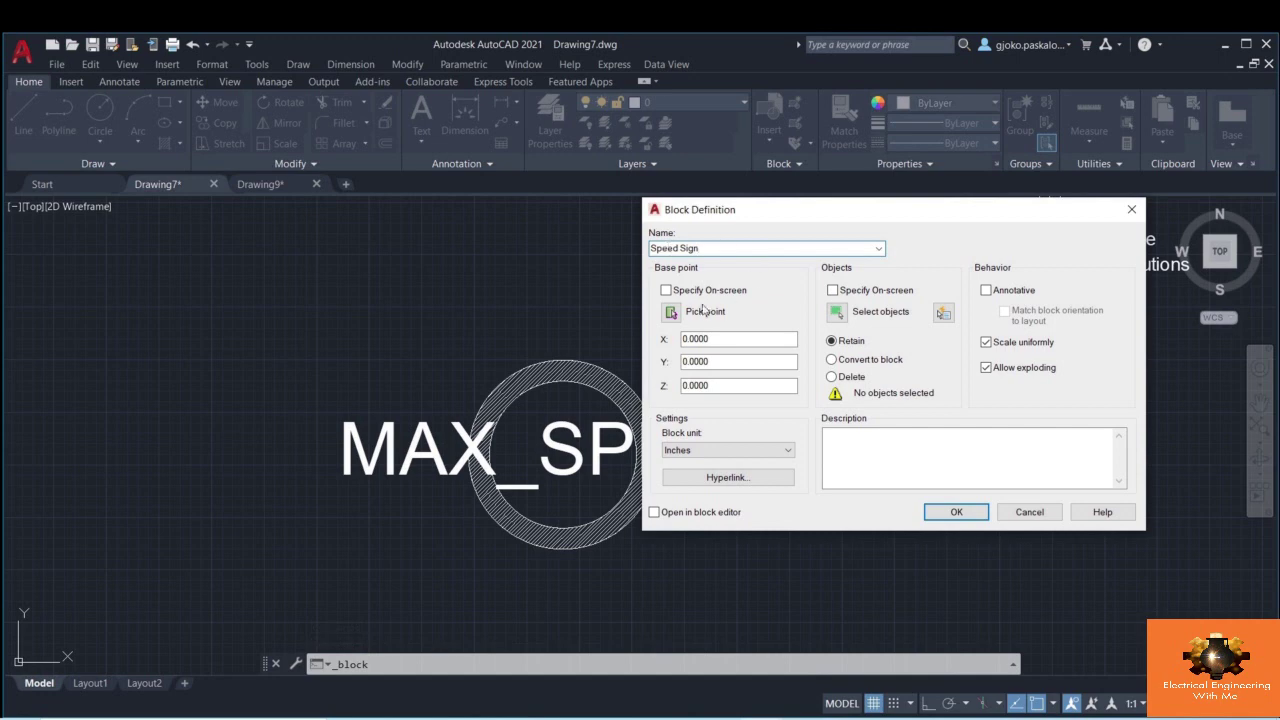
left_click(671, 312)
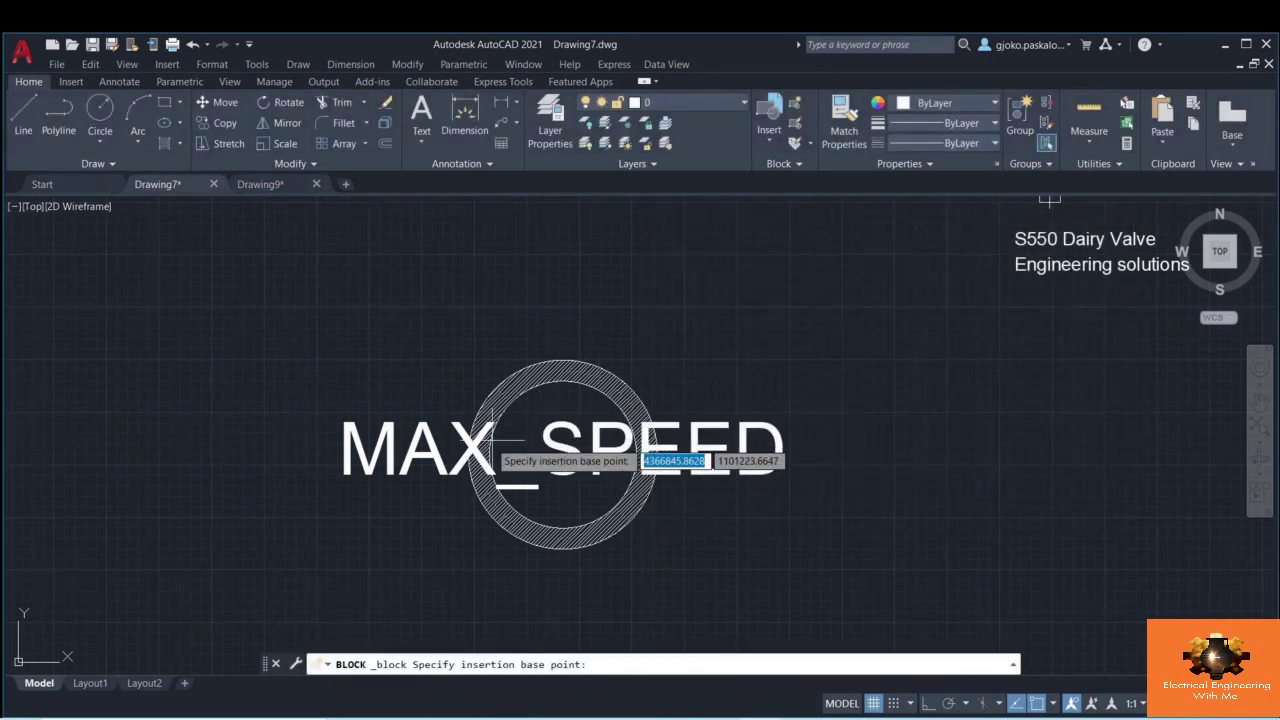
left_click(563, 455)
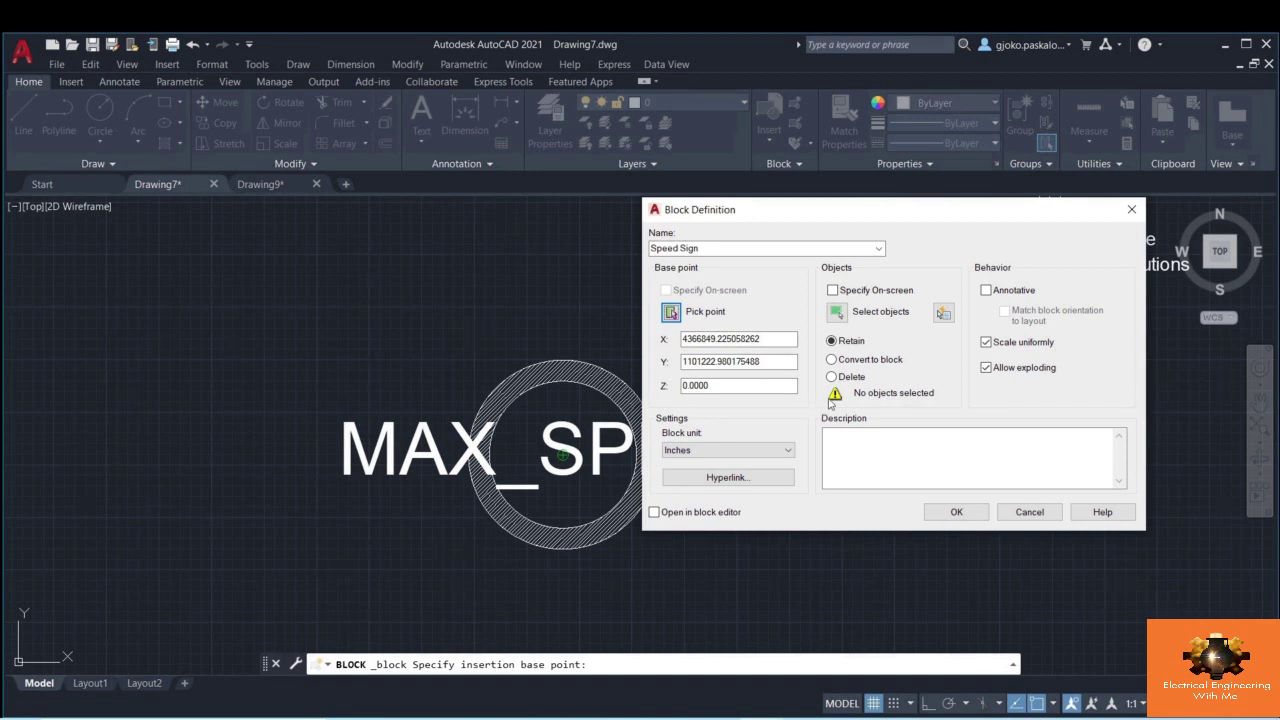
- Create the block from both circles, the hatch and the MAX_SPEED attribute, with the source objects set to Delete
left_click(831, 377)
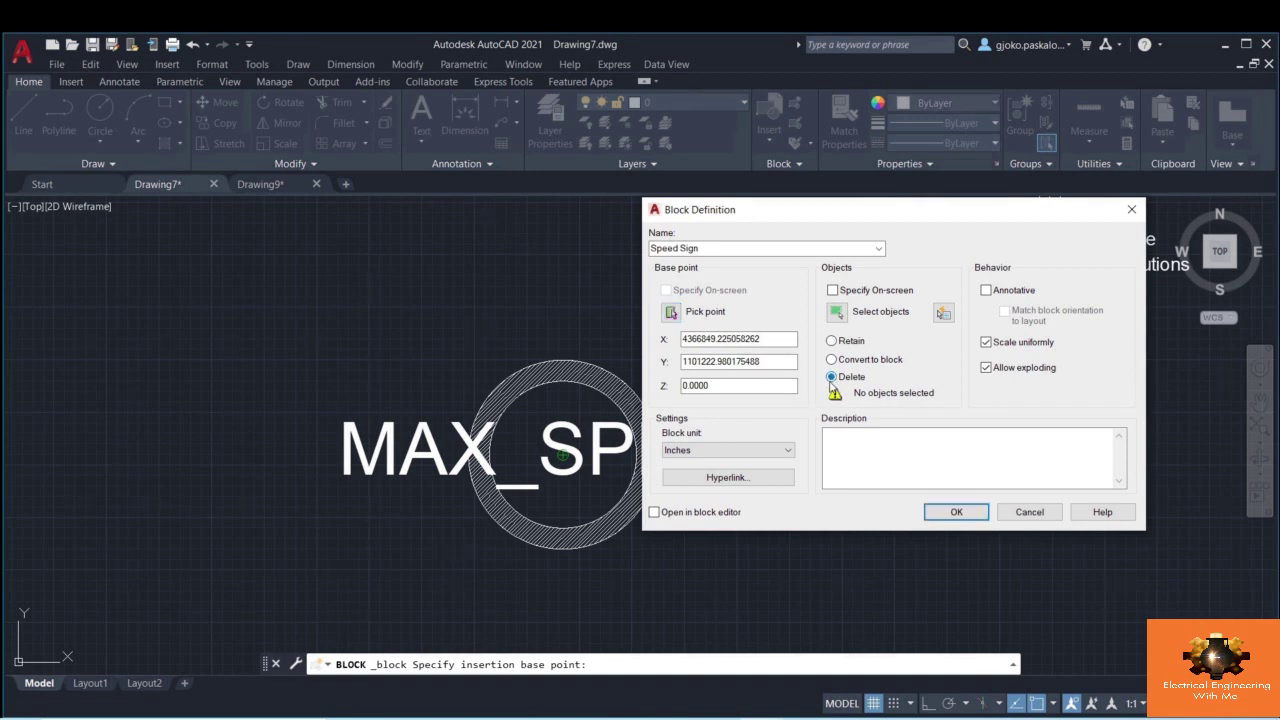
left_click(837, 318)
scroll(750, 495, "down", 2)
left_click(740, 527)
left_click(554, 445)
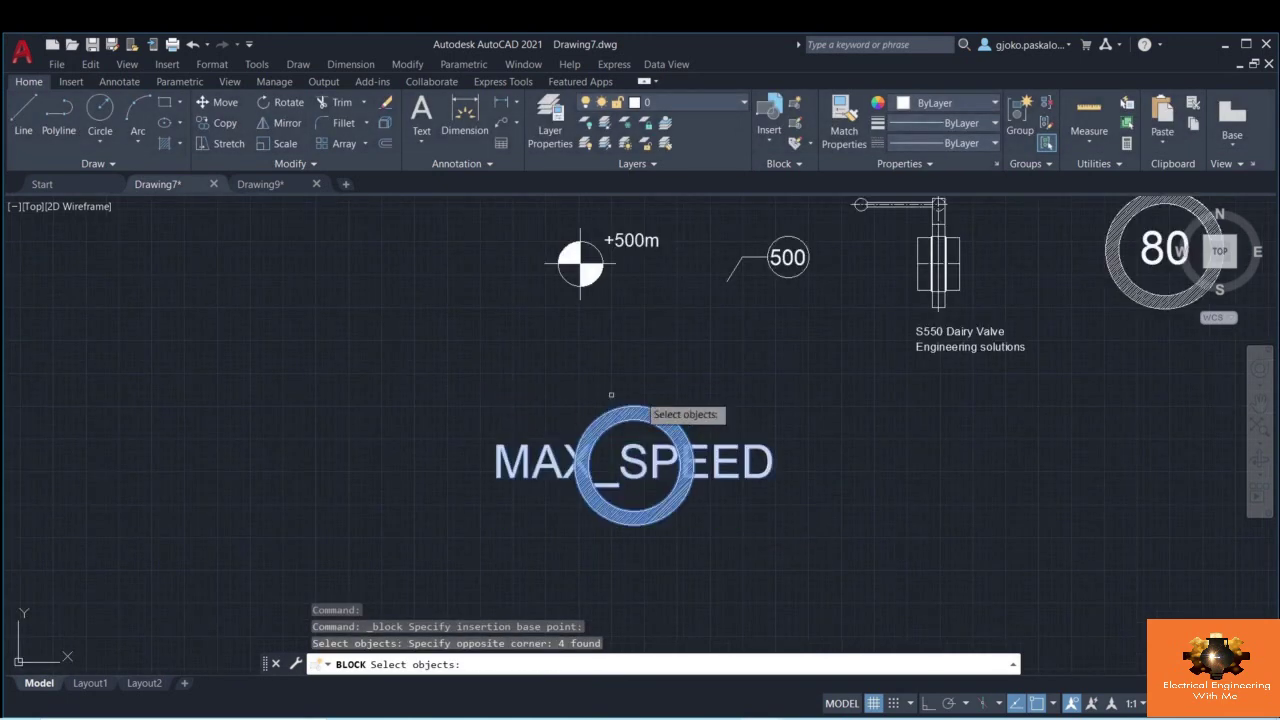
key("Return")
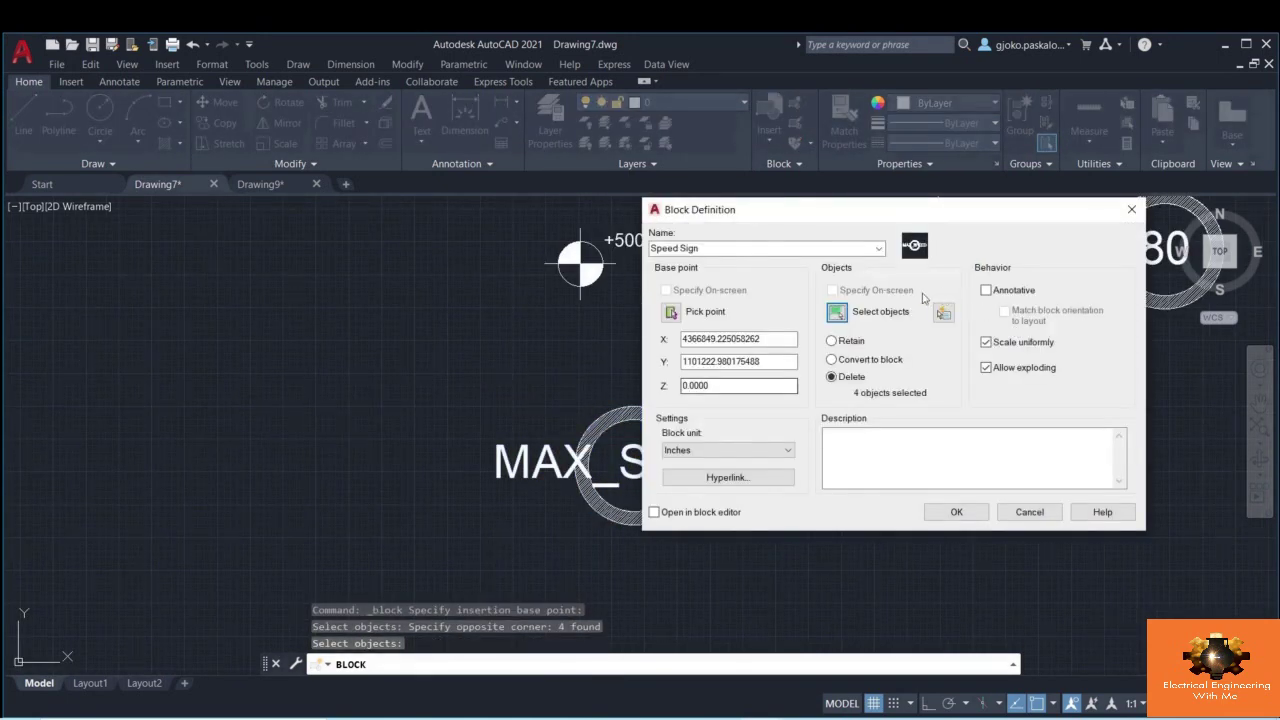
left_click(956, 512)
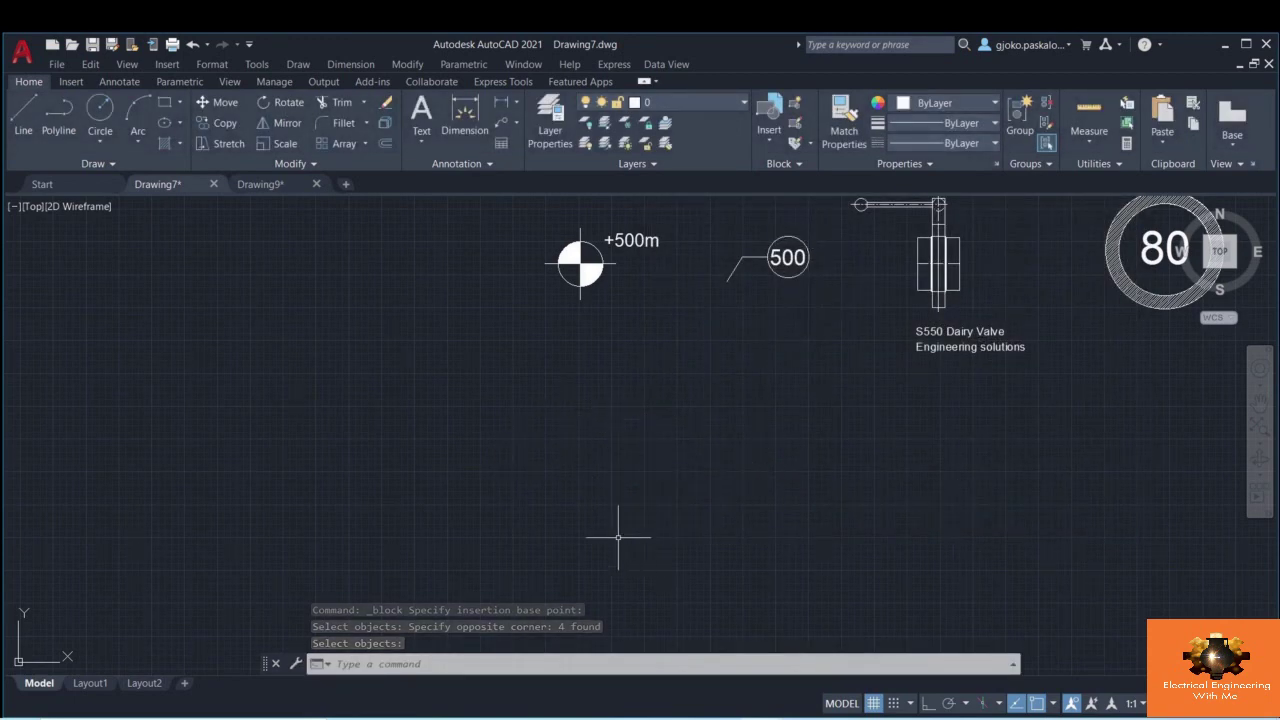
- Insert the Speed Sign block below the level mark symbol with a maximum speed of 60
left_click(767, 138)
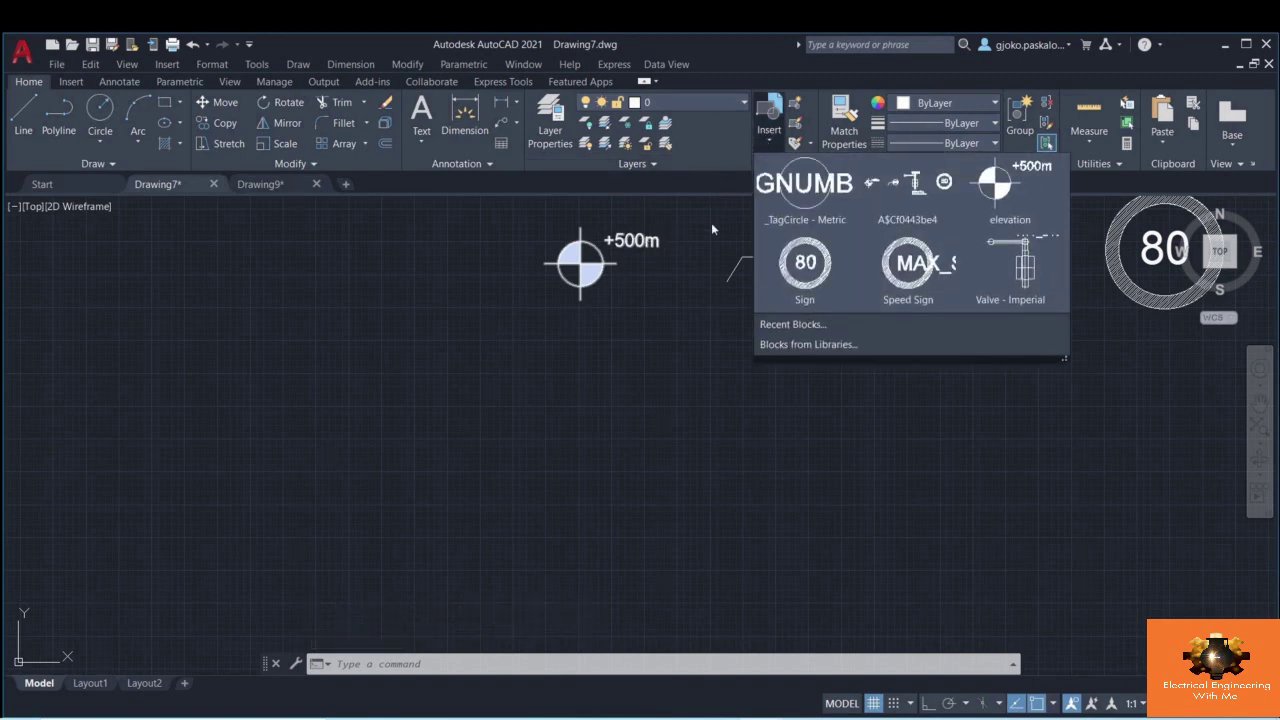
left_click(918, 312)
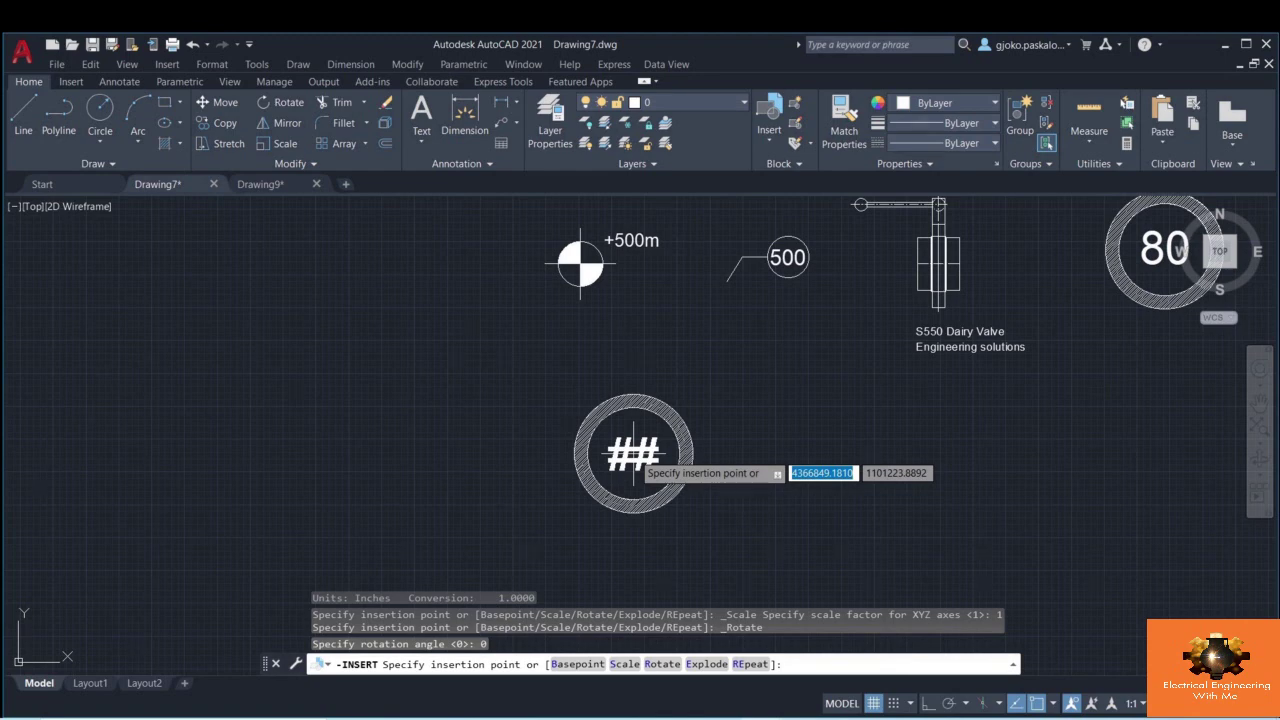
left_click(633, 452)
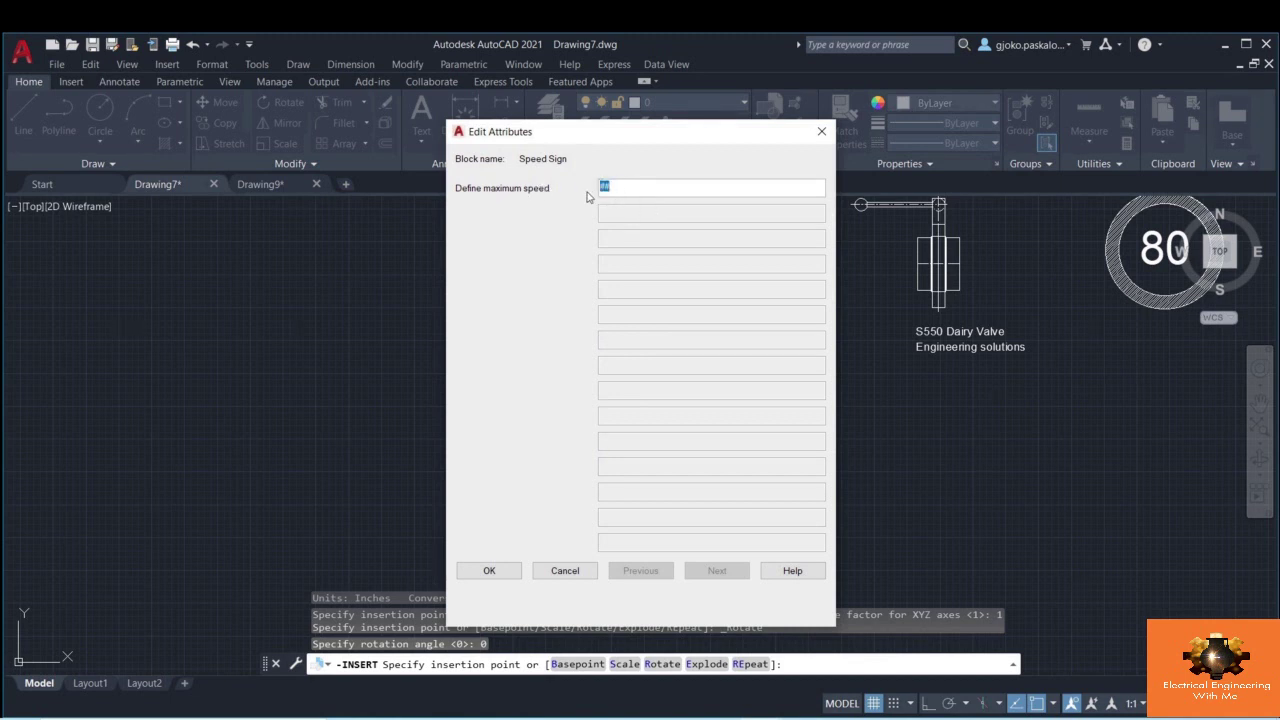
type("60")
left_click(497, 568)
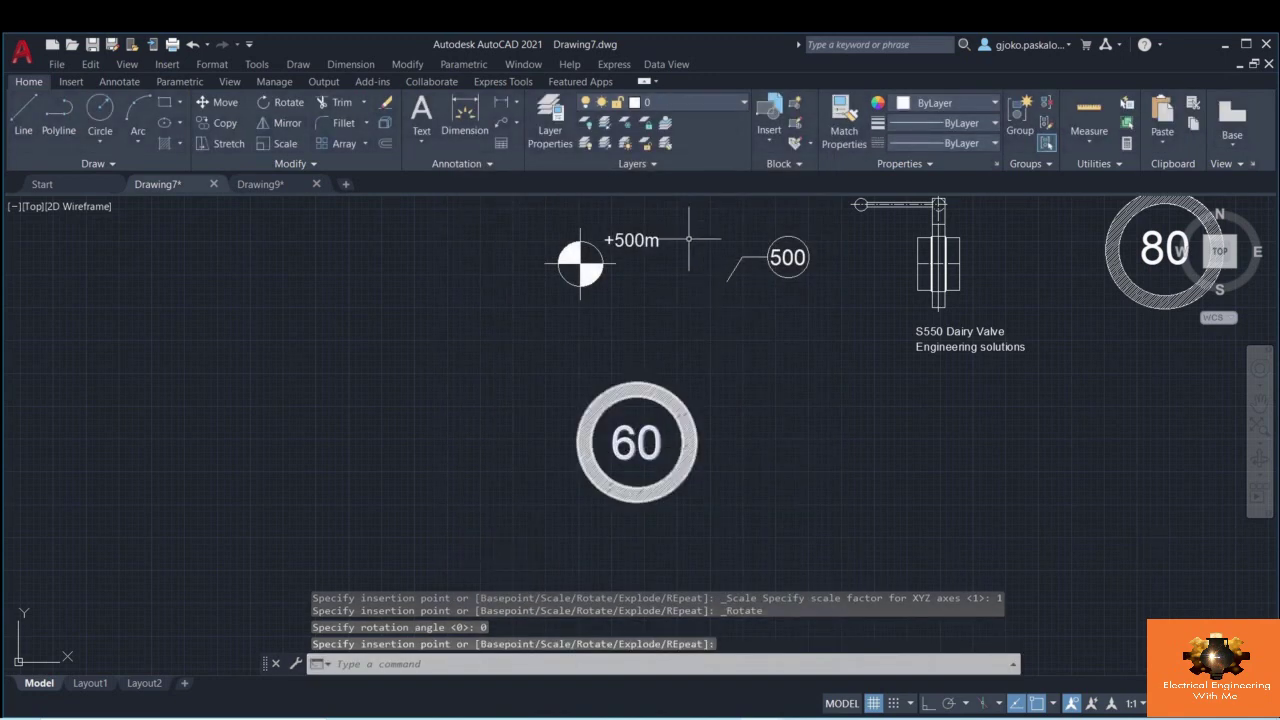
- Insert another Speed Sign block beside the 60 sign, with a maximum speed of 90
left_click(769, 143)
left_click(920, 272)
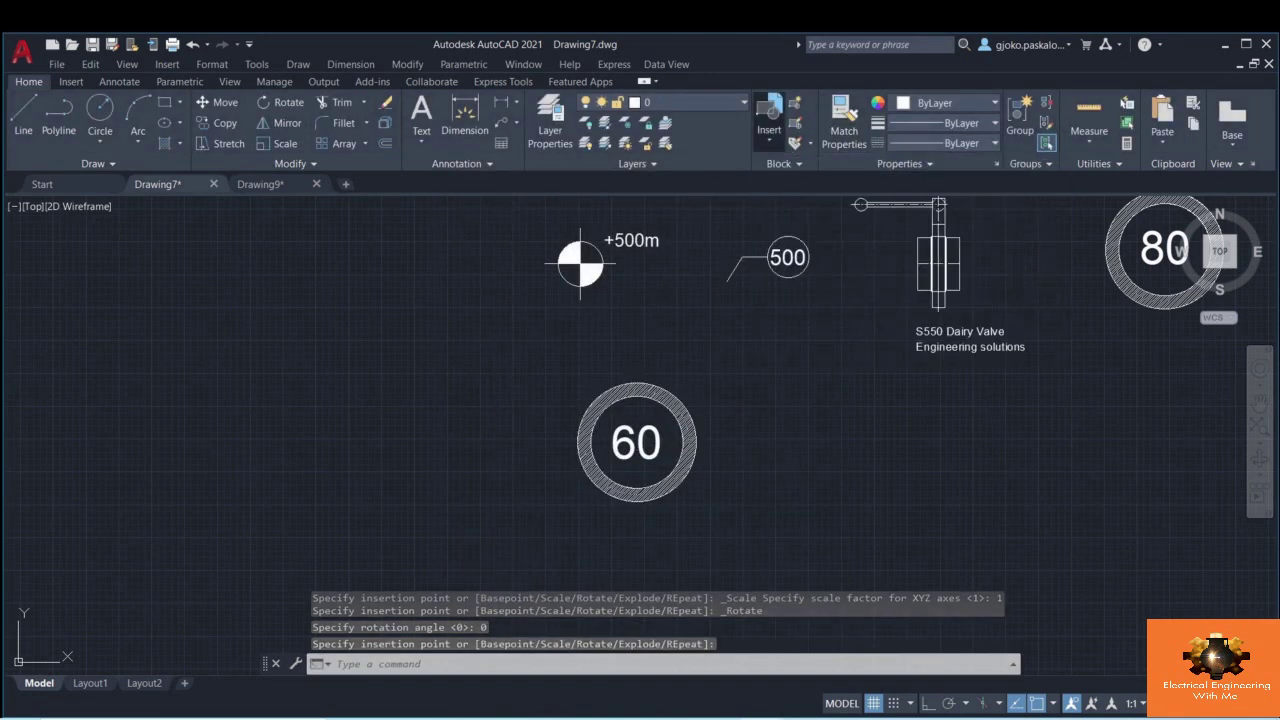
left_click(791, 441)
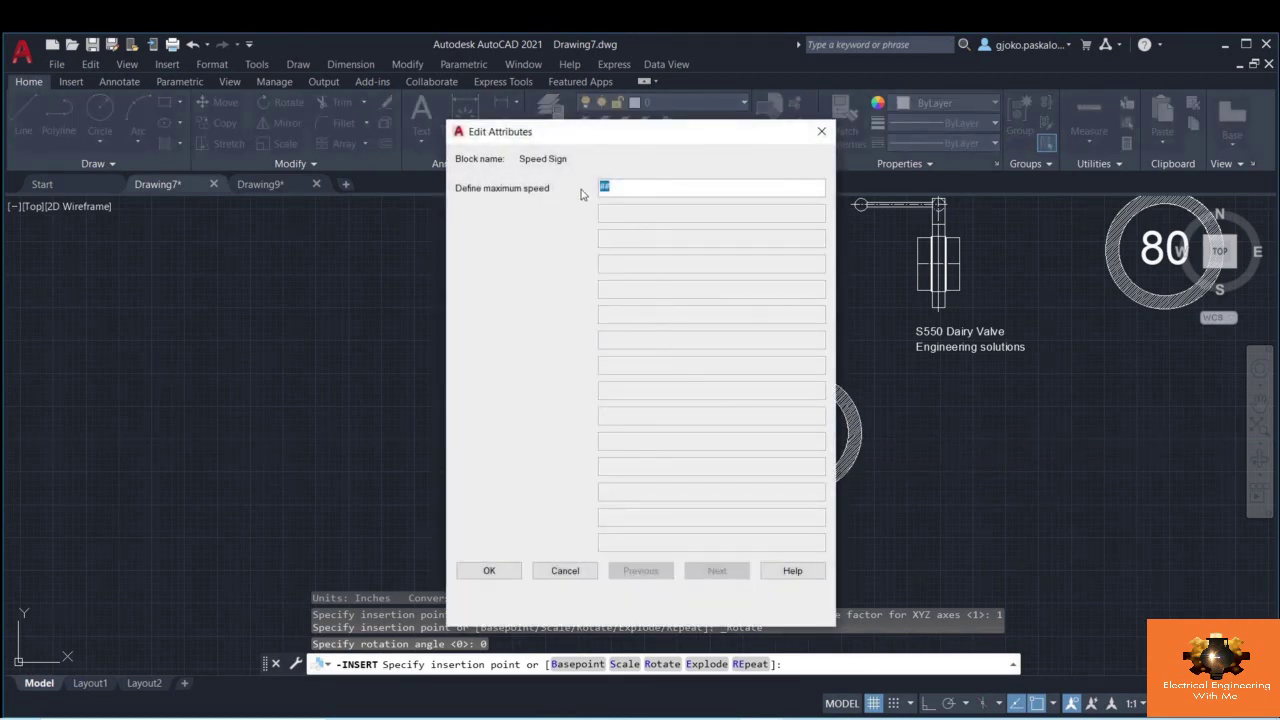
type("1")
type("0")
left_click(489, 570)
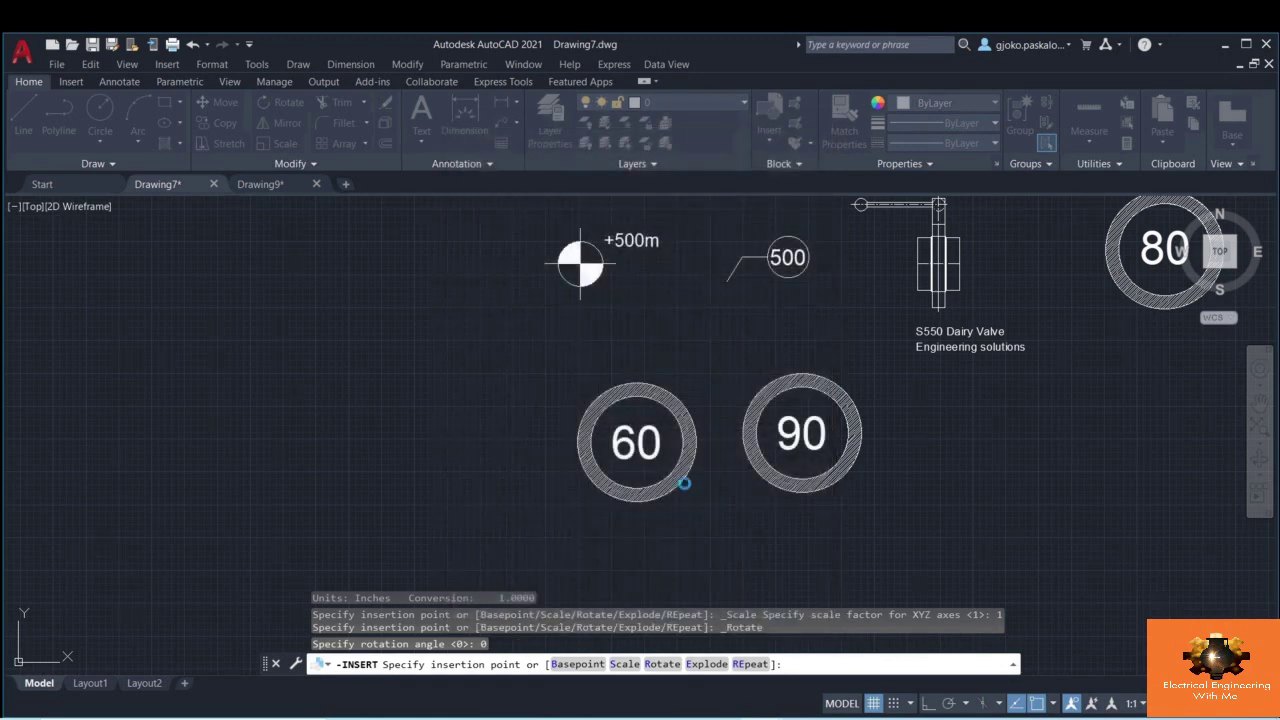
middle_click_drag(706, 329, 623, 349)
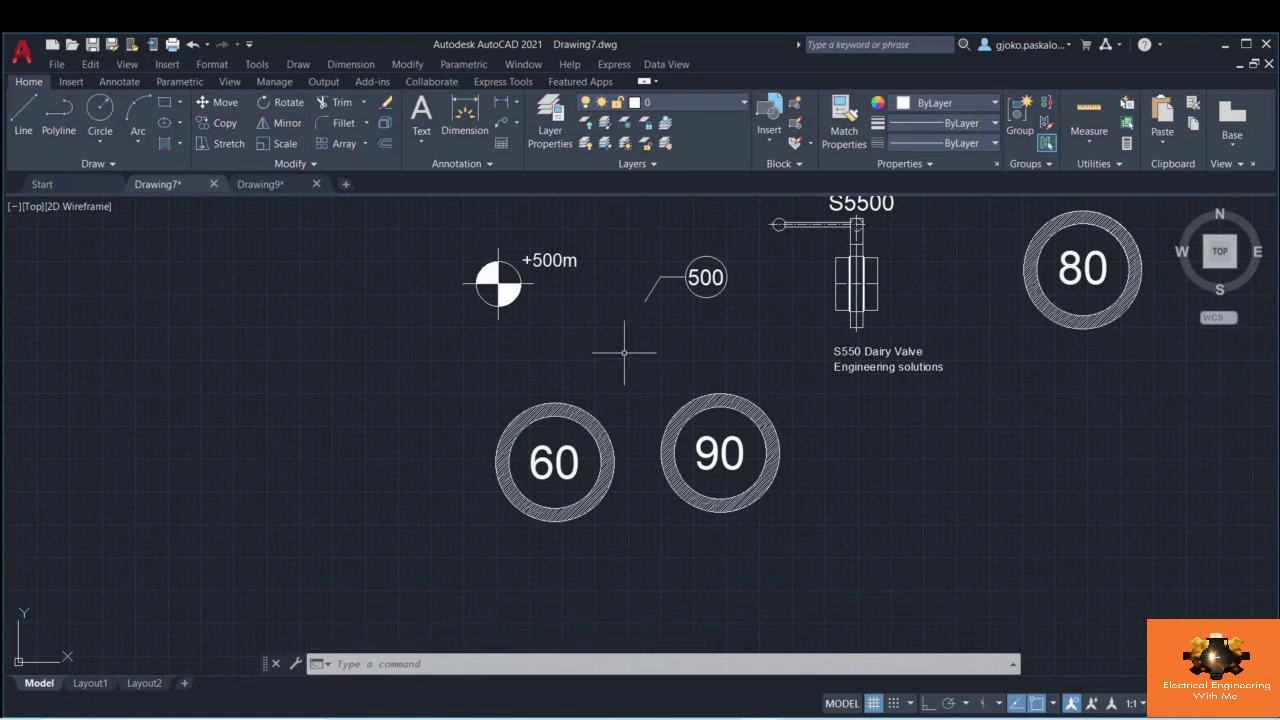
middle_click_drag(635, 379, 637, 391)
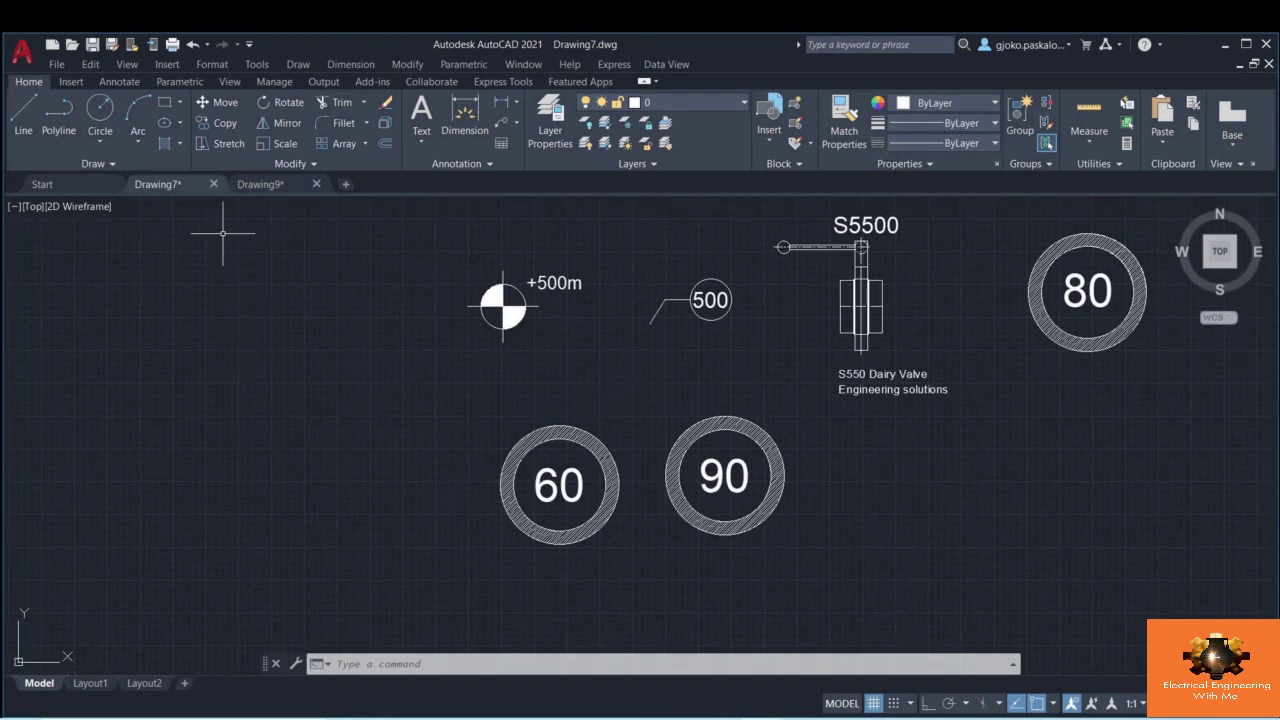
- In Drawing9, start an attribute definition for the title block with tag PROJECT, prompt Define Project and a row of dashes as default
left_click(261, 184)
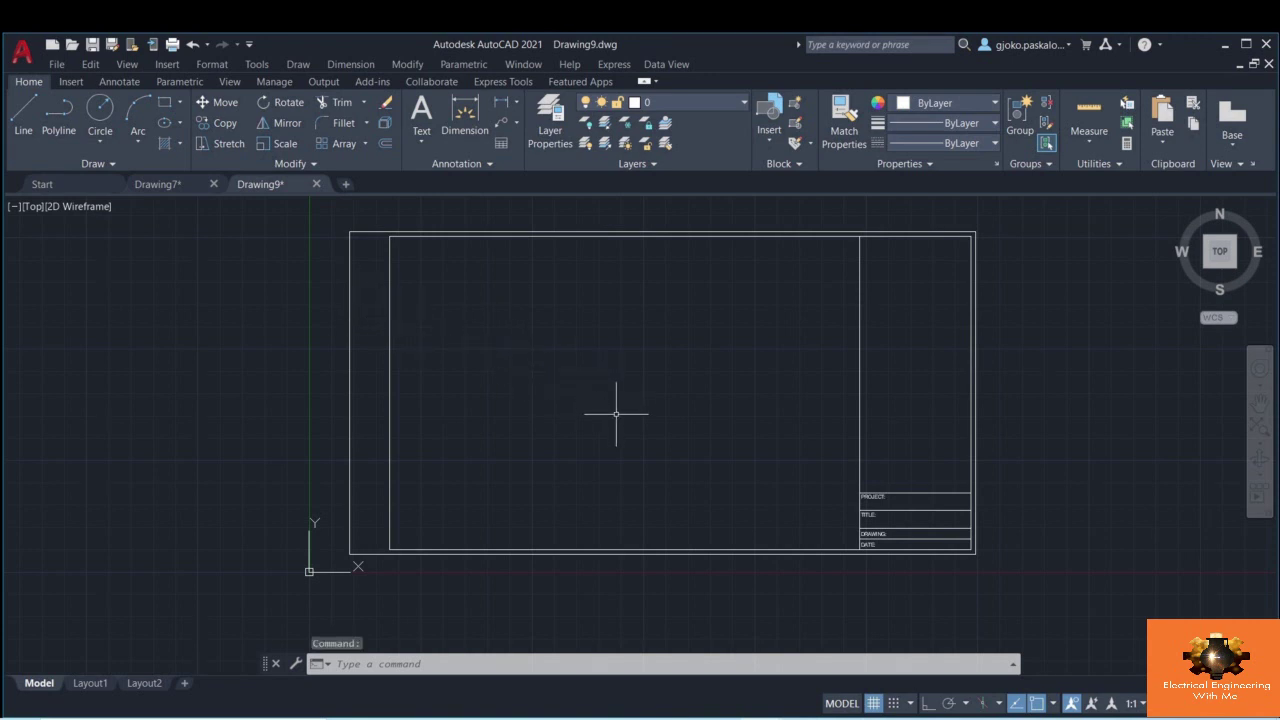
middle_click_drag(616, 413, 610, 425)
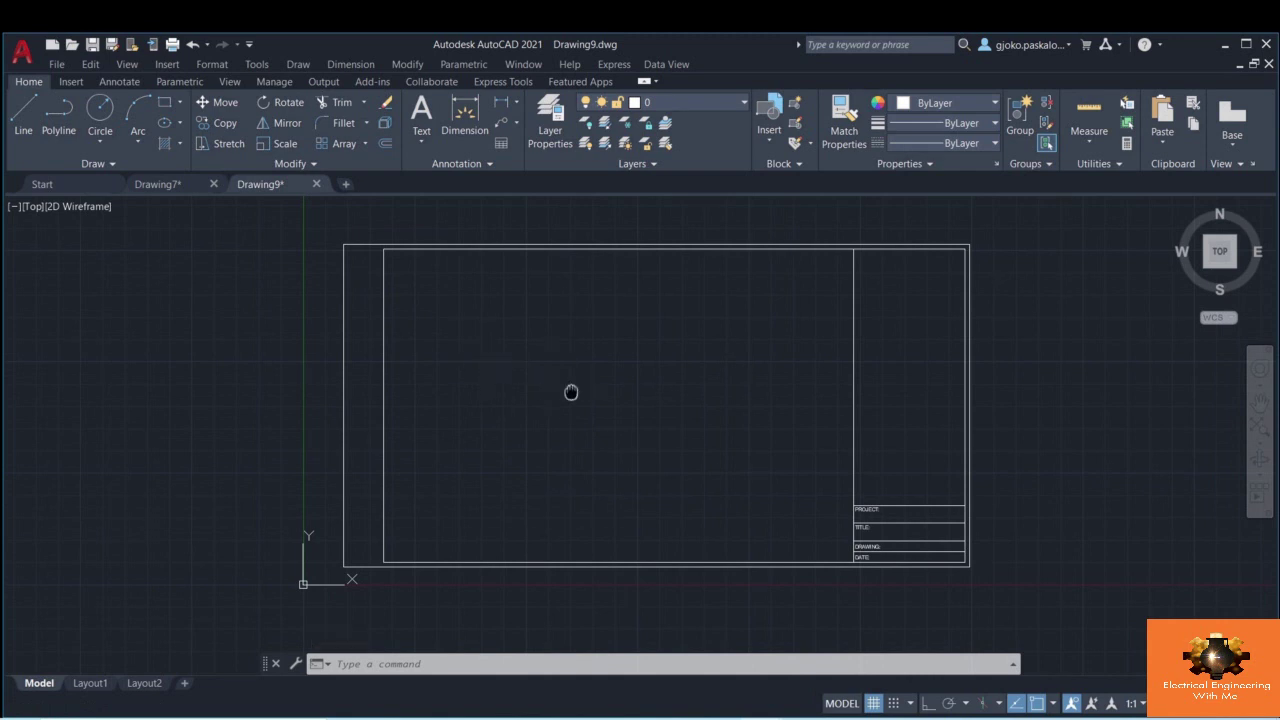
middle_click_drag(571, 391, 511, 383)
scroll(840, 555, "up", 2)
scroll(863, 552, "up", 2)
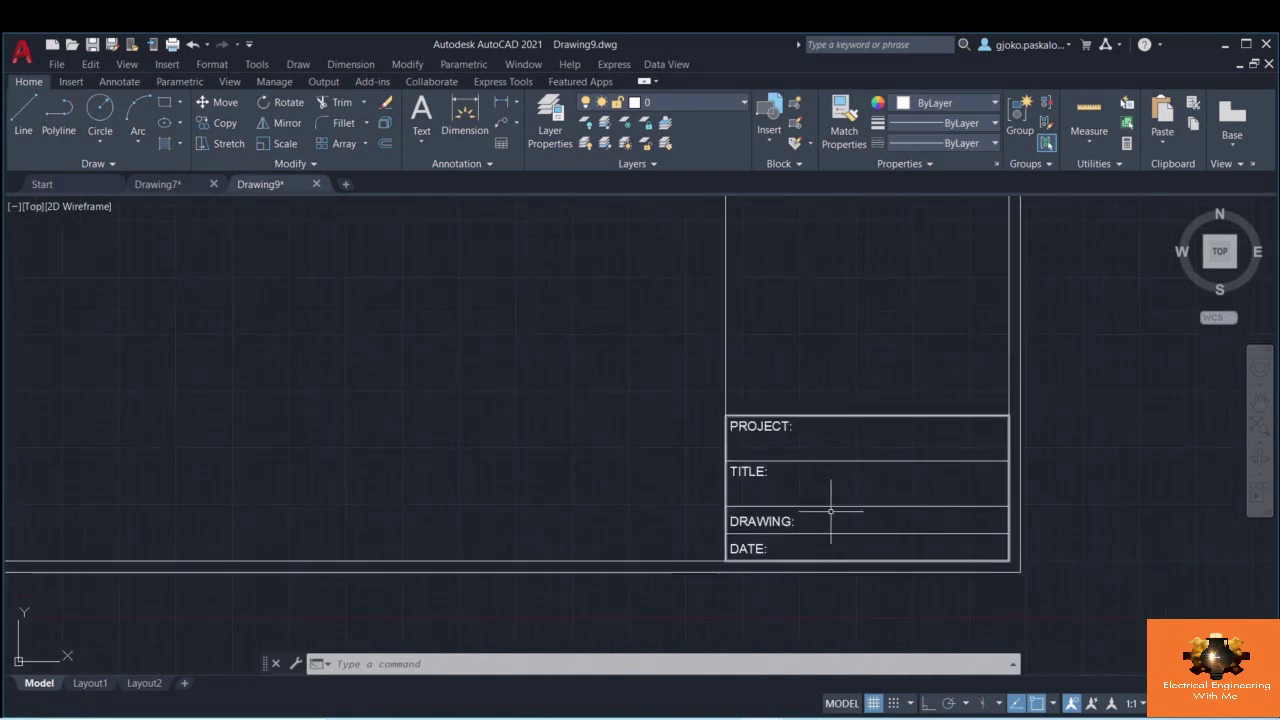
mouse_move(643, 437)
middle_mouse_down()
mouse_move(633, 444)
mouse_move(566, 403)
middle_mouse_up()
scroll(566, 403, "up", 2)
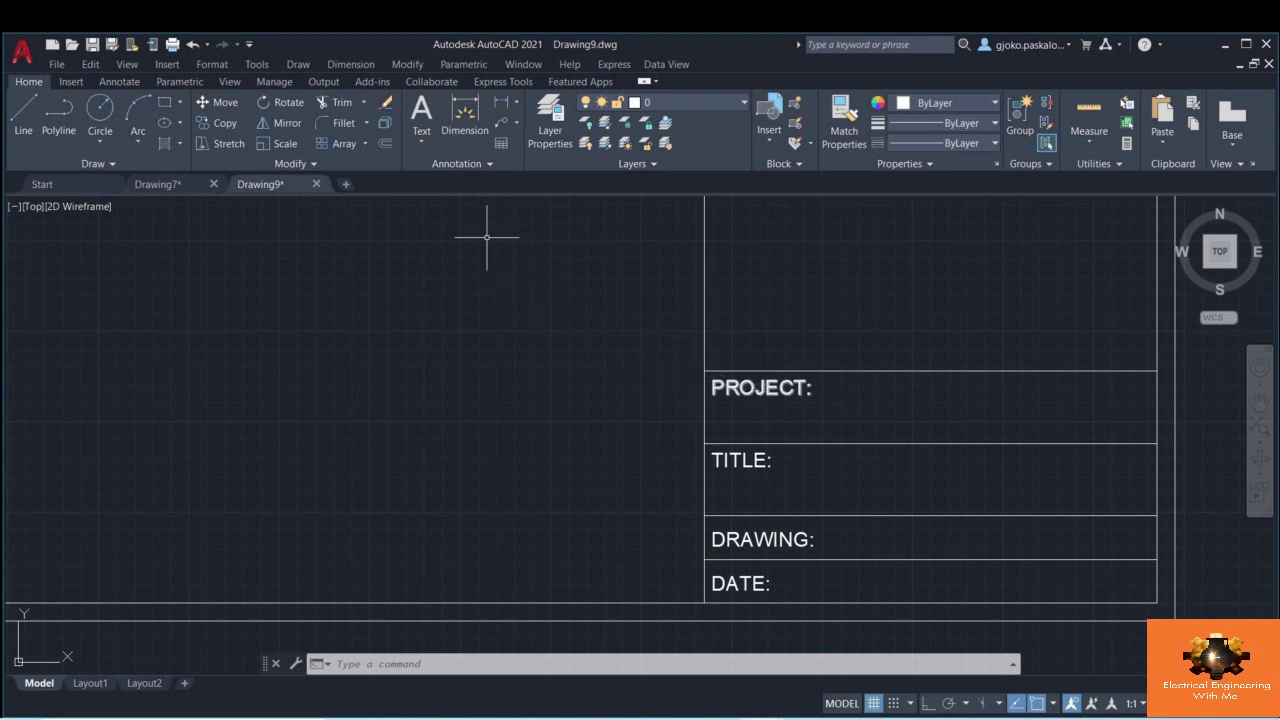
left_click(775, 166)
left_click(761, 182)
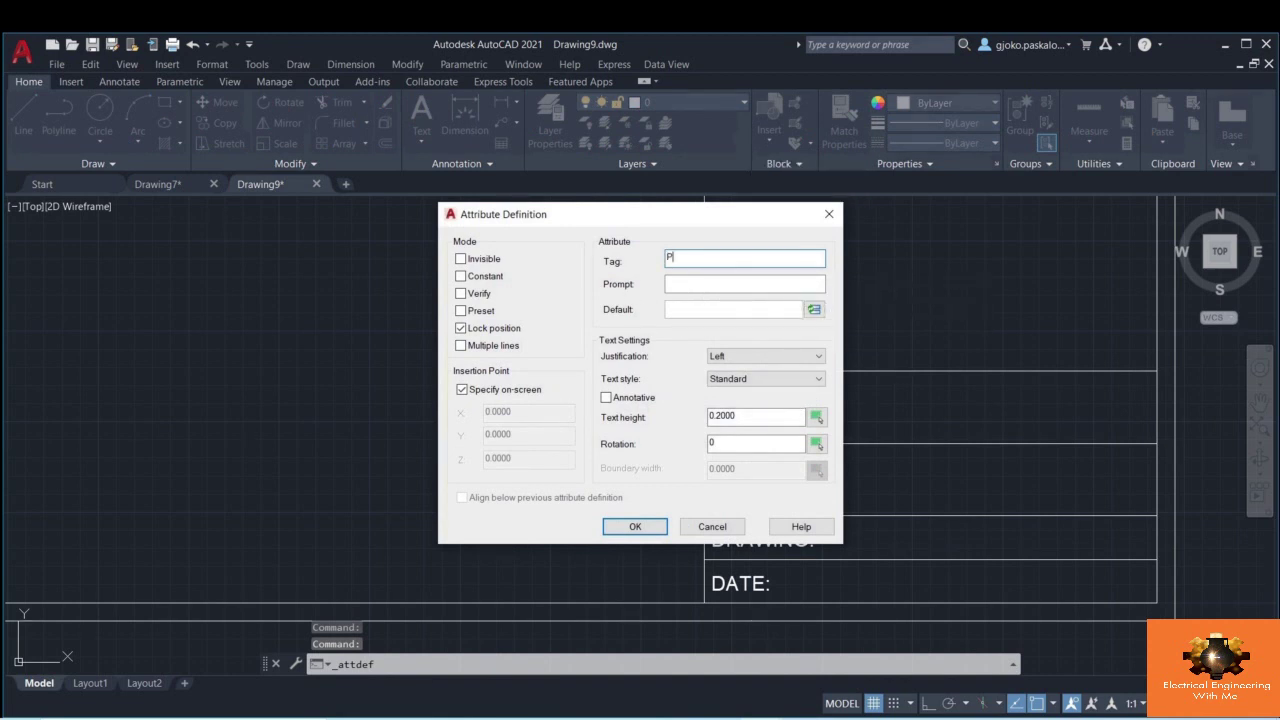
type("PRO")
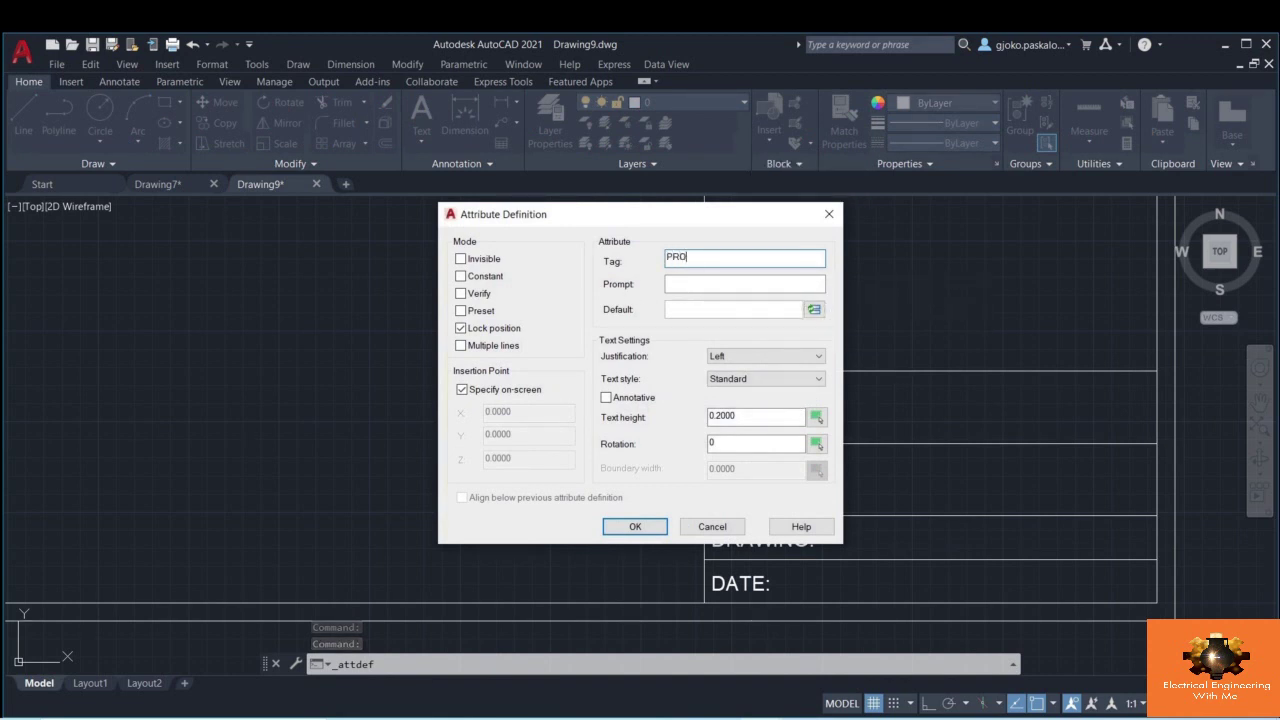
type("JECT")
key("Tab")
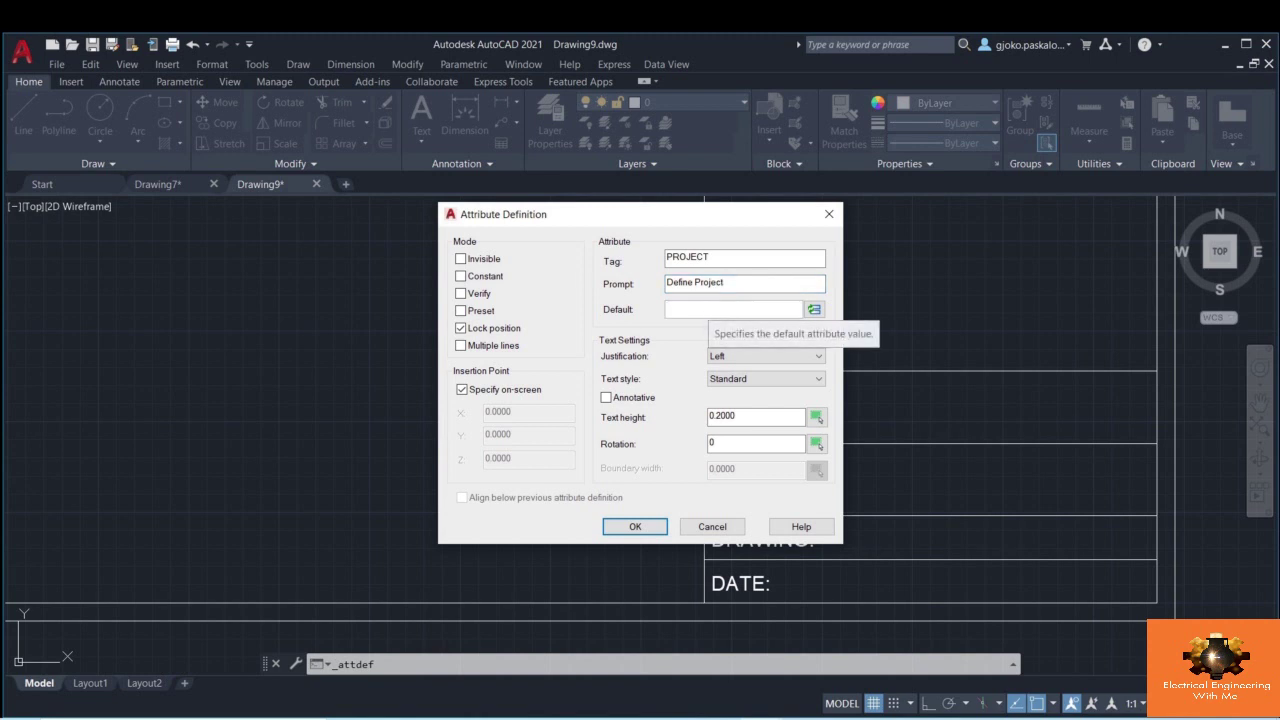
left_click(672, 309)
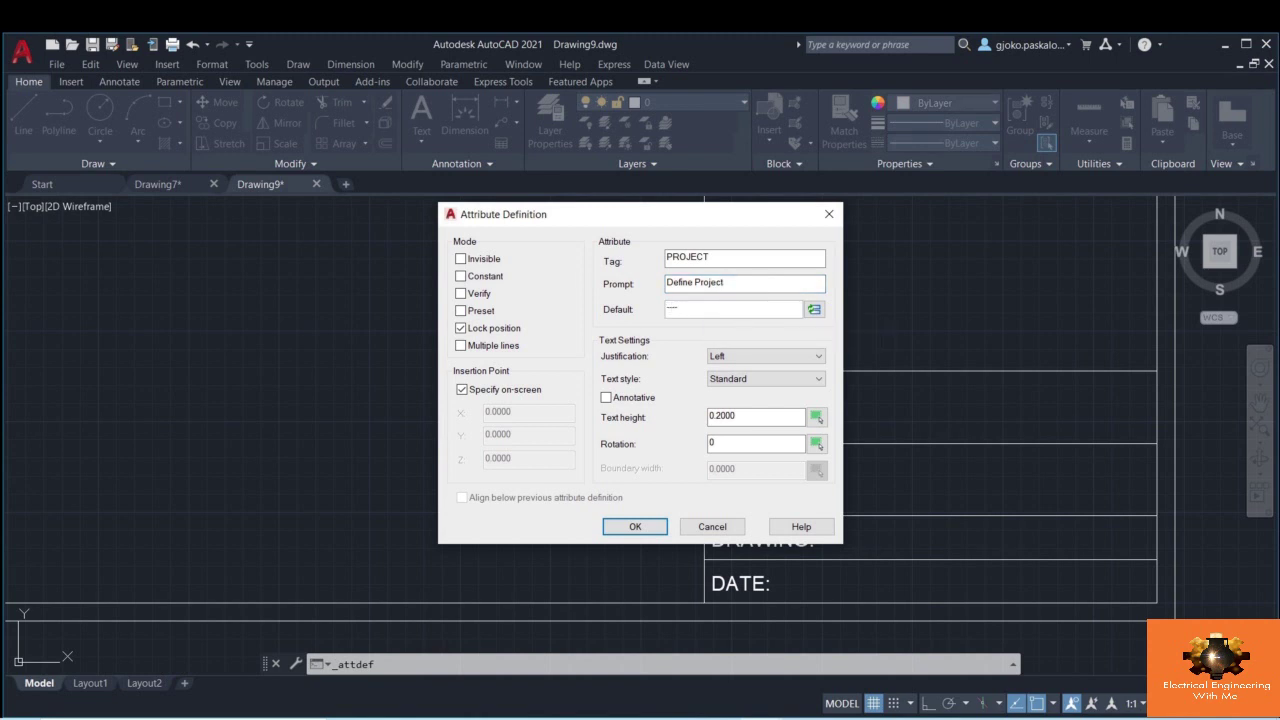
- Give the PROJECT attribute Middle justification and text height 2, and place it in the middle of the title block's project row
left_click(735, 357)
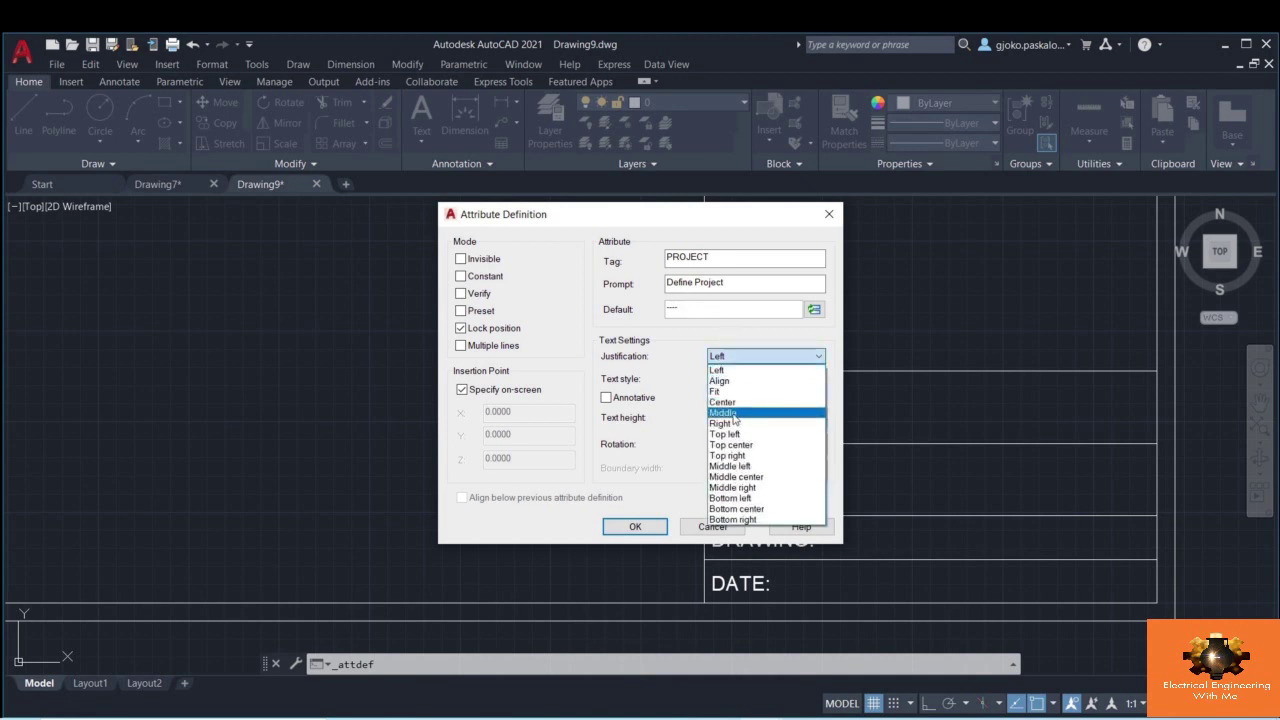
left_click(737, 418)
double_click(734, 416)
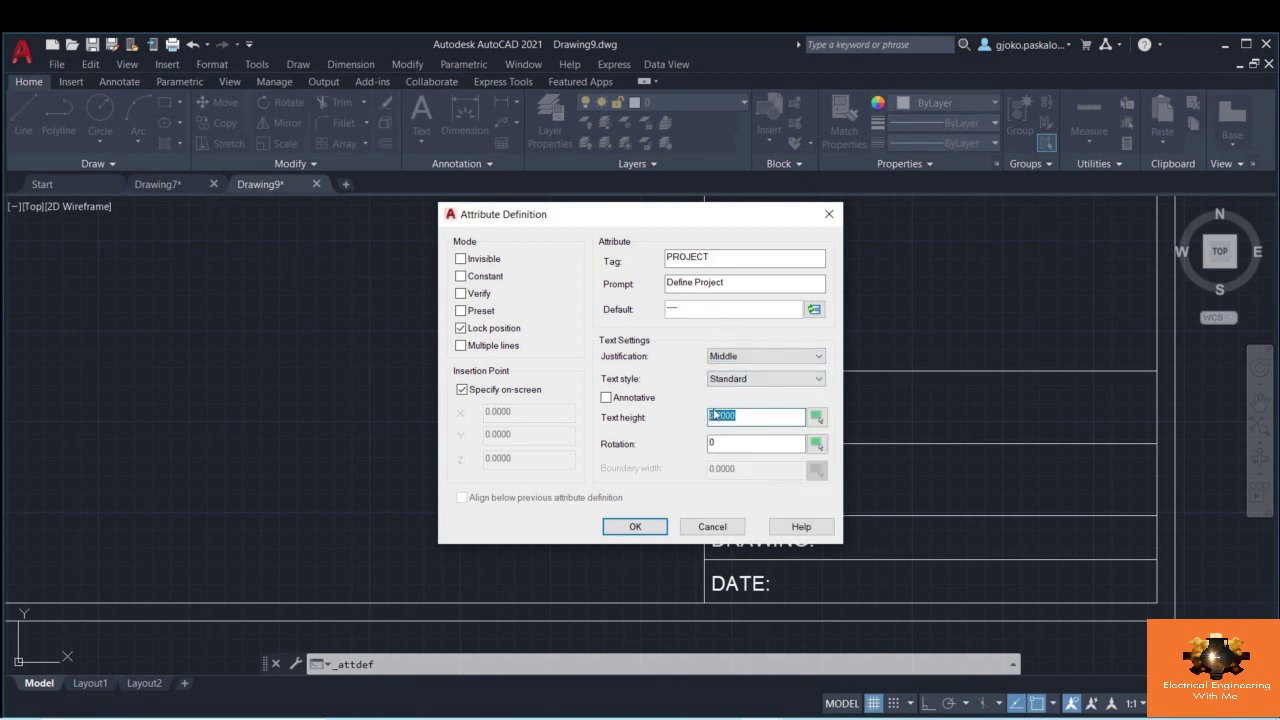
type("2")
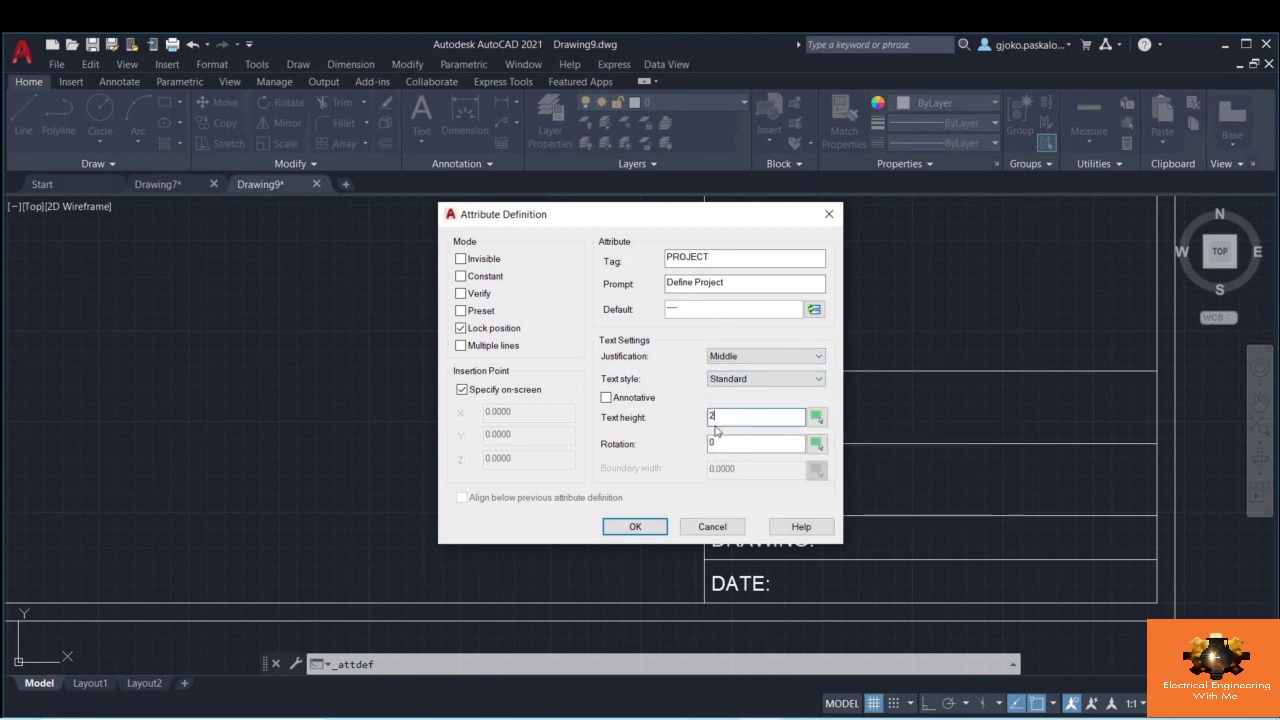
left_click(635, 527)
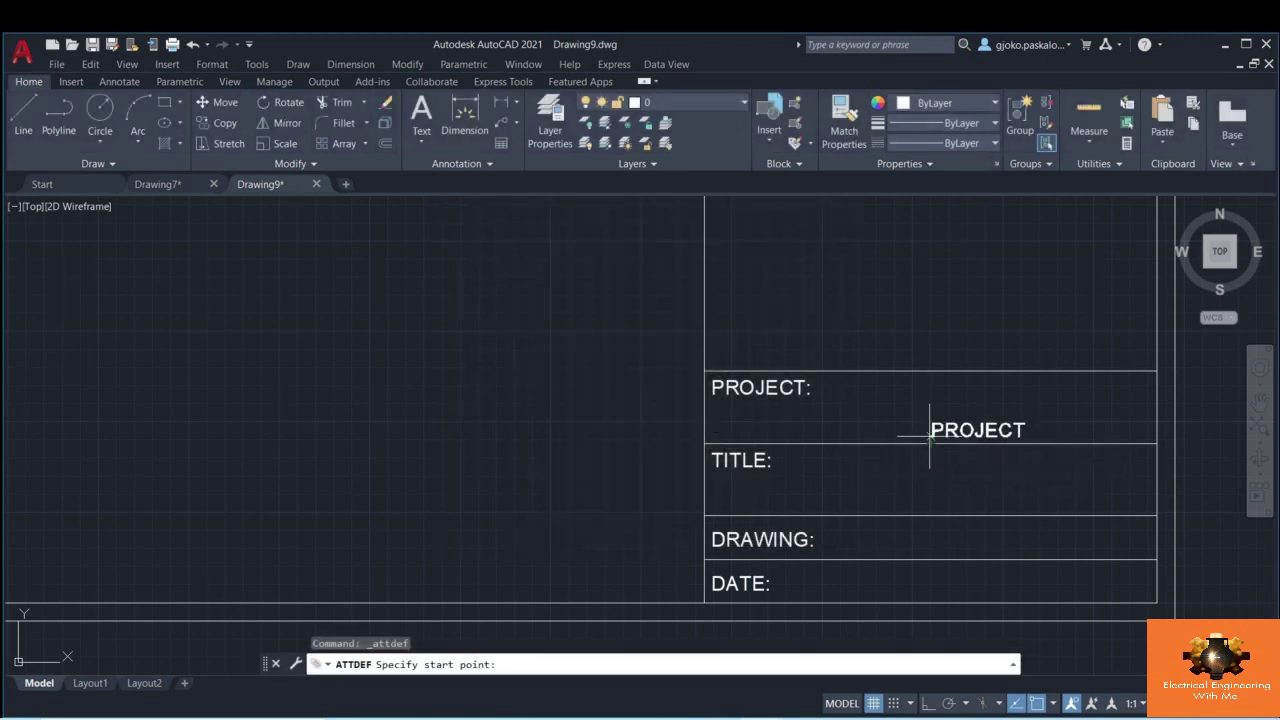
left_click(930, 418)
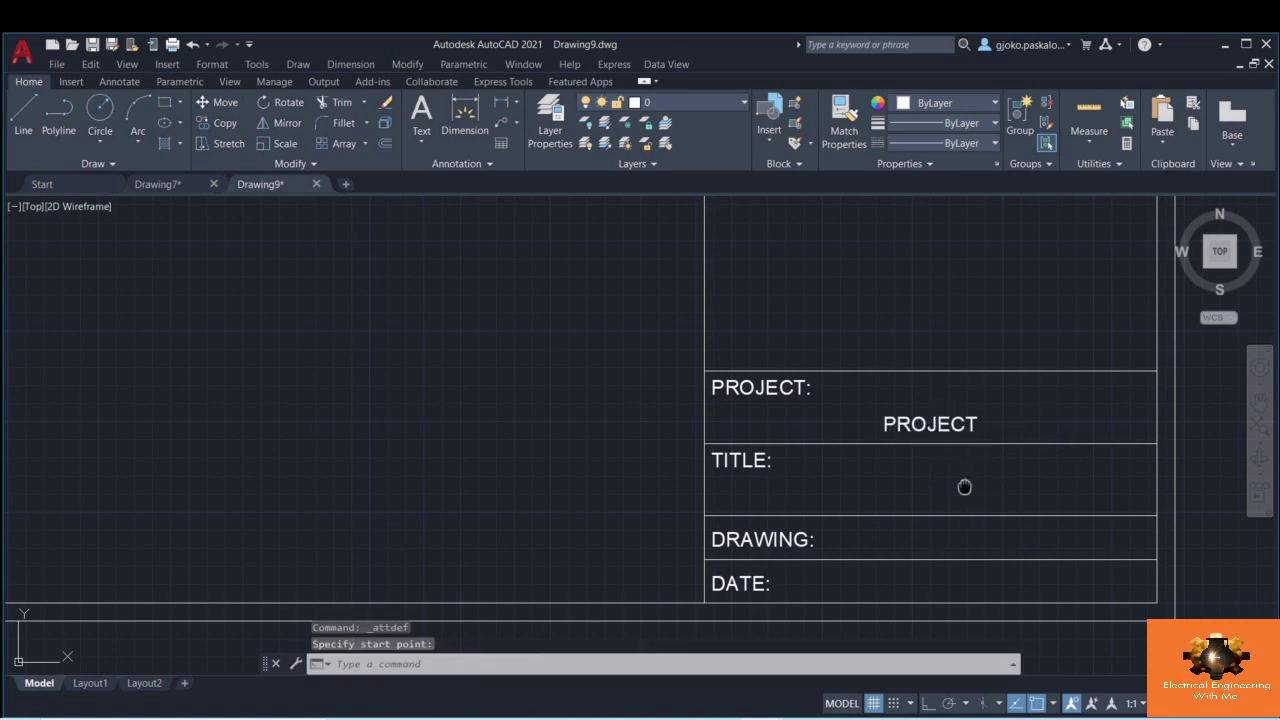
- Start another attribute definition with tag TITLE, prompt Define Title and a row of dashes as default
middle_click_drag(963, 486, 924, 451)
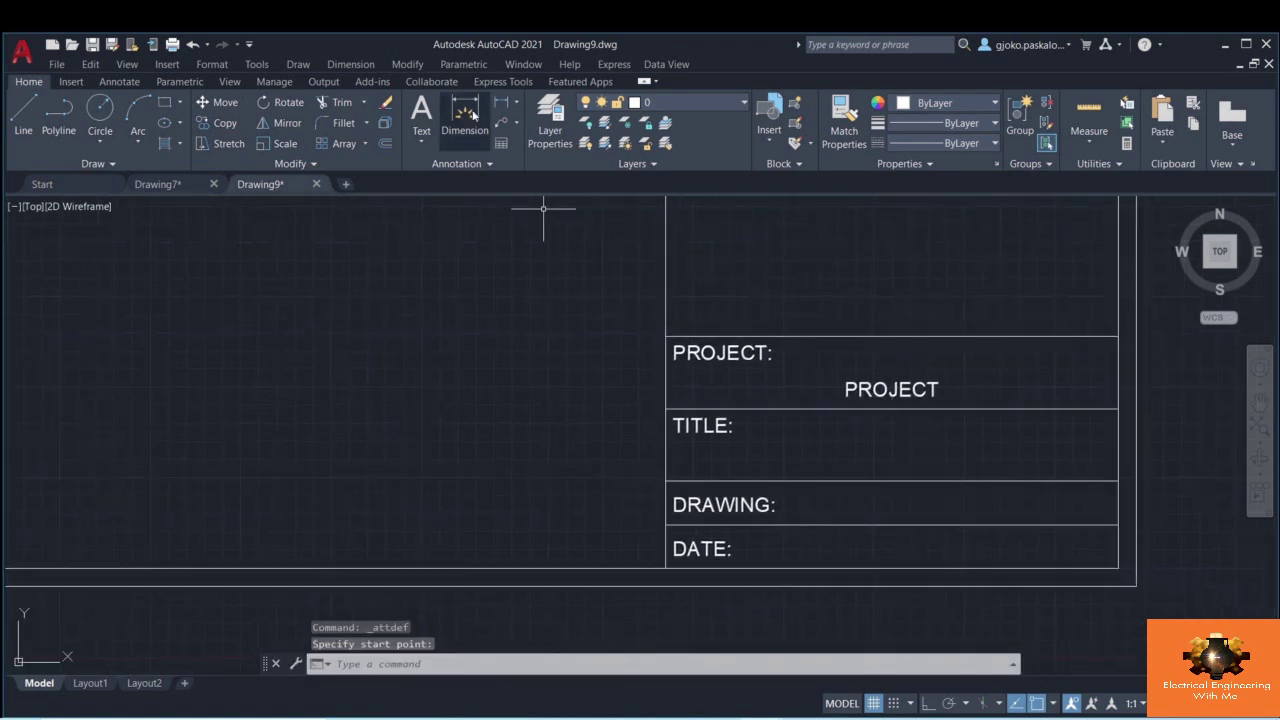
left_click(779, 163)
left_click(762, 182)
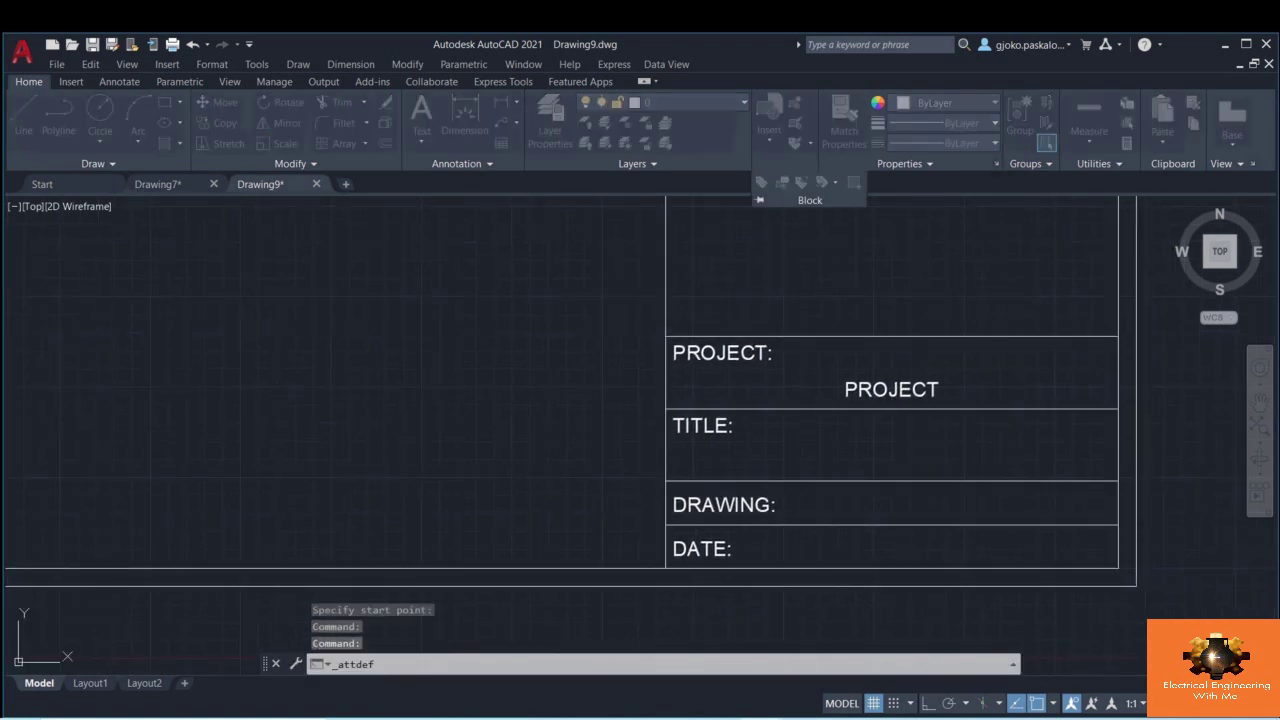
type("T")
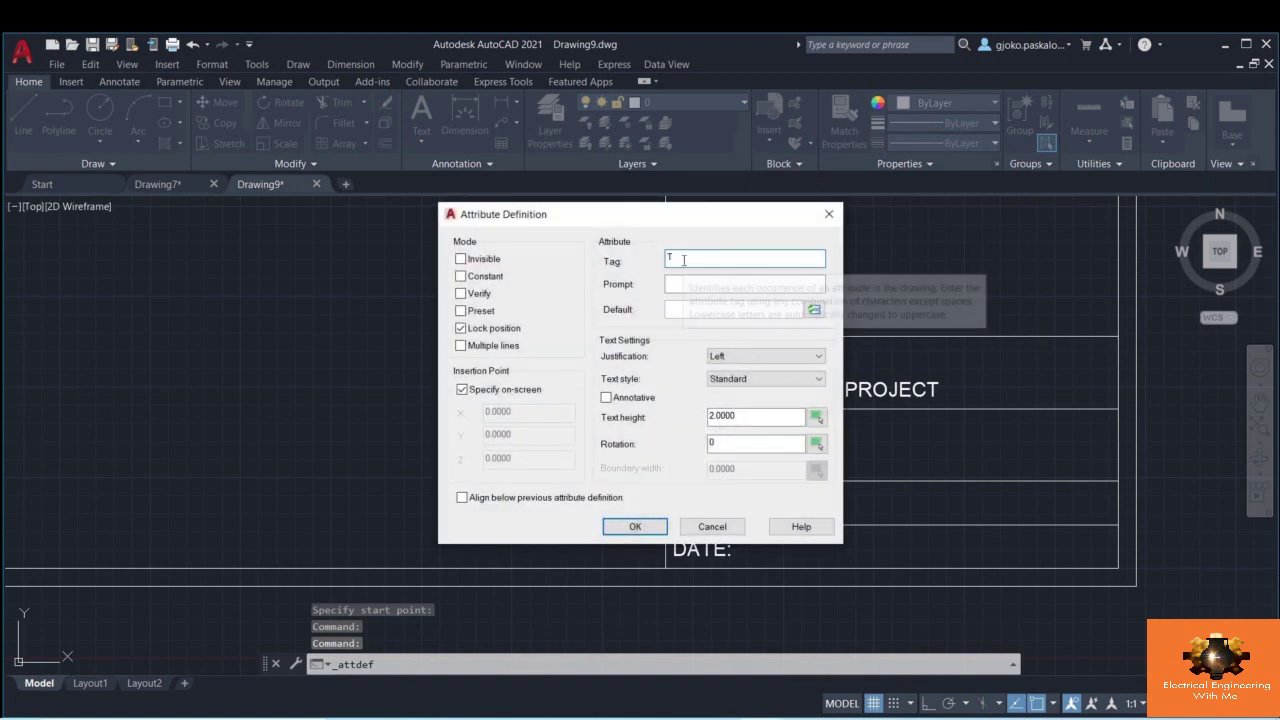
type("ITLE")
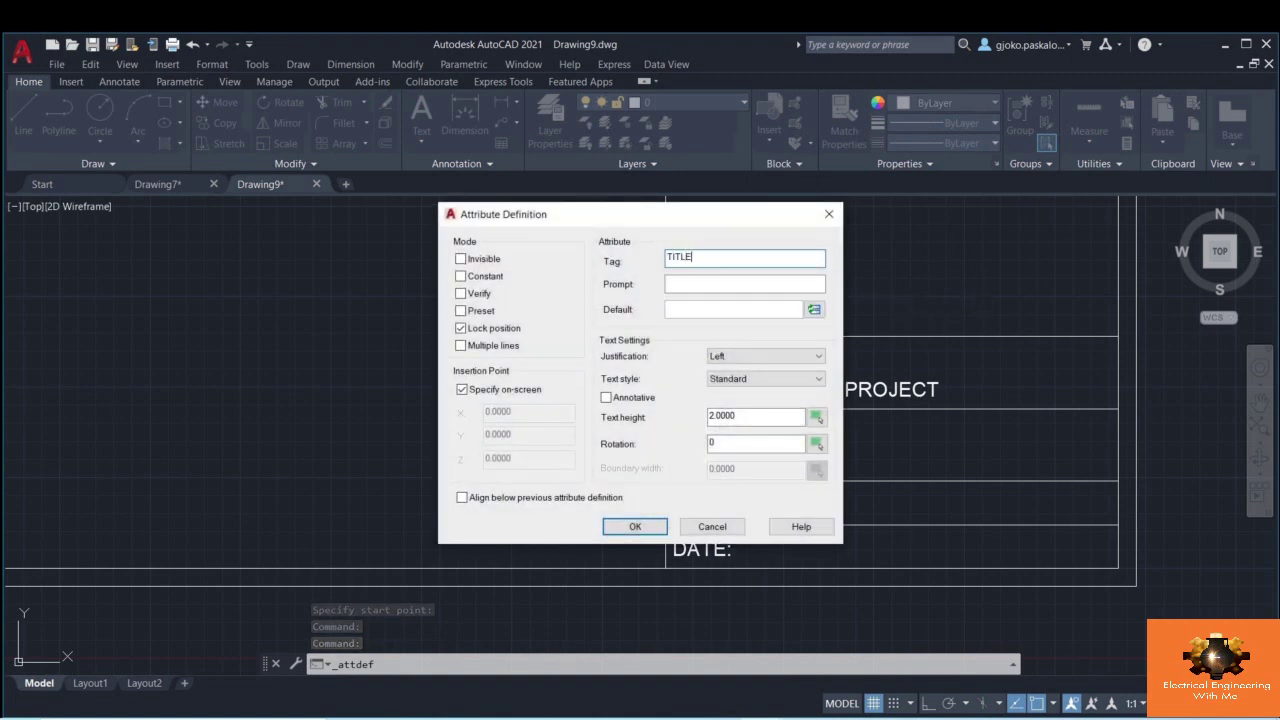
key("Tab")
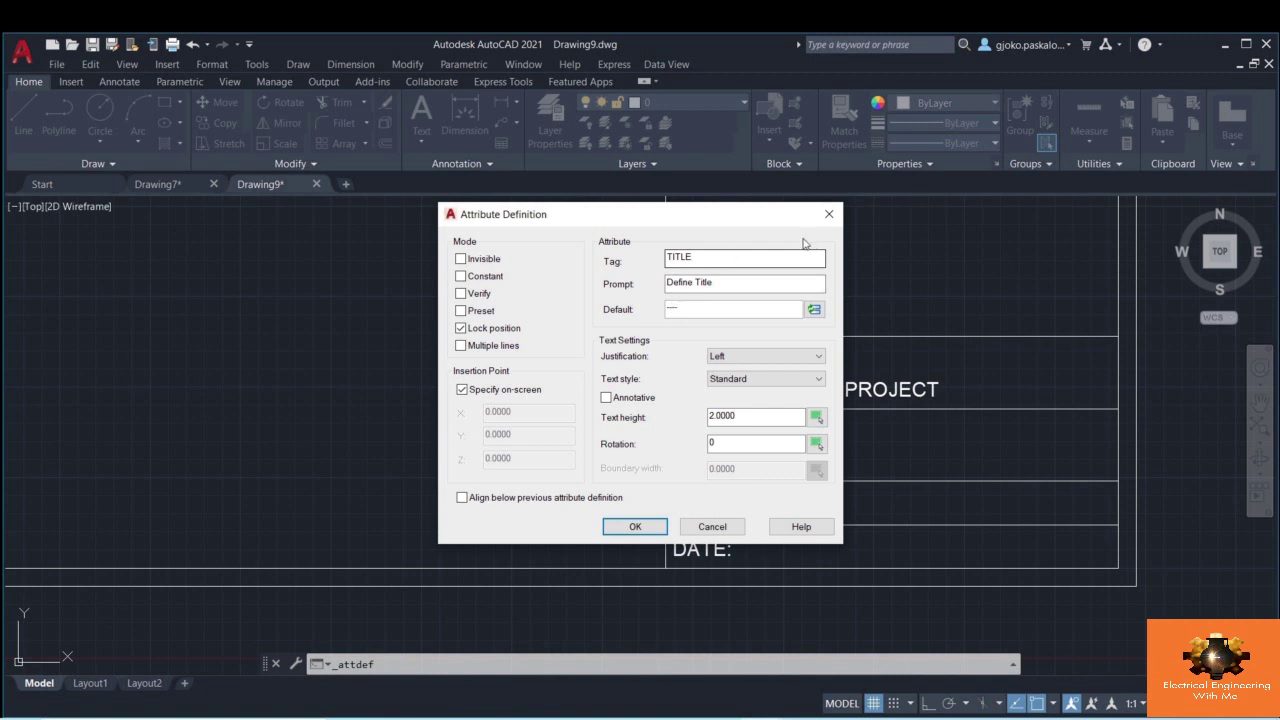
- Give the TITLE attribute Middle justification and place it in the title row below the PROJECT attribute
left_click(745, 356)
left_click(732, 412)
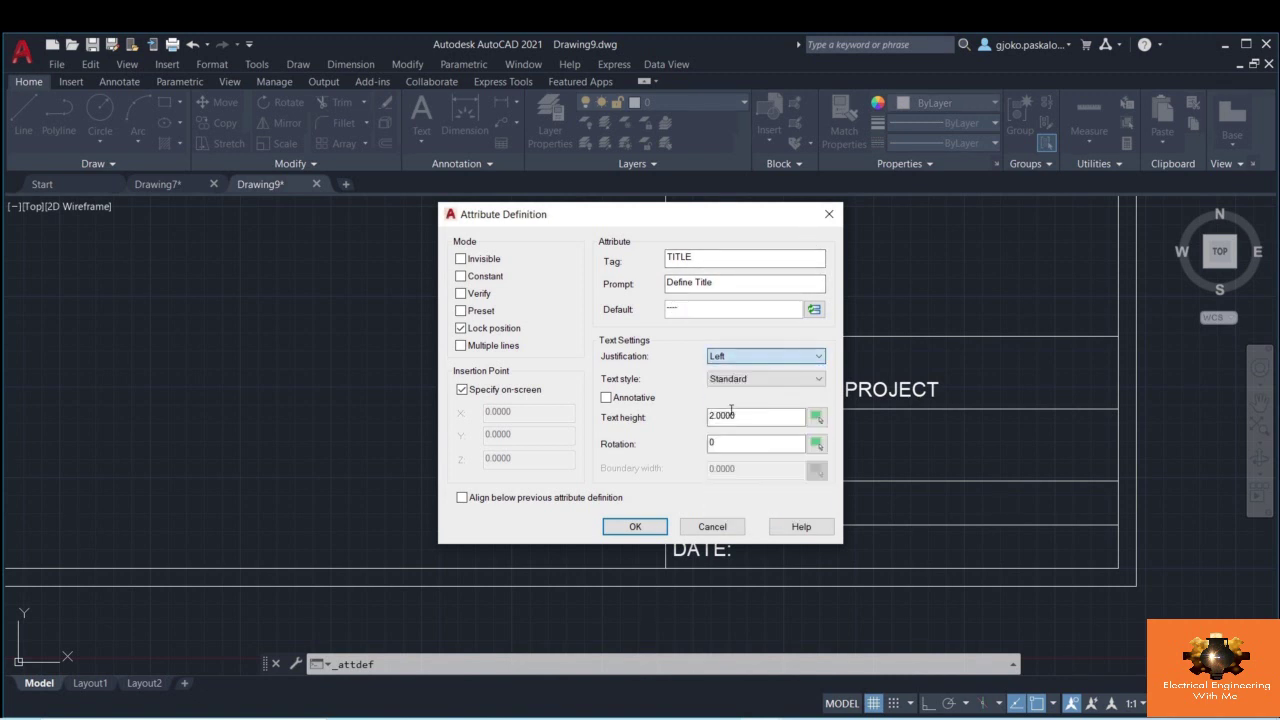
key("Tab")
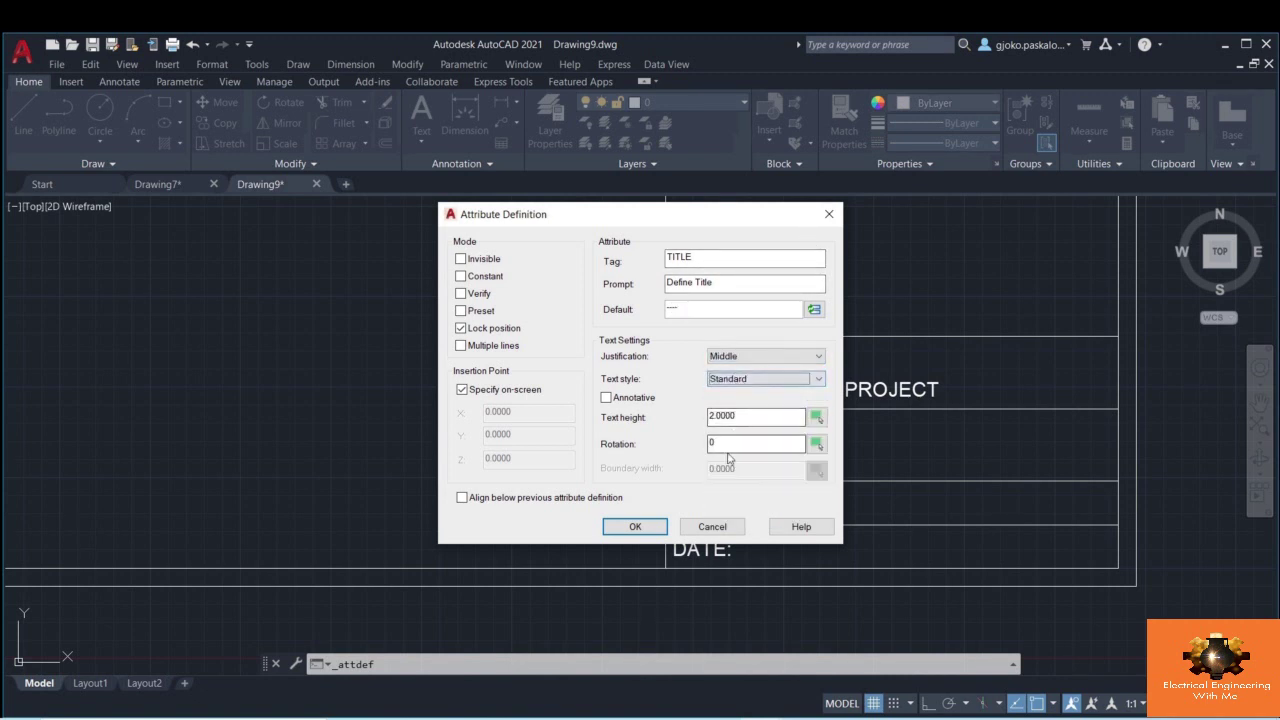
left_click(635, 526)
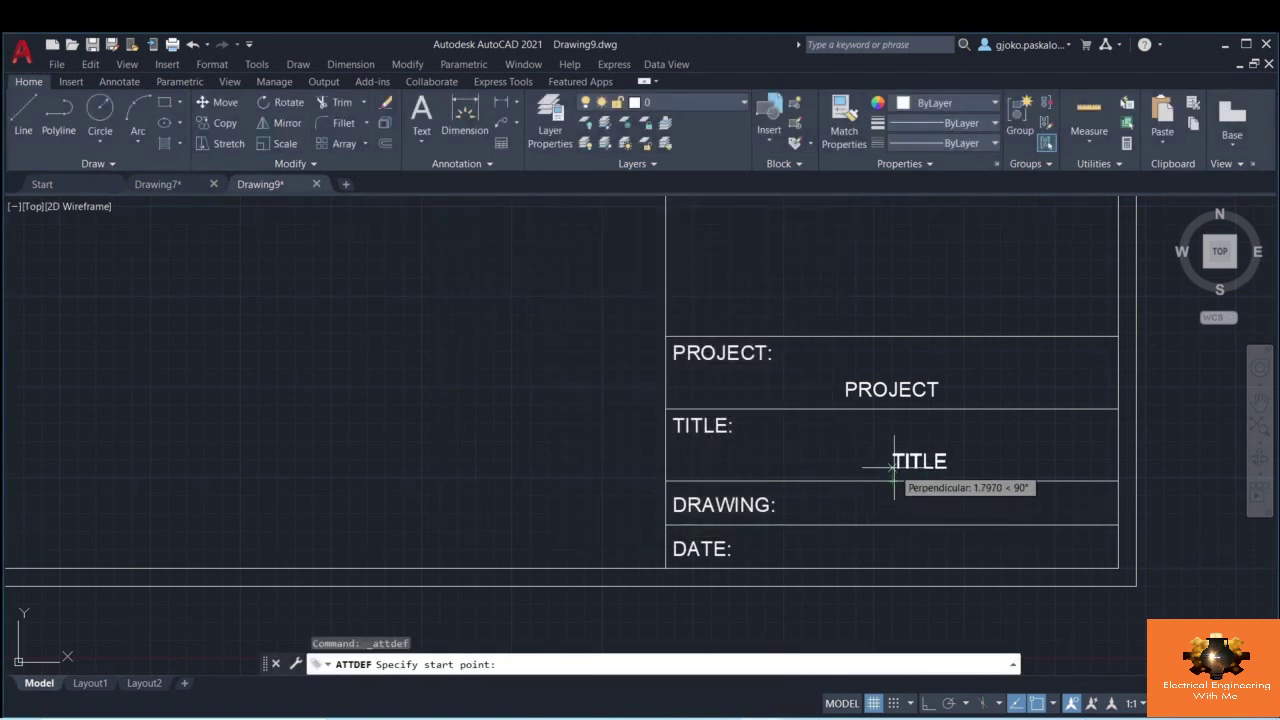
left_click(891, 467)
- Start an attribute definition for the drawing row with tag DRAWING and prompt Define Drawing
middle_click_drag(908, 503, 915, 465)
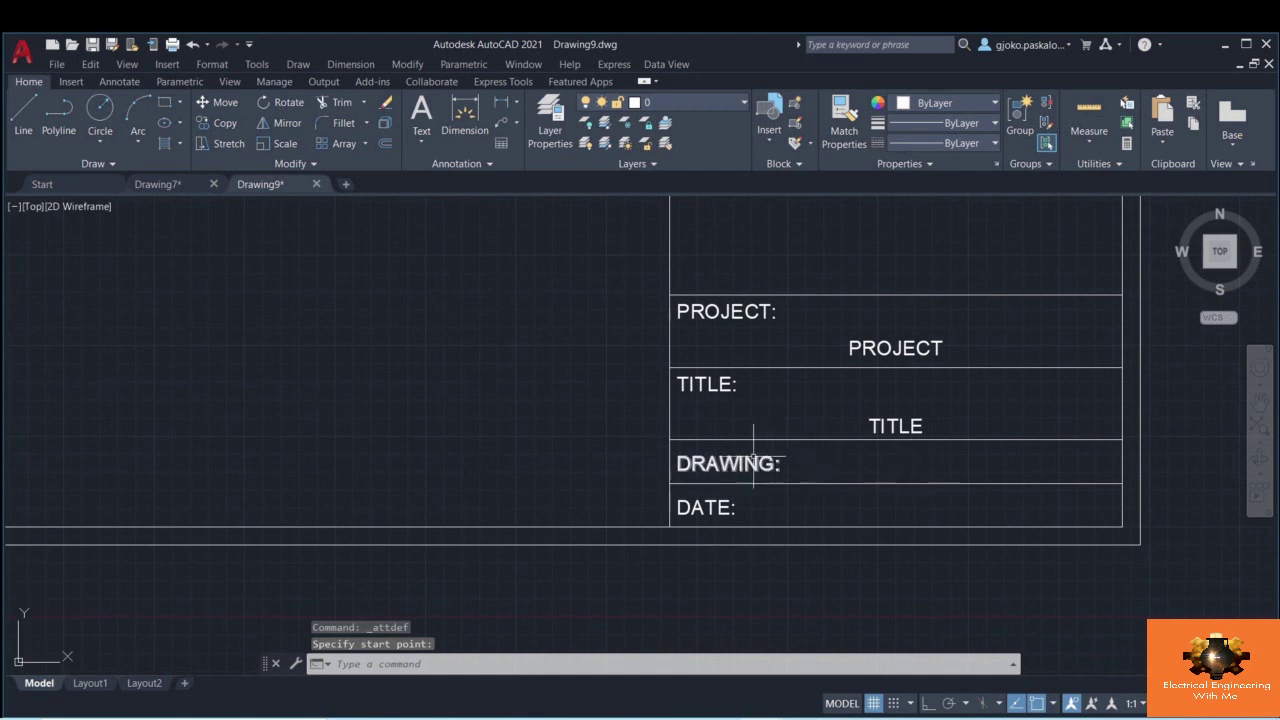
left_click(780, 163)
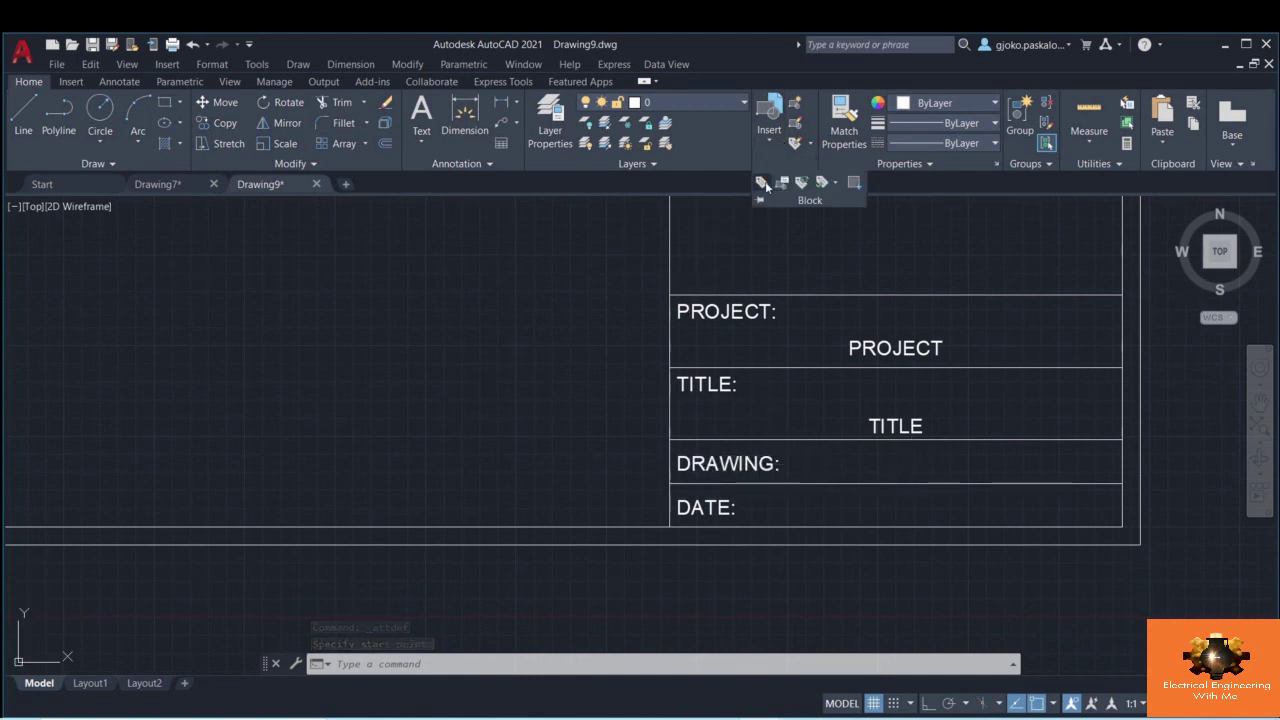
left_click(765, 182)
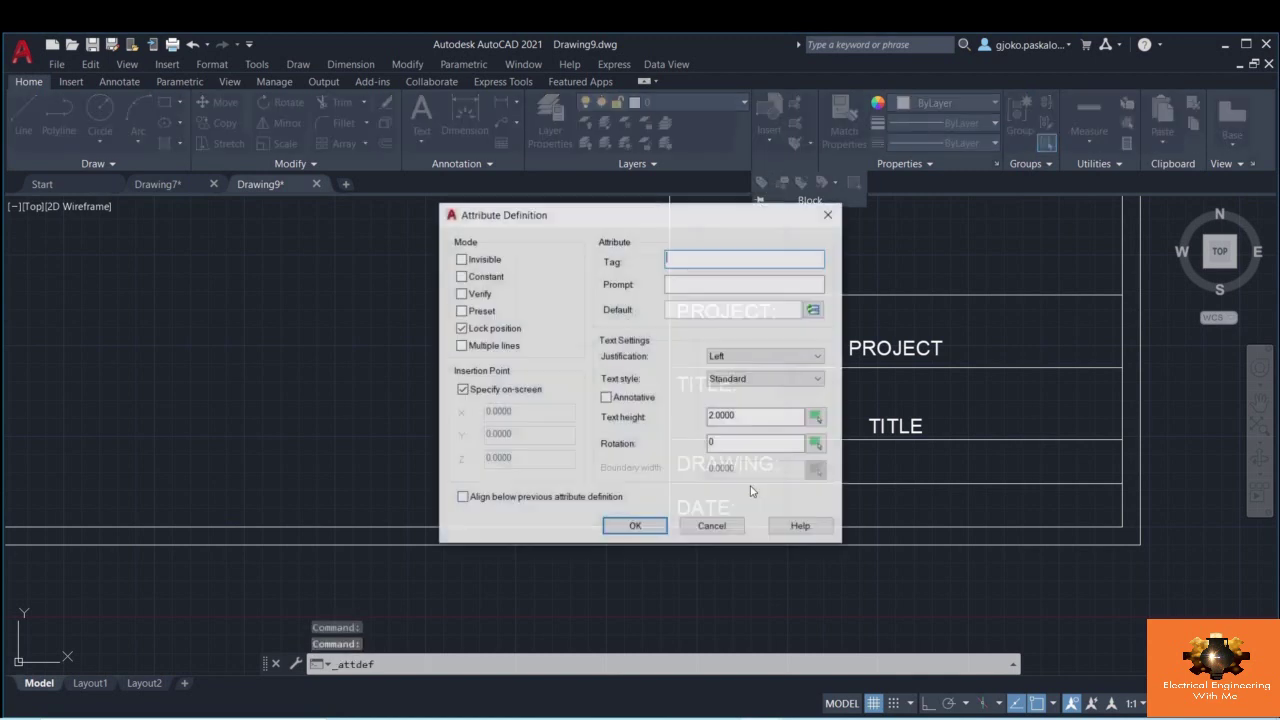
type("D")
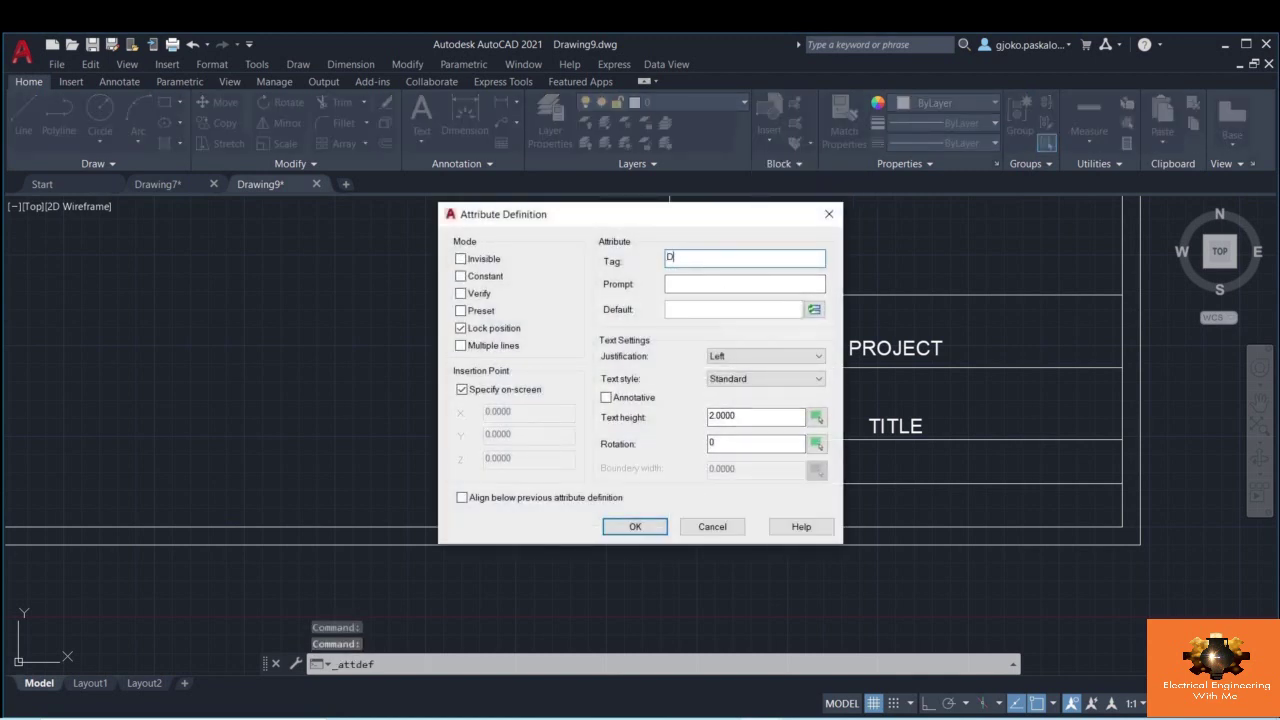
type("RAWING")
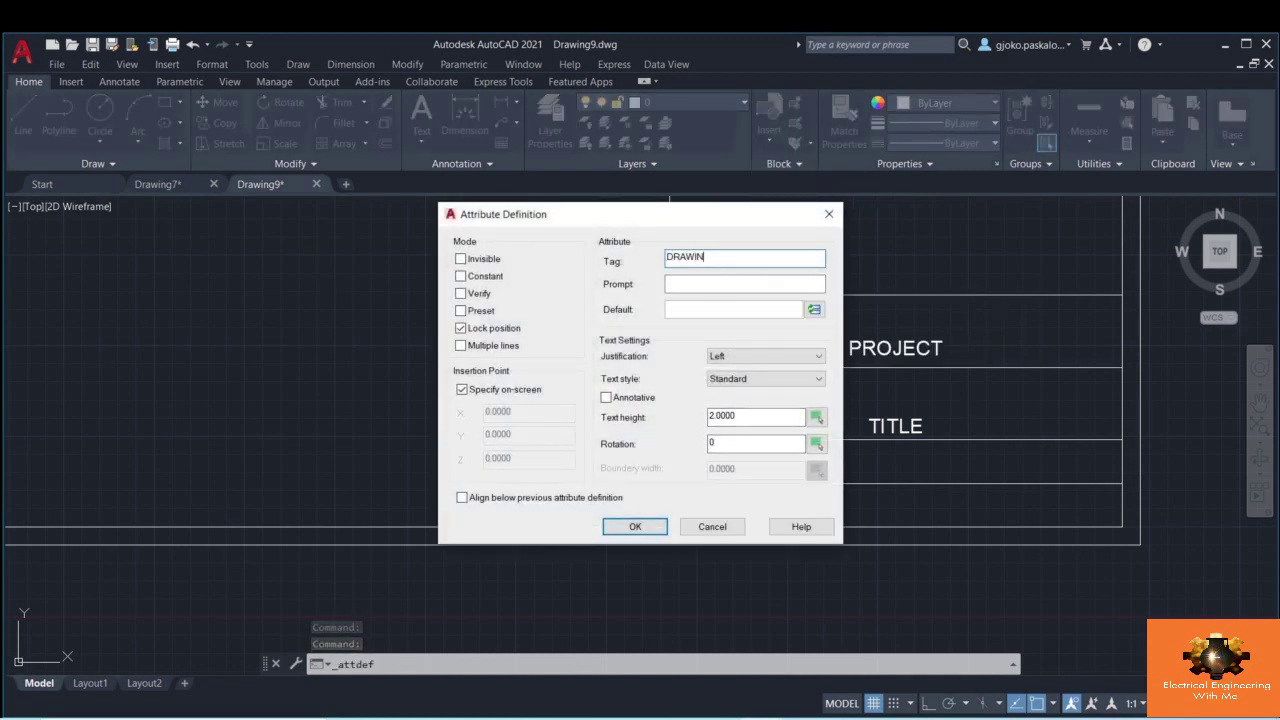
key("Tab")
type("D")
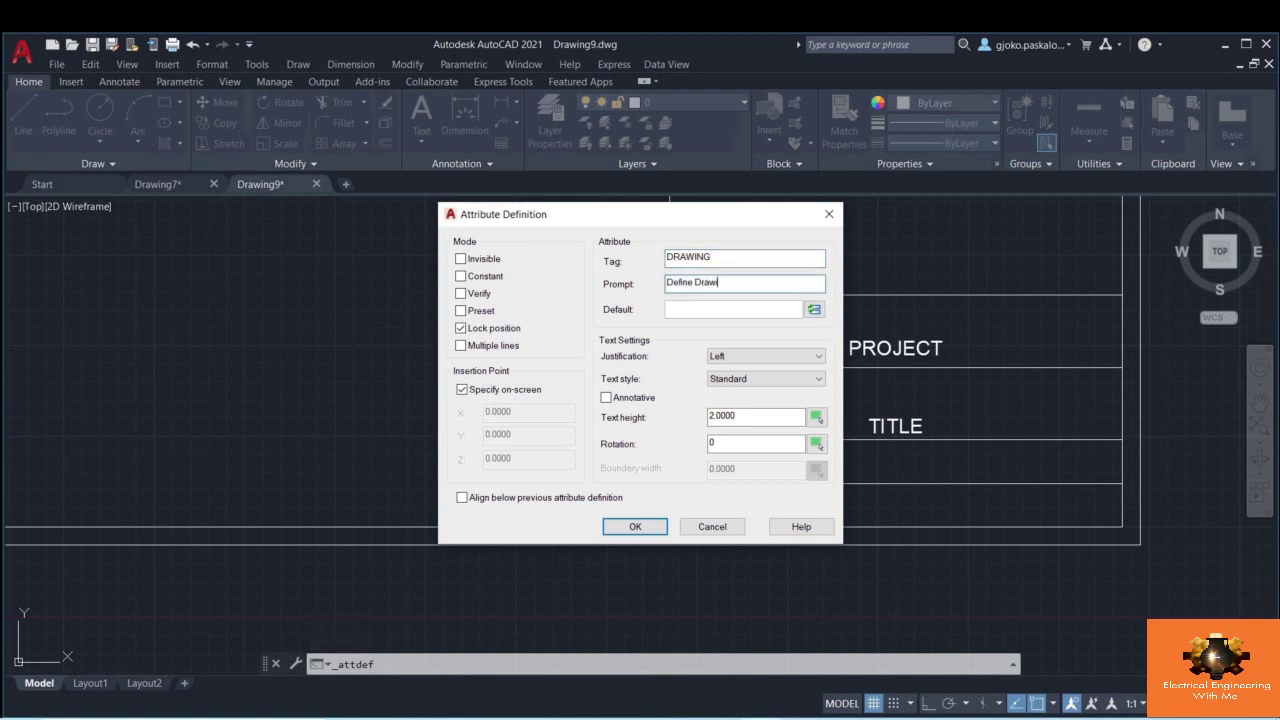
- Choose the Filename field as the source of the DRAWING attribute's default value
left_click(814, 311)
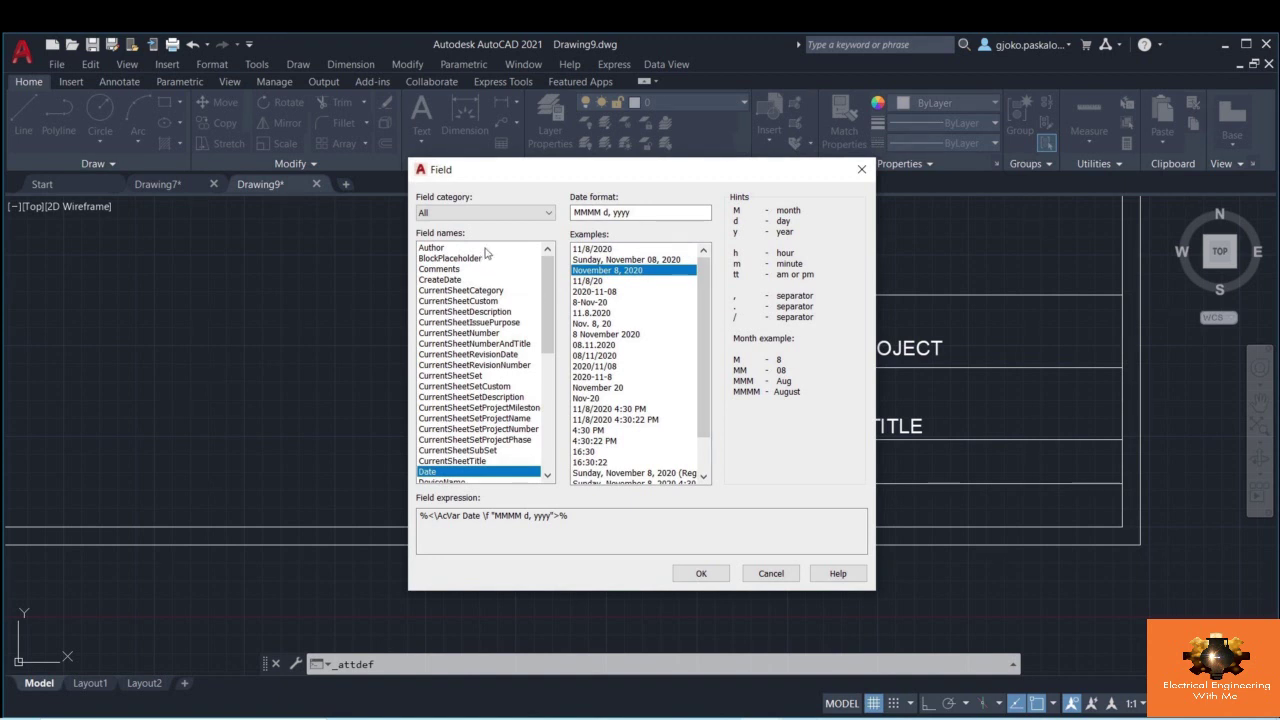
left_click_drag(548, 295, 549, 341)
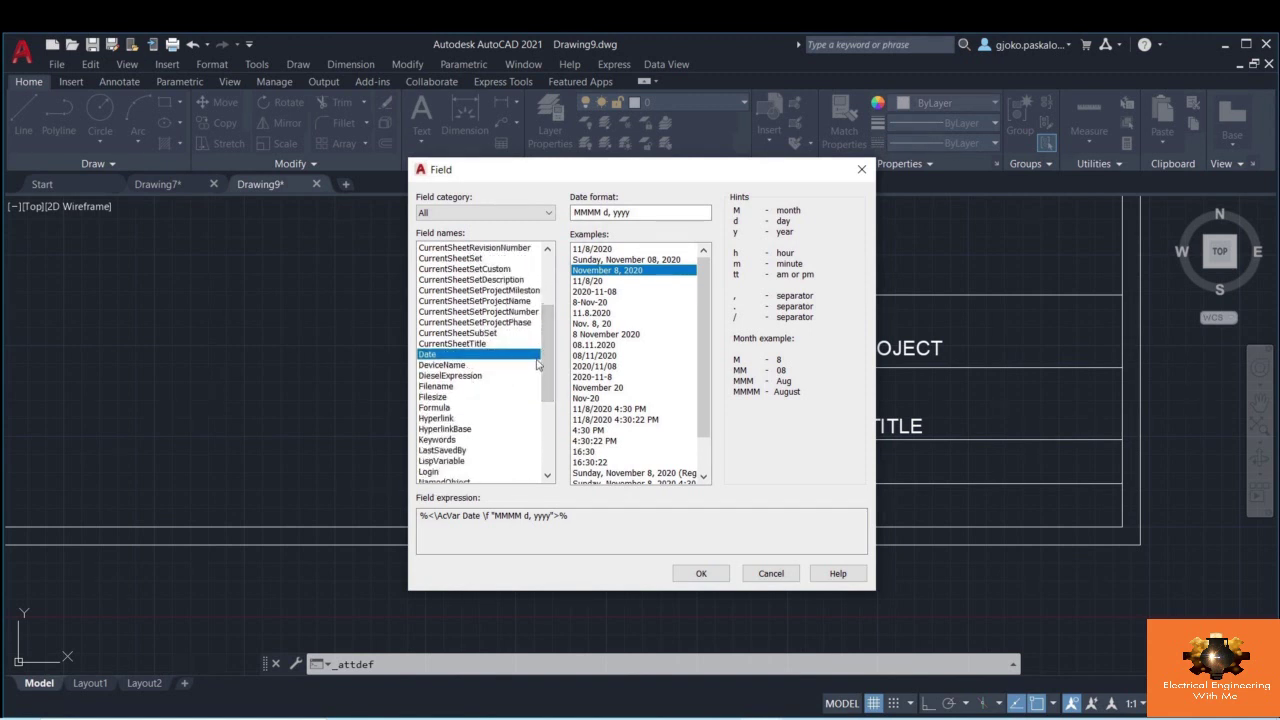
scroll(549, 373, "down", 1)
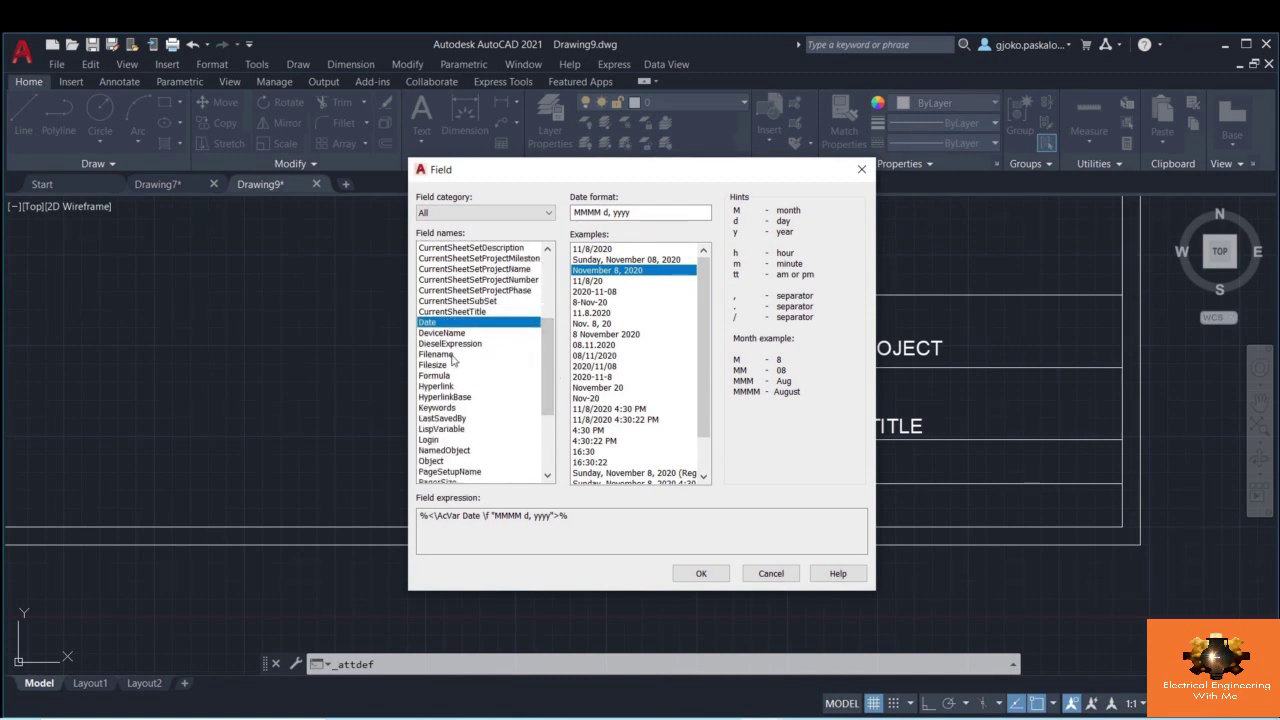
left_click(452, 356)
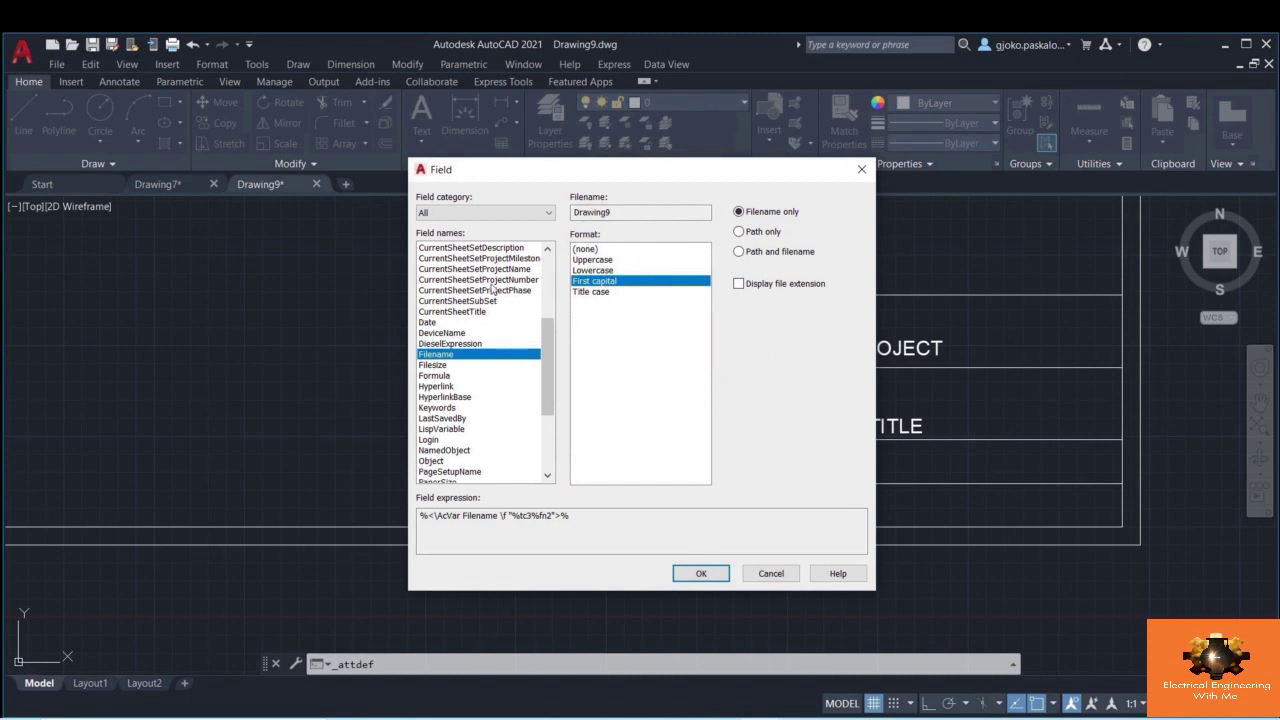
left_click_drag(604, 178, 690, 185)
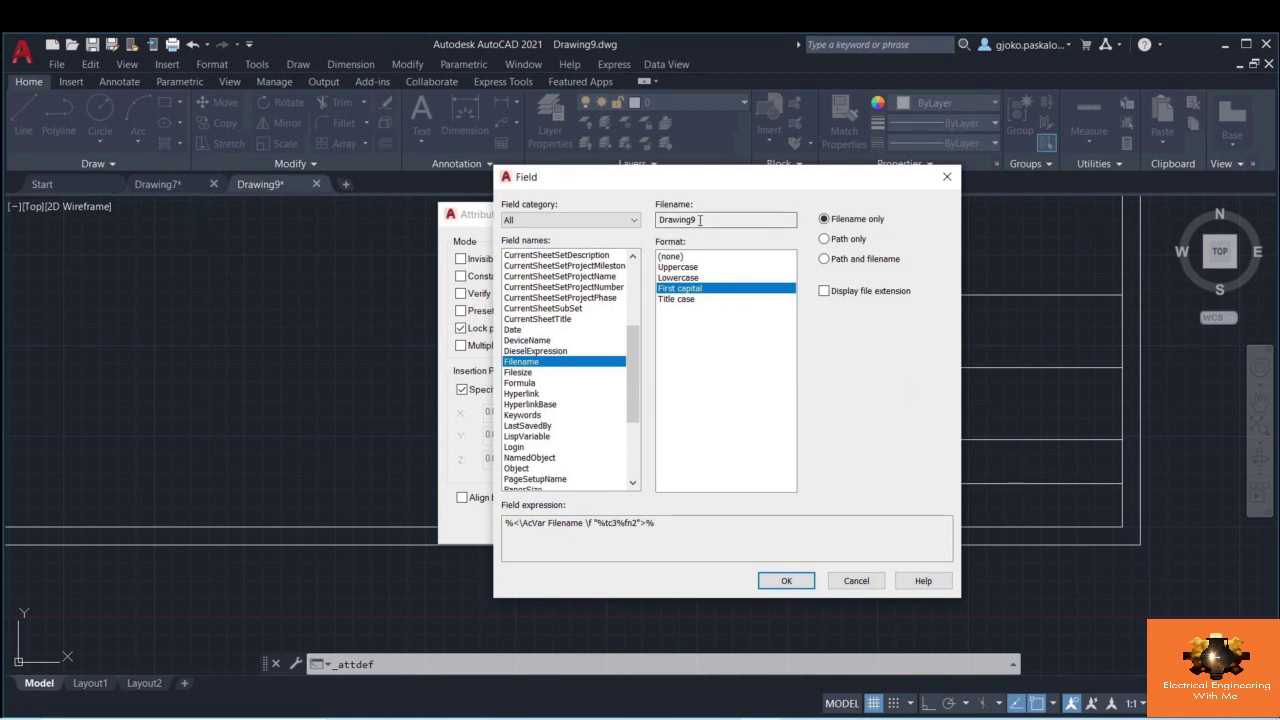
- Try the uppercase and lowercase filename formats, then insert the field as First capital, filename only, without the file extension
left_click(686, 267)
left_click(681, 278)
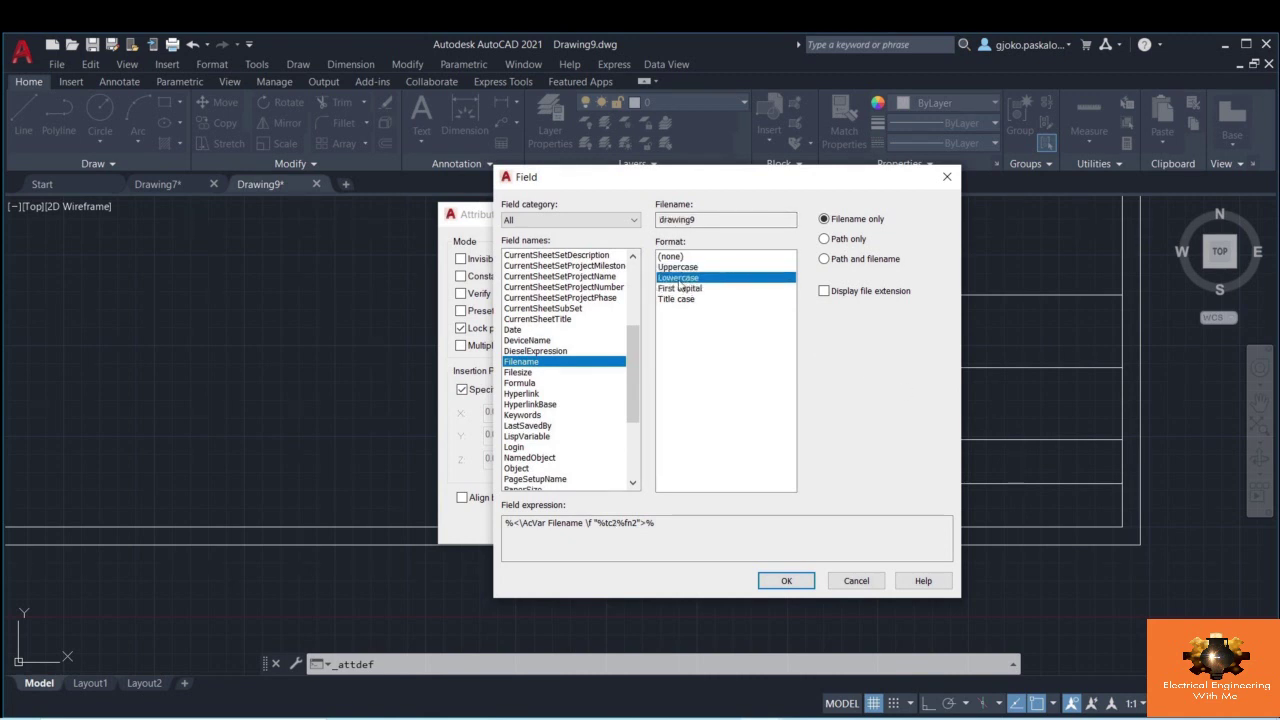
left_click(685, 267)
left_click(680, 289)
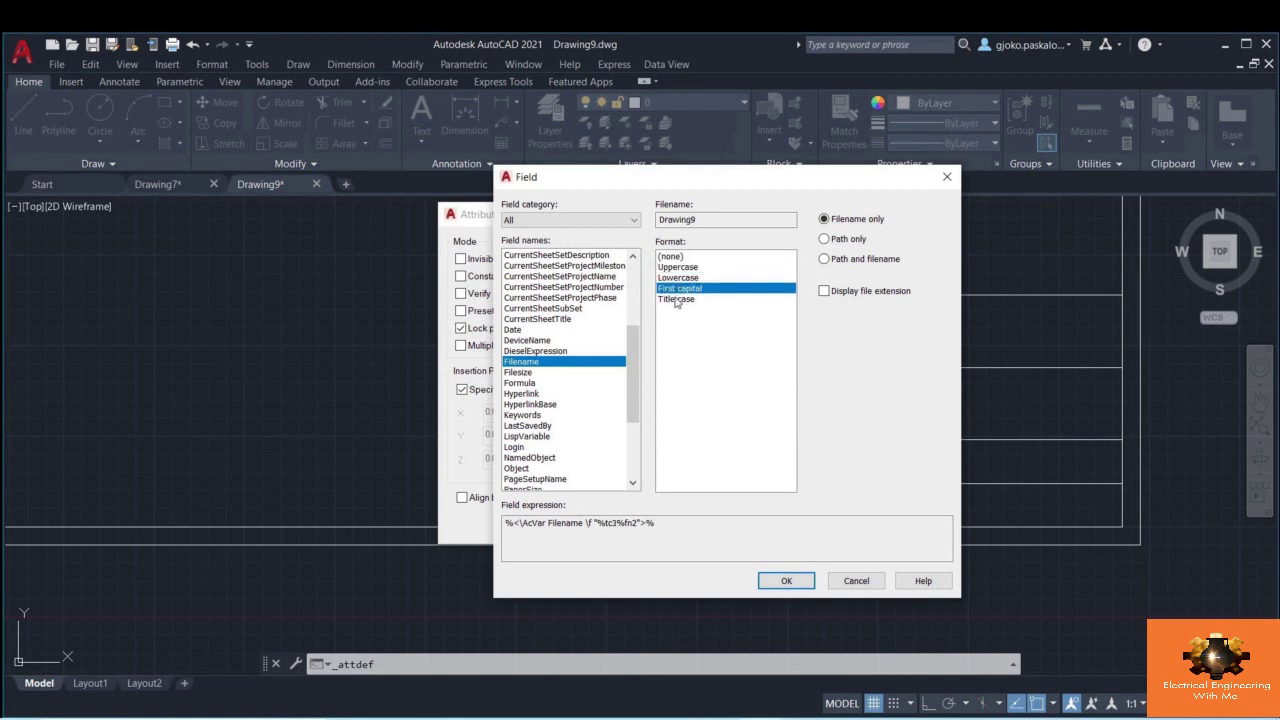
left_click(824, 290)
left_click(824, 291)
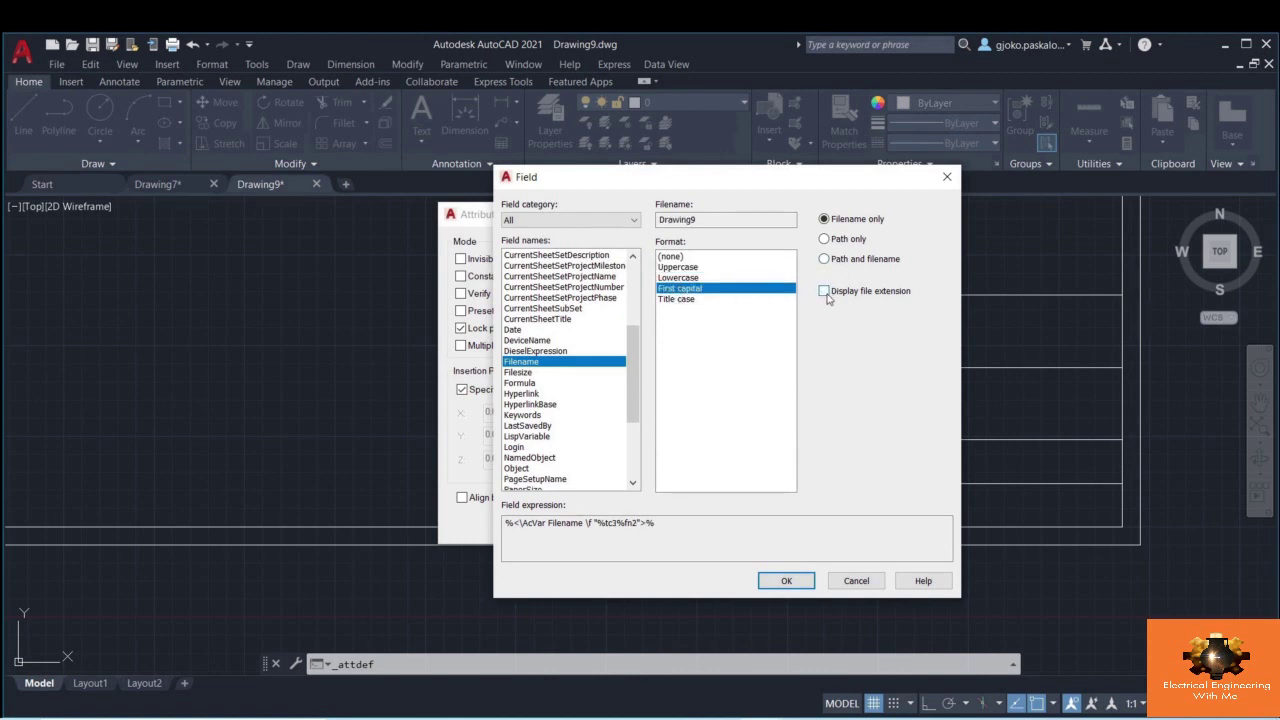
left_click(801, 583)
- Give the DRAWING attribute Middle justification and place it in the title block's drawing row below the TITLE attribute
left_click(722, 356)
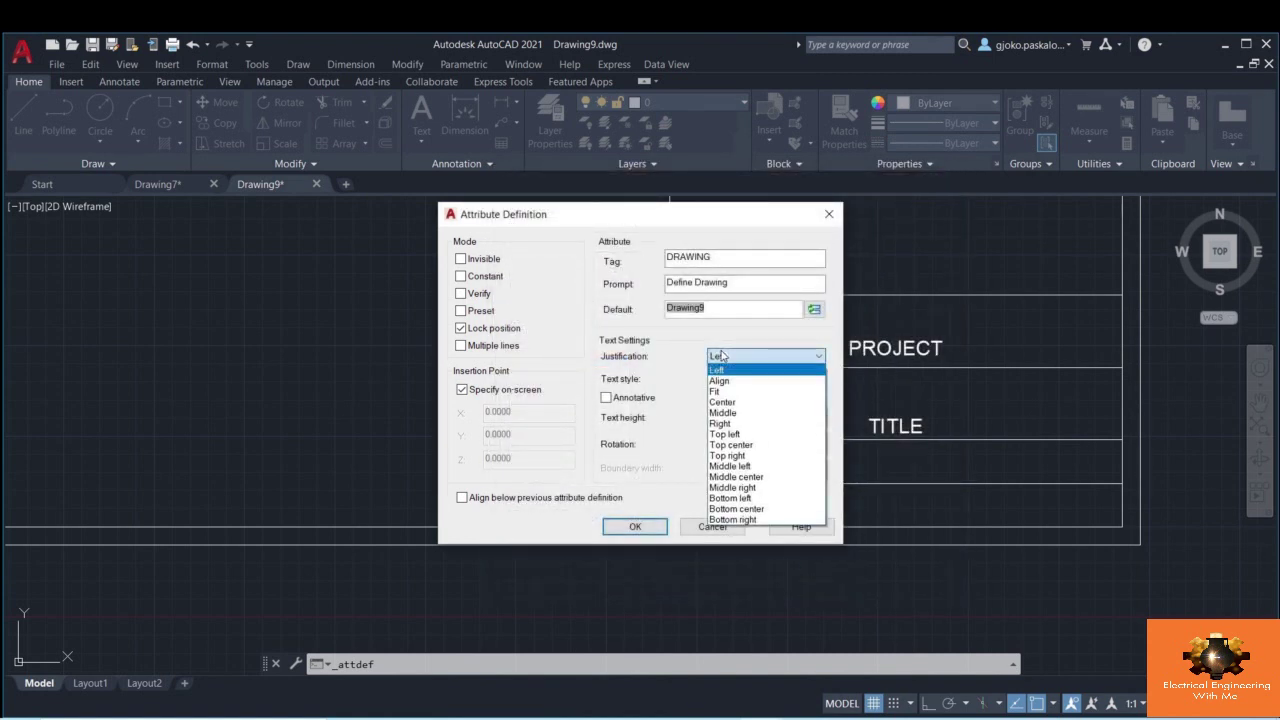
left_click(730, 412)
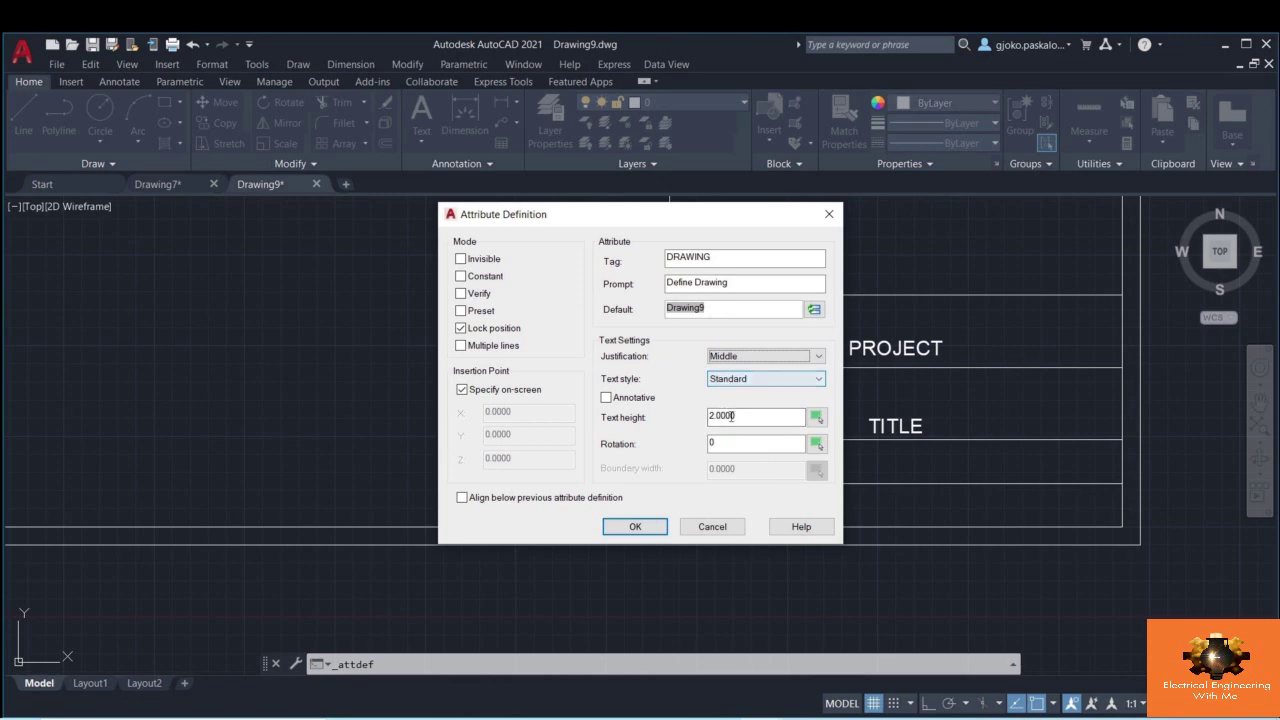
left_click(634, 526)
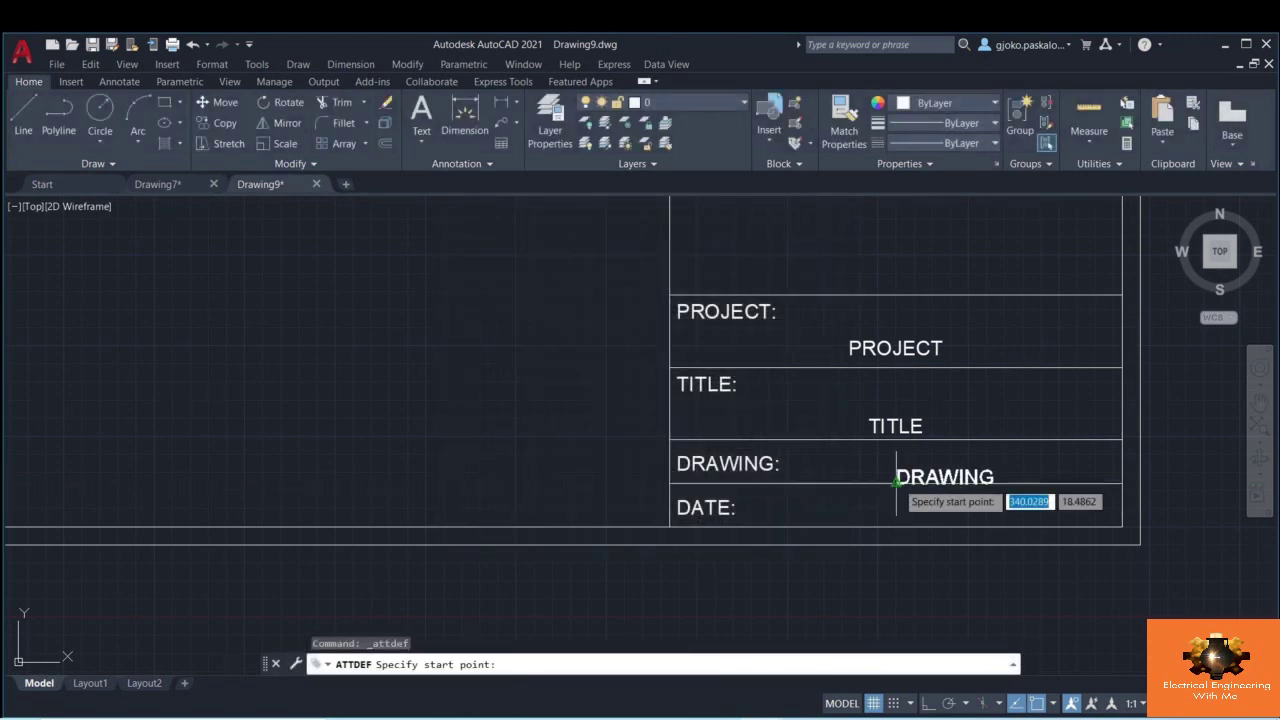
scroll(894, 470, "up", 4)
left_click(890, 468)
scroll(870, 450, "down", 2)
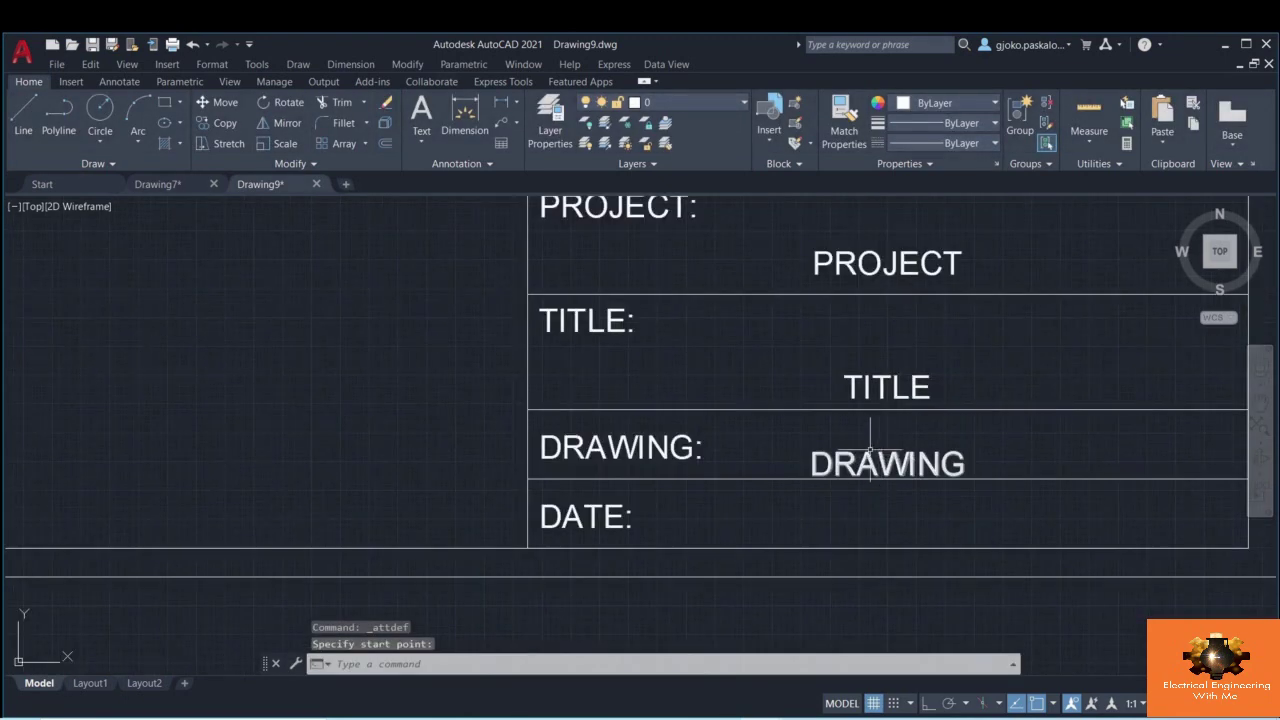
- Move the DRAWING attribute slightly upward so it sits centred between the lines of its row
scroll(870, 450, "down", 2)
left_click(855, 442)
right_click(930, 423)
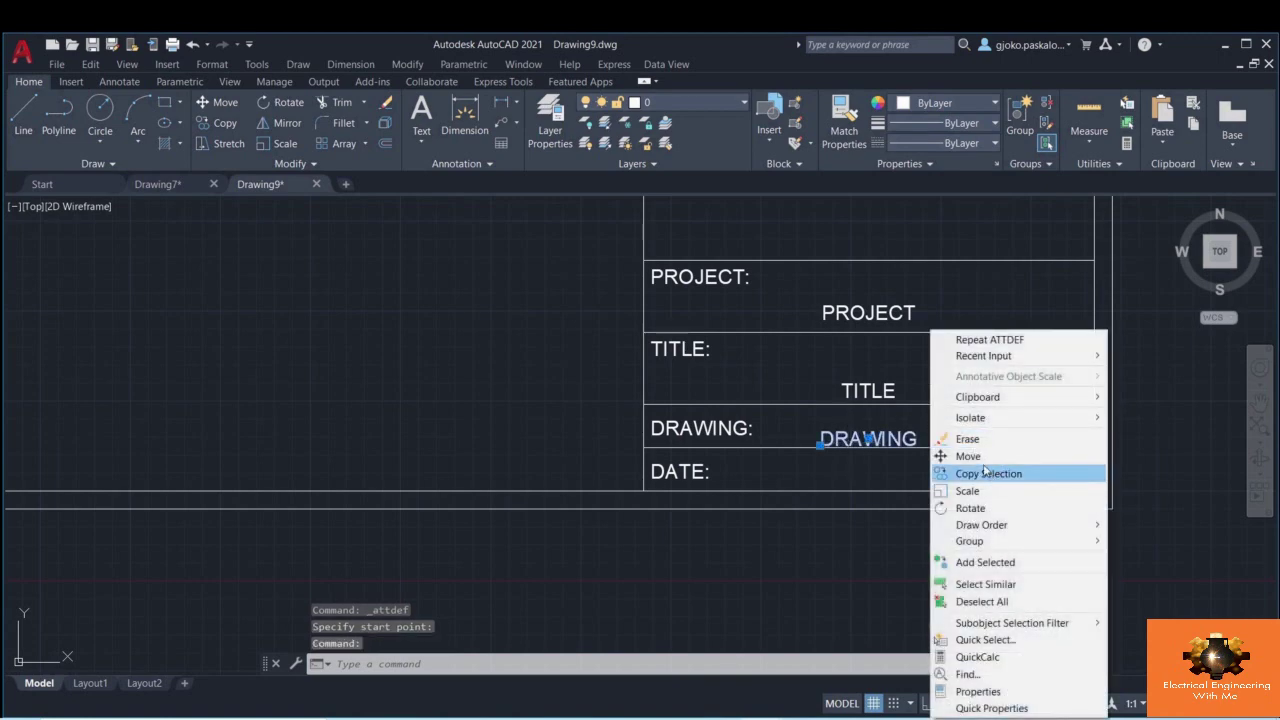
left_click(968, 456)
scroll(968, 428, "up", 3)
left_click(943, 420)
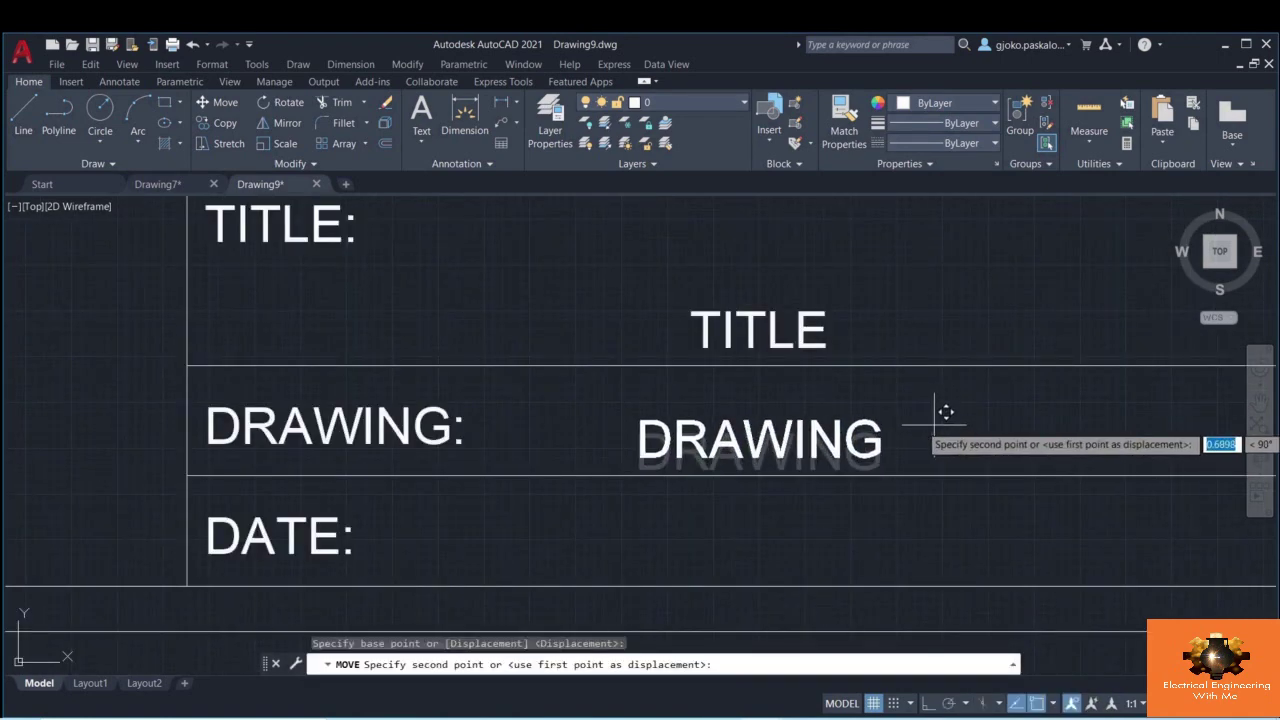
left_click(945, 412)
scroll(900, 423, "down", 2)
middle_click_drag(663, 230, 663, 206)
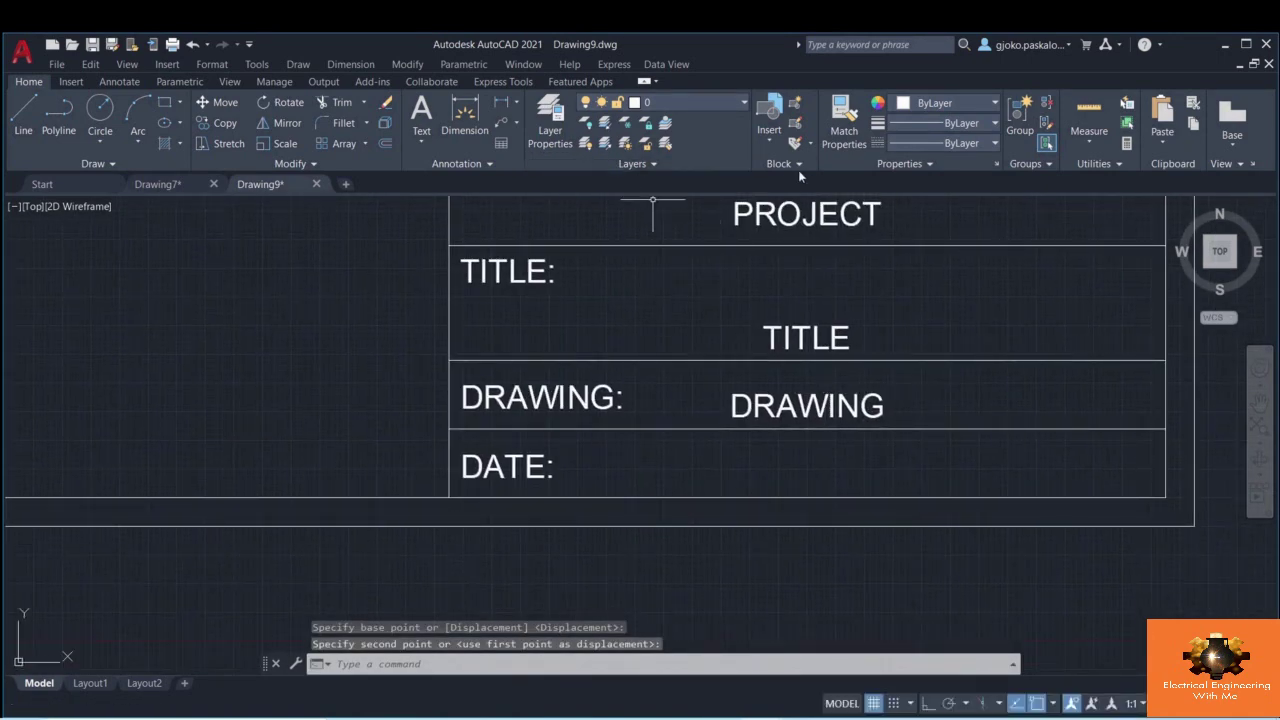
- Start an attribute definition for the date row with tag DATE and prompt Define Date
left_click(769, 120)
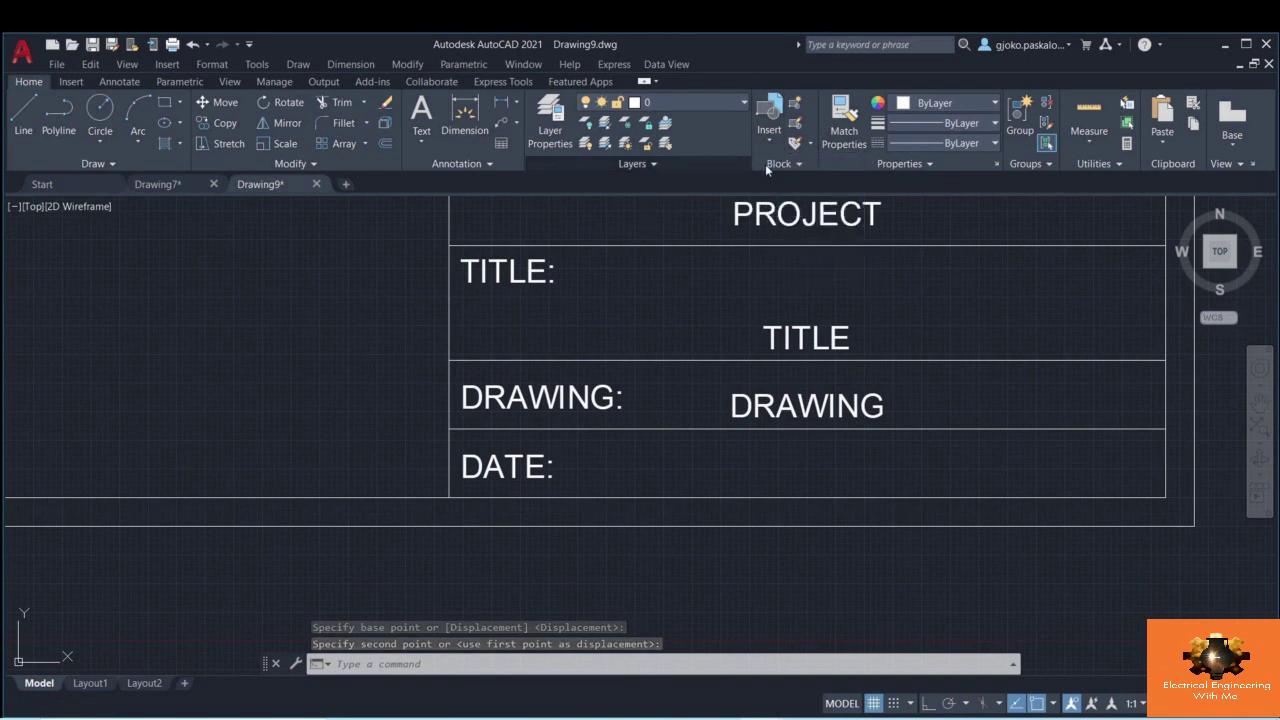
left_click(771, 166)
left_click(761, 182)
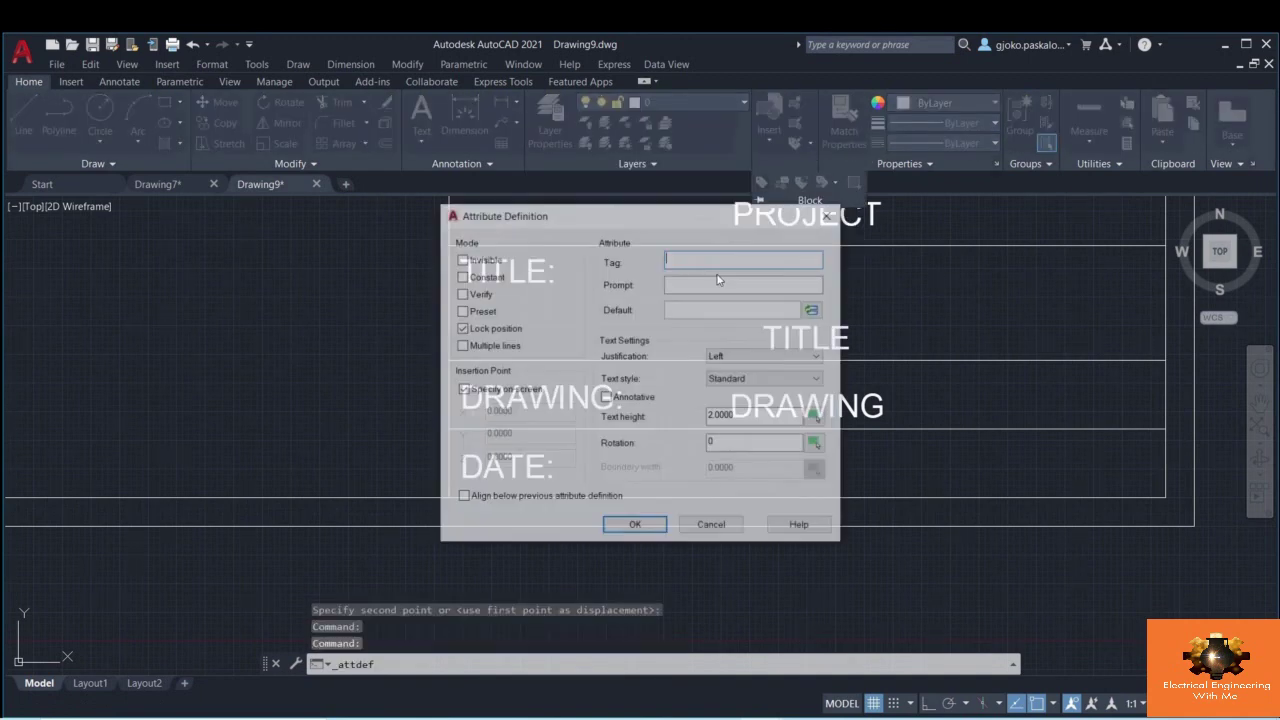
type("Da")
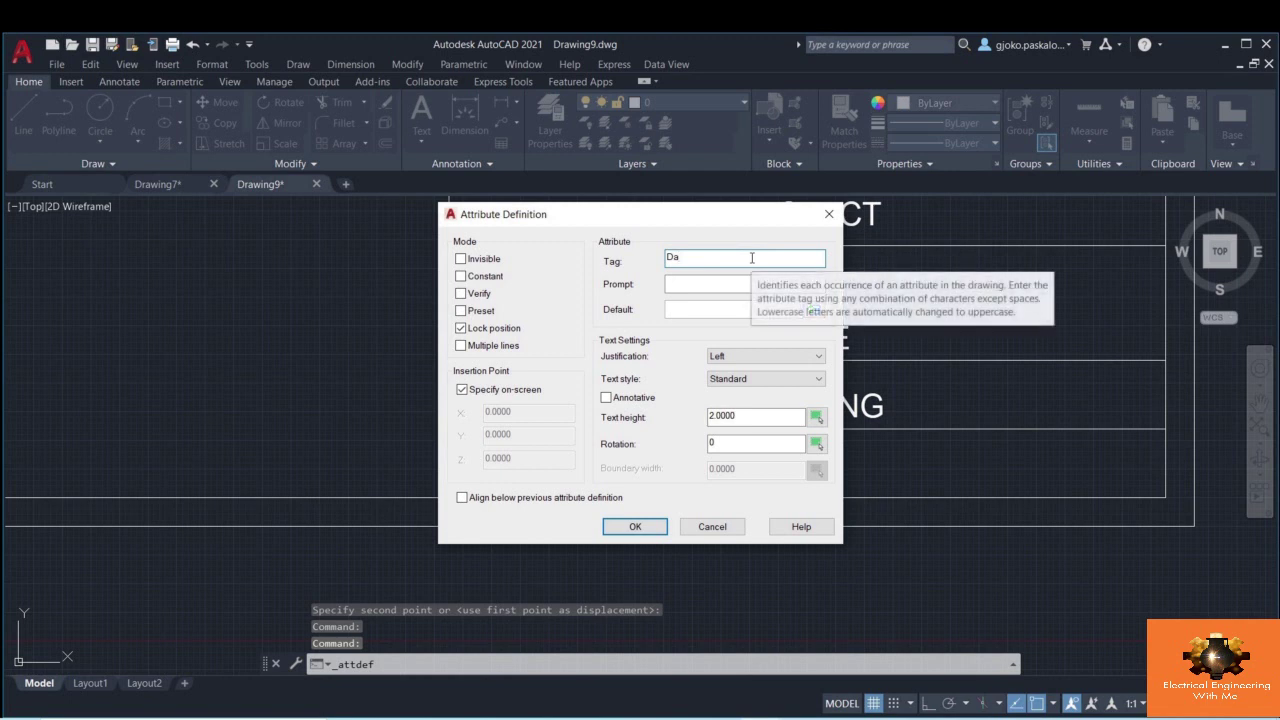
key("BackSpace")
type("ATE")
key("Tab")
type("Defi")
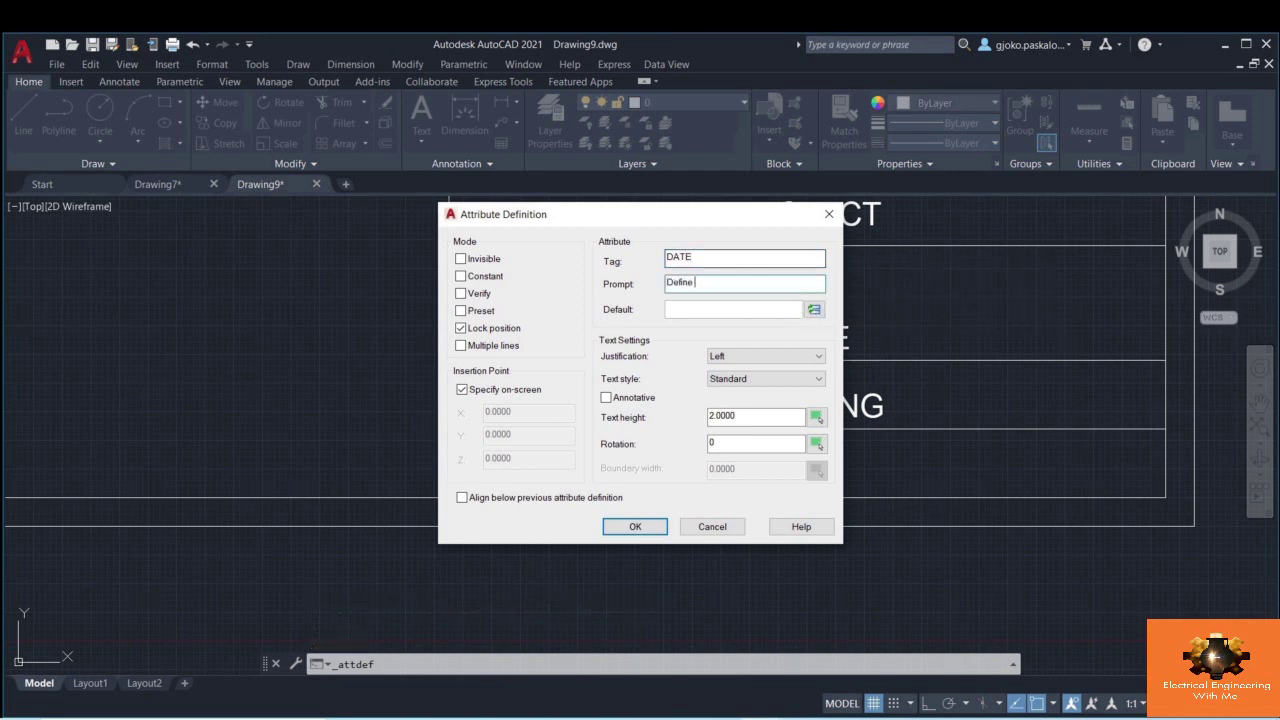
- Insert a Date field in the MMMM d, yyyy format as the DATE attribute's default value
left_click(814, 309)
scroll(535, 414, "down", 1)
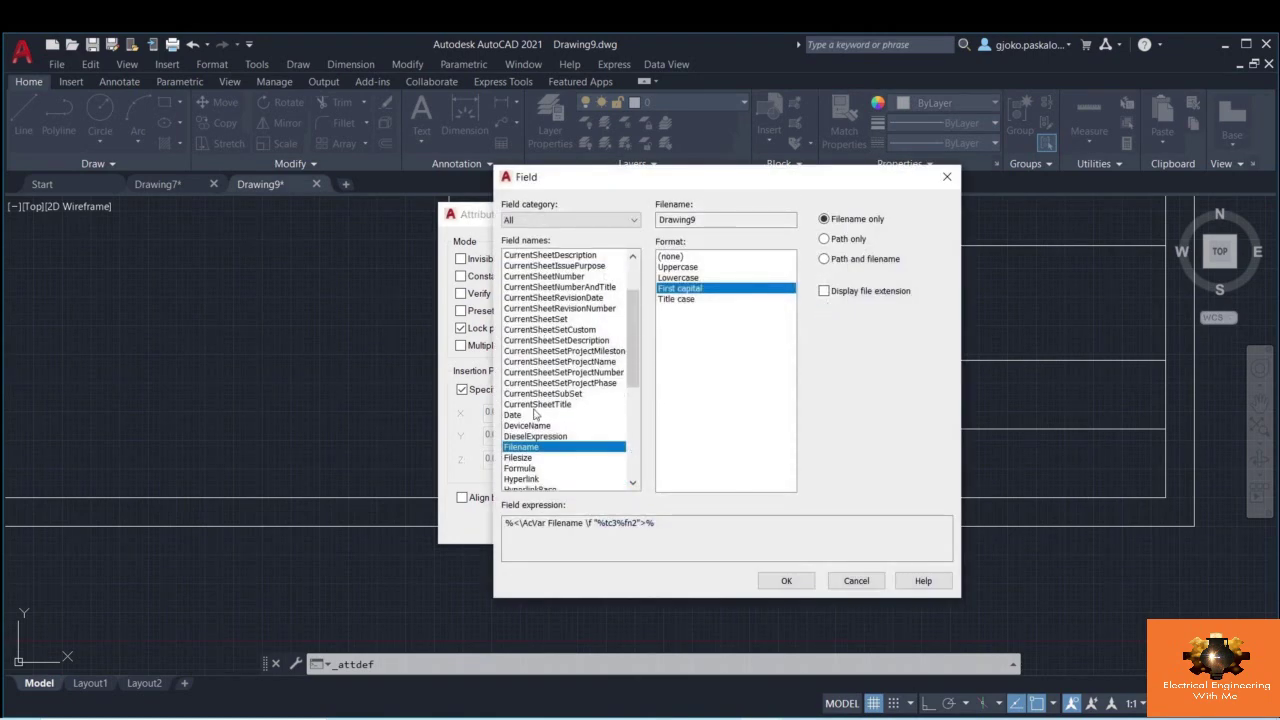
left_click(513, 416)
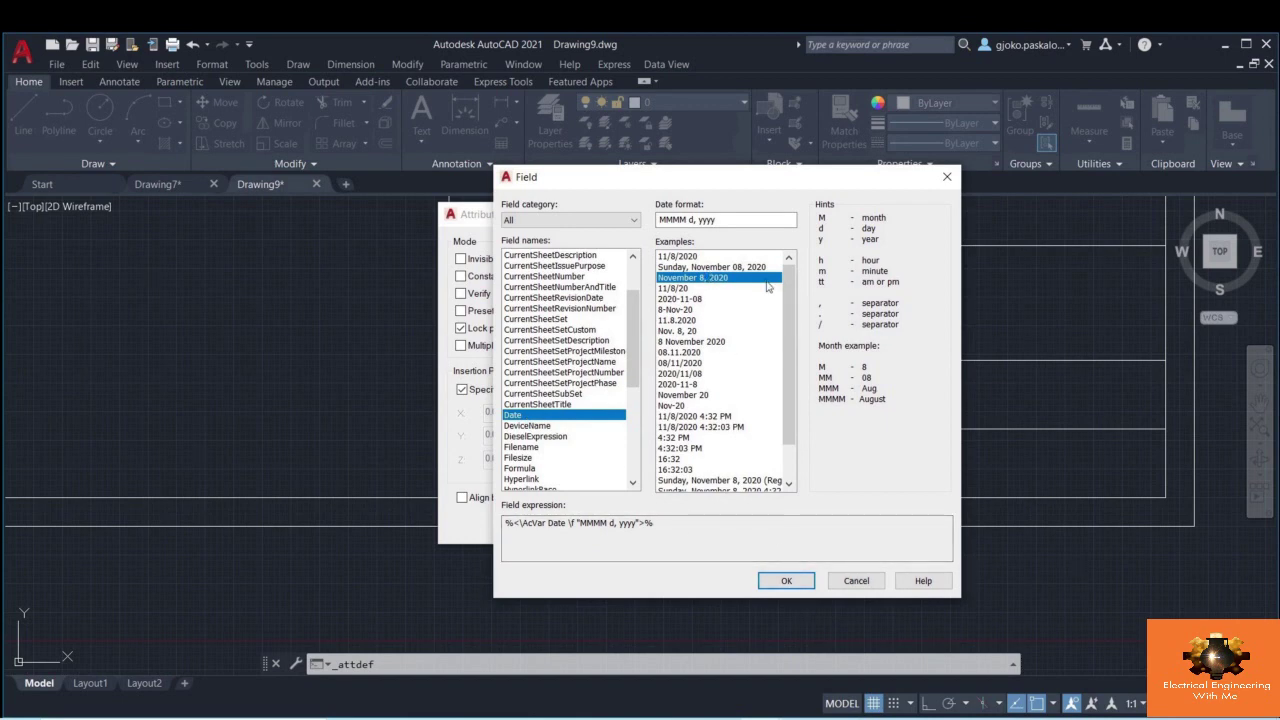
mouse_move(789, 297)
left_mouse_down()
mouse_move(789, 329)
mouse_move(786, 283)
left_mouse_up()
left_click(786, 580)
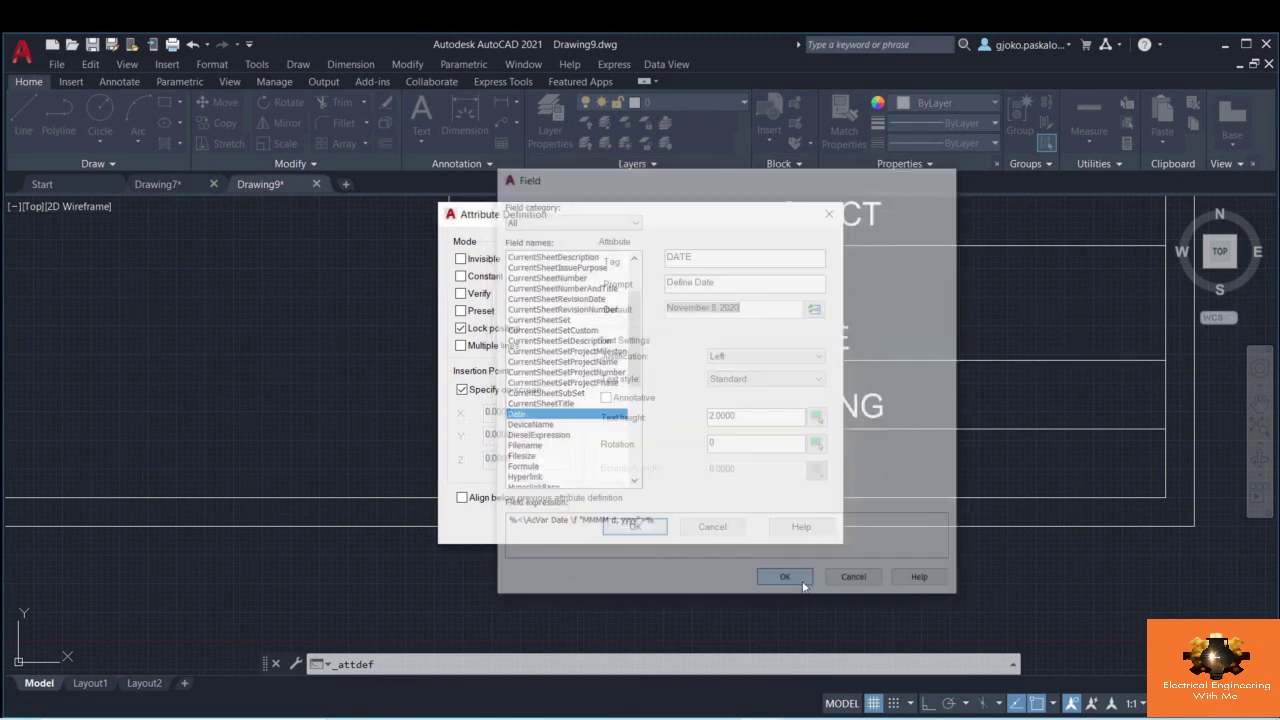
- Give the DATE attribute Middle justification and Standard text style, and place it in the date row below the DRAWING attribute
left_click(752, 357)
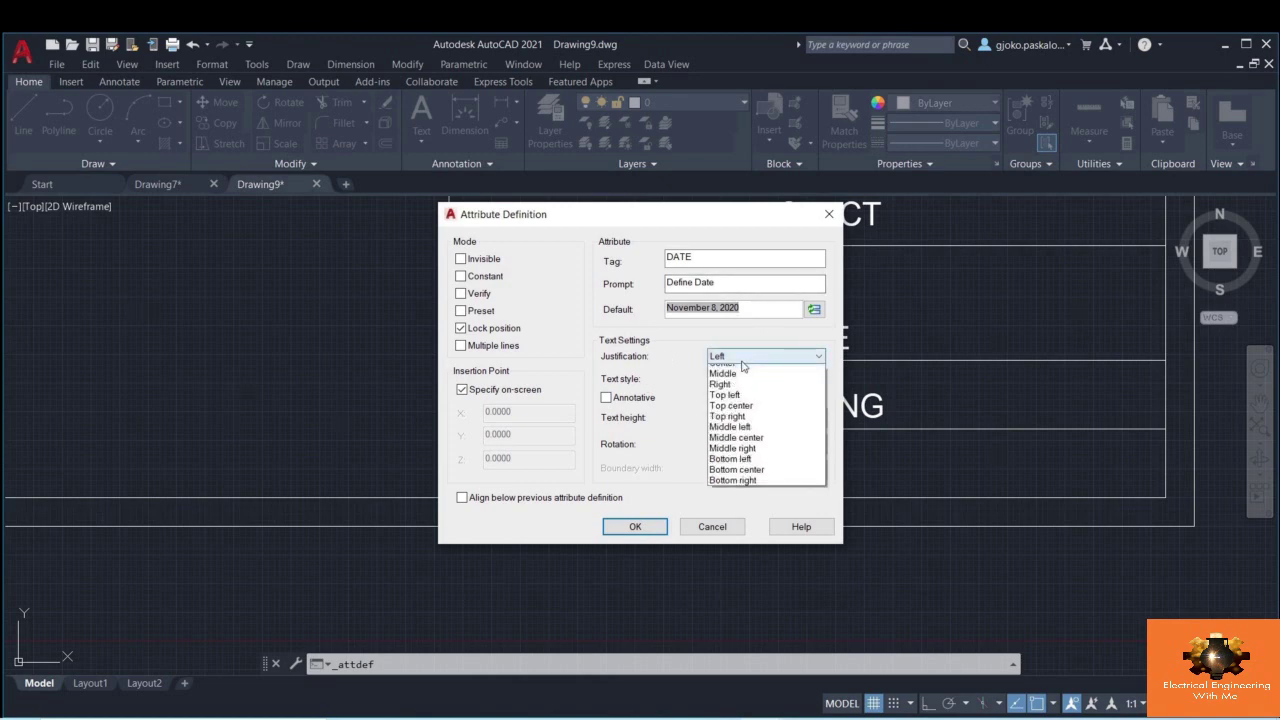
left_click(737, 411)
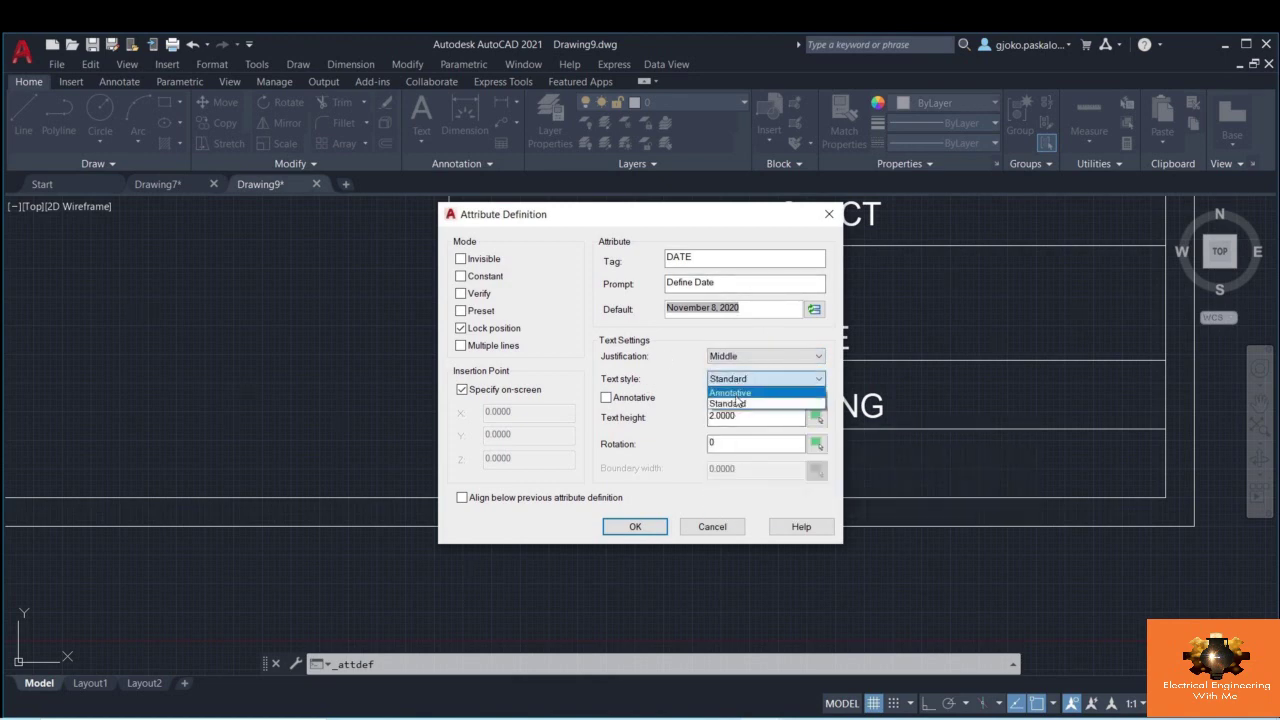
left_click(728, 400)
left_click(635, 526)
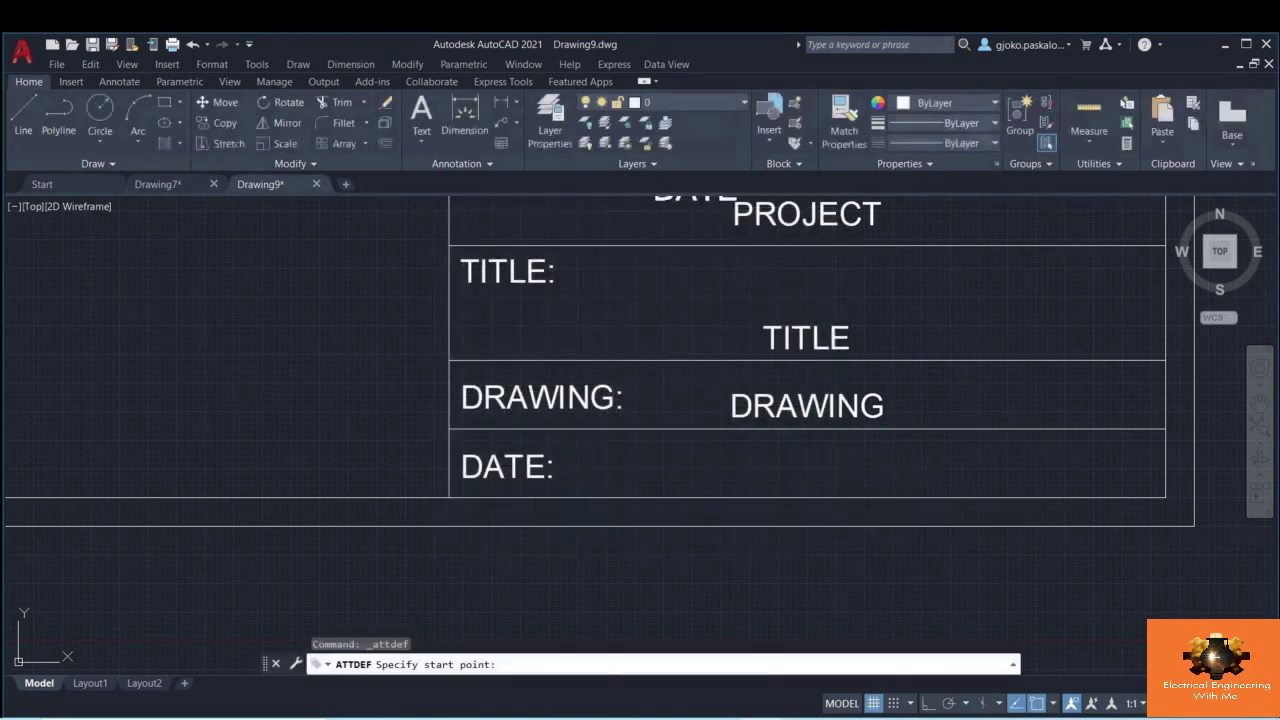
left_click(806, 495)
scroll(820, 490, "down", 4)
scroll(820, 490, "up", 5)
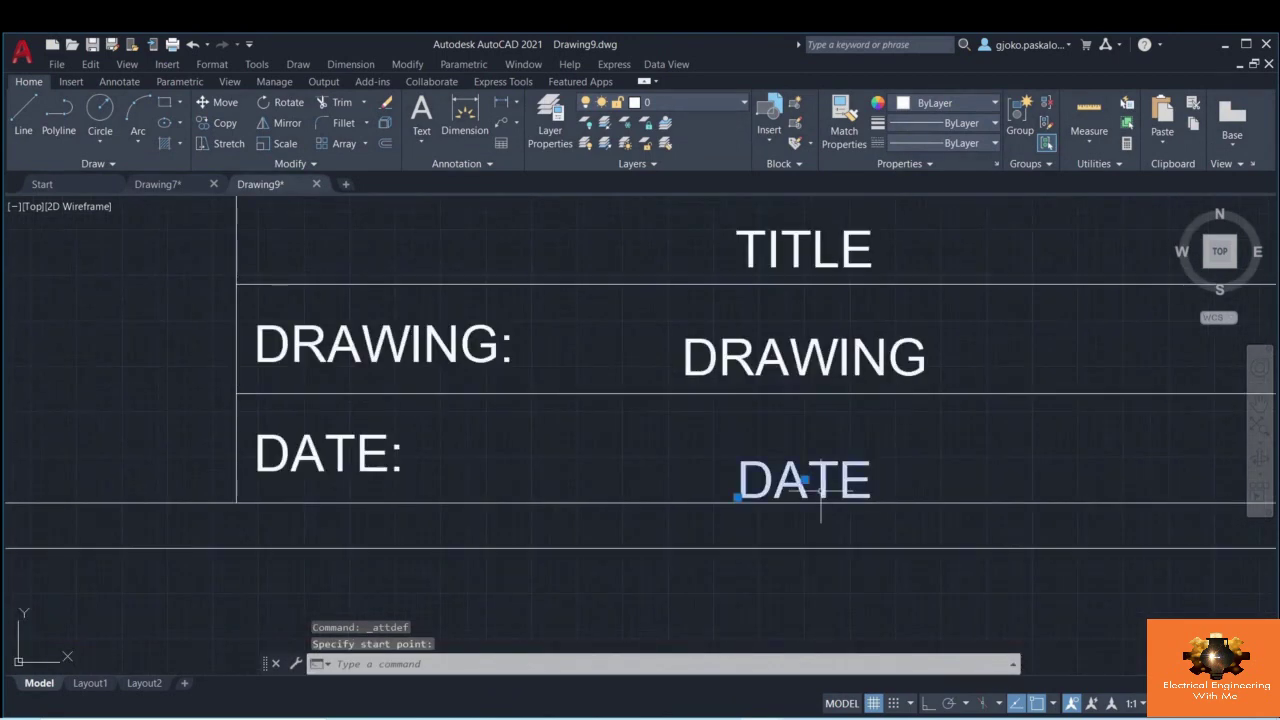
- Move the DATE attribute slightly upward to centre it vertically in the date row
left_click(820, 485)
left_click(805, 480)
right_click(840, 52)
left_click(877, 177)
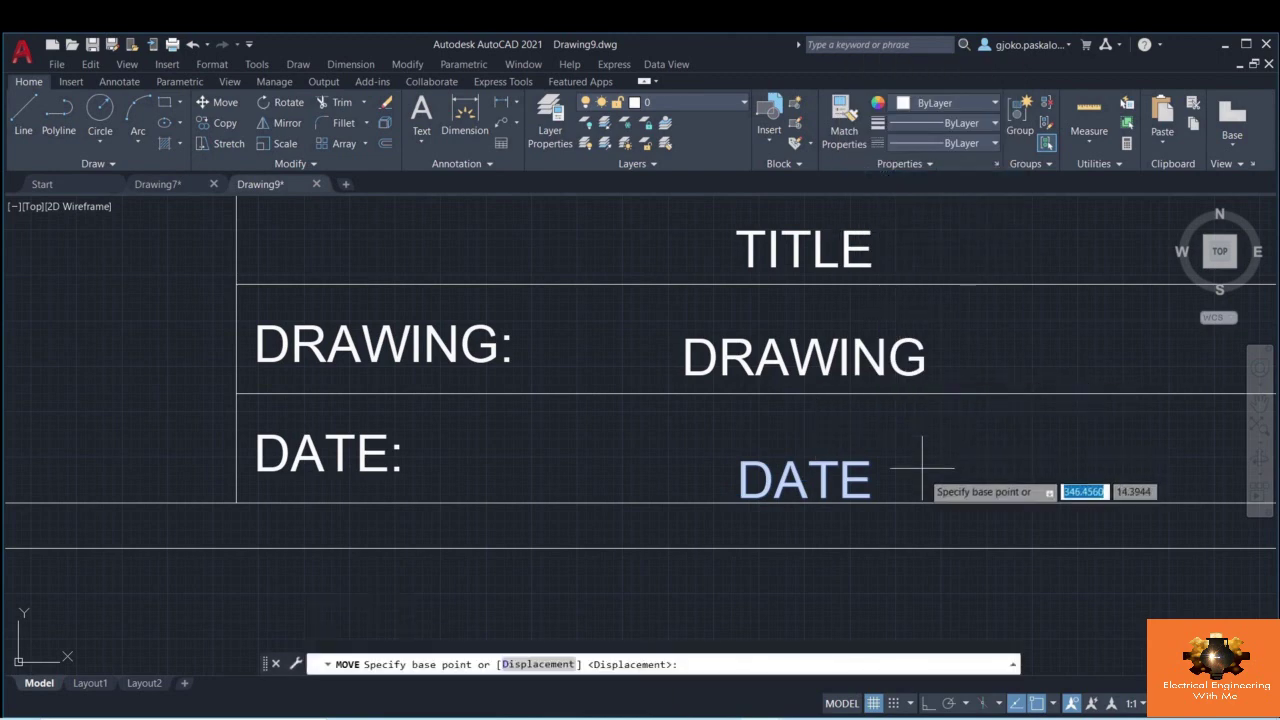
left_click(924, 464)
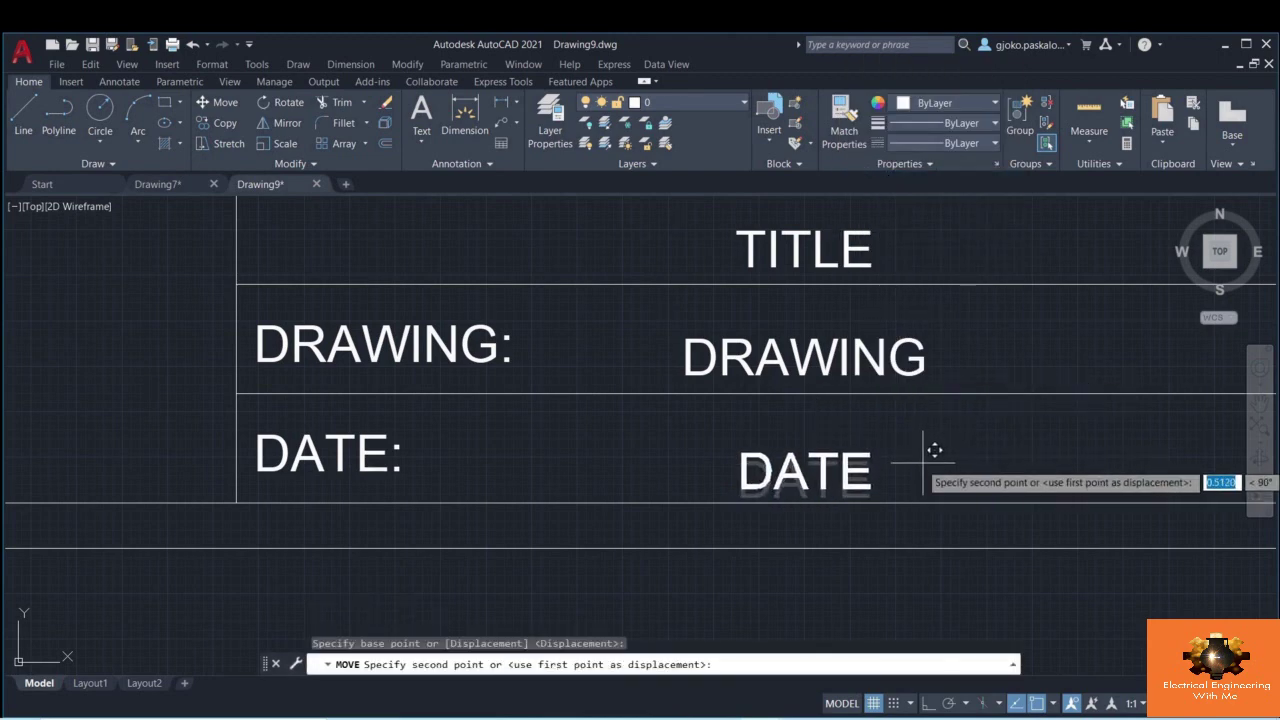
left_click(928, 463)
scroll(935, 460, "down", 4)
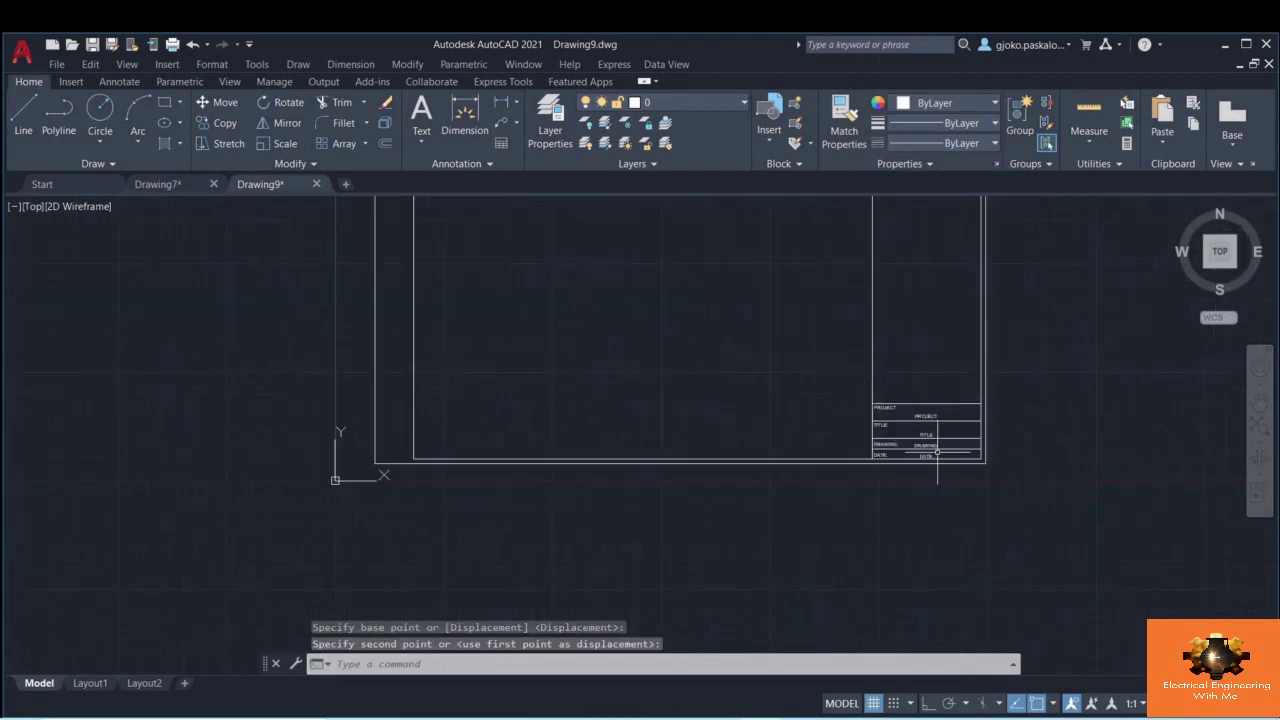
- Start a block definition named Standard Sheet with its base point at the outer frame's lower-left corner and source objects set to Retain
left_click(795, 103)
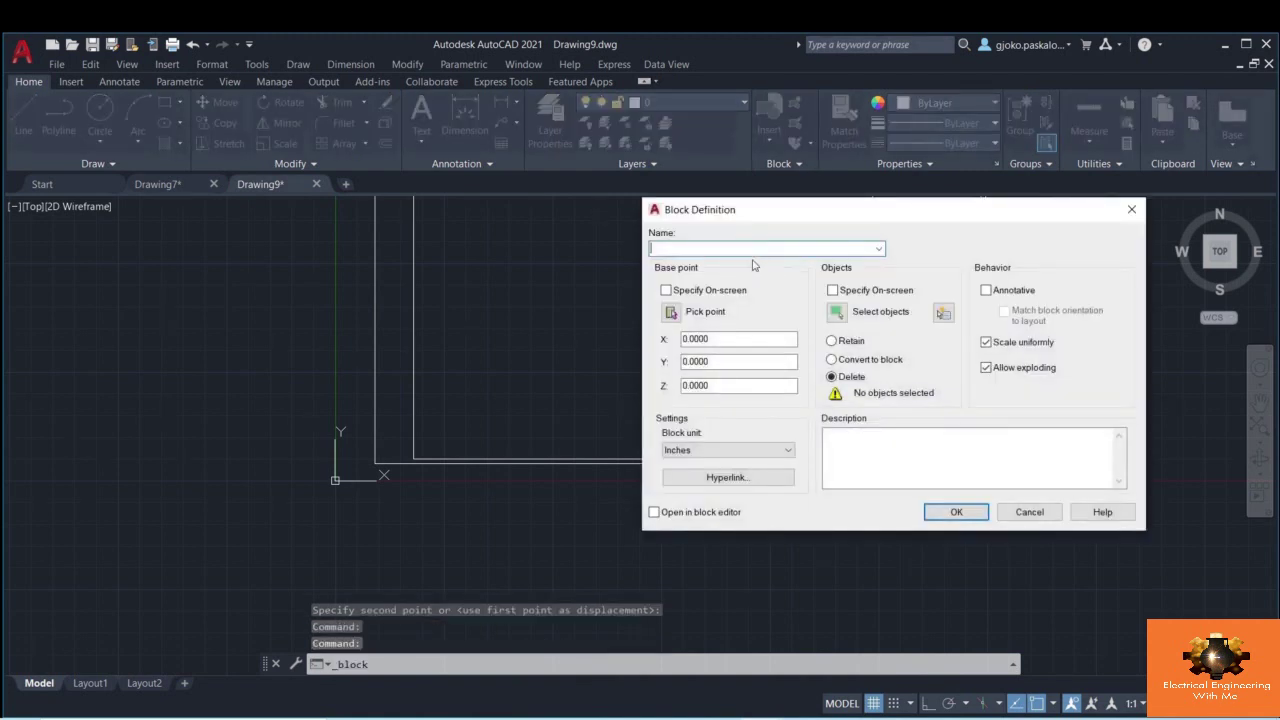
type("Standard")
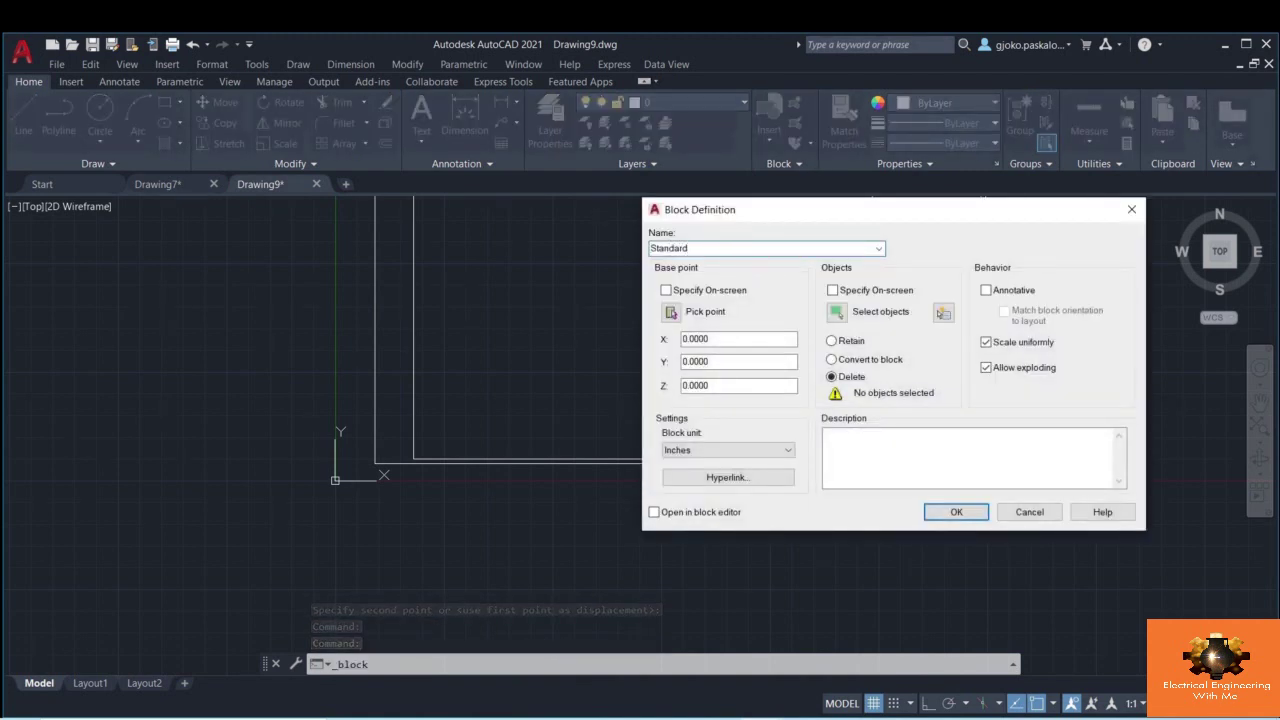
type(" Sheet")
key("Tab")
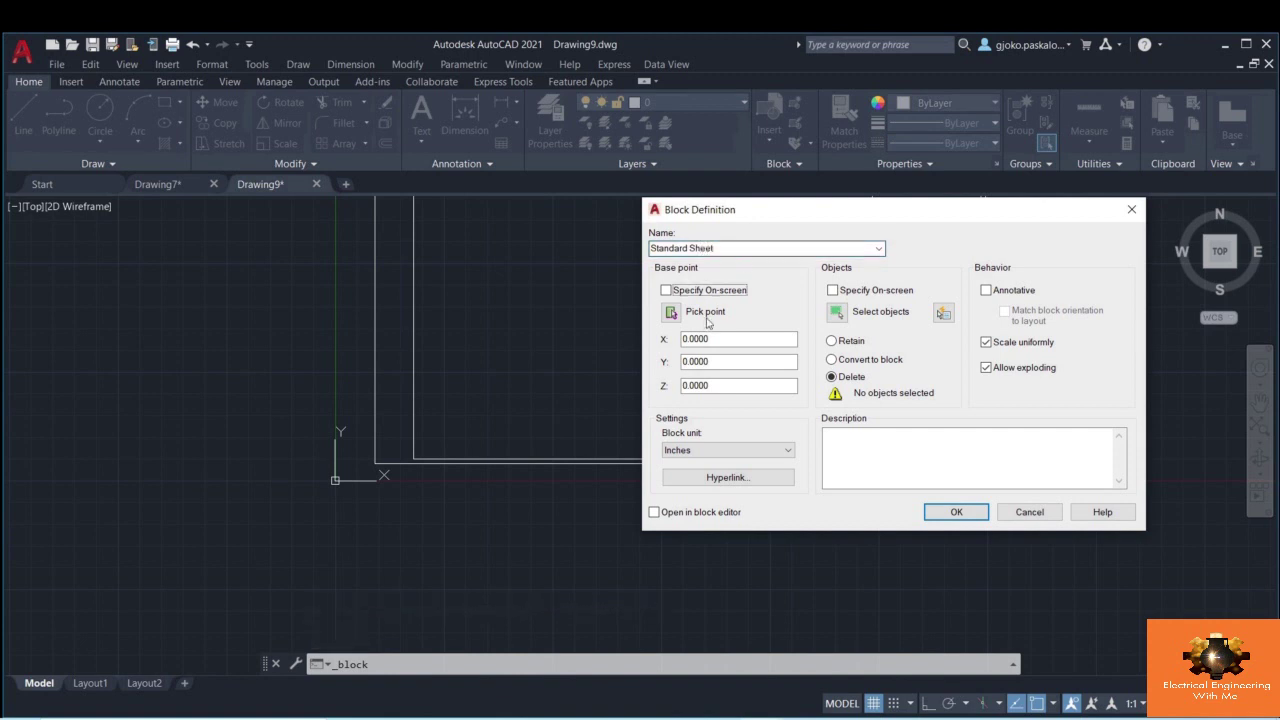
left_click(670, 312)
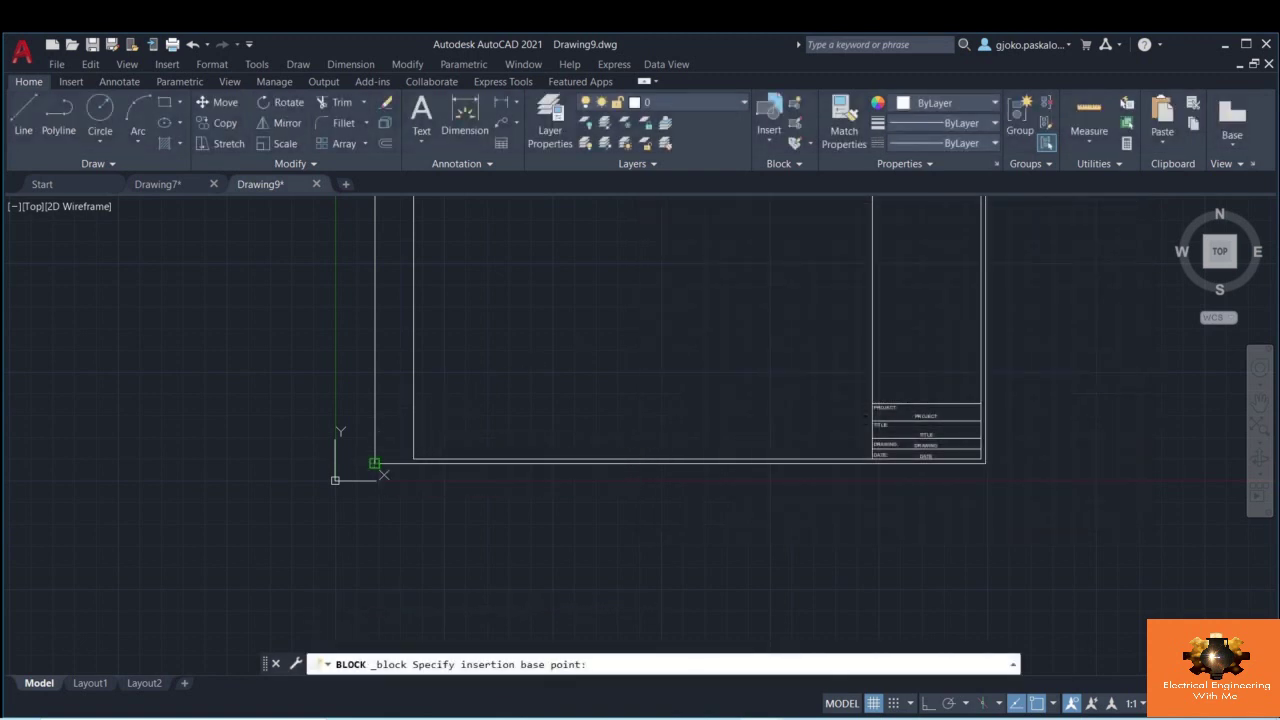
left_click(374, 463)
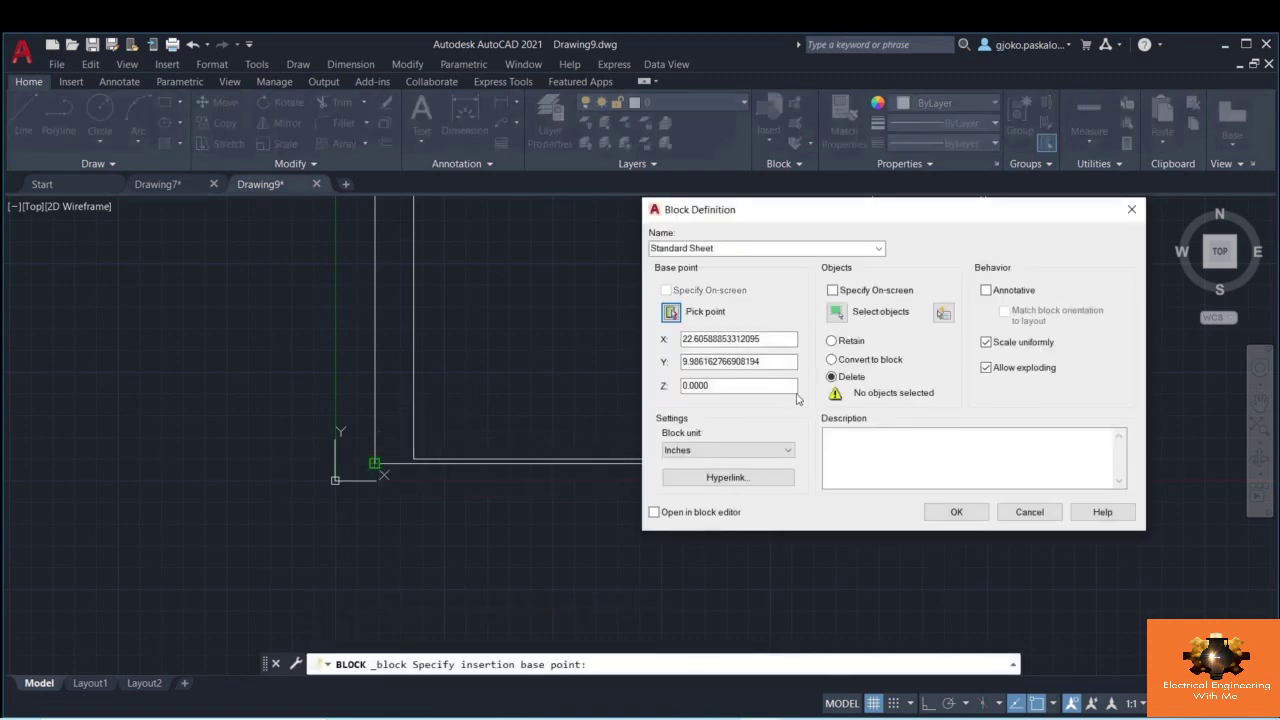
left_click(832, 341)
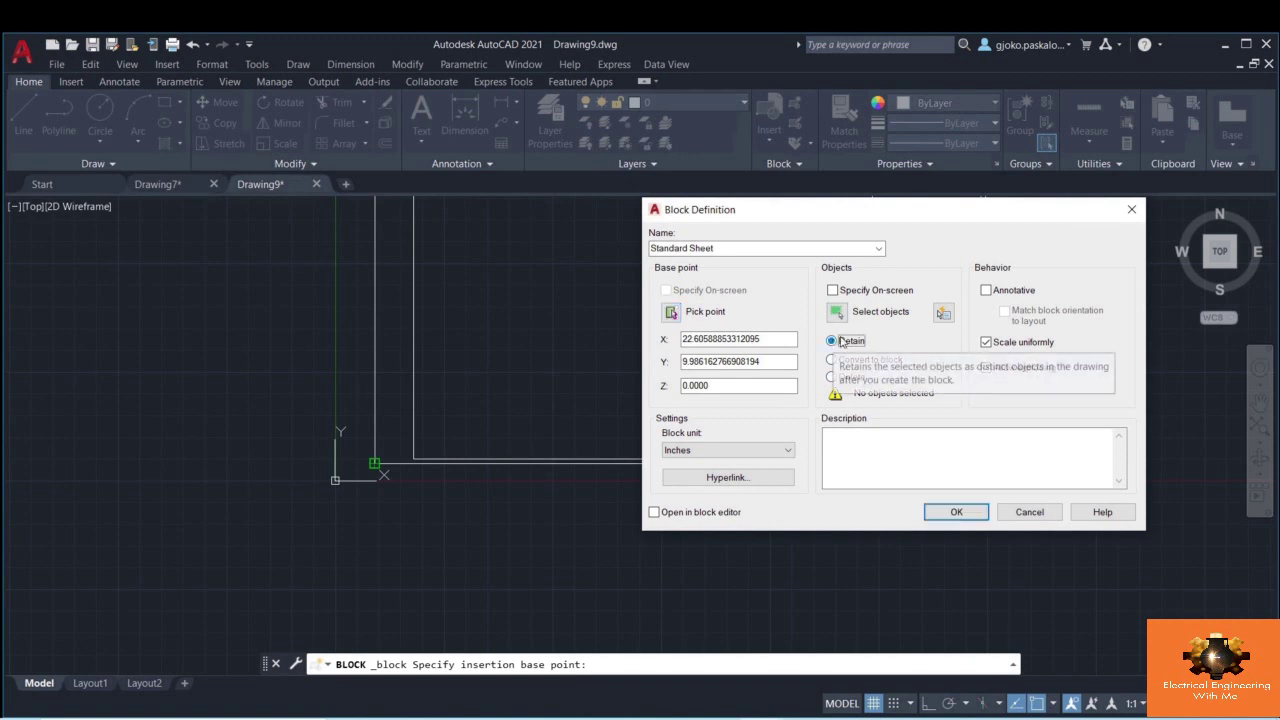
- Select the whole sheet frame with its title block labels and attributes, and create the Standard Sheet block
left_click(838, 313)
scroll(880, 400, "down", 4)
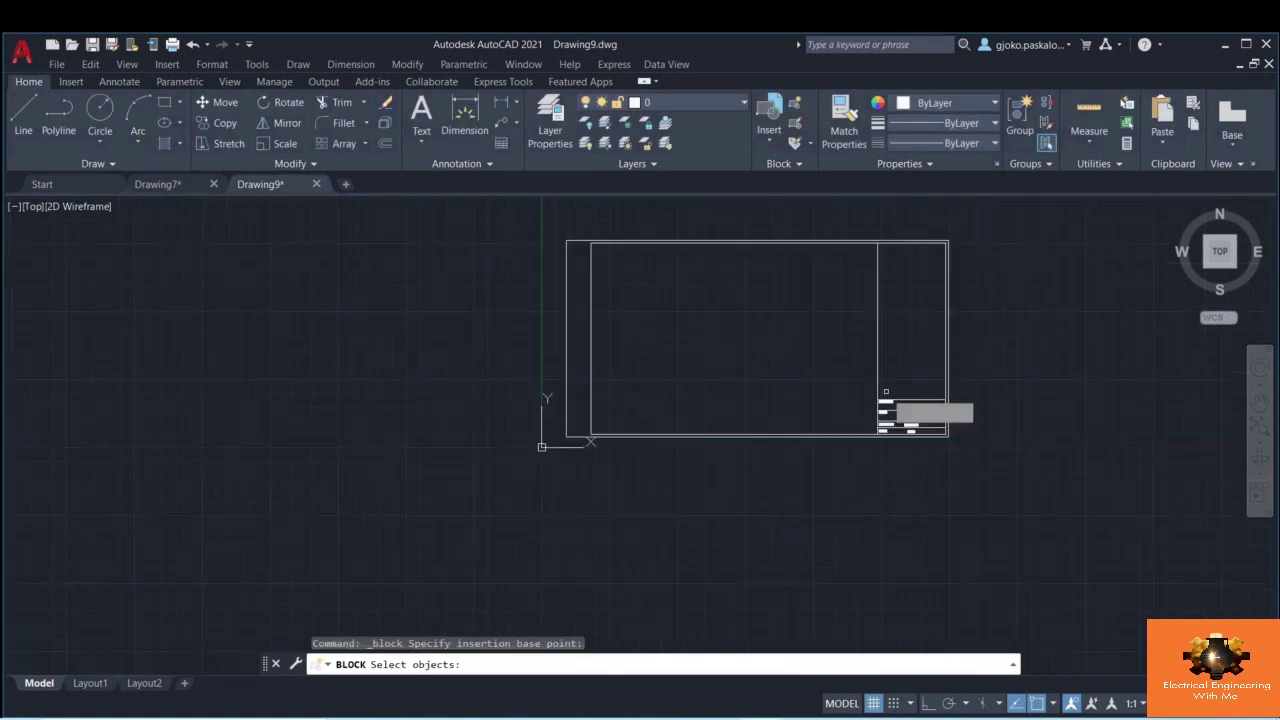
left_click(948, 492)
left_click(656, 278)
key("Return")
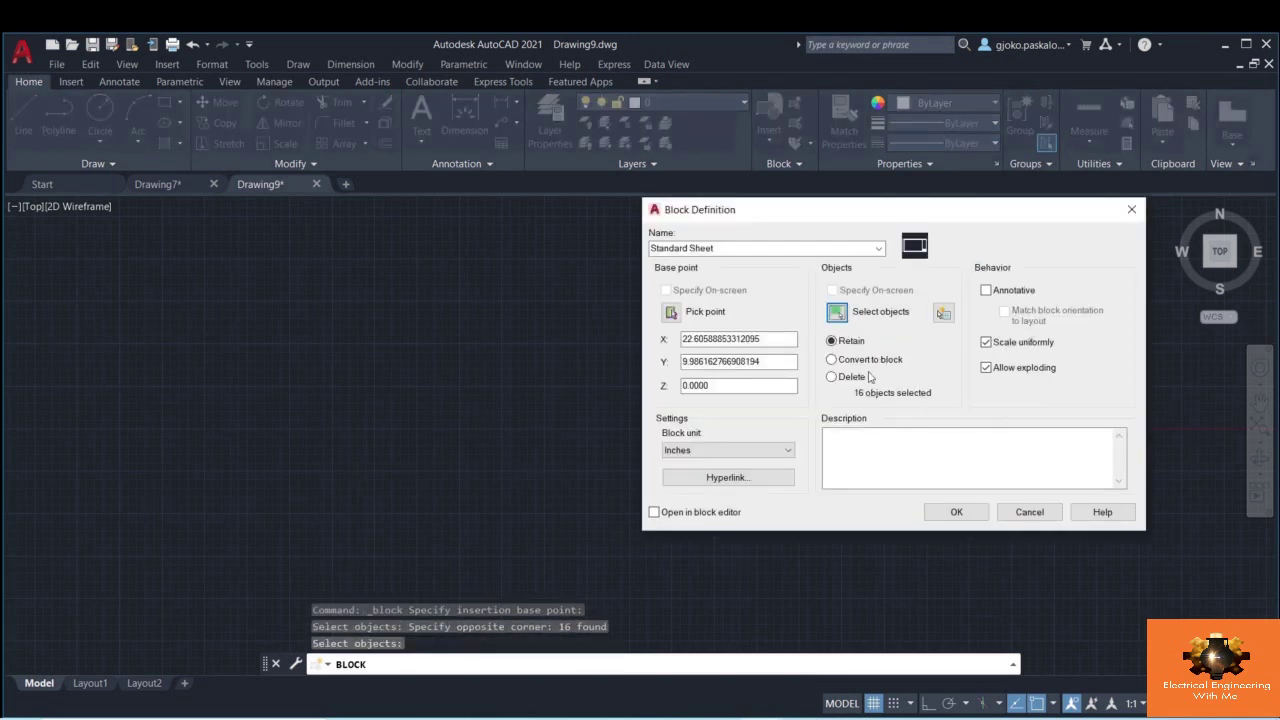
left_click(954, 515)
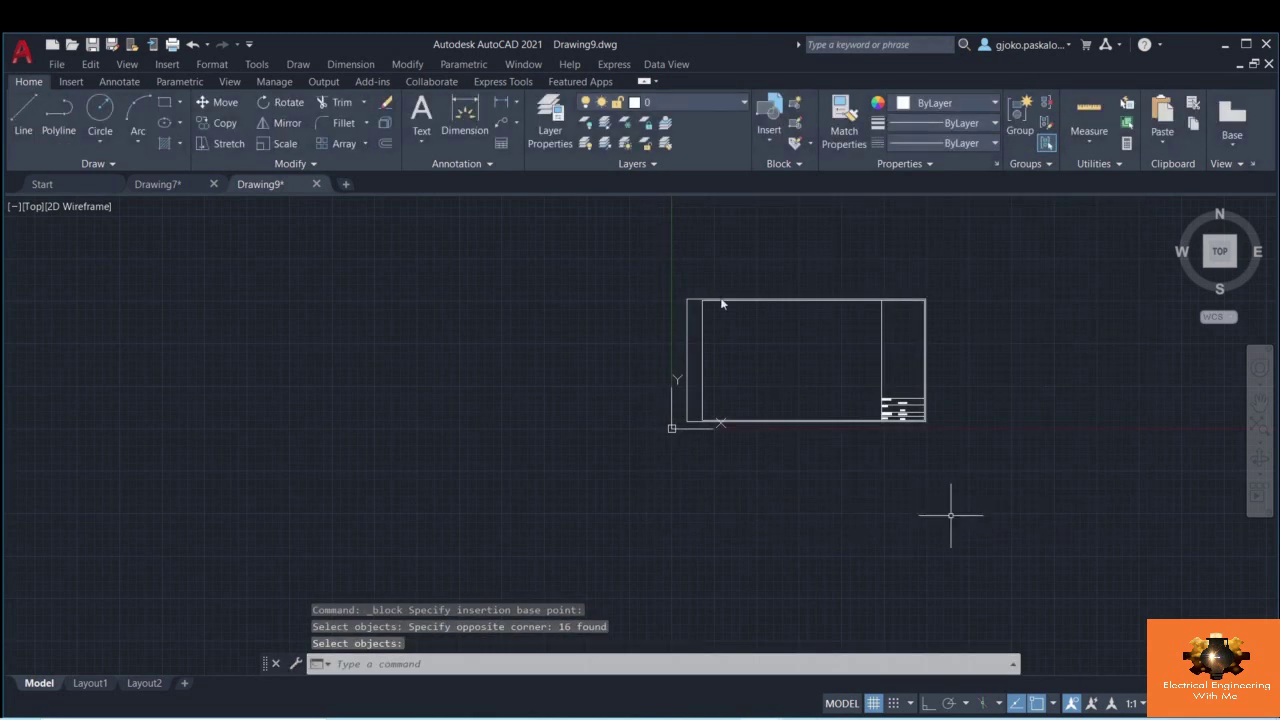
- Insert the Standard Sheet block just to the right of the original sheet, aligned with its lower edge
left_click(778, 140)
left_click(805, 185)
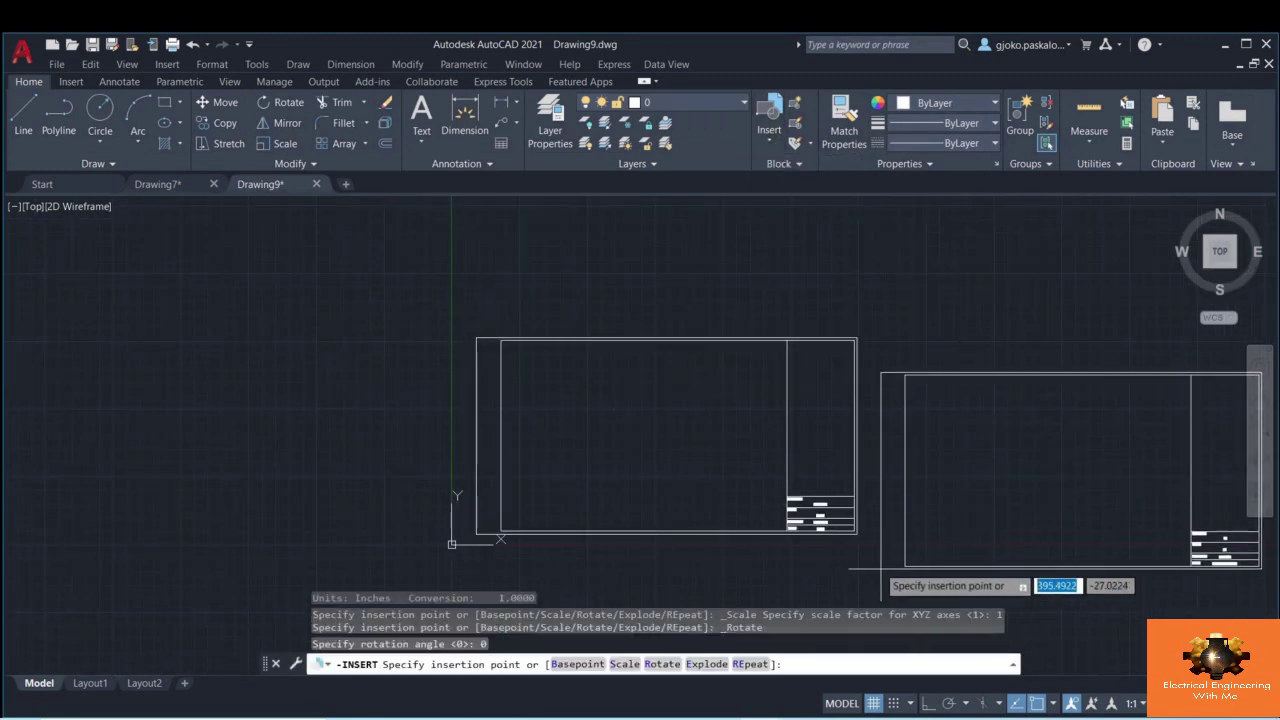
left_click(889, 535)
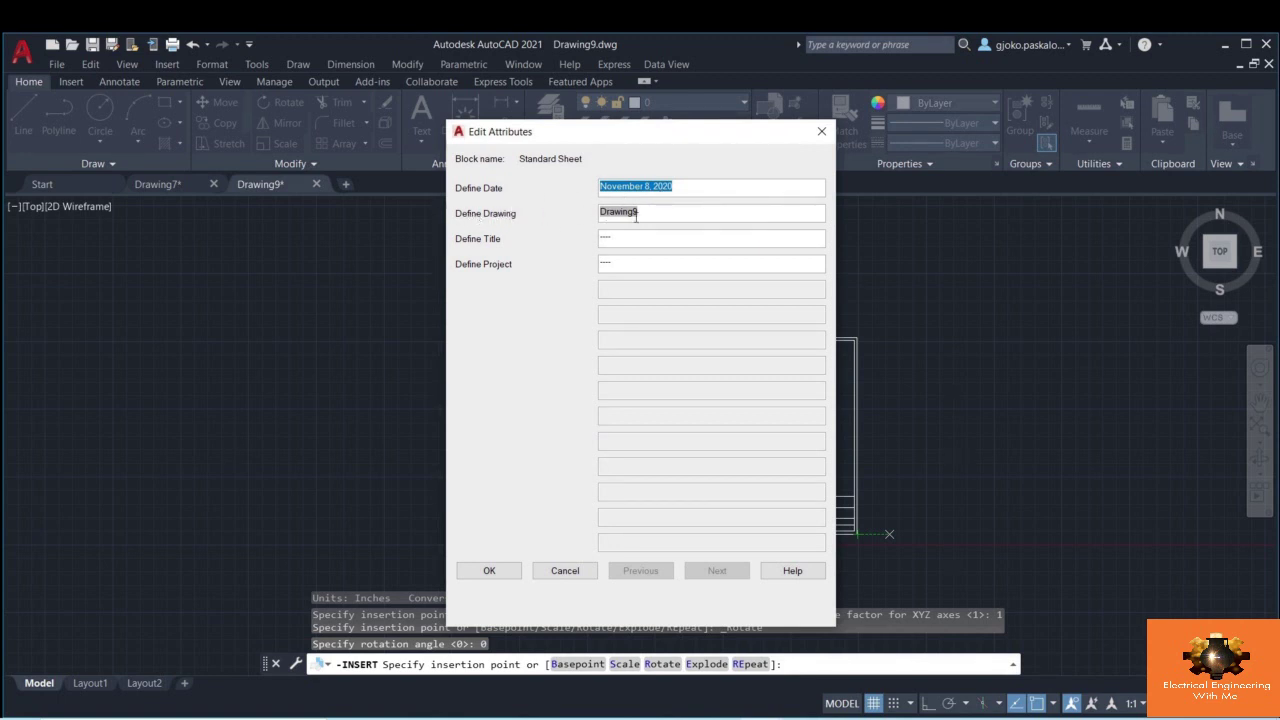
- Enter House position 1 as the inserted sheet's title and Our new House as its project, keeping the automatic date and drawing fields
left_click_drag(668, 216, 593, 215)
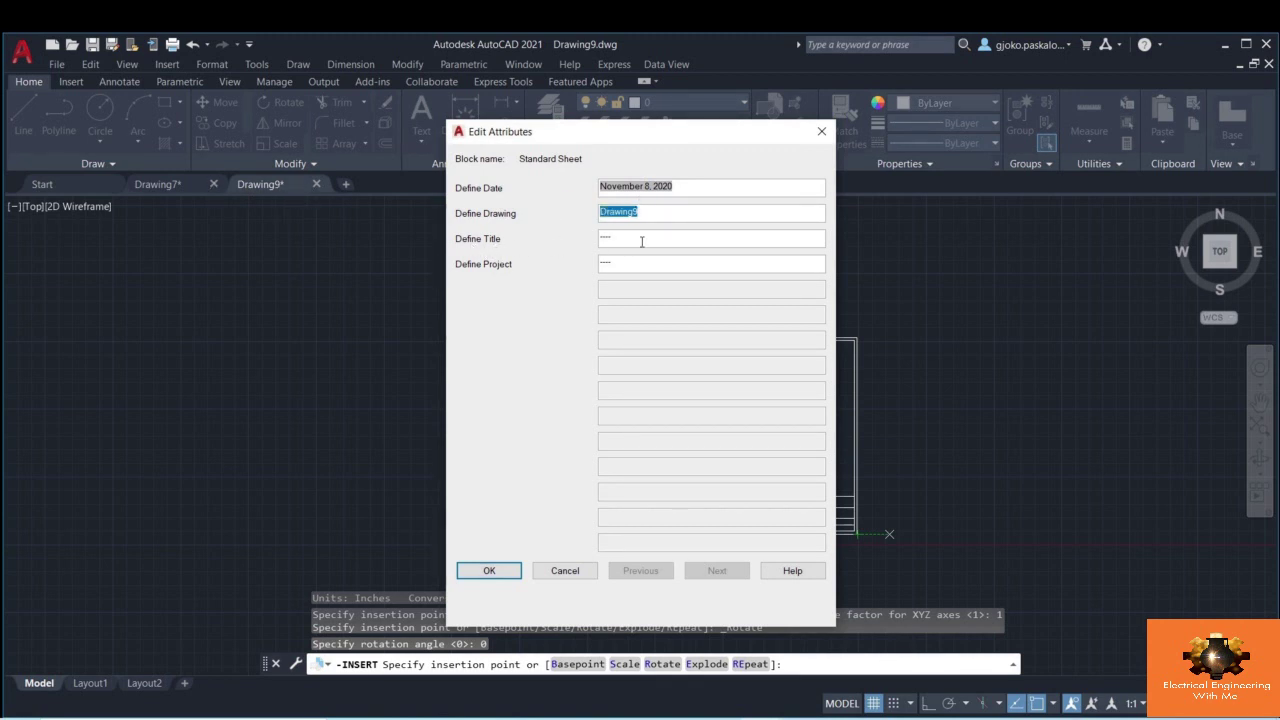
key("Tab")
type("P")
type("0")
left_click(490, 570)
- Examine the project, title, drawing and date values in the inserted sheet's title block
middle_click_drag(1014, 494, 597, 494)
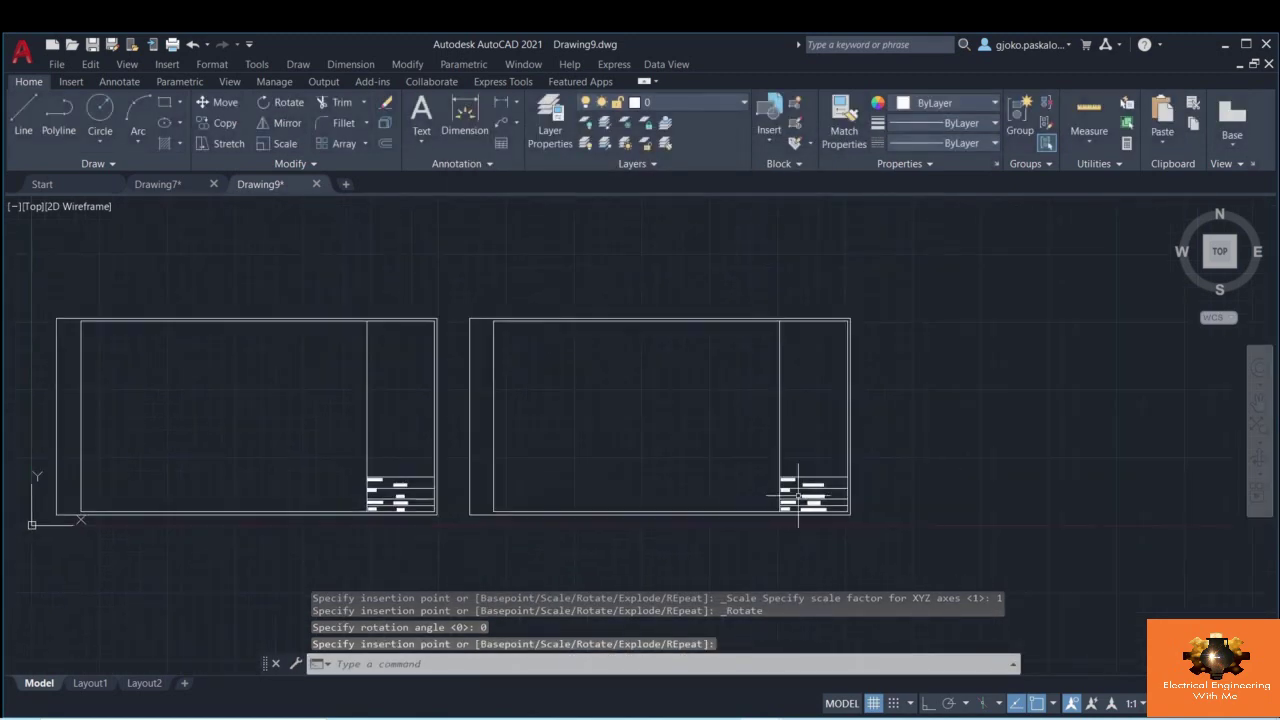
scroll(800, 470, "up", 5)
middle_click_drag(816, 466, 909, 411)
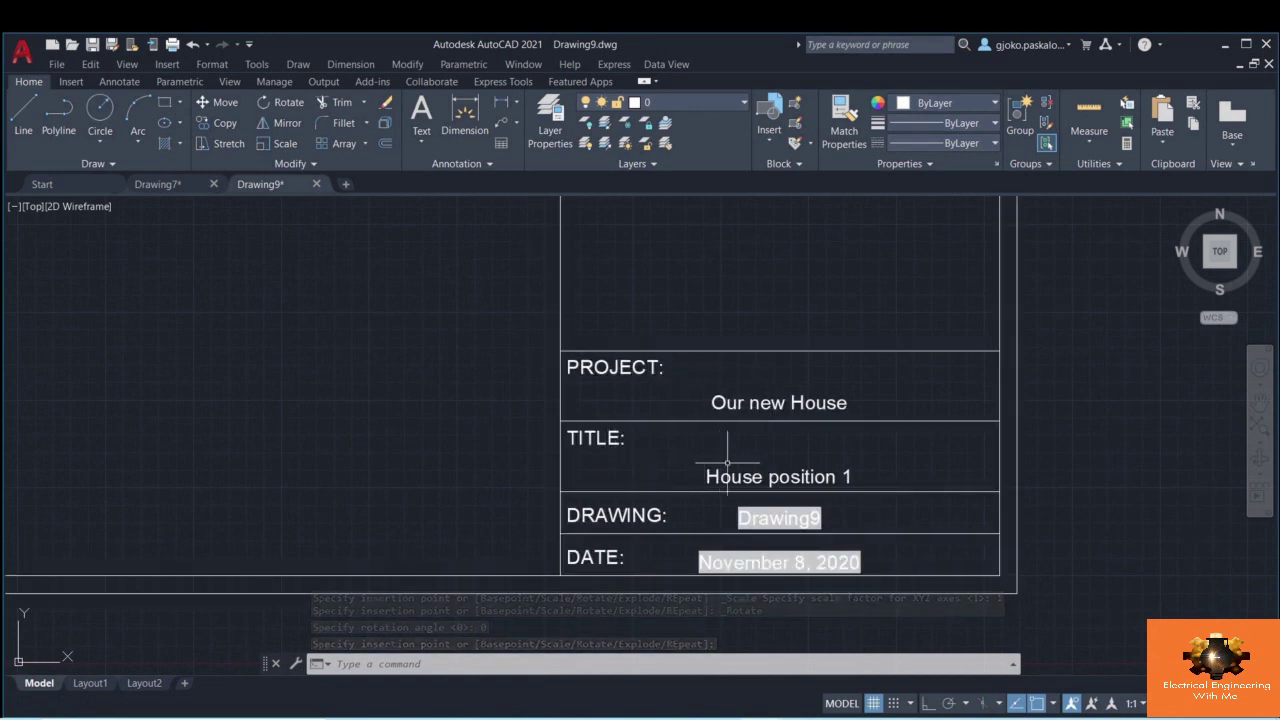
middle_click_drag(914, 457, 925, 418)
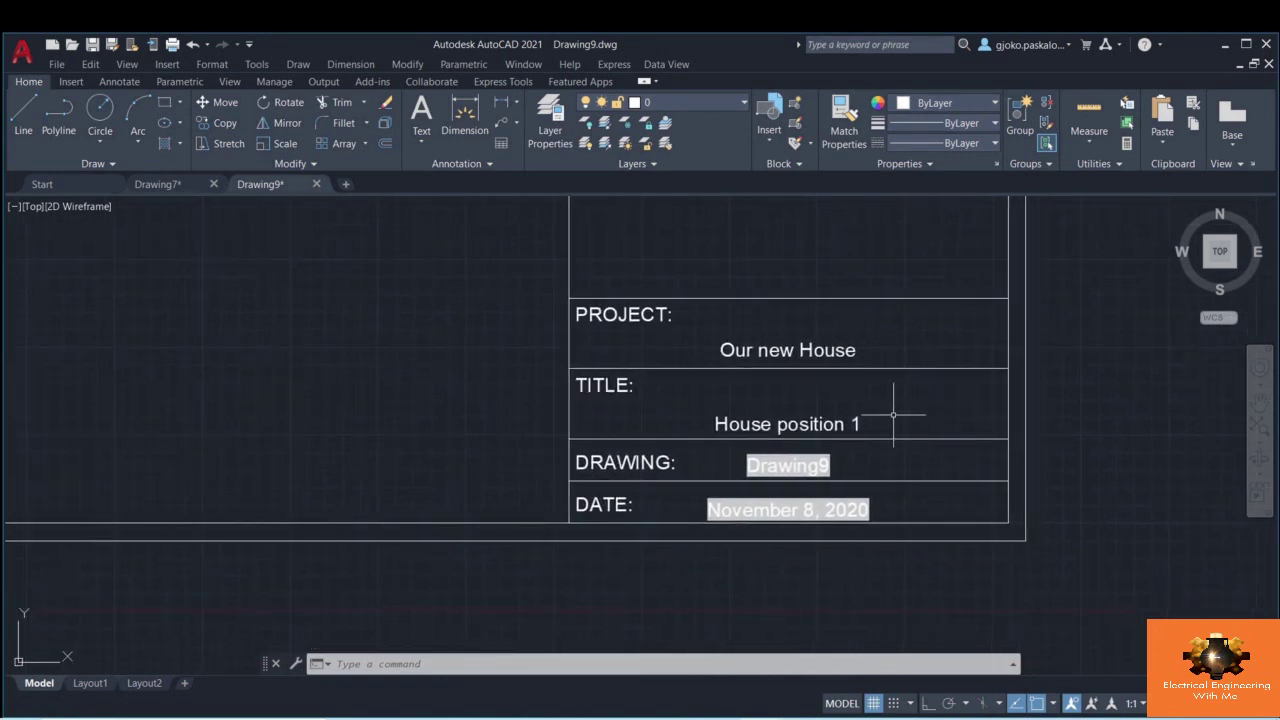
scroll(793, 464, "up", 2)
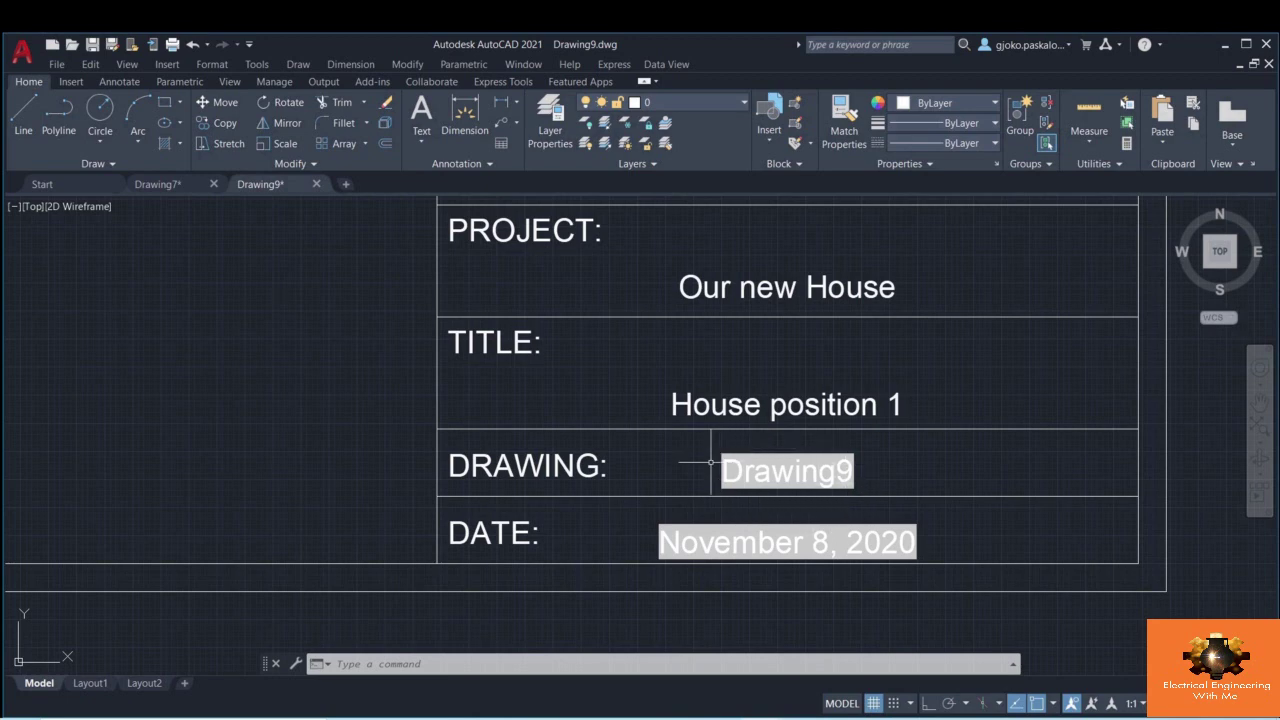
scroll(862, 483, "up", 2)
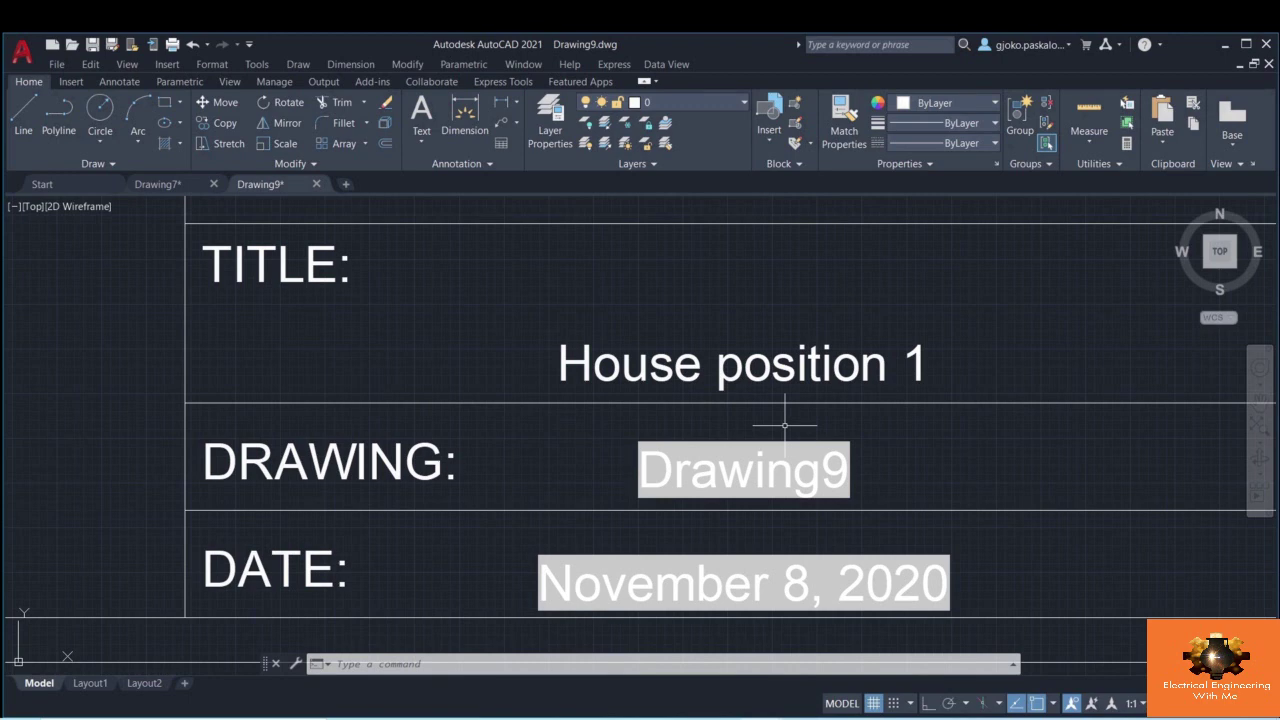
scroll(784, 425, "down", 2)
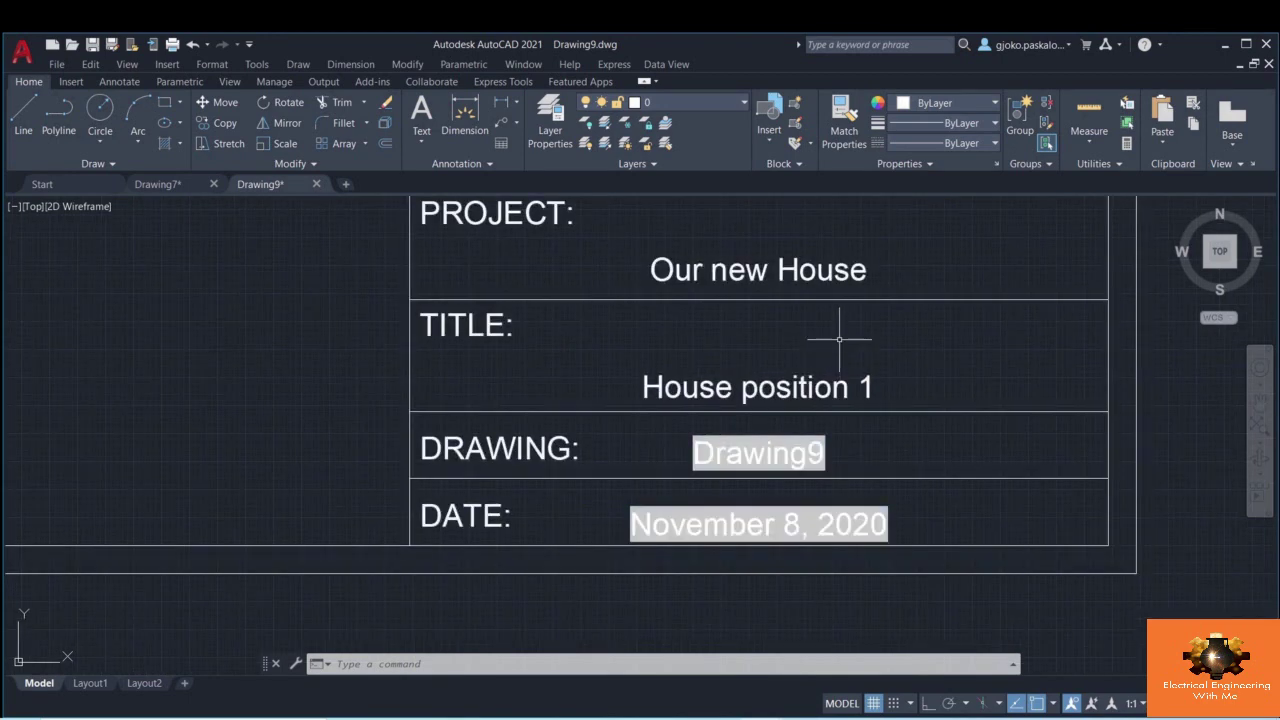
middle_click_drag(826, 337, 809, 406)
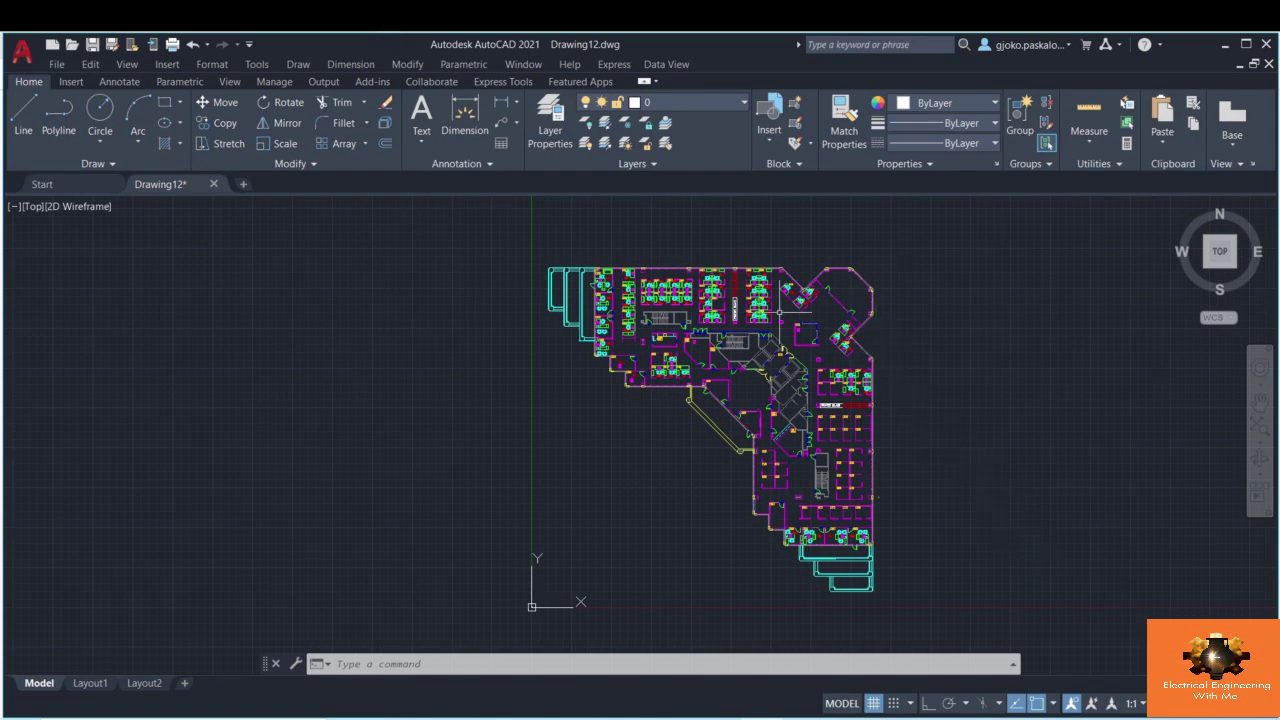
- Open room tag 6050 in the office floor plan for single attribute editing, and switch the editor to room tag 6042
scroll(780, 312, "up", 8)
scroll(640, 285, "down", 2)
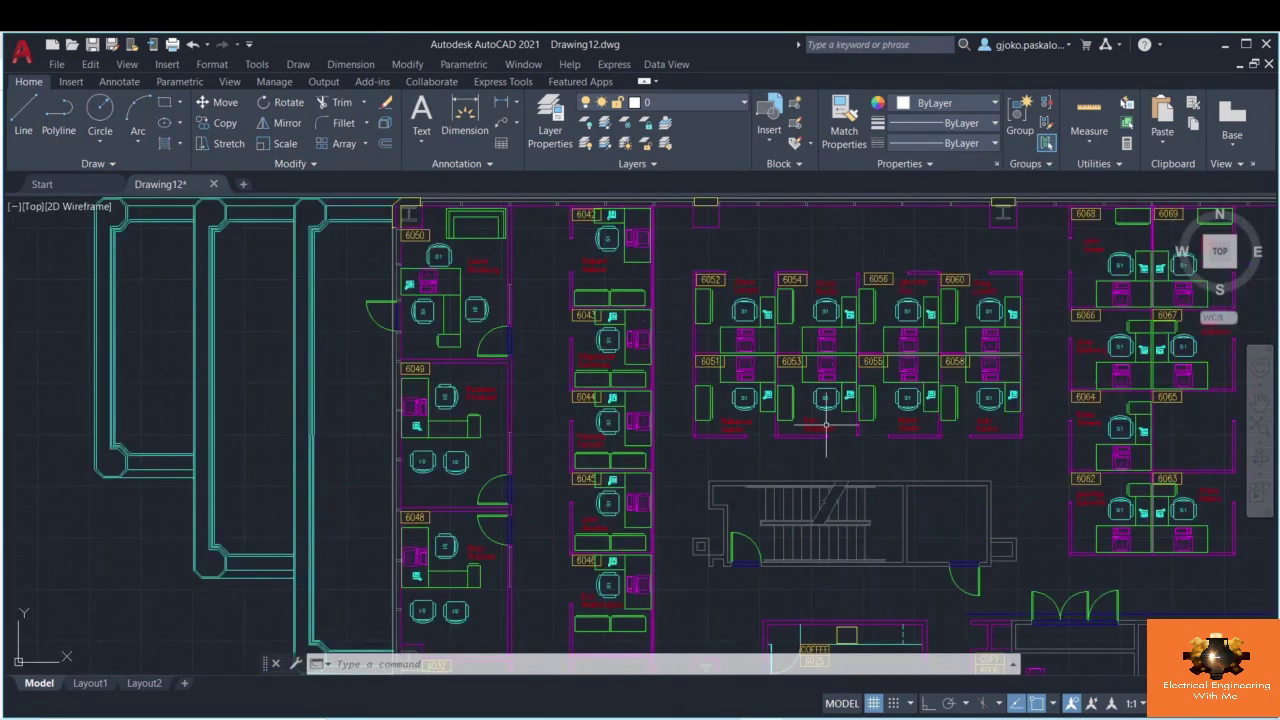
middle_click_drag(826, 425, 739, 431)
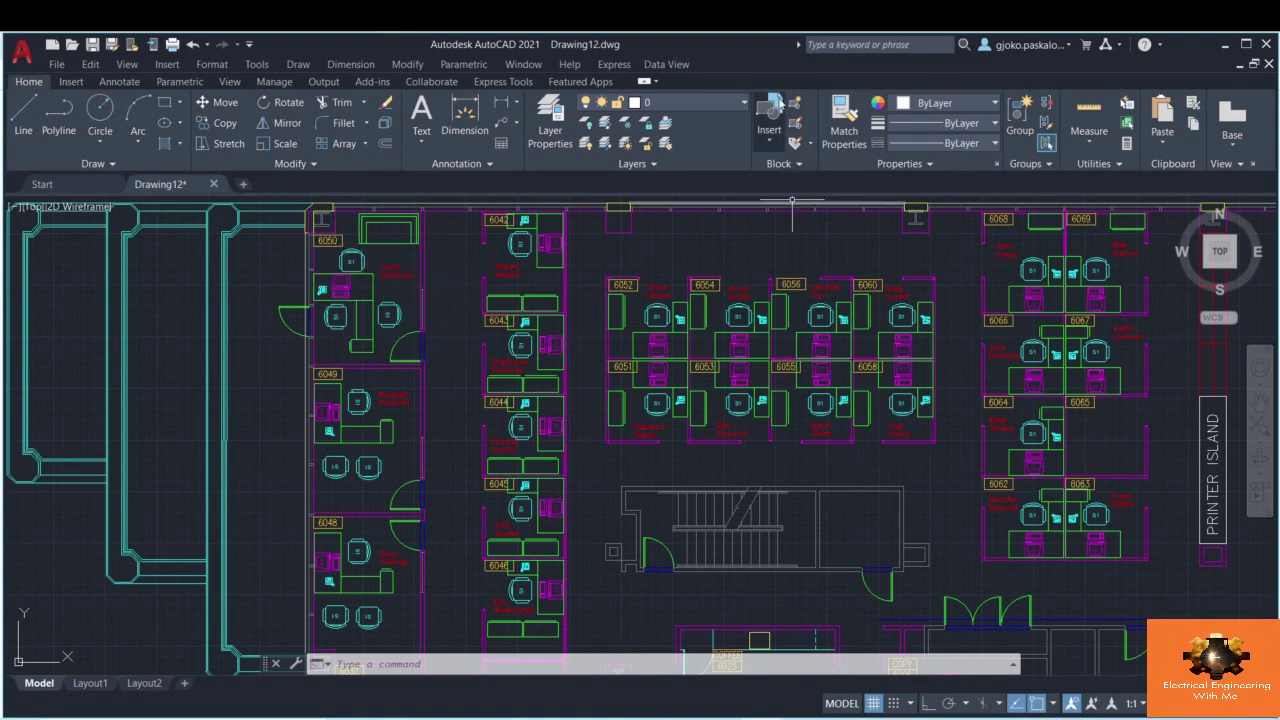
left_click(784, 163)
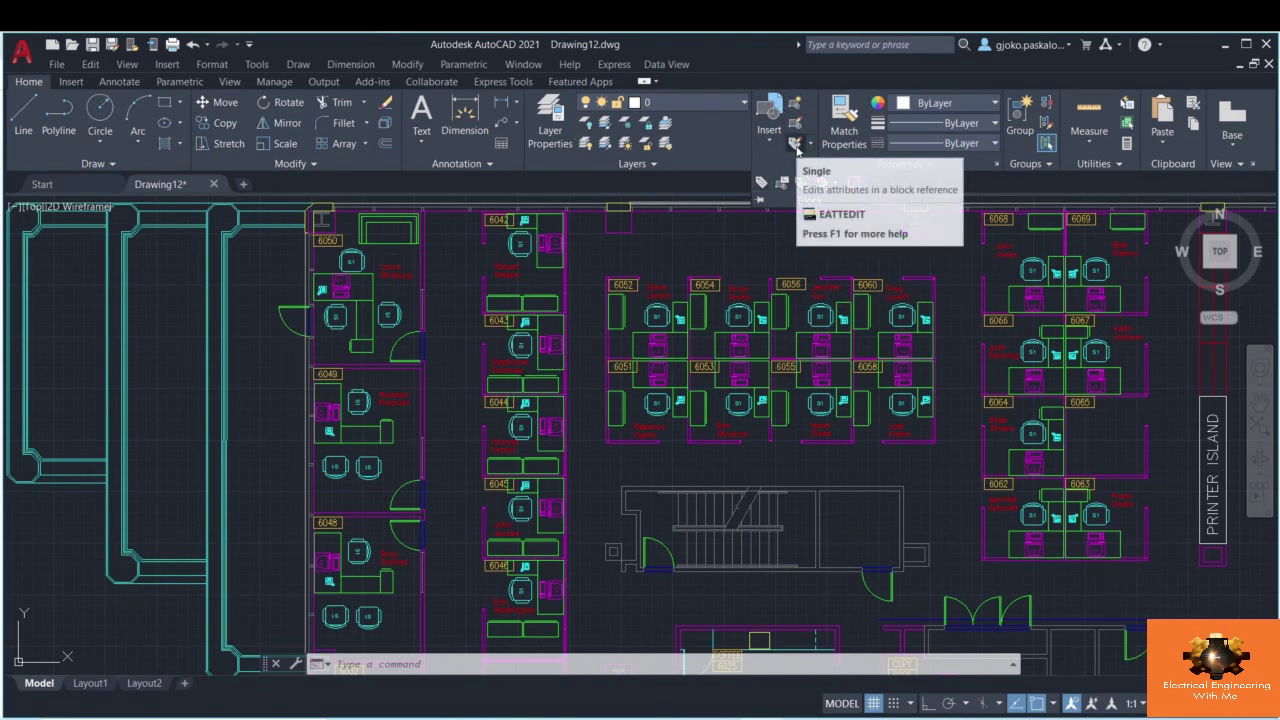
left_click(795, 144)
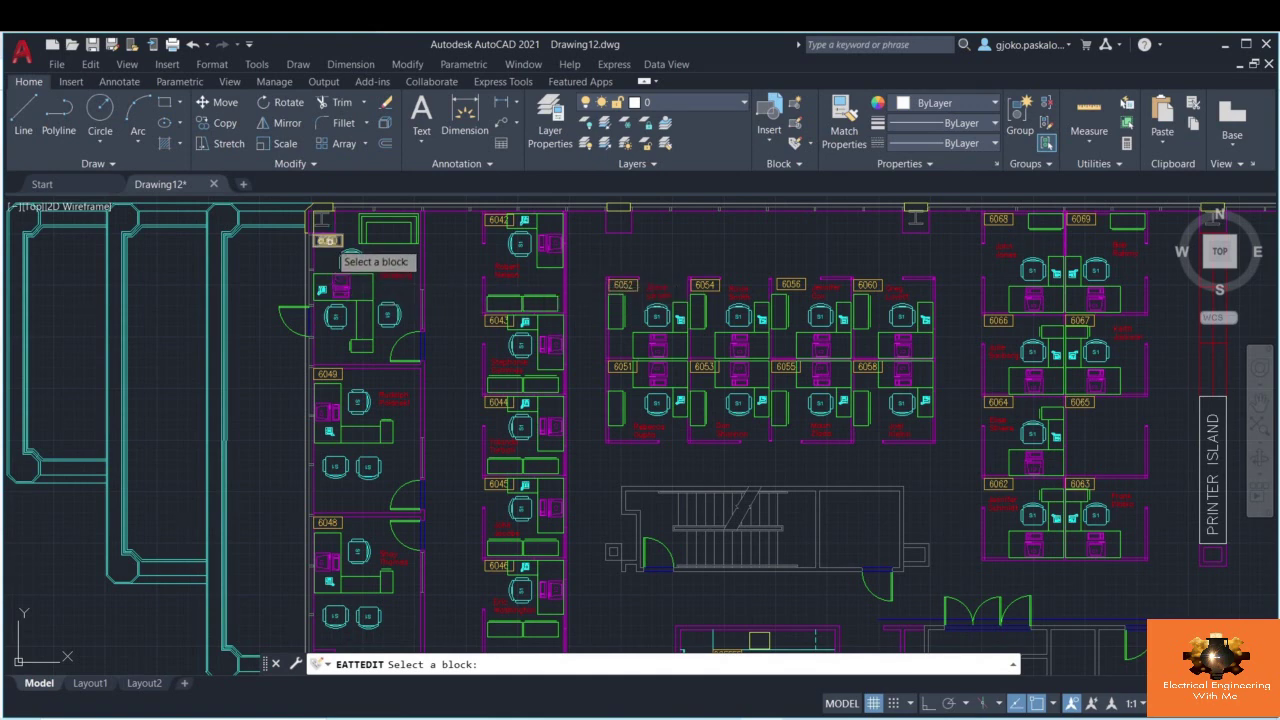
left_click(328, 241)
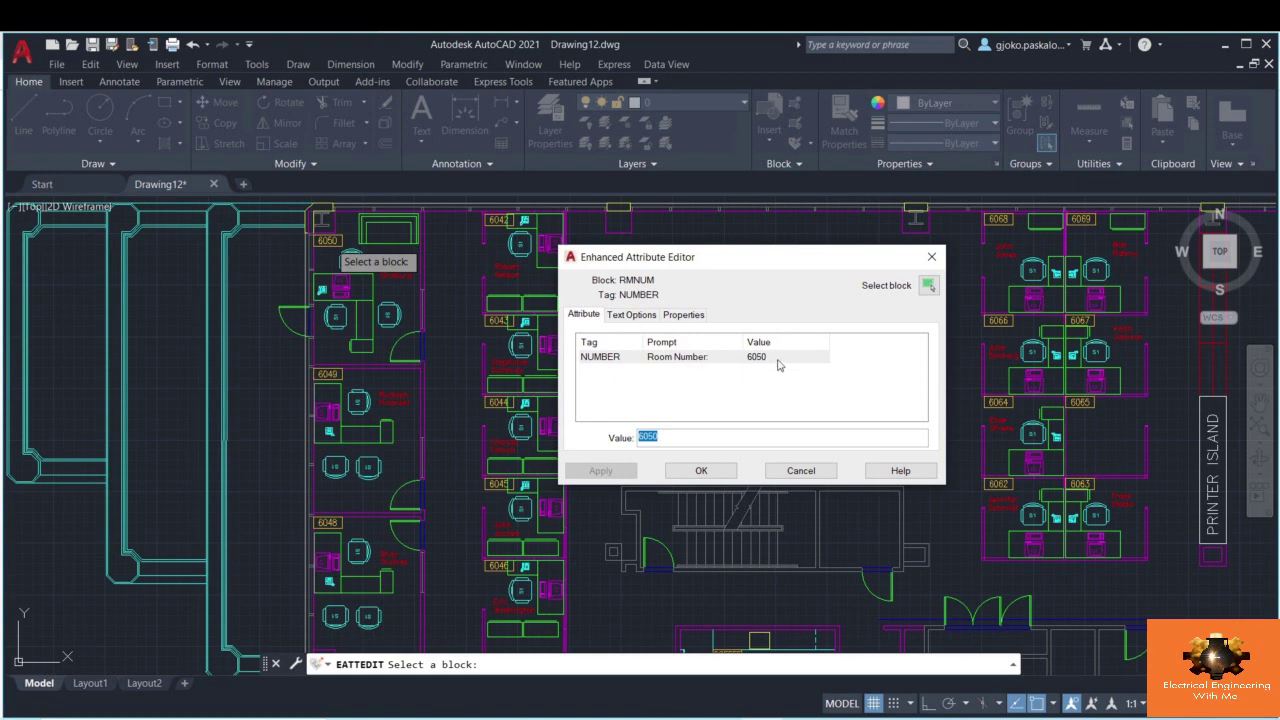
left_click(929, 288)
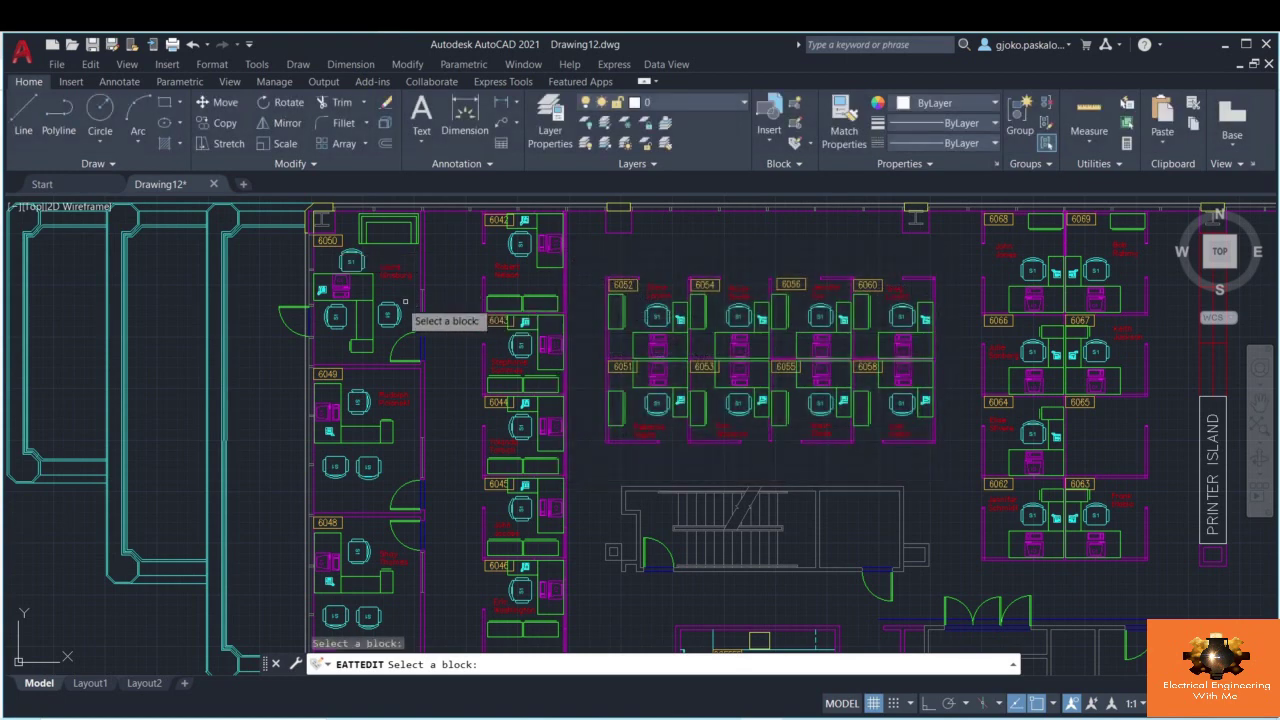
left_click(497, 224)
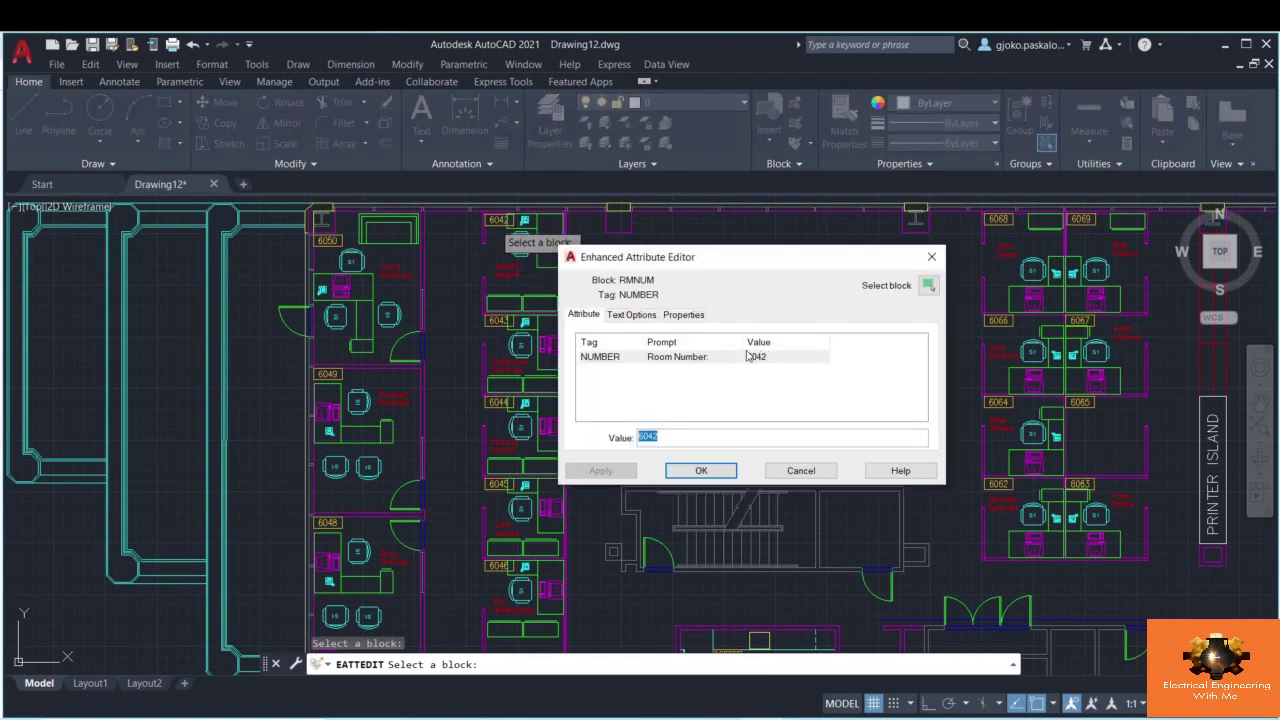
- Set the 6042 room number's text style to ROMANS and its justification to Middle
left_click(628, 315)
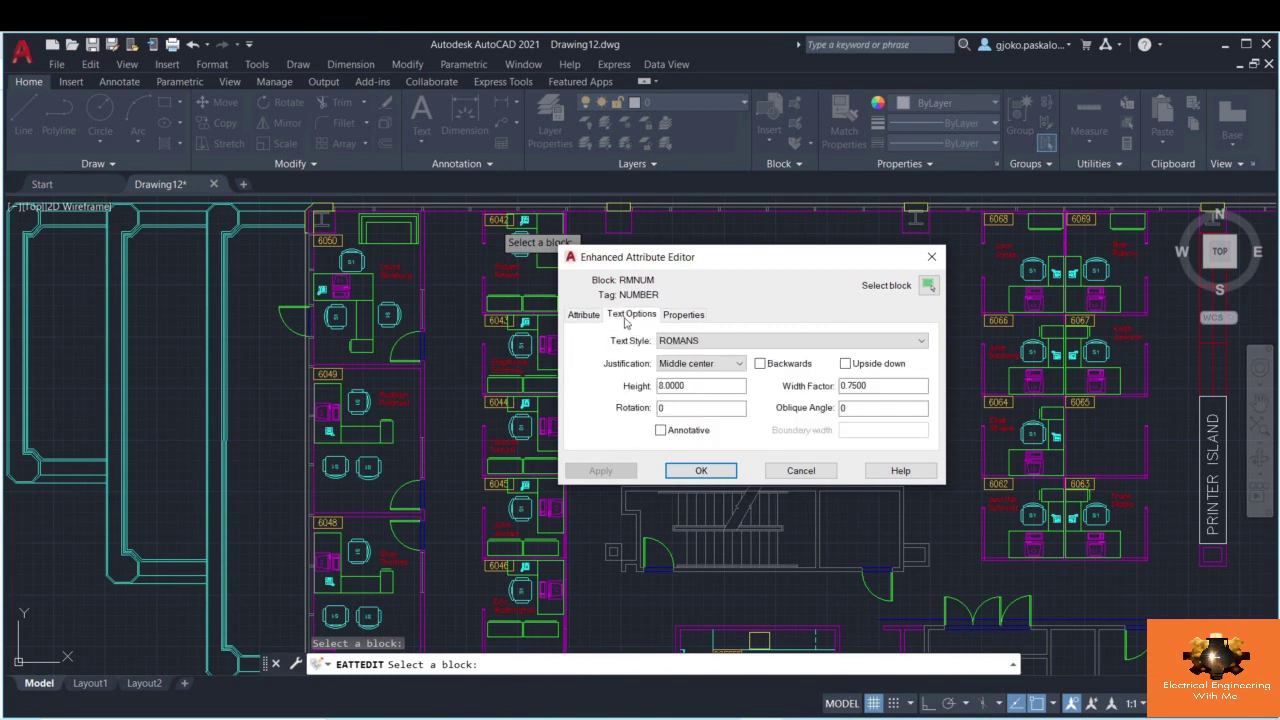
left_click(676, 342)
left_click(676, 355)
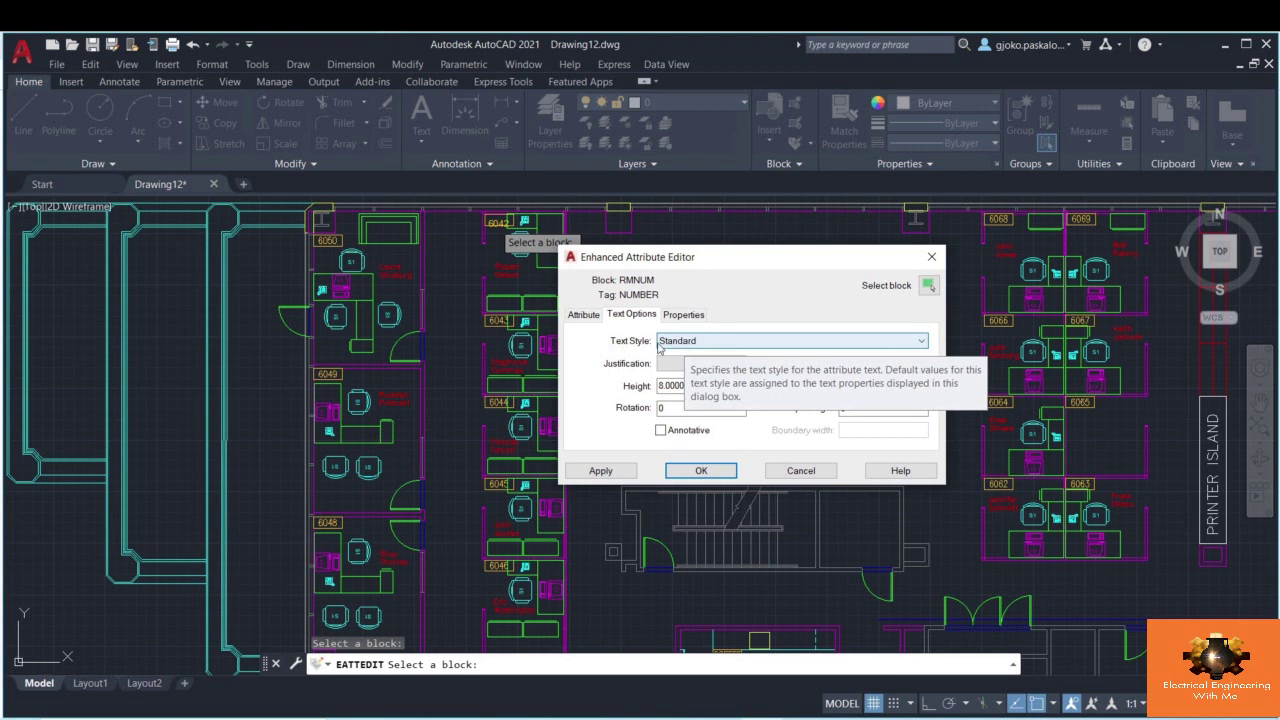
left_click(718, 343)
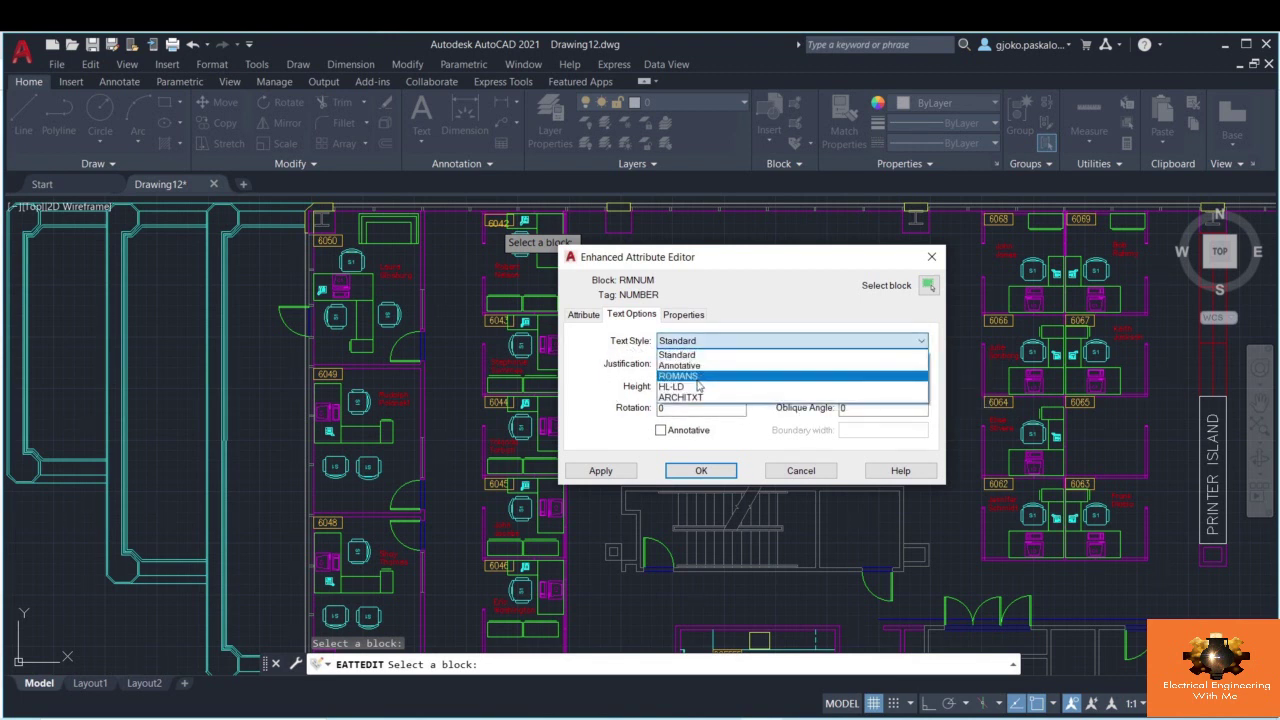
left_click(697, 376)
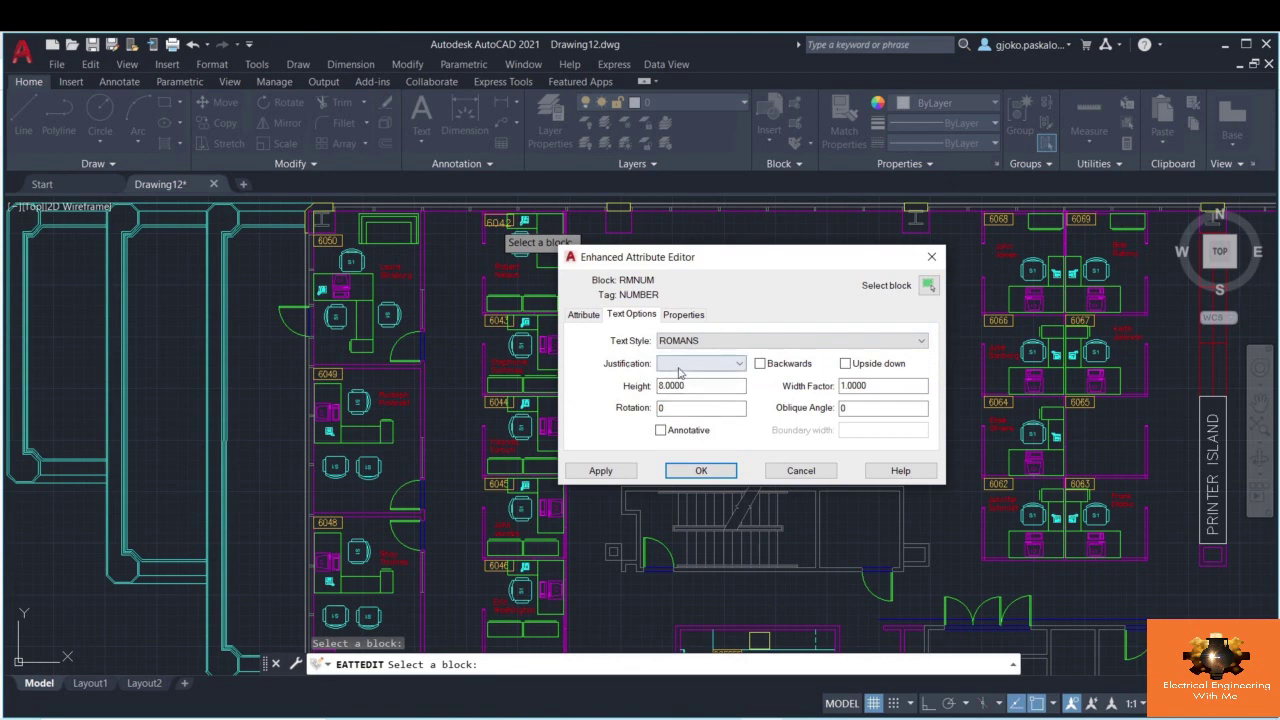
left_click(738, 363)
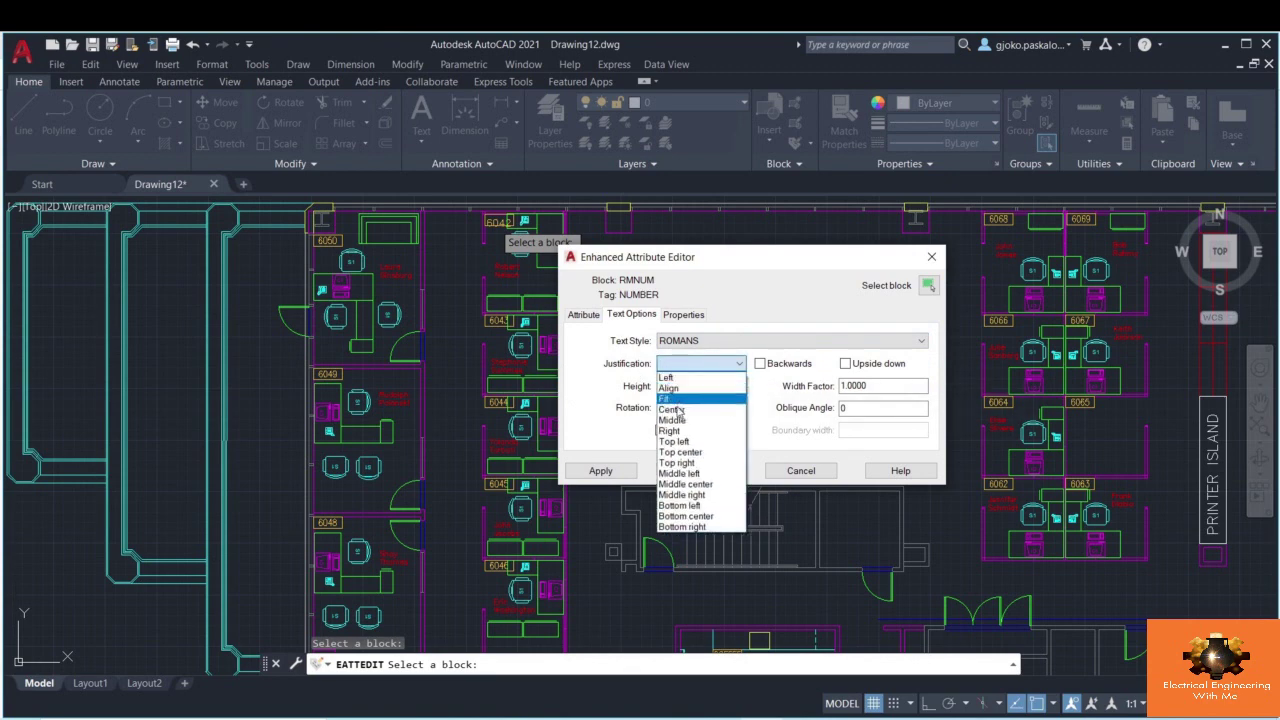
left_click(680, 425)
left_click(668, 410)
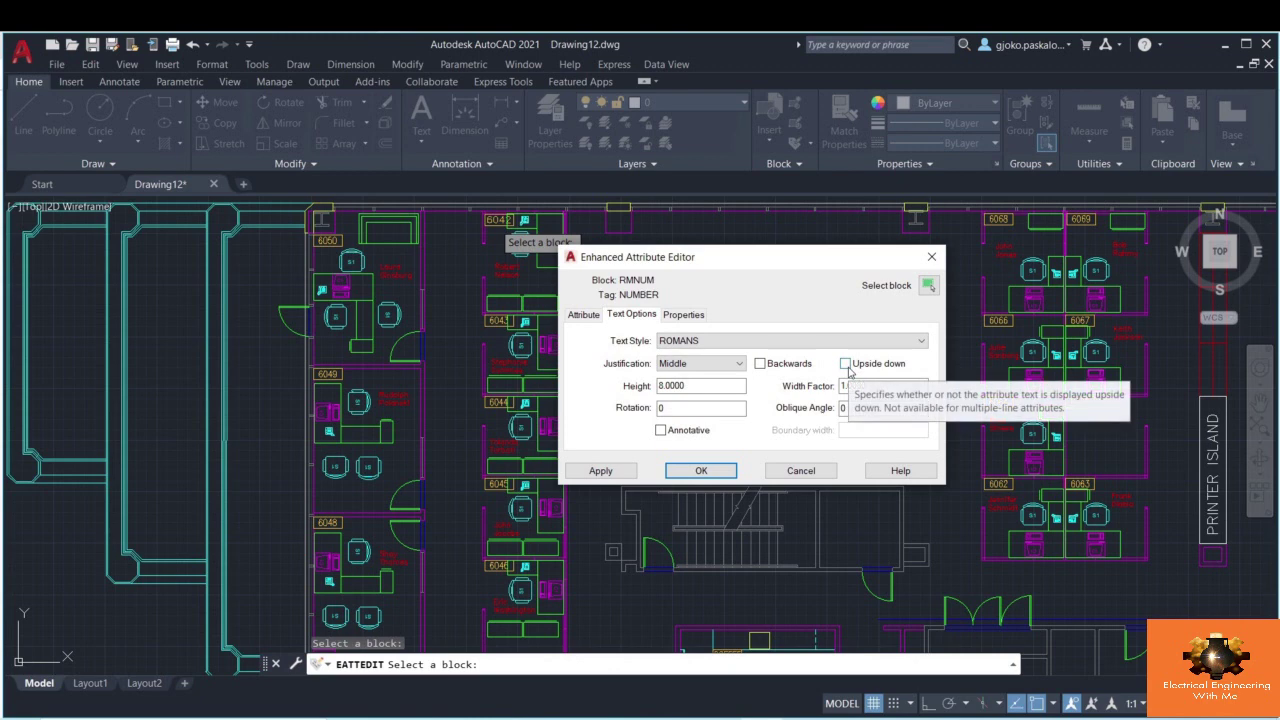
- Set the 6042 room number's color to Blue, apply the attribute changes and check the tag in the plan
left_click(684, 315)
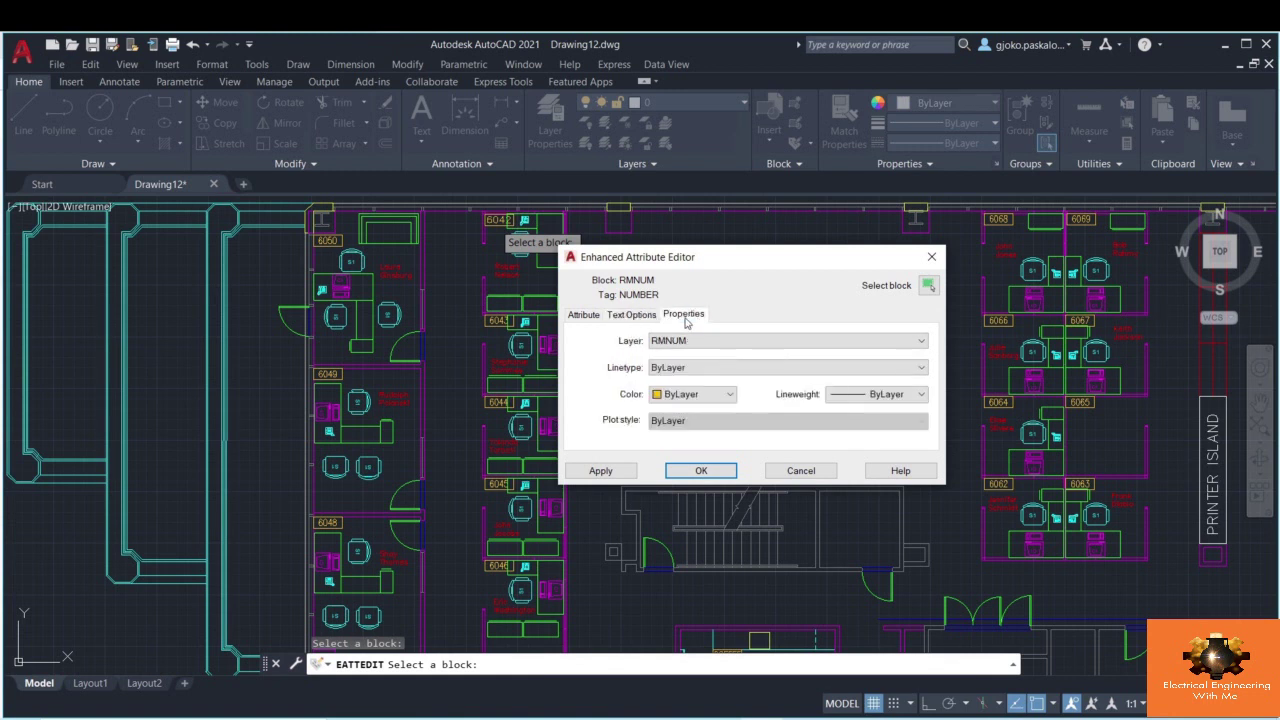
left_click(679, 396)
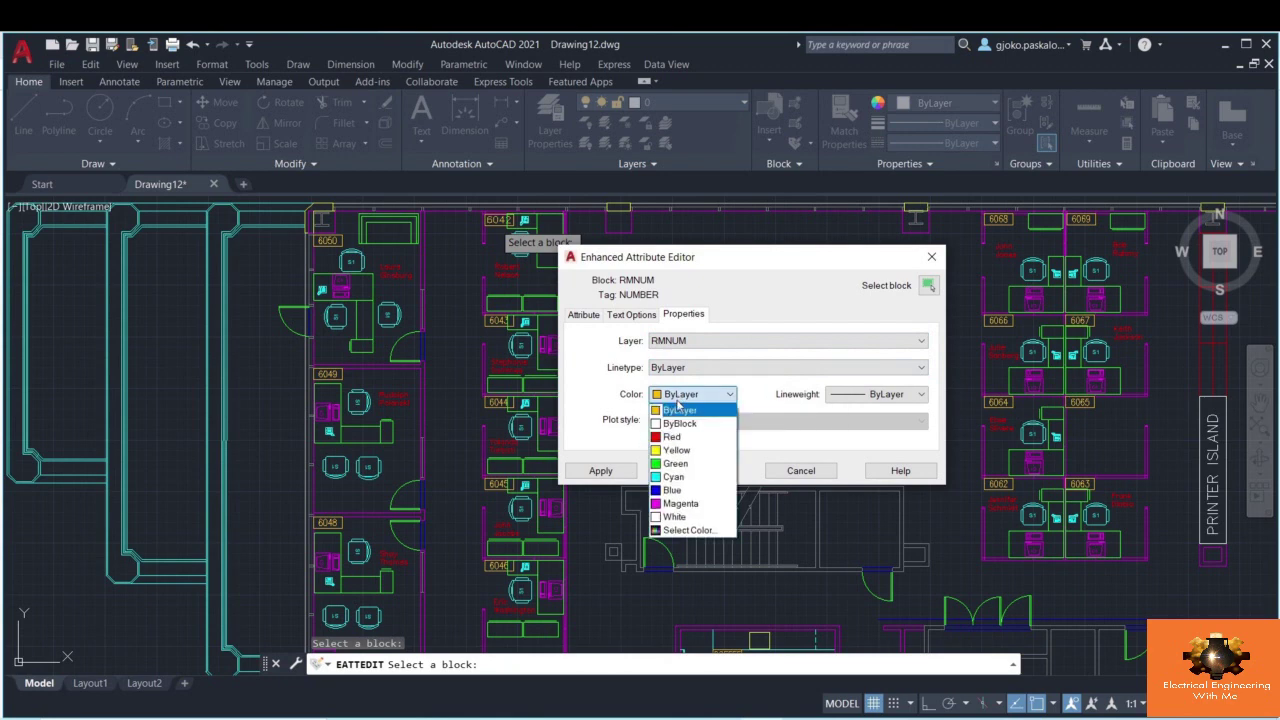
left_click(685, 490)
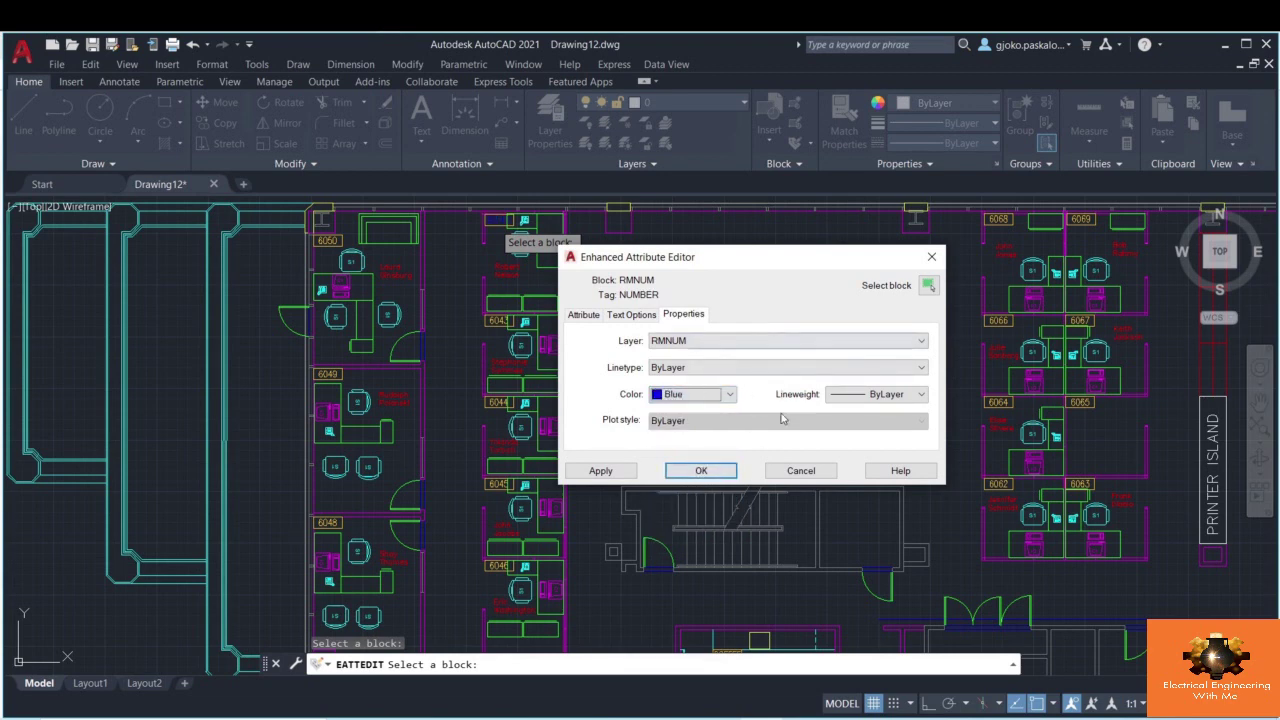
left_click(722, 476)
left_click(722, 476)
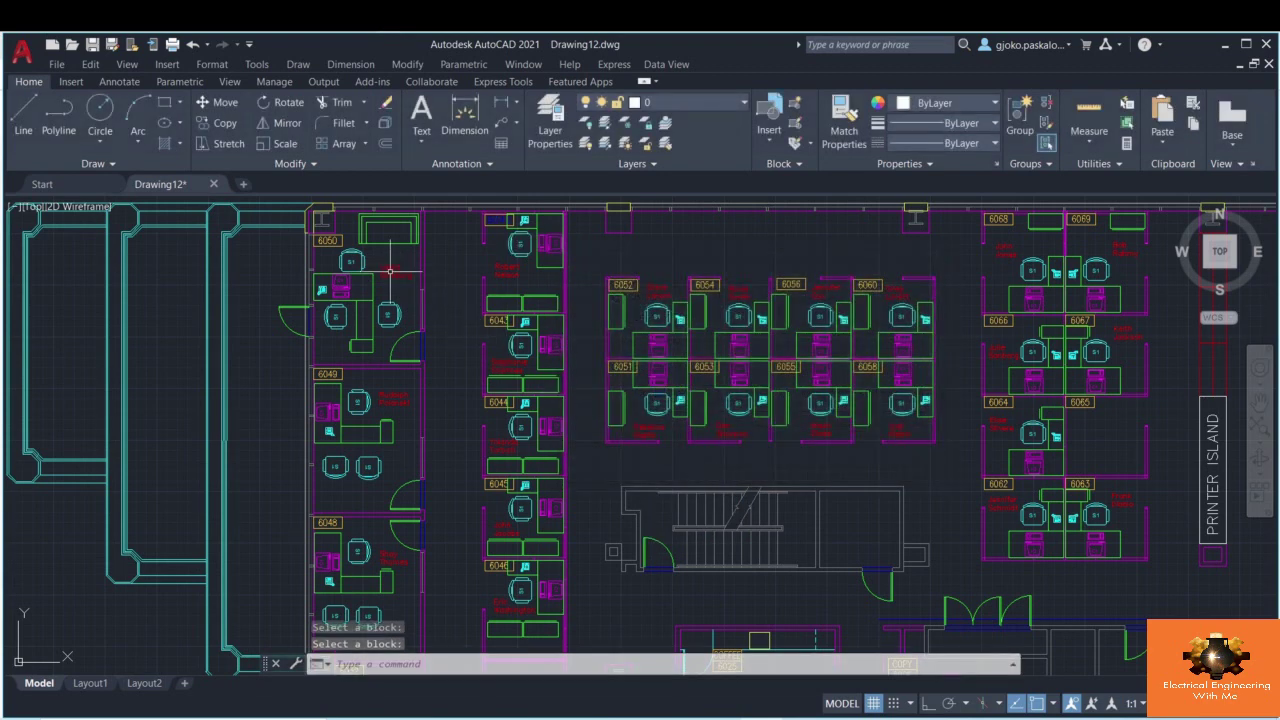
scroll(435, 235, "up", 3)
middle_click_drag(435, 235, 441, 301)
scroll(441, 301, "up", 5)
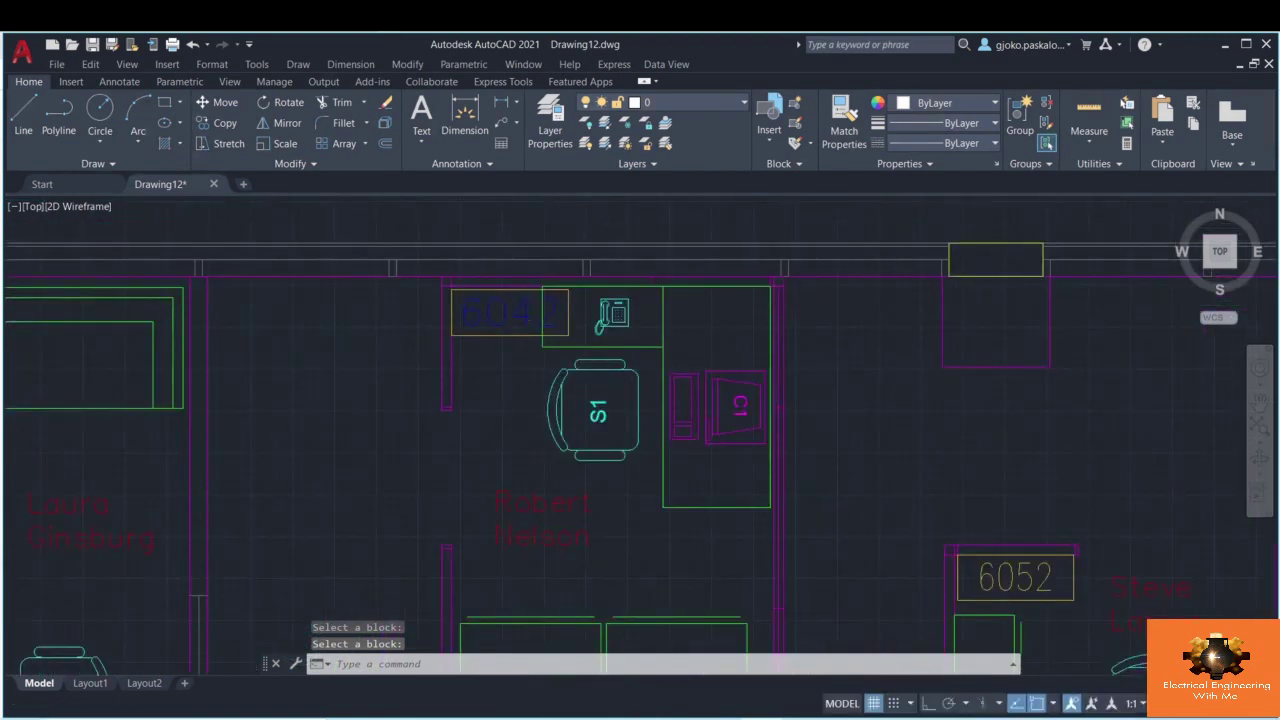
scroll(441, 340, "down", 3)
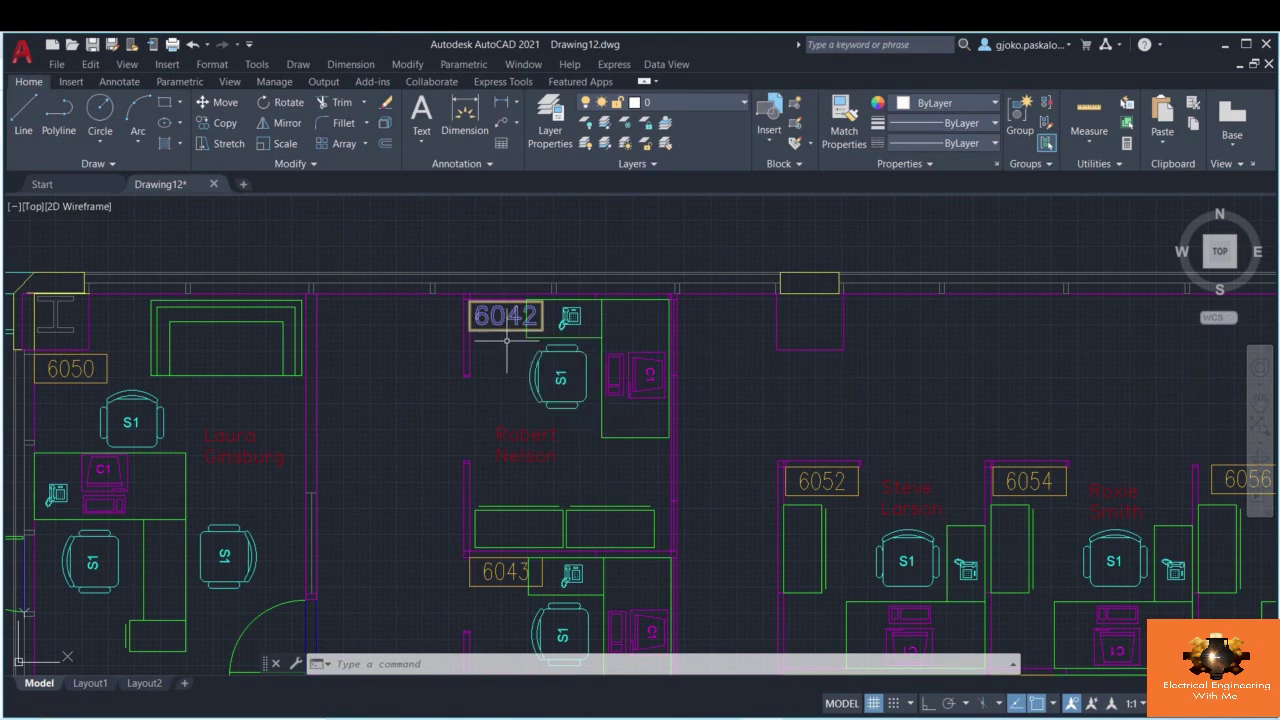
- Open the Block Attribute Manager for the office floor plan and list the attributes of the CHAIR7 block
middle_click_drag(437, 416, 481, 361)
scroll(481, 364, "down", 3)
scroll(570, 380, "down", 1)
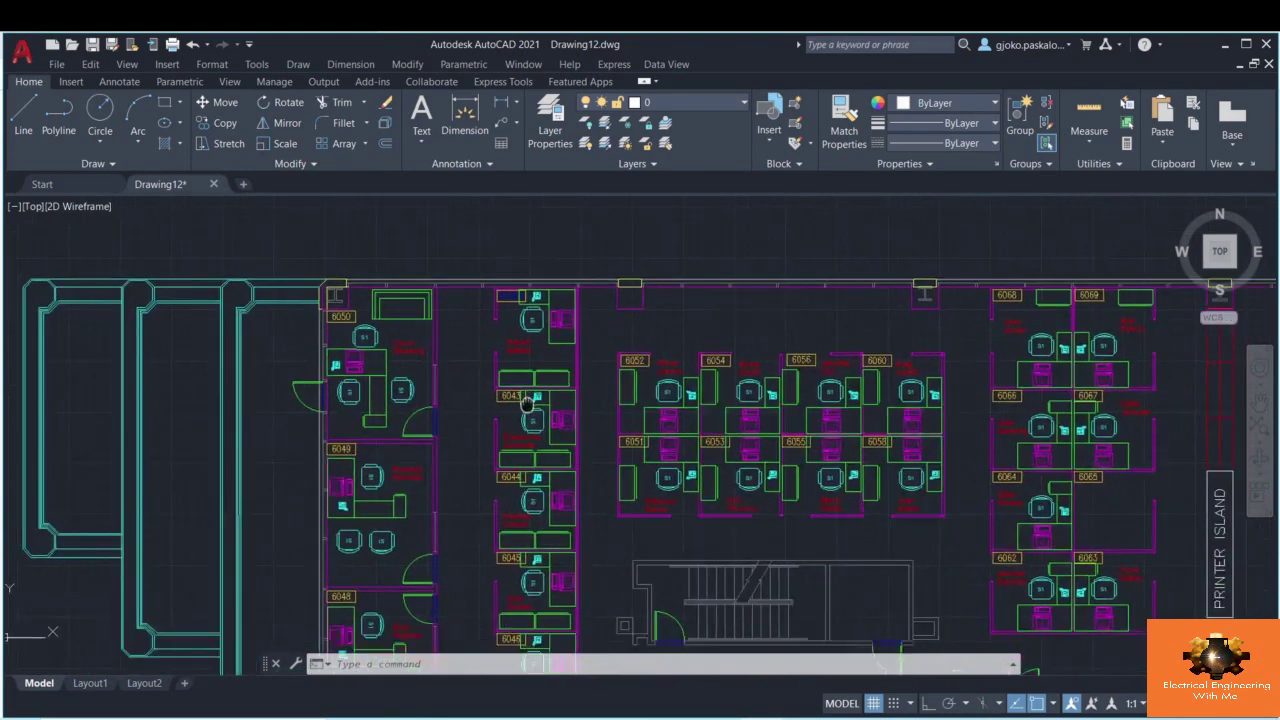
left_click(791, 168)
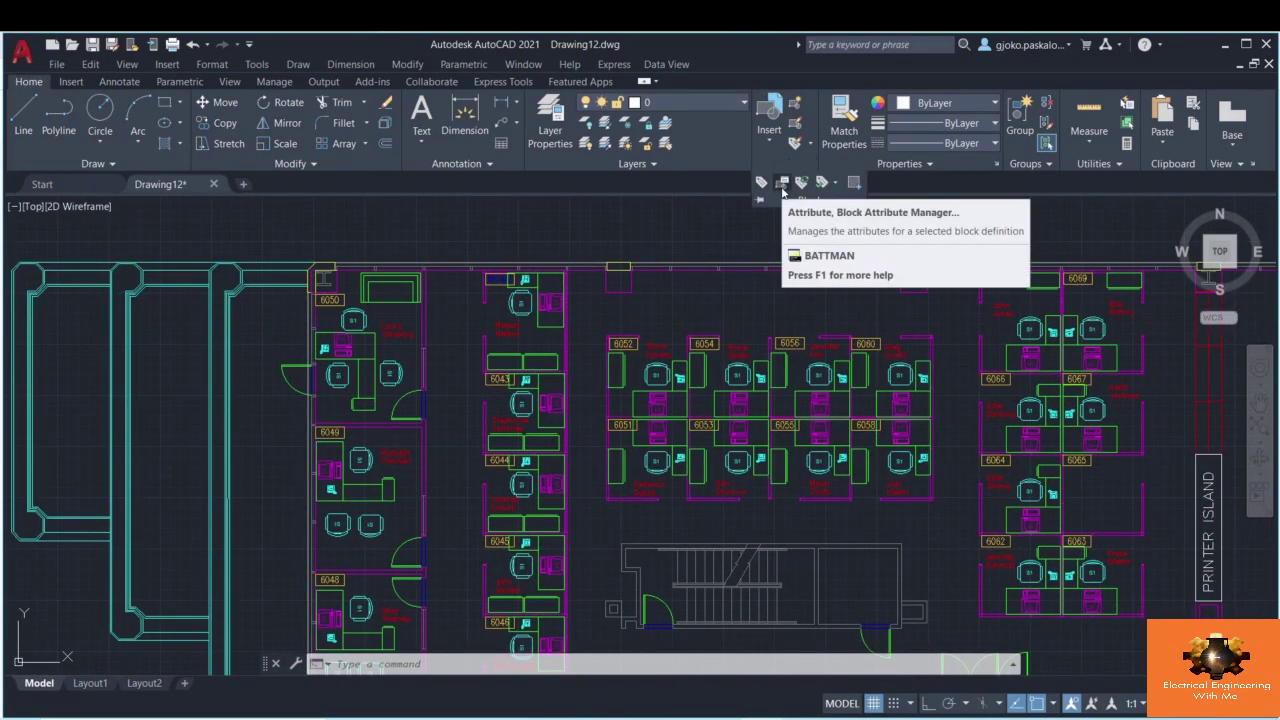
left_click(783, 186)
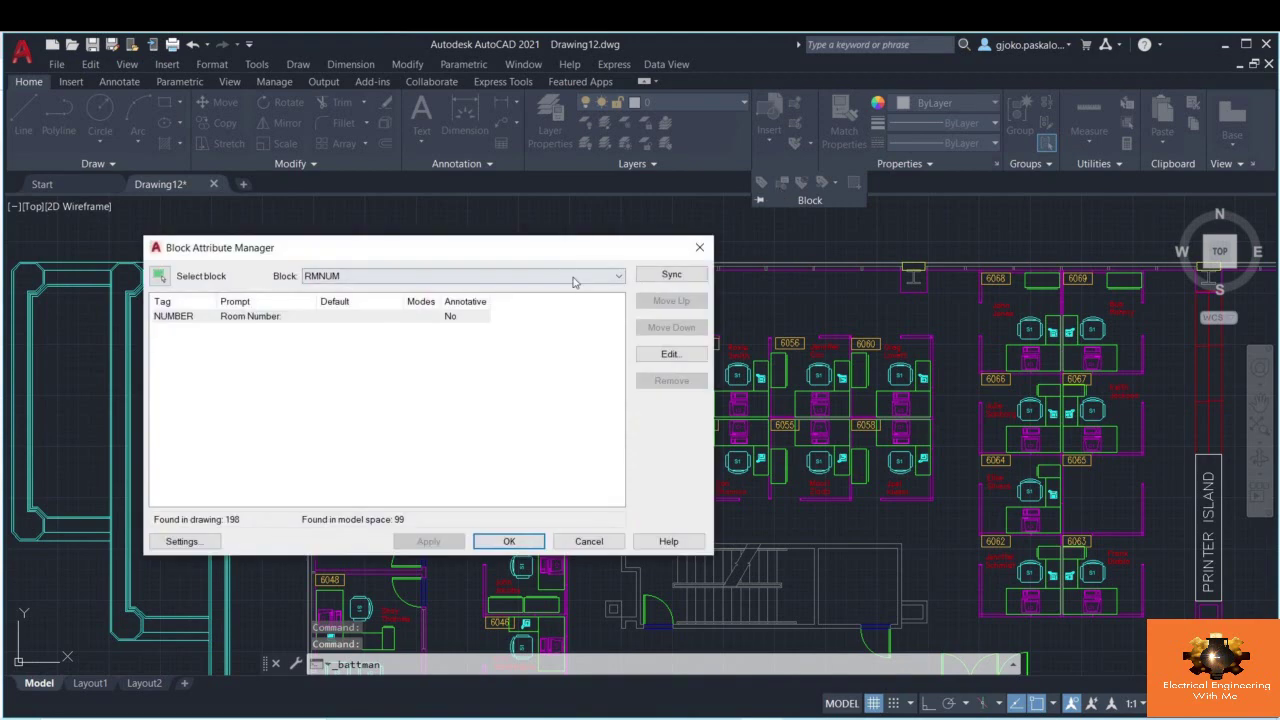
left_click_drag(567, 252, 943, 274)
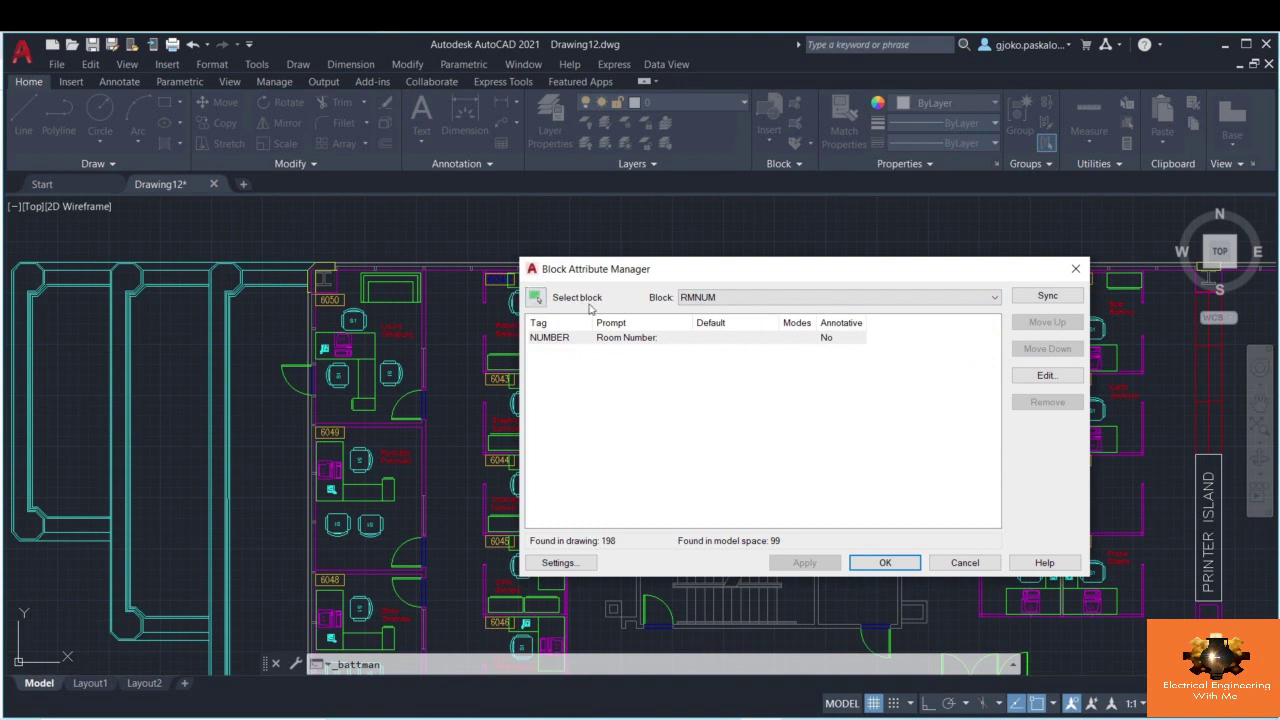
left_click(727, 298)
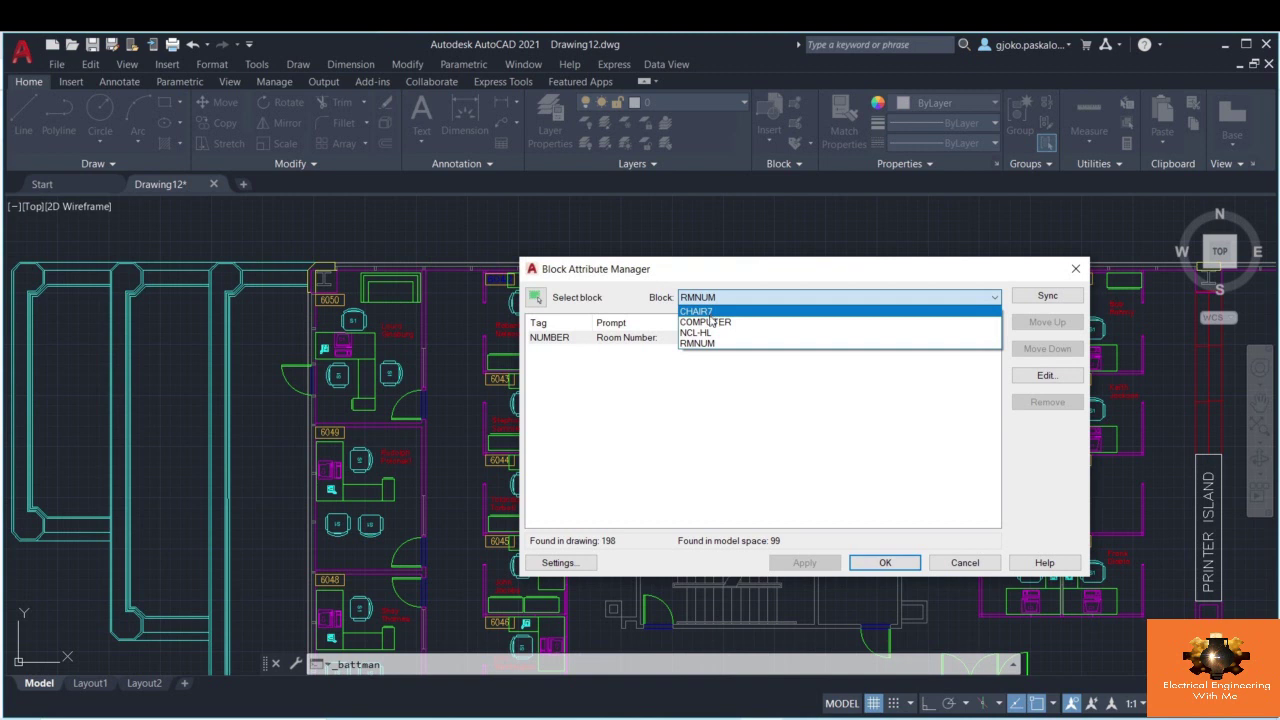
left_click(713, 312)
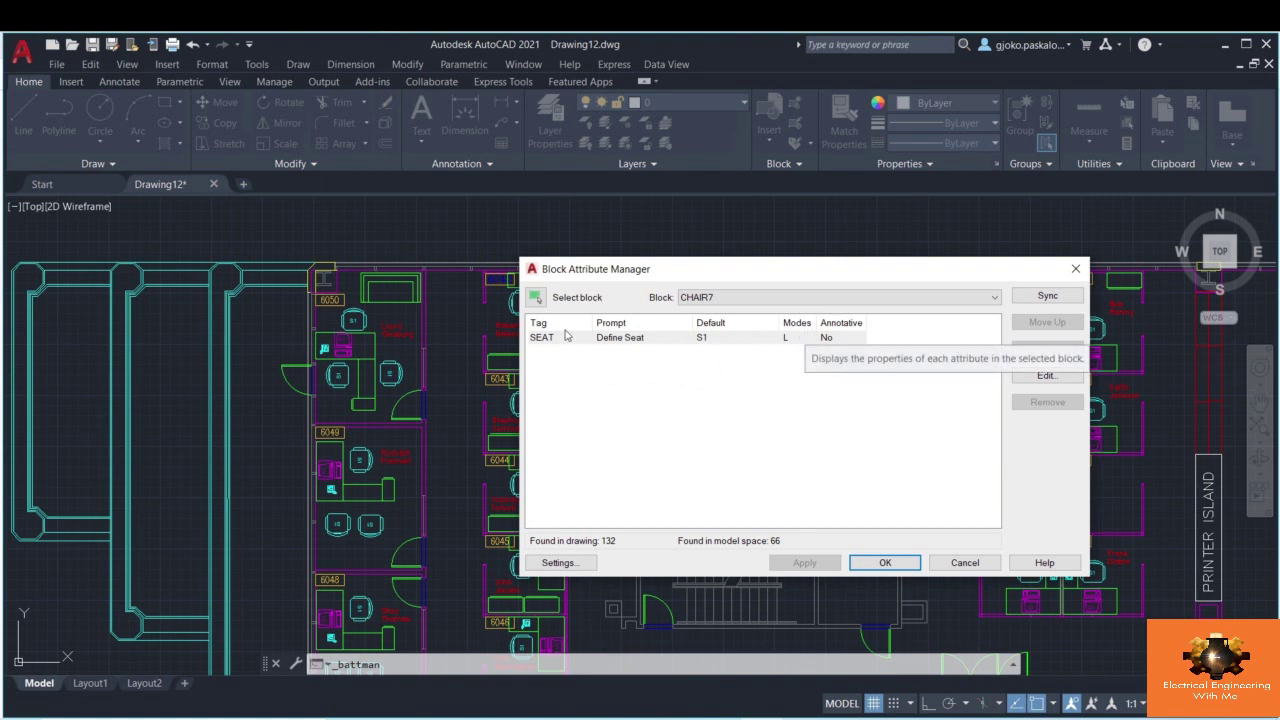
- Pick a chair in room 6050 as the block to manage, keeping CHAIR7 as the active block
left_click(692, 300)
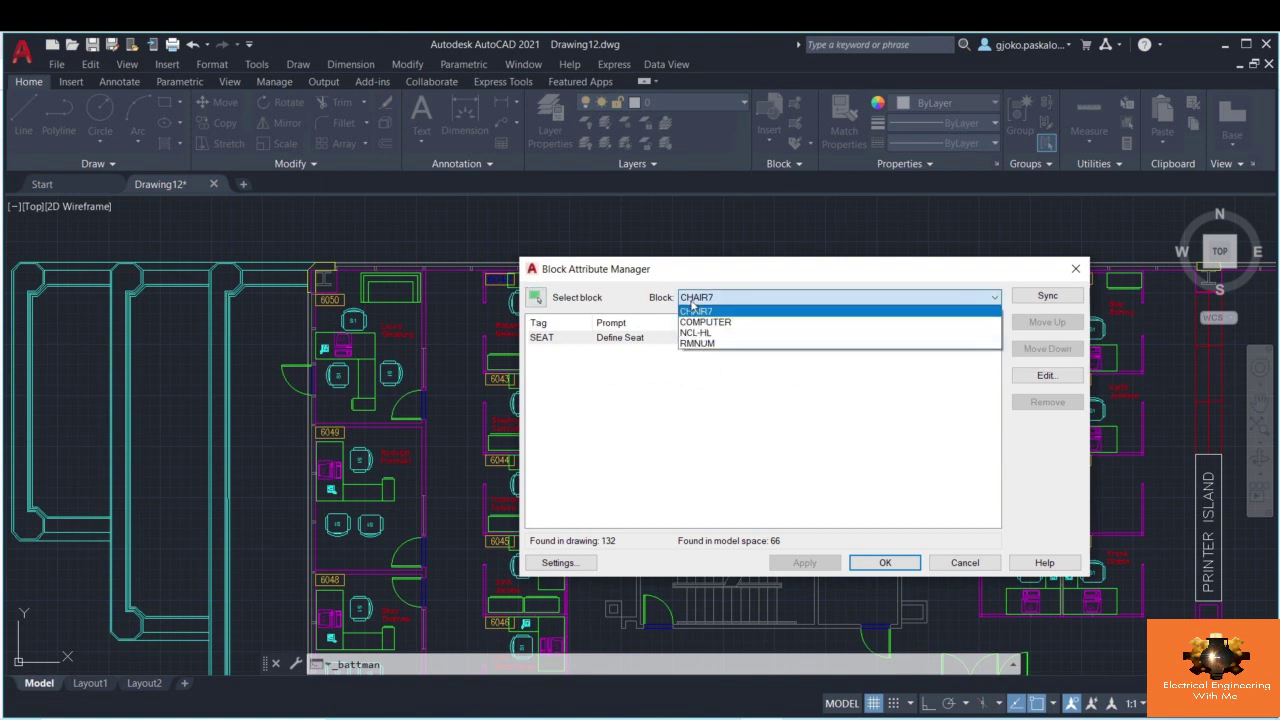
left_click(695, 311)
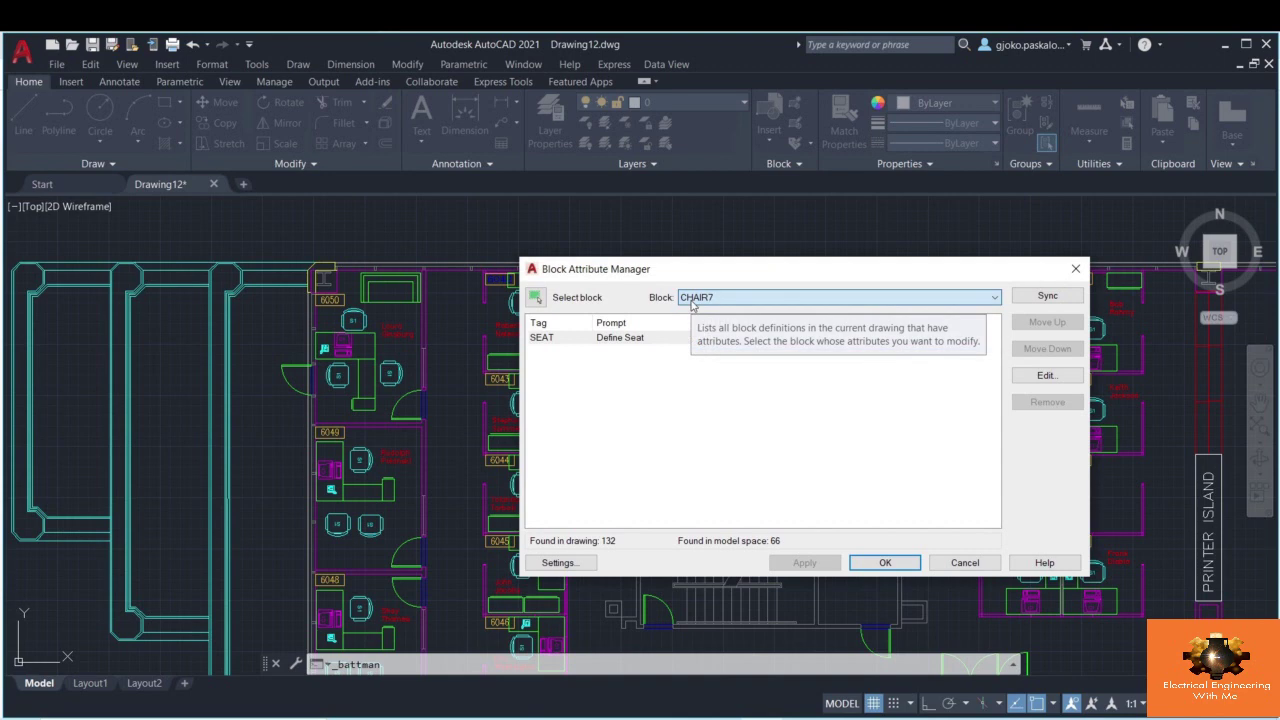
left_click(535, 299)
left_click(391, 375)
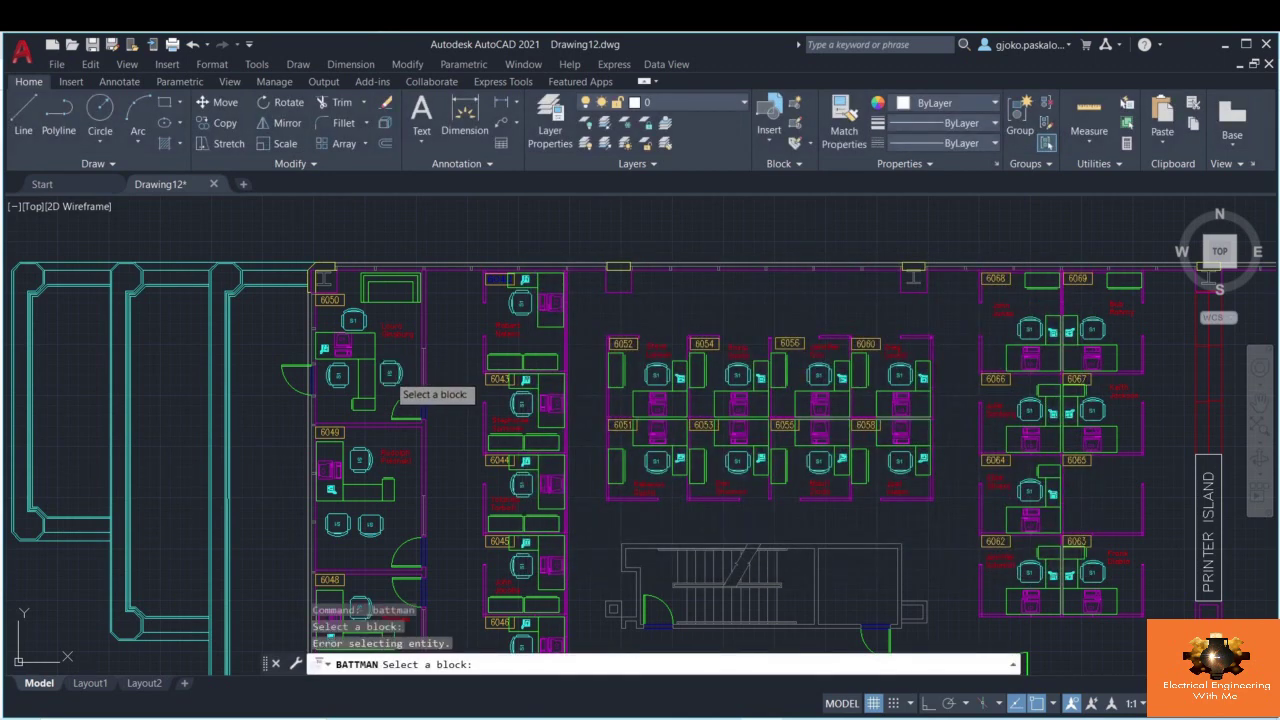
key("Return")
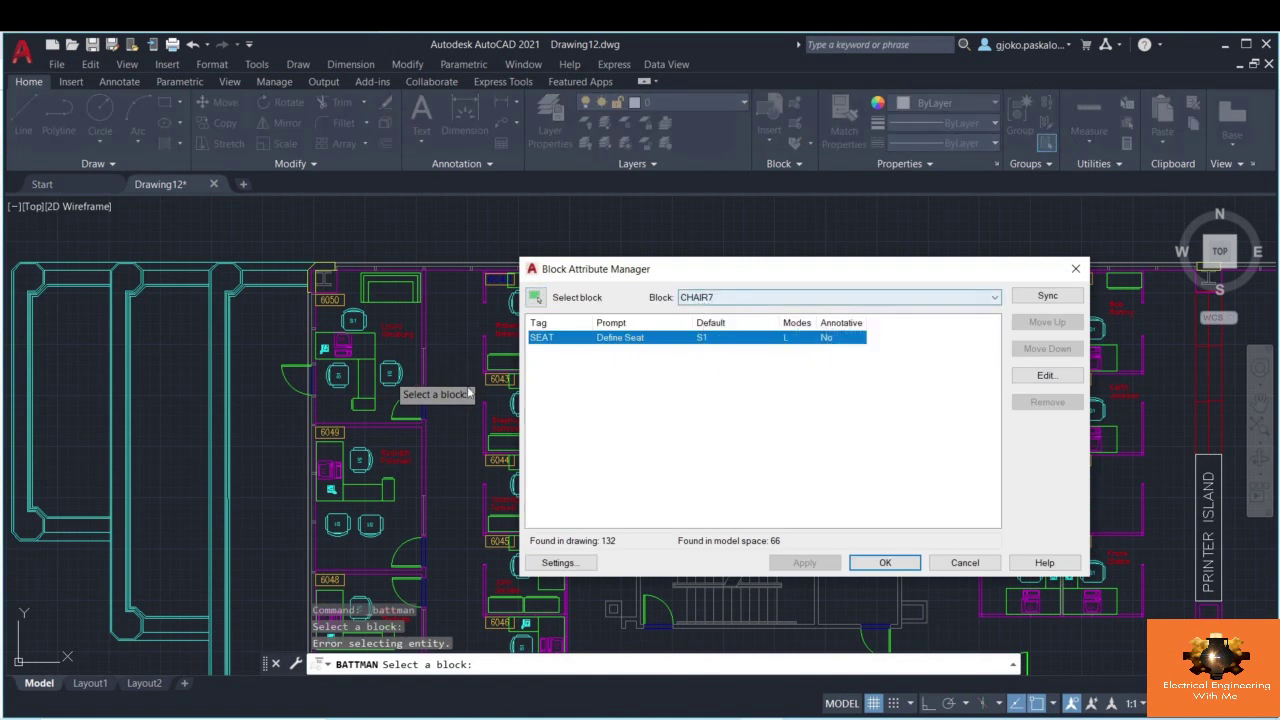
left_click(711, 300)
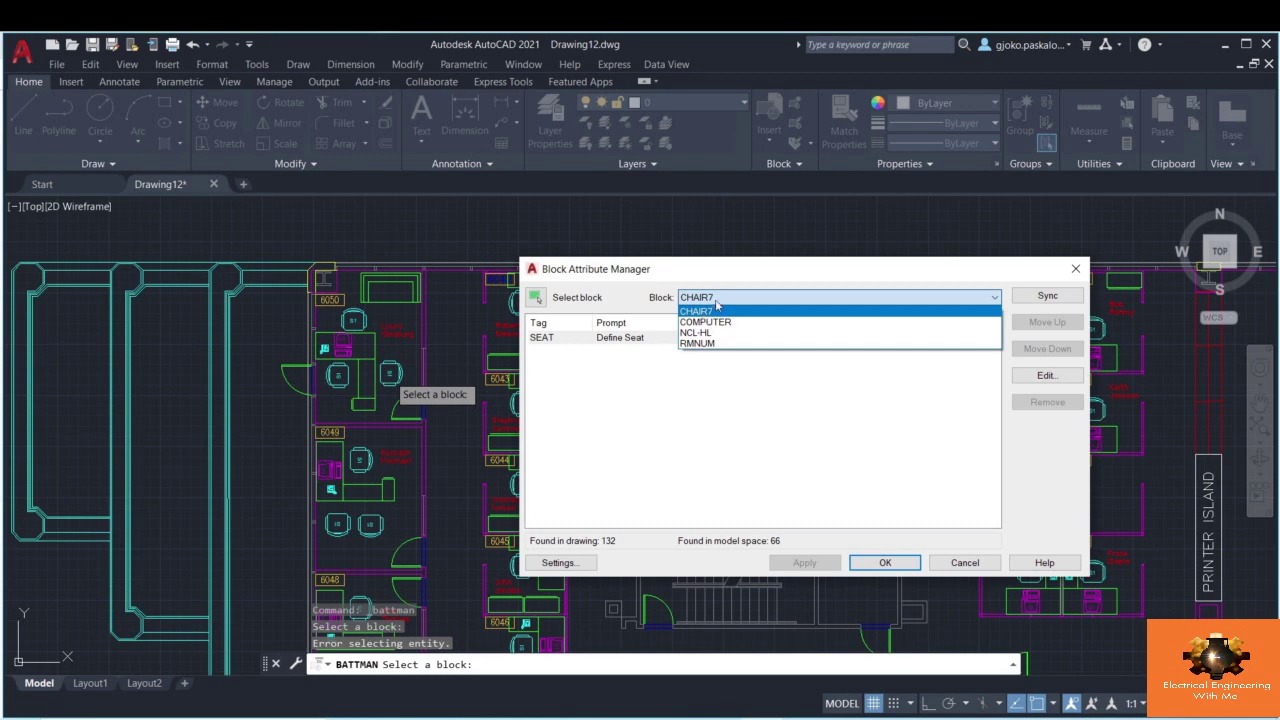
left_click(716, 302)
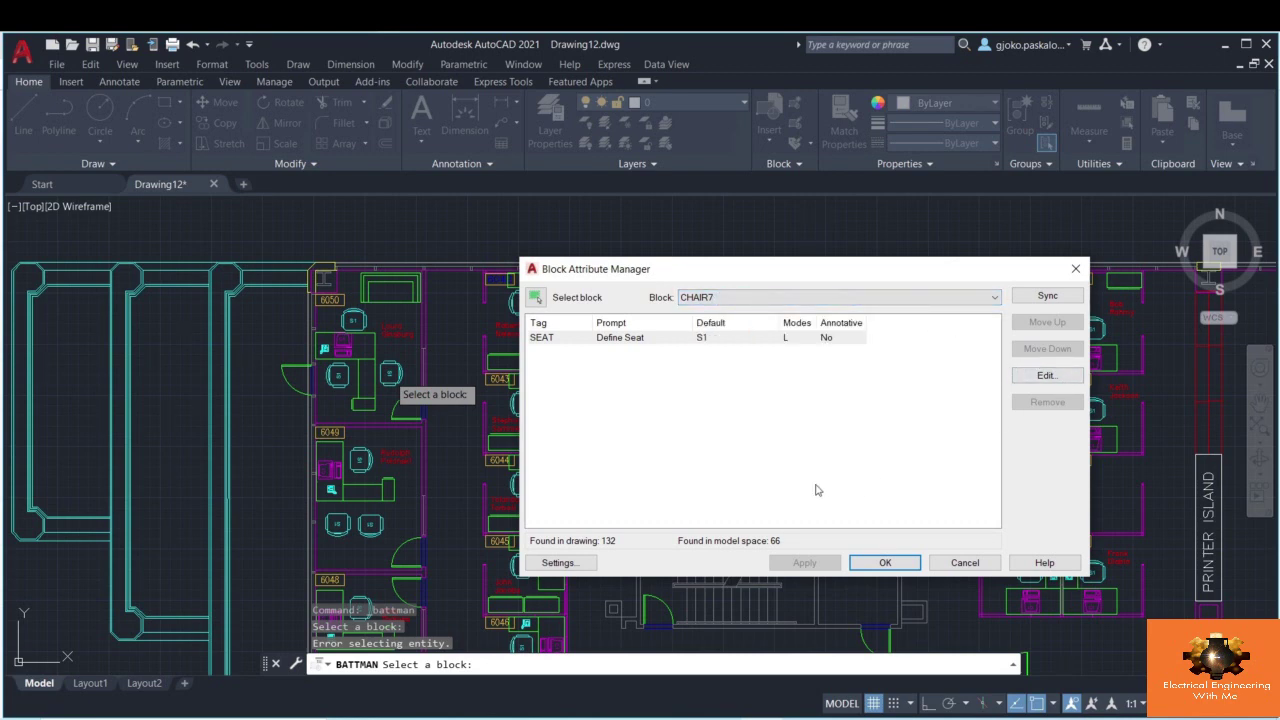
- Review the SEAT attribute's mode, data, text options and properties, and close the Block Attribute Manager
double_click(671, 340)
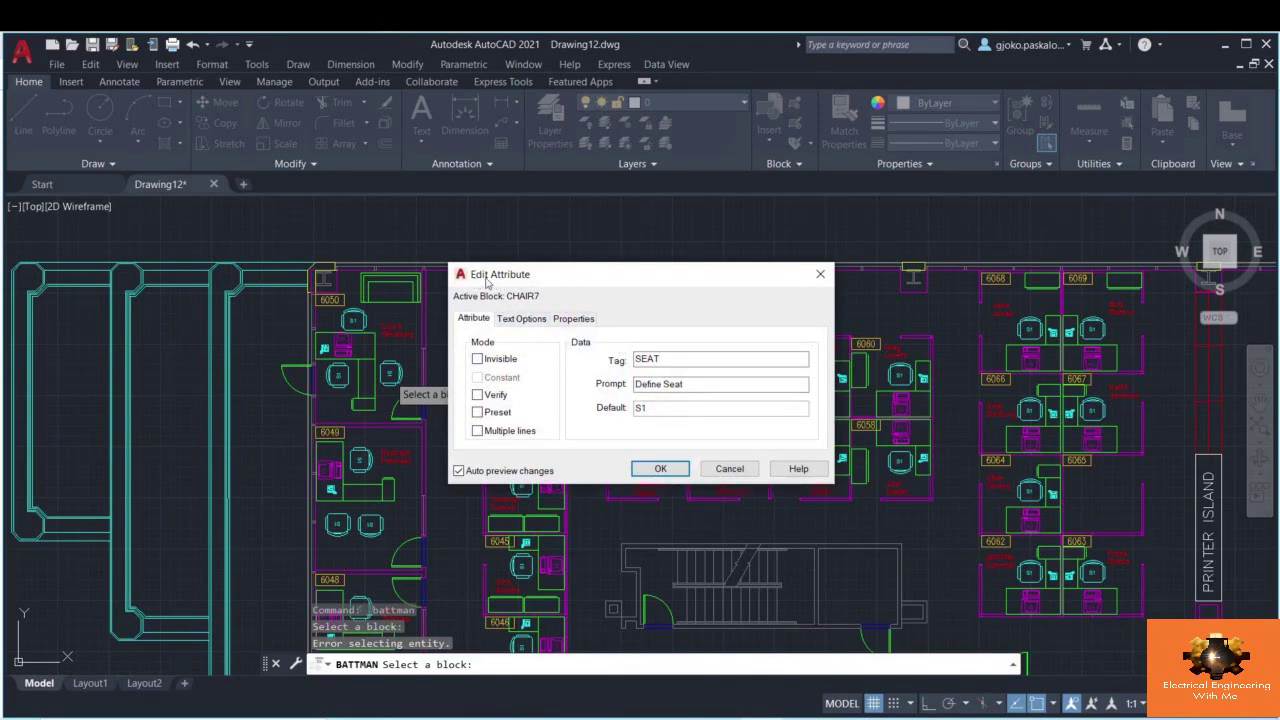
left_click(526, 320)
left_click(576, 320)
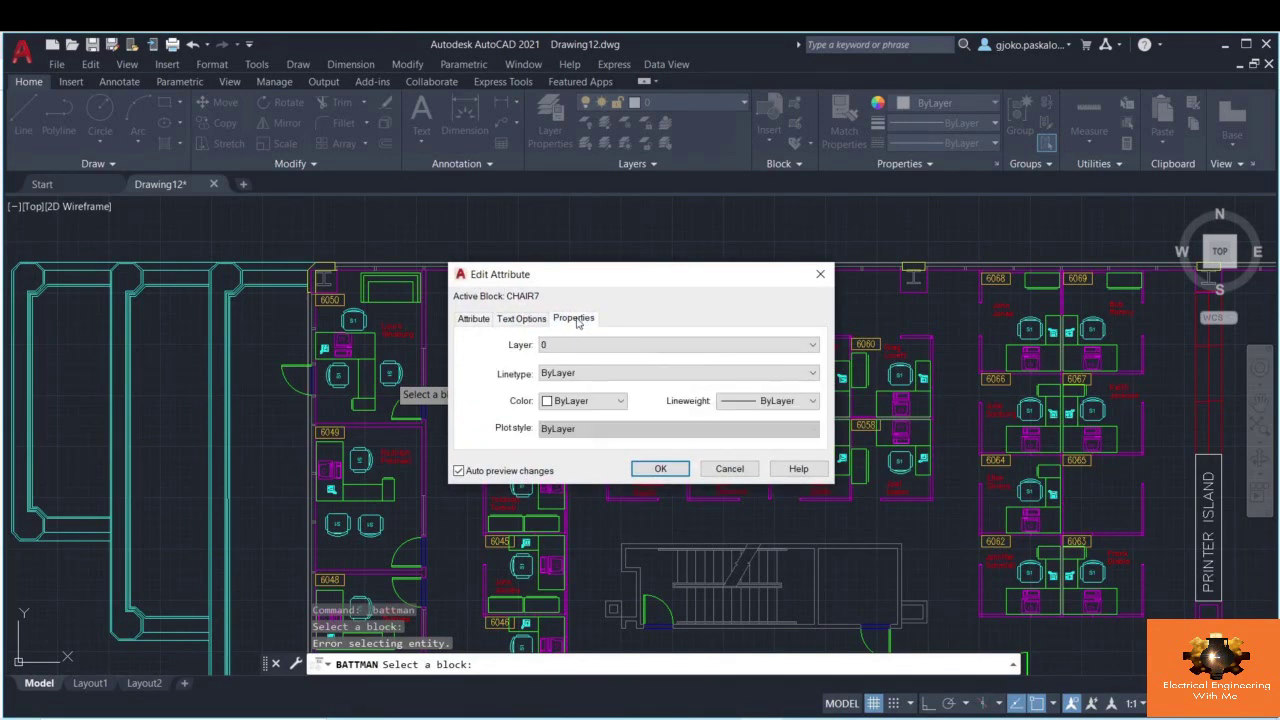
left_click(518, 319)
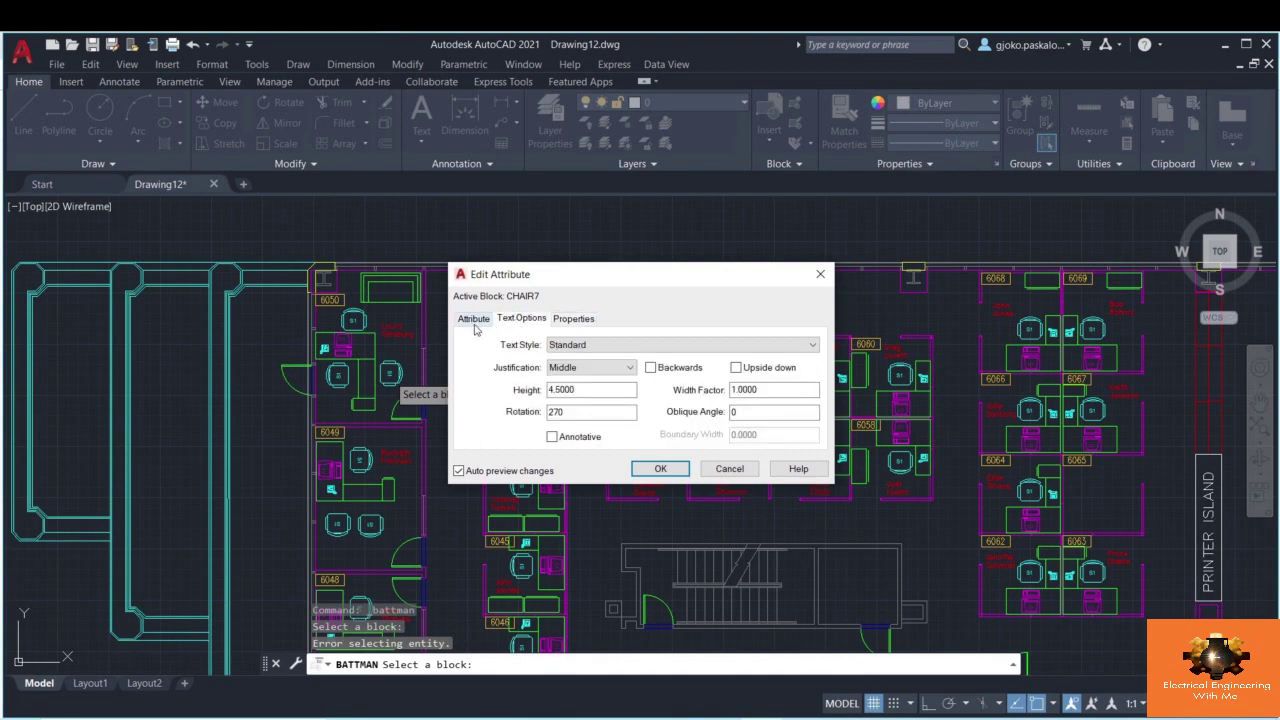
left_click(474, 320)
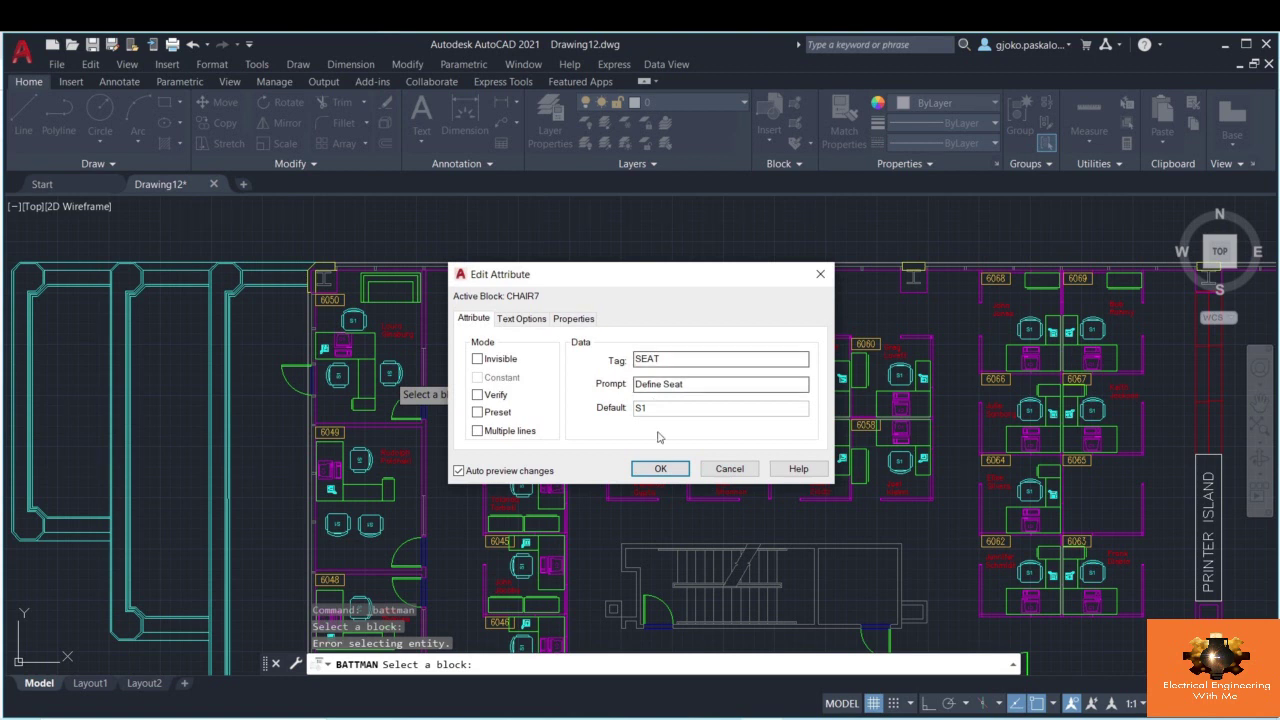
left_click(660, 468)
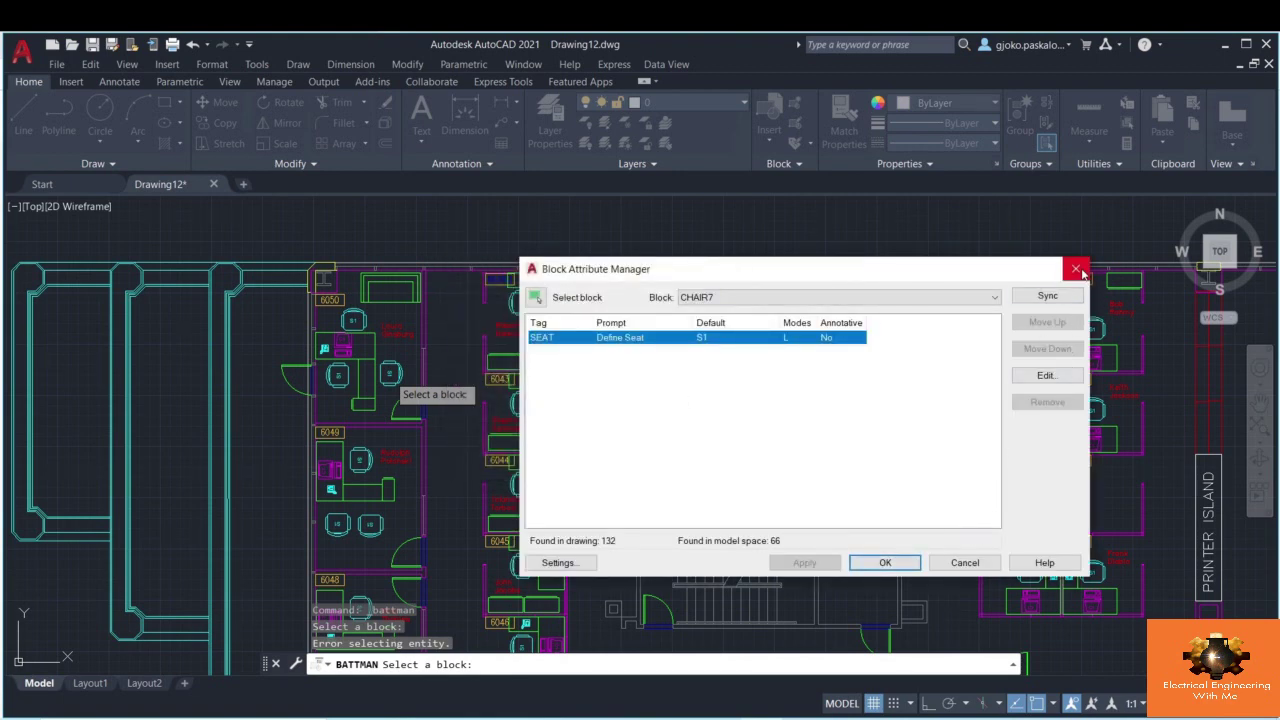
left_click(1076, 270)
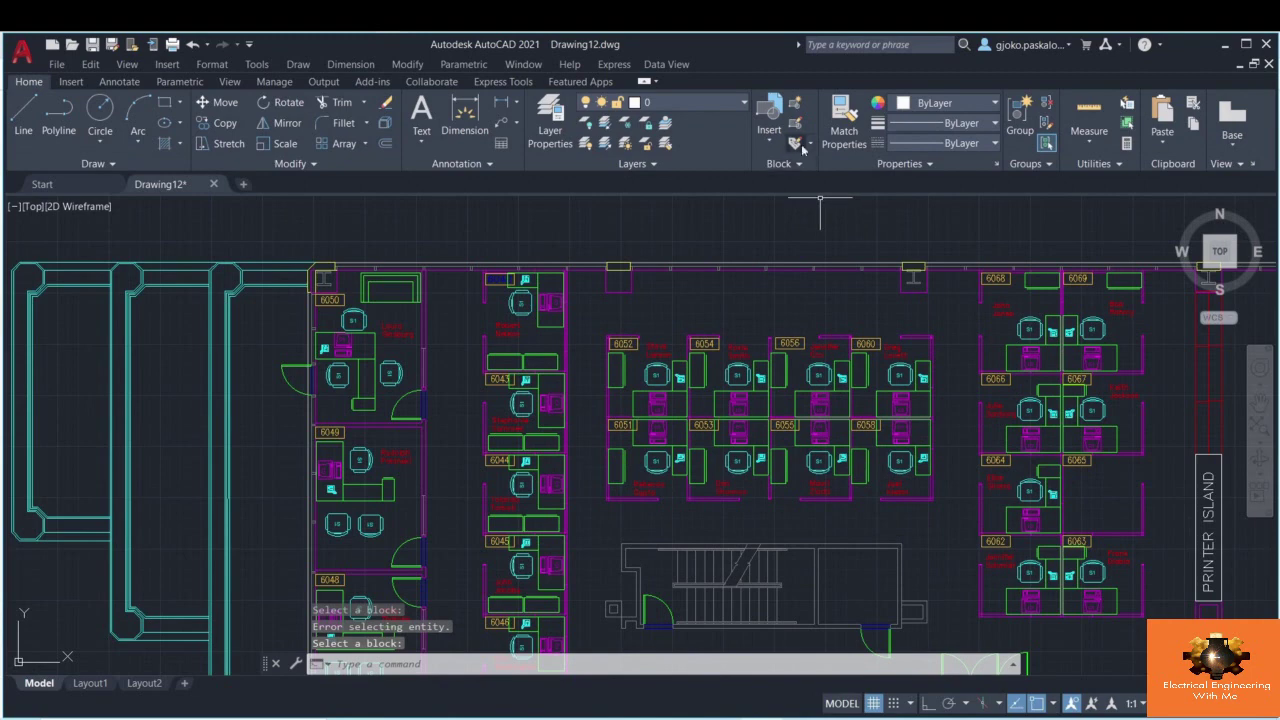
- Open the CHAIR7 block definition in the Block Editor
left_click(801, 163)
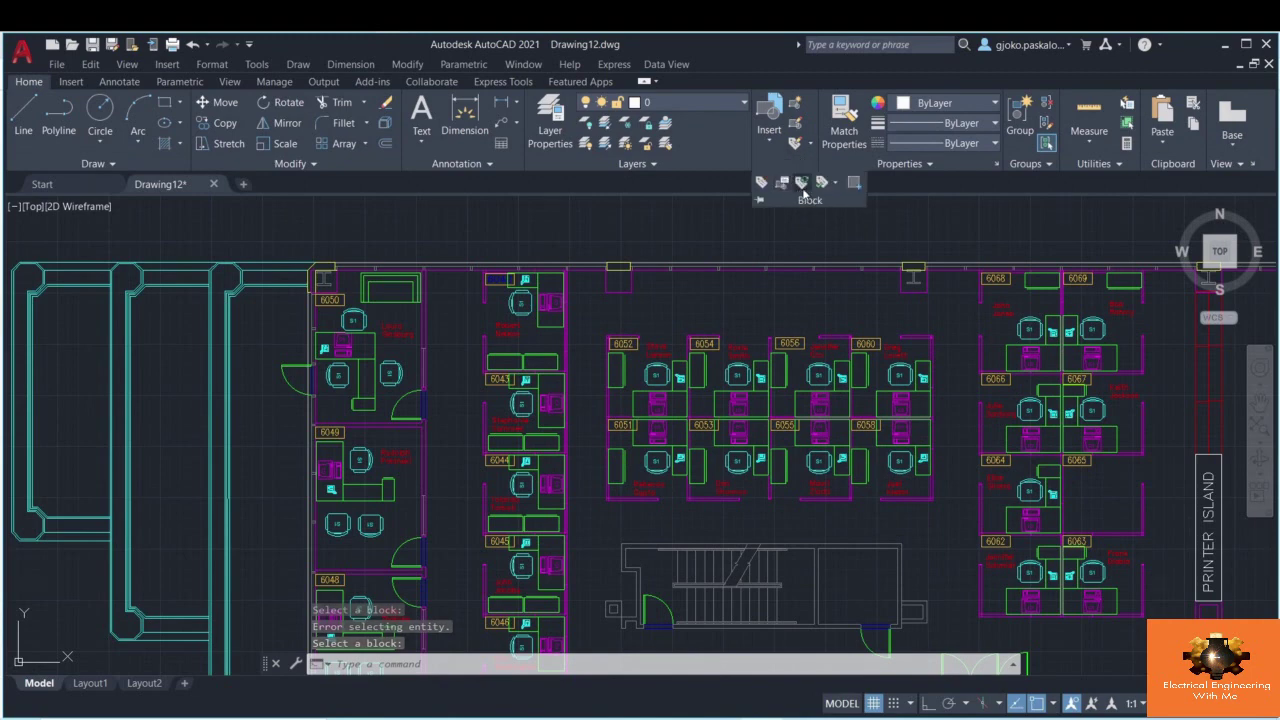
key("Escape")
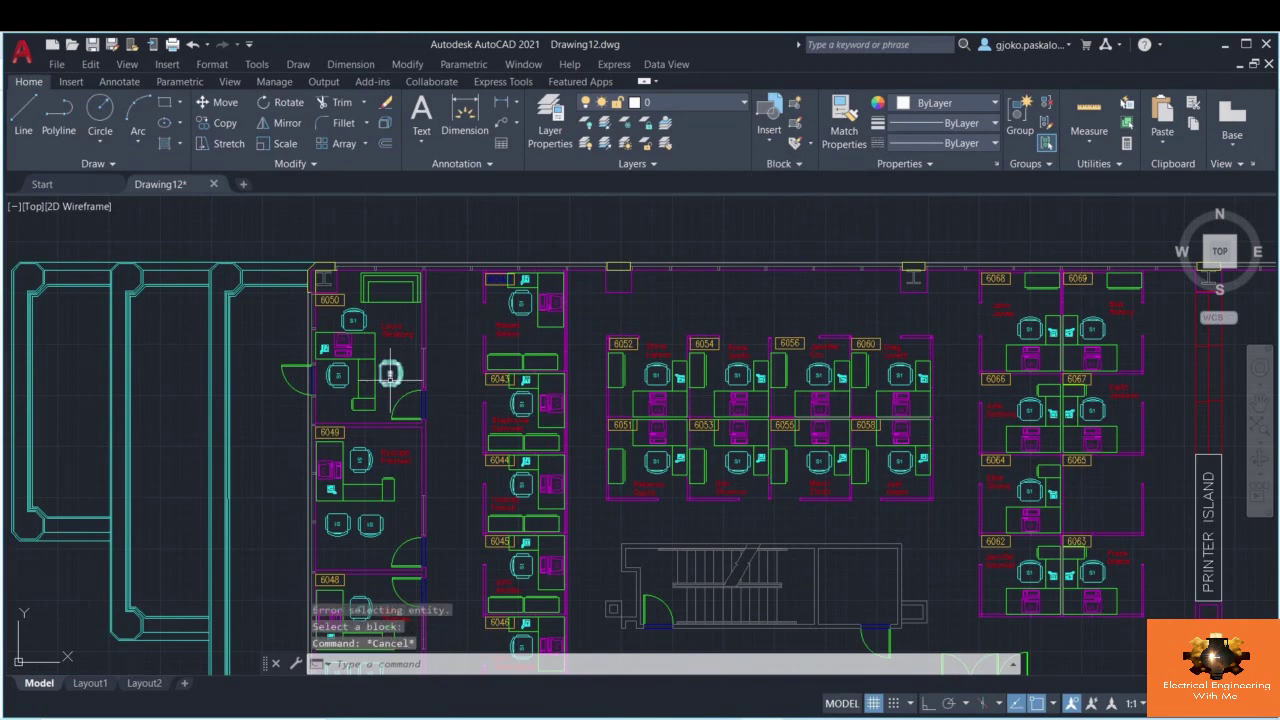
scroll(420, 377, "up", 5)
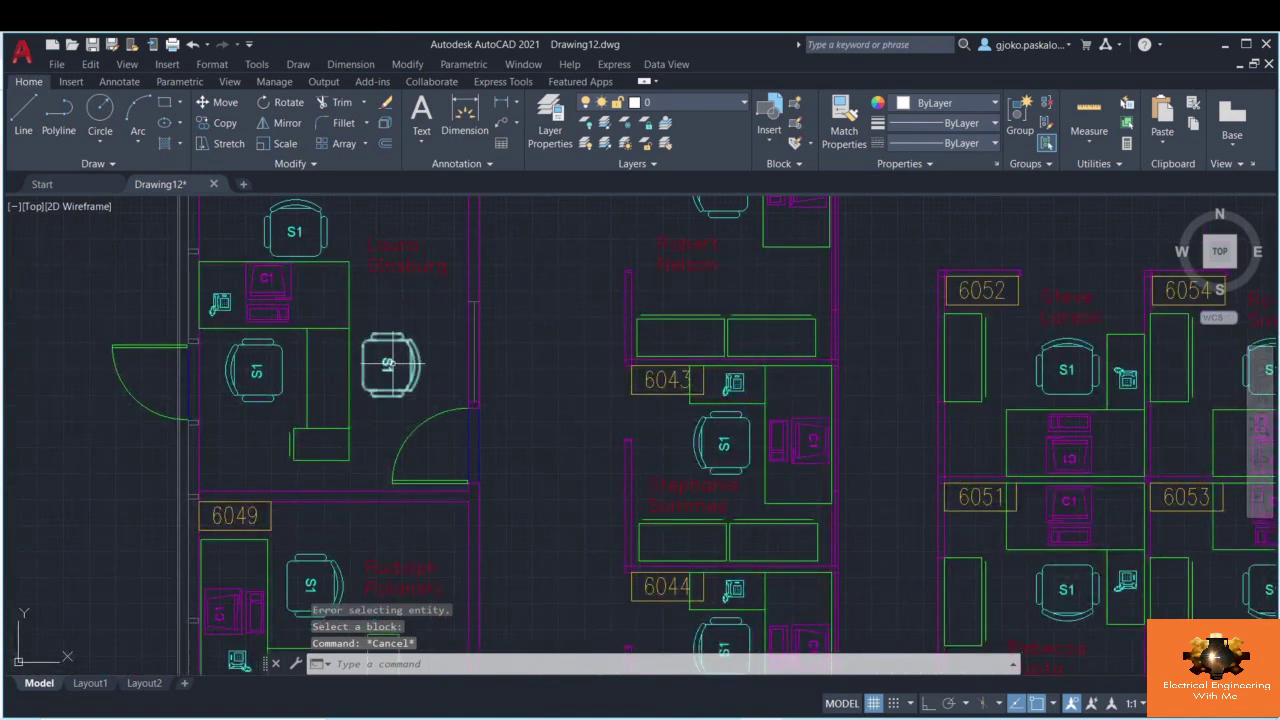
left_click(797, 123)
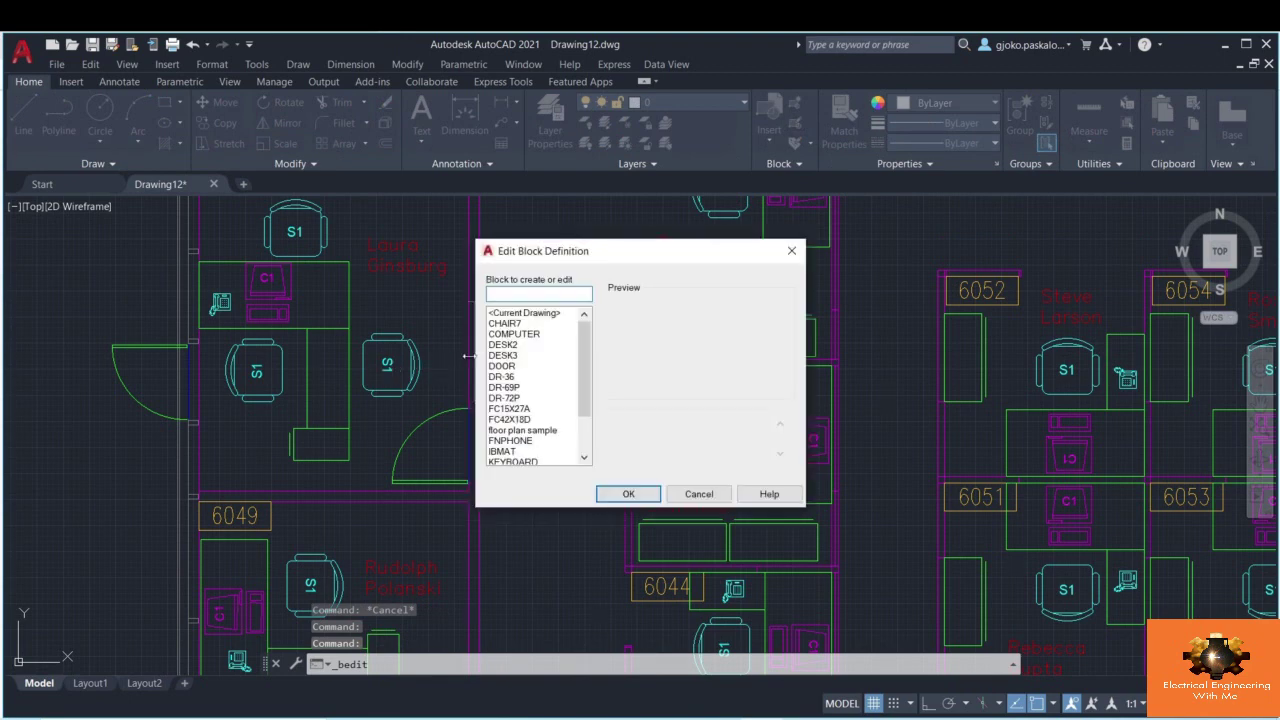
left_click(510, 323)
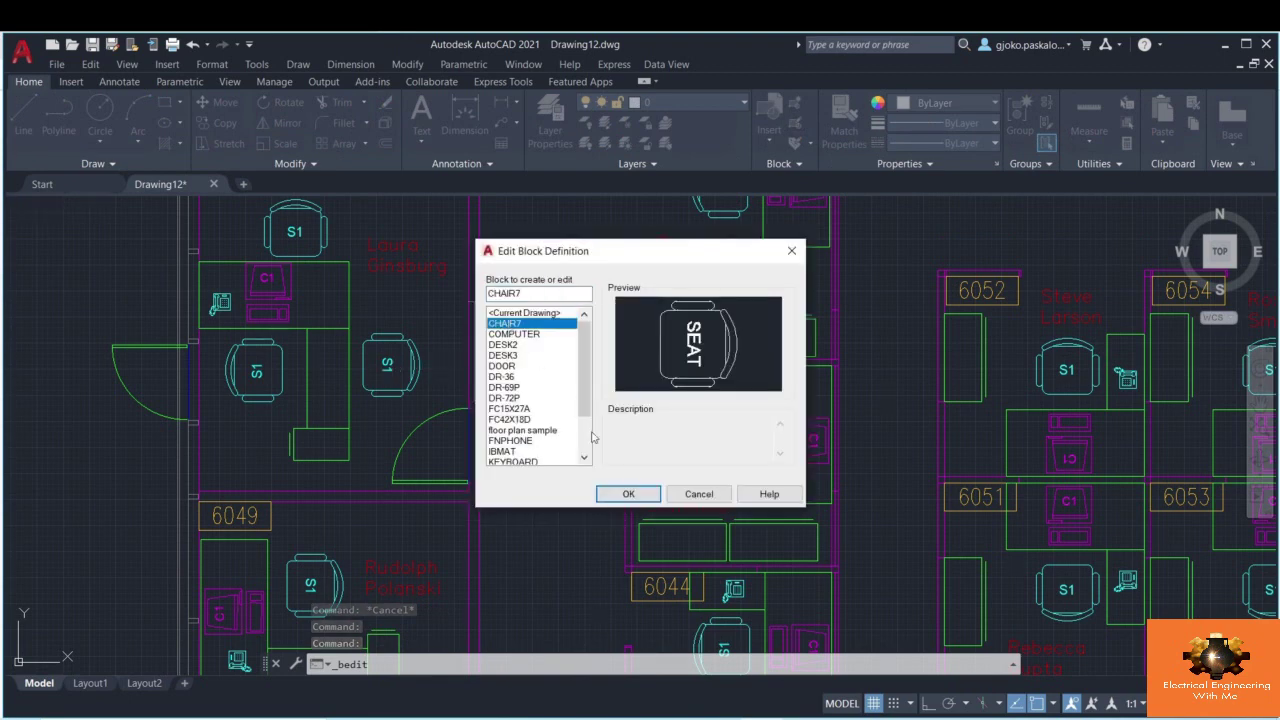
left_click(628, 494)
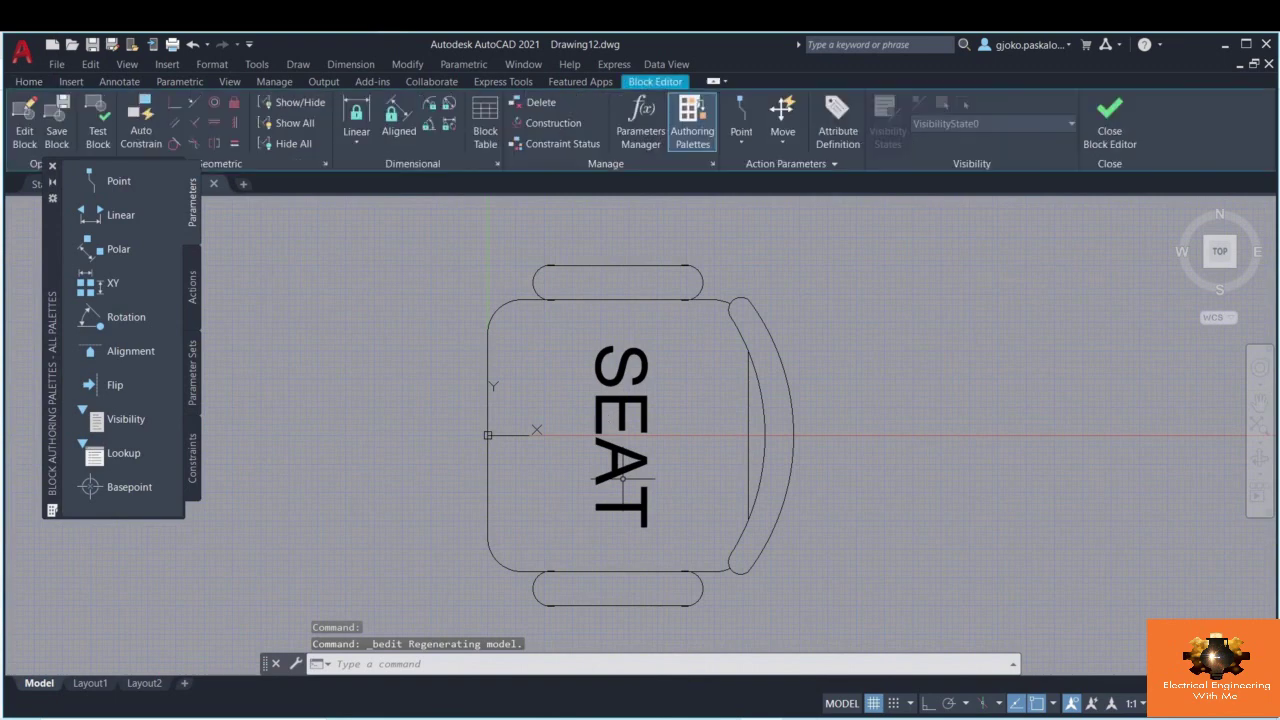
- Scale the SEAT attribute text by a factor of 2 and close the Block Editor, saving the changes to CHAIR7
left_click(617, 420)
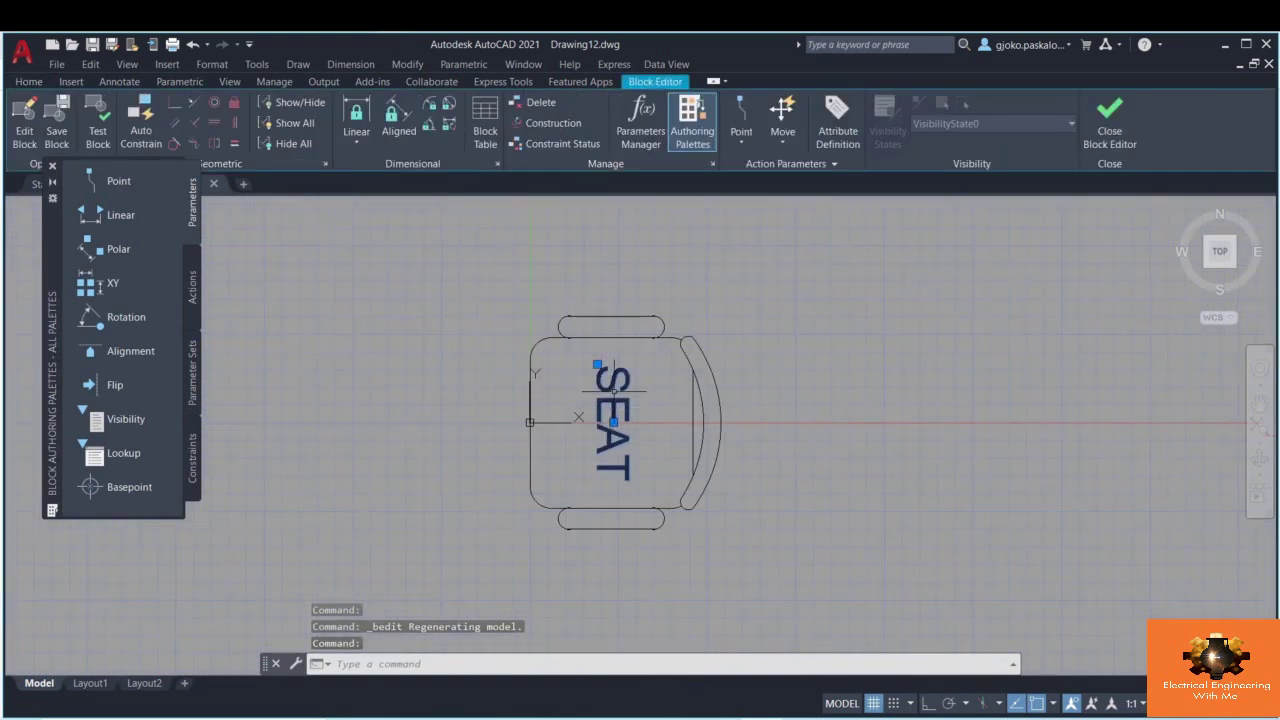
right_click(594, 420)
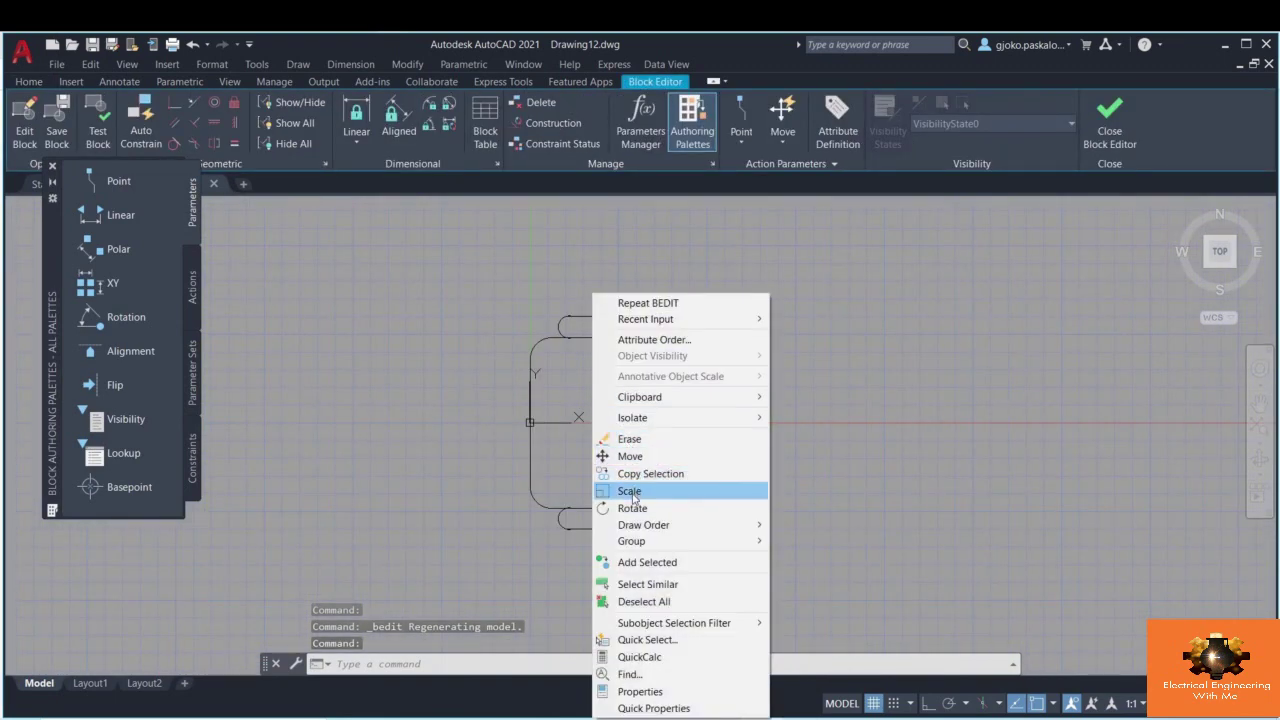
left_click(632, 498)
left_click(598, 412)
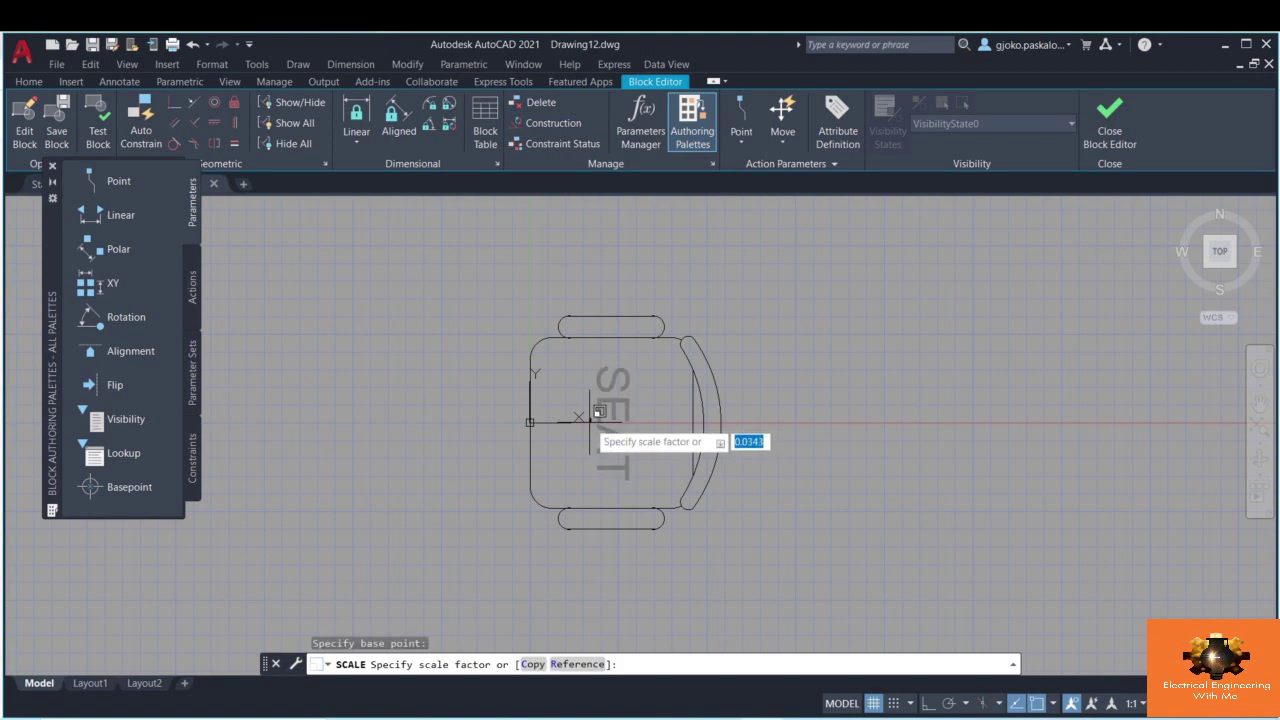
type("2")
key("Return")
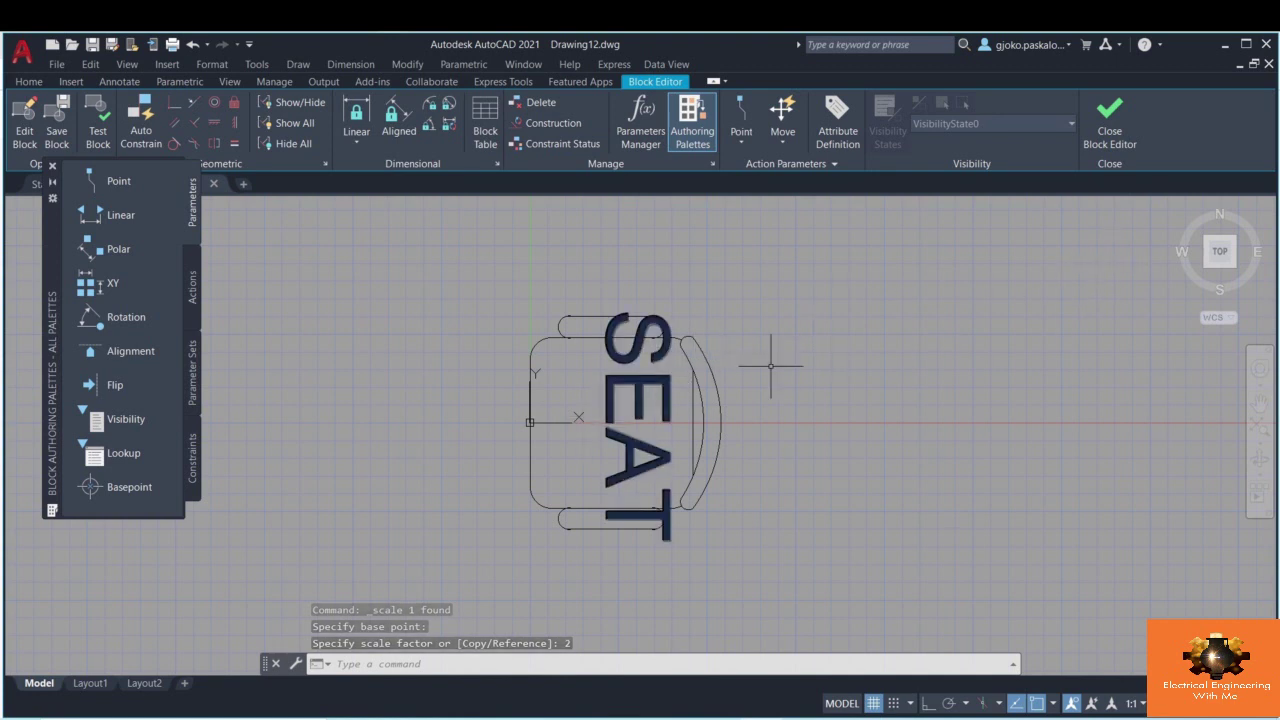
left_click(1110, 140)
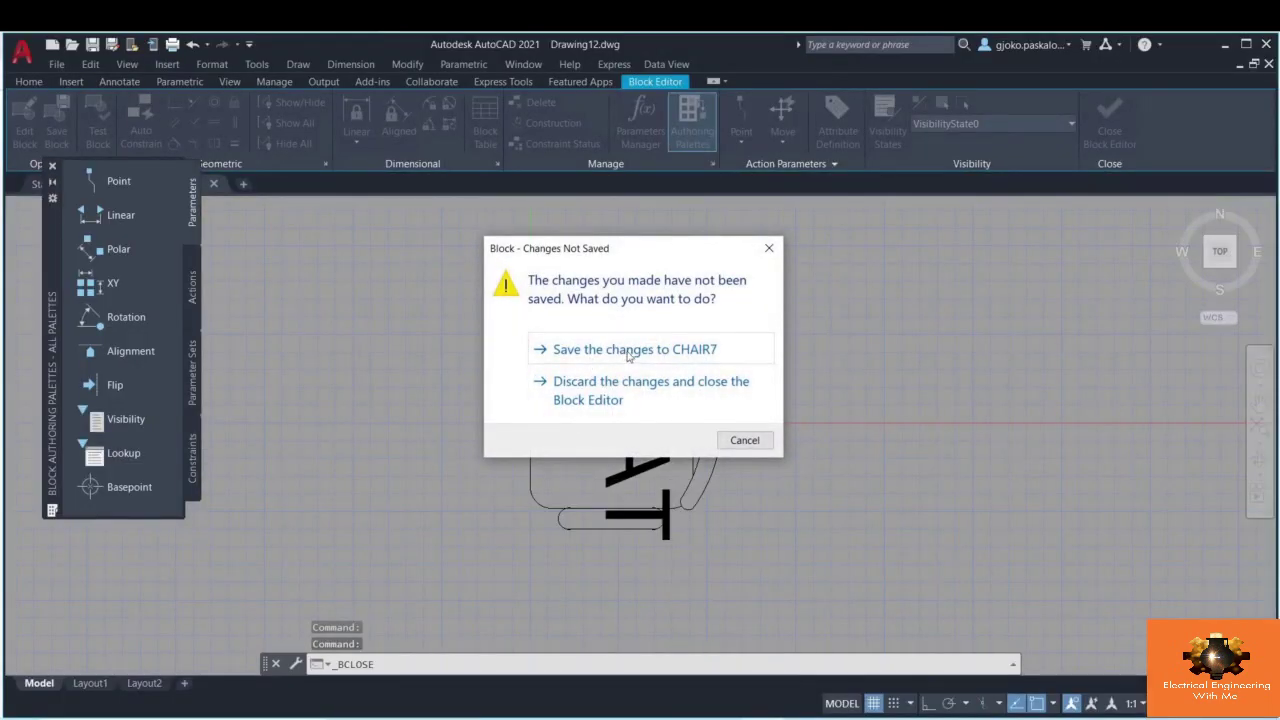
left_click(629, 352)
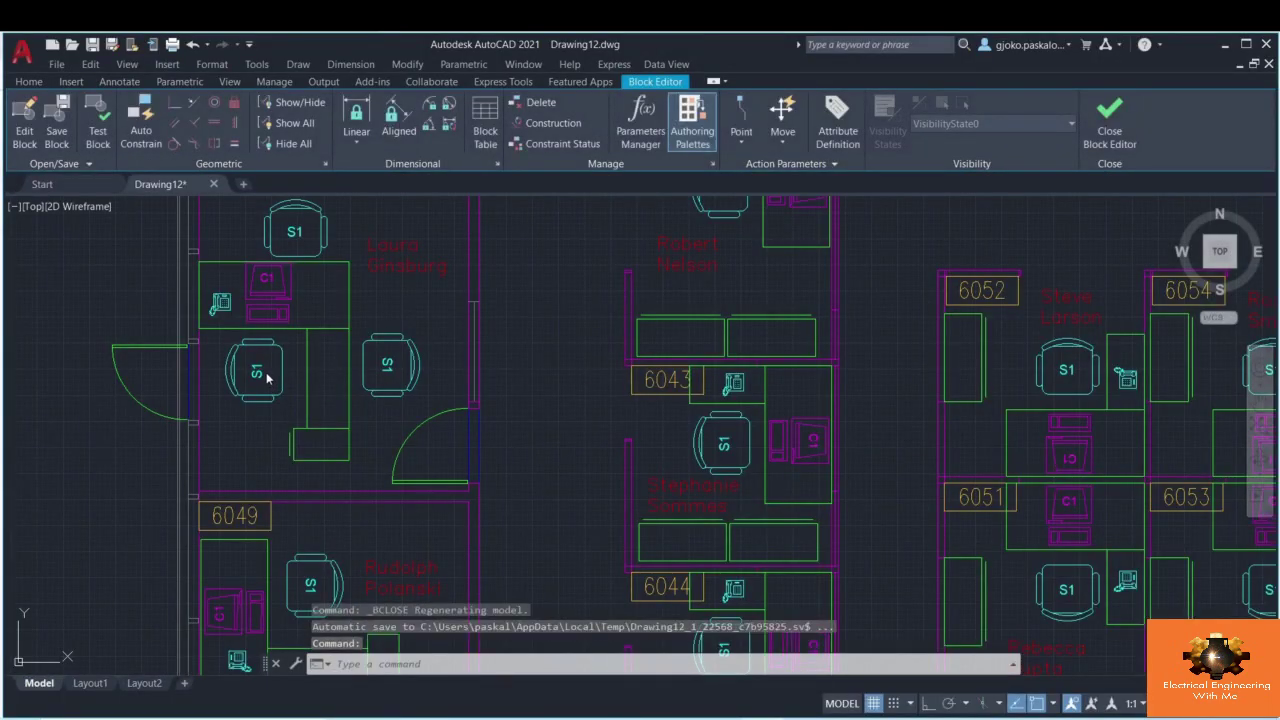
- Insert a CHAIR7 block in the corridor between rooms 6050 and 6043, accepting S1 as its seat value
middle_click_drag(535, 320, 572, 352)
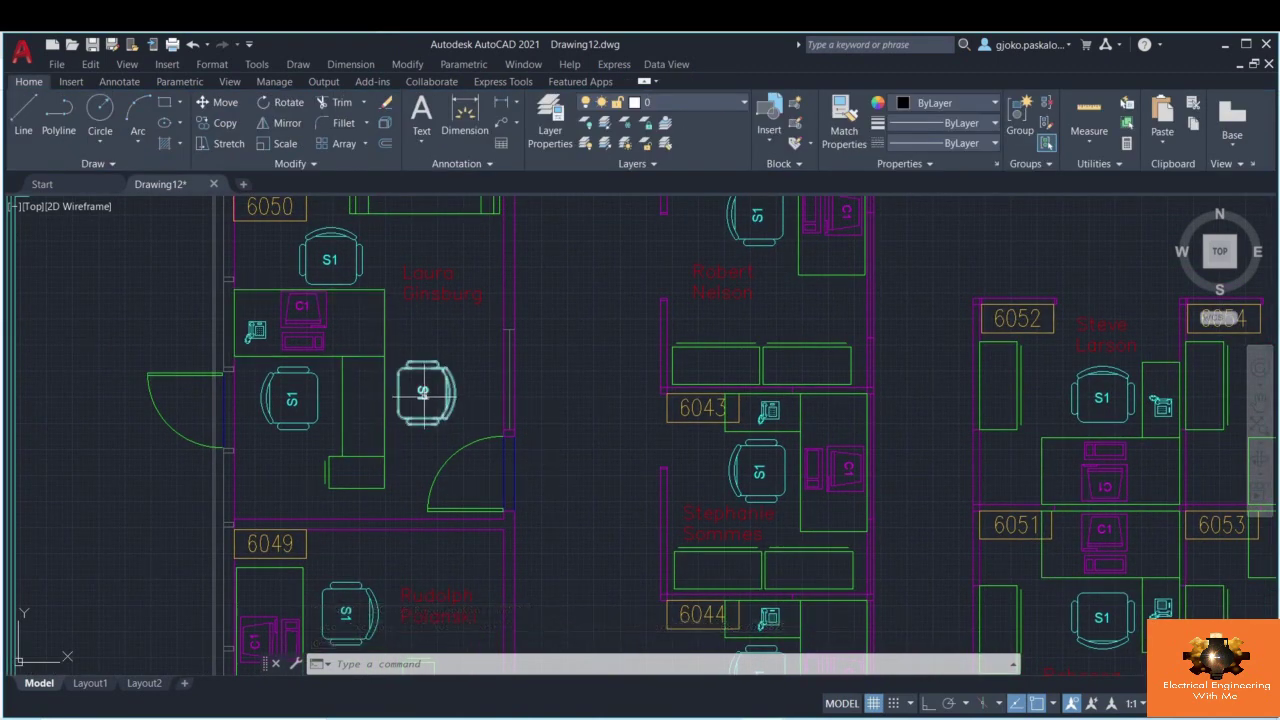
left_click(781, 142)
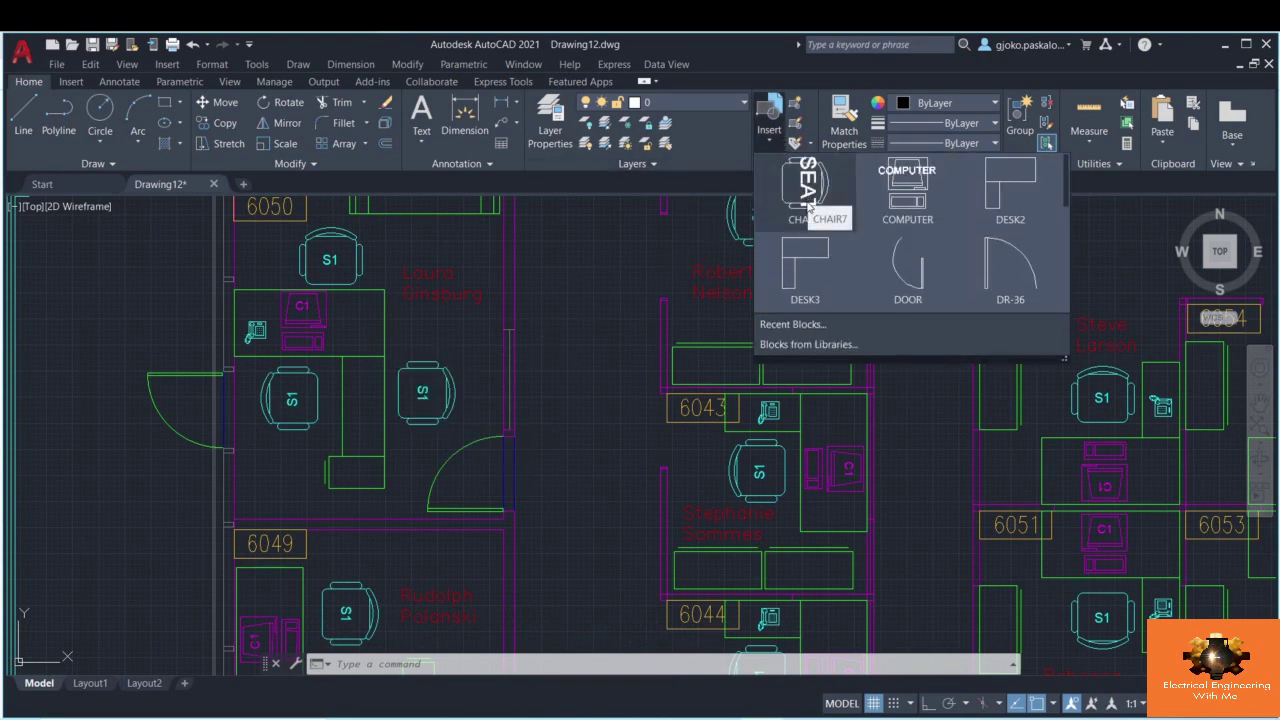
left_click(809, 206)
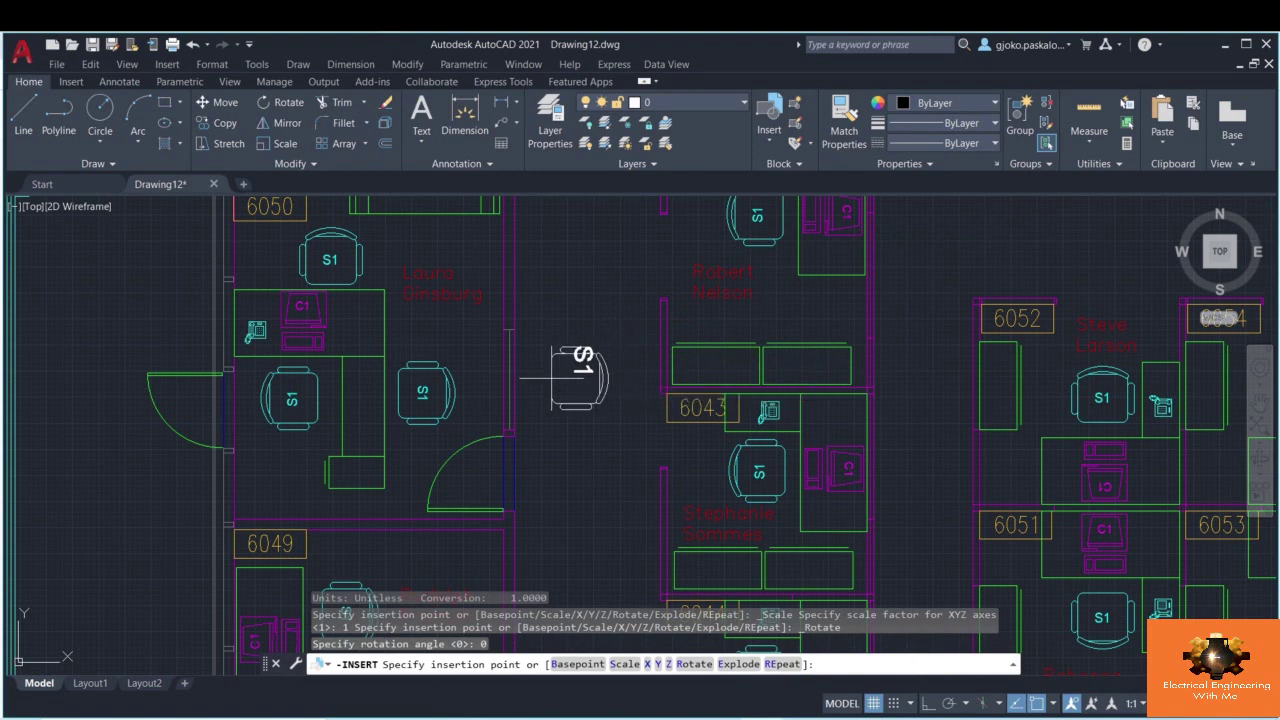
left_click(584, 365)
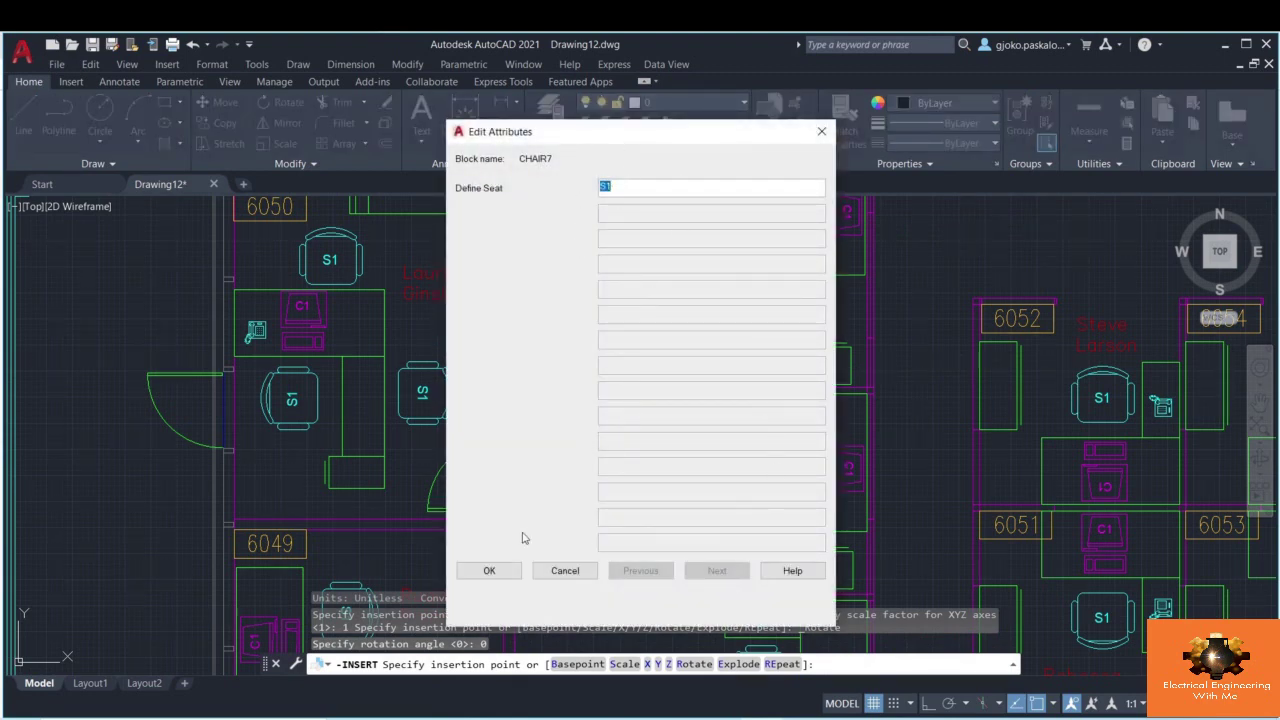
left_click(506, 573)
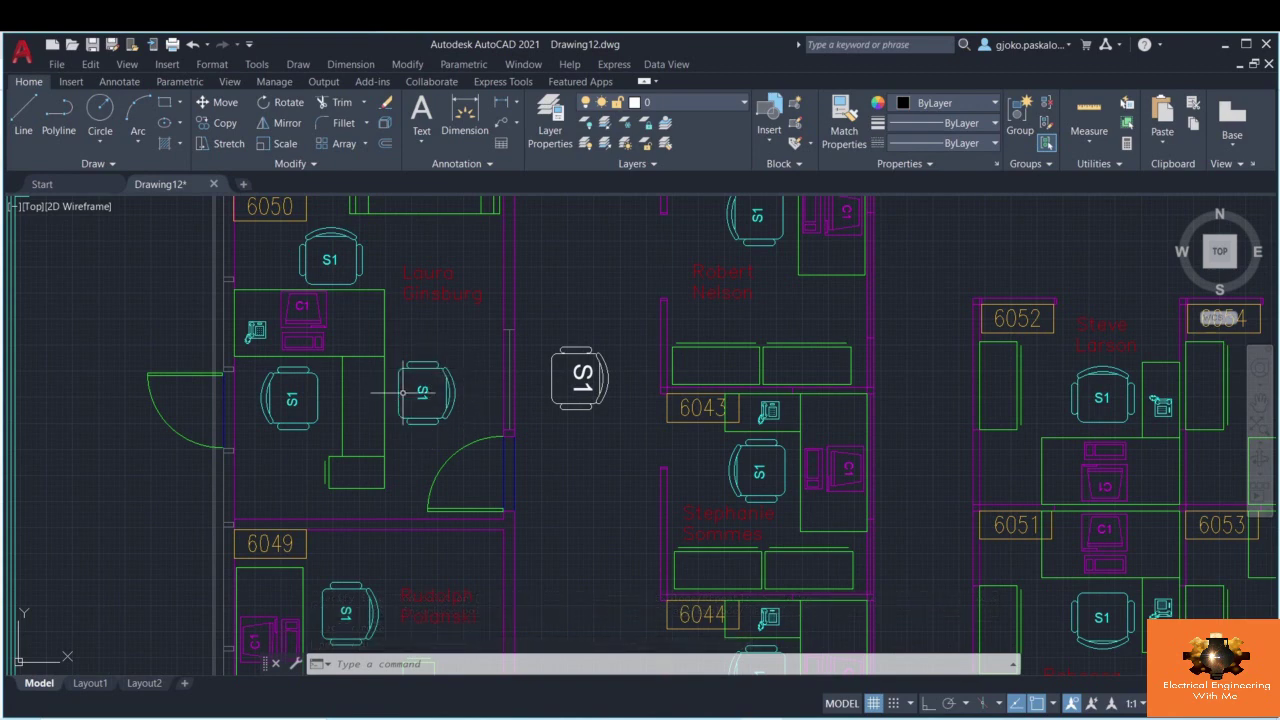
- Synchronize the attributes of all CHAIR7 blocks by selecting the chair in the corridor between rooms 6050 and 6043
left_click(779, 163)
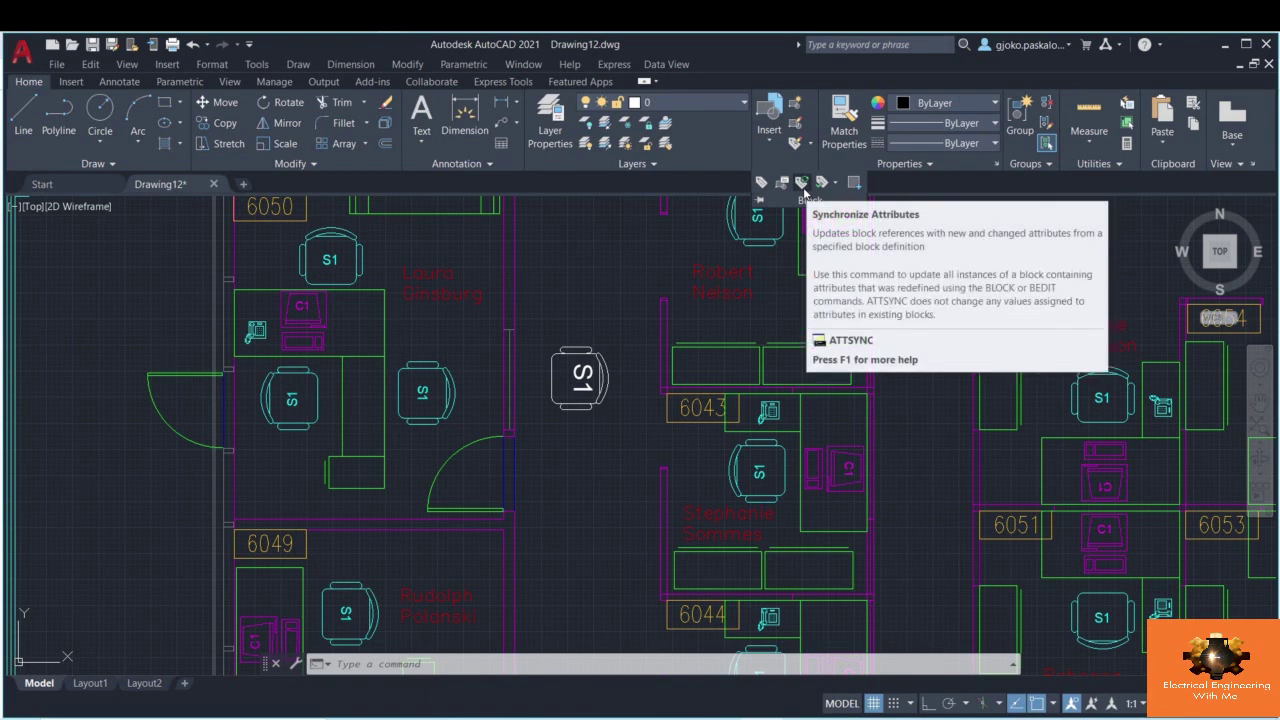
left_click(803, 184)
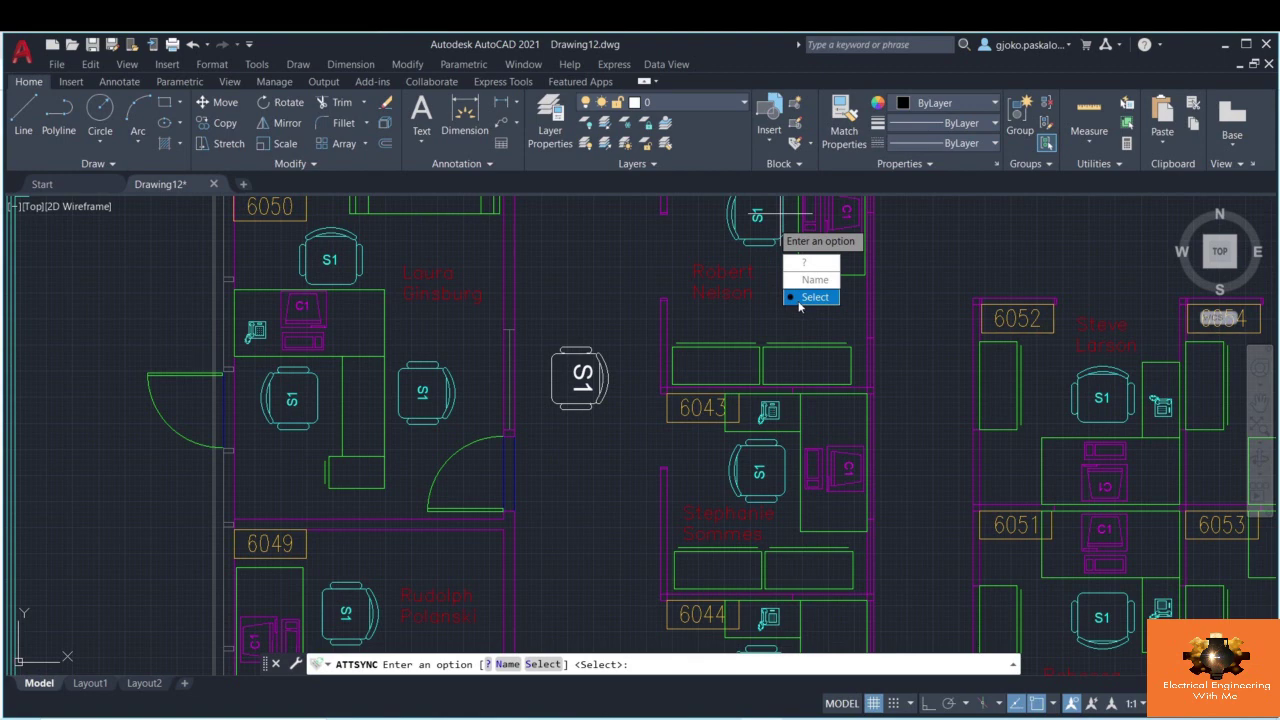
left_click(541, 664)
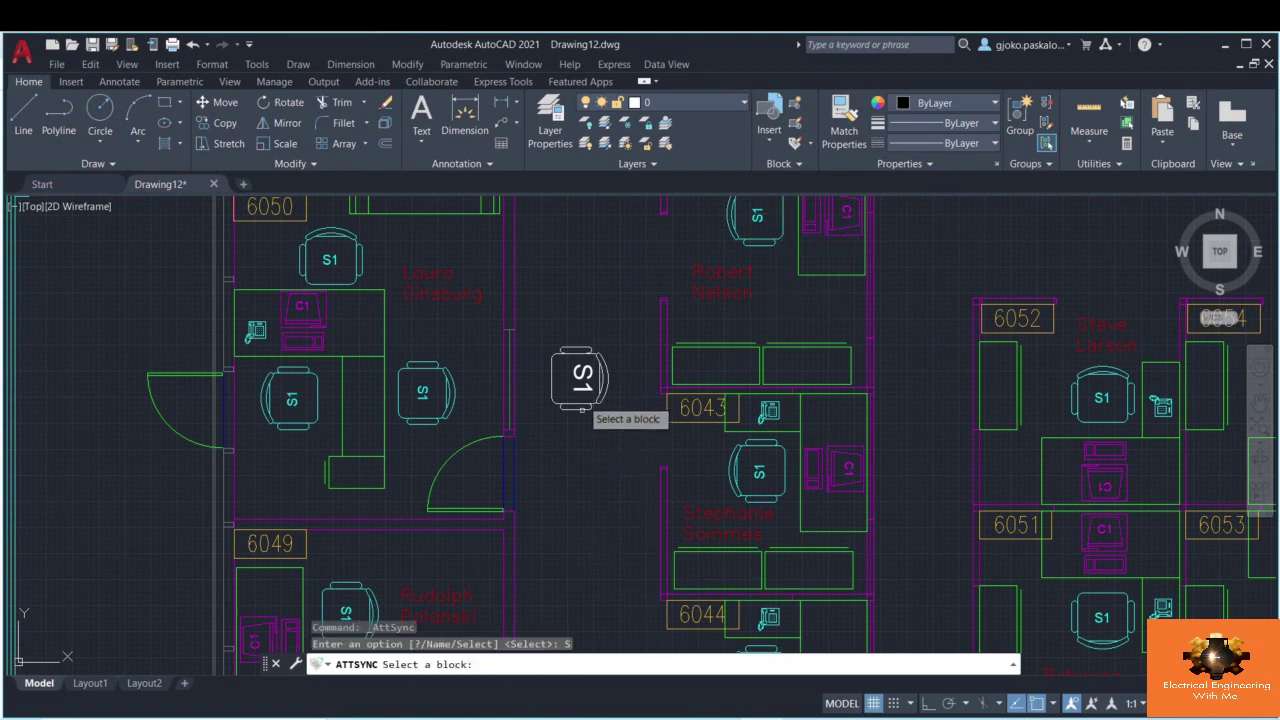
left_click(588, 388)
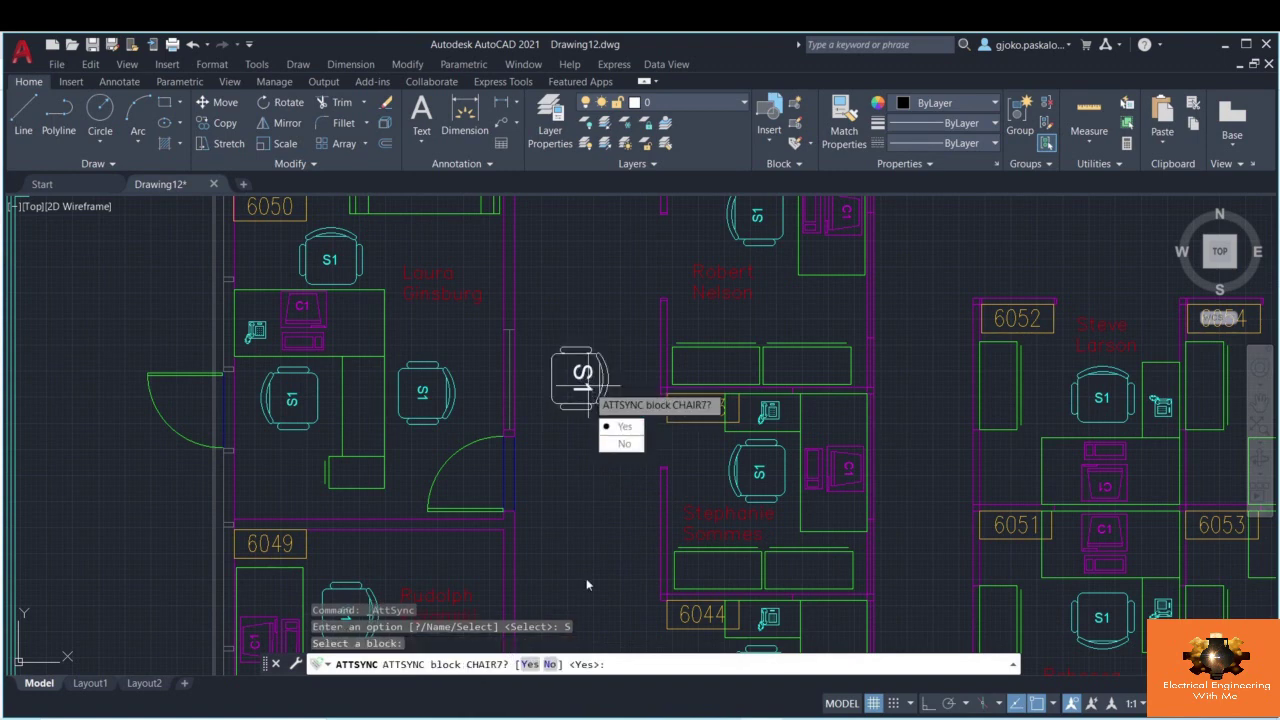
left_click(624, 427)
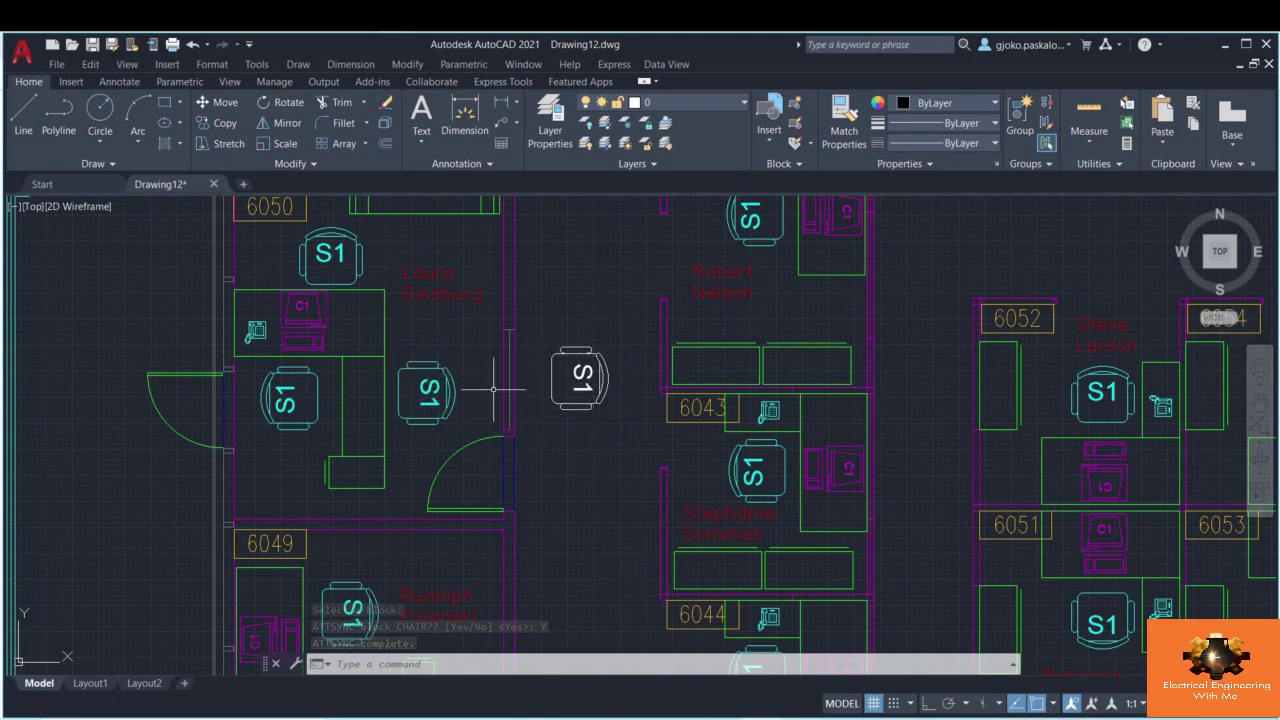
- Hide all block attributes across the floor plan
scroll(585, 372, "down", 3)
scroll(600, 345, "up", 1)
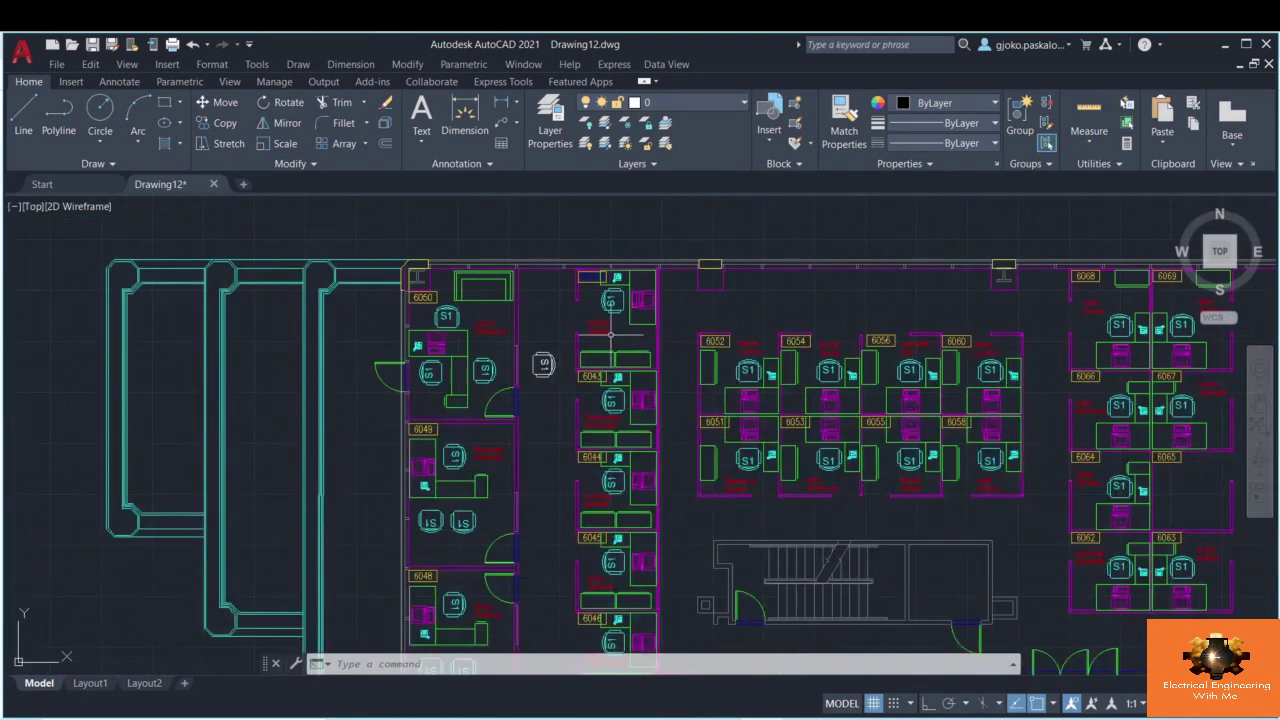
left_click(790, 163)
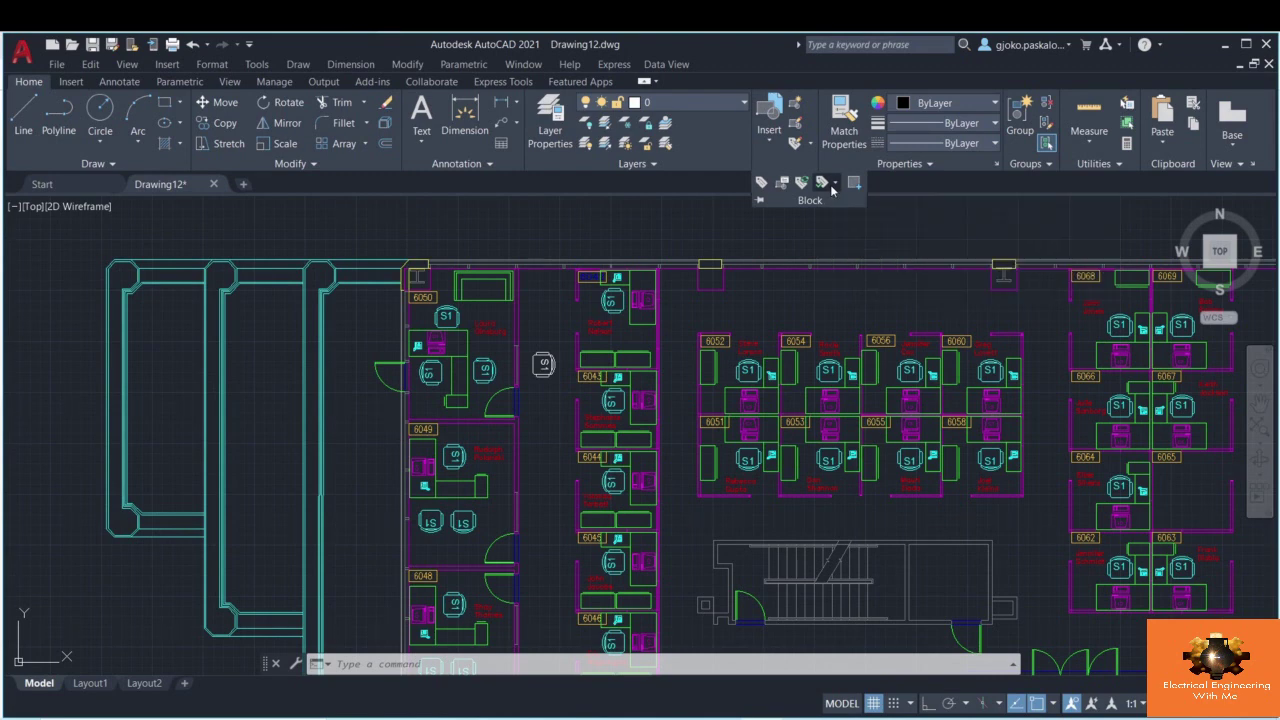
left_click(833, 184)
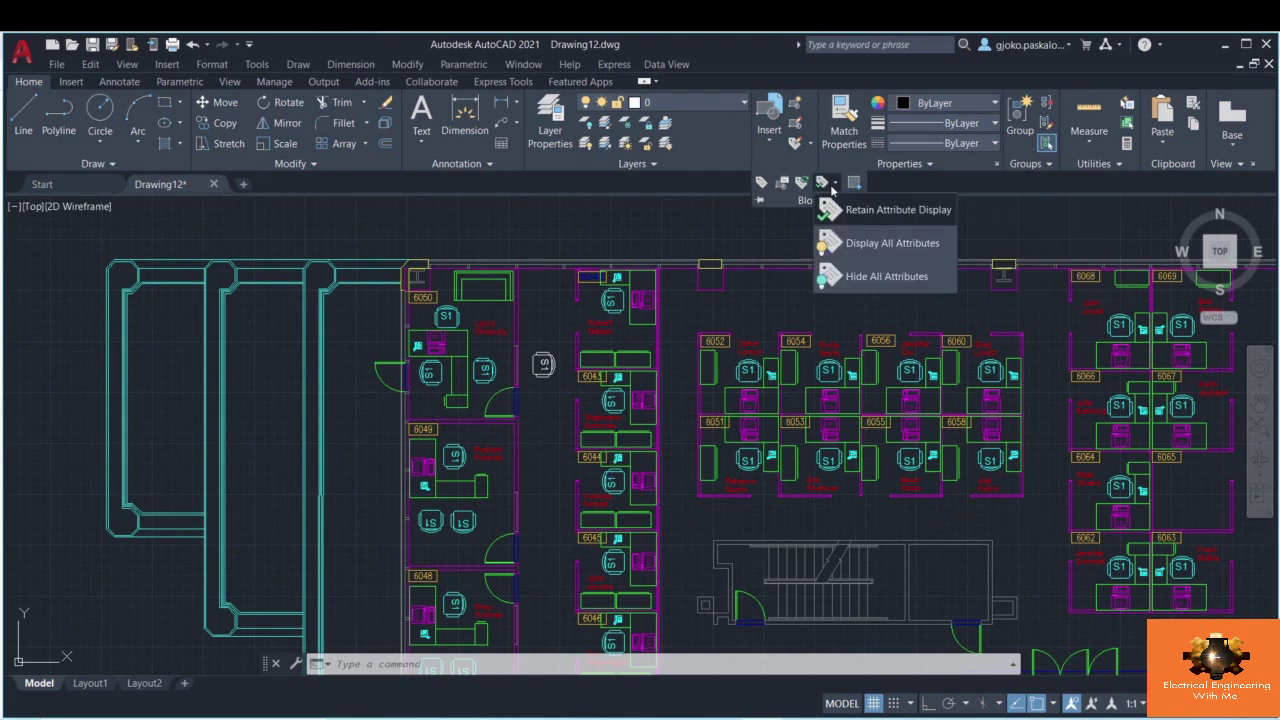
left_click(855, 282)
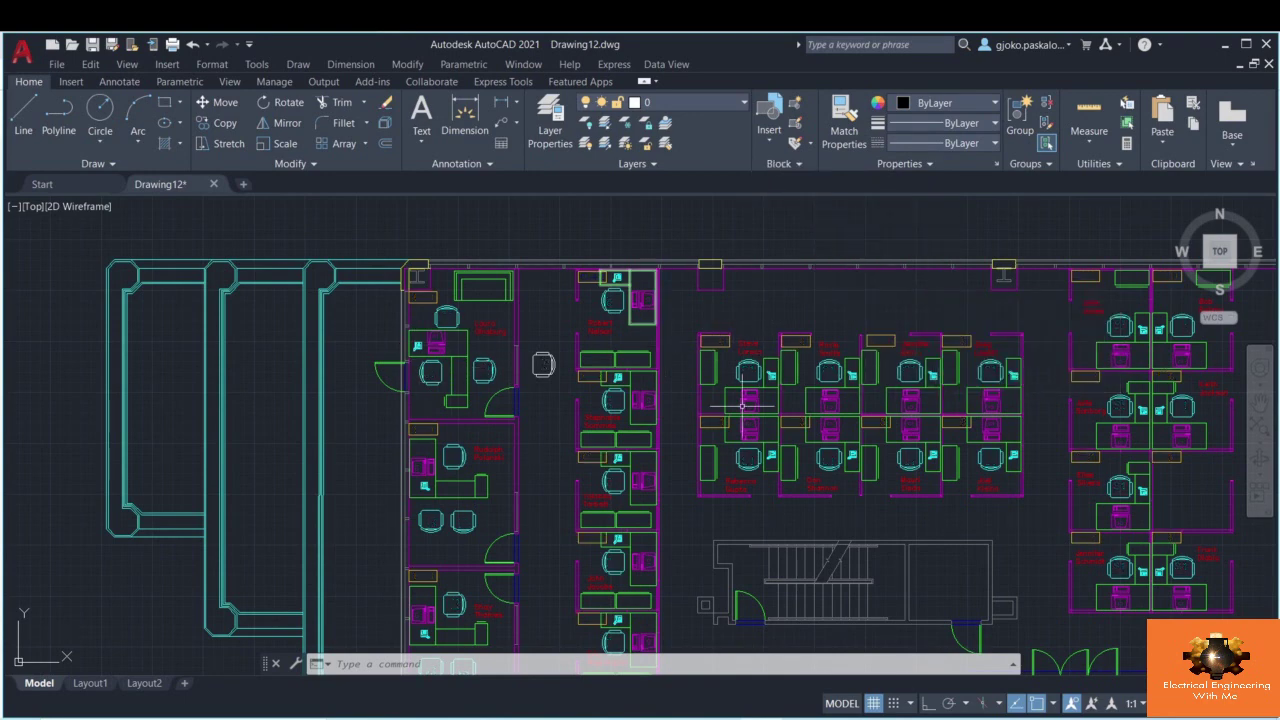
- Display all block attributes and set the visibility mode back to Retain Attribute Display
left_click(790, 164)
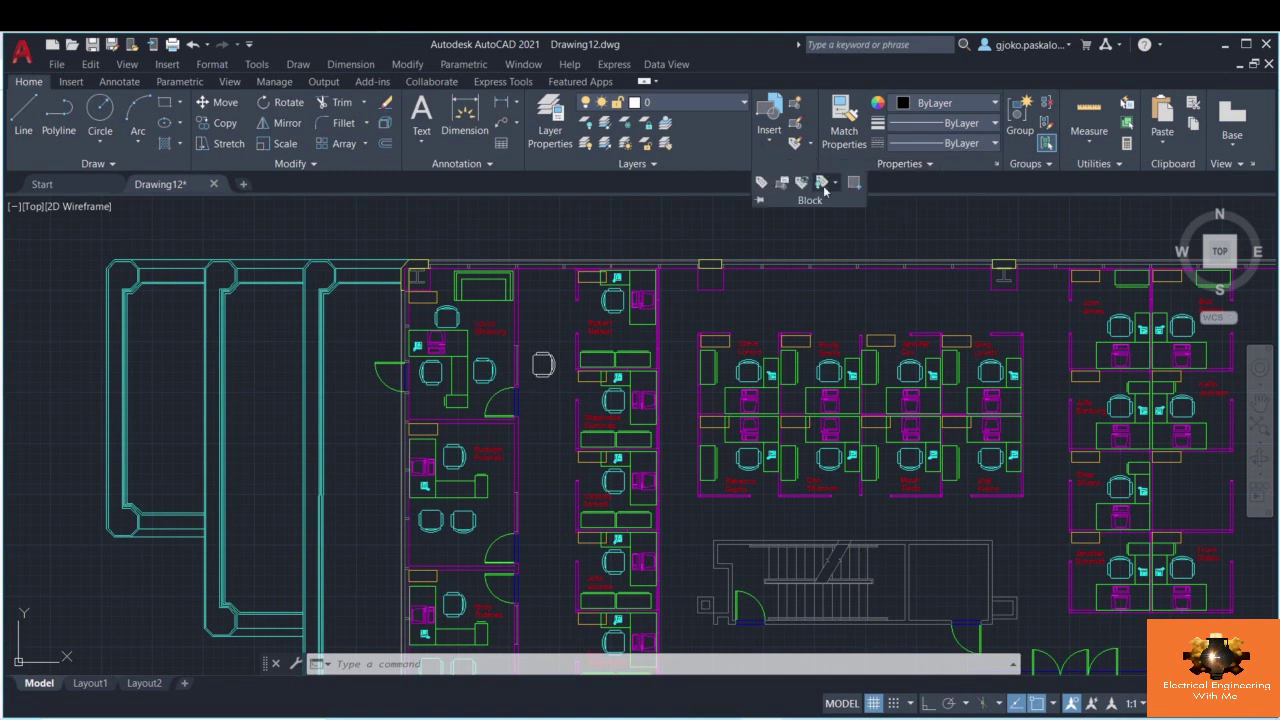
left_click(833, 185)
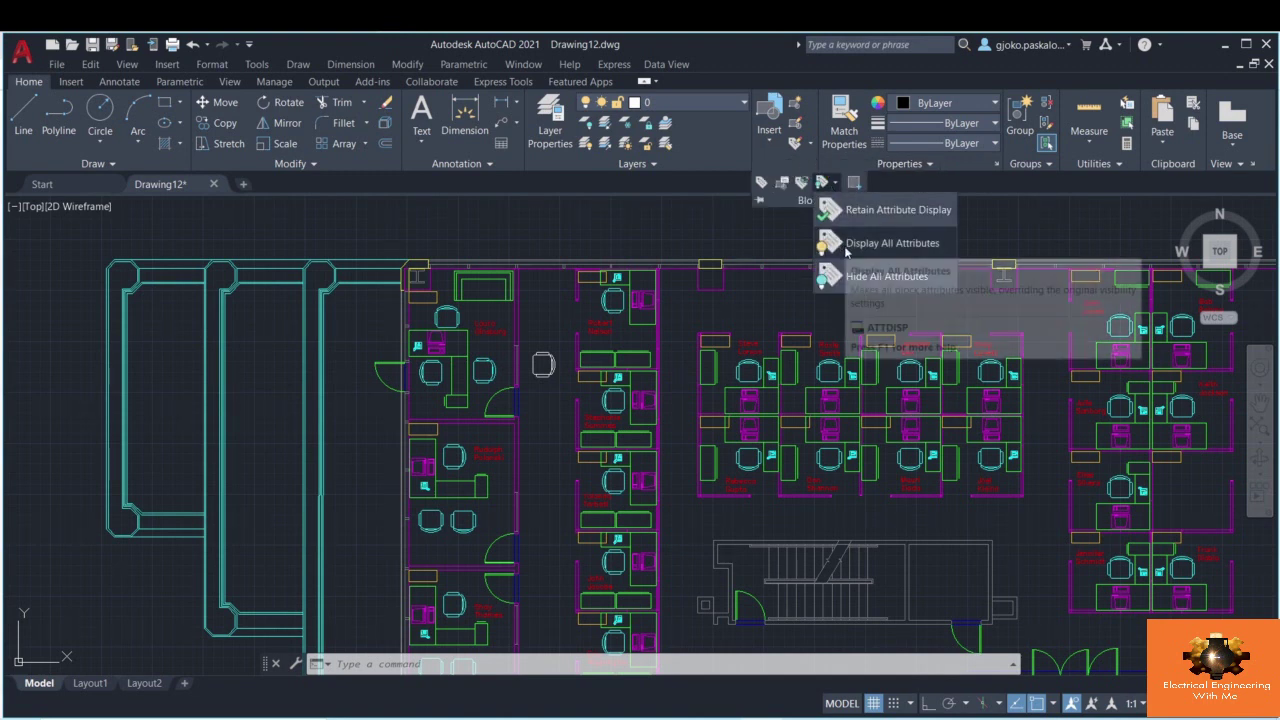
left_click(846, 250)
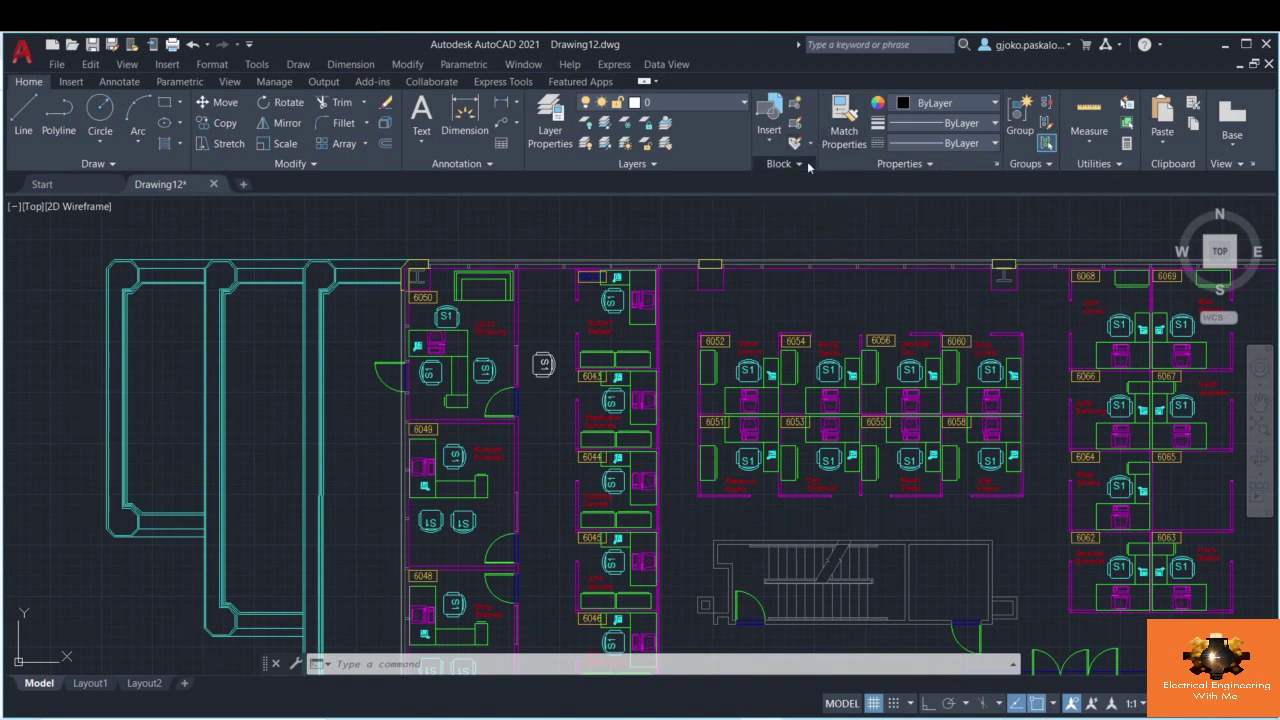
left_click(800, 163)
left_click(834, 182)
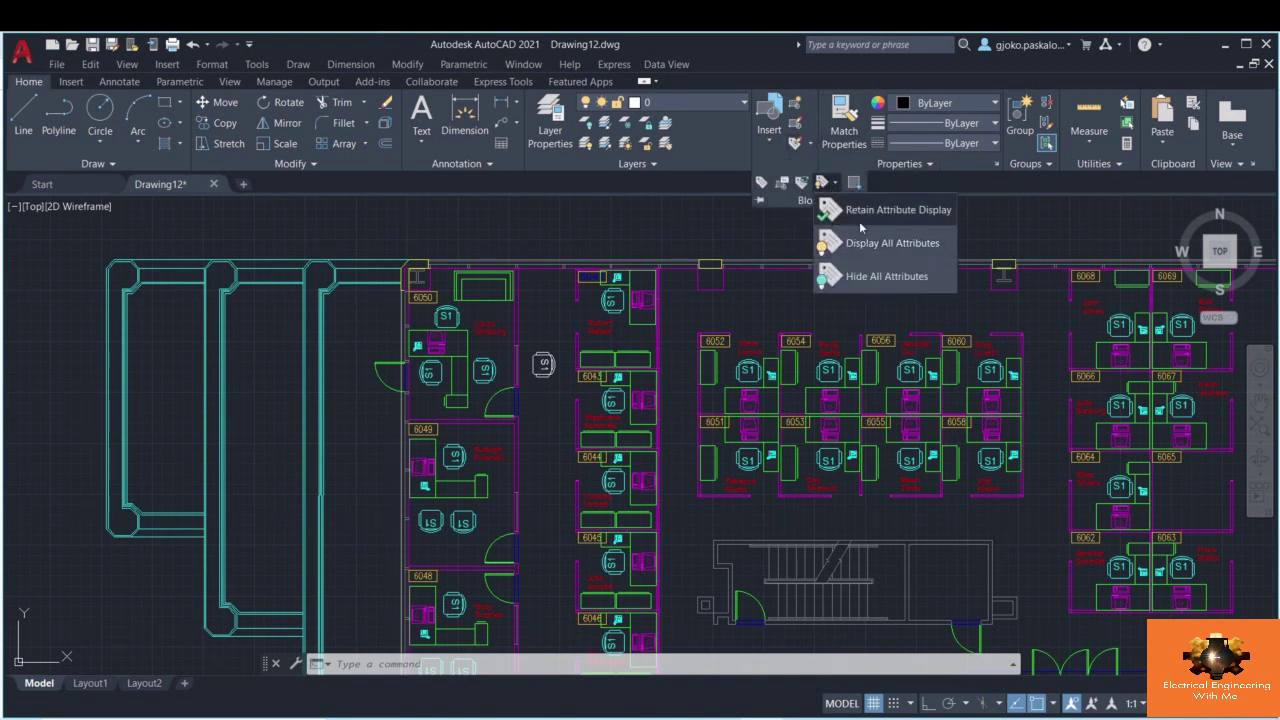
left_click(834, 241)
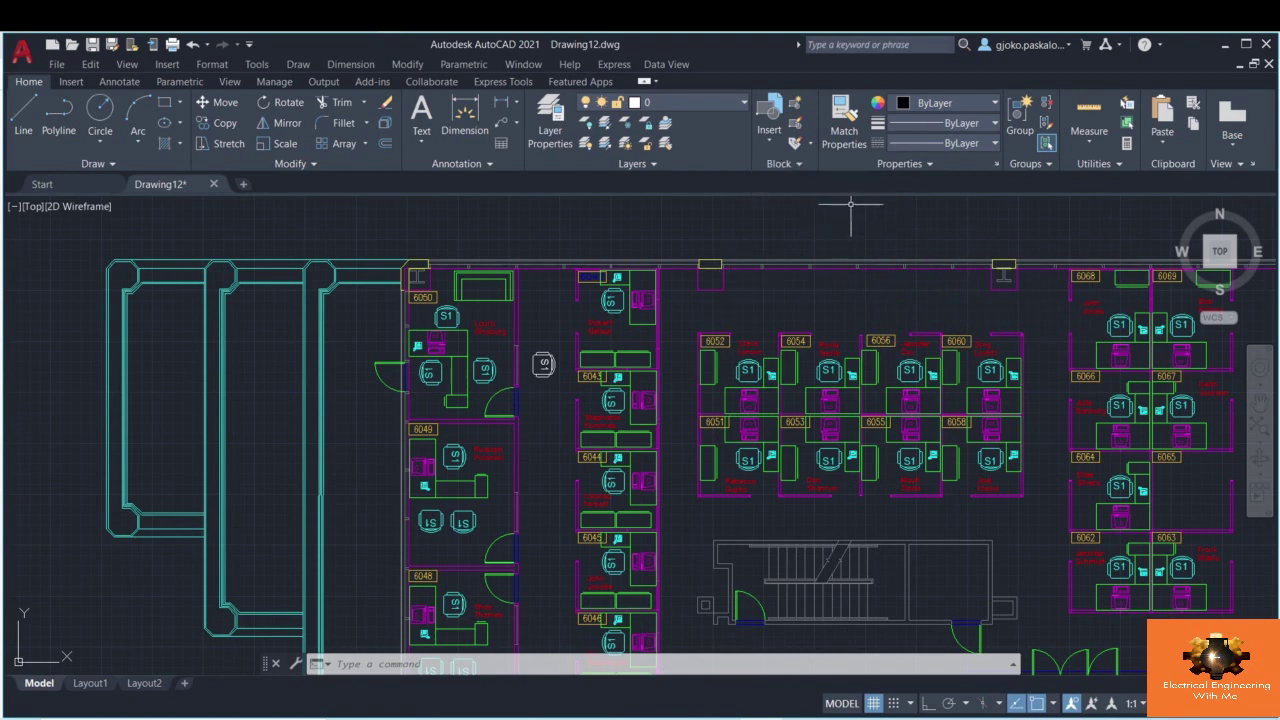
- Examine the Invisible mode in the Attribute Definition dialog, close it without defining an attribute, and review the attribute display options
left_click(800, 163)
left_click(834, 182)
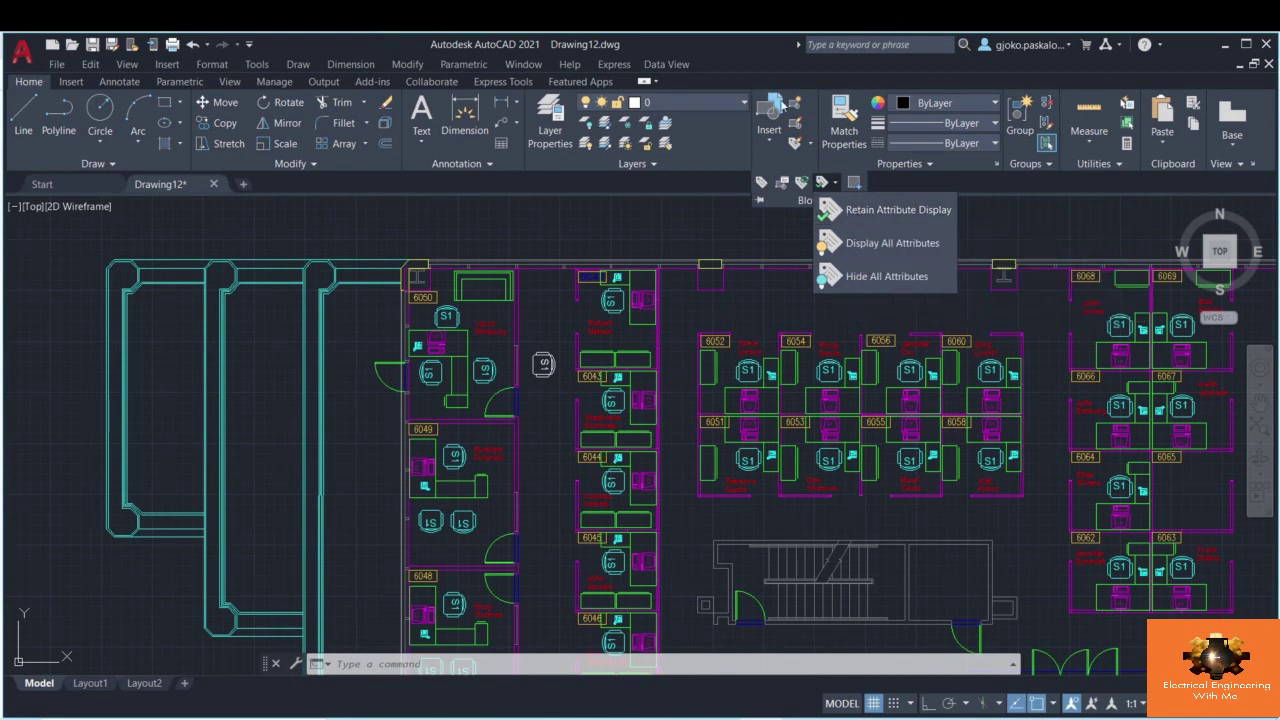
left_click(796, 146)
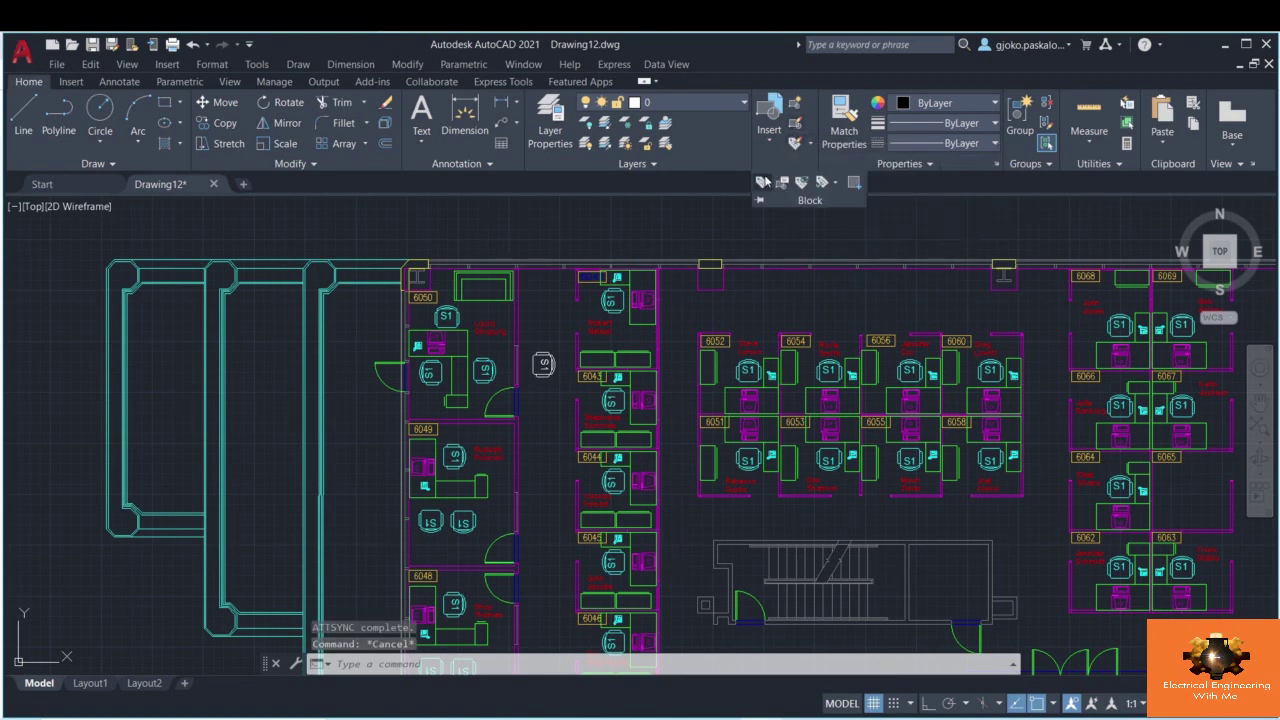
left_click(762, 182)
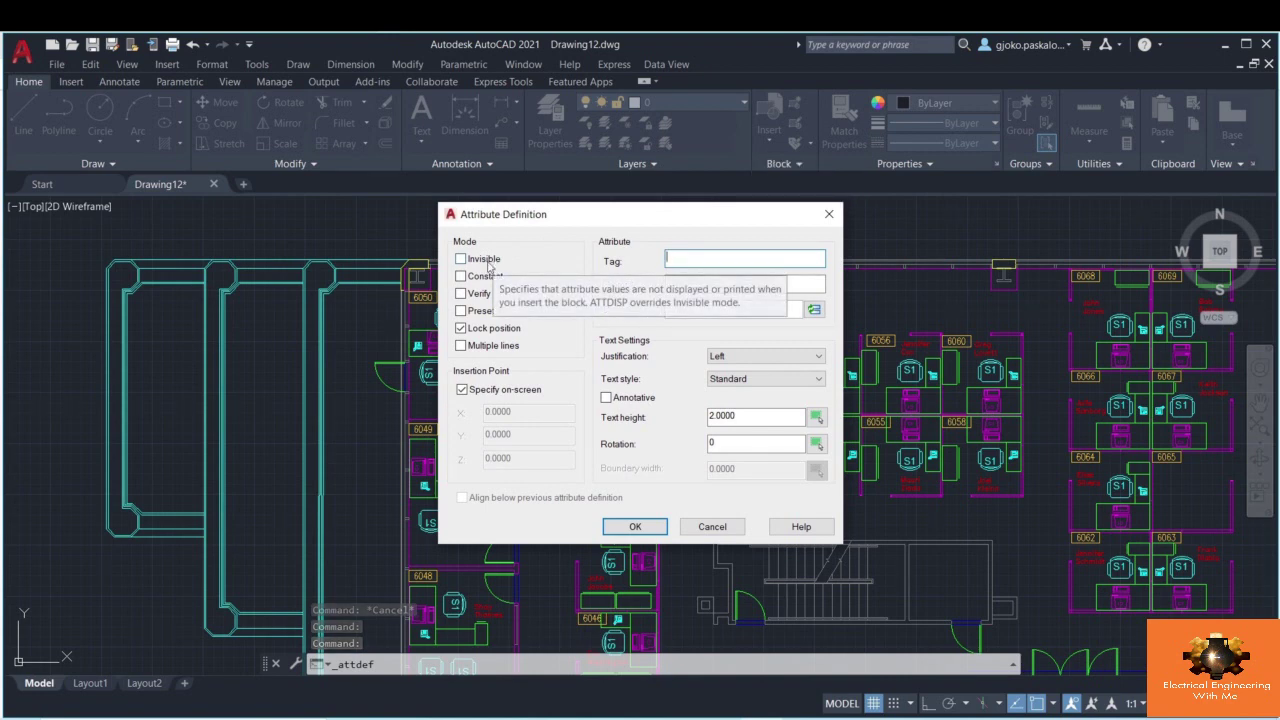
left_click(829, 214)
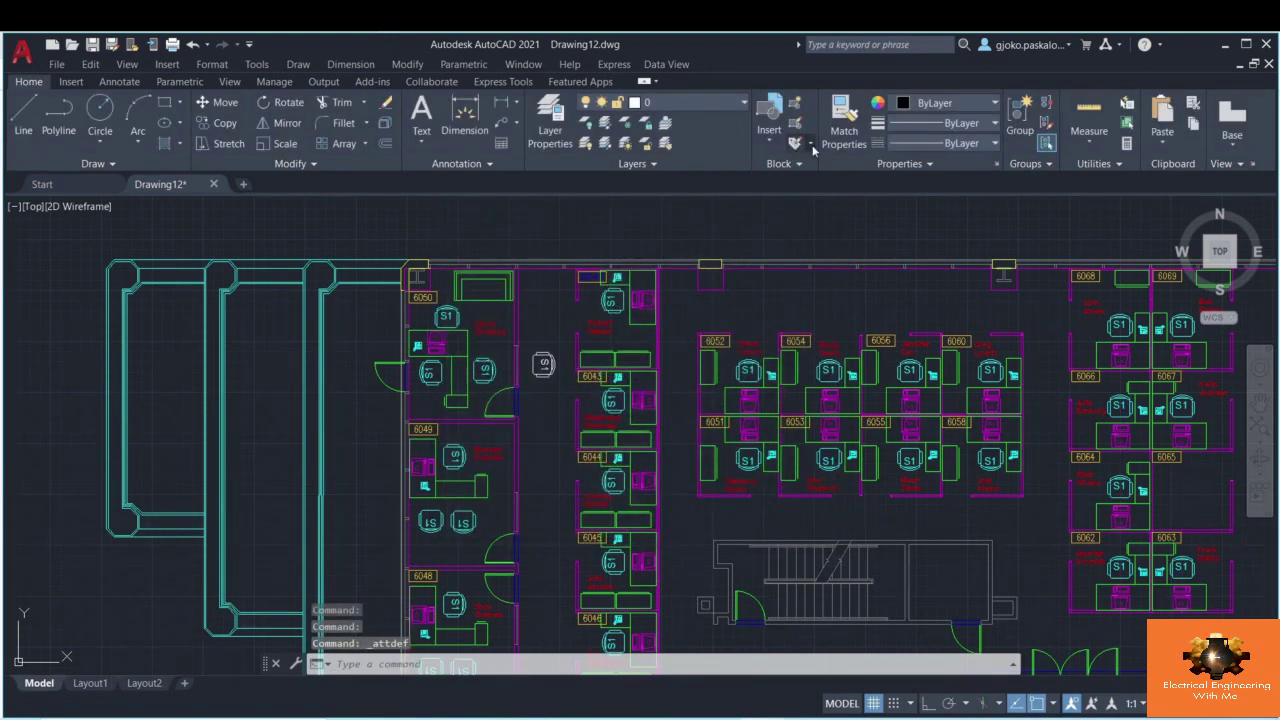
left_click(798, 163)
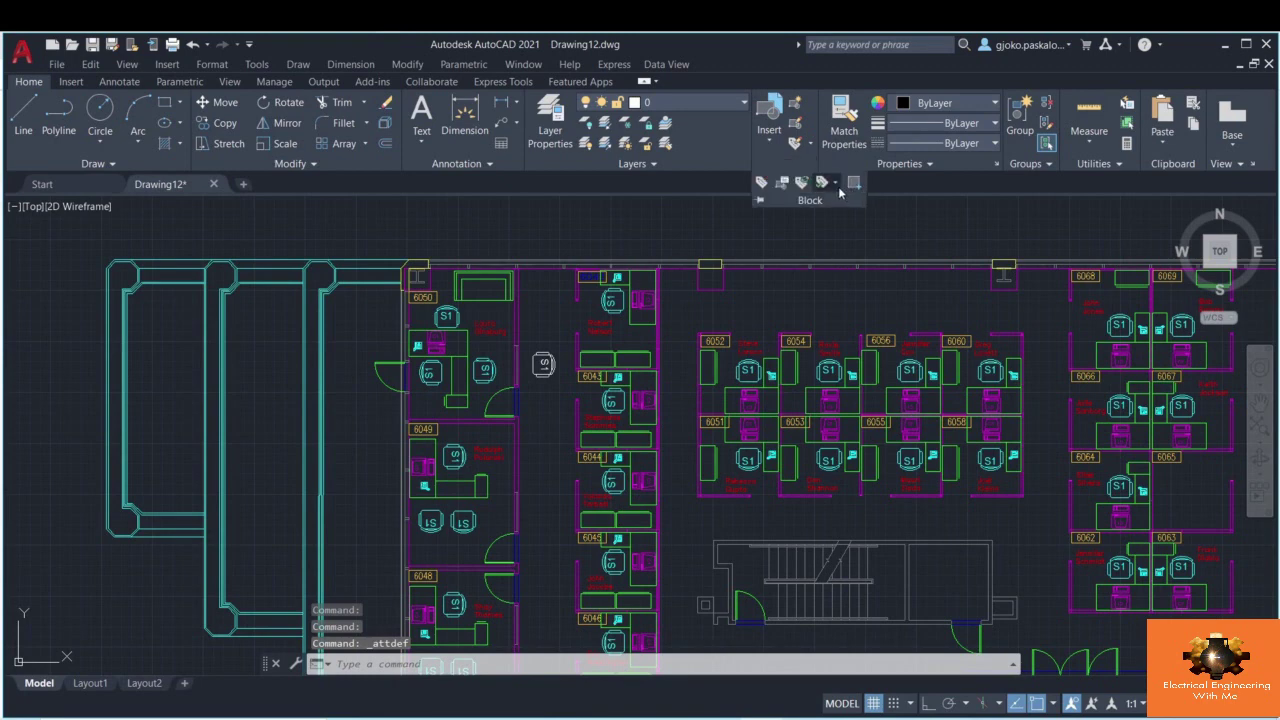
left_click(834, 183)
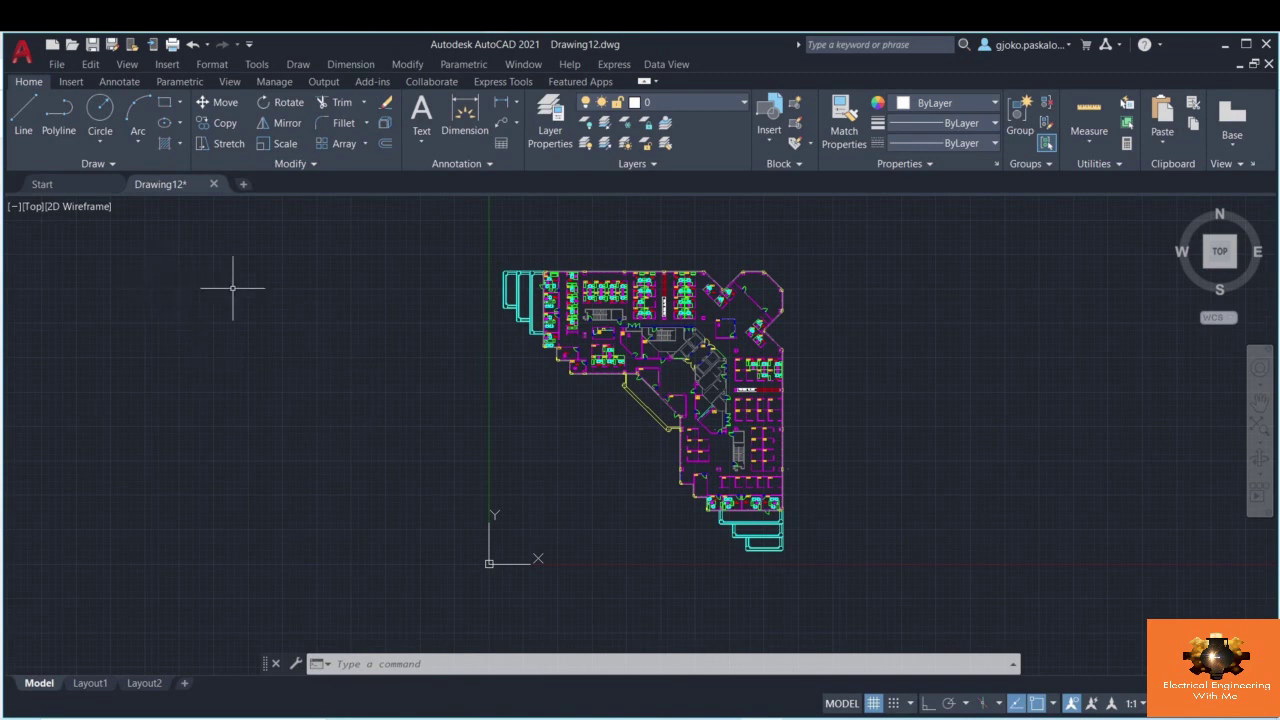
- Start a new data extraction and save it as "data" in the autocad course folder
left_click(121, 86)
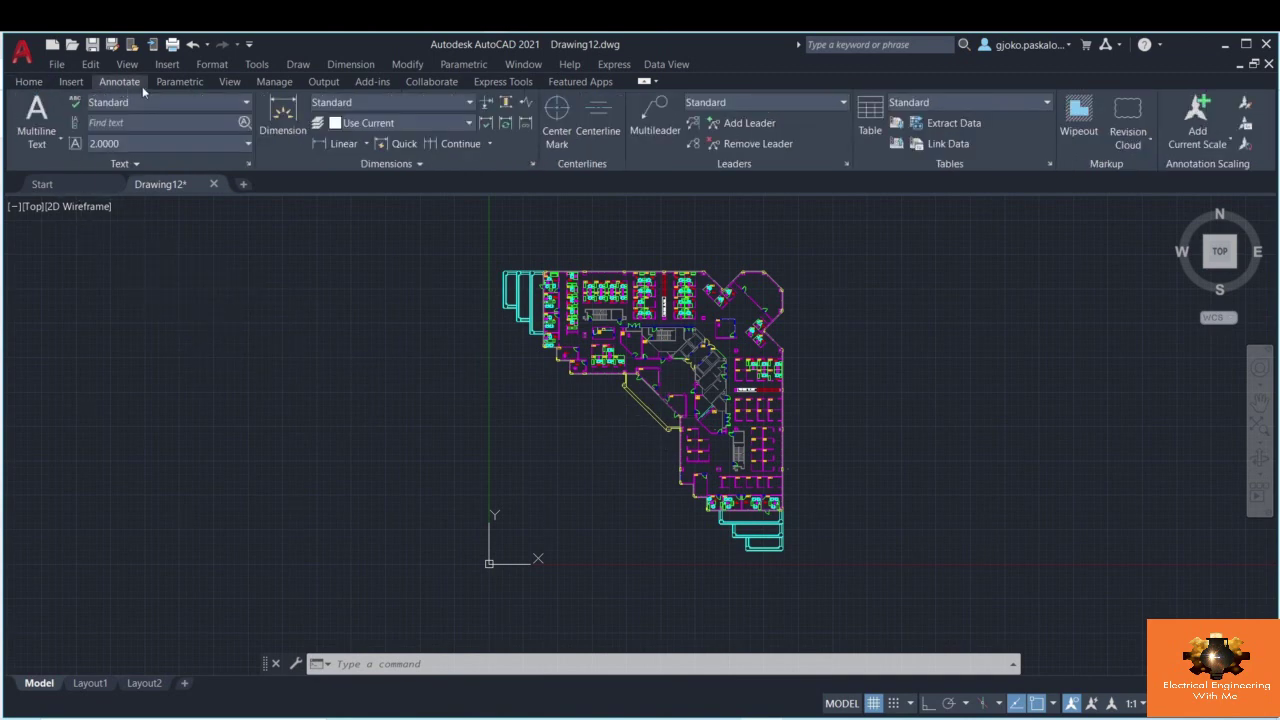
left_click(956, 126)
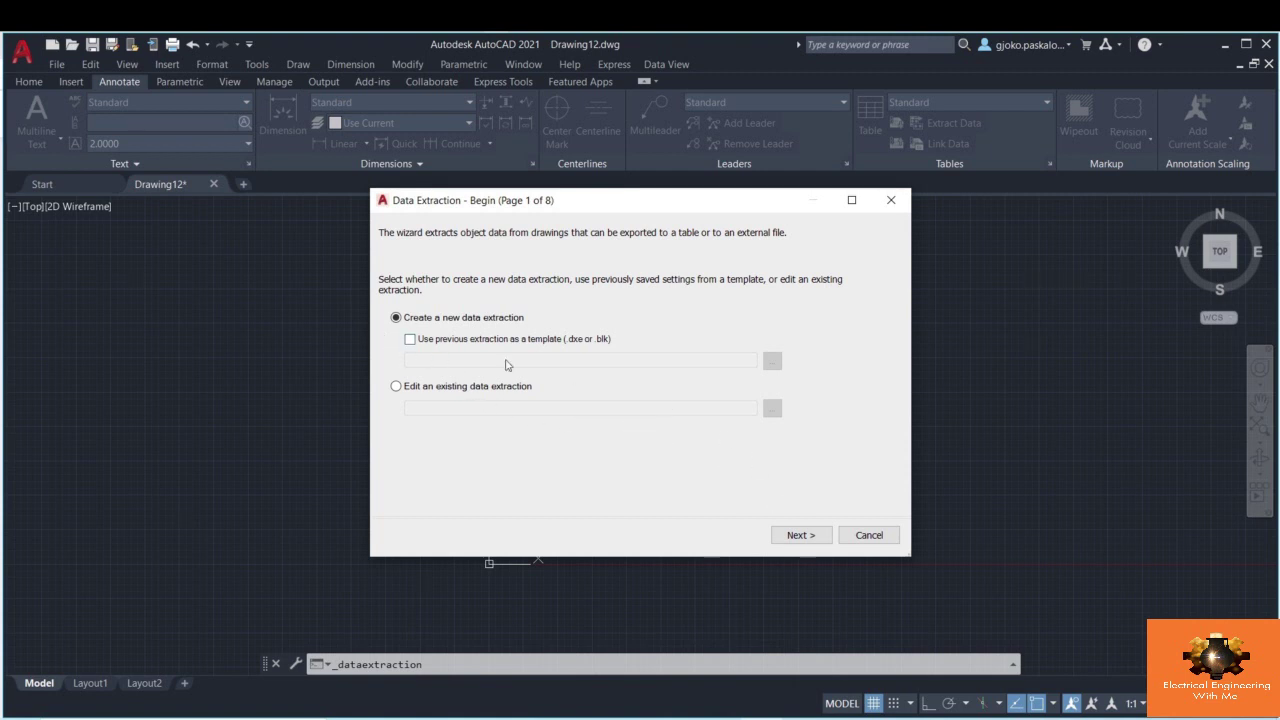
left_click(800, 537)
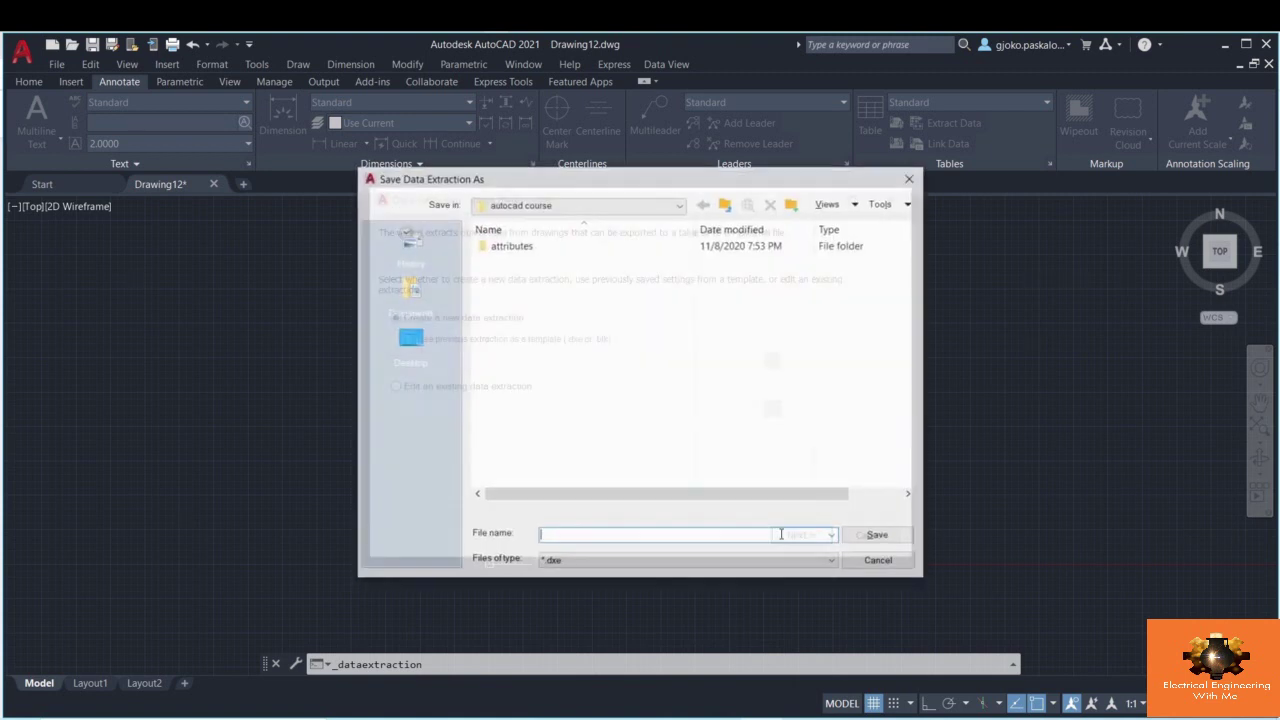
type("data")
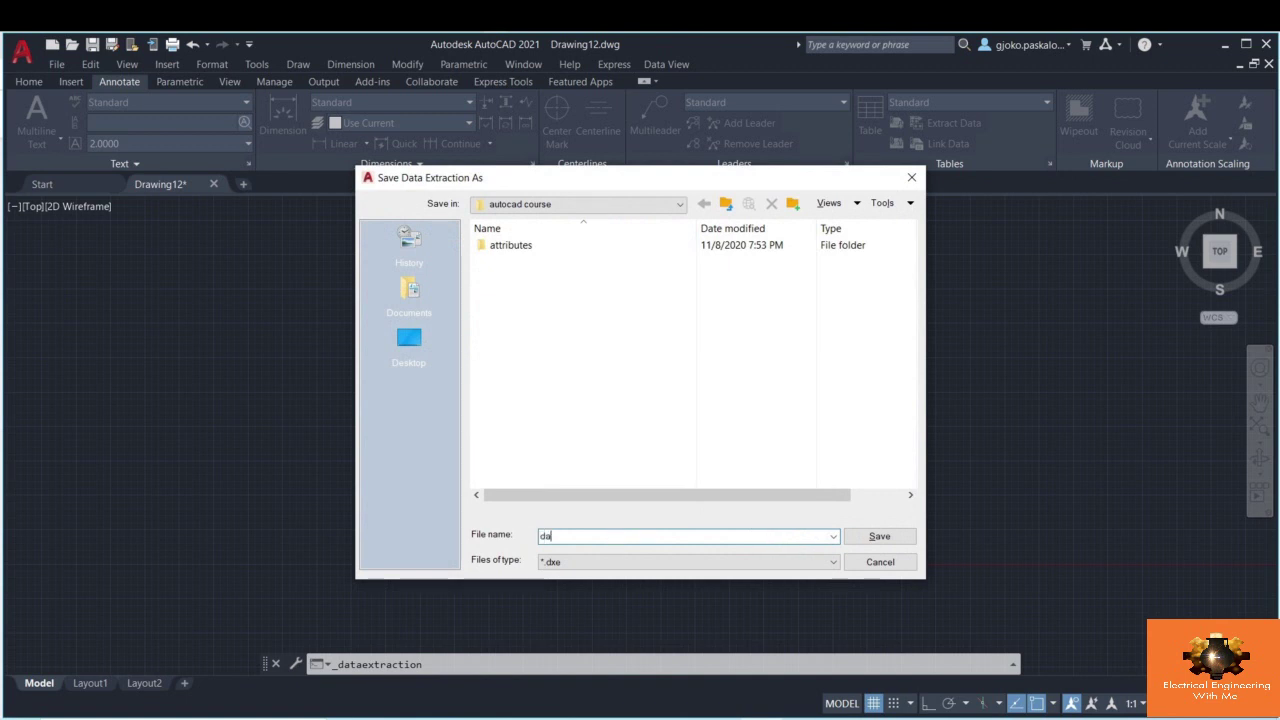
left_click(886, 541)
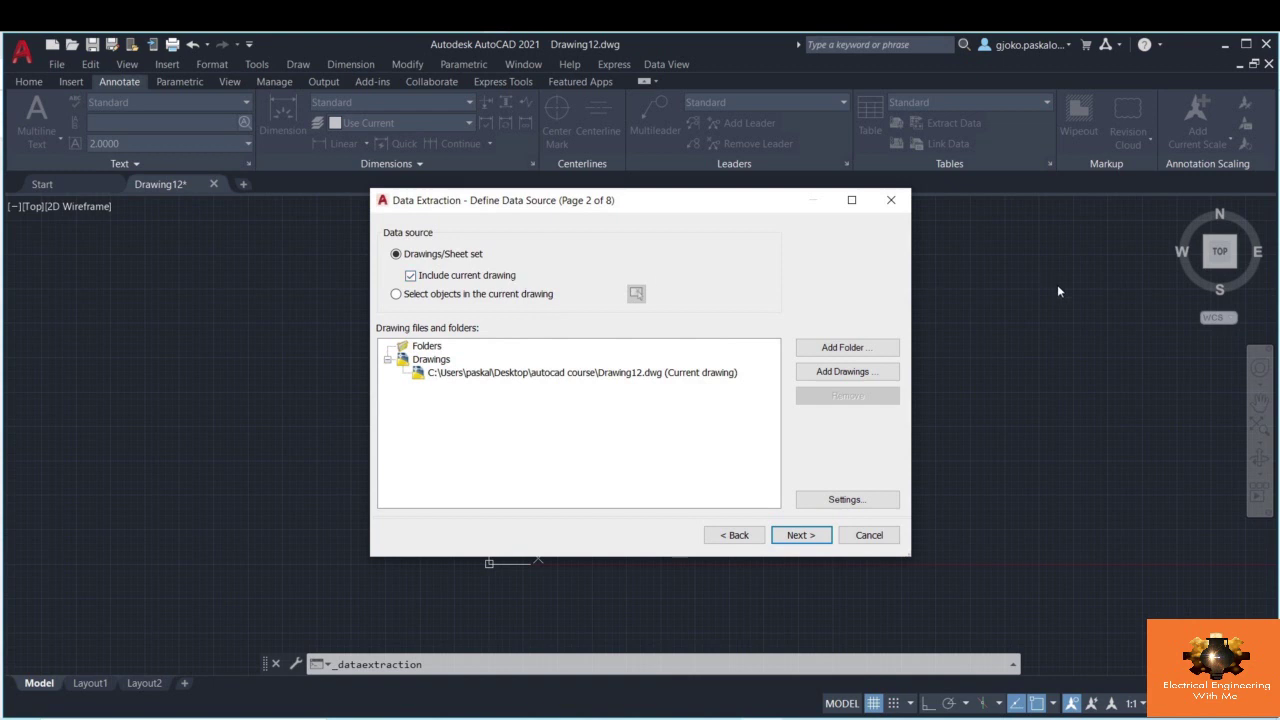
- Try limiting the data source to window-selected objects across the upper part of the floor plan, and return to Drawings/Sheet set
left_click(396, 294)
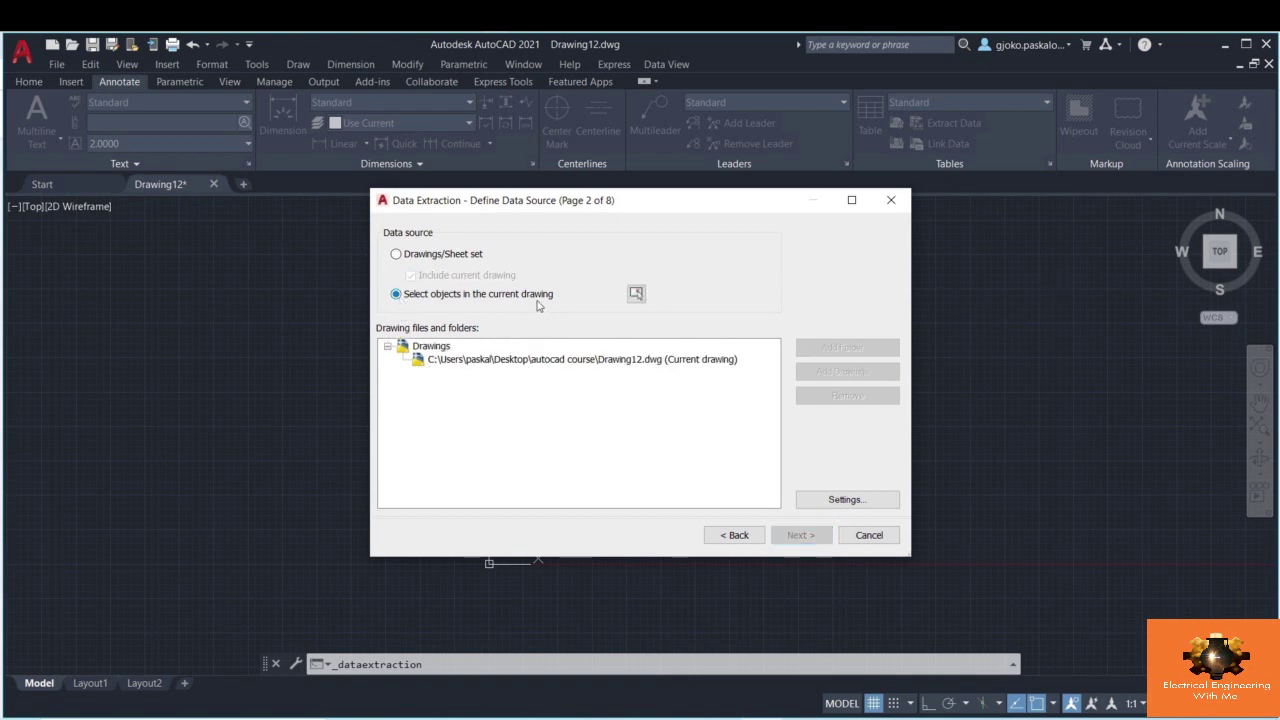
left_click(636, 293)
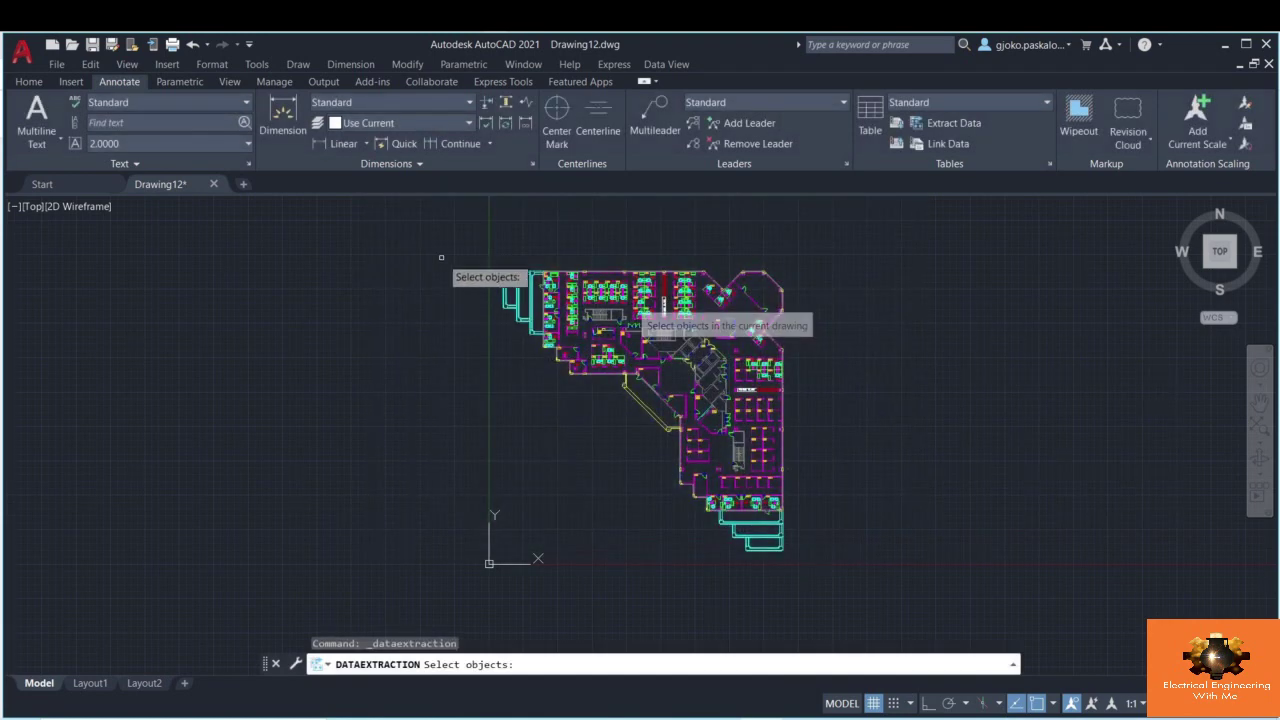
left_click(449, 231)
left_click(969, 420)
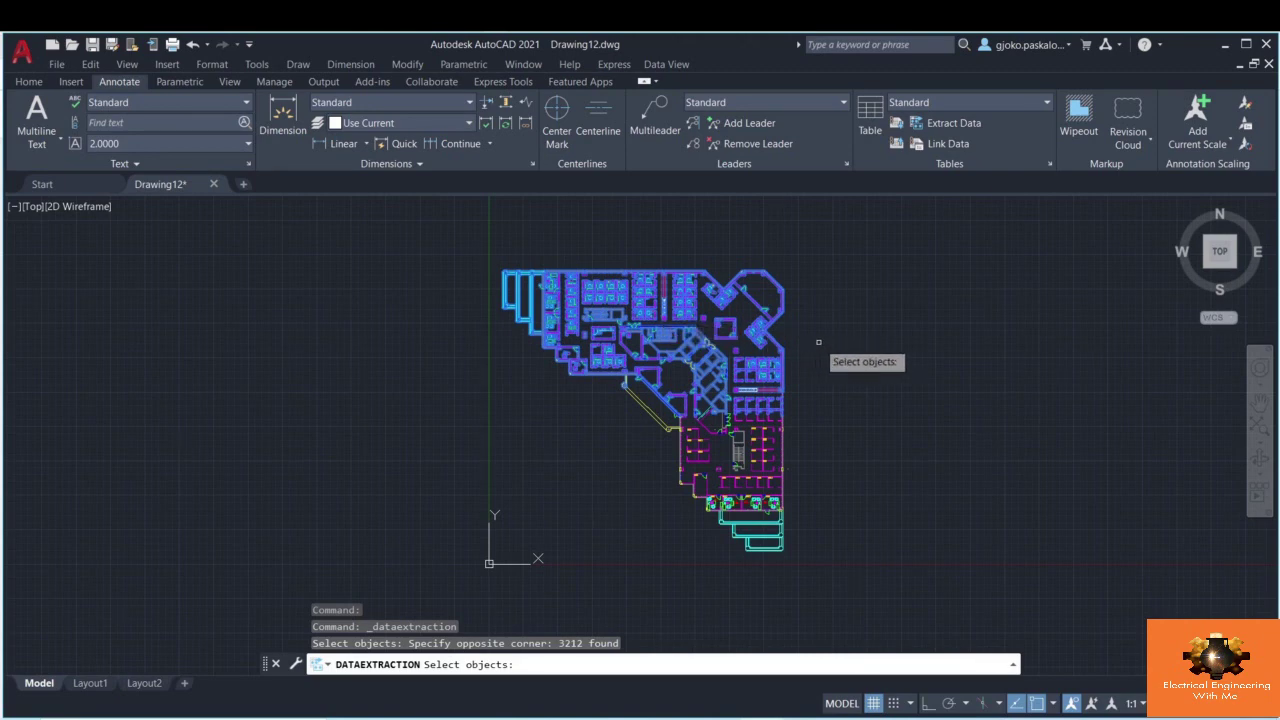
key("Return")
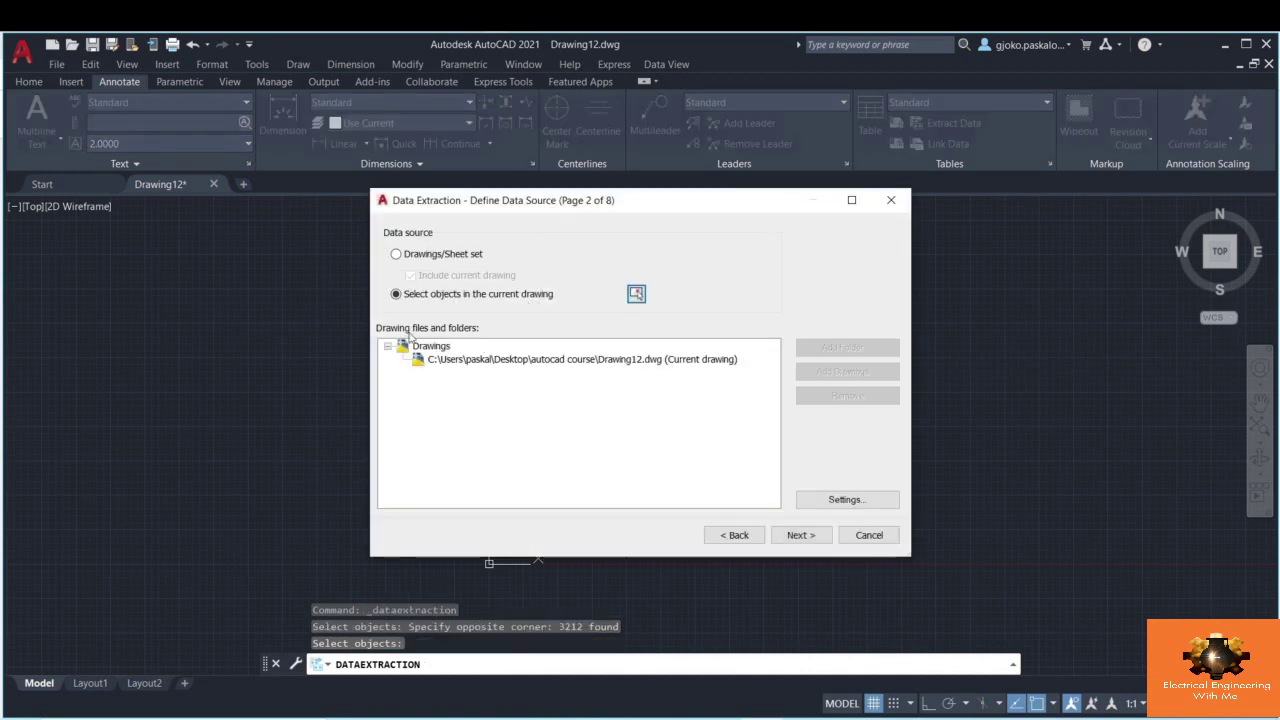
left_click(396, 255)
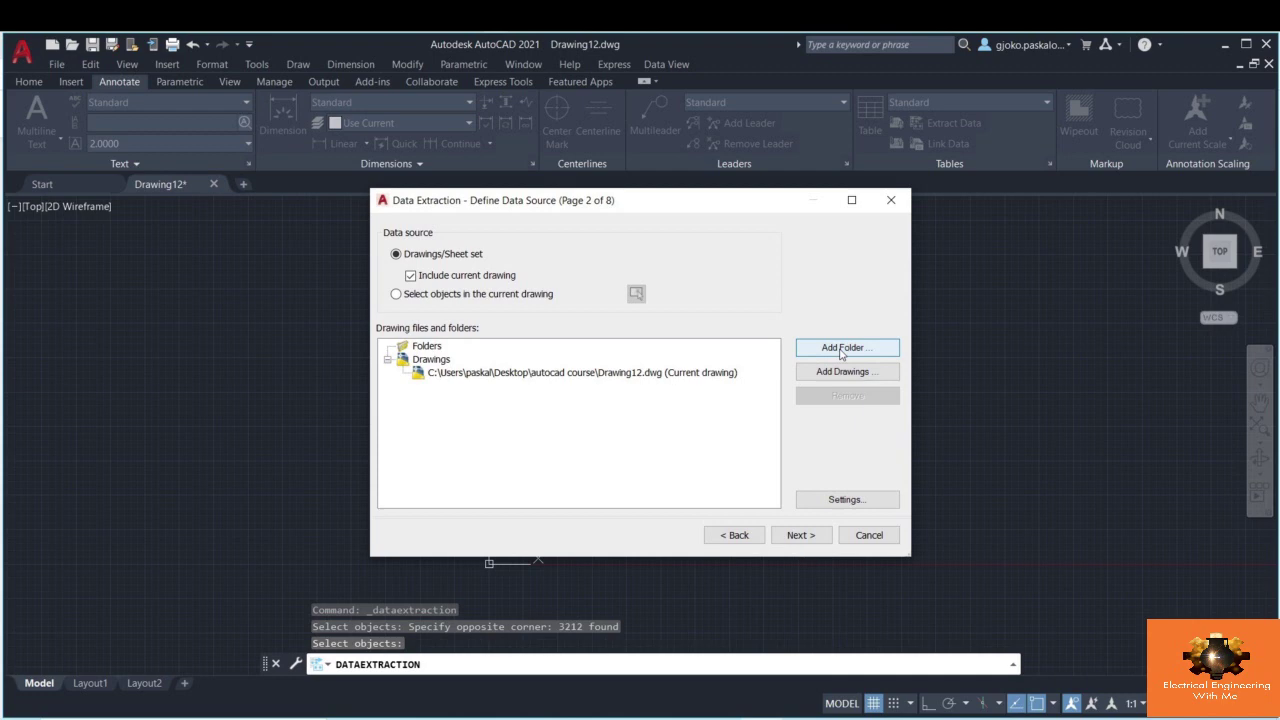
- Explore the options for adding a folder, including wild-card drawing selection, and for adding drawings, cancelling both
left_click(841, 350)
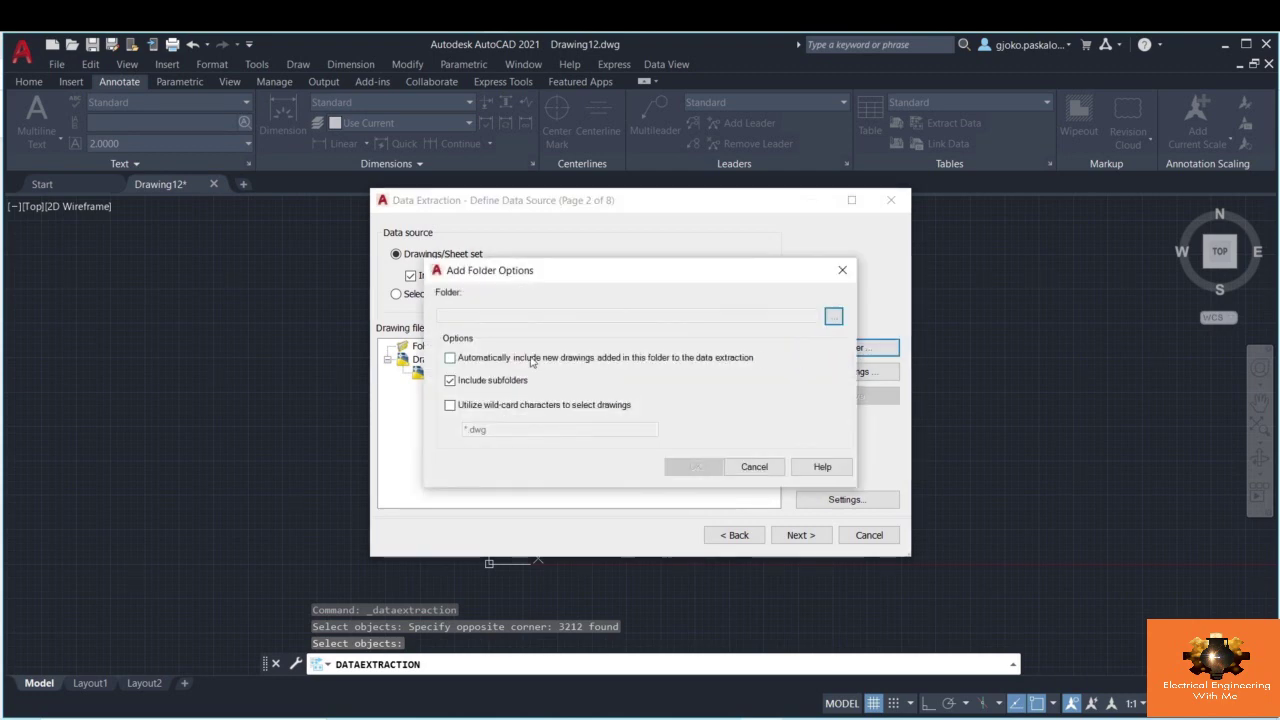
left_click(834, 317)
key("Escape")
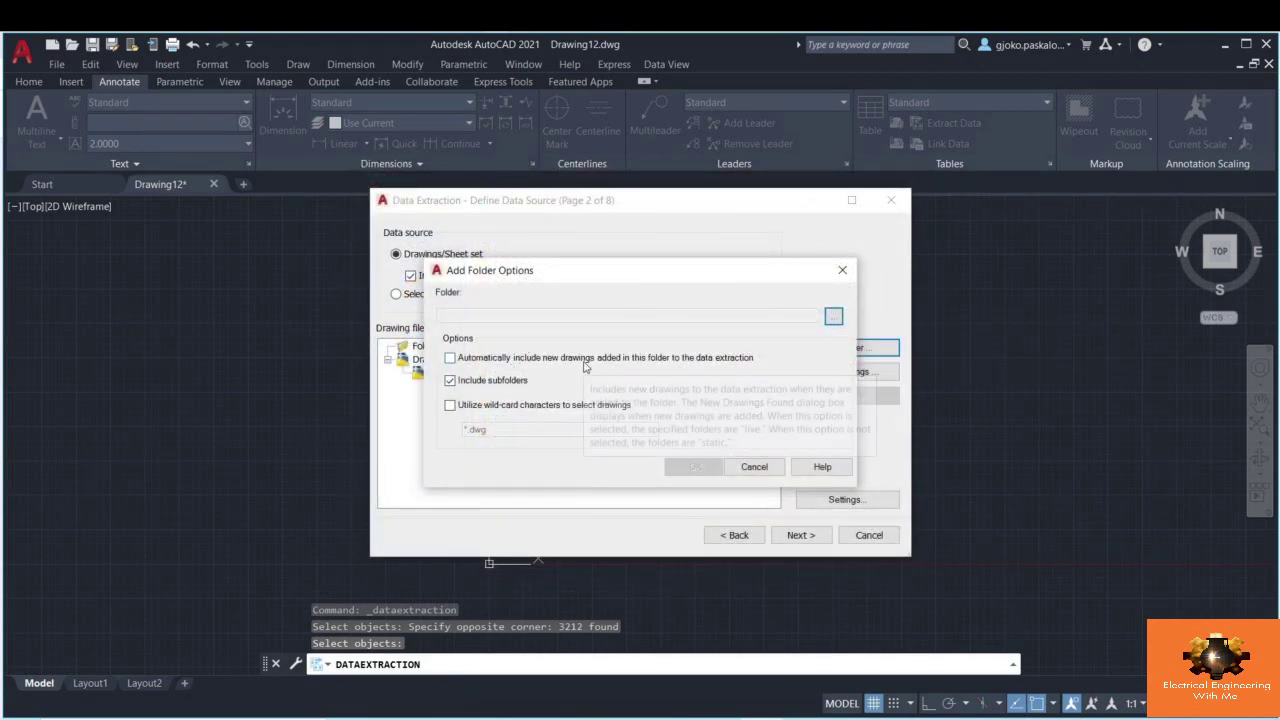
mouse_move(585, 367)
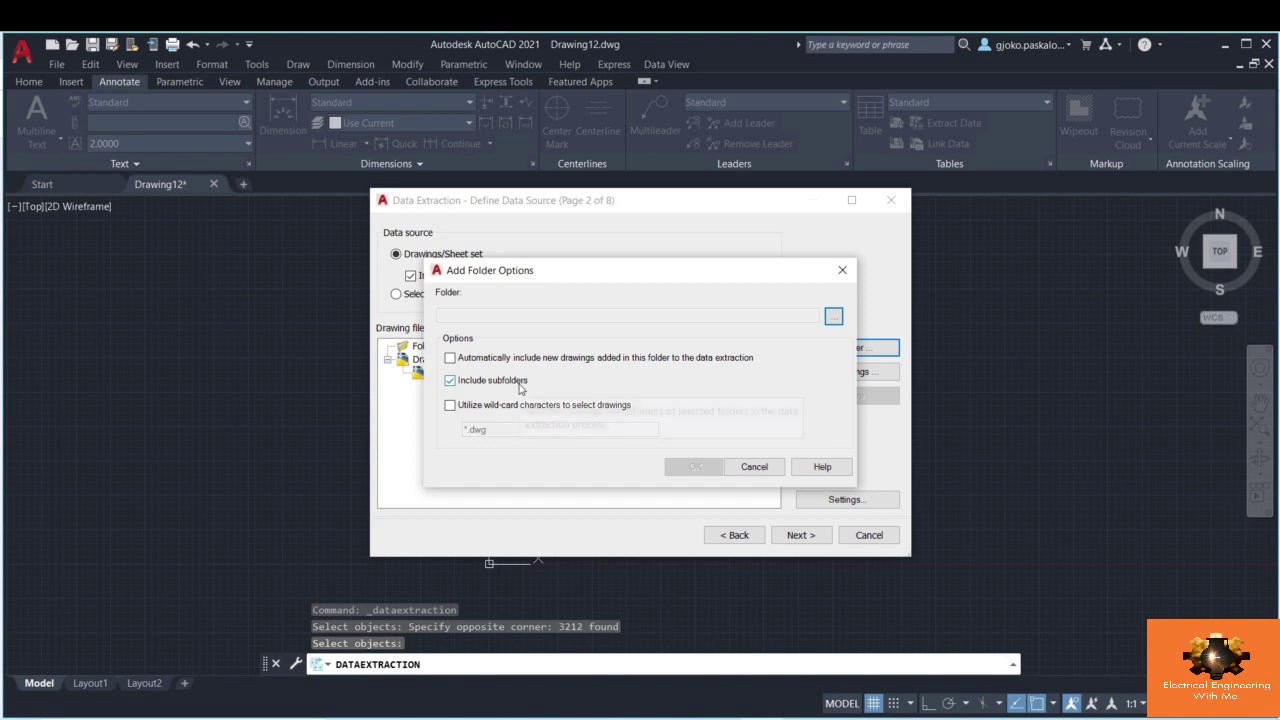
left_click(450, 405)
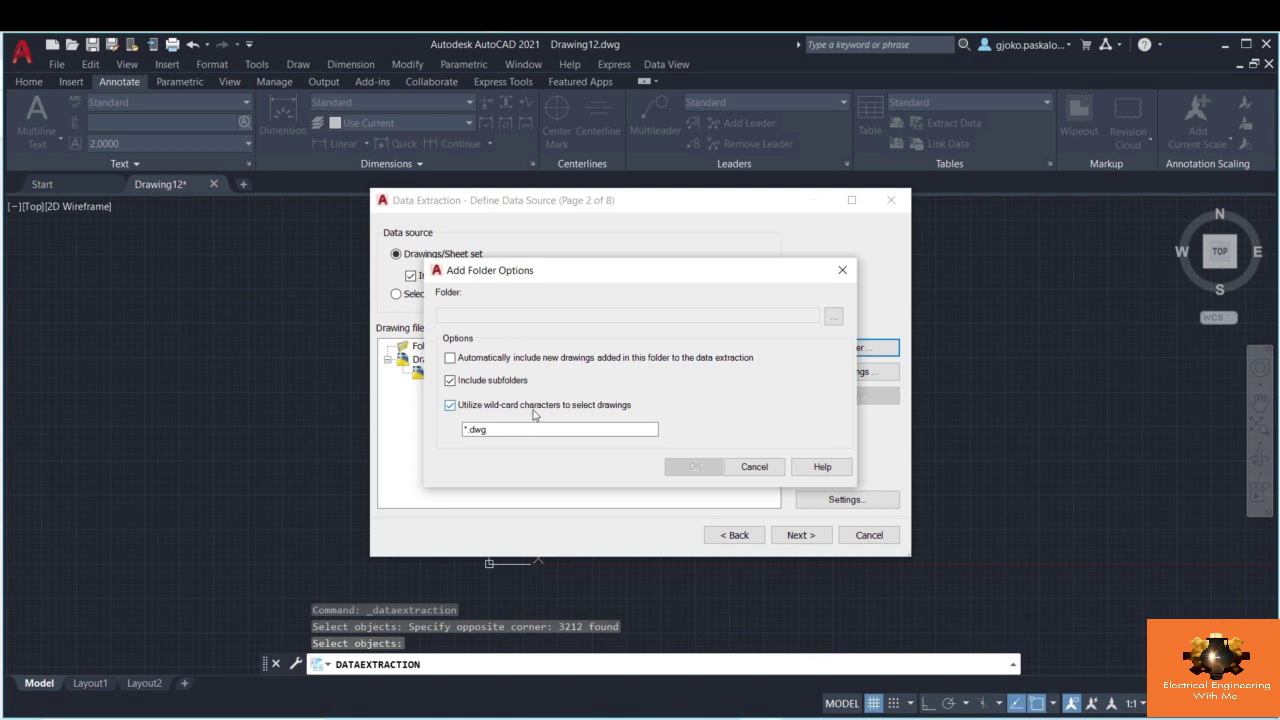
left_click_drag(506, 431, 477, 440)
left_click(449, 405)
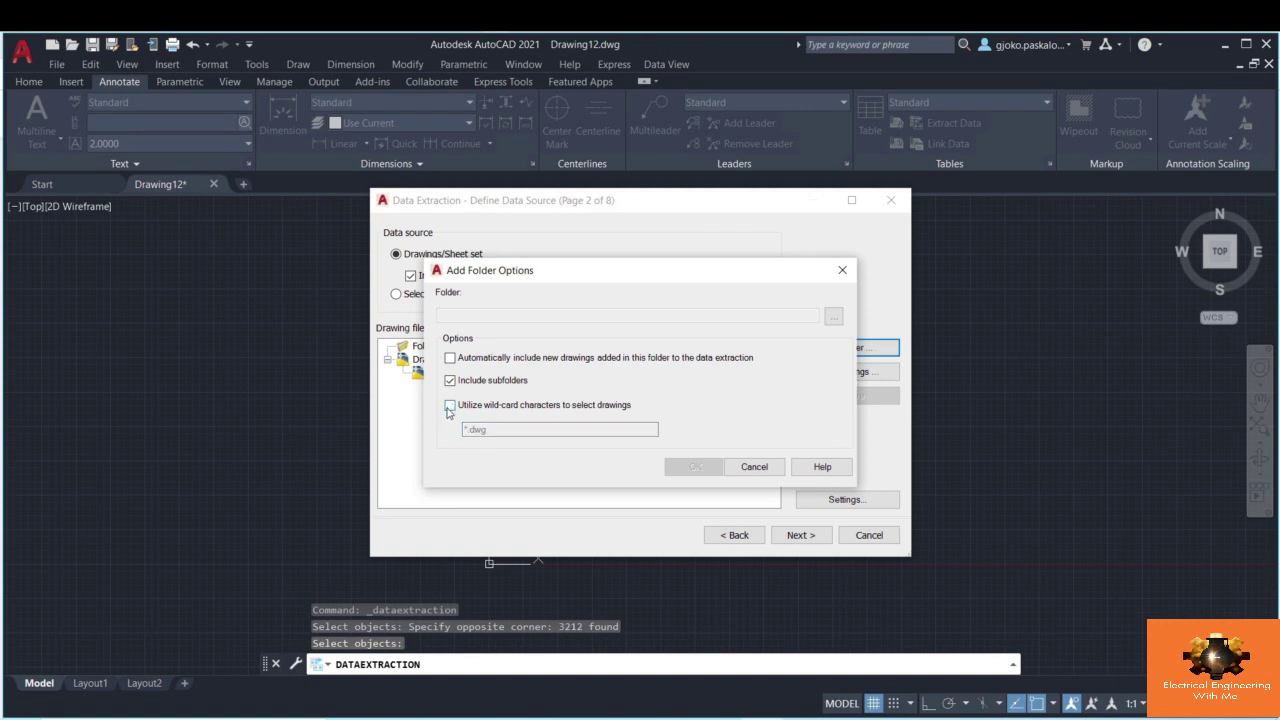
left_click(768, 472)
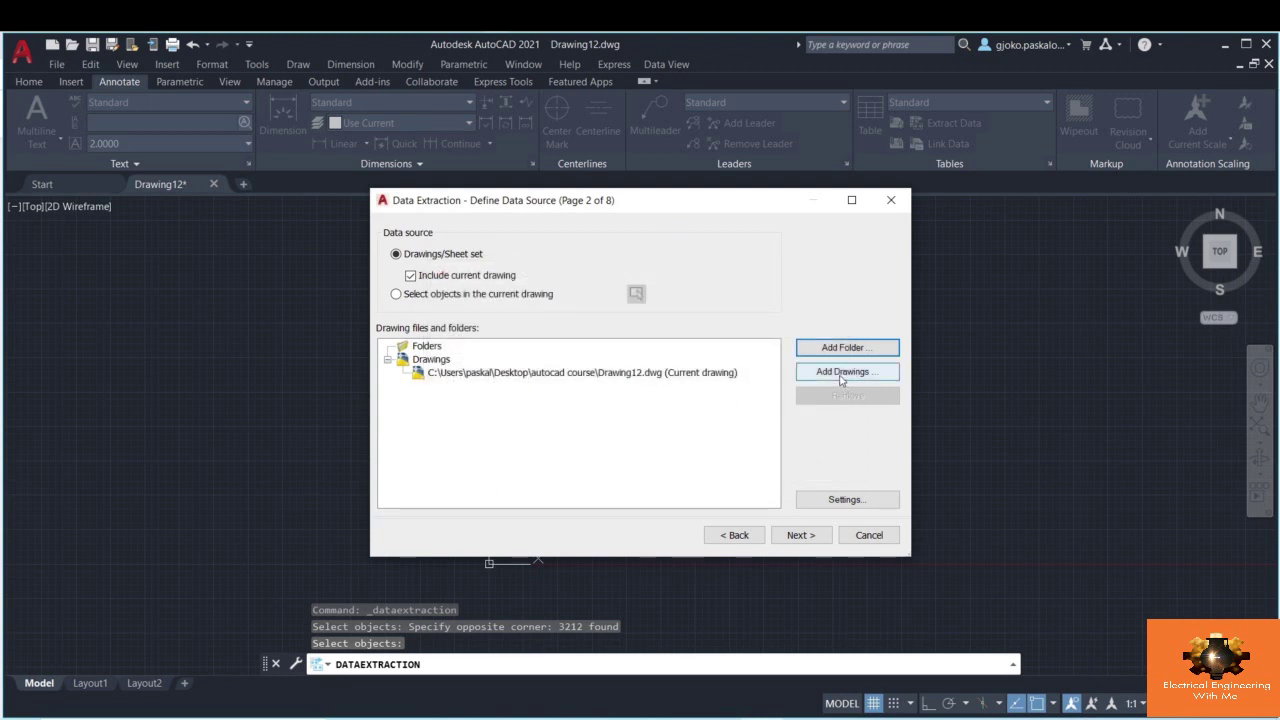
left_click(840, 373)
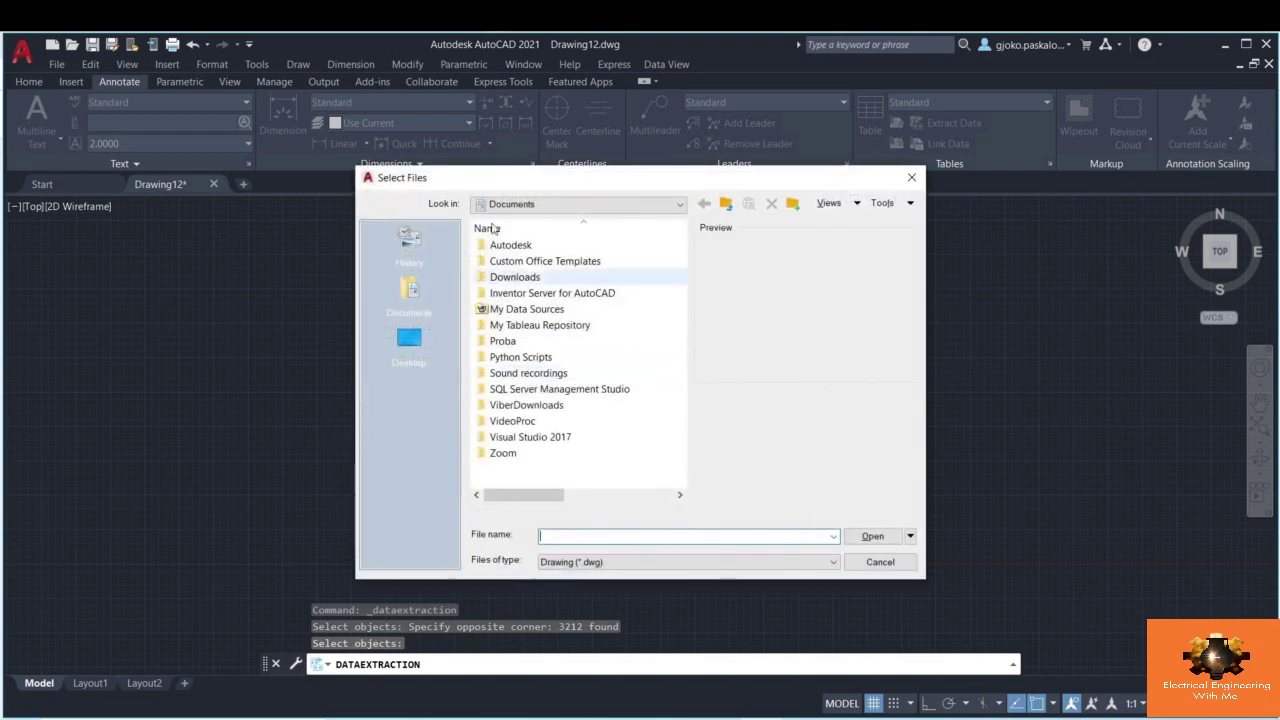
key("Escape")
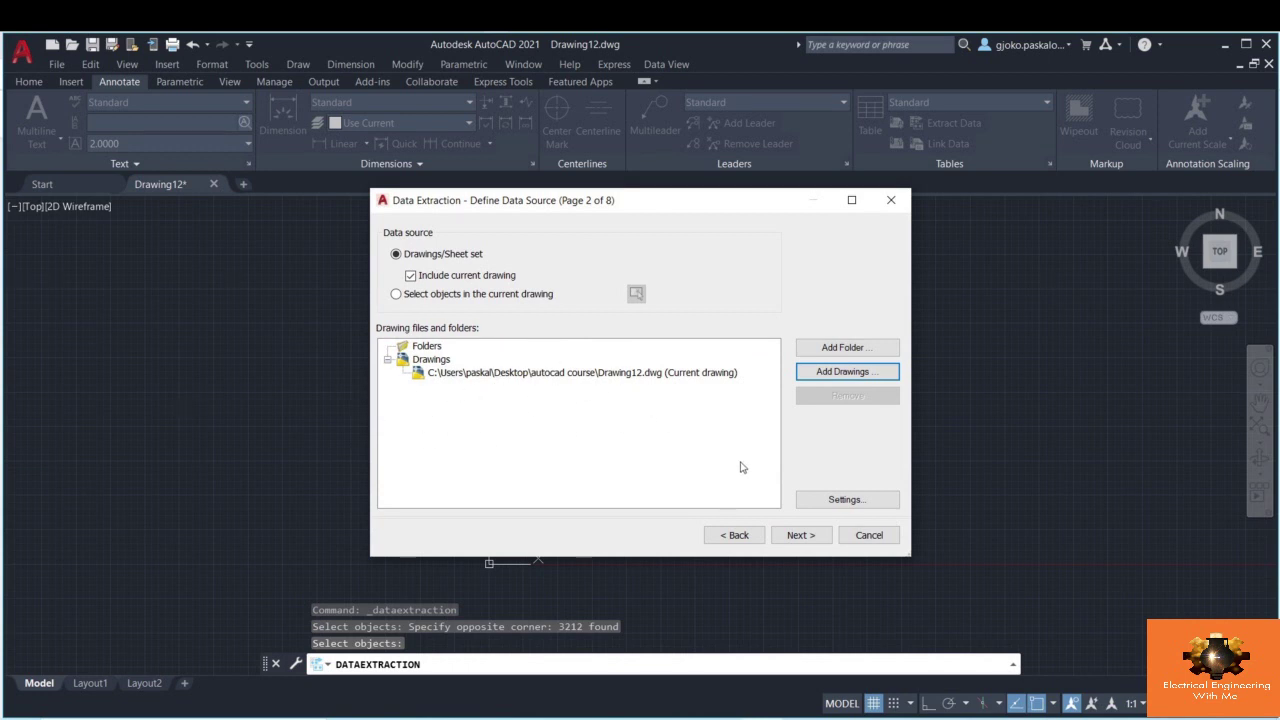
- Accept the current drawing as the data source and limit the objects to extract to blocks with attributes only
left_click(800, 535)
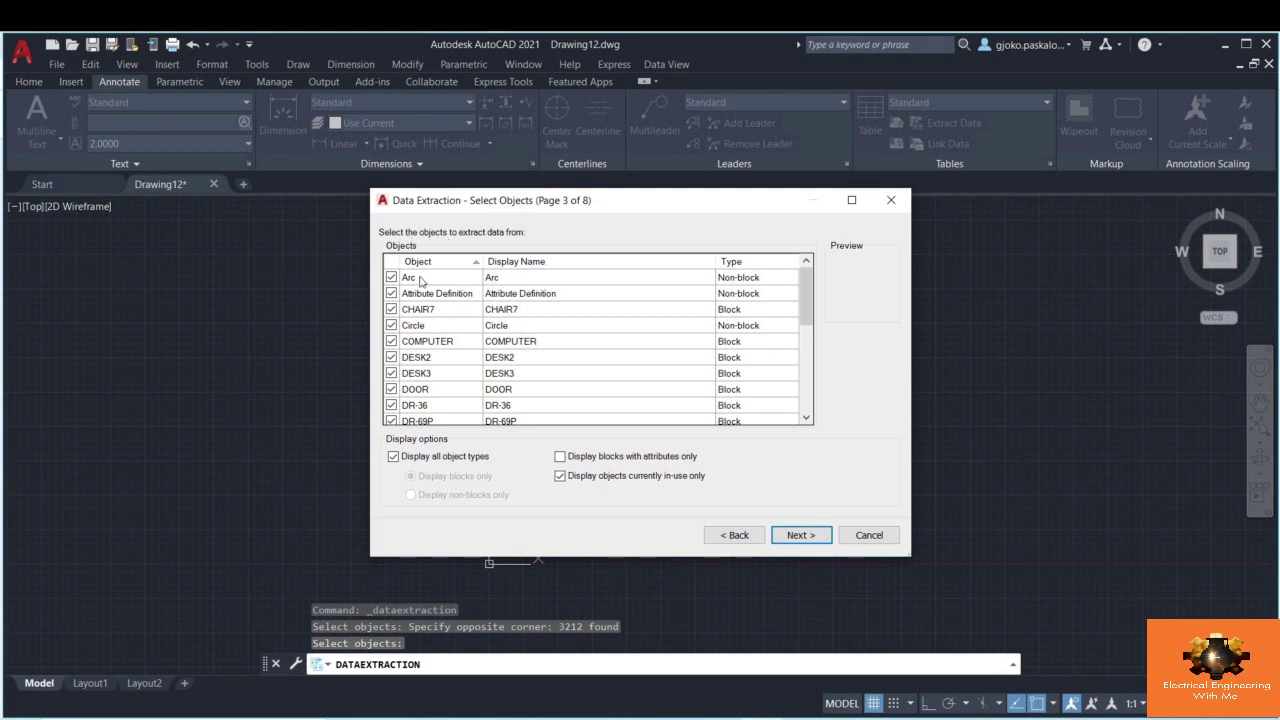
scroll(588, 293, "down", 5)
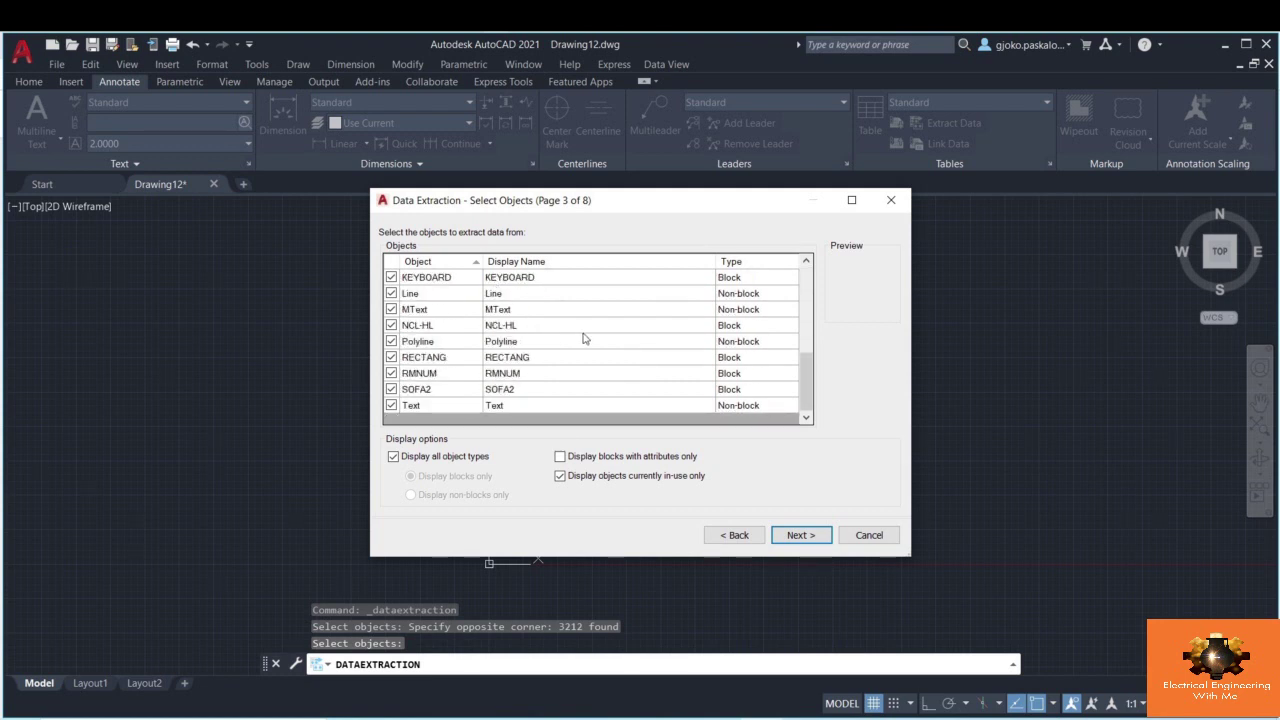
scroll(585, 340, "up", 5)
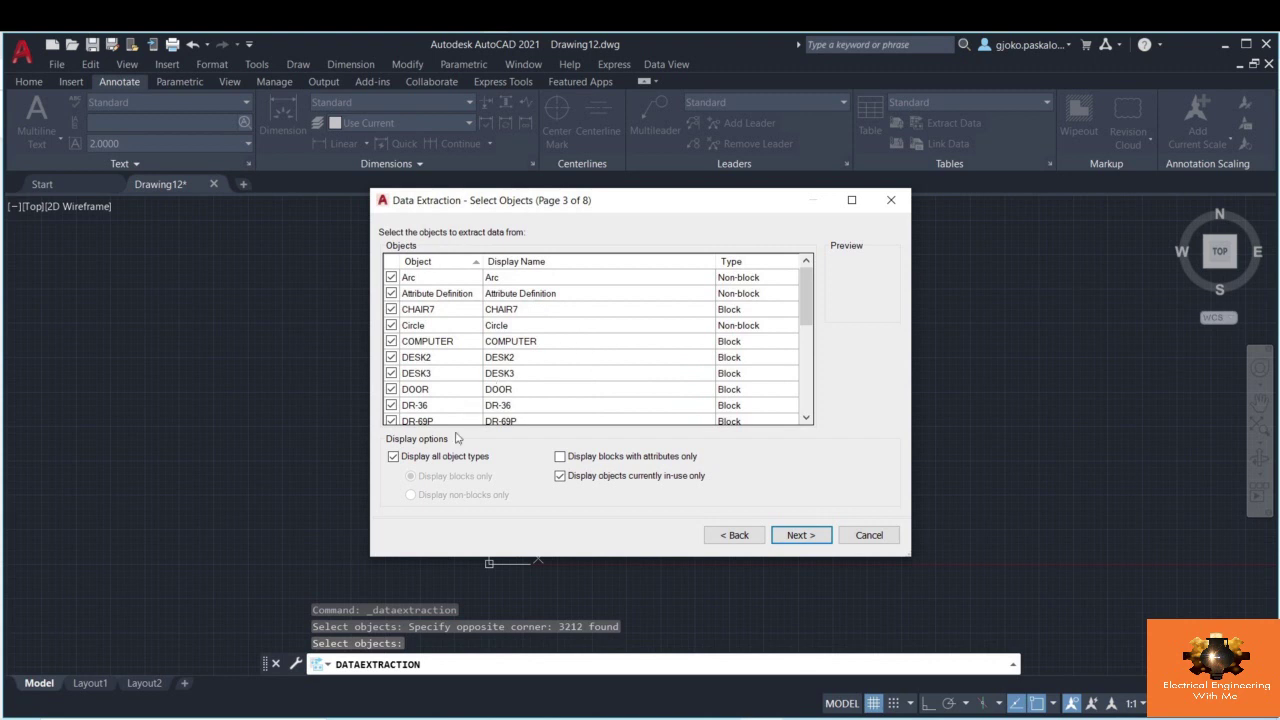
left_click(393, 458)
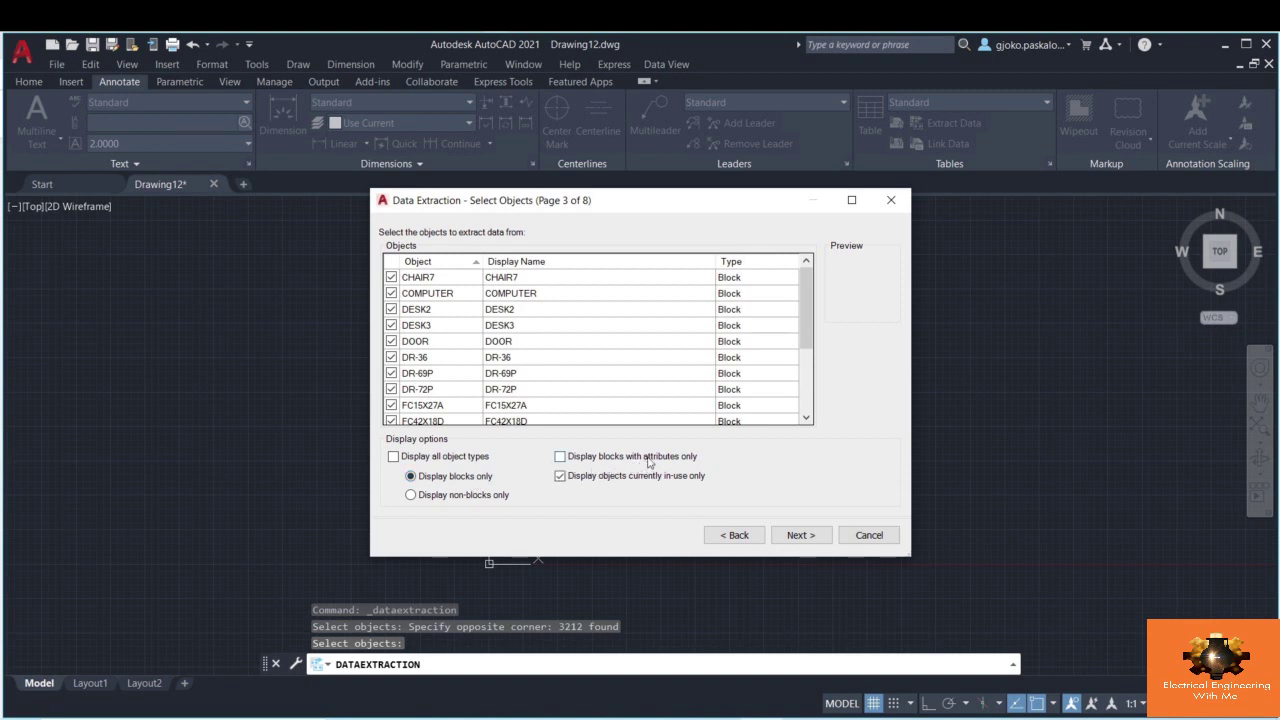
left_click(560, 457)
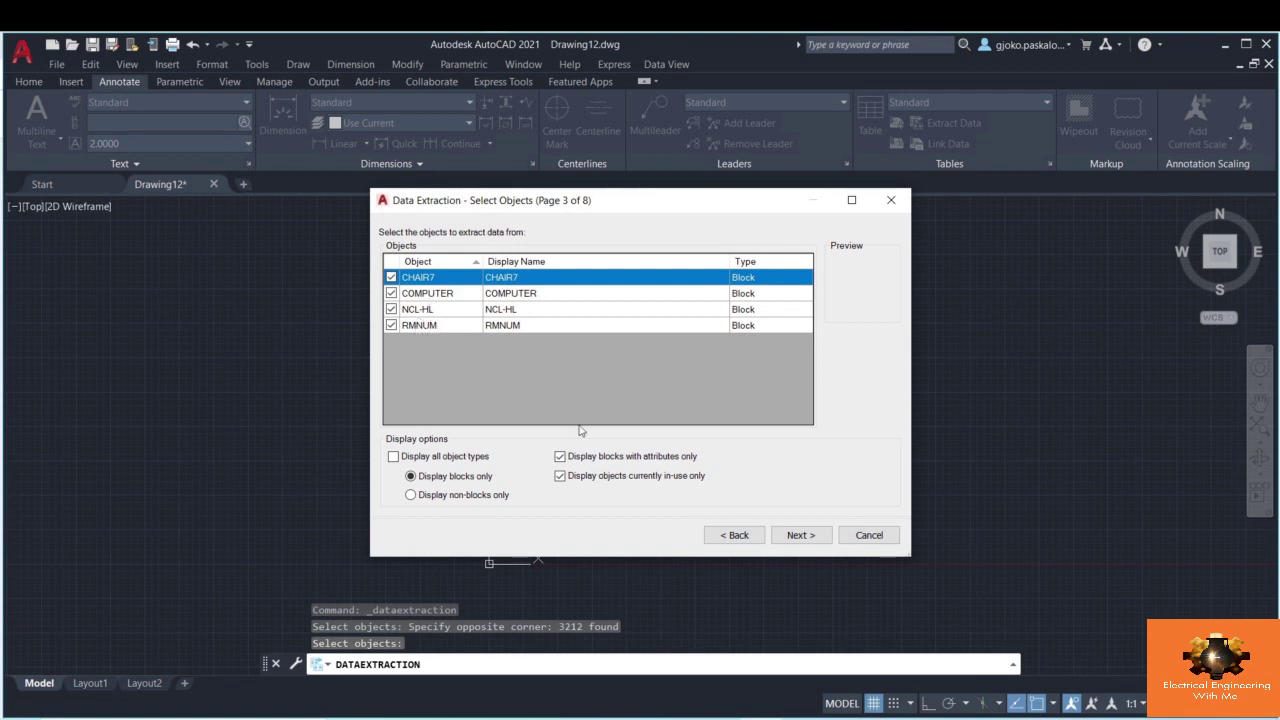
left_click(800, 535)
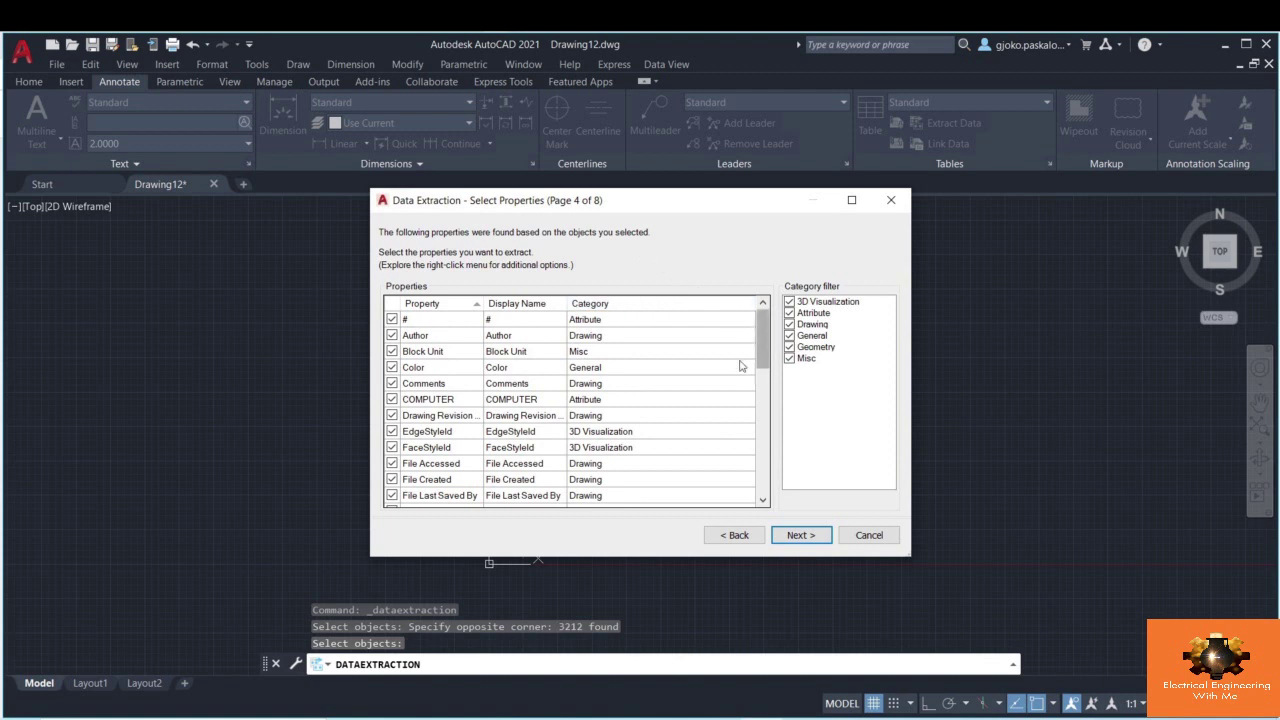
- Review the full list of properties available for extraction from the selected blocks
scroll(622, 349, "down", 1)
scroll(620, 345, "down", 8)
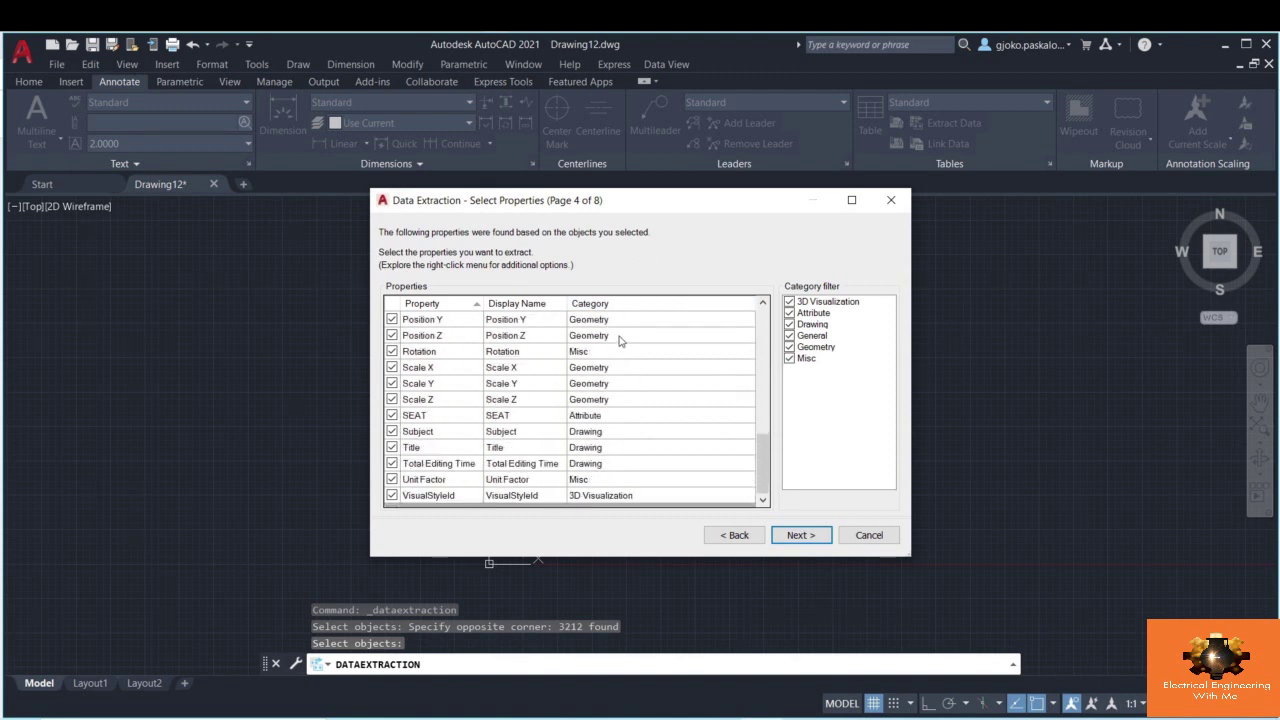
scroll(619, 341, "up", 9)
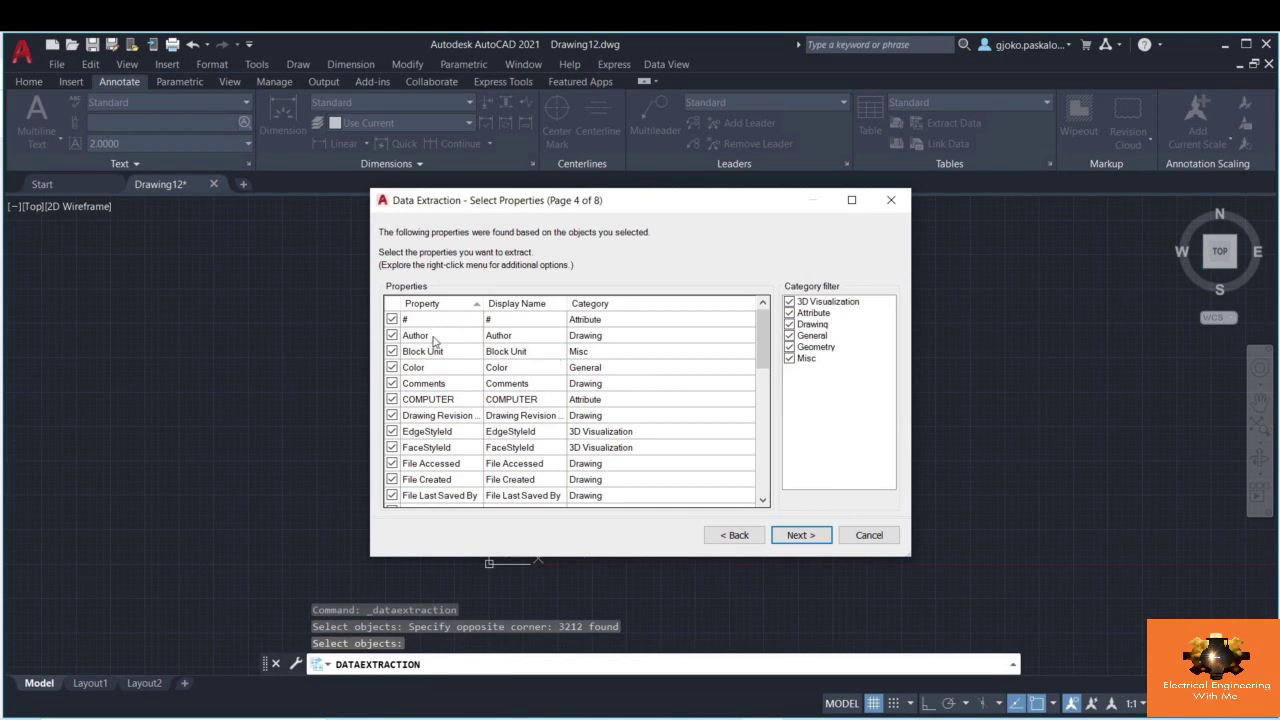
scroll(434, 341, "down", 1)
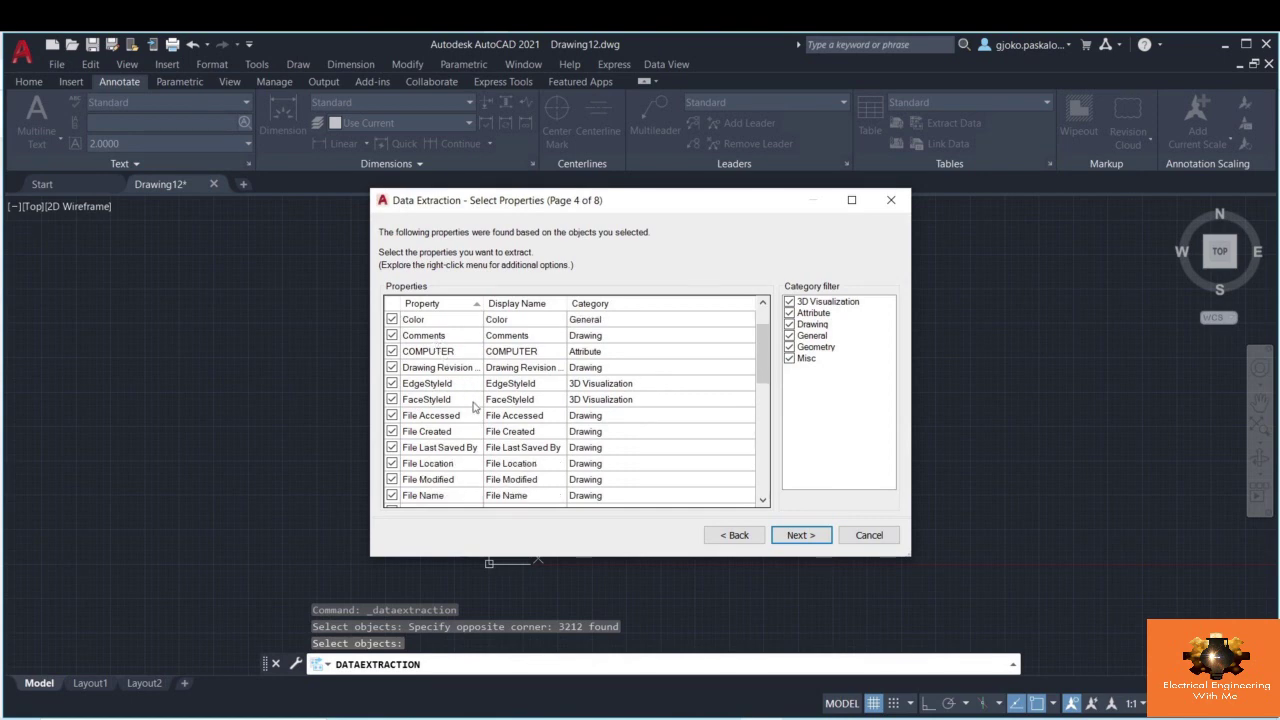
scroll(474, 407, "down", 4)
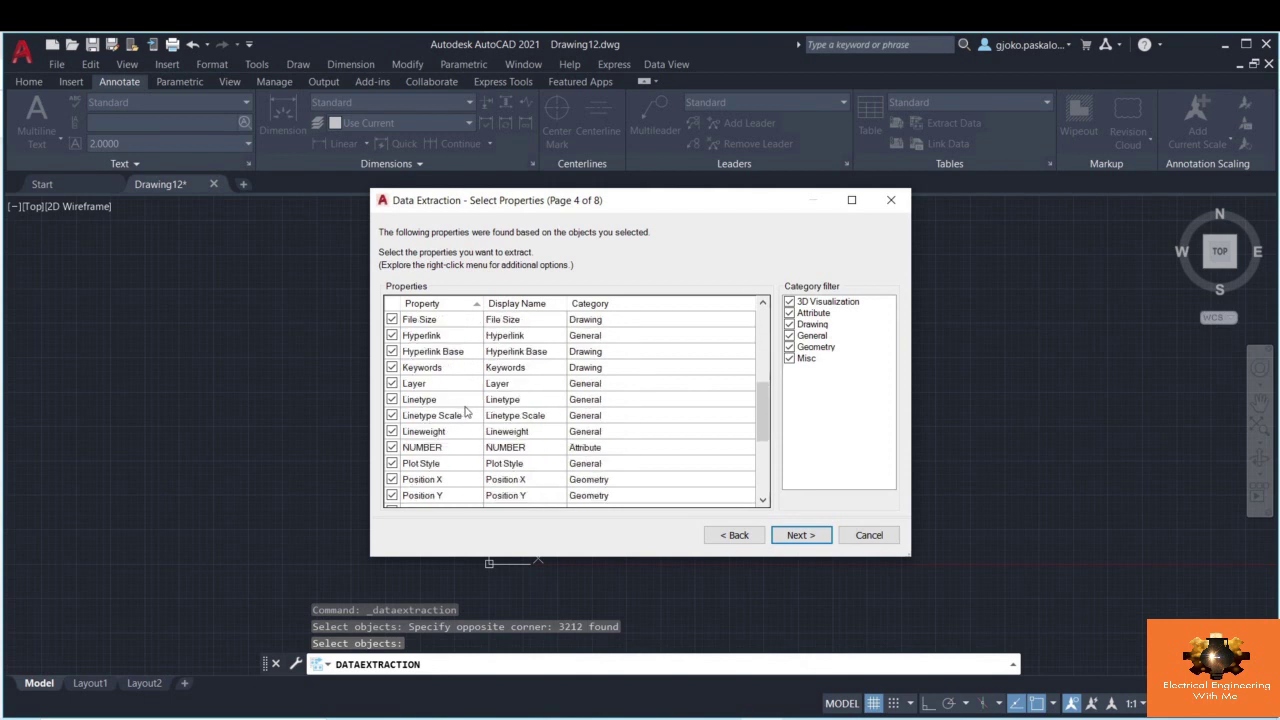
scroll(465, 410, "down", 4)
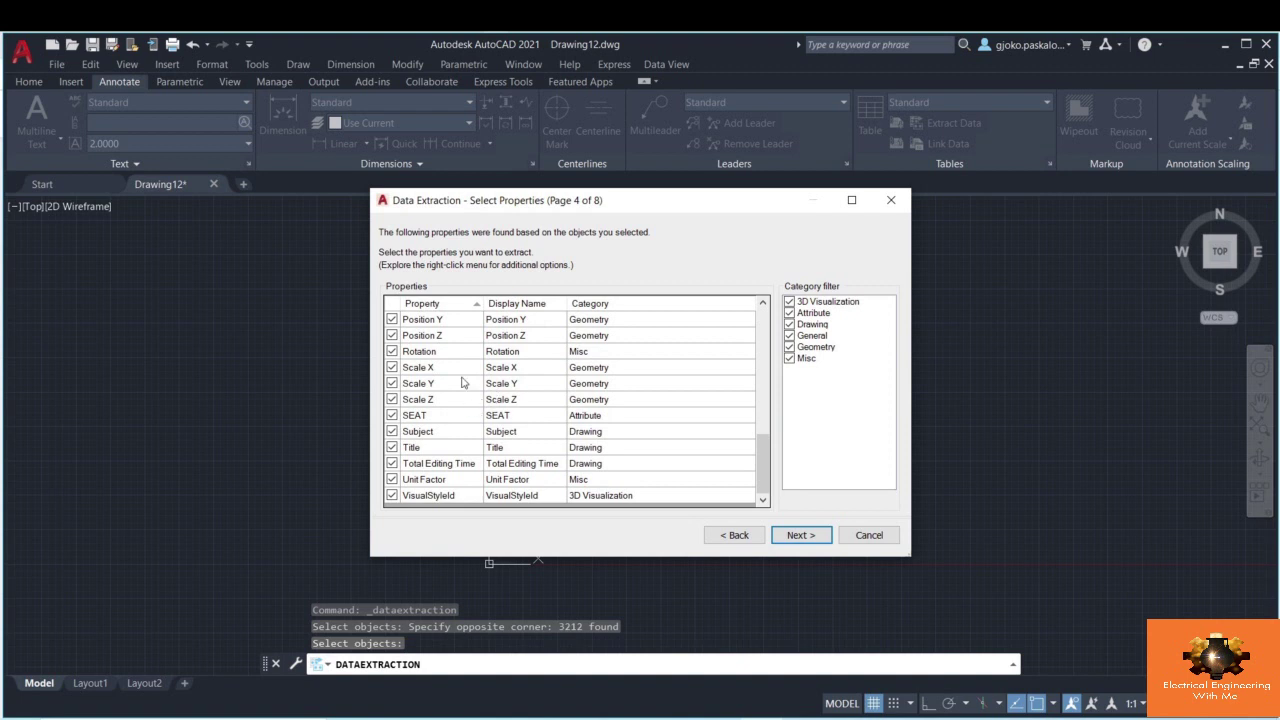
scroll(463, 382, "up", 10)
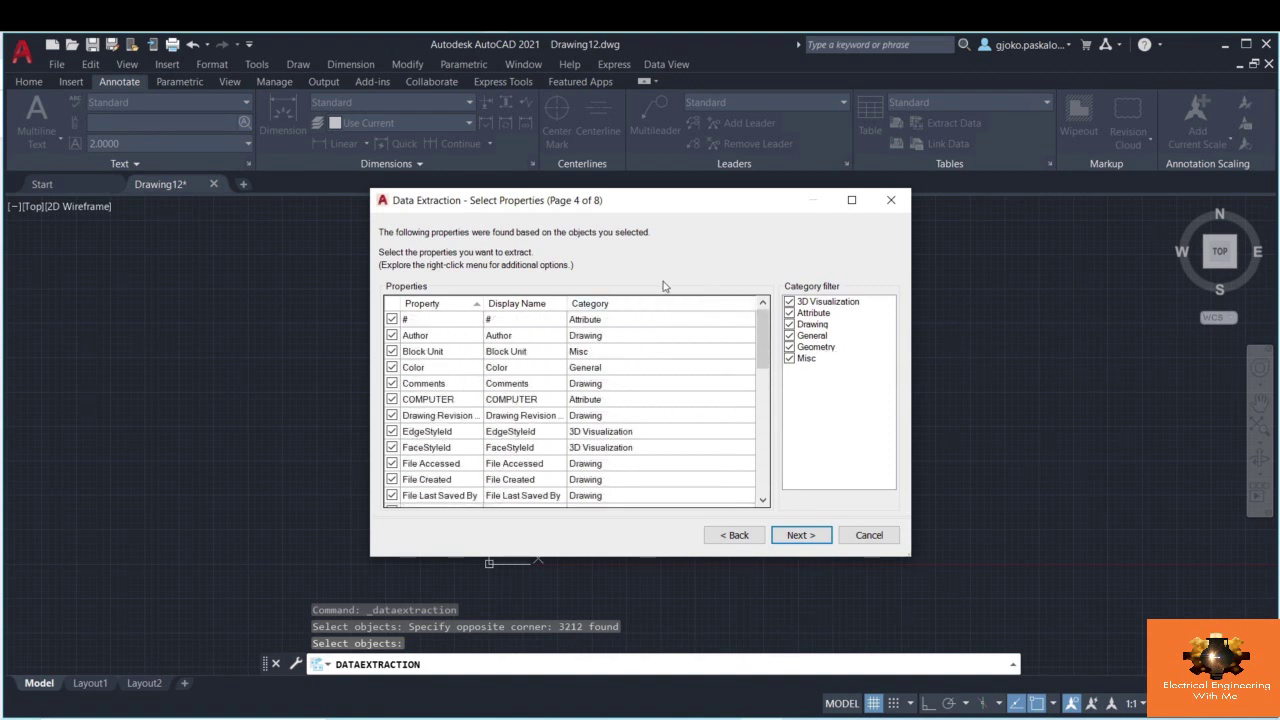
- Restrict the extracted properties to the Attribute category, excluding 3D Visualization, Drawing, General, Geometry and Misc, and proceed to refining the data
left_click(789, 302)
left_click(789, 324)
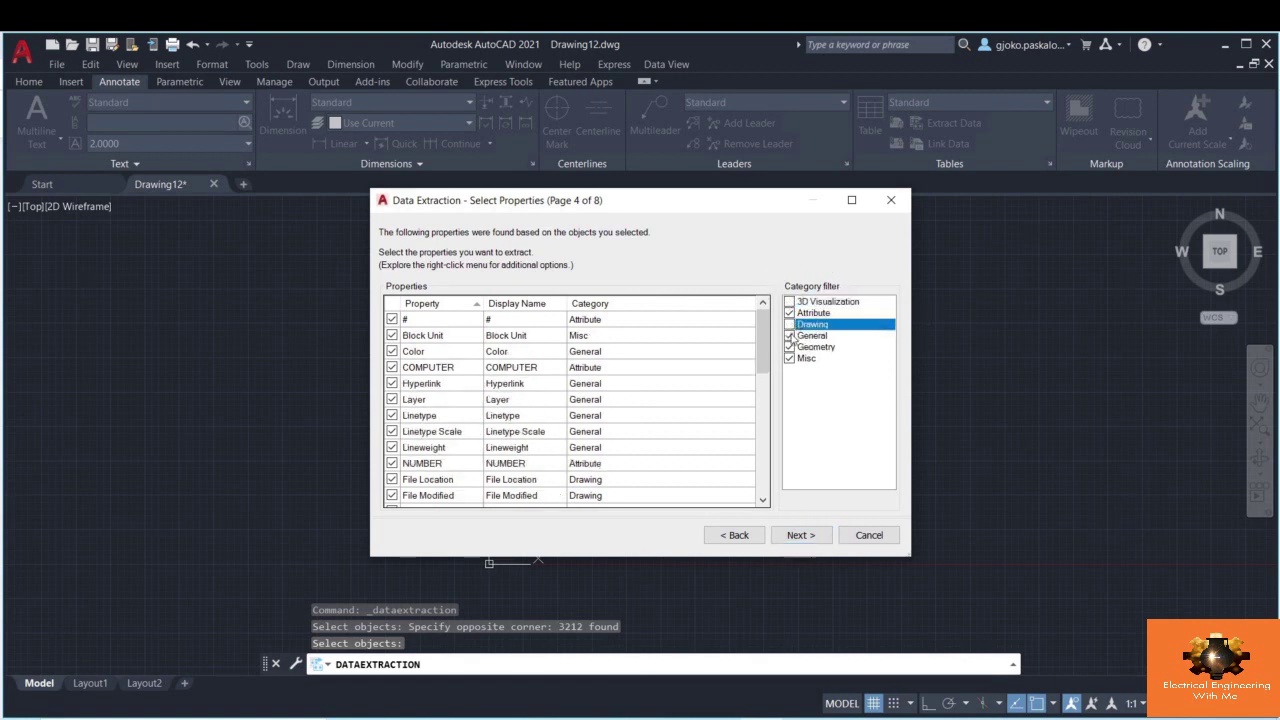
left_click(789, 336)
left_click(789, 347)
left_click(789, 358)
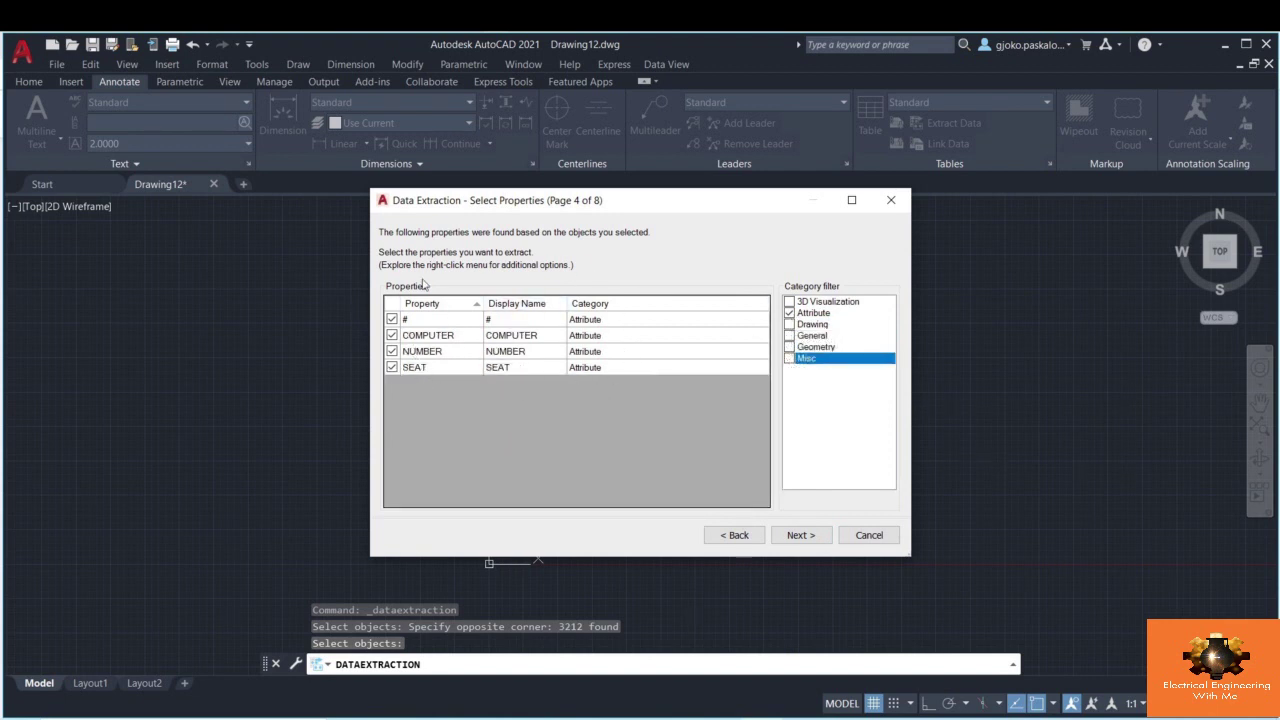
left_click(800, 535)
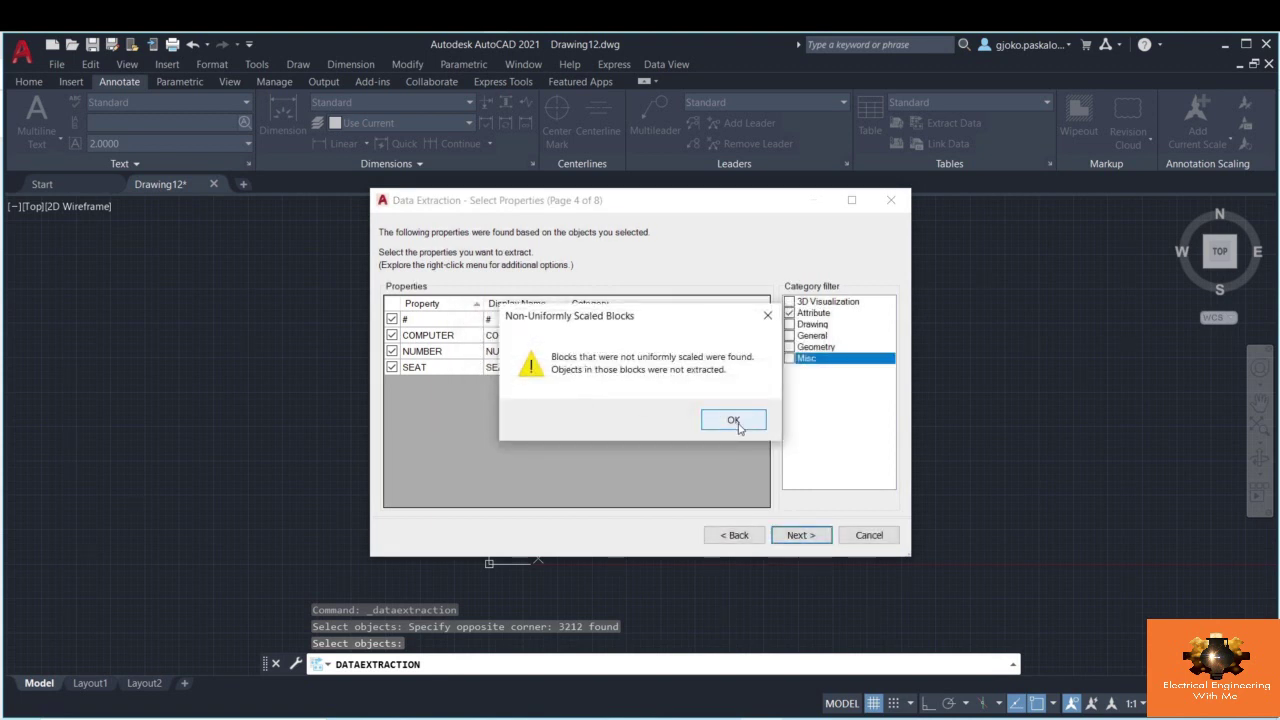
left_click(734, 421)
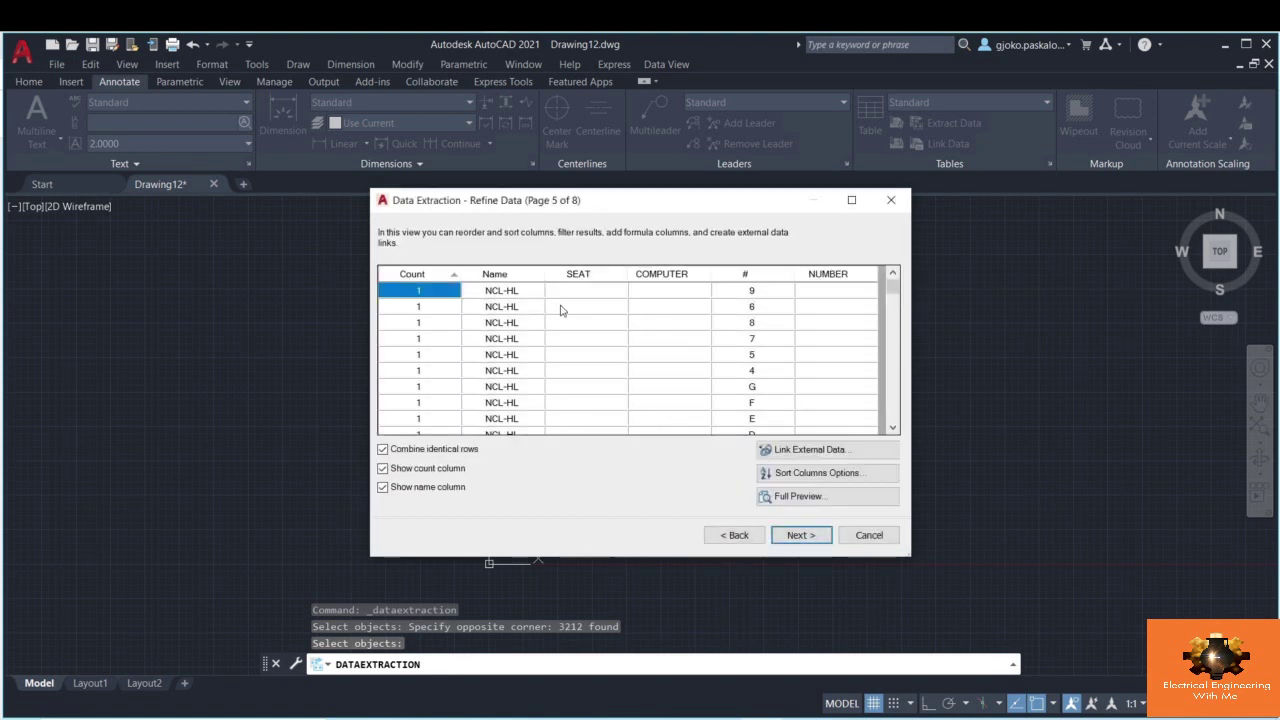
- Examine the extracted rows for their count, name, seat, computer, # and number values
scroll(570, 317, "down", 10)
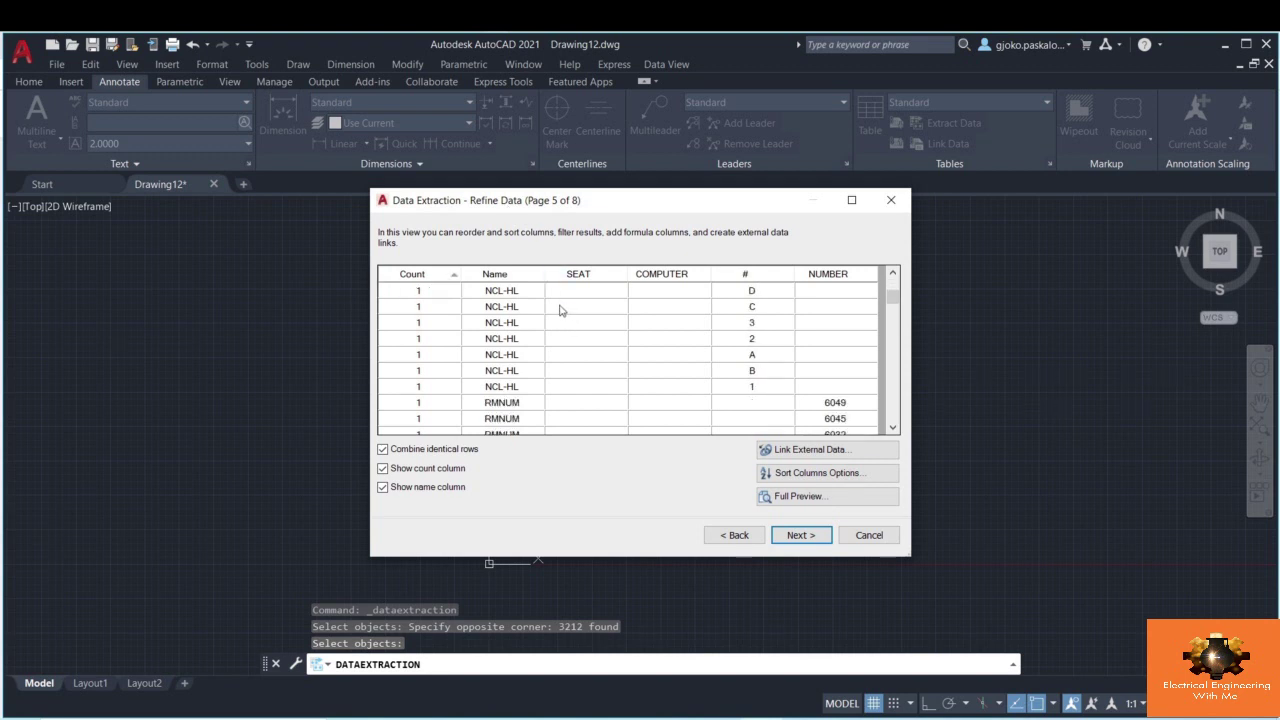
scroll(560, 310, "down", 5)
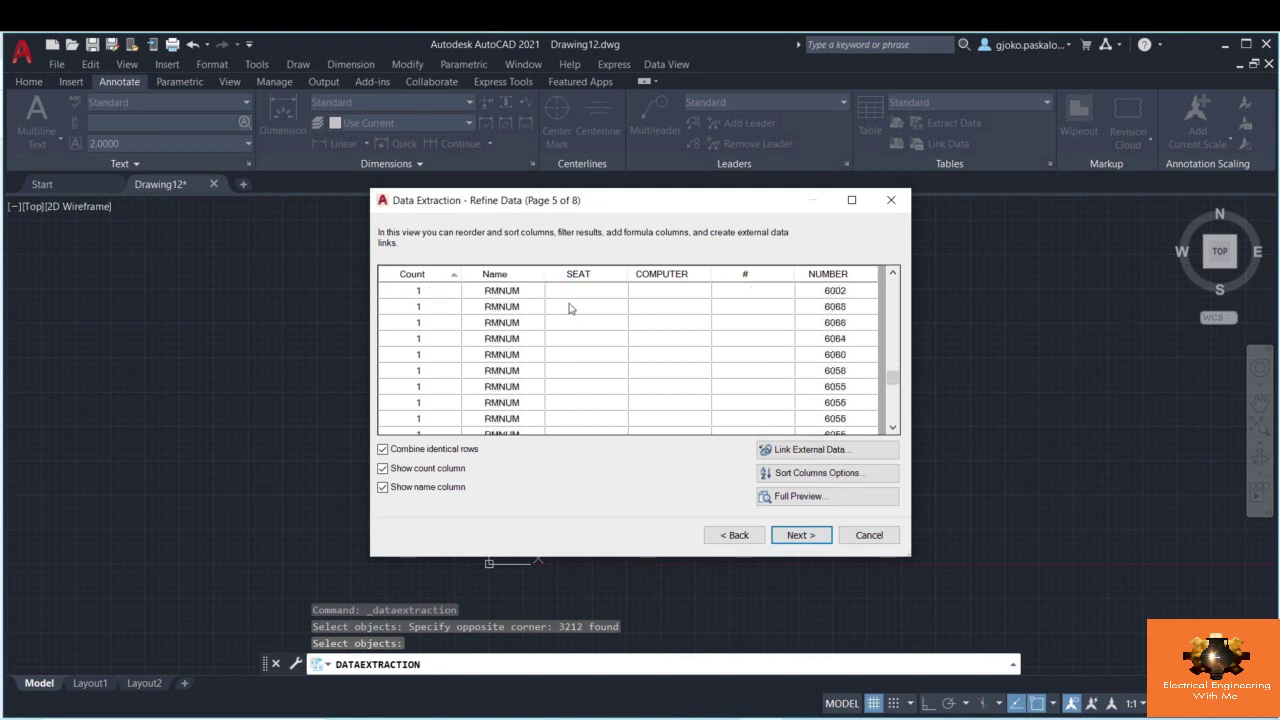
scroll(560, 311, "down", 4)
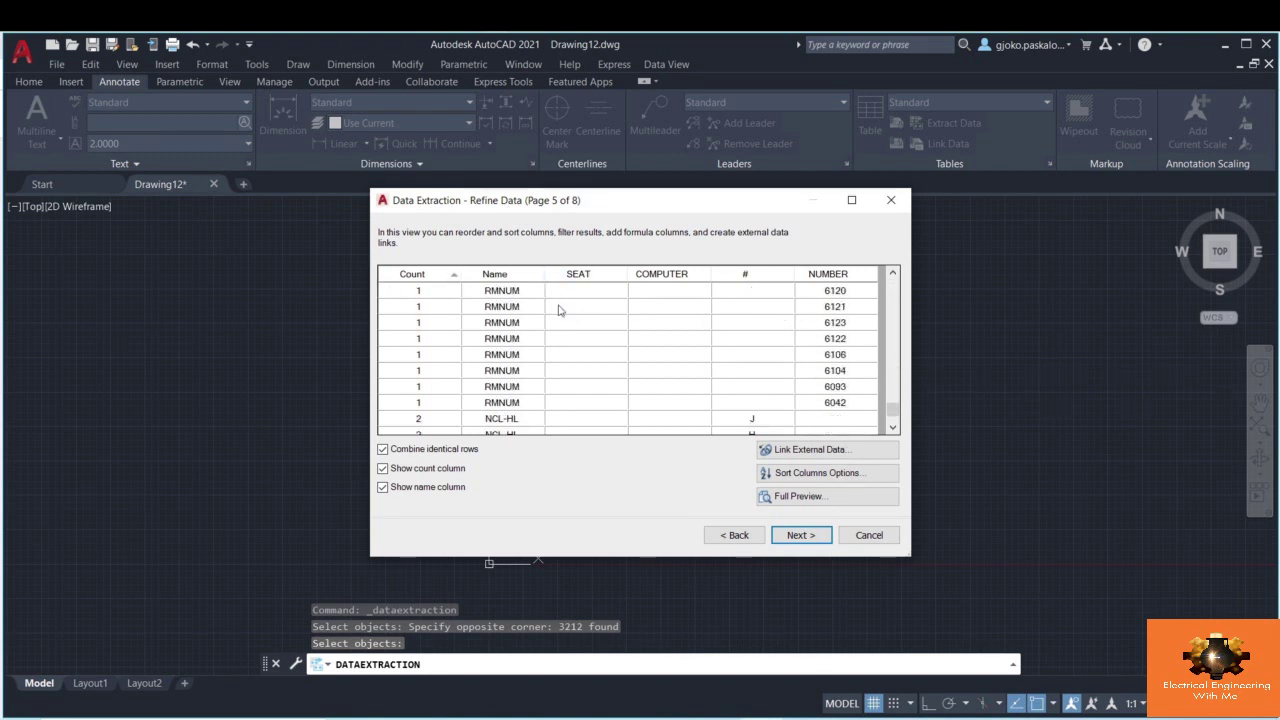
scroll(660, 305, "down", 2)
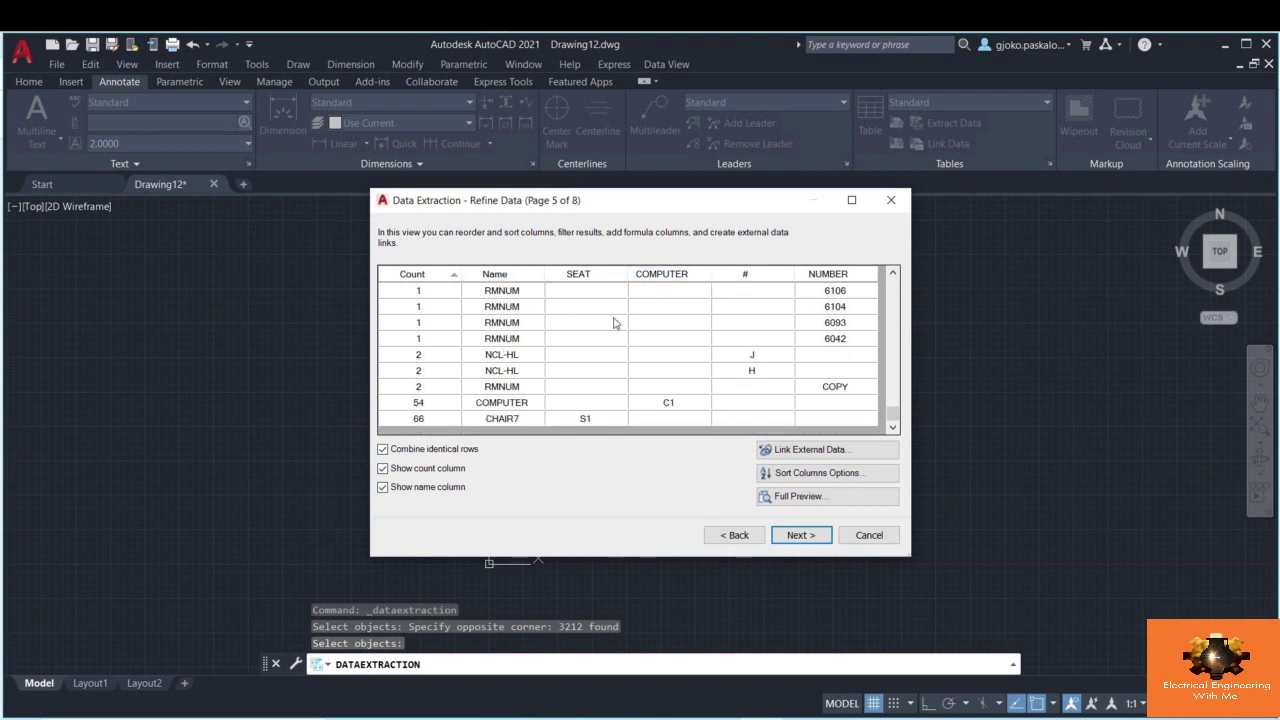
scroll(583, 323, "up", 3)
scroll(578, 321, "down", 3)
scroll(560, 330, "up", 5)
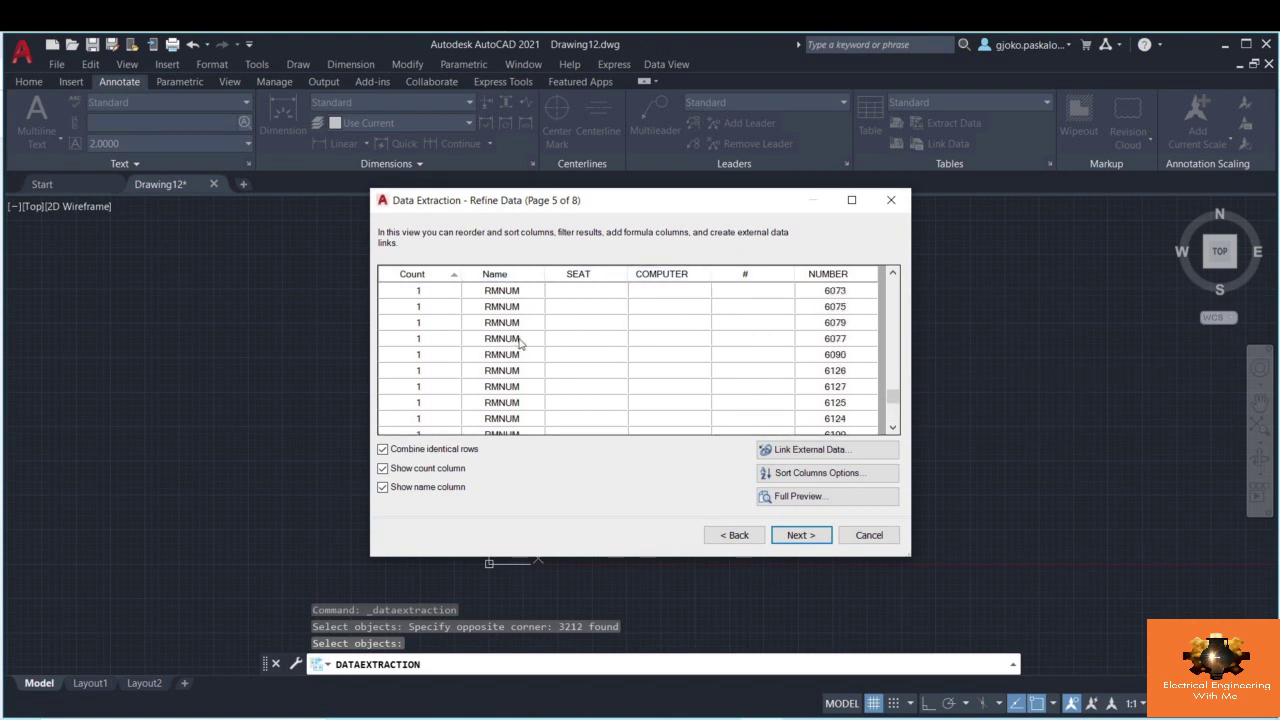
scroll(515, 340, "down", 5)
scroll(495, 330, "up", 1)
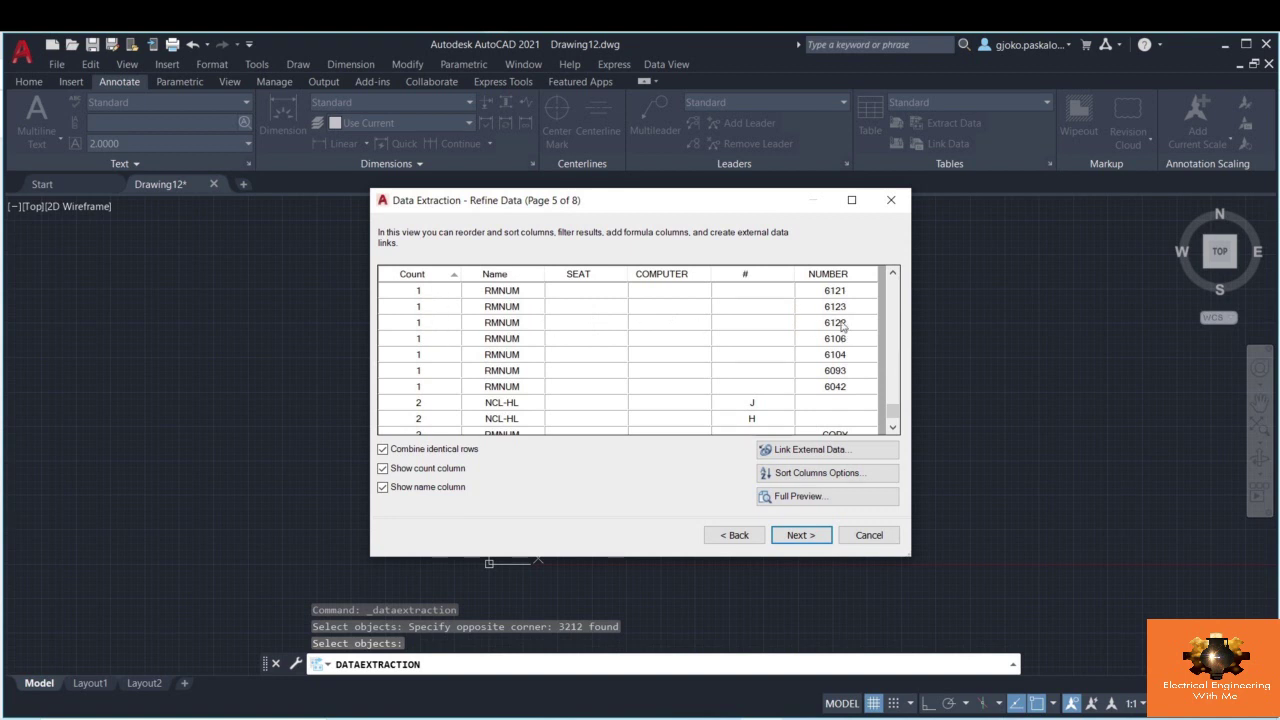
- Try the extracted rows without combining identical rows, without the count column and without the name column, restoring each option
scroll(635, 341, "down", 1)
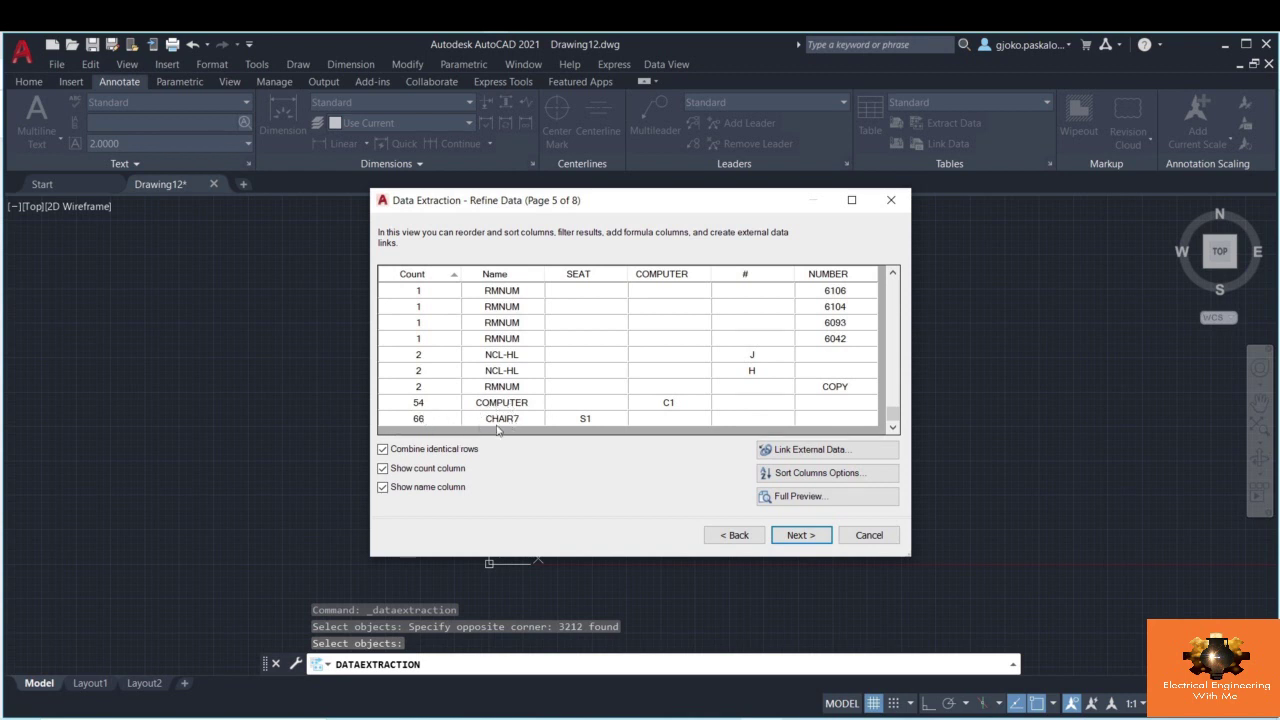
left_click(383, 450)
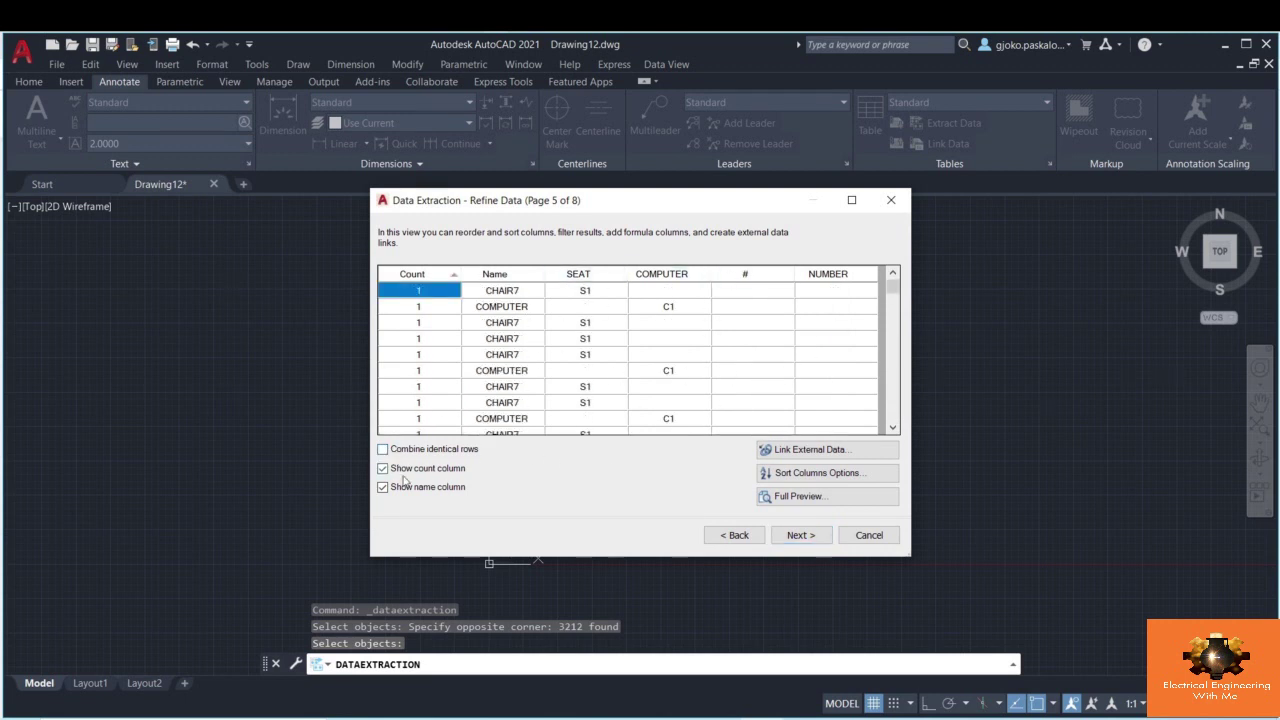
left_click(384, 450)
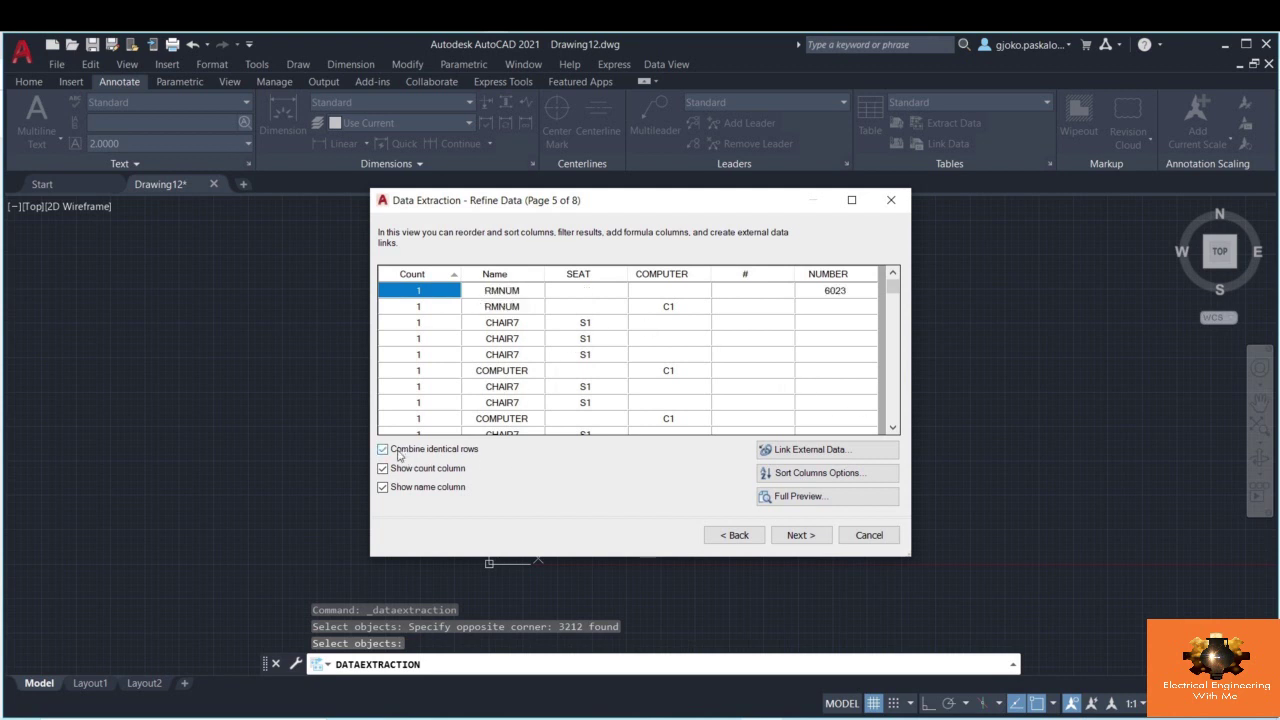
left_click(383, 469)
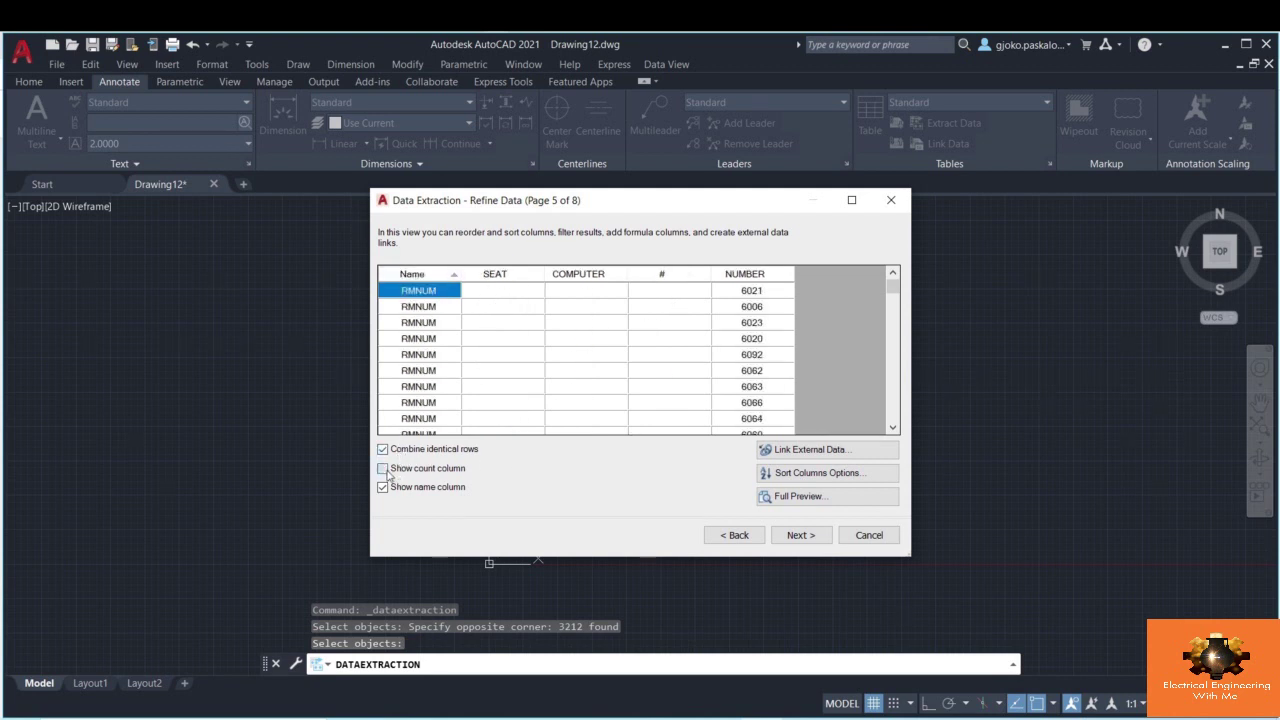
left_click(383, 469)
left_click(383, 487)
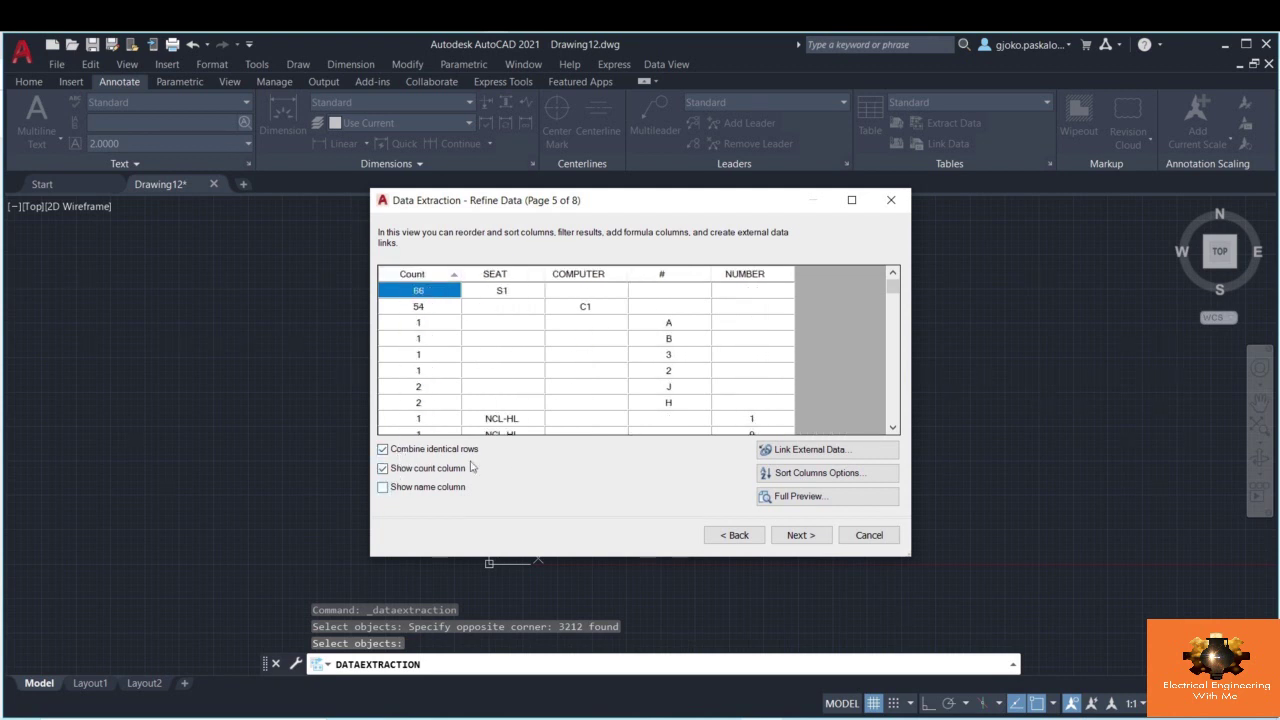
left_click(383, 487)
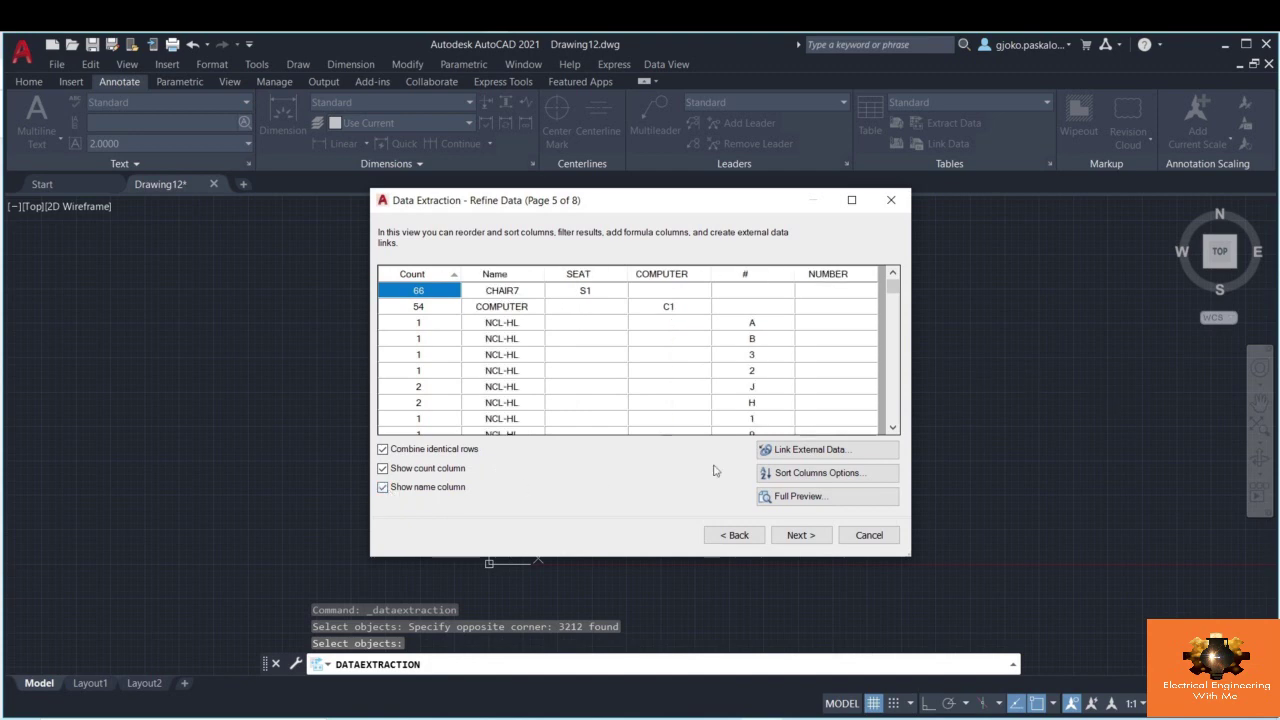
- Look over the options for linking external data and for defining the column sort order, leaving them unset
left_click(801, 451)
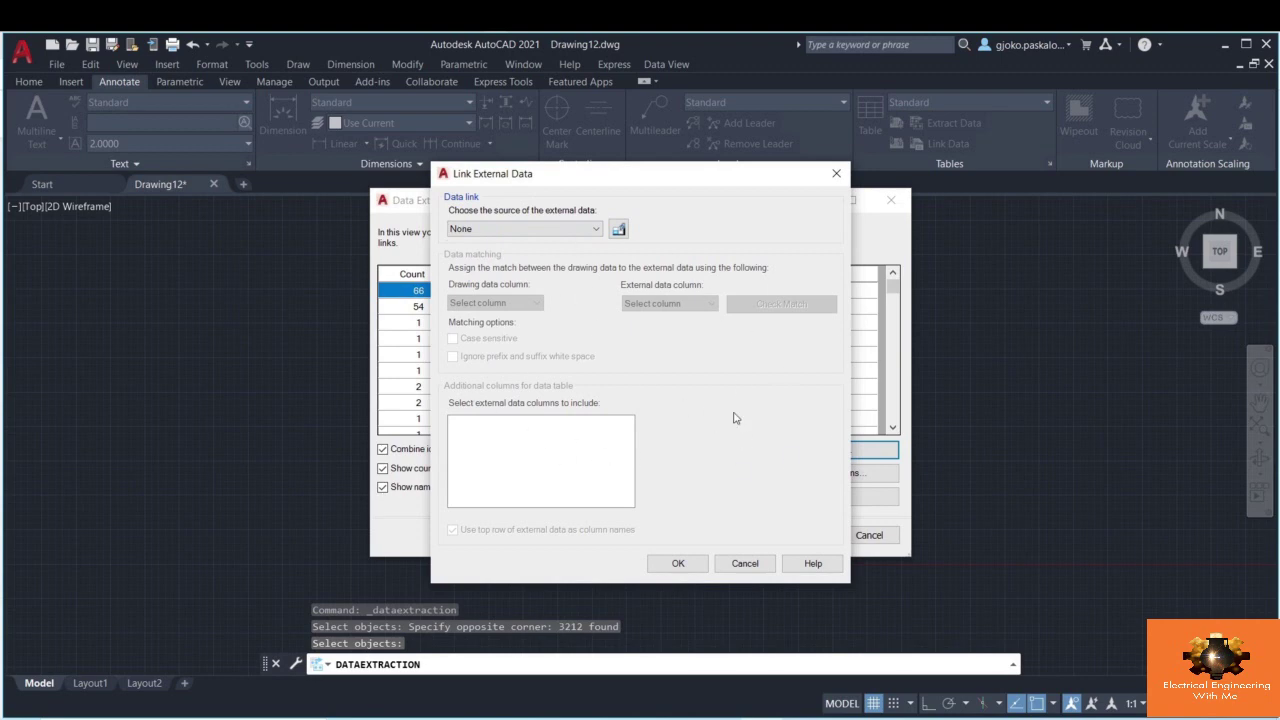
left_click(836, 173)
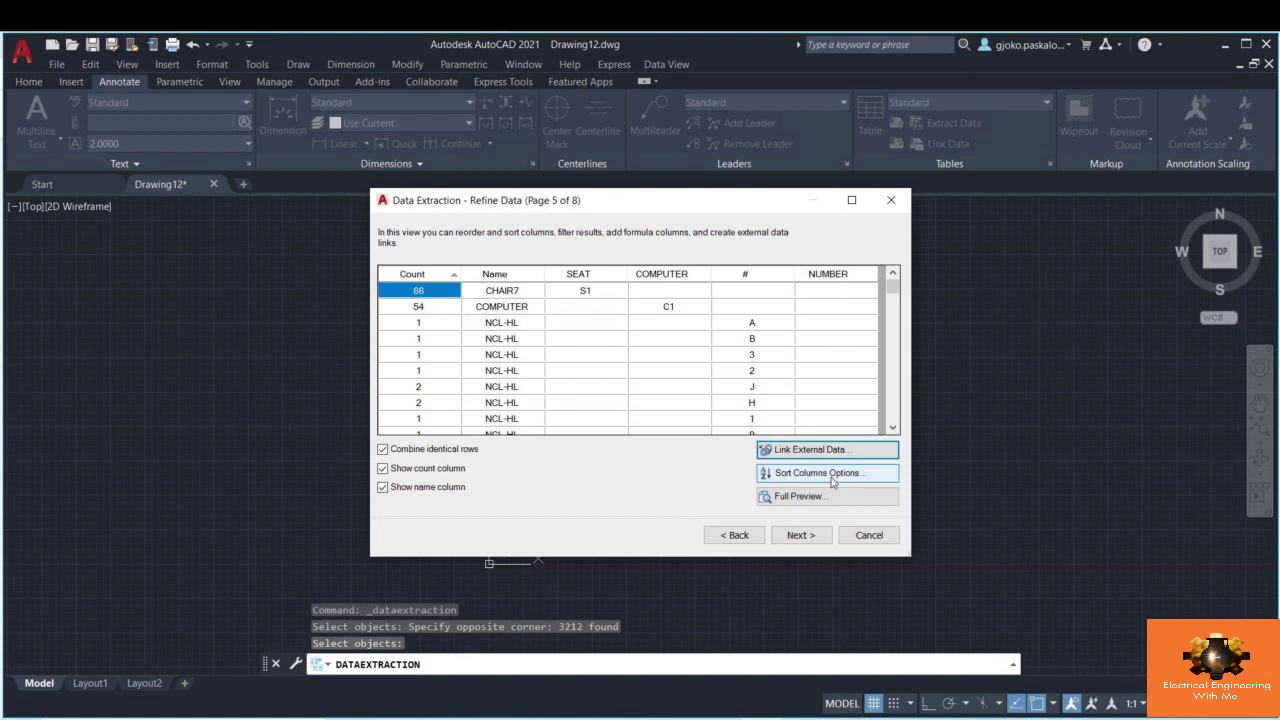
left_click(830, 474)
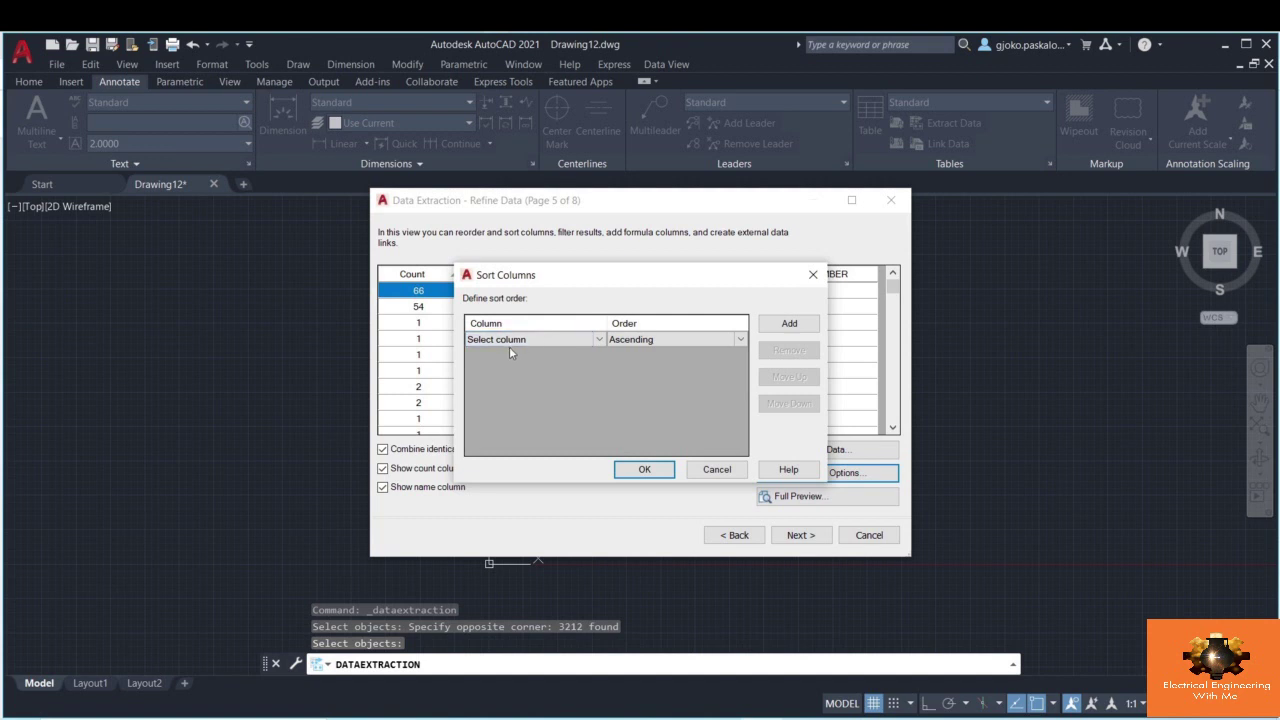
left_click(648, 470)
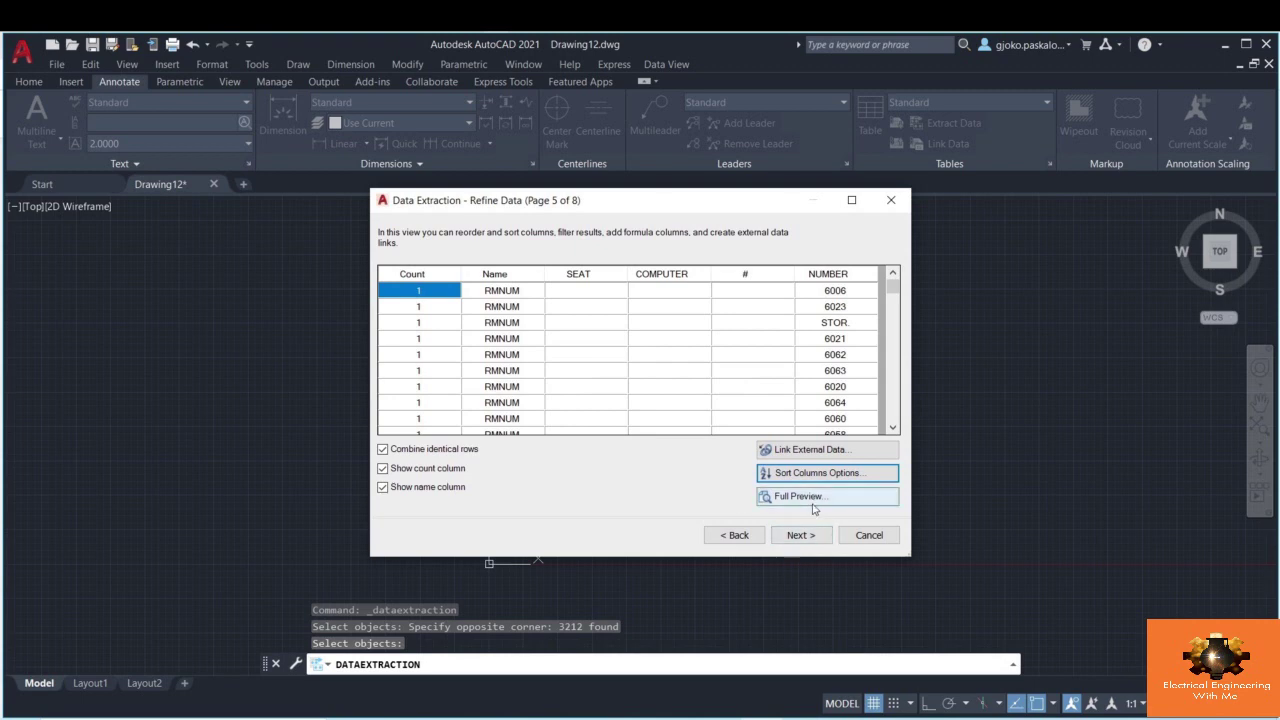
- Review the full preview of the extracted rows from beginning to end and close it
left_click(812, 502)
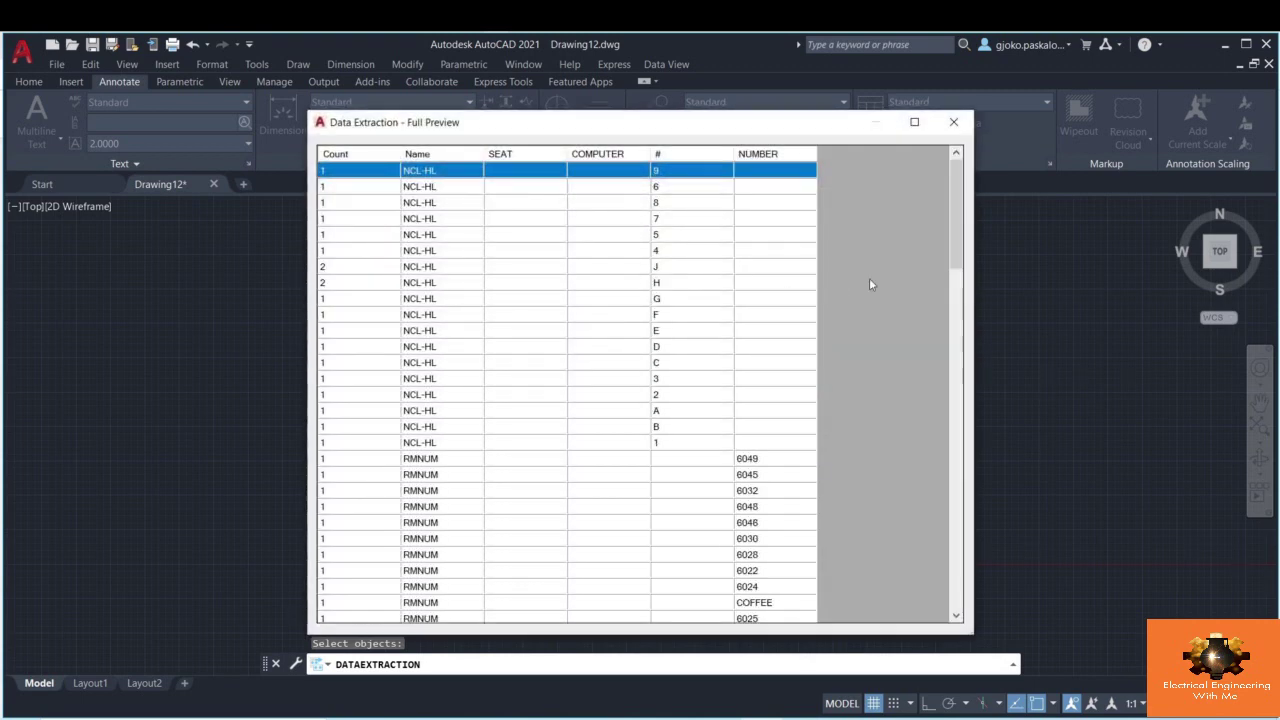
left_click_drag(957, 265, 838, 472)
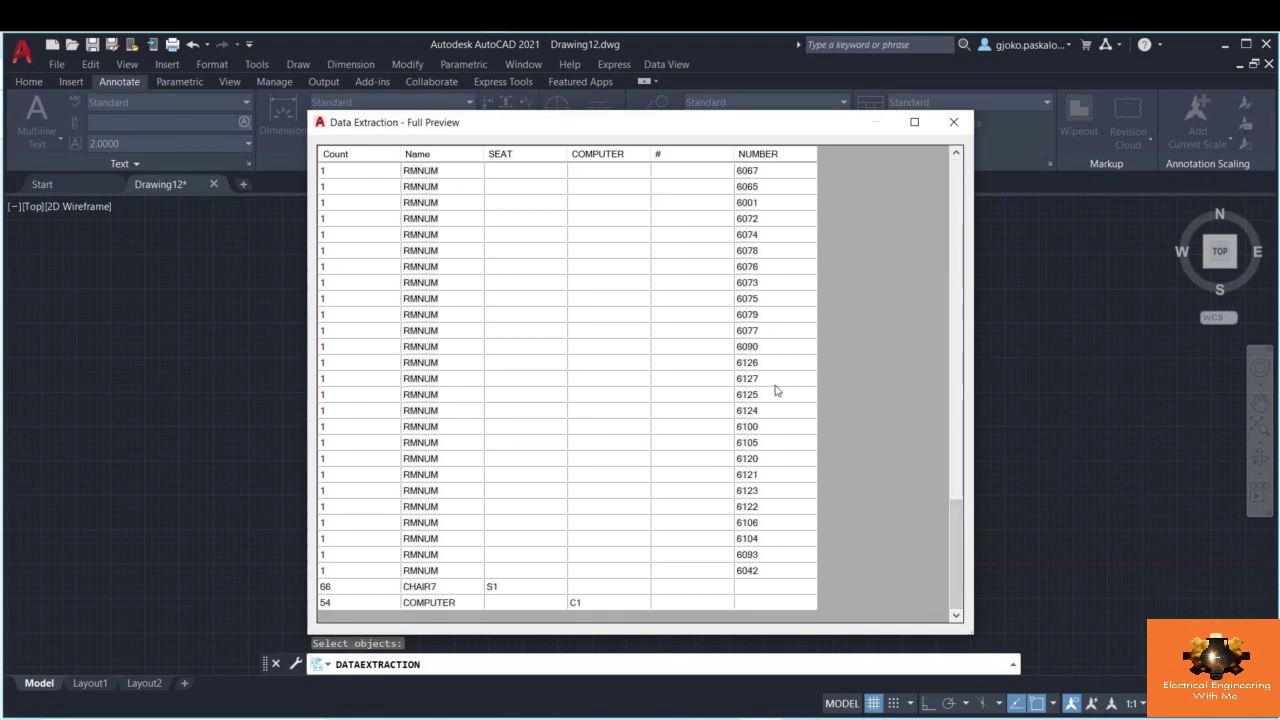
scroll(768, 382, "up", 3)
key("Escape")
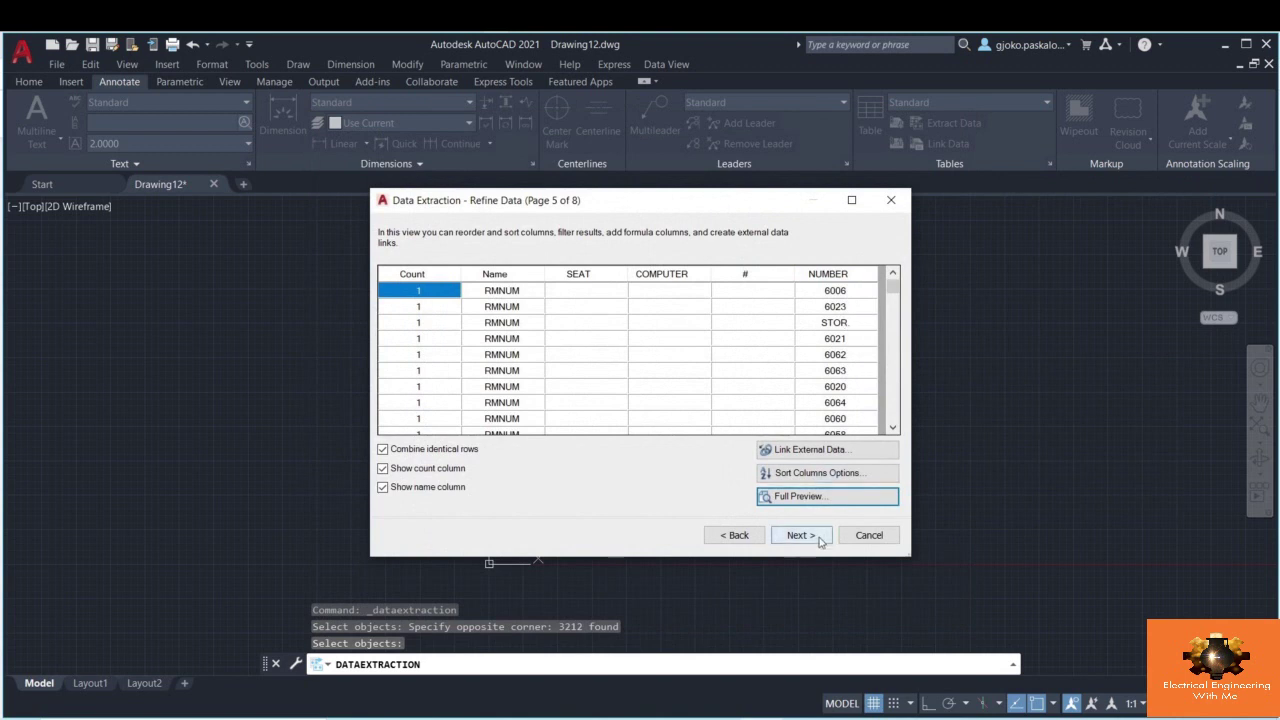
- Proceed to the output choices and enable both inserting the extraction table into the drawing and output to an external file
left_click(797, 535)
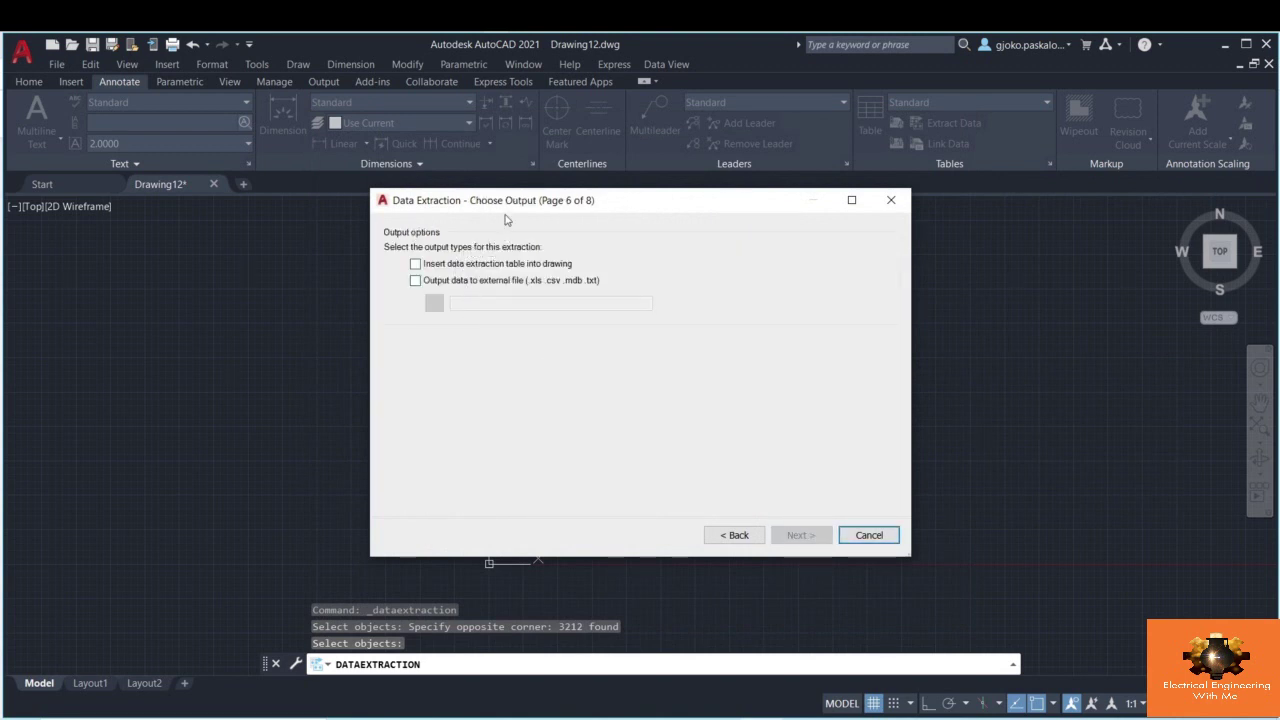
left_click(416, 266)
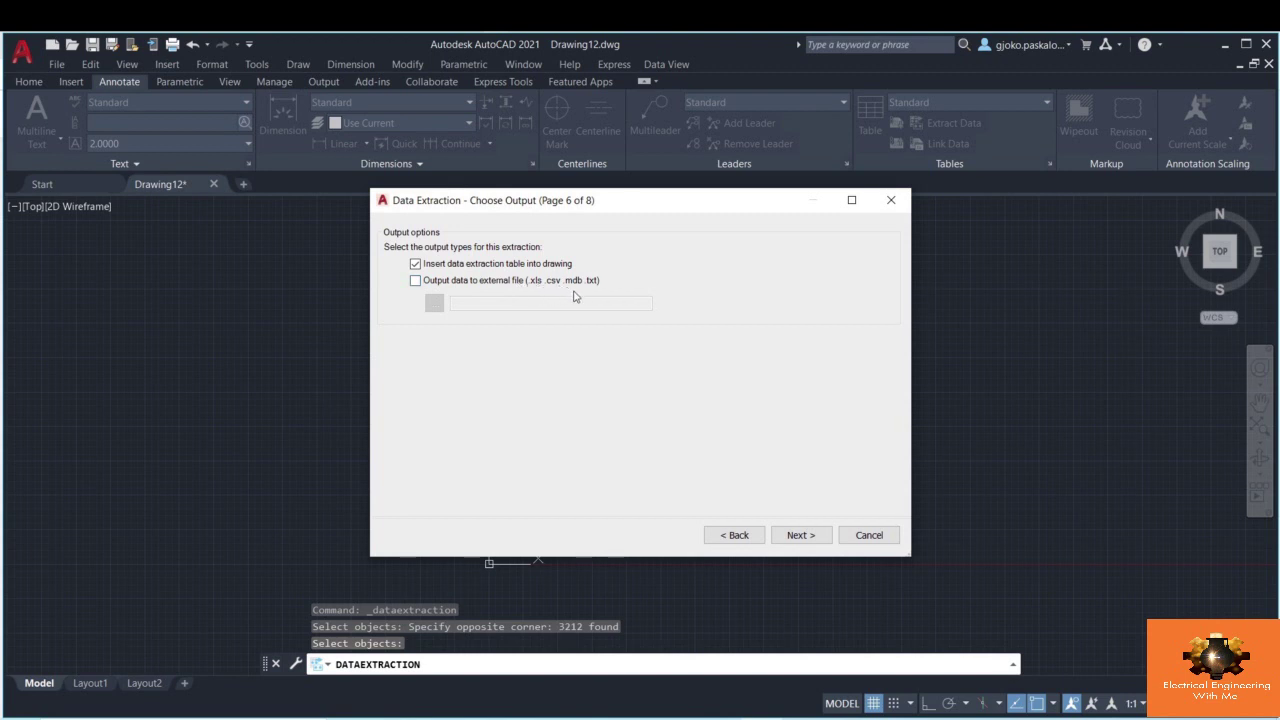
left_click(415, 280)
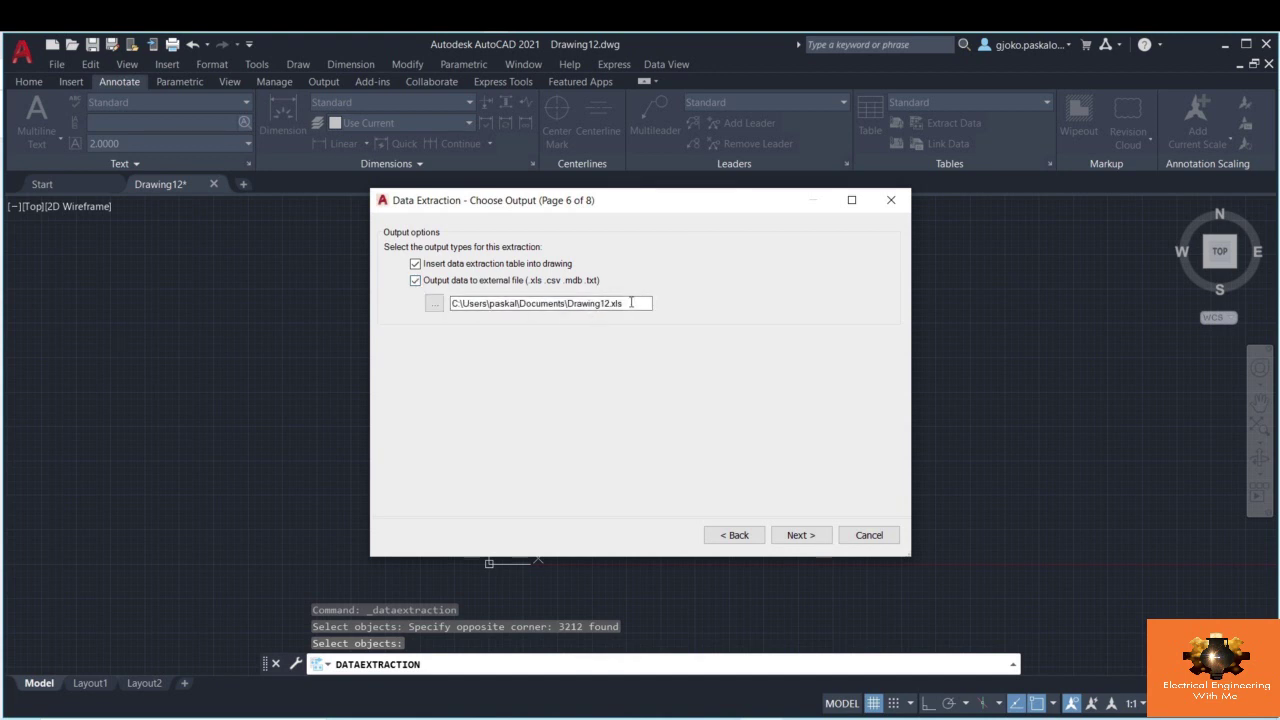
- Set the external output file to Drawing12.xls in the Desktop's autocad course folder and continue to the table style settings
left_click_drag(632, 307, 585, 309)
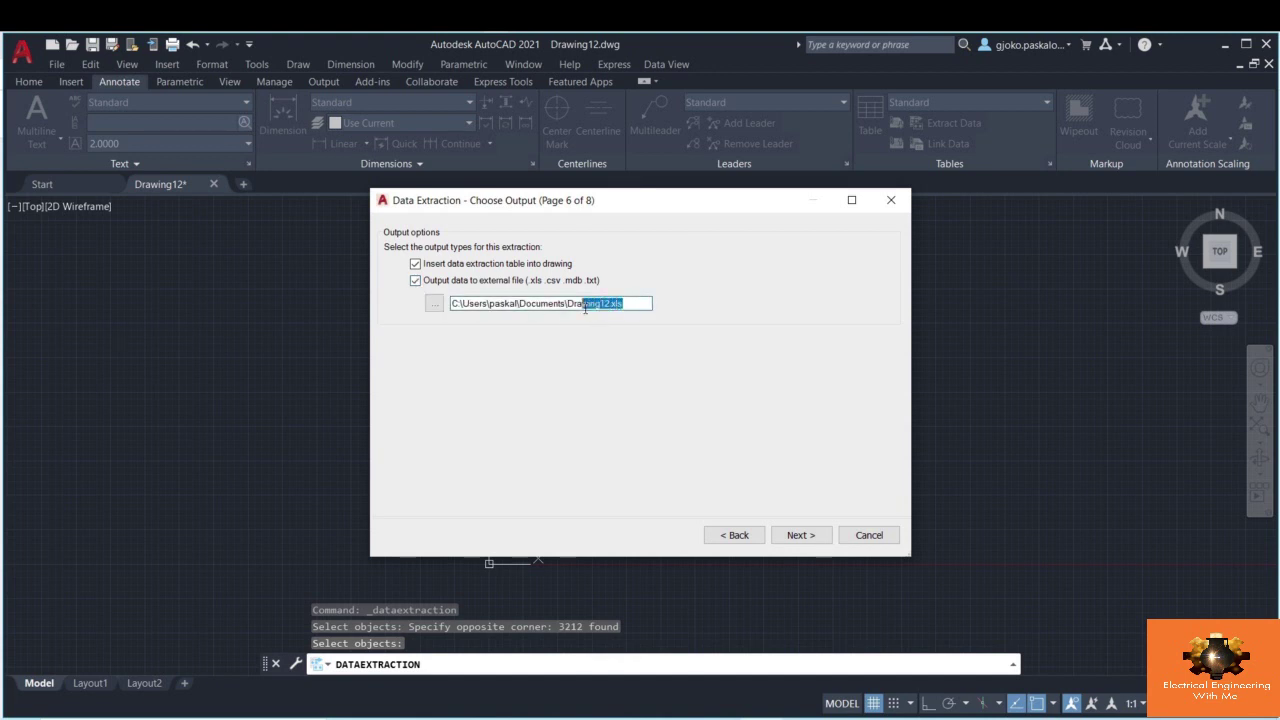
left_click(640, 310)
left_click(438, 307)
left_click(409, 340)
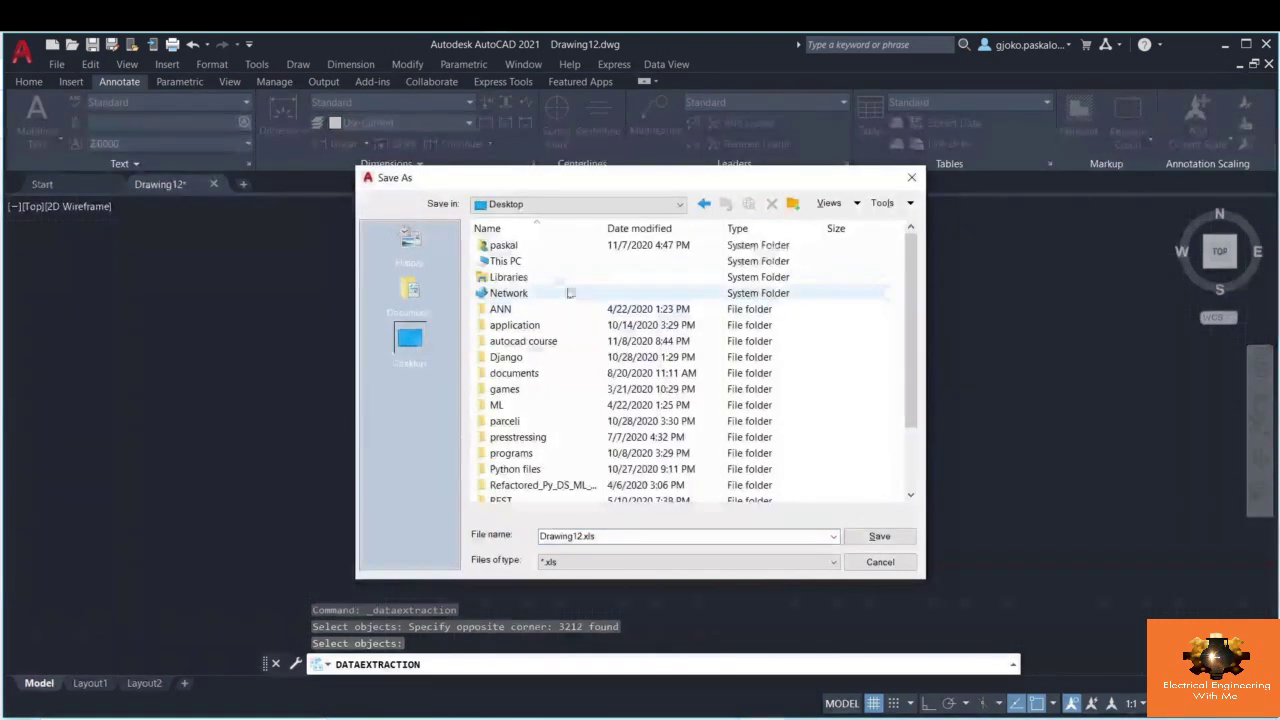
double_click(536, 344)
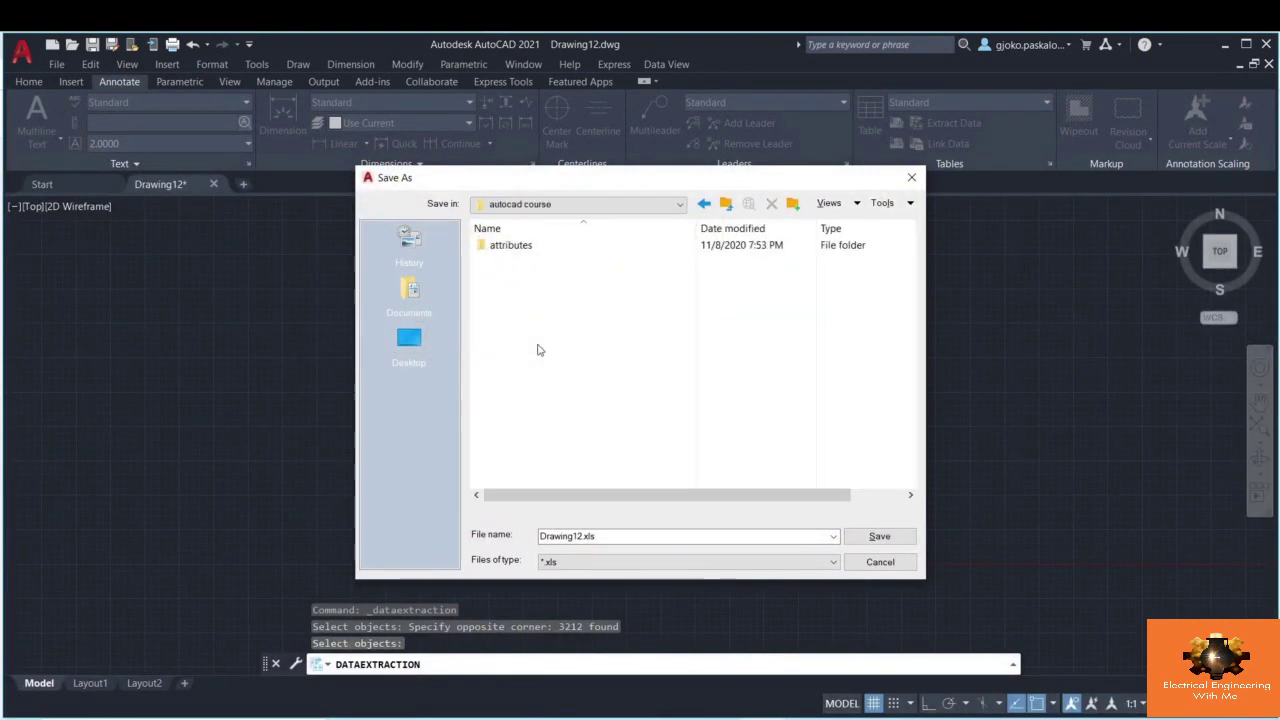
left_click(893, 537)
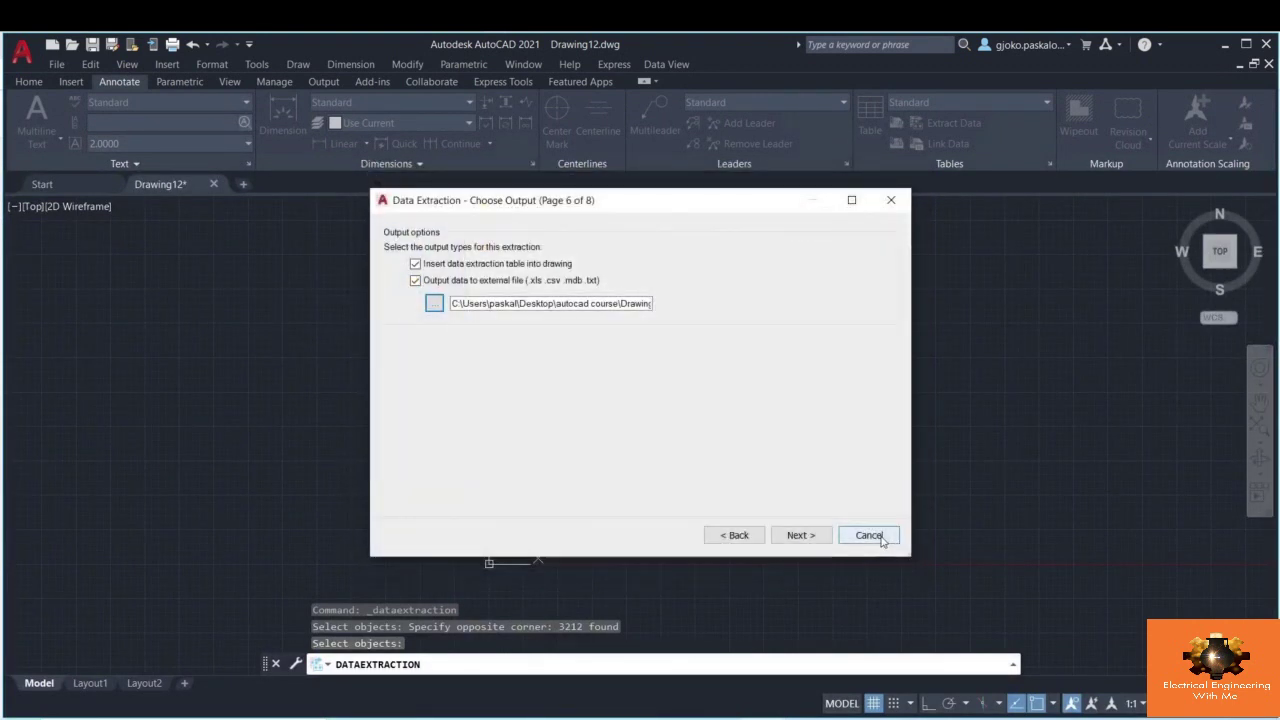
left_click(800, 535)
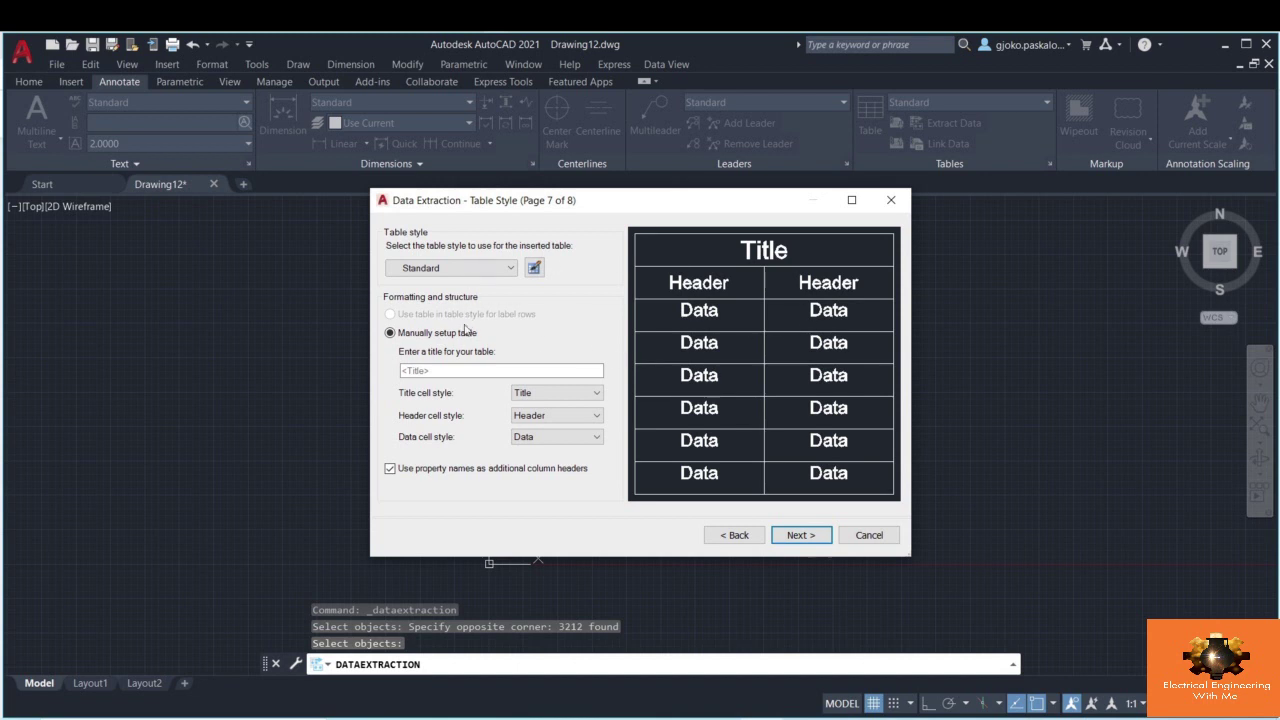
- Keep the Standard table style, title the table "Attribute Data" and leave the title cell style as Title
left_click(410, 268)
left_click(408, 267)
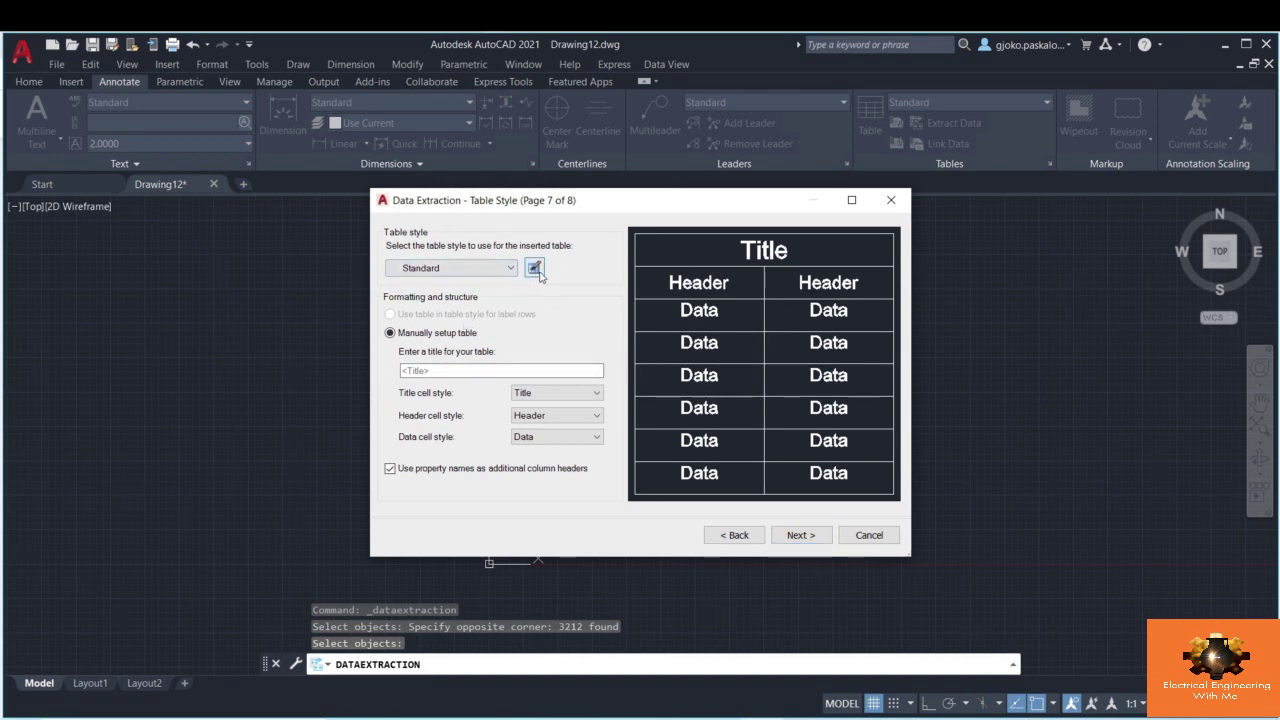
left_click(431, 370)
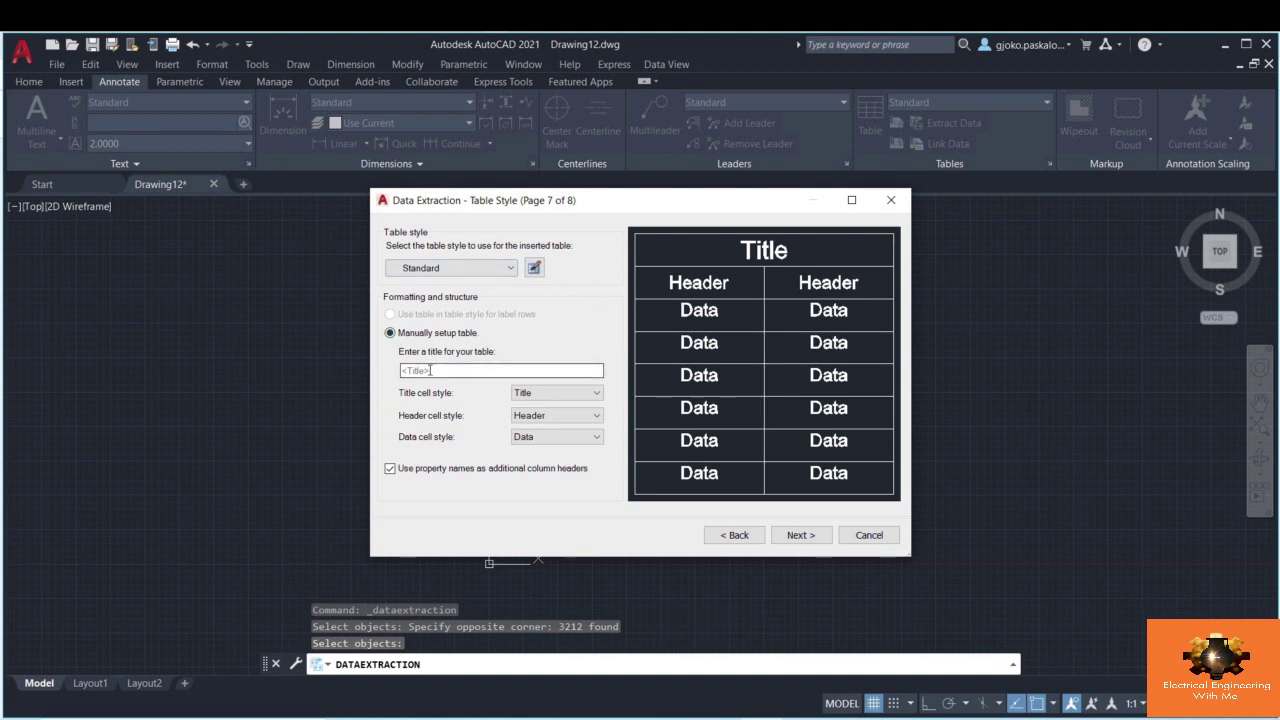
left_click(473, 370)
type("Attribute Data")
left_click(543, 394)
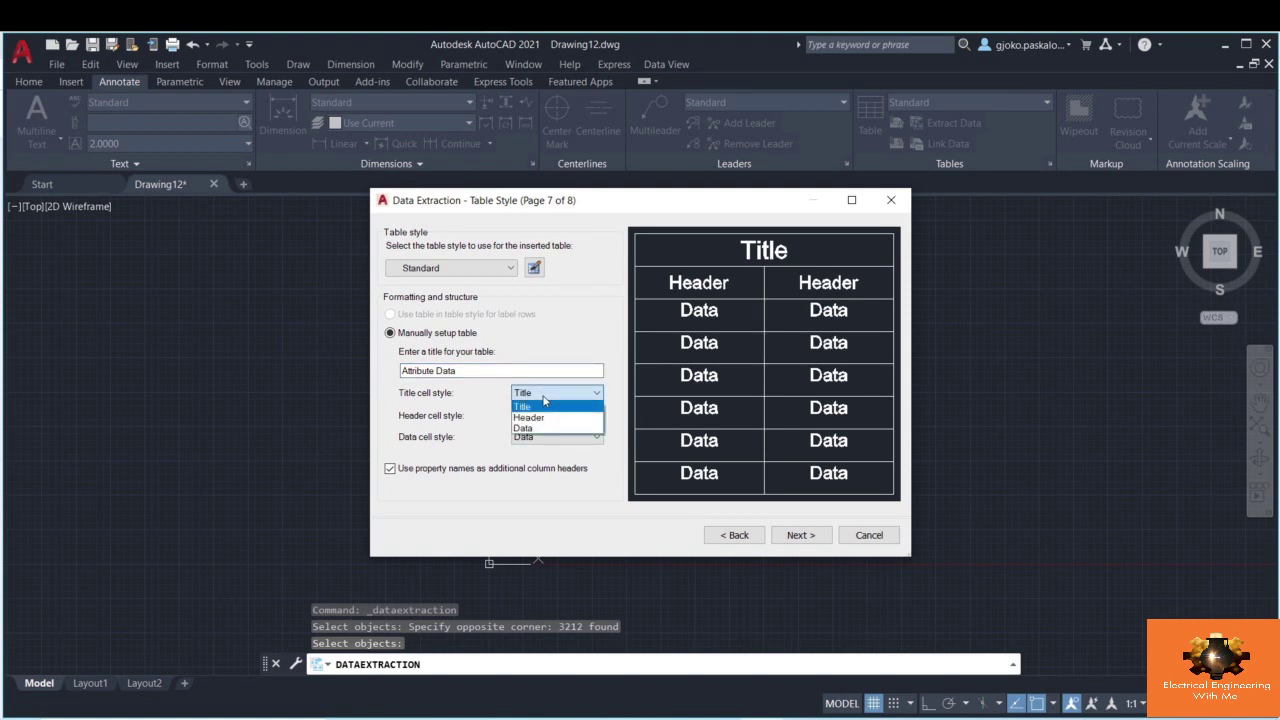
left_click(543, 398)
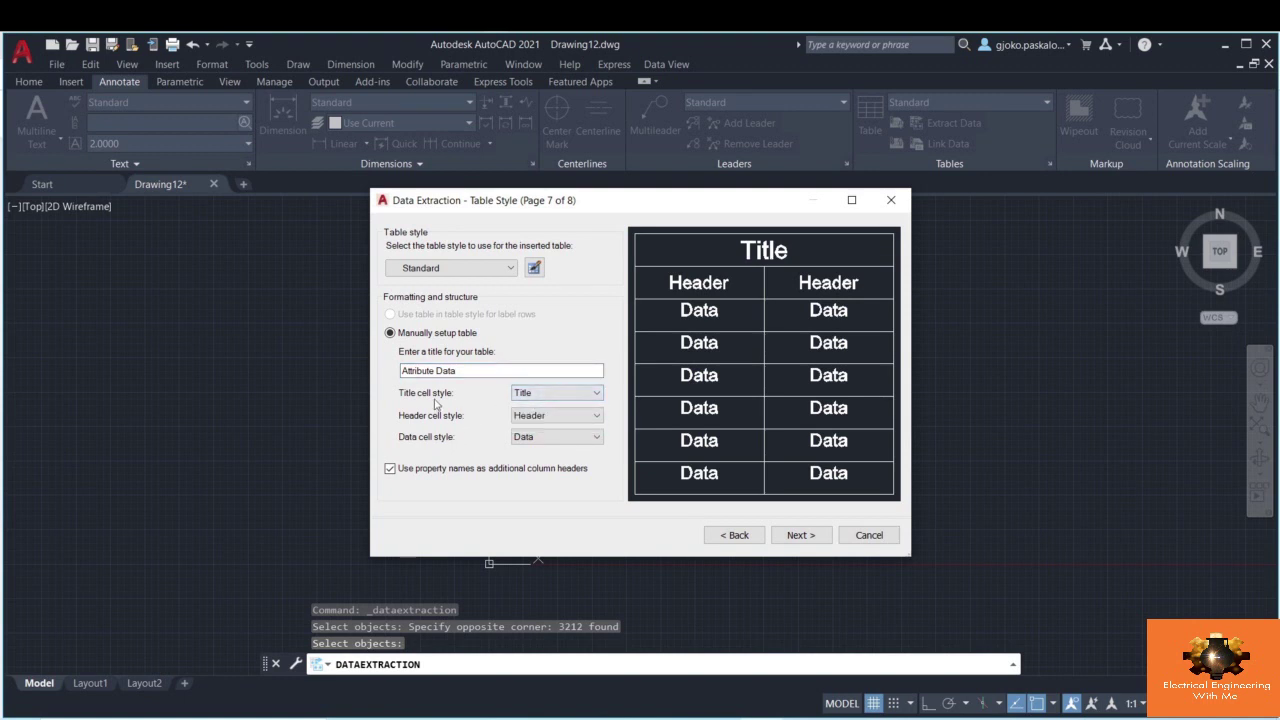
left_click(521, 372)
- Finish the data extraction and insert the Attribute Data table in the empty space beside the office floor plan
left_click(801, 535)
left_click(815, 543)
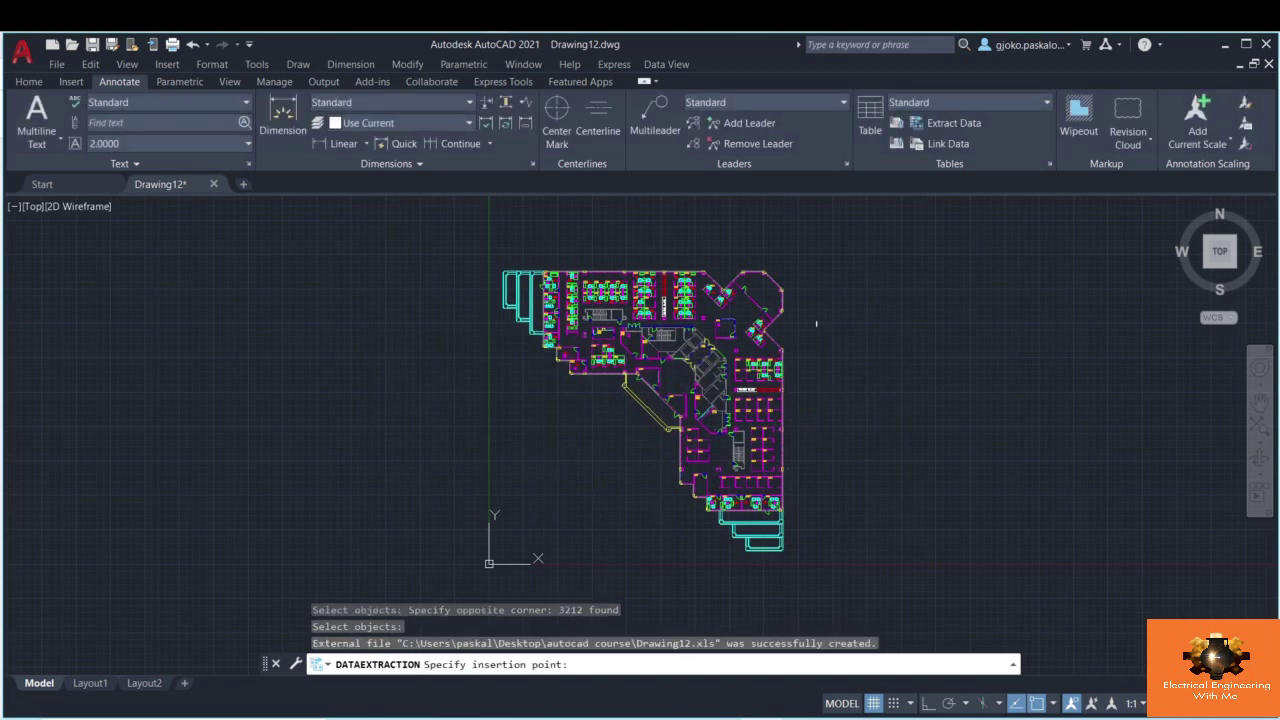
scroll(815, 390, "up", 6)
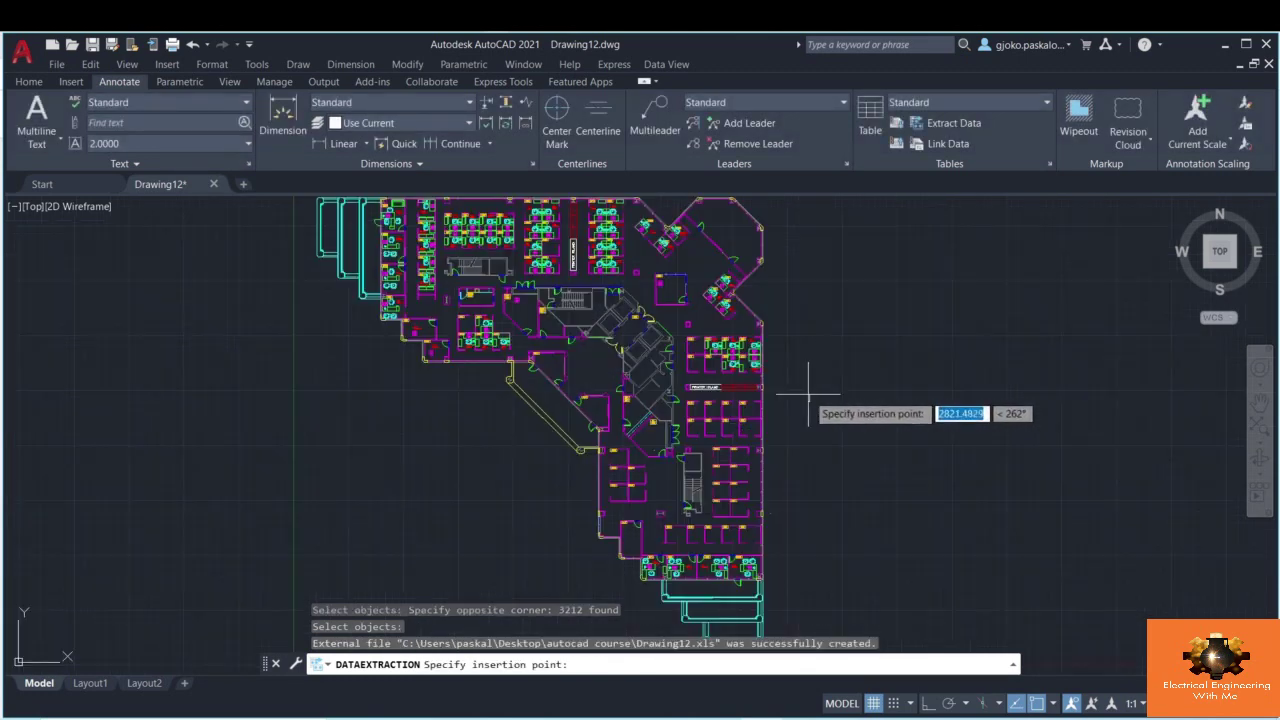
scroll(825, 370, "down", 15)
left_click(794, 330)
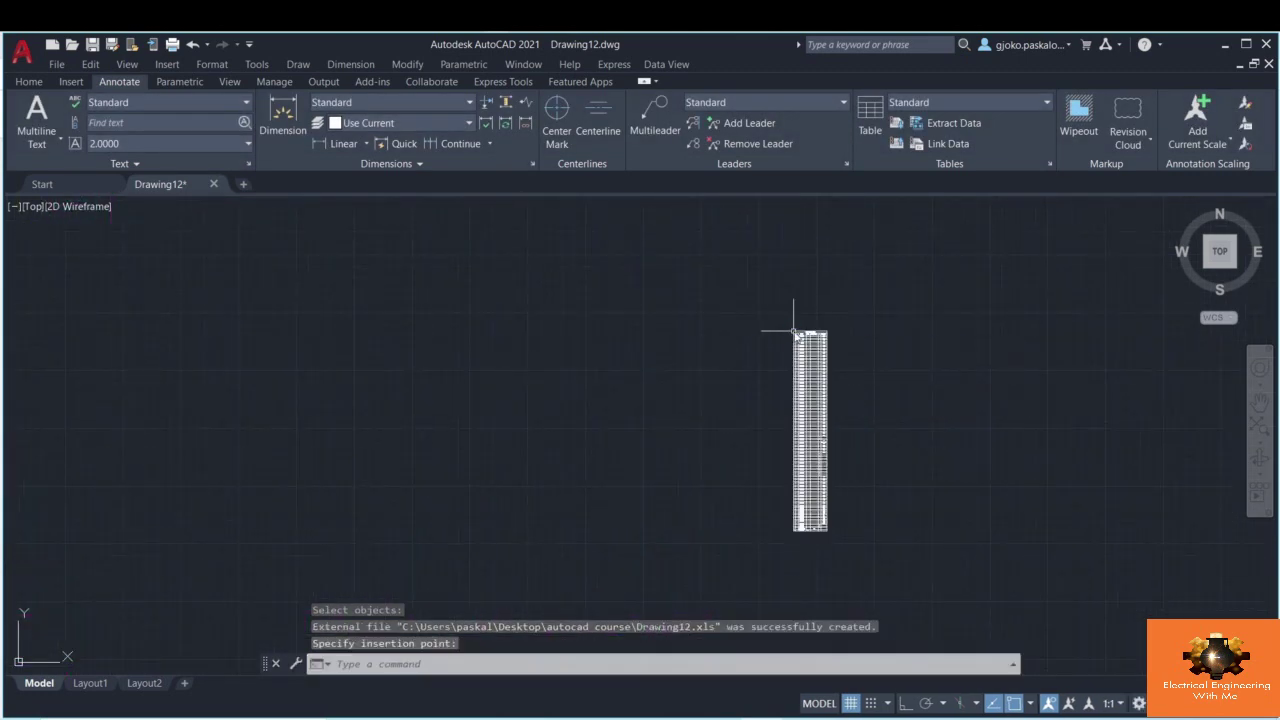
- Enlarge the whole inserted table with Scale from its lower-left corner until it is readable next to the floor plan
left_click(710, 274)
left_click(922, 618)
right_click(926, 397)
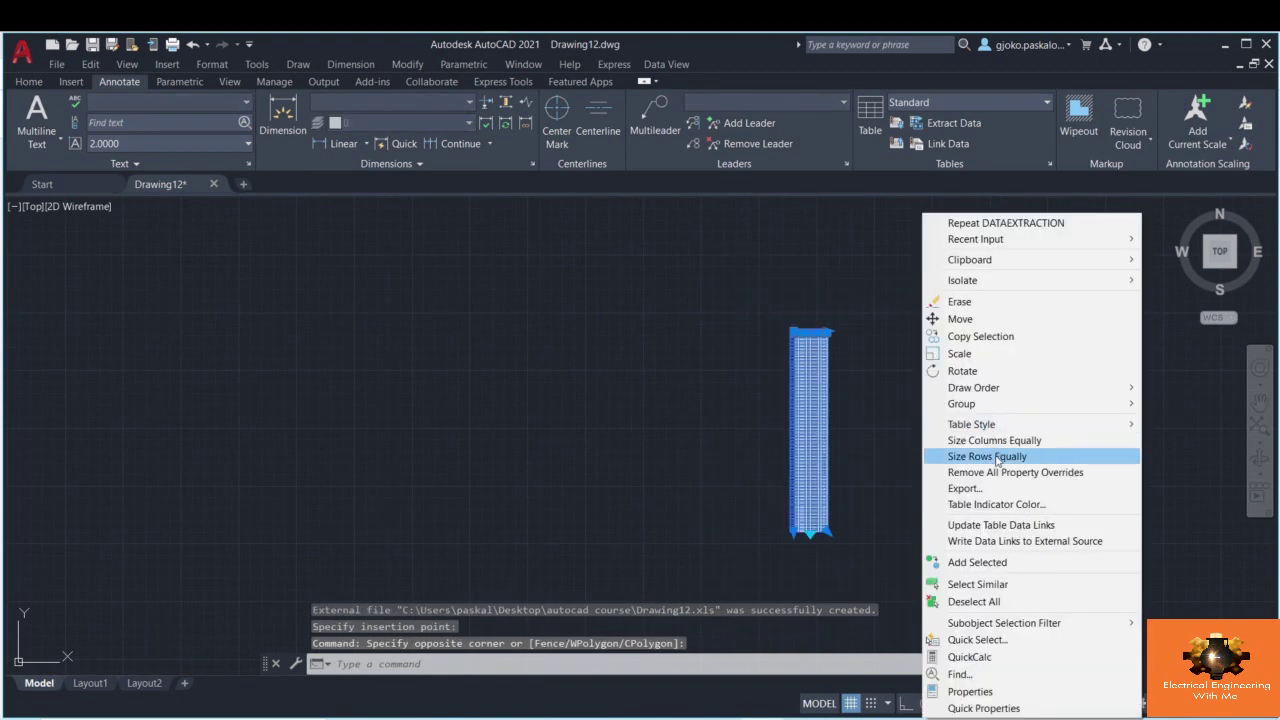
left_click(960, 354)
left_click(794, 534)
scroll(808, 530, "down", 4)
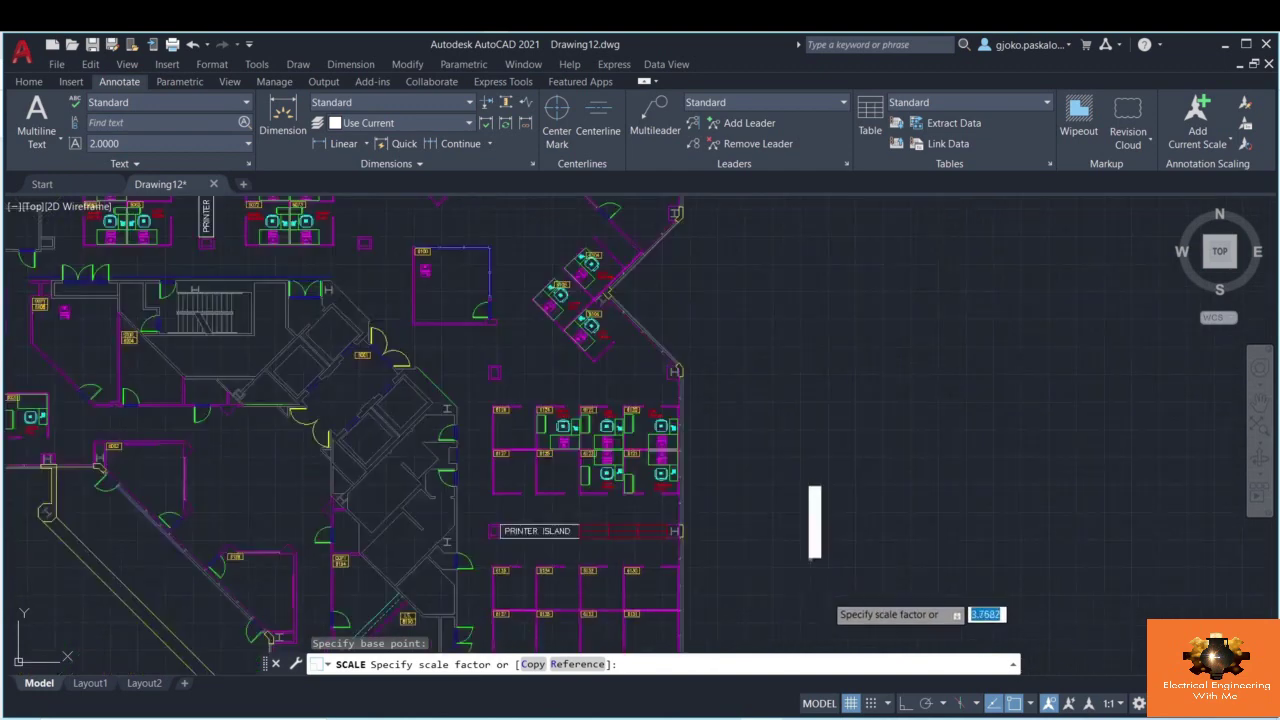
scroll(815, 598, "down", 3)
left_click(962, 601)
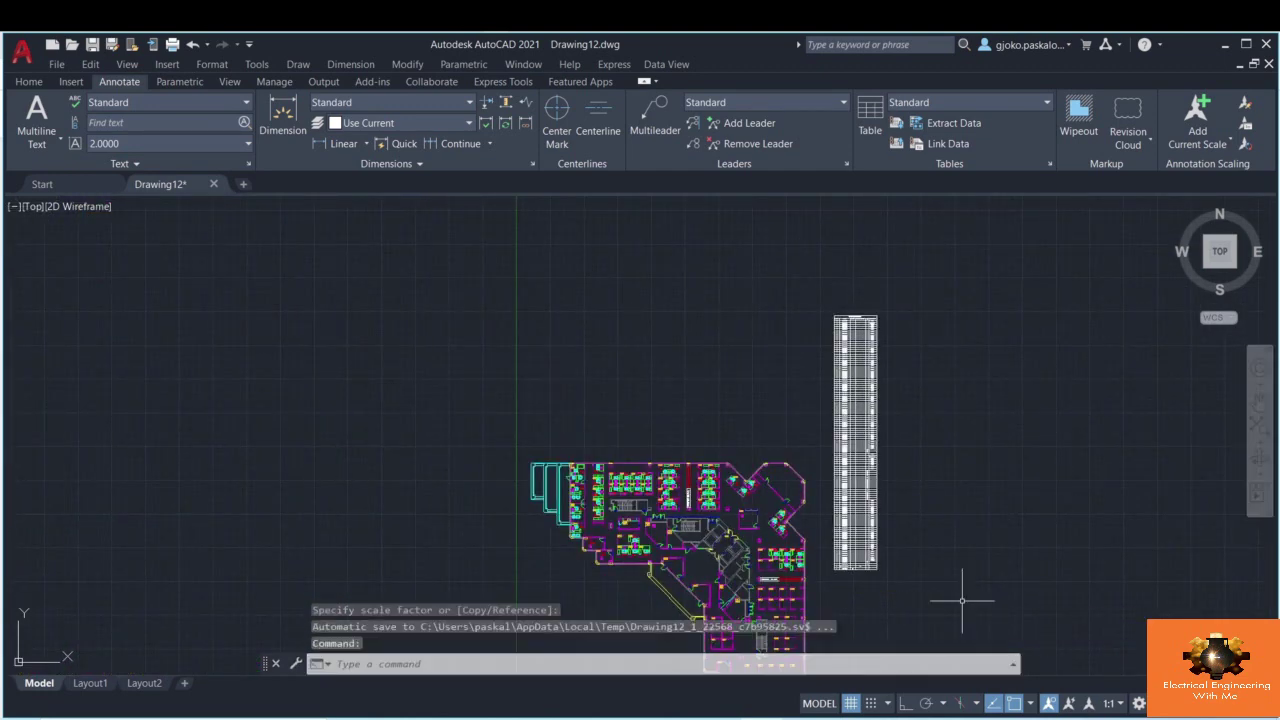
- Inspect the enlarged Attribute Data table up close, including its title, column headers and room number rows
scroll(857, 290, "up", 10)
scroll(800, 264, "down", 1)
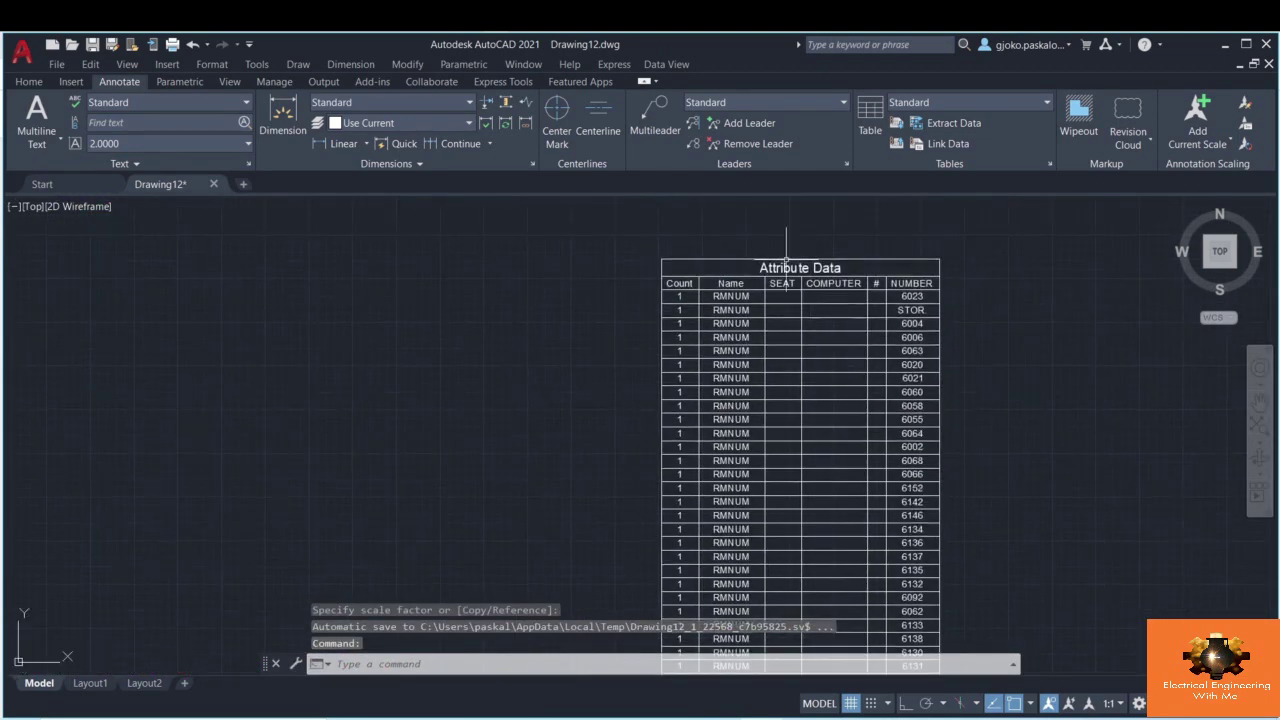
left_click(684, 264)
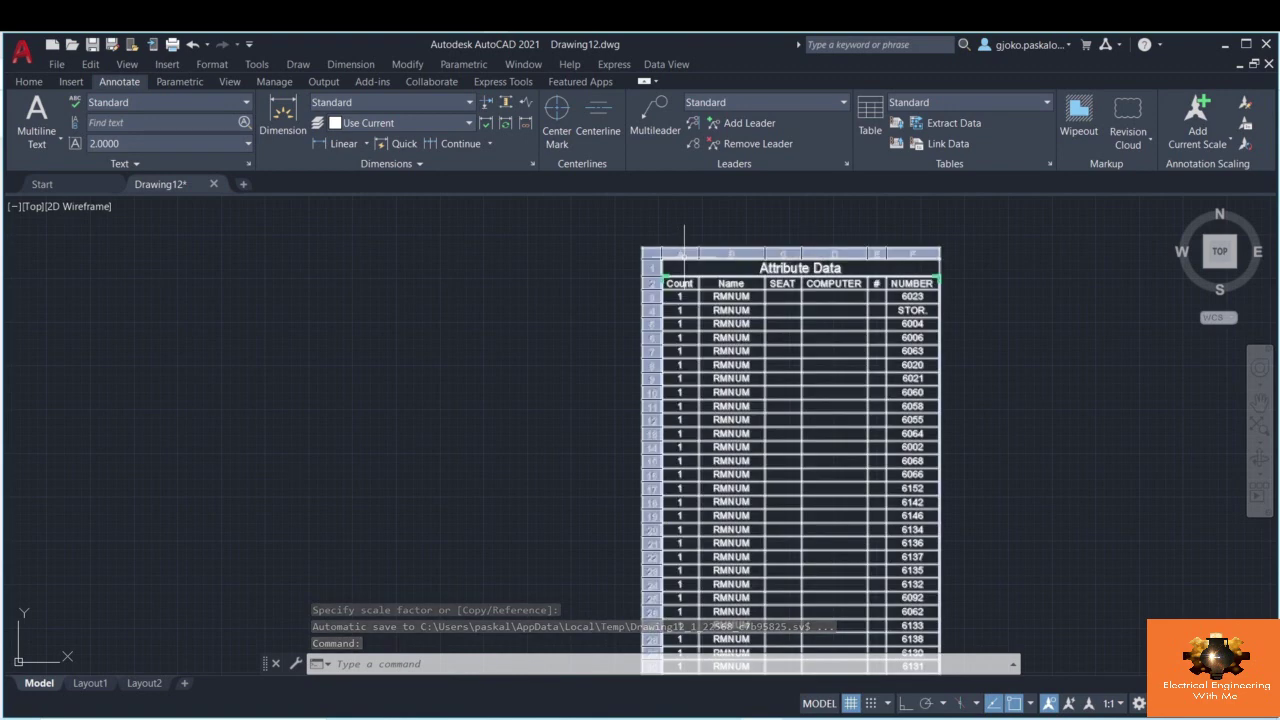
key("Escape")
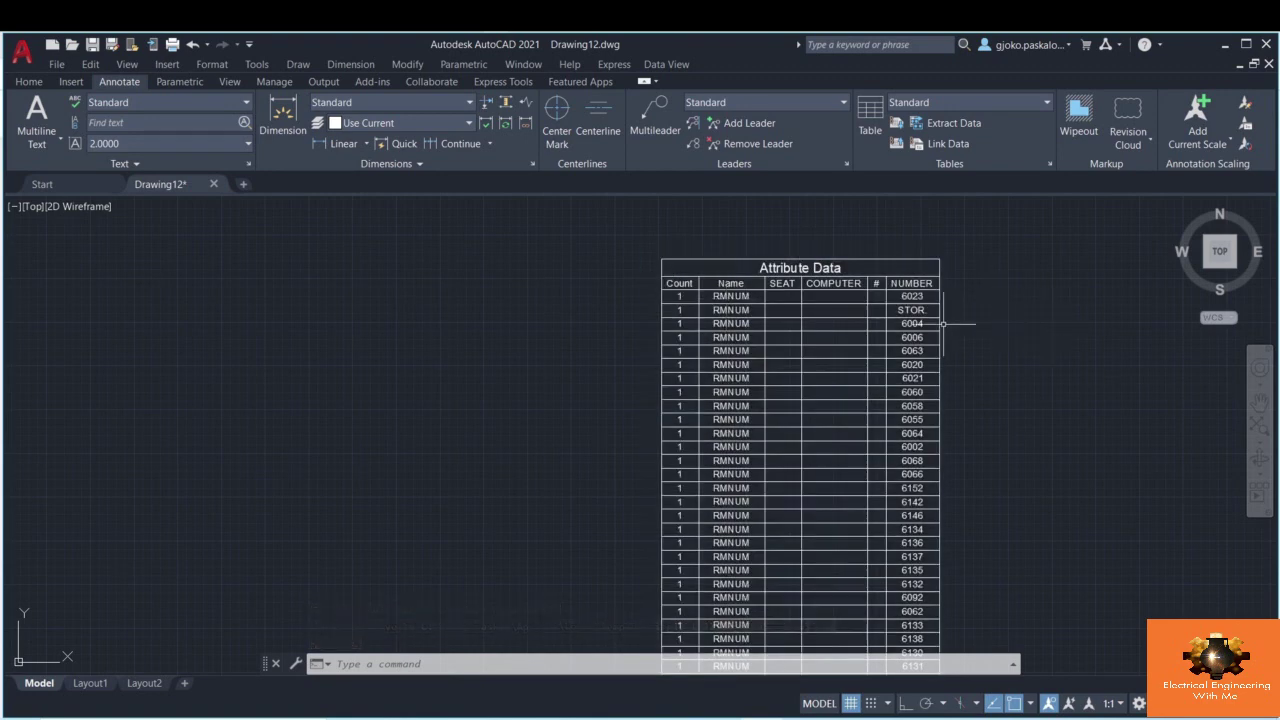
left_click(915, 270)
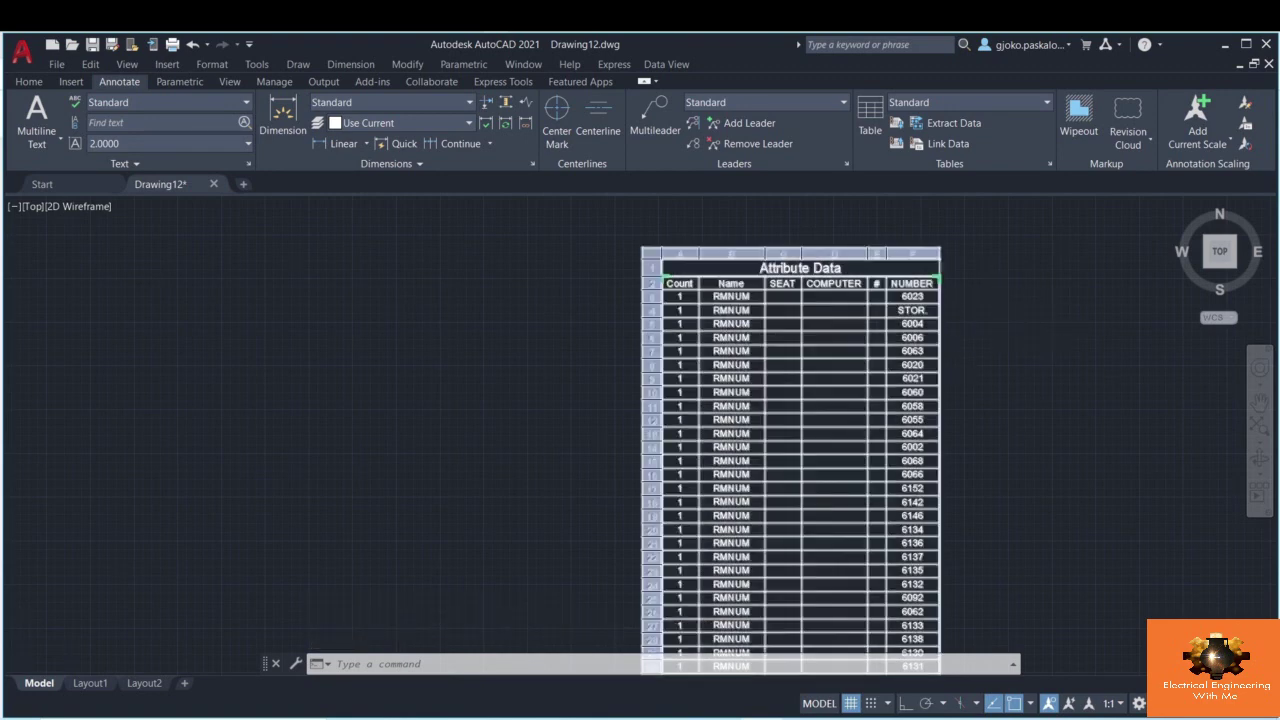
- Examine the Attribute Data table down to its last rows, including the COMPUTER and CHAIR7 entries, and compare its size with the floor plan
scroll(980, 480, "down", 4)
scroll(880, 420, "up", 5)
middle_click_drag(905, 375, 935, 310)
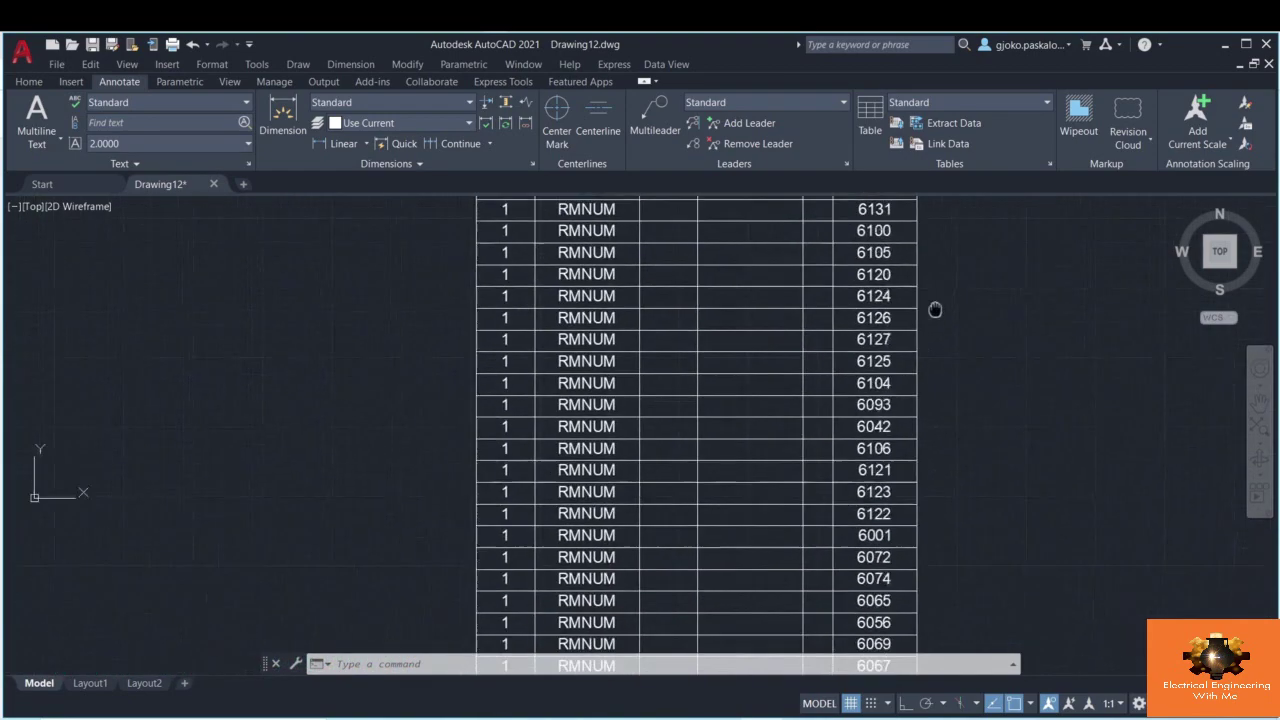
scroll(937, 514, "down", 4)
scroll(880, 500, "up", 4)
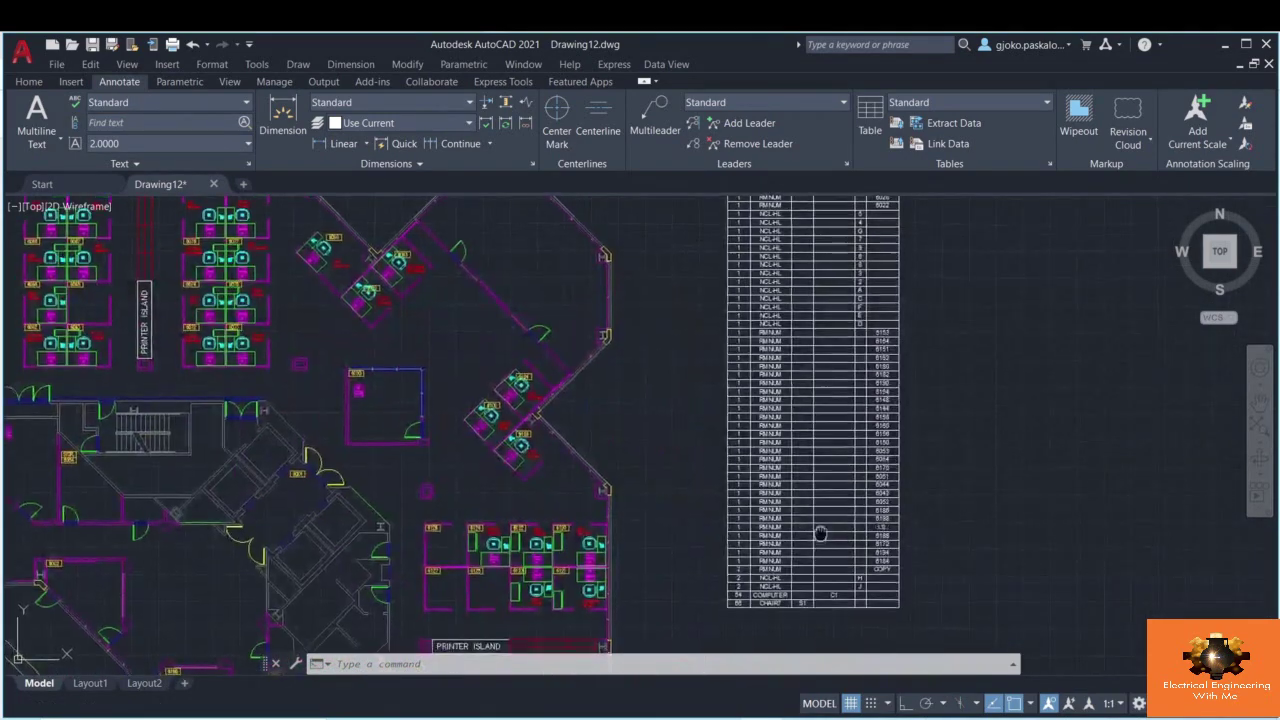
middle_click_drag(820, 533, 814, 511)
scroll(814, 511, "up", 3)
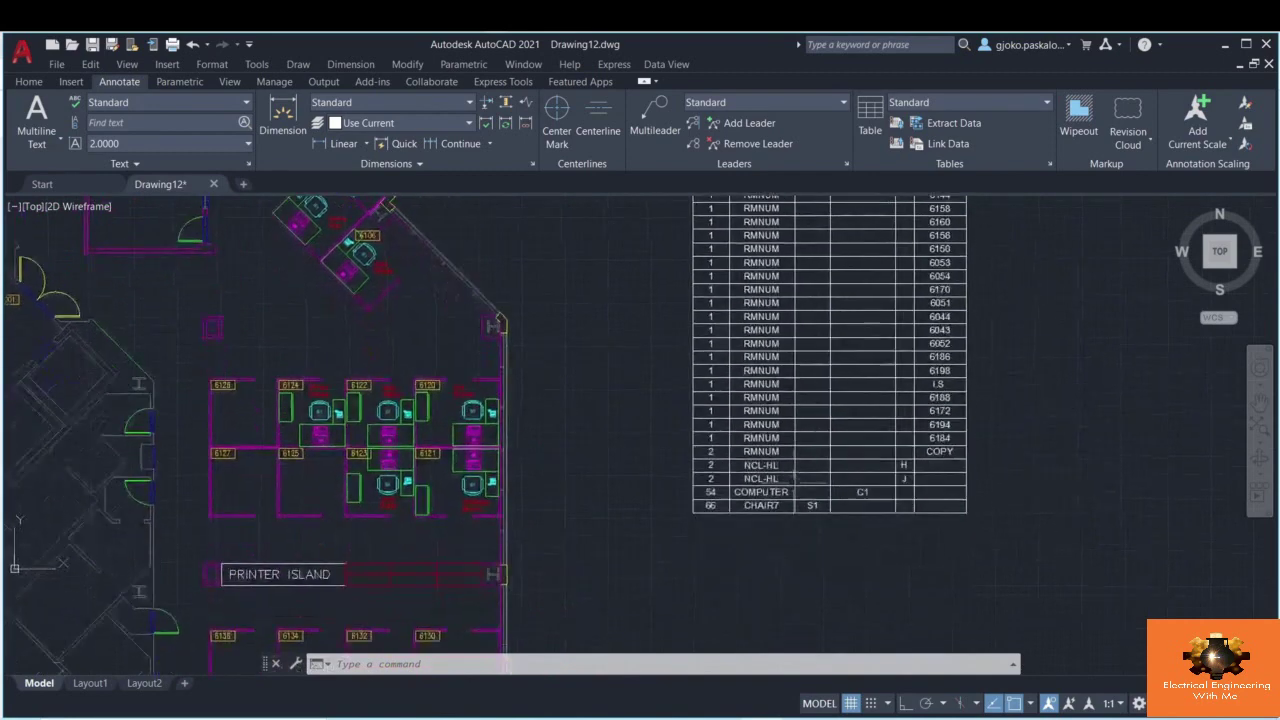
scroll(795, 485, "up", 2)
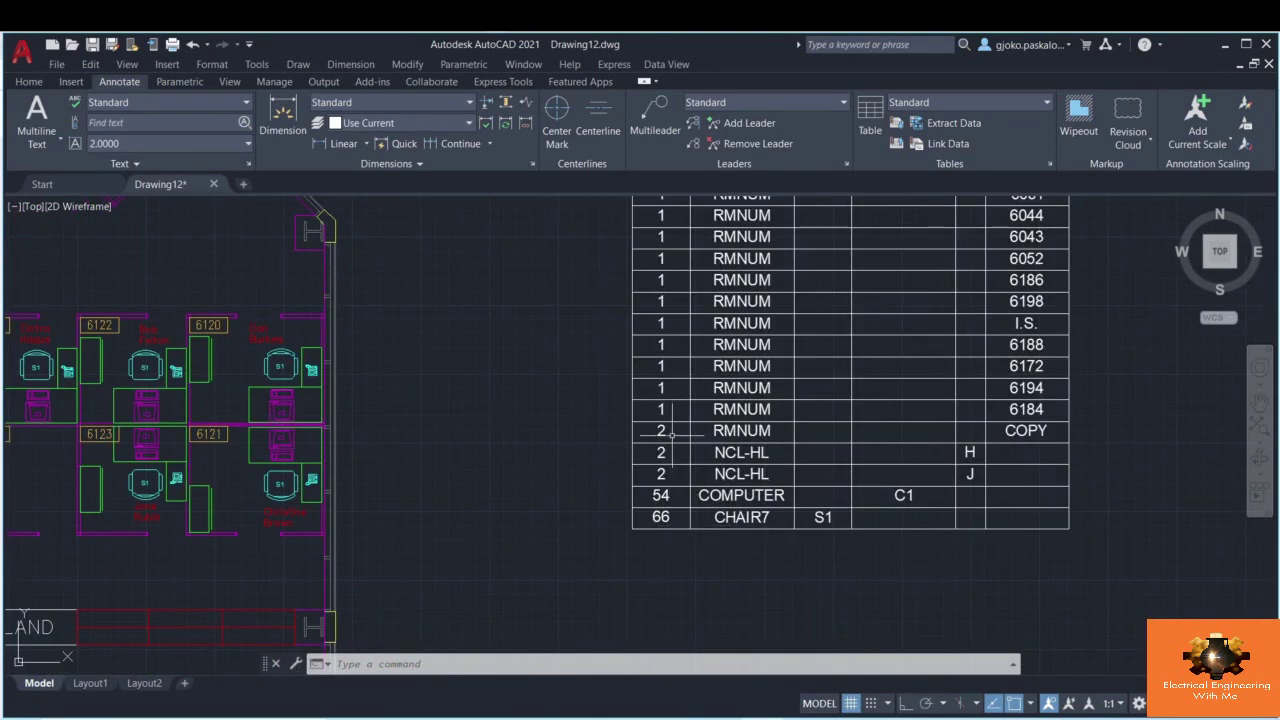
scroll(835, 615, "down", 5)
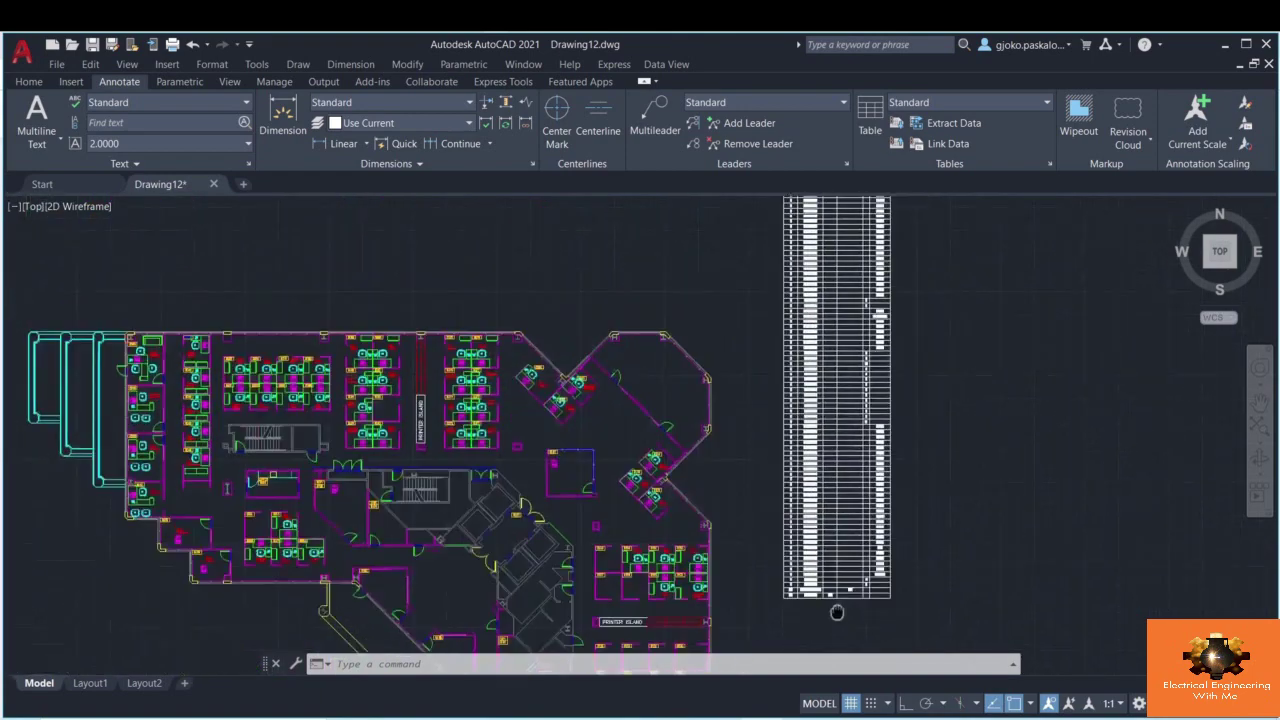
scroll(894, 591, "up", 2)
scroll(891, 551, "down", 3)
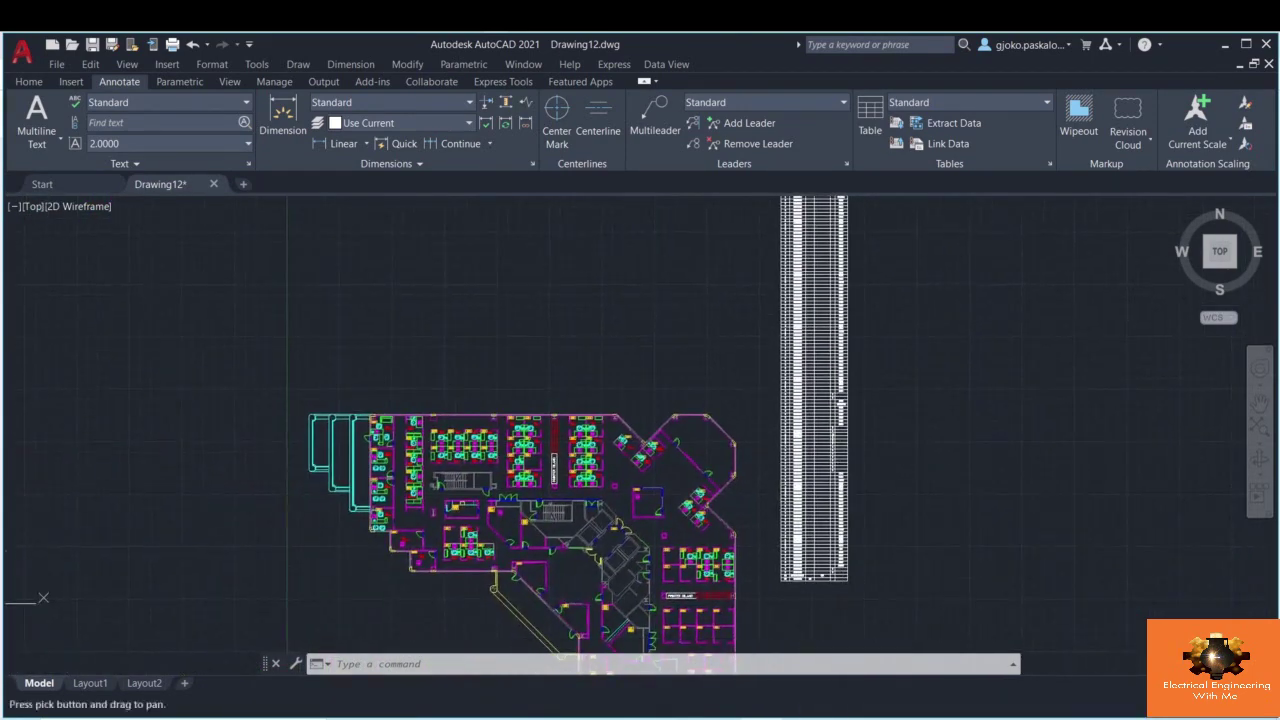
middle_click_drag(745, 592, 773, 528)
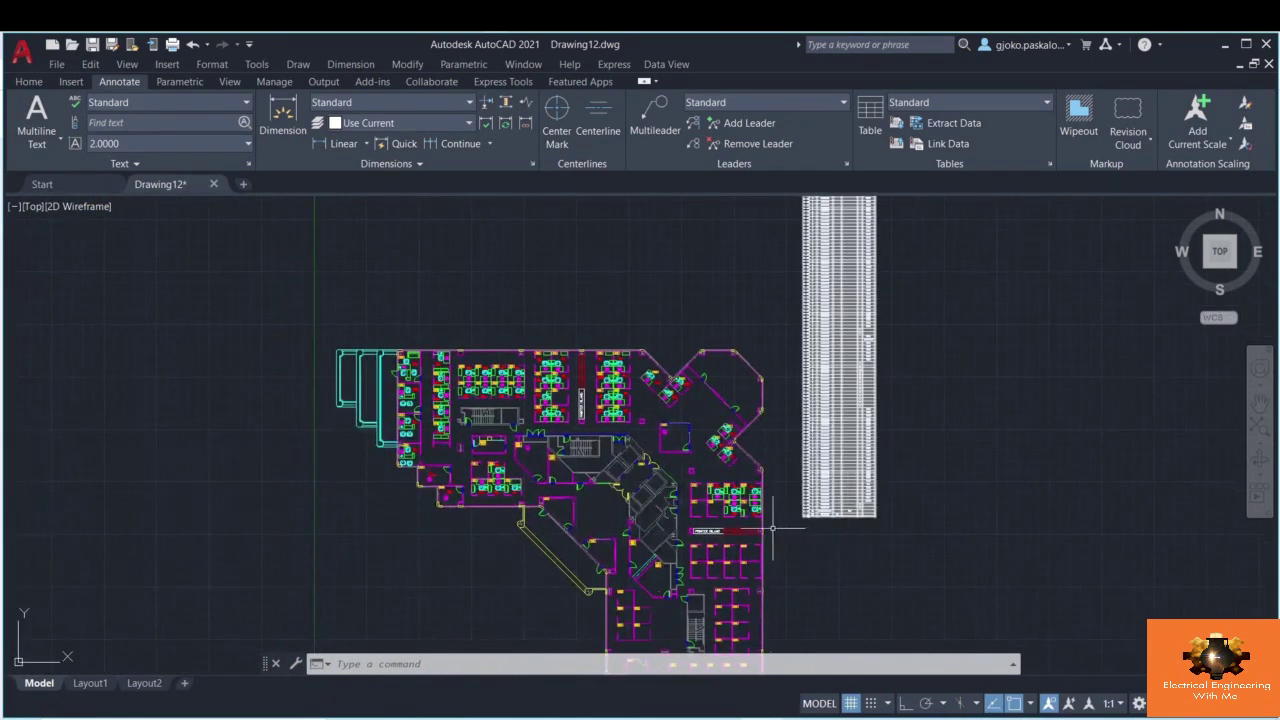
- Open the exported spreadsheet Drawing12.xls from the autocad course folder on the Desktop
left_click(496, 708)
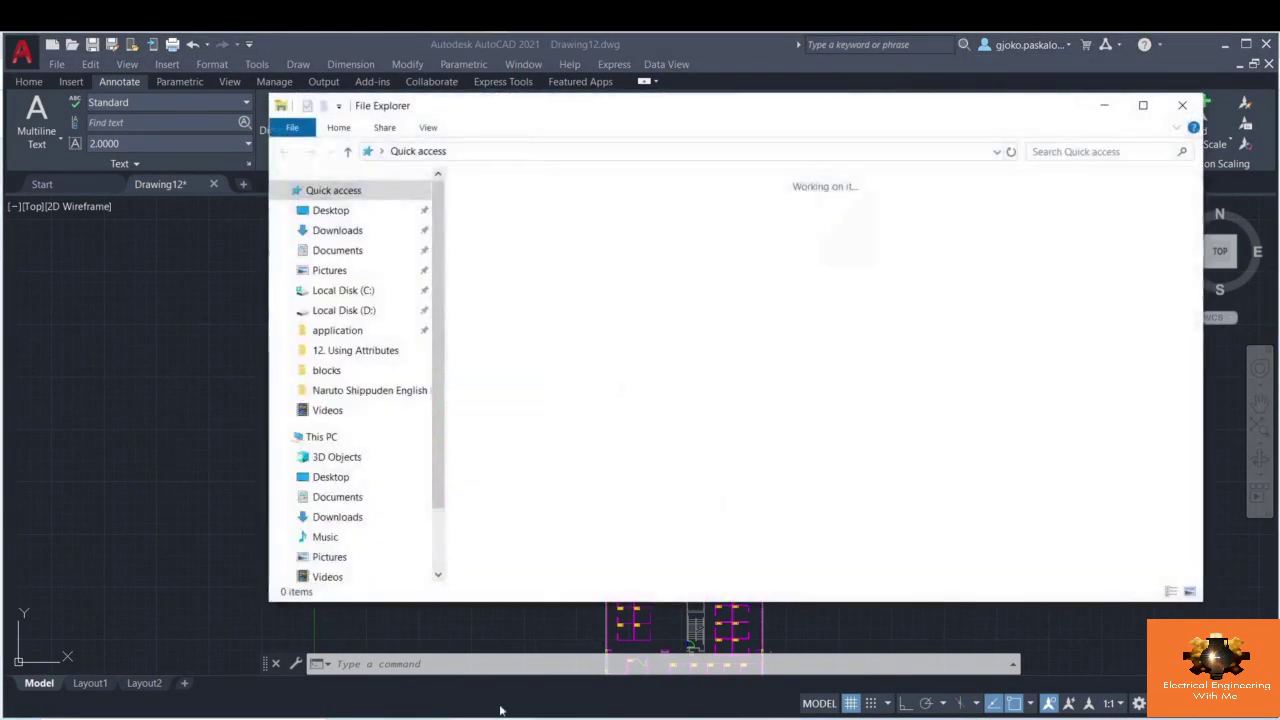
left_click(410, 210)
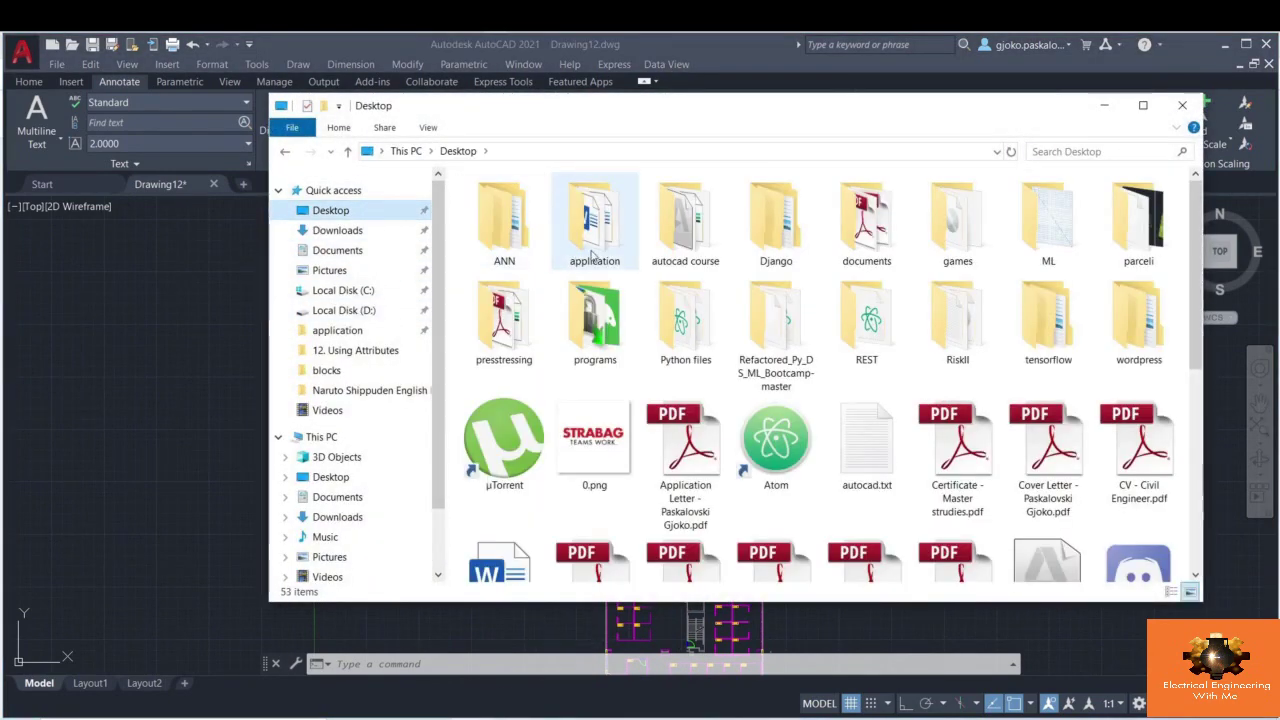
double_click(697, 230)
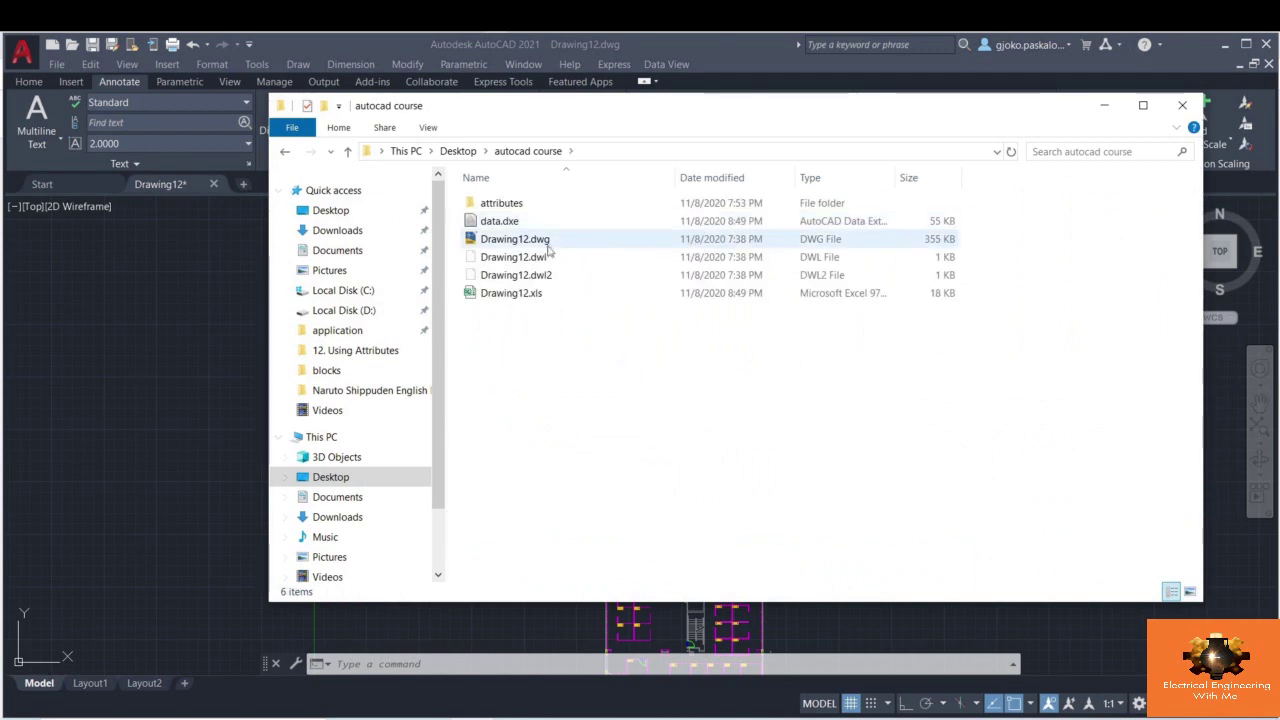
double_click(508, 293)
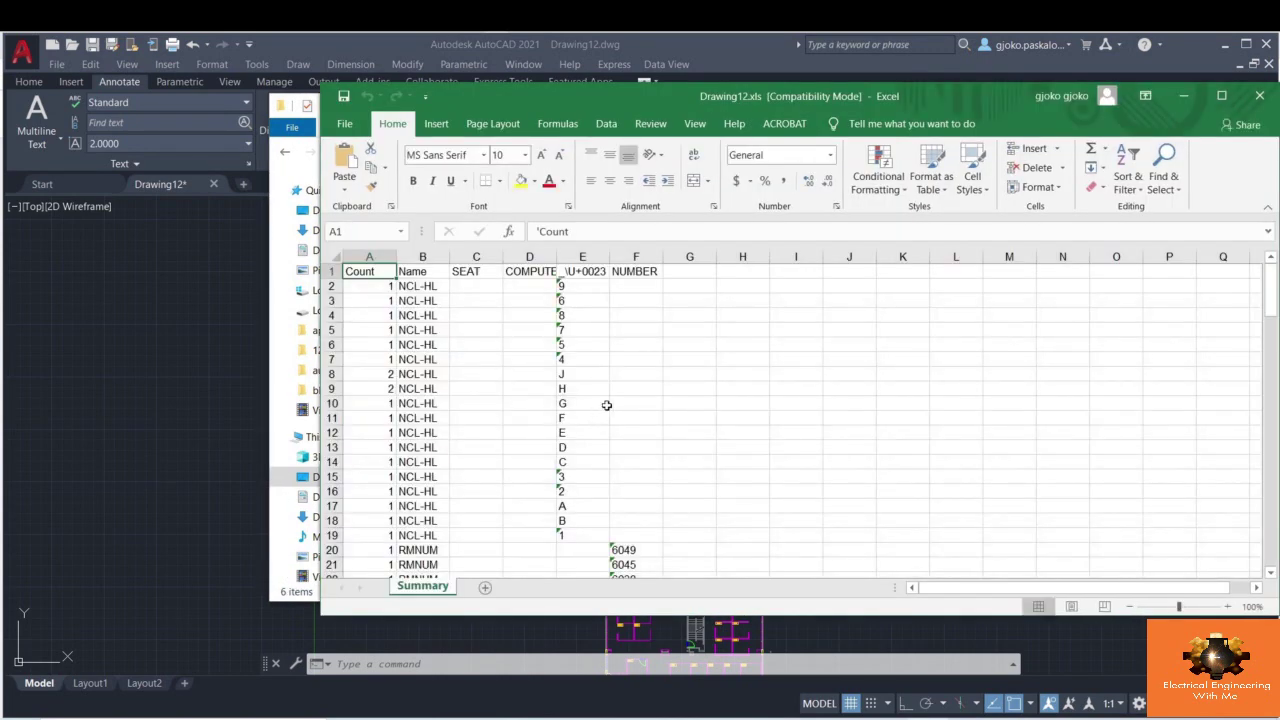
- Review the extracted attribute rows in the Summary sheet, from the headers through the room numbers to the CHAIR7 and COMPUTER rows
scroll(607, 404, "down", 12)
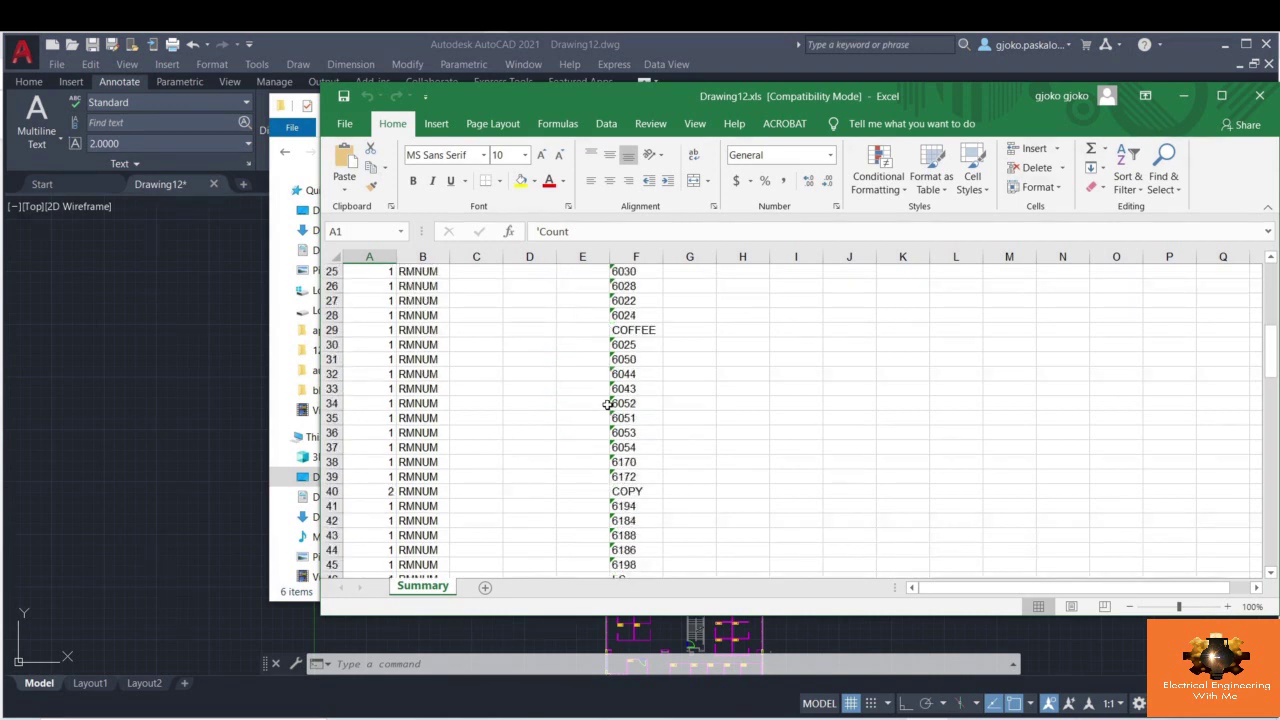
scroll(607, 404, "down", 15)
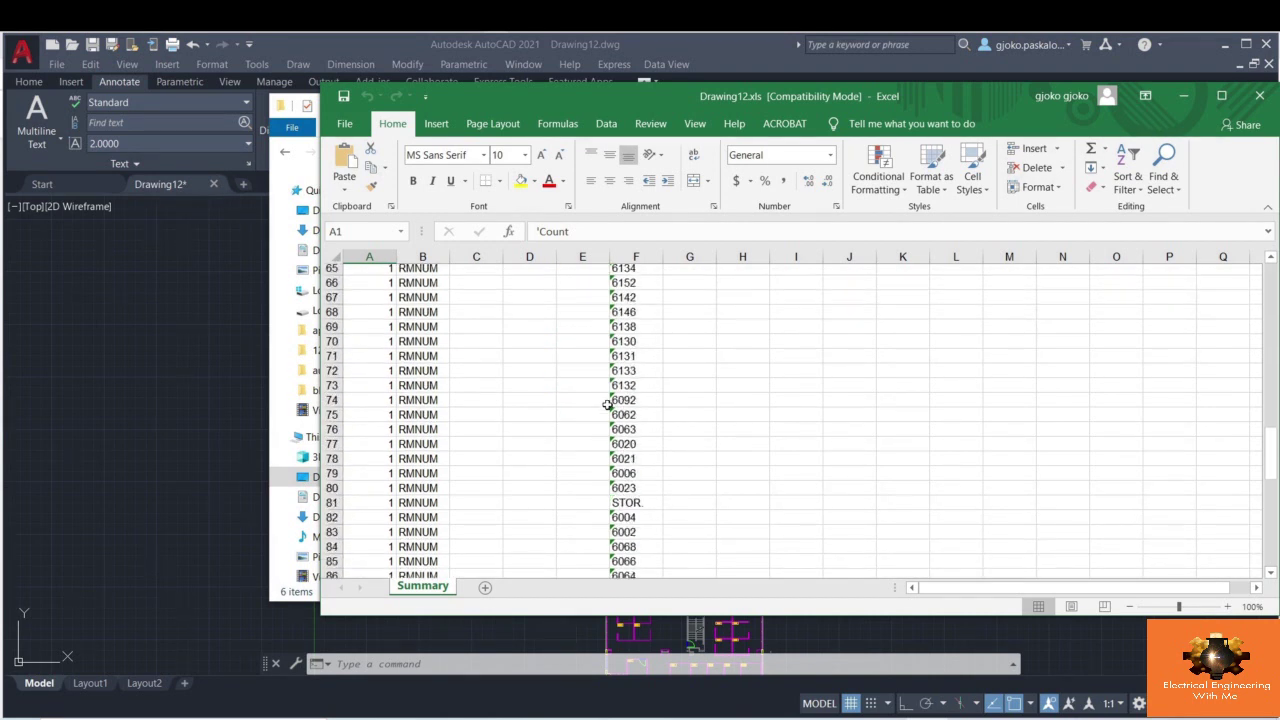
scroll(607, 404, "down", 6)
scroll(607, 404, "down", 2)
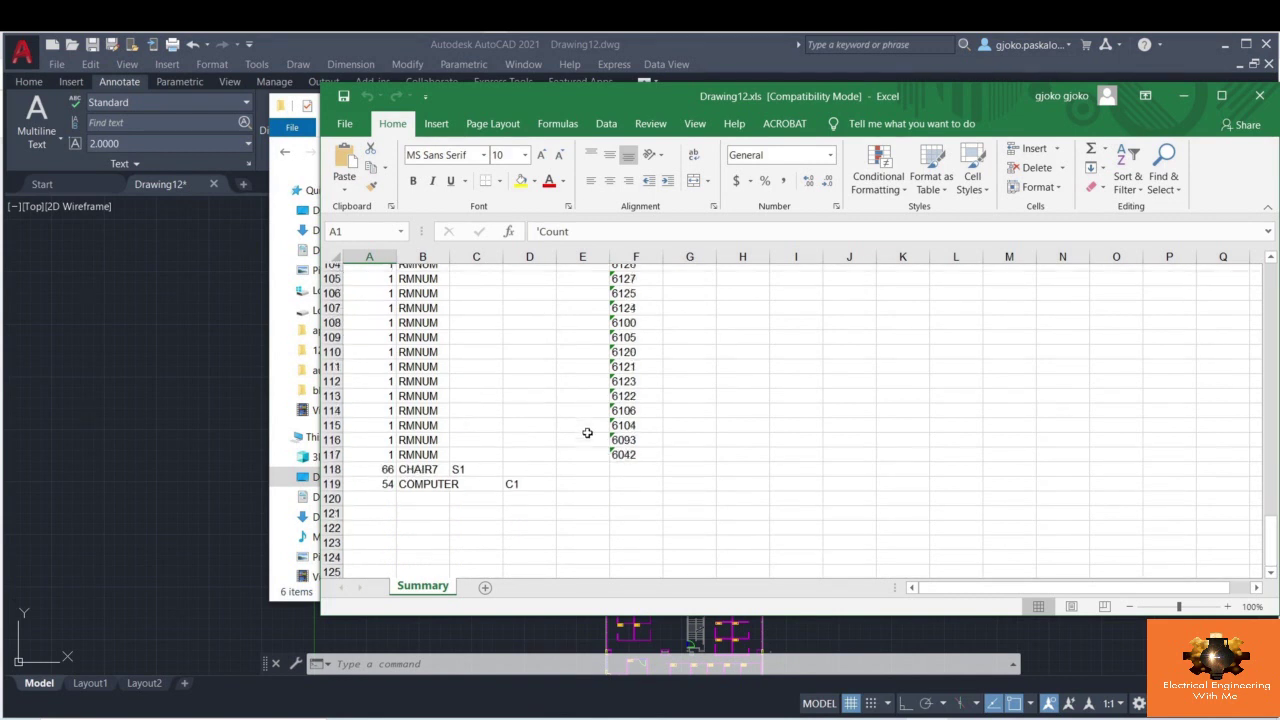
scroll(591, 434, "up", 4)
scroll(591, 430, "down", 5)
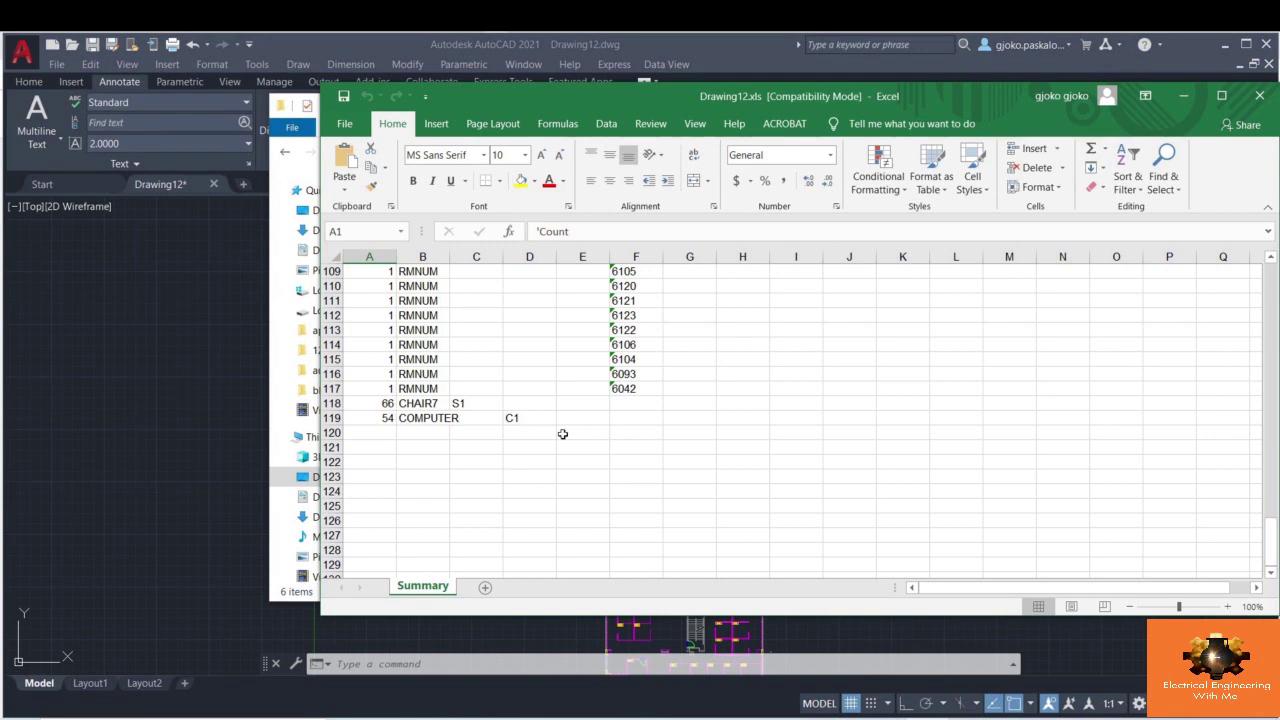
scroll(562, 431, "up", 20)
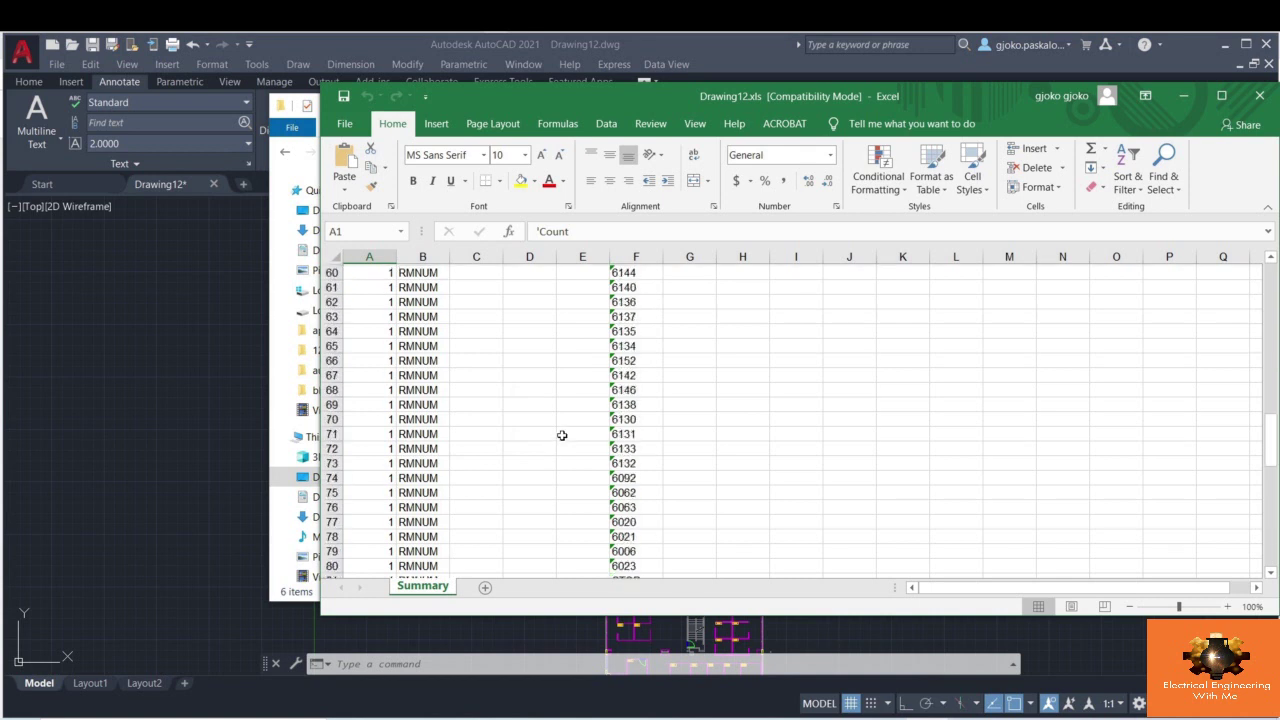
scroll(562, 436, "up", 10)
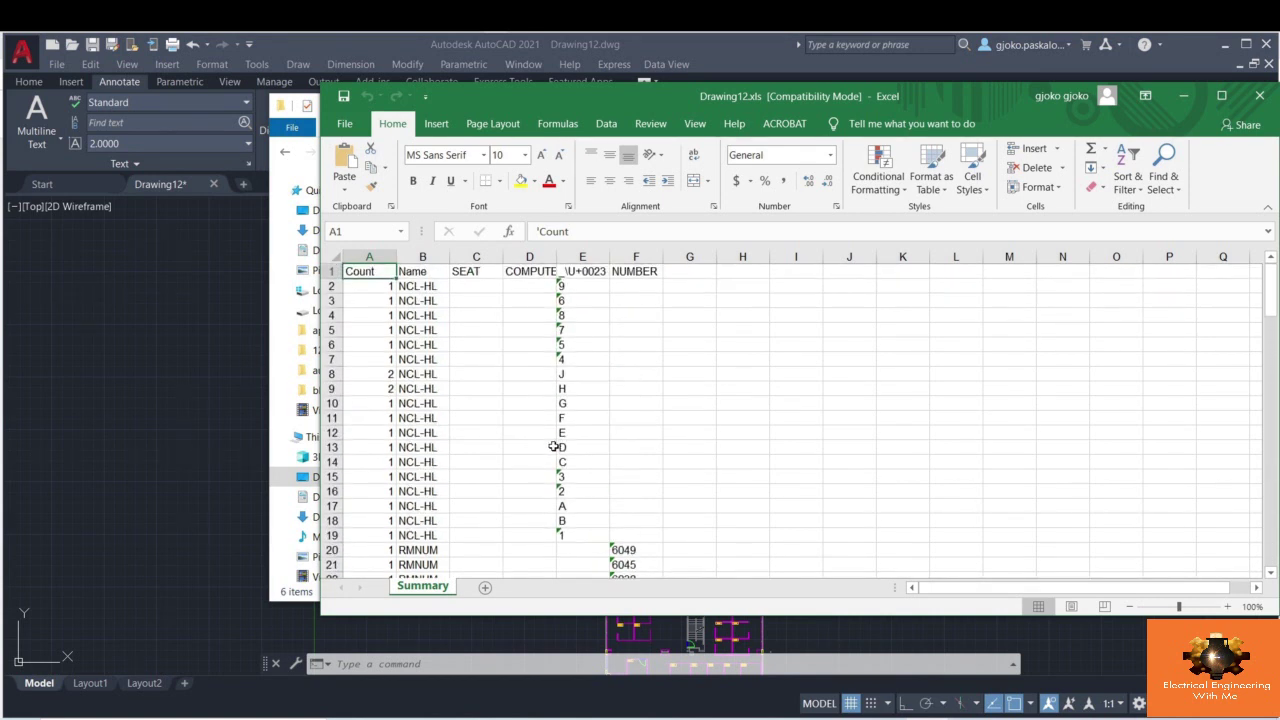
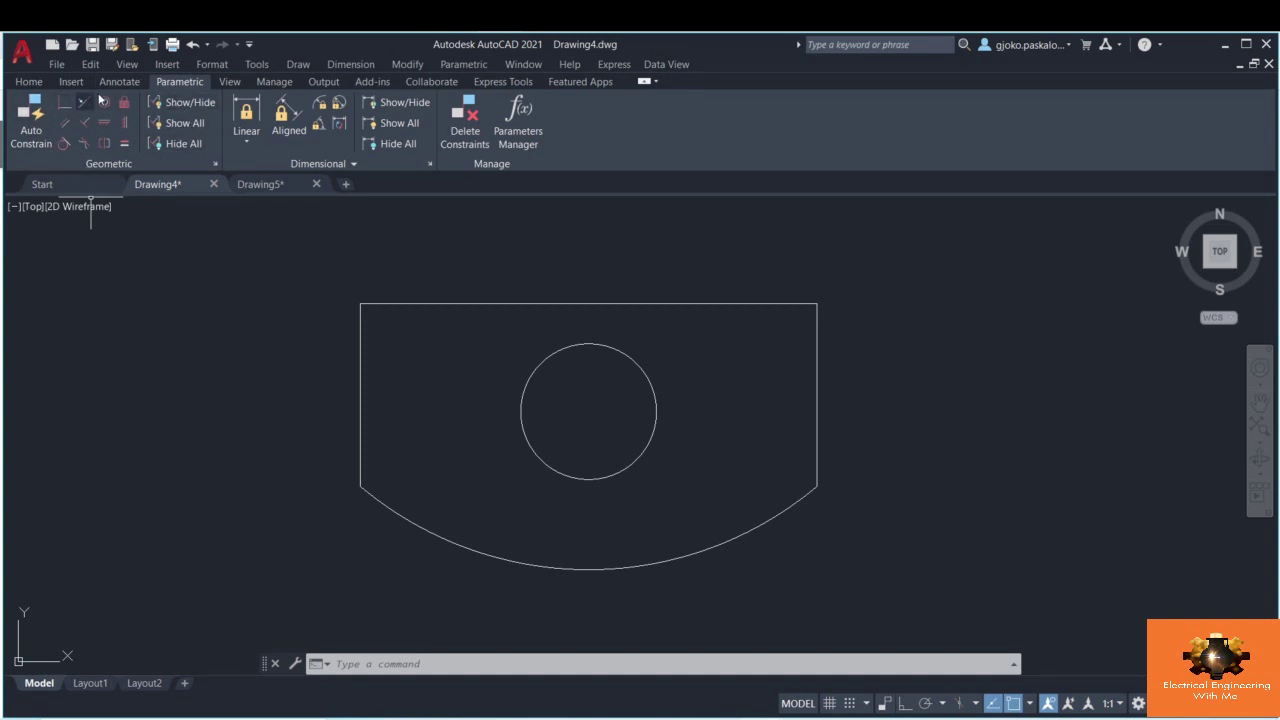
left_click(317, 274)
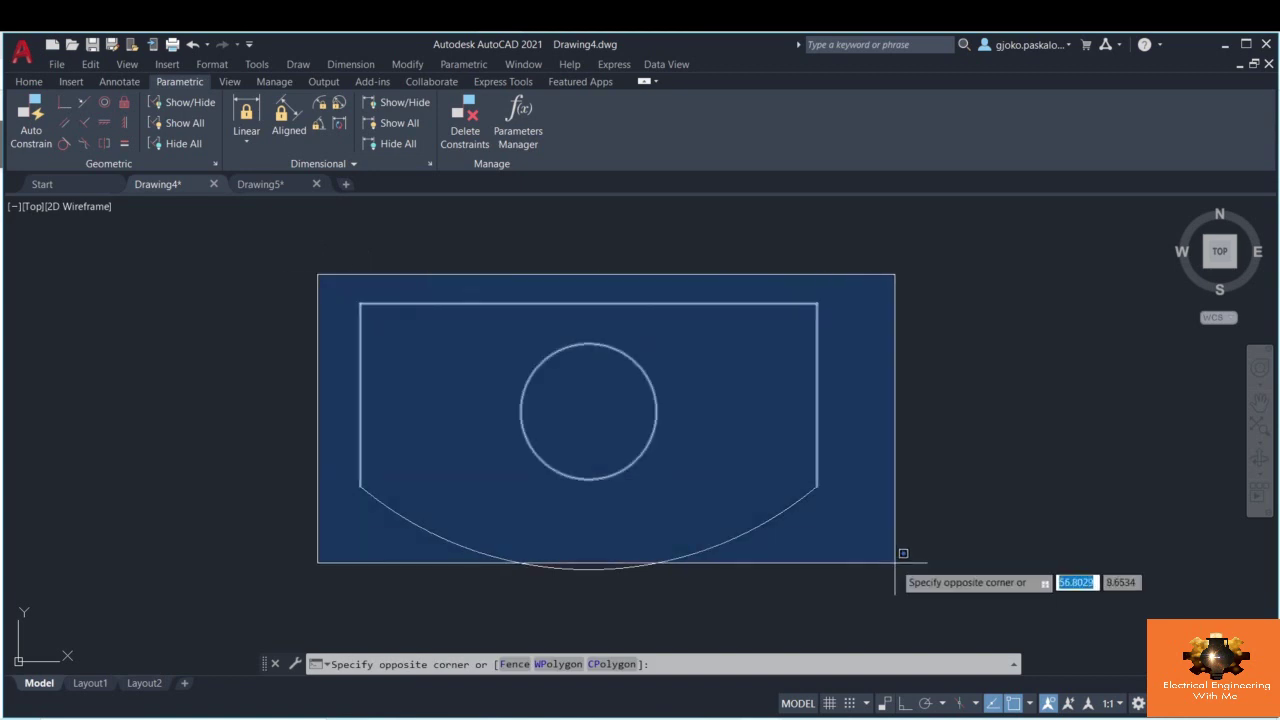
left_click(895, 563)
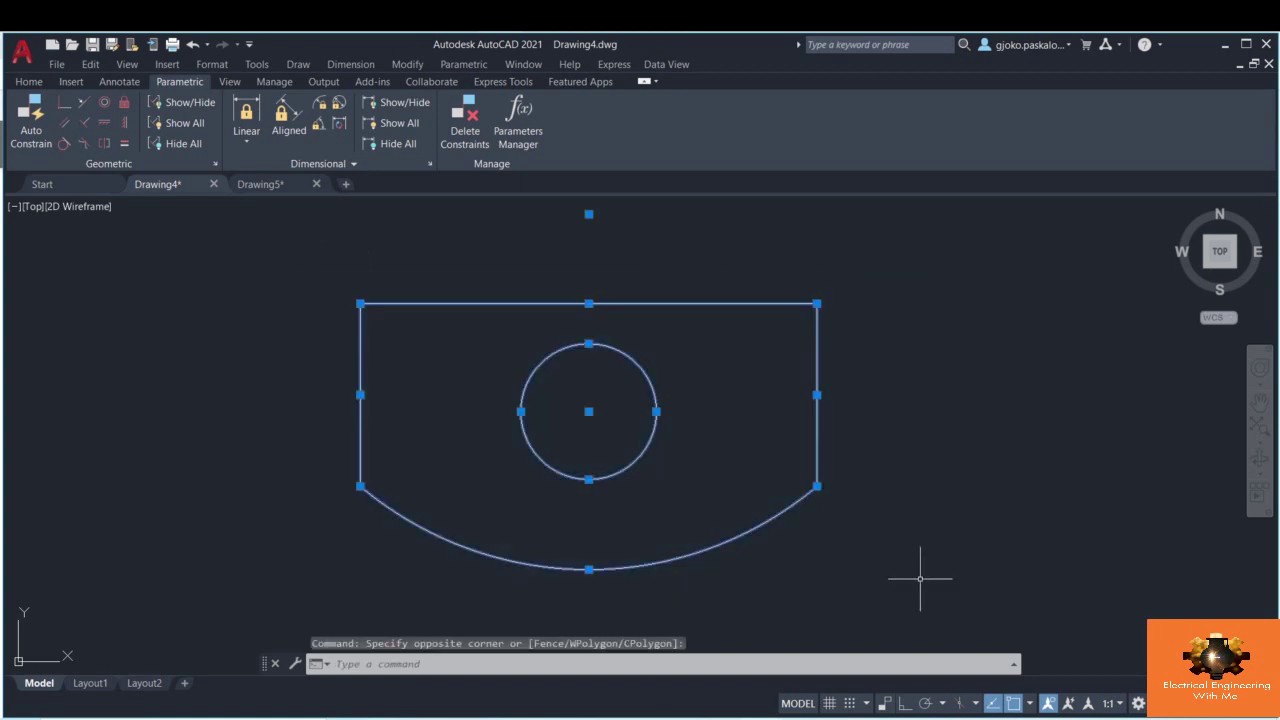
key("Escape")
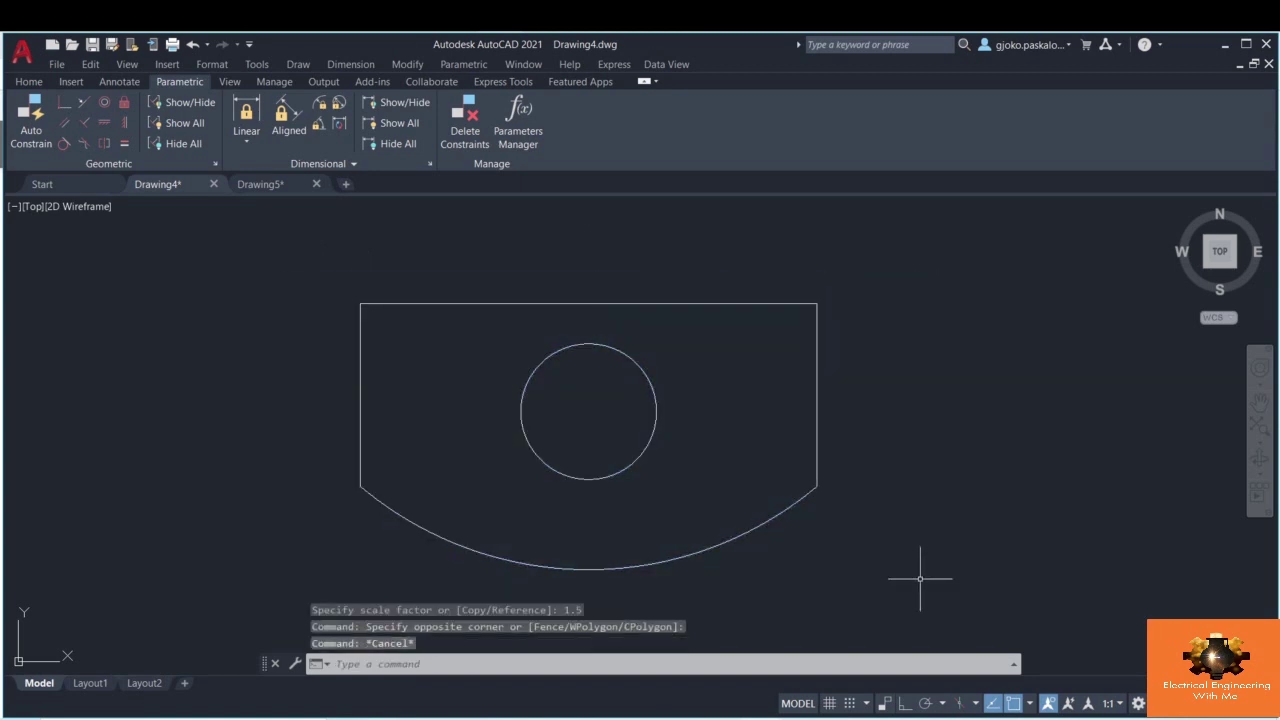
- Try Auto Constrain on the whole outline and the circle, and undo the automatic constraints
left_click(35, 148)
left_click(280, 271)
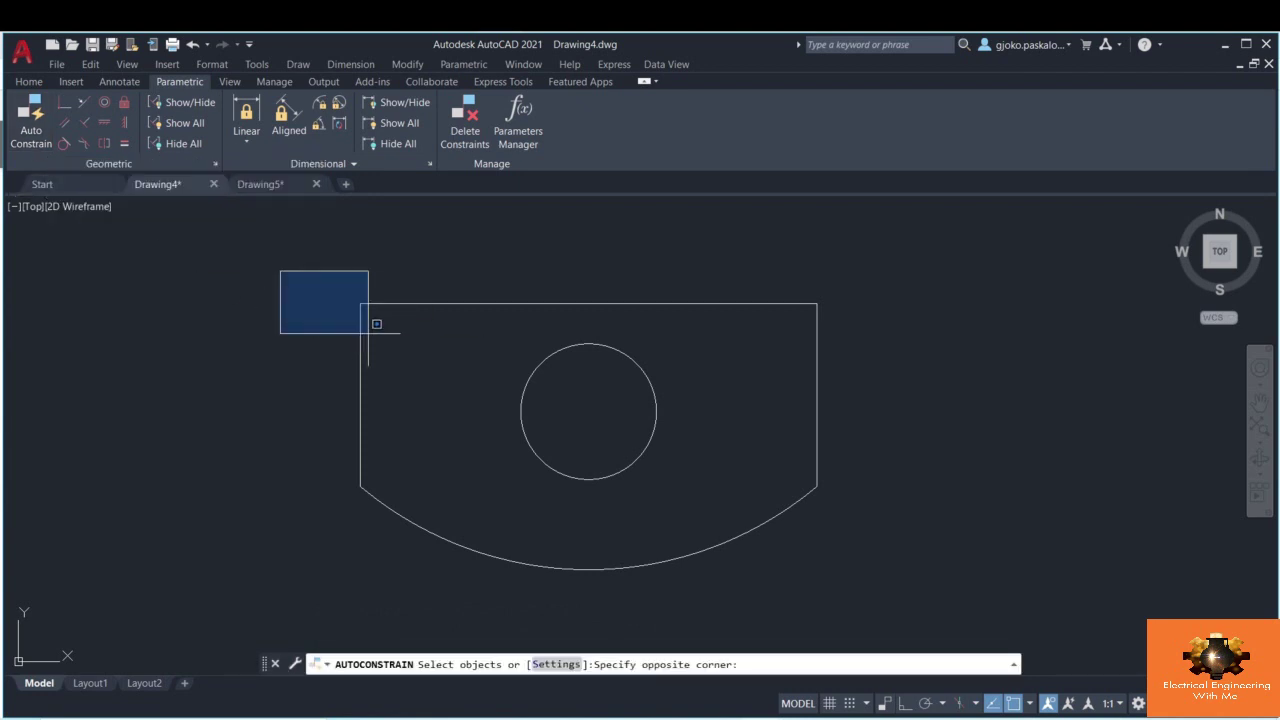
left_click(942, 598)
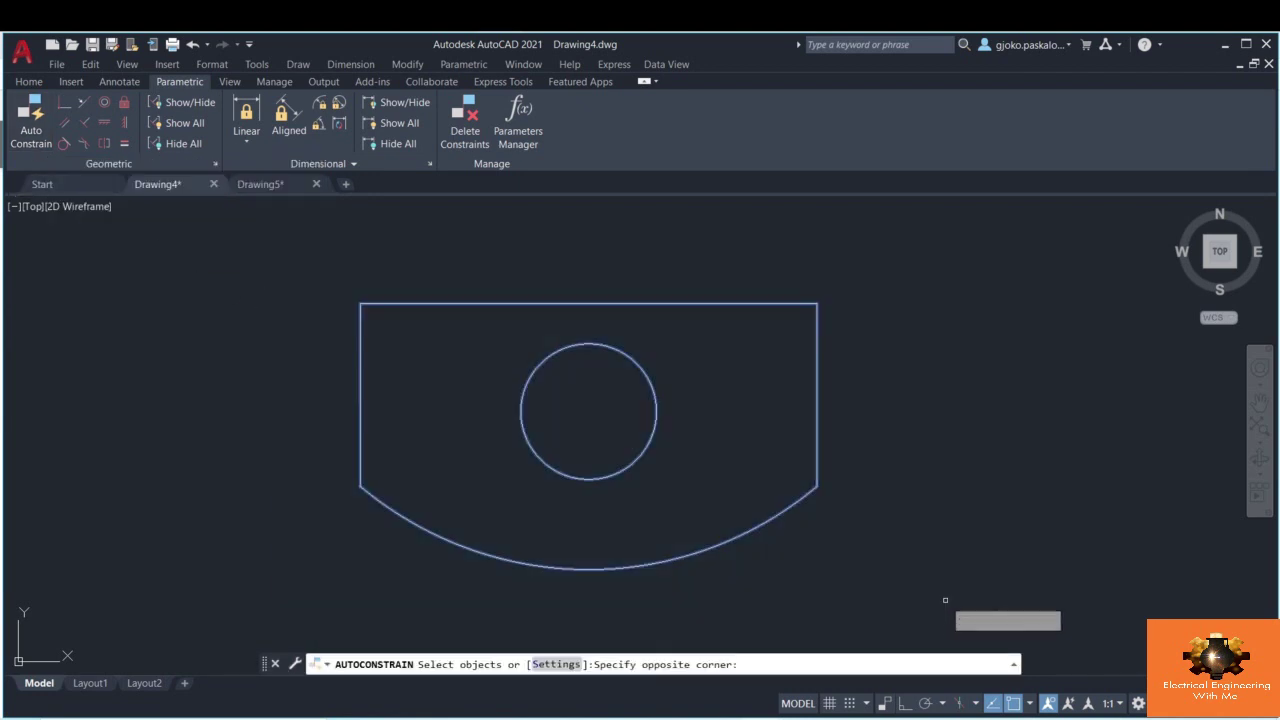
right_click(896, 497)
left_click(925, 506)
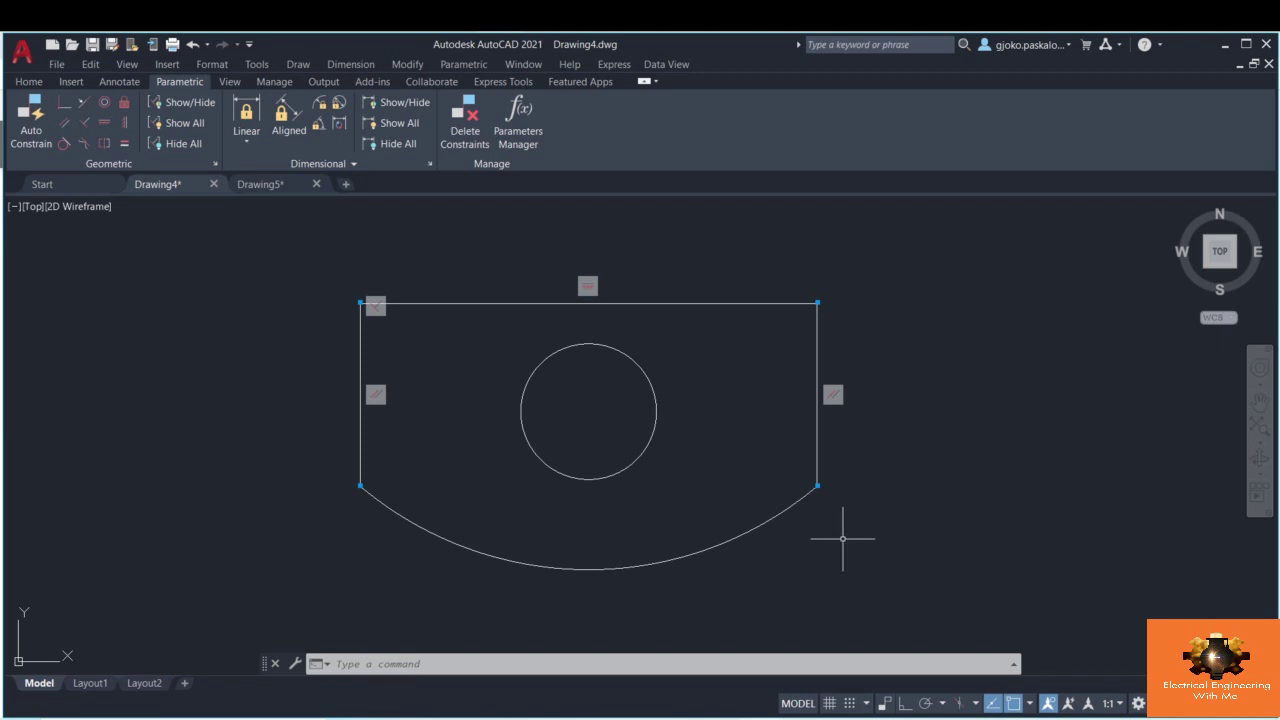
key("ctrl+z")
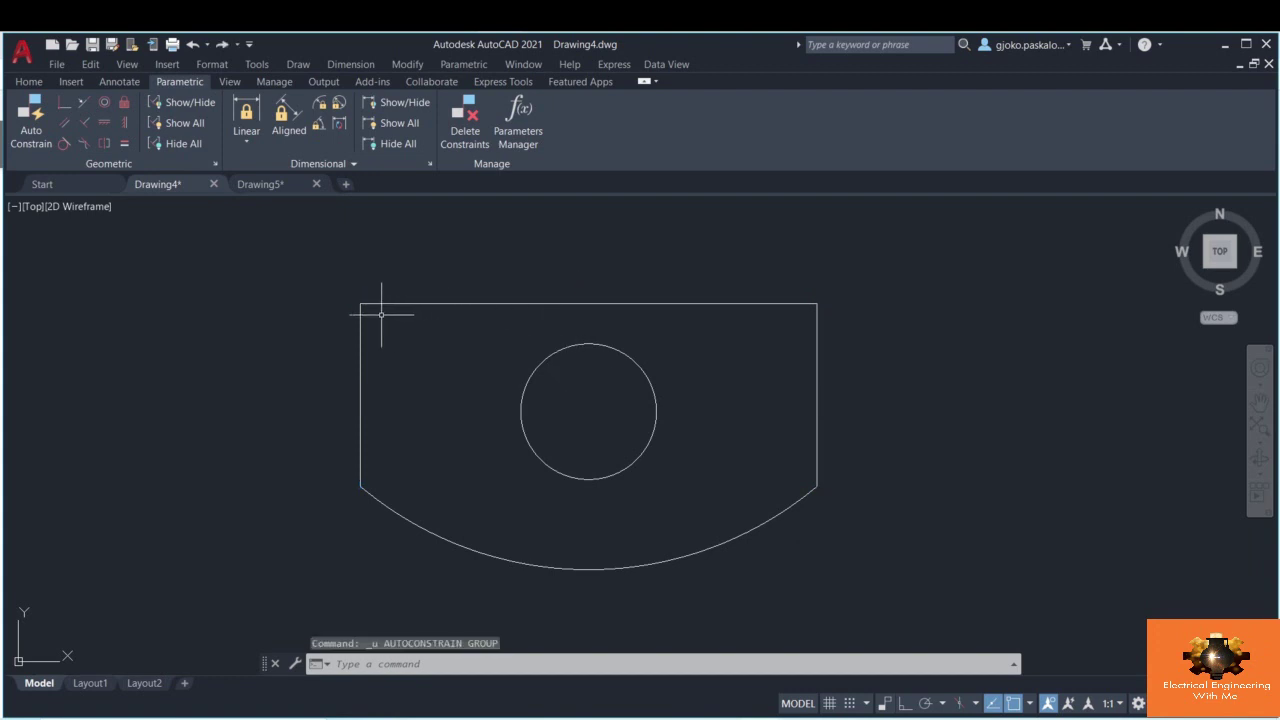
- Apply a Coincident constraint joining the left end of the upper horizontal line to the upper end of the left vertical line
left_click(64, 106)
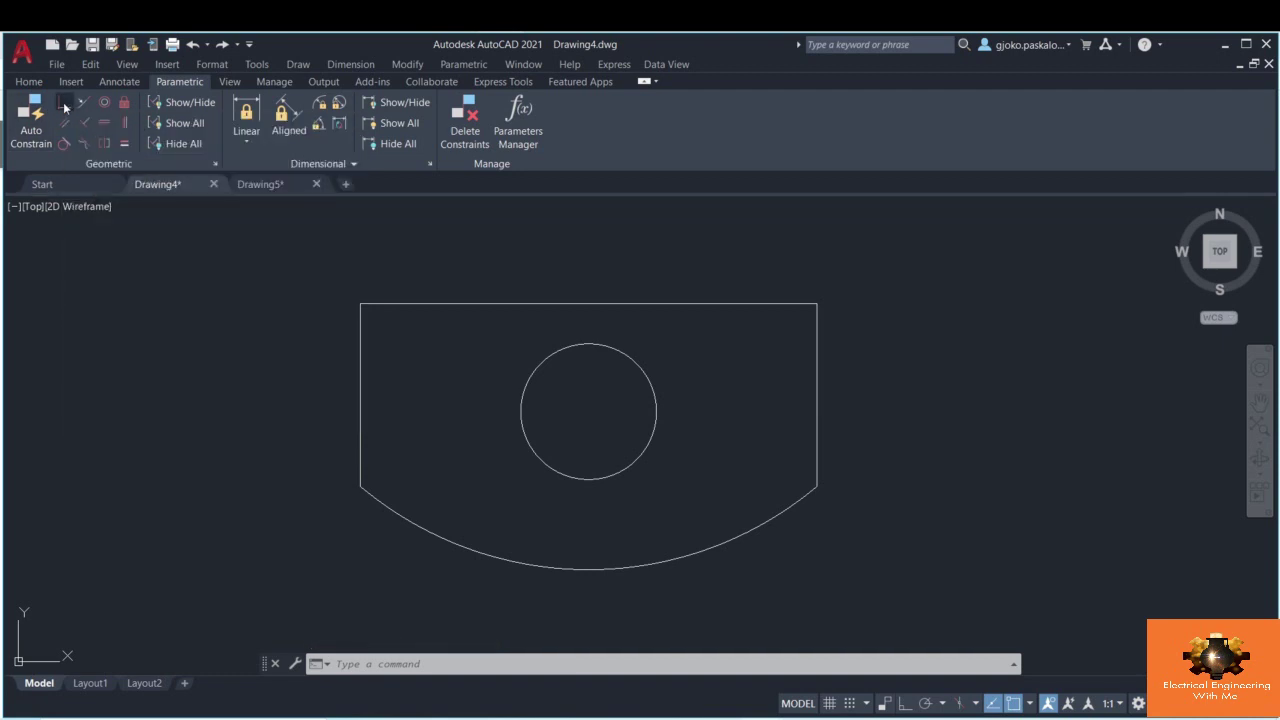
left_click(362, 306)
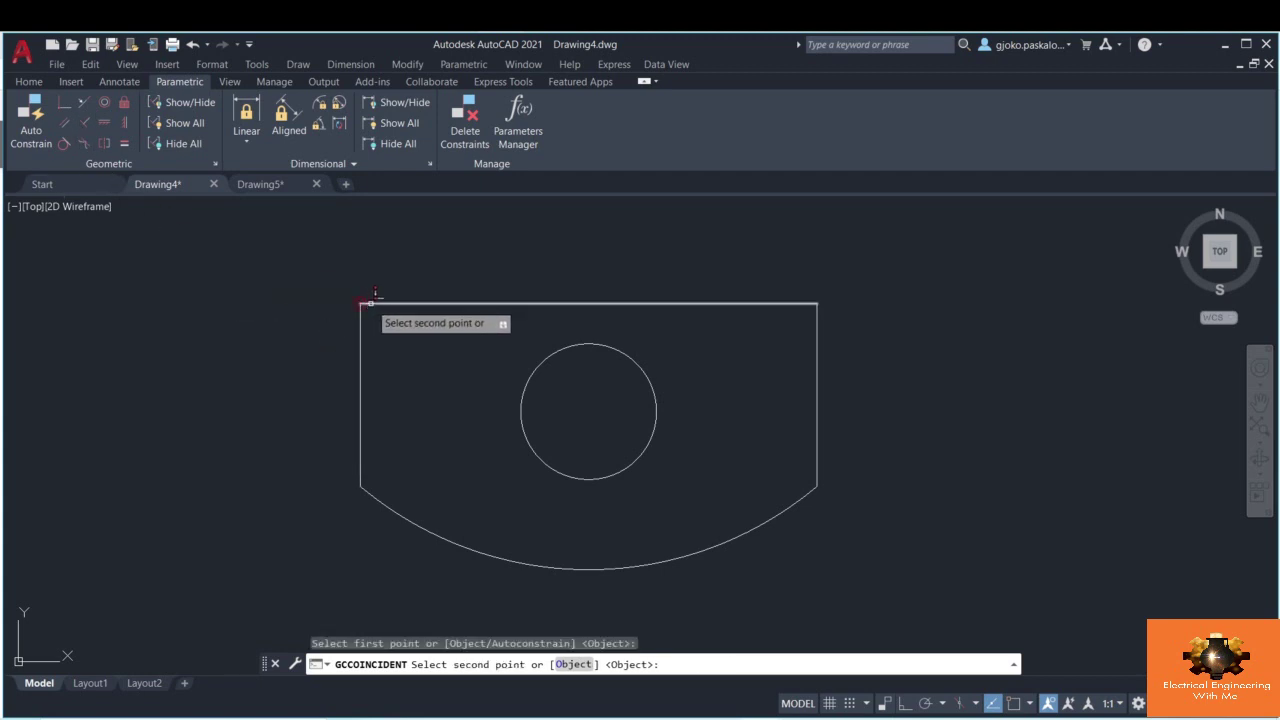
left_click(366, 303)
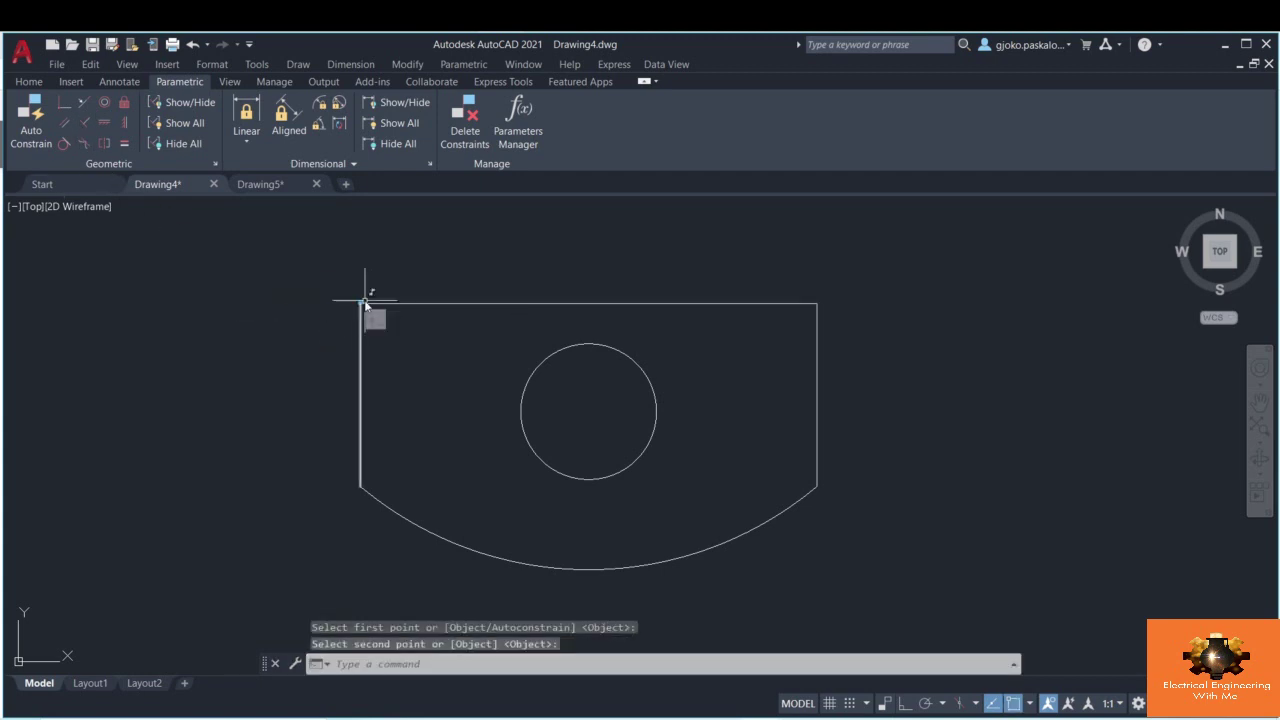
left_click(363, 303)
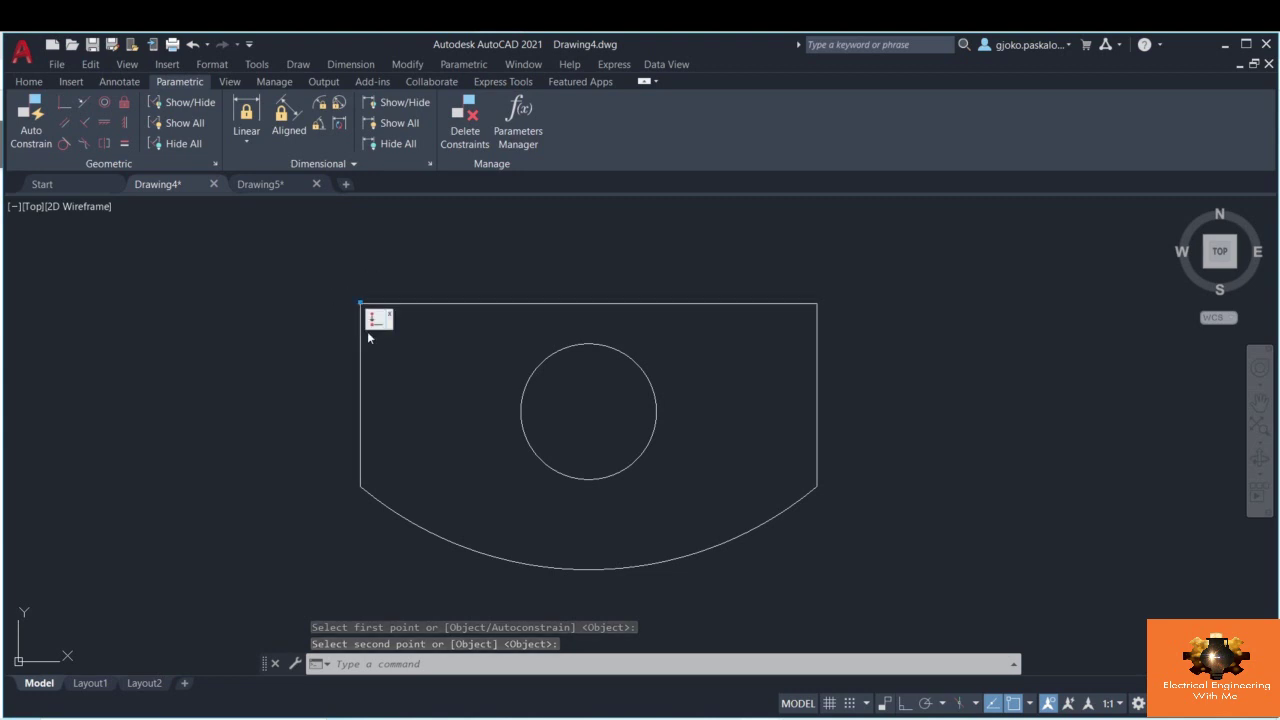
left_click(364, 302)
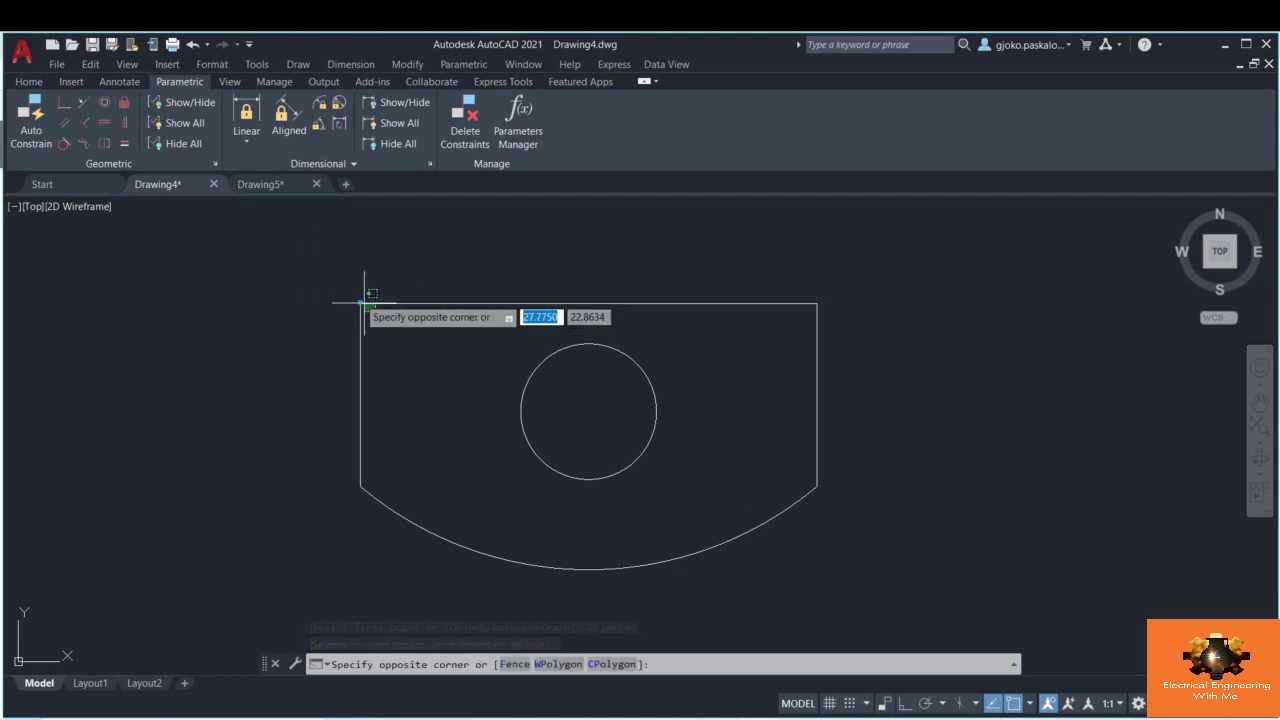
left_click(312, 289)
key("Escape")
- Stretch the upper endpoint of the left vertical line outward to the left to test the coincident corner
scroll(362, 316, "up", 4)
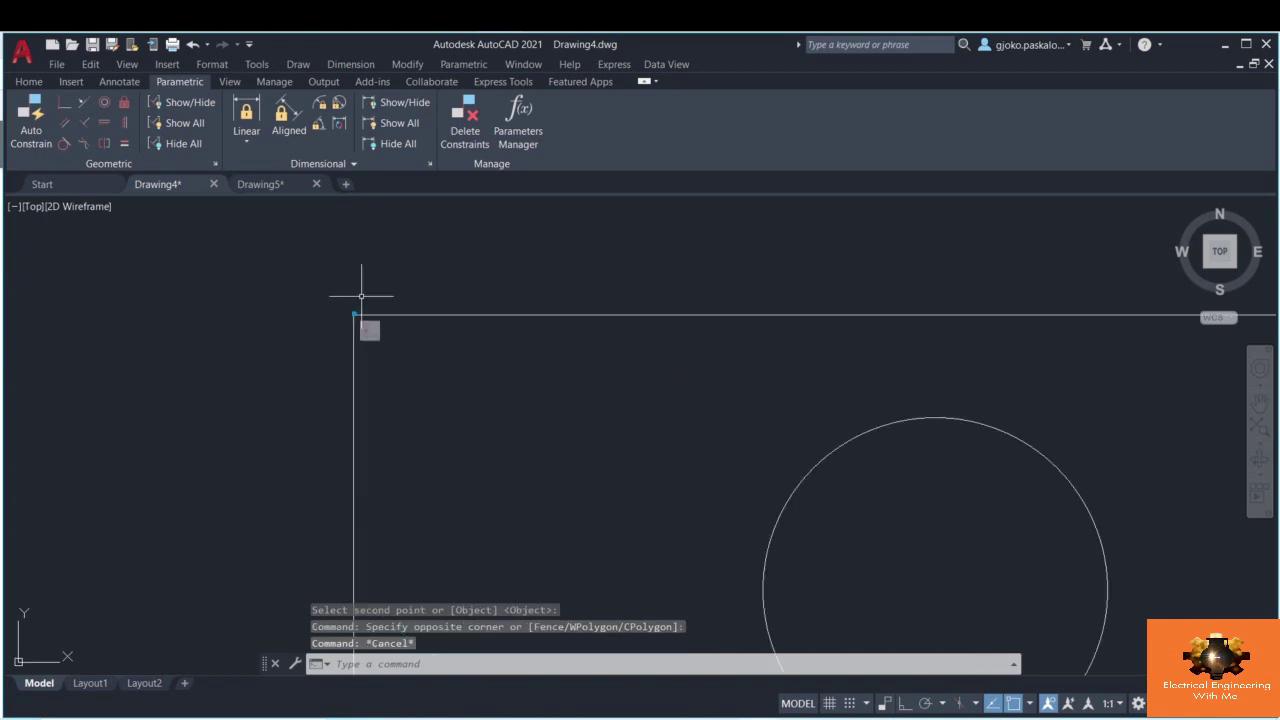
scroll(355, 318, "down", 4)
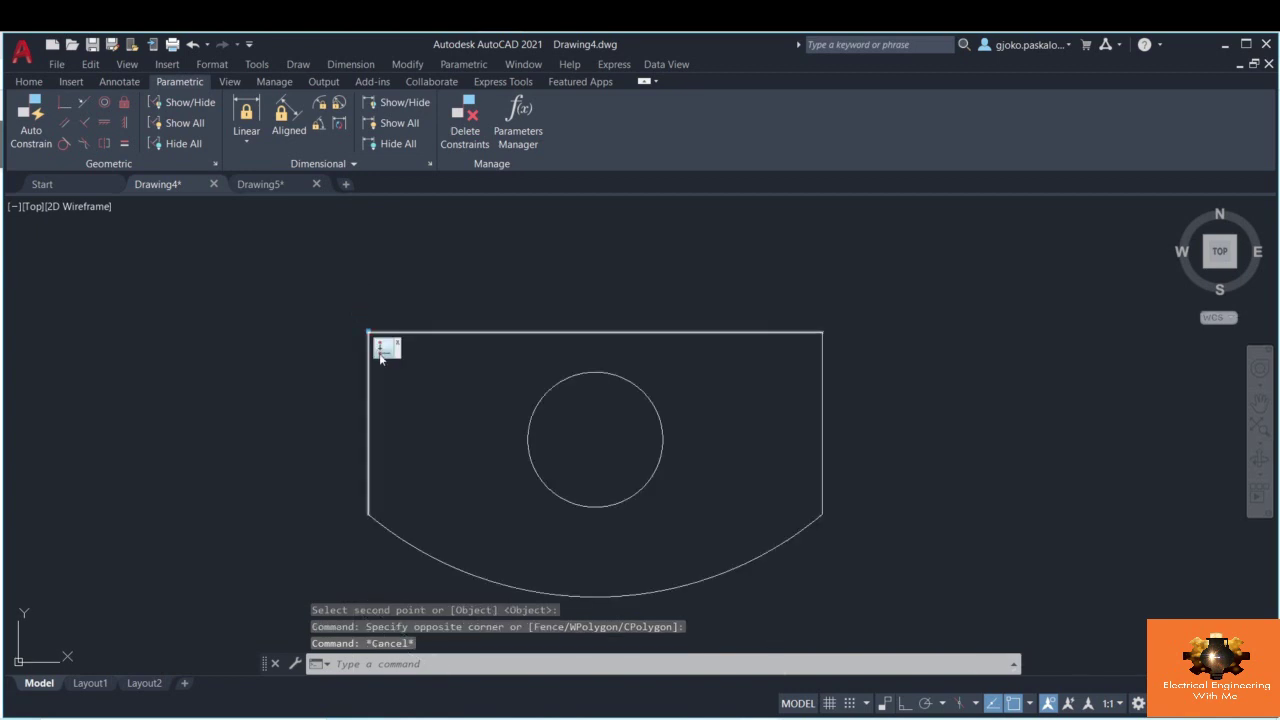
left_click(368, 334)
left_click(367, 357)
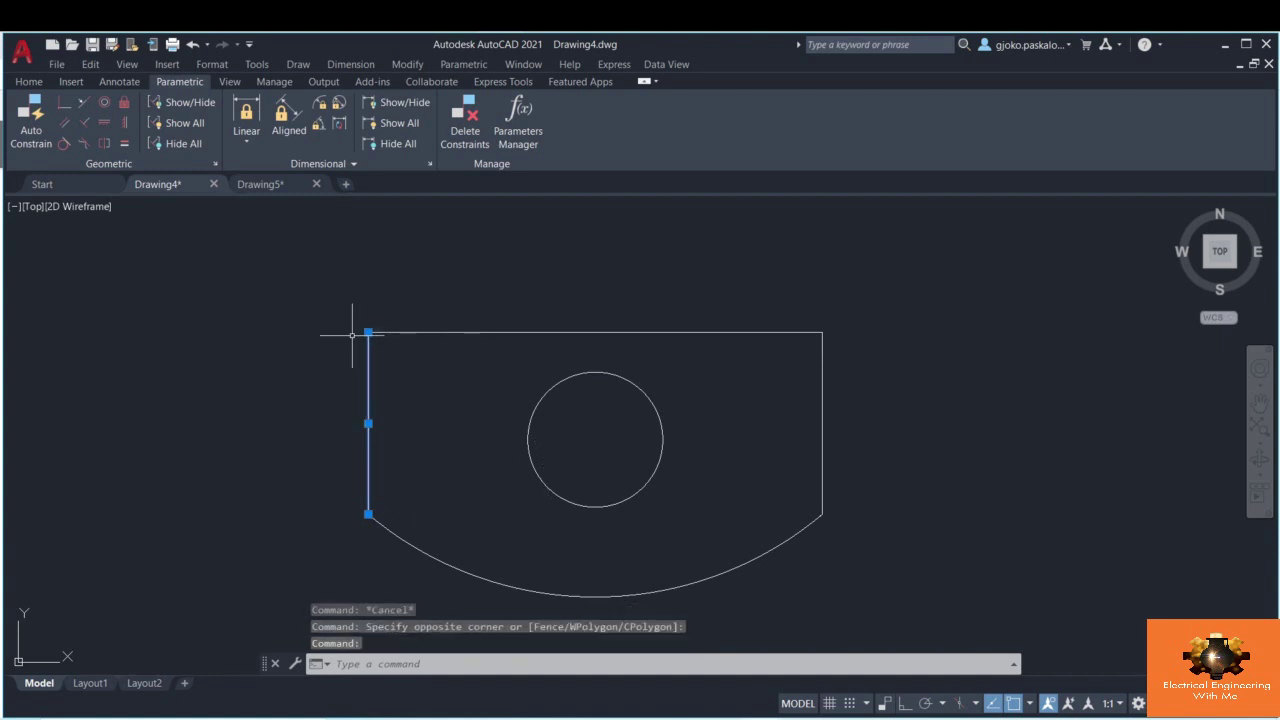
left_click(368, 331)
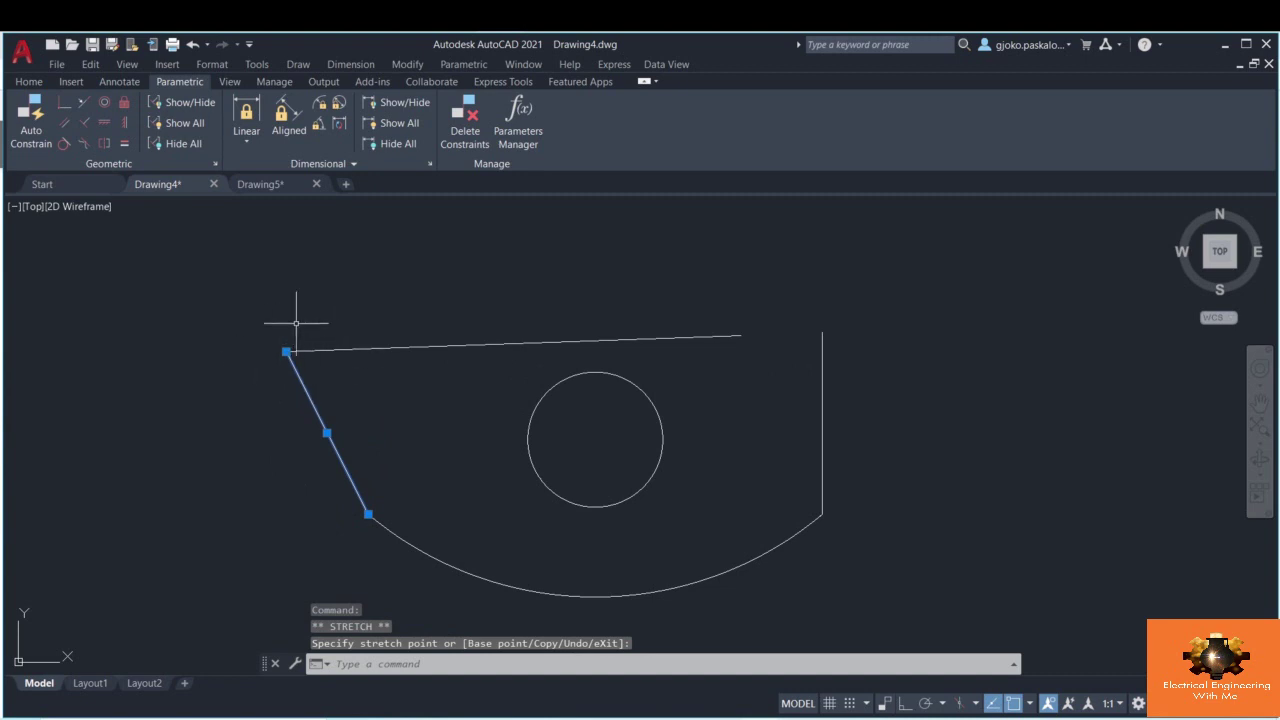
left_click(323, 372)
left_click(334, 345)
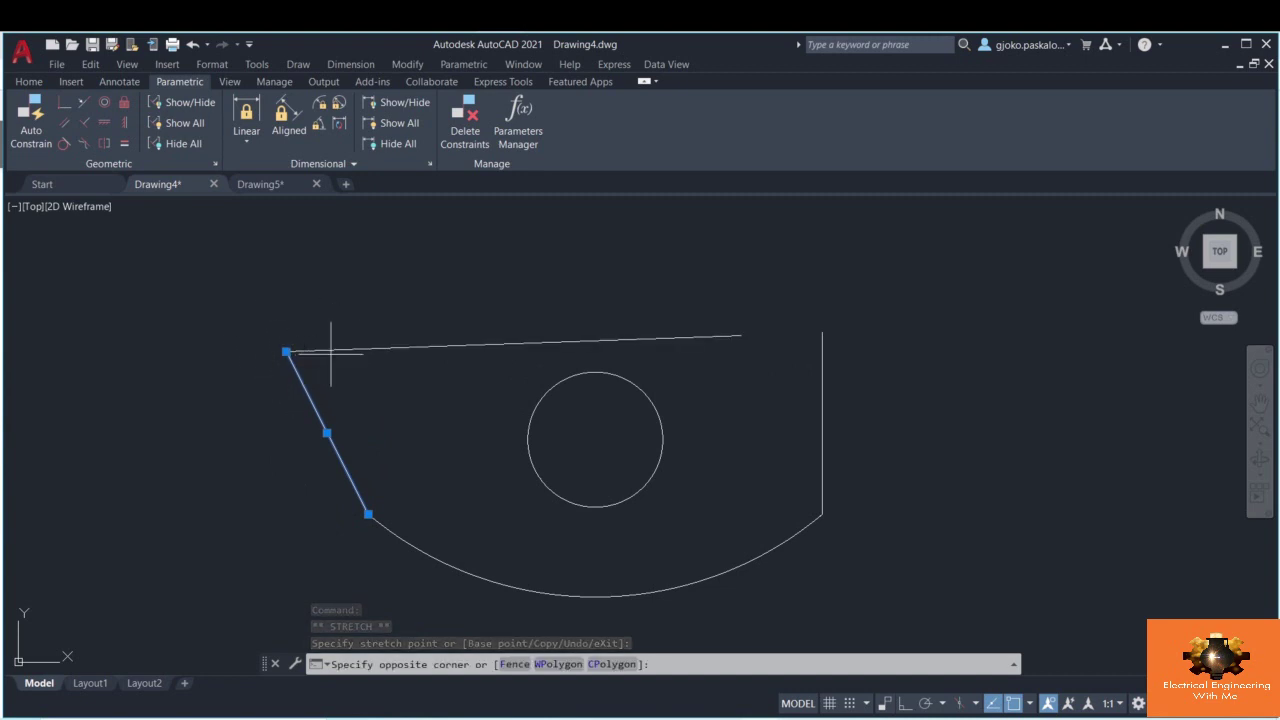
- Test the coincident corner by stretching the upper line's left end up and inward, and undo the test stretches
left_click(294, 352)
key("Escape")
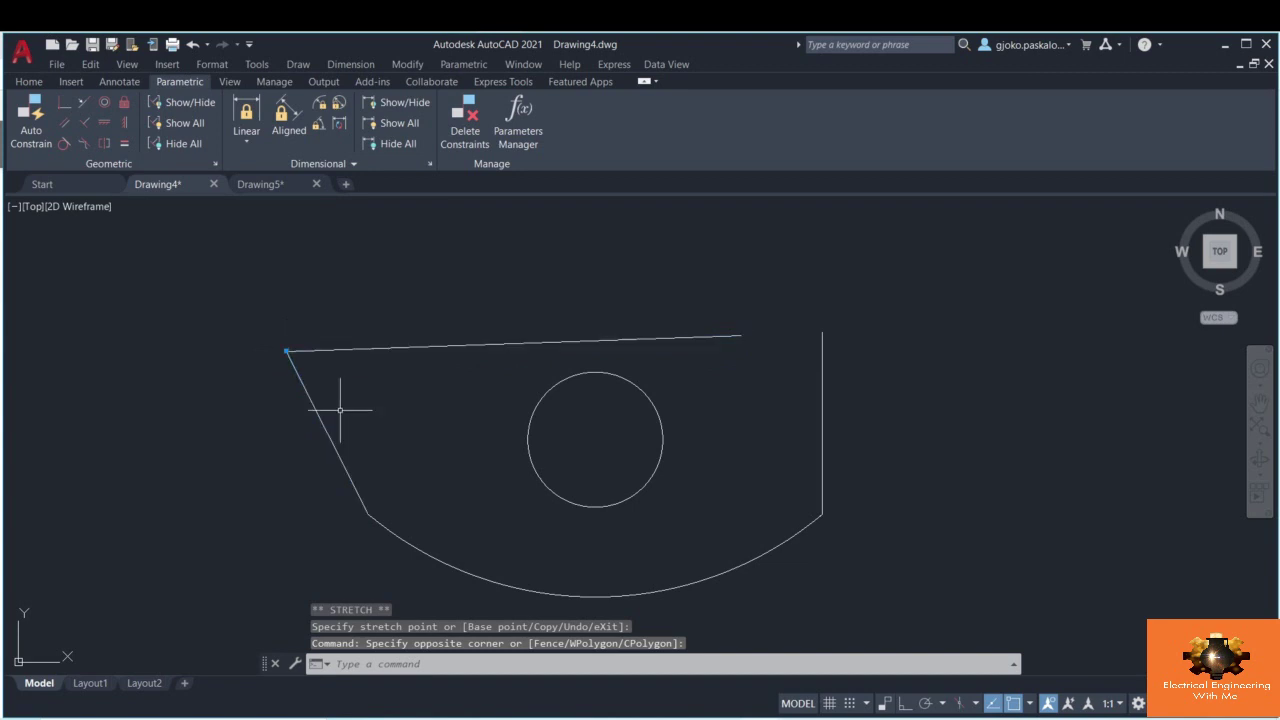
left_click(400, 370)
left_click(335, 332)
left_click(286, 351)
left_click(343, 301)
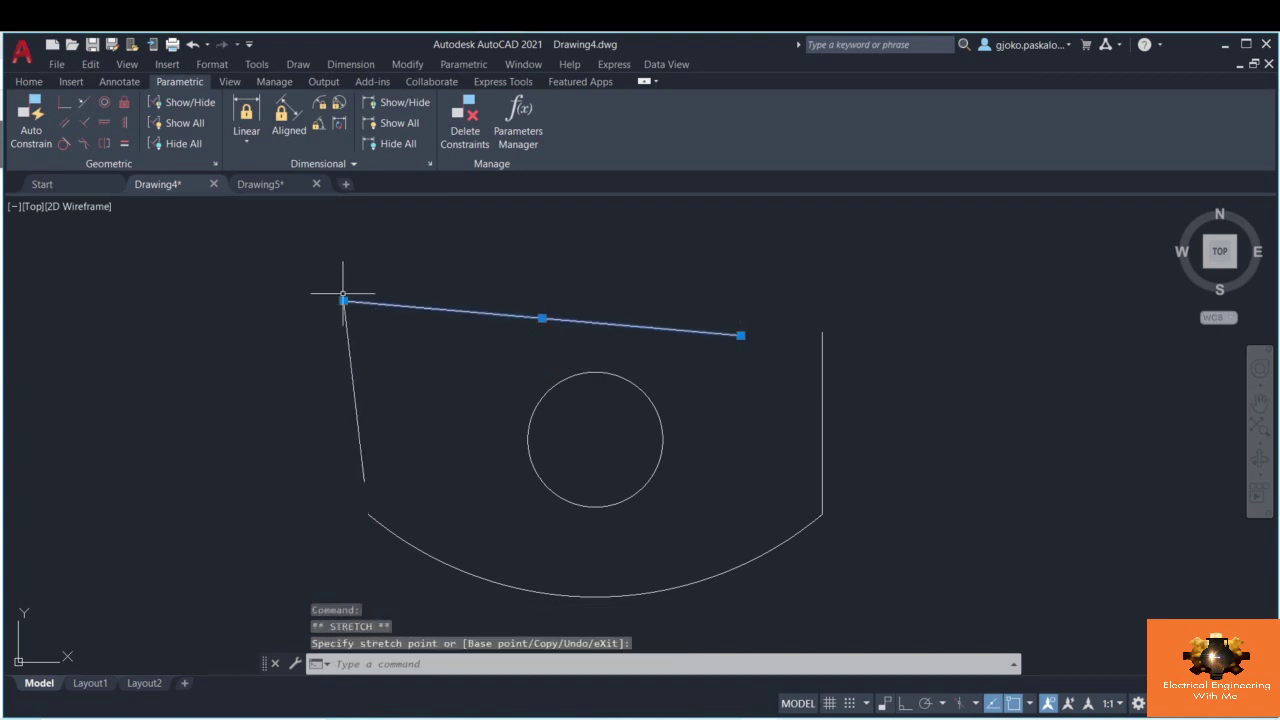
mouse_move(342, 302)
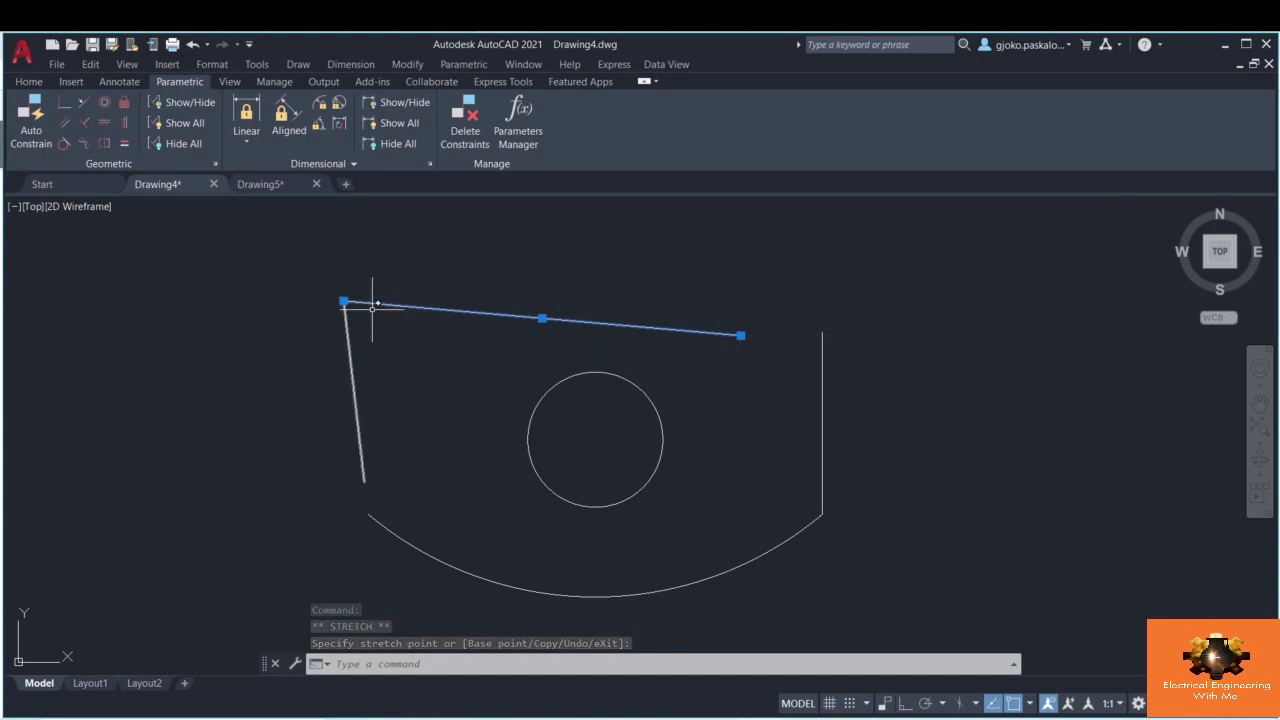
key("Escape")
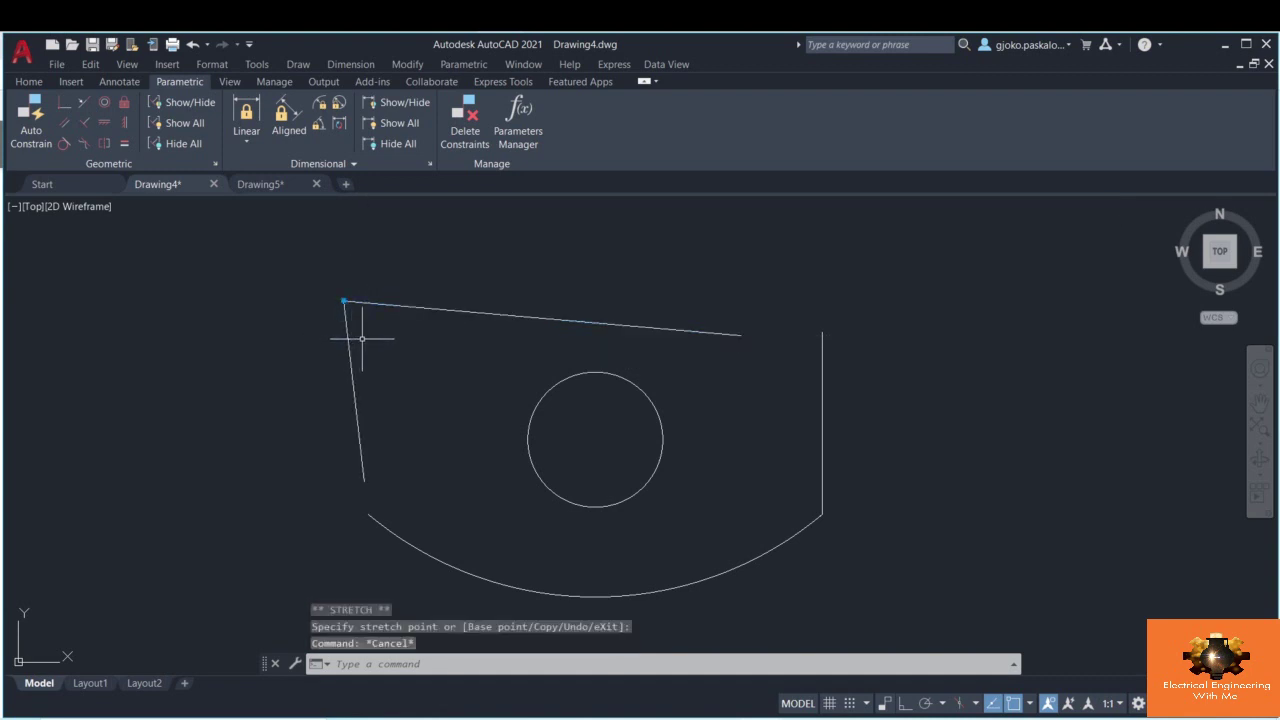
key("ctrl+z")
key("ctrl+z")
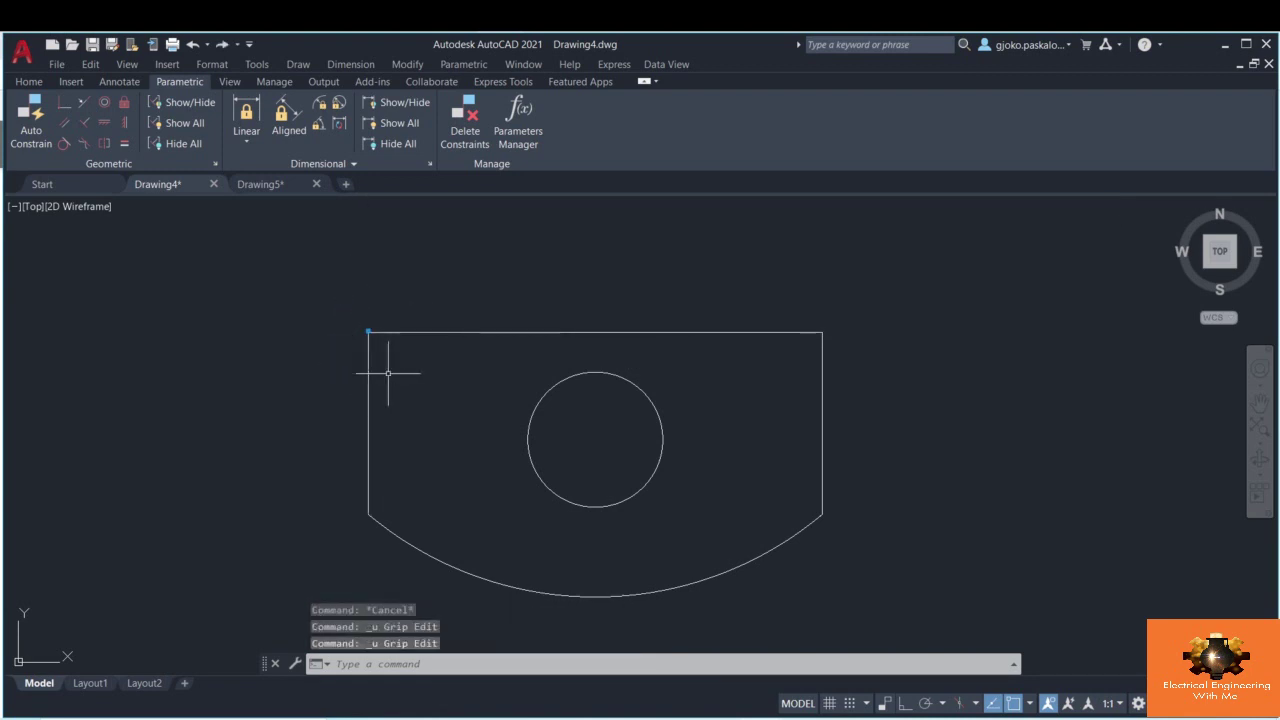
- Apply Coincident constraints to the profile's remaining three corners: lower left, upper right and lower right
left_click(69, 107)
left_click(368, 514)
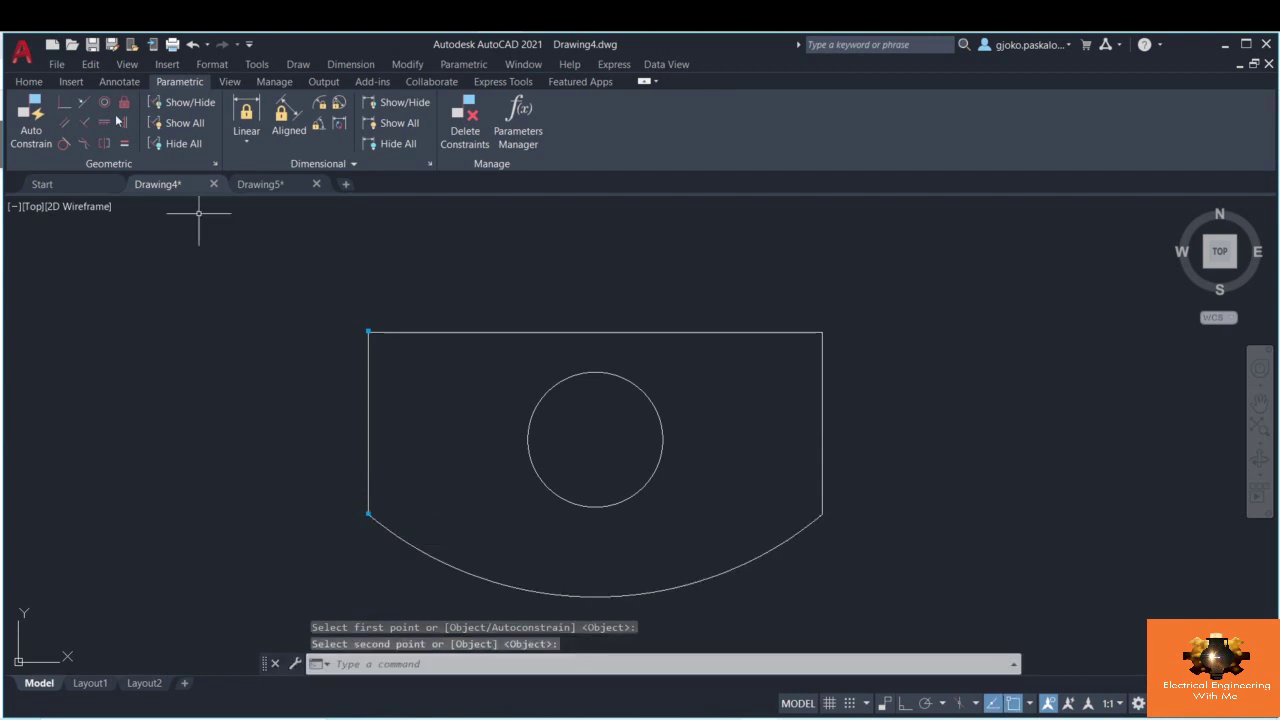
left_click(64, 103)
left_click(822, 333)
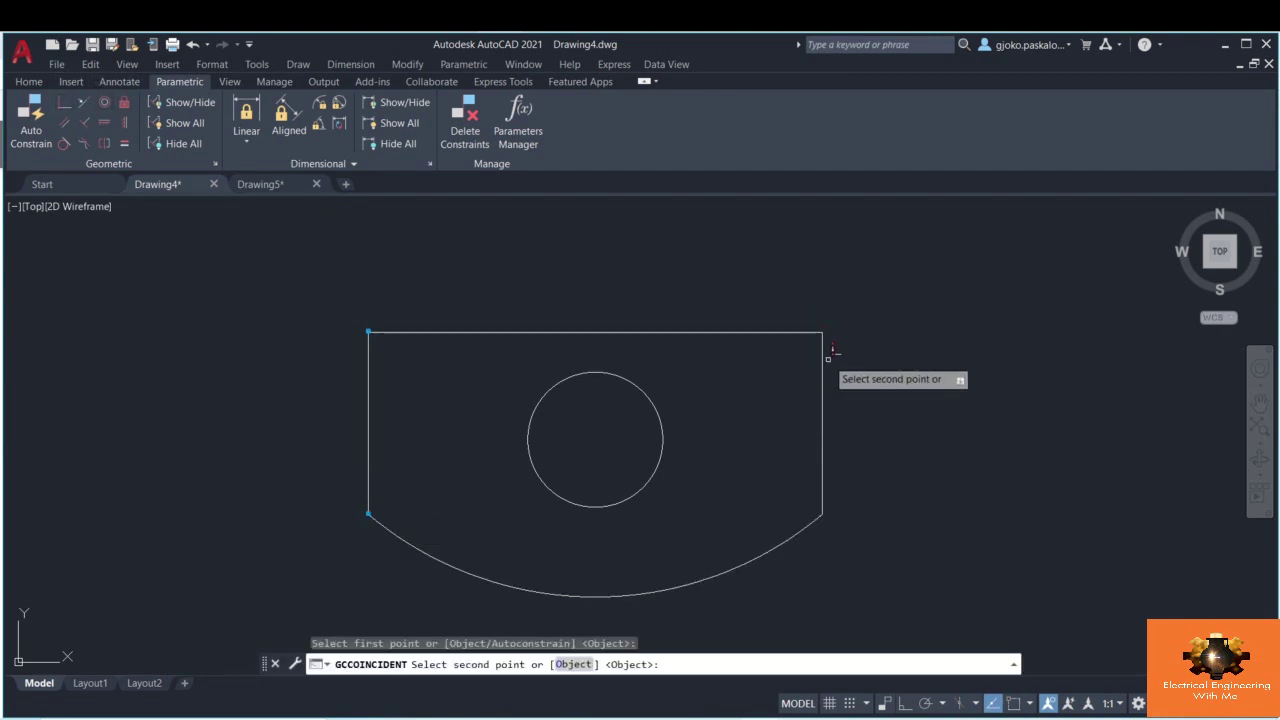
left_click(823, 332)
left_click(822, 334)
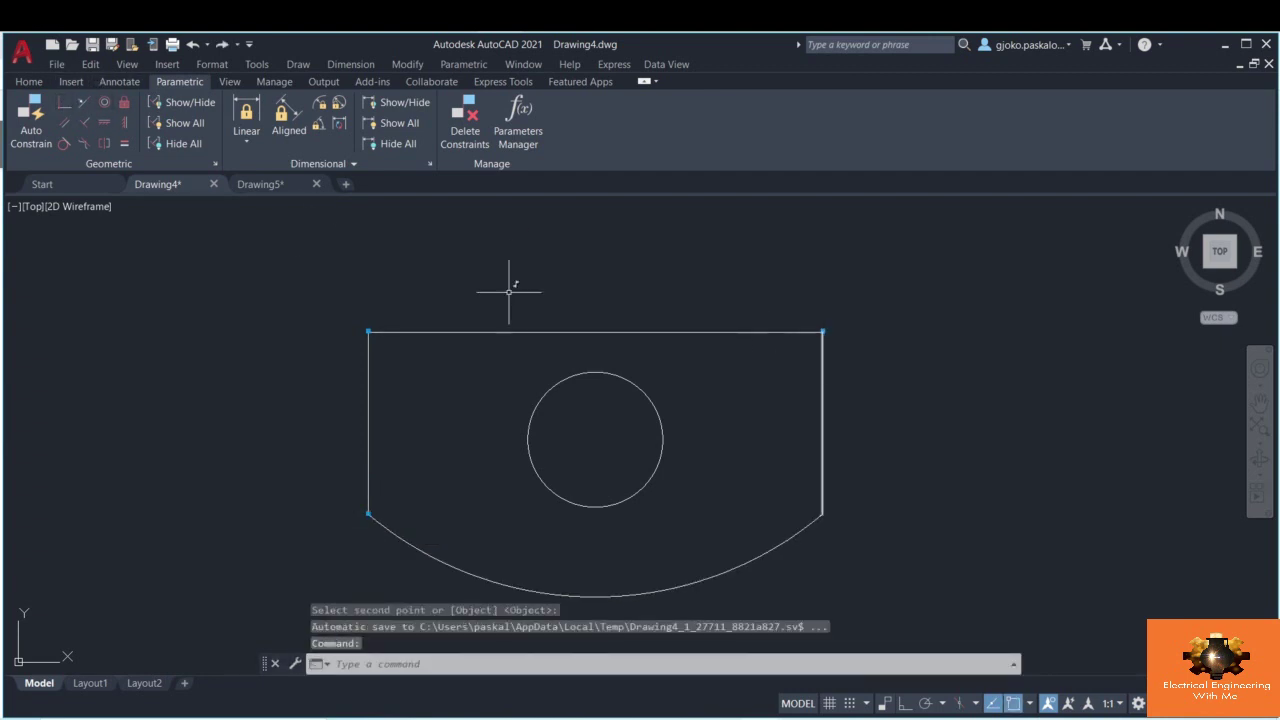
left_click(64, 103)
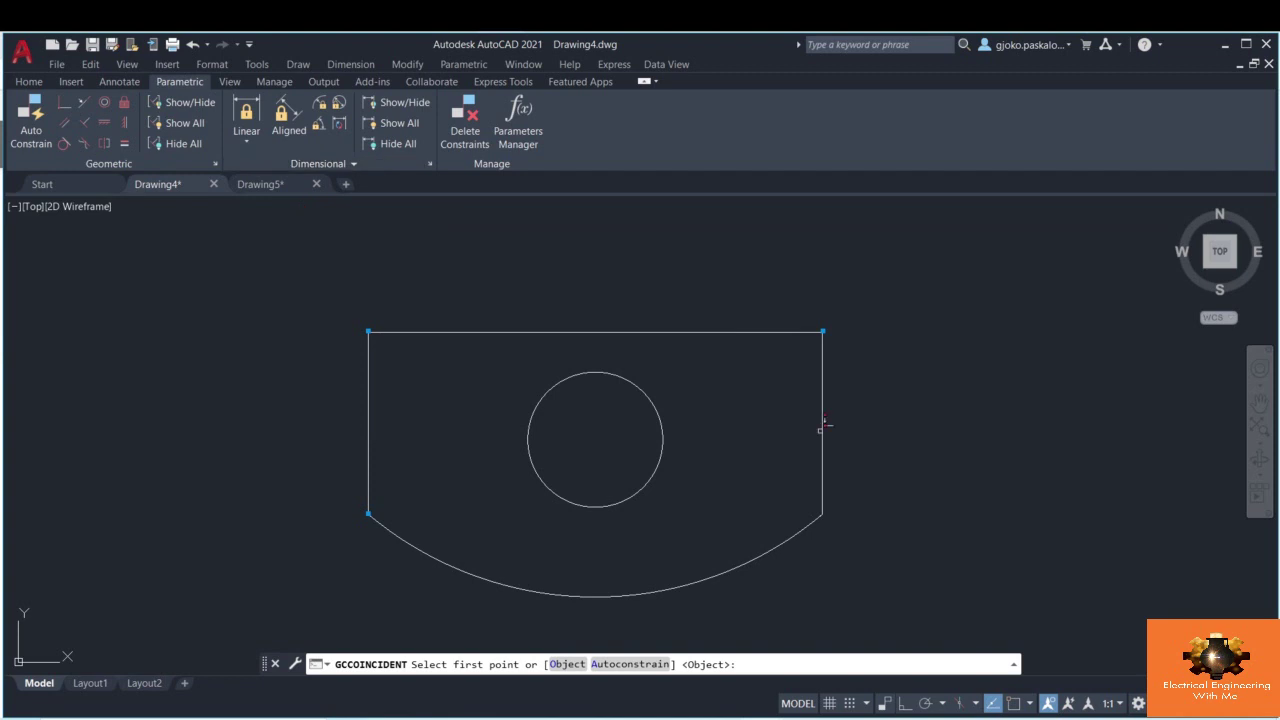
left_click(823, 510)
key("Escape")
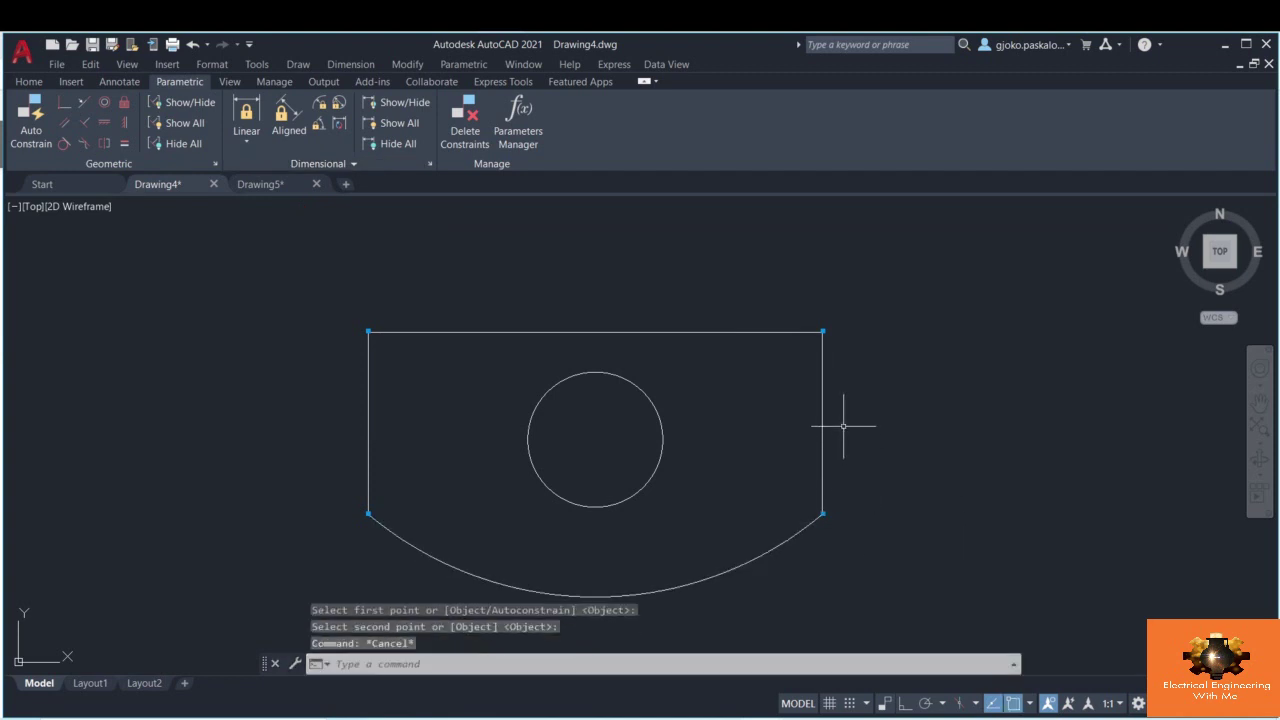
- Stretch the upper end of the right vertical line outward to test the coincident corners, and undo the stretch
left_click(843, 426)
left_click(768, 378)
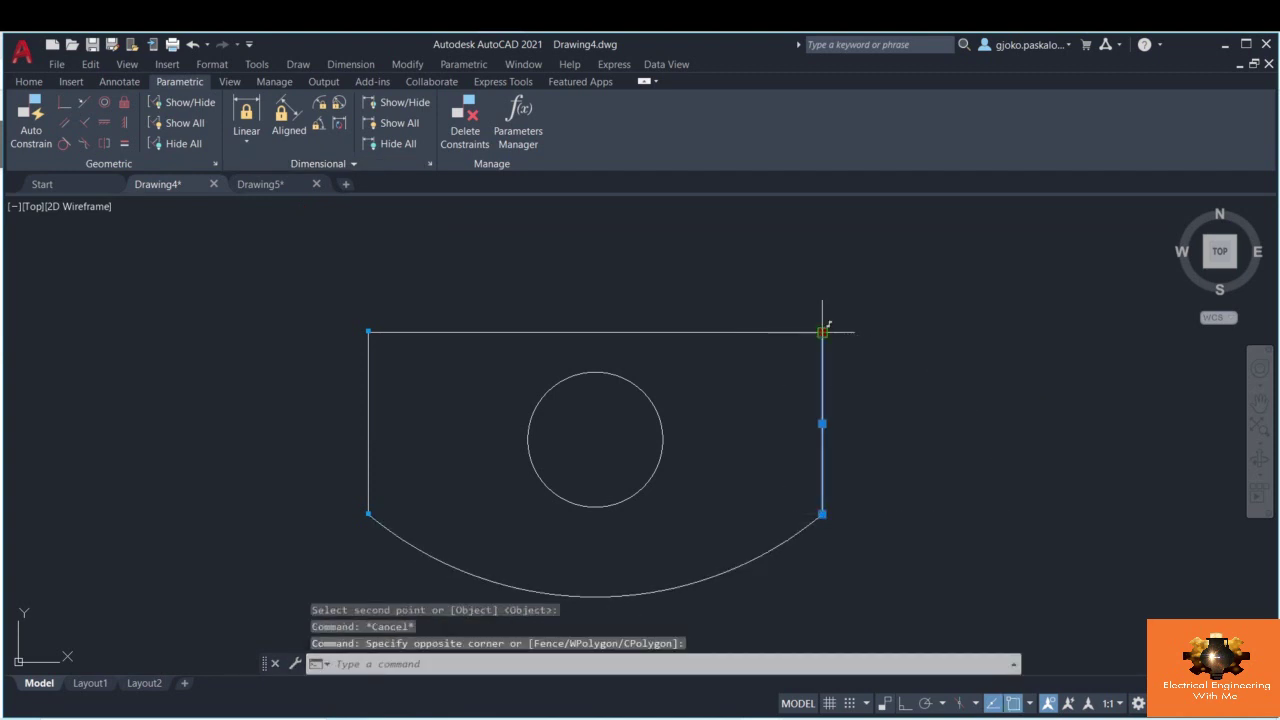
left_click(822, 331)
left_click(901, 360)
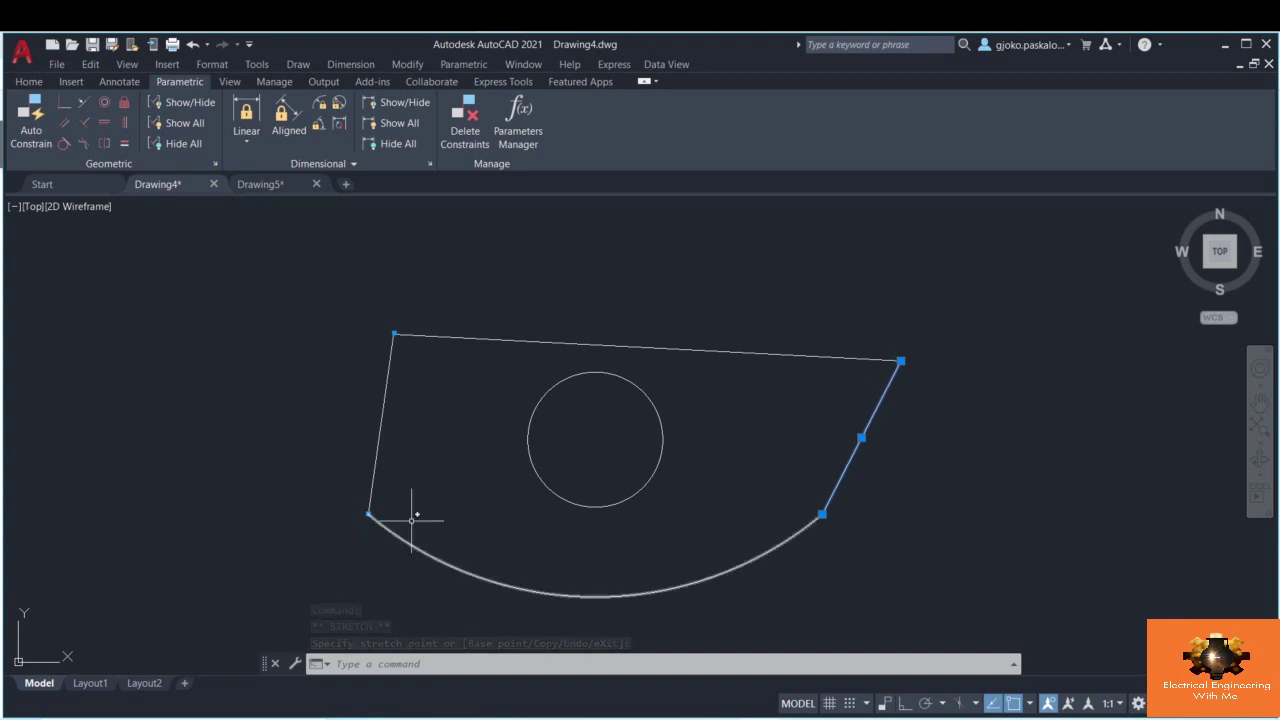
left_click(397, 332)
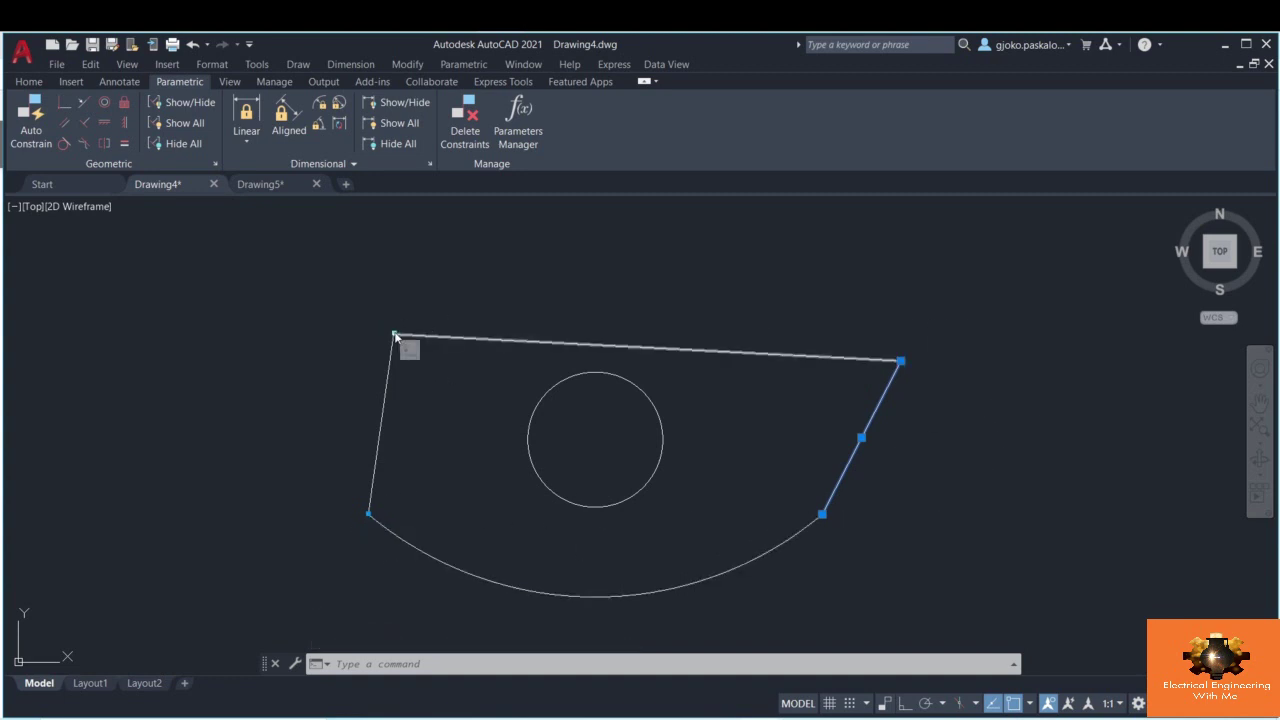
left_click(368, 515)
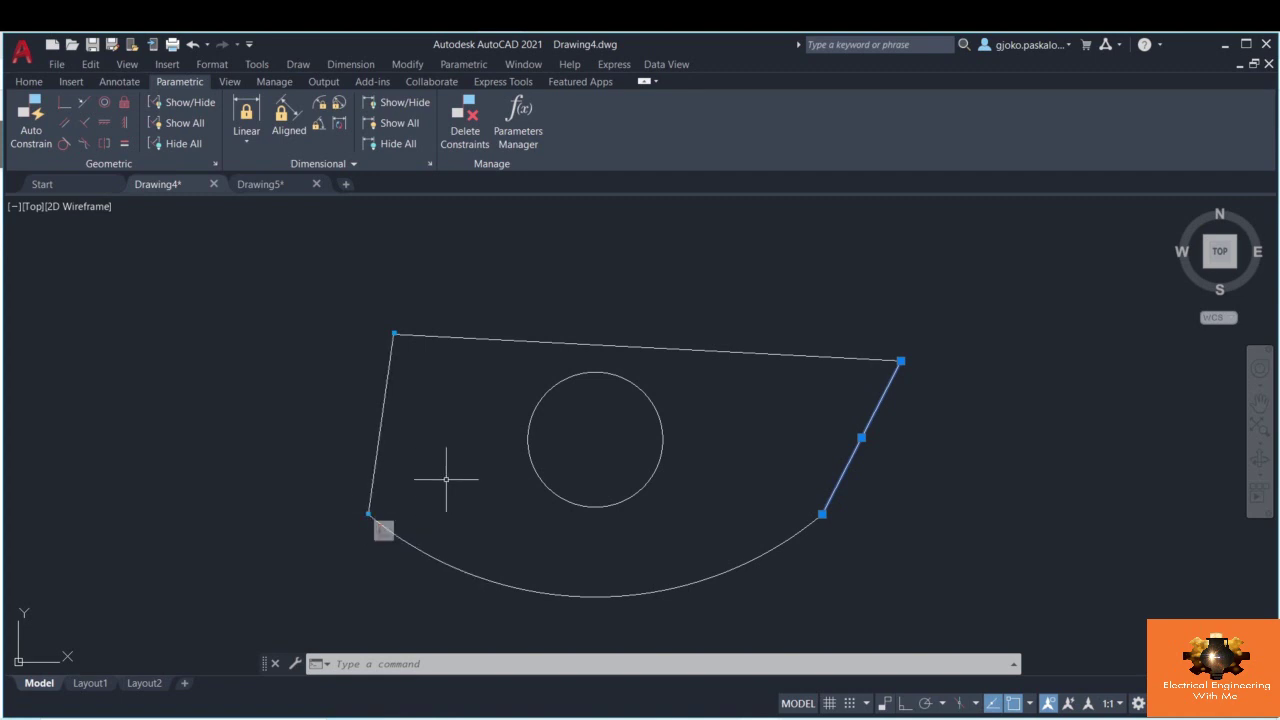
key("ctrl+z")
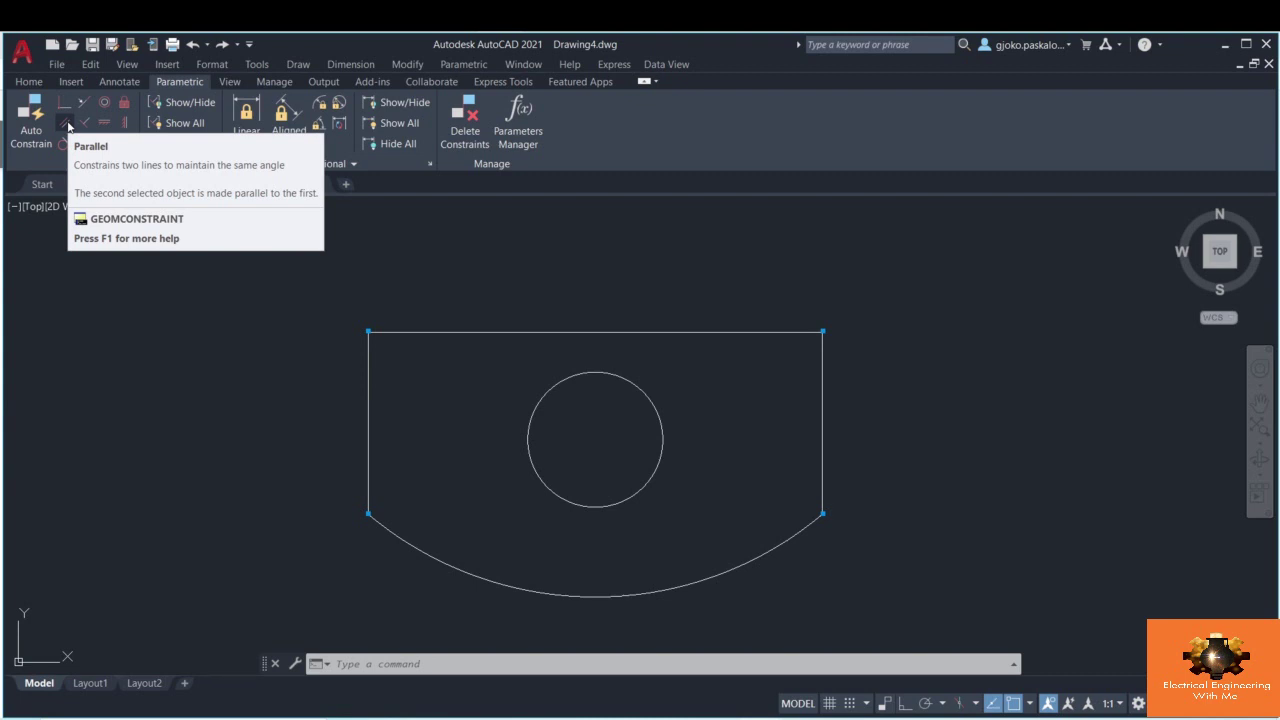
- Apply a Parallel constraint between the left and right vertical lines, selecting the left line first
left_click(66, 123)
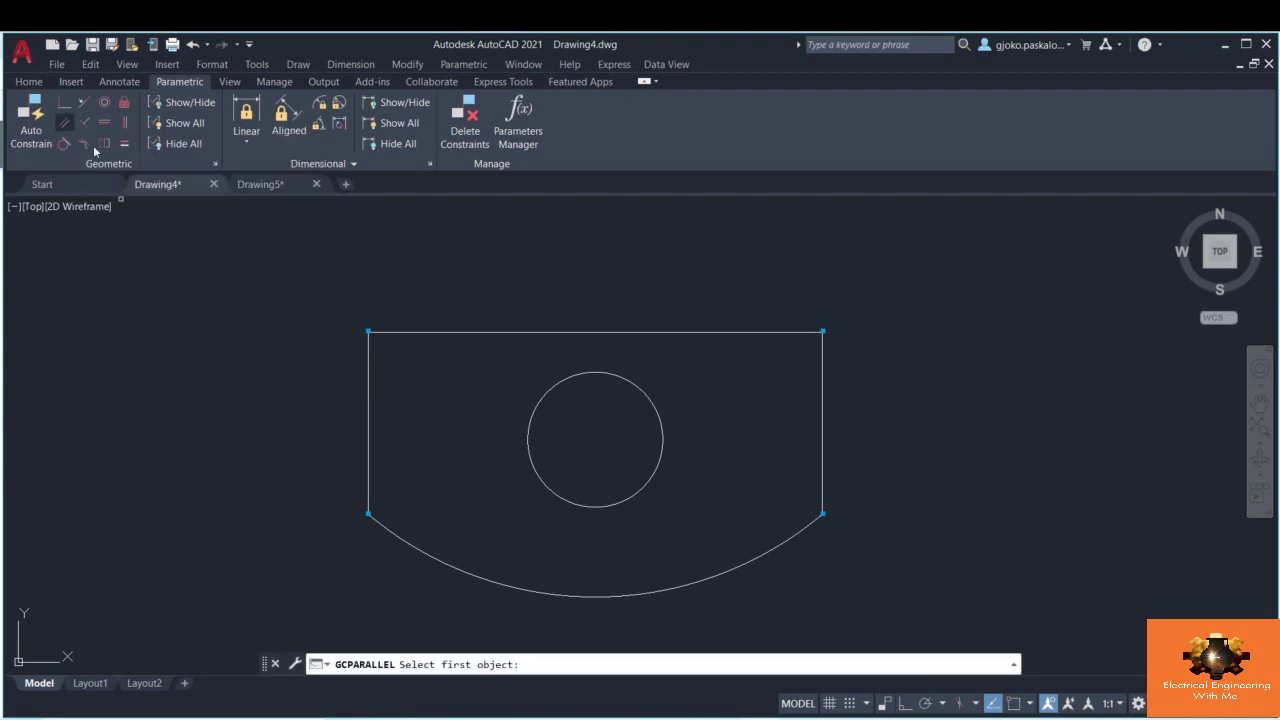
left_click(369, 385)
left_click(823, 410)
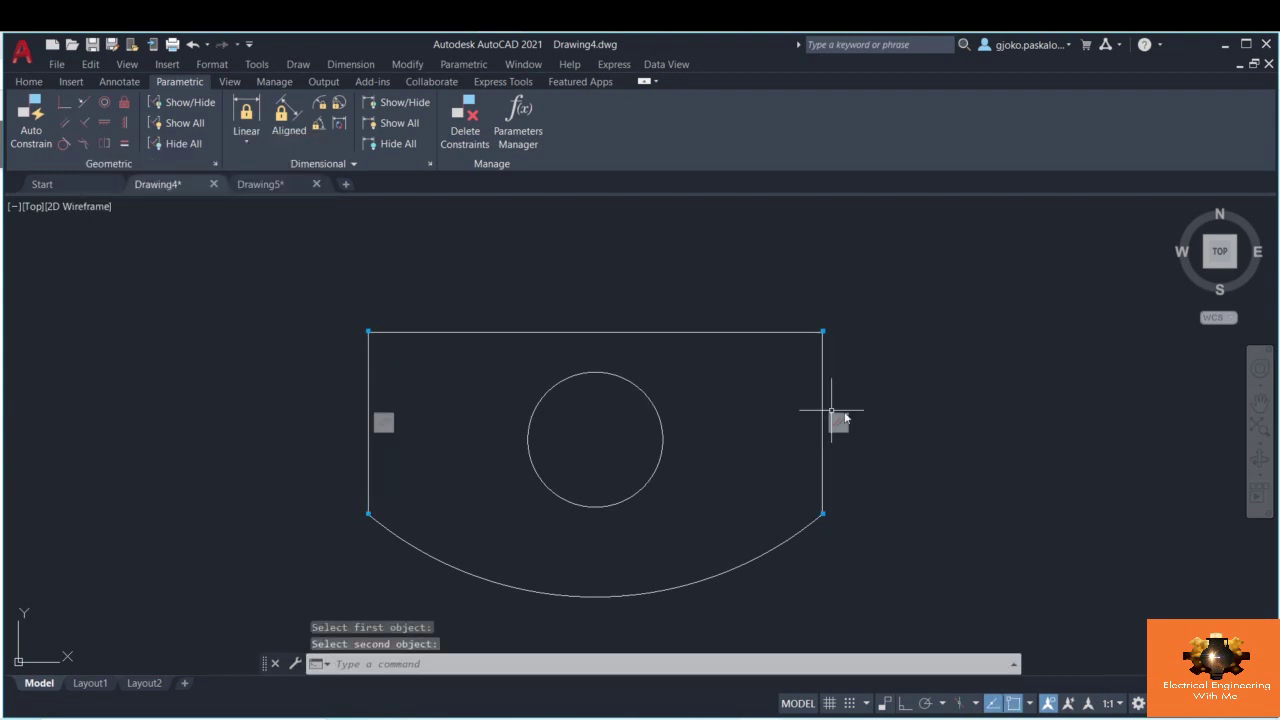
- Stretch the profile's upper right corner outward to test the parallel sides, and undo the stretch
left_click(832, 316)
left_click(824, 326)
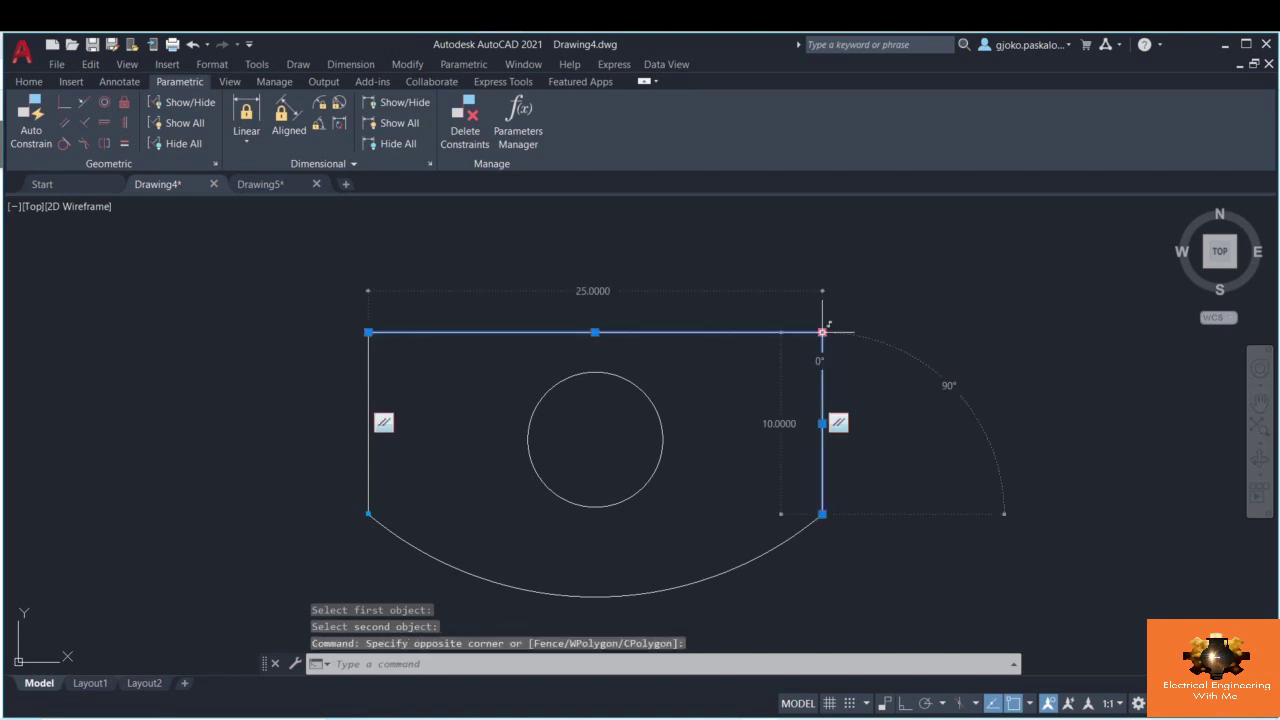
left_click(822, 332)
left_click(896, 352)
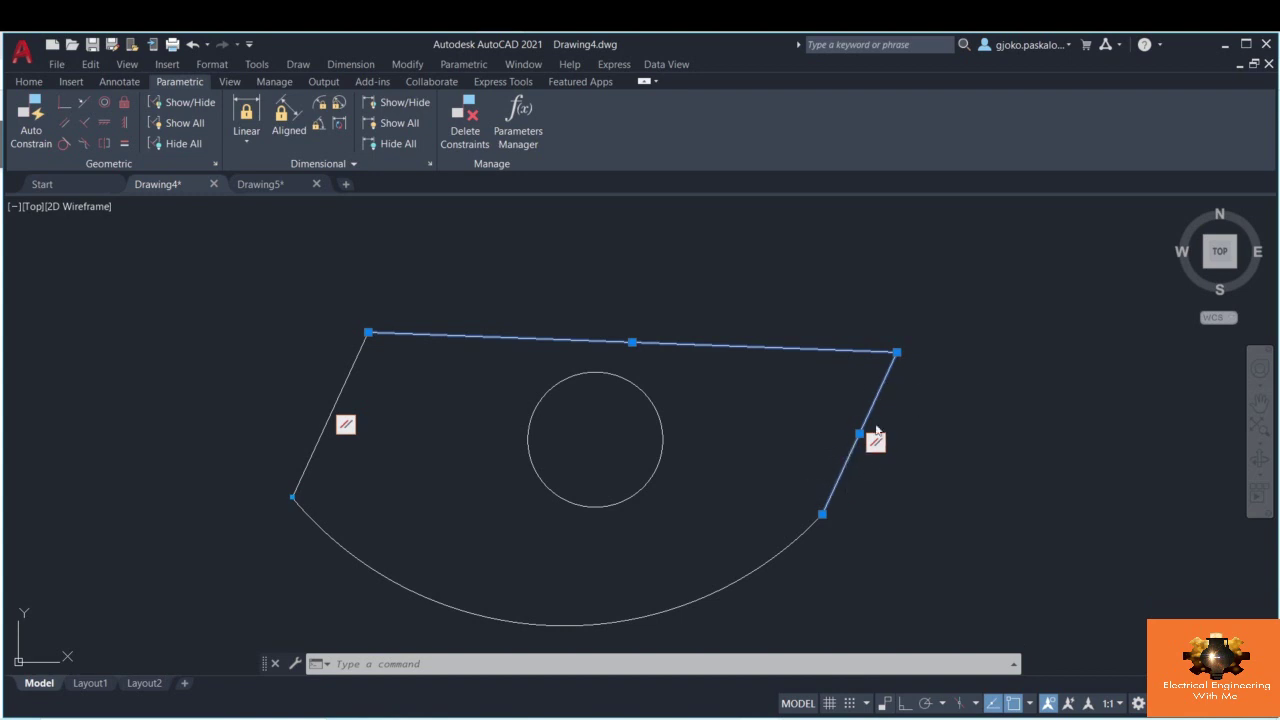
key("ctrl+z")
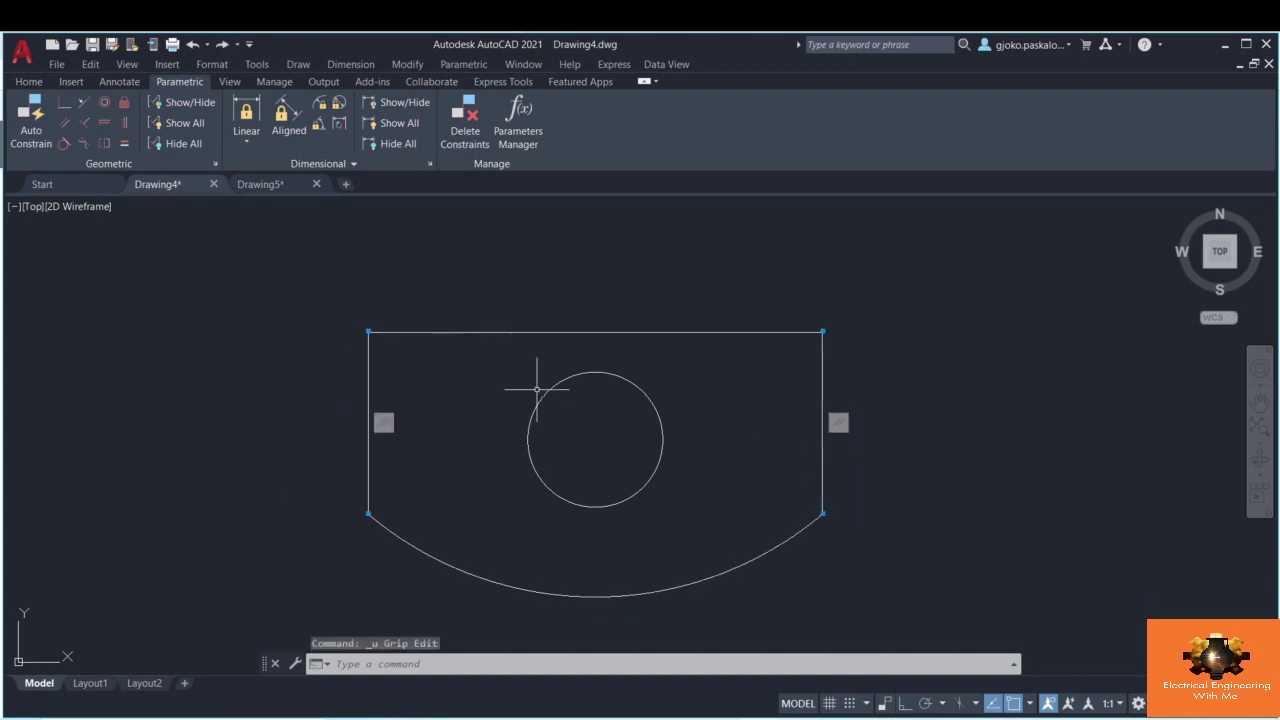
- Apply a Tangent constraint between the circle and the upper horizontal line, selecting the circle first
left_click(65, 146)
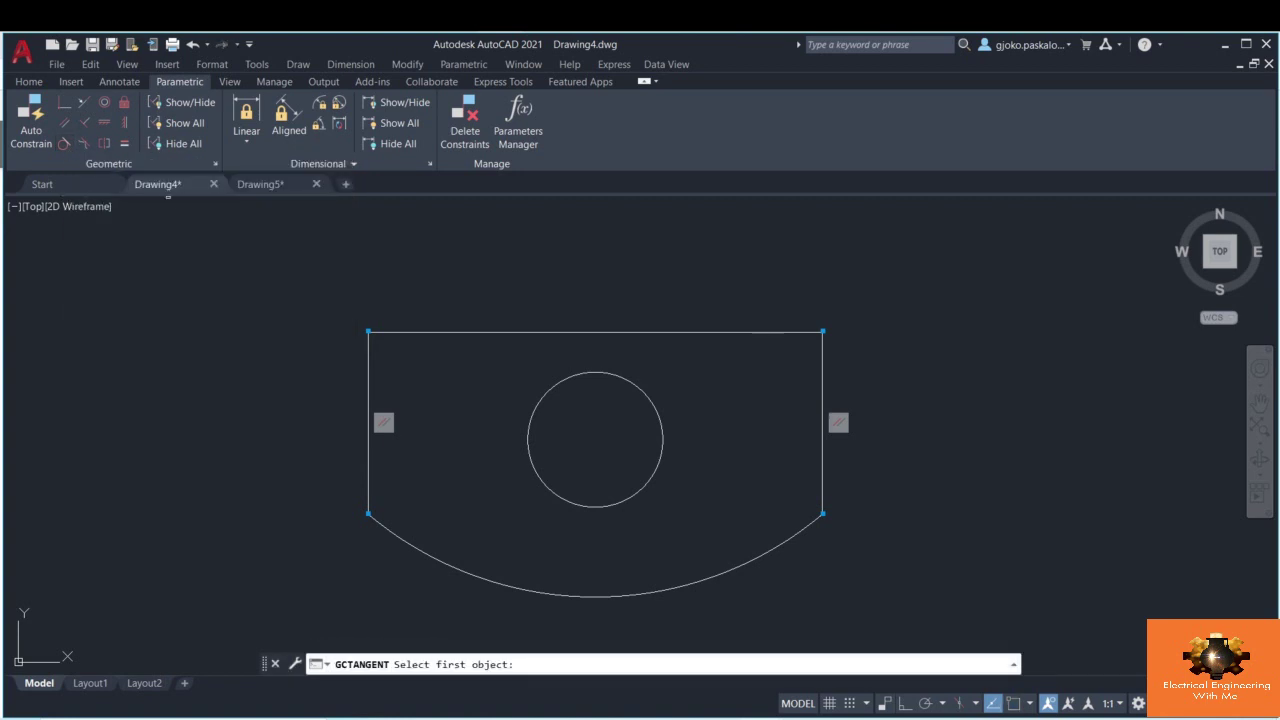
left_click(627, 377)
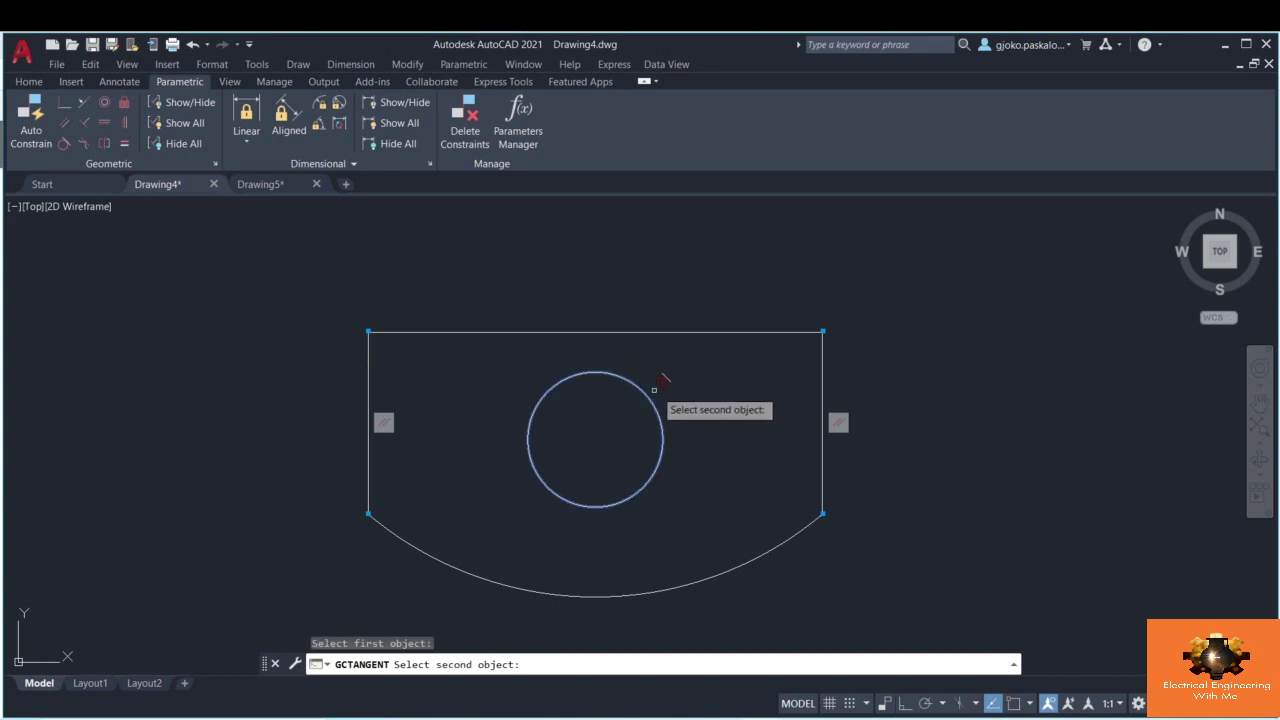
left_click(657, 320)
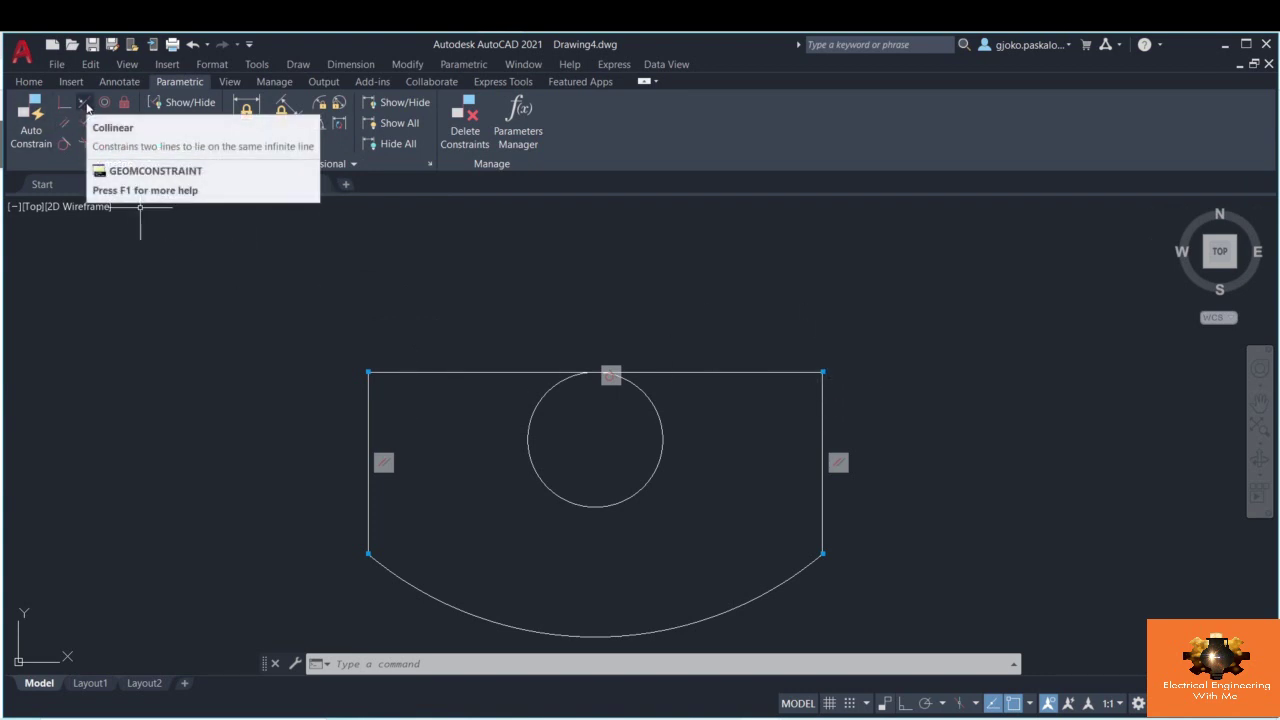
- Draw a separate diagonal line sloping down to the right, below and to the left of the profile
left_click(28, 81)
scroll(249, 357, "down", 2)
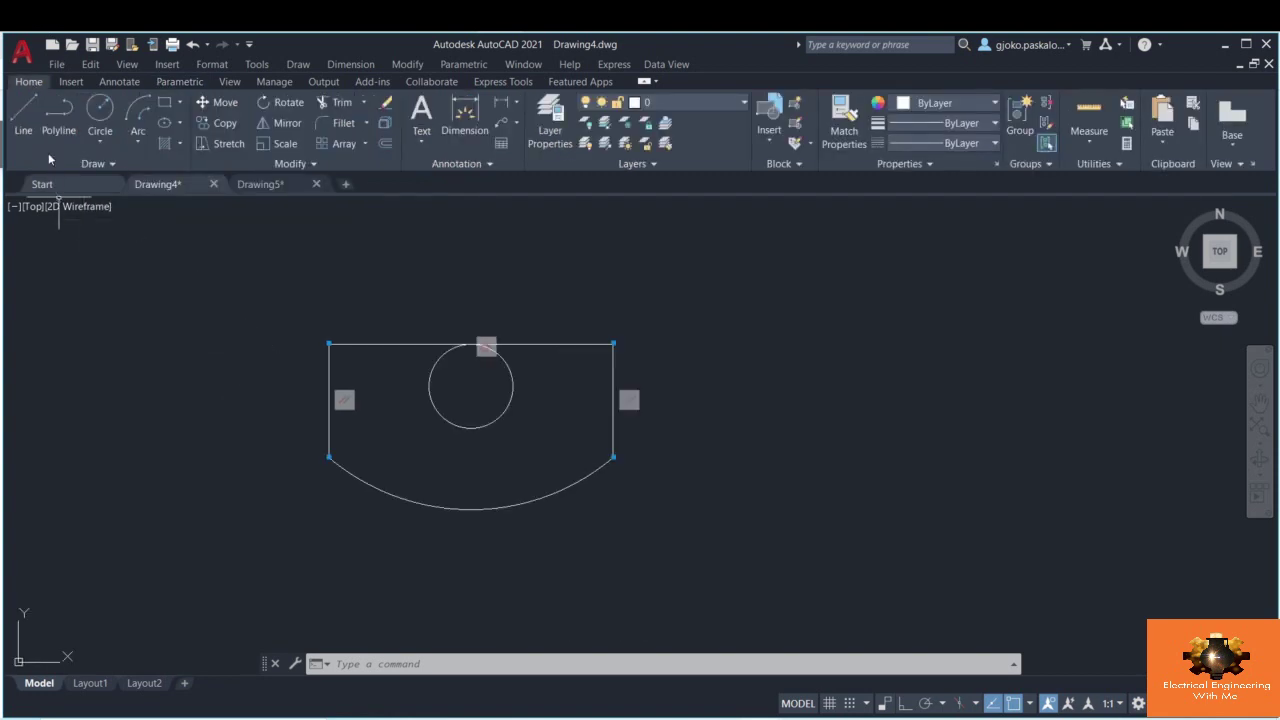
left_click(23, 112)
left_click(131, 507)
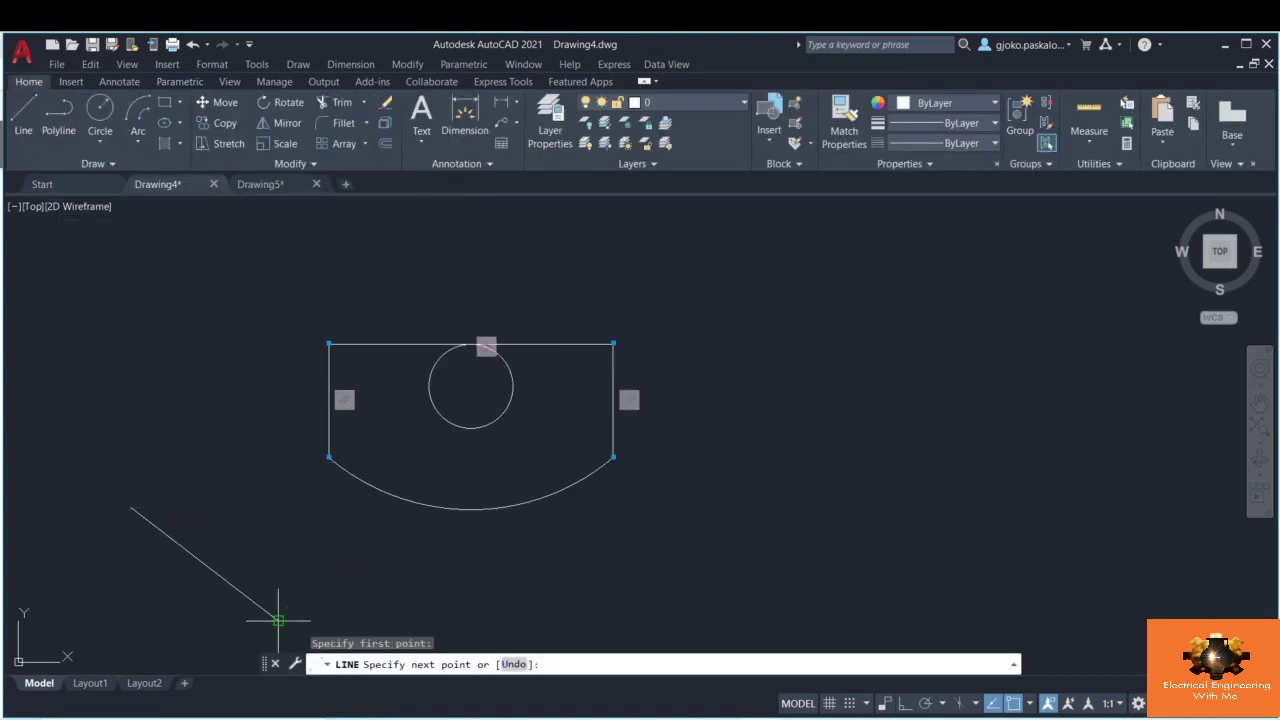
left_click(278, 620)
key("Escape")
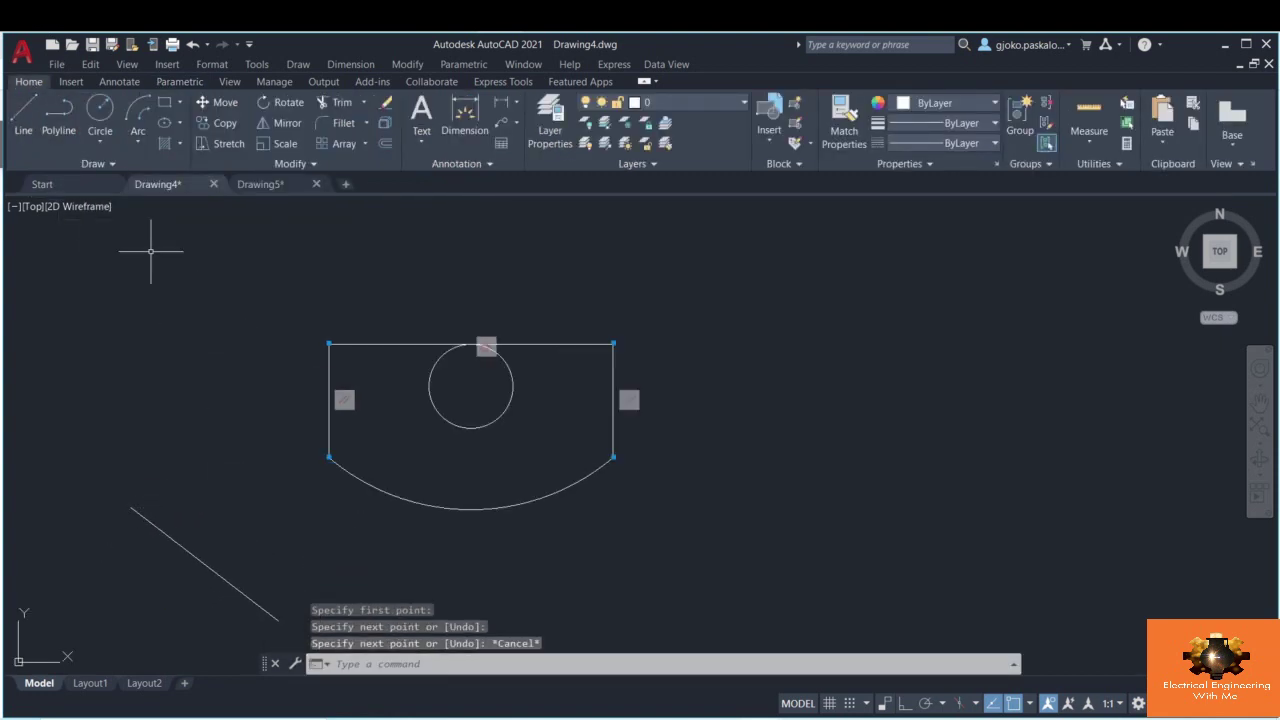
- Apply a Collinear constraint aligning the separate diagonal line with the profile's left vertical line
left_click(177, 83)
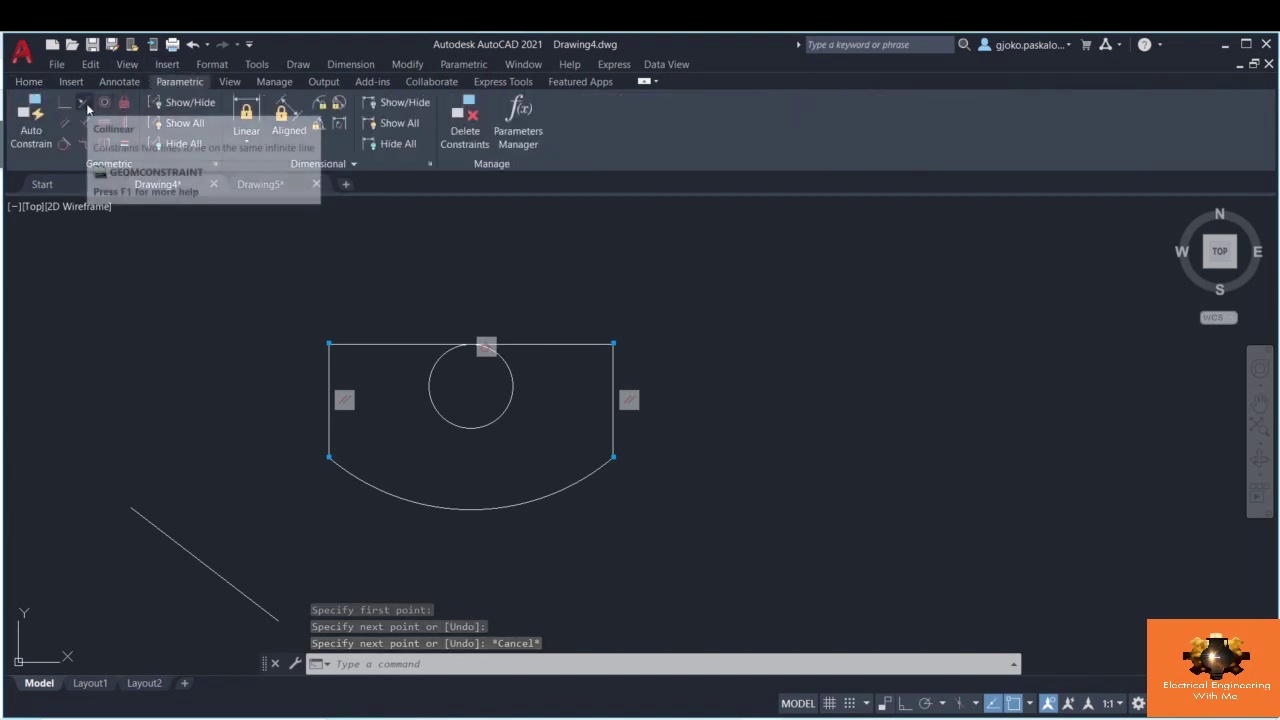
left_click(85, 104)
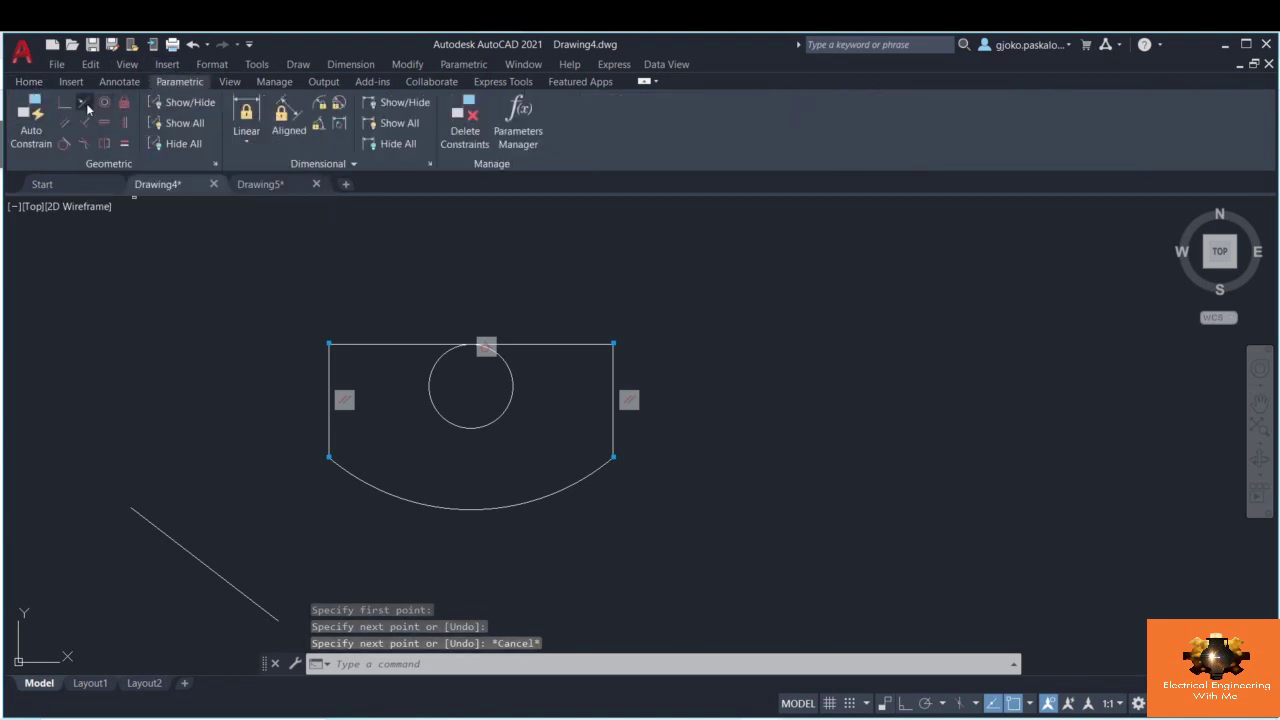
left_click(331, 430)
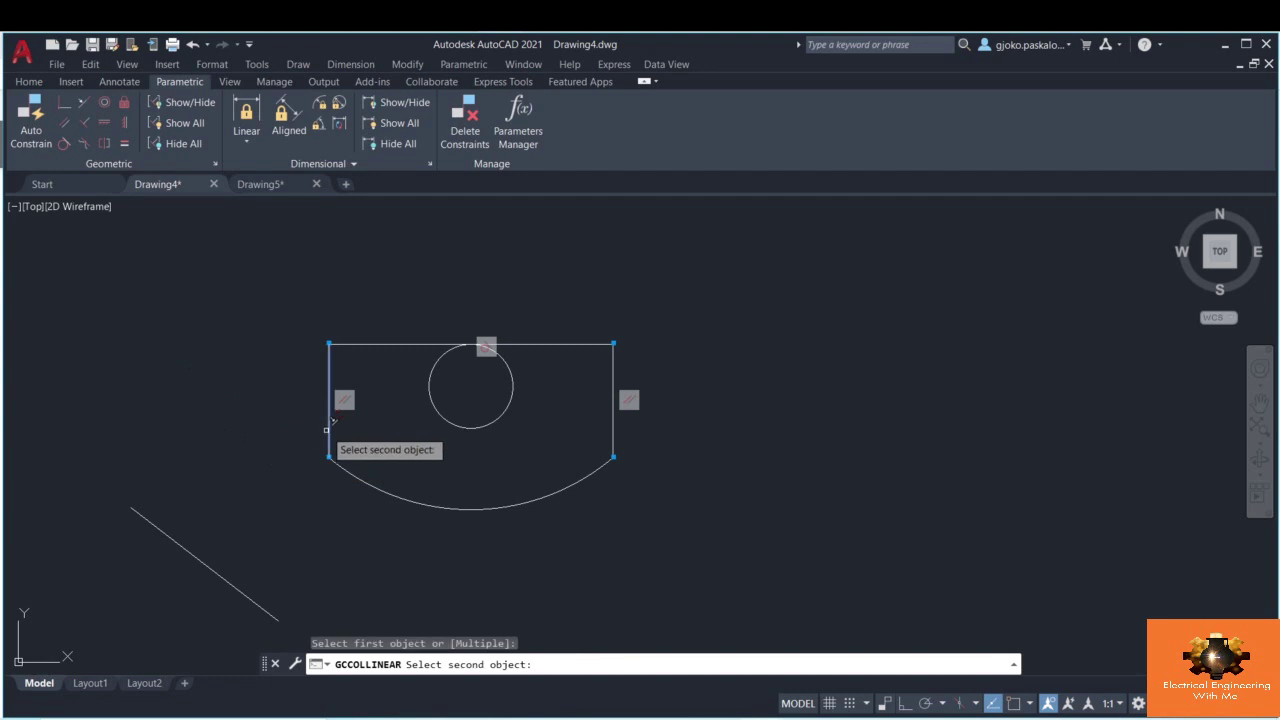
left_click(190, 545)
mouse_move(294, 429)
middle_mouse_down()
mouse_move(263, 434)
mouse_move(330, 456)
middle_mouse_up()
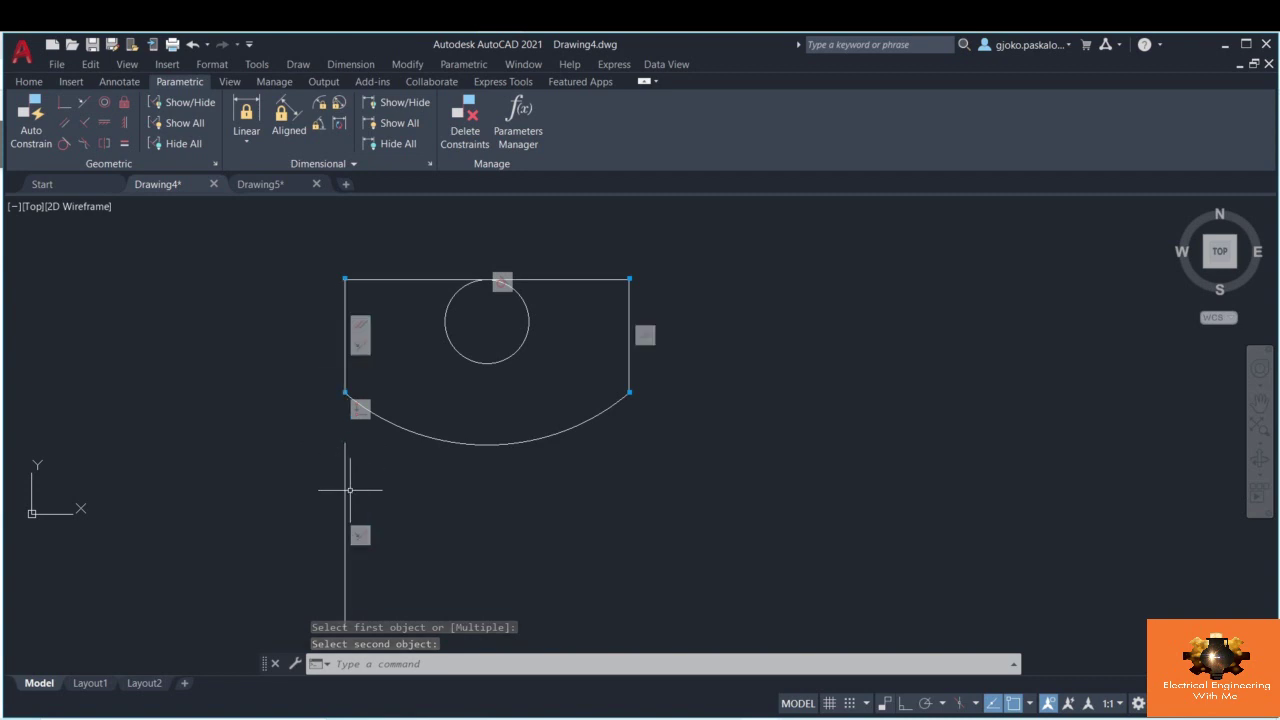
- Stretch the upper end of the separate collinear line to the left to test the constraint, and undo the stretch
left_click(378, 479)
left_click(343, 443)
left_click(345, 443)
left_click(268, 443)
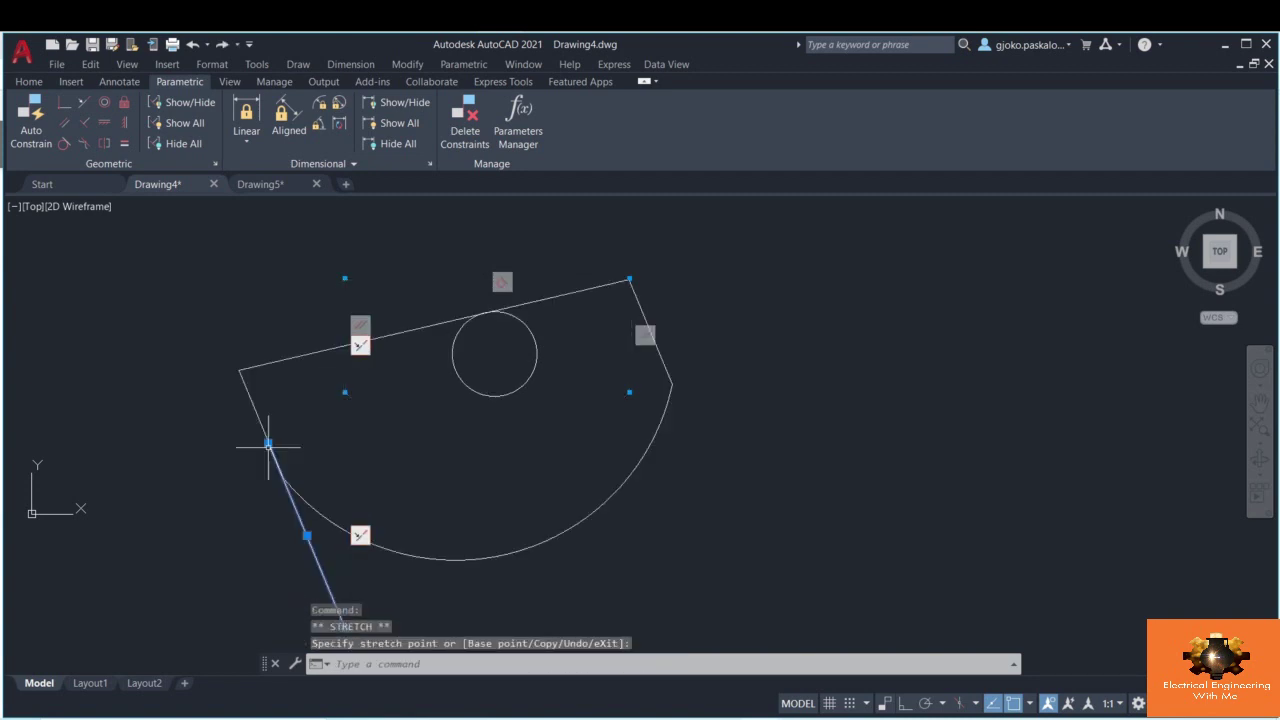
middle_click_drag(496, 506, 484, 420)
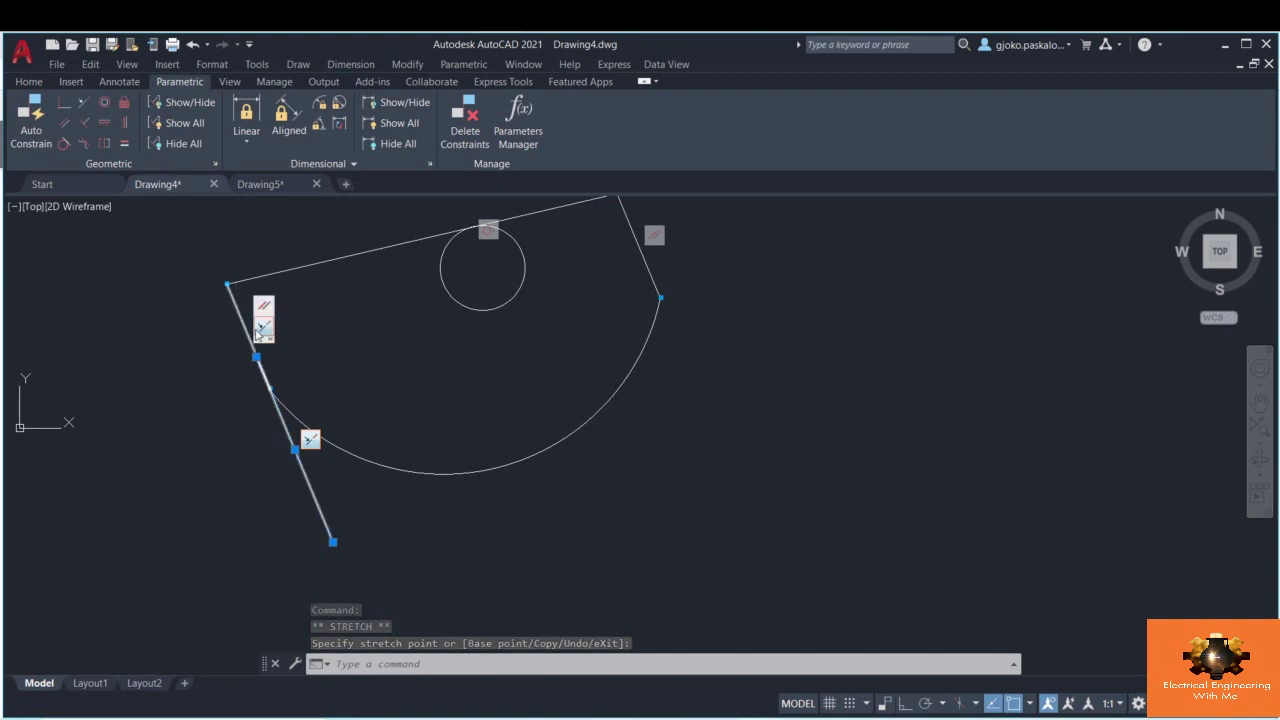
key("ctrl+z")
key("ctrl+z")
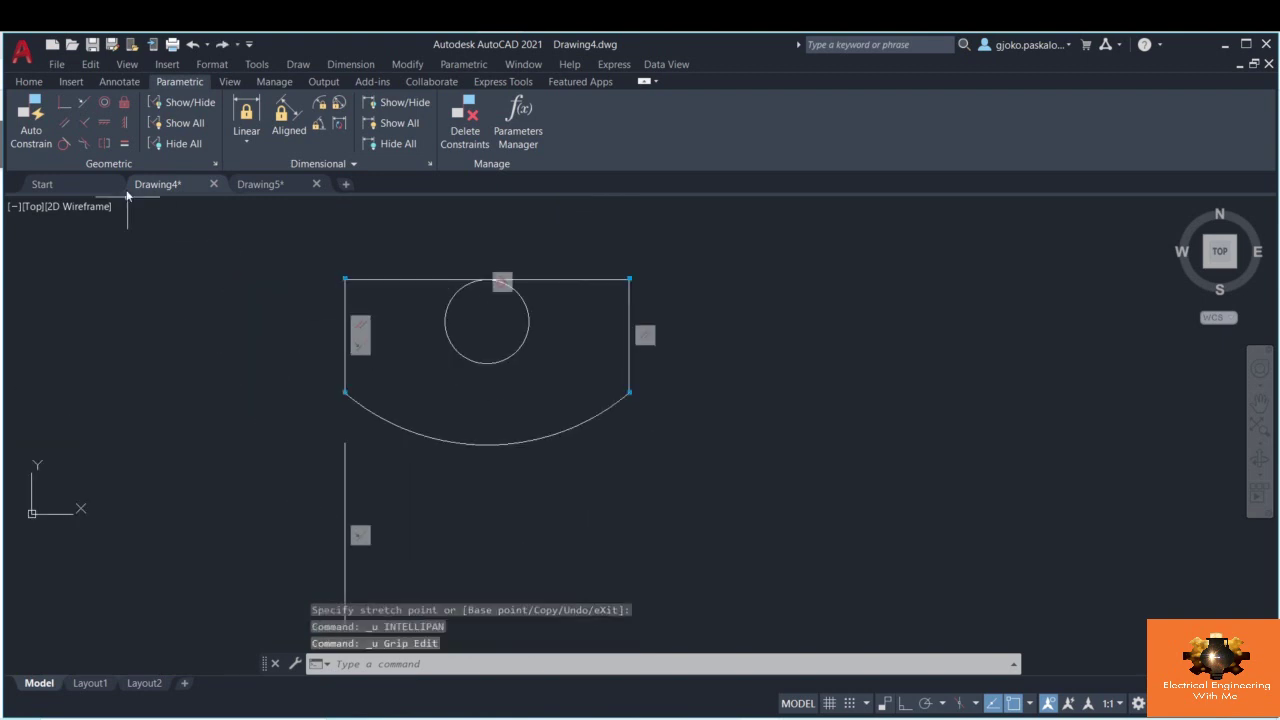
- Apply a Perpendicular constraint between the profile's left vertical line and its upper horizontal line
left_click(84, 124)
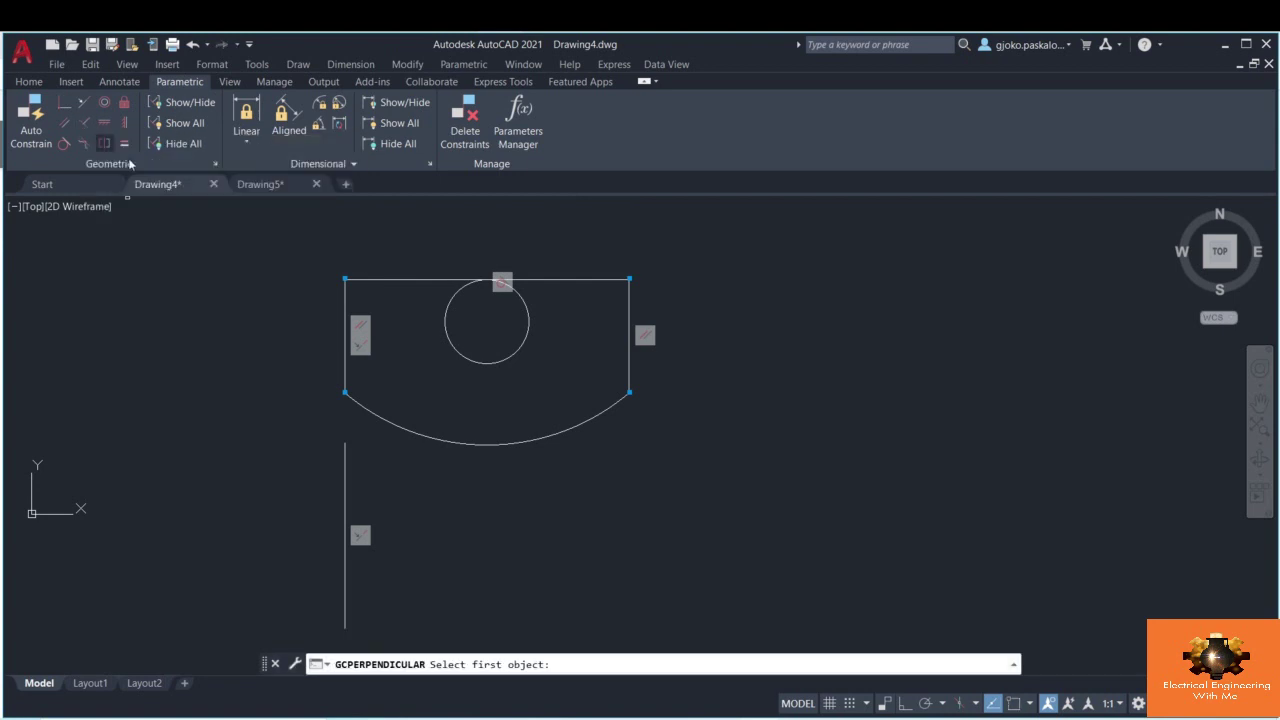
left_click(346, 300)
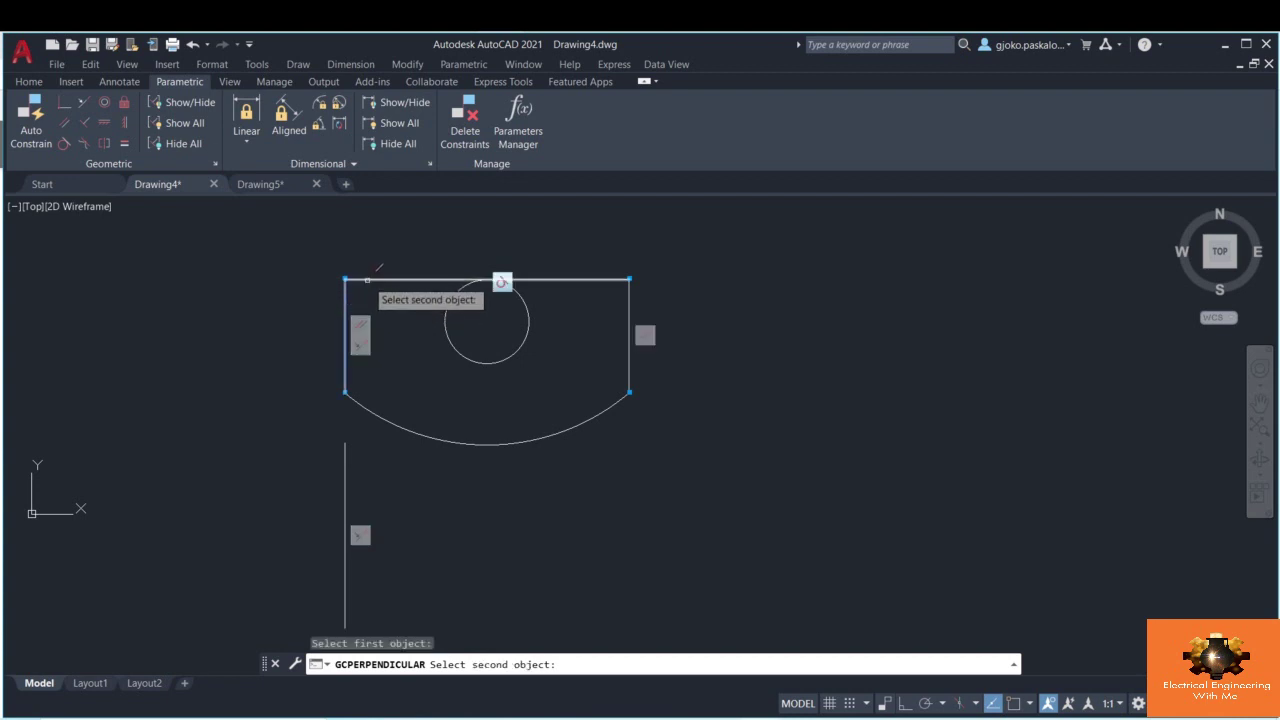
left_click(368, 281)
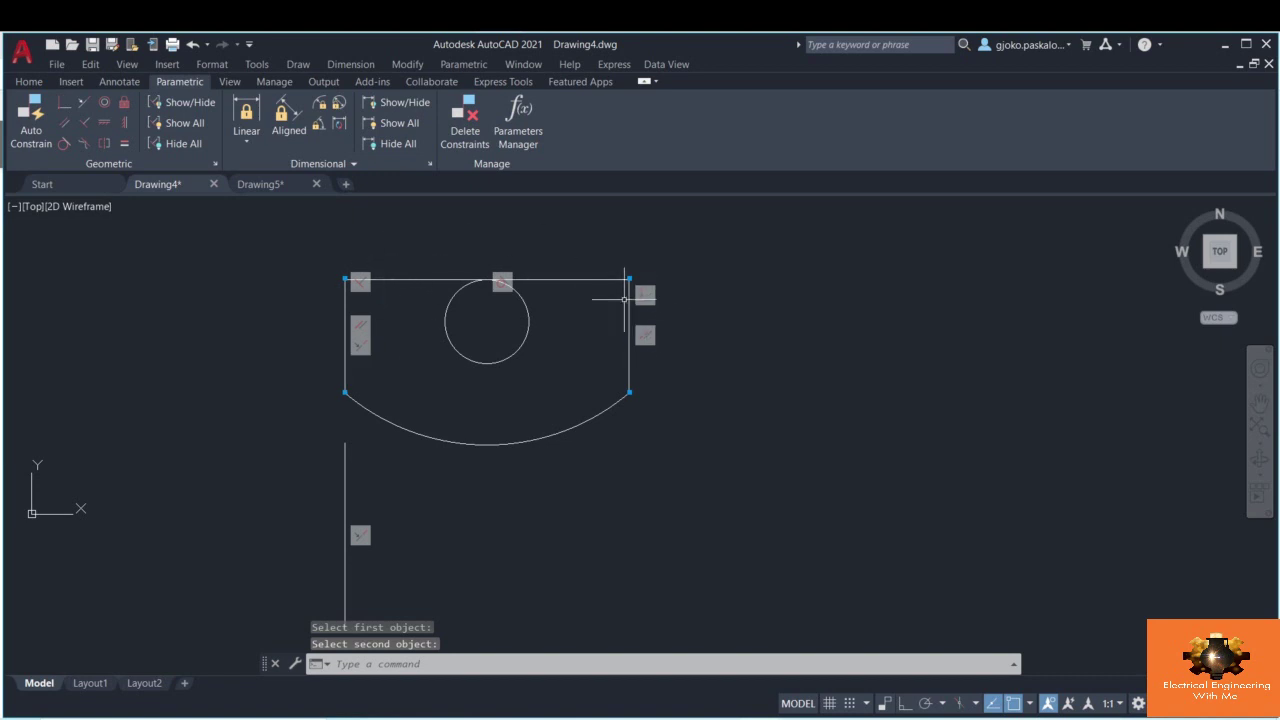
- Stretch the upper end of the profile's right vertical line twice to test the Perpendicular constraint, and undo the stretches
left_click(627, 298)
left_click(629, 279)
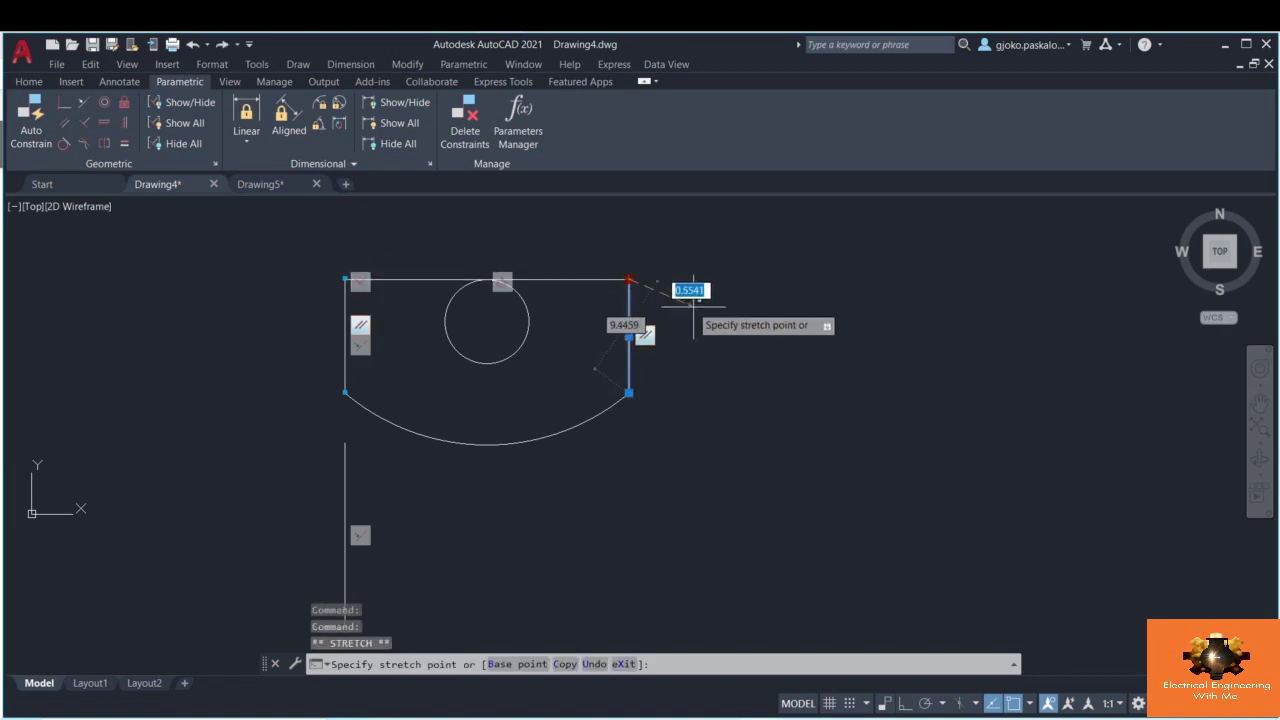
left_click(695, 303)
middle_click_drag(536, 291, 557, 388)
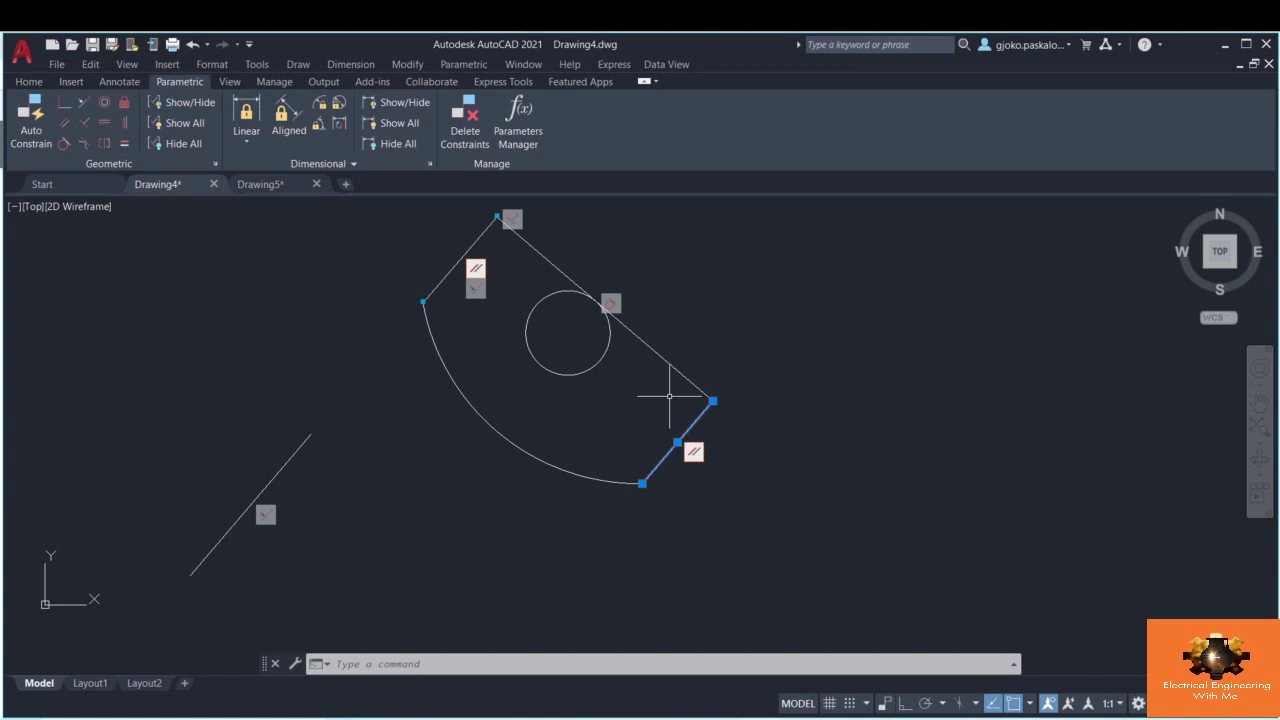
left_click(712, 401)
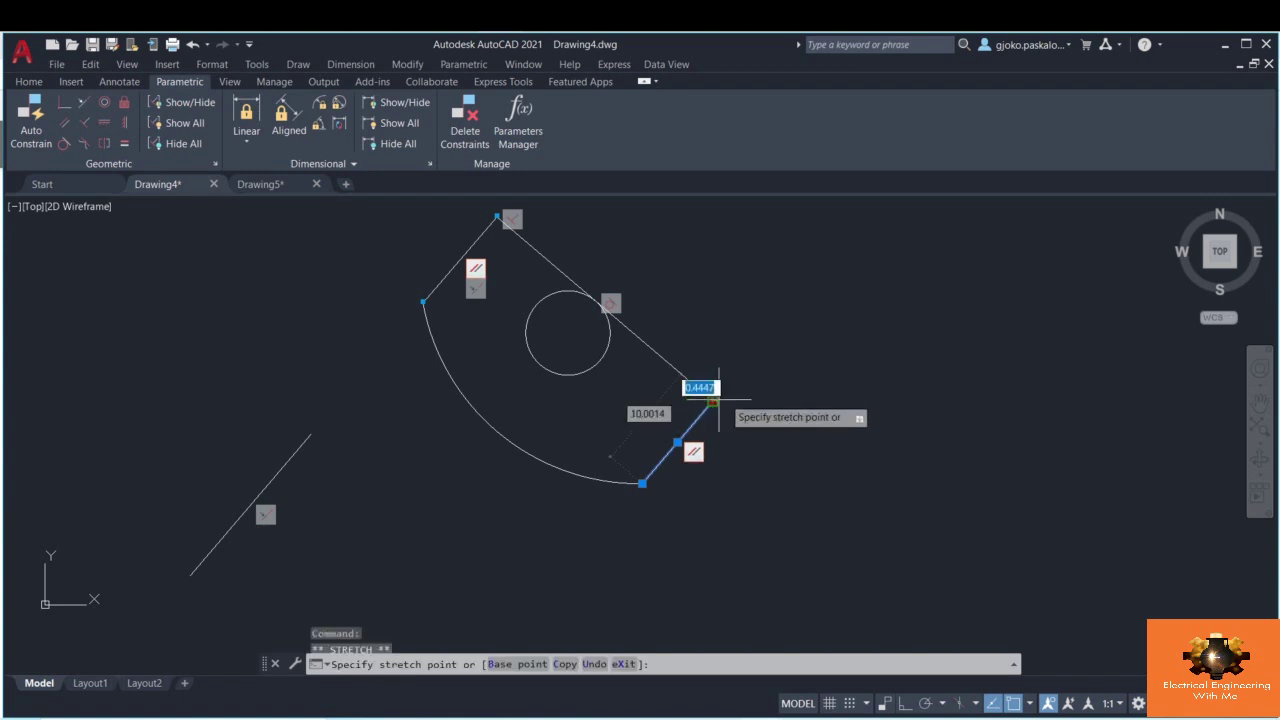
left_click(749, 329)
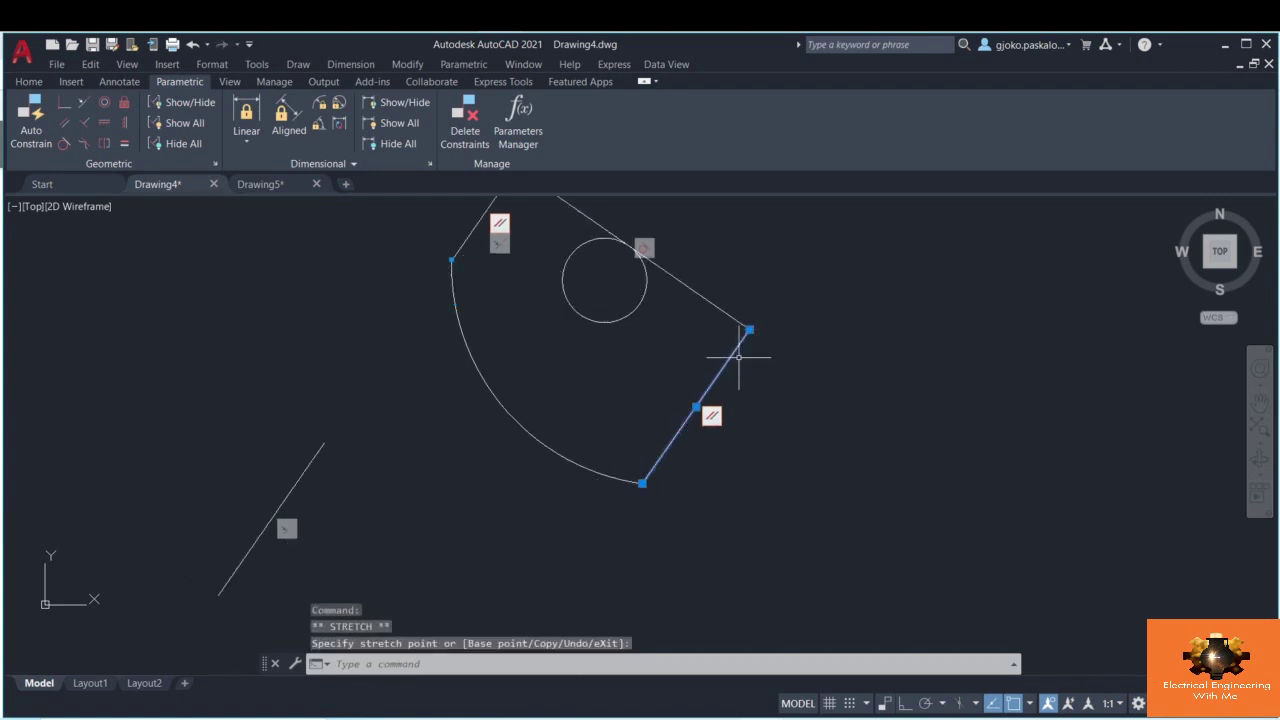
mouse_move(739, 356)
middle_mouse_down()
mouse_move(709, 397)
mouse_move(748, 398)
middle_mouse_up()
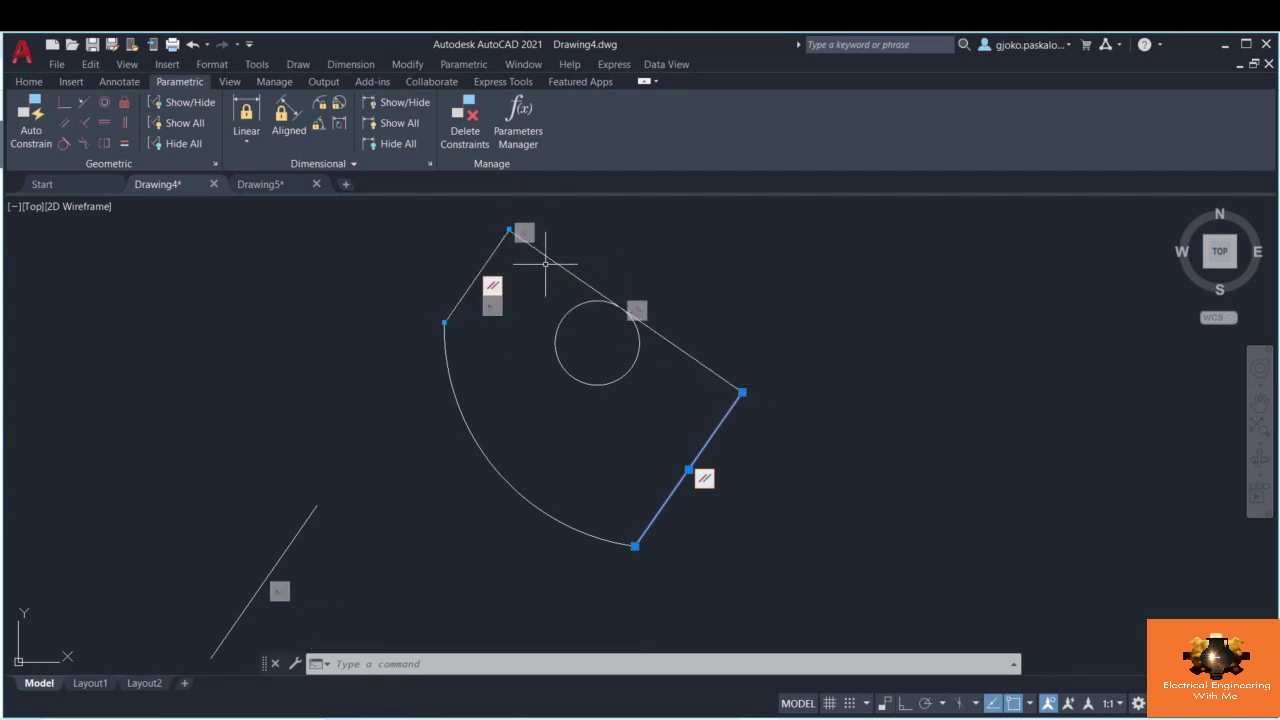
key("ctrl+z")
key("ctrl+z")
key("ctrl+z")
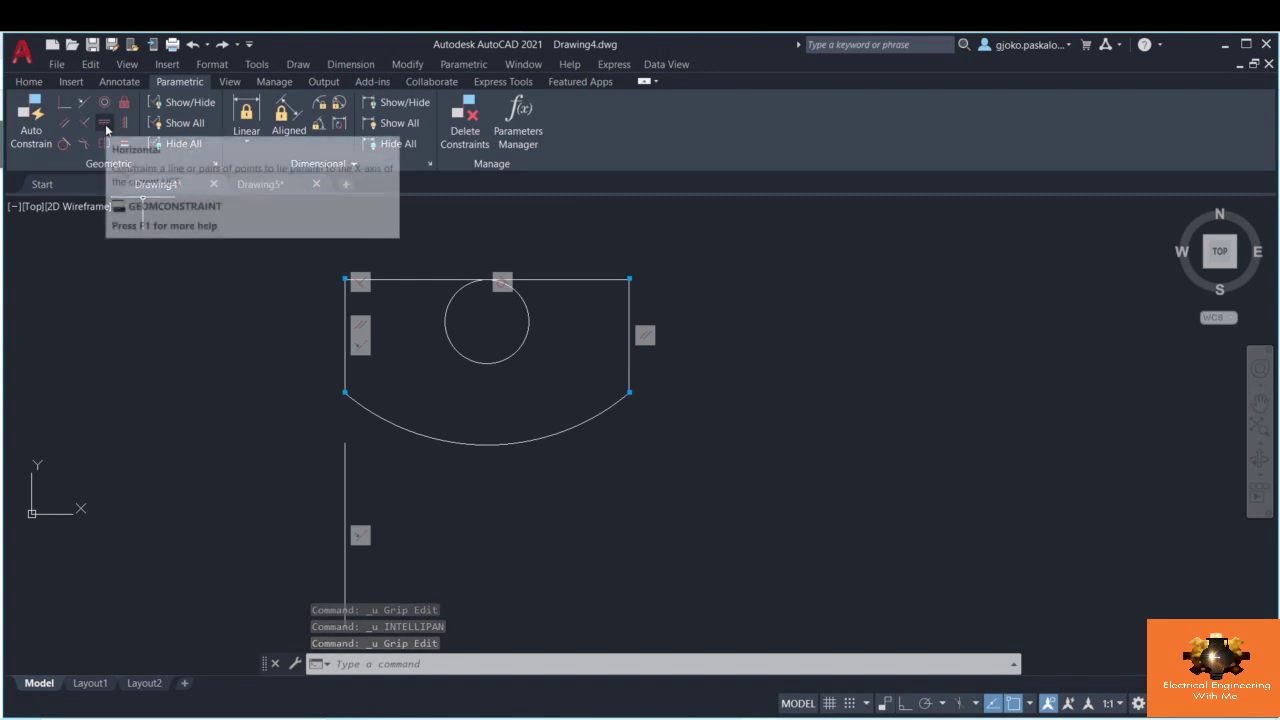
- Apply a Horizontal constraint to the profile's upper line and test it by stretching the lower-right corner outward and back inward
left_click(105, 124)
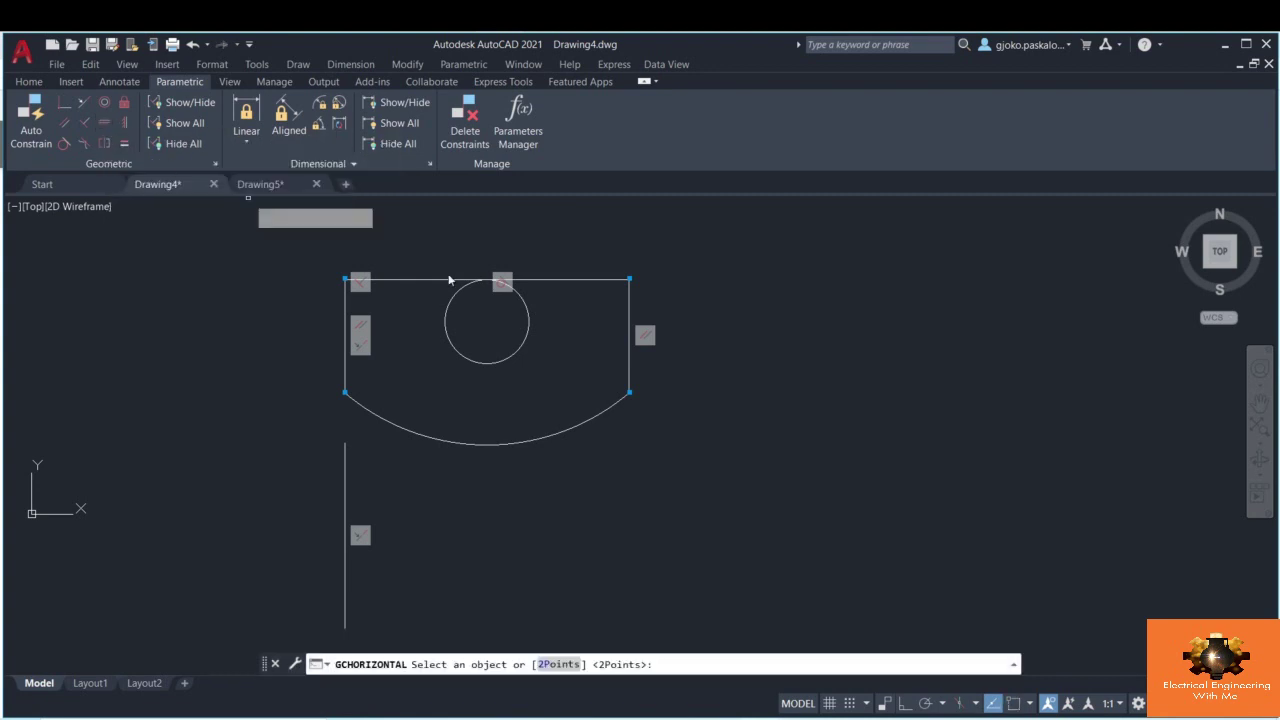
left_click(548, 282)
left_click_drag(676, 420, 629, 393)
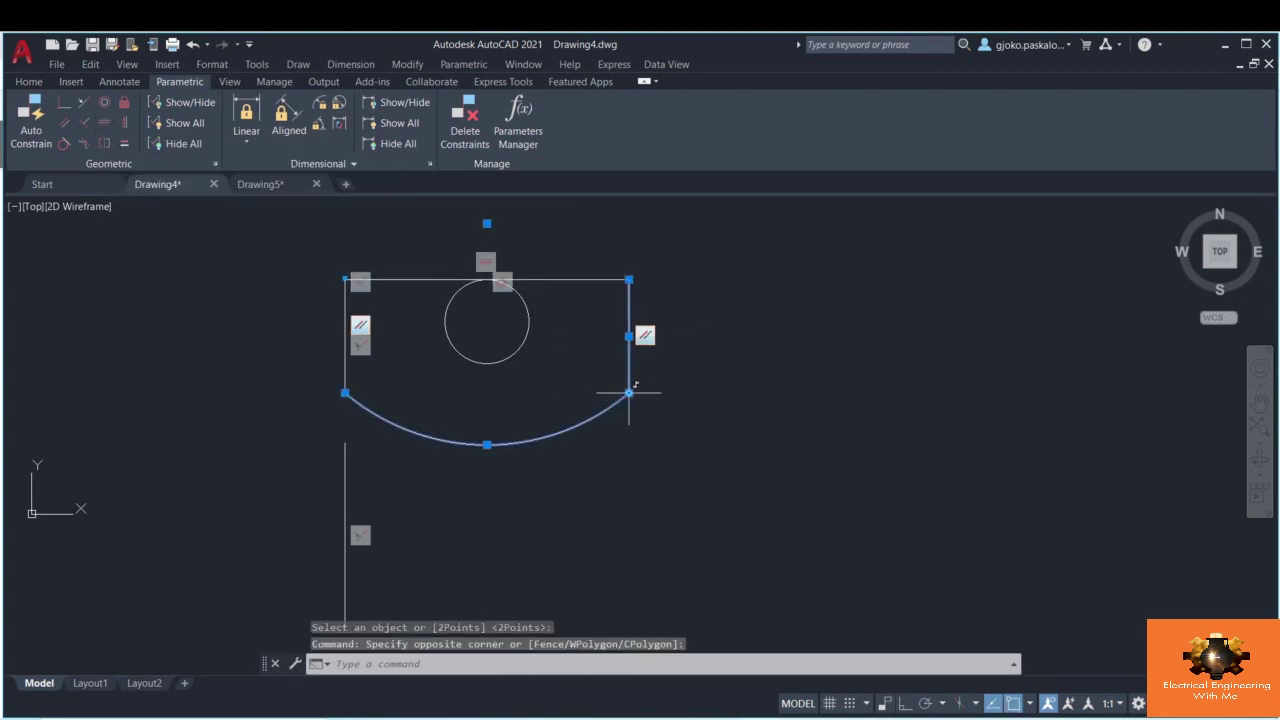
left_click(629, 393)
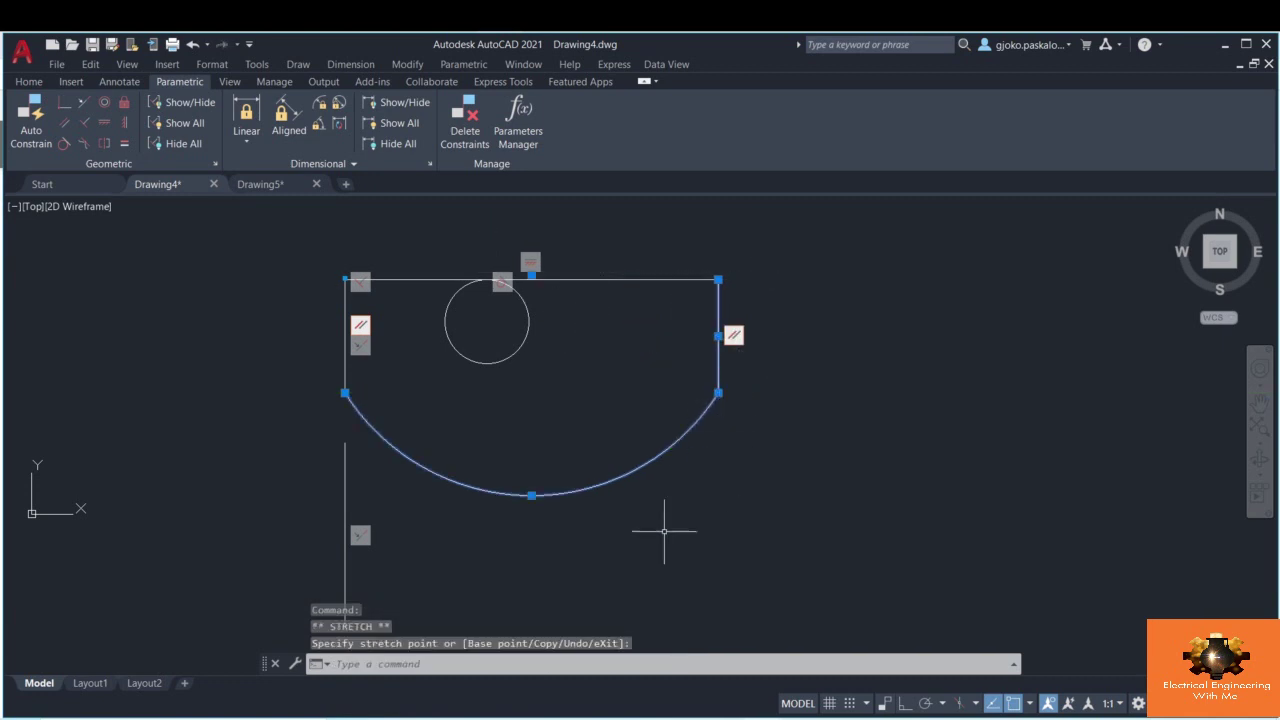
left_click(571, 423)
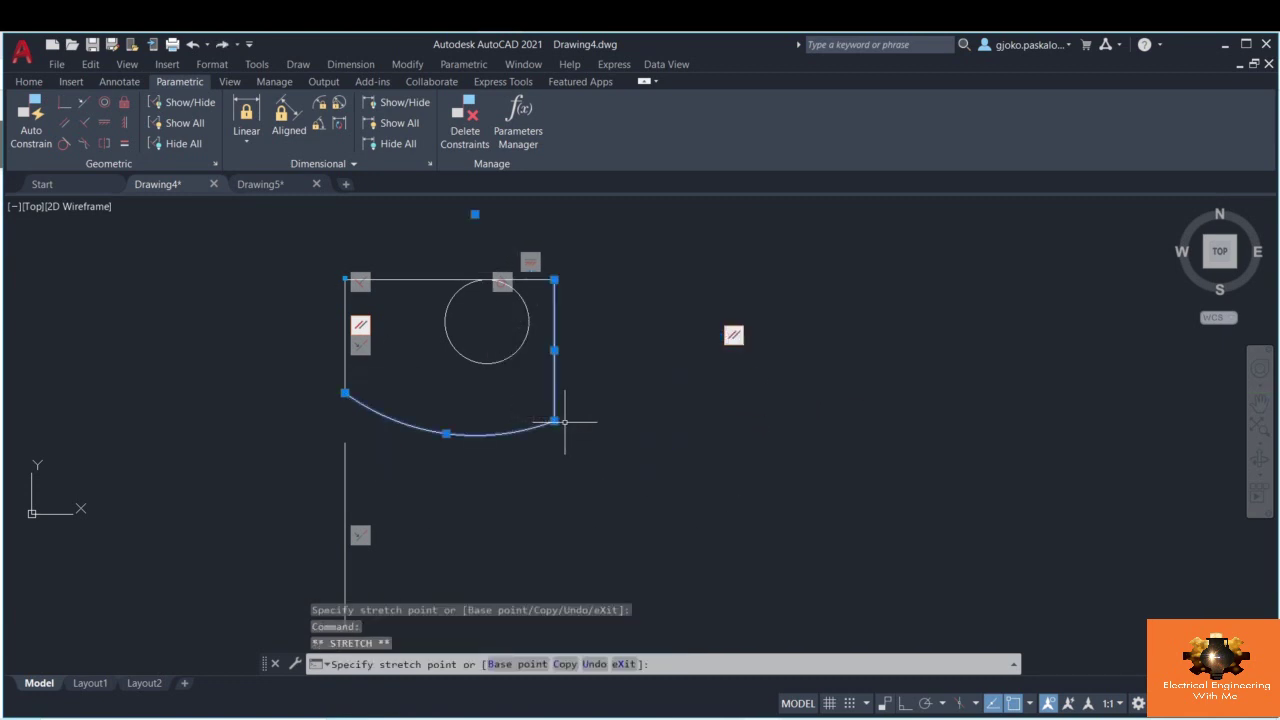
left_click(555, 421)
left_click(553, 282)
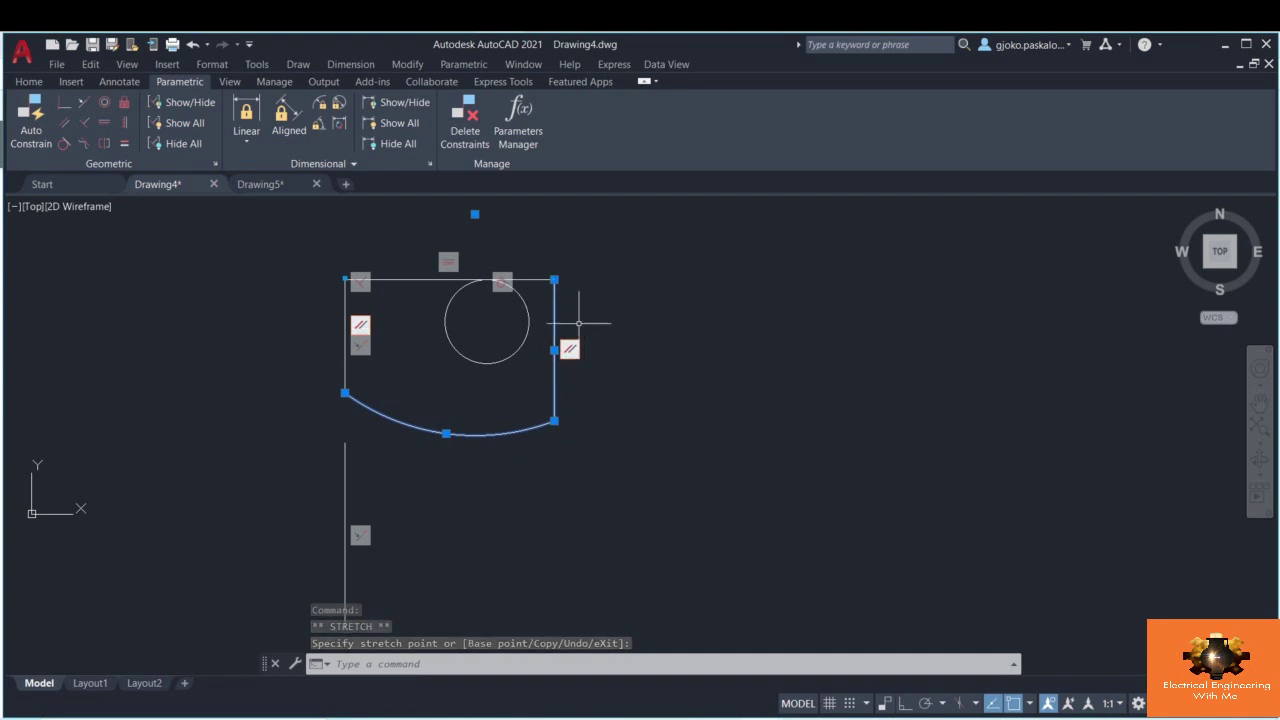
- Try to apply a Vertical constraint to the profile's left vertical line
left_click(125, 123)
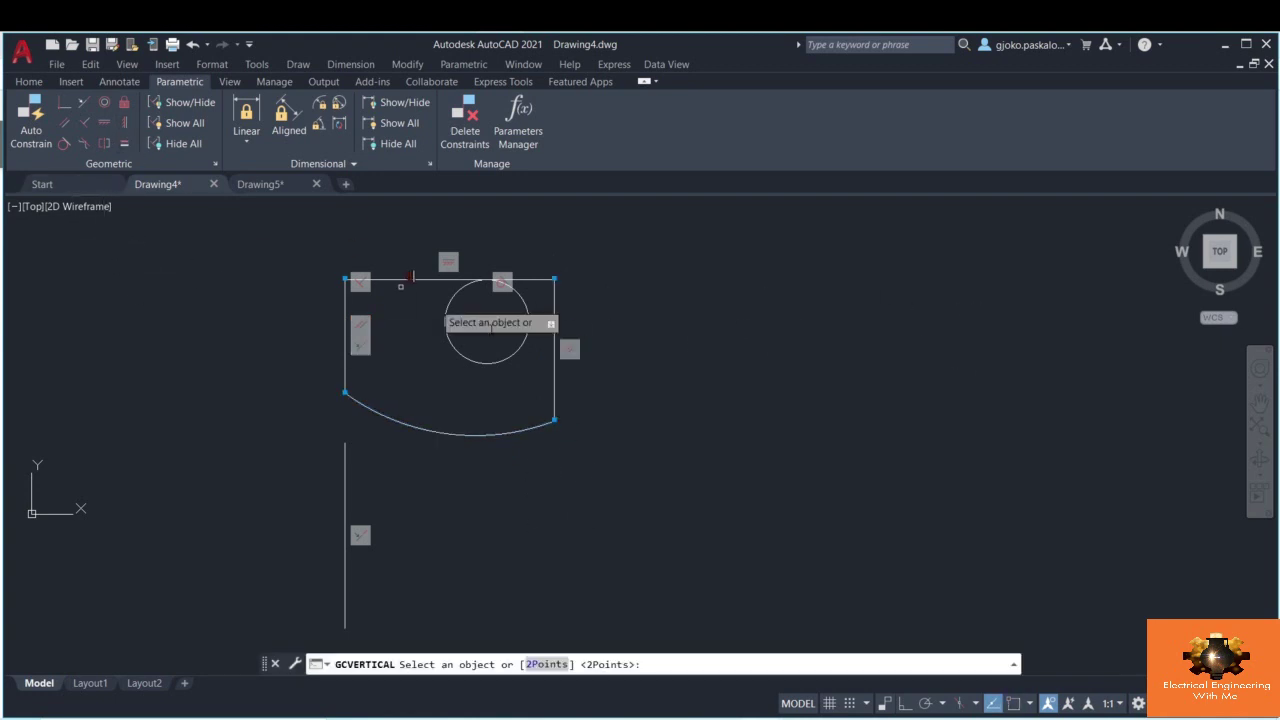
left_click(553, 328)
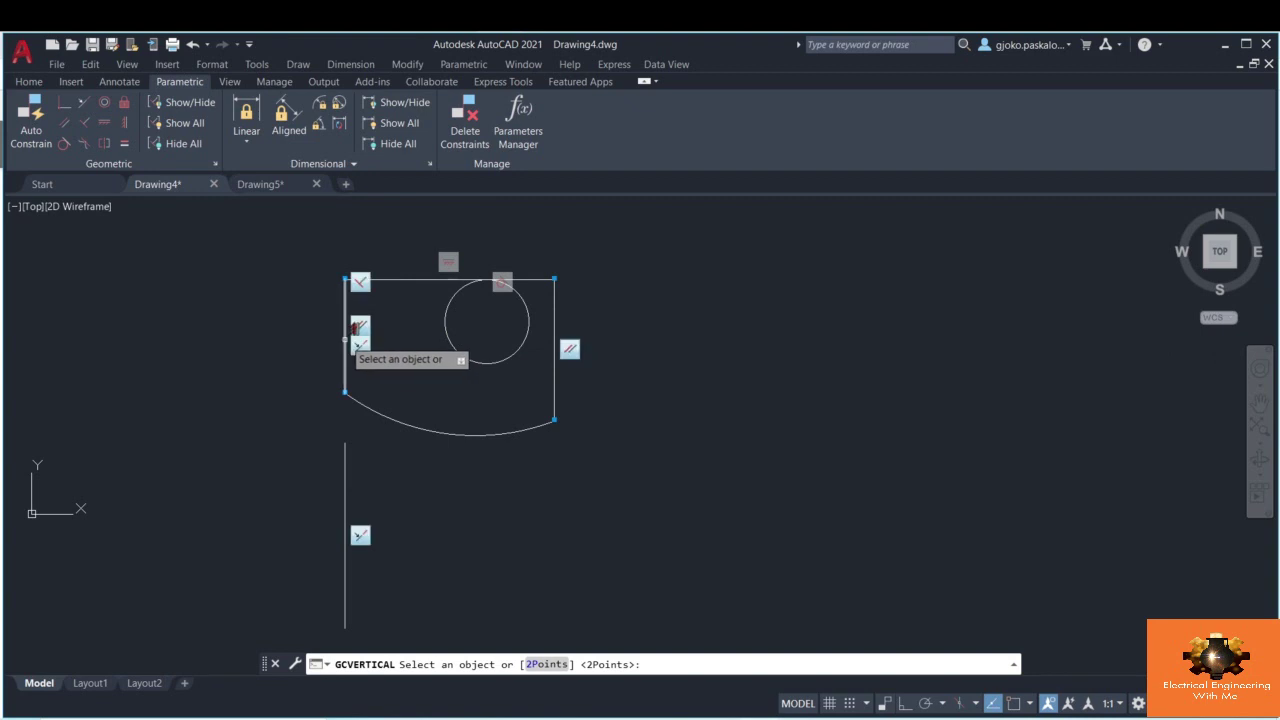
left_click(344, 341)
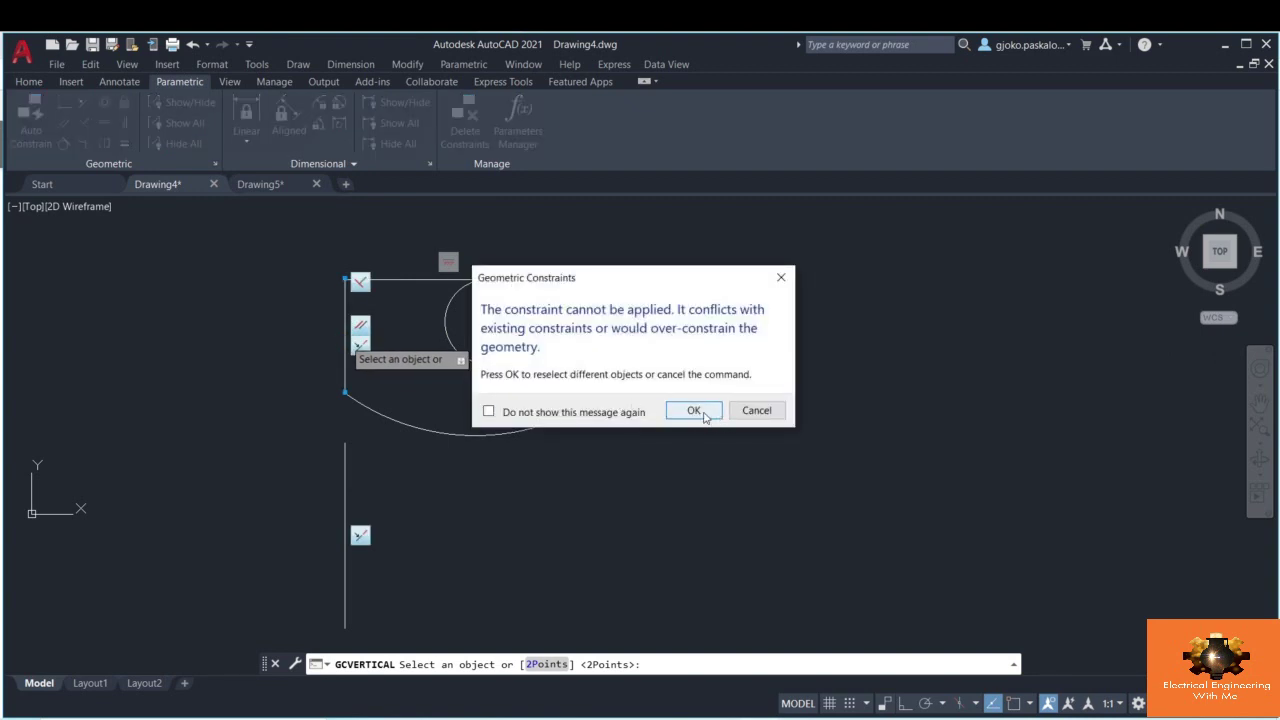
key("Return")
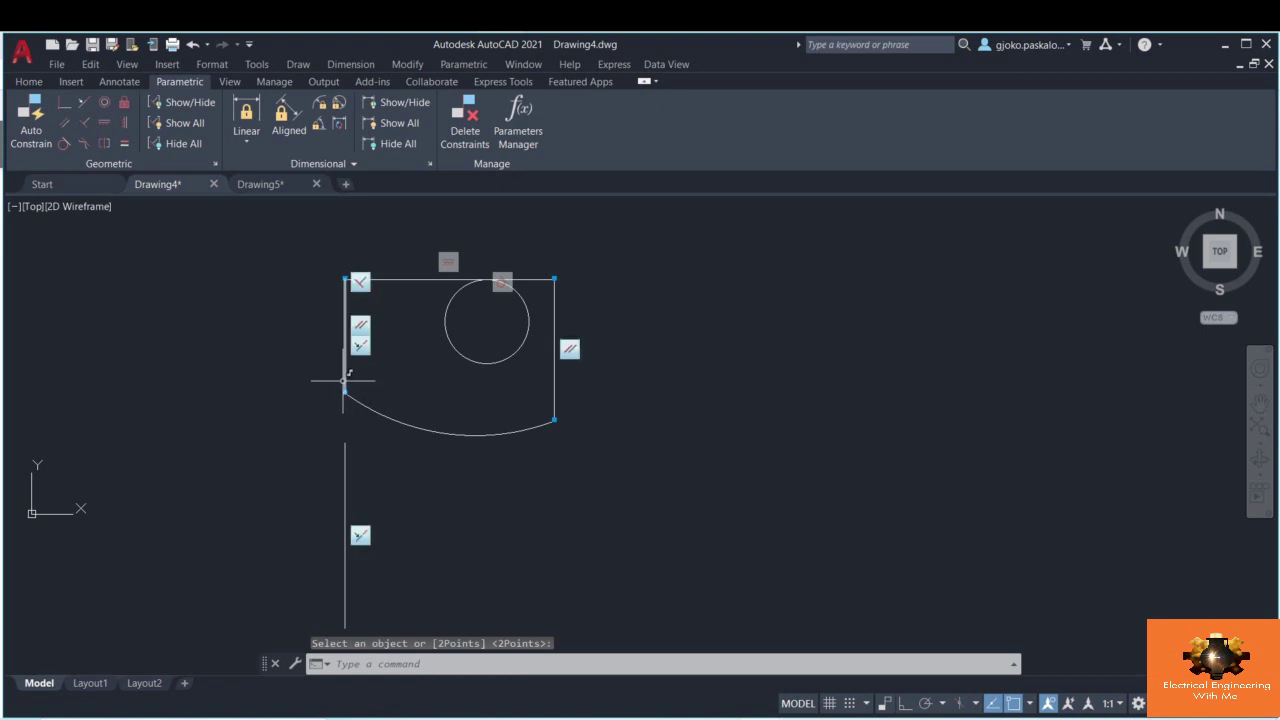
left_click(88, 145)
key("Escape")
left_click(28, 81)
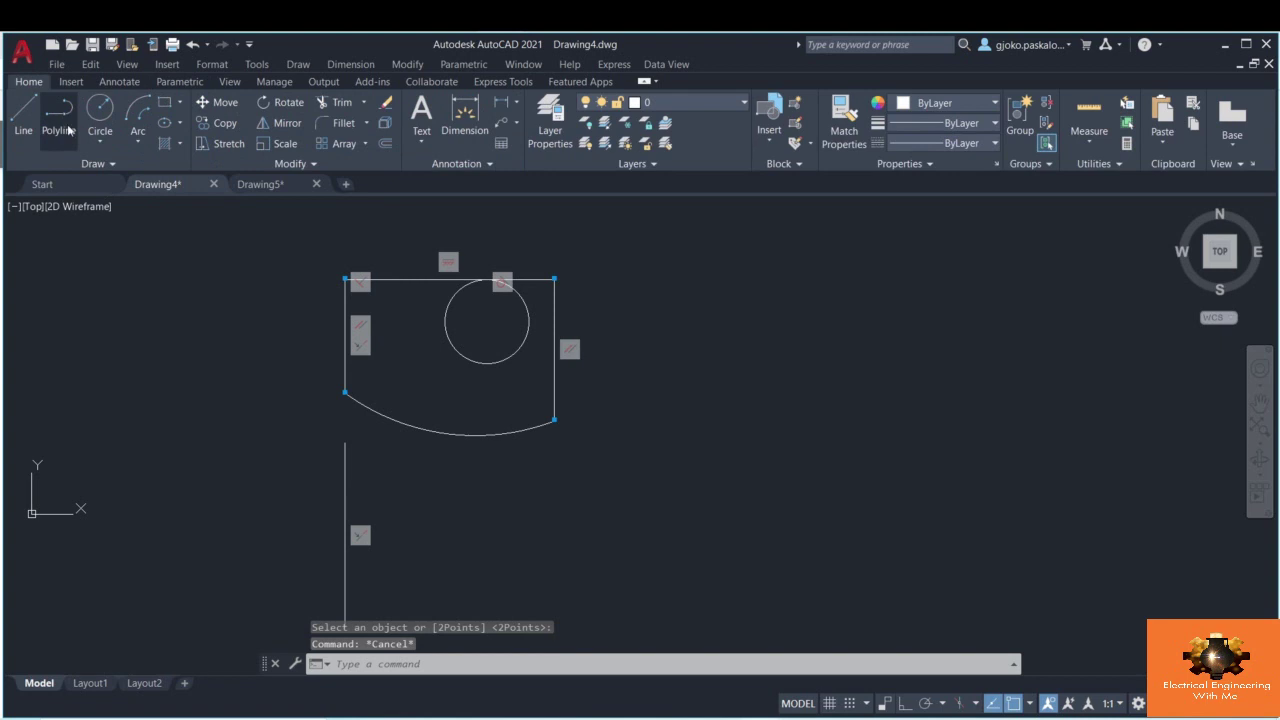
left_click(60, 118)
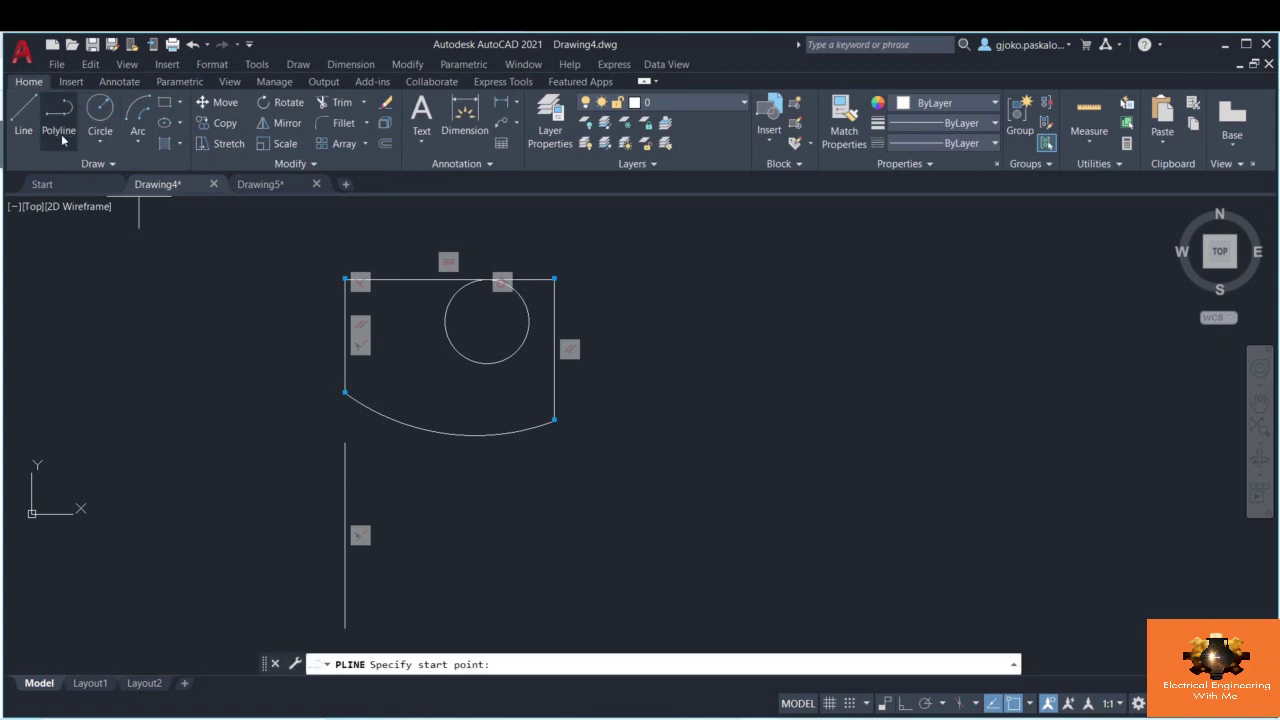
left_click(139, 143)
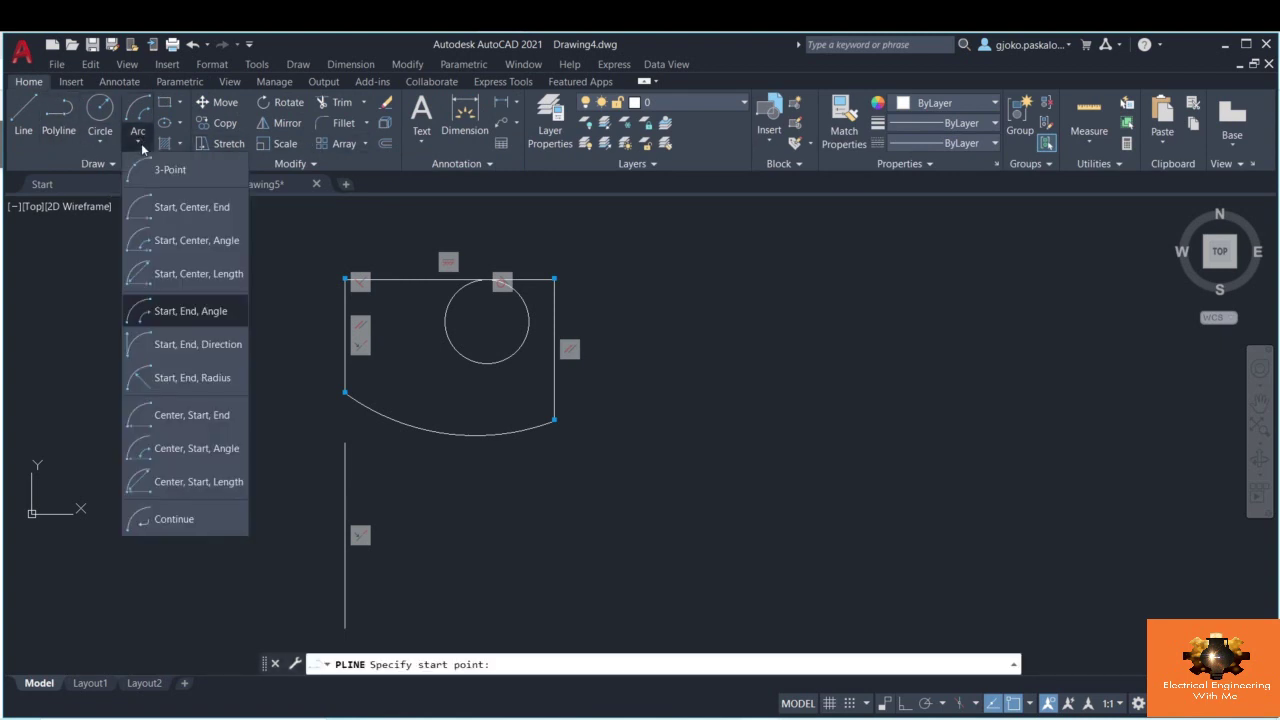
left_click(141, 143)
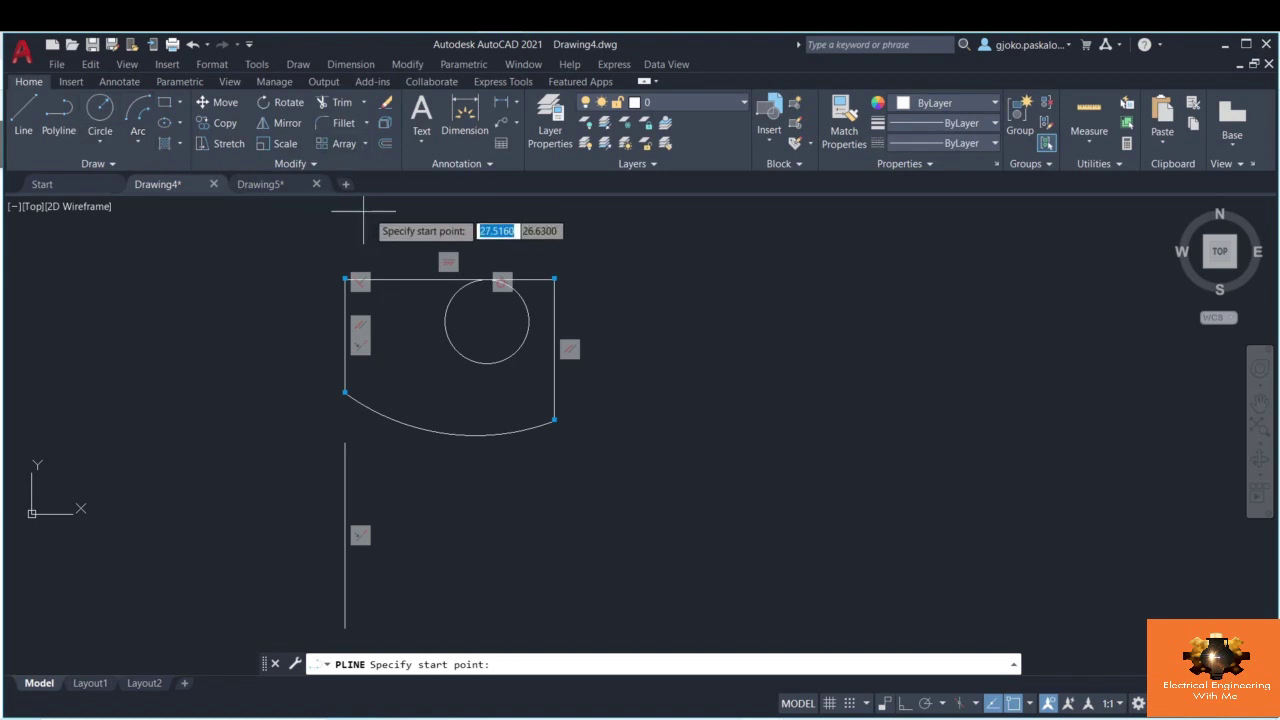
type("spline")
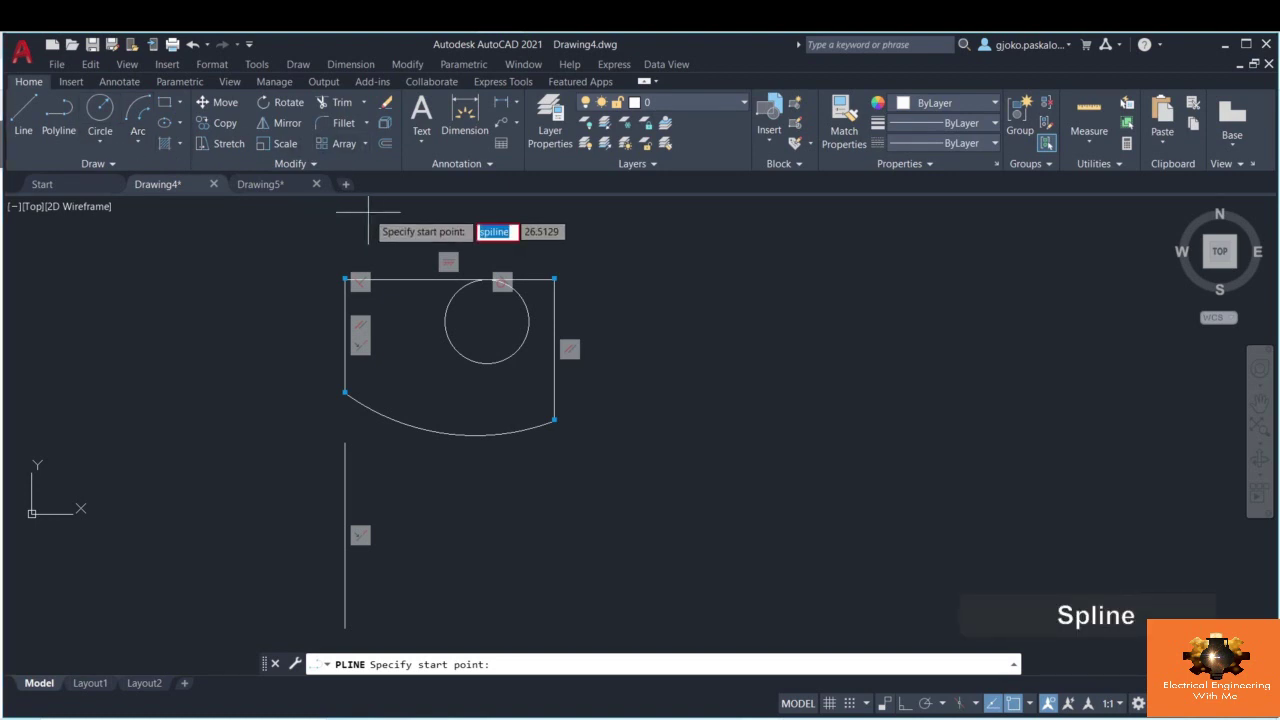
key("Escape")
key("Escape")
key("Escape")
- Draw a wavy spline through four fit points to the right of the profile
type("sp")
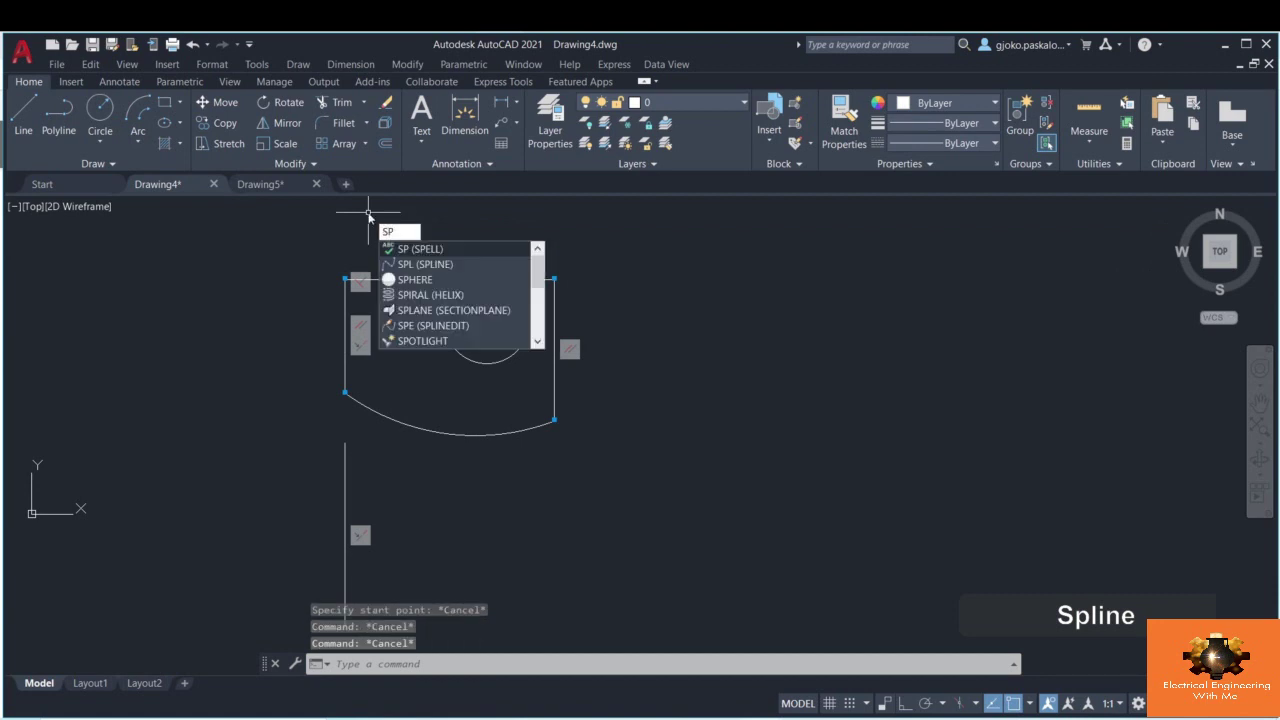
type("l")
key("Return")
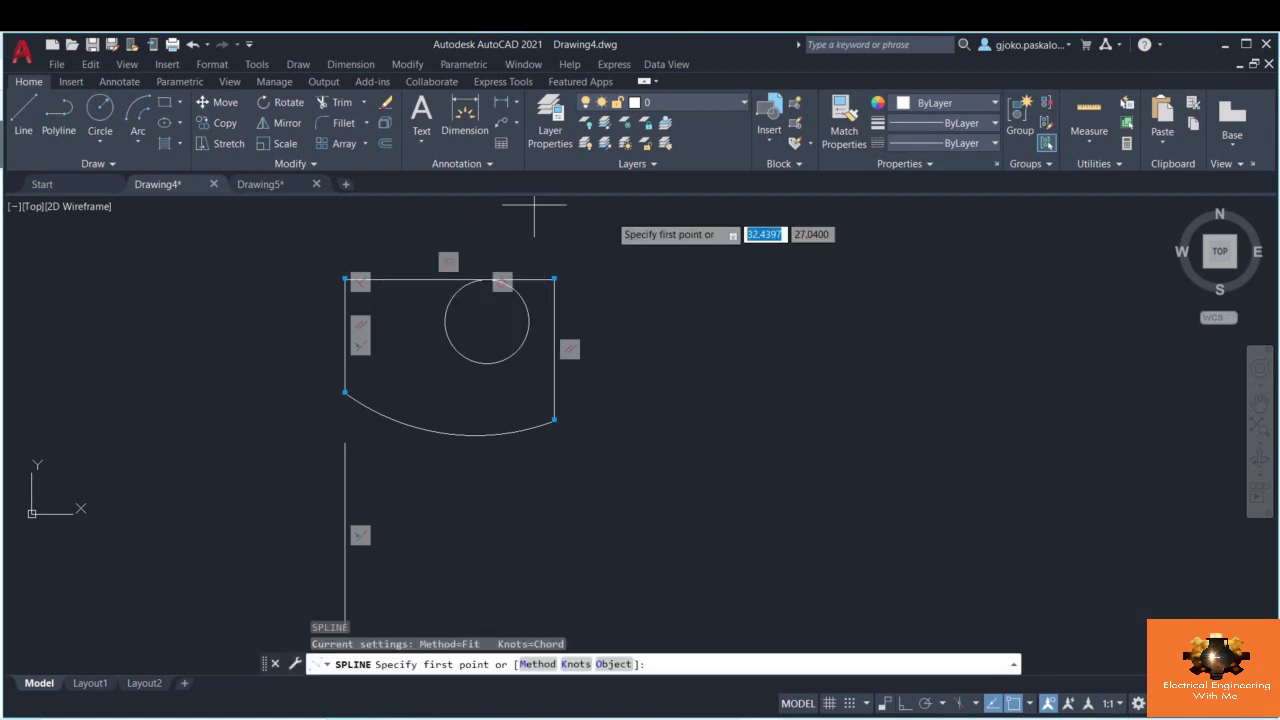
left_click(602, 270)
left_click(665, 247)
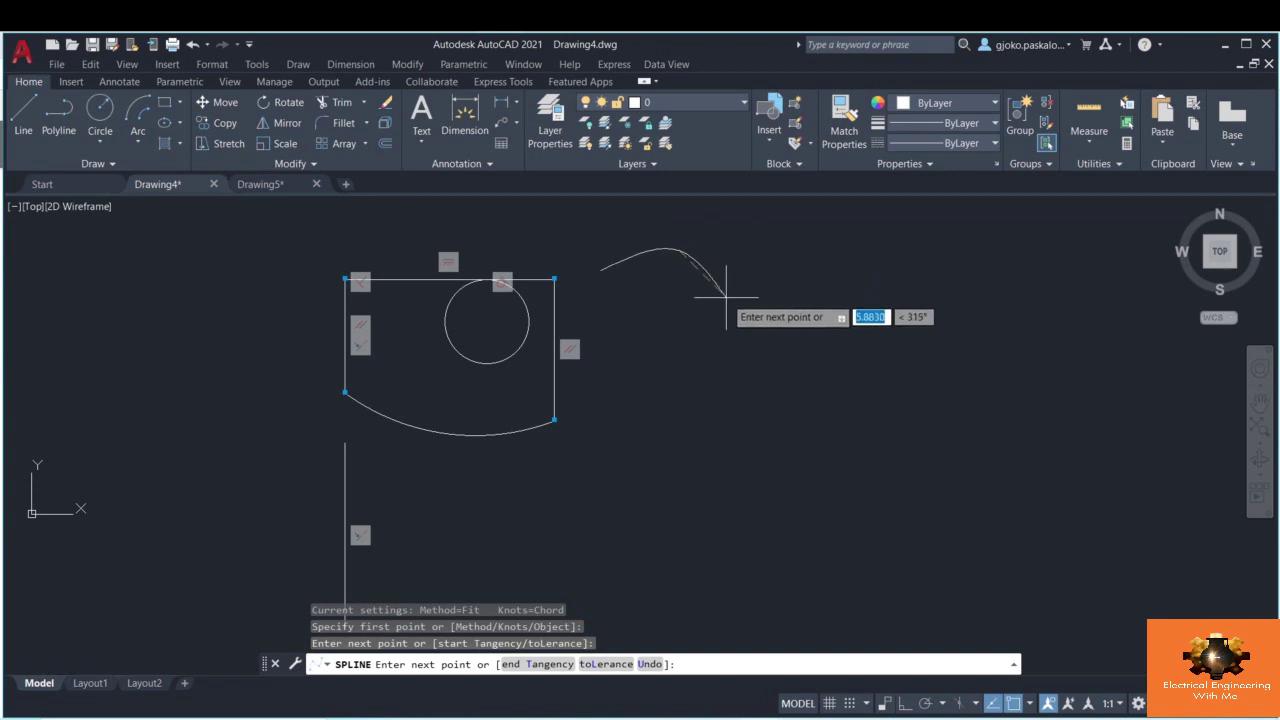
left_click(755, 304)
left_click(833, 287)
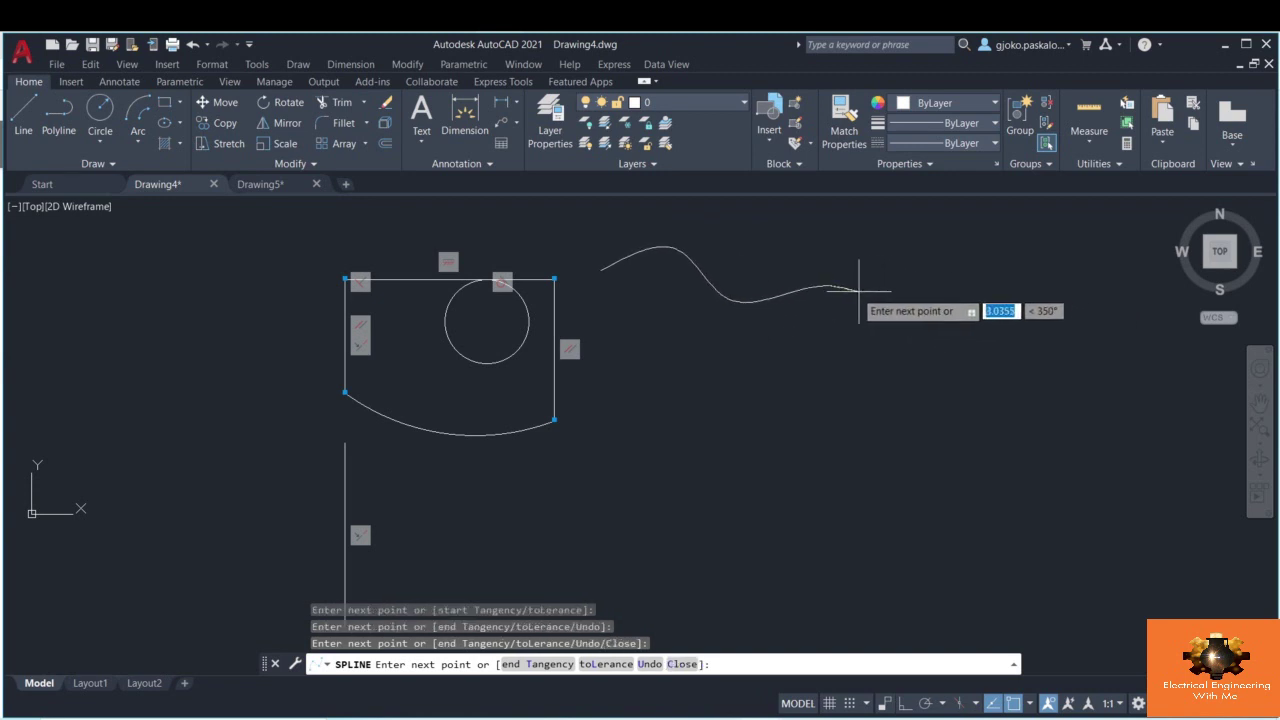
key("Return")
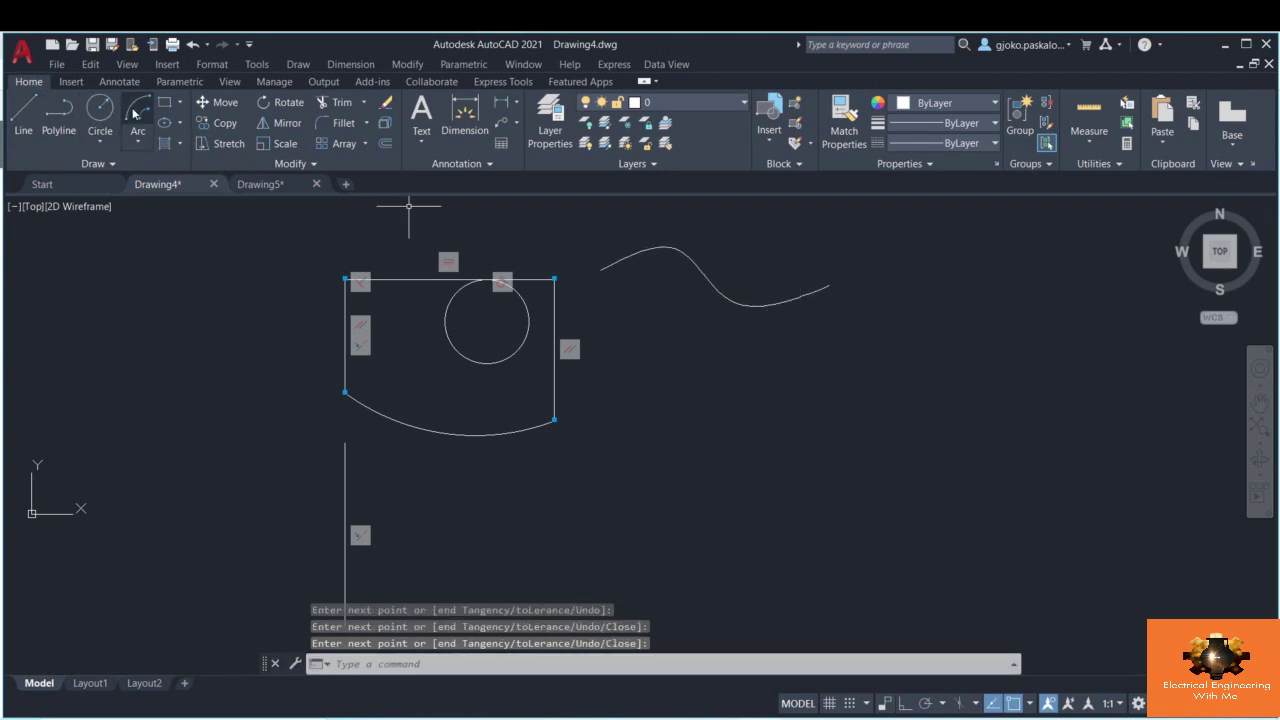
- Draw a second spline through four fit points, to the right of the first spline and sloping down to the right
type("SP")
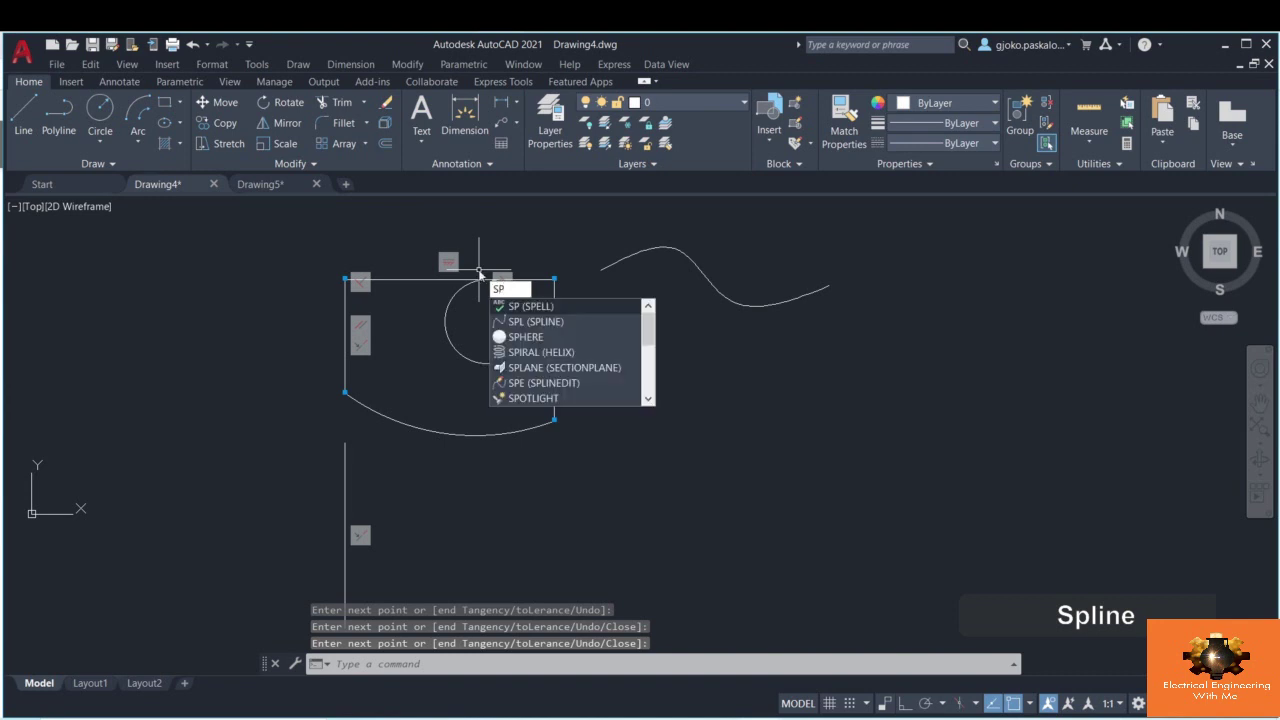
key("Down")
key("Return")
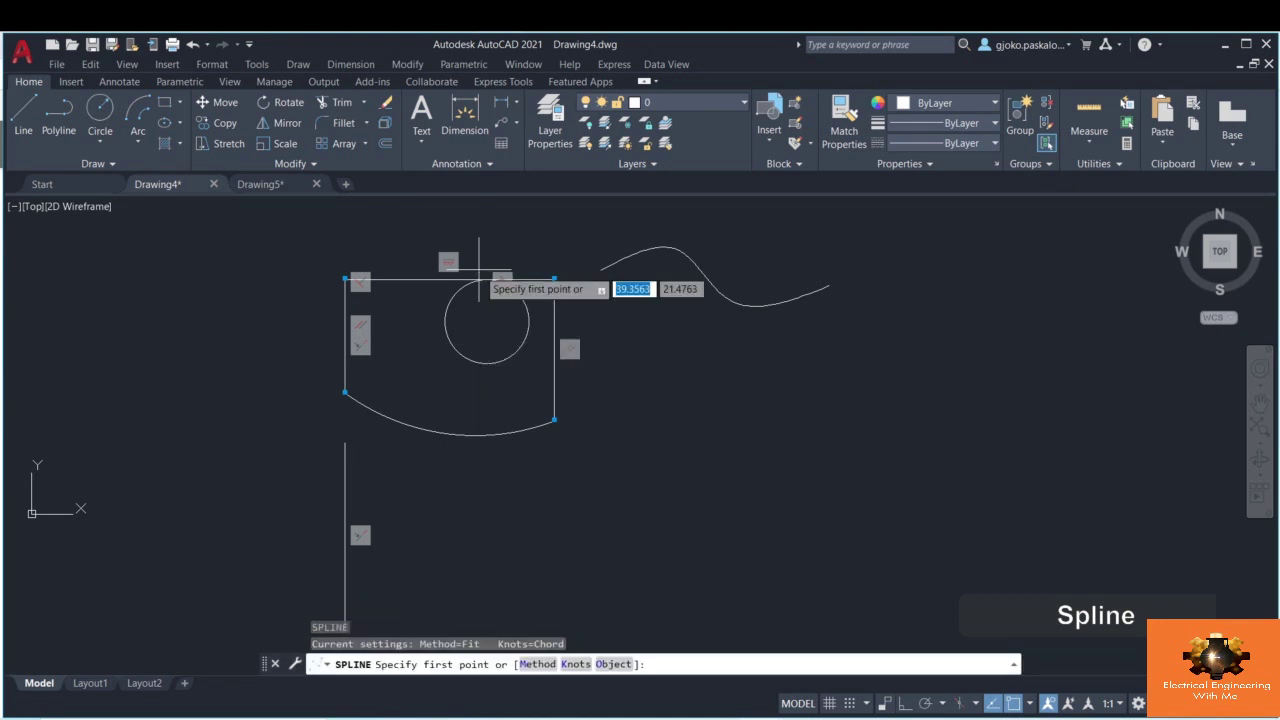
left_click(880, 324)
left_click(932, 291)
left_click(1010, 330)
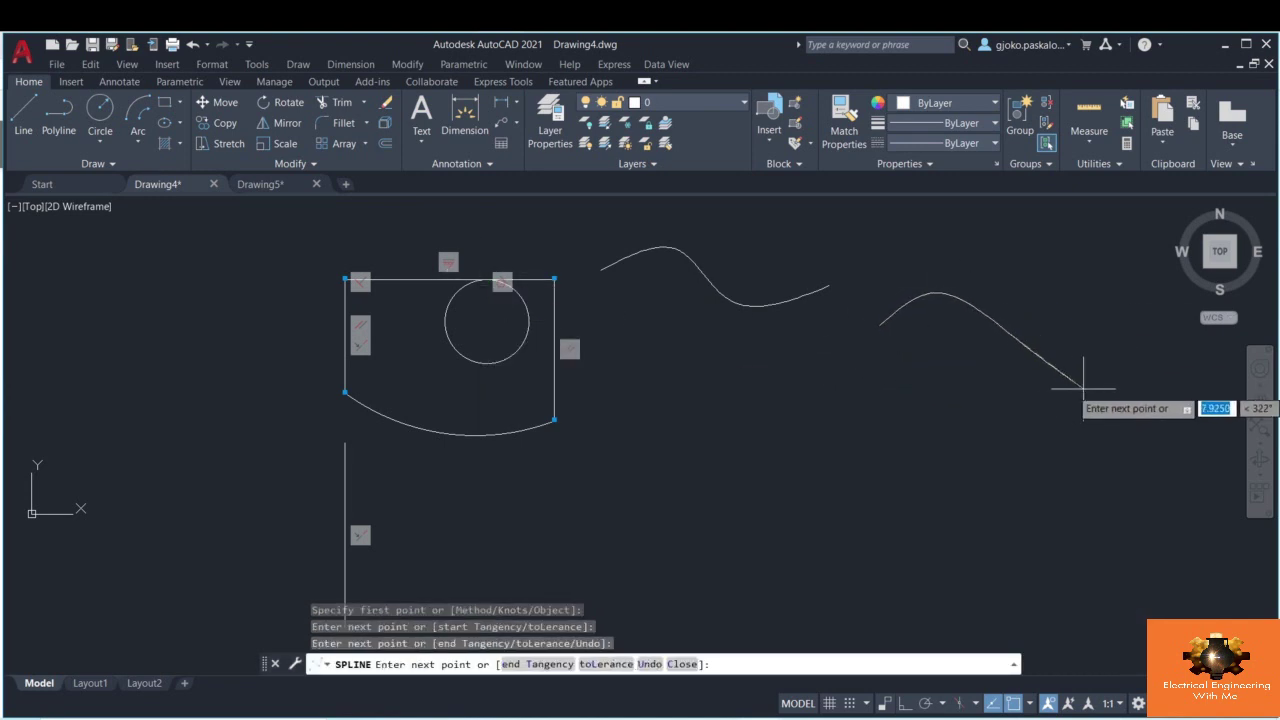
left_click(1098, 372)
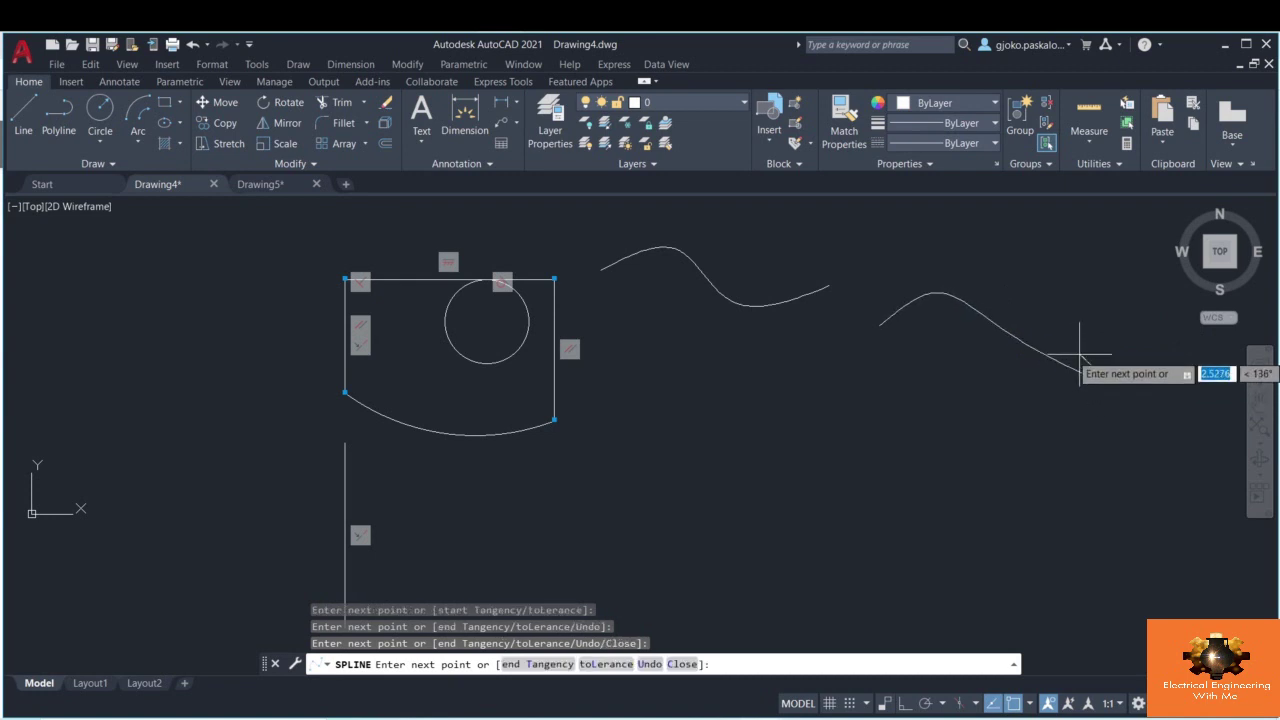
key("Return")
- Apply a Smooth constraint between the first spline's right end and the second spline's left end
left_click(178, 82)
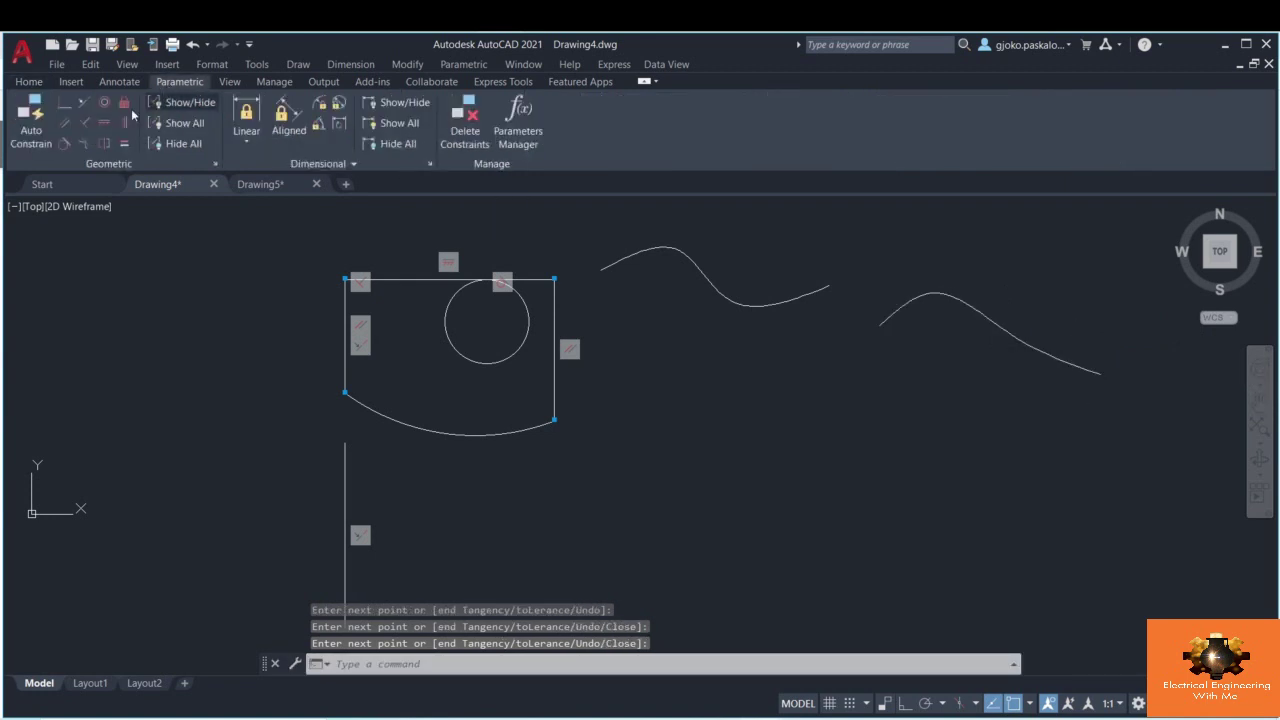
left_click(86, 143)
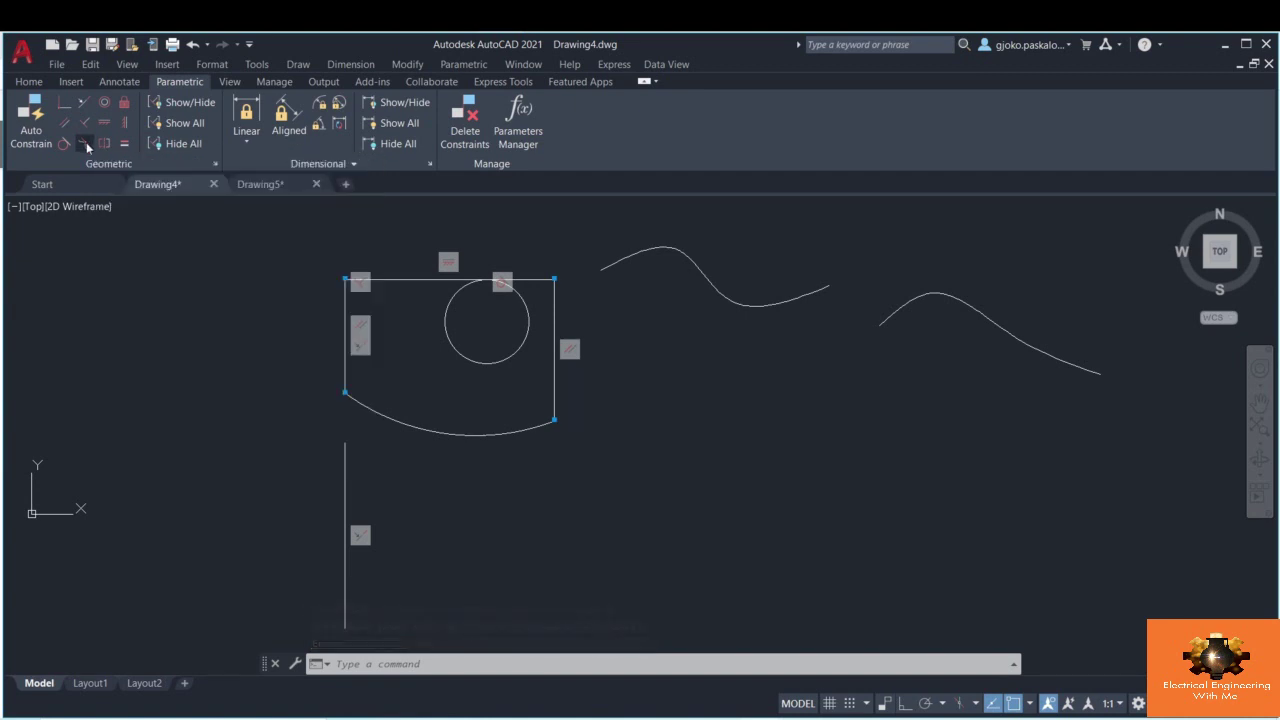
left_click(822, 293)
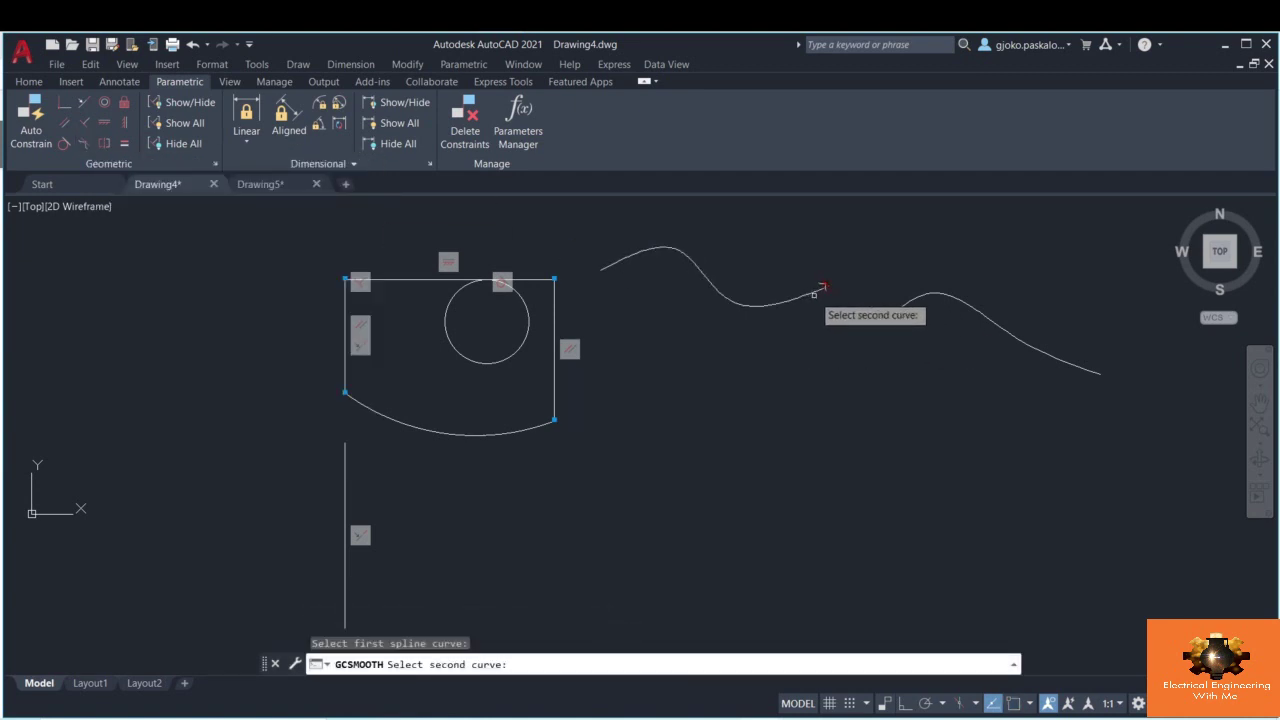
left_click(887, 311)
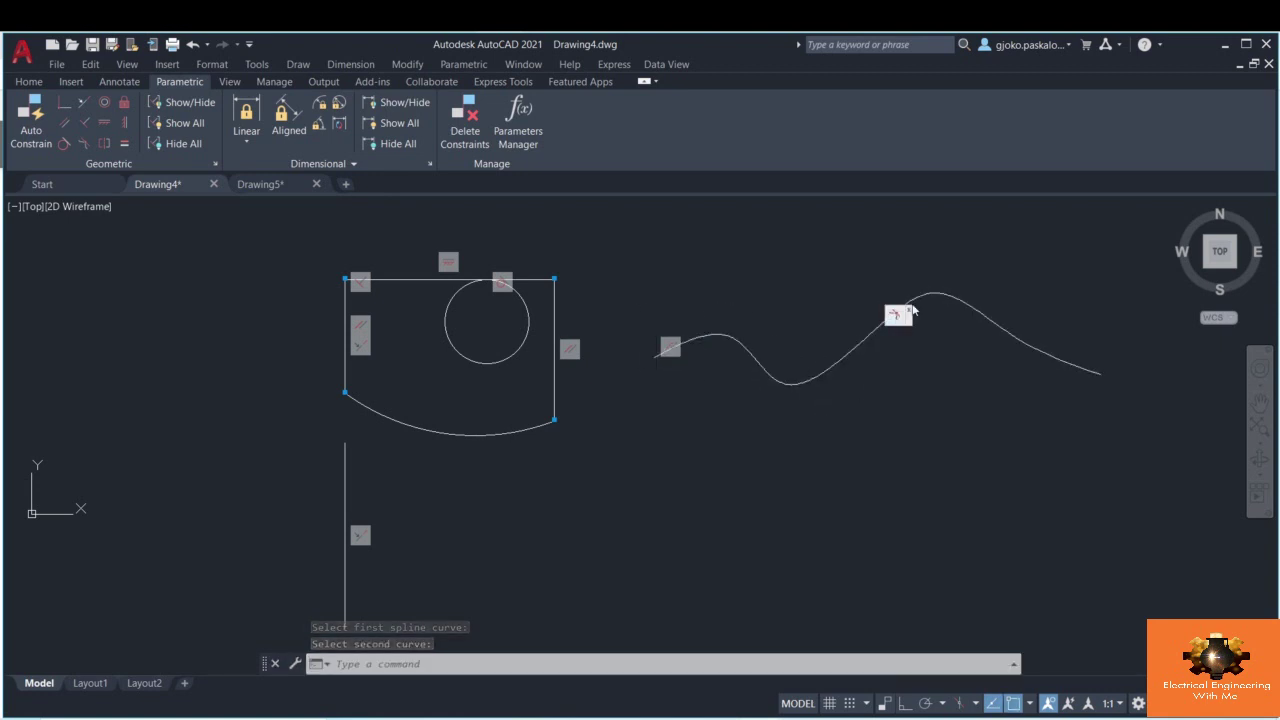
- Examine the smooth joint between the two splines up close with both curves selected, and clear the selection
left_click(838, 350)
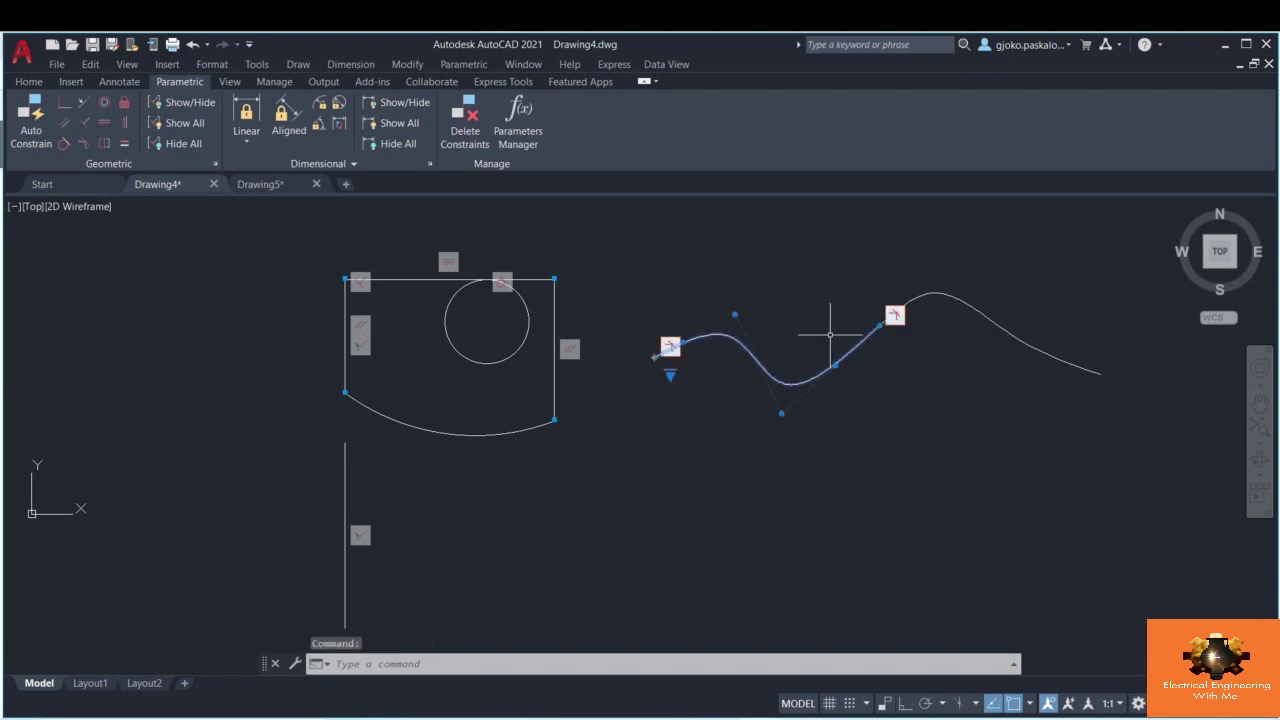
scroll(912, 302, "up", 2)
scroll(862, 358, "up", 4)
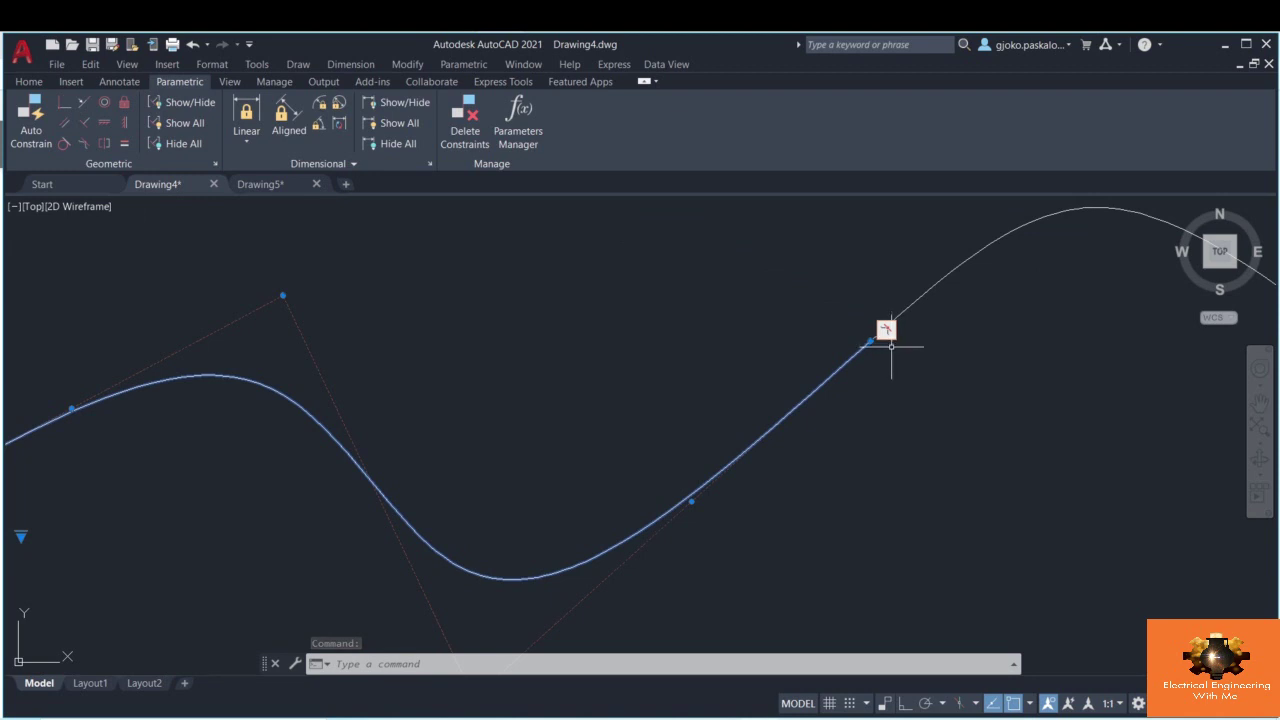
scroll(891, 347, "down", 2)
left_click(918, 298)
scroll(943, 328, "down", 4)
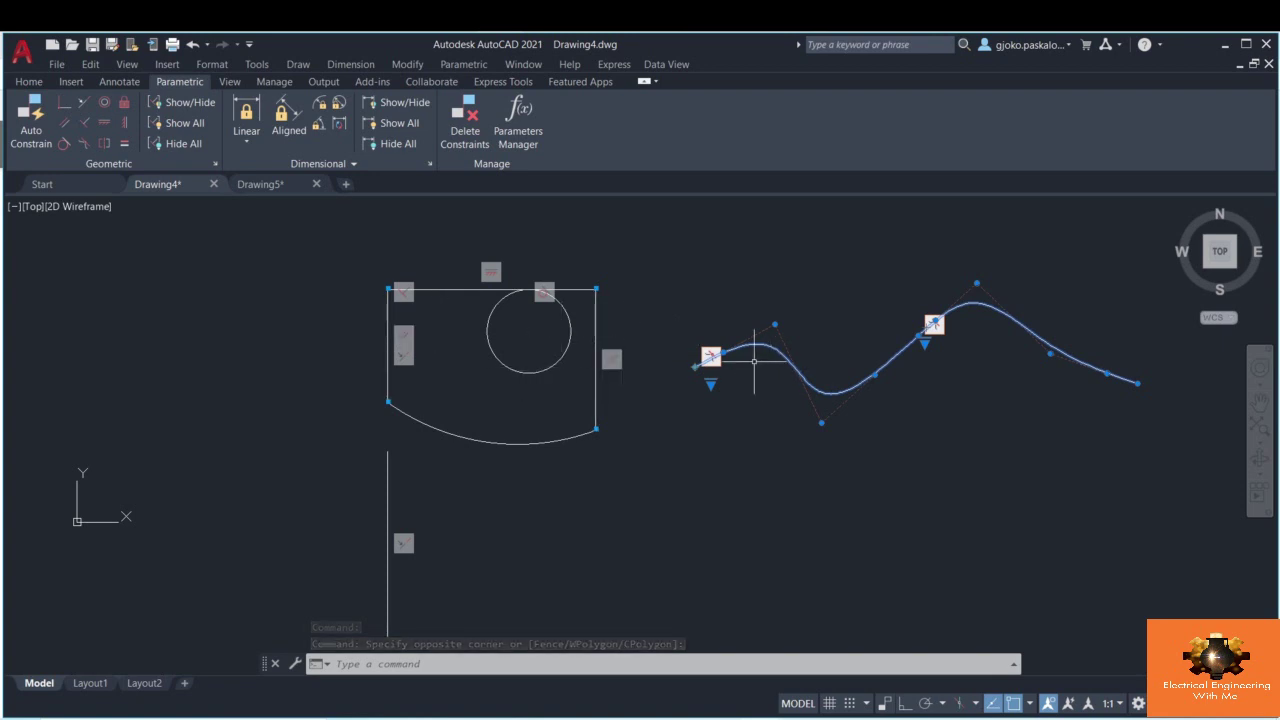
key("Escape")
key("Escape")
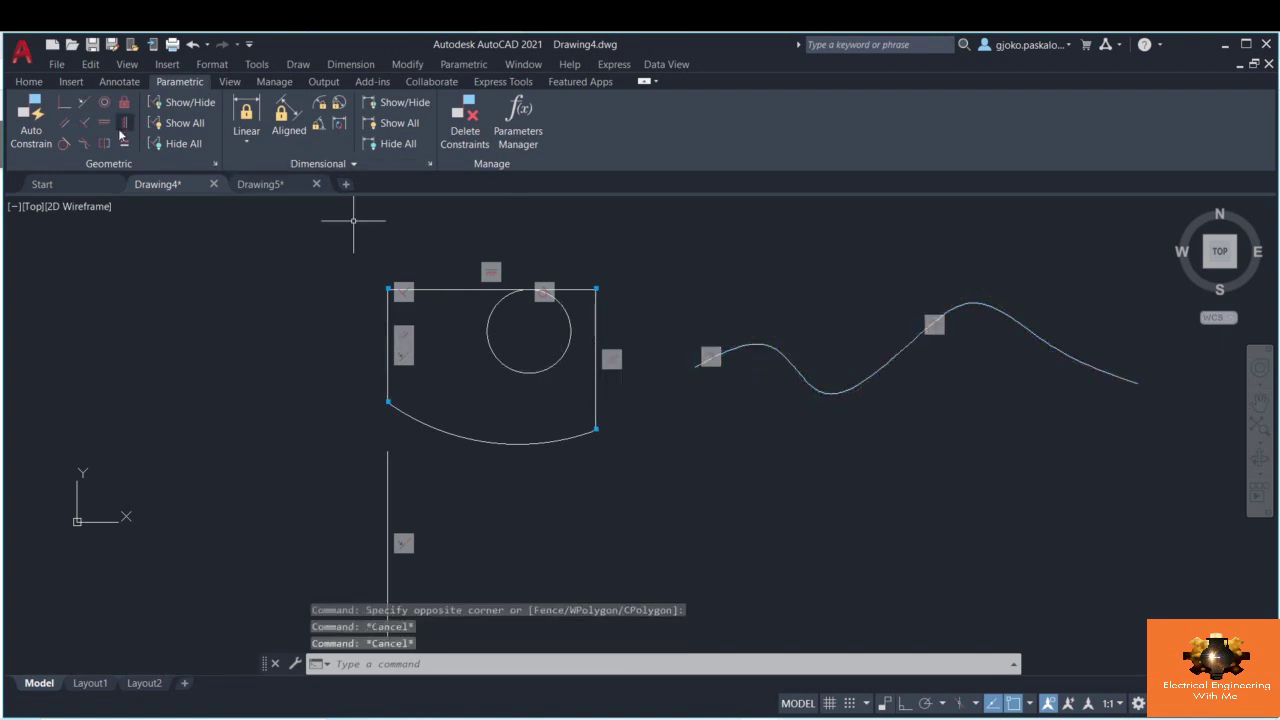
- Try to apply a Smooth constraint between the joined spline's left end and the circle inside the profile
left_click(68, 145)
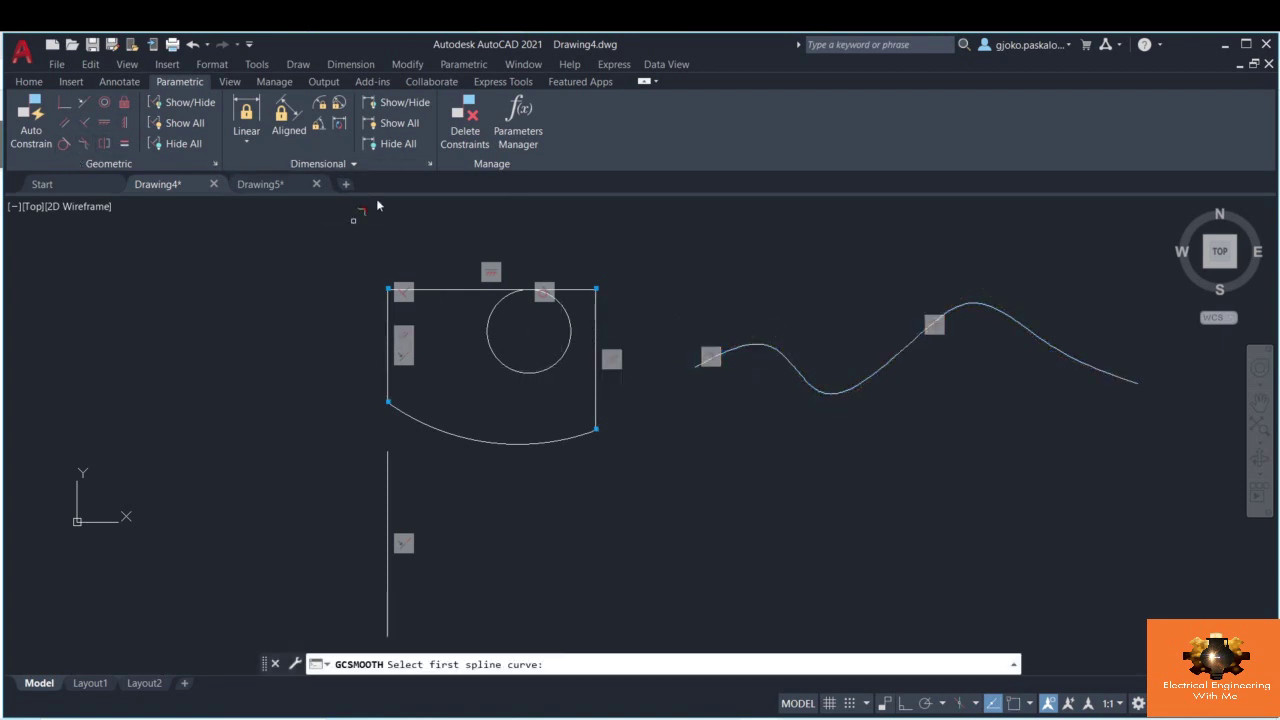
left_click(731, 347)
left_click(557, 368)
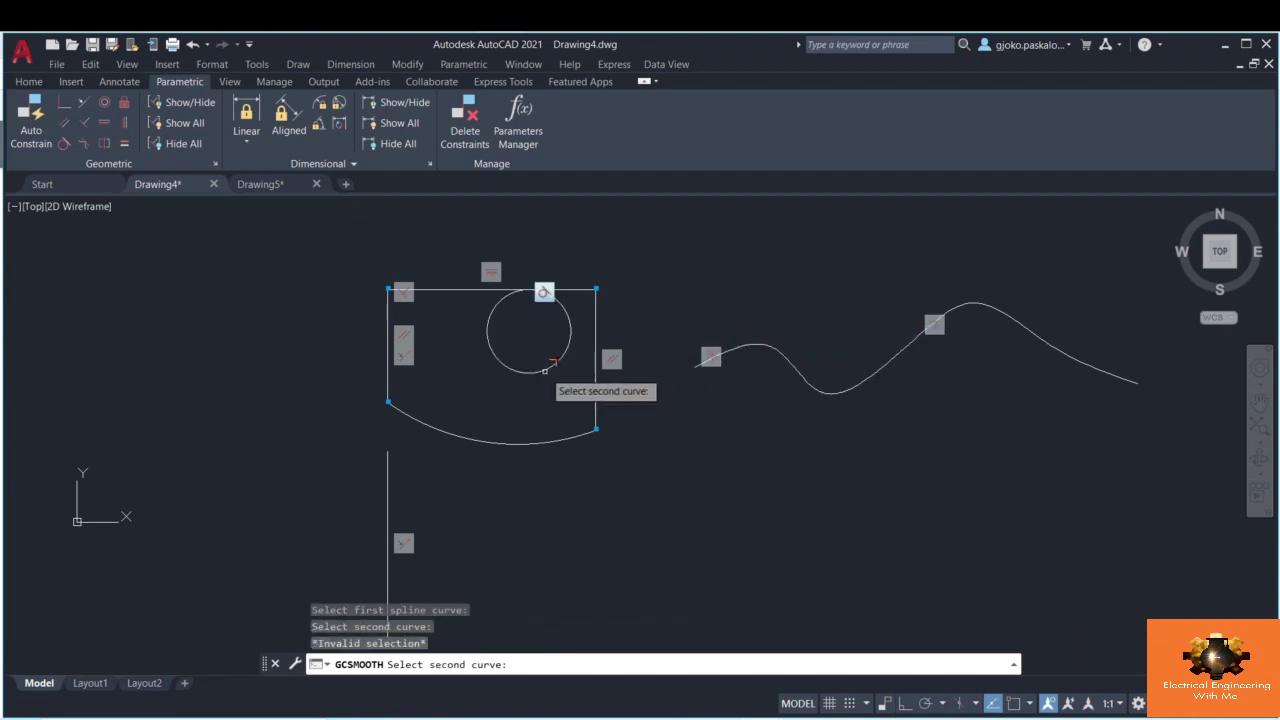
left_click(731, 347)
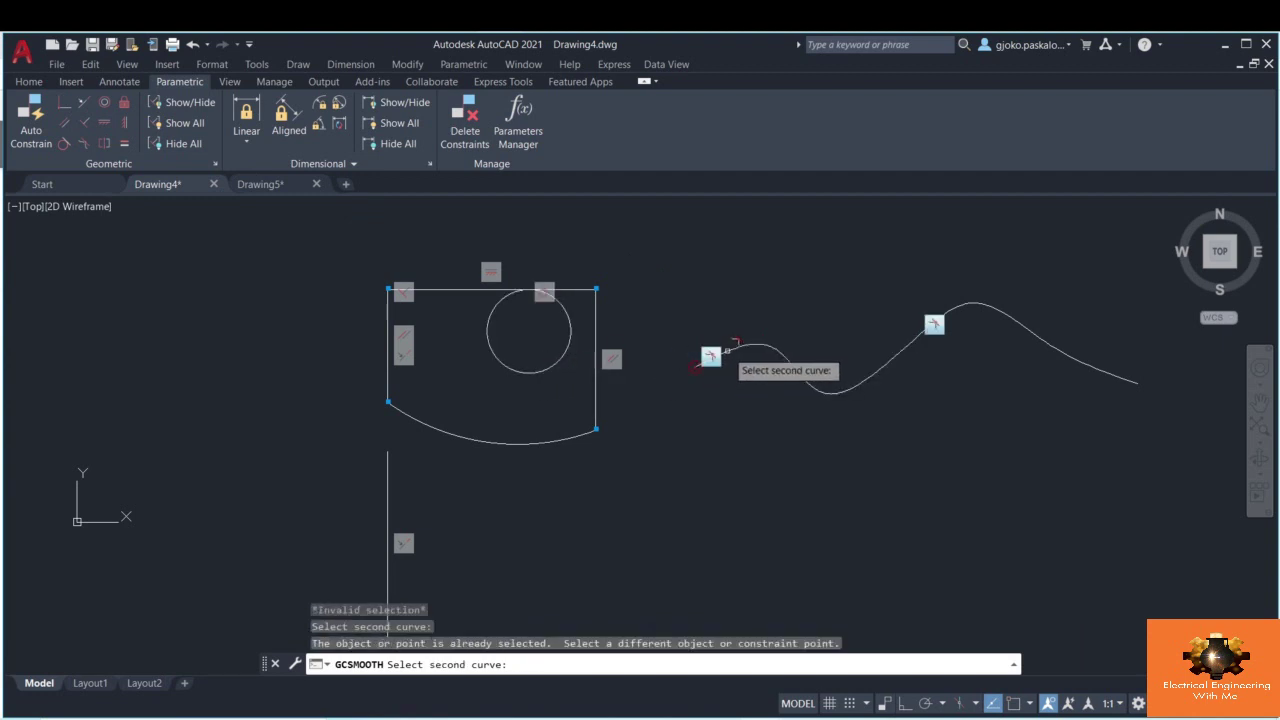
left_click(572, 354)
key("Escape")
key("Escape")
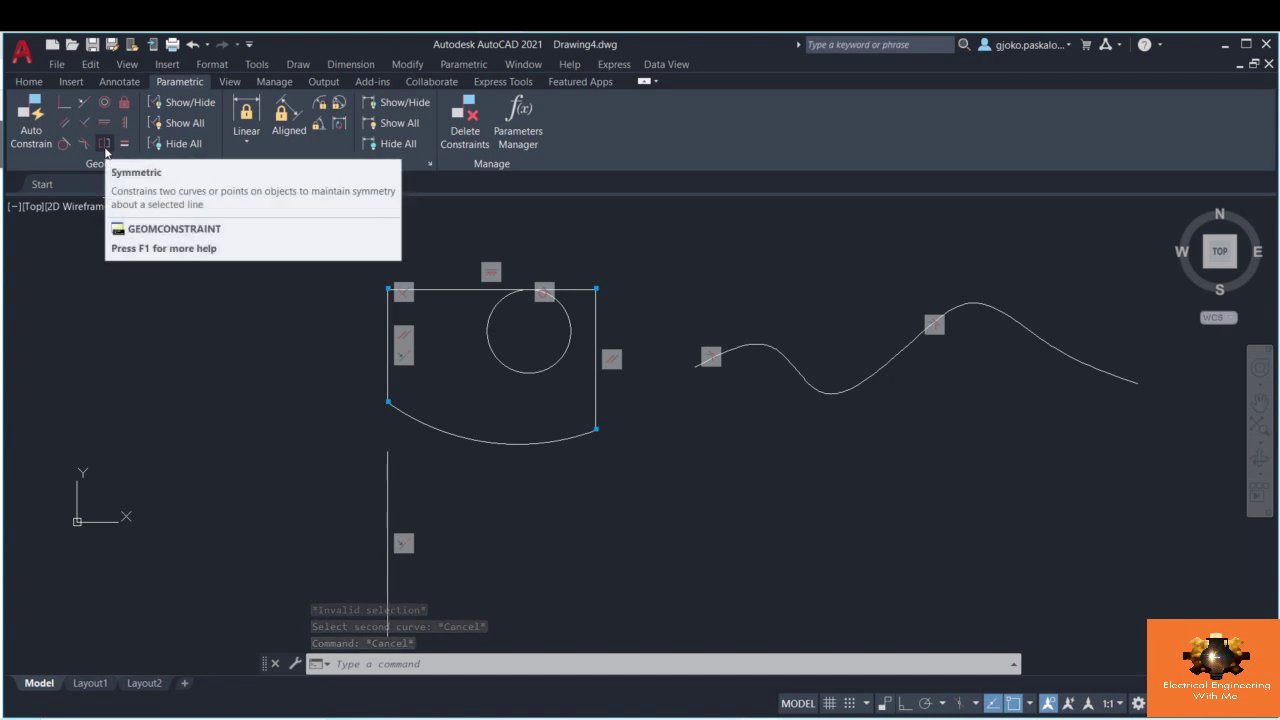
- Draw a small circle above the profile's upper line
middle_click_drag(227, 277, 218, 317)
left_click(29, 81)
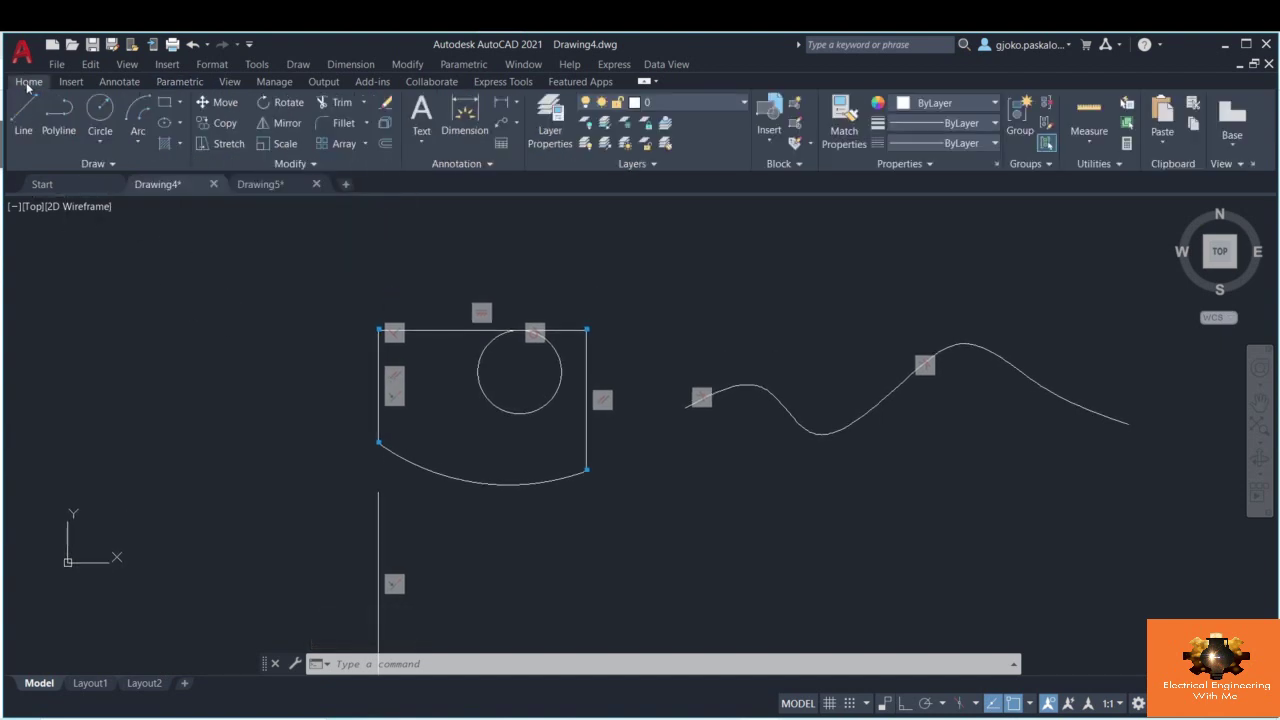
left_click(100, 110)
left_click(482, 236)
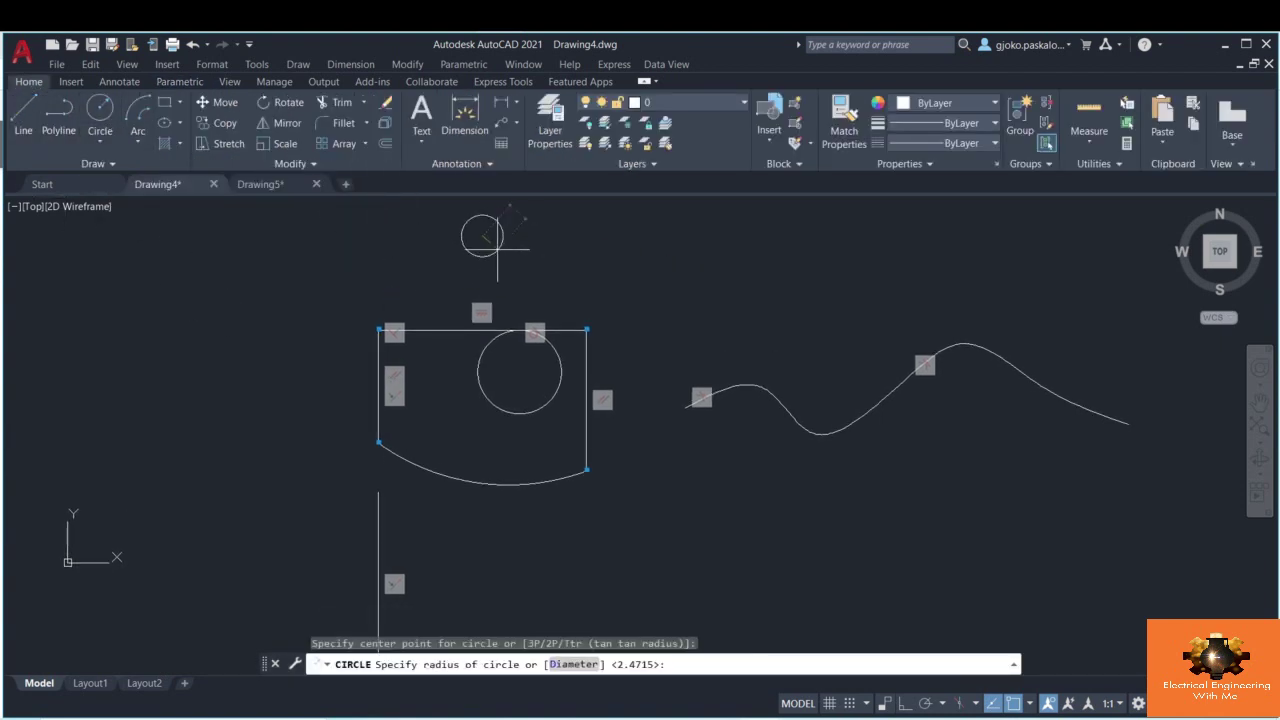
key("Return")
key("Escape")
- Apply a Symmetric constraint to the profile's inner circle and the new small circle, using the profile's upper line as the symmetry line
left_click(179, 81)
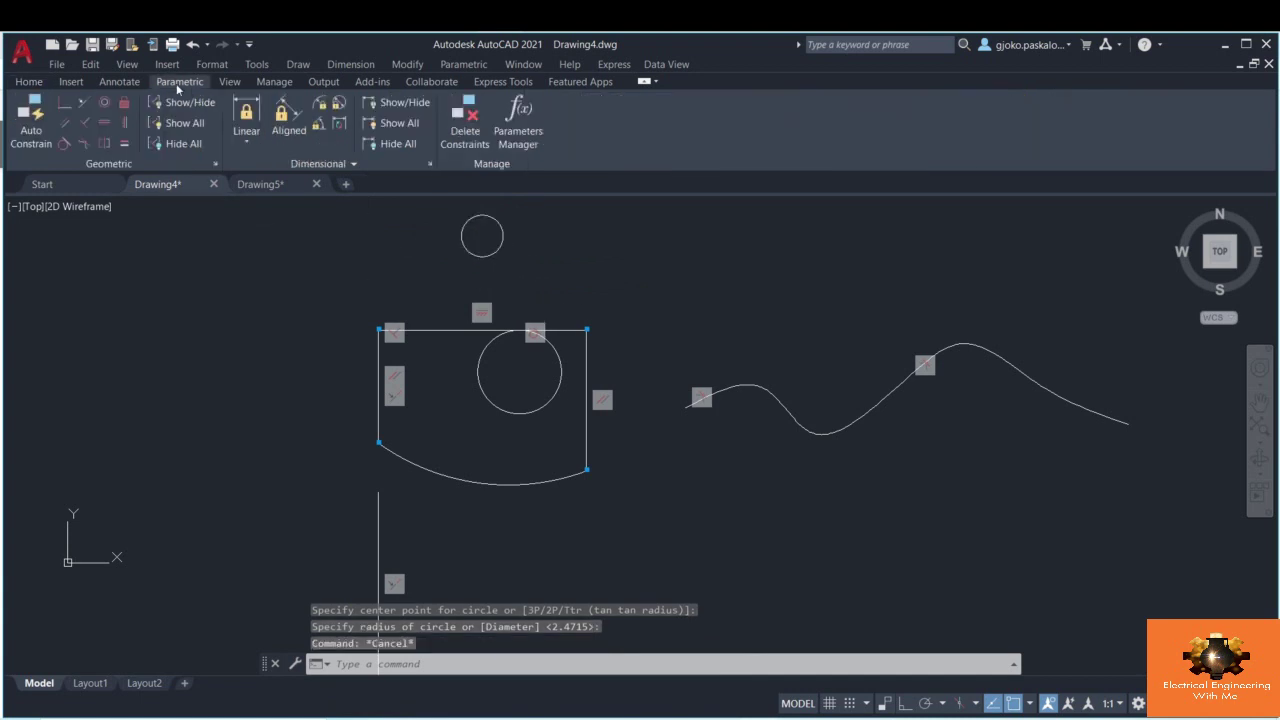
left_click(105, 143)
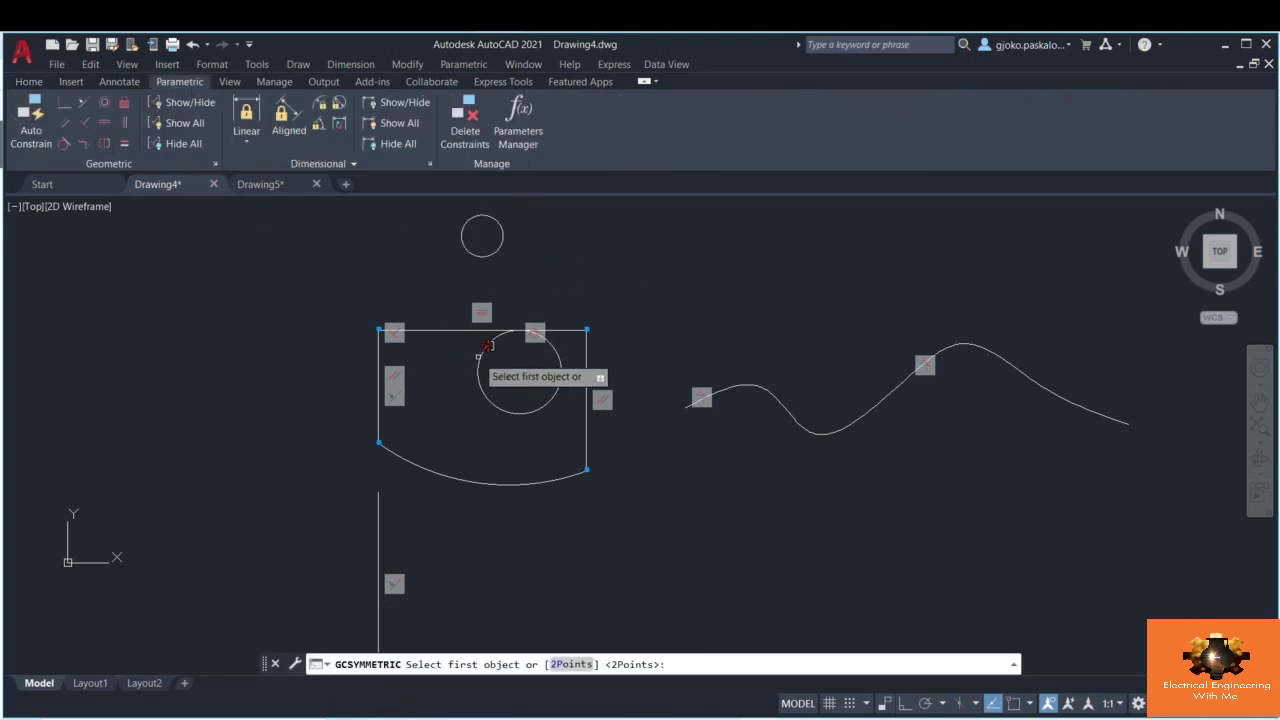
left_click(525, 332)
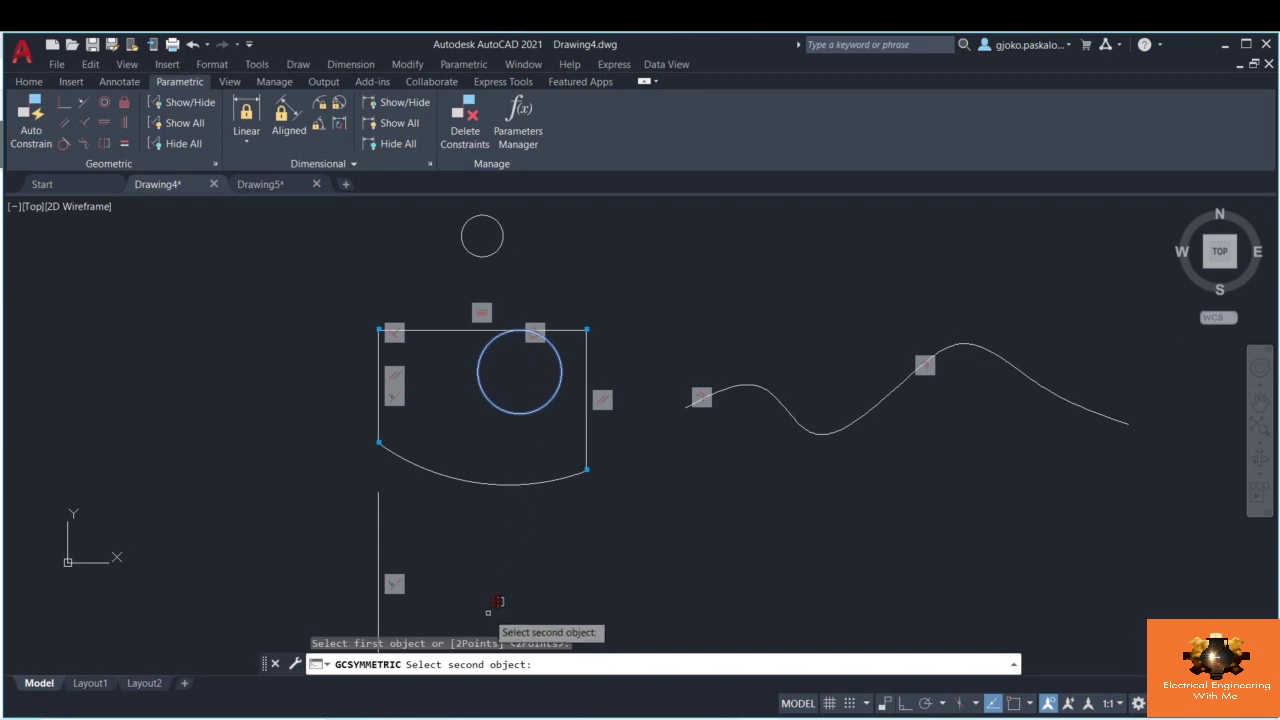
left_click(501, 240)
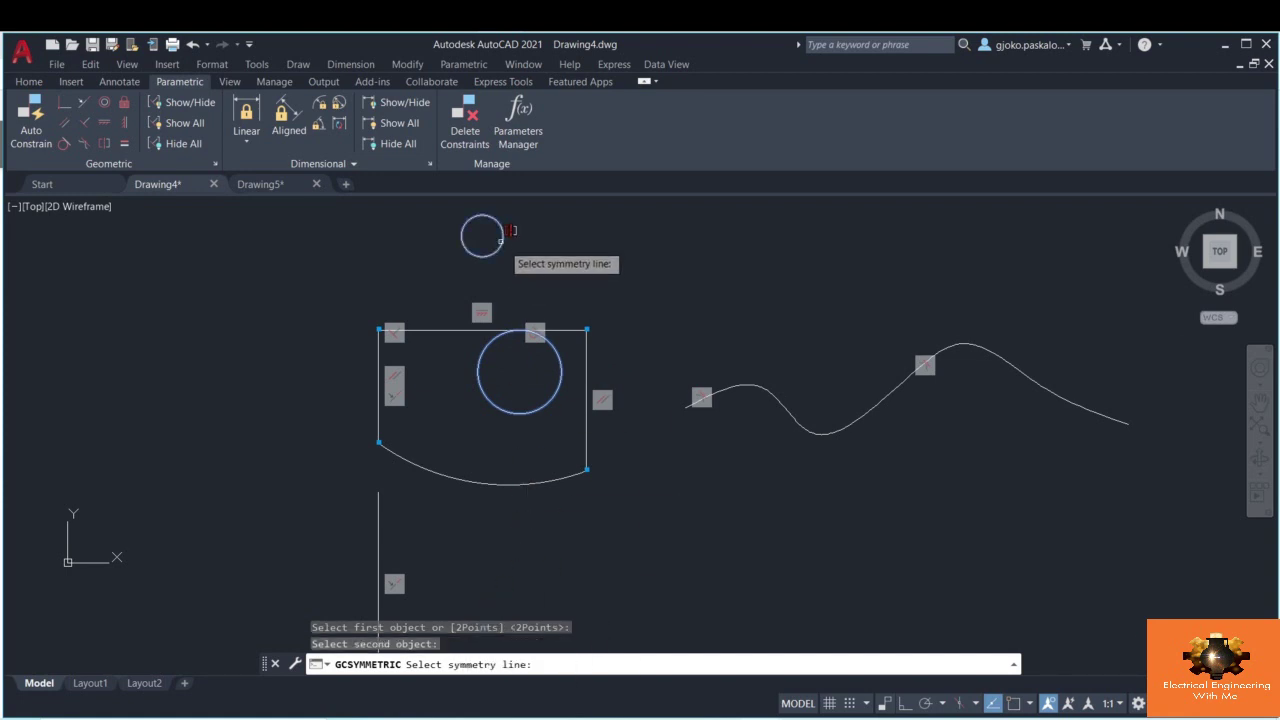
left_click(568, 329)
- Test the symmetry by stretching the upper circle's radius outward, and undo the stretch
left_click(594, 300)
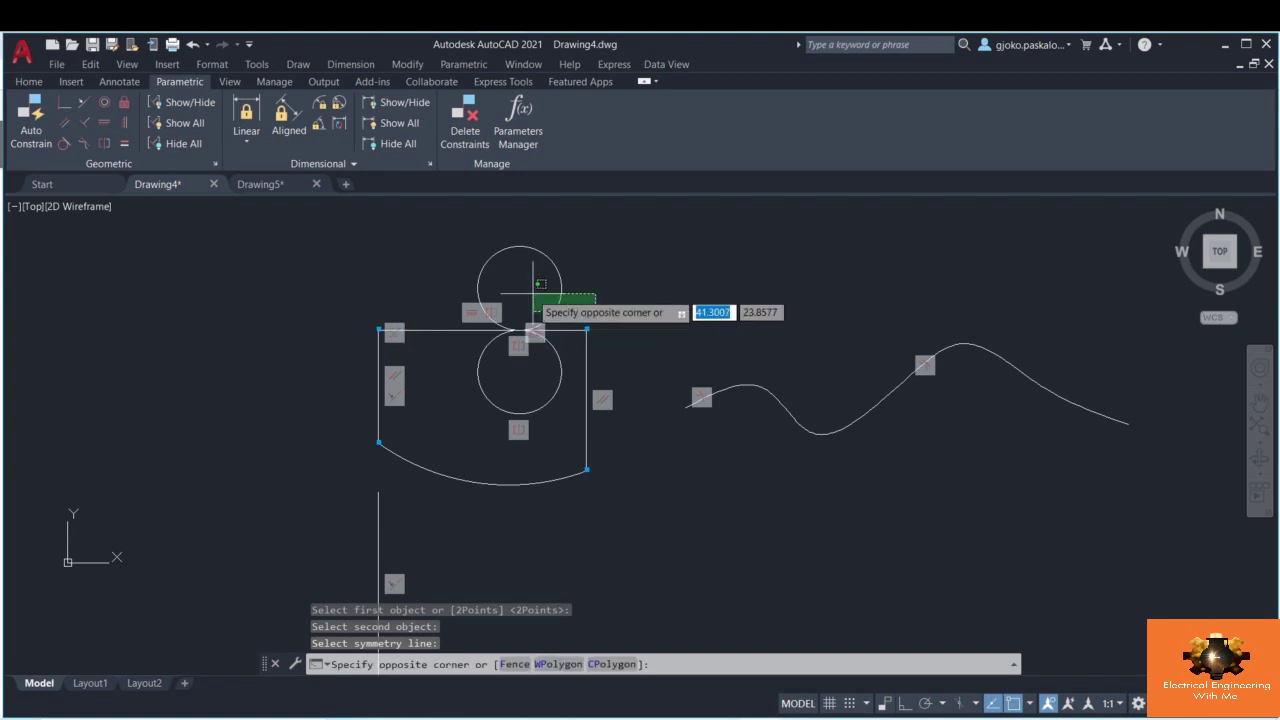
left_click(495, 292)
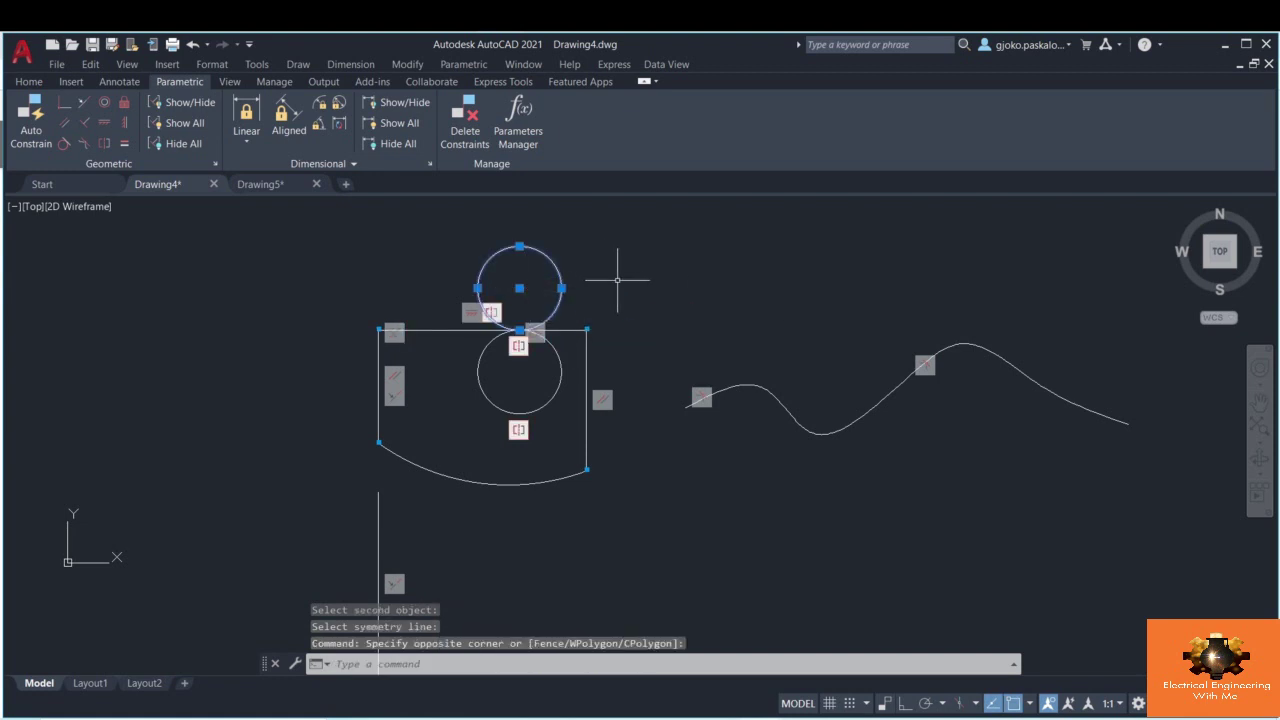
left_click(561, 288)
left_click(595, 288)
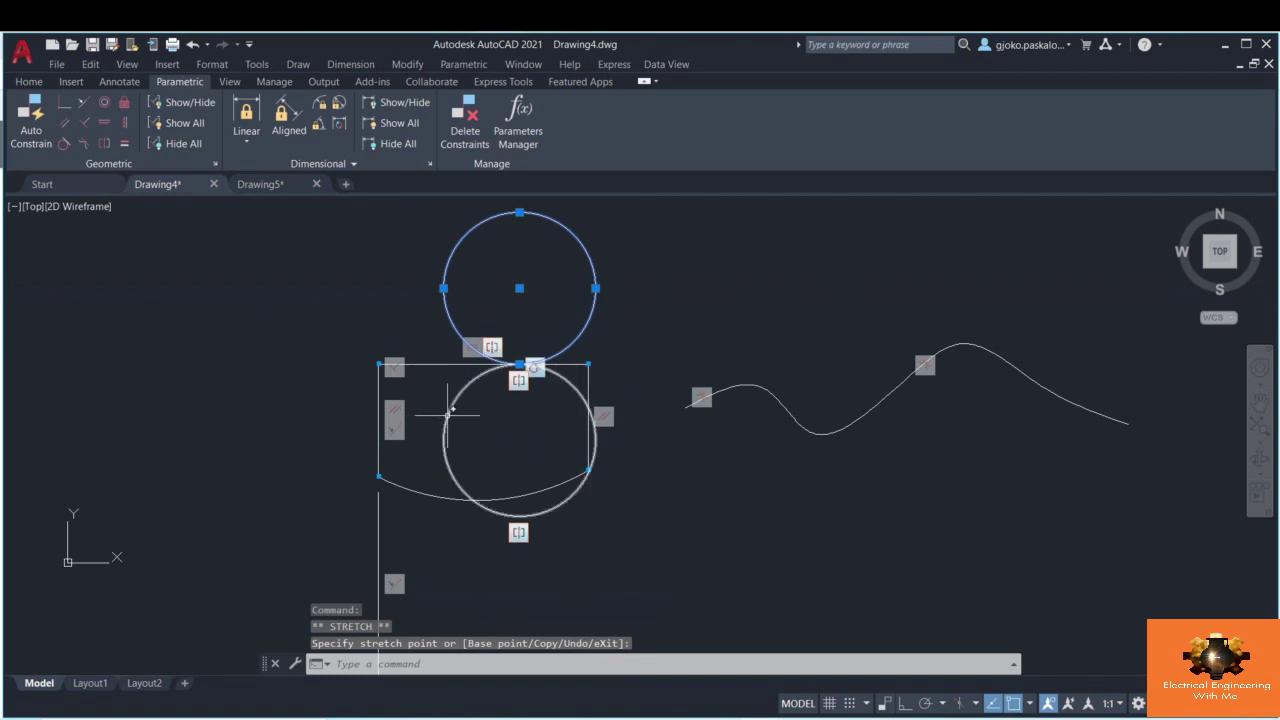
key("ctrl+z")
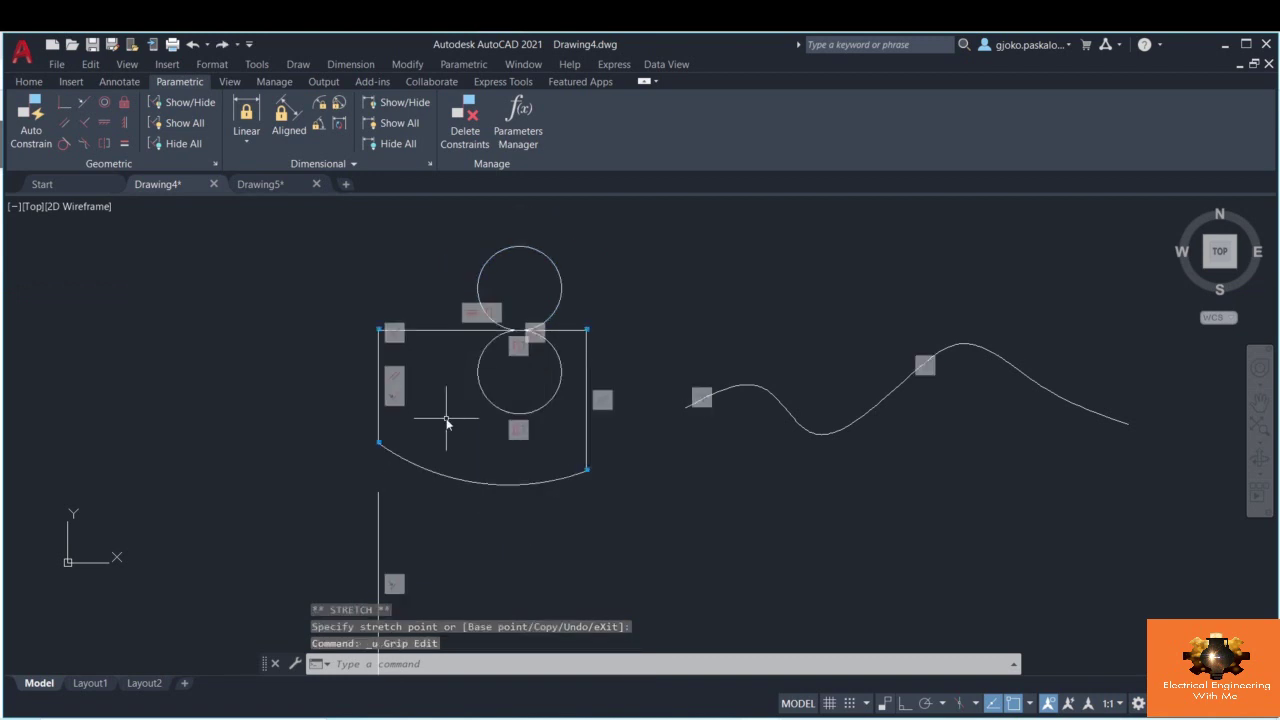
- Apply an Equal constraint to the profile's left and right vertical lines
left_click(125, 144)
left_click(386, 372)
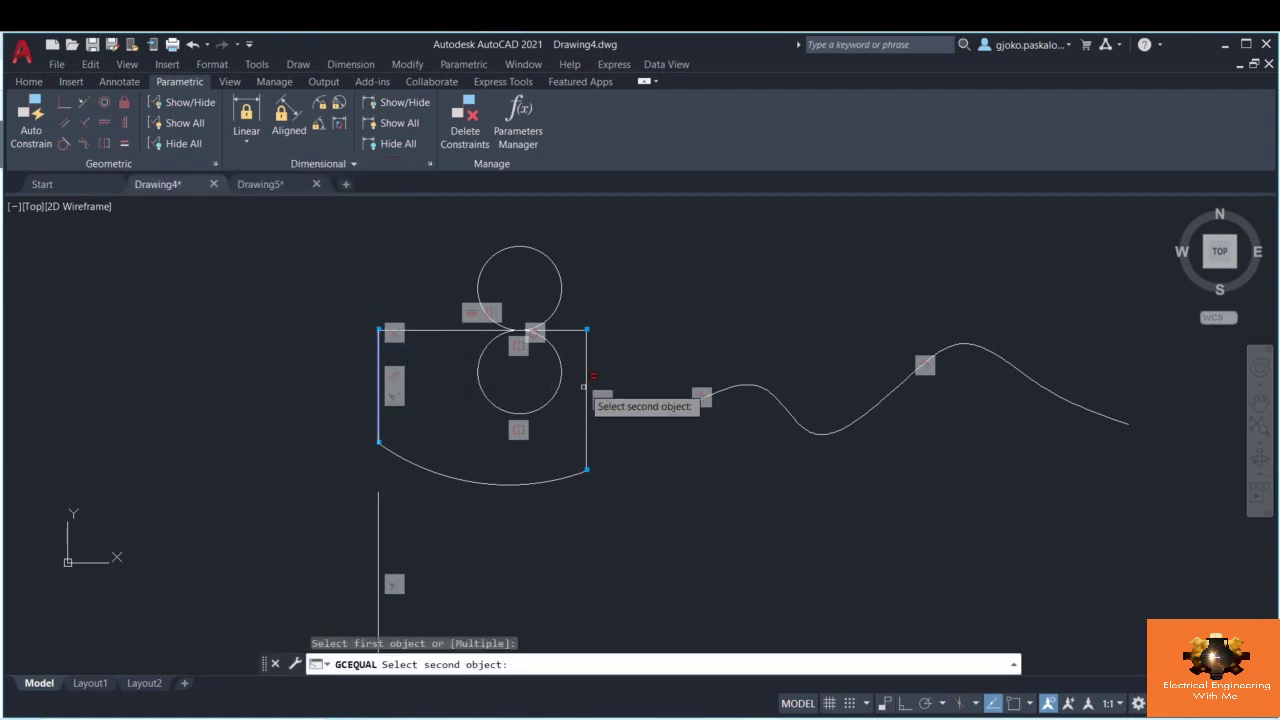
left_click(600, 462)
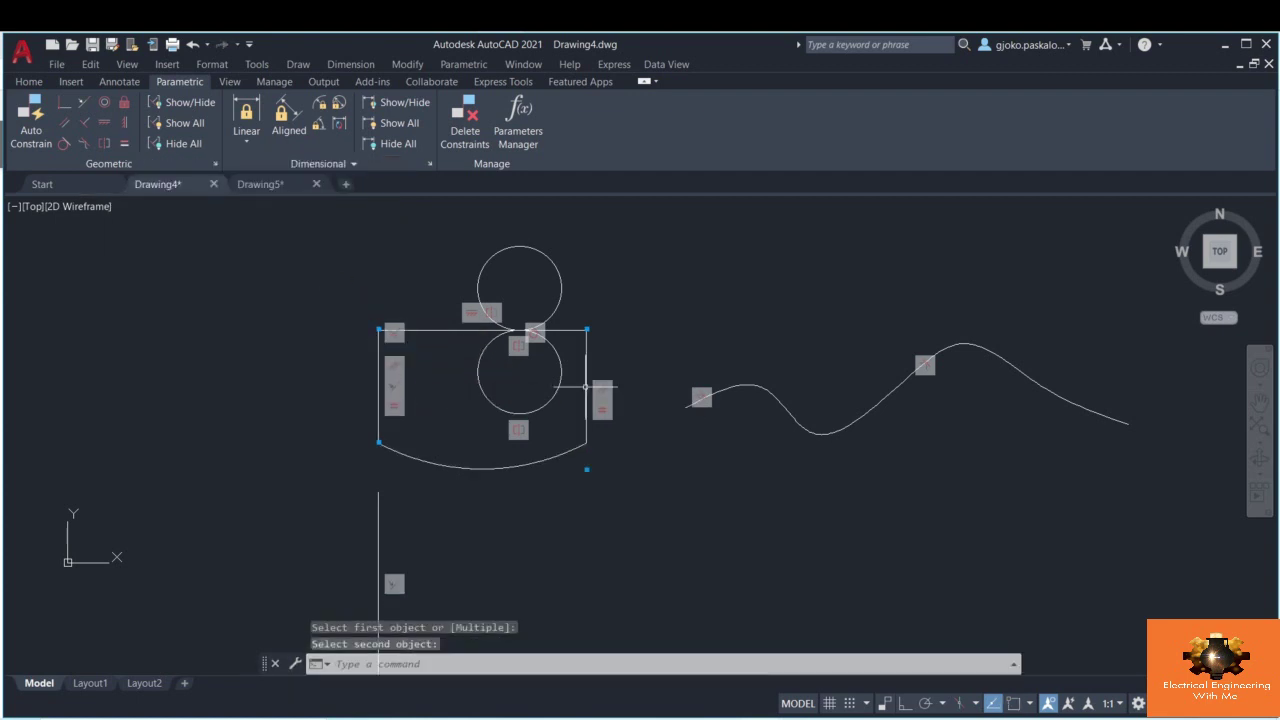
- Test the Equal constraint by stretching the profile's lower-right corner downward with line and arc selected, and undo the stretch
left_click(589, 441)
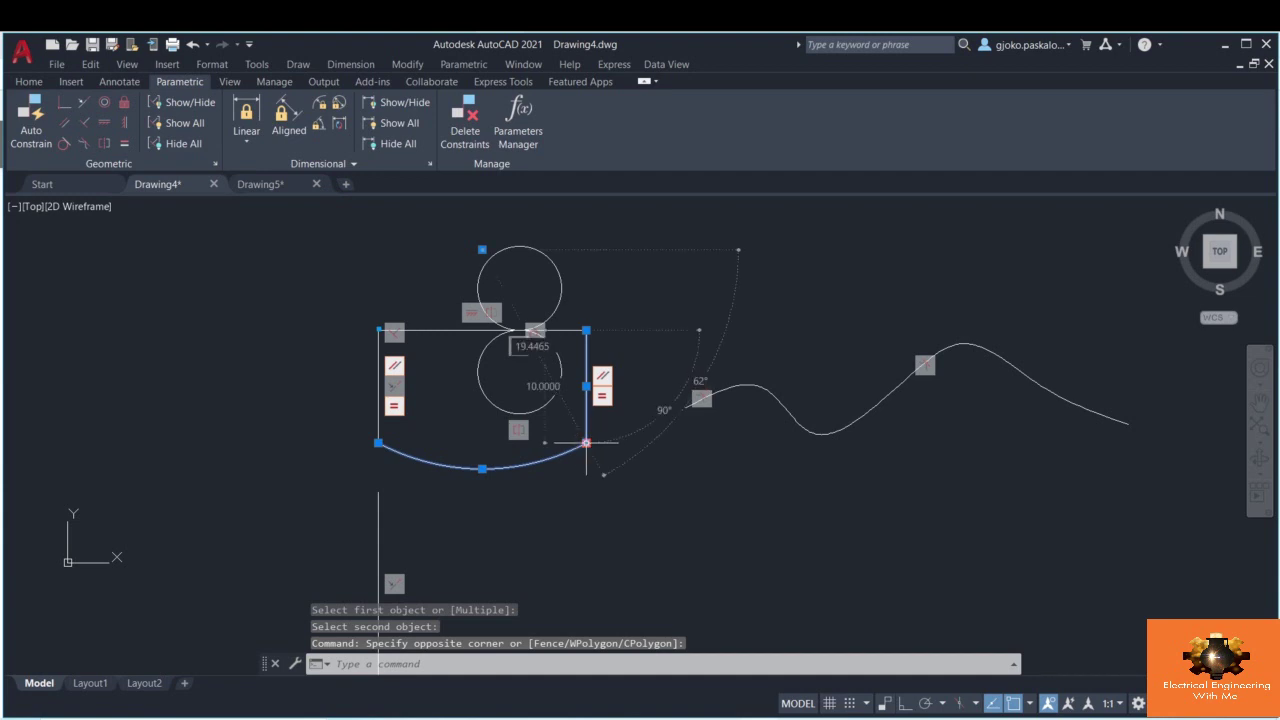
left_click(586, 442)
left_click(587, 530)
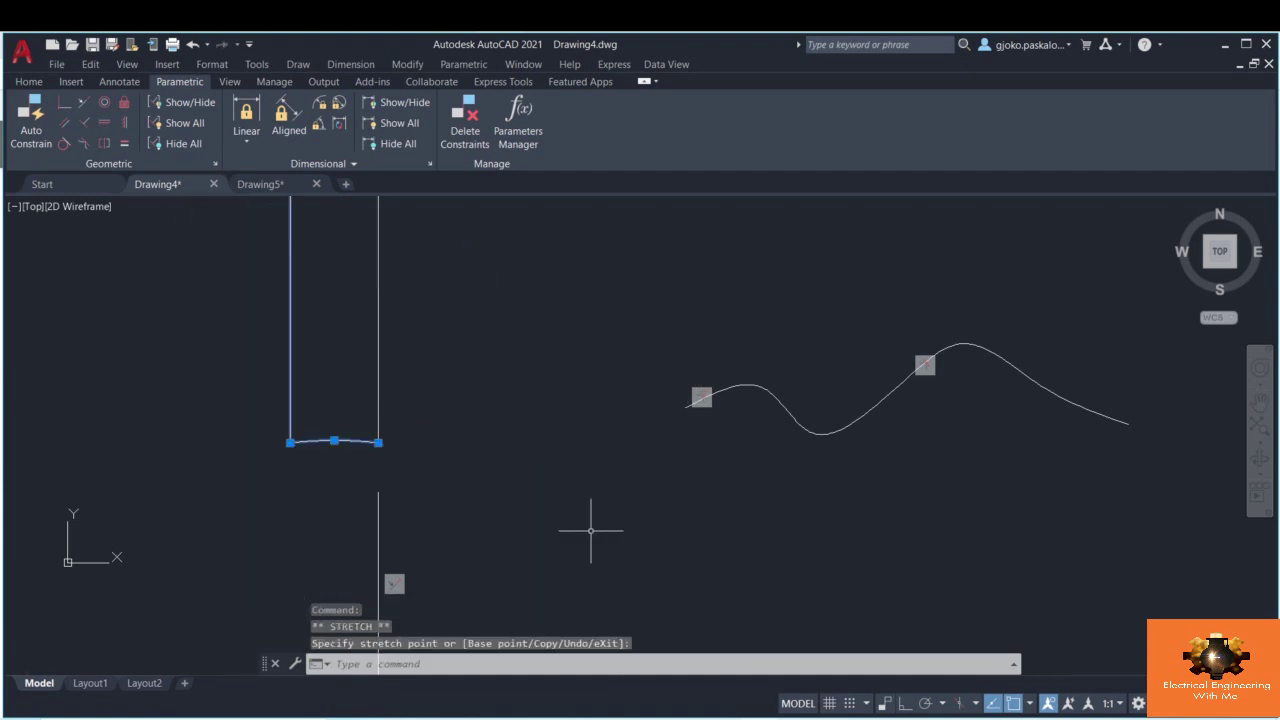
scroll(491, 323, "down", 3)
middle_click_drag(491, 323, 500, 449)
scroll(490, 455, "down", 5)
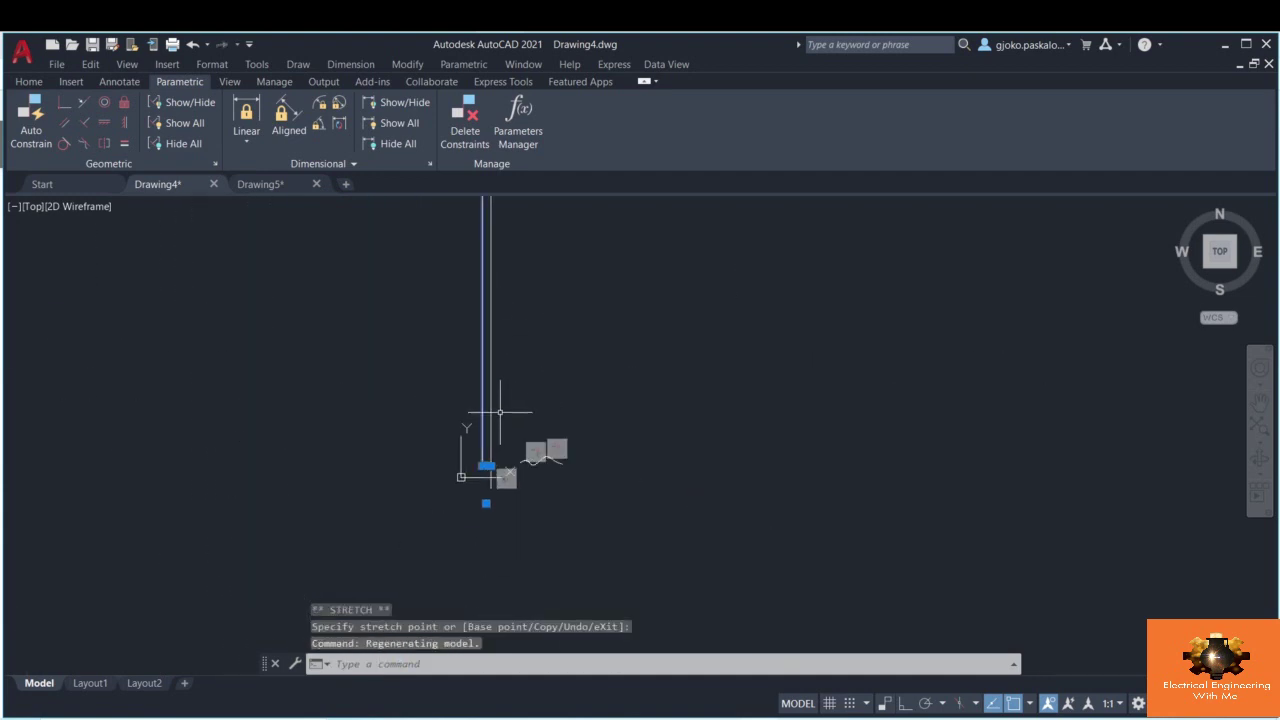
scroll(506, 302, "up", 4)
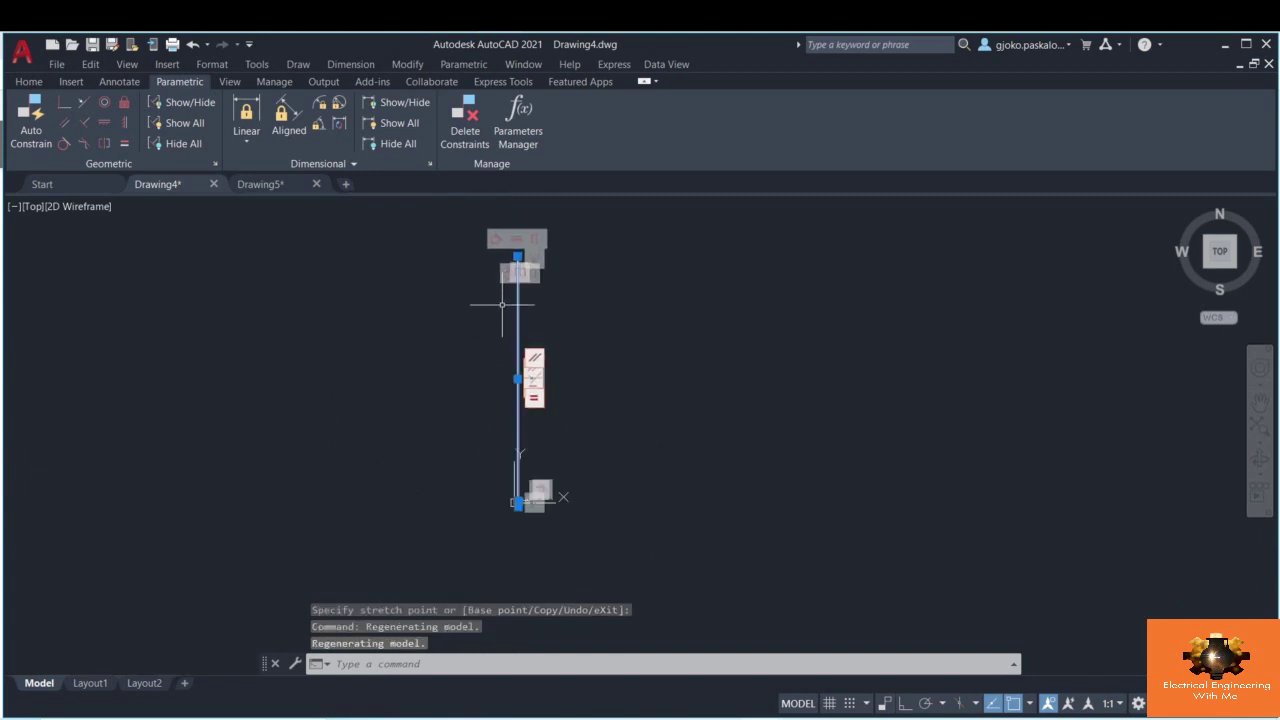
key("ctrl+z")
key("ctrl+z")
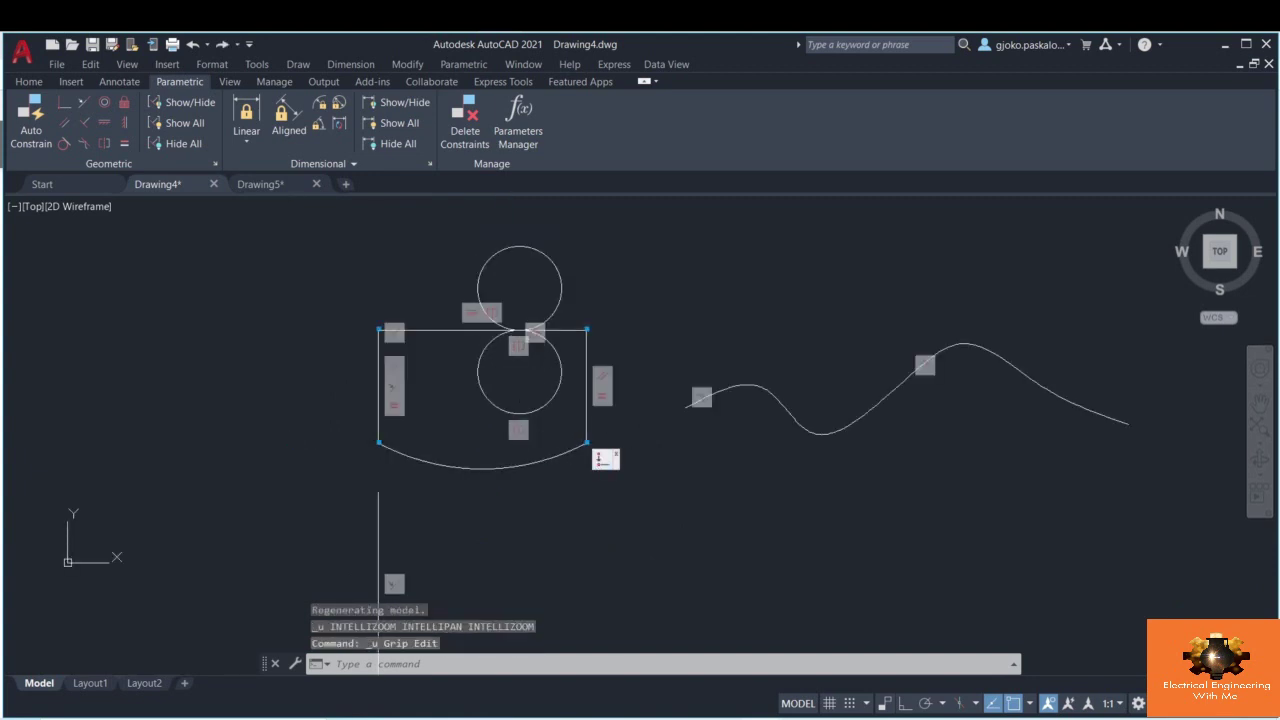
left_click(594, 446)
left_click(586, 443)
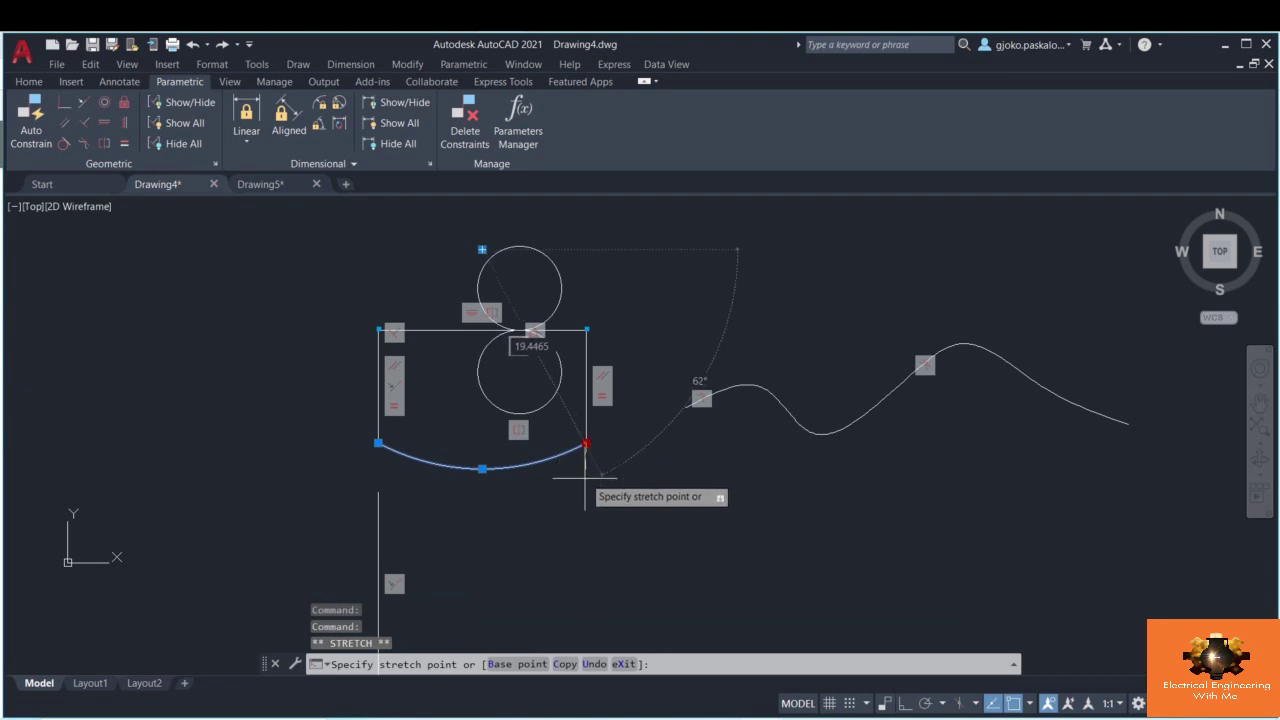
scroll(594, 488, "up", 2)
scroll(575, 416, "up", 2)
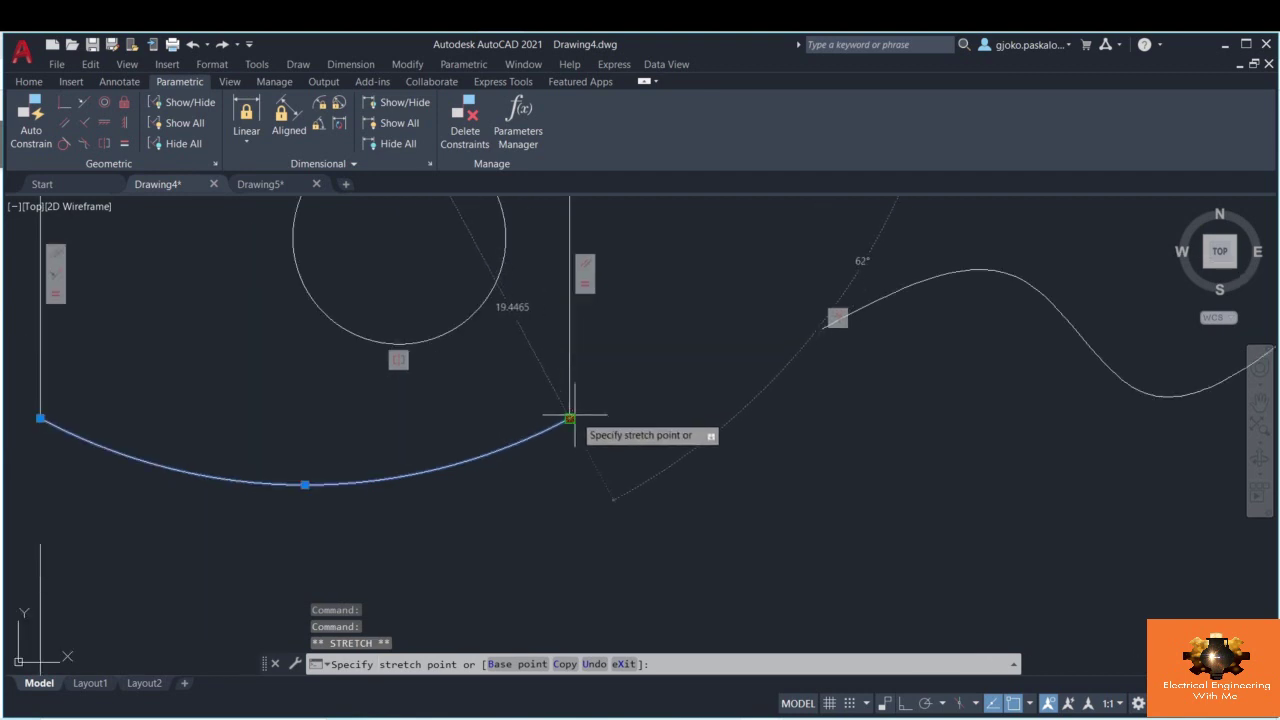
scroll(596, 420, "down", 3)
key("Escape")
left_click(596, 420)
left_click(591, 419)
key("Escape")
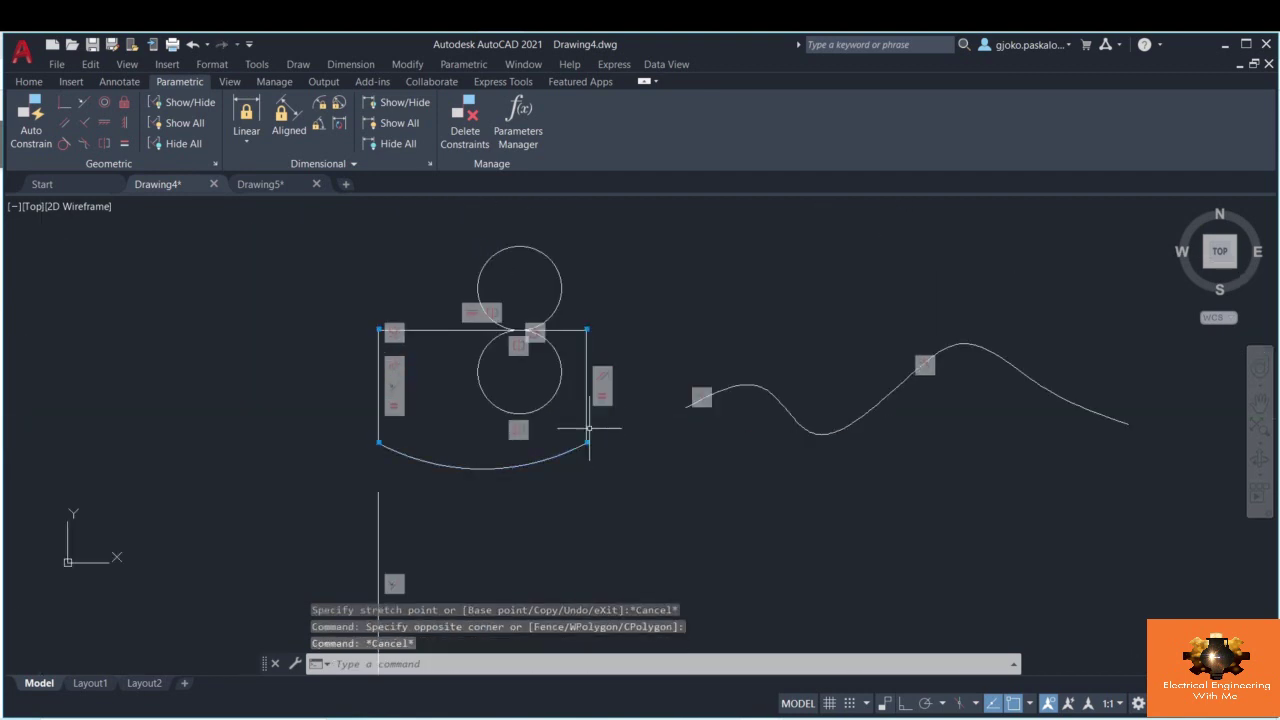
- Stretch the right vertical line's lower endpoint downward and then outward to the right, to a line length of about 15.8 units
left_click(596, 414)
left_click(586, 443)
left_click(586, 443)
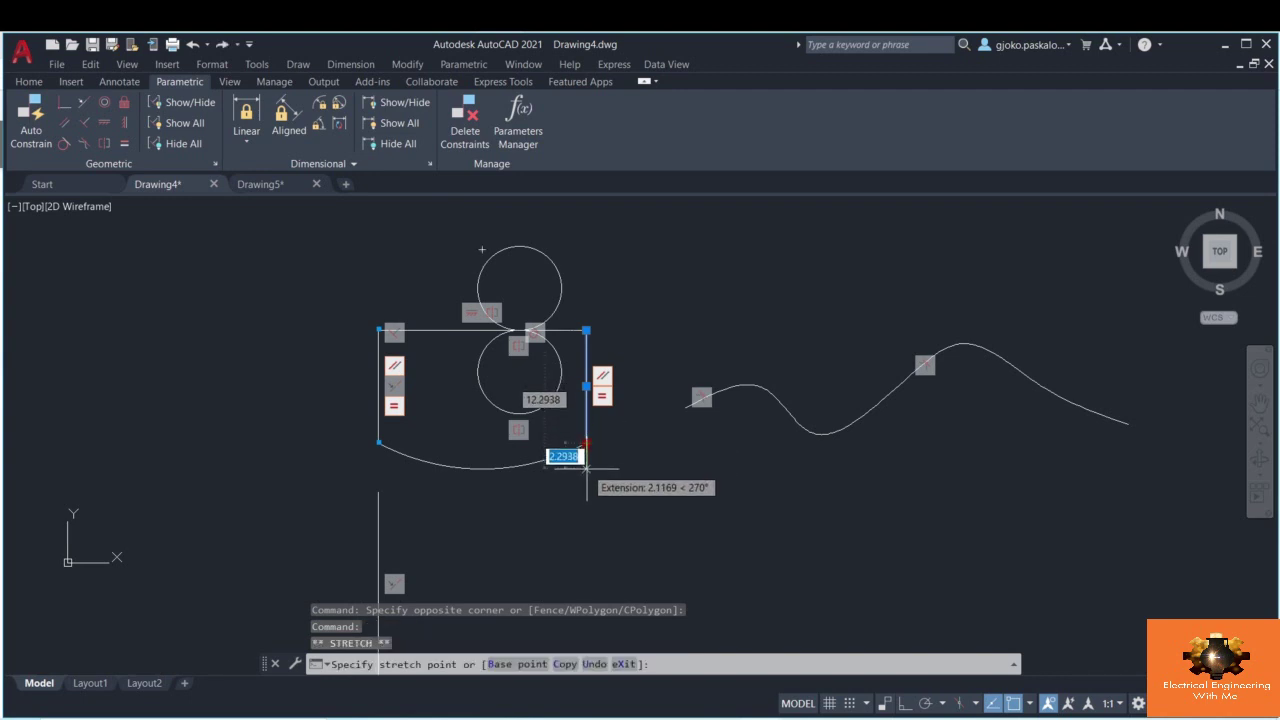
left_click(586, 522)
left_click(586, 522)
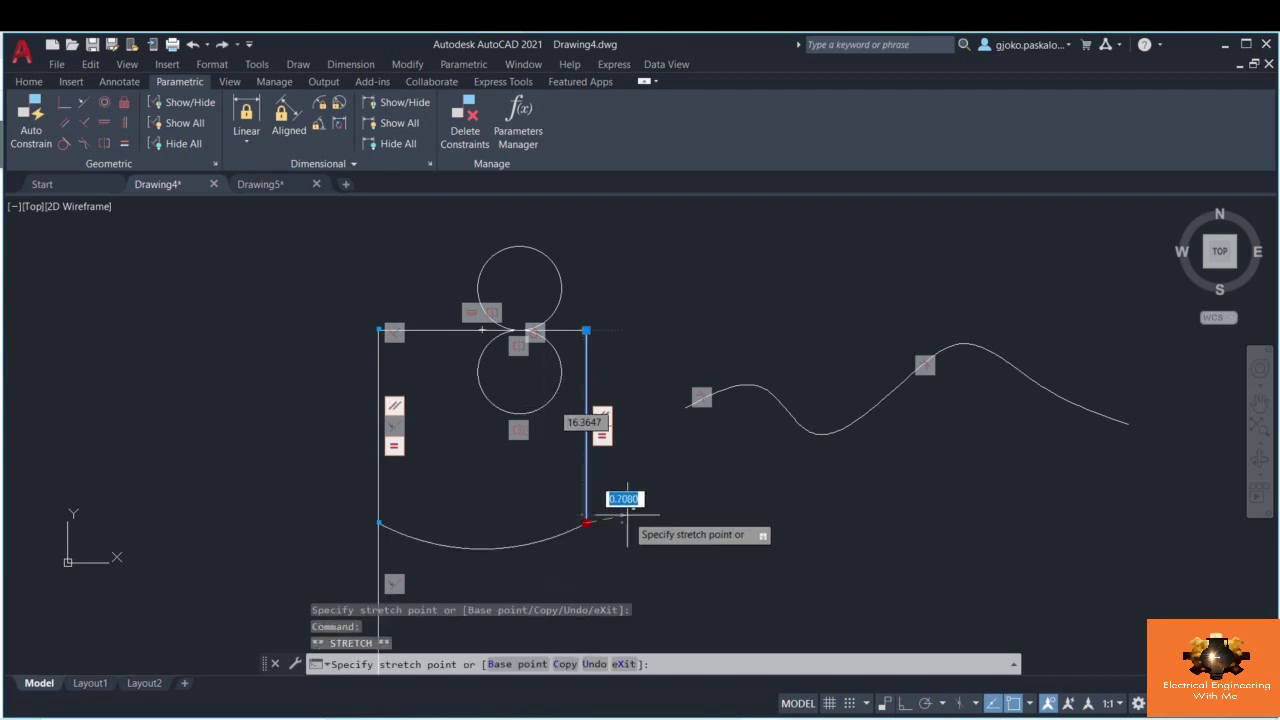
left_click(713, 508)
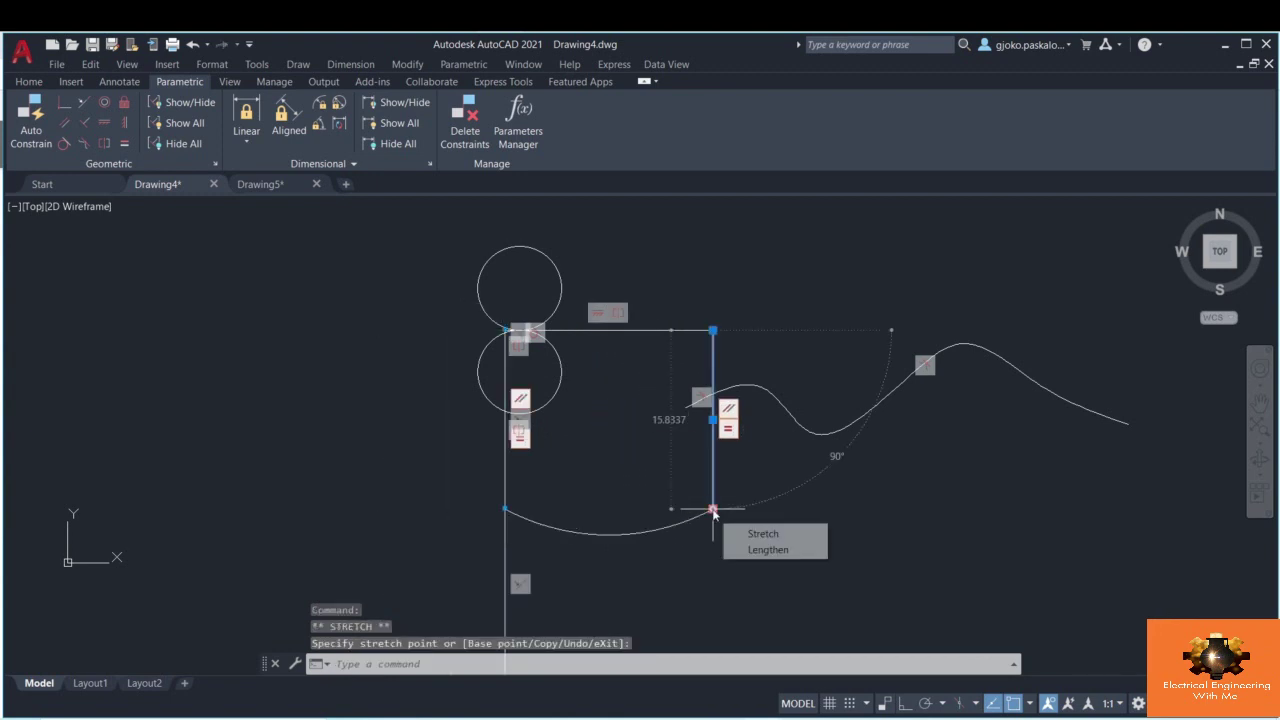
- Test the Equal constraint by stretching the left vertical line's lower endpoint outward to the left, and undo the last two stretches
key("Escape")
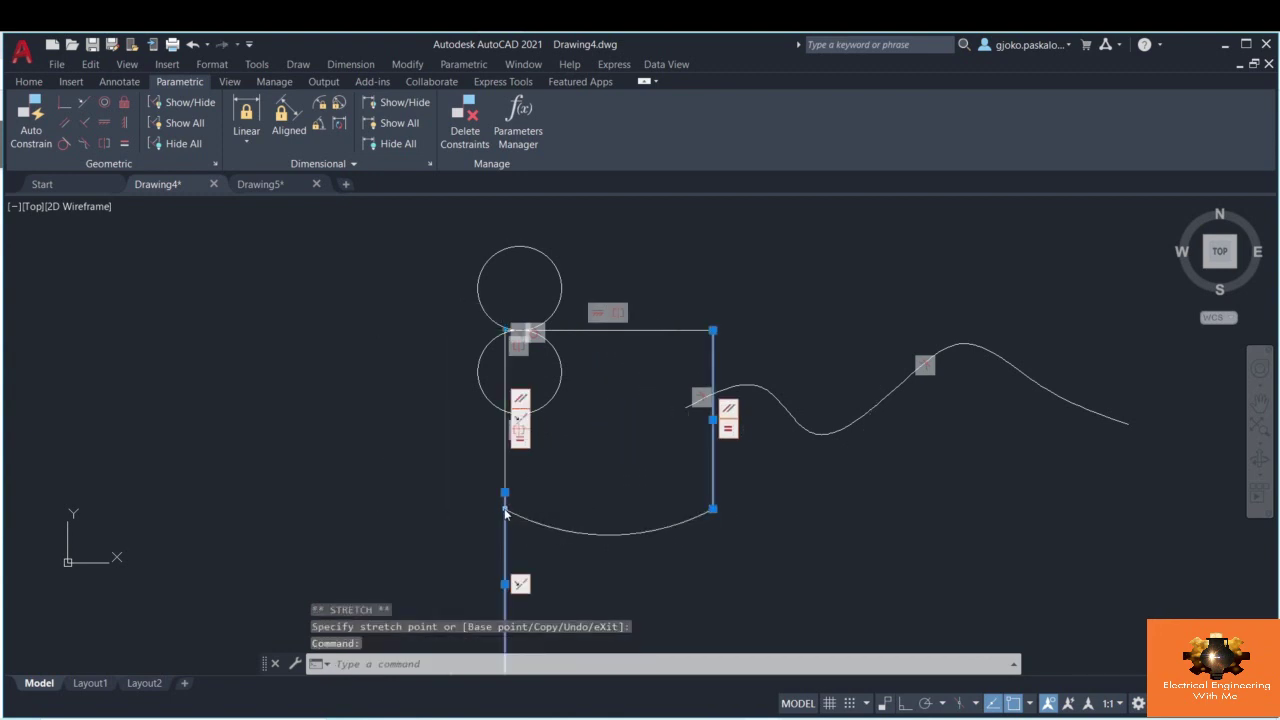
left_click(530, 476)
left_click(497, 464)
left_click(505, 508)
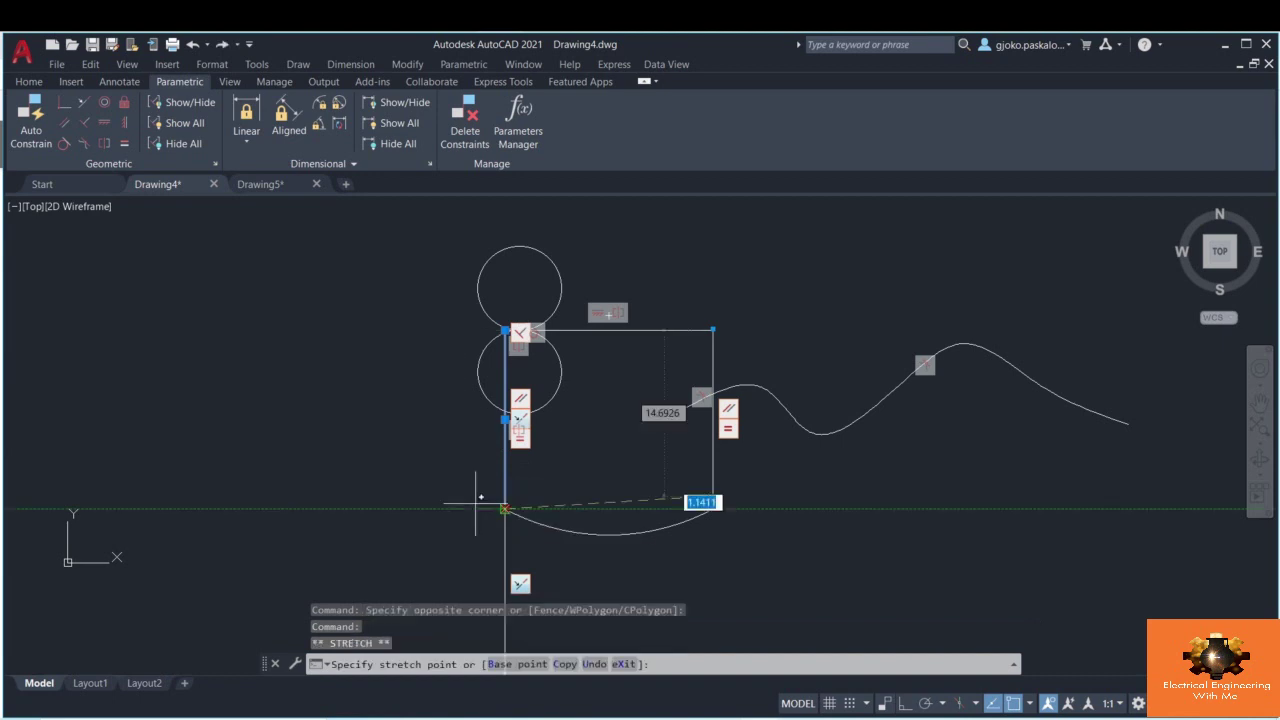
key("Escape")
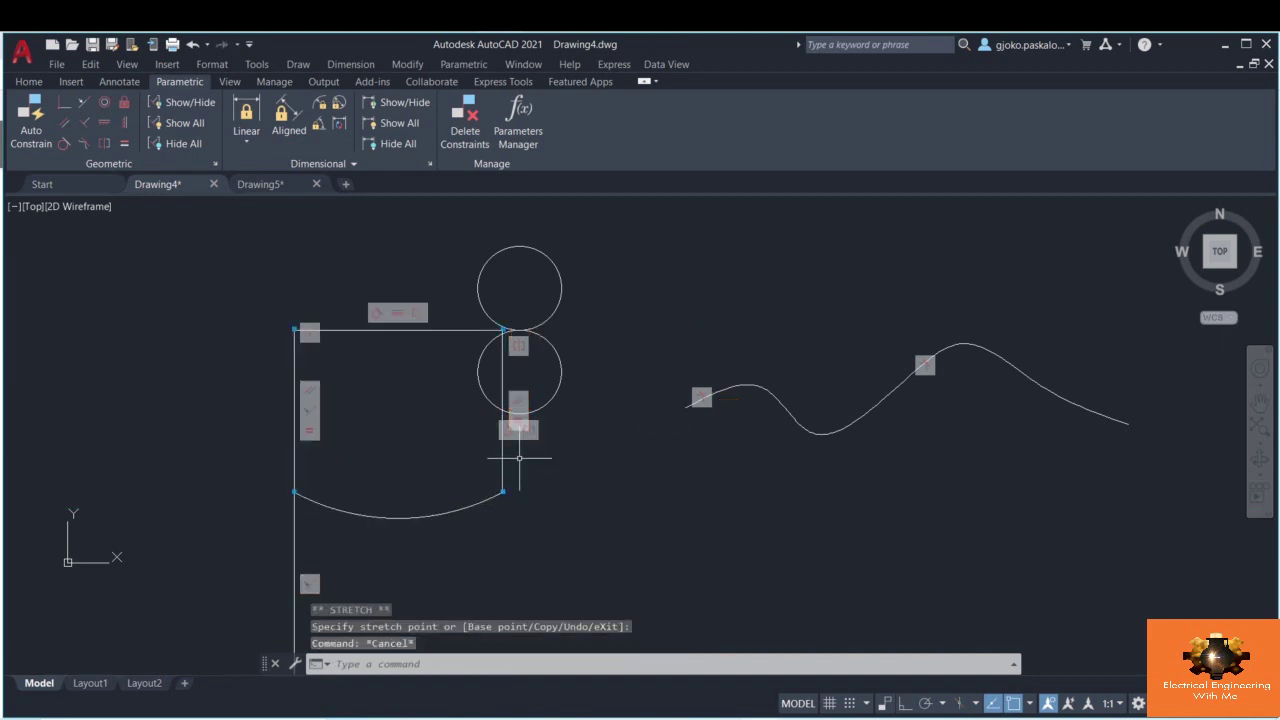
key("ctrl+z")
key("ctrl+z")
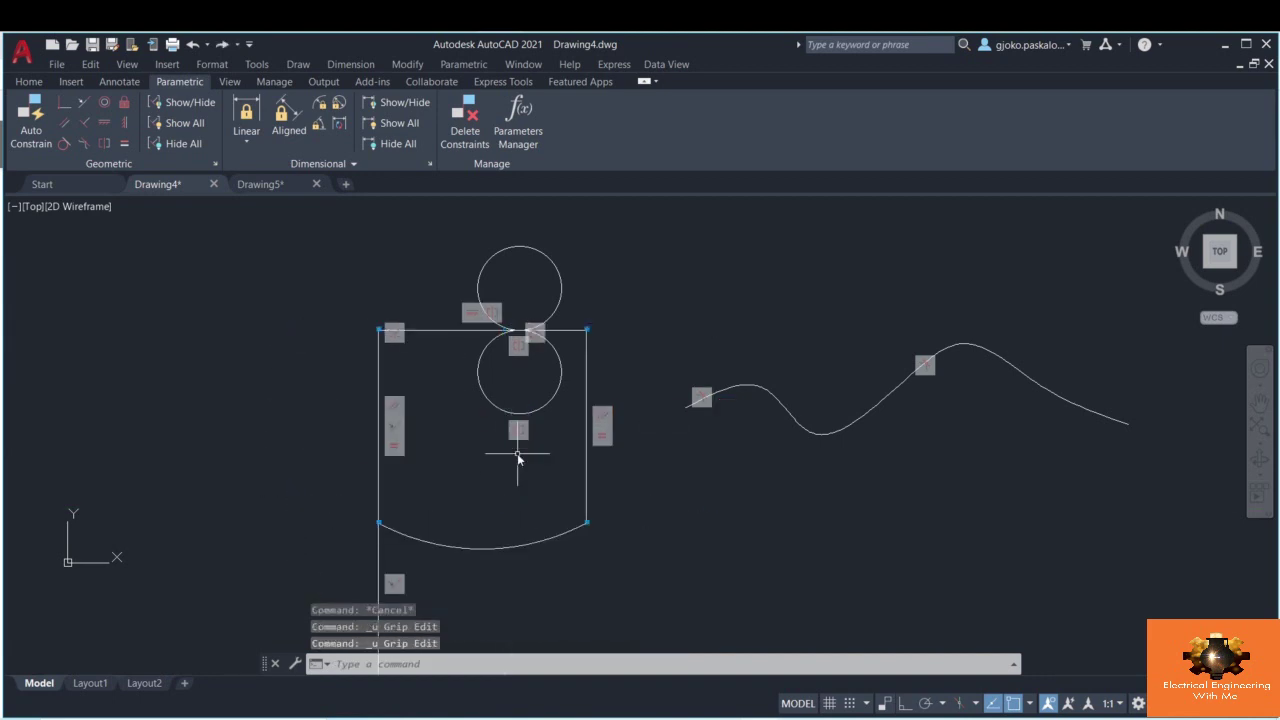
- Apply a Fix constraint at the lower circle's centre, and test it by stretching the upper circle's radius outward from its right quadrant
left_click(124, 103)
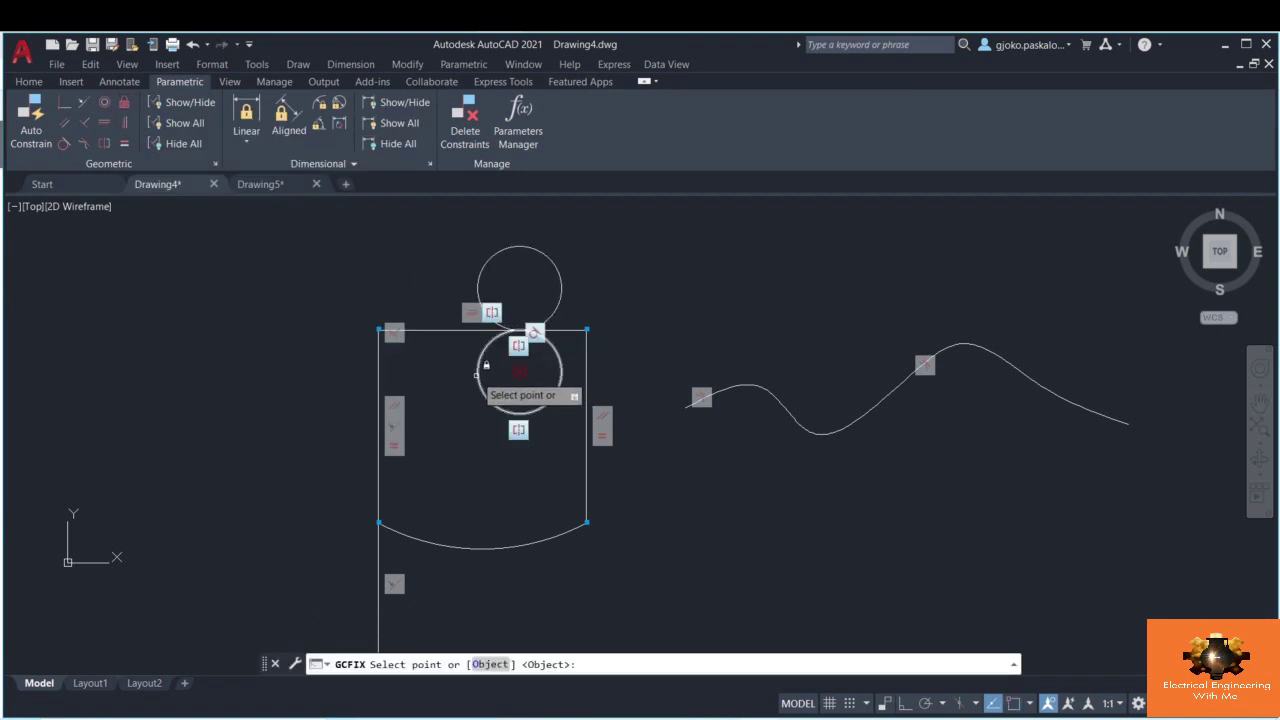
left_click(515, 377)
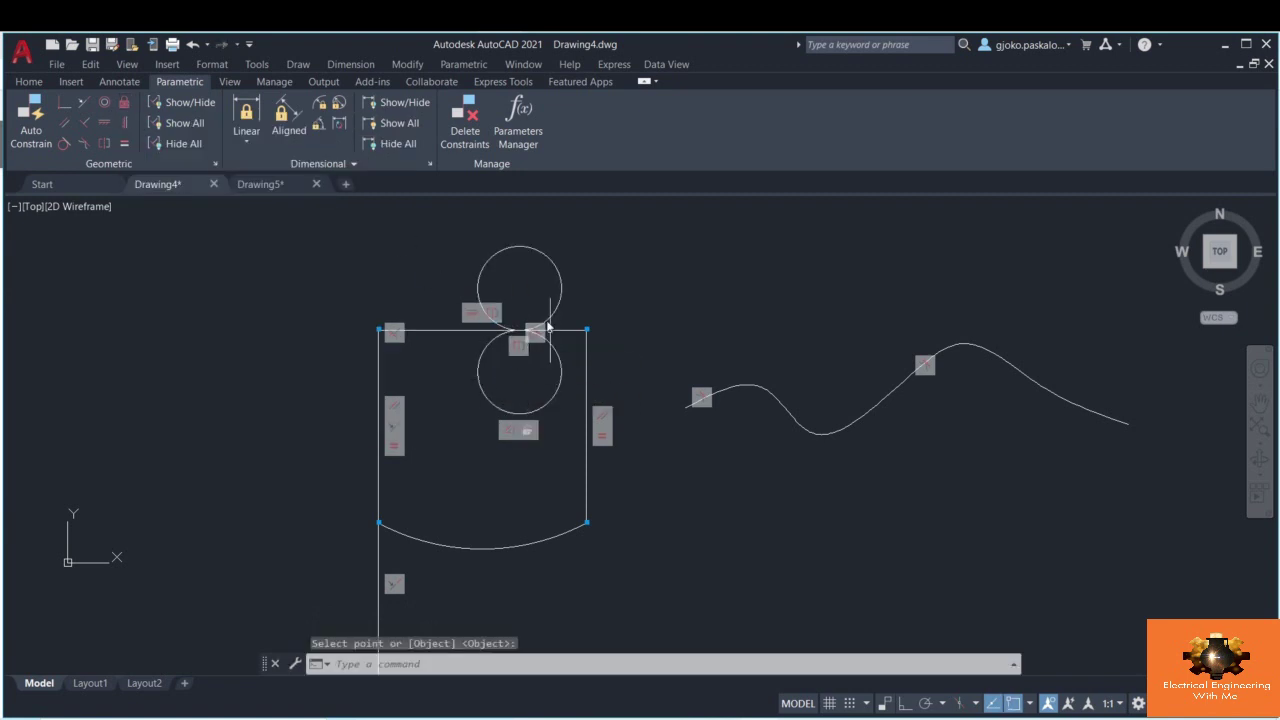
left_click(544, 309)
left_click(500, 285)
left_click(561, 288)
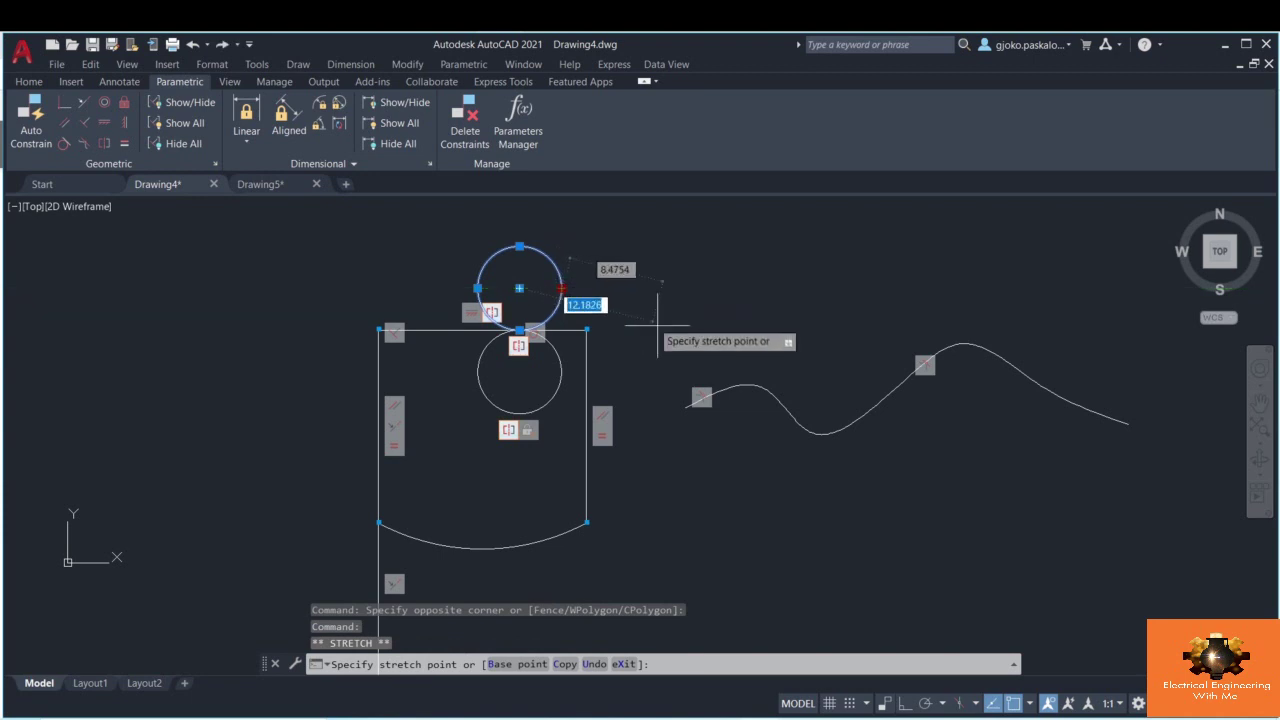
left_click(612, 288)
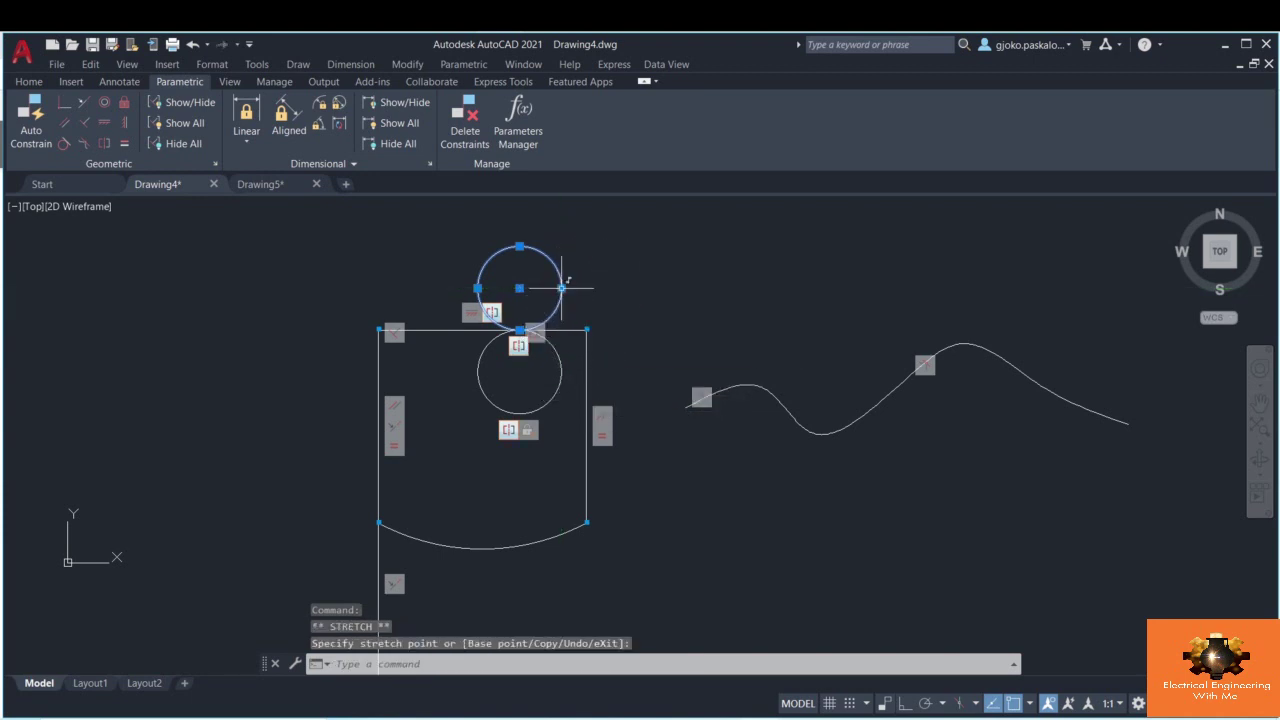
- Try again to stretch the upper circle's radius from its right and upper quadrant points
left_click(561, 288)
left_click(547, 291)
left_click(561, 288)
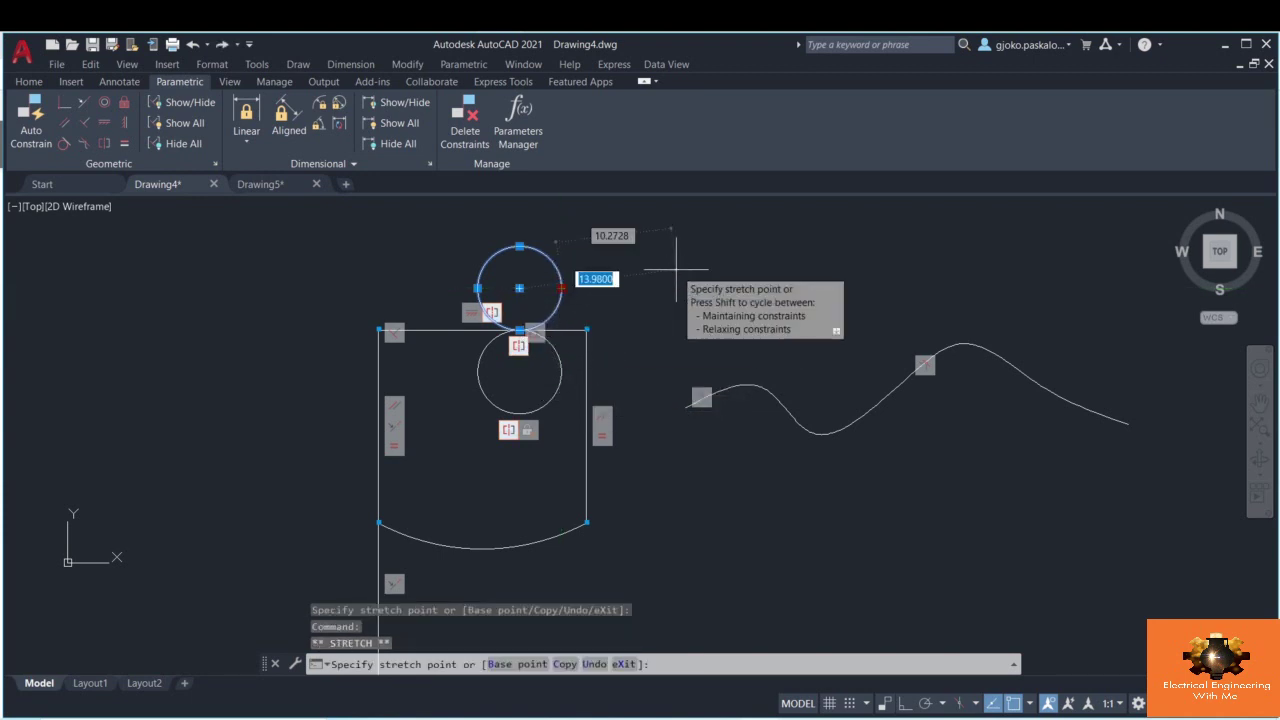
key("Escape")
left_click(517, 246)
left_click(511, 220)
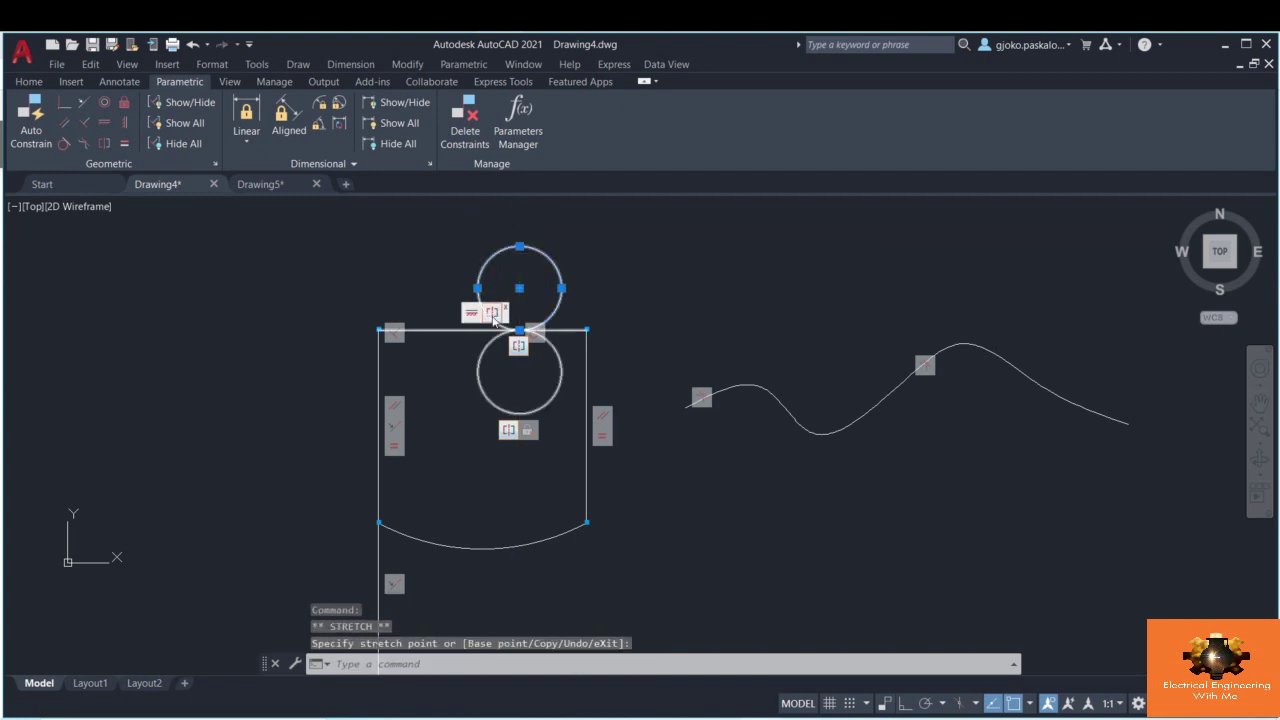
- Apply a Fix constraint to the profile's top horizontal line, and stretch the left vertical line's lower endpoint up to a length of about 14.8
left_click(124, 102)
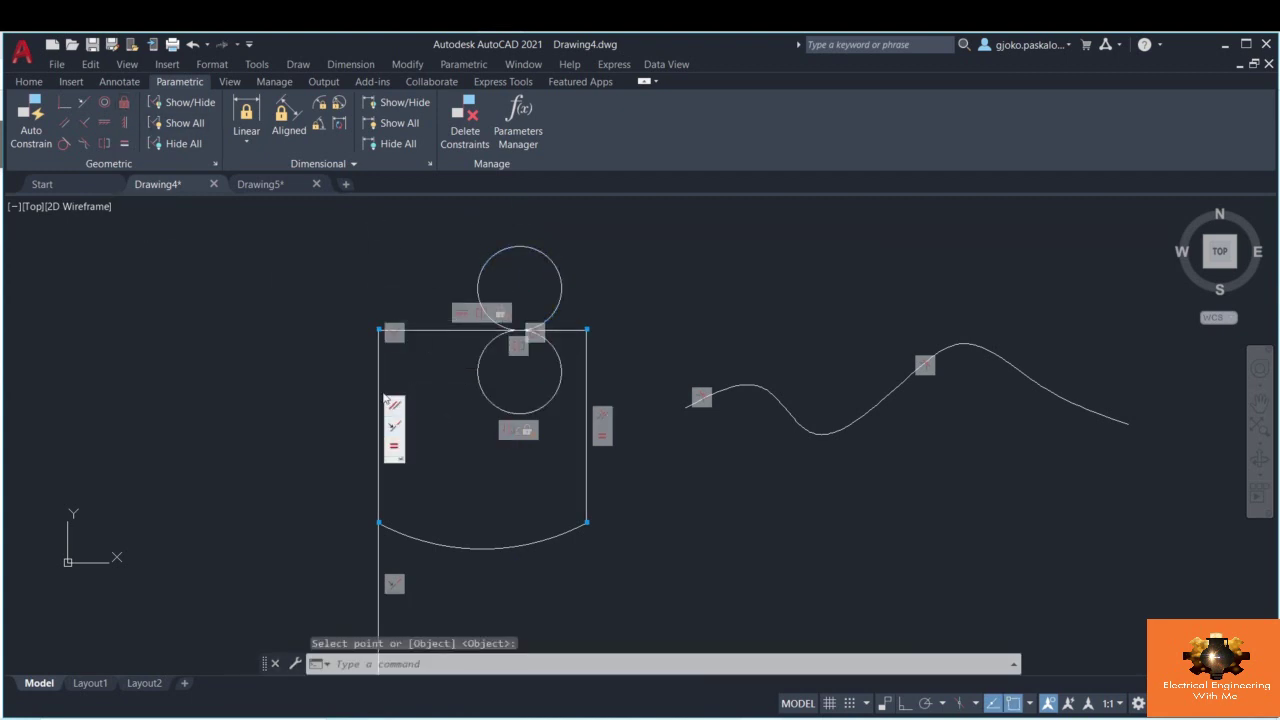
left_click(381, 426)
left_click(378, 522)
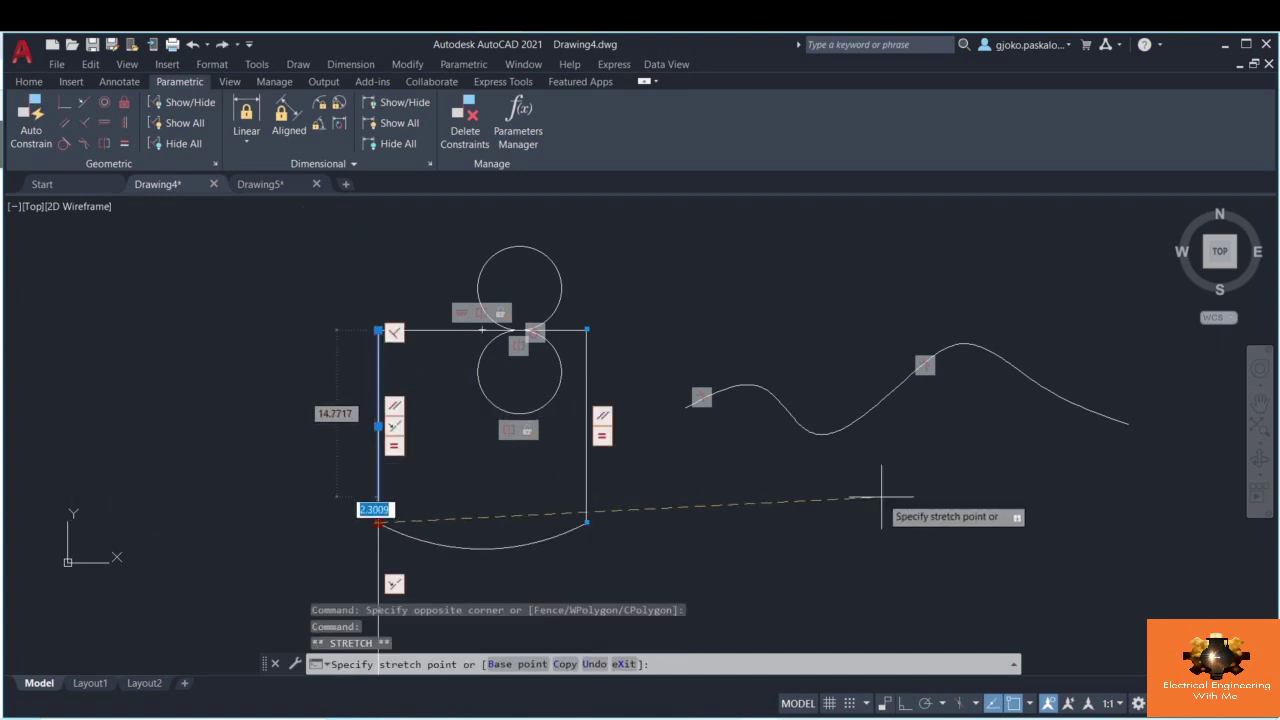
left_click(586, 522)
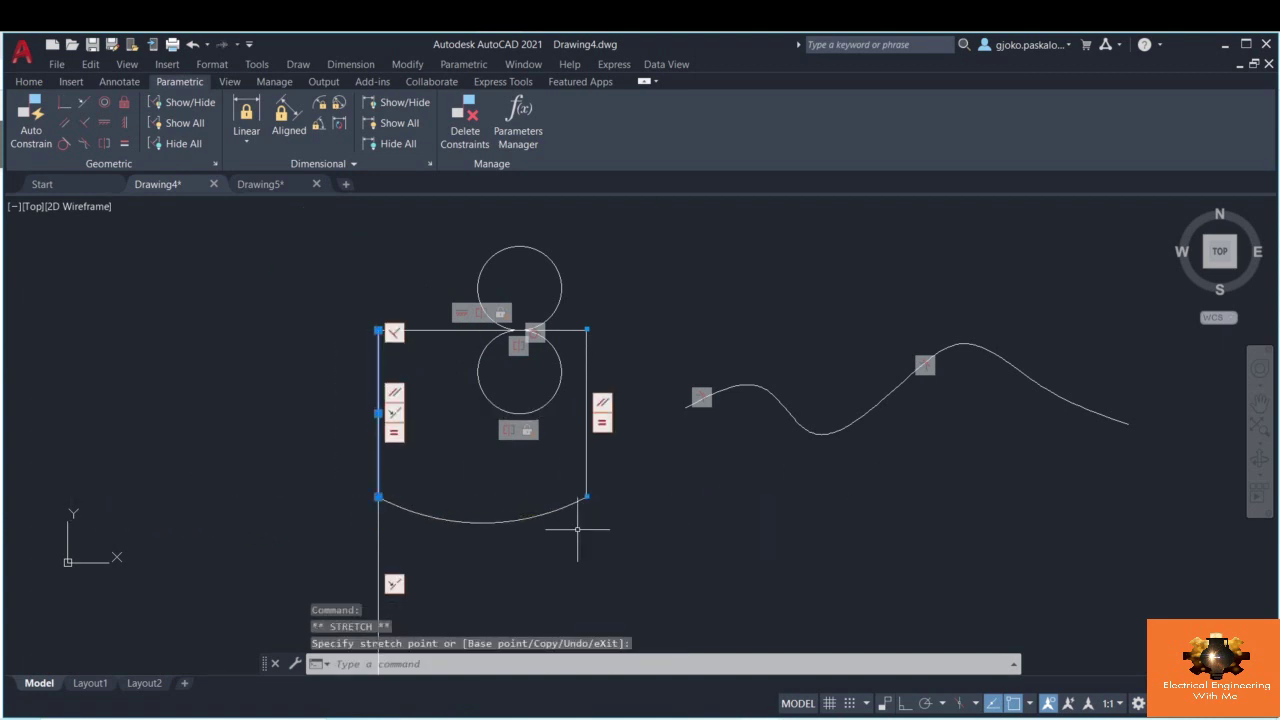
- Stretch the left vertical line's lower endpoint downward to a line length of about 21.1
left_click(448, 477)
left_click(316, 472)
left_click(378, 497)
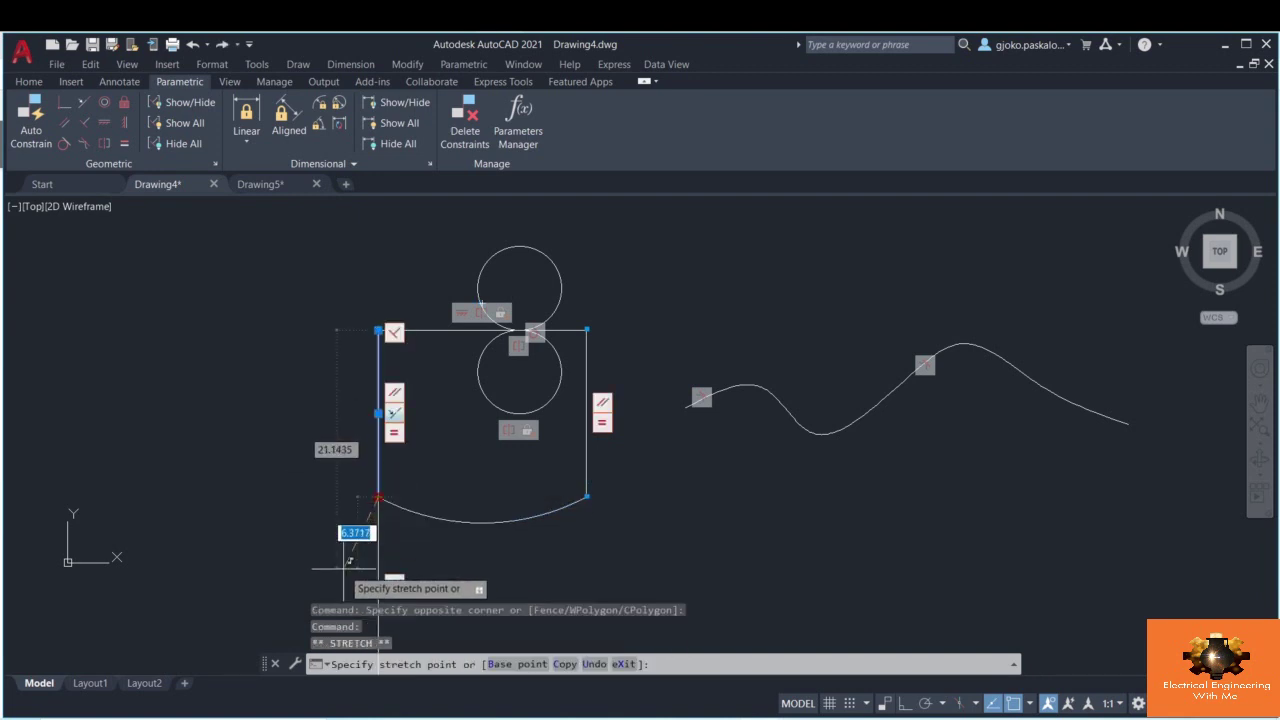
key("Escape")
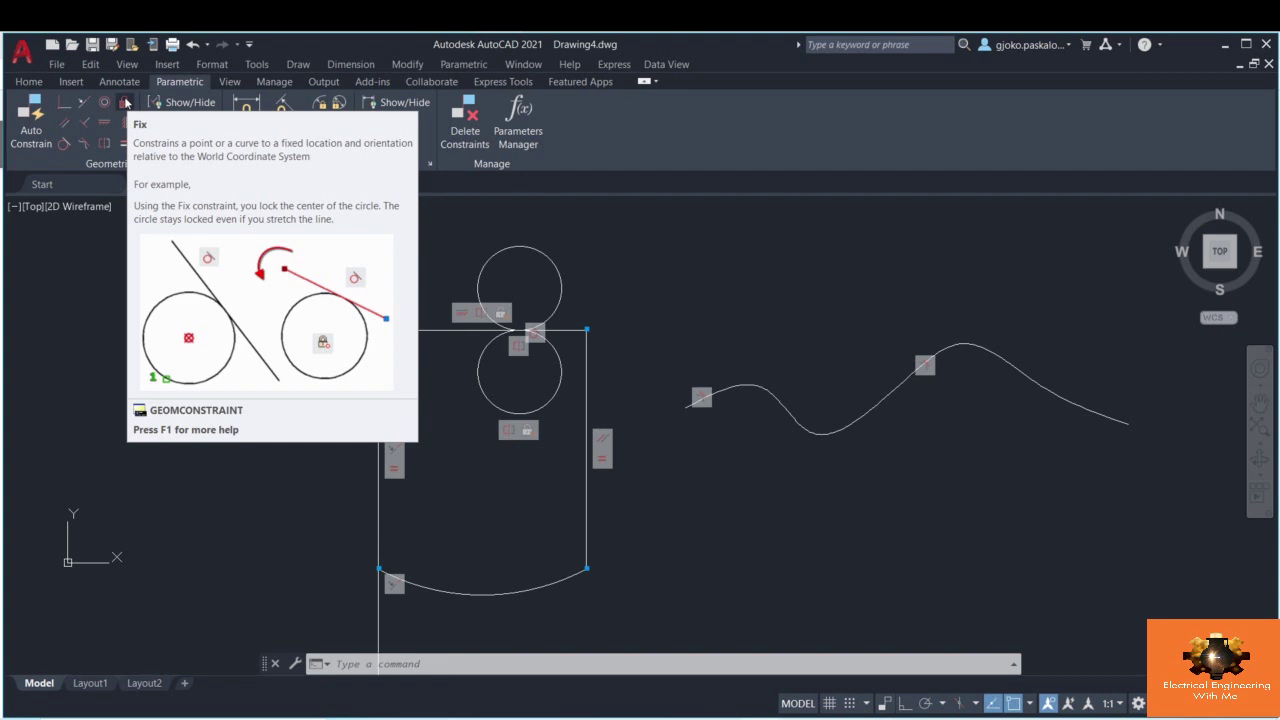
key("Escape")
key("Escape")
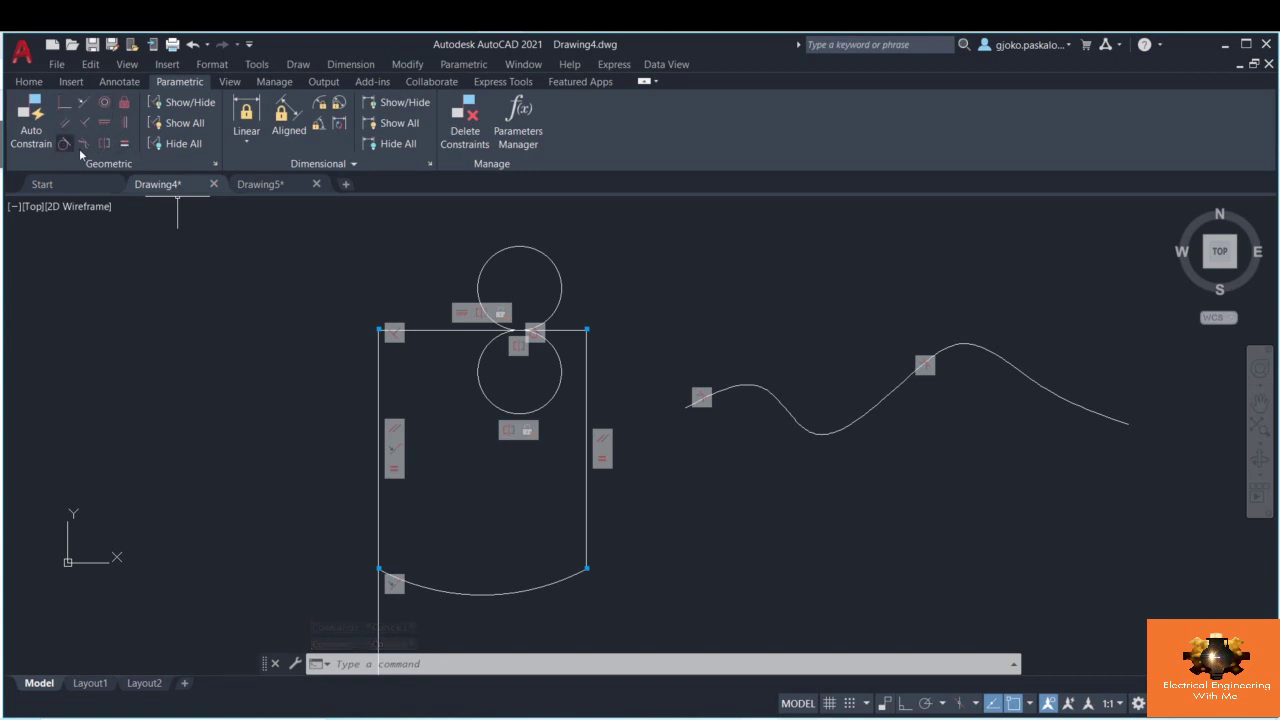
- Hide all geometric constraints, and select the right vertical and top horizontal lines to view only their constraints
left_click(184, 144)
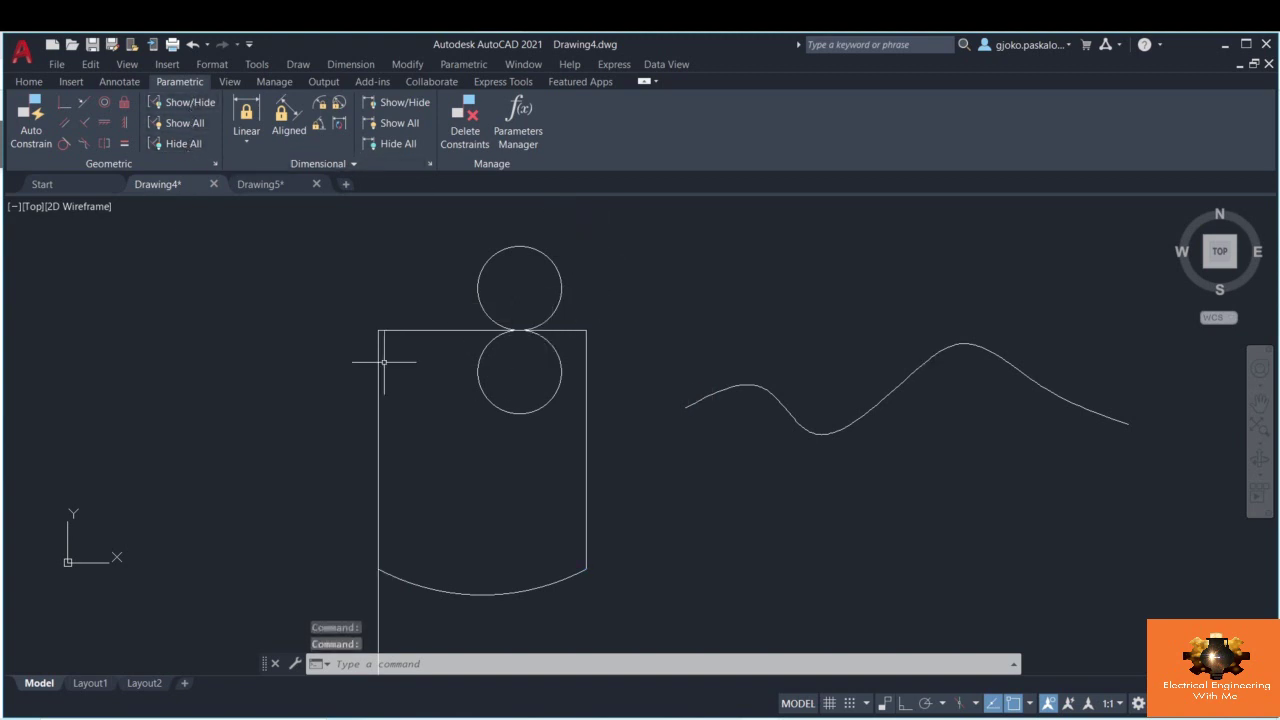
left_click(586, 403)
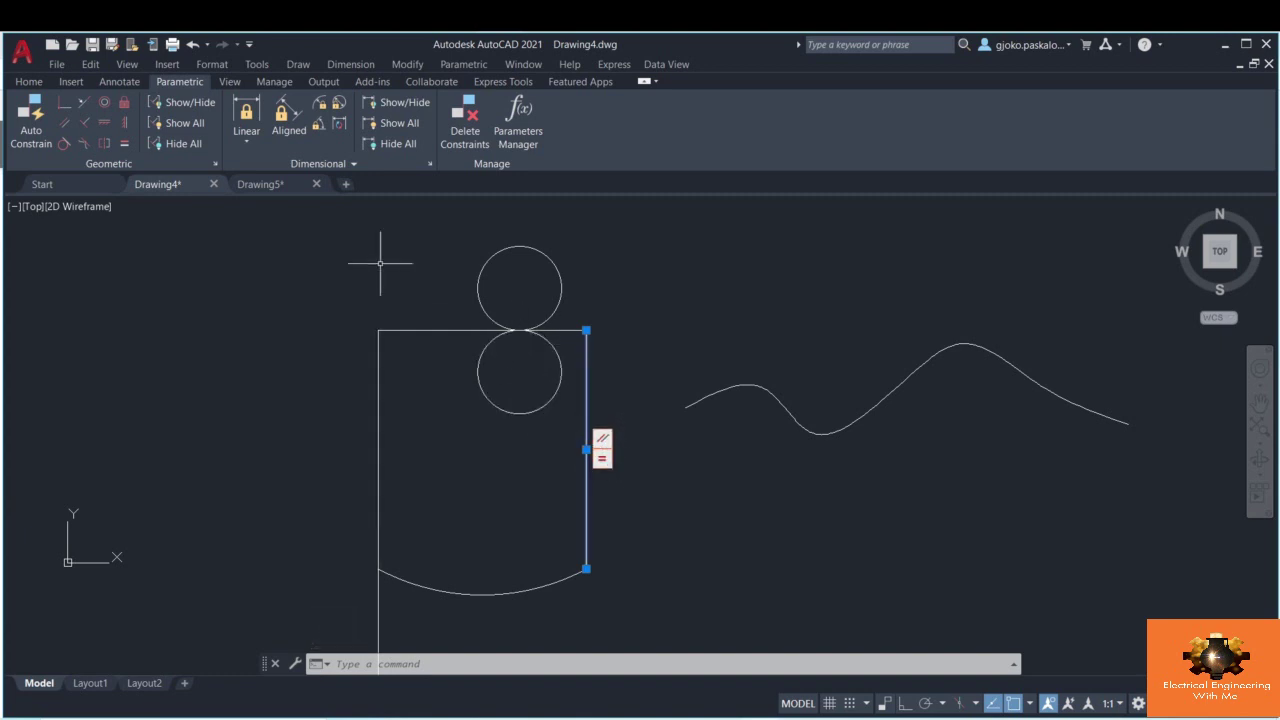
left_click(439, 337)
left_click(423, 285)
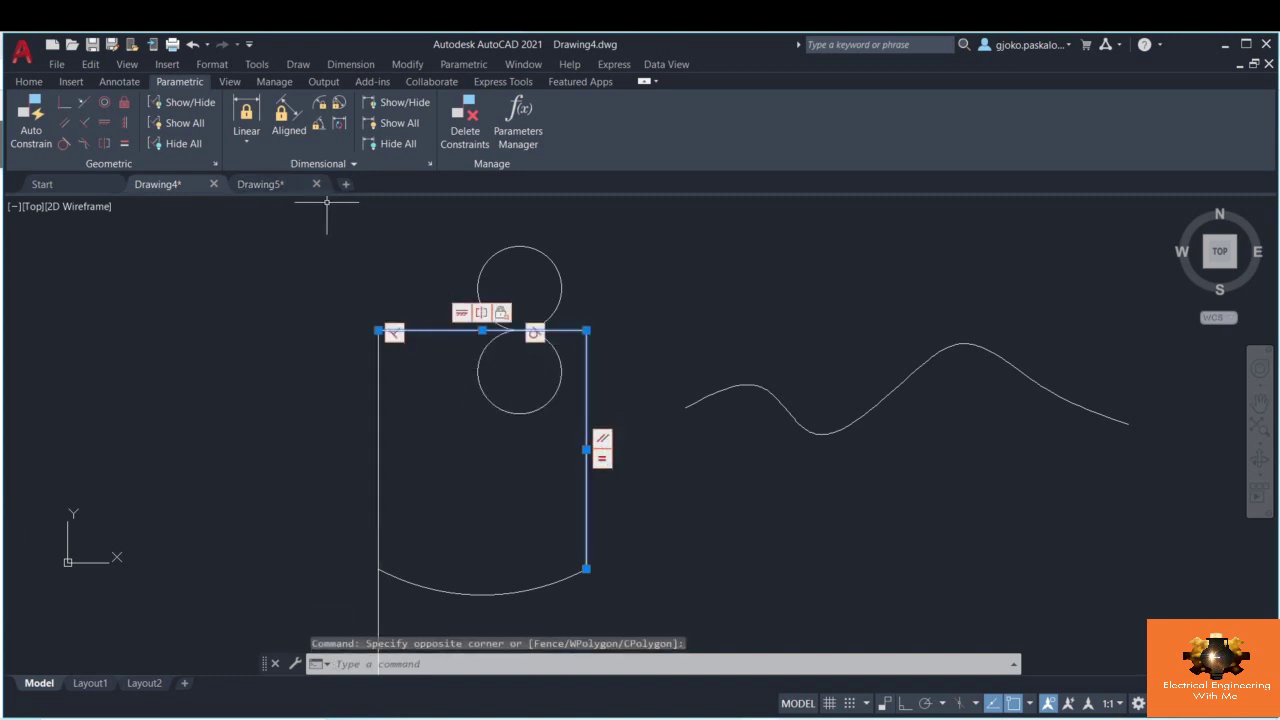
key("Escape")
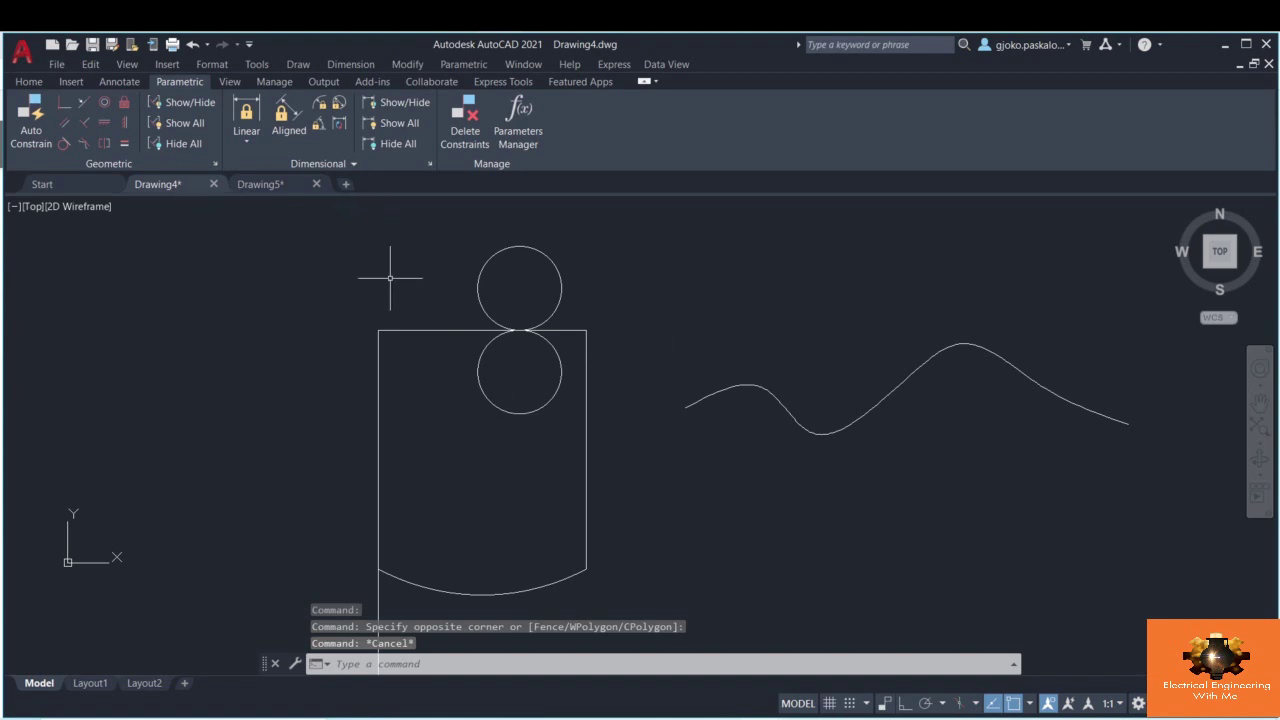
- Show all geometric constraints, and hide only the constraint bars of the profile's top horizontal line
left_click(184, 123)
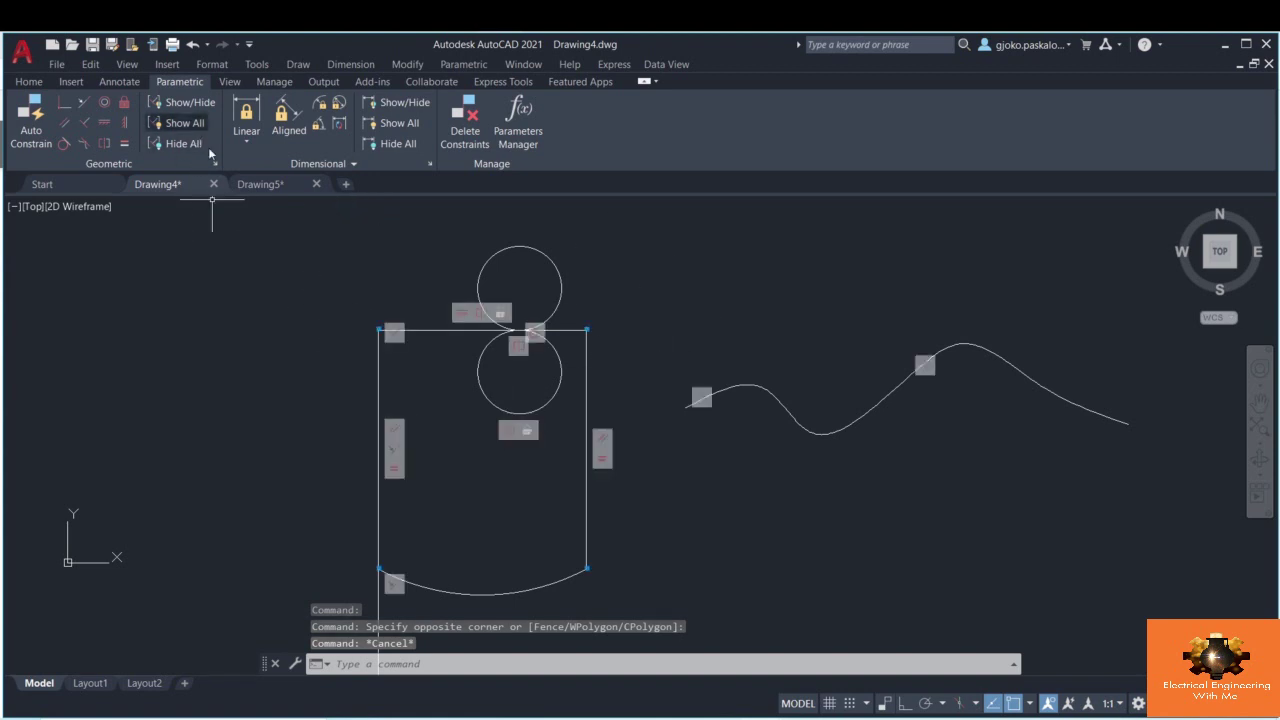
middle_click_drag(618, 311, 605, 261)
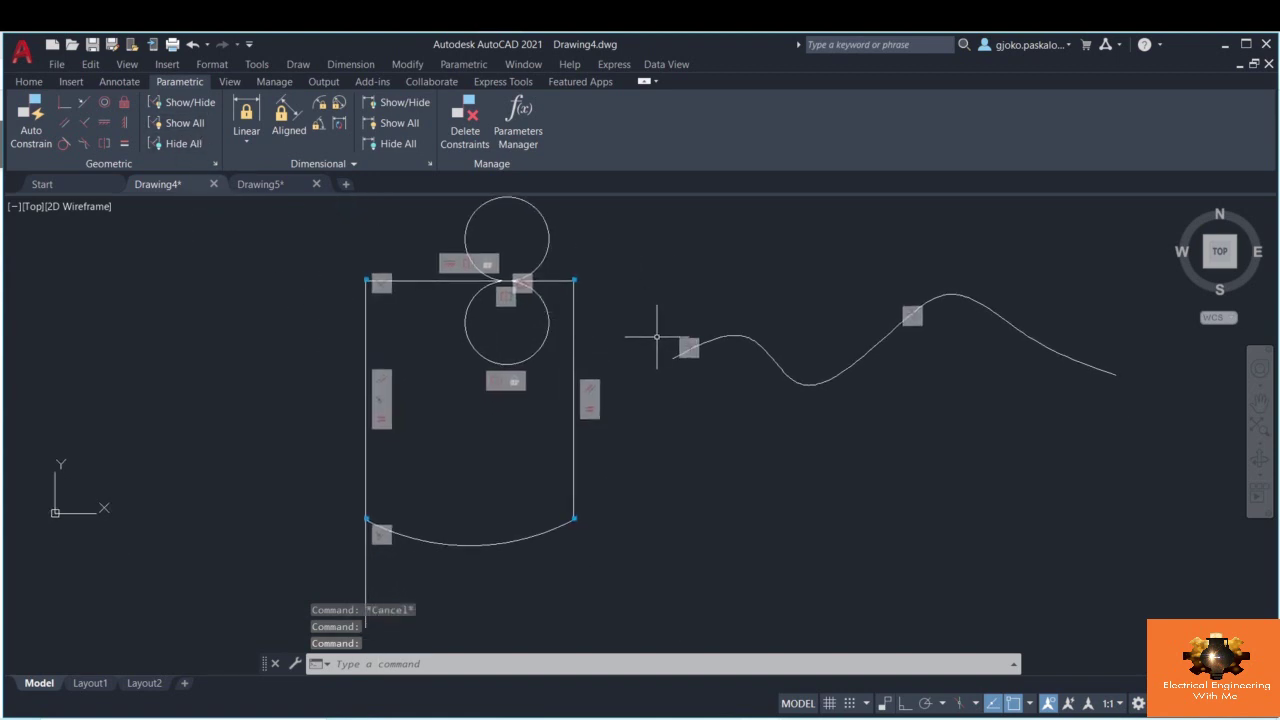
left_click(182, 102)
left_click(334, 222)
left_click(636, 308)
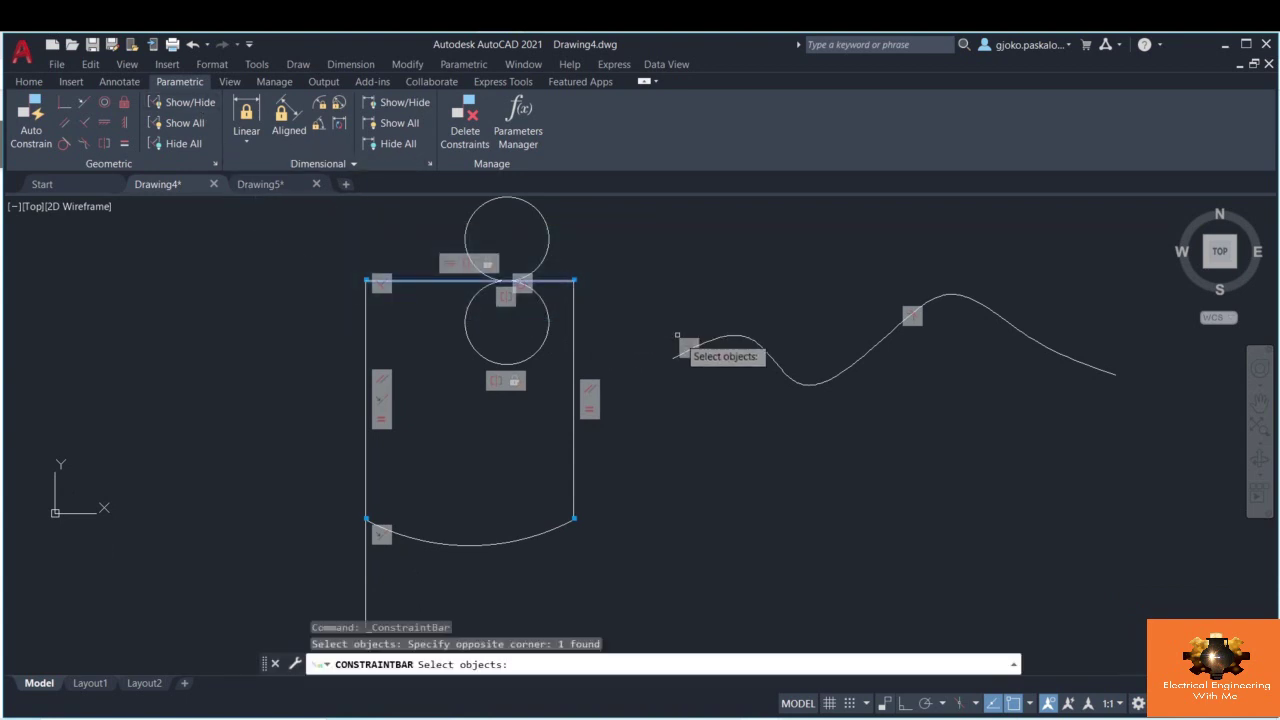
key("Return")
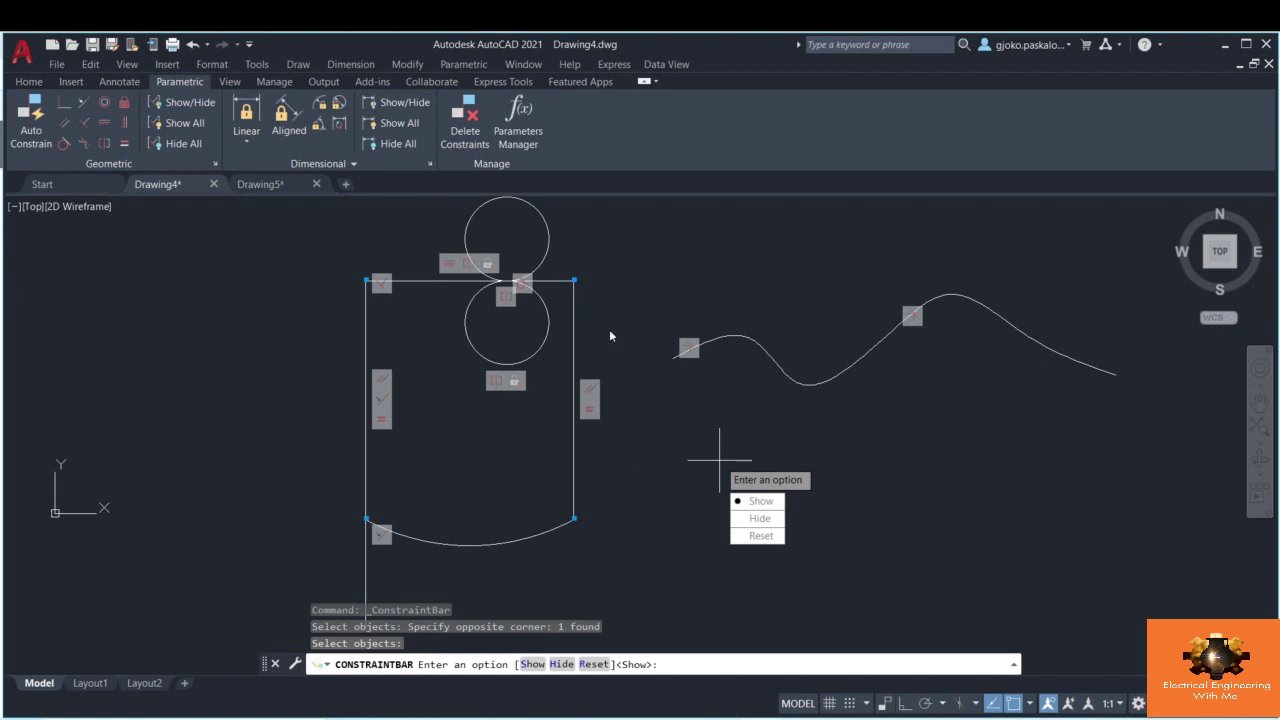
left_click(758, 519)
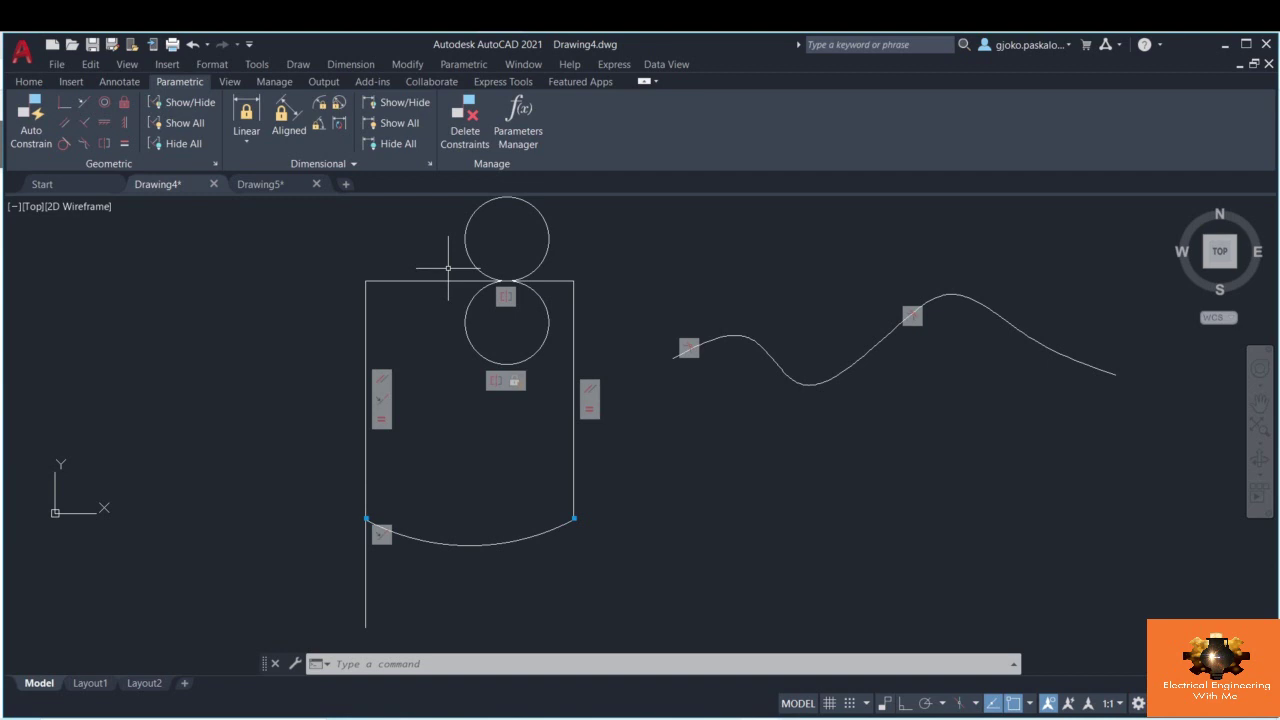
- Show all geometric constraints in the drawing again
left_click(187, 132)
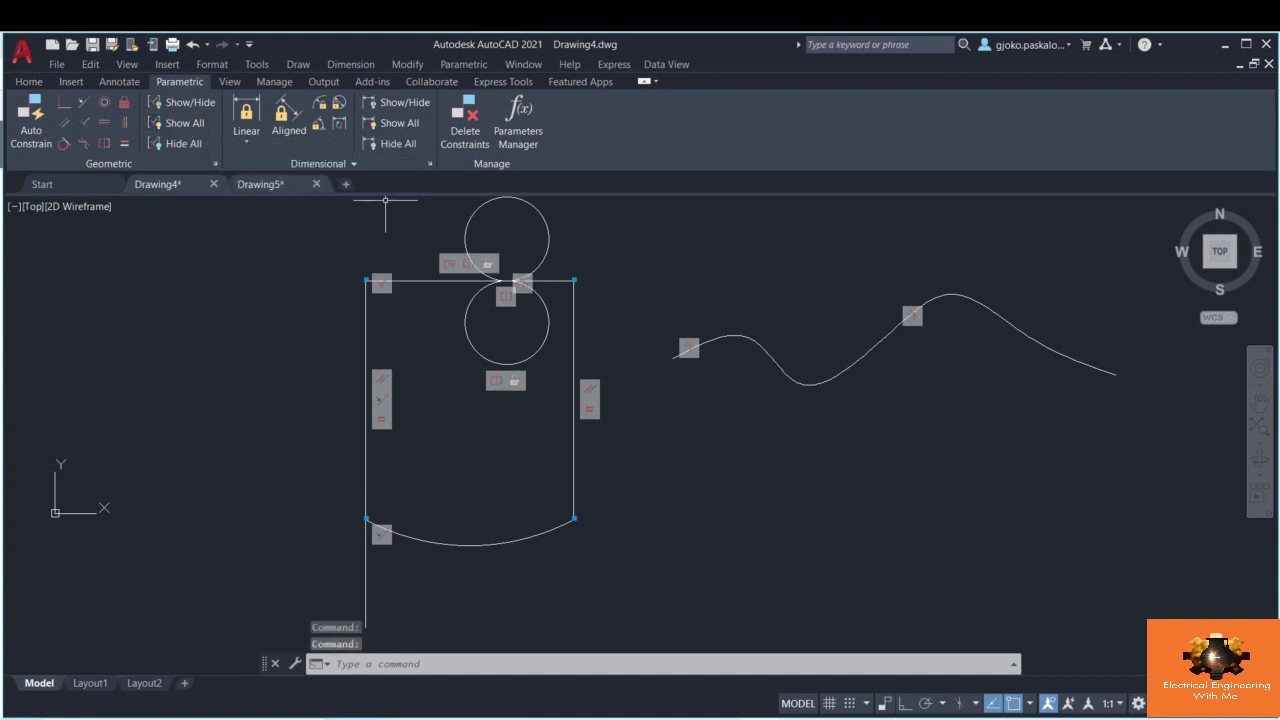
mouse_move(674, 271)
middle_mouse_down()
mouse_move(667, 306)
mouse_move(586, 296)
middle_mouse_up()
key("Escape")
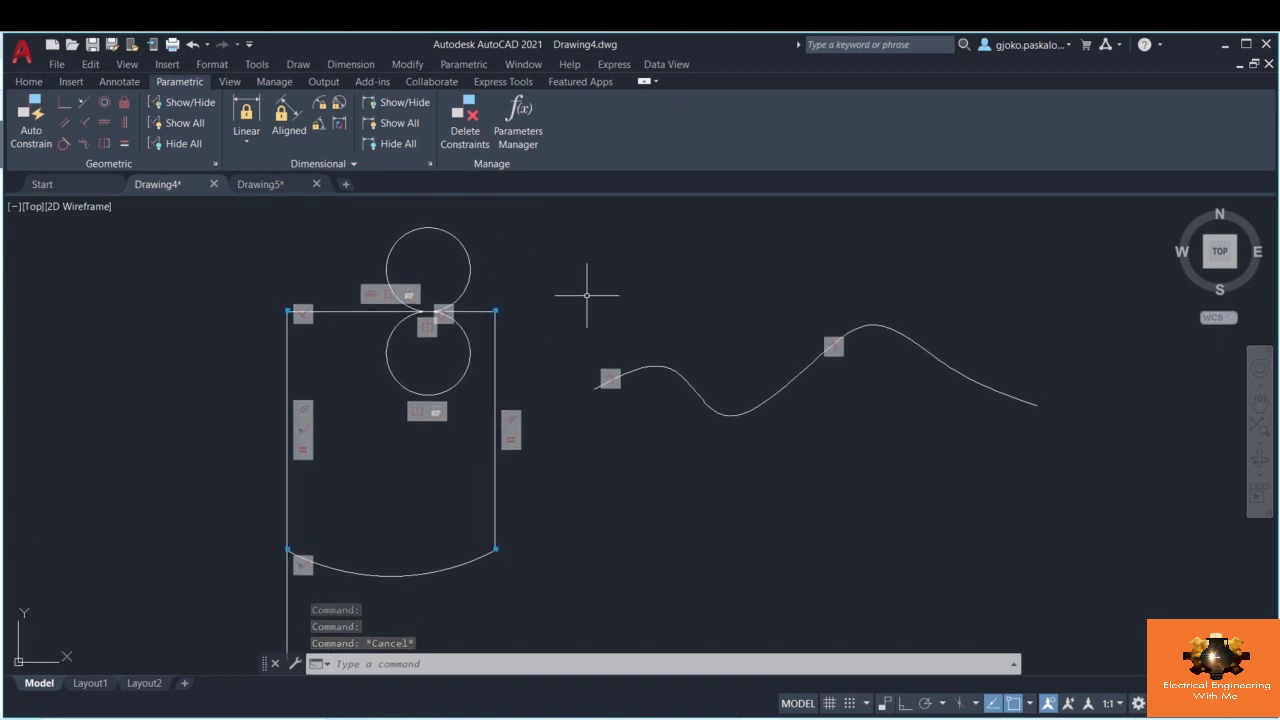
- Turn on Infer Constraints, and check its entry in the status bar customization list
left_click(885, 704)
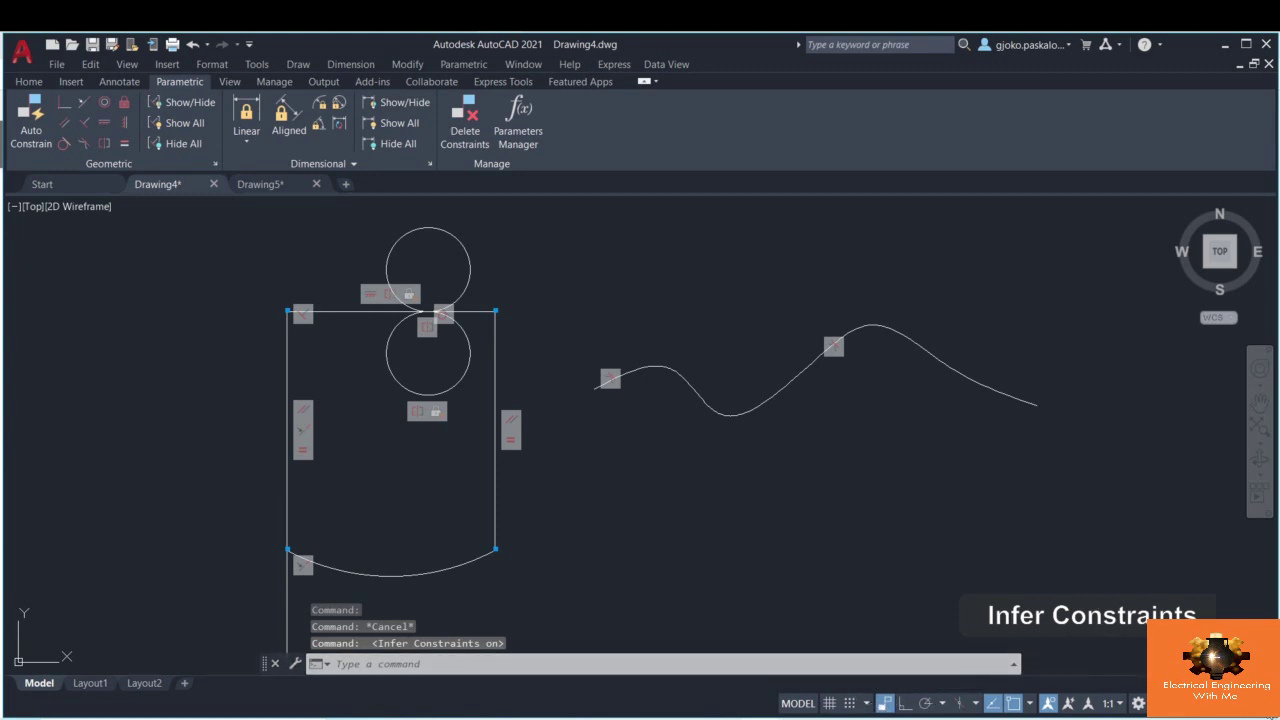
left_click(1162, 703)
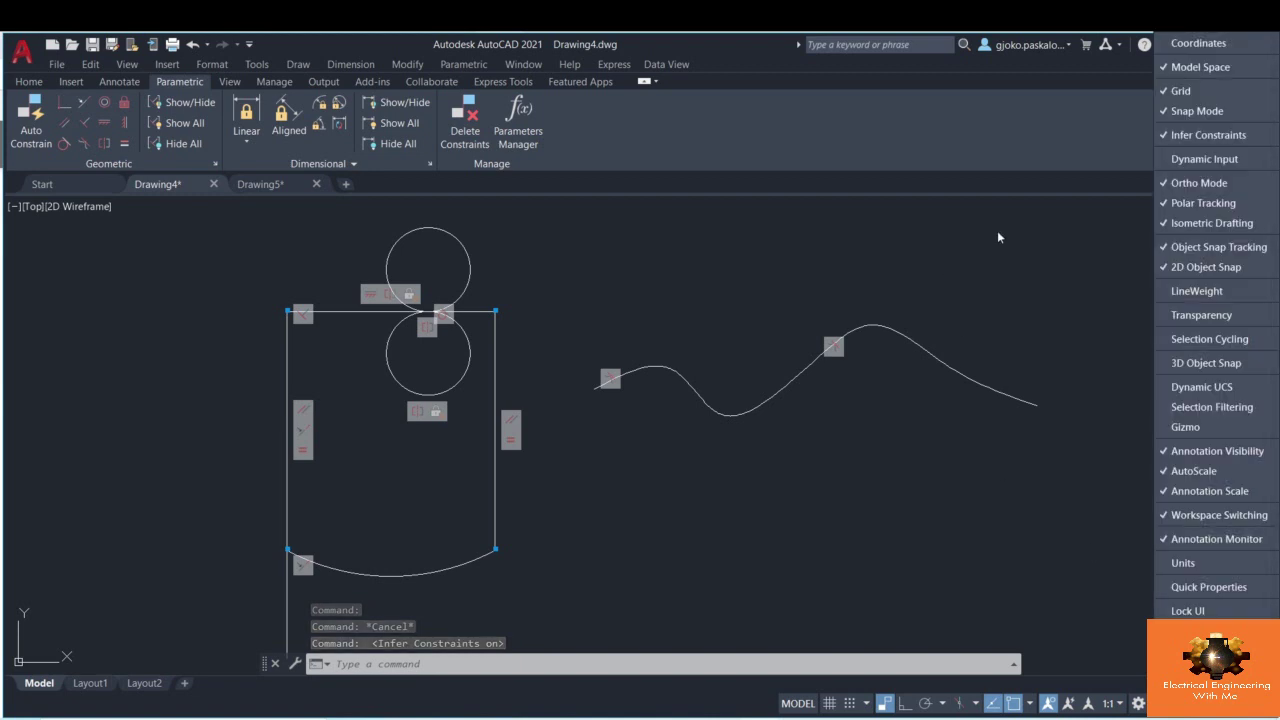
left_click(1200, 135)
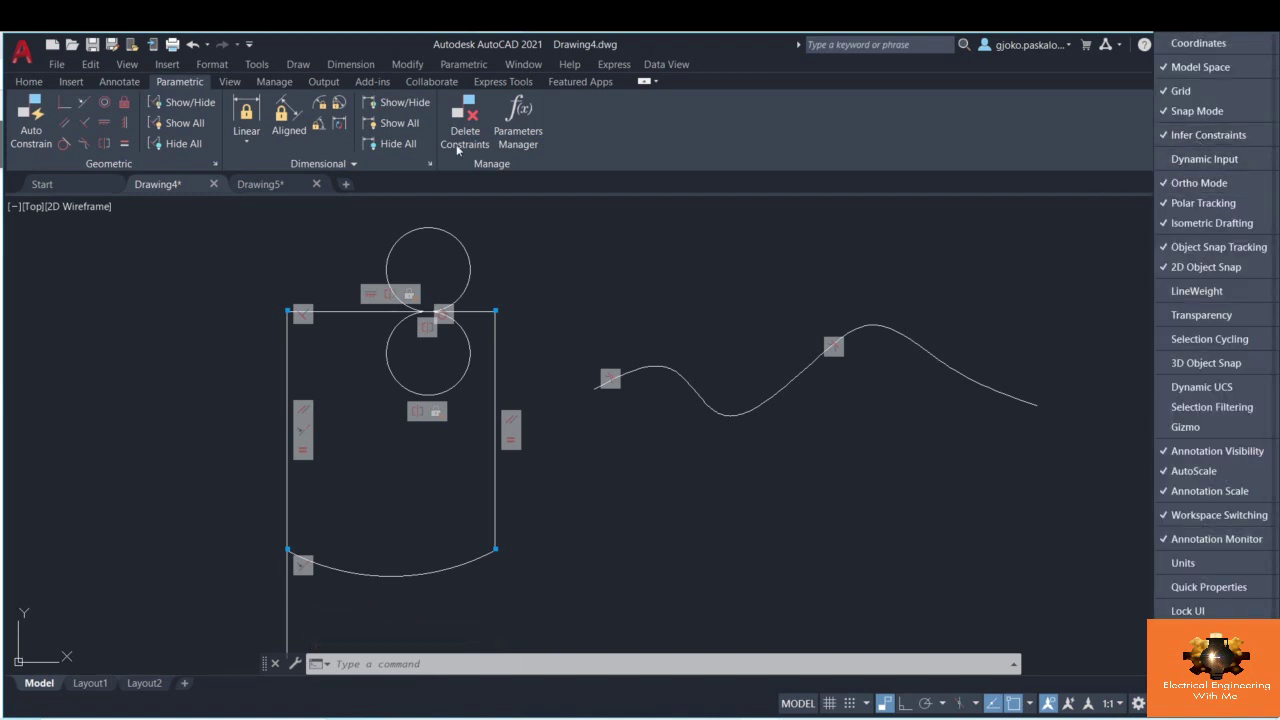
key("Escape")
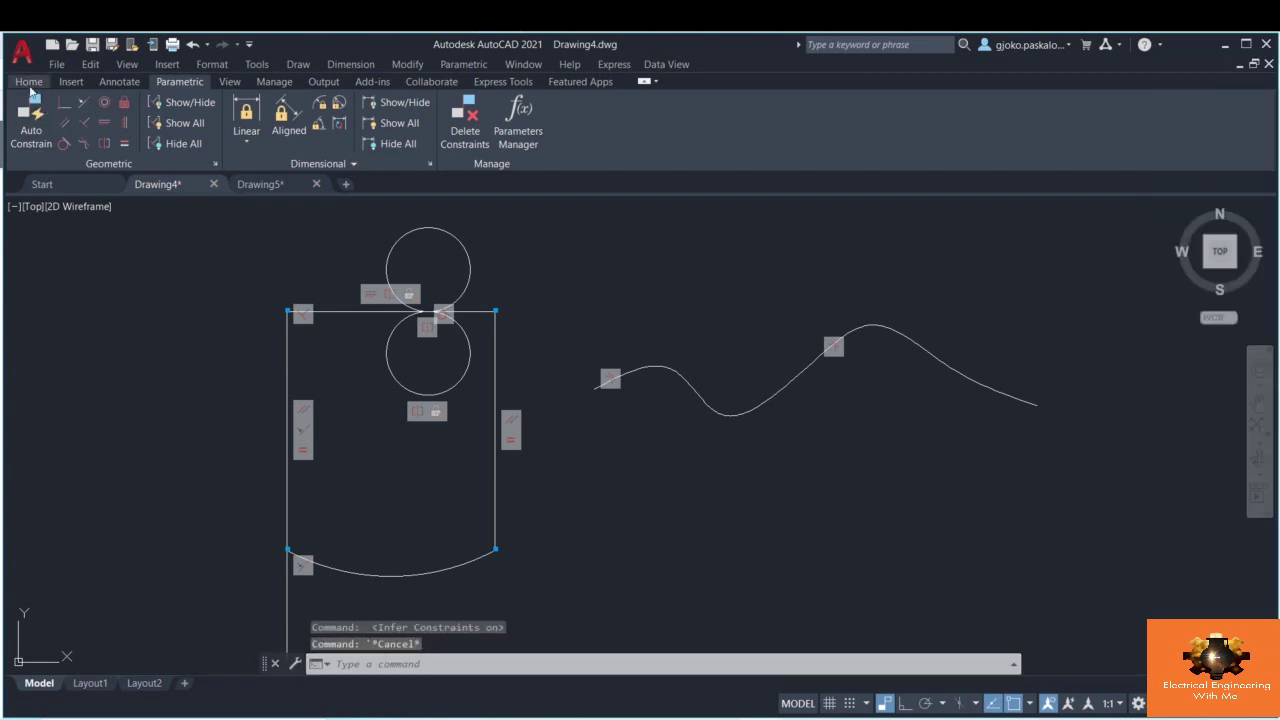
- Draw an open four-segment line chain below the spline: horizontal, short vertical, slanted down-left, and horizontal again, toggling Ortho as needed
left_click(28, 82)
left_click(23, 115)
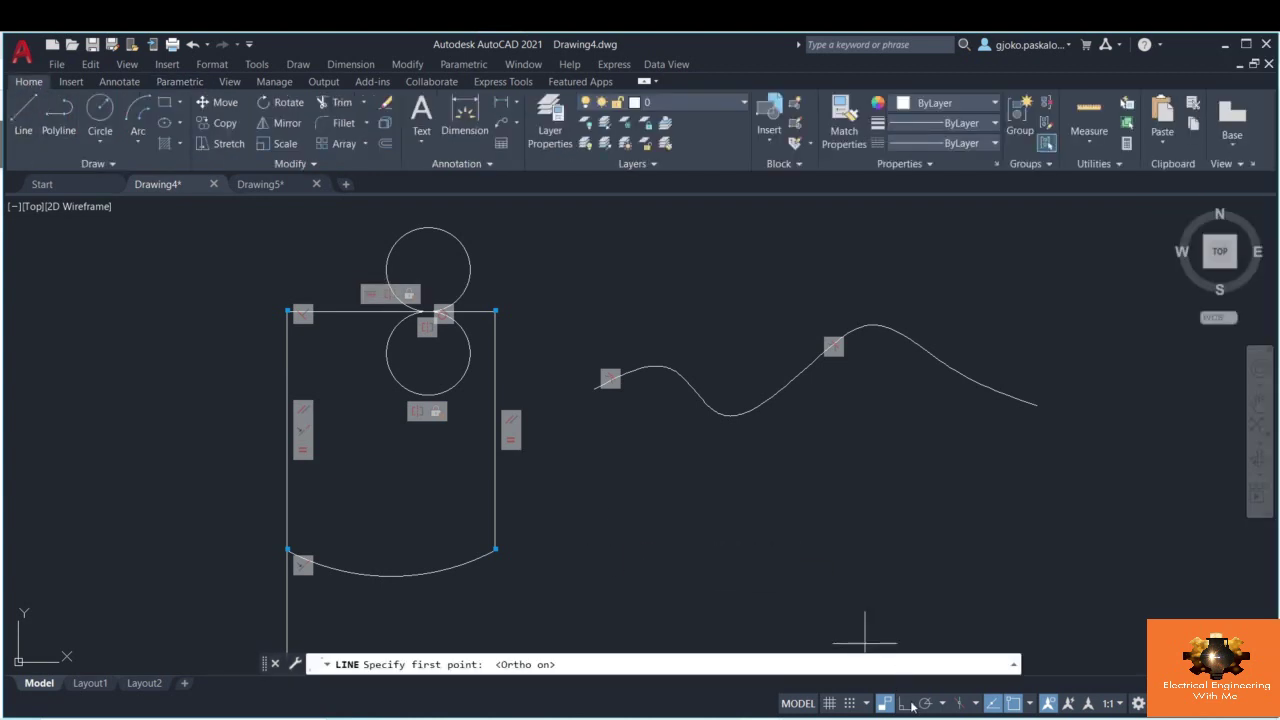
left_click(626, 517)
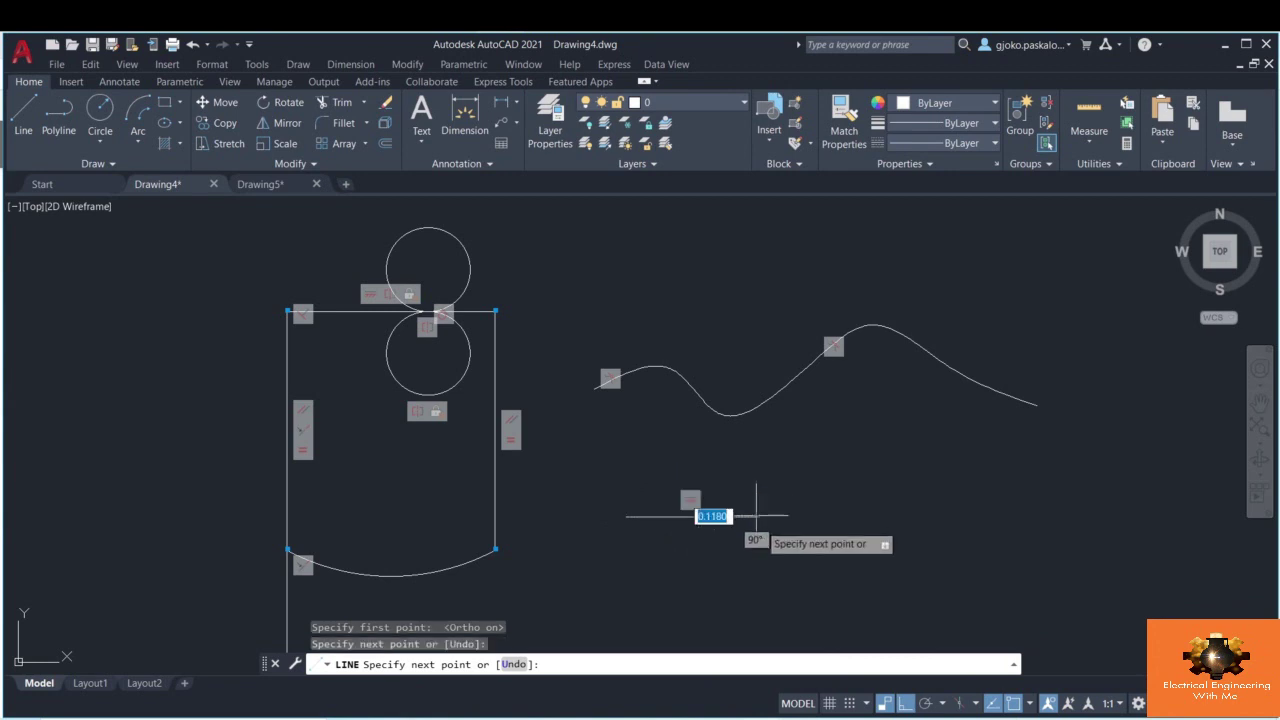
left_click(756, 517)
middle_click_drag(760, 563, 778, 455)
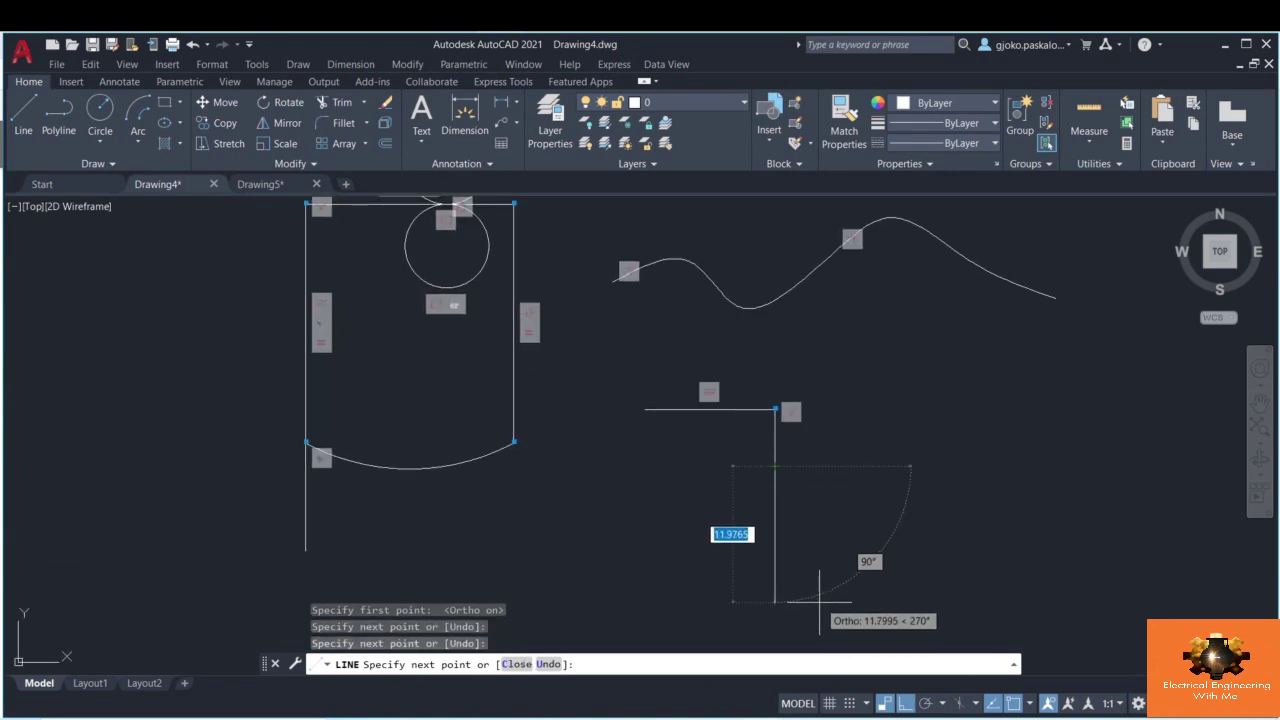
key("F8")
left_click(713, 497)
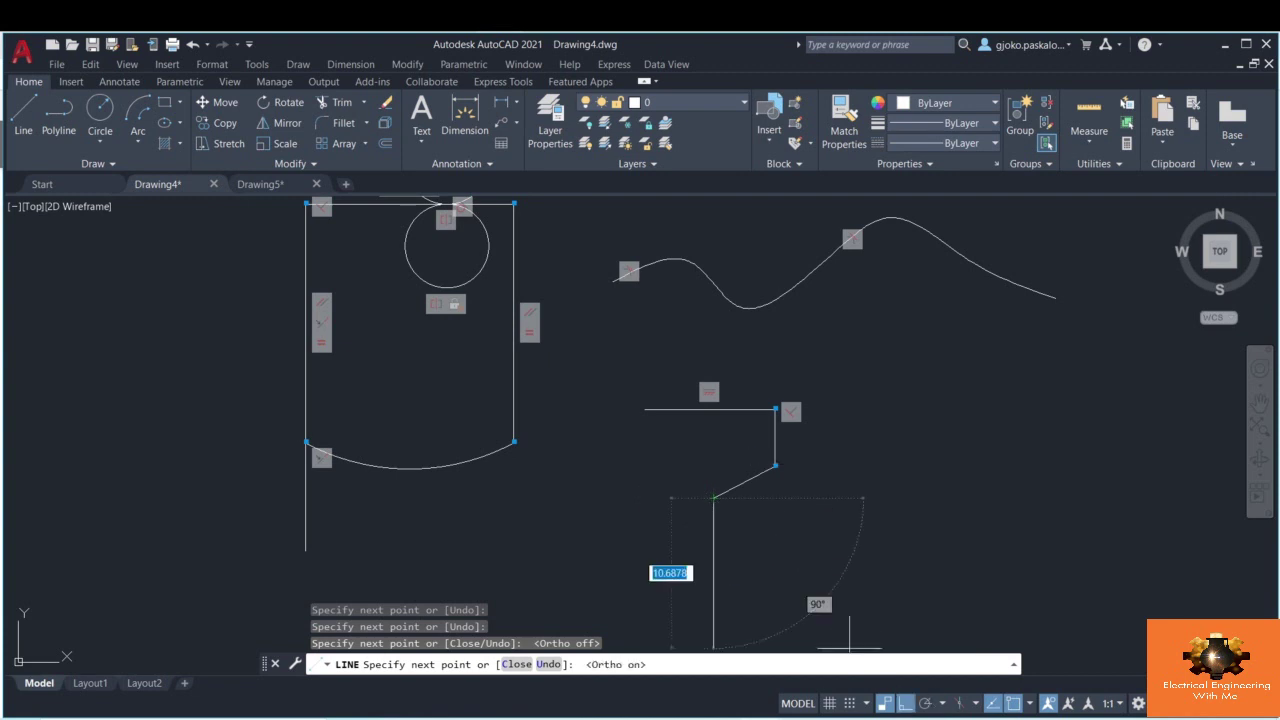
key("F8")
key("Escape")
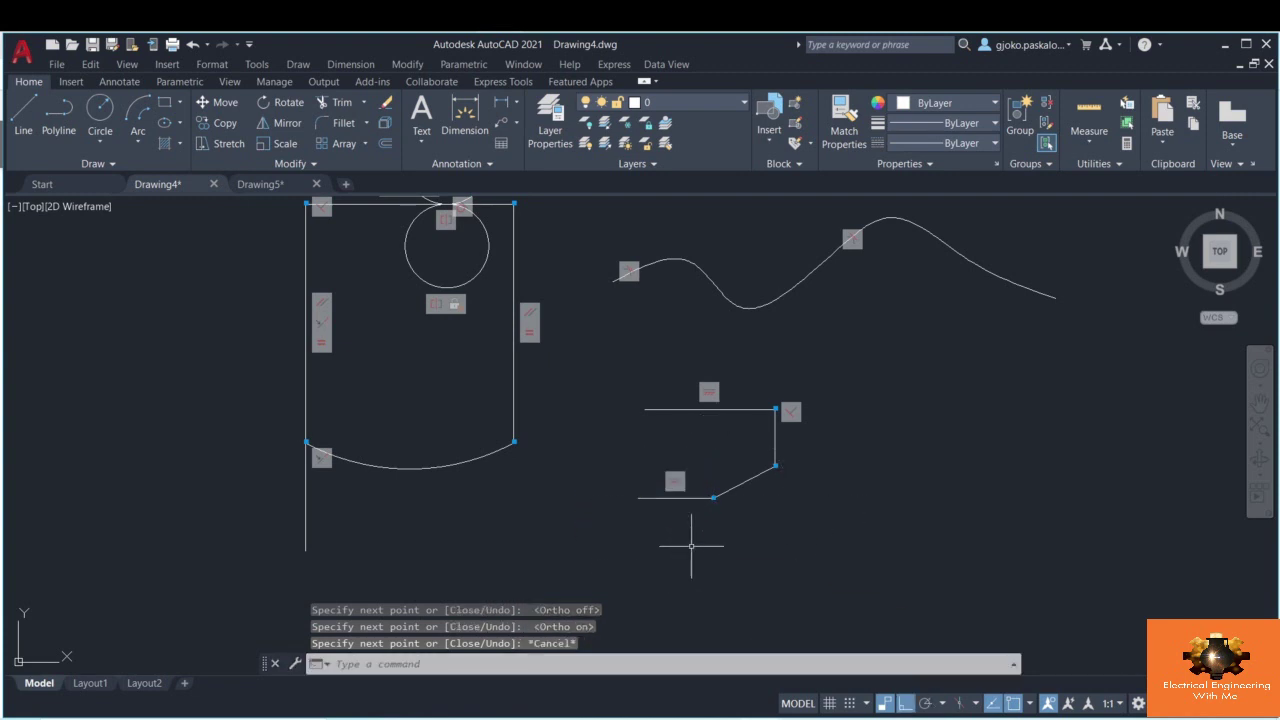
- Select the chain's slanted and vertical lines, and stretch their shared corner horizontally outward and downward to test the inferred constraints
left_click(761, 494)
left_click(752, 456)
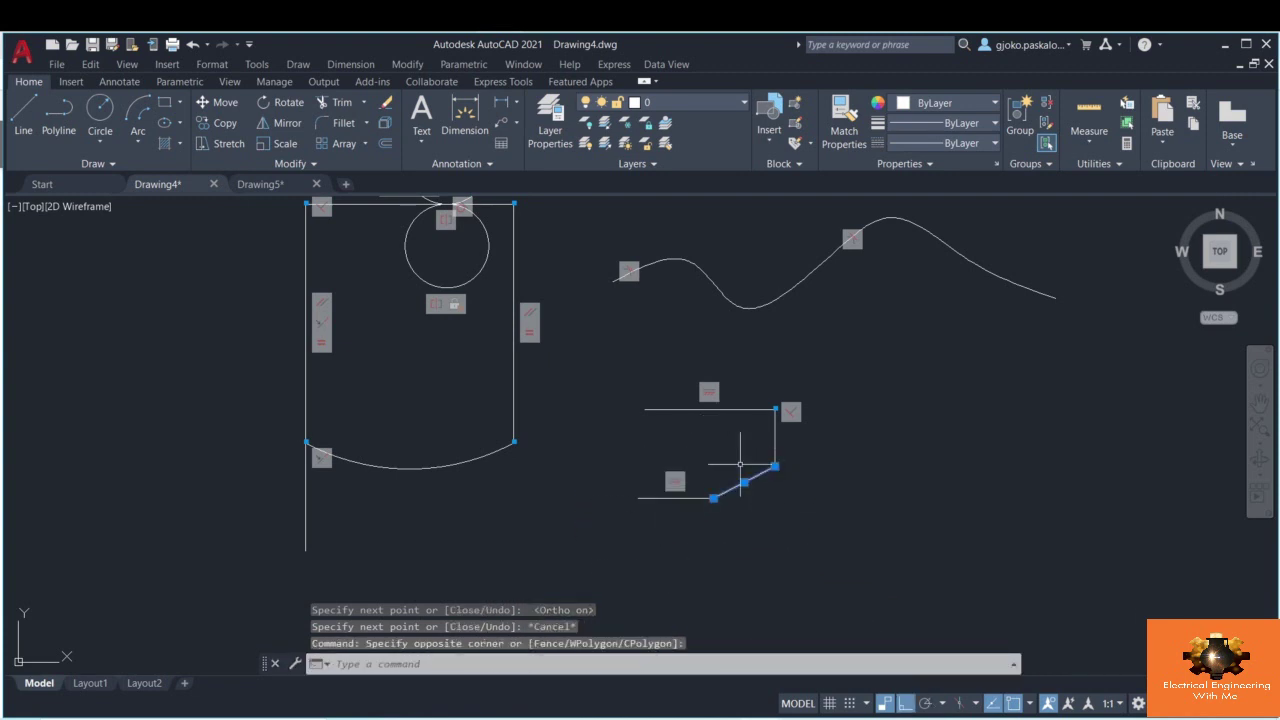
left_click(777, 465)
left_click(786, 485)
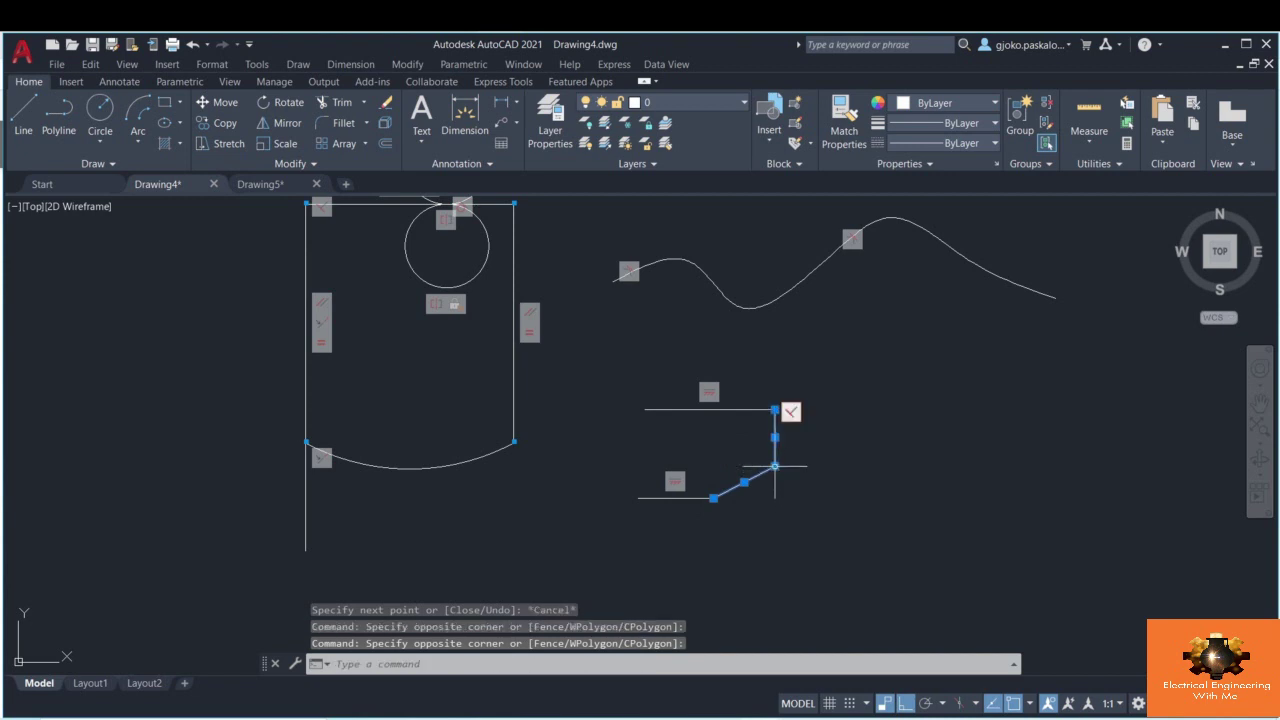
left_click(774, 466)
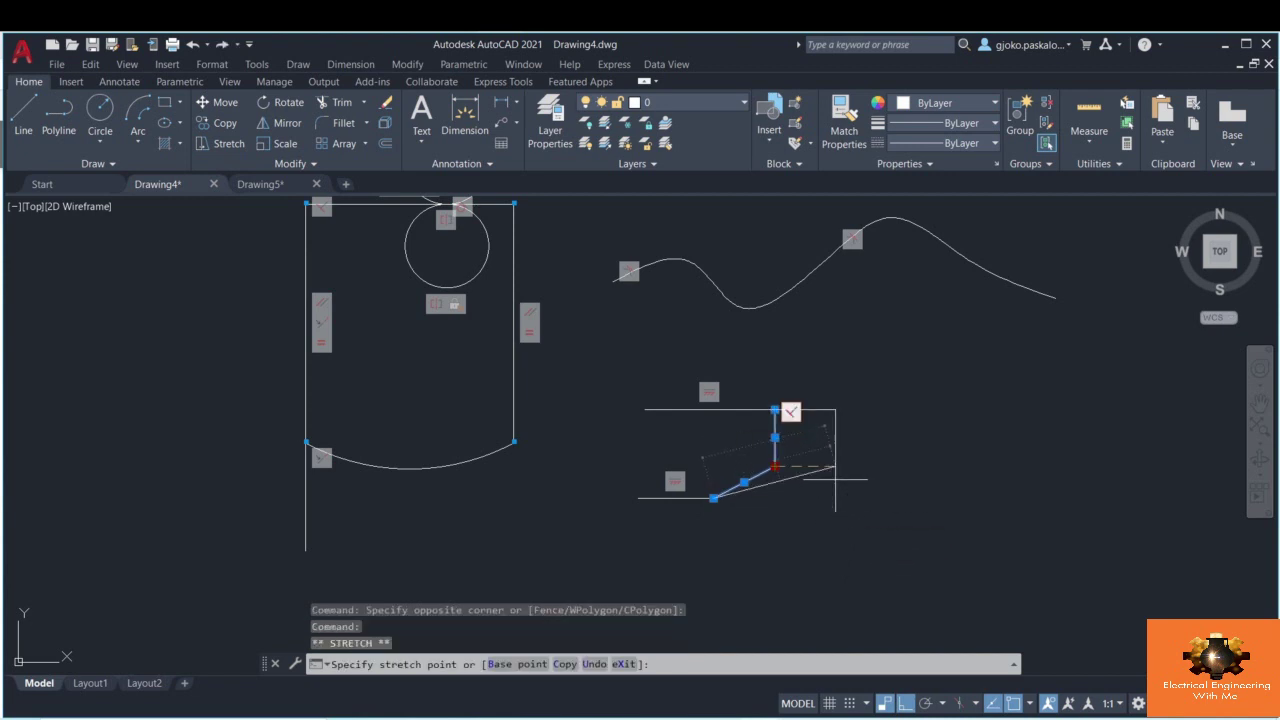
left_click(835, 478)
left_click(835, 519)
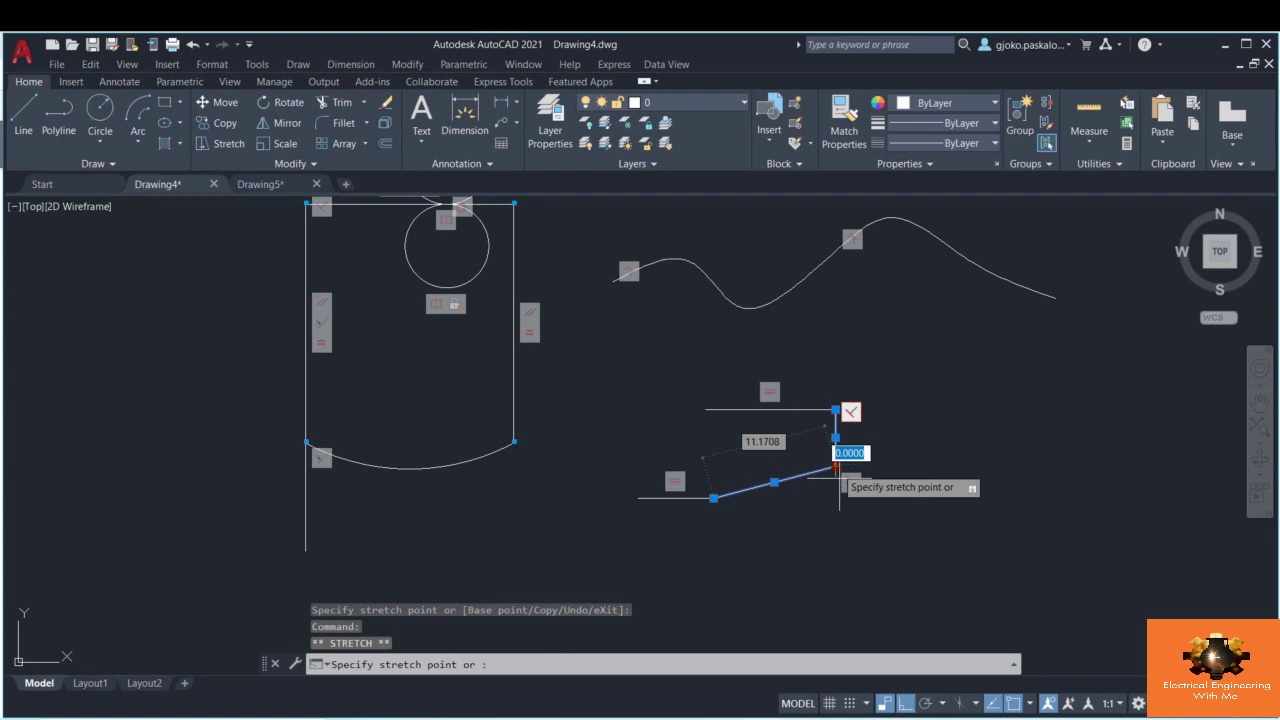
left_click(875, 519)
- Stretch the shared corner of the vertical and slanted lines back up and inward, and clear the selection
scroll(829, 486, "up", 2)
left_click(824, 541)
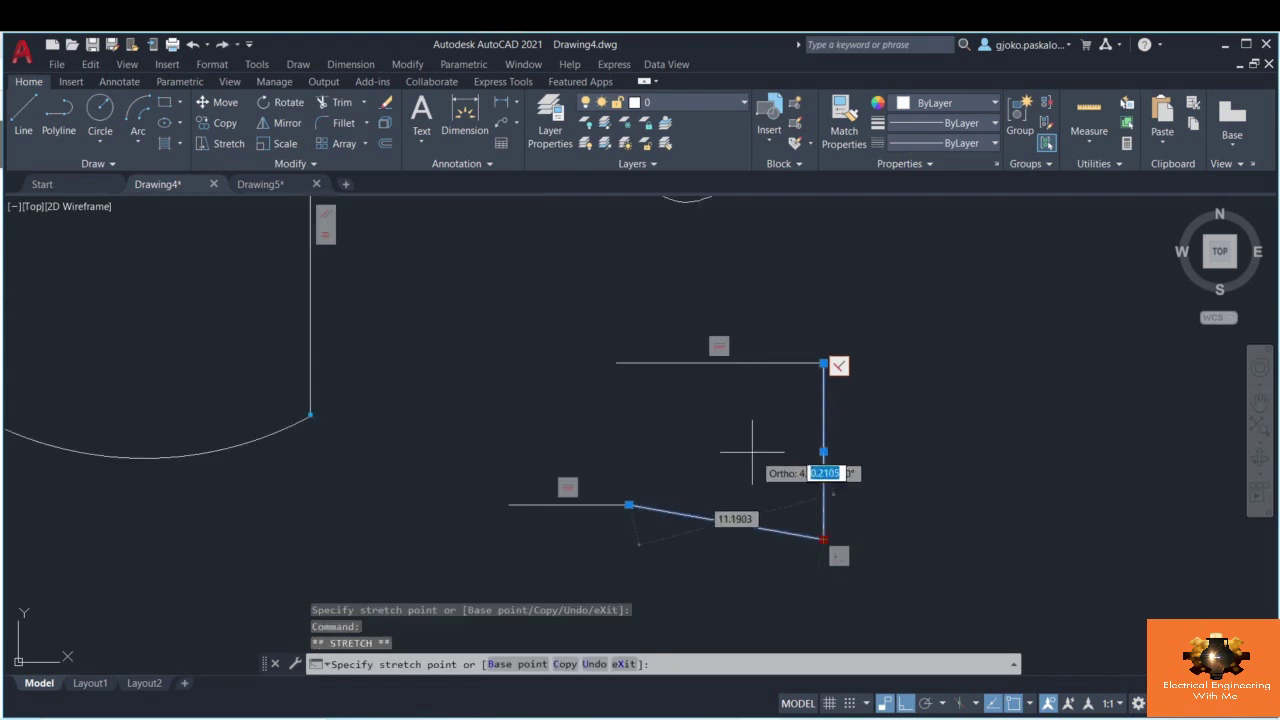
left_click(816, 455)
left_click(738, 452)
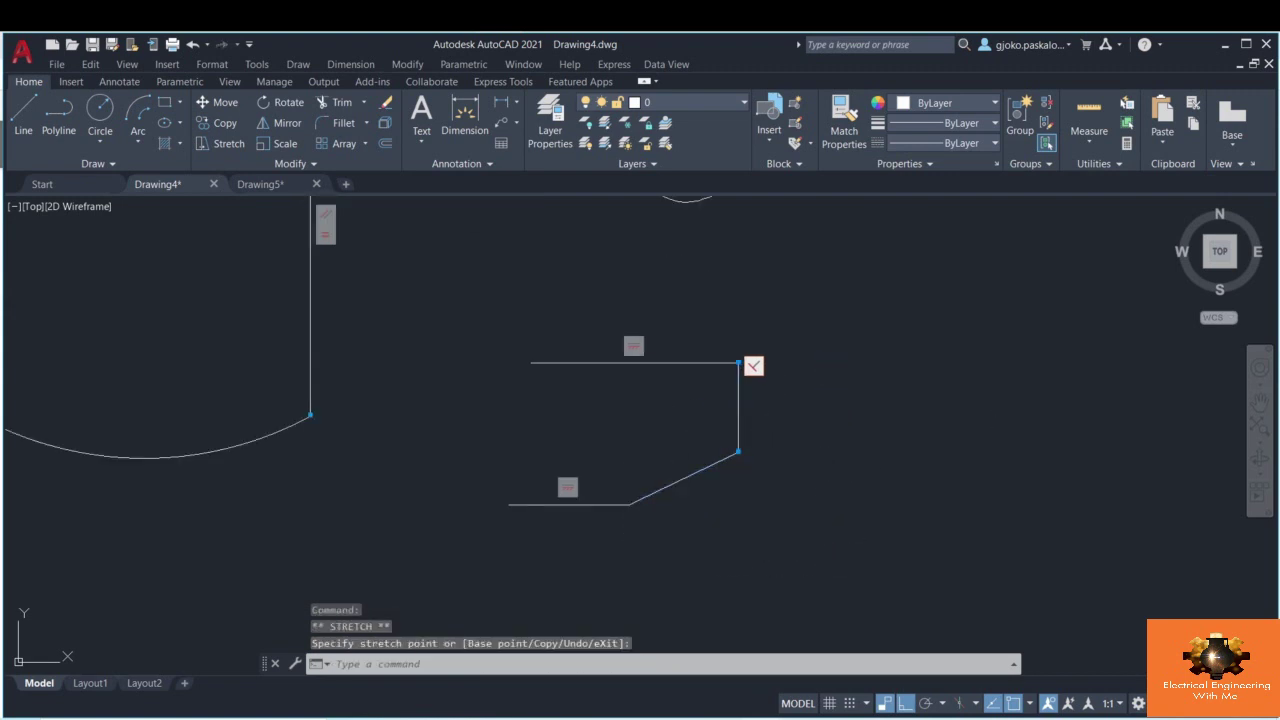
key("Escape")
key("Escape")
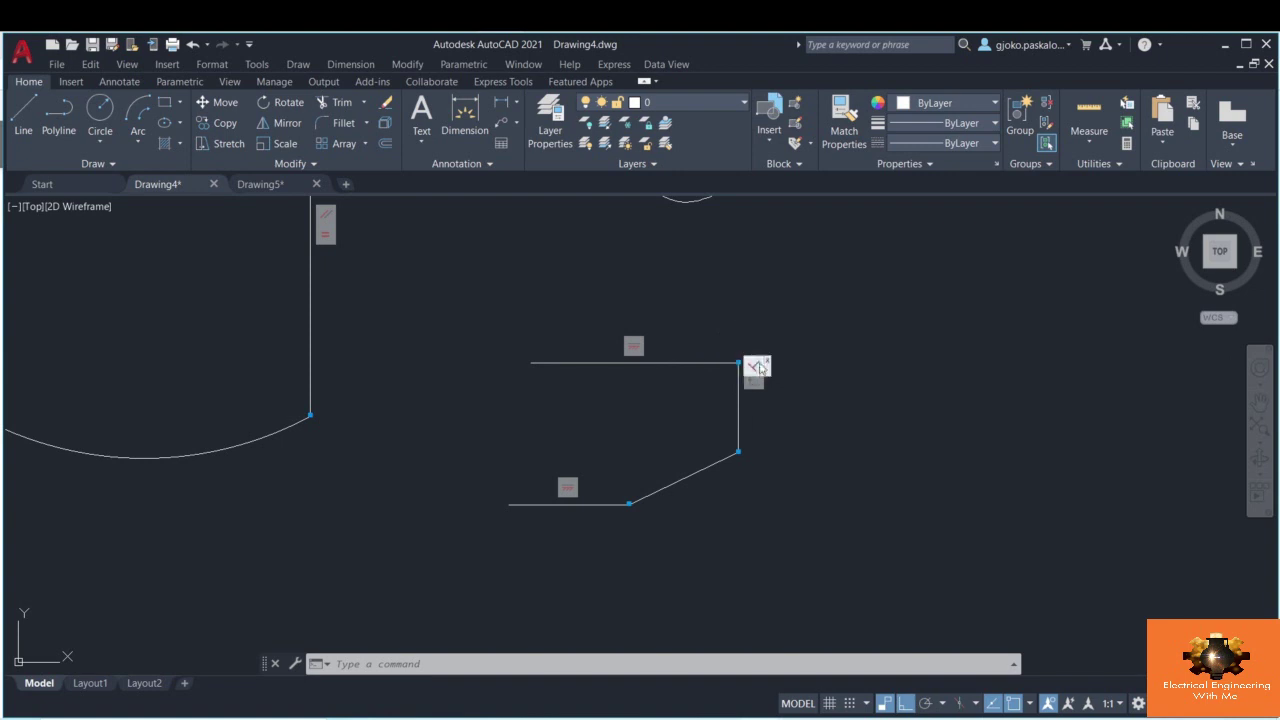
- Reselect the vertical and slanted lines, stretch their shared corner slightly inward, and deselect them
left_click(767, 457)
key("Escape")
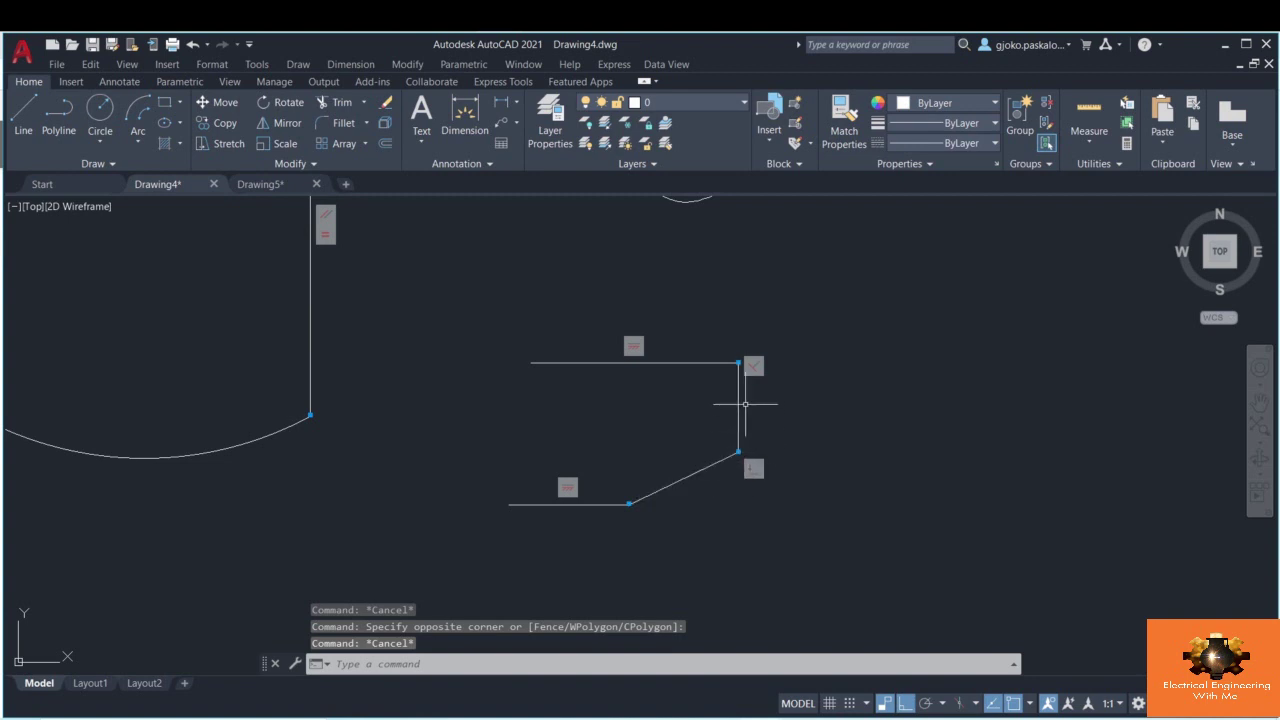
left_click(765, 485)
left_click(705, 425)
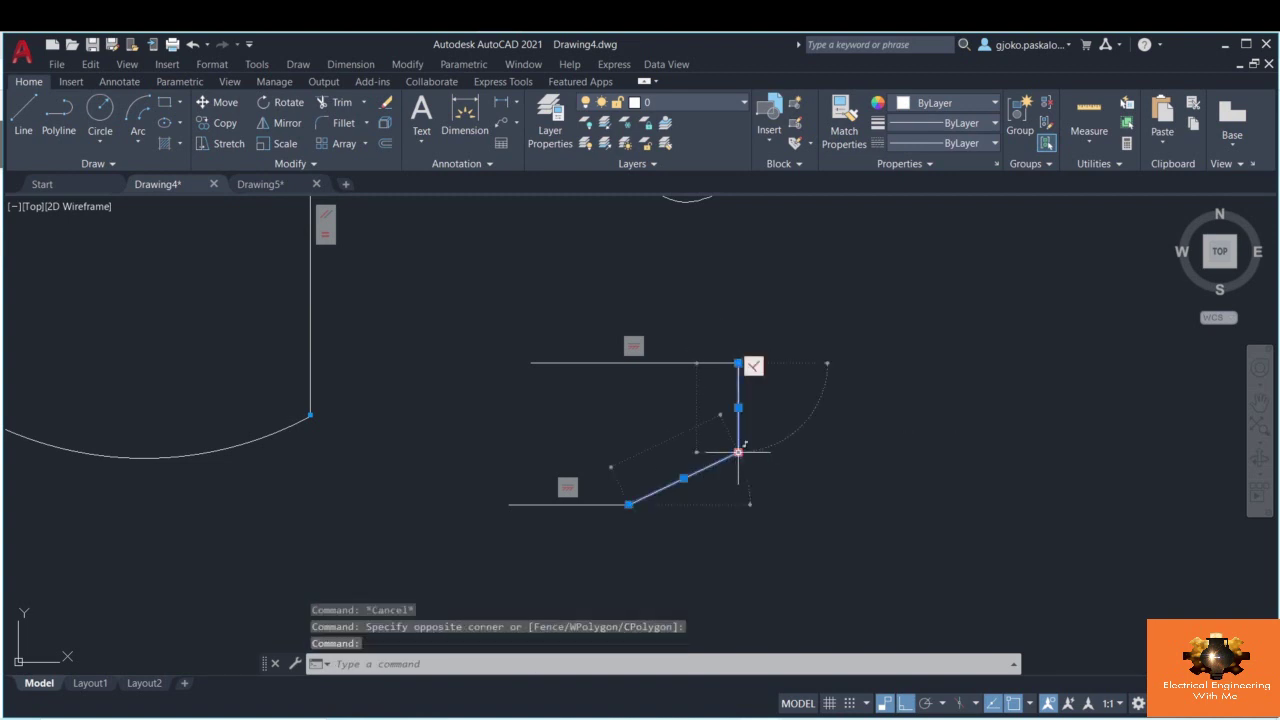
left_click(738, 452)
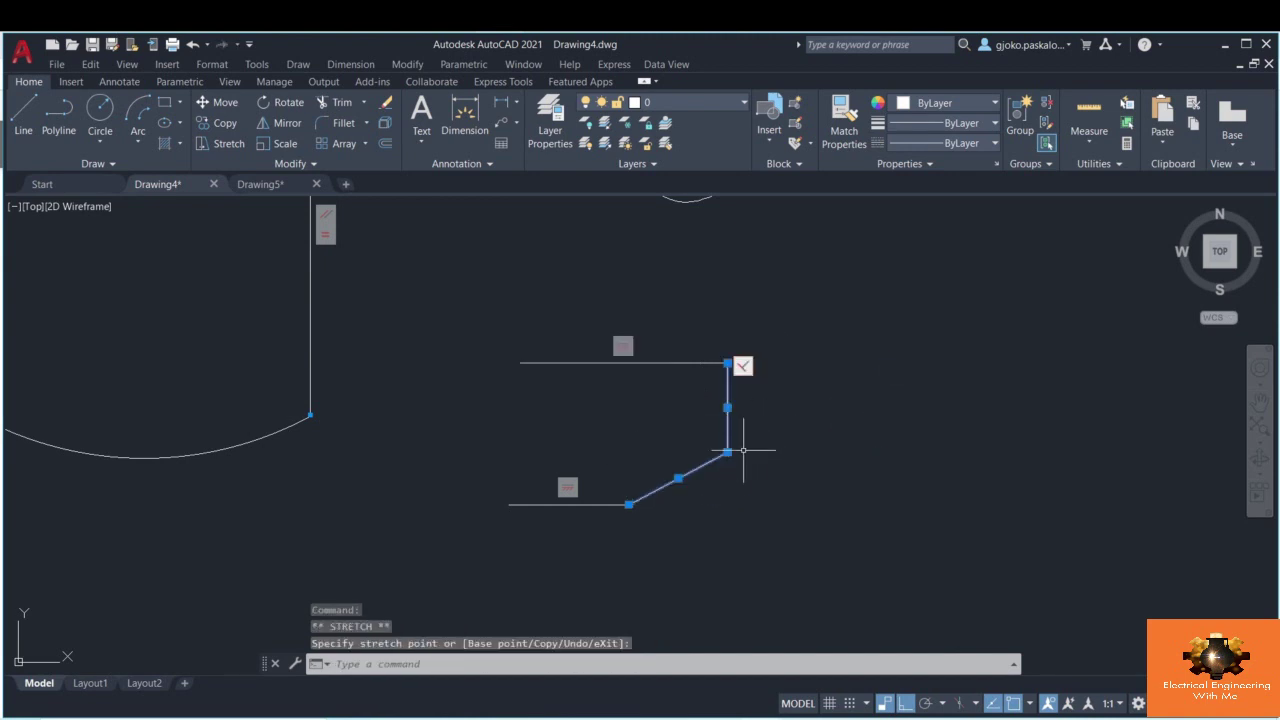
key("Escape")
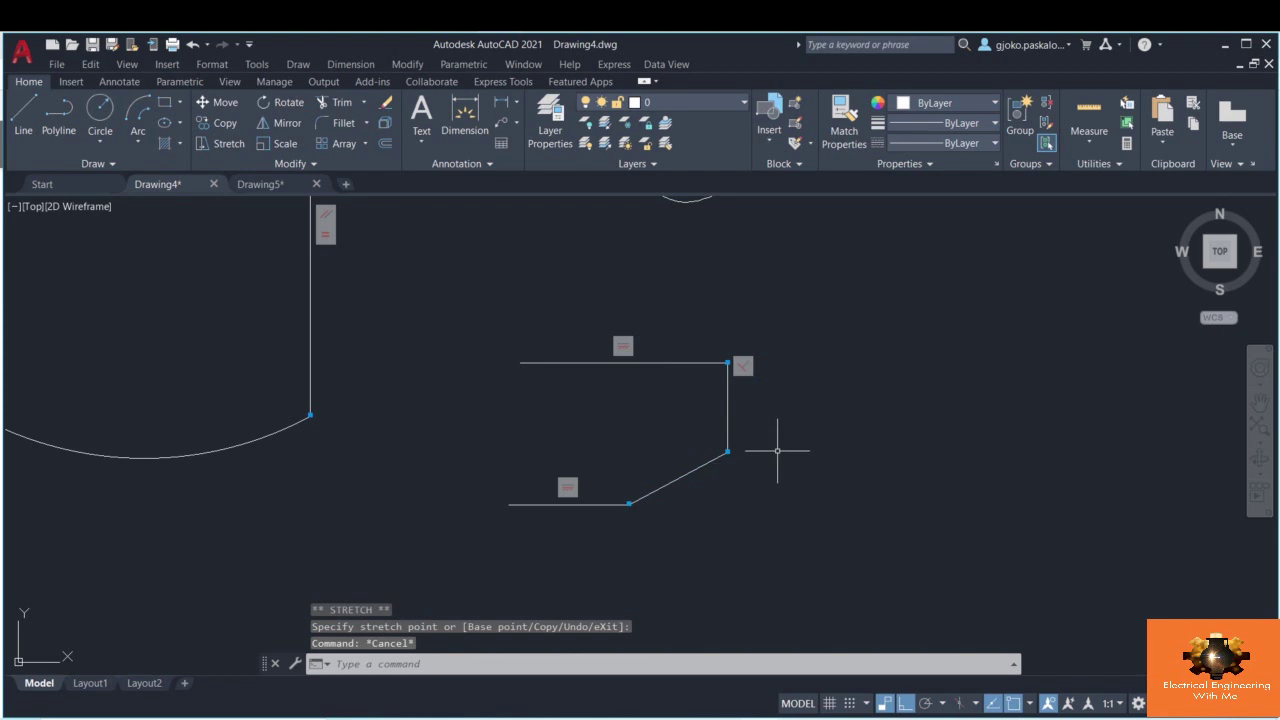
scroll(777, 446, "down", 2)
middle_click_drag(826, 417, 847, 430)
scroll(852, 432, "down", 2)
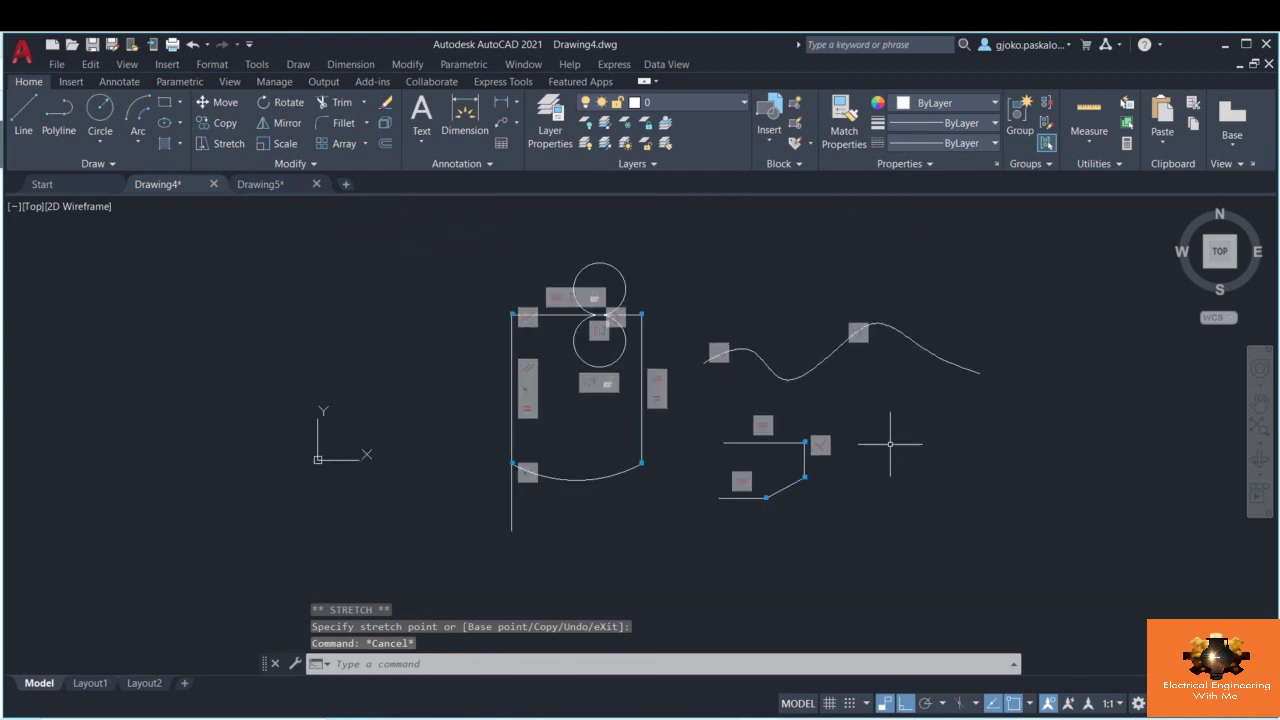
- Switch to Drawing5 and add a linear dimensional constraint between the endpoints of the link's lower horizontal edge, accepting its measured value
left_click(183, 82)
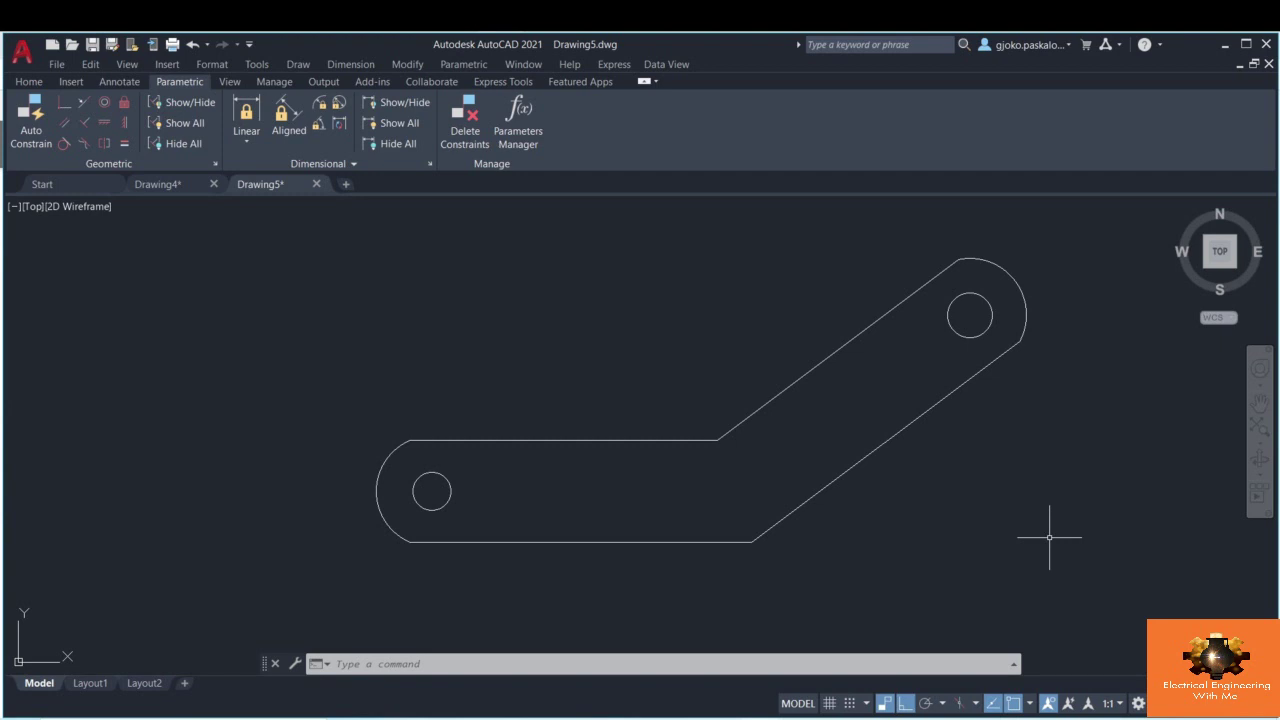
left_click(247, 117)
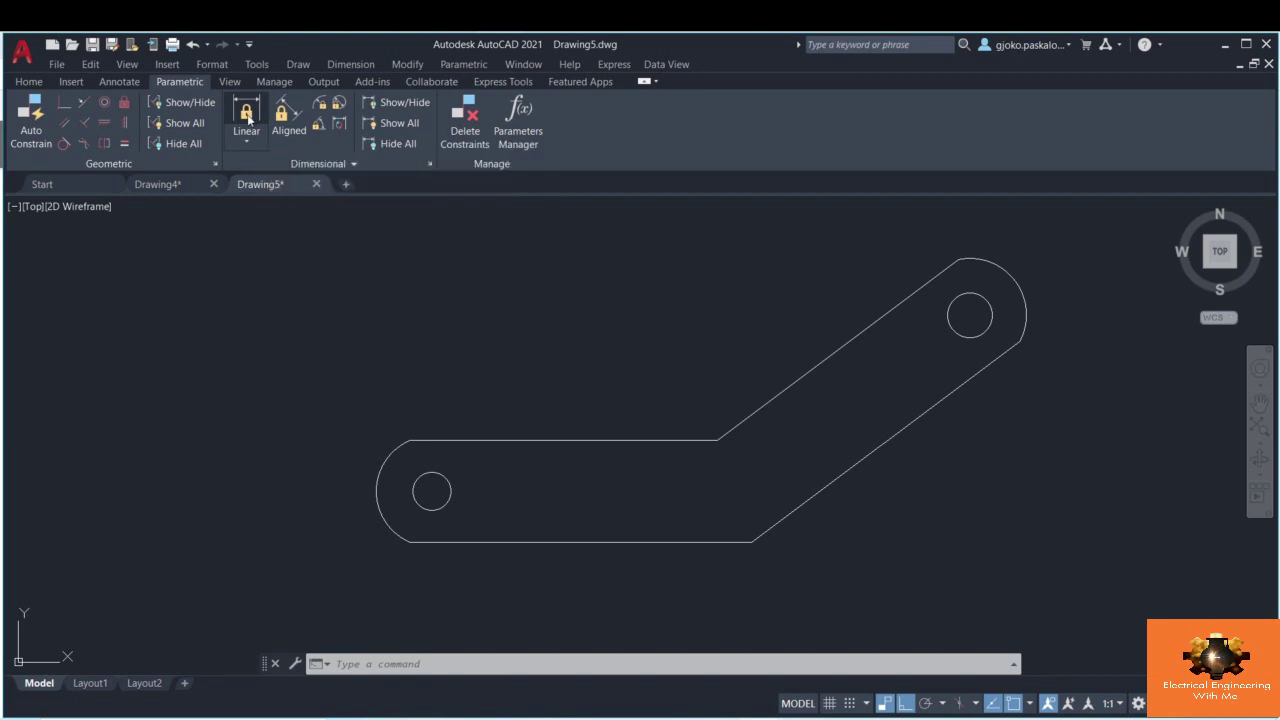
left_click(415, 541)
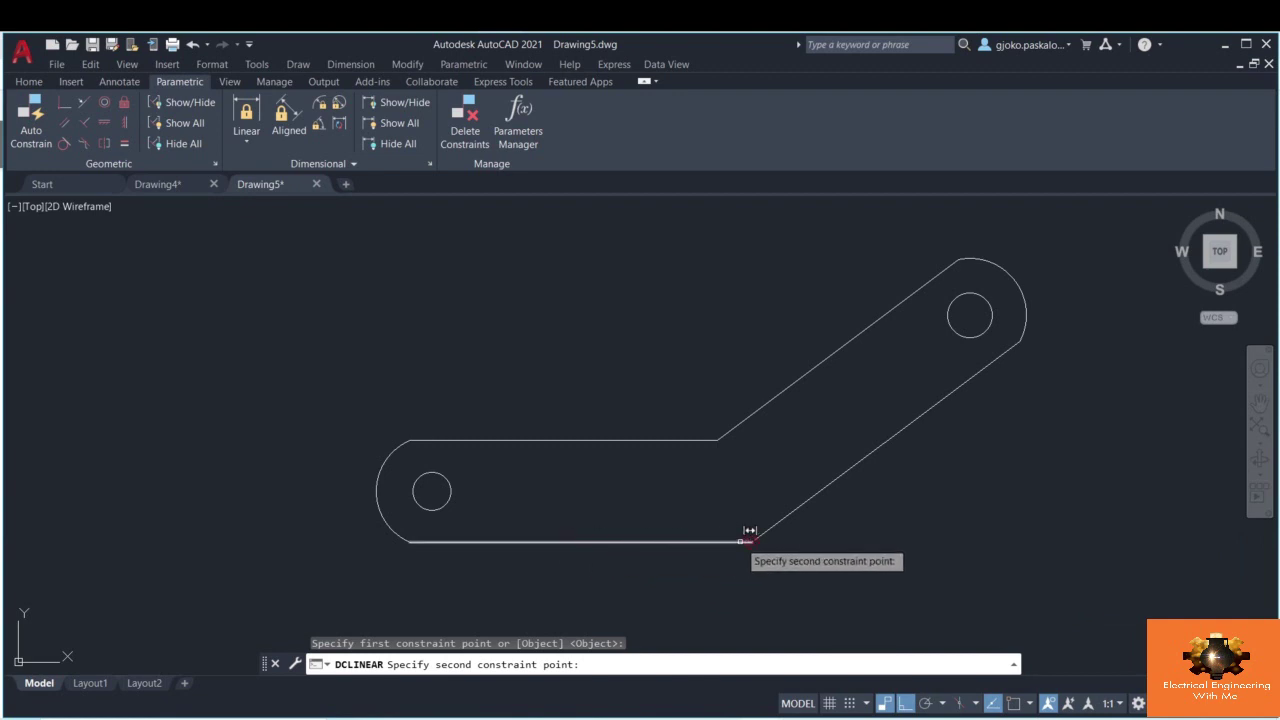
left_click(749, 541)
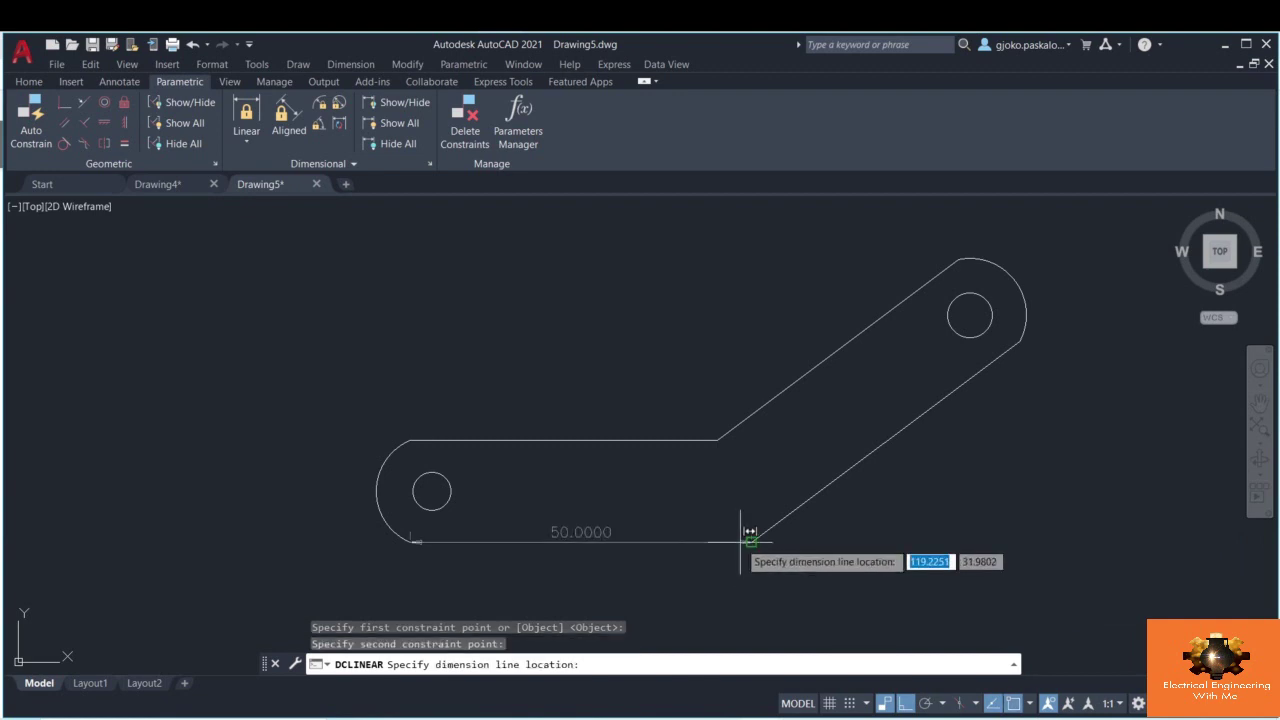
left_click(718, 590)
middle_click_drag(710, 610, 673, 561)
key("Return")
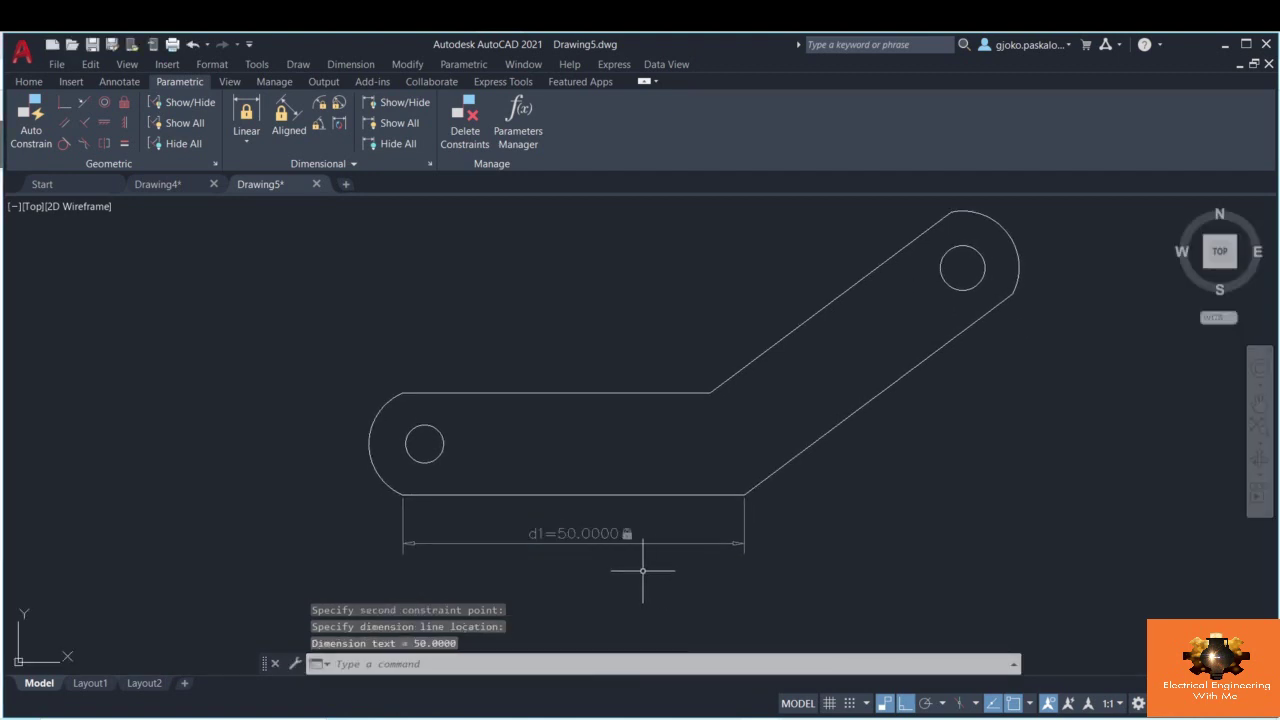
- Set the lower horizontal edge's linear constraint to 100, and undo the change
double_click(558, 534)
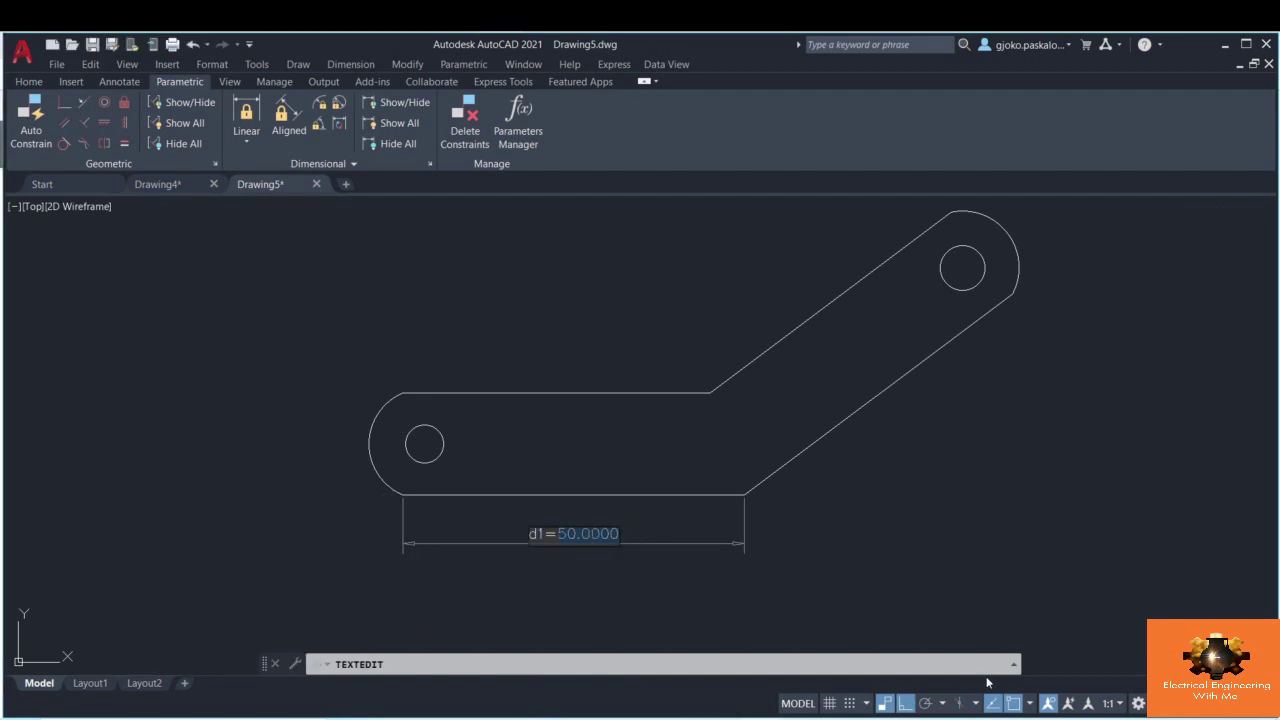
type("10")
key("Return")
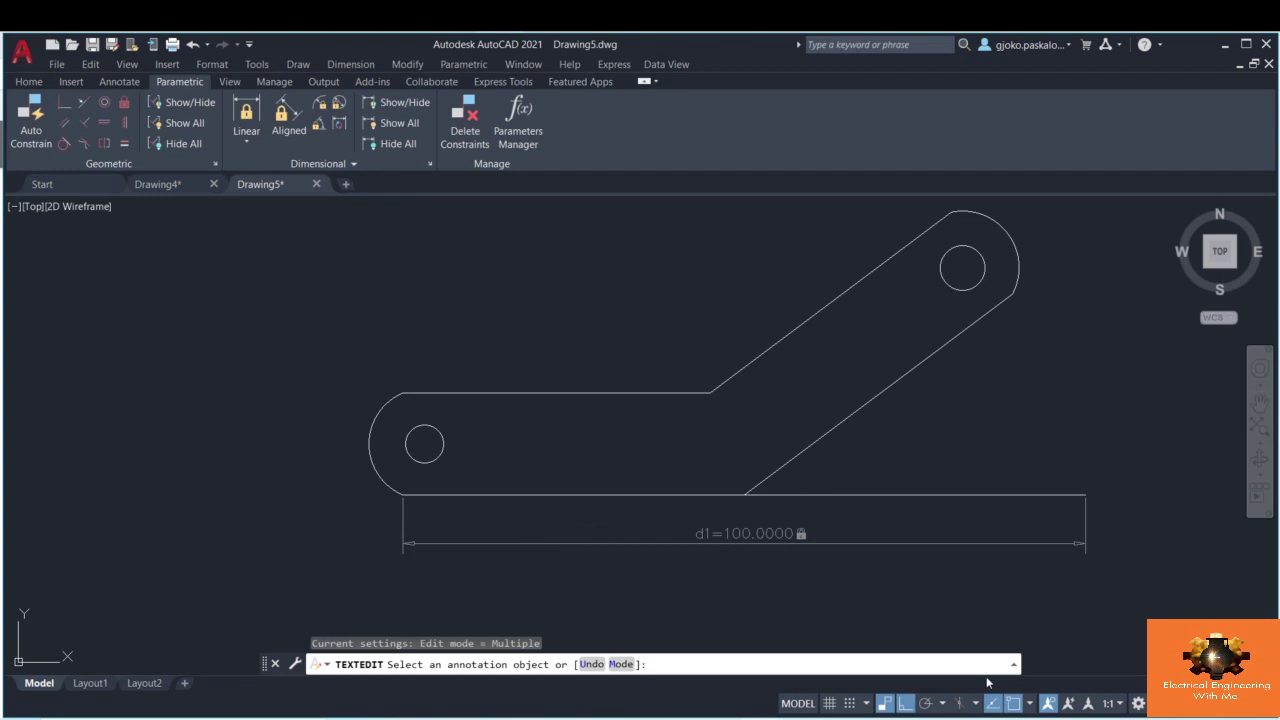
key("ctrl+z")
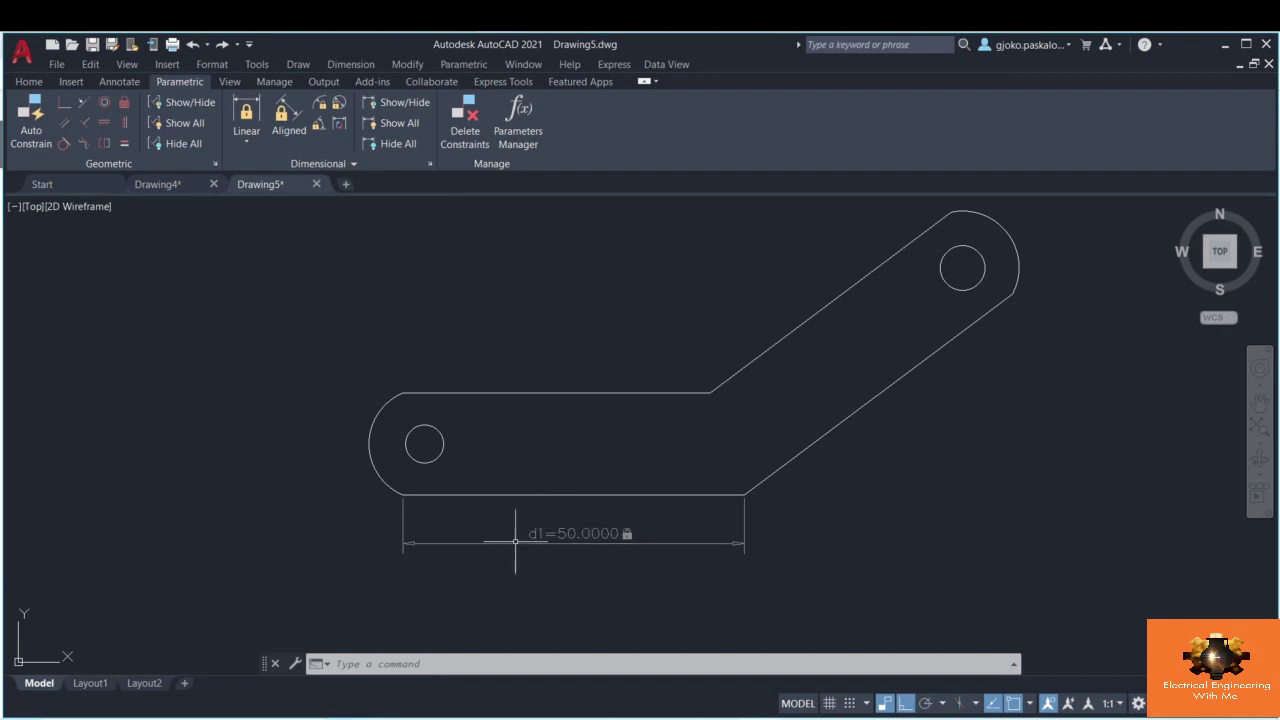
- Place an aligned dimensional constraint between the endpoints of the link's lower slanted edge
left_click(248, 141)
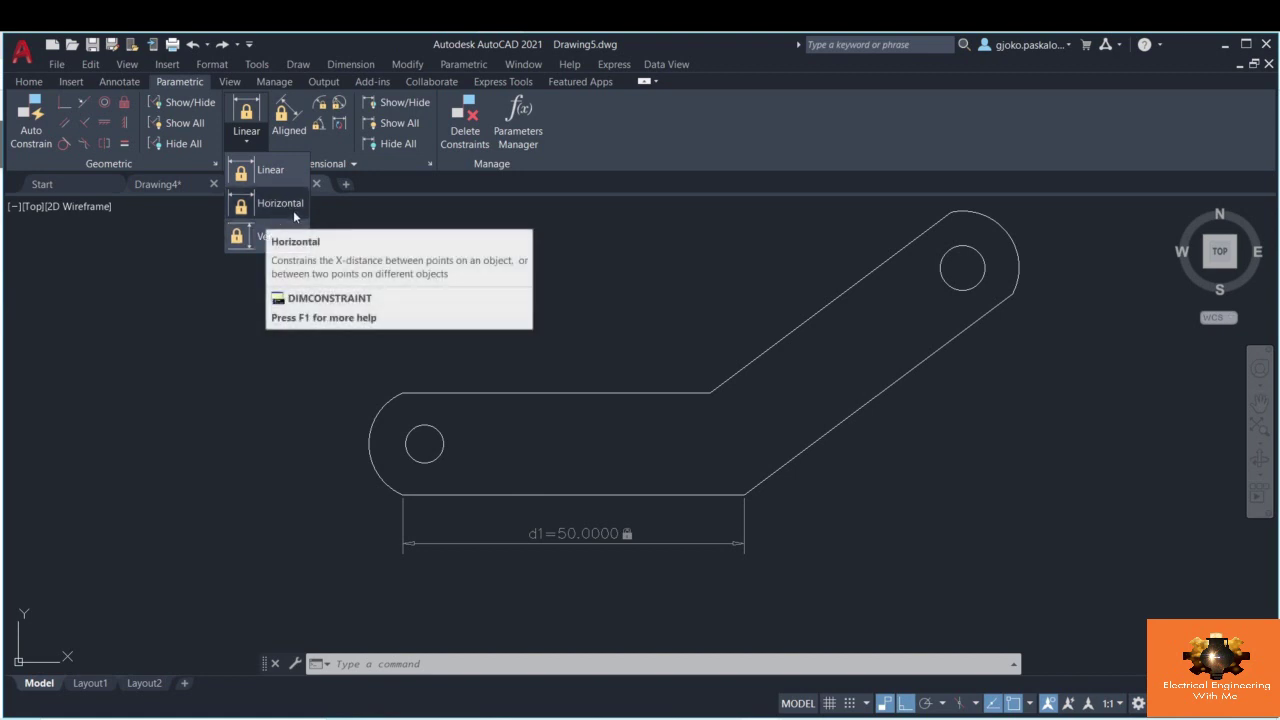
left_click(284, 112)
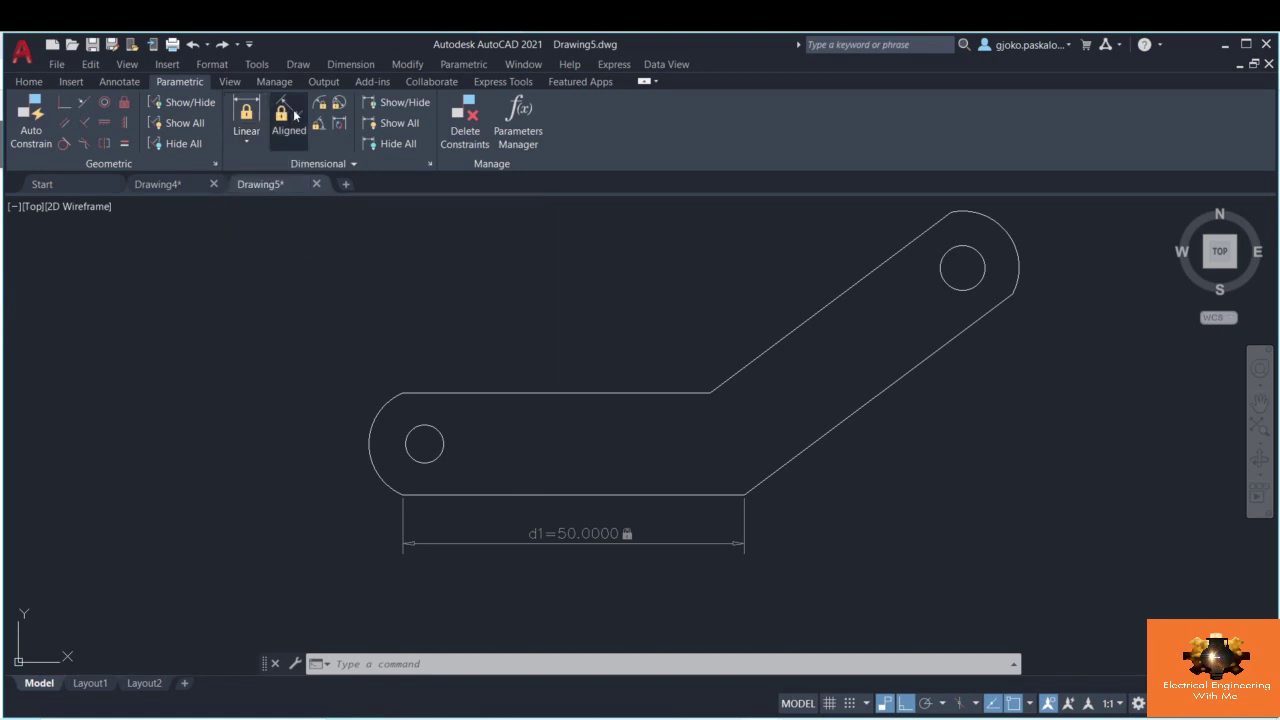
left_click(766, 484)
left_click(1010, 295)
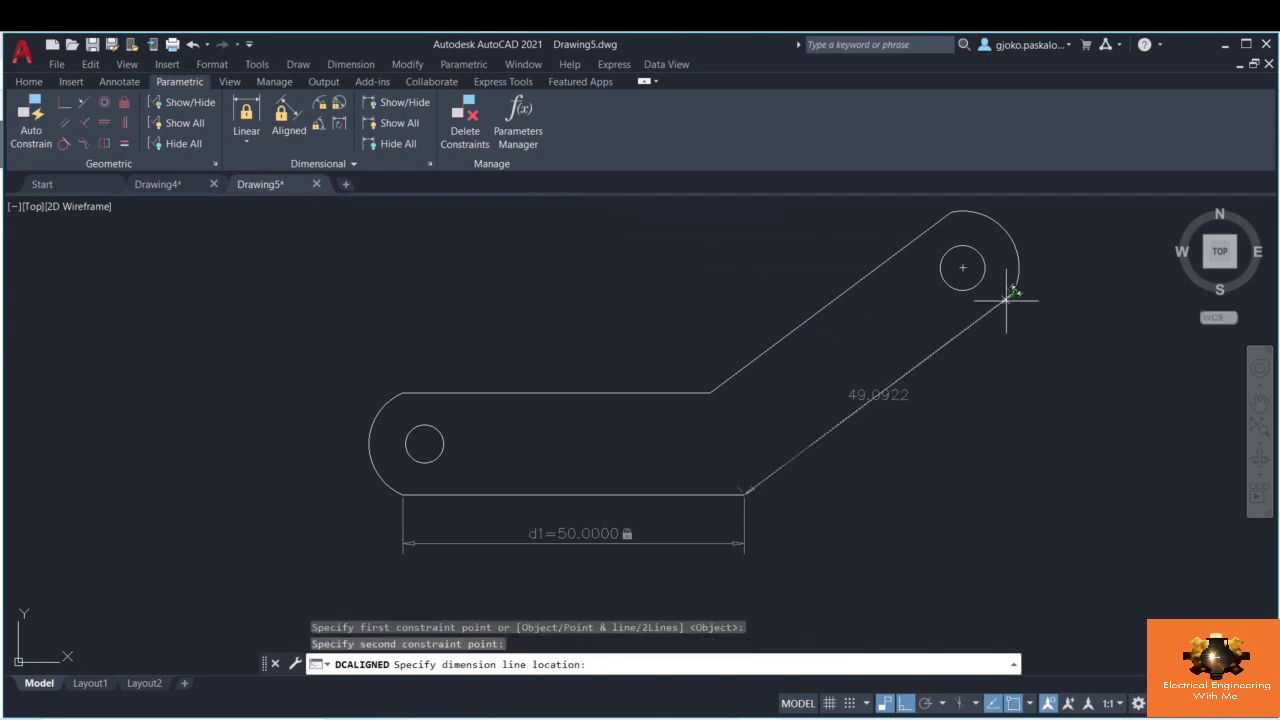
left_click(1032, 343)
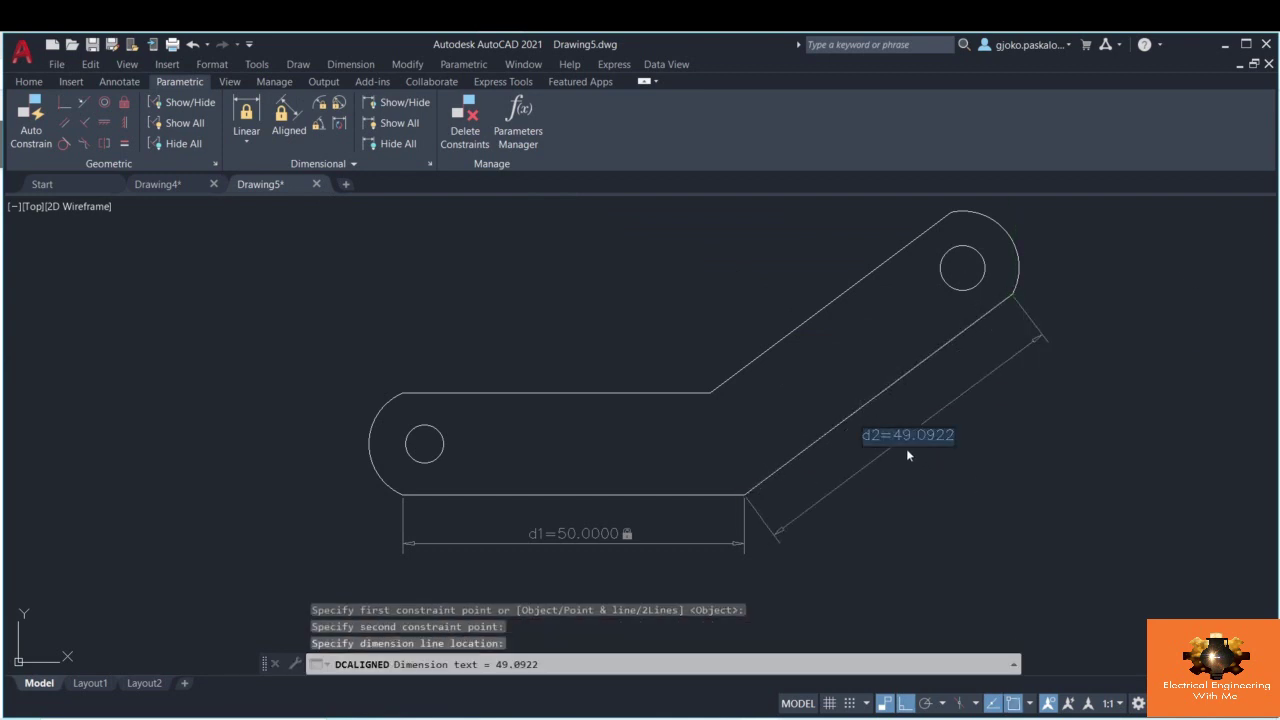
- Set the slanted edge's aligned constraint to 100, and undo the constraint altogether
left_click_drag(893, 436, 958, 437)
type("10")
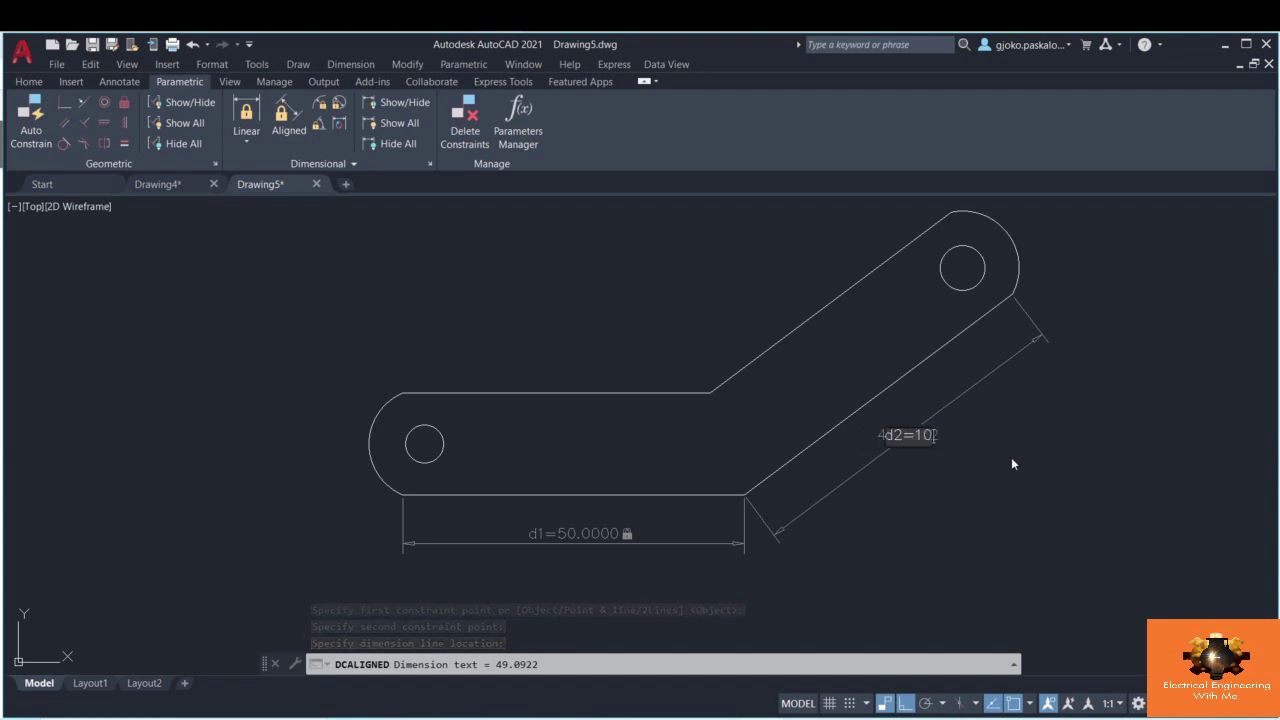
type("0")
key("Return")
scroll(1014, 449, "down", 2)
middle_click_drag(1120, 457, 981, 454)
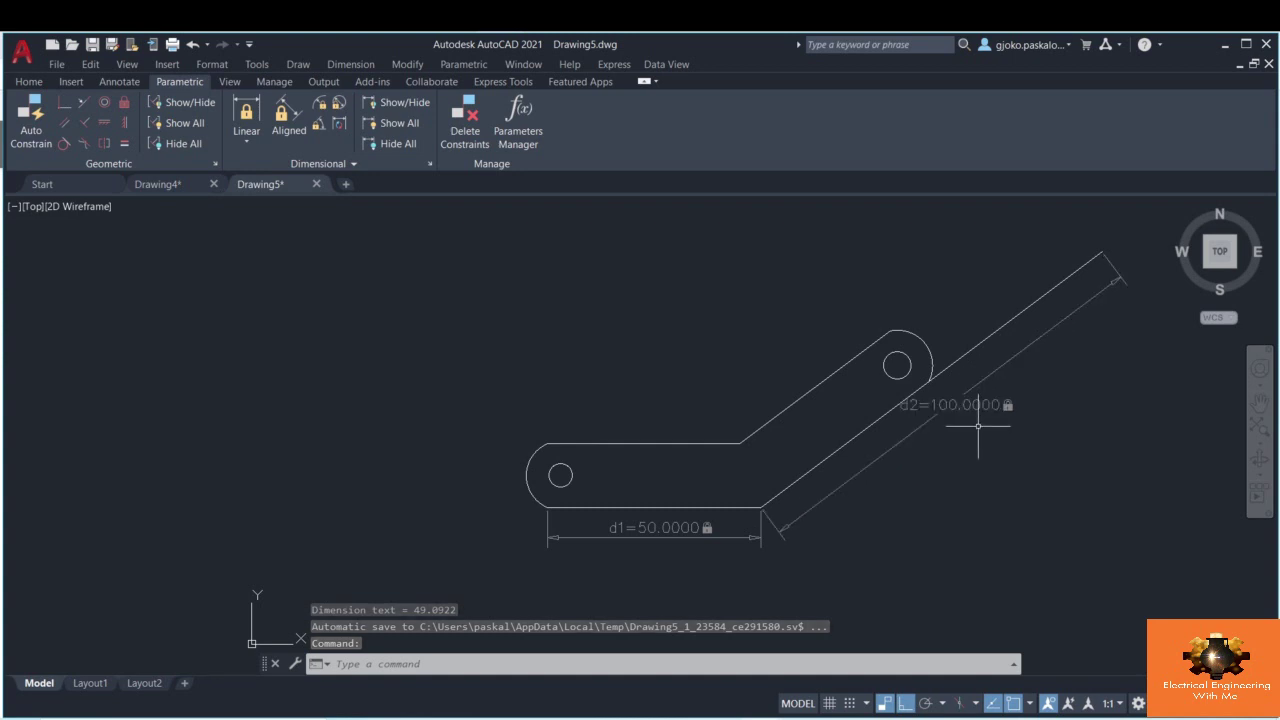
key("ctrl+z")
key("ctrl+z")
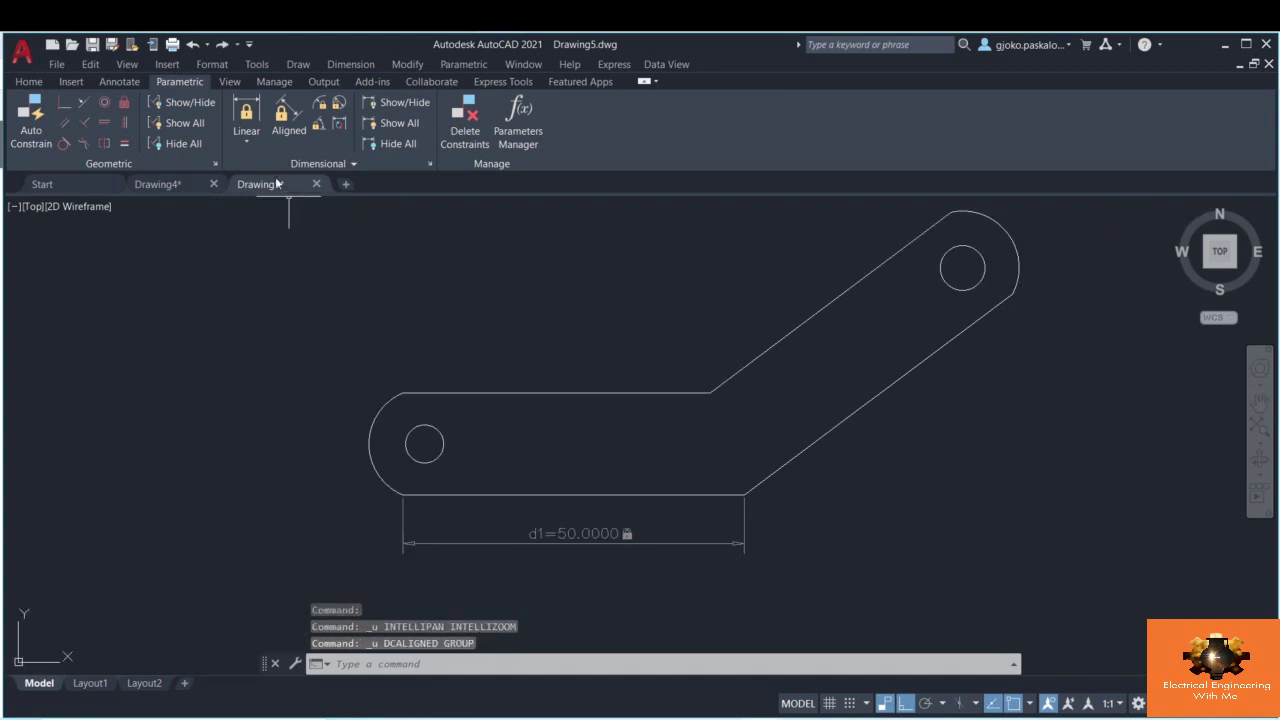
- Apply the aligned dimensional constraint to the lower slanted edge again, accepting its measured value
left_click(289, 120)
left_click(760, 482)
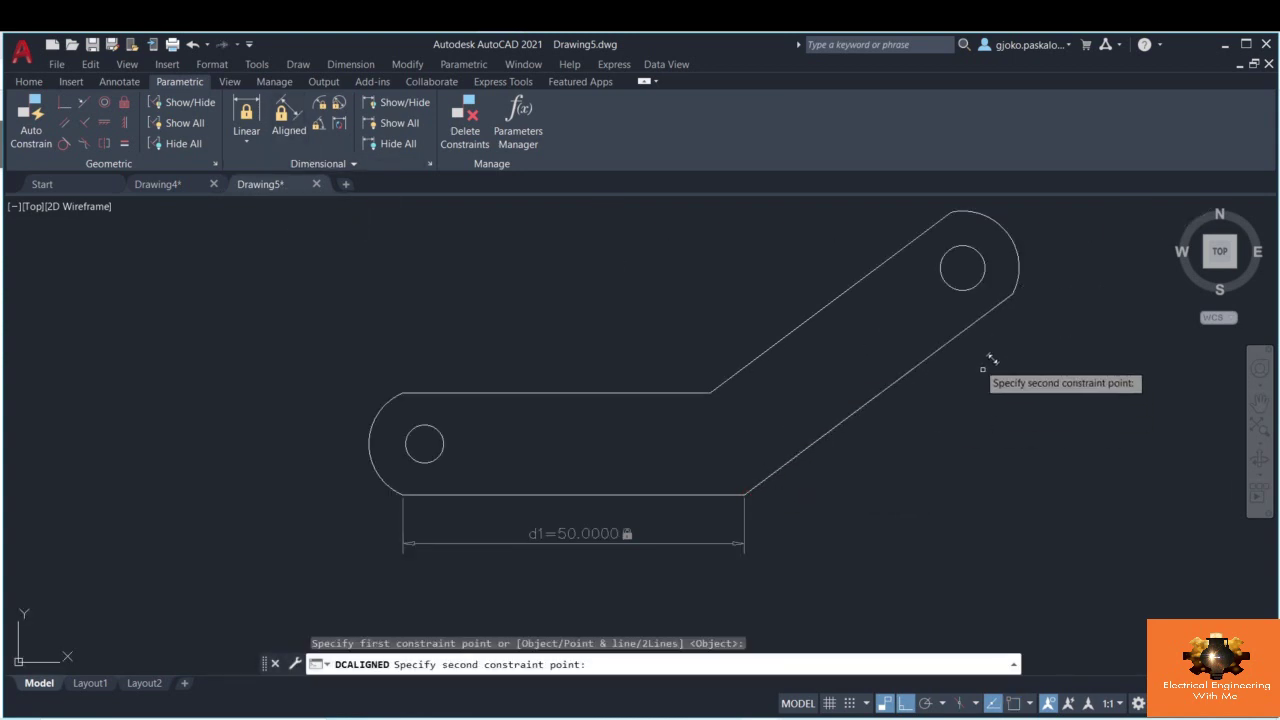
left_click(1014, 296)
left_click(968, 460)
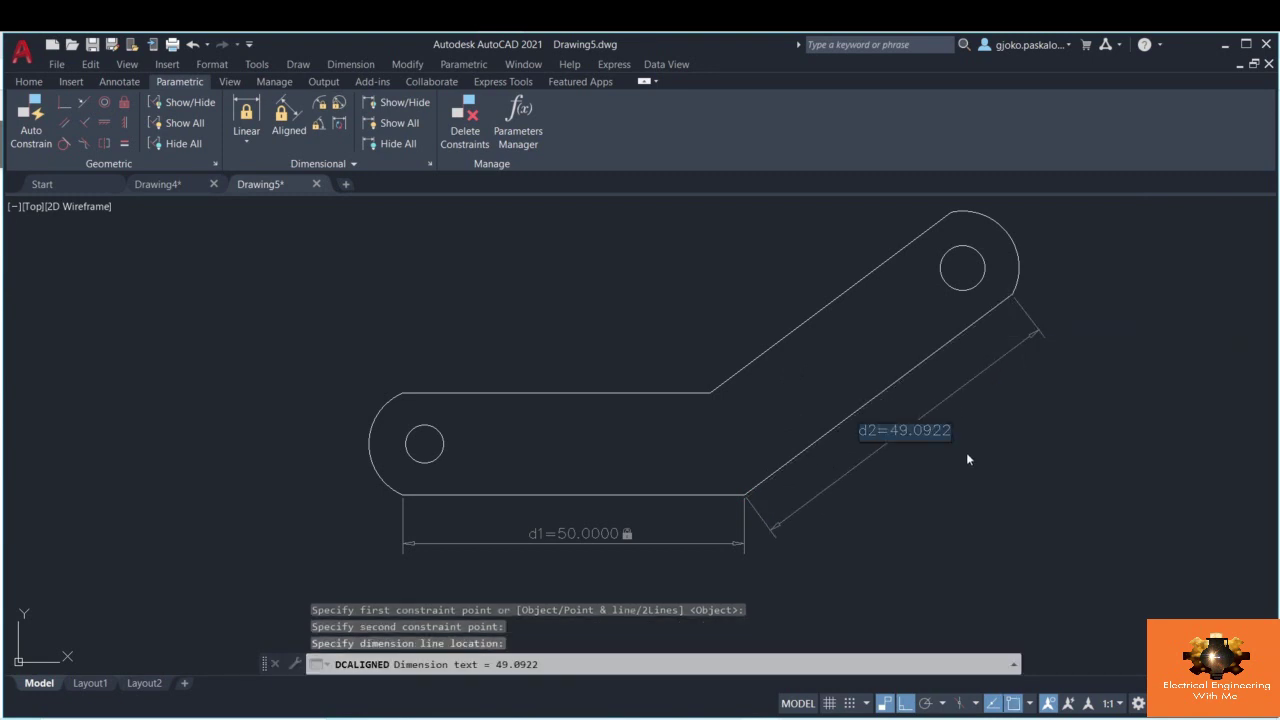
key("Return")
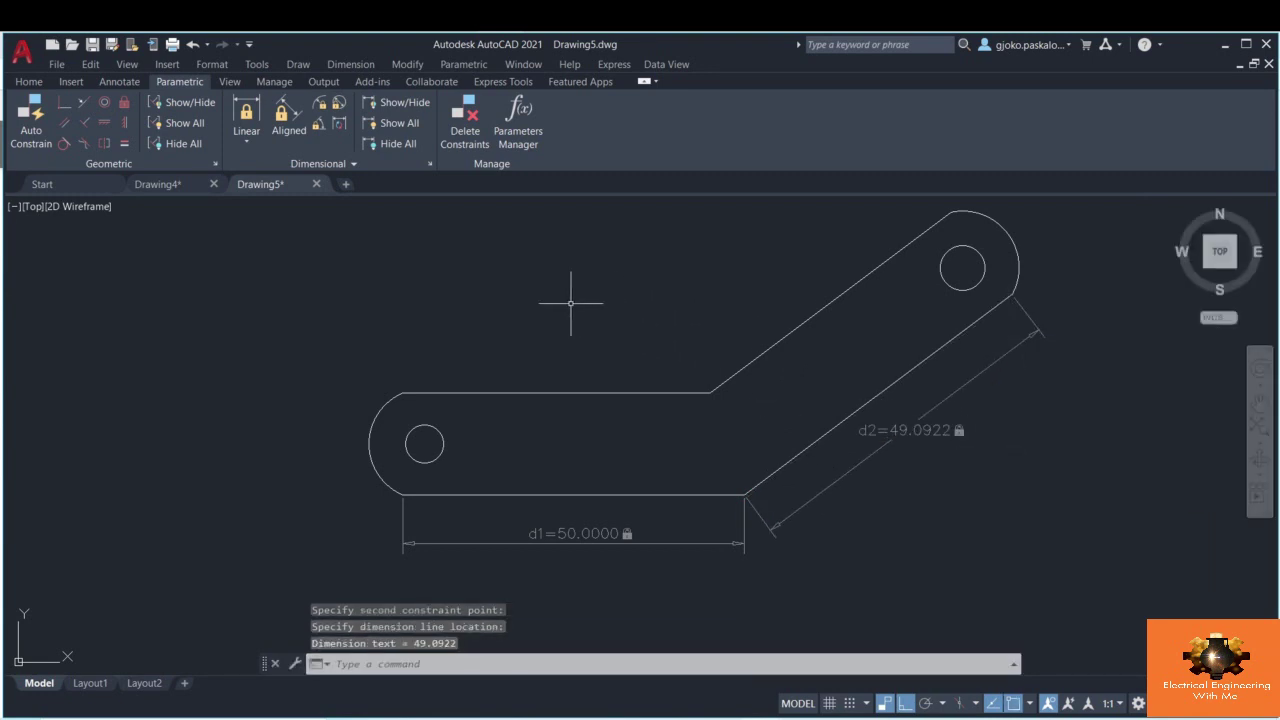
- Apply coincident constraints at the lower outline's joints: horizontal edge to left arc, the bend, and slanted edge to right arc
left_click(64, 102)
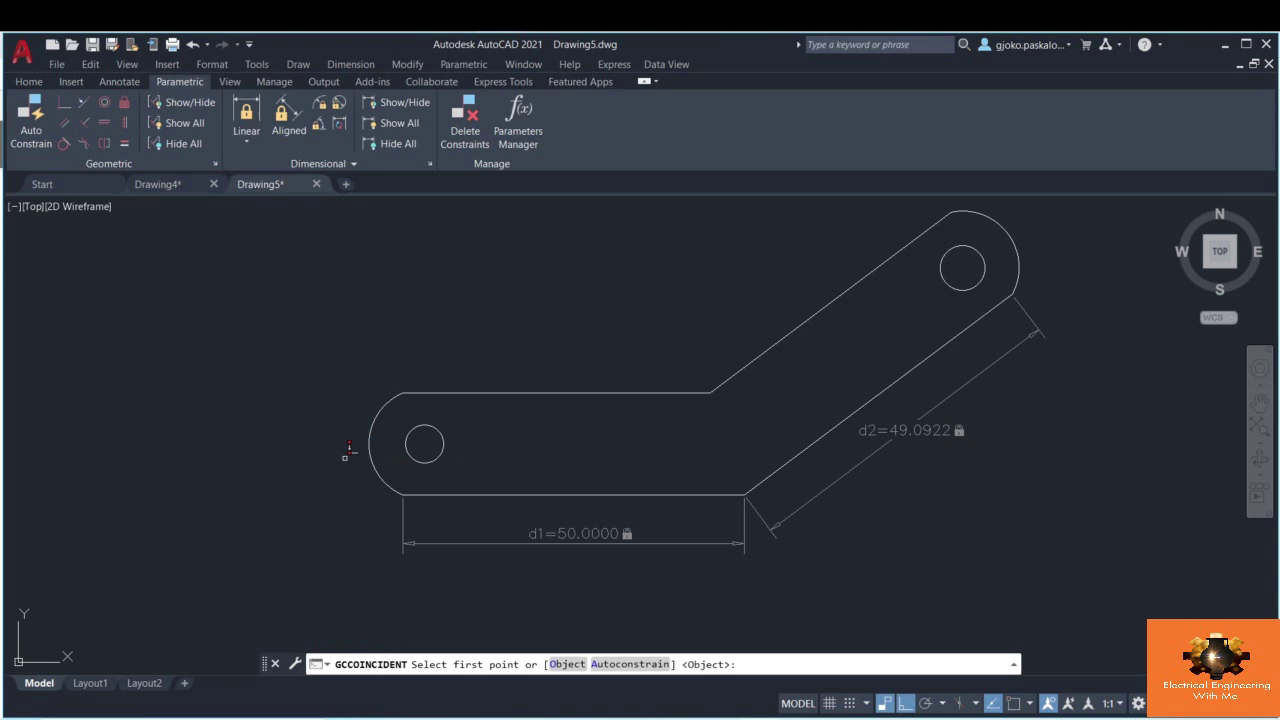
left_click(402, 494)
left_click(414, 494)
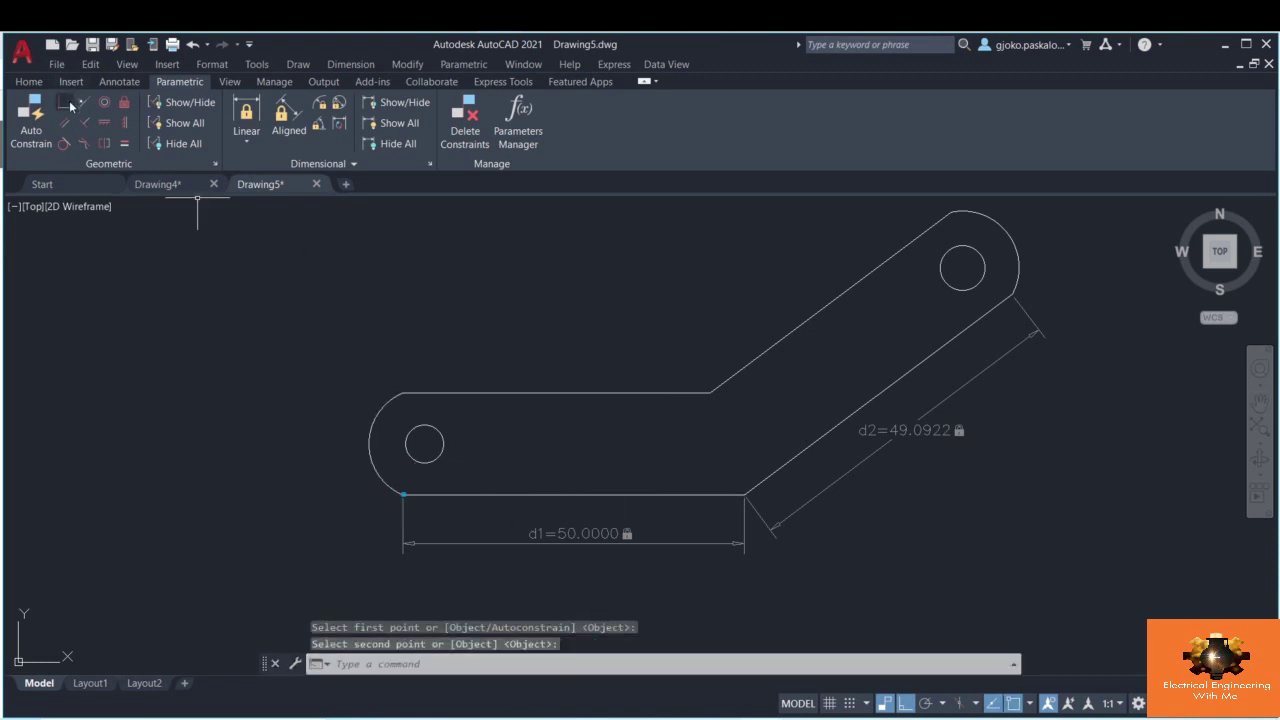
left_click(64, 102)
left_click(738, 485)
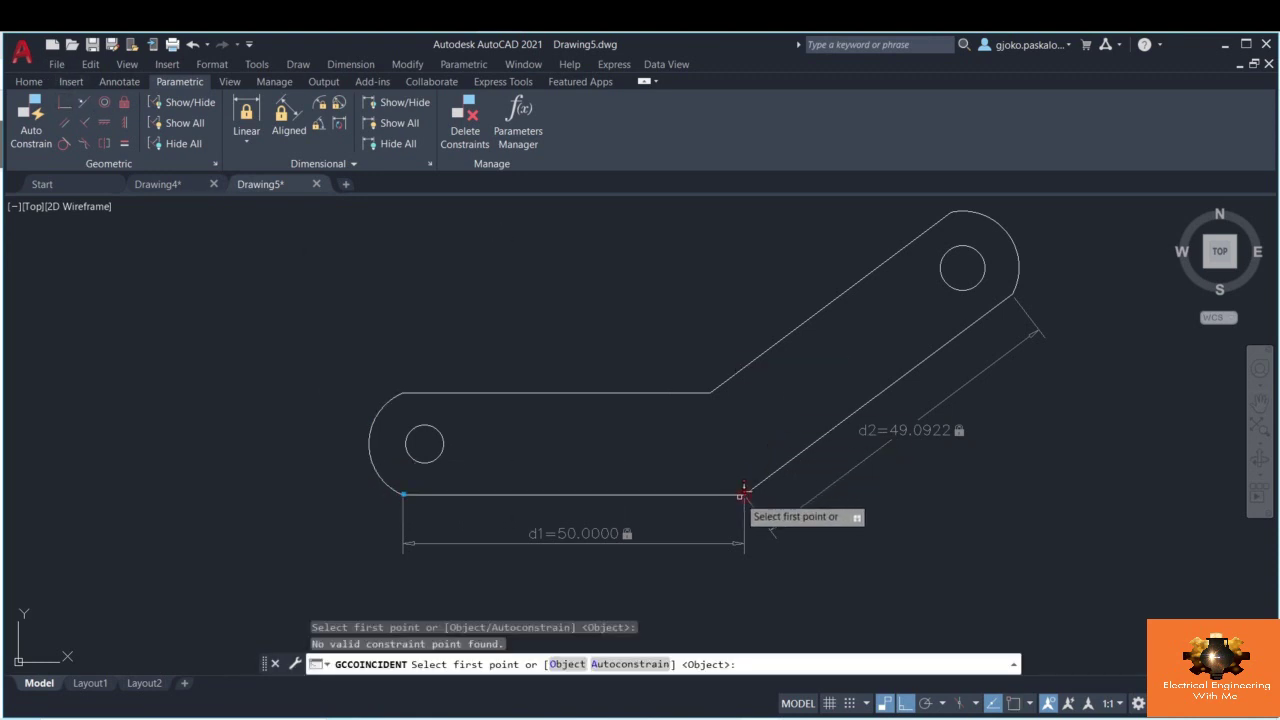
left_click(758, 480)
left_click(745, 494)
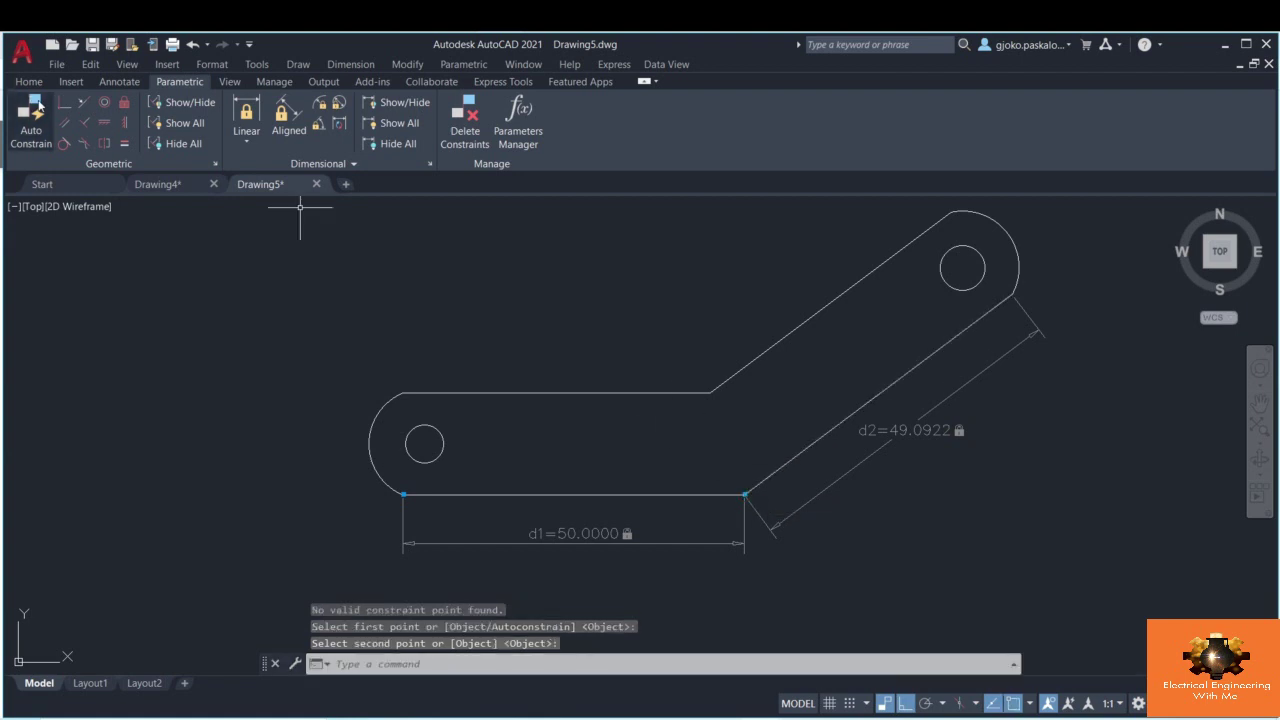
key("Return")
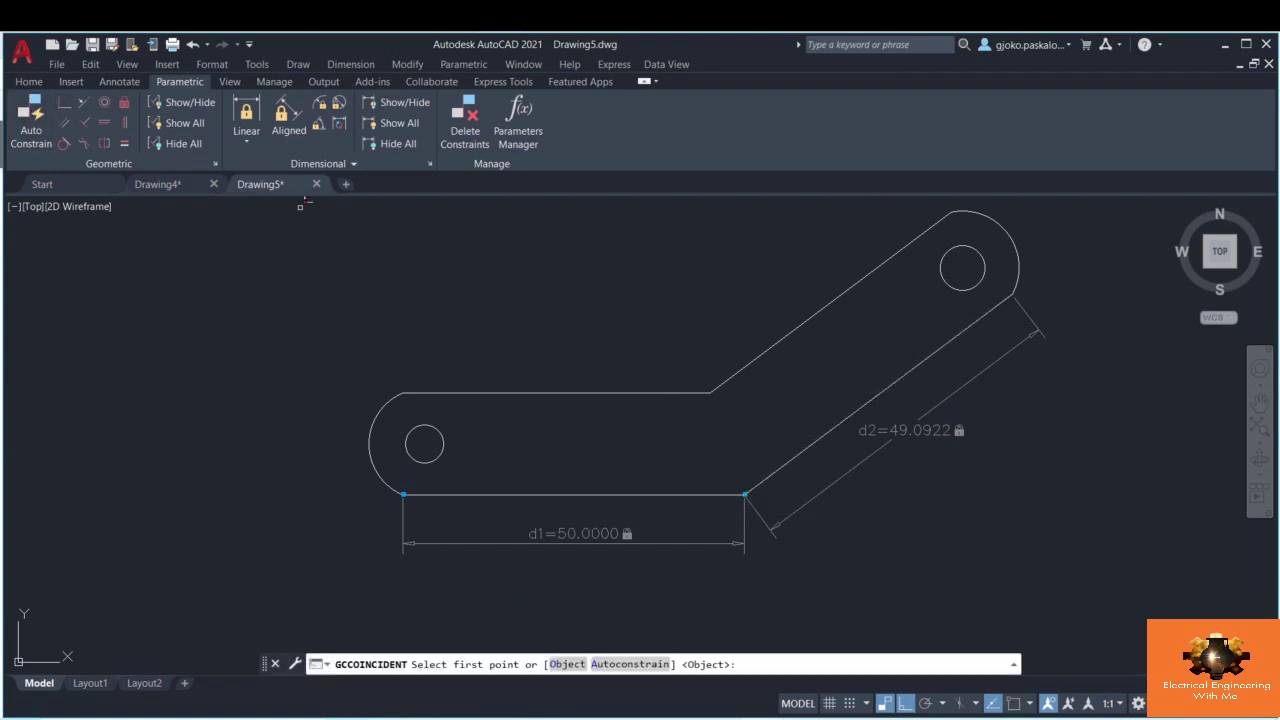
left_click(1013, 292)
left_click(1015, 284)
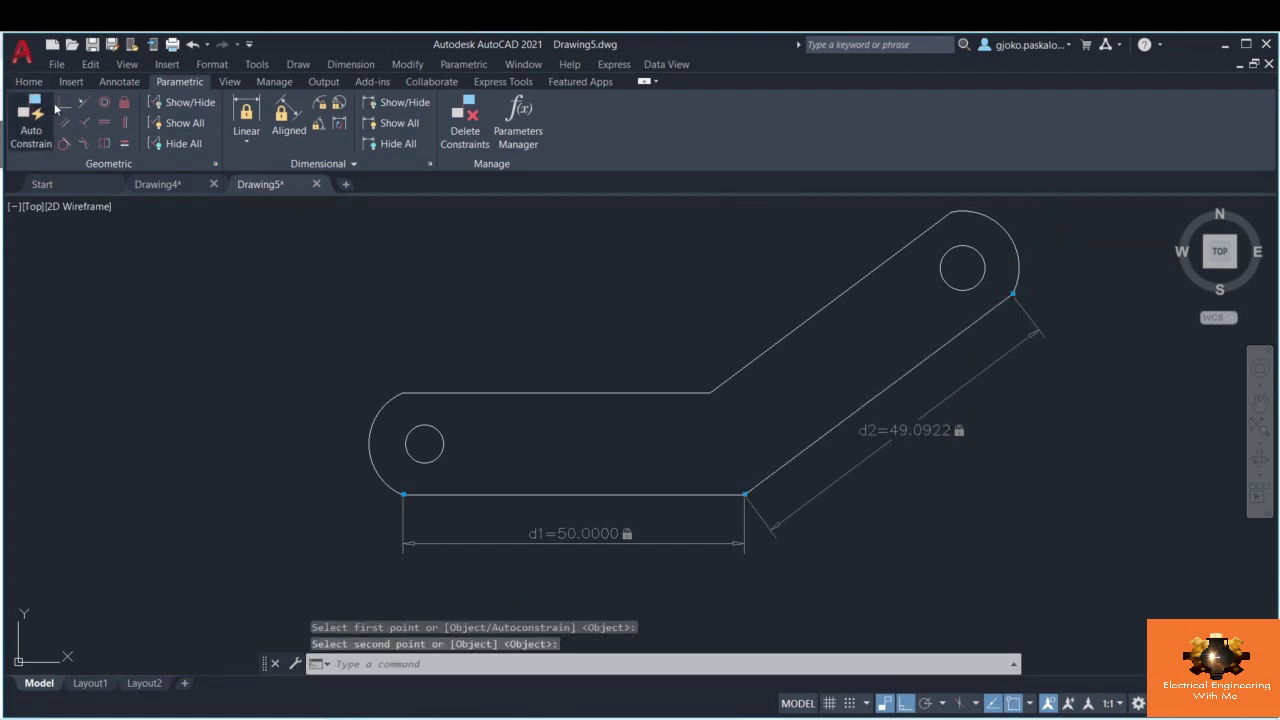
- Apply coincident constraints at the upper outline's joints: horizontal edge to left arc, the bend, and slanted edge to right arc
left_click(55, 108)
left_click(63, 104)
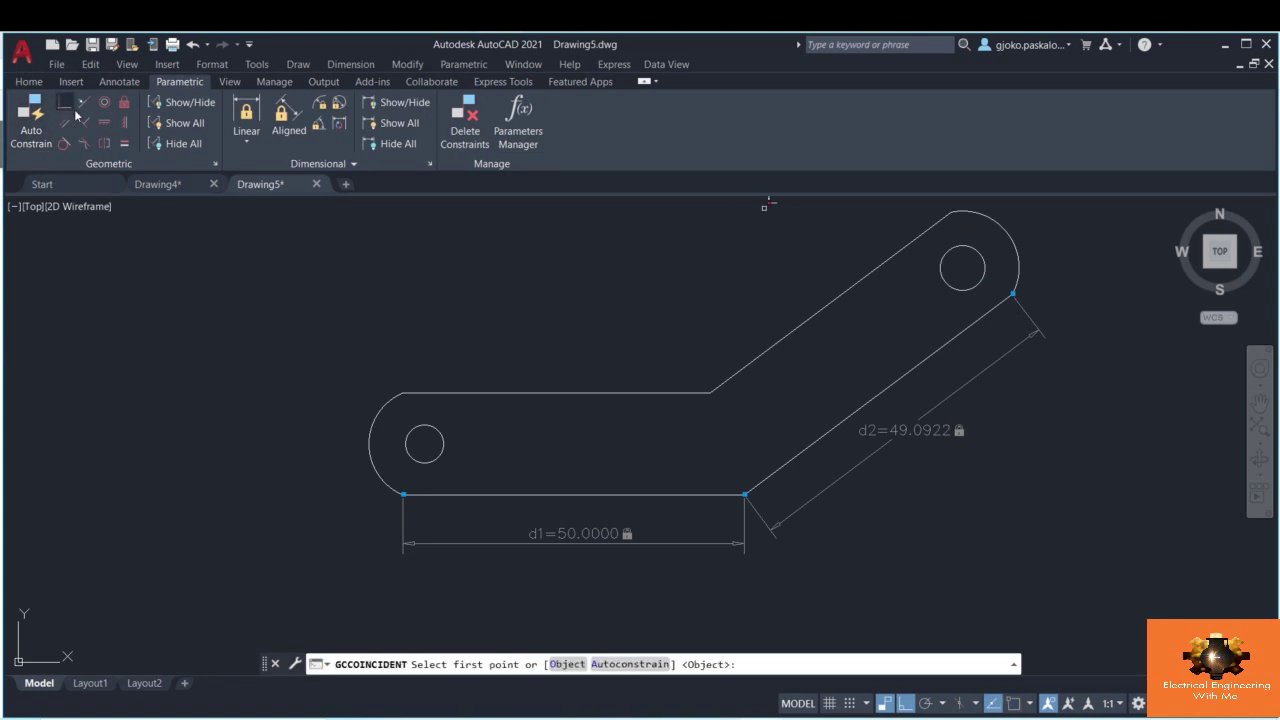
left_click(401, 390)
left_click(403, 393)
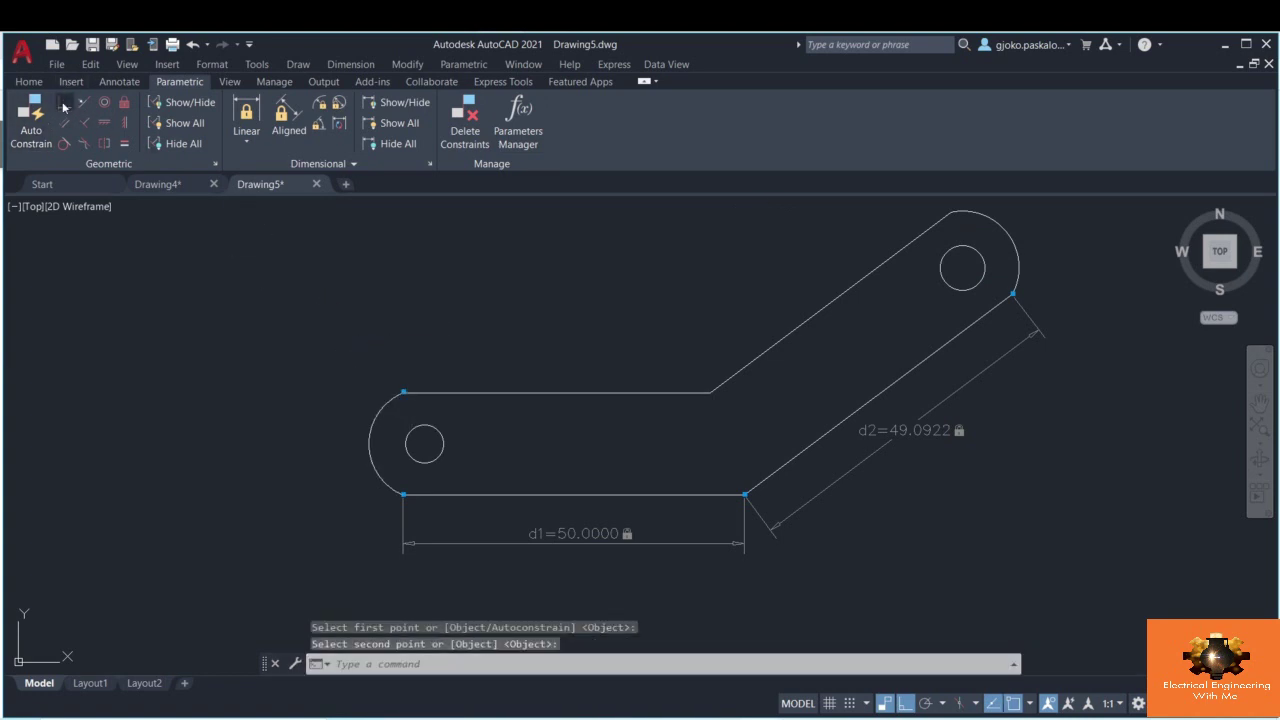
left_click(63, 104)
left_click(709, 392)
left_click(712, 392)
left_click(62, 103)
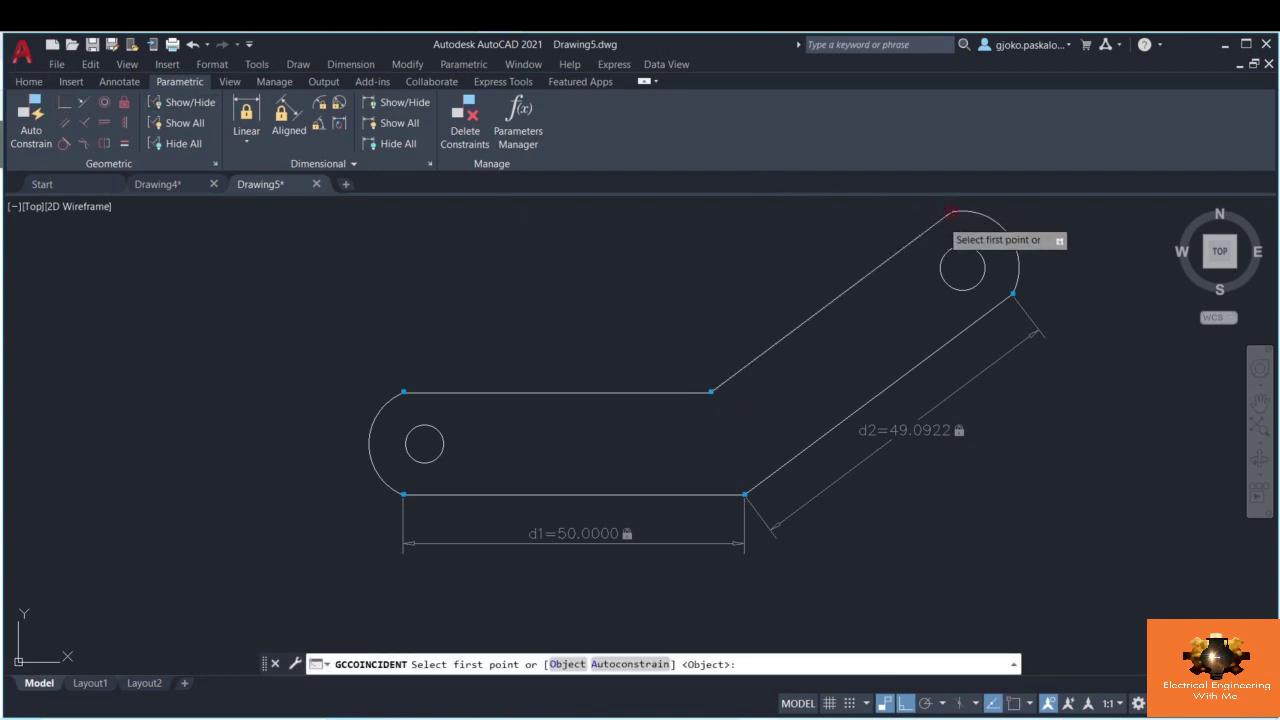
left_click(966, 212)
left_click(967, 209)
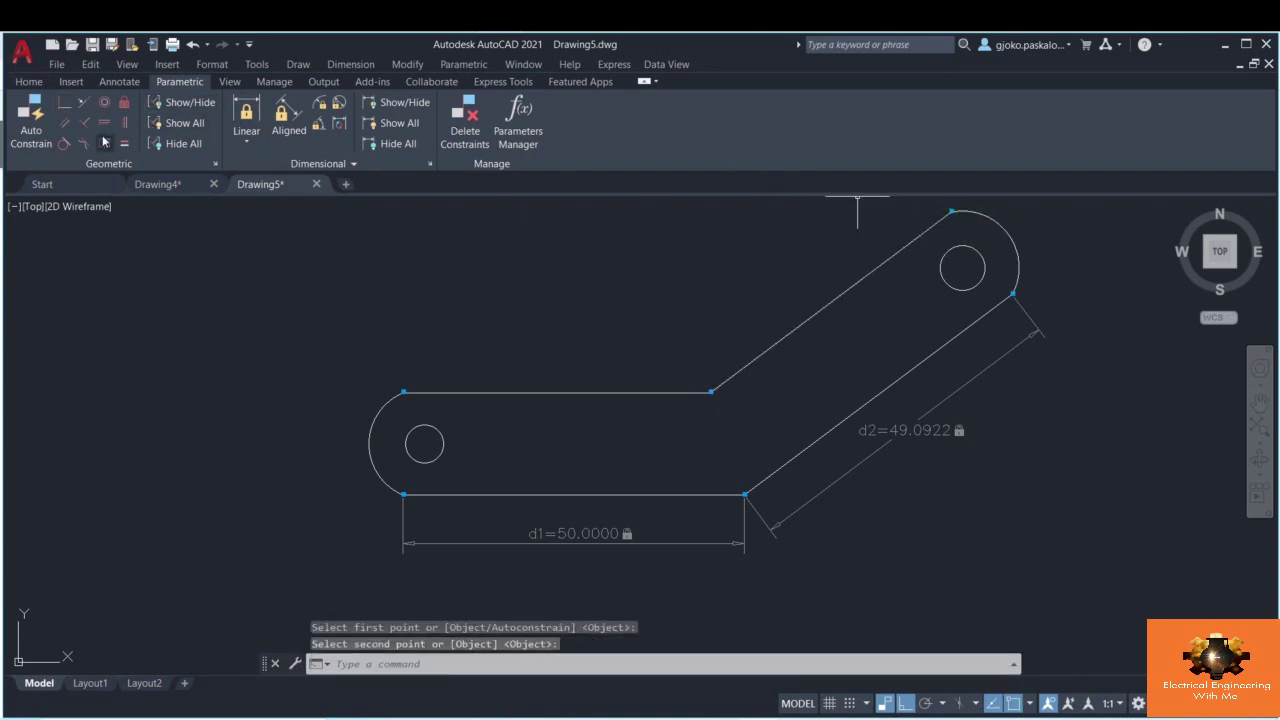
- Make each hole concentric with its end arc, and make the link's two slanted edges parallel
left_click(103, 104)
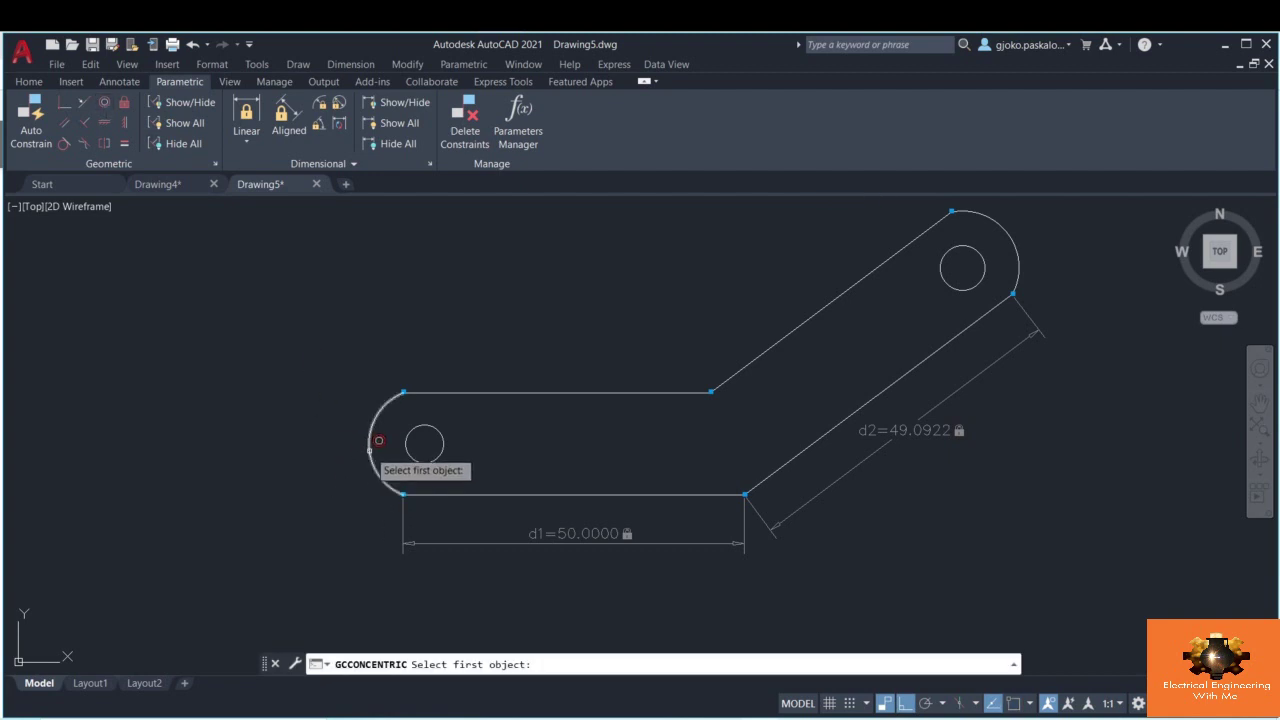
left_click(373, 444)
left_click(425, 441)
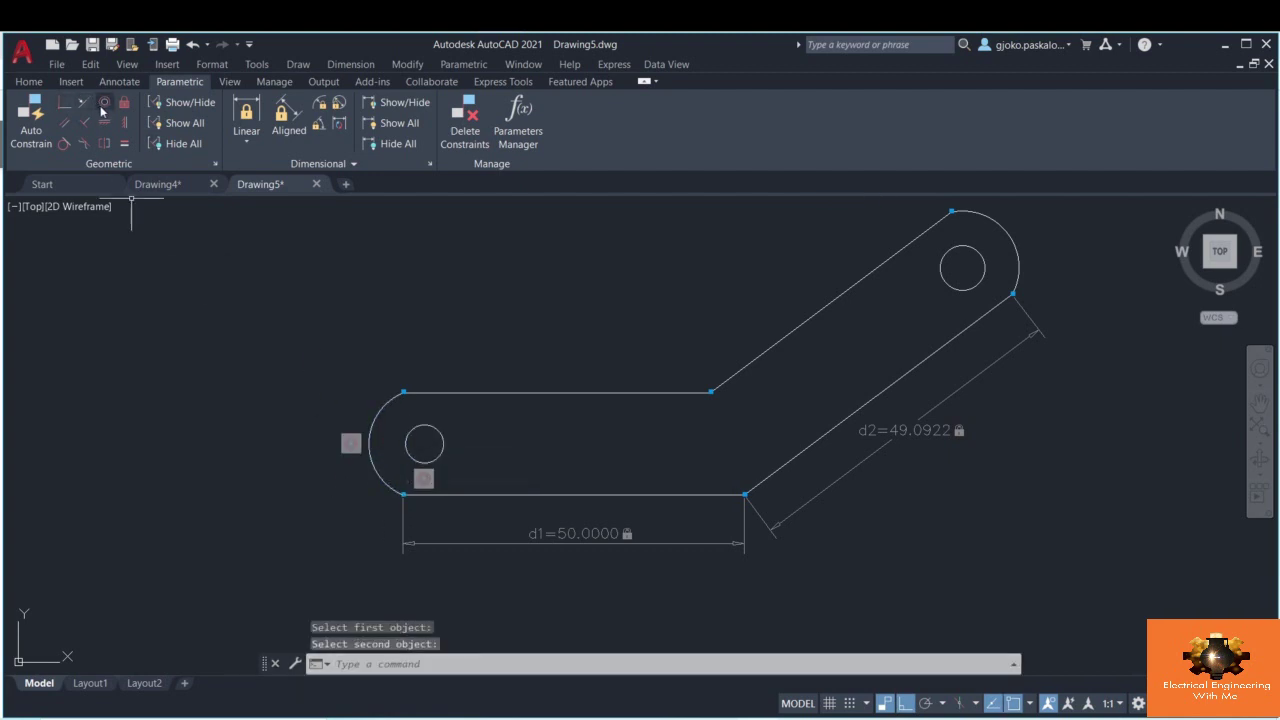
left_click(103, 106)
left_click(980, 245)
left_click(1006, 232)
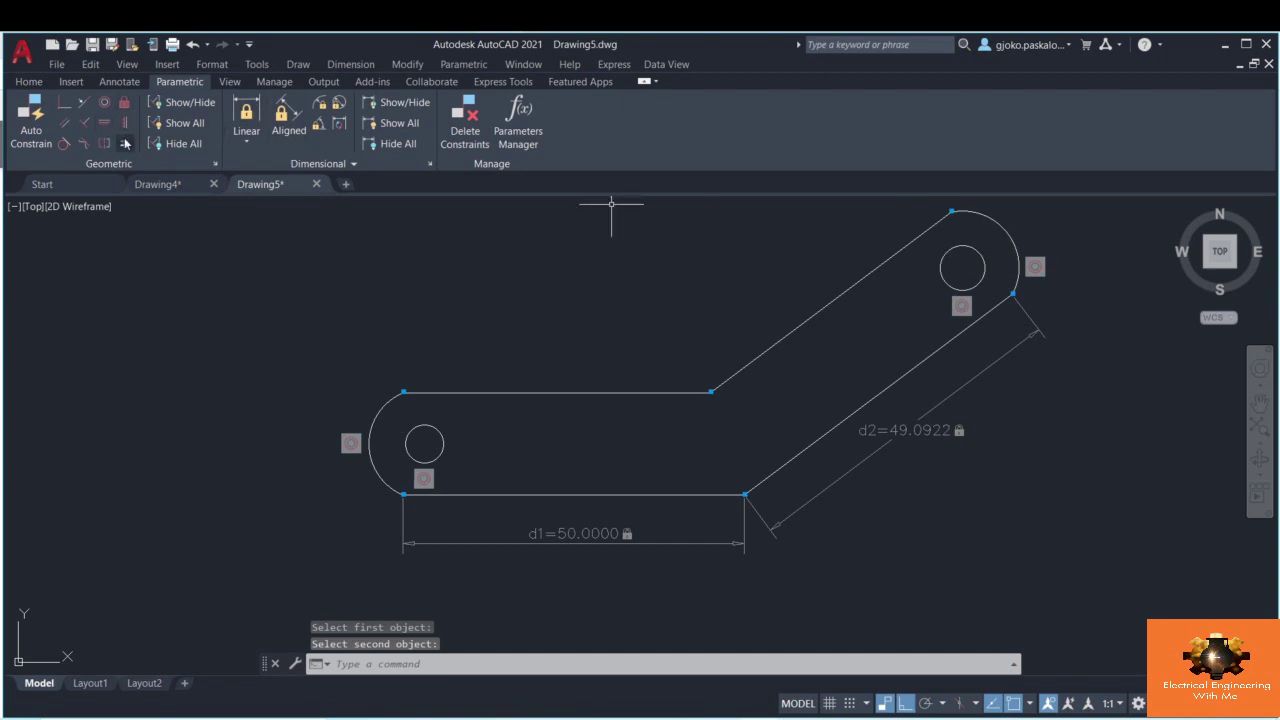
left_click(66, 122)
left_click(812, 311)
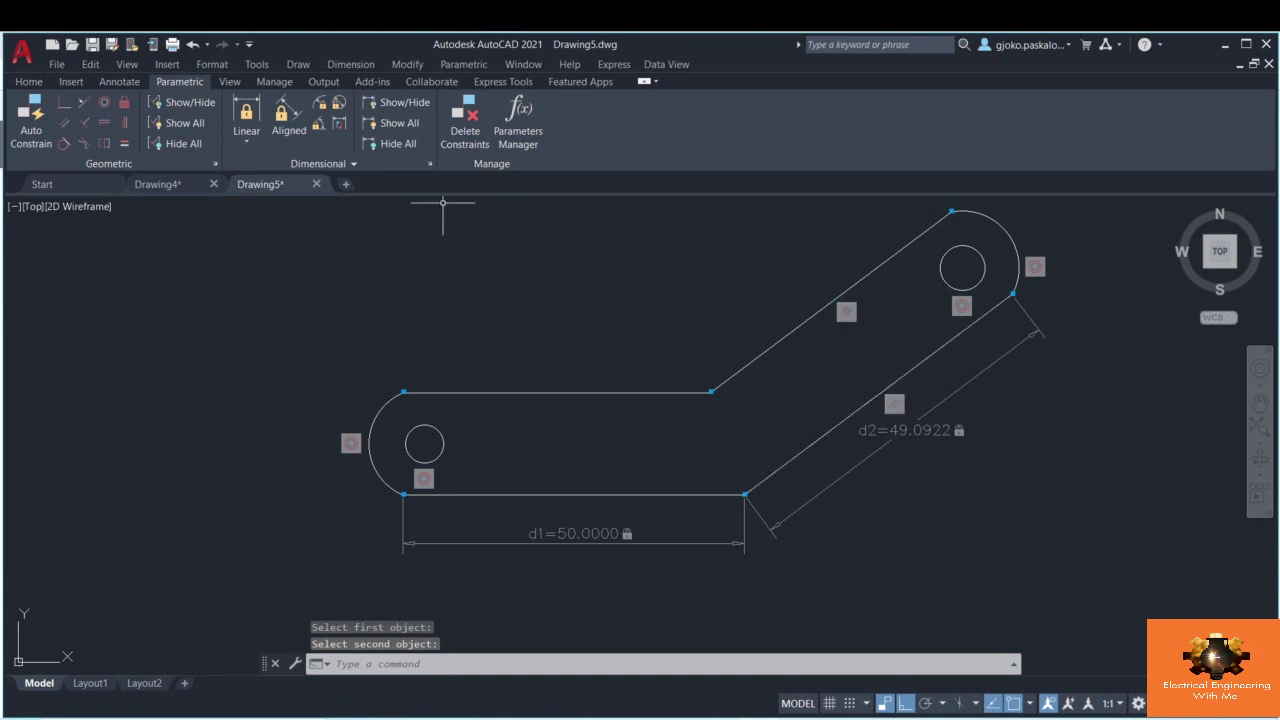
- Add a radius constraint of 10 to the arc at the link's upper right end
left_click(318, 106)
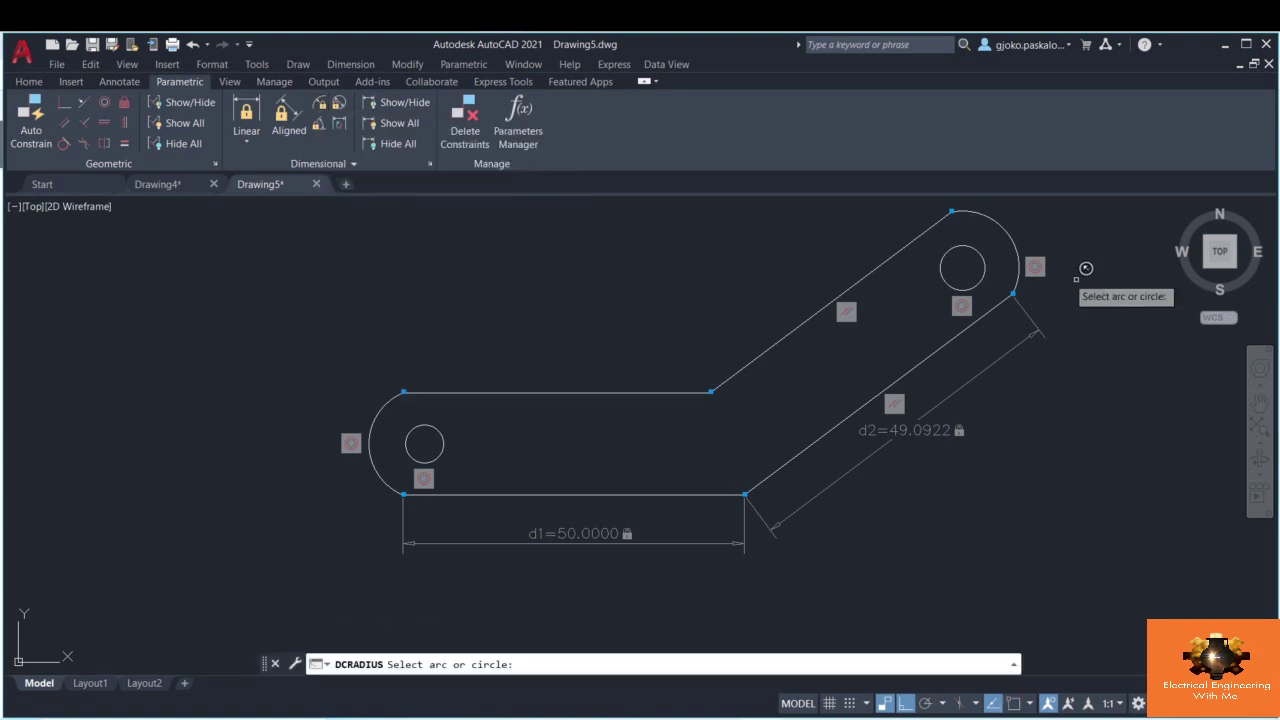
left_click(1004, 212)
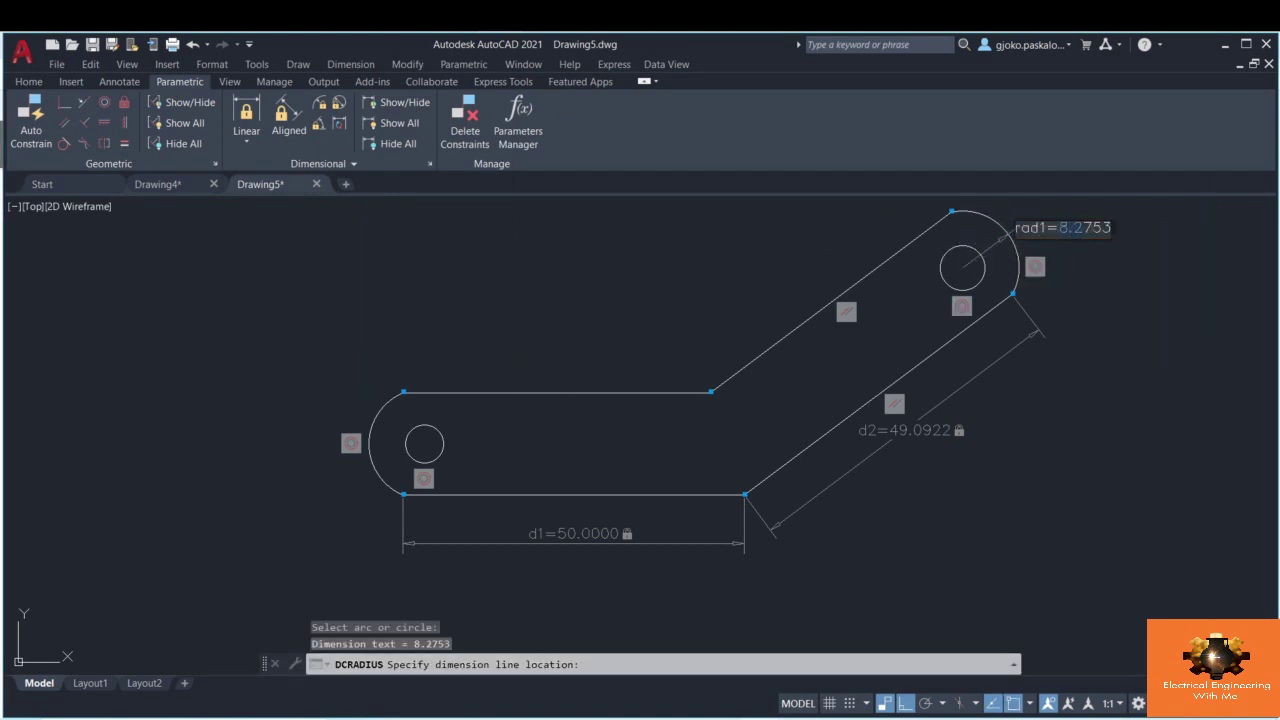
type("1=10")
key("Return")
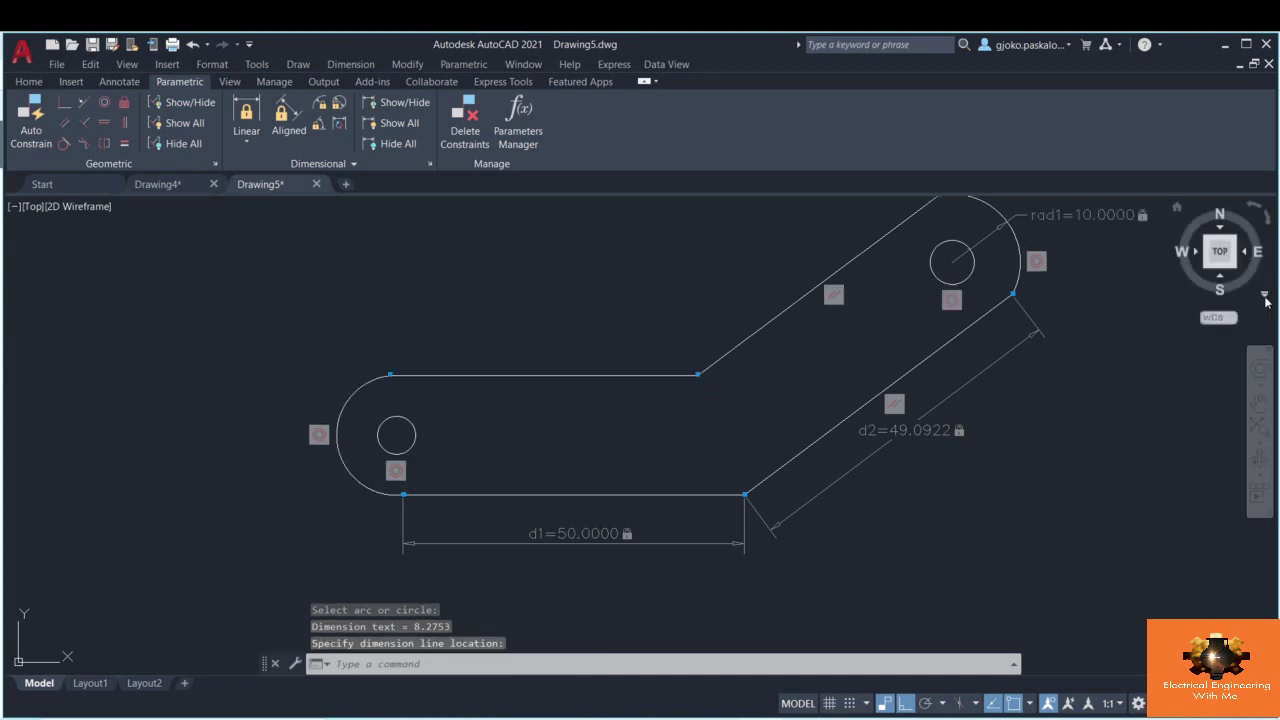
- Add a diameter constraint of 10 to the hole at the link's upper right end
middle_click_drag(1065, 309, 1025, 441)
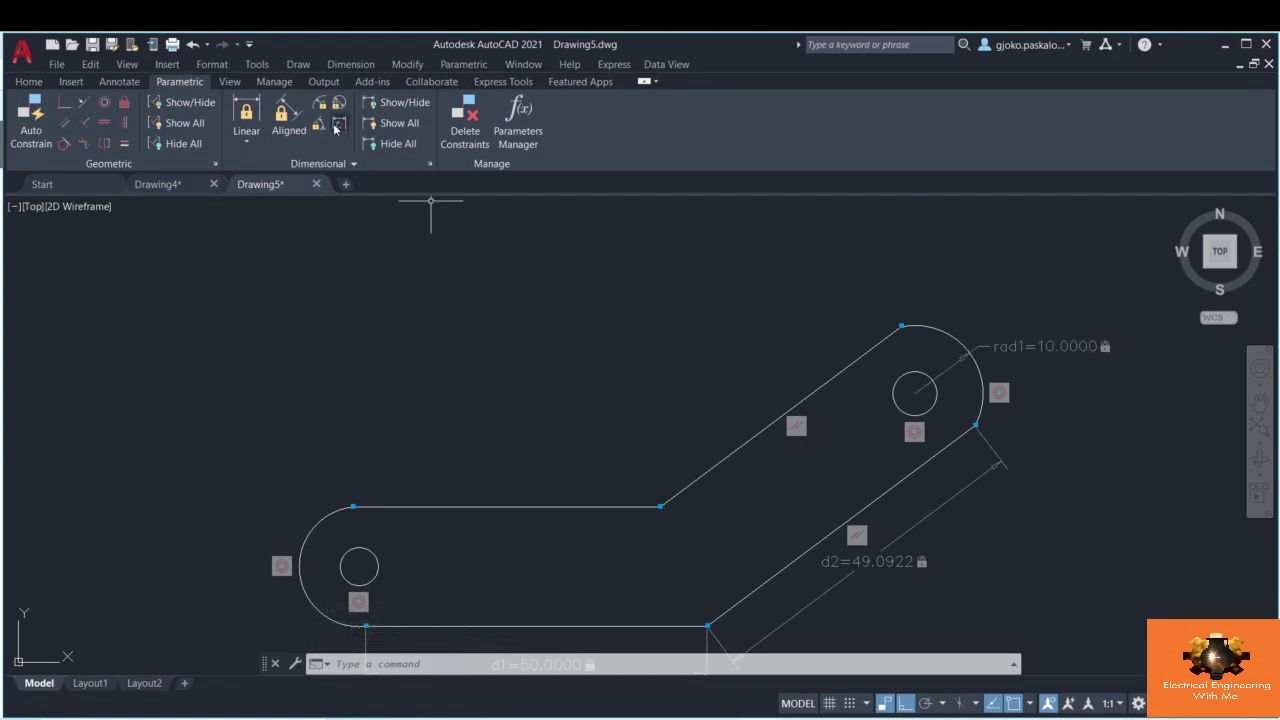
left_click(340, 104)
left_click(929, 364)
left_click(934, 384)
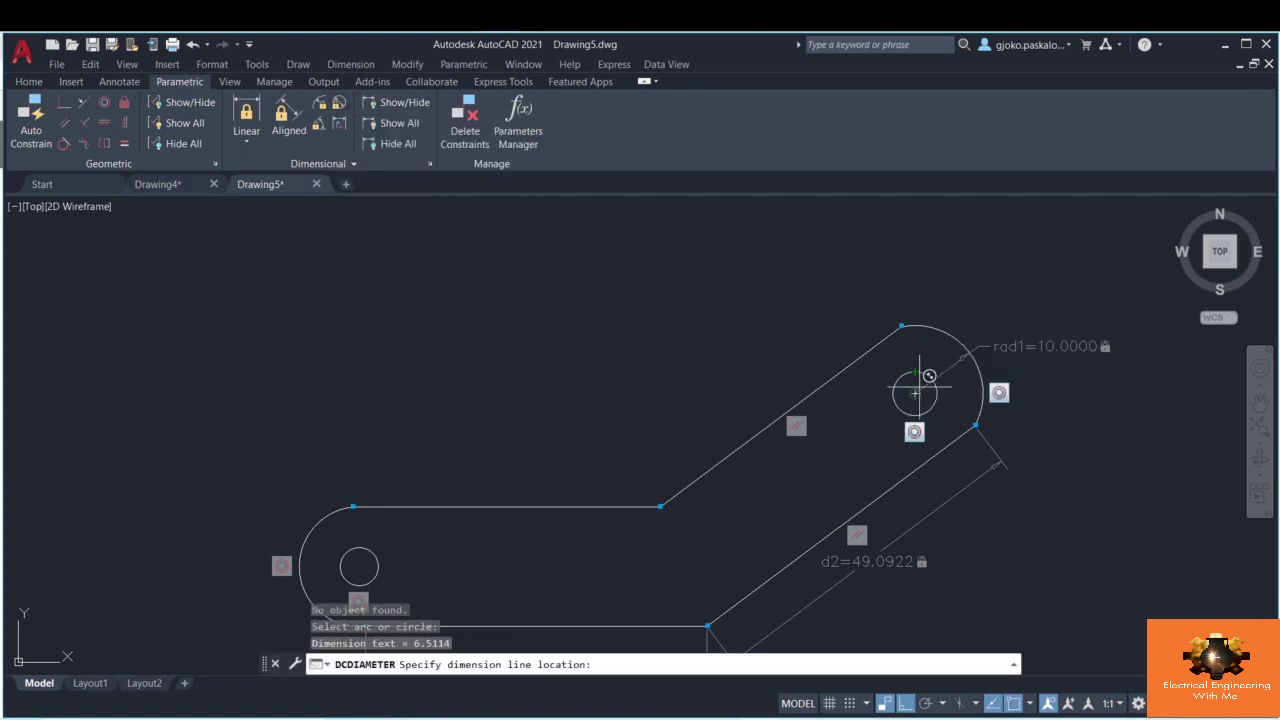
left_click(918, 355)
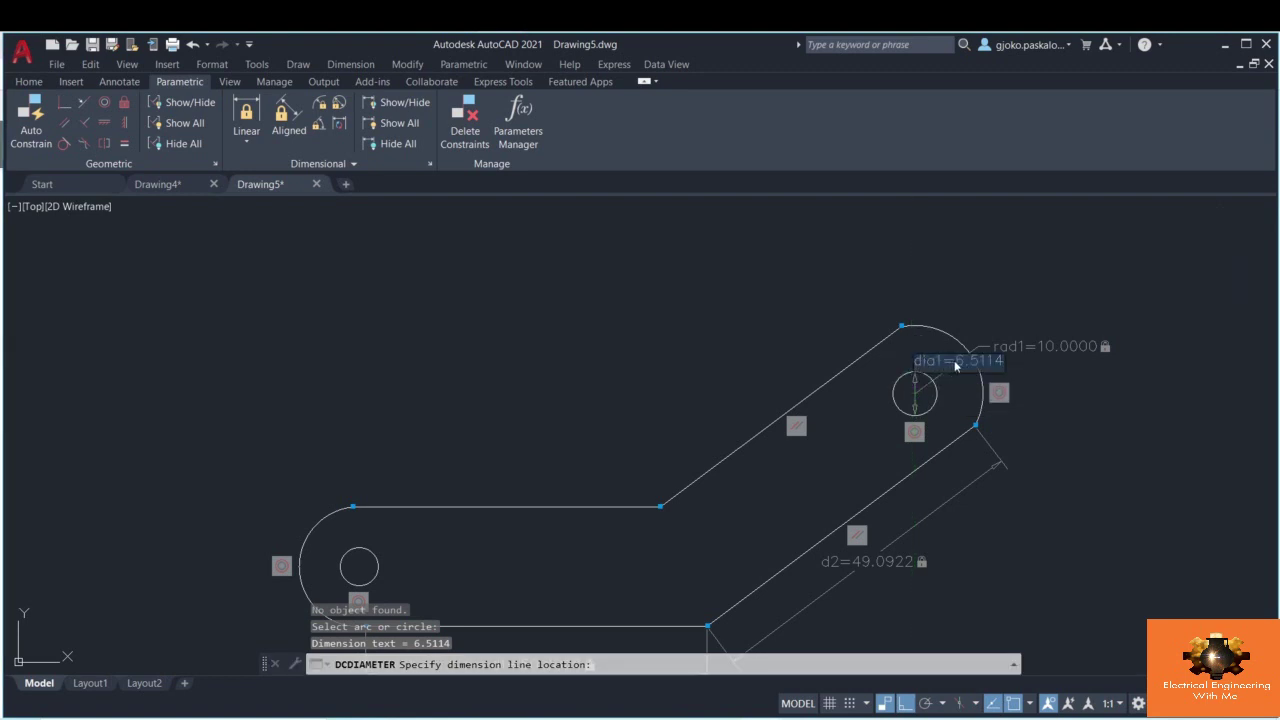
type("10")
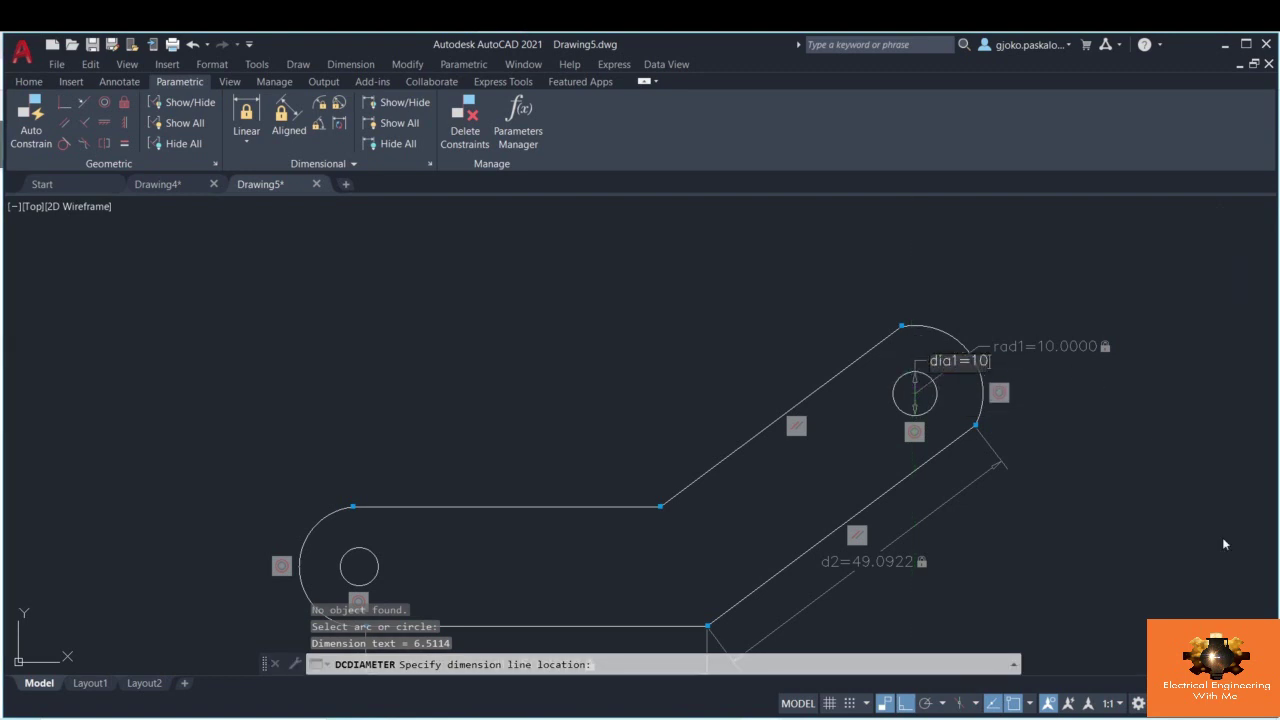
key("Return")
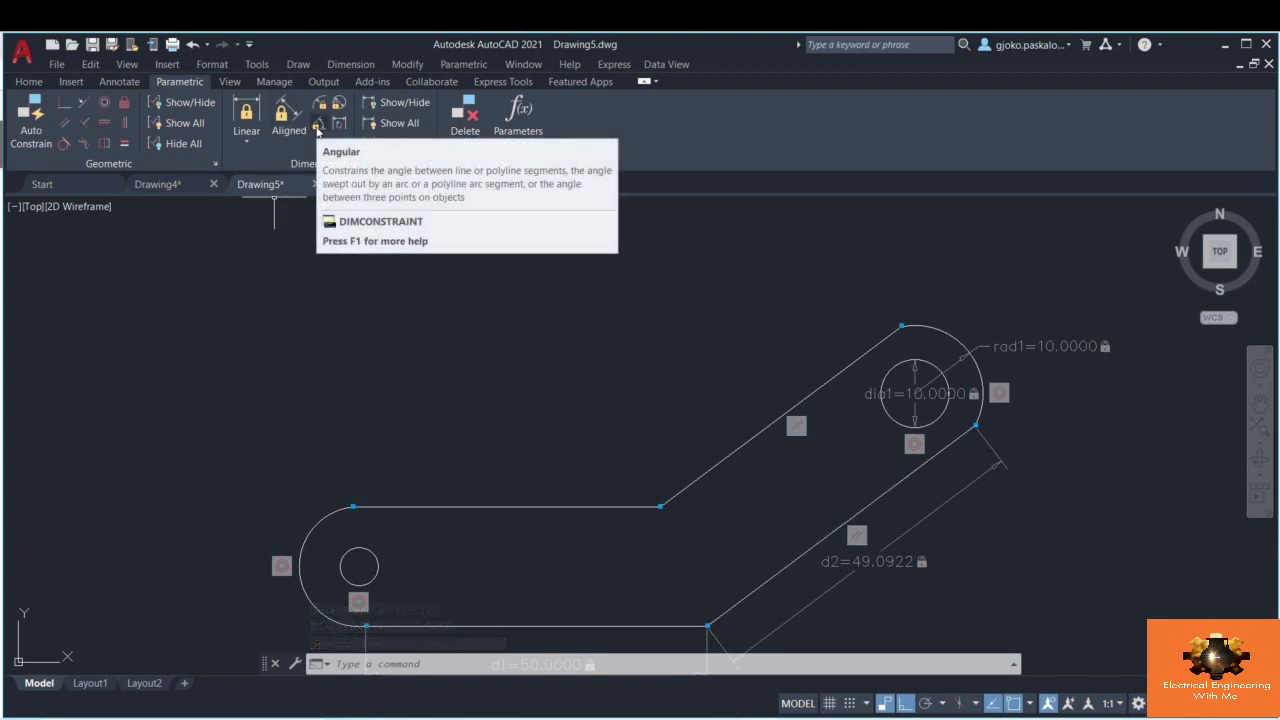
- Constrain the angle between the upper horizontal and slanted edges to 145 degrees, and undo the angular constraint
left_click(317, 130)
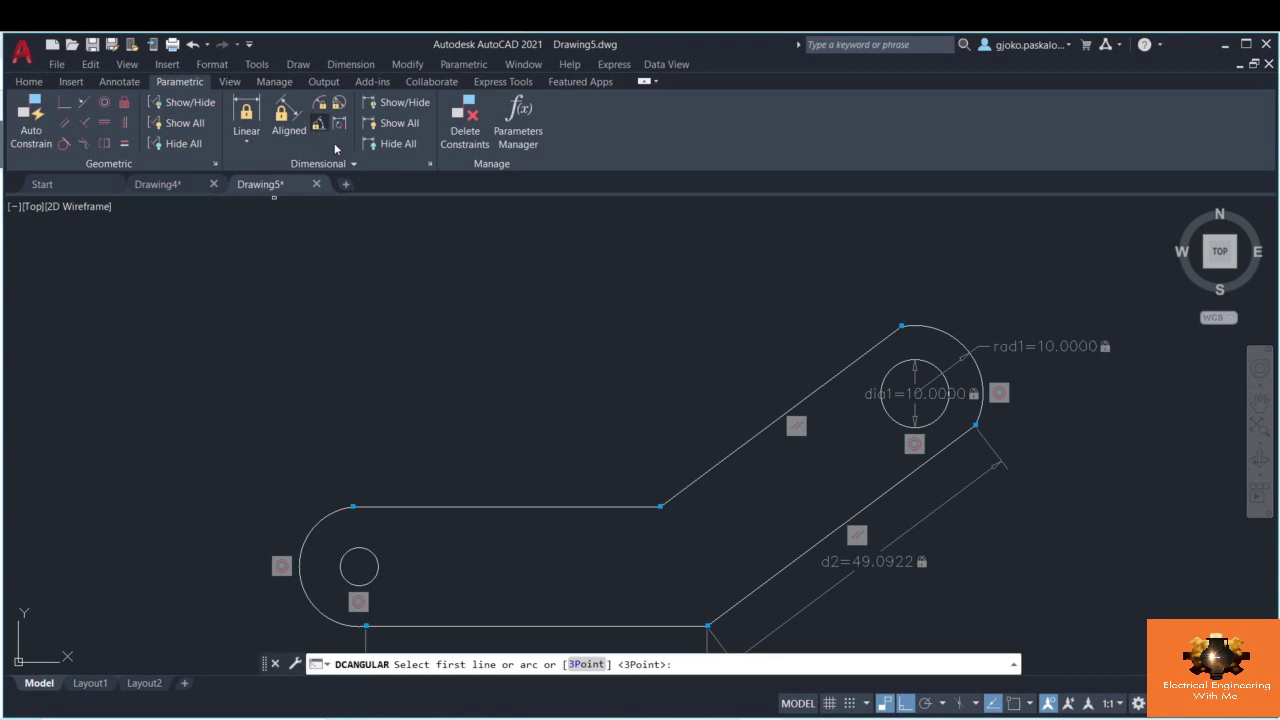
left_click(645, 506)
left_click(672, 496)
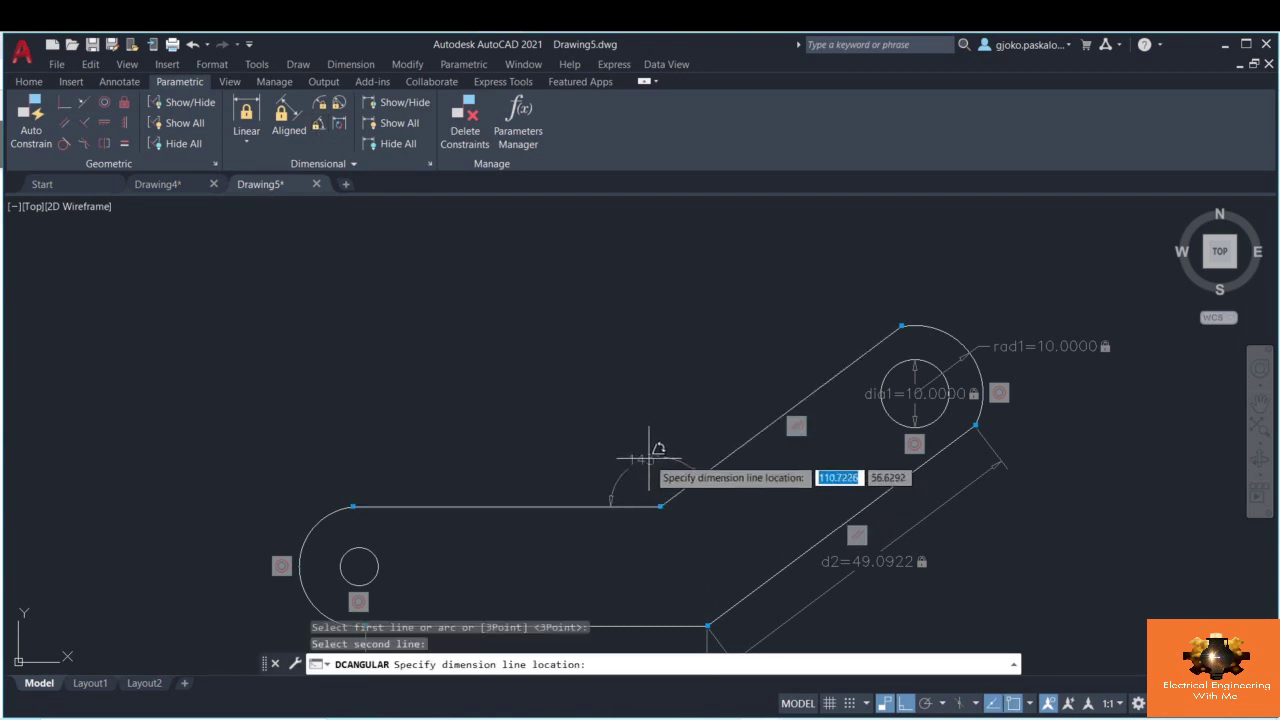
left_click(662, 480)
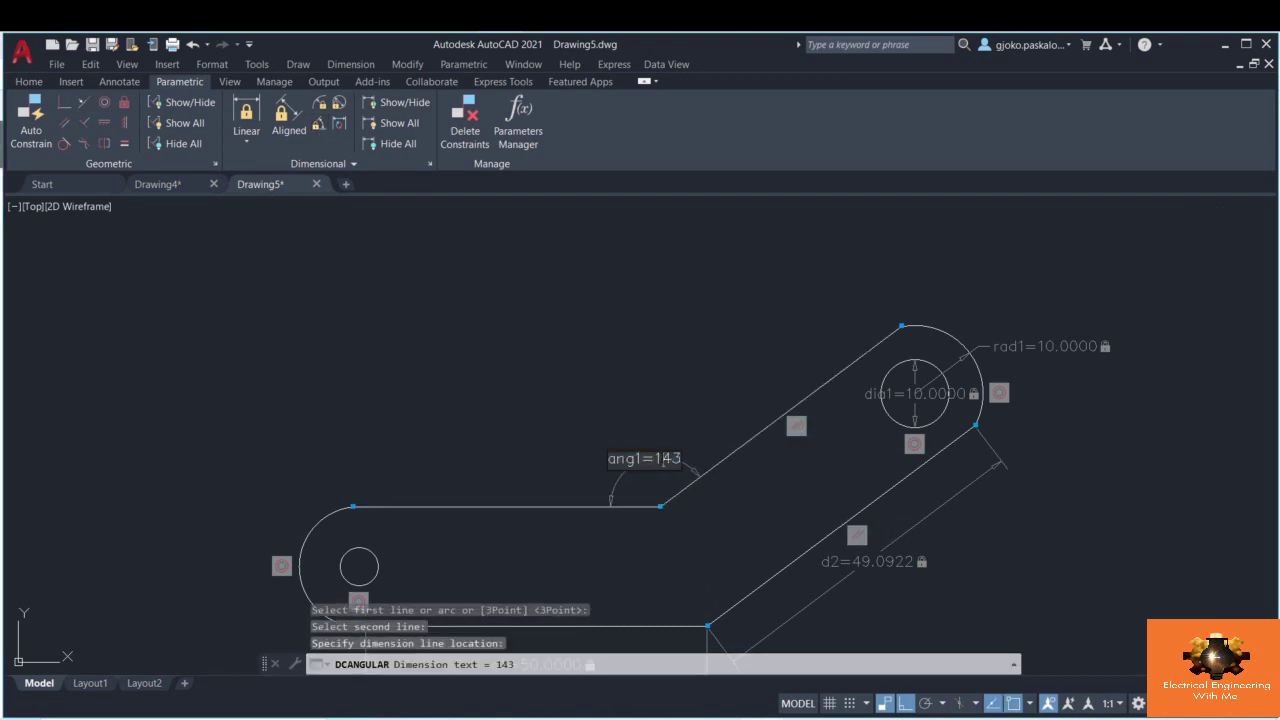
type("45")
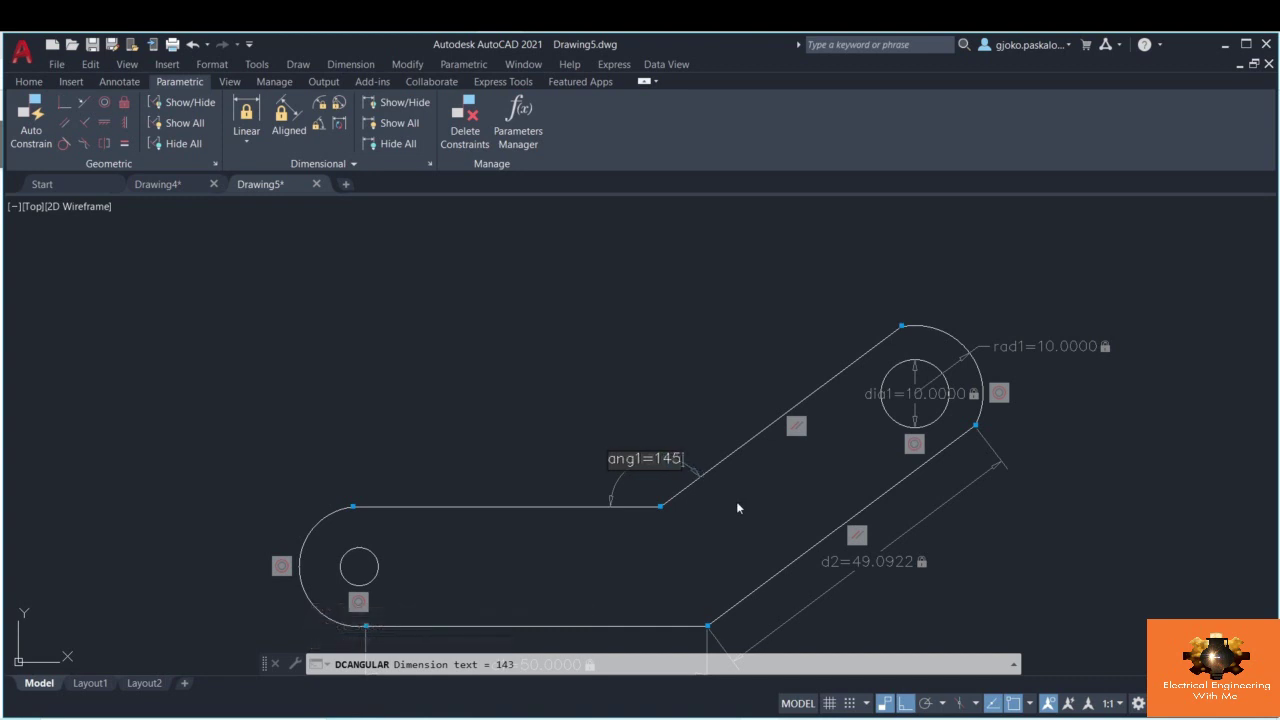
key("Return")
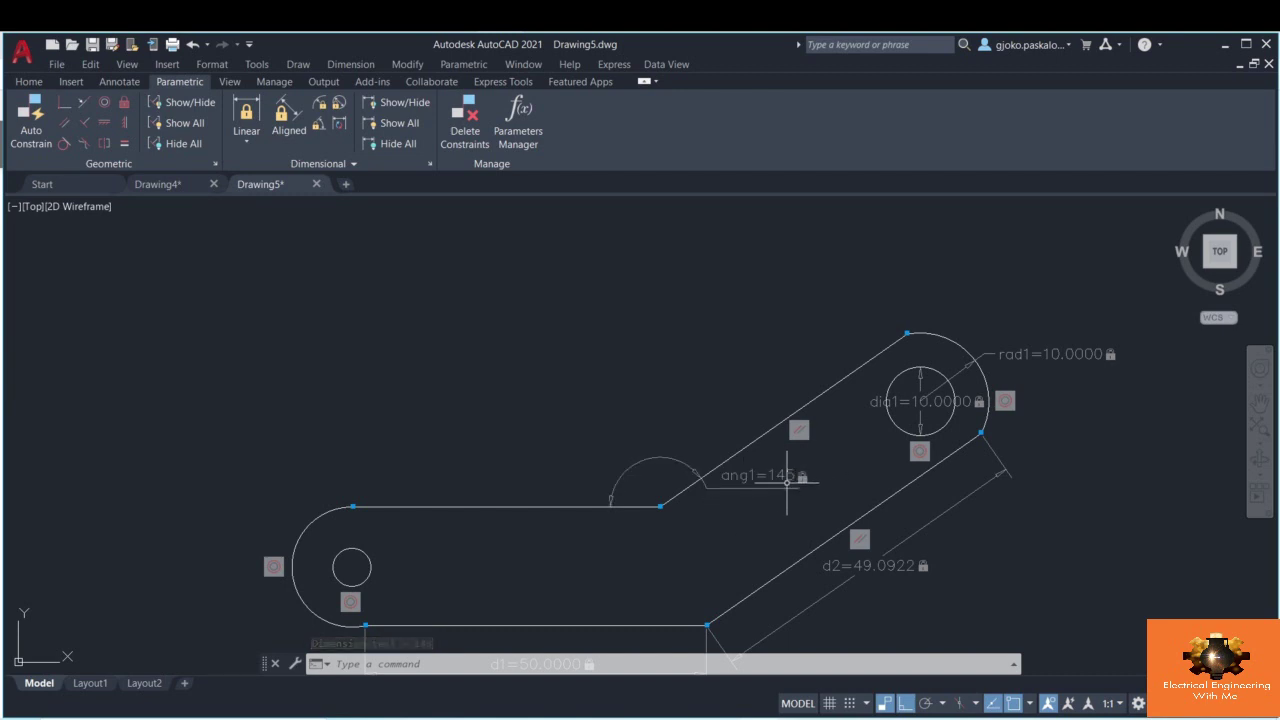
key("ctrl+z")
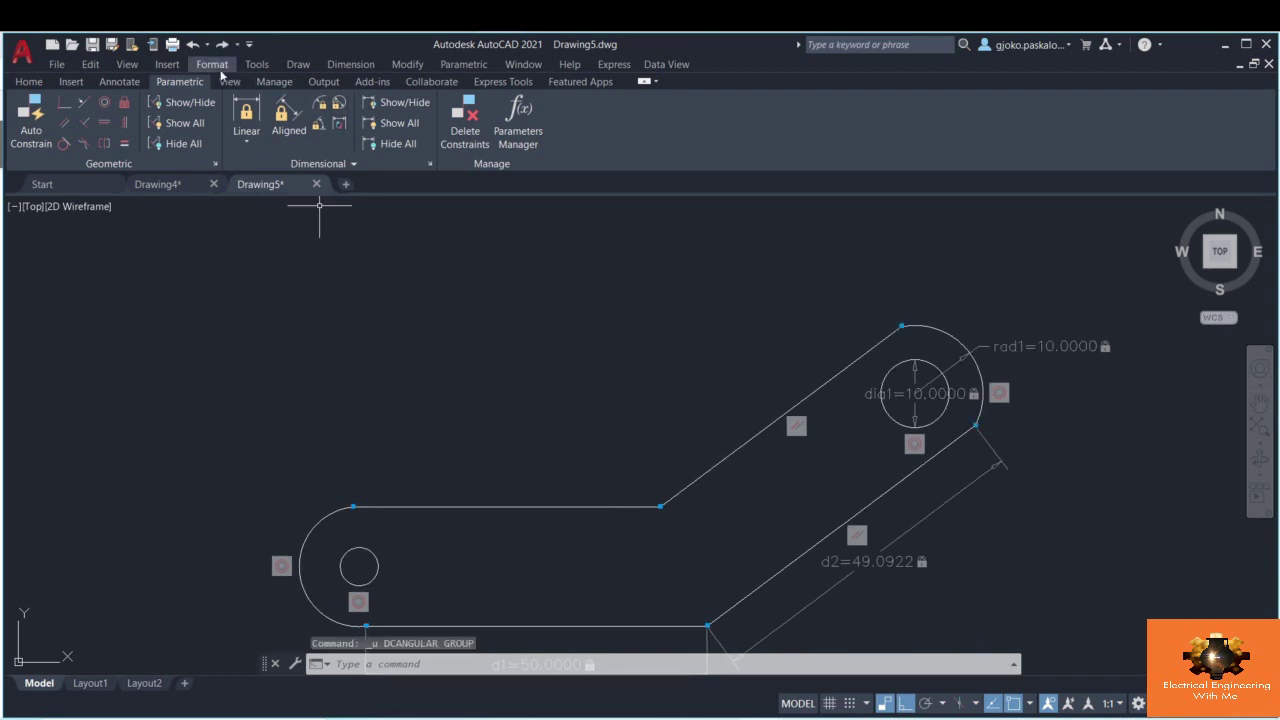
- Place a regular linear dimension above the upper horizontal edge, measured between its two endpoints
left_click(350, 65)
left_click(603, 218)
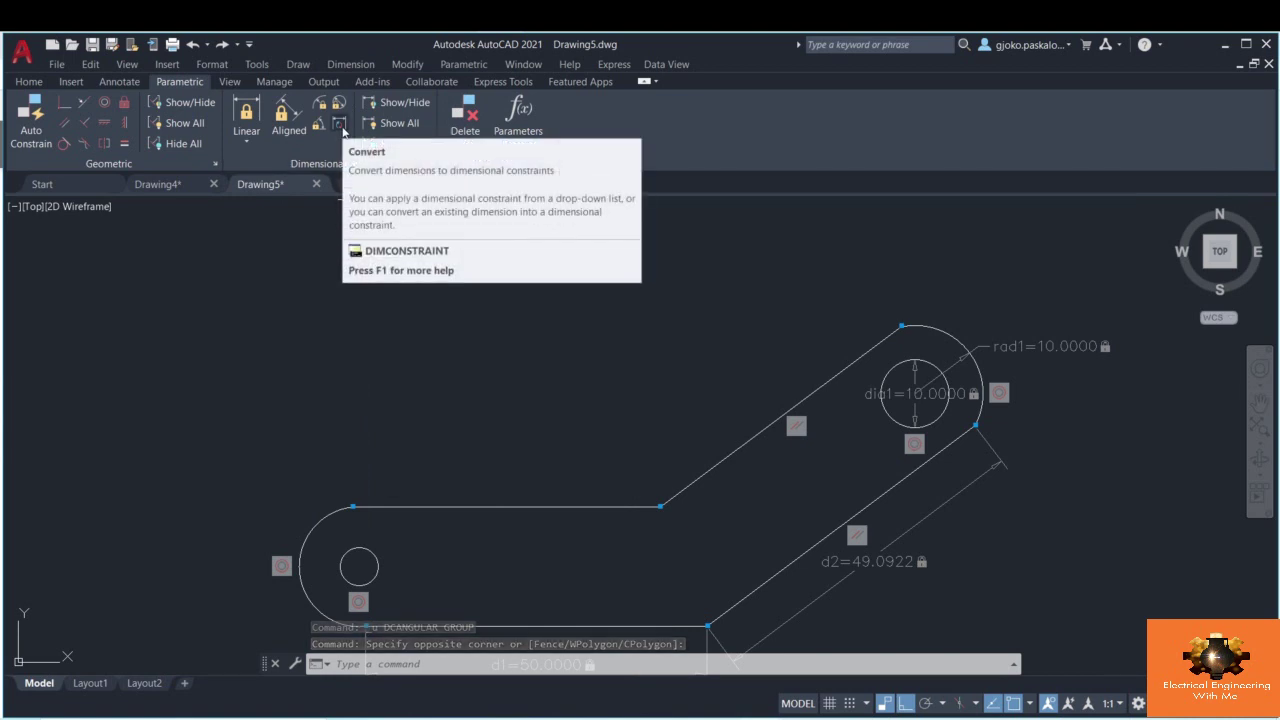
left_click(357, 65)
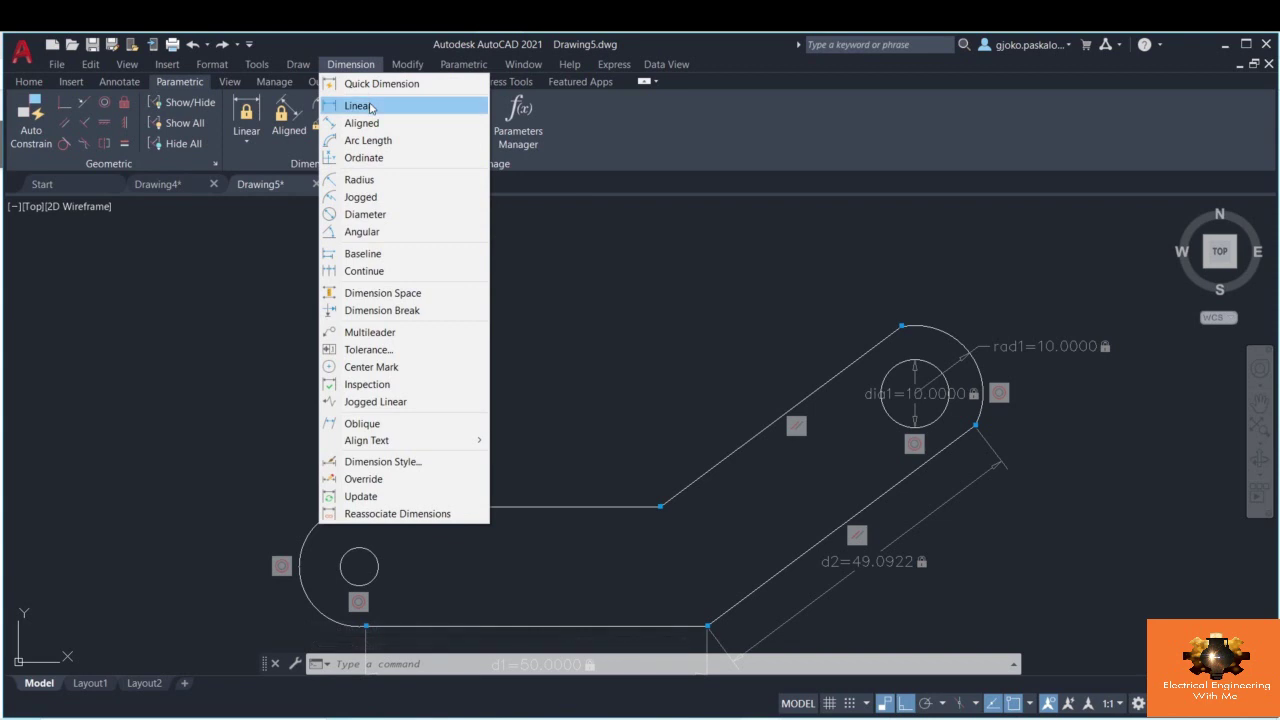
left_click(370, 107)
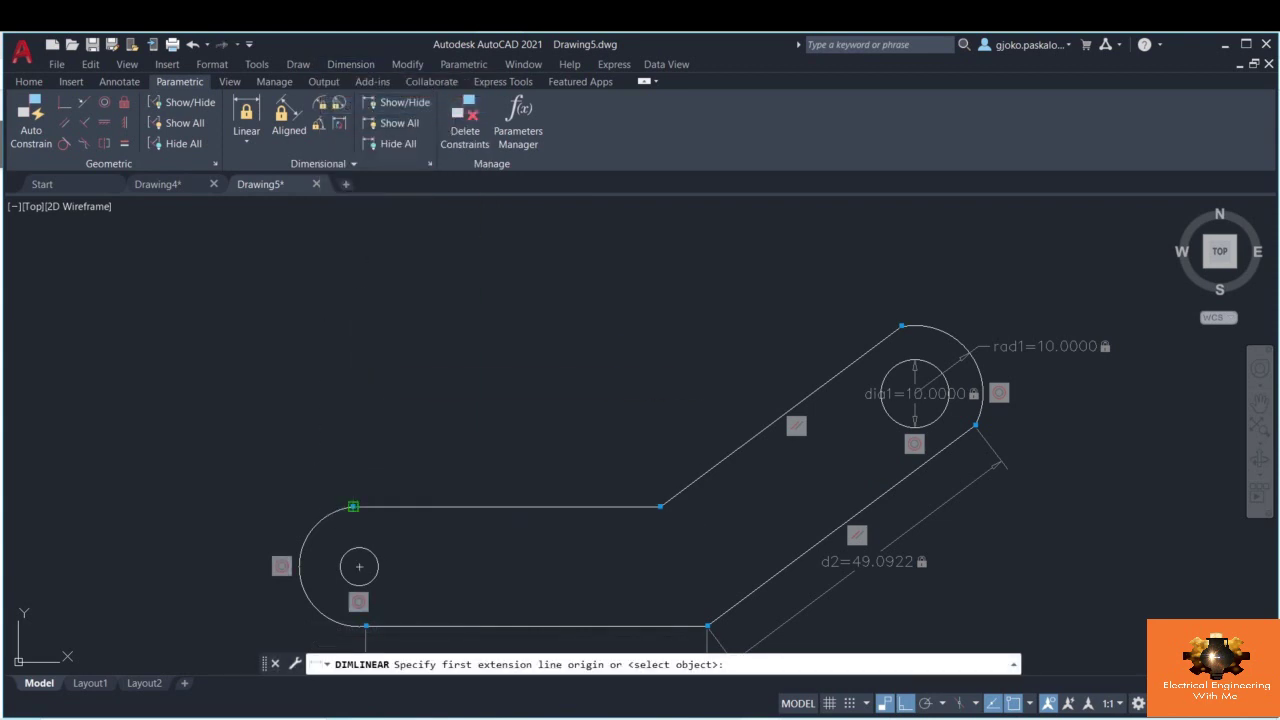
left_click(353, 507)
left_click(660, 507)
left_click(623, 457)
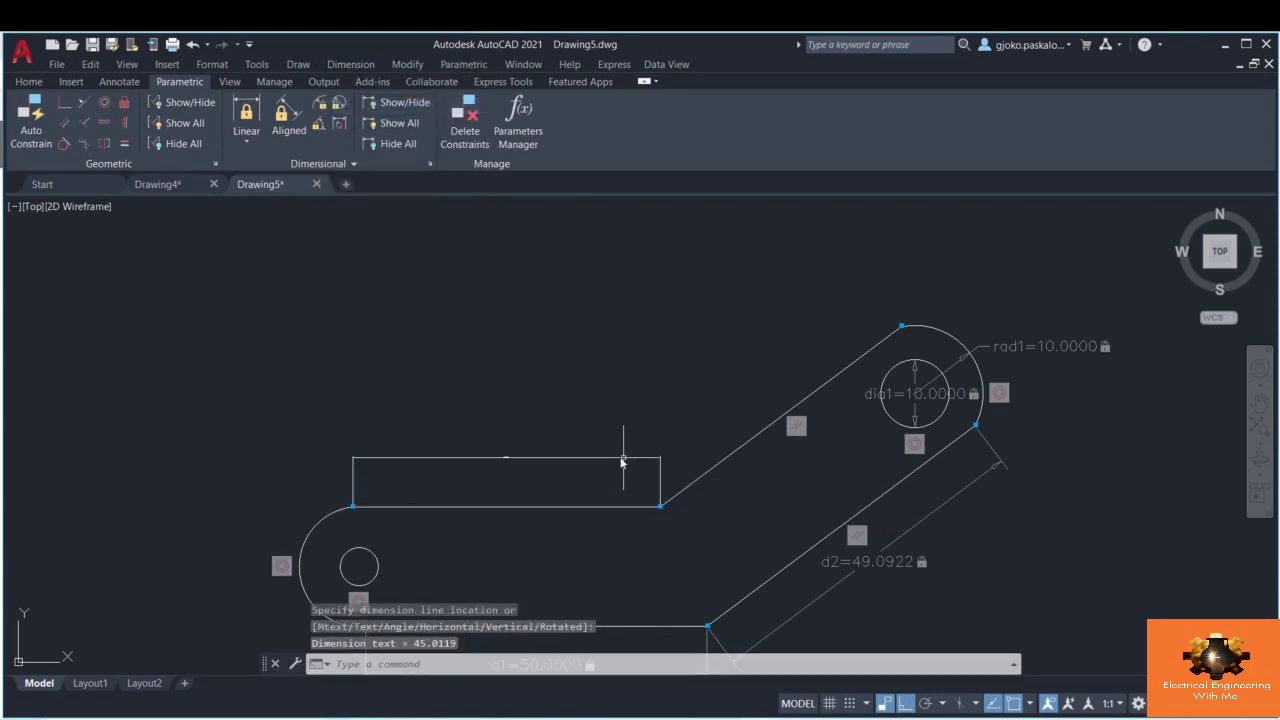
- Convert the upper horizontal edge's linear dimension into a dimensional constraint
left_click(340, 123)
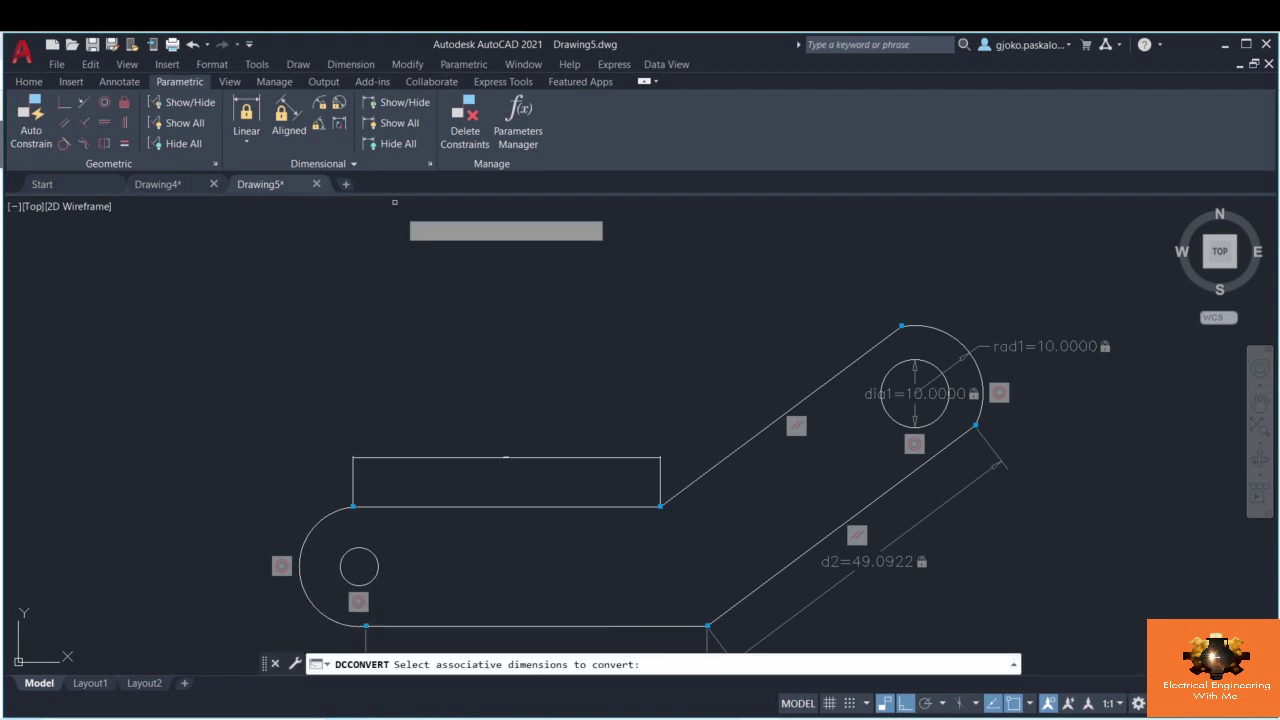
left_click(506, 464)
key("Return")
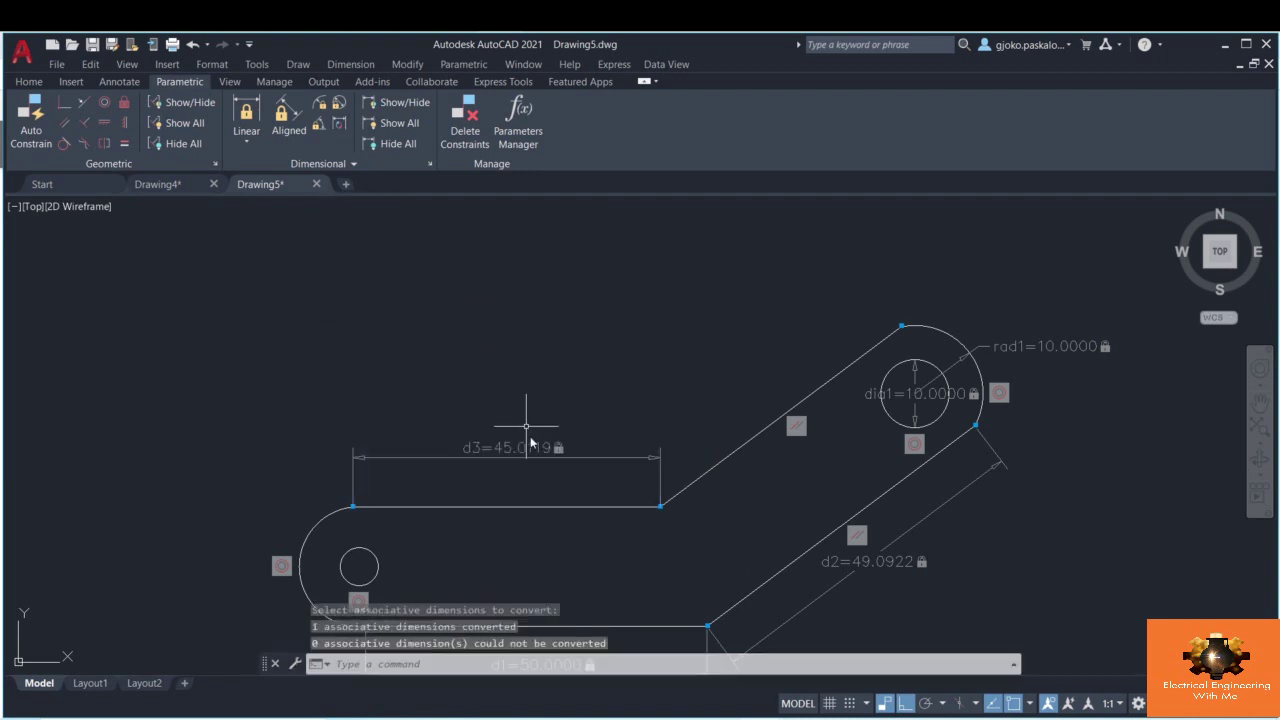
- Set the upper horizontal edge's length constraint to 500, and undo the change
double_click(503, 451)
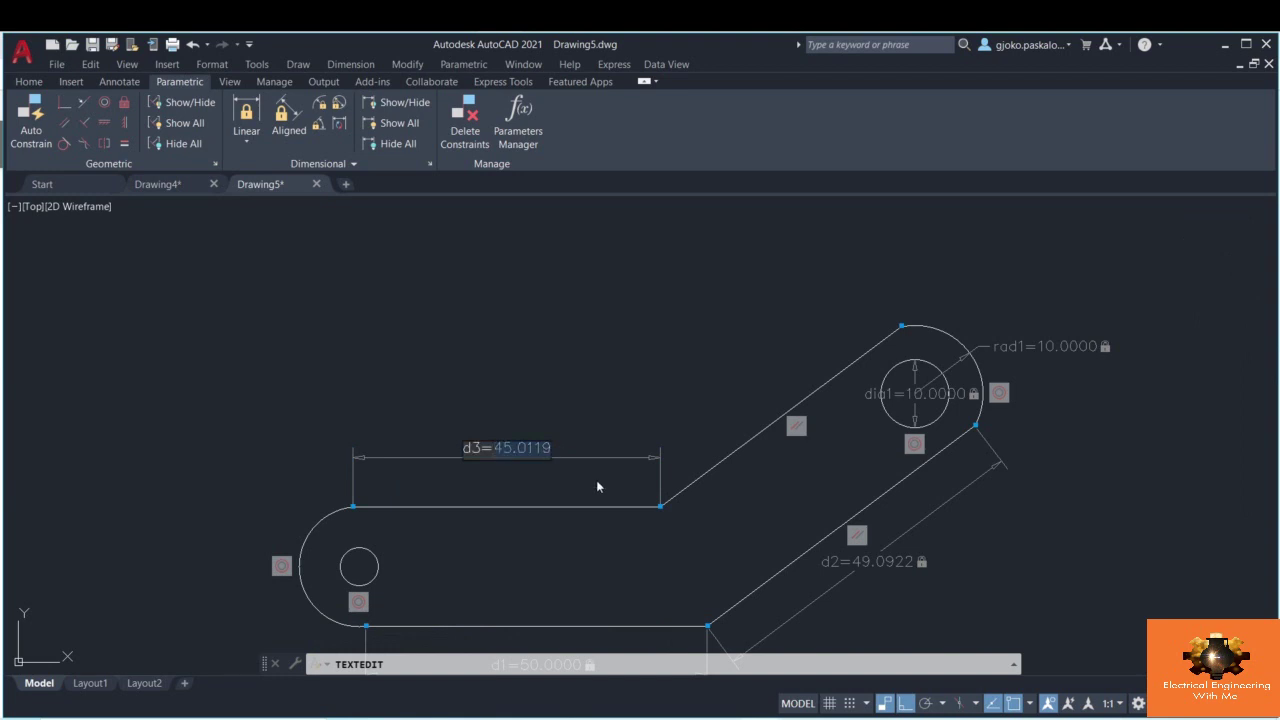
type("500")
key("Return")
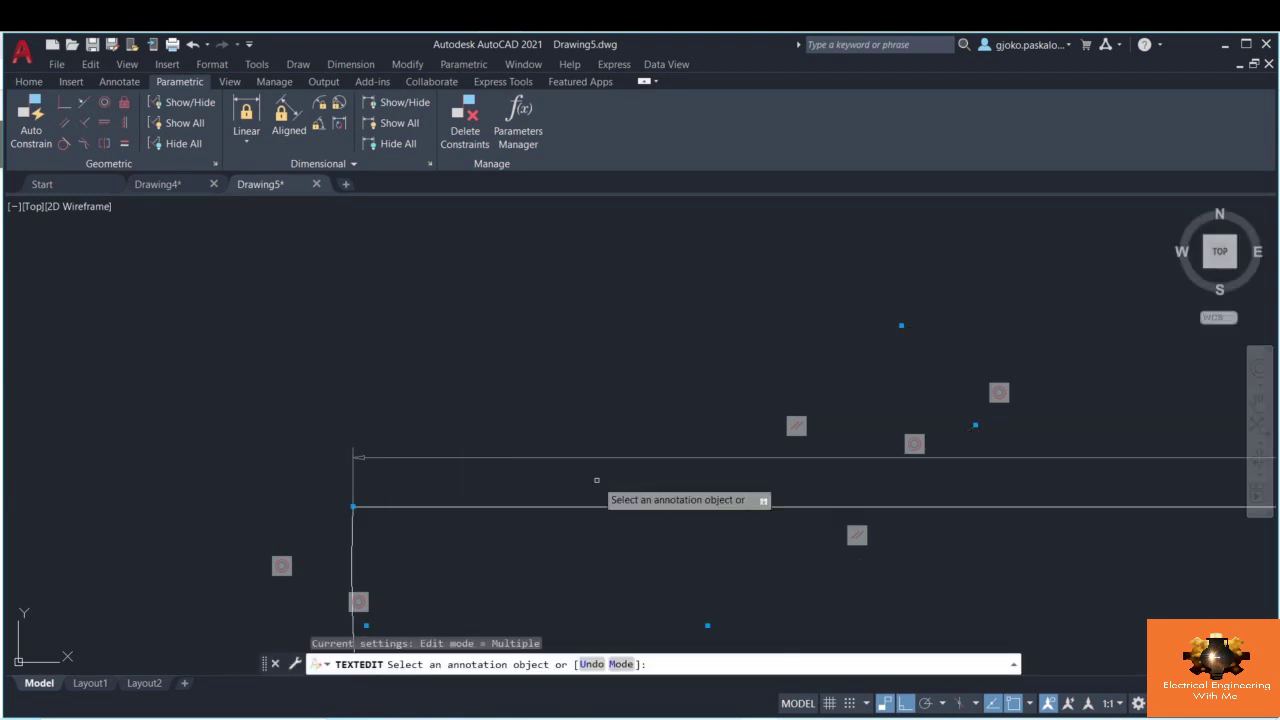
scroll(600, 480, "down", 6)
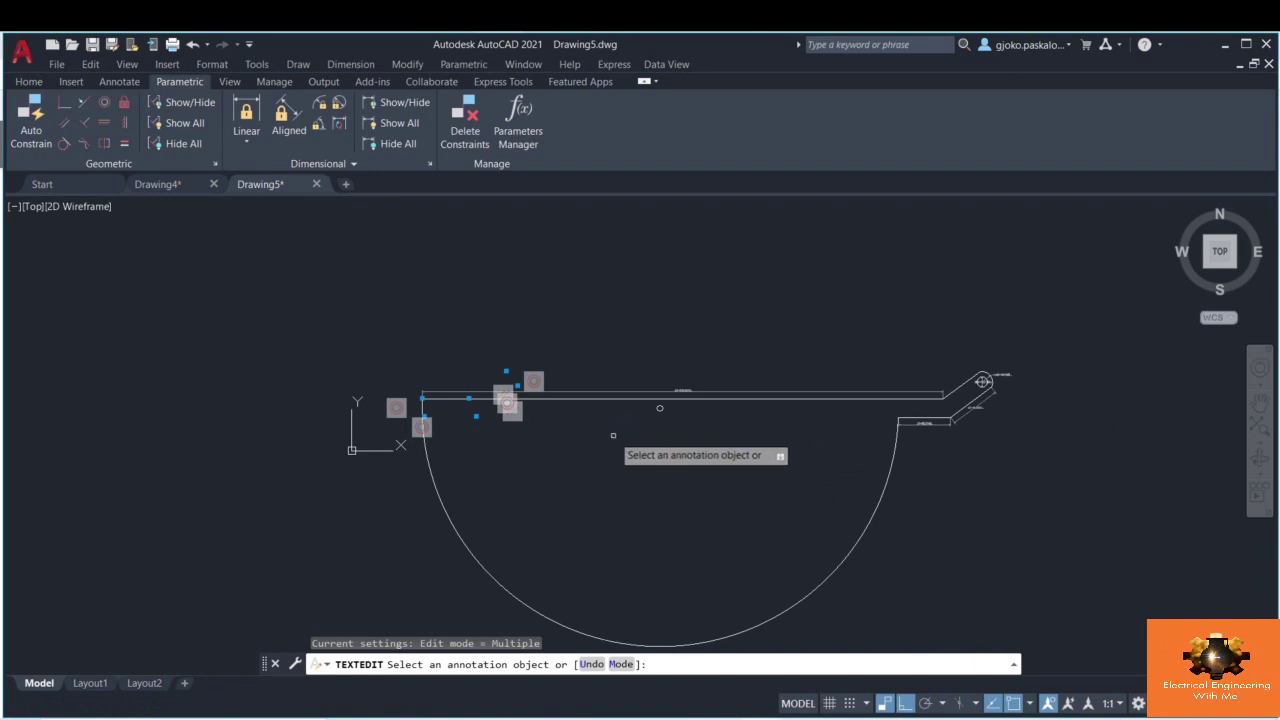
key("ctrl+z")
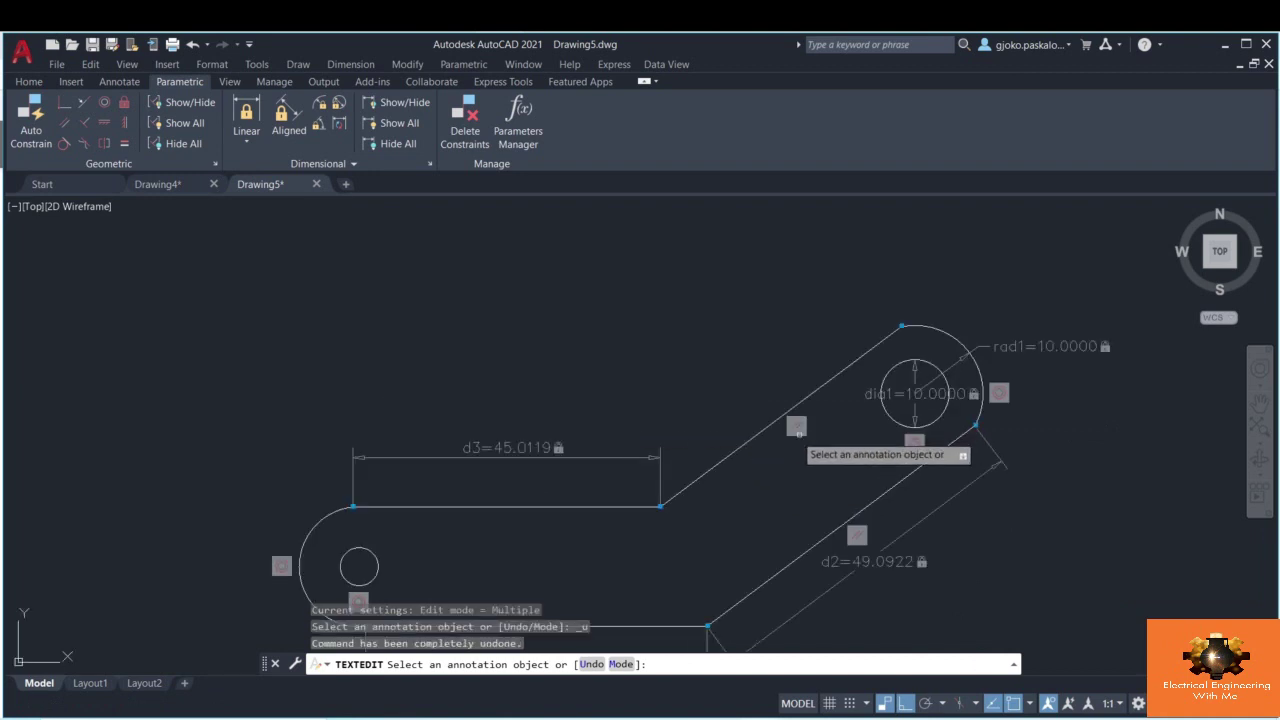
key("Escape")
- Set the upper horizontal edge's length constraint to 50, and undo the edit
double_click(498, 452)
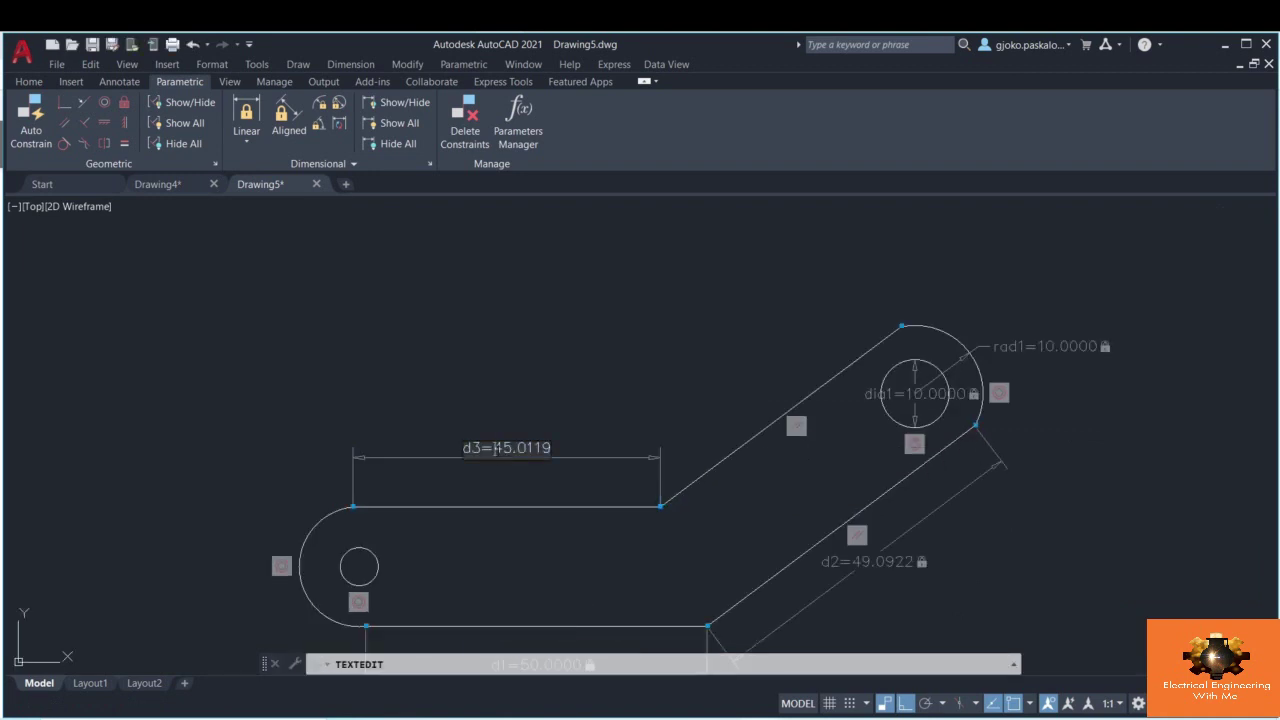
type("50")
key("Return")
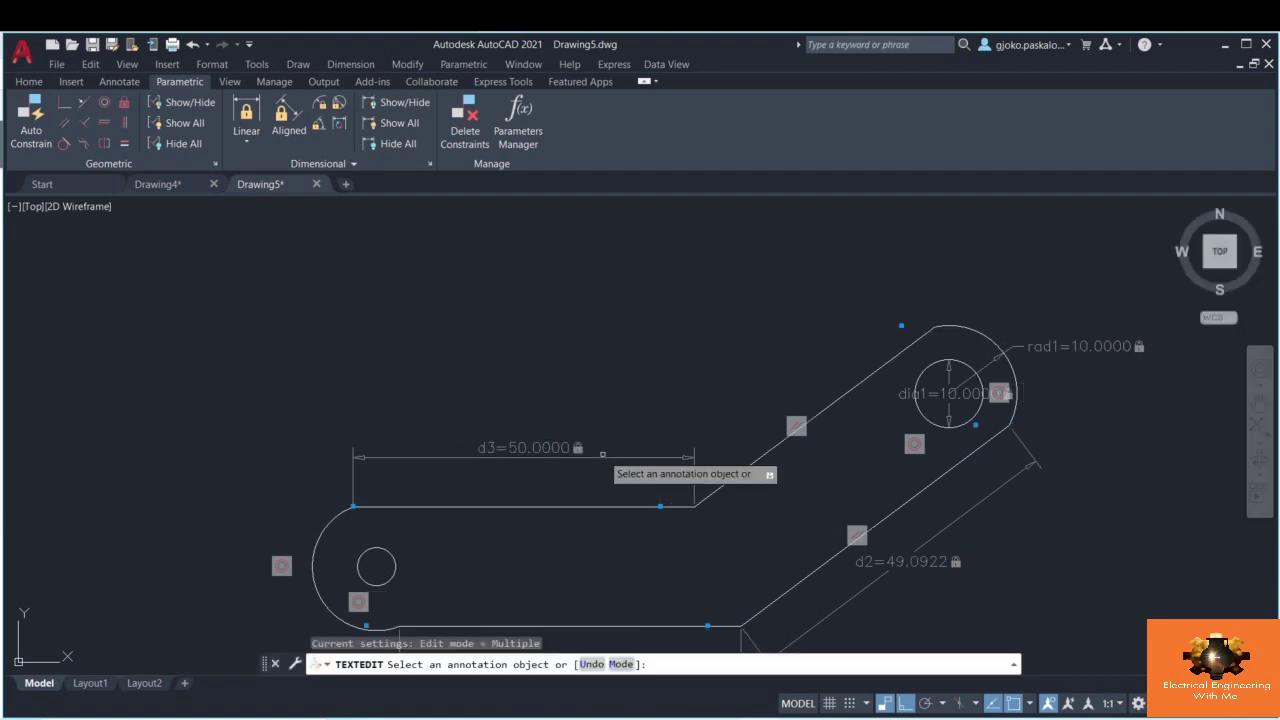
middle_click_drag(682, 555, 629, 443)
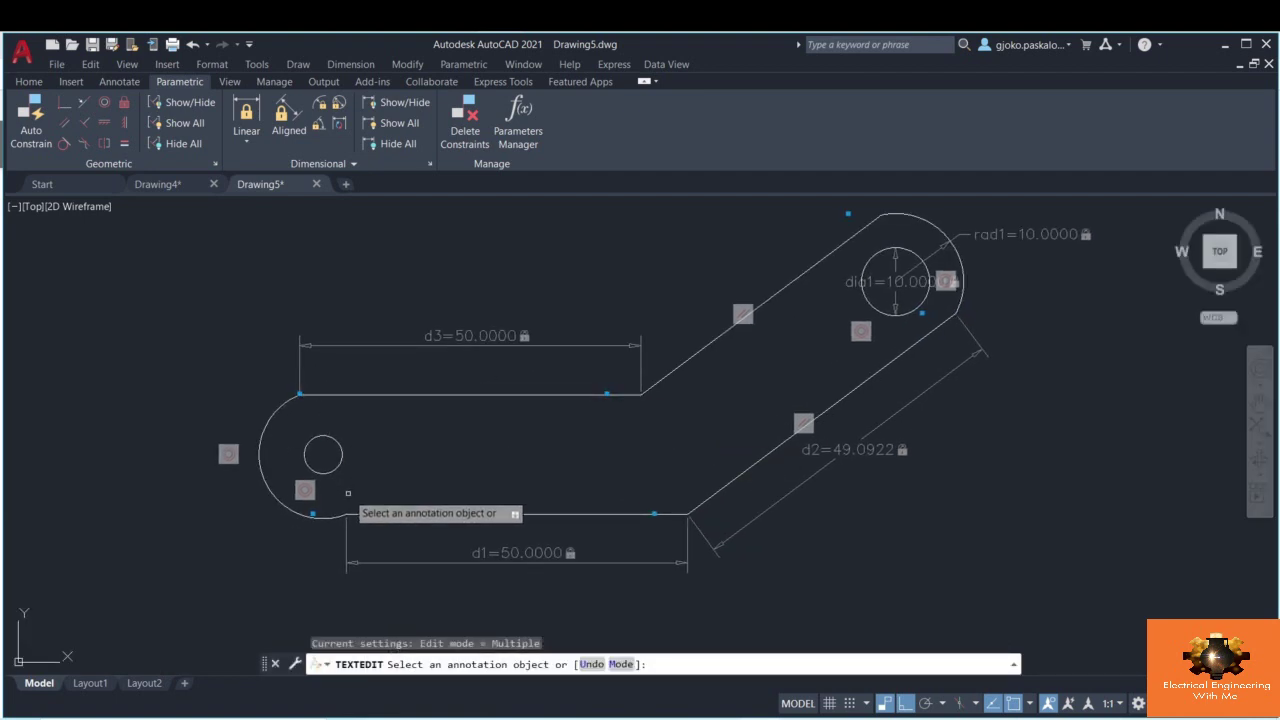
key("ctrl+z")
key("ctrl+z")
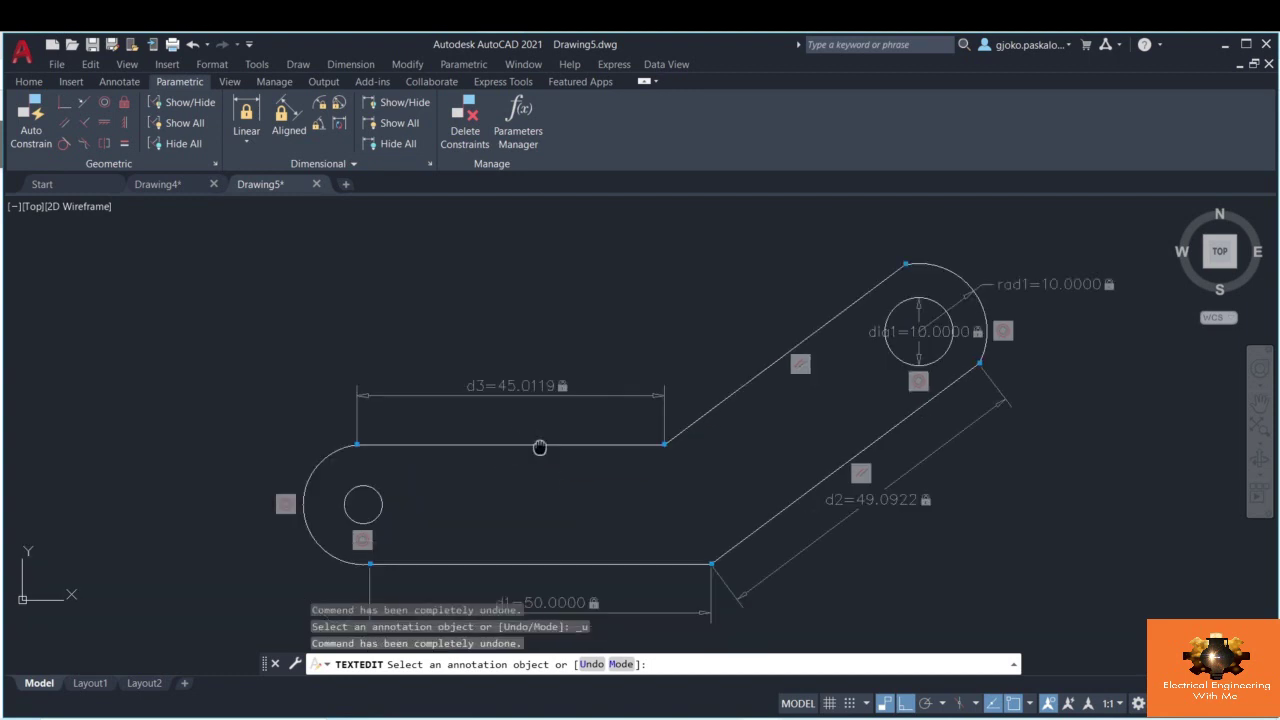
key("Escape")
middle_click_drag(604, 458, 611, 485)
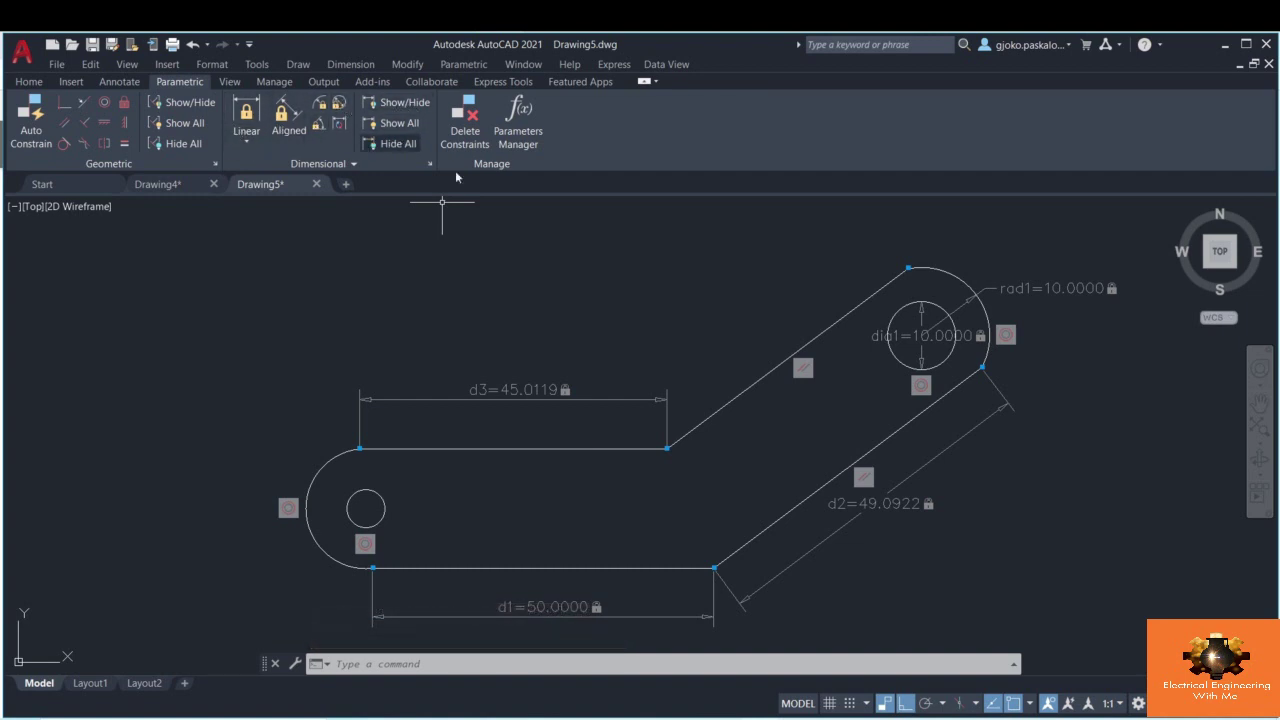
- Hide all dynamic dimensional constraints in the drawing, and show them all again
mouse_move(480, 200)
middle_mouse_down()
mouse_move(509, 214)
mouse_move(514, 237)
middle_mouse_up()
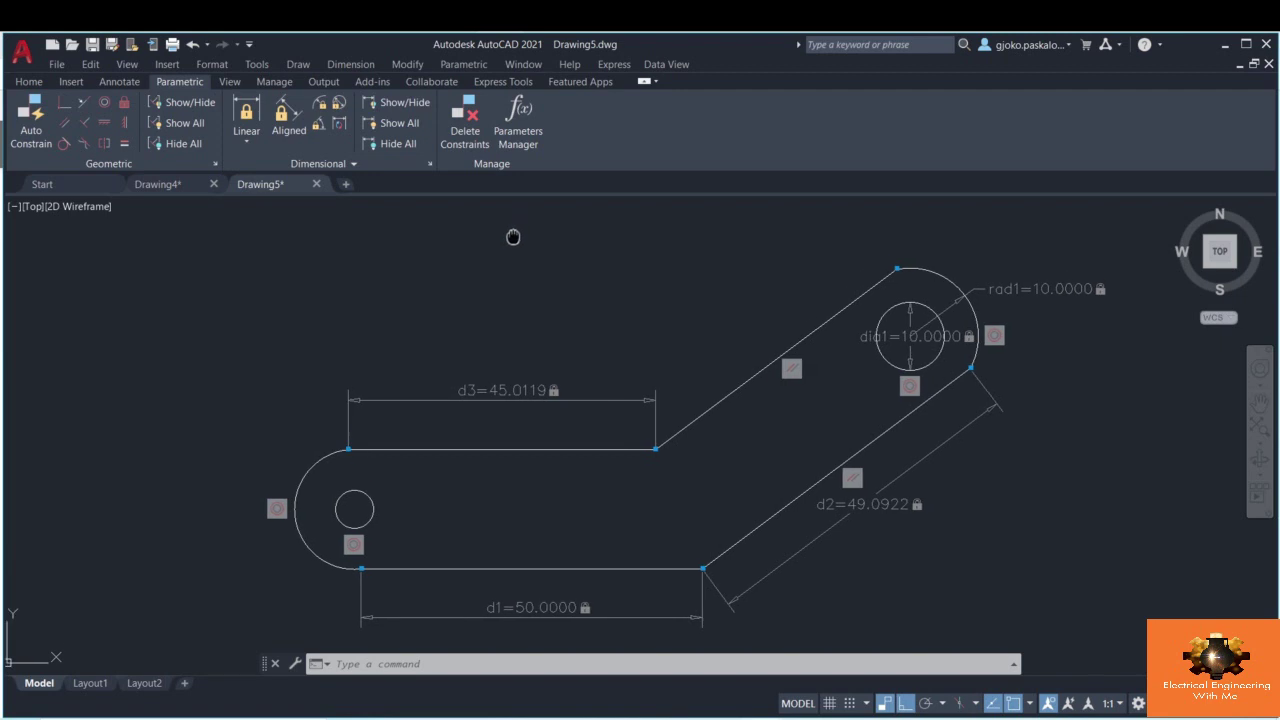
left_click(409, 146)
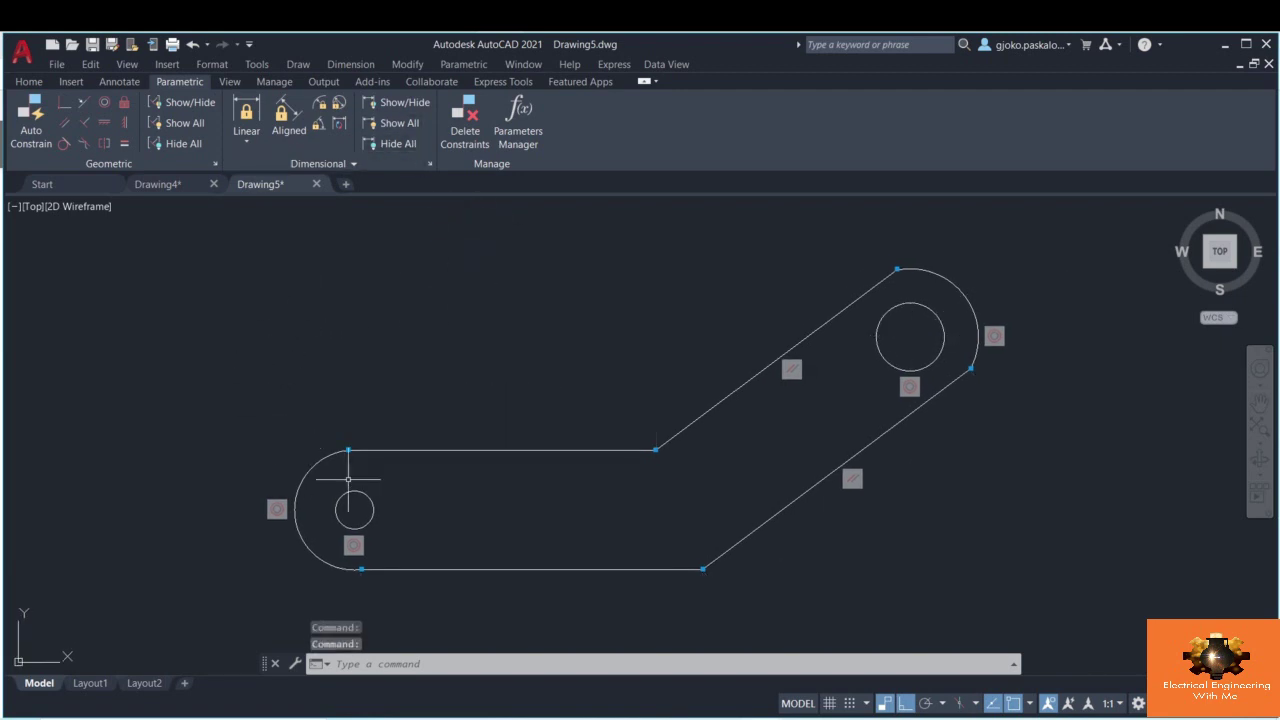
left_click(516, 480)
left_click(482, 410)
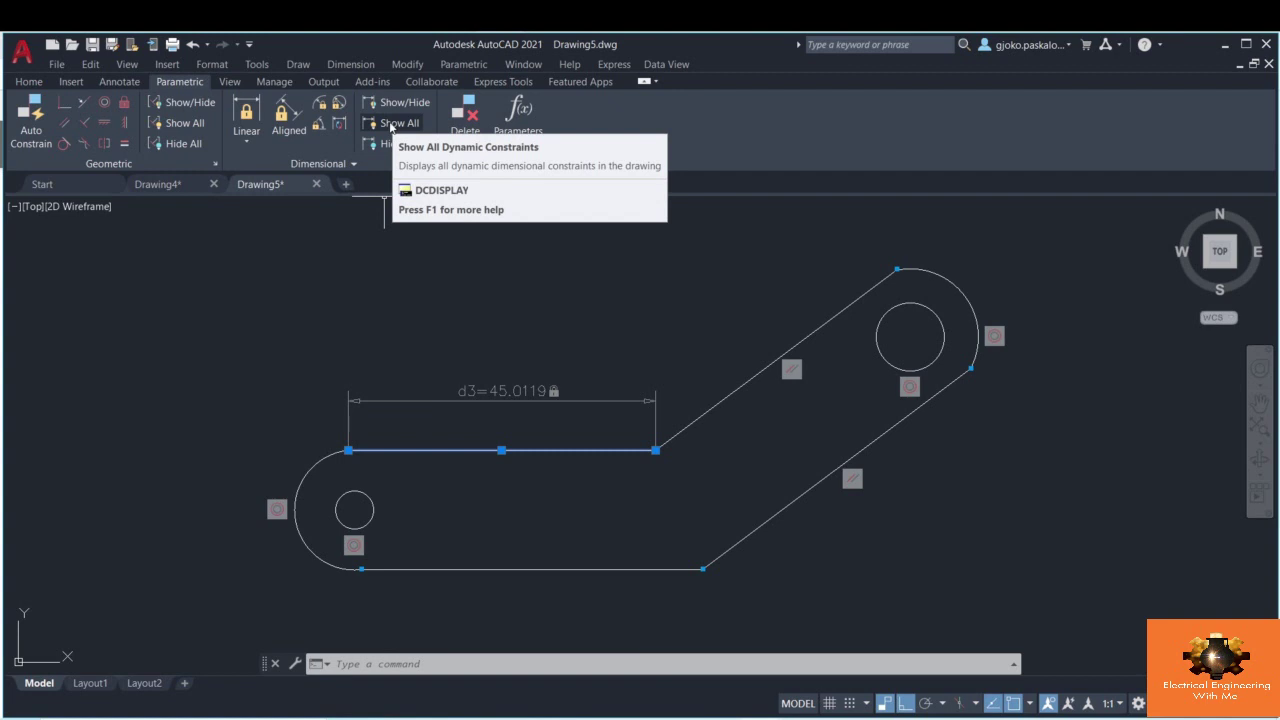
left_click(391, 125)
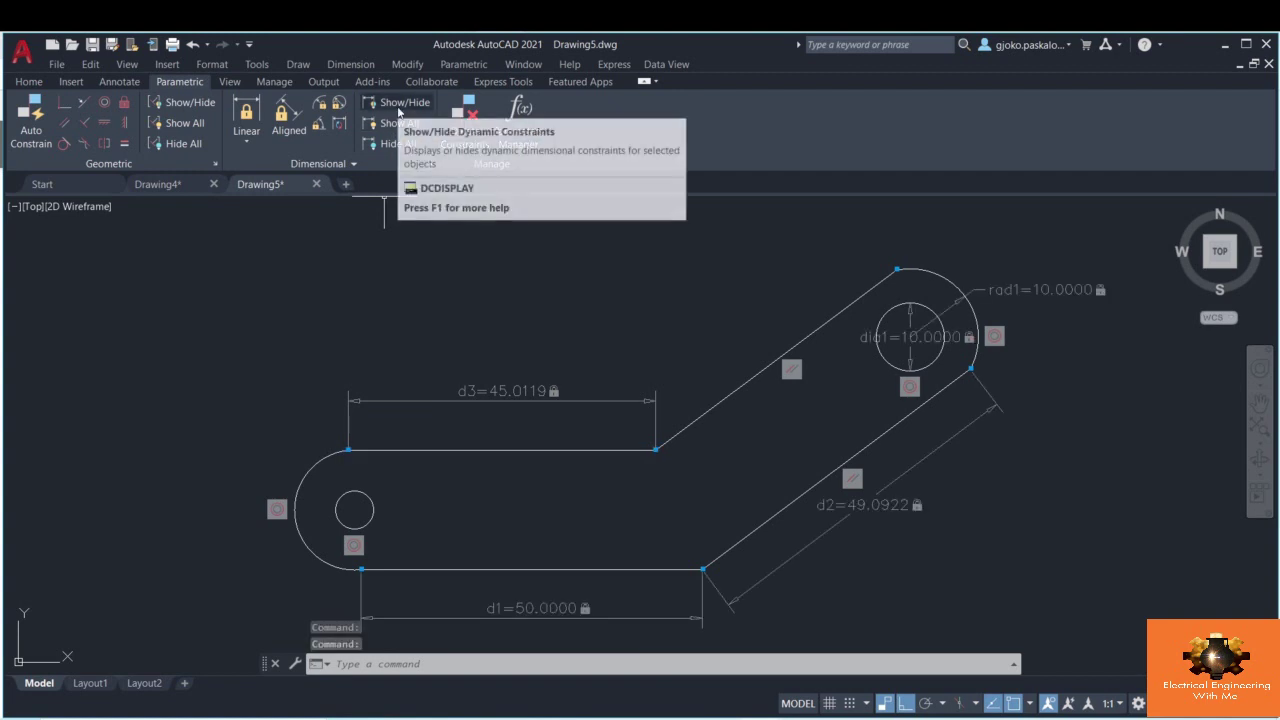
- Hide only the dynamic constraints belonging to the link's left end arc and small hole, and redisplay all dynamic constraints
left_click(397, 106)
scroll(404, 257, "down", 5)
left_click(303, 314)
left_click(458, 446)
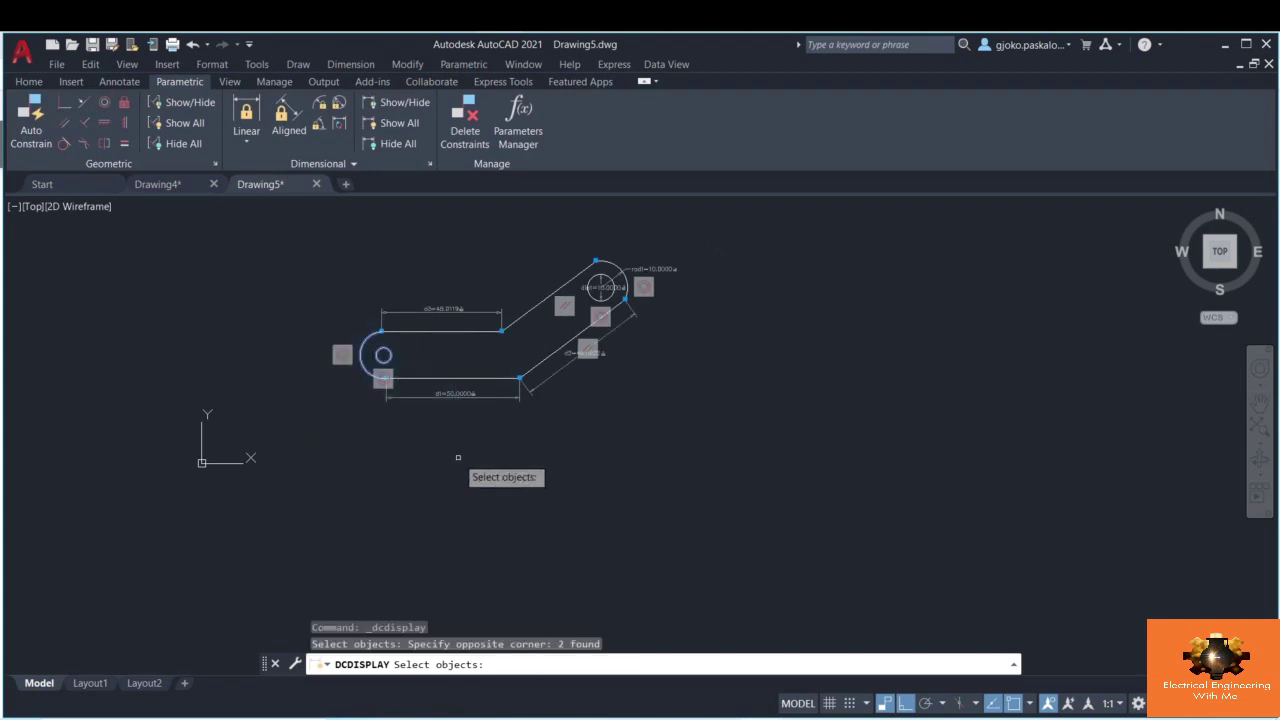
key("Return")
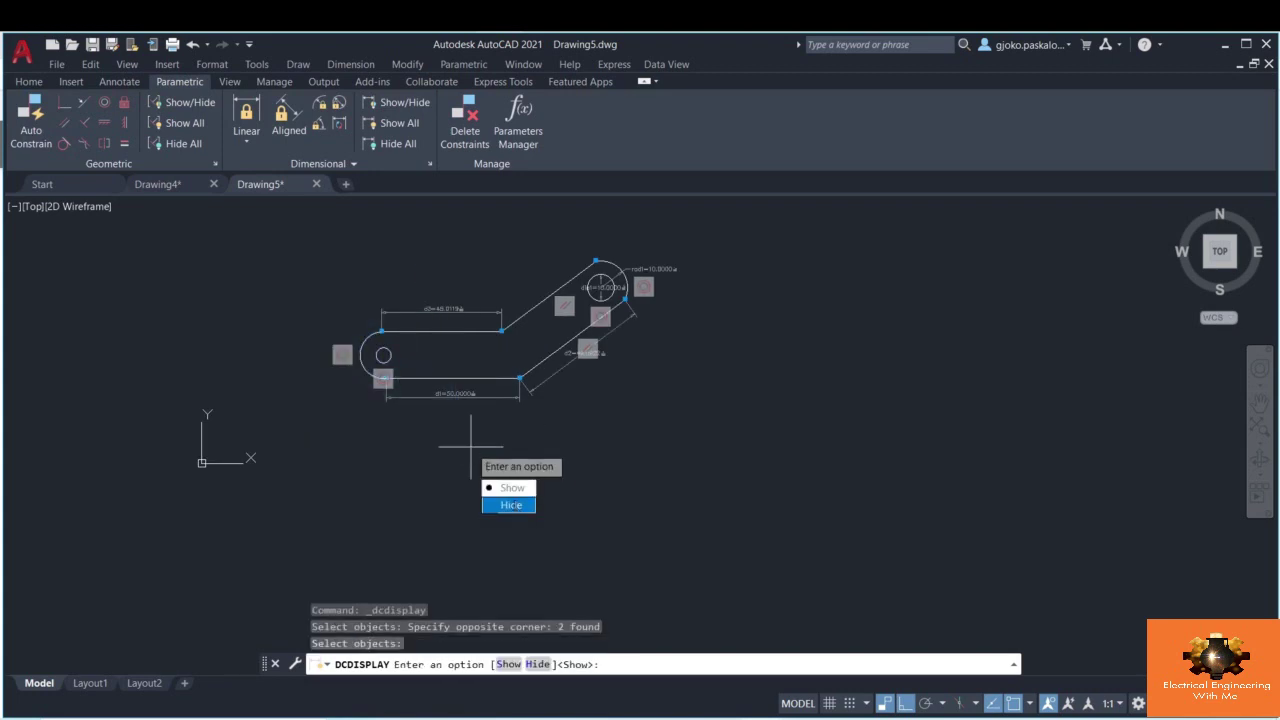
left_click(512, 503)
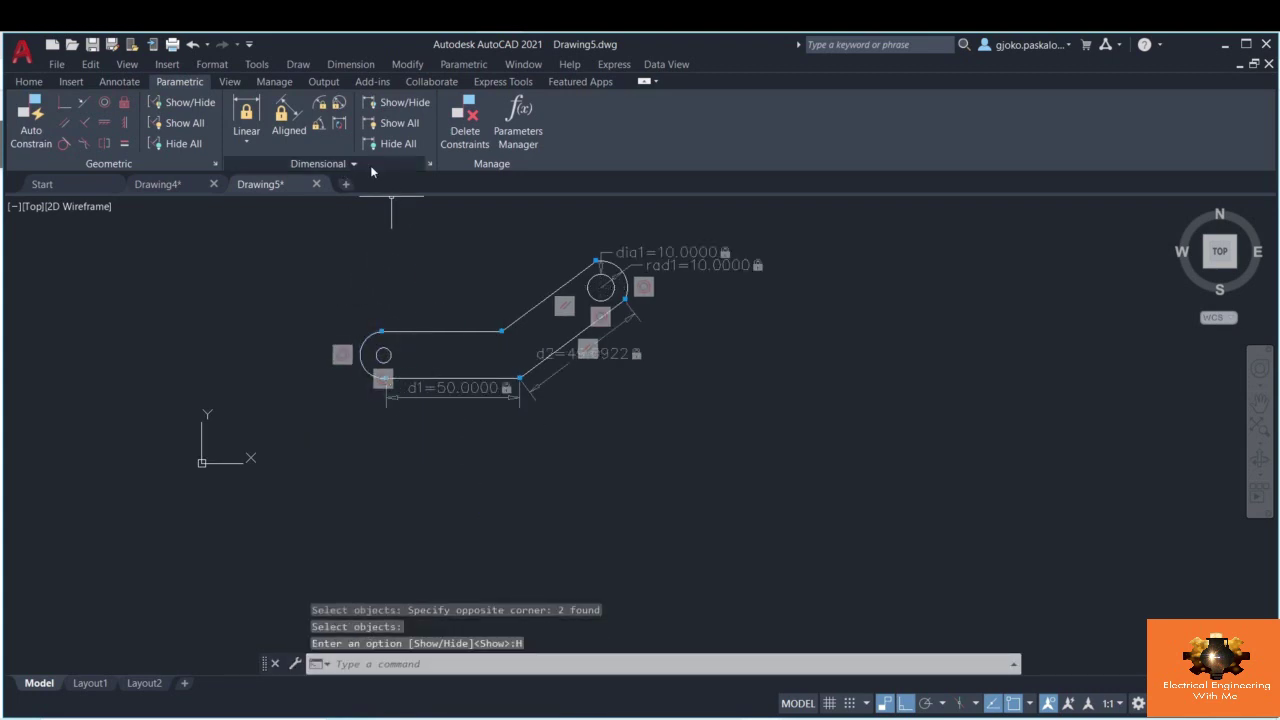
left_click(403, 127)
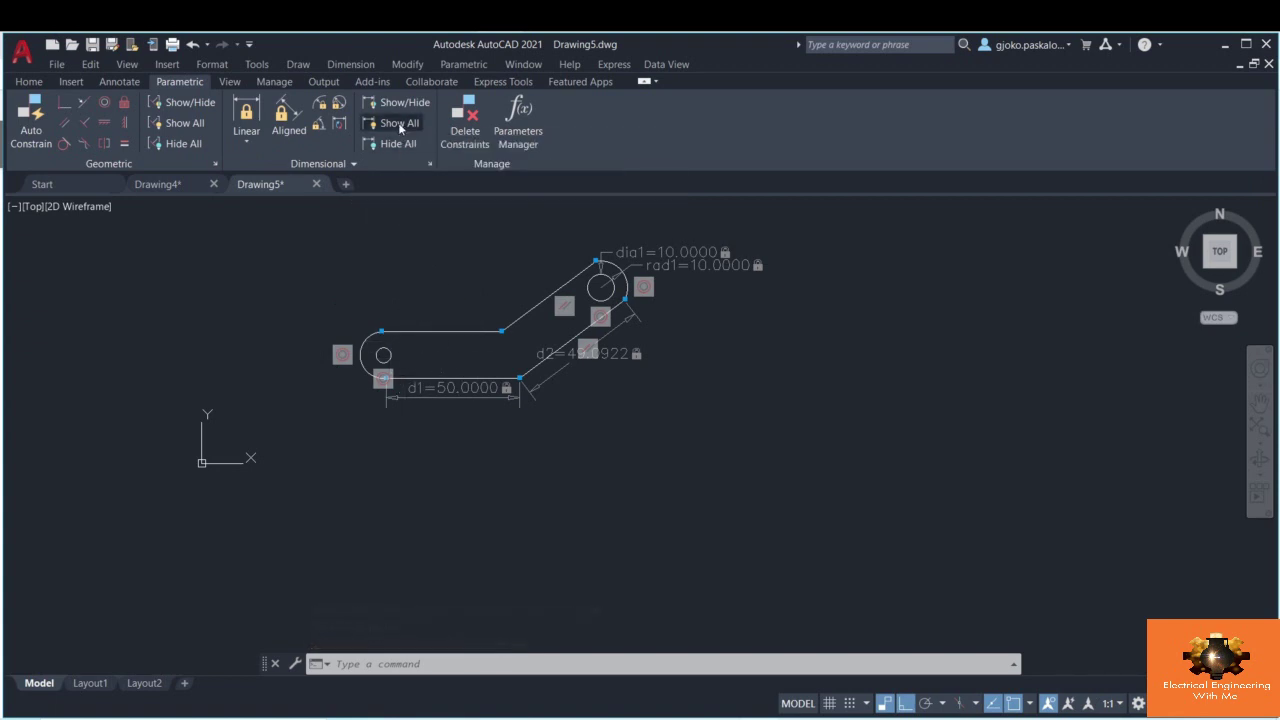
- Delete the dimensional constraint from the link's upper horizontal edge
left_click(468, 144)
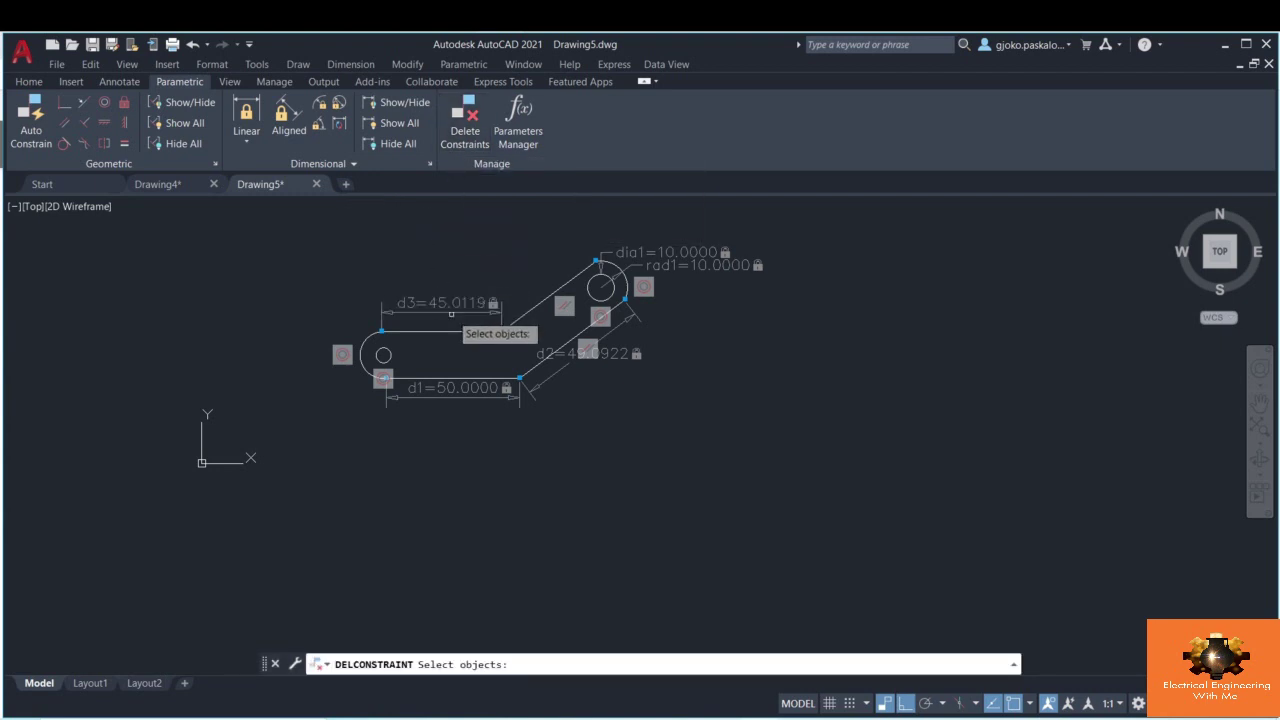
left_click(443, 303)
key("Return")
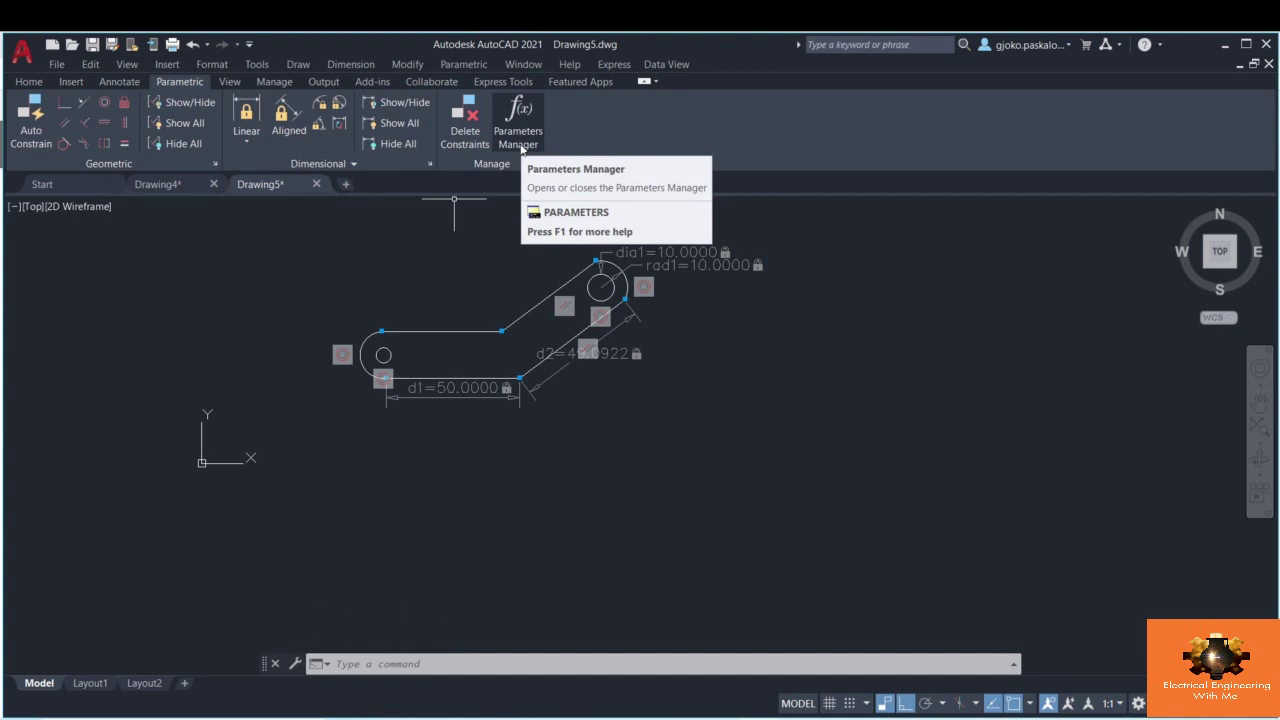
- Open the Parameters Manager docked beside the drawing, and widen it to show the Value column
scroll(522, 212, "up", 2)
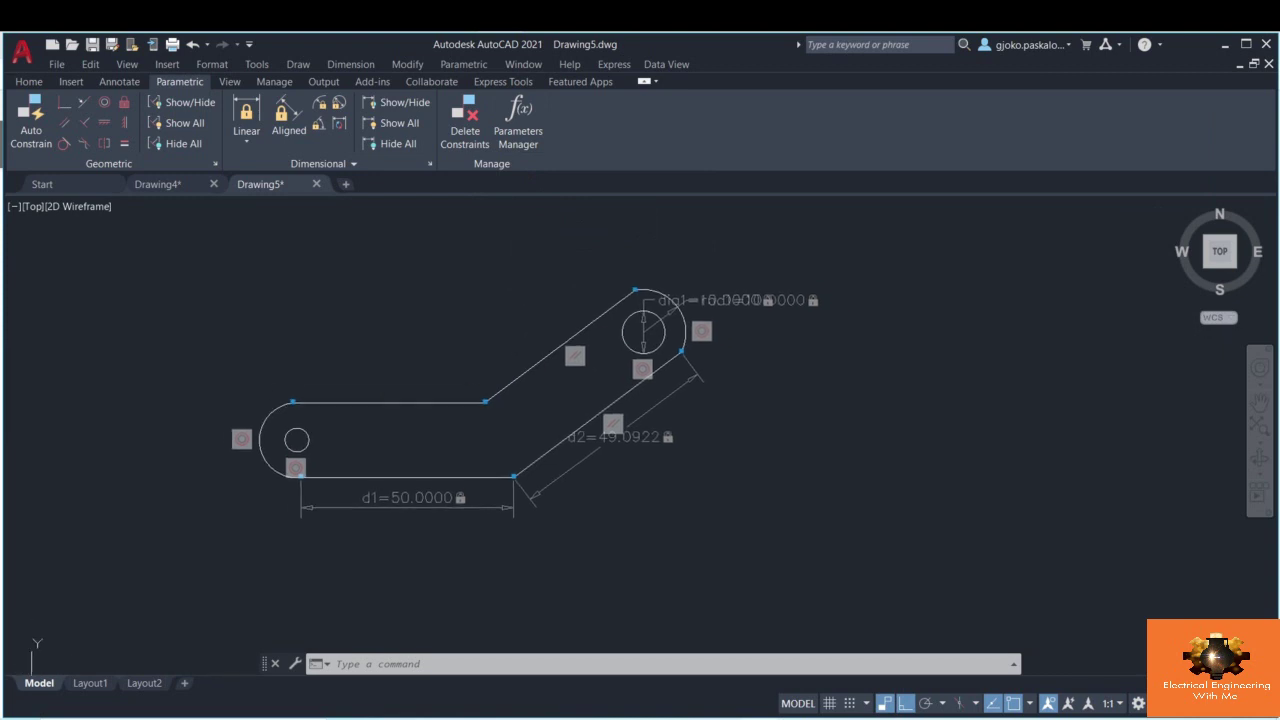
left_click(528, 135)
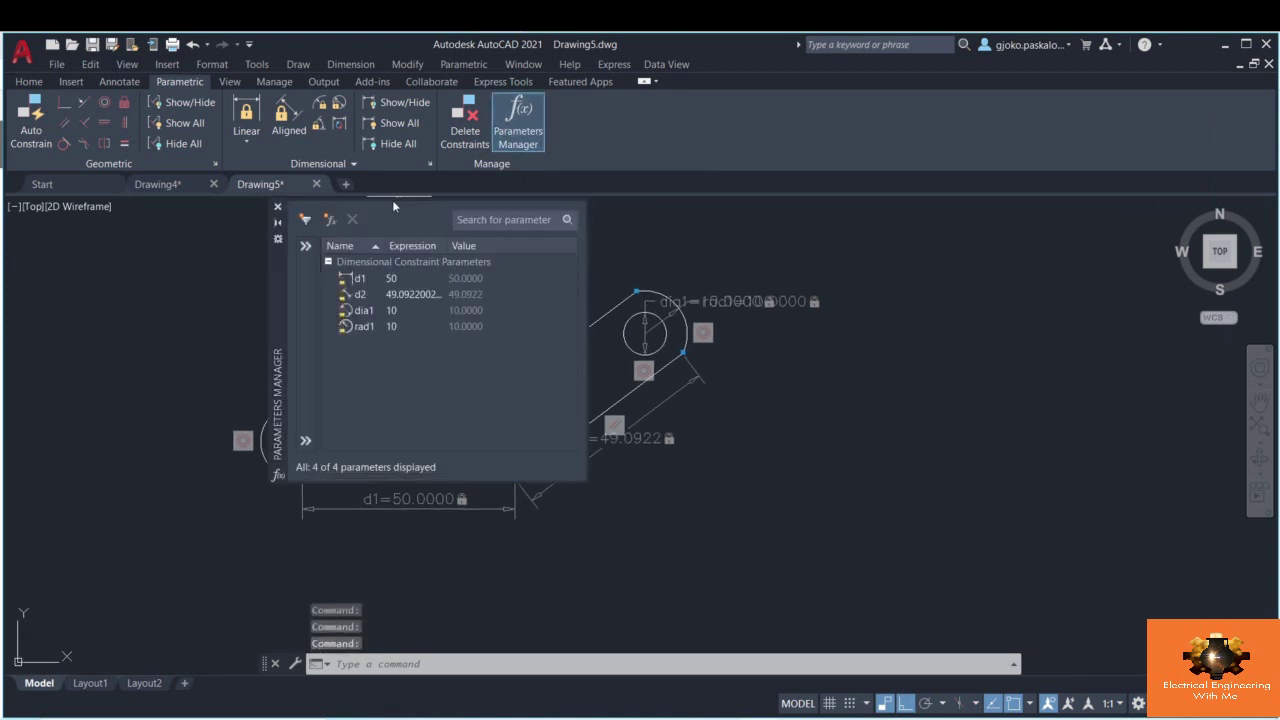
left_click_drag(268, 262, 110, 262)
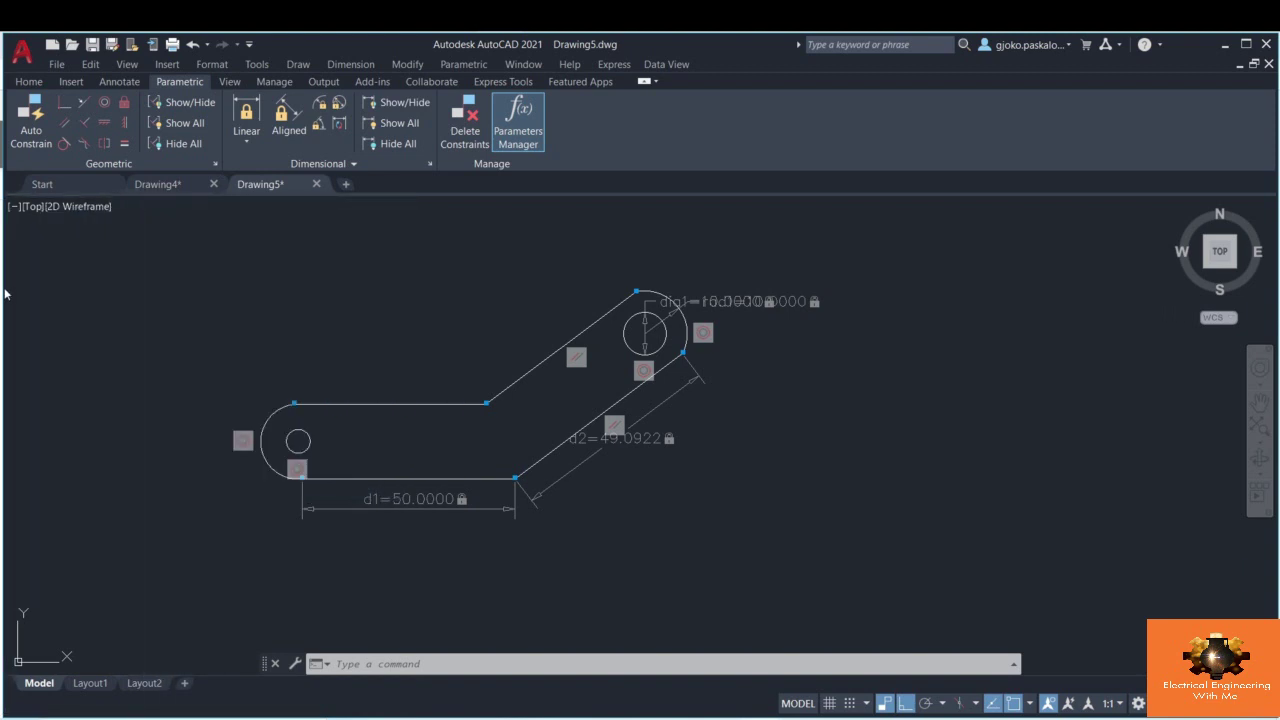
mouse_move(5, 293)
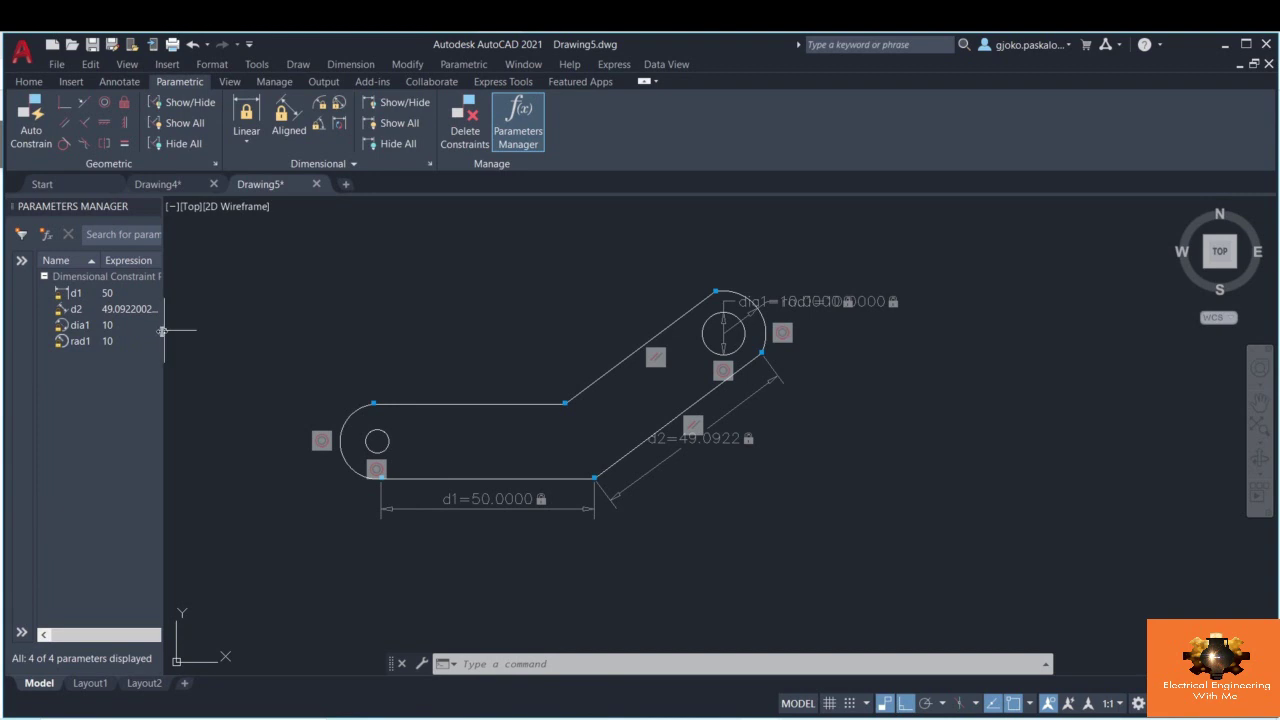
left_click_drag(162, 331, 256, 331)
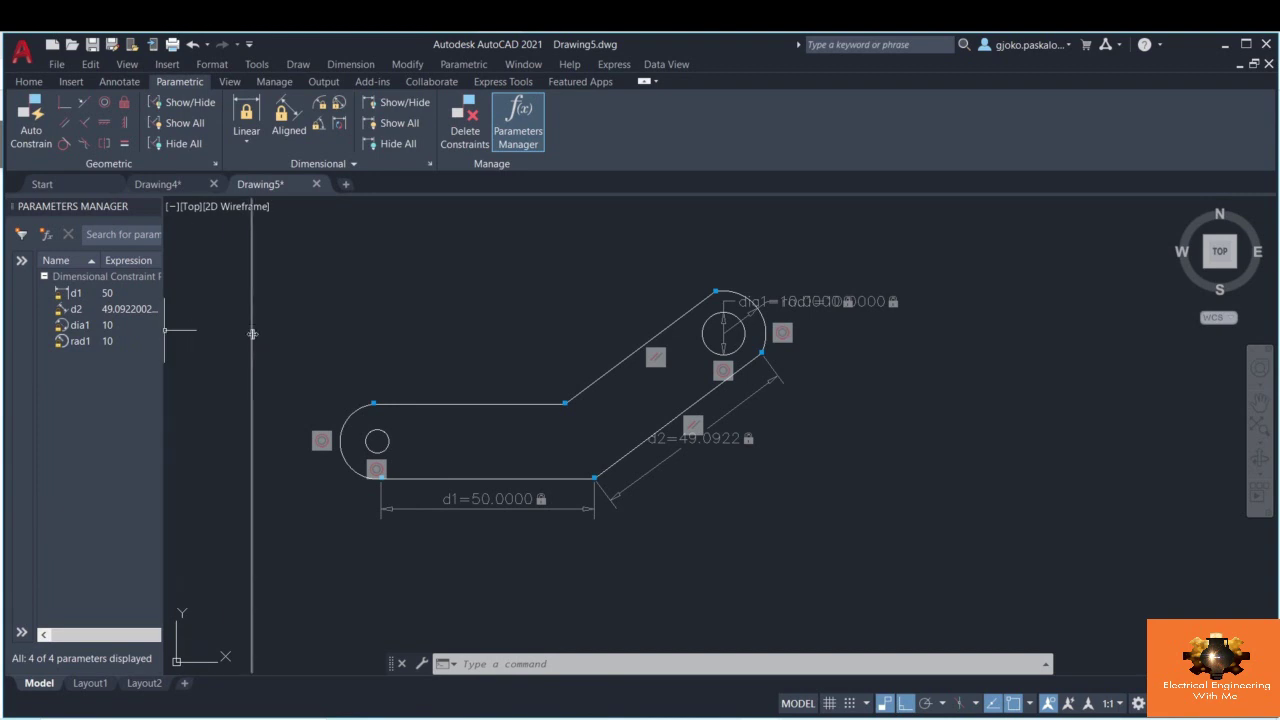
- Set the d1 parameter of the lower horizontal edge to 60, and change it back to 50
double_click(110, 293)
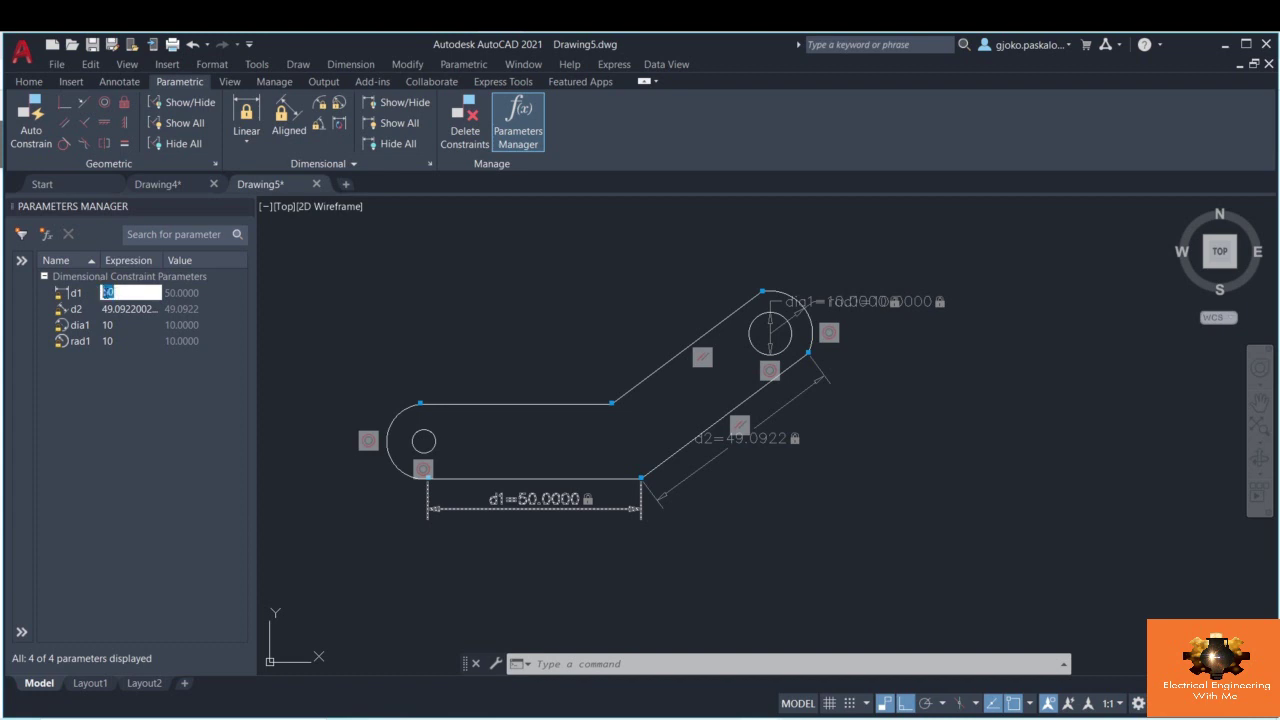
type("60")
key("Return")
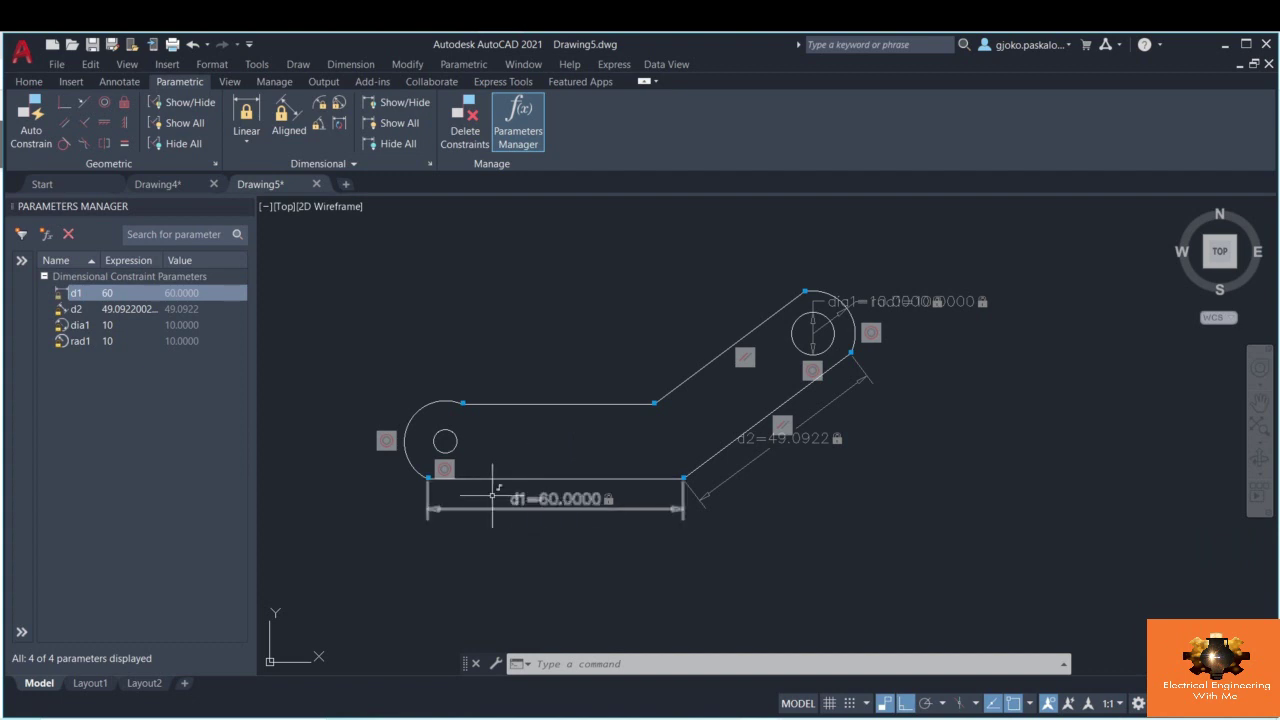
double_click(107, 293)
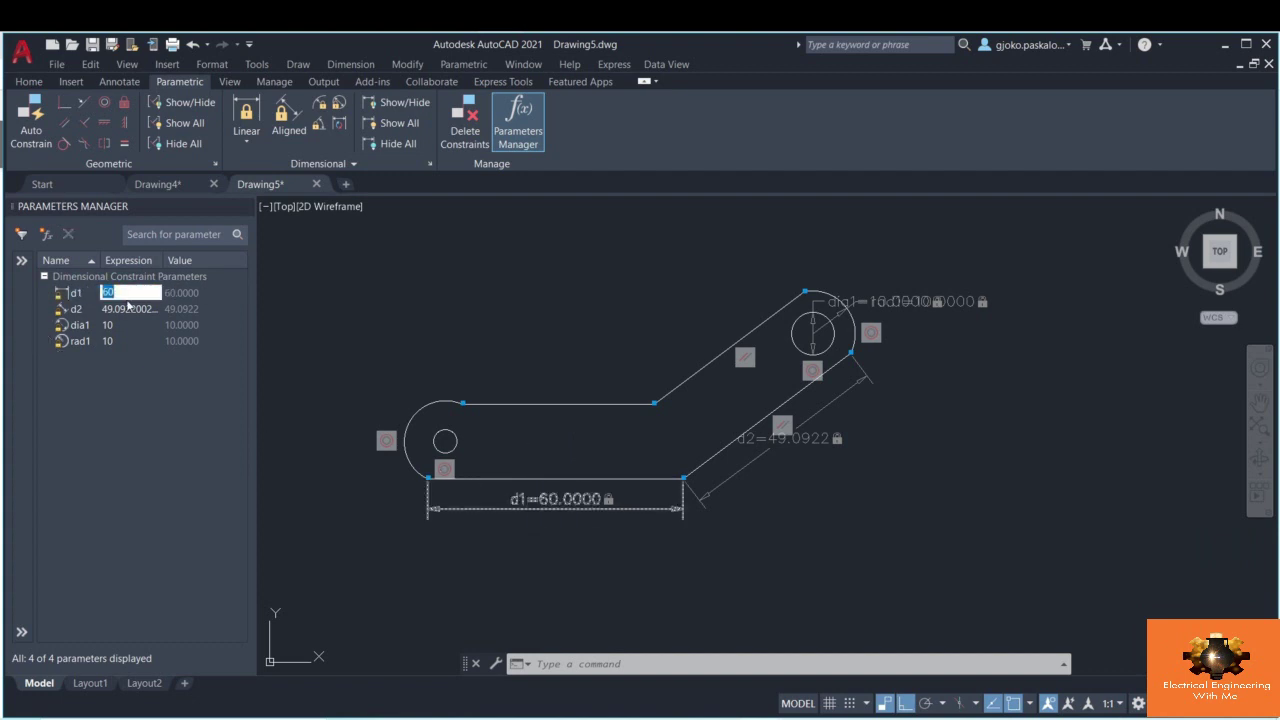
key("Return")
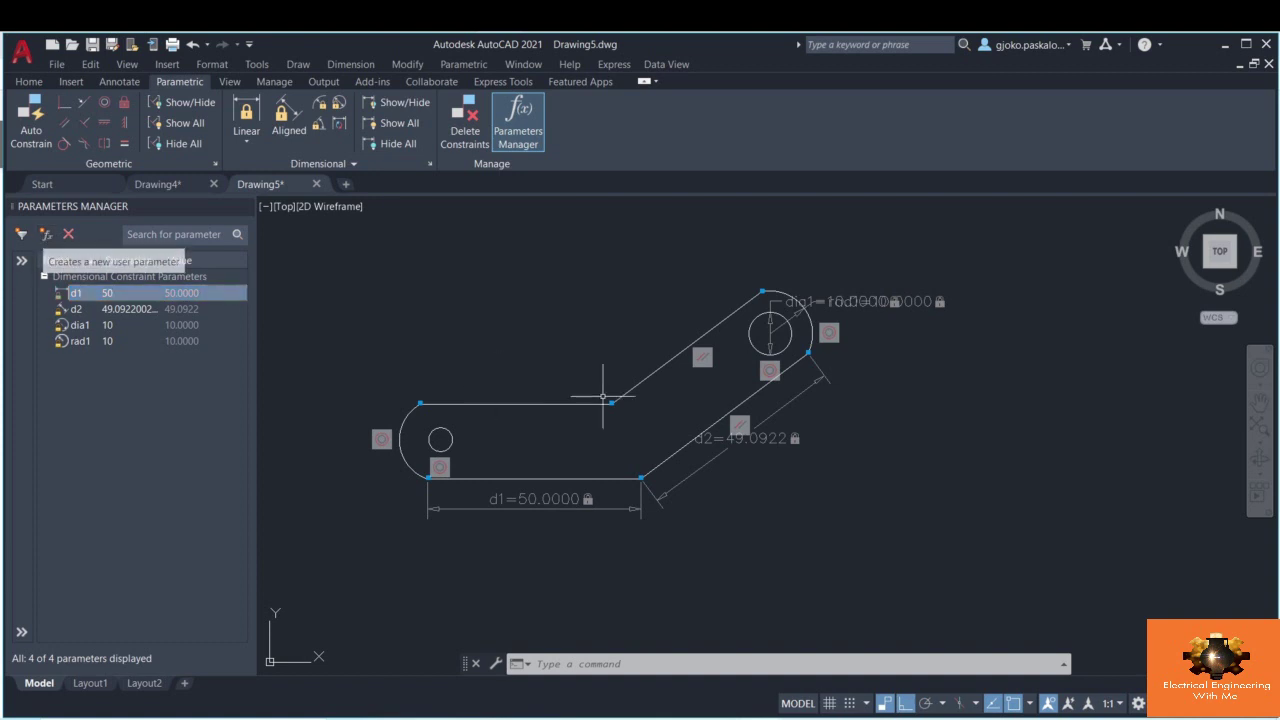
- Create a user parameter named bolt with the expression 10
left_click(45, 236)
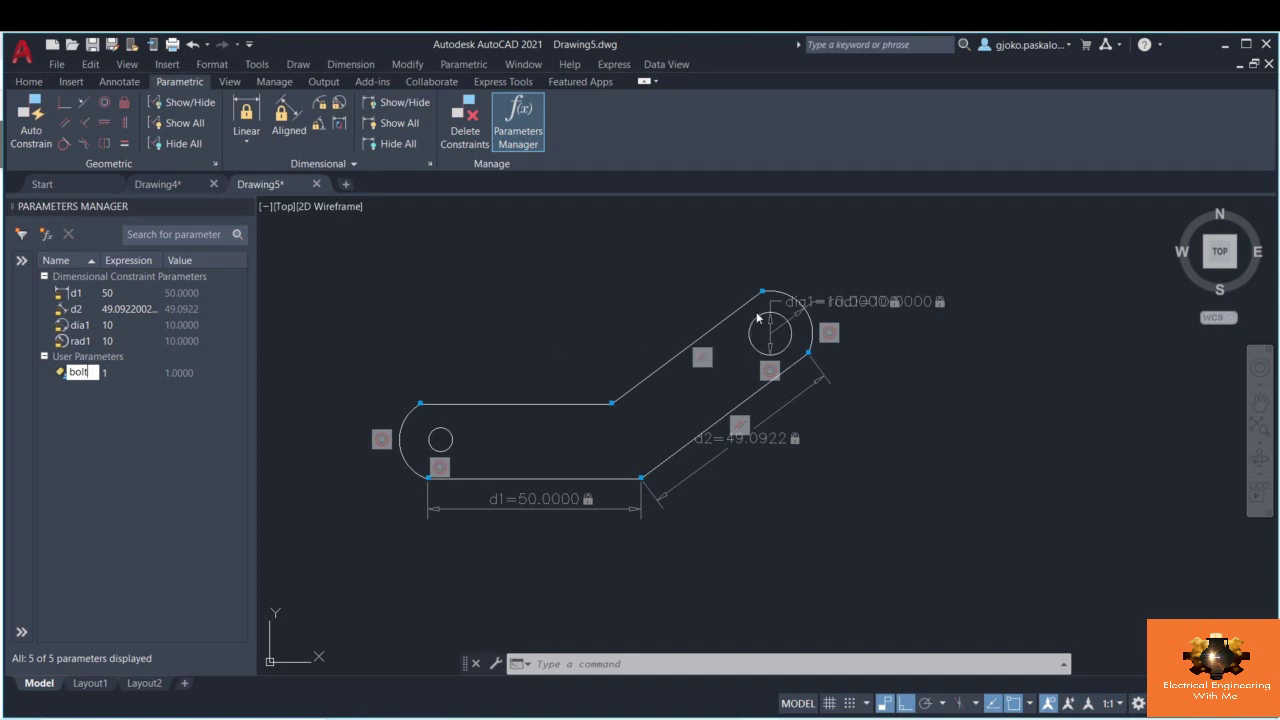
key("Return")
double_click(108, 374)
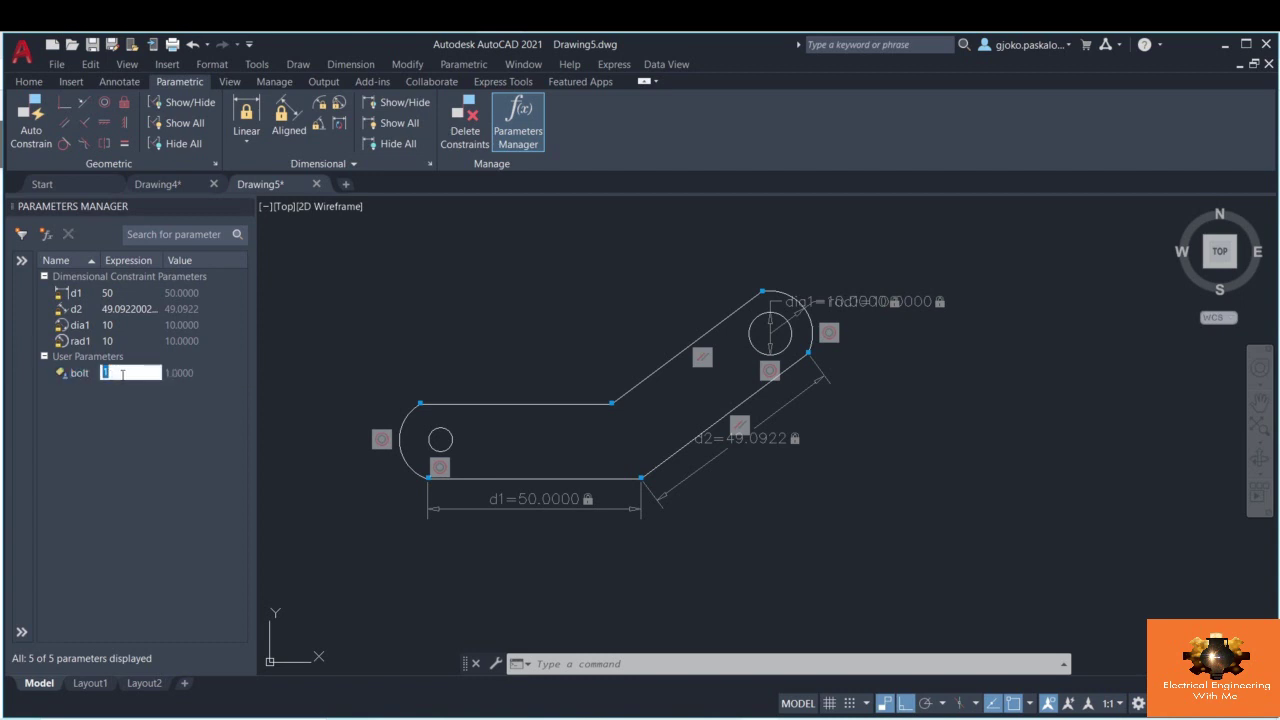
type("10")
key("Return")
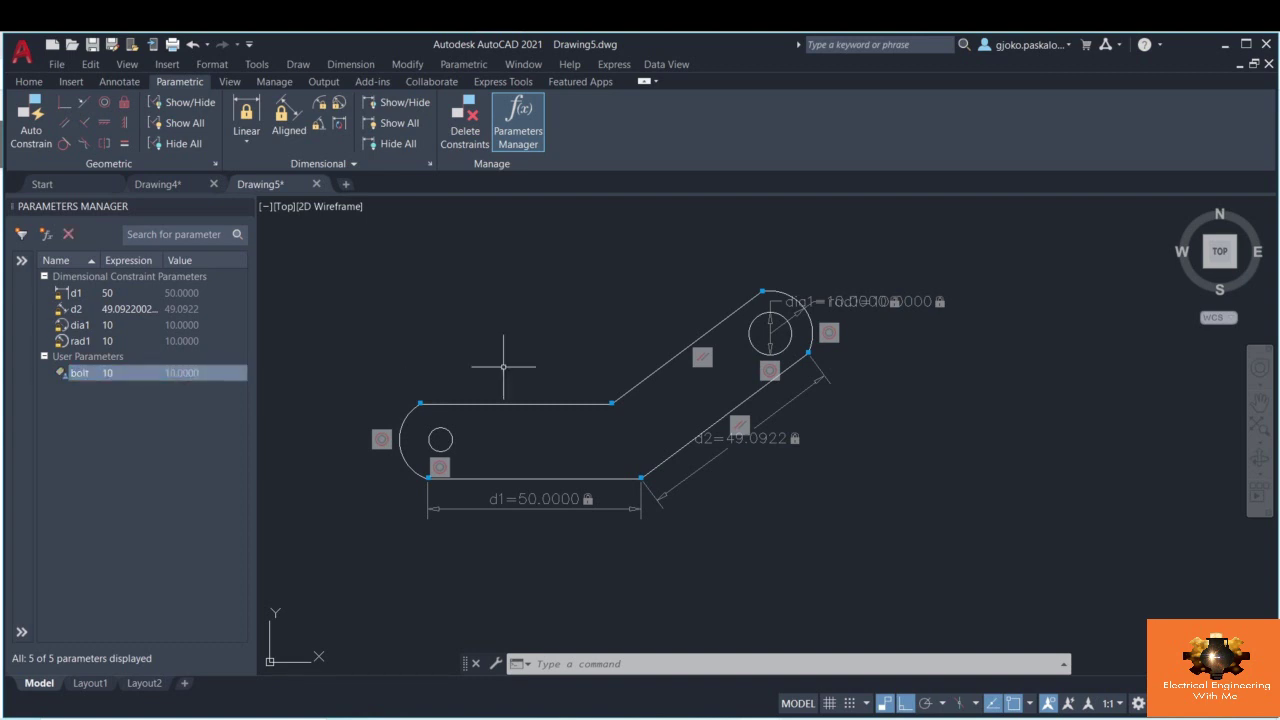
- Set the dia1 parameter of the hole at the link's upper end to the expression bolt+3
scroll(760, 335, "up", 2)
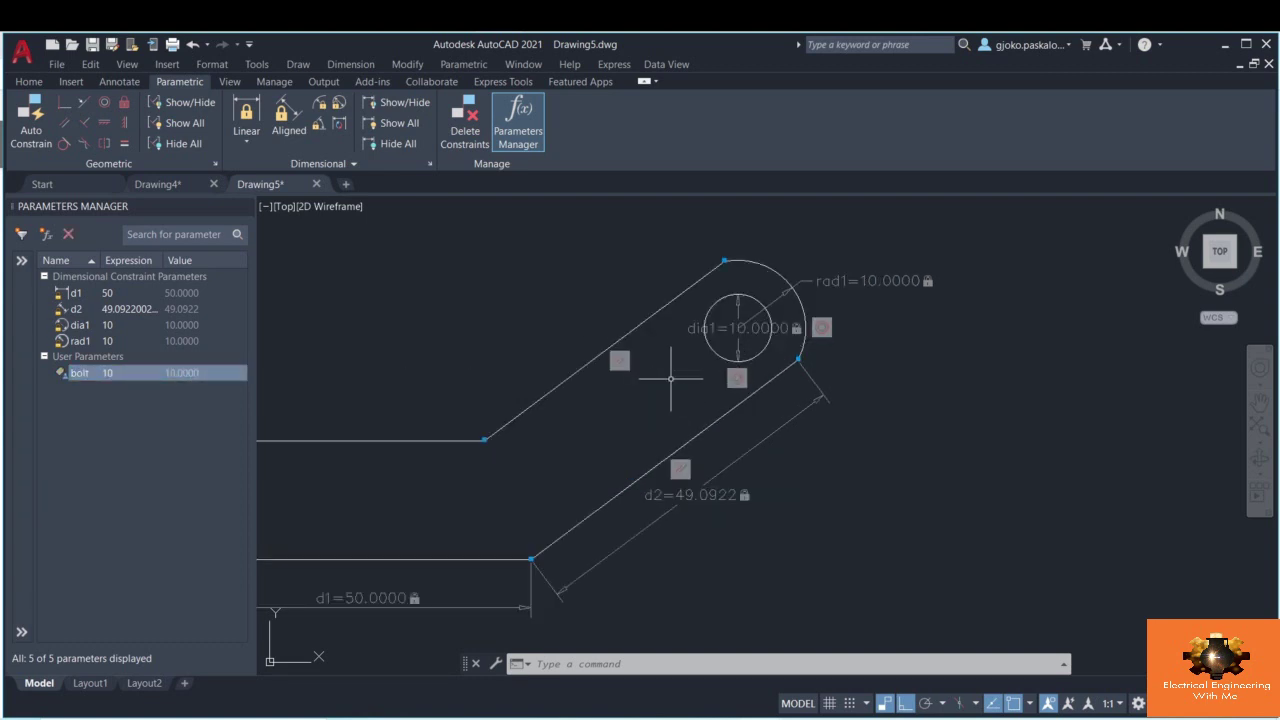
middle_click_drag(666, 371, 722, 371)
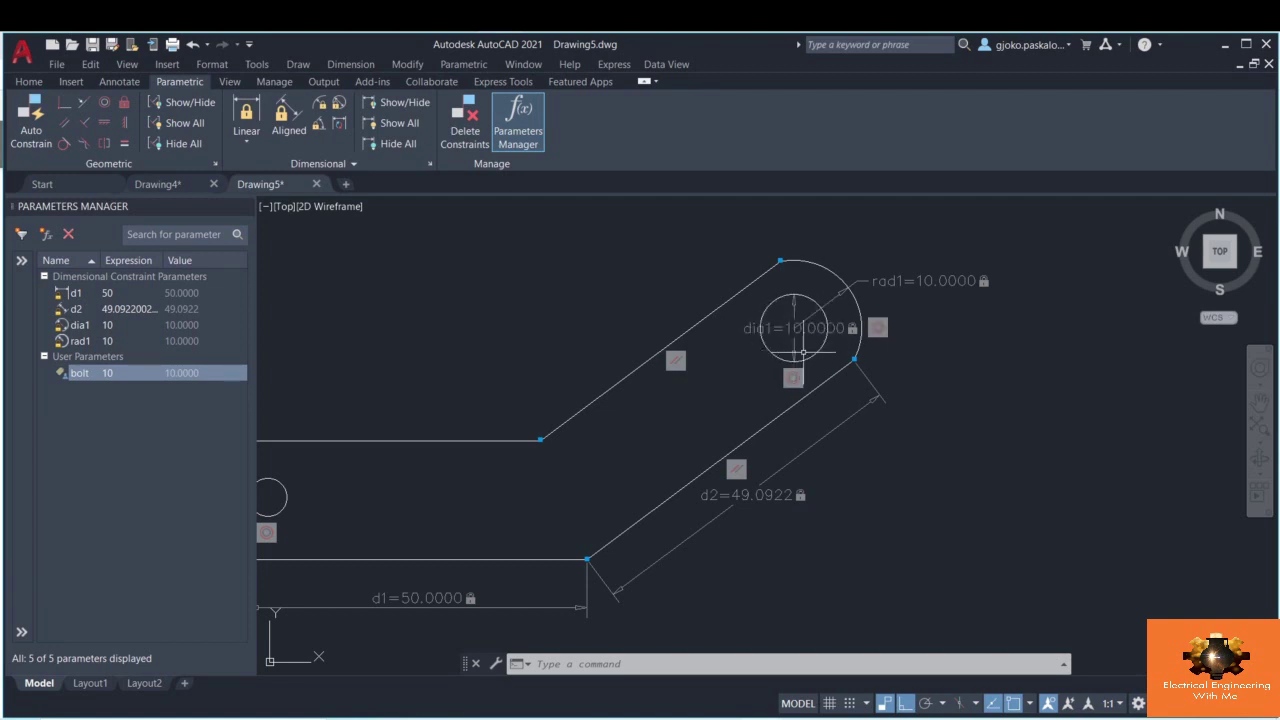
double_click(90, 373)
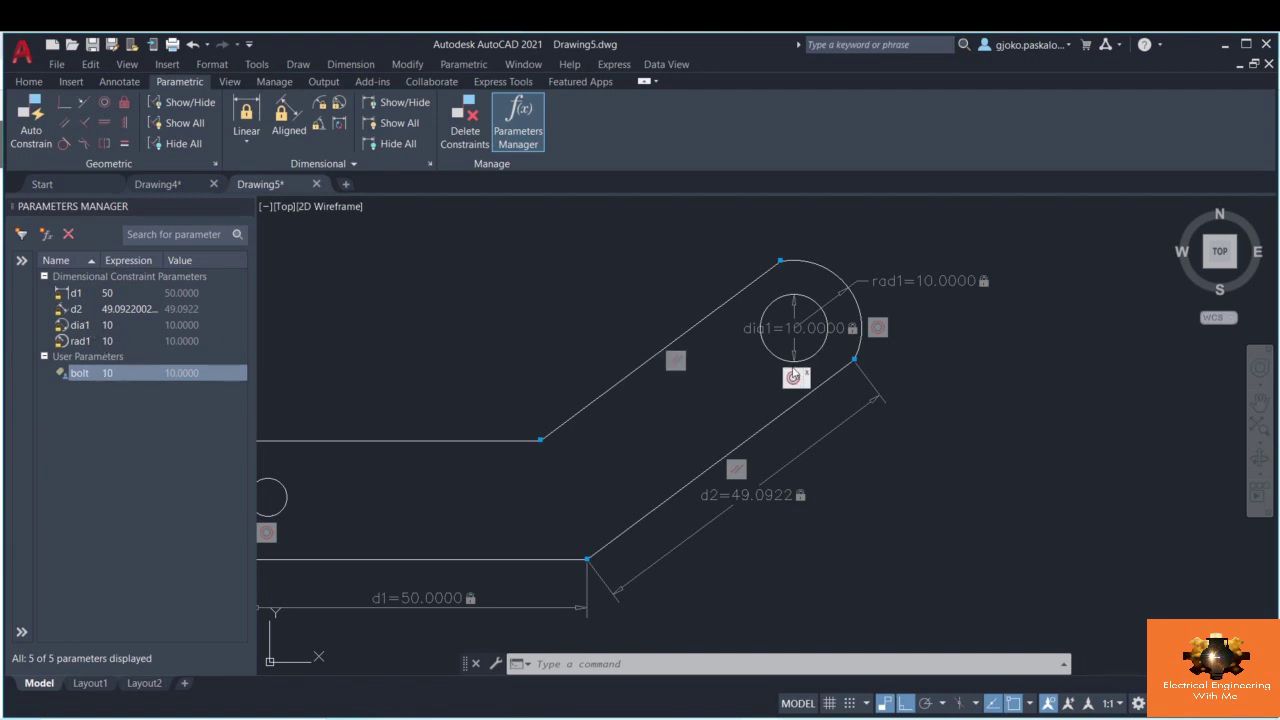
left_click(118, 325)
left_click(118, 325)
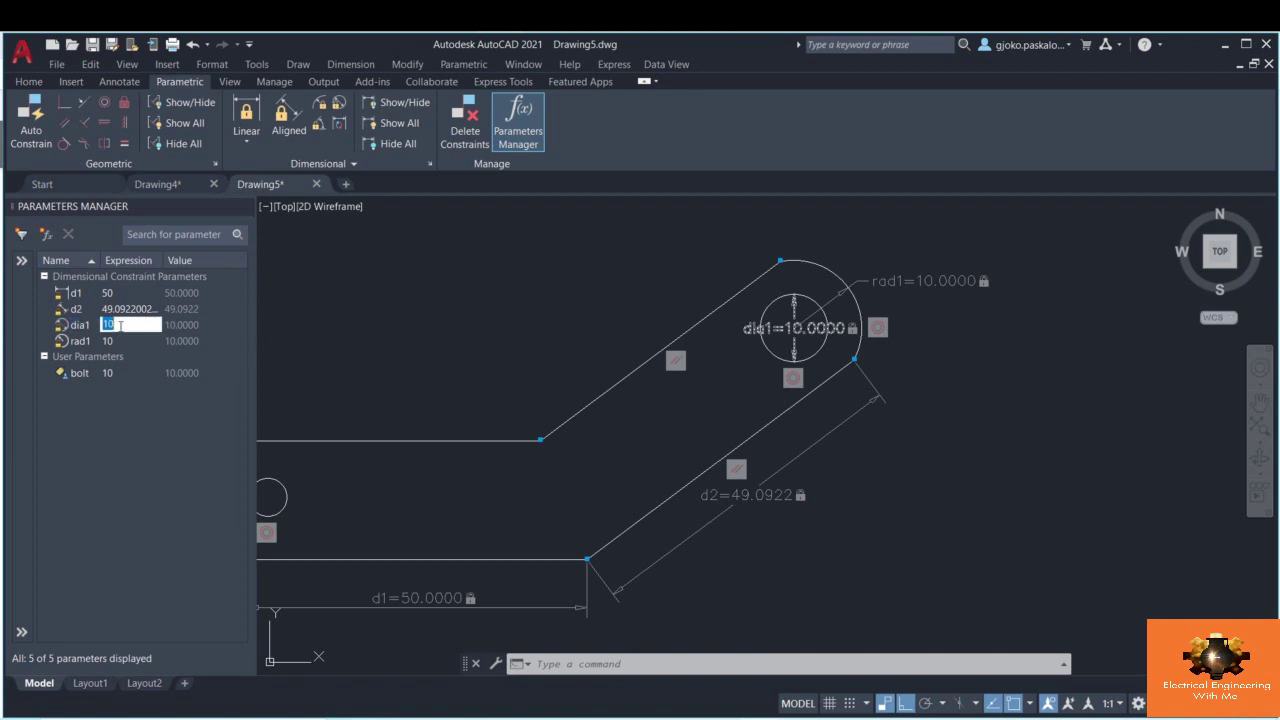
type("bolt+3")
key("Return")
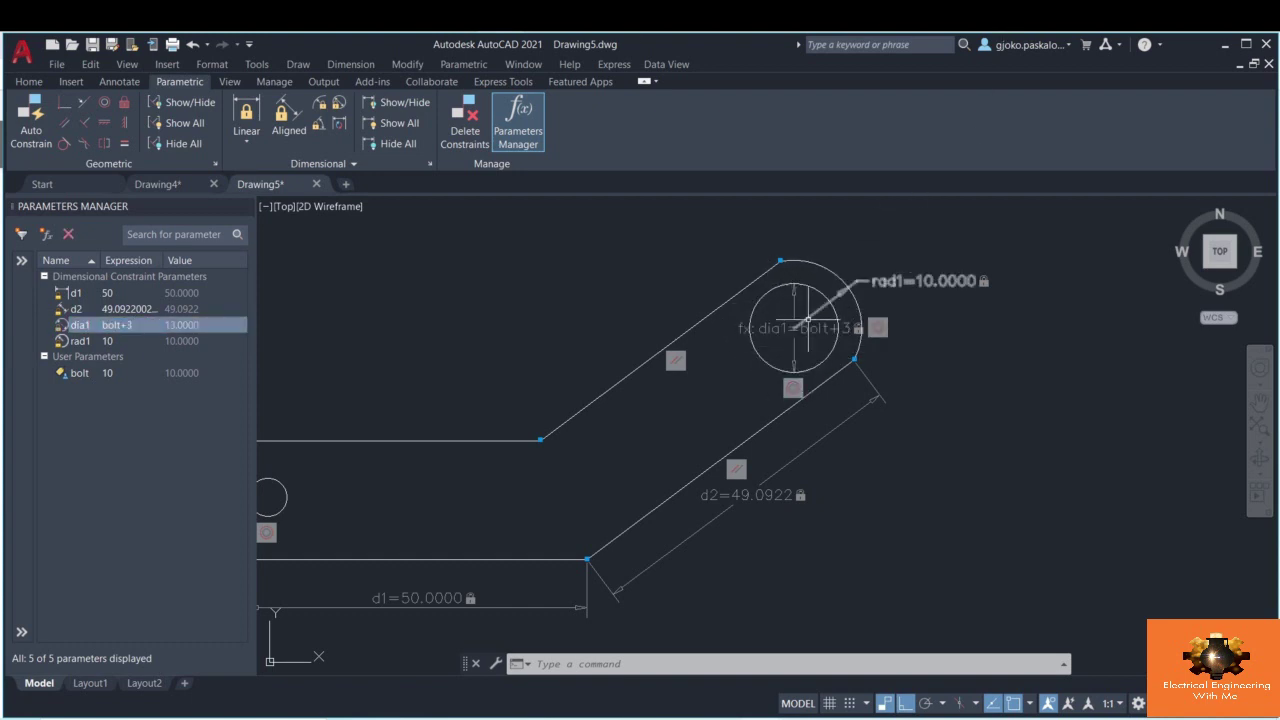
- Set the d2 parameter of the link's lower slanted edge to the expression d1*1.5
double_click(112, 308)
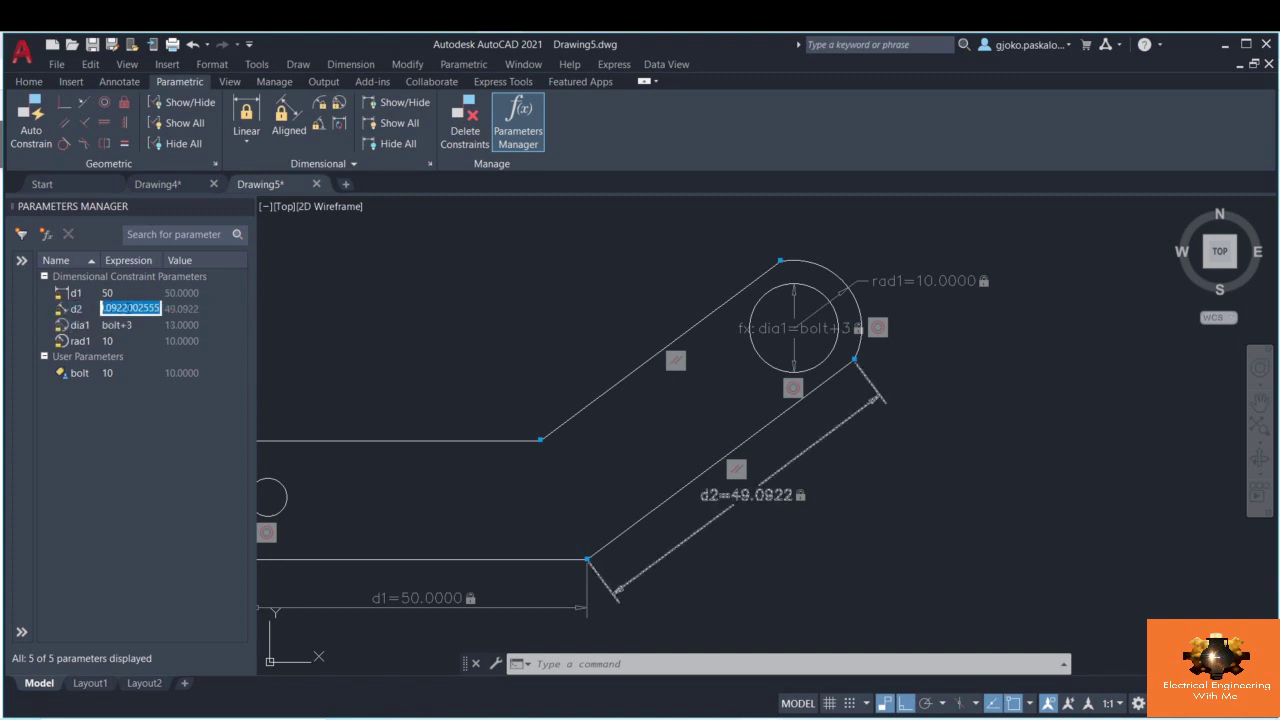
type("d")
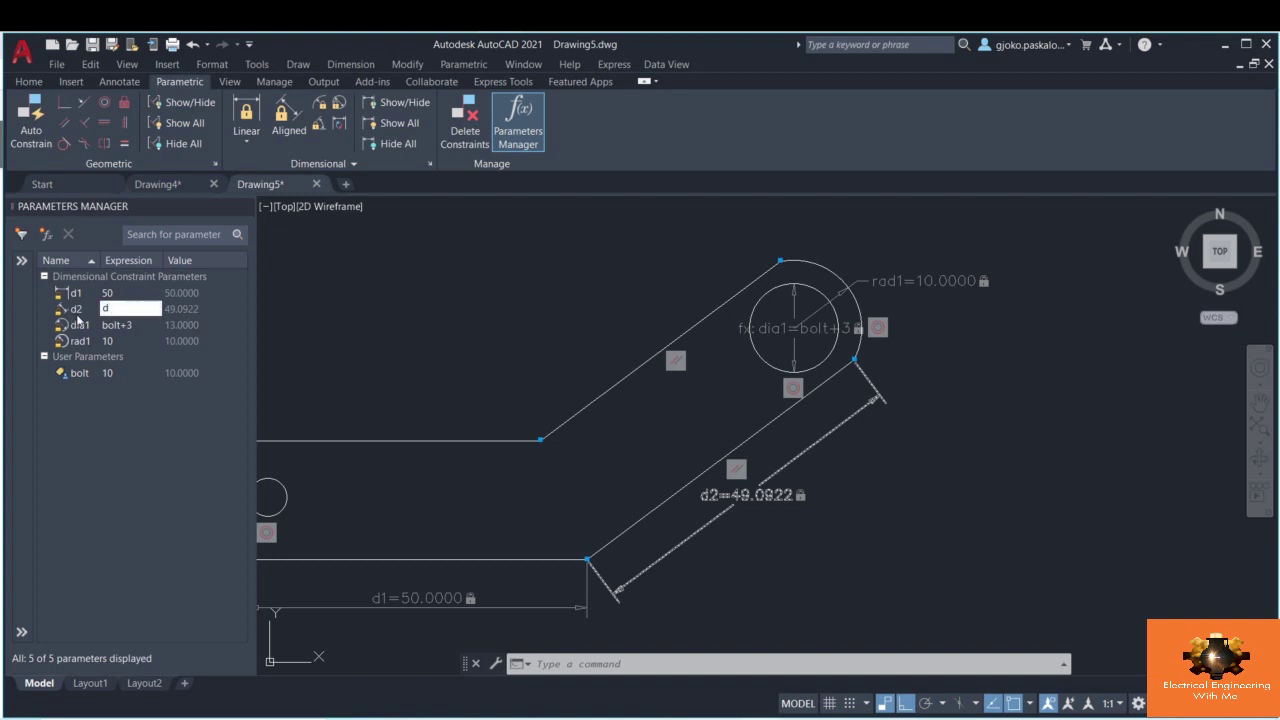
type("1*1.5")
key("Return")
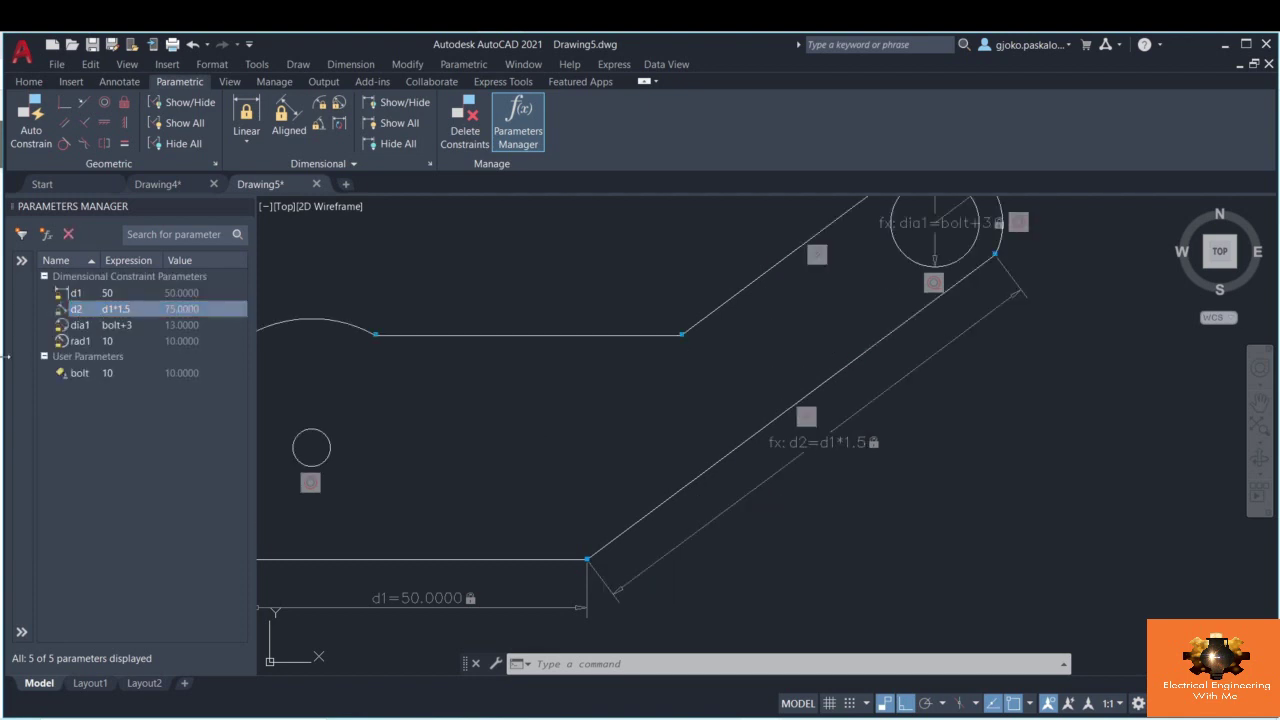
- Undo the expression changes made to the d2 and dia1 parameters
scroll(509, 320, "down", 3)
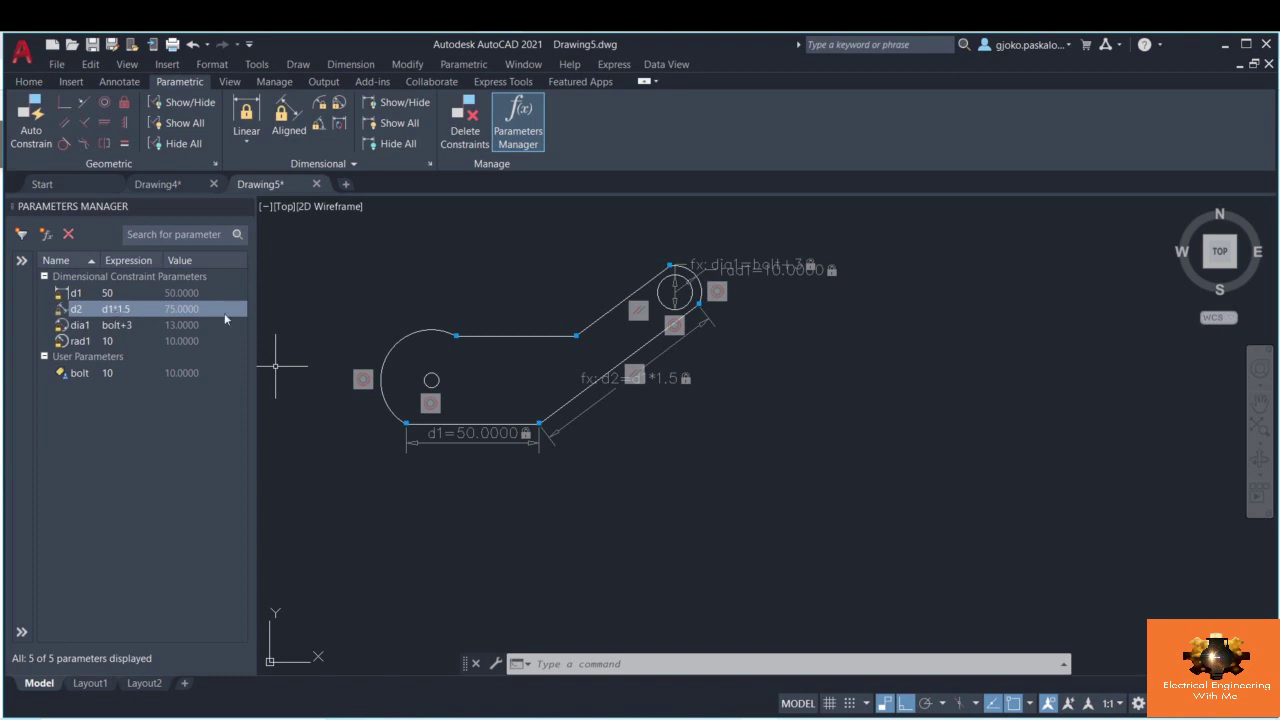
left_click(118, 311)
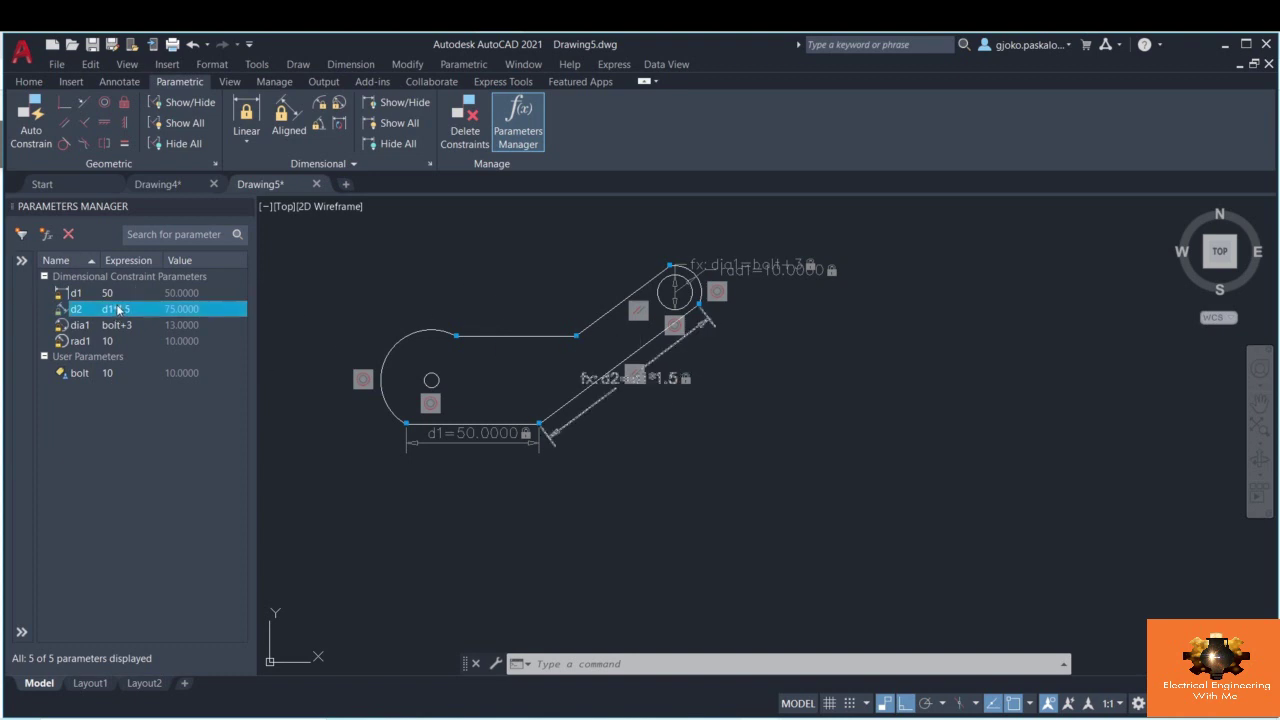
key("ctrl+z")
key("ctrl+z")
key("ctrl+z")
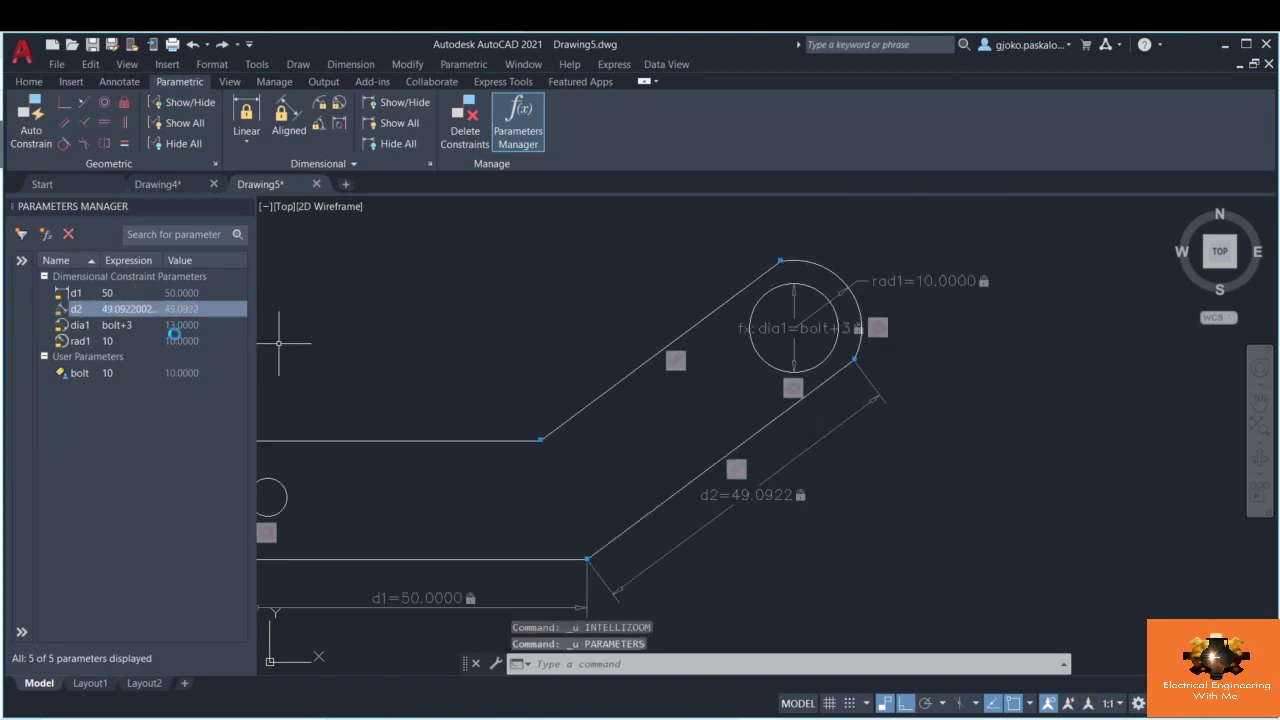
- Set the rad1 parameter of the link's end arc to the expression dia1*2-5
double_click(108, 342)
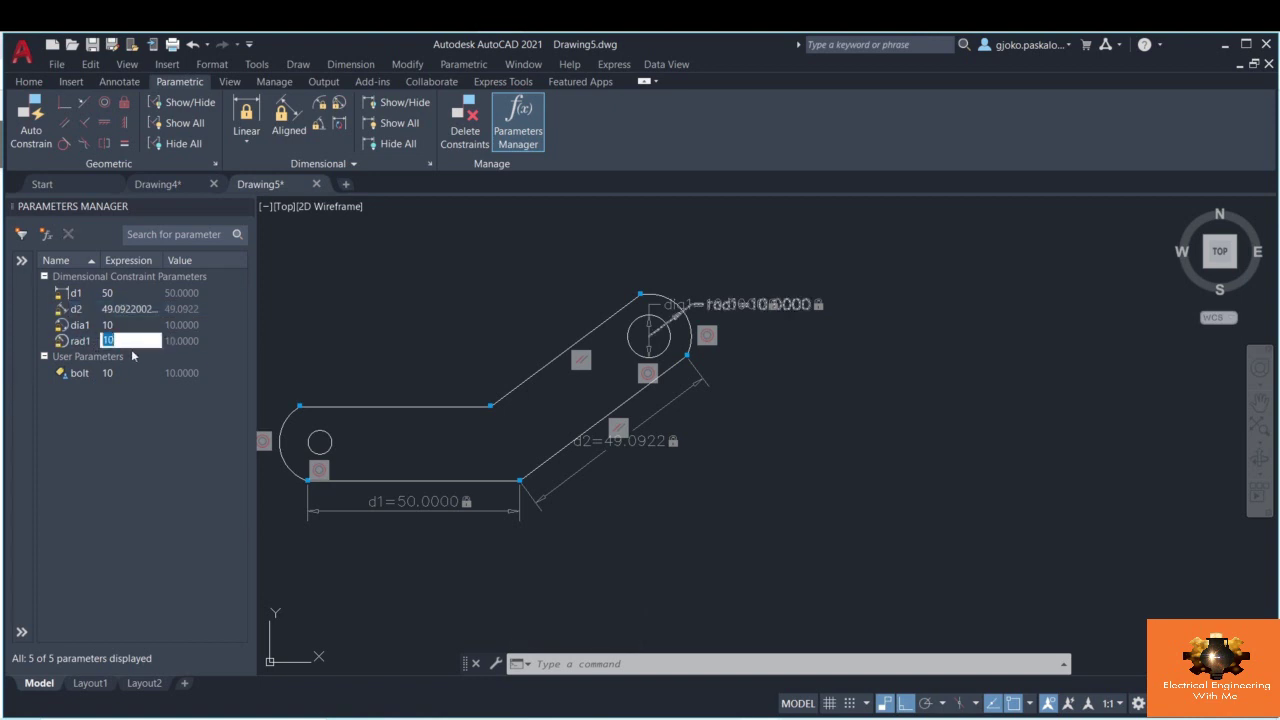
type("dia1*2-5")
key("Return")
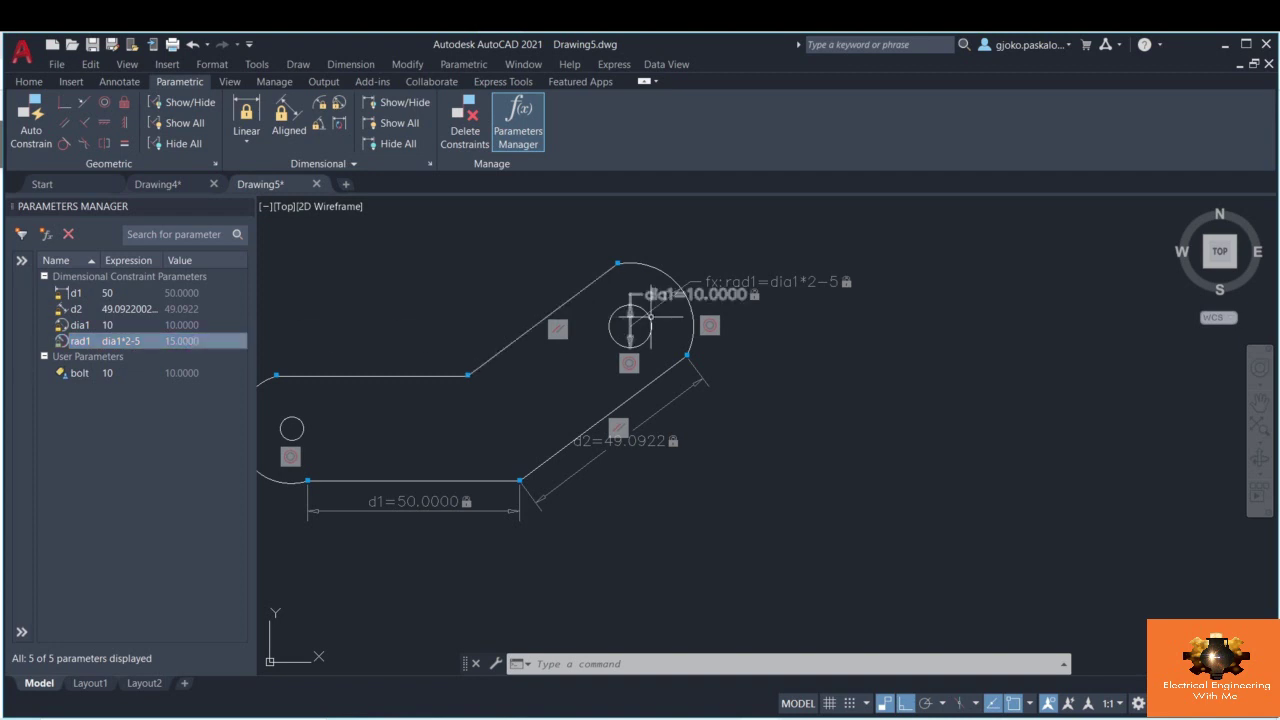
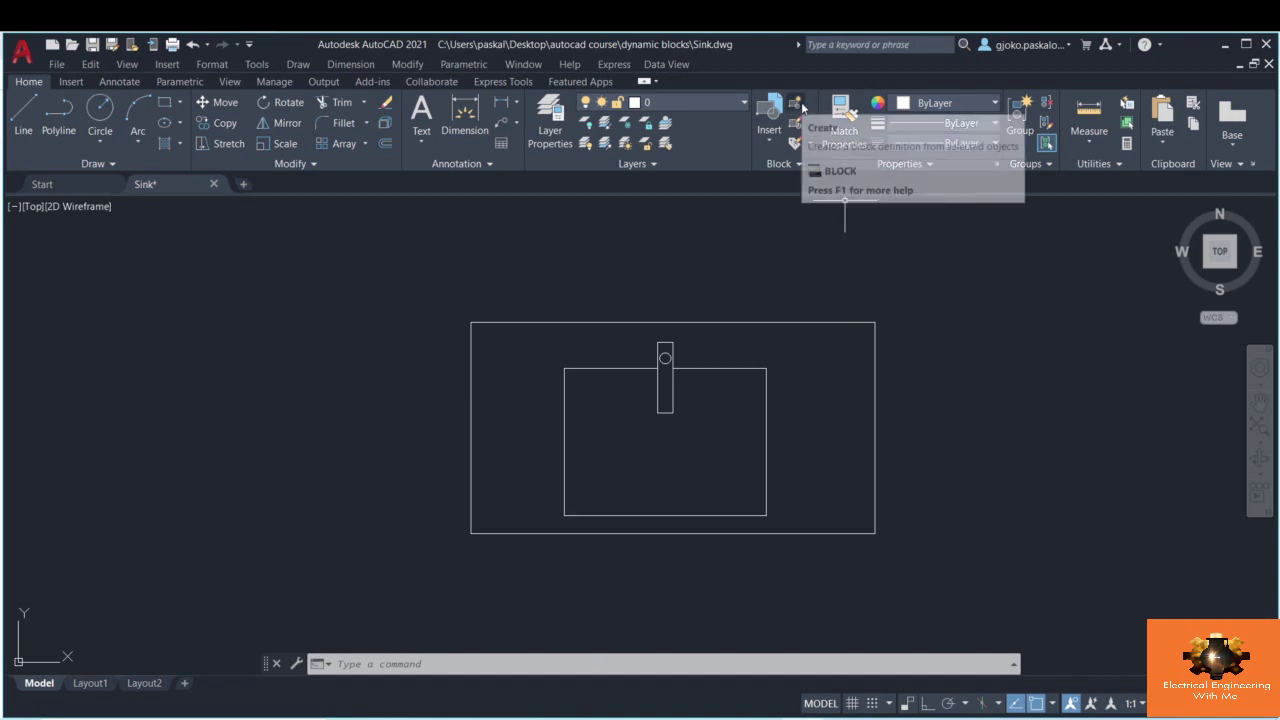
- Start a block definition named Sink with its base point at the midpoint of the outer rectangle's upper edge
left_click(800, 105)
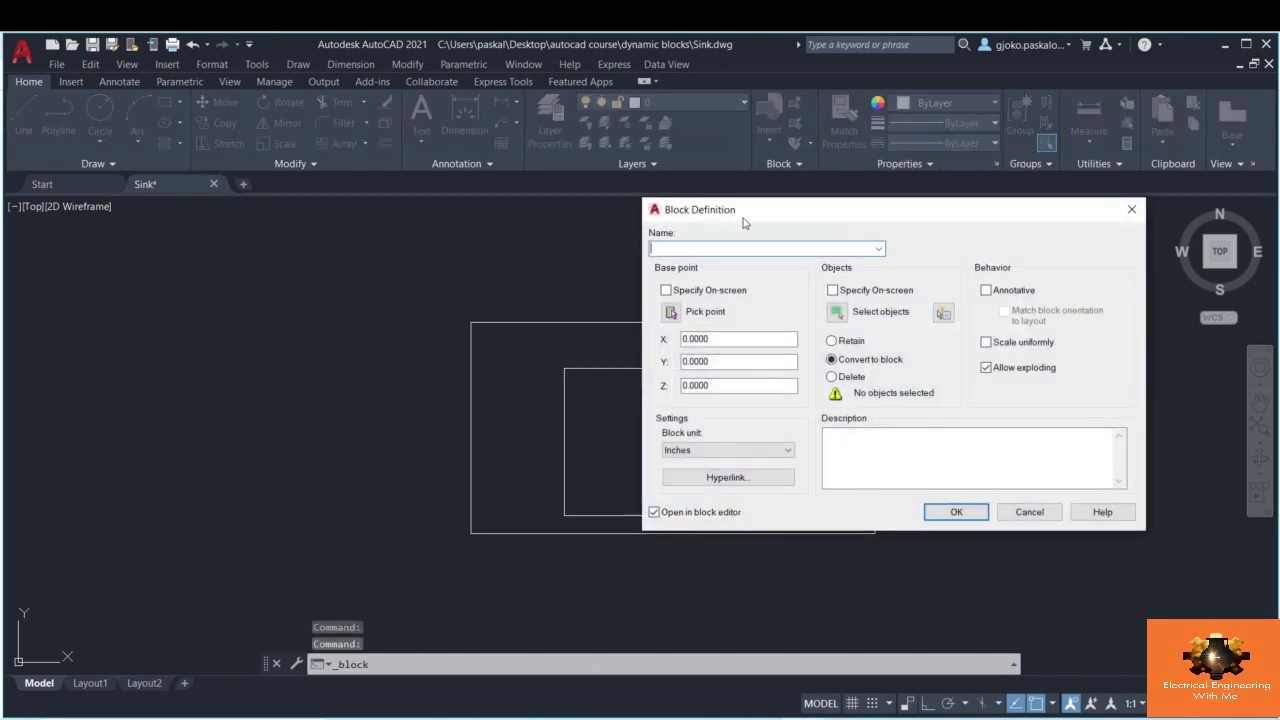
type("Sink")
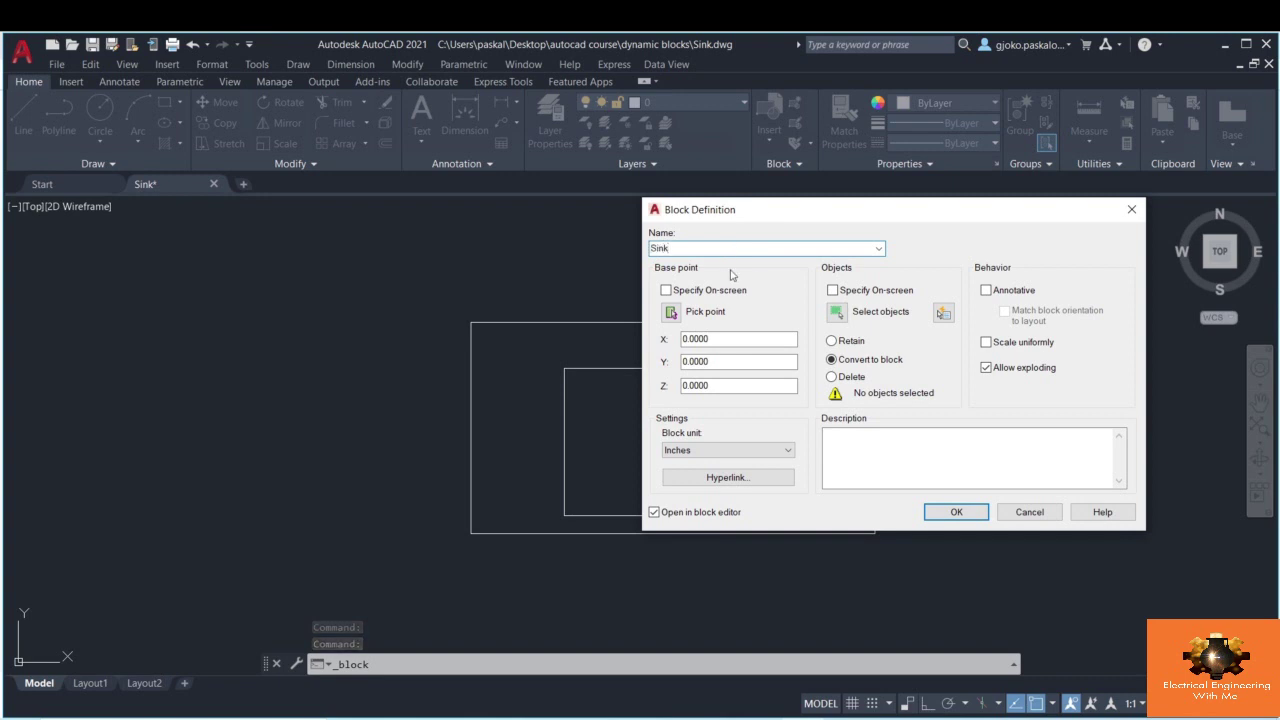
left_click(671, 311)
left_click(671, 318)
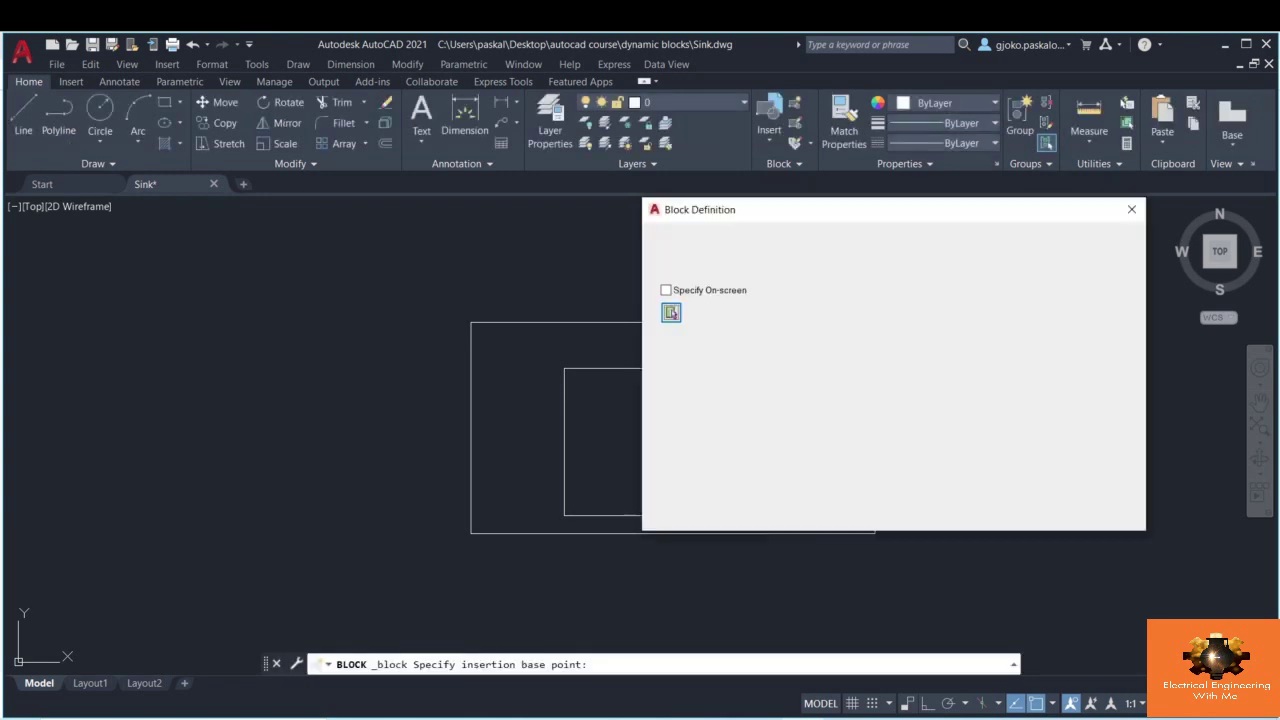
- Select all the sink geometry for the block, and create the block so that it opens in the block editor
left_click(838, 318)
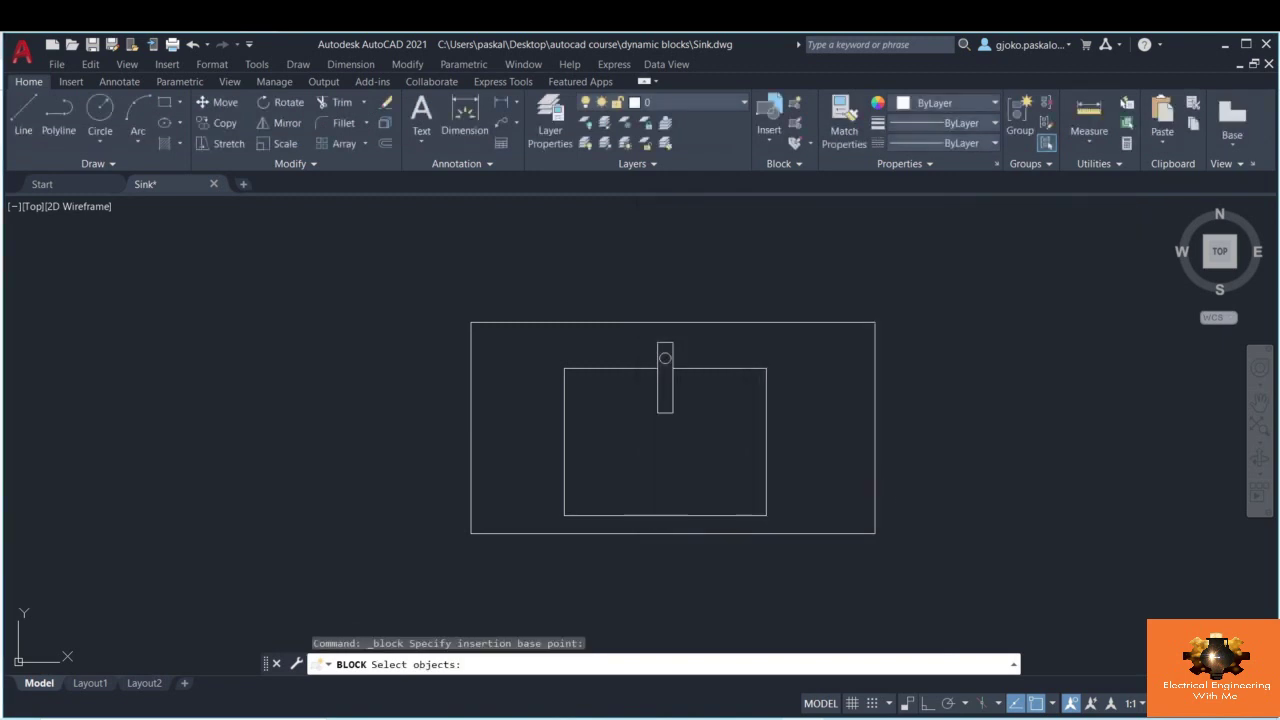
left_click(943, 566)
left_click(417, 271)
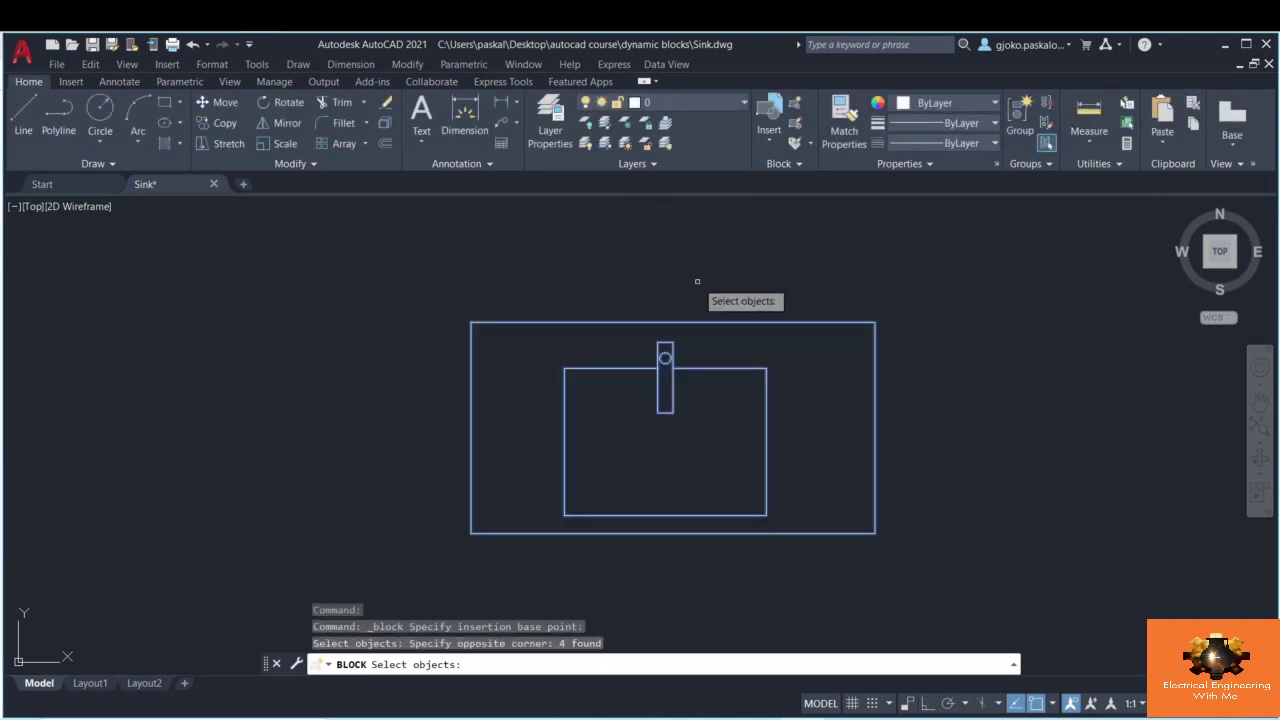
key("Return")
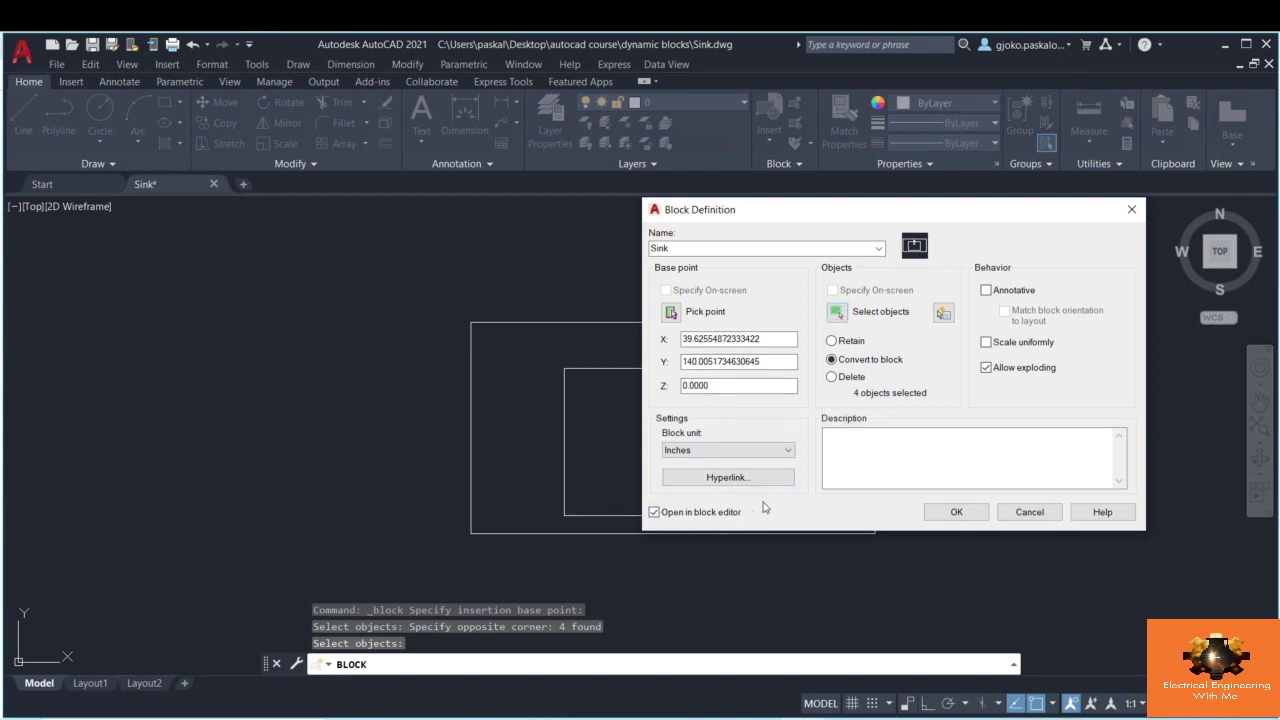
left_click(955, 512)
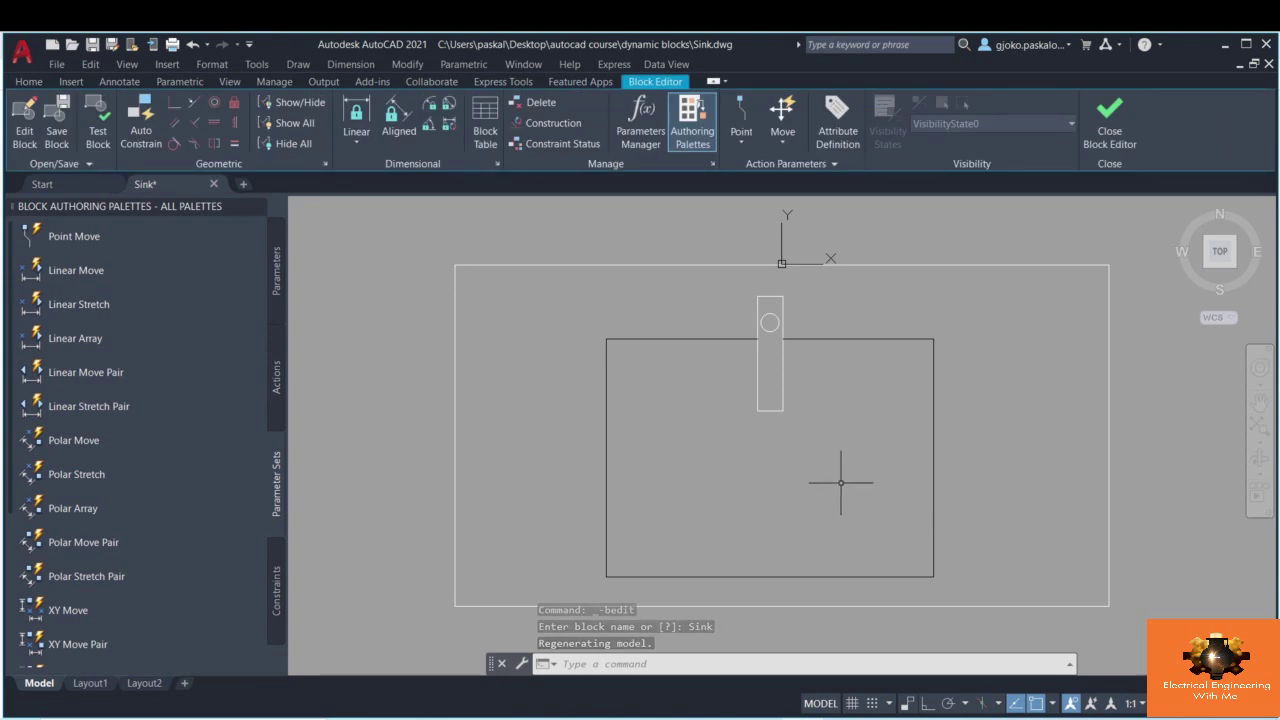
- Add a Basepoint parameter to the block at the midpoint of the outer rectangle's upper edge
left_click(278, 300)
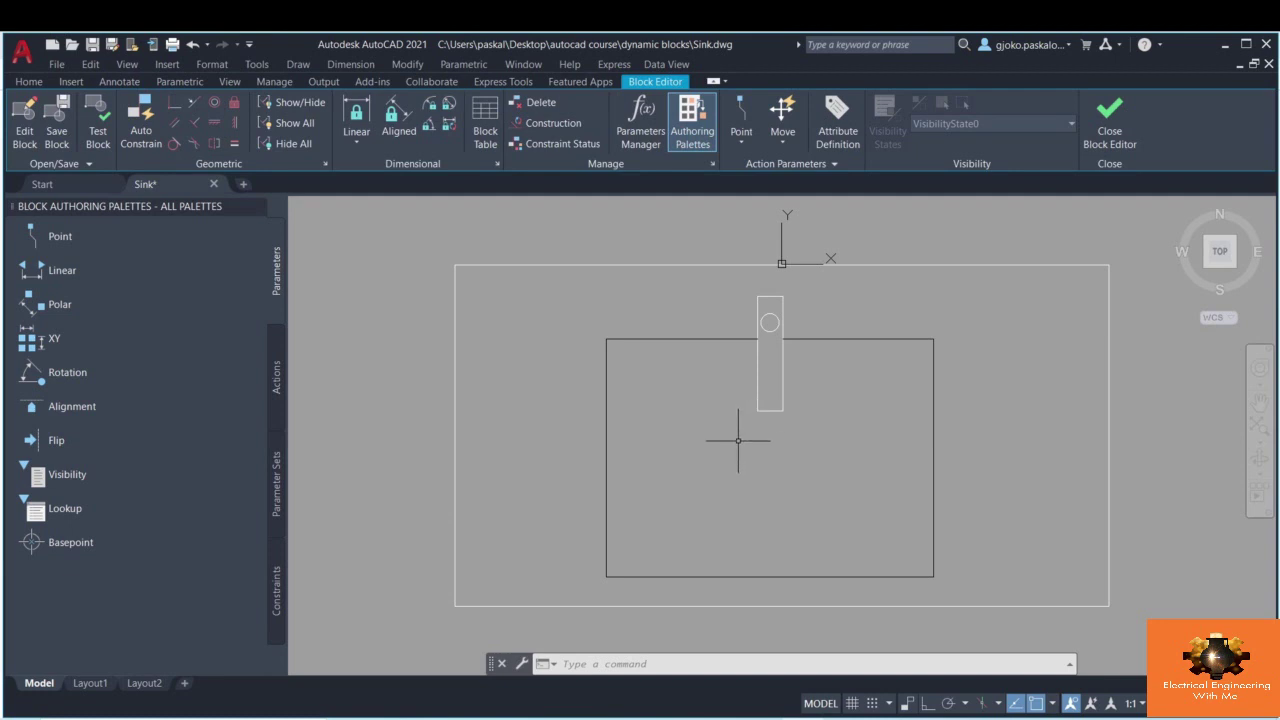
scroll(718, 440, "down", 2)
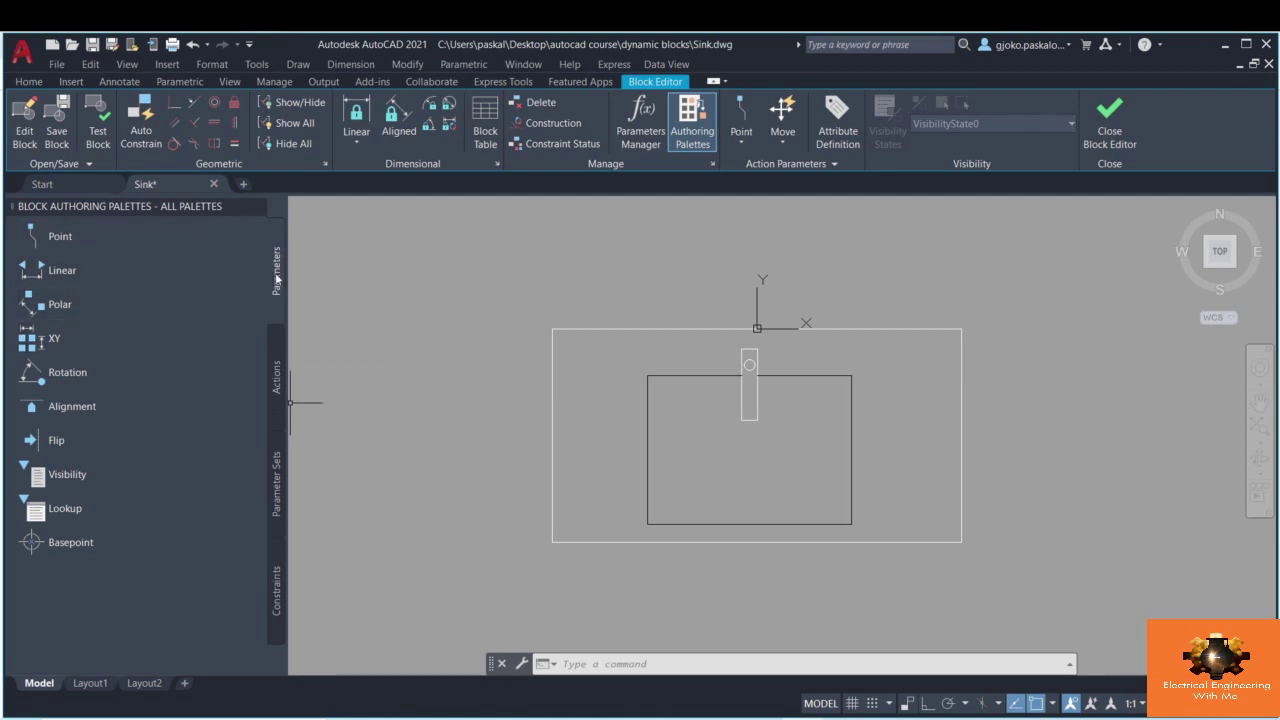
left_click(67, 474)
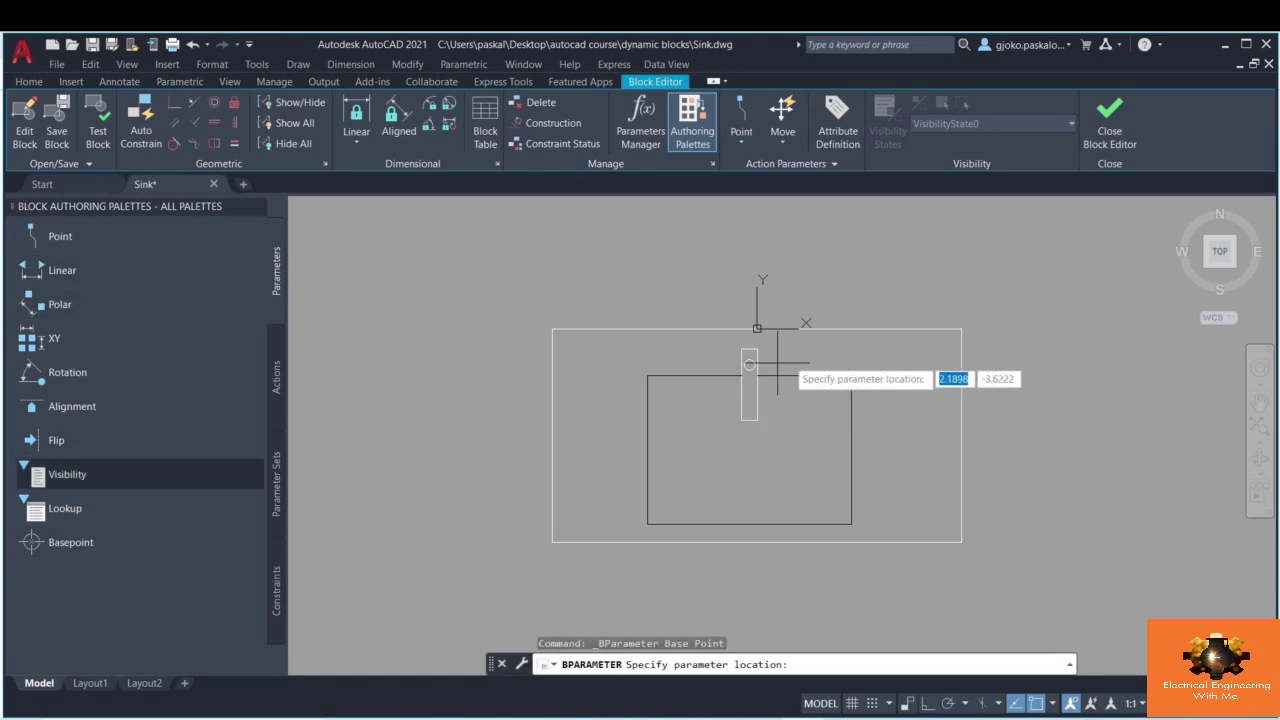
left_click(757, 328)
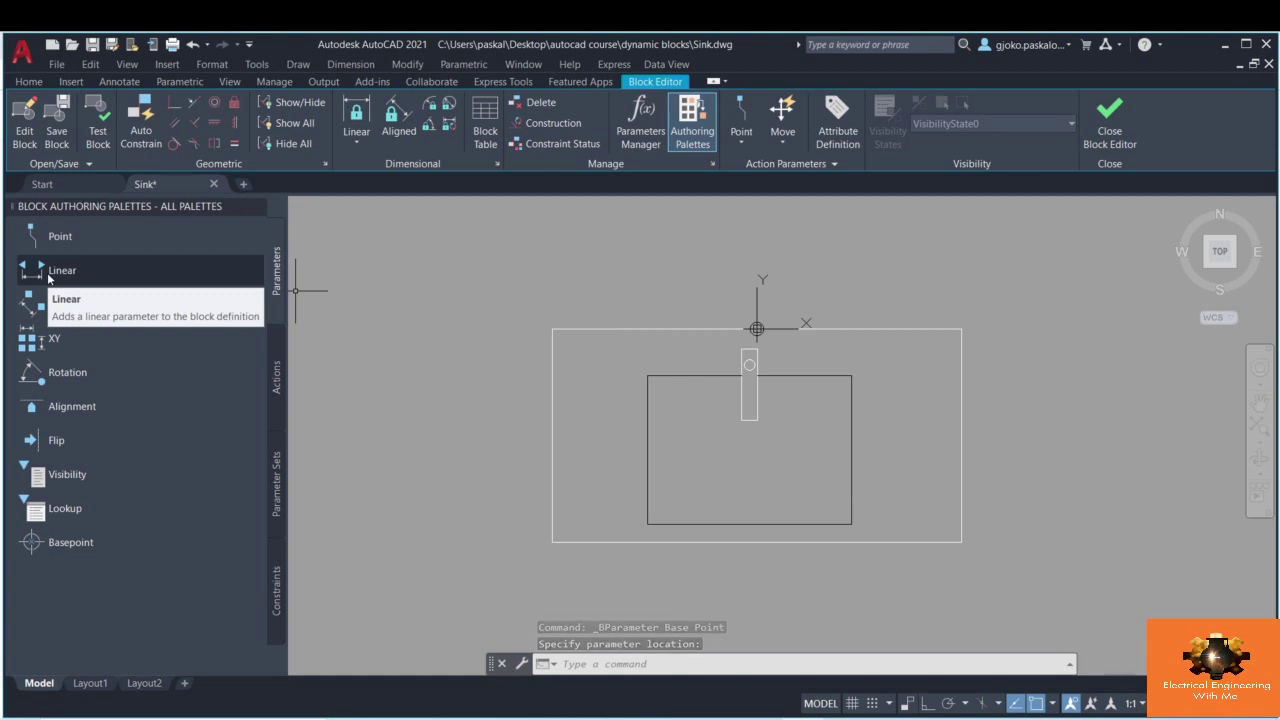
- Start a Linear parameter at the outer rectangle's lower-left corner
left_click(48, 274)
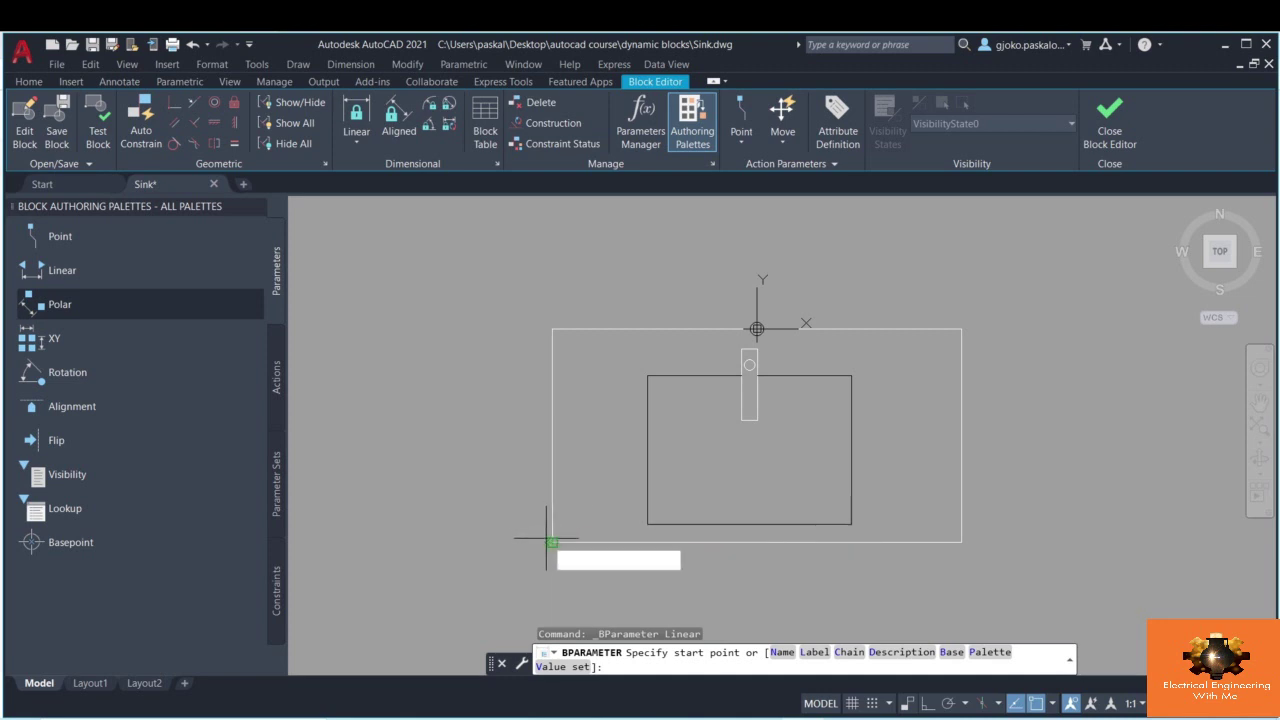
left_click(551, 542)
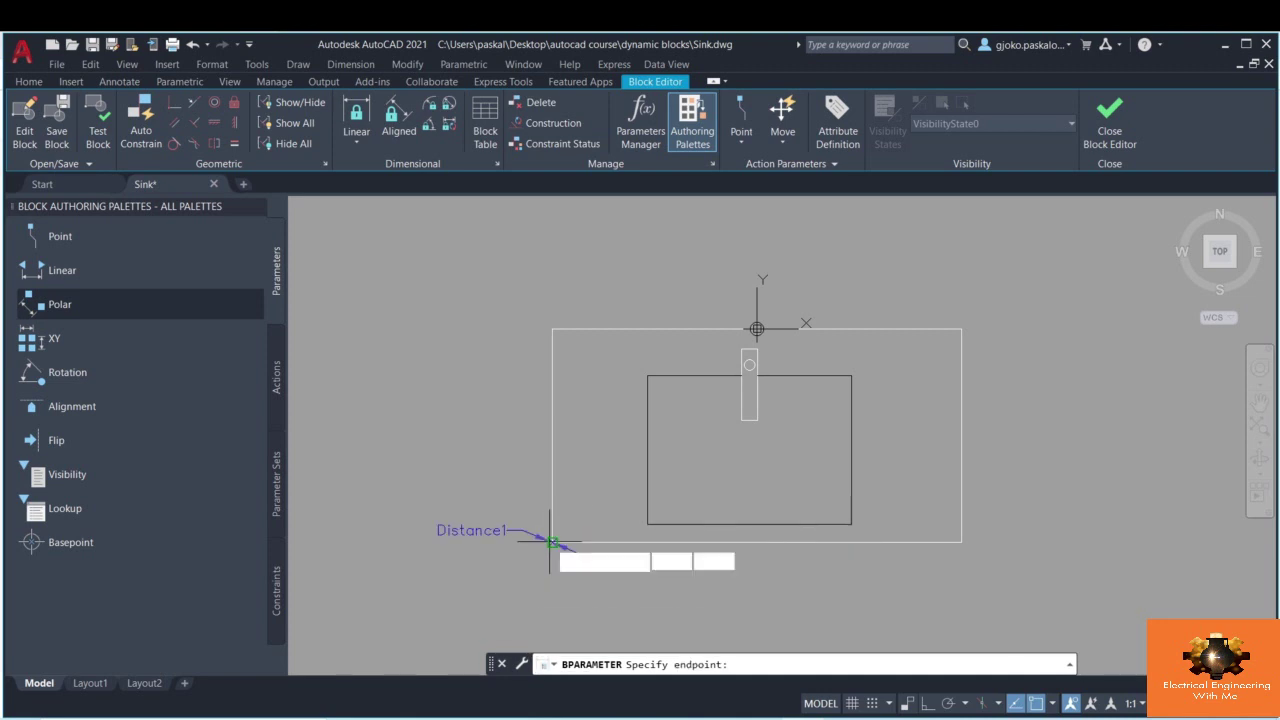
- Finish the linear parameter across the full length of the outer rectangle's lower edge, placing its label below the sink
left_click(956, 542)
left_click(958, 584)
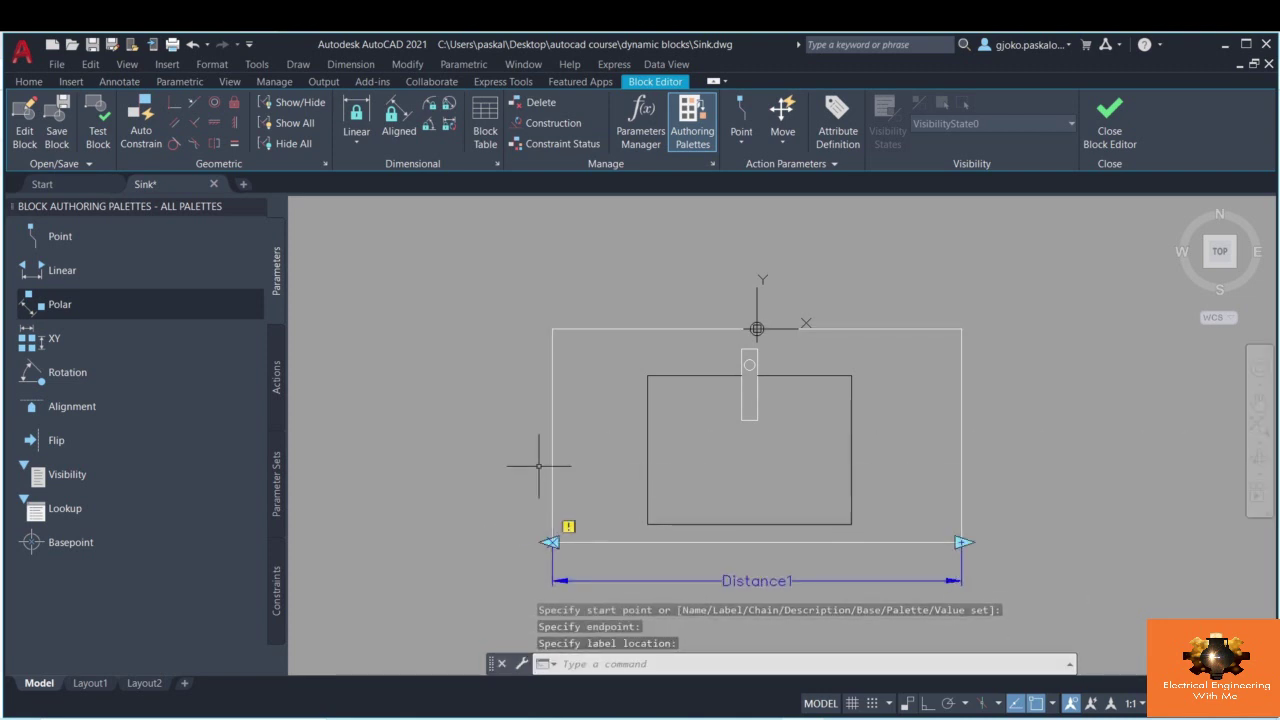
middle_click_drag(1077, 466, 1072, 440)
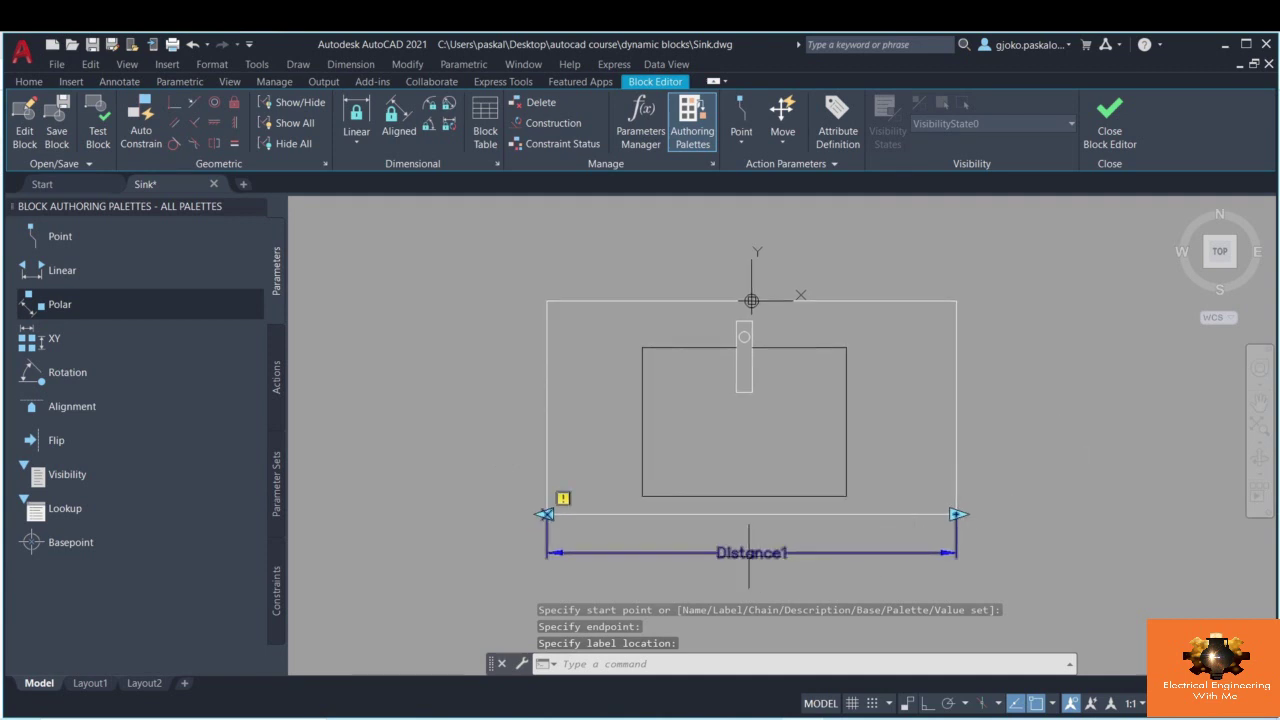
- Add a Stretch action to the linear parameter's right end point, framing the sink's right half including the faucet and selecting all sink geometry
left_click(273, 376)
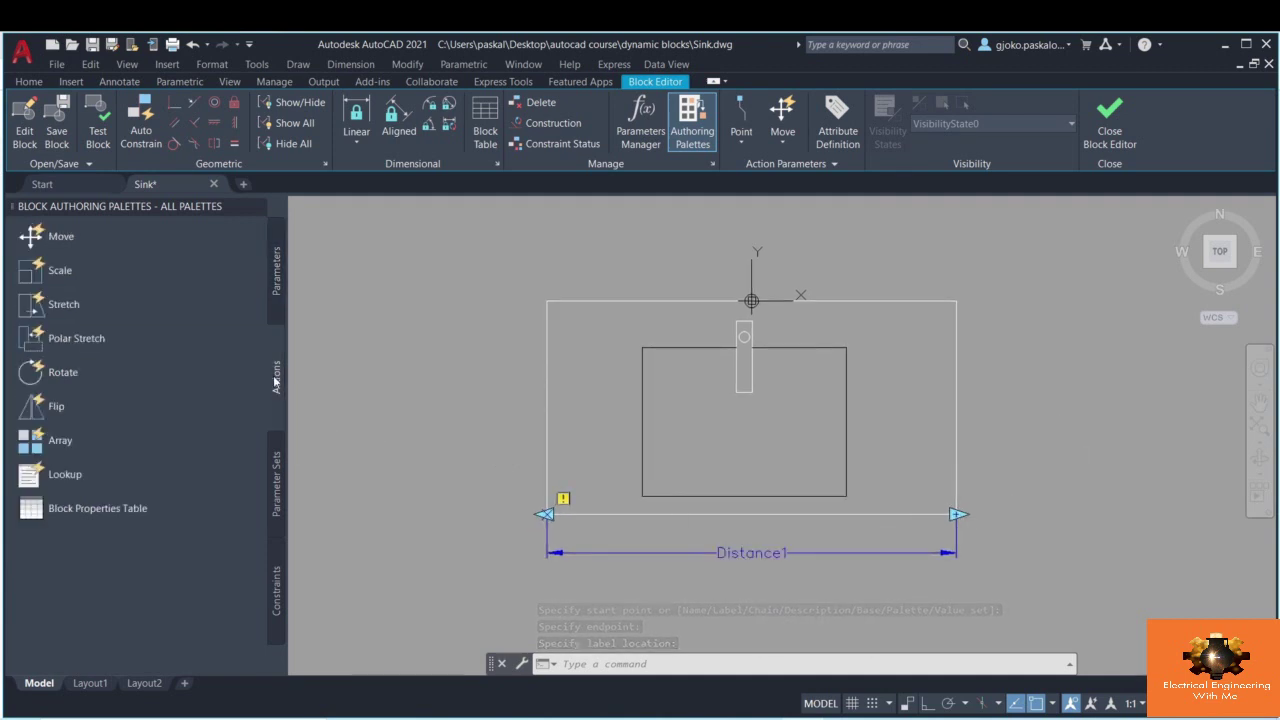
left_click(62, 305)
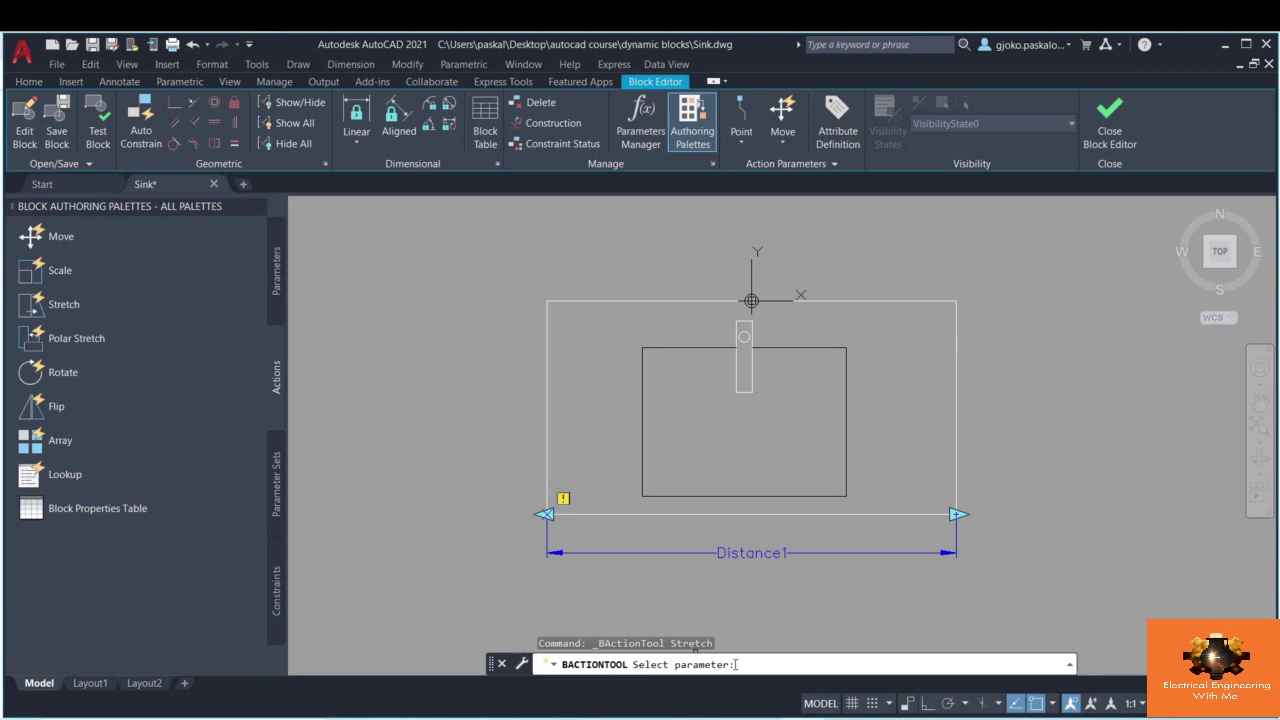
left_click(765, 553)
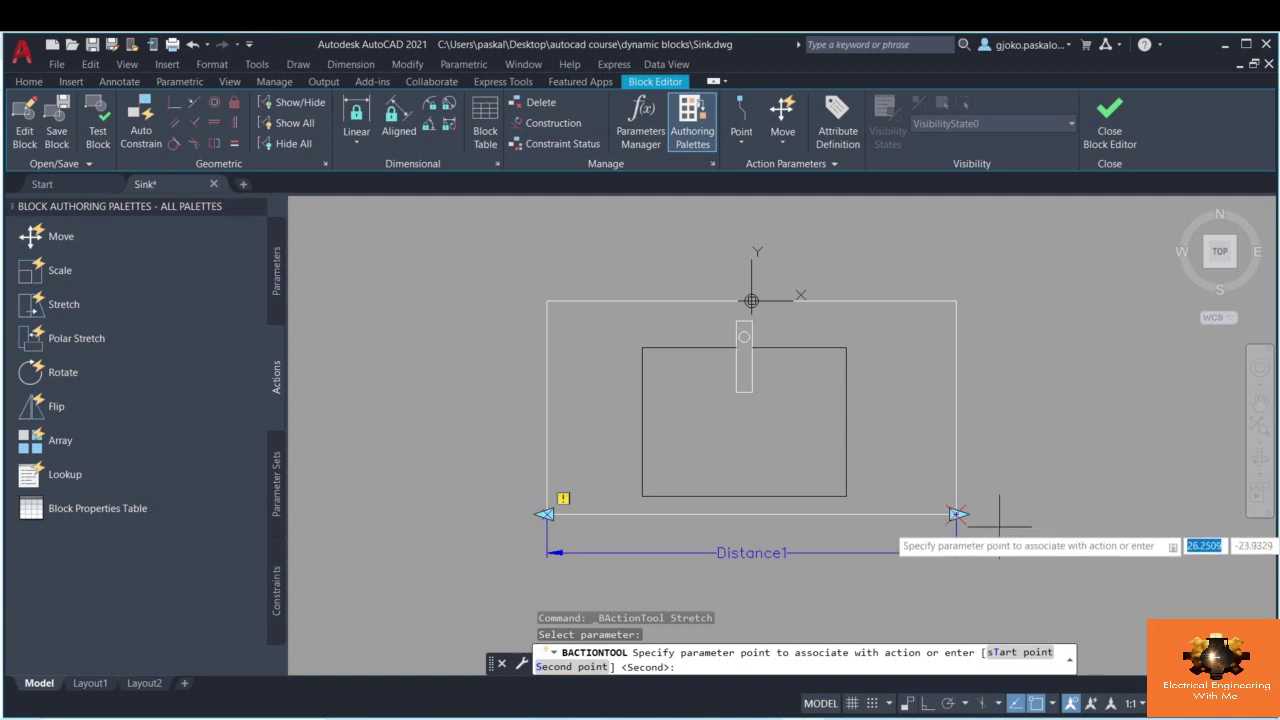
left_click(957, 514)
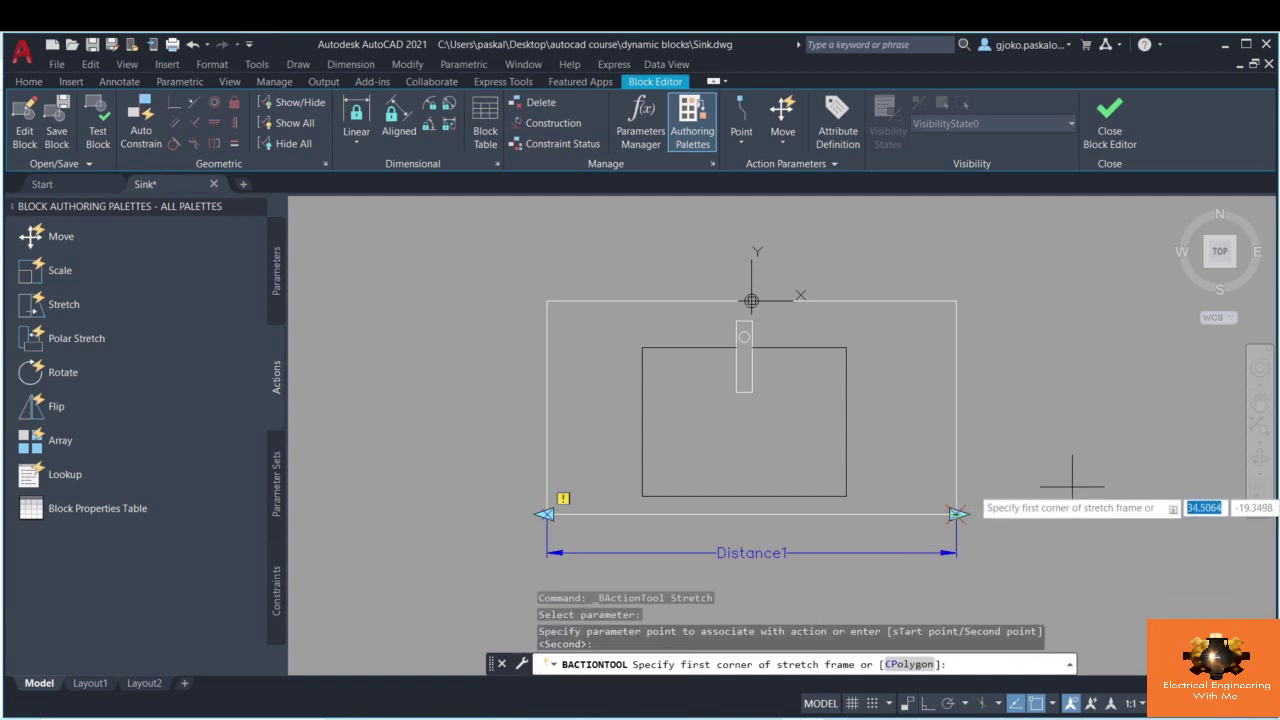
left_click(722, 582)
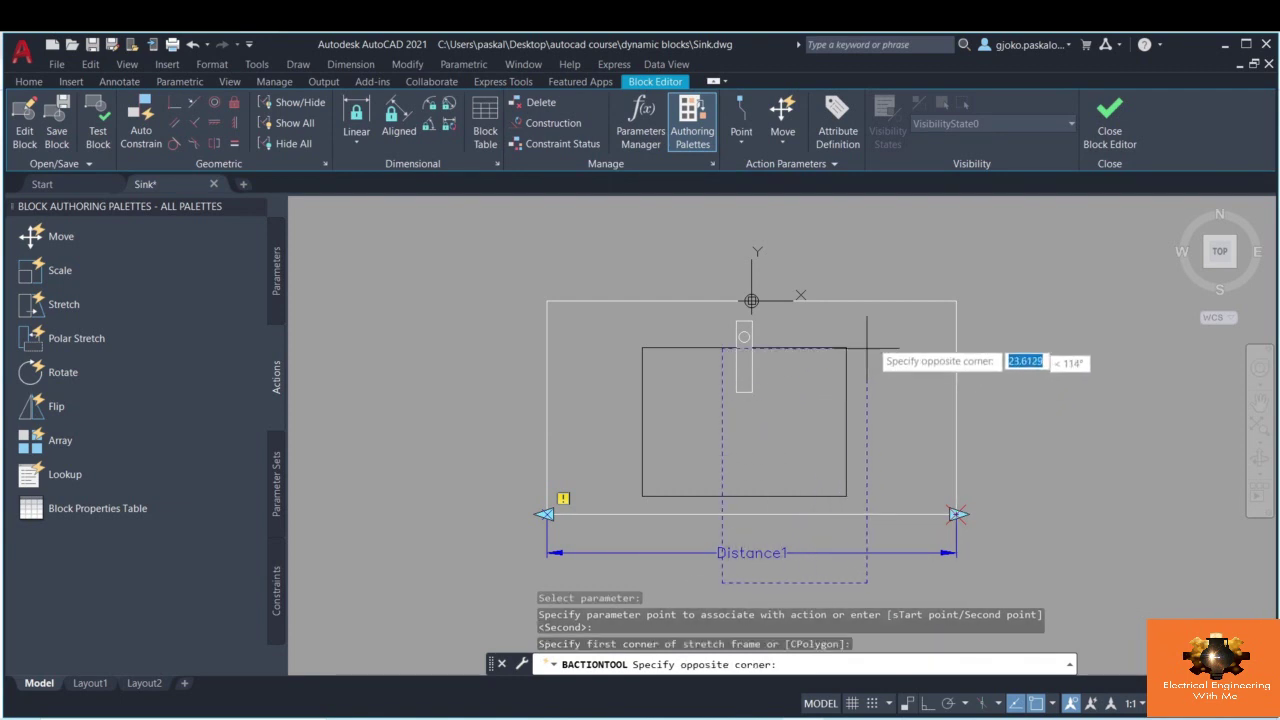
left_click(992, 237)
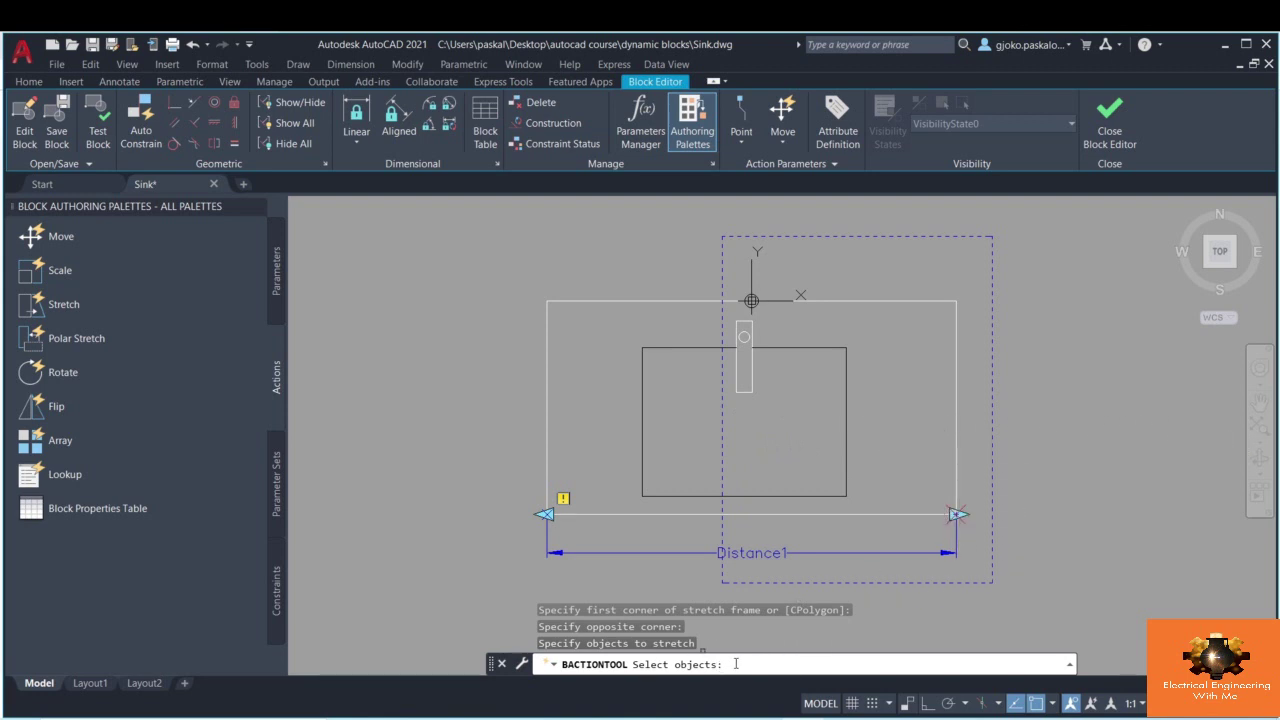
left_click(943, 553)
left_click(903, 526)
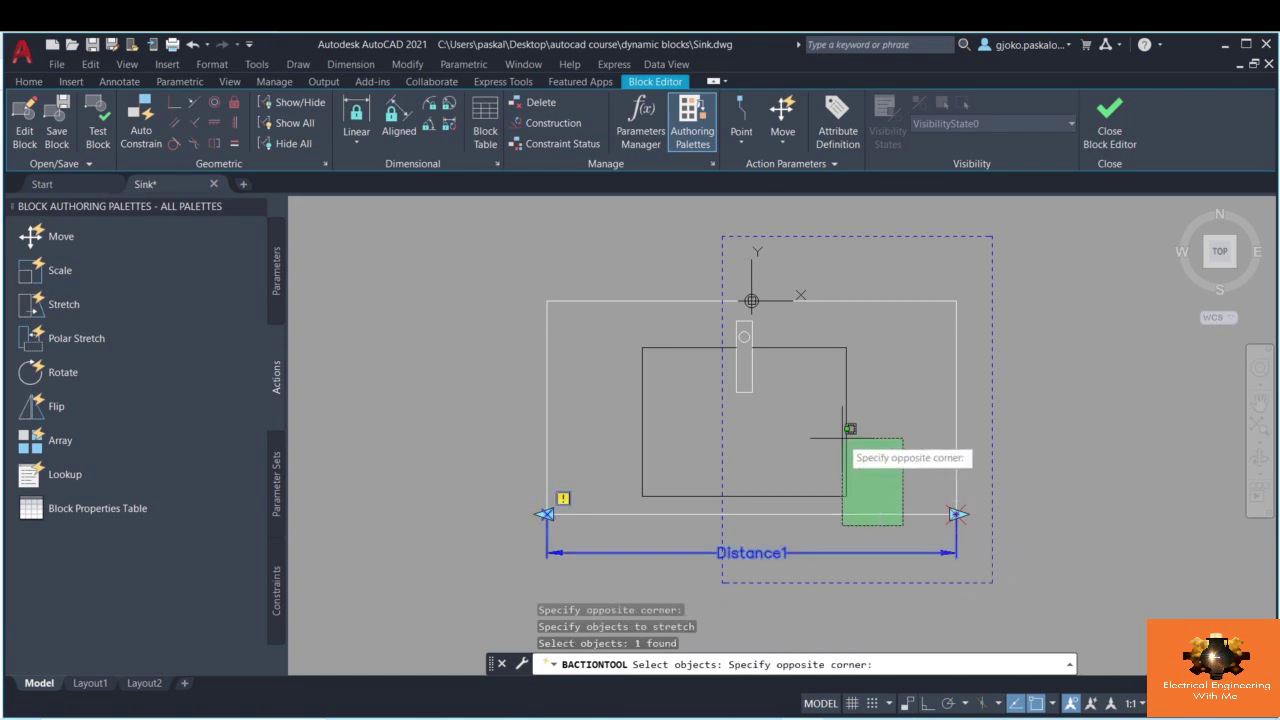
left_click(736, 278)
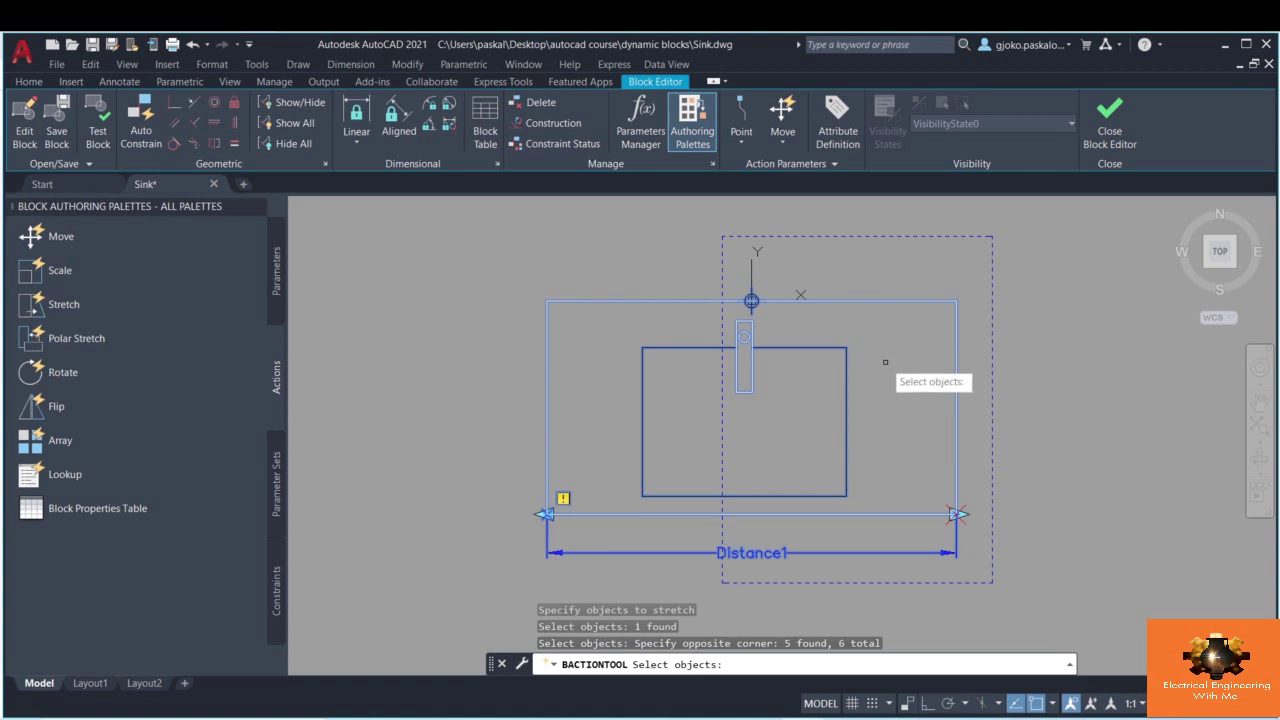
key("Return")
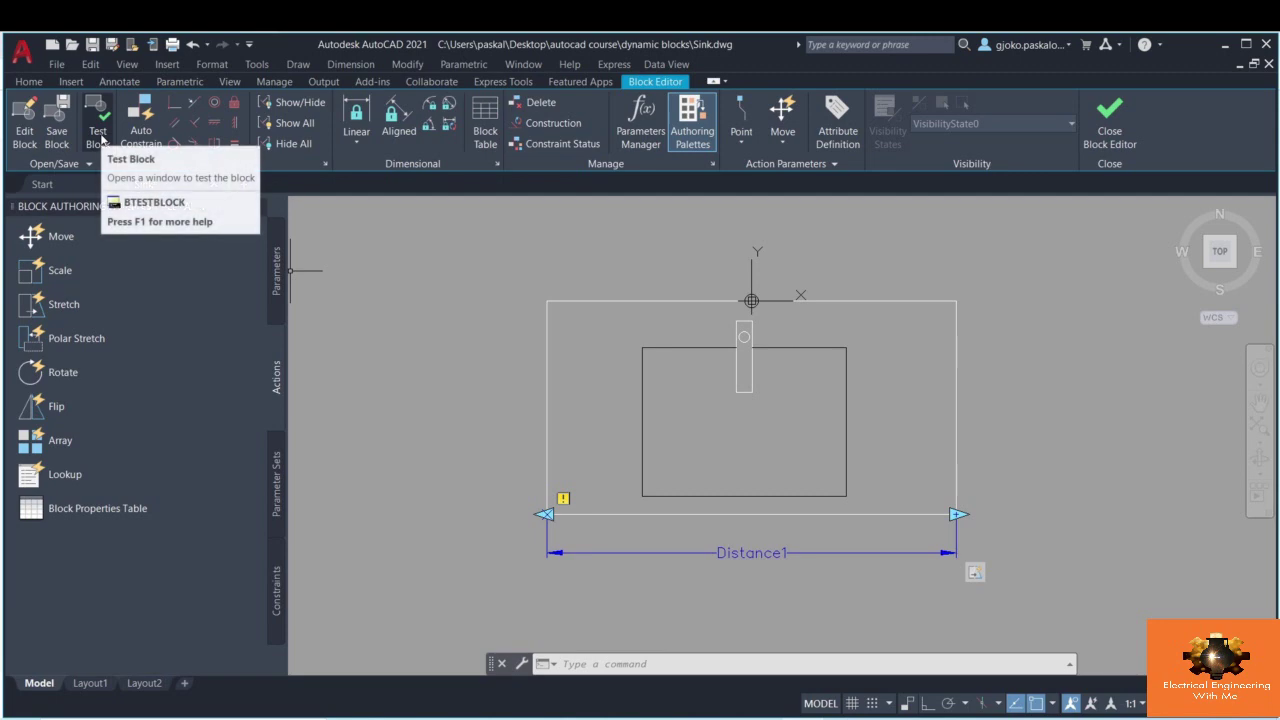
- Open the Sink block in a test window and stretch it outward twice from its right-hand grip
left_click(98, 135)
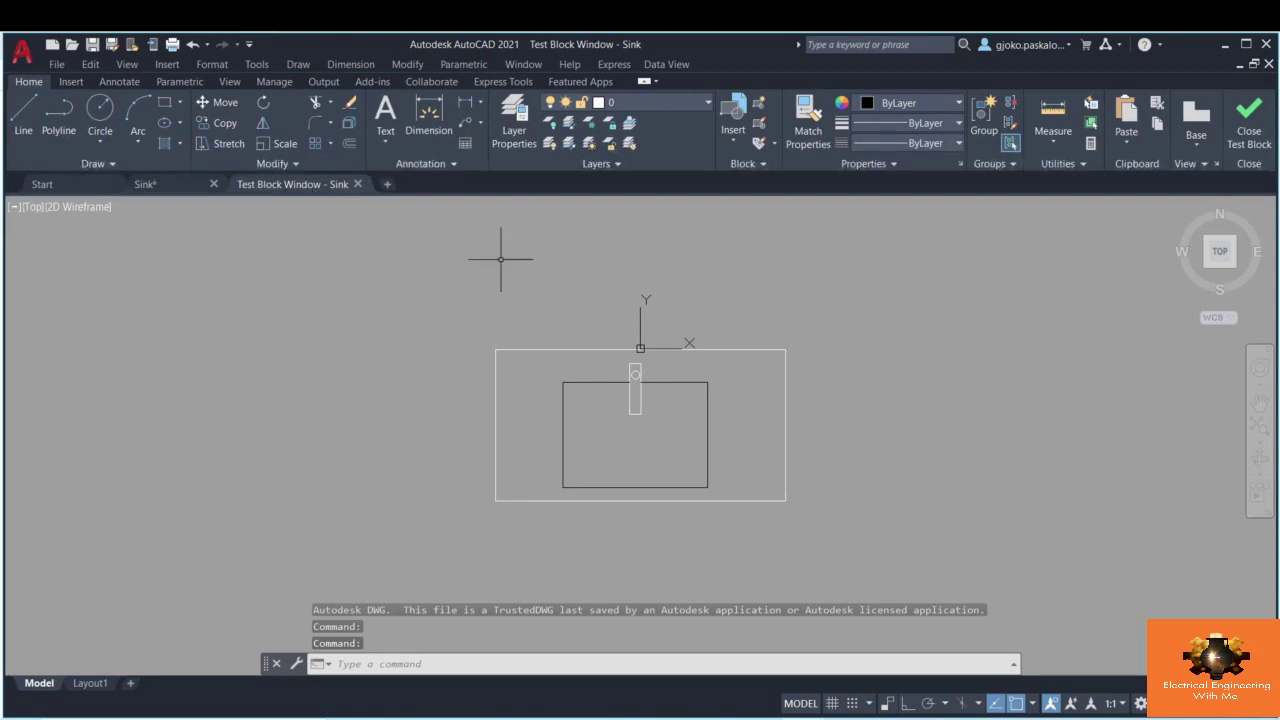
mouse_move(552, 350)
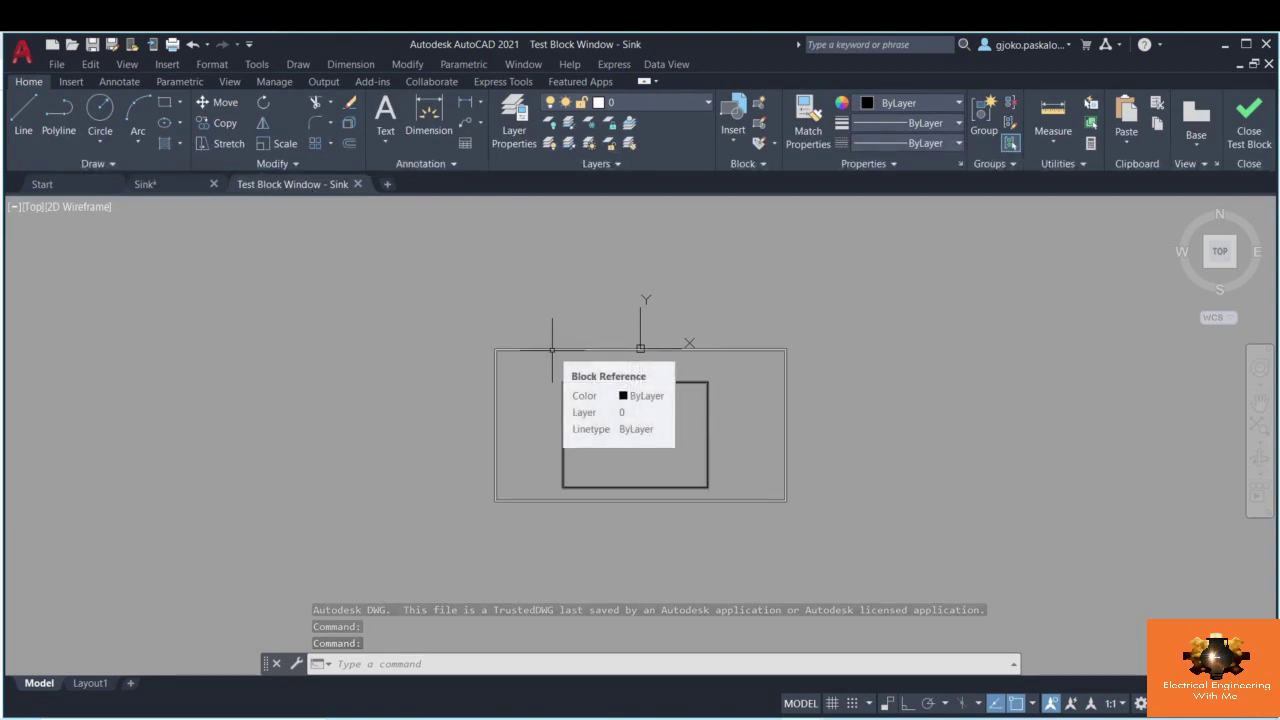
left_click(771, 354)
left_click(700, 325)
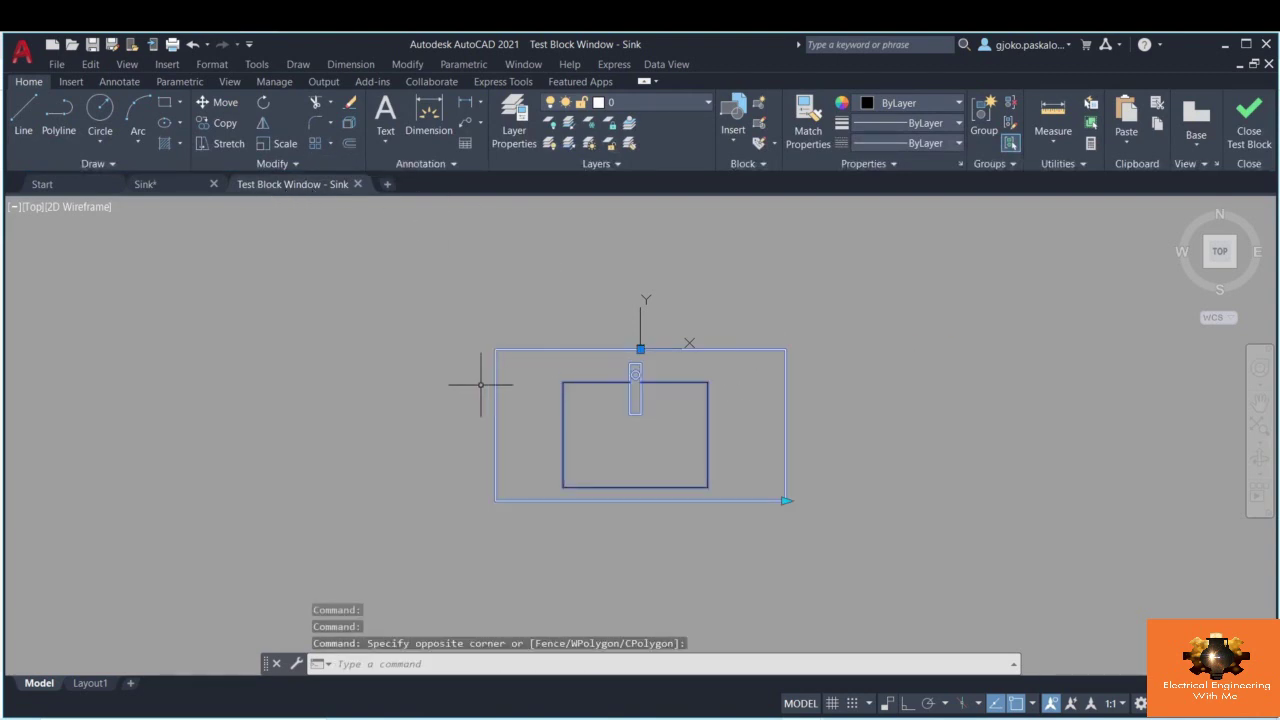
left_click(785, 500)
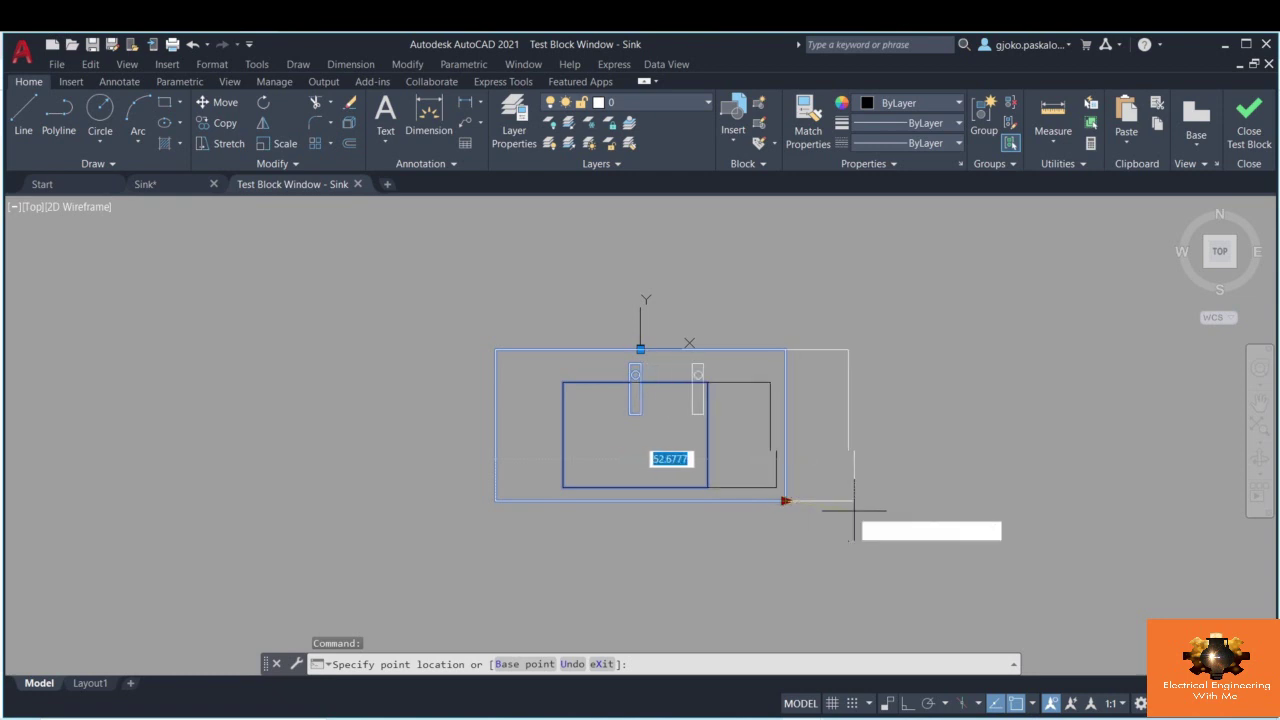
left_click(976, 513)
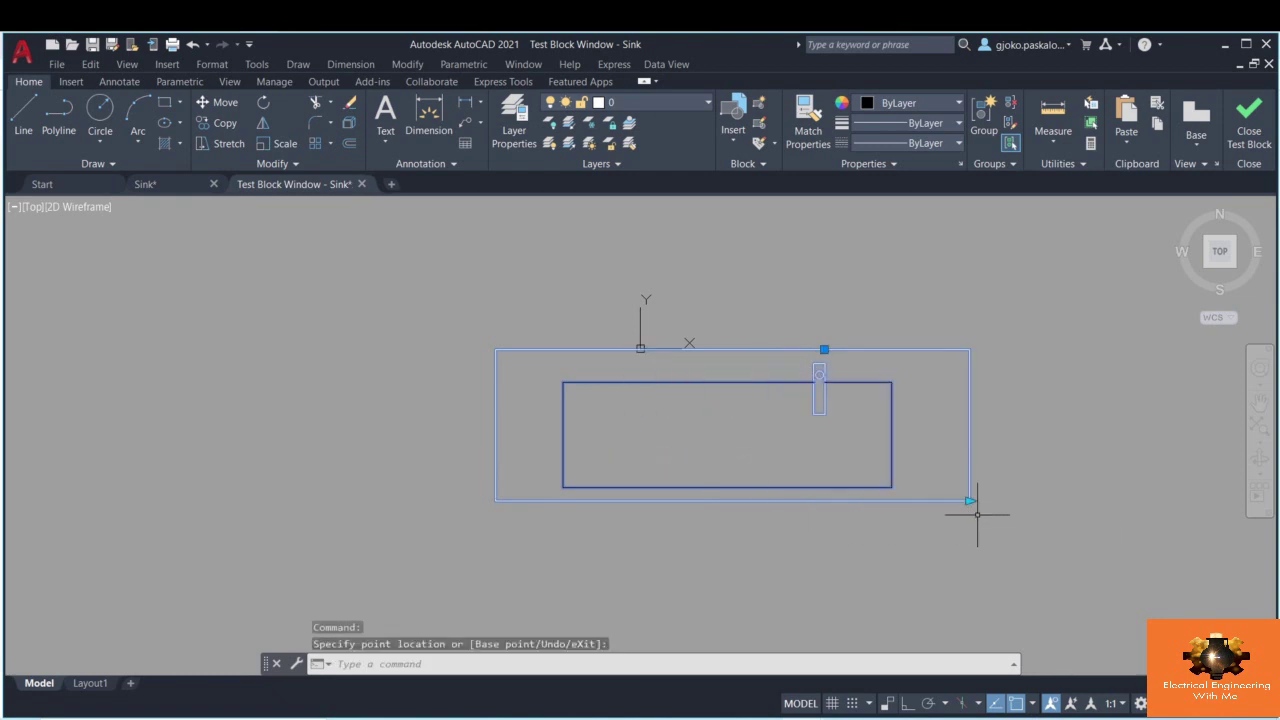
left_click(969, 503)
left_click(1035, 500)
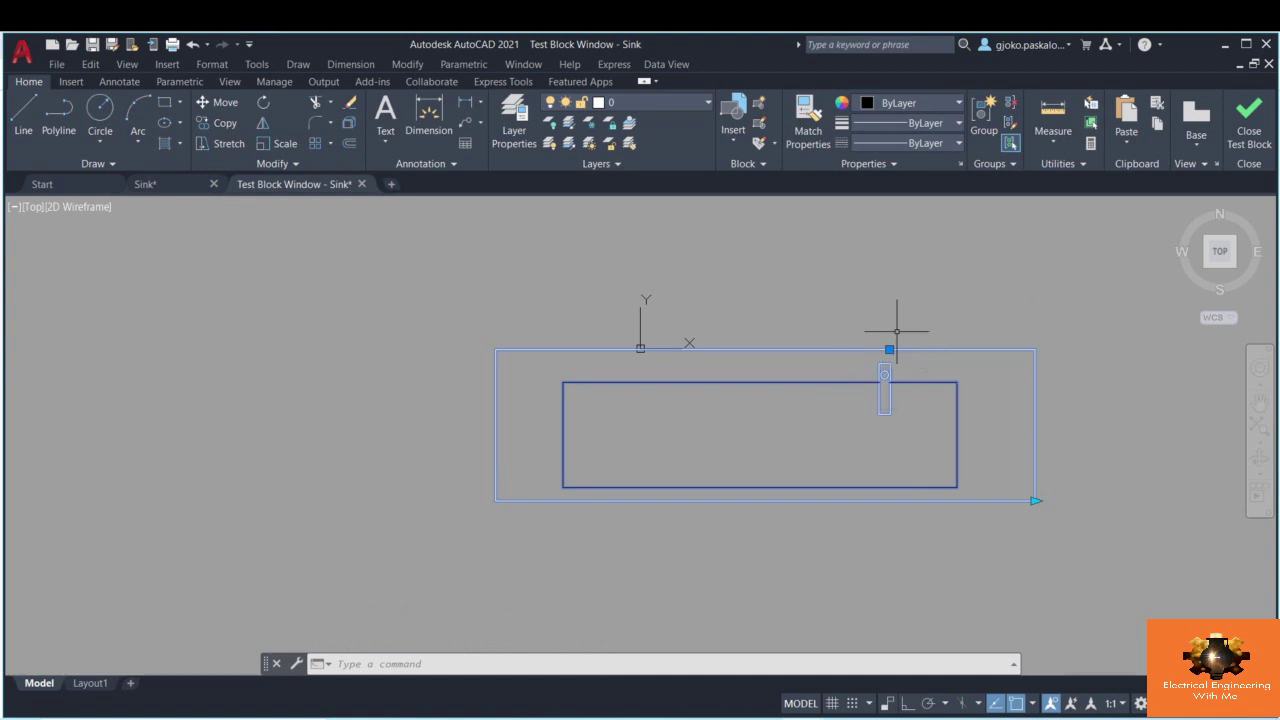
- Undo both test stretches and close the test block window
key("ctrl+z")
key("ctrl+z")
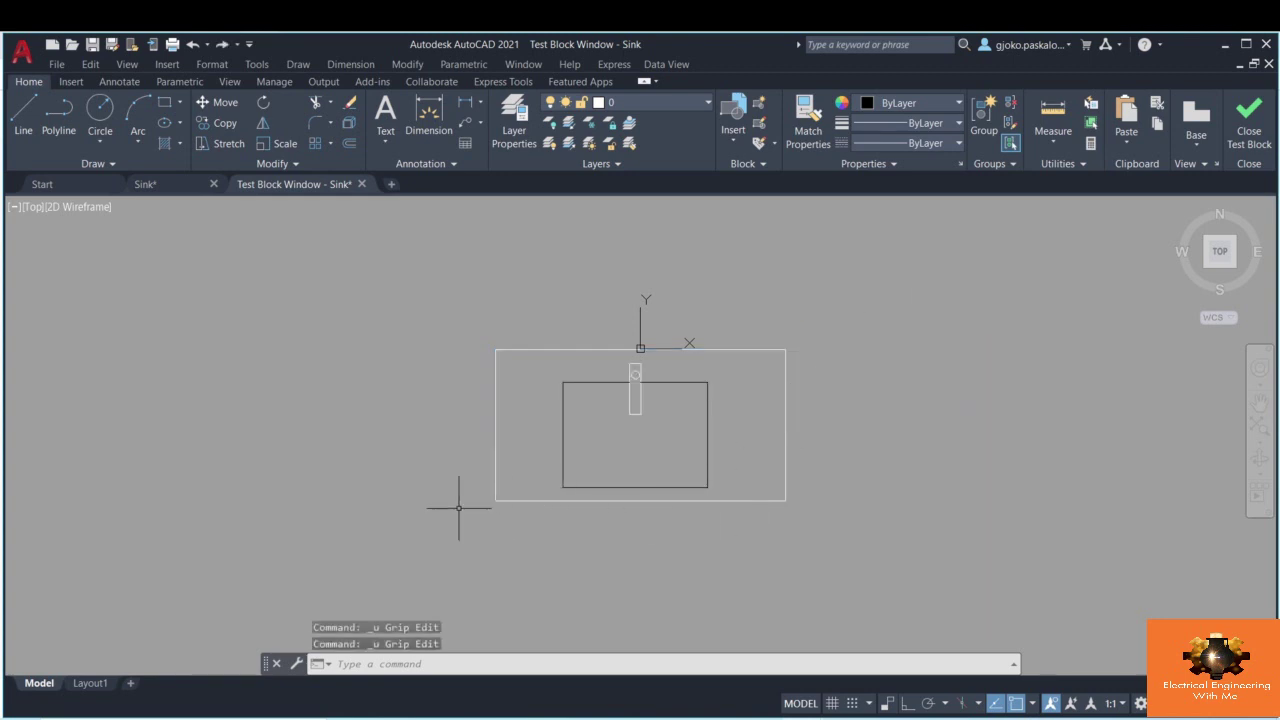
left_click(1250, 137)
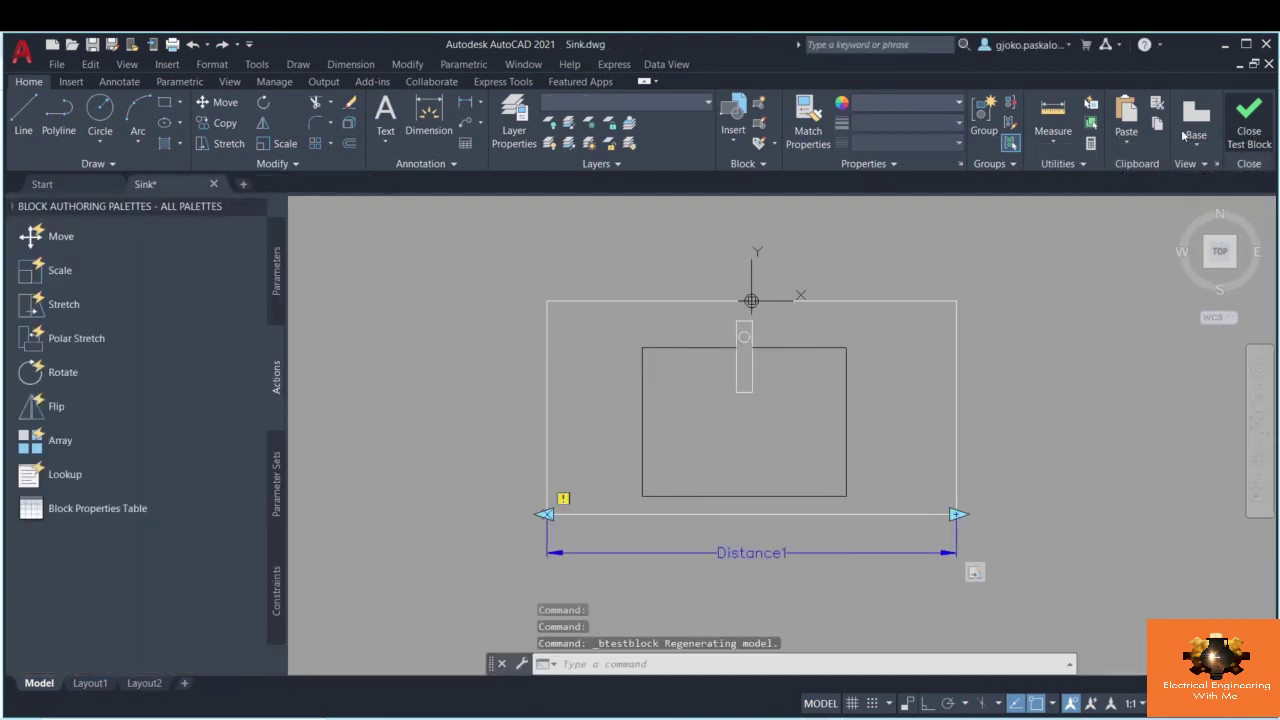
- Add a second Stretch action to the linear parameter's left end point, framing the sink's left half including the faucet and selecting all sink geometry
left_click(63, 304)
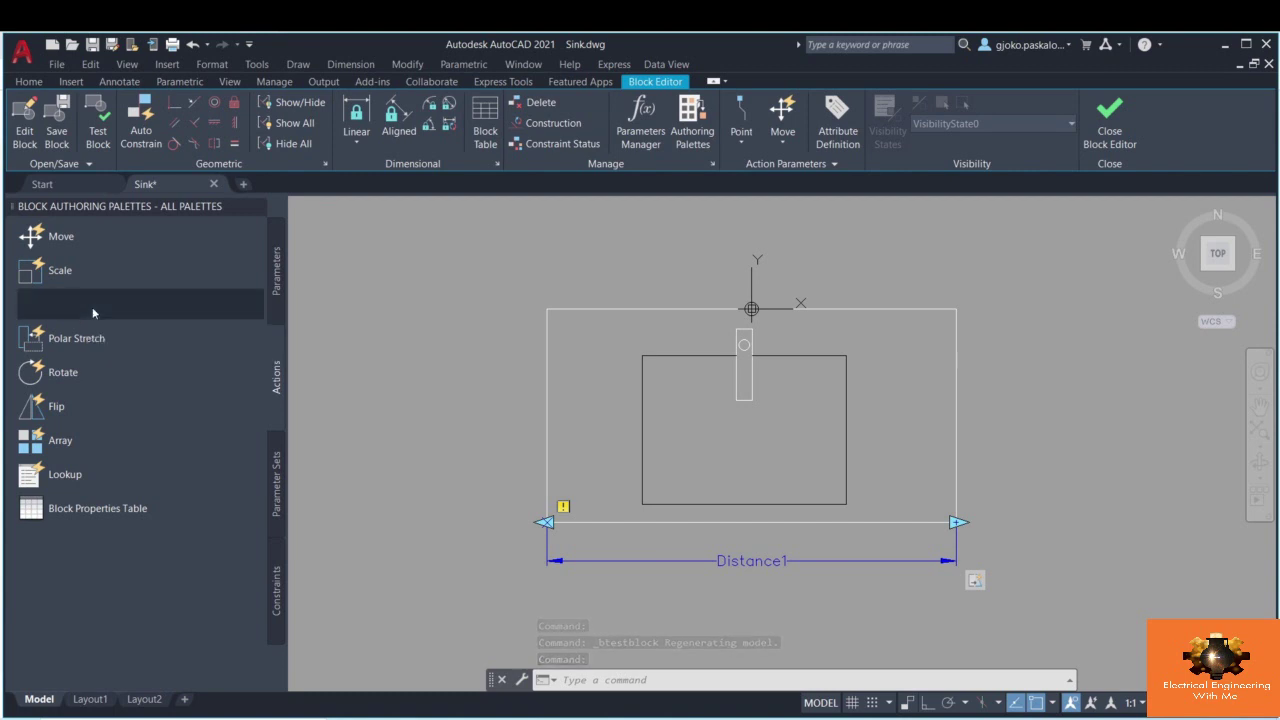
left_click(565, 561)
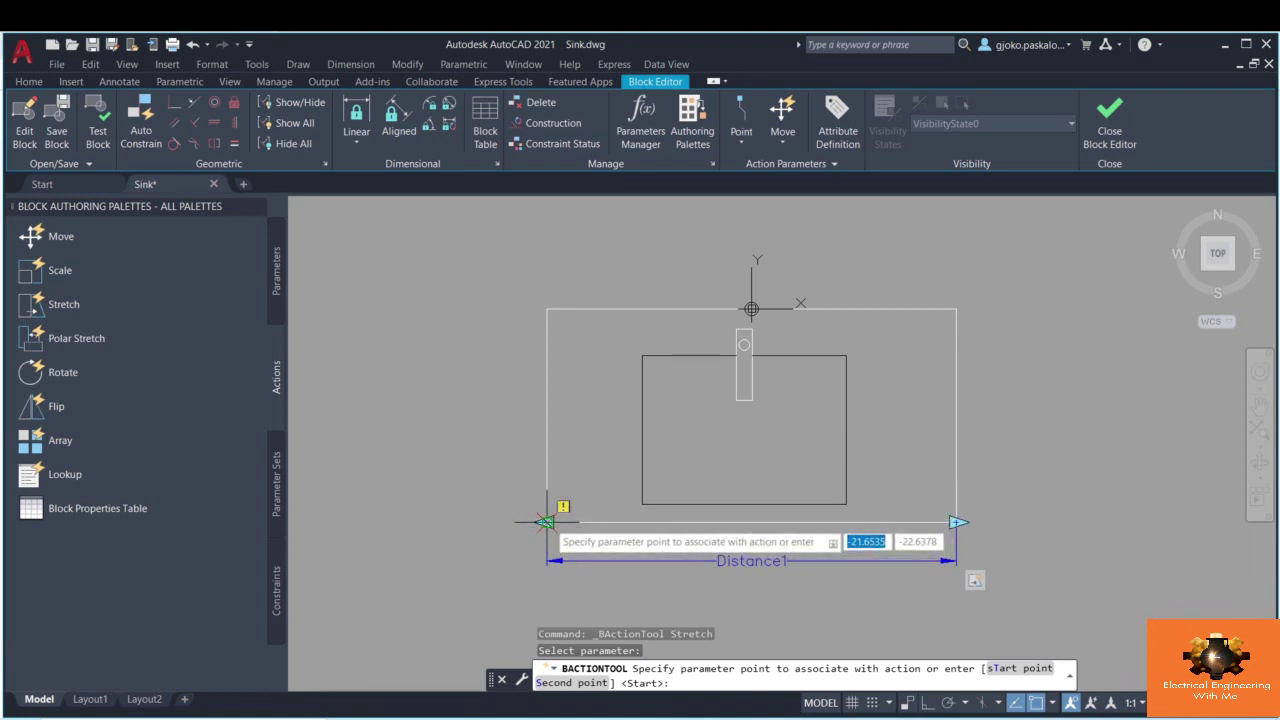
left_click(544, 521)
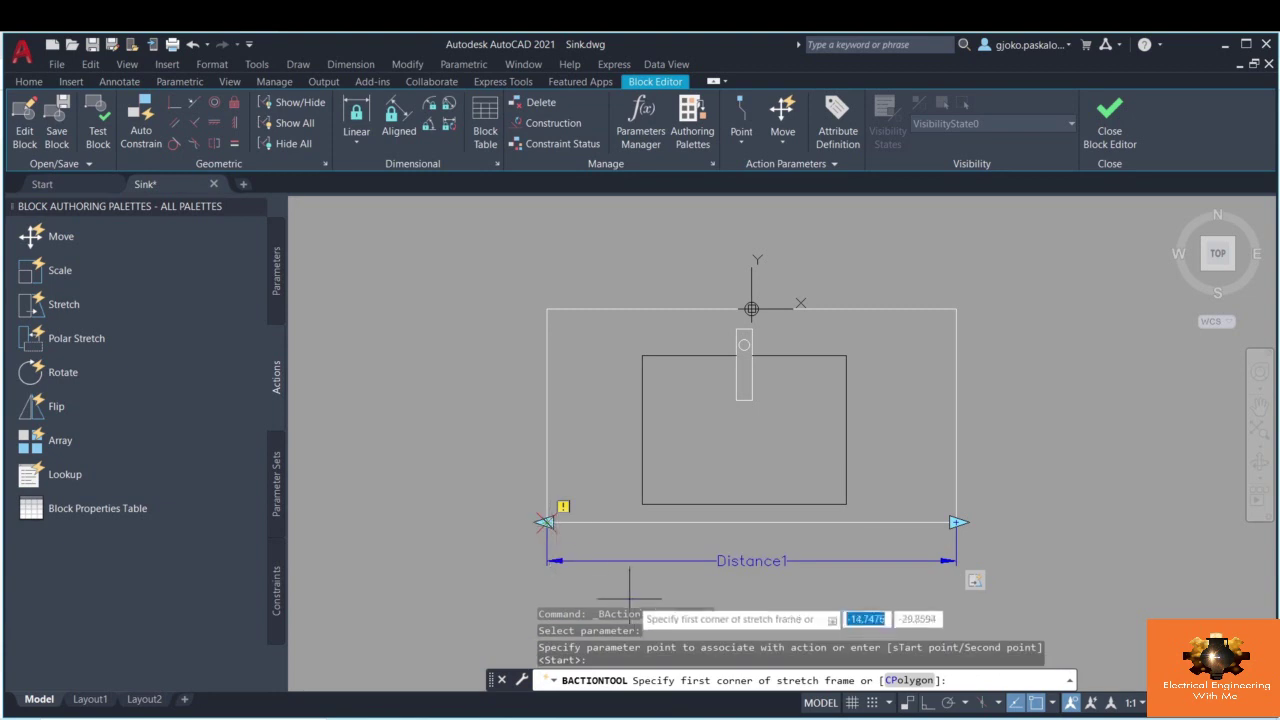
left_click(789, 597)
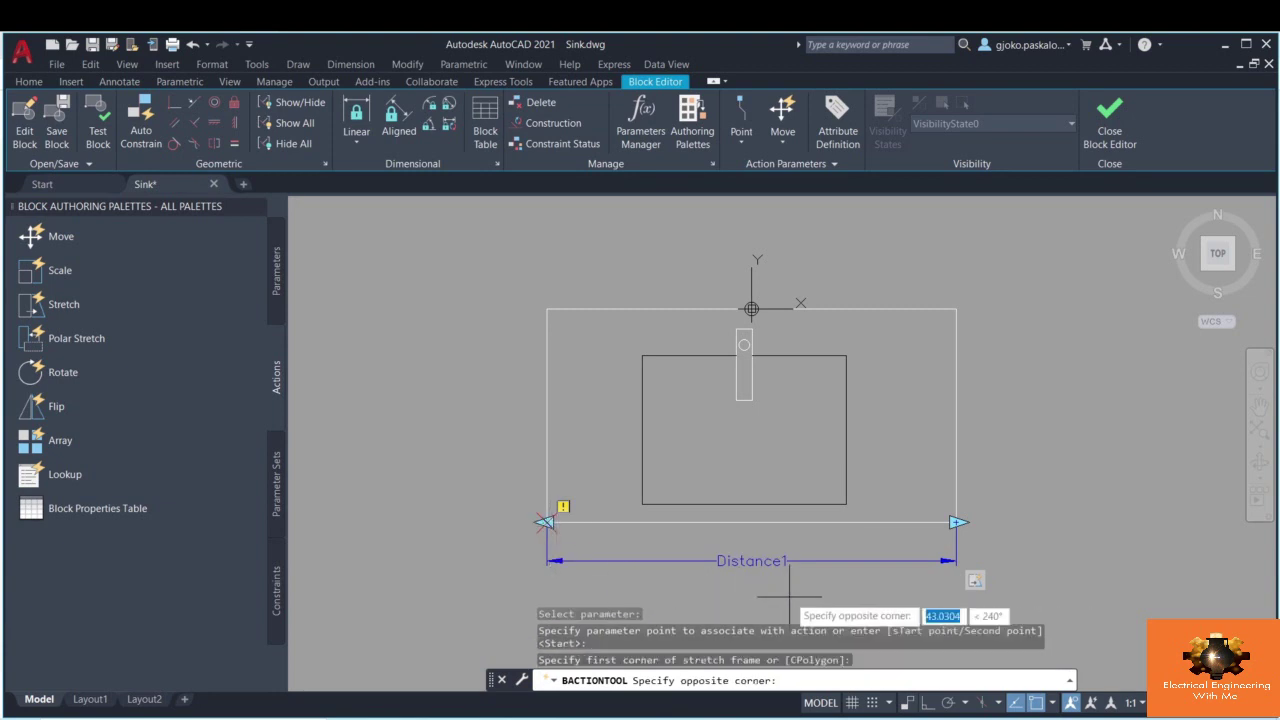
left_click(487, 250)
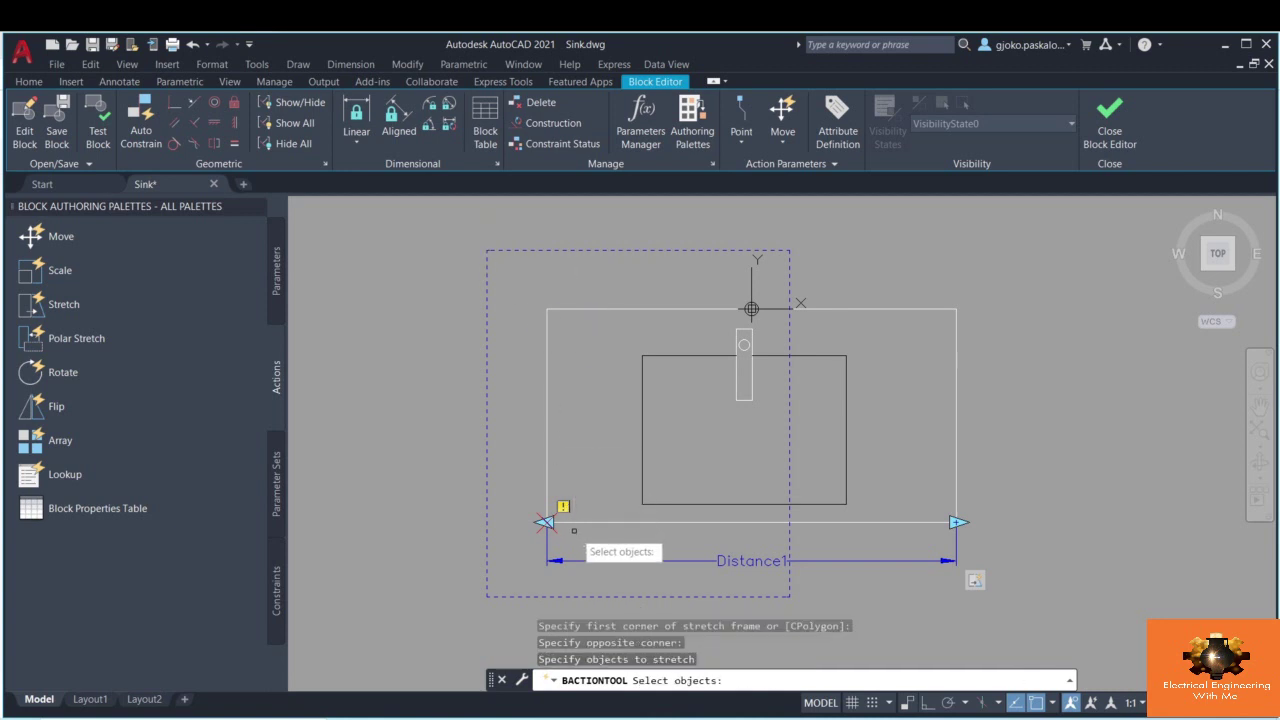
left_click(784, 614)
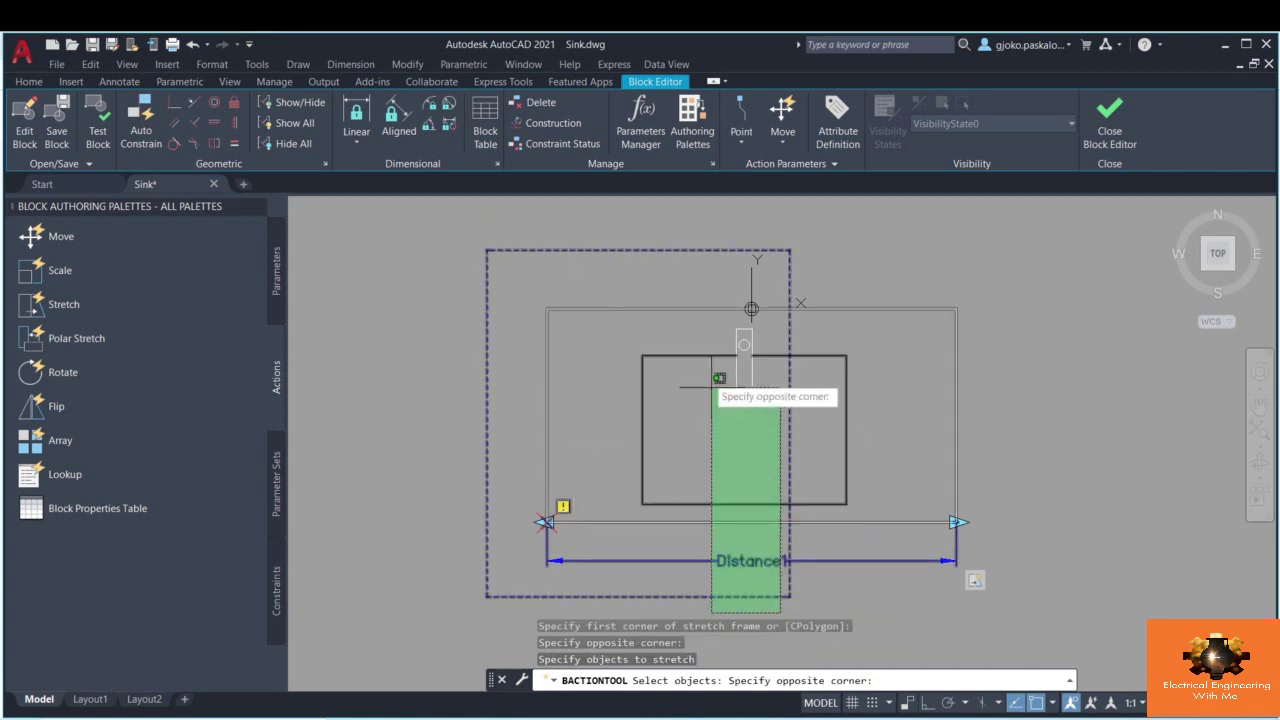
left_click(521, 232)
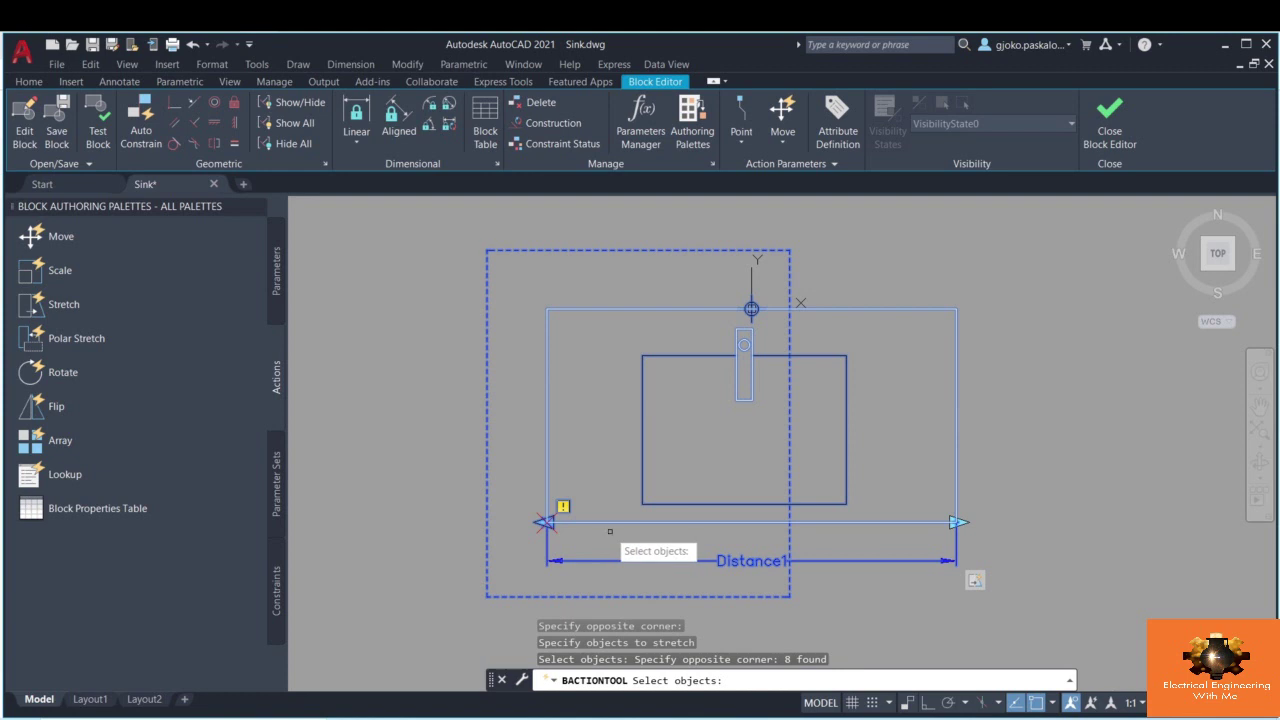
key("Return")
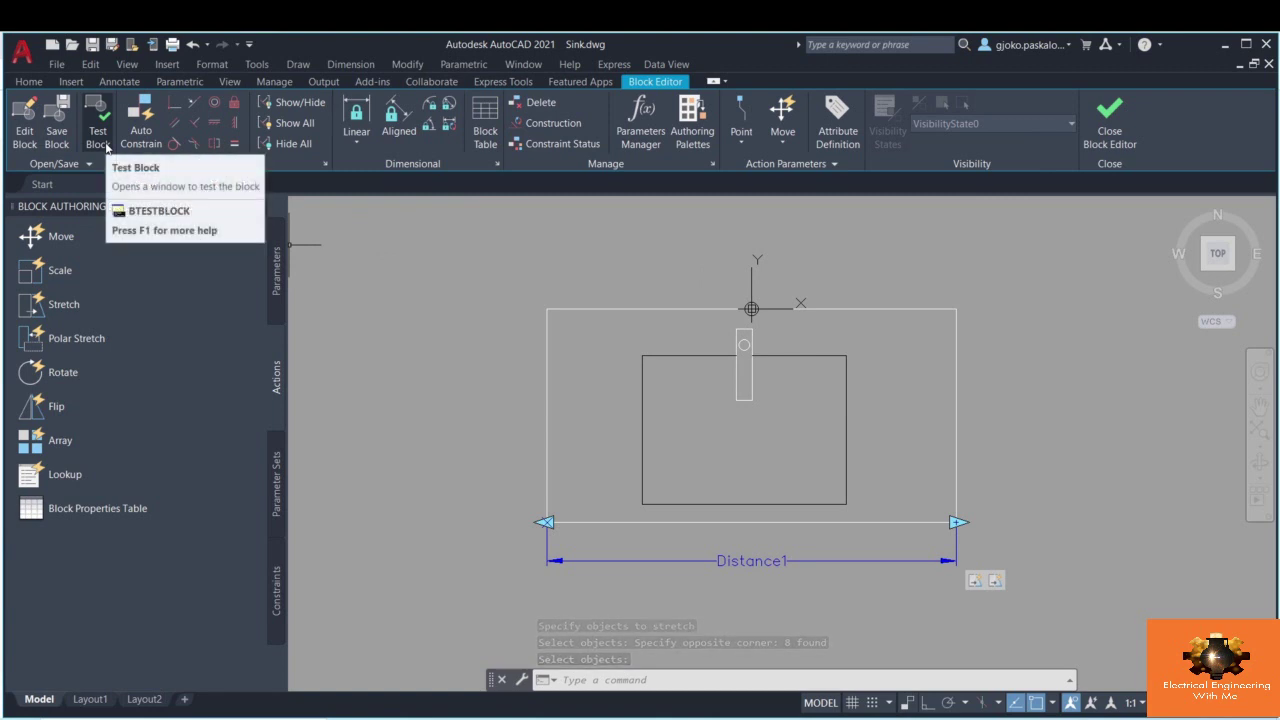
- Close the block editor and save the changes to Sink
left_click(1111, 137)
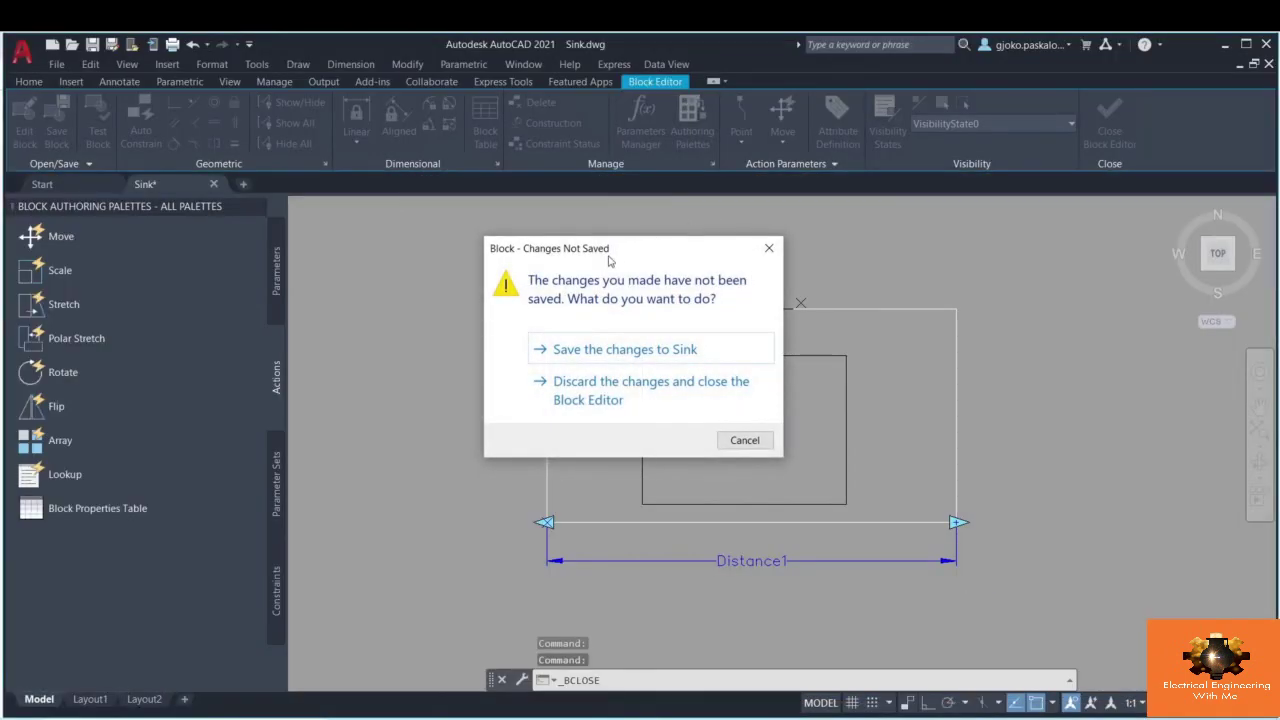
left_click(633, 350)
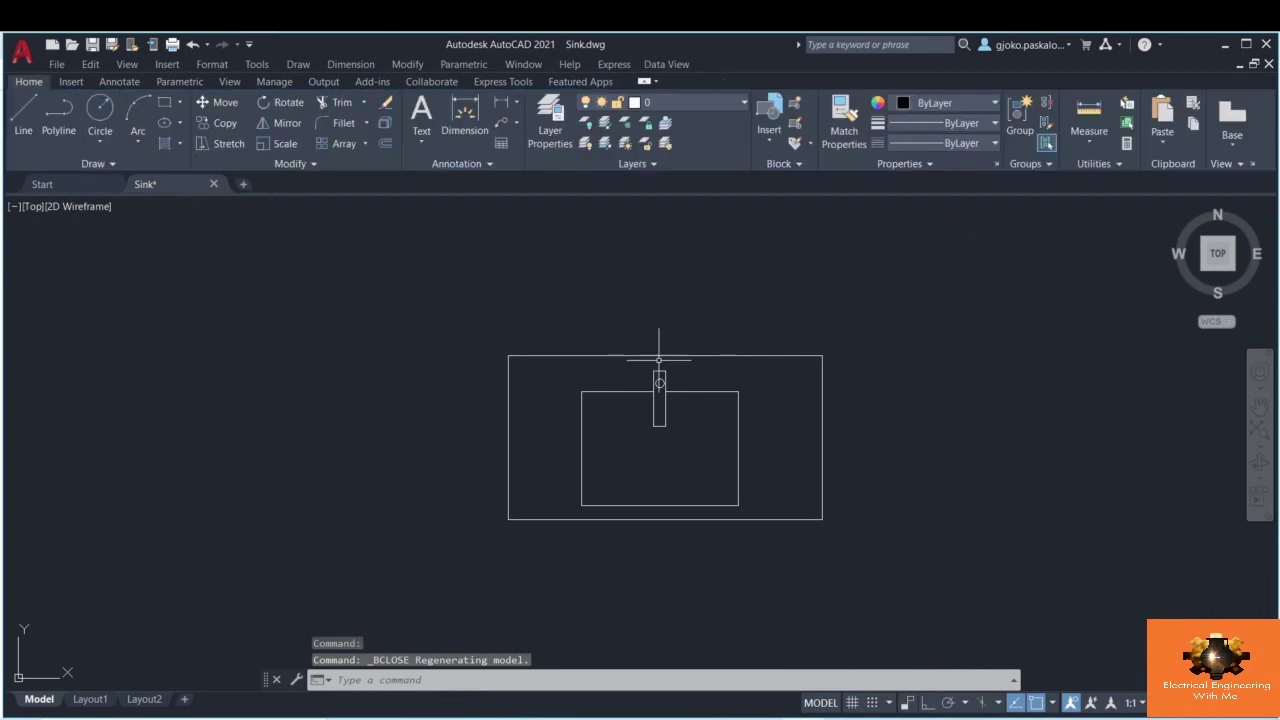
- Lengthen the Sink block in the drawing by stretching its left end and its right end outward
left_click(730, 337)
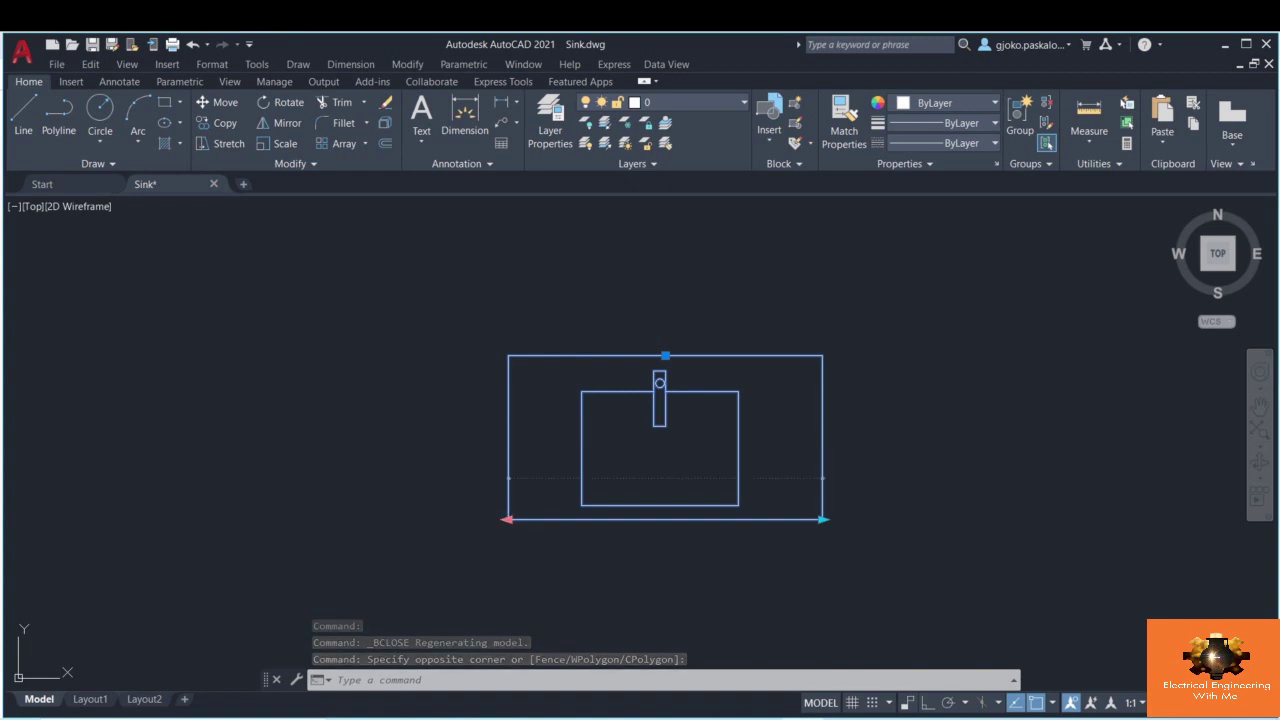
left_click(508, 519)
left_click(374, 519)
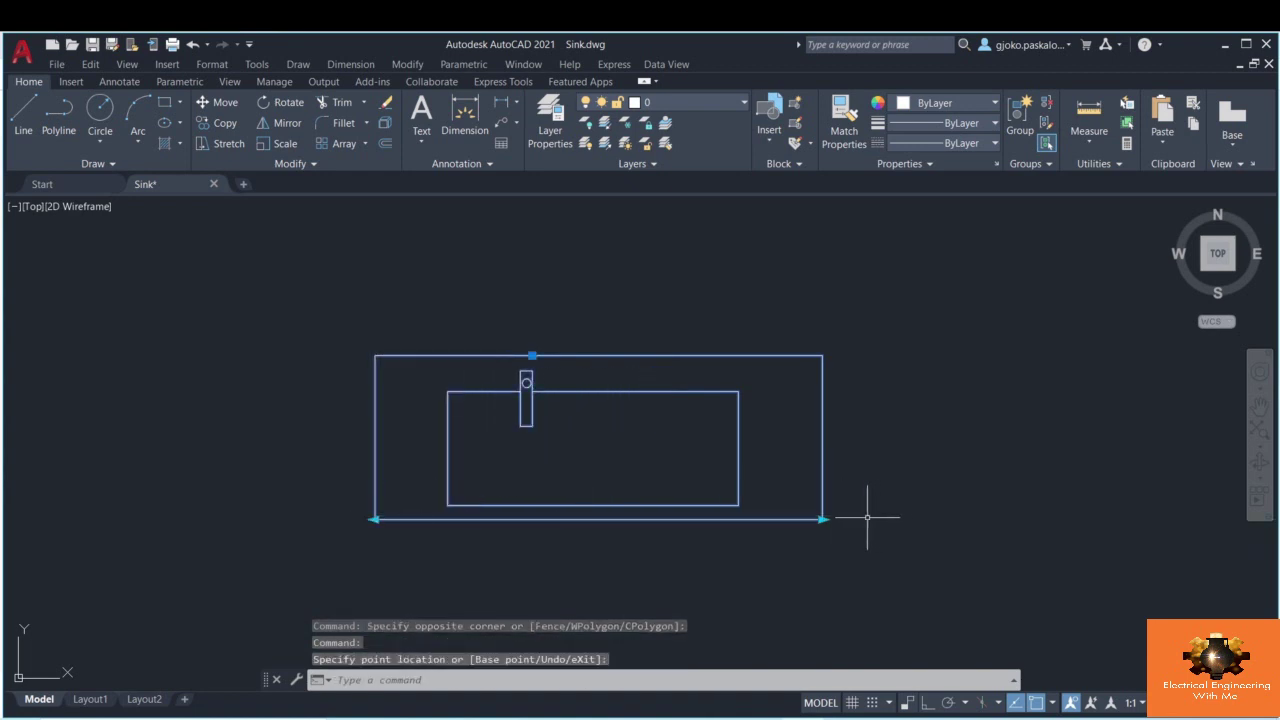
left_click(822, 519)
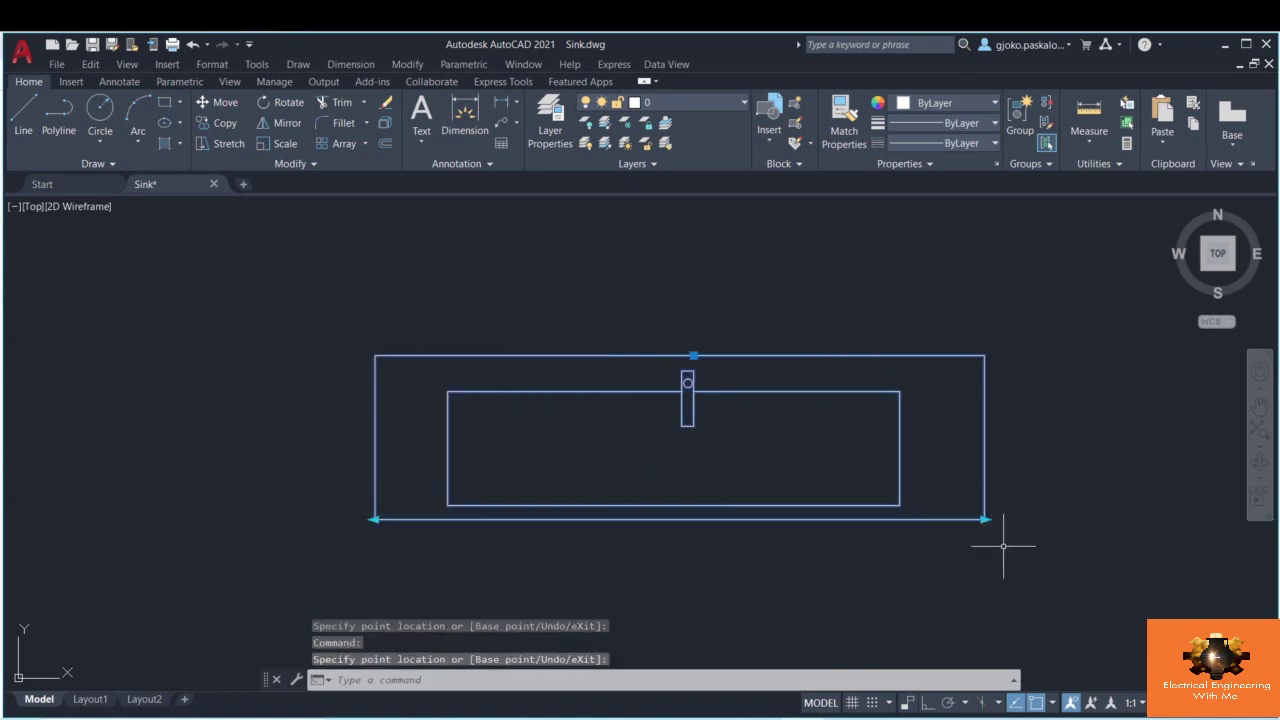
- Try shortening the Sink block by pulling its right and left ends inward, and undo both stretches
left_click(840, 520)
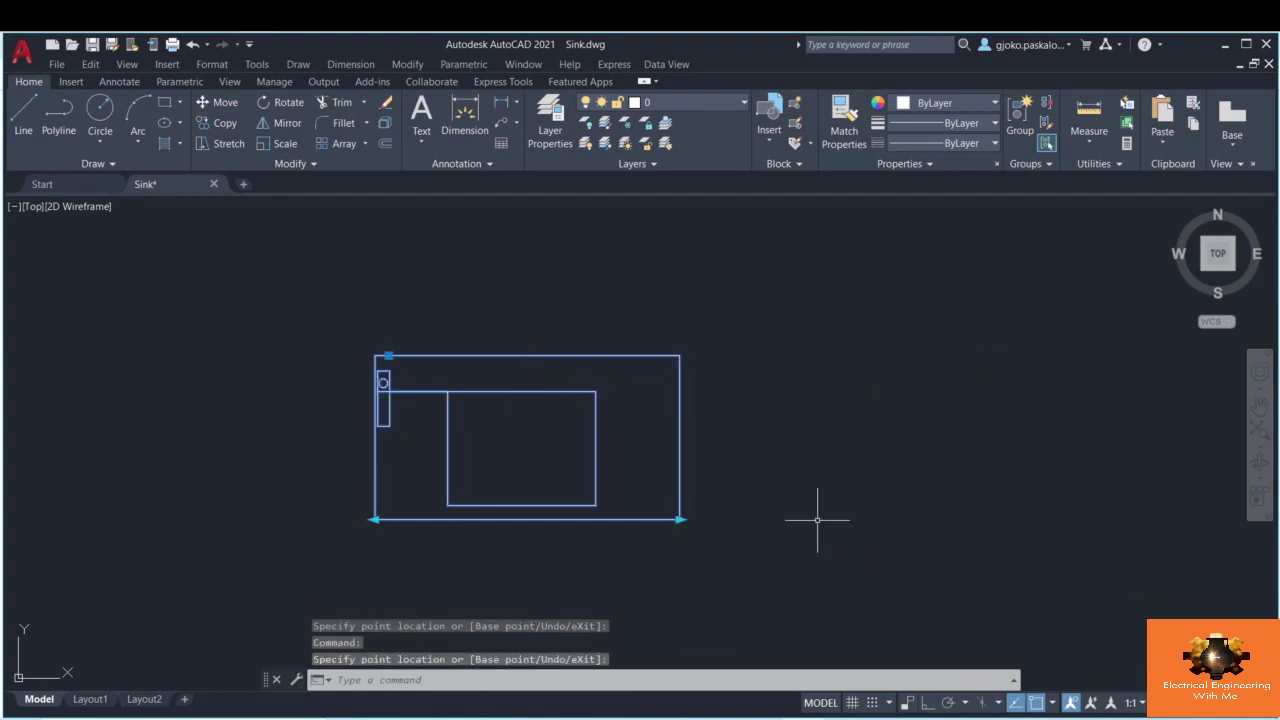
left_click(374, 519)
left_click(460, 519)
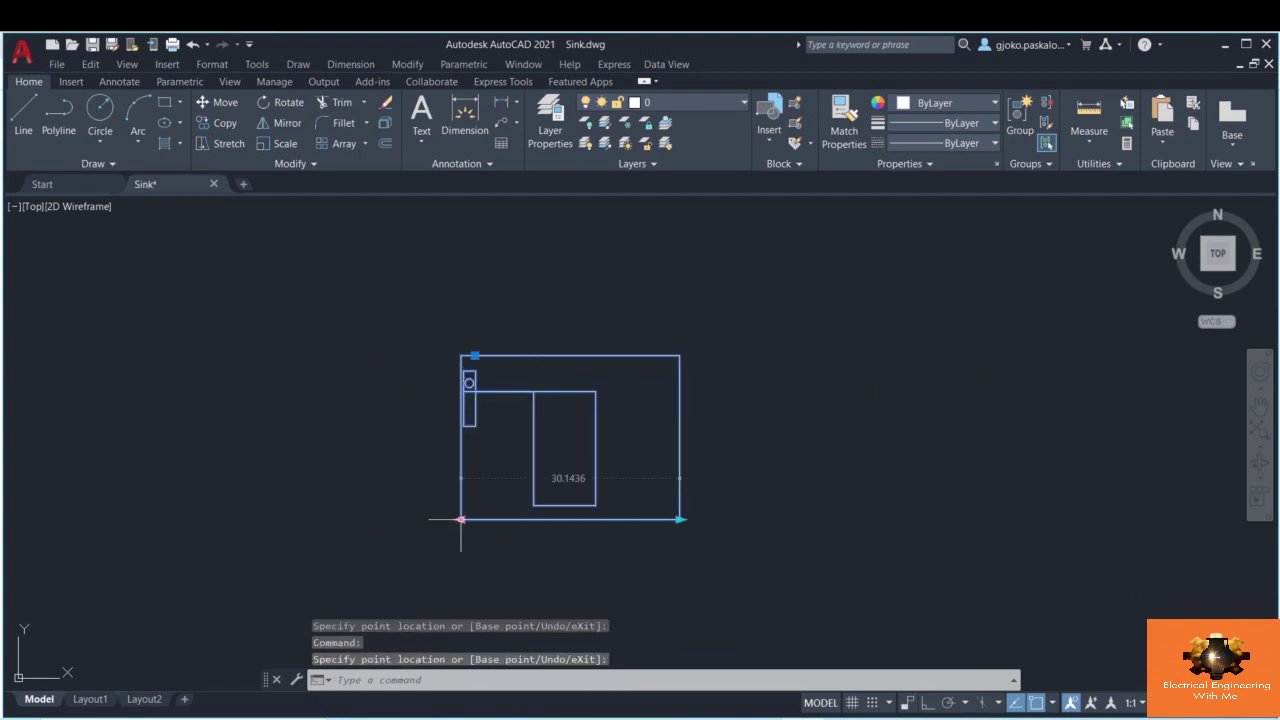
key("ctrl+z")
key("ctrl+z")
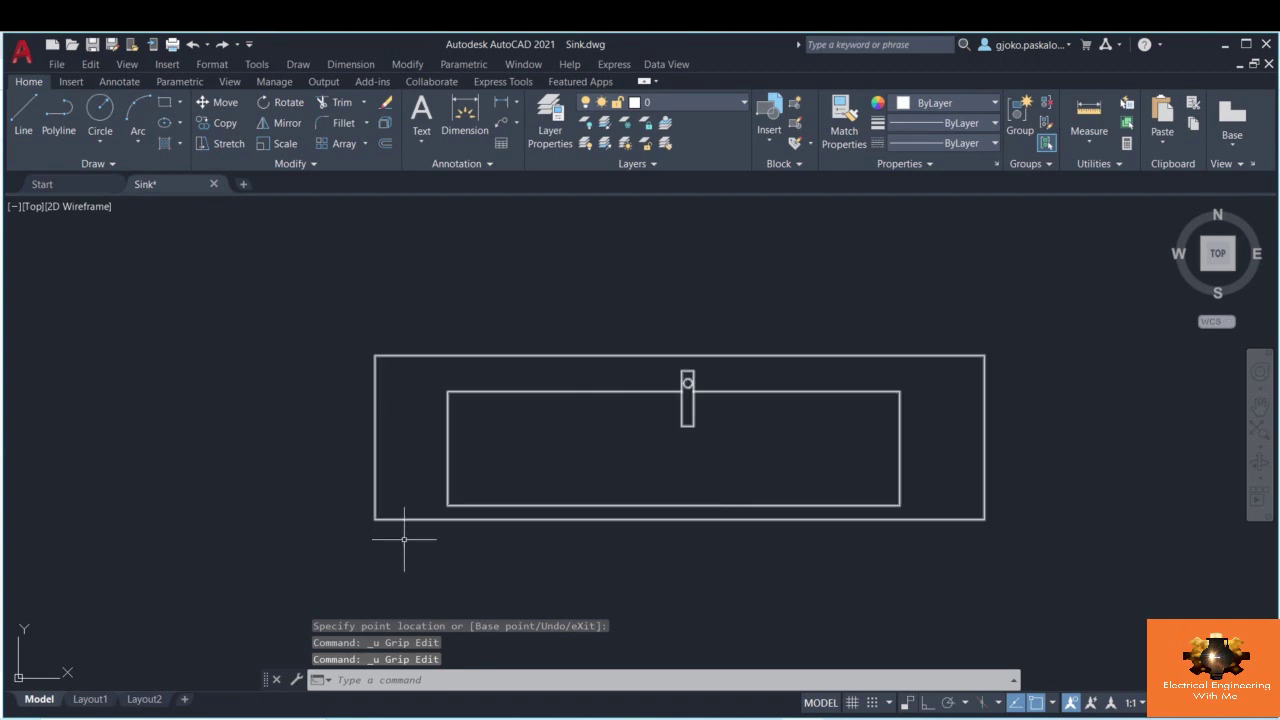
- Shorten the Sink block by stretching its right and left ends inward, and stretch its right end back outward
left_click(450, 541)
left_click(417, 495)
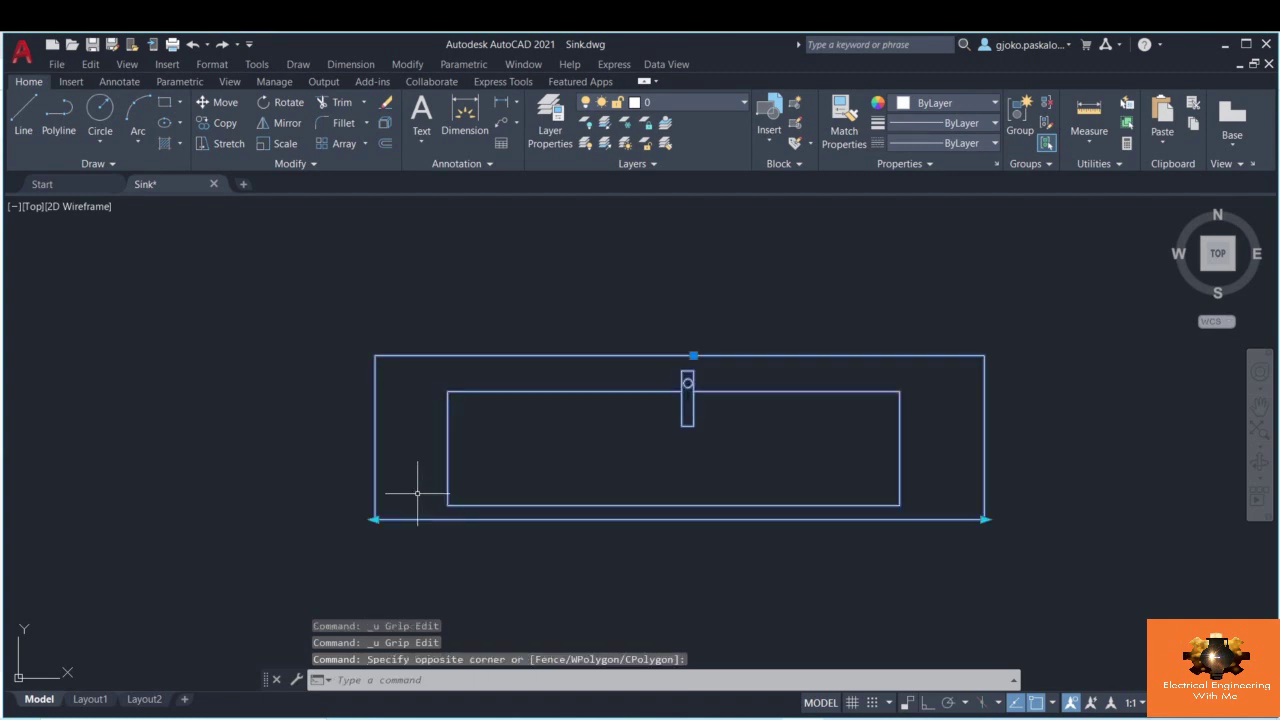
left_click(984, 519)
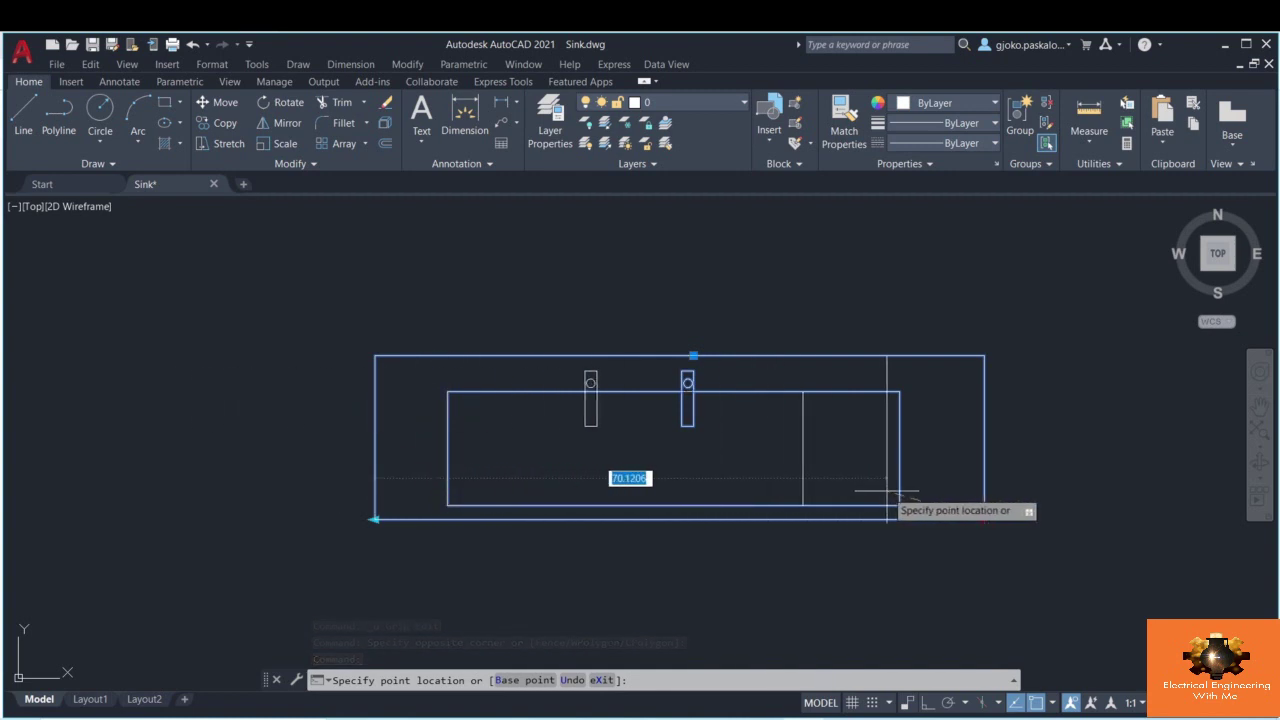
left_click(928, 519)
left_click(373, 519)
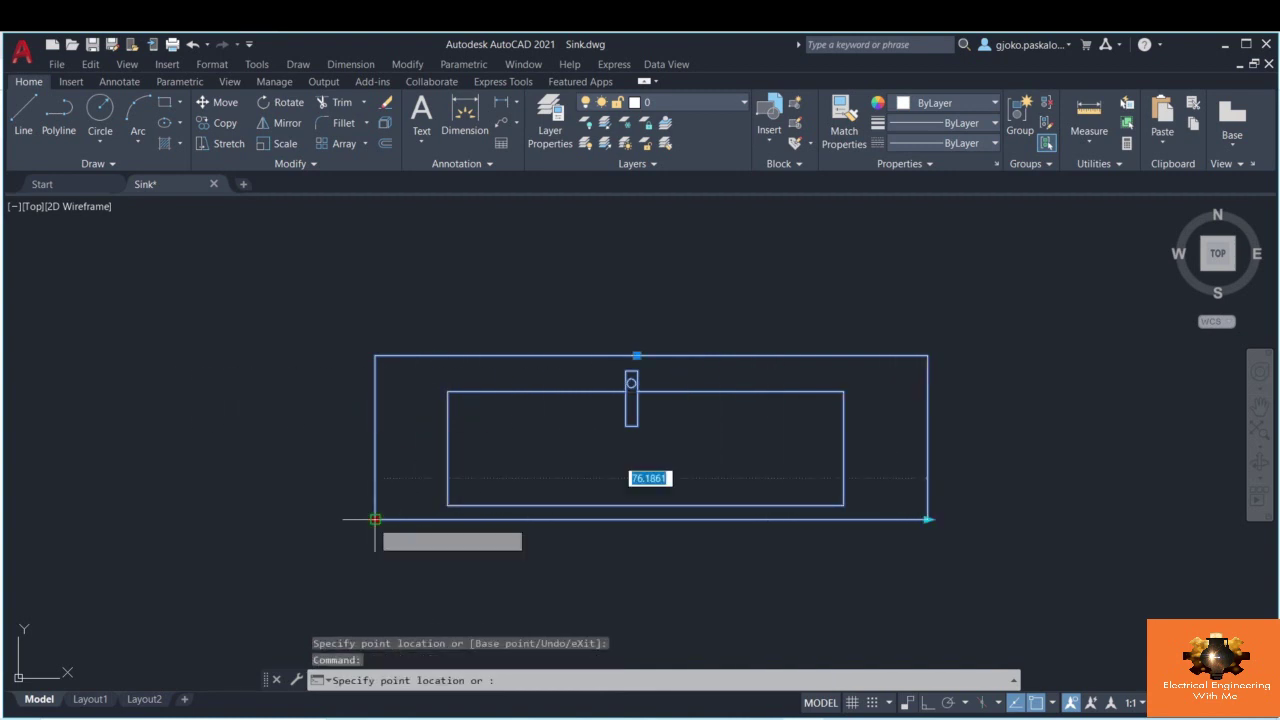
left_click(456, 519)
left_click(928, 519)
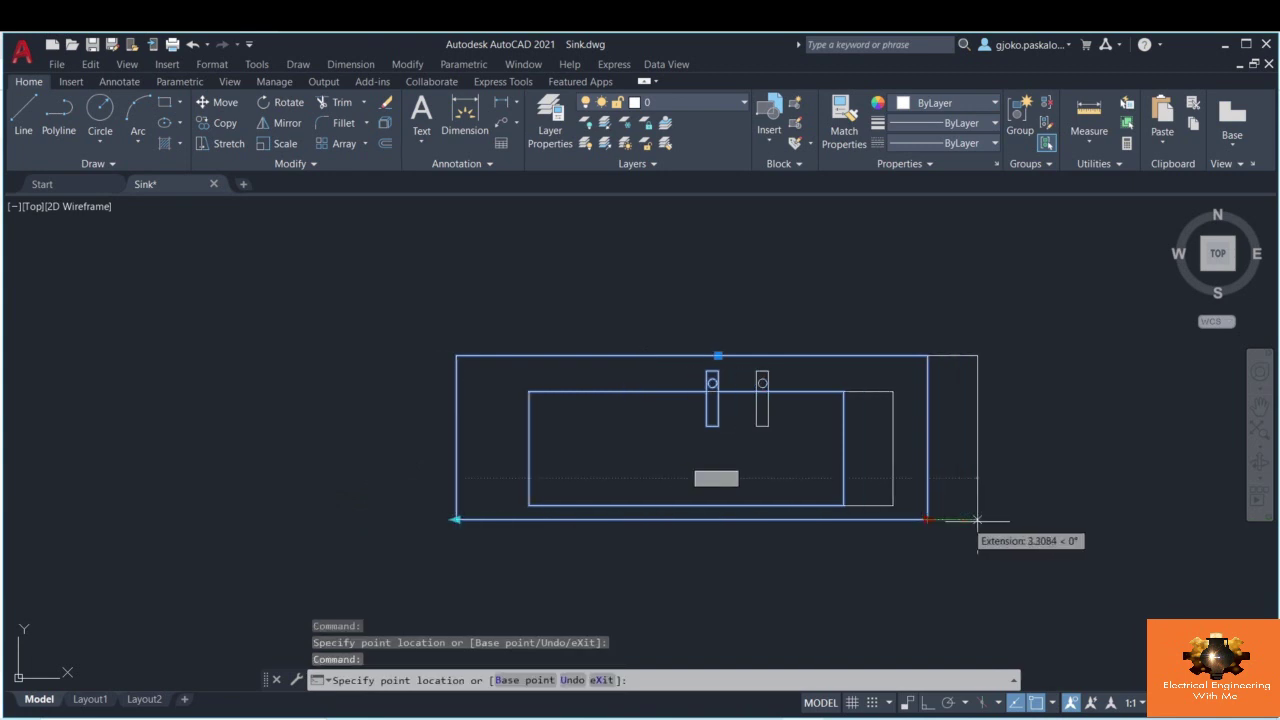
key("Return")
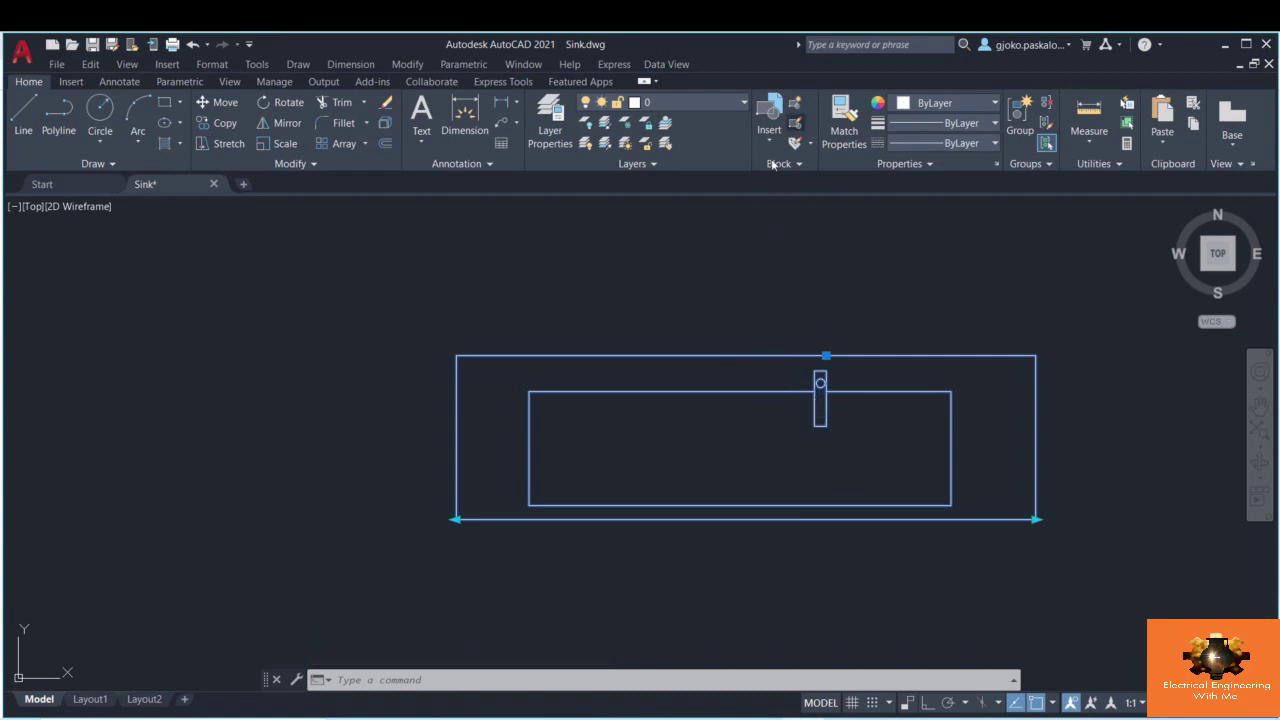
- Open the Sink block in the block editor and show the properties of its Distance1 linear parameter
left_click(794, 123)
left_click(624, 494)
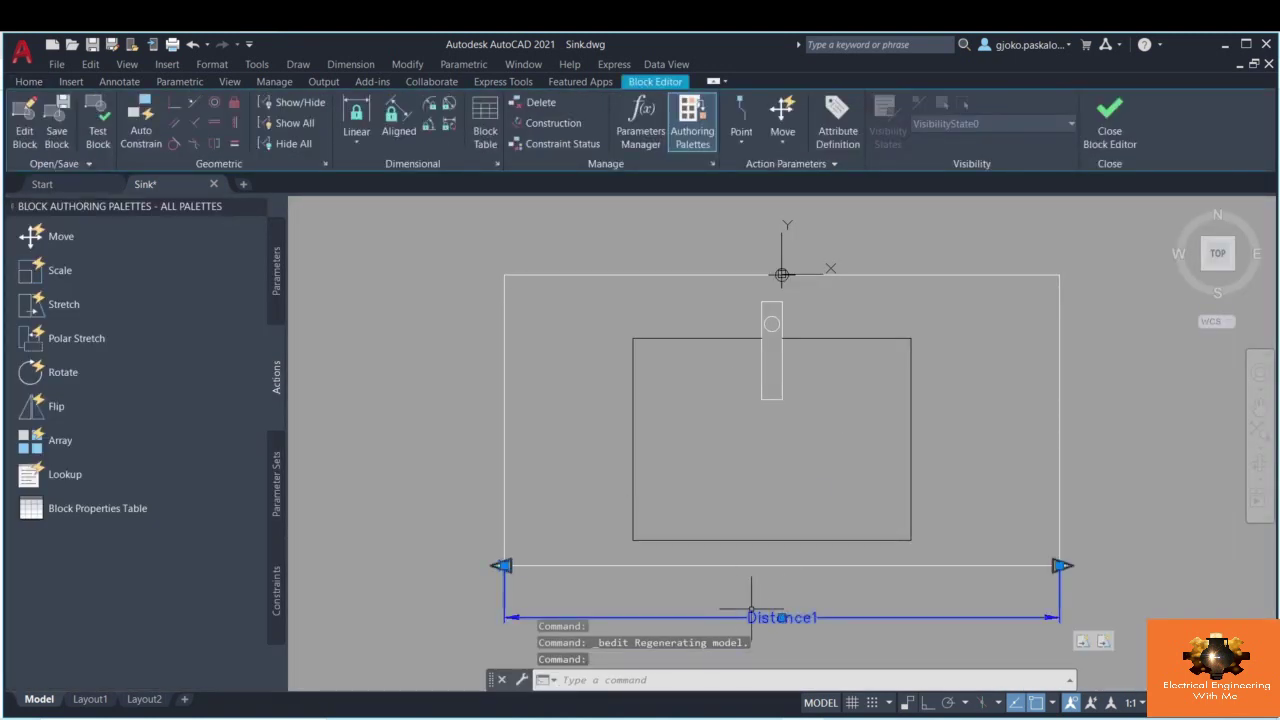
right_click(751, 607)
left_click(795, 580)
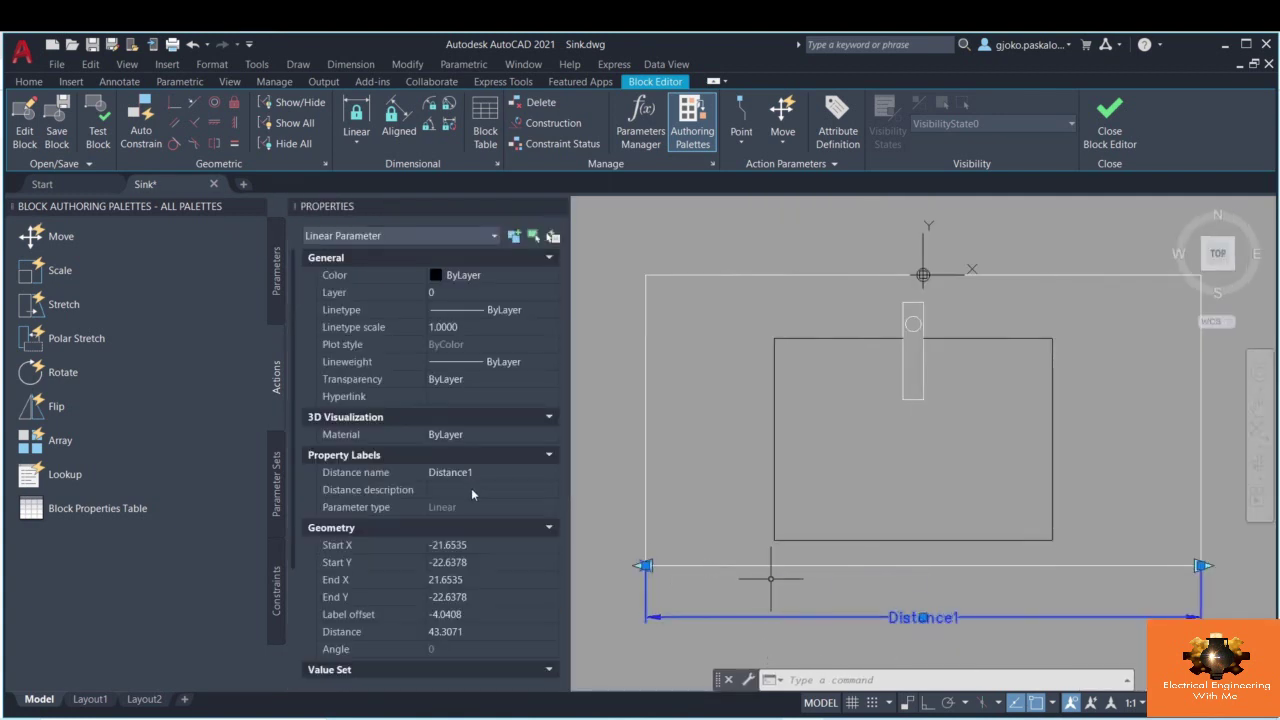
- Set the linear parameter's base location to Midpoint and close the block editor, saving the changes to Sink
scroll(471, 488, "down", 3)
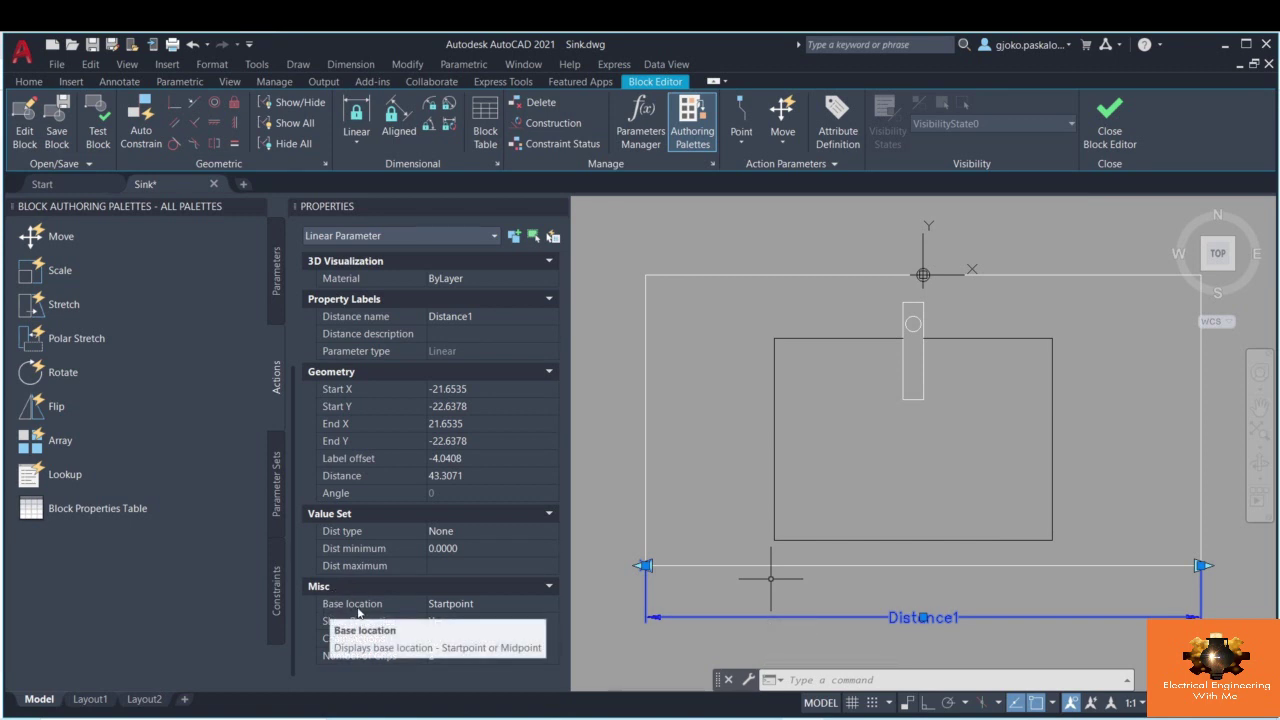
left_click(442, 606)
left_click(442, 606)
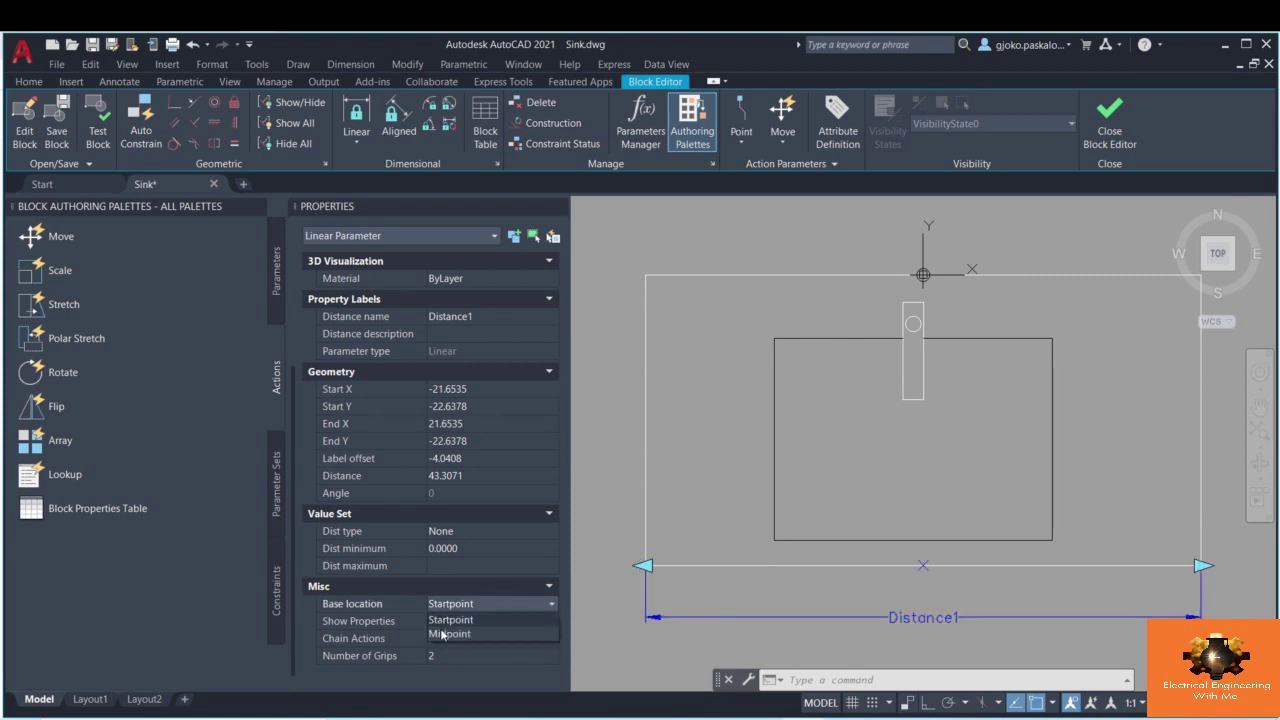
left_click(448, 634)
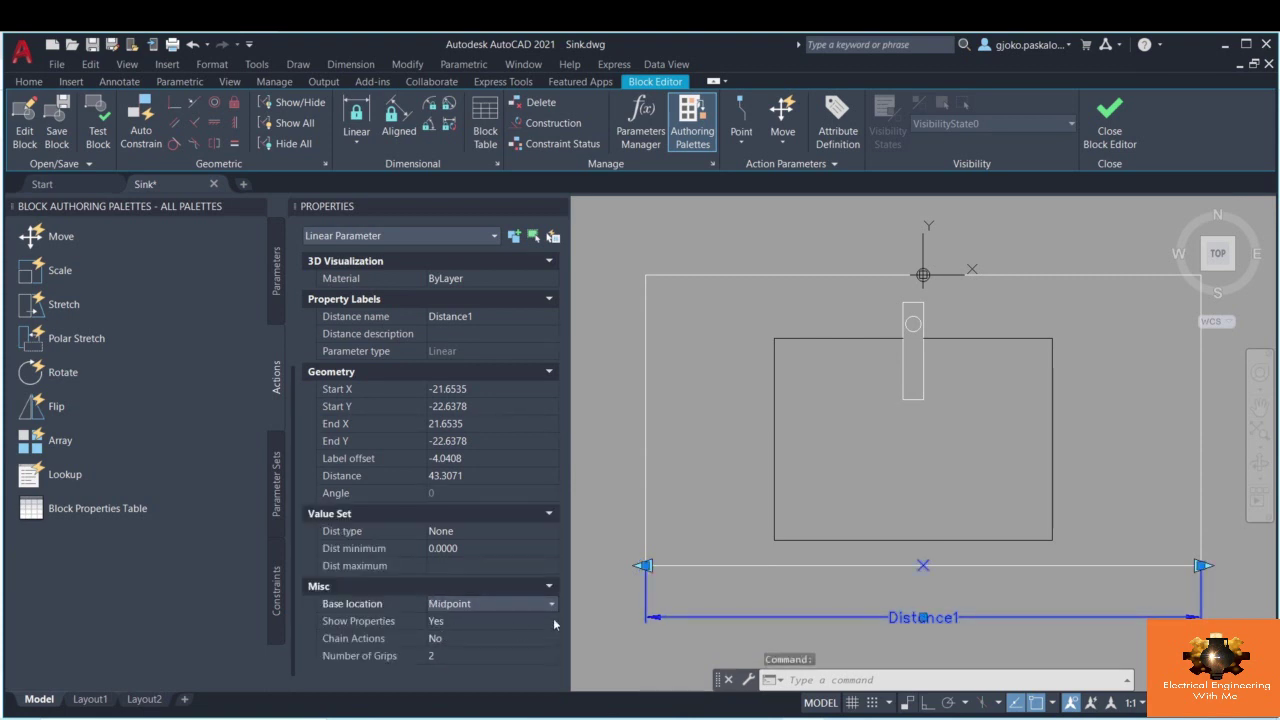
left_click(1103, 143)
left_click(600, 366)
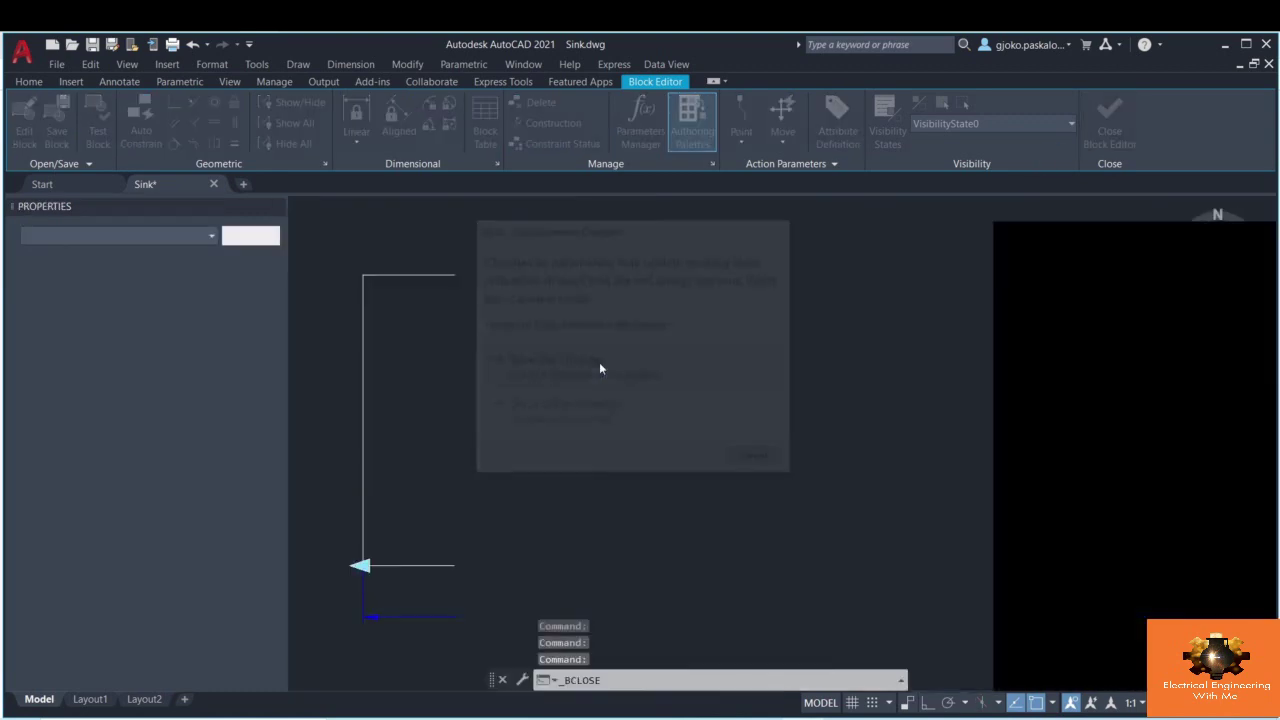
- Shorten the Sink block symmetrically by pulling its right end inward, and lengthen it slightly by pulling the same end outward
left_click(1090, 540)
left_click(918, 453)
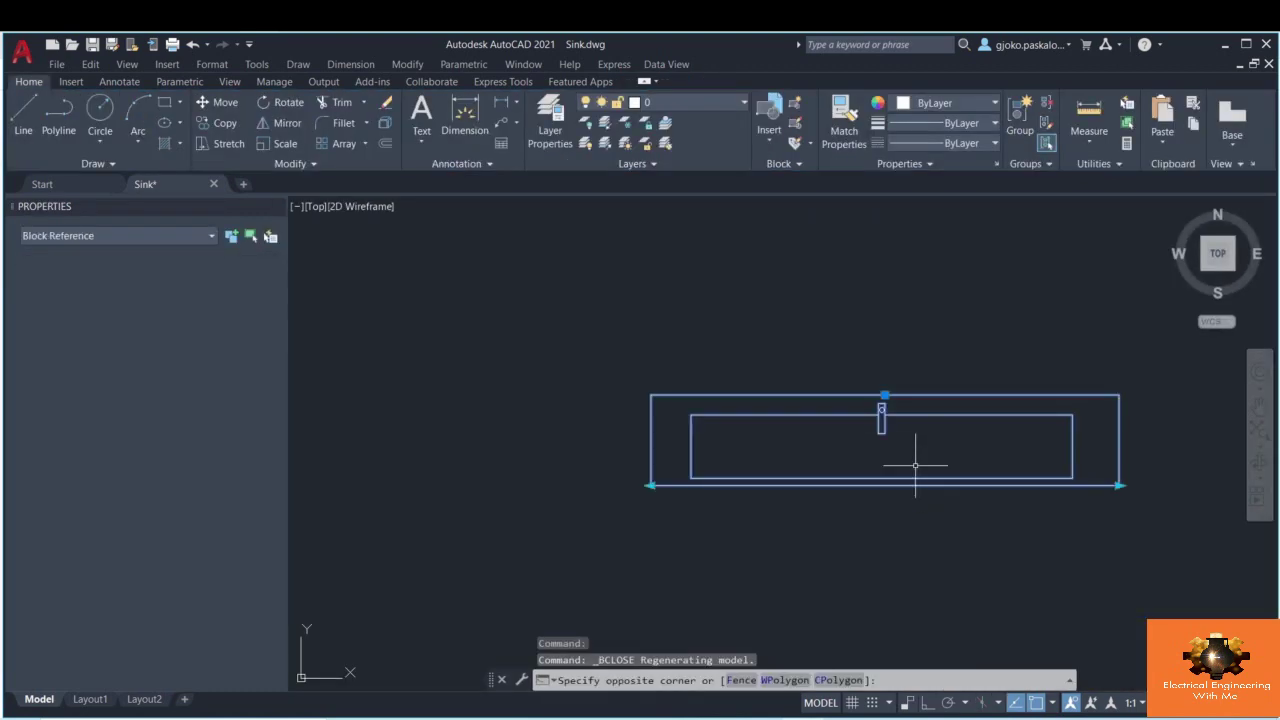
left_click(1118, 487)
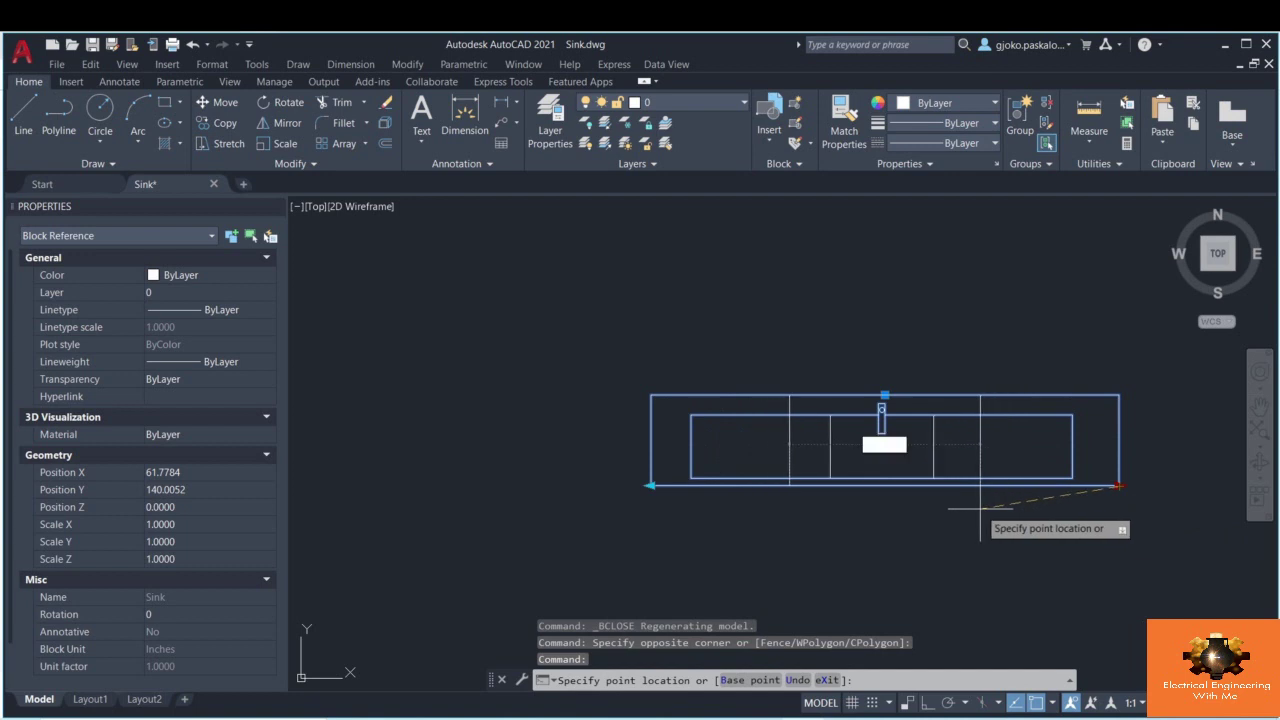
left_click(970, 506)
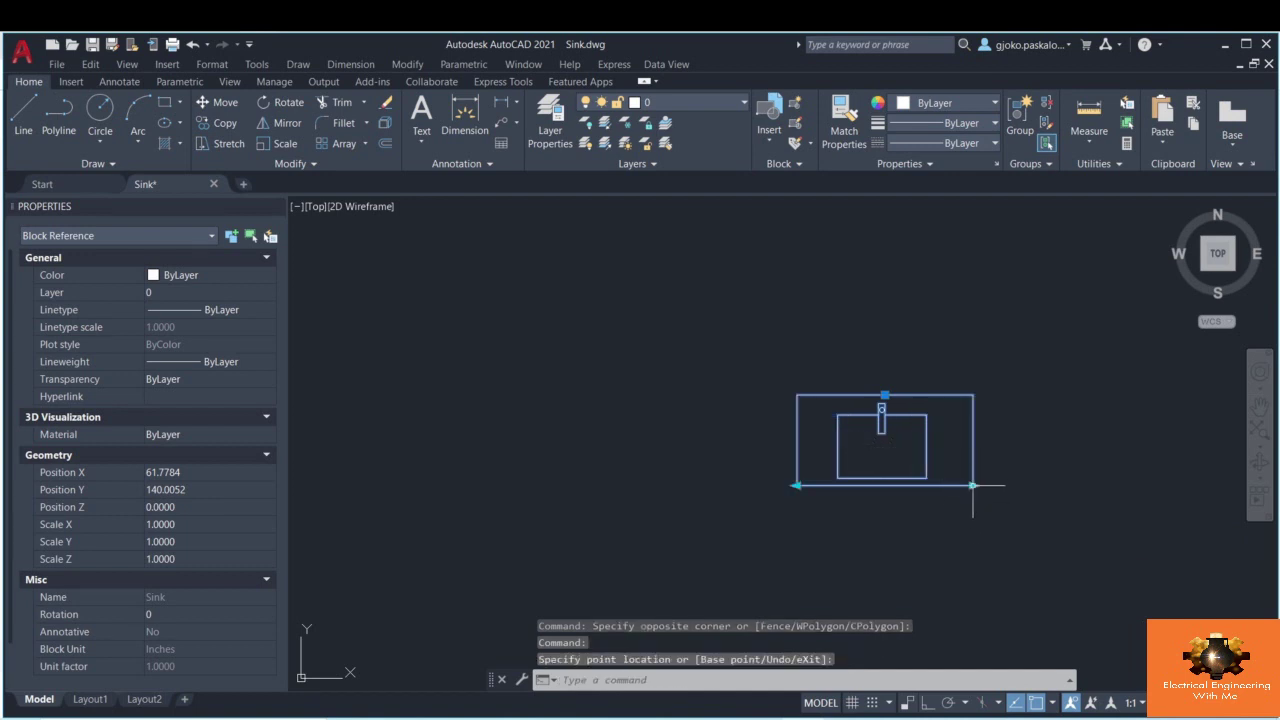
left_click(972, 487)
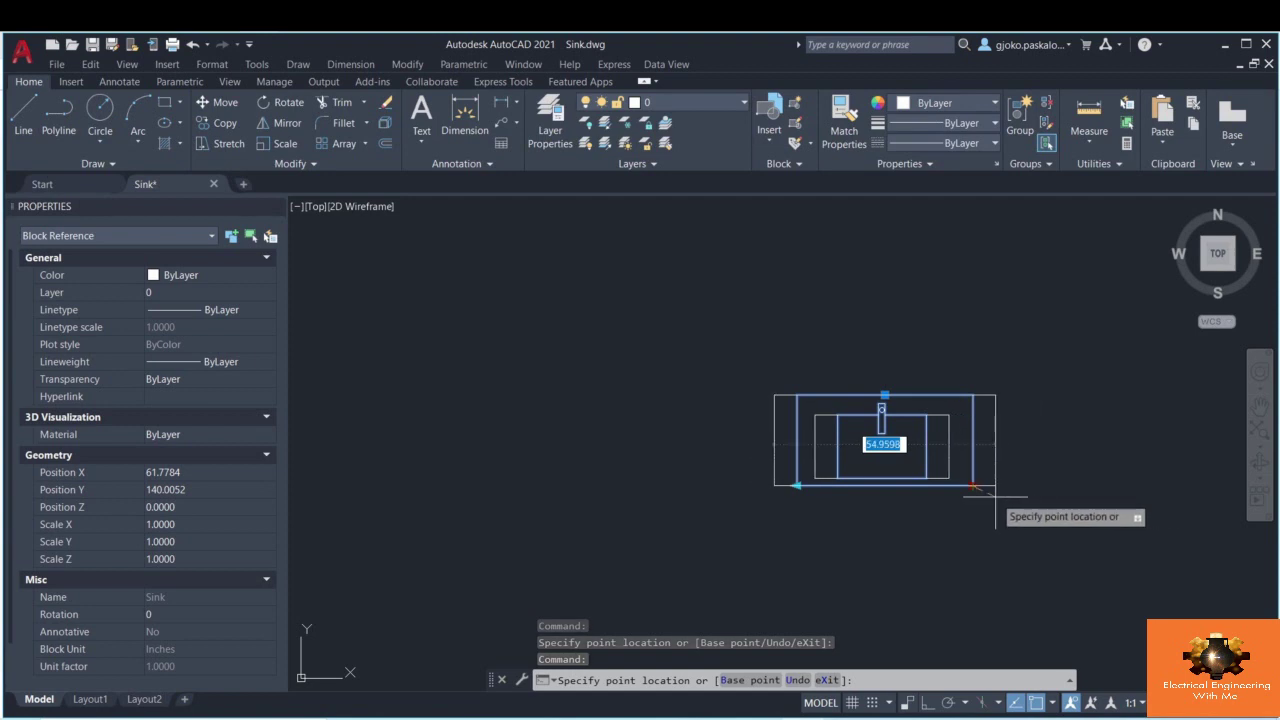
left_click(1008, 487)
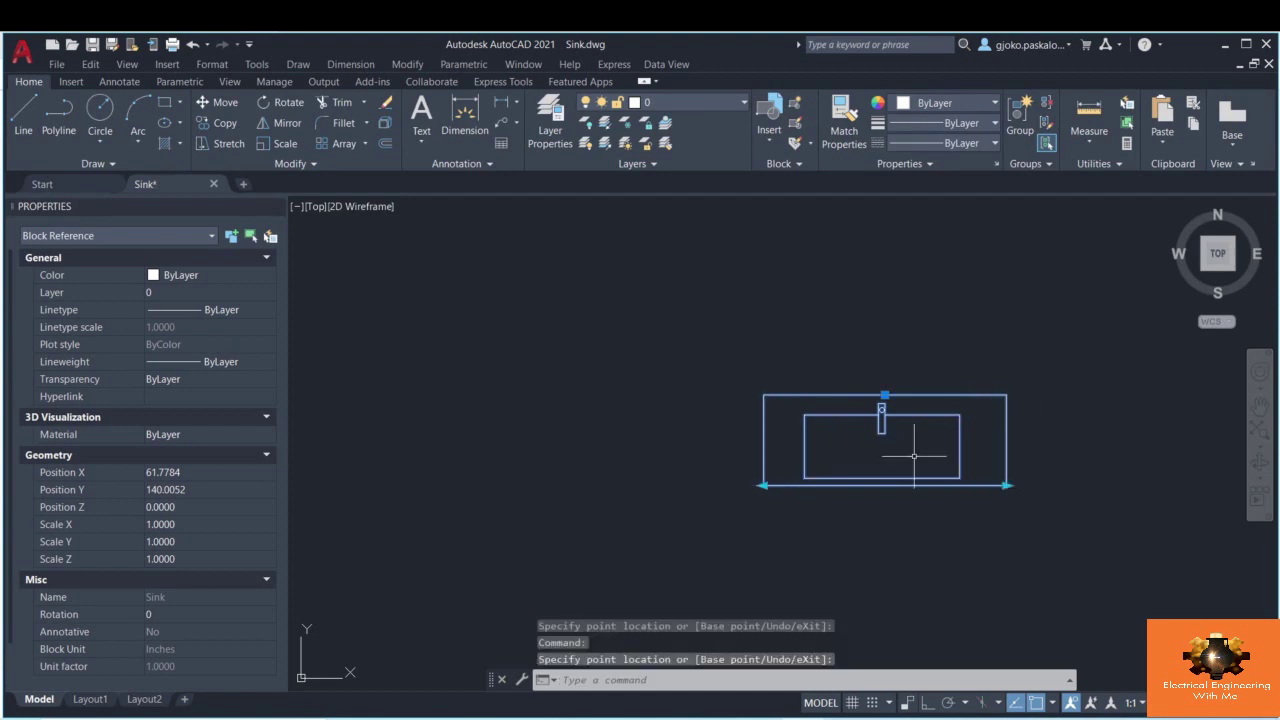
- Shorten the Sink block further about its midpoint by pulling its right end inward twice
left_click(1006, 487)
left_click(1006, 487)
scroll(1008, 492, "up", 4)
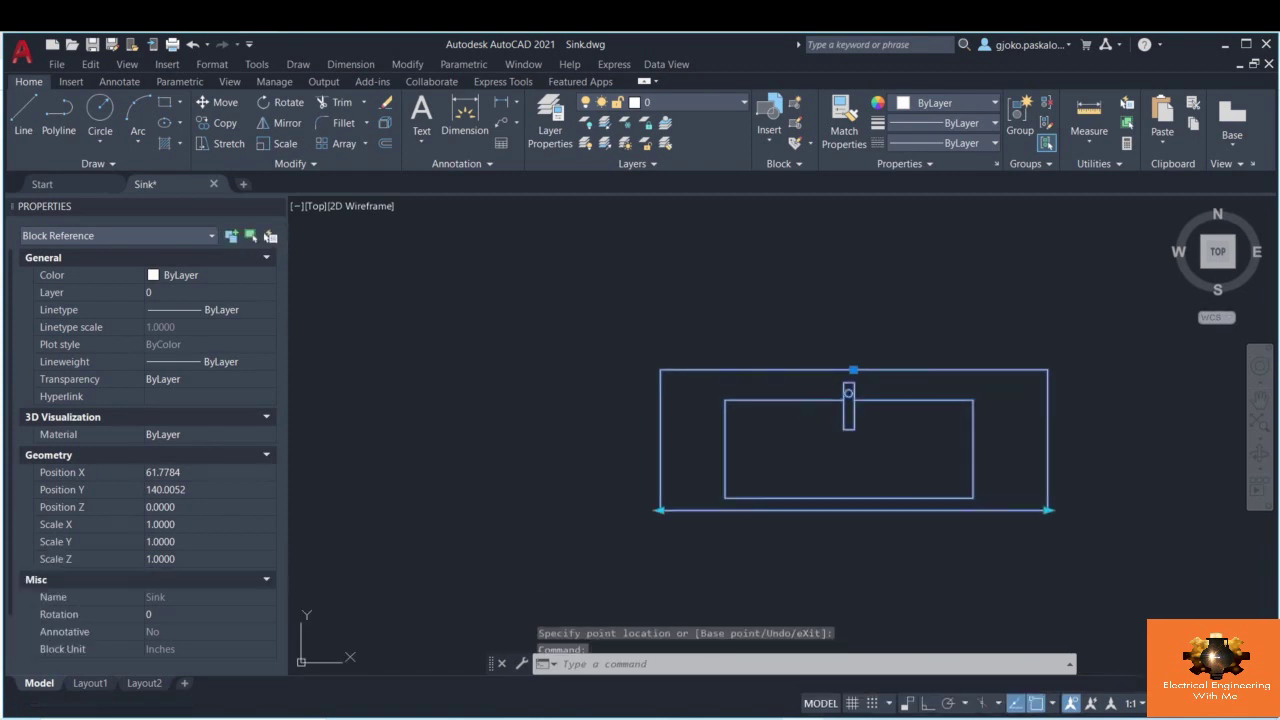
left_click(1062, 518)
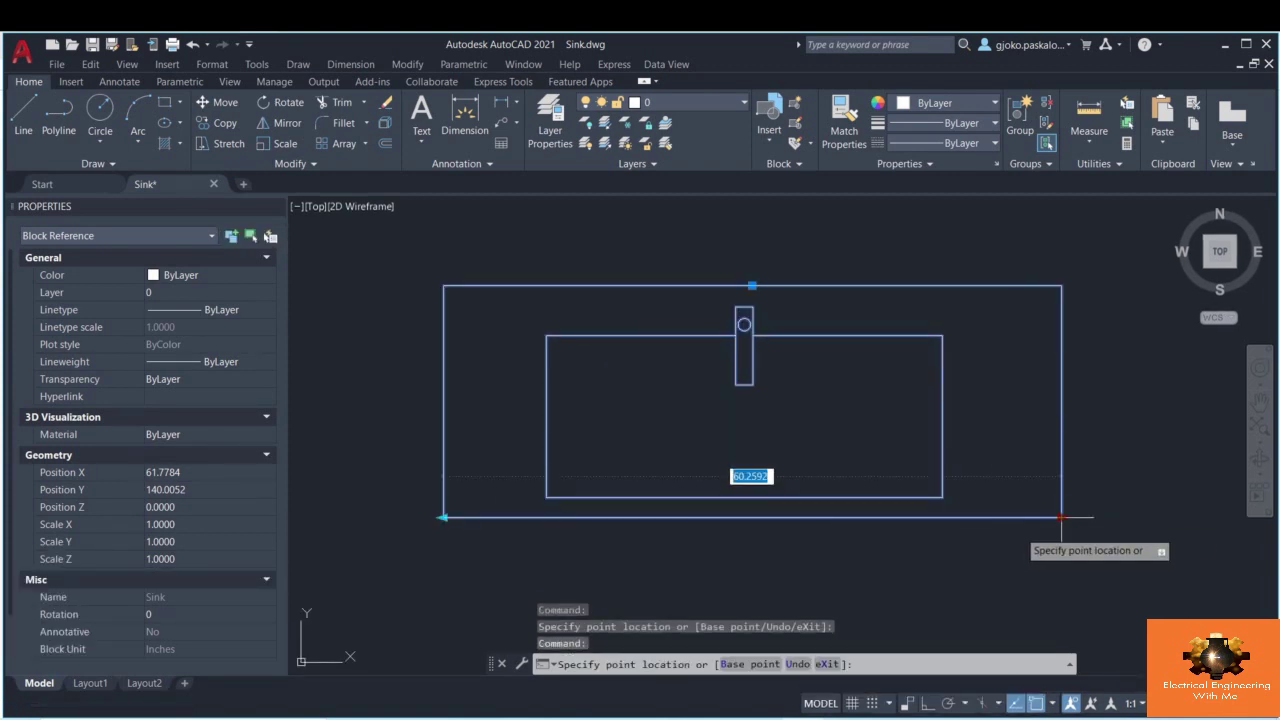
left_click(966, 528)
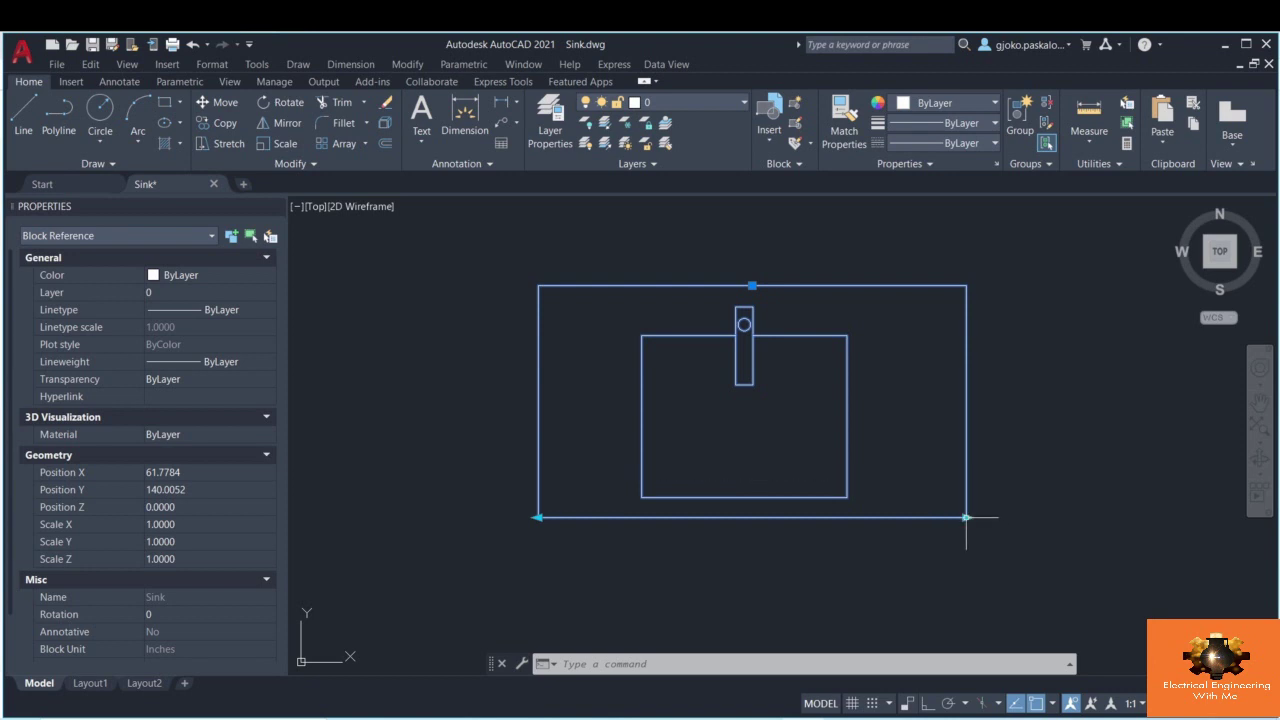
left_click(966, 518)
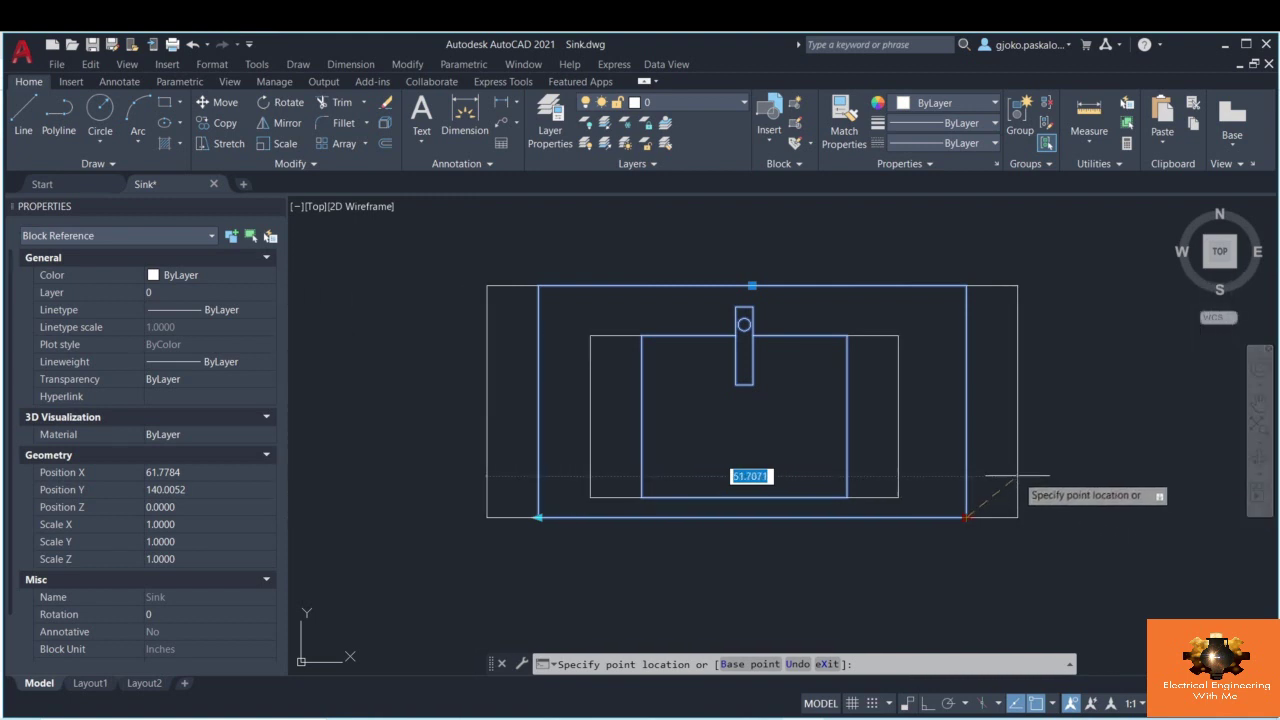
left_click(963, 516)
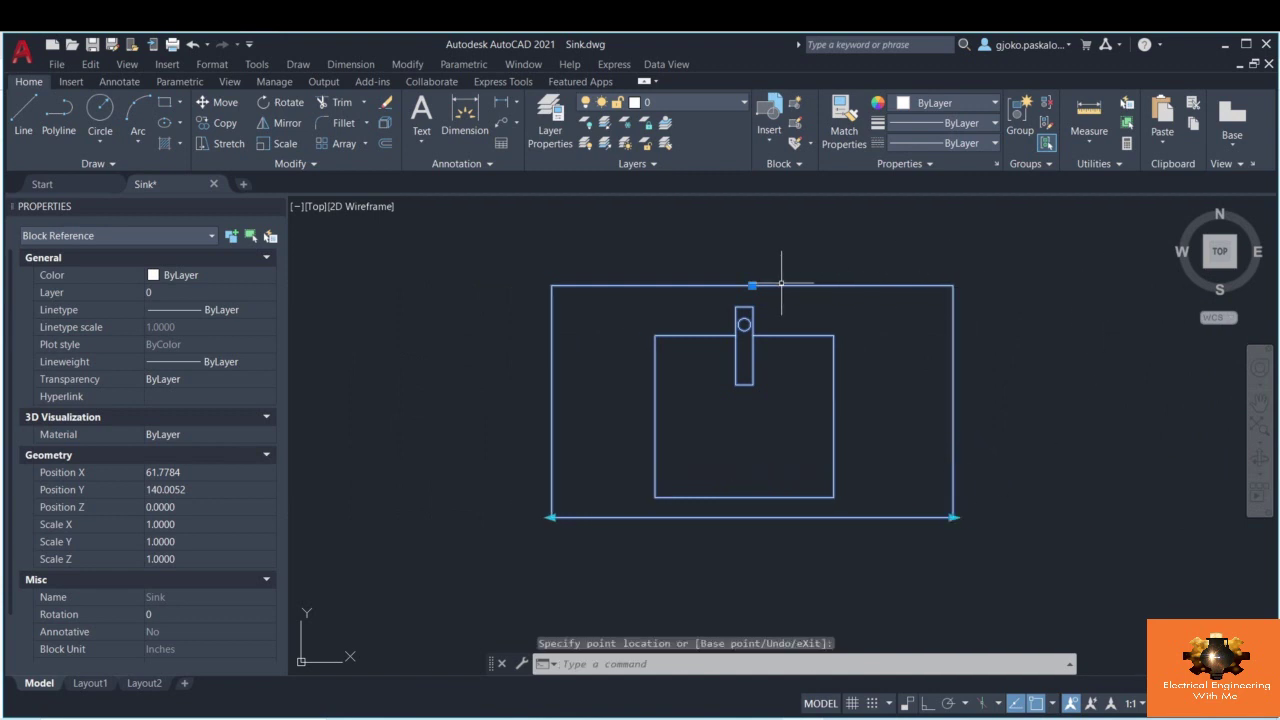
- Reopen the Sink block in the block editor and select its Distance1 linear parameter
left_click(795, 123)
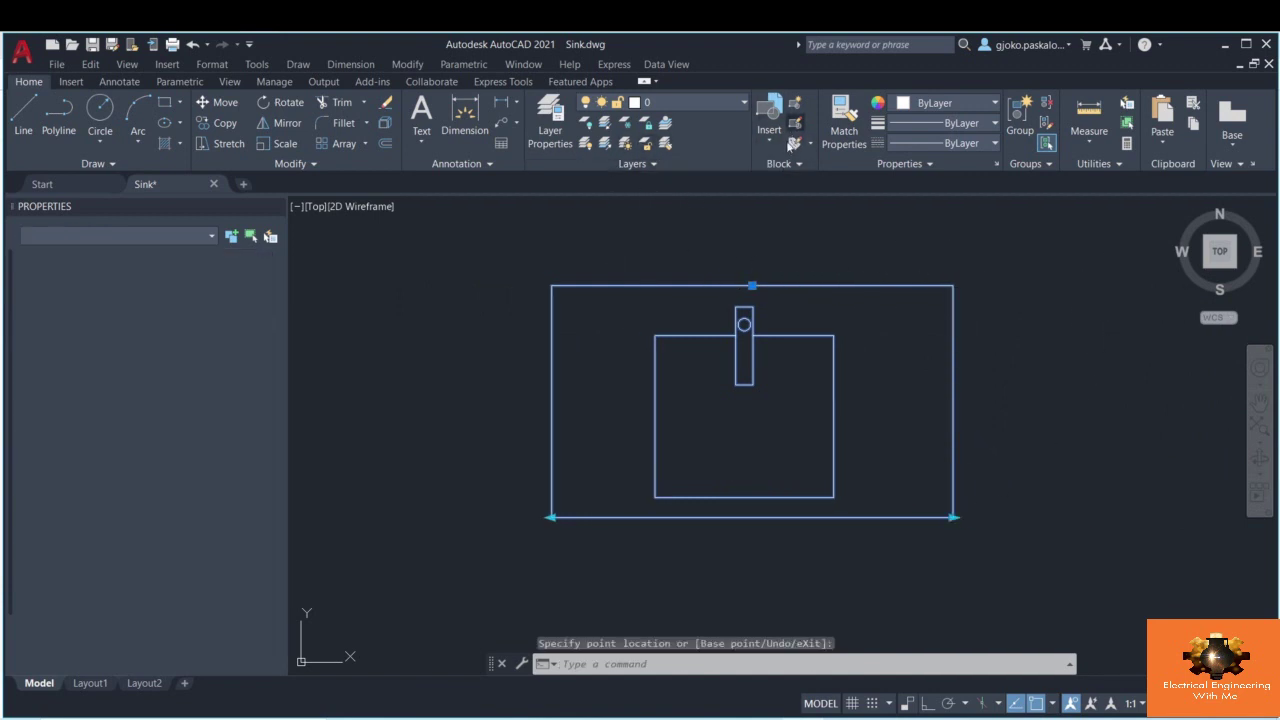
left_click(628, 493)
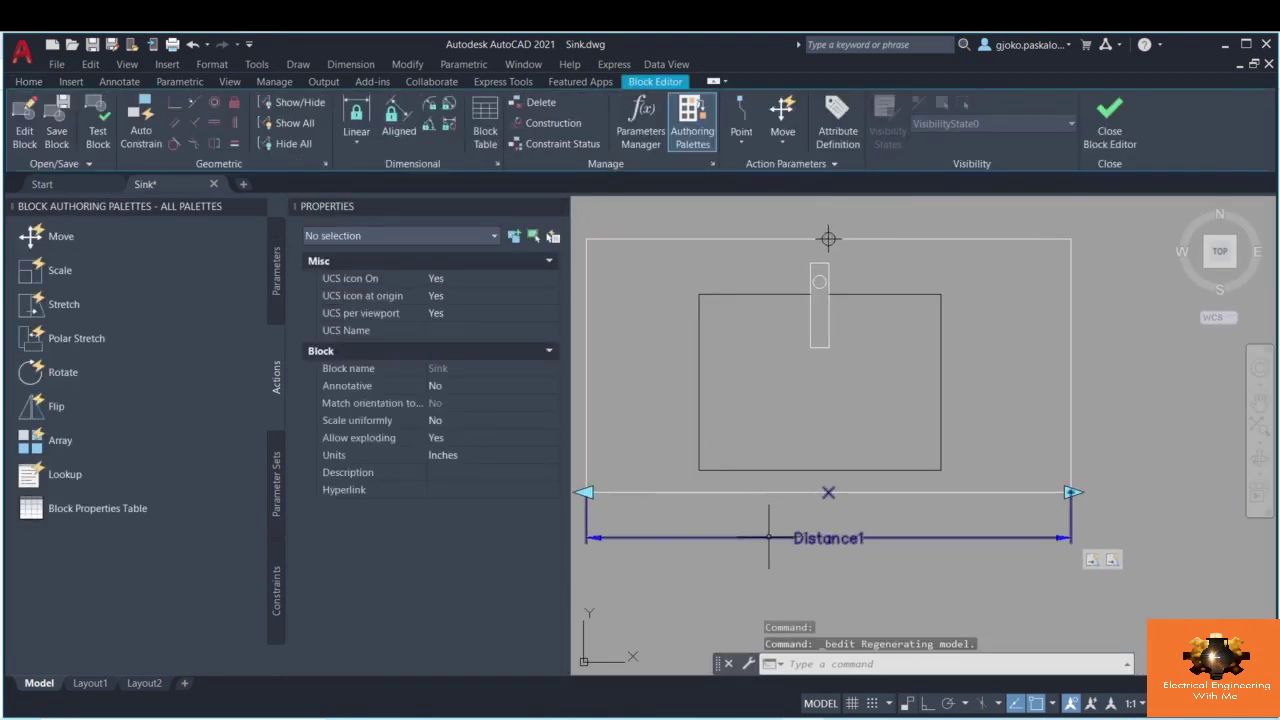
left_click(768, 537)
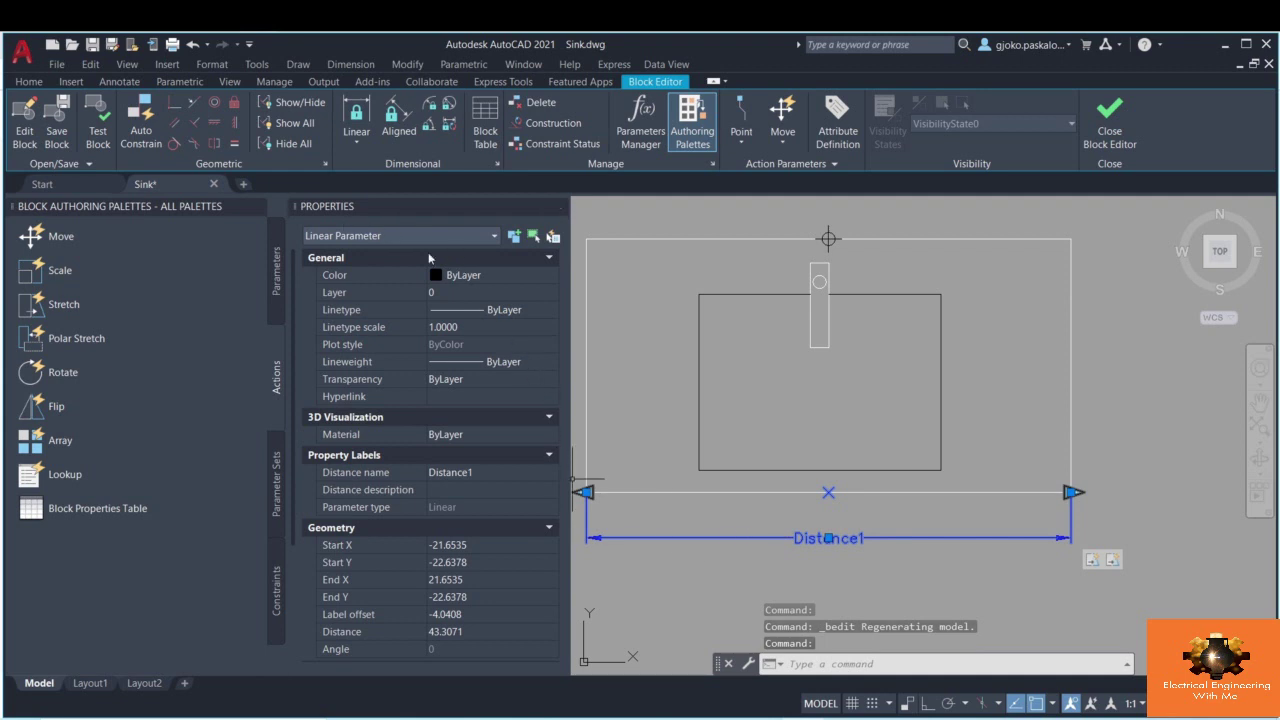
- Set the linear parameter's distance type to Increment with a distance increment of 10
scroll(490, 380, "down", 5)
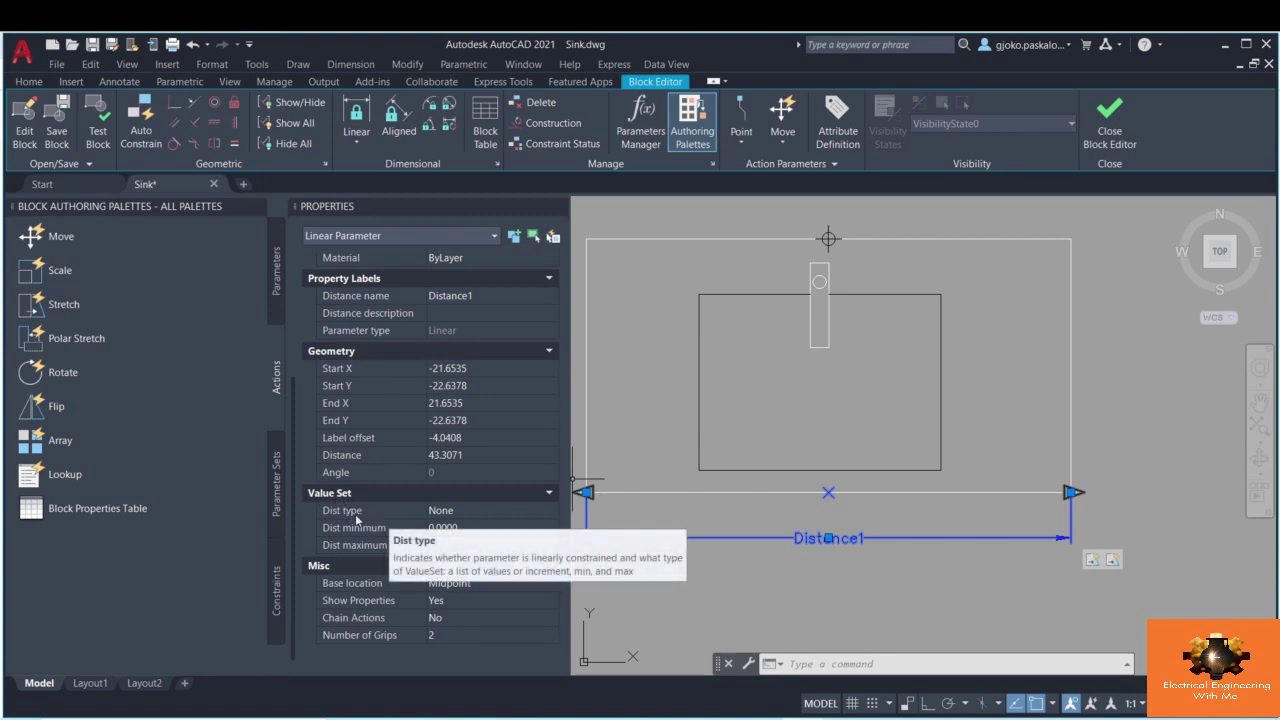
left_click(442, 512)
left_click(447, 515)
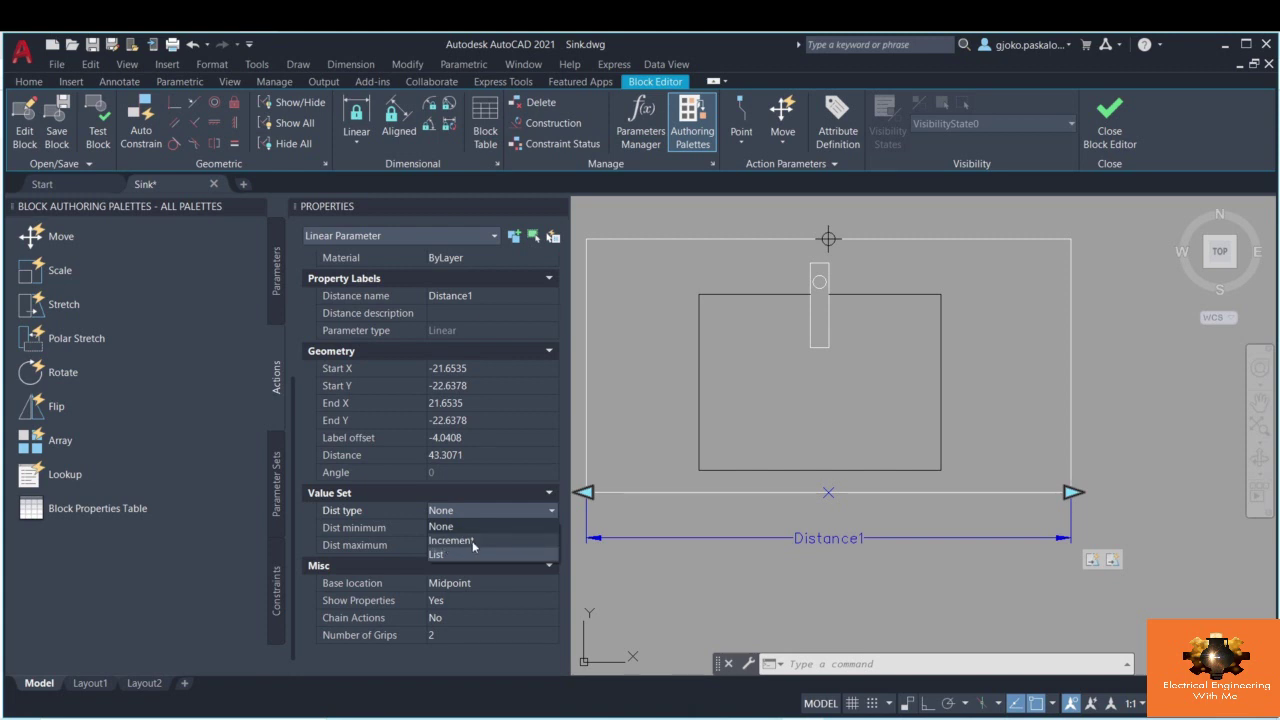
left_click(472, 541)
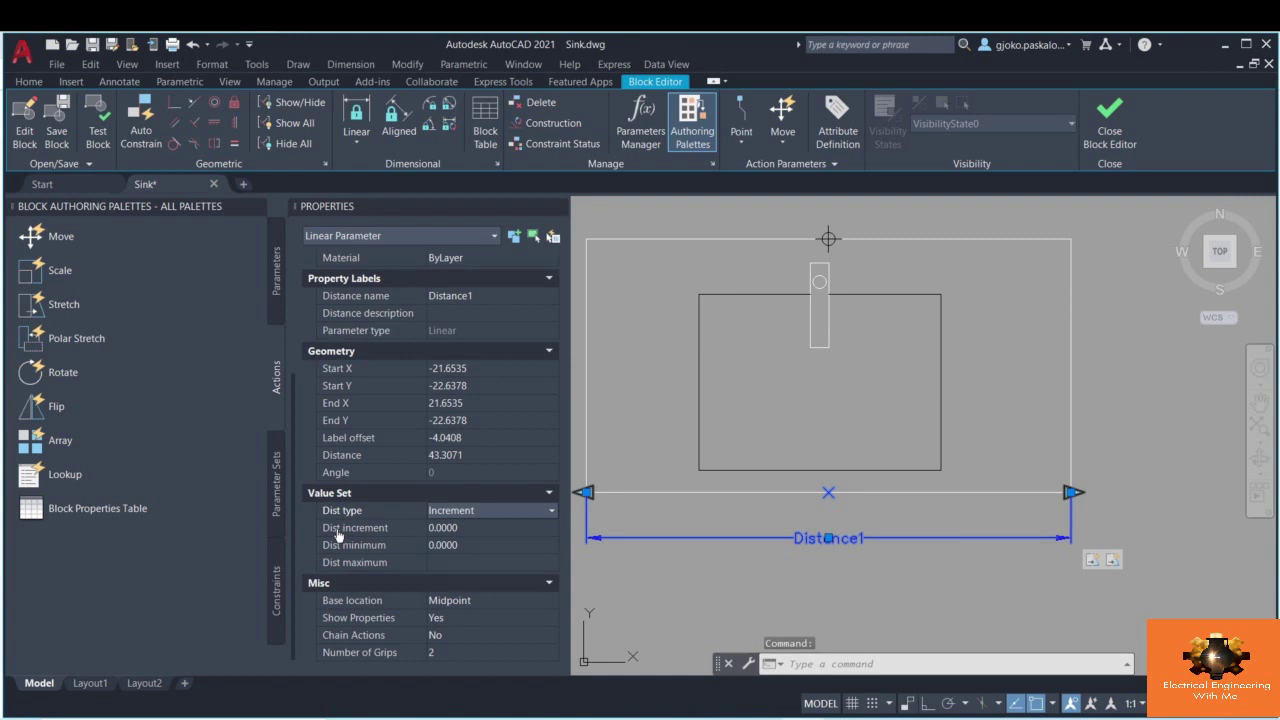
left_click(448, 528)
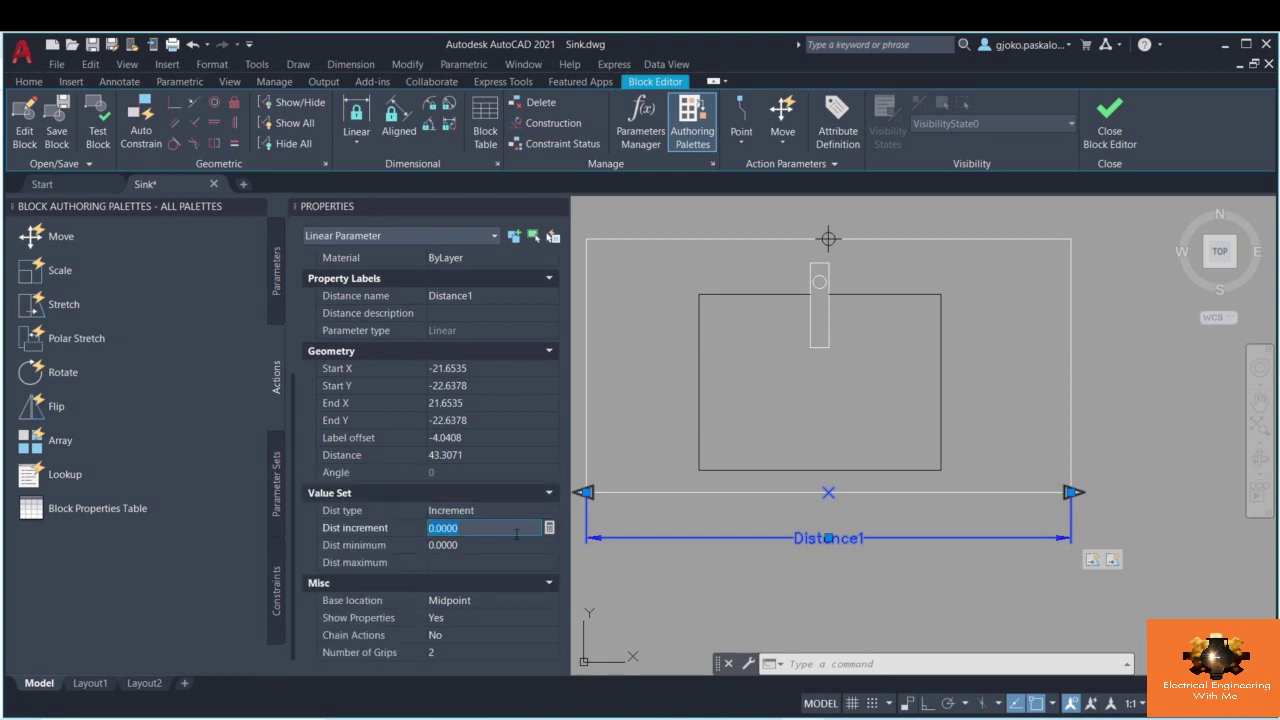
left_click(471, 541)
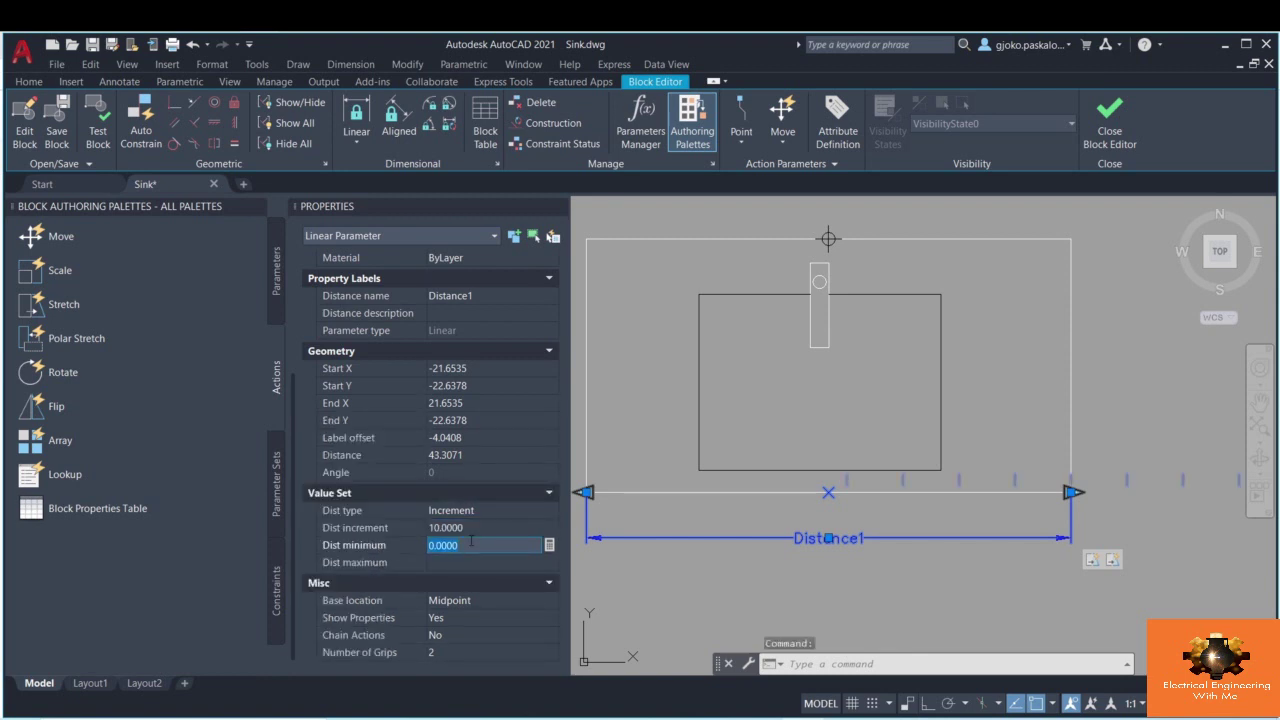
- Measure a distance along the sink's lower edge, starting from the linear parameter's left end point
left_click(24, 82)
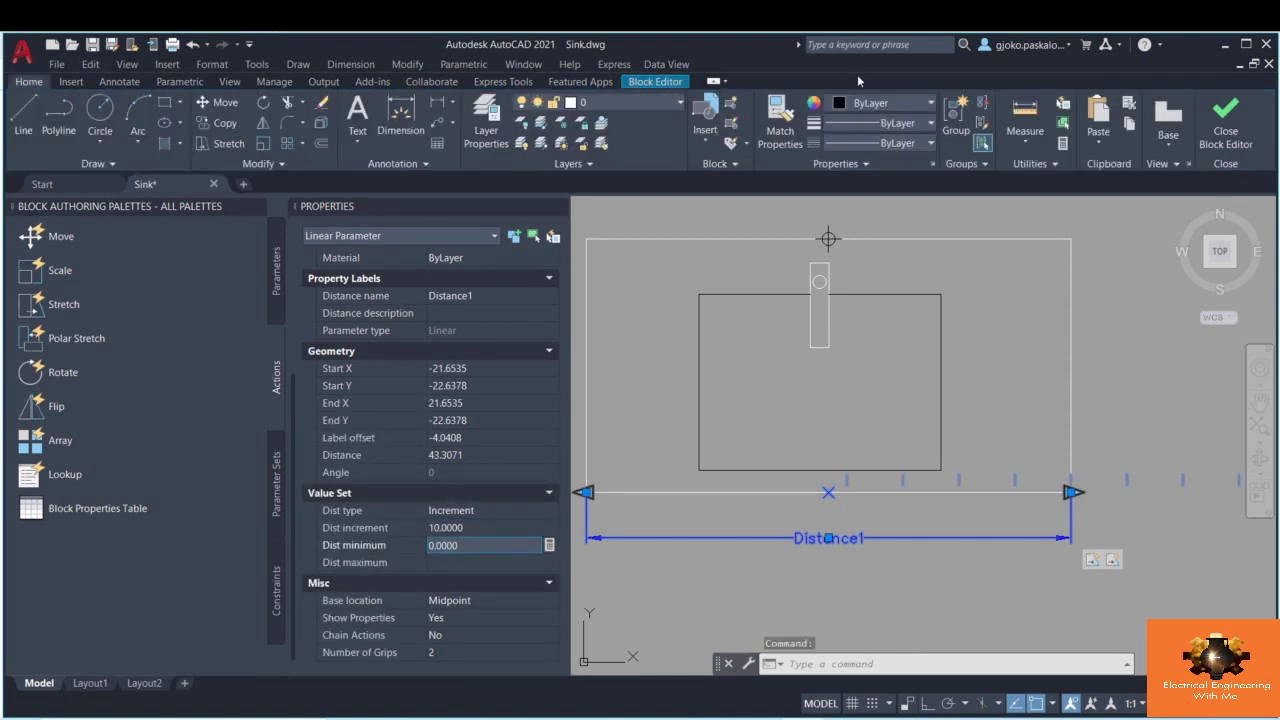
left_click(1025, 141)
left_click(1022, 172)
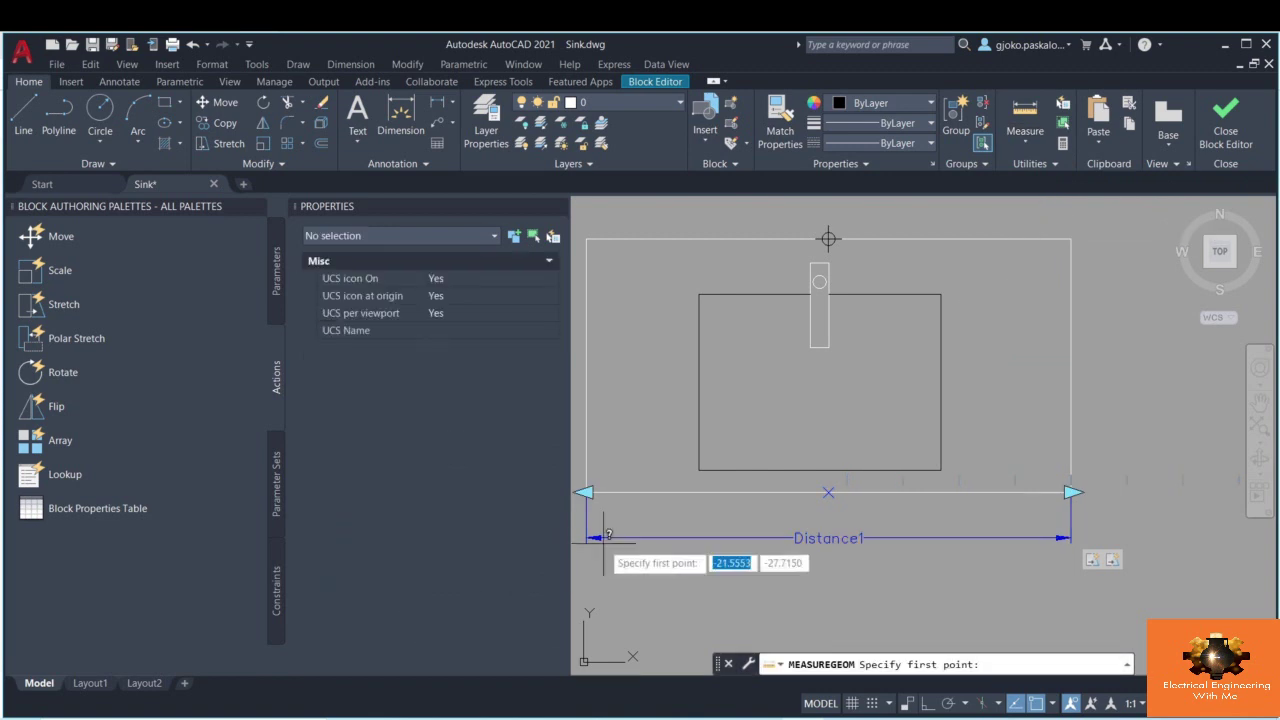
left_click(585, 492)
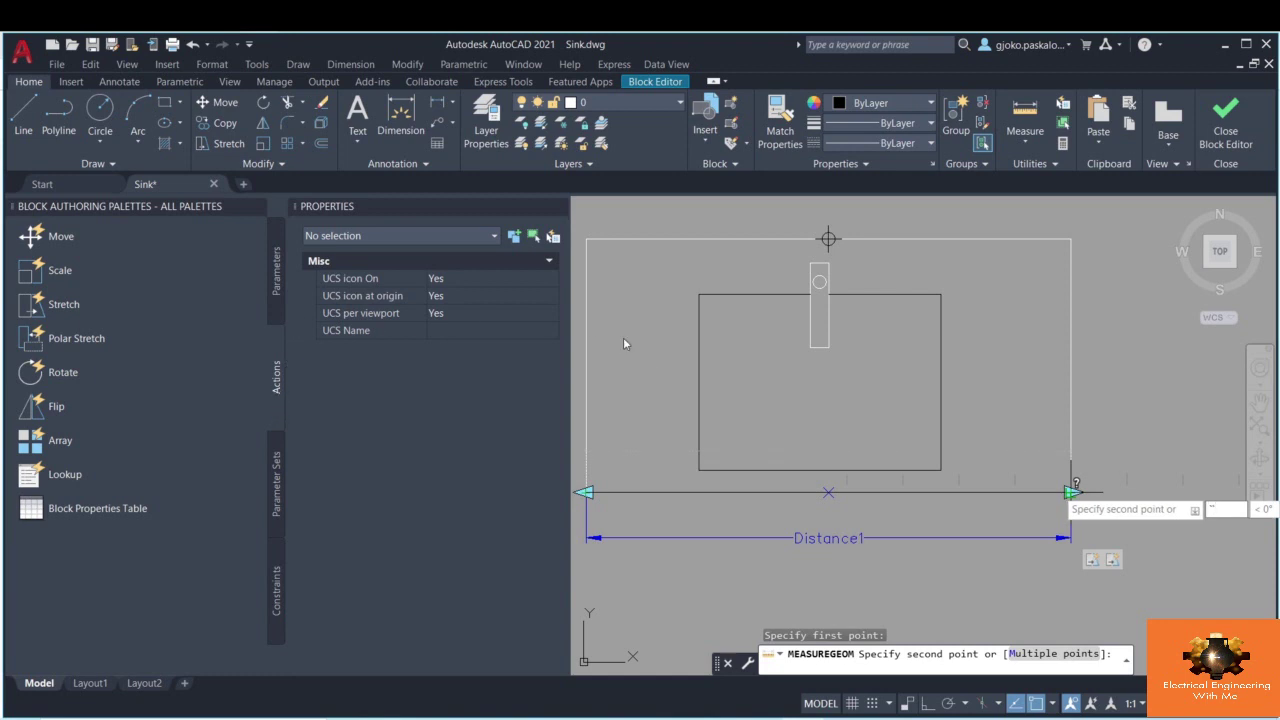
left_click(806, 541)
key("Escape")
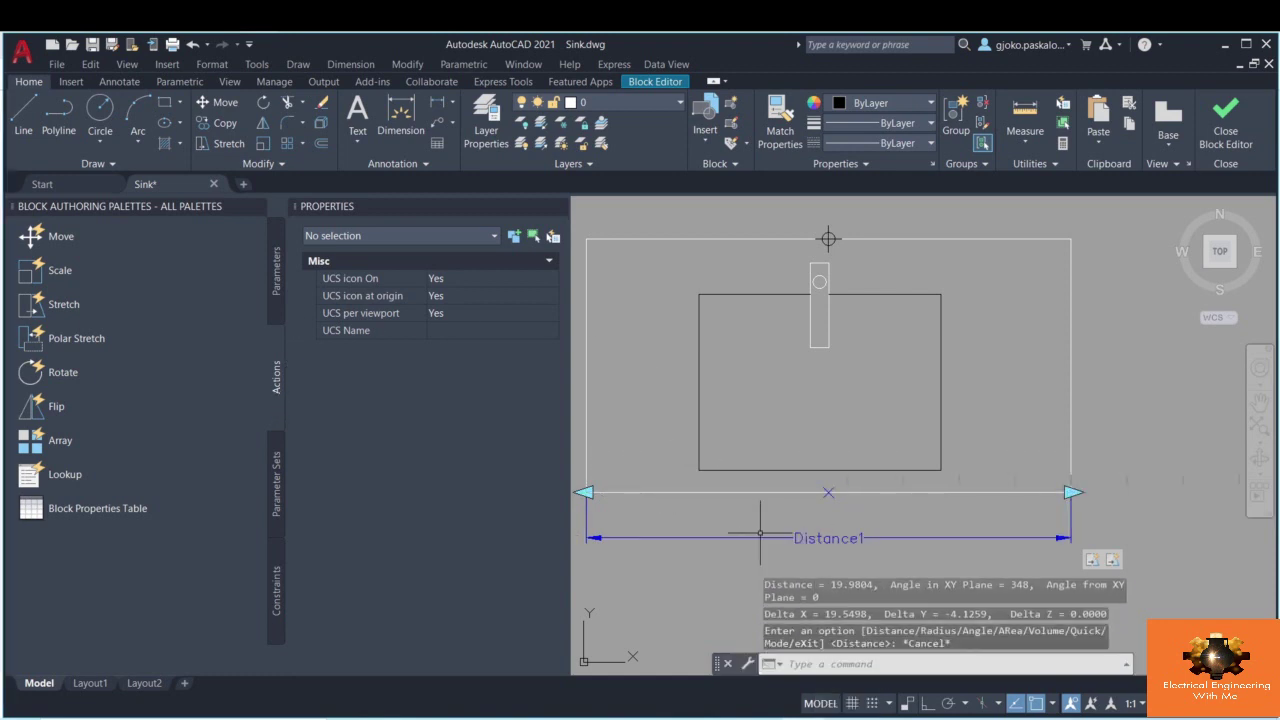
- Set the Distance1 linear parameter's minimum distance to 43 and maximum to 80, and close the block editor with the changes saved
left_click(765, 531)
left_click(756, 540)
scroll(450, 520, "down", 5)
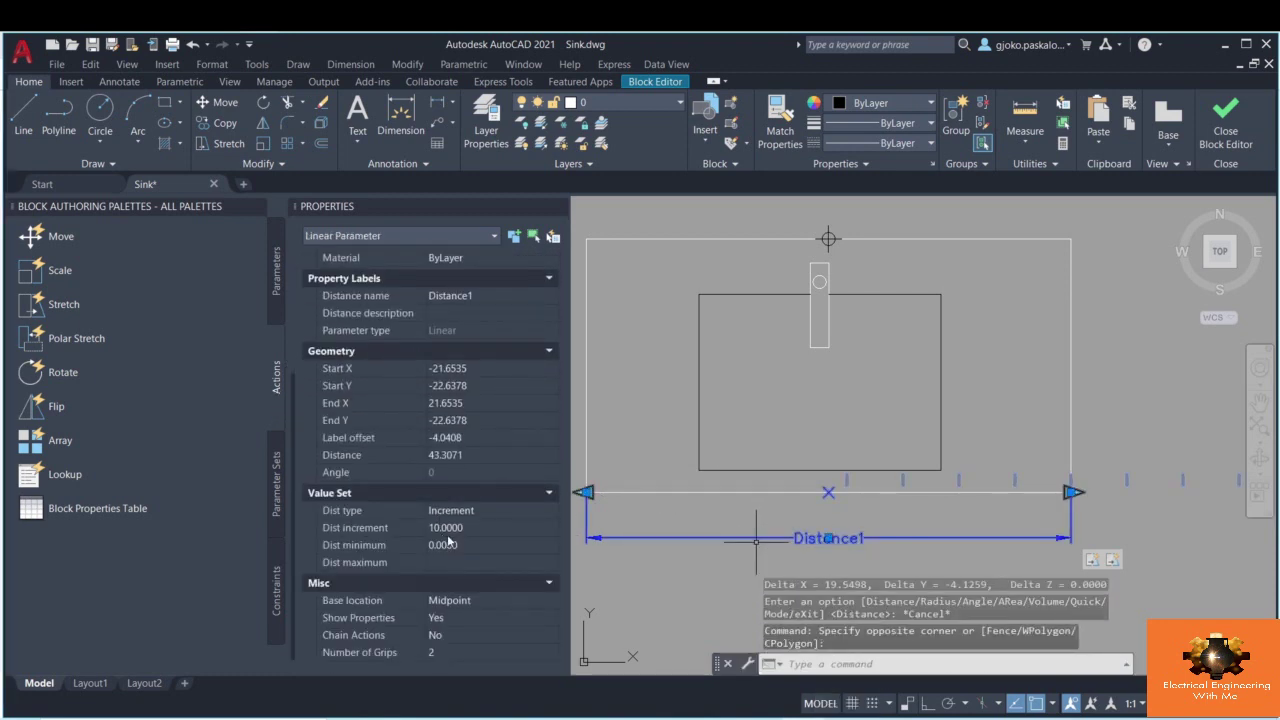
left_click(446, 544)
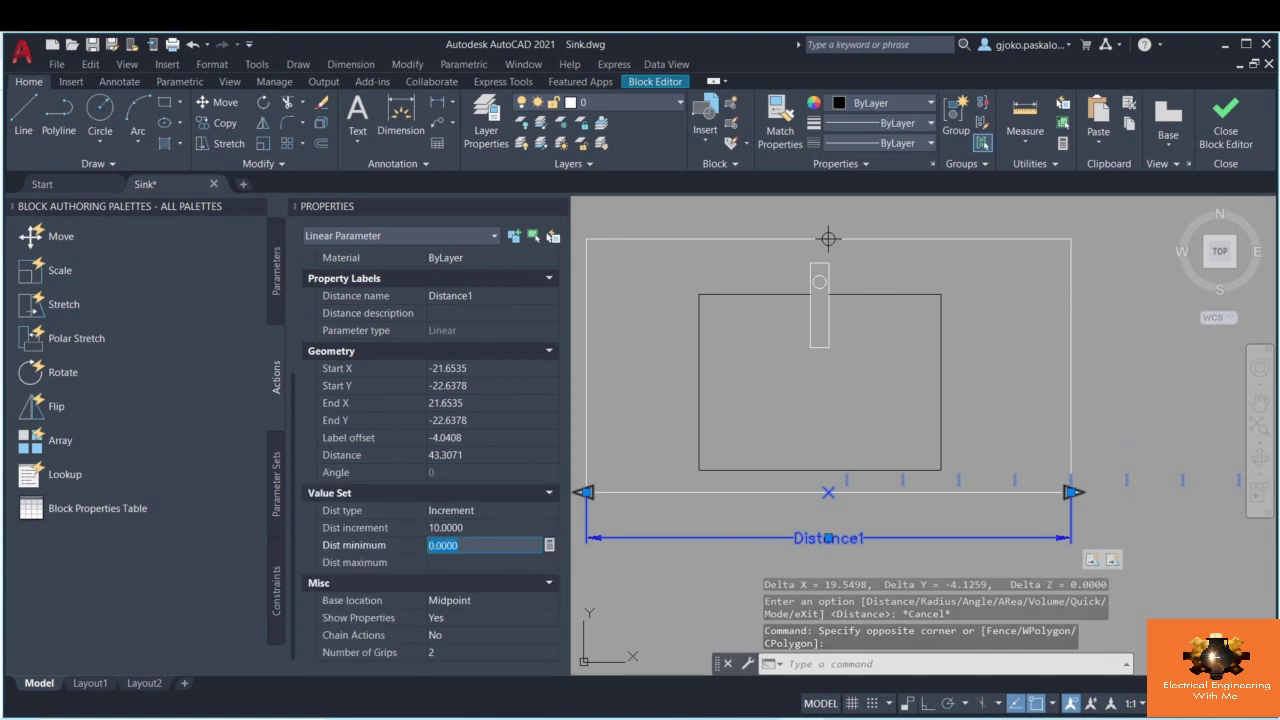
left_click(463, 562)
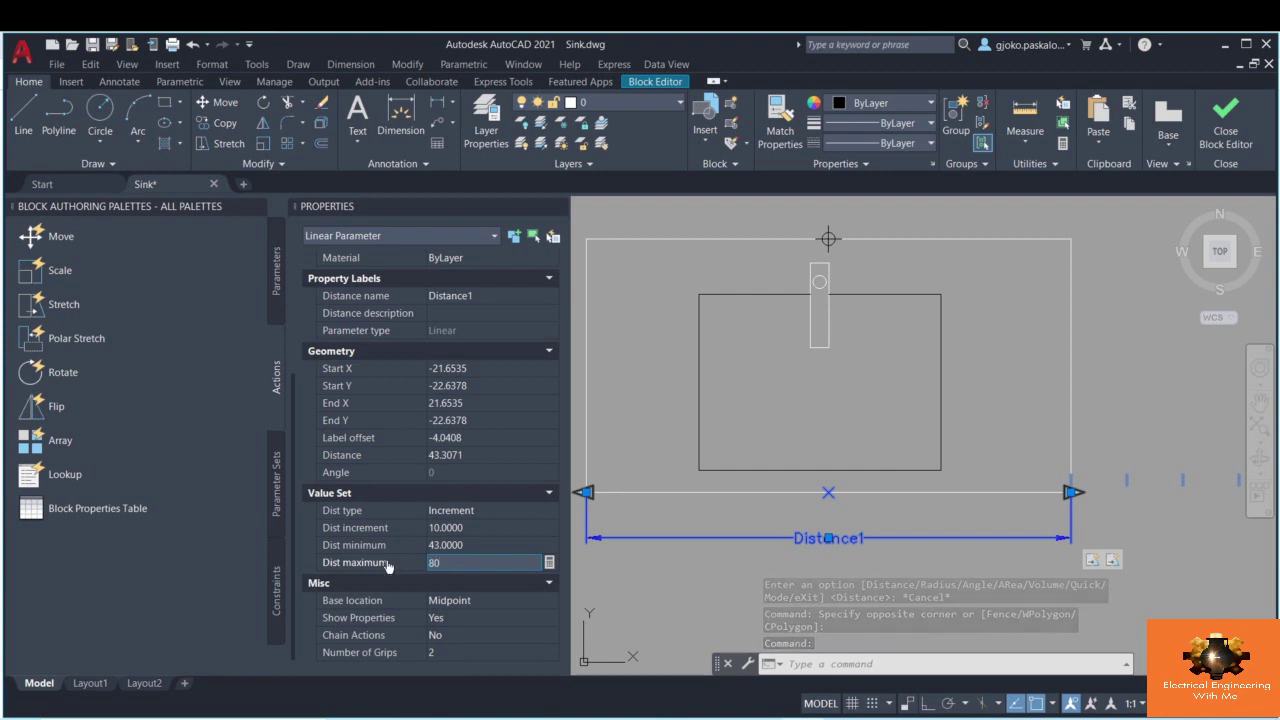
key("Return")
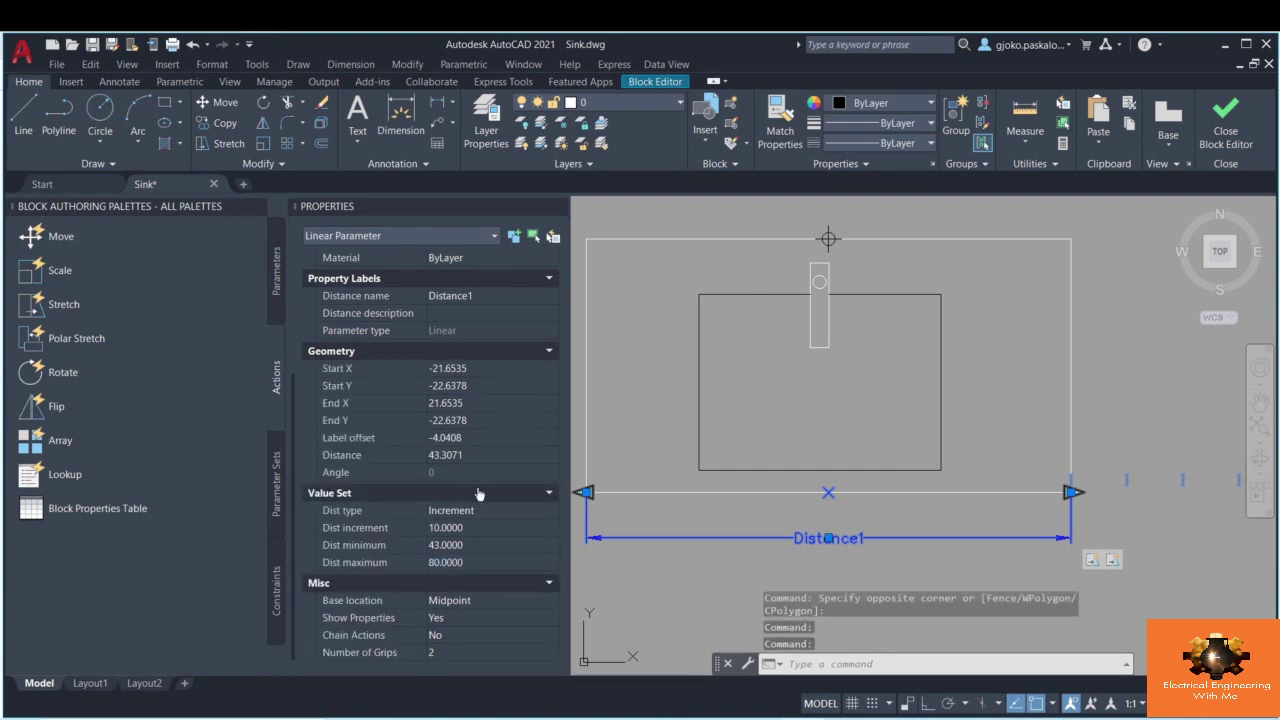
left_click(1225, 125)
left_click(538, 362)
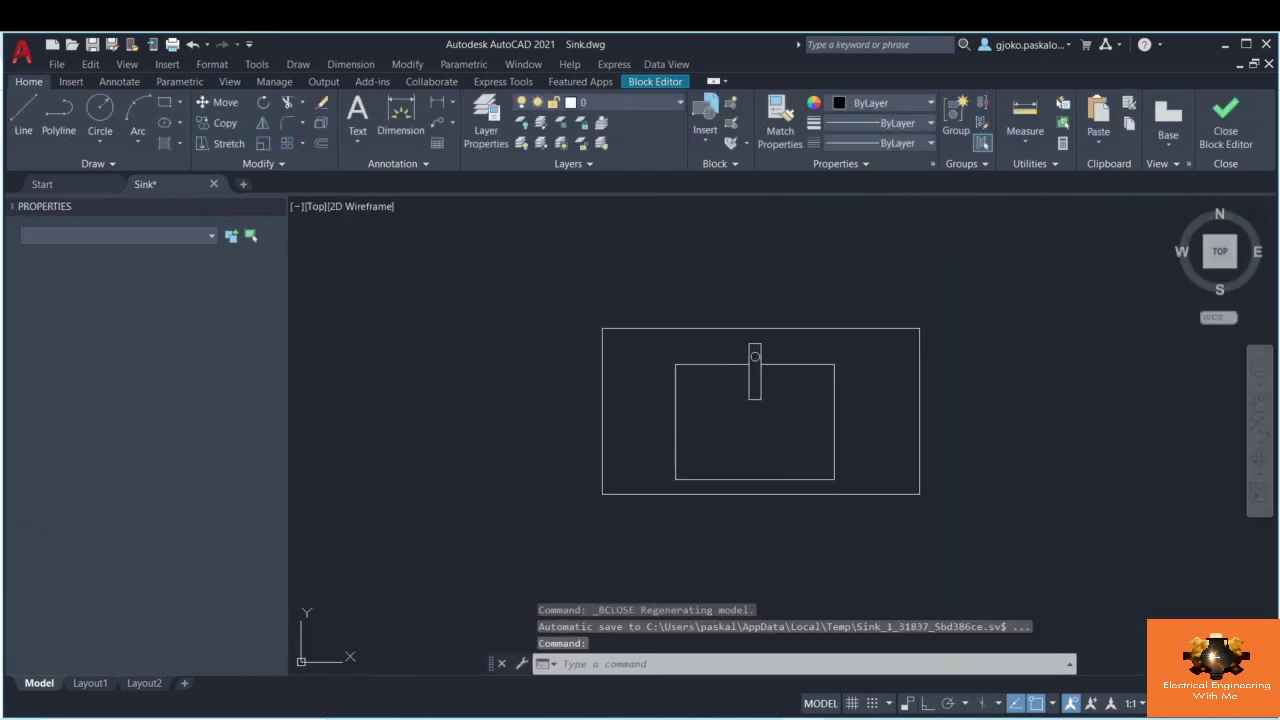
- Stretch the Sink block outward by its right end in two pulls to 73.3071, and shrink it back to 43.3071
left_click(932, 491)
left_click(932, 491)
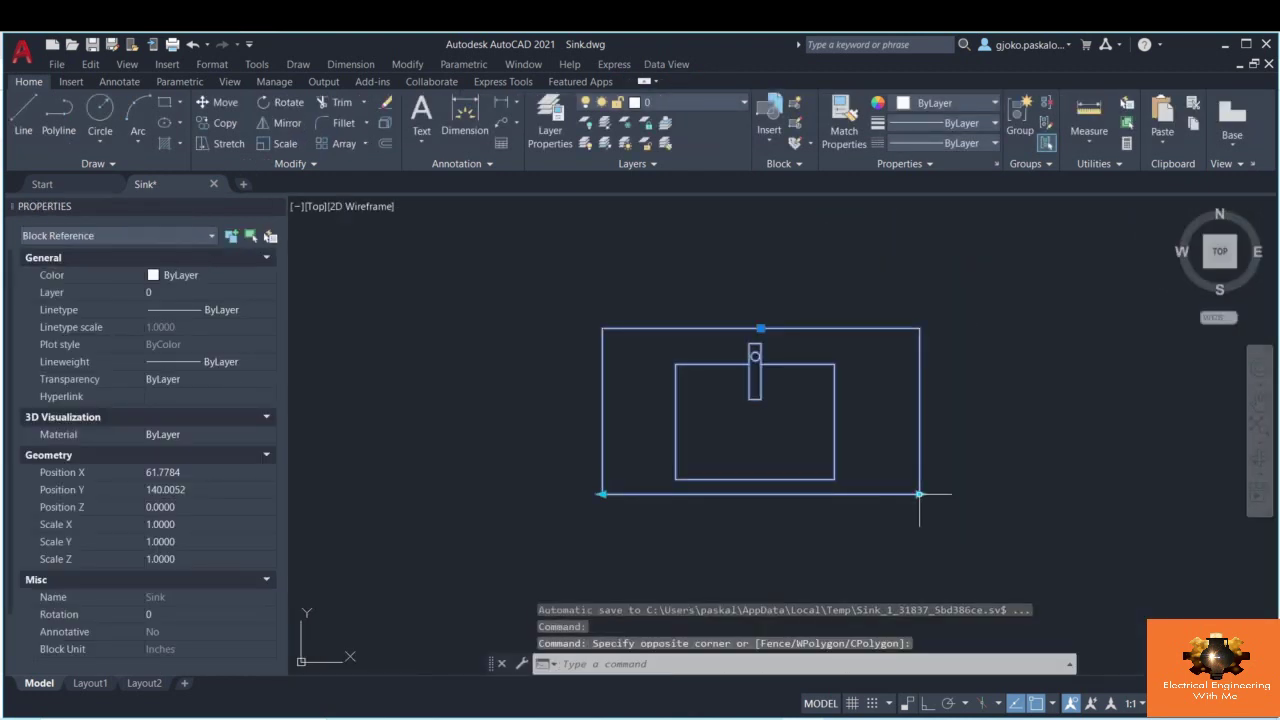
left_click(920, 493)
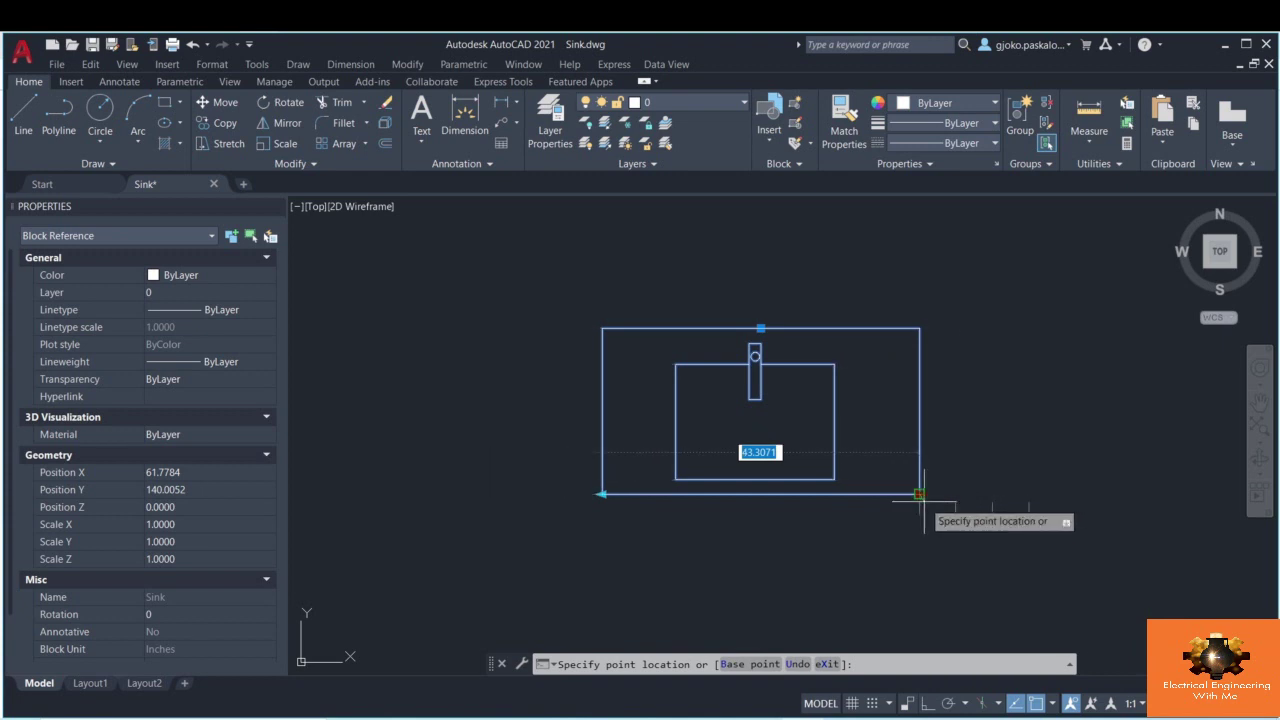
left_click(998, 491)
left_click(993, 492)
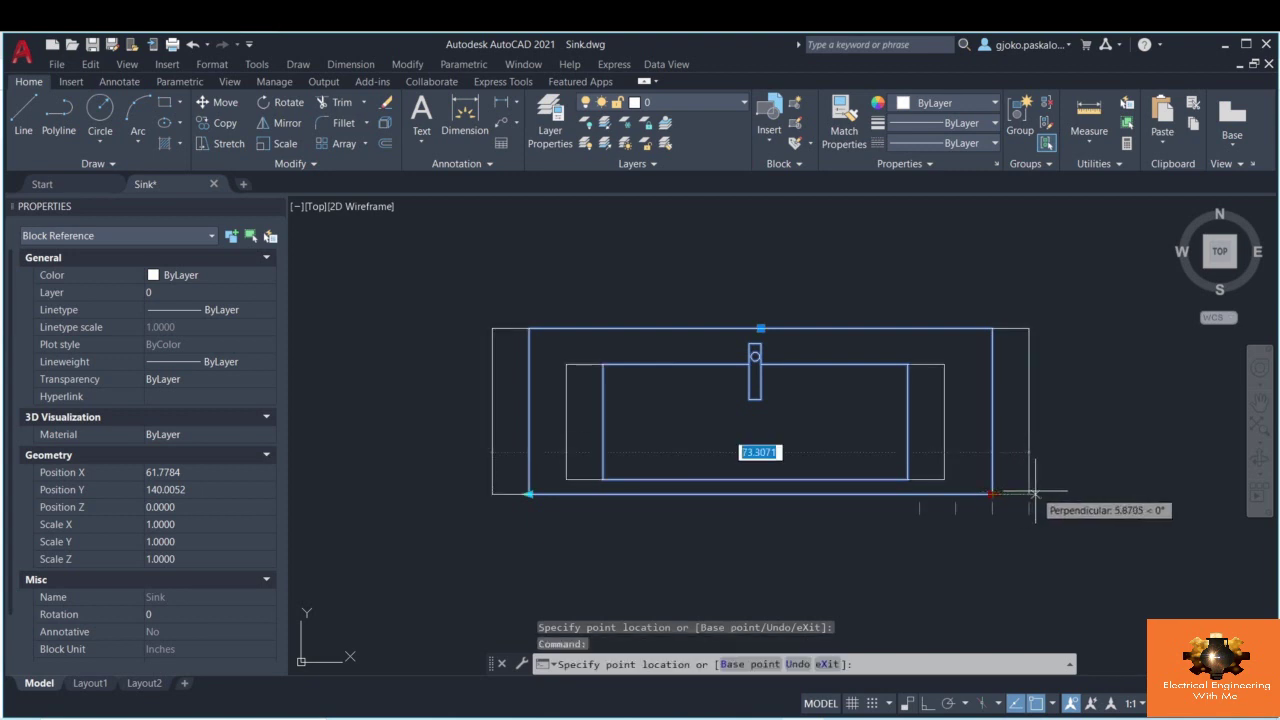
left_click(1027, 492)
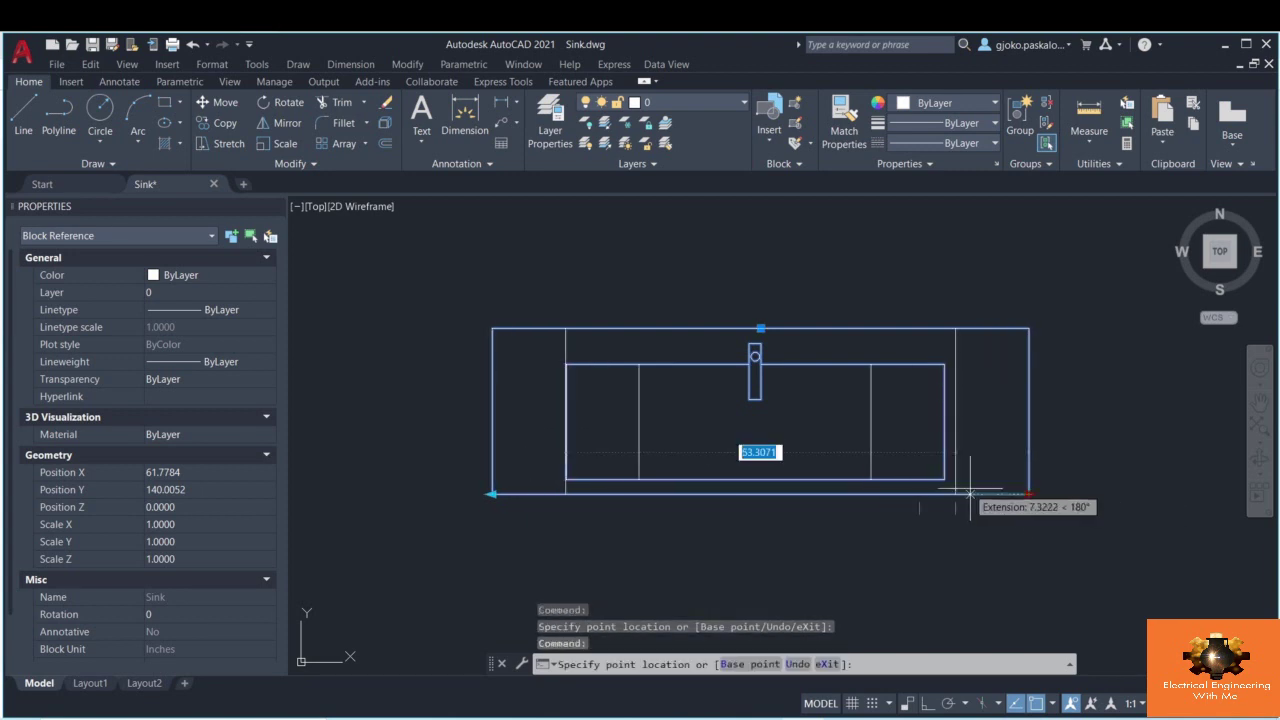
left_click(908, 538)
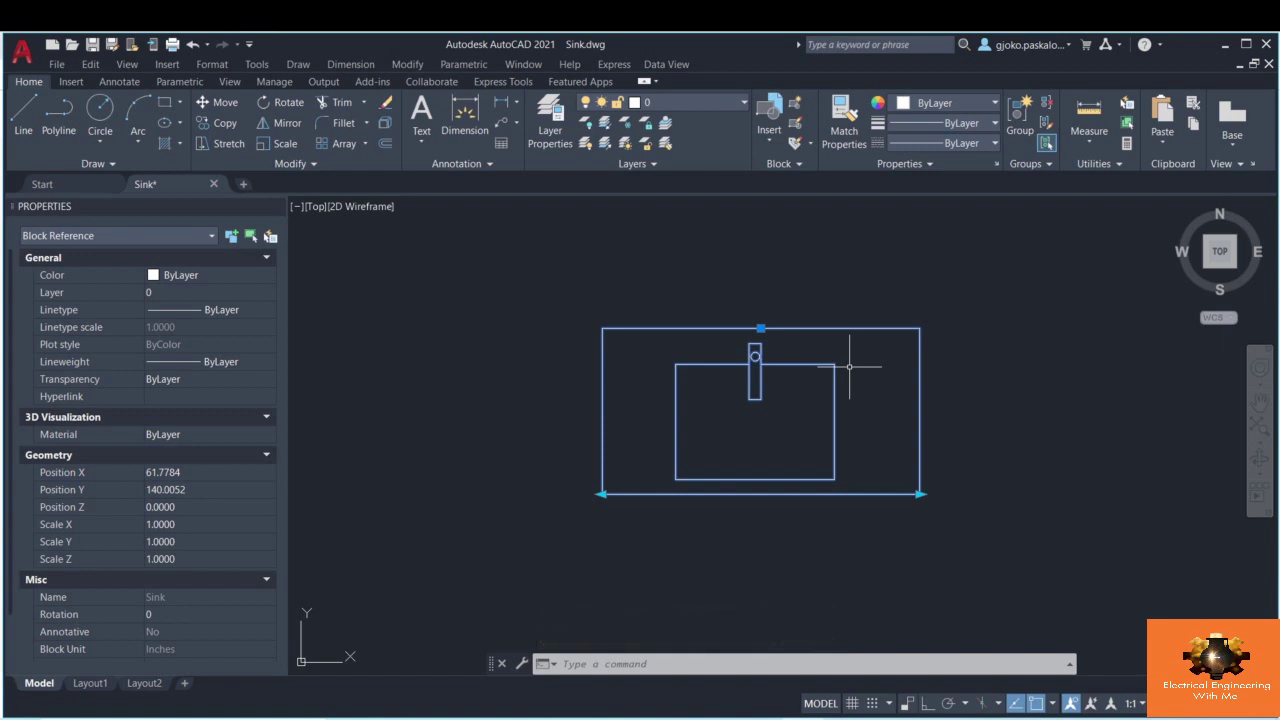
- Stretch the Sink block in and out by its right end through several increments, finishing at 53.3071
left_click(922, 494)
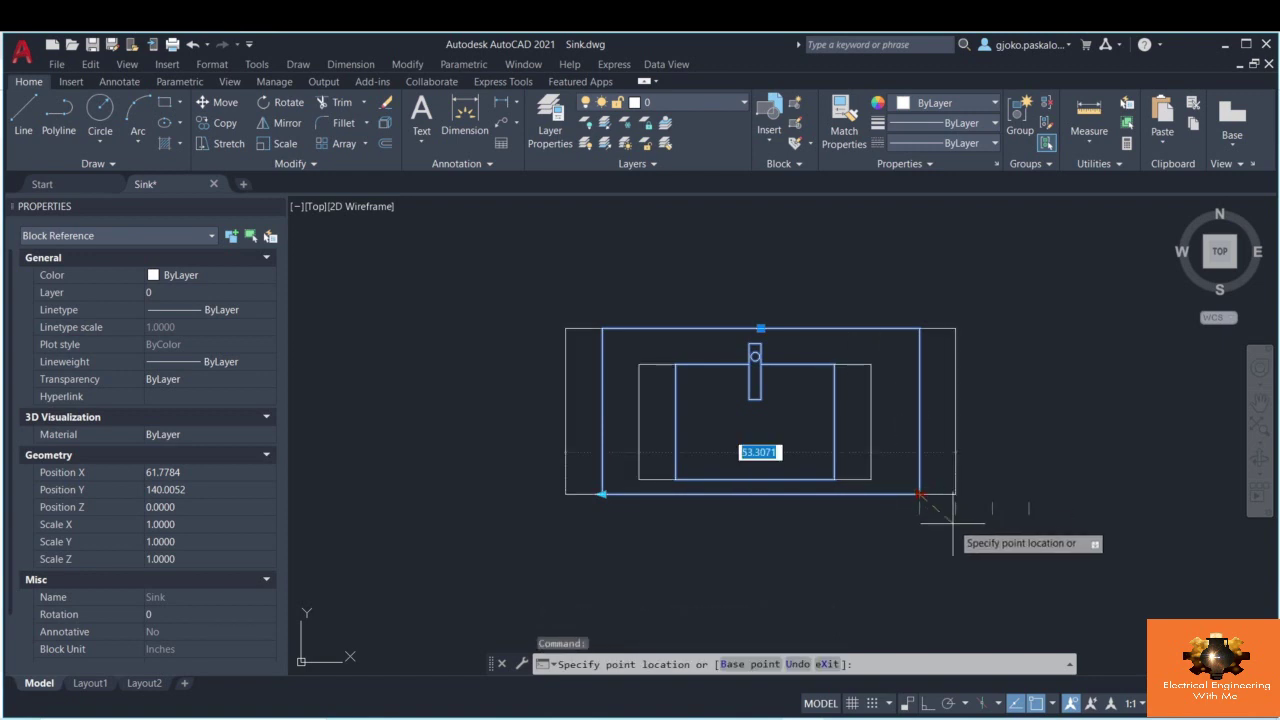
left_click(954, 494)
left_click(954, 494)
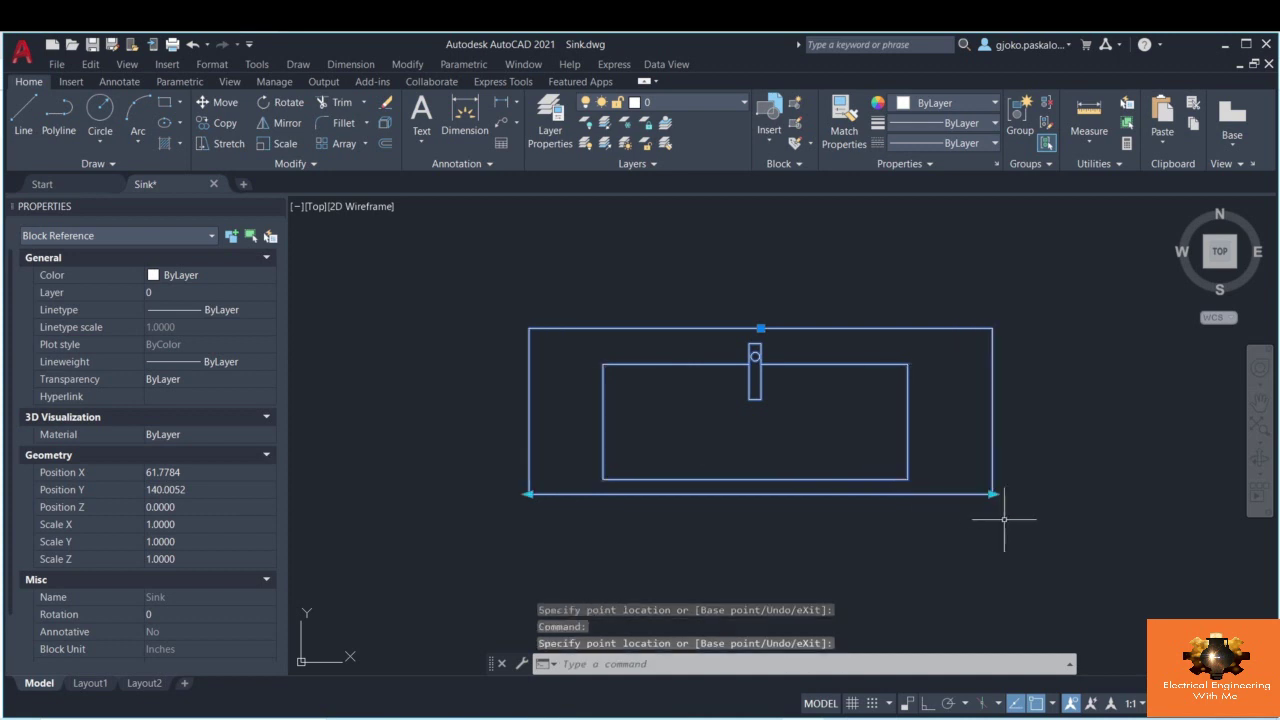
left_click(920, 494)
left_click(920, 494)
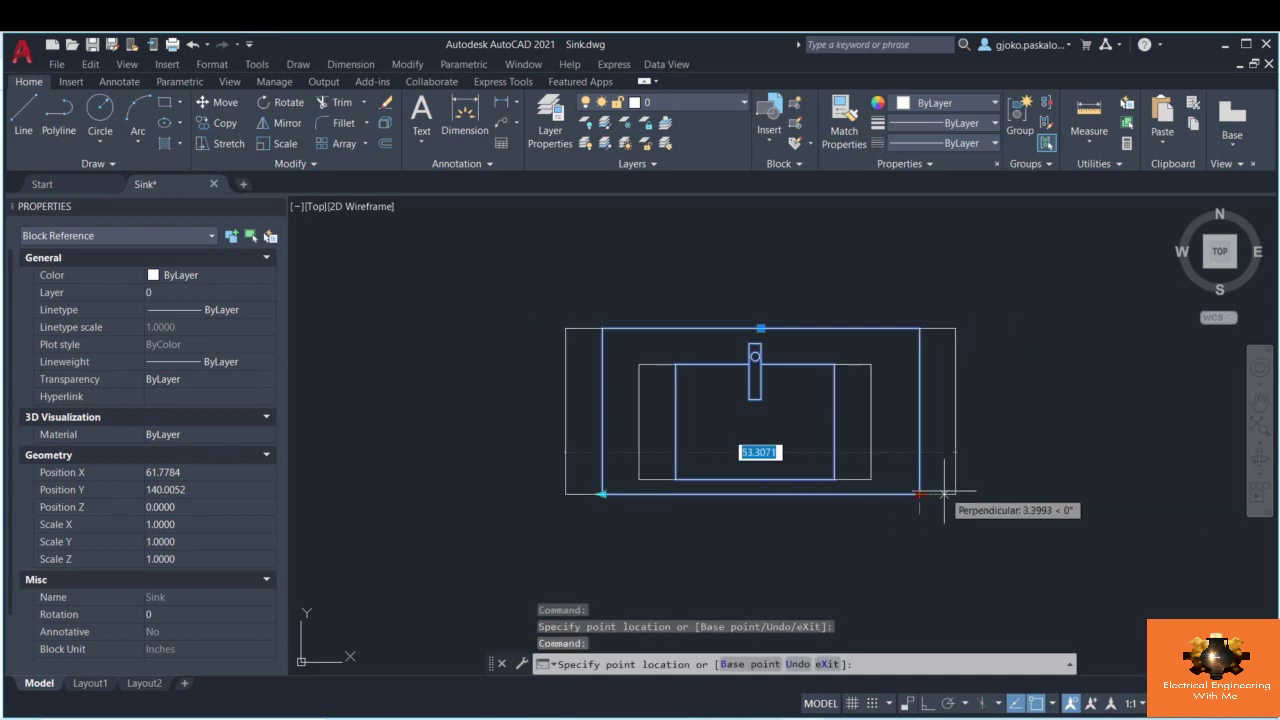
left_click(992, 494)
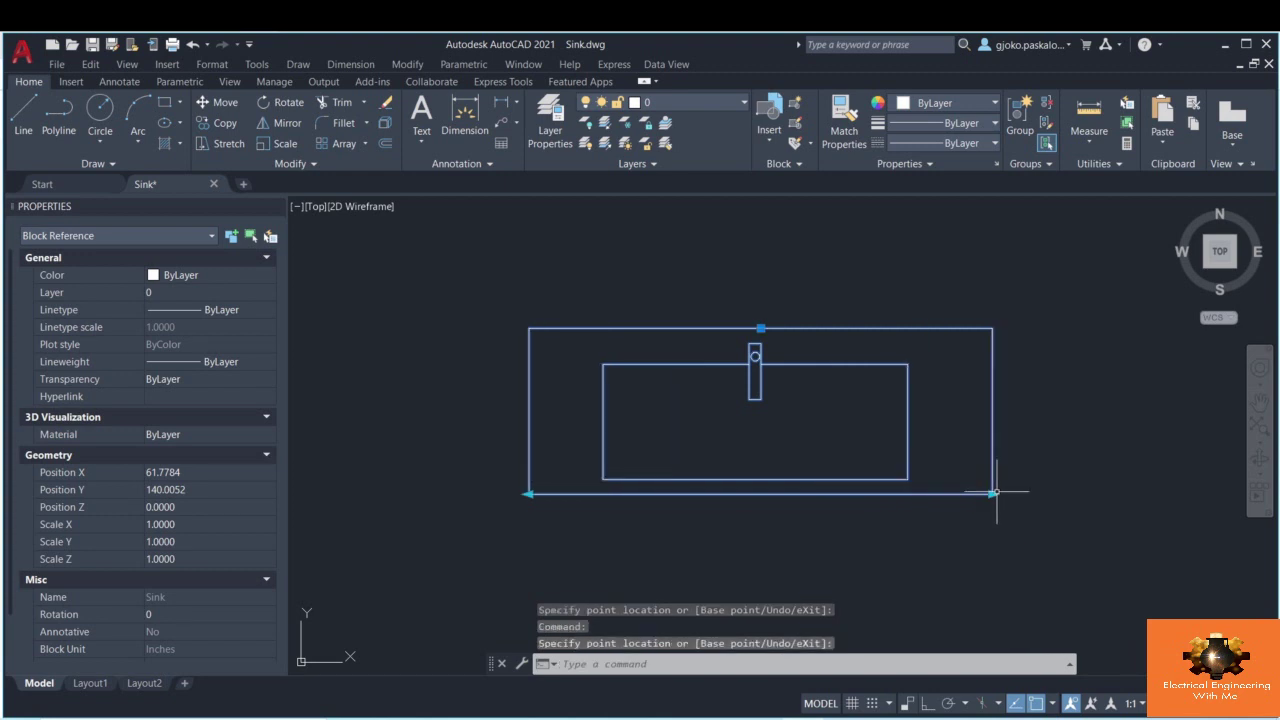
left_click(992, 494)
left_click(957, 494)
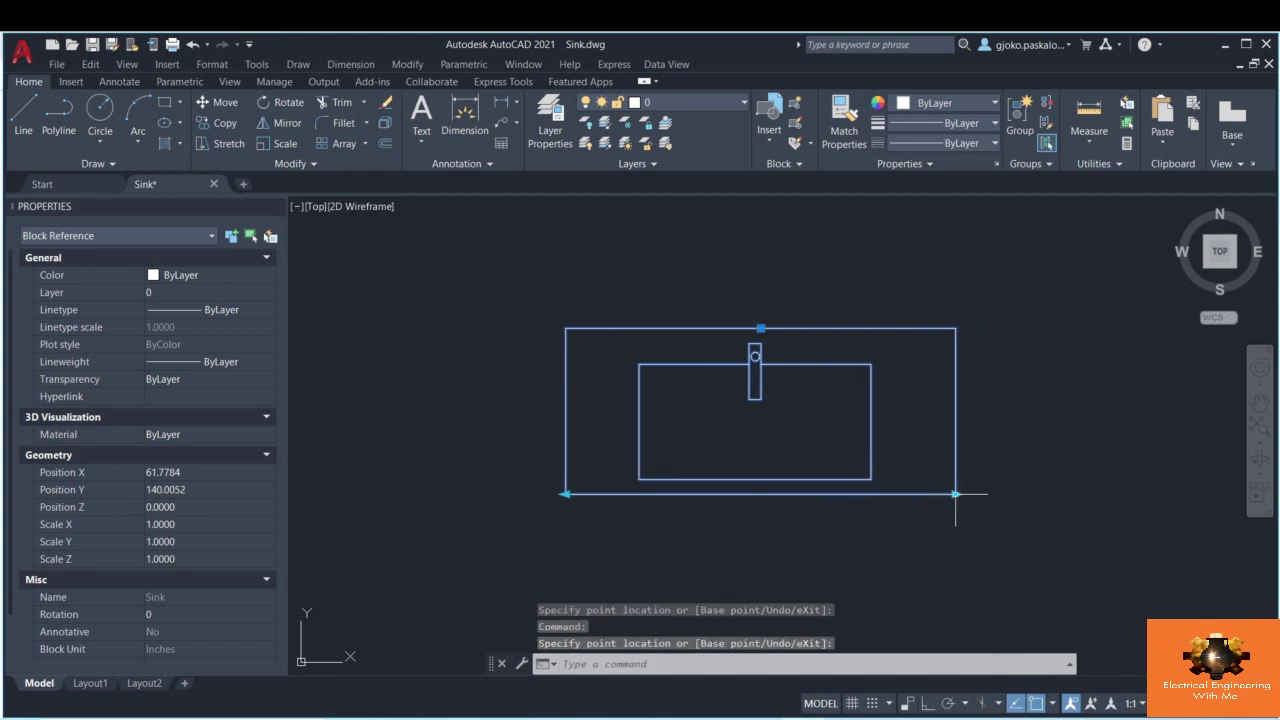
- Lengthen the Sink block about its midpoint to its largest permitted increment, 73.3071
left_click(957, 494)
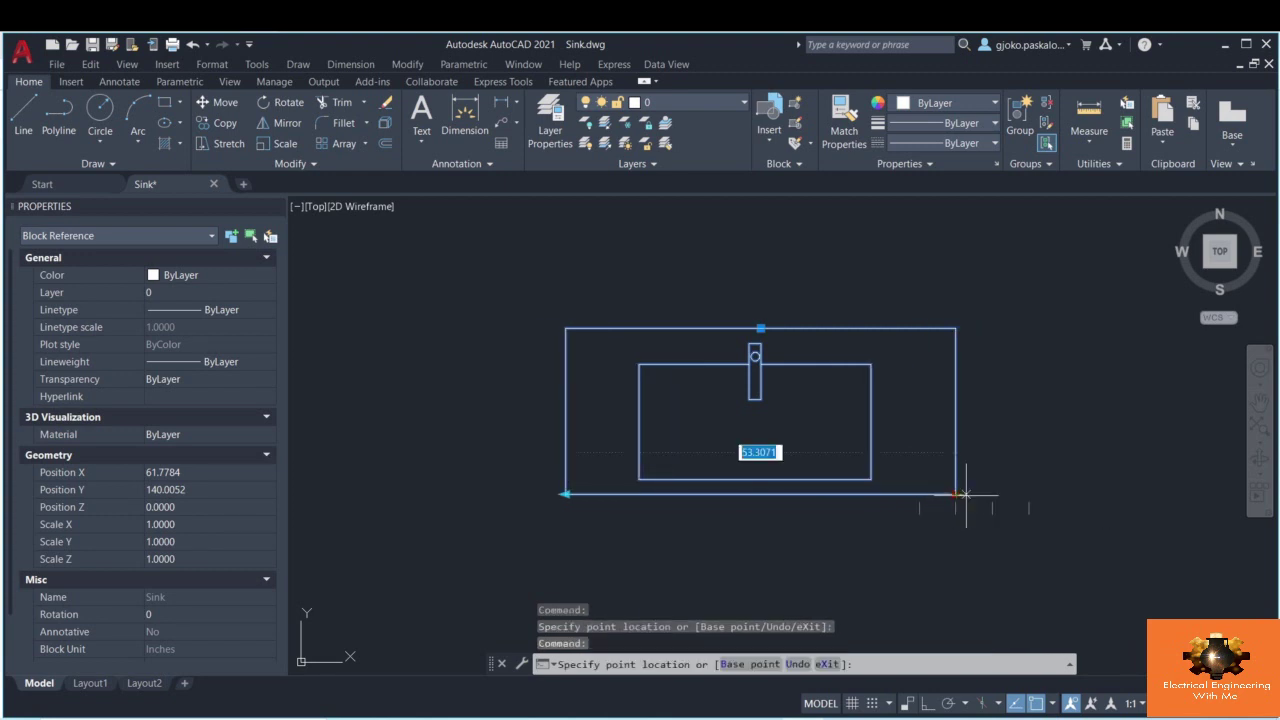
left_click(1036, 496)
left_click(1029, 494)
left_click(1029, 494)
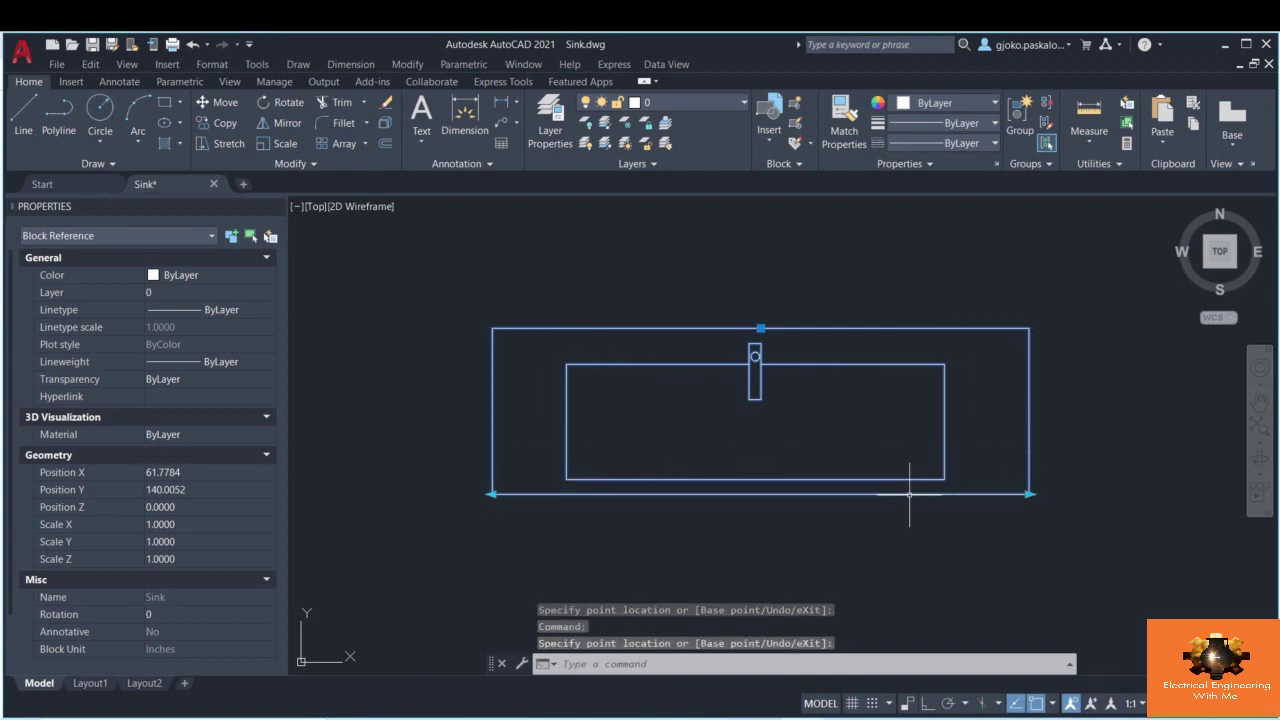
left_click(1029, 494)
left_click(1027, 493)
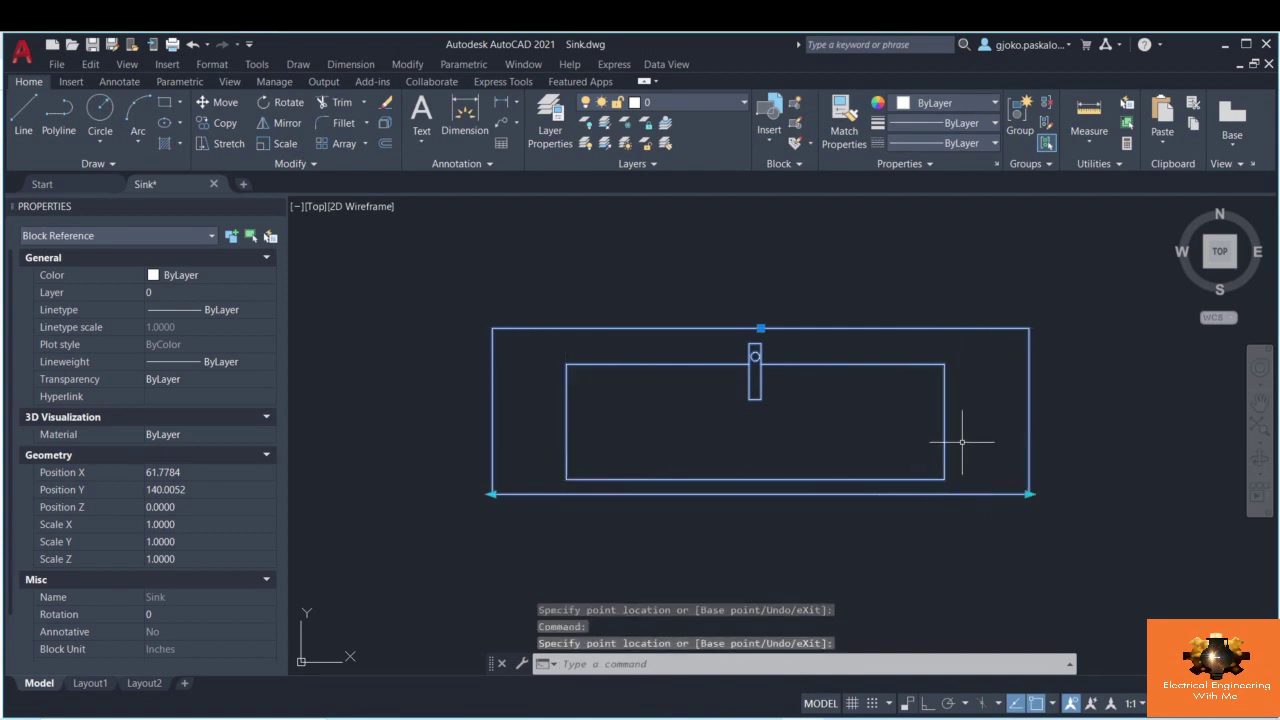
- Reopen the Sink block in the block editor and set the Distance1 linear parameter's distance type to List
left_click(796, 124)
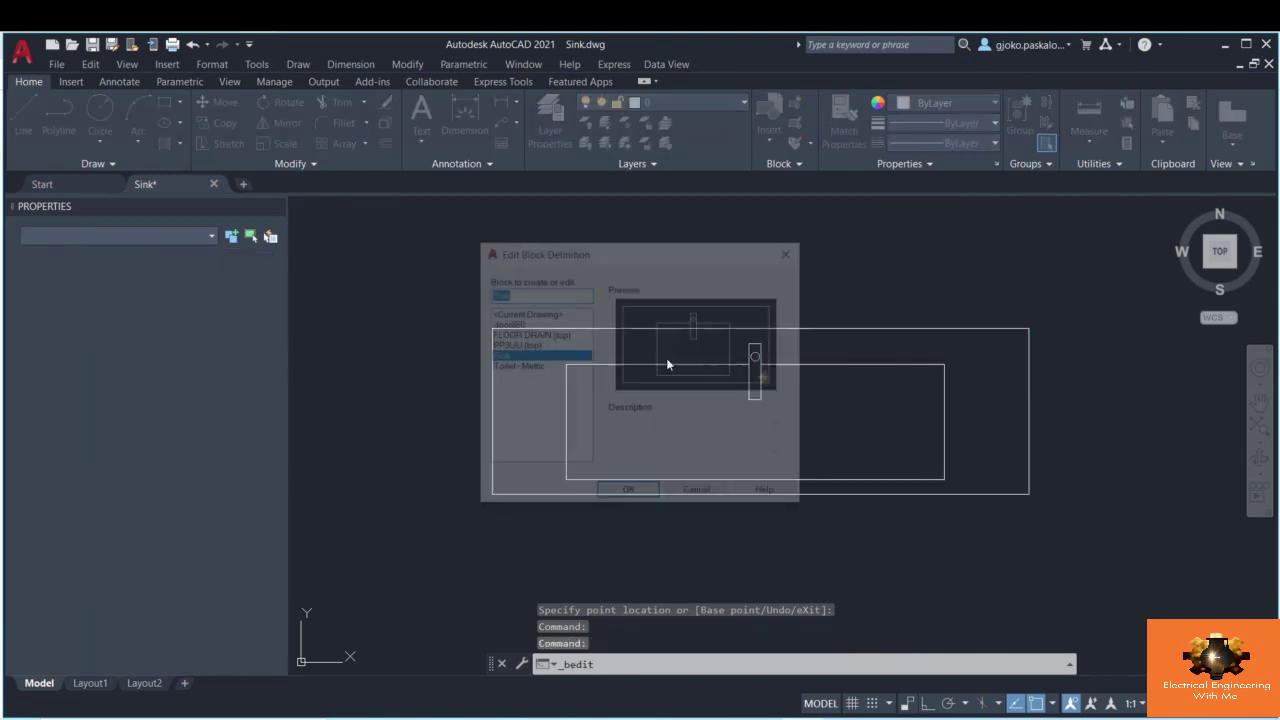
left_click(603, 492)
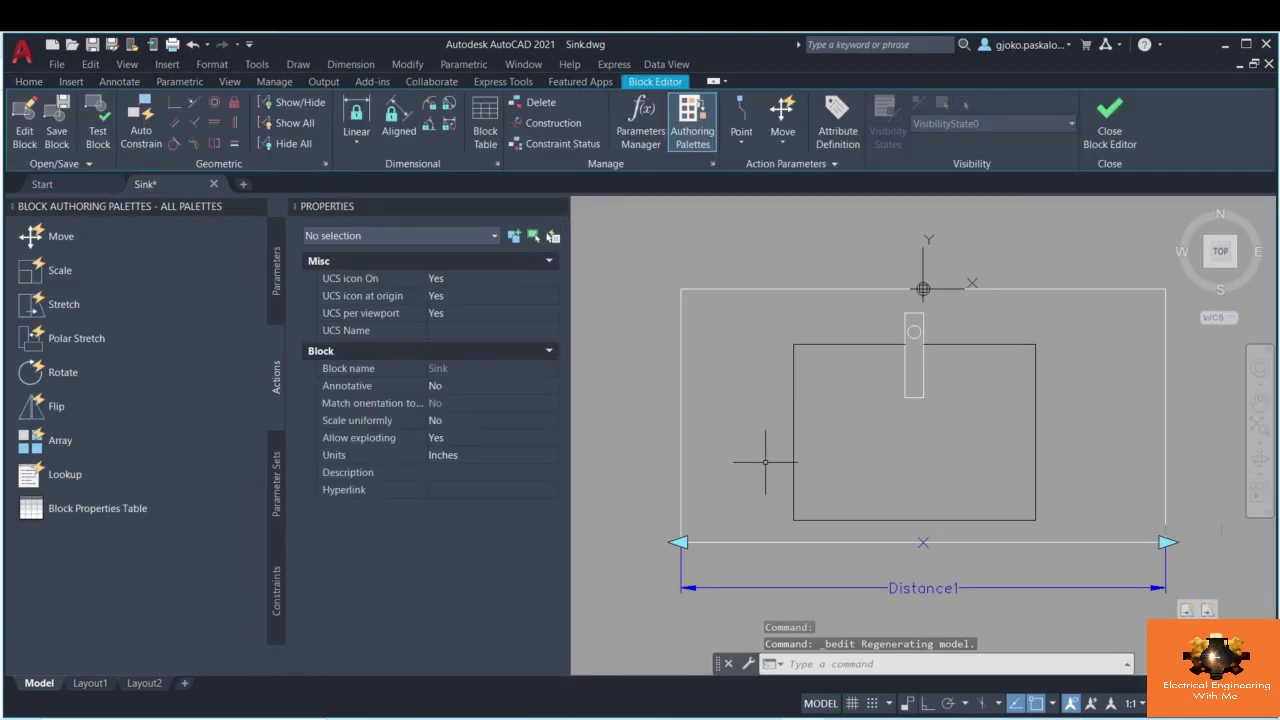
left_click(768, 578)
left_click(724, 603)
scroll(453, 440, "down", 5)
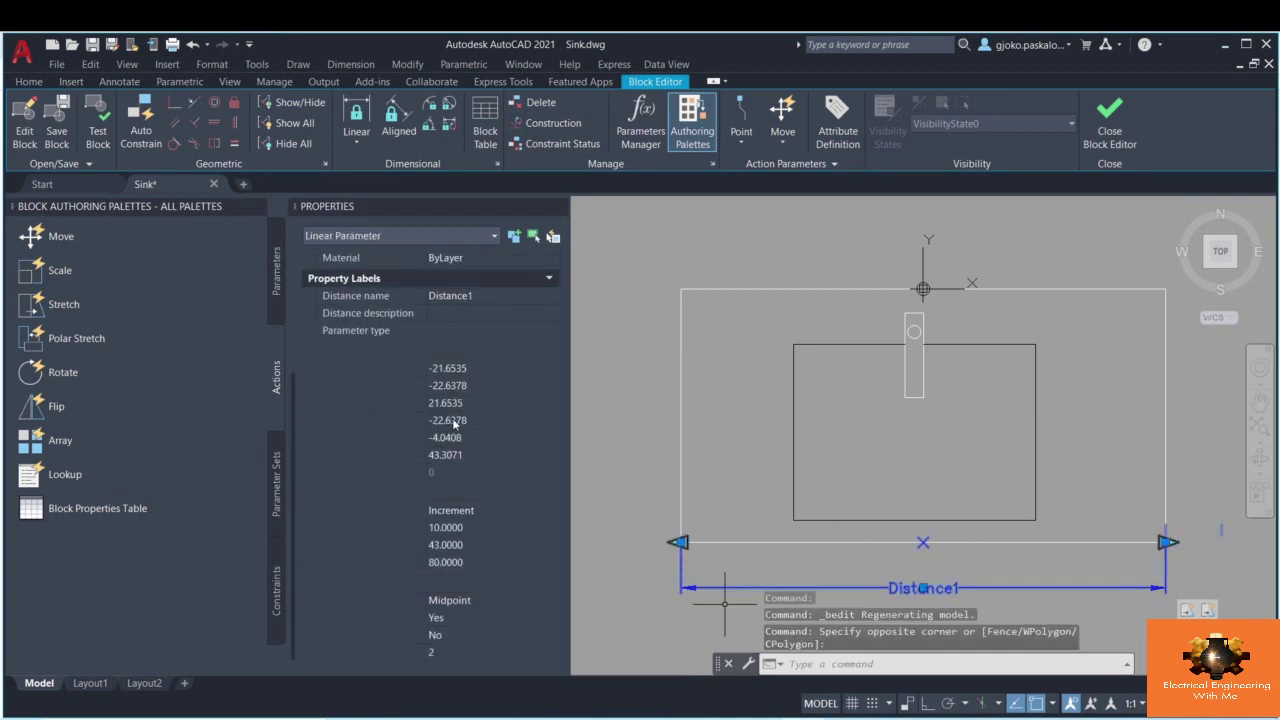
left_click(473, 511)
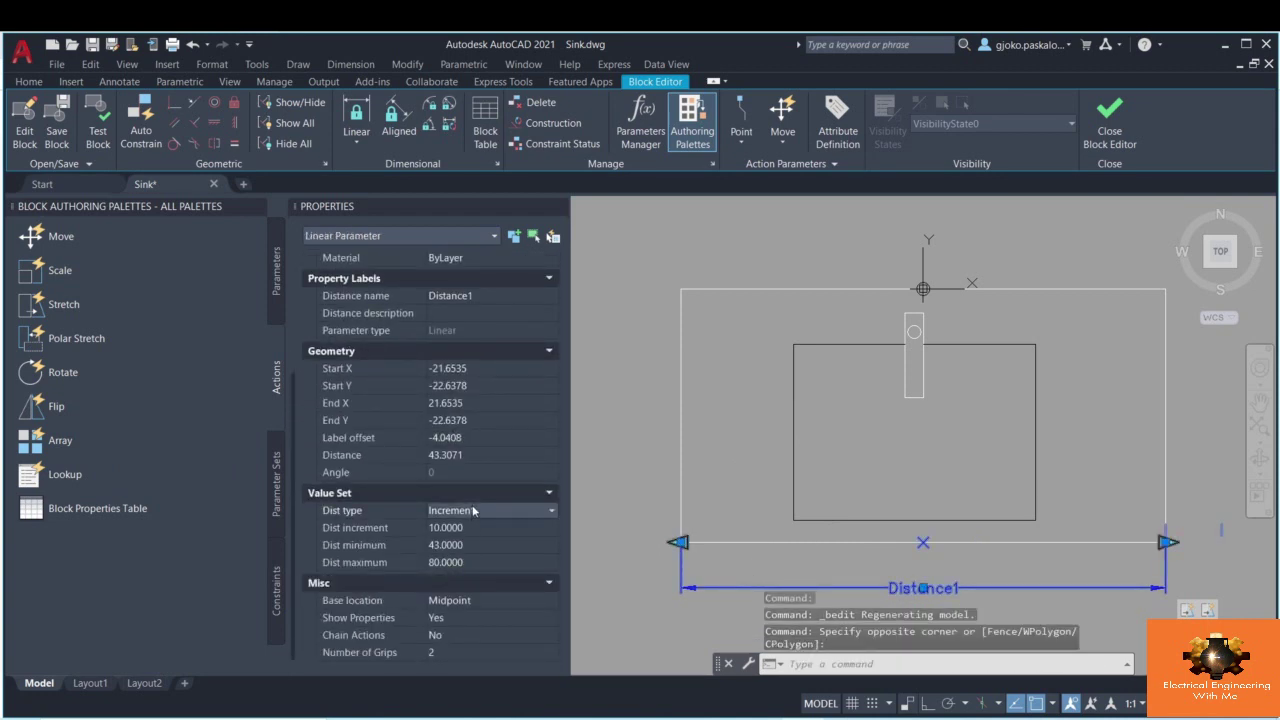
left_click(471, 512)
left_click(463, 557)
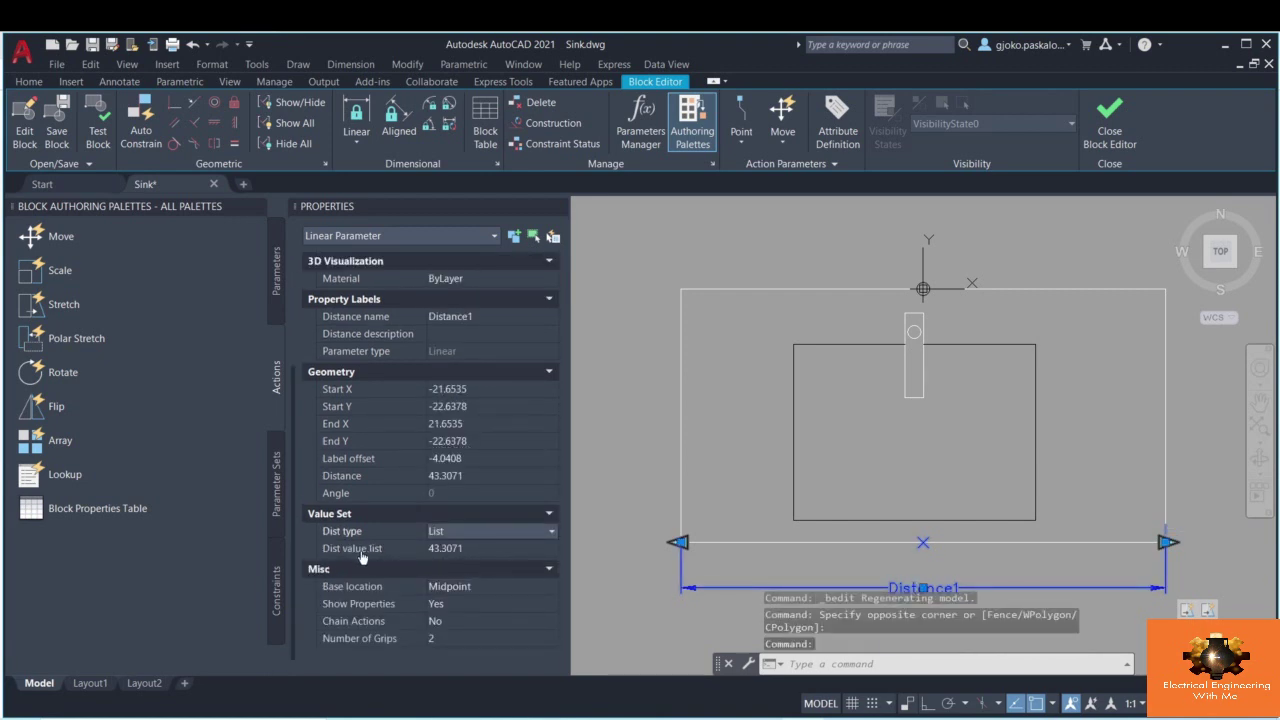
- Add the distances 50, 60, 70 and 80 to the linear parameter's value list, and close the block editor with the changes saved
left_click(518, 548)
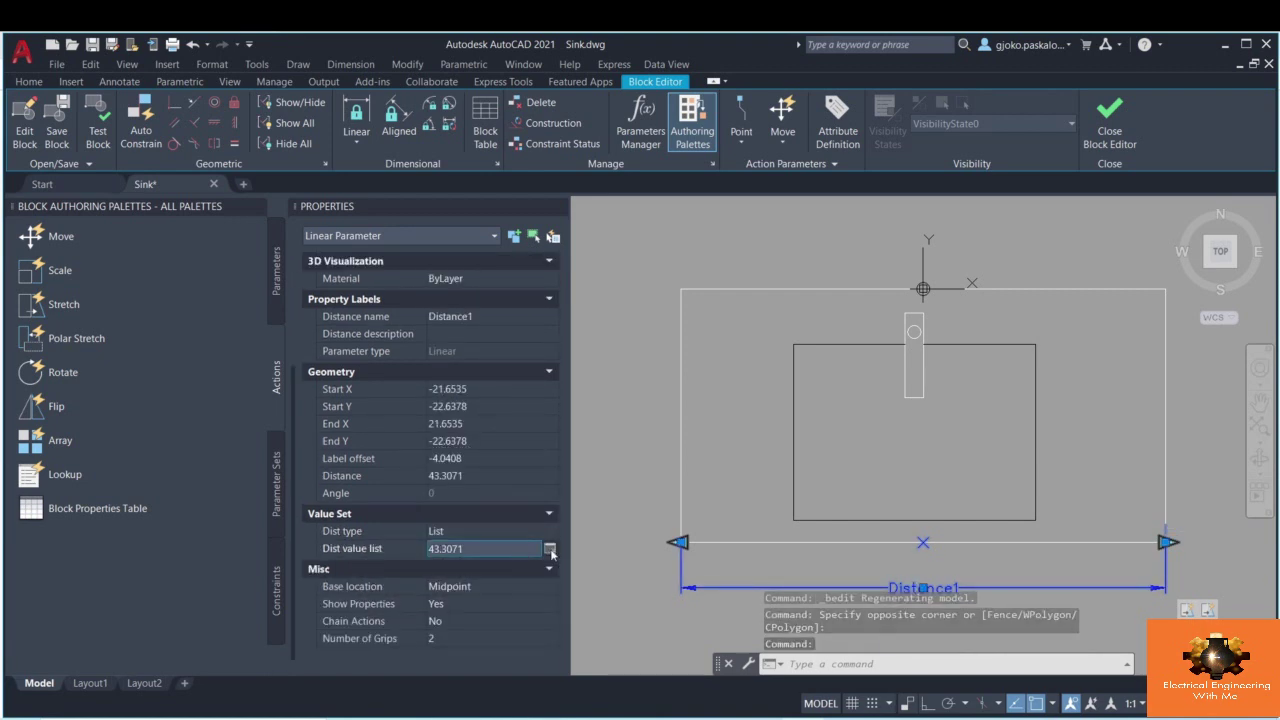
left_click(550, 549)
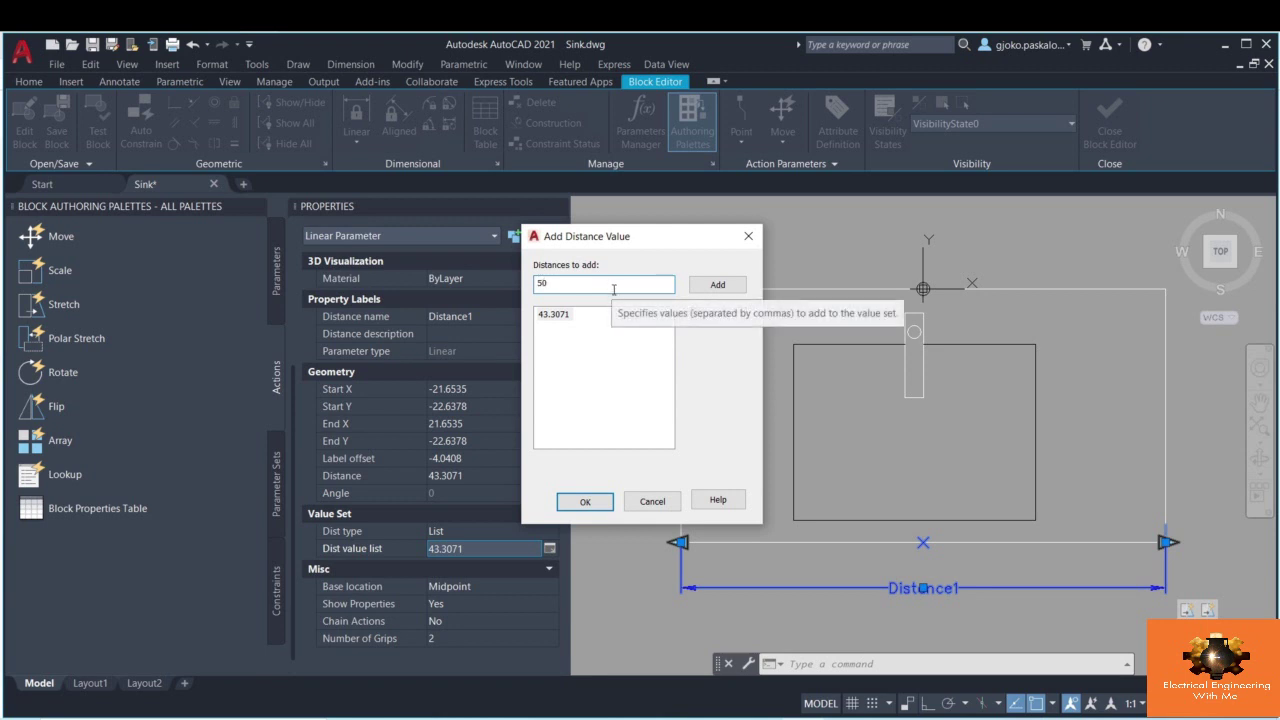
left_click(718, 288)
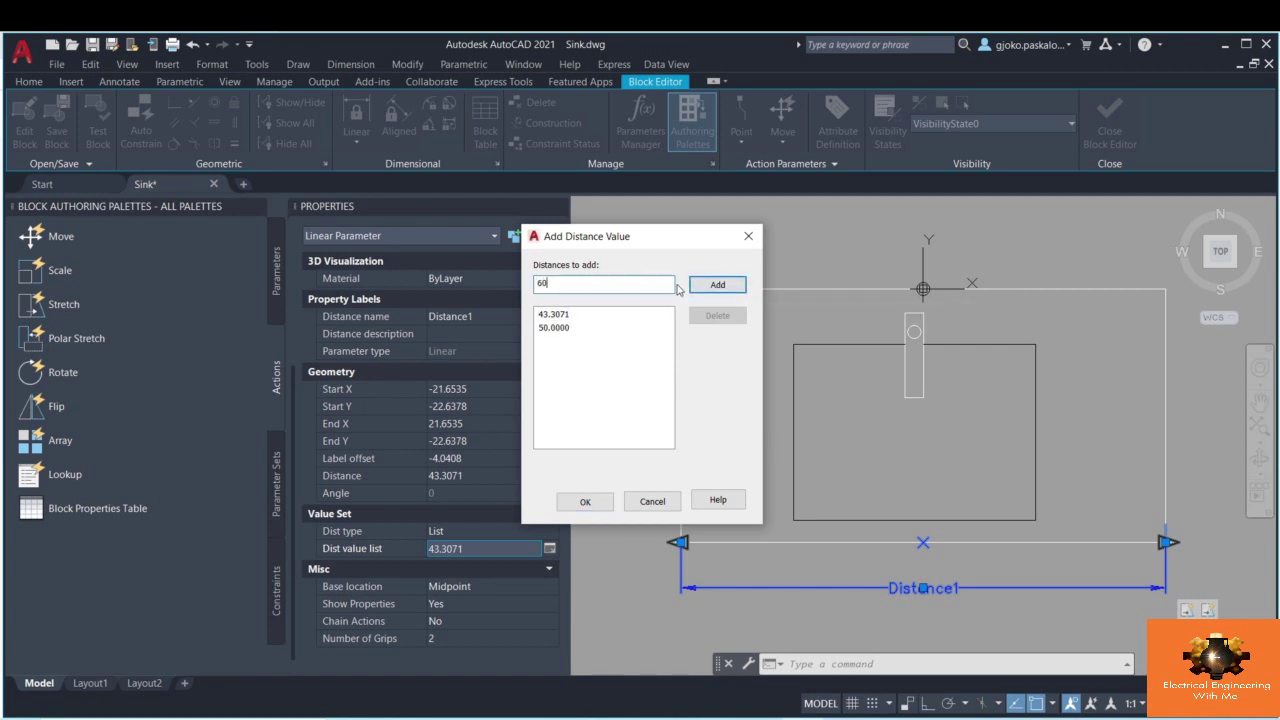
left_click(717, 286)
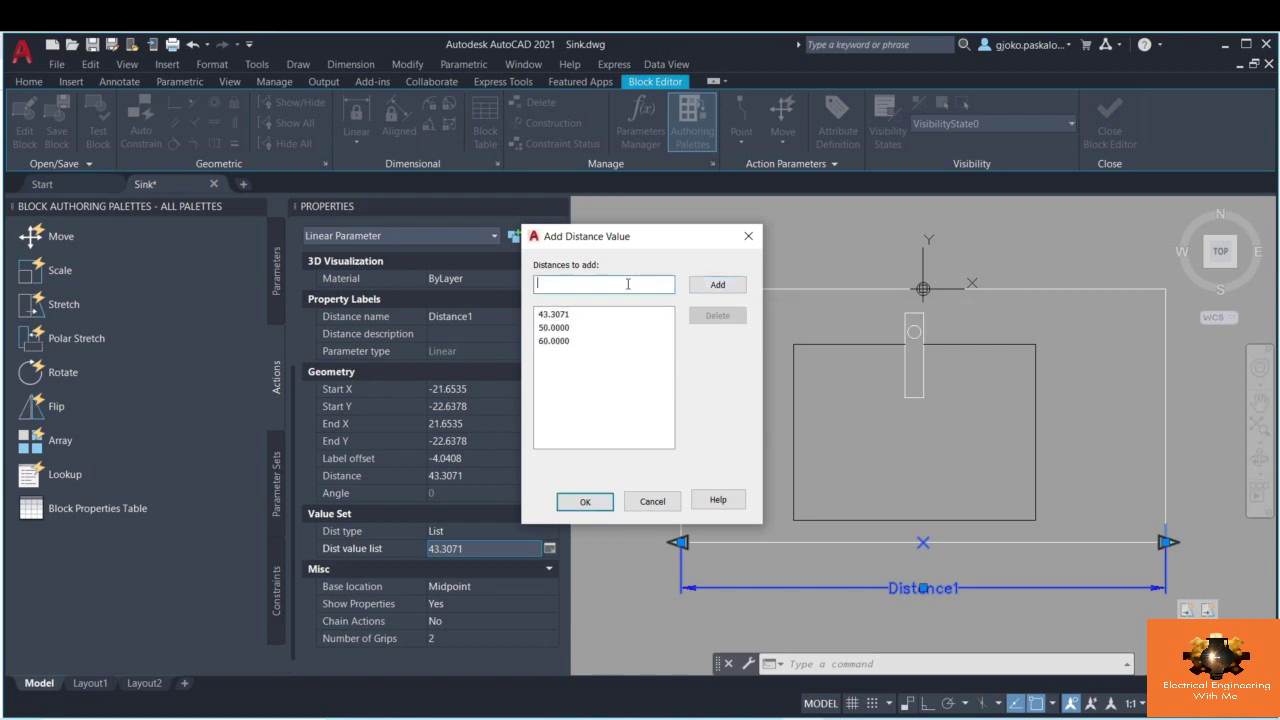
left_click(700, 290)
type("80")
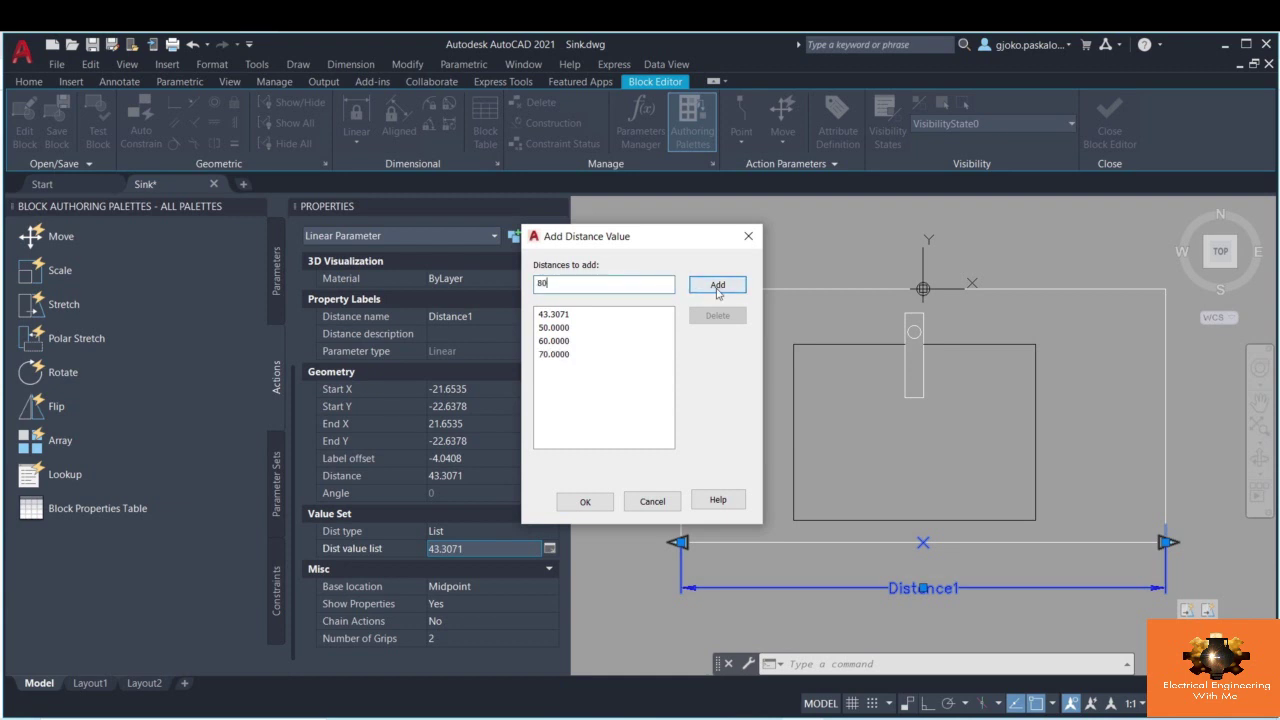
left_click(710, 287)
left_click(586, 502)
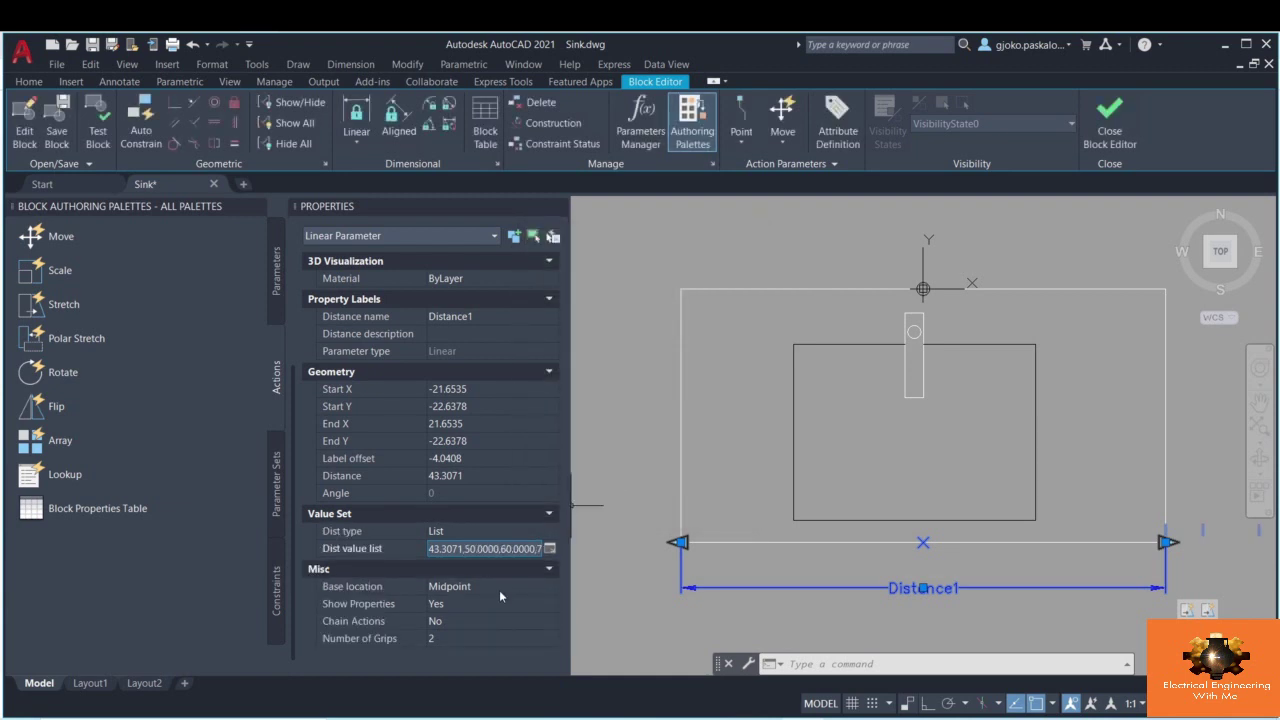
left_click(1108, 140)
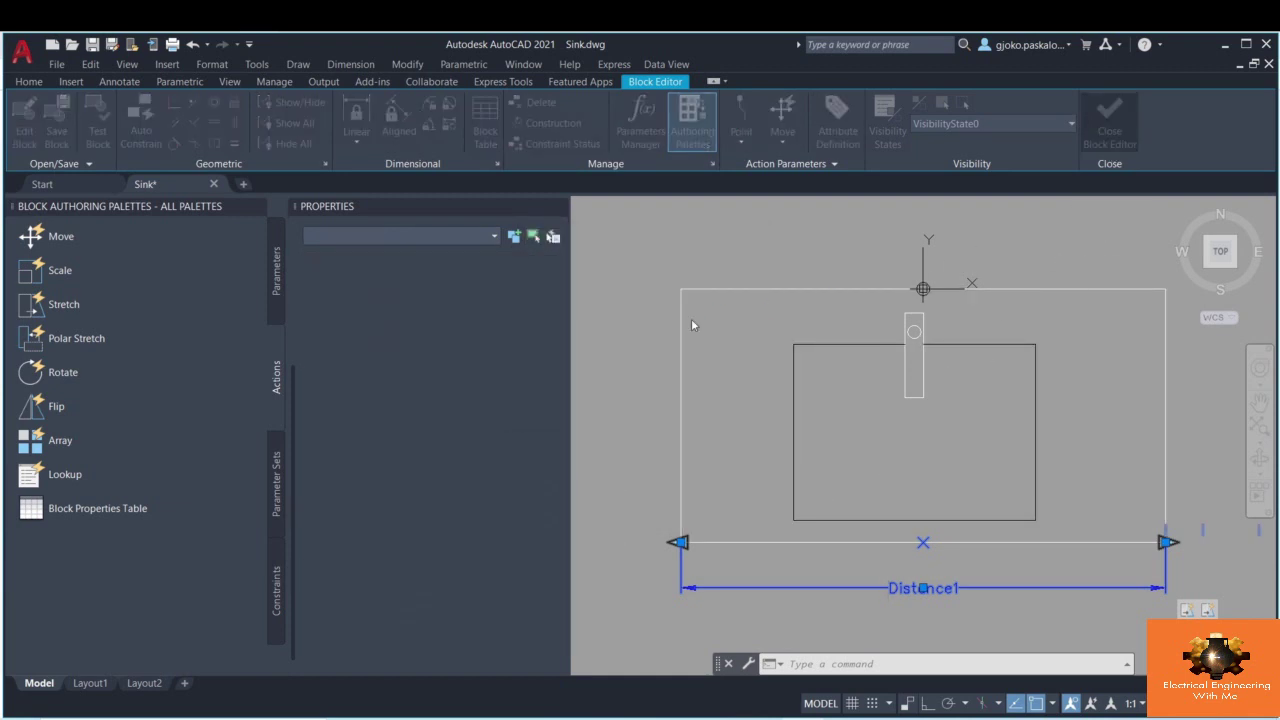
left_click(565, 368)
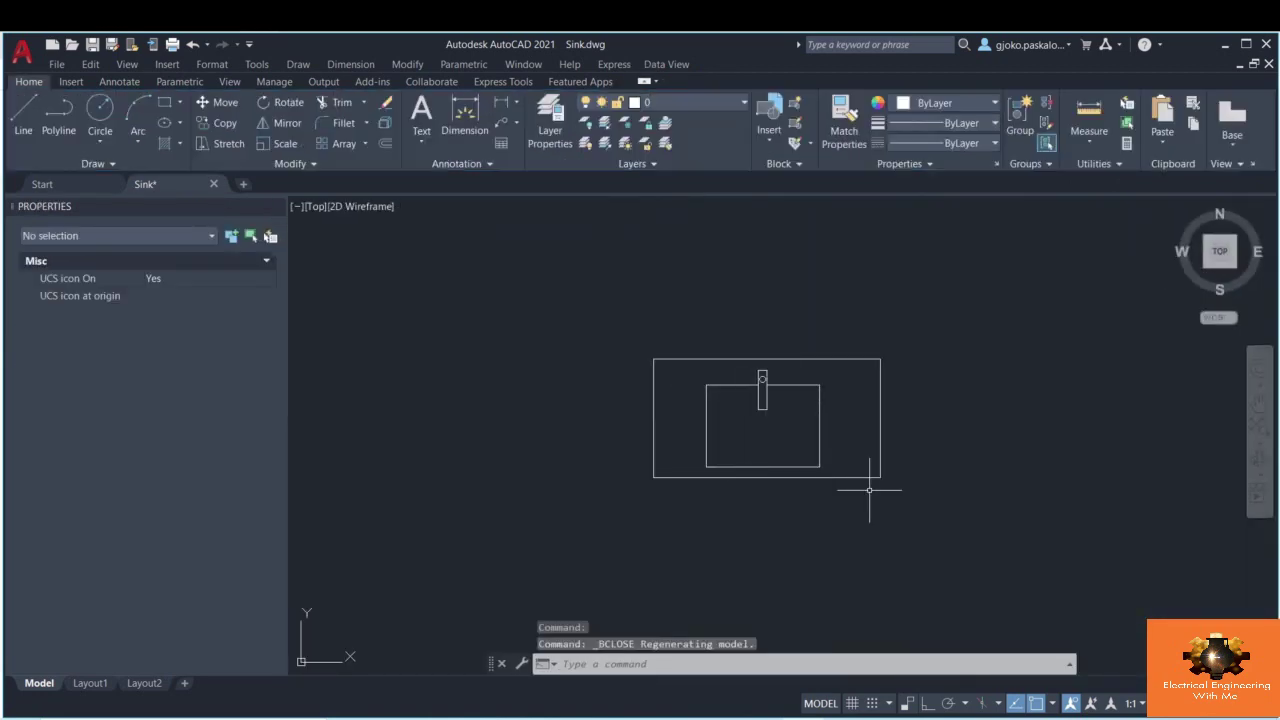
- Lengthen the Sink block about its midpoint by its right end through the listed distances 50, 60, 70 and 80
left_click(863, 491)
left_click(846, 472)
left_click(880, 477)
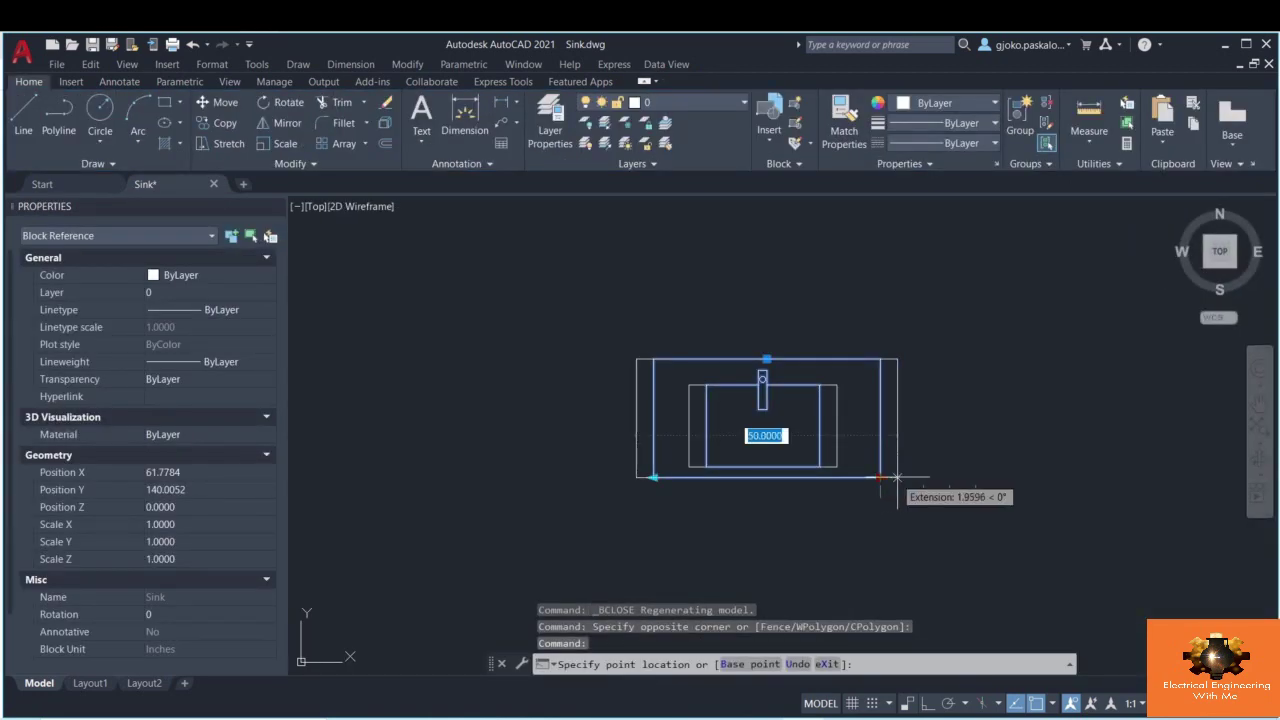
left_click(897, 477)
left_click(897, 477)
left_click(920, 477)
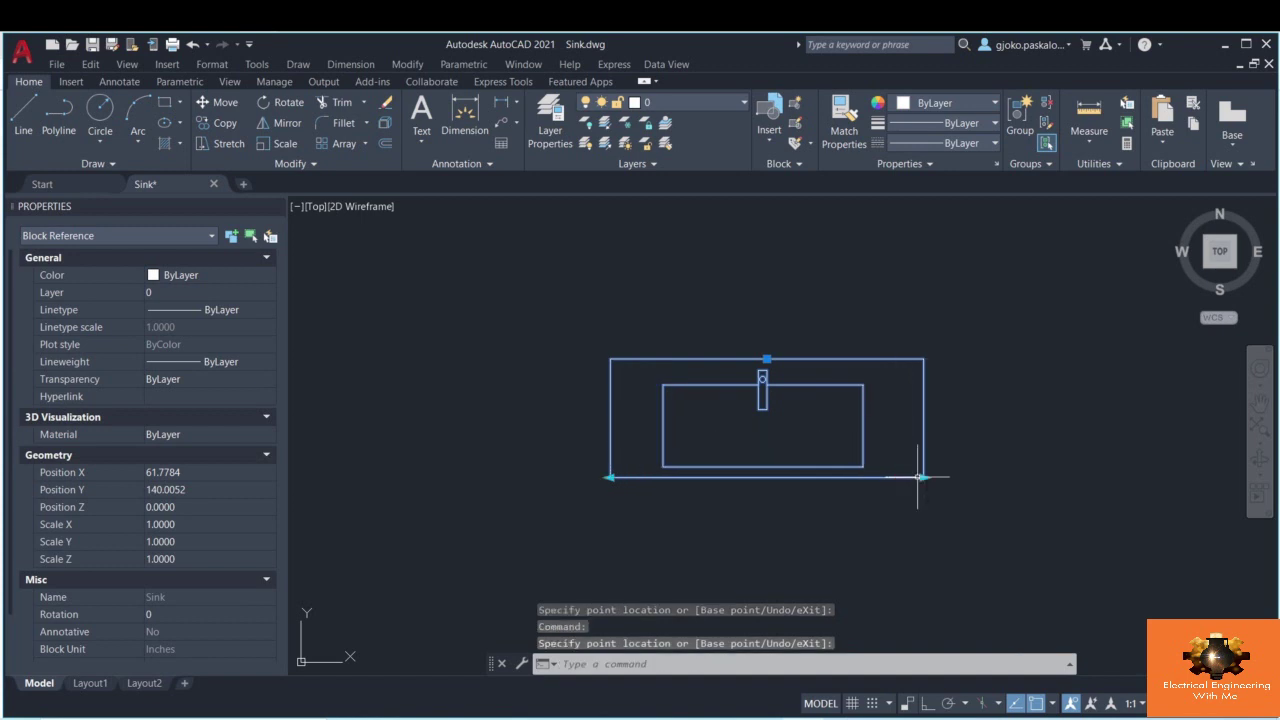
left_click(920, 477)
left_click(952, 478)
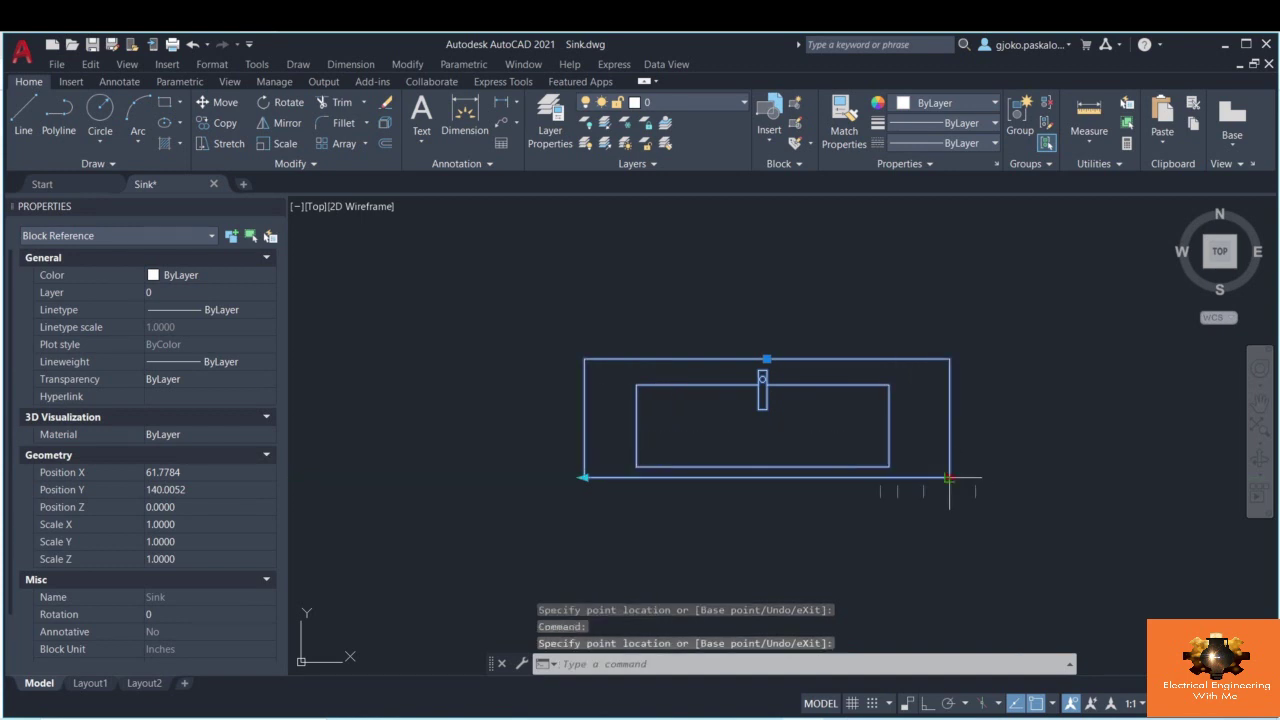
left_click(950, 477)
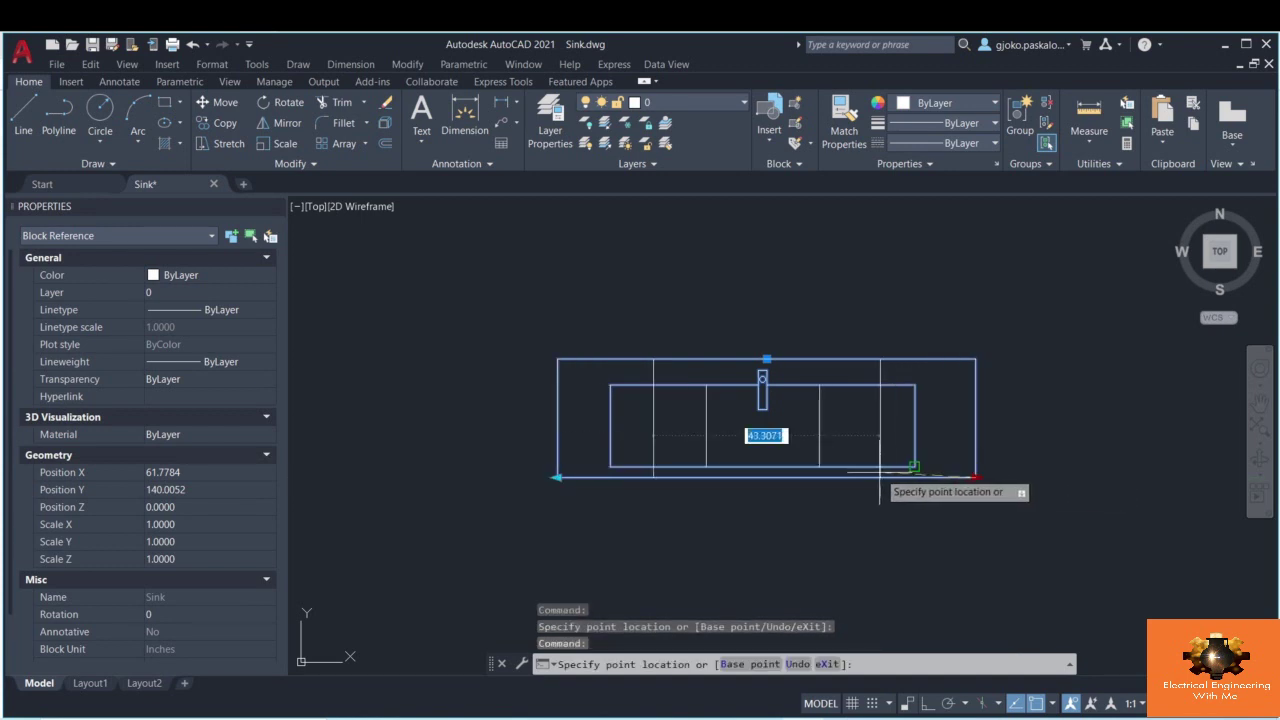
- Shorten the Sink block by its right end through the 60 distance to its smallest listed distance, 43.3071
left_click(897, 478)
left_click(923, 478)
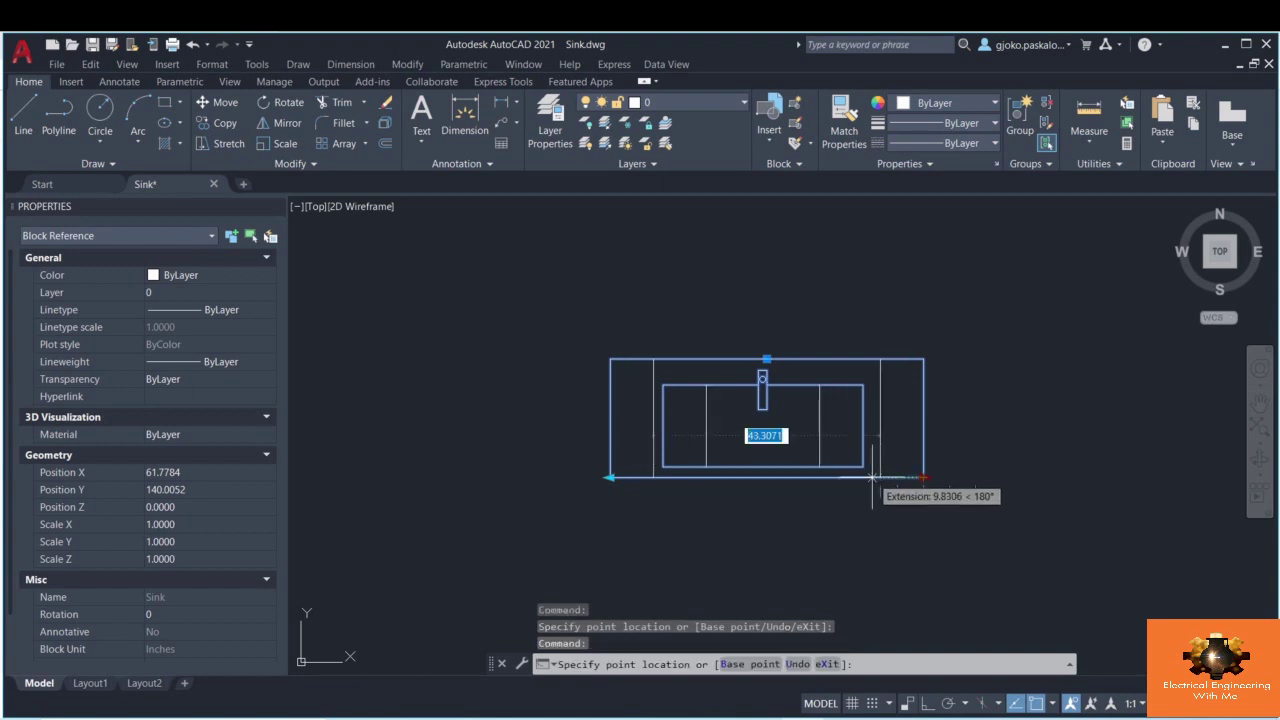
left_click(880, 478)
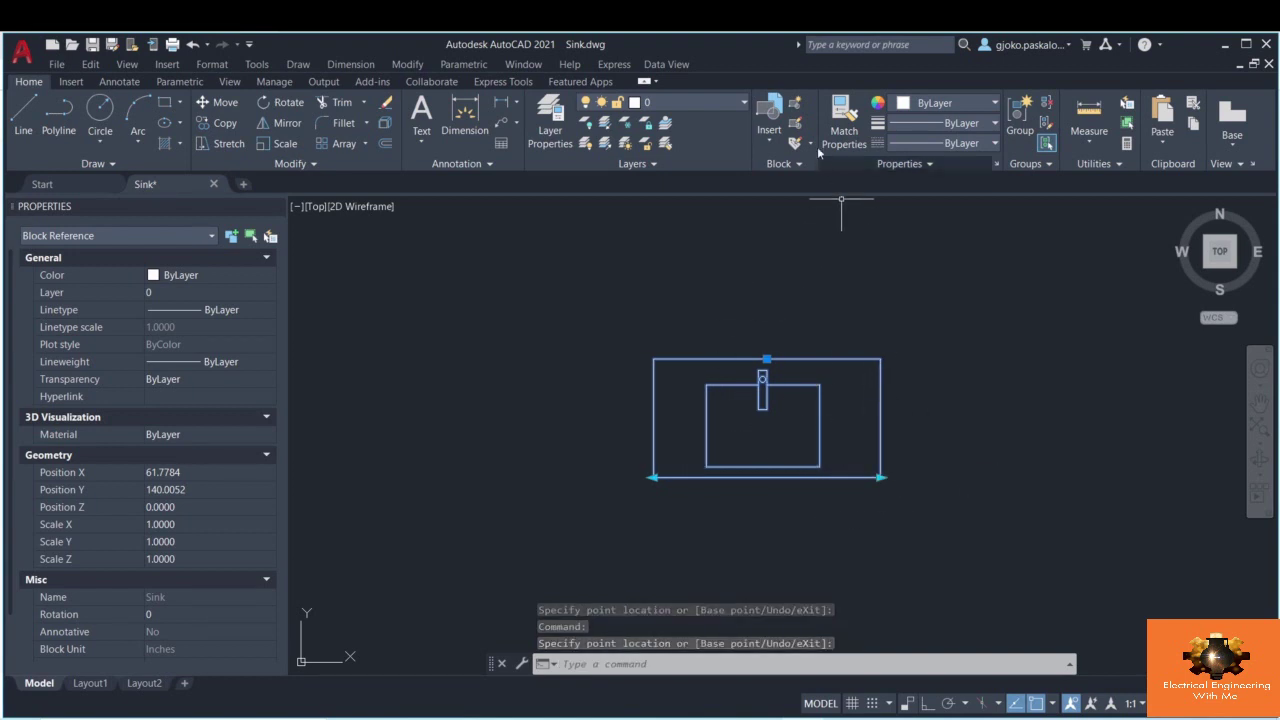
- Stretch the Sink block symmetrically by its right end to the listed distance of 60
left_click(883, 470)
left_click(884, 474)
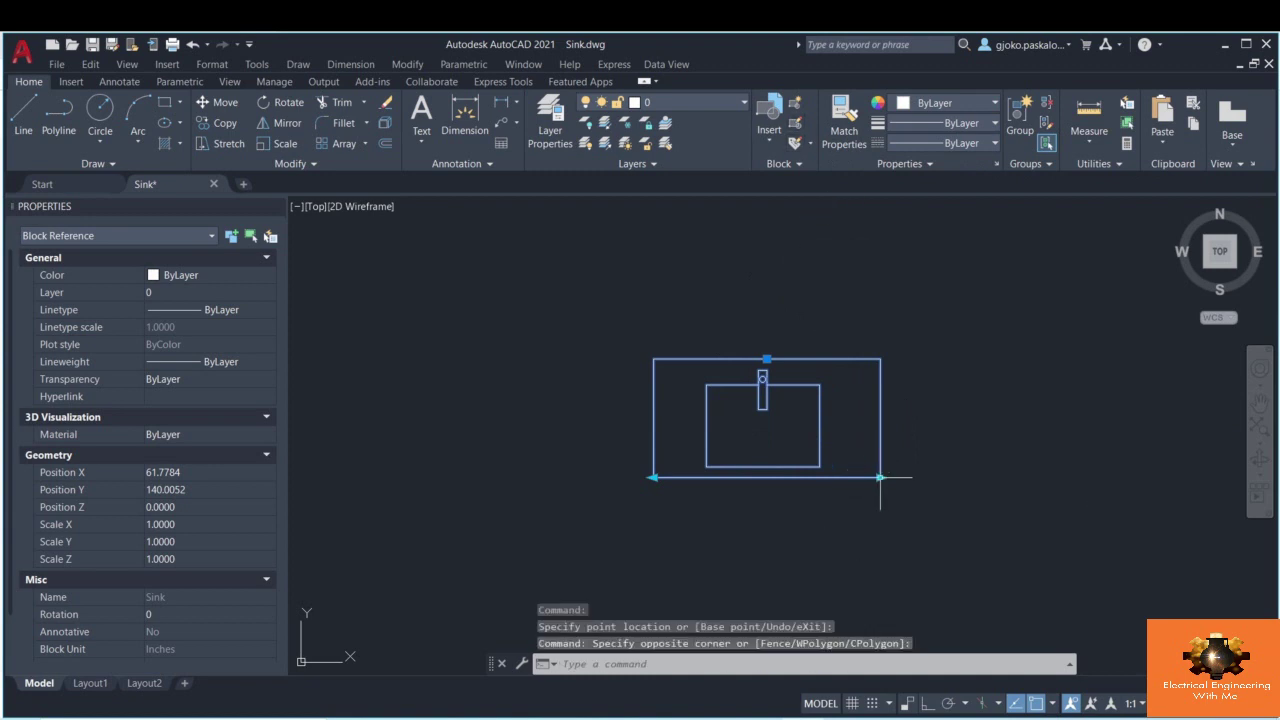
left_click(884, 478)
left_click(880, 478)
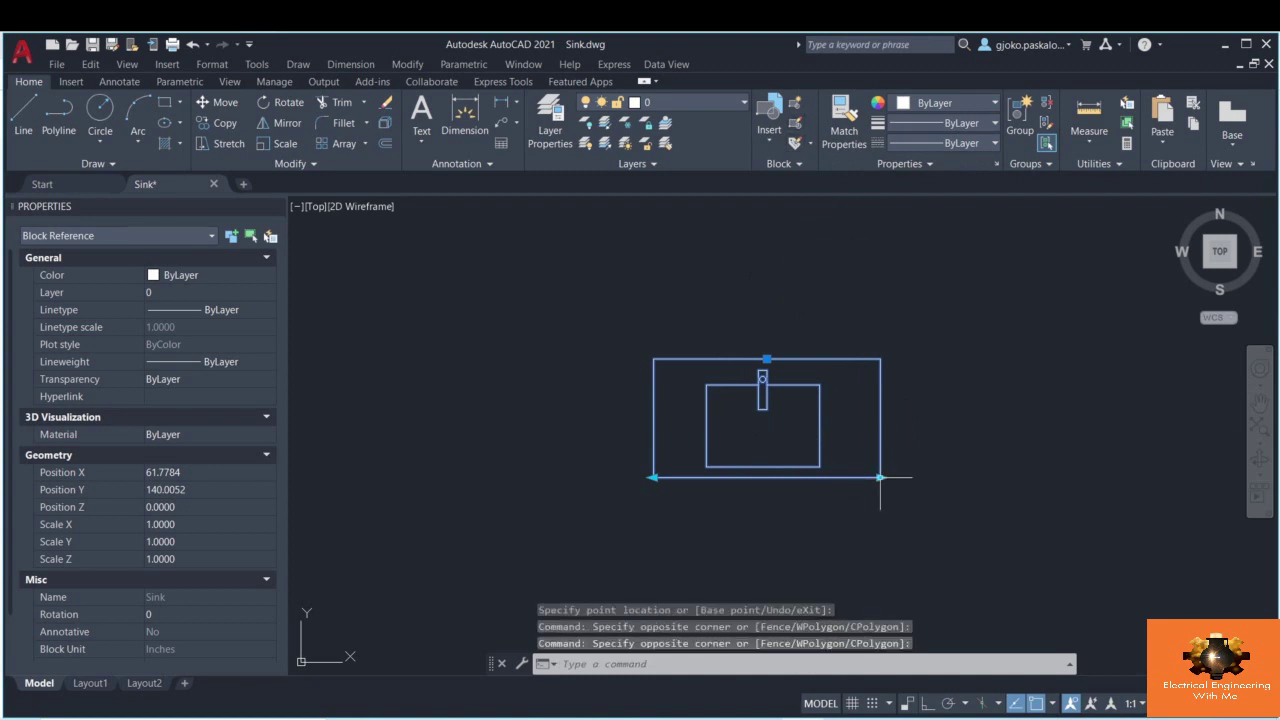
left_click(880, 478)
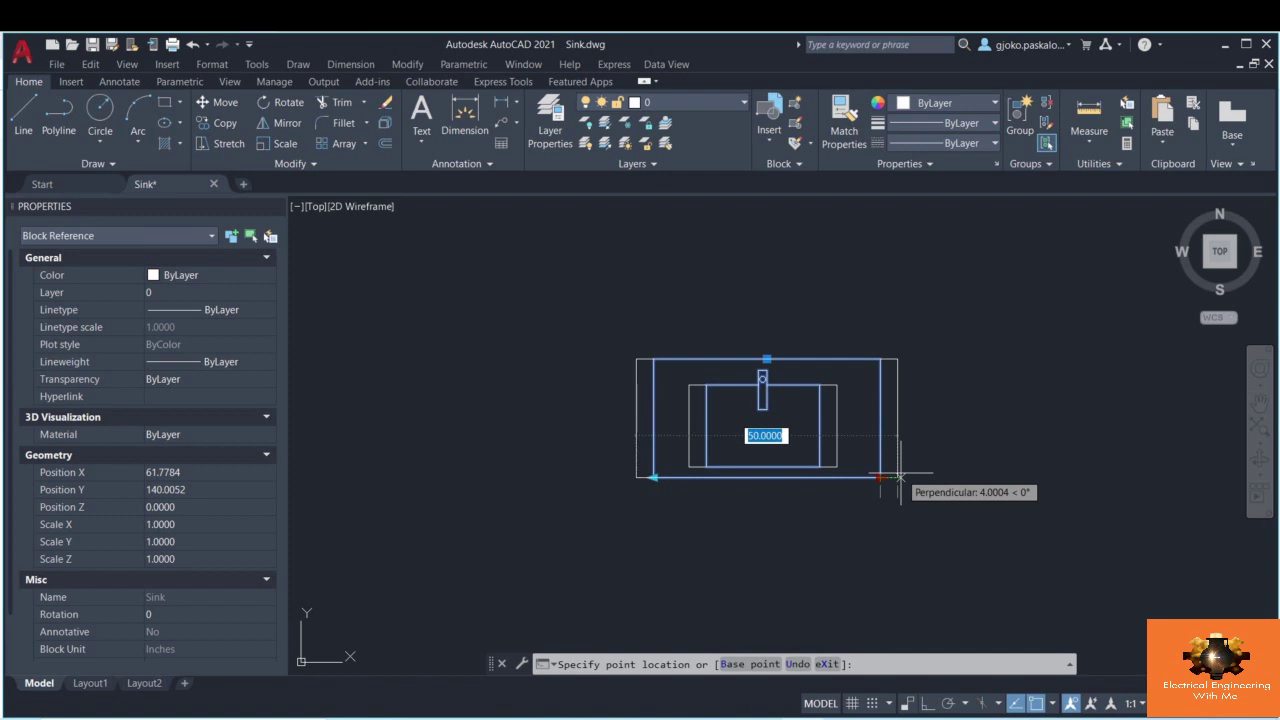
left_click(910, 480)
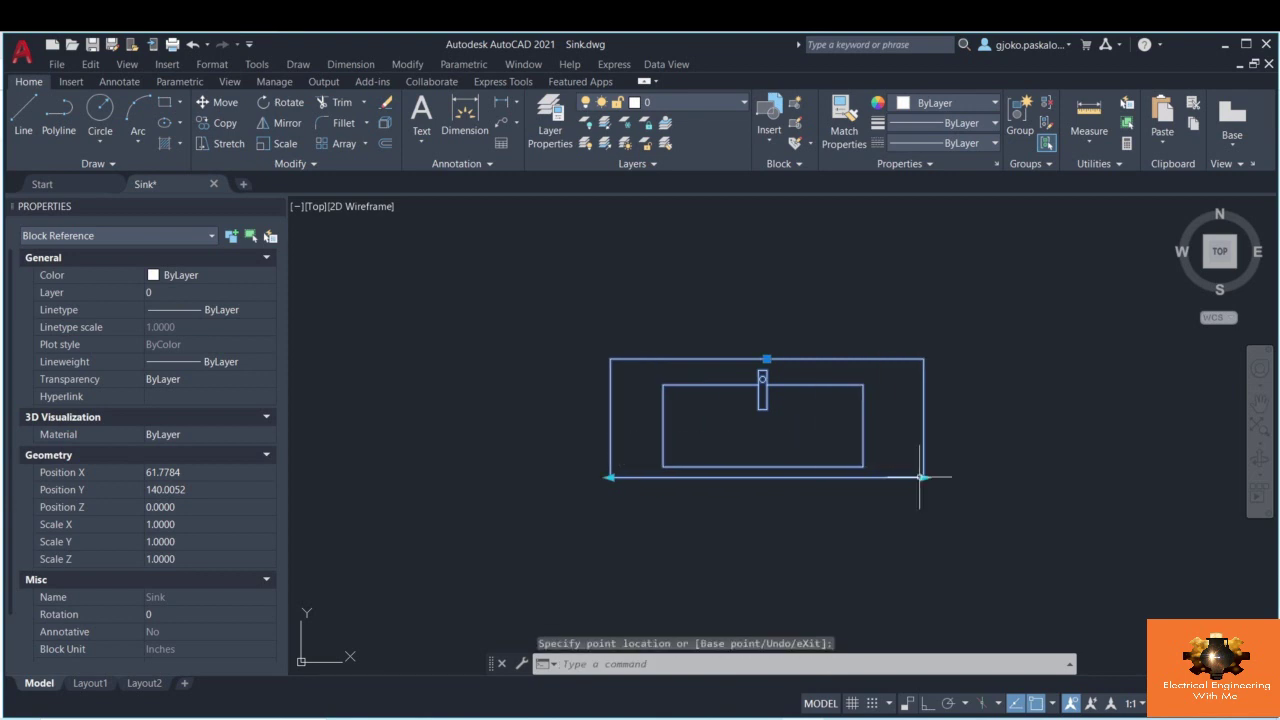
left_click(922, 478)
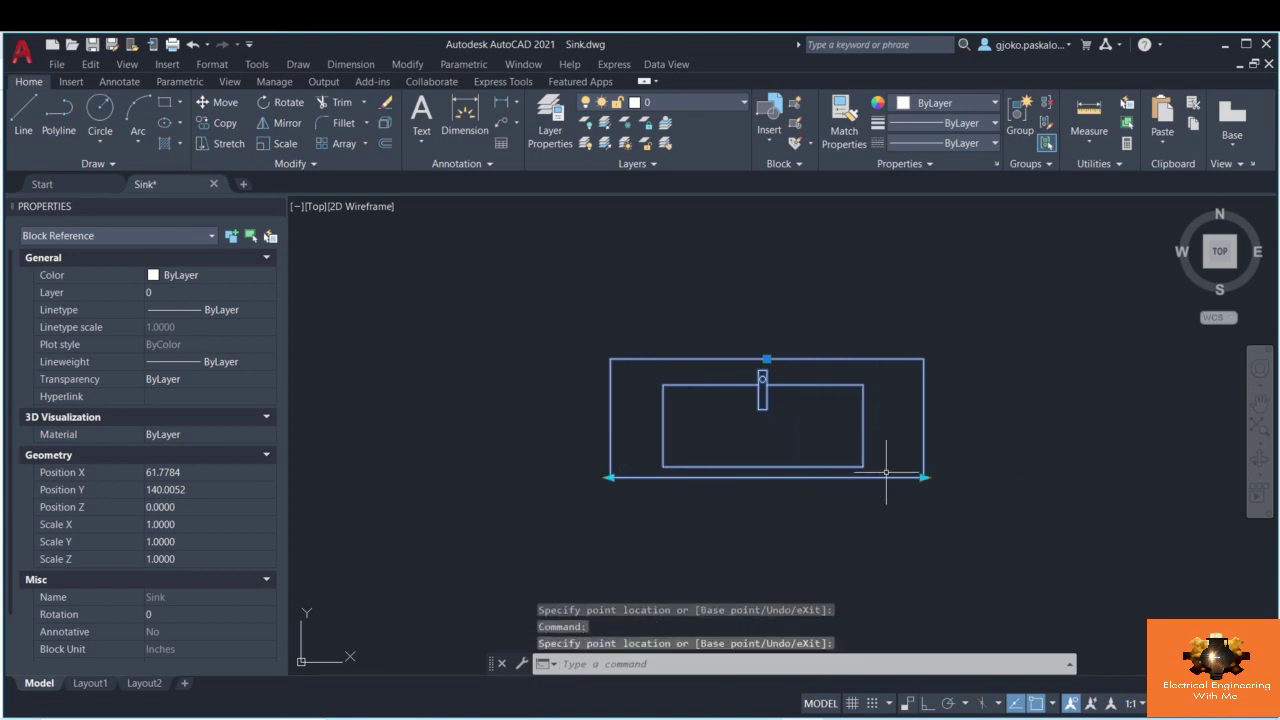
- Reopen the Sink block in the block editor and place a Lookup parameter just outside the sink's right edge
left_click(794, 122)
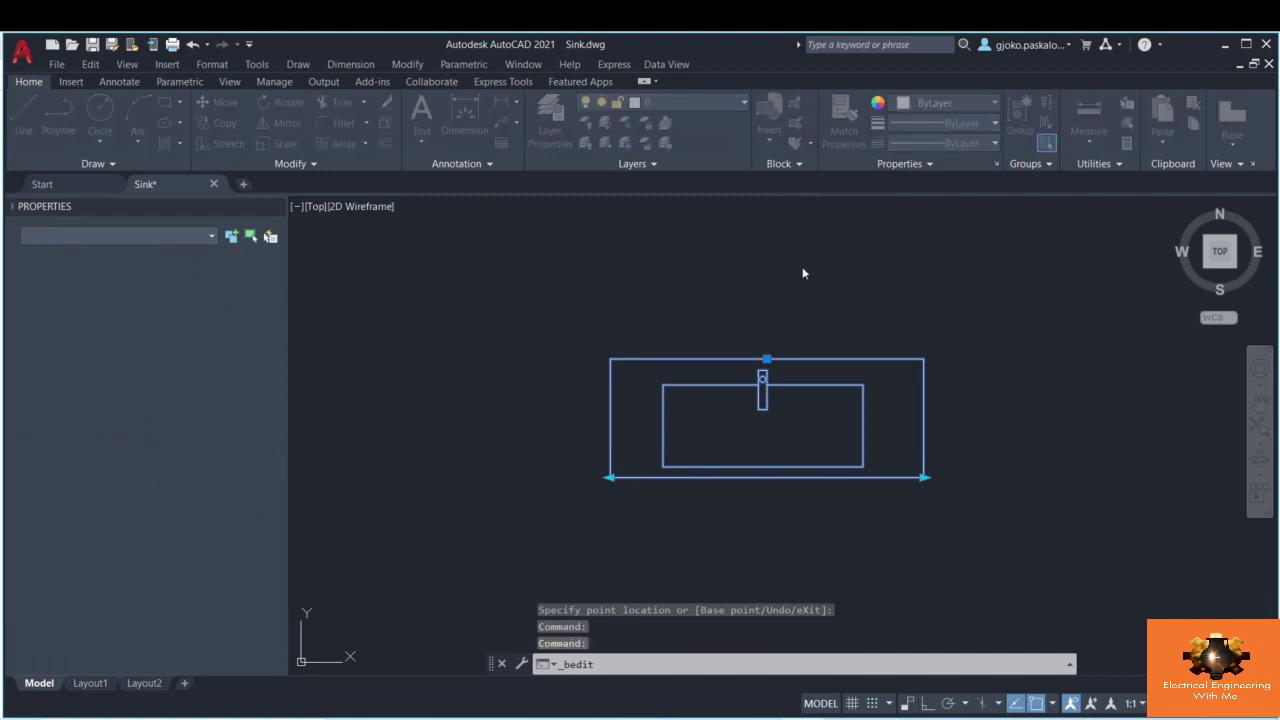
left_click(628, 494)
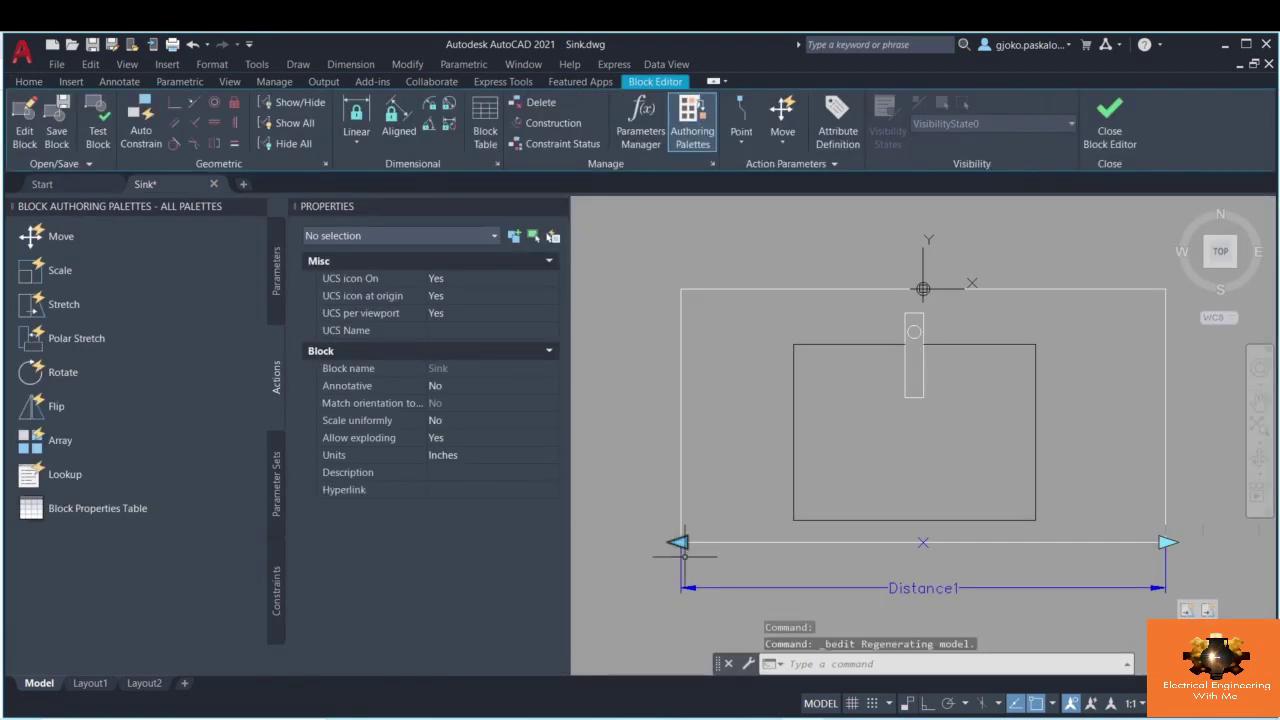
left_click(692, 588)
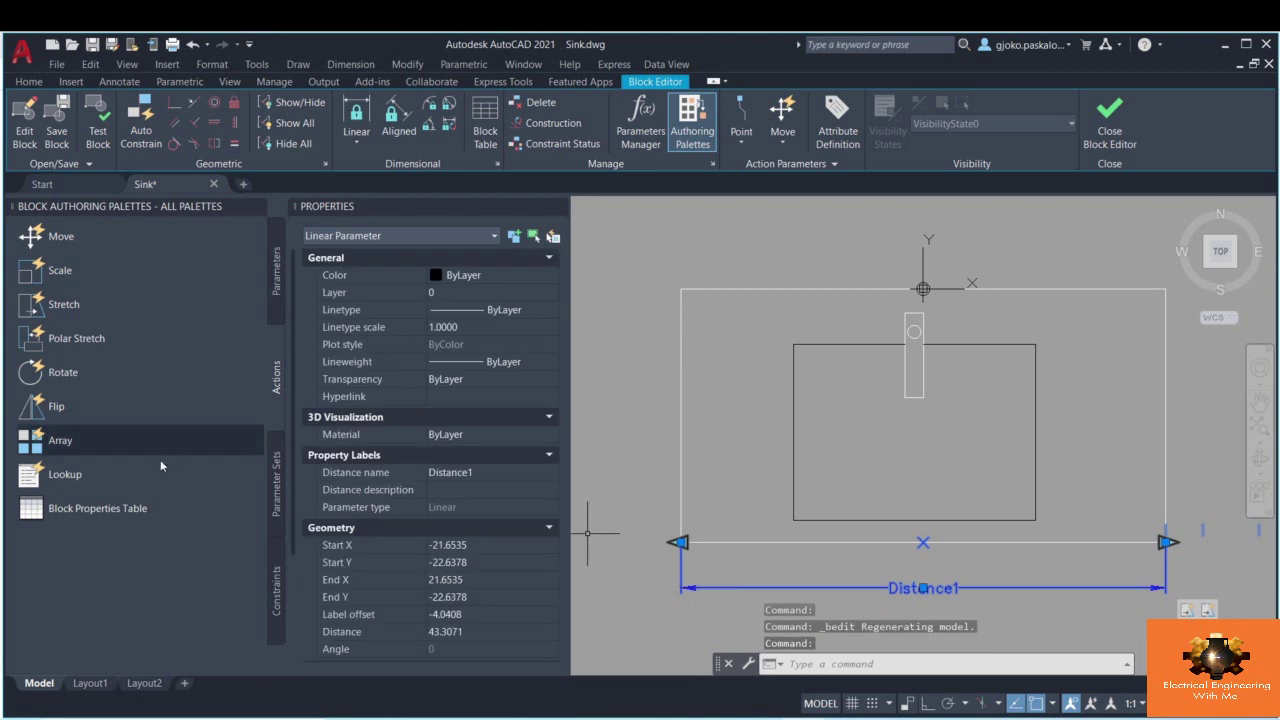
left_click(276, 299)
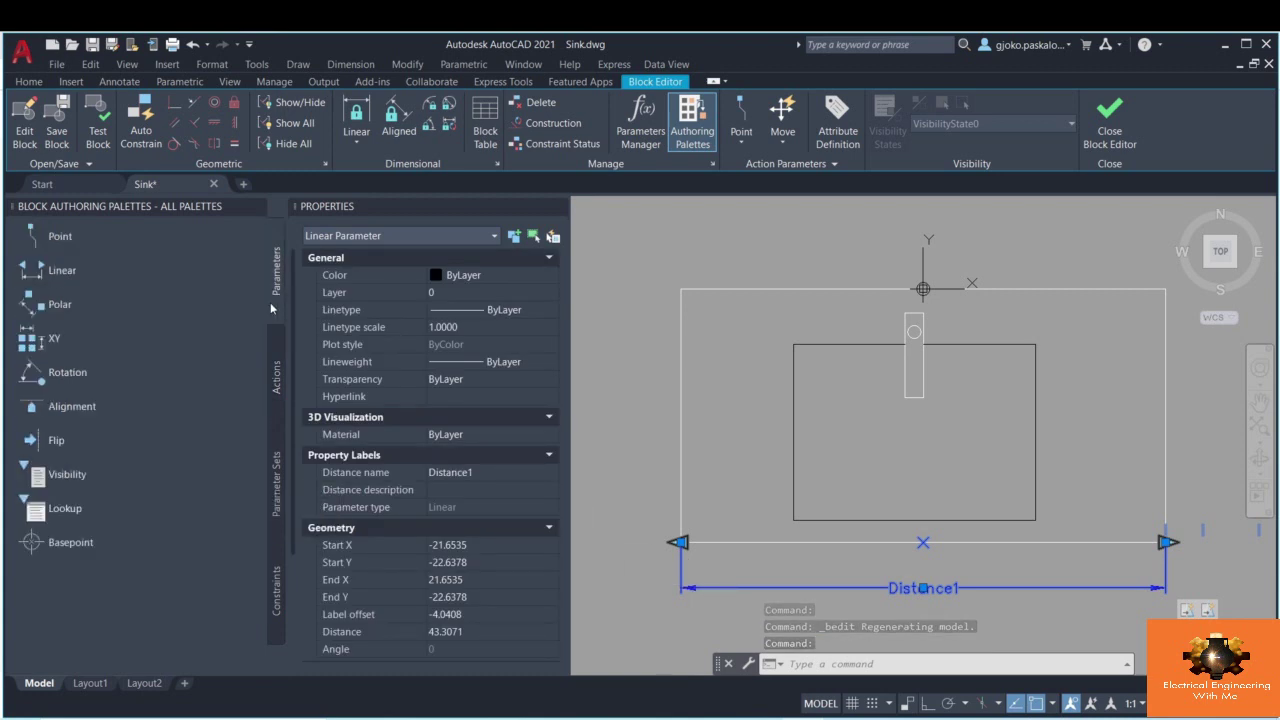
left_click(113, 517)
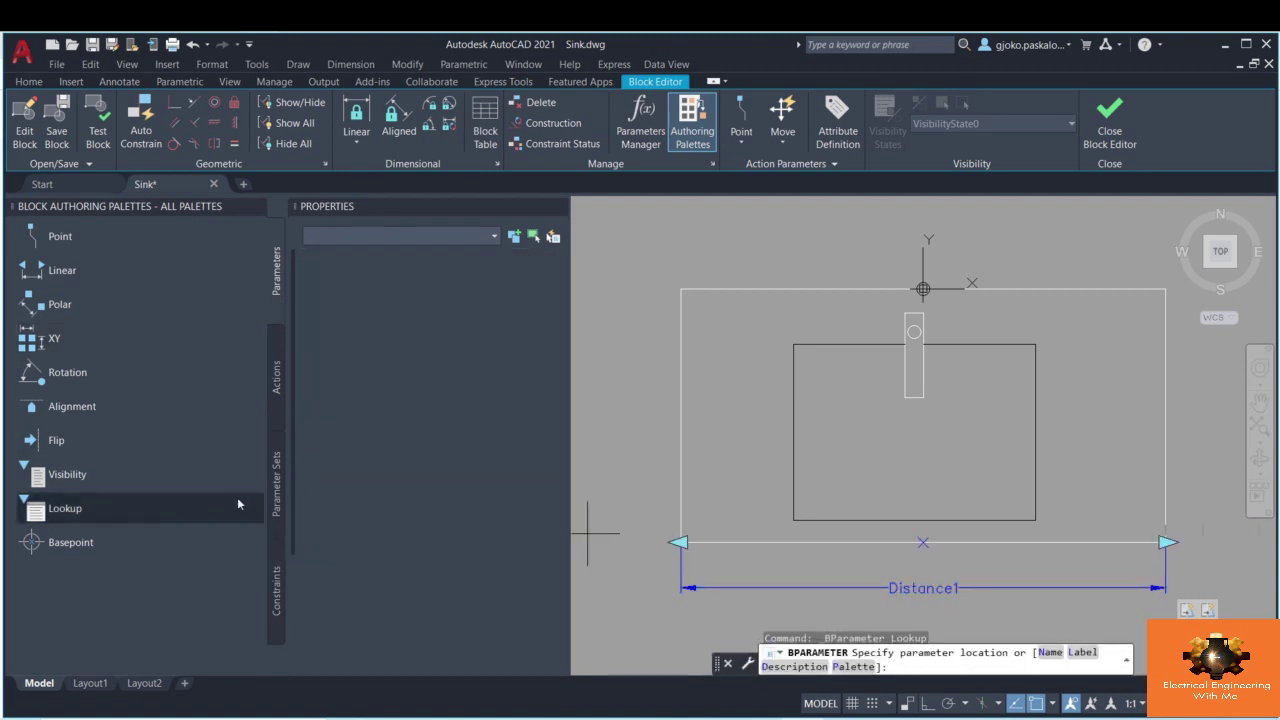
left_click(1182, 460)
middle_click_drag(1025, 490, 943, 473)
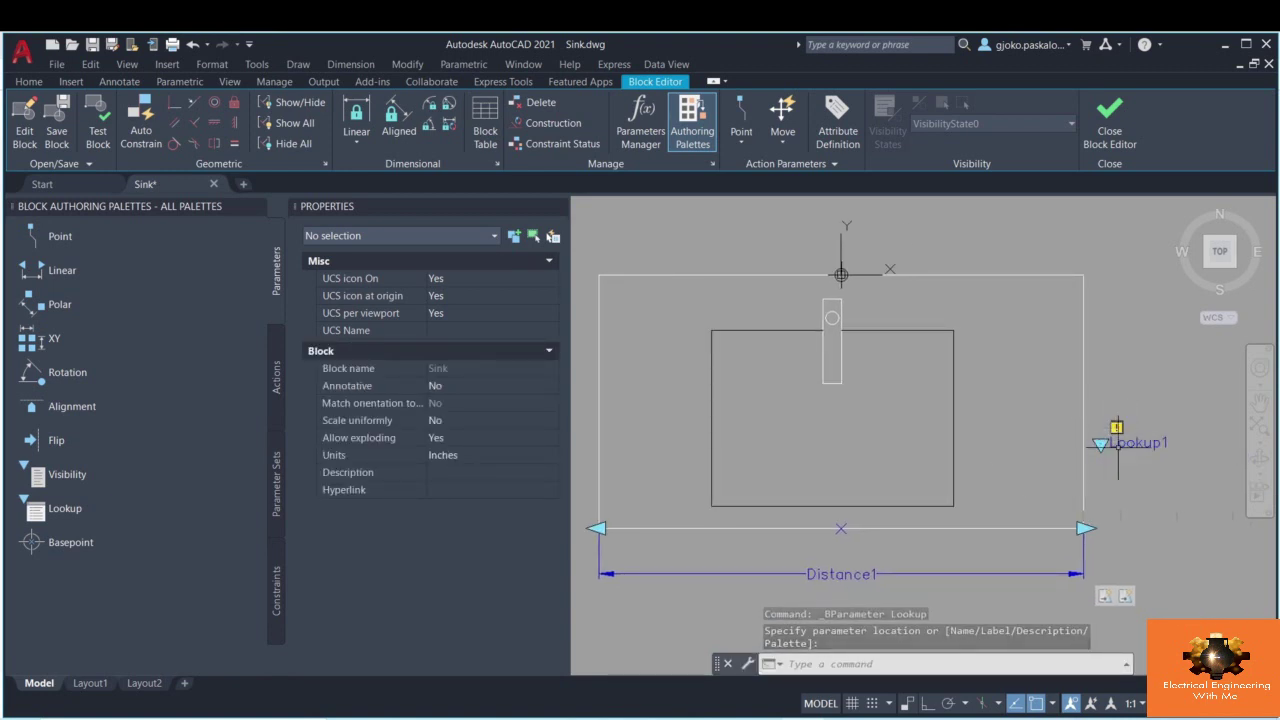
- Attach a Lookup action to the Lookup1 parameter and add Distance1 as an input property in its lookup table
left_click(278, 392)
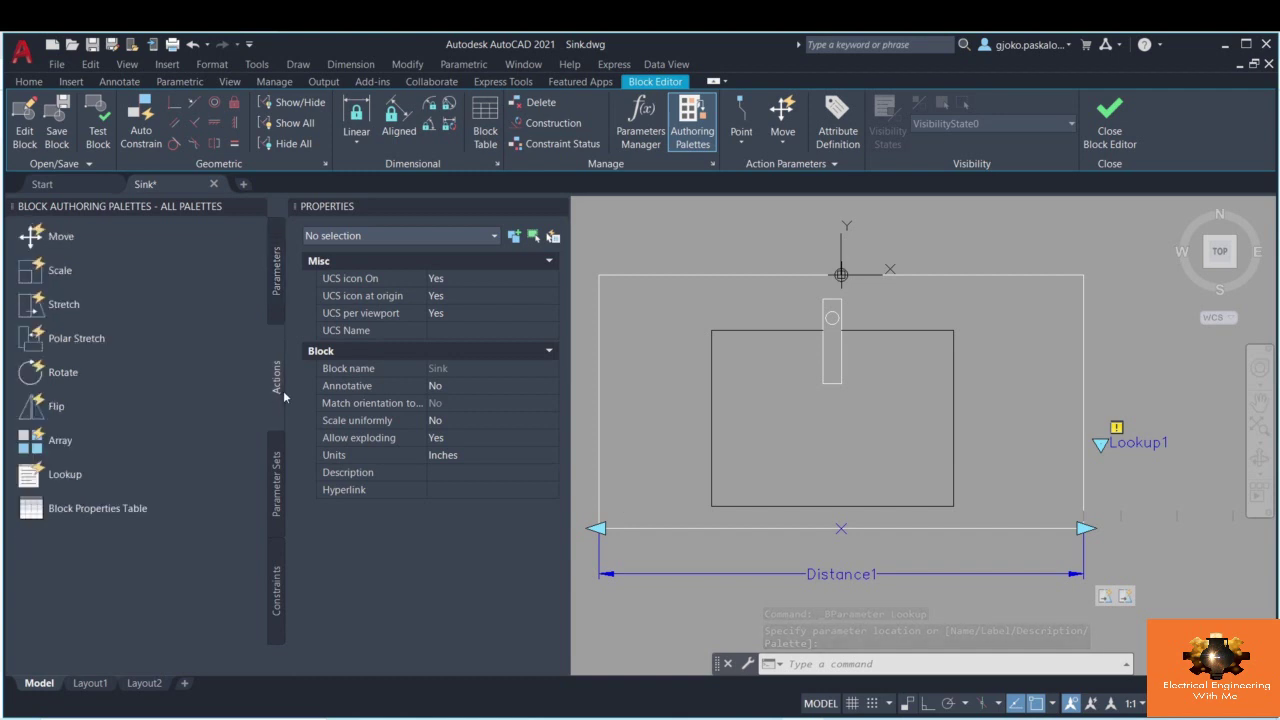
left_click(68, 476)
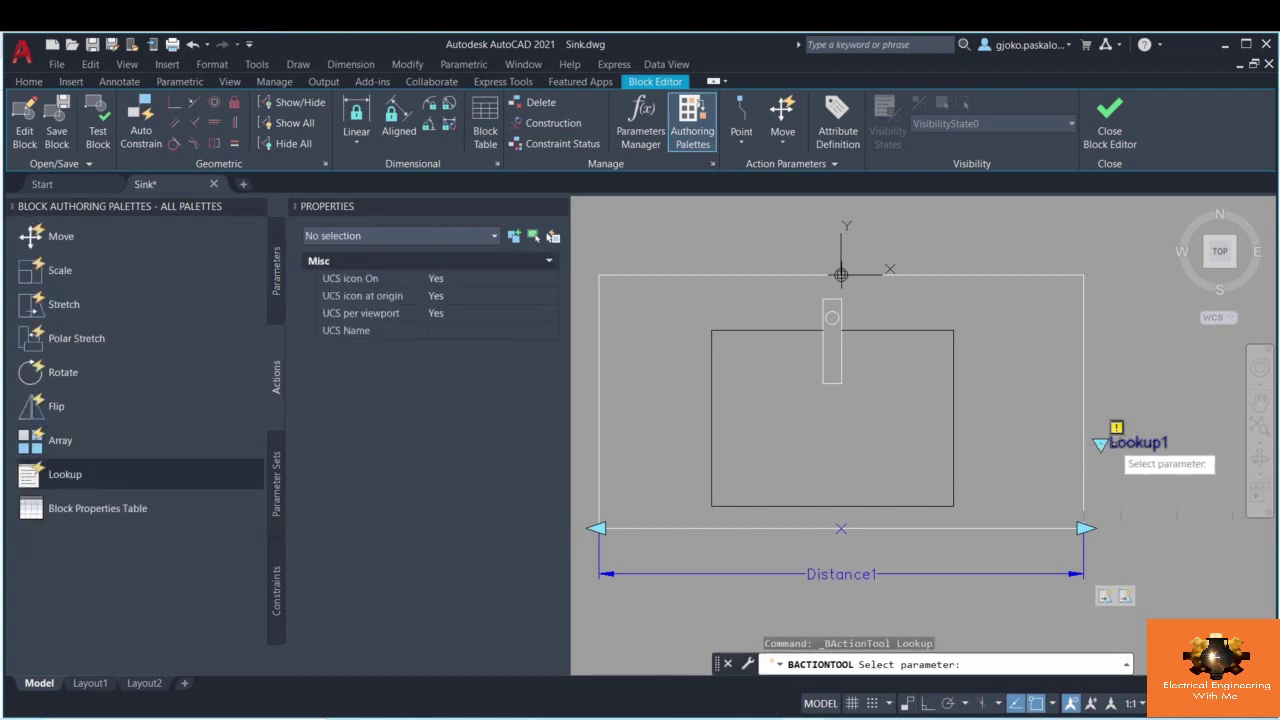
left_click(1105, 466)
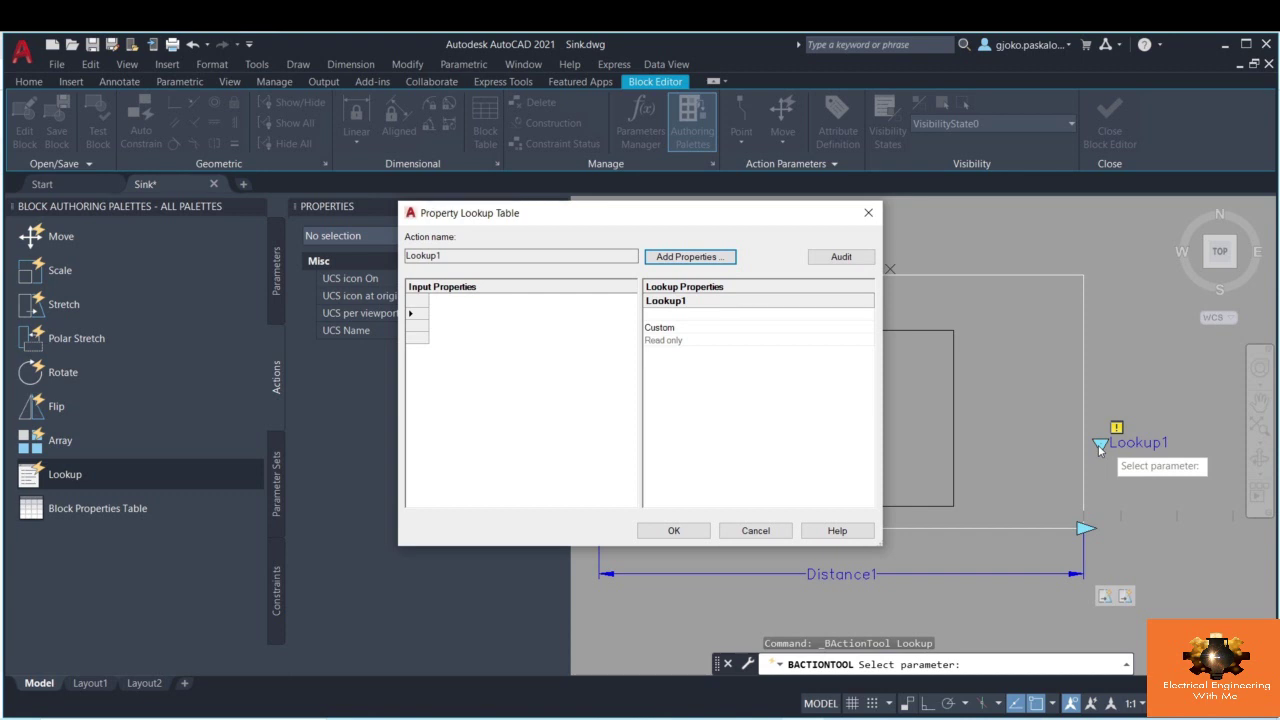
double_click(442, 256)
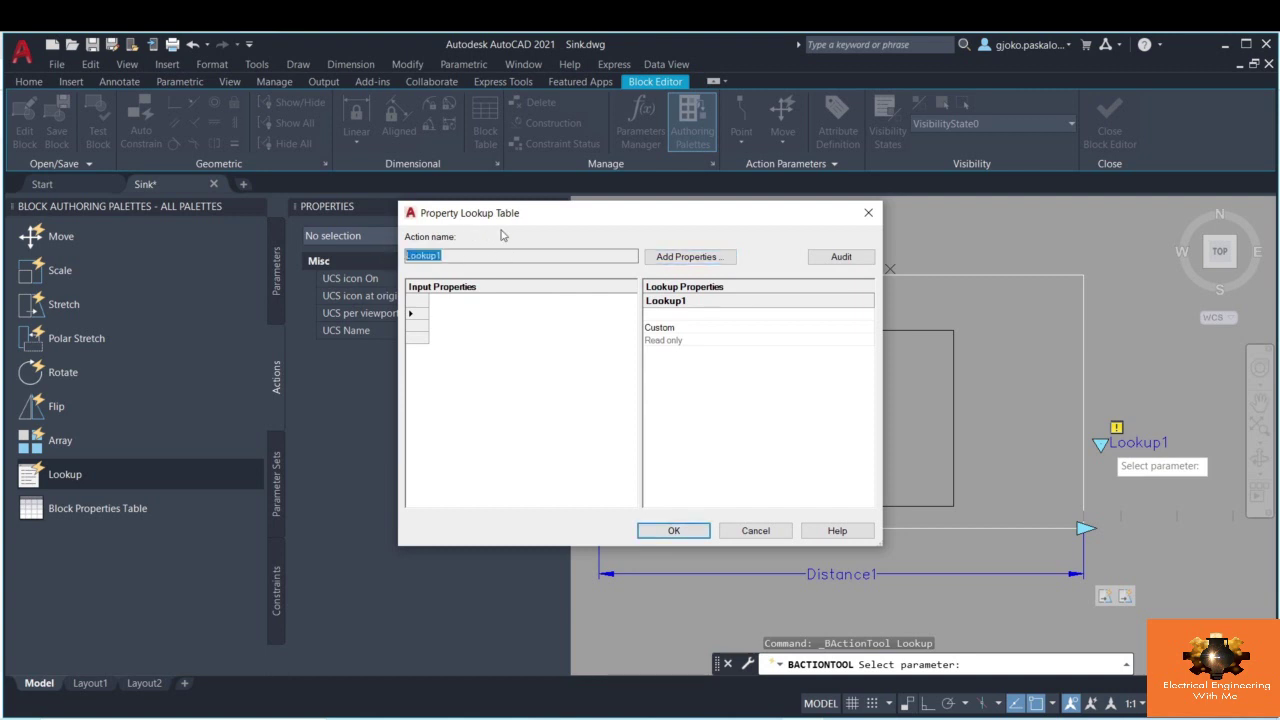
left_click(688, 257)
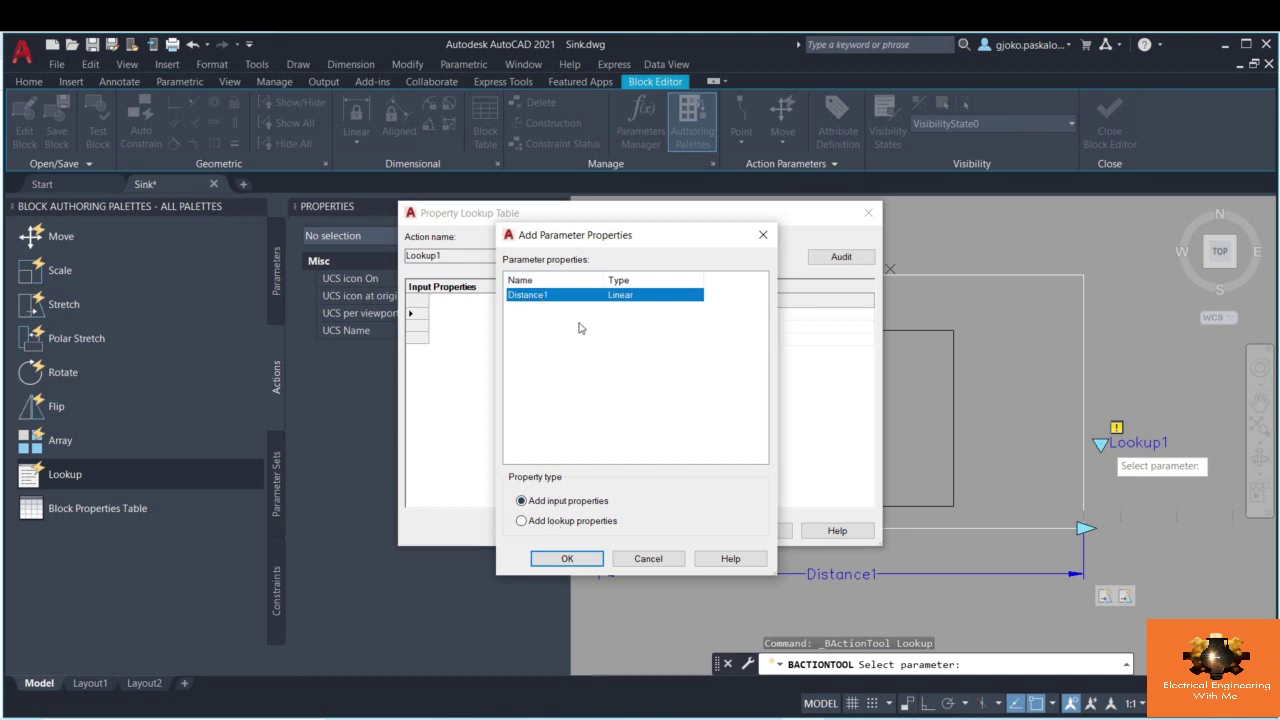
left_click(567, 559)
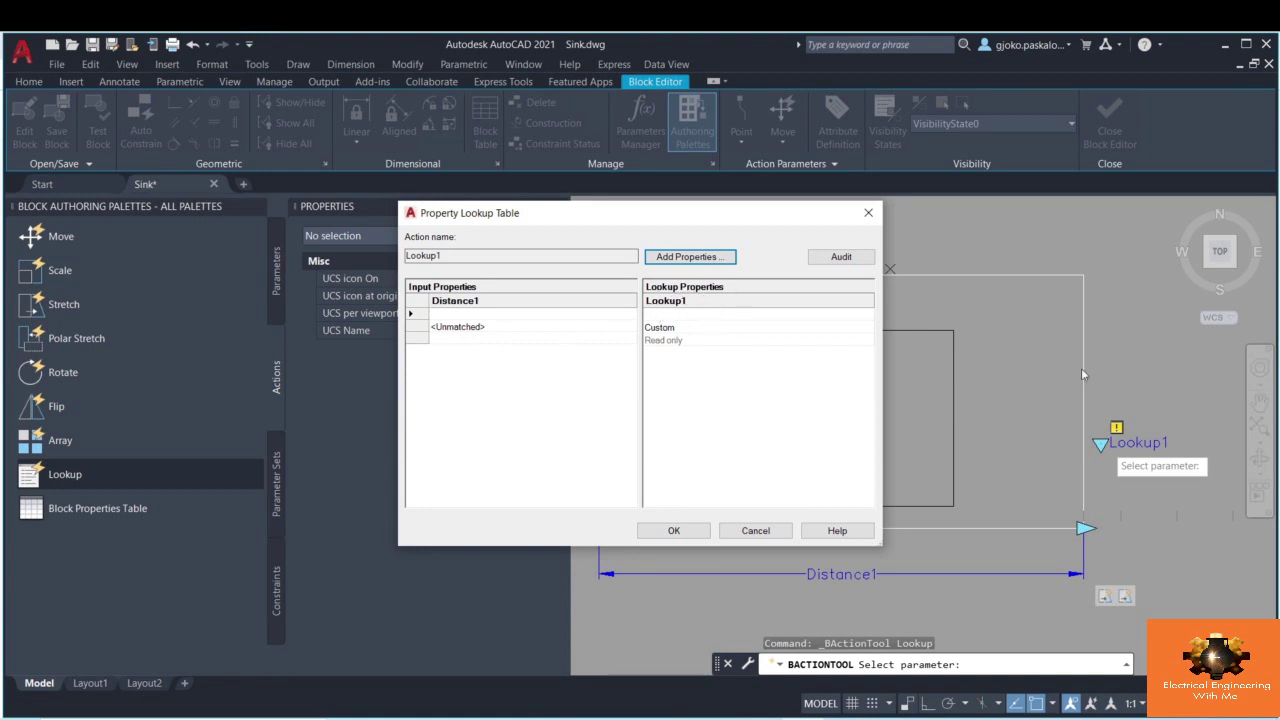
- Fill the first two lookup table rows, pairing Distance1 values 50.0000 and 60.0000 with the lookup labels 50 and 60
left_click(488, 317)
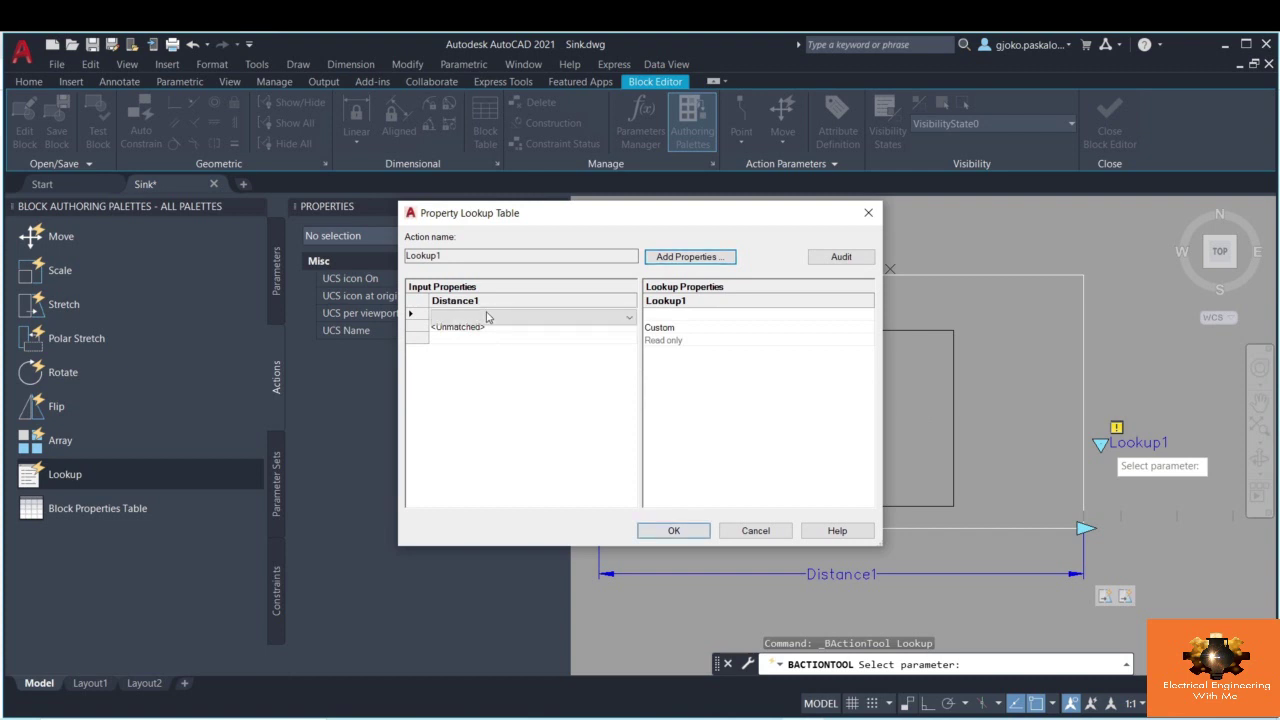
left_click(488, 317)
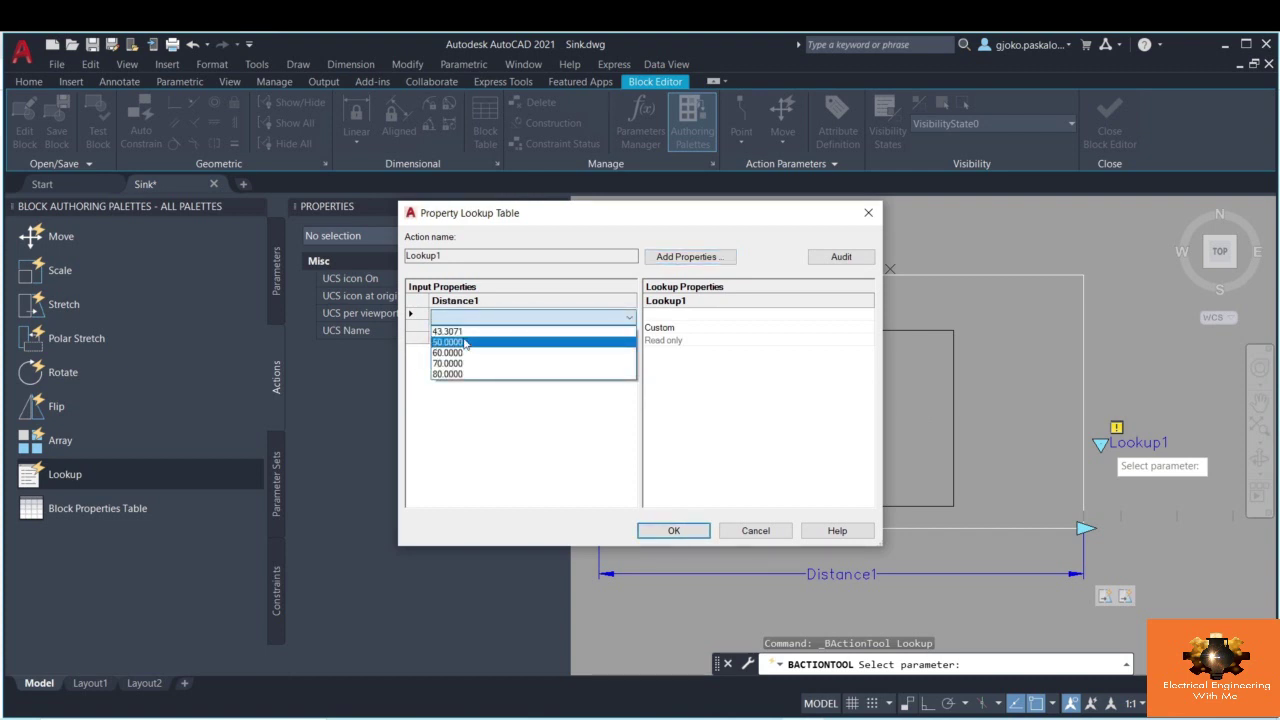
left_click(465, 343)
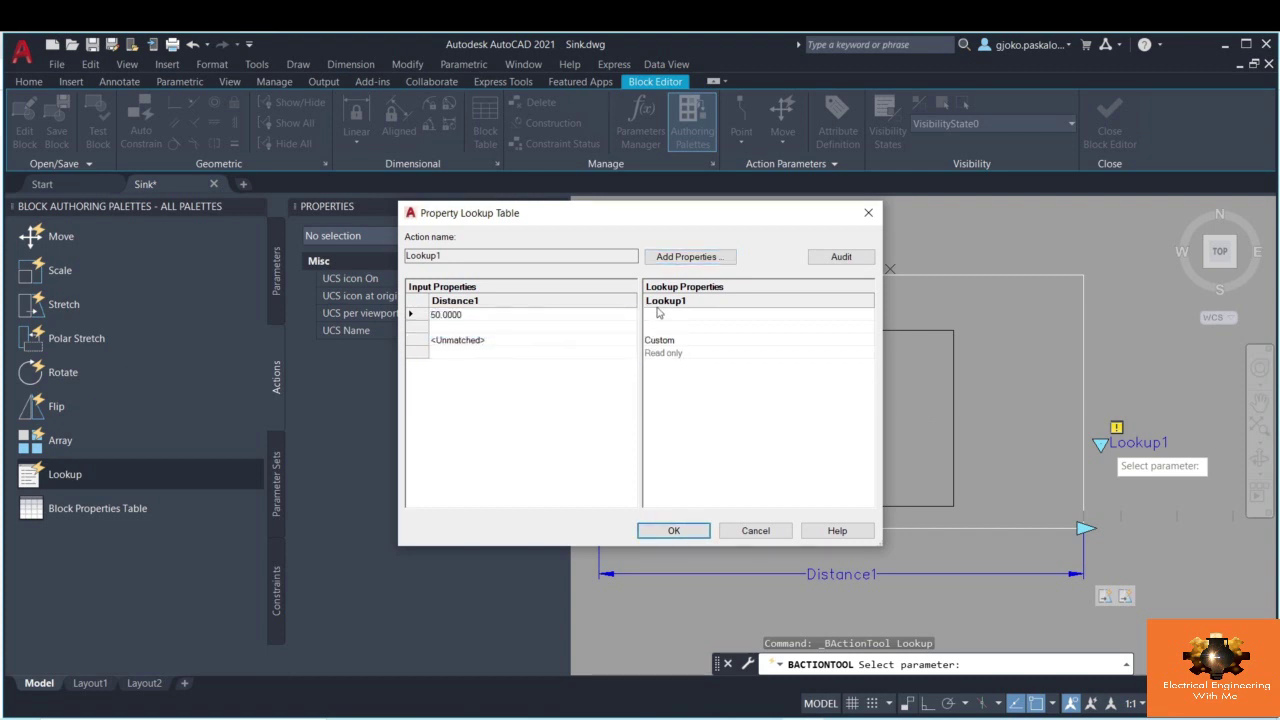
left_click(463, 329)
left_click(457, 334)
left_click(450, 366)
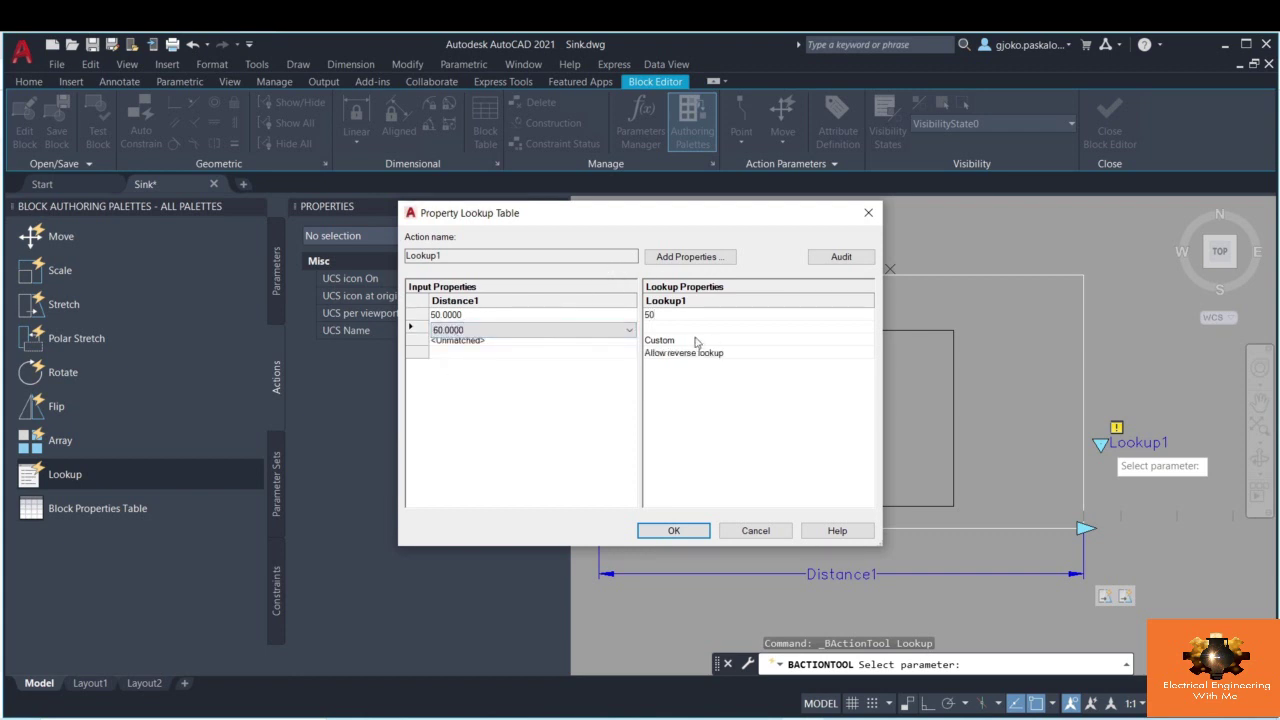
left_click(686, 328)
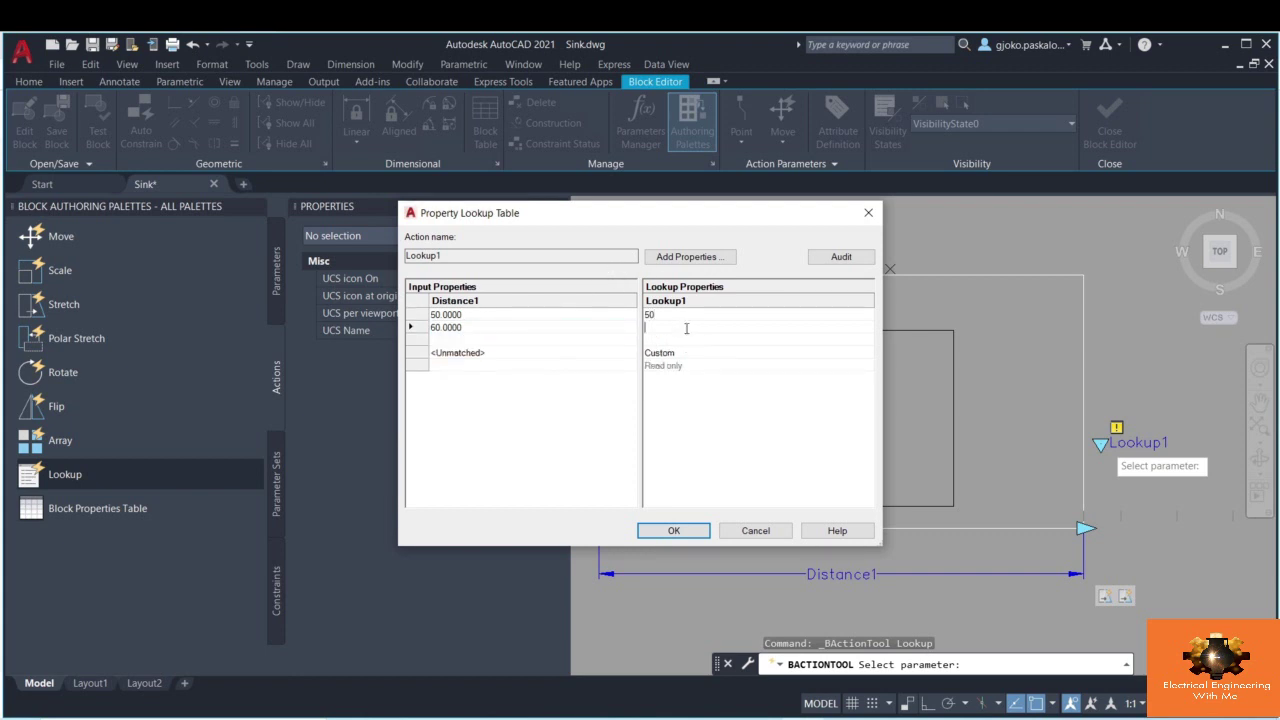
- Add lookup table rows pairing Distance1 values 70.0000 and 80.0000 with the labels 70 and 80, and accept the table
left_click(493, 343)
left_click(480, 345)
left_click(540, 381)
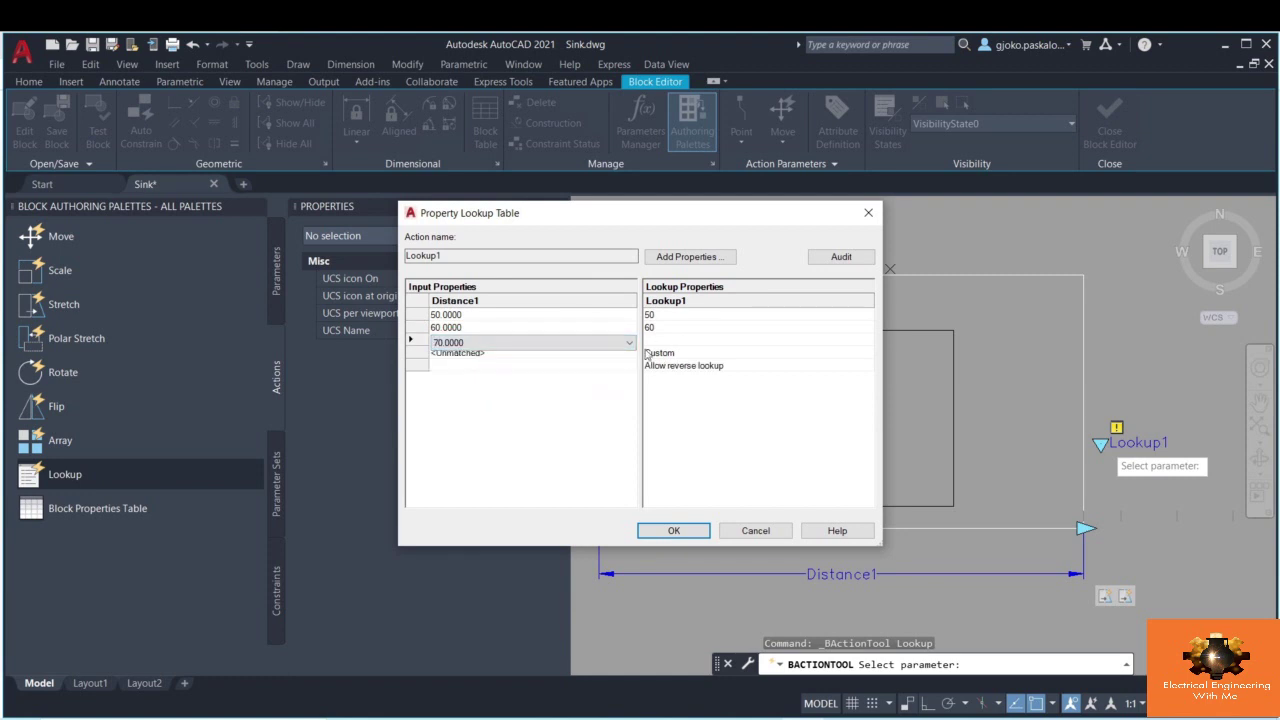
left_click(673, 339)
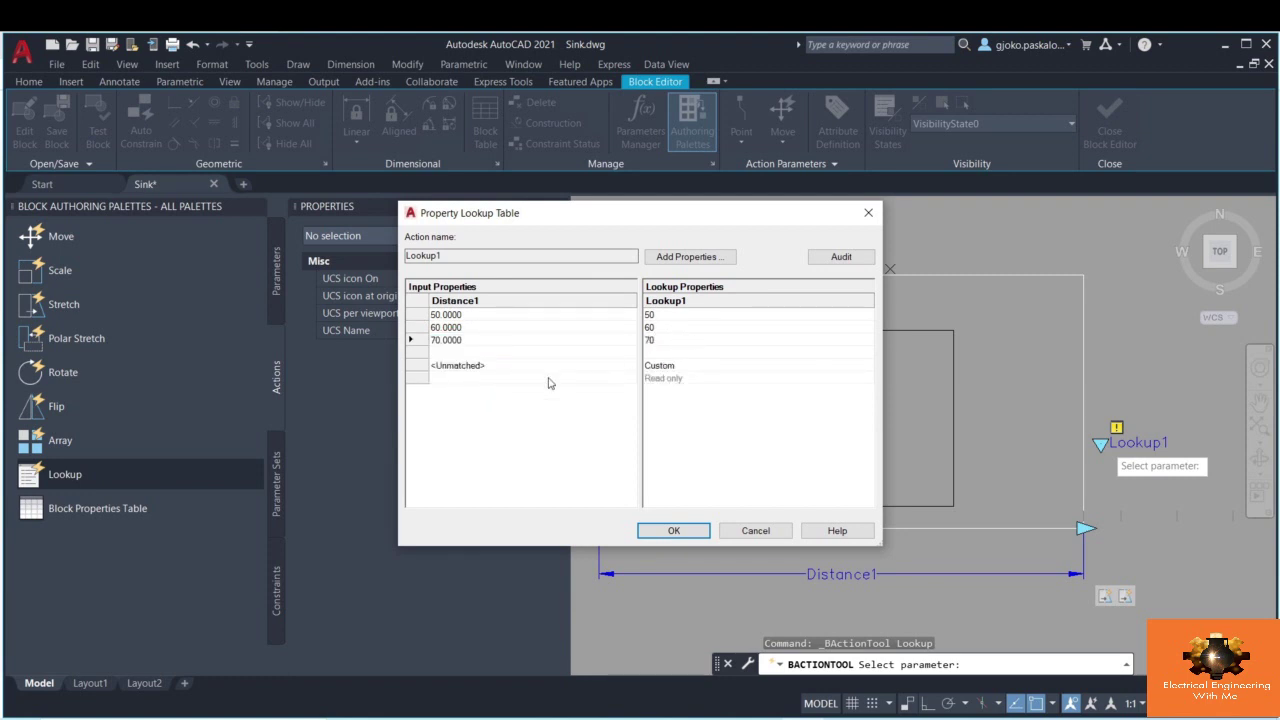
left_click(501, 356)
left_click(474, 357)
left_click(583, 398)
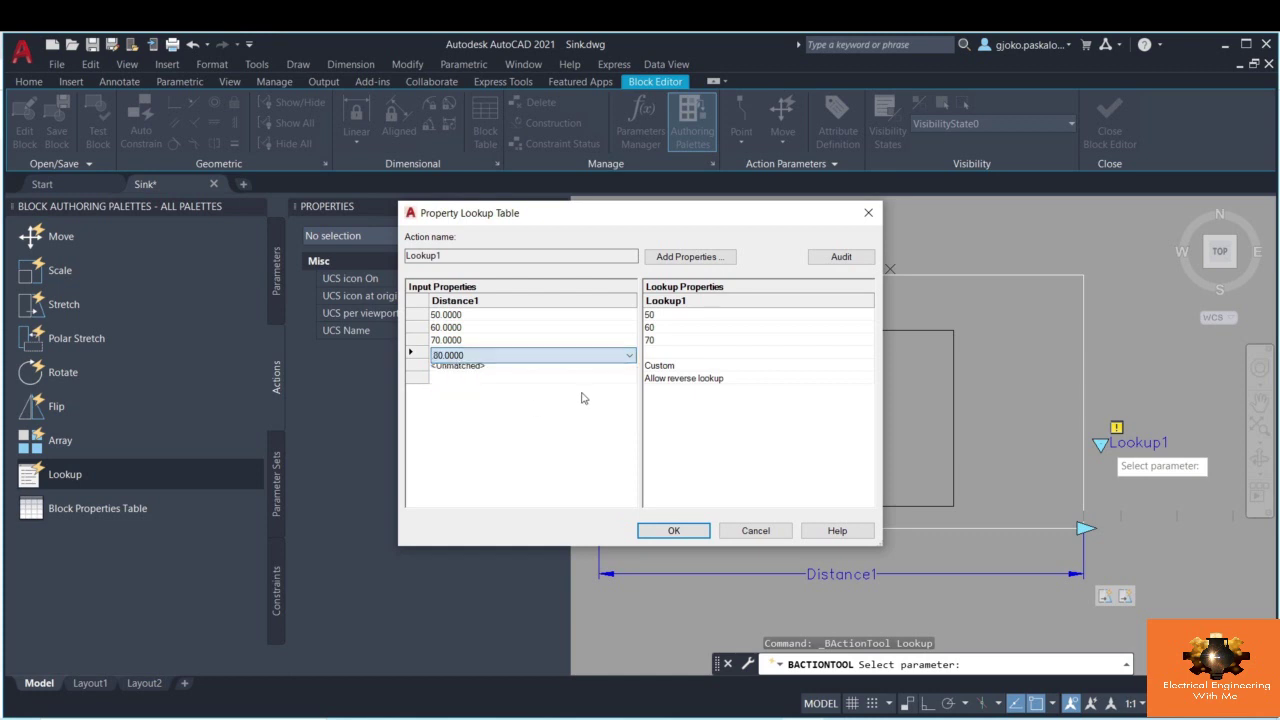
left_click(658, 352)
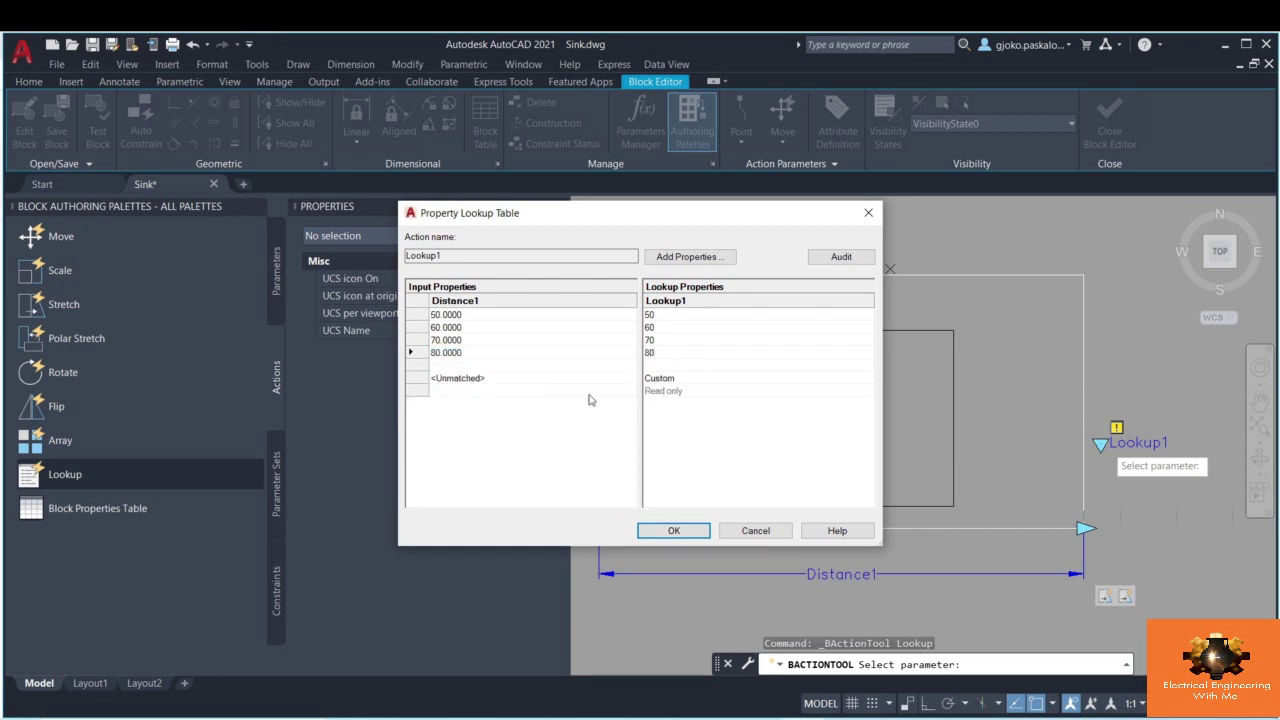
left_click(538, 430)
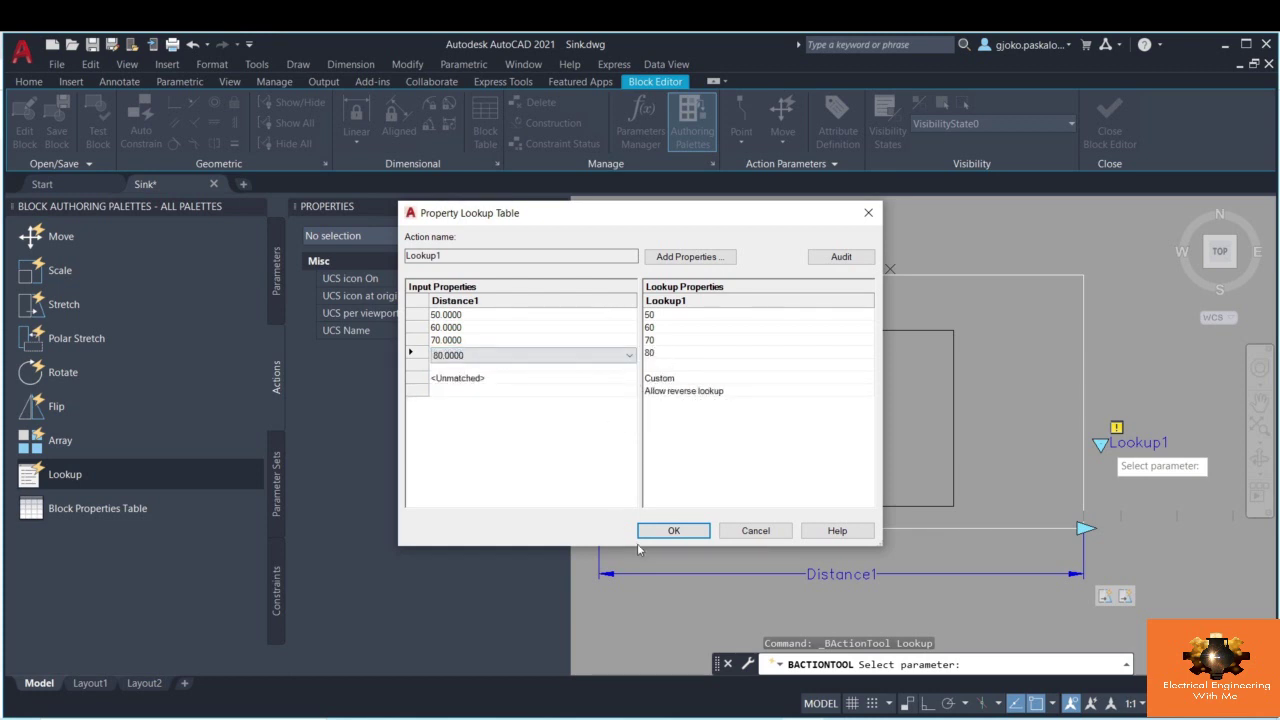
left_click(672, 531)
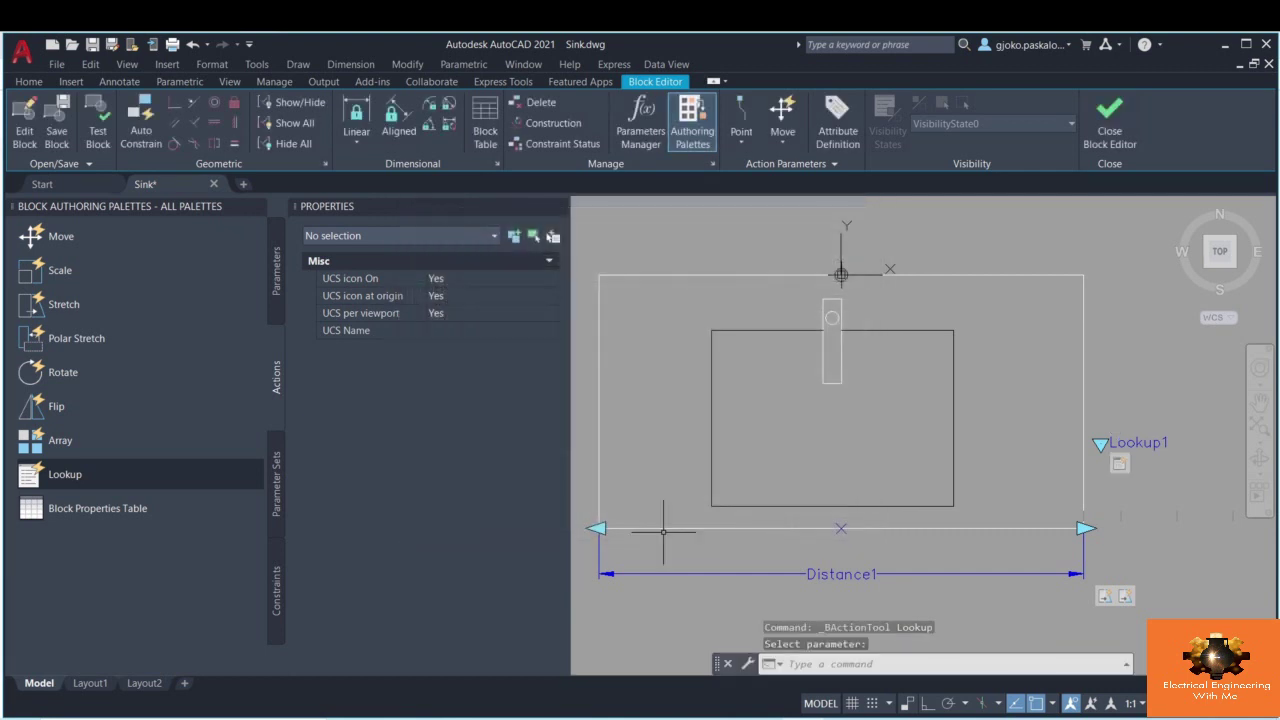
- Close the block editor with the parameter changes saved, and select the sink in the drawing
left_click(1104, 443)
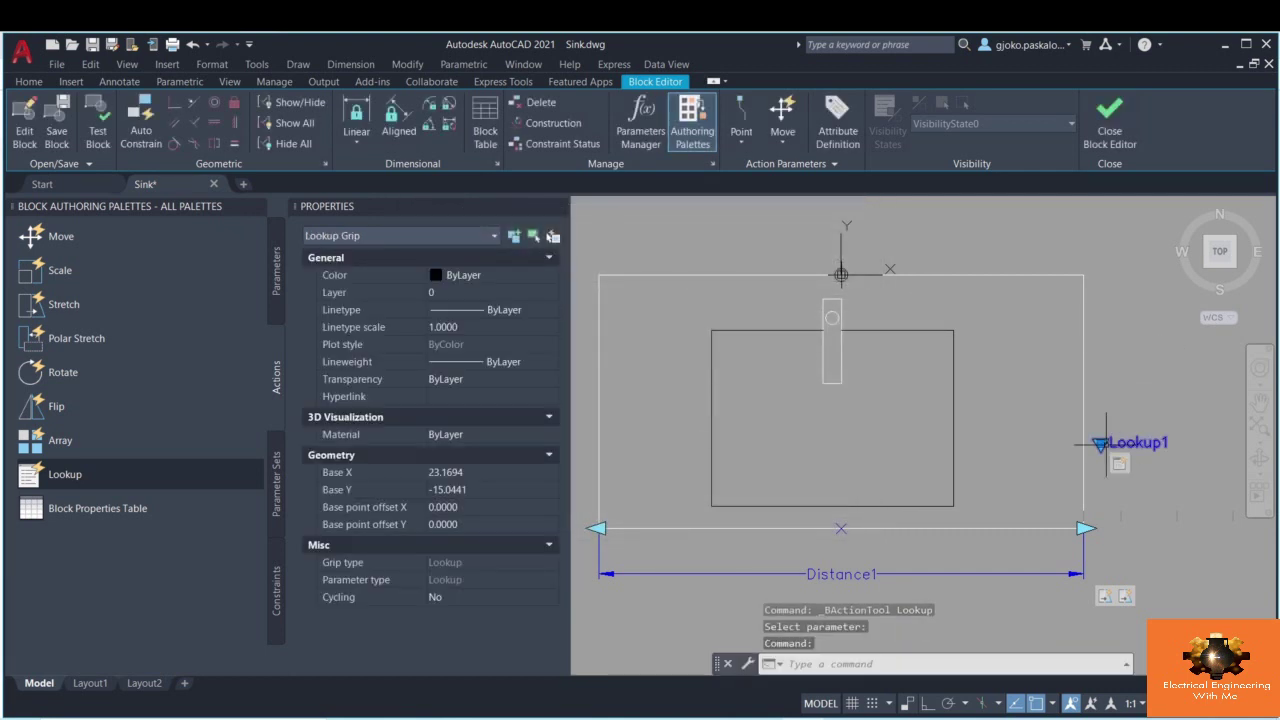
left_click(1104, 133)
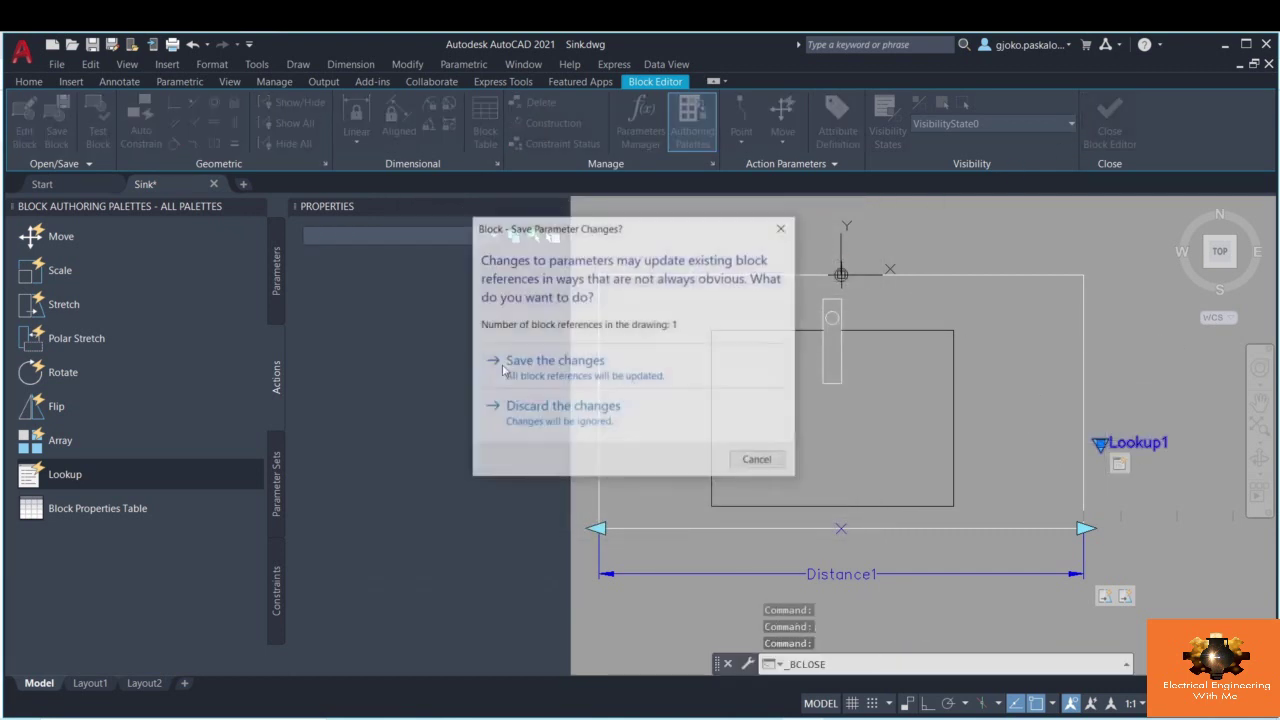
left_click(545, 370)
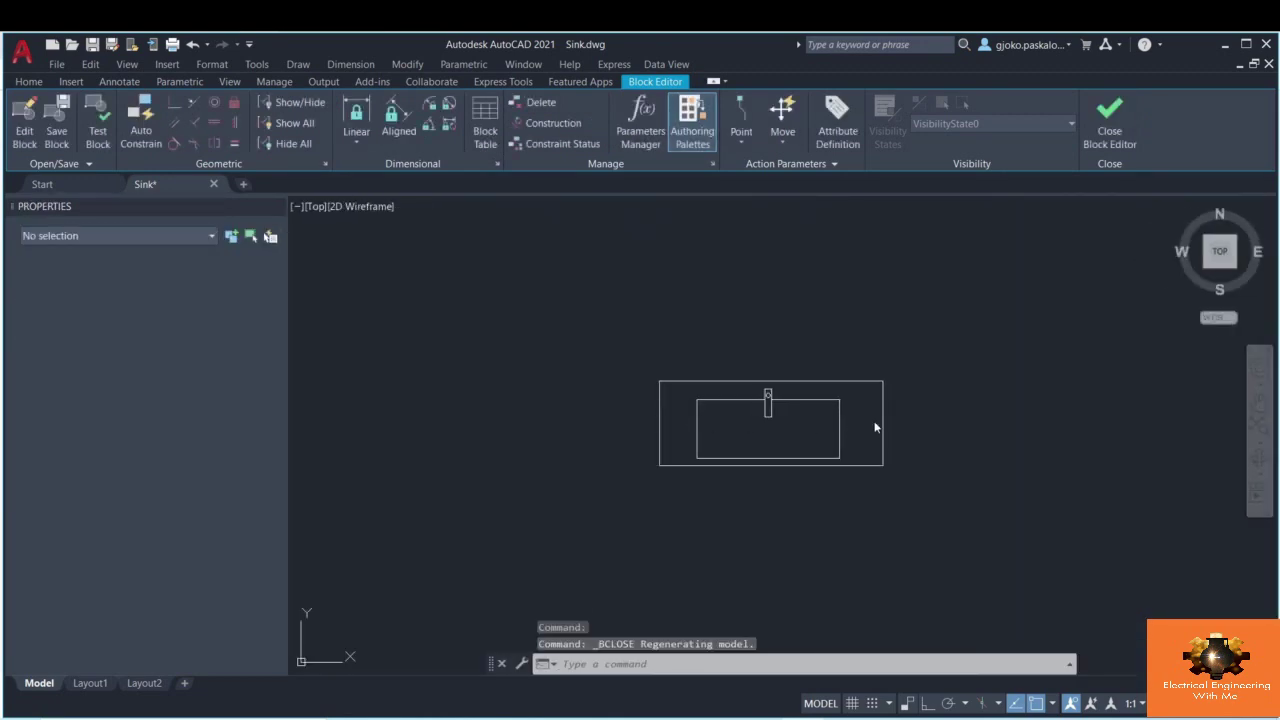
left_click(882, 420)
scroll(866, 440, "up", 2)
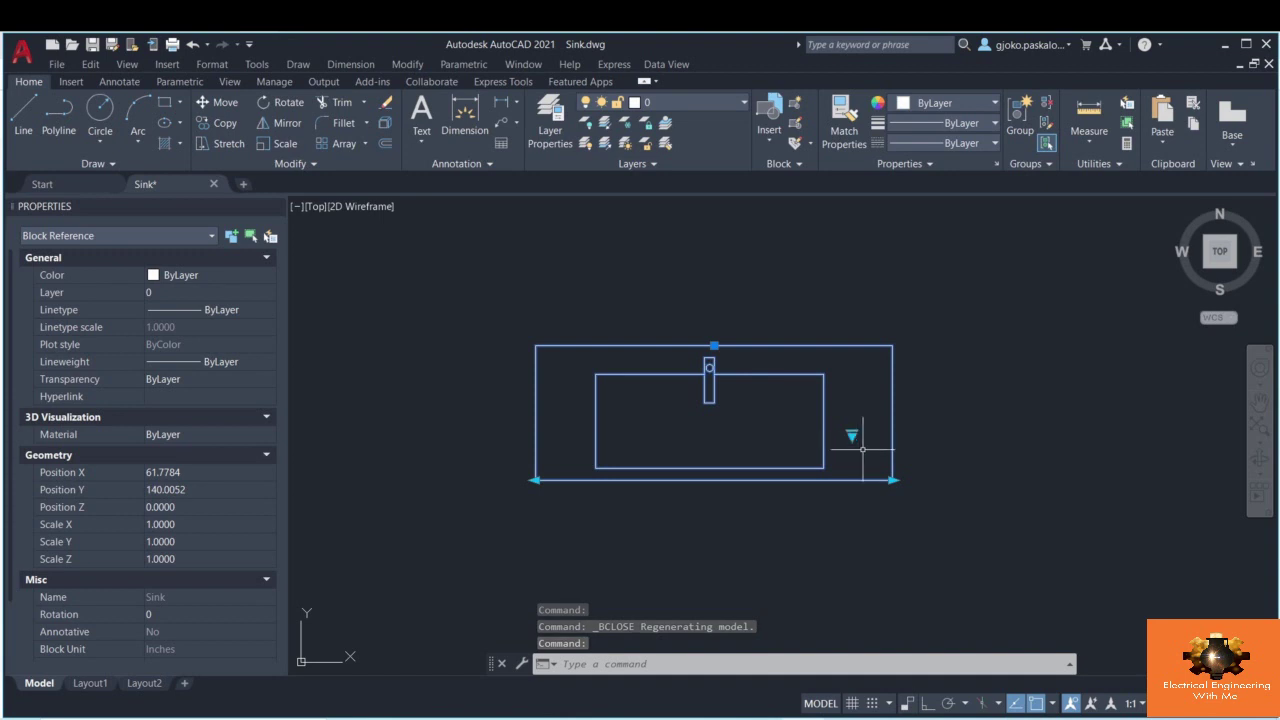
- Test the sink's lookup list by switching its length to 50, 70, 80, 60 and back to 50
left_click(852, 435)
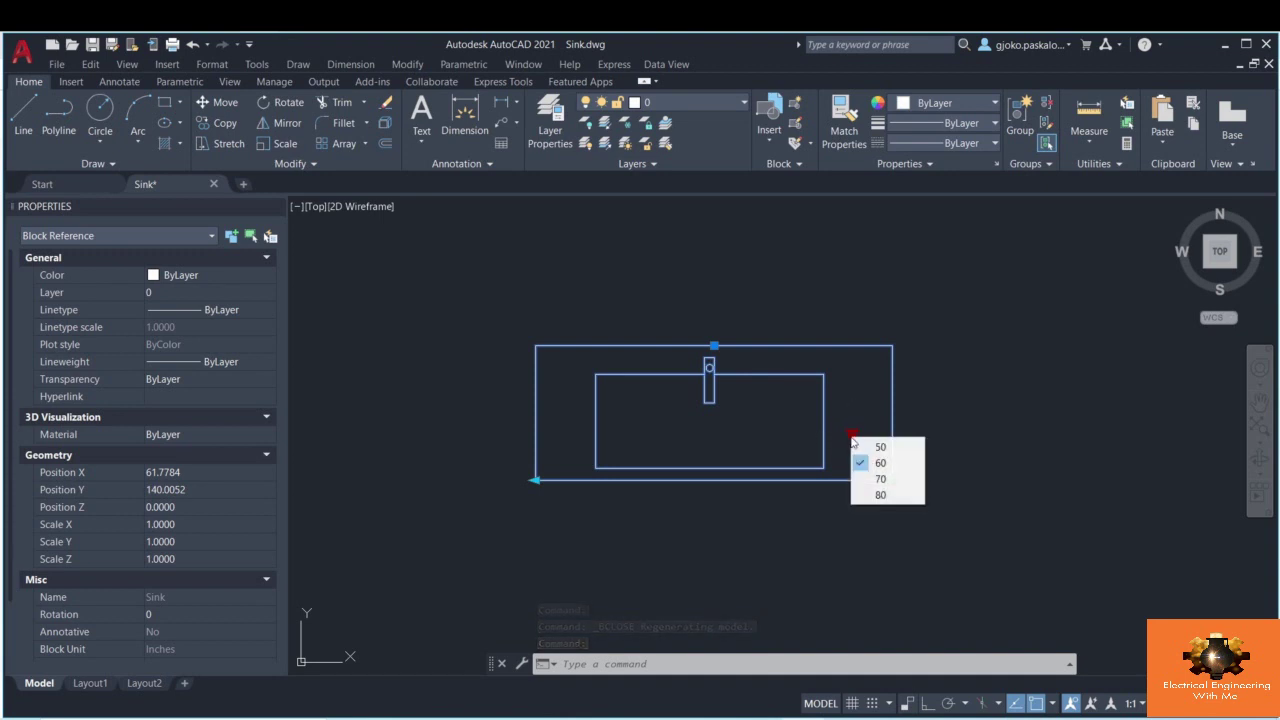
left_click(868, 455)
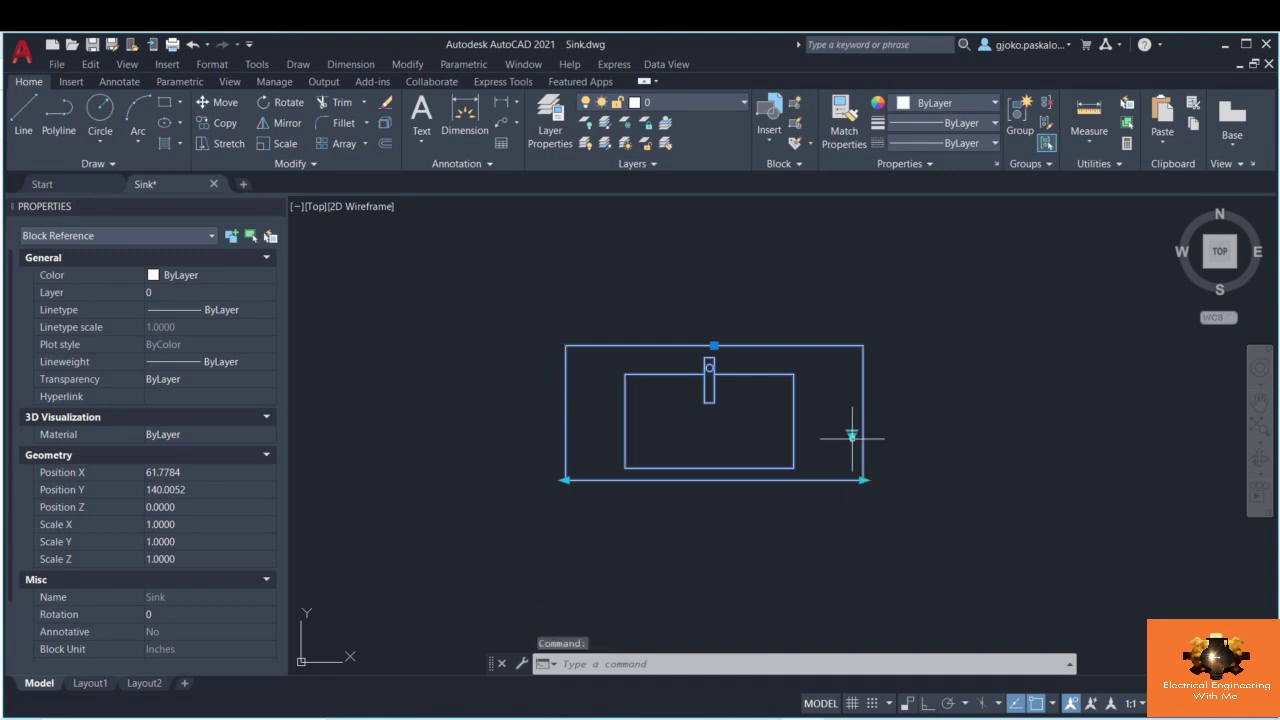
left_click(852, 435)
left_click(878, 481)
left_click(852, 435)
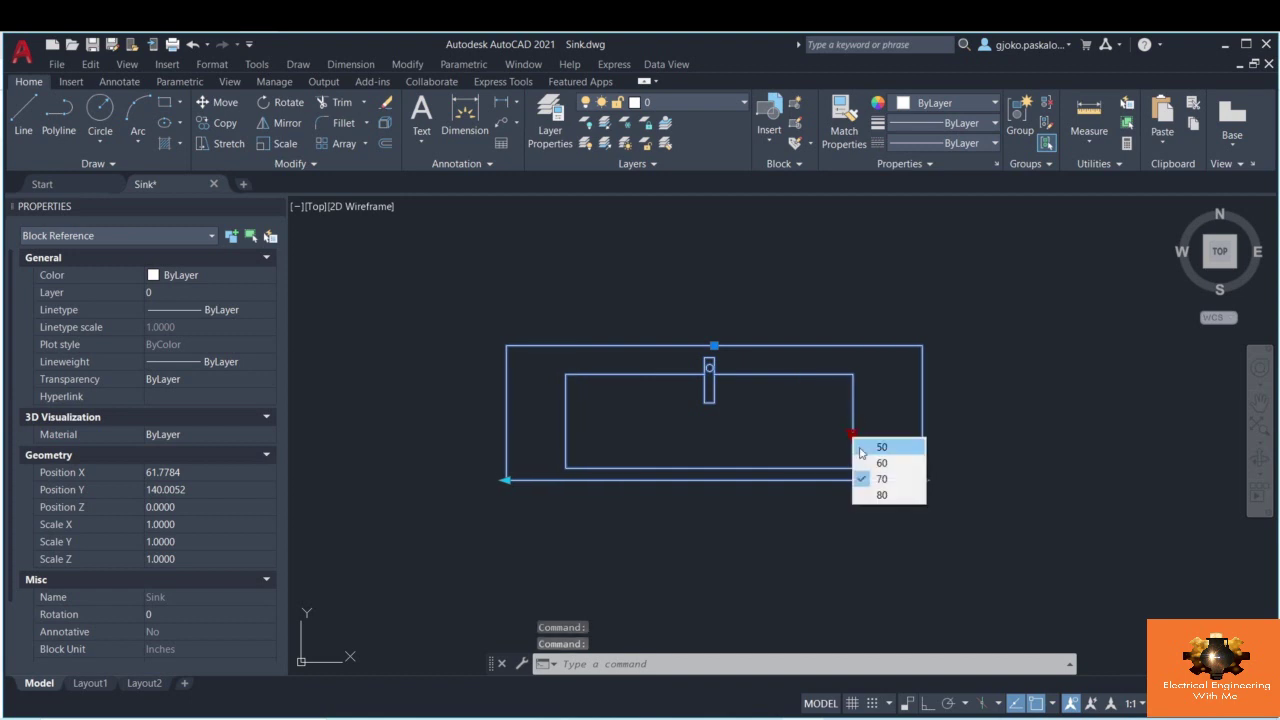
left_click(880, 497)
left_click(852, 435)
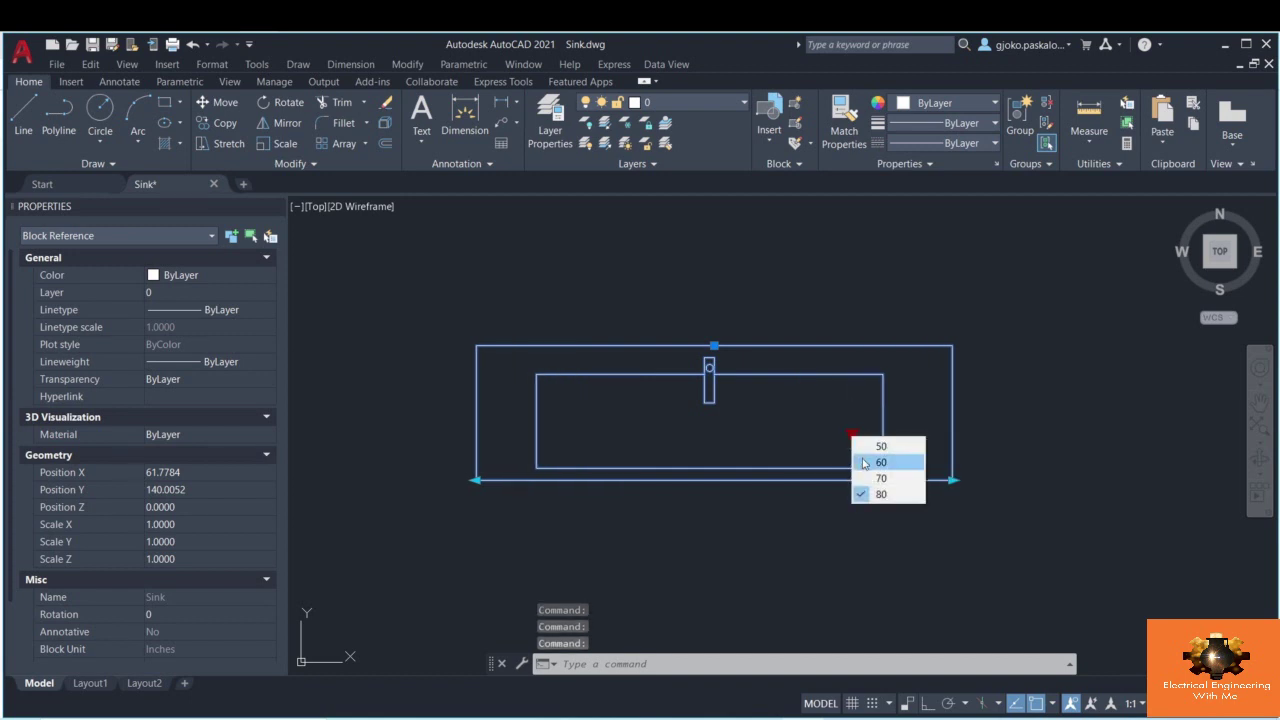
left_click(880, 463)
left_click(852, 435)
left_click(866, 448)
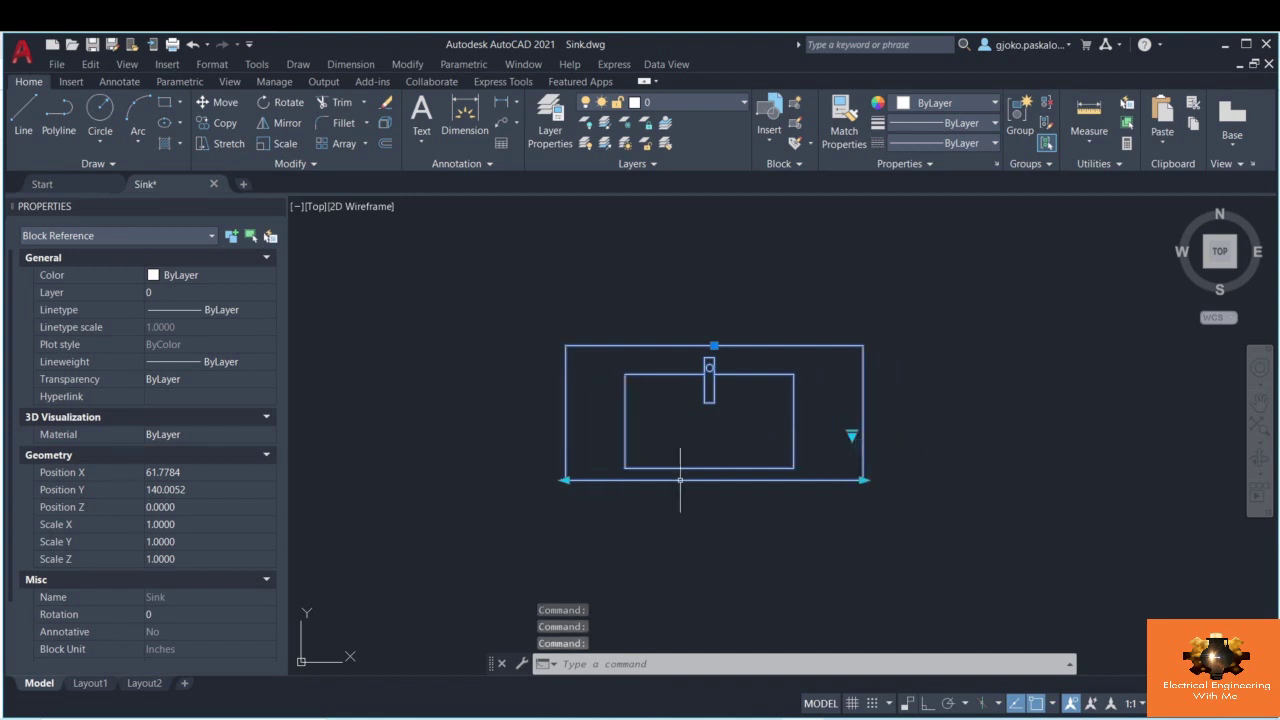
- Set the sink's length through its lookup to 60, 70 and 80 in turn
left_click(852, 436)
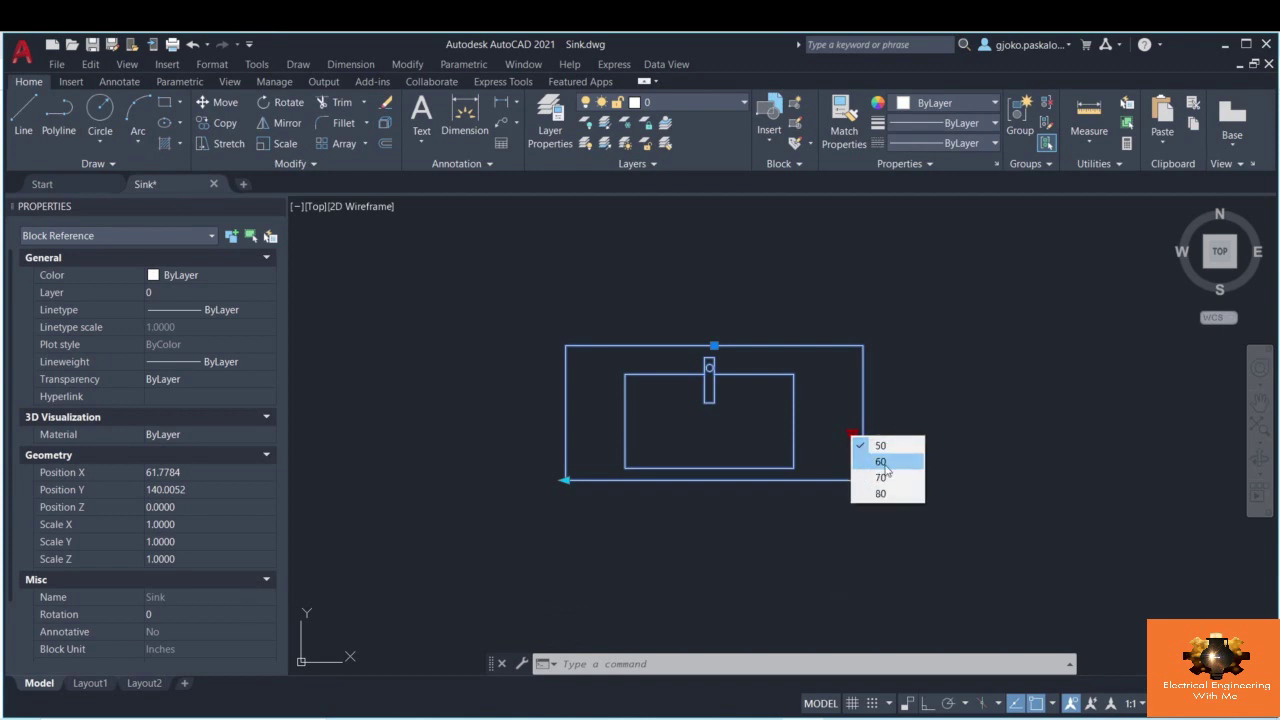
left_click(882, 462)
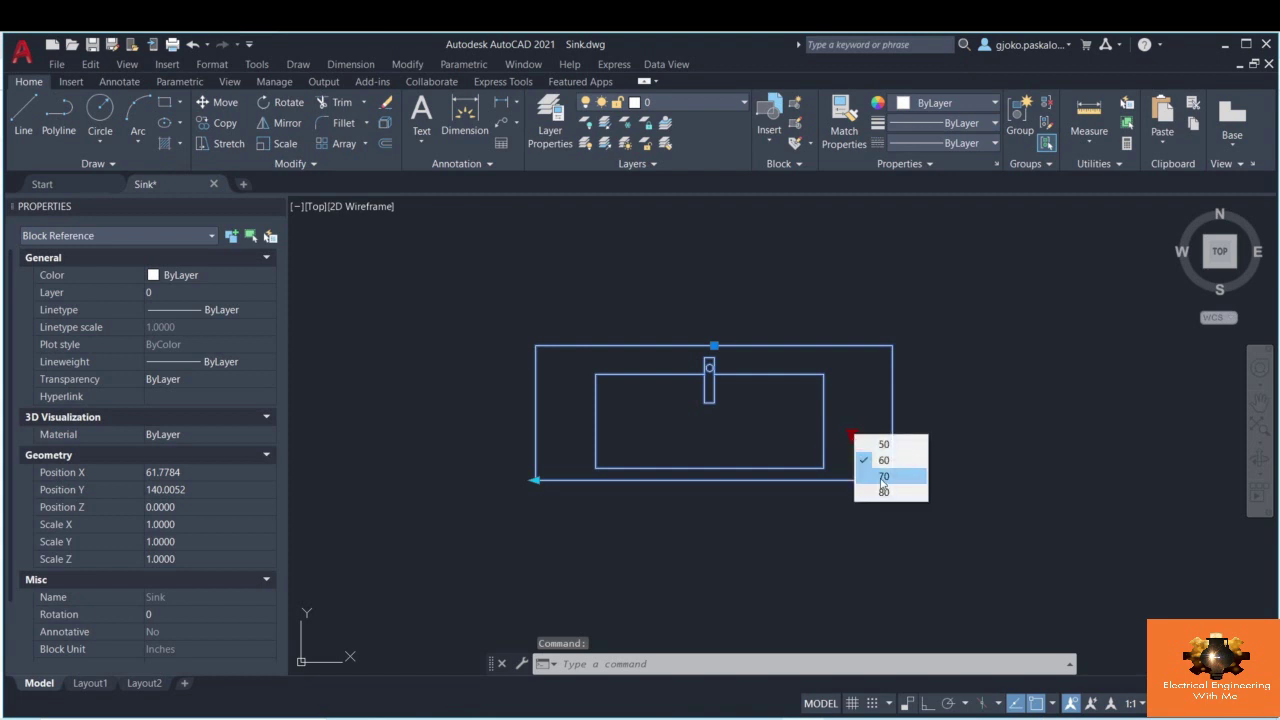
left_click(883, 477)
left_click(852, 438)
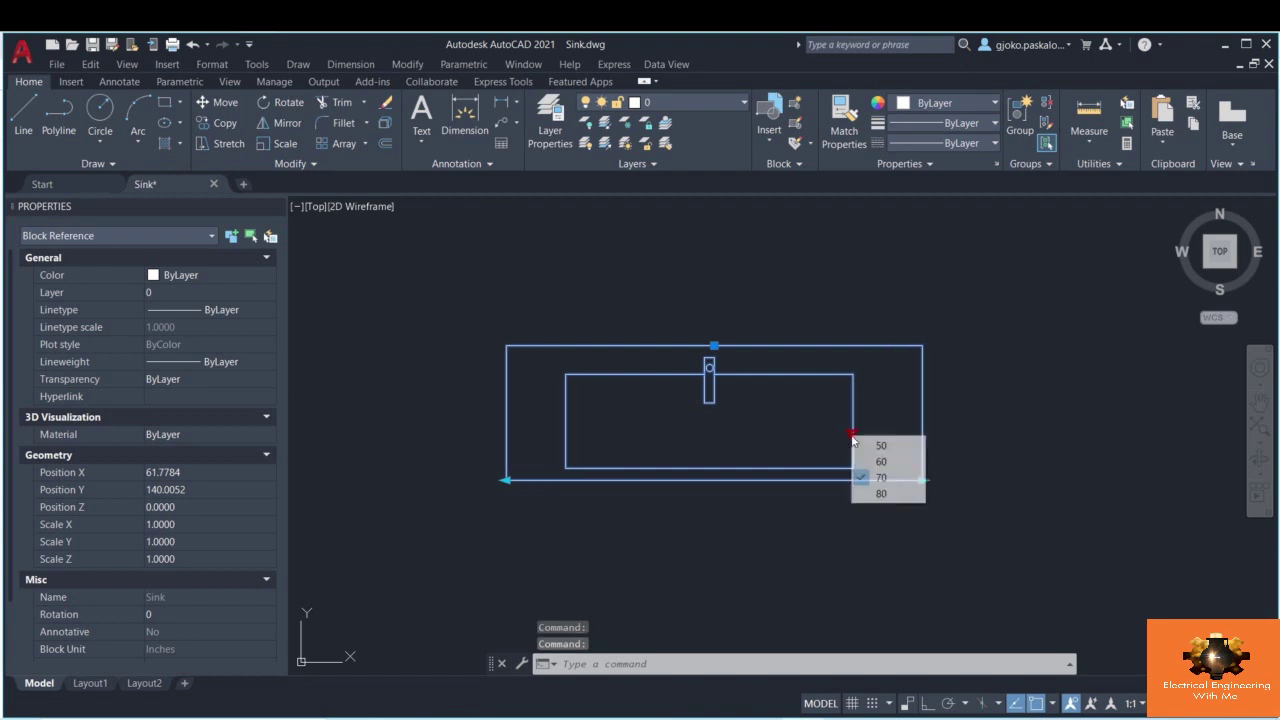
left_click(881, 493)
- Stretch the sink by its lower-right corner between the listed lengths, finishing at the shortest, and check the lookup choices without picking one
left_click(951, 480)
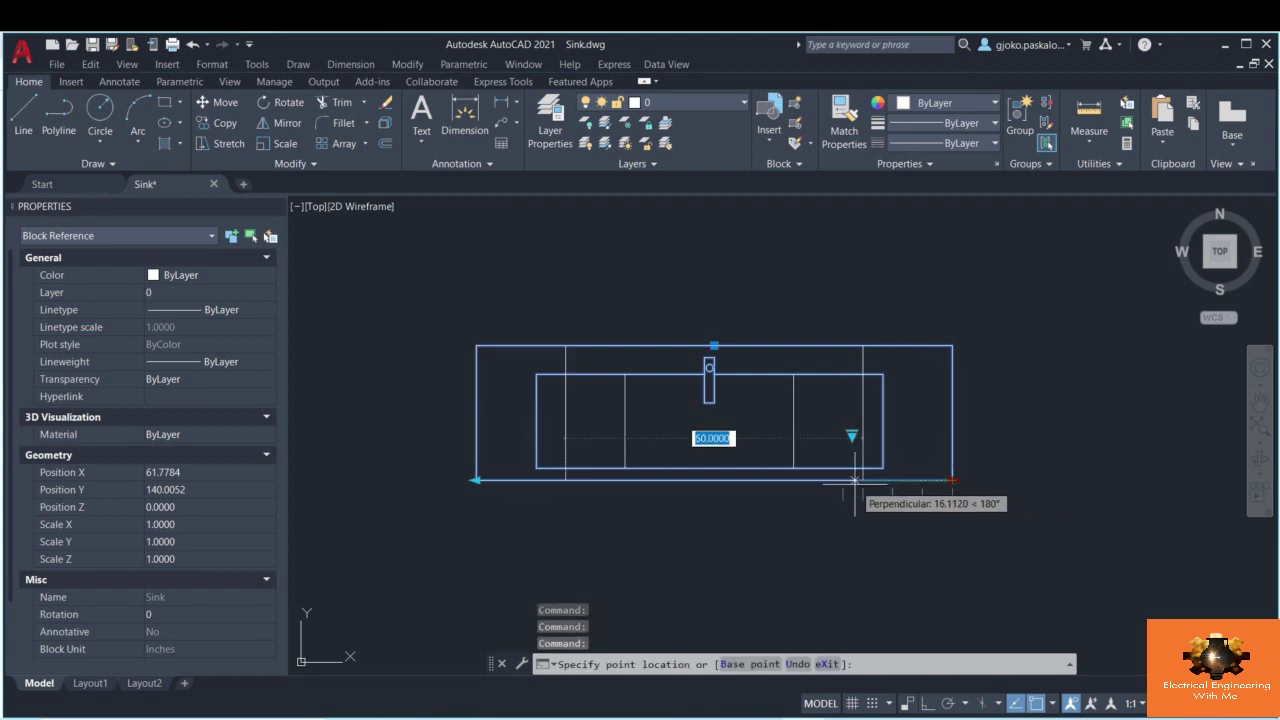
left_click(893, 481)
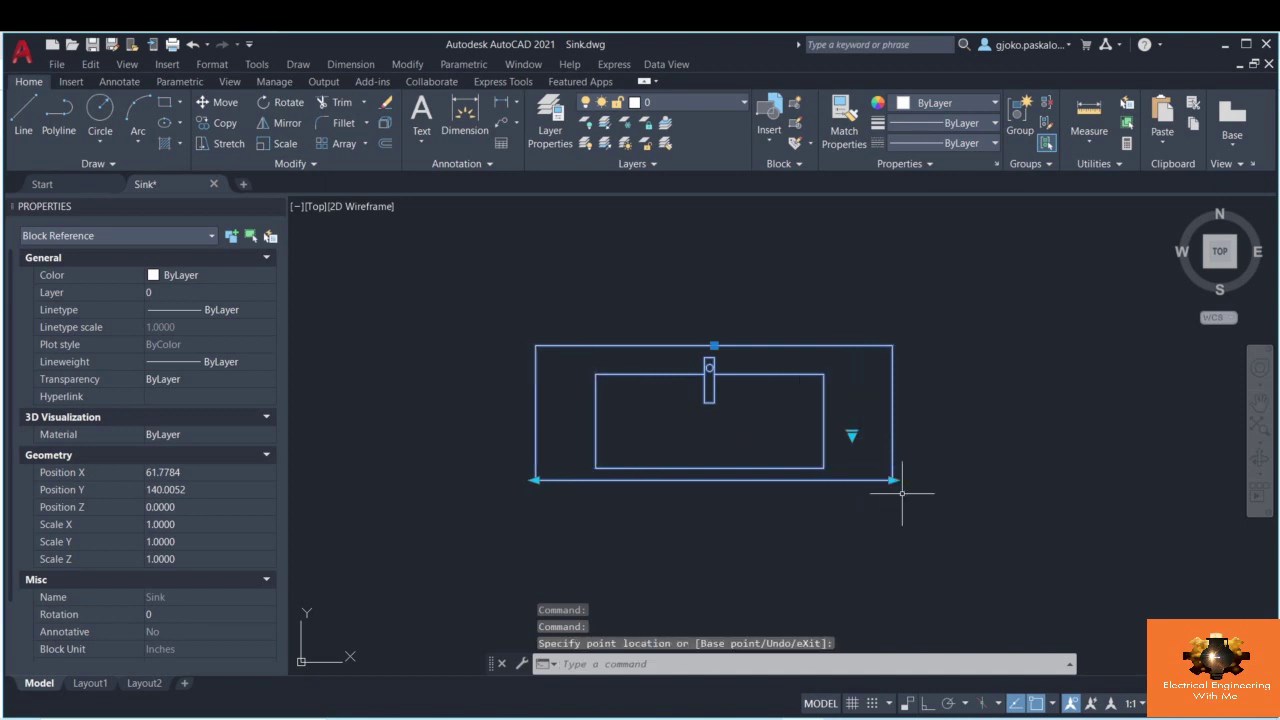
left_click(903, 481)
left_click(842, 481)
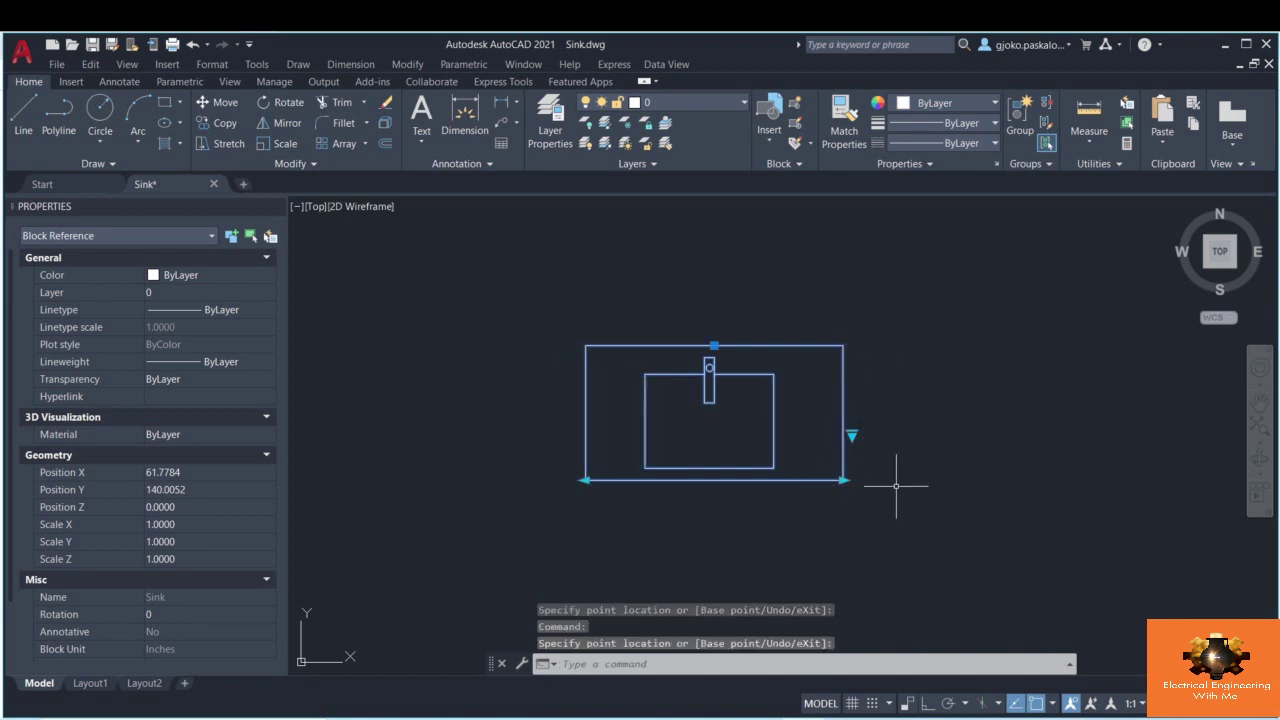
left_click(843, 480)
left_click(916, 481)
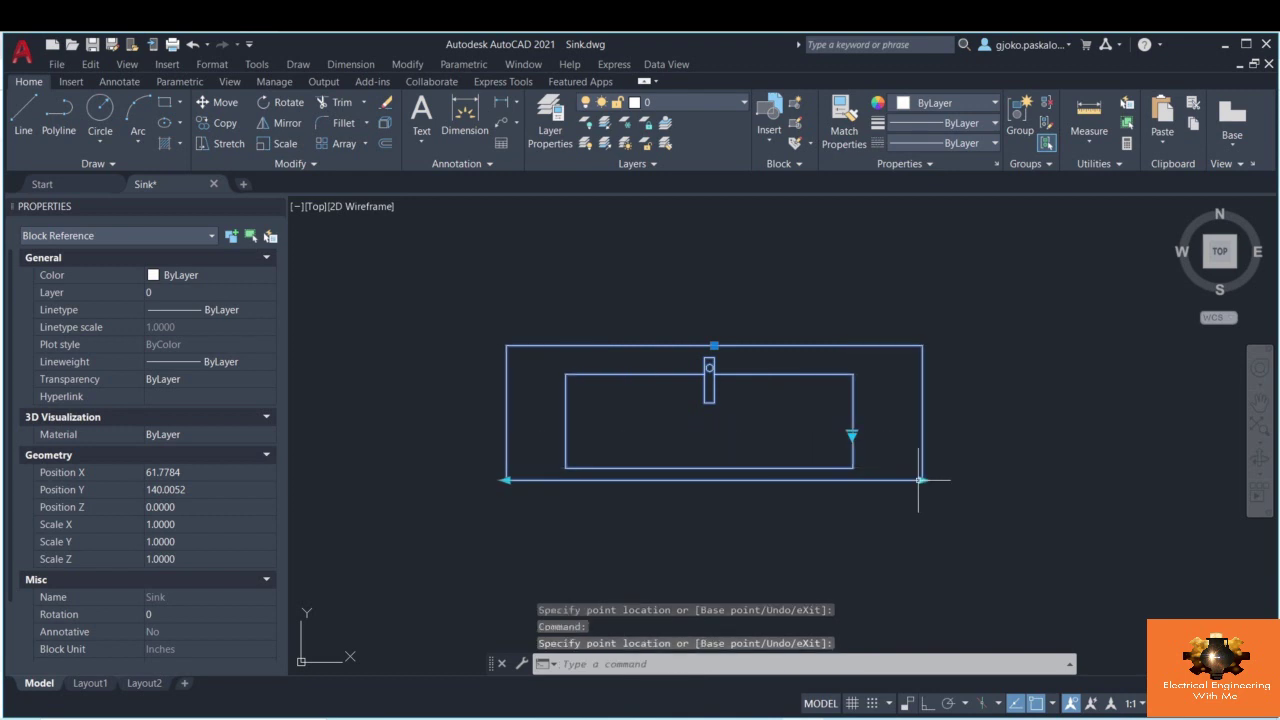
left_click(922, 480)
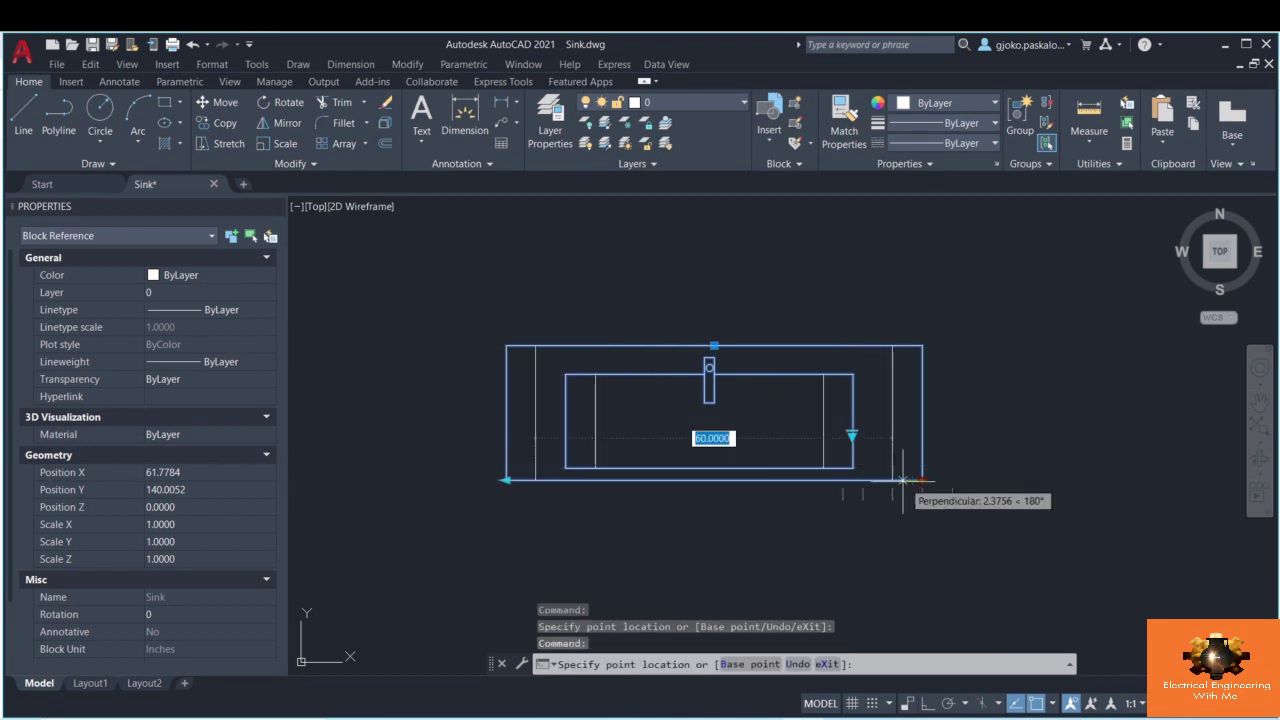
left_click(845, 483)
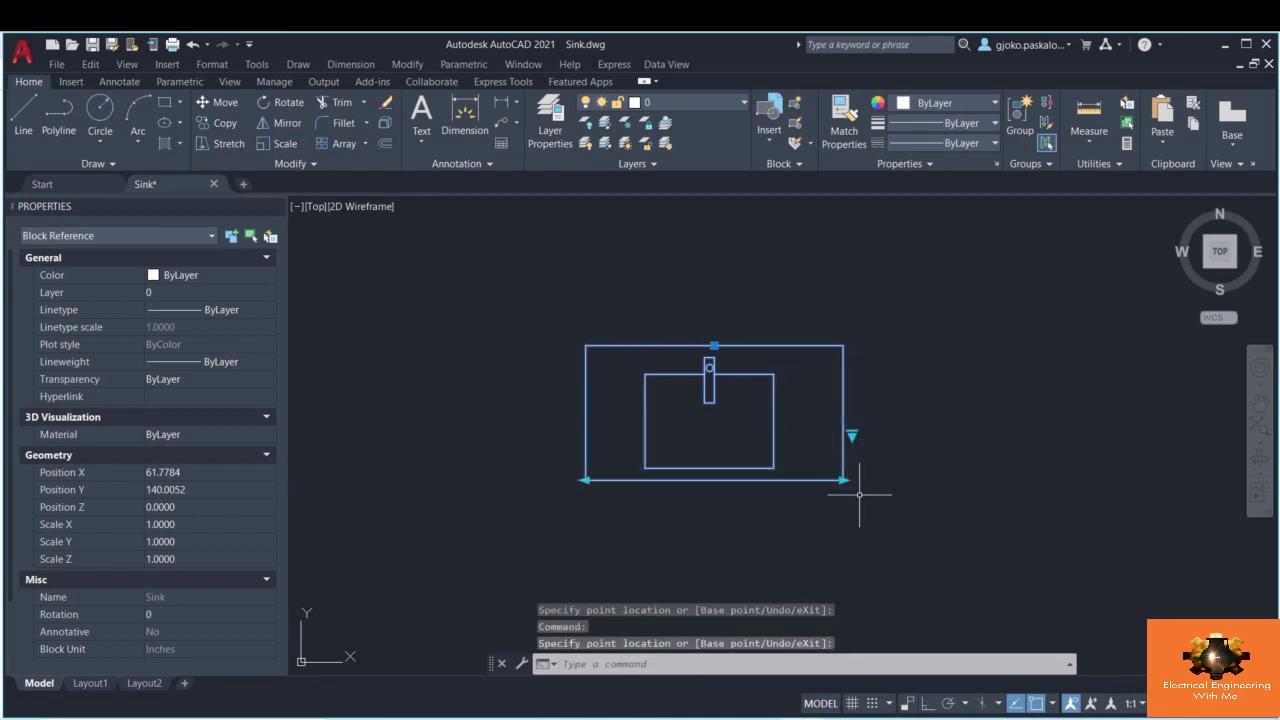
left_click(851, 435)
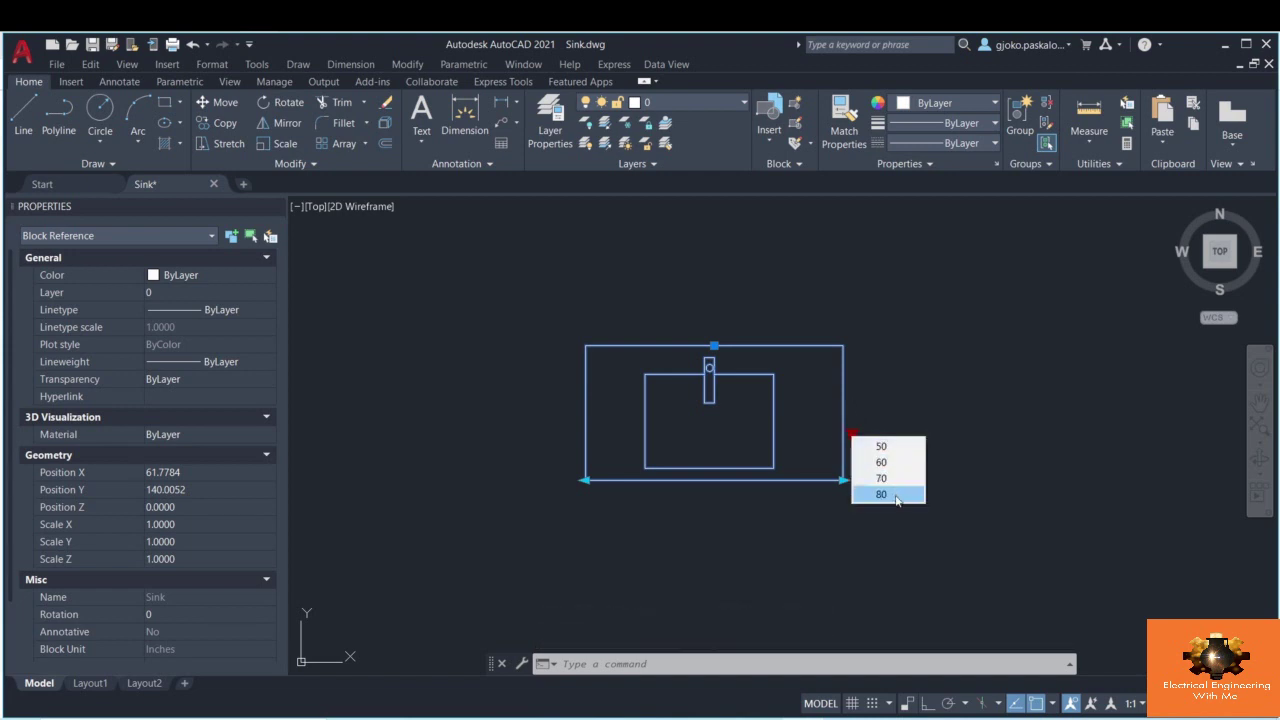
left_click(878, 533)
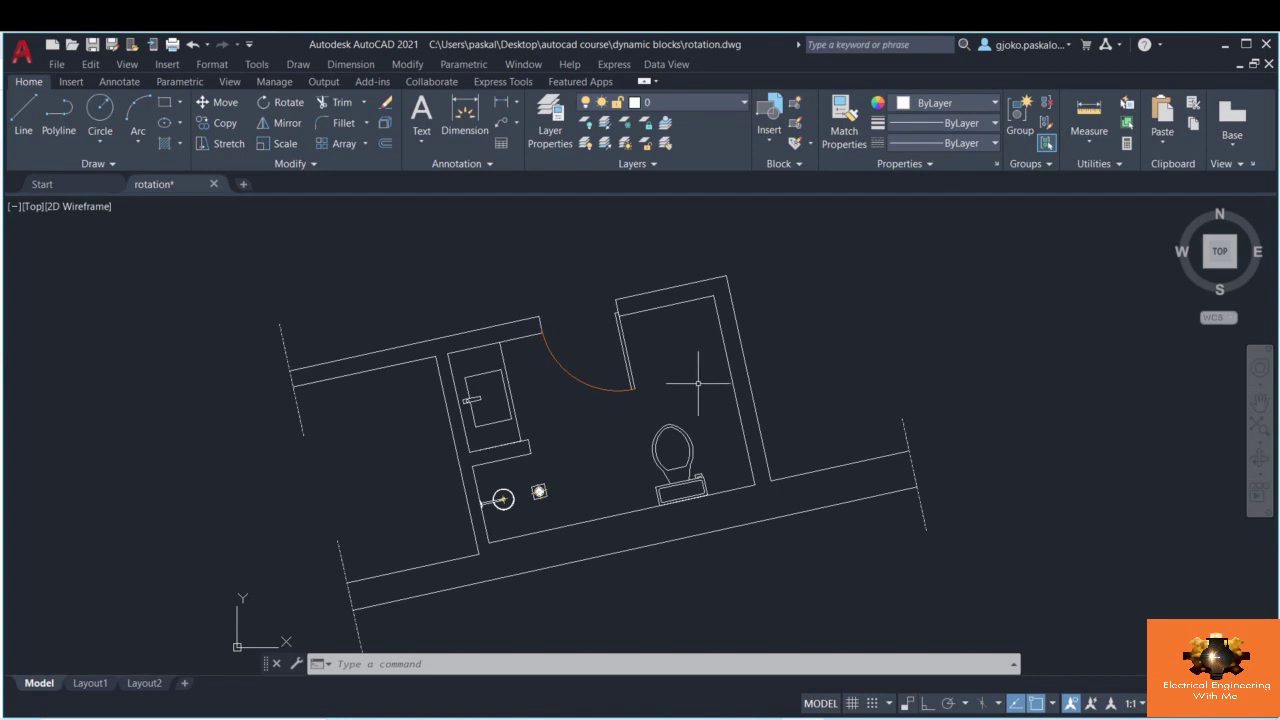
- Begin a block definition named rotation for the loose toilet beside the floor plan, with its base point at the tank's top edge midpoint
left_click(676, 421)
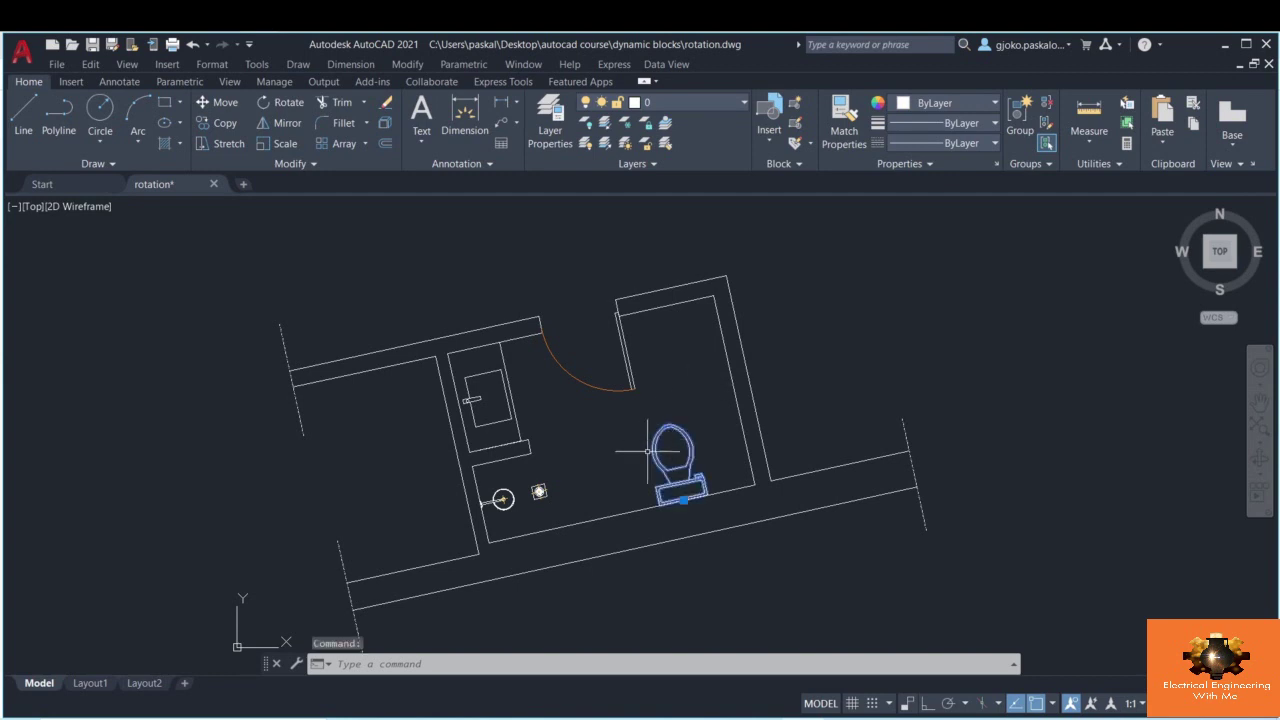
scroll(588, 492, "down", 2)
middle_click_drag(229, 497, 586, 491)
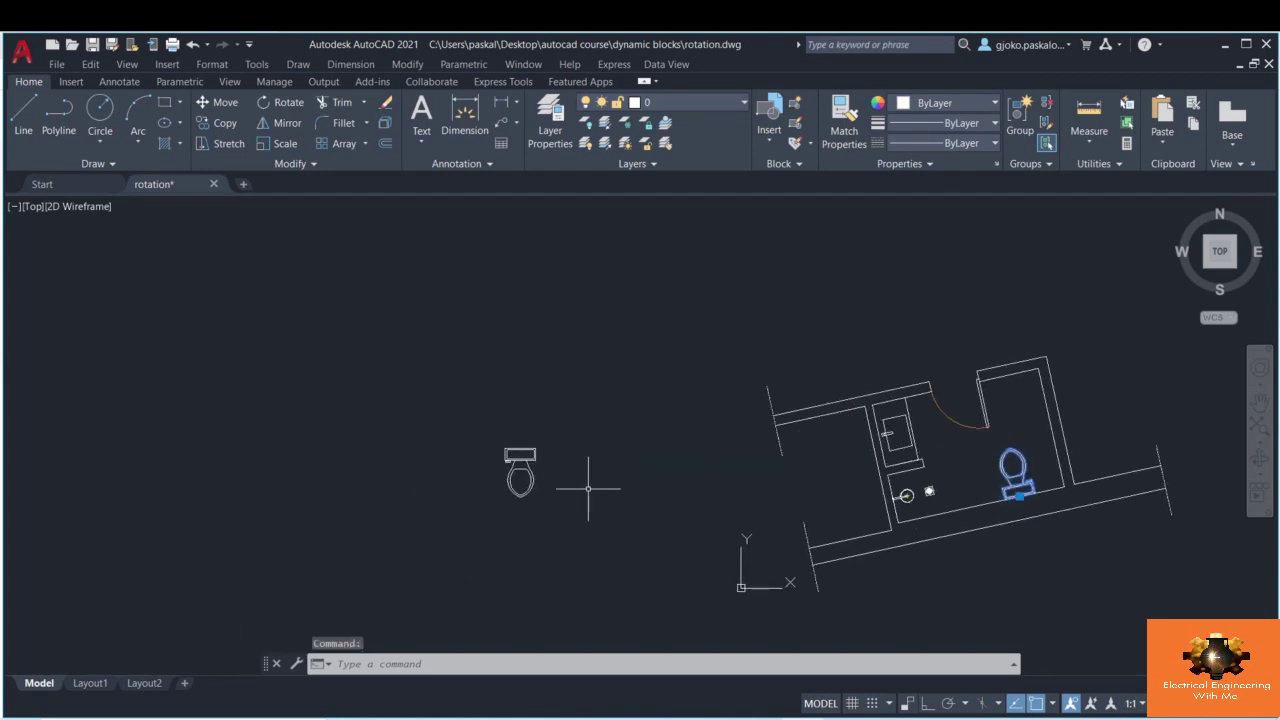
scroll(545, 455, "up", 3)
key("Escape")
scroll(545, 443, "up", 2)
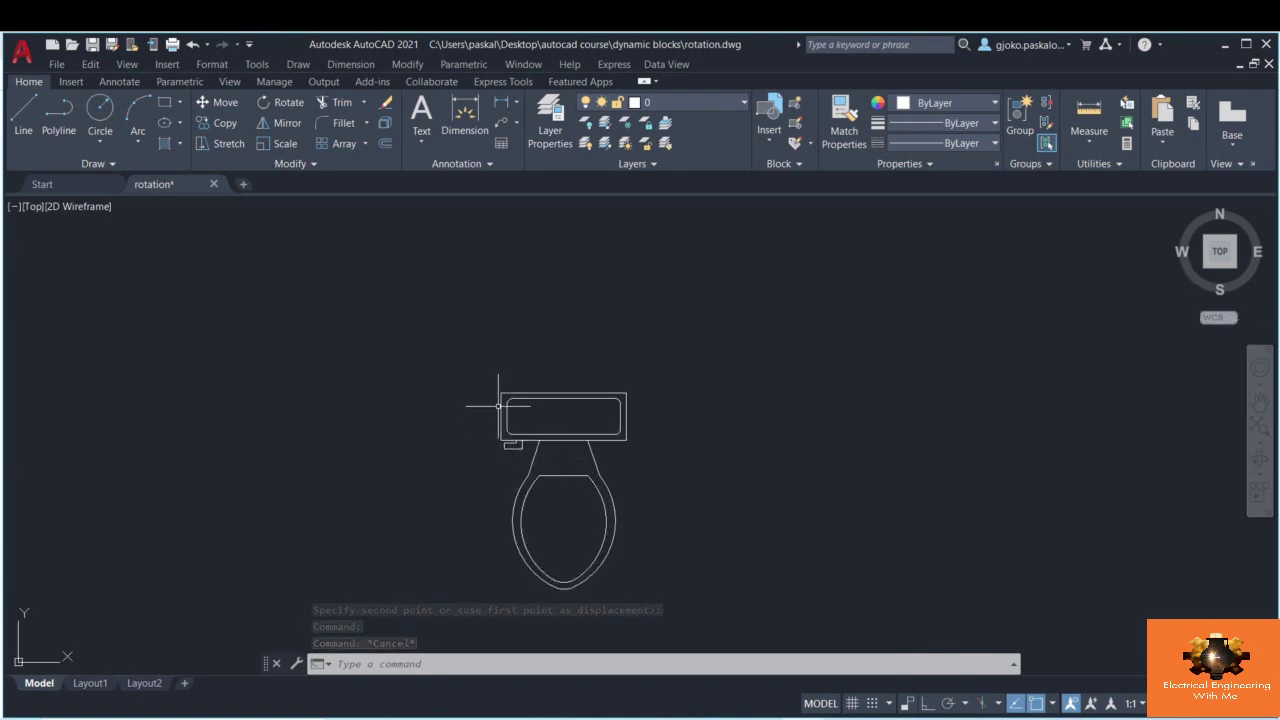
middle_click_drag(760, 414, 831, 380)
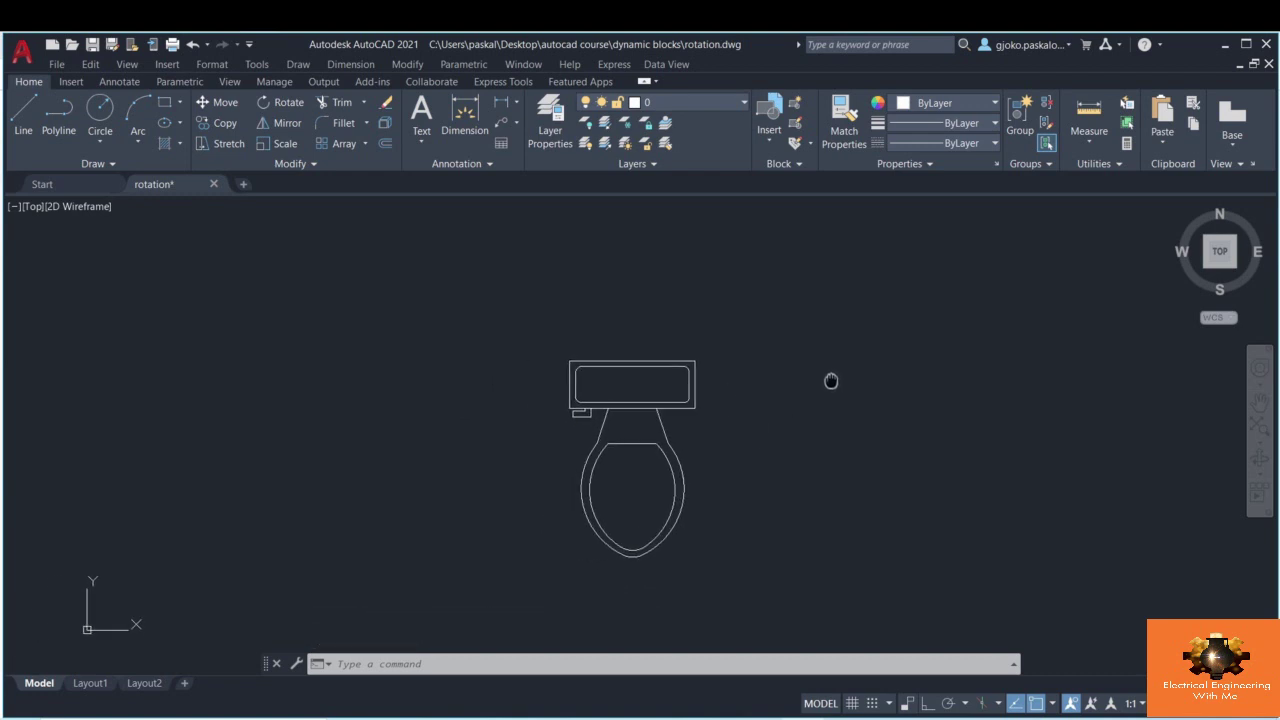
left_click(794, 108)
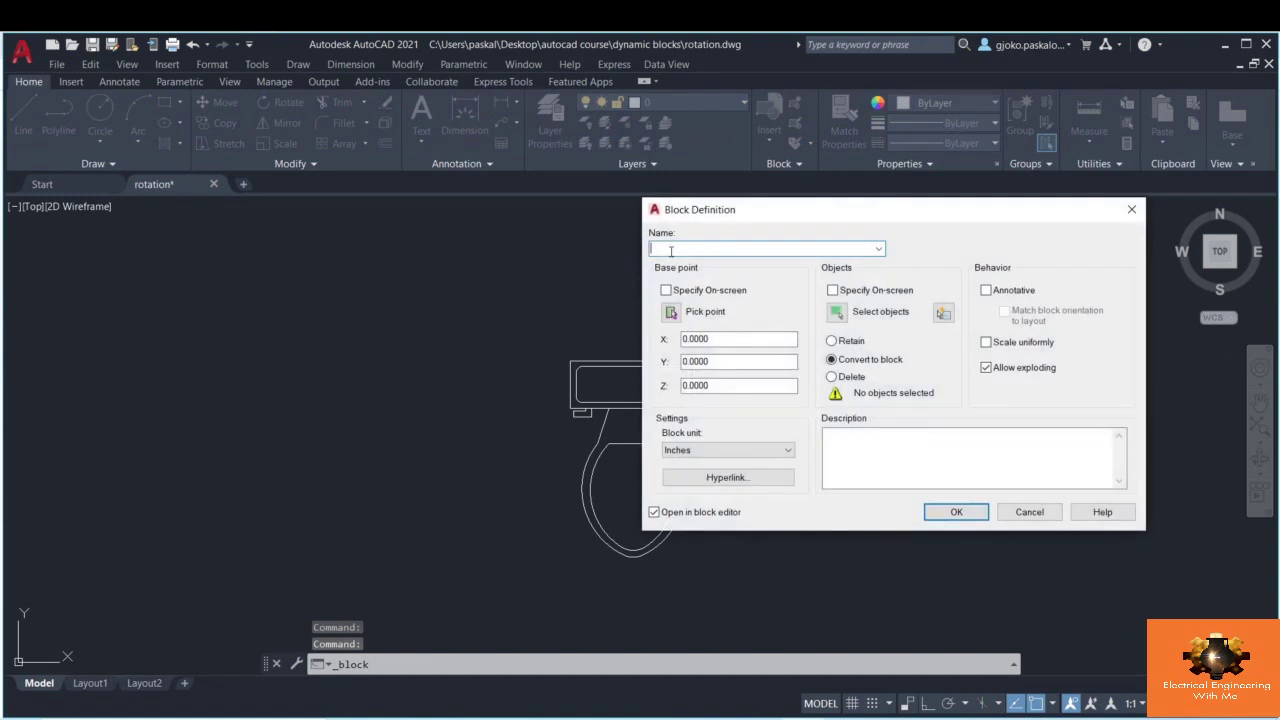
type("rotation")
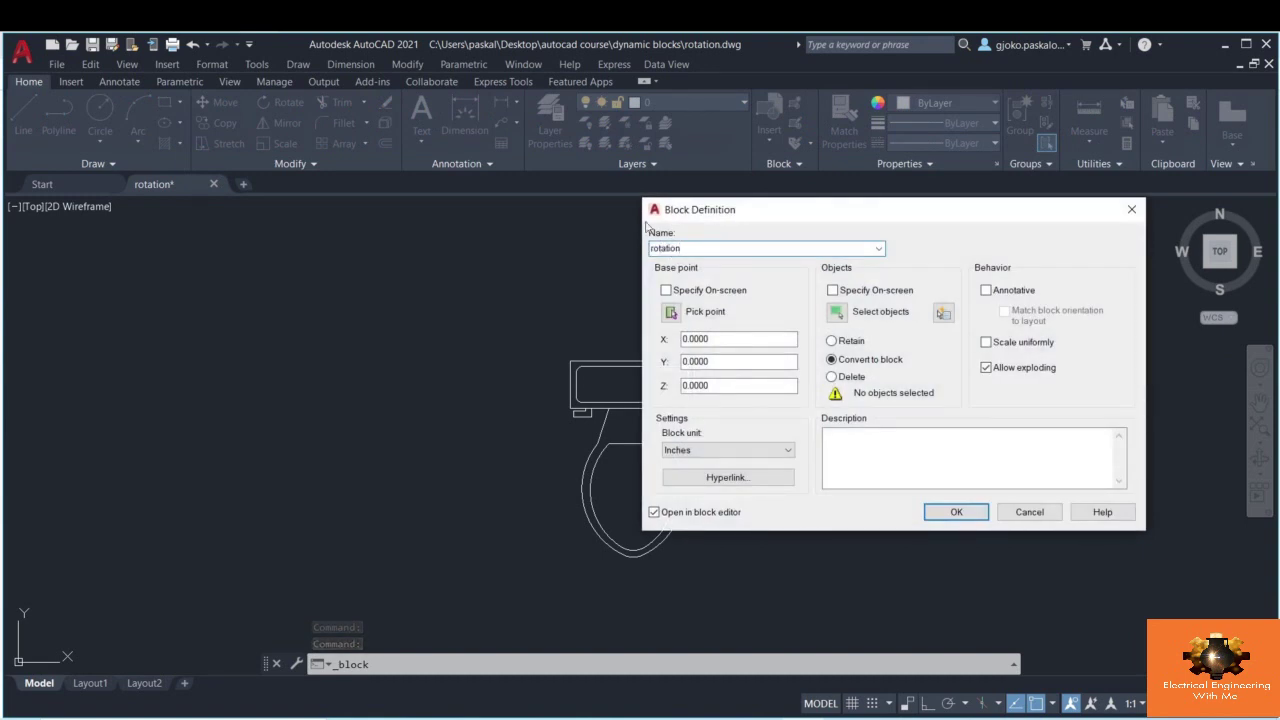
left_click(671, 313)
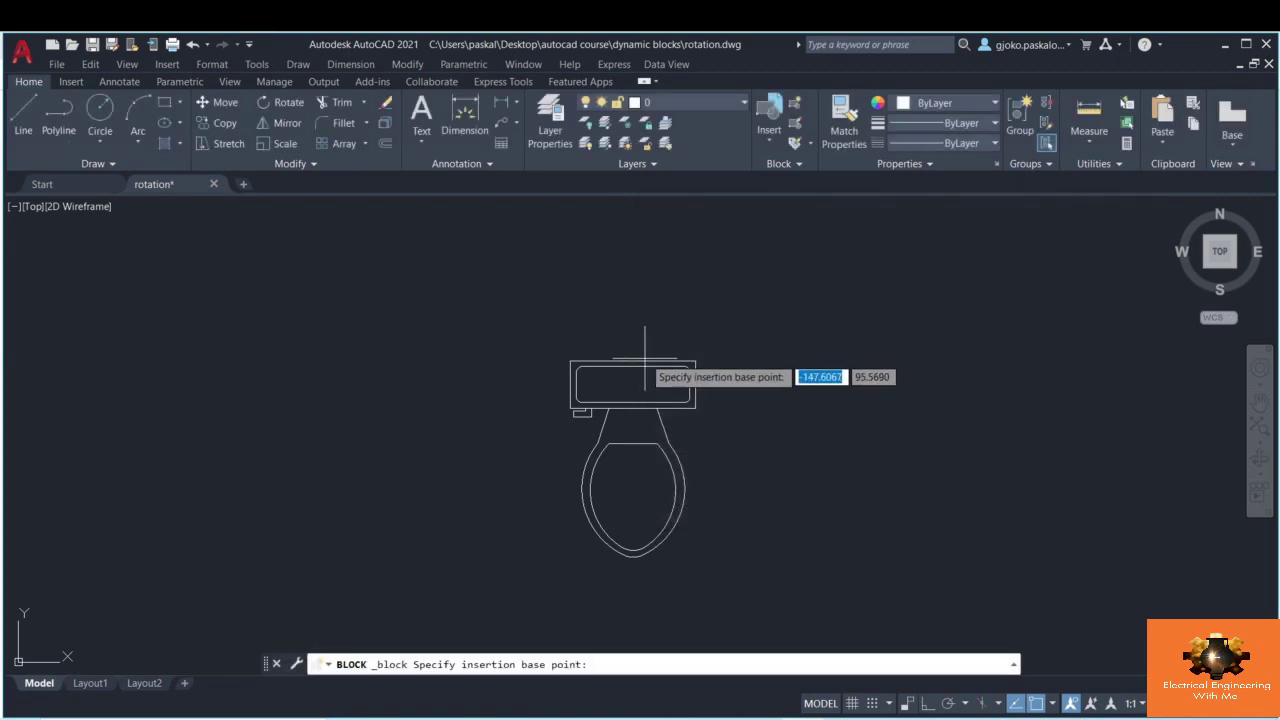
left_click(633, 358)
- Add all of the toilet's geometry to the definition and redefine the existing rotation block, opening it in the block editor
left_click(840, 312)
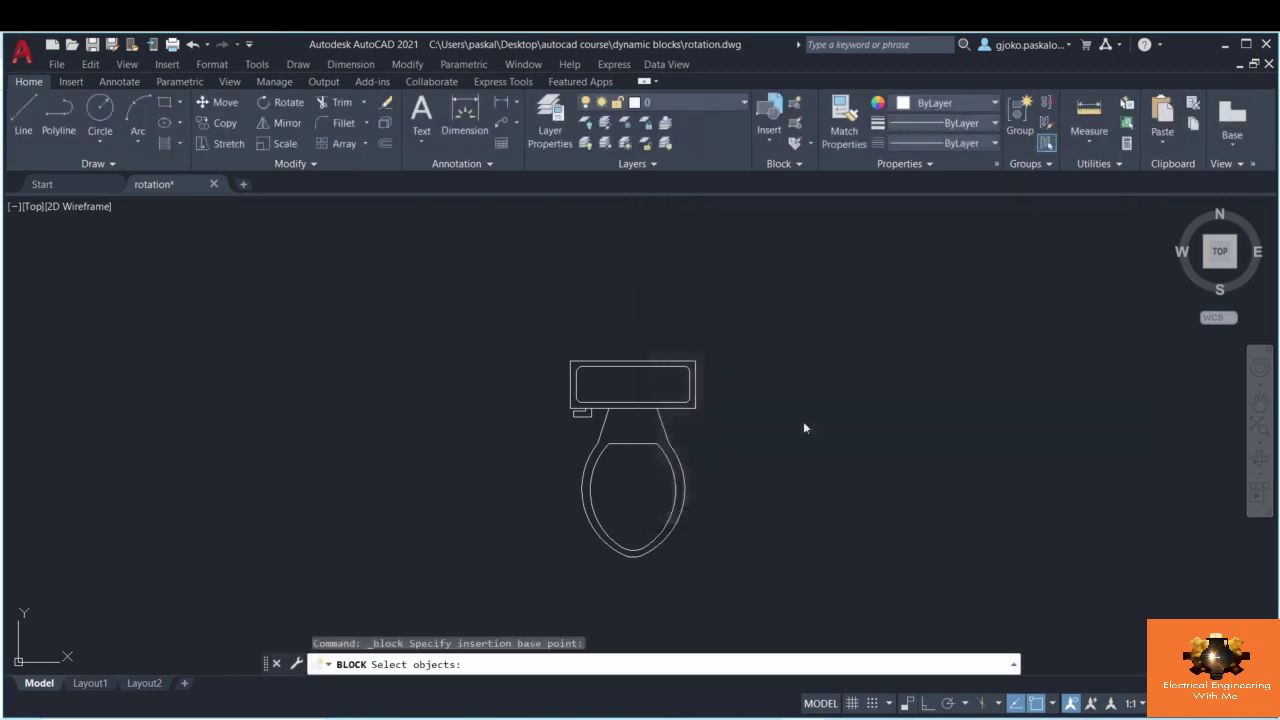
left_click(773, 587)
left_click(499, 298)
key("Return")
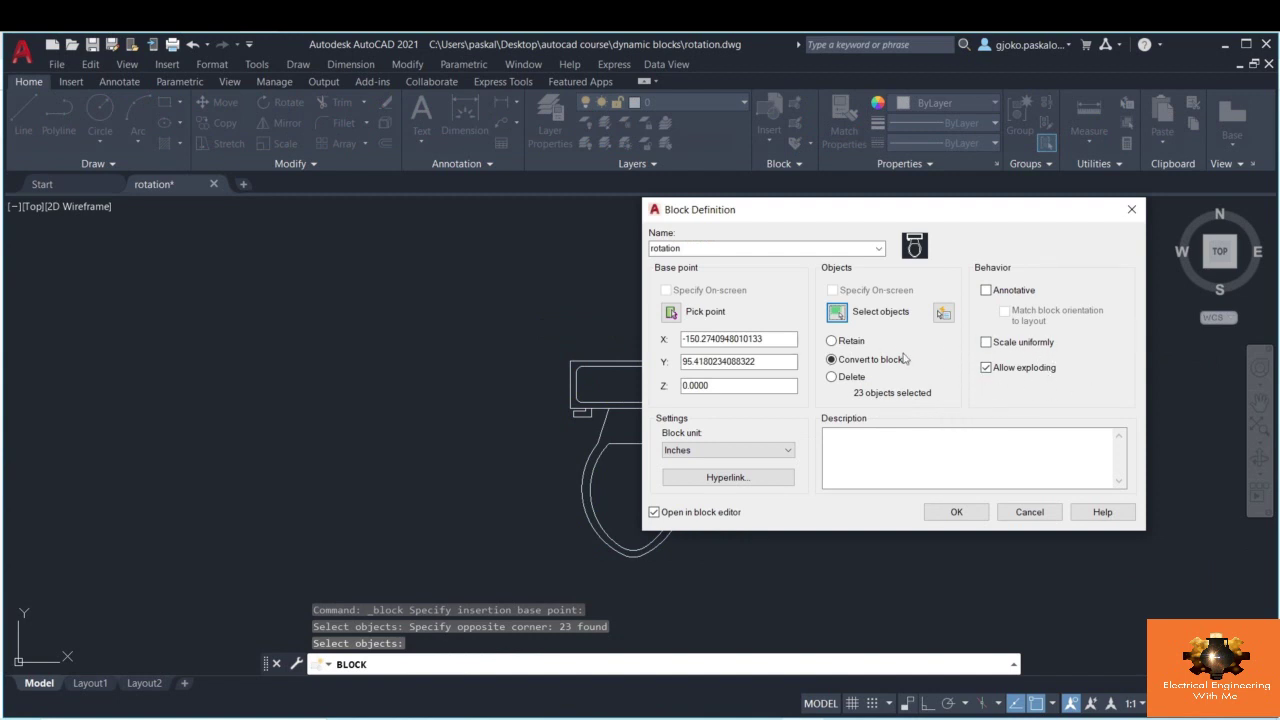
left_click(942, 514)
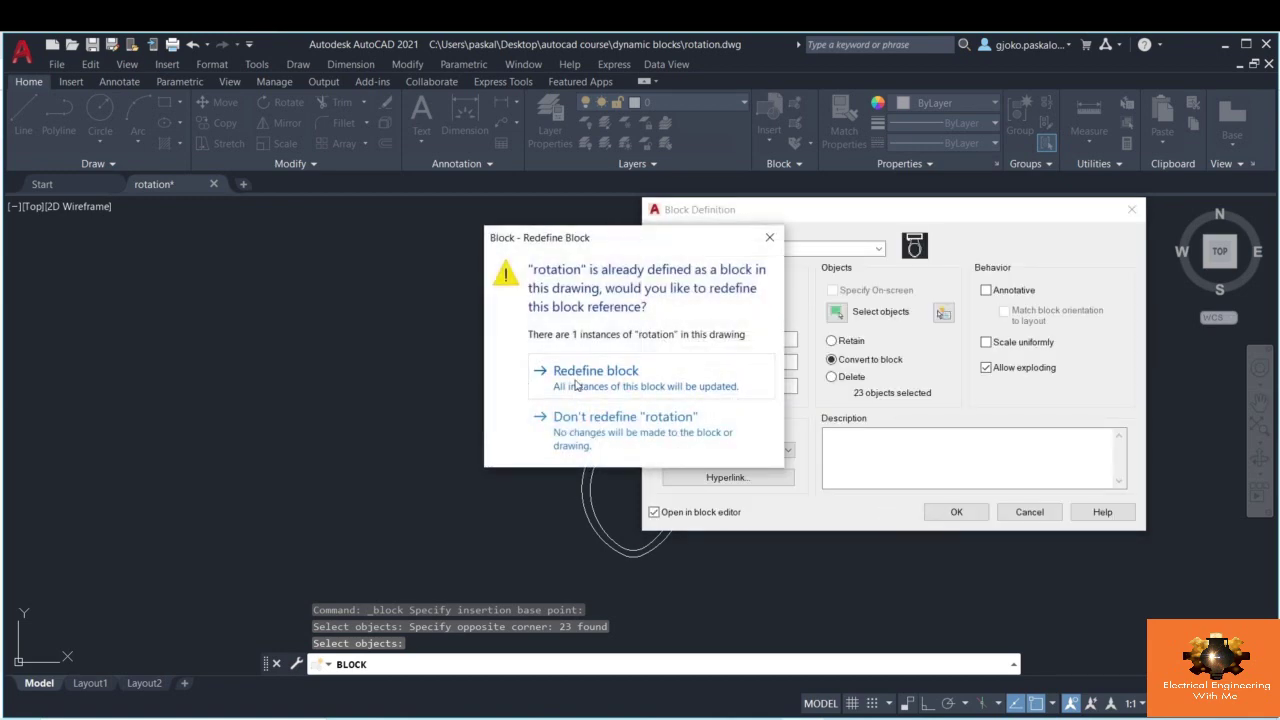
left_click(591, 381)
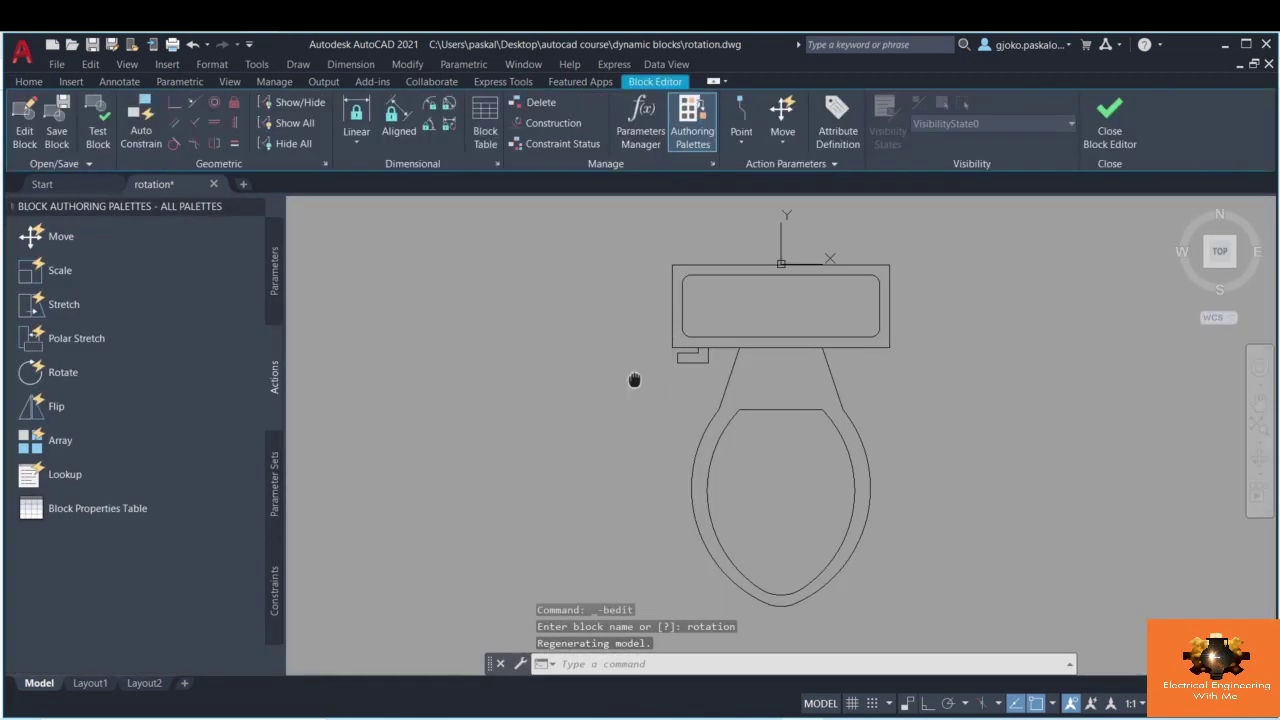
- Add a Rotation parameter based at the tank's top edge midpoint, with its radius reaching the bowl's centre and a 270° default angle
scroll(600, 378, "down", 3)
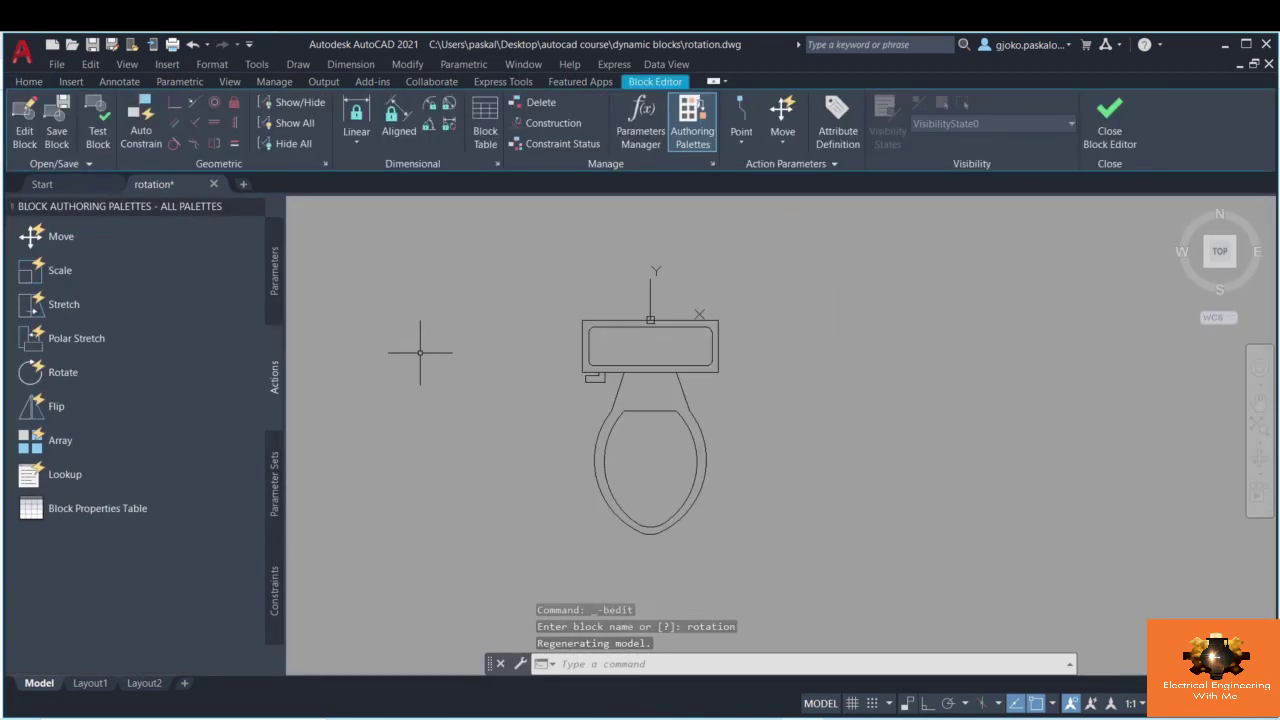
left_click(276, 272)
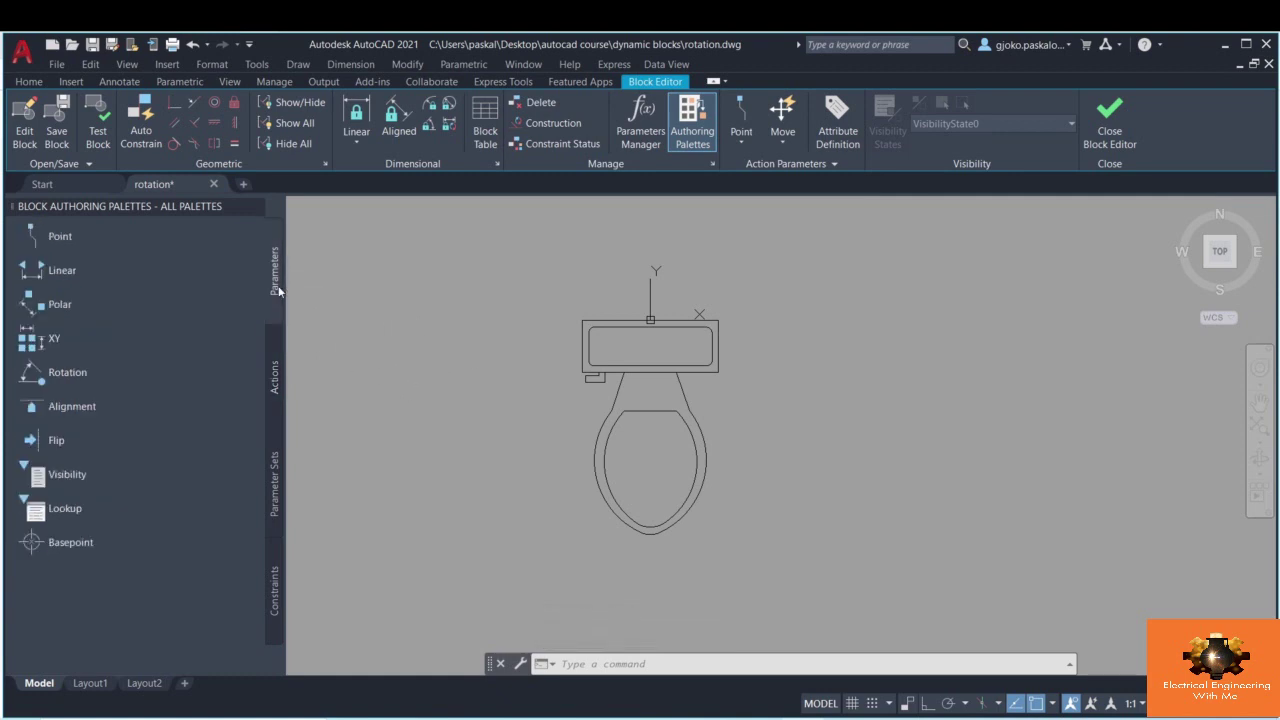
left_click(68, 373)
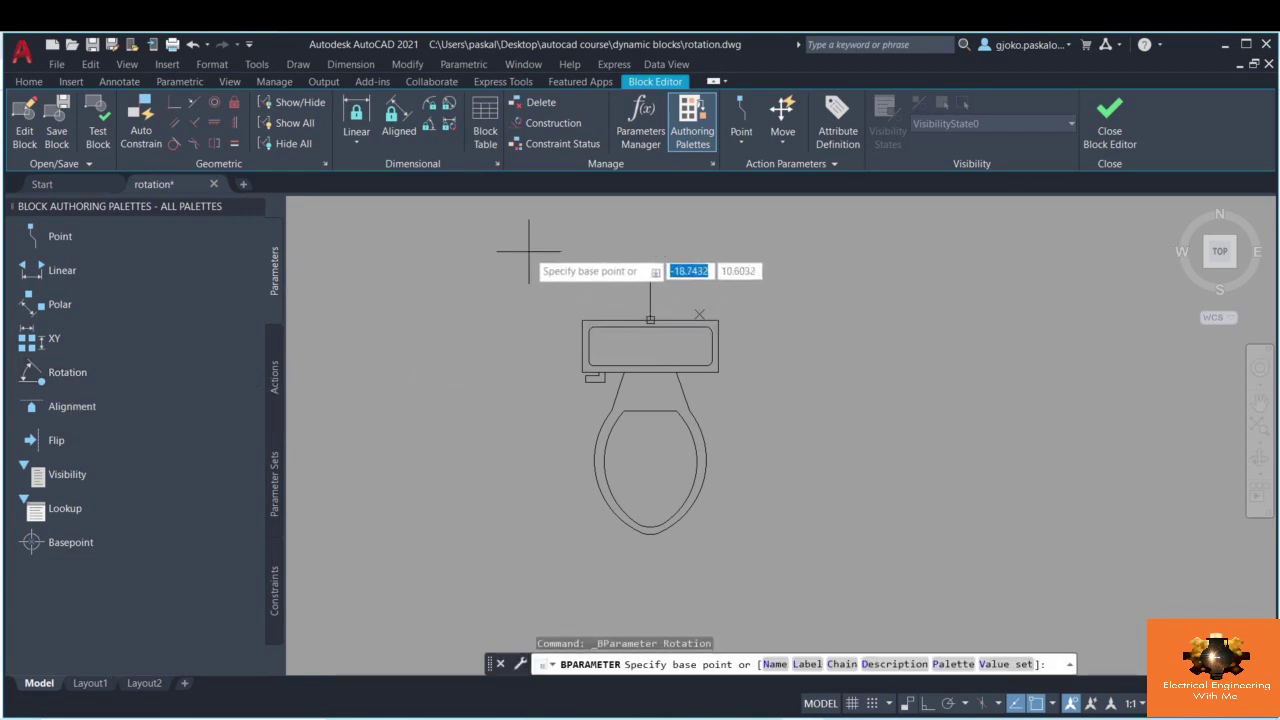
left_click(650, 320)
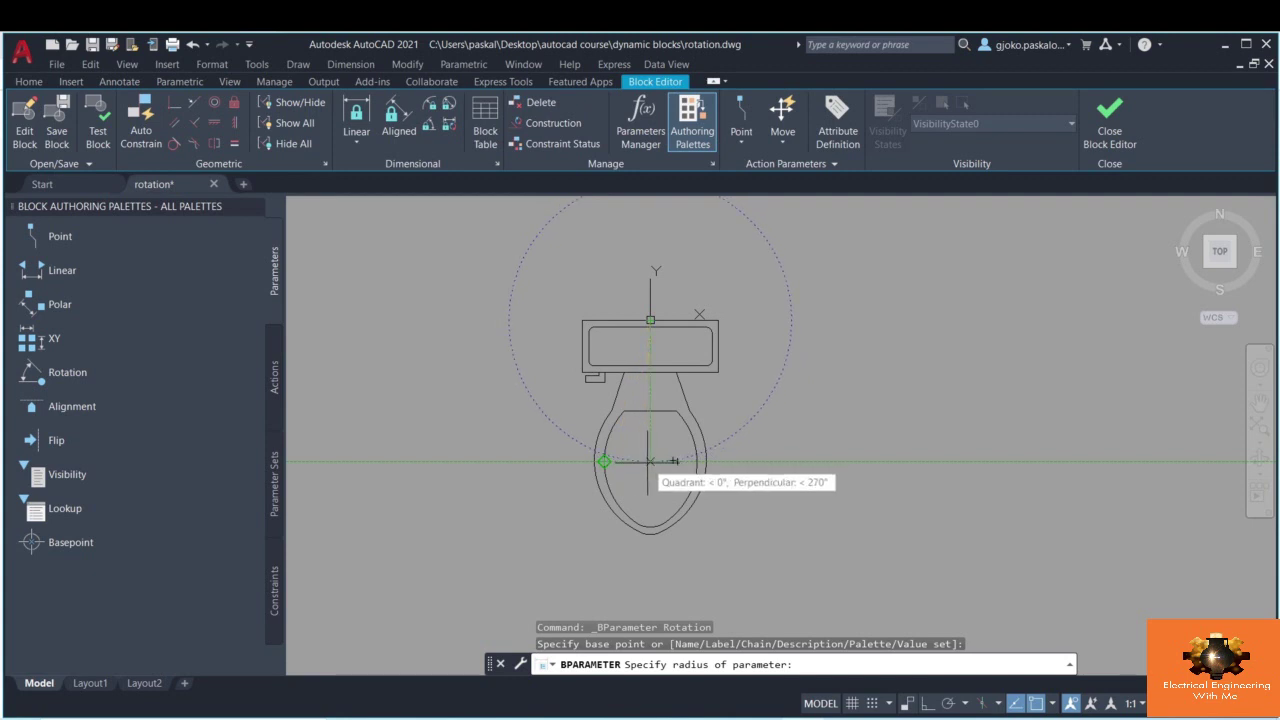
left_click(604, 461)
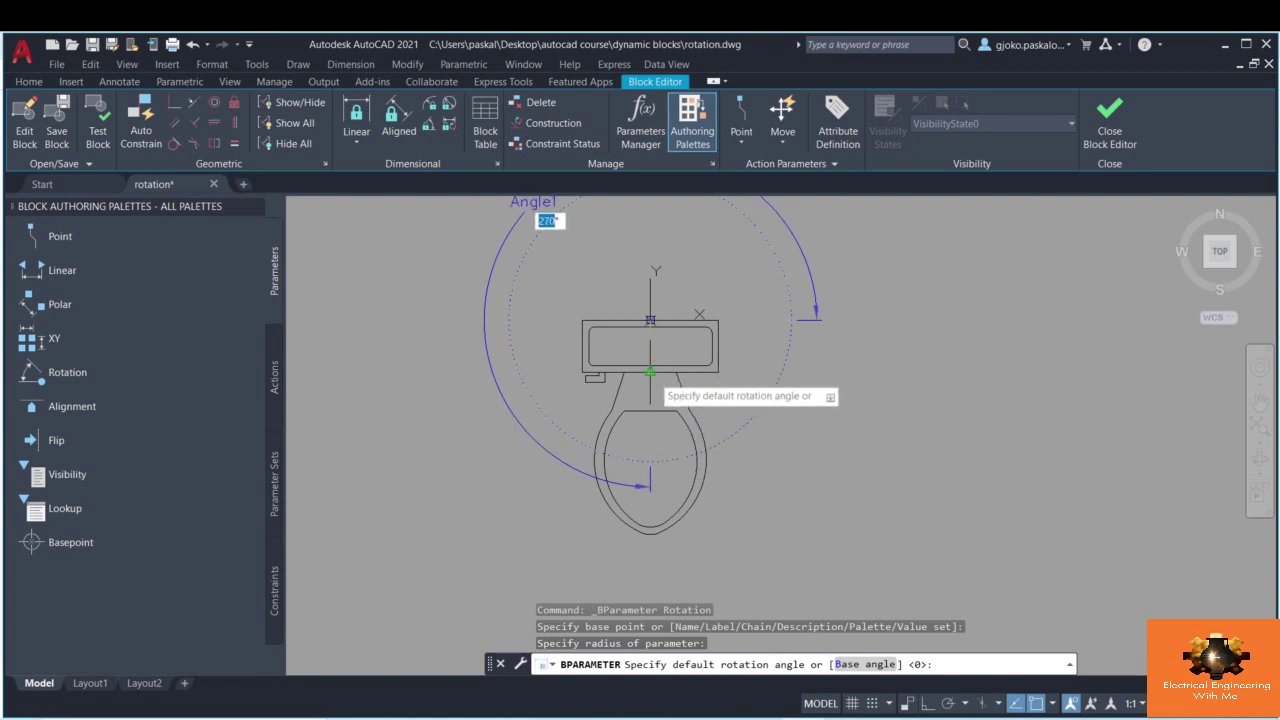
left_click(651, 462)
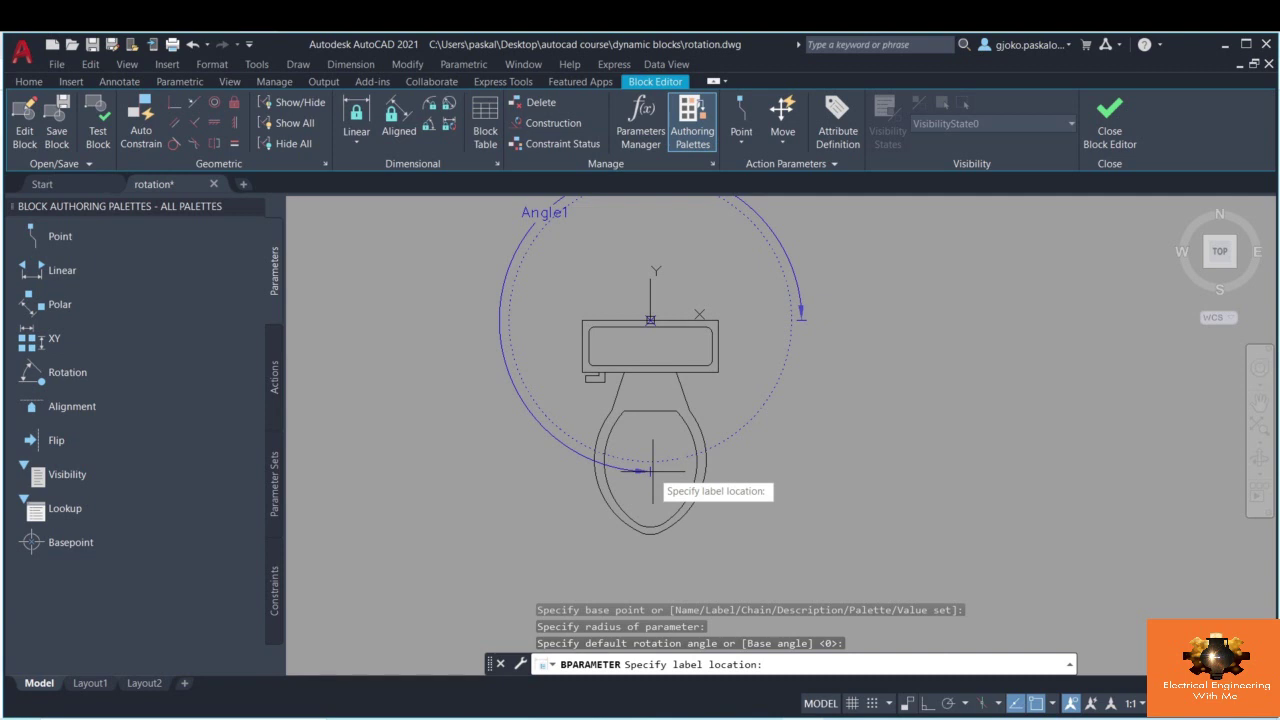
left_click(653, 470)
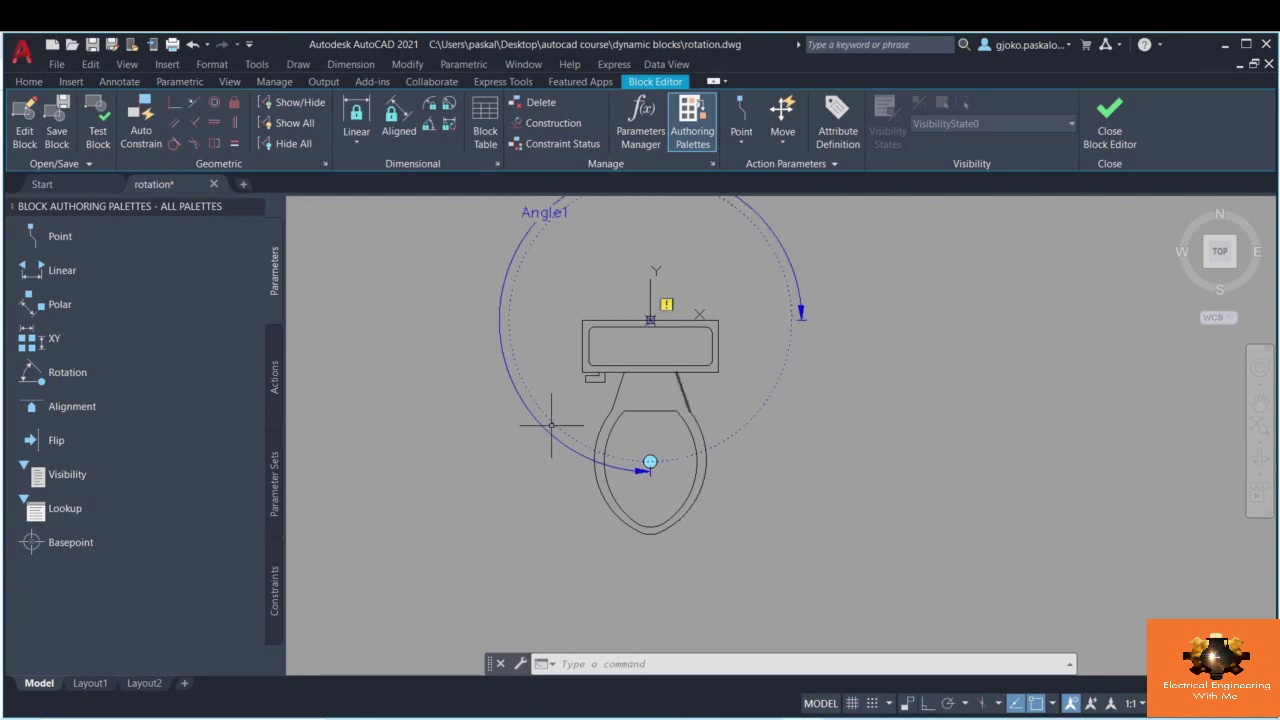
- Attach a Rotate action to the rotation parameter for the whole toilet, and save the changes to rotation, closing the block editor
left_click(275, 378)
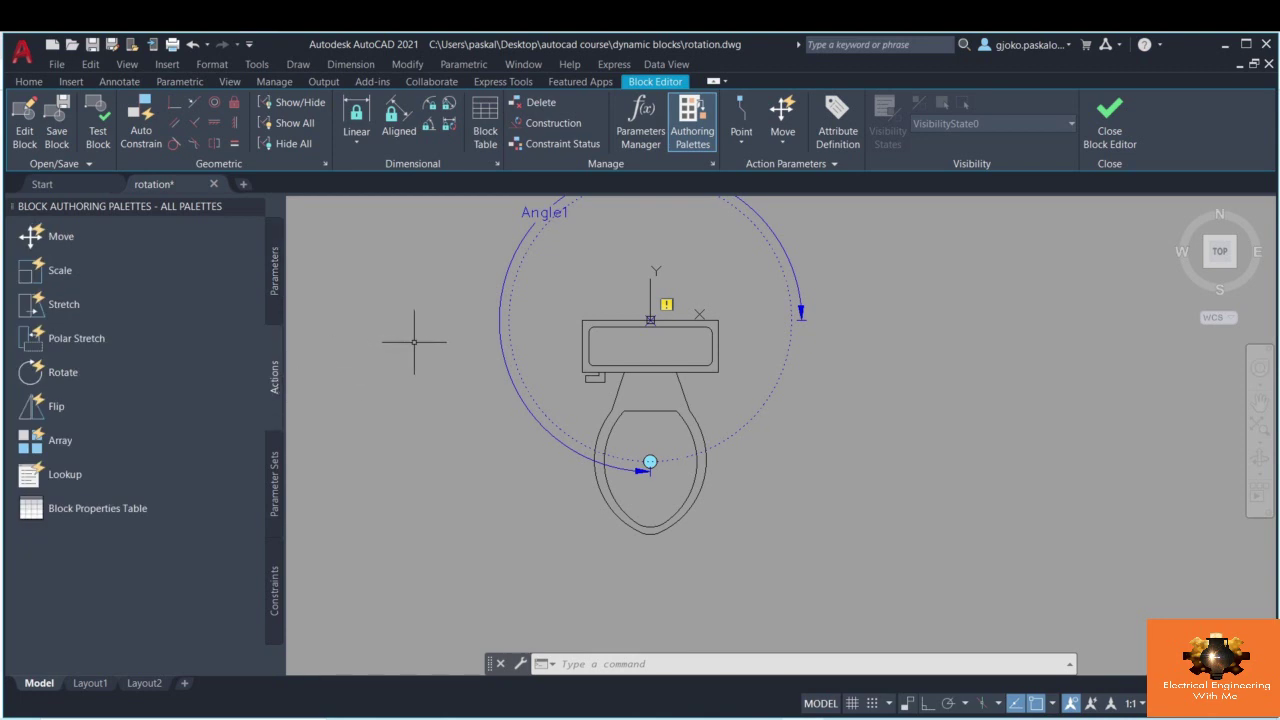
left_click(92, 375)
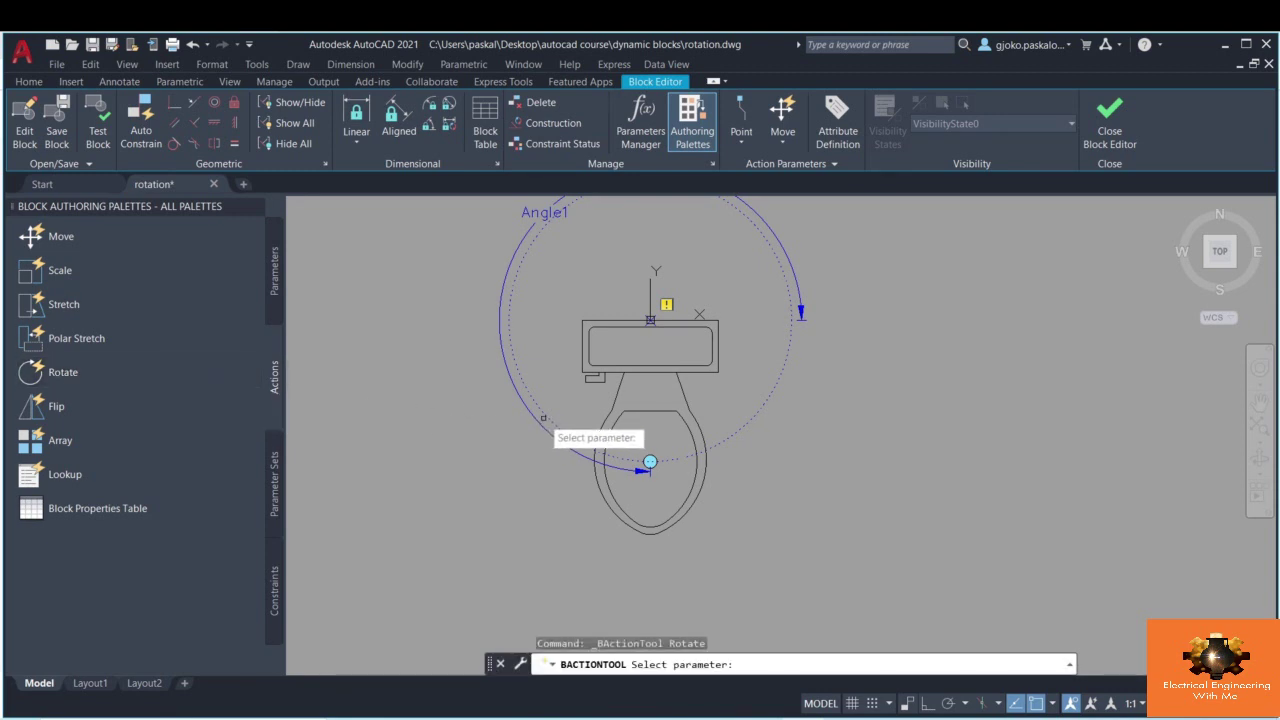
left_click(650, 462)
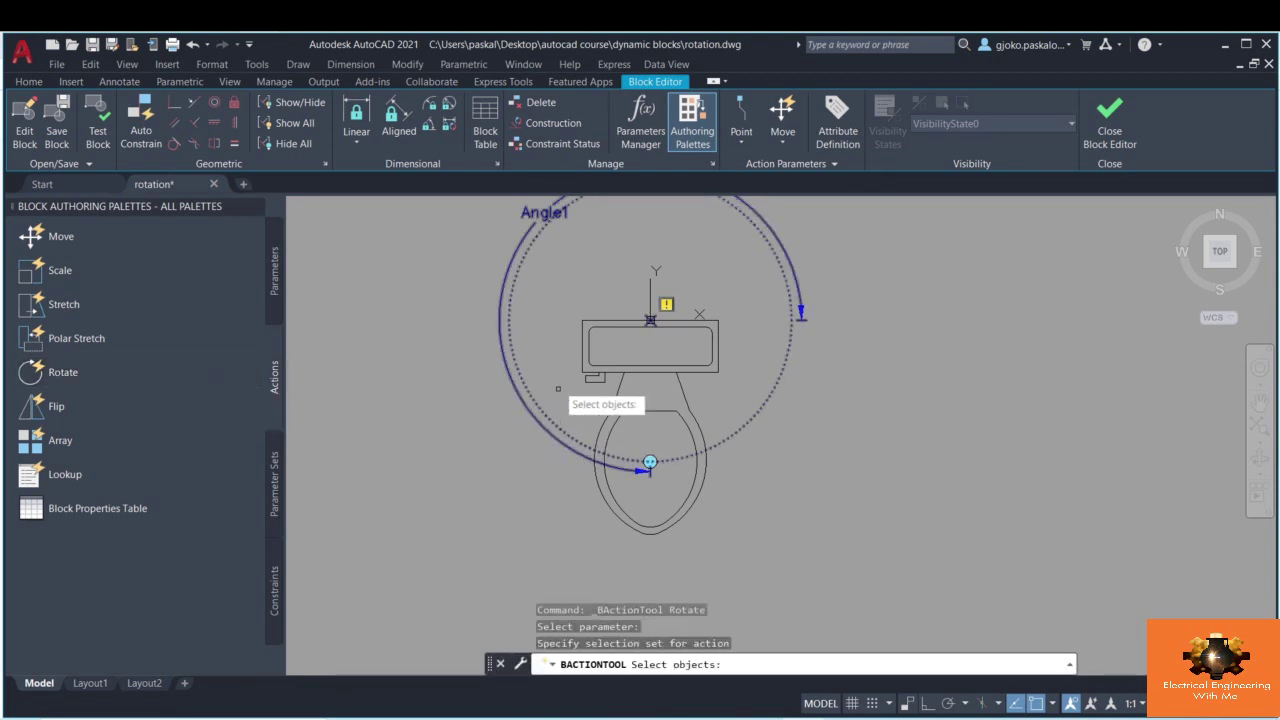
left_click(530, 276)
left_click(757, 543)
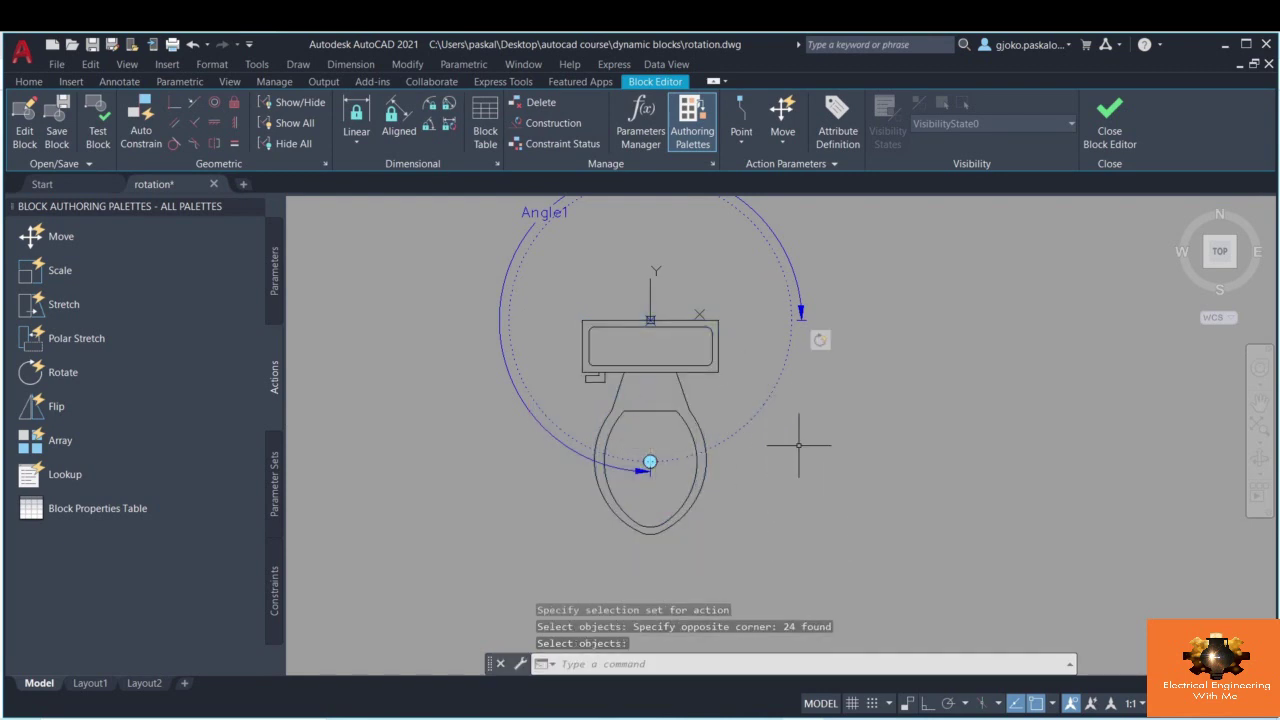
middle_click_drag(798, 445, 800, 472)
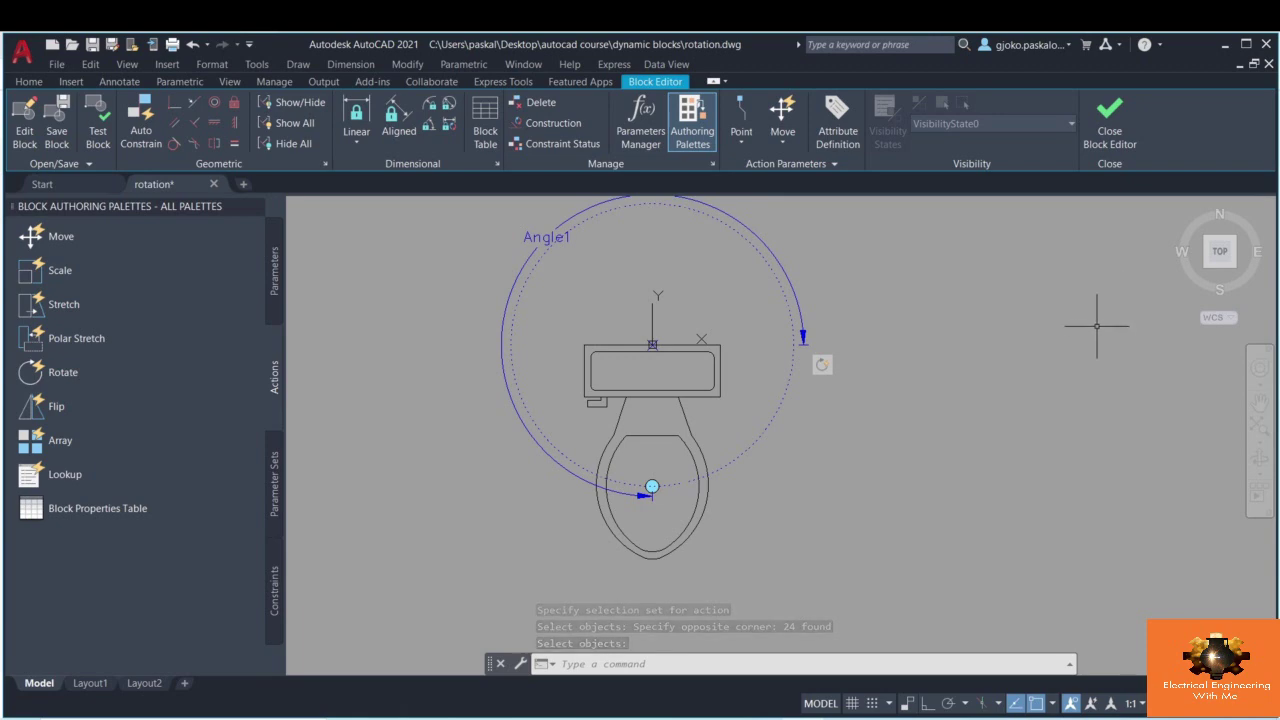
left_click(1117, 145)
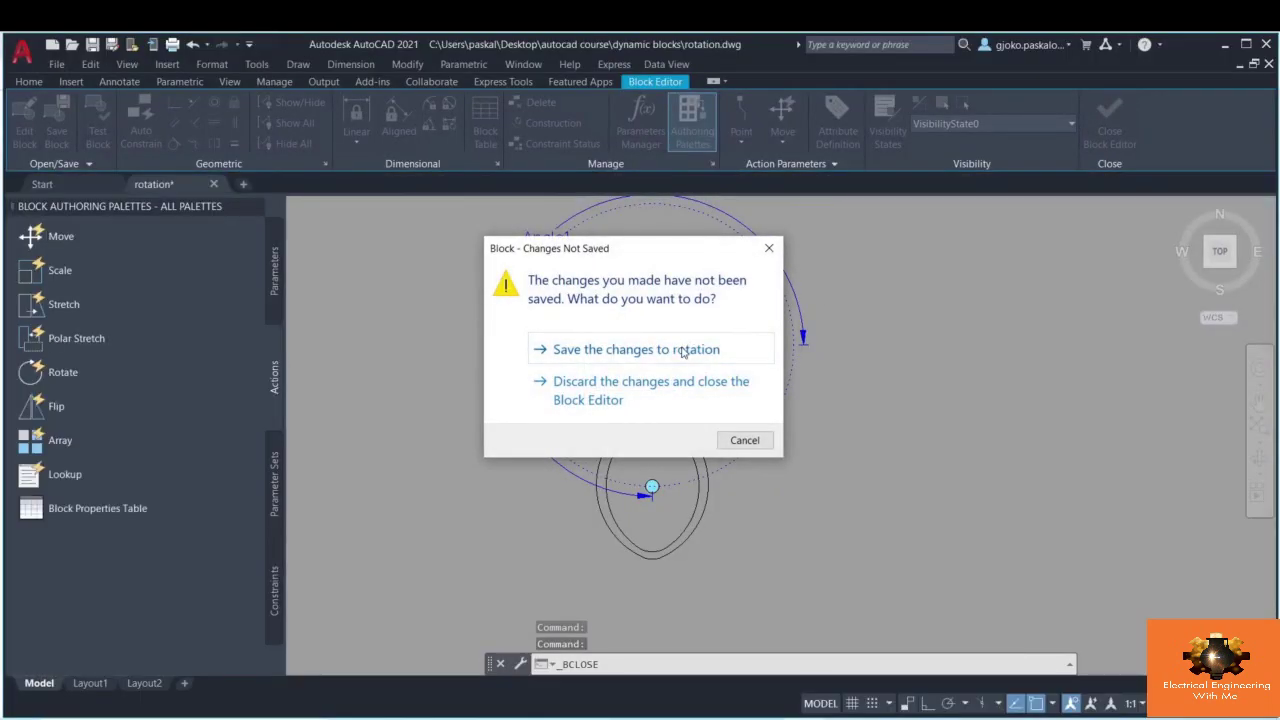
left_click(683, 350)
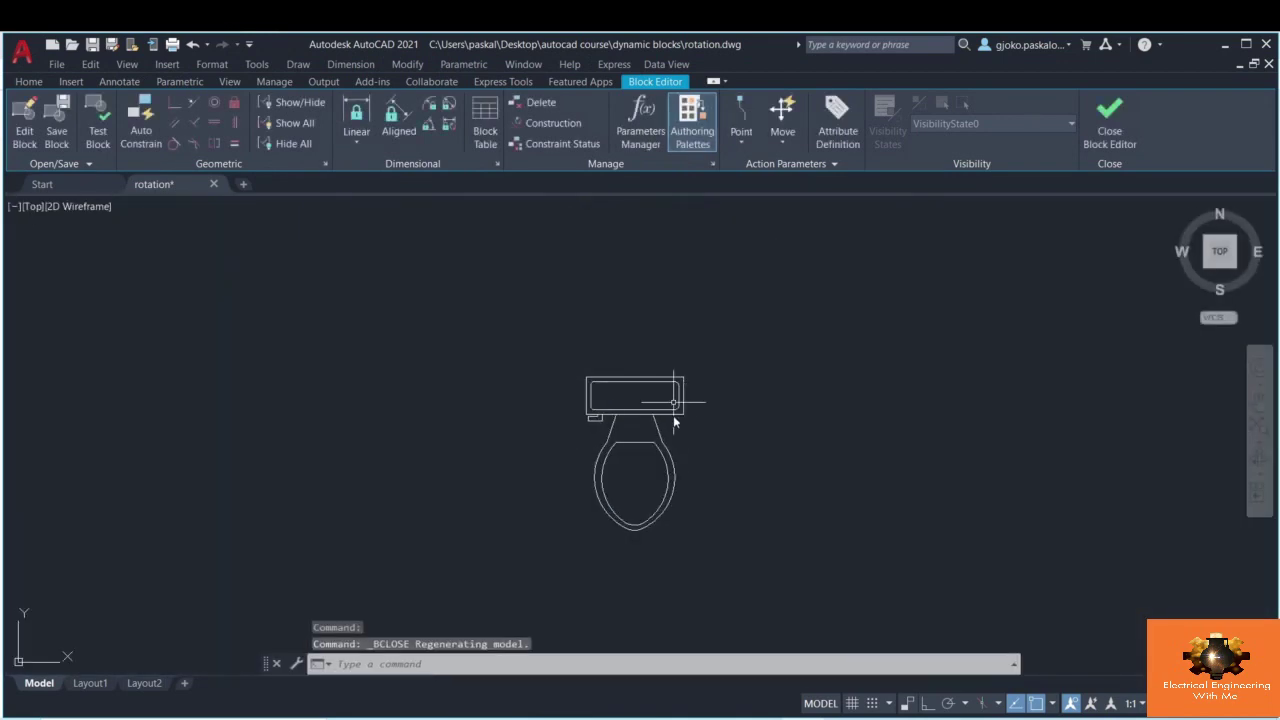
- Try rotating the loose toilet block about its tank's top edge using its rotation grip
left_click(672, 408)
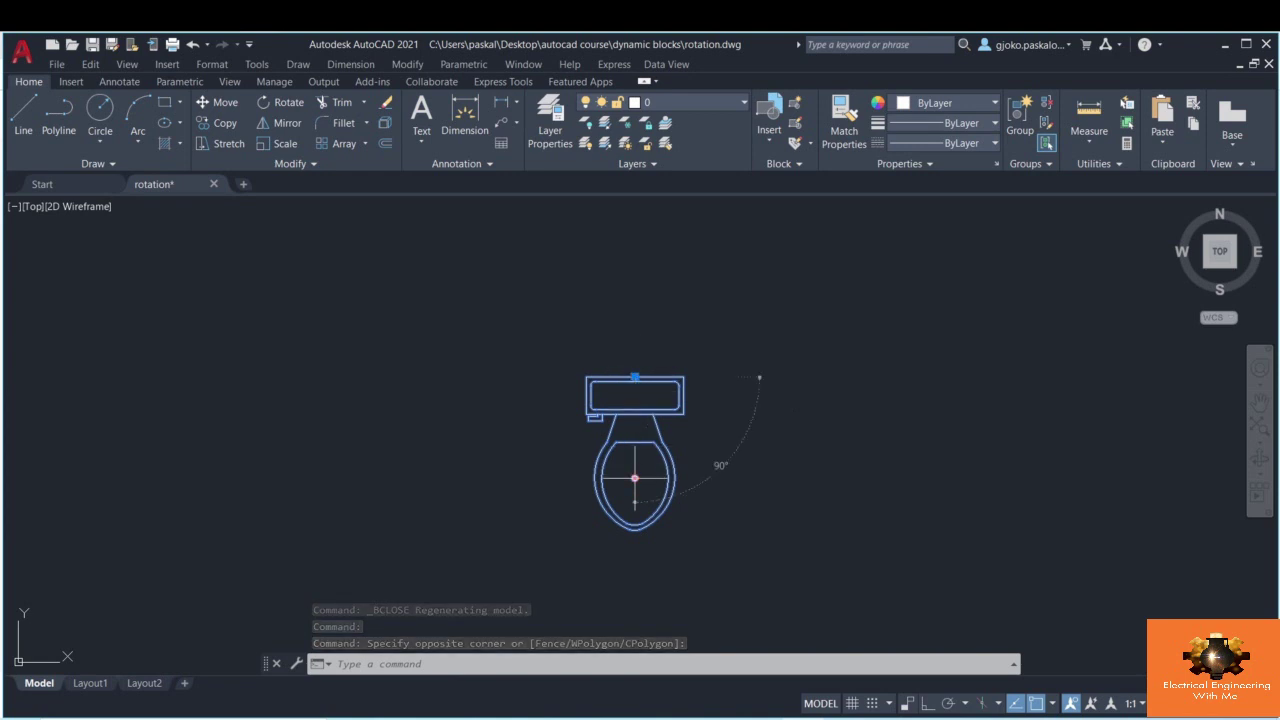
left_click(634, 478)
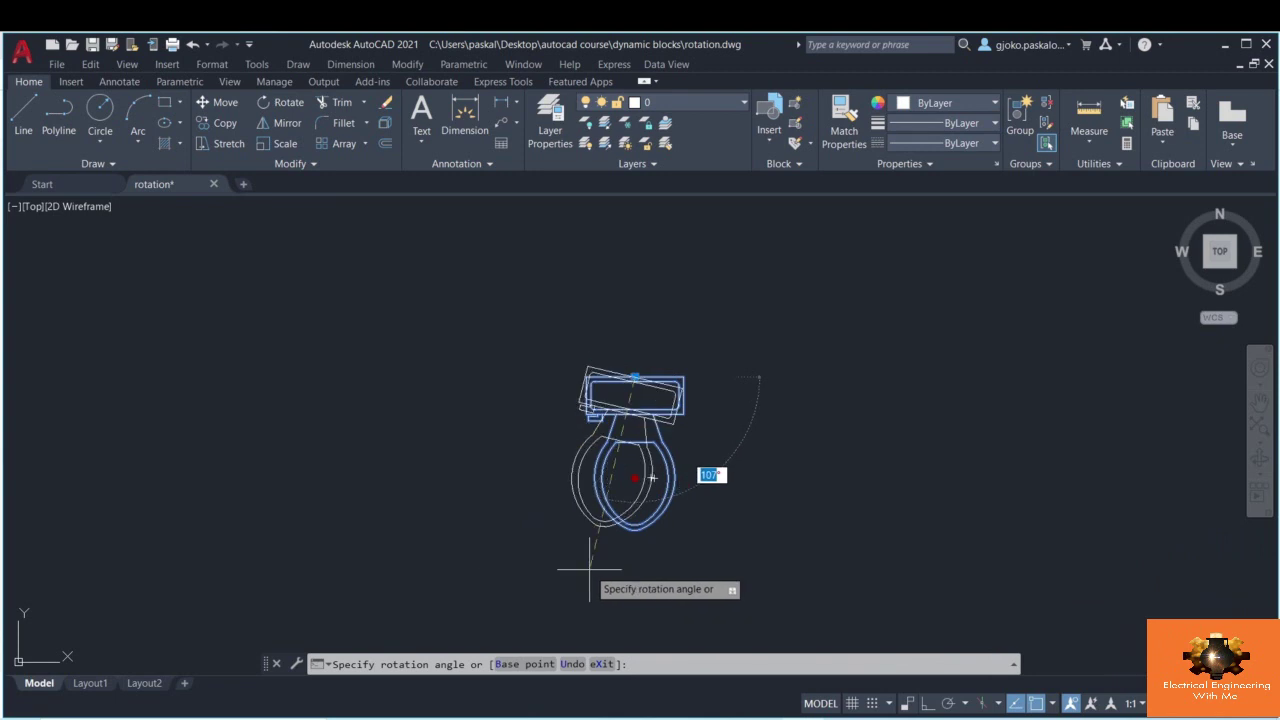
scroll(590, 568, "down", 4)
scroll(818, 472, "up", 2)
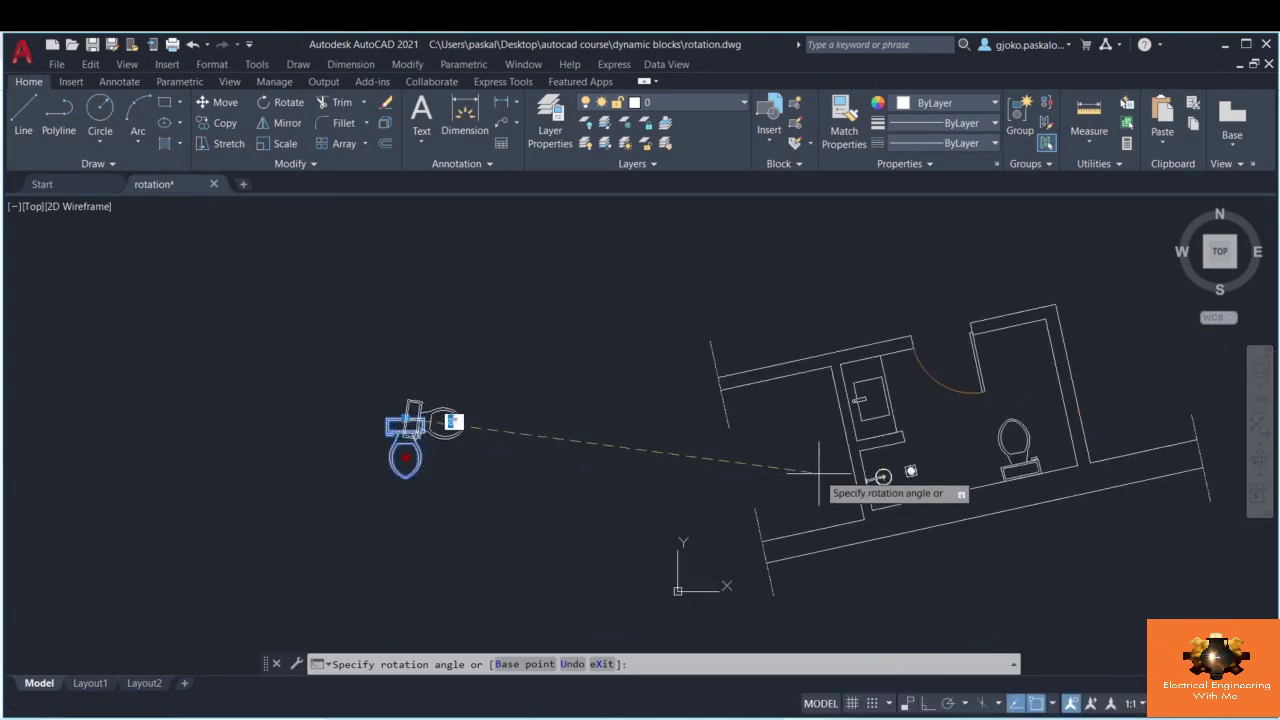
key("Escape")
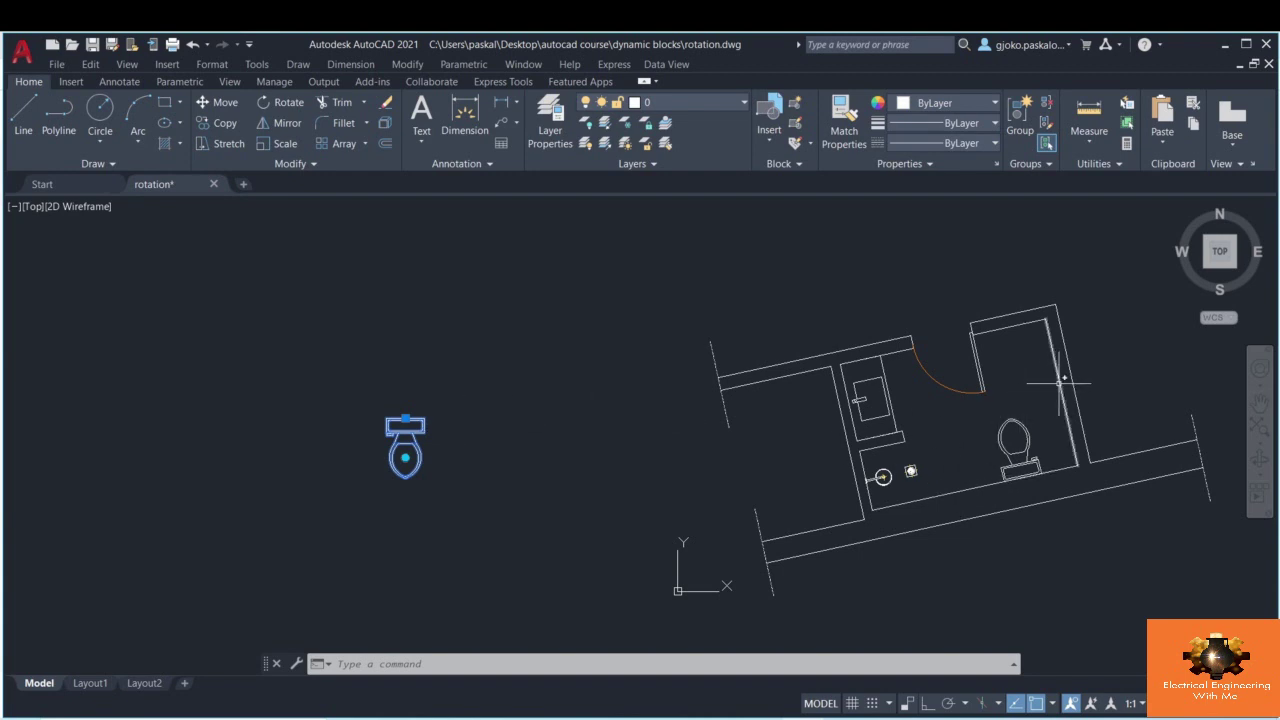
- Reopen the loose toilet's rotation block definition in the block editor
scroll(370, 420, "up", 3)
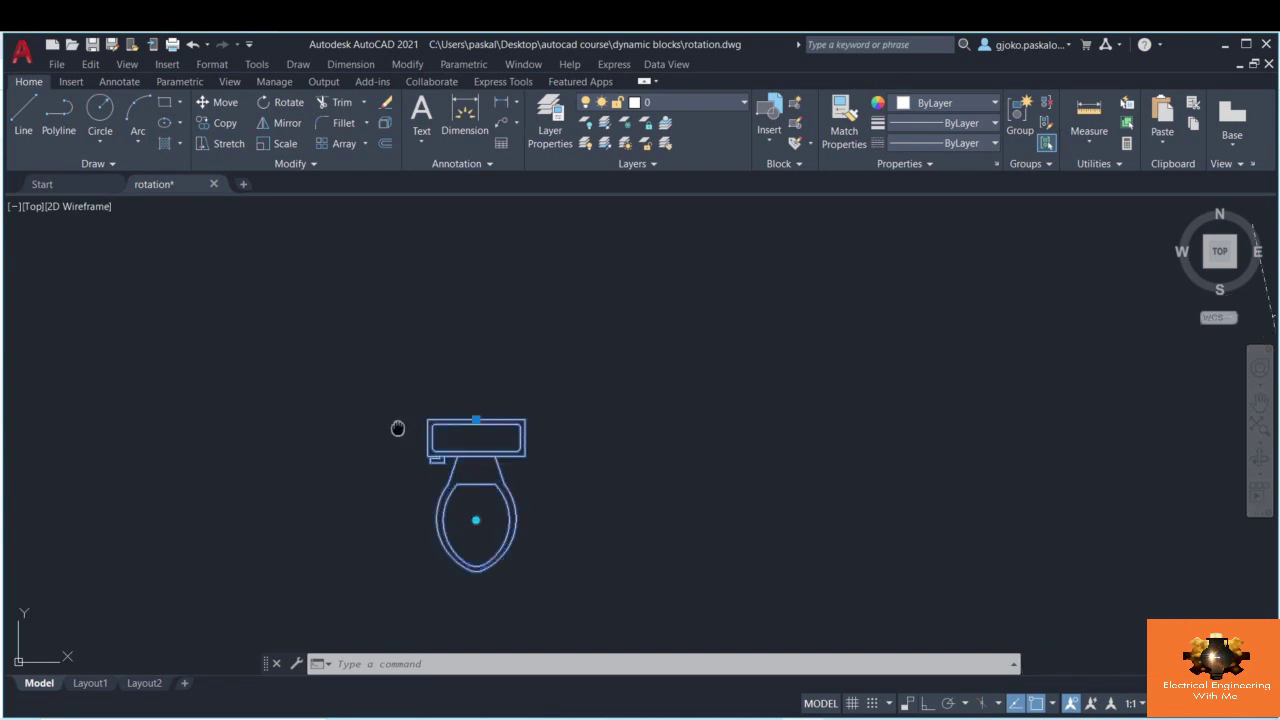
middle_click_drag(397, 429, 477, 403)
key("Escape")
left_click(589, 414)
left_click(576, 385)
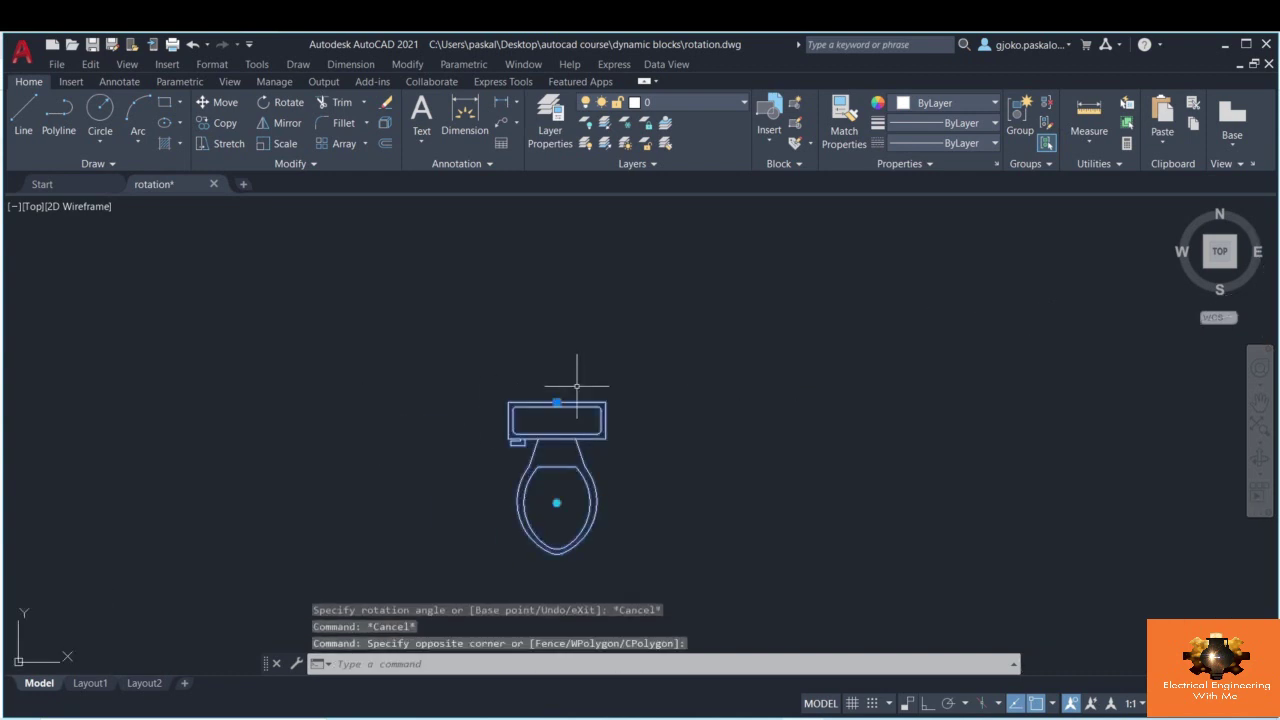
left_click(797, 123)
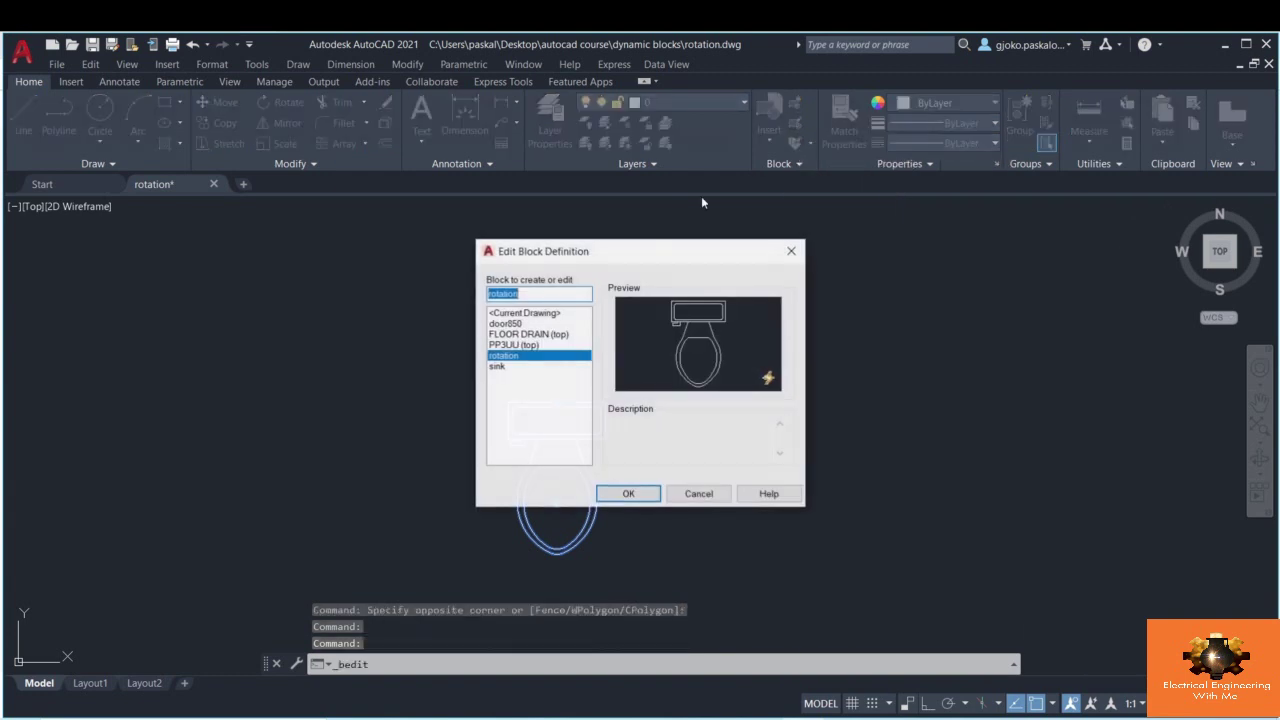
left_click(628, 494)
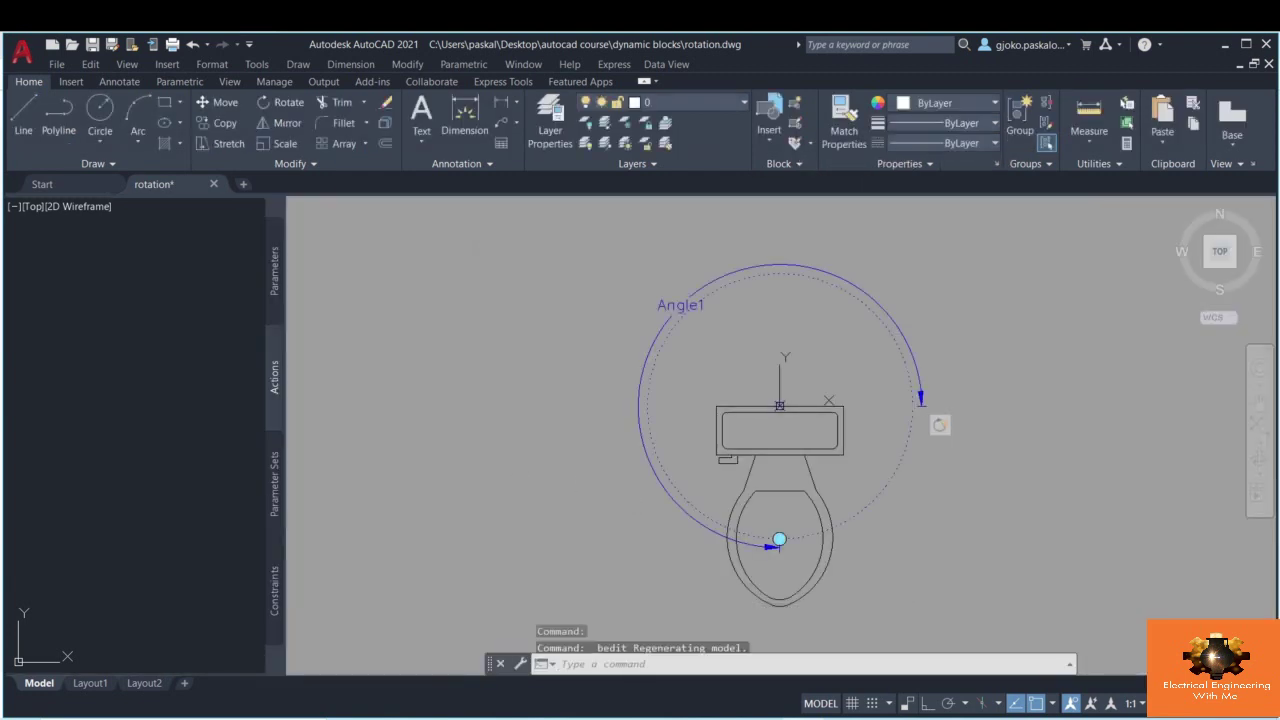
- Add a perpendicular Alignment parameter at the tank's top edge midpoint, directed along that edge
left_click(276, 272)
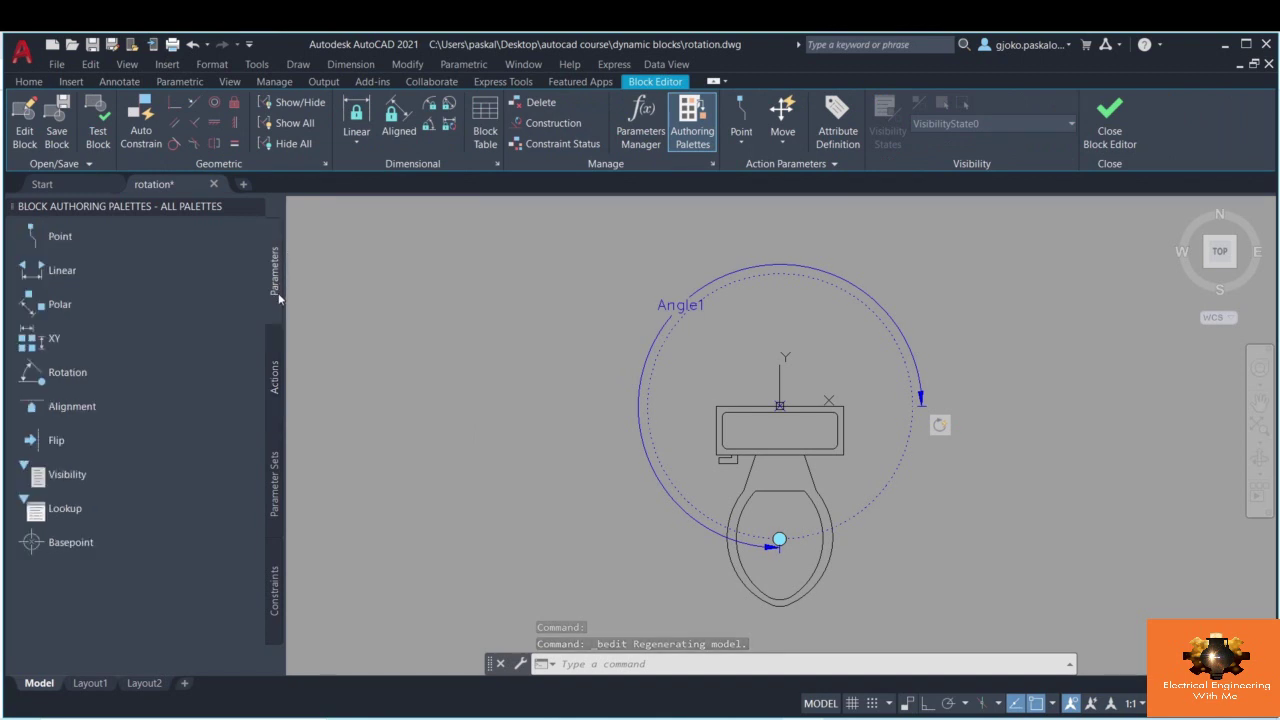
left_click(85, 414)
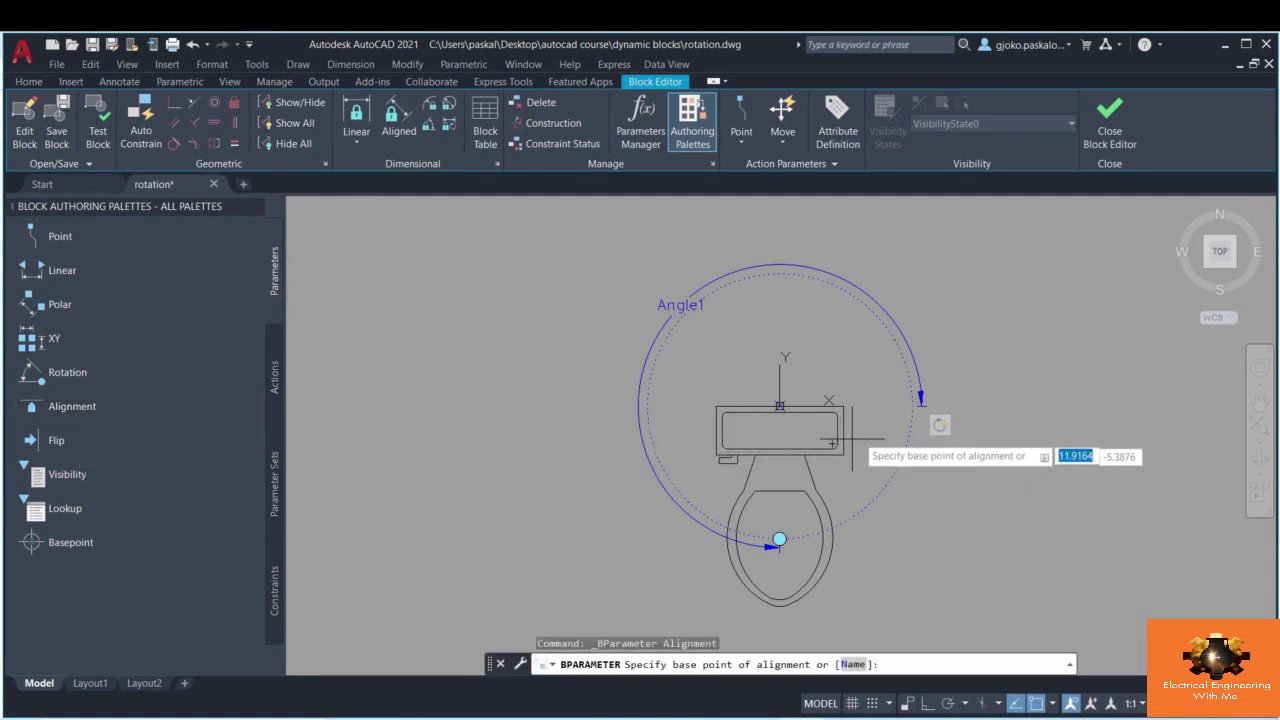
scroll(828, 423, "up", 2)
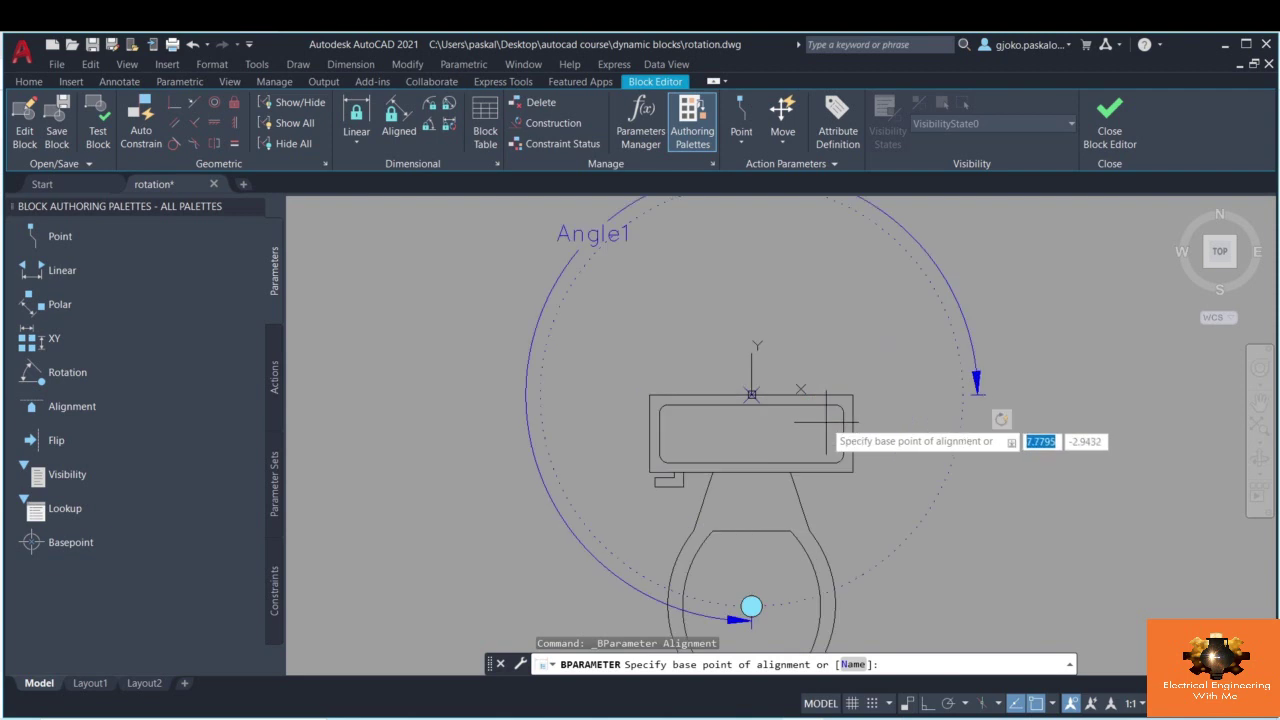
left_click(751, 395)
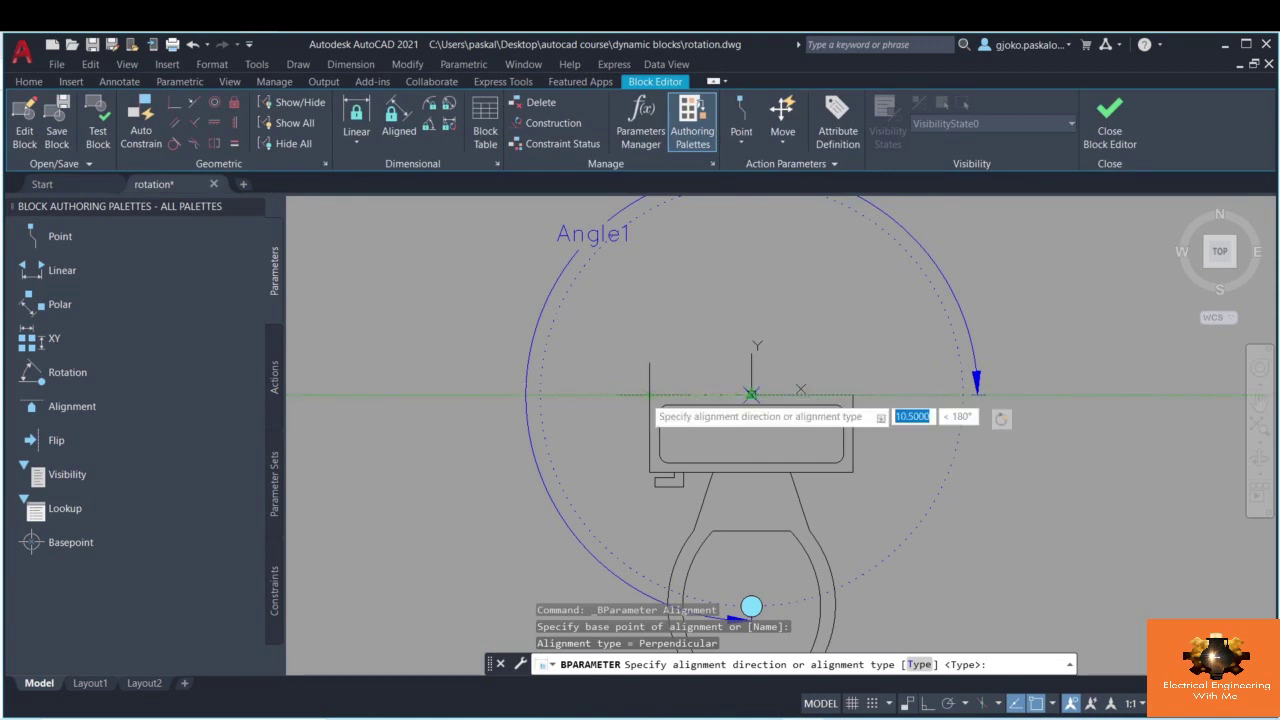
left_click(932, 395)
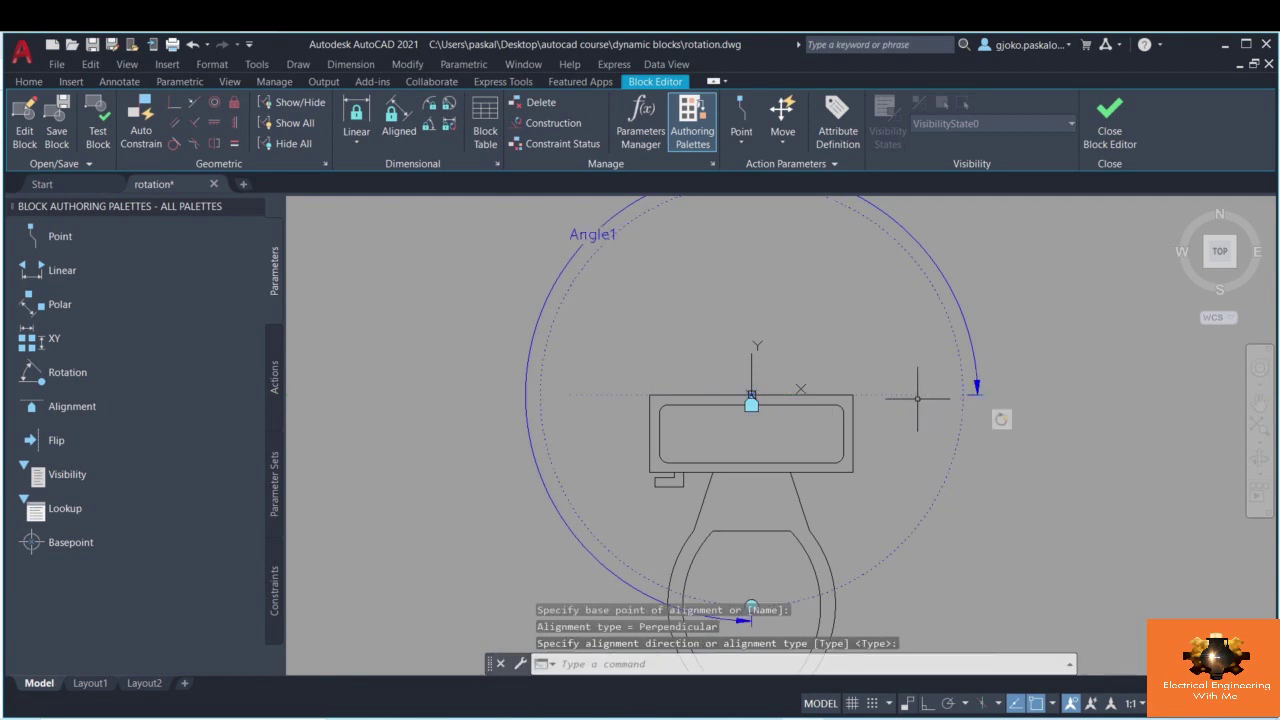
- Close the block editor, saving the parameter changes to all references of the rotation block
scroll(752, 365, "up", 4)
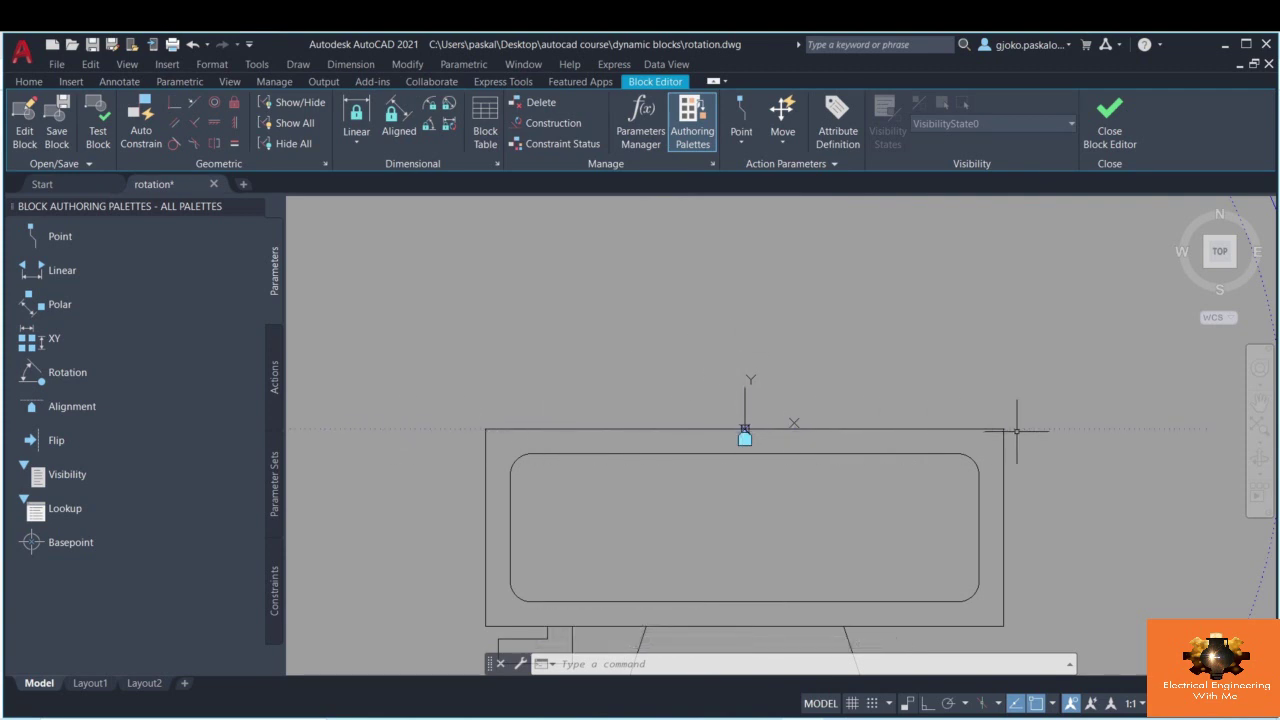
scroll(1118, 431, "down", 5)
mouse_move(1068, 470)
middle_mouse_down()
mouse_move(966, 389)
mouse_move(908, 425)
middle_mouse_up()
scroll(905, 420, "down", 2)
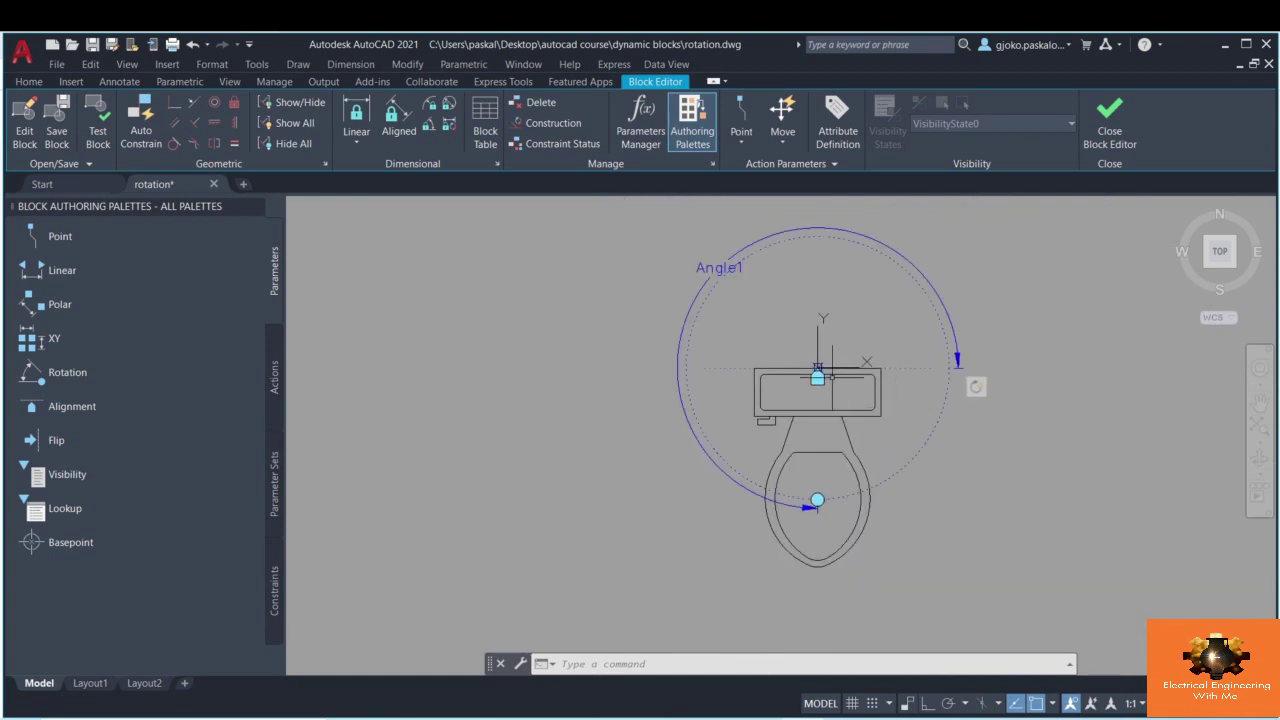
left_click(1112, 140)
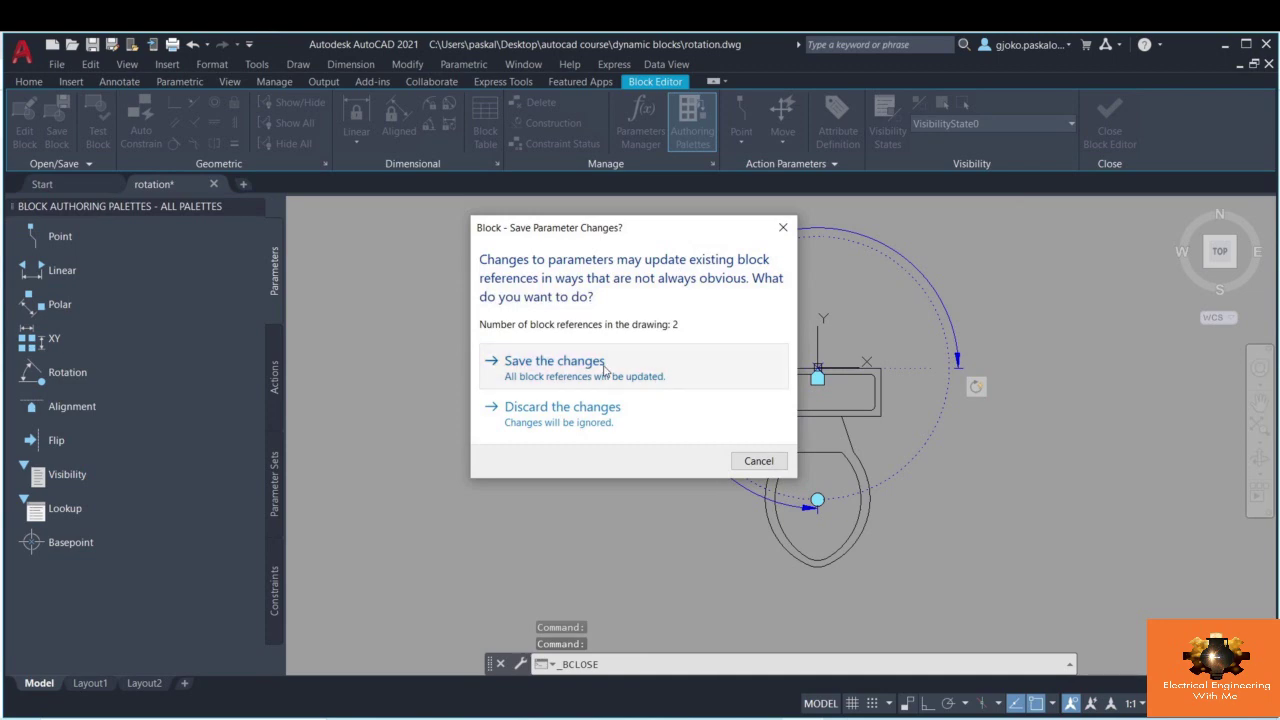
left_click(605, 368)
- Move the loose toilet into the floor plan by its alignment grip, aligning its tank with the sloping partition wall
left_click(636, 452)
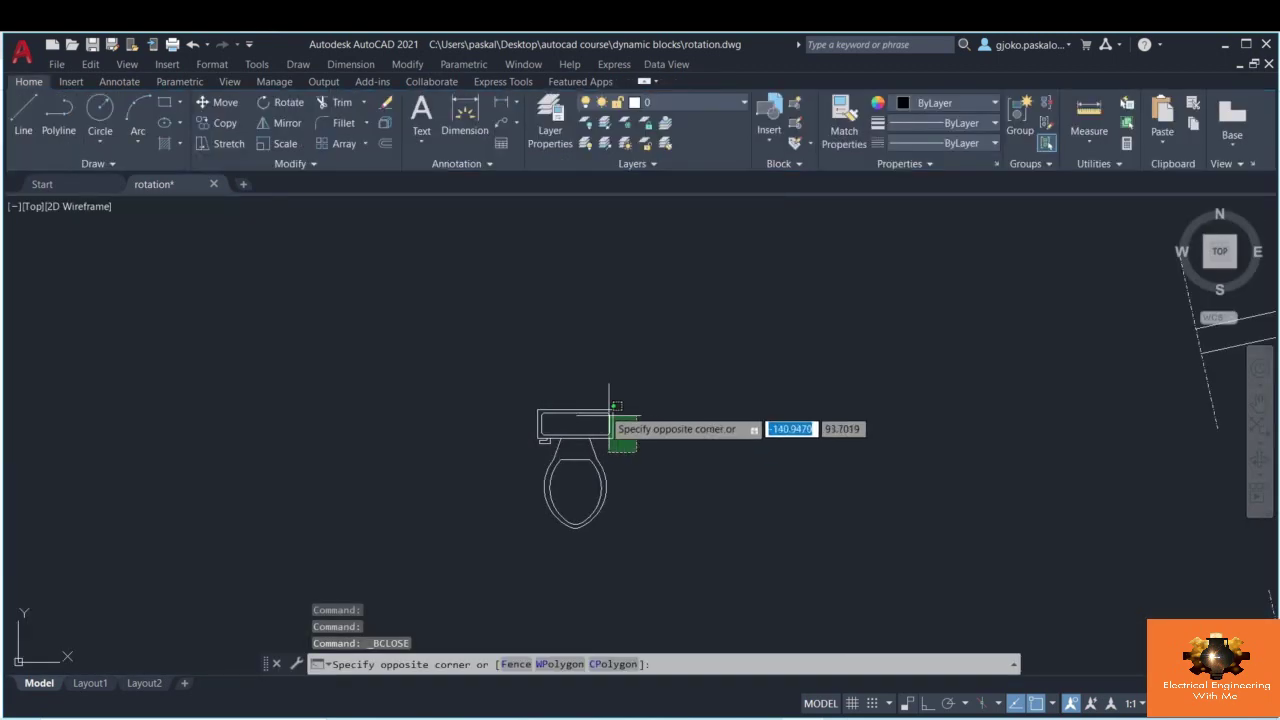
left_click(609, 392)
scroll(580, 356, "down", 1)
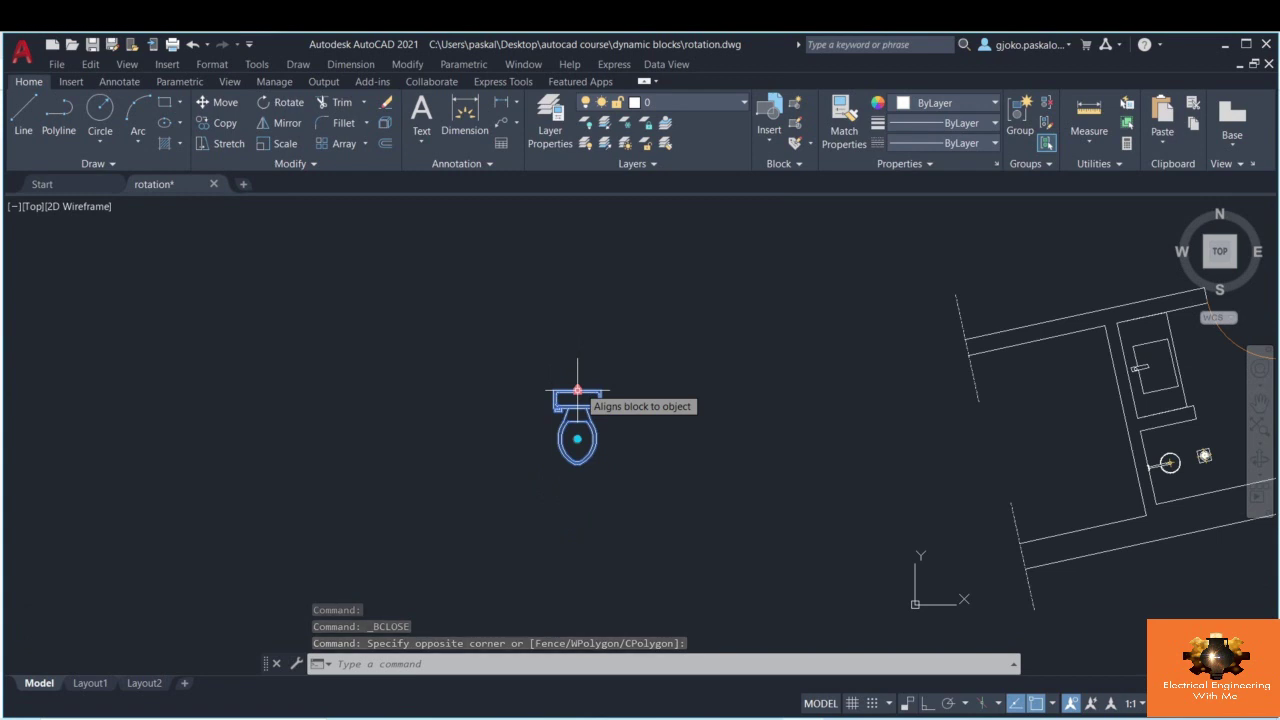
left_click(577, 390)
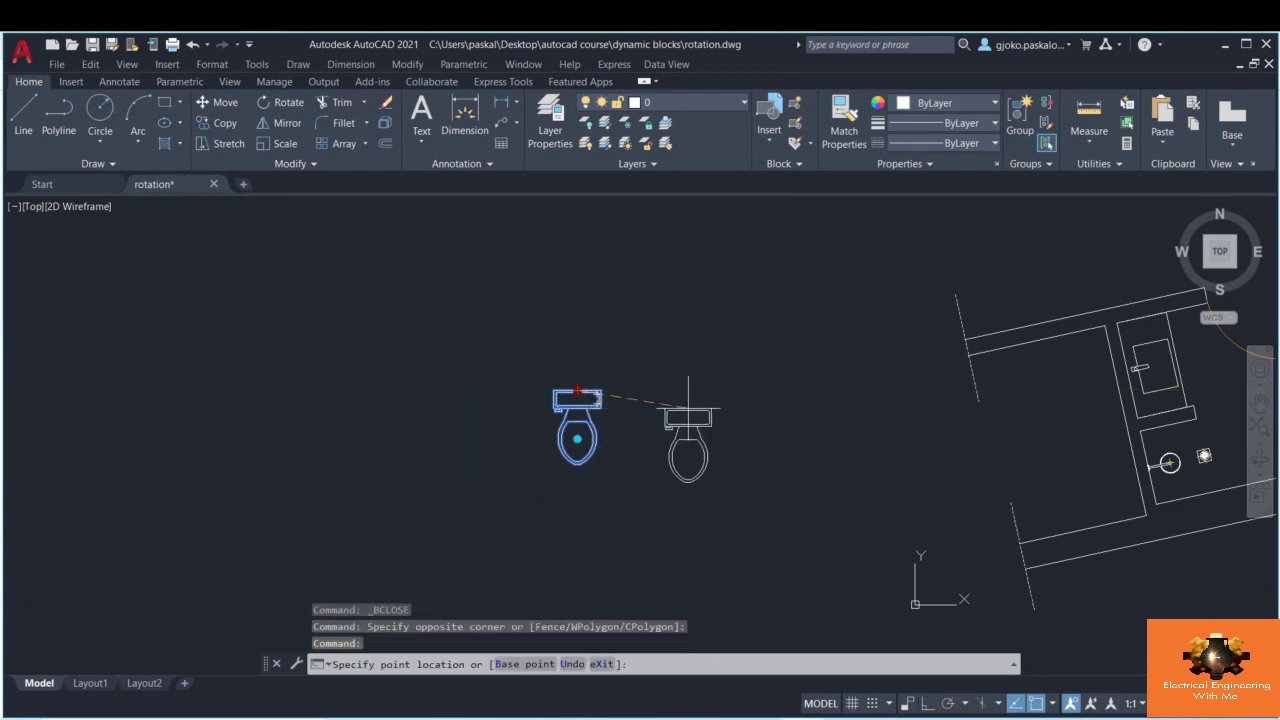
middle_click_drag(688, 408, 362, 403)
scroll(684, 430, "up", 1)
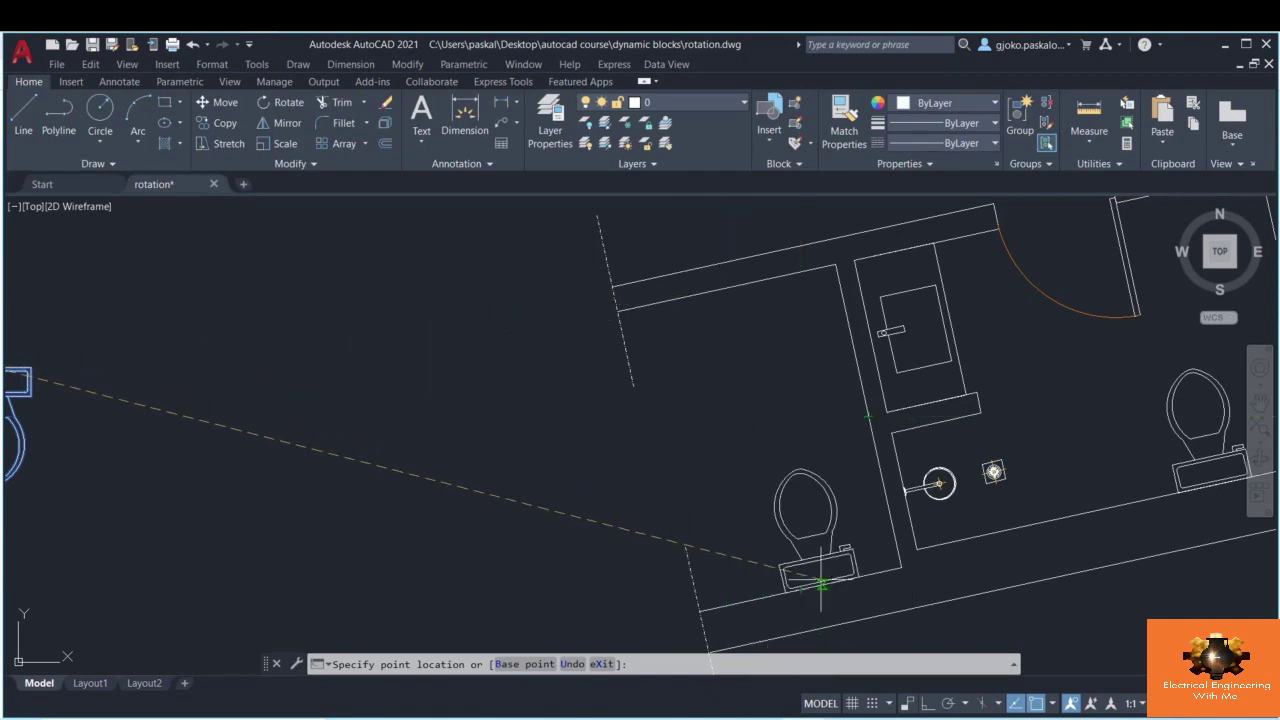
middle_click_drag(765, 535, 669, 454)
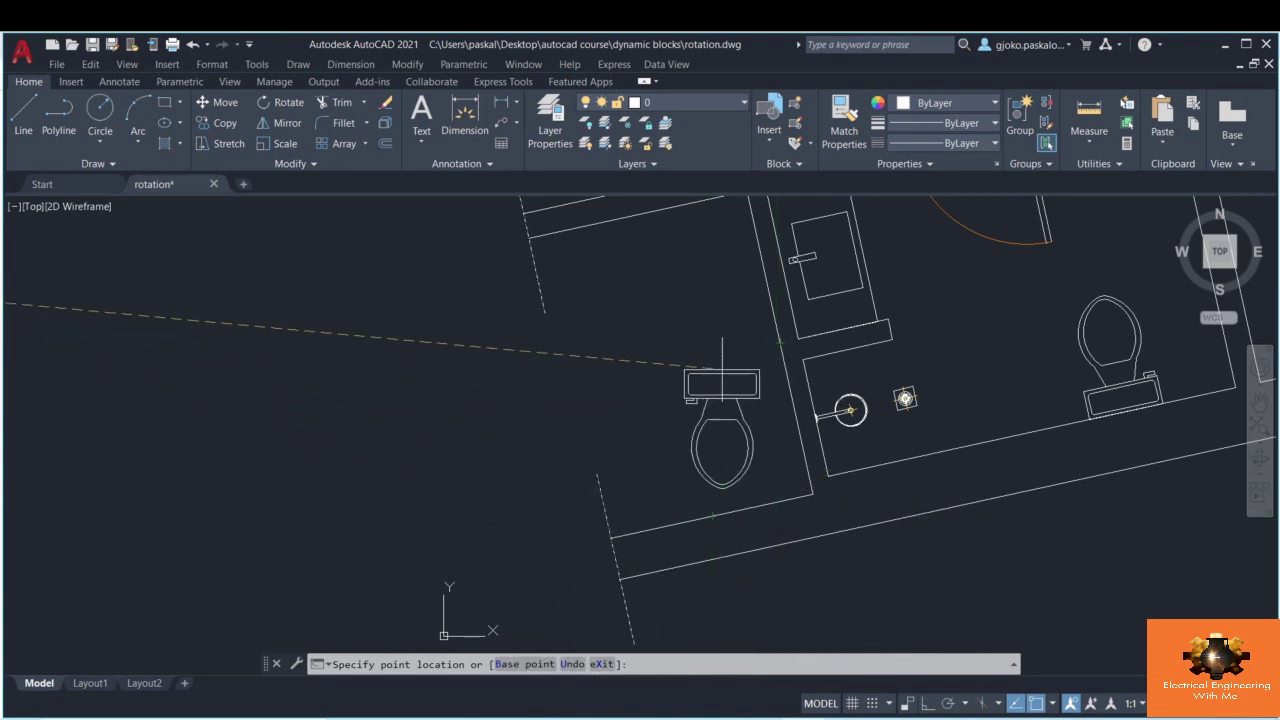
left_click(779, 346)
key("Escape")
scroll(590, 420, "down", 2)
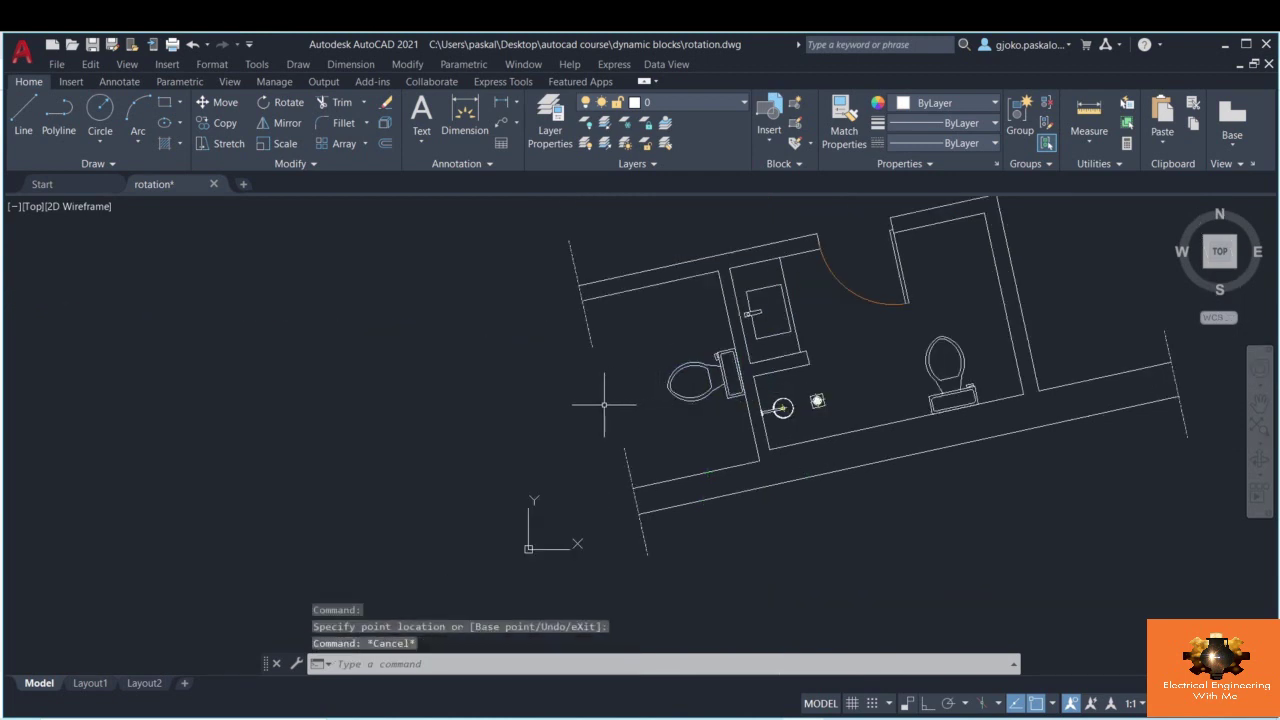
- Examine the toilet at the sloping partition wall, including its rotation and alignment grips
scroll(700, 368, "up", 2)
scroll(700, 368, "up", 2)
middle_click_drag(696, 380, 588, 435)
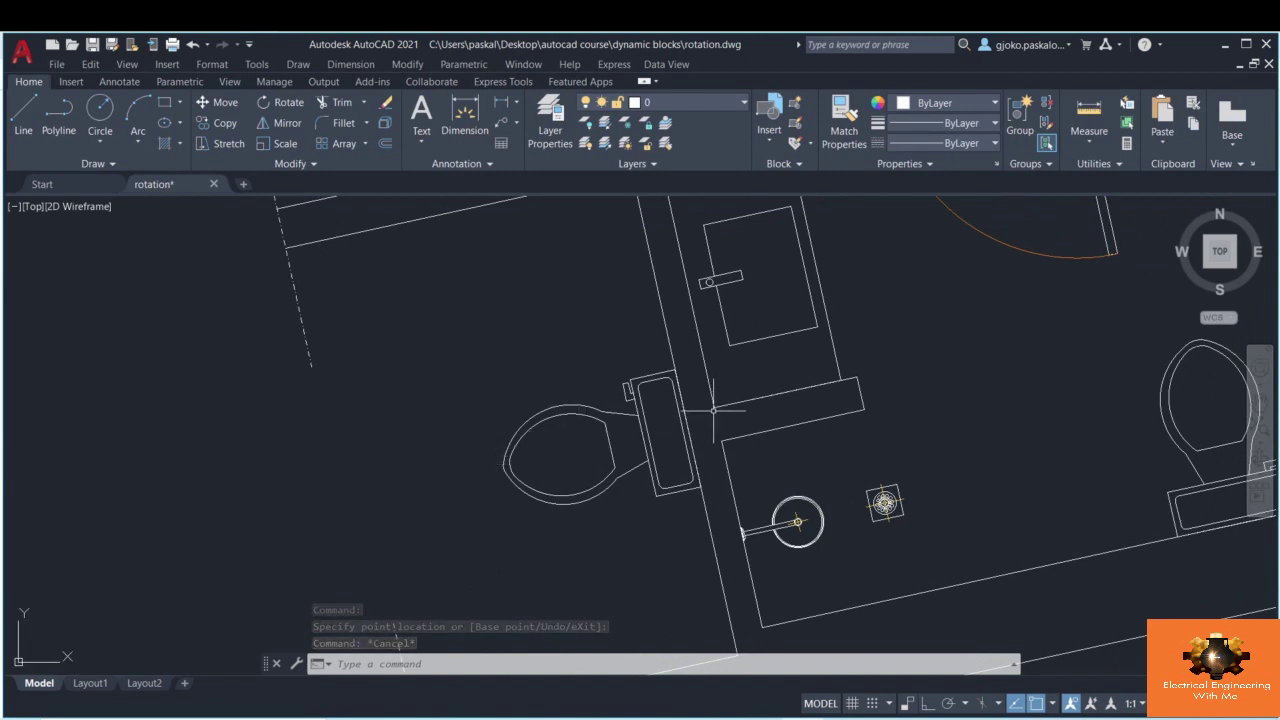
left_click(579, 450)
left_click(541, 401)
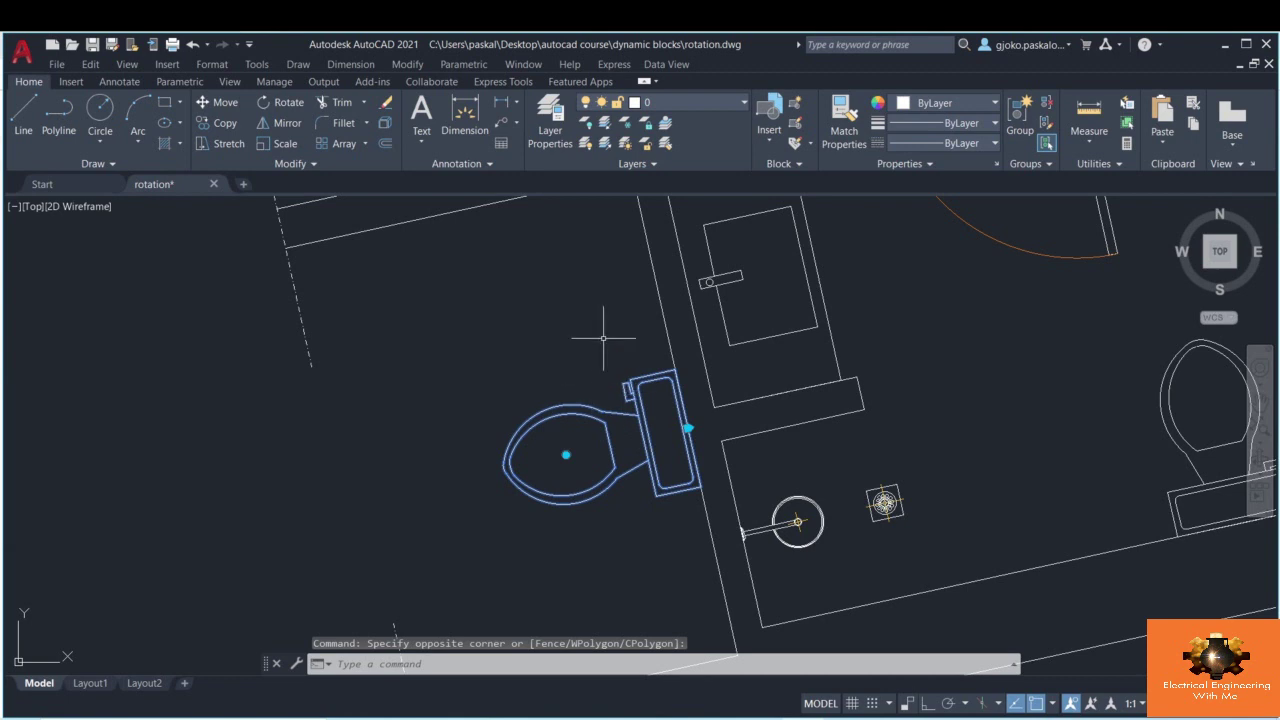
key("Escape")
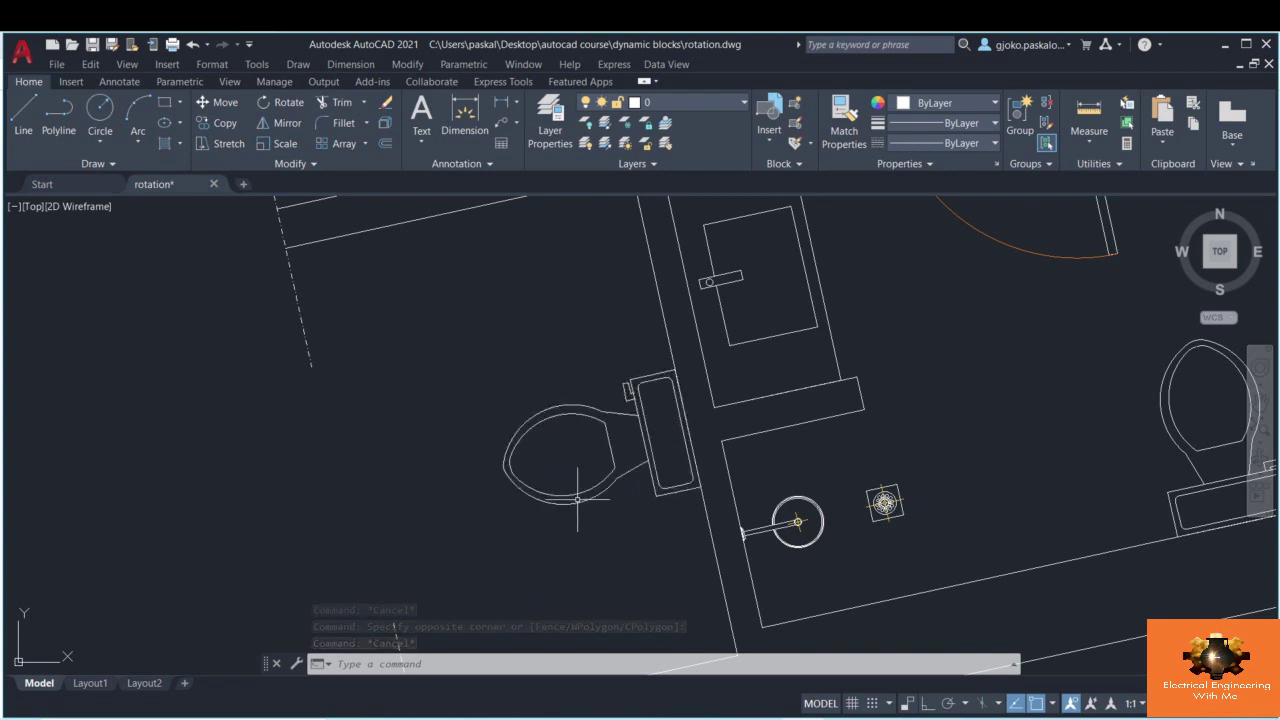
key("Escape")
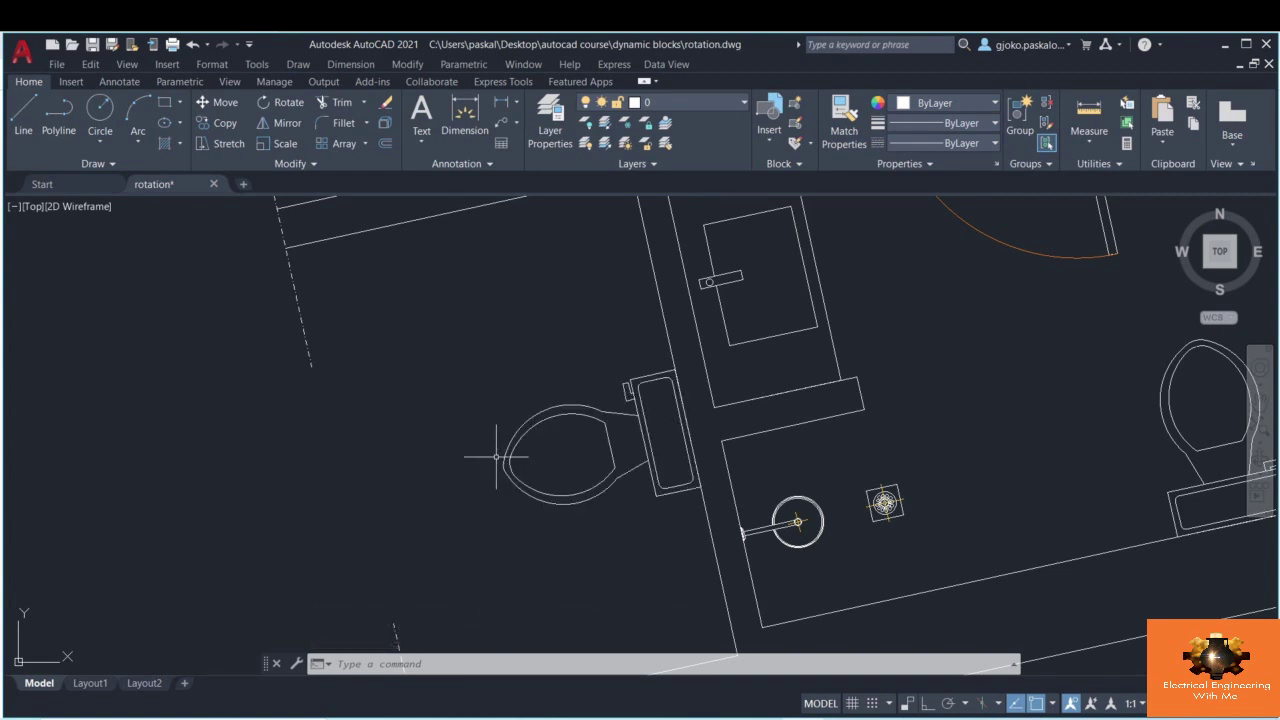
- Open the rotation block definition of the toilet at the partition wall for editing in the block editor
left_click(576, 451)
left_click(628, 395)
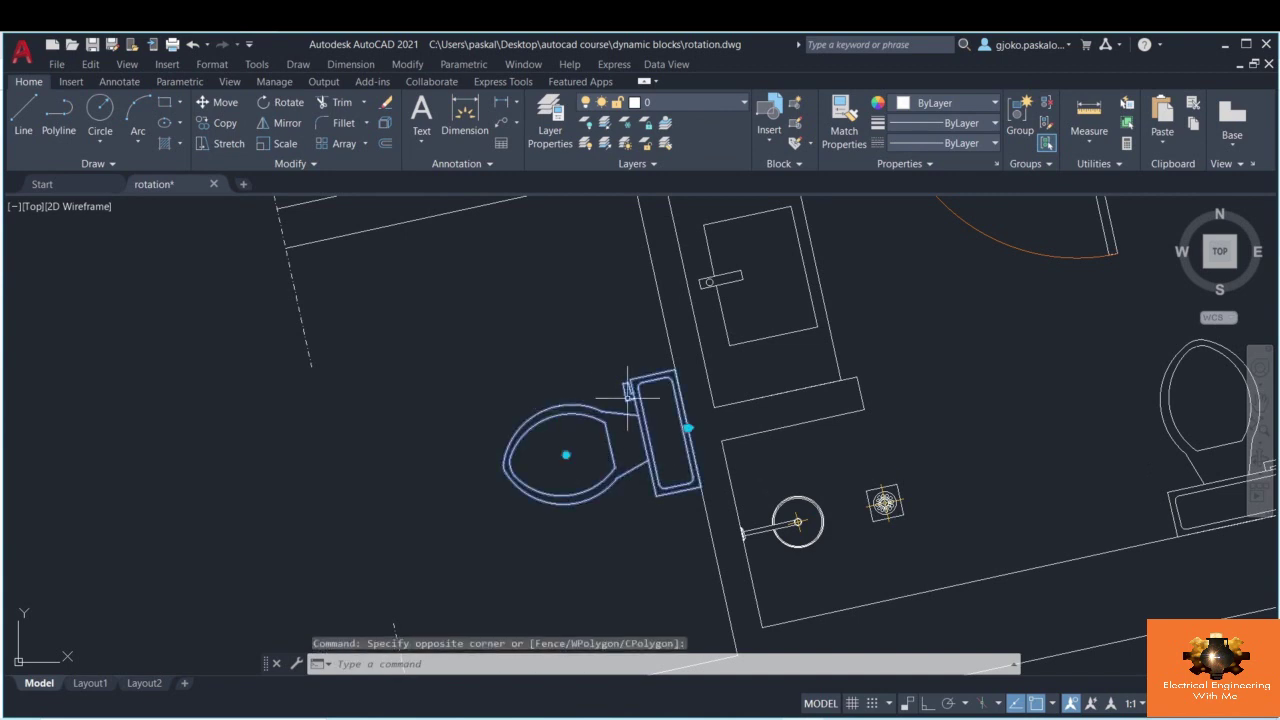
left_click(795, 123)
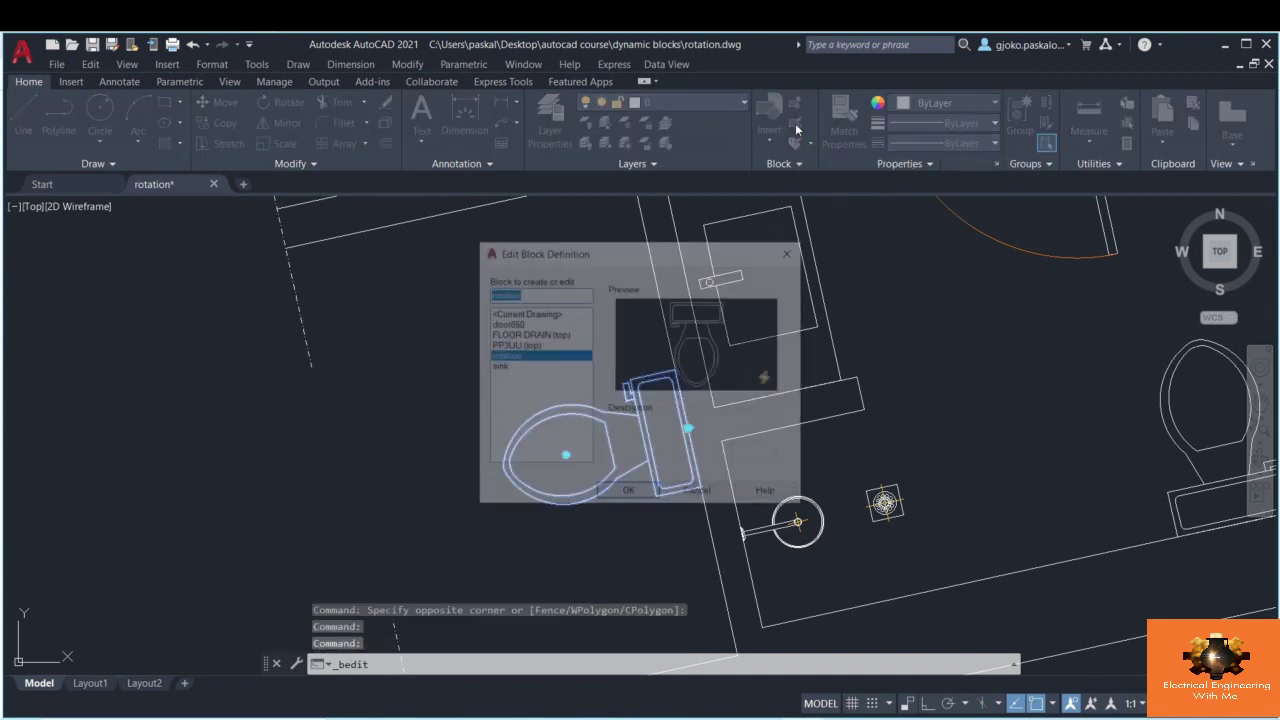
left_click(630, 493)
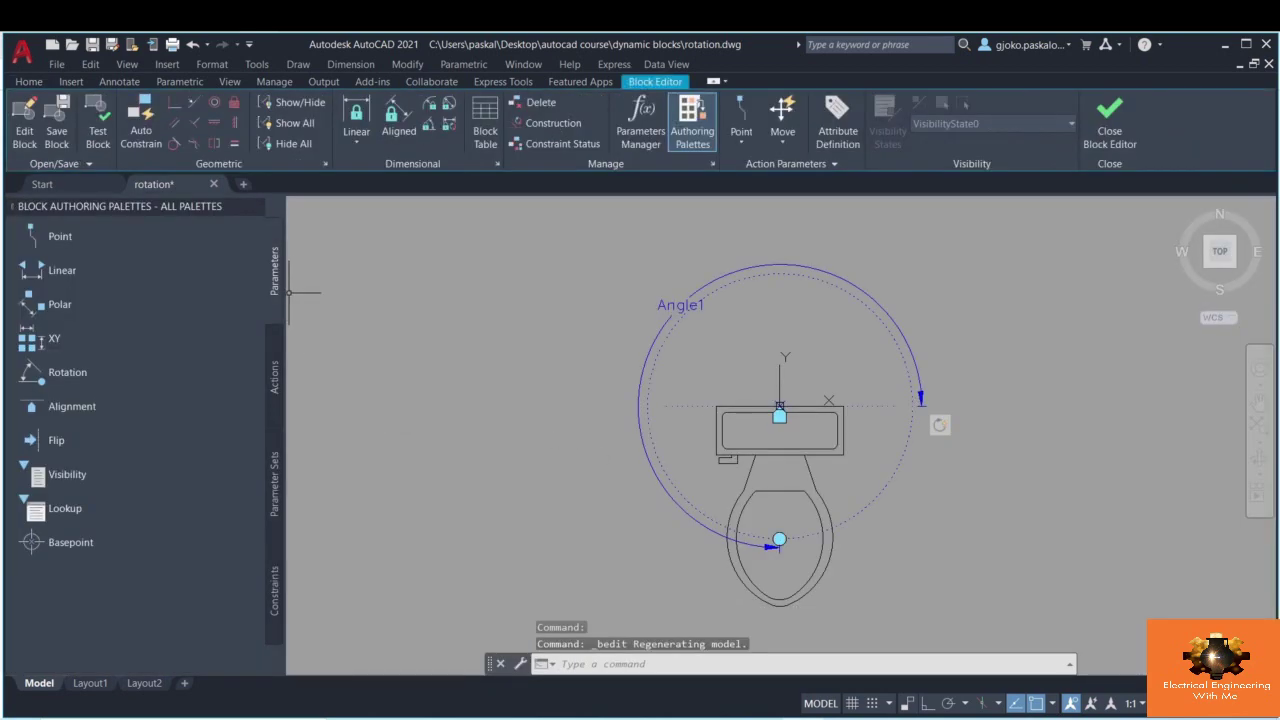
- Add a Flip parameter with its reflection line from the tank's top edge midpoint to the bowl's bottom, labelled above the tank
left_click(78, 447)
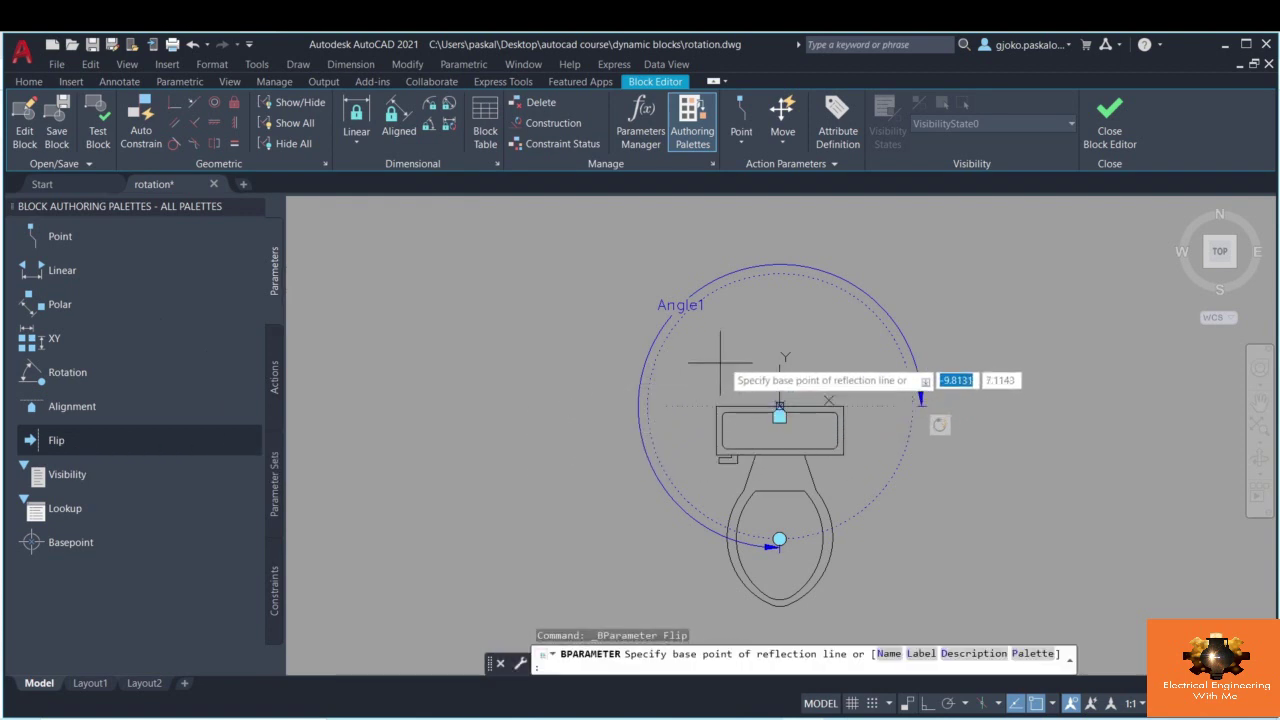
scroll(780, 368, "up", 2)
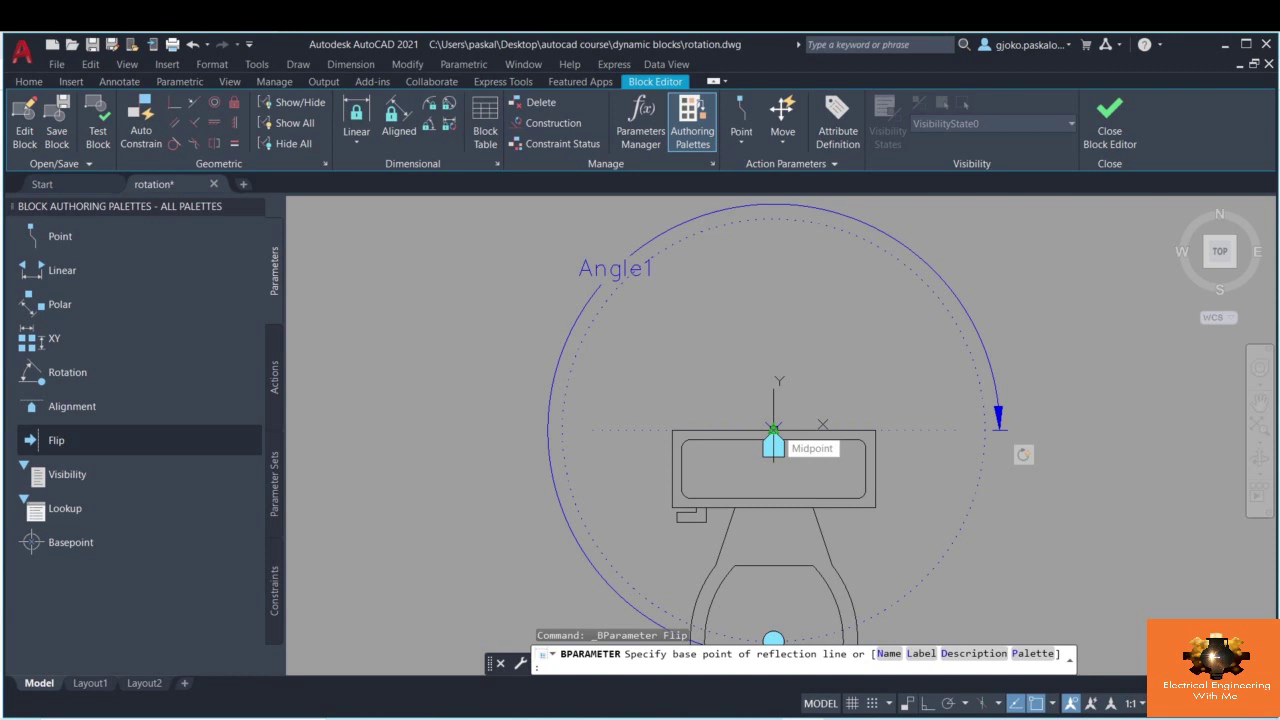
left_click(773, 361)
middle_click_drag(773, 430, 771, 342)
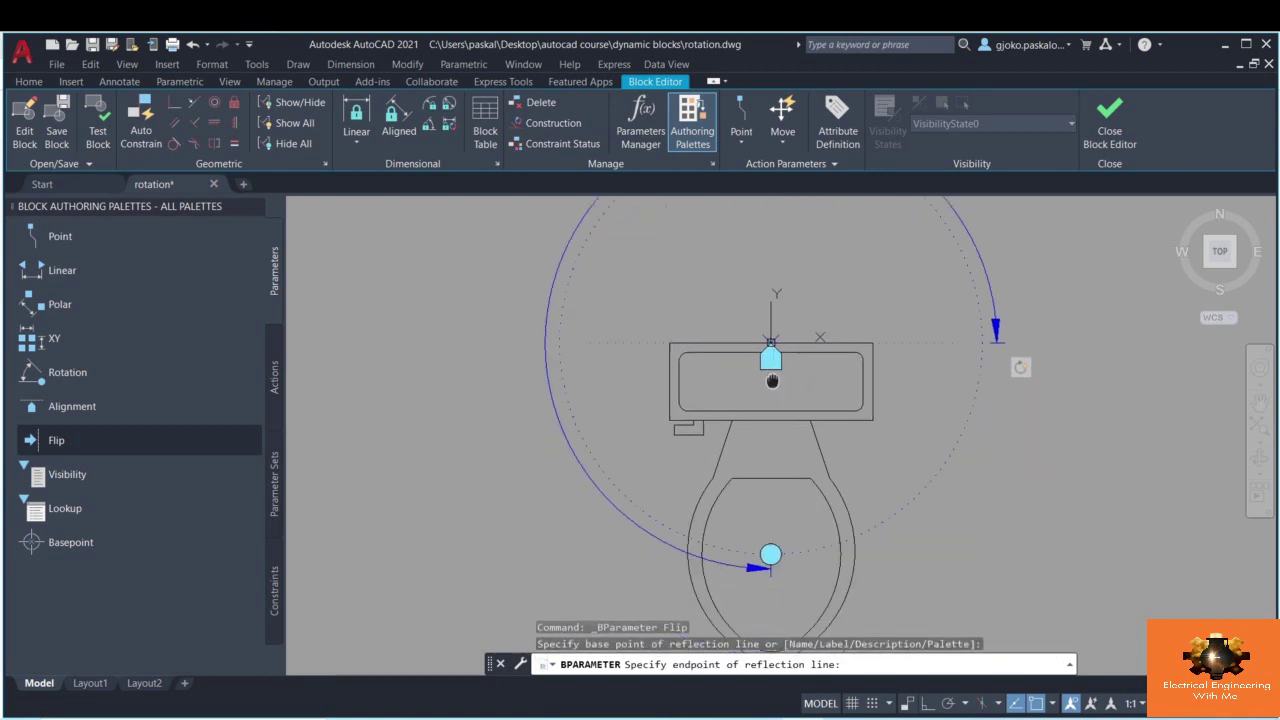
middle_click_drag(778, 553, 778, 505)
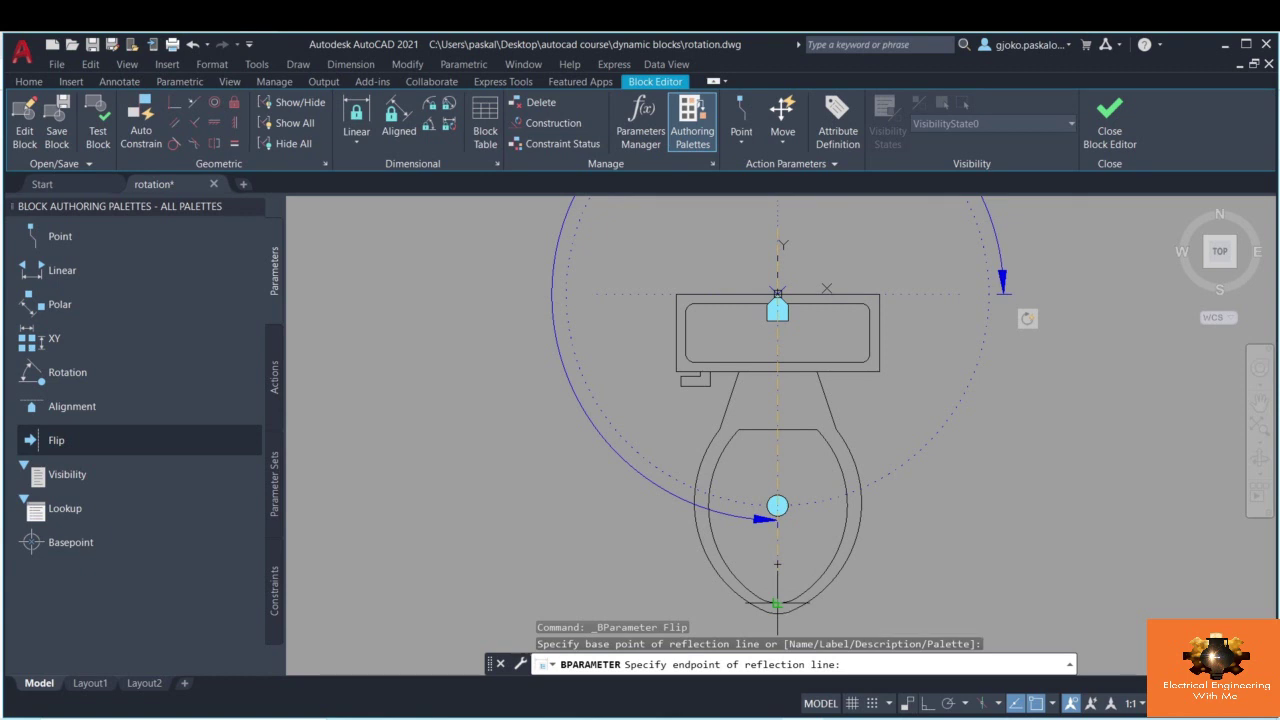
left_click(777, 604)
middle_click_drag(826, 383, 826, 474)
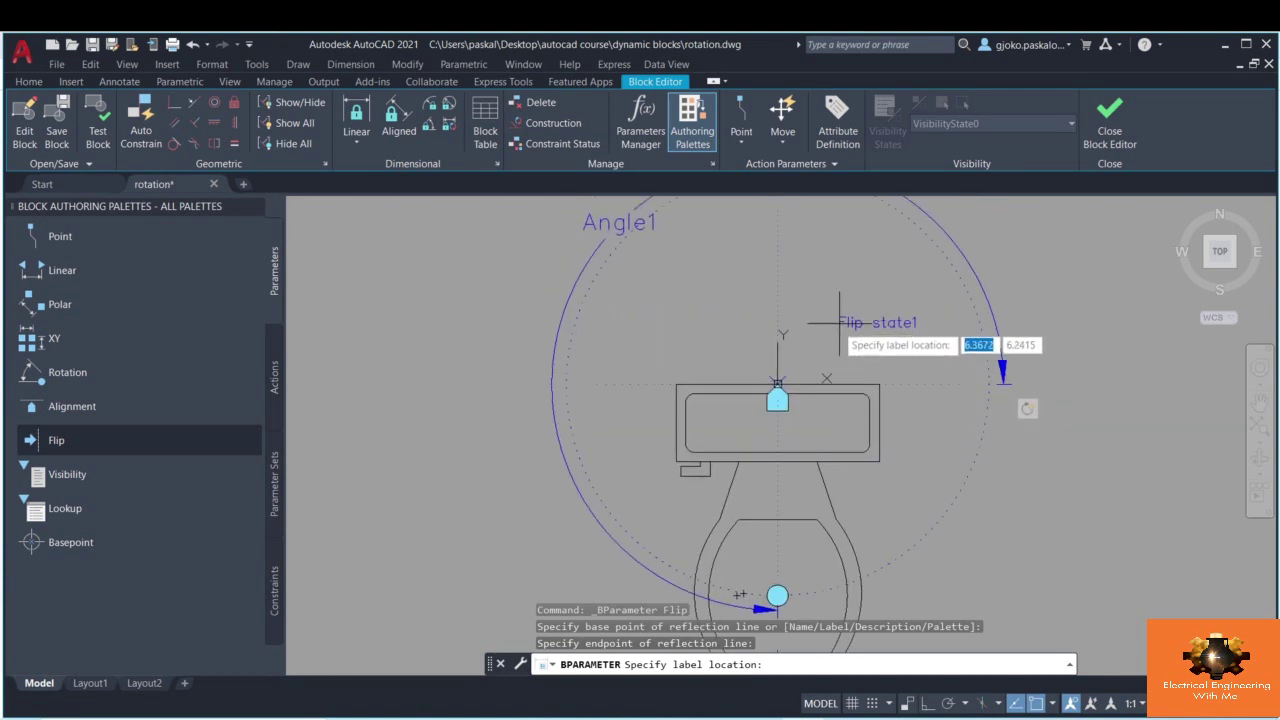
left_click(808, 318)
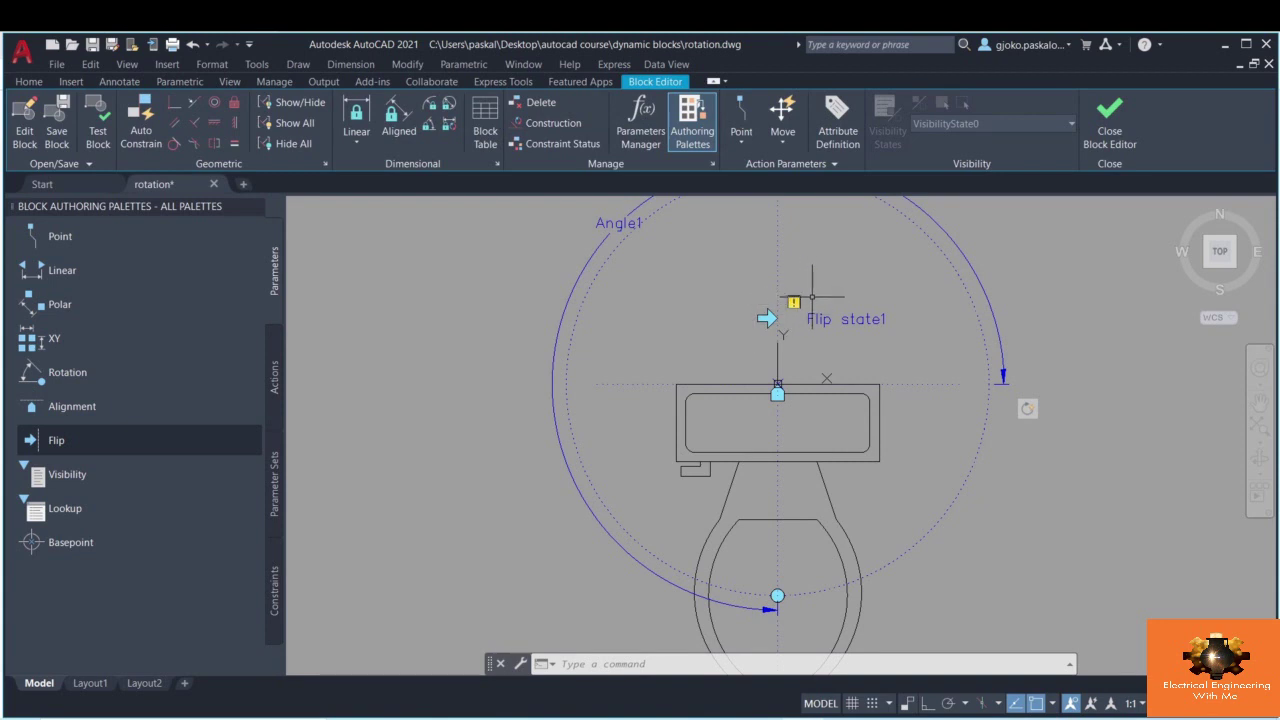
- Attach a Flip action to the flip parameter for the whole toilet, and close the block editor, saving the changes
left_click(277, 376)
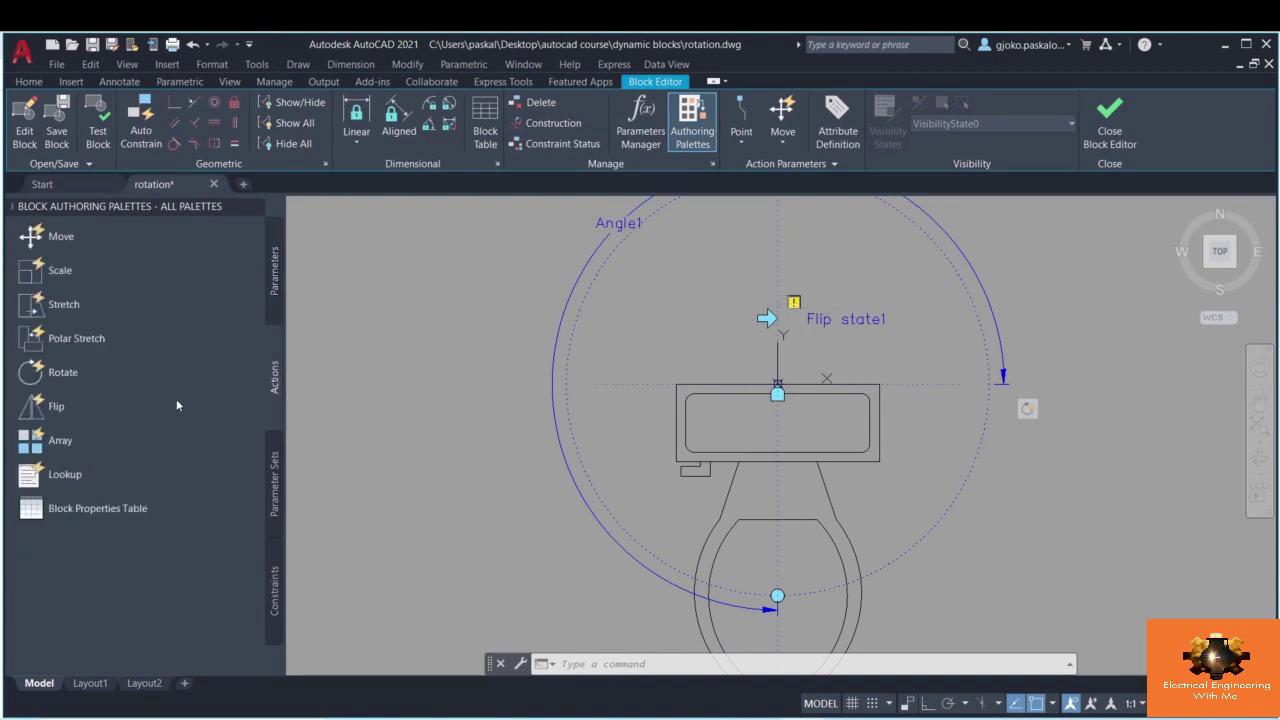
left_click(122, 406)
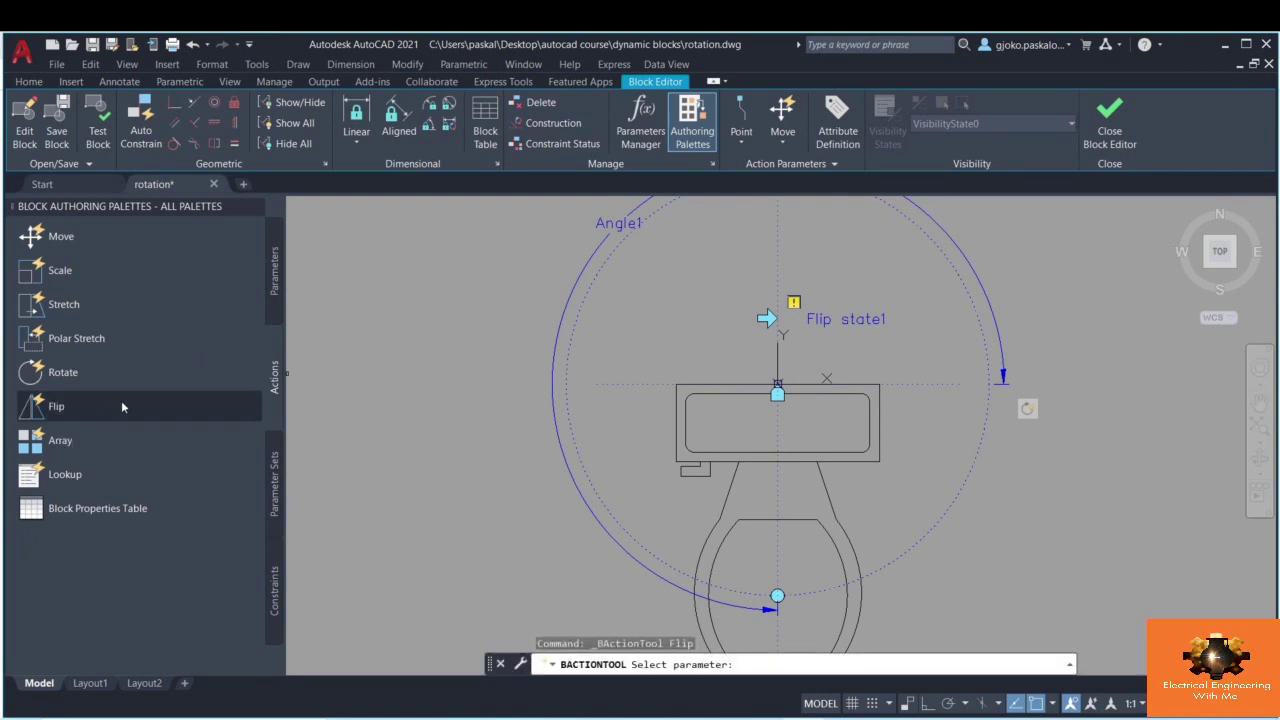
left_click(766, 318)
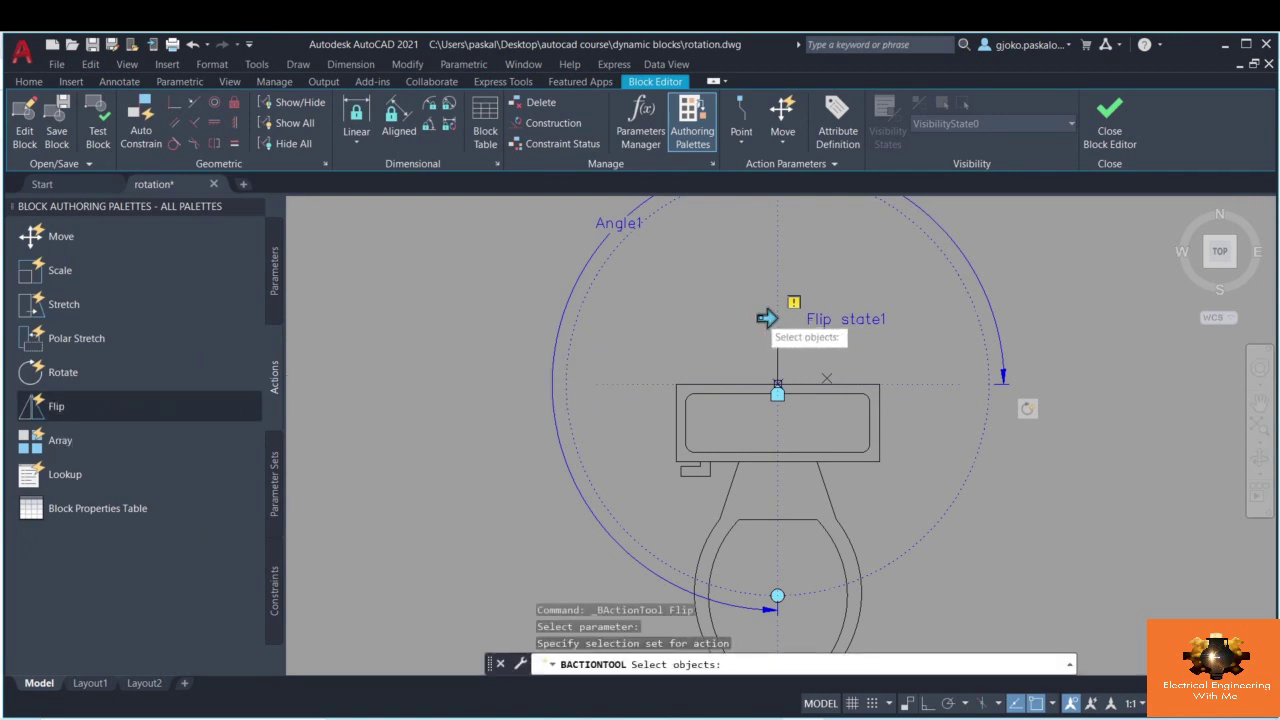
scroll(700, 335, "down", 2)
left_click(640, 326)
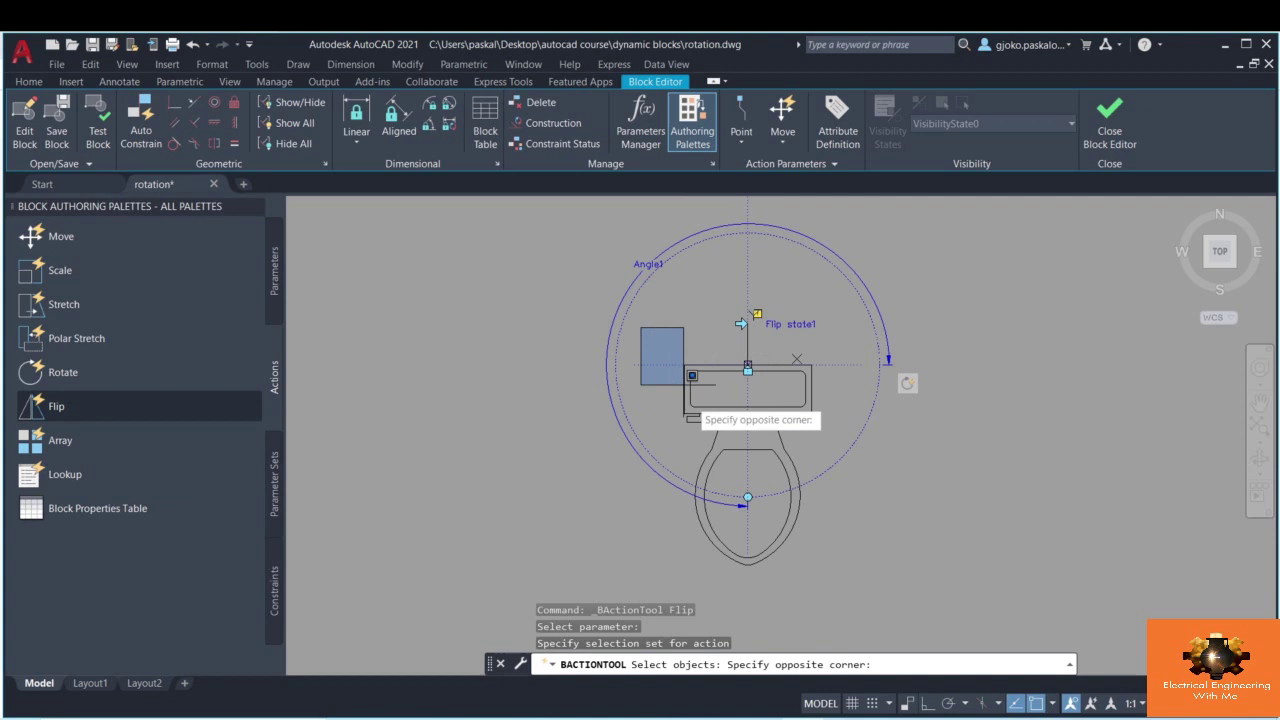
left_click(838, 563)
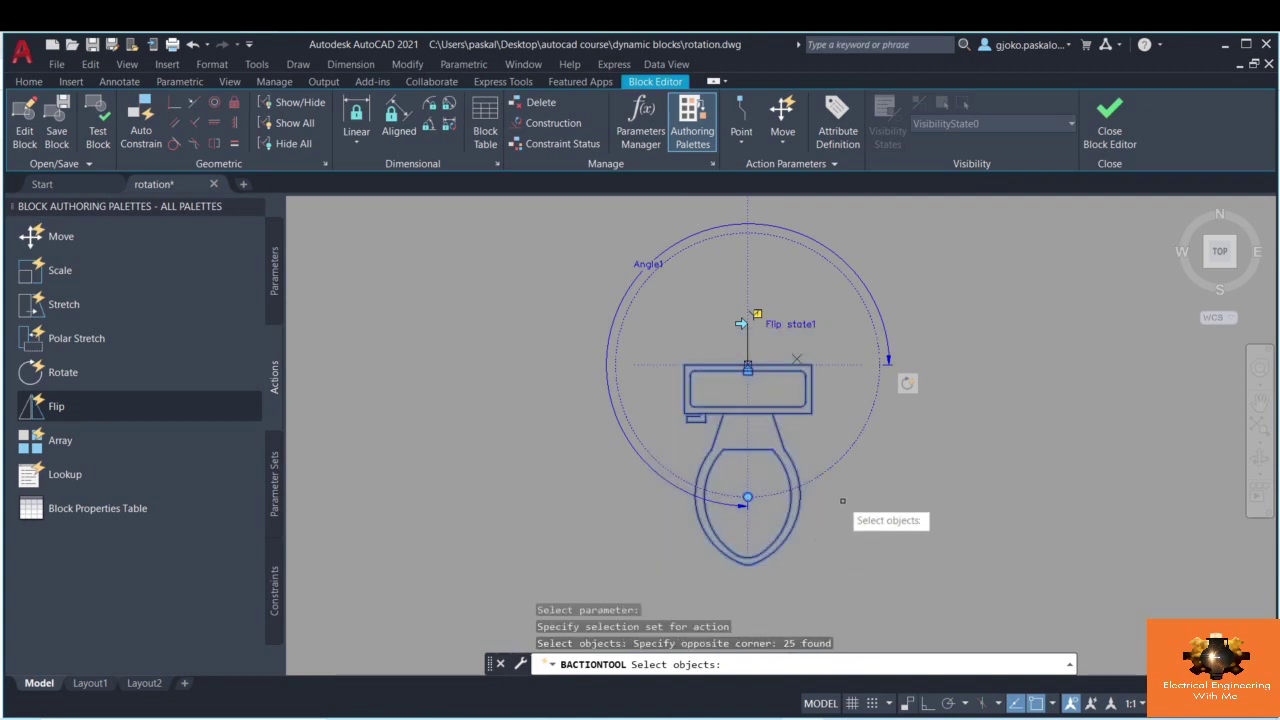
key("Return")
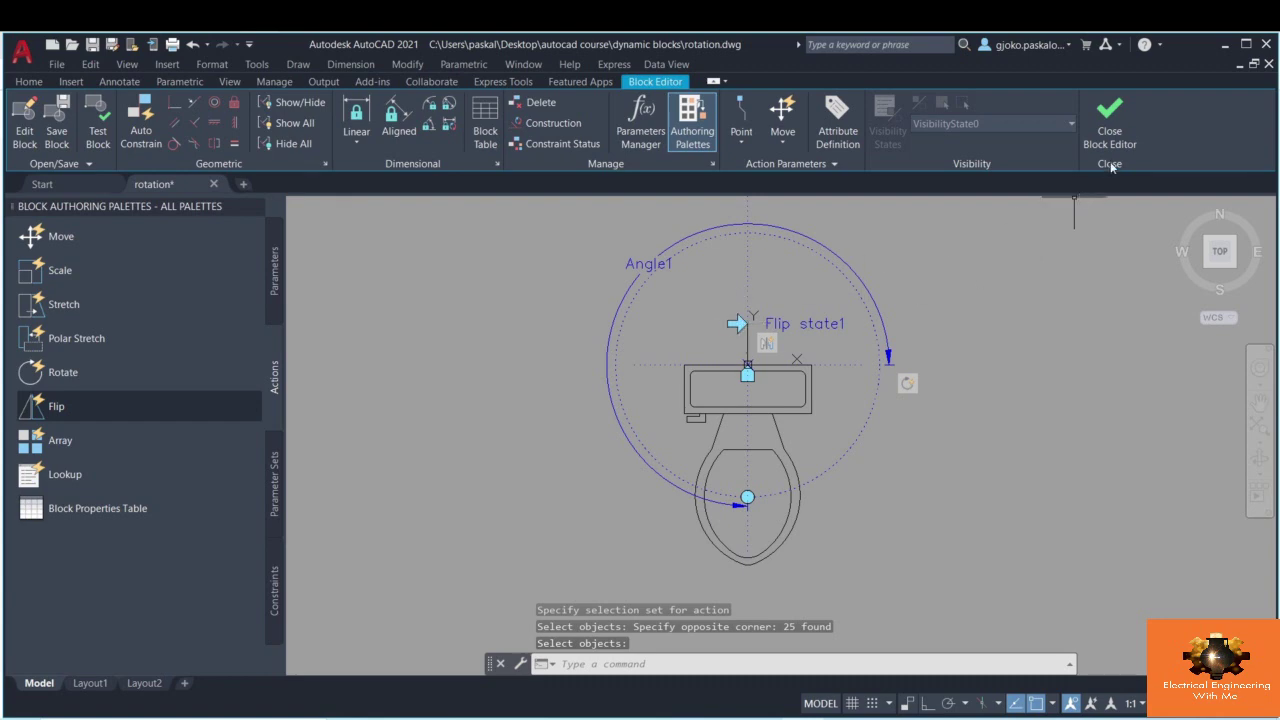
left_click(1109, 118)
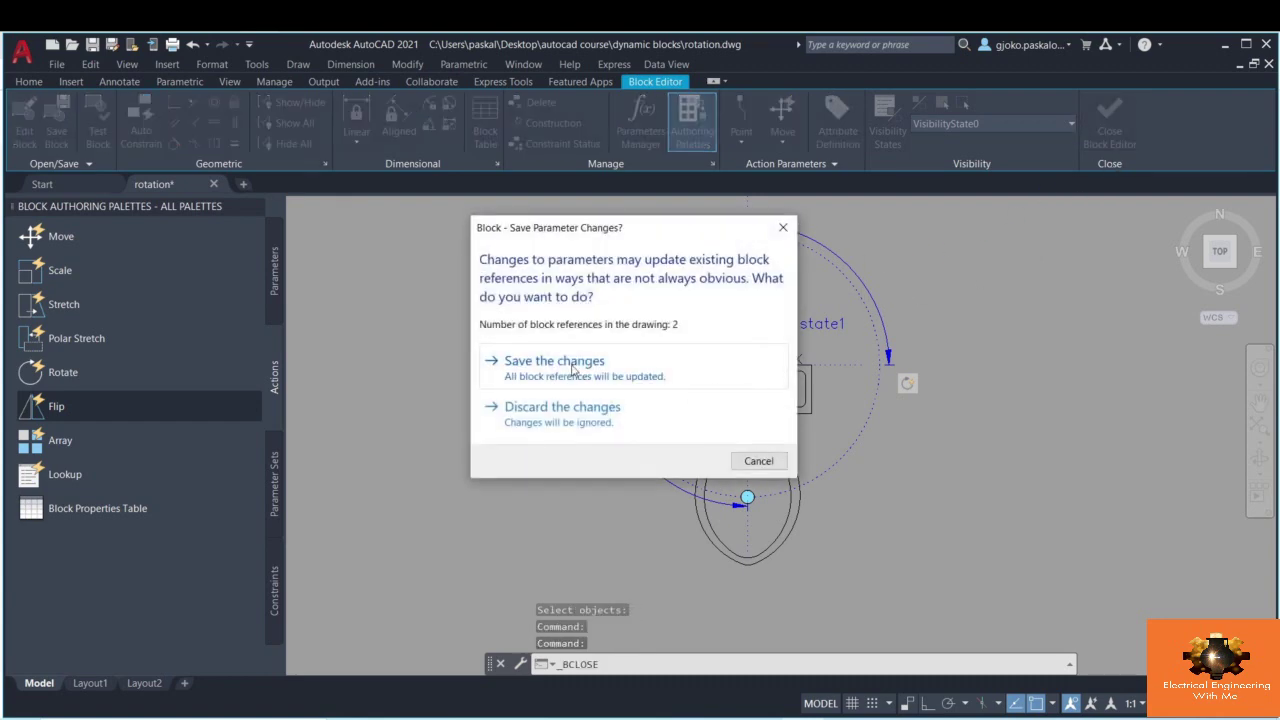
left_click(573, 370)
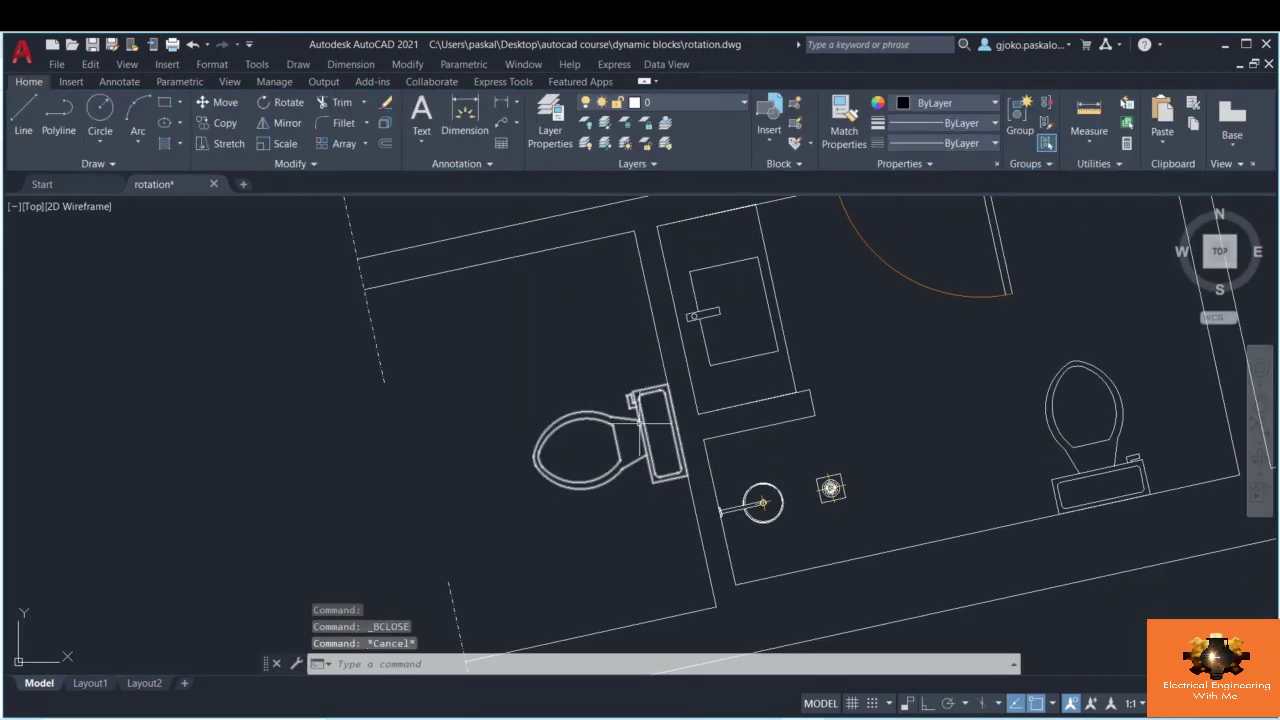
- Try mirroring the toilet at the partition wall with its flip grip, and flip it back
left_click(645, 423)
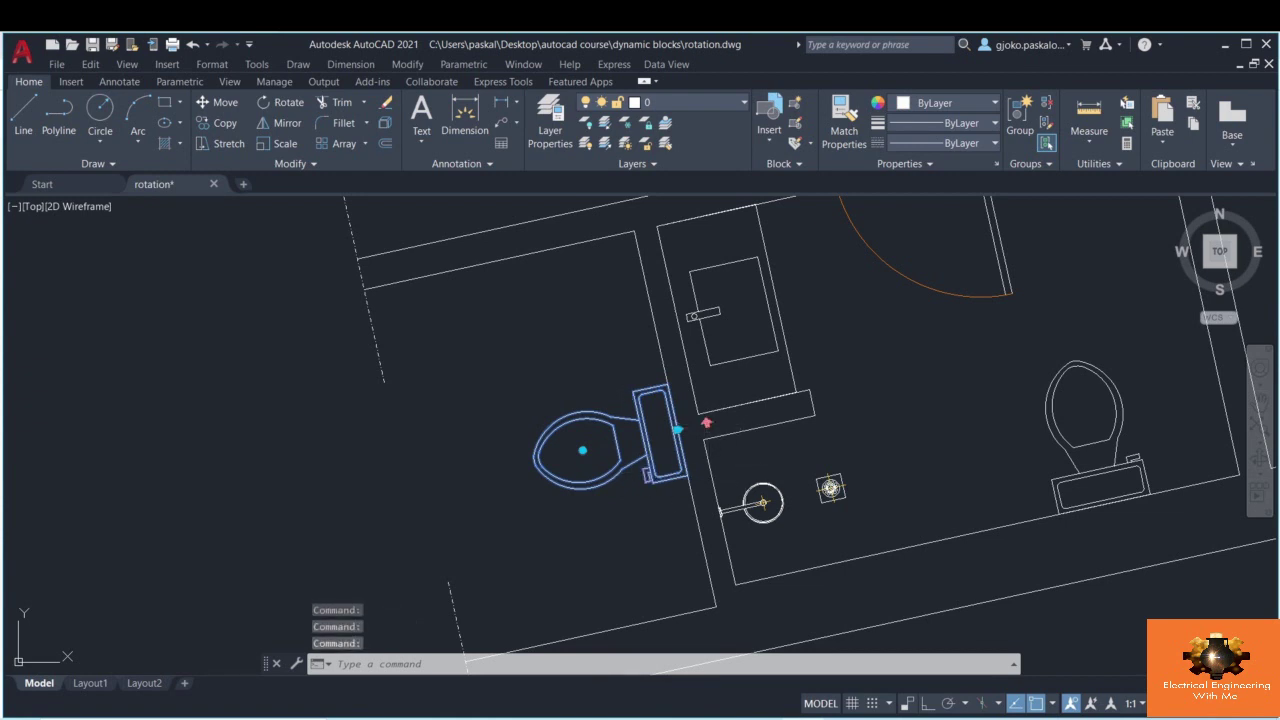
left_click(706, 423)
key("Escape")
- Delete the toilet inside the bathroom and move the partition-wall toilet to its place, aligned with the lower sloping wall
left_click(1046, 415)
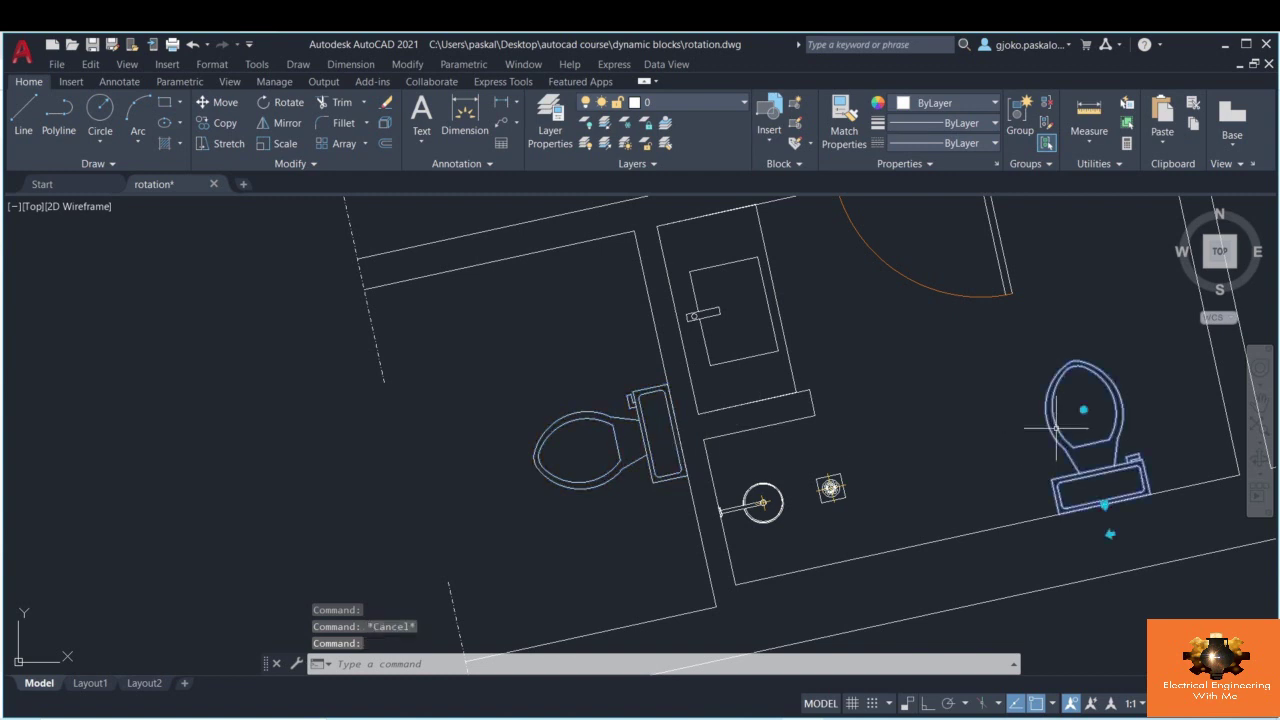
key("Delete")
left_click(590, 460)
left_click(528, 371)
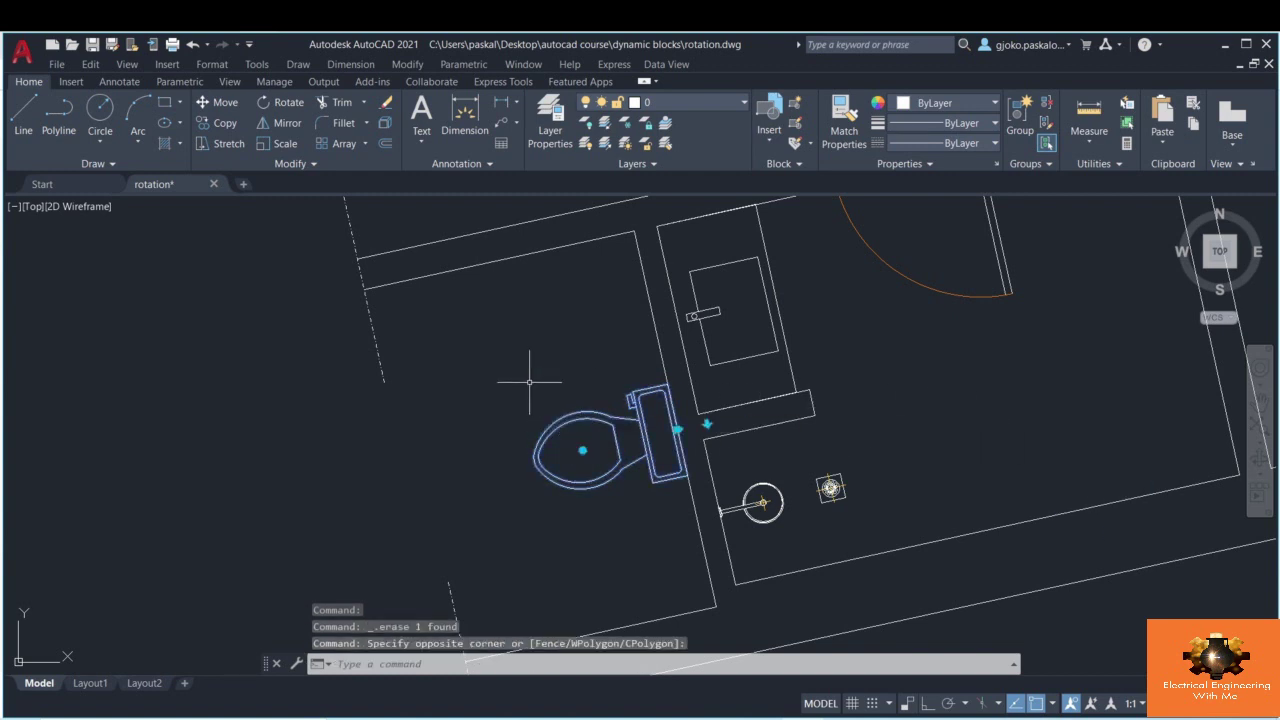
left_click(677, 430)
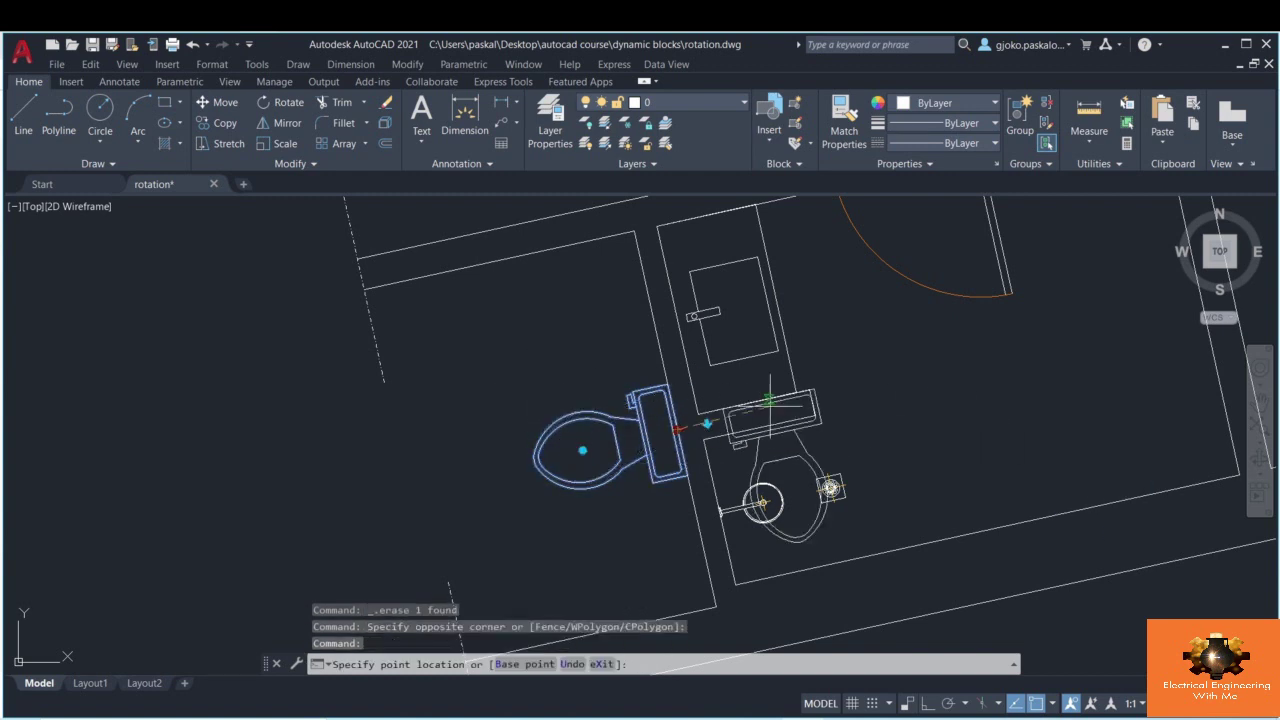
left_click(1108, 503)
middle_click_drag(1017, 430, 871, 457)
key("Escape")
scroll(857, 457, "down", 2)
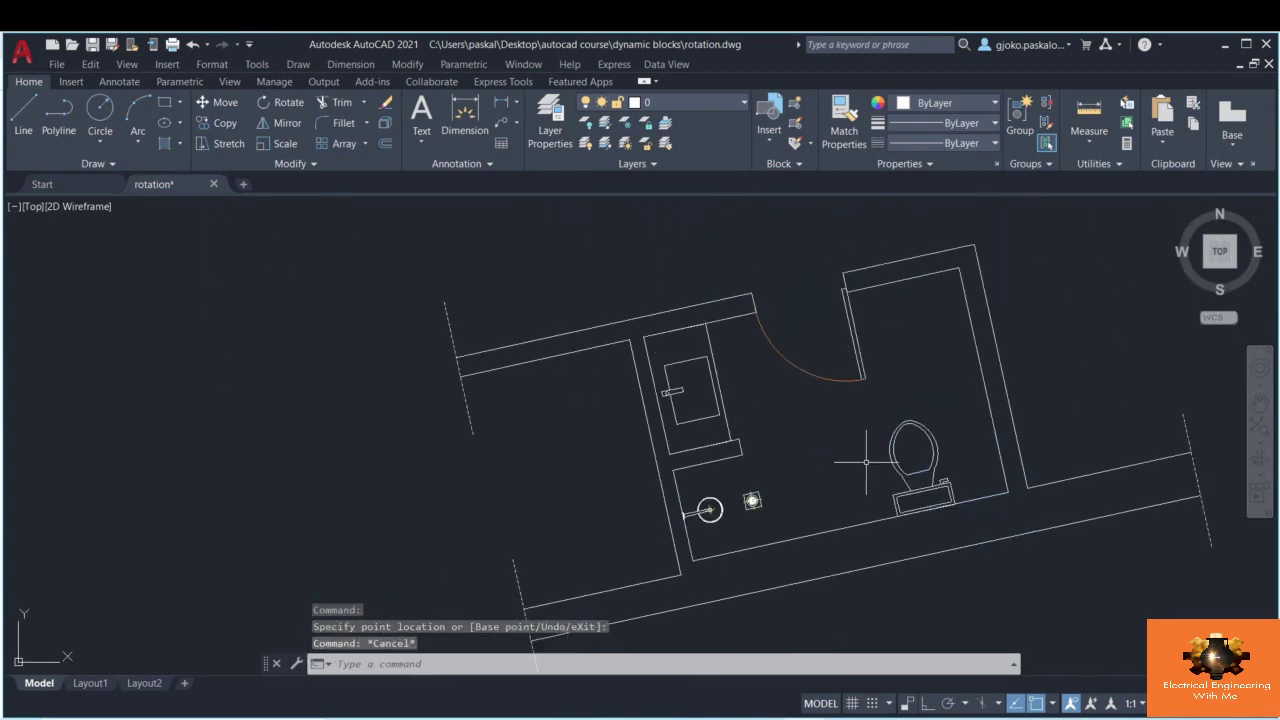
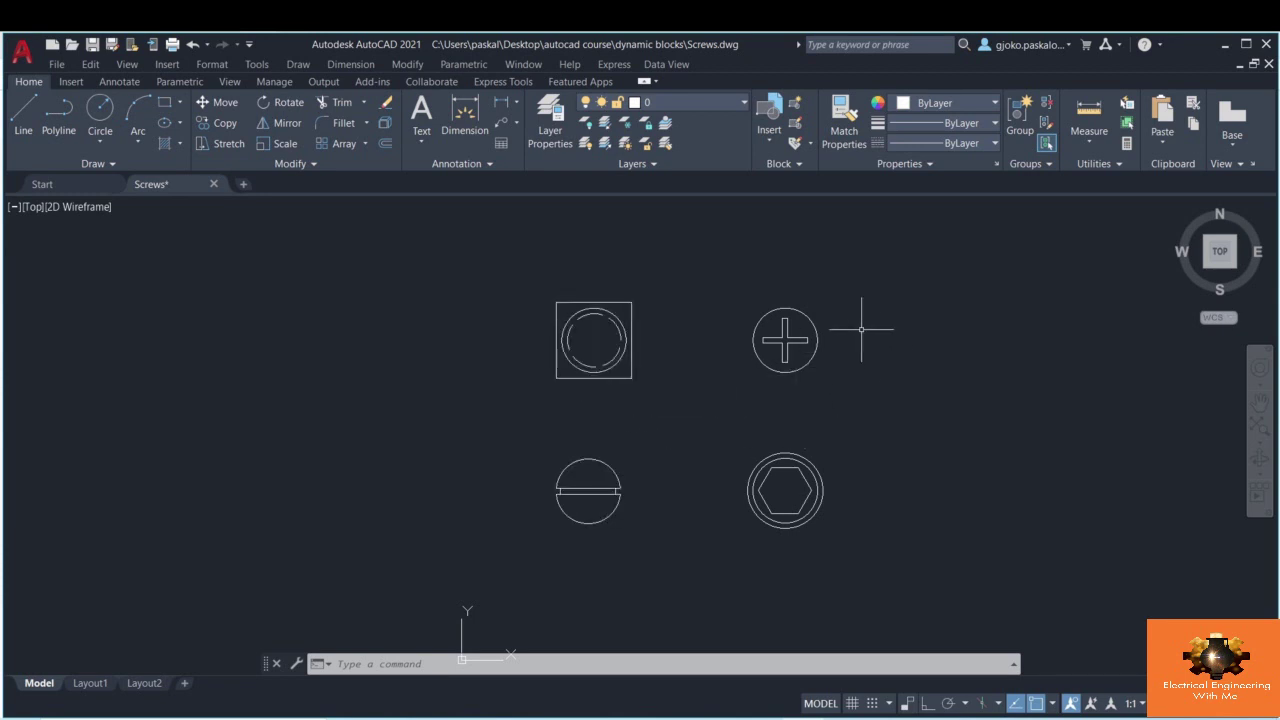
- Create a new block named Screws without selecting any objects and open it in the block editor
left_click(796, 106)
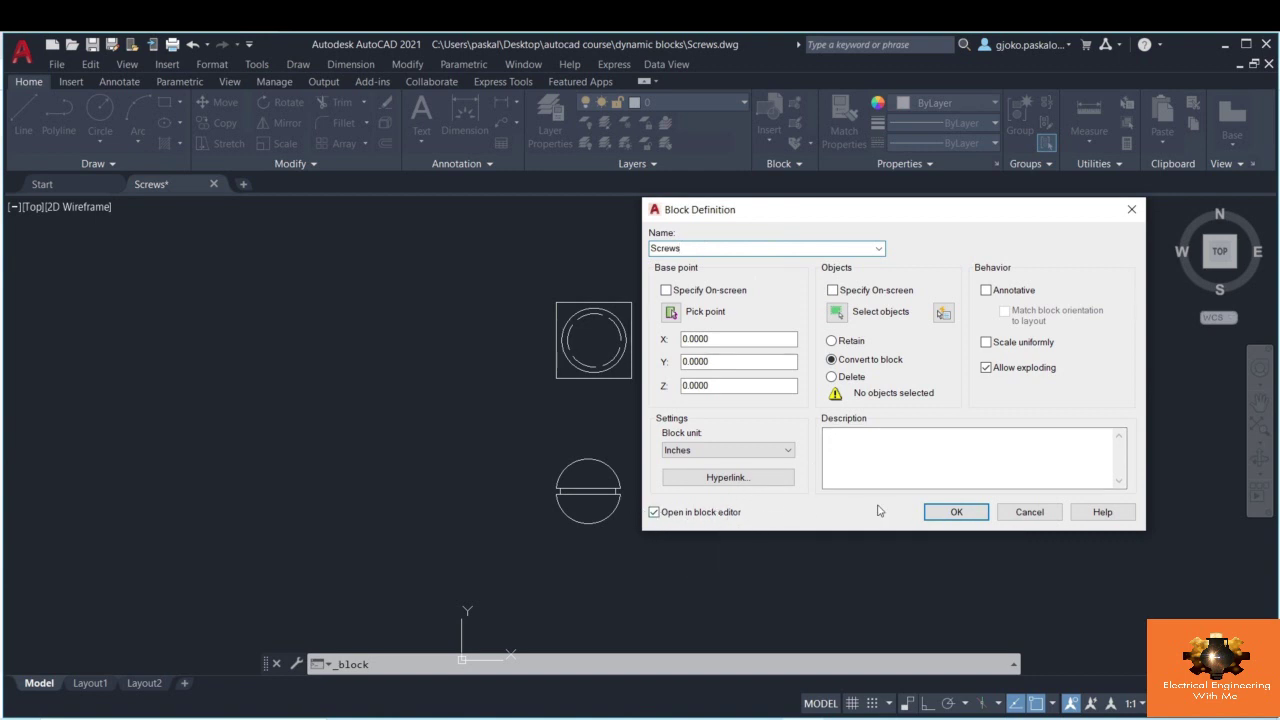
left_click(953, 513)
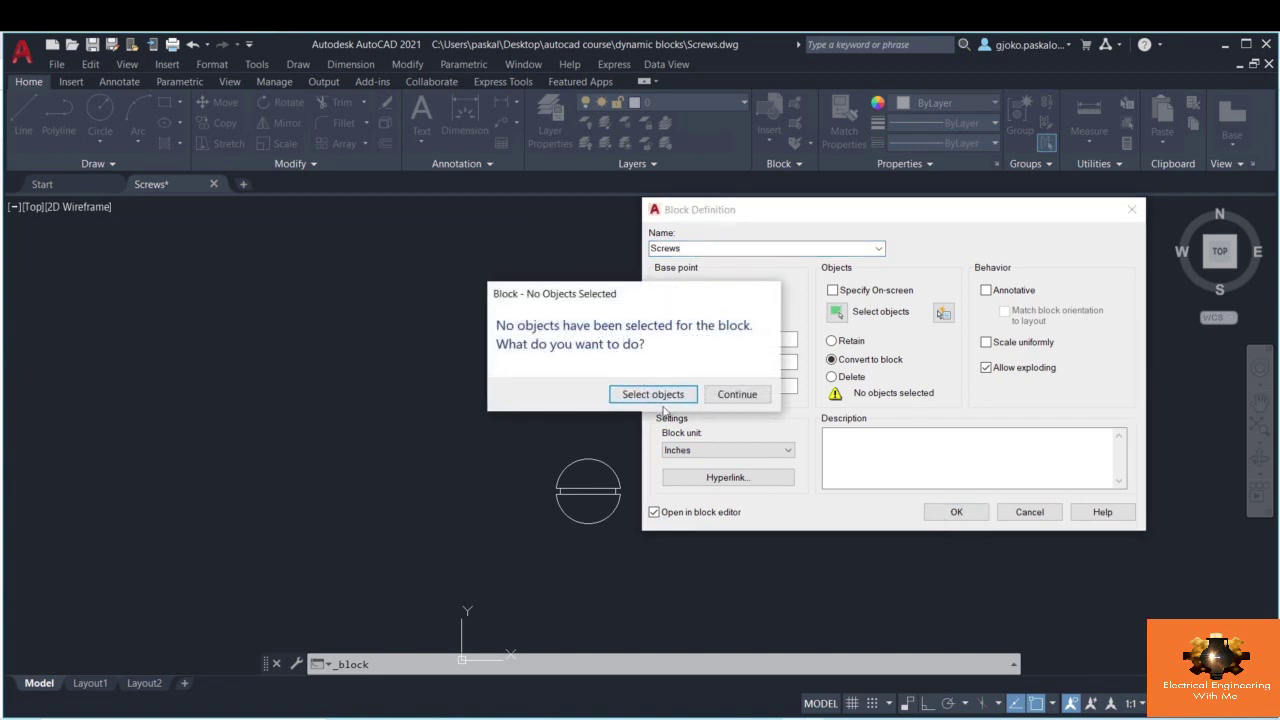
left_click(746, 396)
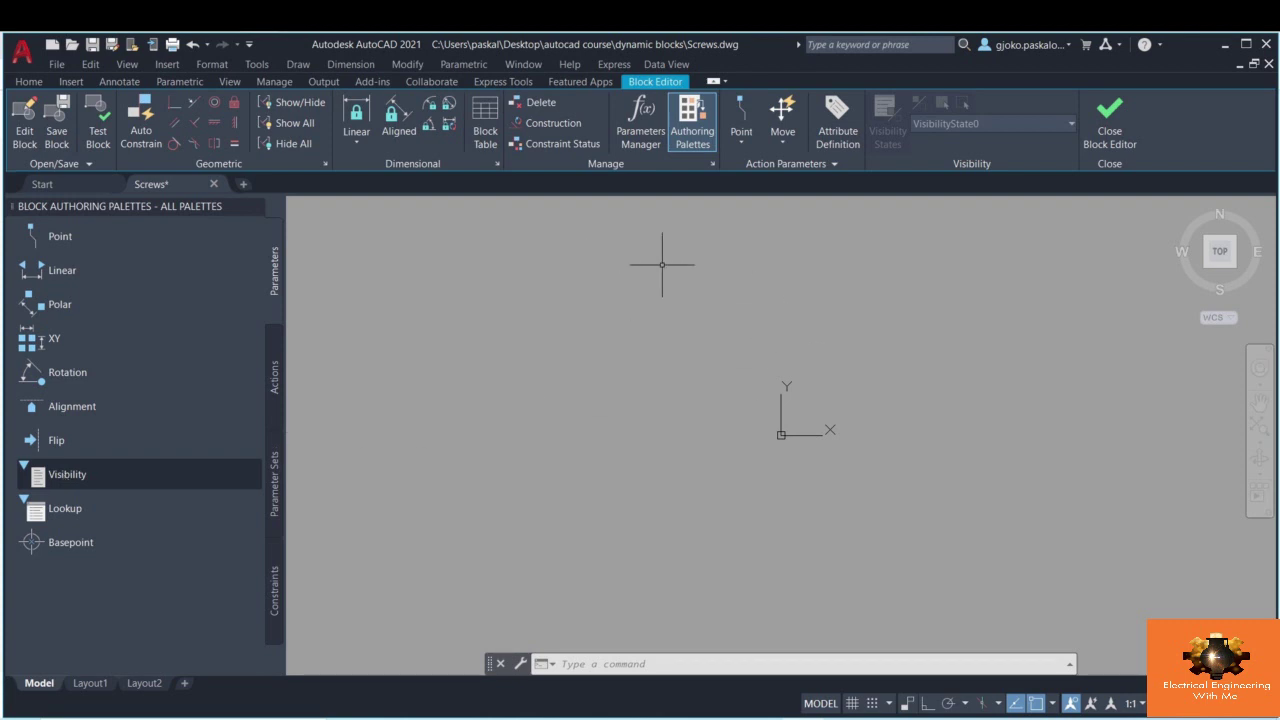
- Insert the Hex cap screw block into the block definition at the origin, 0,0
left_click(29, 82)
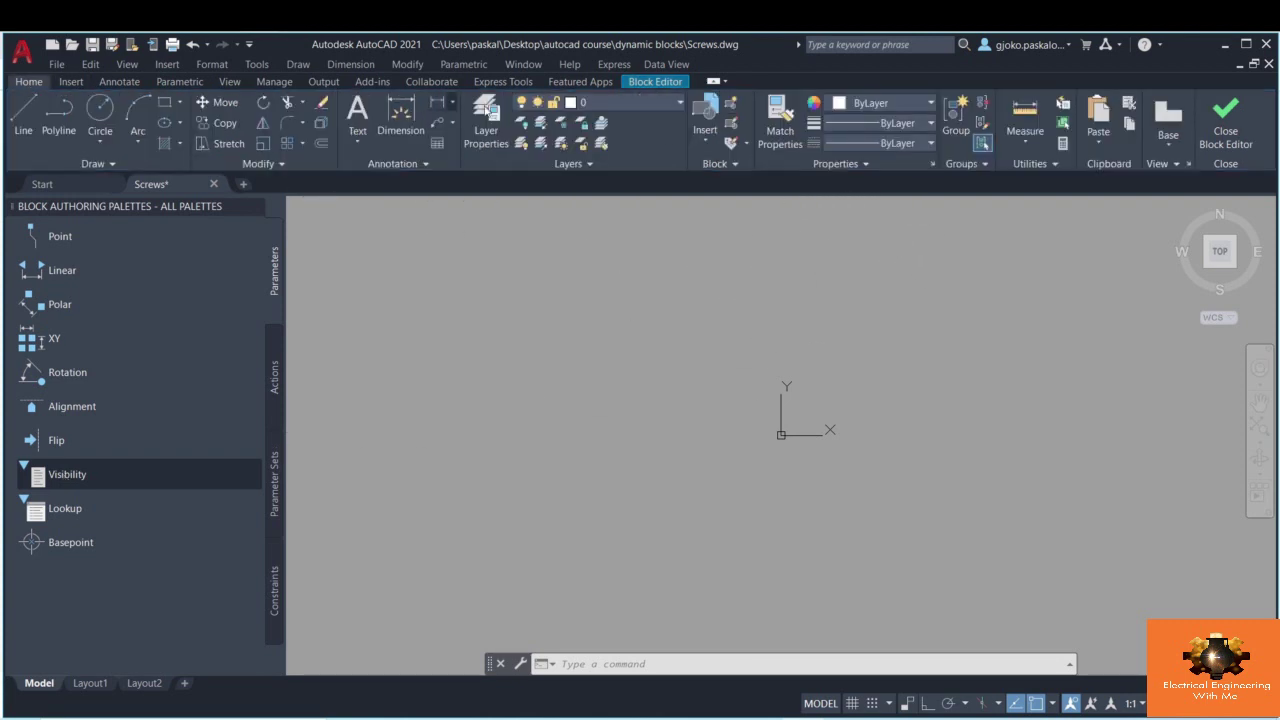
left_click(708, 131)
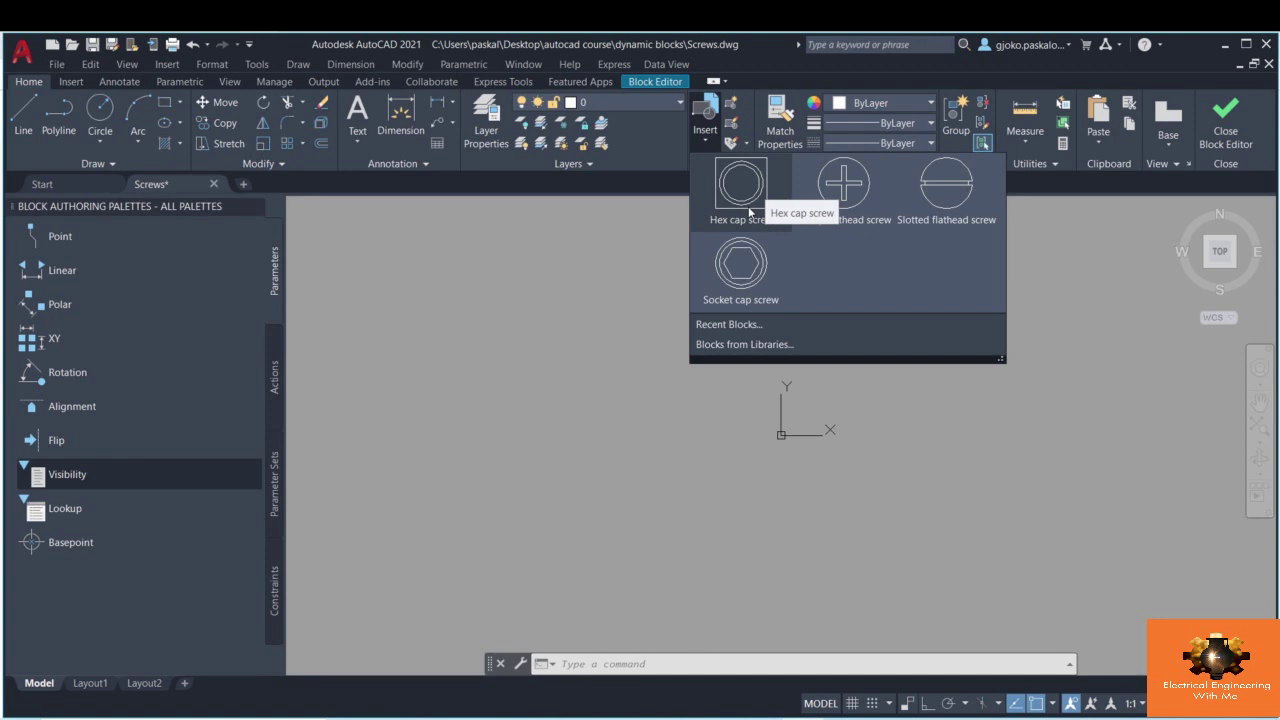
left_click(749, 211)
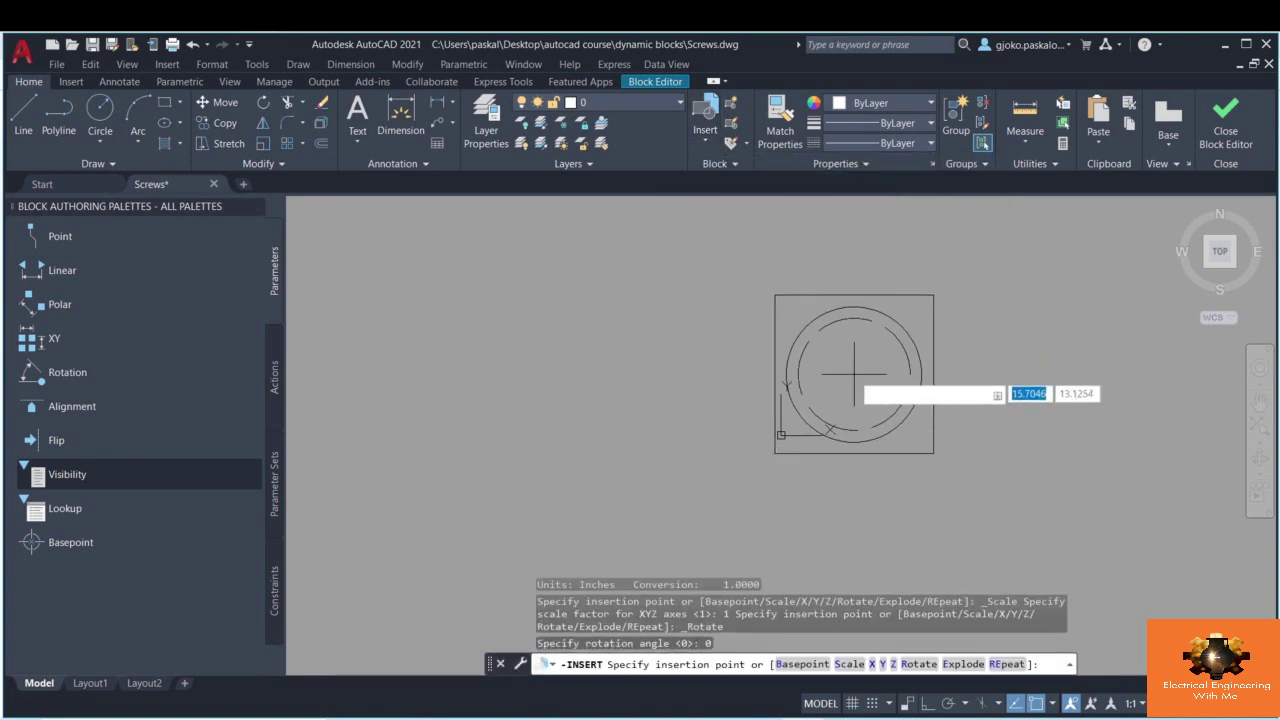
type("0")
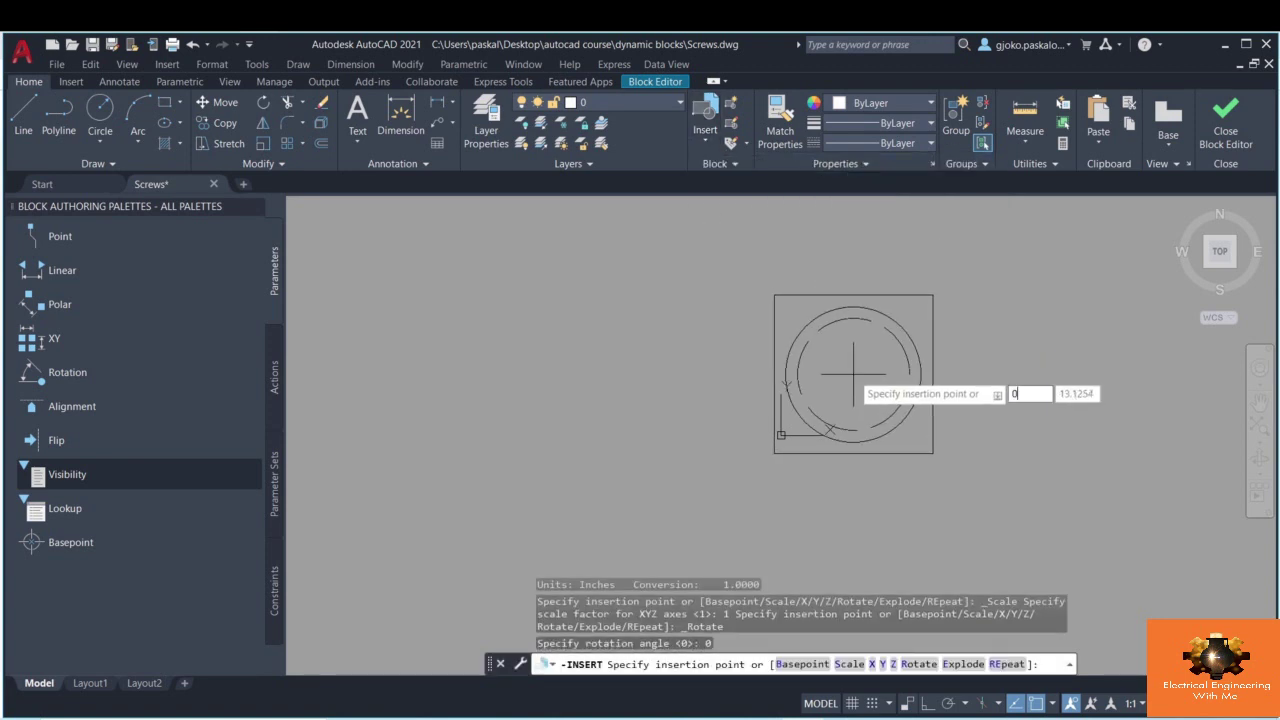
key("Tab")
type("0")
key("Return")
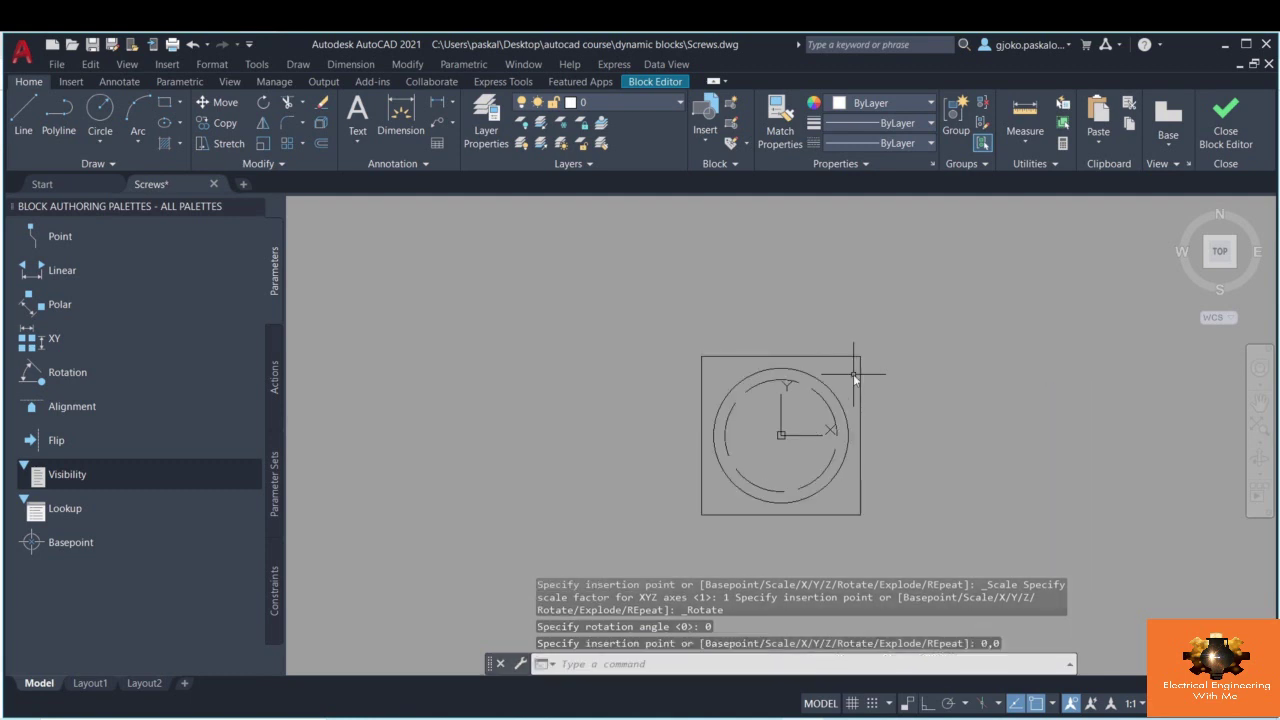
left_click(869, 401)
left_click(851, 391)
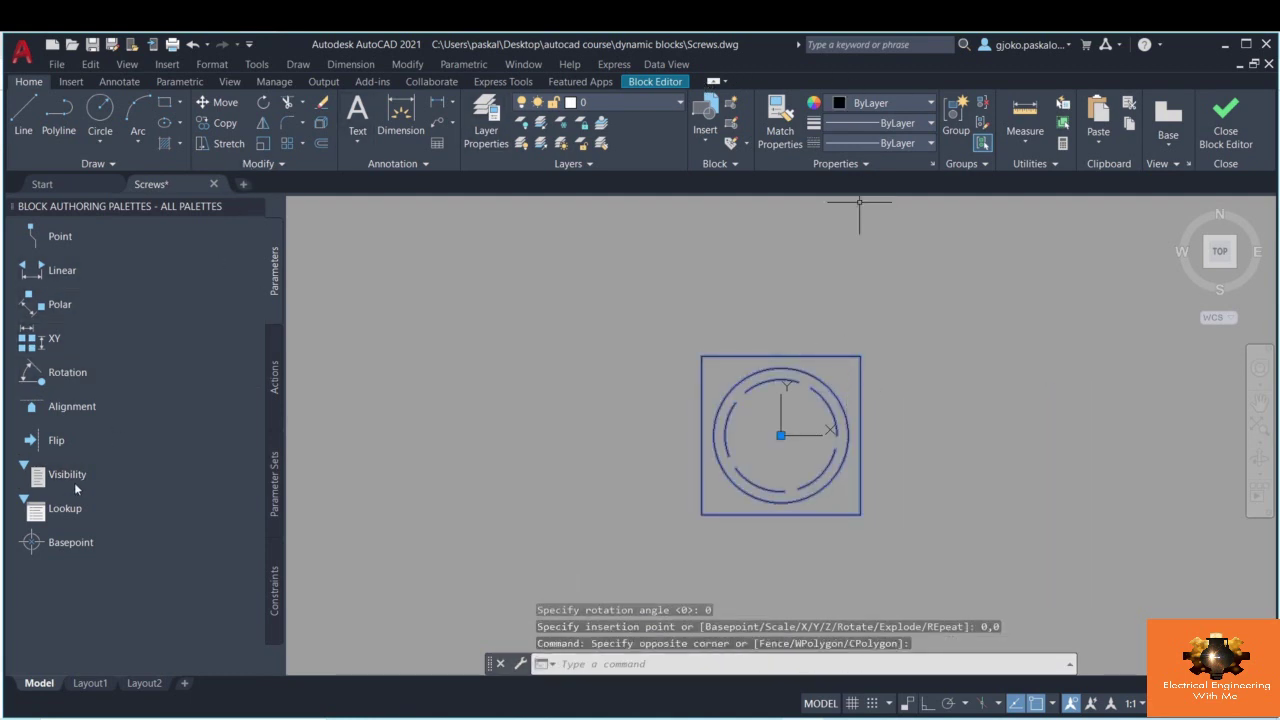
- Add a Visibility parameter just outside the right edge of the hex cap screw
left_click(645, 84)
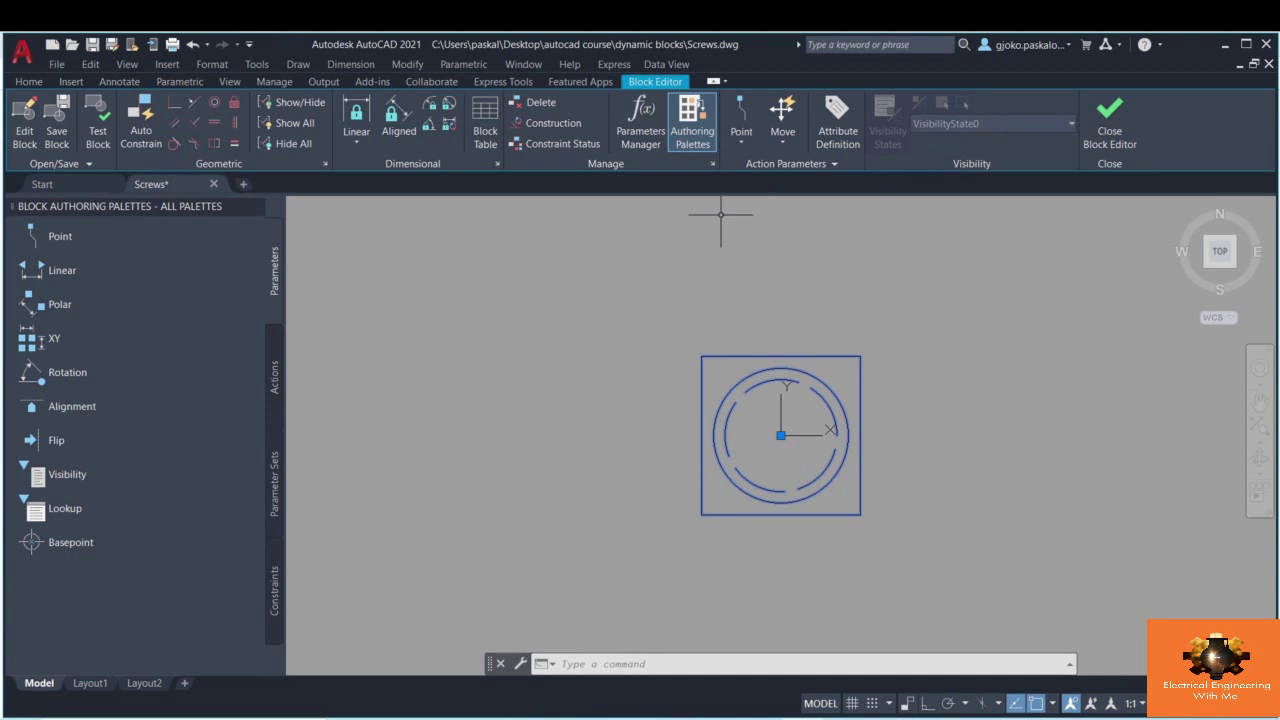
left_click(91, 477)
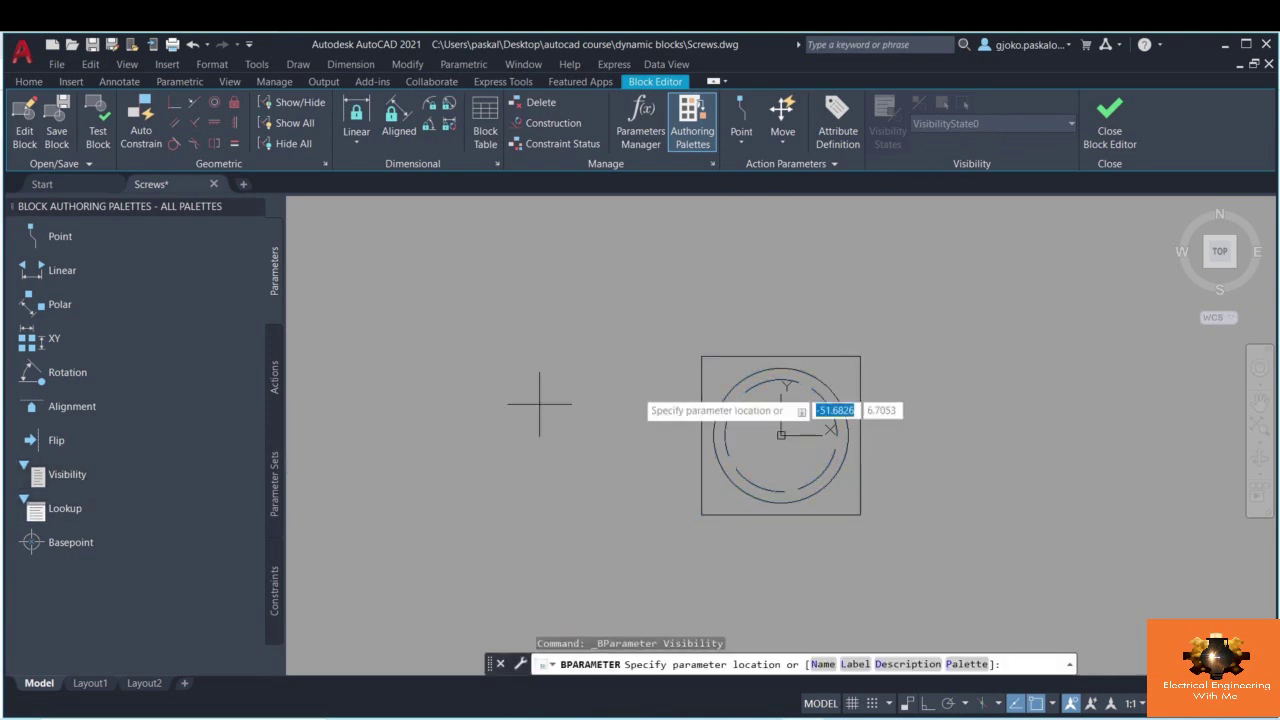
left_click(883, 432)
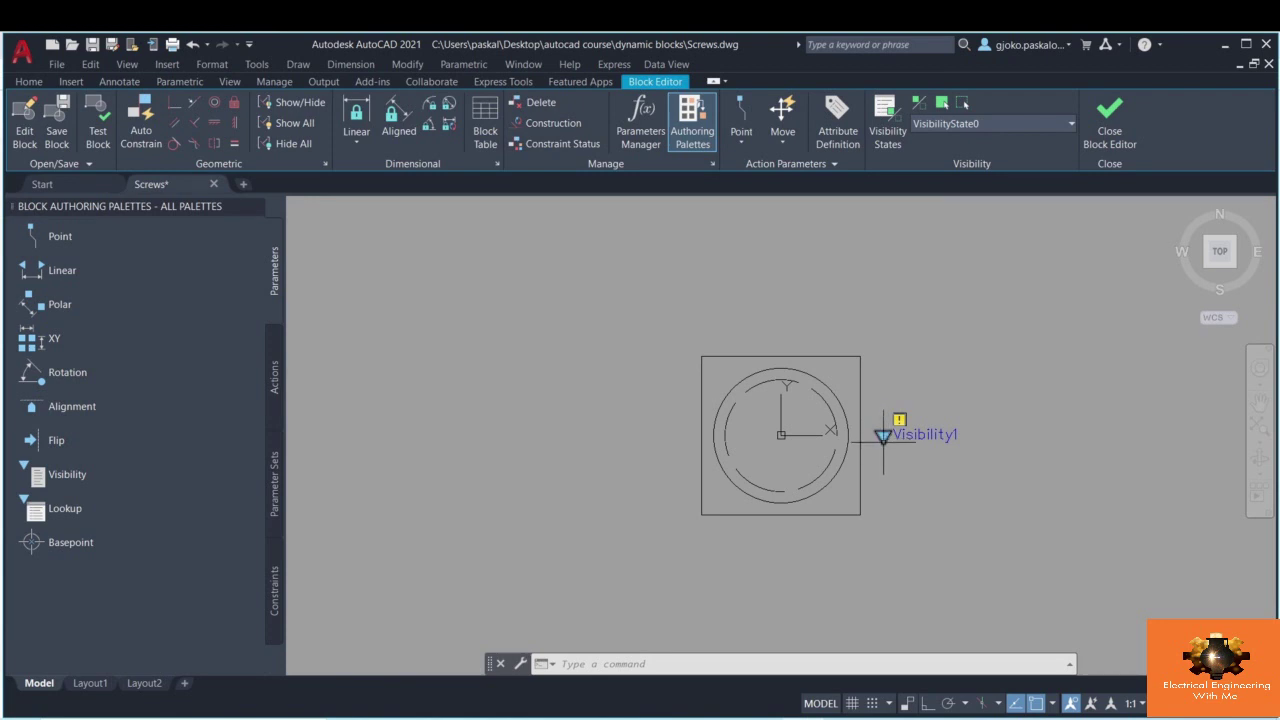
- Create four new visibility states named 1, 2, 3 and 4, leaving the visibility of existing objects unchanged
left_click(885, 144)
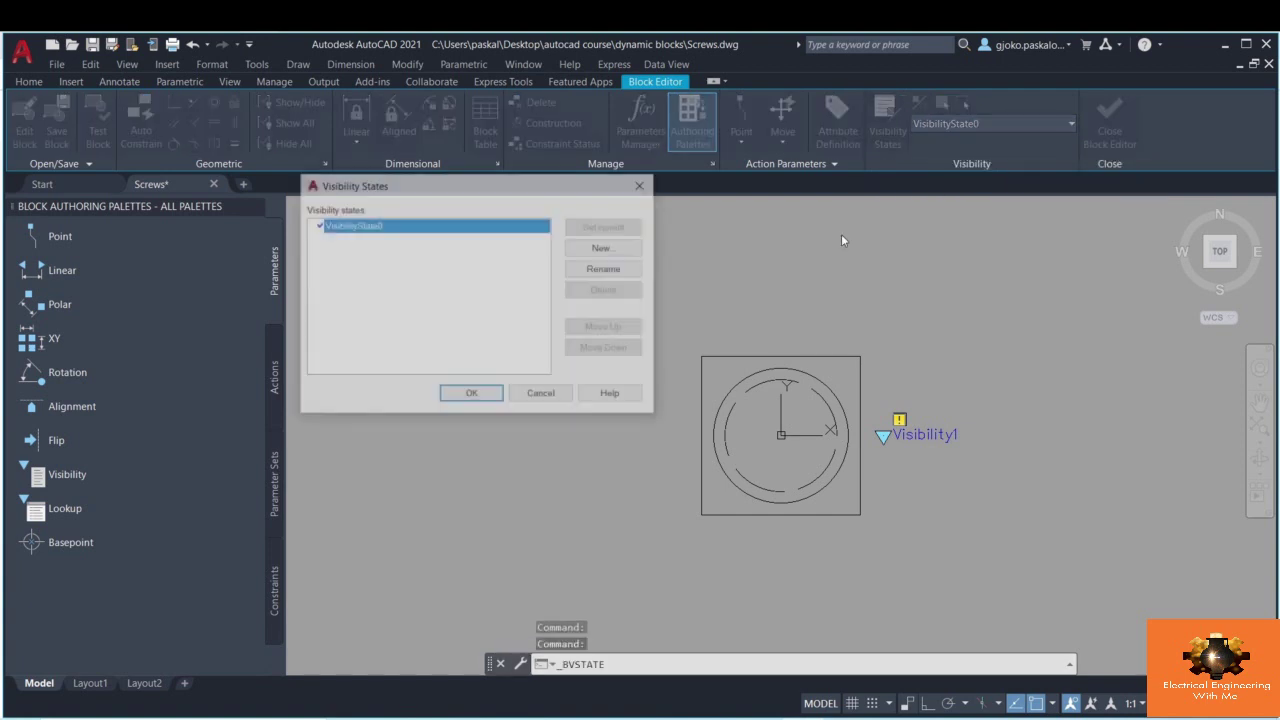
left_click(600, 248)
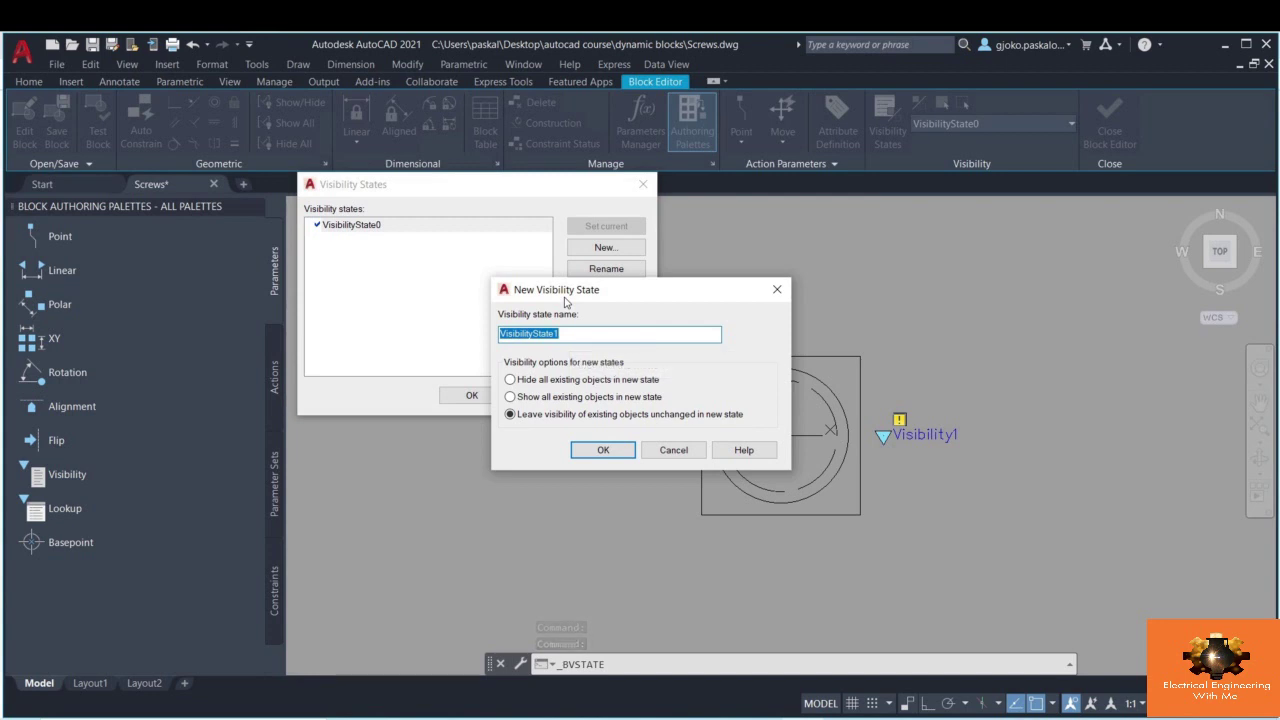
type("HE")
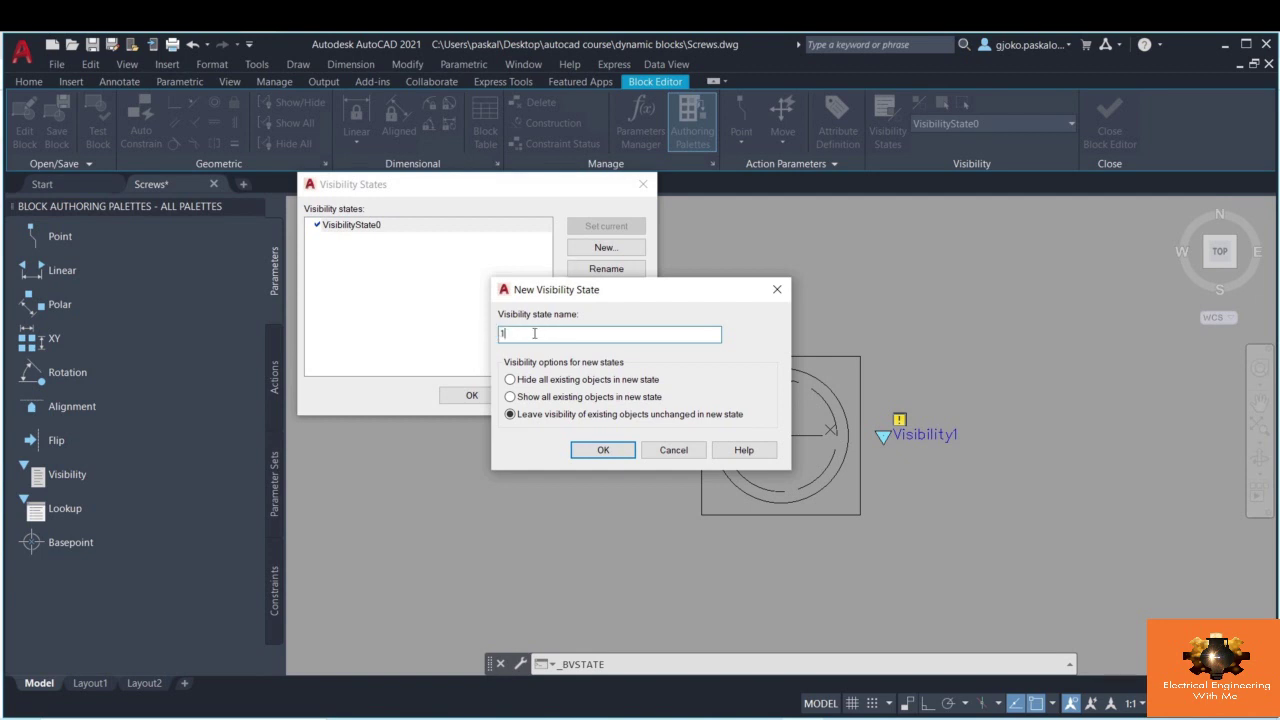
left_click(602, 451)
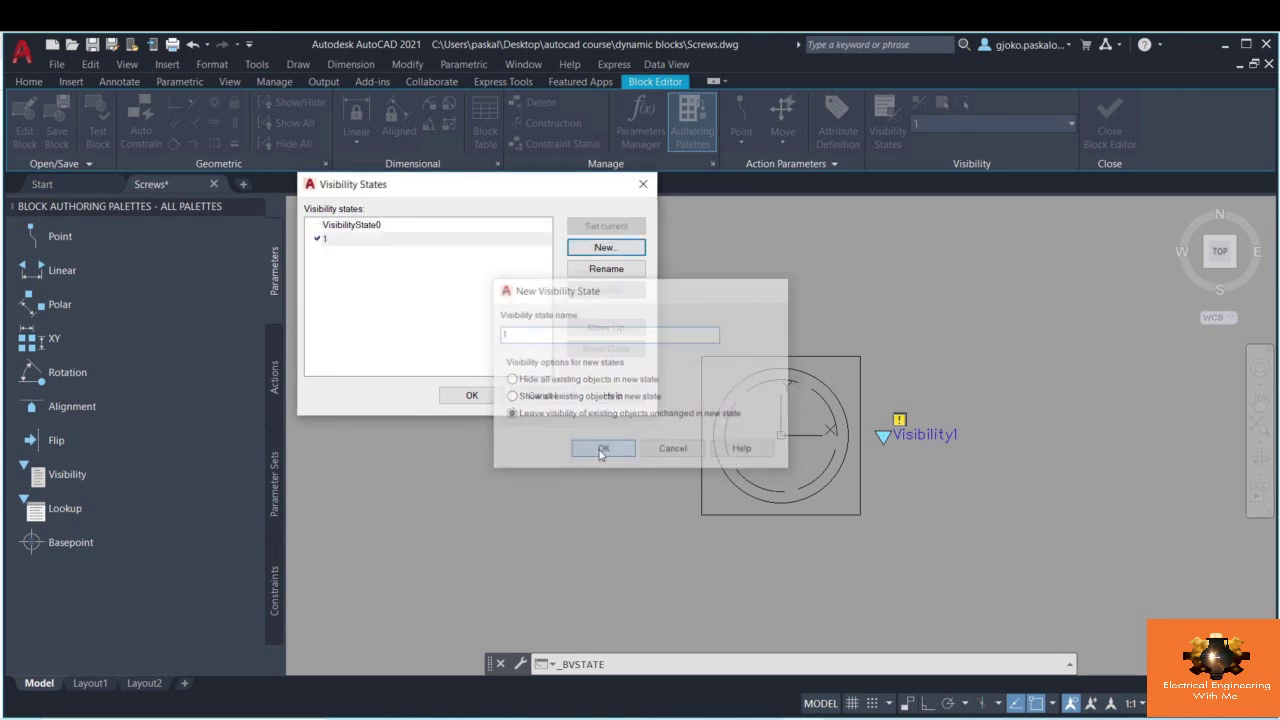
left_click(604, 248)
type("2")
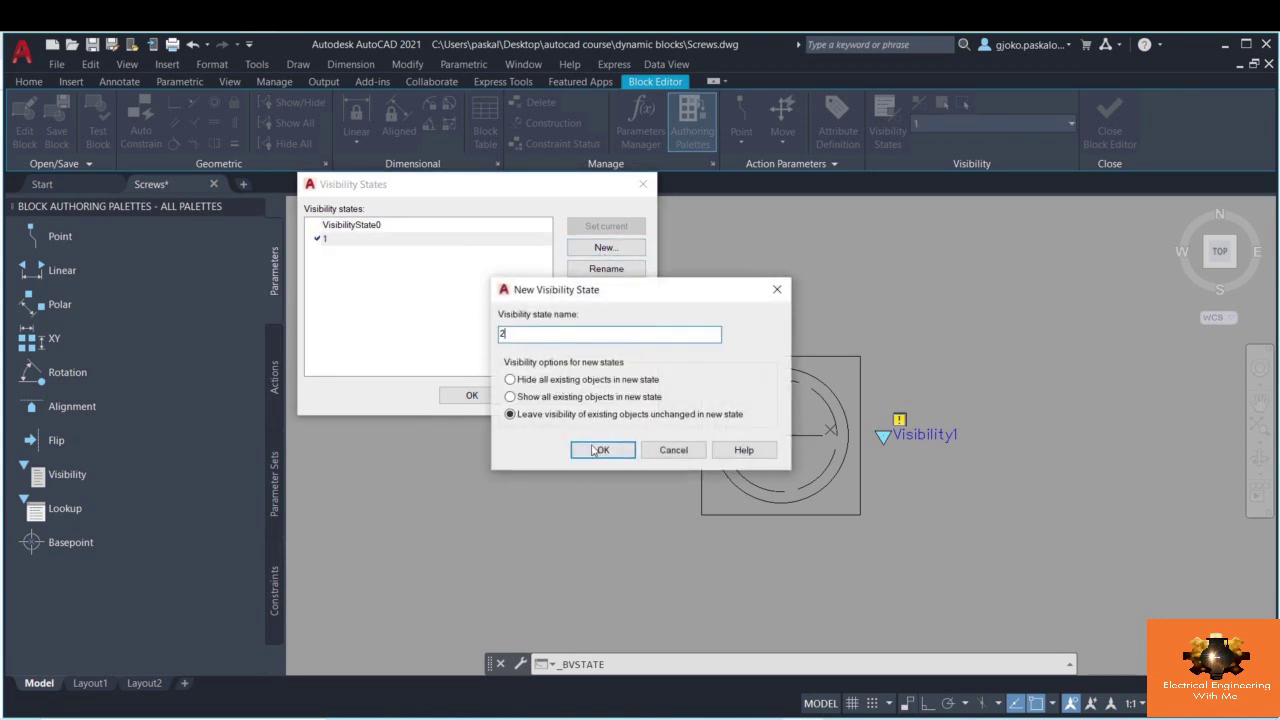
left_click(602, 448)
left_click(604, 248)
type("3")
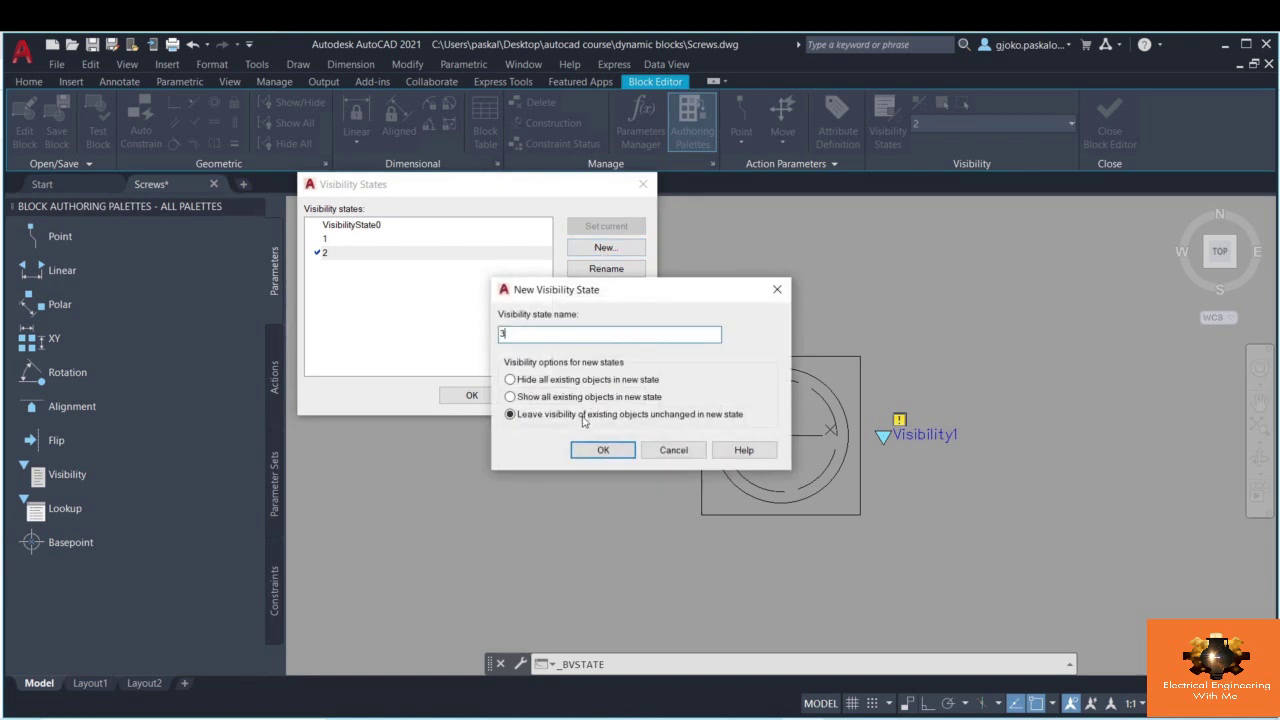
left_click(602, 448)
left_click(619, 248)
type("4")
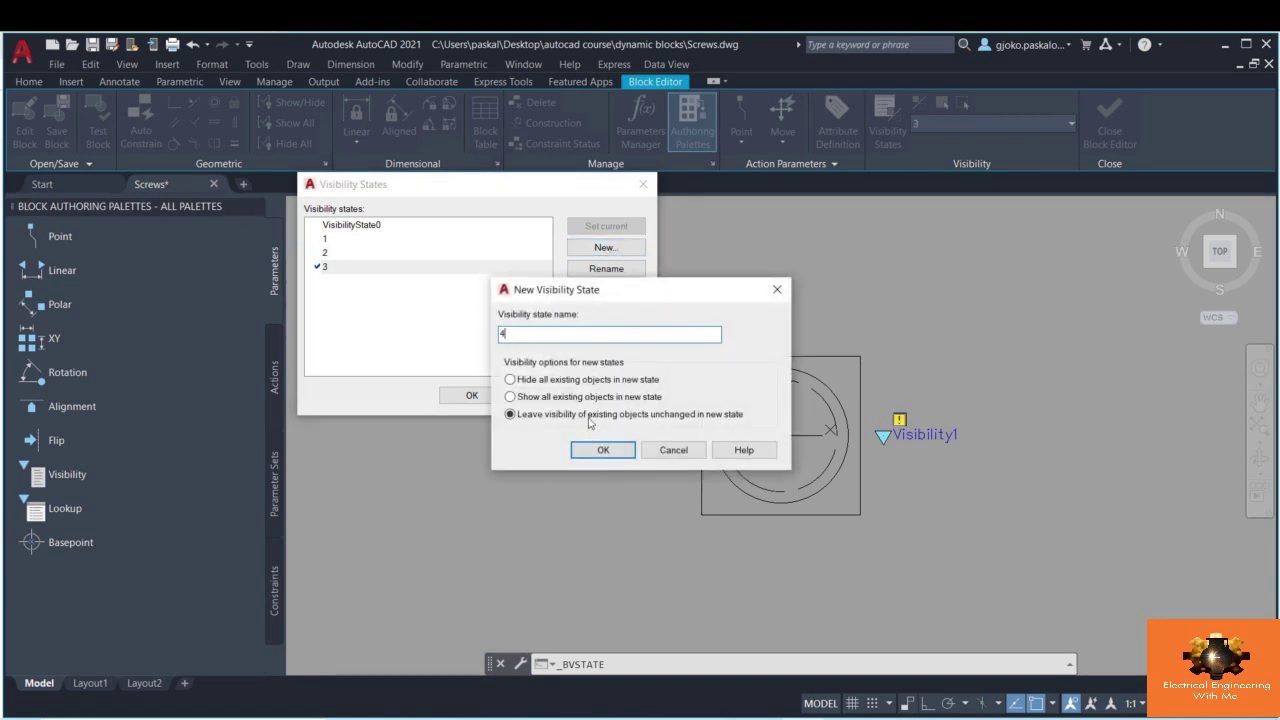
left_click(601, 448)
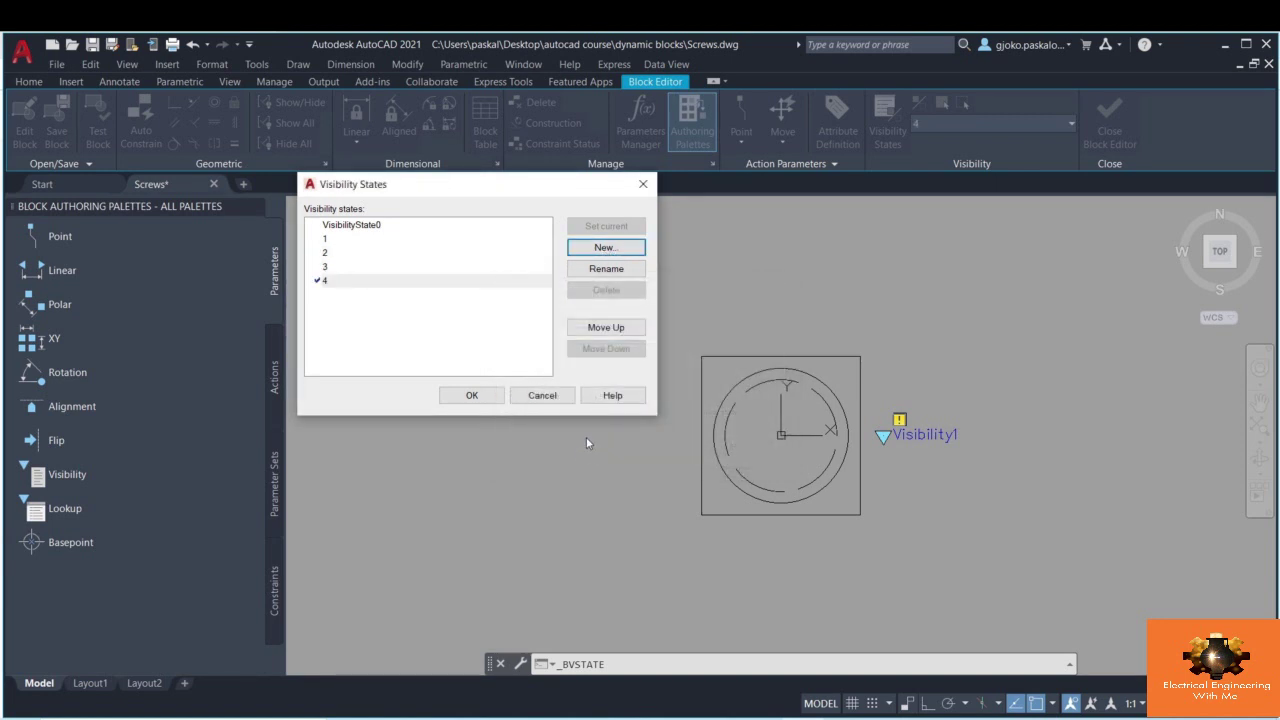
left_click(500, 395)
- Make visibility state 1 current and rename it to Hex cap screw
left_click(965, 120)
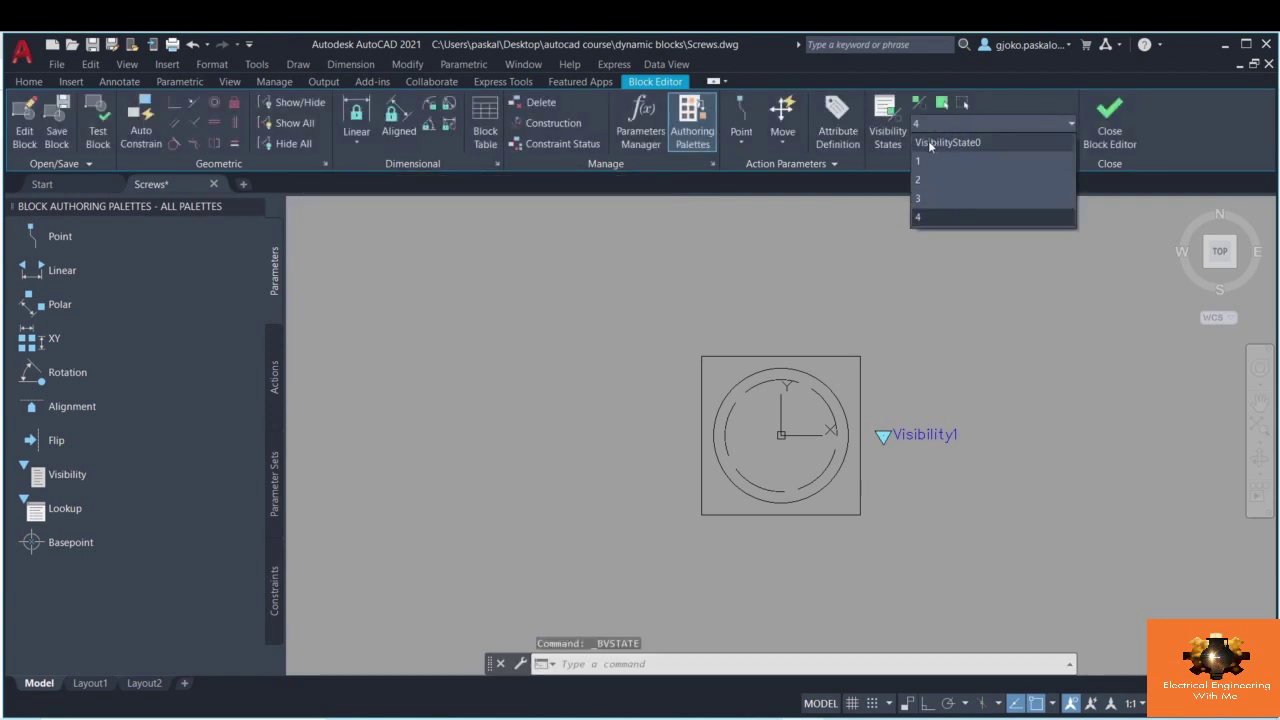
left_click(921, 161)
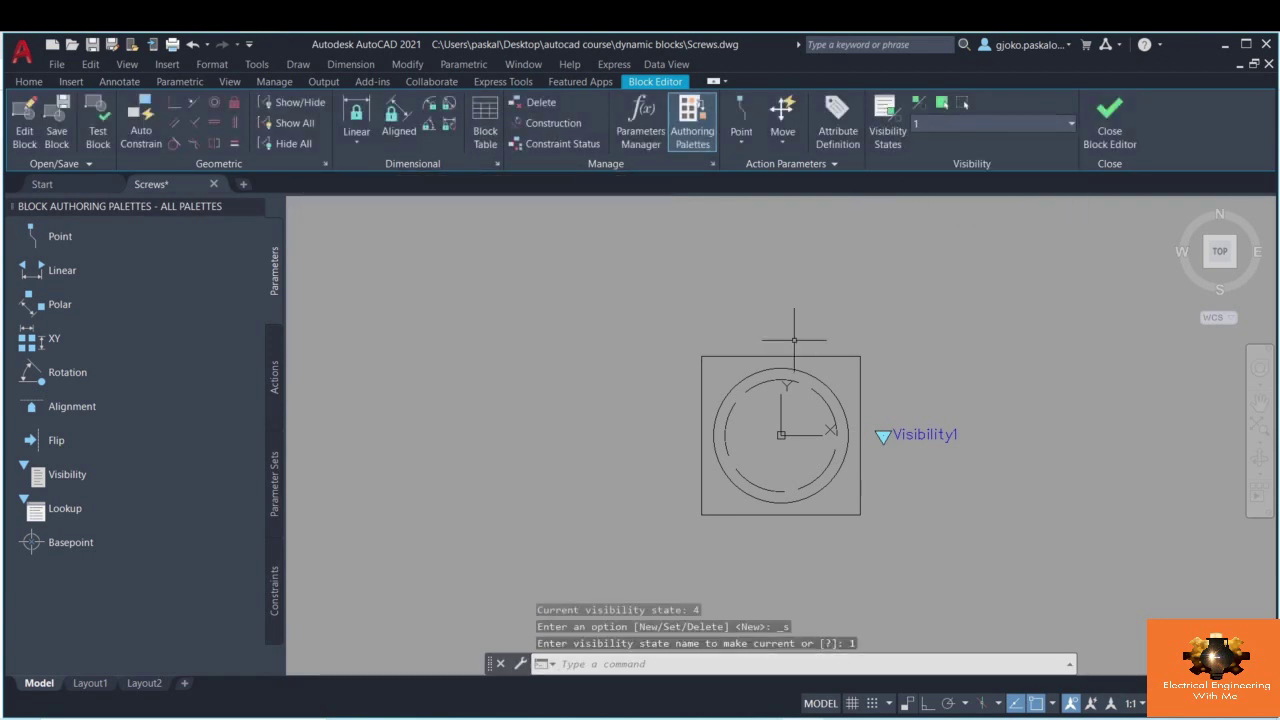
left_click(29, 82)
left_click(708, 140)
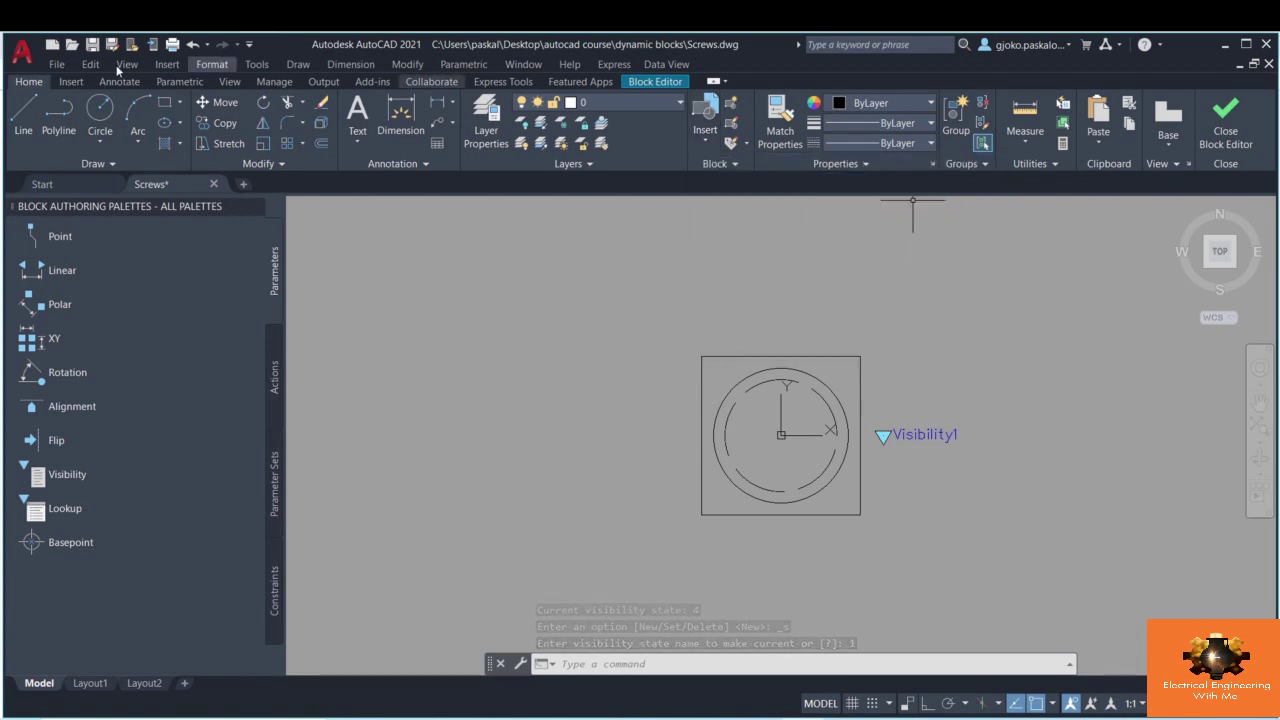
left_click(655, 81)
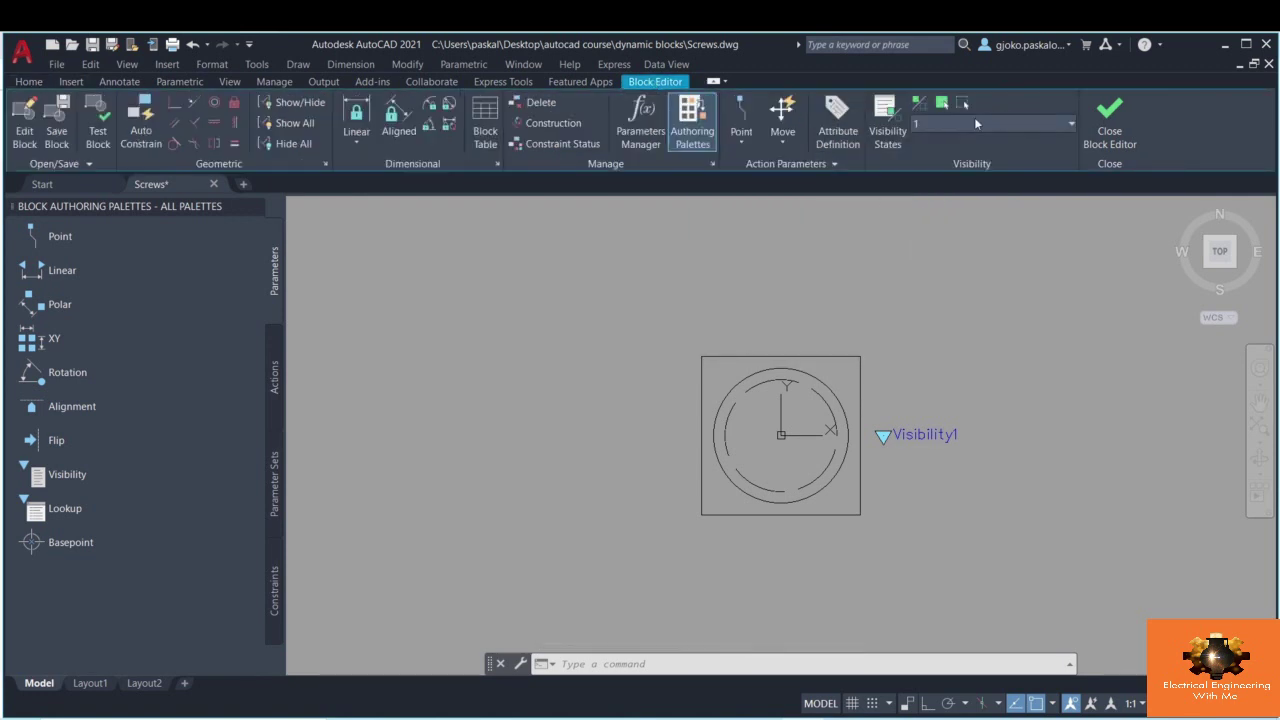
left_click(887, 125)
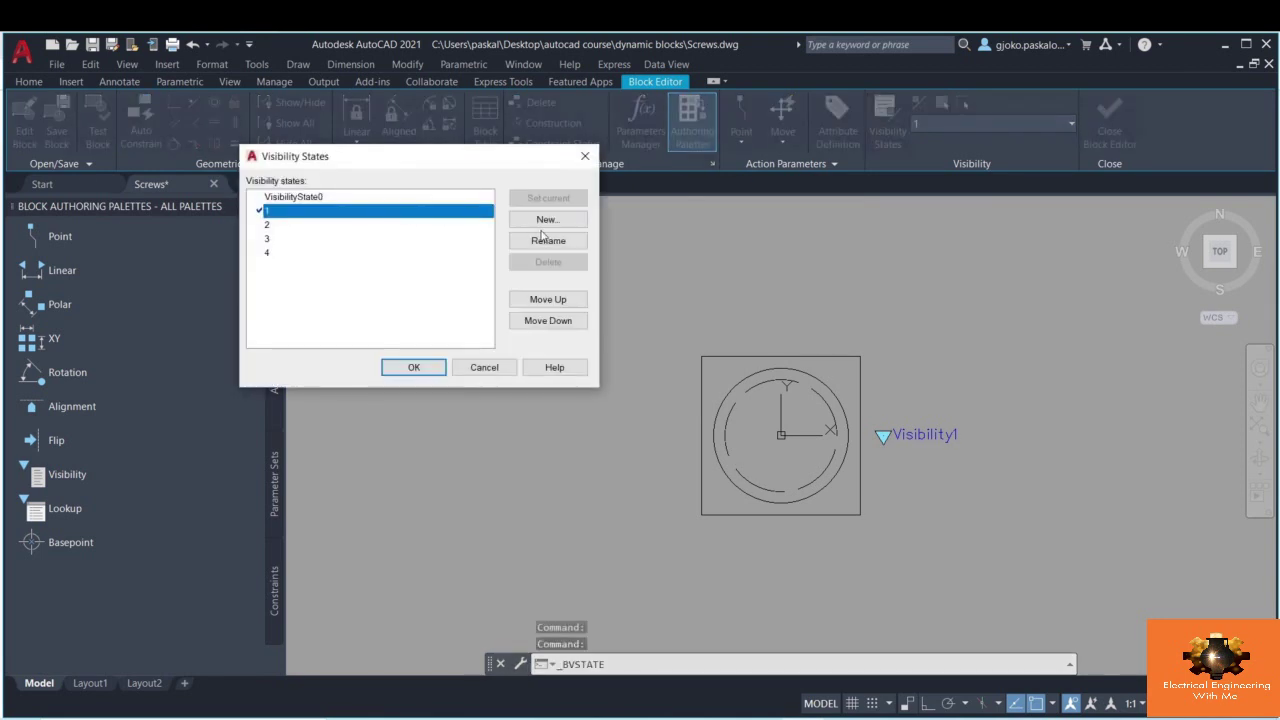
left_click(545, 241)
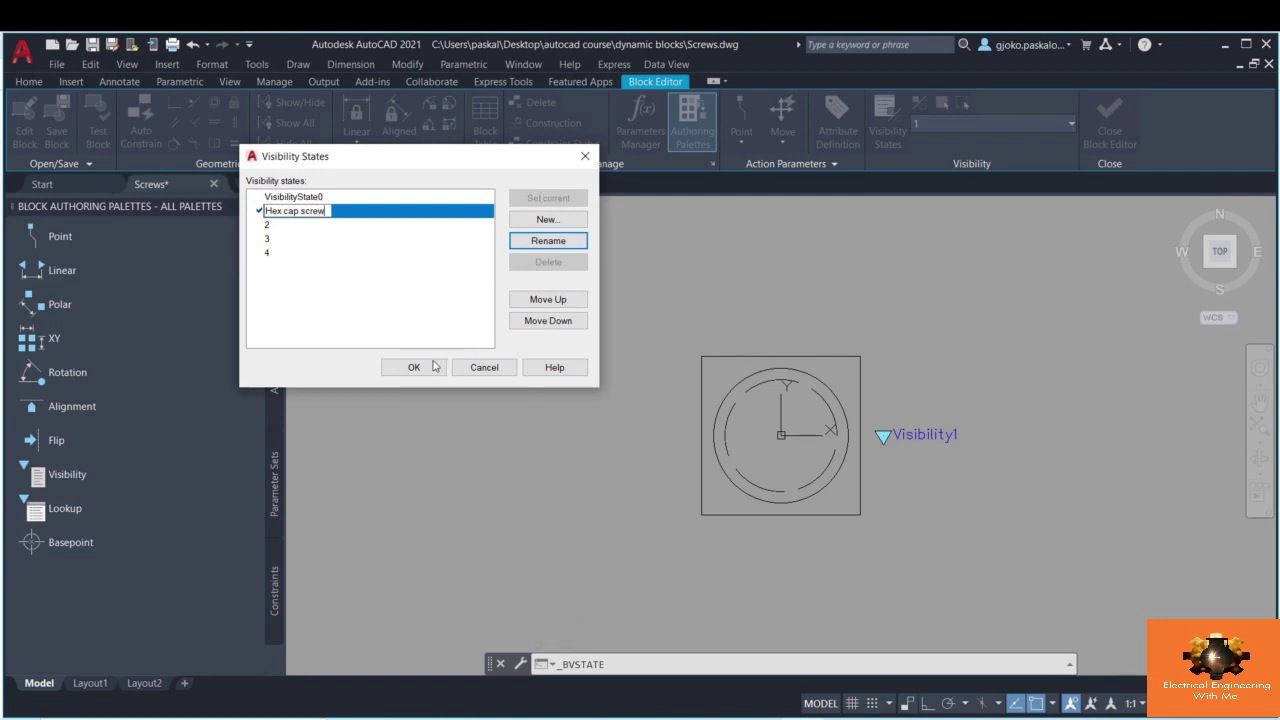
left_click(420, 254)
left_click(414, 367)
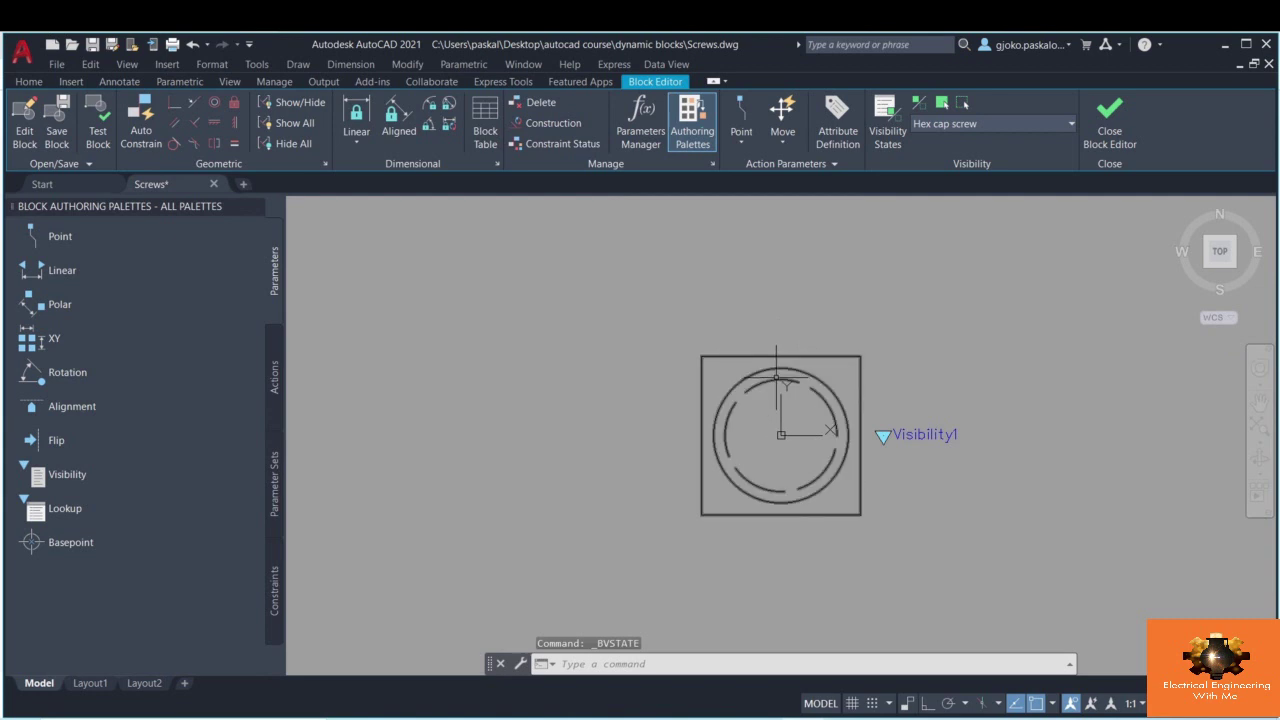
- Make visibility state 2 current and hide the hex cap screw in that state only
left_click(970, 123)
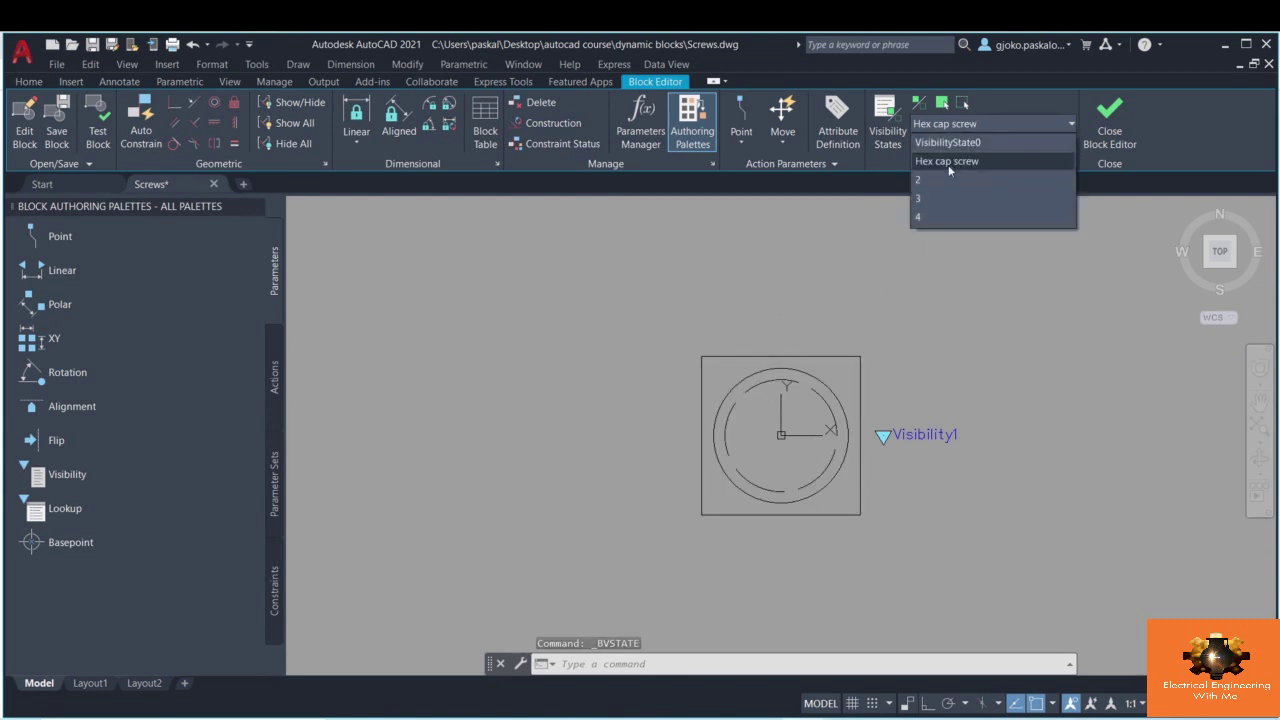
left_click(945, 180)
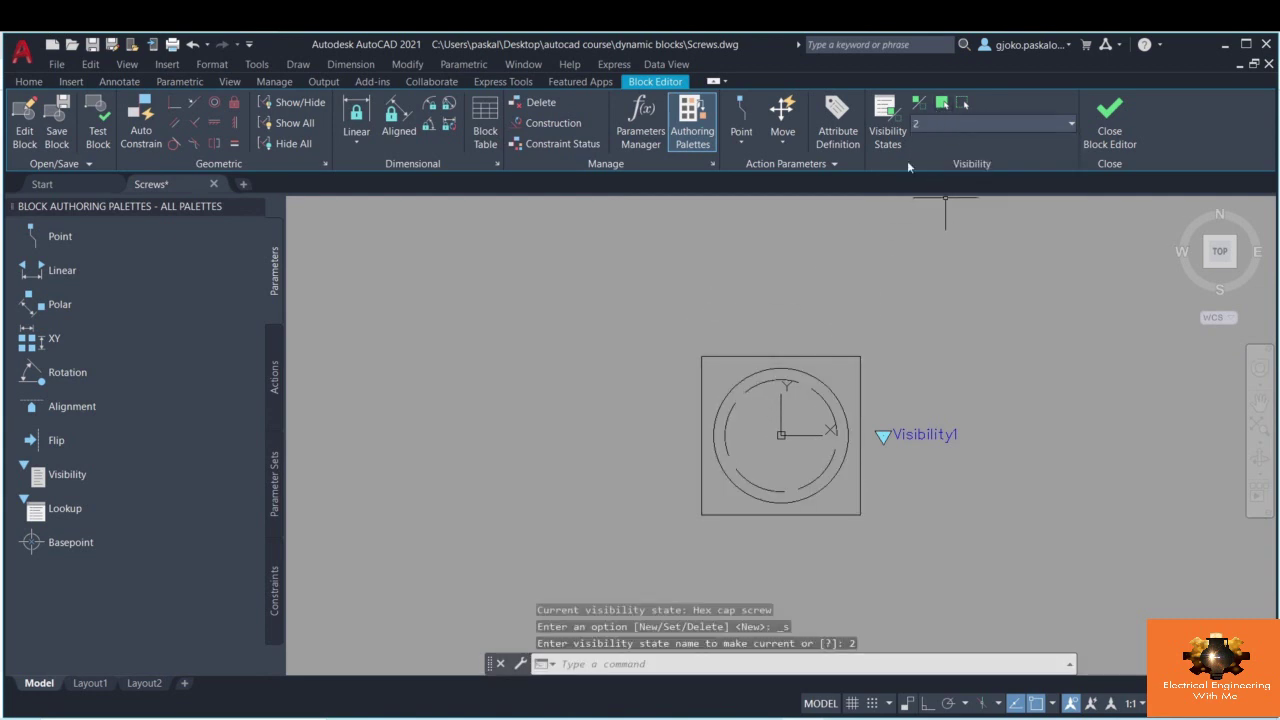
left_click(963, 105)
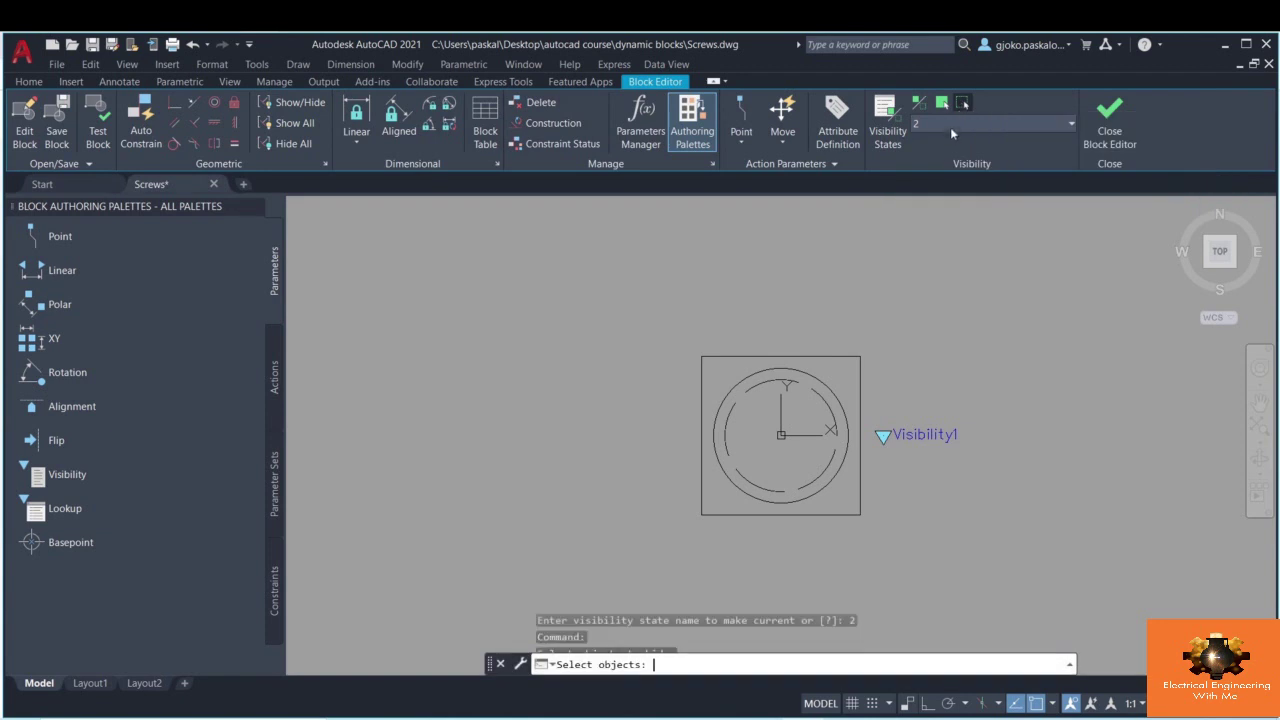
left_click(826, 357)
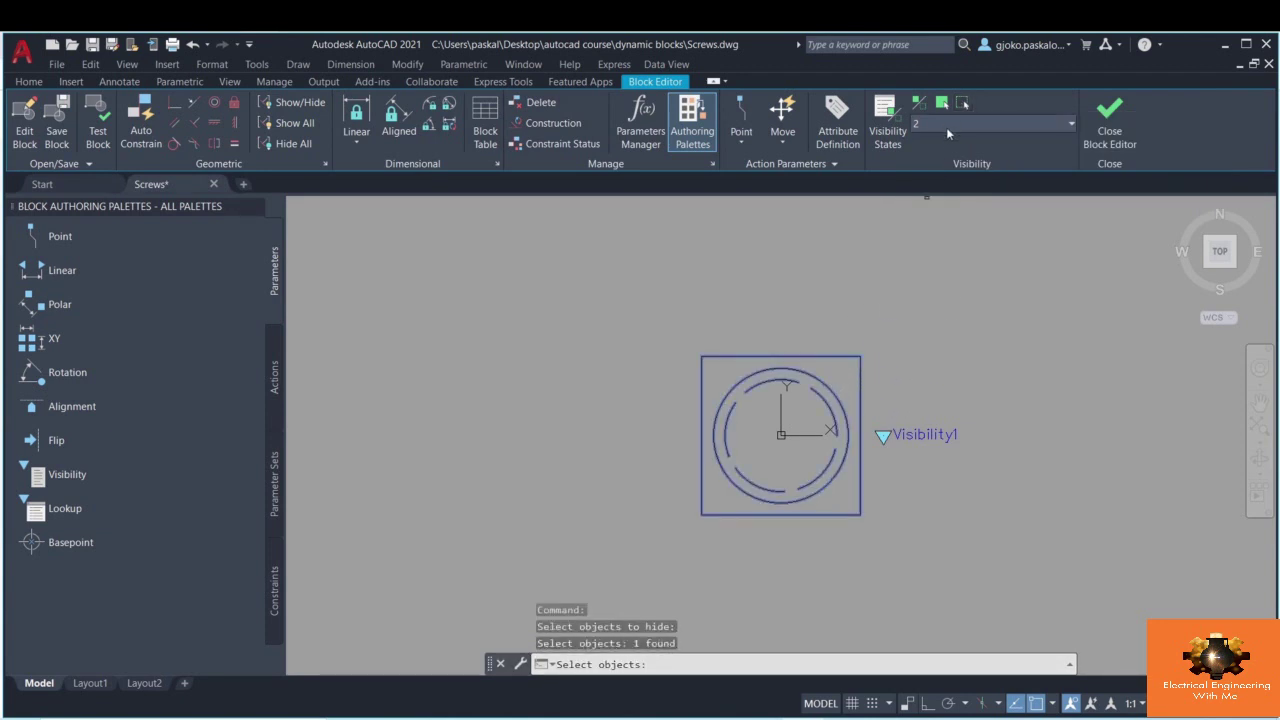
key("Return")
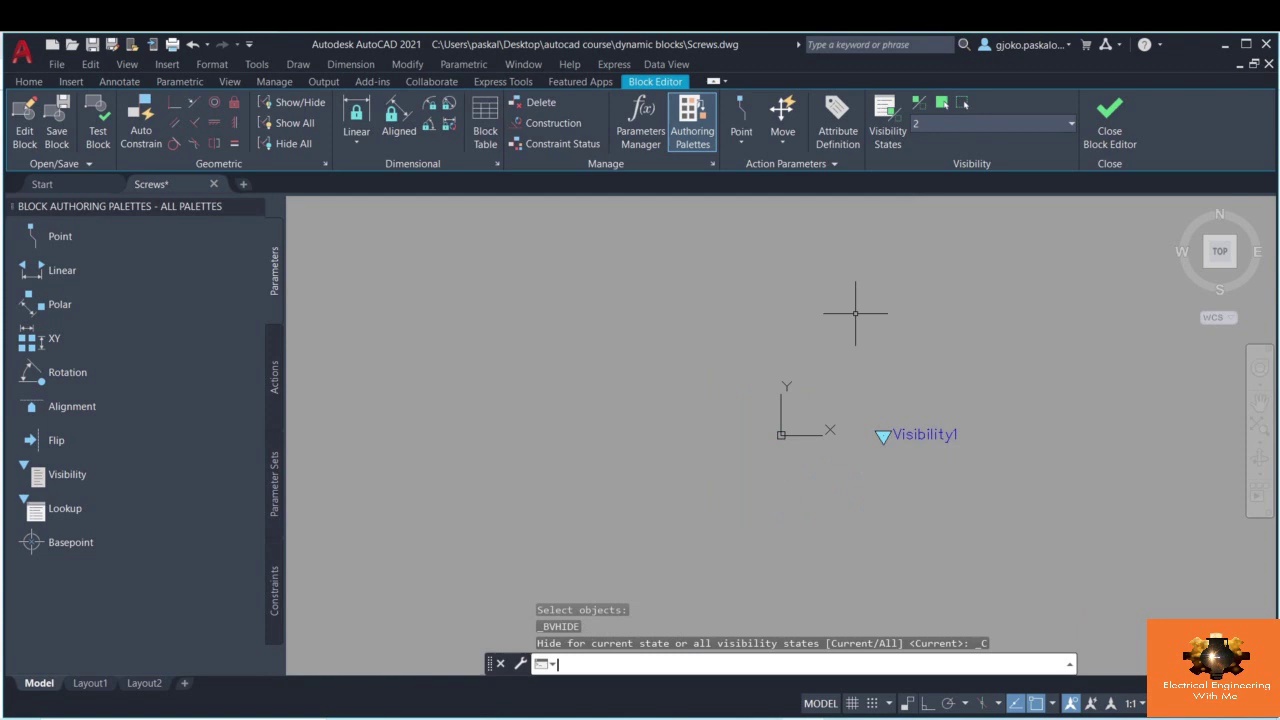
- Switch to the Hex cap screw visibility state and back to state 2 to compare what each shows
left_click(934, 126)
left_click(925, 162)
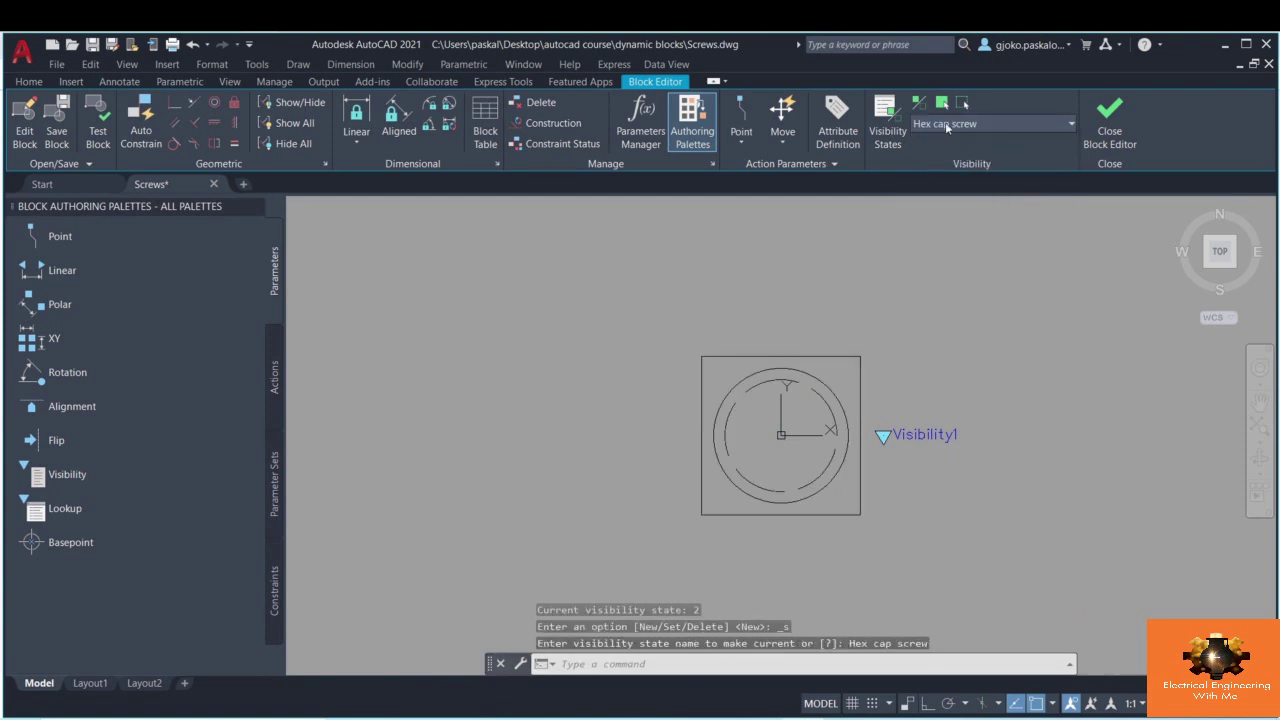
left_click(988, 125)
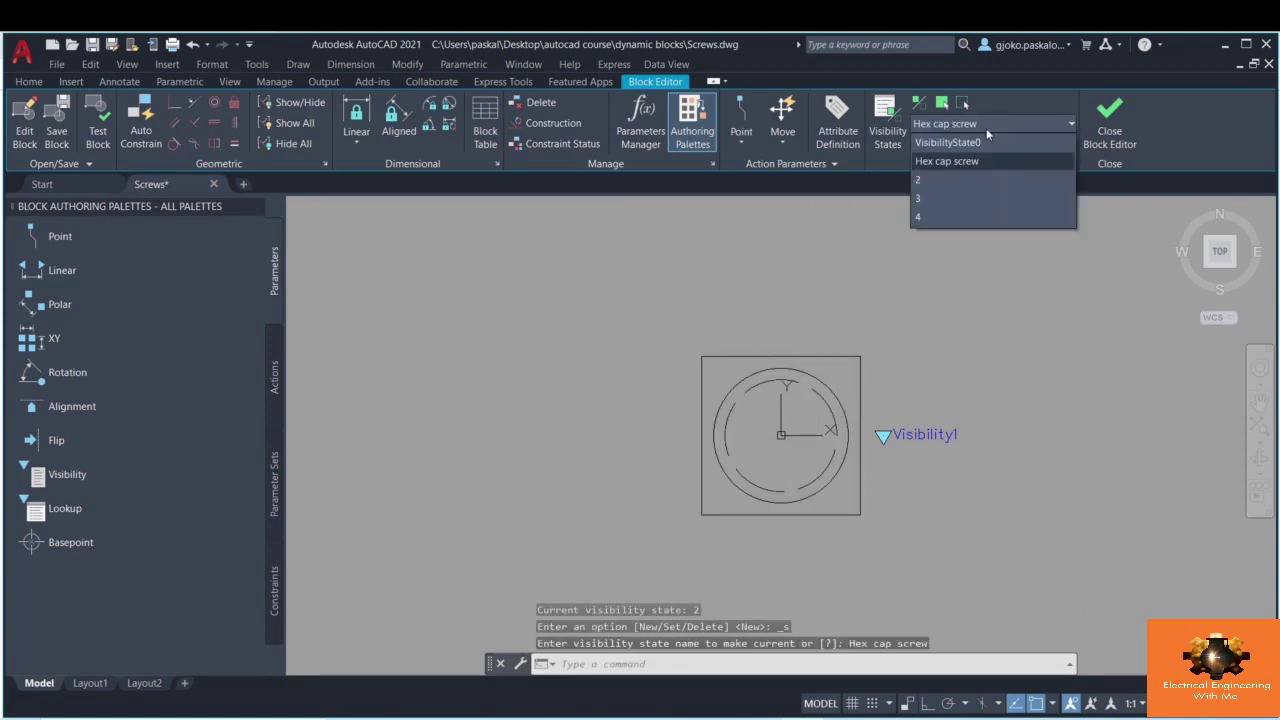
left_click(941, 178)
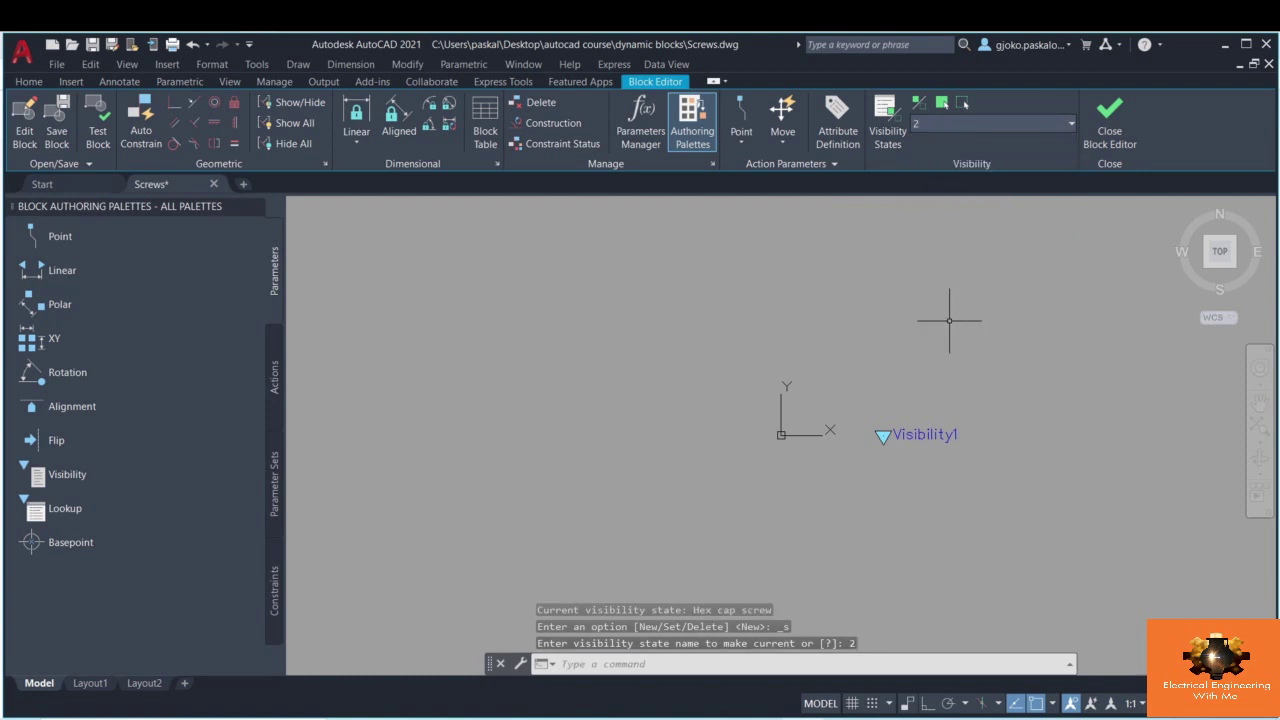
- Insert the Phillip flathead screw block at 0,0 in visibility state 2
left_click(40, 84)
left_click(705, 125)
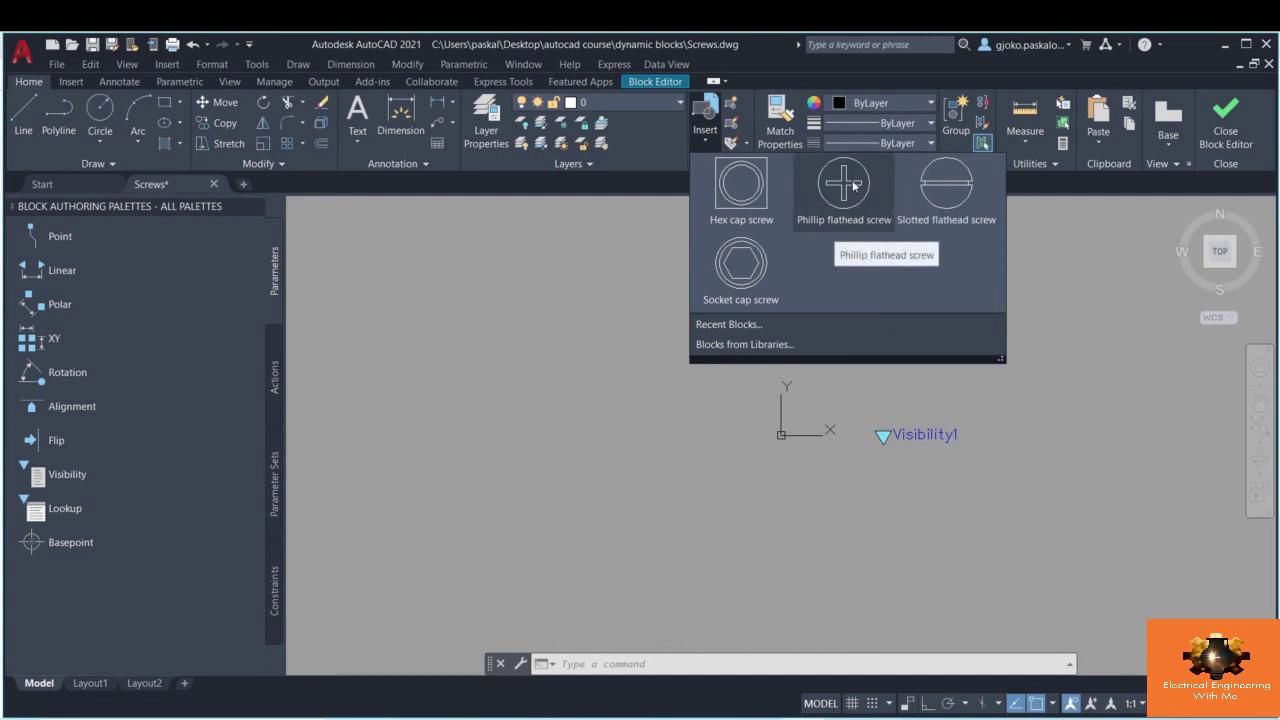
left_click(843, 185)
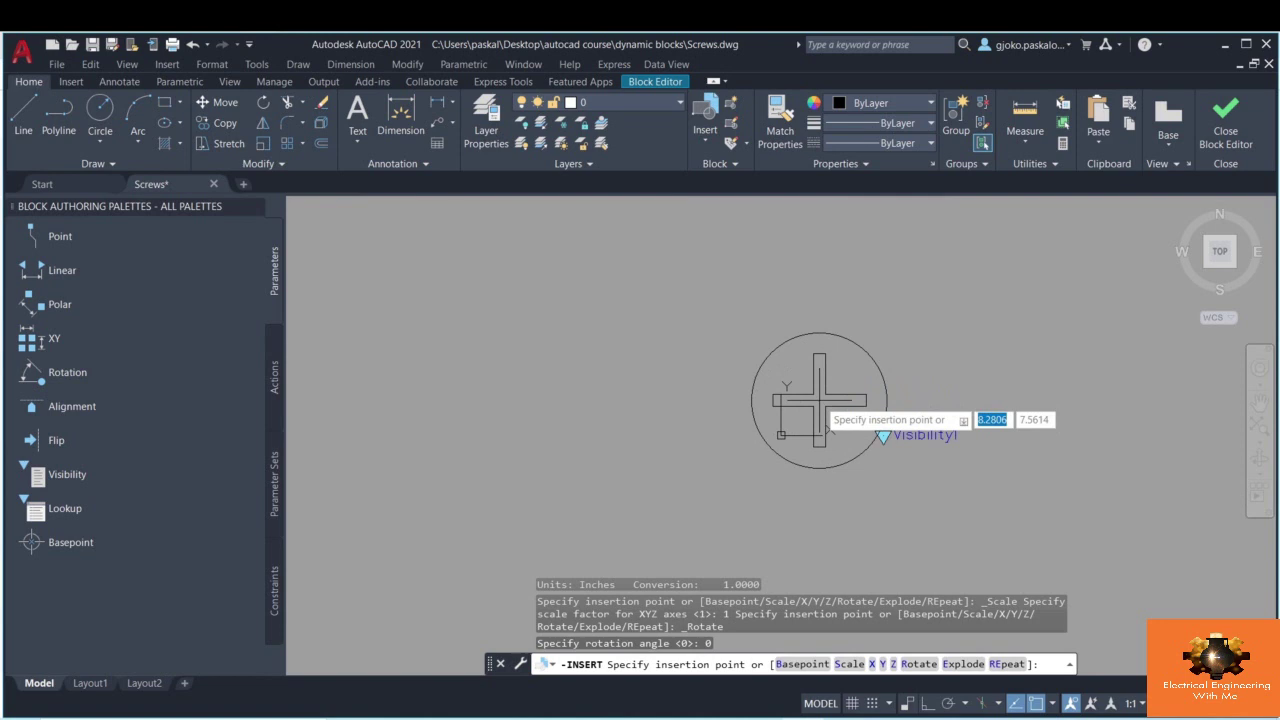
type("0")
key("Tab")
type("0")
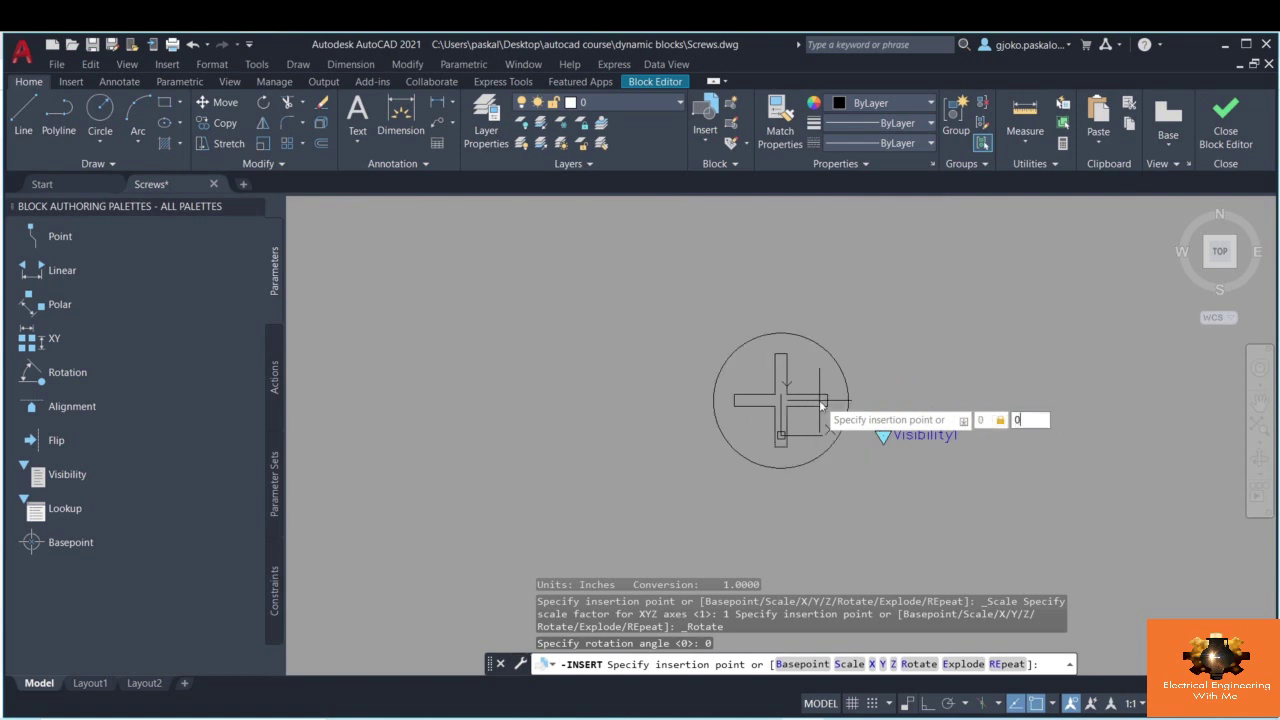
key("Return")
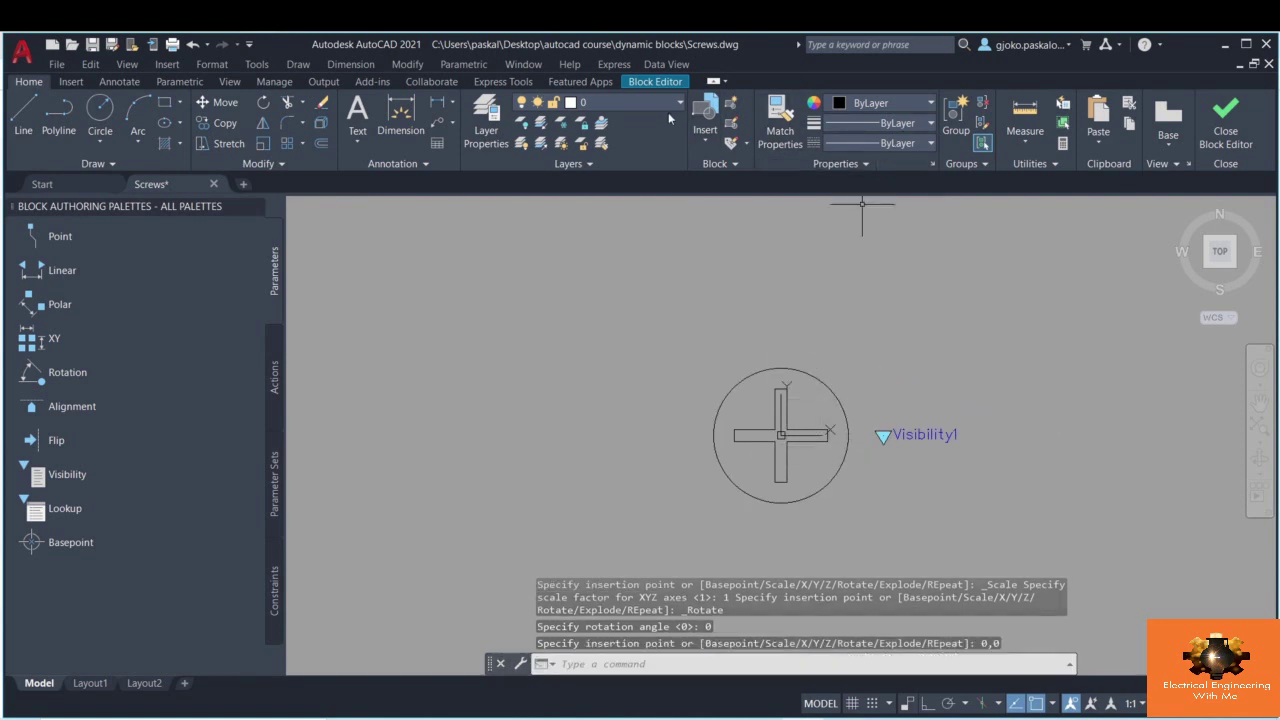
- Rename visibility state 2 to Phillips flathead screw
left_click(632, 82)
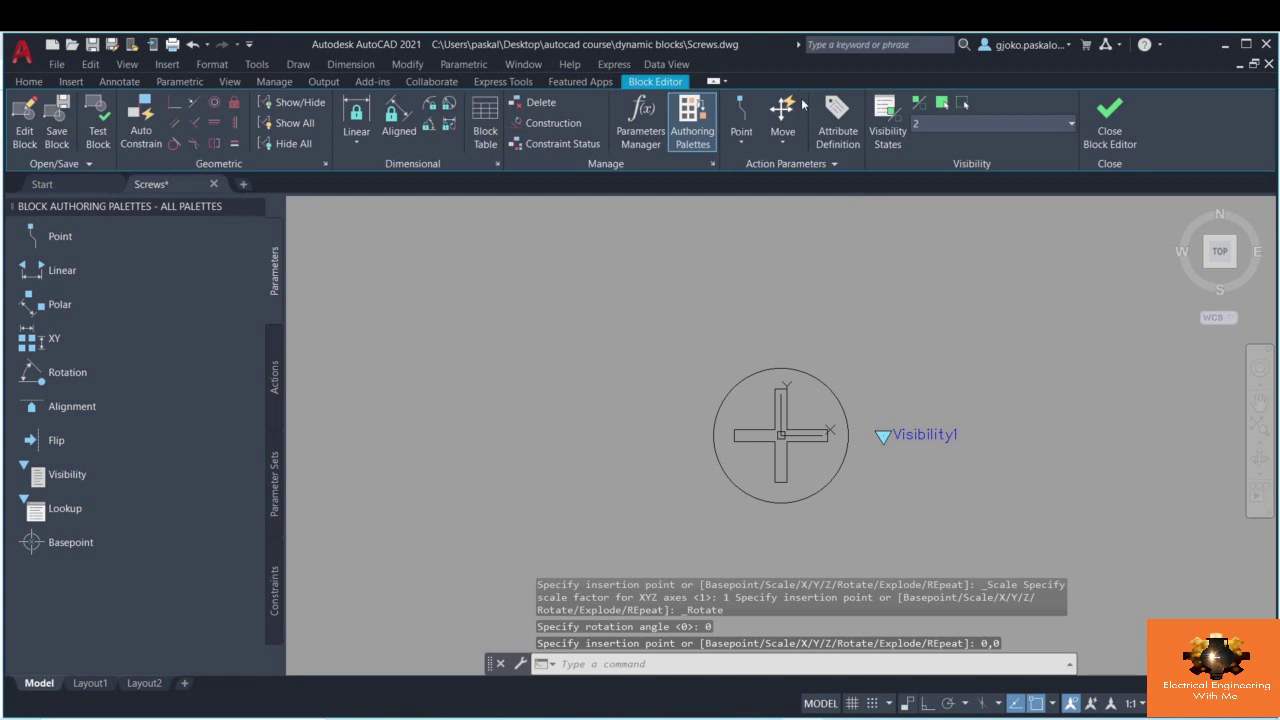
left_click(887, 128)
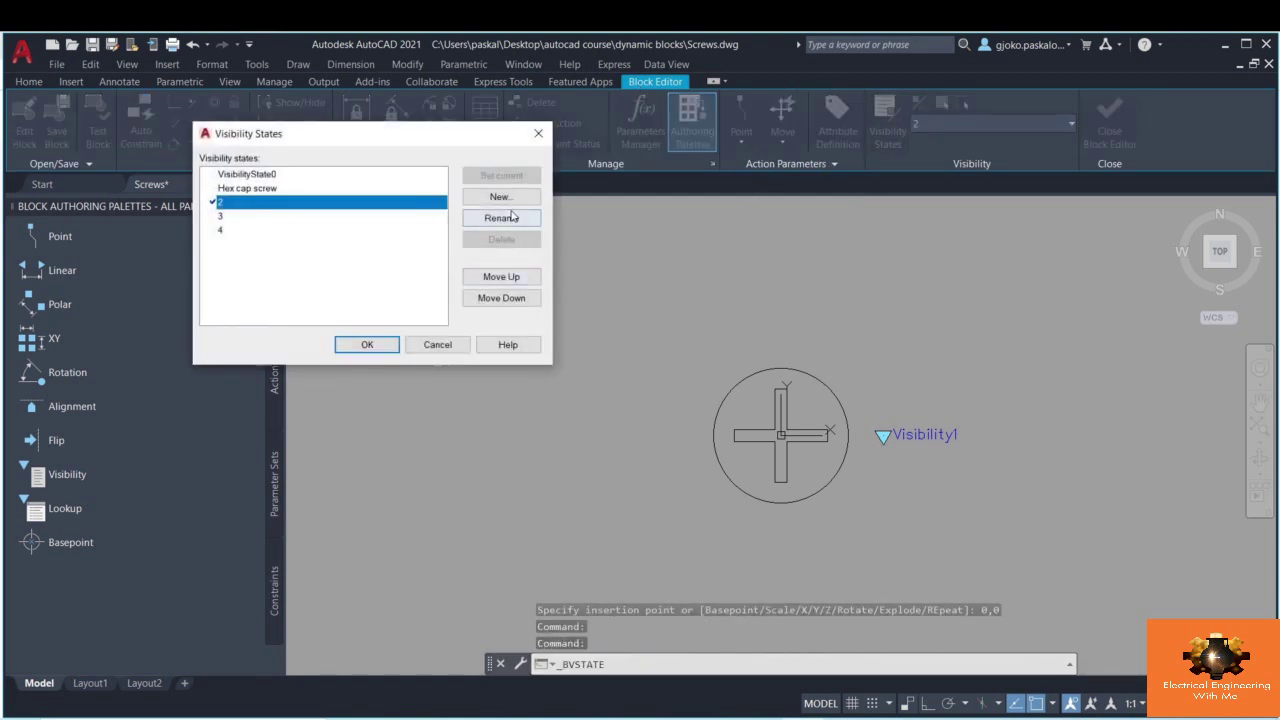
left_click(510, 217)
type("Phillips flath")
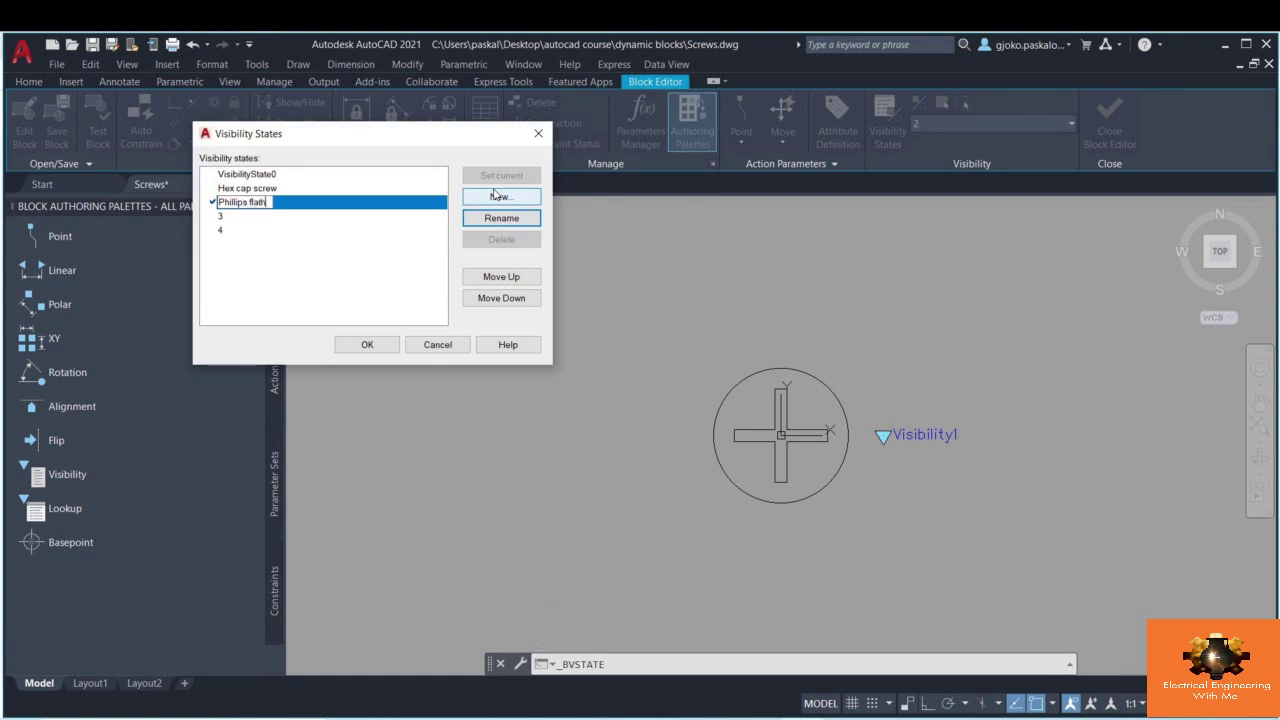
type("ead screw")
left_click(378, 346)
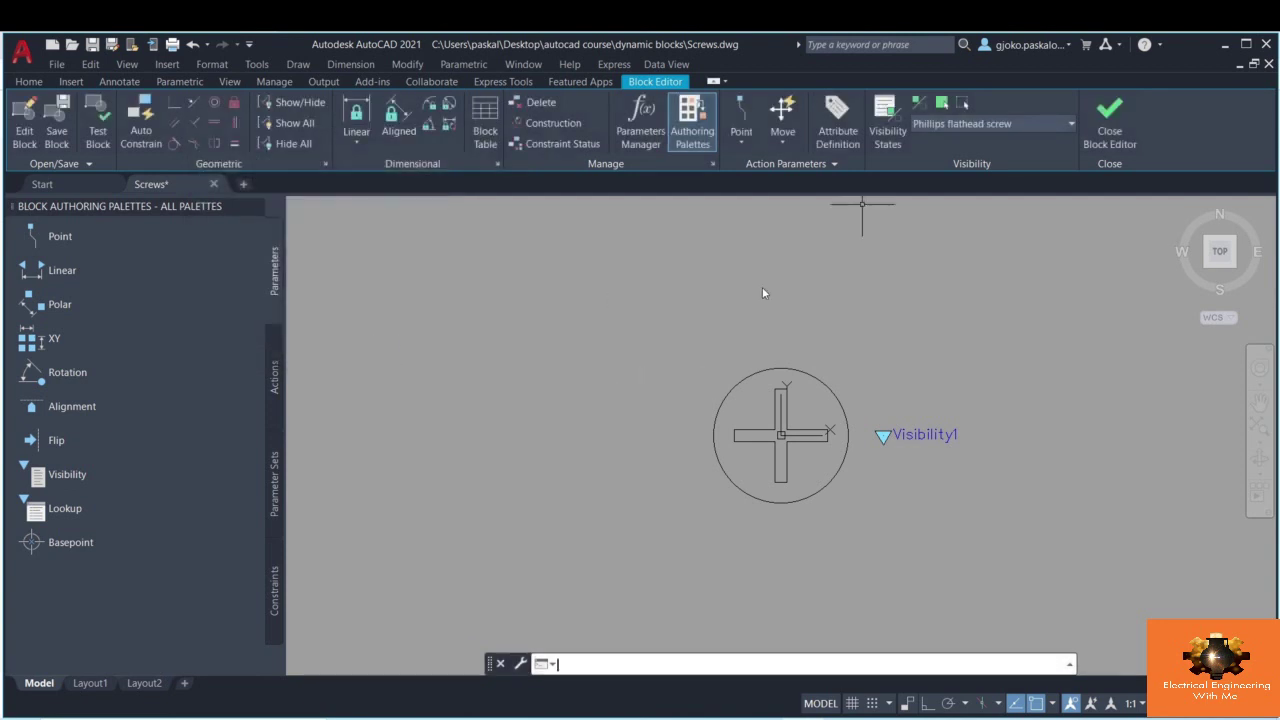
- Make visibility state 3 current and hide the hex cap screw in that state only
left_click(965, 127)
left_click(933, 195)
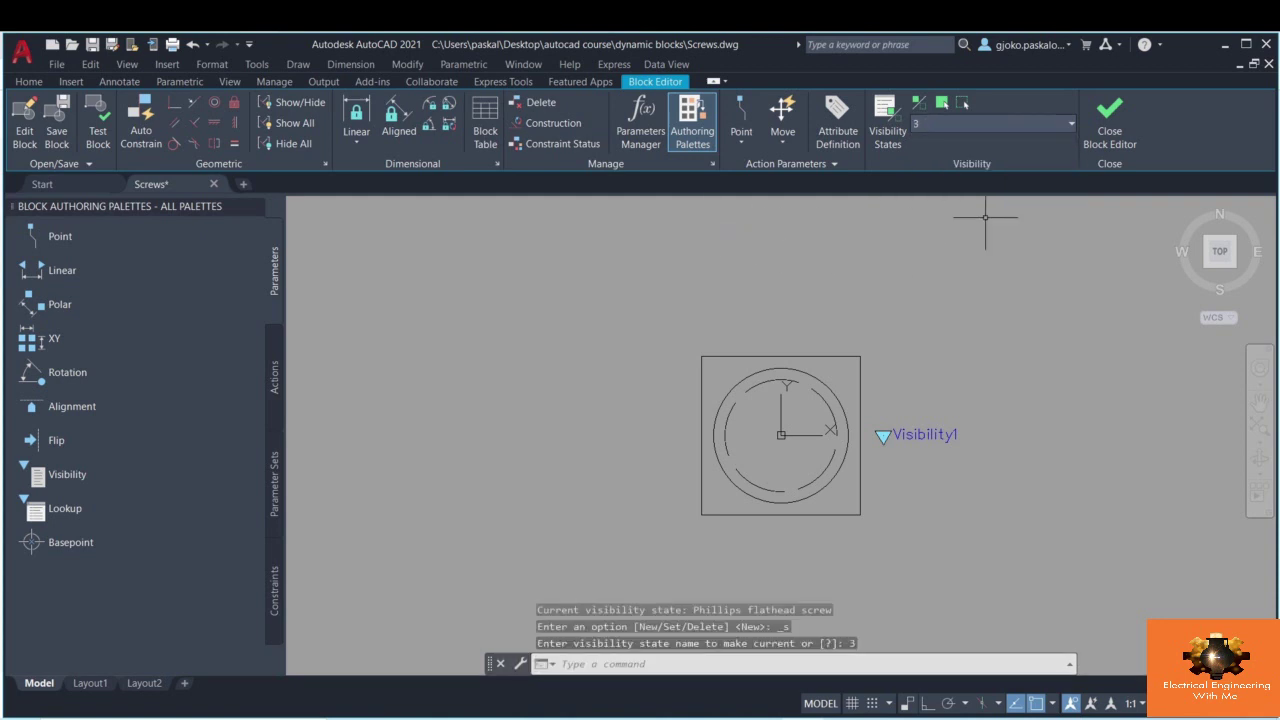
left_click(962, 103)
left_click(860, 390)
left_click(822, 349)
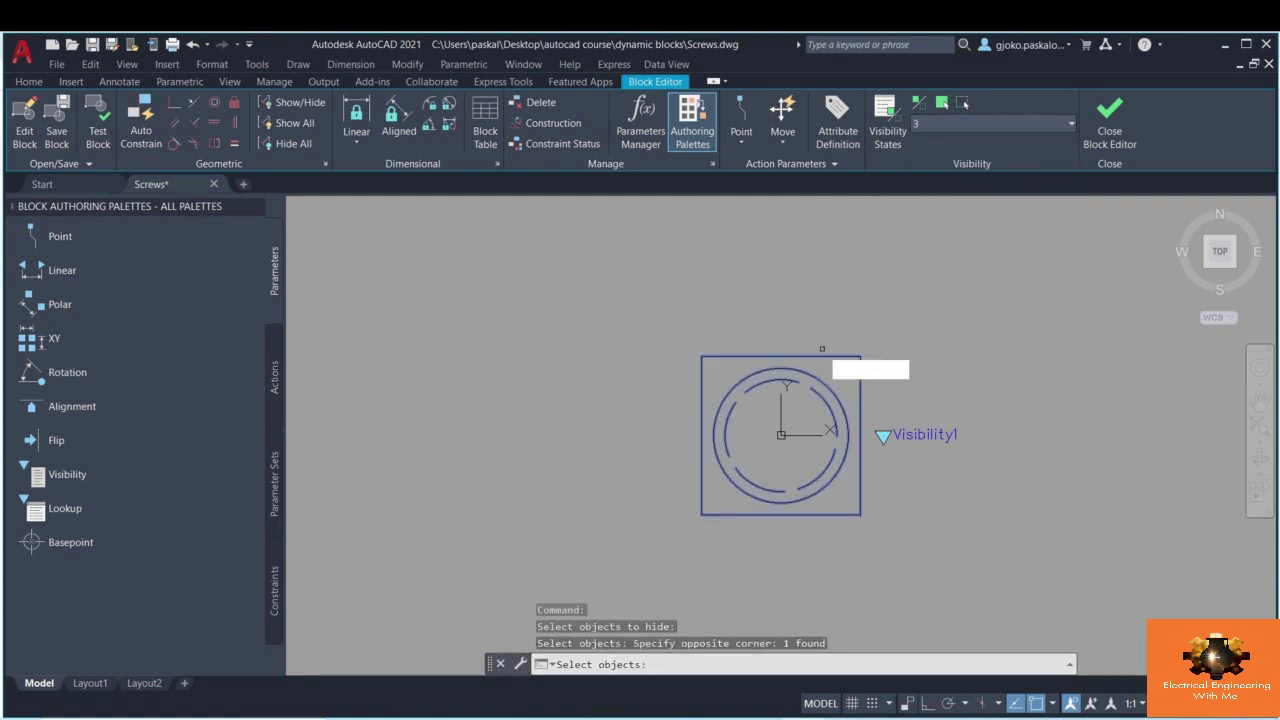
key("Return")
- Insert the Slotted flathead screw block at 0,0 in visibility state 3
left_click(28, 81)
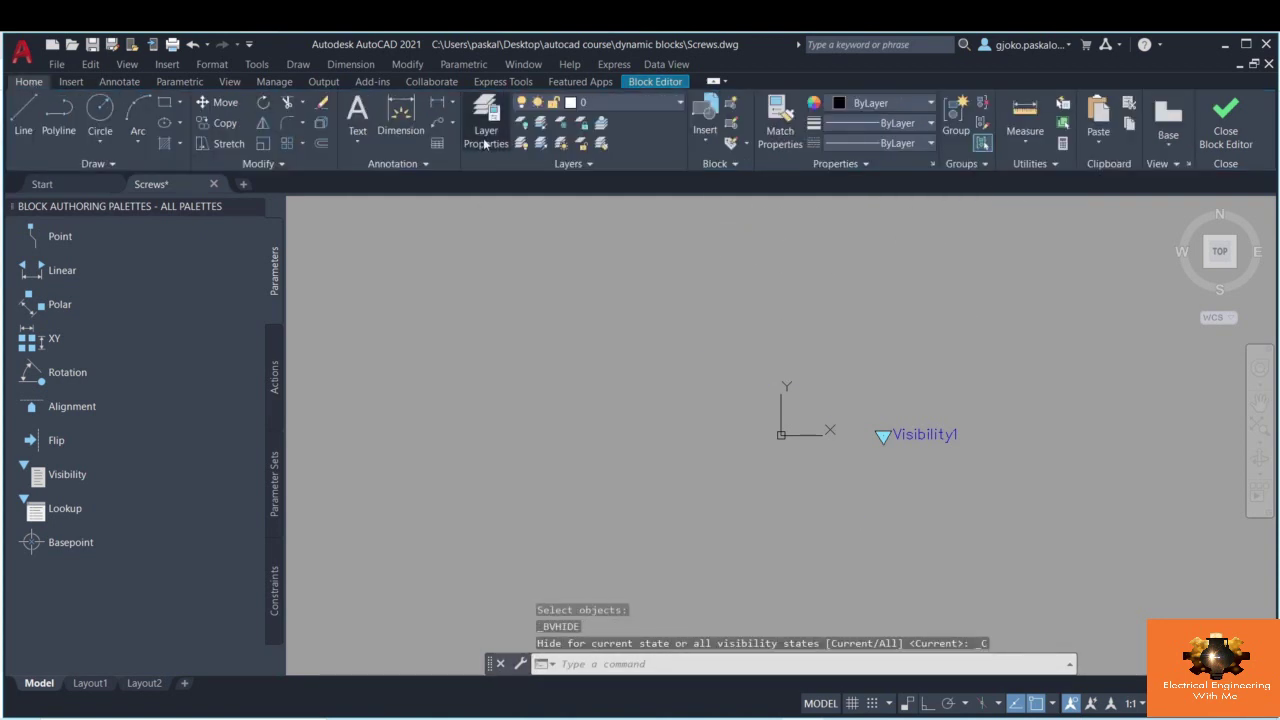
left_click(705, 118)
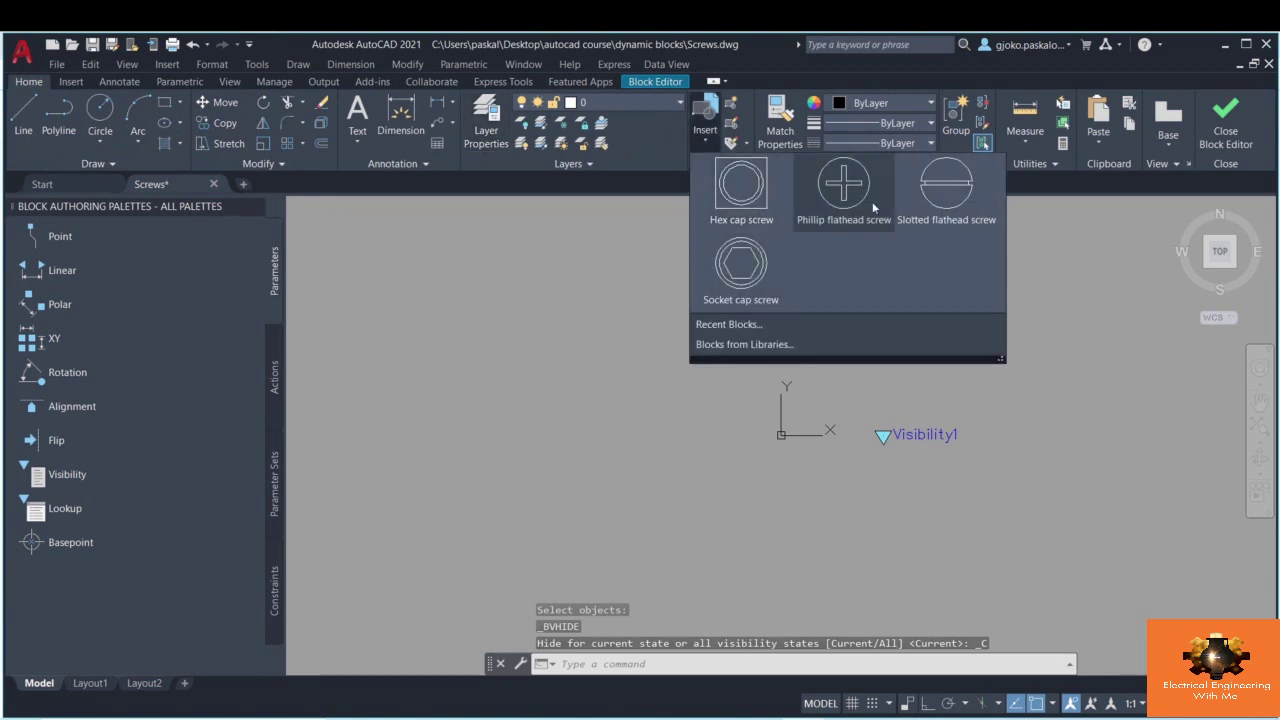
left_click(954, 198)
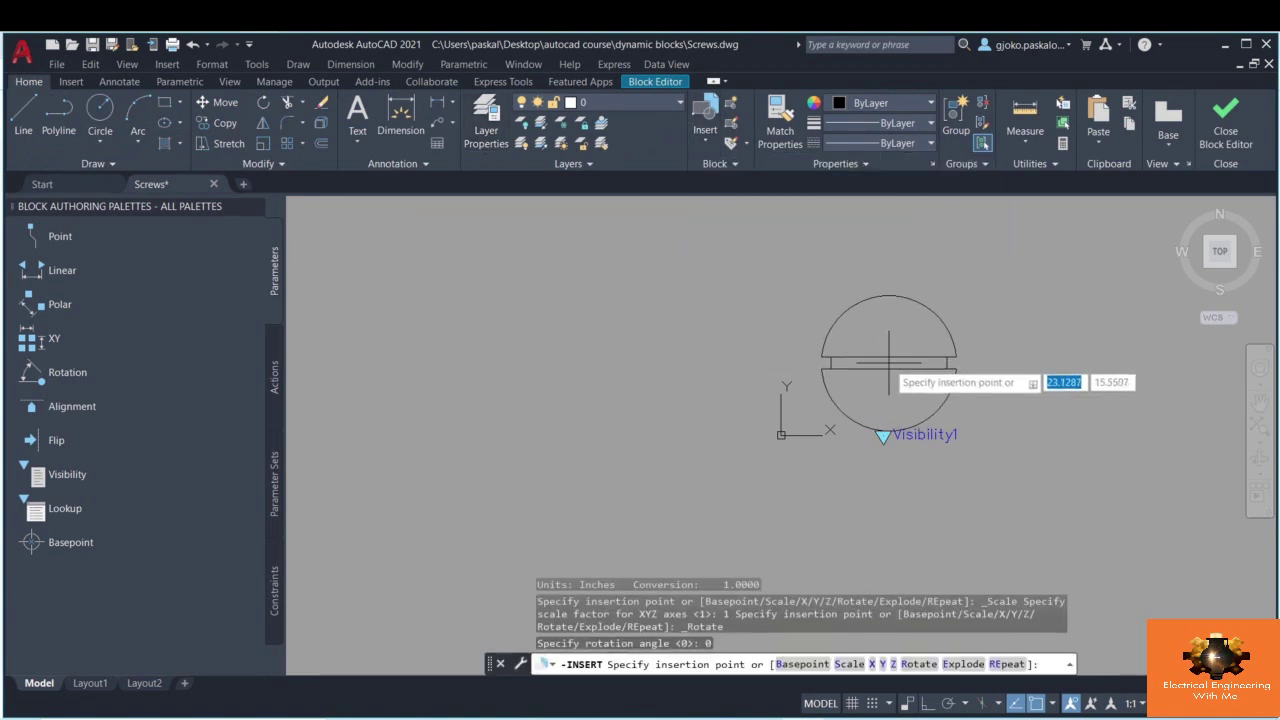
type("0,0")
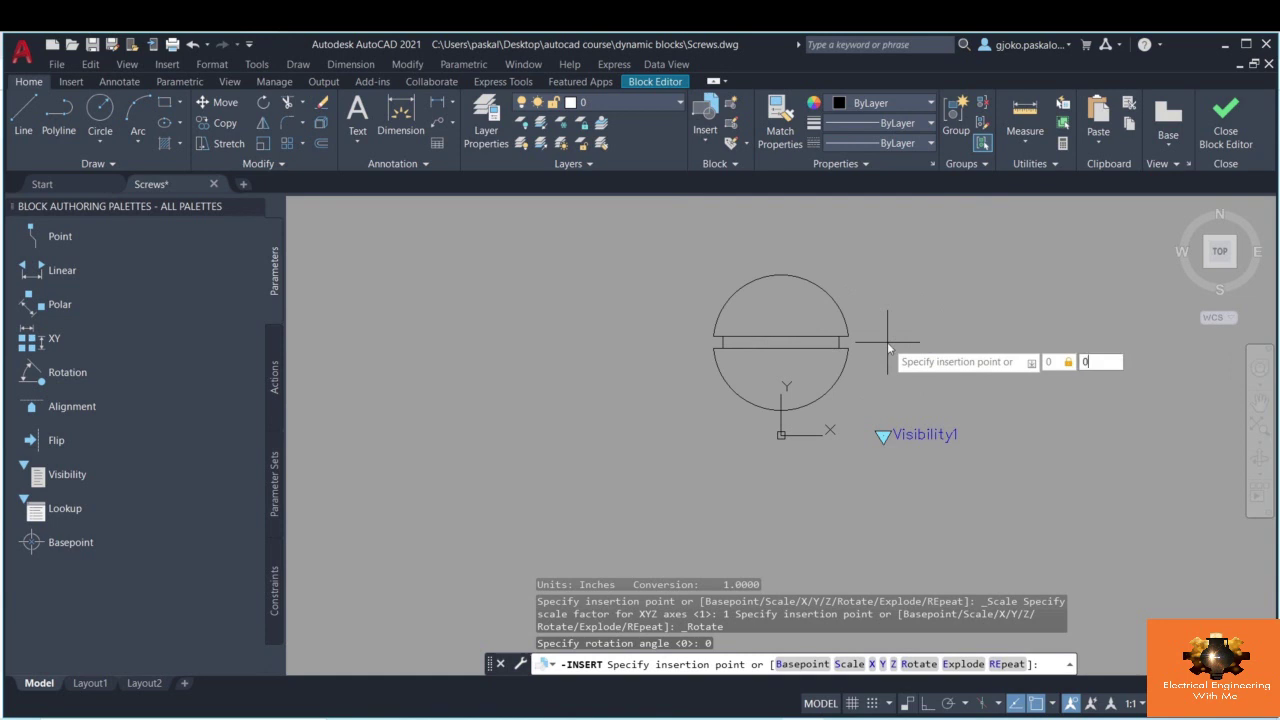
key("Return")
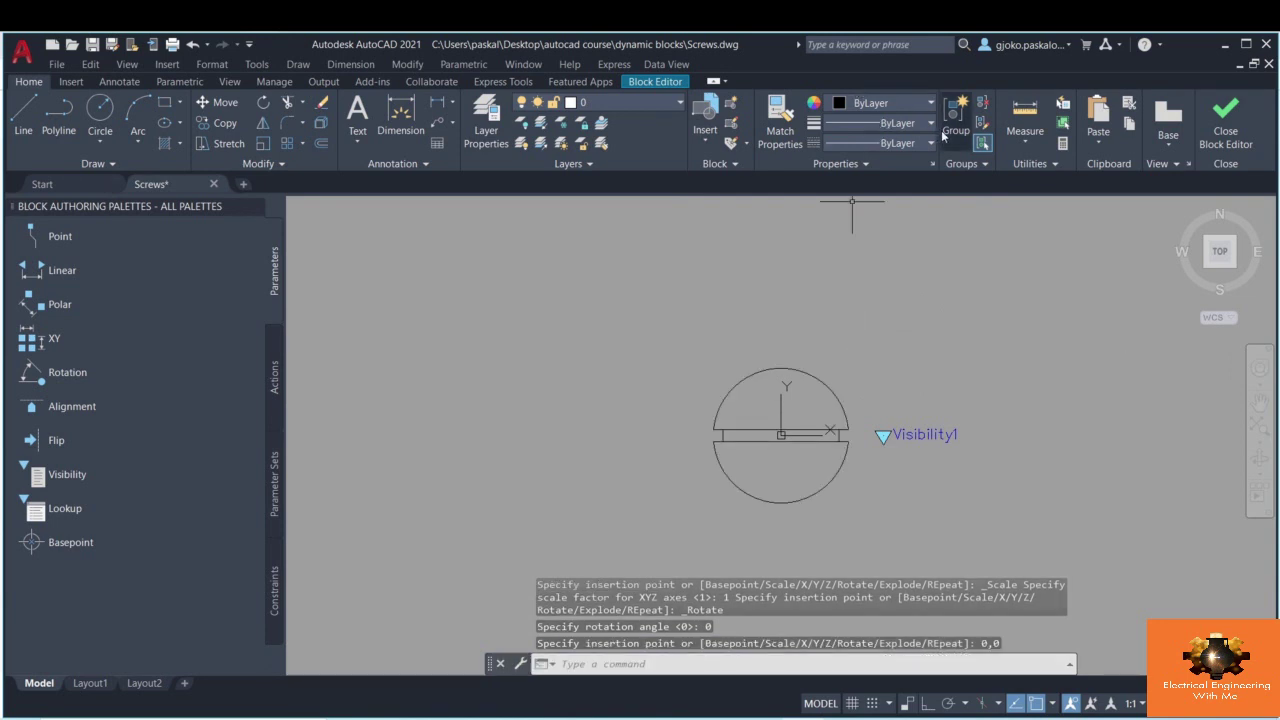
- Rename visibility state 3 to Sloted flathead screw
left_click(656, 82)
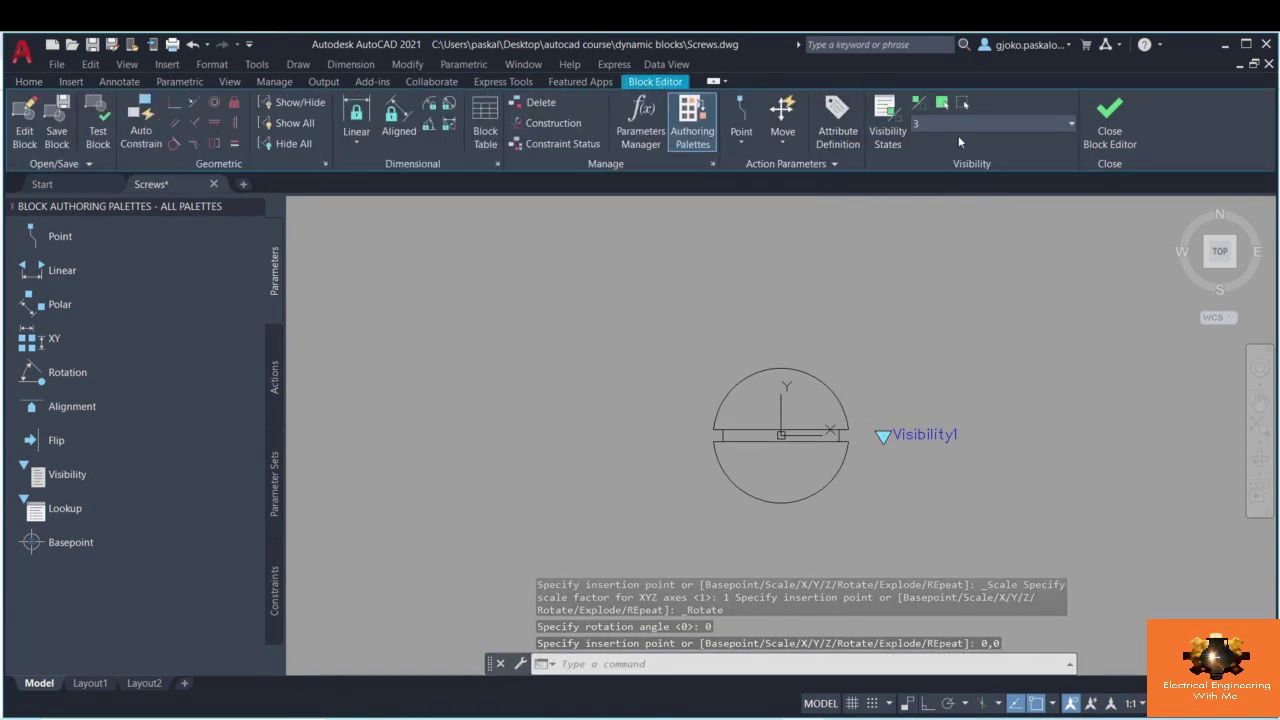
left_click(889, 137)
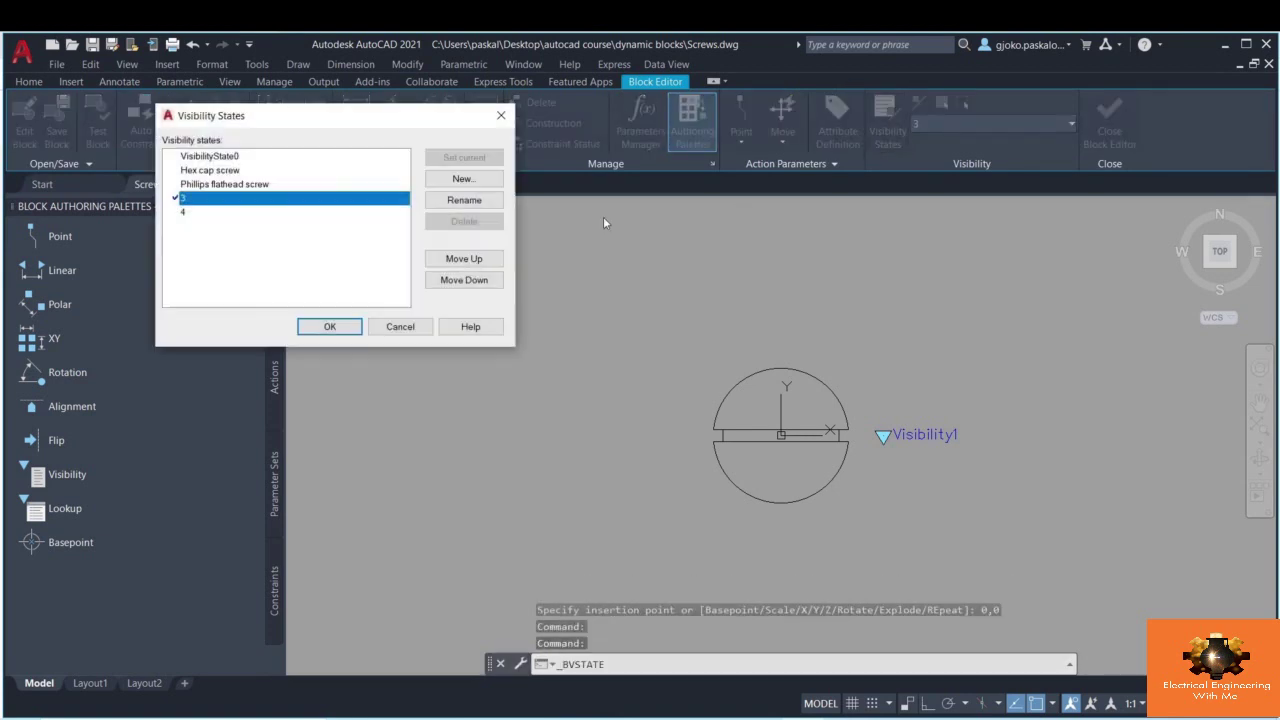
left_click(463, 201)
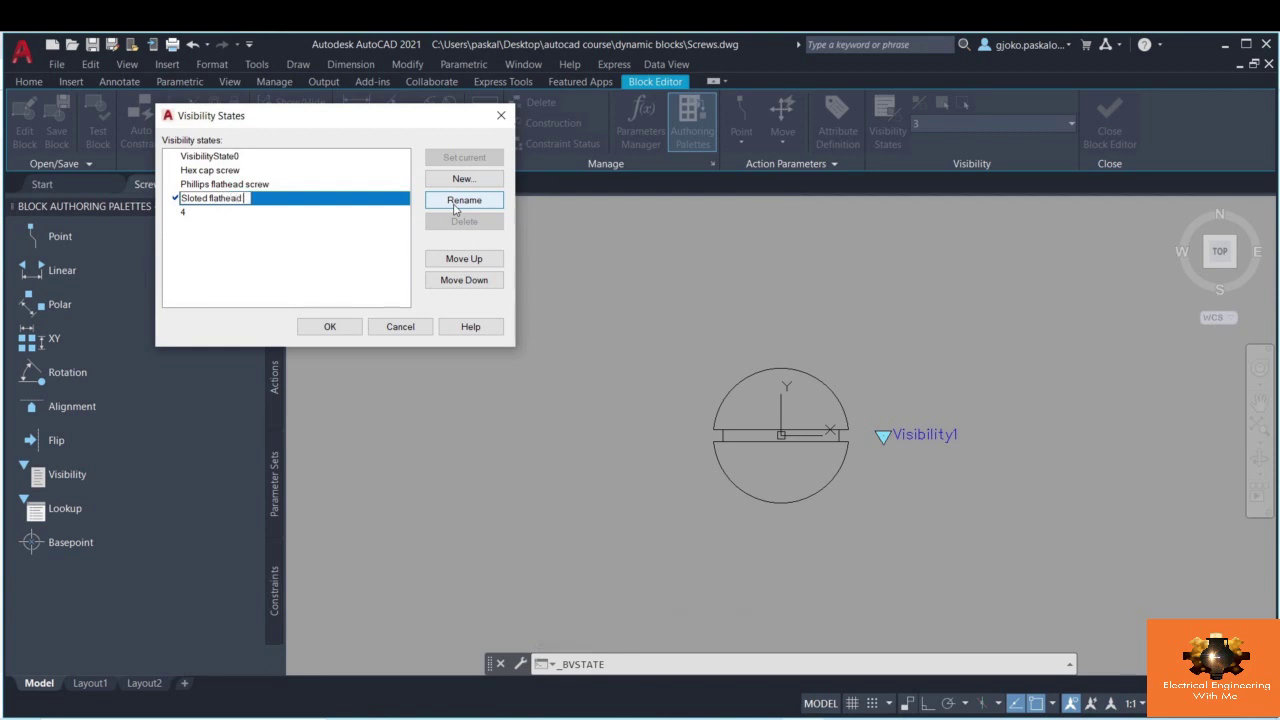
left_click(326, 327)
- Make visibility state 4 current and hide the hex cap screw in that state only
left_click(956, 122)
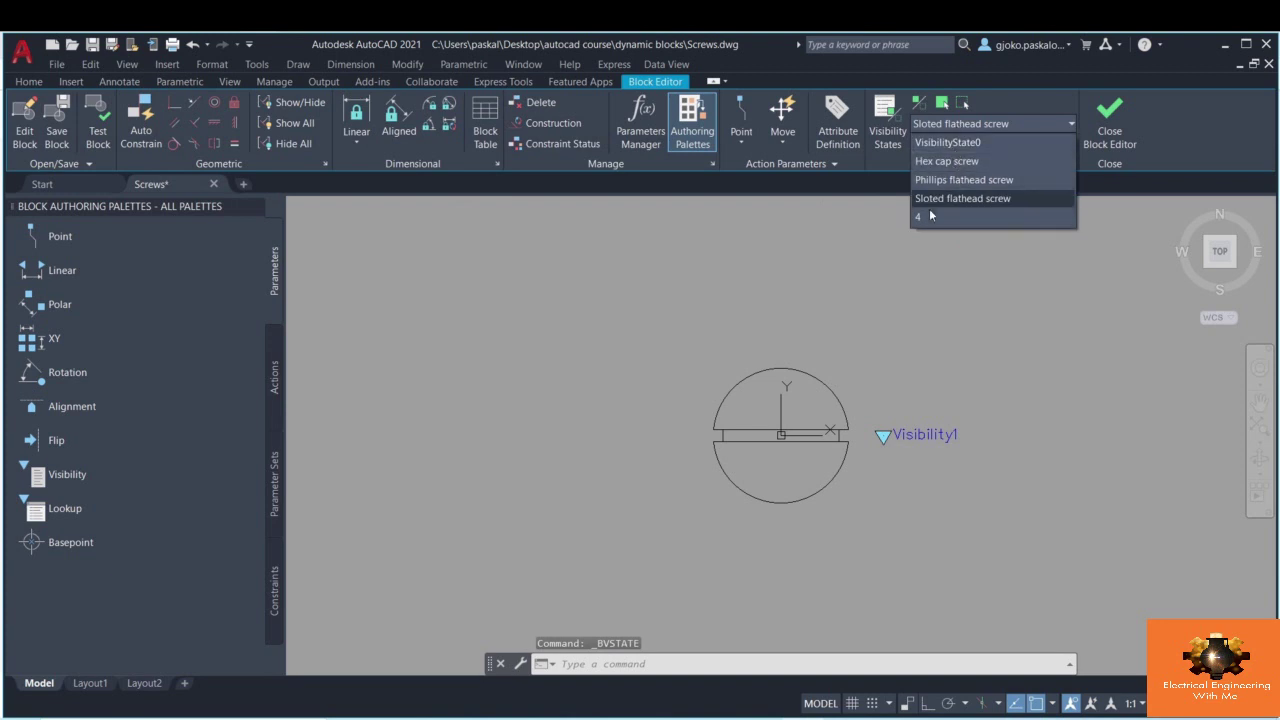
left_click(925, 217)
left_click(964, 107)
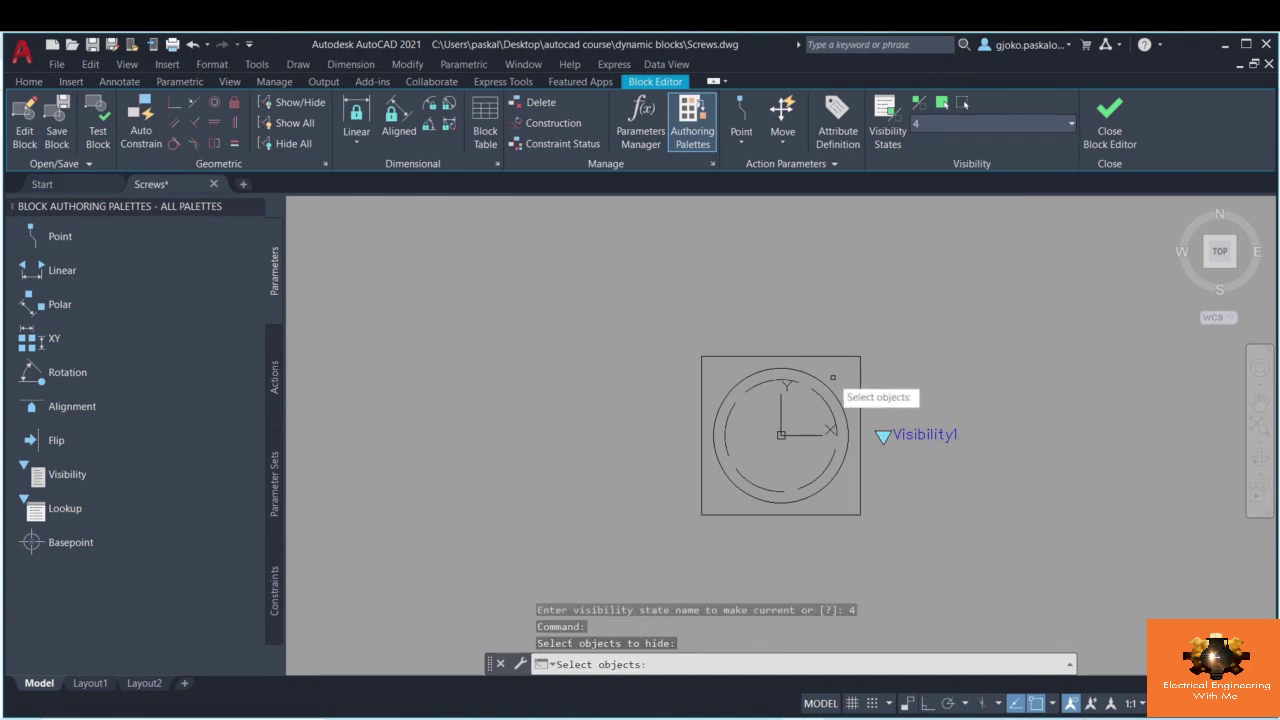
left_click(826, 337)
left_click(690, 525)
key("Return")
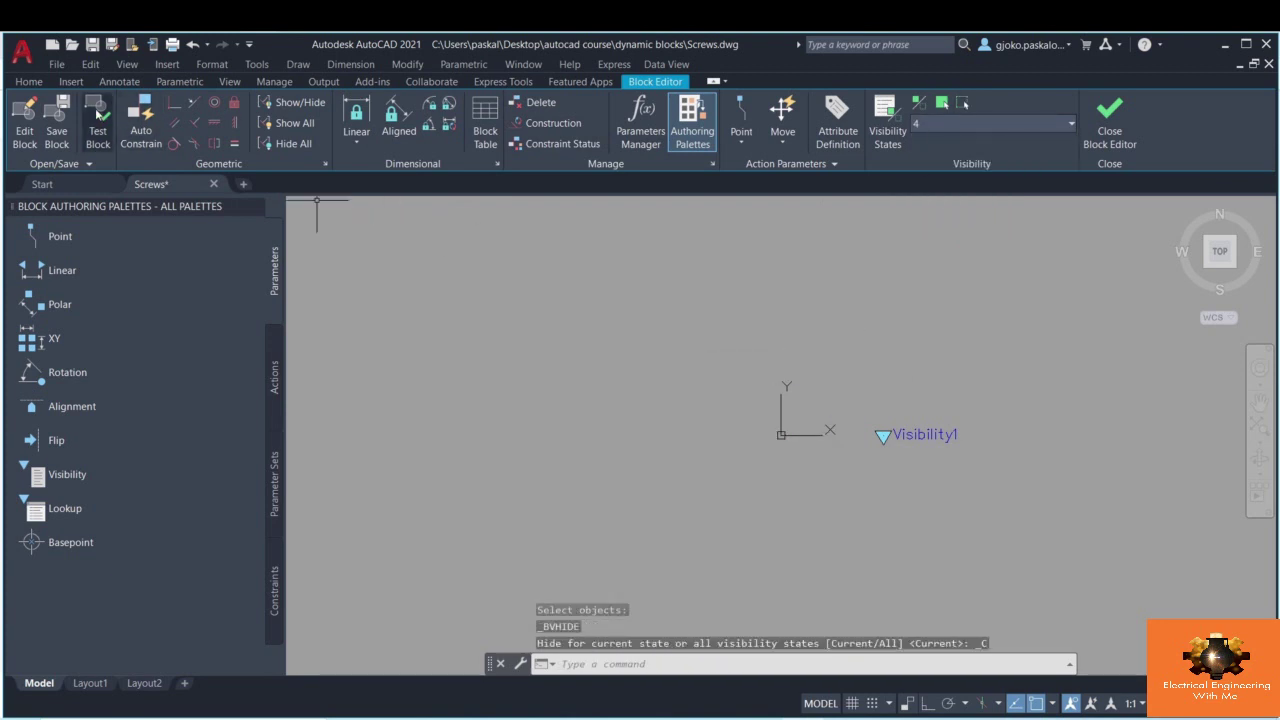
- Insert the Socket cap screw block at 0,0 in visibility state 4
left_click(28, 81)
left_click(706, 130)
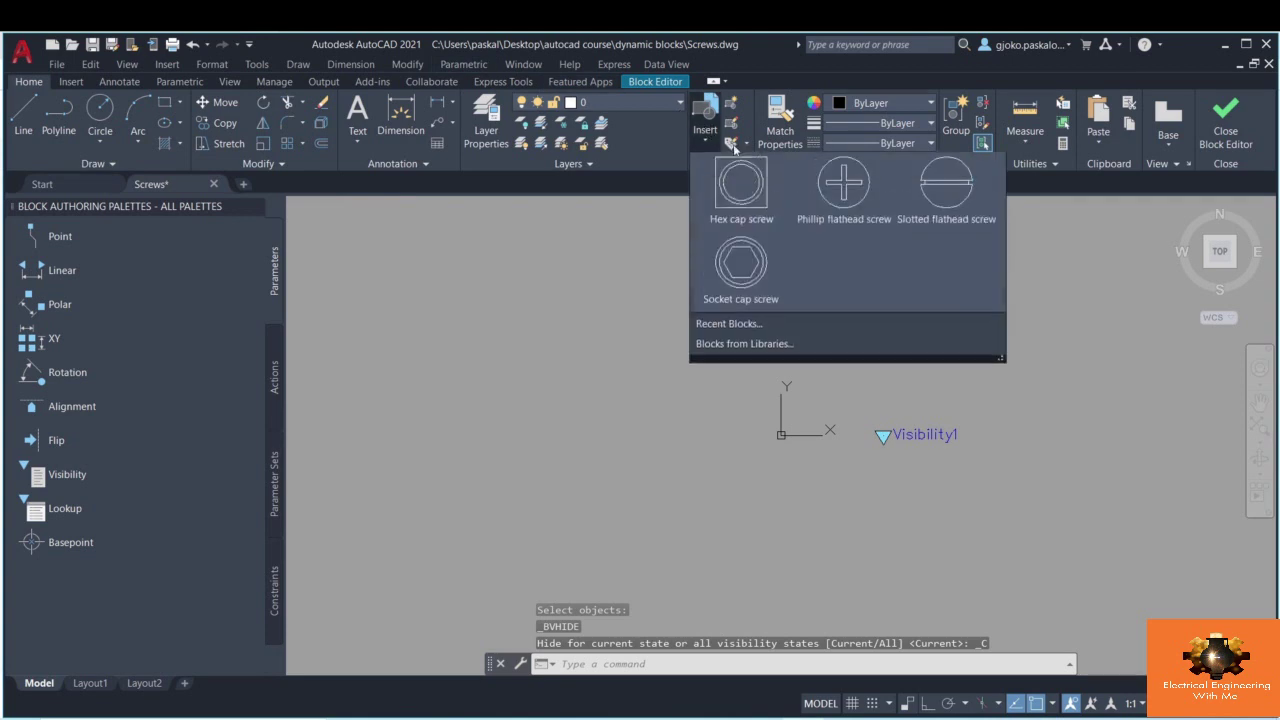
left_click(759, 268)
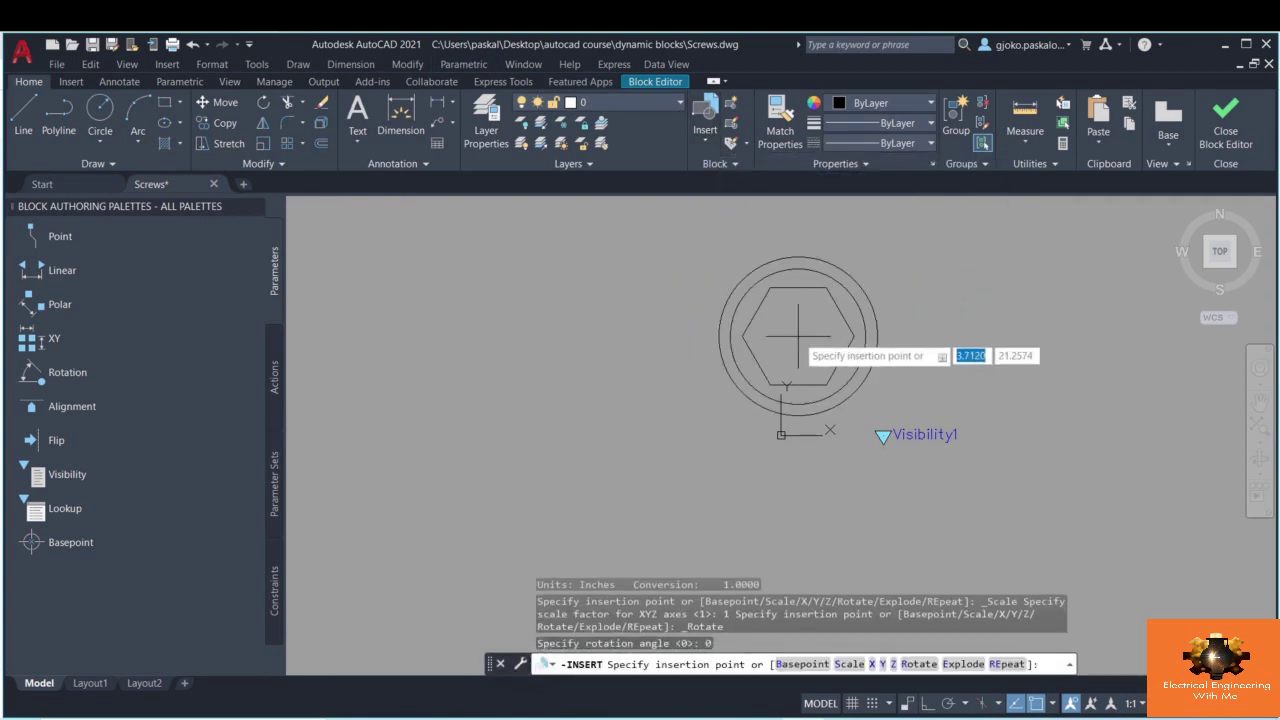
type("0,1")
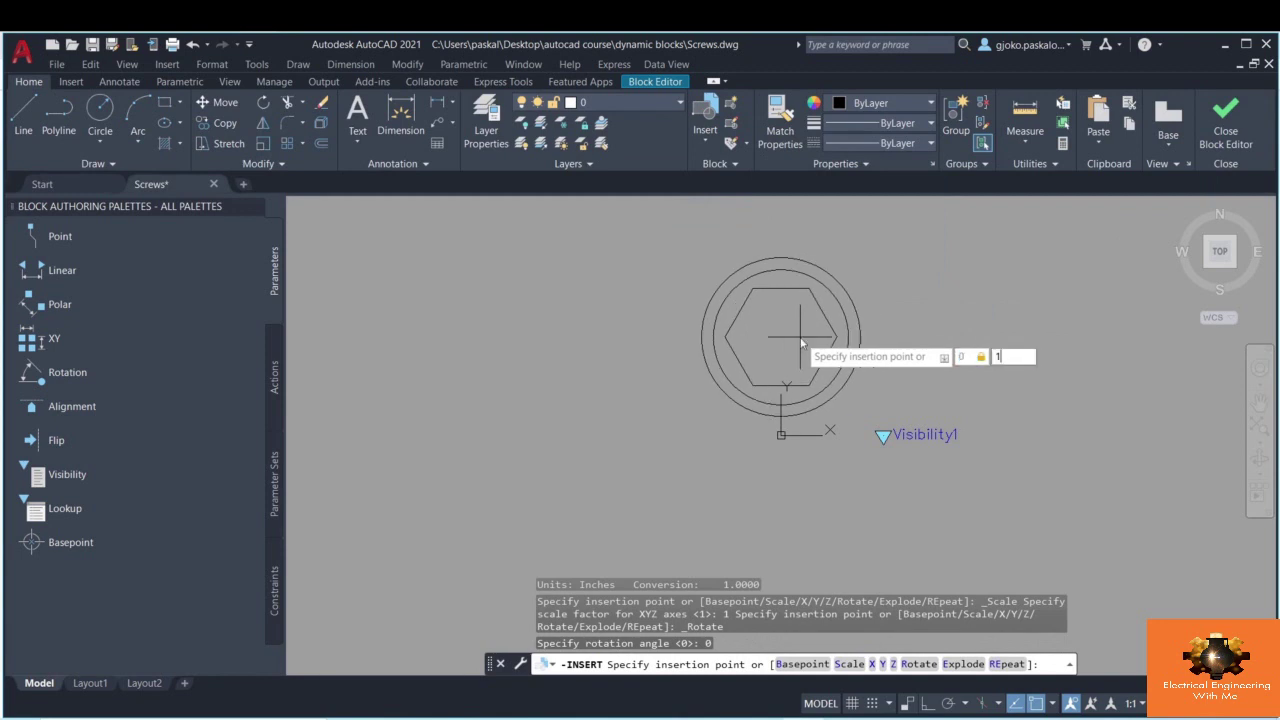
key("BackSpace")
type("0")
key("Return")
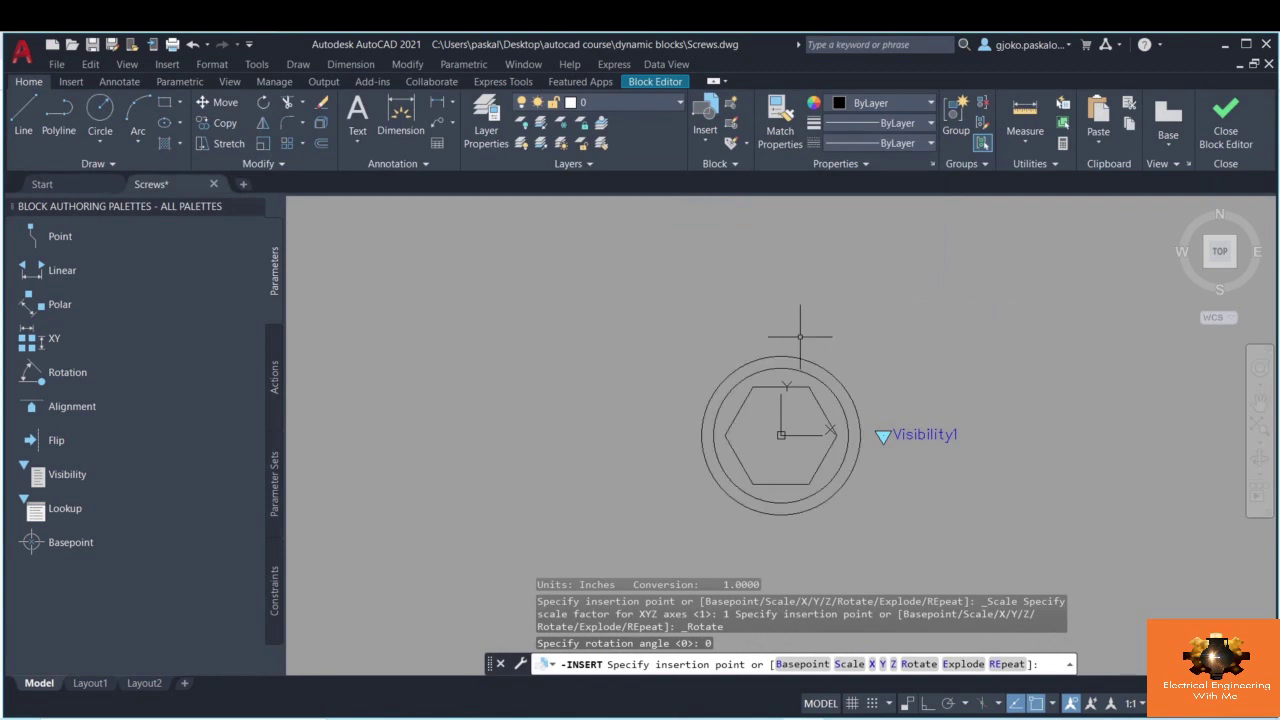
- Rename visibility state 4 to Socket flathead screw
left_click(681, 84)
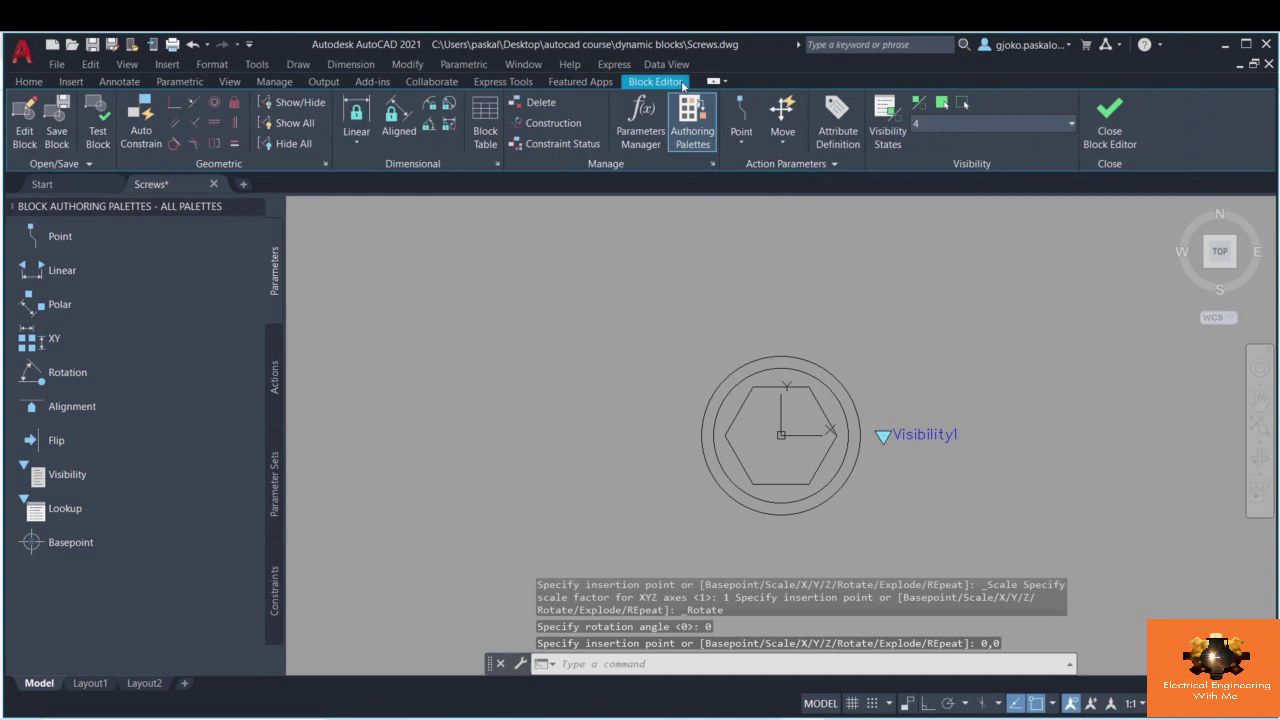
left_click(887, 125)
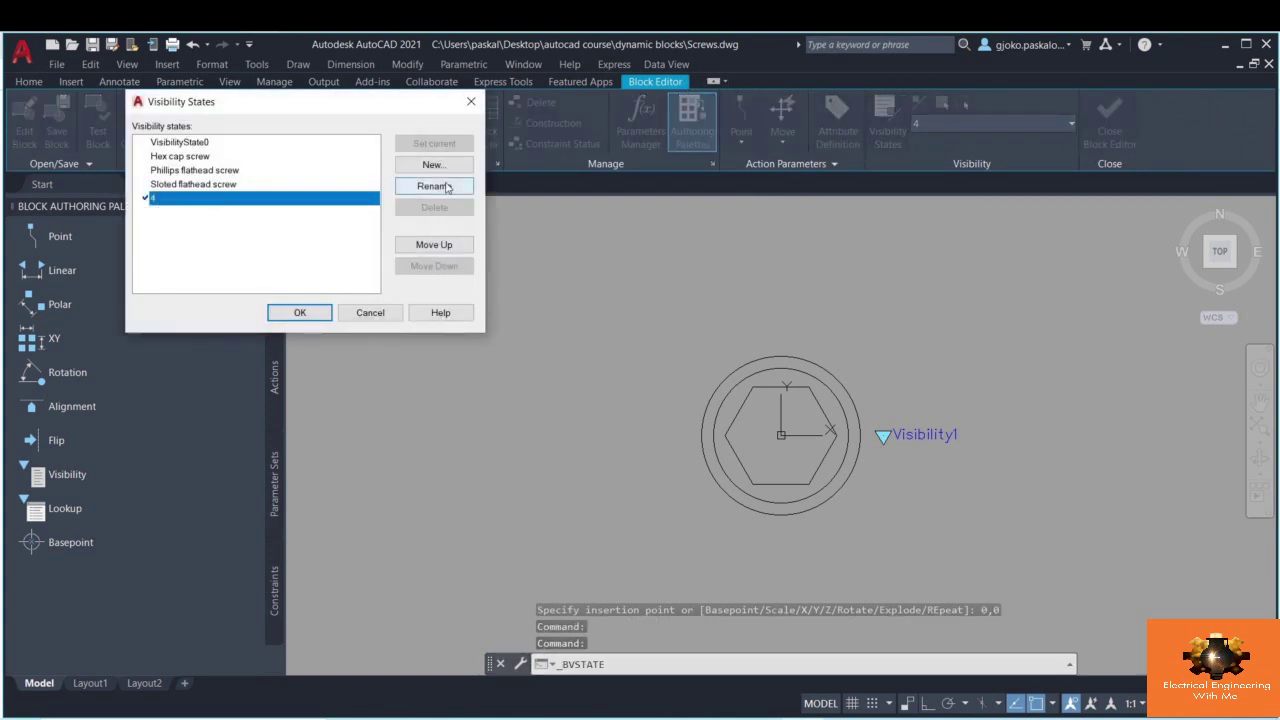
left_click(446, 187)
type("So")
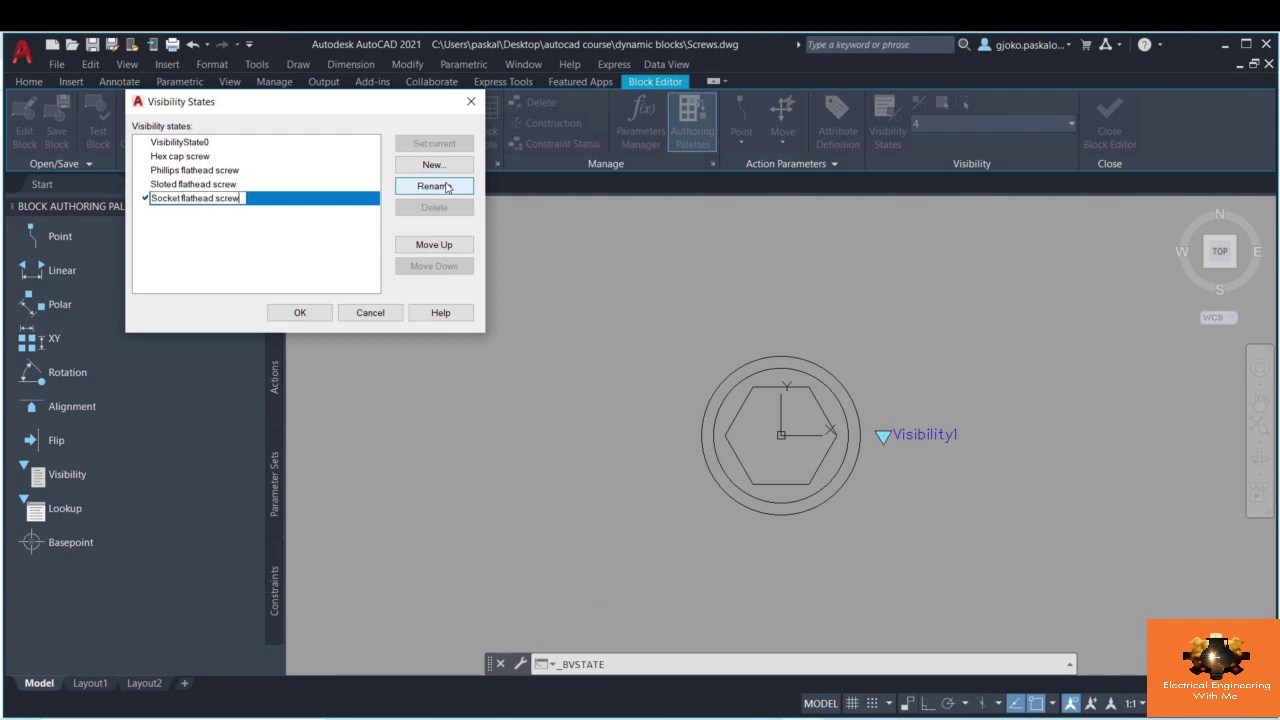
type("cket flathead screw")
left_click(300, 312)
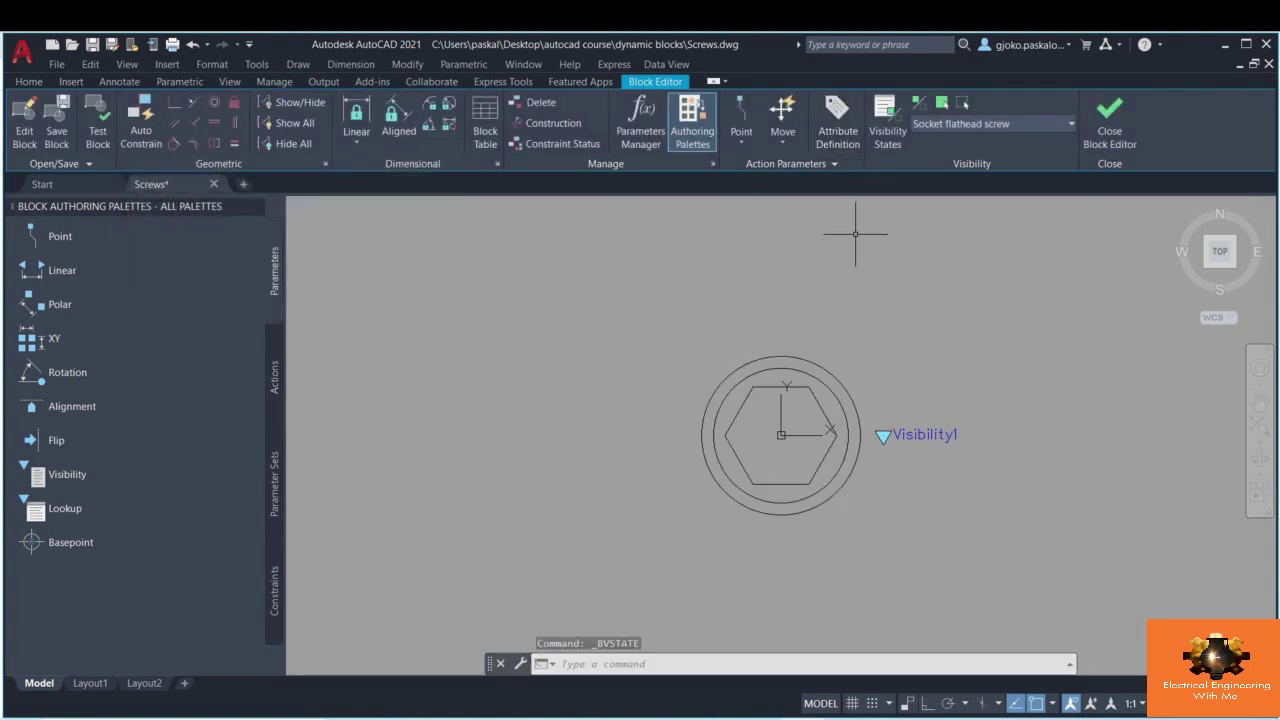
- Switch through all visibility states from VisibilityState0 to Socket flathead screw to check which screw each one shows
left_click(1016, 122)
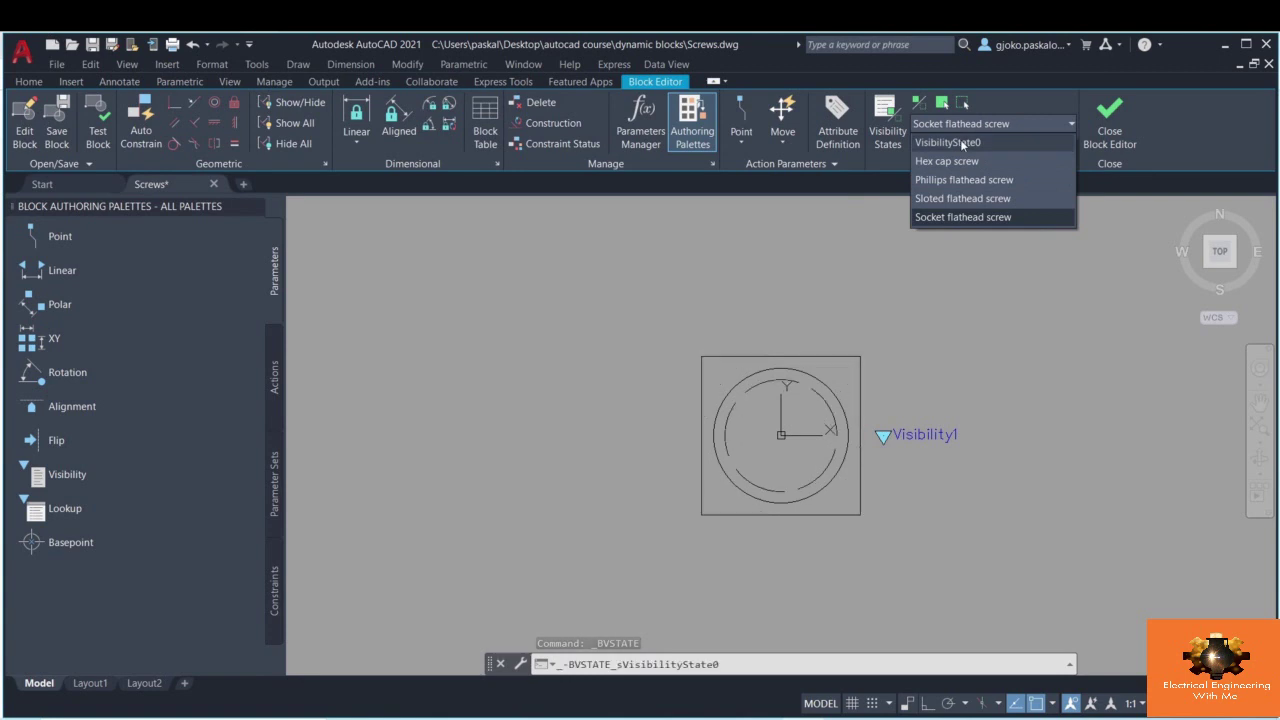
left_click(960, 143)
left_click(966, 124)
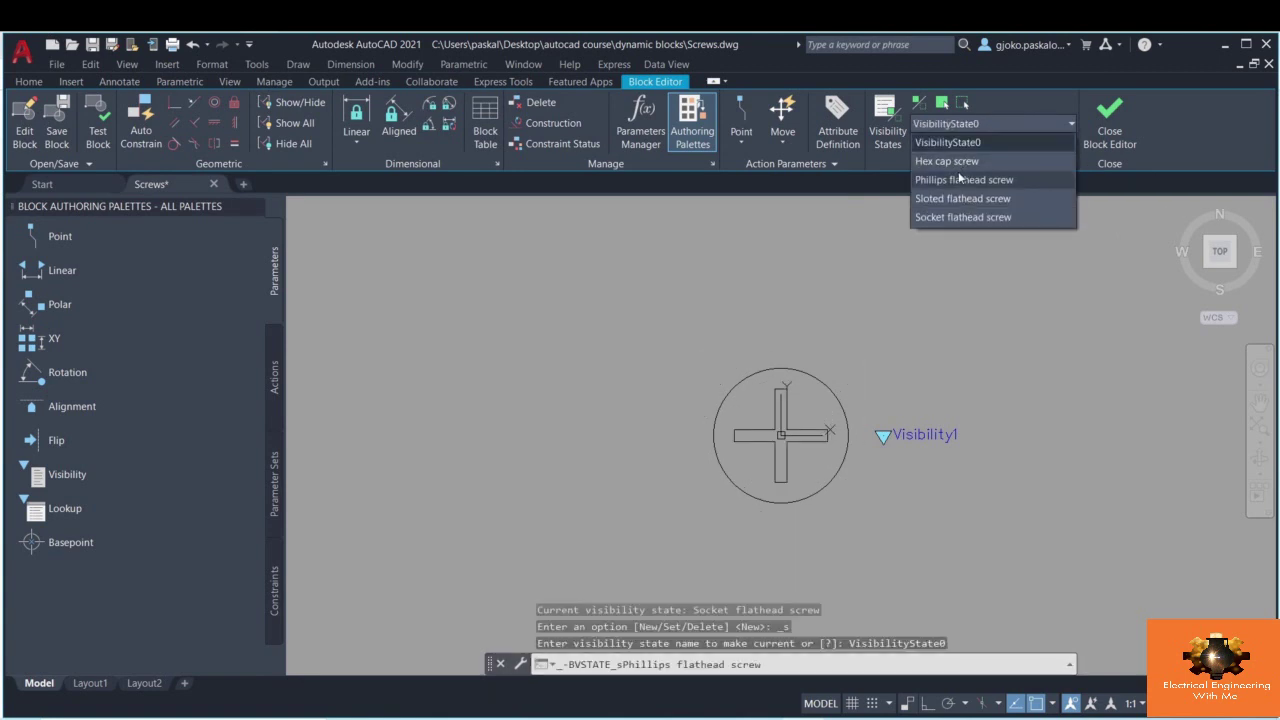
left_click(957, 161)
left_click(964, 124)
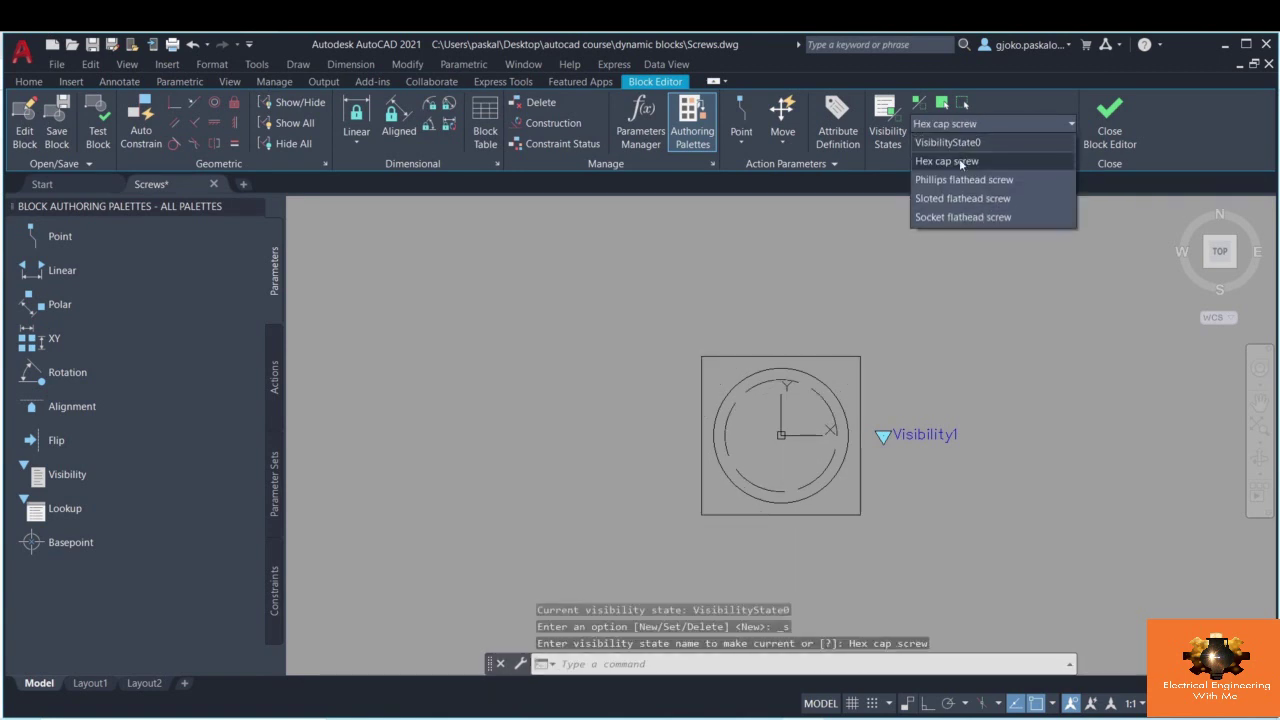
left_click(950, 180)
left_click(956, 124)
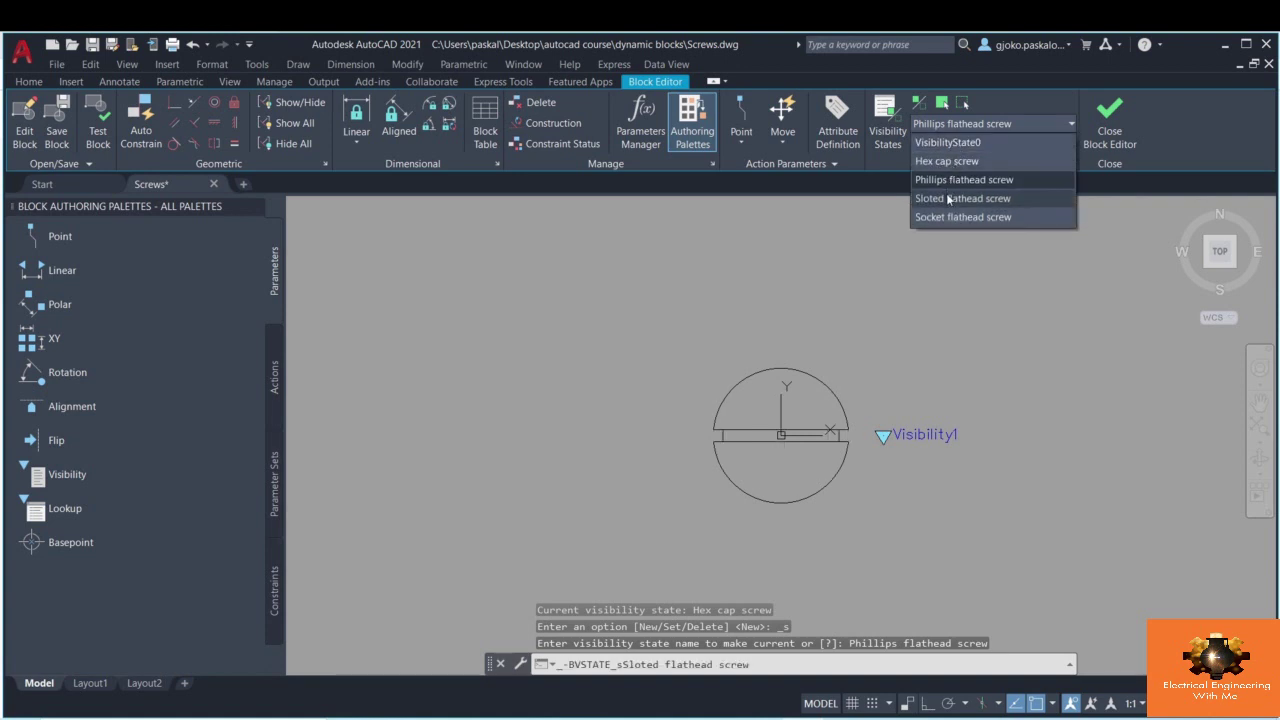
left_click(950, 198)
left_click(965, 124)
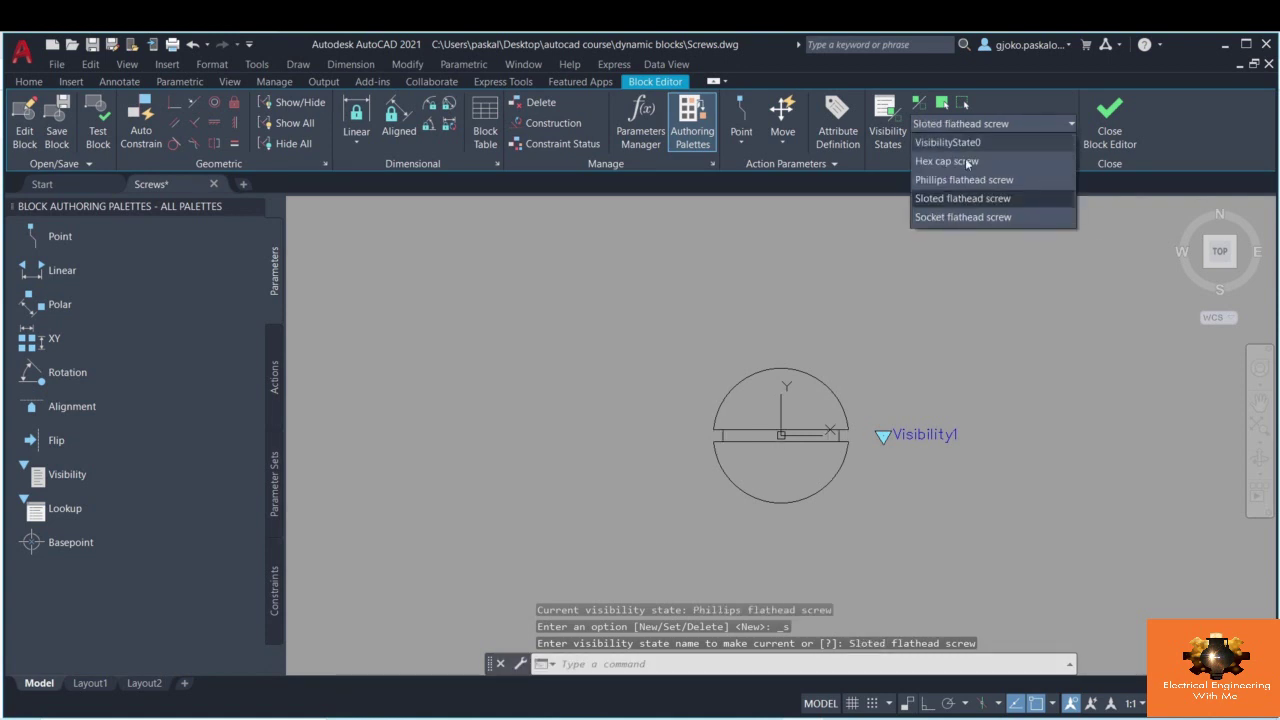
left_click(966, 215)
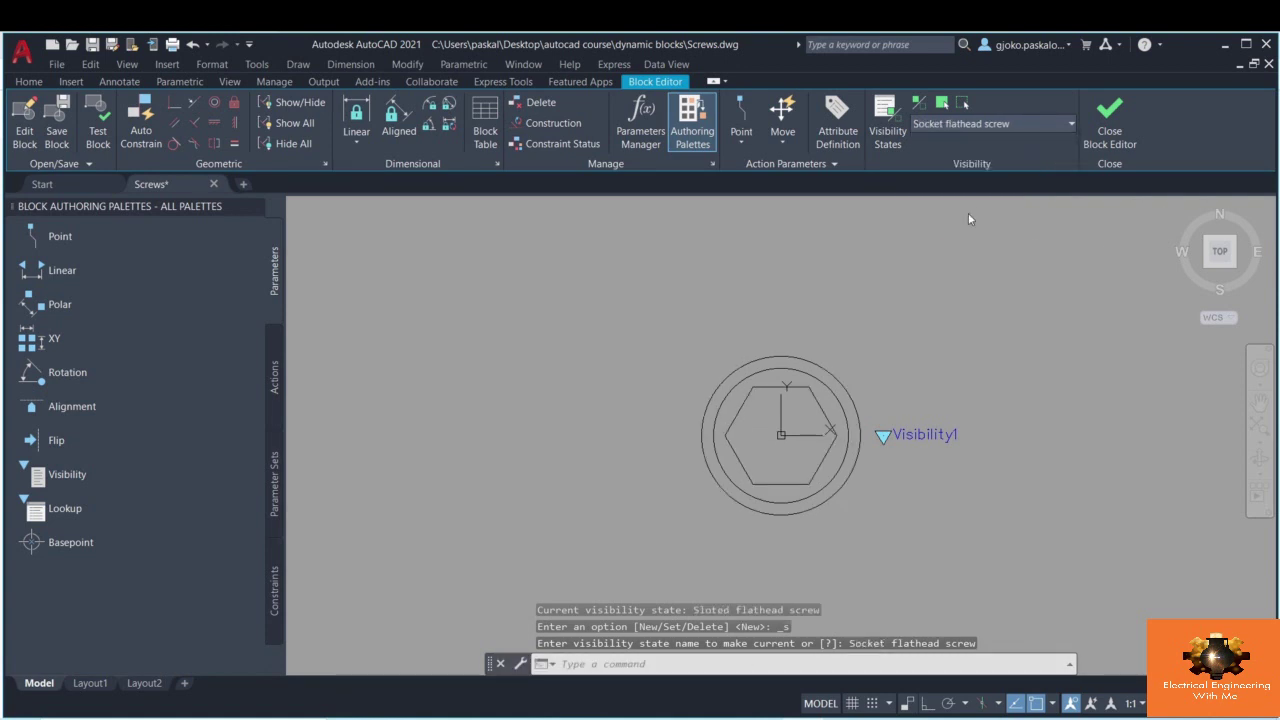
- Close the Block Editor and save the changes to the Screws block
left_click(1106, 128)
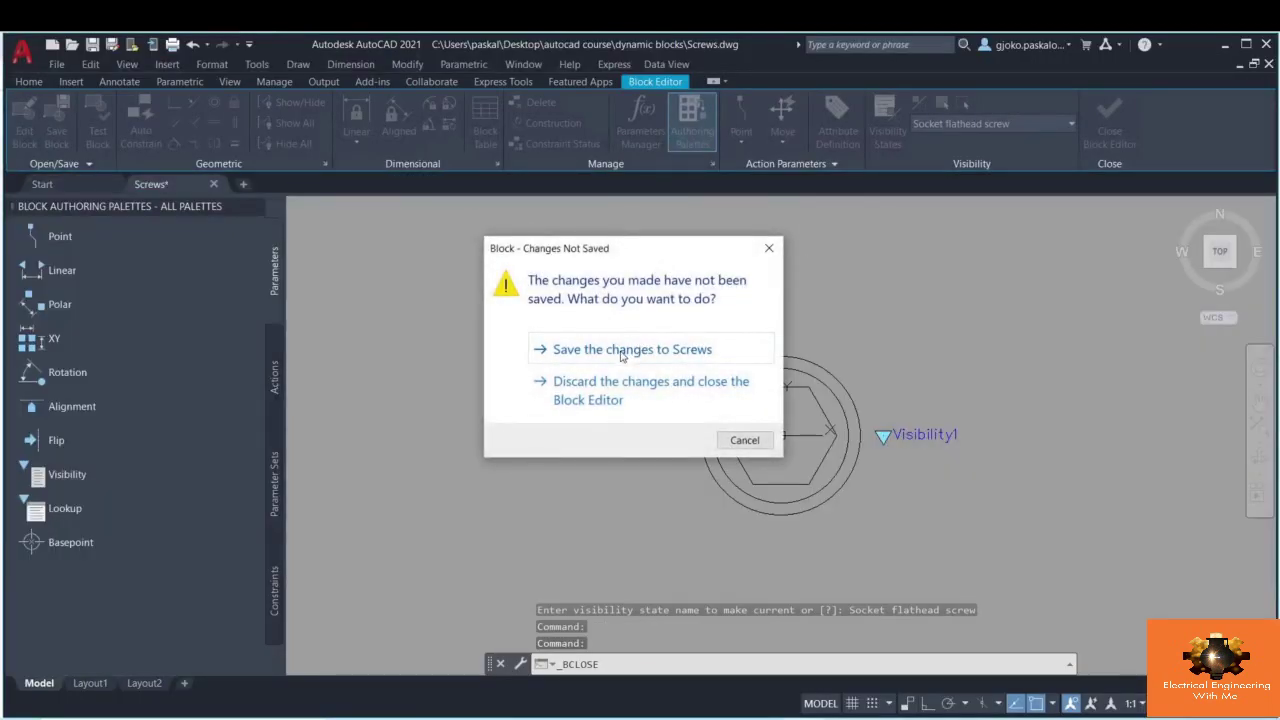
left_click(621, 350)
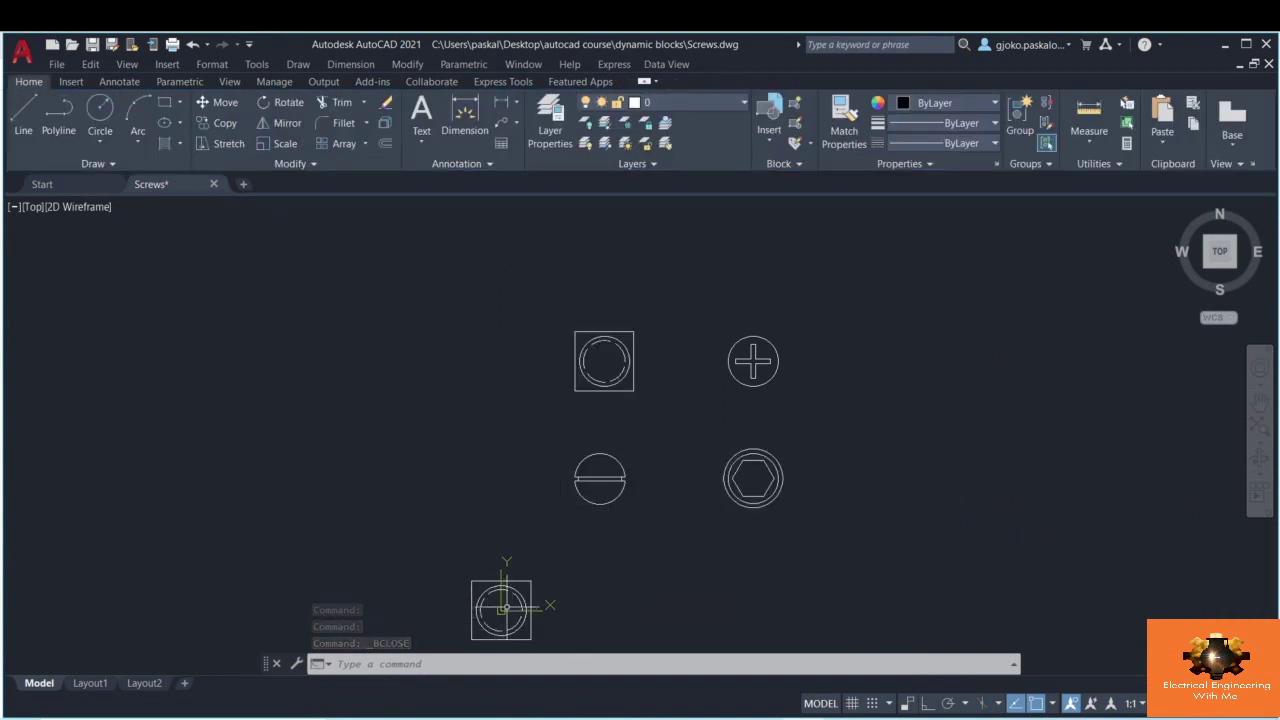
left_click(518, 600)
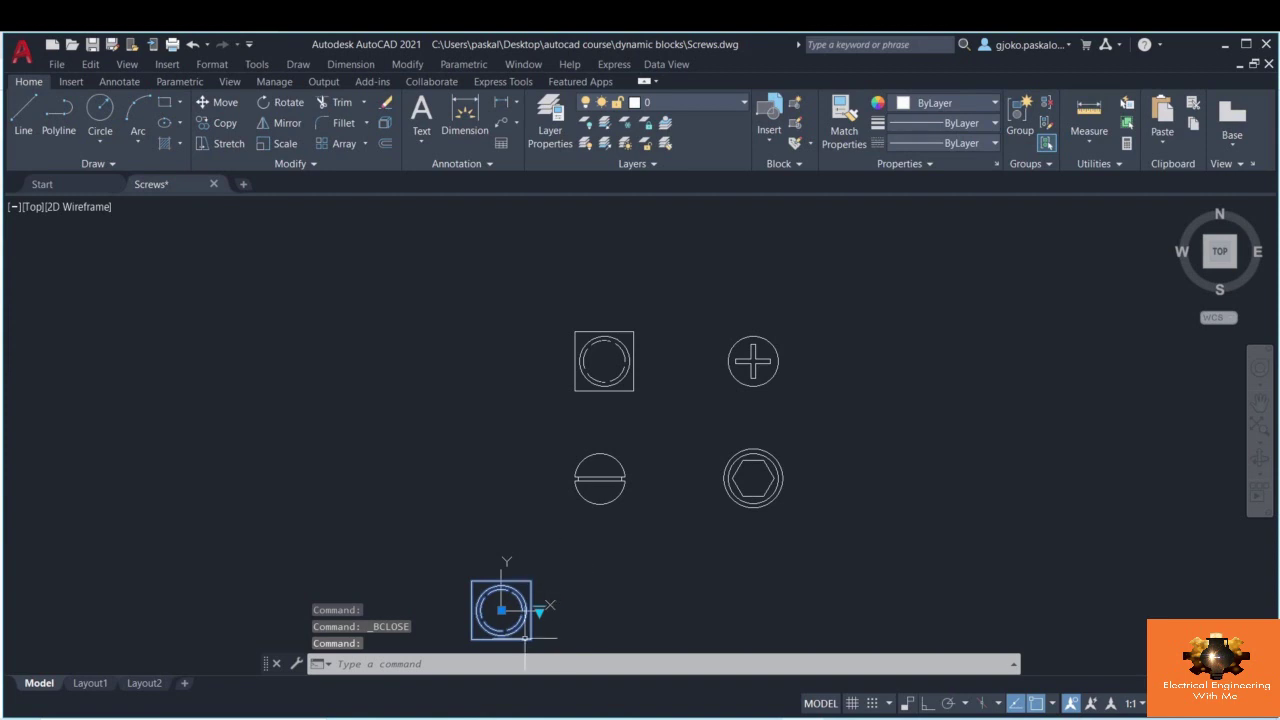
key("Escape")
- Insert a copy of the Screws block in empty space beside the Phillips and socket screws
left_click(769, 144)
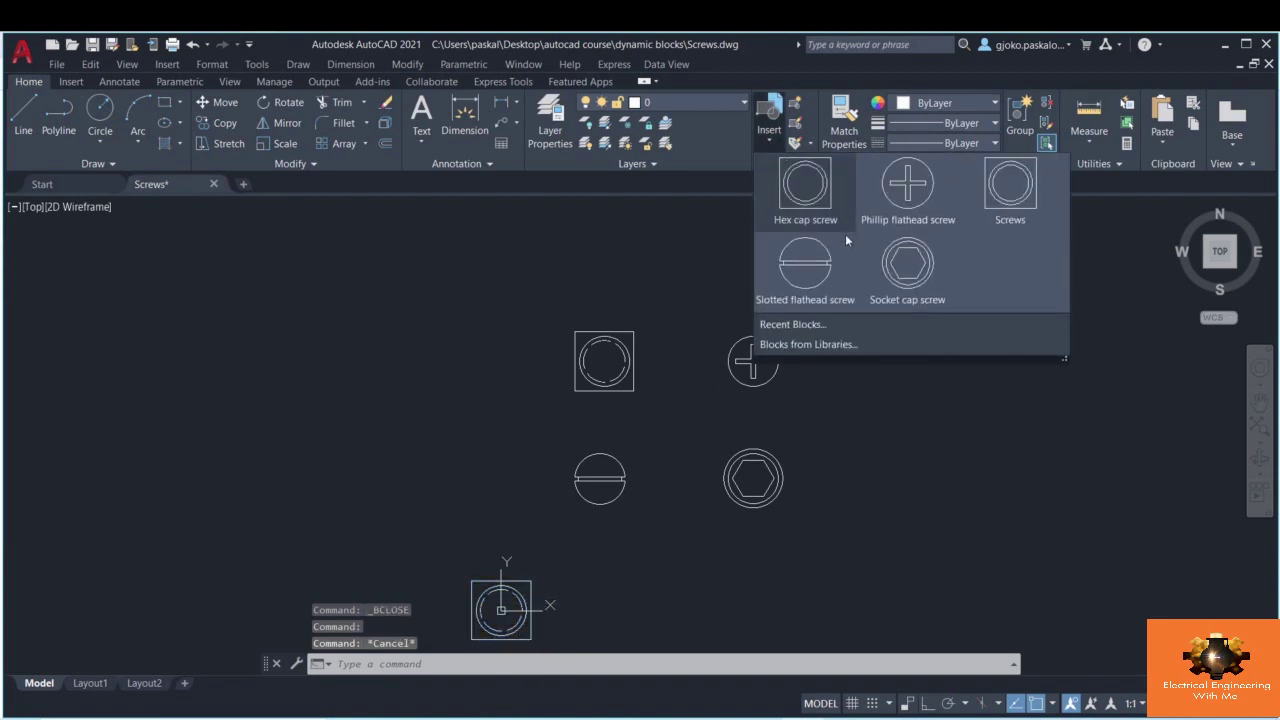
left_click(1025, 203)
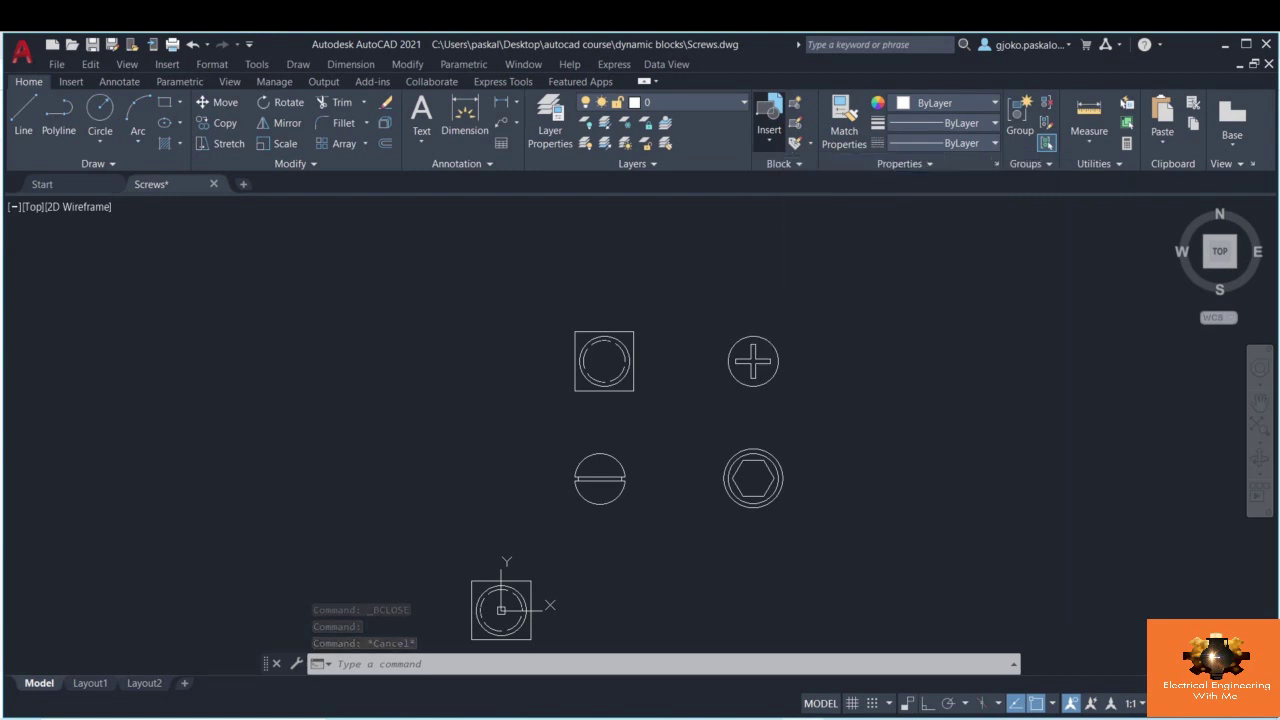
scroll(958, 388, "up", 2)
left_click(890, 398)
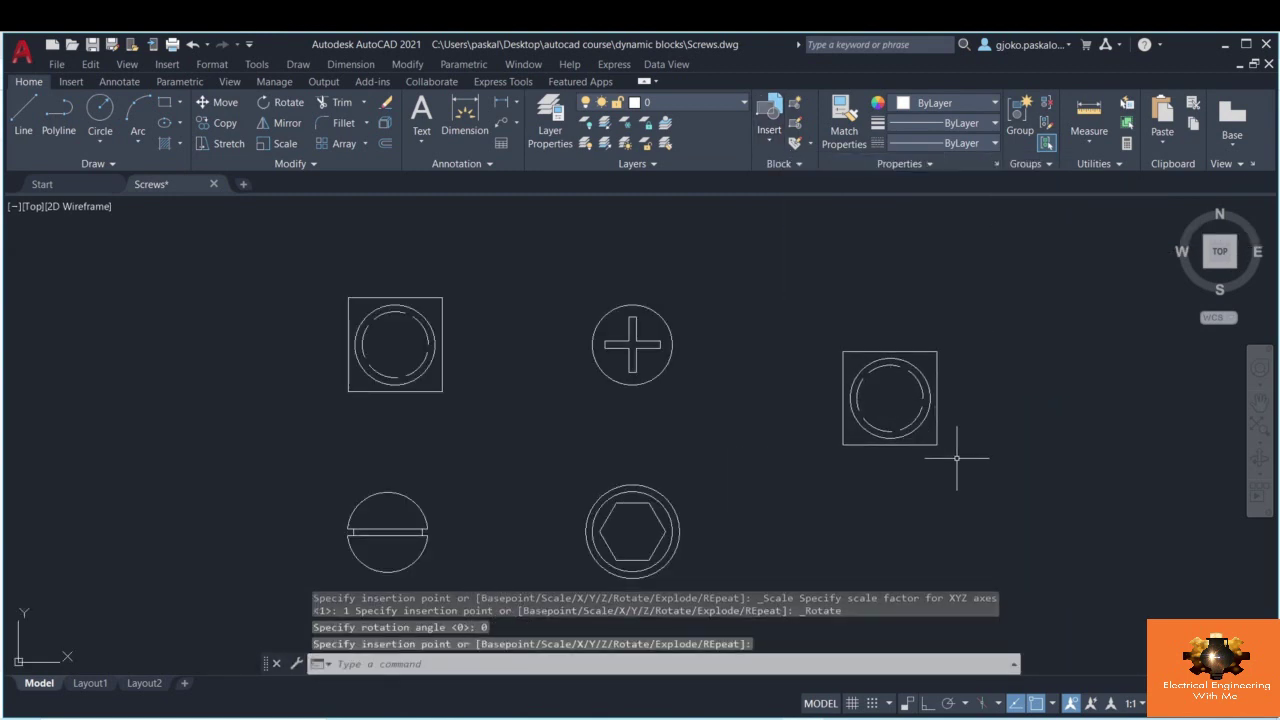
- Switch the inserted Screws block through Hex cap screw, Phillips flathead screw and Sloted flathead screw to Socket flathead screw
left_click(894, 392)
scroll(955, 394, "up", 2)
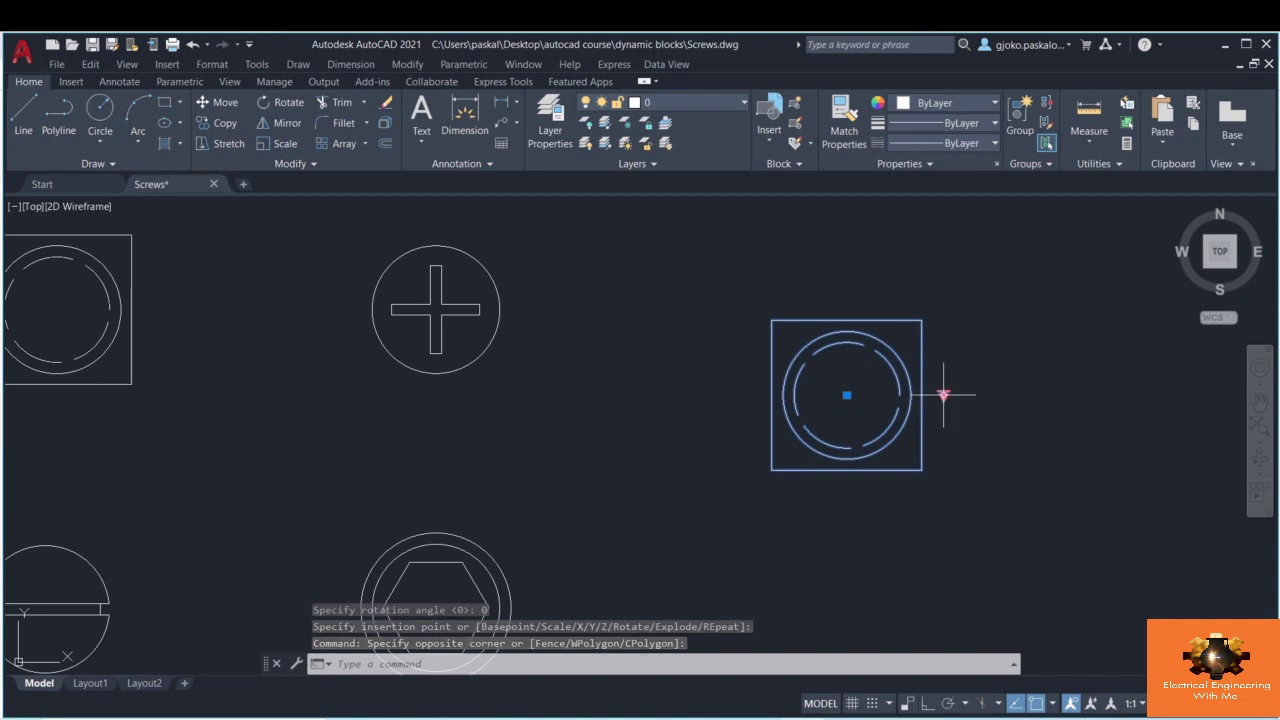
left_click(943, 395)
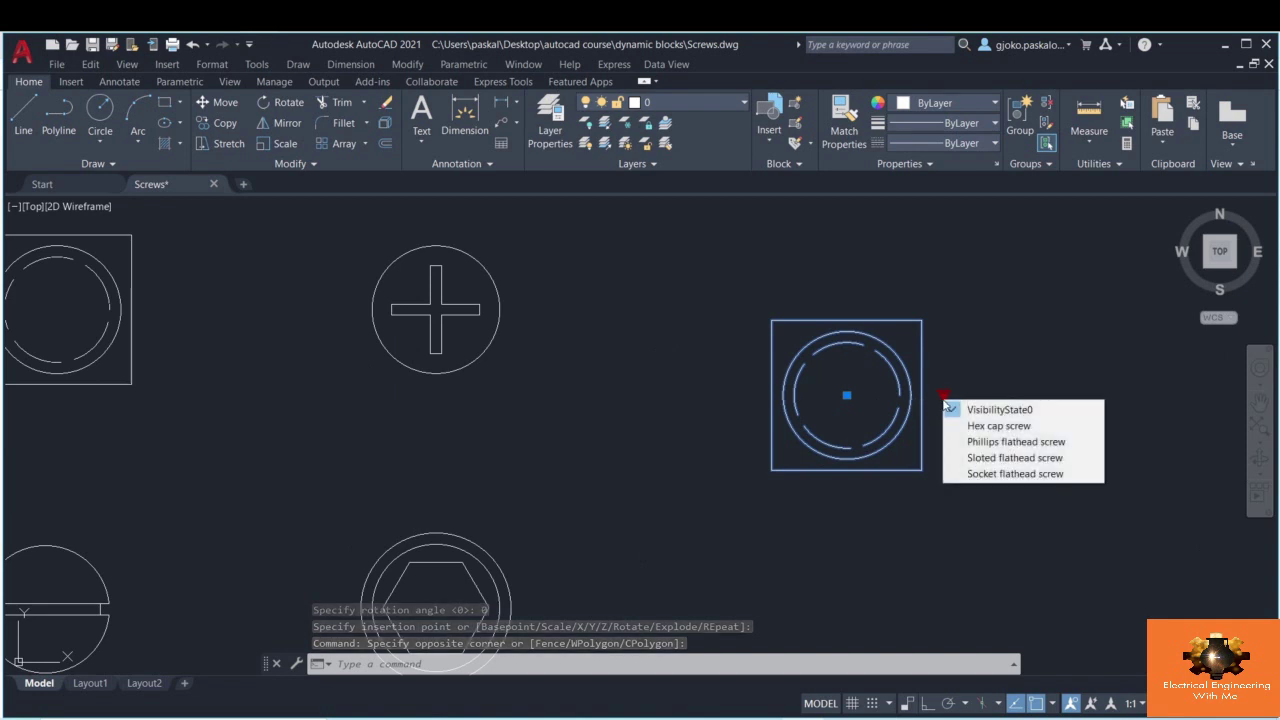
left_click(1000, 426)
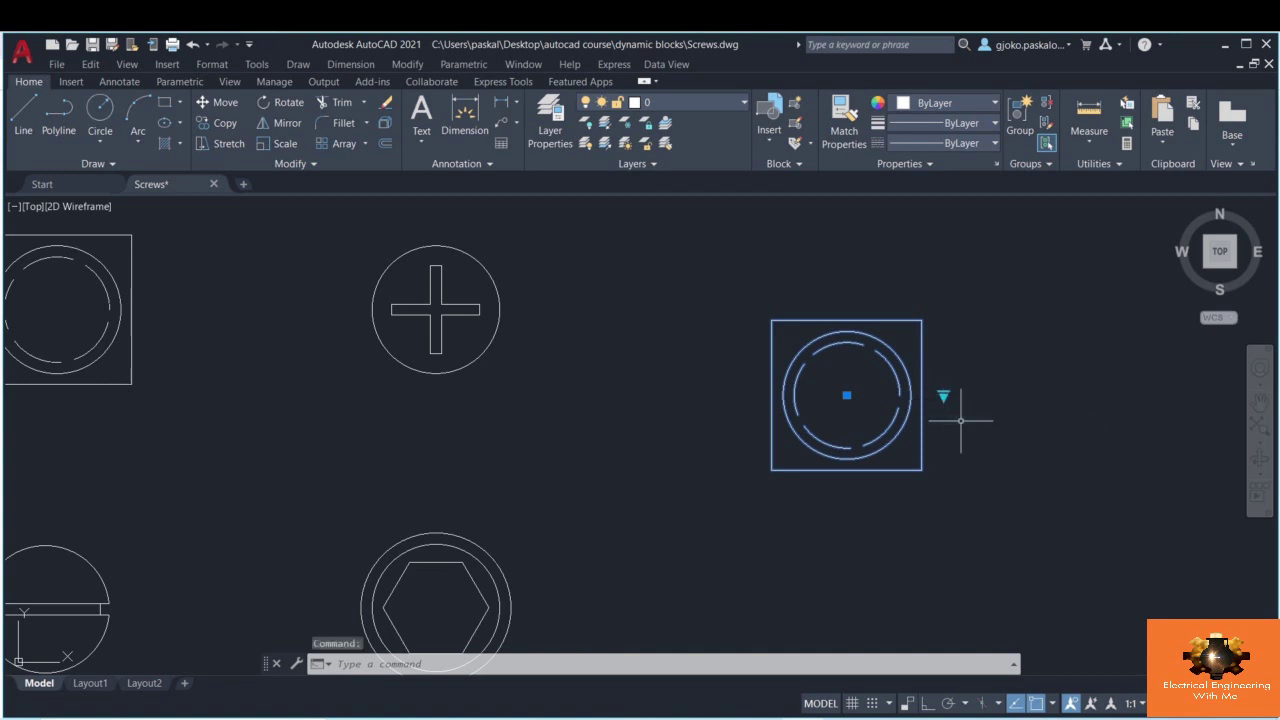
left_click(943, 395)
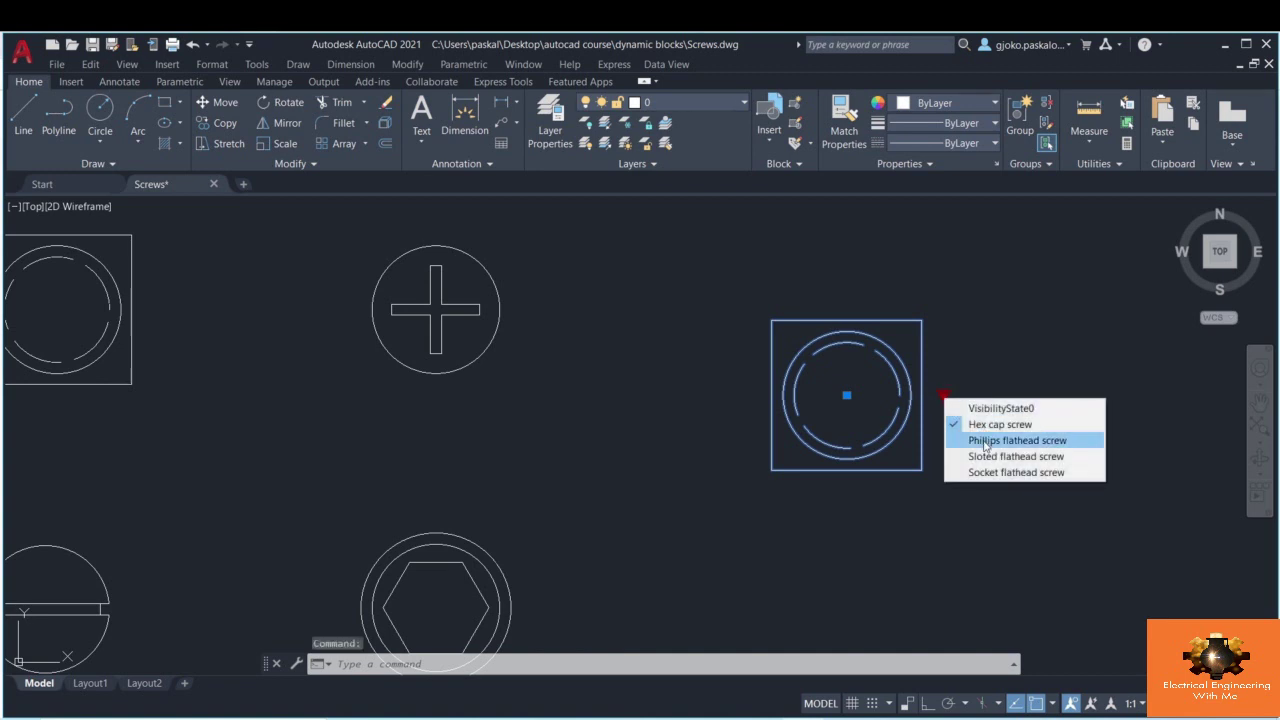
left_click(985, 440)
left_click(943, 396)
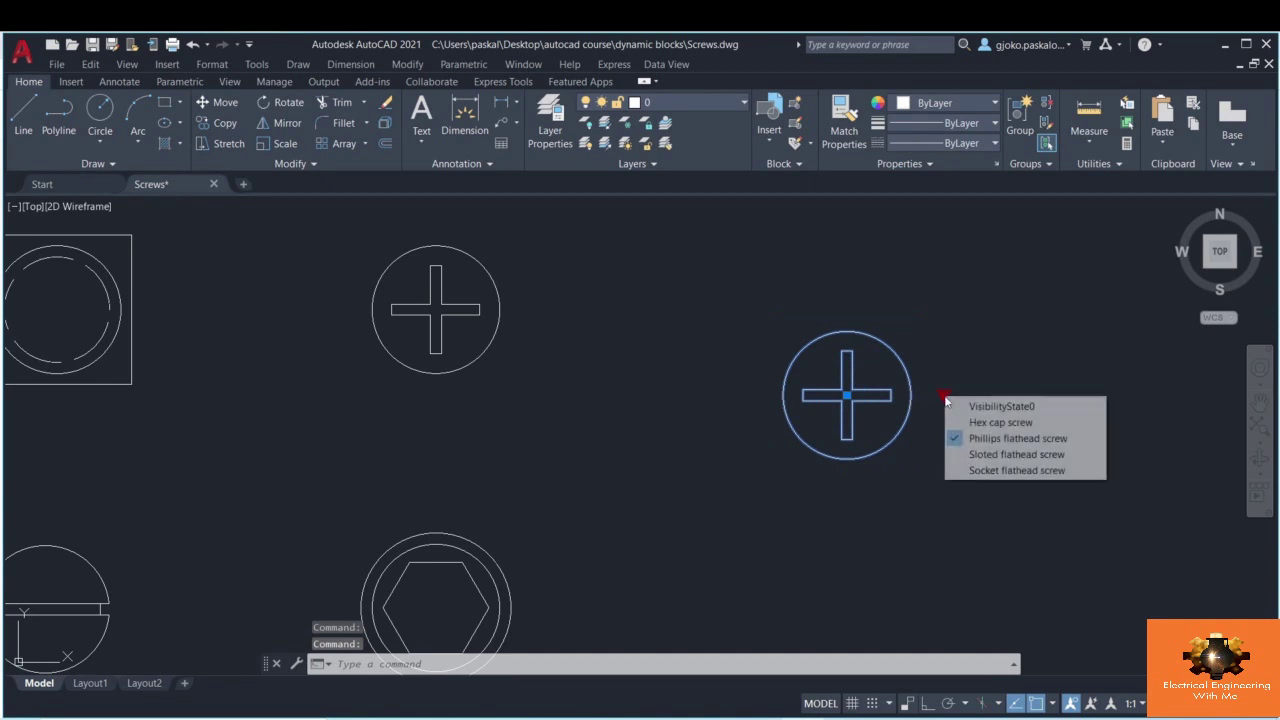
left_click(980, 456)
left_click(943, 396)
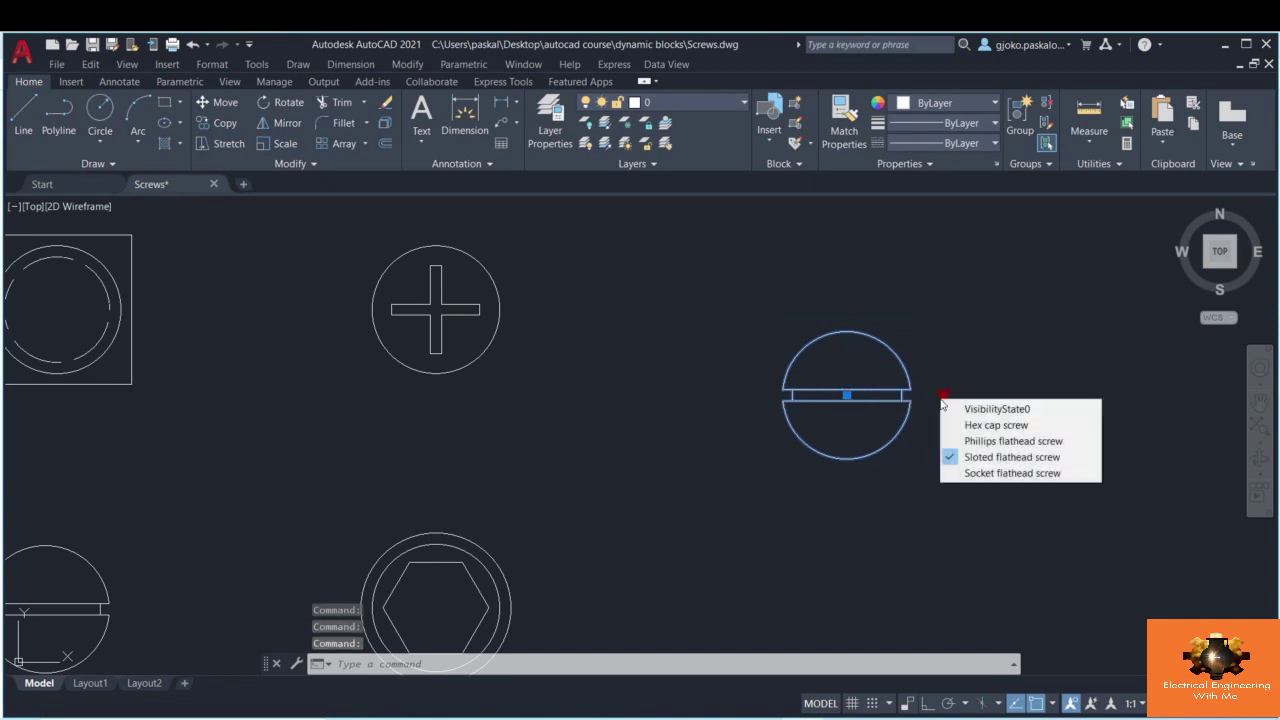
left_click(970, 473)
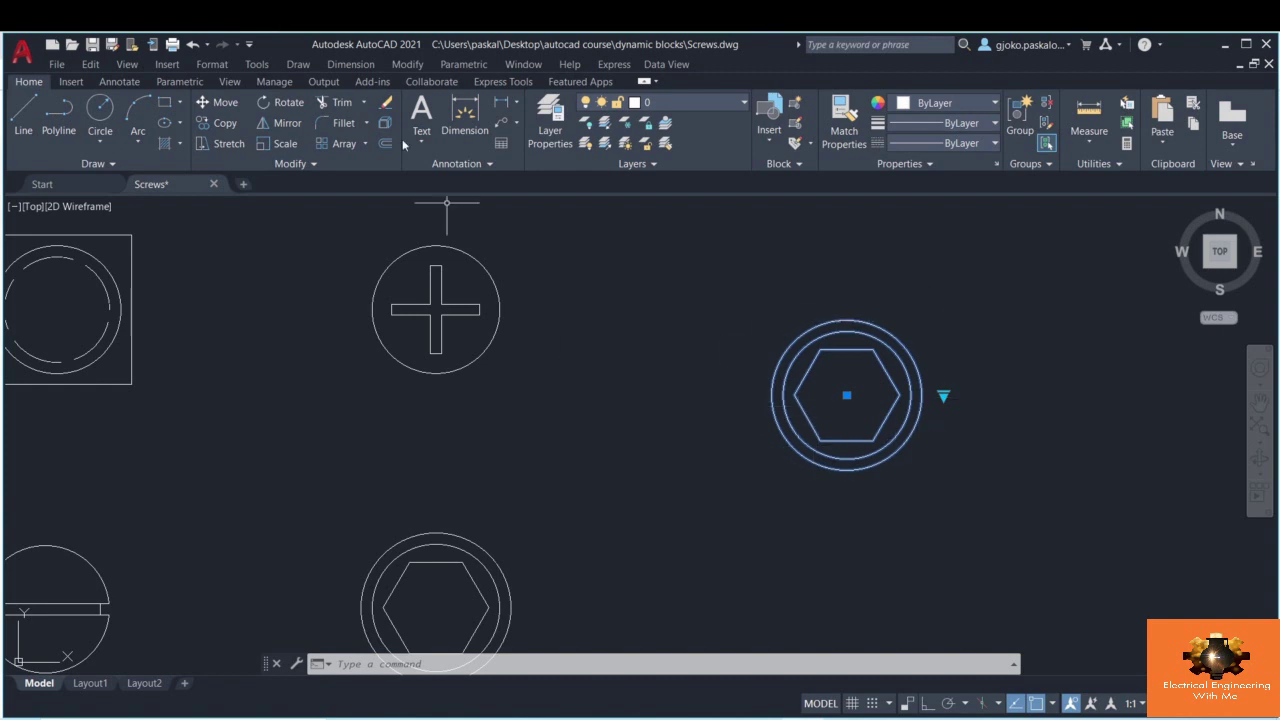
- Show the Tool Palettes and place them beside the inserted Screws block so they do not cover it
left_click(226, 82)
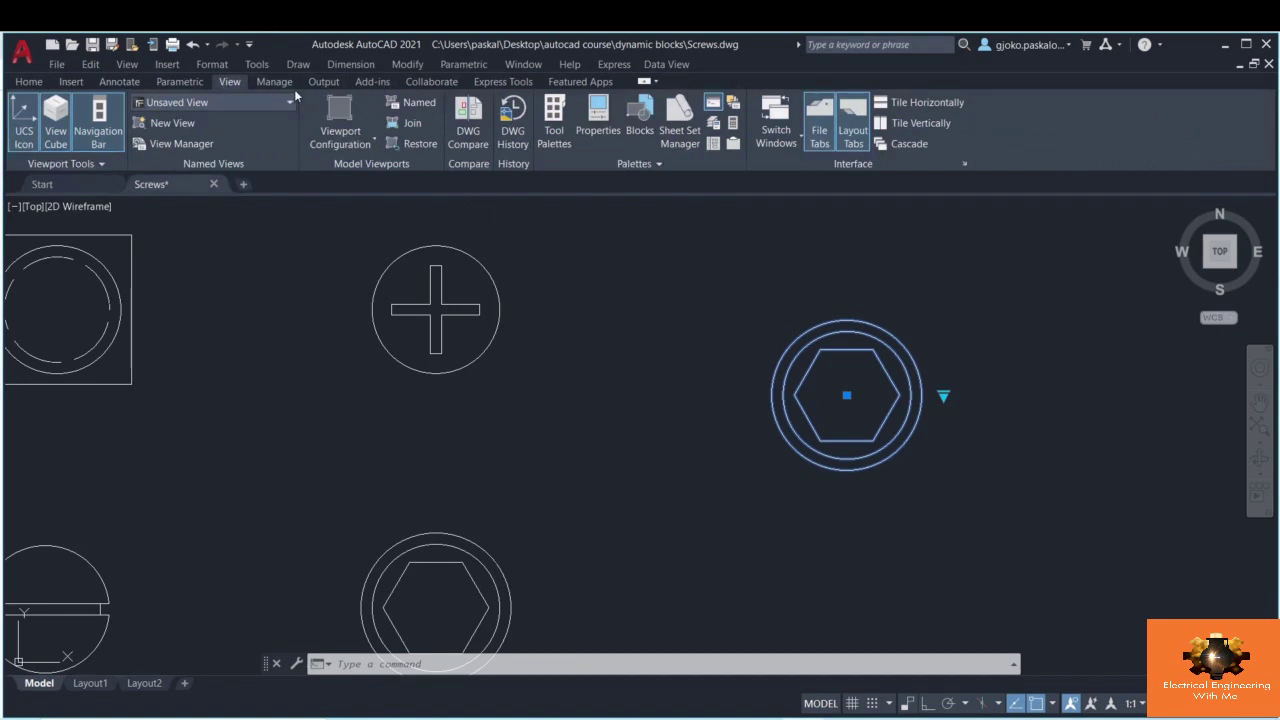
left_click(554, 125)
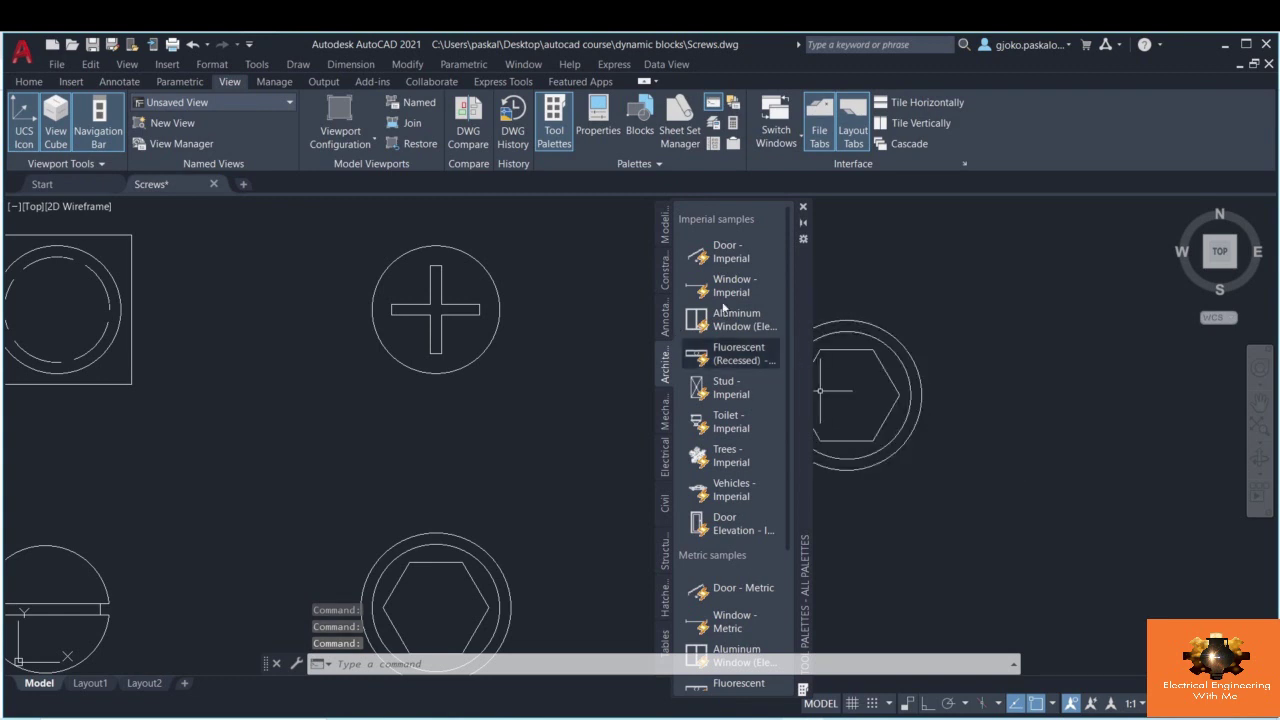
left_click_drag(801, 282, 1178, 290)
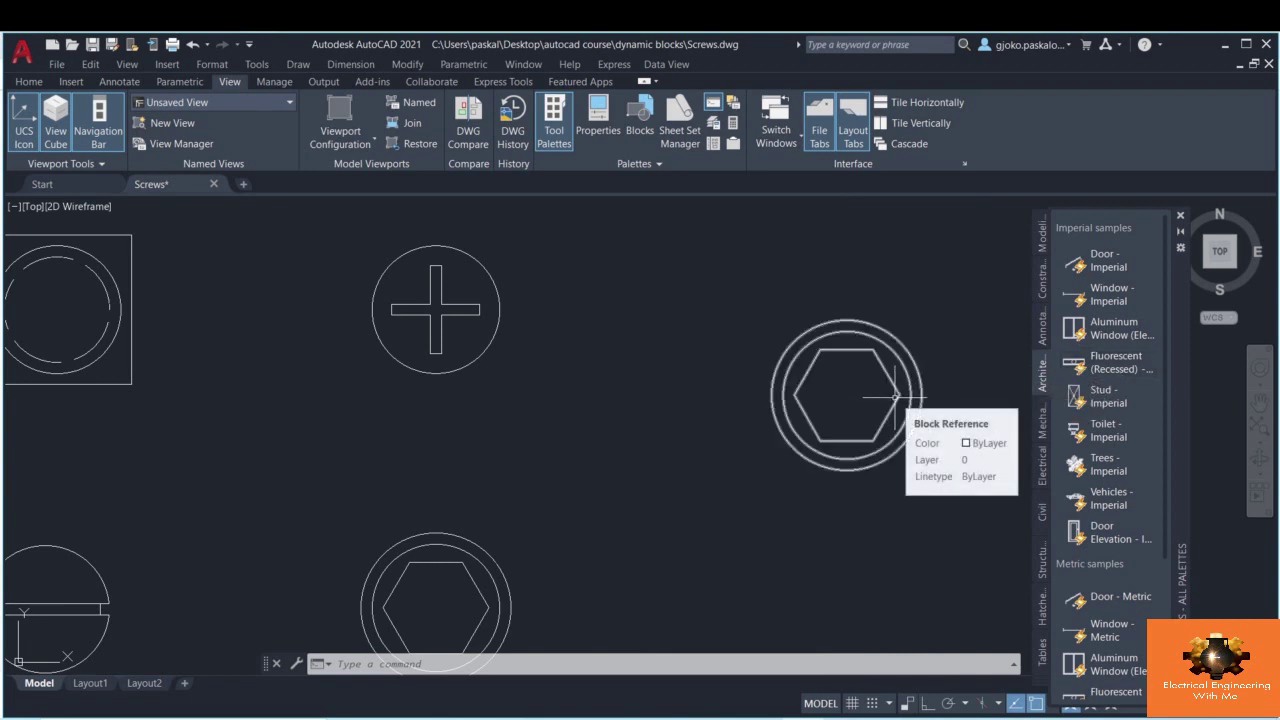
- Open the inserted Screws block in the Block Editor
left_click(895, 397)
left_click(943, 395)
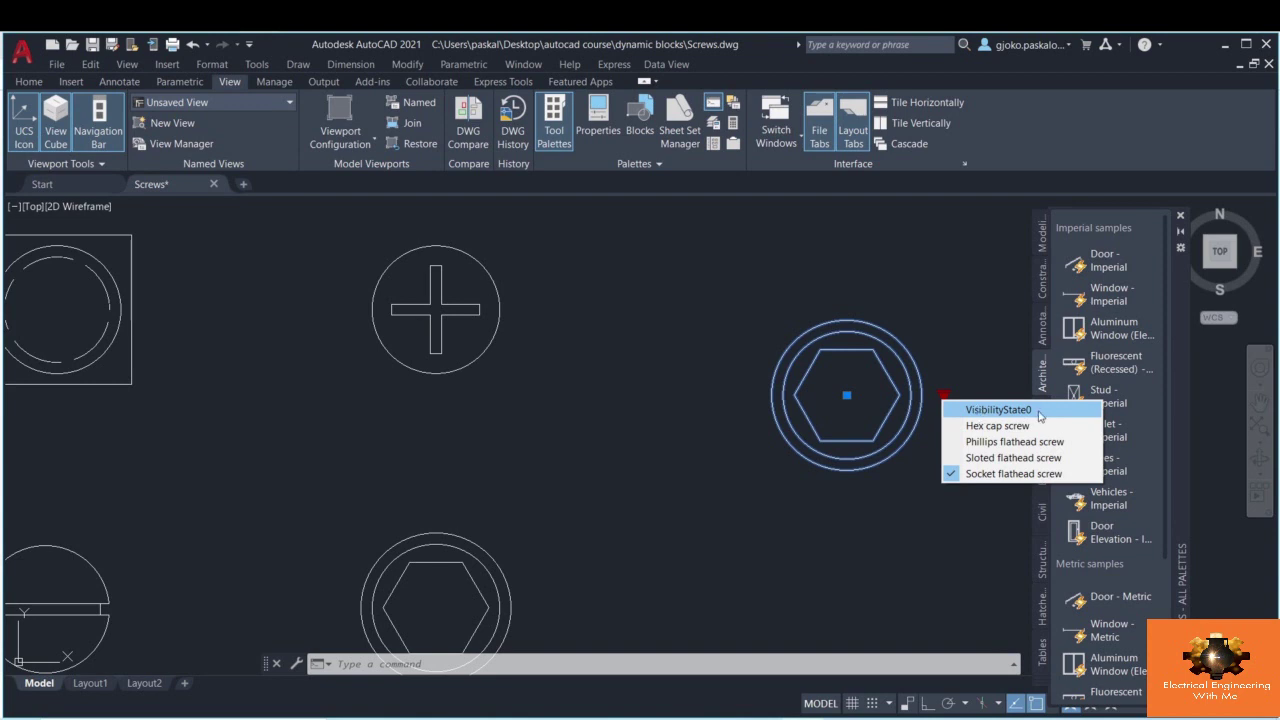
key("Escape")
left_click(829, 320)
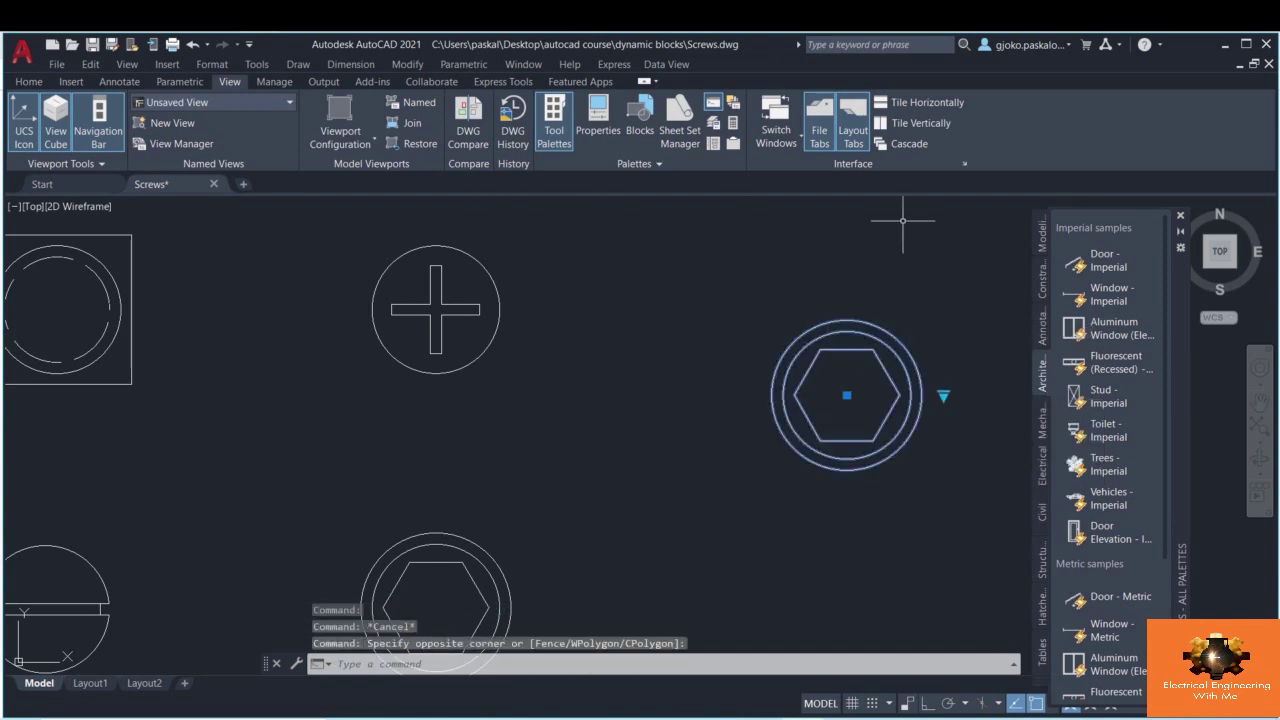
left_click(20, 84)
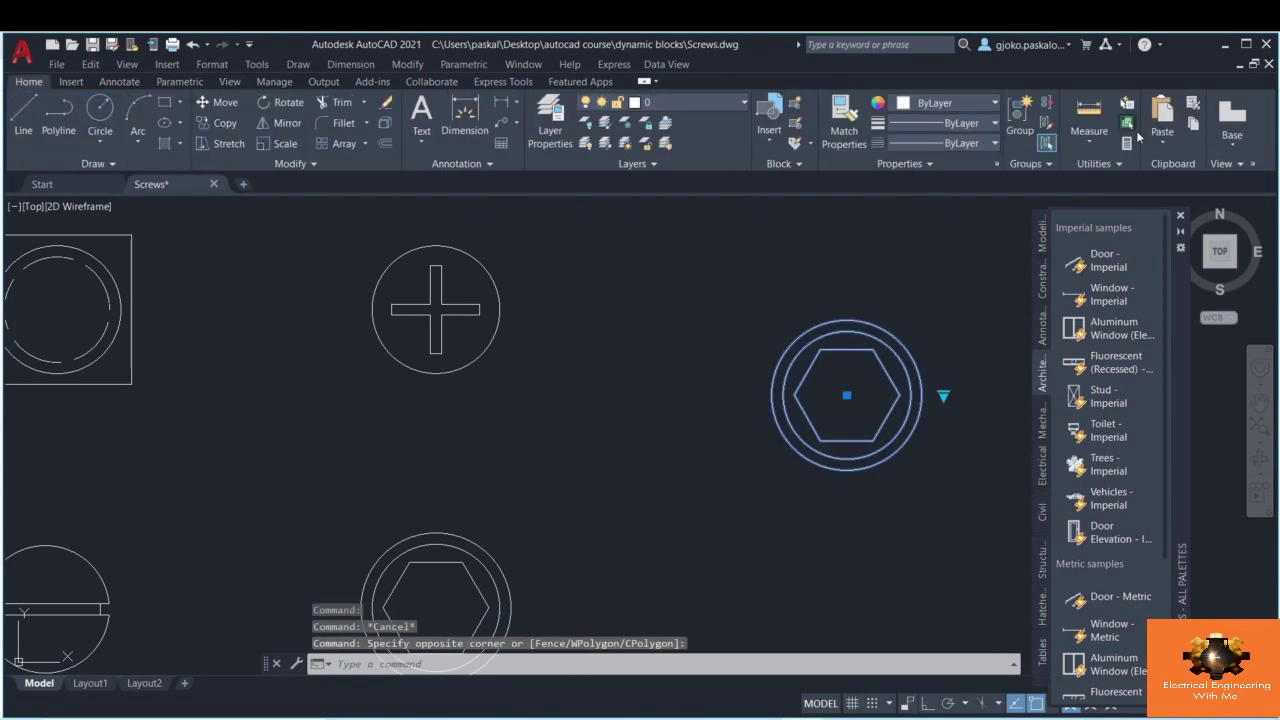
left_click(794, 124)
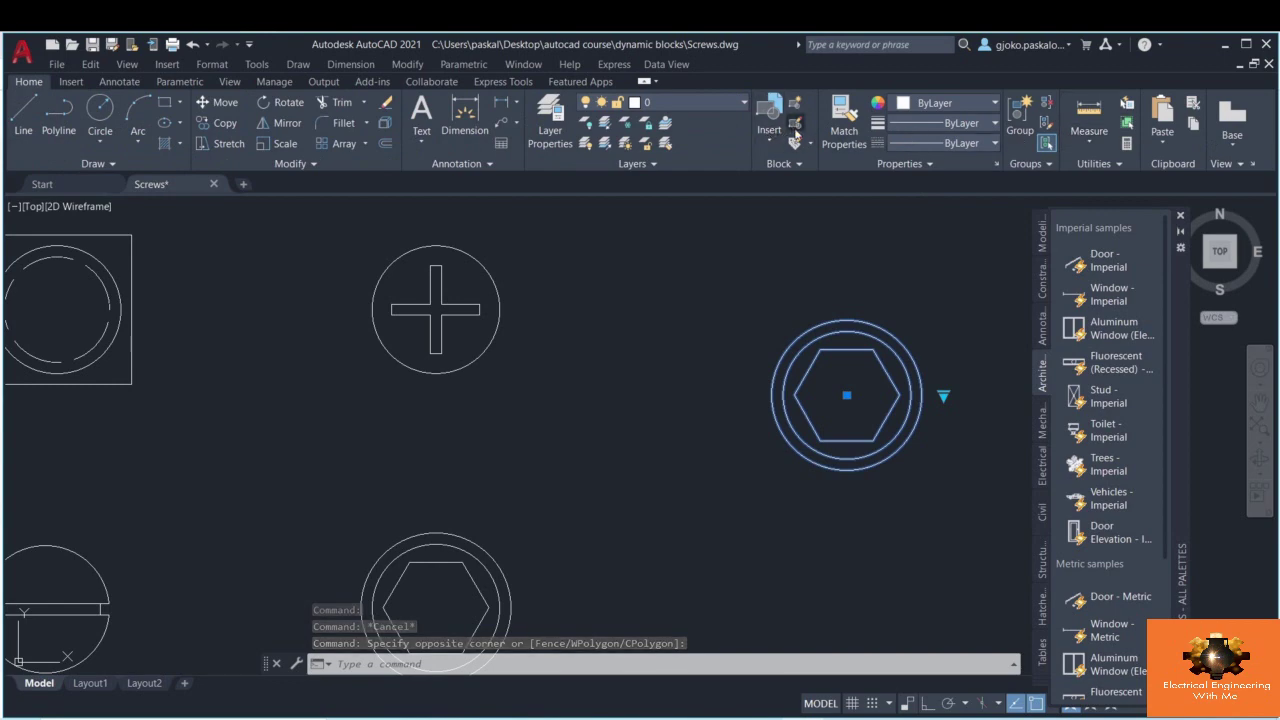
left_click(628, 493)
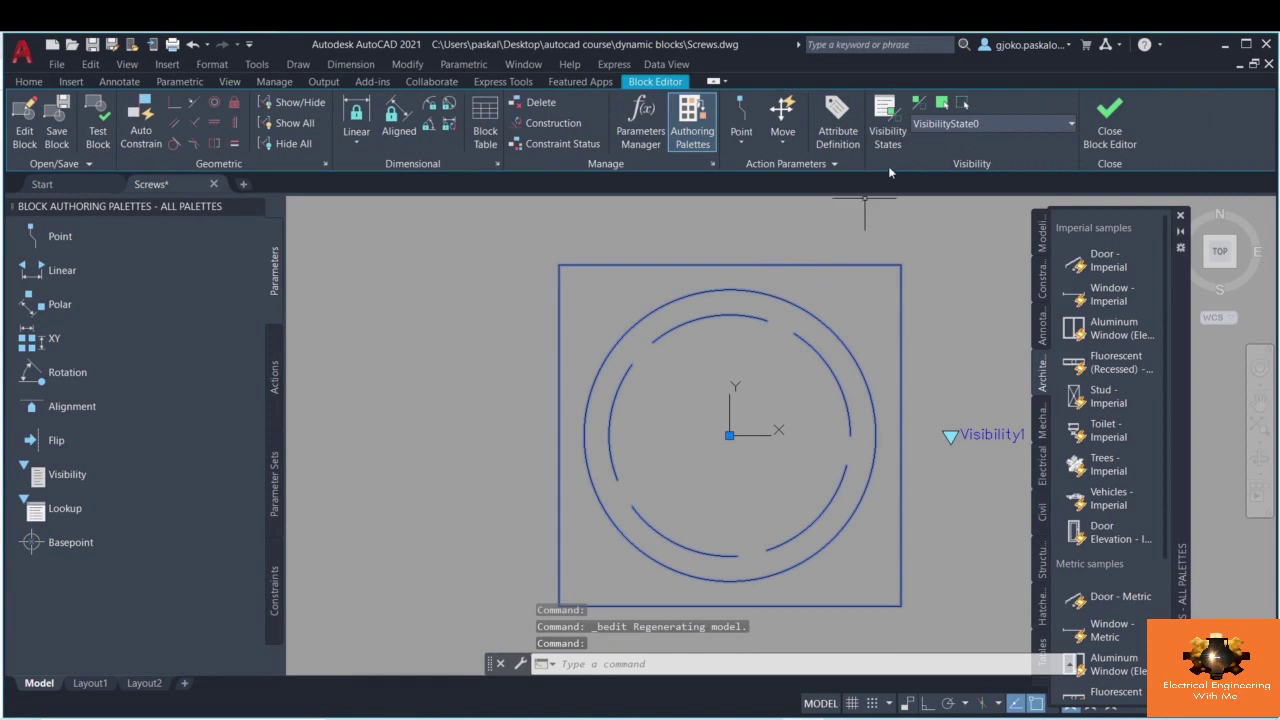
- Open the management list of the block's visibility states and select VisibilityState0
left_click(930, 124)
left_click(895, 128)
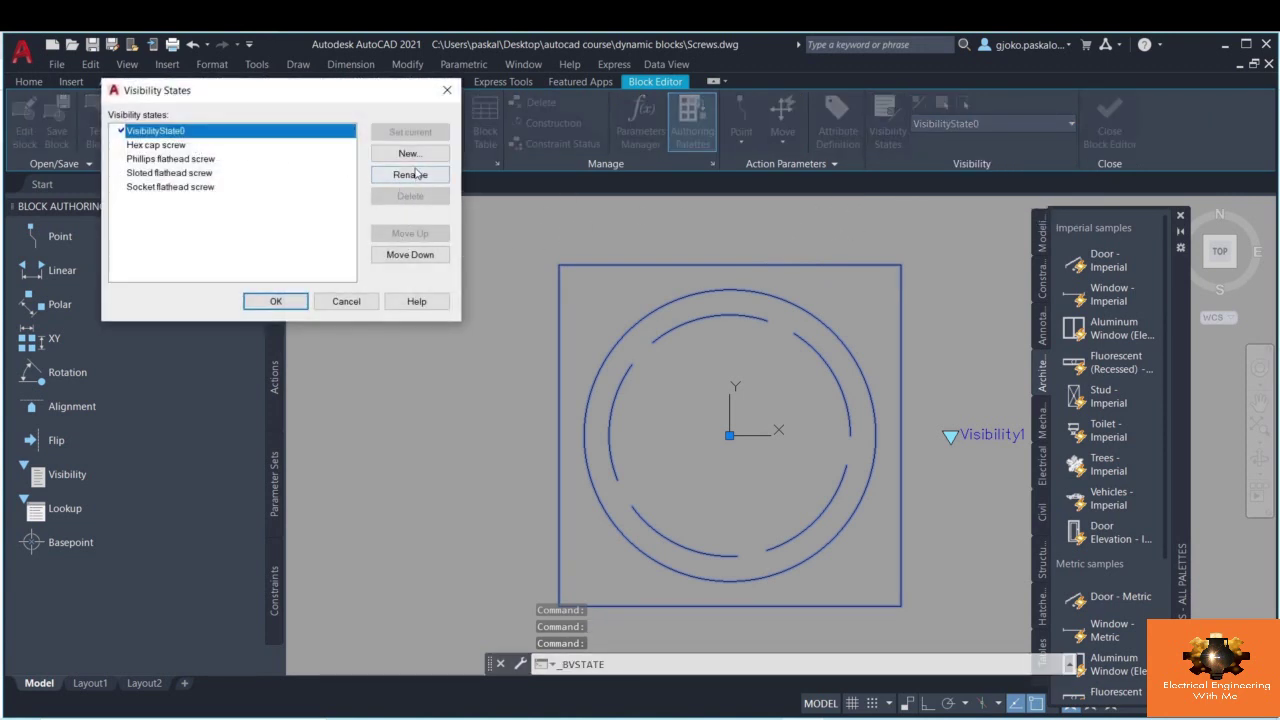
left_click(193, 146)
left_click(186, 132)
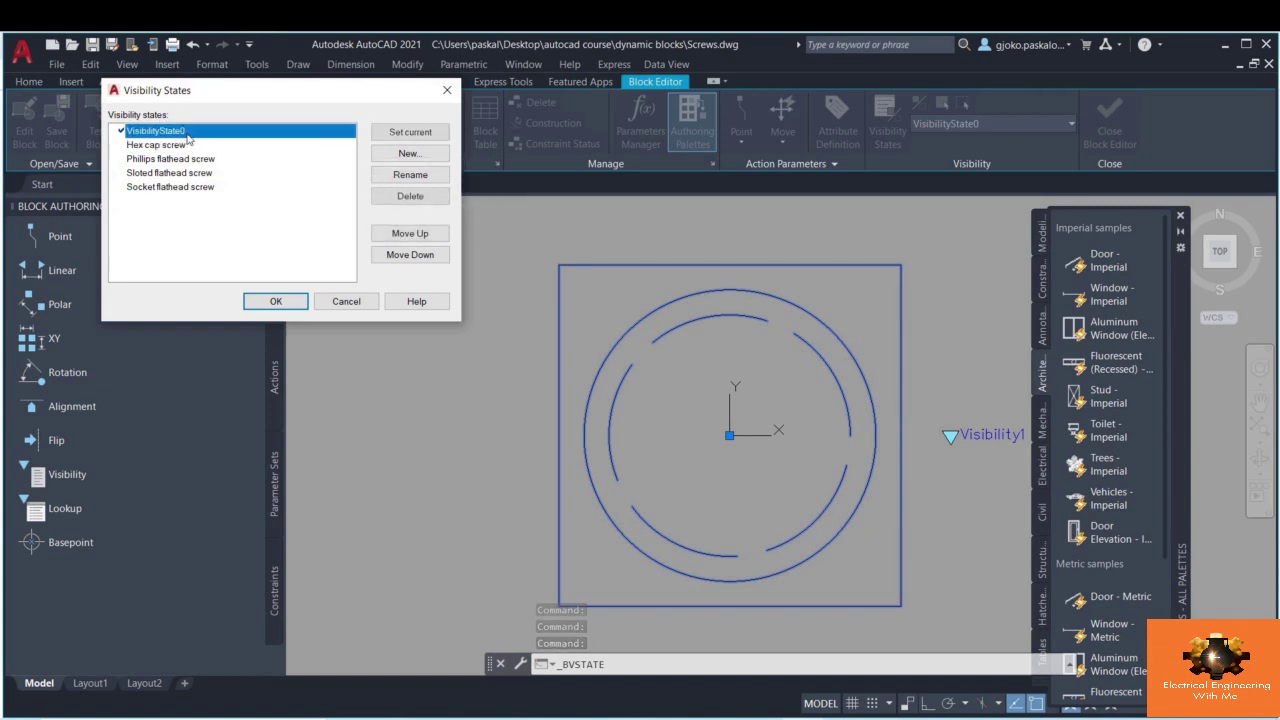
right_click(187, 136)
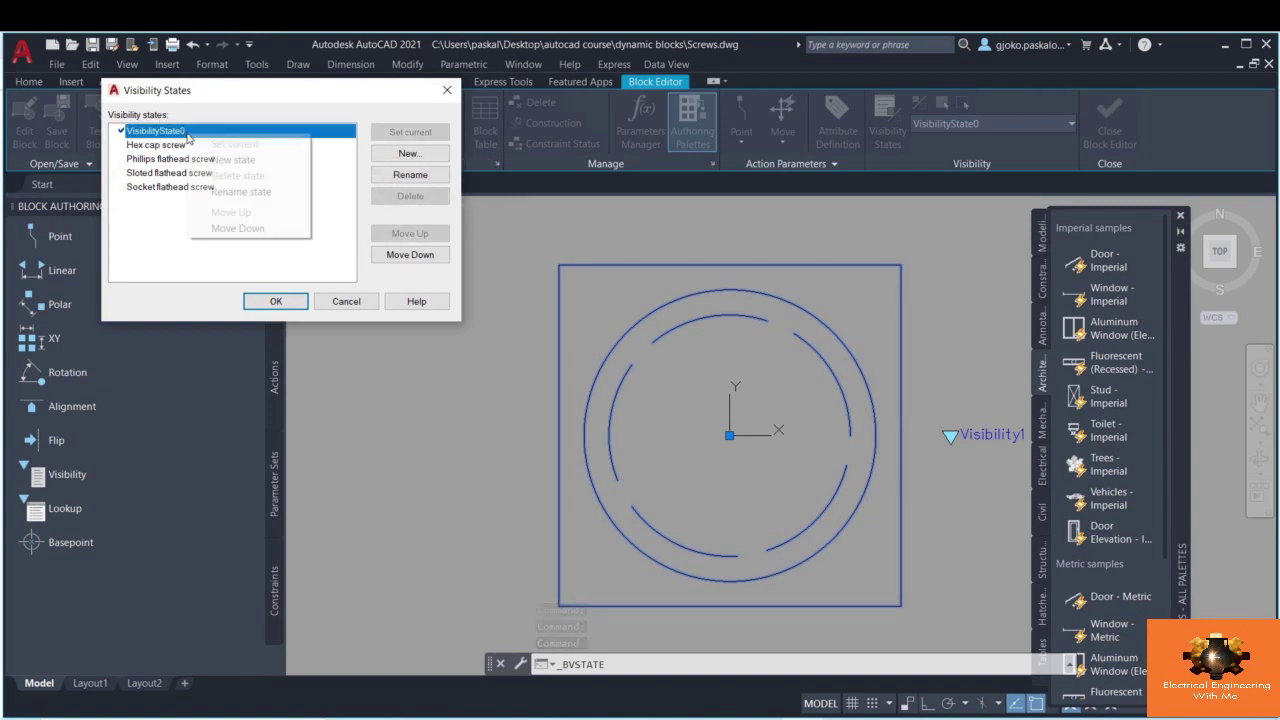
left_click(225, 216)
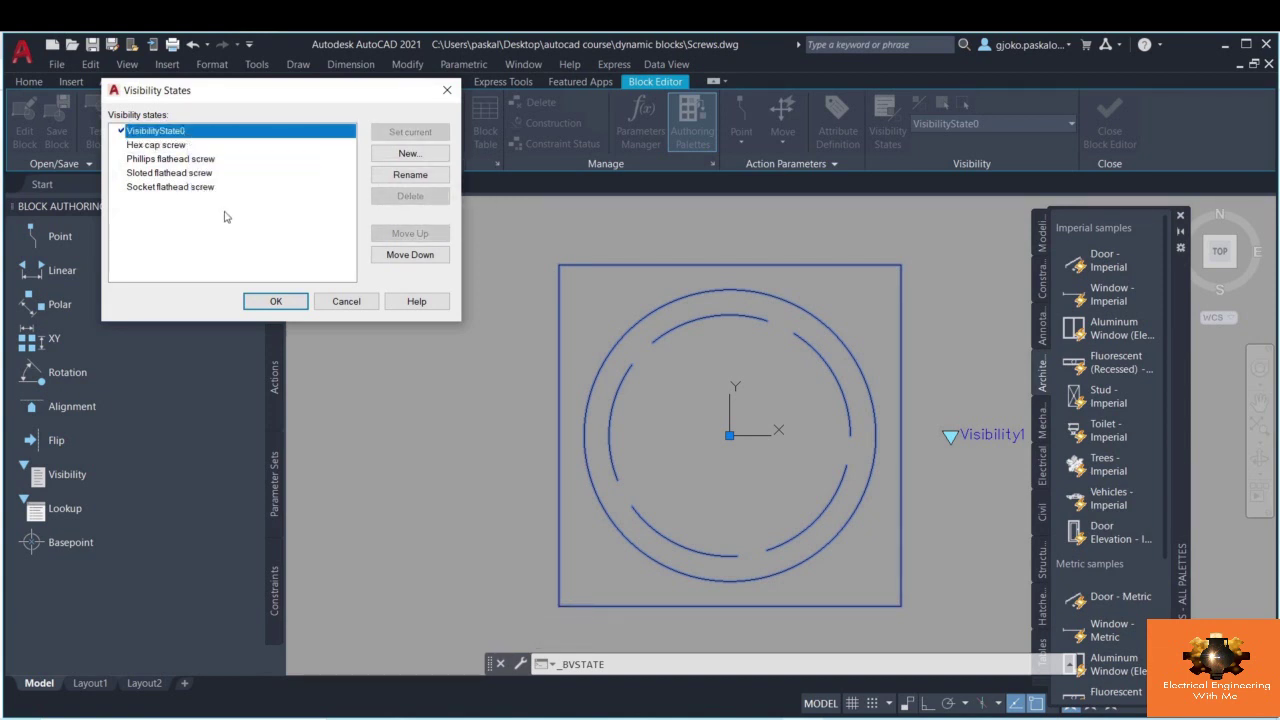
- Move the Socket flathead screw state to the first place in the visibility state list, above VisibilityState0
left_click(154, 145)
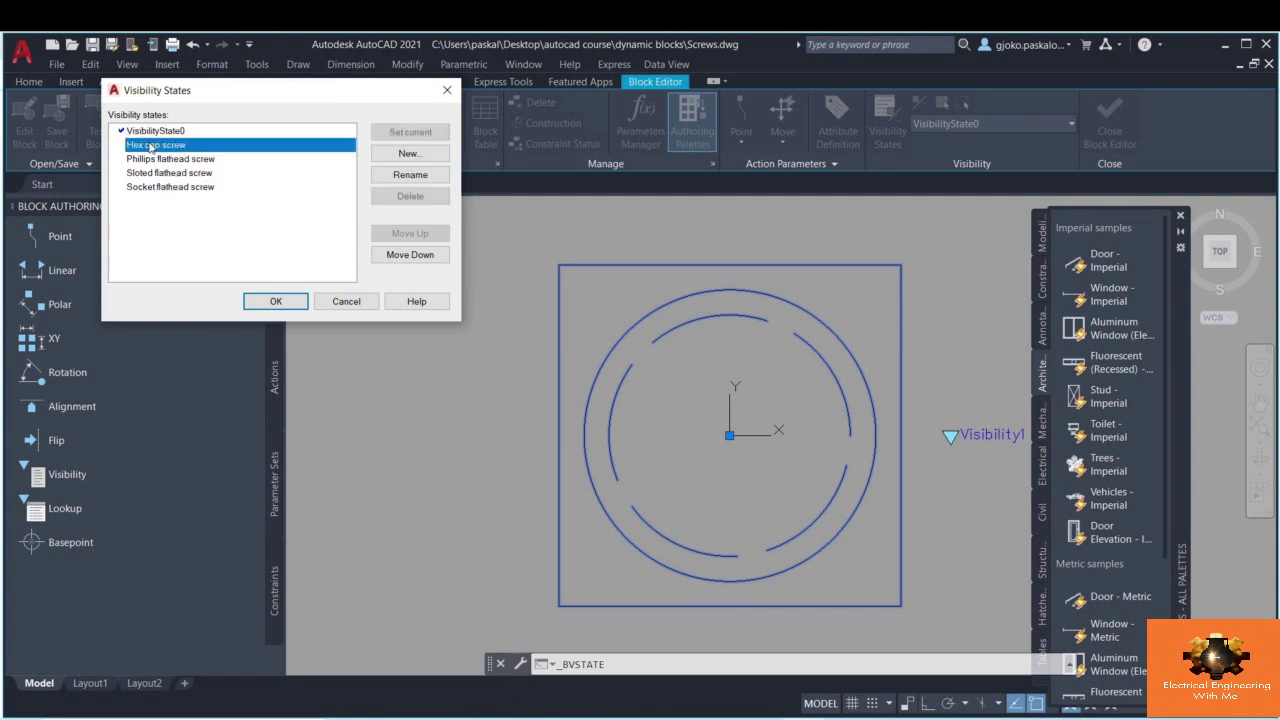
left_click(156, 159)
left_click(155, 173)
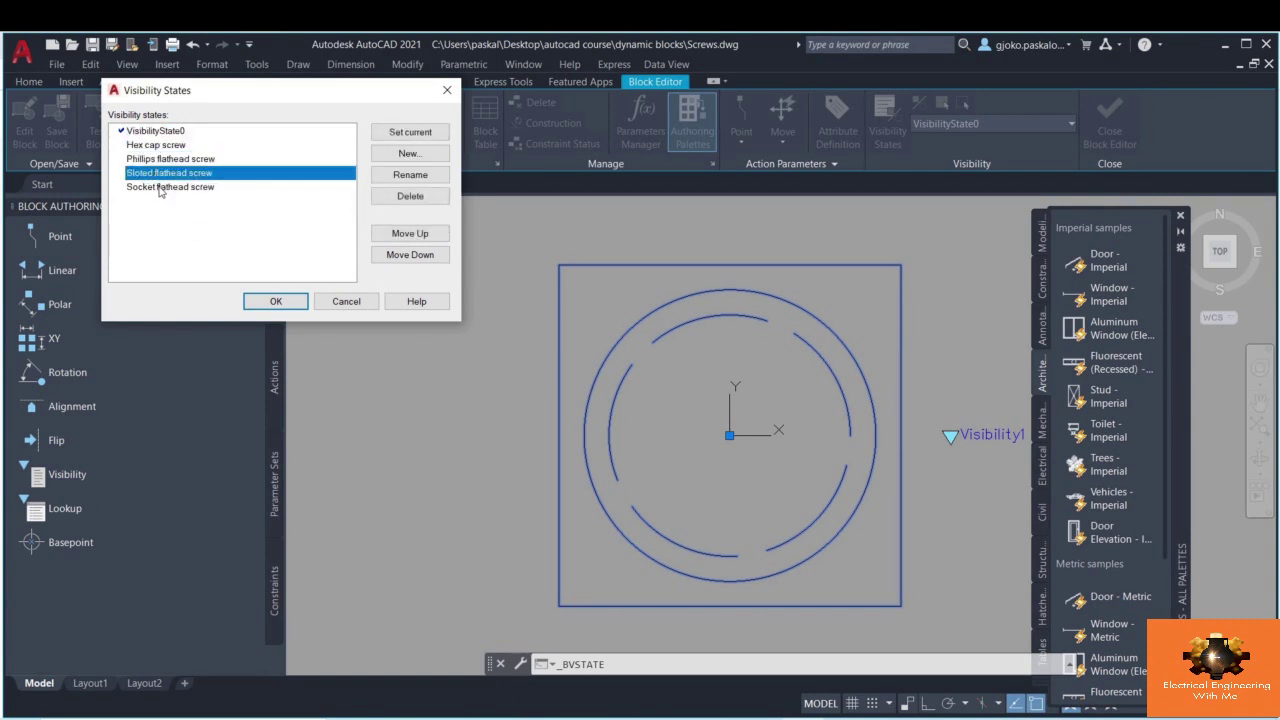
left_click(160, 187)
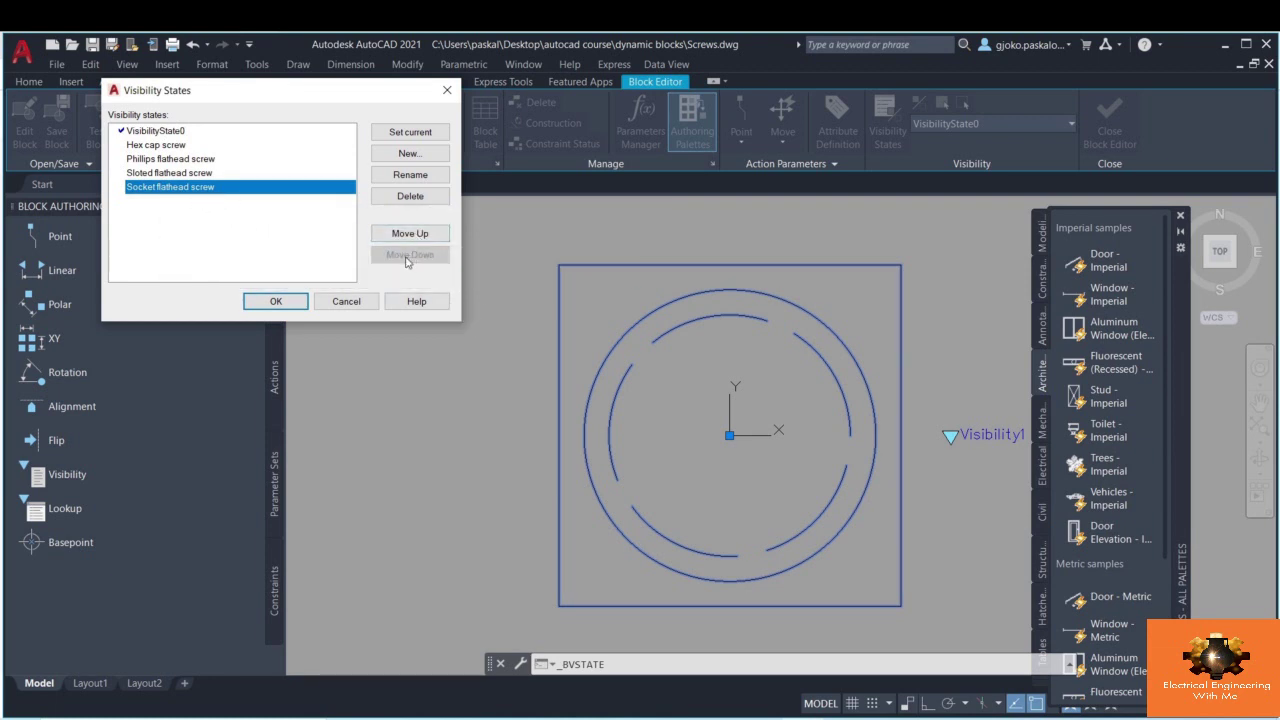
left_click(405, 236)
left_click(405, 236)
left_click(405, 236)
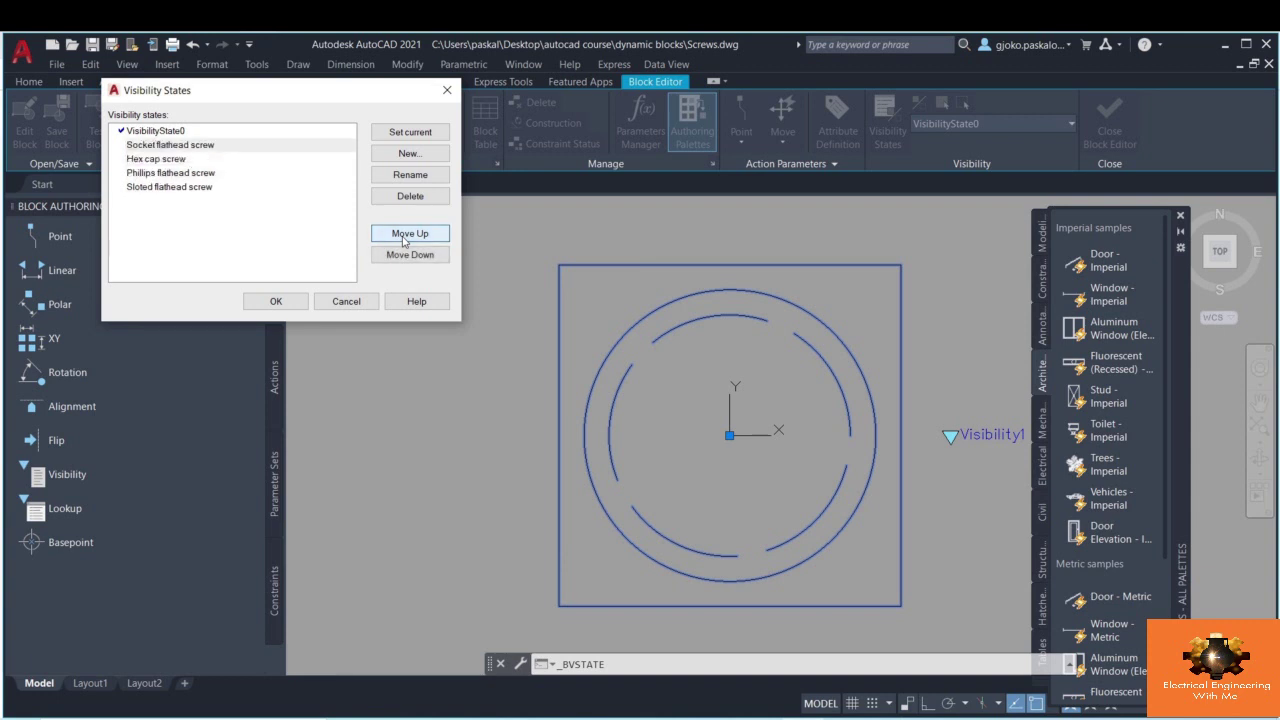
left_click(405, 236)
- Try to rename VisibilityState0 to Hex cap screw by reusing the existing state's copied name
left_click(160, 145)
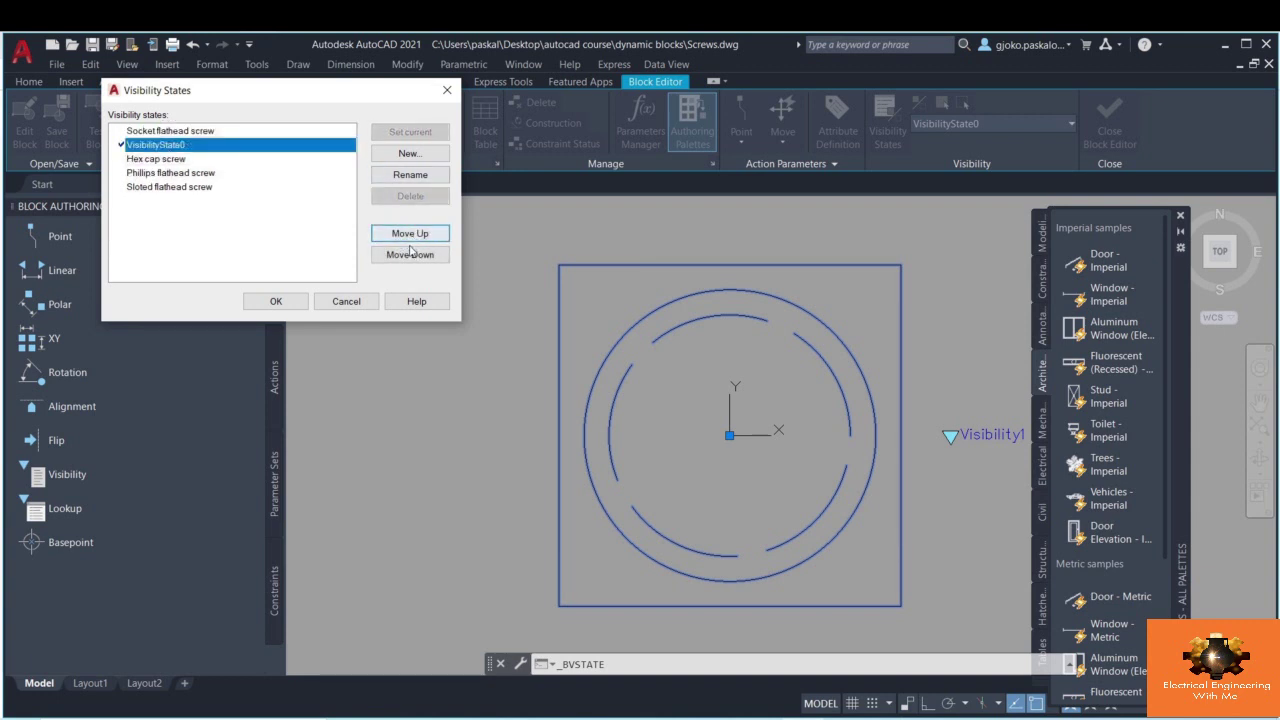
left_click(160, 159)
left_click(405, 175)
key("ctrl+c")
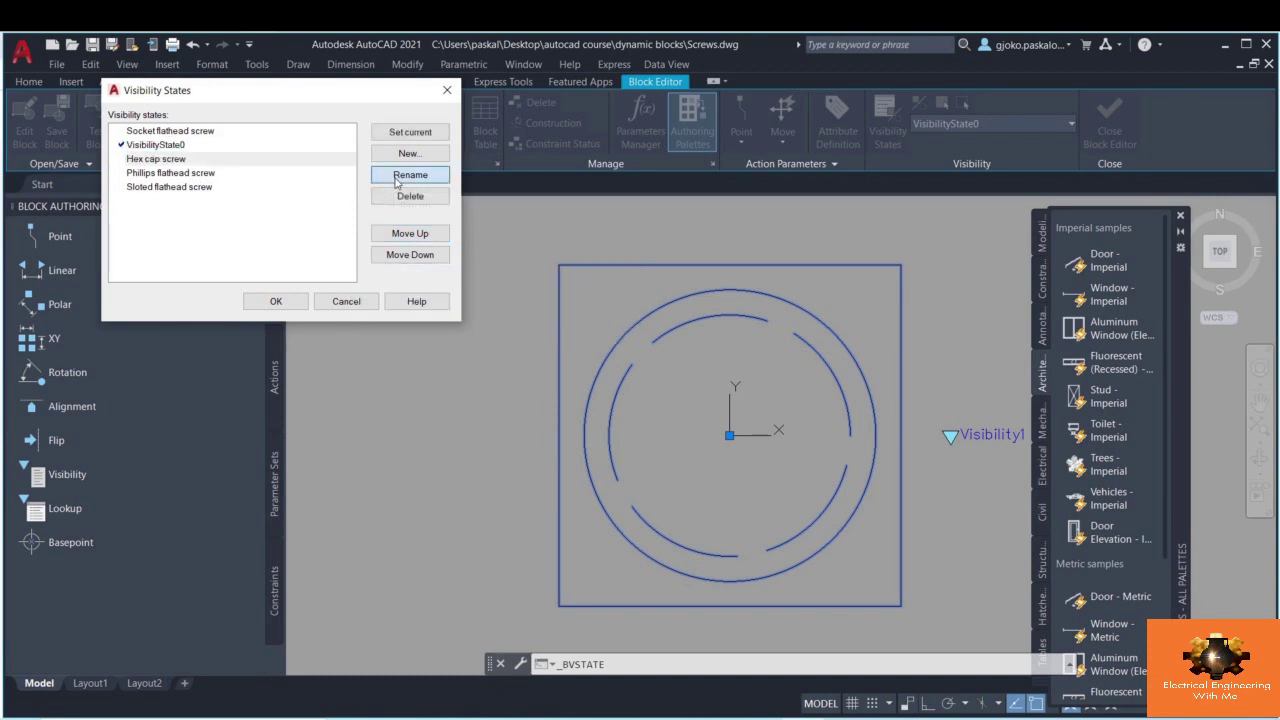
left_click(157, 145)
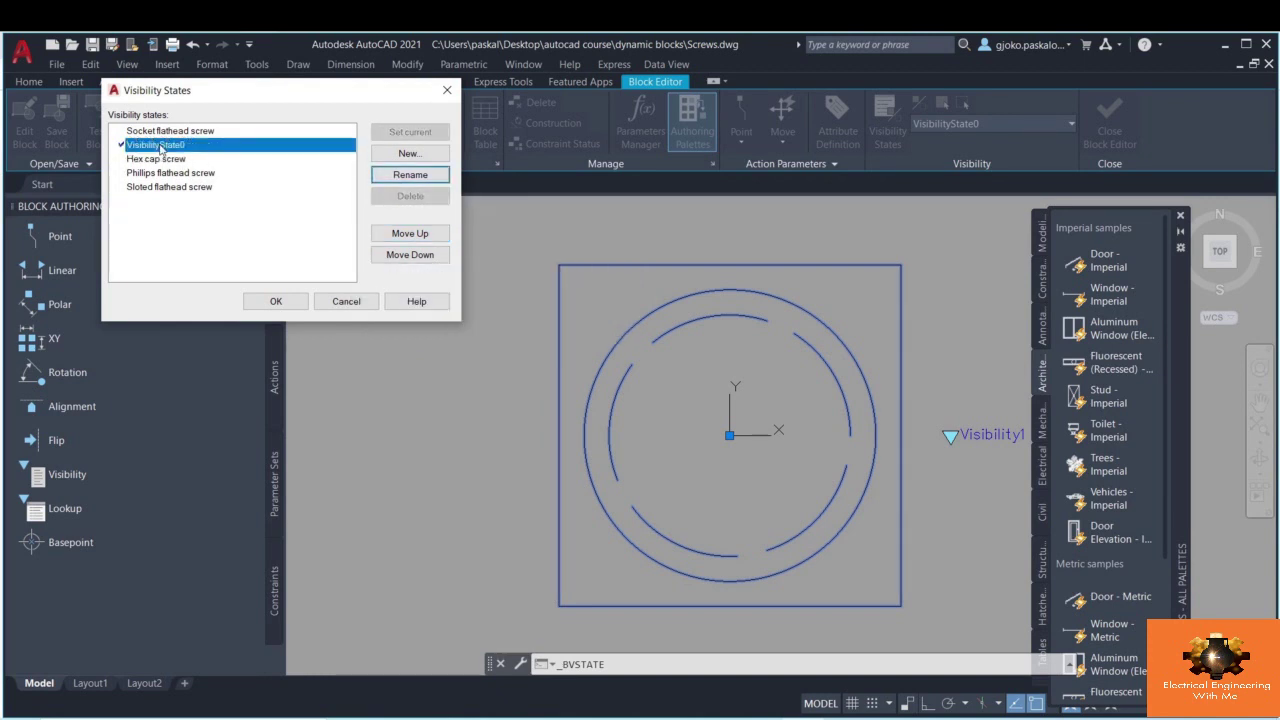
right_click(159, 146)
left_click(410, 175)
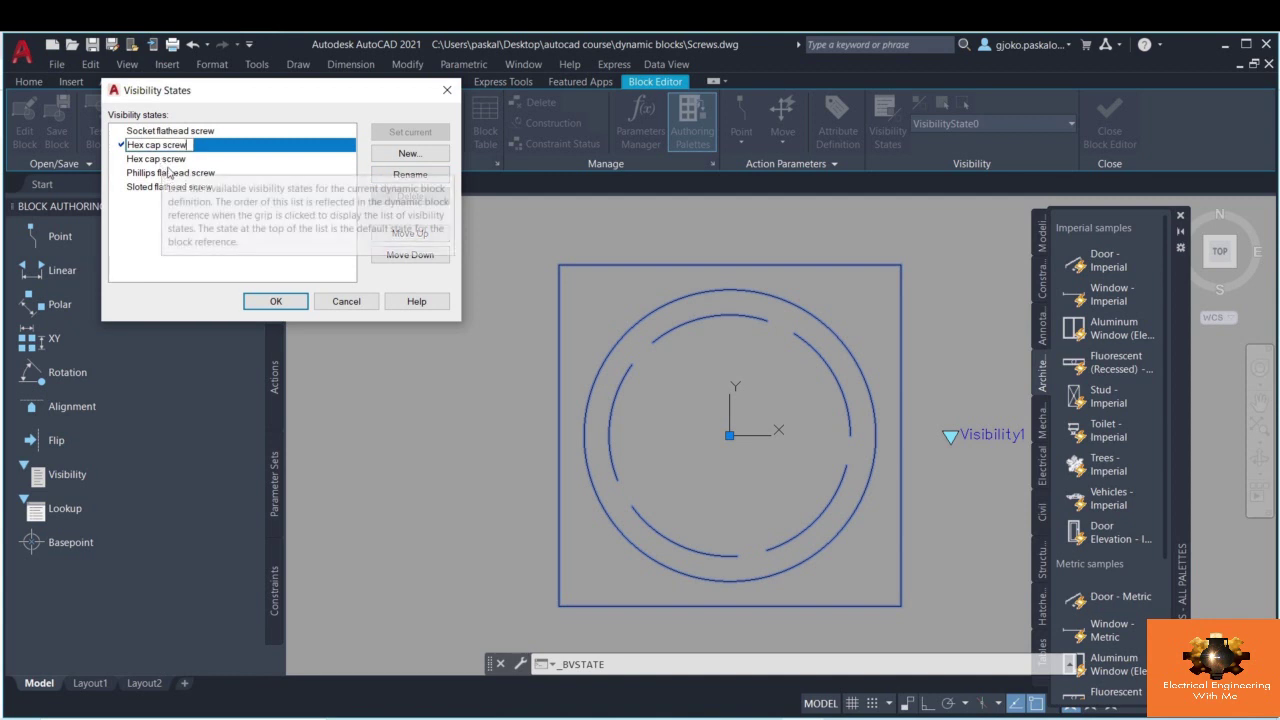
key("Escape")
left_click(172, 150)
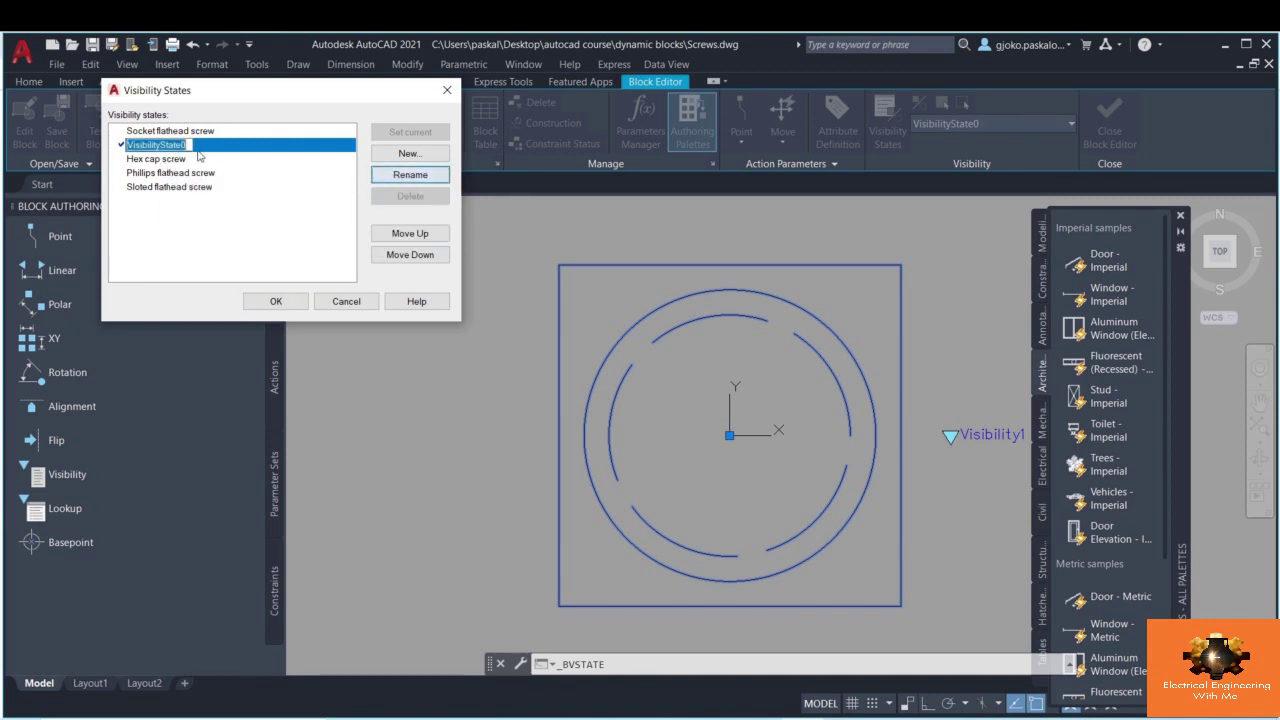
key("ctrl+v")
key("Return")
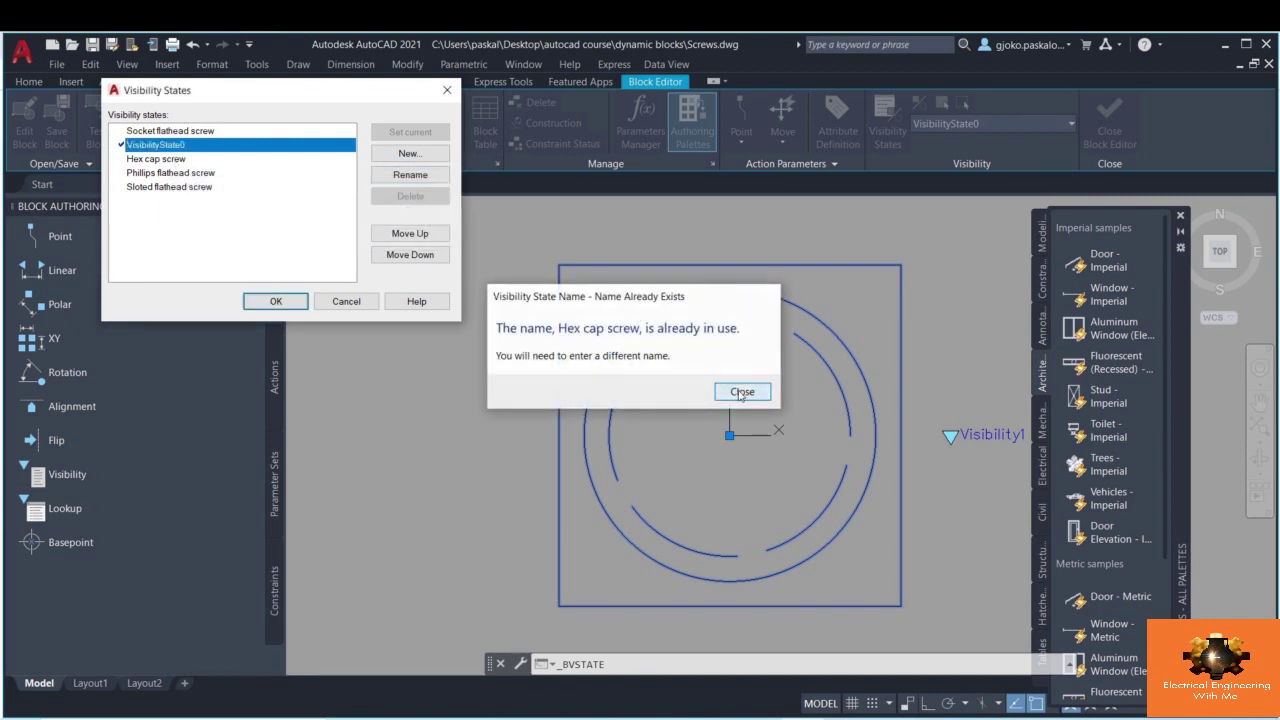
- Dismiss the name conflict and delete the existing Hex cap screw visibility state, copying its name for reuse
left_click(739, 389)
left_click(197, 163)
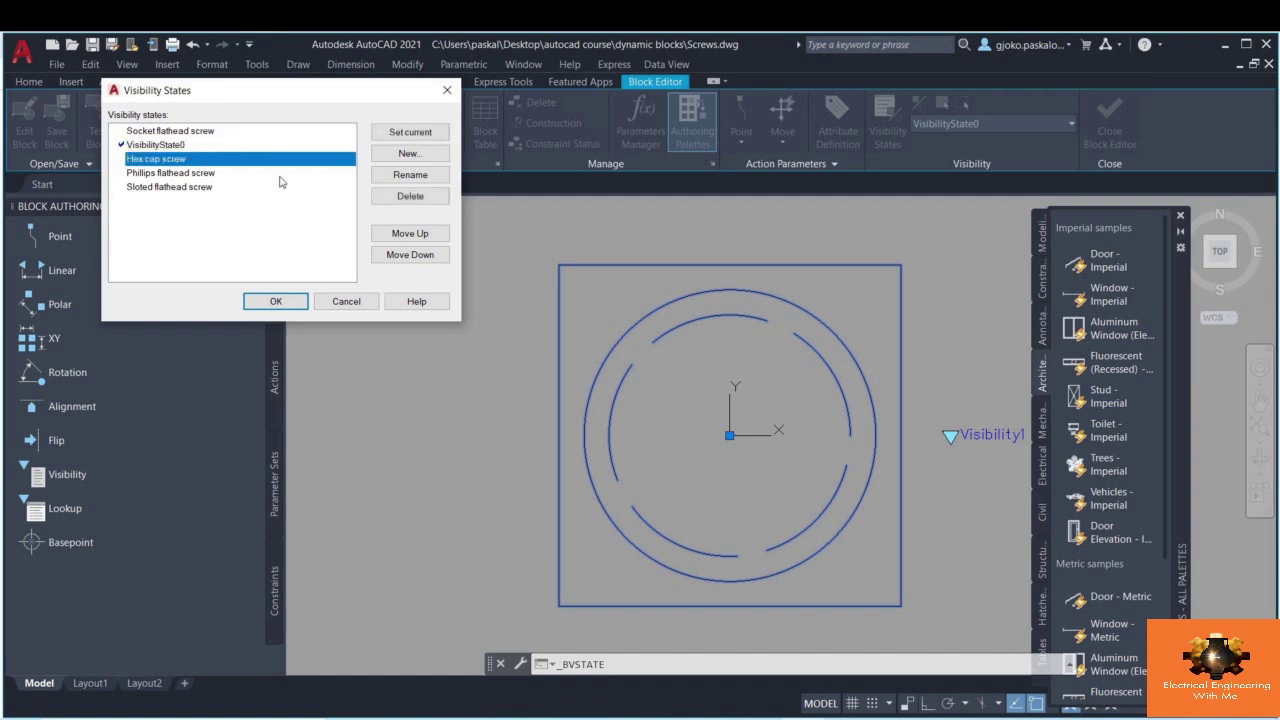
left_click(408, 176)
key("ctrl+c")
left_click(410, 196)
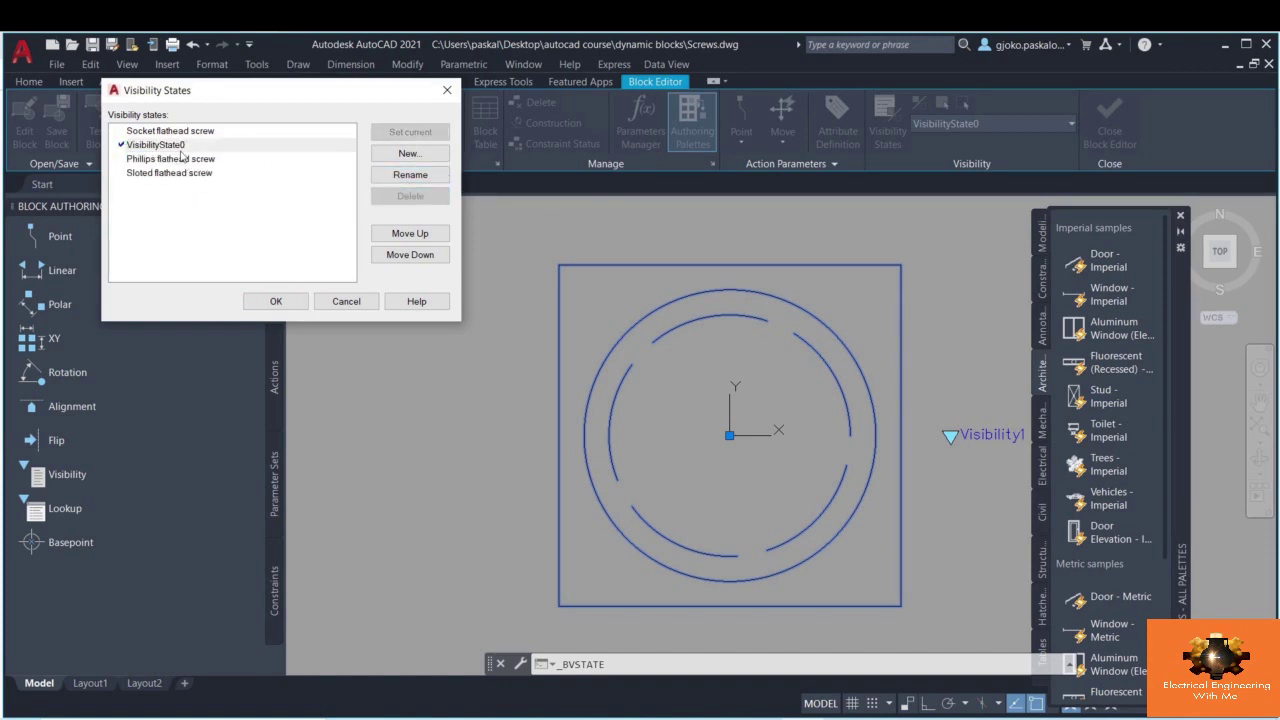
- Rename VisibilityState0 to Hex cap screw and accept the visibility state changes
left_click(416, 177)
key("ctrl+v")
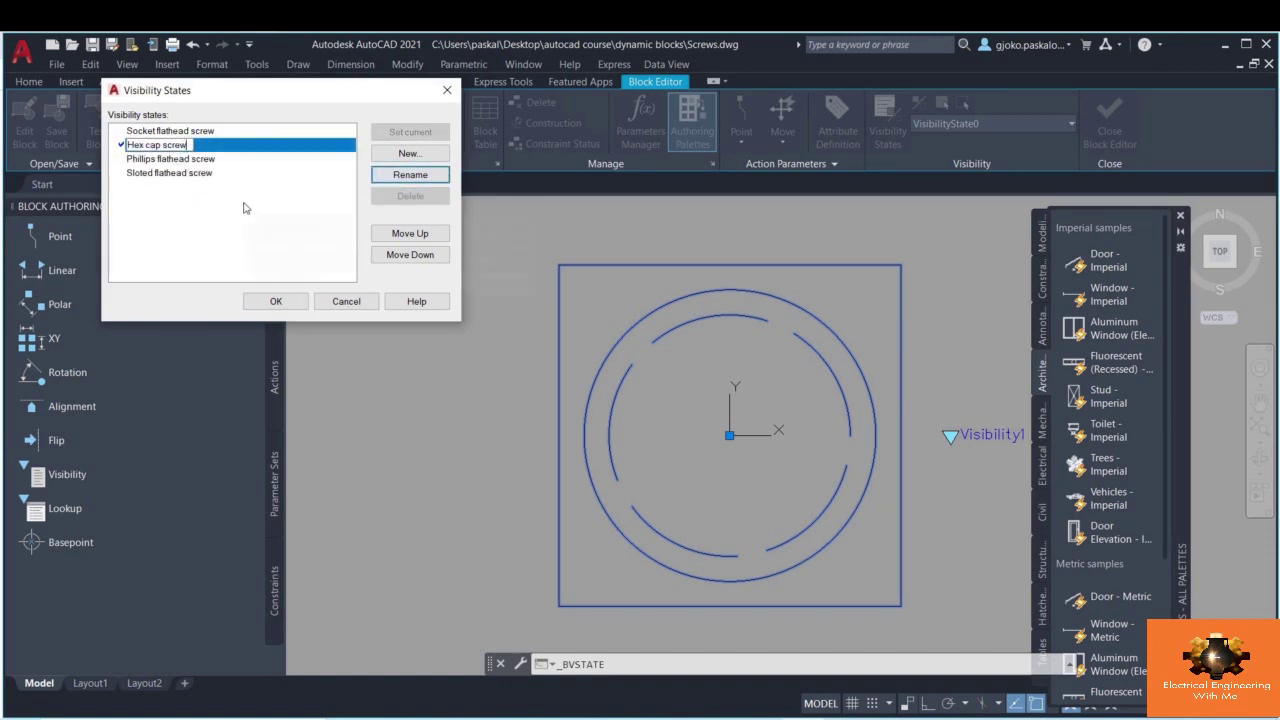
left_click(272, 300)
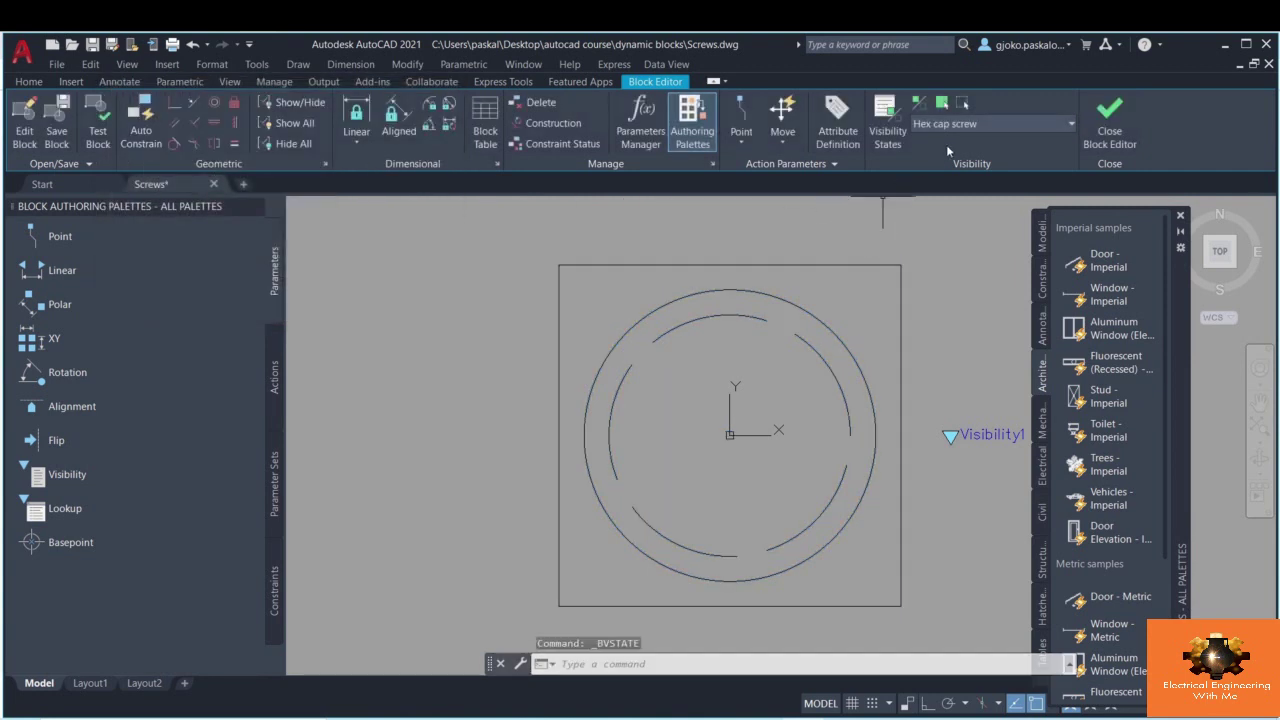
- Check the block's geometry in the Socket flathead, Hex cap, Phillips flathead and Sloted flathead screw states
left_click(946, 124)
left_click(941, 143)
left_click(946, 124)
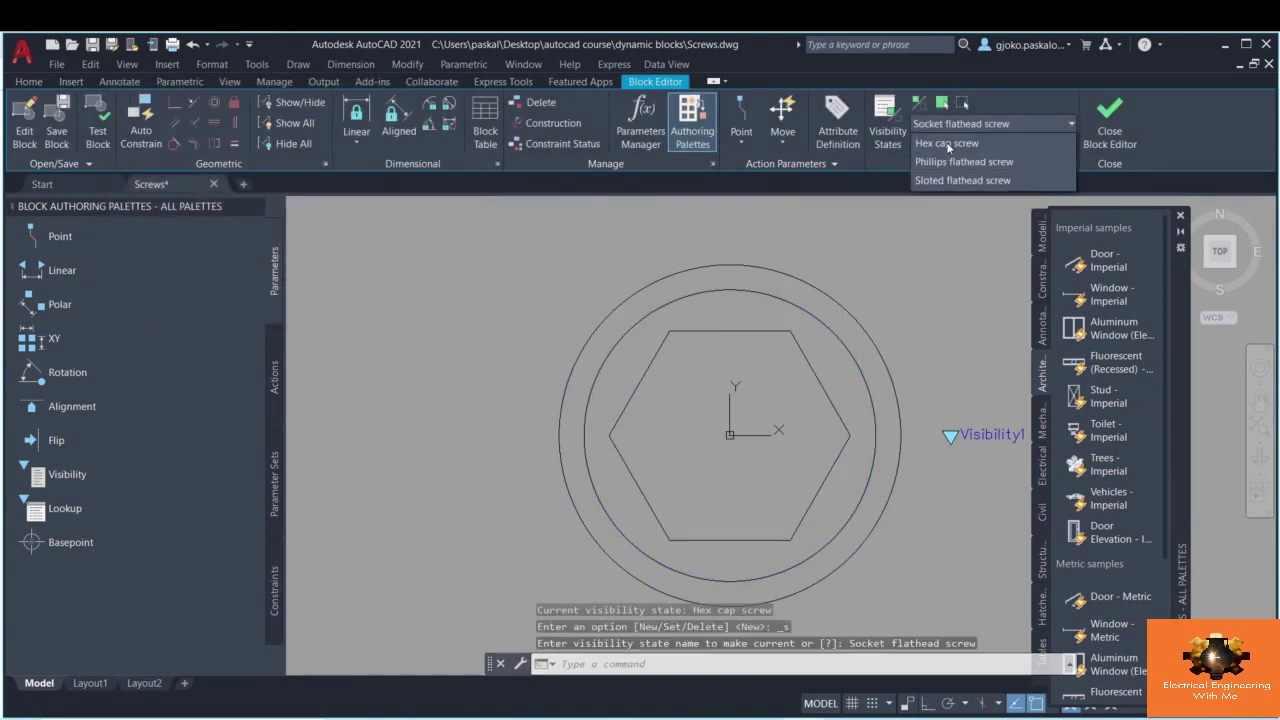
left_click(946, 161)
left_click(946, 128)
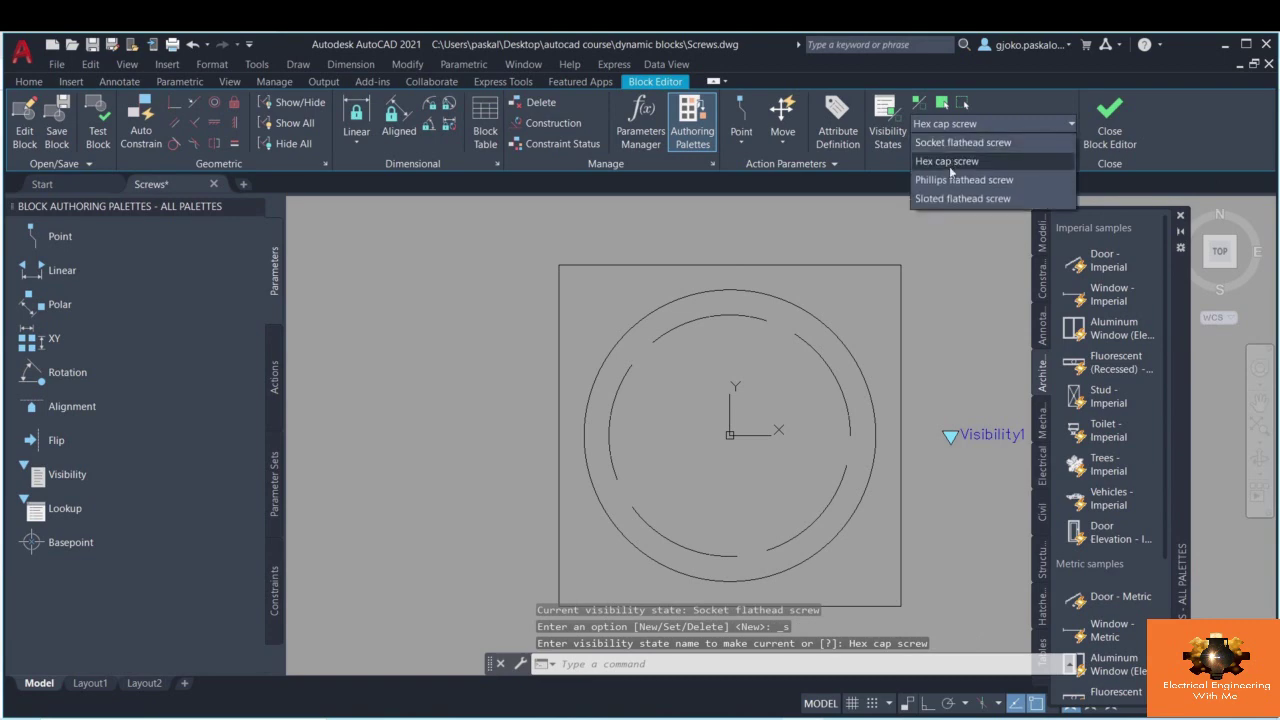
left_click(949, 179)
left_click(952, 199)
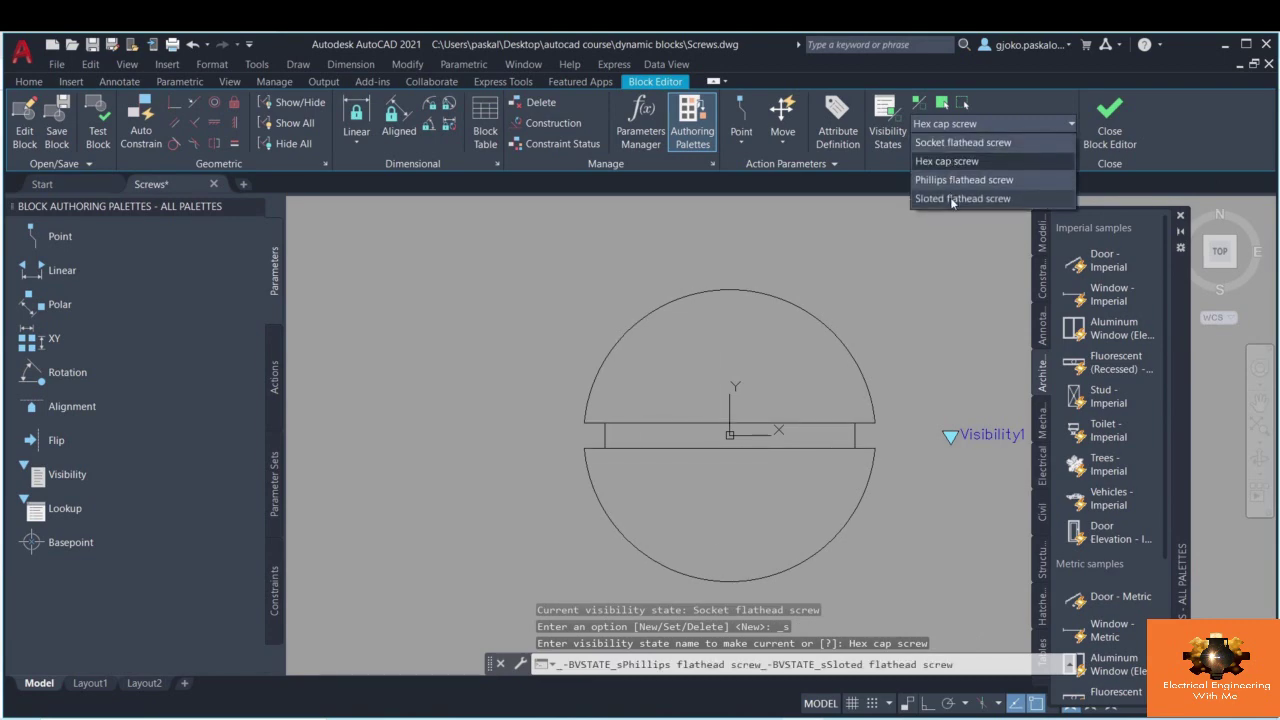
- Close the Block Editor and save the parameter changes to the Screws block
left_click(1128, 148)
left_click(1108, 135)
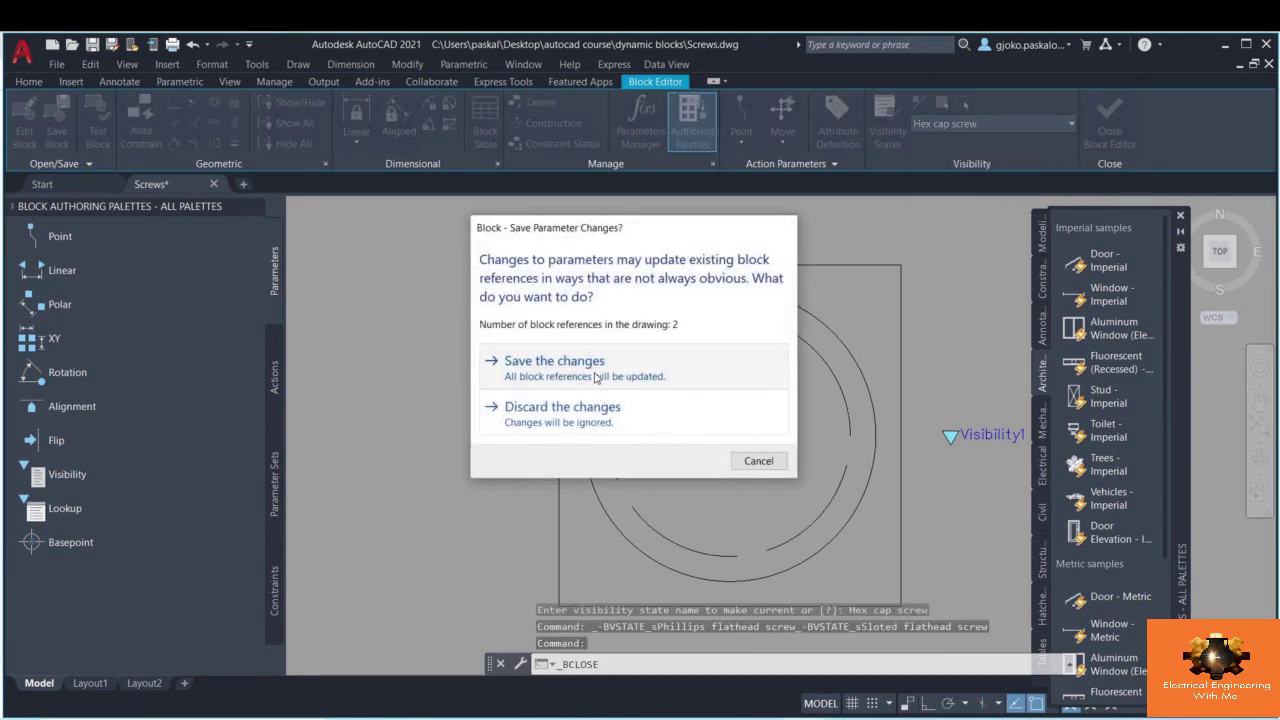
left_click(595, 370)
- Switch the inserted Screws block from its visibility list to Phillips flathead screw and deselect it
left_click_drag(808, 380, 800, 300)
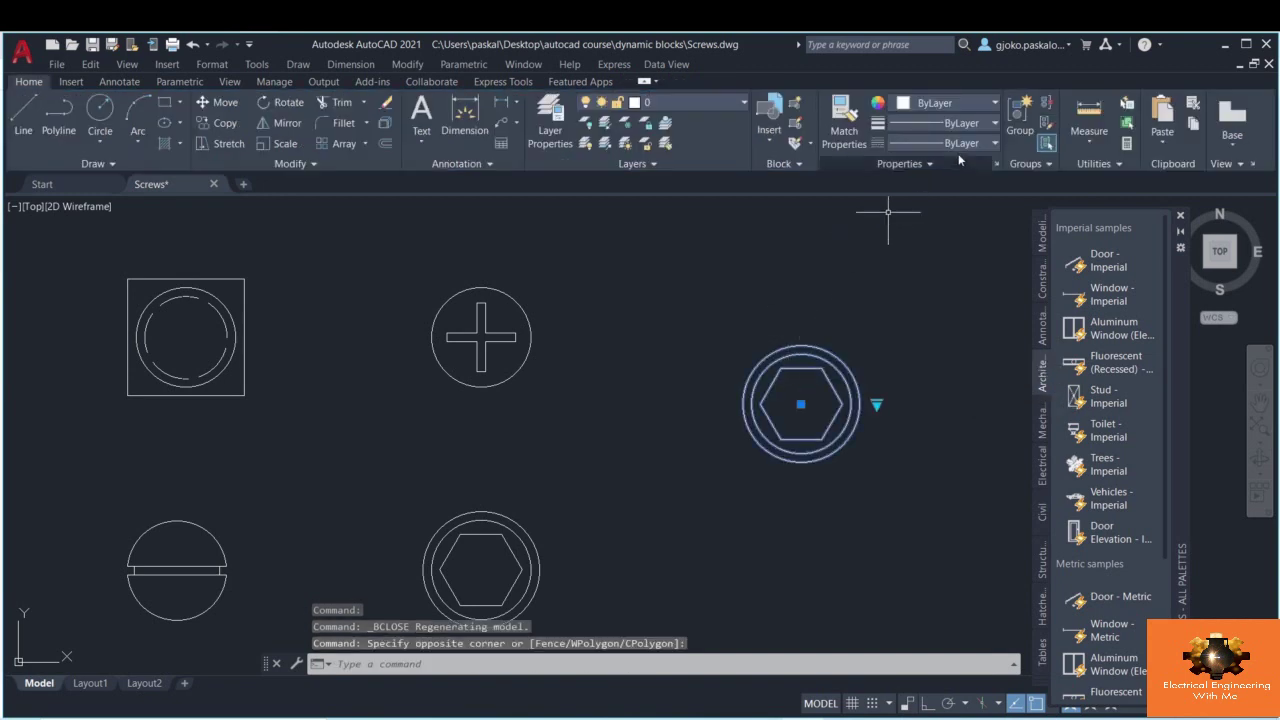
left_click(876, 403)
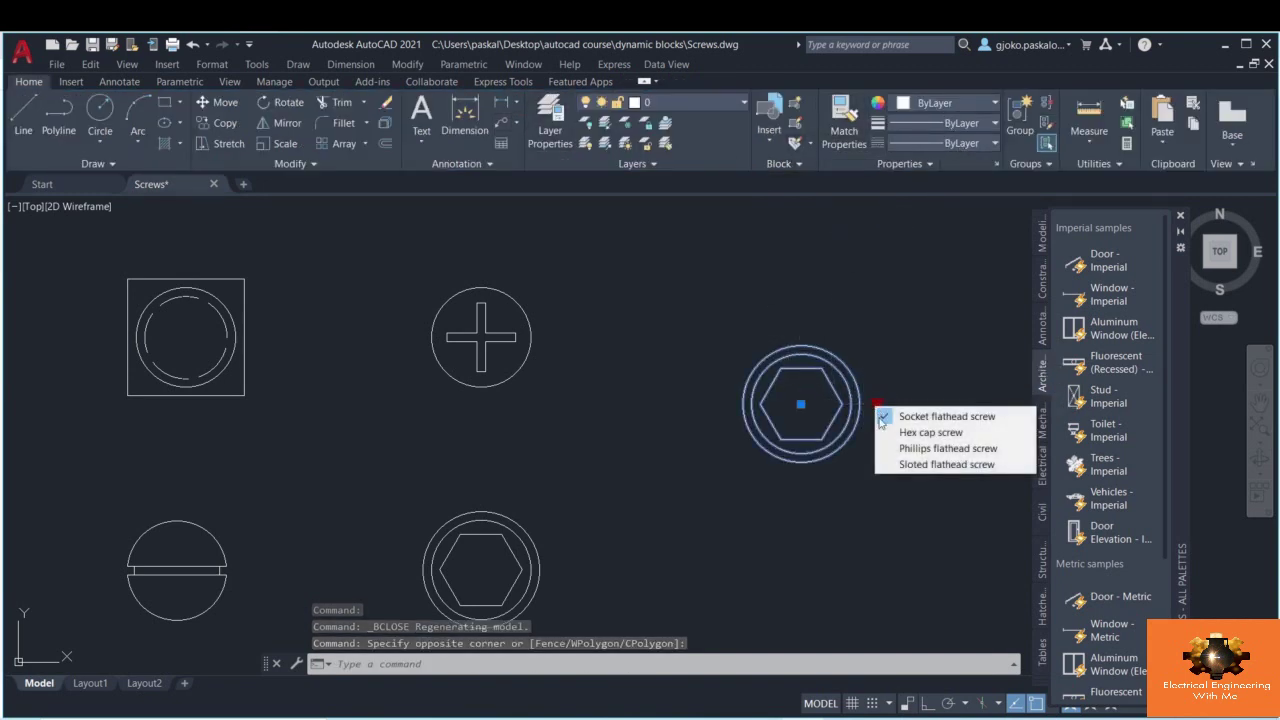
left_click(967, 448)
key("Escape")
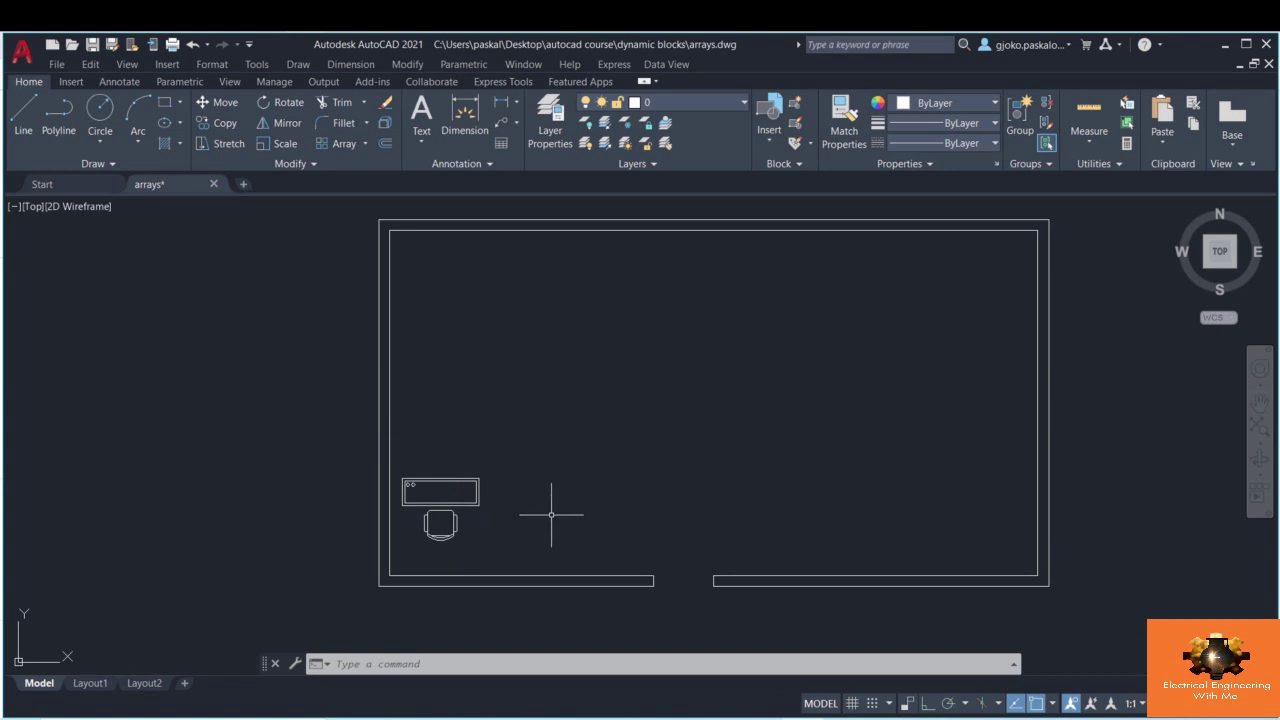
- Start a block definition named table with its base point at the midpoint of the desk's lower outer edge
scroll(460, 503, "up", 4)
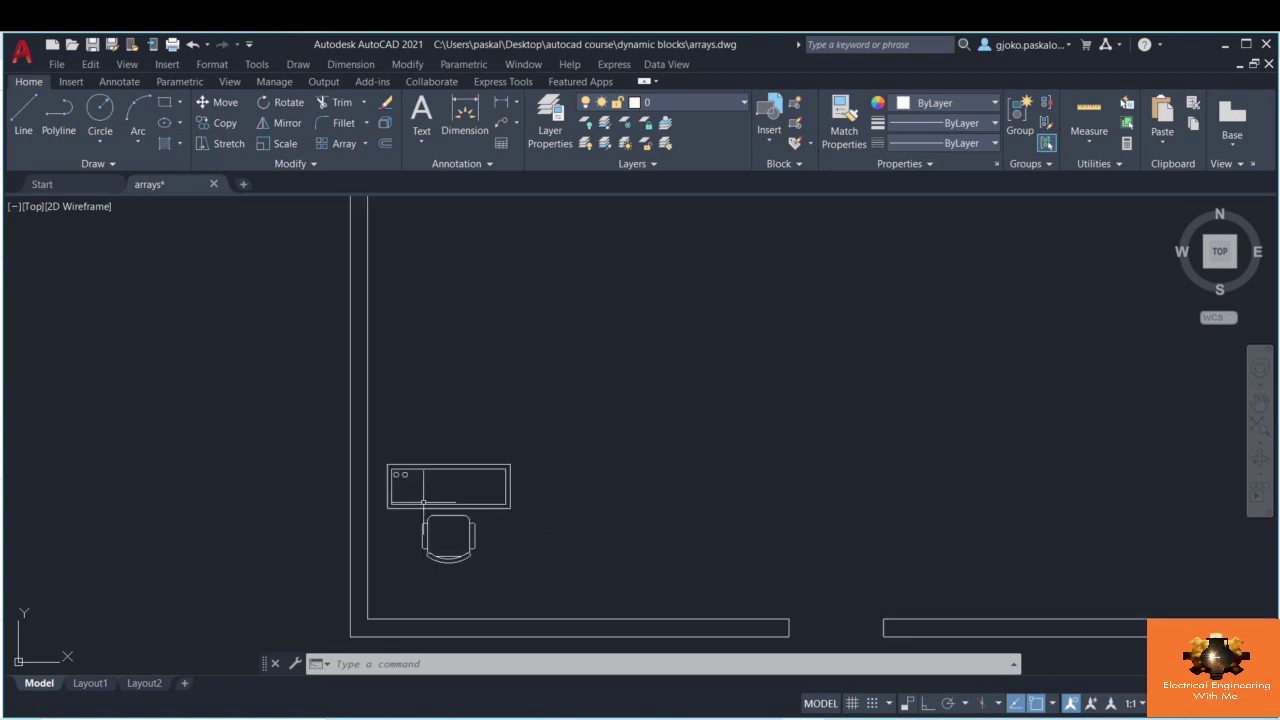
mouse_move(457, 463)
middle_mouse_down()
mouse_move(538, 433)
mouse_move(618, 436)
middle_mouse_up()
scroll(550, 449, "up", 3)
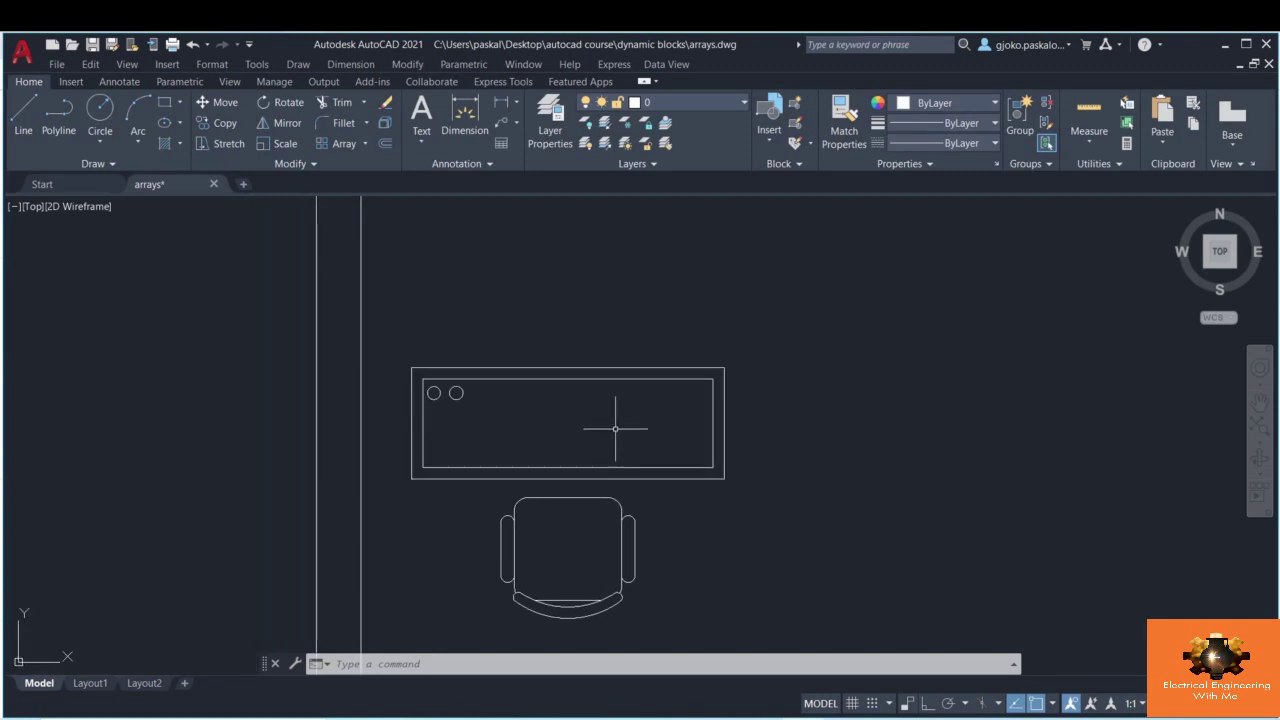
left_click(798, 110)
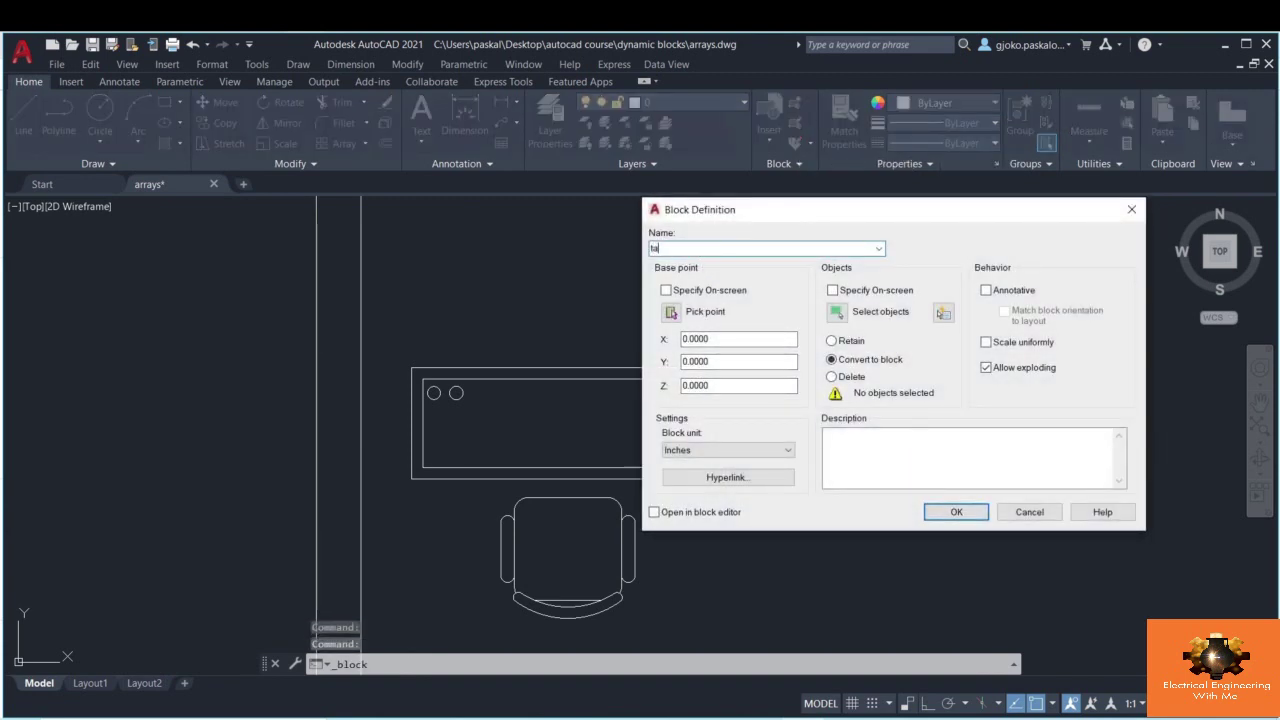
type("table")
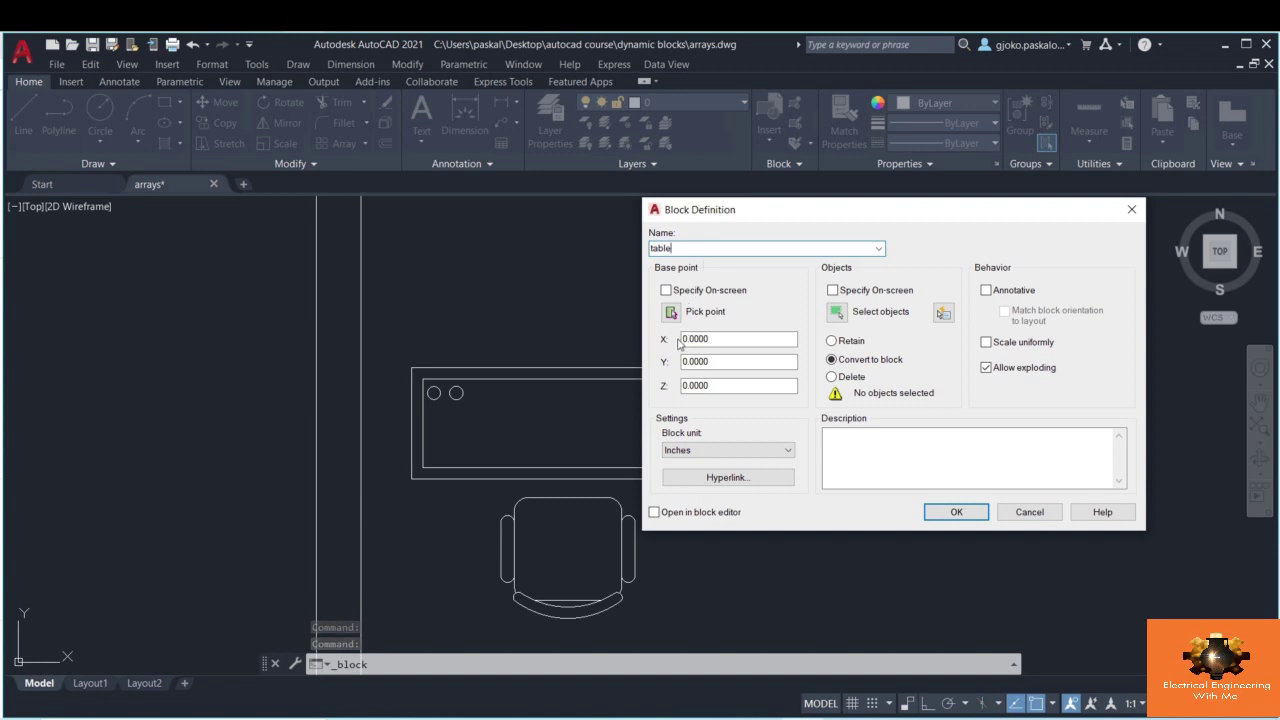
left_click(671, 311)
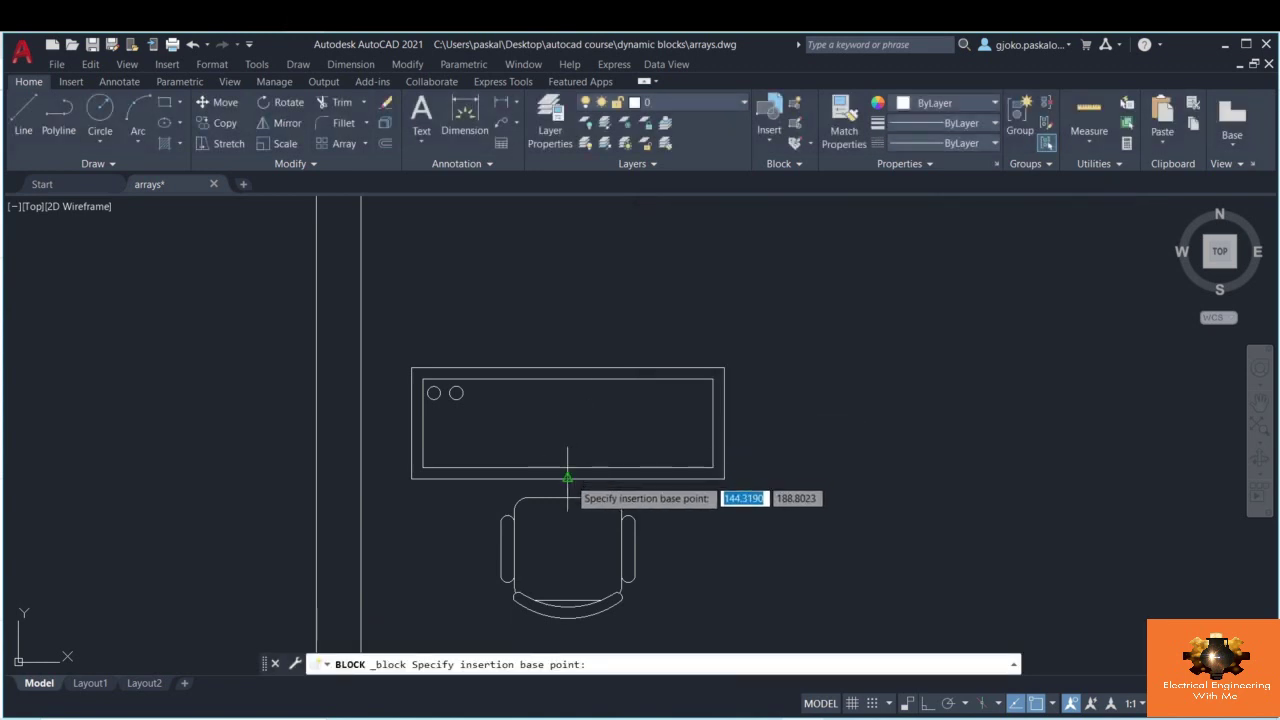
left_click(567, 478)
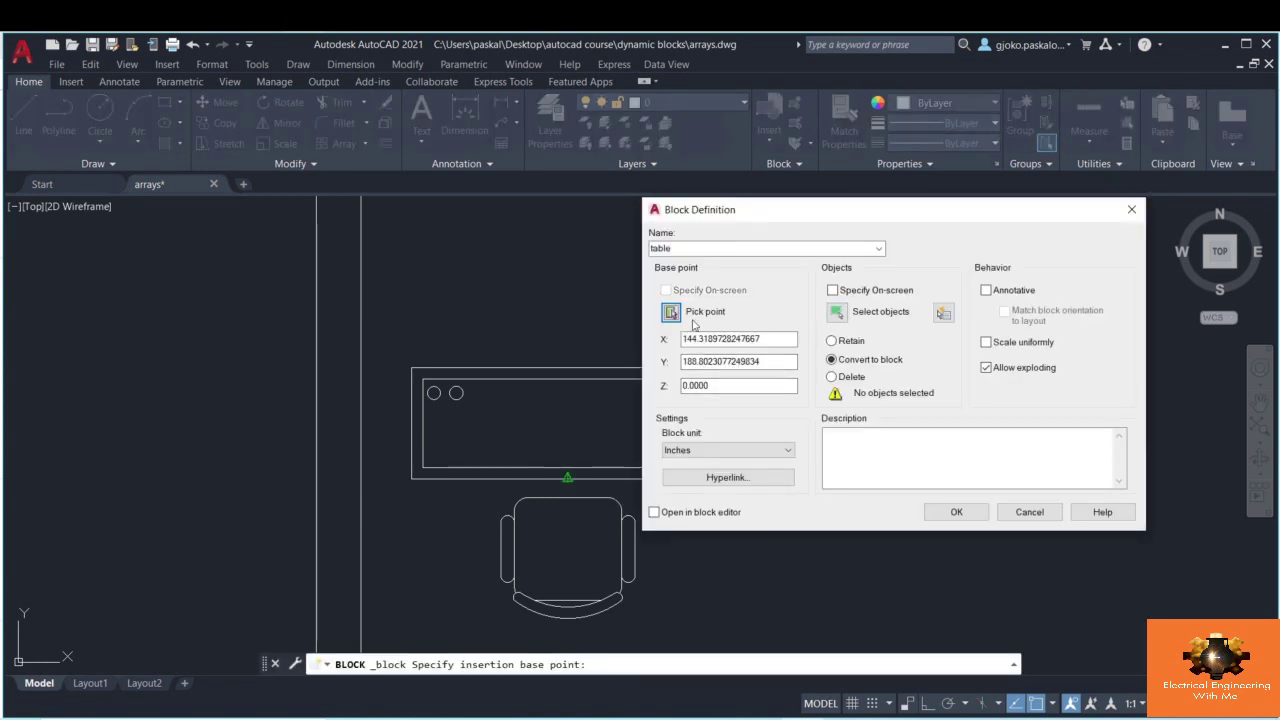
- Select the whole desk and chair as the table block's objects and create the block, opening it in the Block Editor
left_click(838, 313)
left_click(785, 497)
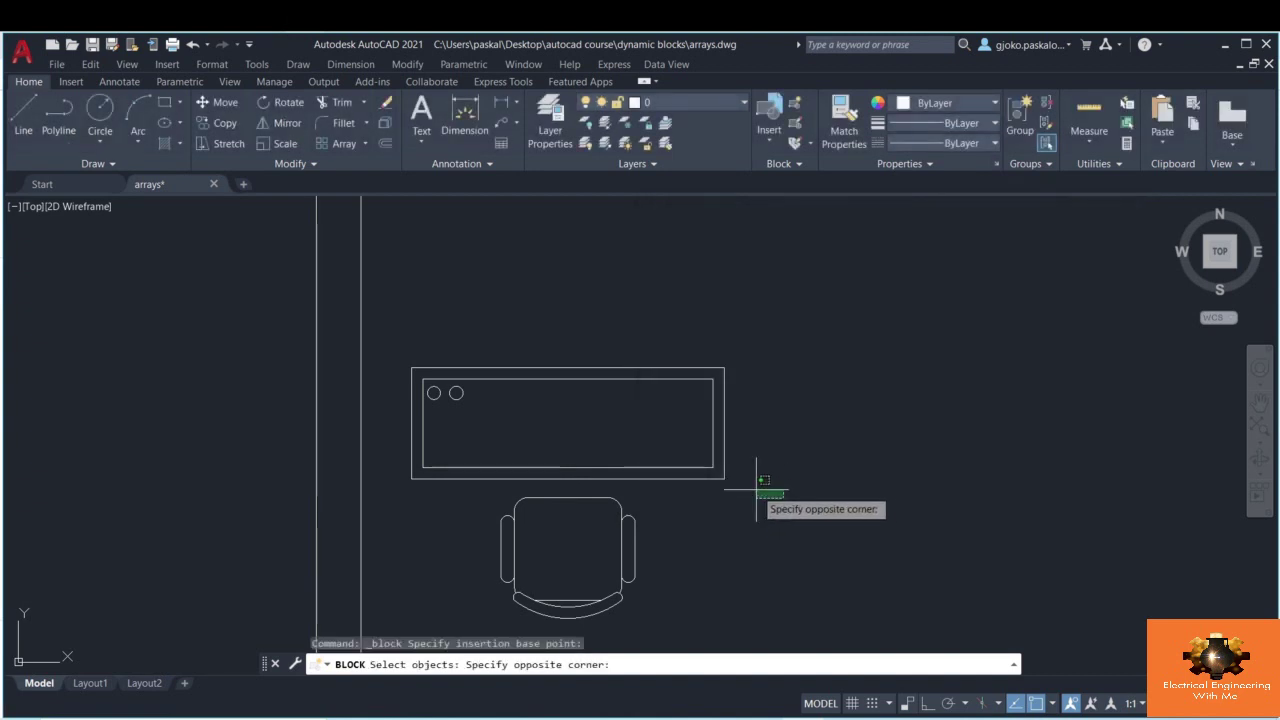
left_click(418, 308)
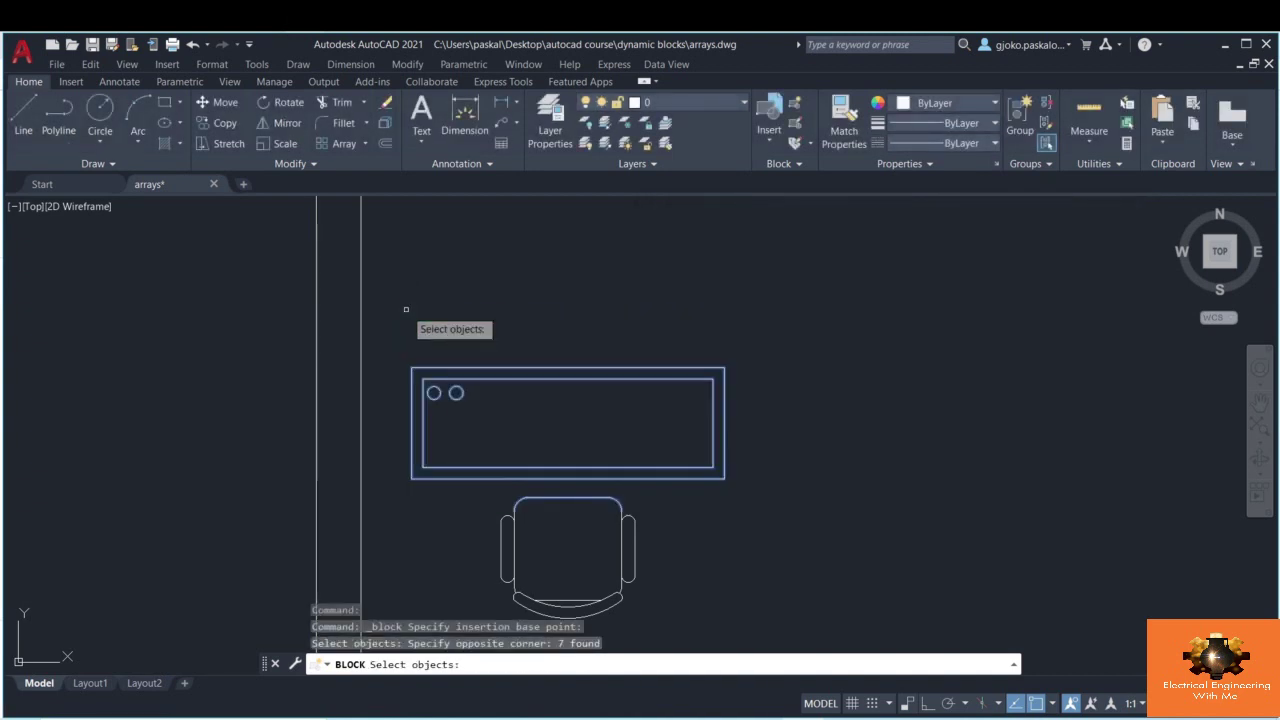
middle_click_drag(650, 481, 746, 537)
left_click(712, 552)
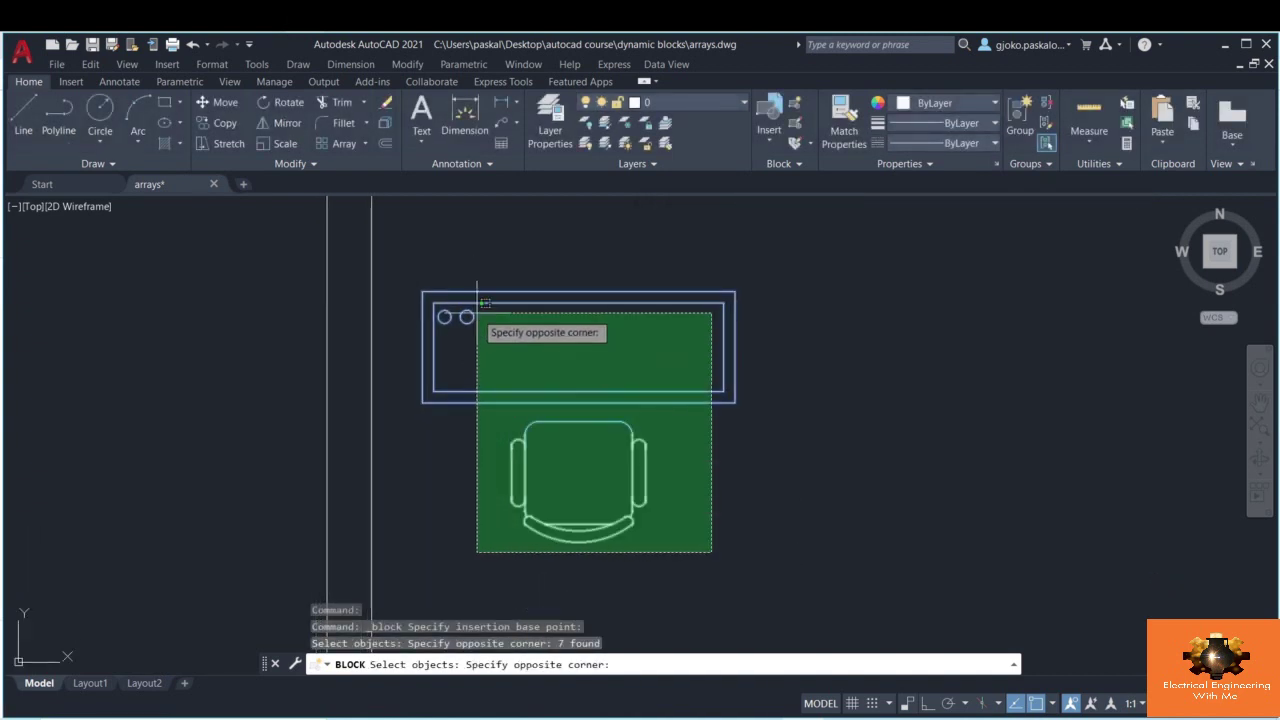
left_click(470, 259)
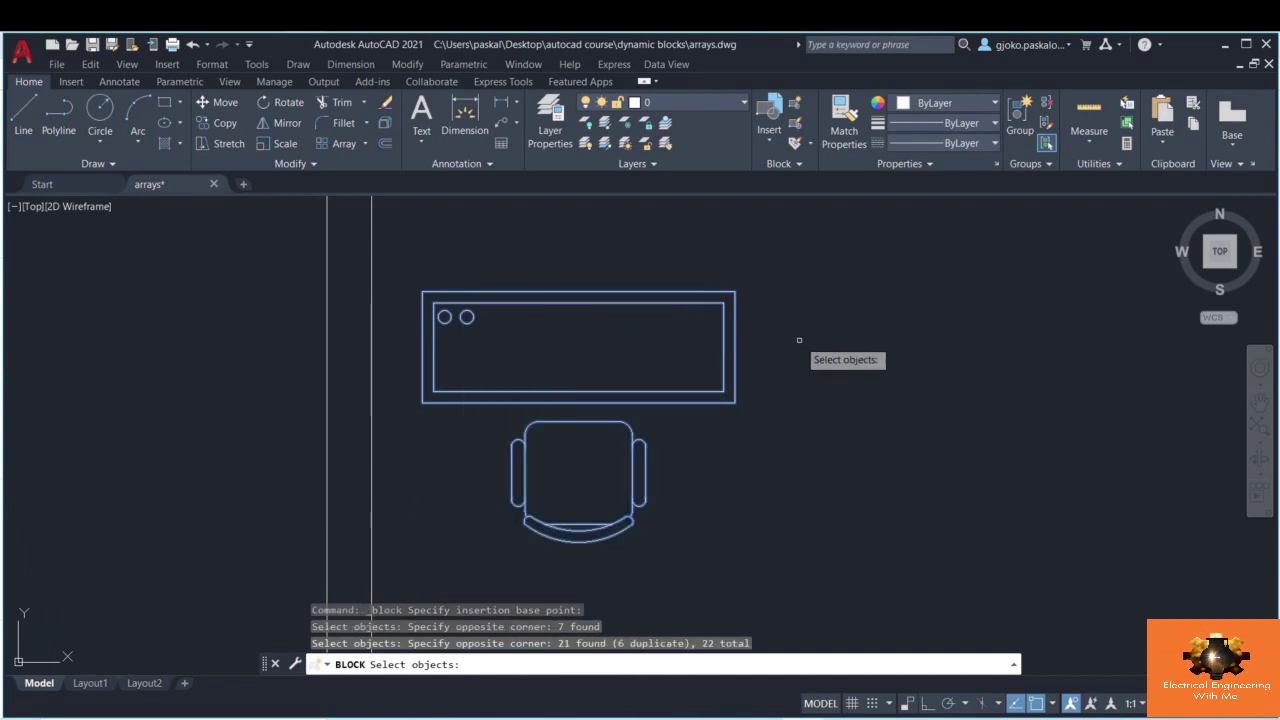
key("Return")
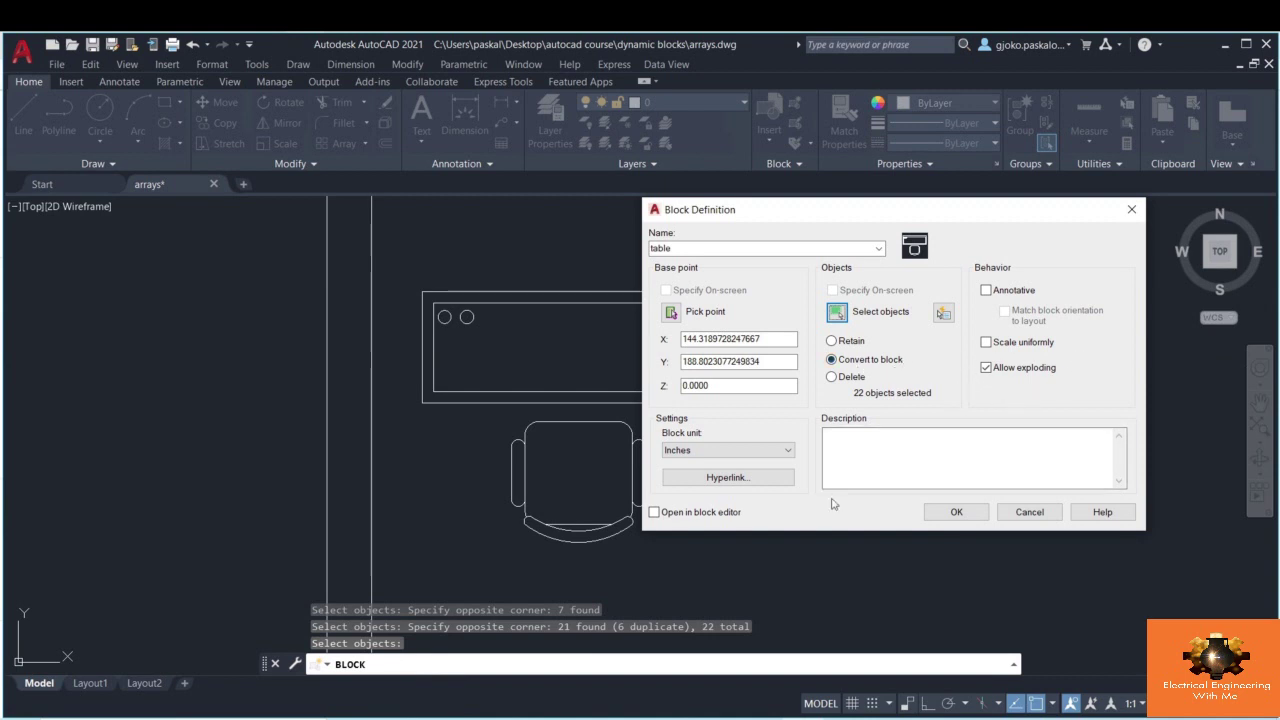
left_click(950, 513)
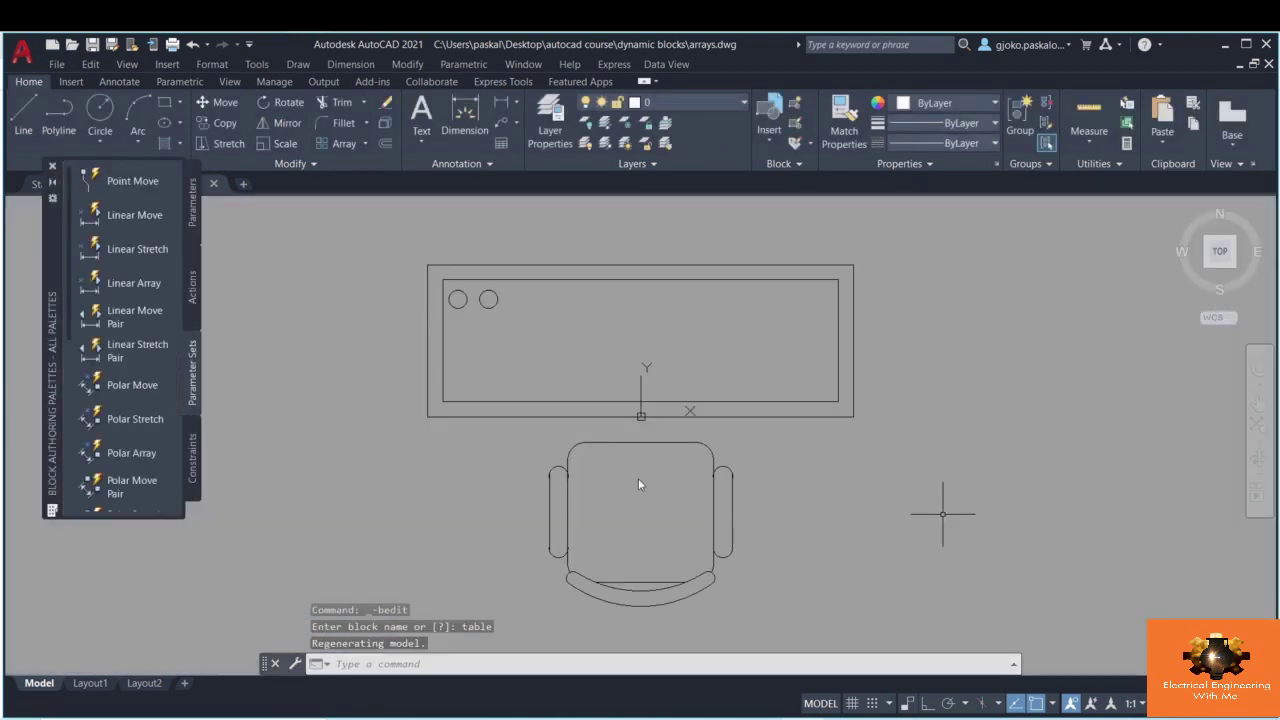
- Add an XY parameter from the midpoint of the desk's lower outer edge to a point diagonally above the desk's right end
left_click(193, 229)
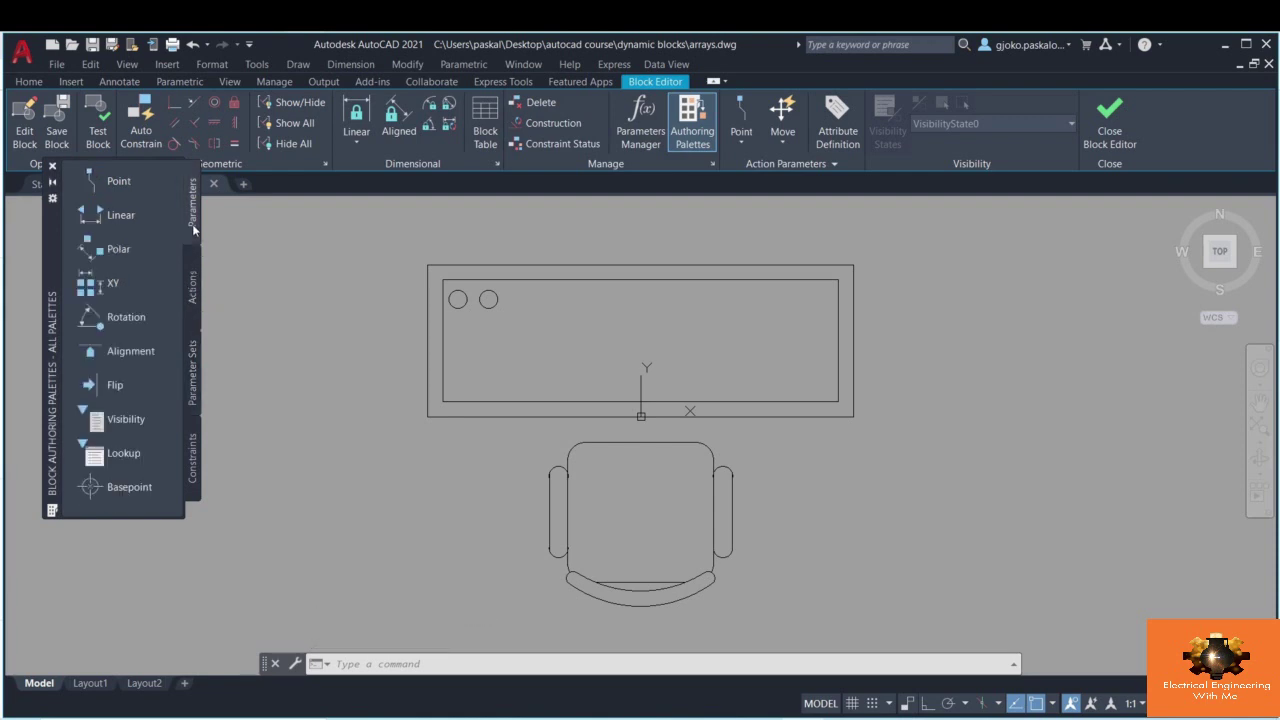
left_click(111, 287)
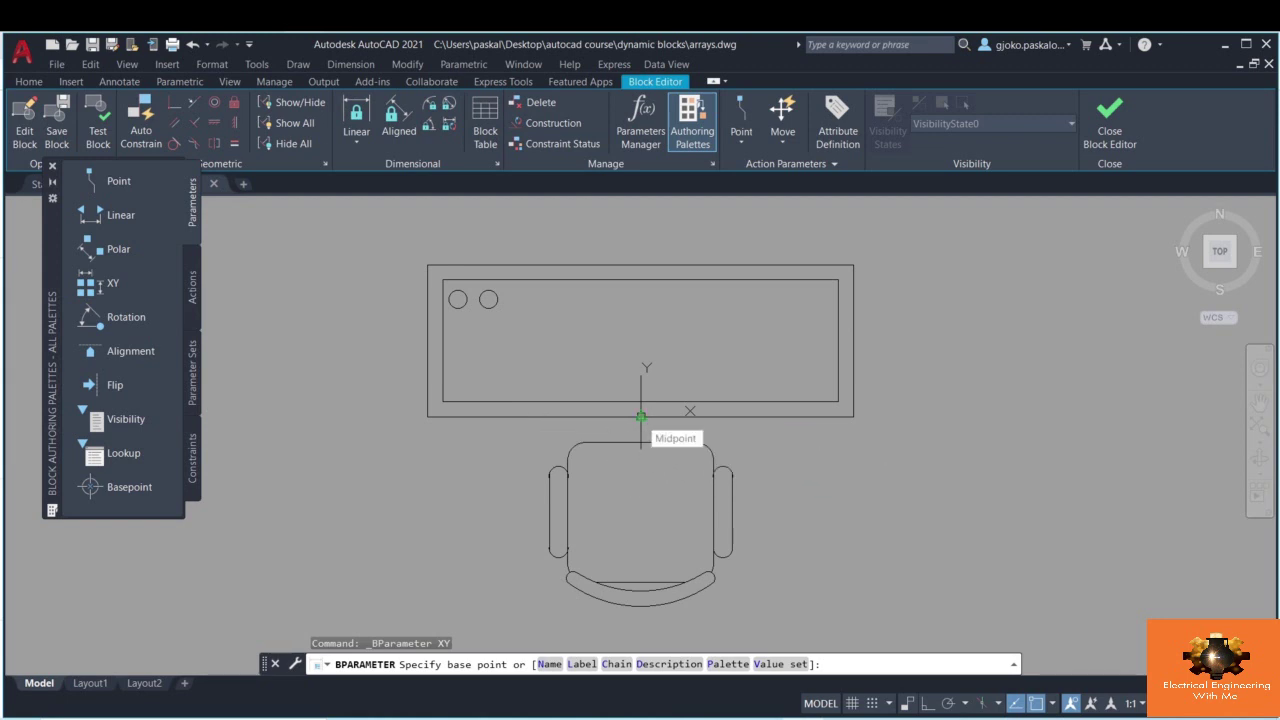
left_click(641, 416)
scroll(880, 412, "down", 3)
middle_click_drag(900, 409, 699, 455)
scroll(767, 337, "down", 1)
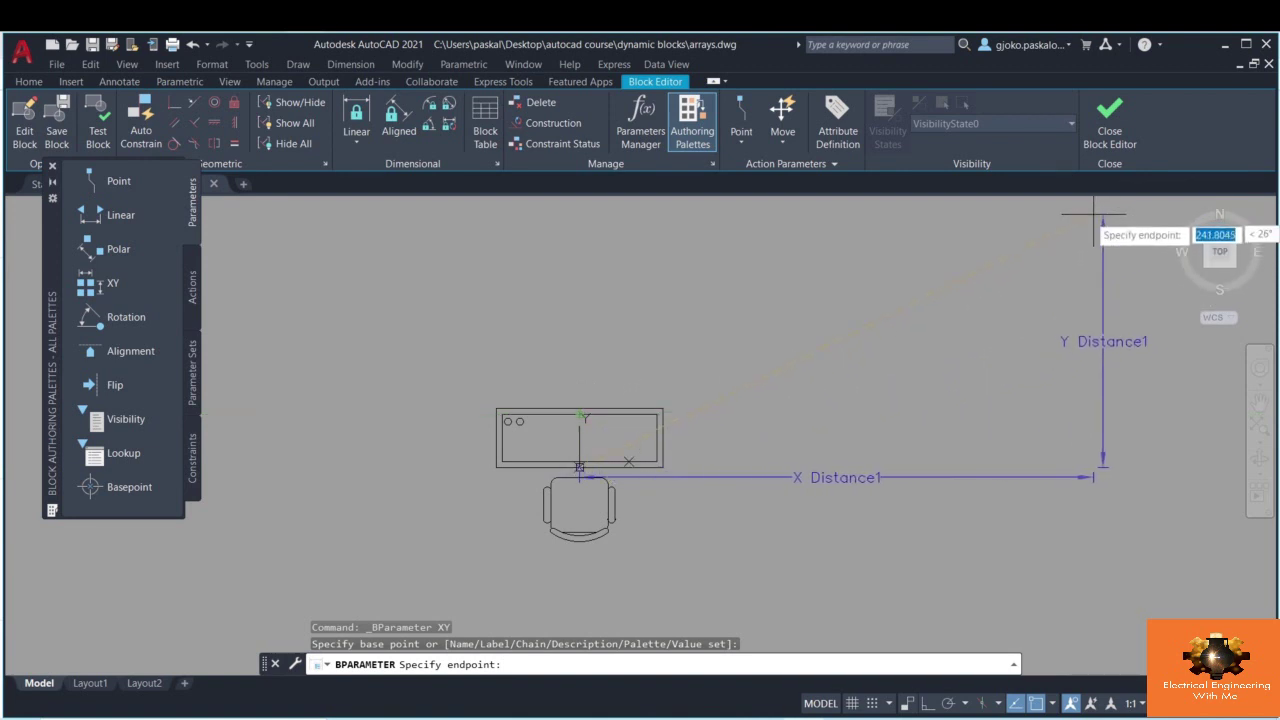
middle_click_drag(1036, 263, 929, 357)
scroll(965, 285, "down", 1)
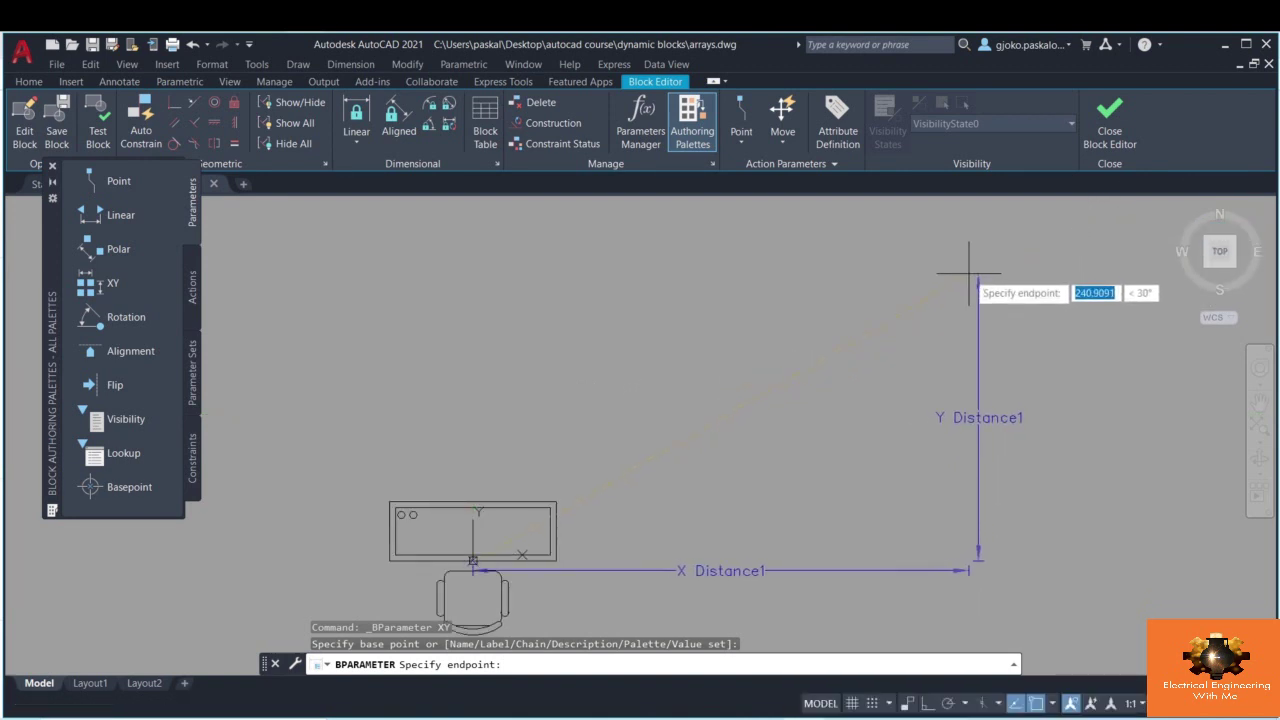
left_click(588, 463)
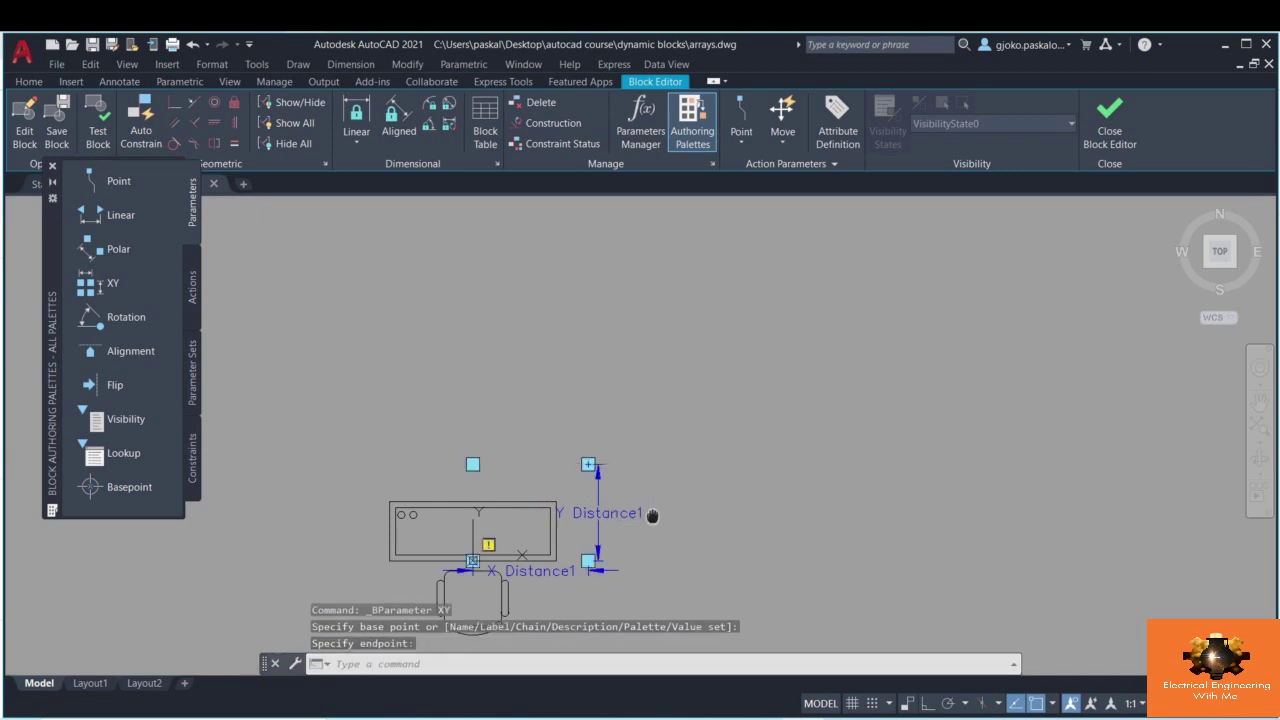
middle_click_drag(654, 517, 700, 454)
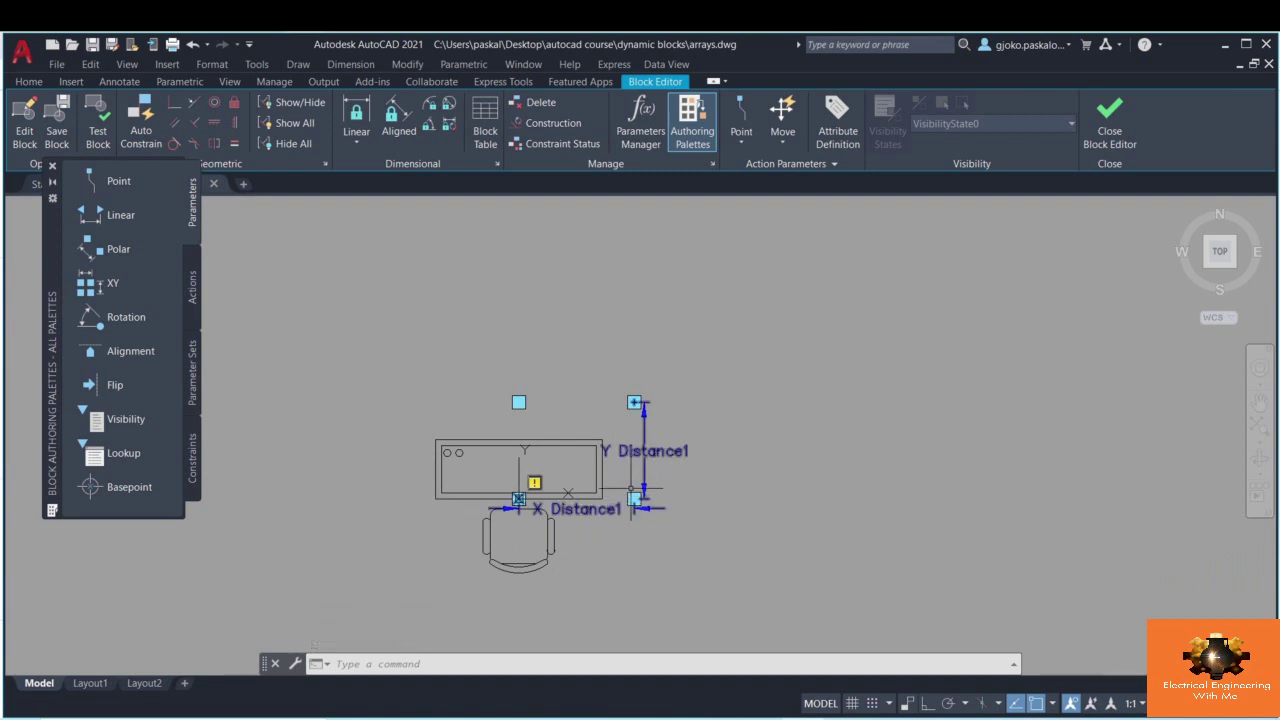
- Start adding an Array action for the XY parameter of the table block
left_click(194, 285)
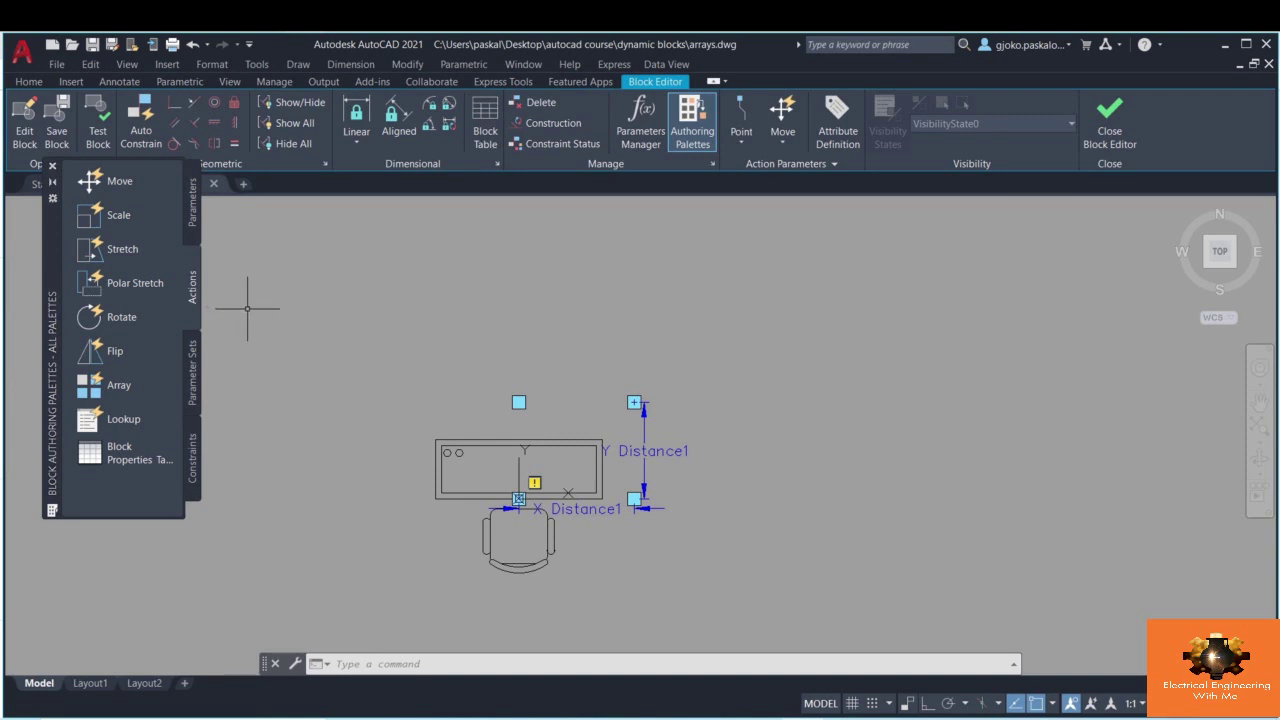
left_click(138, 396)
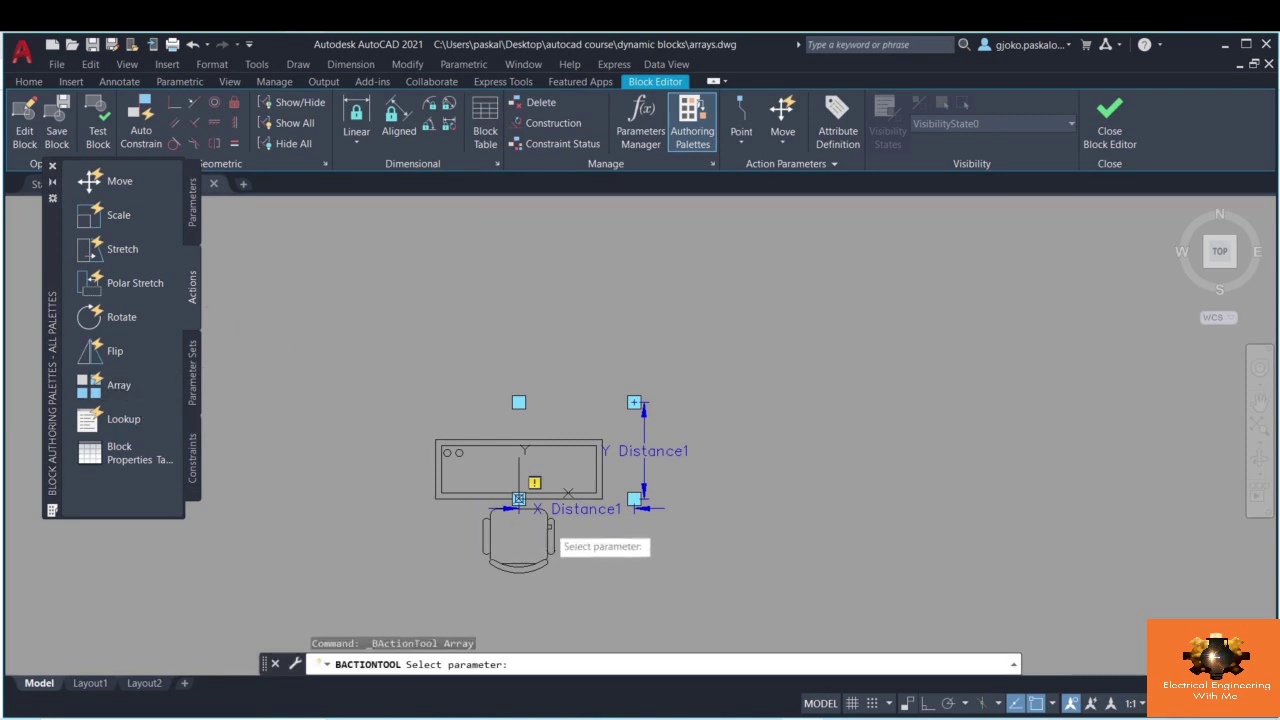
- Apply the Array action to the XY parameter, with the desk and chair as its selection set
left_click(628, 502)
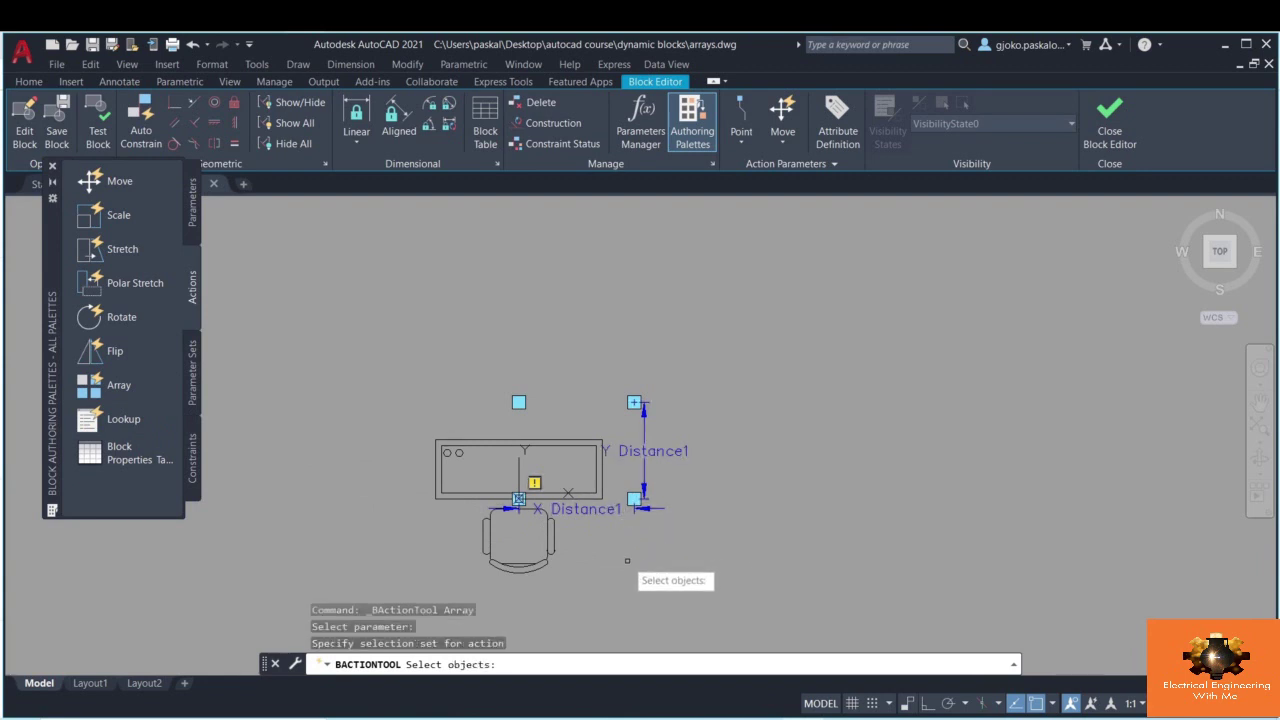
left_click(399, 422)
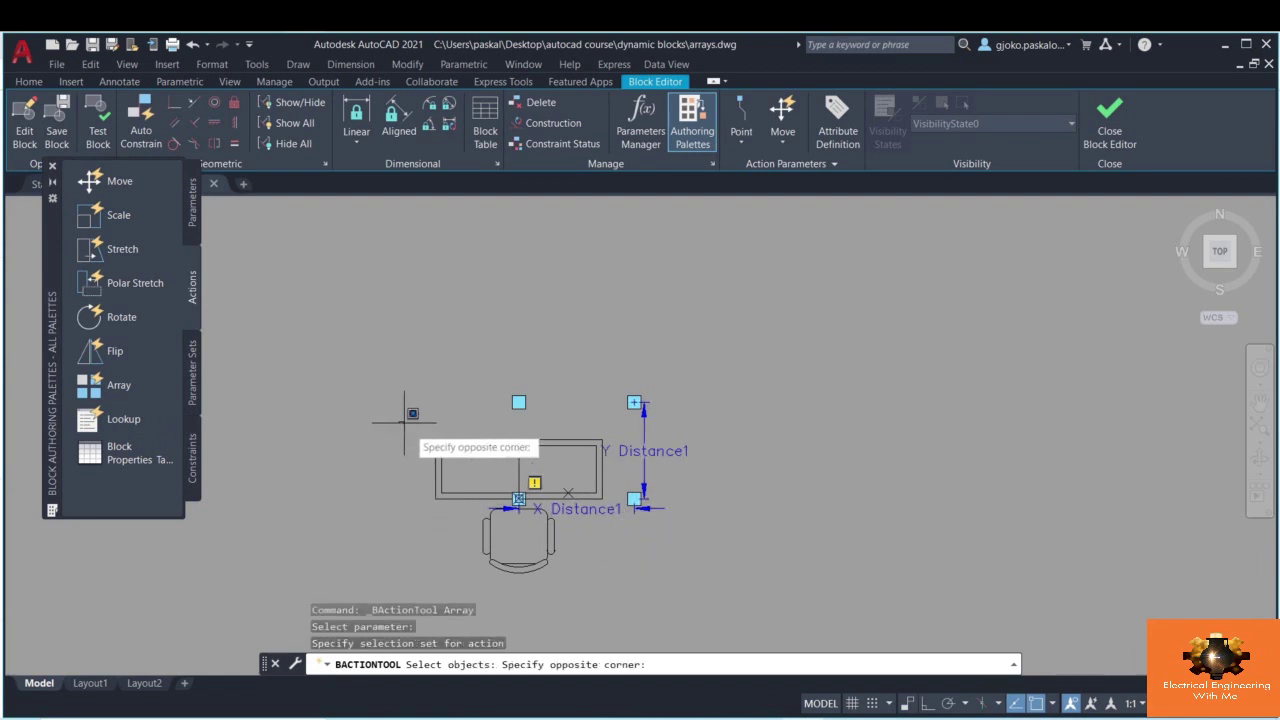
left_click(617, 604)
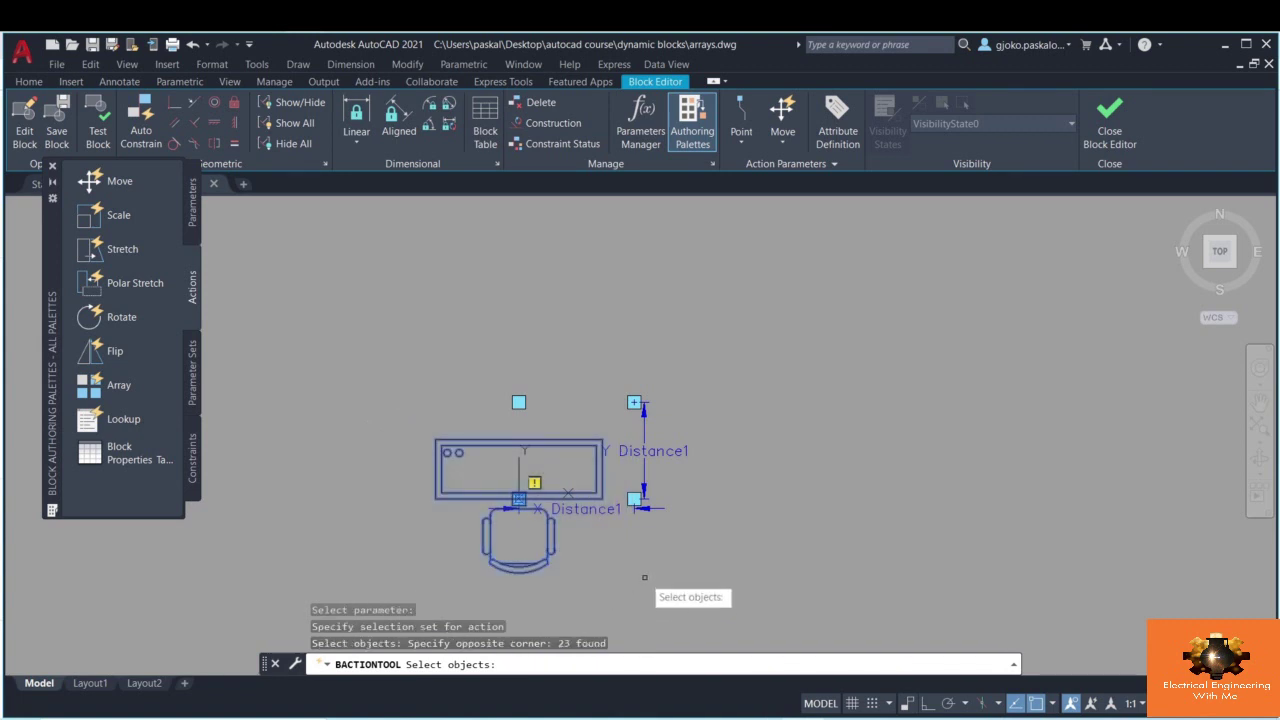
key("Return")
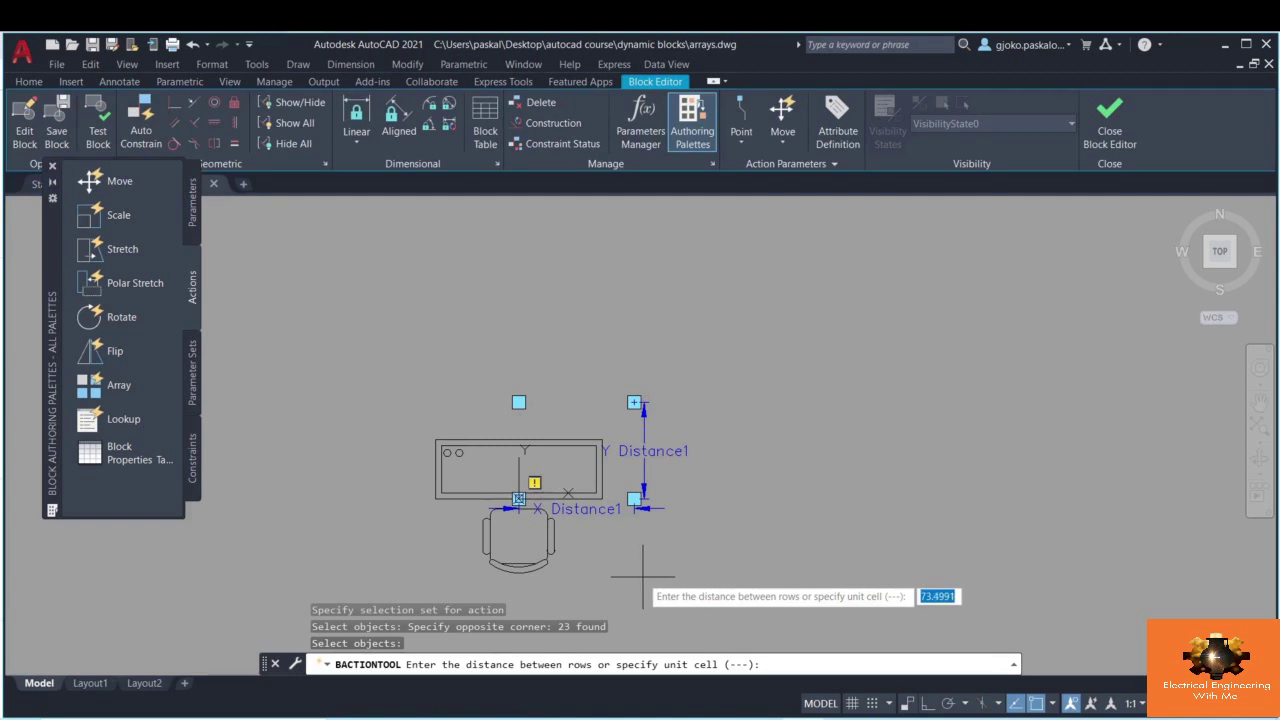
- Define the array's unit cell from the XY parameter's base point as 100 by 100
left_click(518, 498)
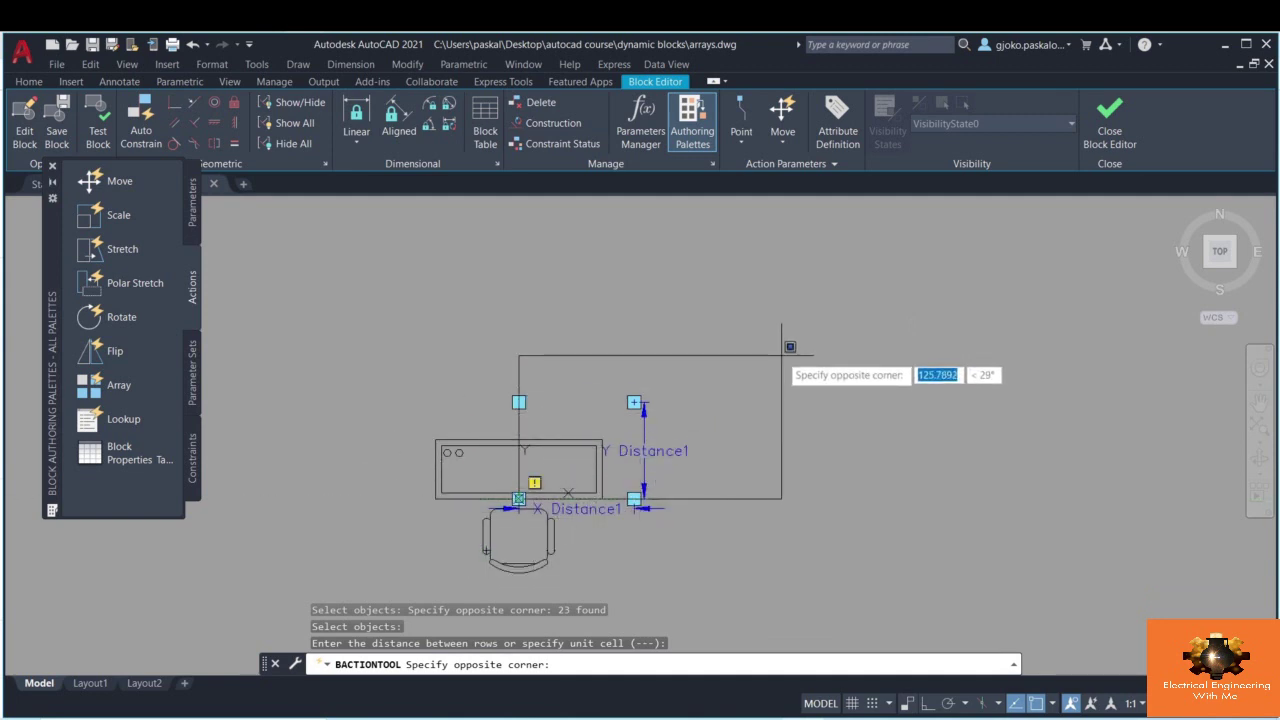
type("100")
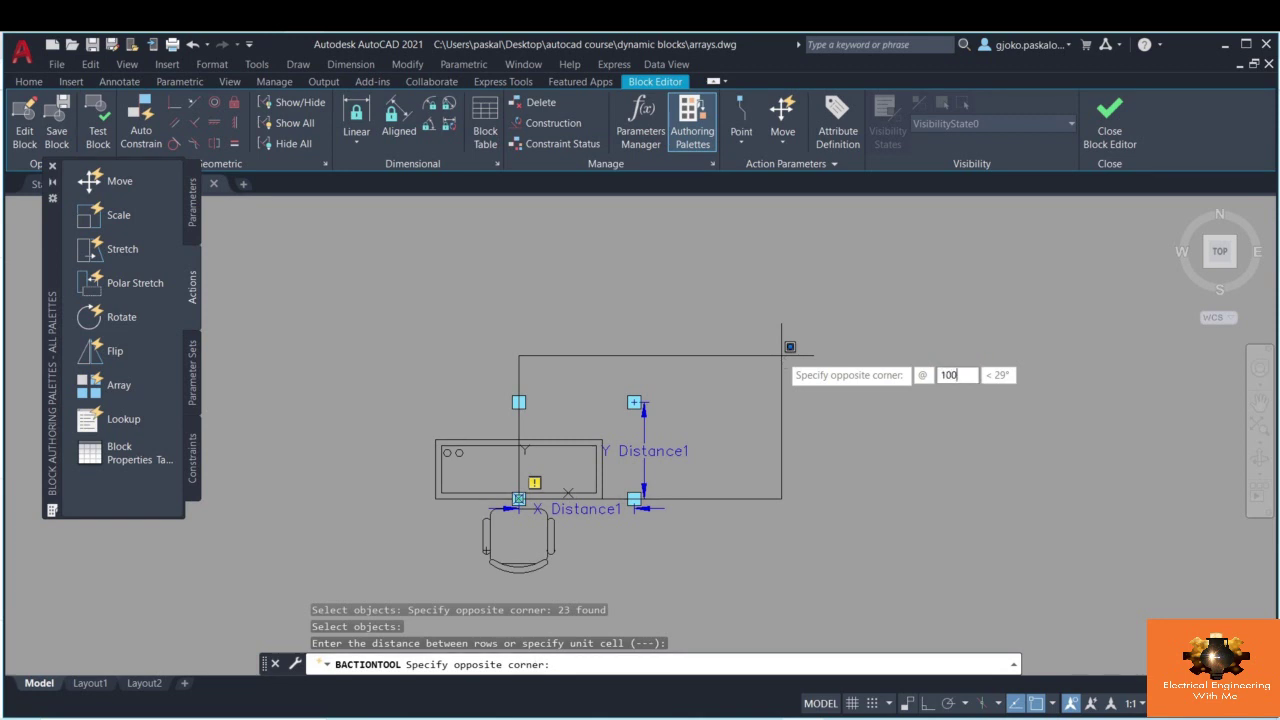
key("Tab")
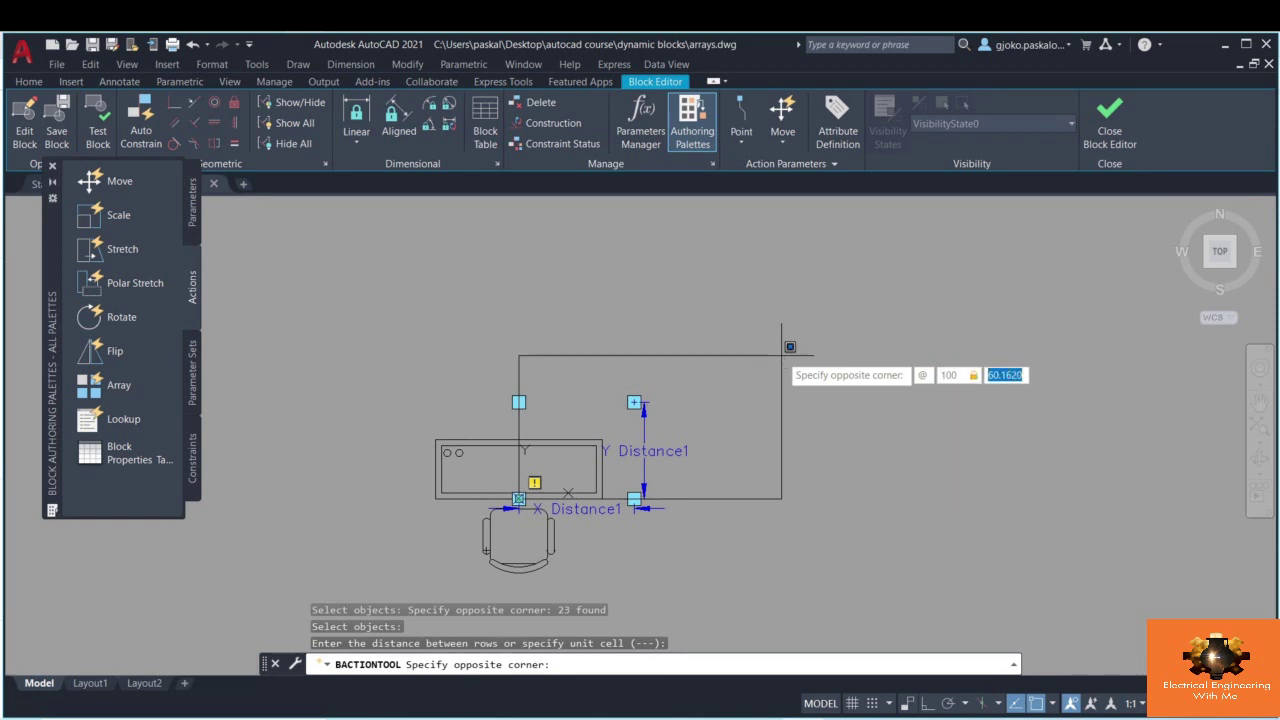
type("1")
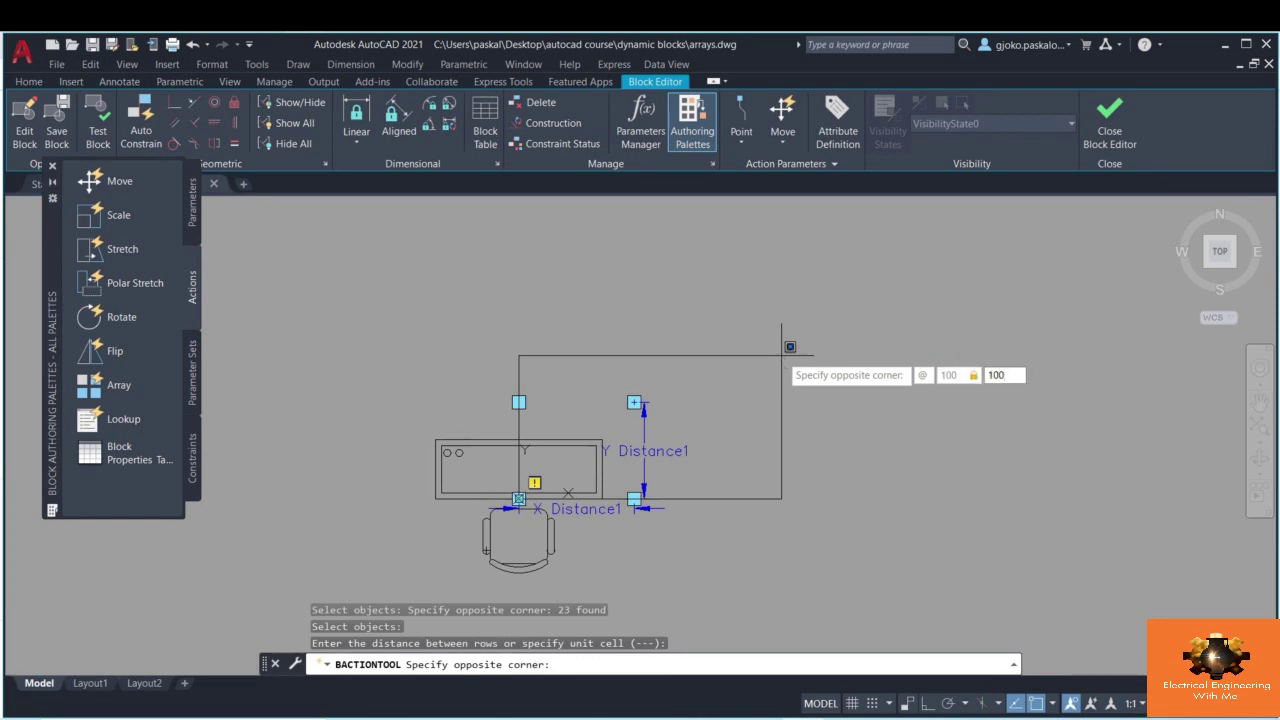
type("00")
key("Return")
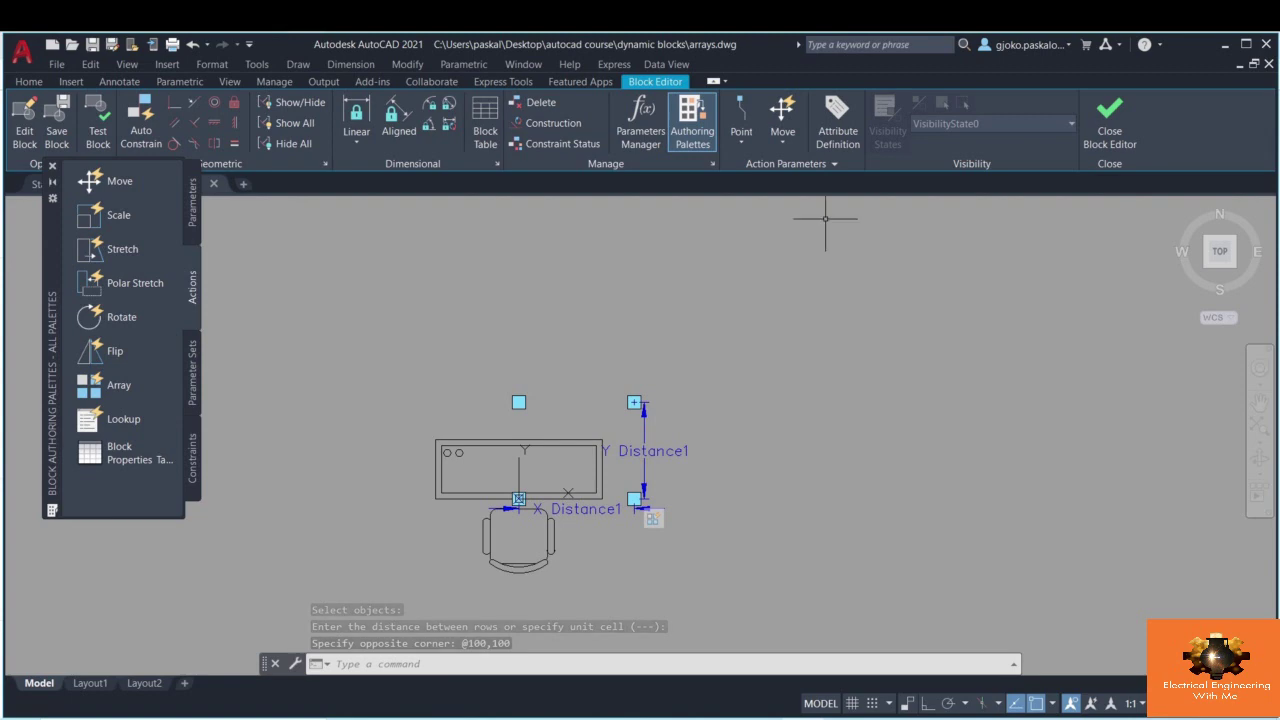
- Save the changes to the table block and close the Block Editor
left_click(1110, 133)
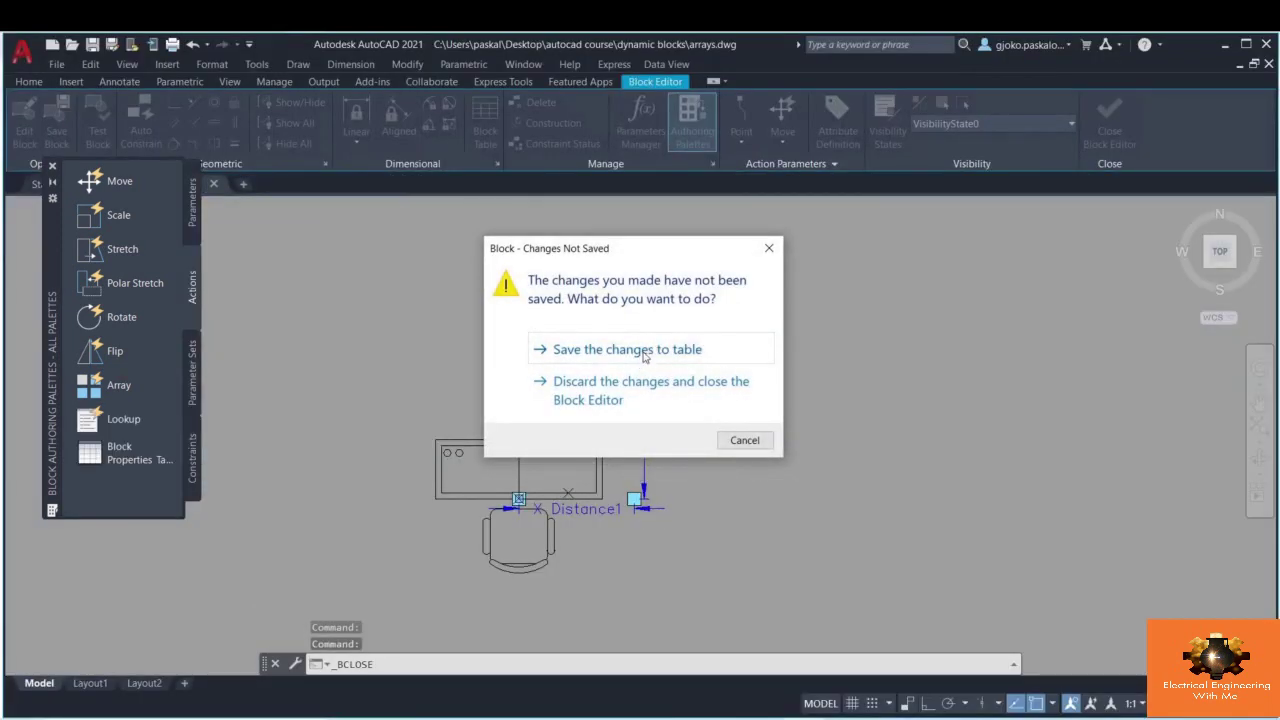
left_click(640, 350)
scroll(735, 420, "down", 2)
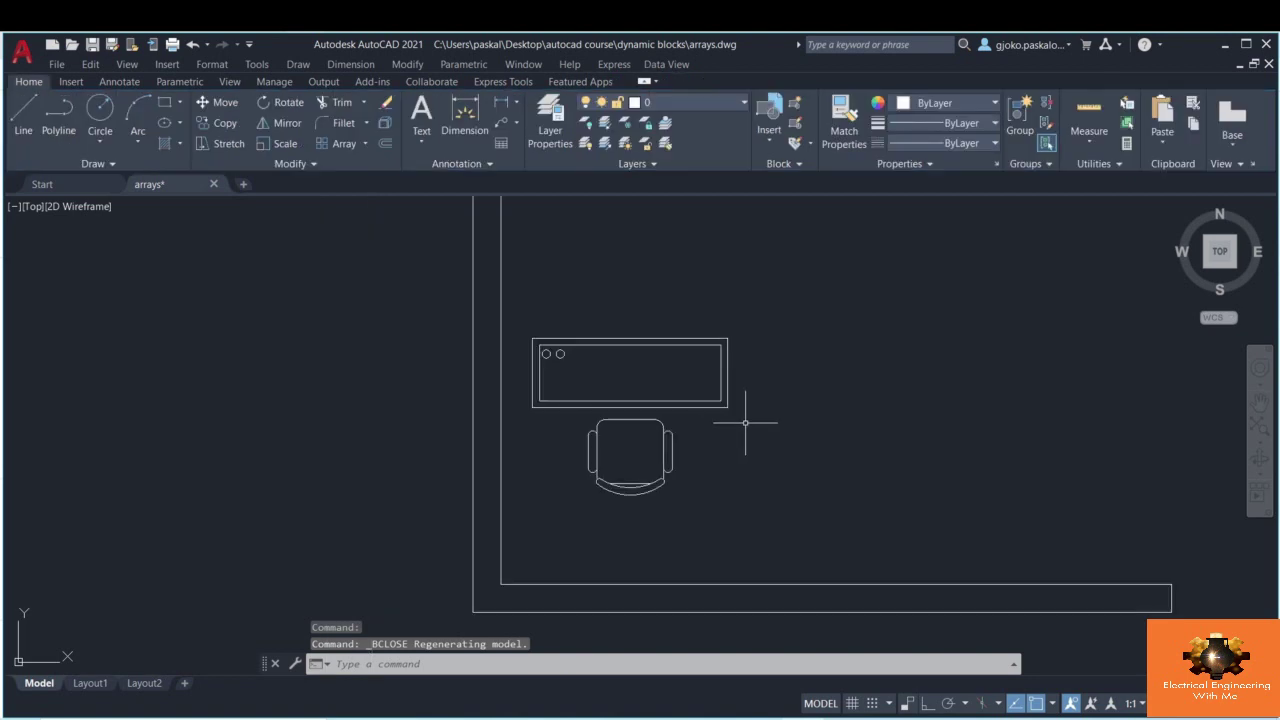
- Select the table block in the room and, with Ortho on, stretch its array horizontally from its lower outer grip
left_click(745, 423)
left_click(715, 385)
scroll(760, 390, "down", 4)
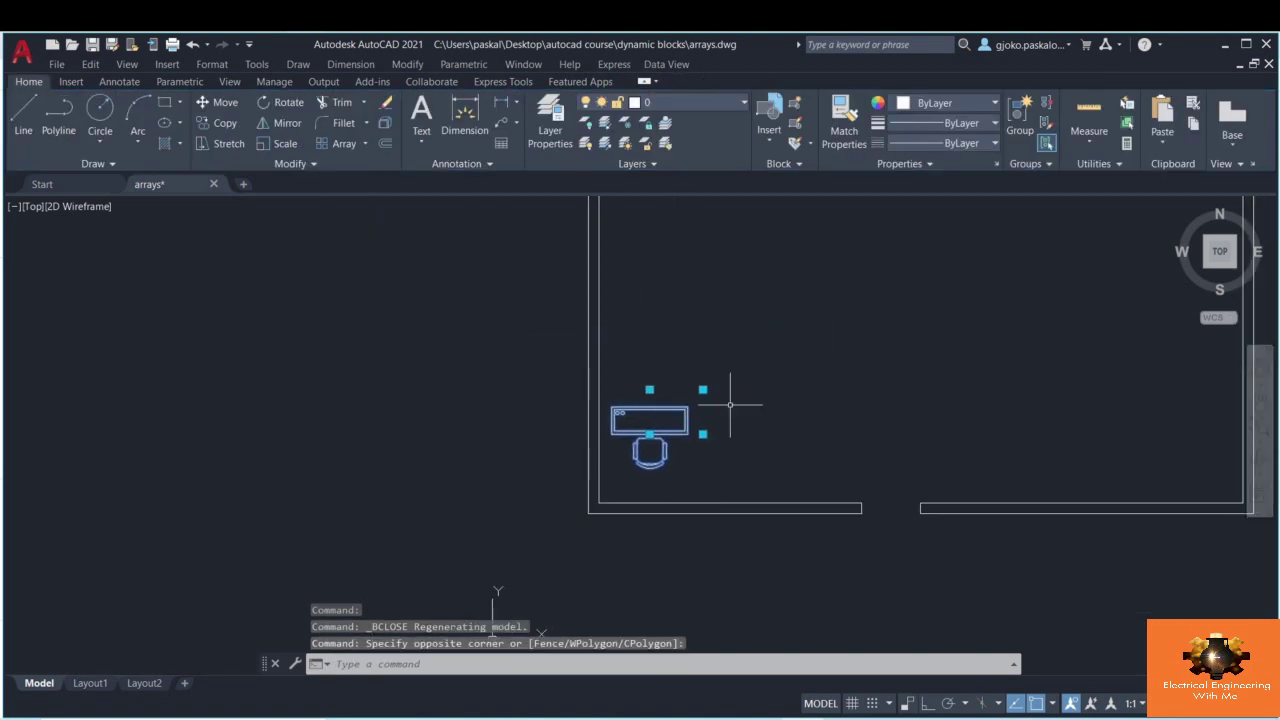
scroll(730, 405, "up", 4)
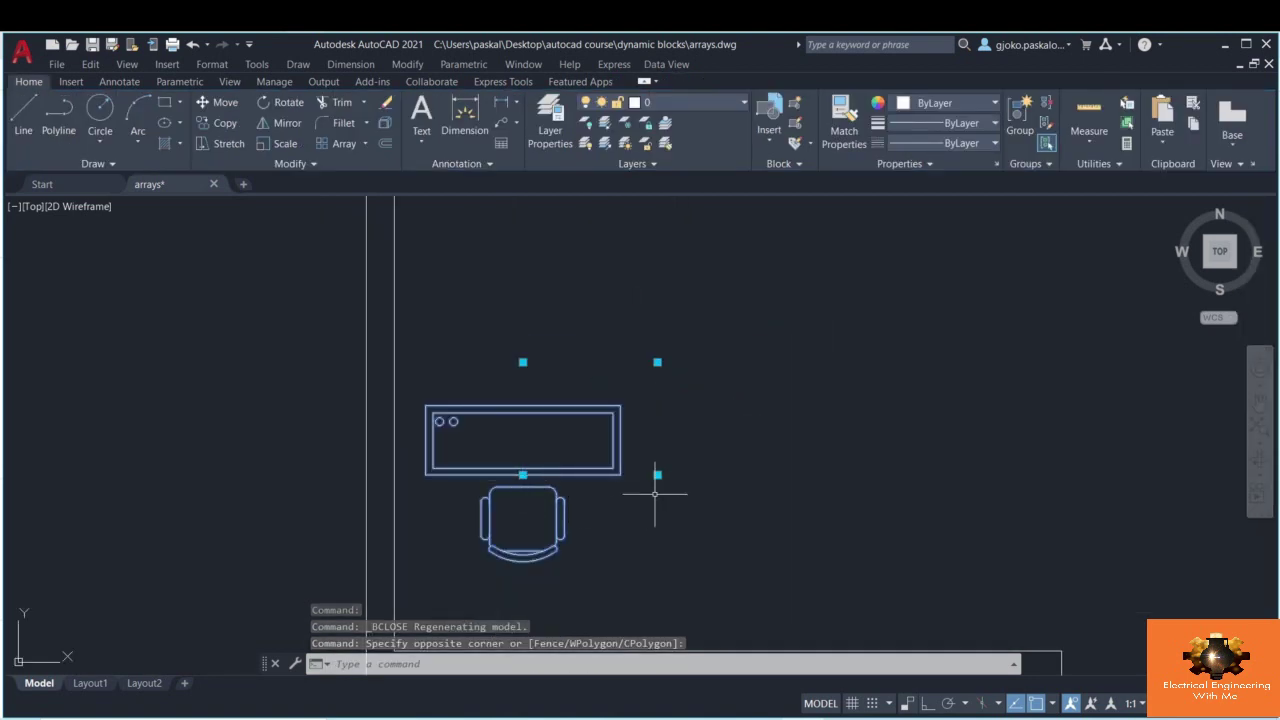
mouse_move(657, 362)
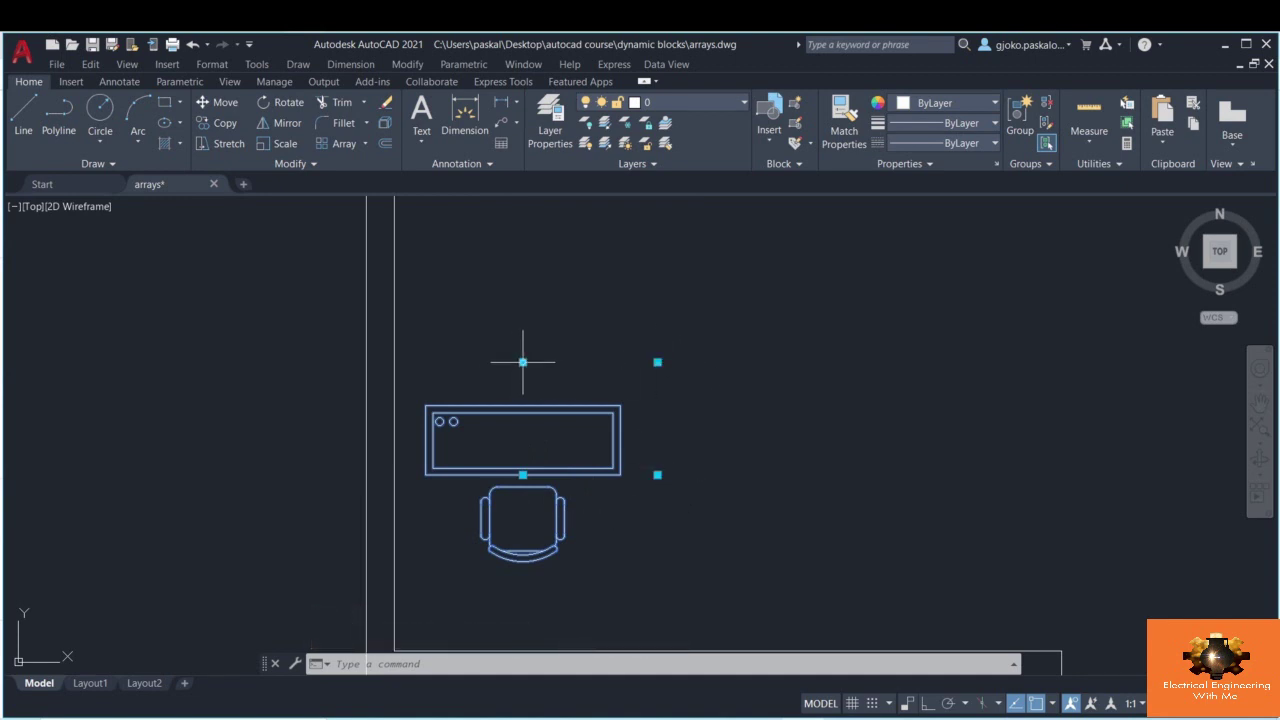
left_click(657, 475)
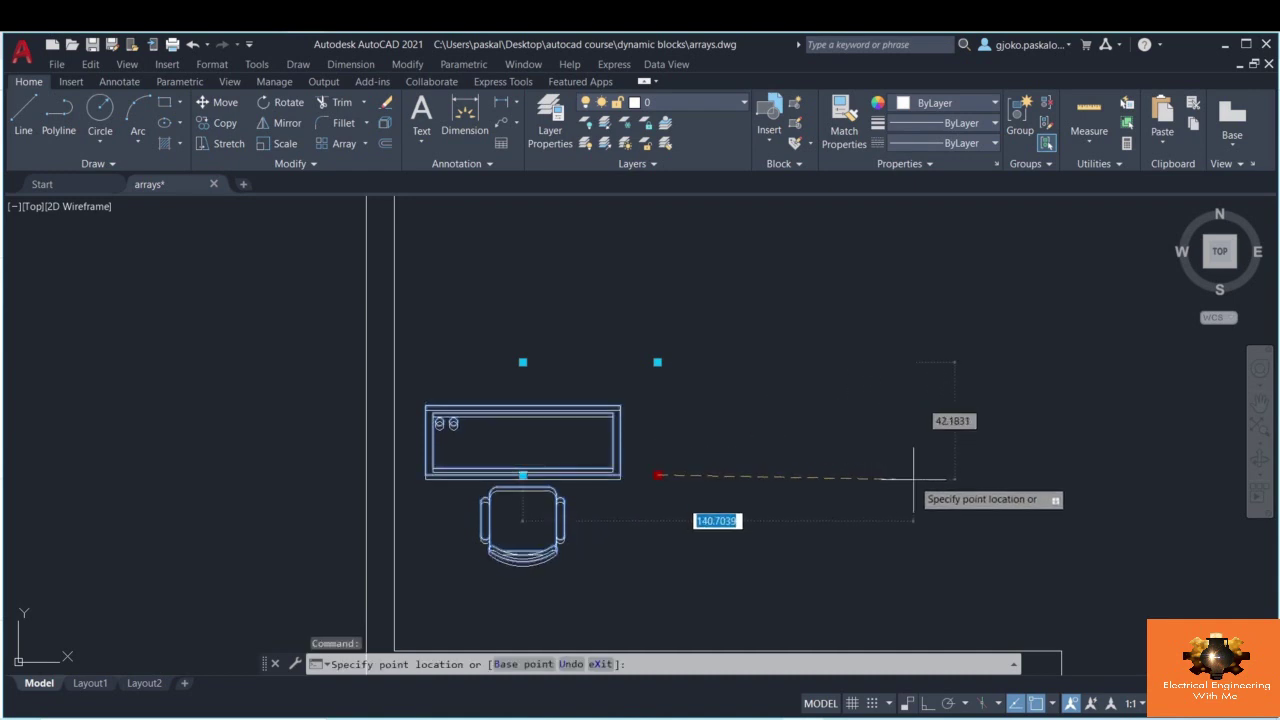
key("F8")
scroll(922, 473, "down", 2)
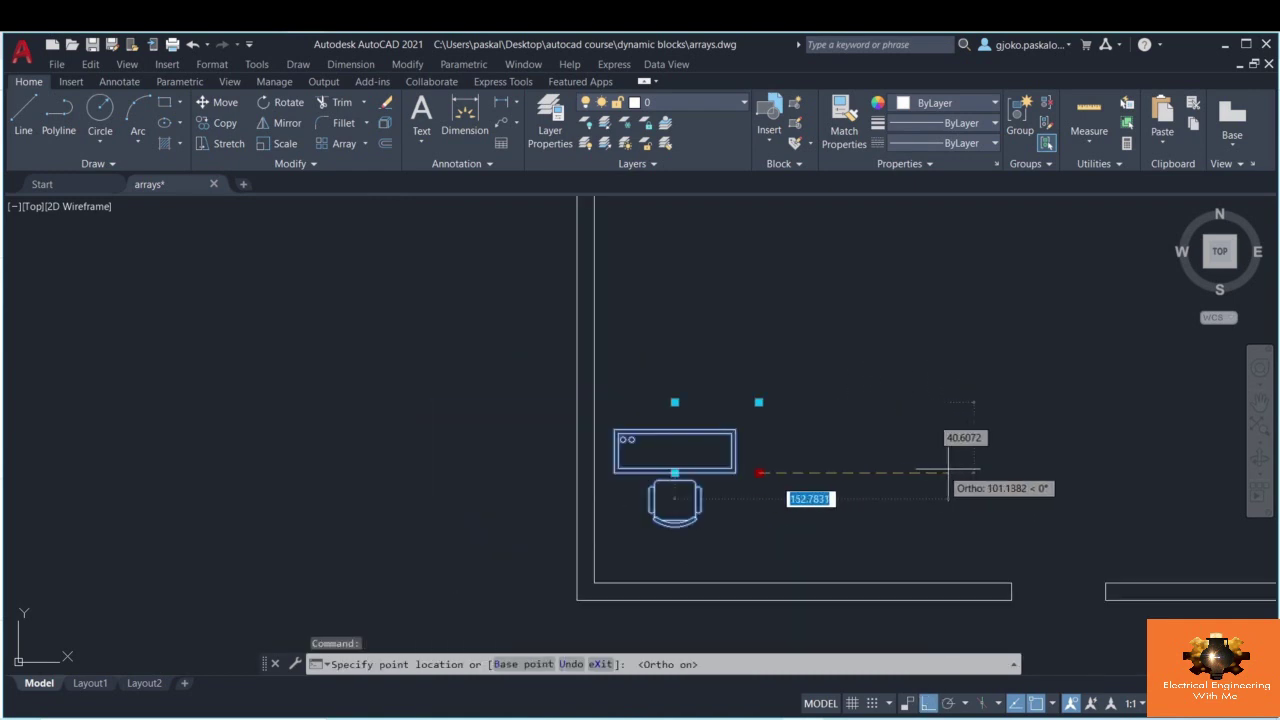
middle_click_drag(948, 470, 705, 470)
left_click(807, 455)
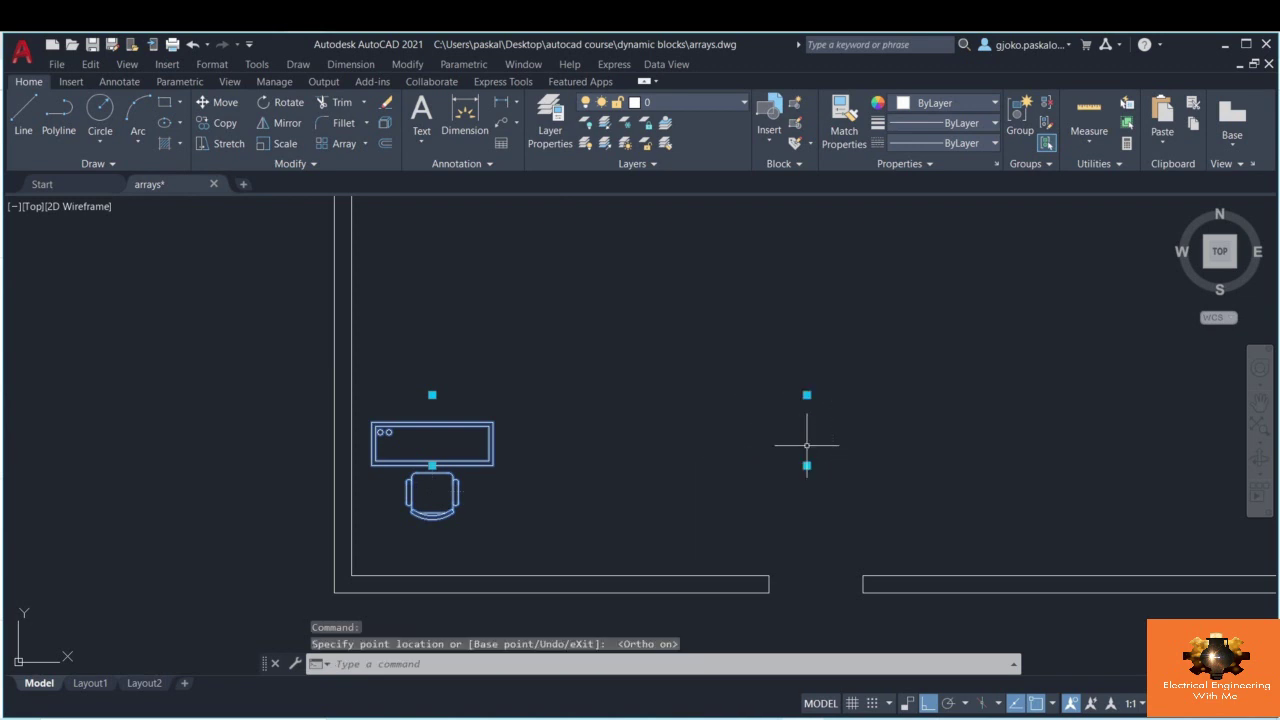
left_click(931, 464)
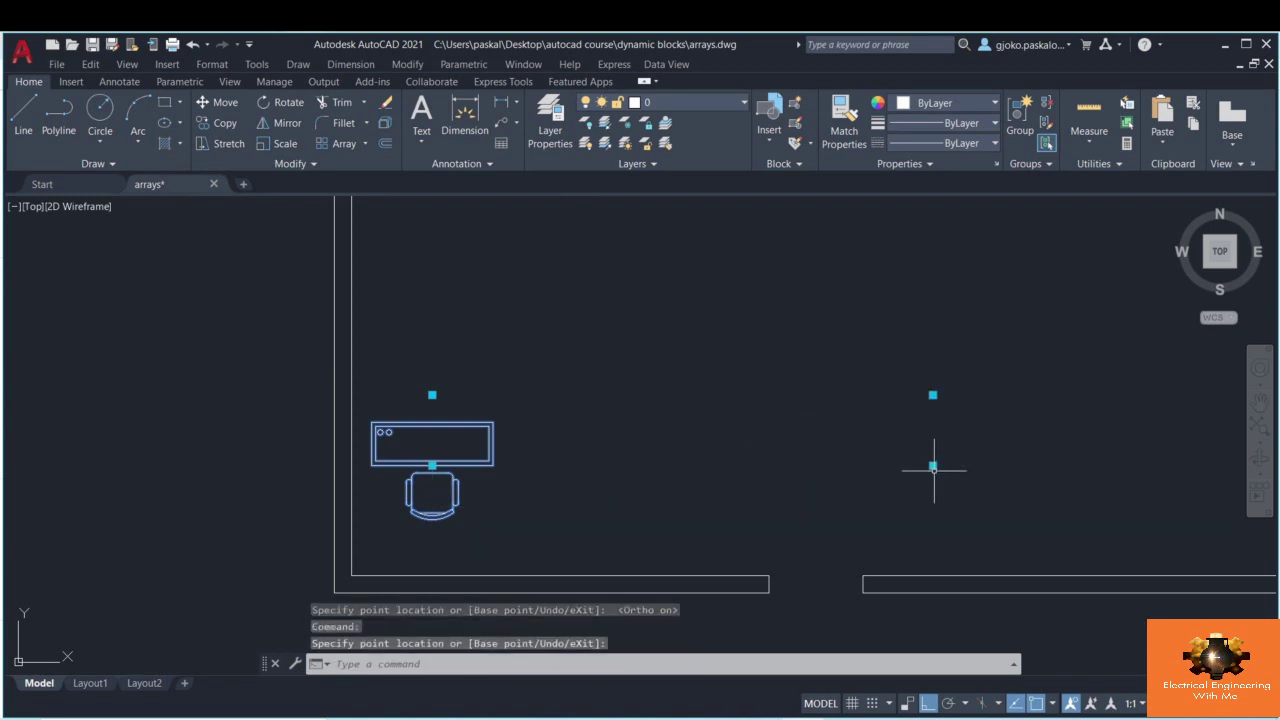
- Stretch the block's array upward from its upper outer grip and readjust its horizontal extent to two desks
left_click(933, 382)
left_click(929, 451)
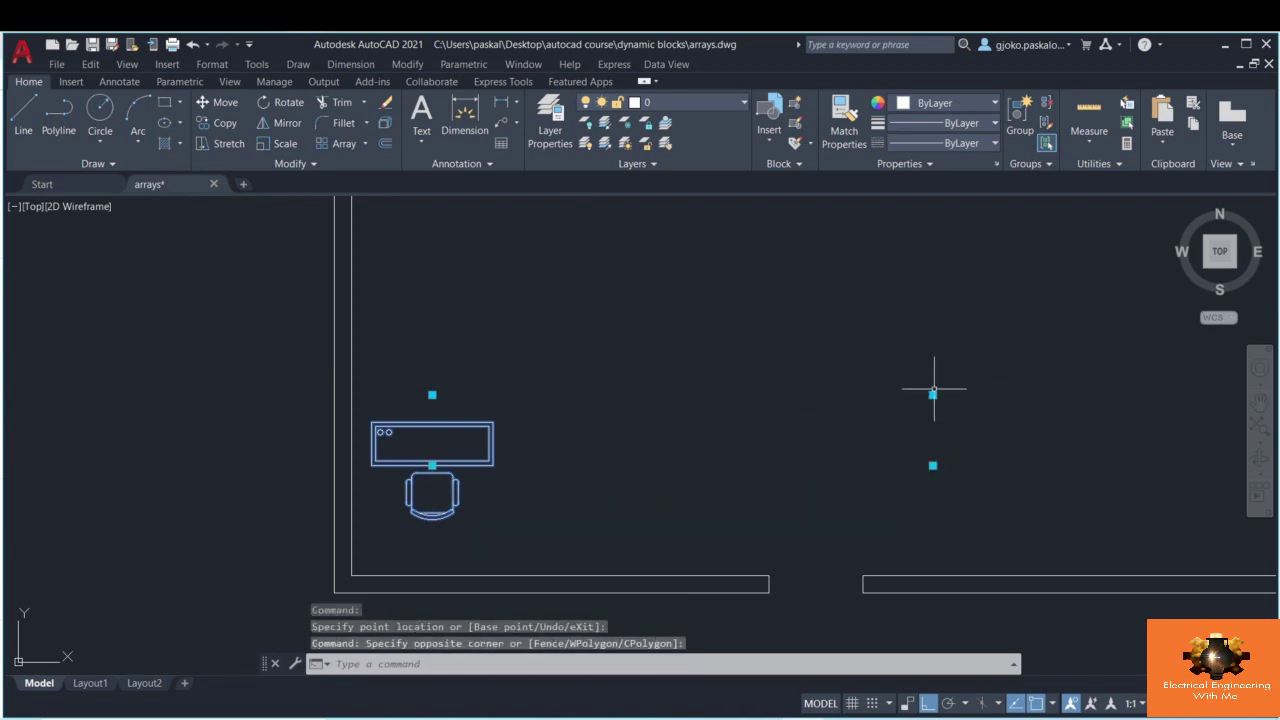
left_click(933, 394)
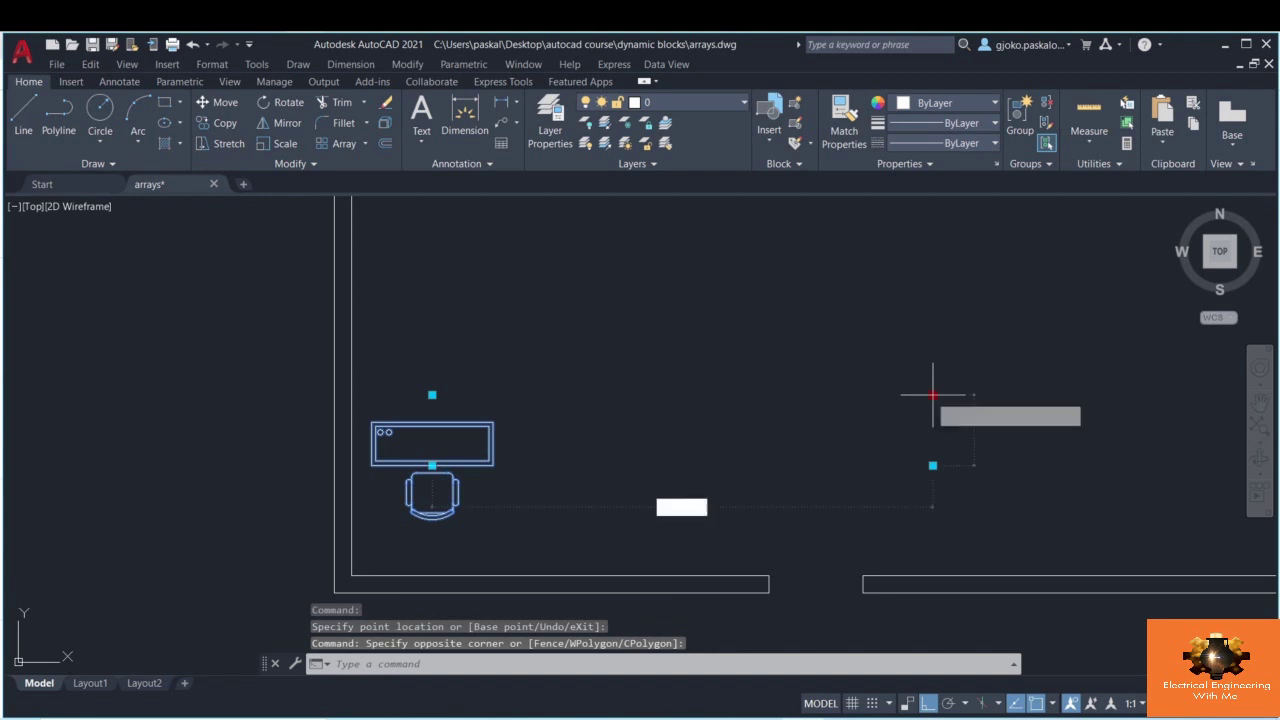
left_click(913, 284)
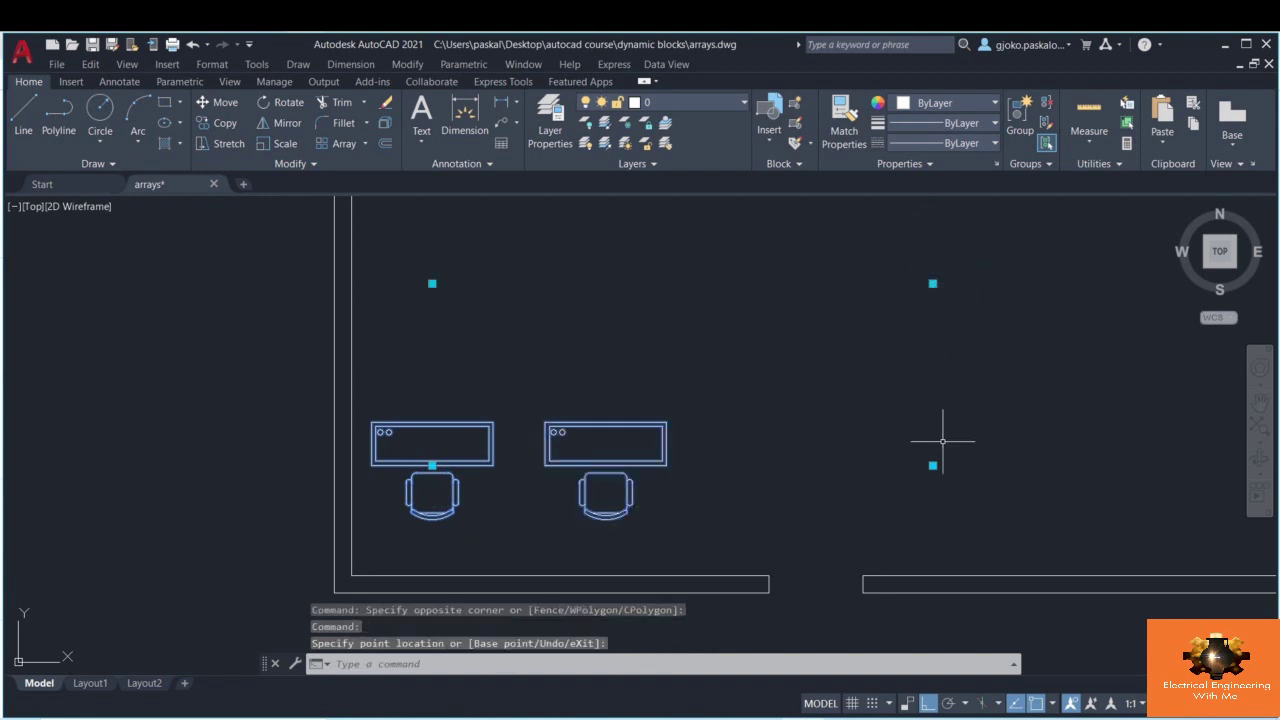
left_click(714, 465)
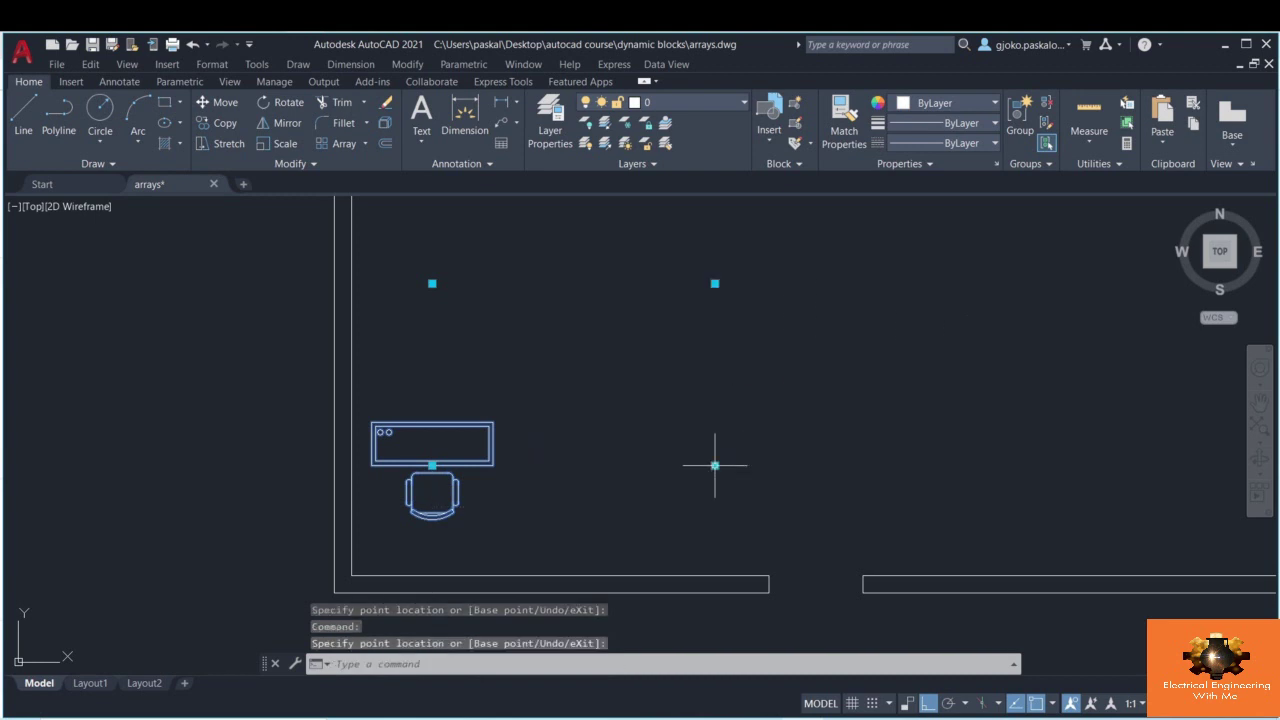
left_click(895, 465)
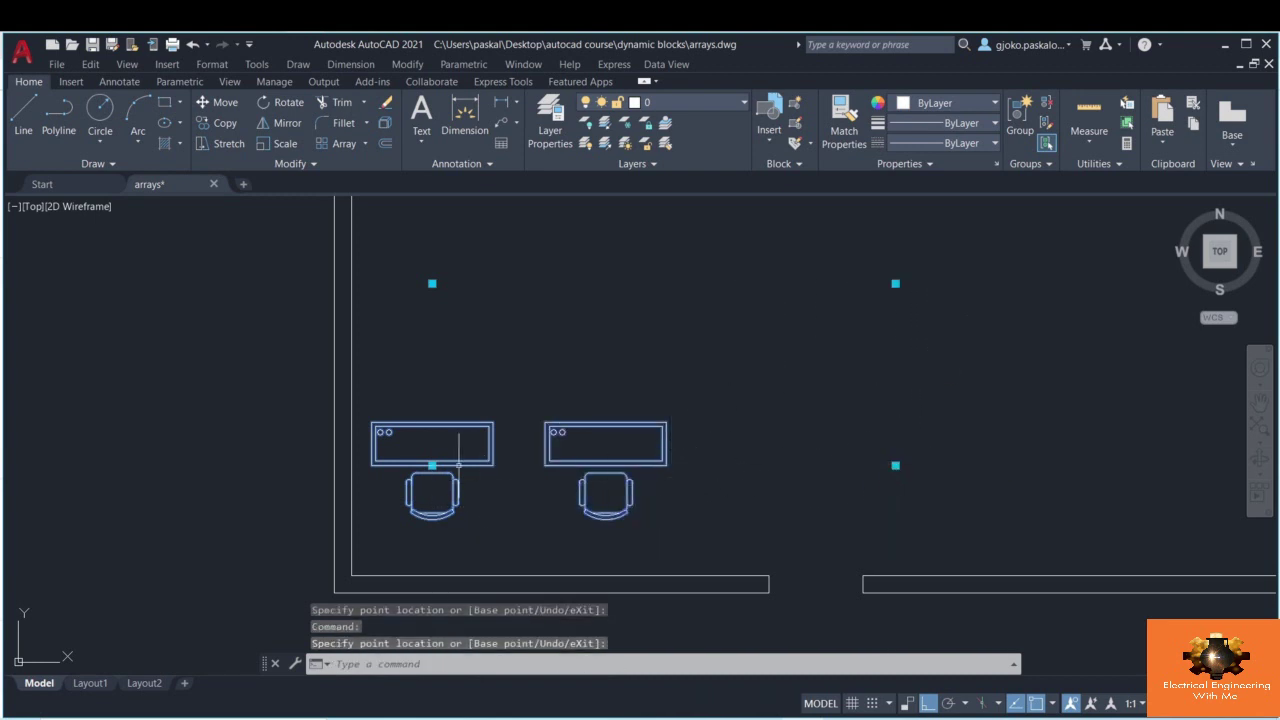
- Extend the block's array horizontally past the room's far wall to make a row of six desks
left_click(895, 465)
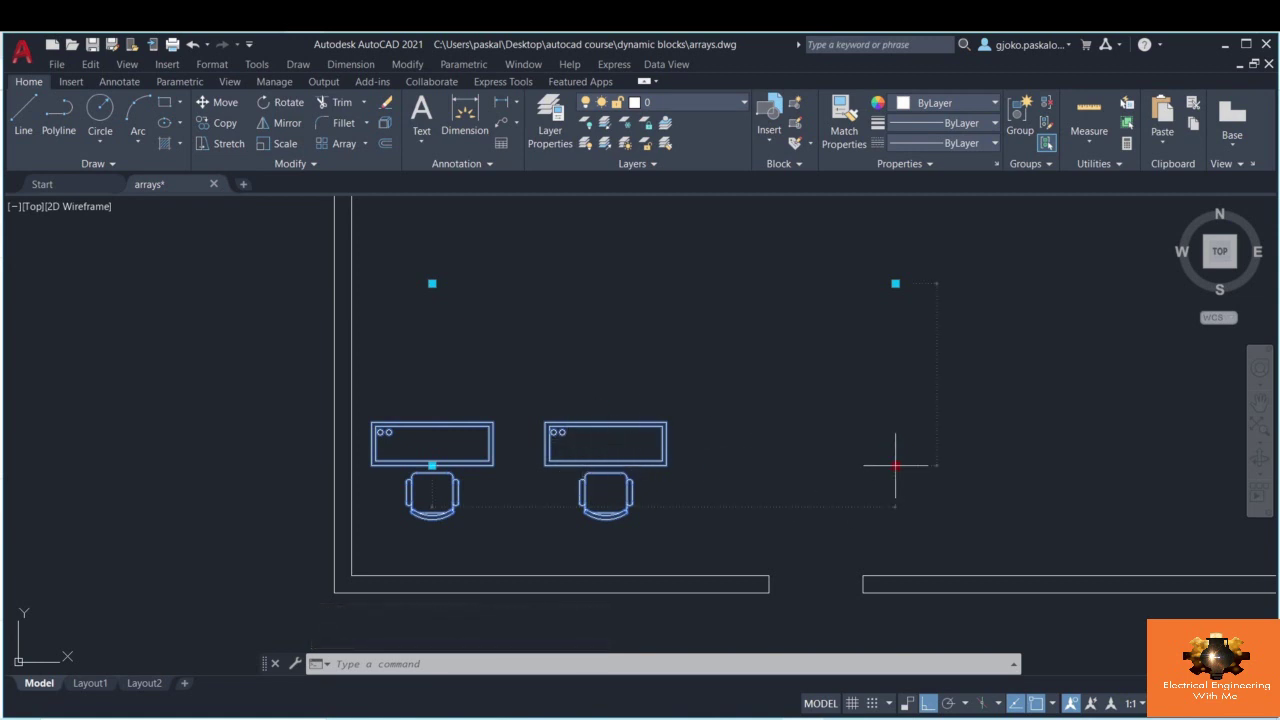
scroll(1030, 465, "down", 2)
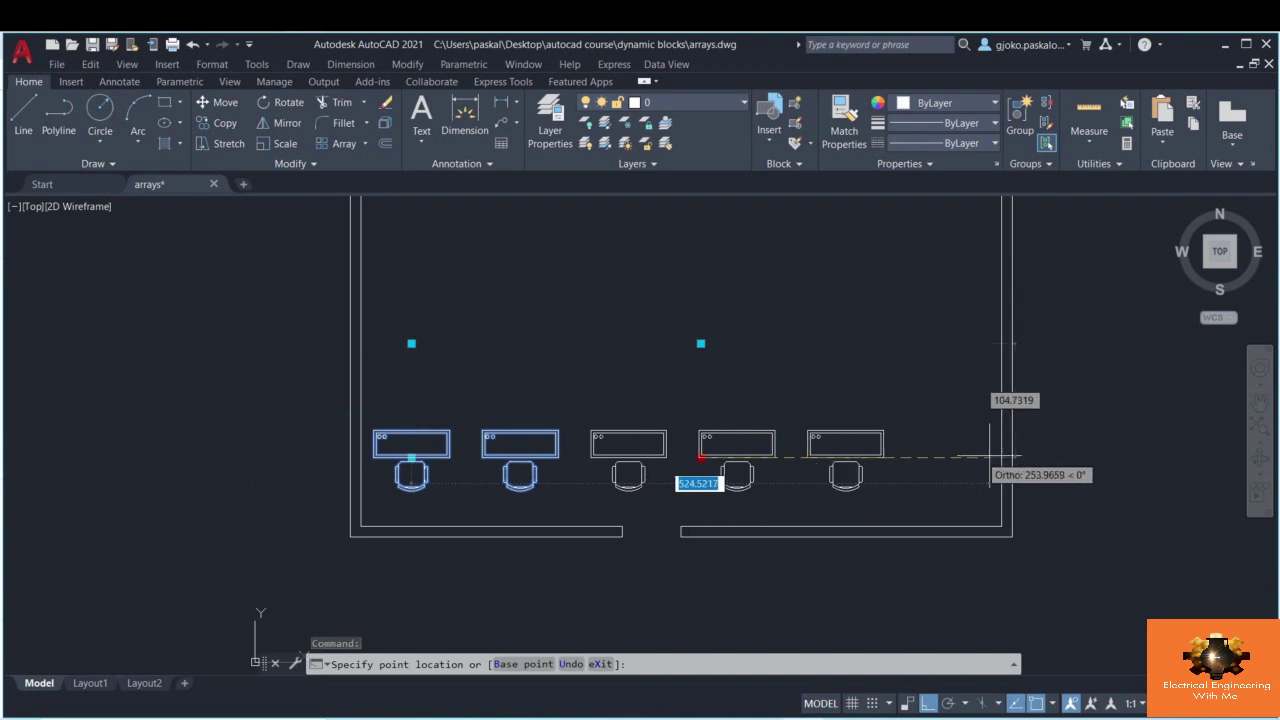
left_click(1072, 458)
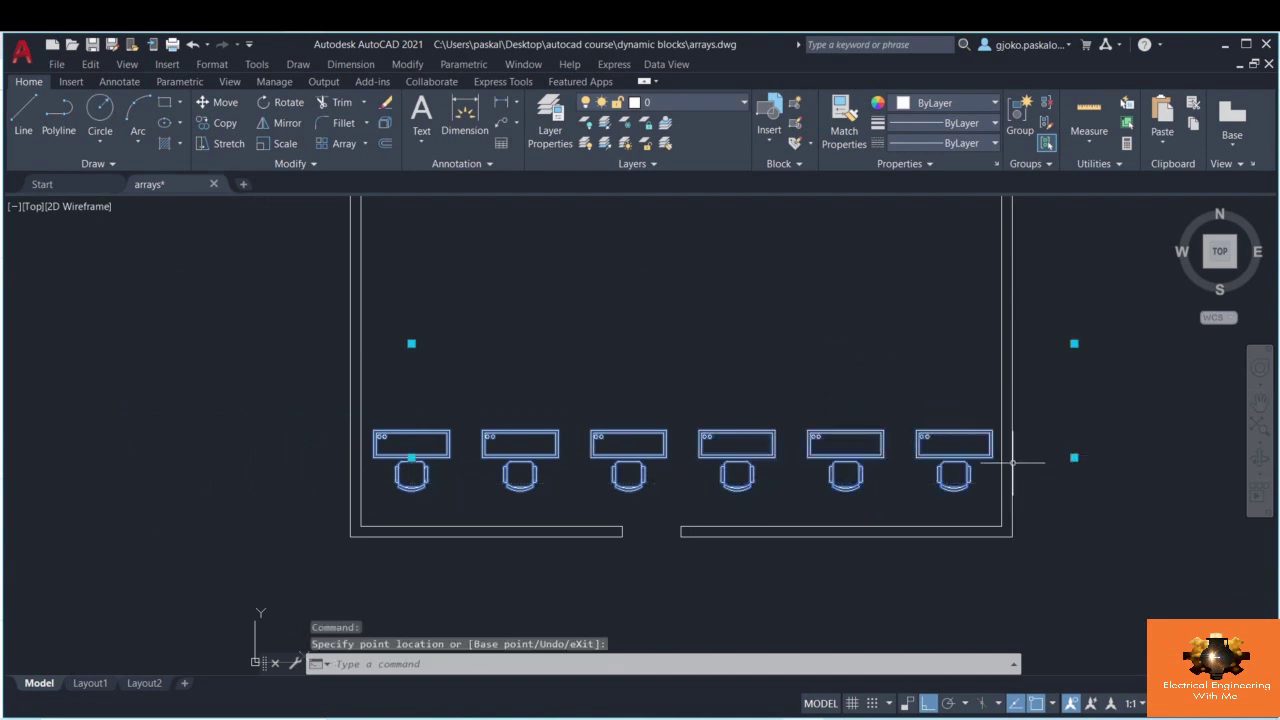
- Extend the block's array upward to two rows of desks and deselect the block
left_click(1075, 344)
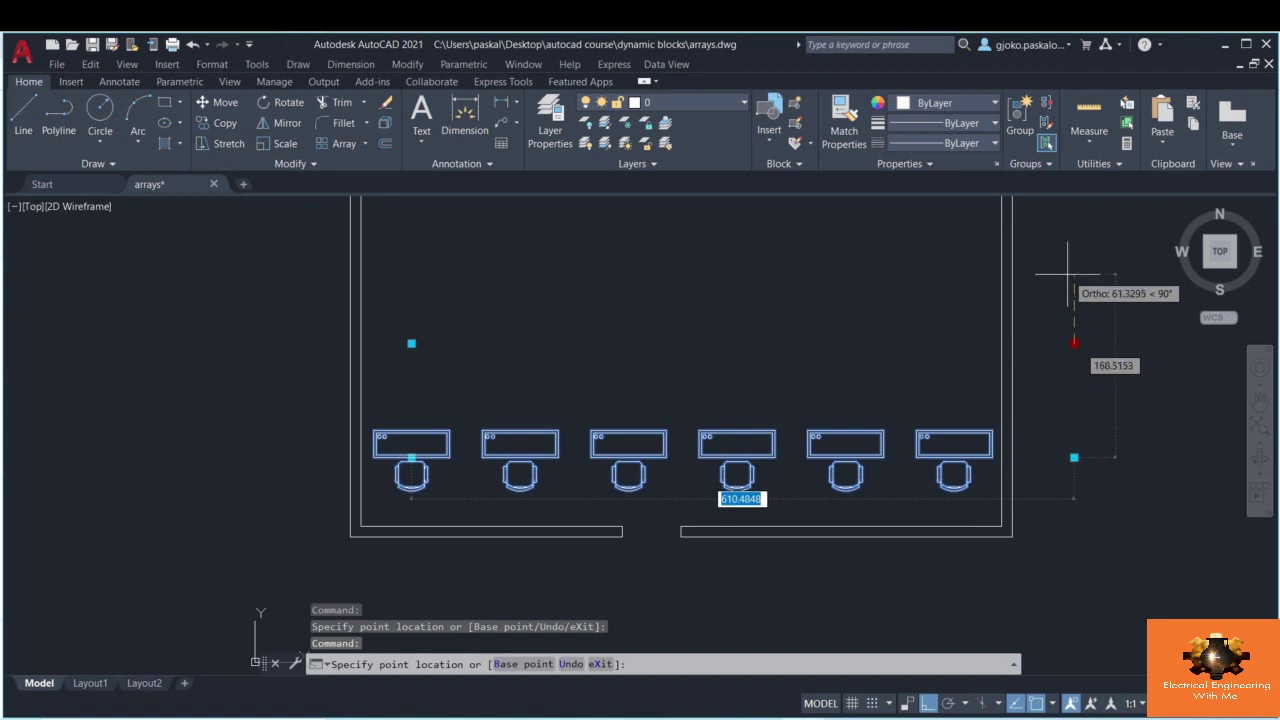
left_click(1056, 242)
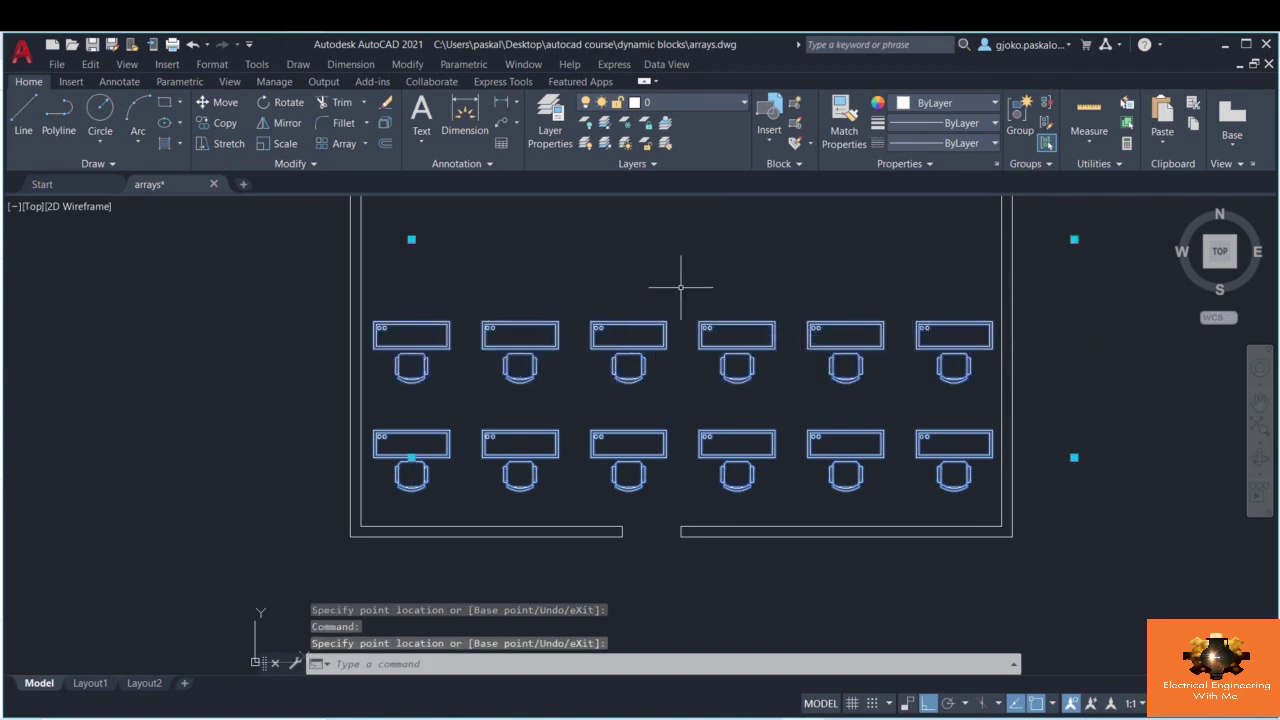
middle_click_drag(680, 286, 700, 394)
key("Escape")
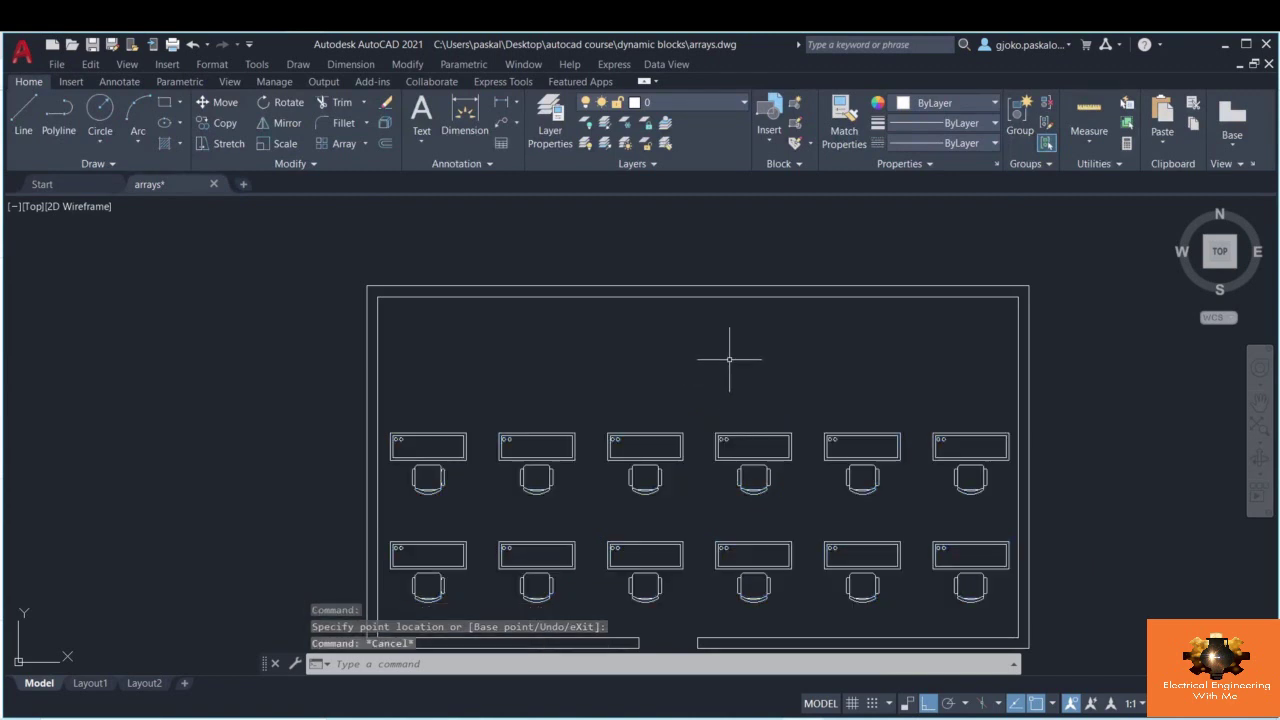
- Insert another table block in the free area above the two rows of desks
left_click(774, 128)
left_click(790, 196)
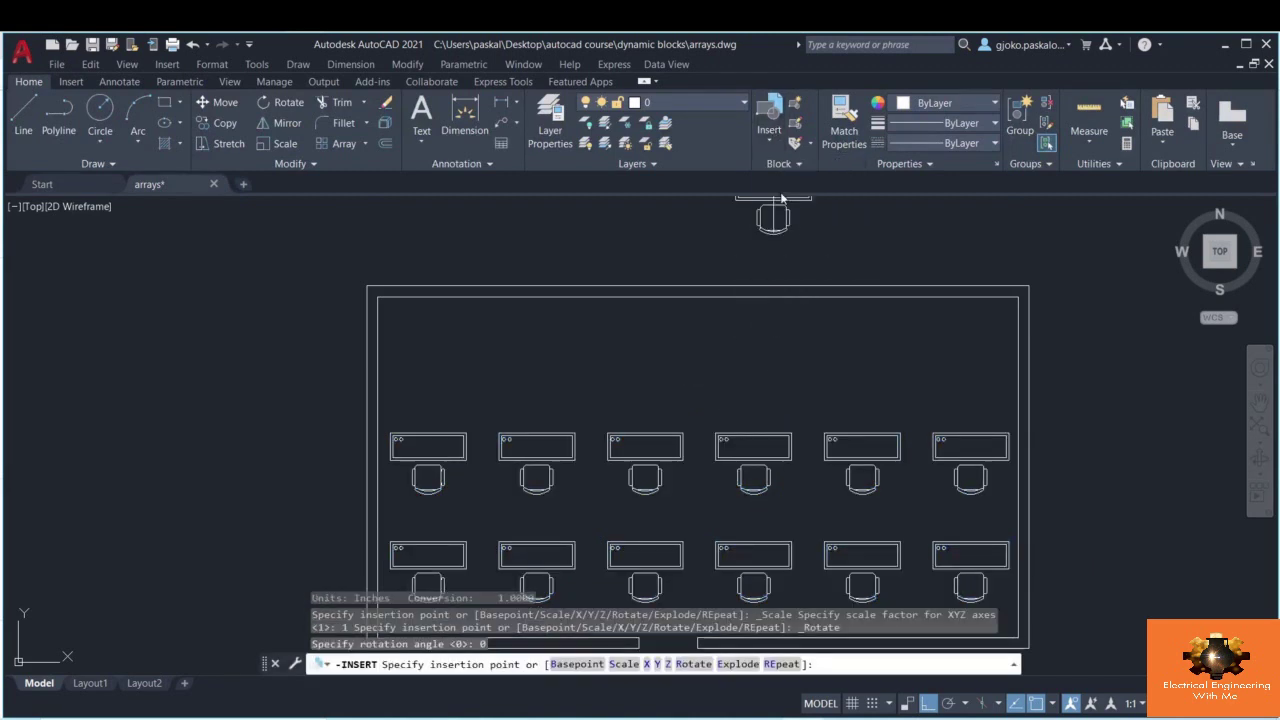
left_click(586, 377)
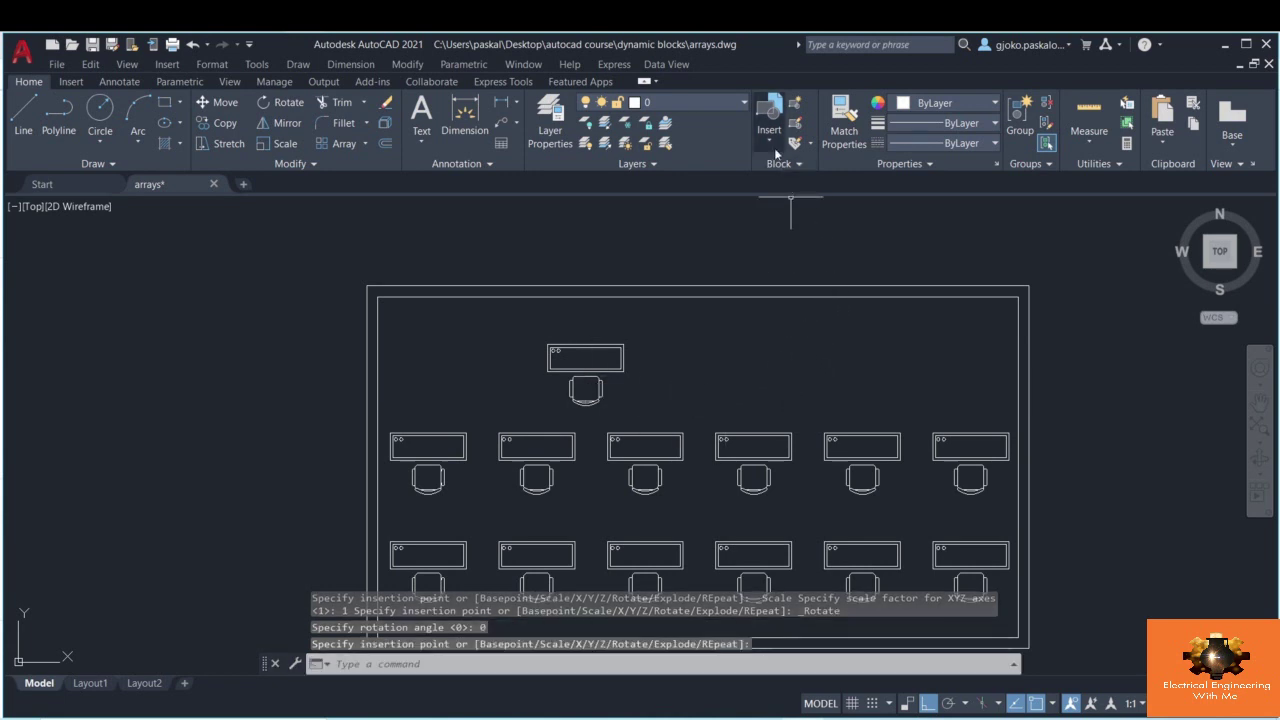
- Insert one more table block with its base point on the room's upper-right inner corner
left_click(769, 143)
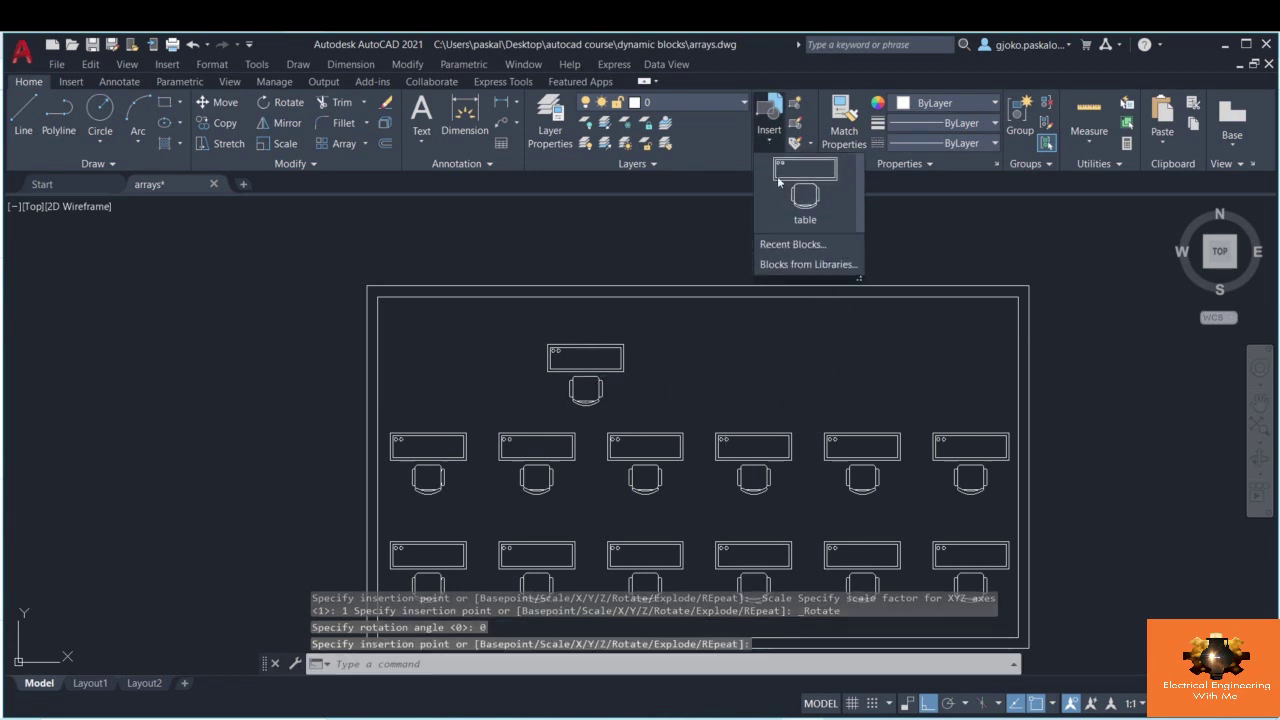
left_click(800, 230)
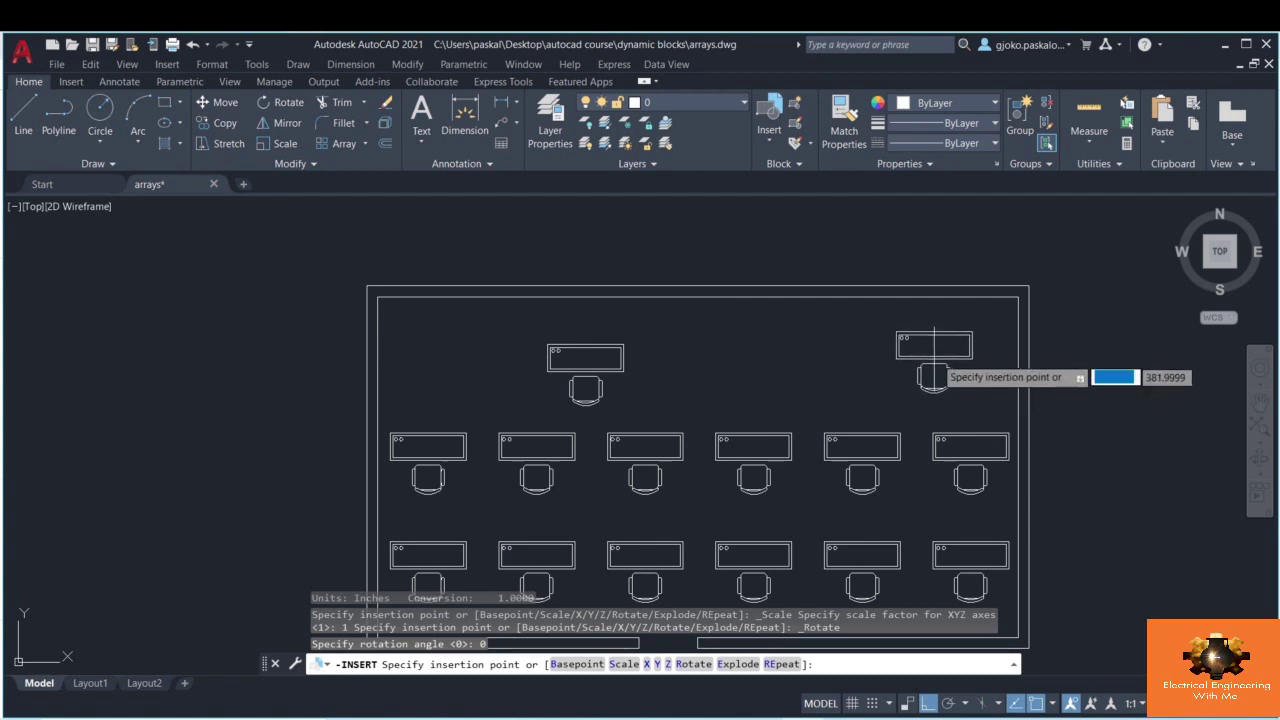
left_click(1017, 297)
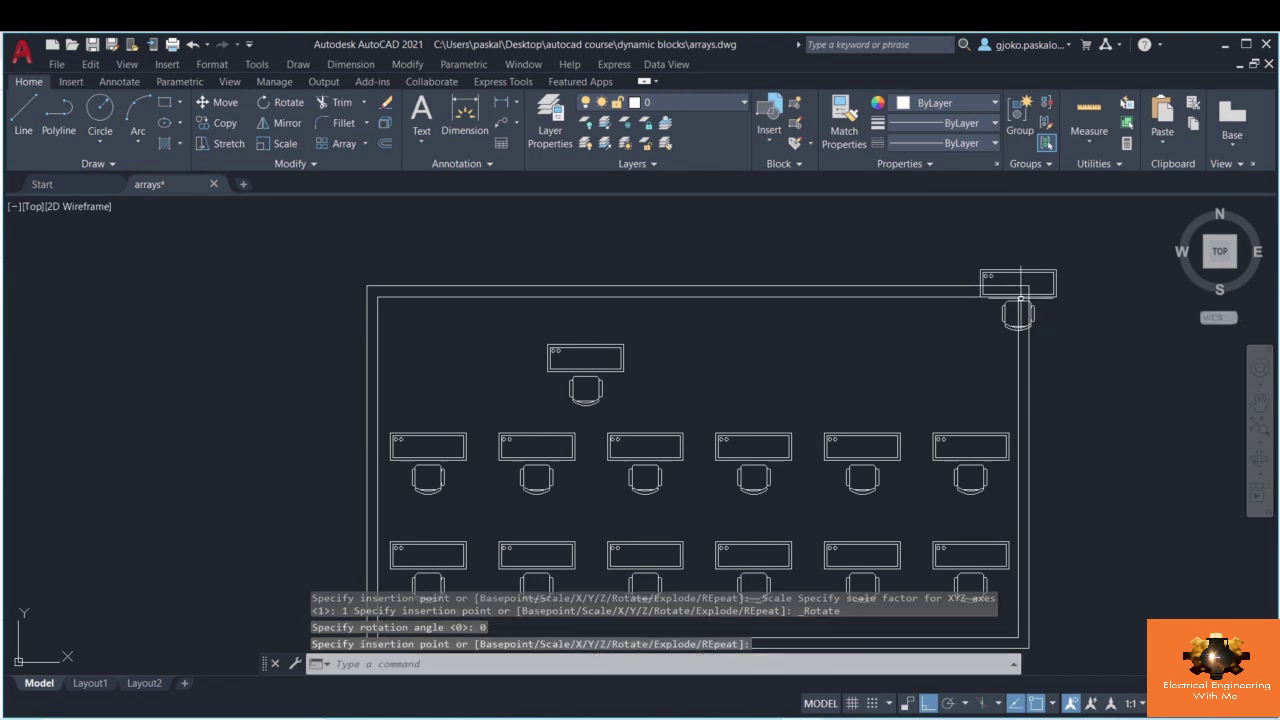
- Move the table block from its desk's upper-right corner to the room's upper-right inner corner
left_click(1069, 314)
left_click(1035, 262)
right_click(1071, 251)
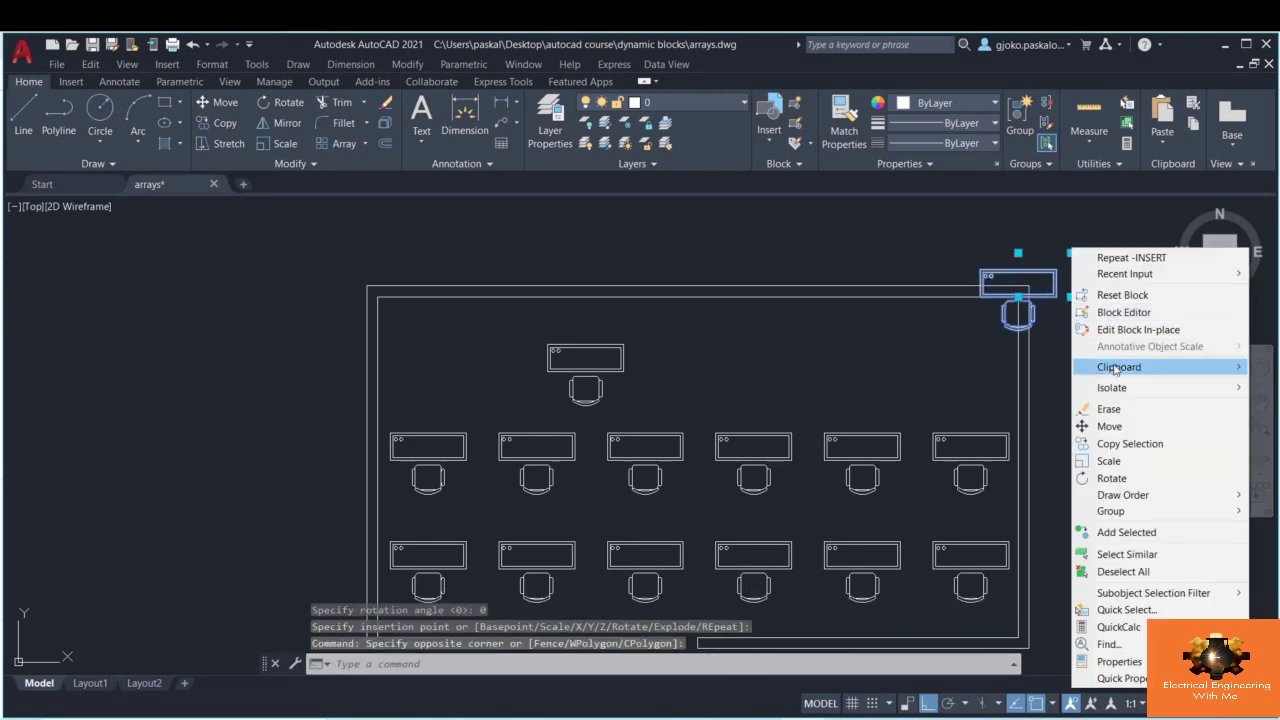
left_click(1095, 423)
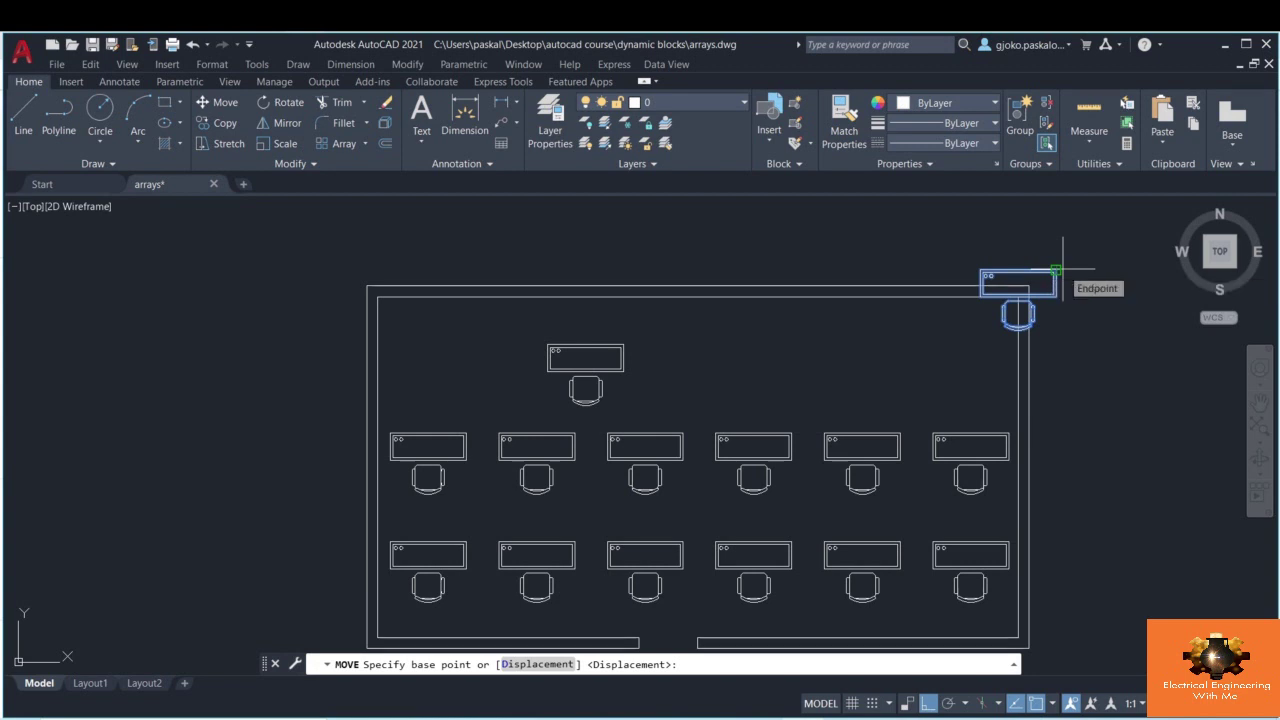
left_click(1056, 270)
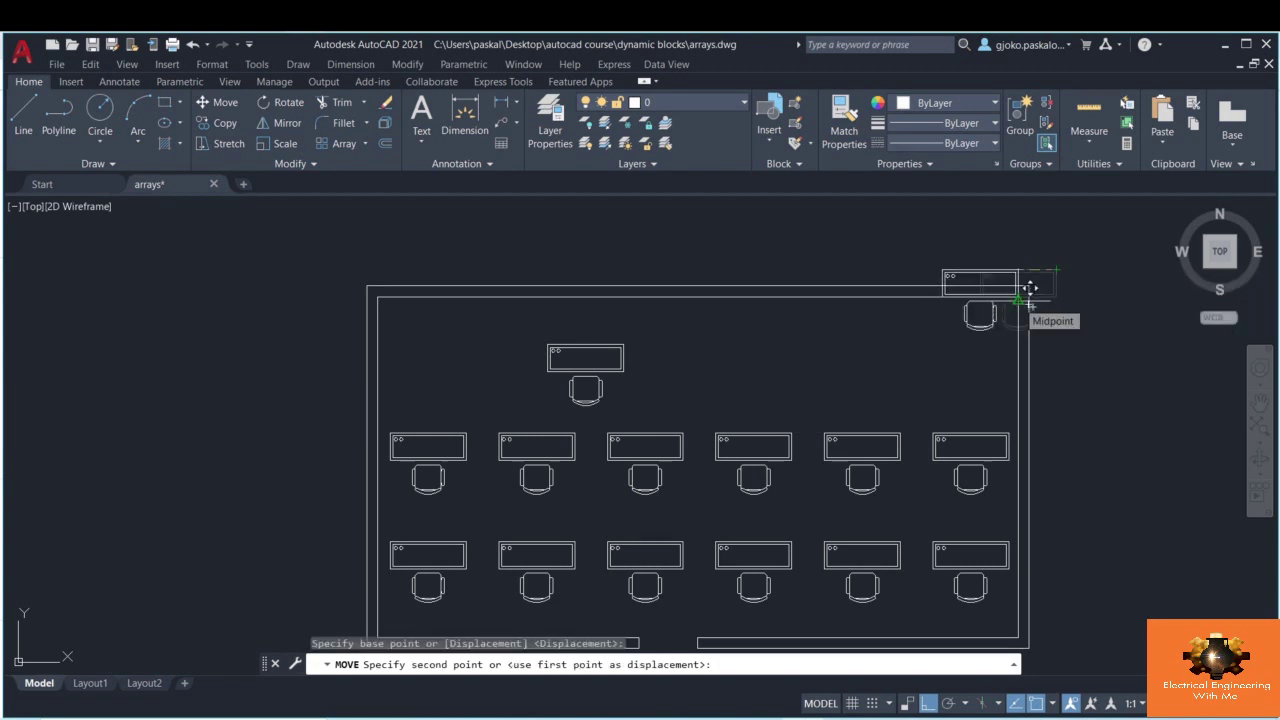
left_click(1025, 289)
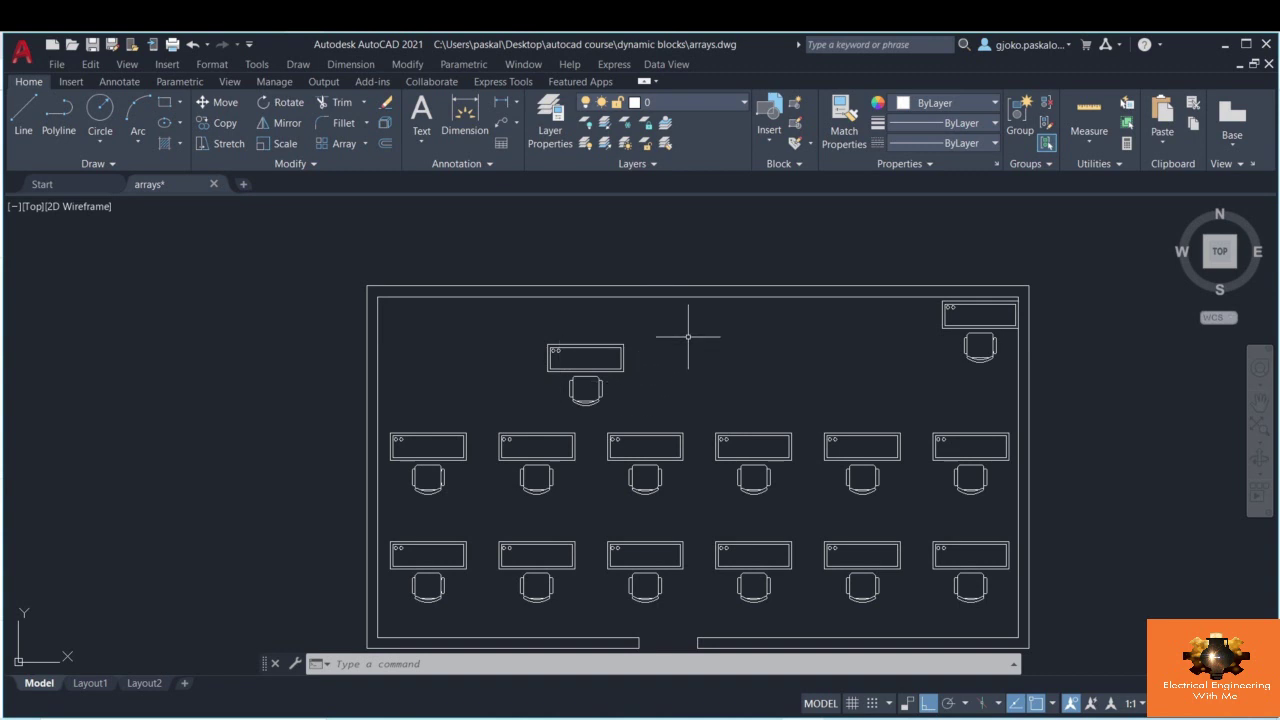
- Open the table block definition in the Block Editor
left_click(792, 125)
left_click(526, 326)
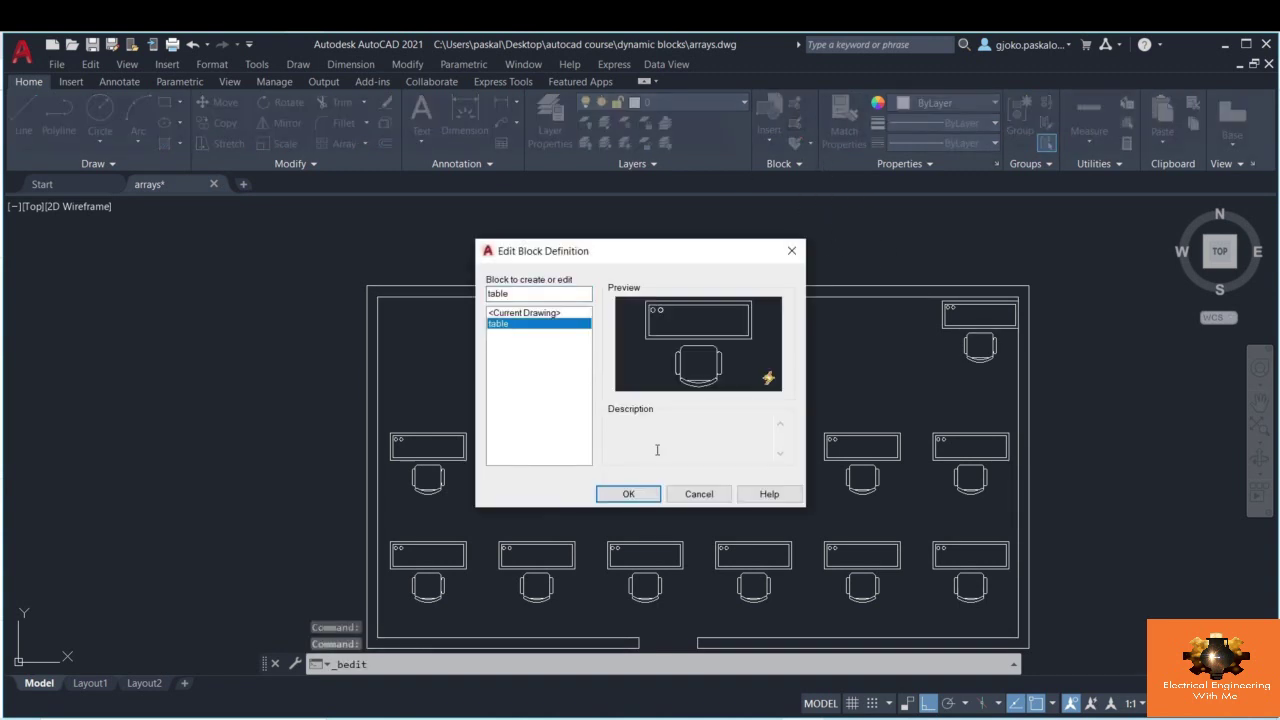
left_click(650, 497)
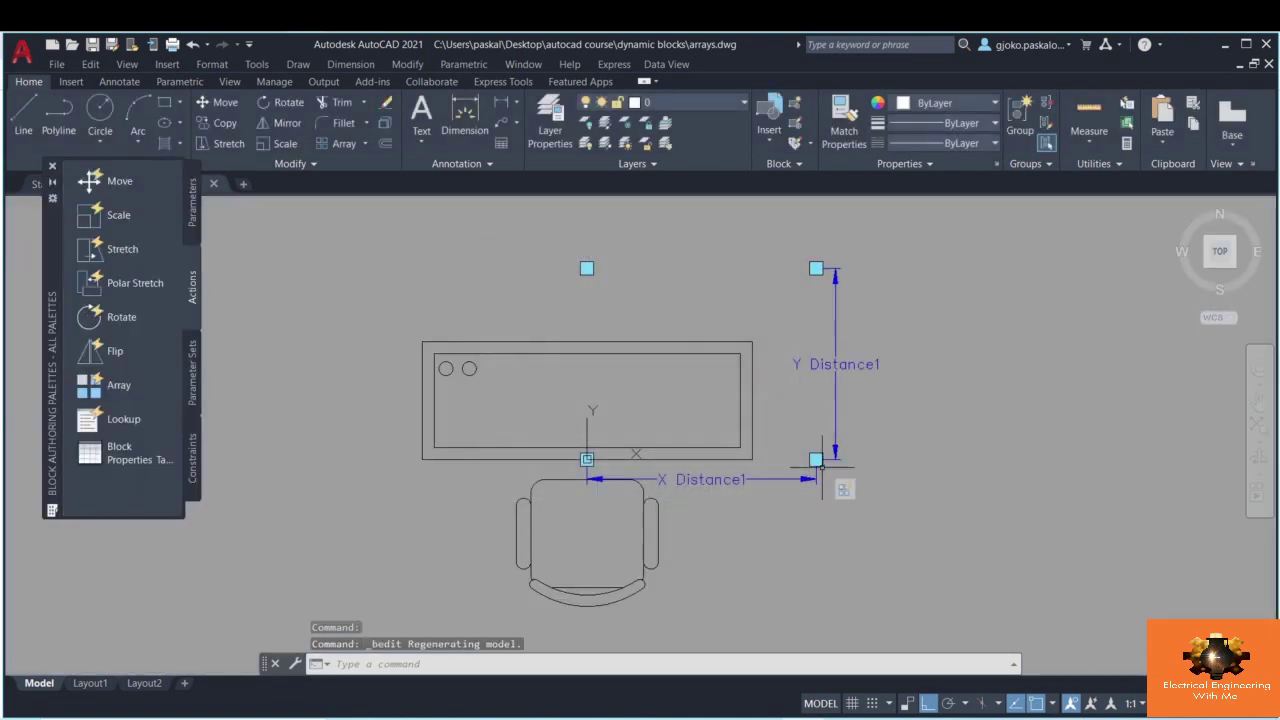
- Delete the XY parameter and its array action from the table block
left_click(874, 541)
left_click(810, 425)
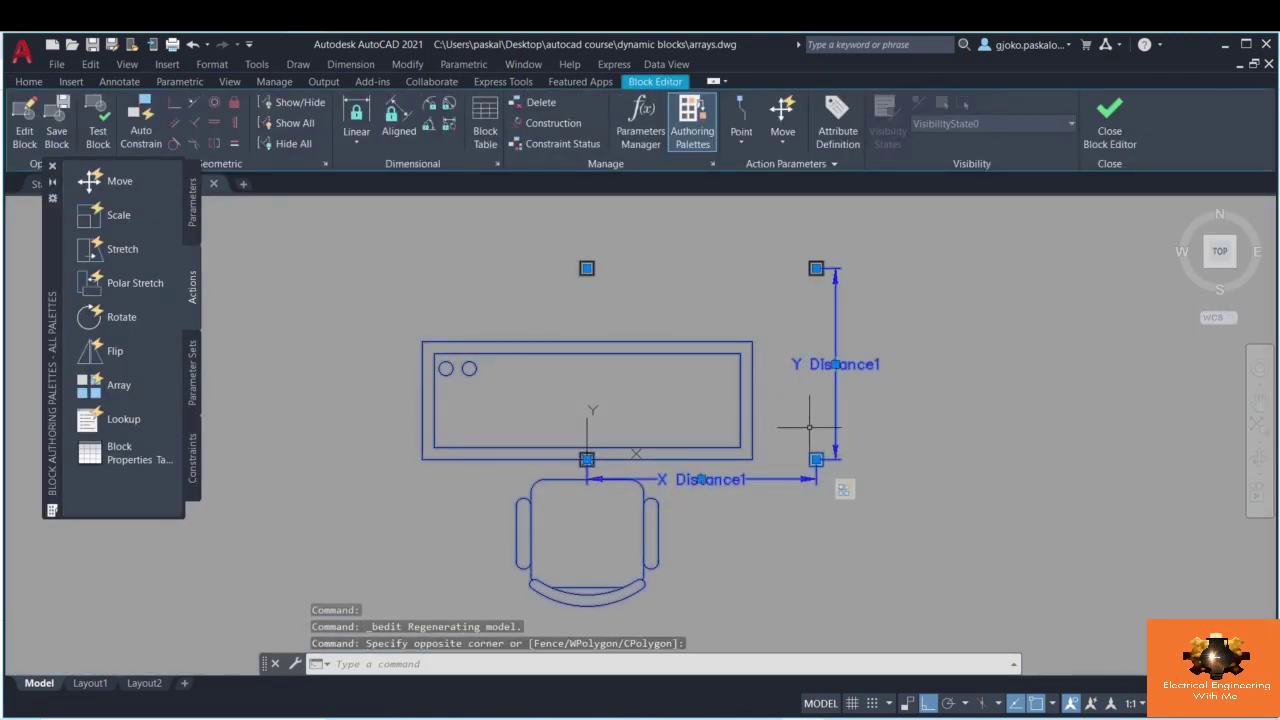
left_click(871, 543)
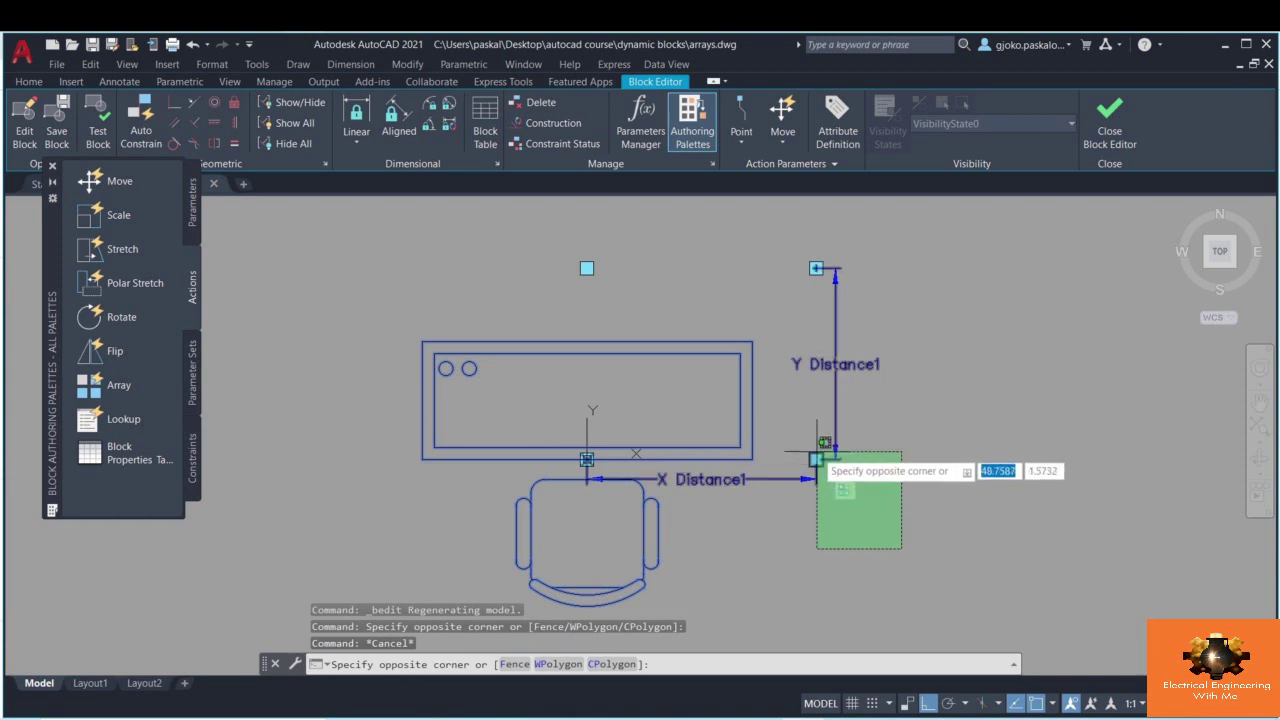
left_click(820, 445)
key("Delete")
key("Escape")
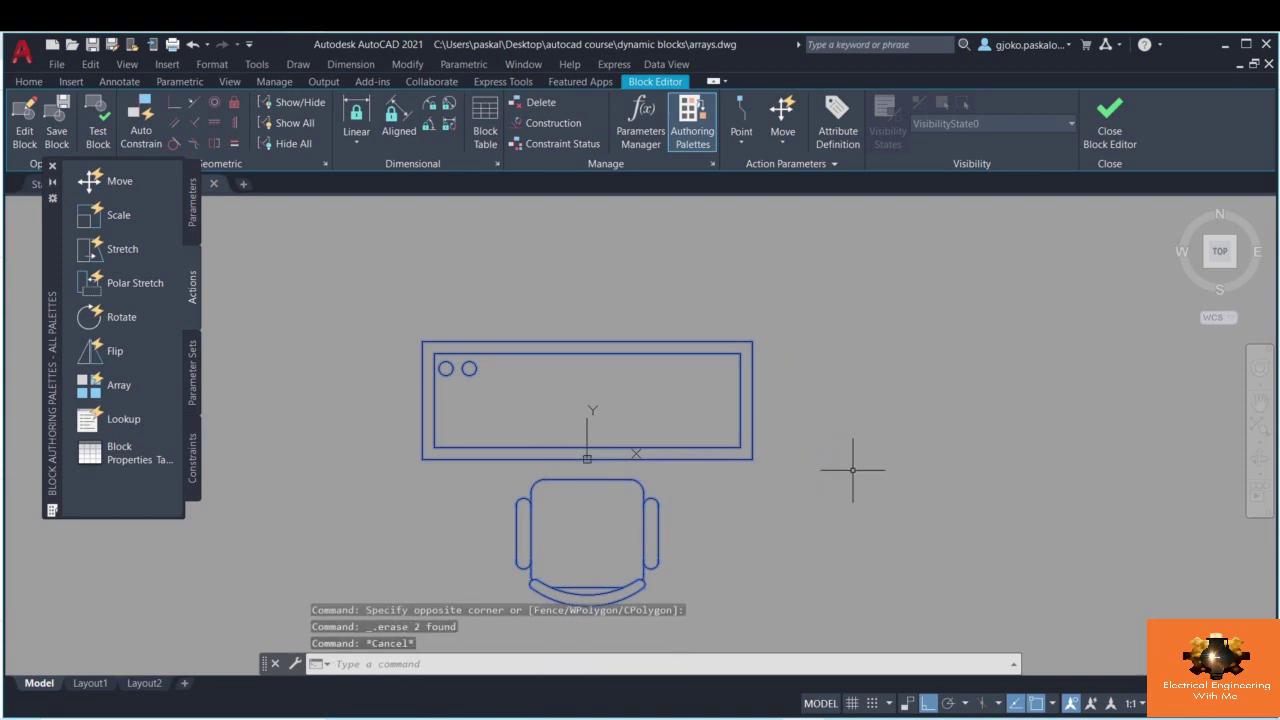
- Add a base point parameter at the midpoint of the desk's lower edge
left_click(193, 210)
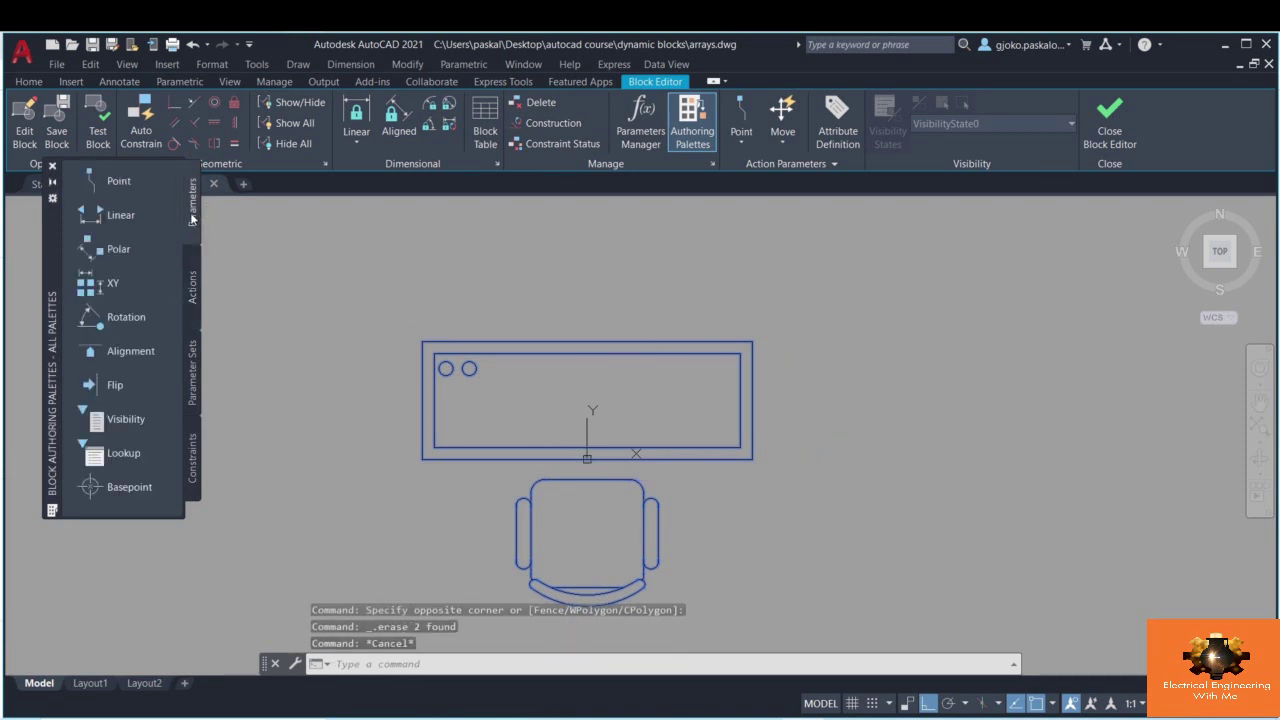
left_click(120, 488)
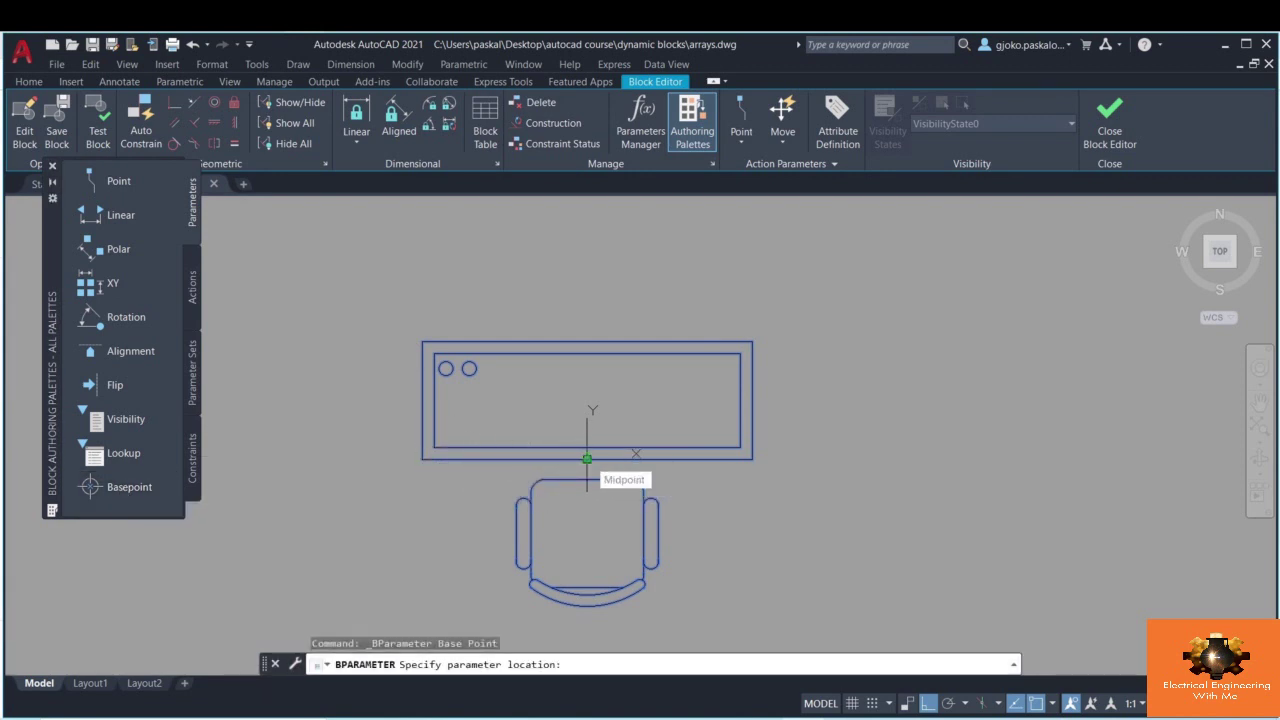
left_click(587, 459)
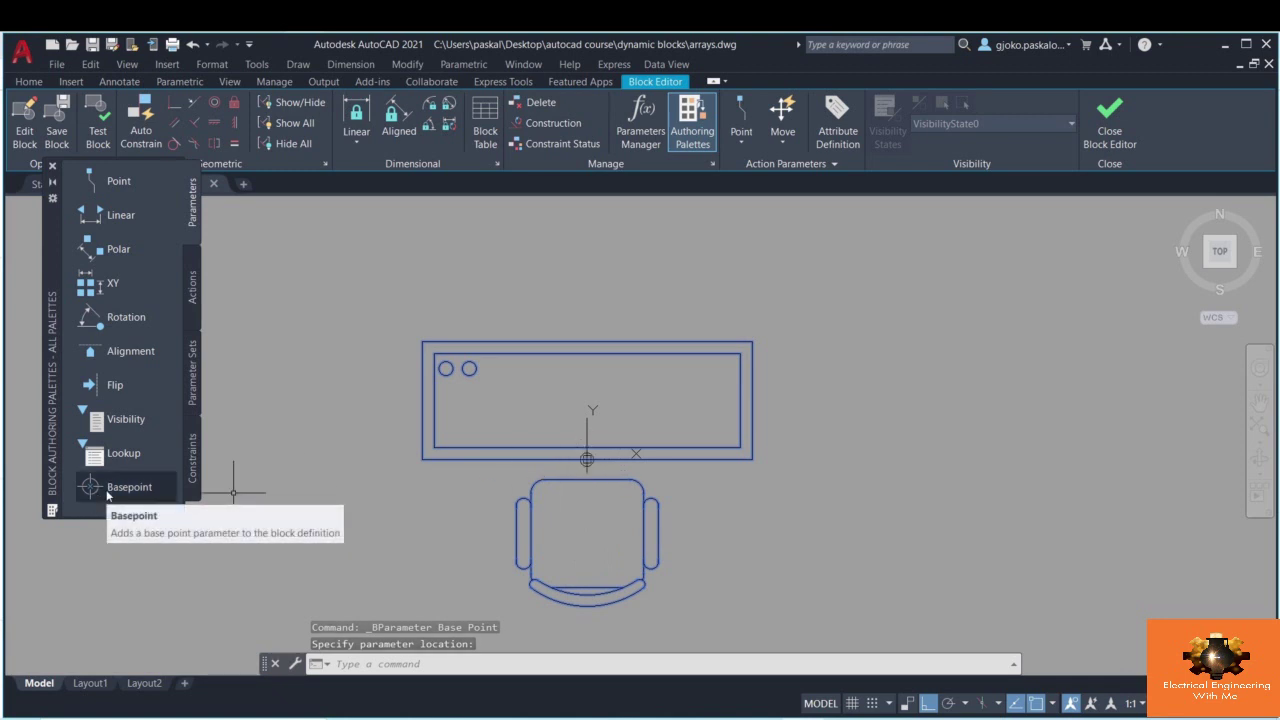
left_click(175, 532)
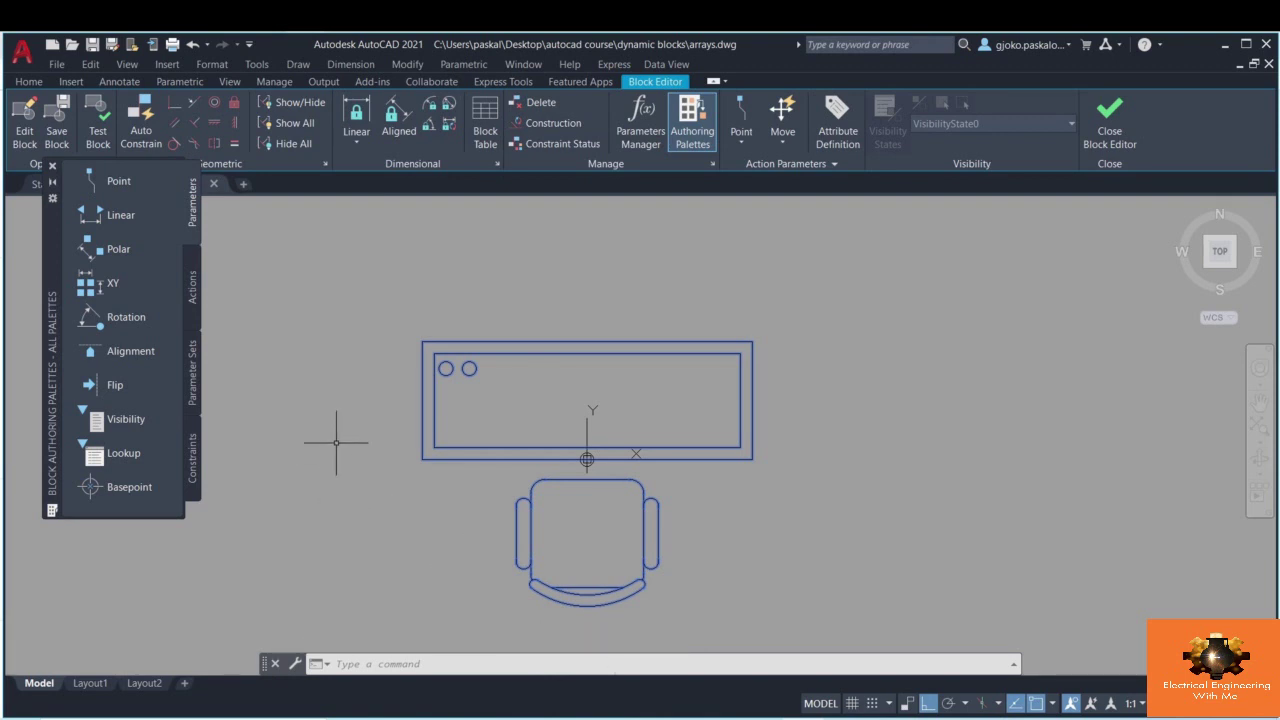
- Add point parameters at the desk's upper-right and lower-right corners, with their labels to the right
left_click(118, 181)
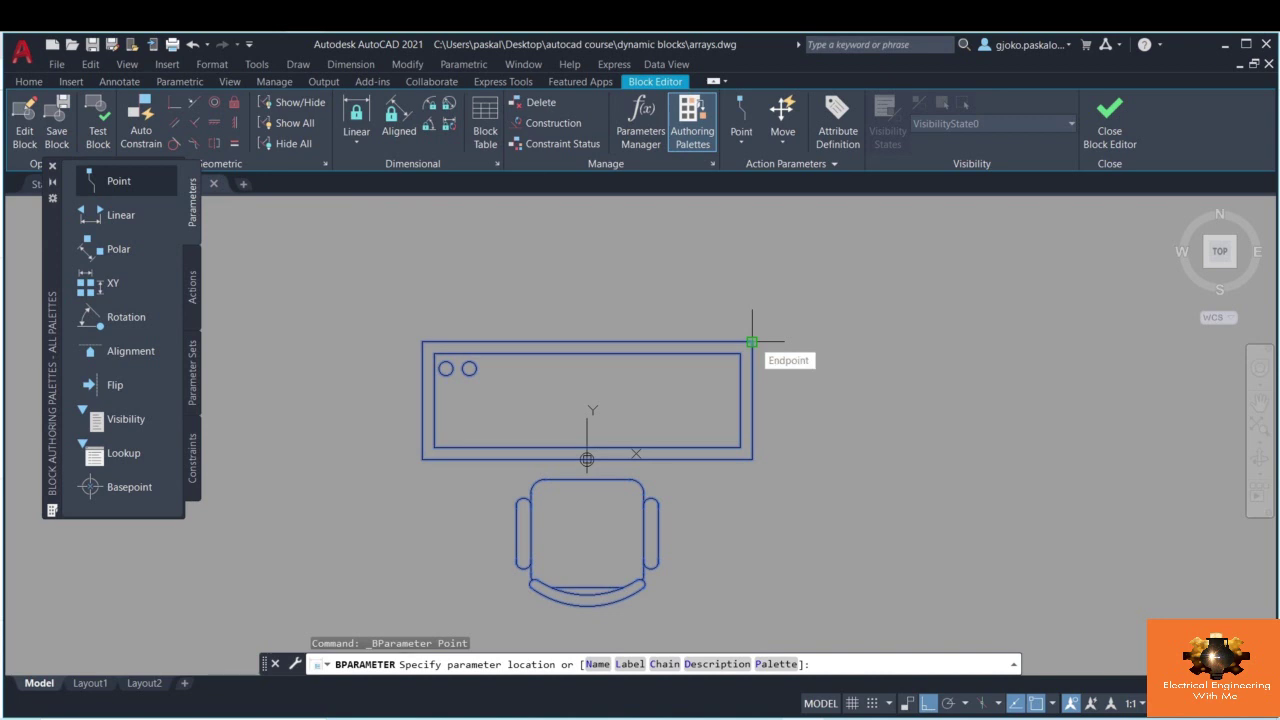
left_click(752, 342)
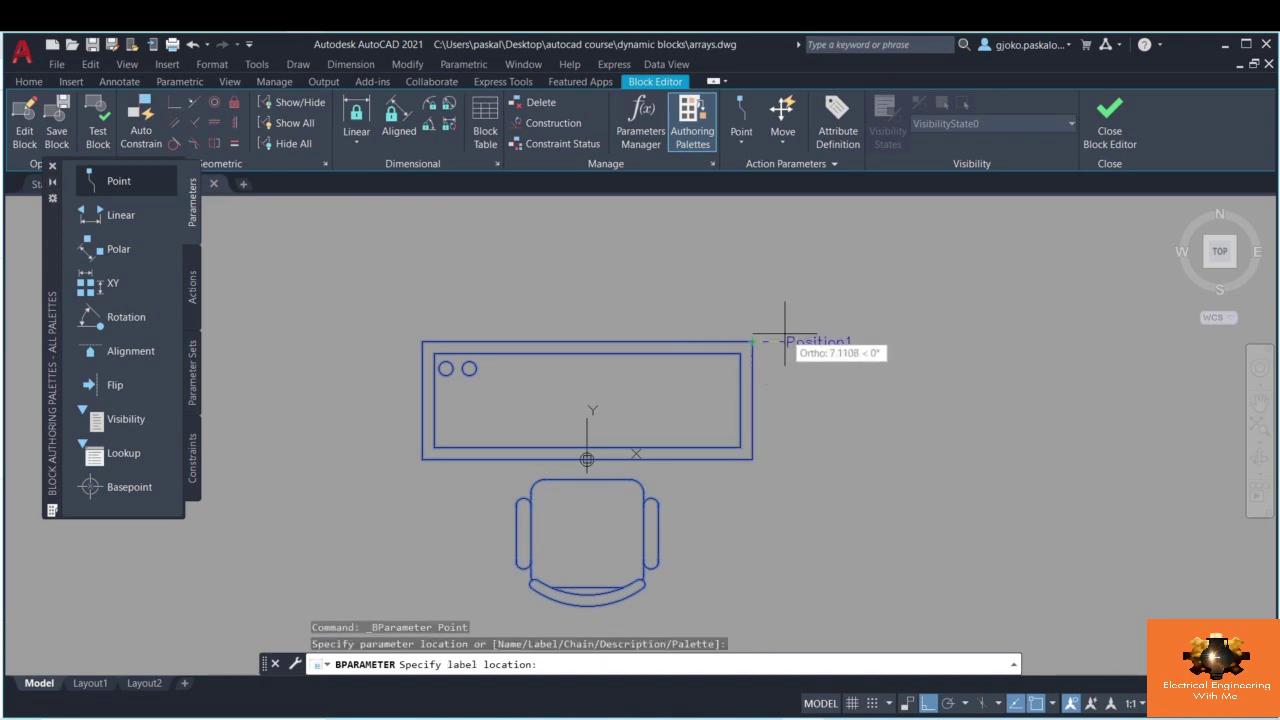
left_click(785, 340)
left_click(118, 181)
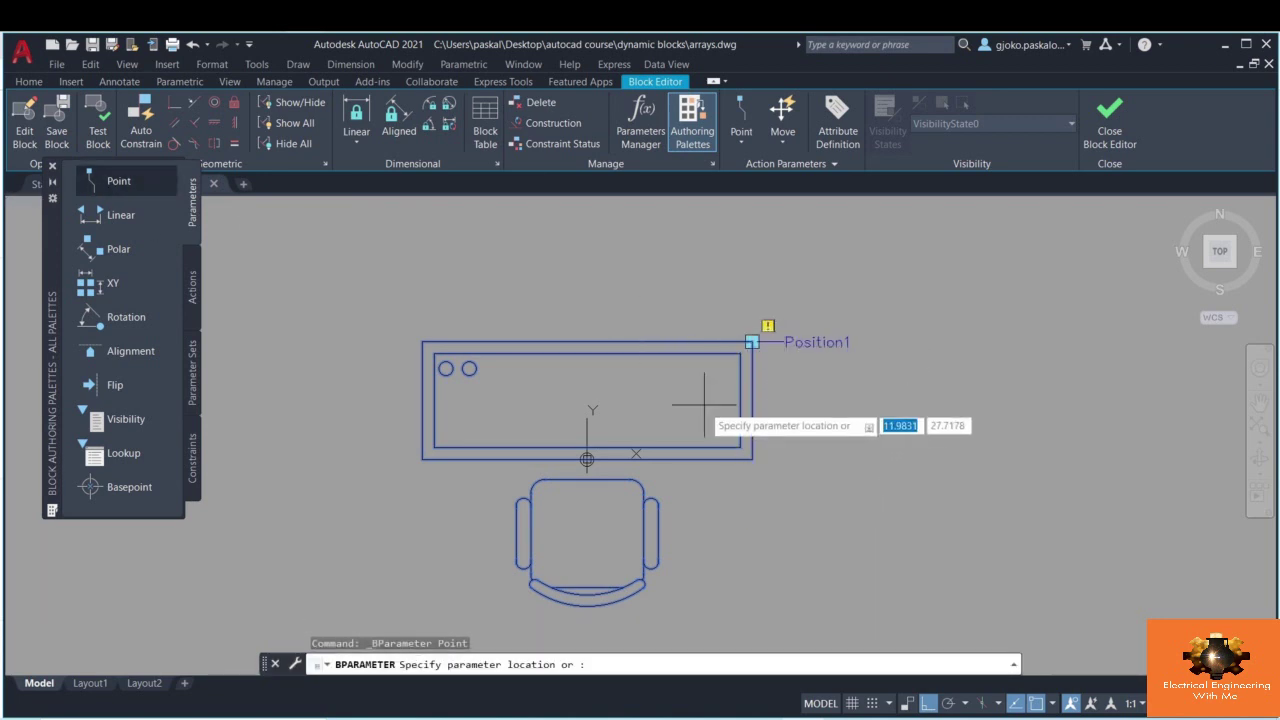
left_click(751, 459)
left_click(786, 459)
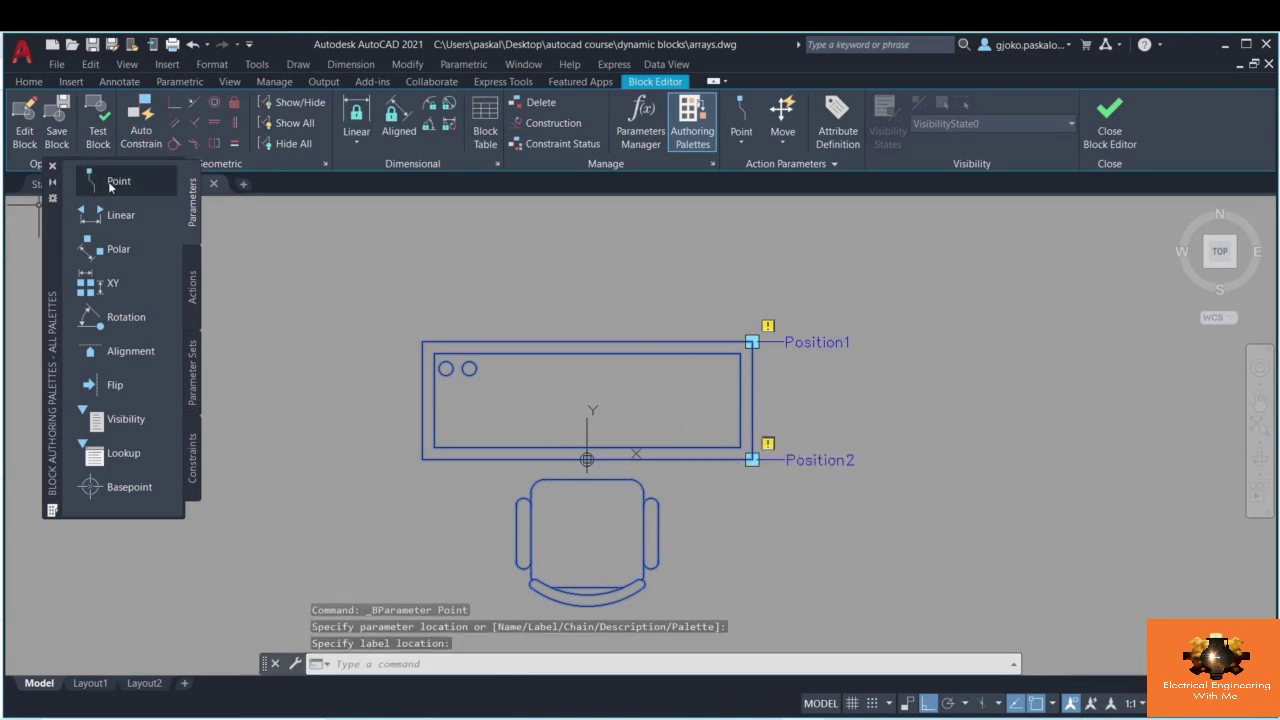
- Add a point parameter at the middle of the chair's backrest, with its label below
left_click(110, 186)
middle_click_drag(583, 542, 569, 437)
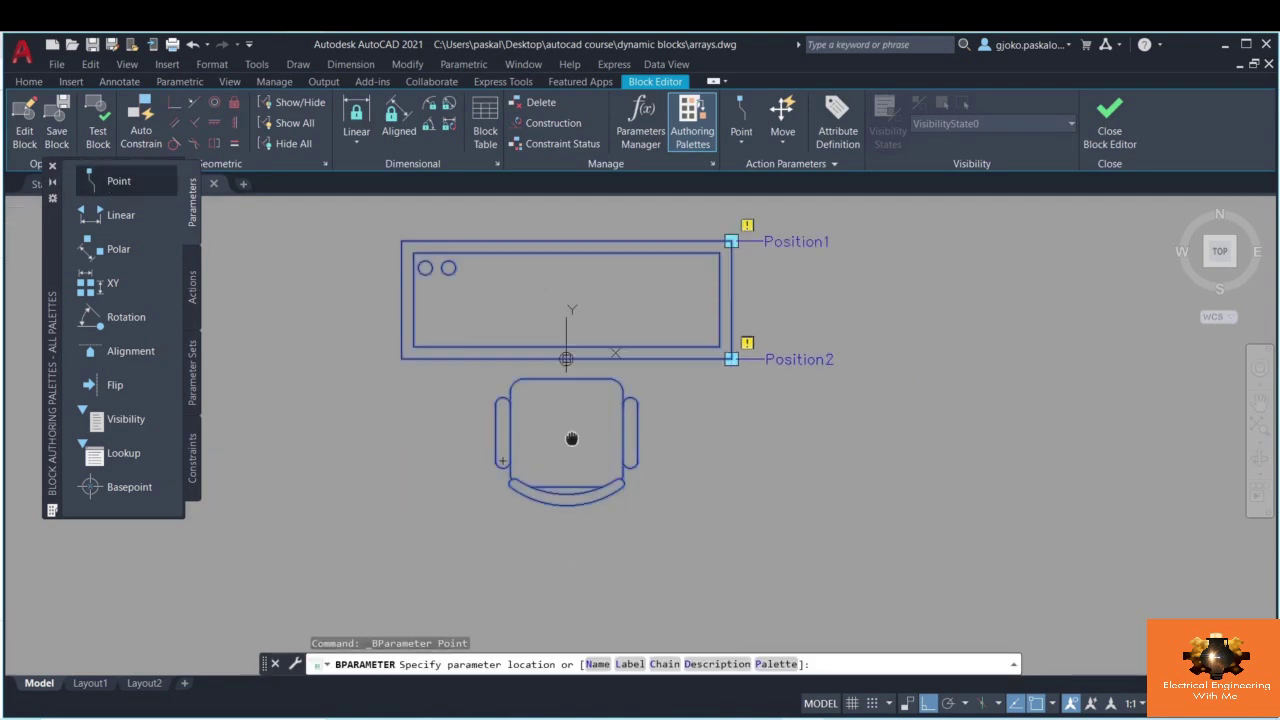
left_click(573, 500)
left_click(573, 548)
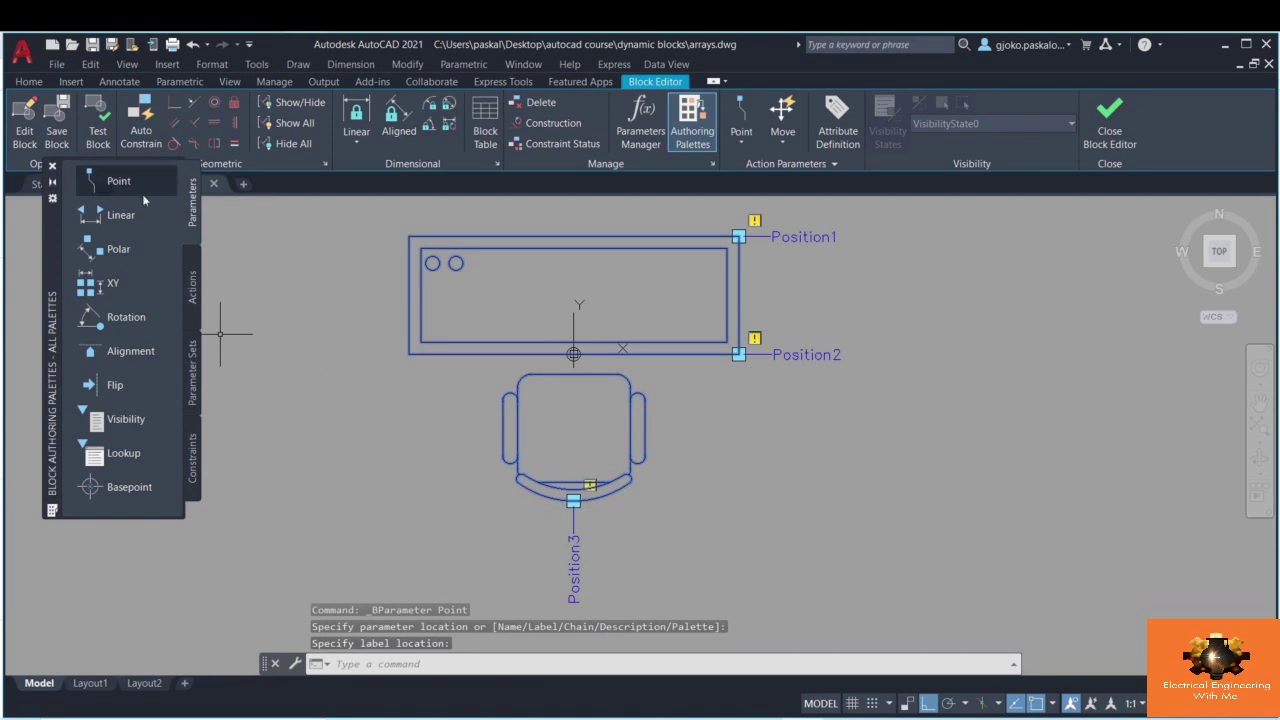
- Add point parameters at the desk's lower-left and upper-left corners, with their labels to the left
left_click(143, 198)
left_click(408, 354)
left_click(363, 356)
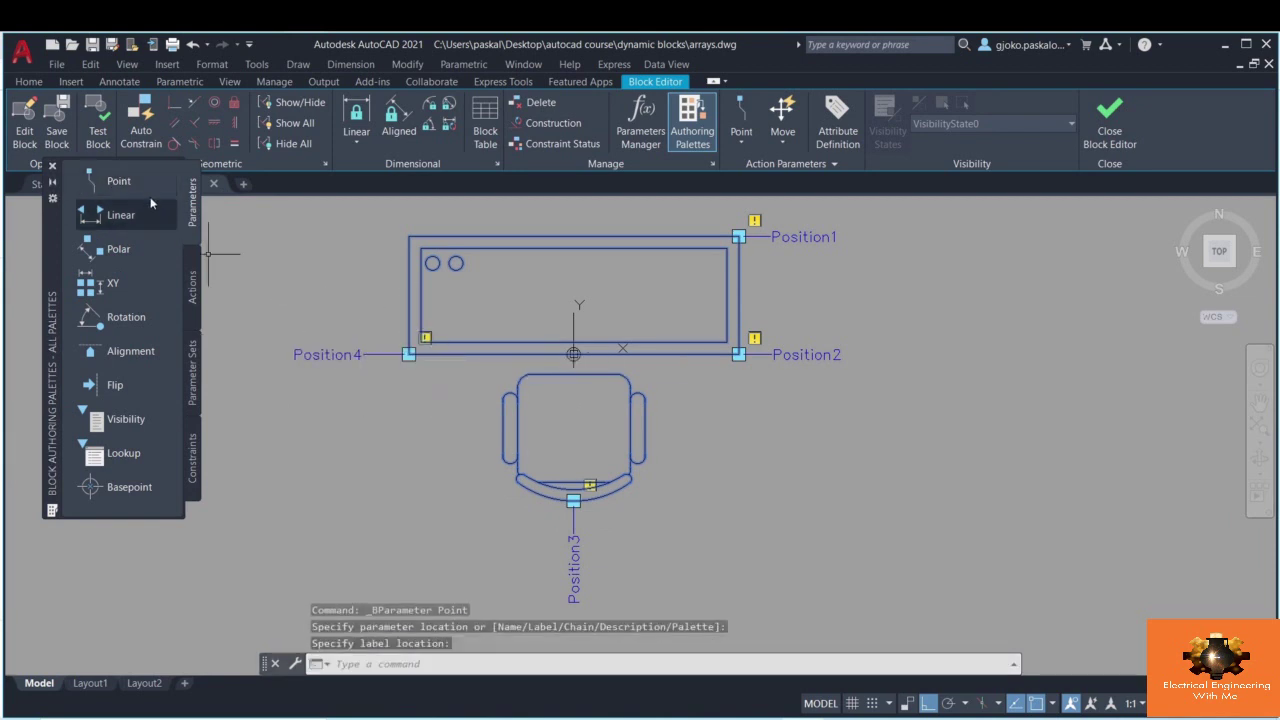
left_click(119, 182)
left_click(408, 237)
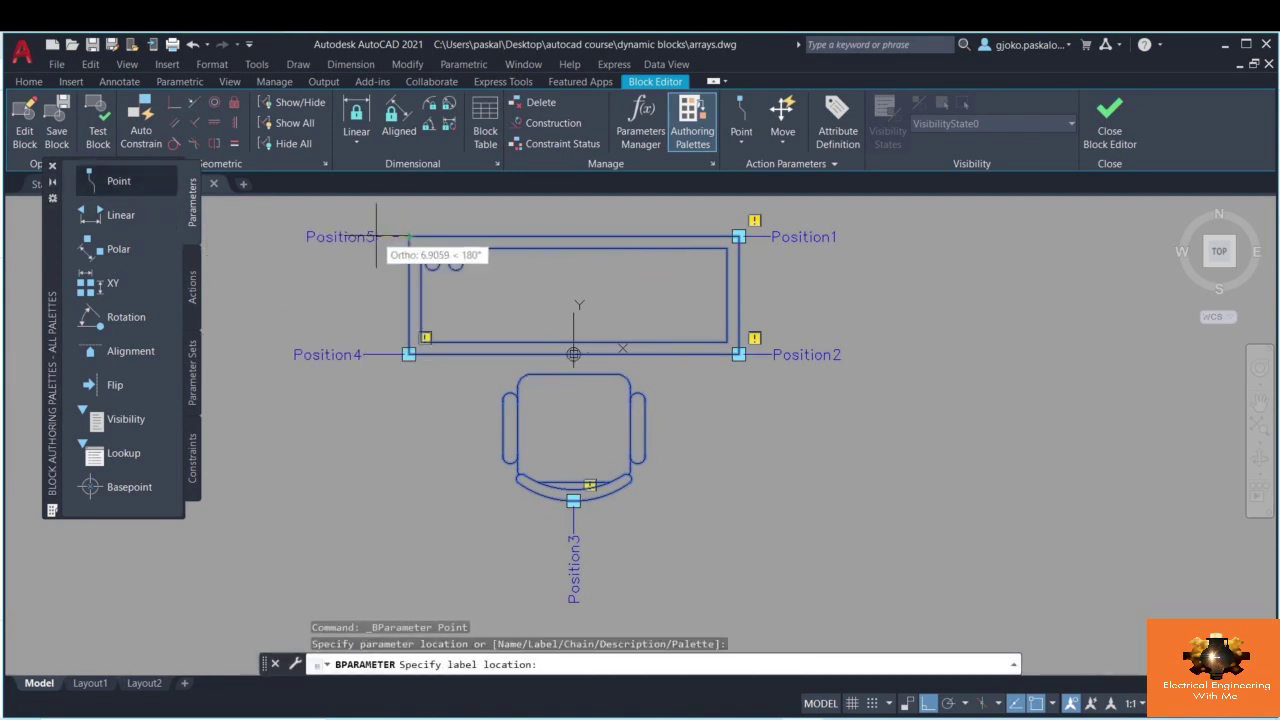
left_click(376, 237)
middle_click_drag(478, 296, 447, 342)
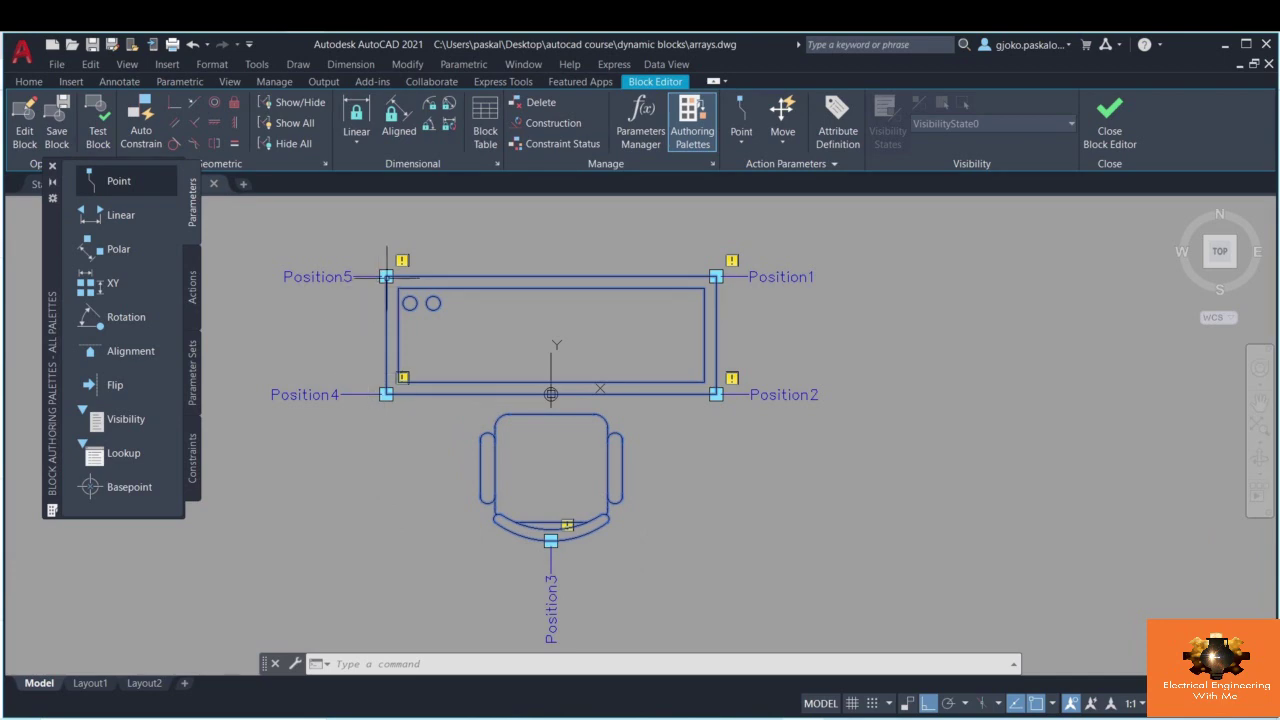
- Close the Block Editor and save the changes to the table block
left_click(1110, 140)
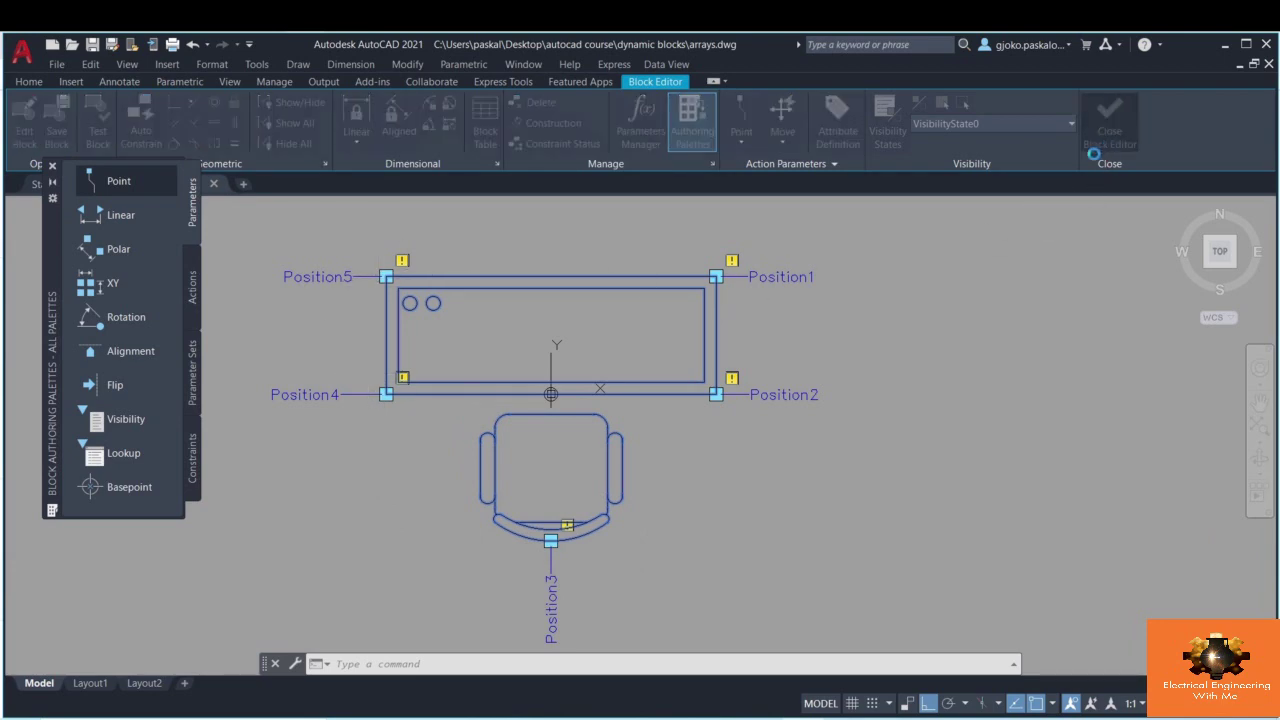
left_click(571, 366)
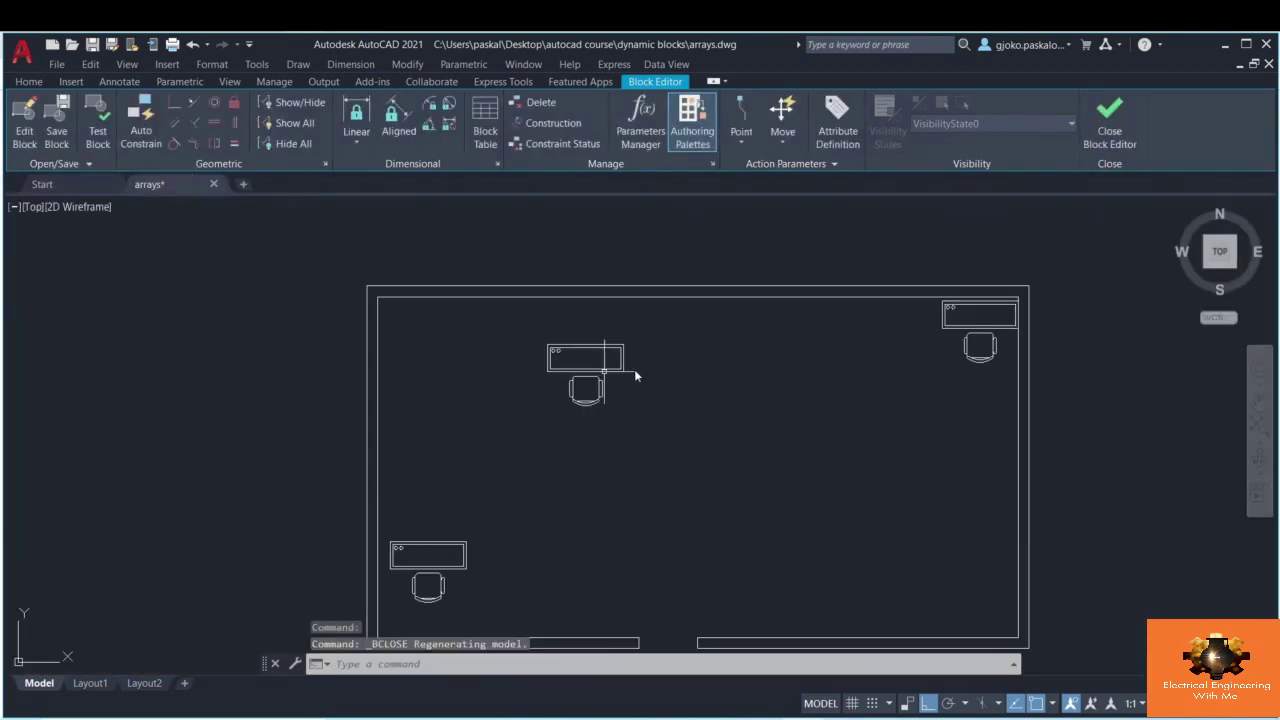
middle_click_drag(670, 324, 640, 306)
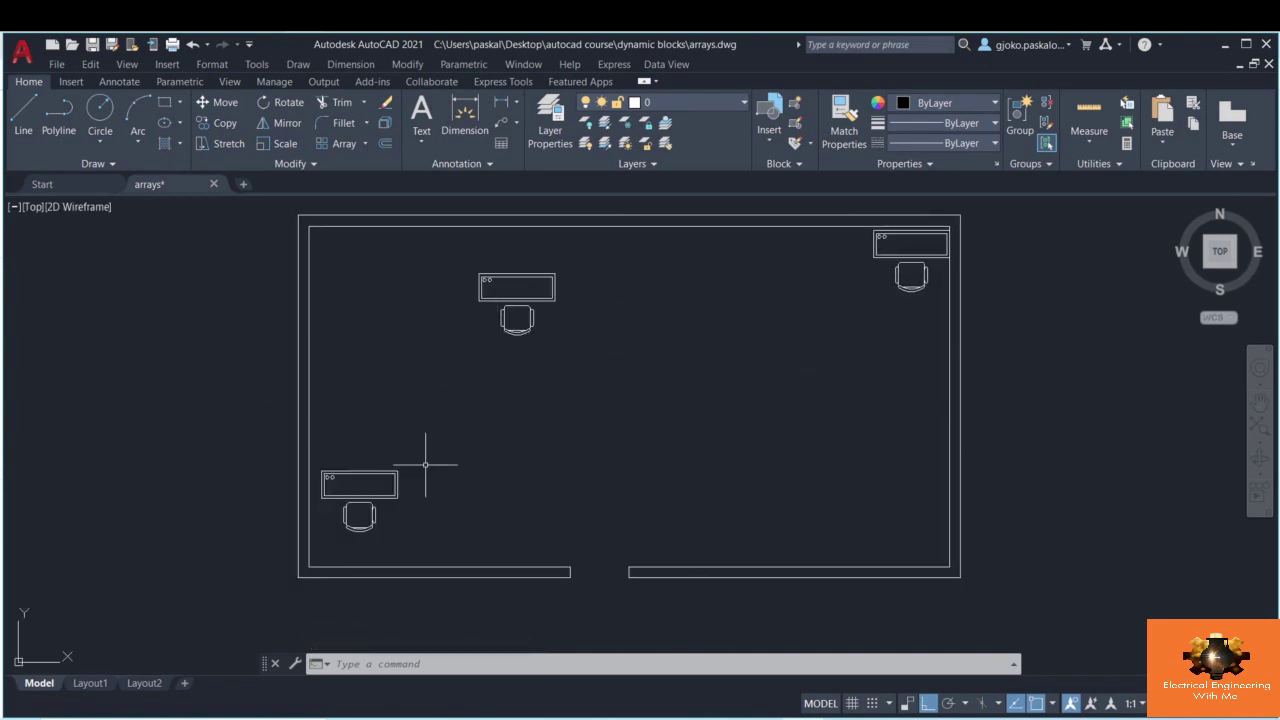
- Delete the table block in the room's upper-right corner
left_click(916, 312)
left_click(890, 257)
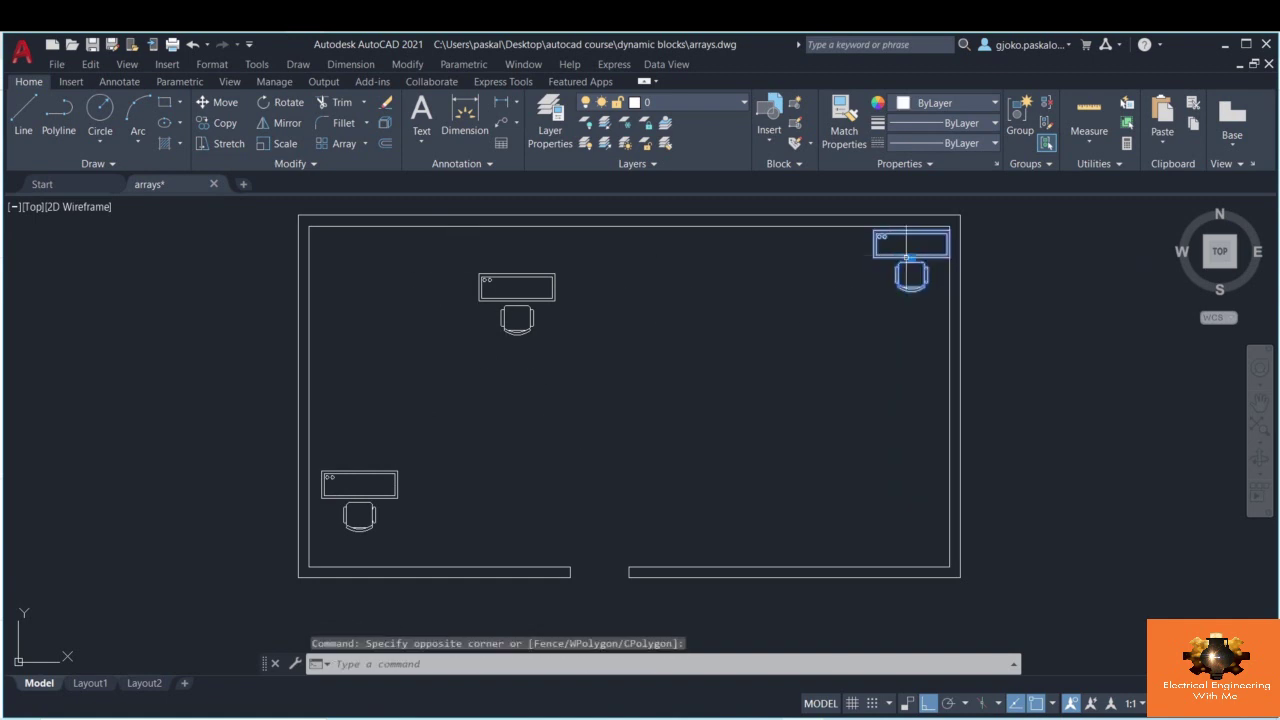
key("Delete")
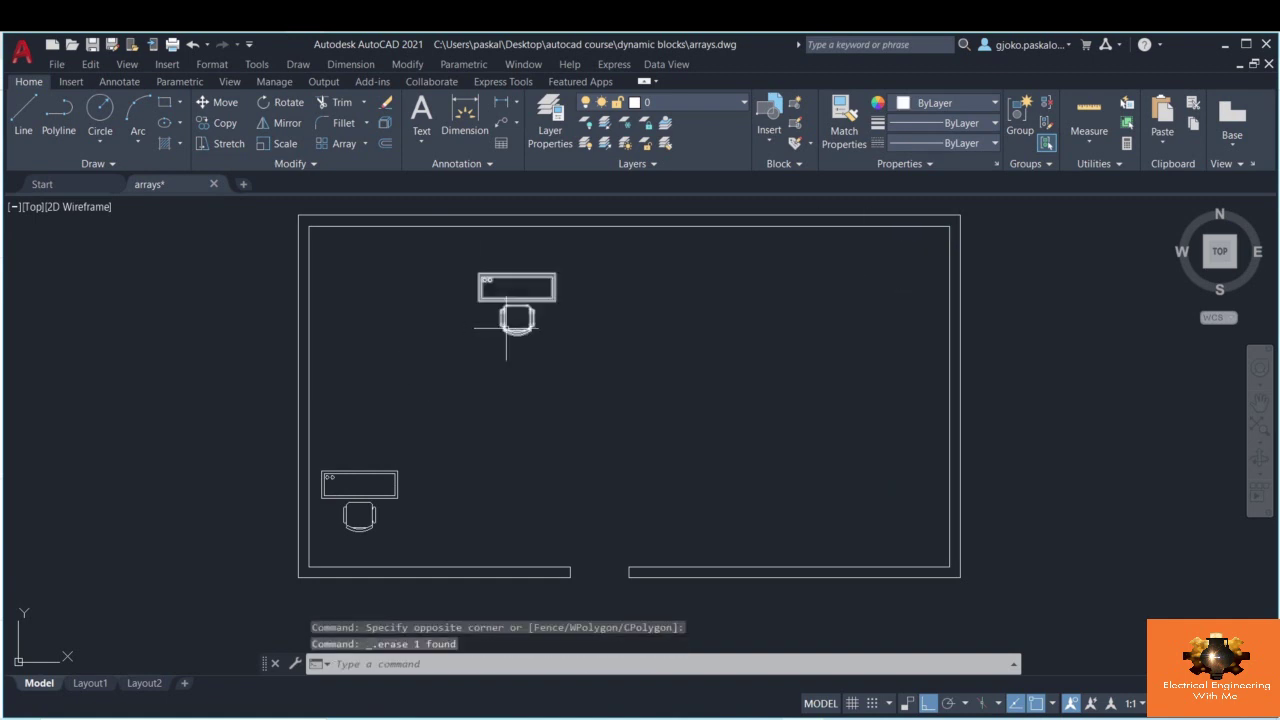
- Insert a table block near the room's upper-right inner corner, cycling its insertion point to the desk's upper-right corner
left_click(773, 139)
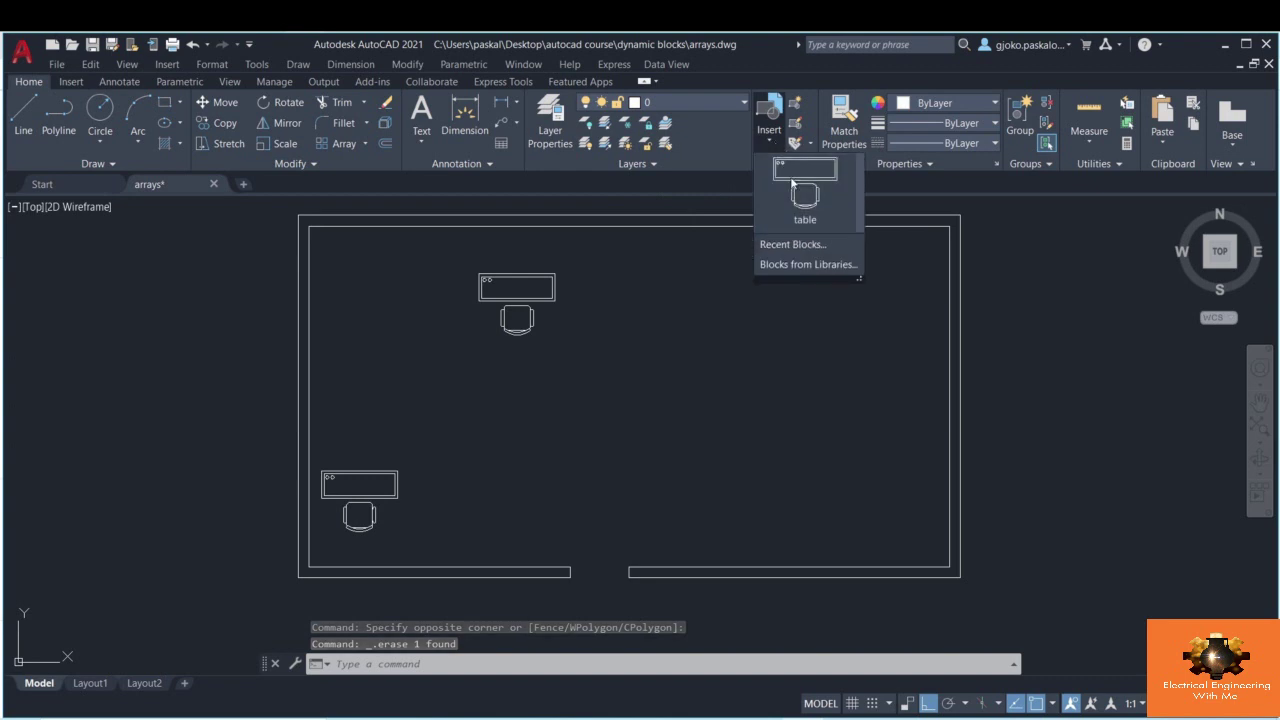
left_click(813, 185)
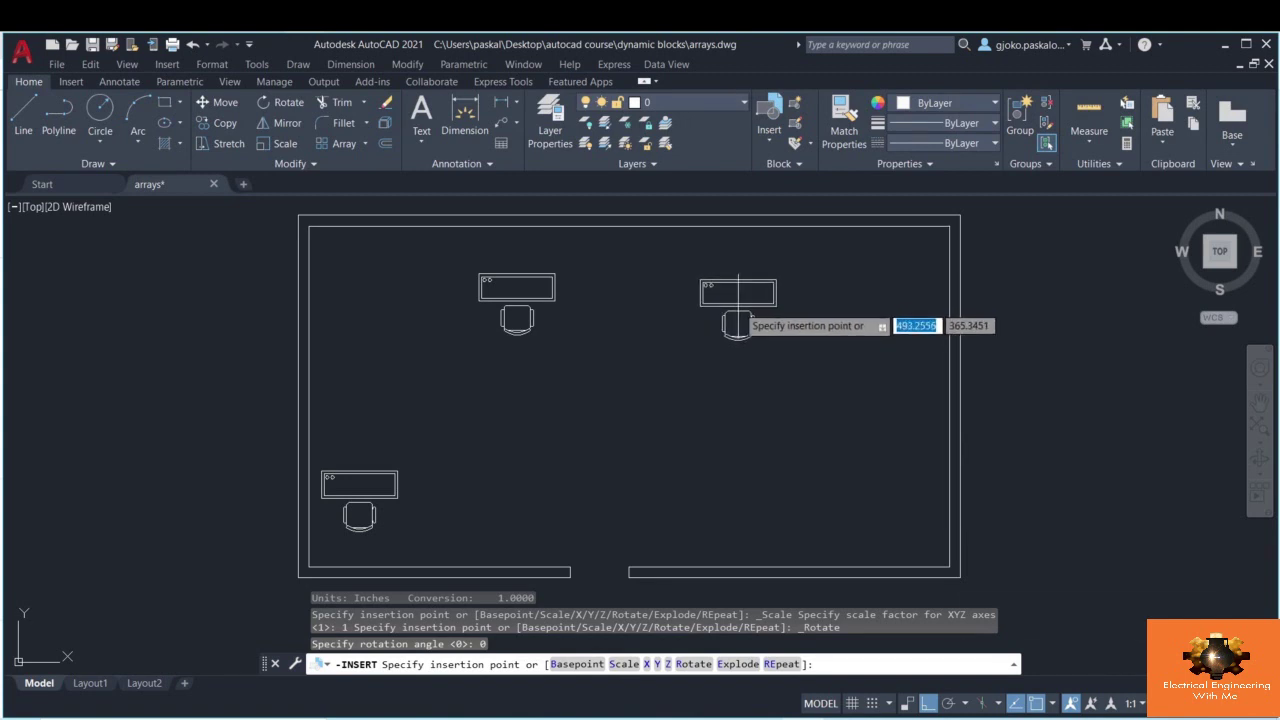
key("ctrl")
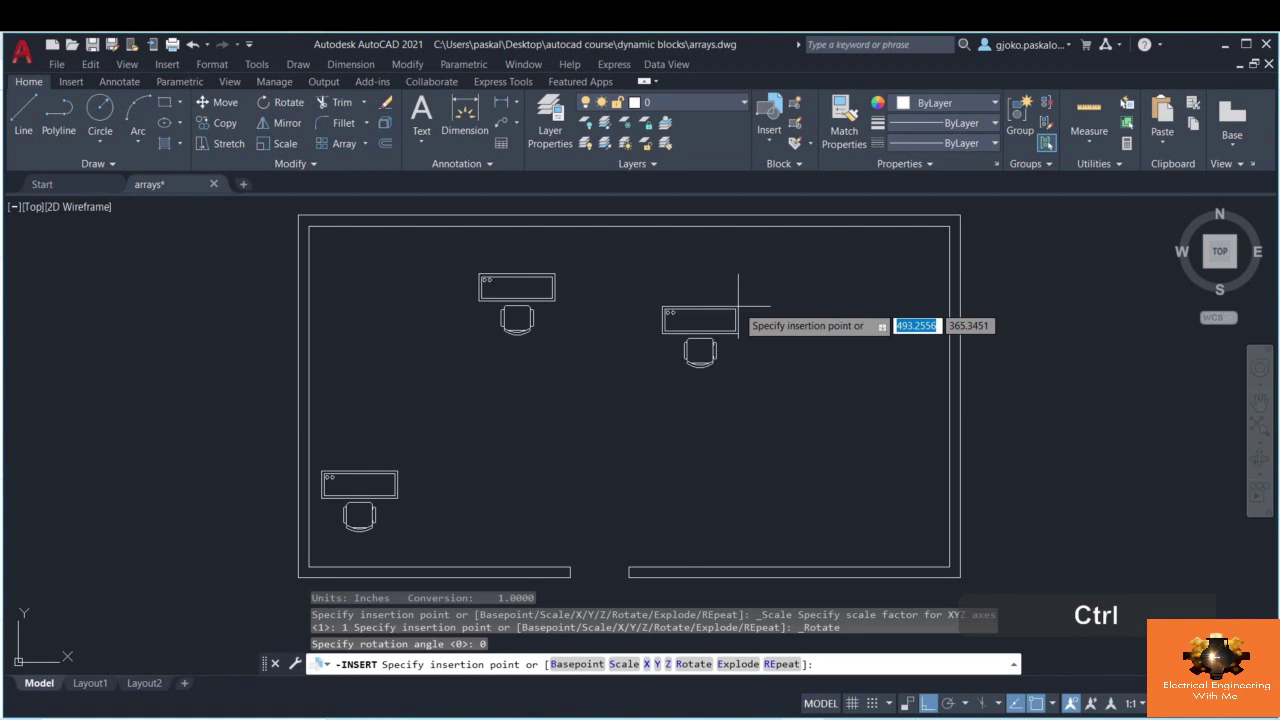
key("ctrl")
key("ctrl")
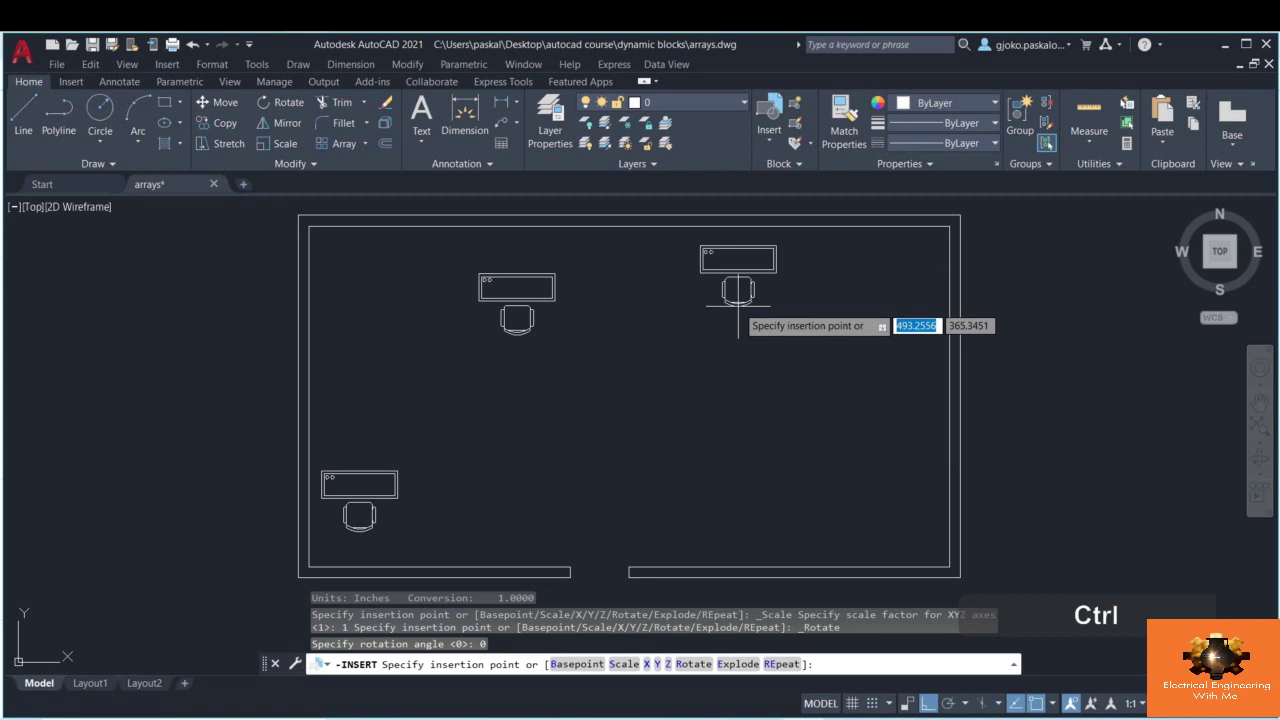
key("ctrl")
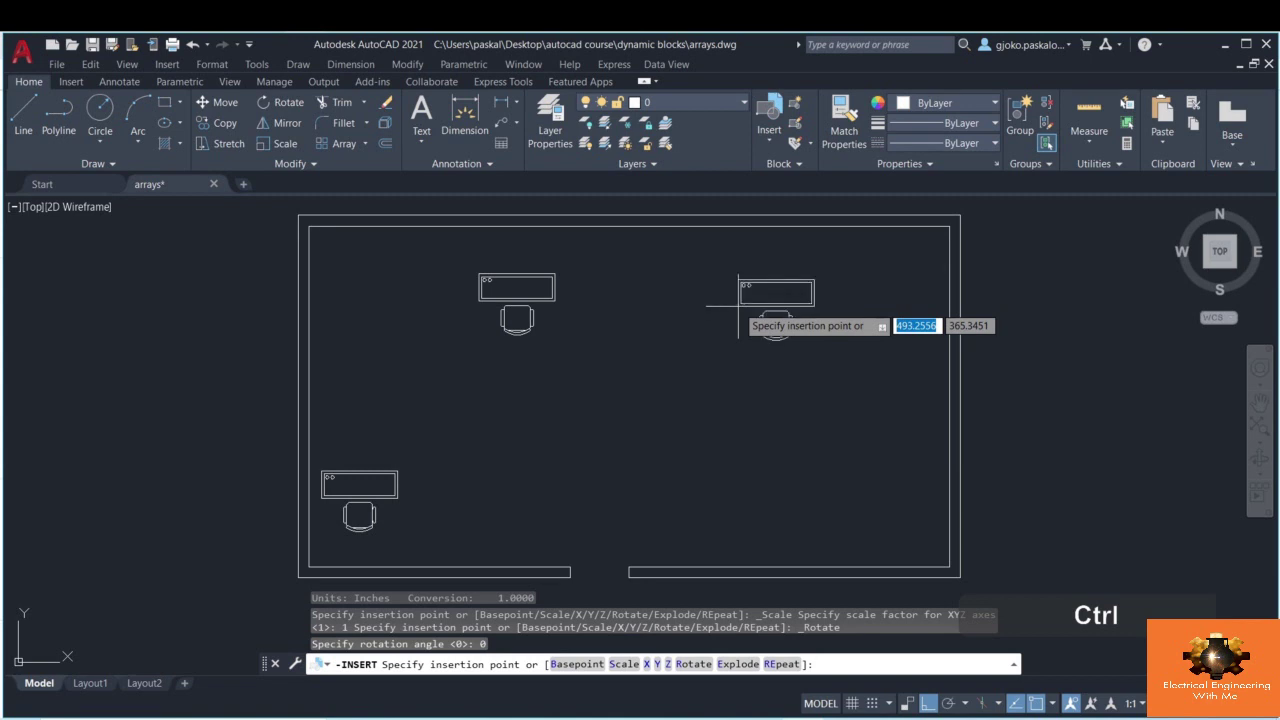
key("ctrl")
key("ctrl")
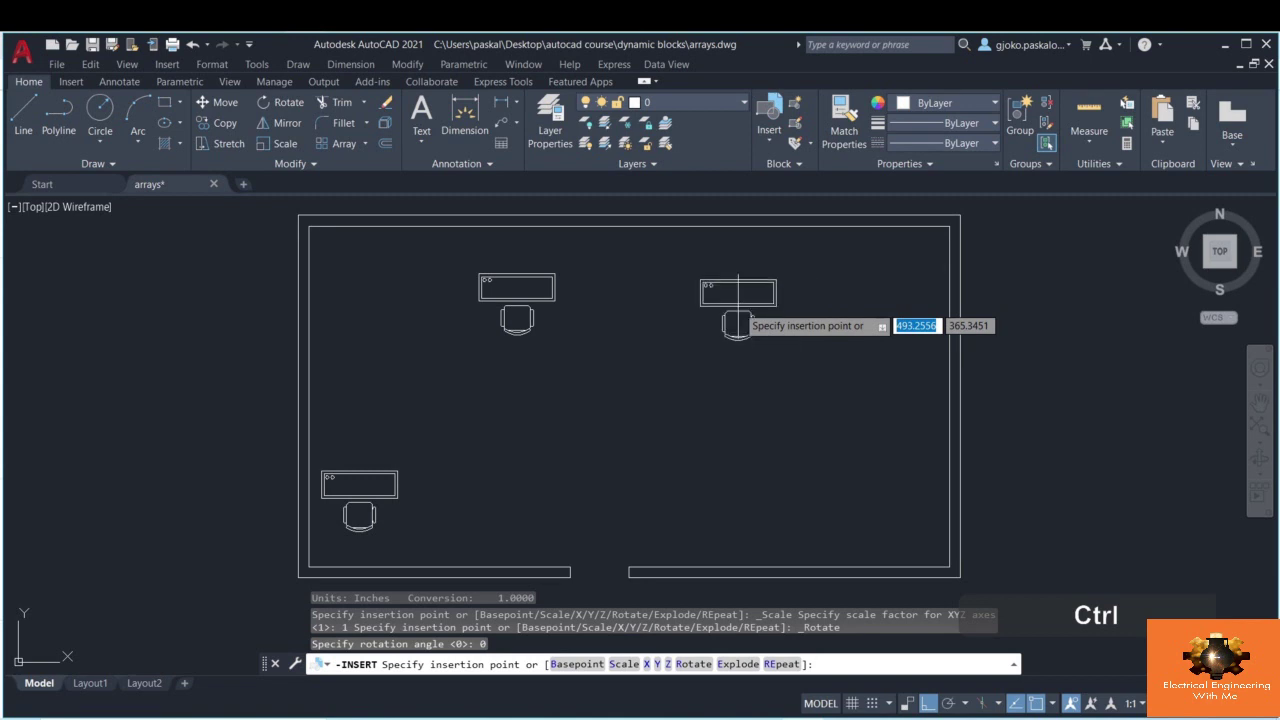
key("ctrl")
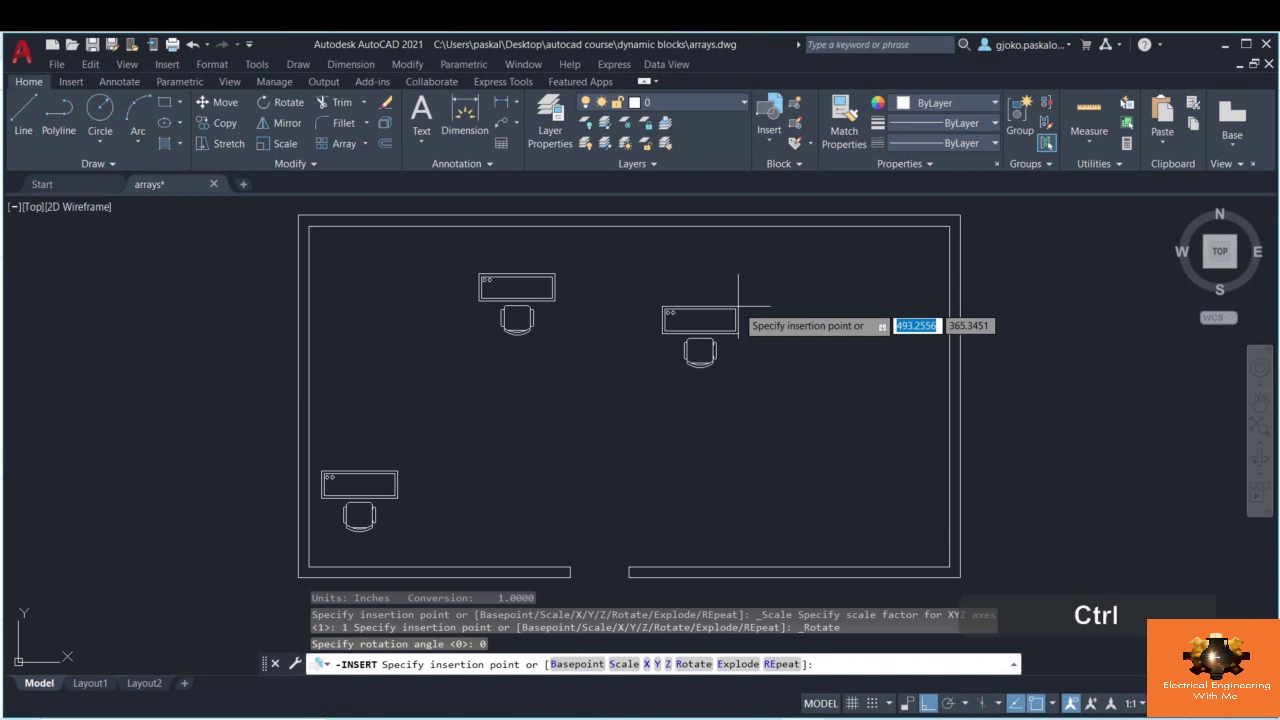
left_click(935, 247)
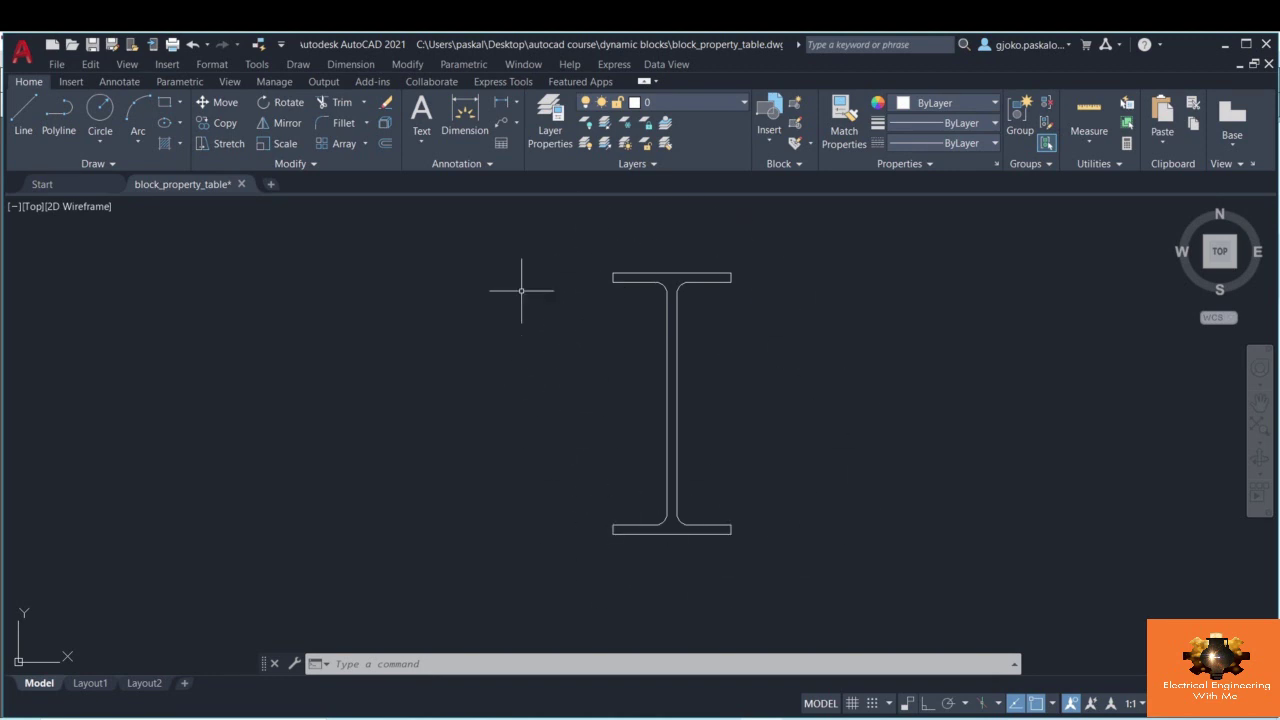
- Define the I-beam profile as block IPE, with its base point at the bottom edge's midpoint, and open it for block editing
left_click(795, 105)
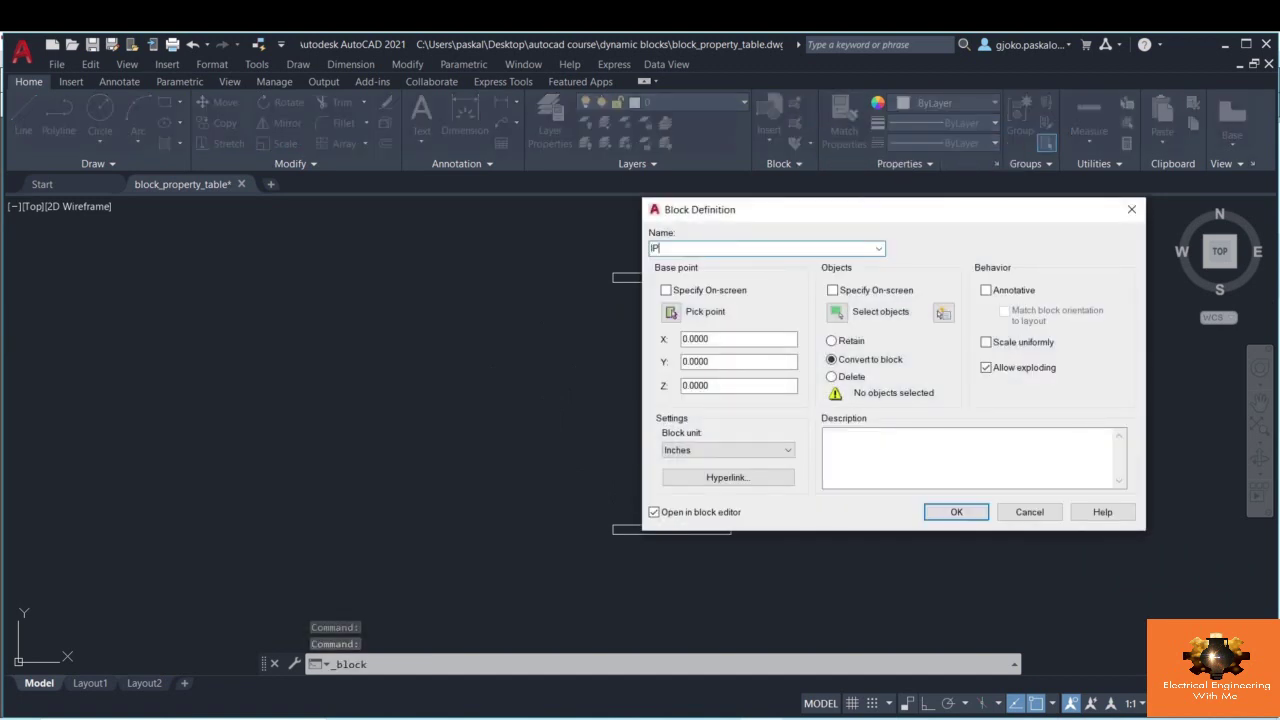
left_click(671, 311)
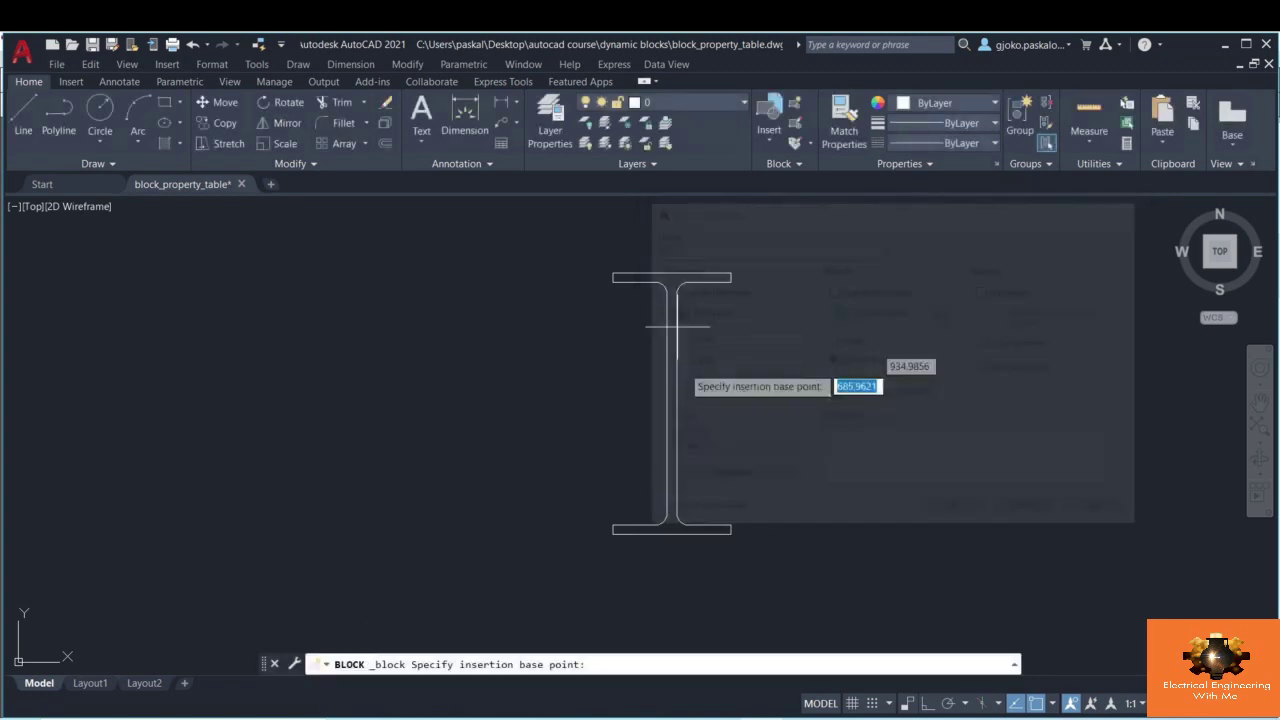
left_click(671, 530)
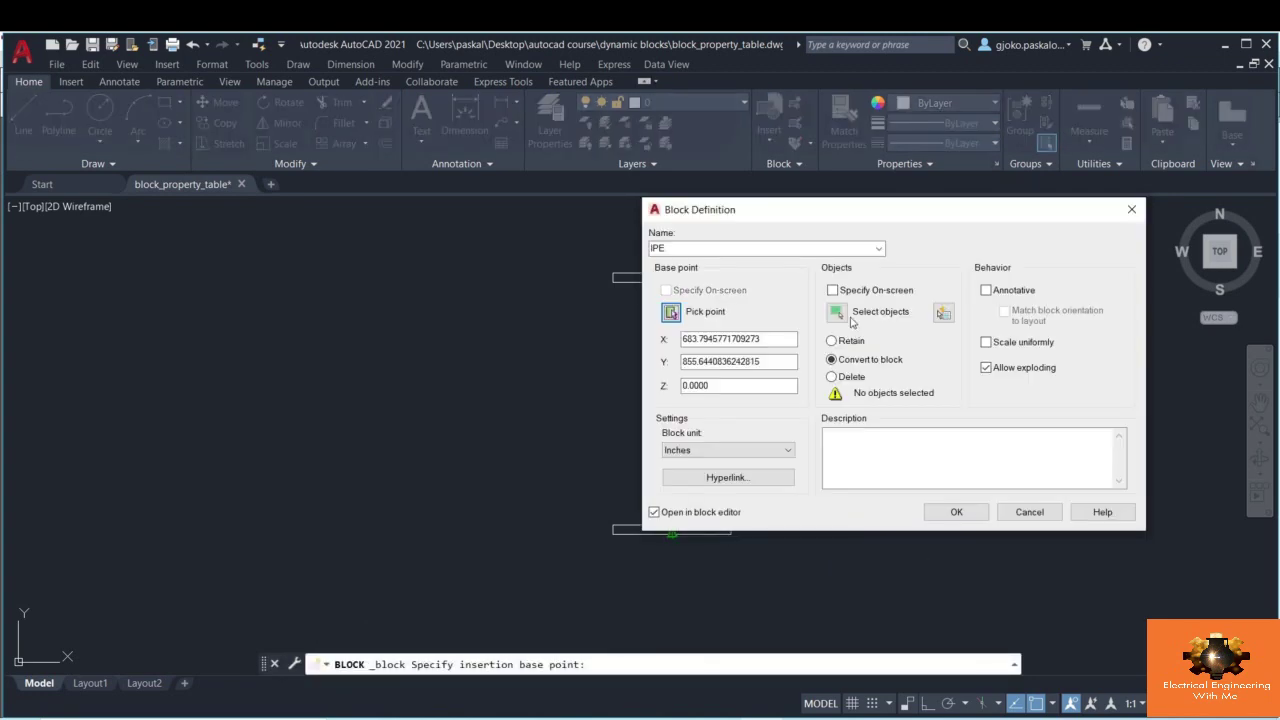
left_click(851, 318)
left_click(789, 566)
left_click(577, 237)
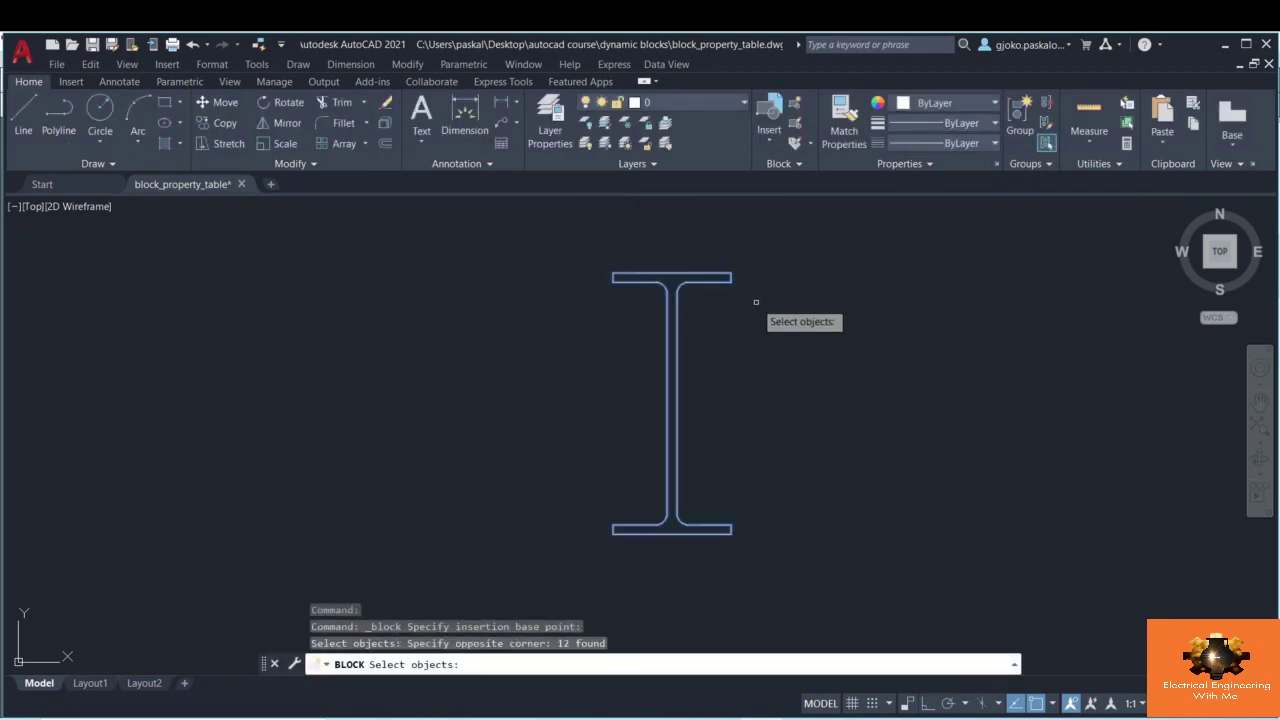
key("Return")
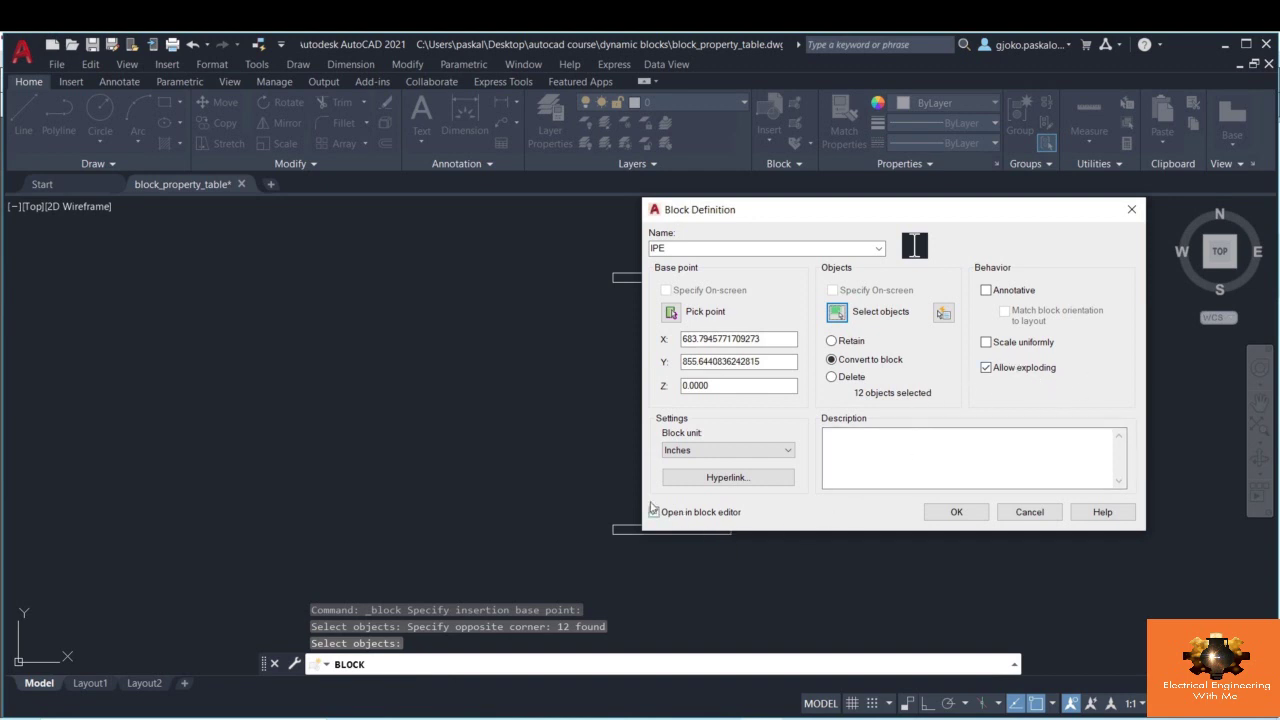
left_click(955, 513)
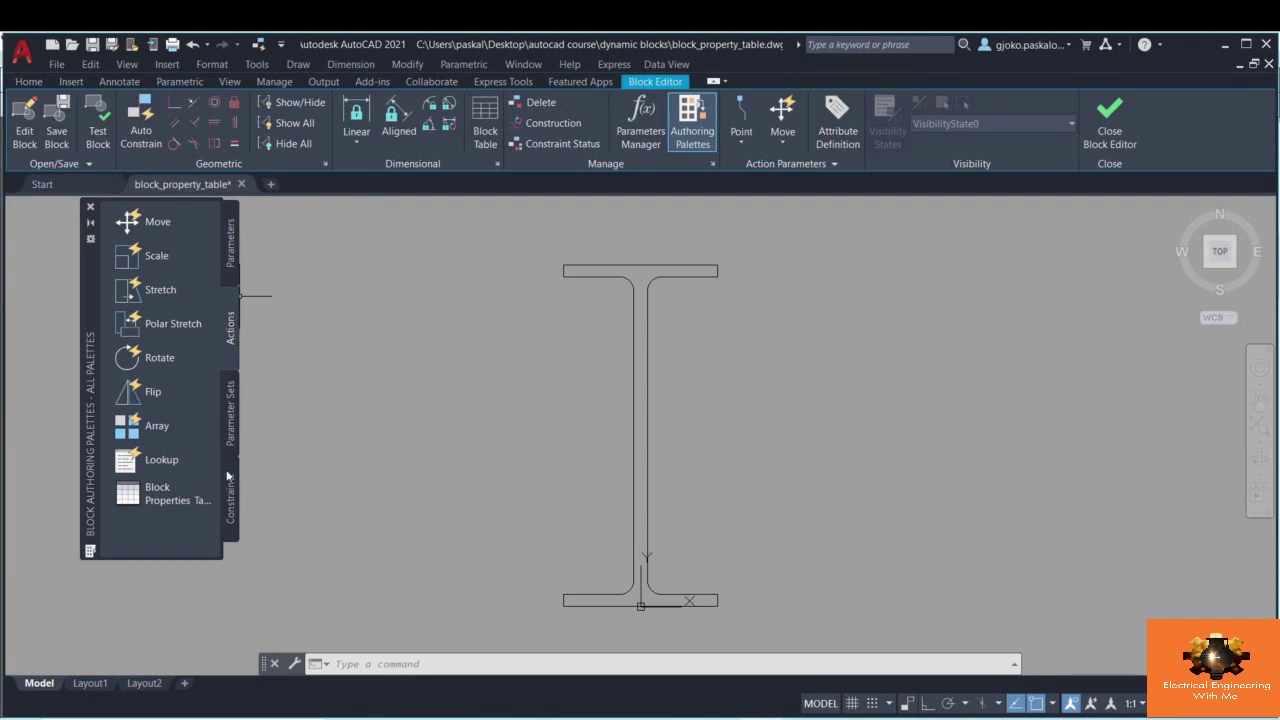
- Auto-constrain the whole I-beam profile with all constraint types, including Equal, enabled in the settings
left_click(230, 492)
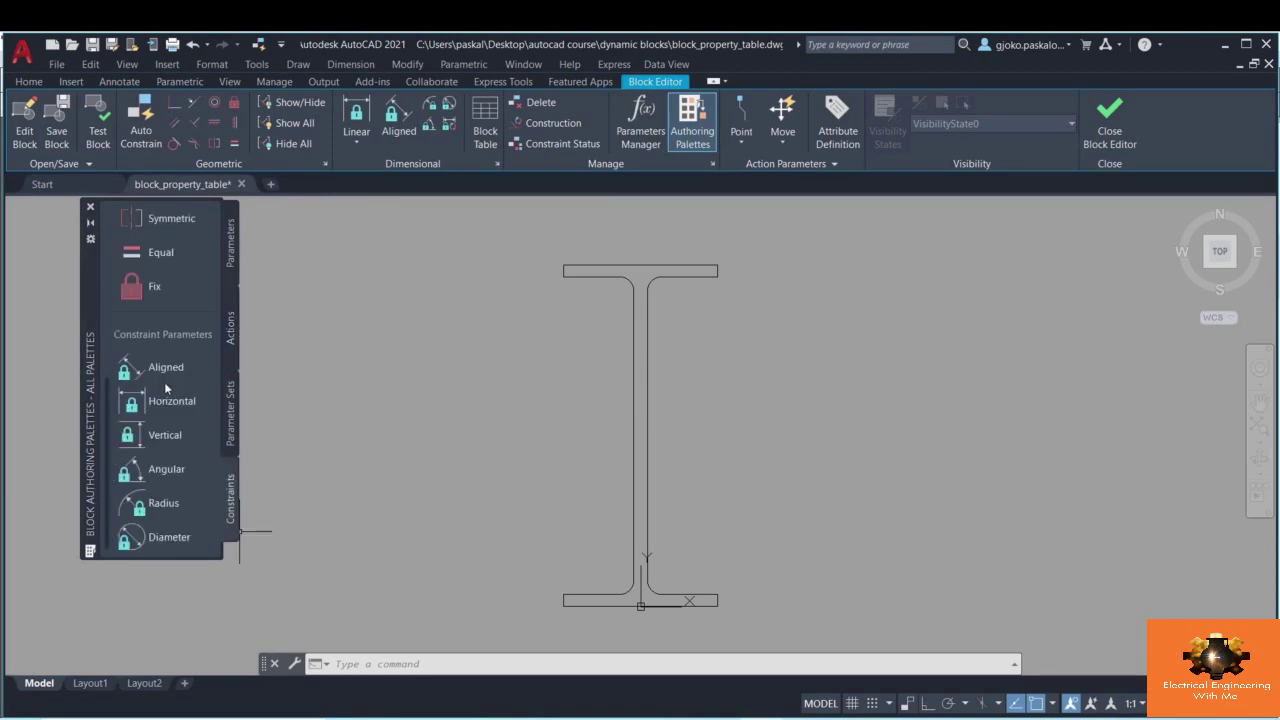
scroll(163, 384, "up", 5)
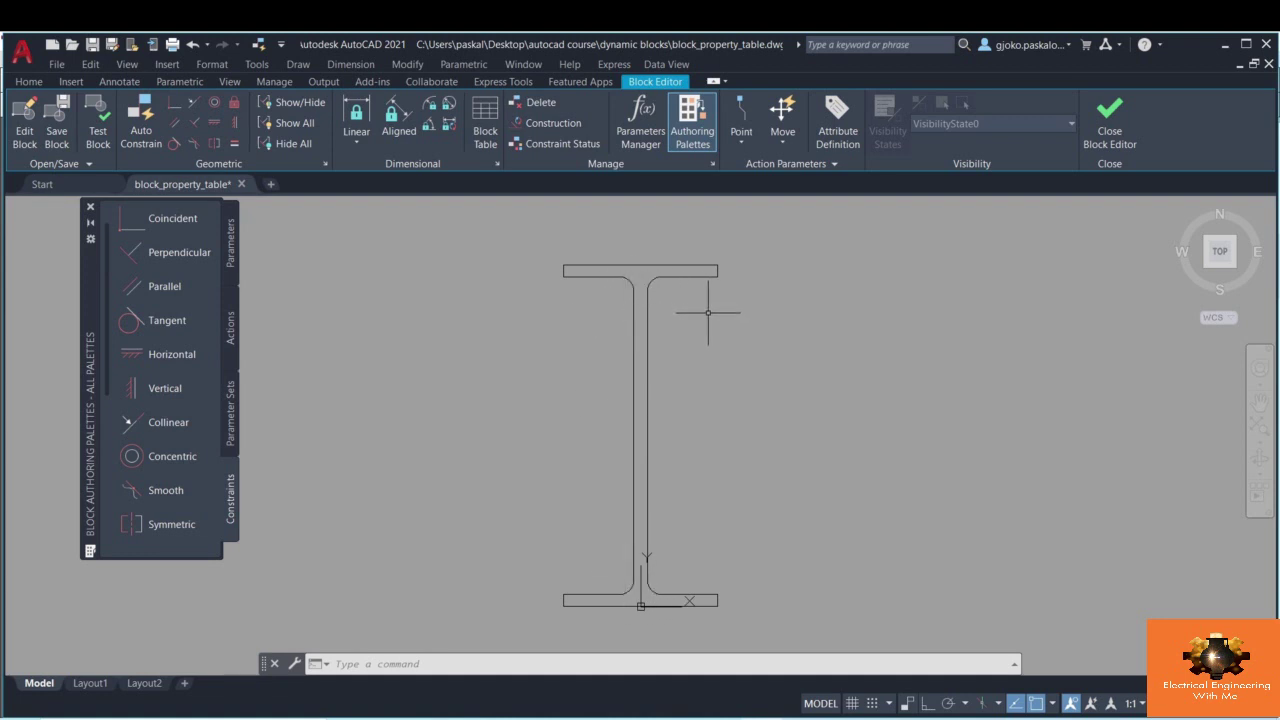
left_click(143, 144)
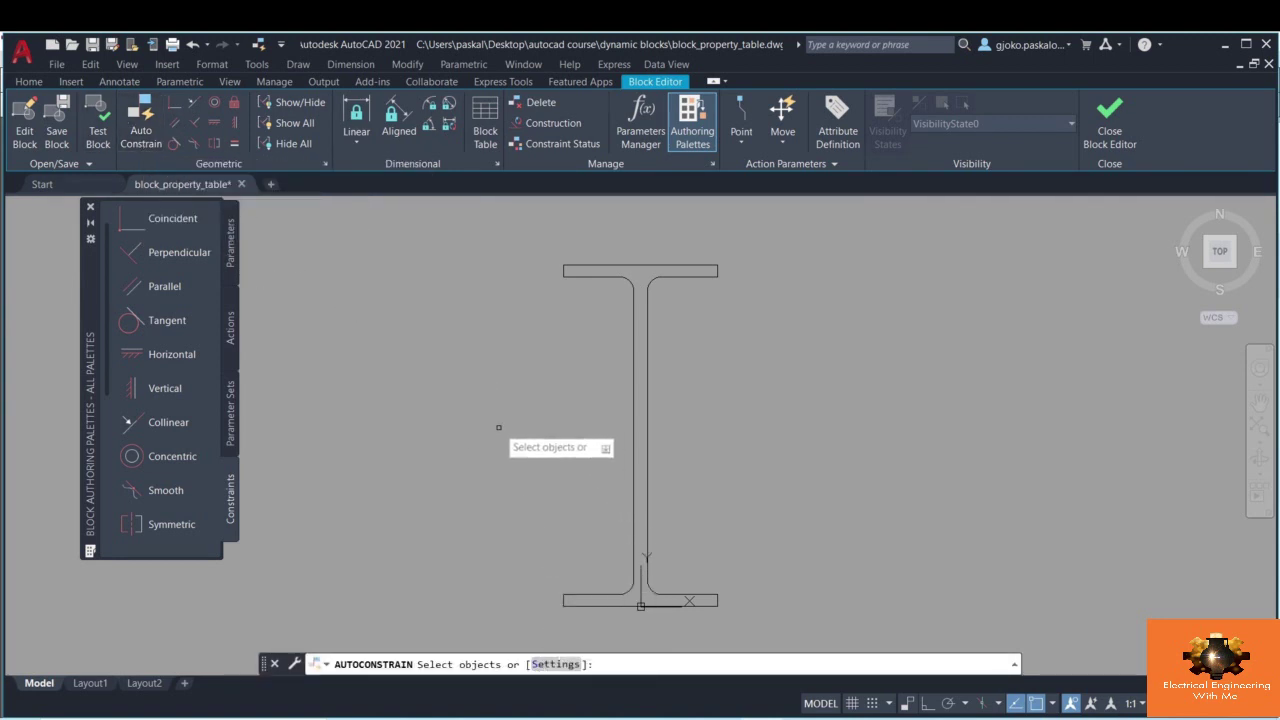
type("s")
key("Return")
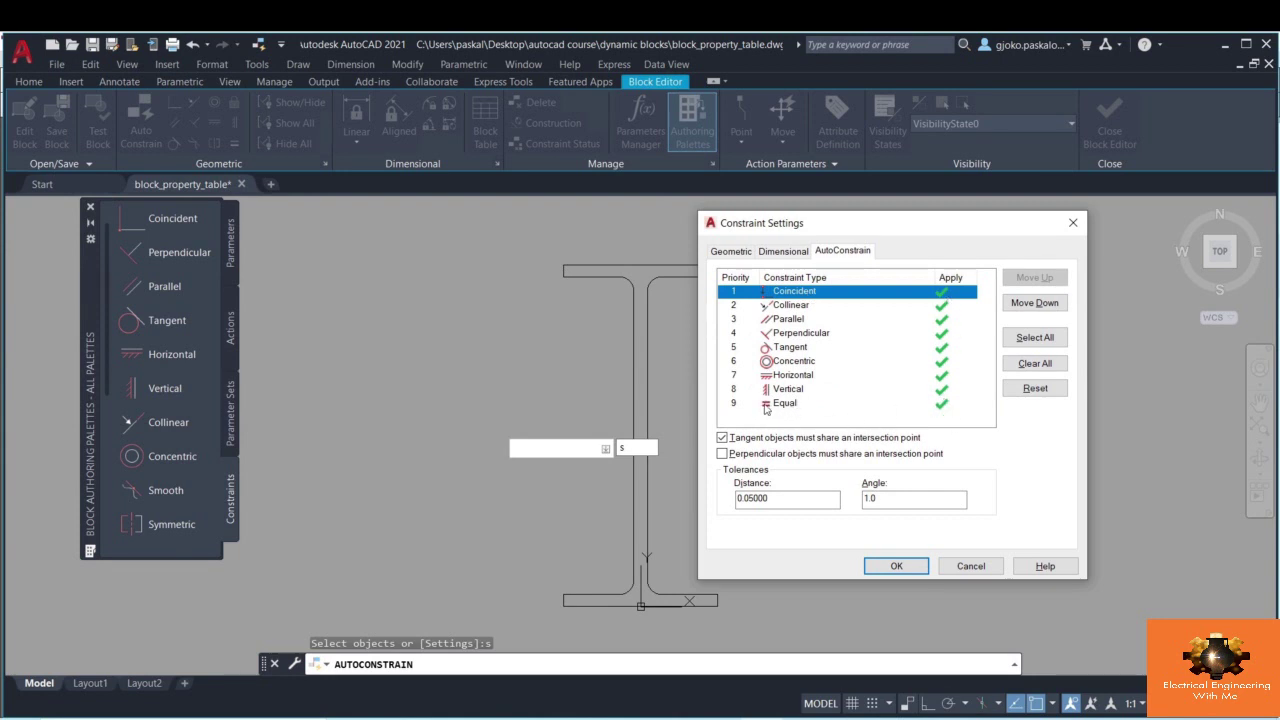
left_click_drag(855, 232, 975, 234)
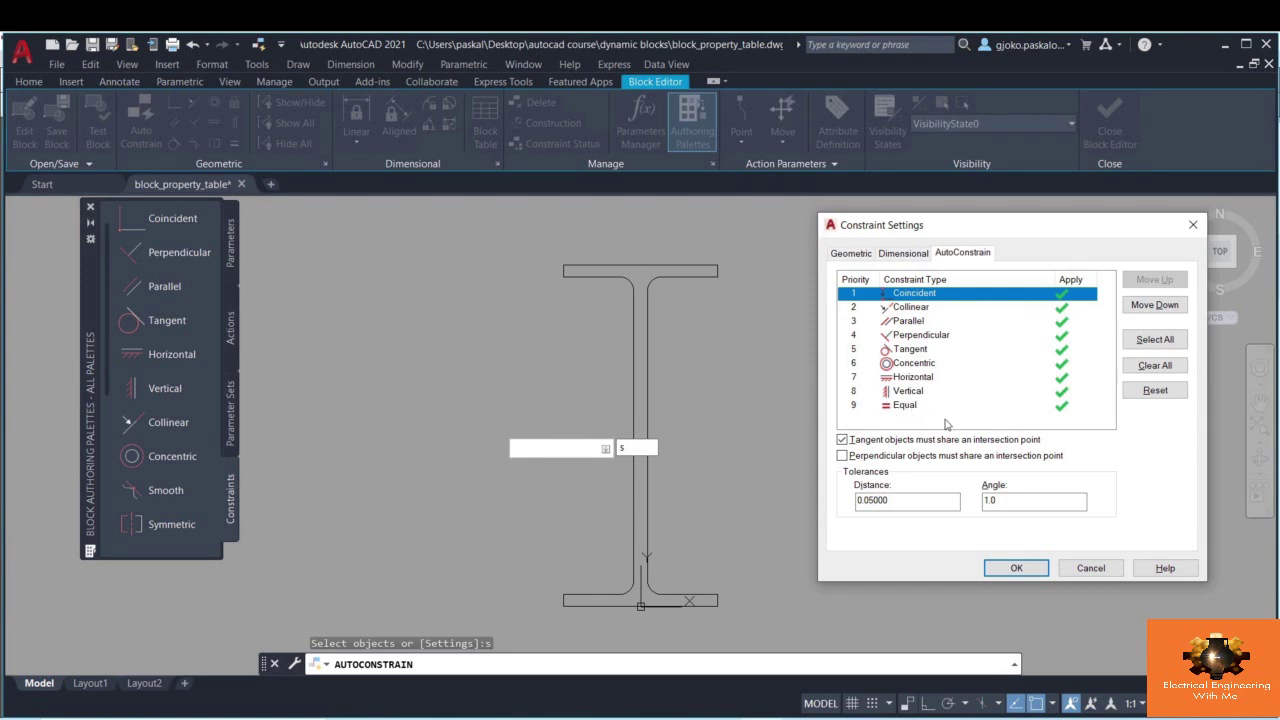
left_click(1062, 408)
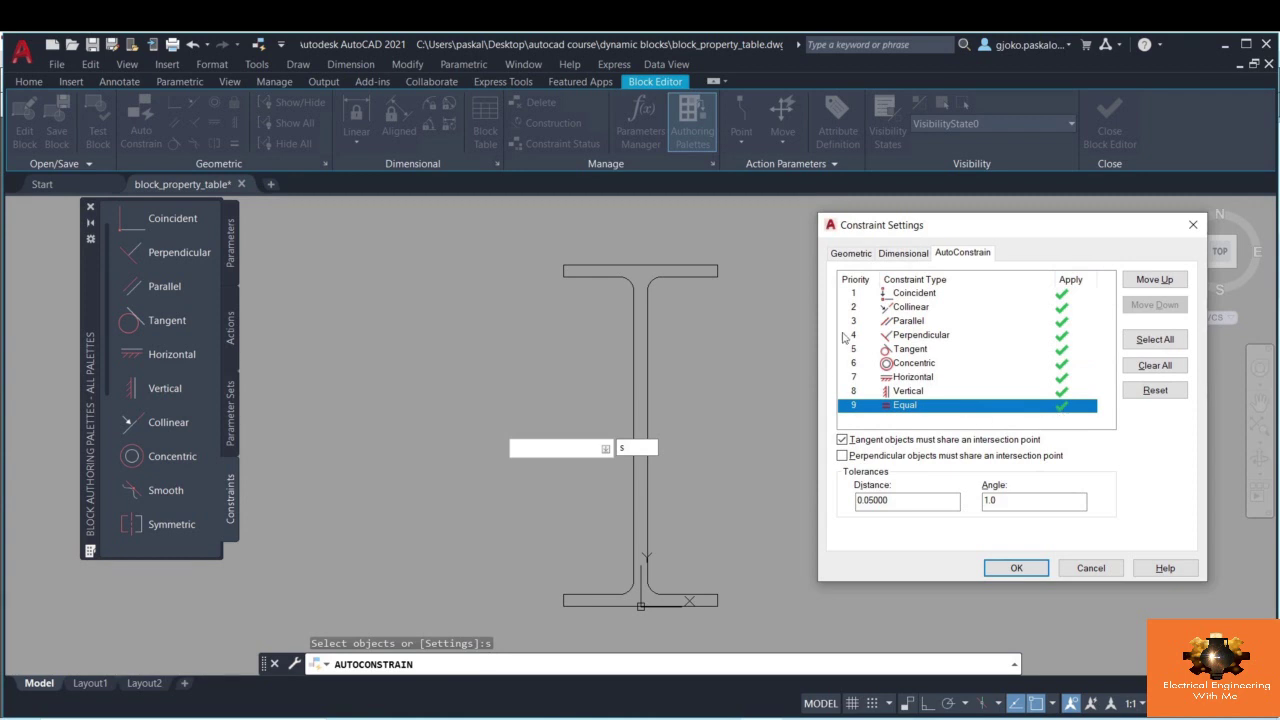
left_click(1018, 567)
left_click(512, 223)
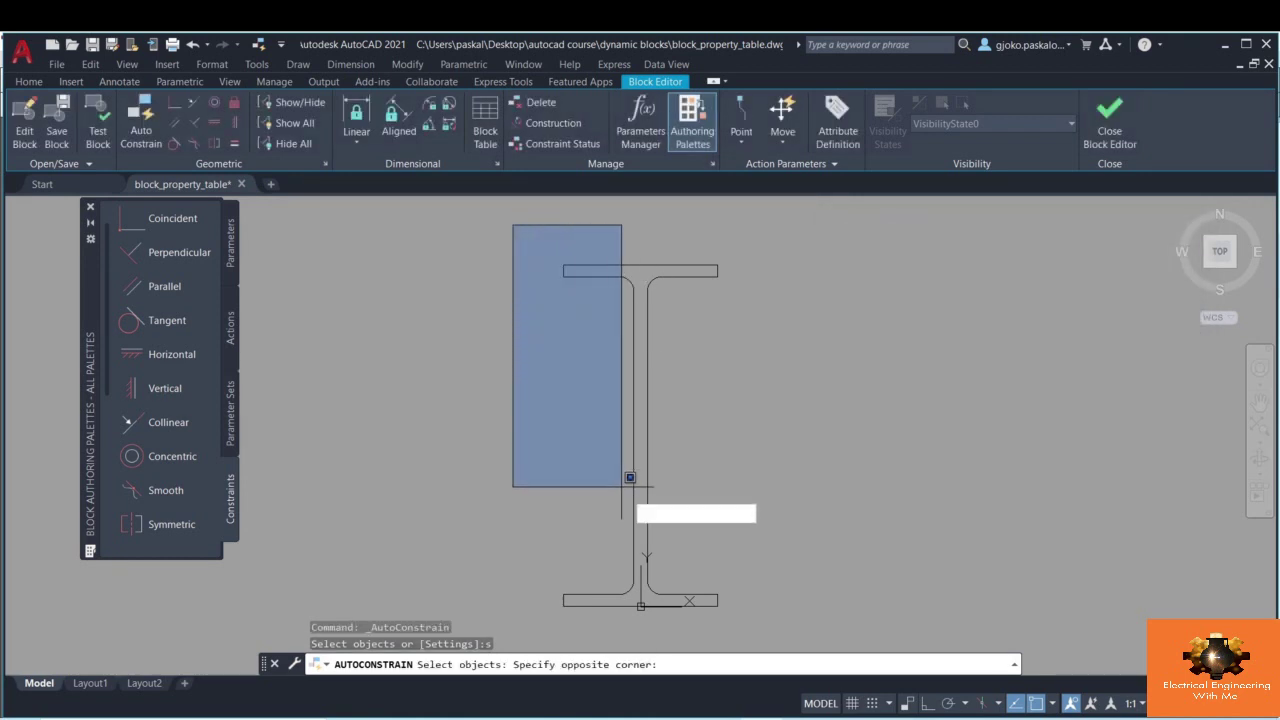
left_click(752, 606)
key("Return")
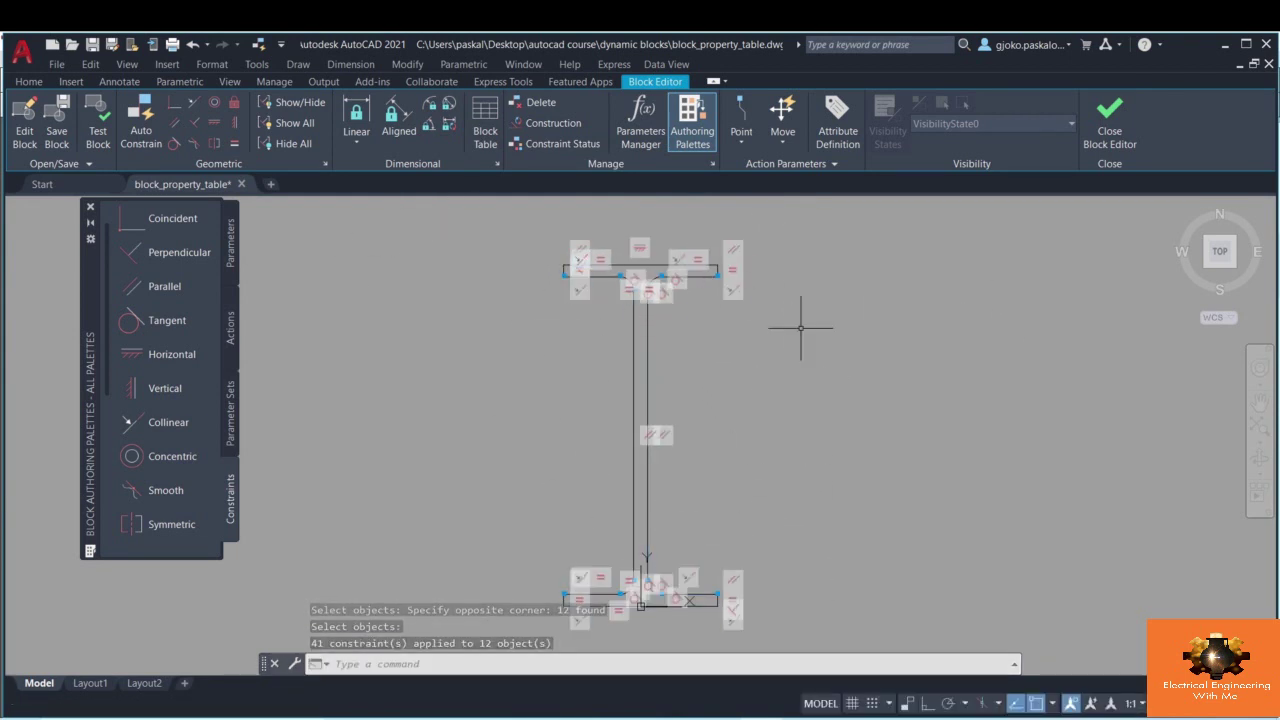
- Examine the geometric constraints applied to the top flange, bottom flange and corner fillets
scroll(627, 244, "up", 5)
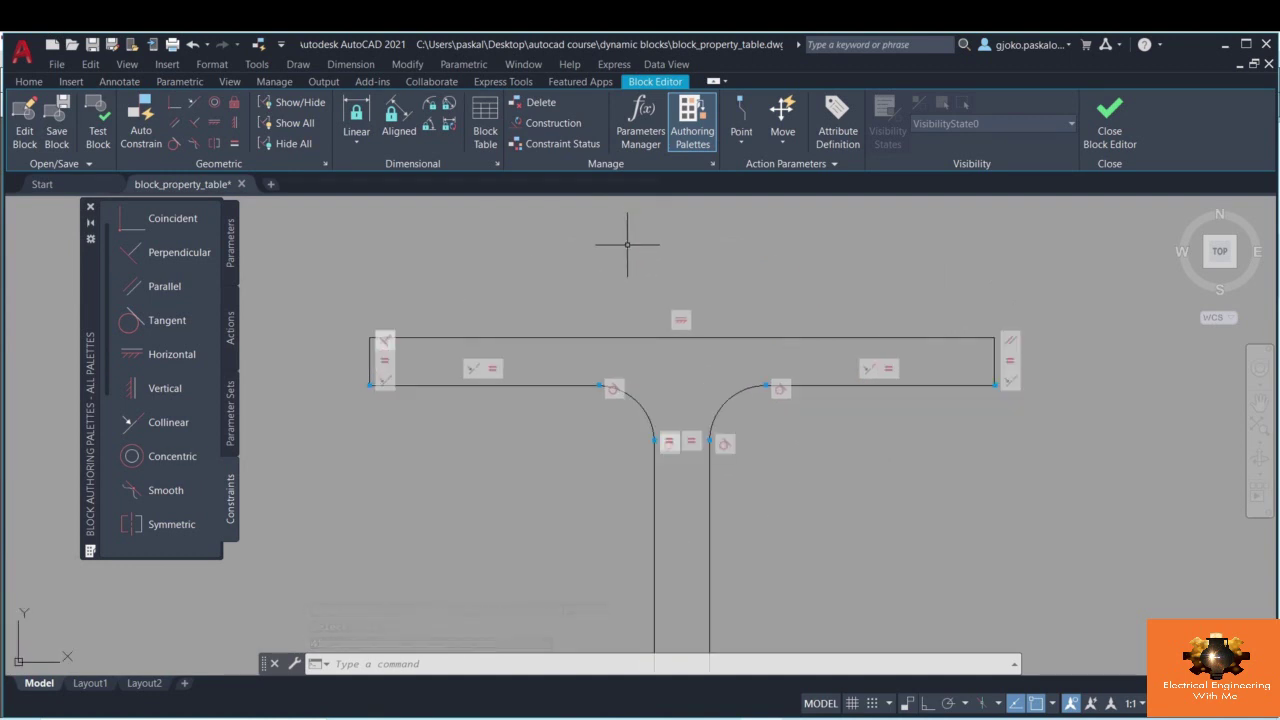
middle_click_drag(690, 342, 703, 289)
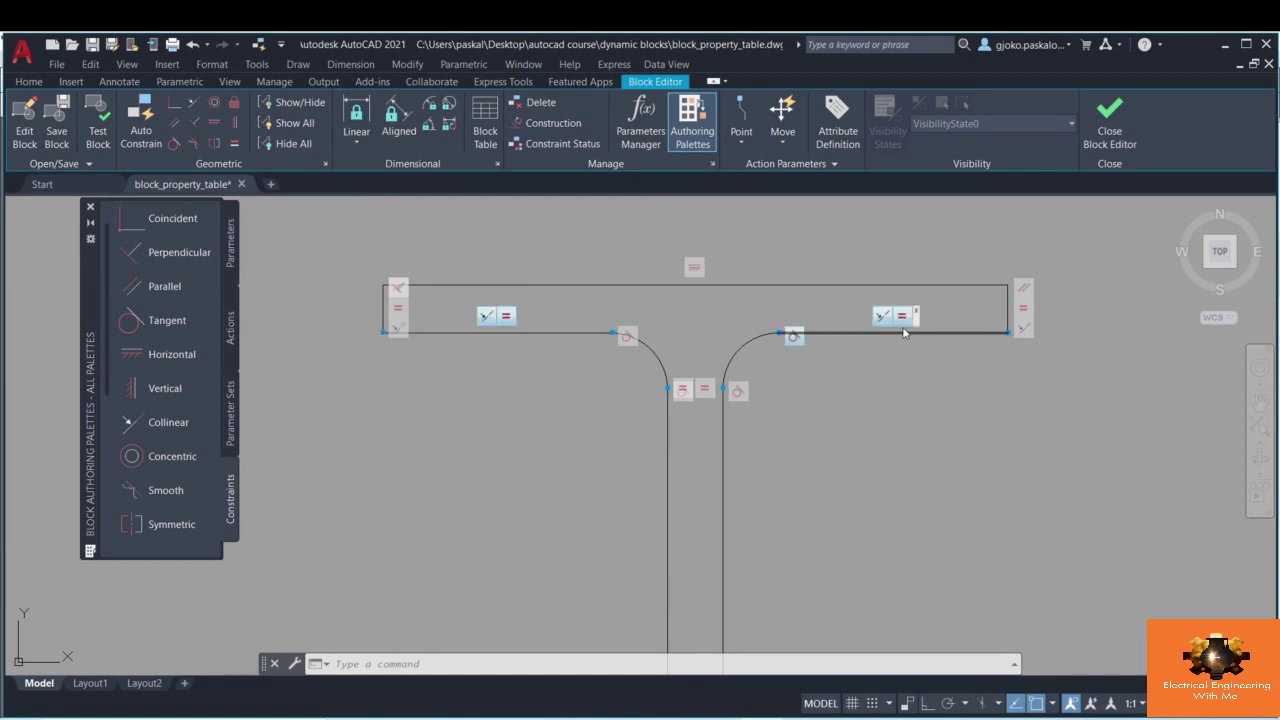
key("ctrl+z")
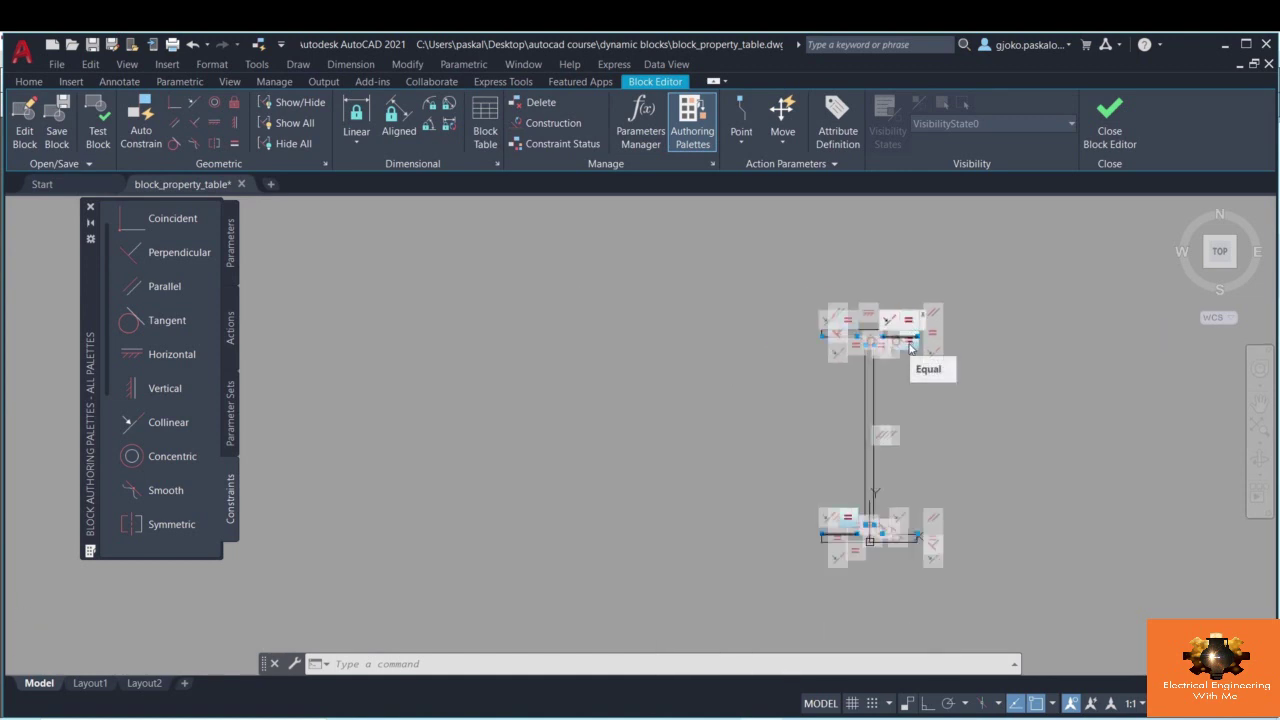
scroll(848, 525, "up", 3)
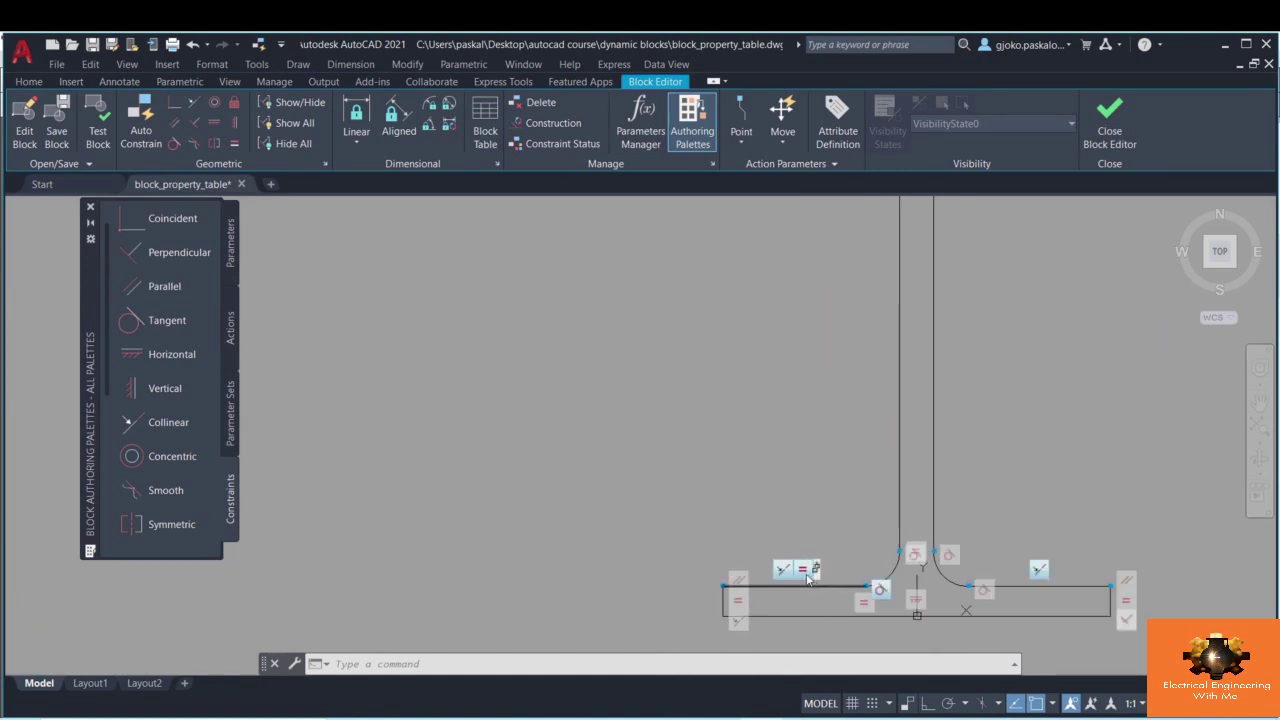
middle_click_drag(815, 568, 776, 471)
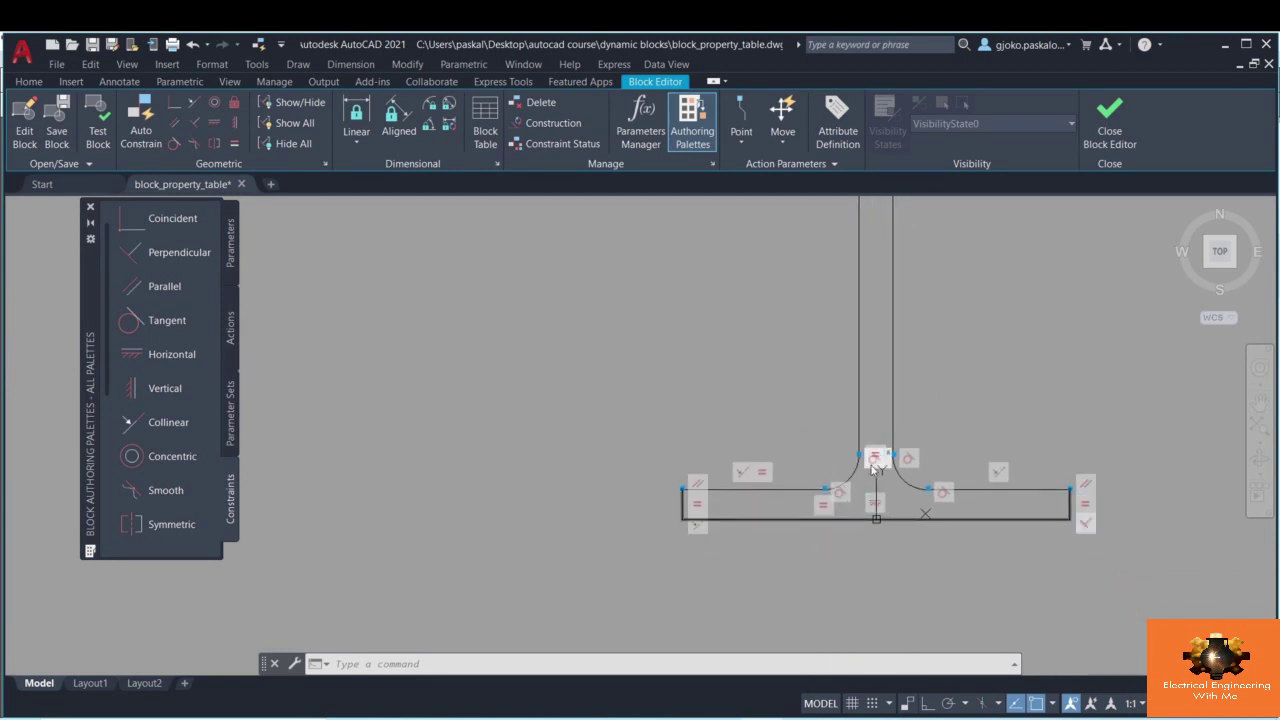
scroll(850, 492, "up", 2)
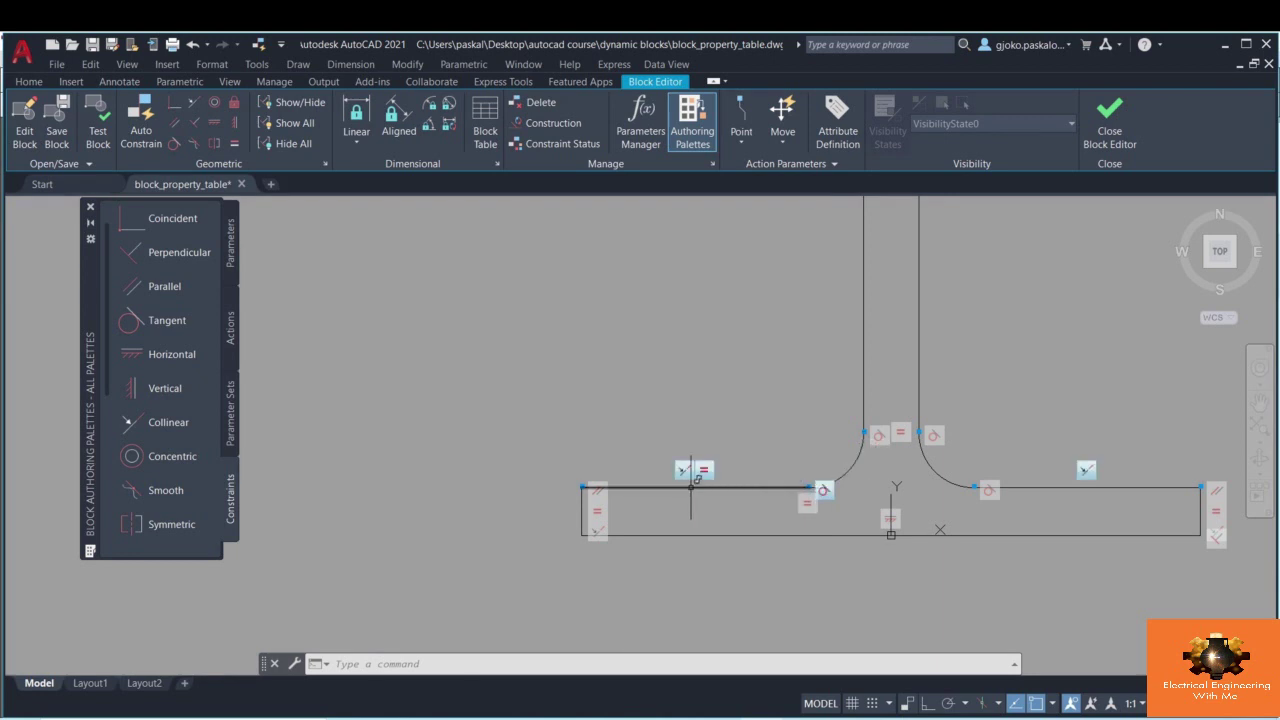
middle_click_drag(990, 470, 903, 480)
scroll(934, 449, "down", 3)
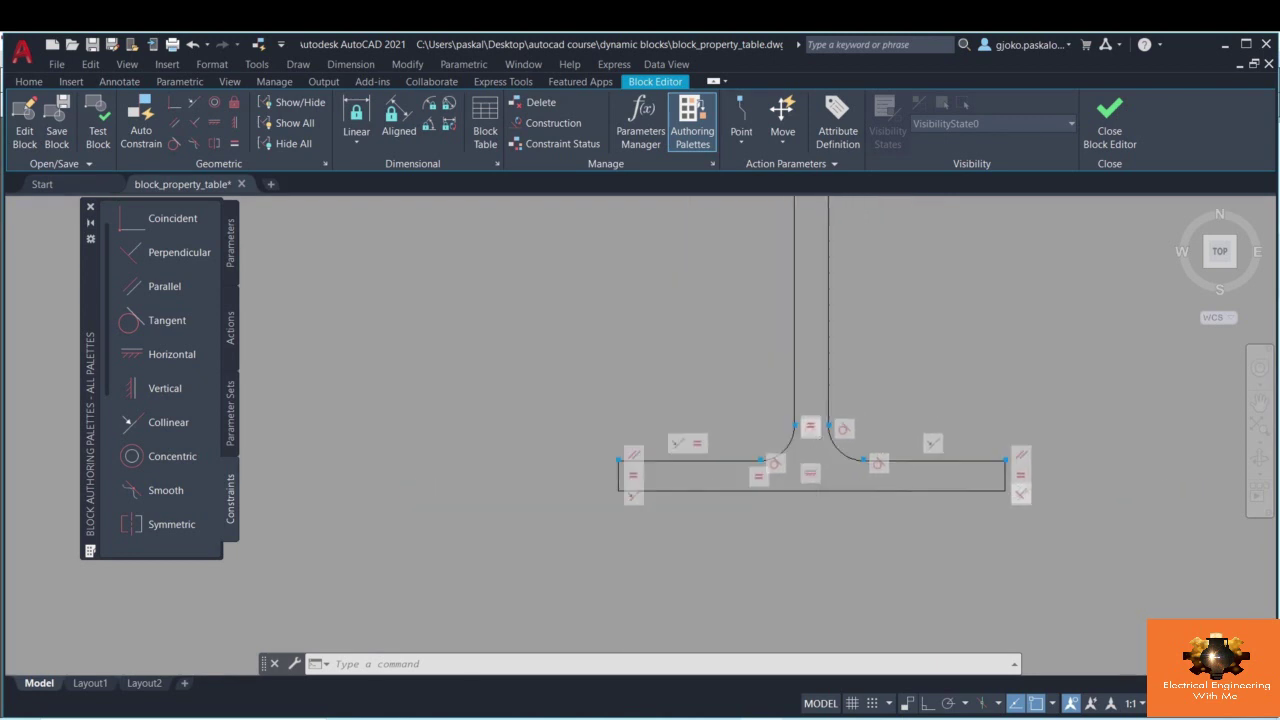
mouse_move(880, 380)
middle_mouse_down()
mouse_move(836, 529)
mouse_move(817, 271)
middle_mouse_up()
scroll(817, 271, "up", 3)
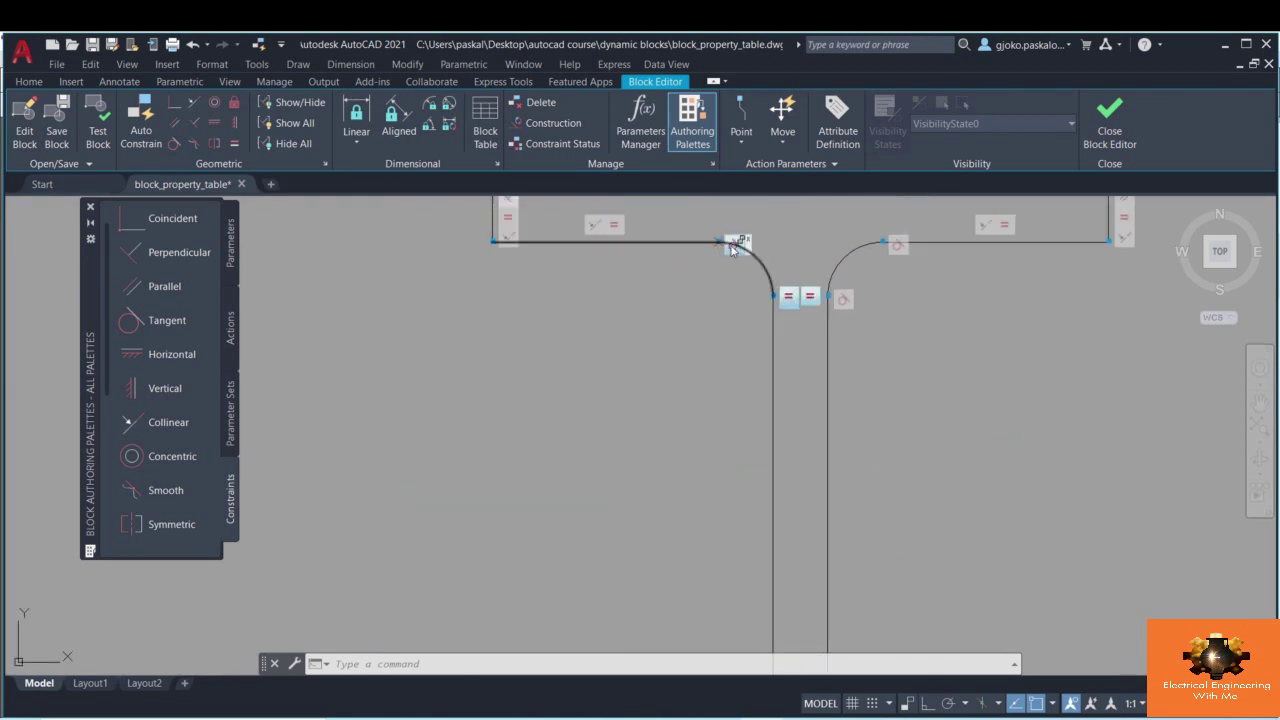
scroll(894, 374, "down", 1)
scroll(894, 423, "down", 2)
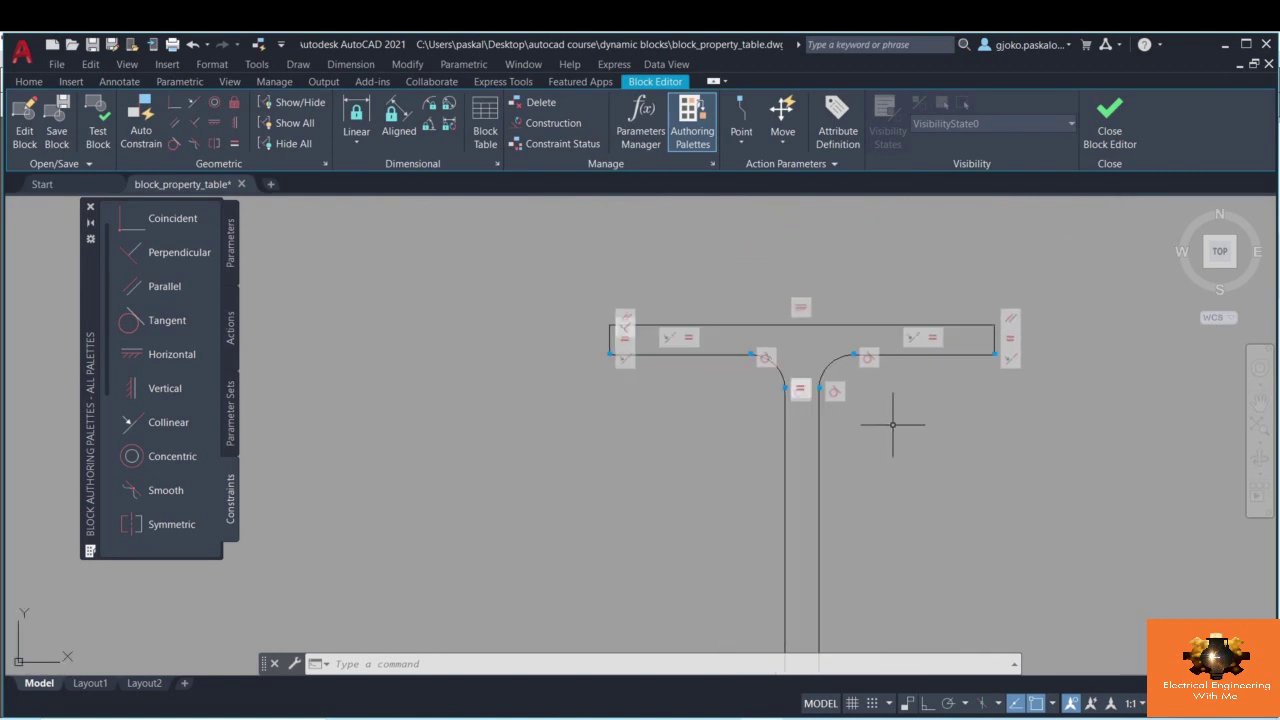
- Hide all geometric constraint markers on the I-beam profile
middle_click_drag(894, 423, 885, 327)
scroll(885, 327, "down", 3)
mouse_move(877, 437)
middle_mouse_down()
mouse_move(829, 380)
mouse_move(827, 429)
middle_mouse_up()
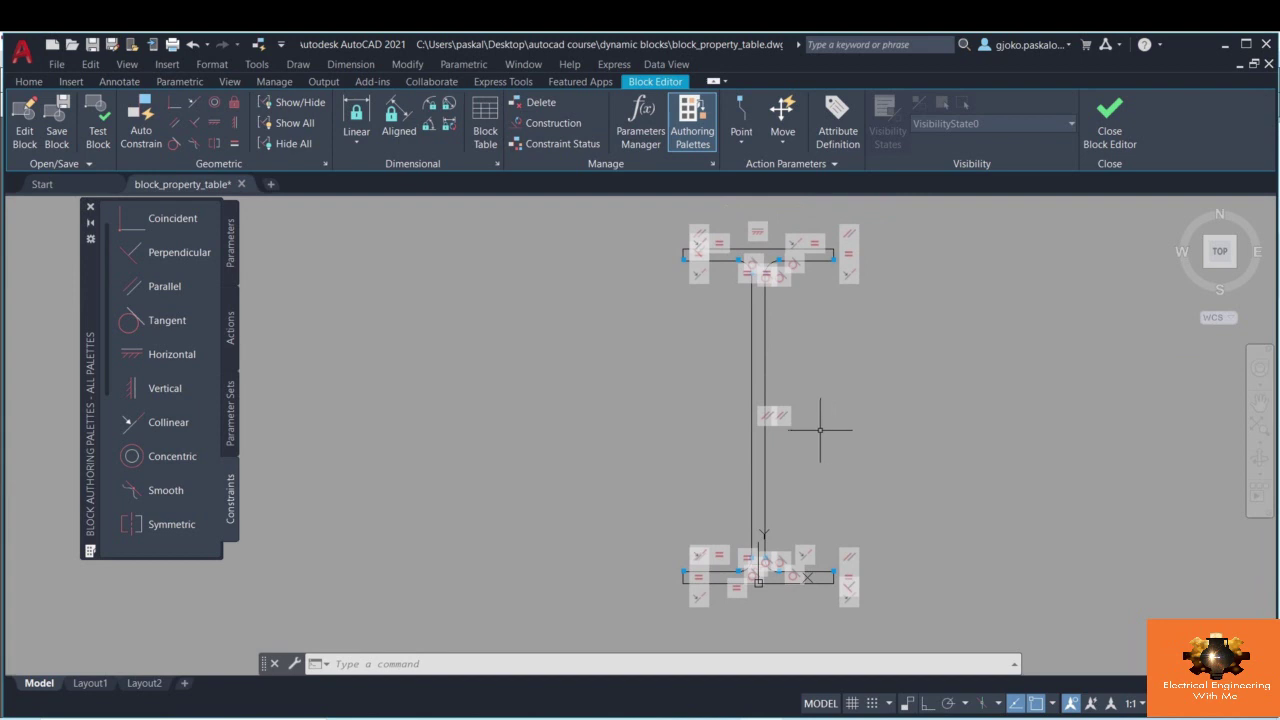
left_click(288, 143)
middle_click_drag(523, 322, 514, 320)
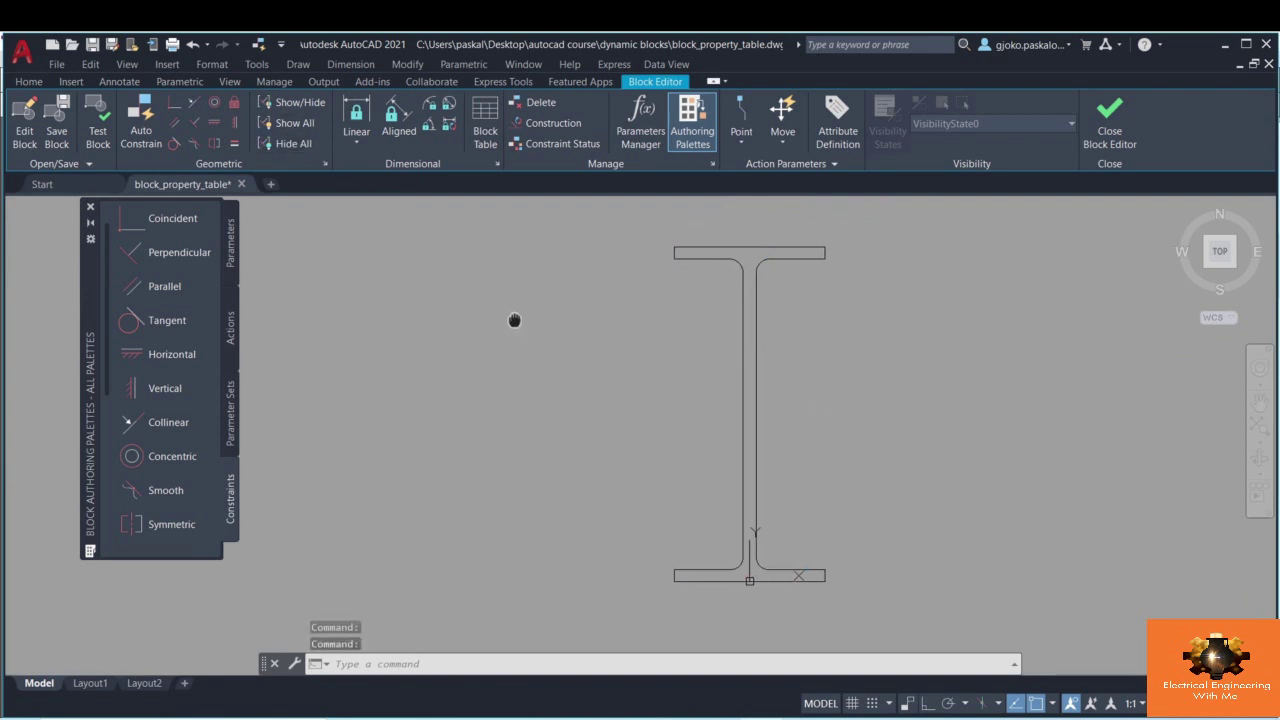
- Try to add a horizontal constraint parameter between the profile's upper-left and lower-left corners
scroll(172, 330, "down", 3)
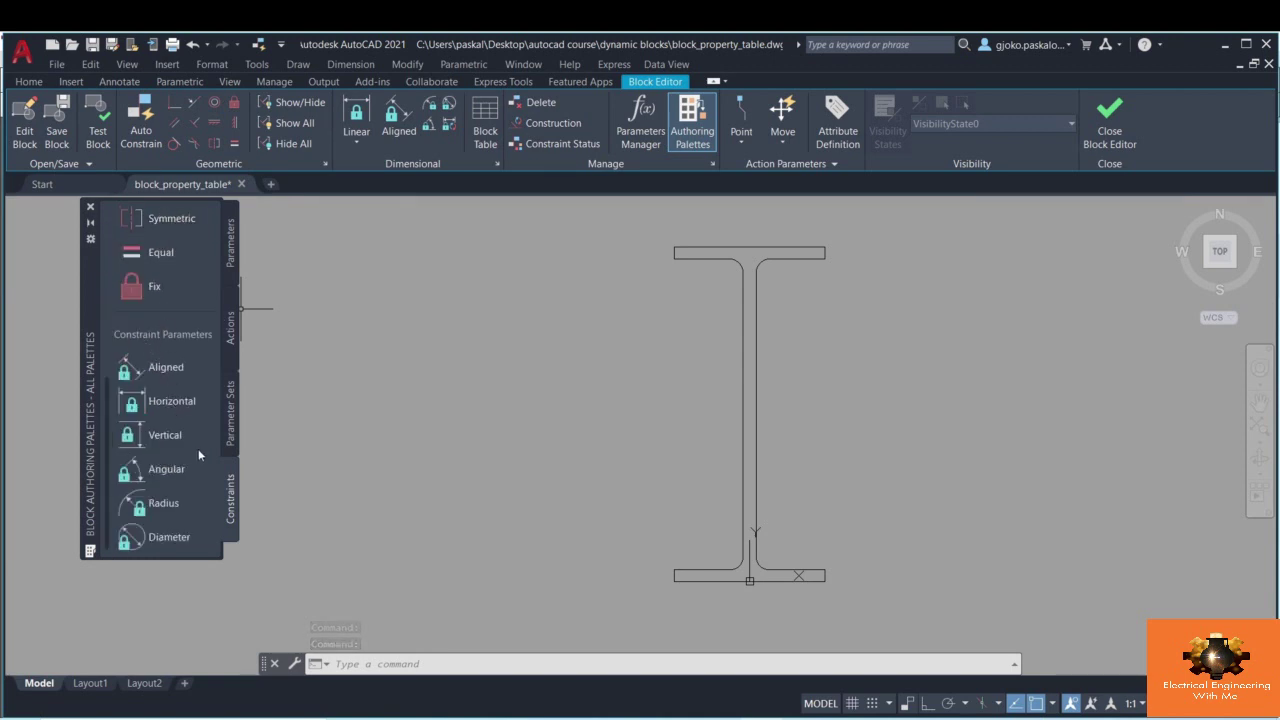
left_click(168, 399)
scroll(684, 236, "up", 6)
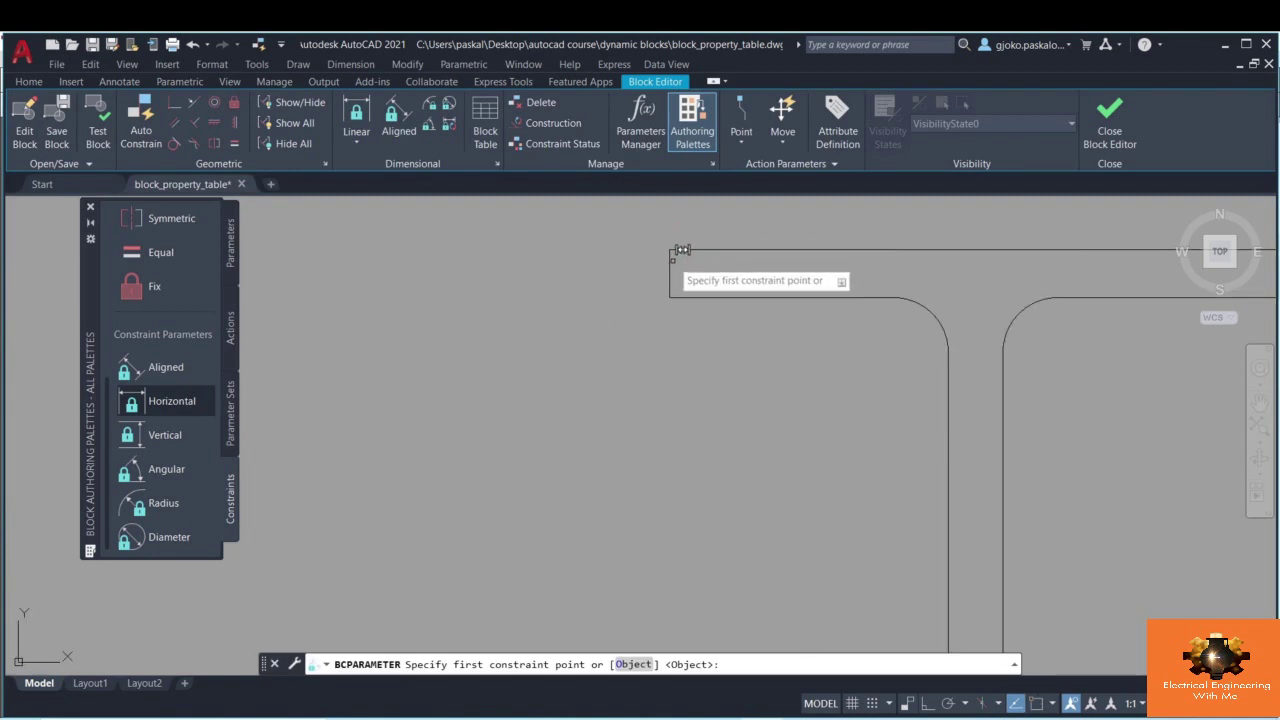
left_click(672, 248)
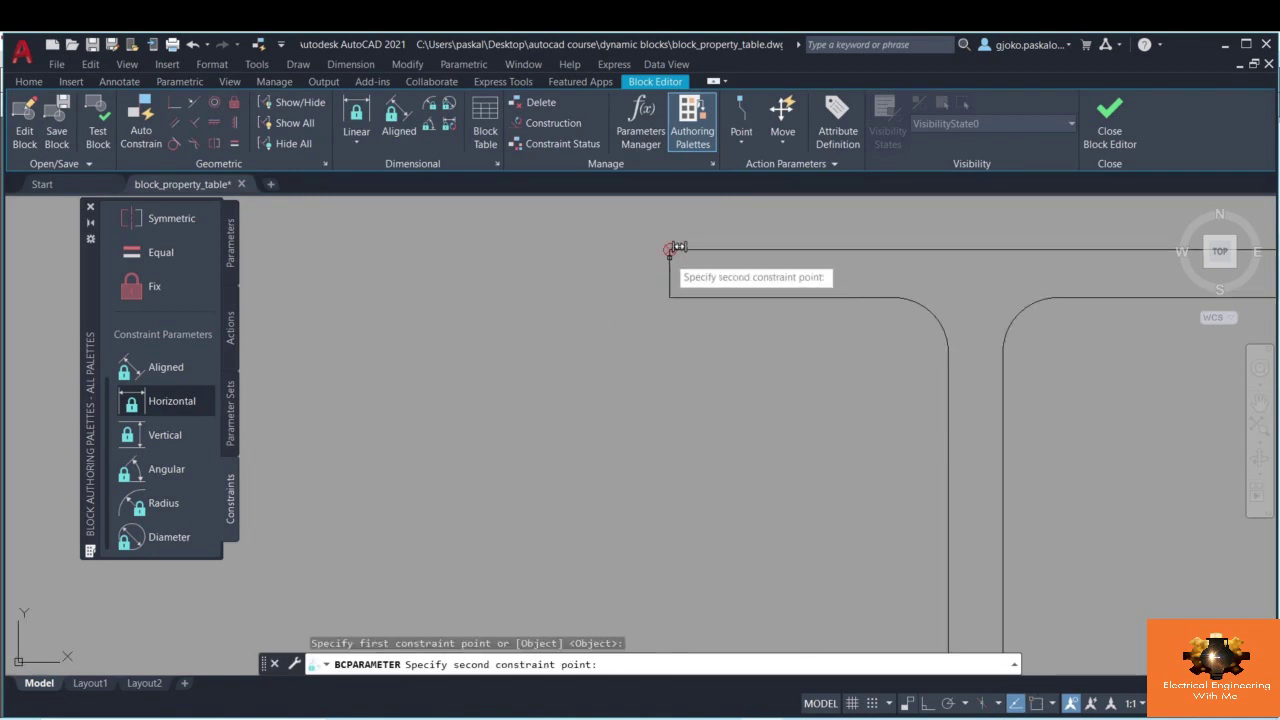
scroll(676, 250, "down", 6)
scroll(686, 445, "up", 7)
scroll(650, 440, "up", 3)
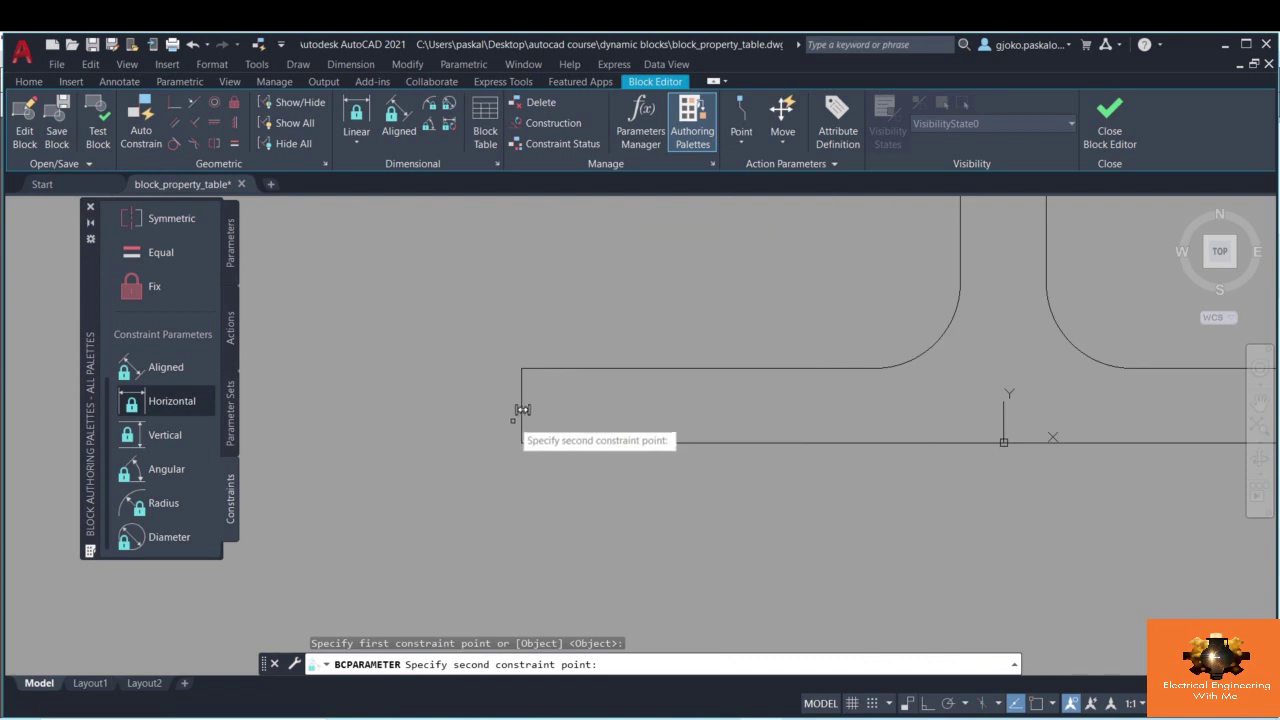
left_click(520, 434)
scroll(524, 330, "down", 6)
middle_click_drag(519, 329, 635, 394)
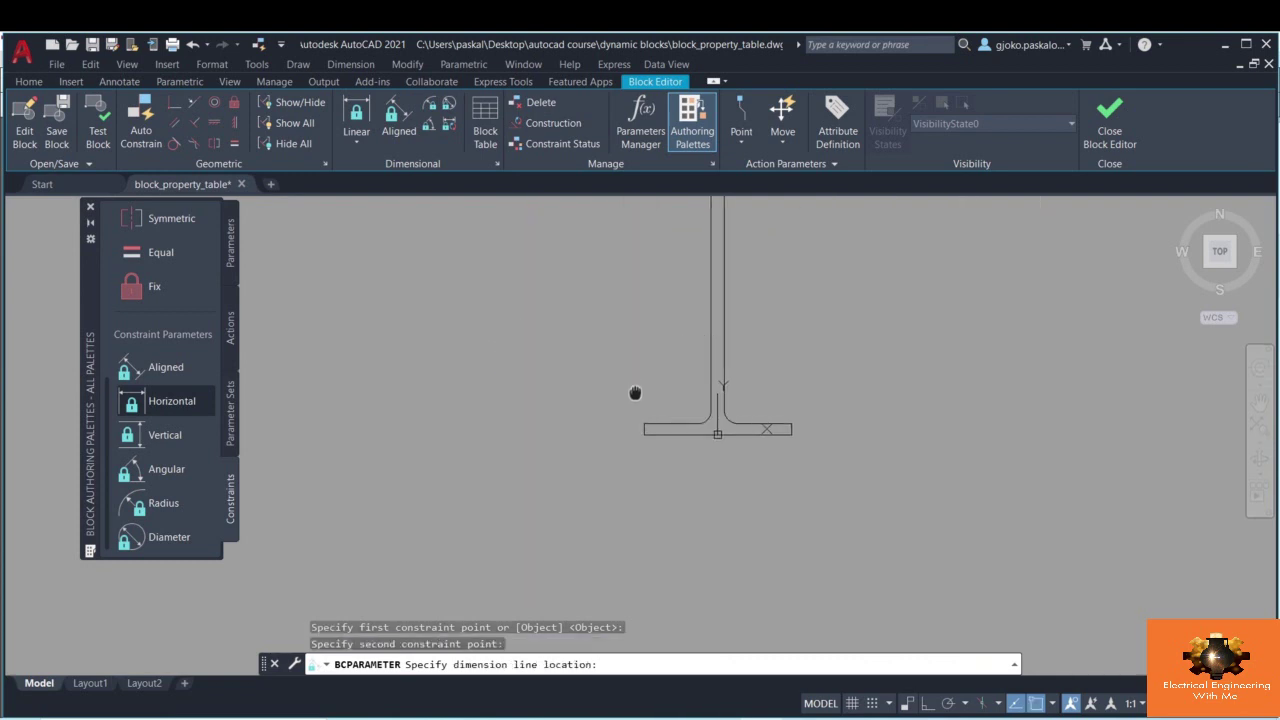
scroll(677, 400, "down", 4)
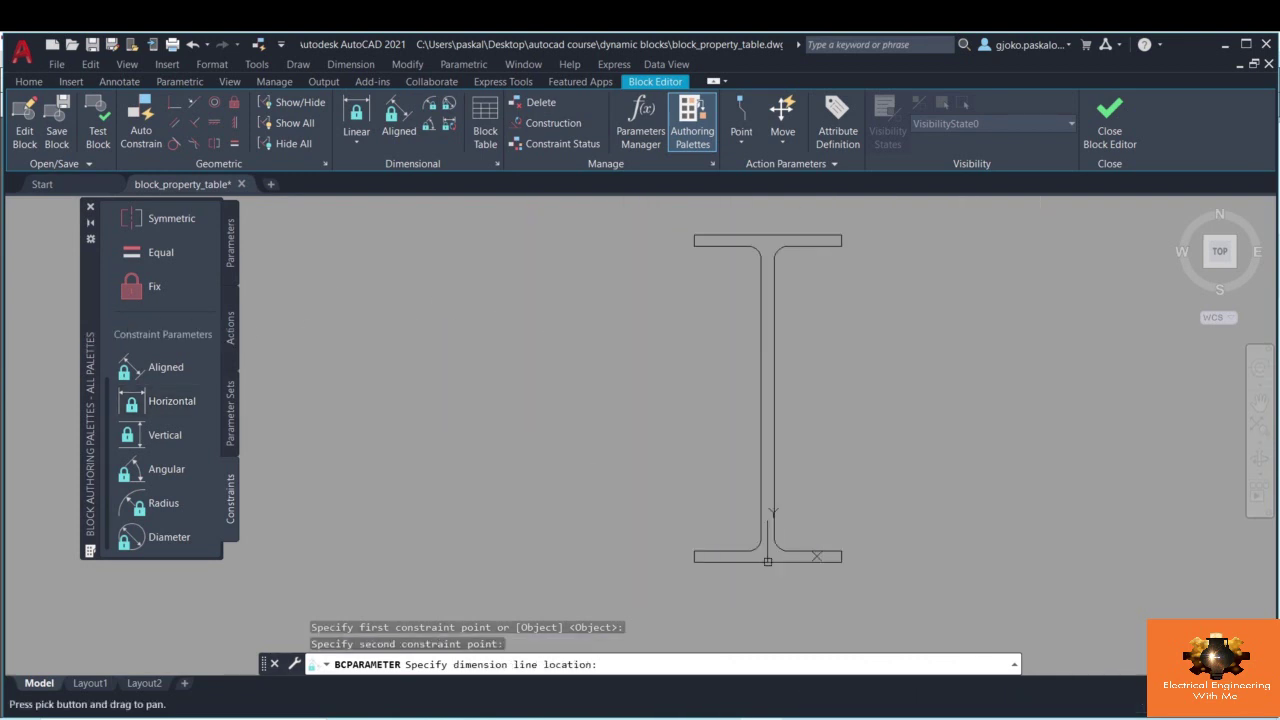
left_click(662, 414)
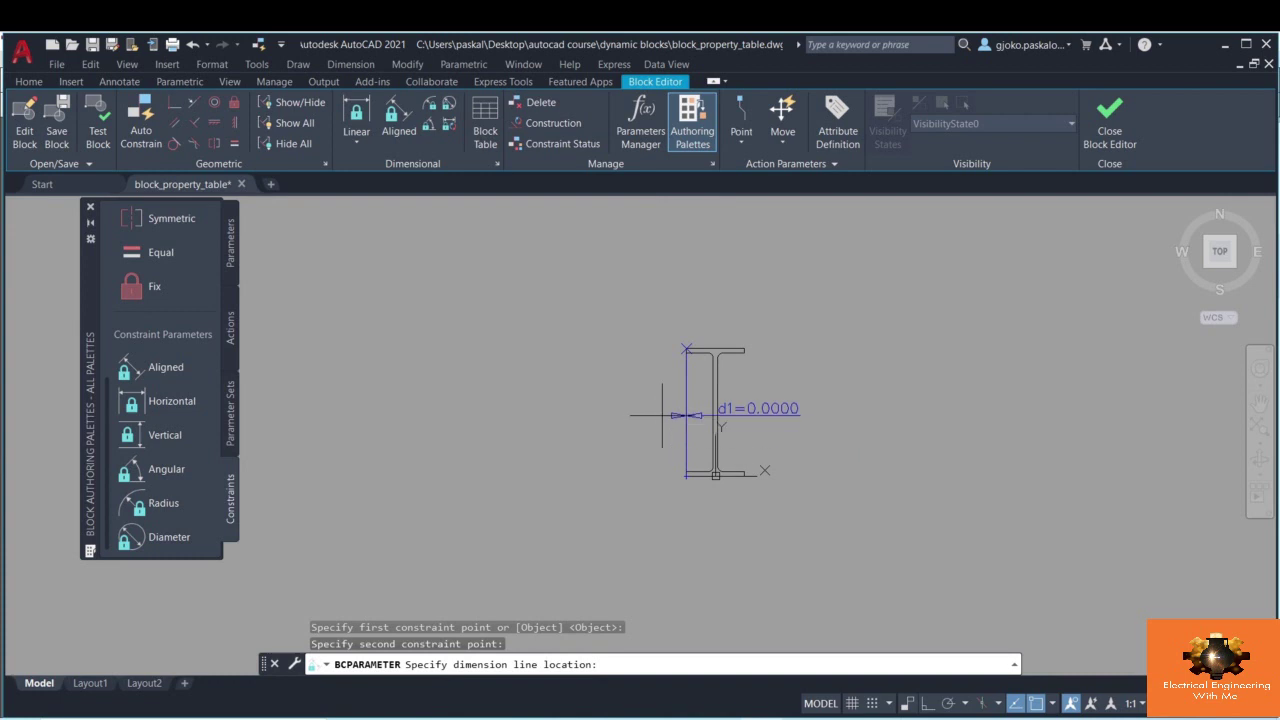
left_click(745, 405)
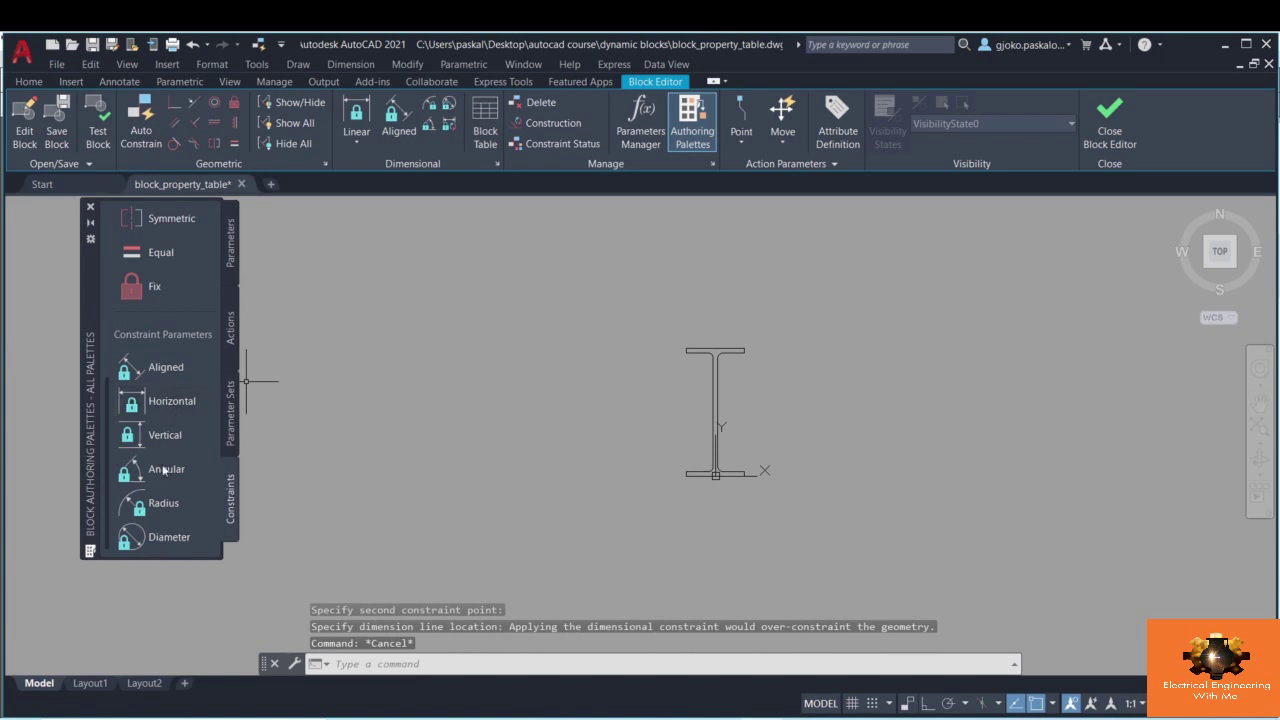
- Add a vertical constraint parameter named D from the top flange's upper-left corner to the bottom flange's lower-left corner
left_click(165, 435)
scroll(688, 350, "up", 8)
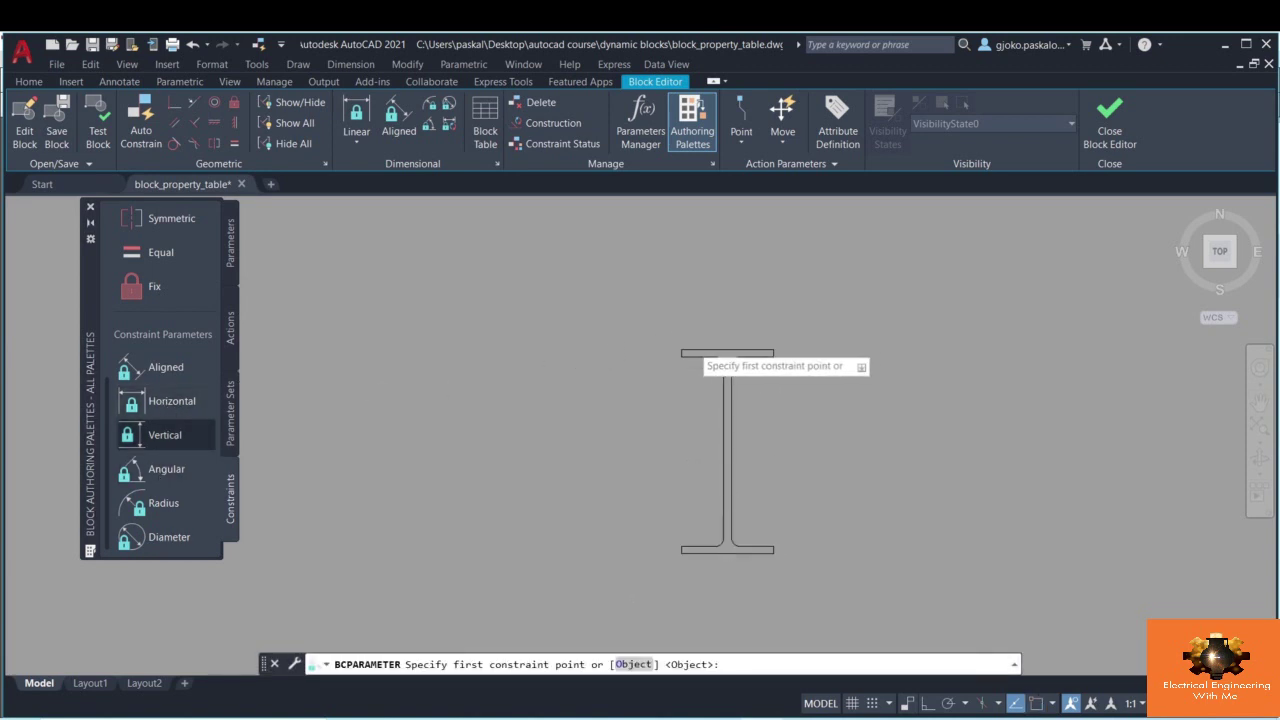
left_click(671, 329)
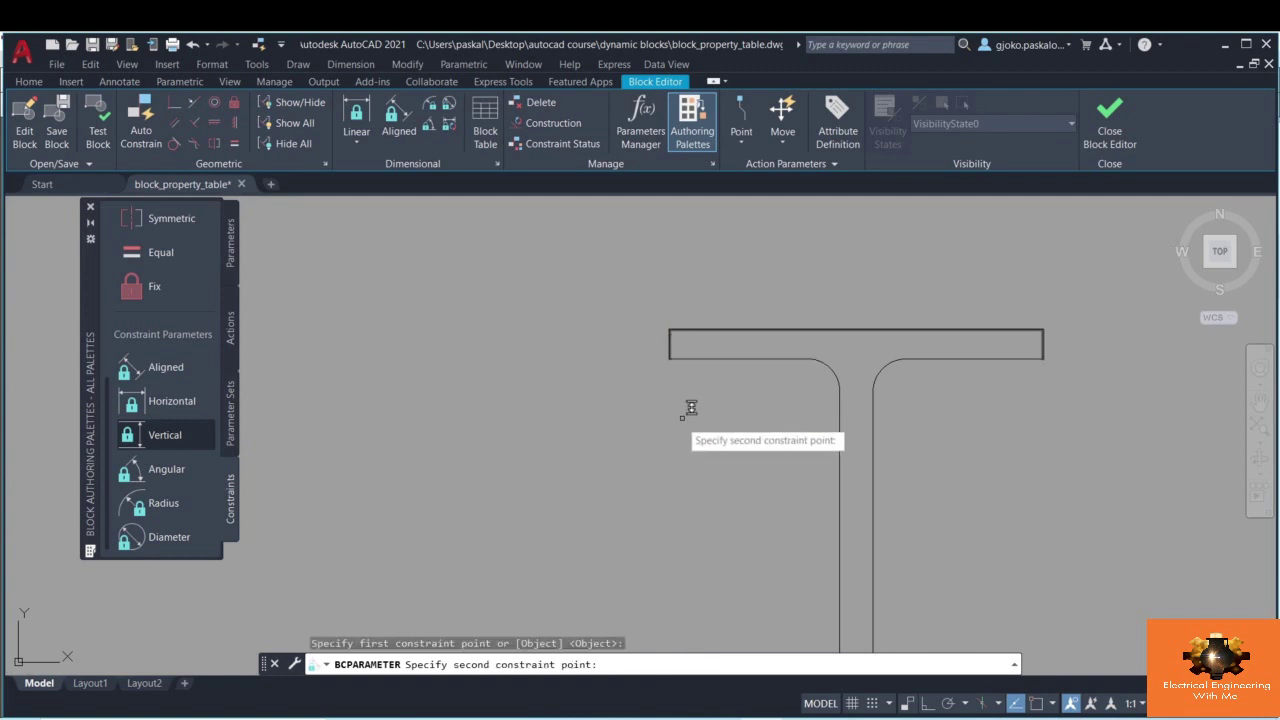
scroll(686, 577, "down", 5)
scroll(694, 589, "up", 5)
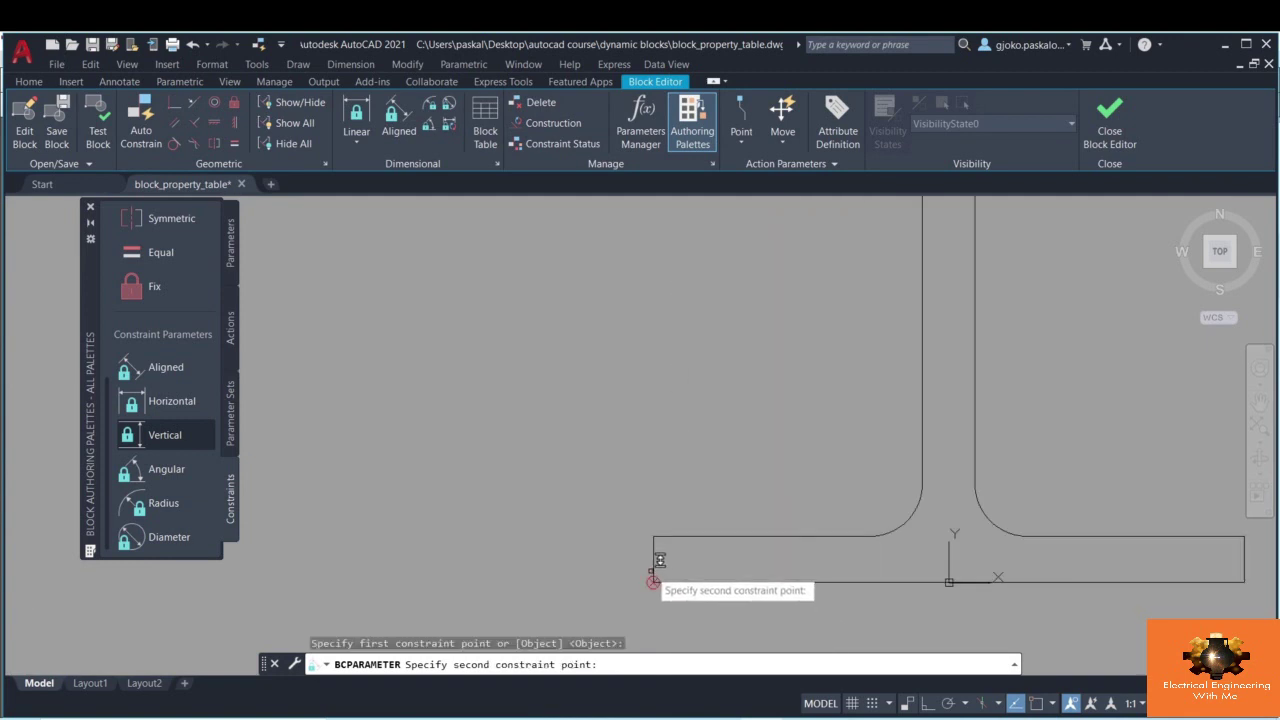
left_click(653, 580)
scroll(625, 487, "down", 5)
left_click(617, 465)
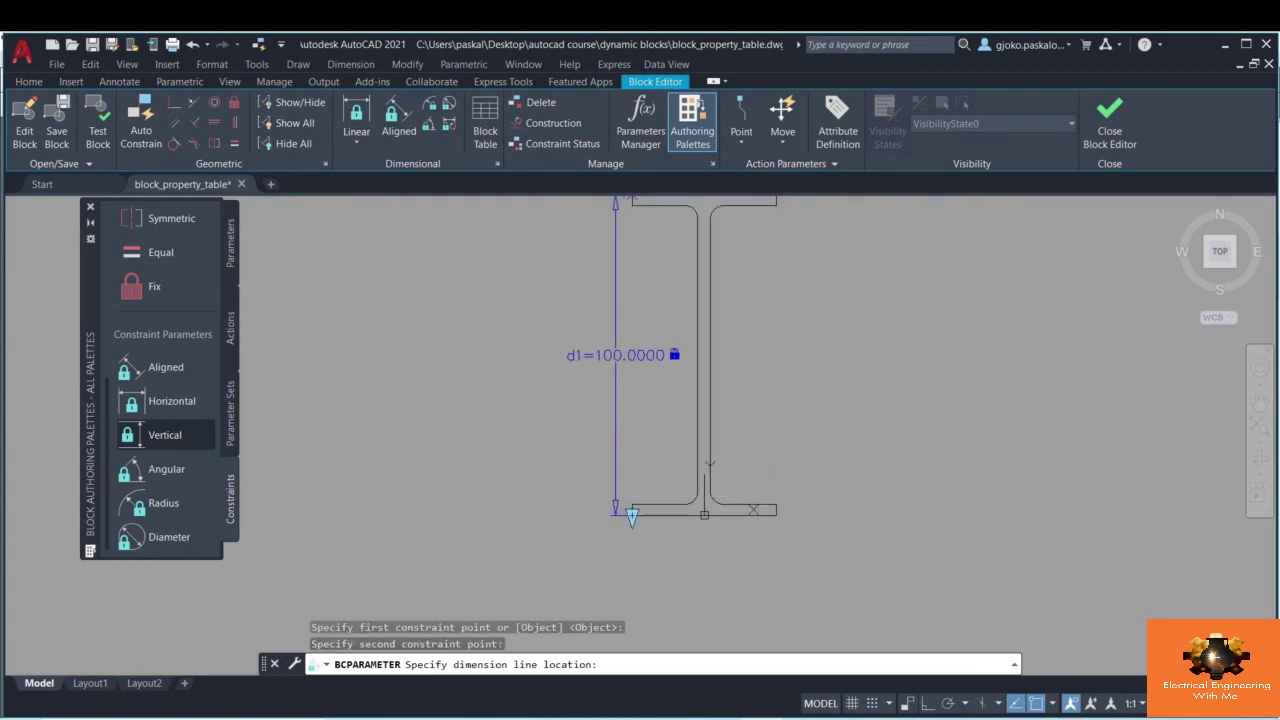
left_click(583, 360)
double_click(577, 357)
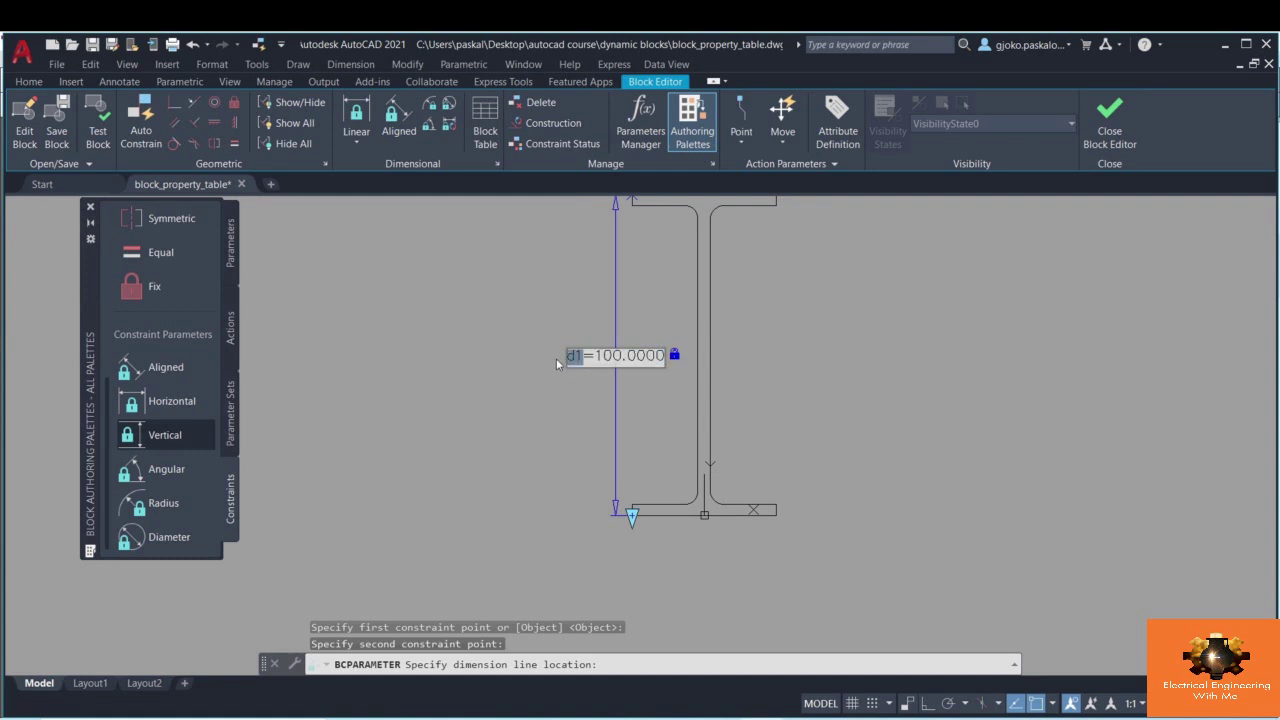
type("D")
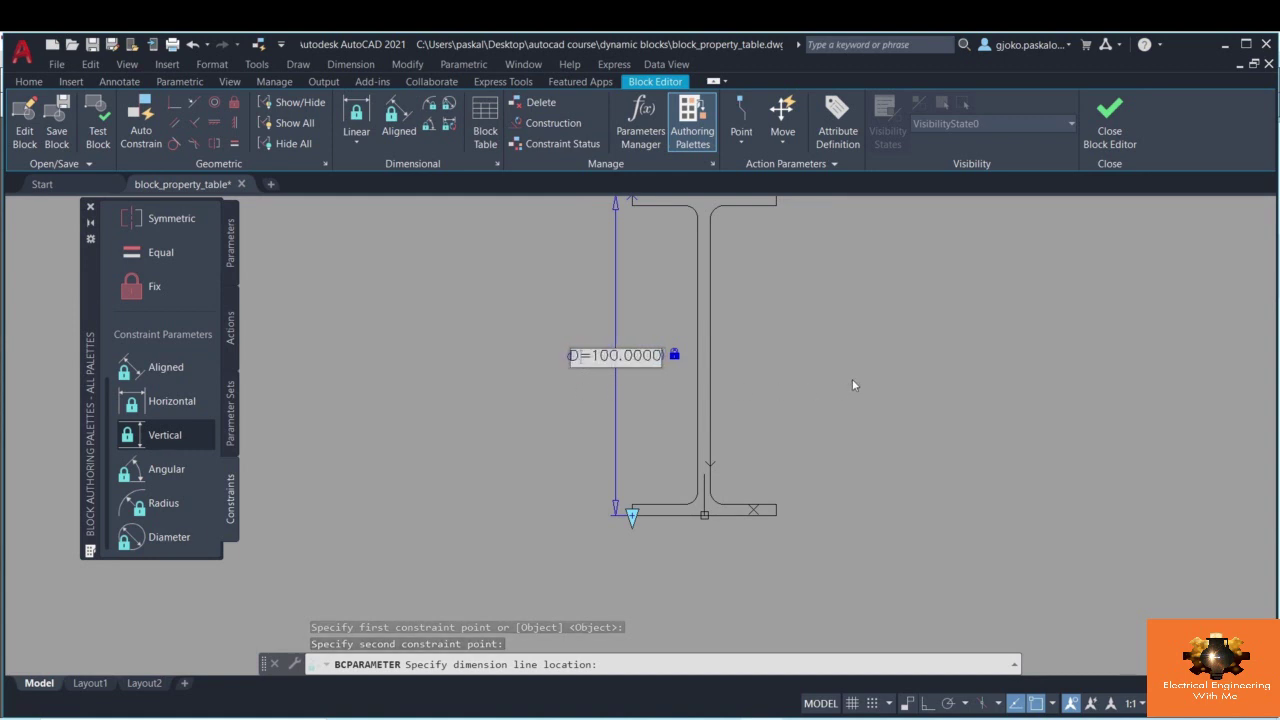
key("Return")
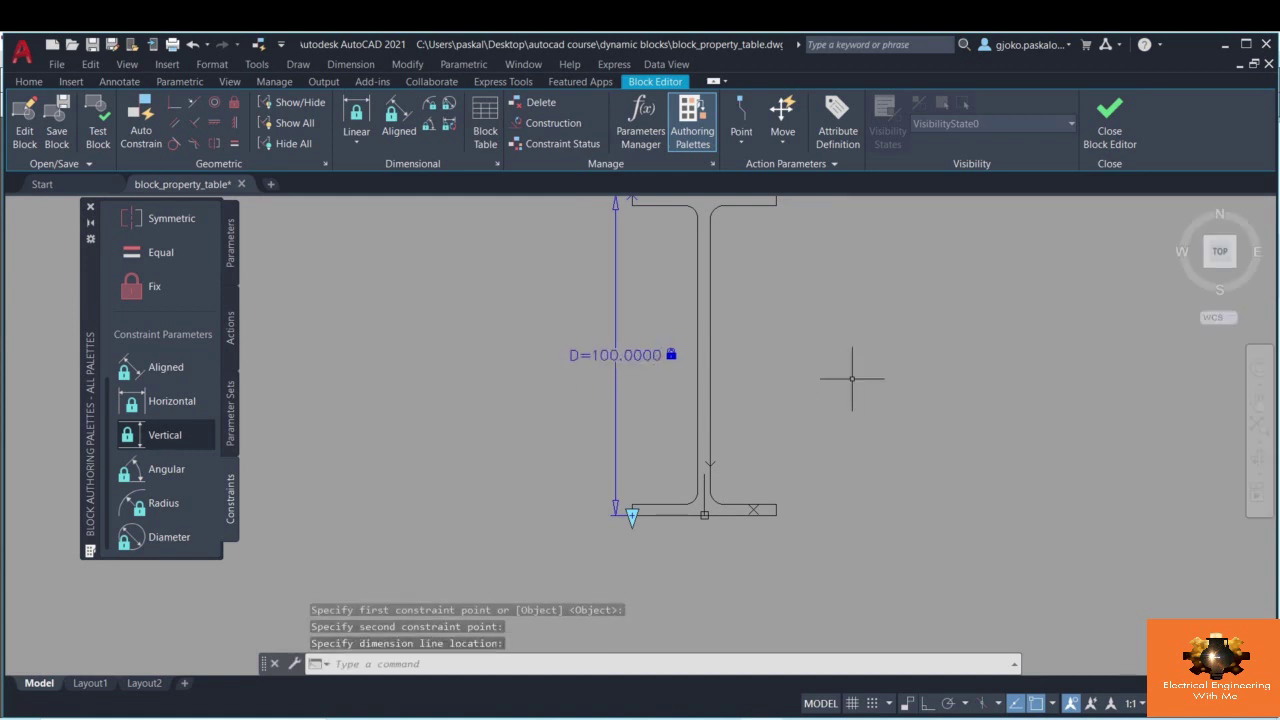
- Add a horizontal constraint parameter named Fw between the two upper corners of the top flange, placed above it
left_click(168, 401)
middle_click_drag(572, 316, 526, 419)
scroll(589, 300, "up", 4)
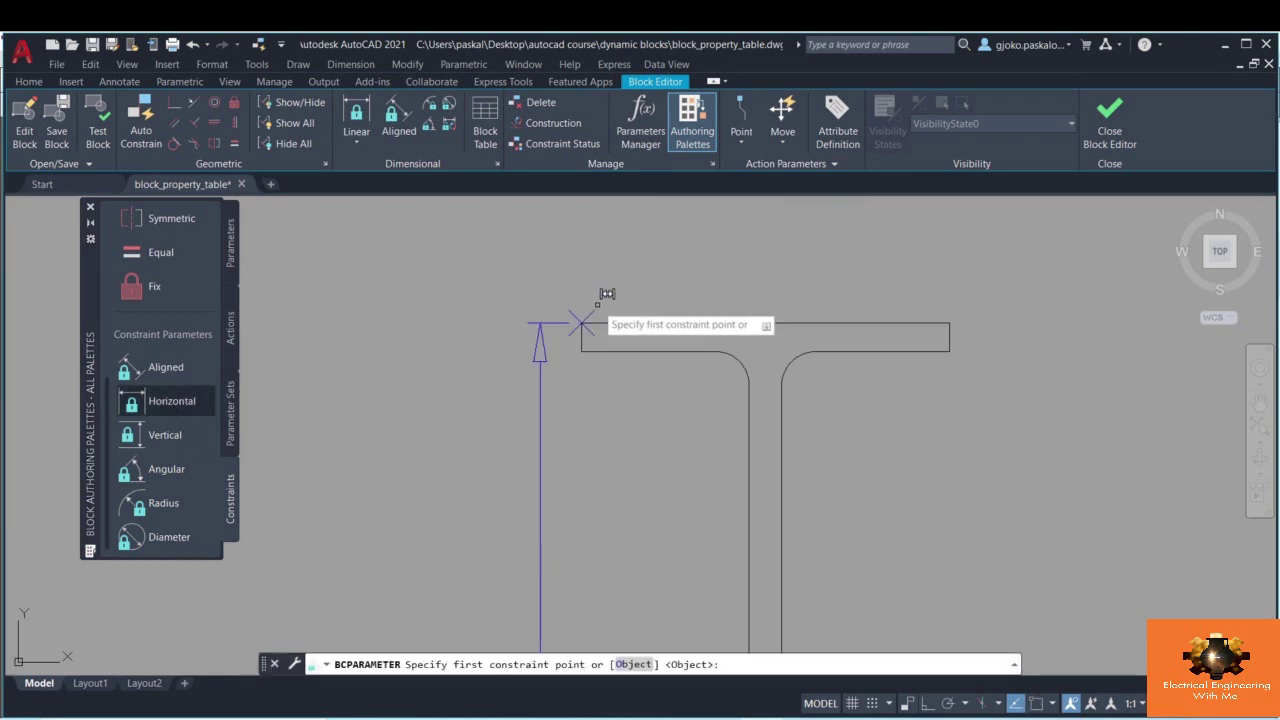
left_click(582, 322)
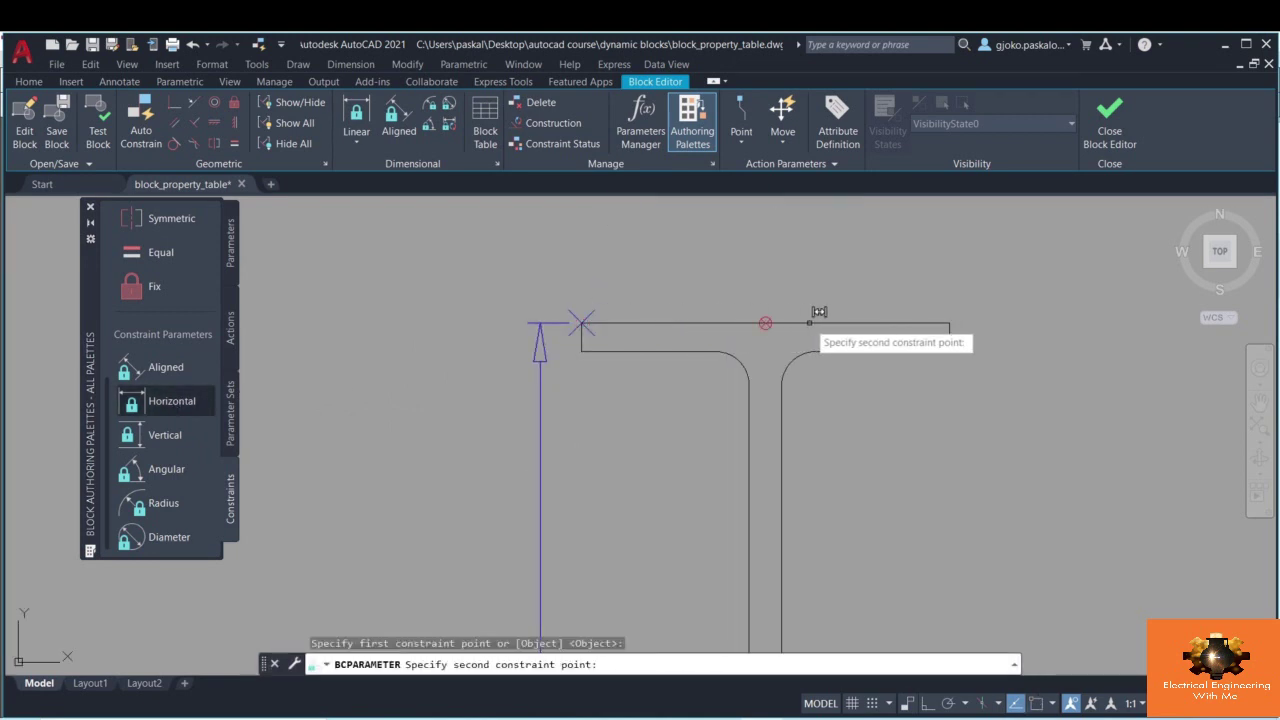
left_click(938, 316)
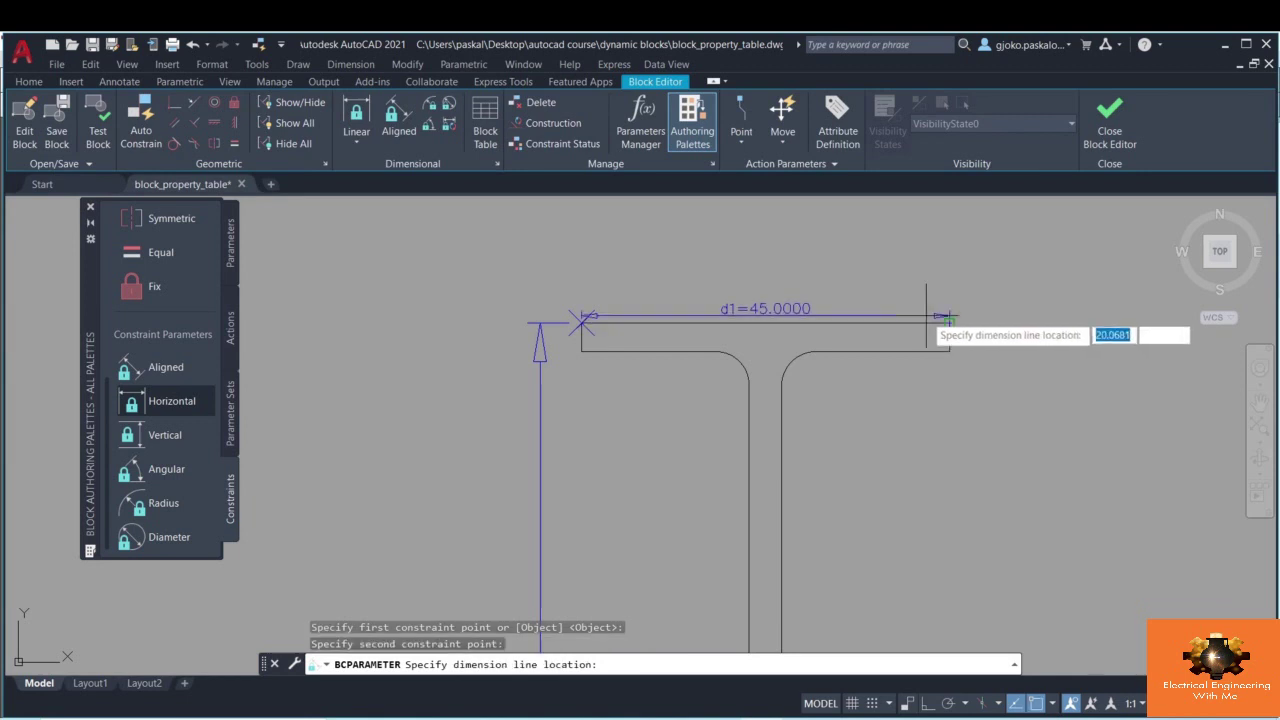
left_click(728, 288)
left_click_drag(740, 284, 716, 275)
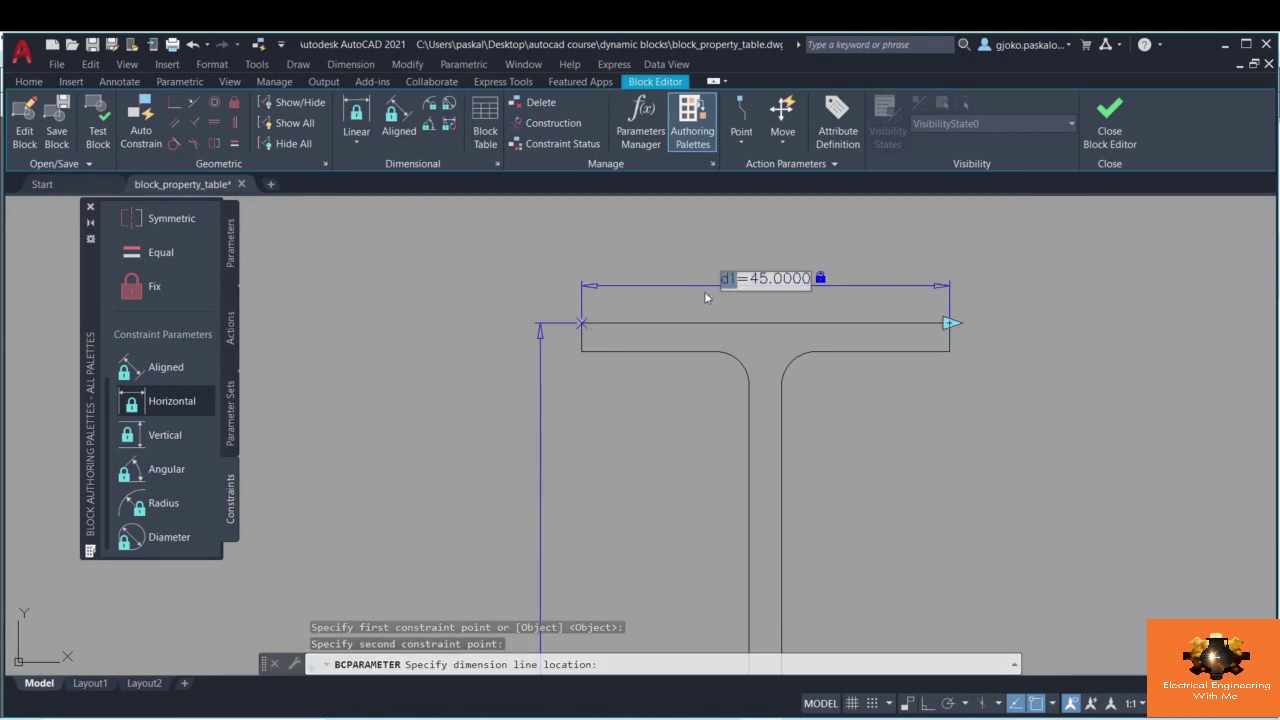
type("Fw")
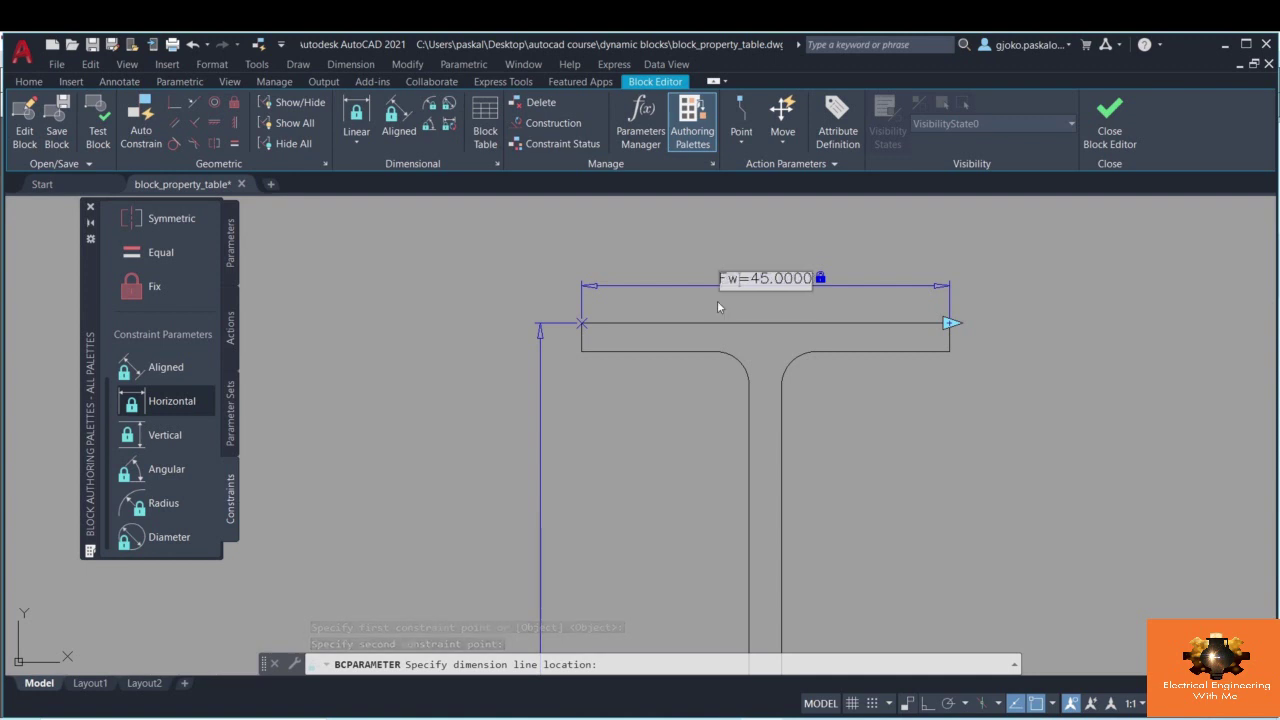
key("Return")
scroll(943, 443, "down", 3)
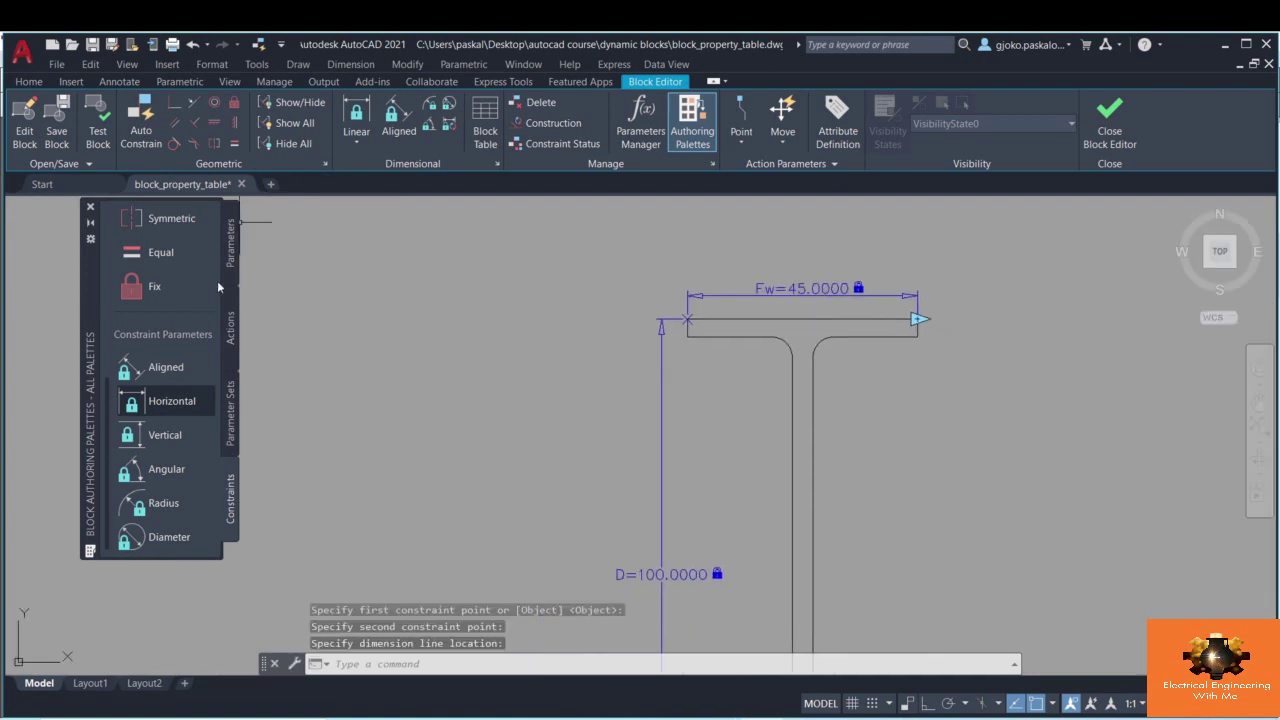
- Add a vertical constraint parameter named Ft across the thickness of the top flange's right end
left_click(160, 432)
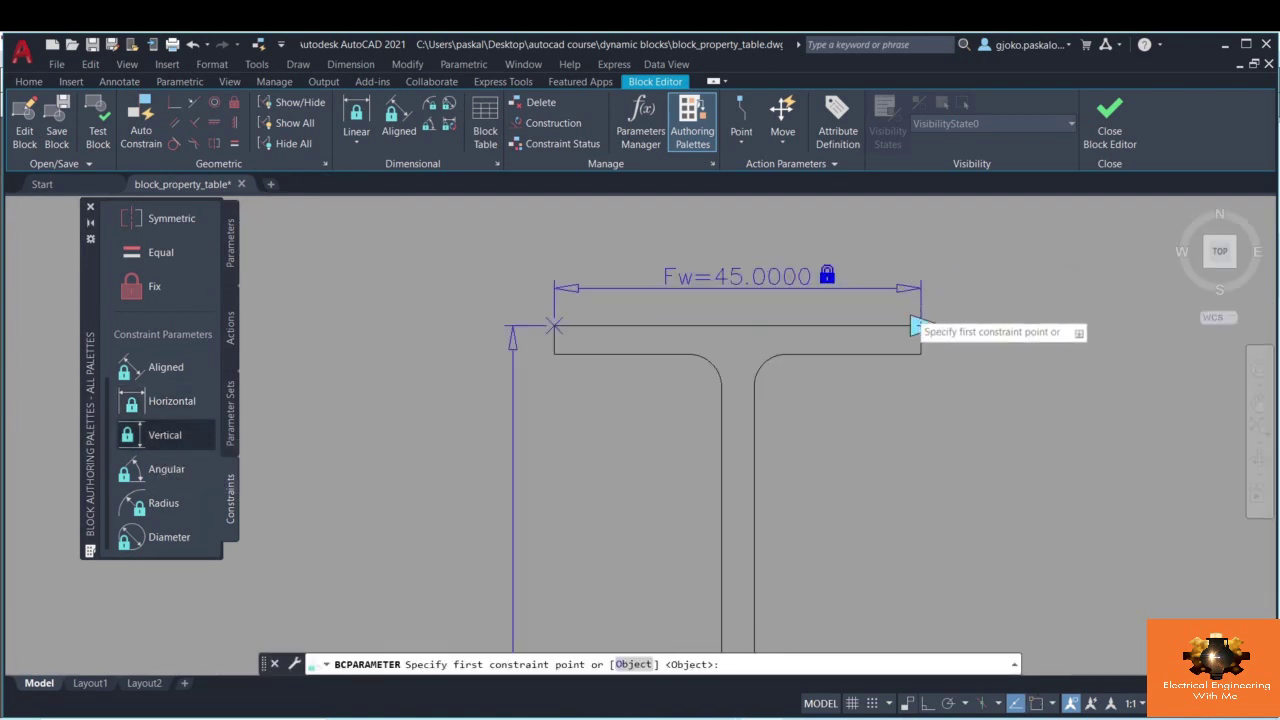
scroll(920, 322, "up", 3)
left_click(930, 335)
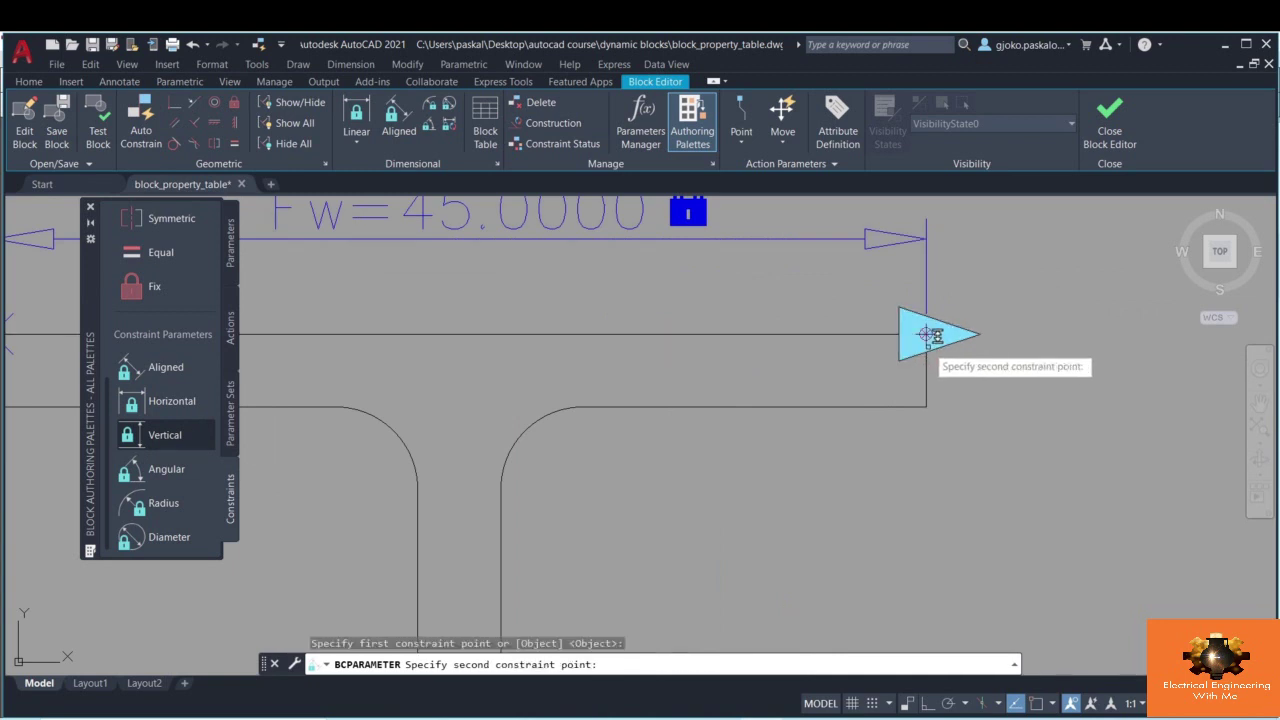
left_click(926, 406)
left_click(1040, 400)
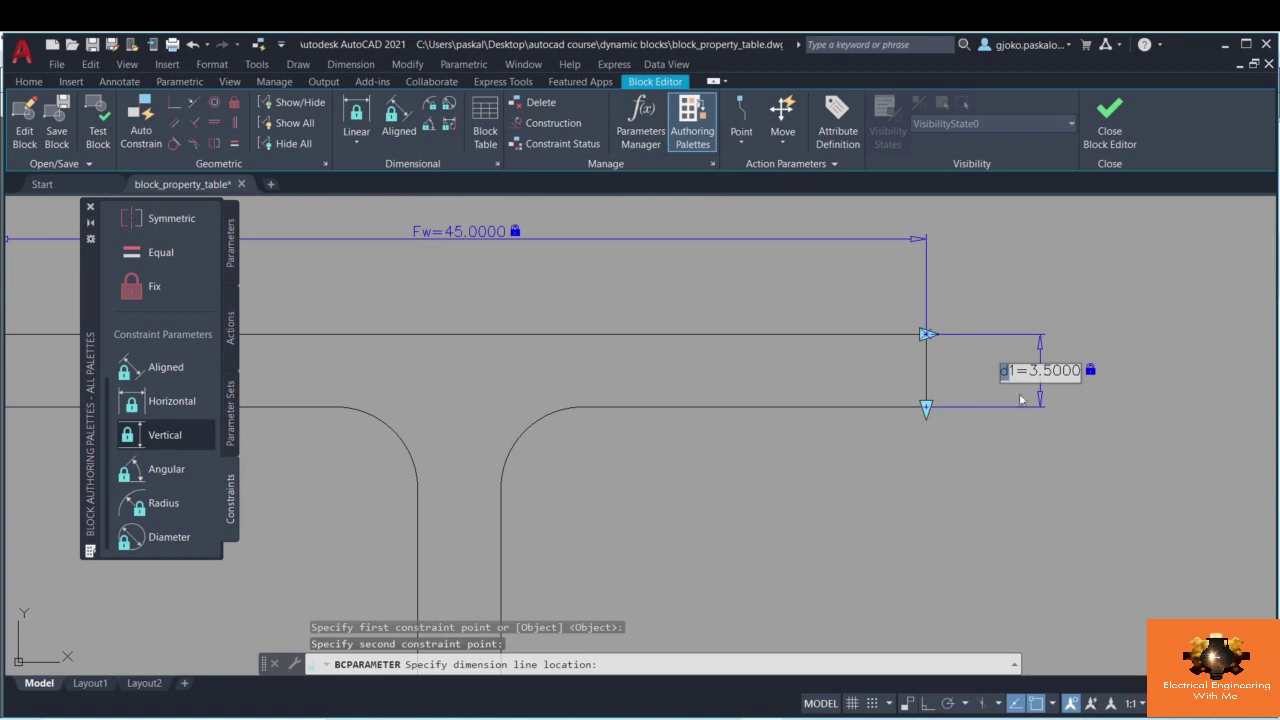
type("c")
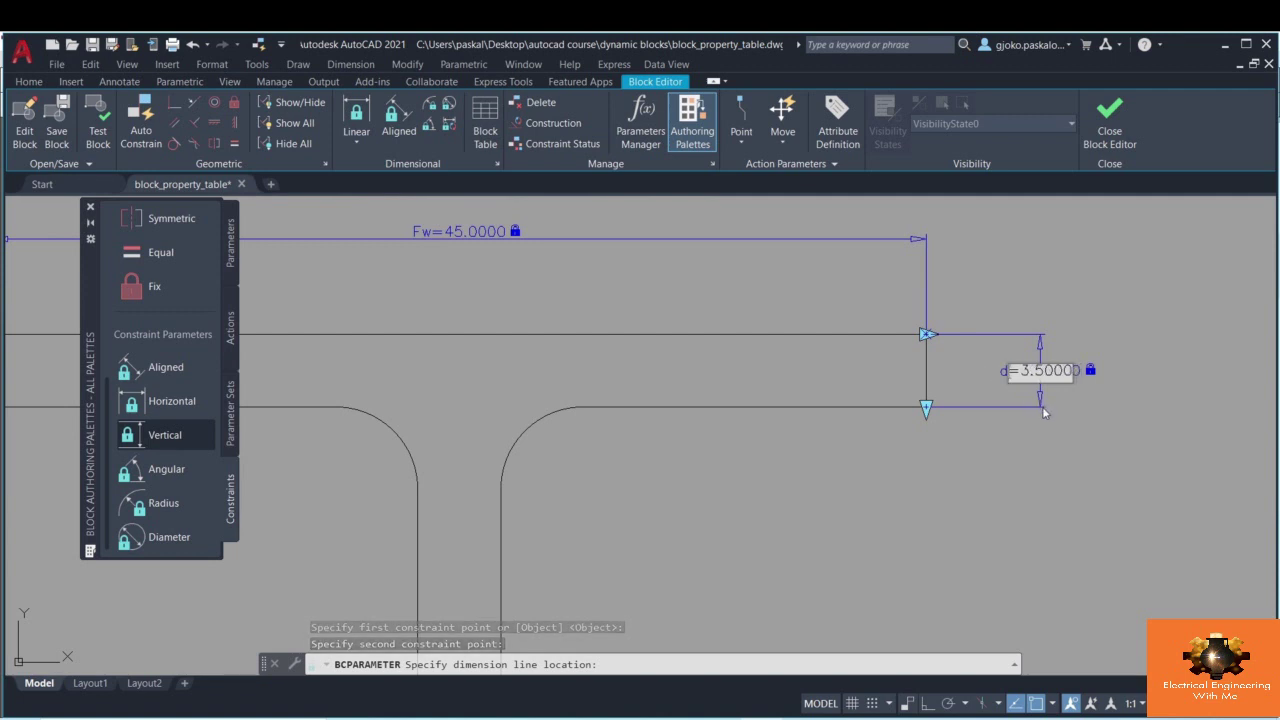
key("Return")
scroll(985, 466, "down", 5)
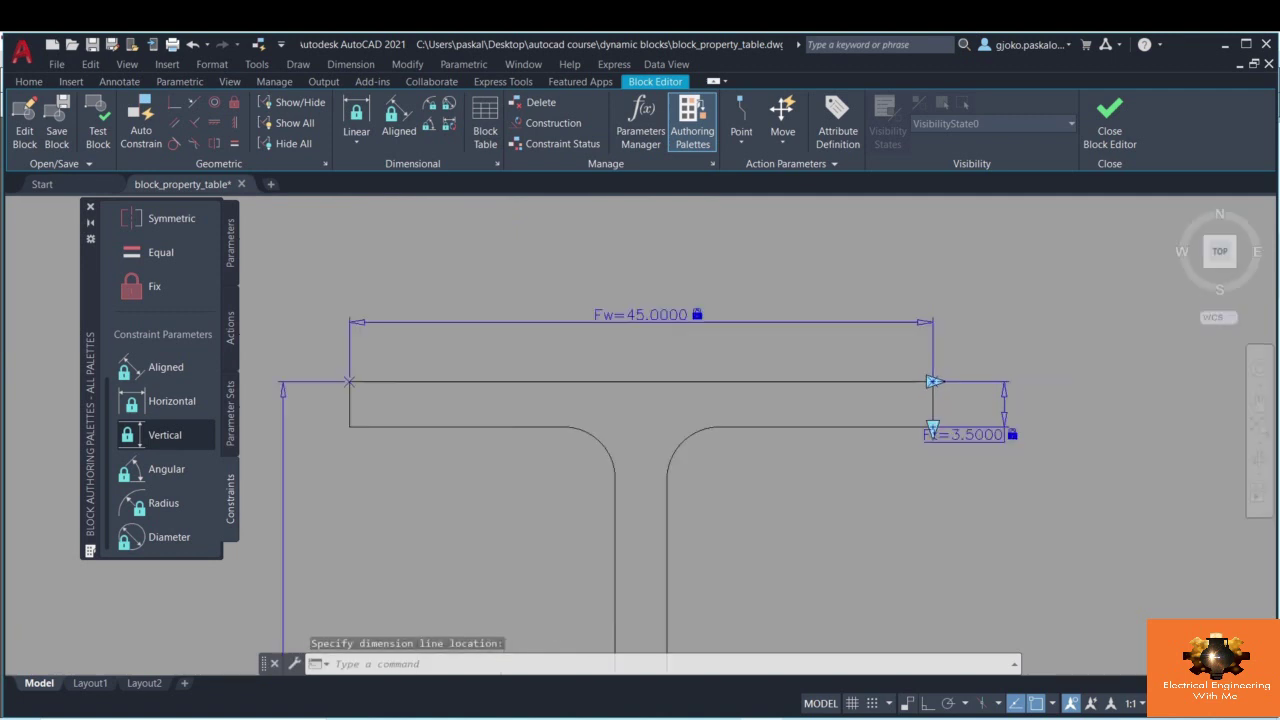
- Add a horizontal constraint parameter named Wt between the midpoints of the web's two vertical edges
left_click(356, 118)
left_click(809, 470)
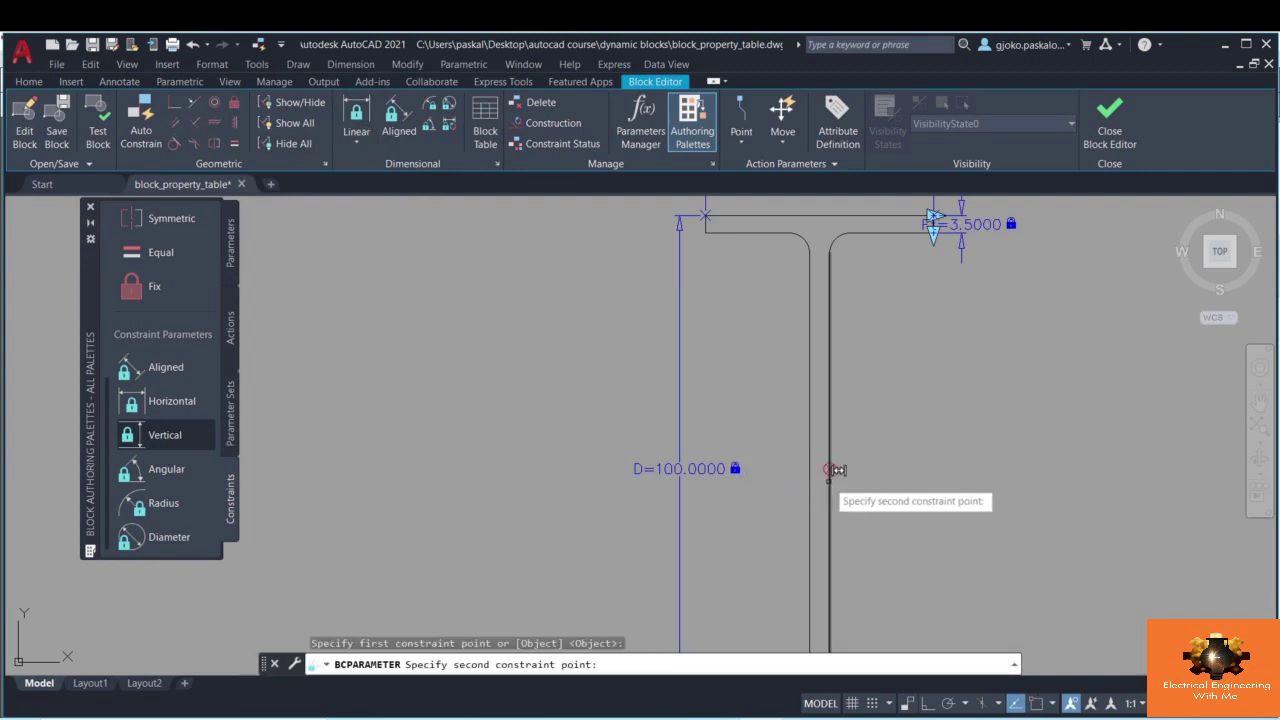
left_click(829, 469)
left_click(872, 460)
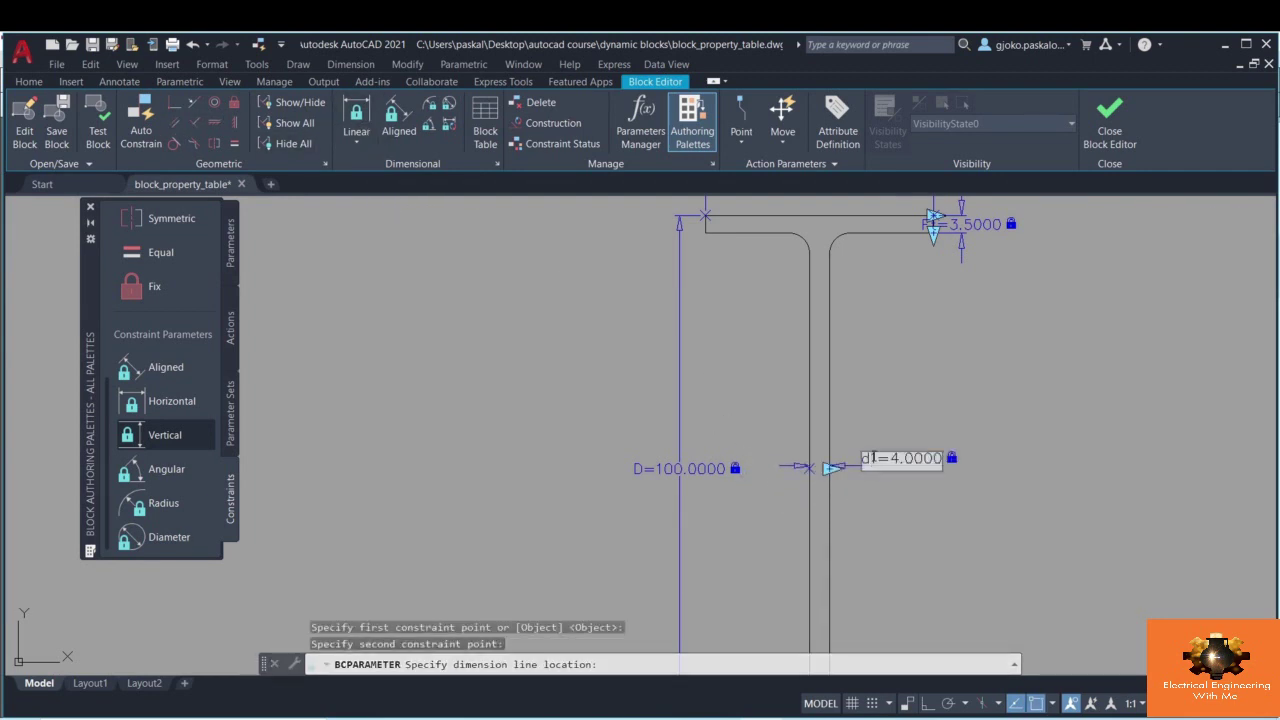
type("Wt")
key("Return")
- Add a radius constraint parameter with its default name to the fillet between the web's right side and the bottom flange
middle_click_drag(882, 520, 845, 275)
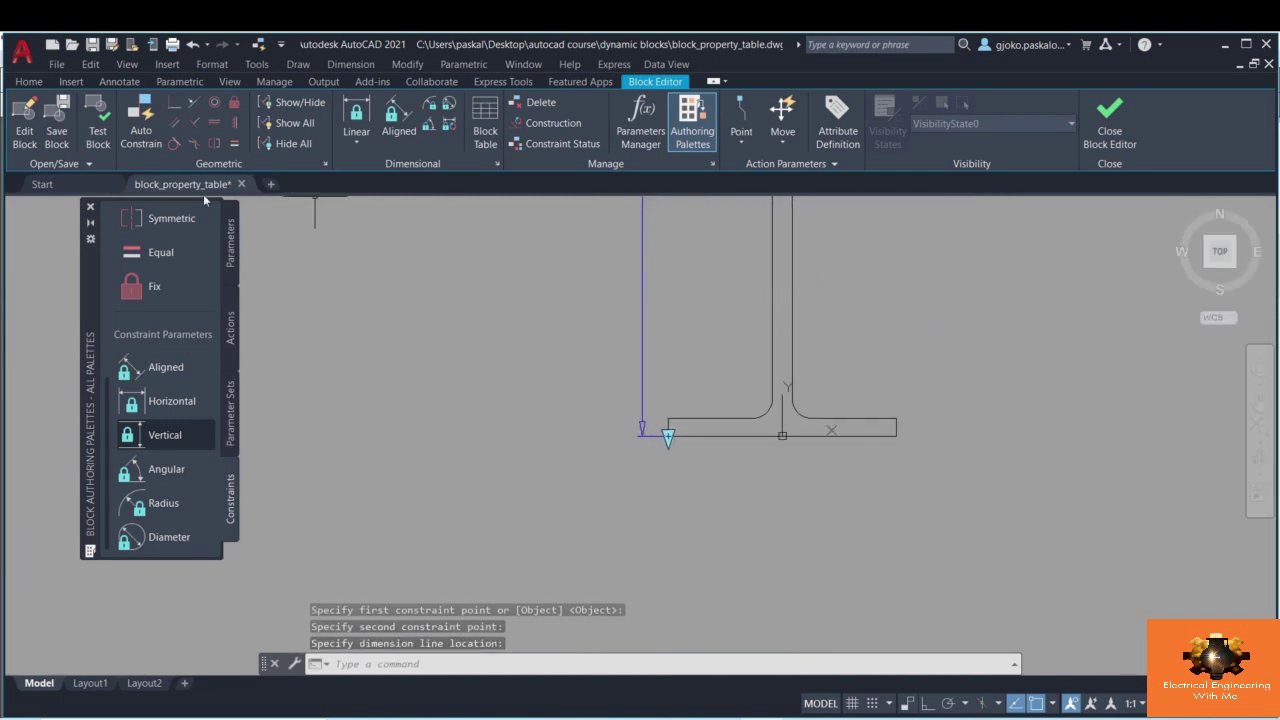
left_click(163, 503)
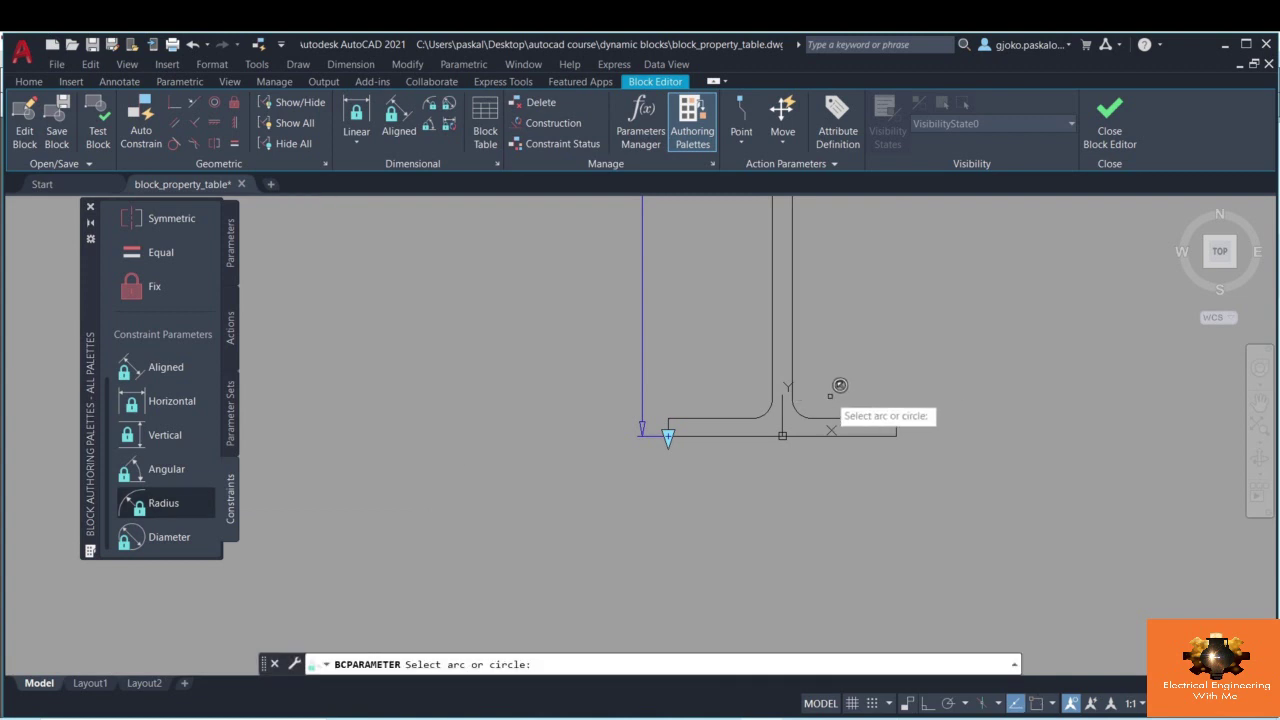
scroll(805, 408, "up", 2)
left_click(795, 412)
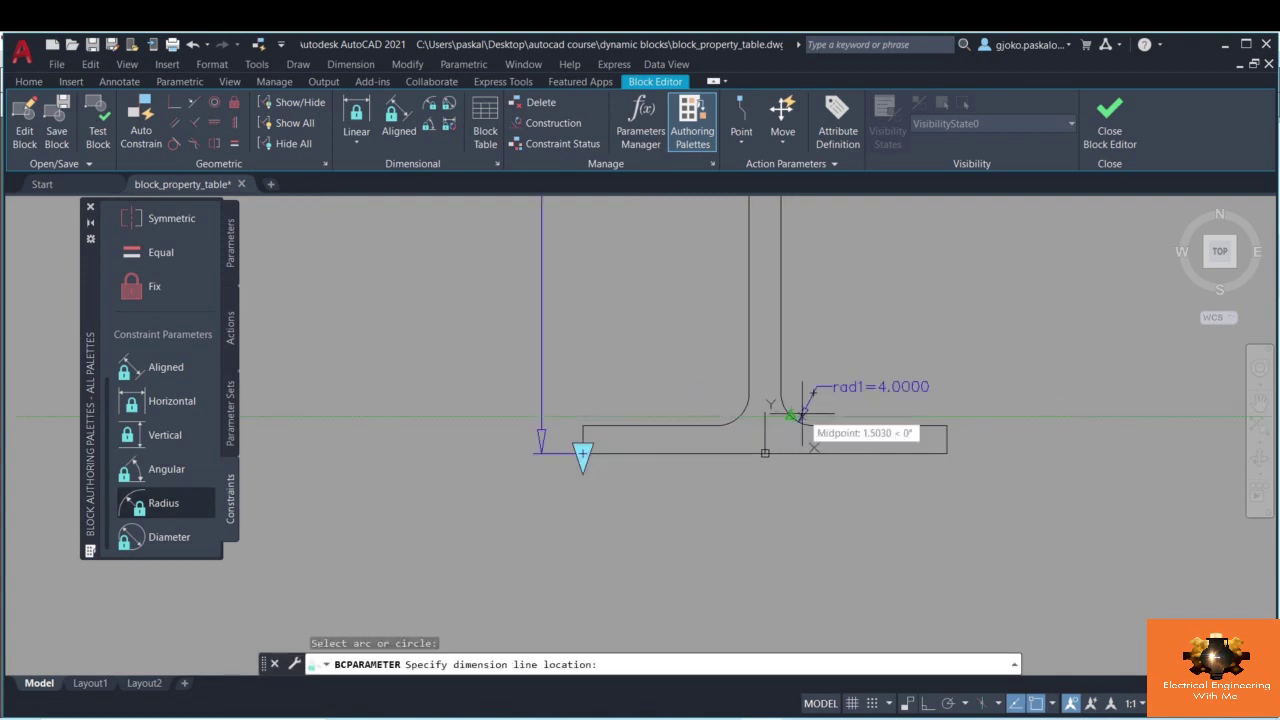
left_click(797, 410)
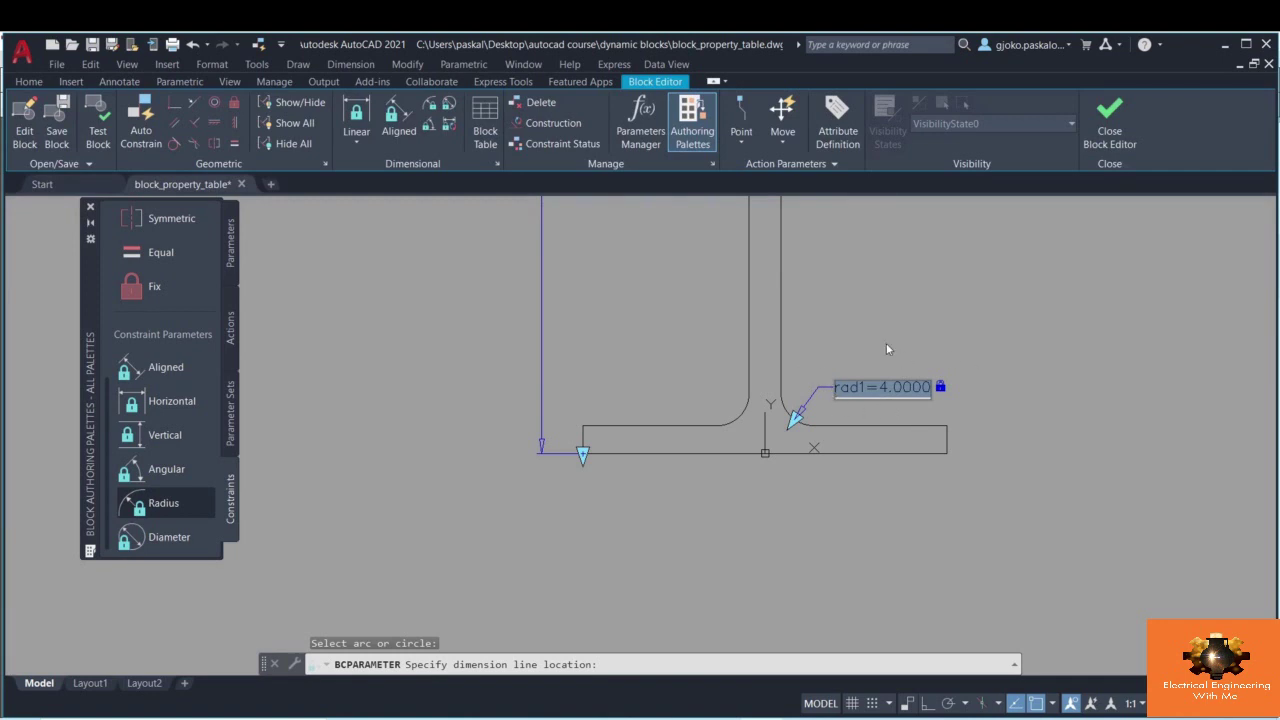
key("Return")
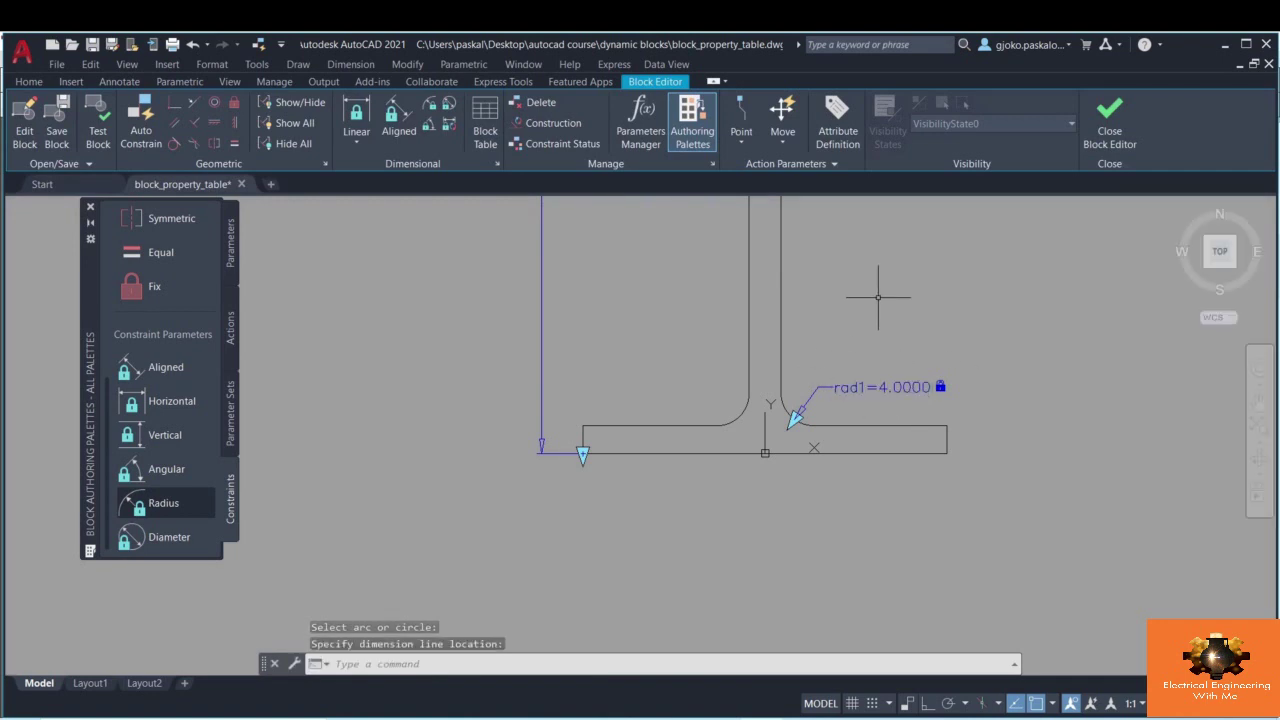
- Place a block properties table with one grip to the right of the web, above the Wt parameter
scroll(877, 298, "down", 4)
middle_click_drag(821, 261, 810, 397)
scroll(748, 471, "up", 1)
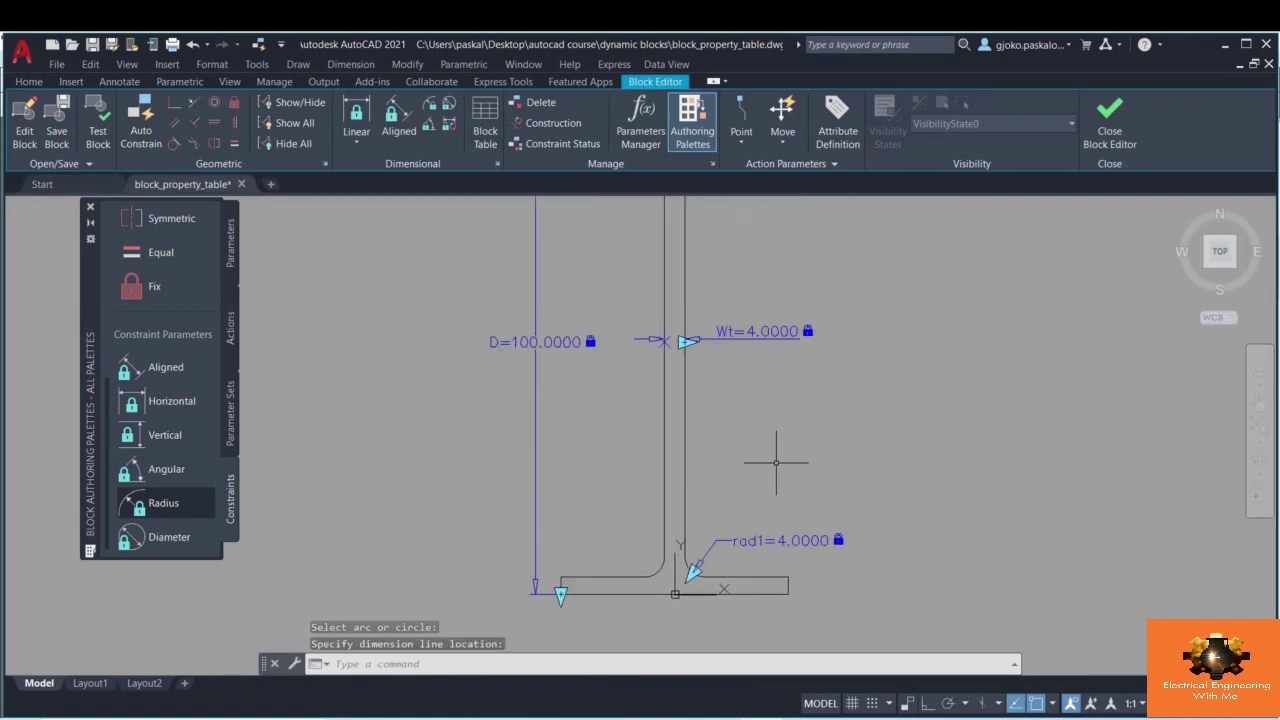
scroll(766, 451, "down", 1)
middle_click_drag(769, 443, 743, 457)
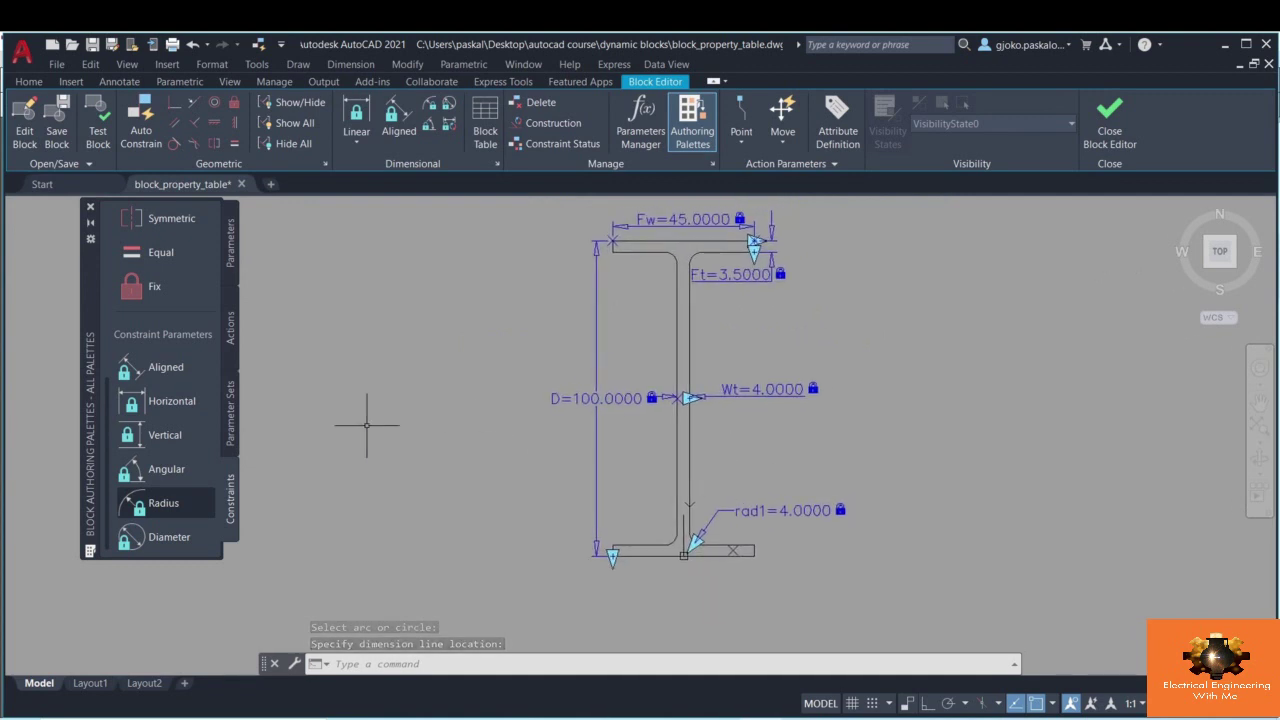
left_click(249, 346)
left_click(232, 340)
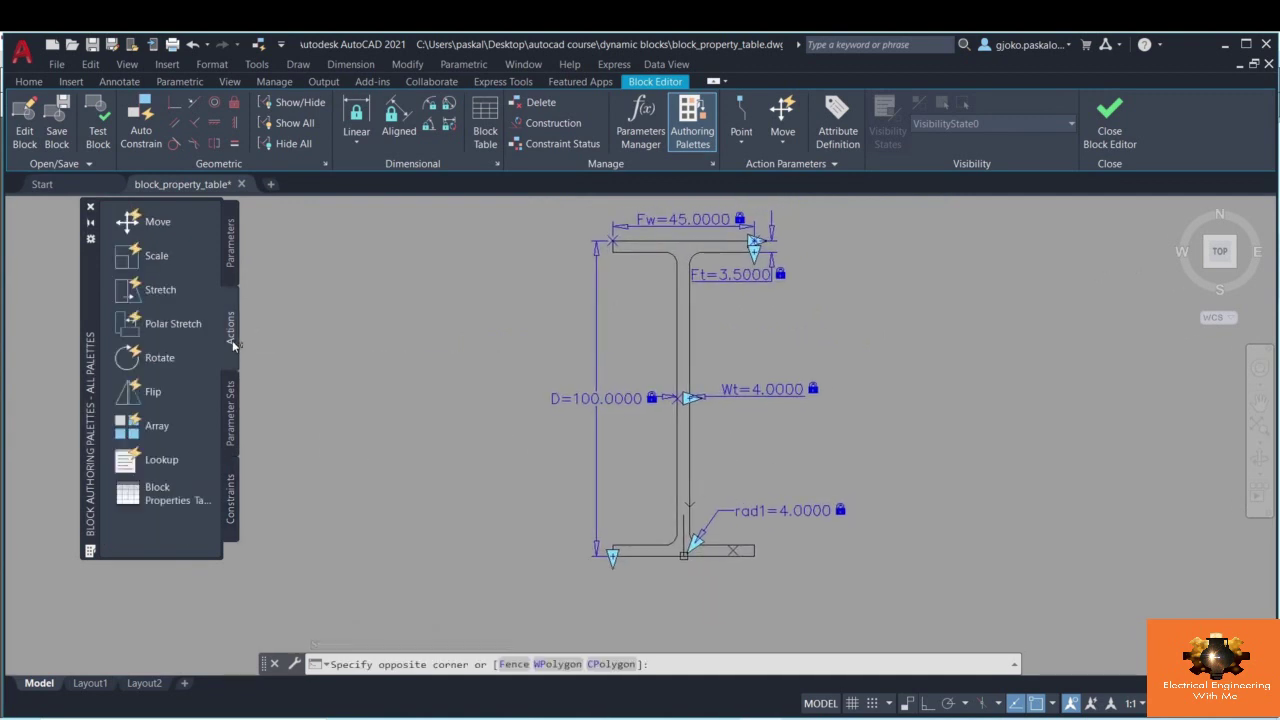
left_click(177, 495)
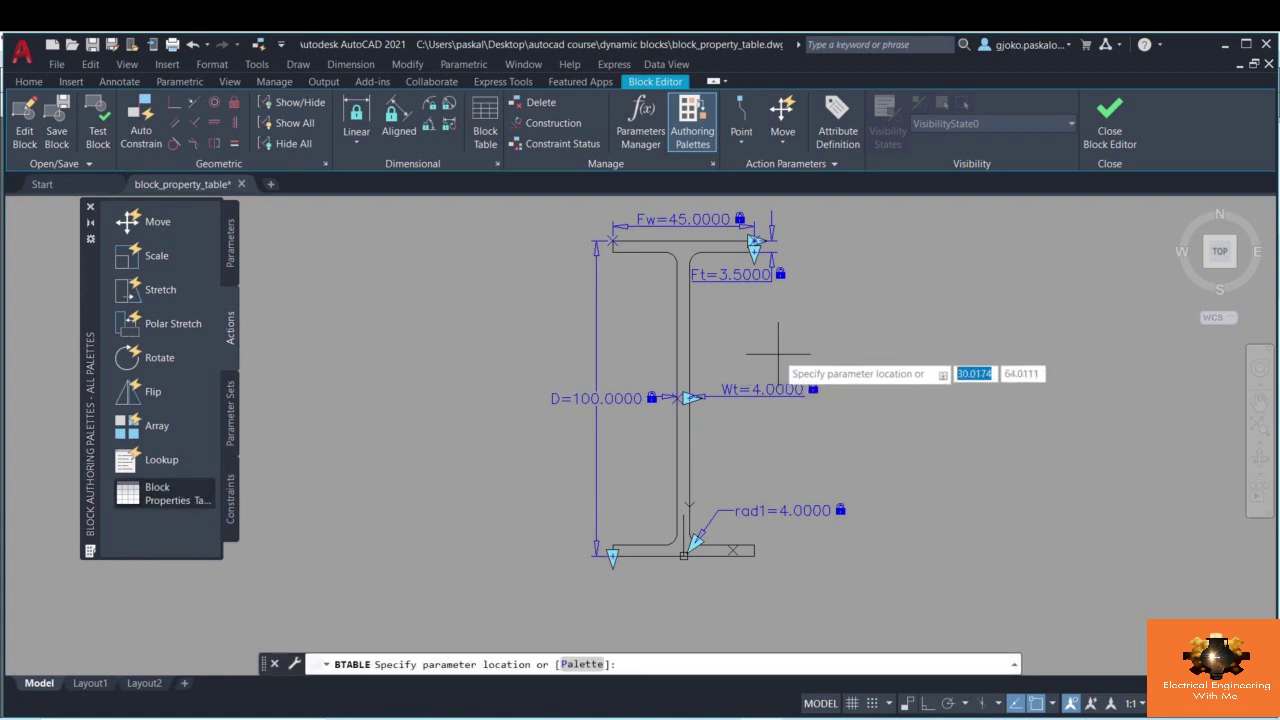
left_click(779, 353)
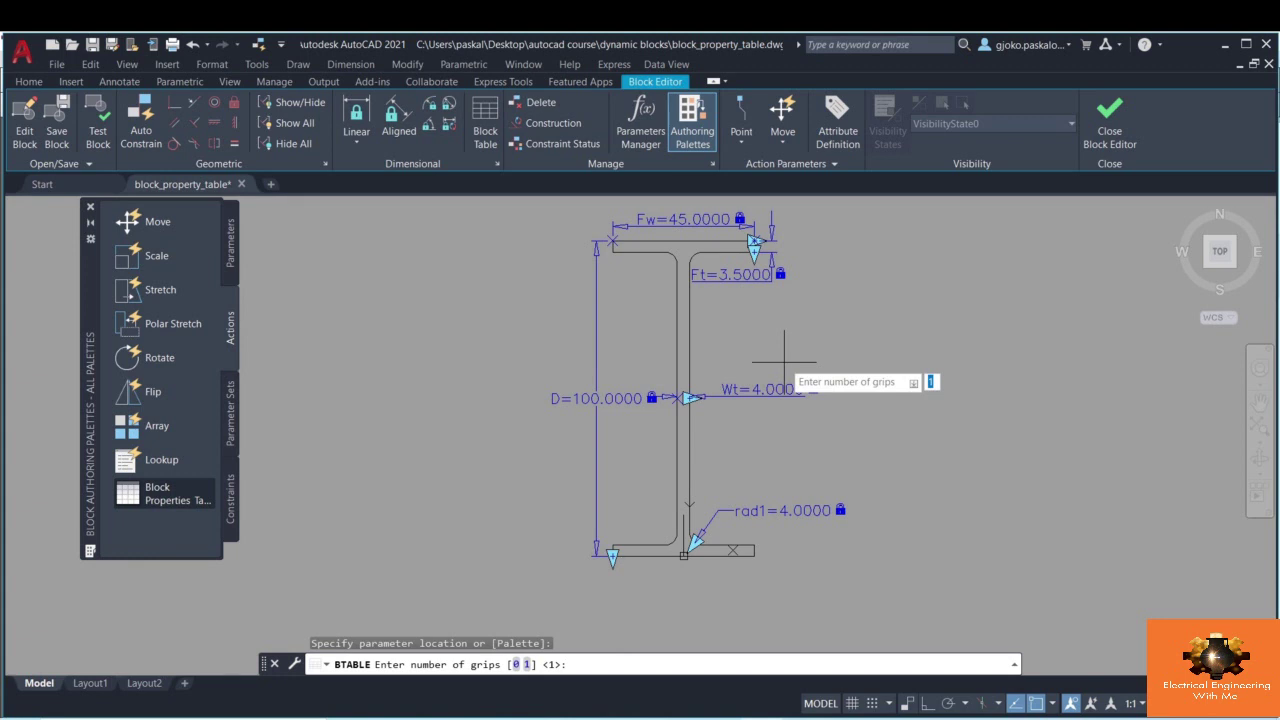
key("Return")
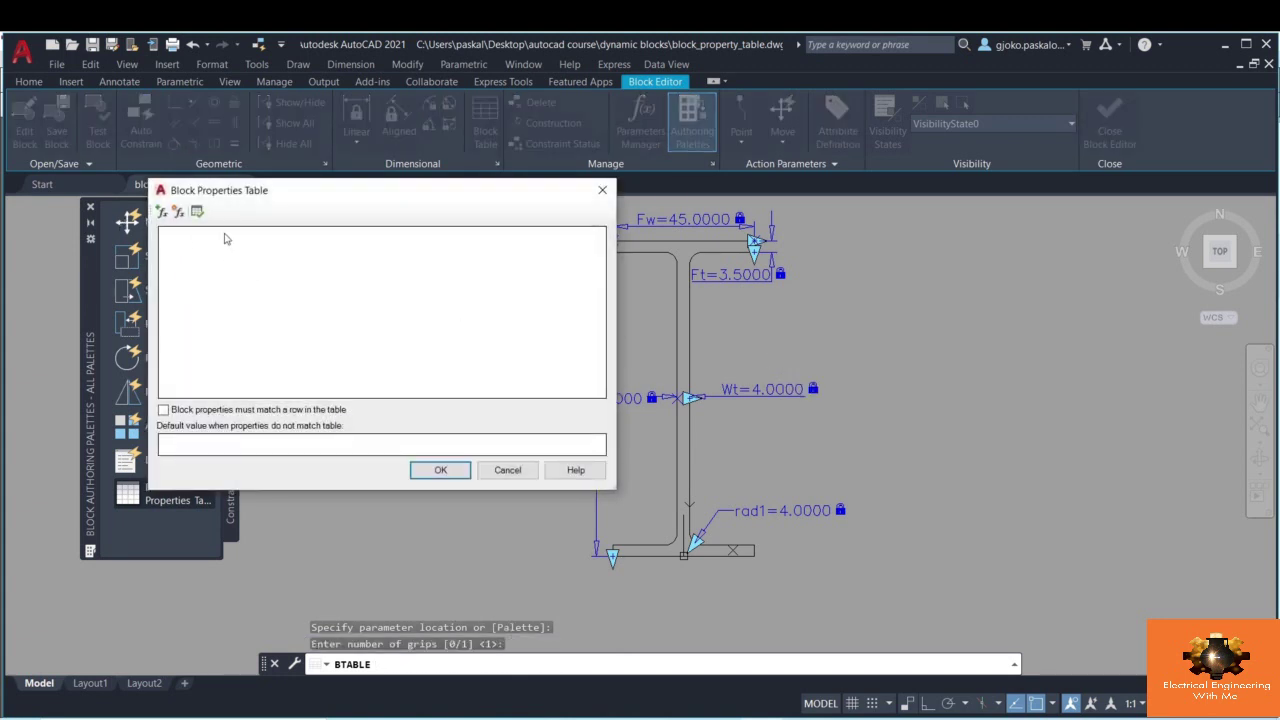
- View the parameters available for the block properties table without adding any, and accept the table empty
left_click(161, 212)
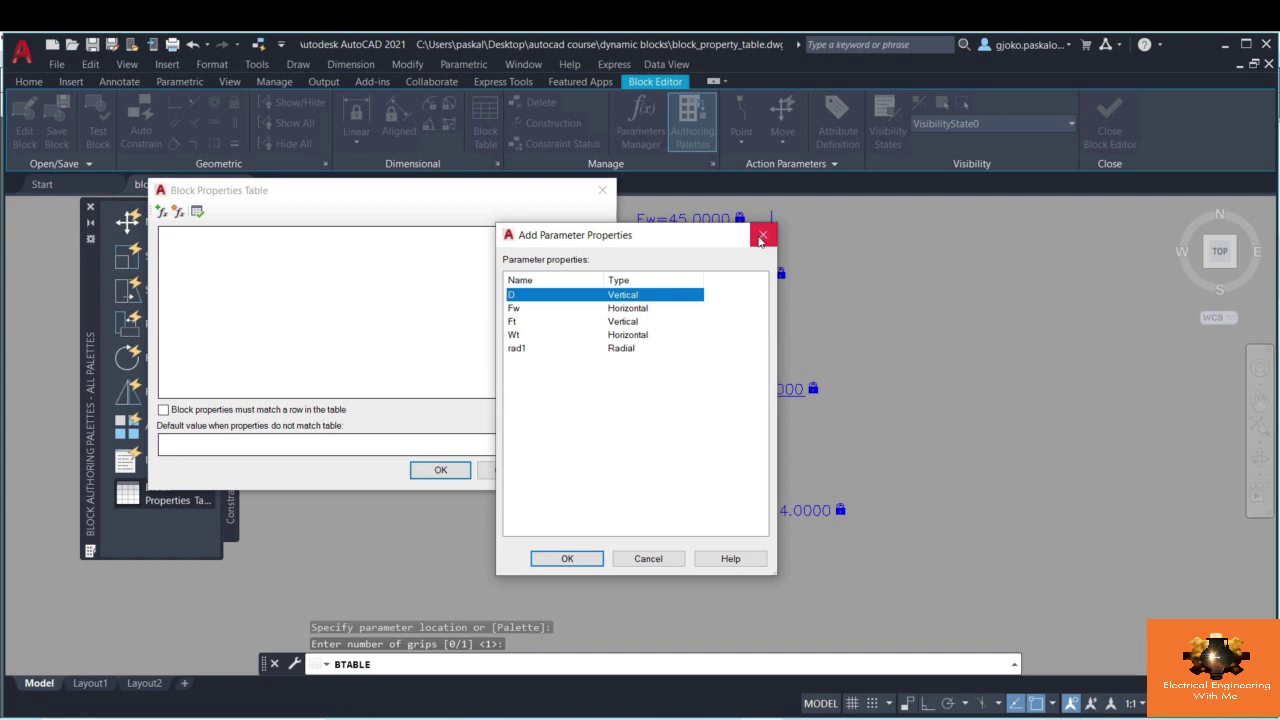
left_click(762, 238)
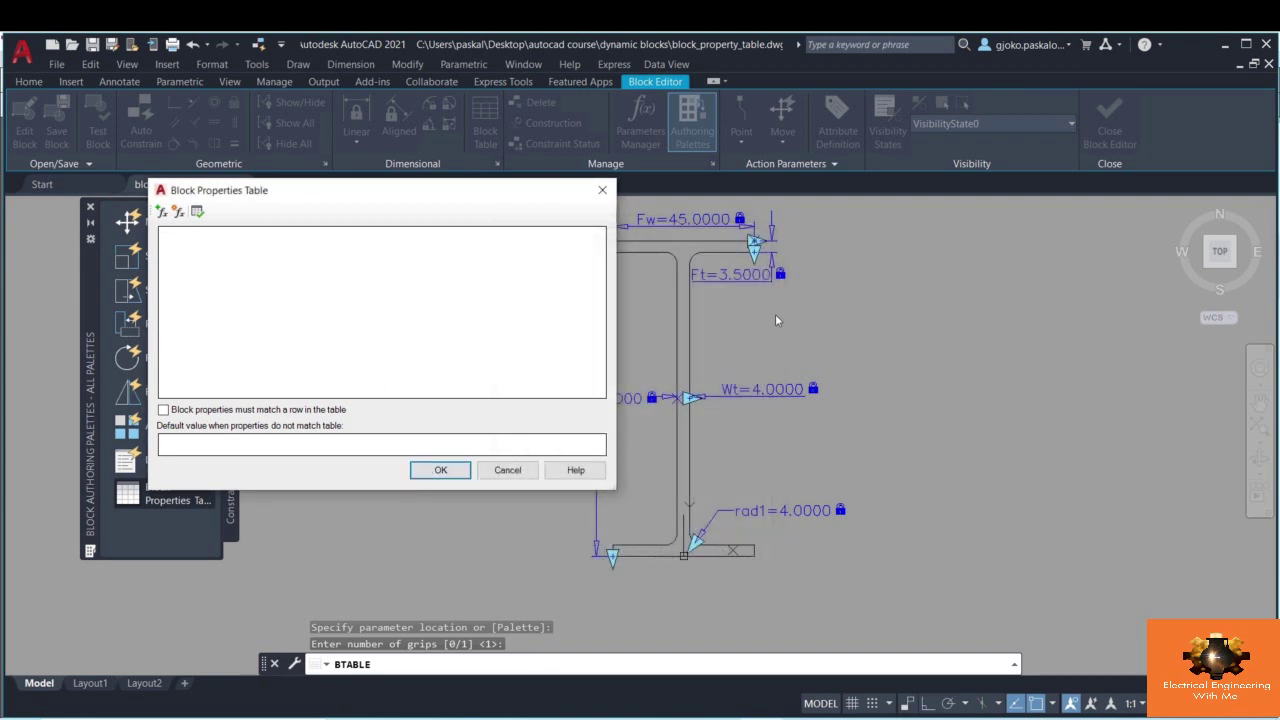
left_click(440, 470)
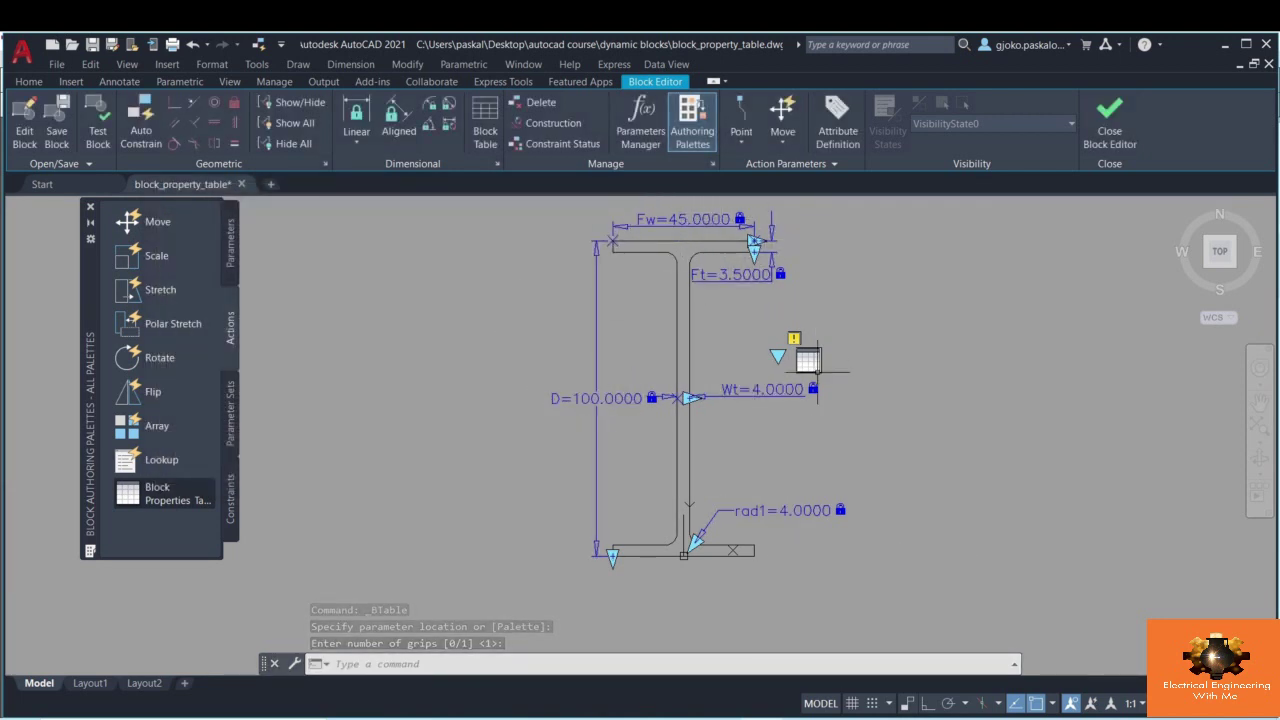
key("Return")
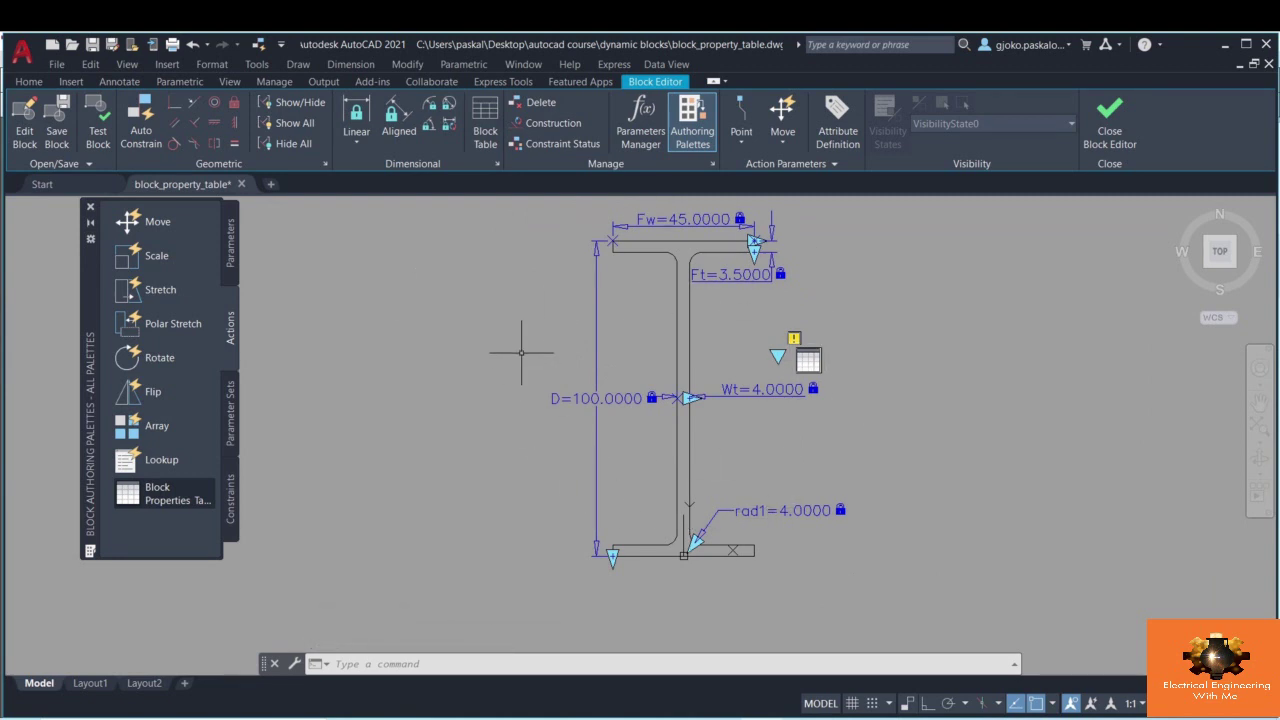
- Add a user parameter named IPE with the expression 100 to the block's parameters
left_click(637, 146)
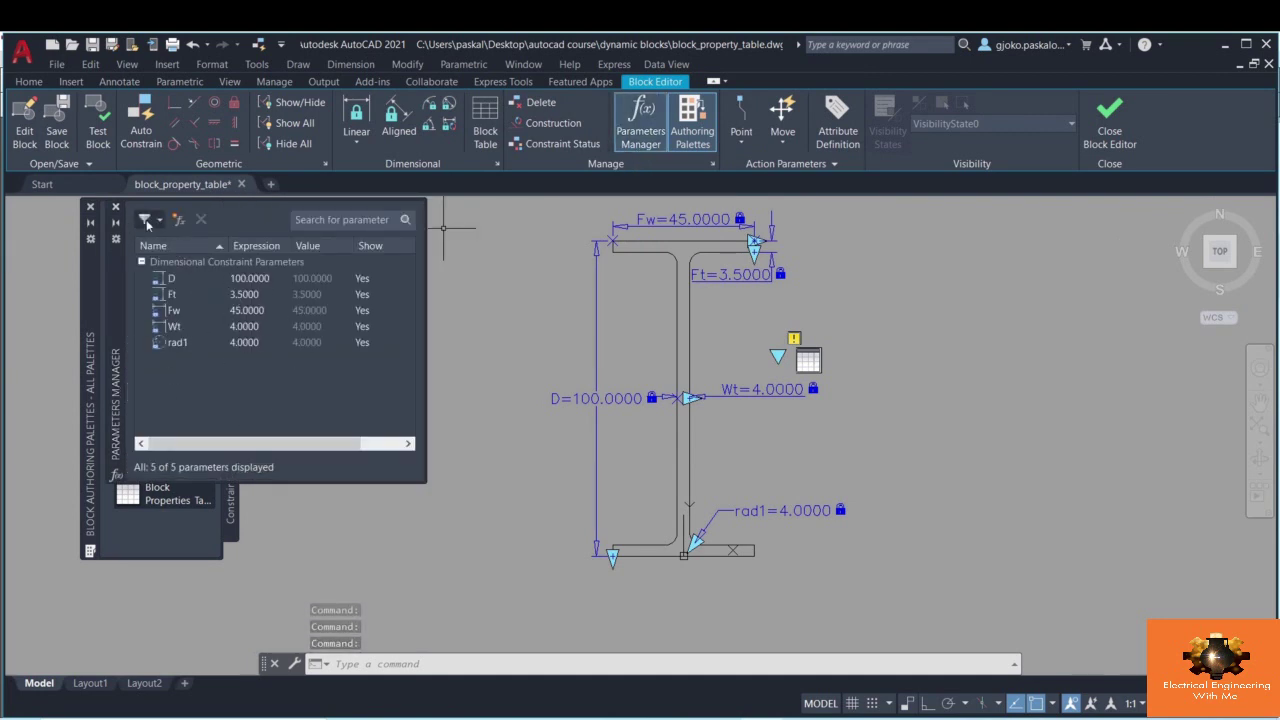
left_click(179, 219)
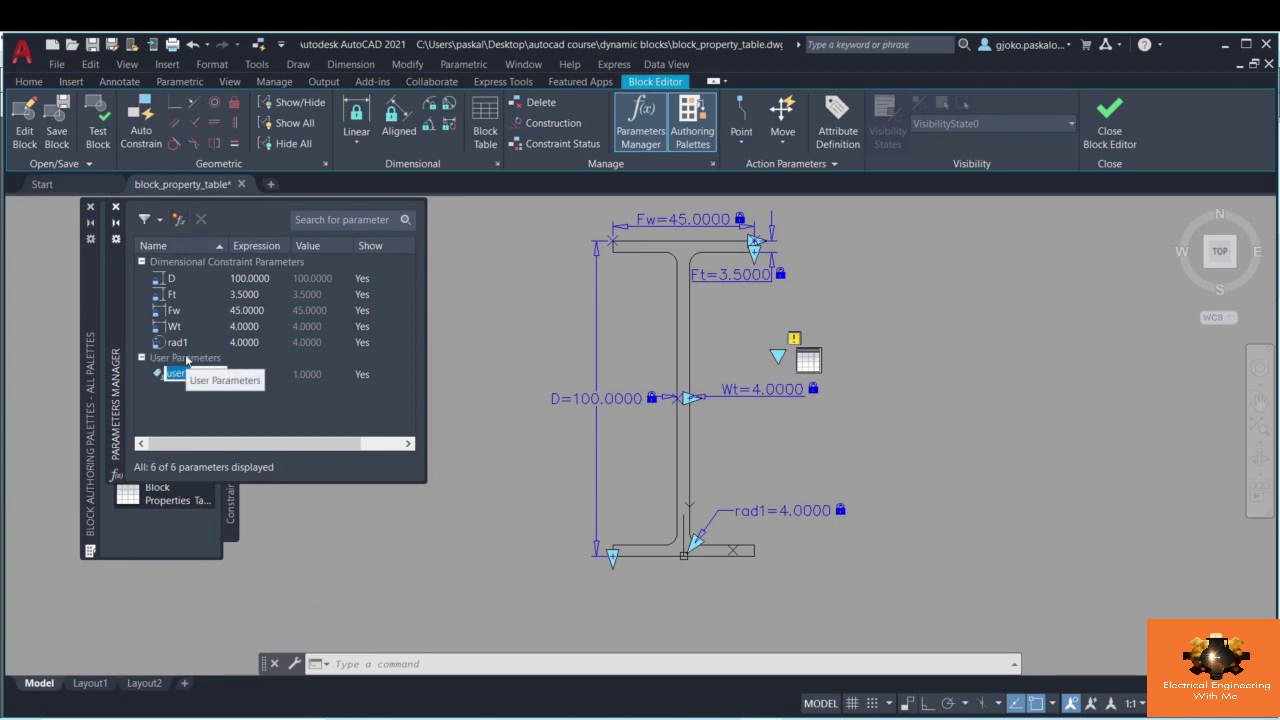
type("C")
left_click(174, 406)
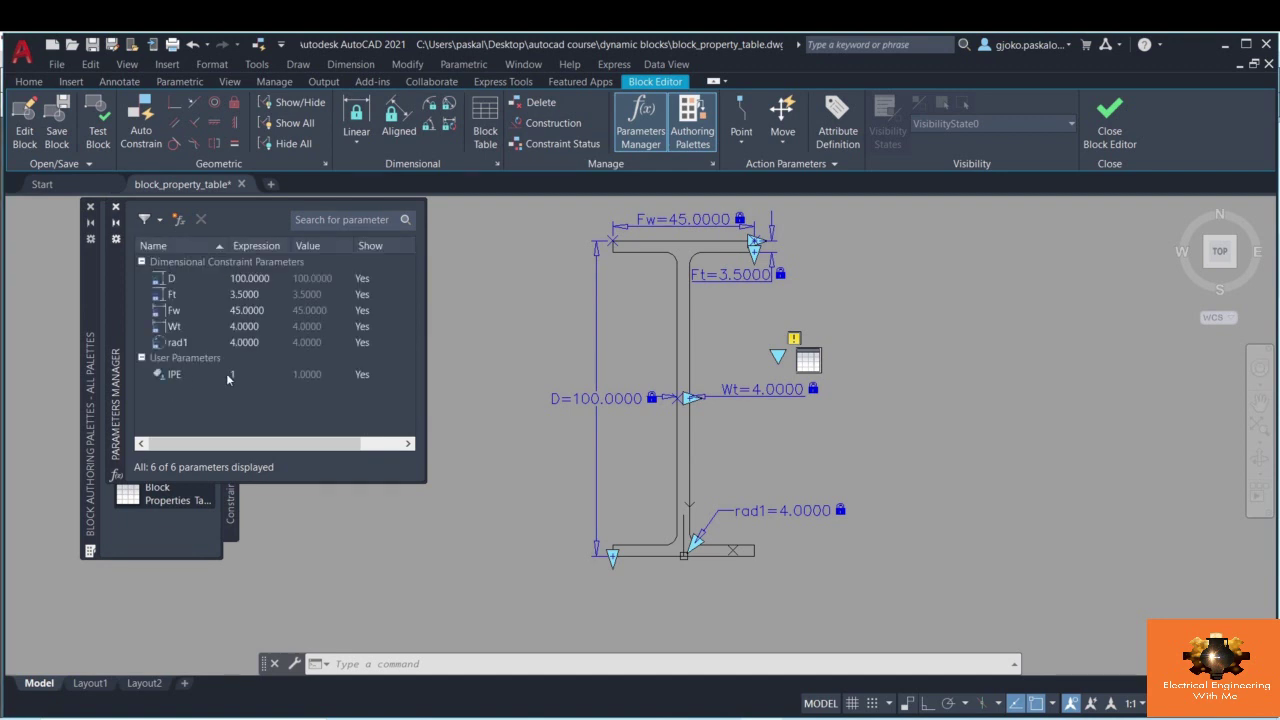
double_click(229, 375)
type("100")
left_click(222, 418)
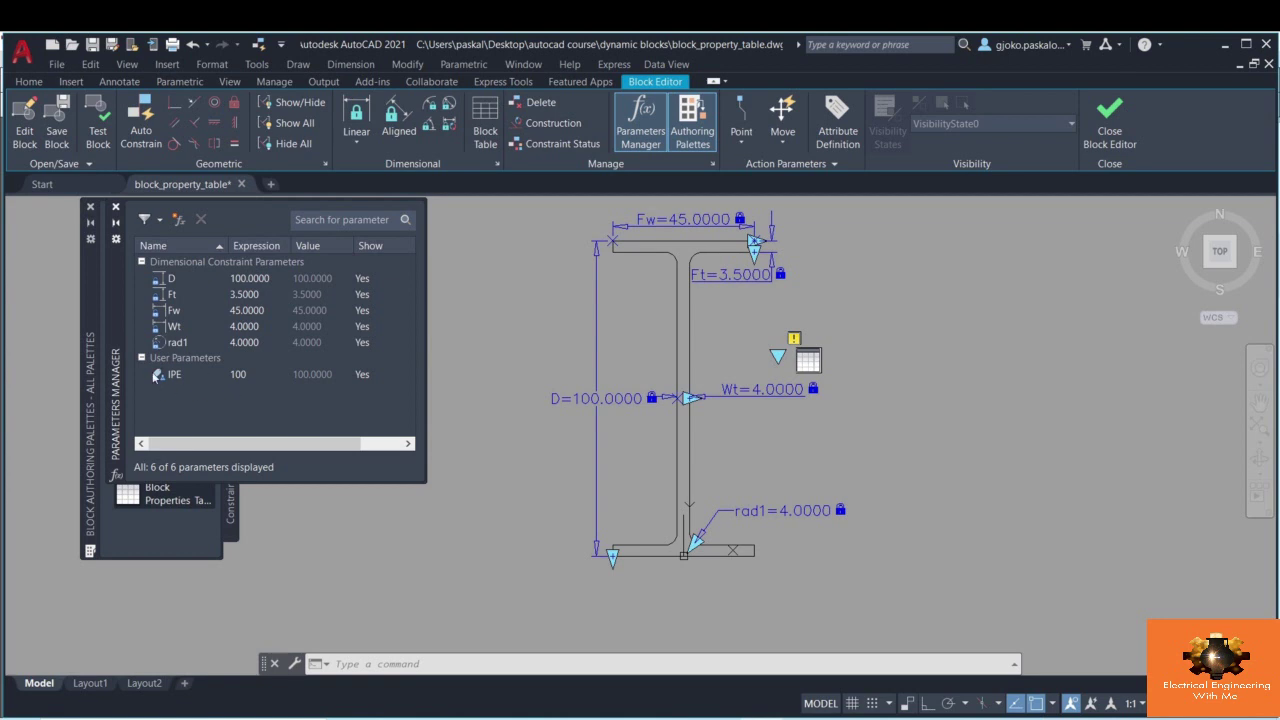
- Set the expression of D to IPE and the expression of Ft to 0.035*D
double_click(248, 278)
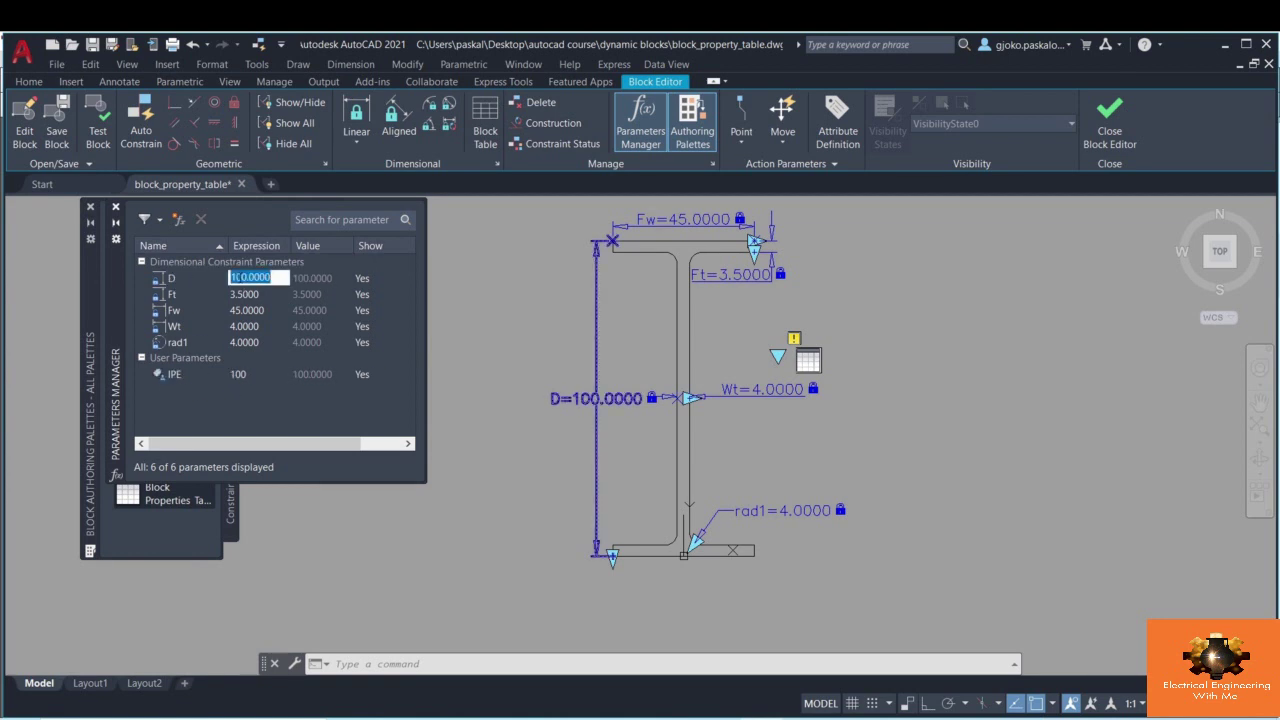
type("(")
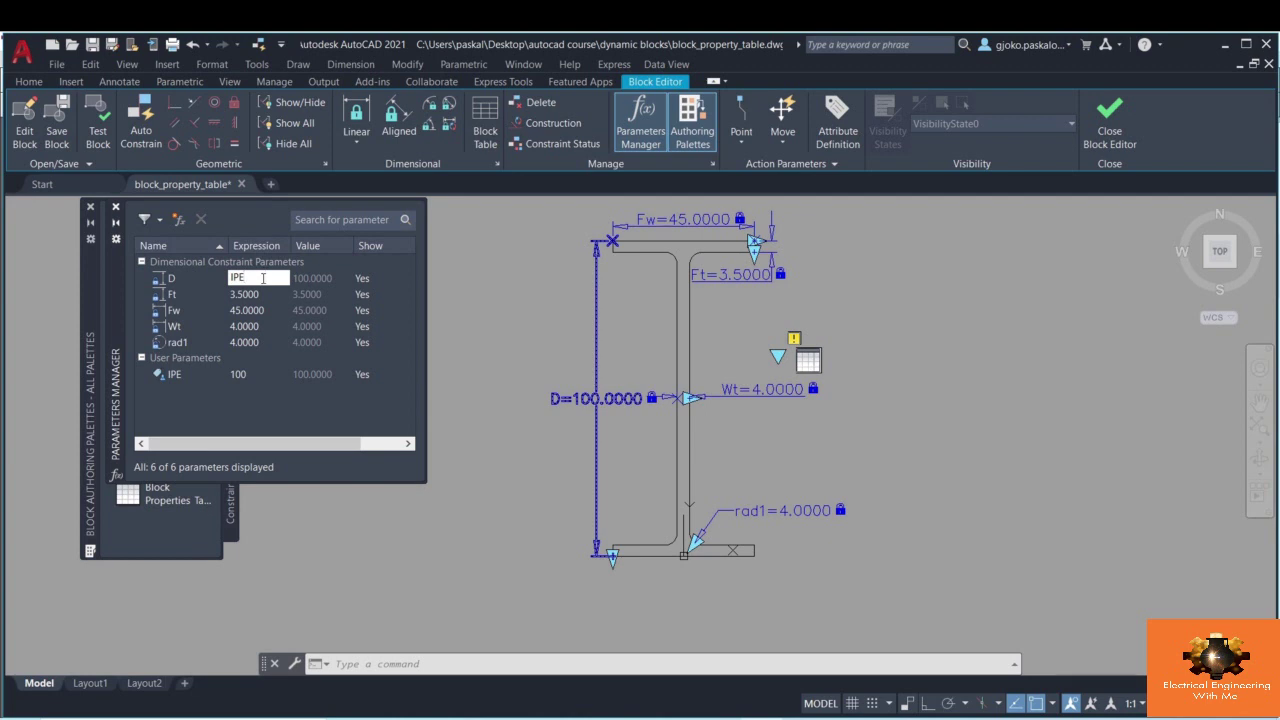
key("Return")
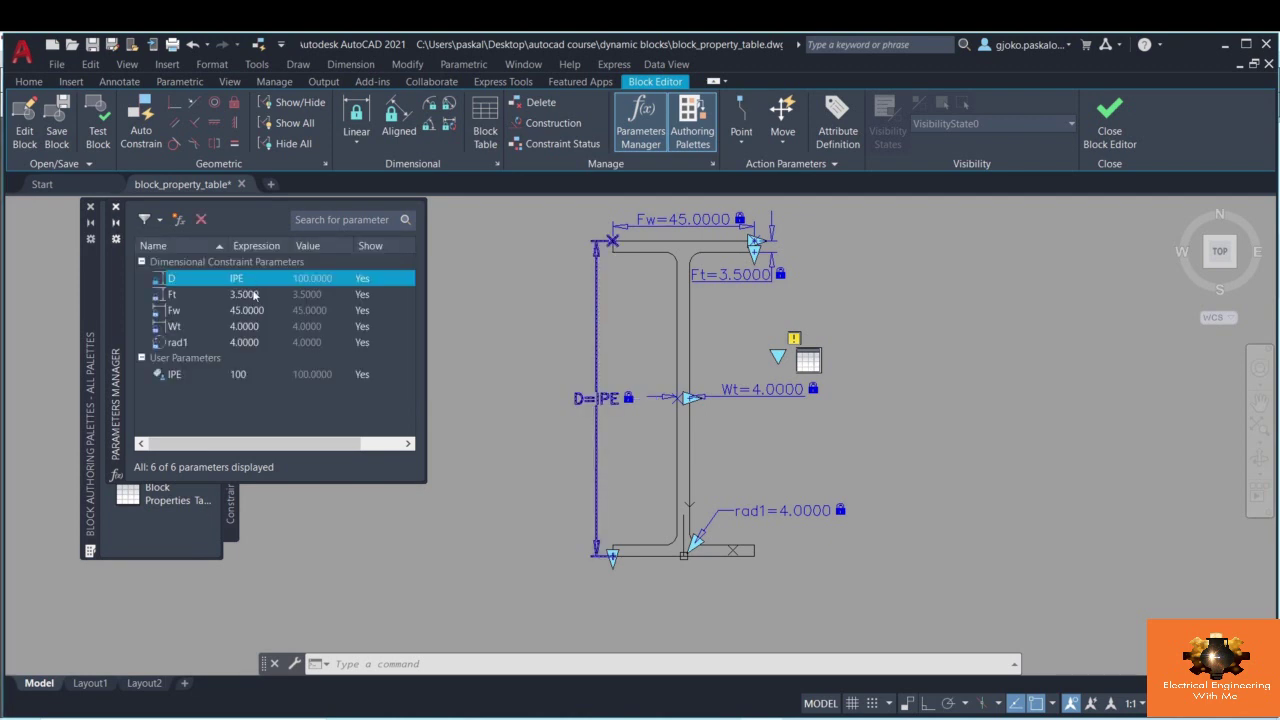
double_click(254, 294)
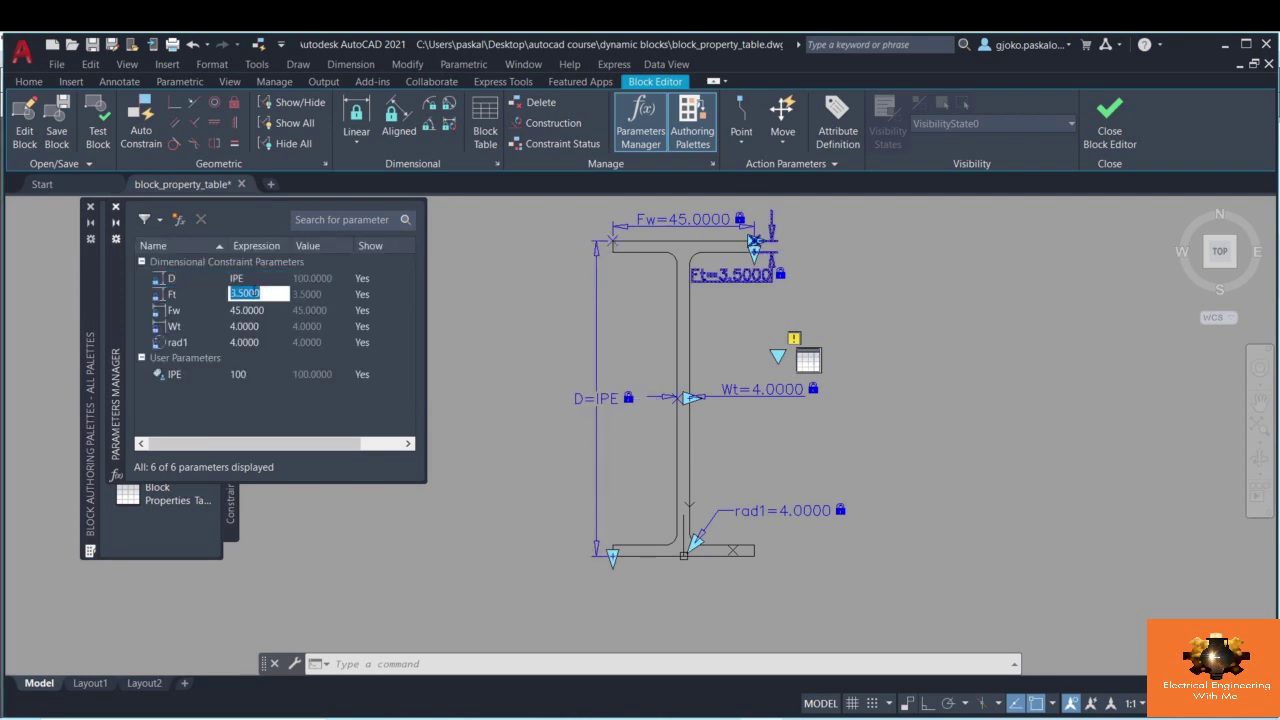
type("0.035*D")
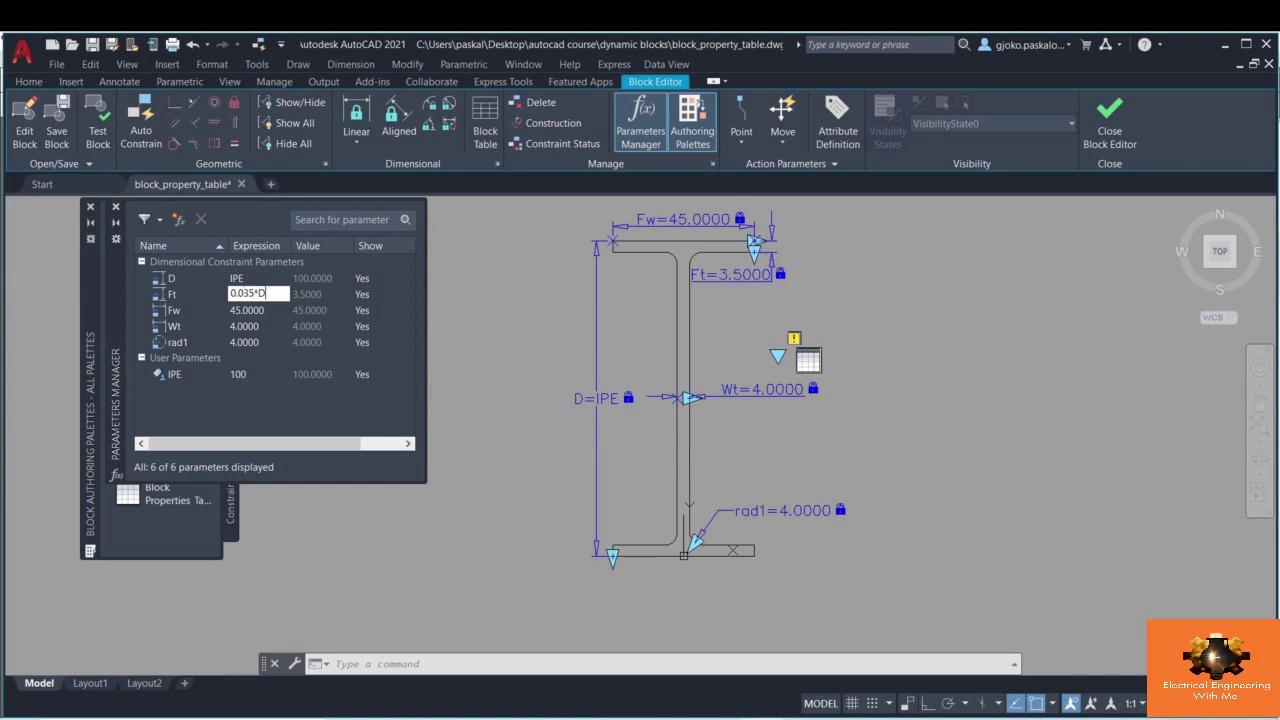
key("Return")
- Enter 0.45D as the expression of Fw and 0.04D as the expression of Wt
double_click(247, 310)
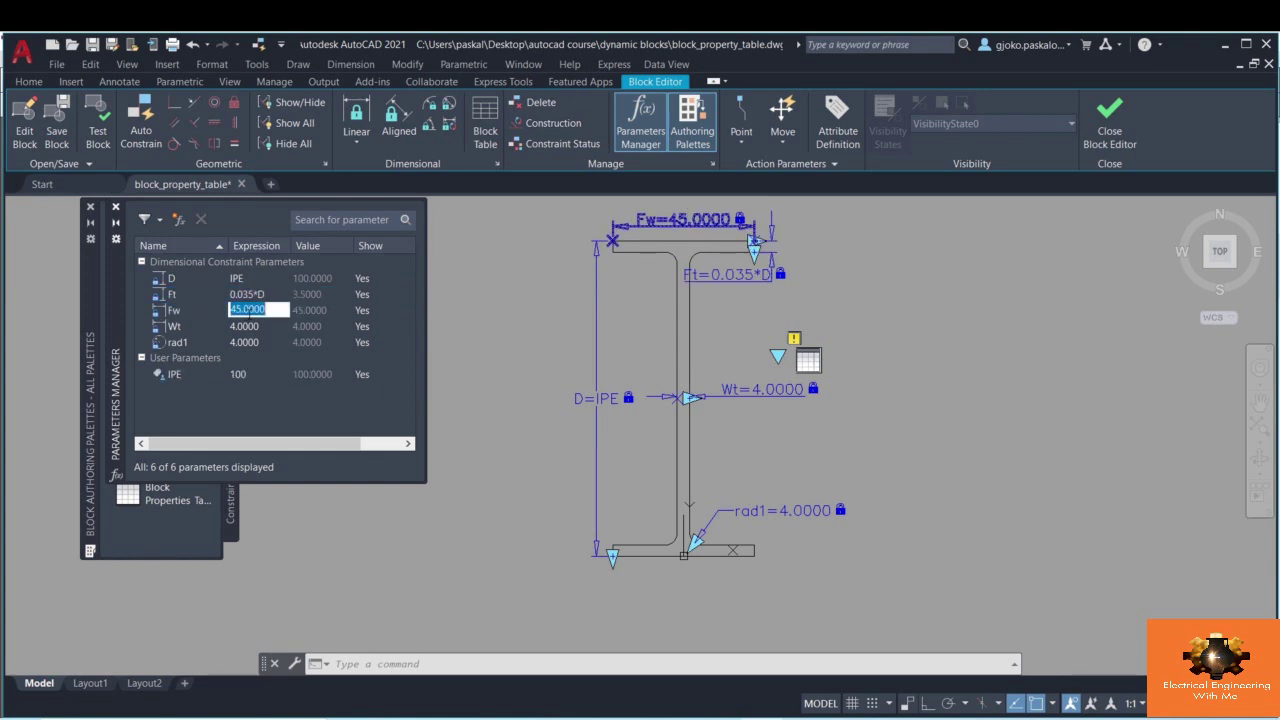
type("0.45D")
key("Return")
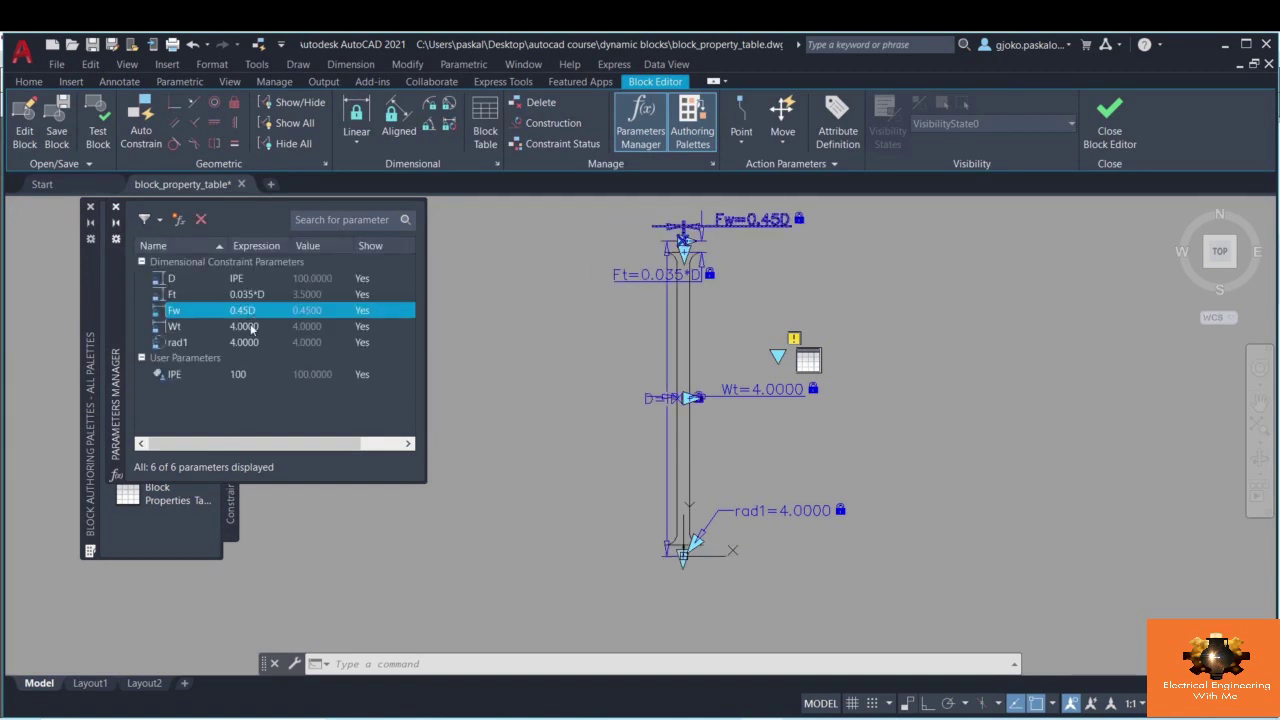
double_click(247, 326)
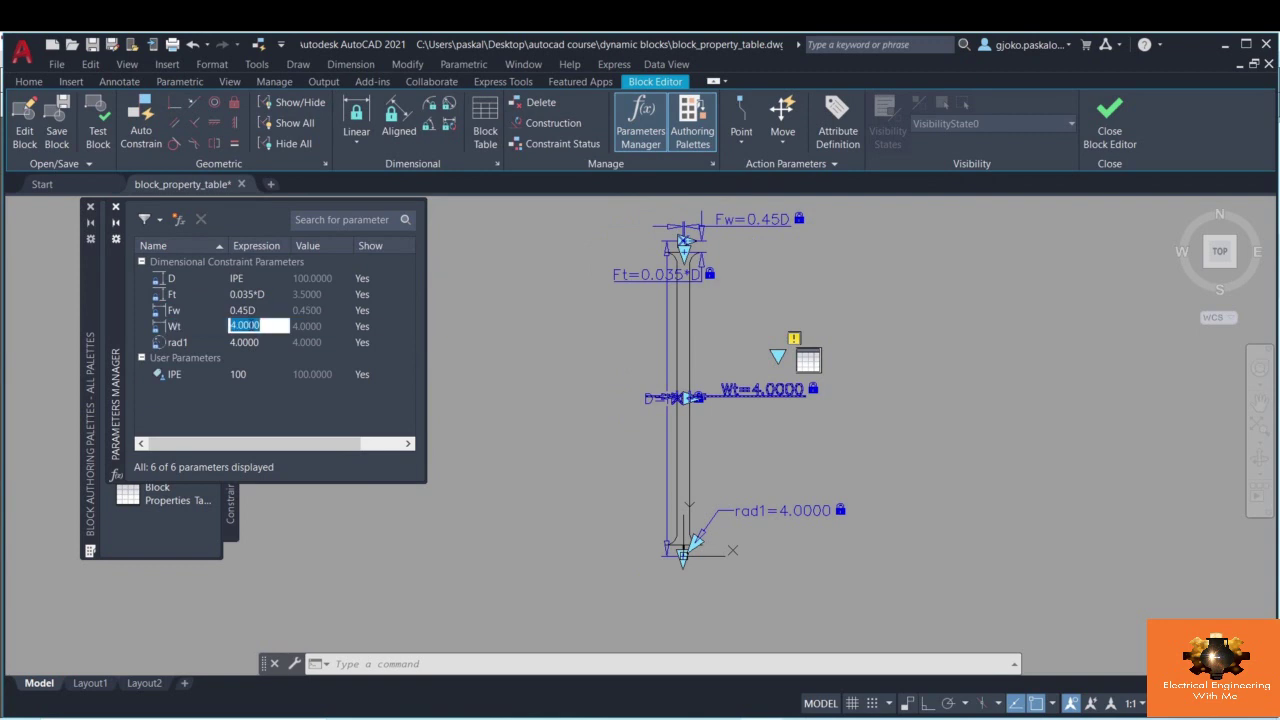
type("0.04D")
key("Return")
- Insert the missing multiplication signs so the expressions read 0.45*D for Fw and 0.04*D for Wt
left_click(250, 311)
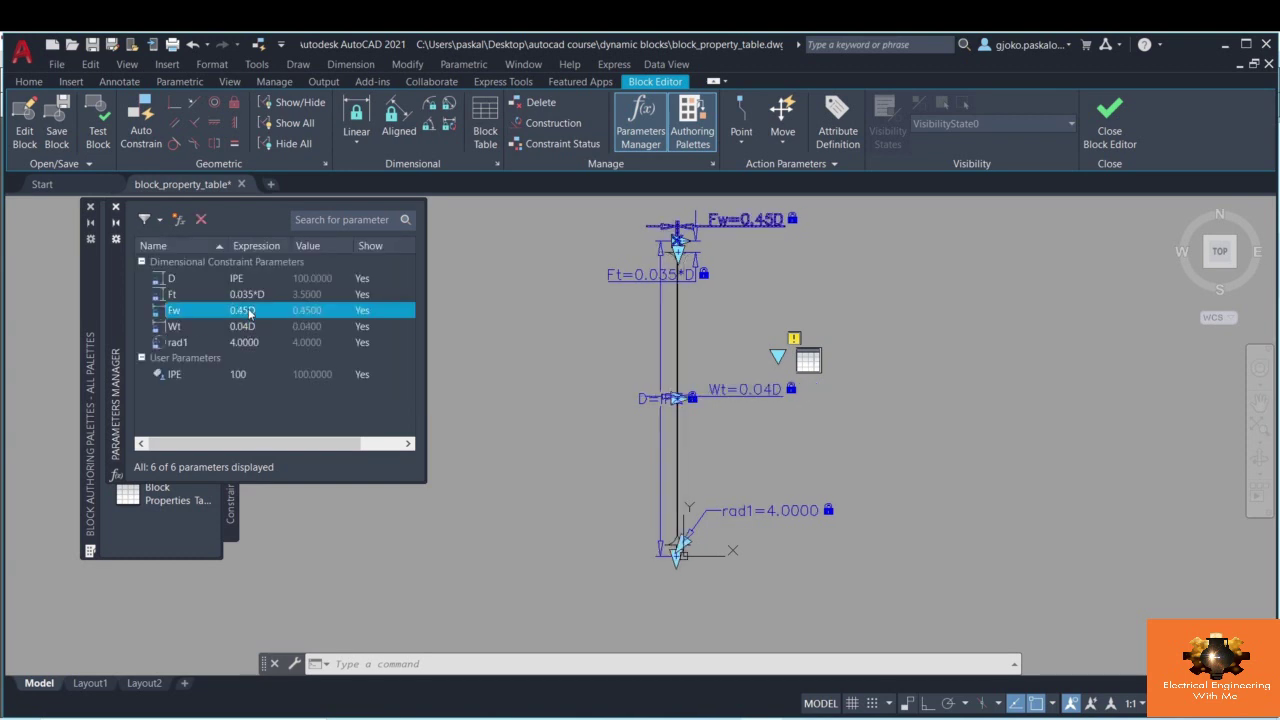
left_click(250, 311)
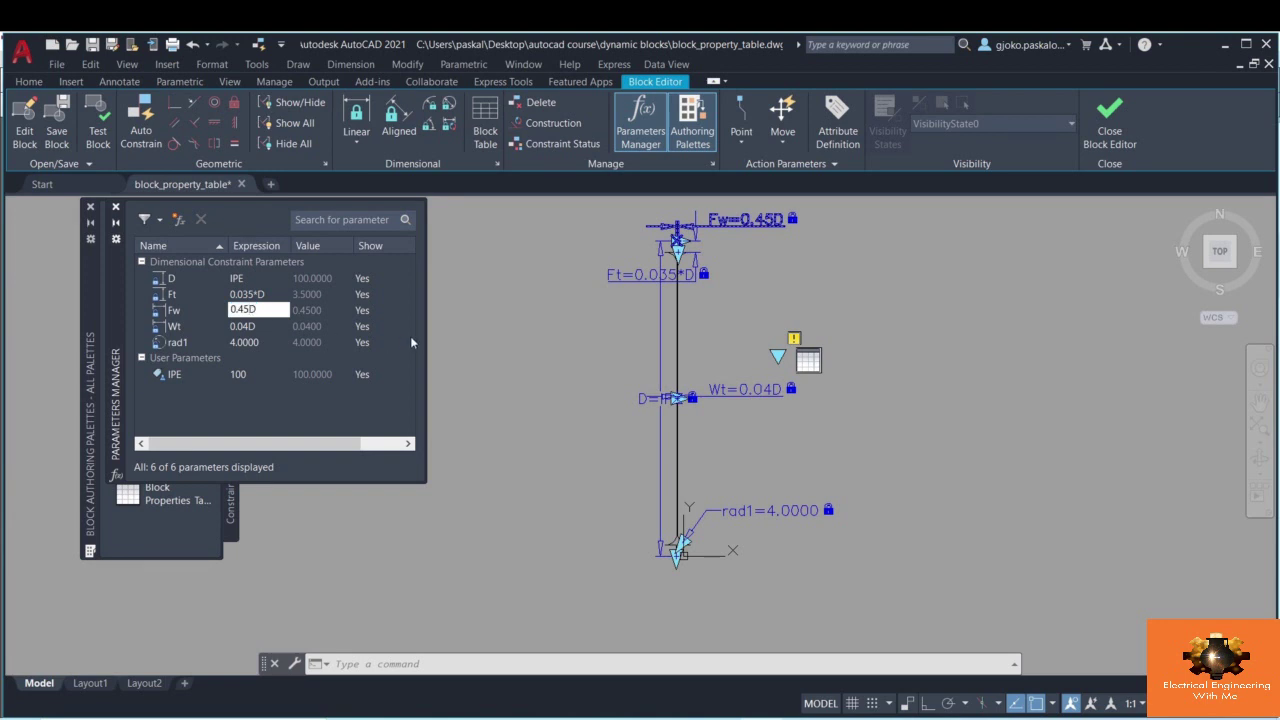
type("*")
key("Return")
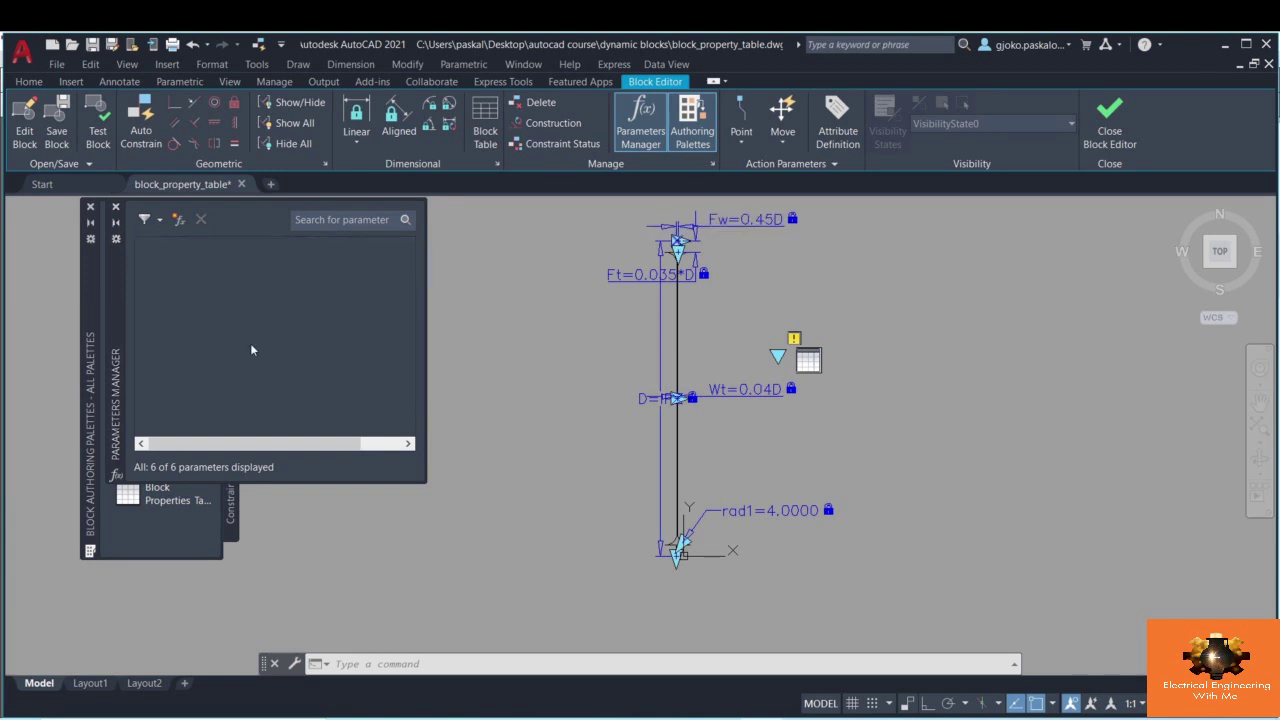
left_click(252, 327)
left_click(252, 327)
left_click(253, 326)
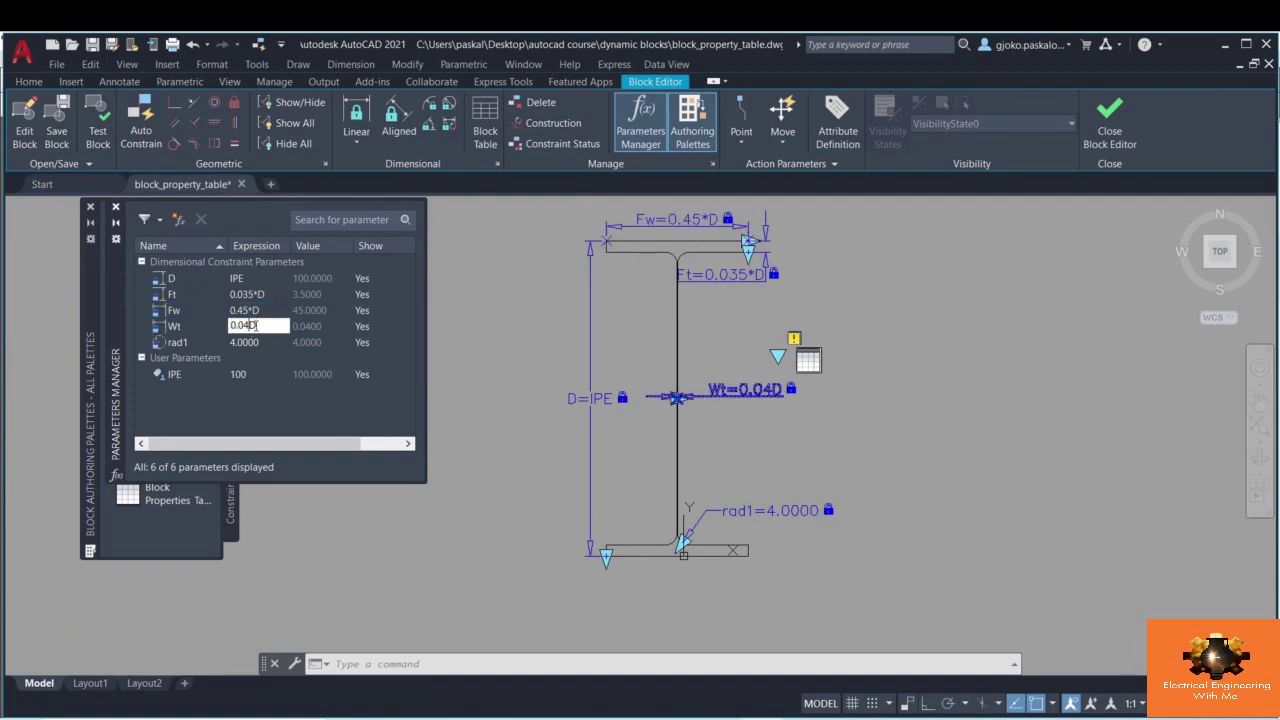
key("Return")
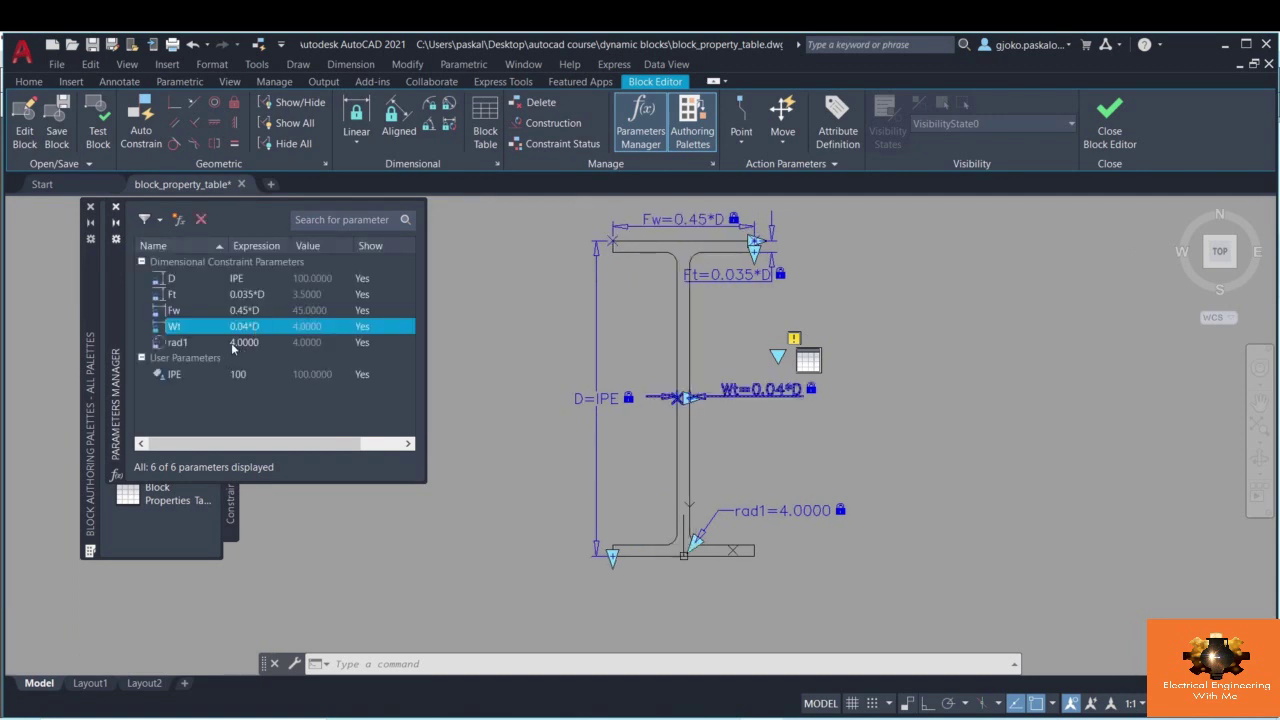
- Set the expression of the rad1 fillet radius to Wt and close the parameters manager
left_click(243, 346)
left_click(243, 346)
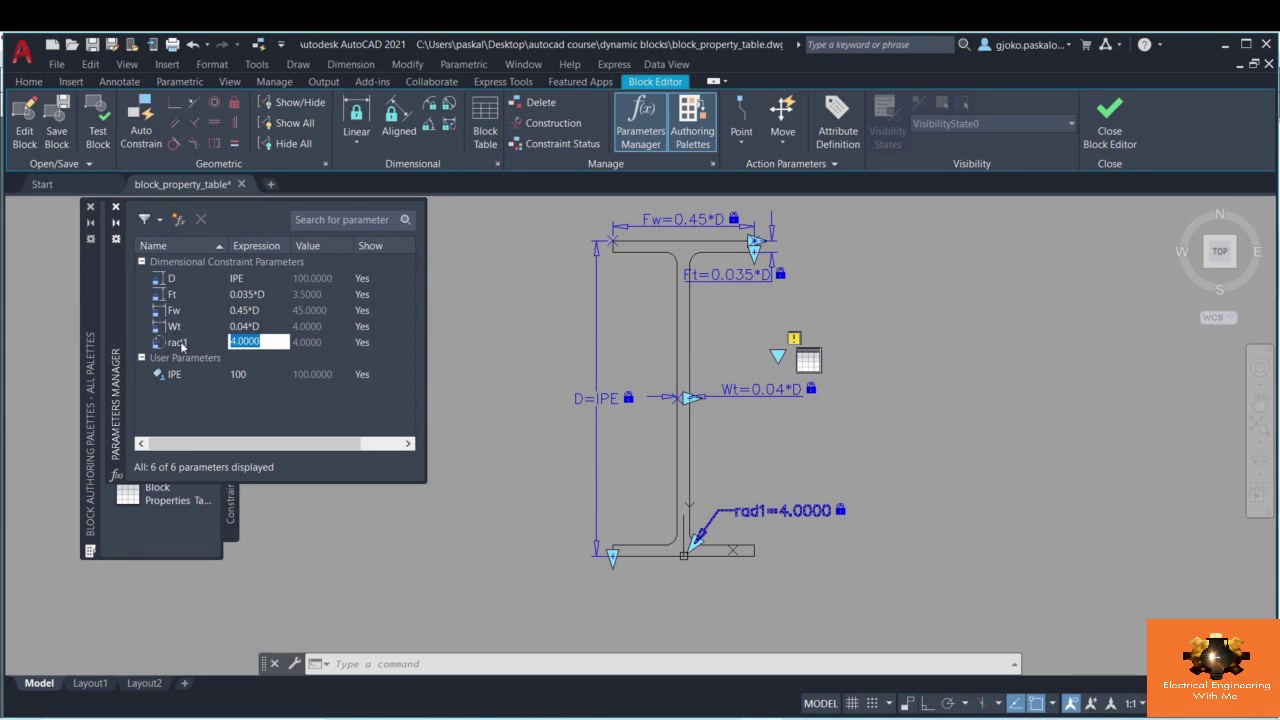
type("Wt")
key("Return")
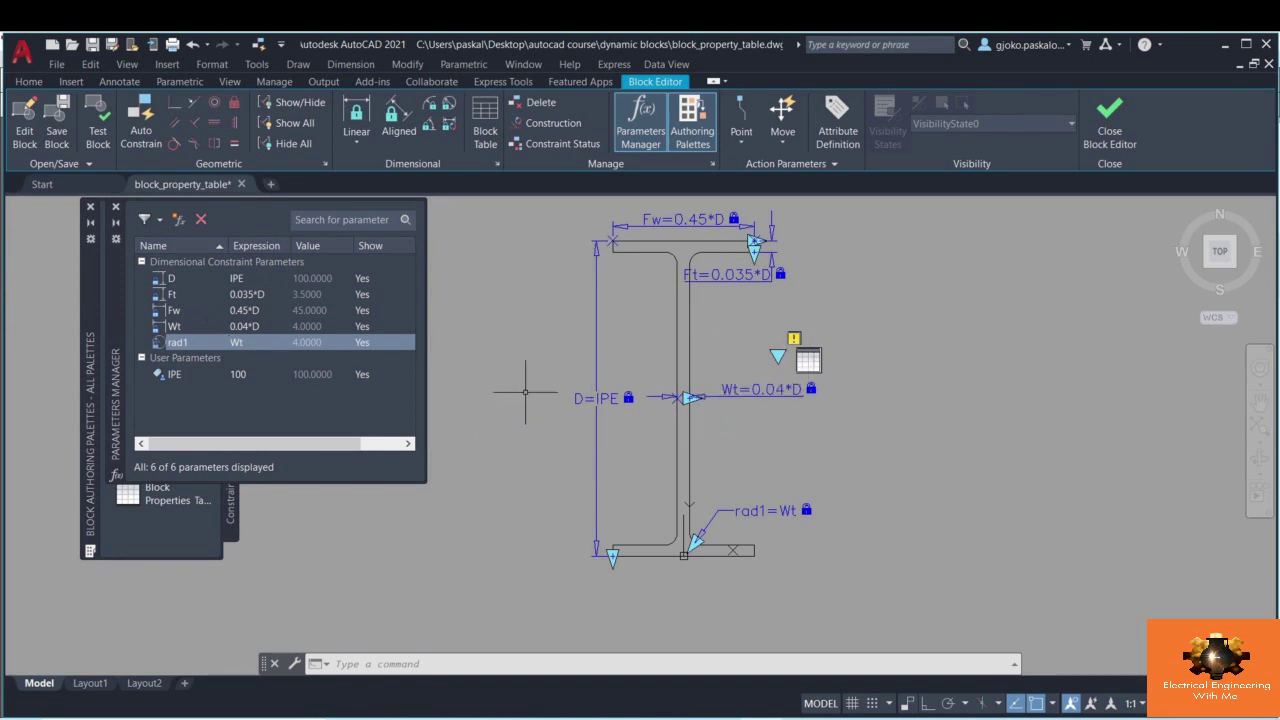
left_click(115, 208)
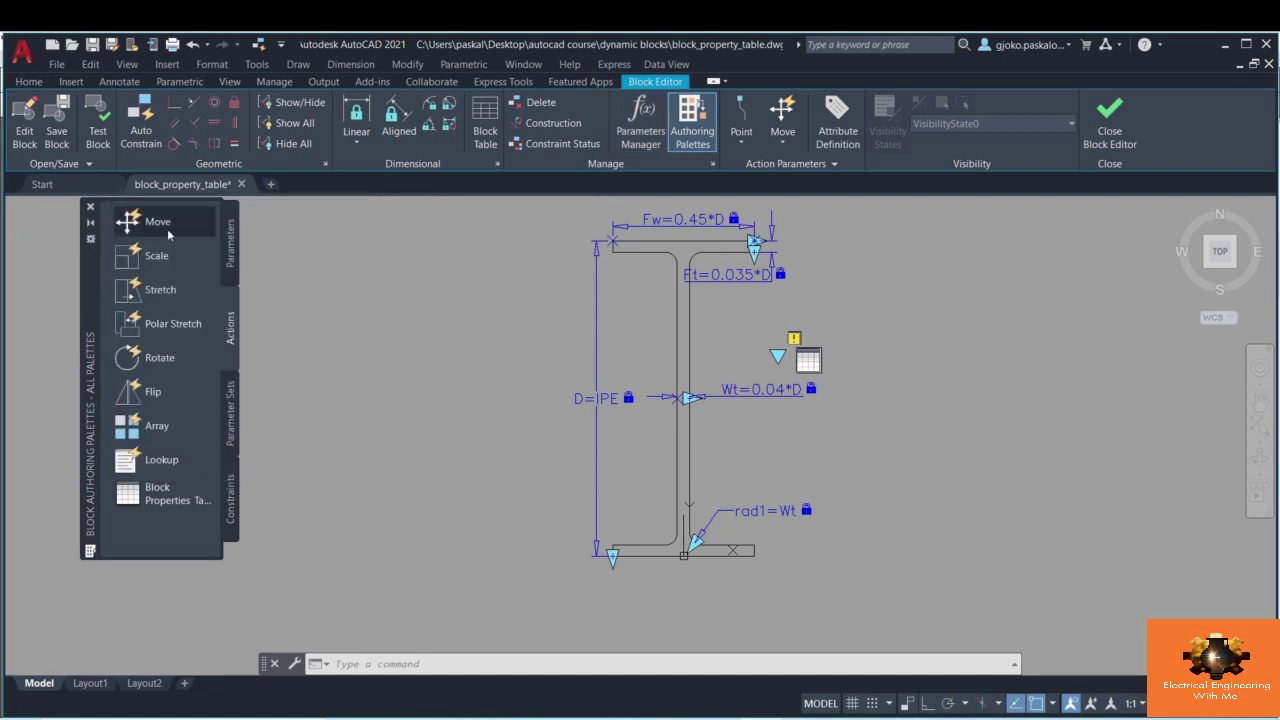
- Open the block properties table and add the IPE parameter as its first column, followed by D
left_click(487, 140)
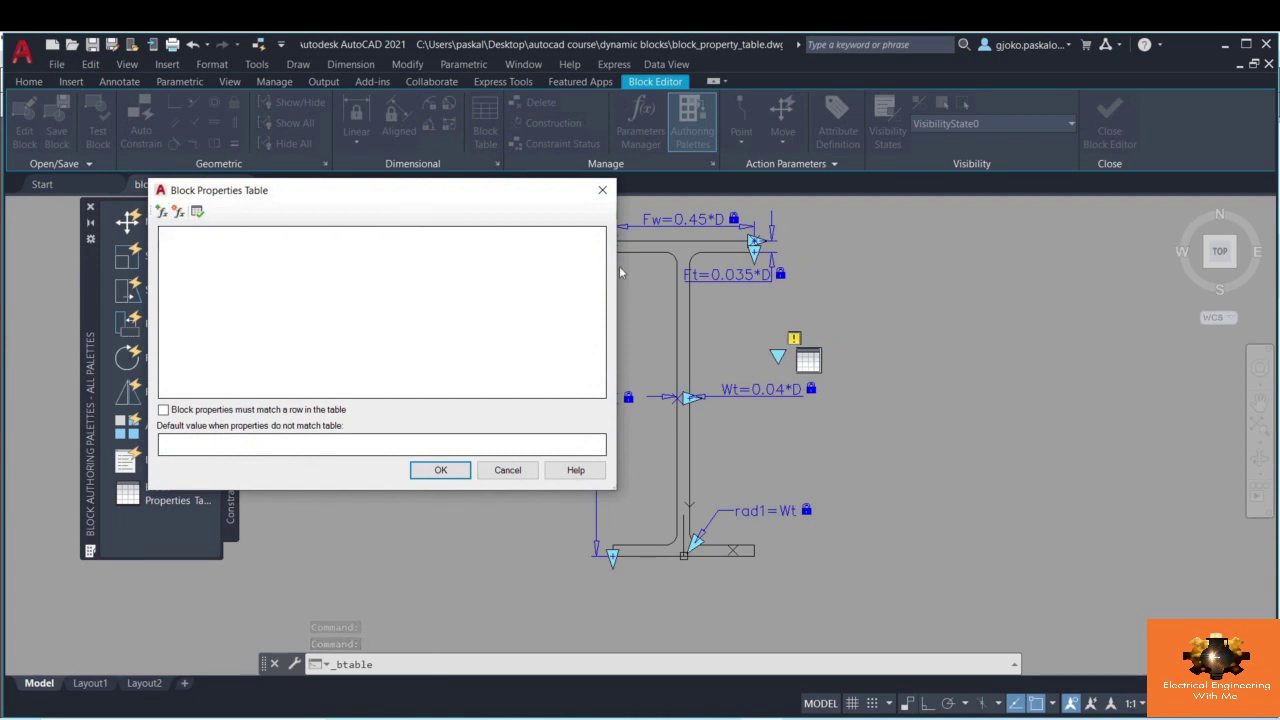
left_click(161, 212)
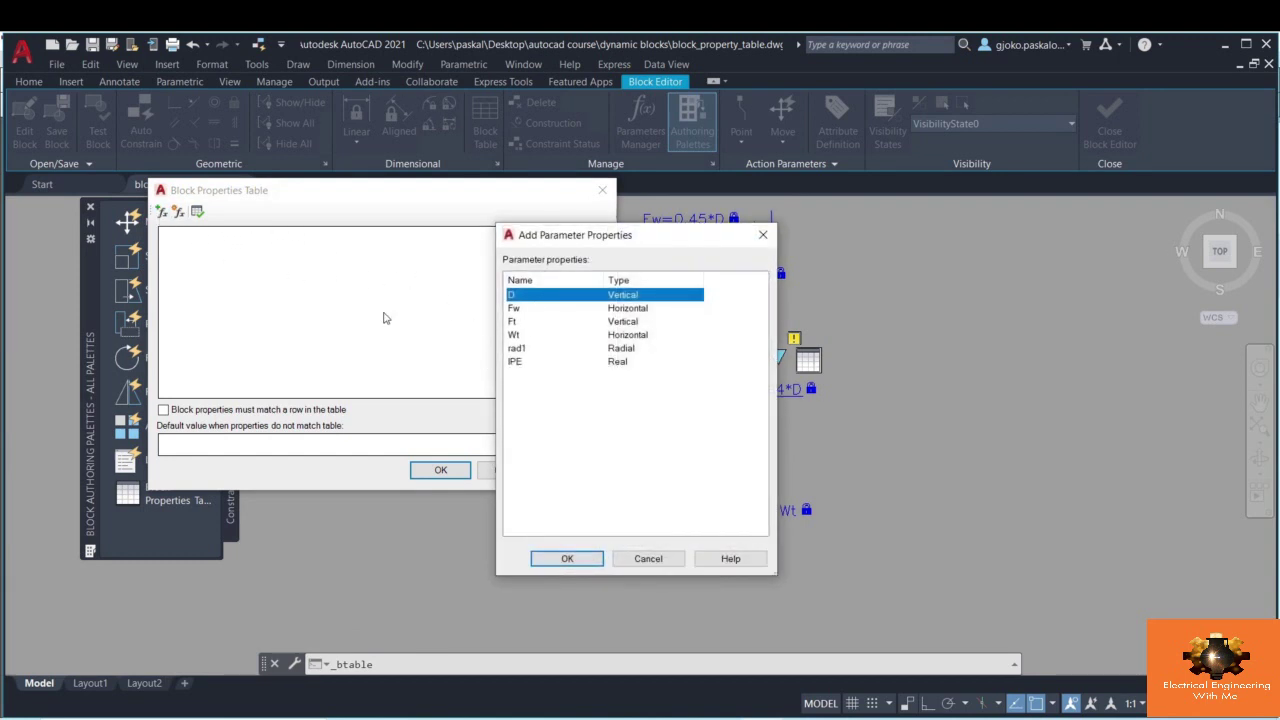
left_click(515, 362)
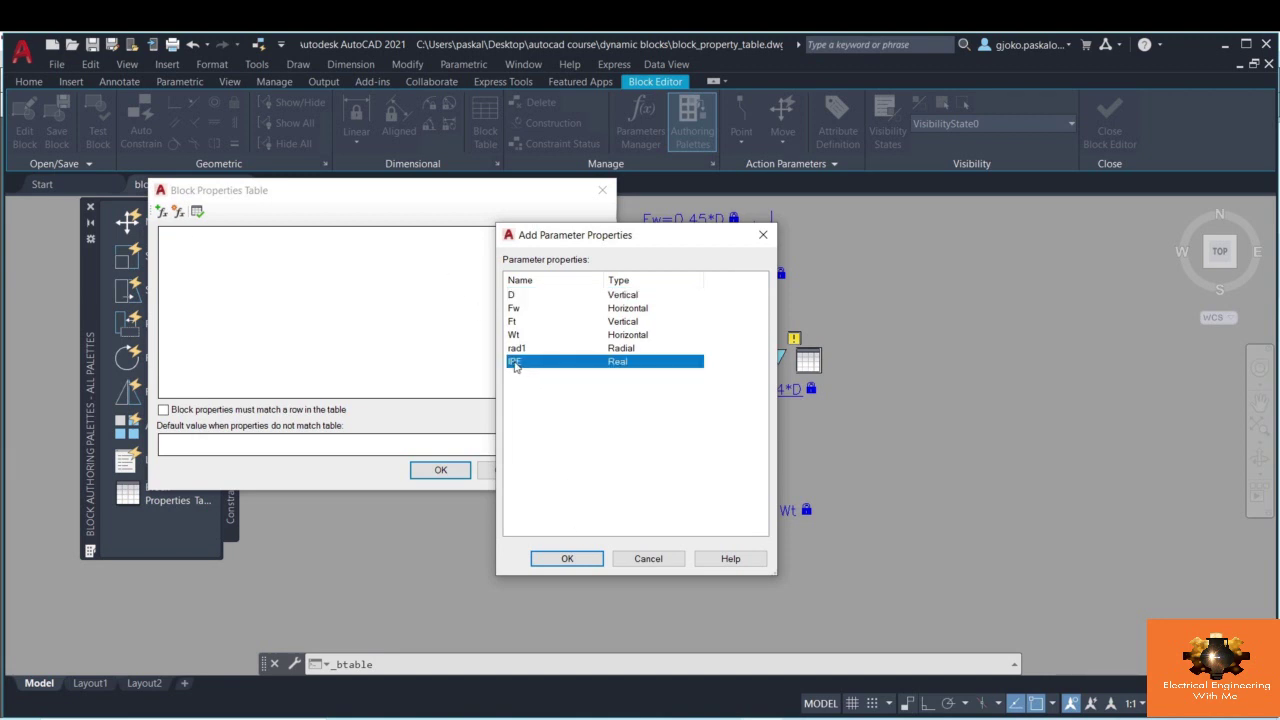
left_click(565, 555)
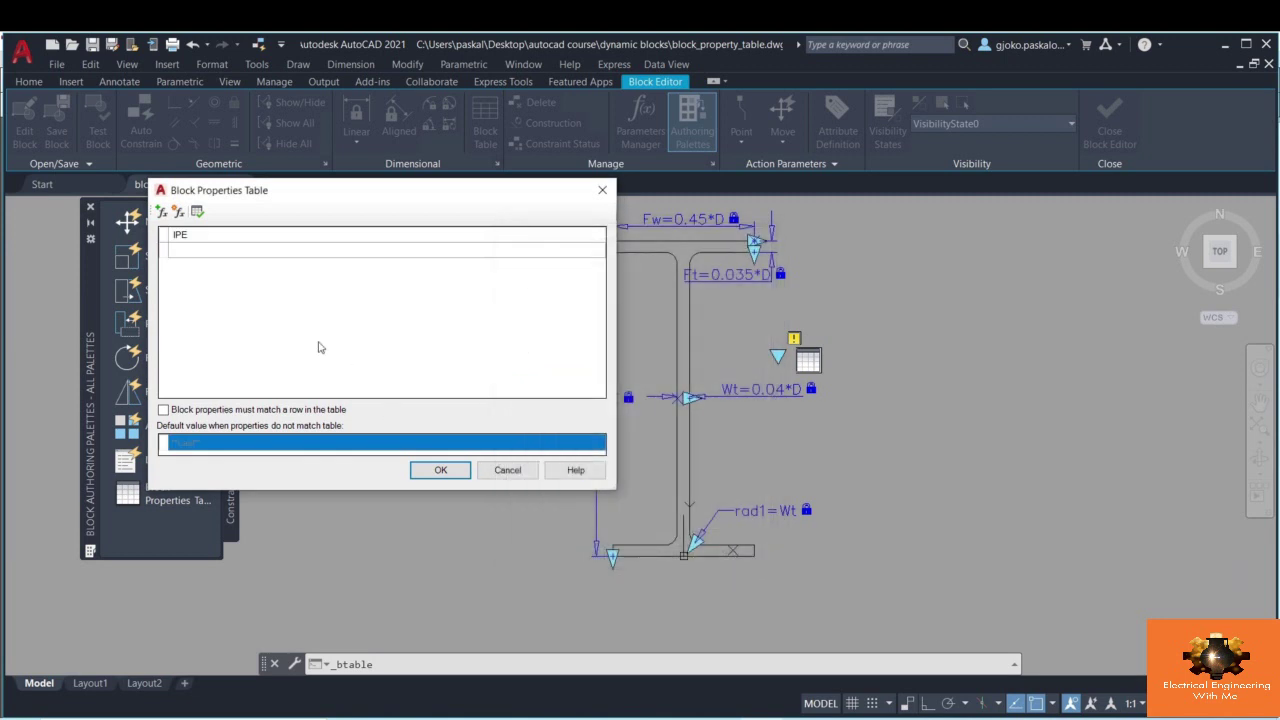
left_click(162, 213)
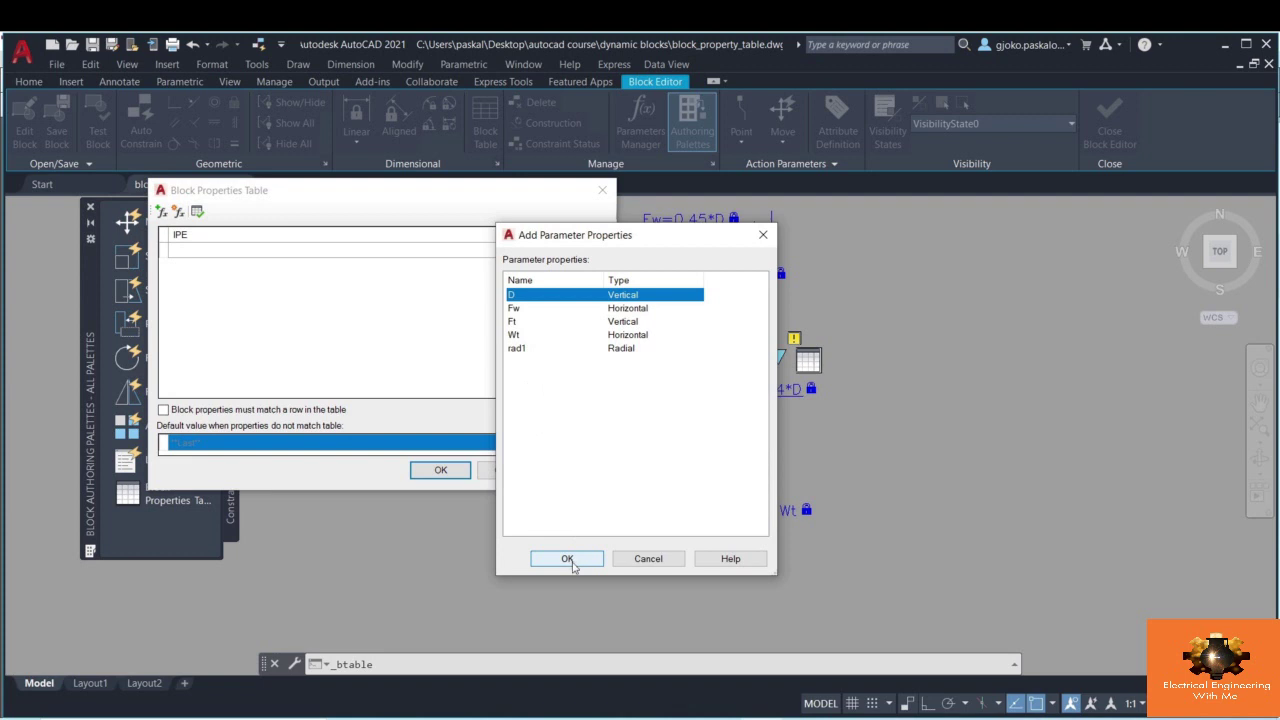
left_click(567, 559)
- Add the Fw, Ft, Wt and rad1 parameters together as further columns of the block properties table
left_click(162, 212)
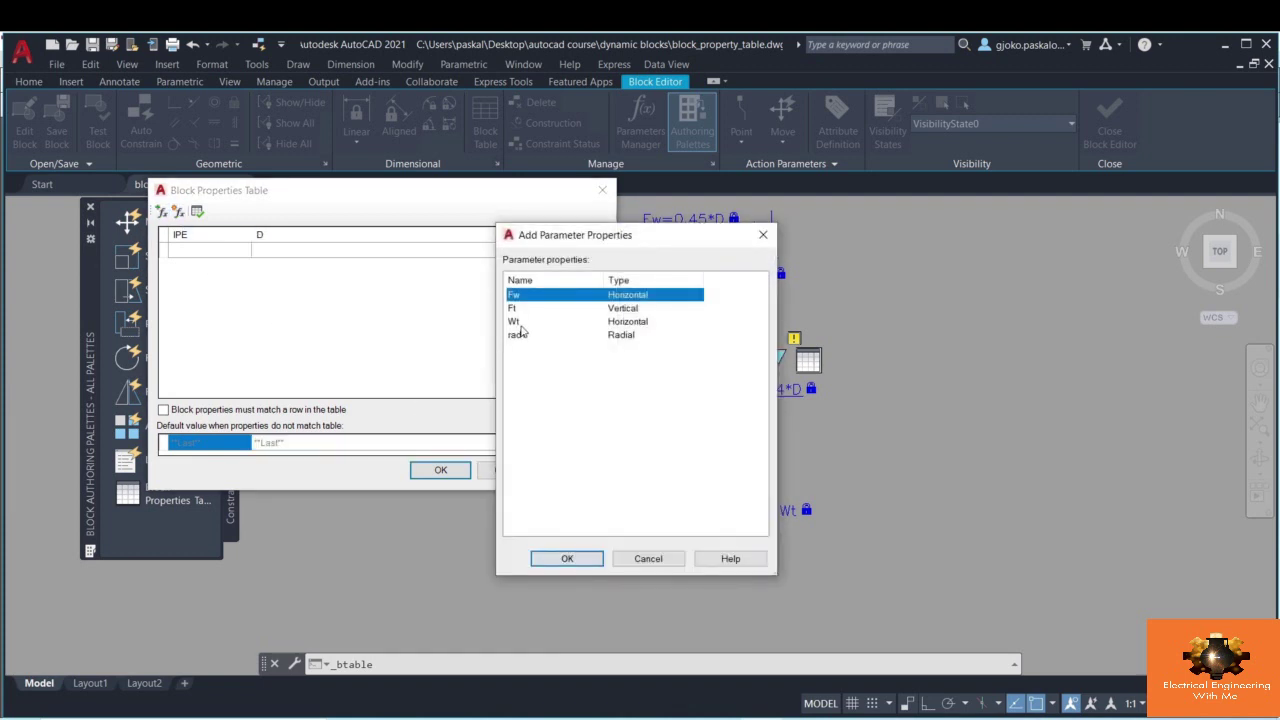
left_click(519, 323)
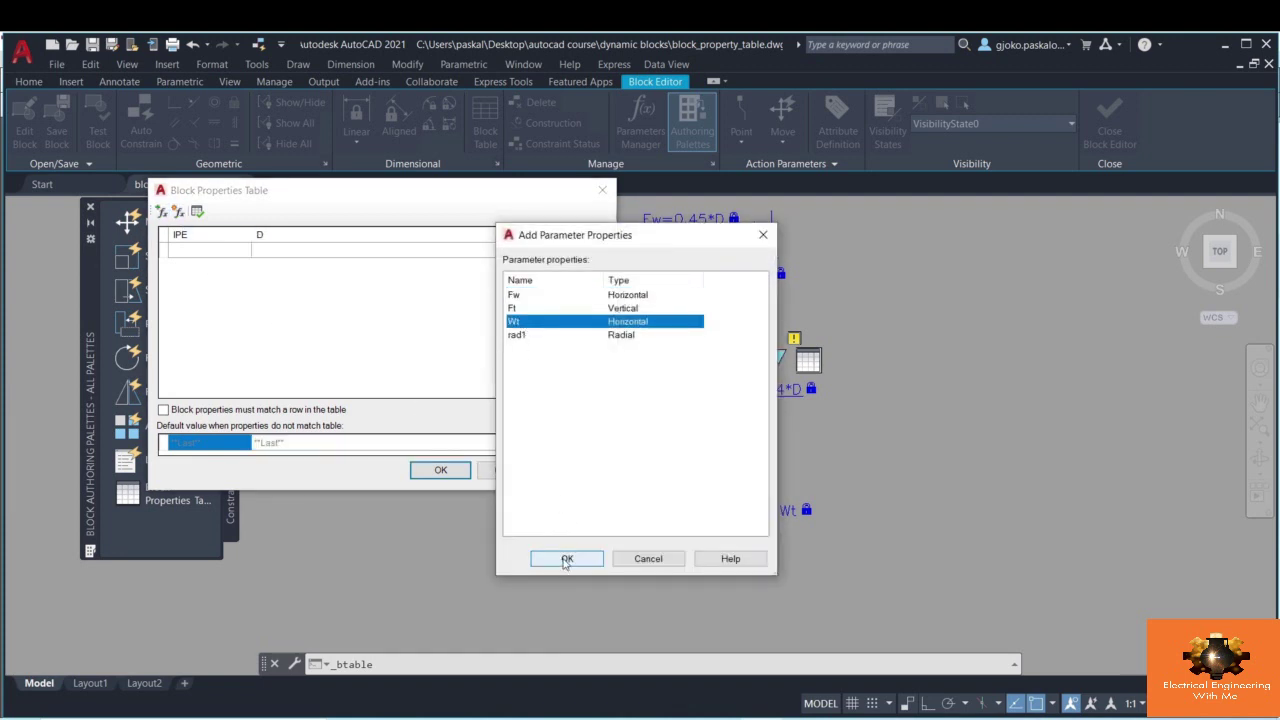
left_click(517, 296)
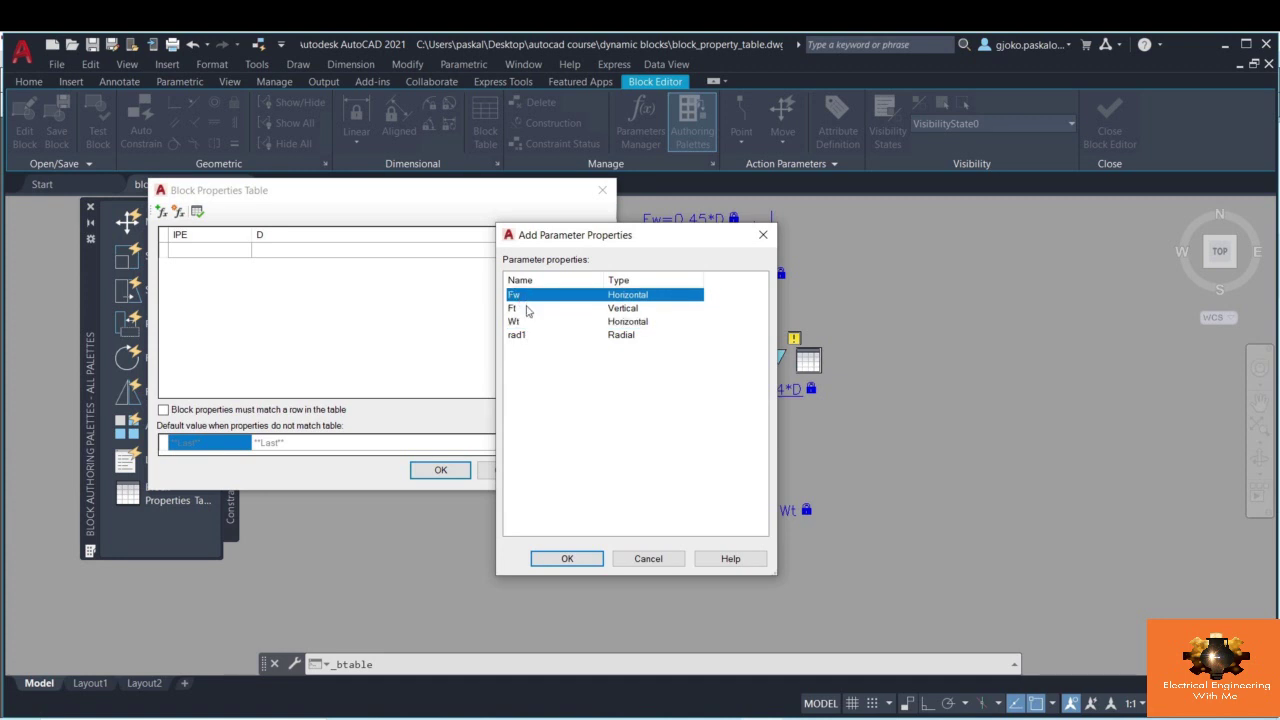
left_click(525, 309, "shift")
left_click(522, 322, "shift")
left_click(521, 336, "shift")
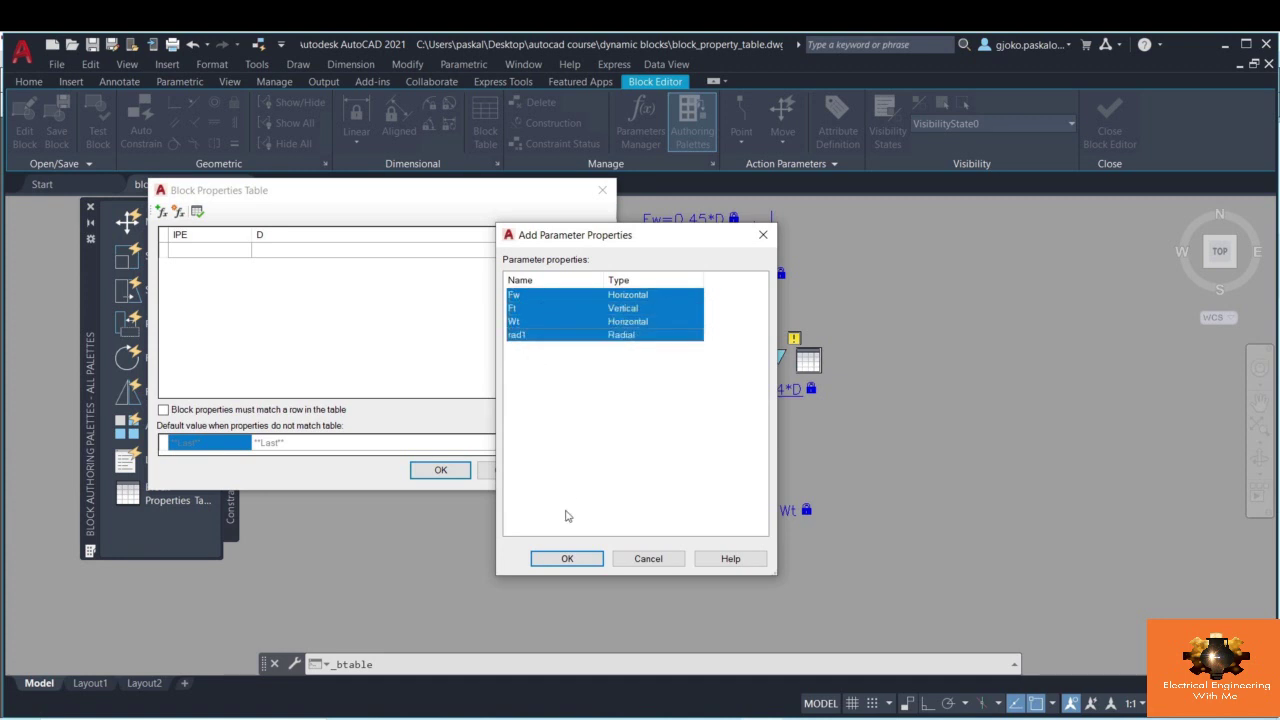
left_click(563, 558)
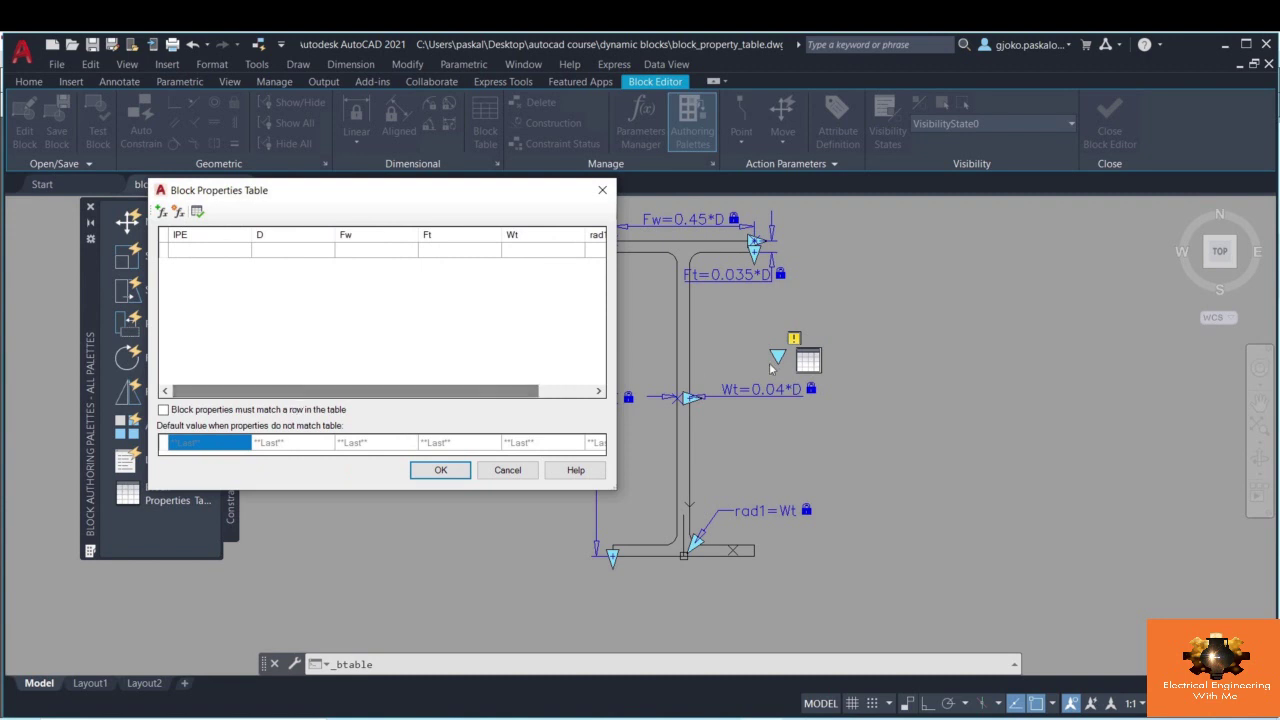
- Enter 100 as the IPE value in the first row of the block properties table and check the row's other columns
left_click(185, 255)
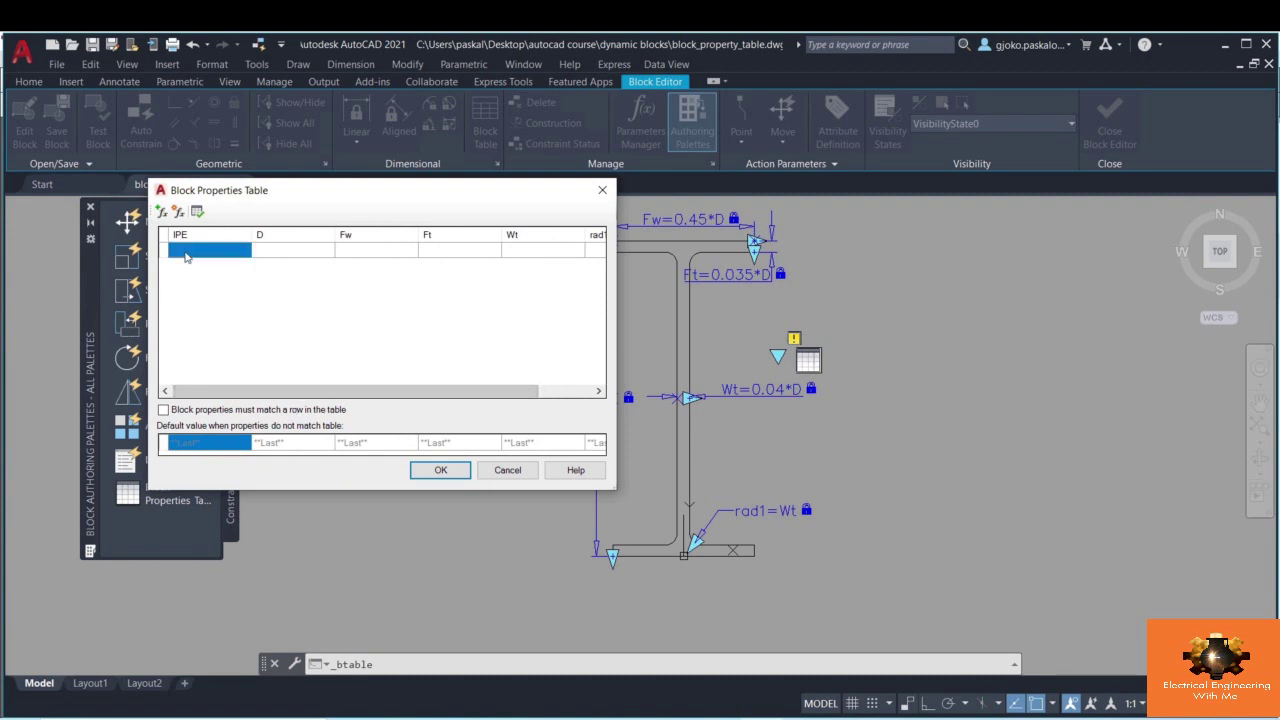
left_click(185, 251)
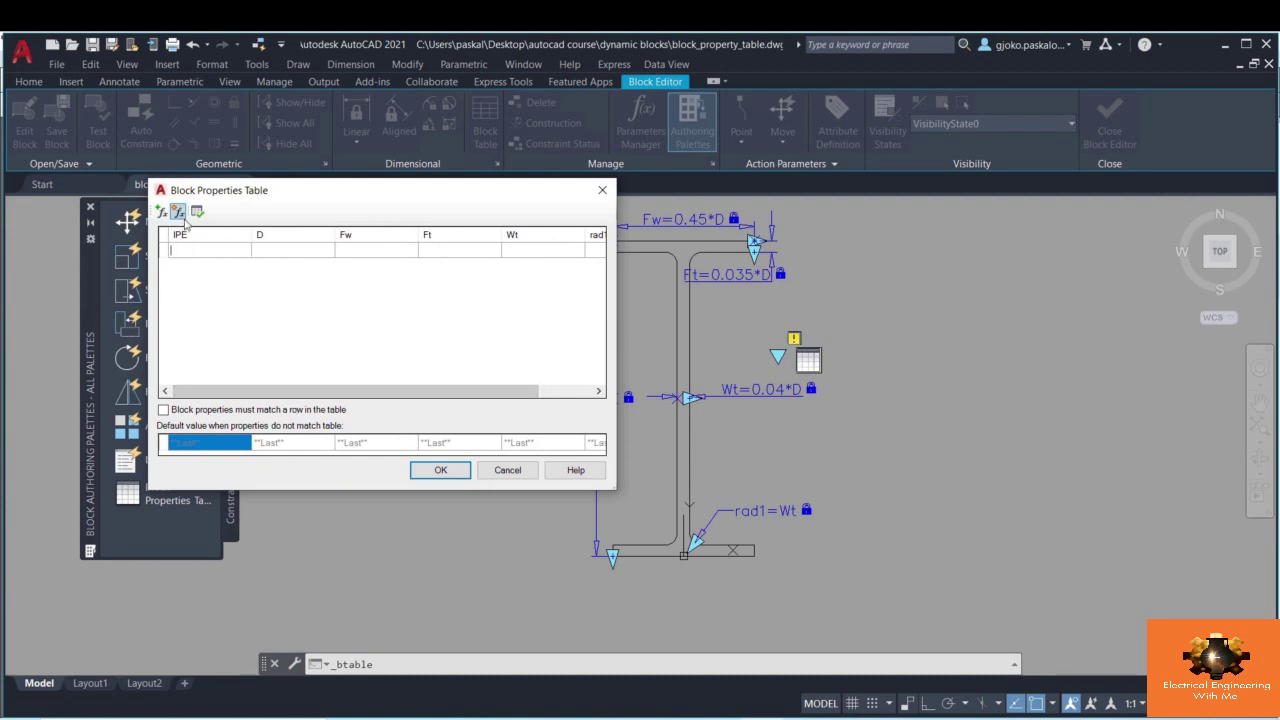
type("1")
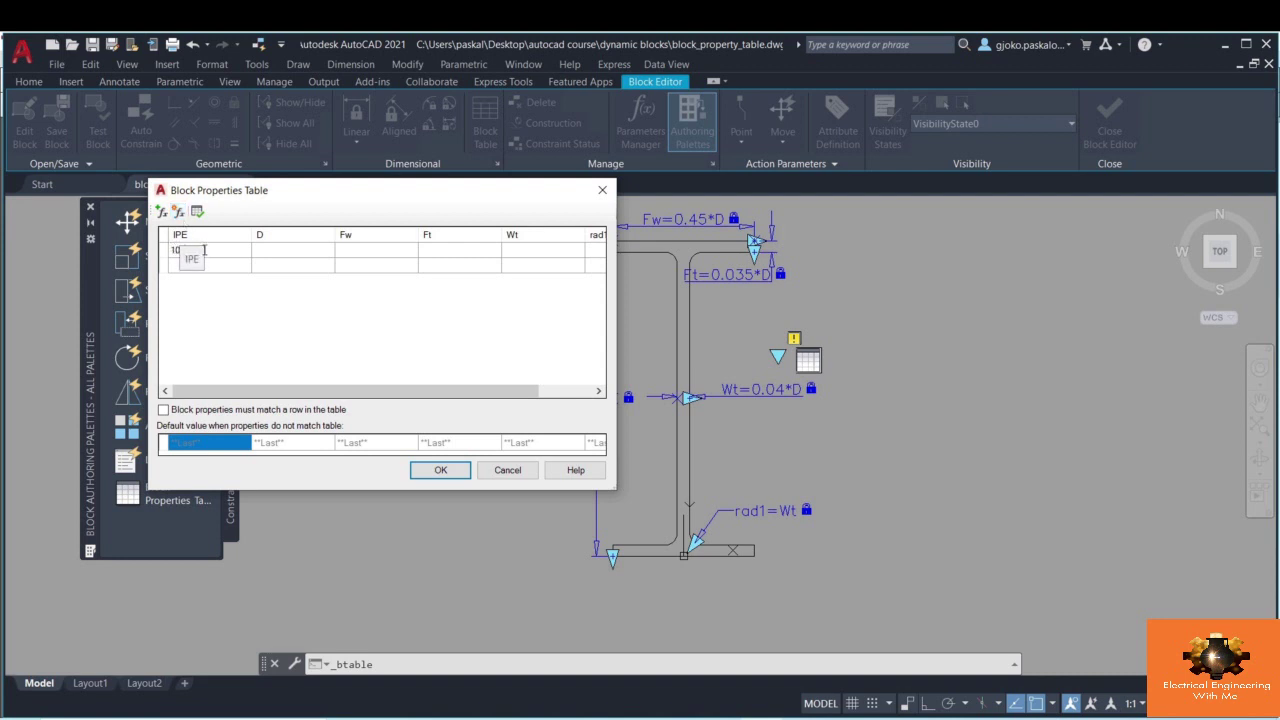
type("00")
left_click(176, 267)
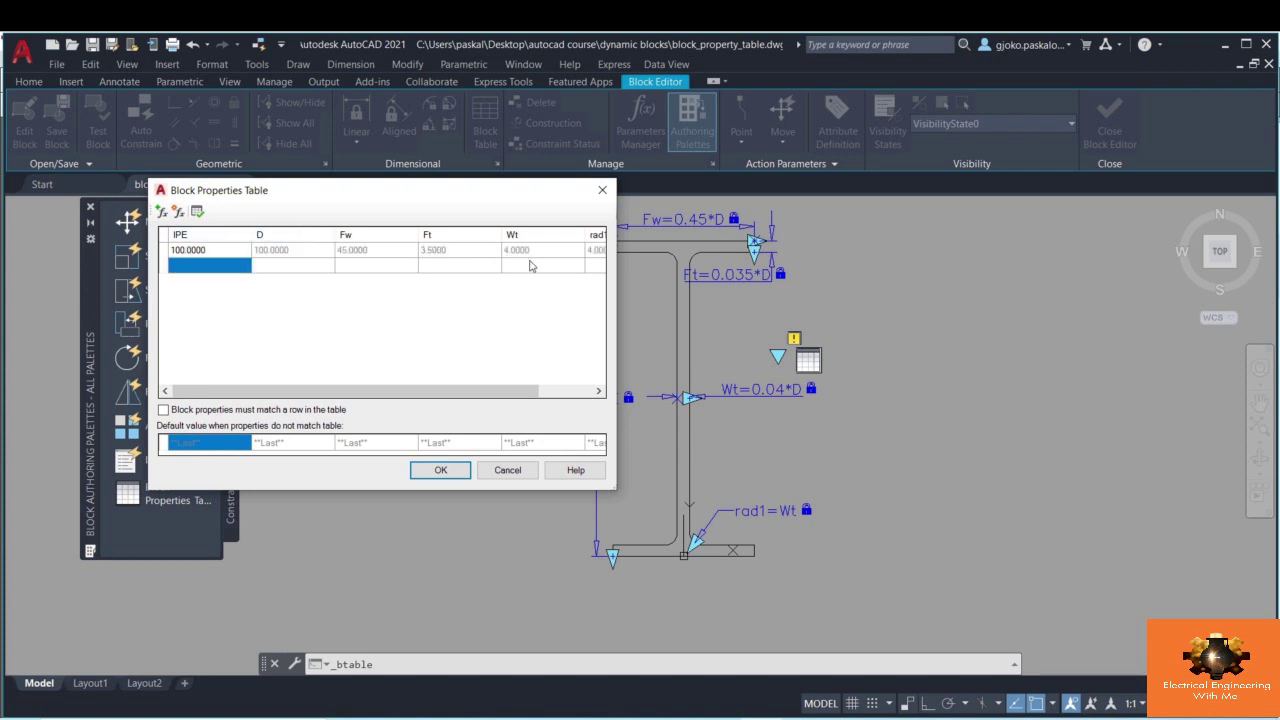
left_click_drag(448, 394, 295, 388)
left_click(187, 265)
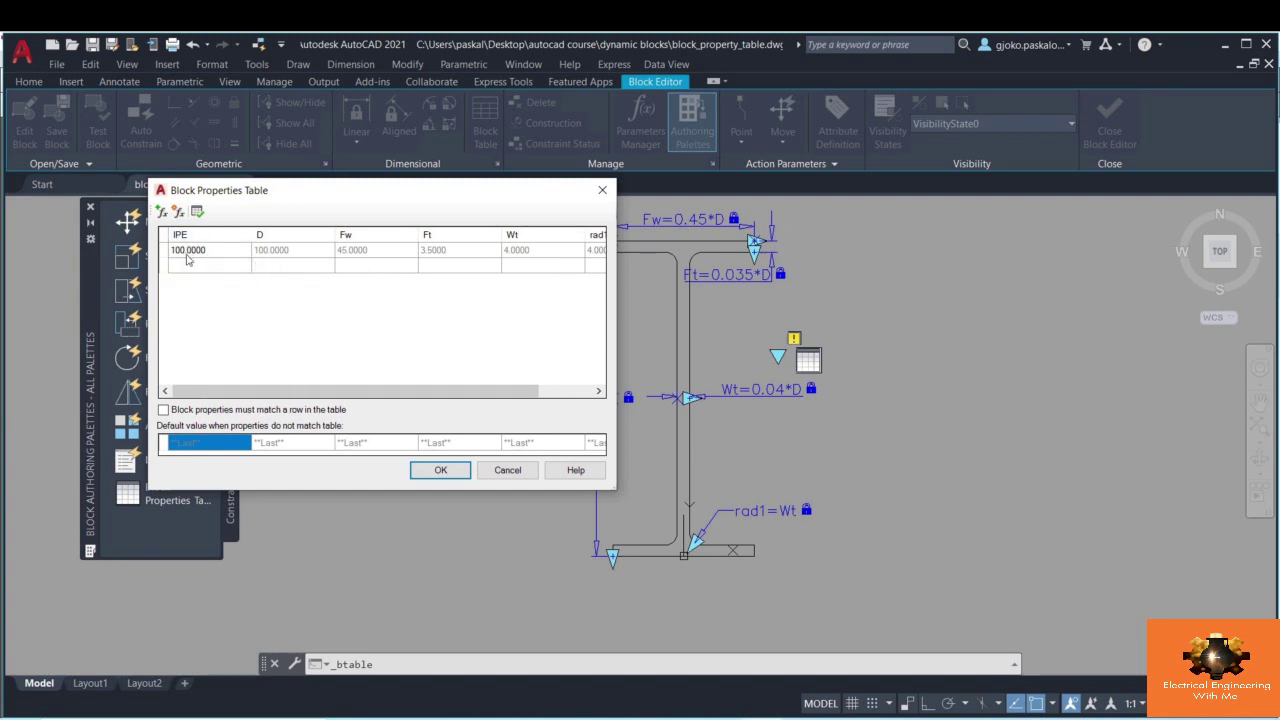
- Add rows to the block properties table with IPE values 200, 300, 400 and 500
type("200")
key("Return")
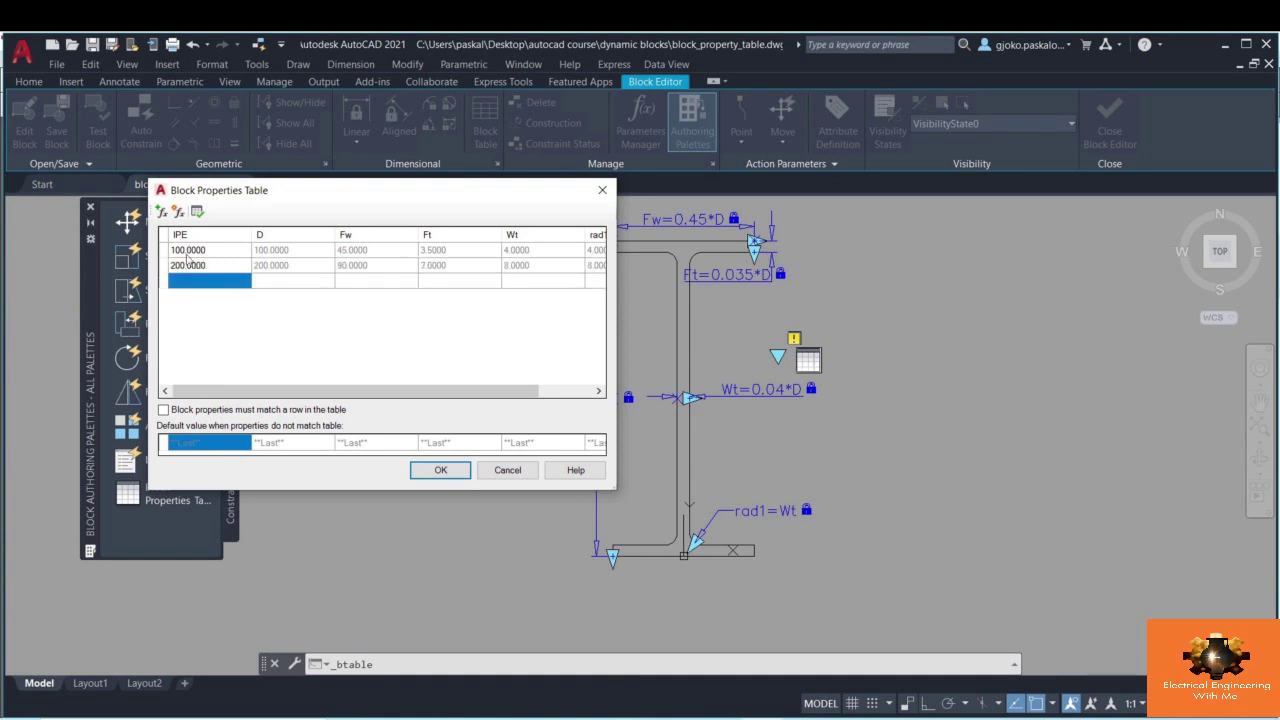
left_click(214, 288)
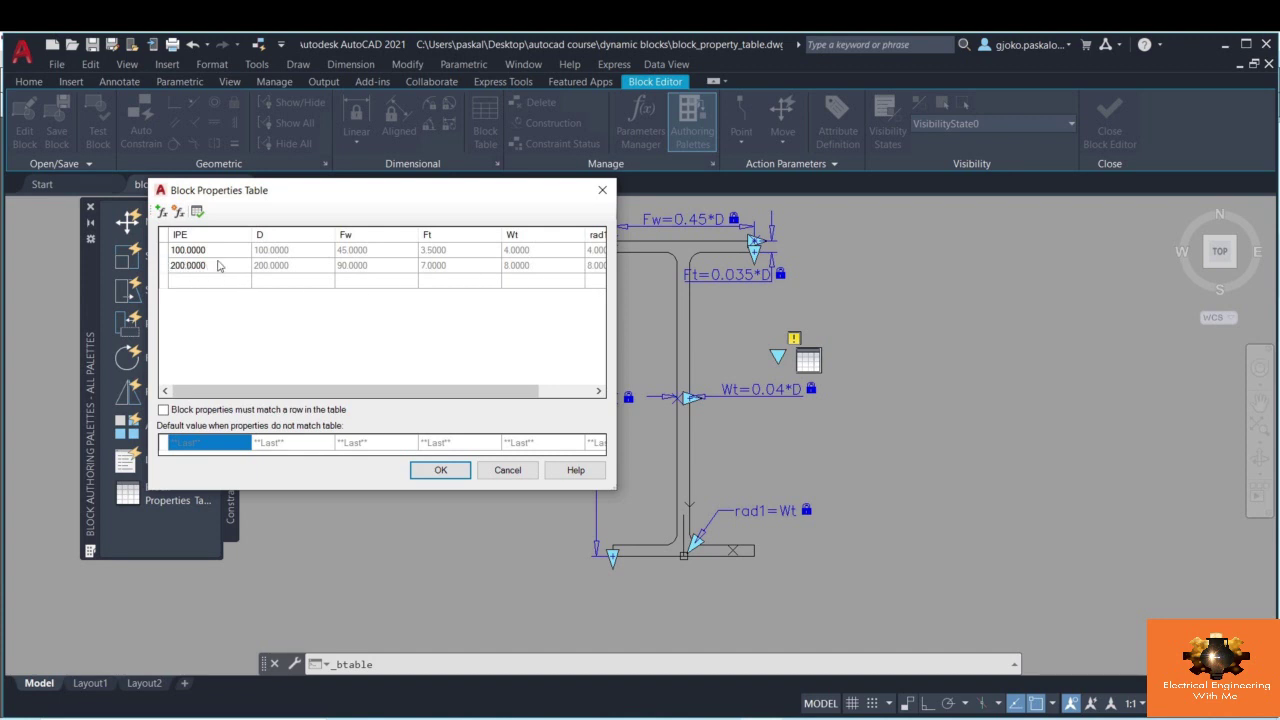
type("300")
key("Return")
type("400")
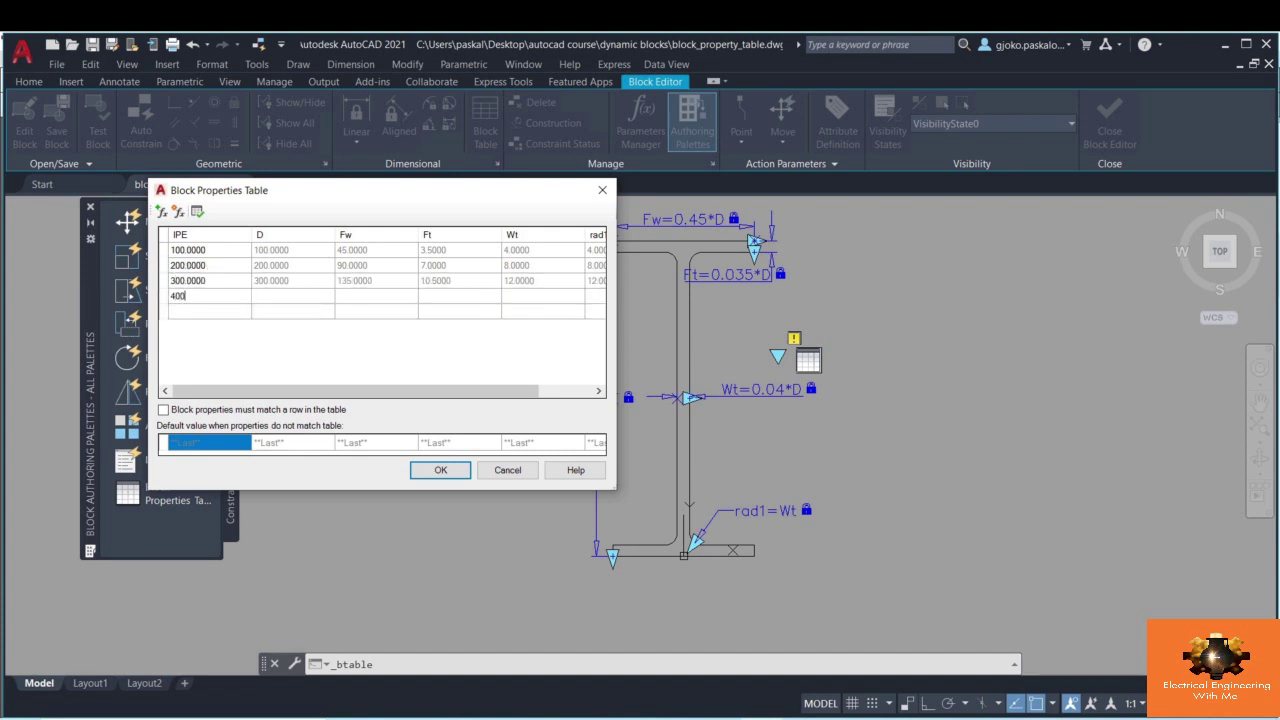
key("Return")
type("500")
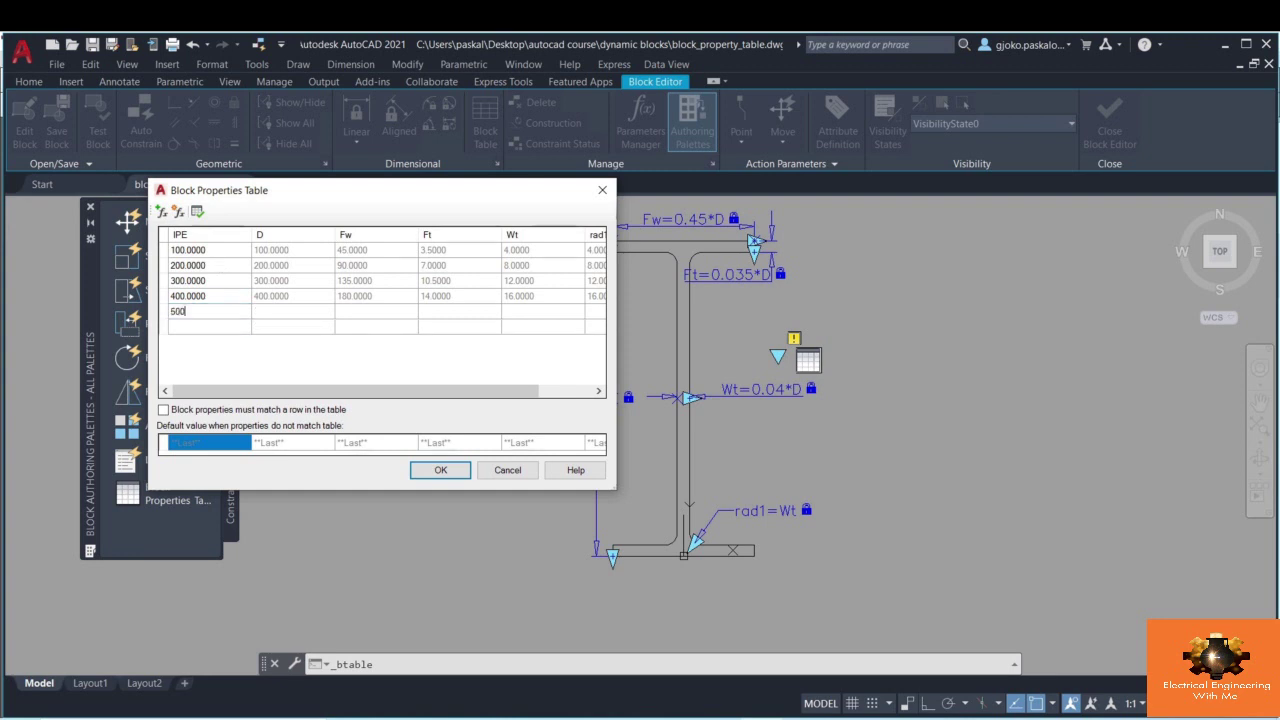
key("Return")
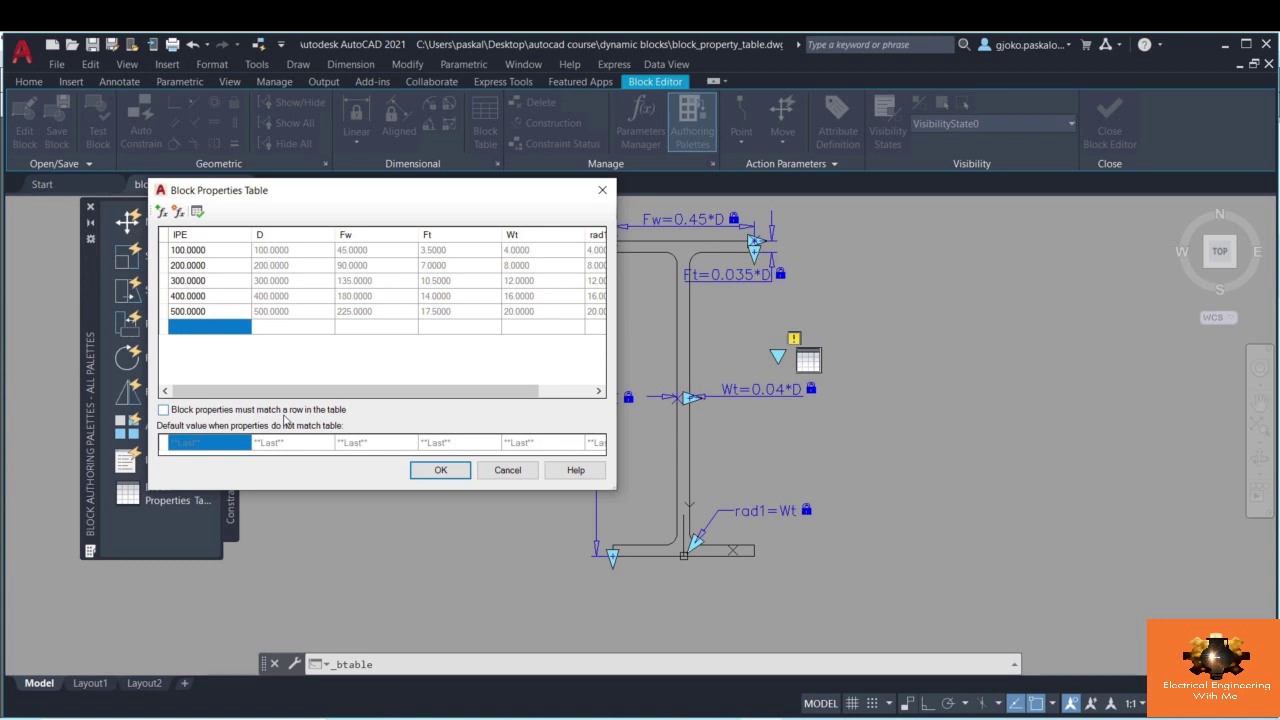
- Require the block properties to match a row in the table, and save the block changes while leaving the Block Editor
left_click(164, 410)
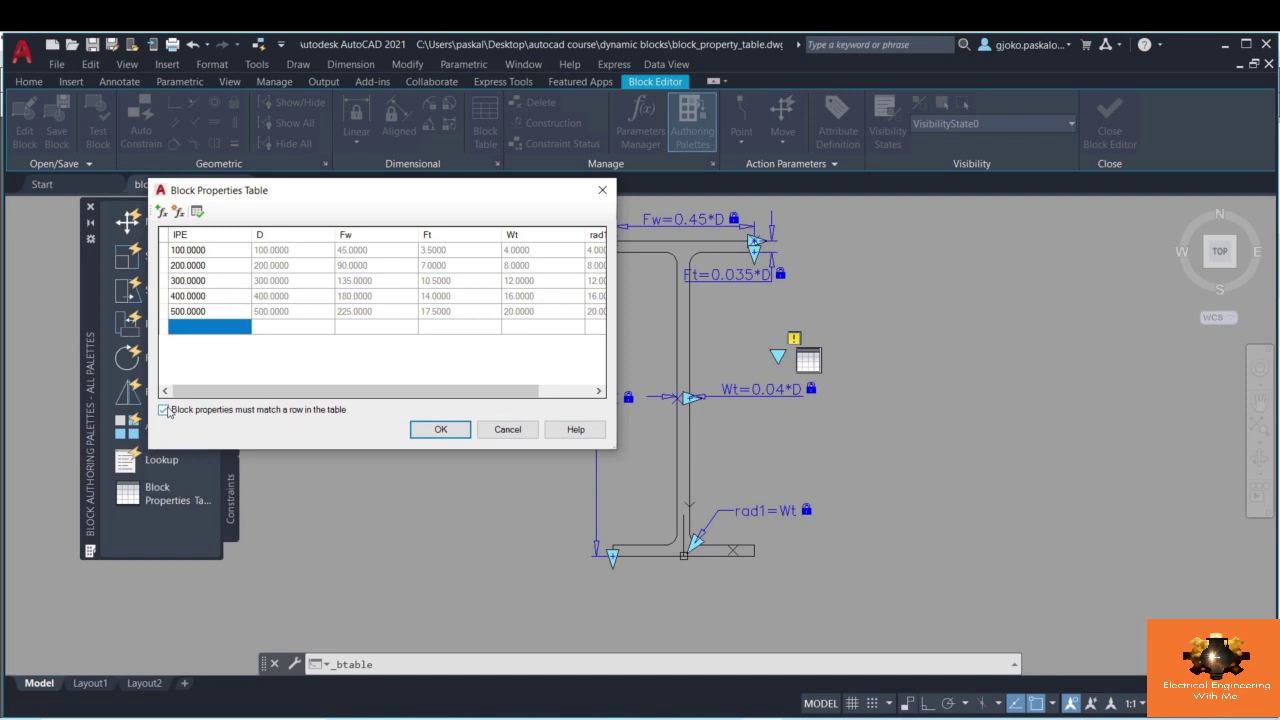
left_click(443, 429)
scroll(786, 310, "down", 2)
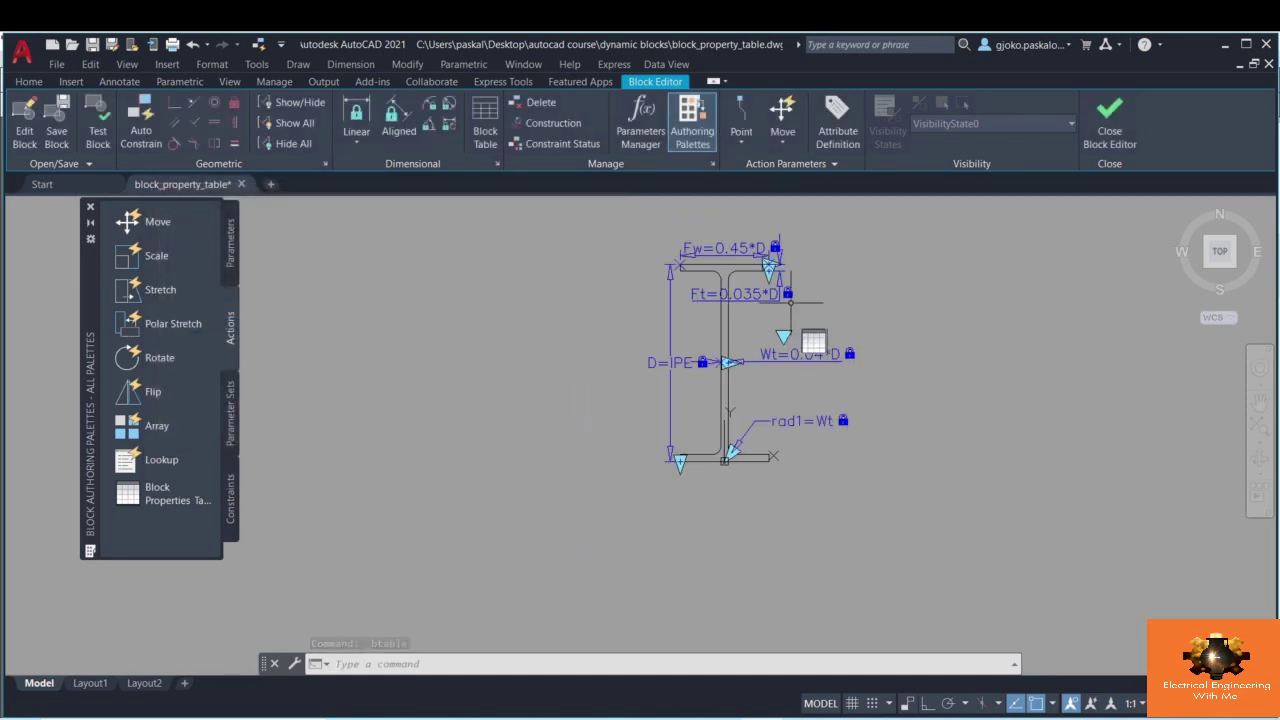
scroll(734, 271, "up", 2)
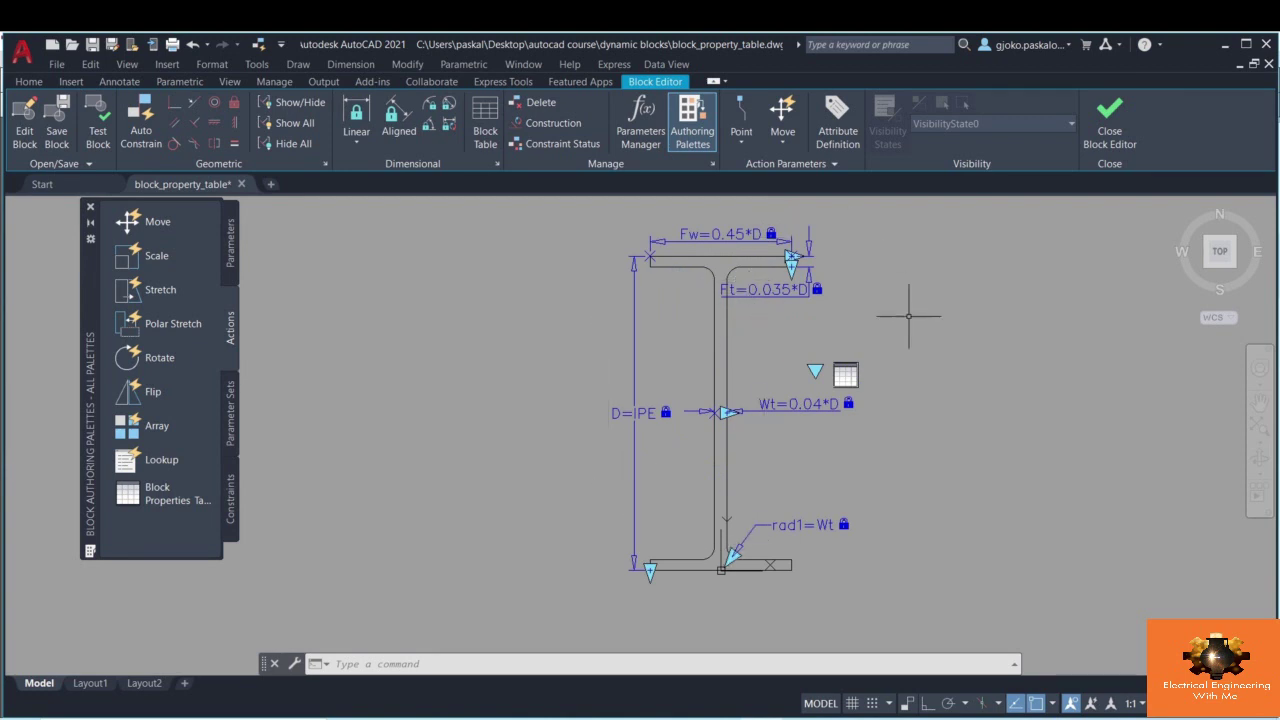
left_click(1108, 130)
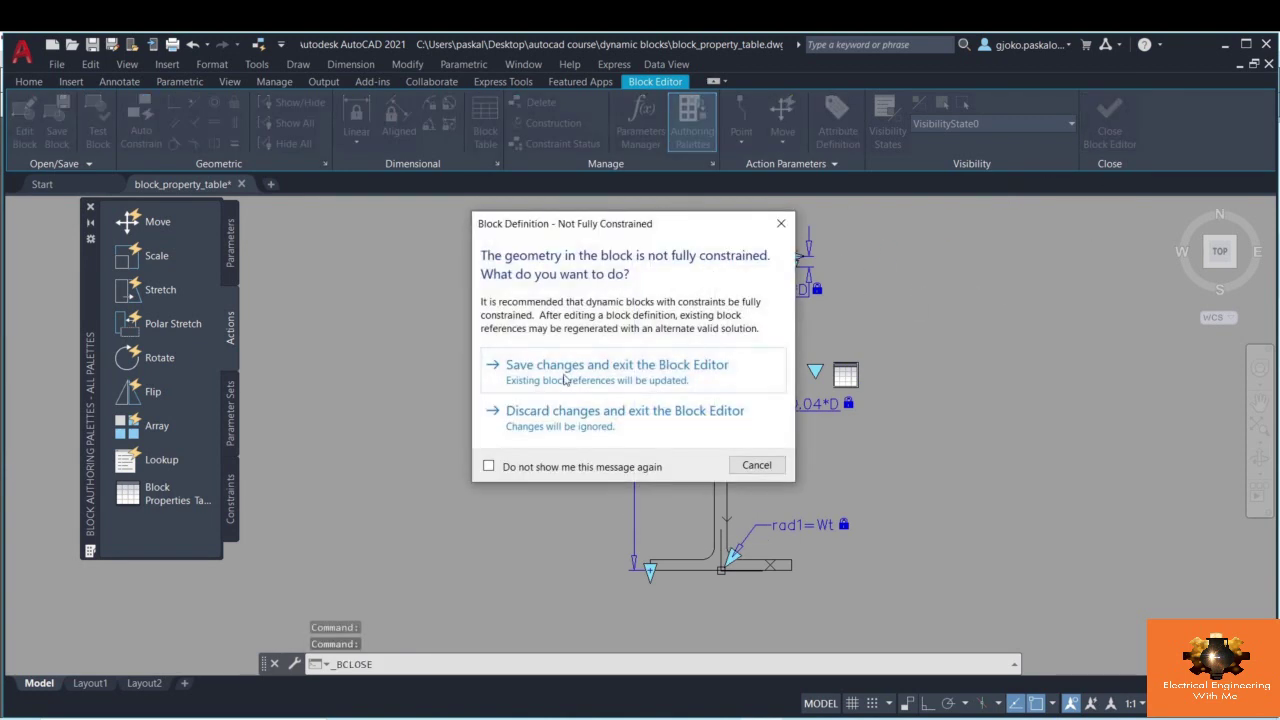
left_click(561, 368)
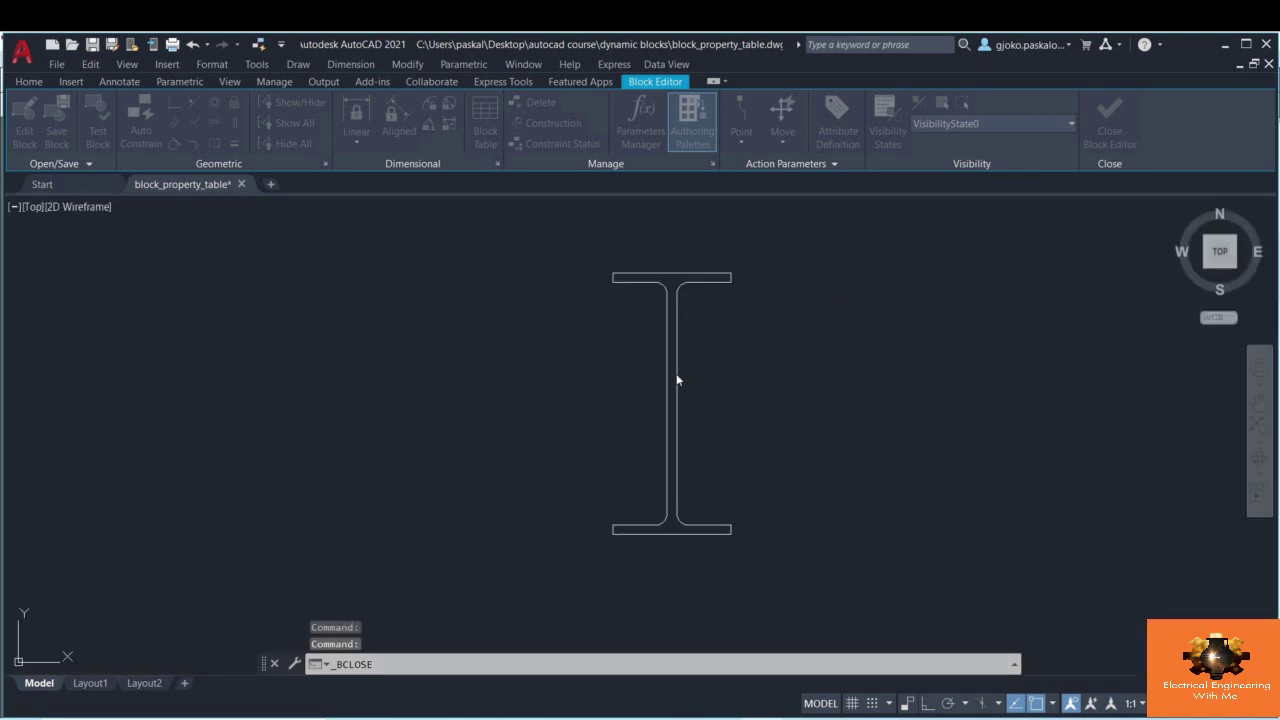
- Select the I-beam block in the drawing and test its IPE sizes 200 and 300
left_click(675, 373)
left_click(680, 374)
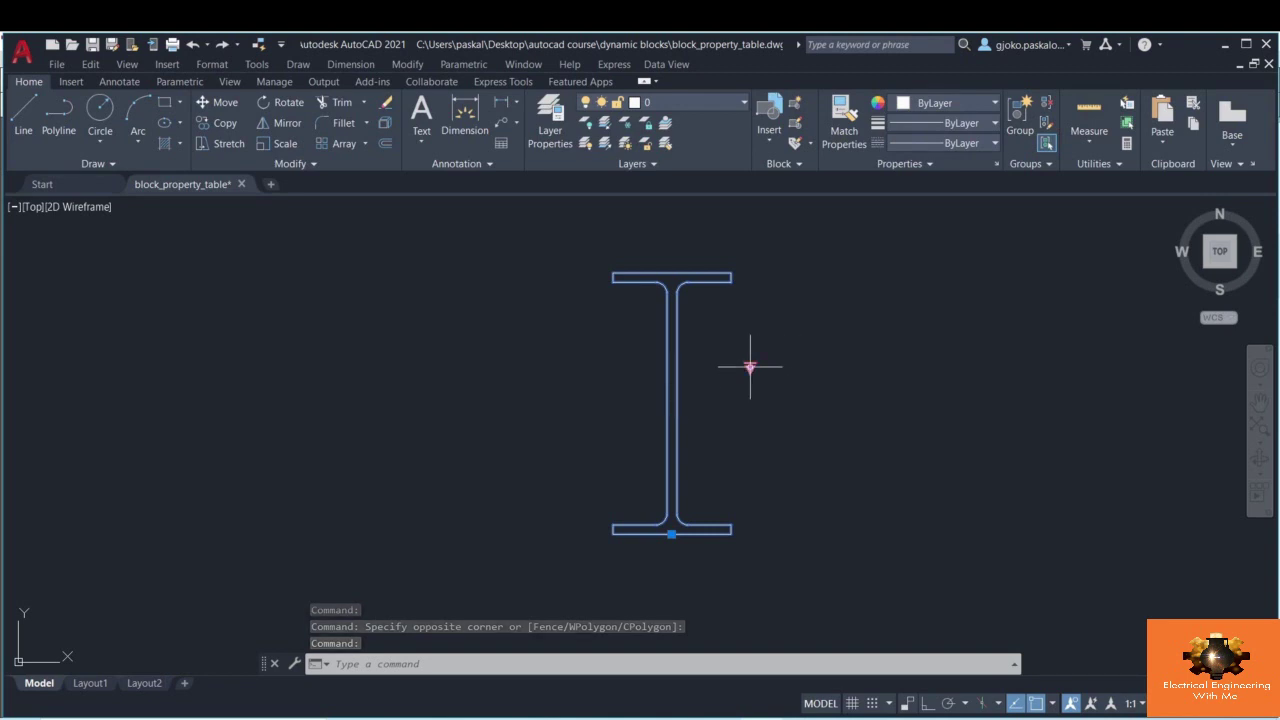
left_click(750, 366)
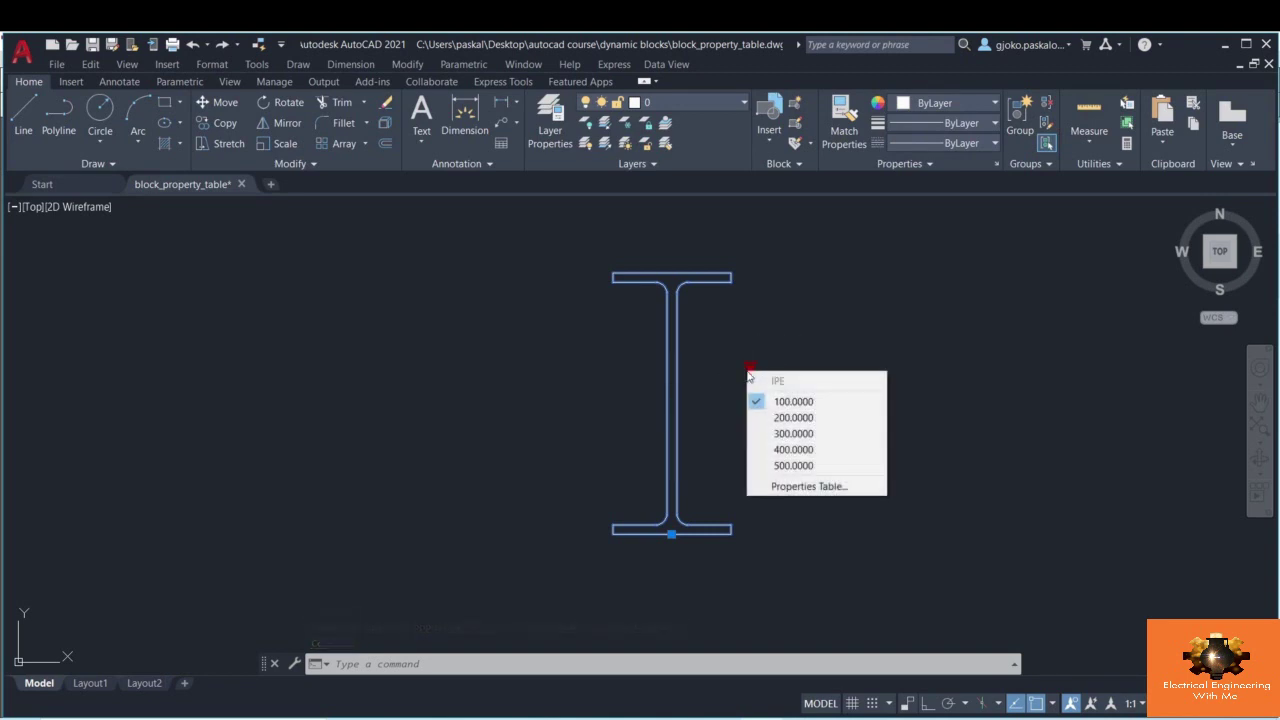
left_click(779, 417)
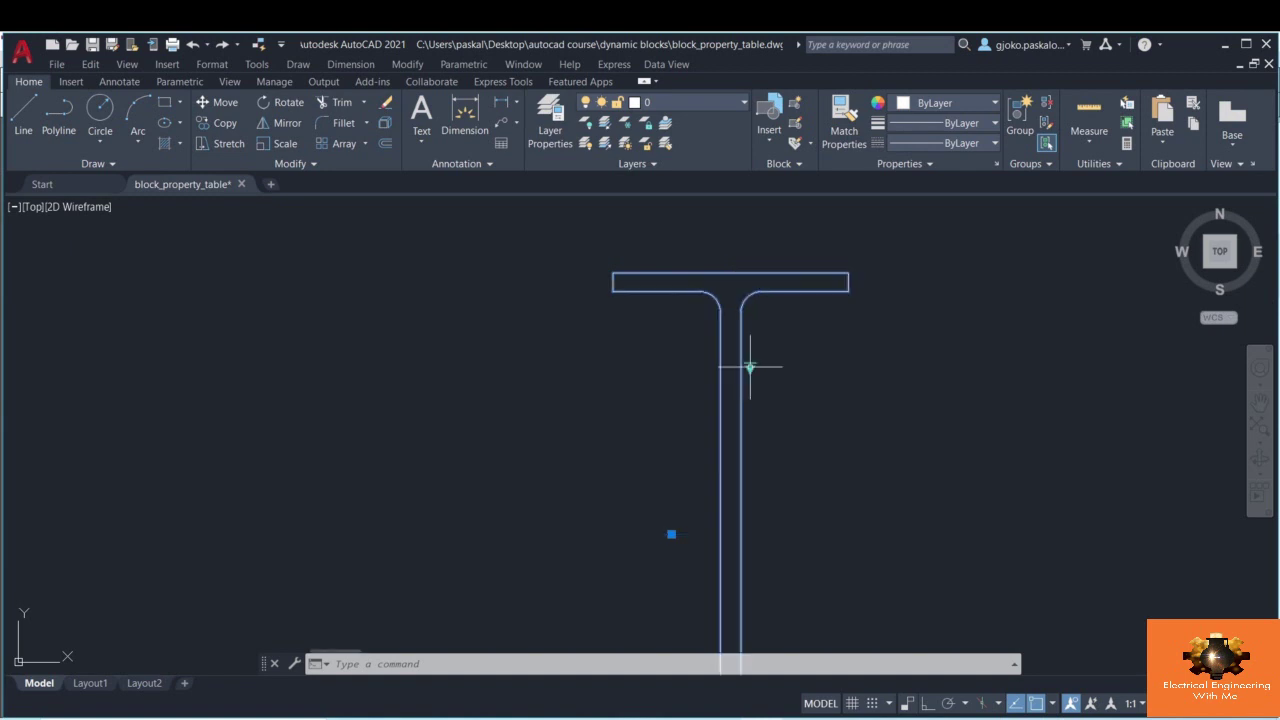
scroll(756, 368, "down", 3)
left_click(763, 378)
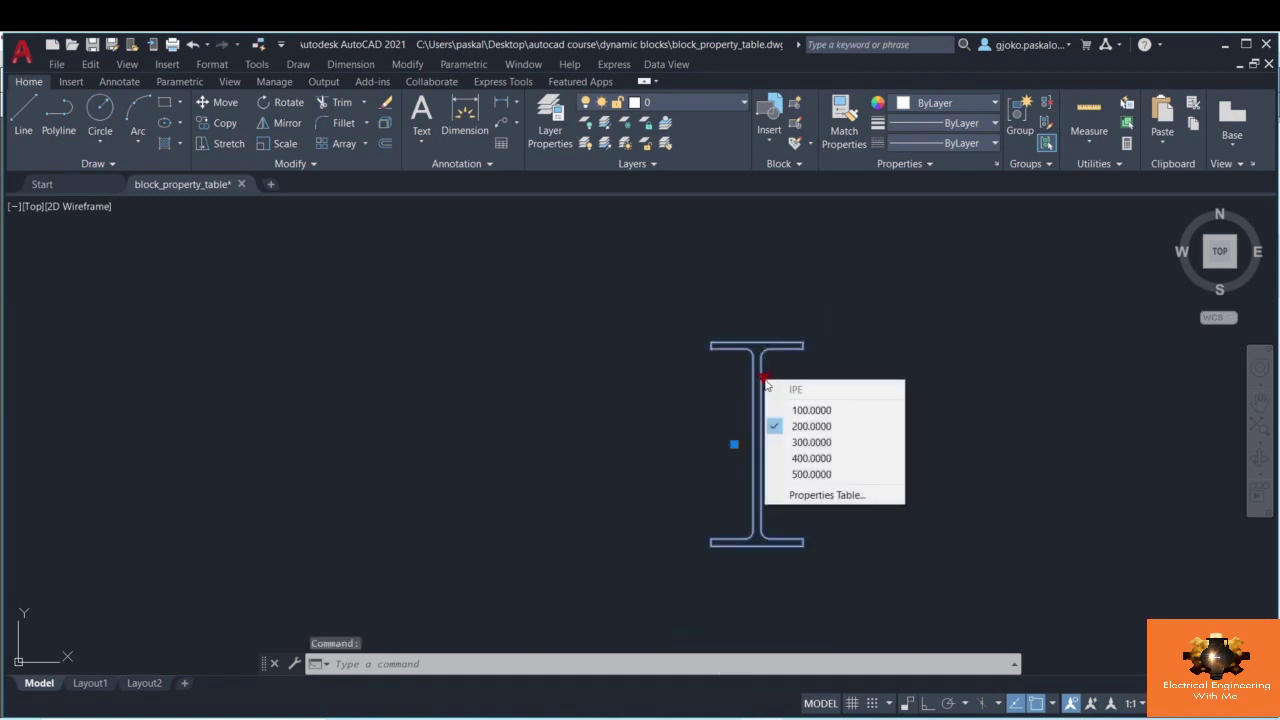
left_click(806, 443)
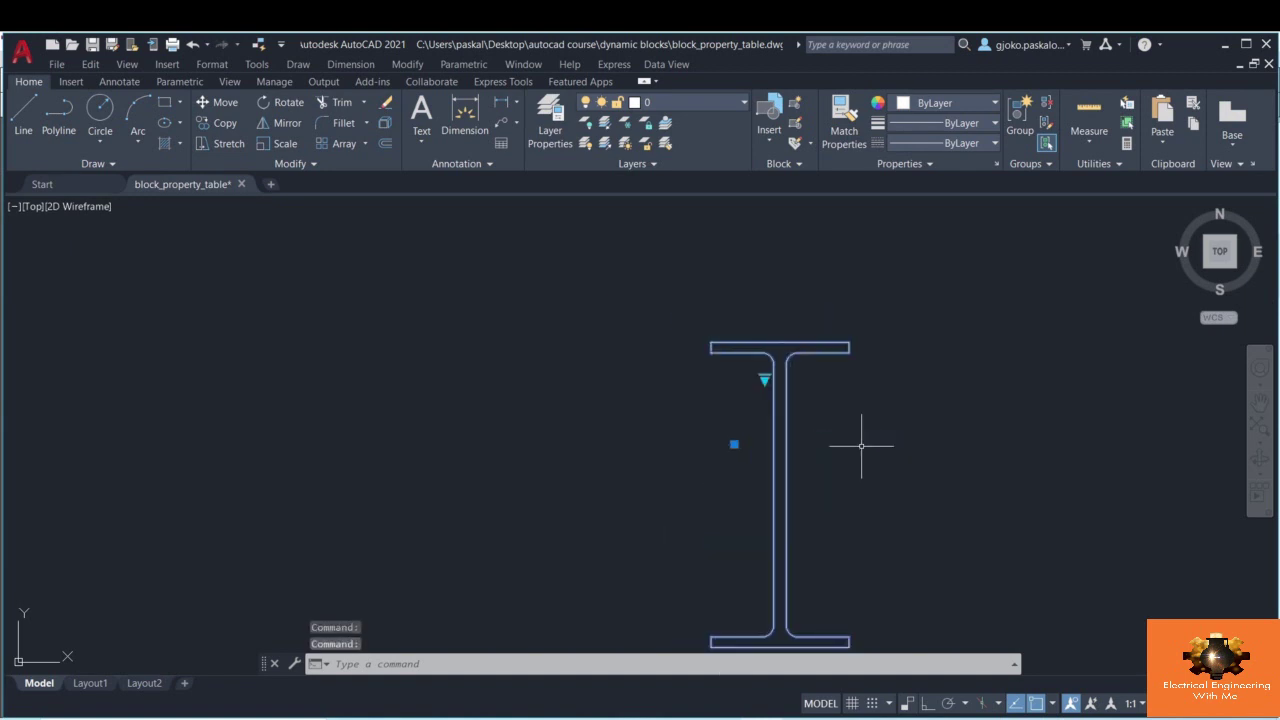
- Switch the I-beam block to IPE size 400 and finally to 500
middle_click_drag(857, 443, 806, 364)
left_click(712, 300)
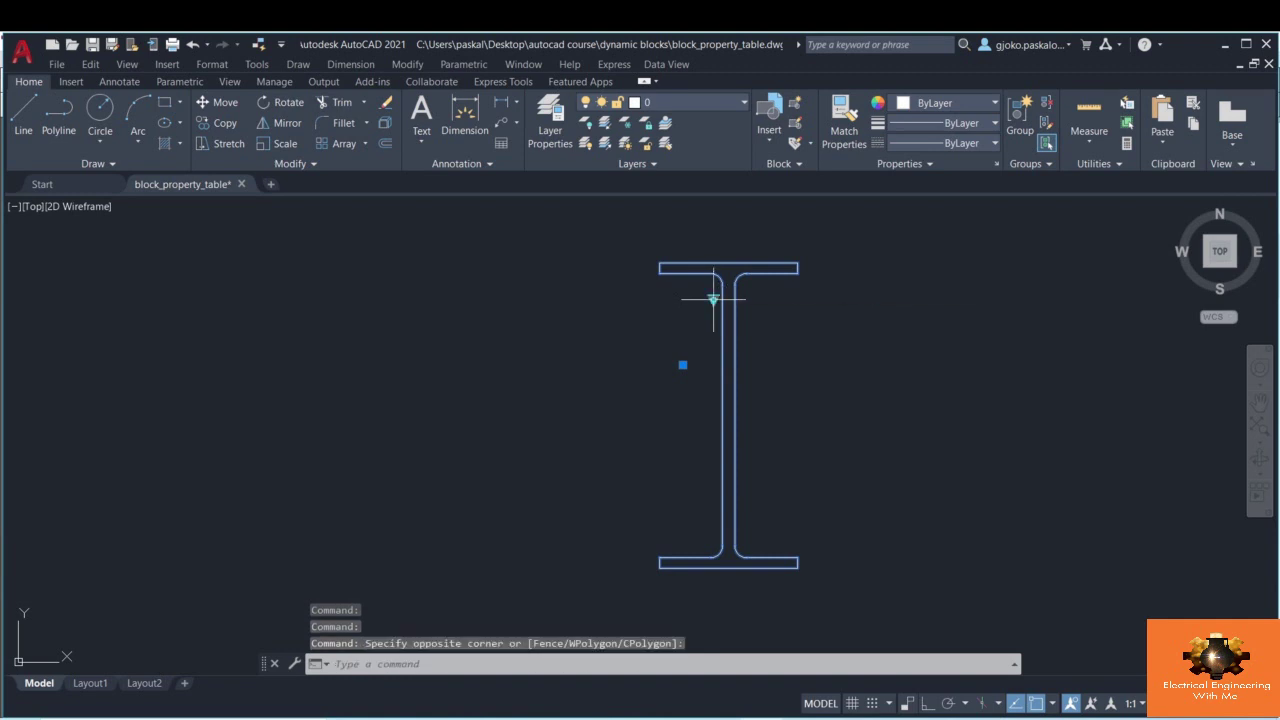
left_click(712, 302)
left_click(756, 349)
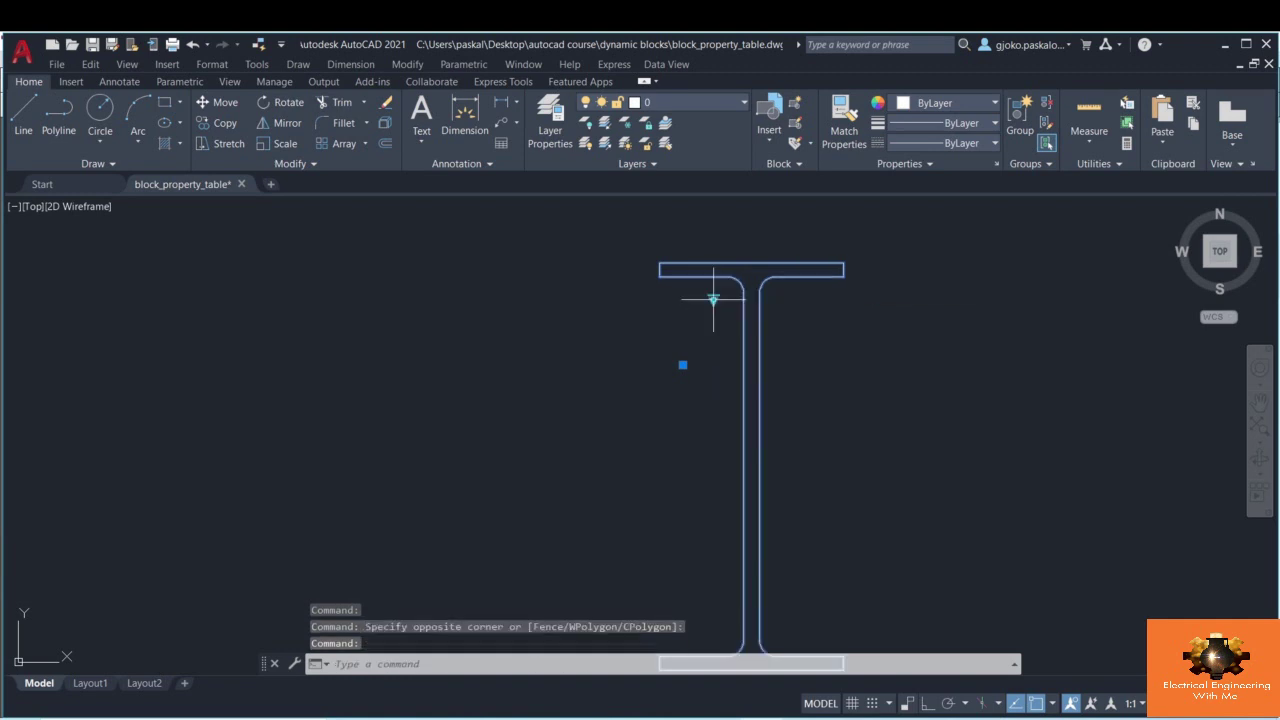
left_click(732, 320)
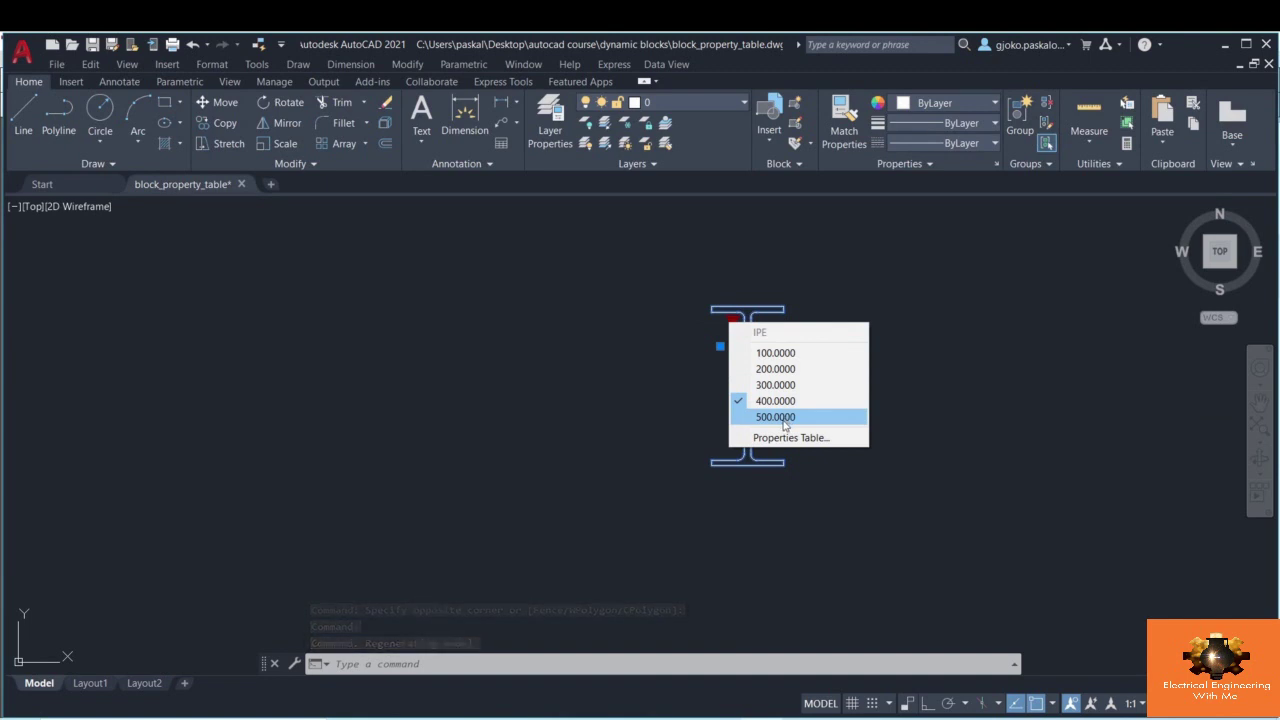
left_click(784, 418)
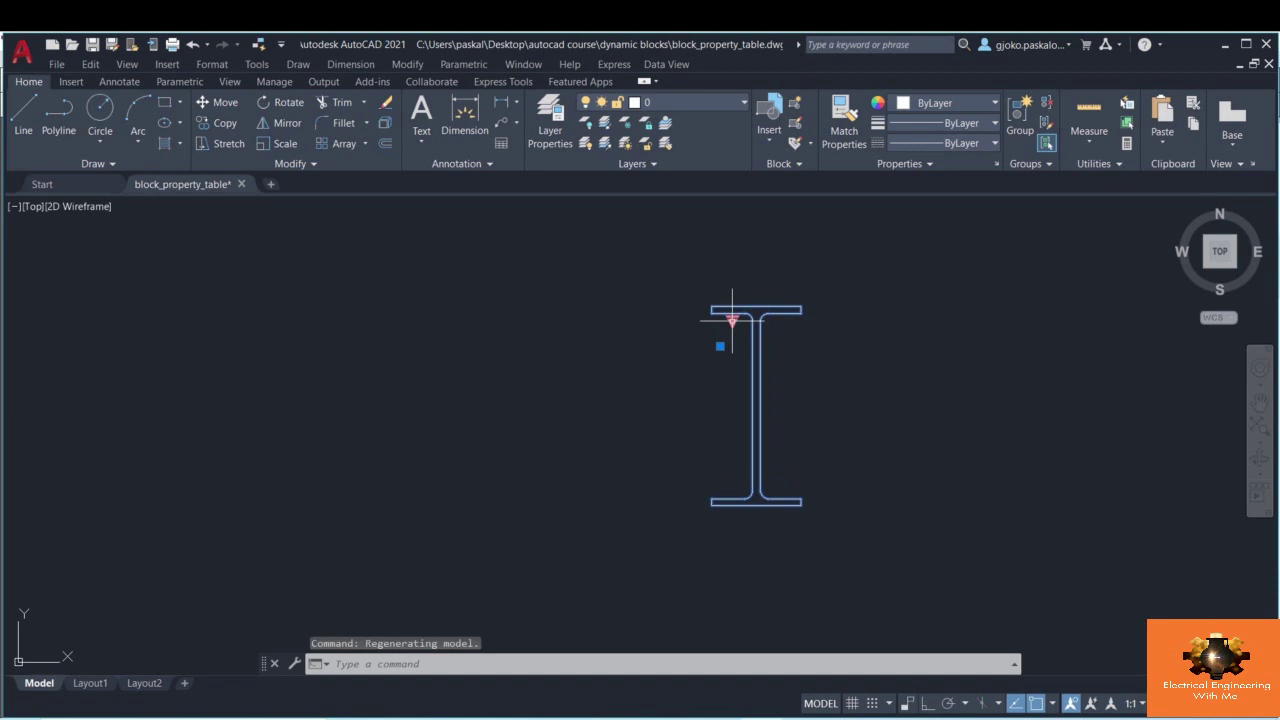
- Open the I-beam block's properties table and examine the dimension columns of all IPE sizes
left_click(732, 320)
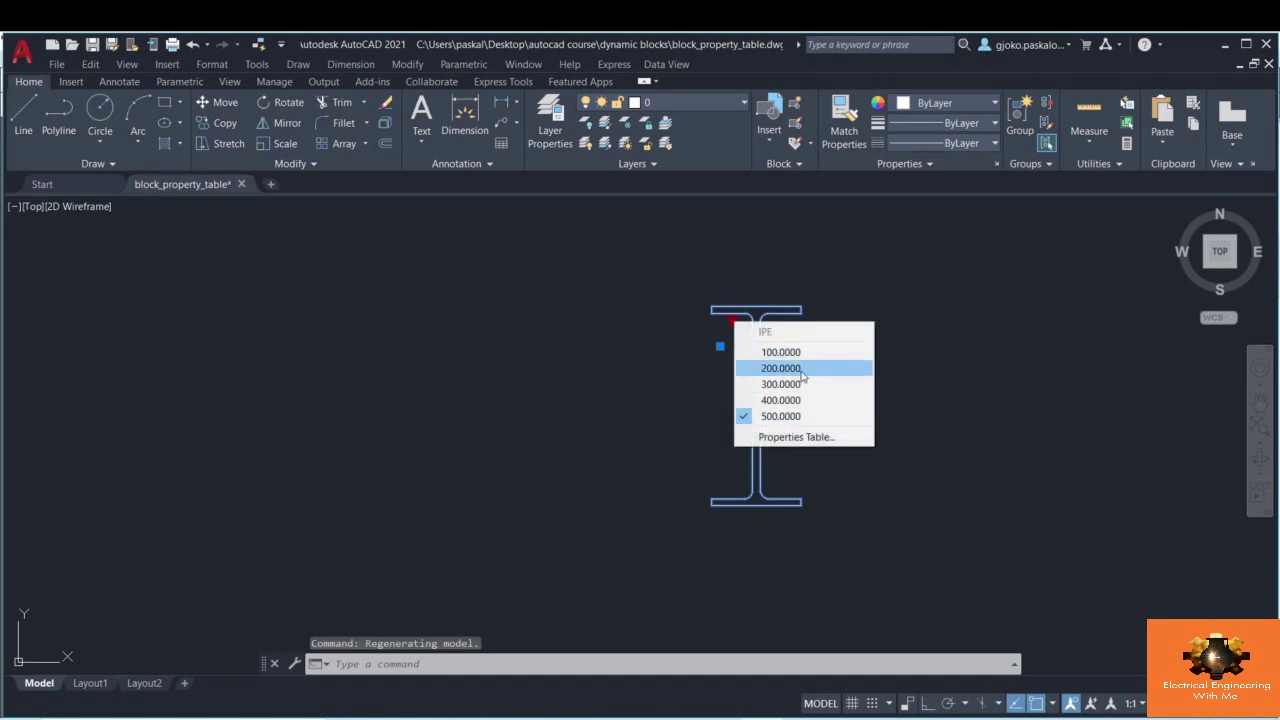
left_click(789, 442)
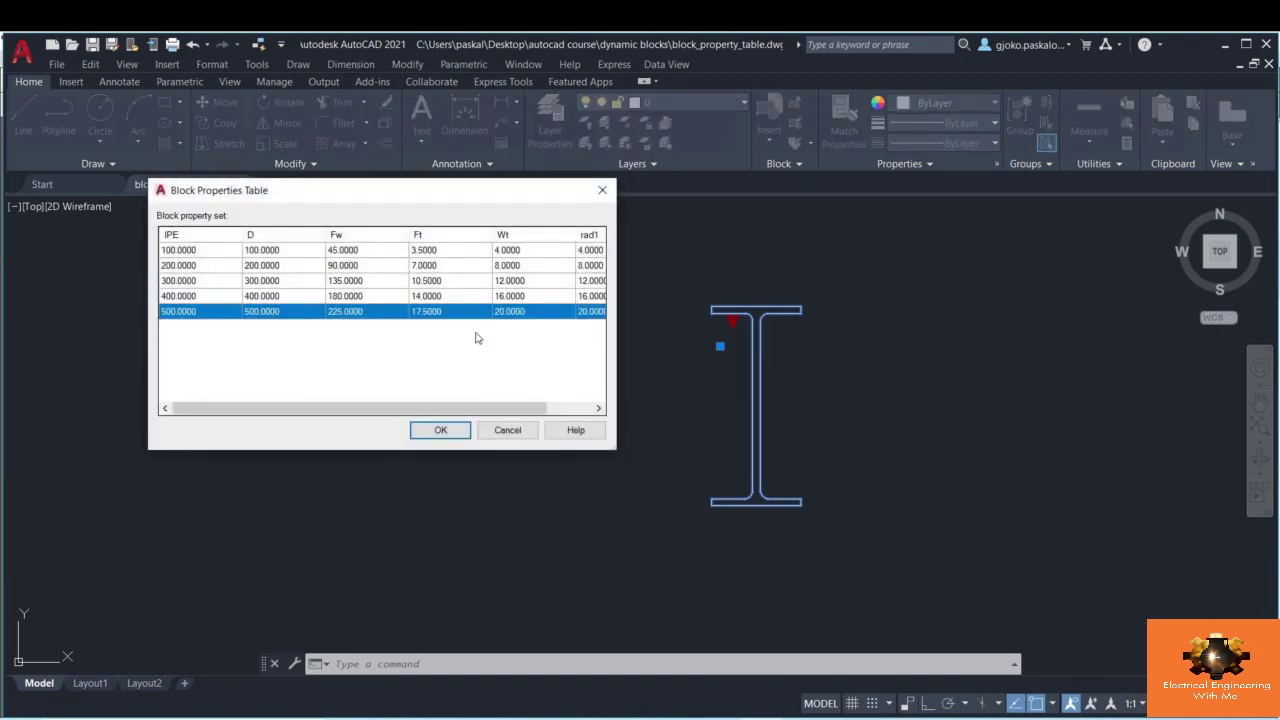
left_click_drag(415, 408, 484, 412)
left_click_drag(407, 416, 371, 409)
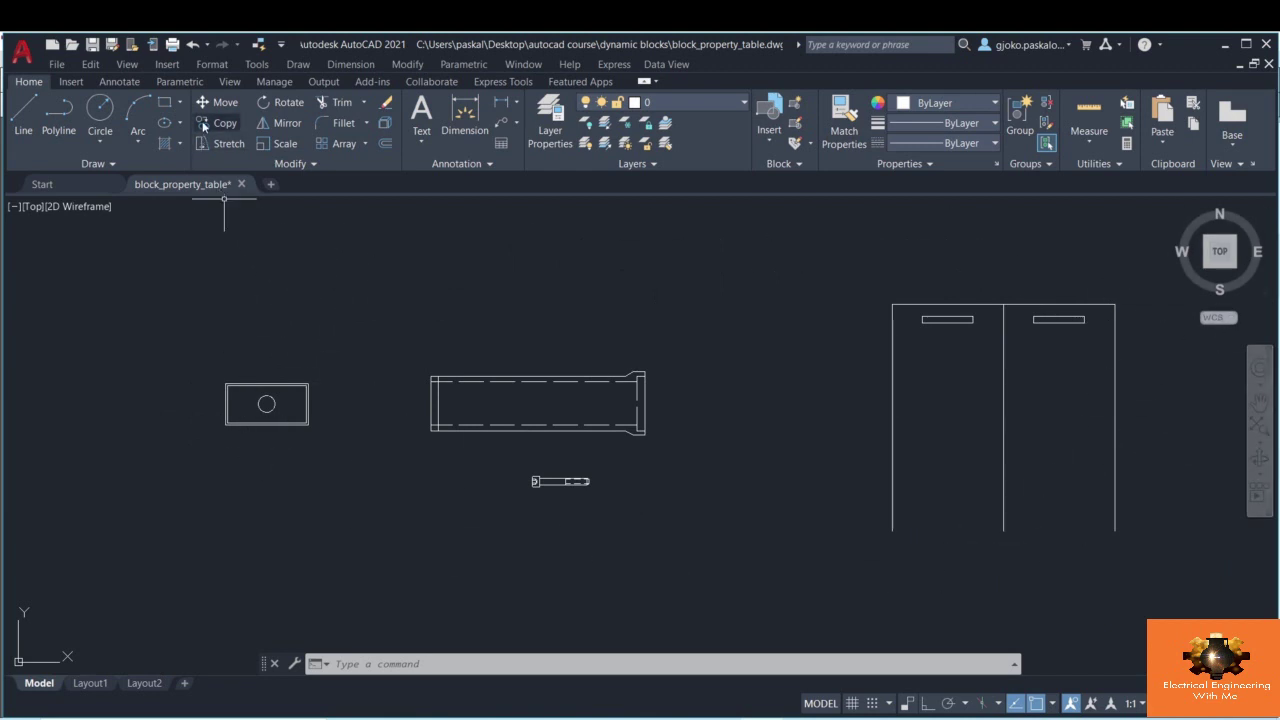
- Display the tool palettes and bring up the Architectural palette with its metric sample blocks
left_click(226, 83)
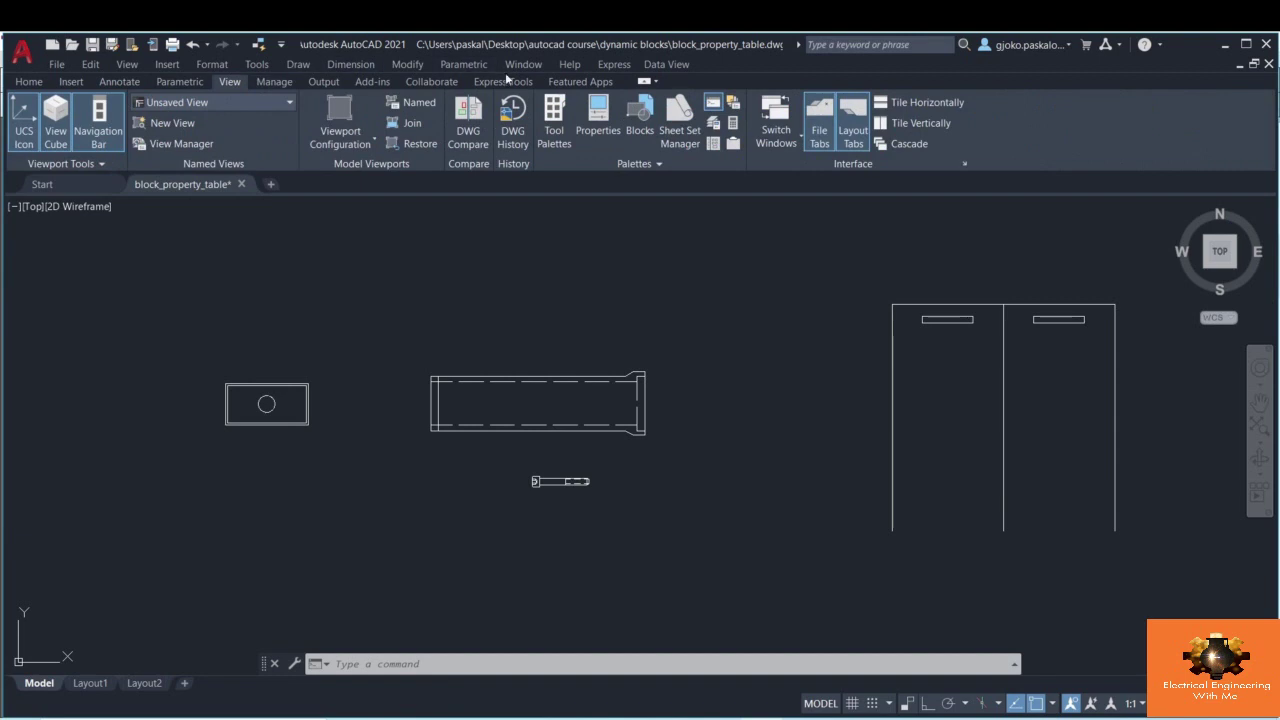
left_click(547, 147)
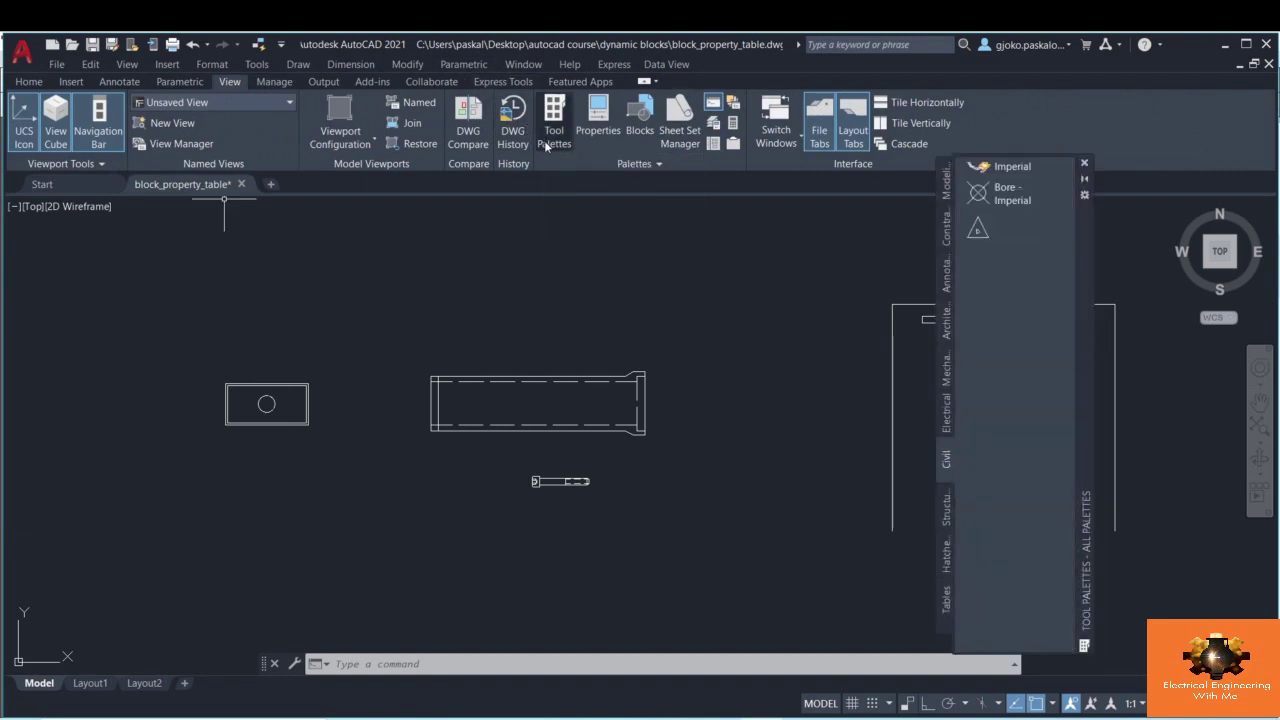
scroll(242, 400, "up", 5)
middle_click_drag(242, 400, 372, 400)
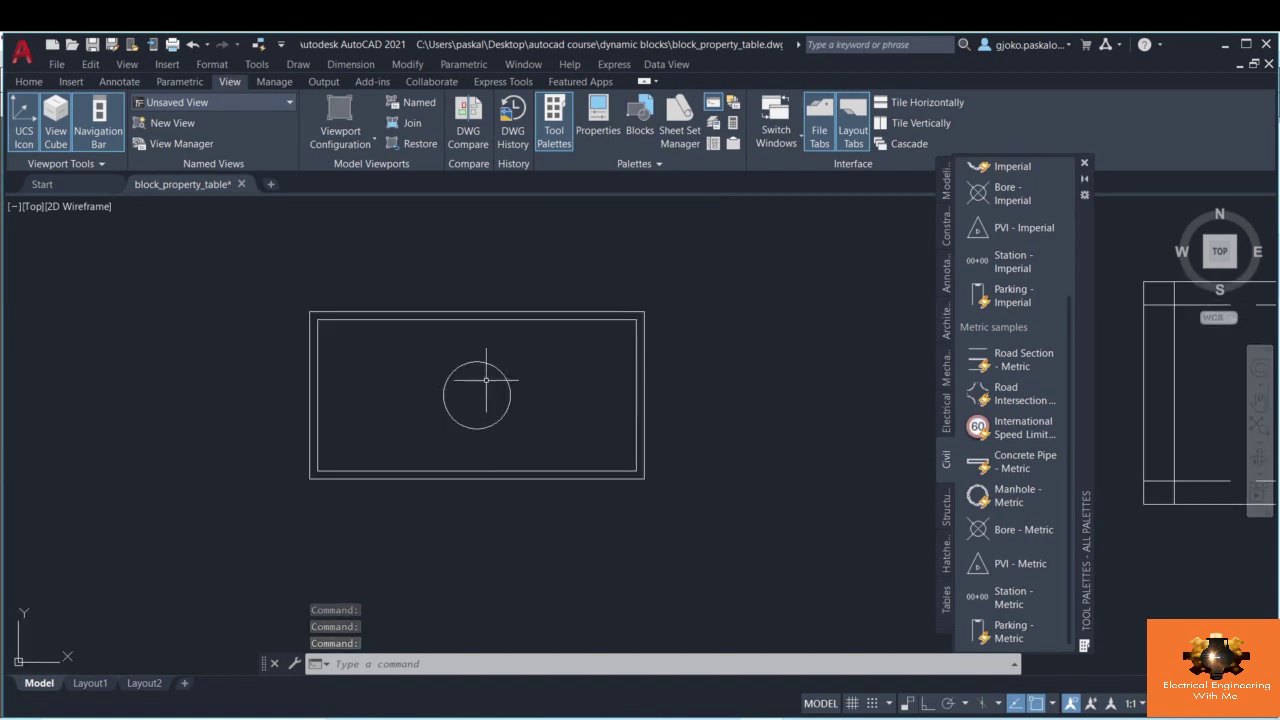
left_click(947, 328)
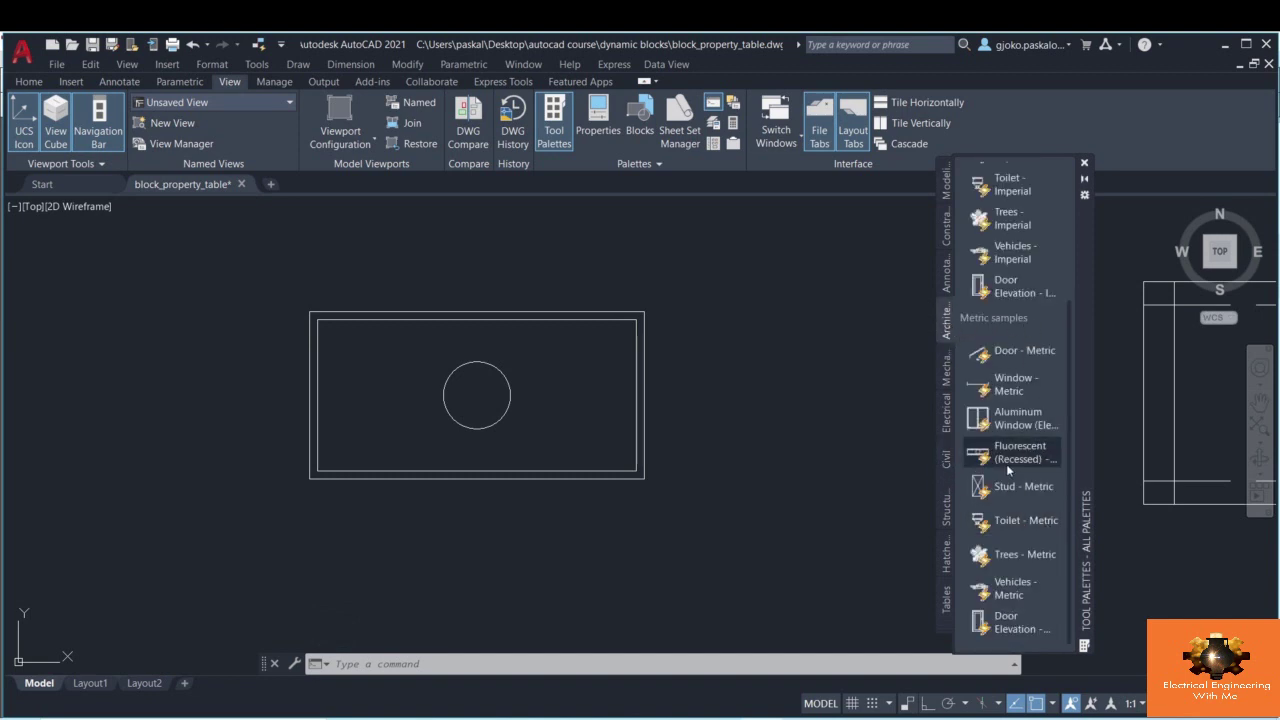
- Select the rectangular block with the central circle and set its size to width 1000 and height 1000
left_click(676, 413)
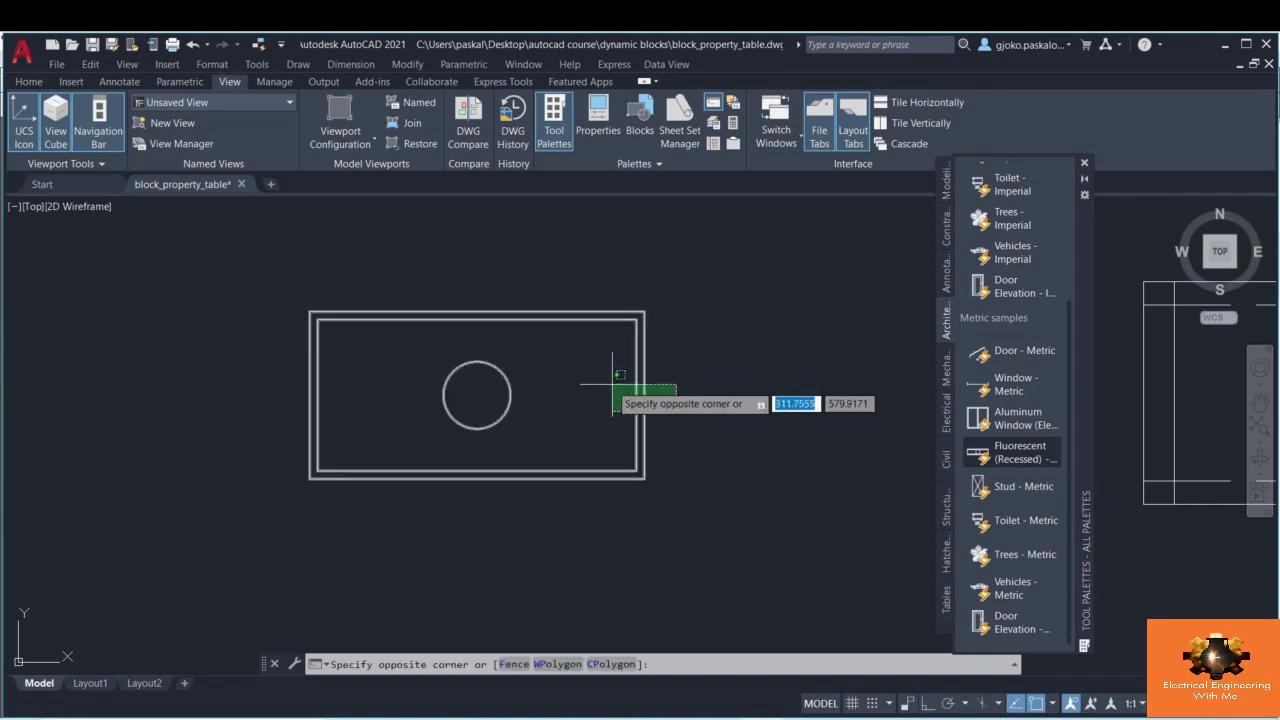
left_click(613, 383)
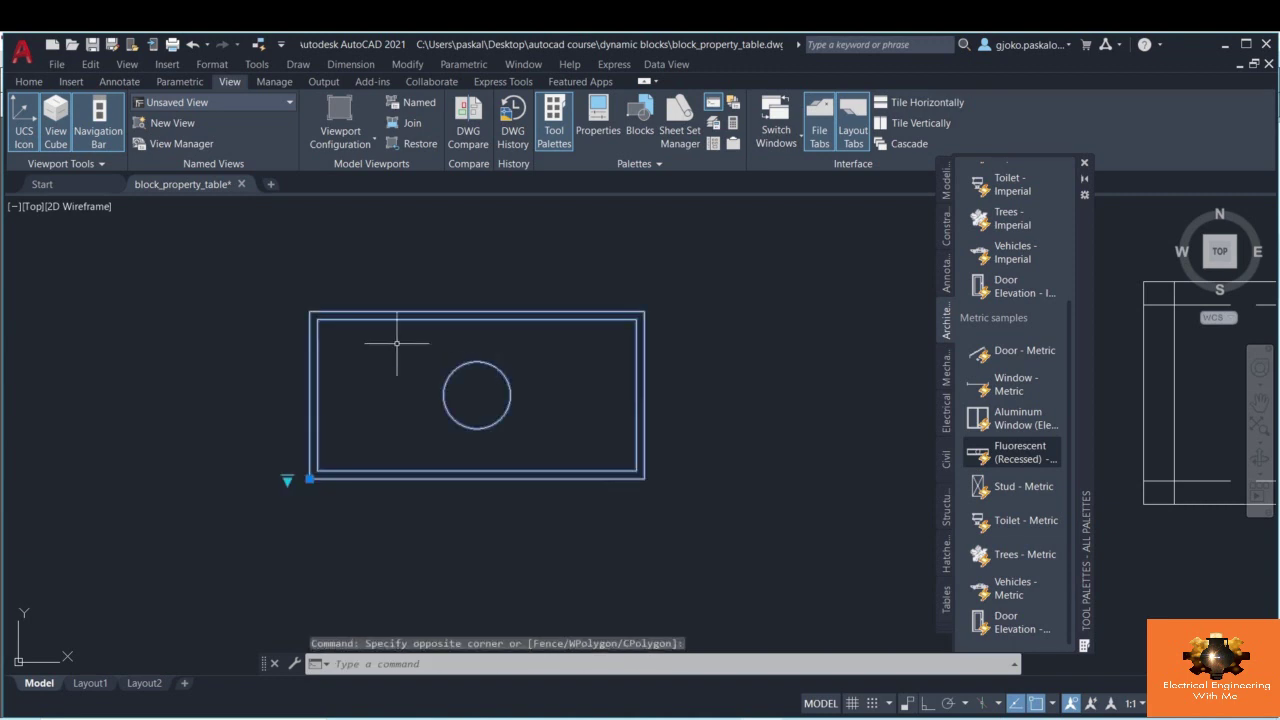
left_click(287, 479)
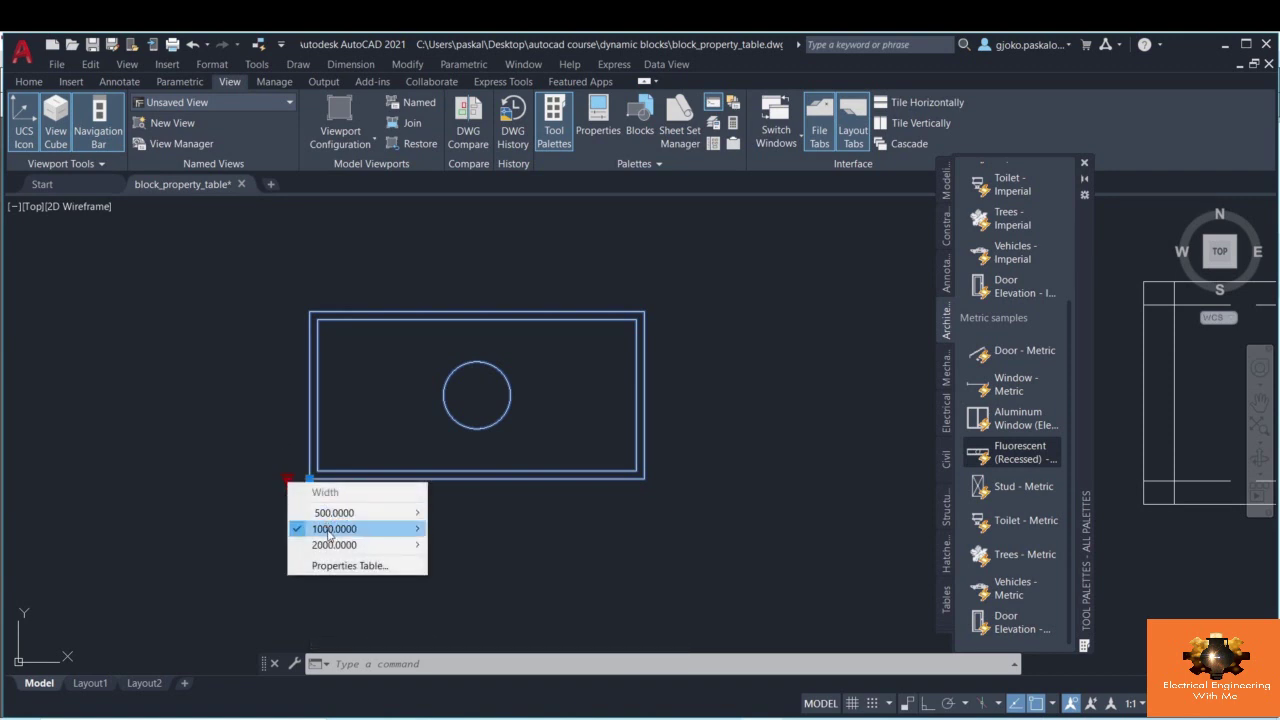
mouse_move(329, 535)
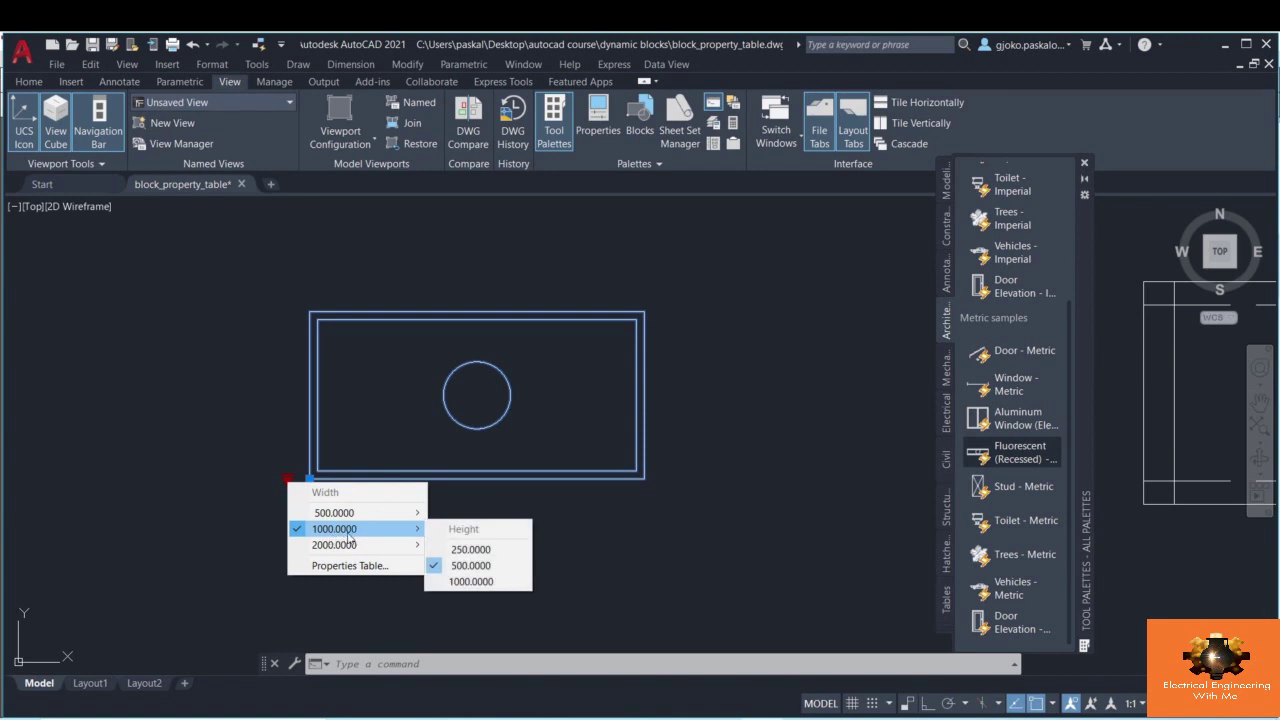
left_click(467, 583)
- Set the rectangular block's size to width 2000 and height 1000 from its table of sizes
scroll(607, 440, "down", 2)
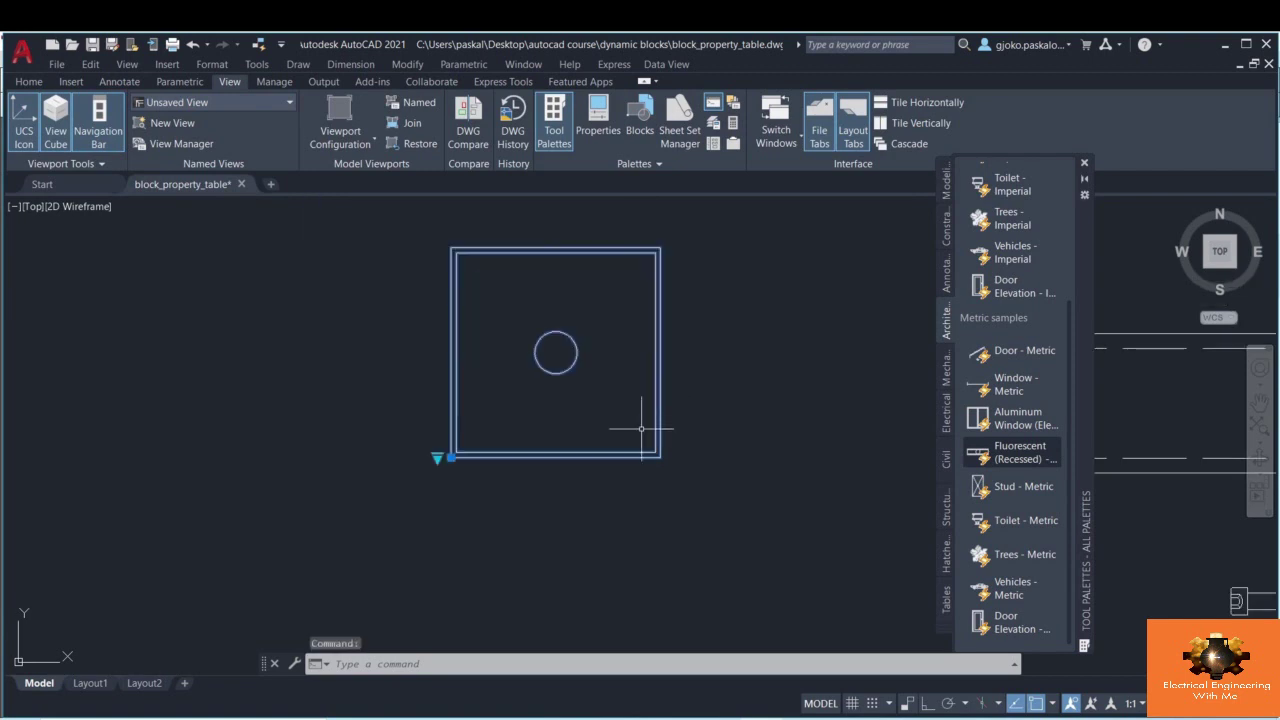
left_click(437, 458)
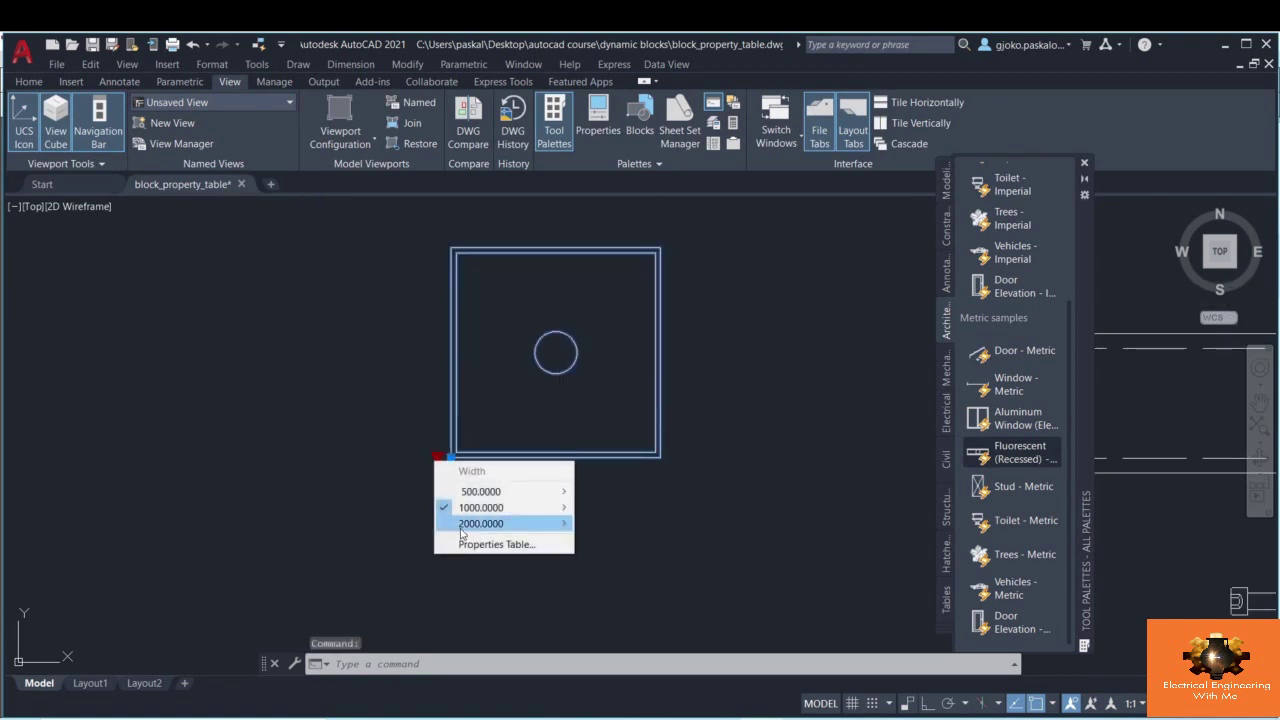
mouse_move(463, 533)
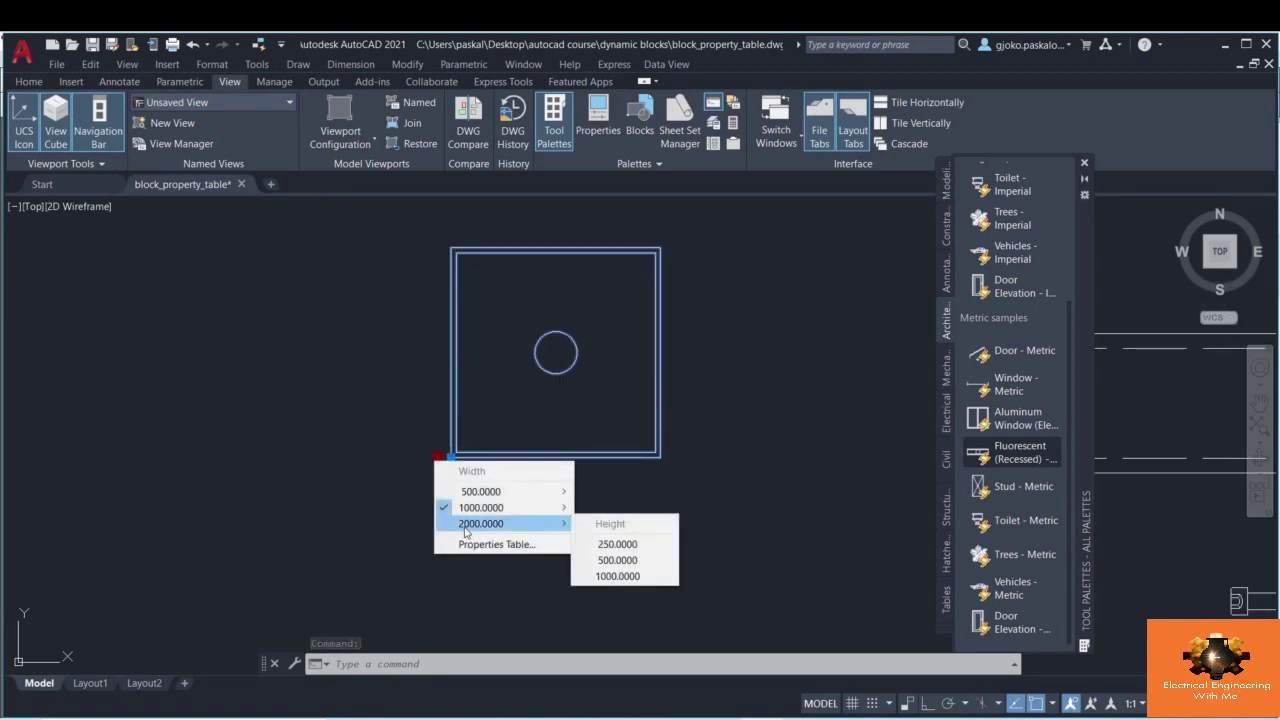
left_click(630, 576)
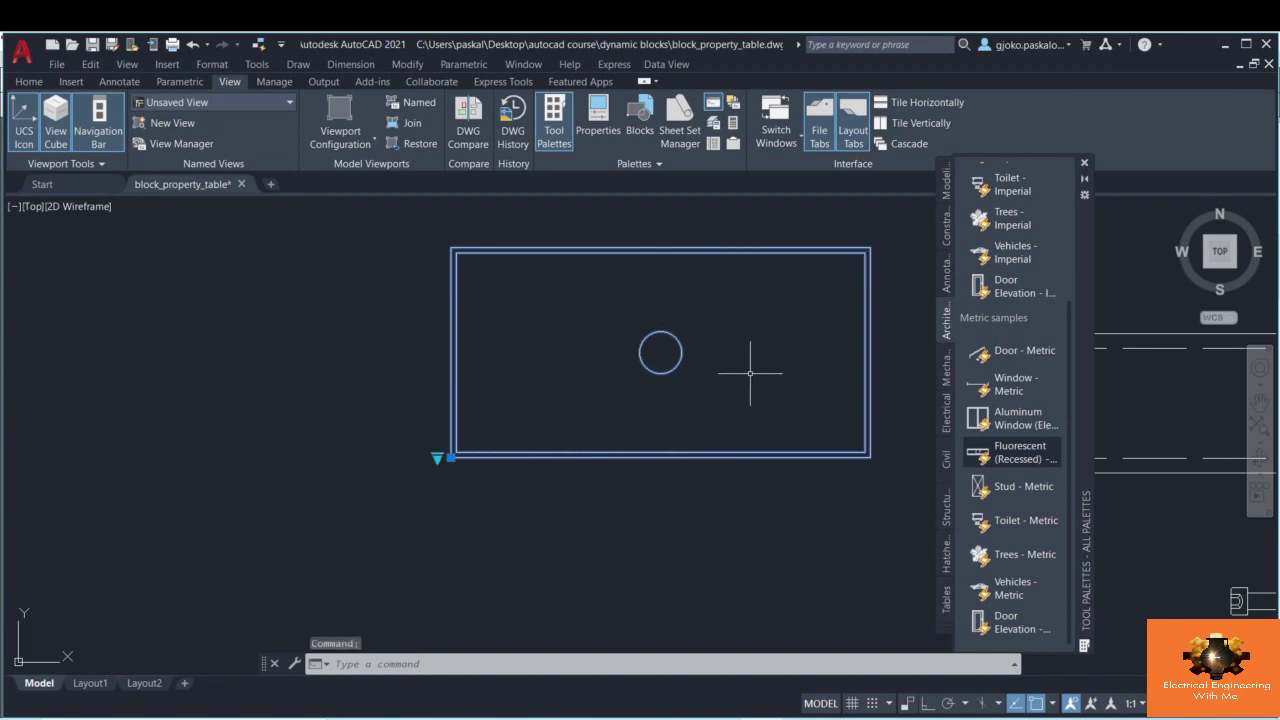
middle_click_drag(750, 373, 663, 443)
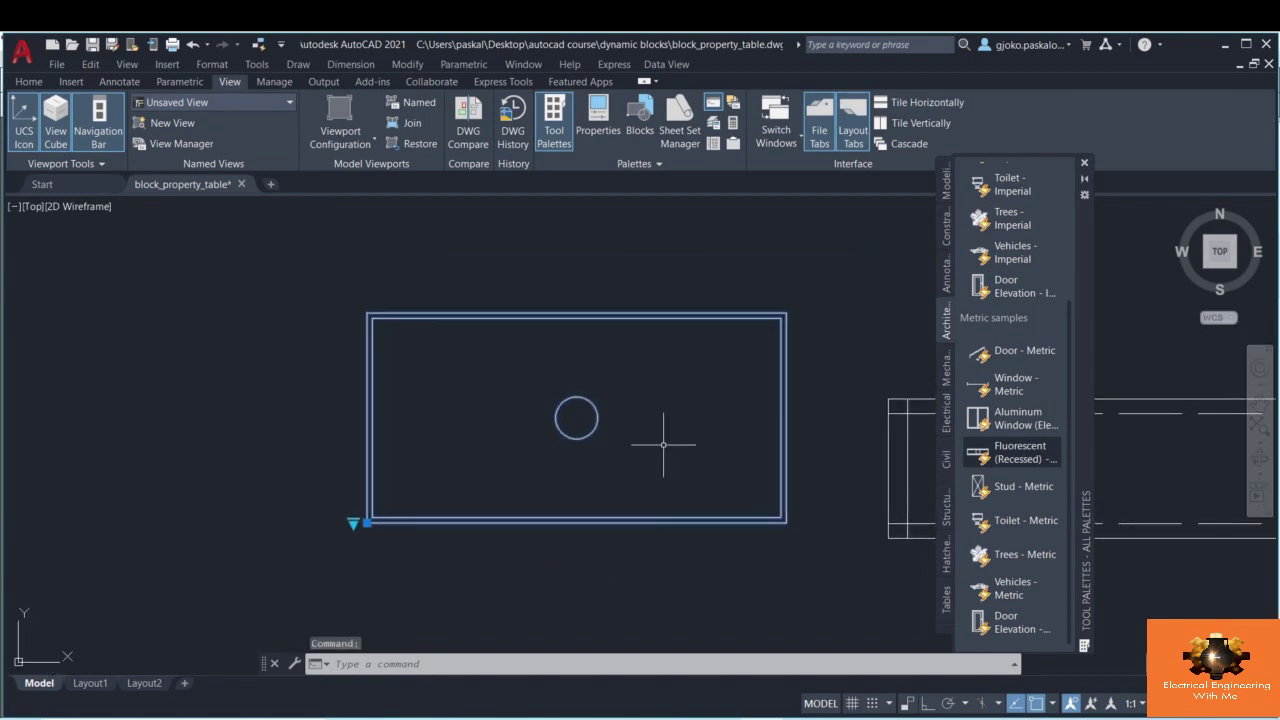
- Open the rectangular block's properties table and examine its width and height combinations
left_click(354, 522)
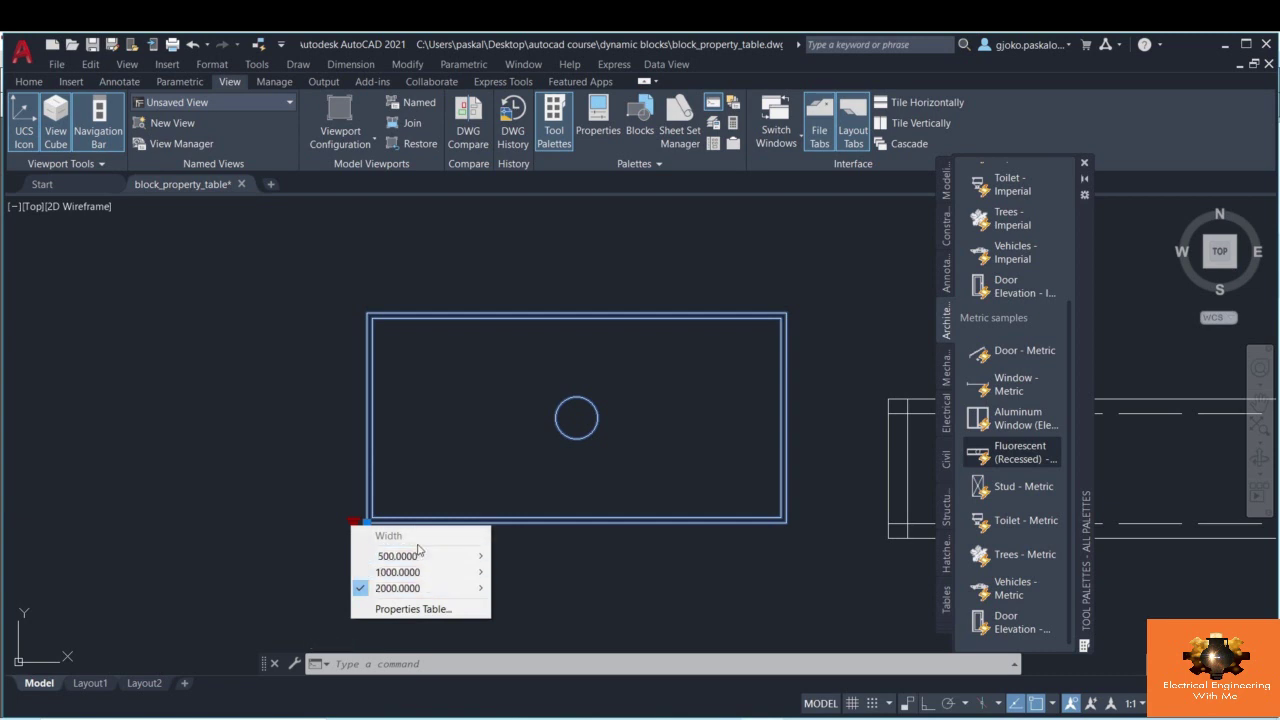
left_click(401, 609)
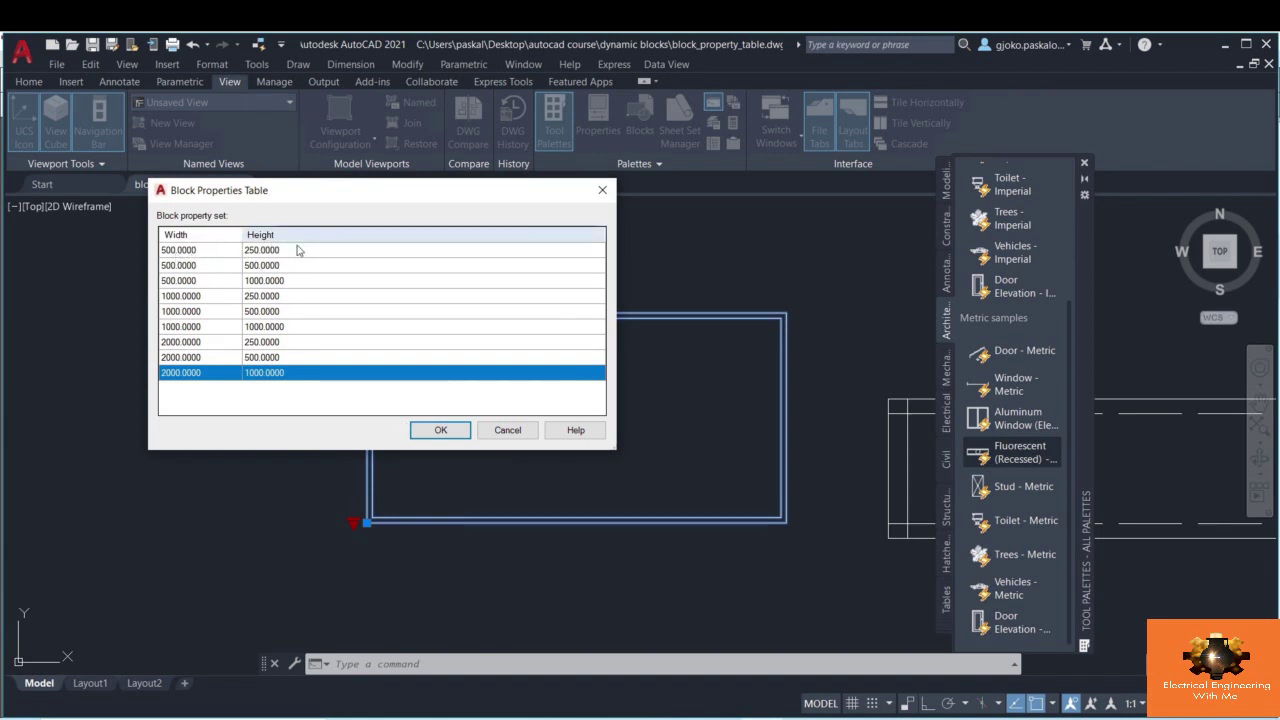
left_click(440, 430)
left_click(606, 310)
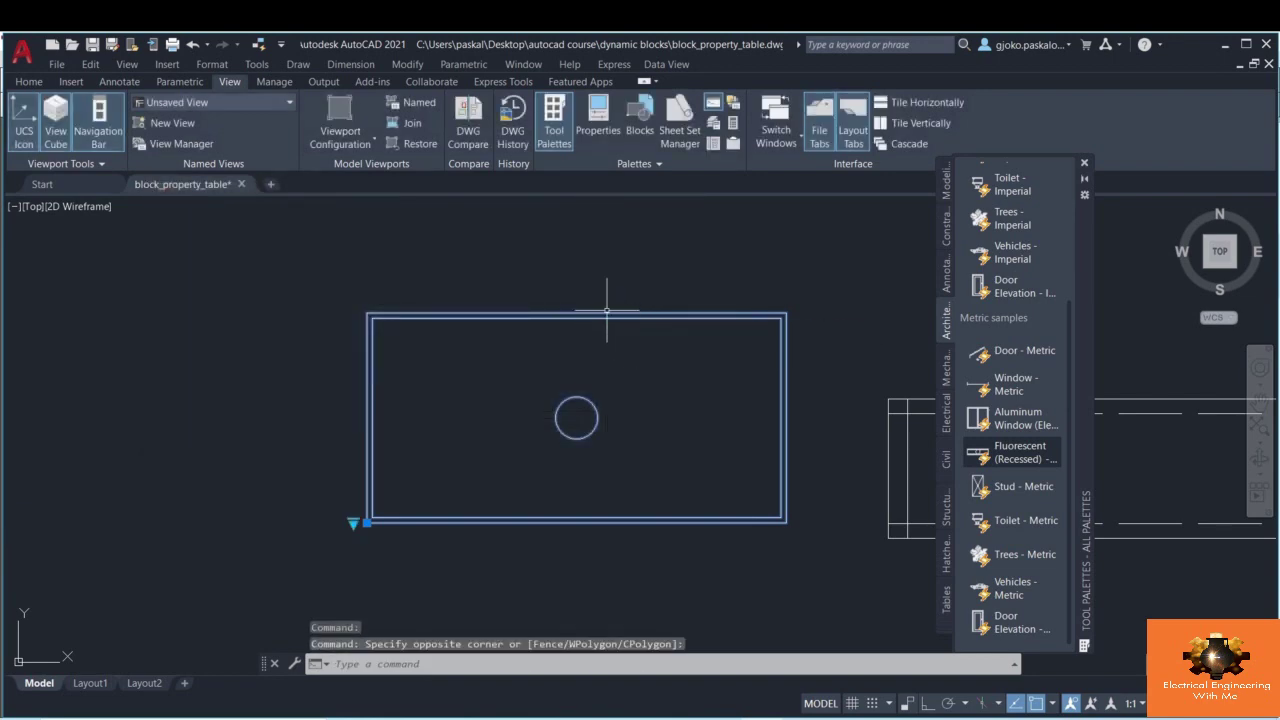
- Open the rectangular block in the Block Editor and review its parameters and expressions in the Parameters Manager
right_click(597, 320)
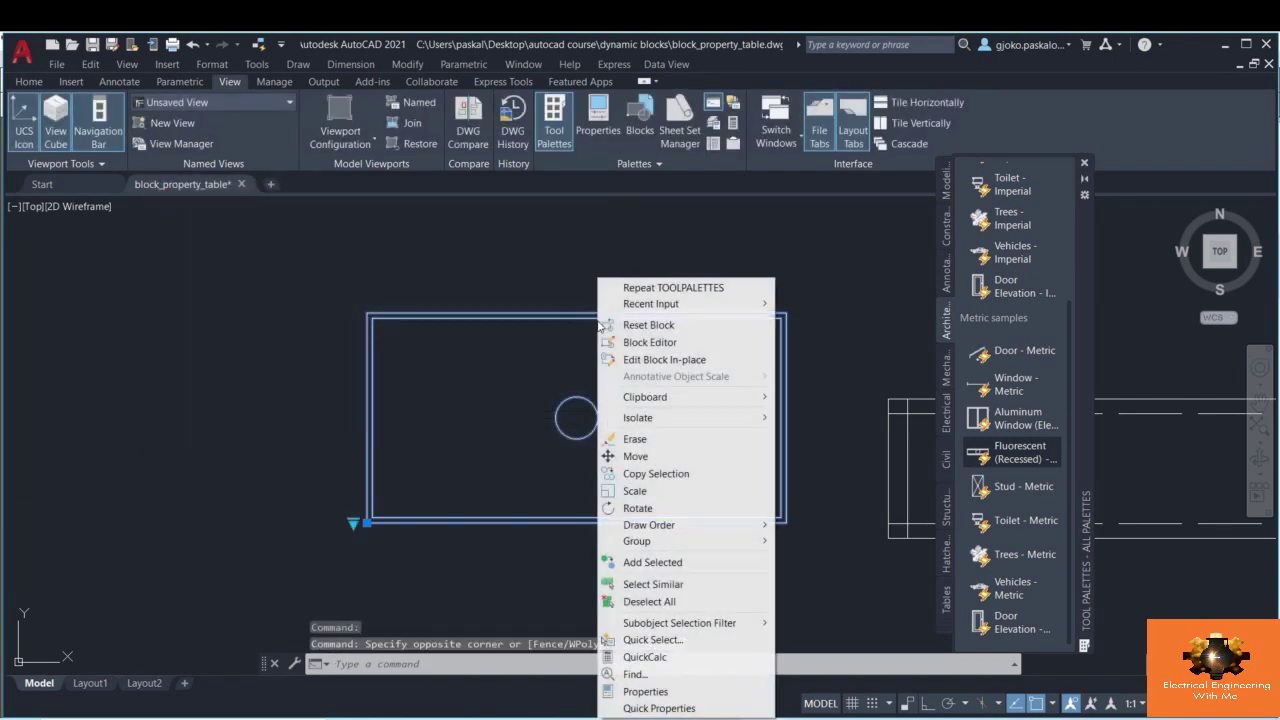
left_click(644, 346)
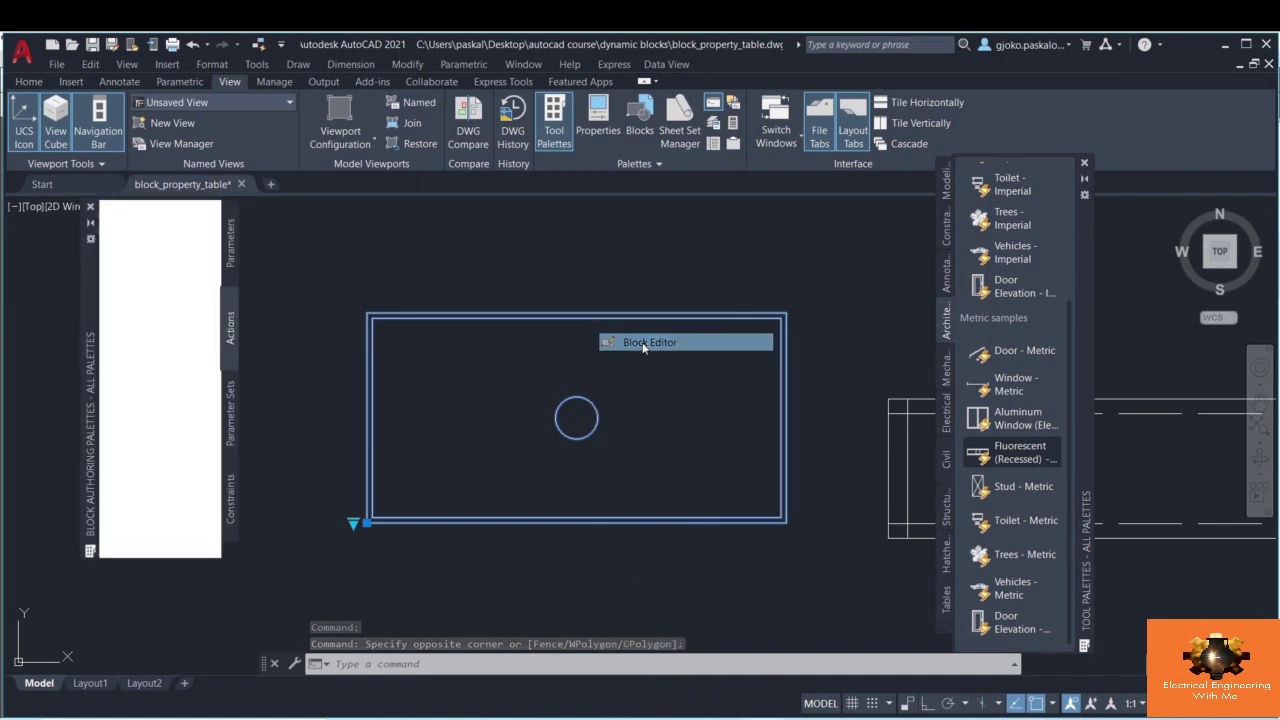
middle_click_drag(657, 337, 551, 343)
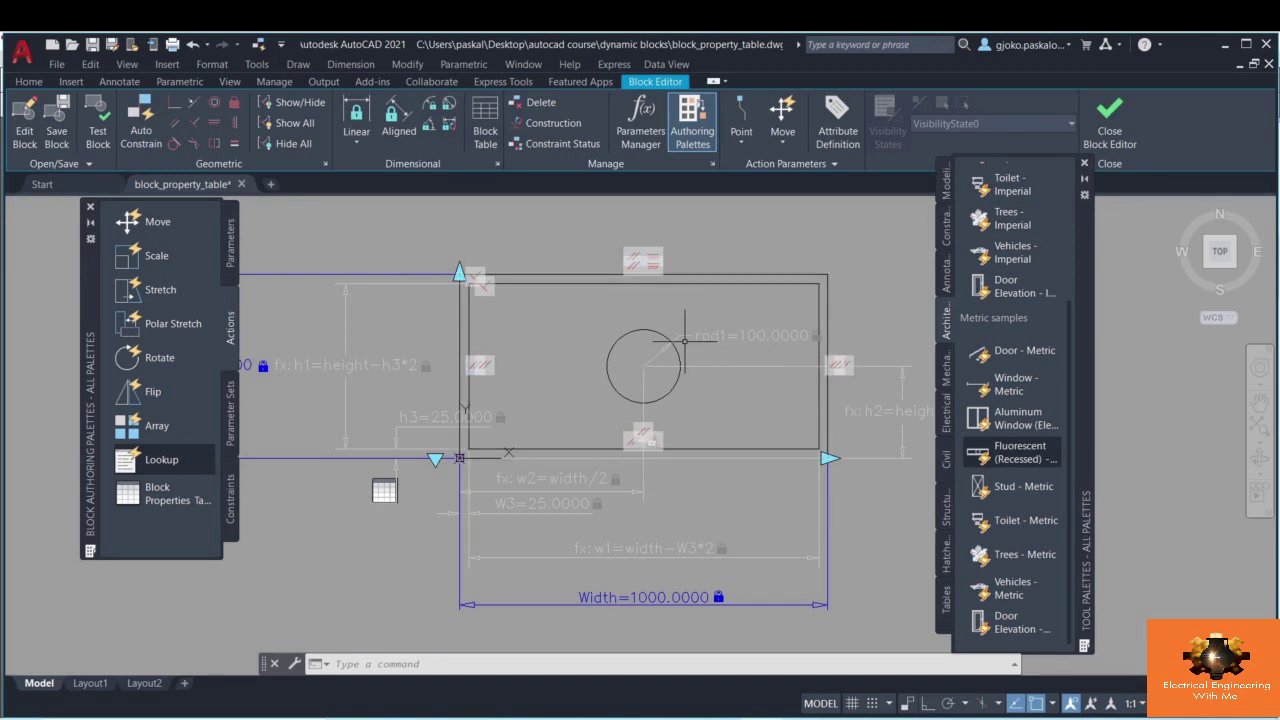
middle_click_drag(643, 377, 649, 364)
scroll(660, 345, "down", 2)
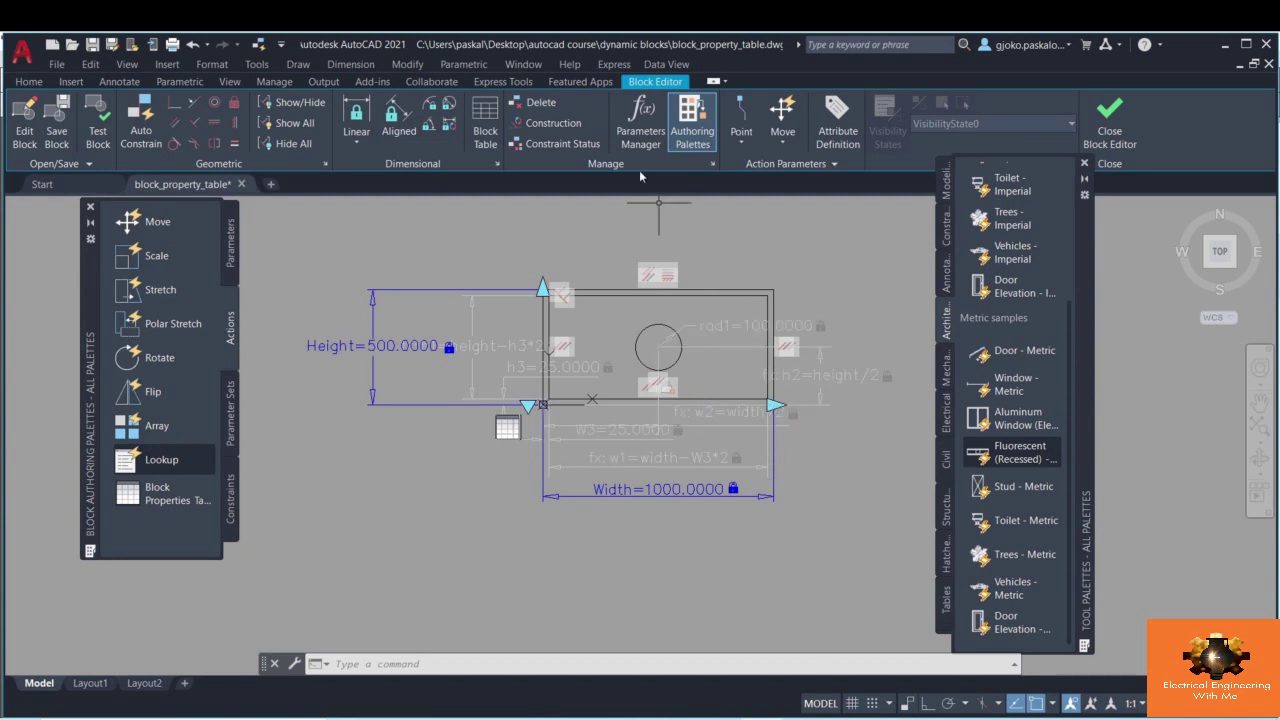
left_click(640, 128)
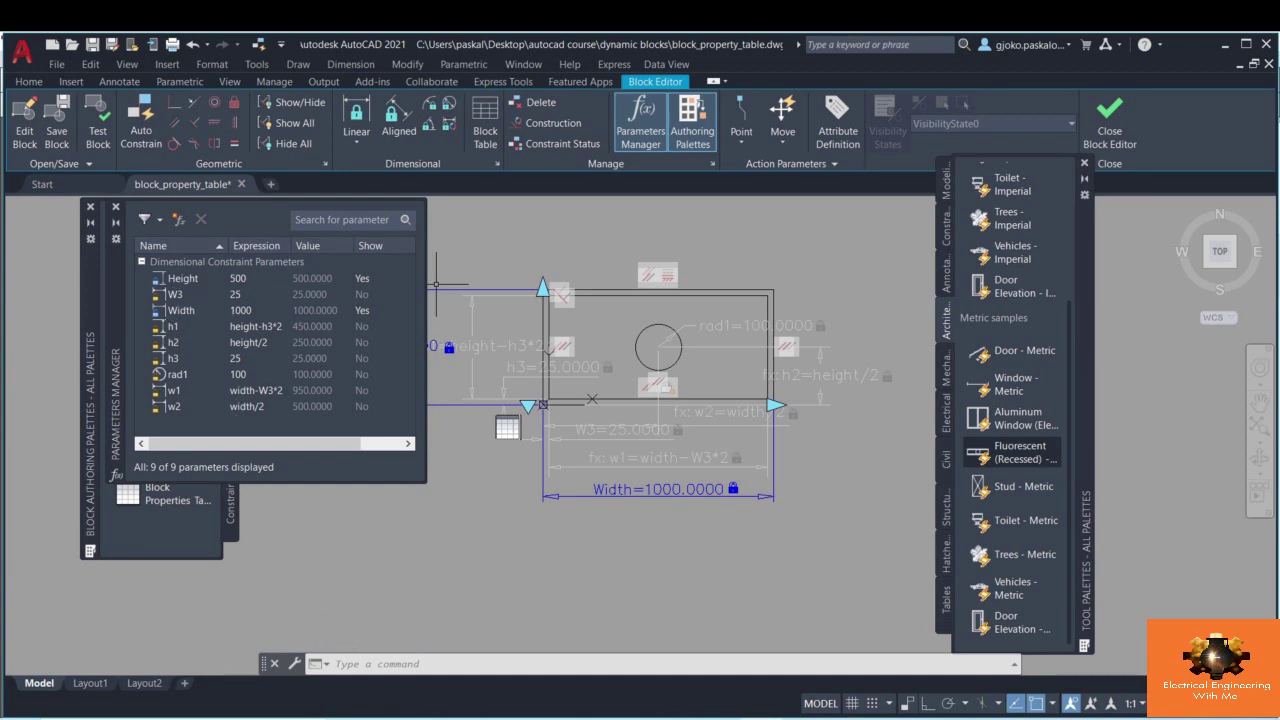
left_click(116, 207)
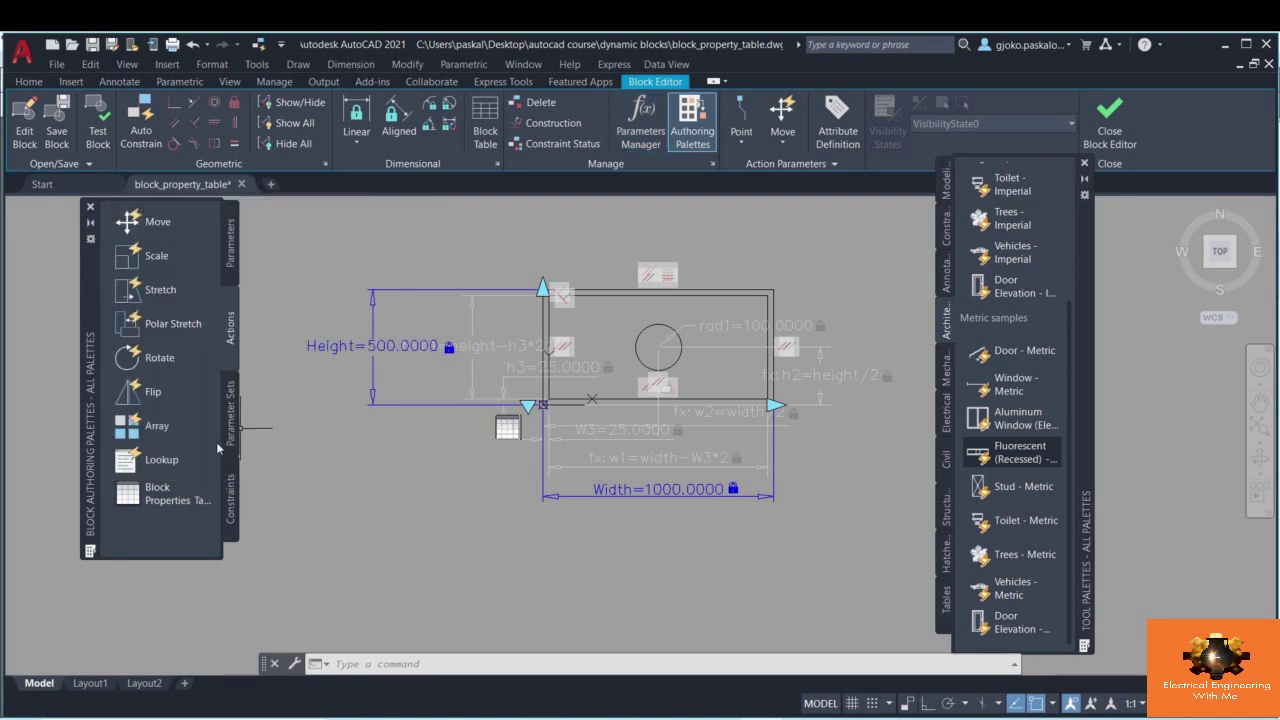
- Review the rectangular block's properties table in the Block Editor, and leave the editor discarding the changes
left_click(160, 493)
left_click(531, 405)
key("Return")
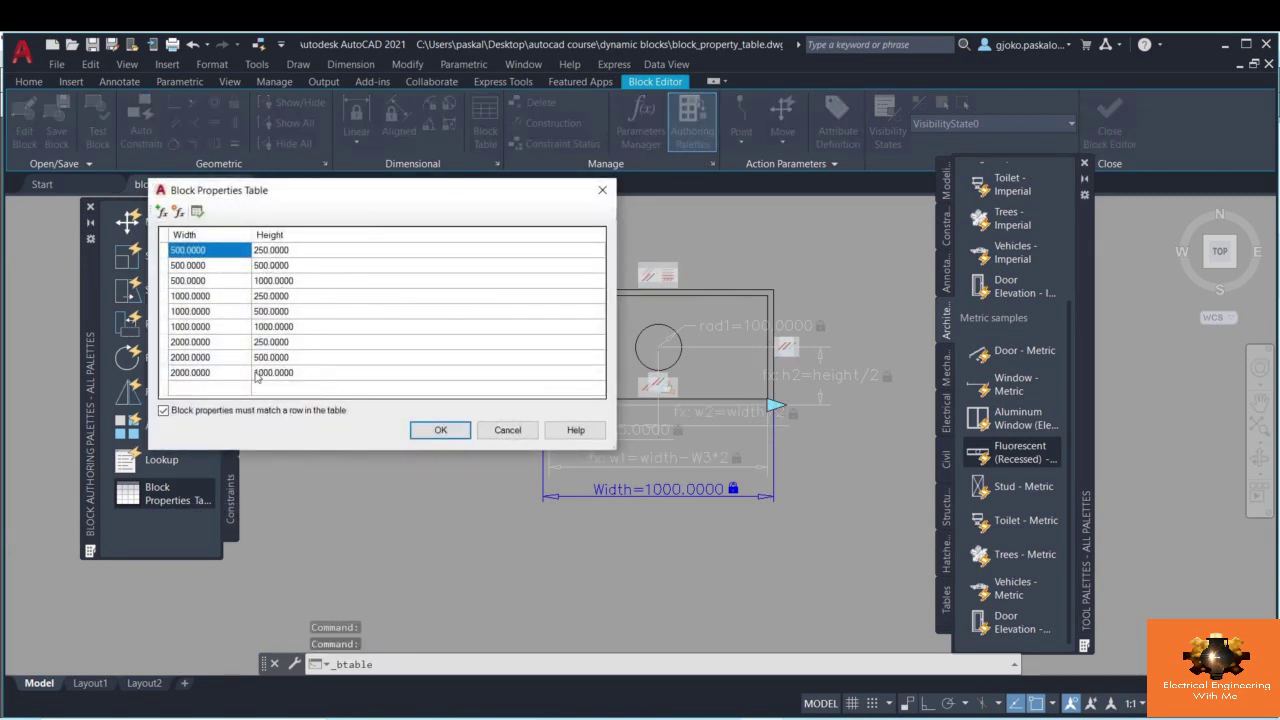
left_click(440, 430)
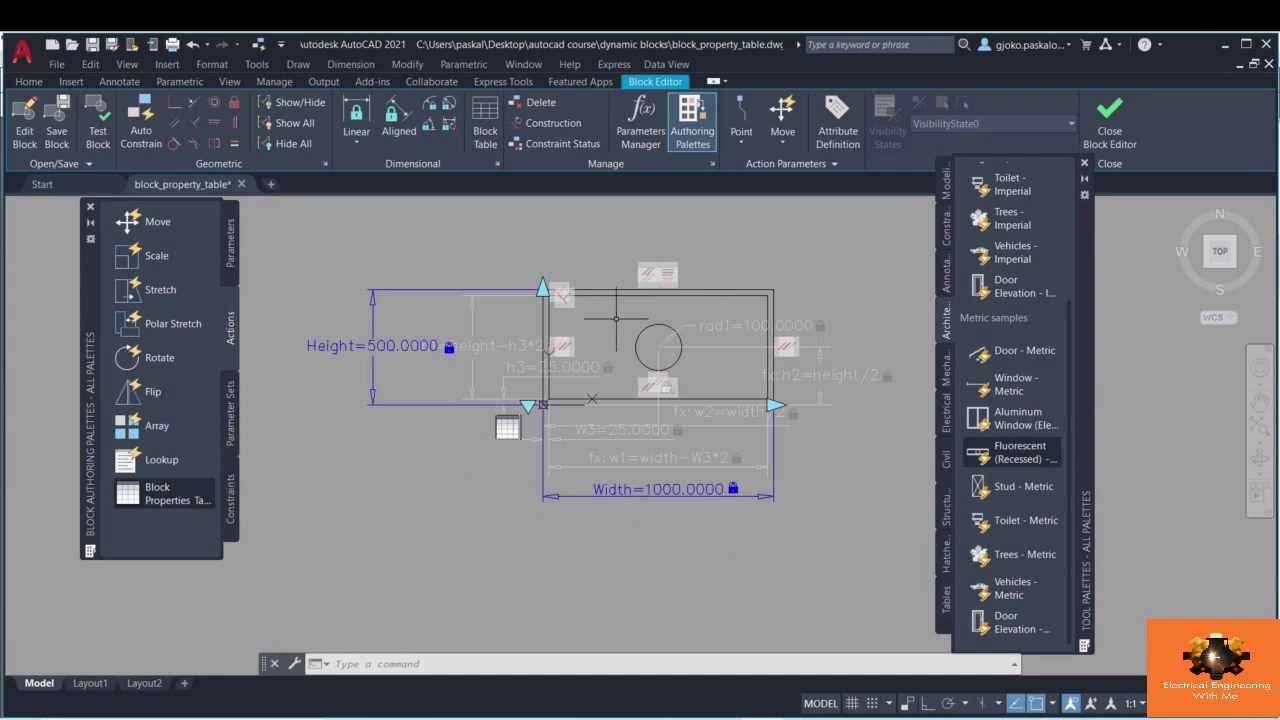
left_click(1119, 140)
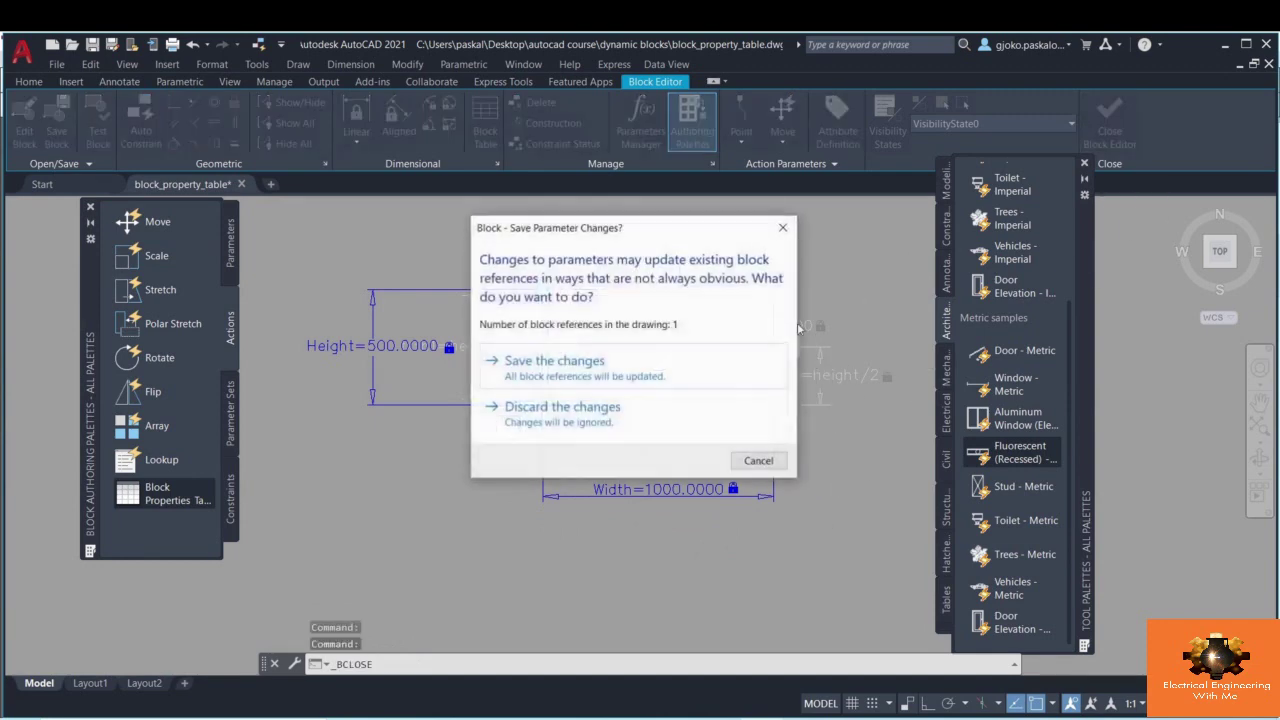
left_click(604, 421)
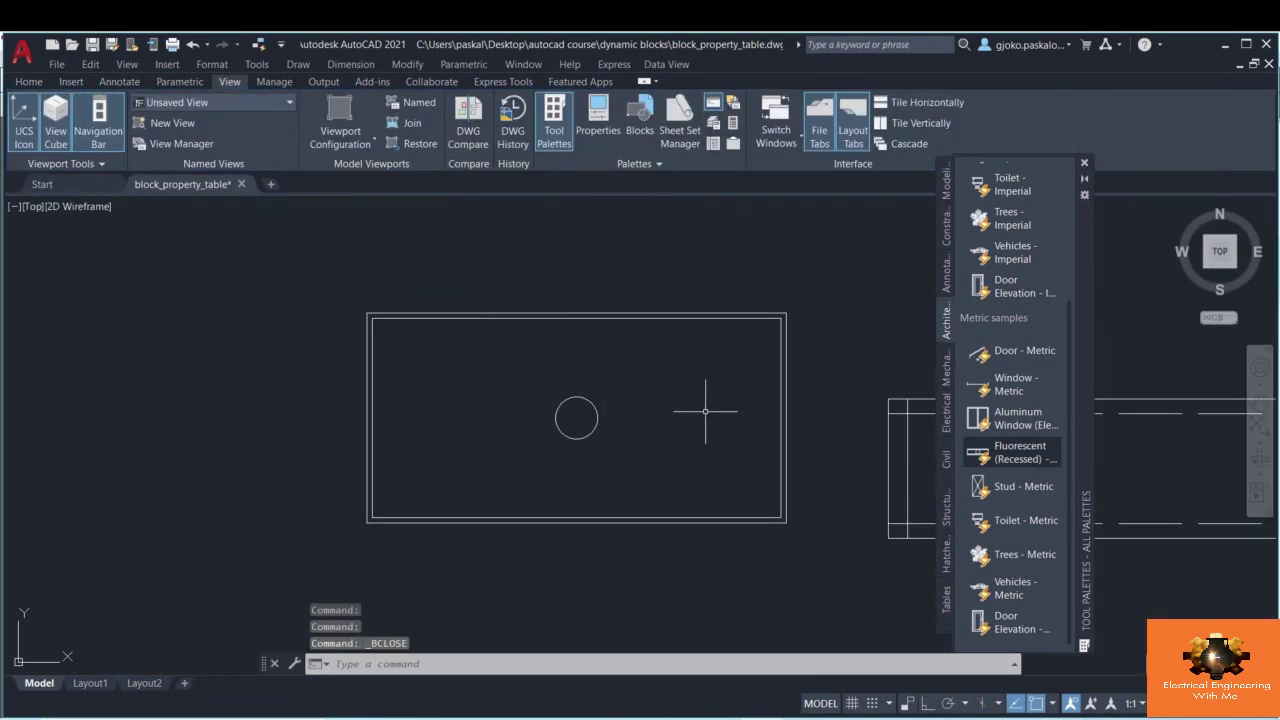
- Select the concrete pipe block and bring up the Civil palette with its imperial and metric sample blocks
middle_click_drag(751, 409, 326, 361)
middle_click_drag(595, 361, 406, 368)
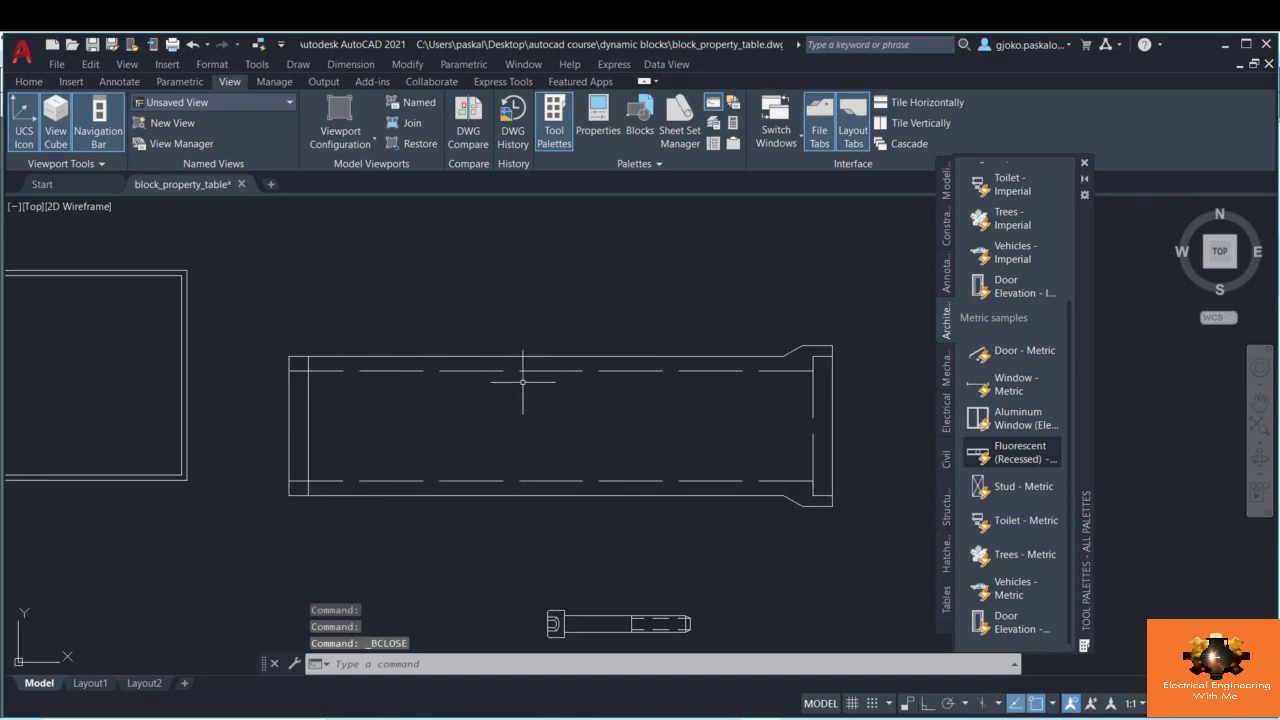
left_click(495, 357)
left_click(488, 342)
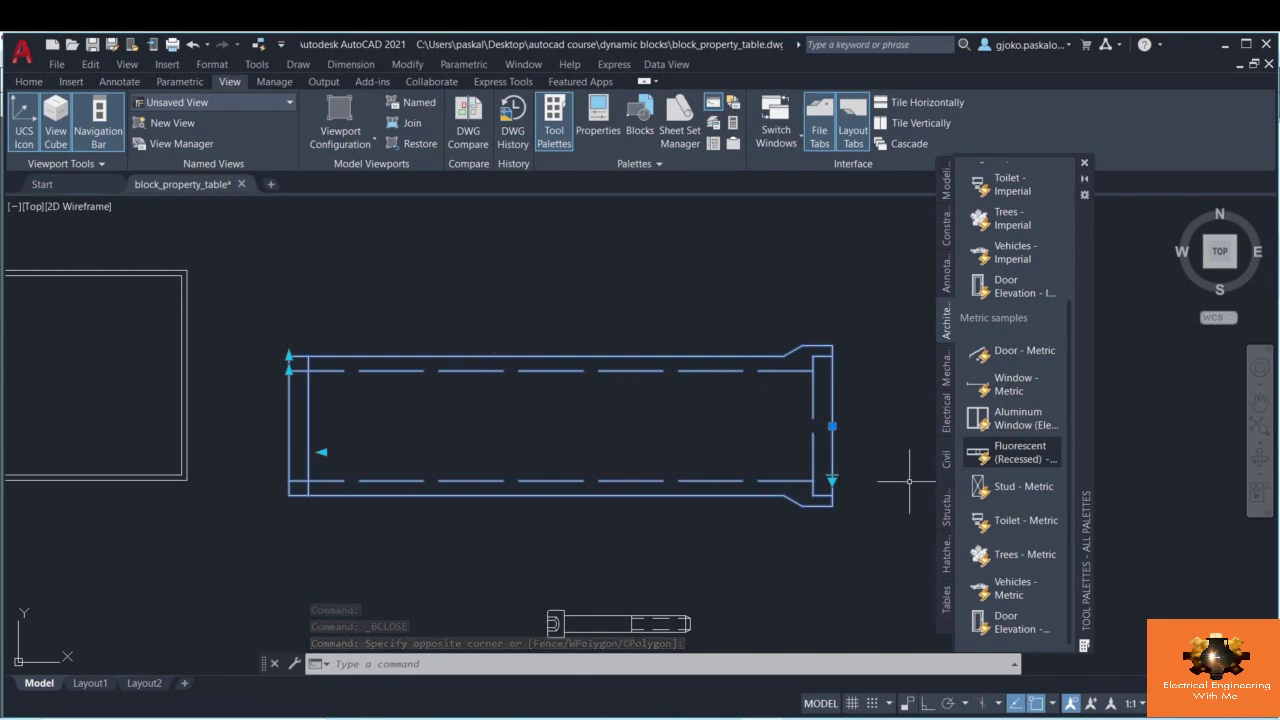
left_click(944, 465)
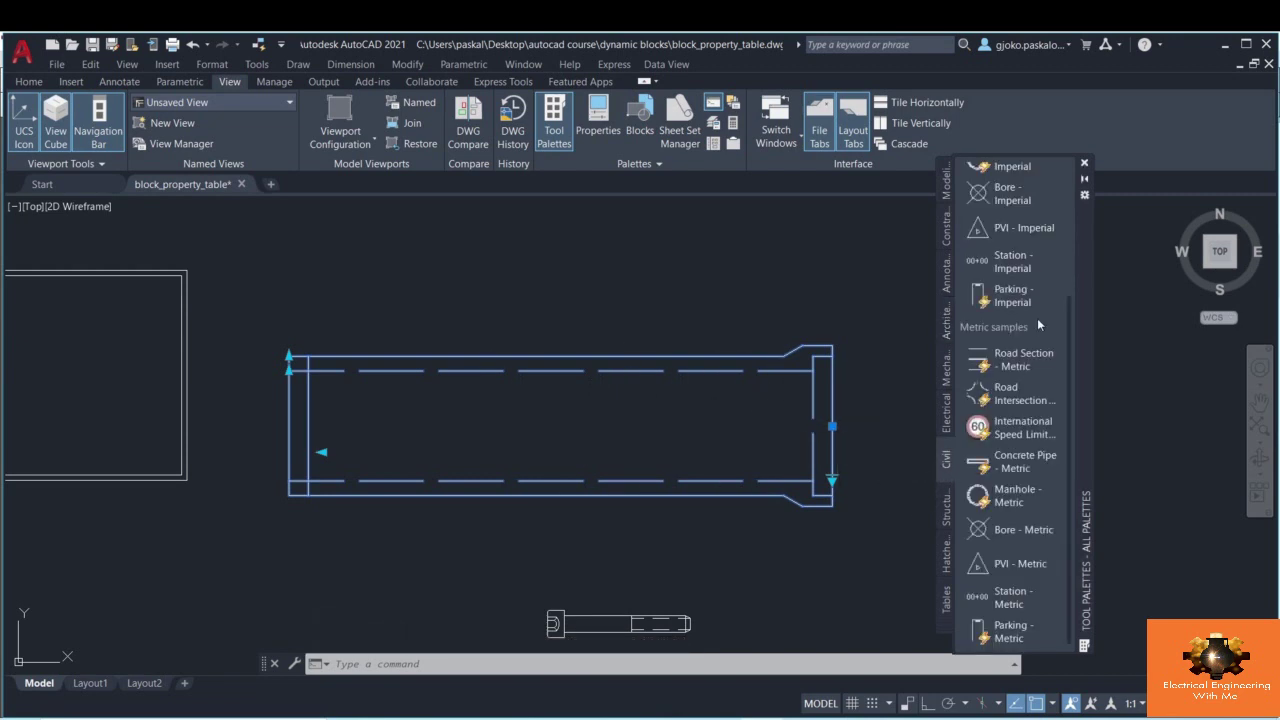
scroll(1030, 333, "up", 4)
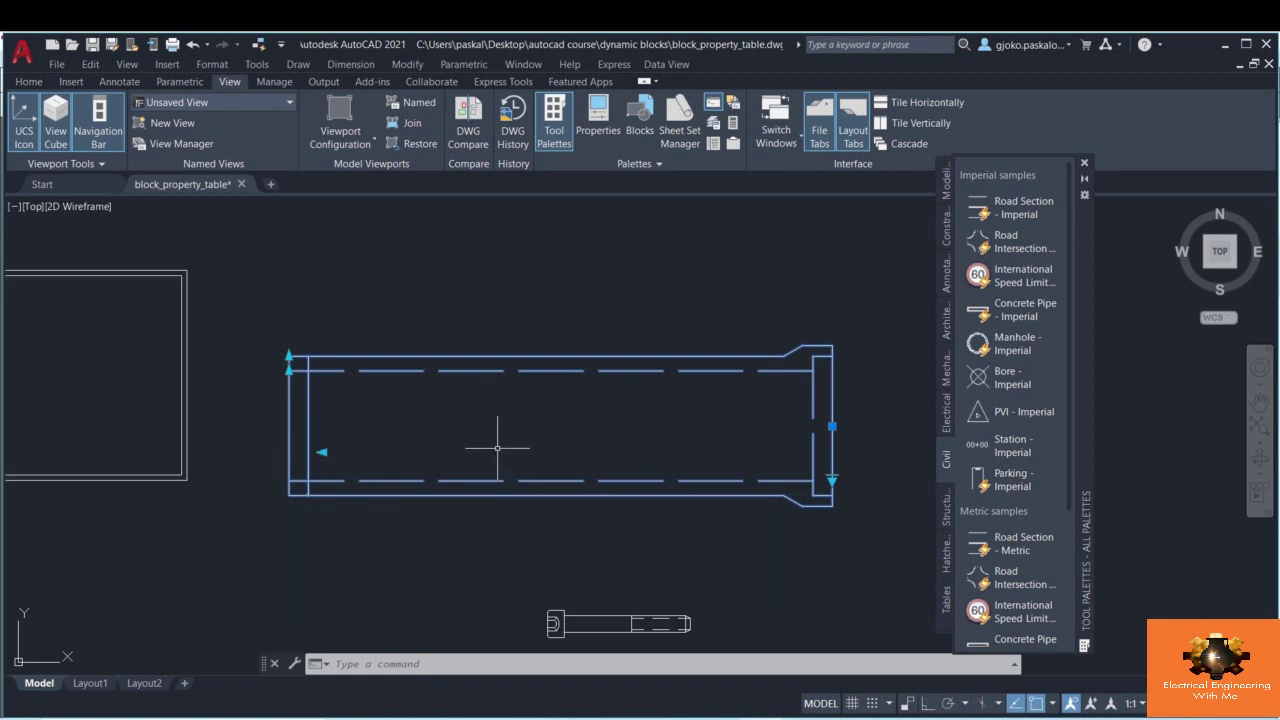
- Set the concrete pipe block's size to 600 mm from its list of sizes
middle_click_drag(506, 437, 477, 423)
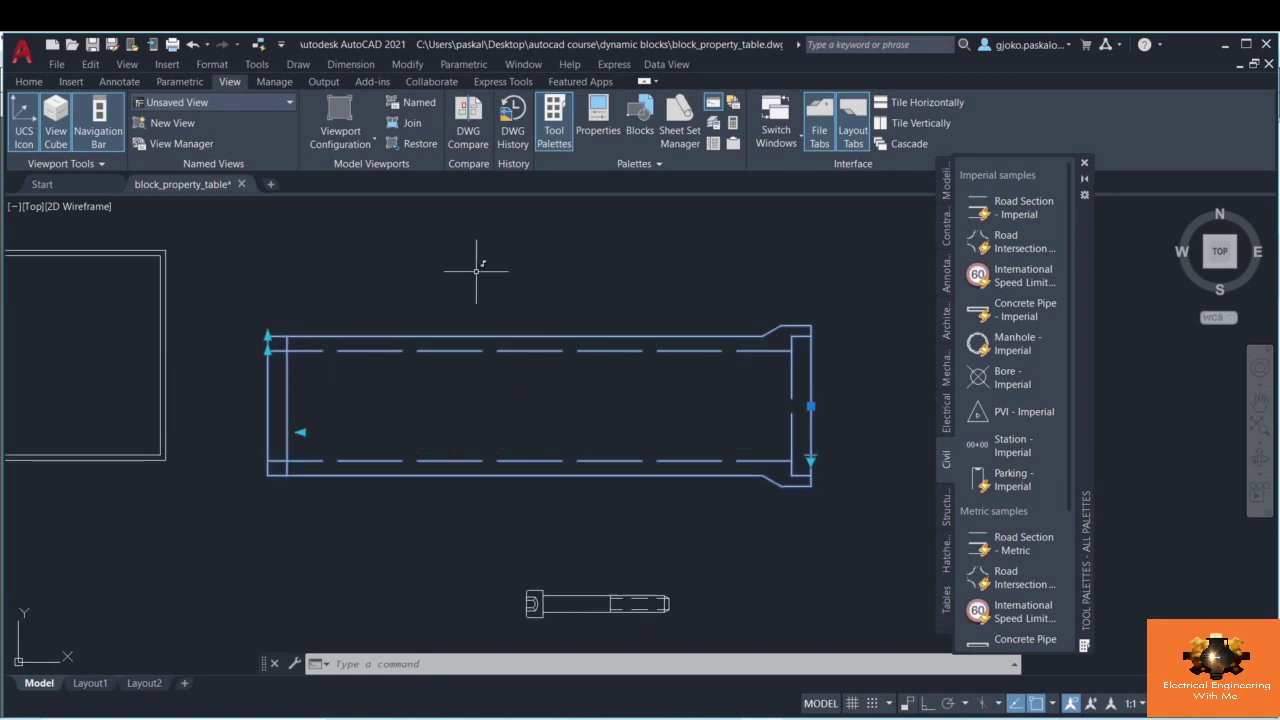
middle_click_drag(679, 289, 625, 239)
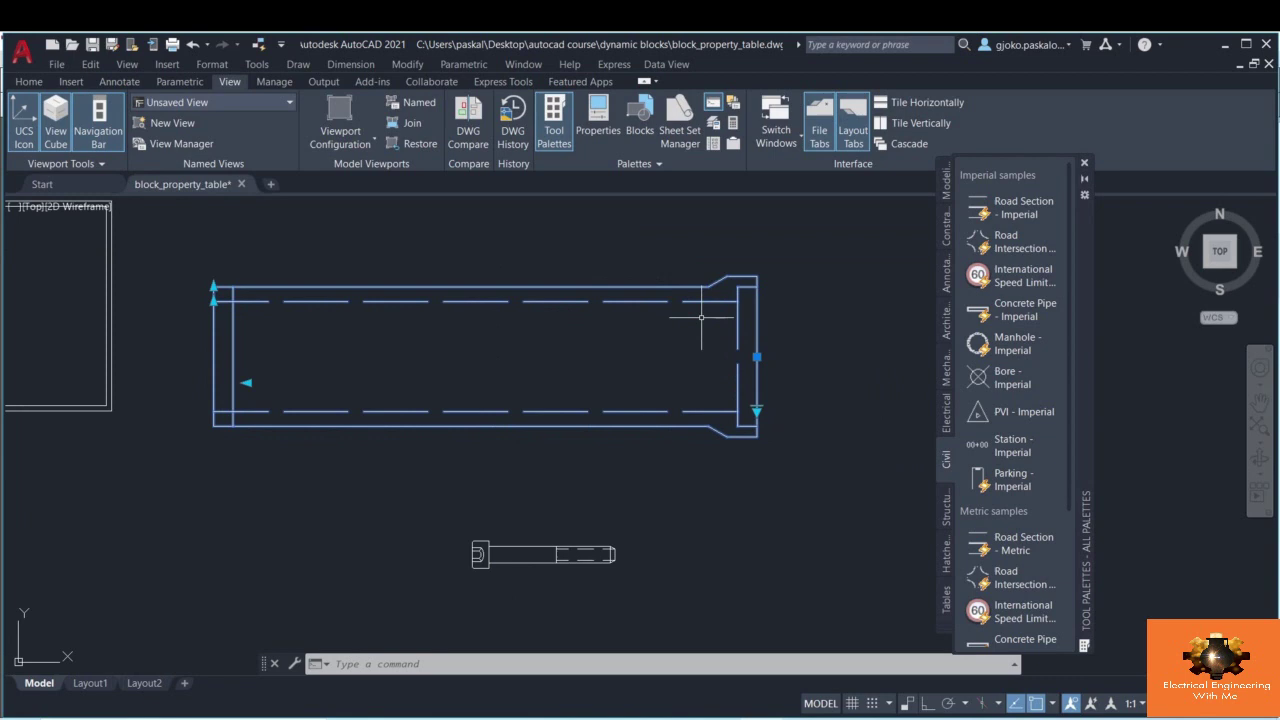
left_click(759, 411)
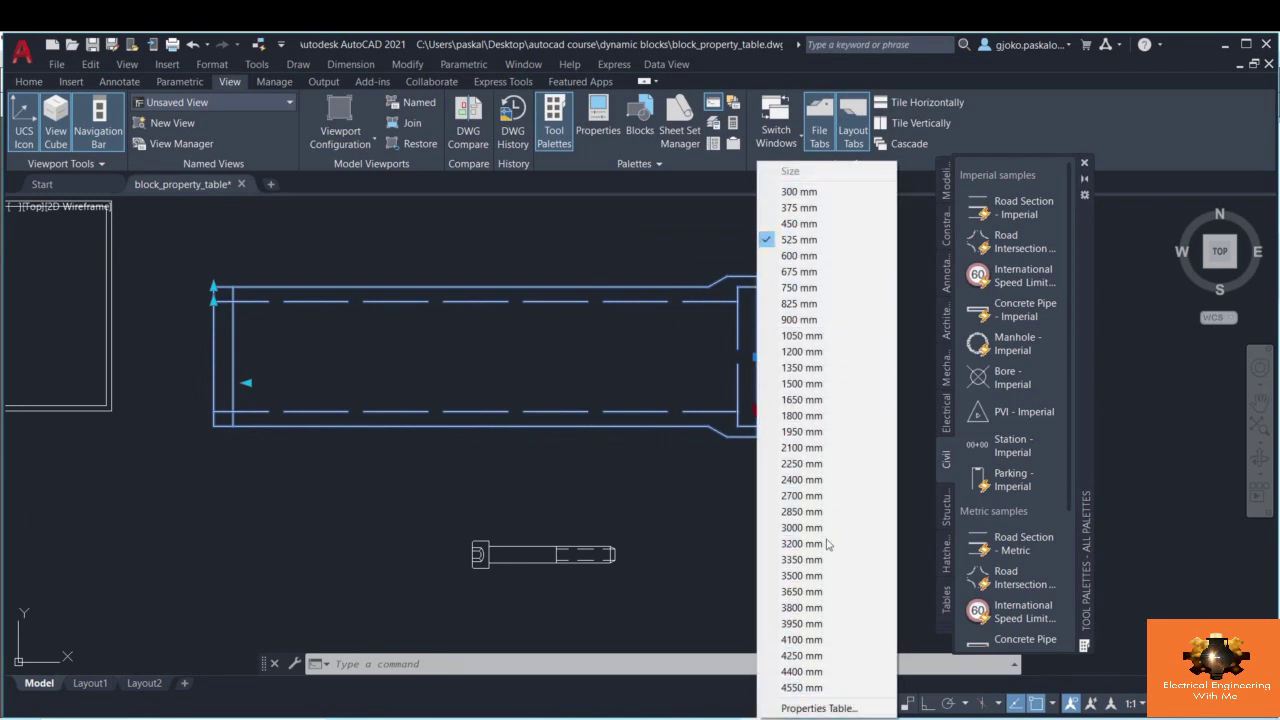
left_click(805, 256)
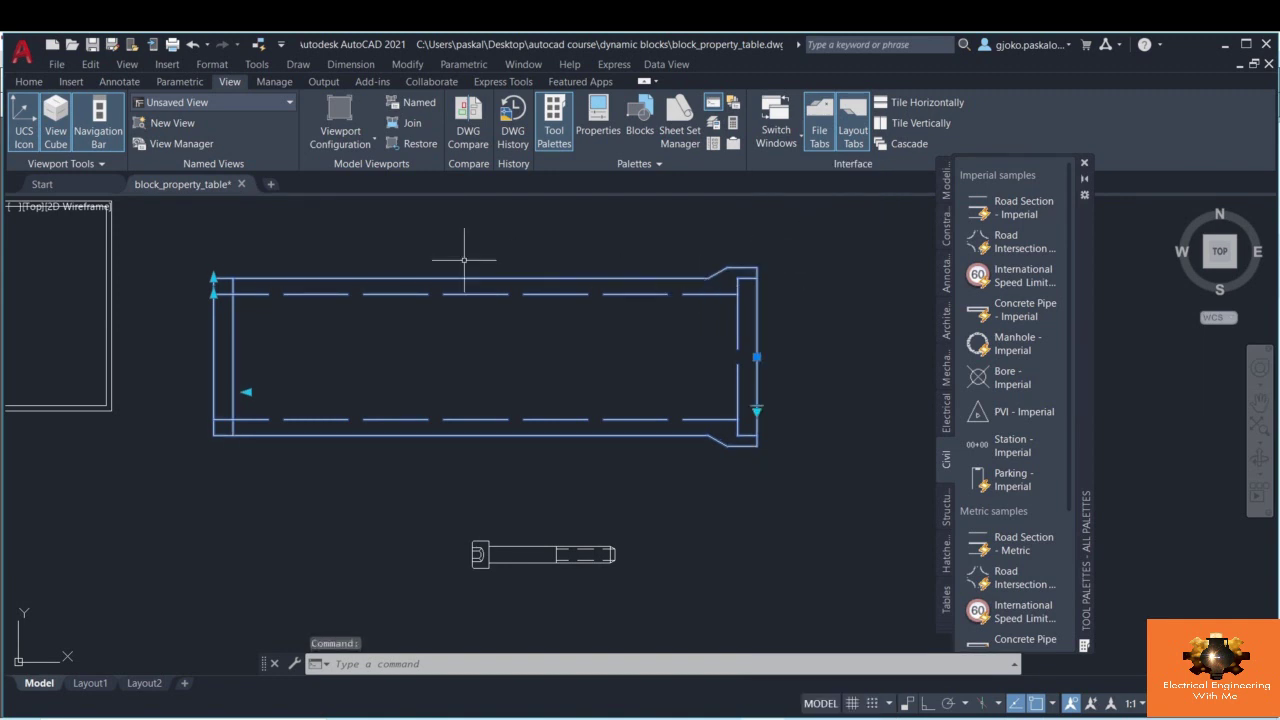
- Open the concrete pipe block in the Block Editor and inspect the constraints at both pipe ends
right_click(519, 301)
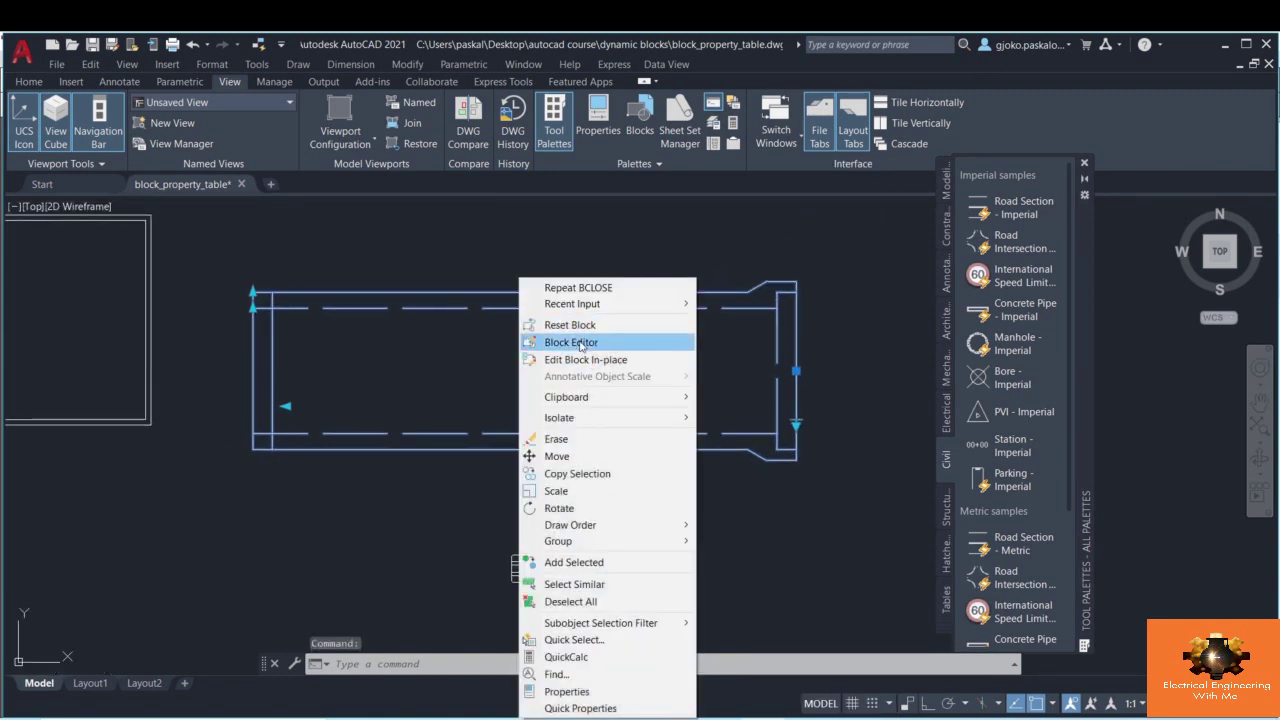
left_click(565, 340)
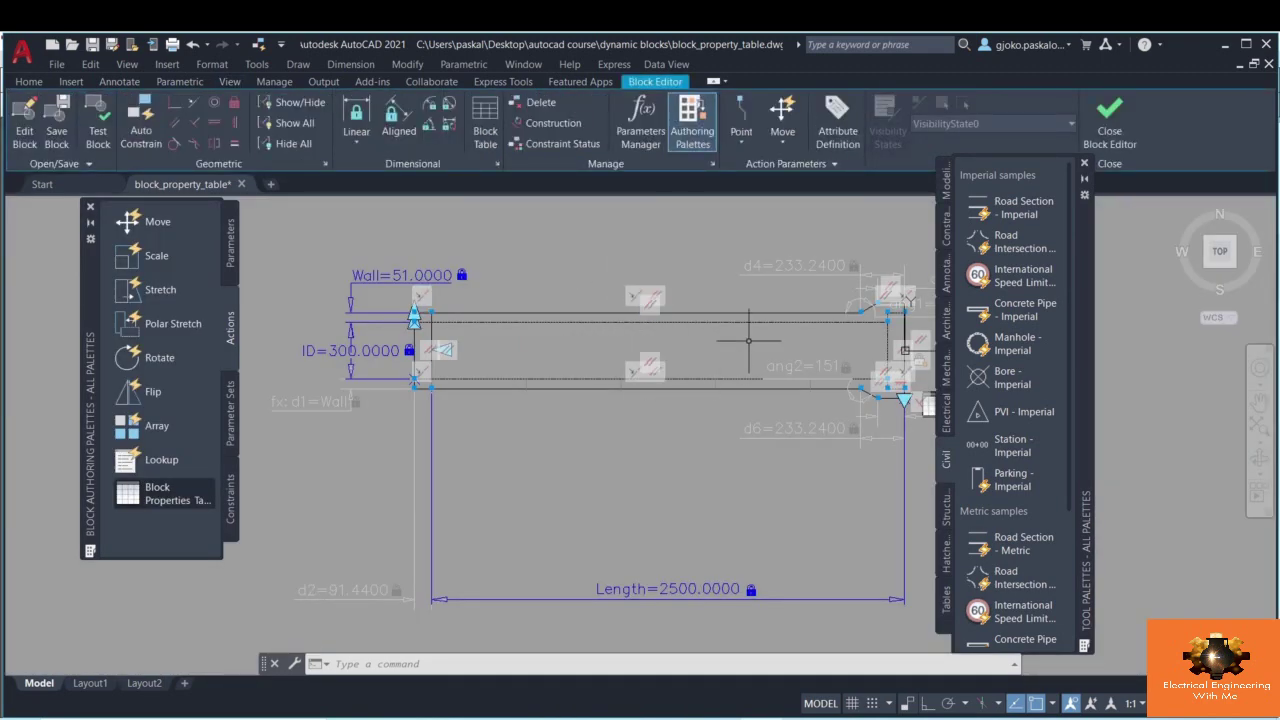
scroll(748, 340, "up", 4)
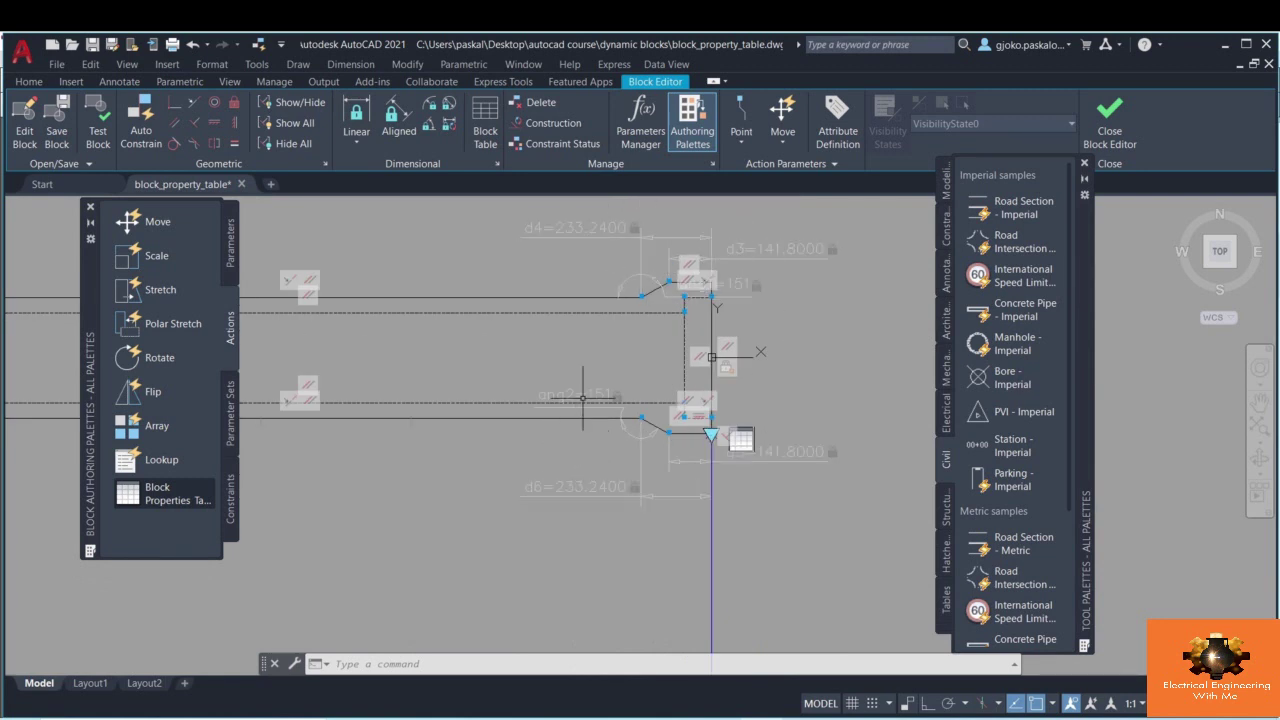
middle_click_drag(393, 420, 863, 458)
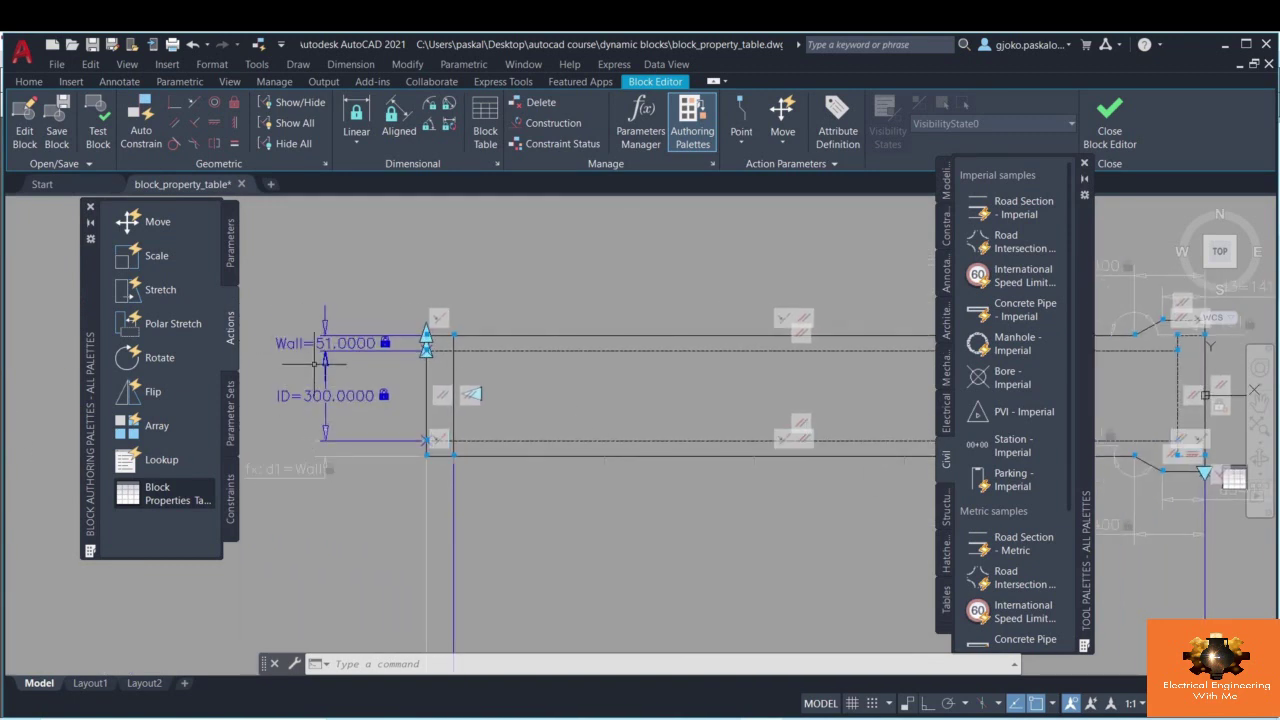
middle_click_drag(543, 420, 420, 406)
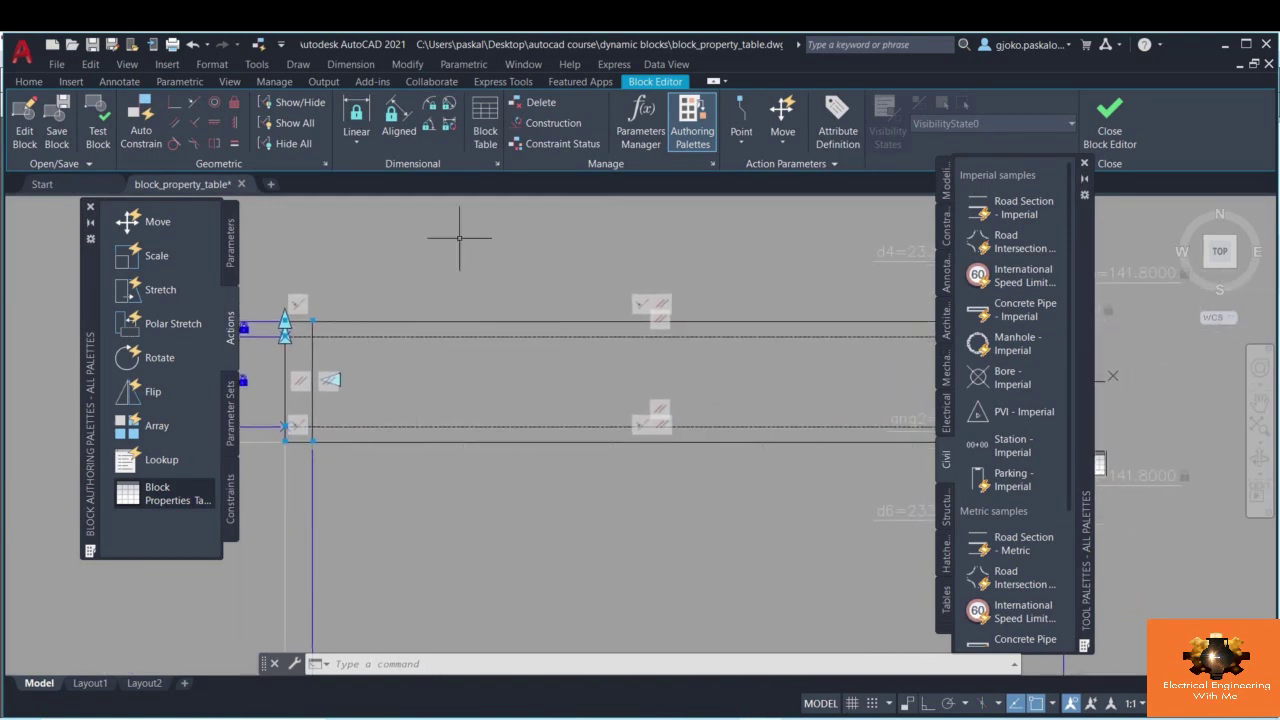
- Examine the size, wall and ID columns of the concrete pipe's block properties table
left_click(487, 136)
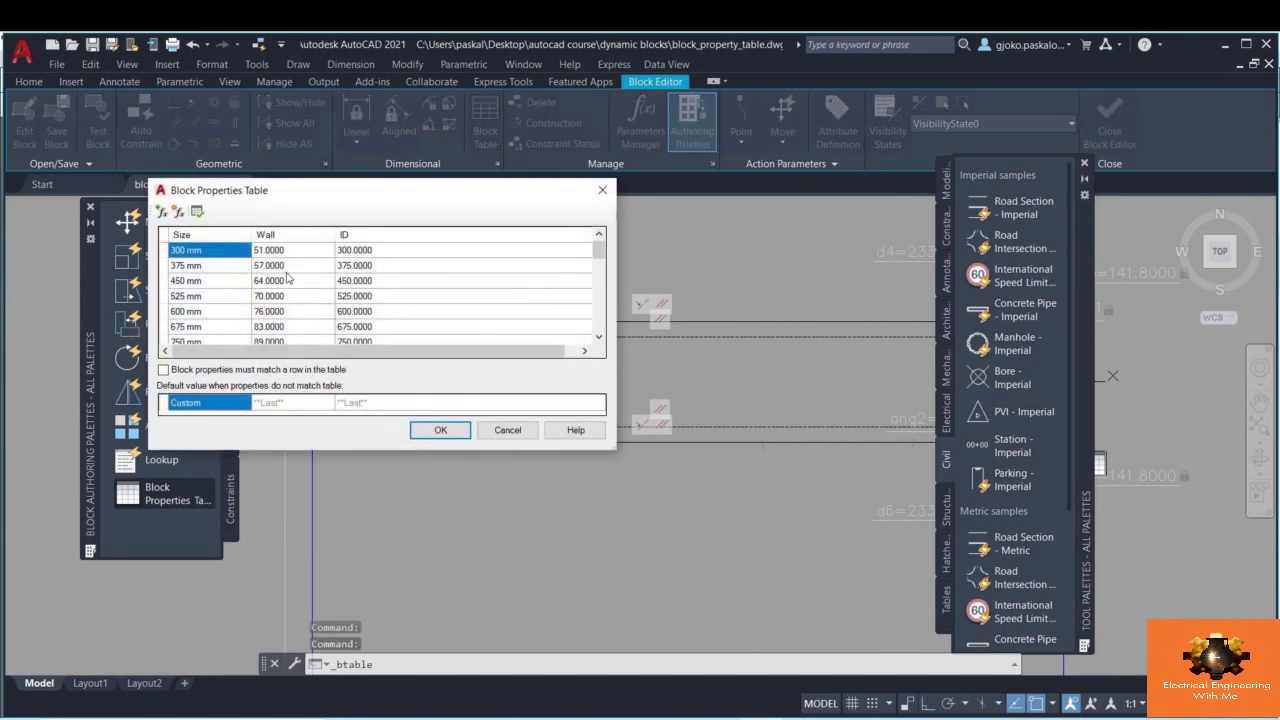
scroll(287, 279, "down", 15)
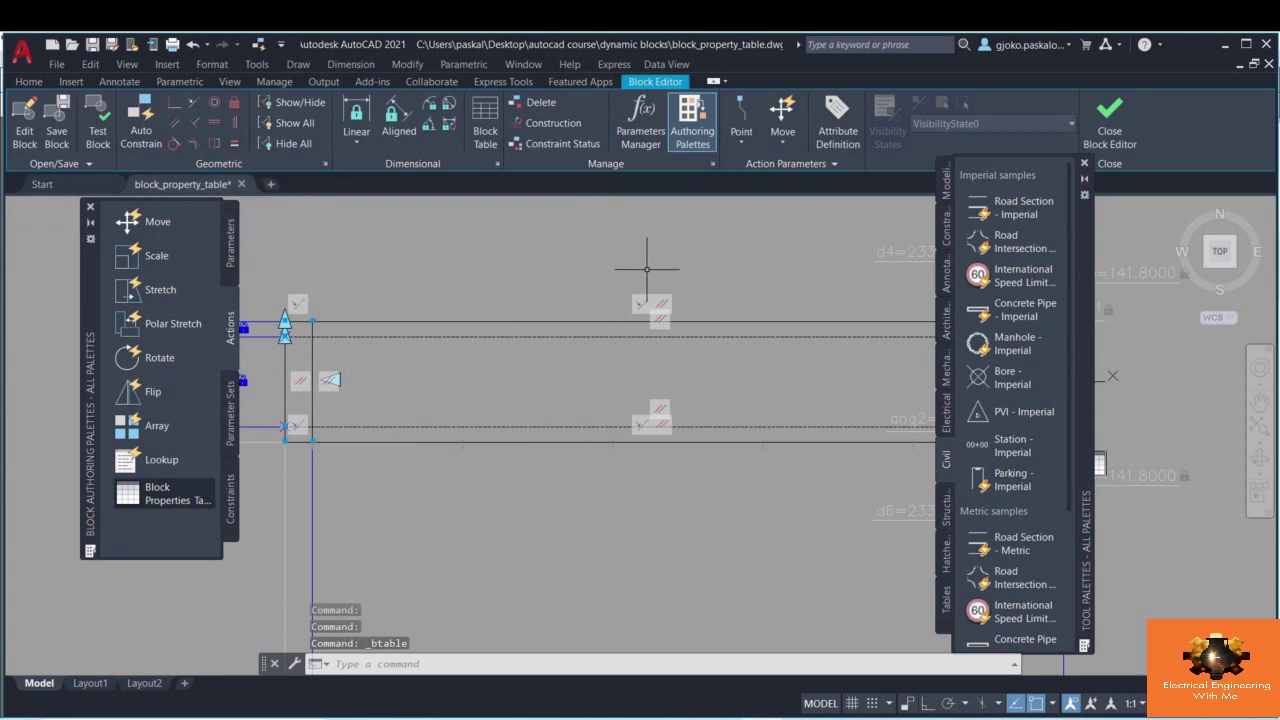
scroll(630, 250, "down", 3)
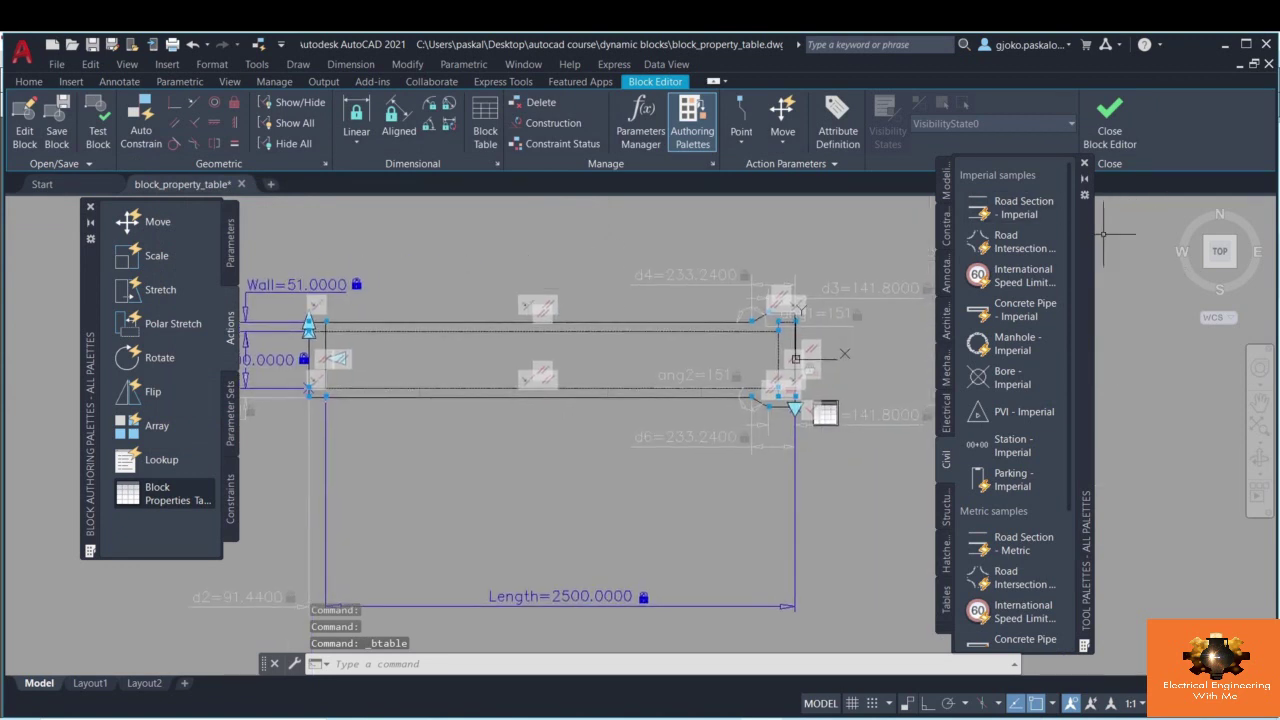
- Move the tool palettes clear of the pipe and review its dimensional and user parameters in the Parameters Manager
left_click_drag(1080, 252, 1150, 271)
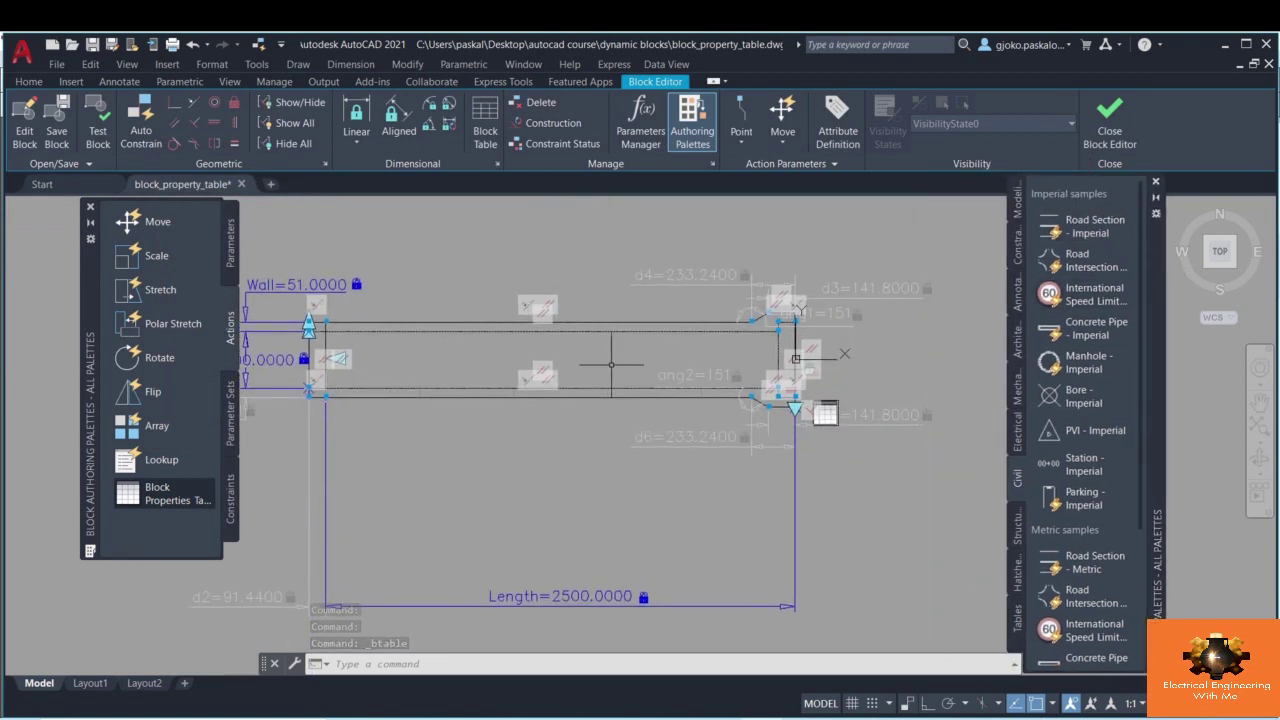
scroll(445, 360, "up", 2)
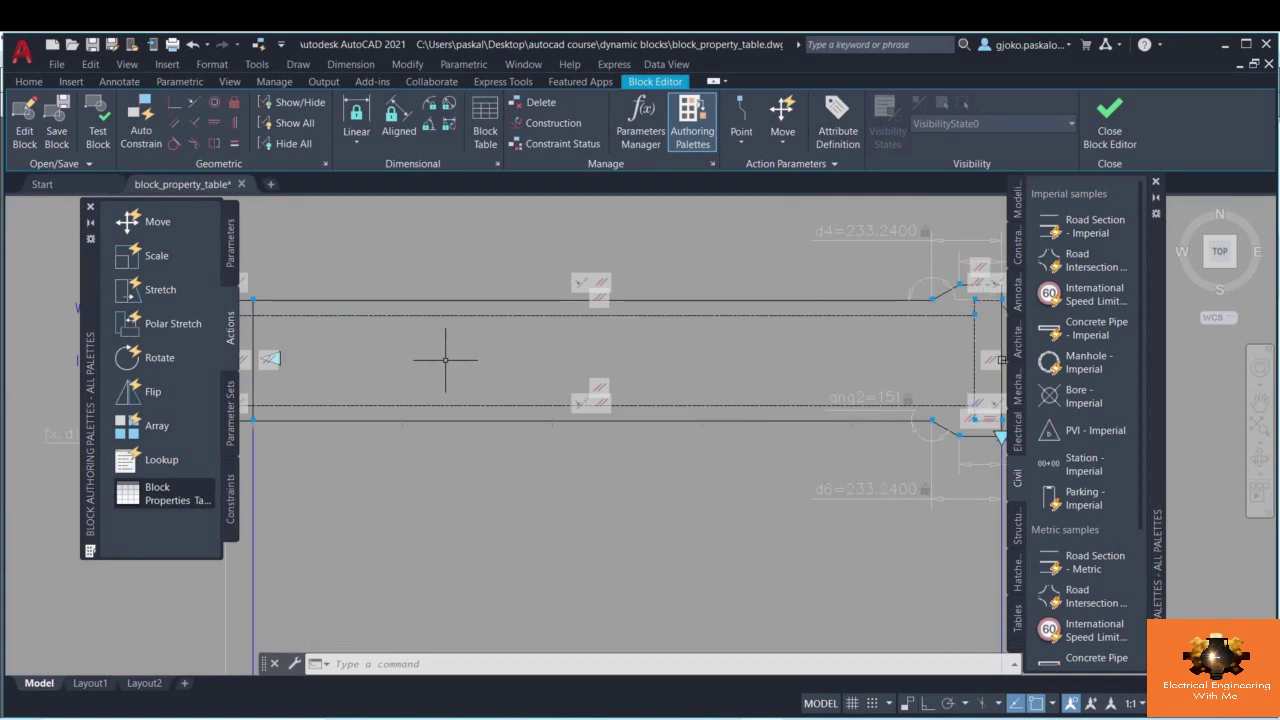
left_click(640, 140)
scroll(235, 306, "down", 1)
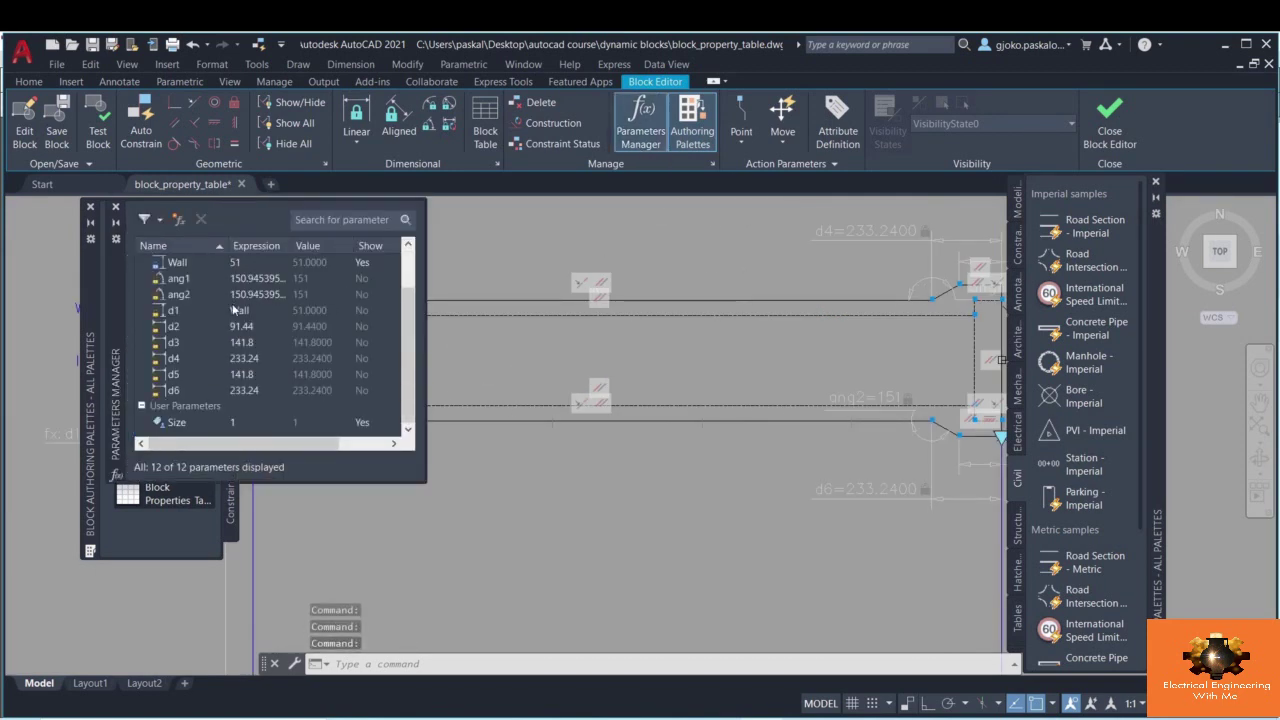
scroll(240, 368, "up", 1)
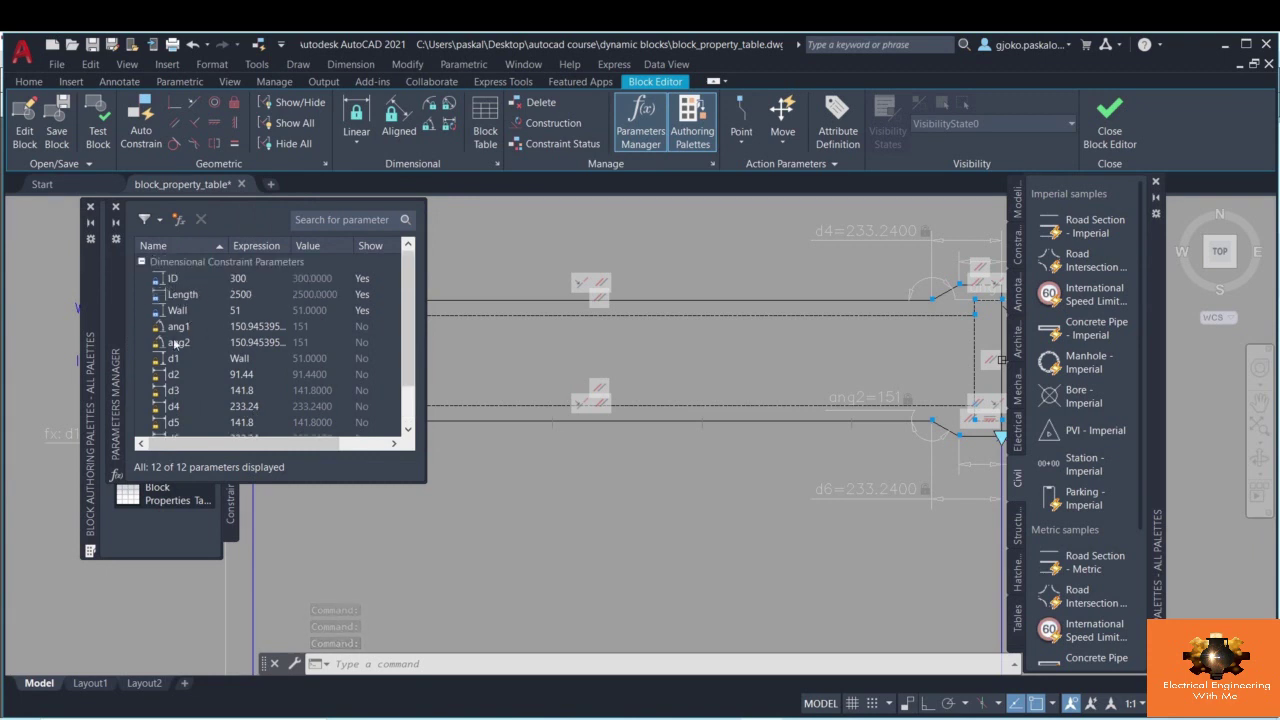
scroll(240, 408, "down", 1)
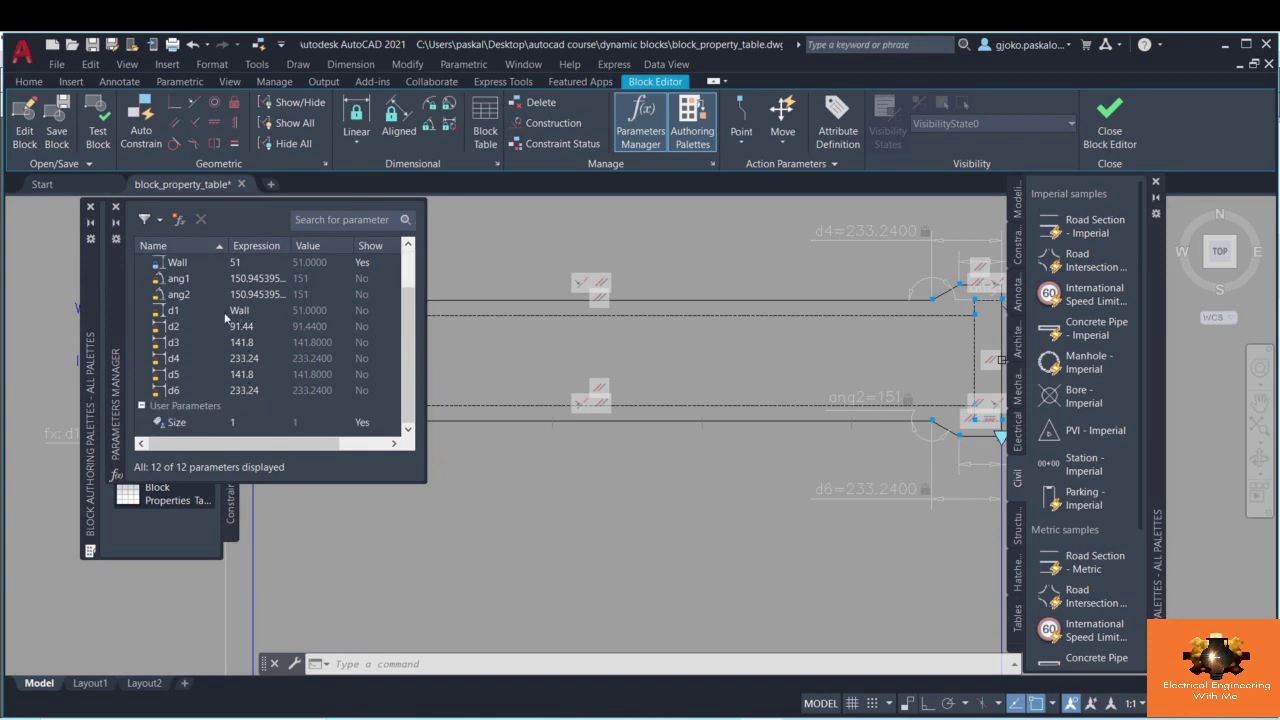
scroll(240, 318, "up", 1)
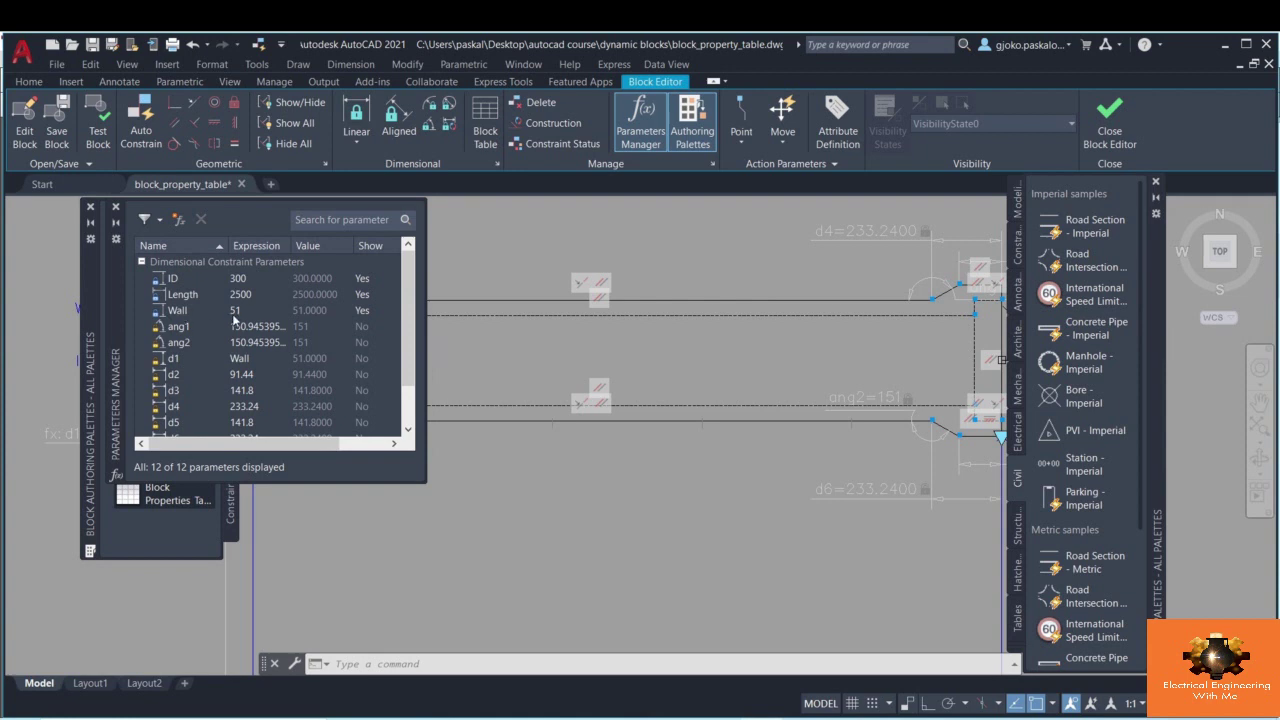
- Review the concrete pipe's remaining parameters through the Size user parameter and close the Parameters Manager
scroll(241, 375, "down", 1)
scroll(241, 383, "up", 1)
scroll(233, 403, "down", 1)
scroll(622, 356, "down", 2)
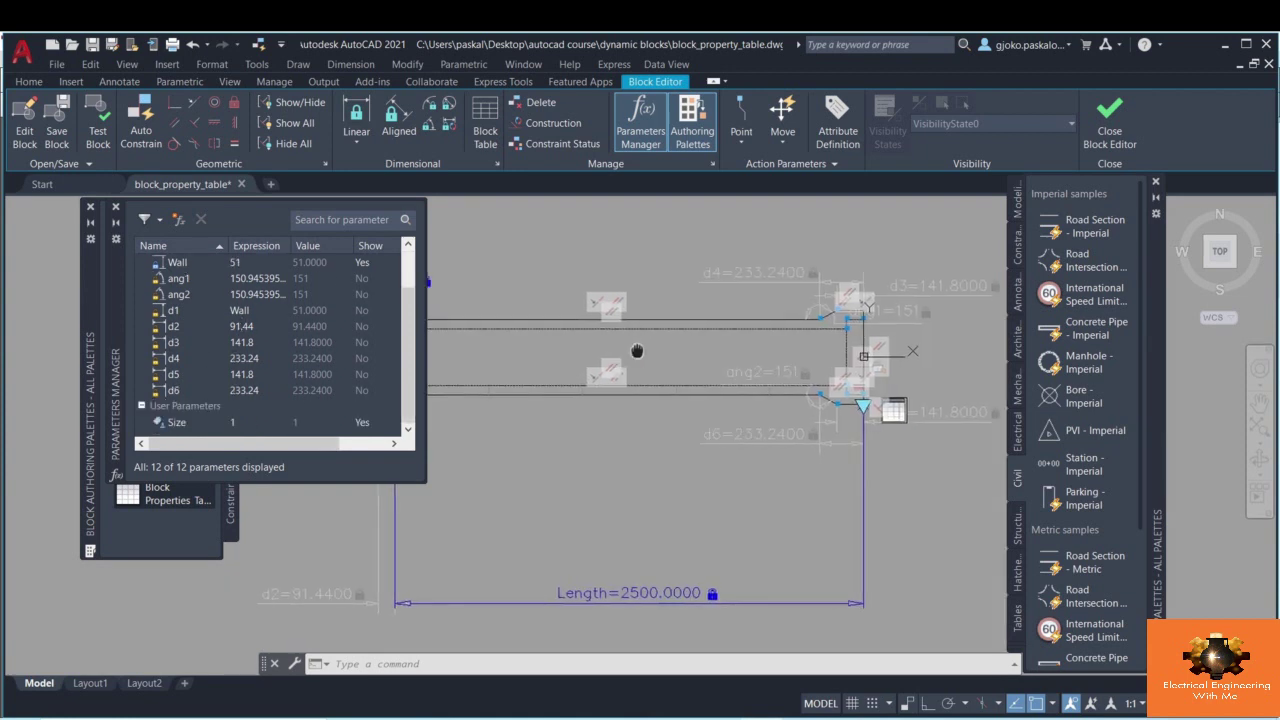
middle_click_drag(637, 354, 689, 354)
left_click(115, 207)
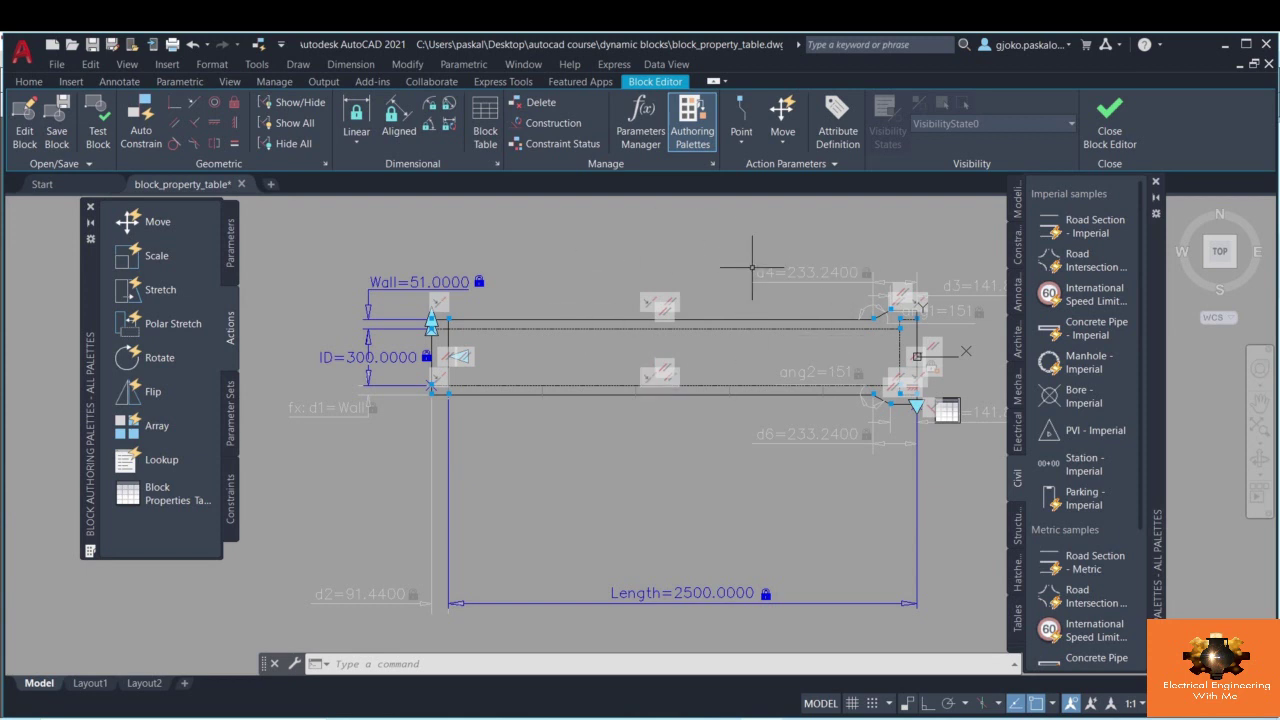
- Look over the fully displayed pipe constraints and exit the Block Editor, discarding changes to the concrete pipe block
middle_click_drag(677, 281, 634, 277)
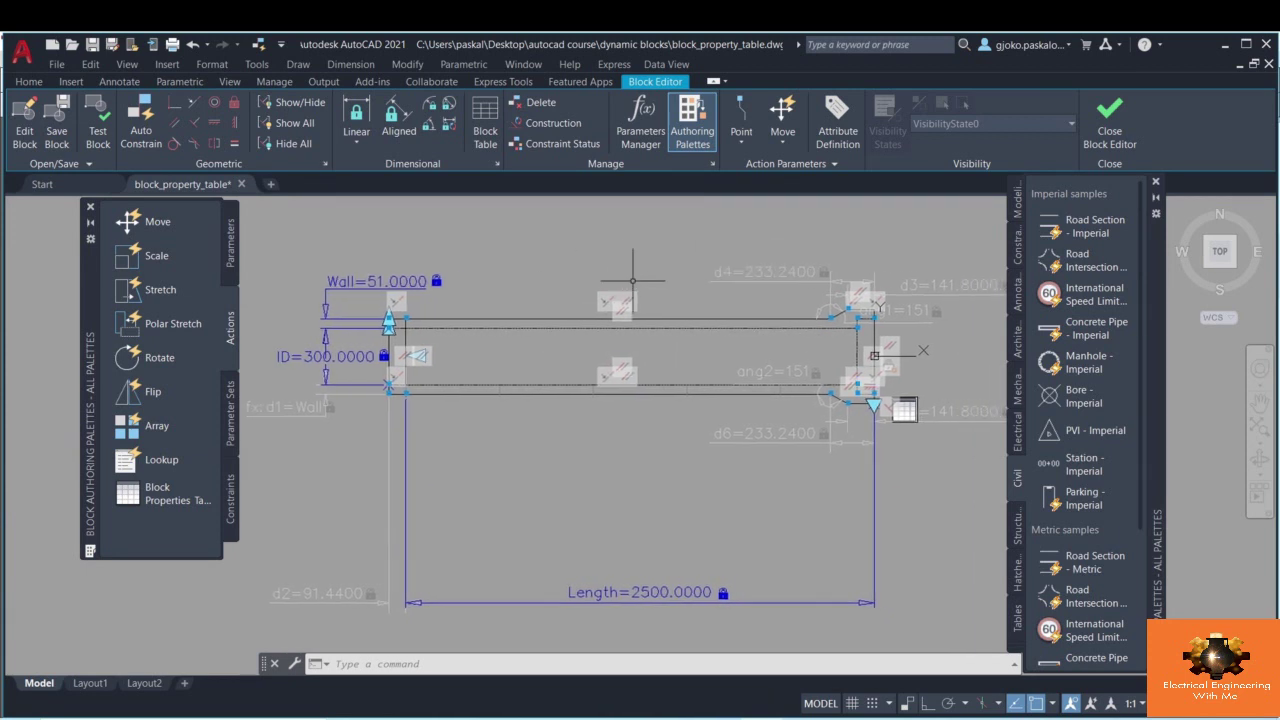
scroll(740, 311, "up", 3)
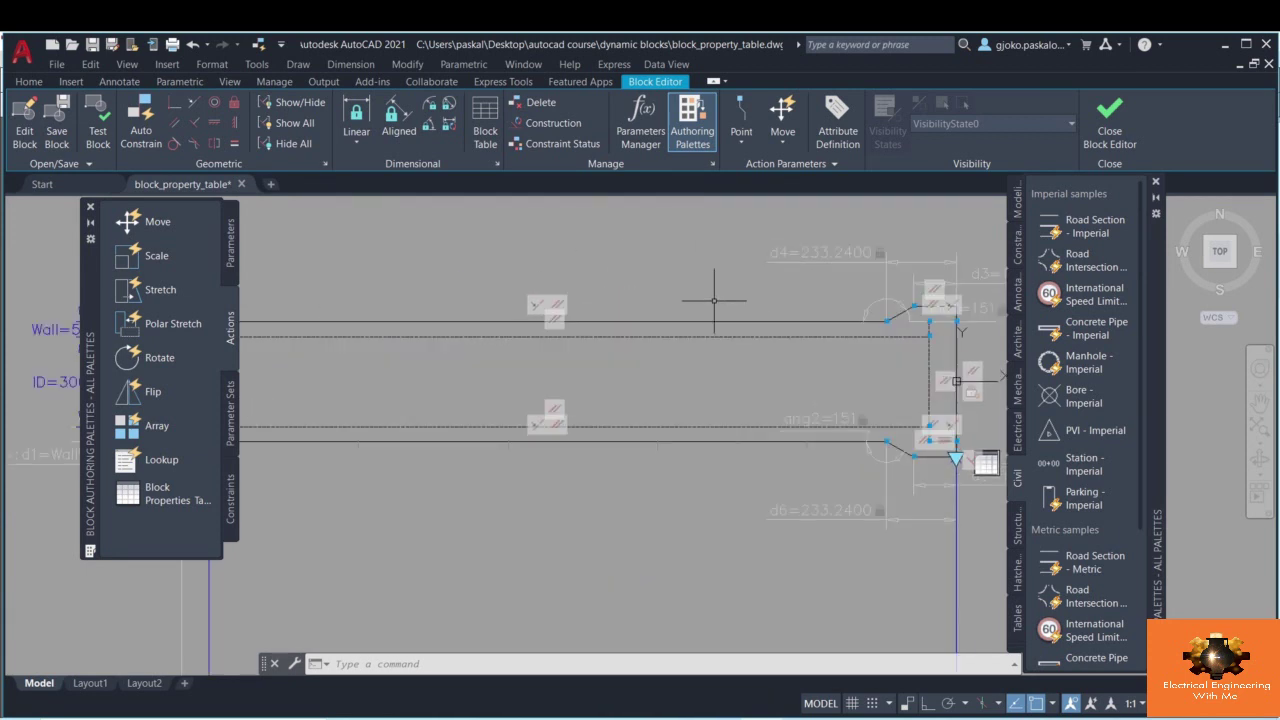
scroll(710, 298, "down", 3)
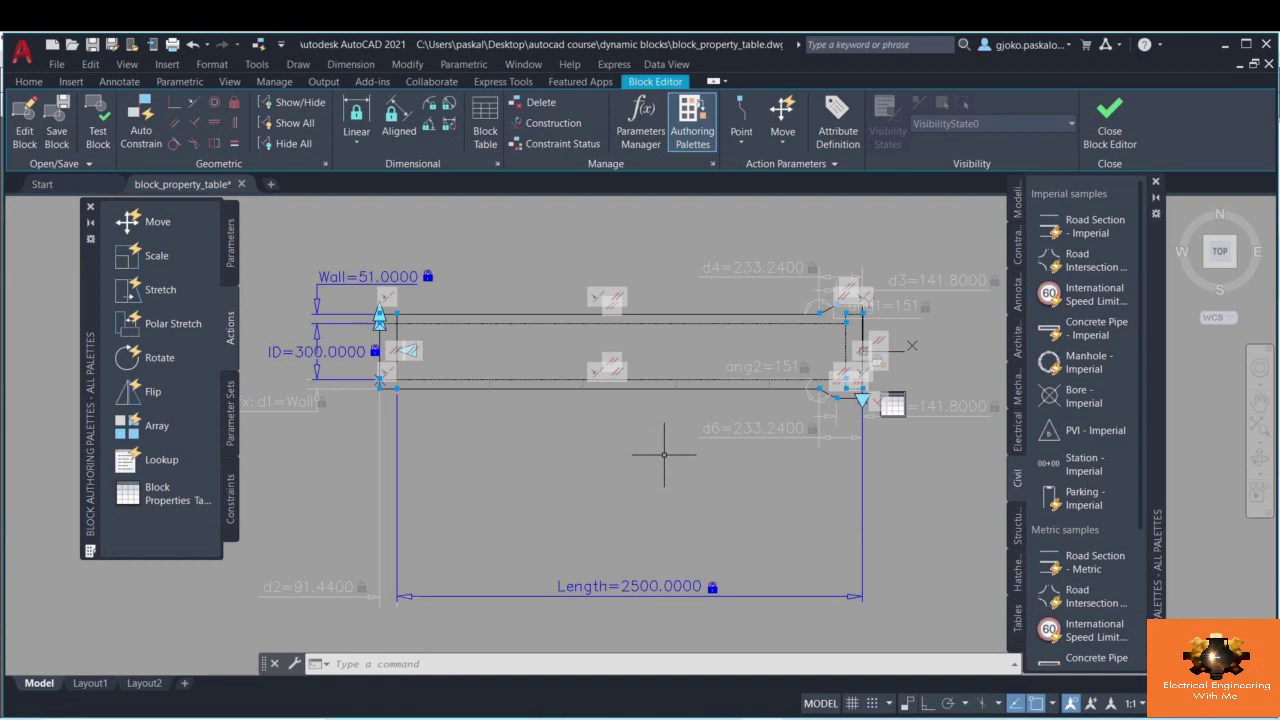
left_click(1108, 128)
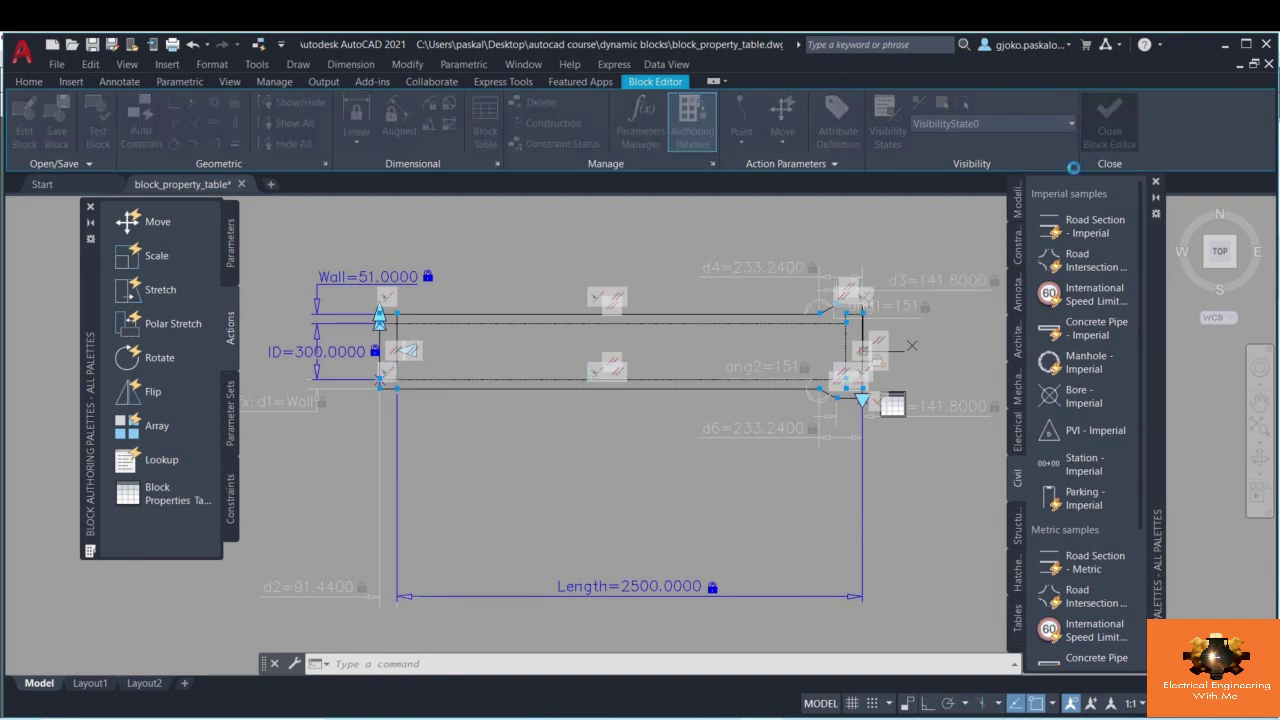
left_click(613, 411)
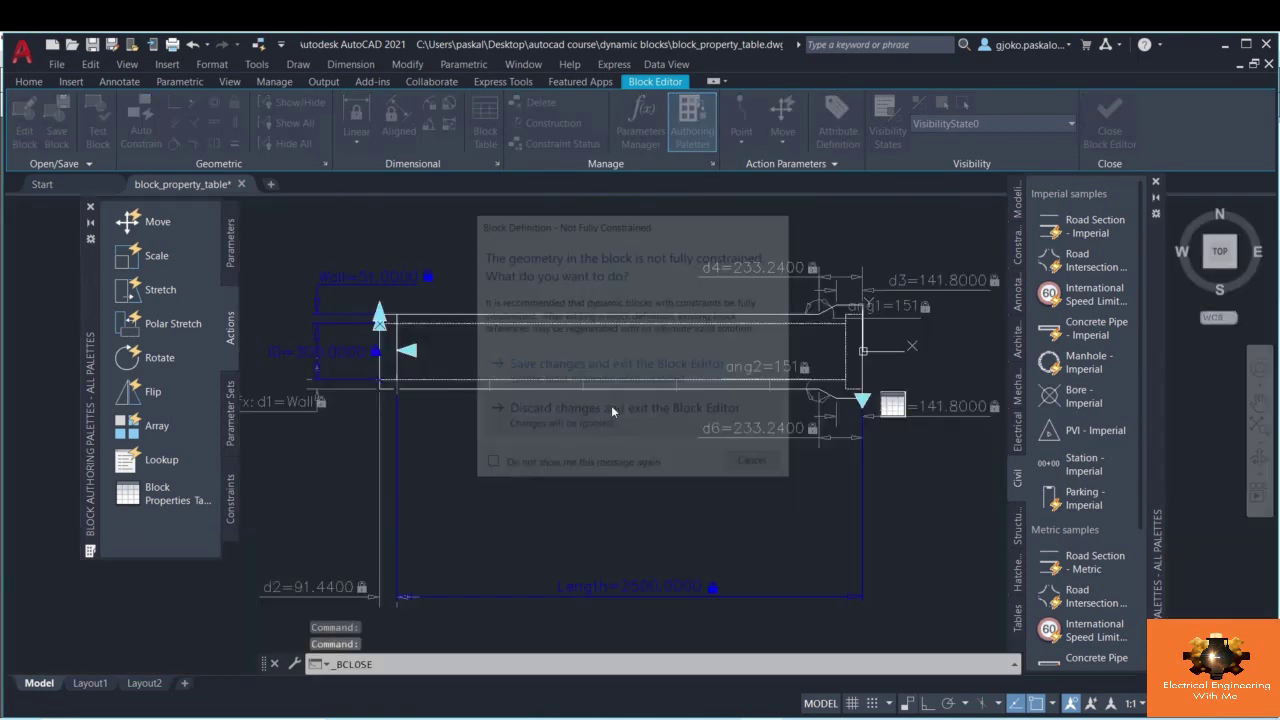
- Show the mechanical sample blocks and set the hex socket bolt block below the concrete pipe to size M10
middle_click_drag(616, 405, 614, 355)
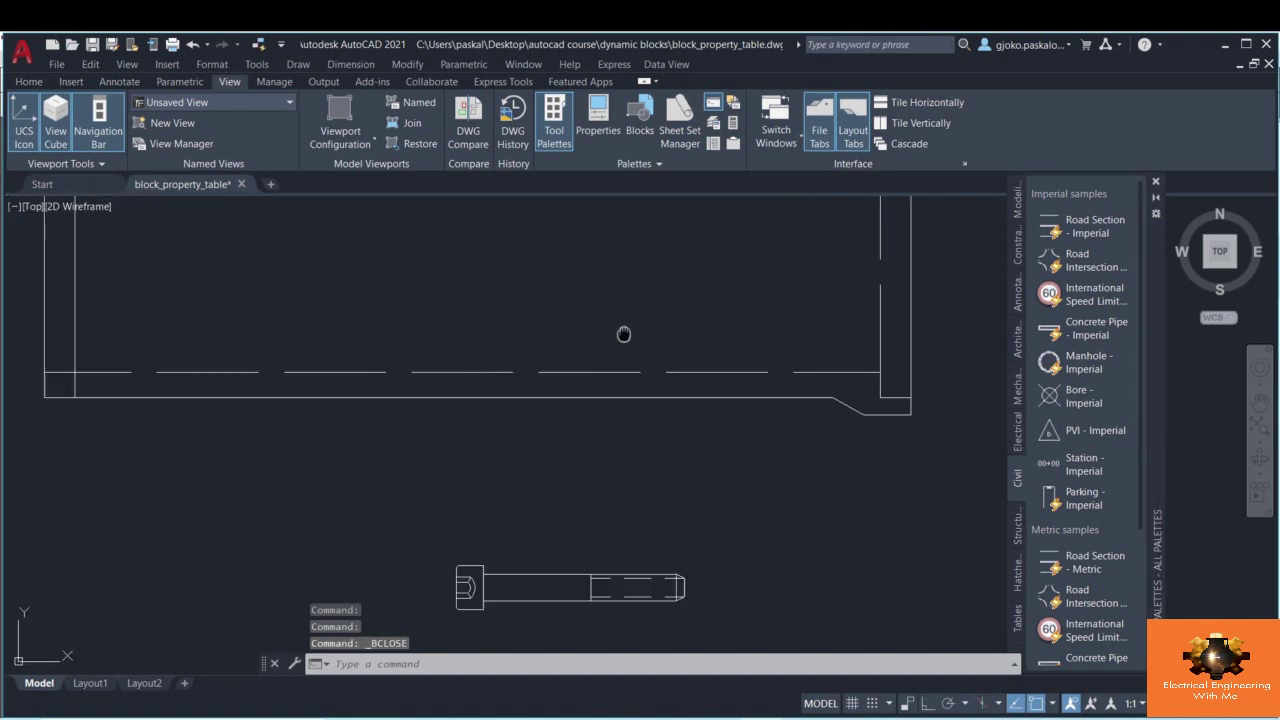
middle_click_drag(551, 563, 538, 438)
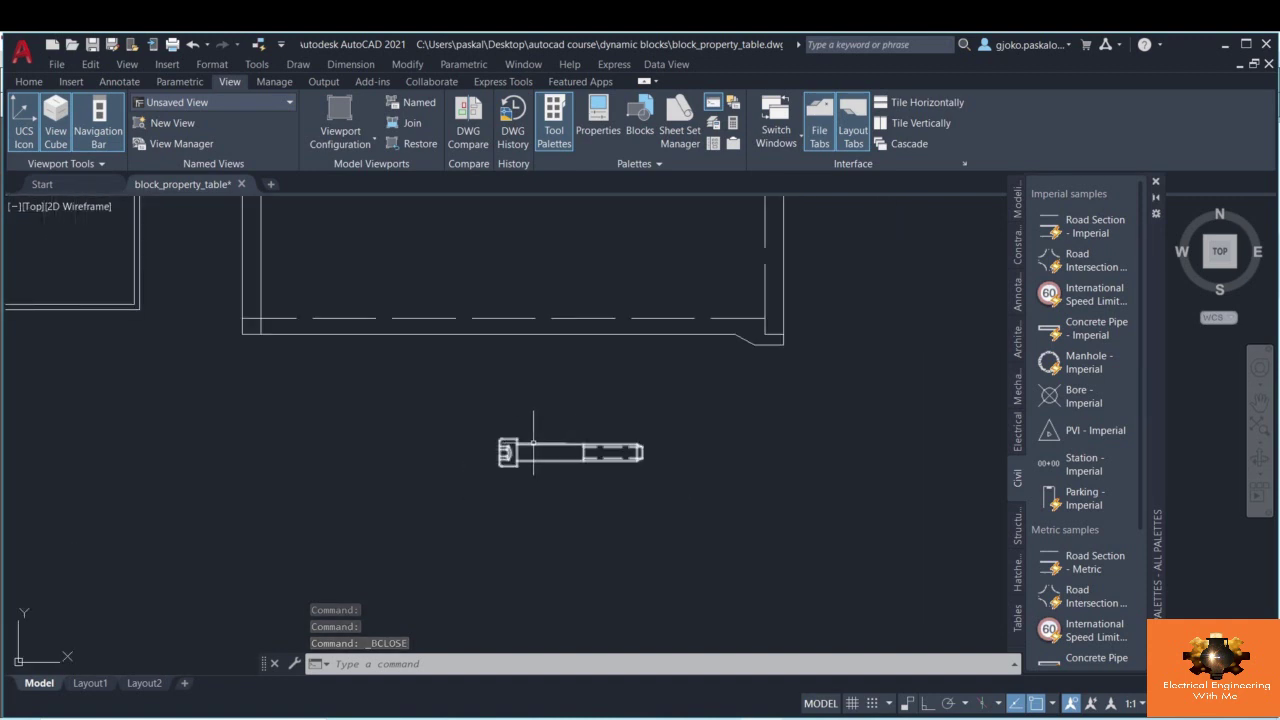
left_click(545, 445)
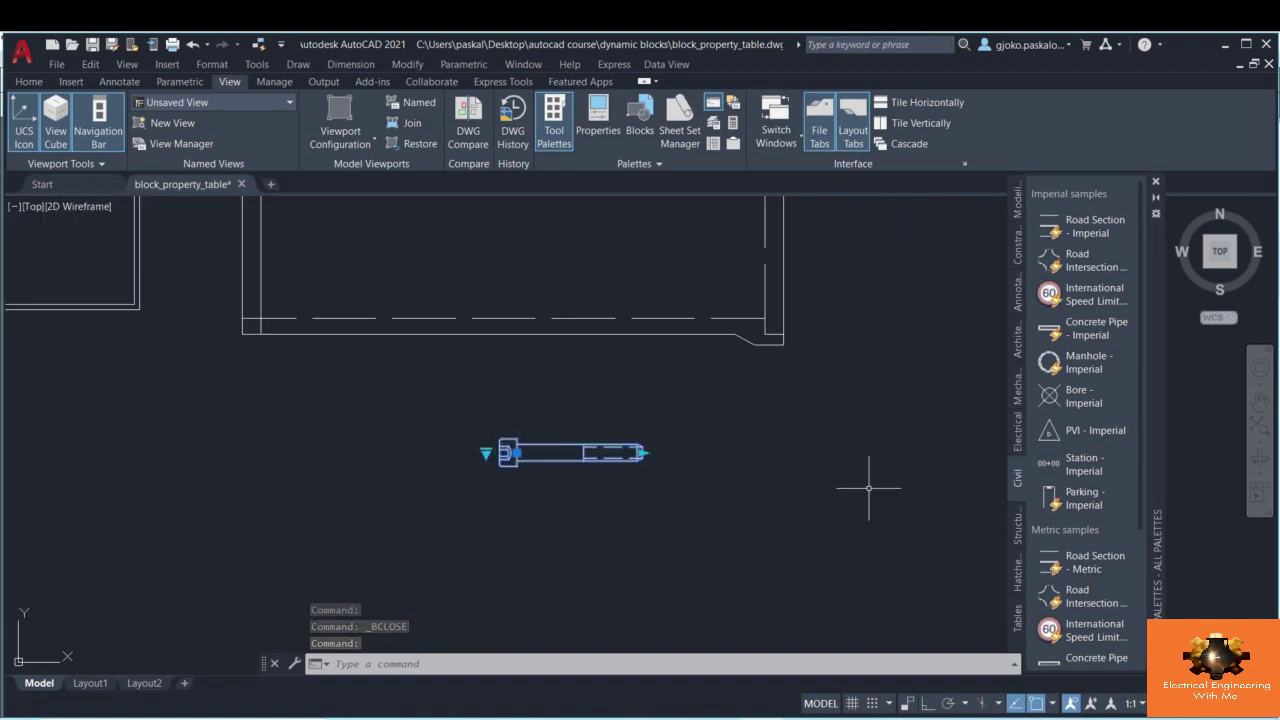
left_click(1017, 392)
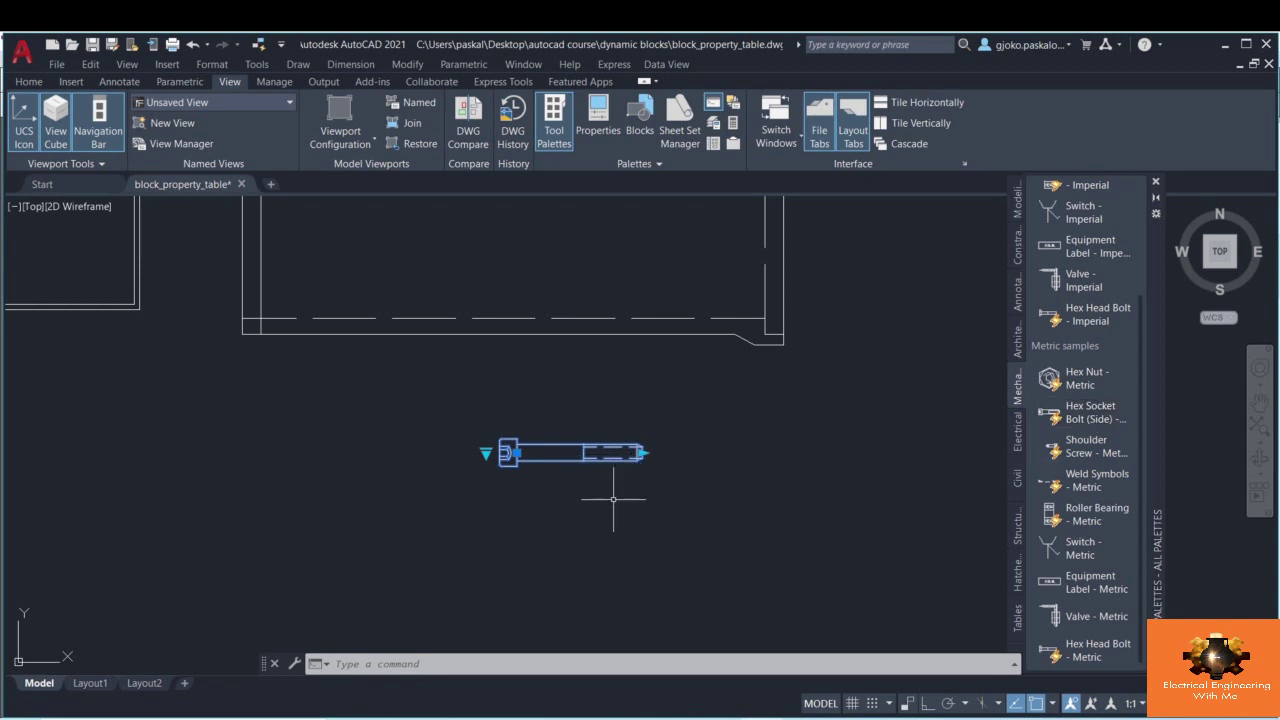
left_click(486, 455)
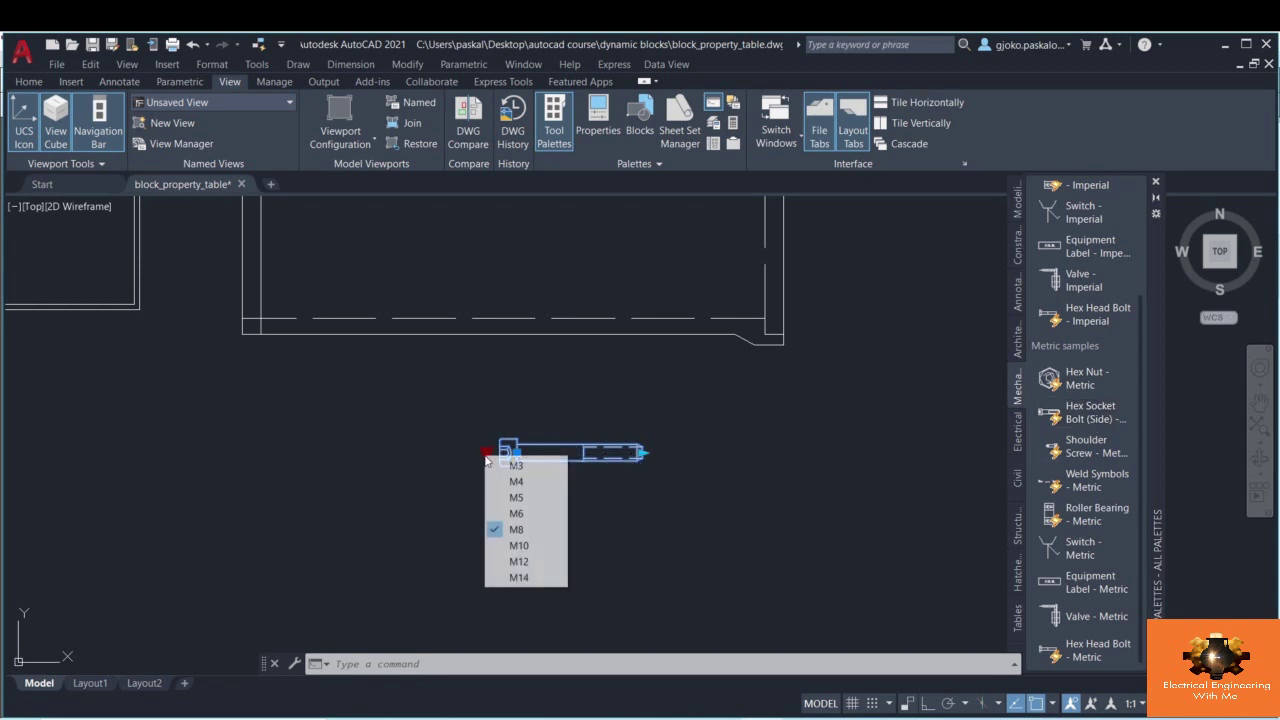
left_click(525, 553)
- Set the hex socket bolt block's size to M12
left_click(480, 452)
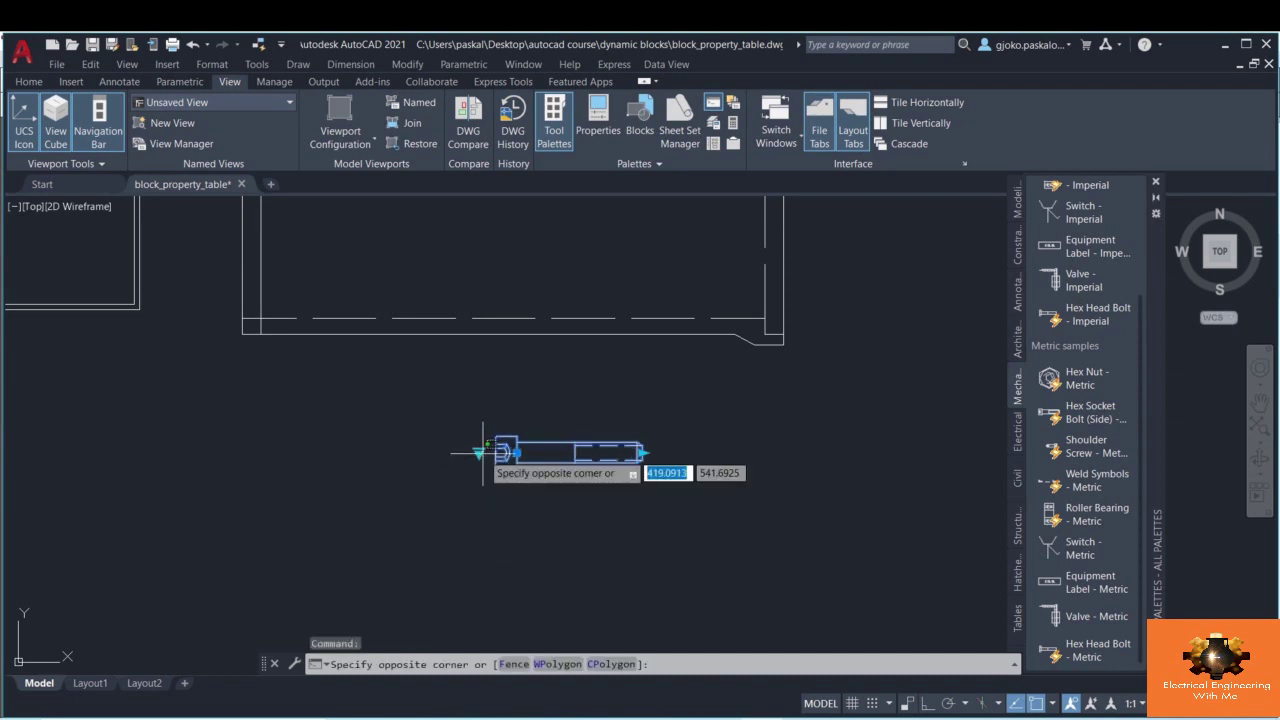
left_click(481, 455)
left_click(481, 455)
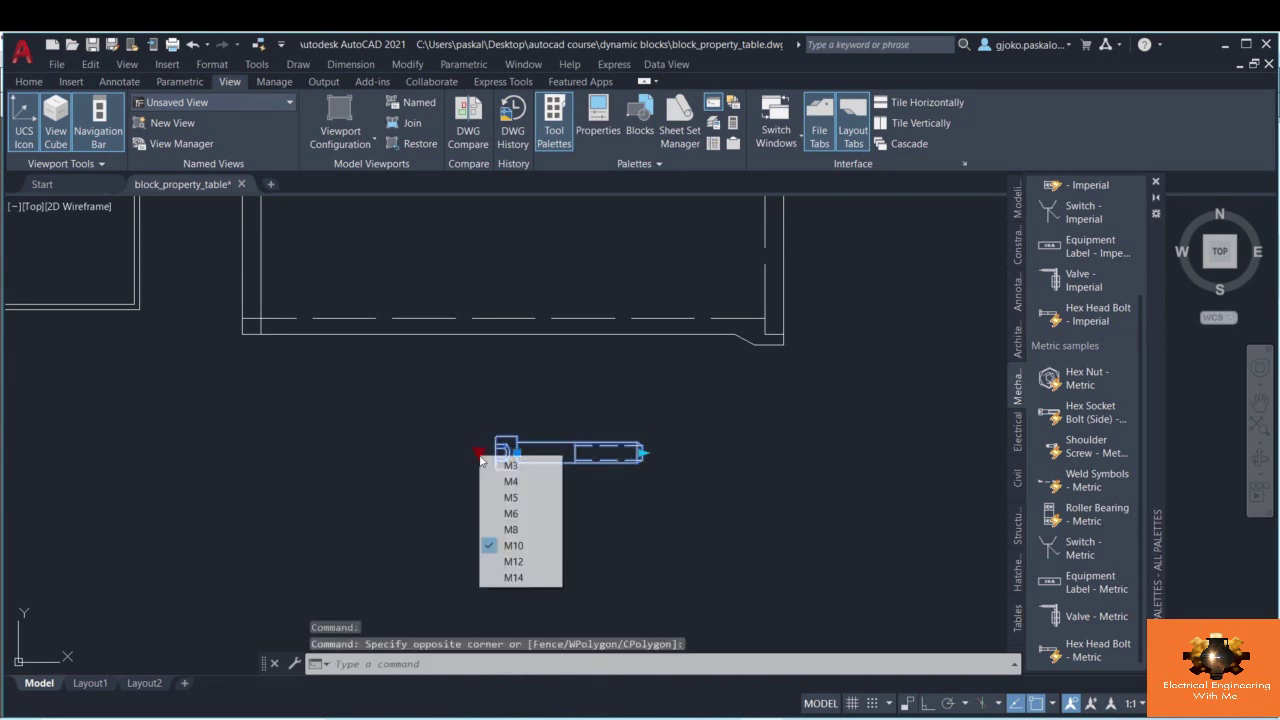
left_click(514, 568)
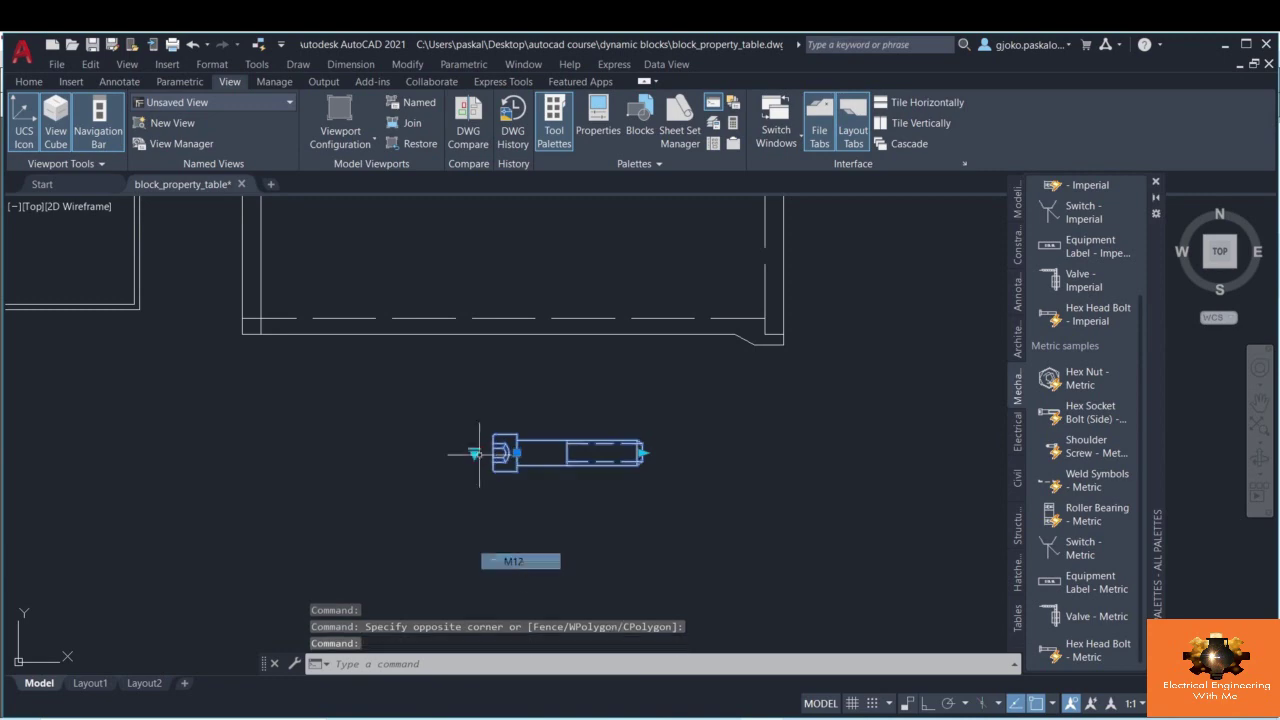
- Inspect the socket bolt's Size lookup and associated actions in the Block Editor, and close it discarding changes
right_click(584, 453)
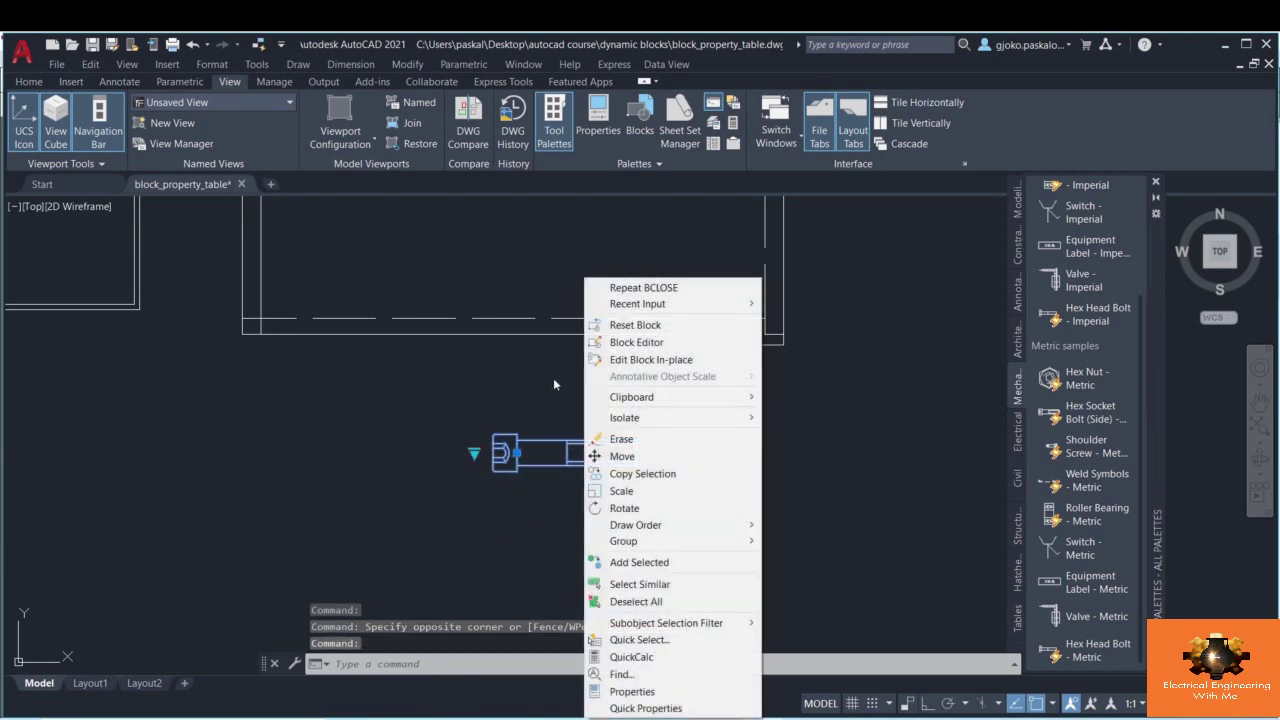
left_click(636, 342)
mouse_move(609, 354)
middle_mouse_down()
mouse_move(528, 414)
mouse_move(526, 448)
middle_mouse_up()
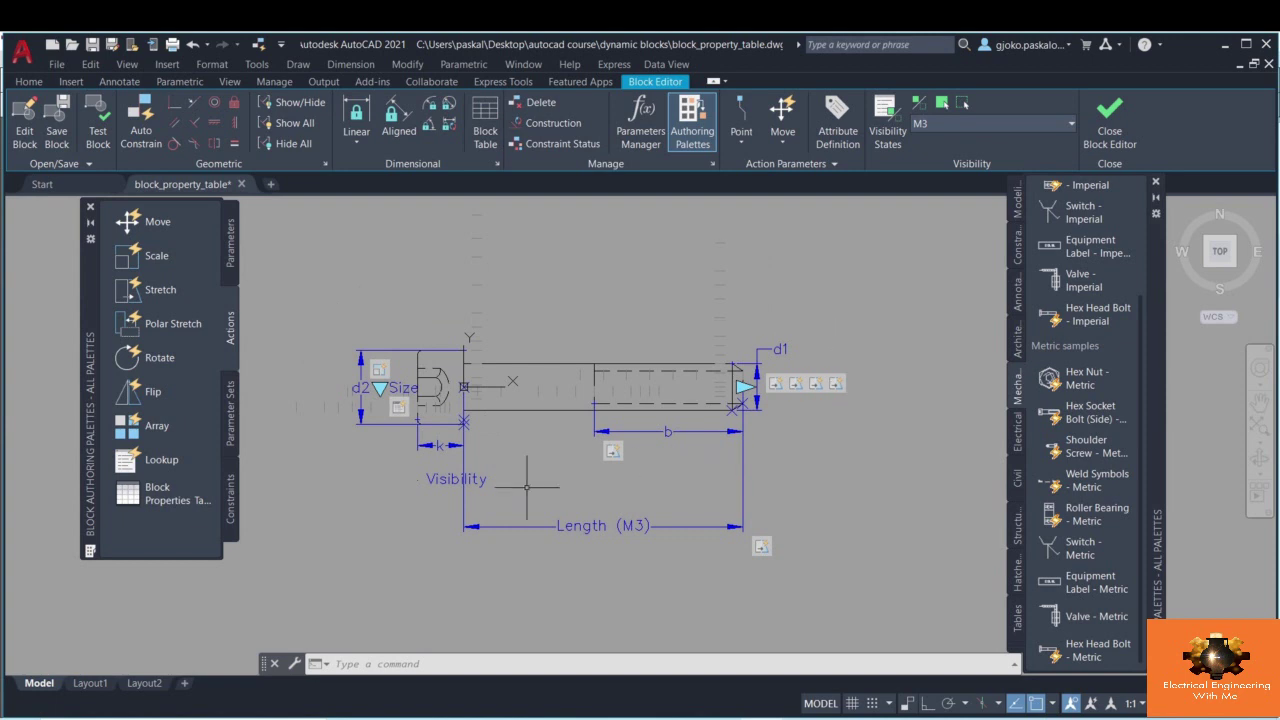
left_click(418, 395)
left_click(379, 370)
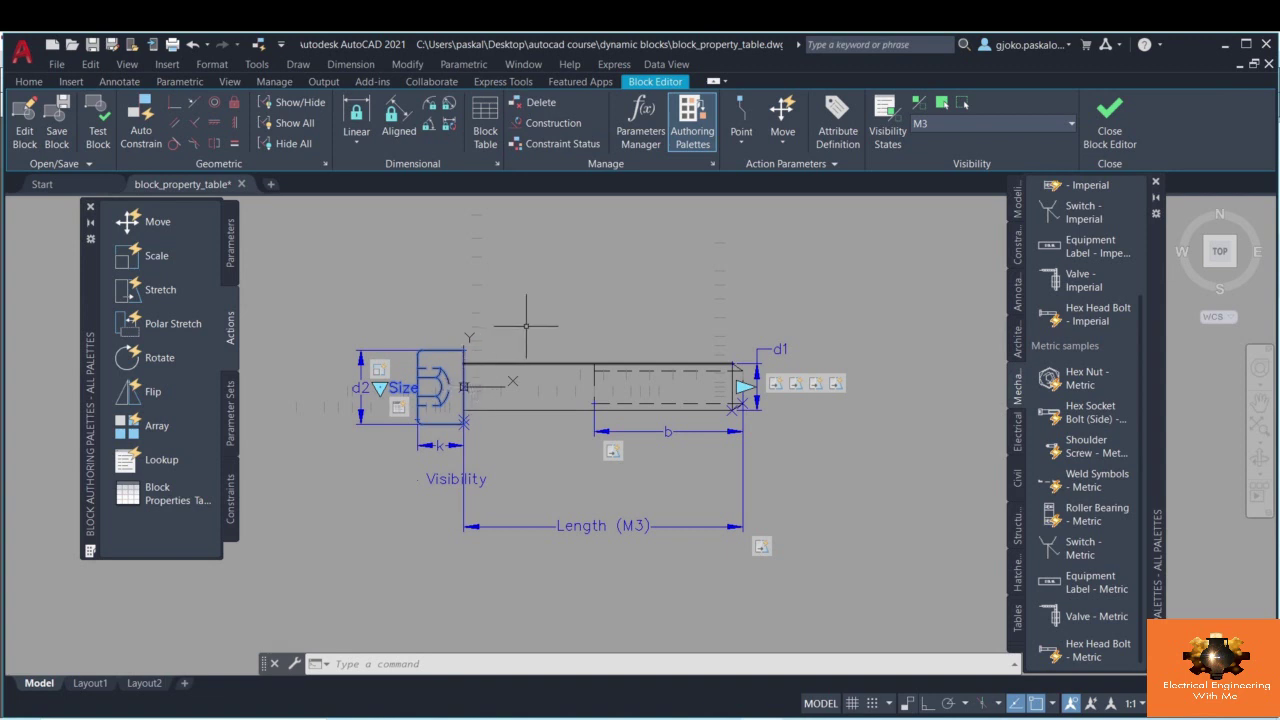
middle_click_drag(526, 325, 546, 358)
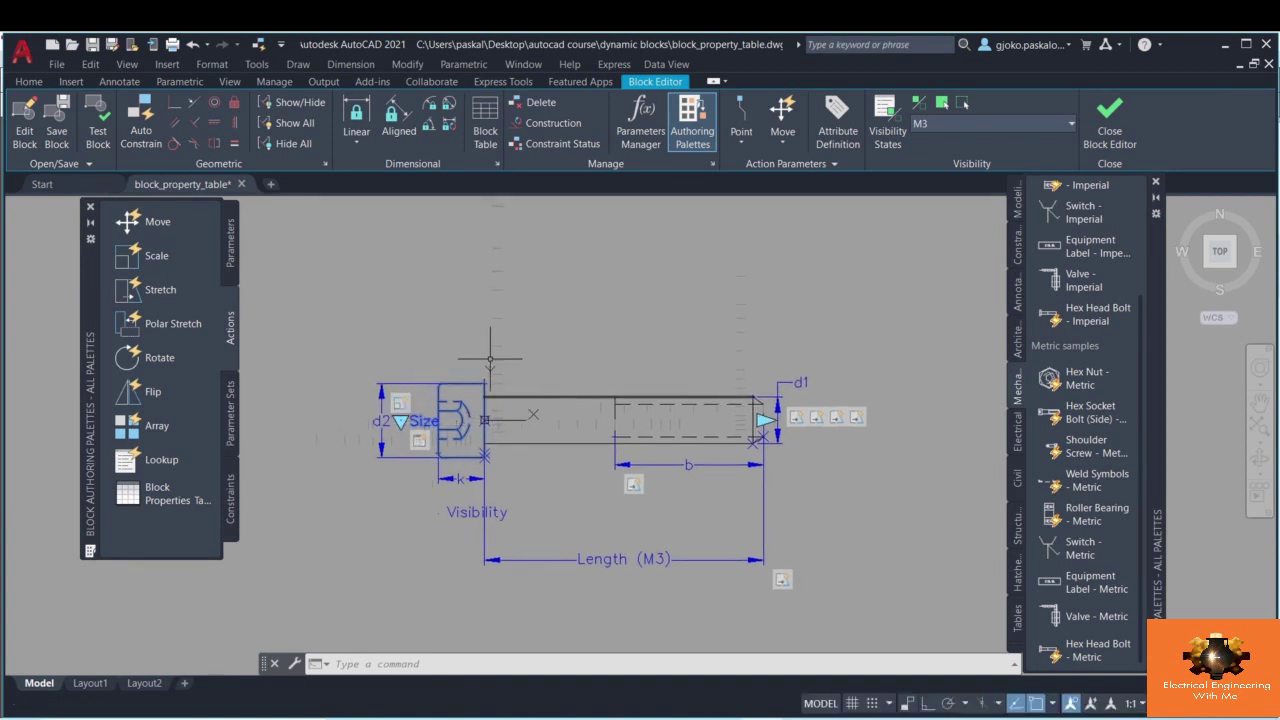
left_click(1100, 130)
left_click(548, 408)
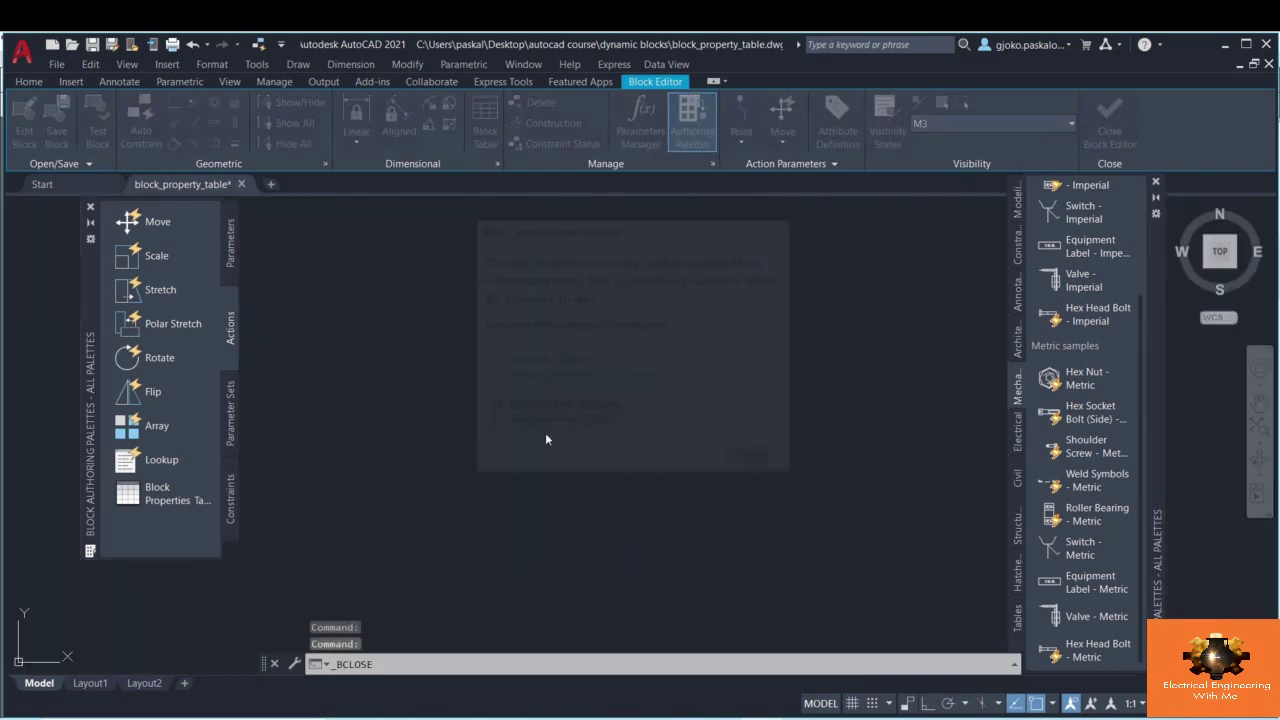
- Set the hex socket bolt block's size to M14 from its list of sizes
left_click(484, 440)
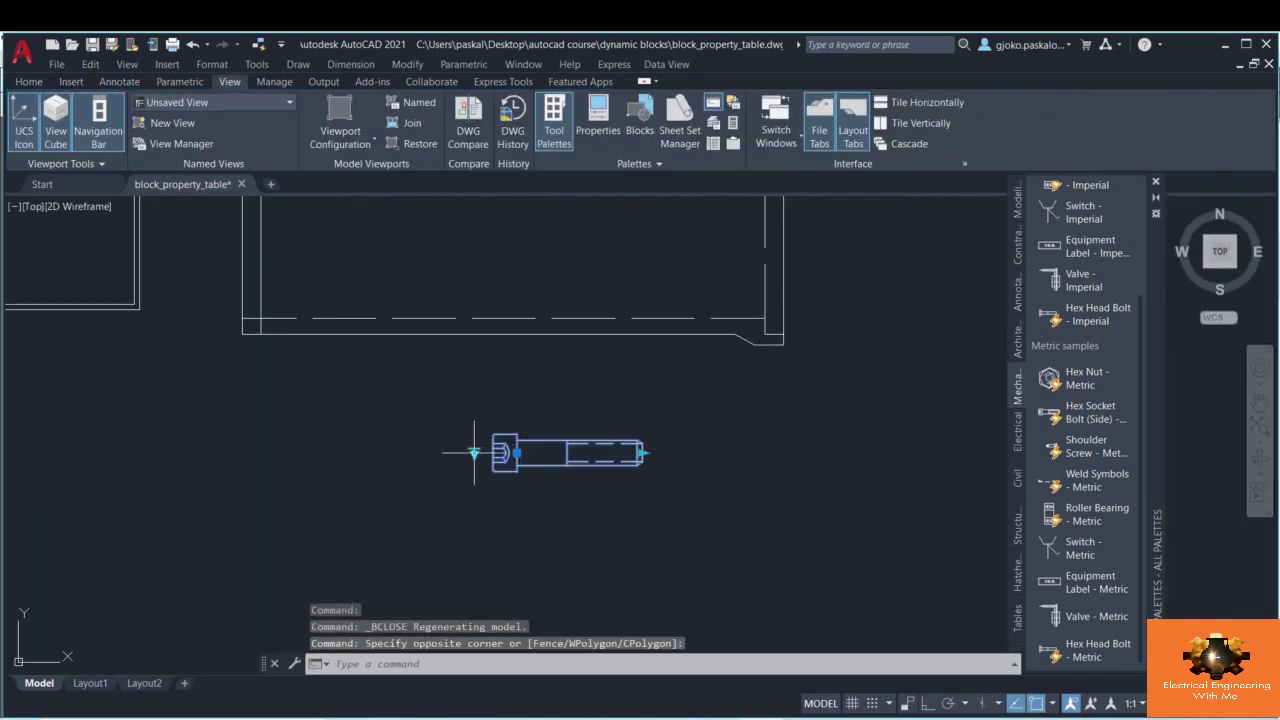
left_click(473, 453)
left_click(510, 578)
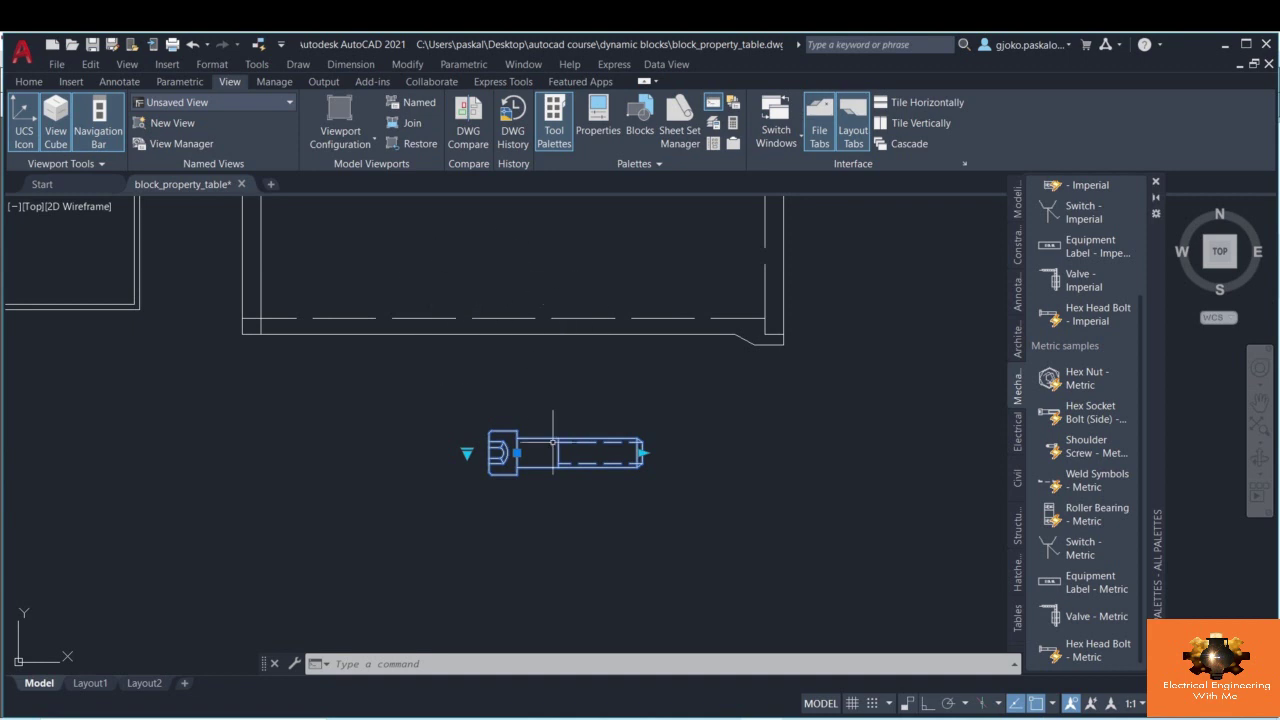
- Select the parking block, show the civil sample blocks and set the block to 4 Spaces
scroll(601, 386, "down", 5)
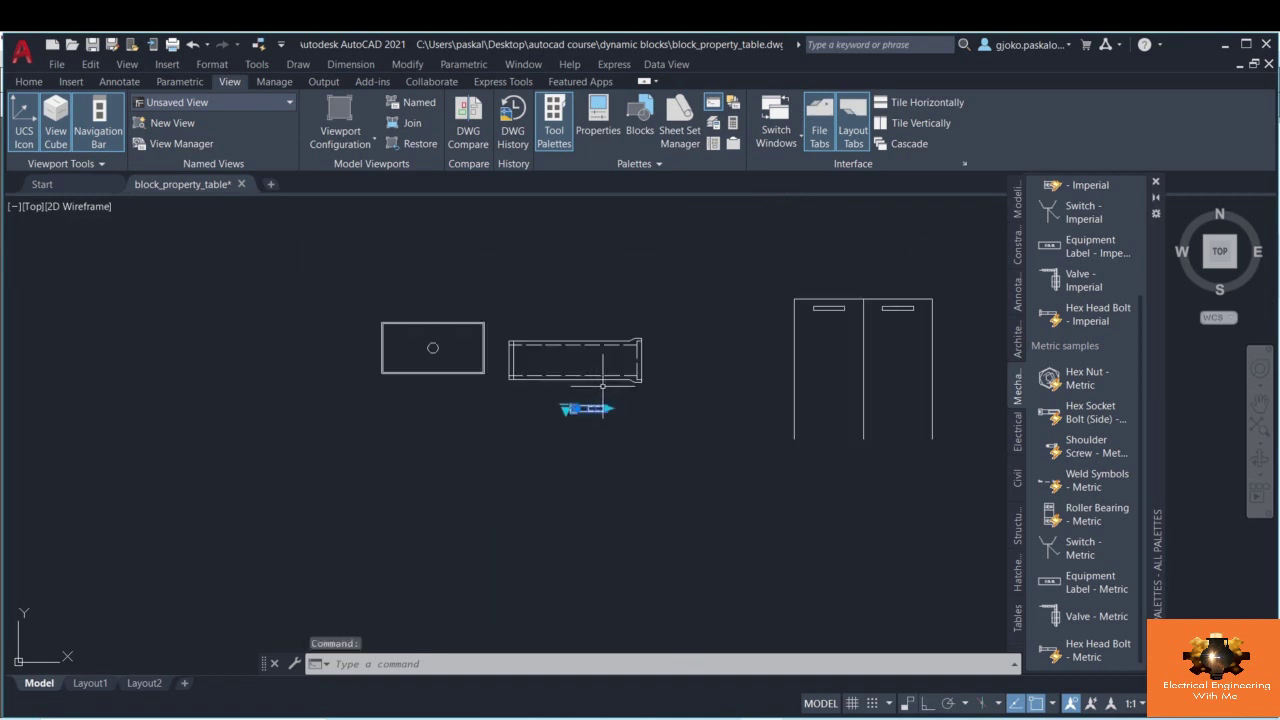
middle_click_drag(601, 386, 321, 386)
scroll(557, 271, "up", 4)
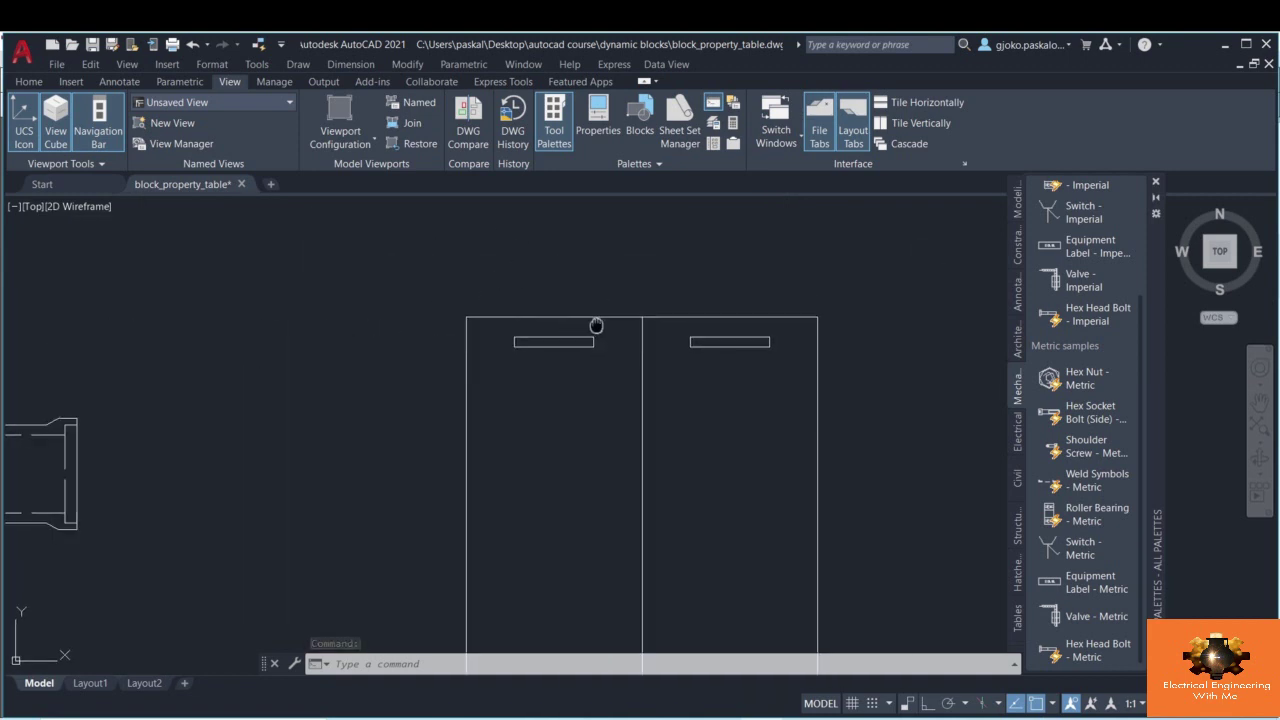
middle_click_drag(596, 325, 556, 322)
middle_click_drag(783, 361, 752, 312)
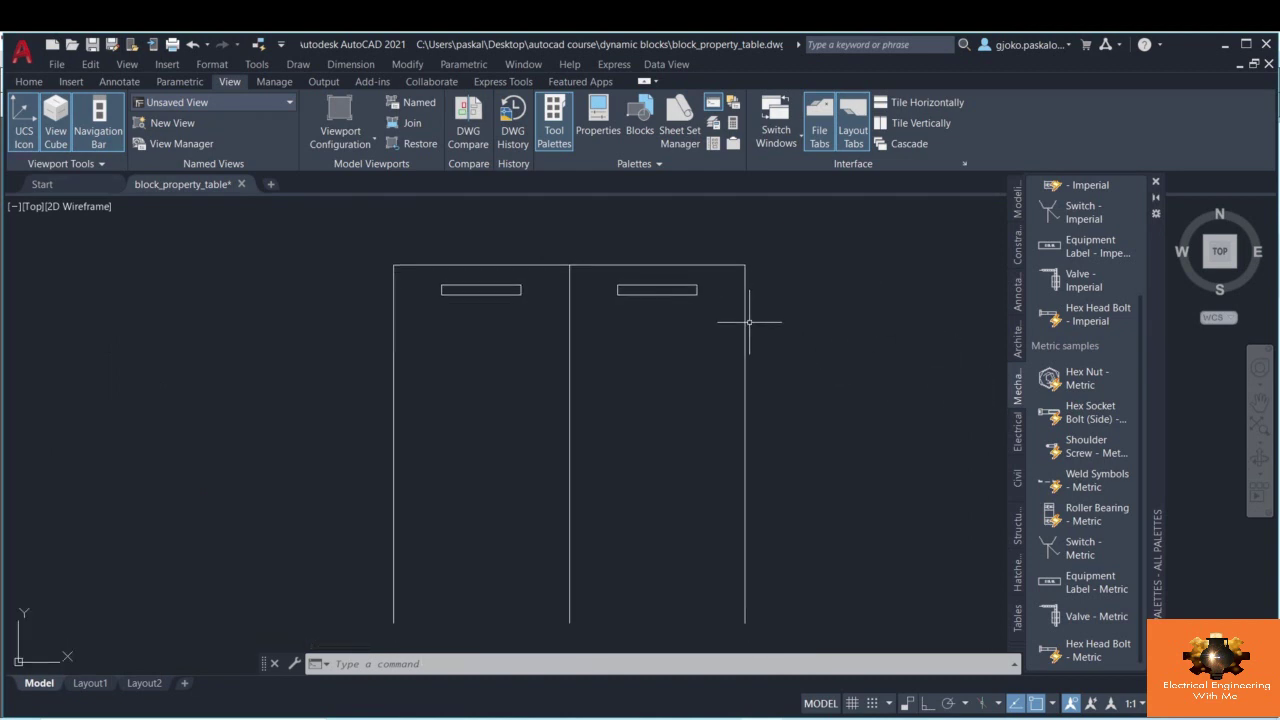
left_click(747, 276)
left_click(700, 243)
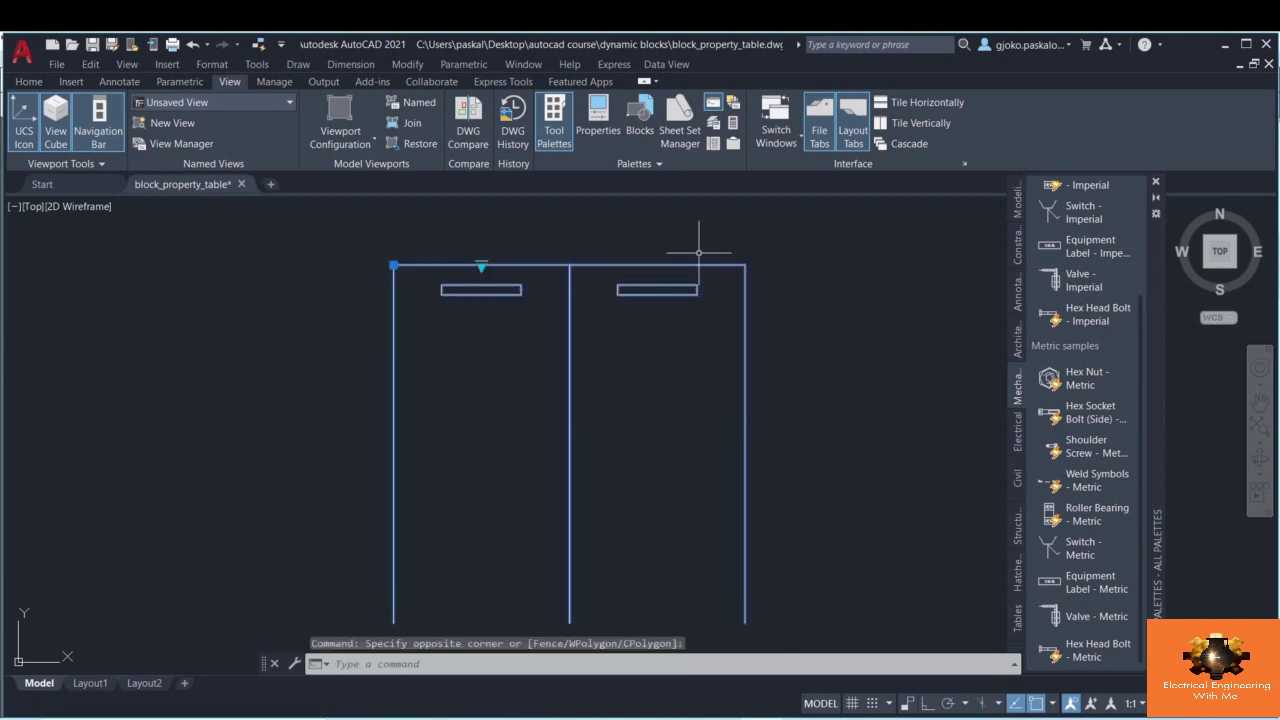
left_click(1018, 477)
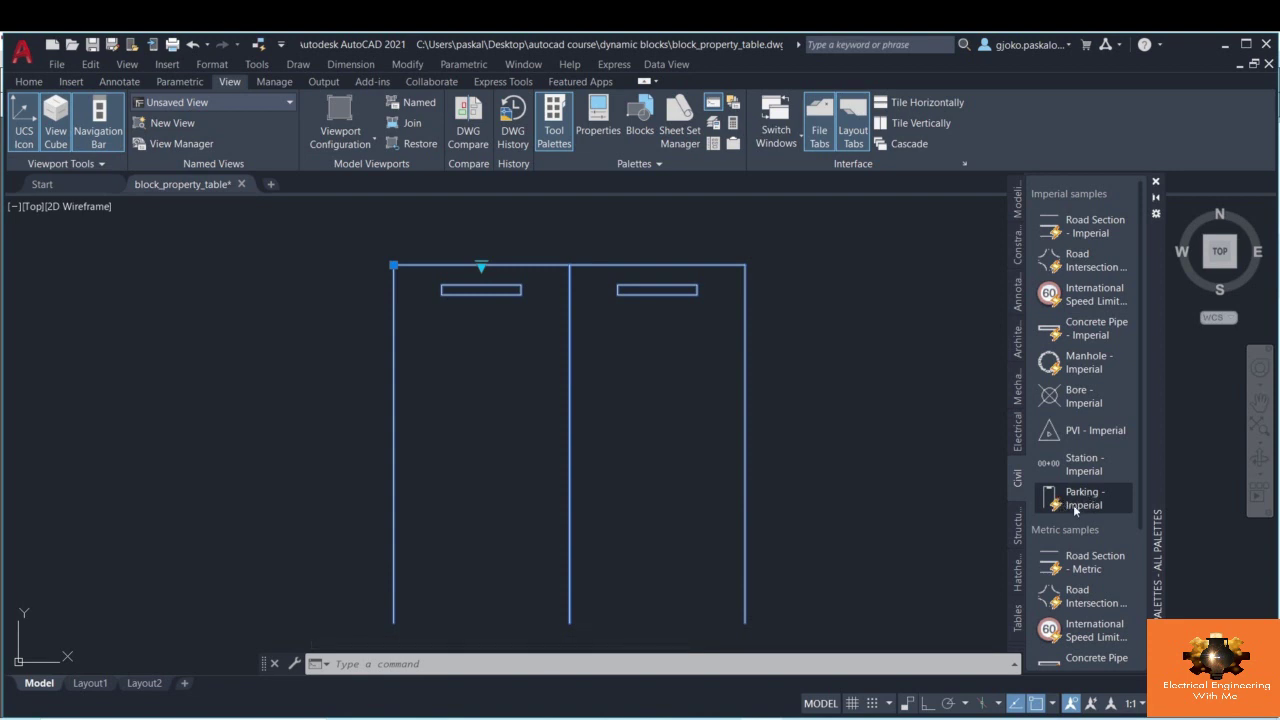
left_click(481, 266)
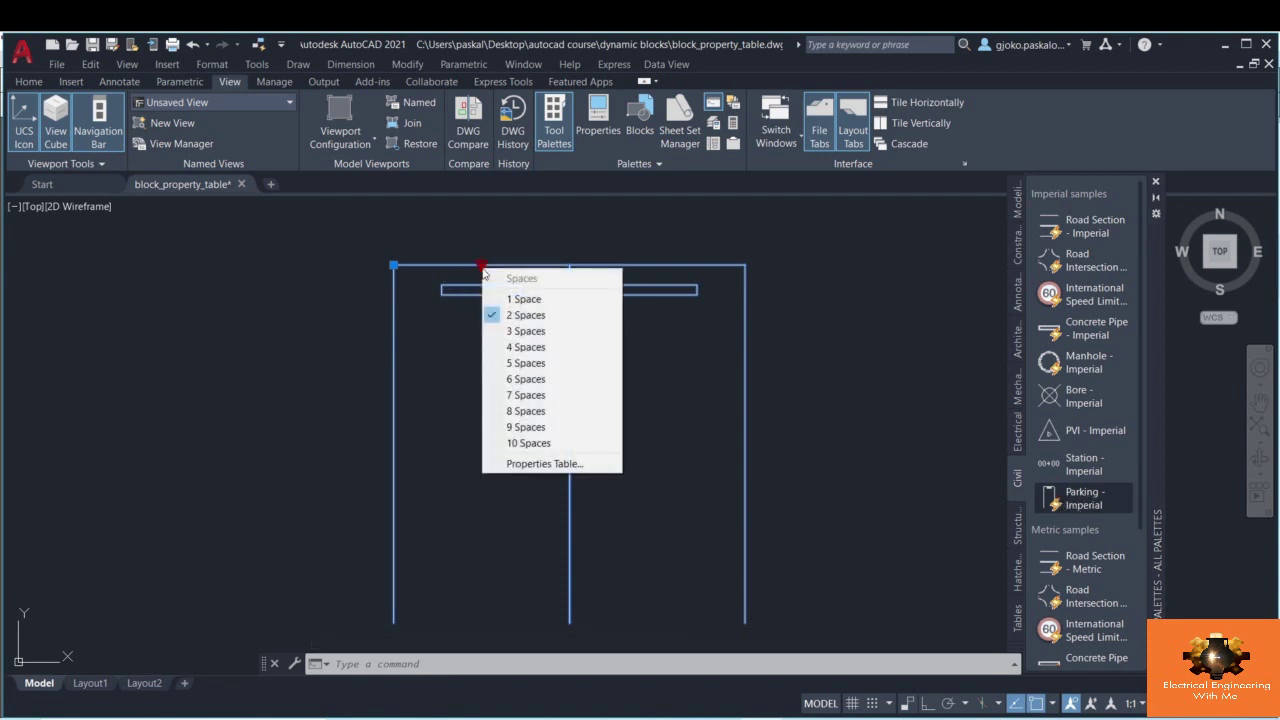
left_click(516, 350)
- Set the parking block to 8 Spaces from its list of spaces
scroll(523, 323, "down", 2)
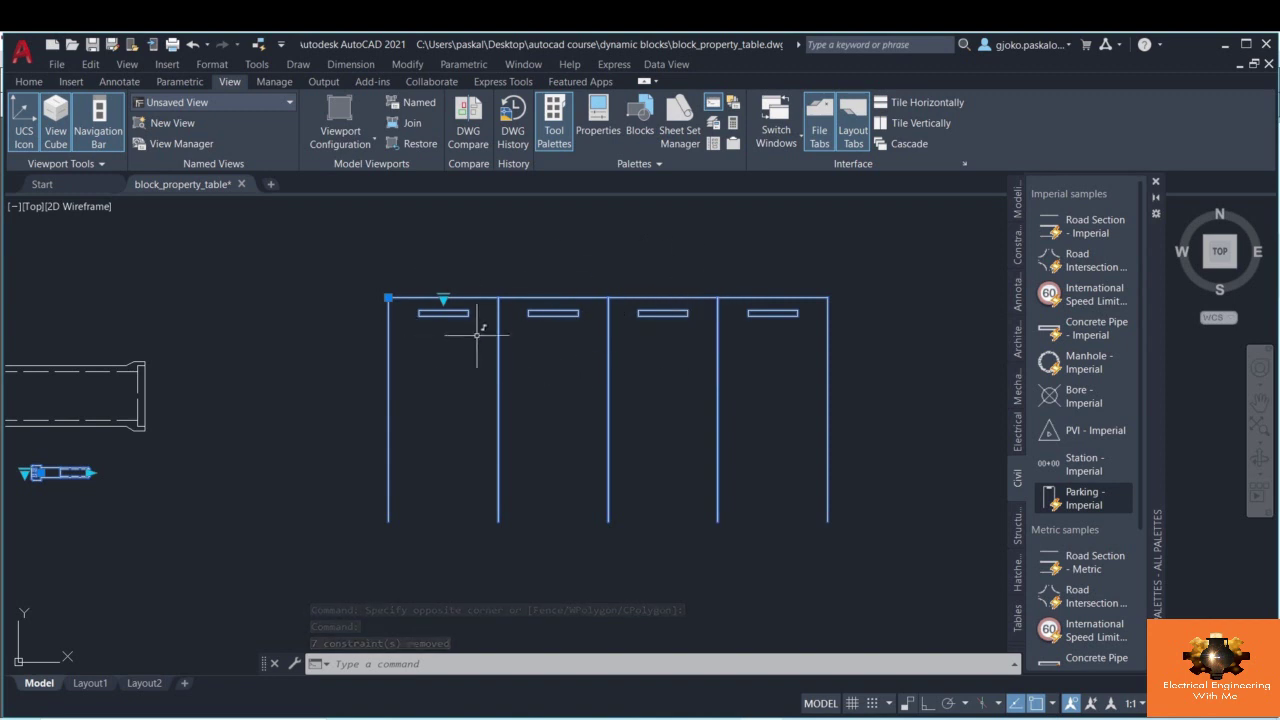
left_click(443, 297)
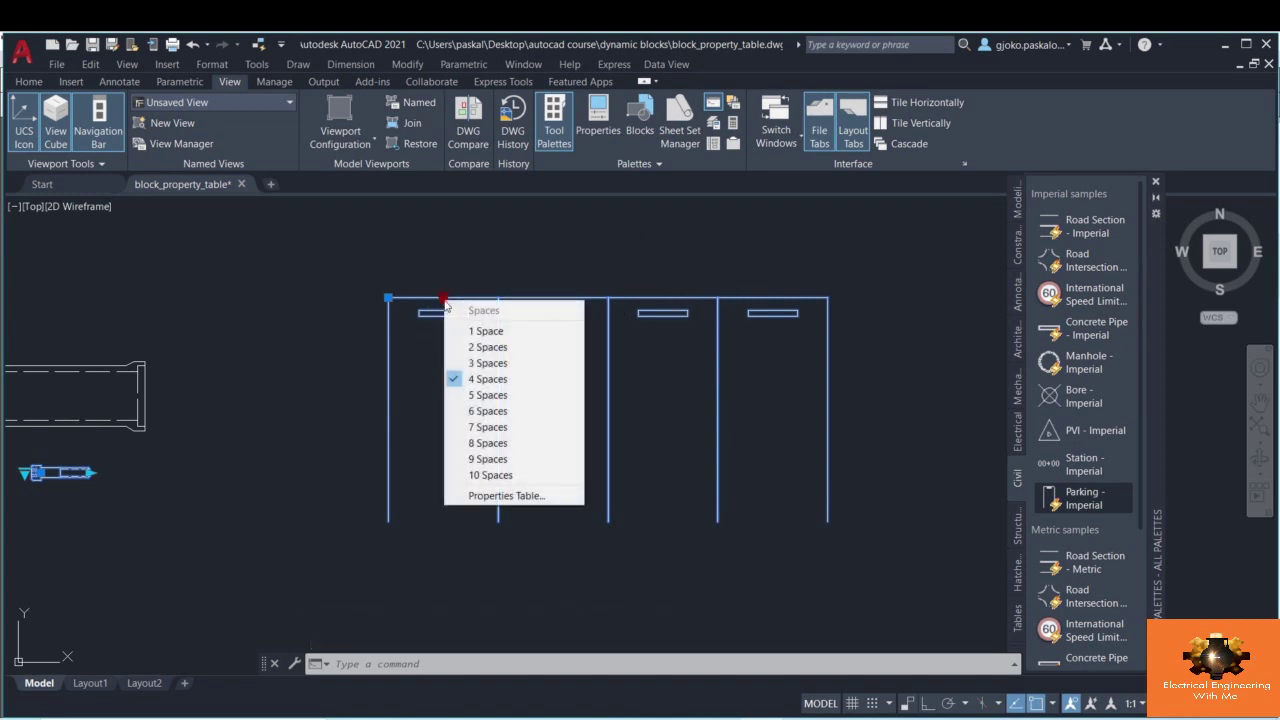
left_click(488, 443)
scroll(566, 316, "down", 2)
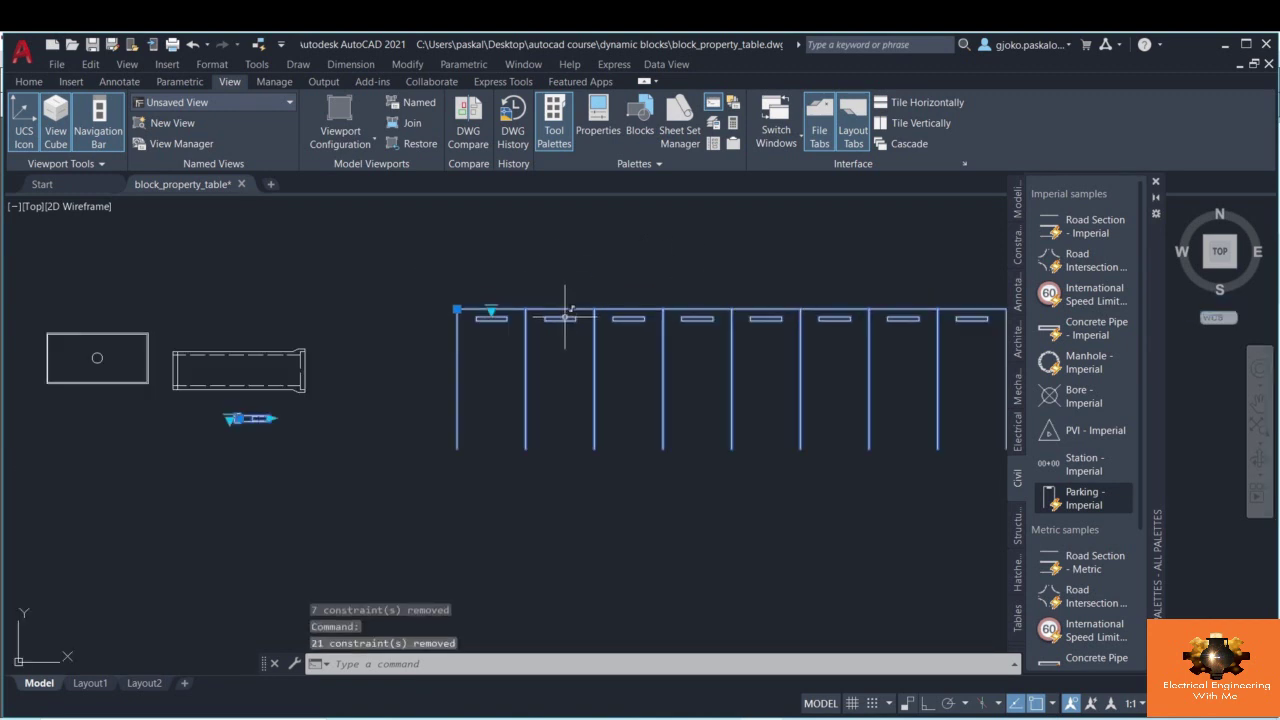
right_click(500, 308)
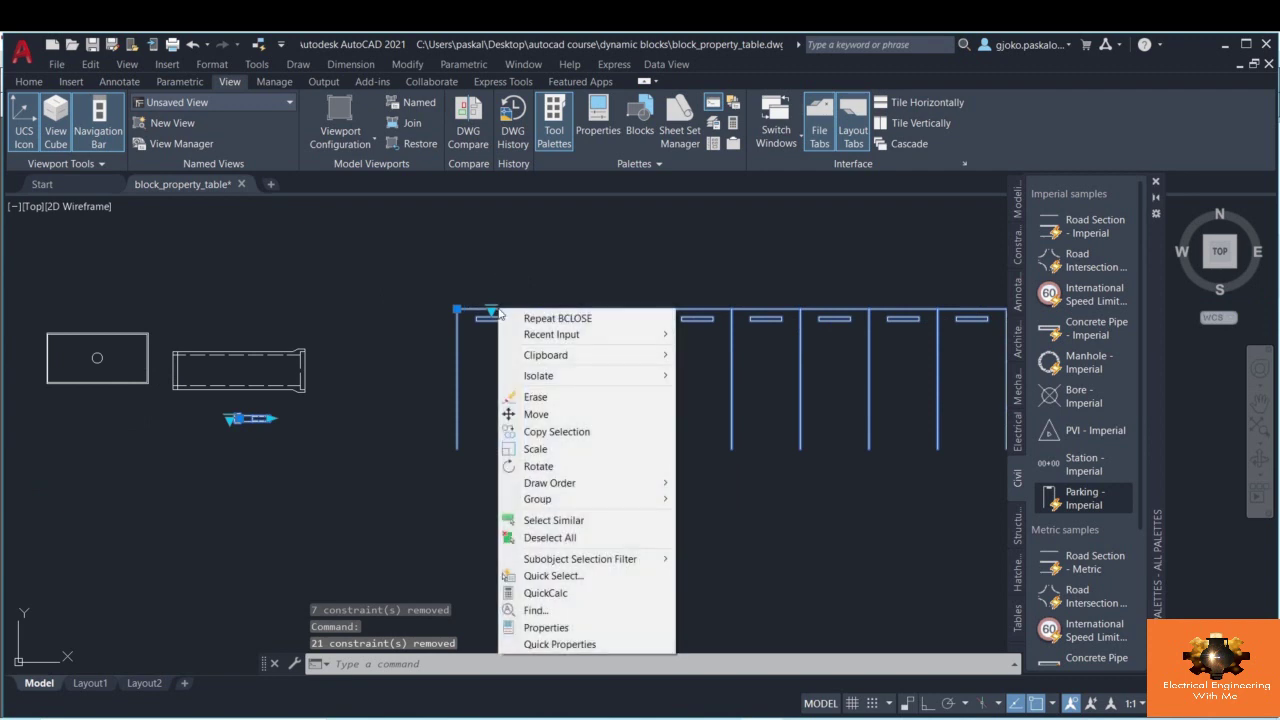
left_click(733, 343)
right_click(645, 316)
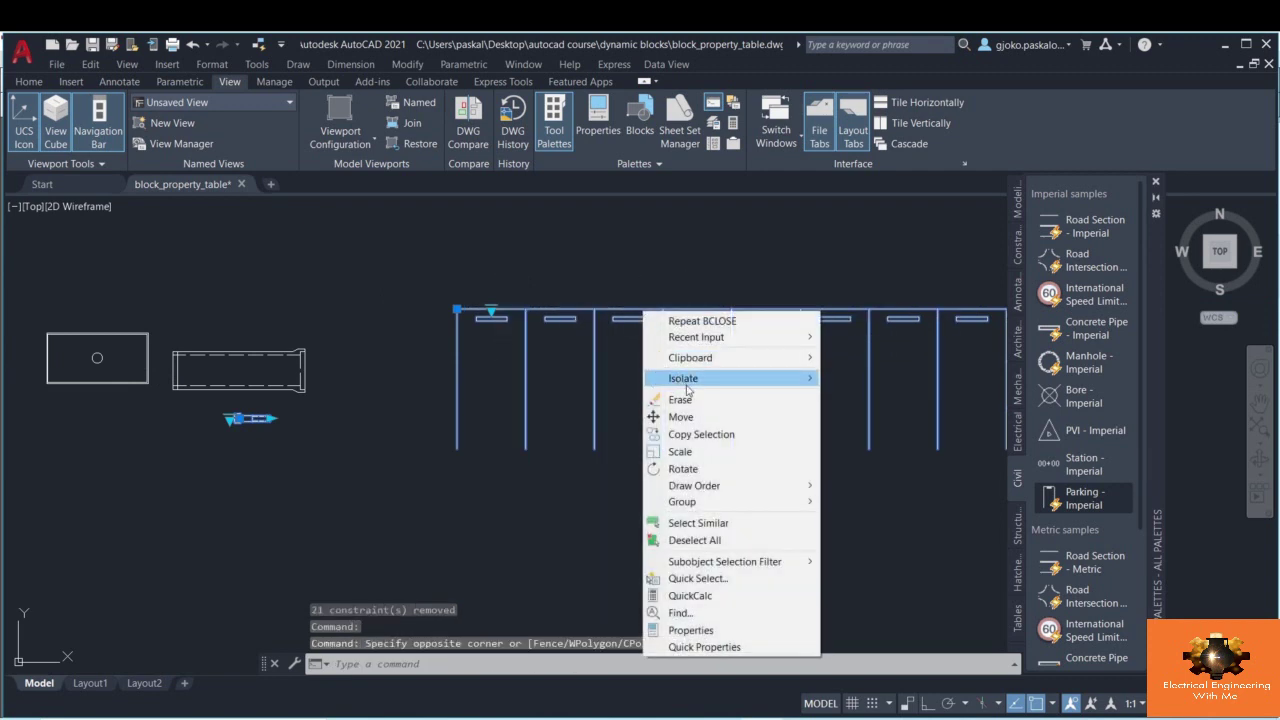
left_click(593, 312)
right_click(593, 313)
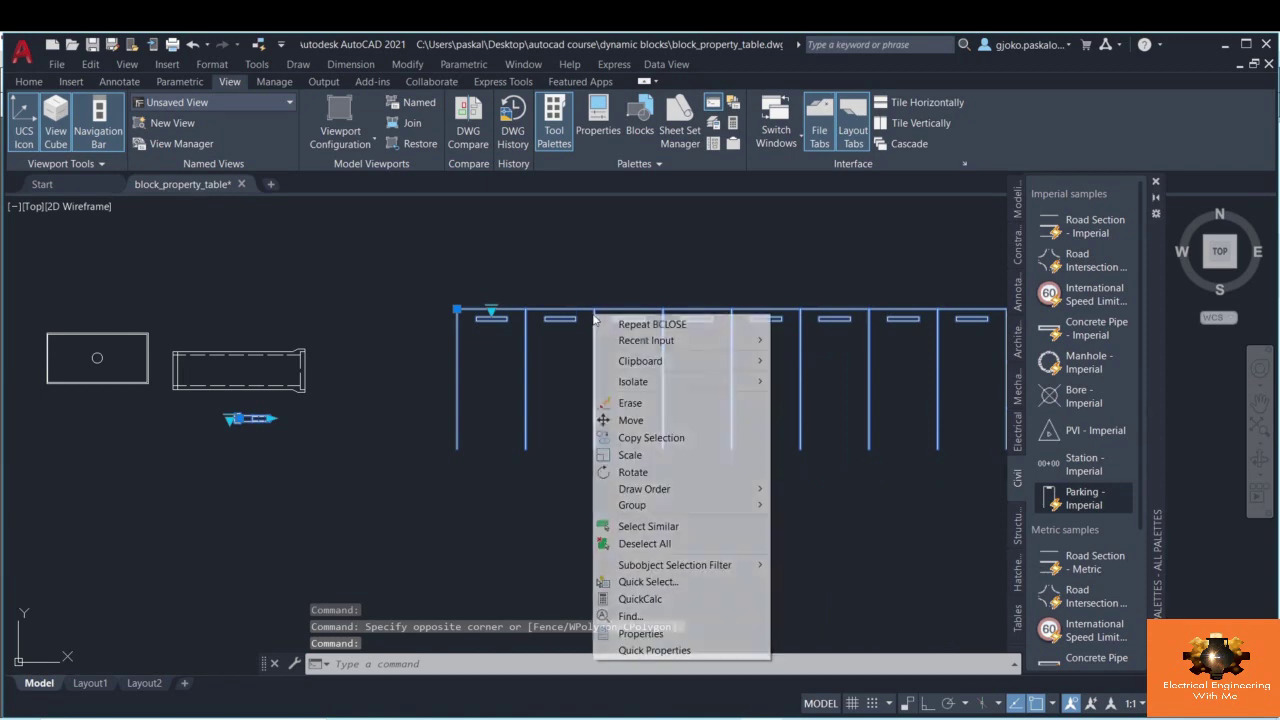
key("Escape")
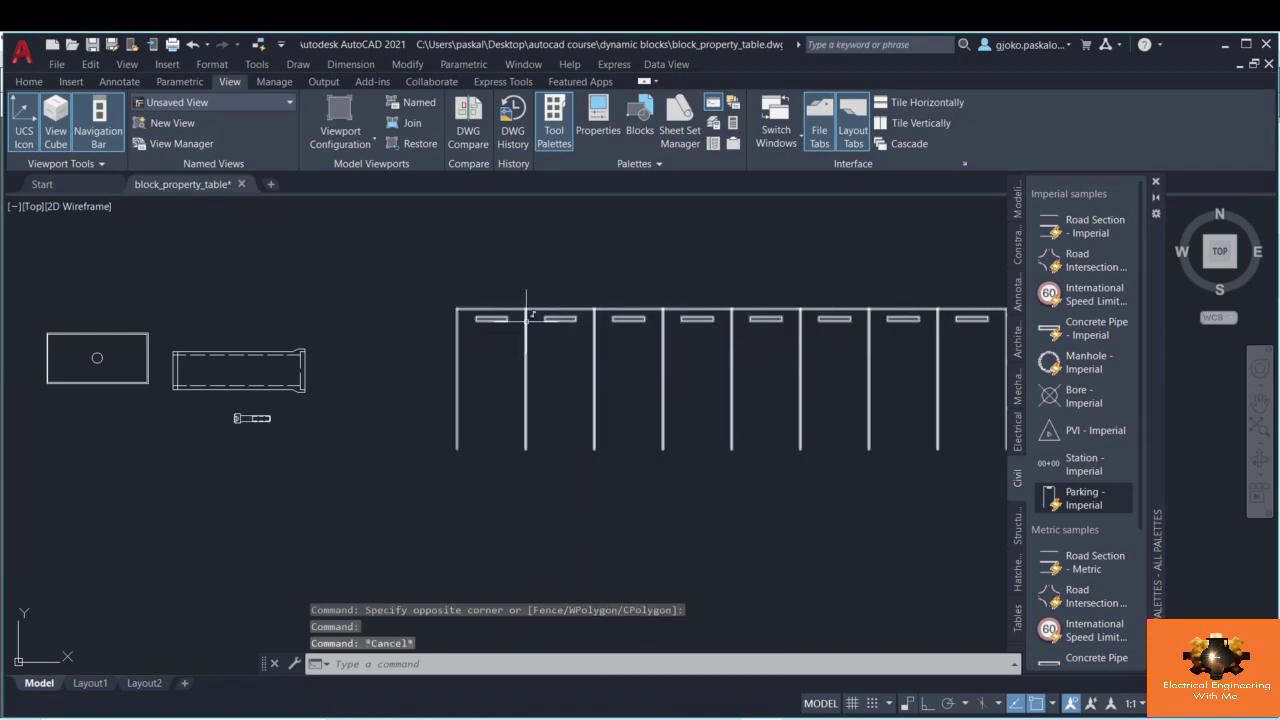
- Open the 8-space parking block in the Block Editor and examine its dimensional and geometric constraints around the wheel stop
left_click(491, 309)
right_click(541, 338)
left_click(543, 341)
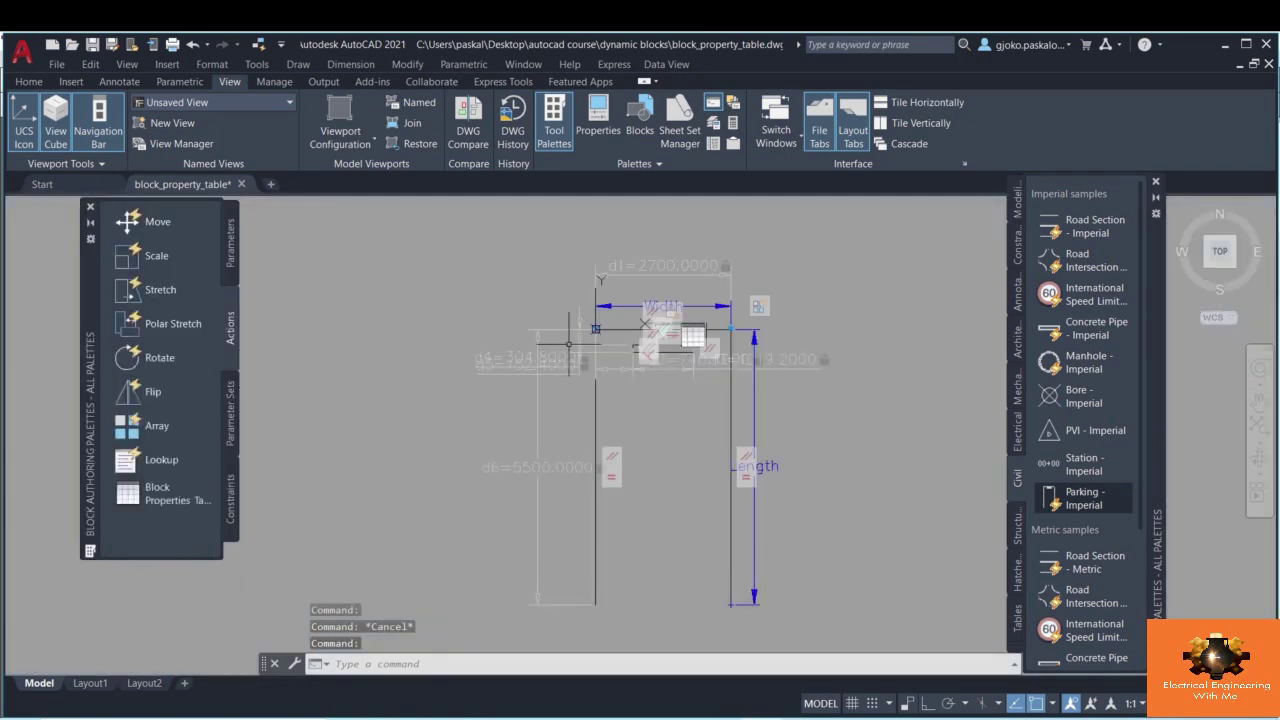
middle_click_drag(666, 400, 531, 330)
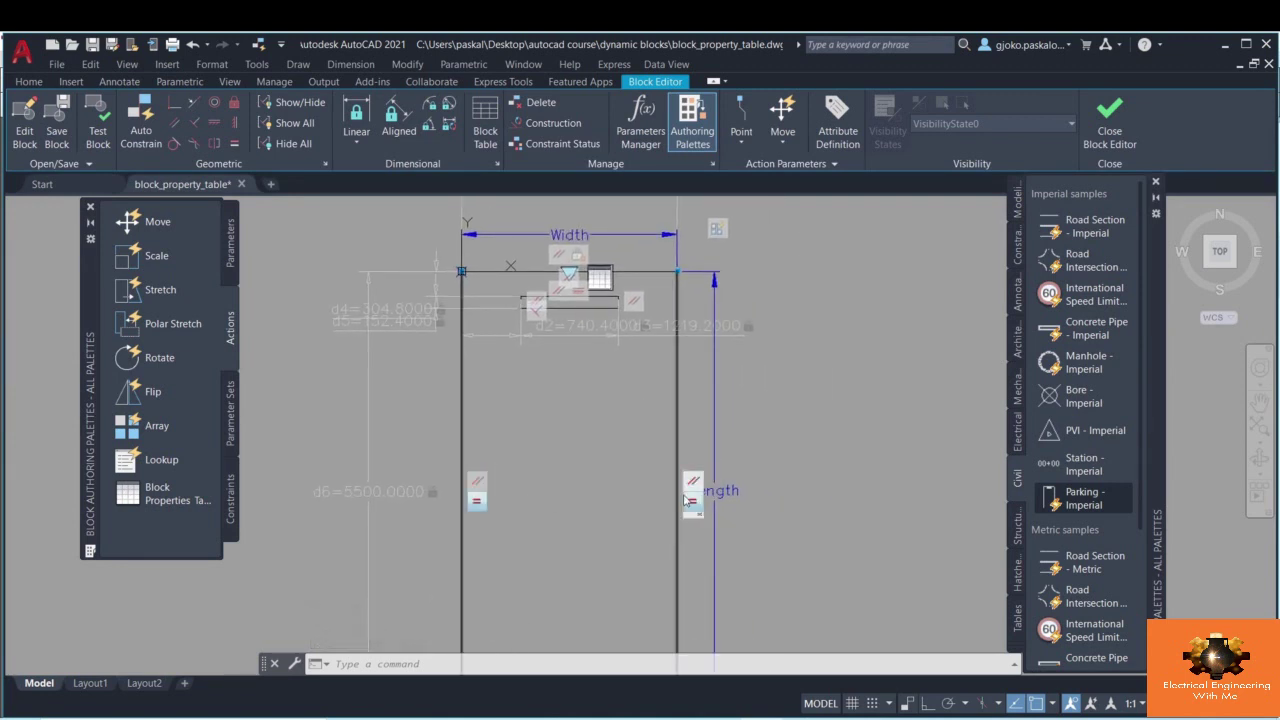
middle_click_drag(585, 507, 571, 407)
middle_click_drag(533, 334, 539, 429)
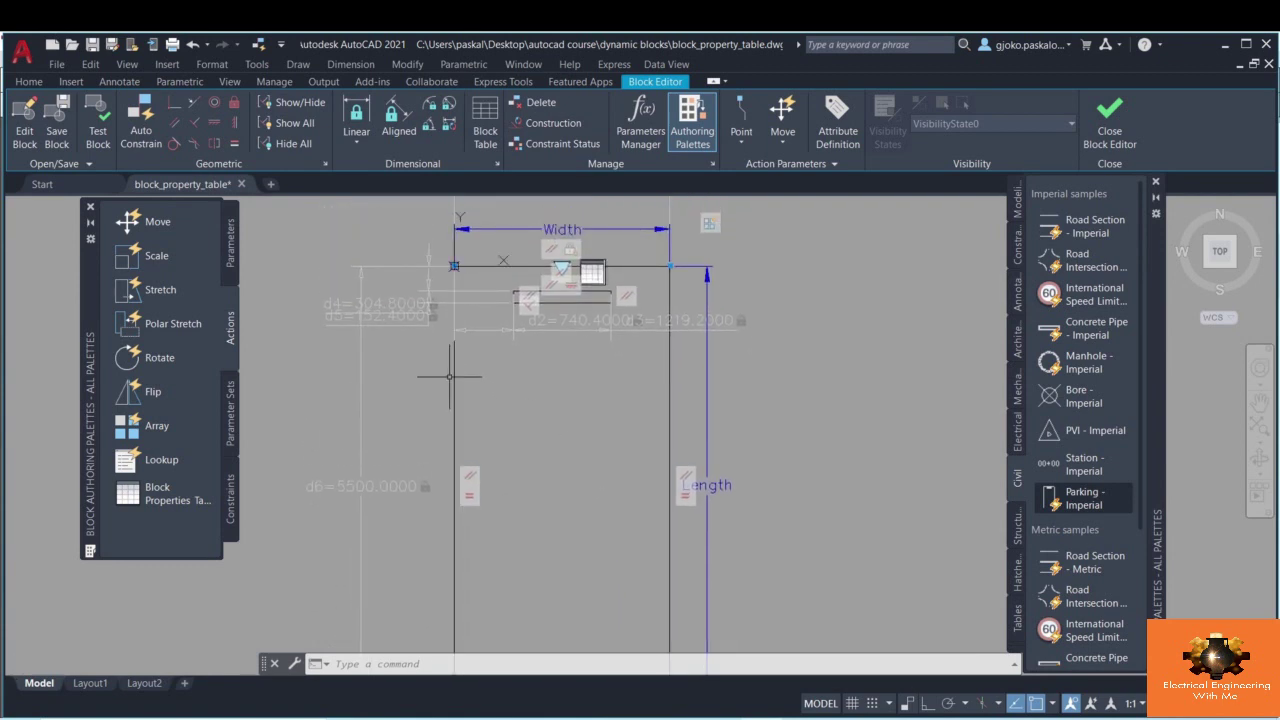
scroll(600, 245, "up", 4)
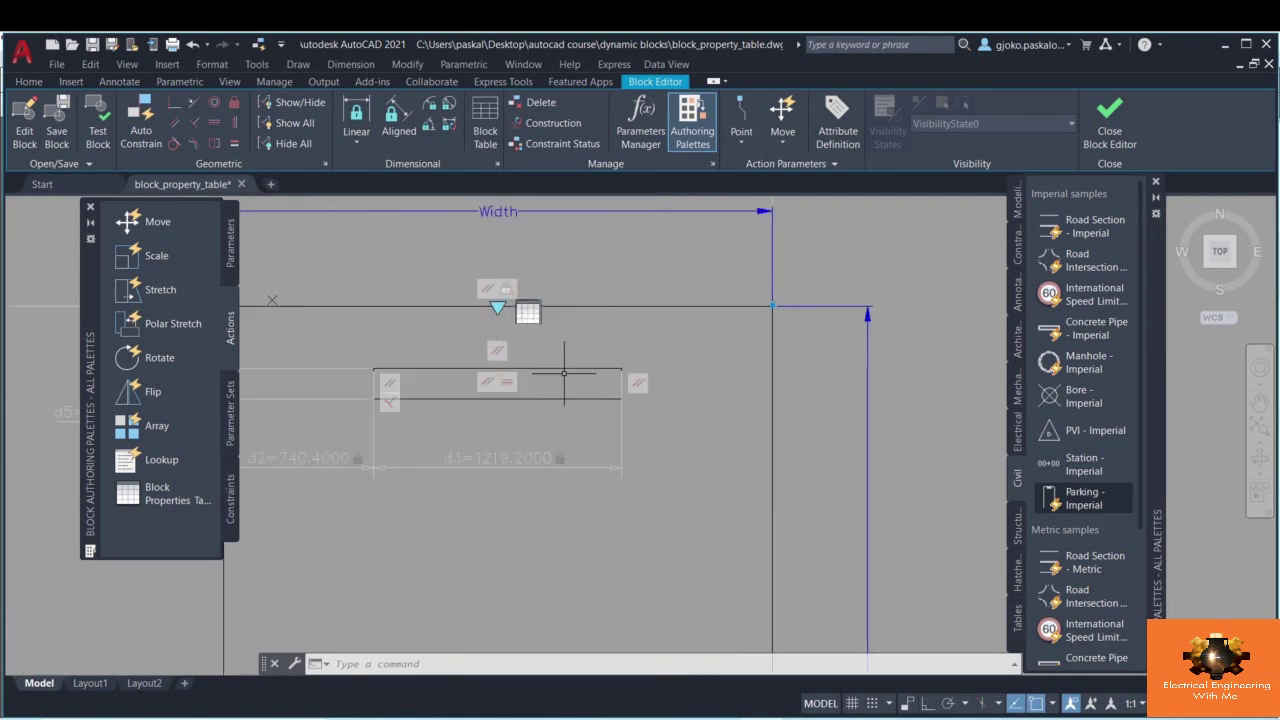
scroll(430, 385, "down", 4)
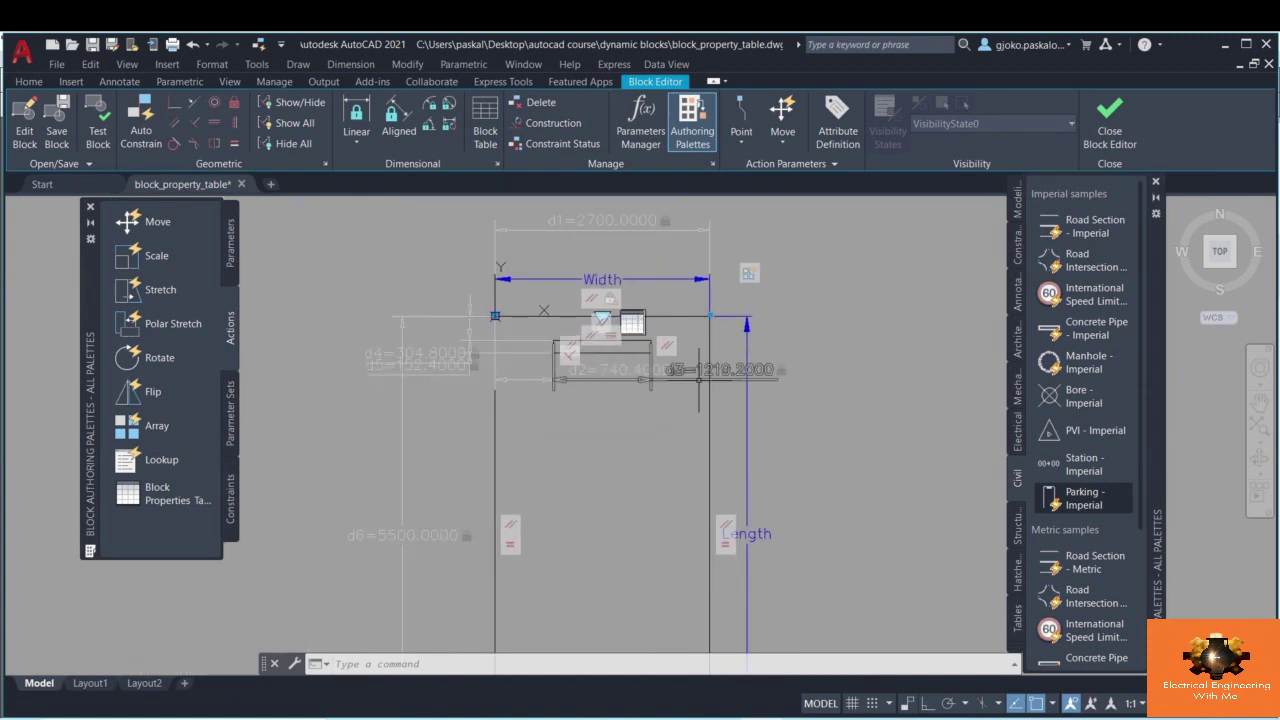
scroll(500, 260, "up", 3)
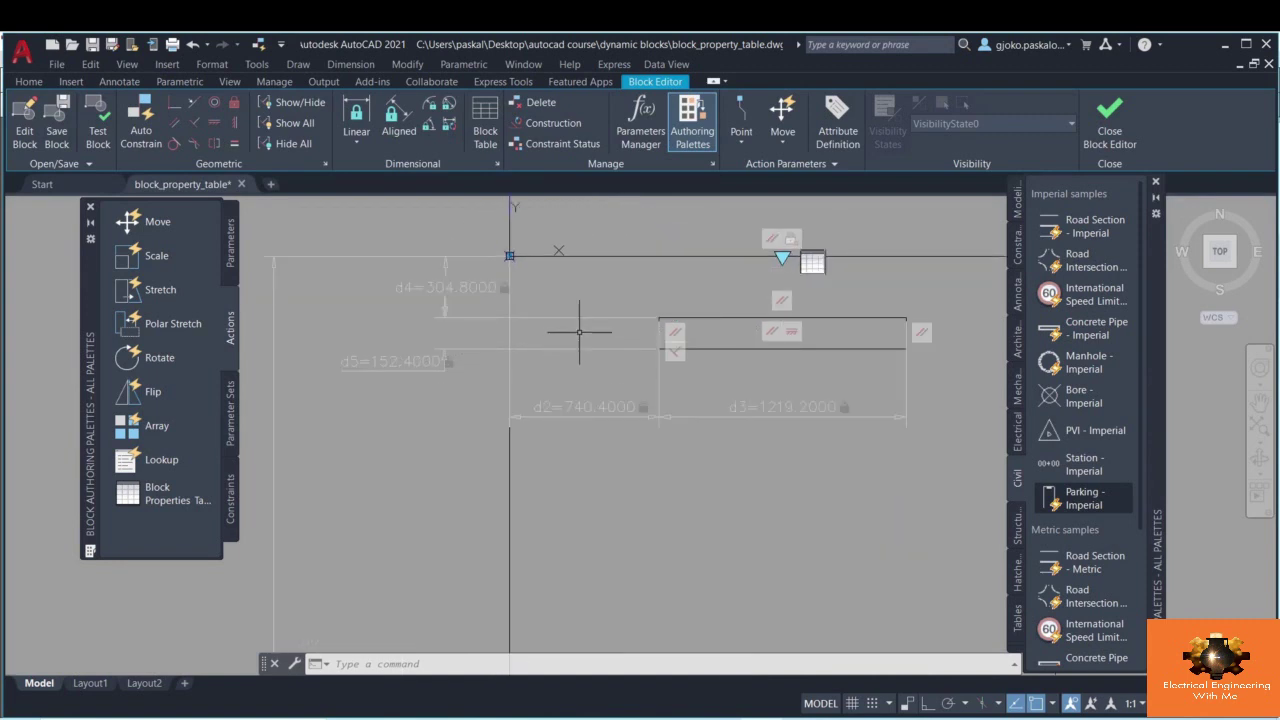
scroll(580, 334, "down", 3)
scroll(457, 349, "down", 2)
- Examine the parking block's Width and Length parameters and the objects tied to its array action
left_click(463, 349)
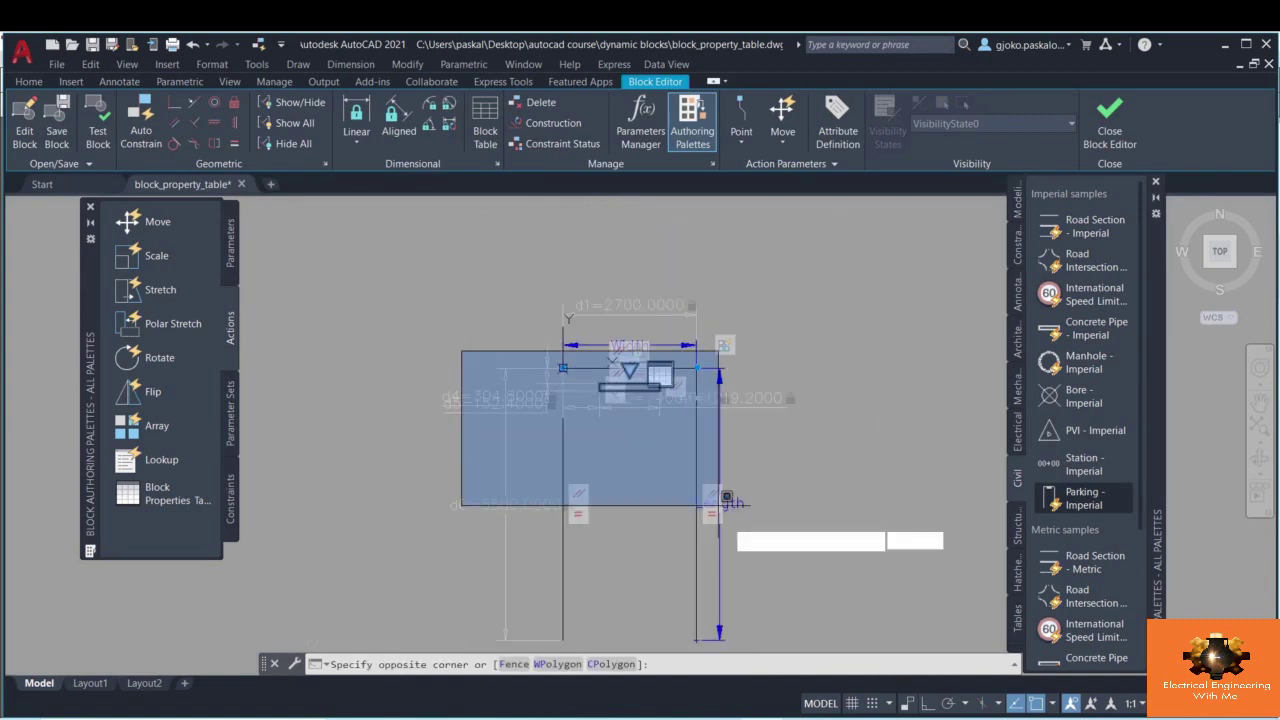
middle_click_drag(714, 543, 714, 429)
key("Escape")
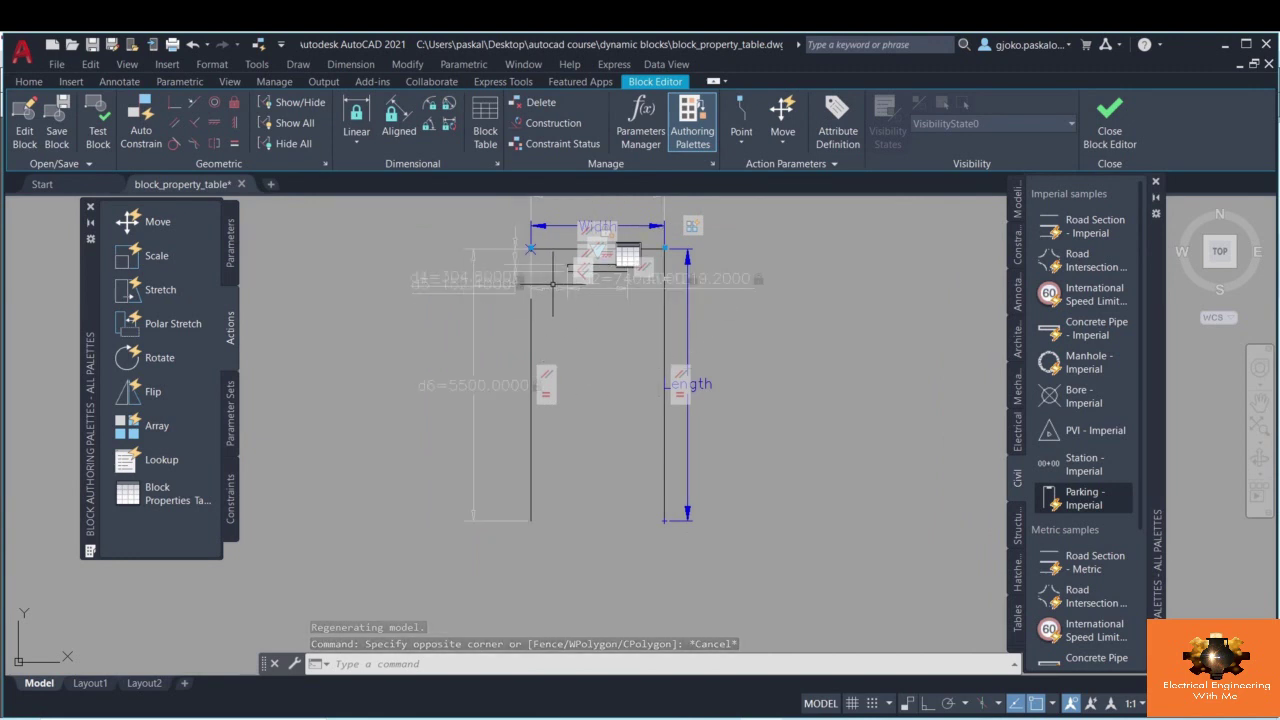
middle_click_drag(447, 284, 420, 336)
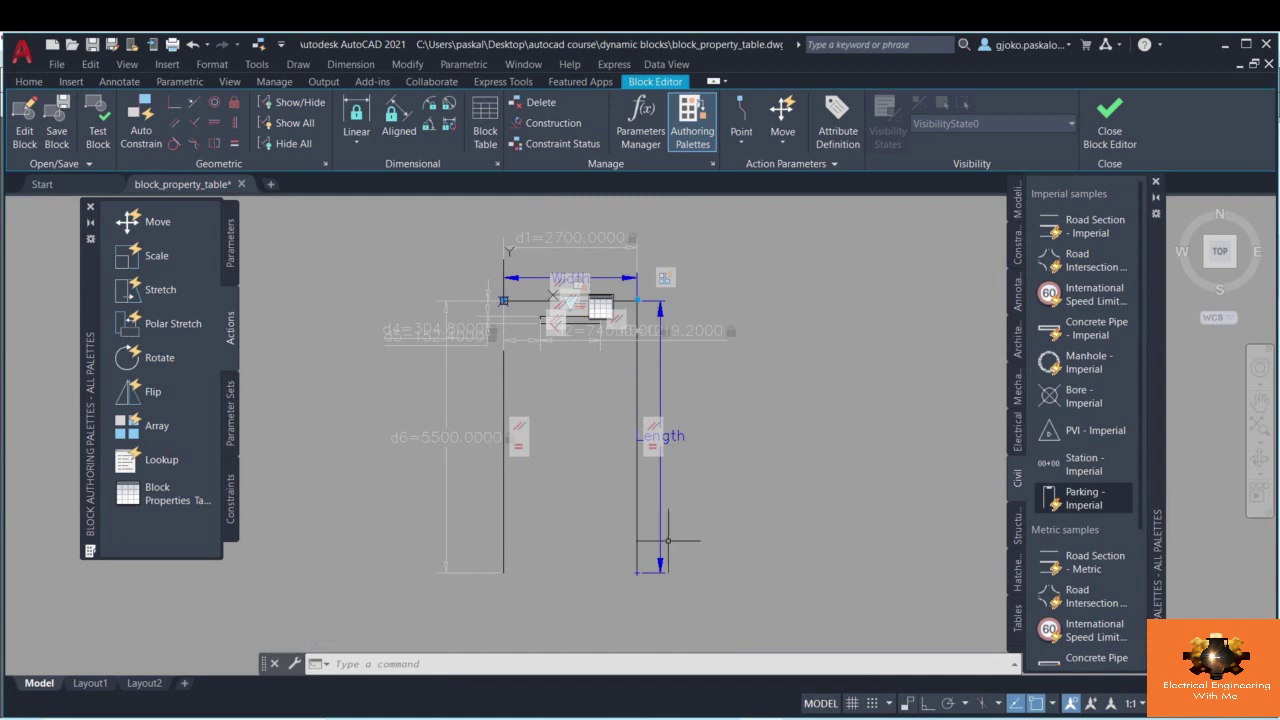
scroll(632, 258, "up", 2)
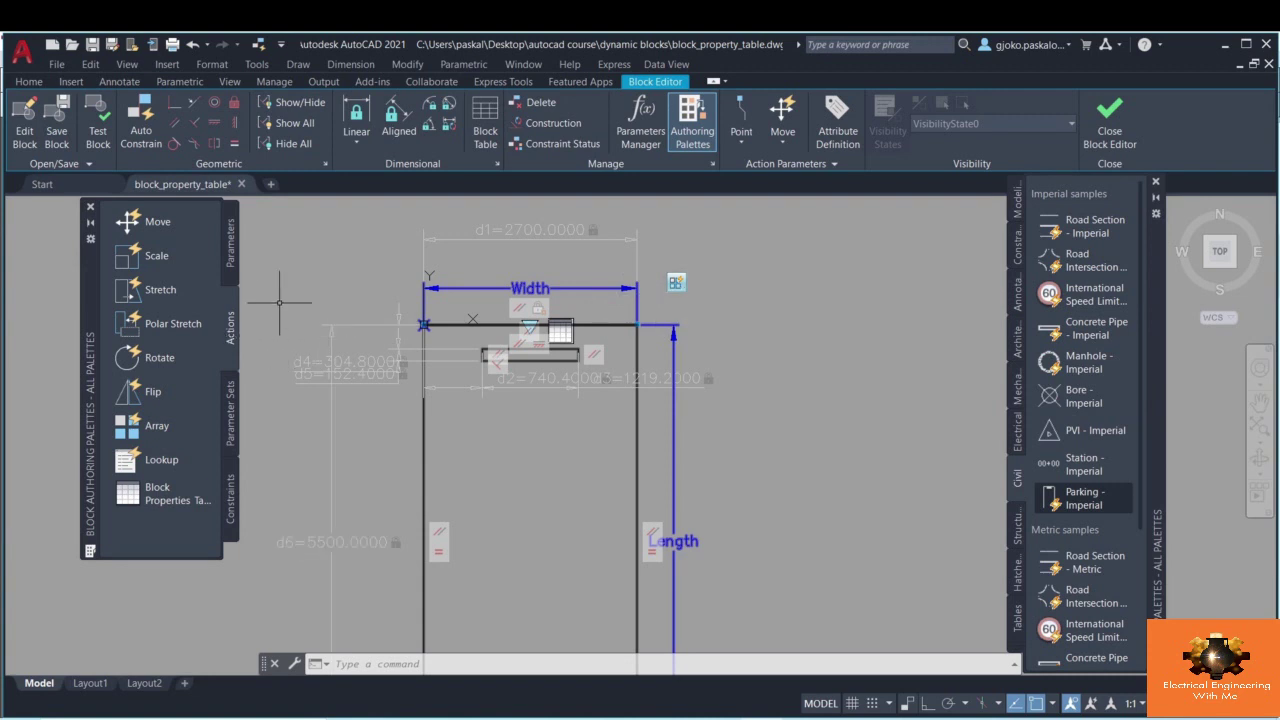
scroll(613, 330, "down", 2)
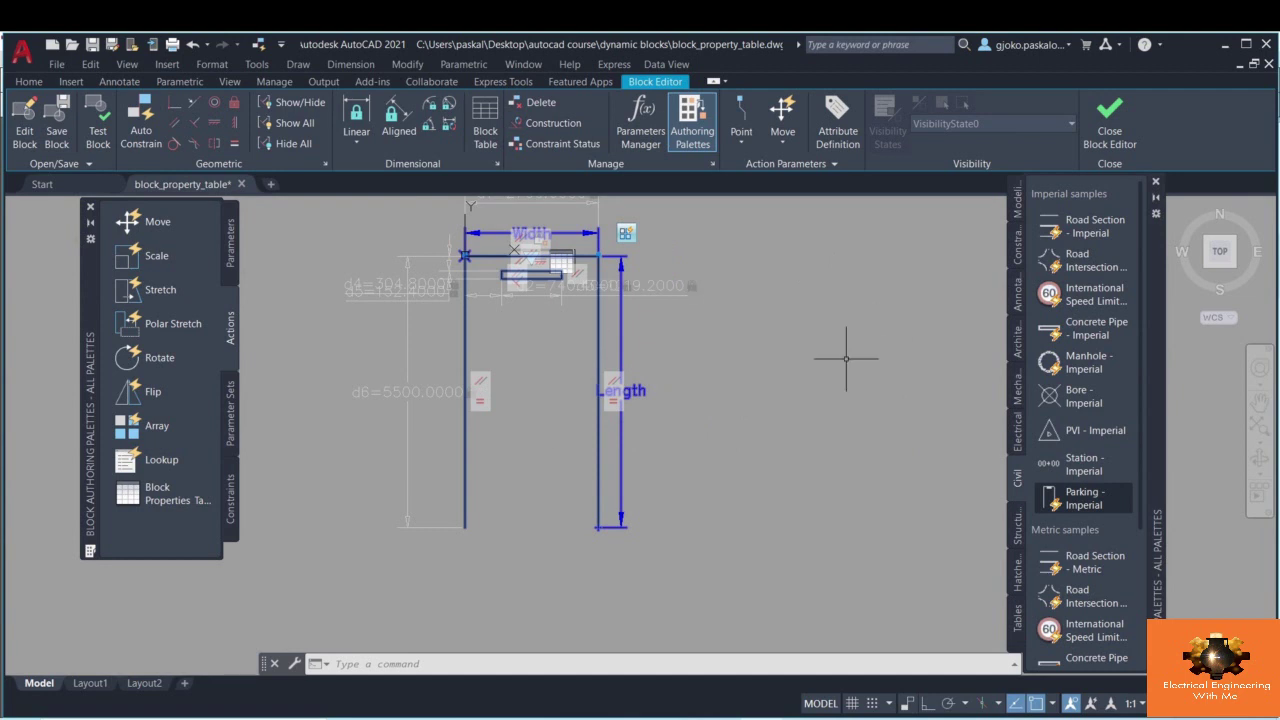
middle_click_drag(650, 345, 605, 392)
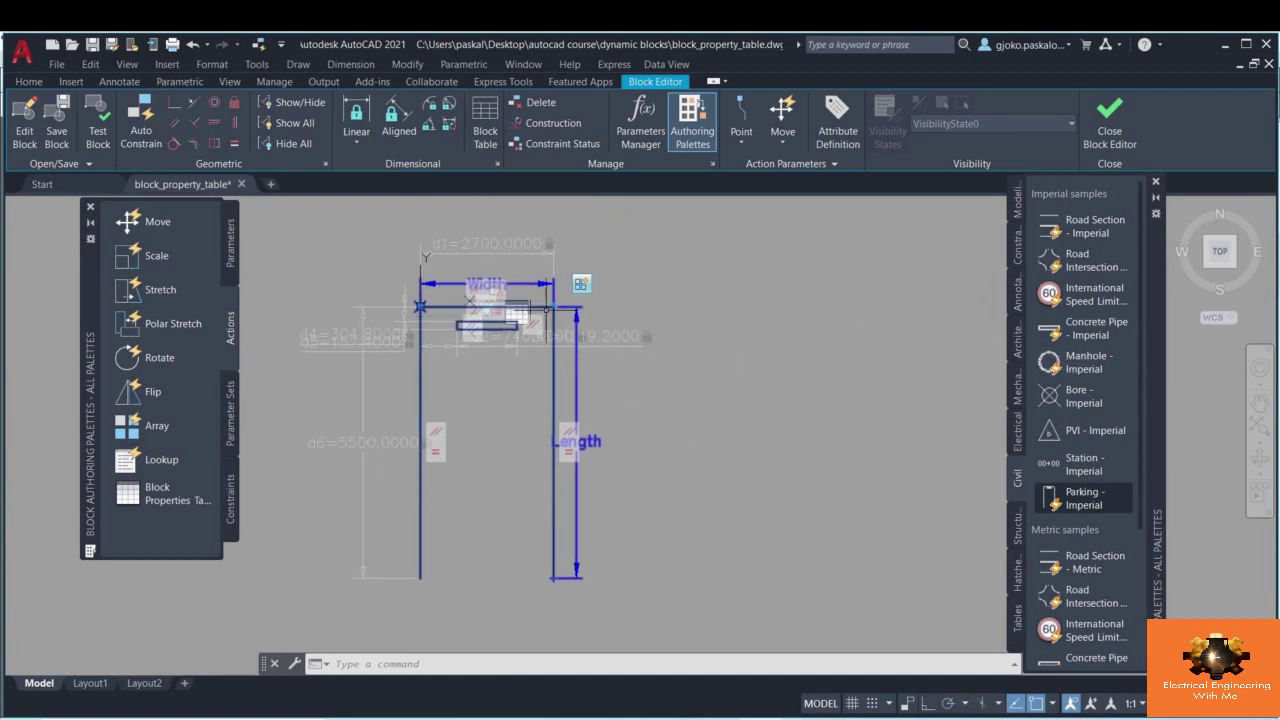
scroll(571, 288, "up", 3)
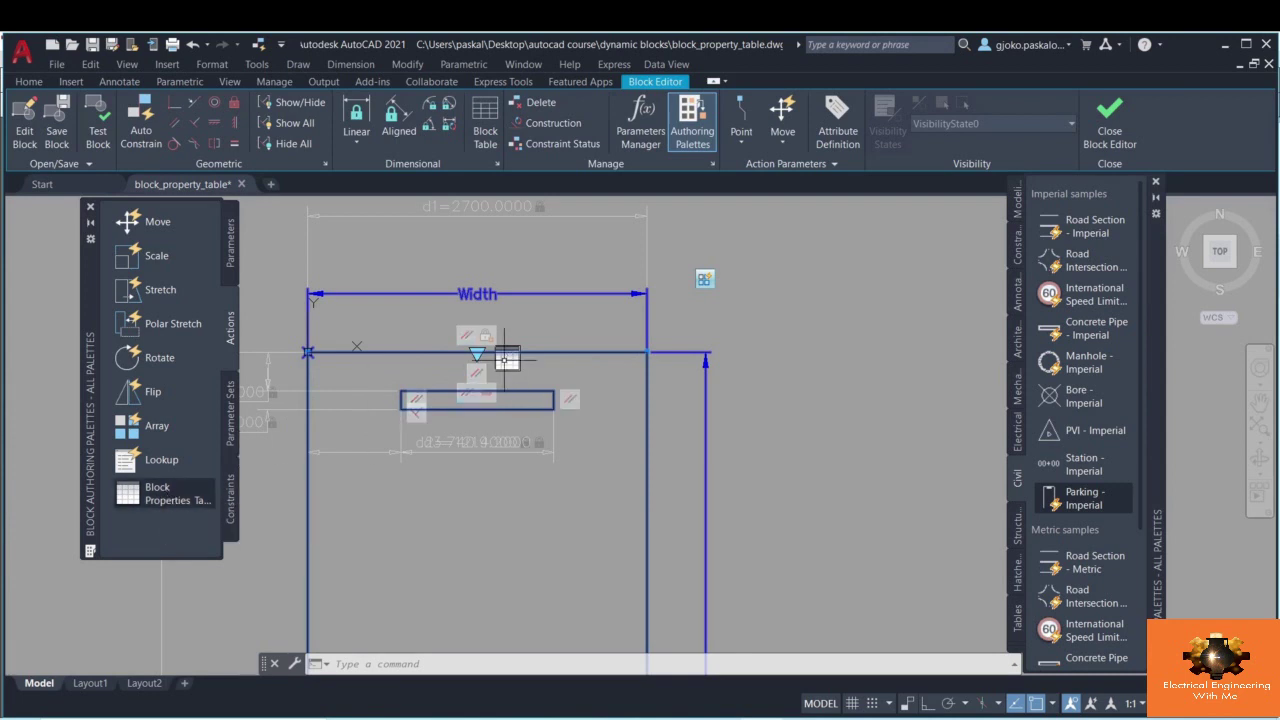
- Review the spaces and widths in the parking block's Block Properties Table, and close the Block Editor
left_click(483, 140)
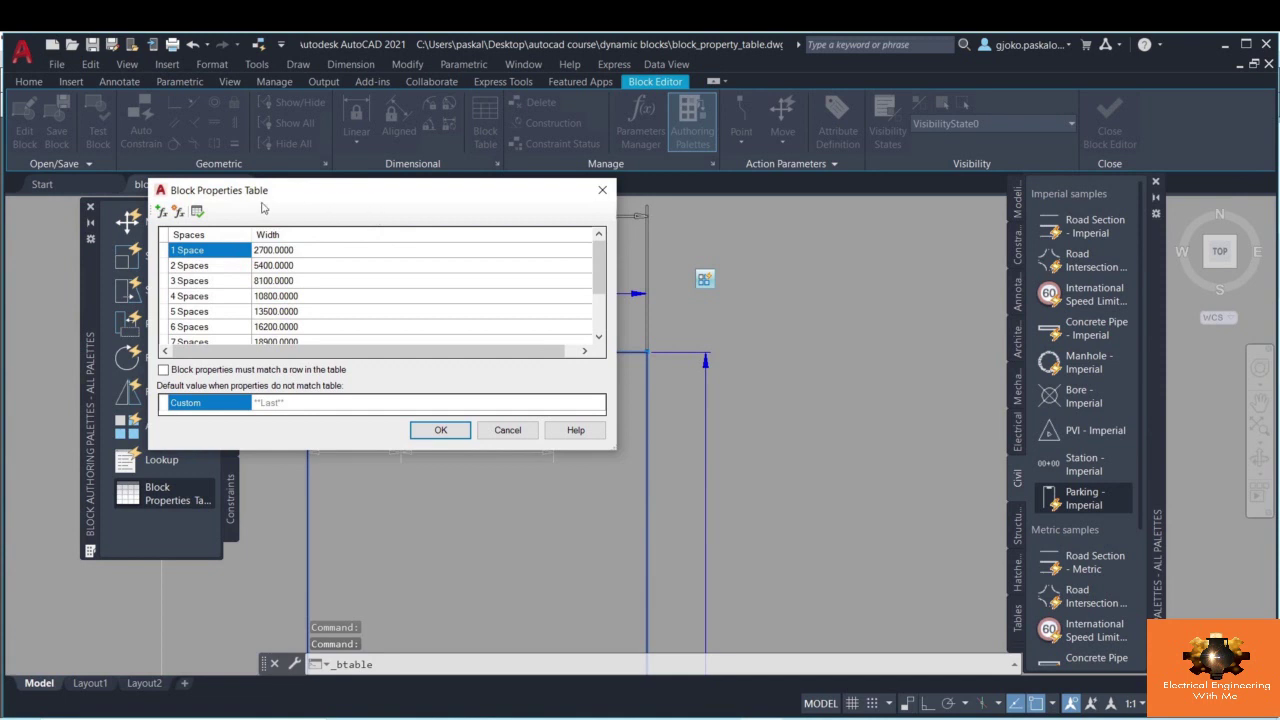
left_click_drag(314, 197, 170, 188)
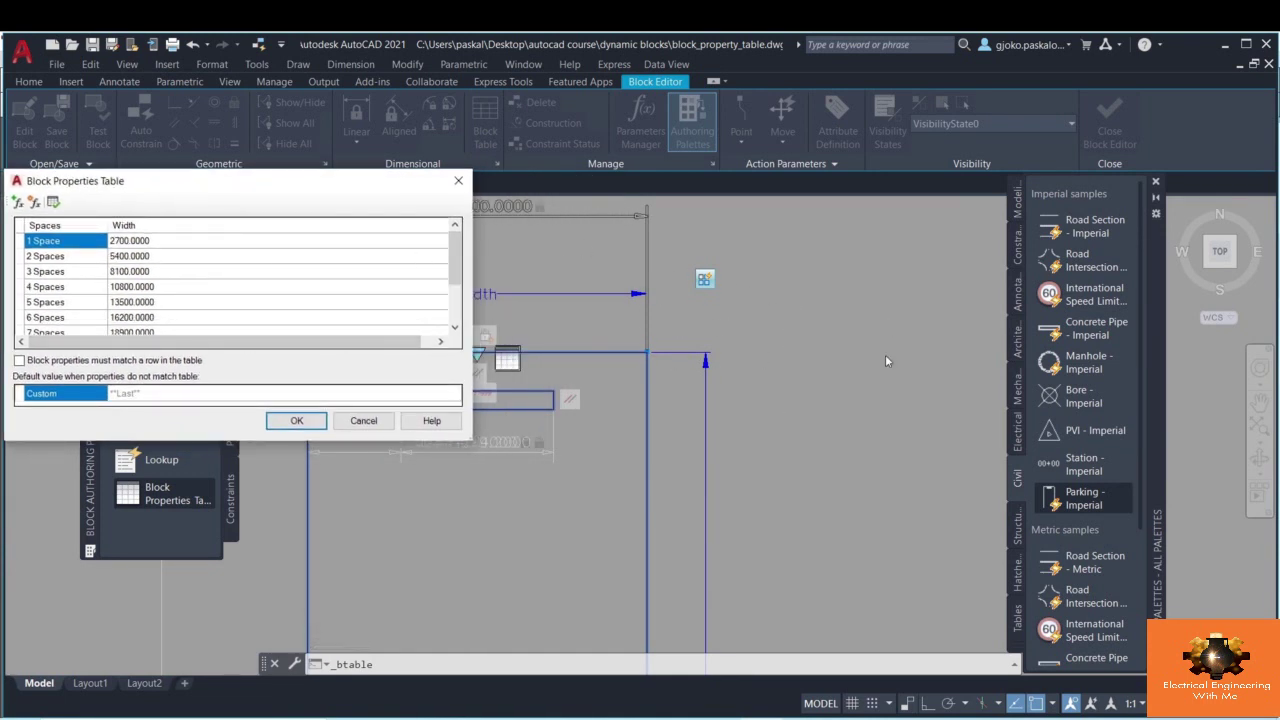
scroll(246, 273, "down", 2)
scroll(230, 290, "up", 2)
left_click(297, 420)
scroll(520, 320, "down", 2)
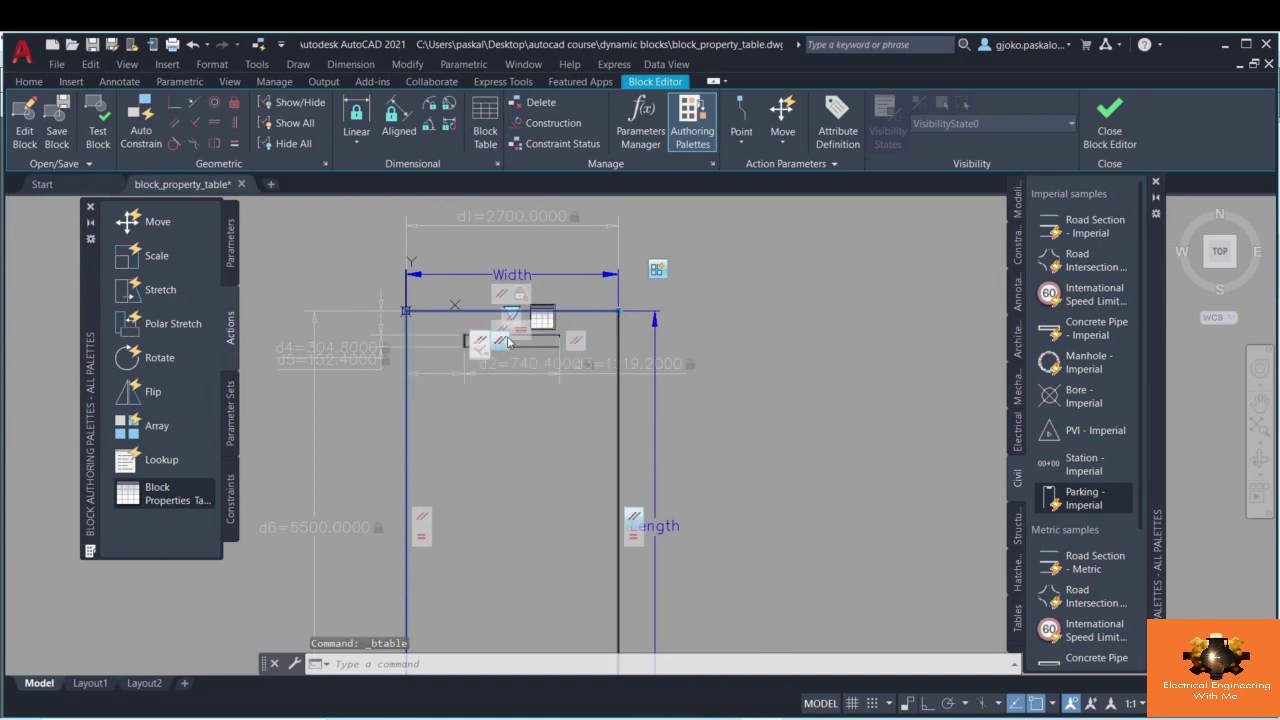
middle_click_drag(582, 420, 678, 401)
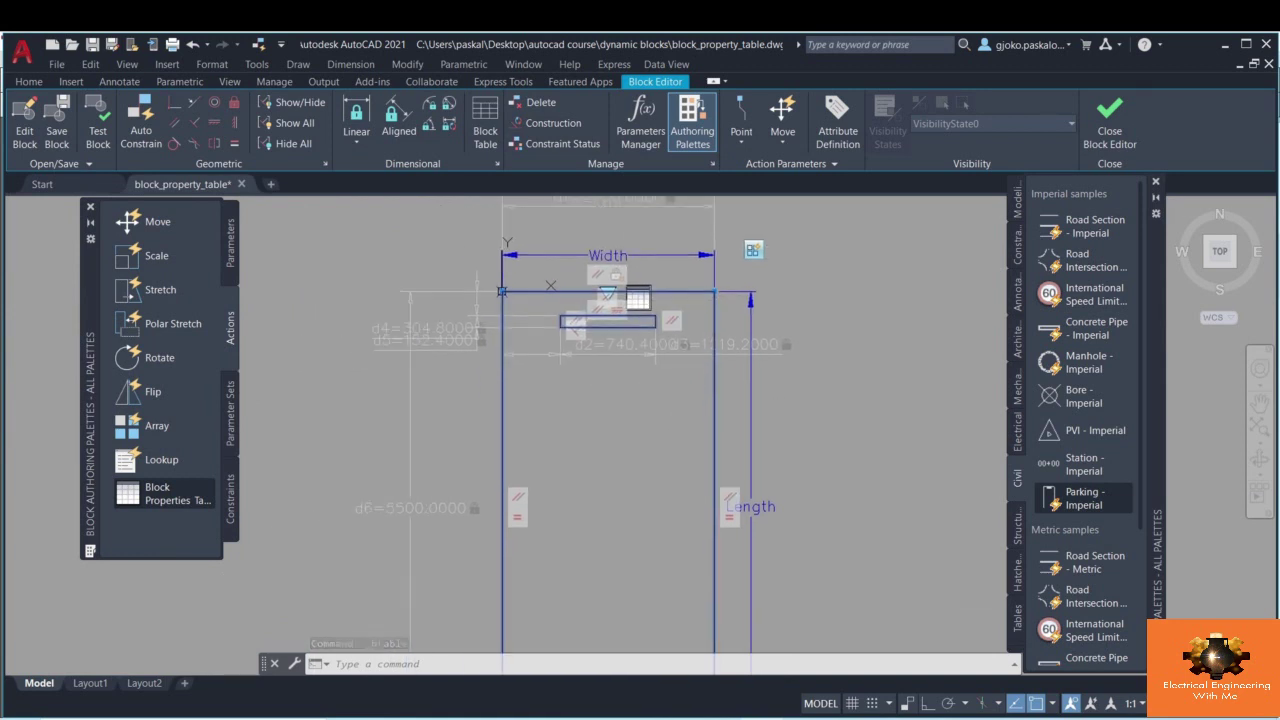
left_click(1109, 114)
left_click(603, 422)
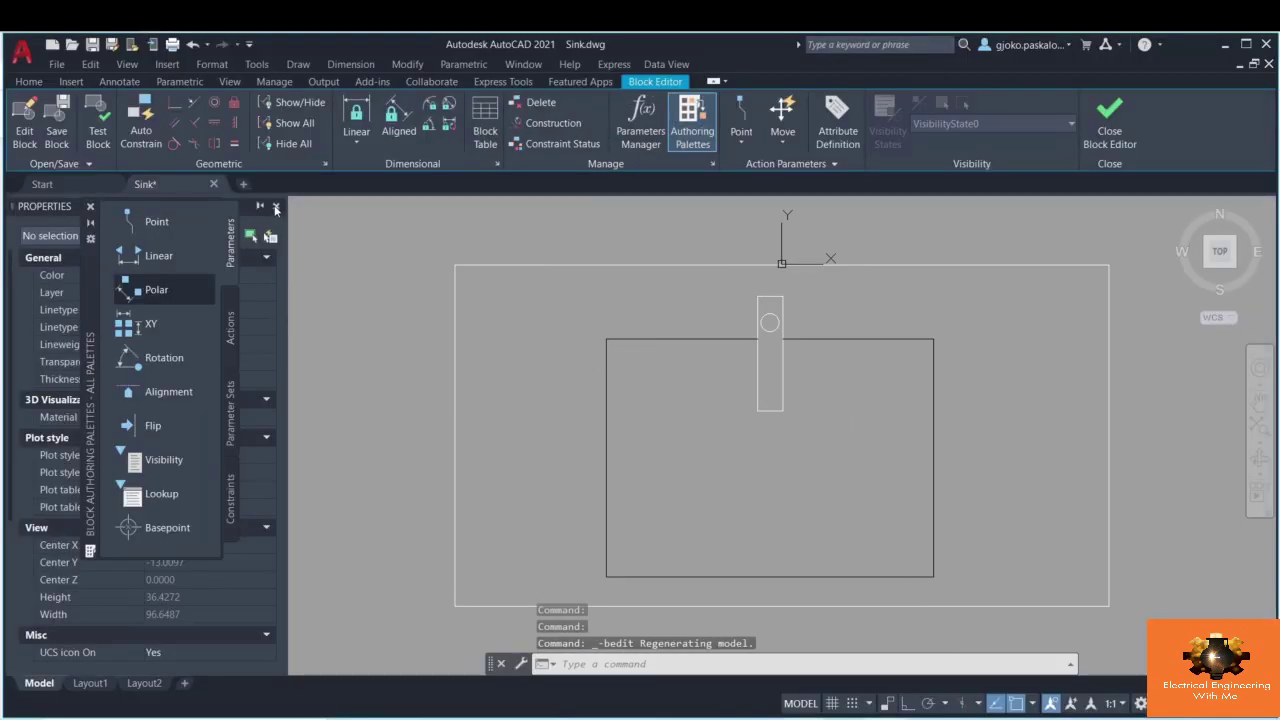
- Hide the object properties in the sink block's editor and review the available parameter sets against the separate parameters and actions
left_click(276, 208)
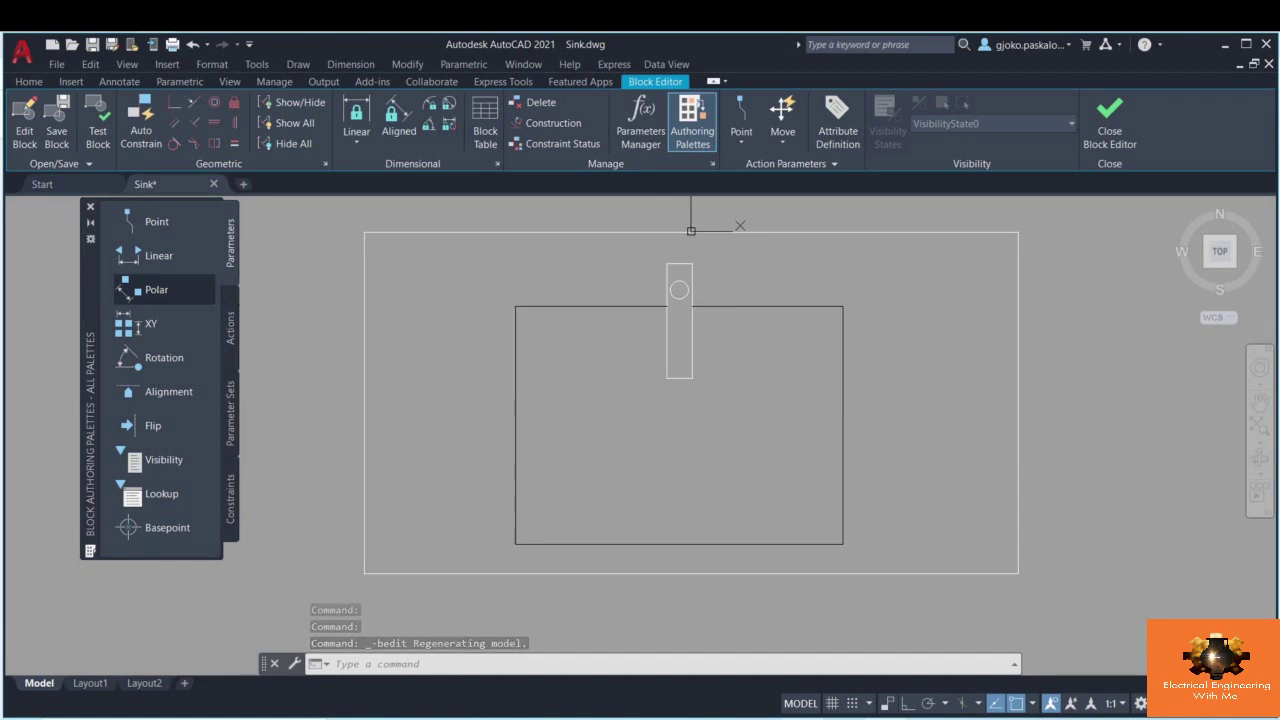
scroll(444, 300, "down", 2)
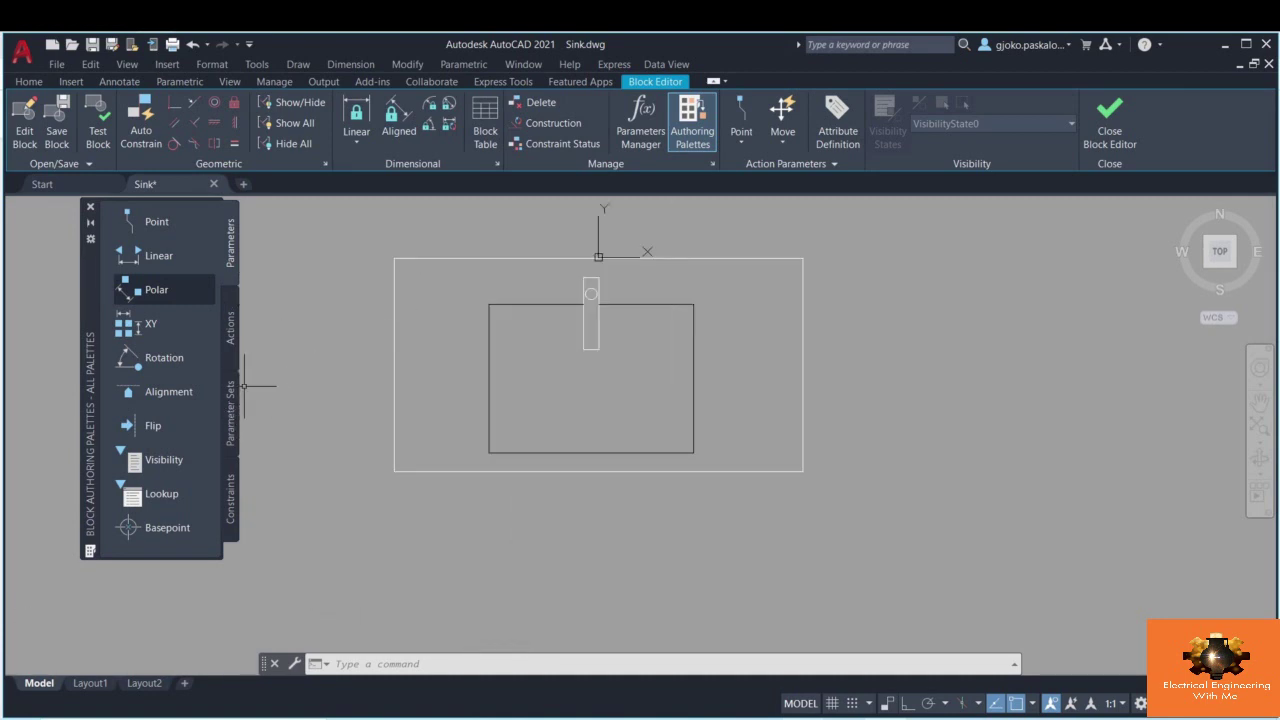
left_click(231, 420)
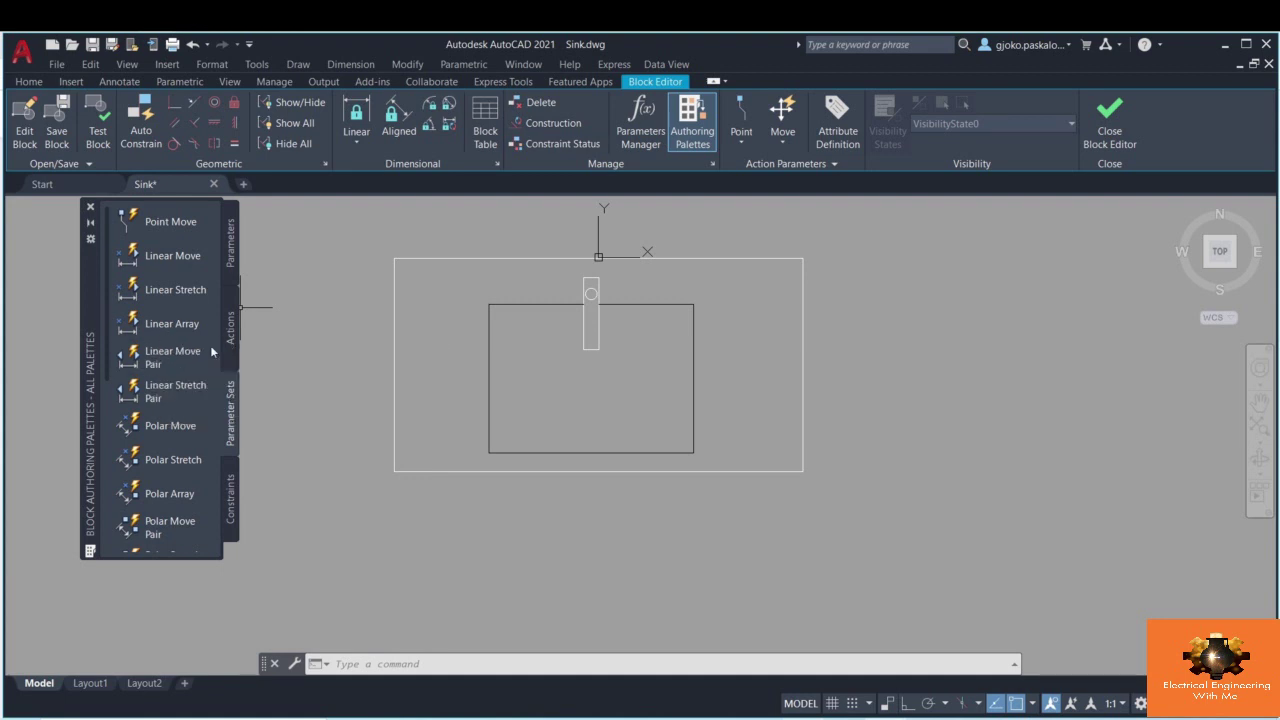
left_click(231, 318)
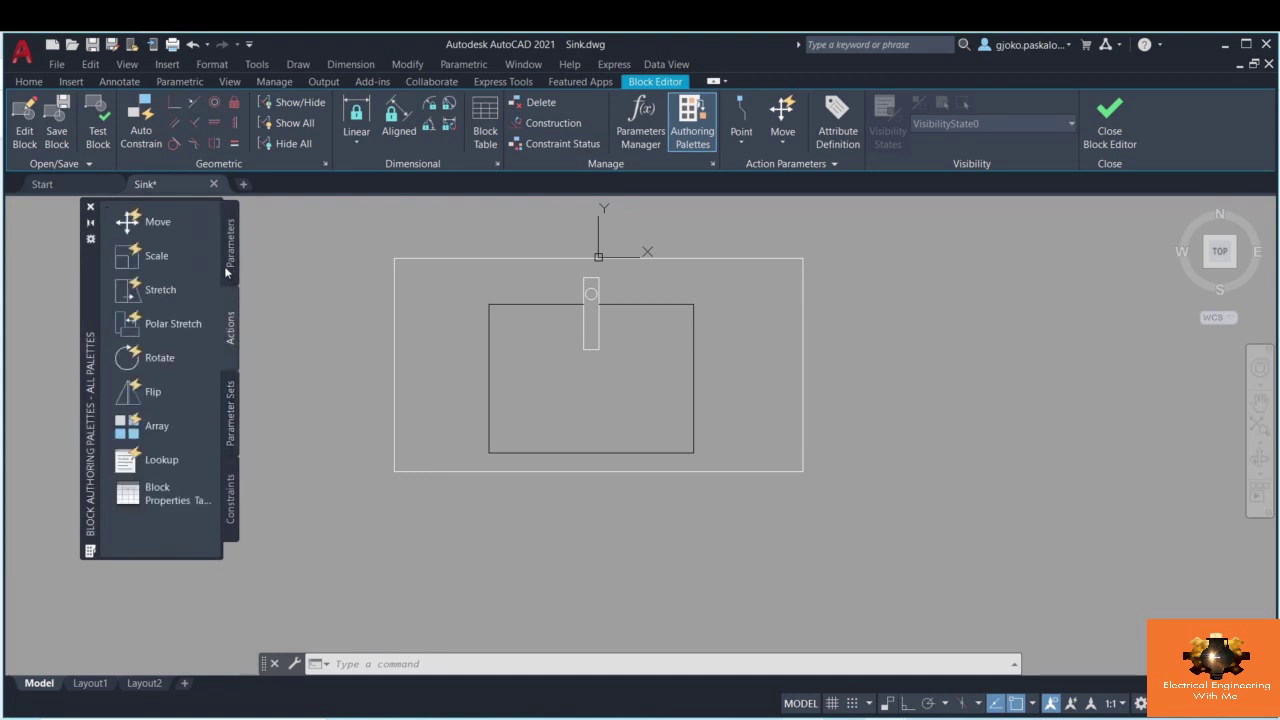
left_click(224, 265)
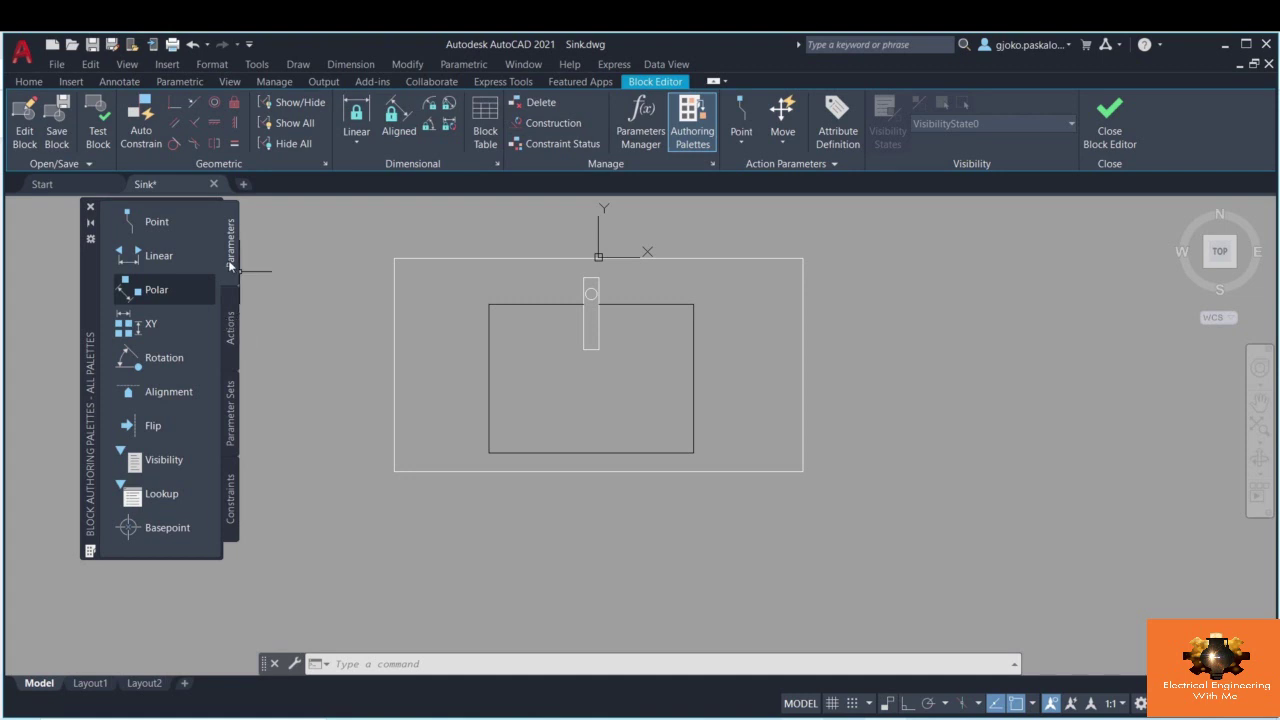
left_click(231, 407)
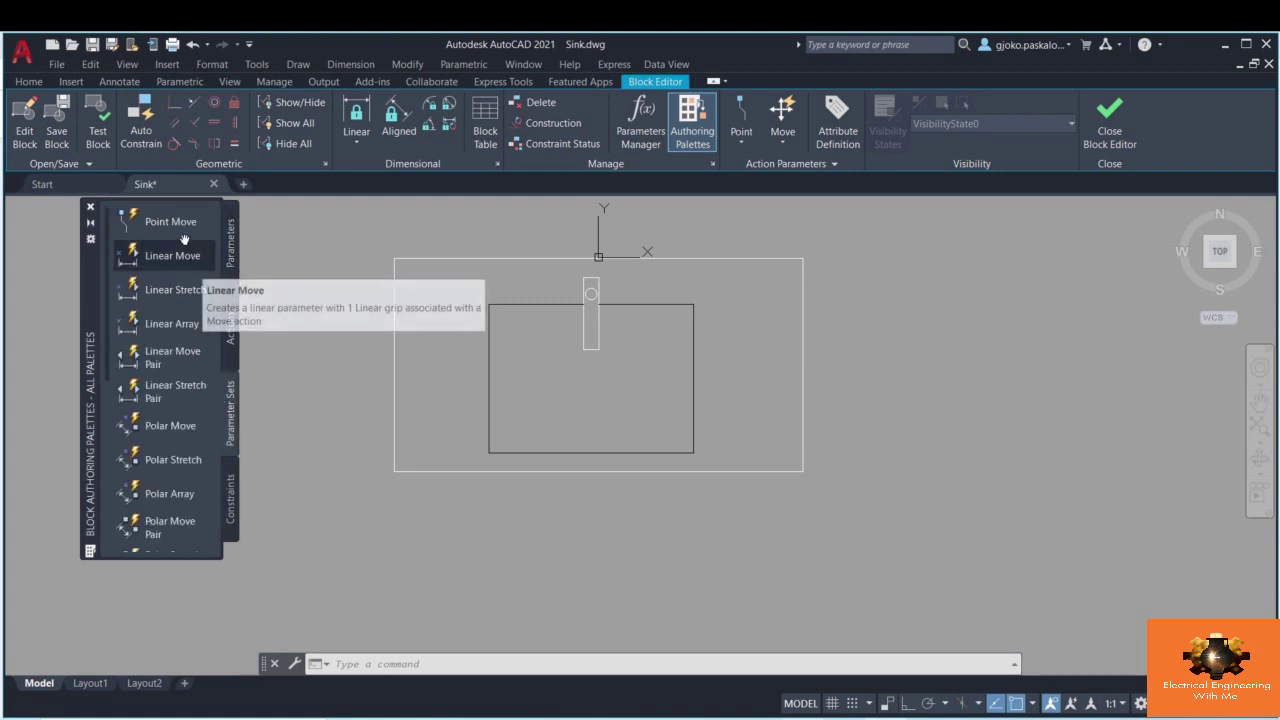
left_click(160, 290)
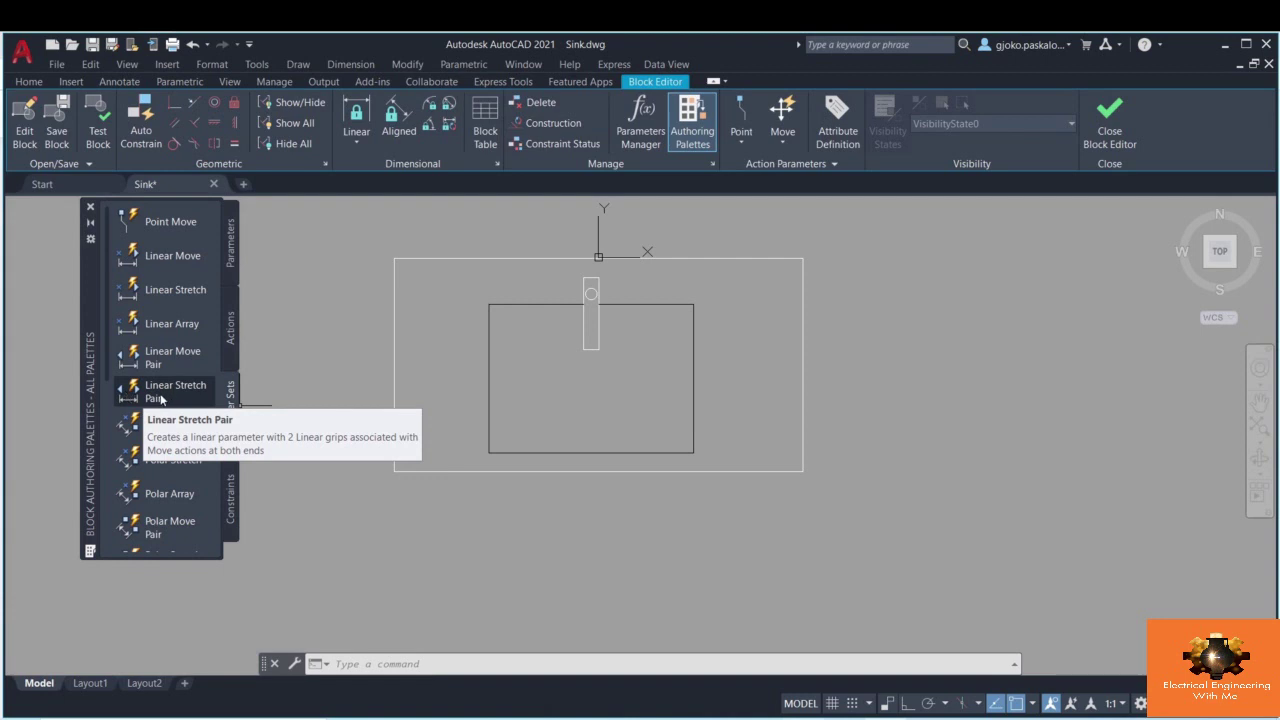
scroll(153, 405, "down", 3)
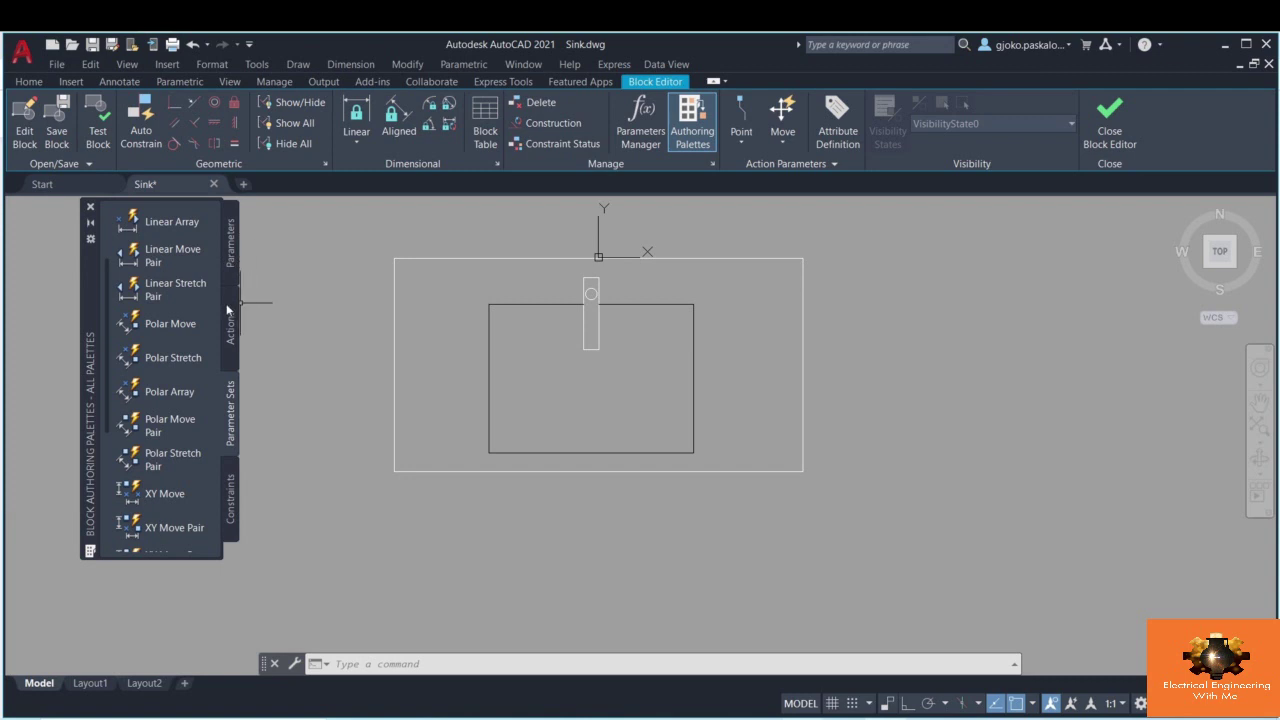
scroll(158, 318, "up", 1)
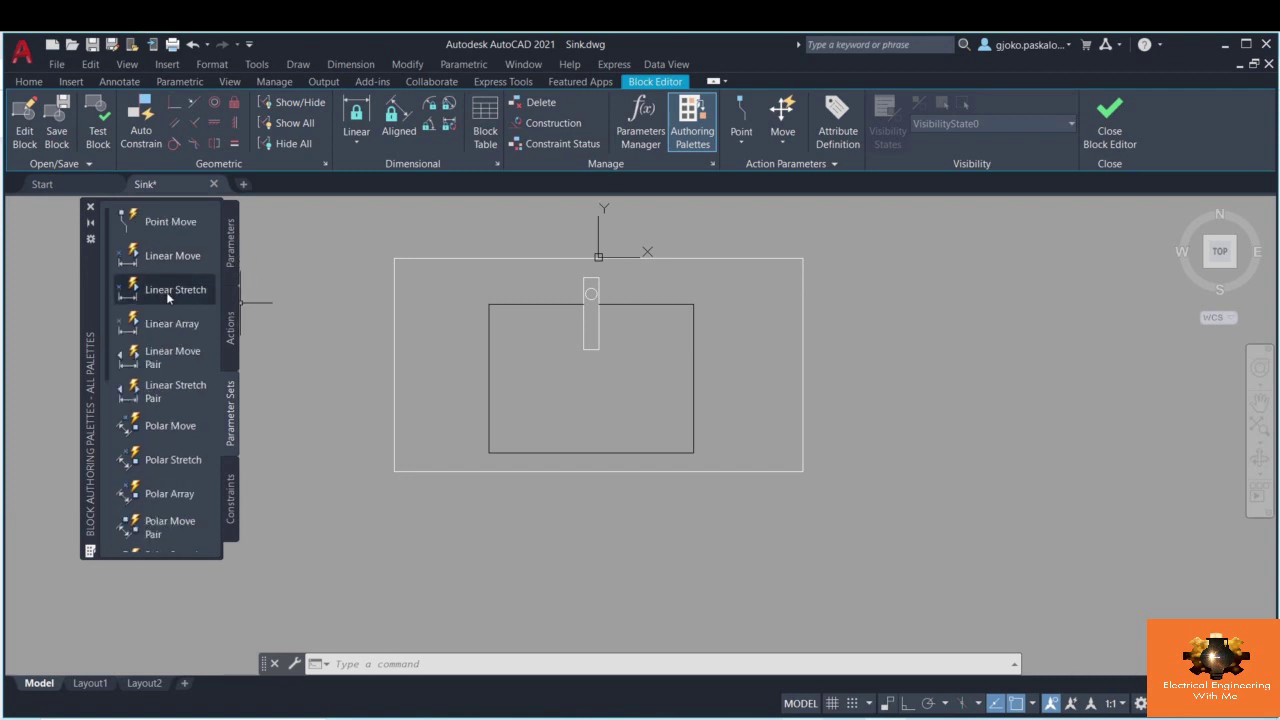
- Add a Linear Stretch parameter set spanning the sink's outer bottom edge from corner to corner, with its label below the edge
left_click(166, 290)
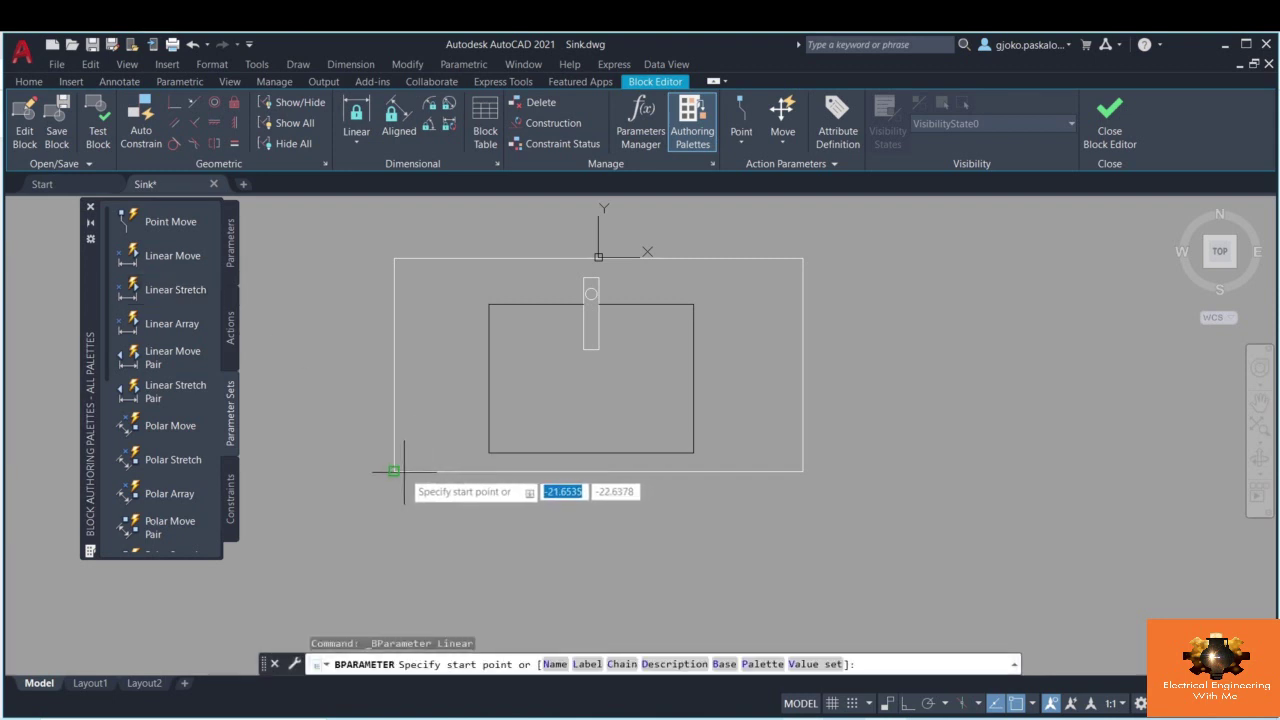
left_click(395, 471)
left_click(802, 471)
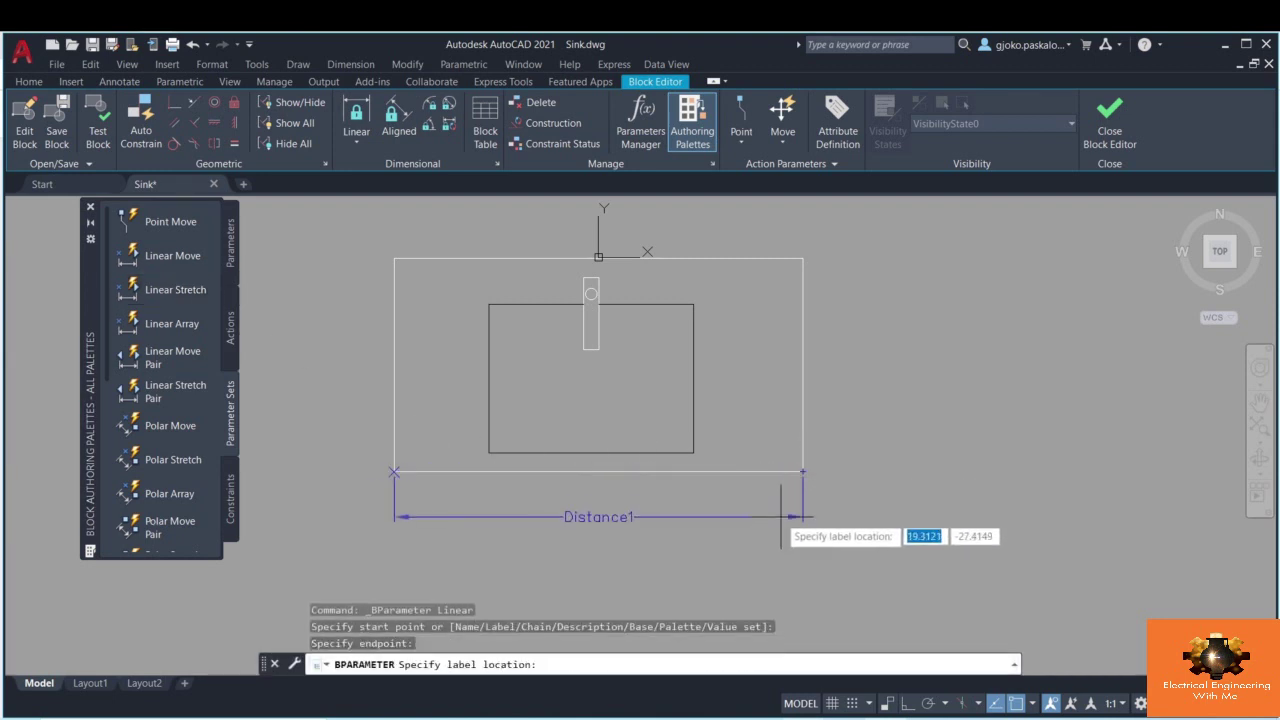
left_click(779, 518)
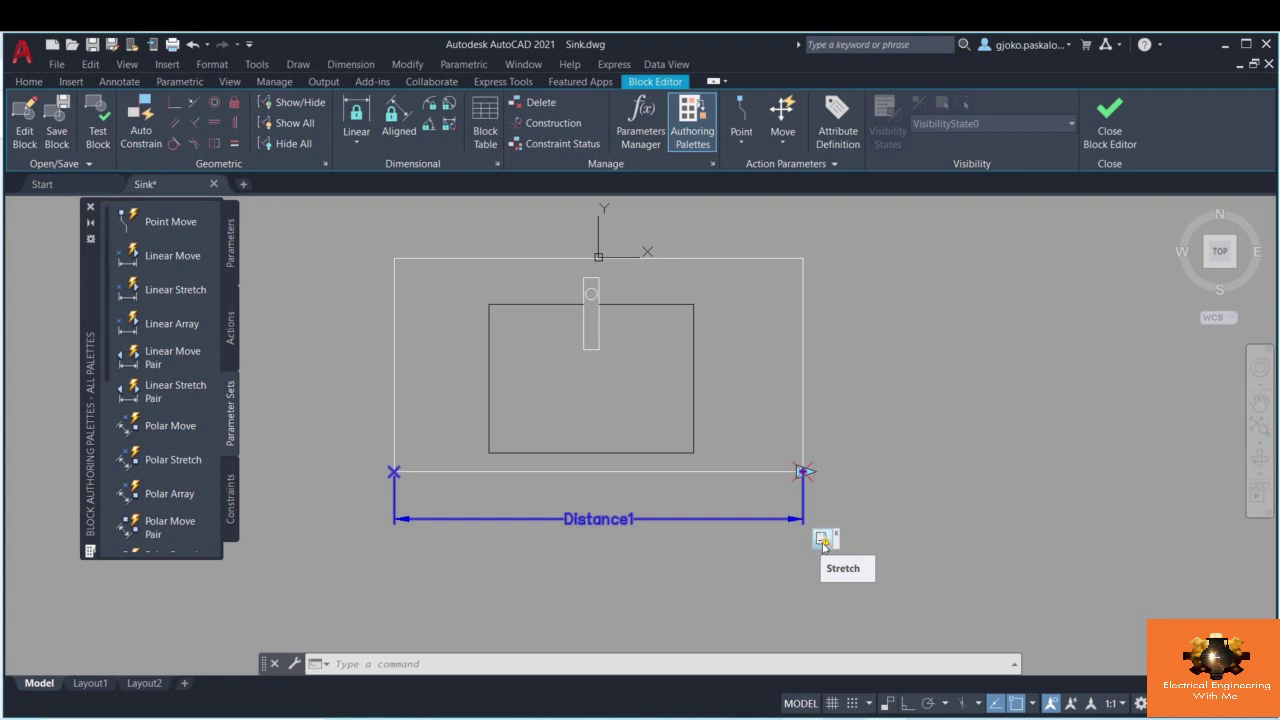
- Give the Stretch action a new selection set framing the sink's right side with both rectangles, and close the editor saving the changes to sink
right_click(825, 542)
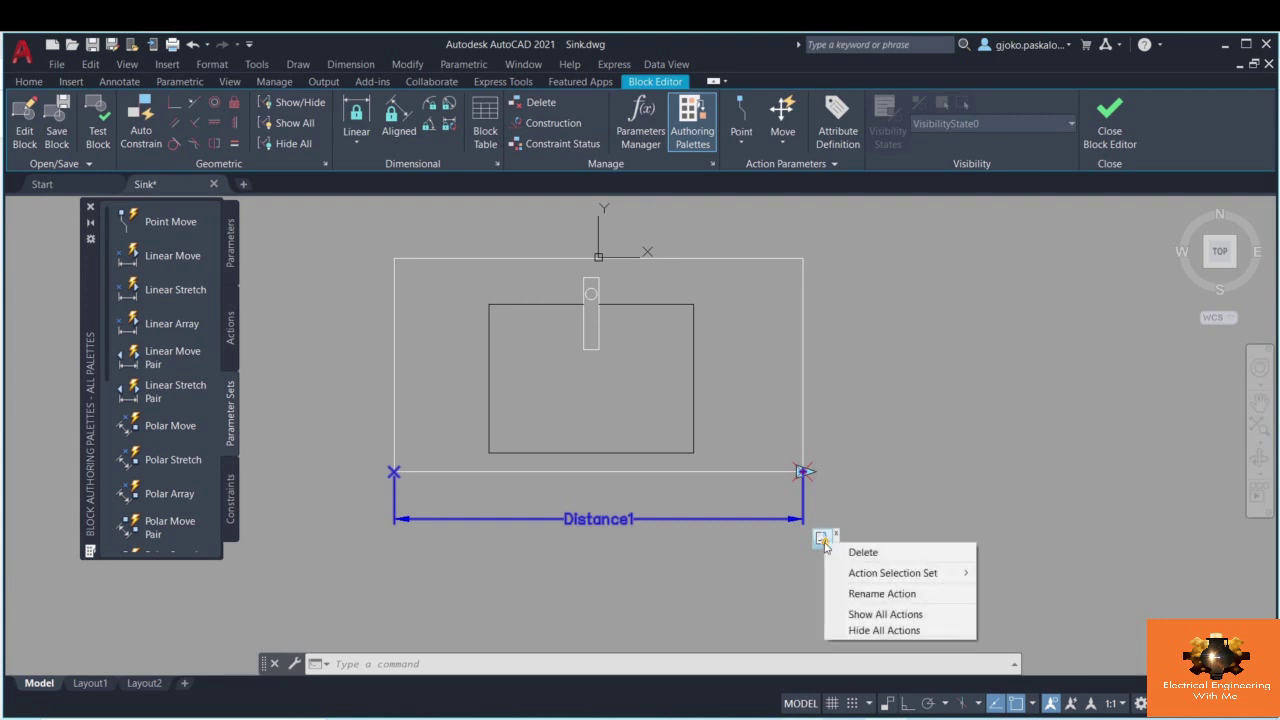
mouse_move(856, 578)
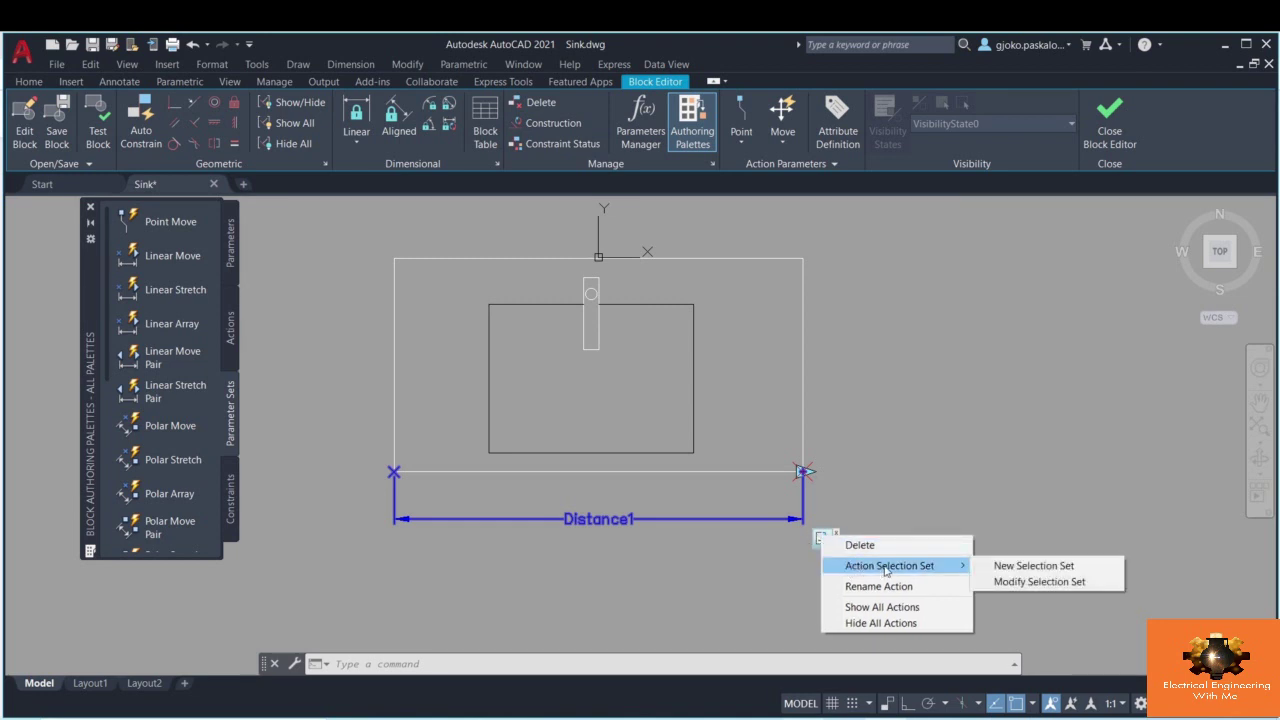
left_click(1034, 567)
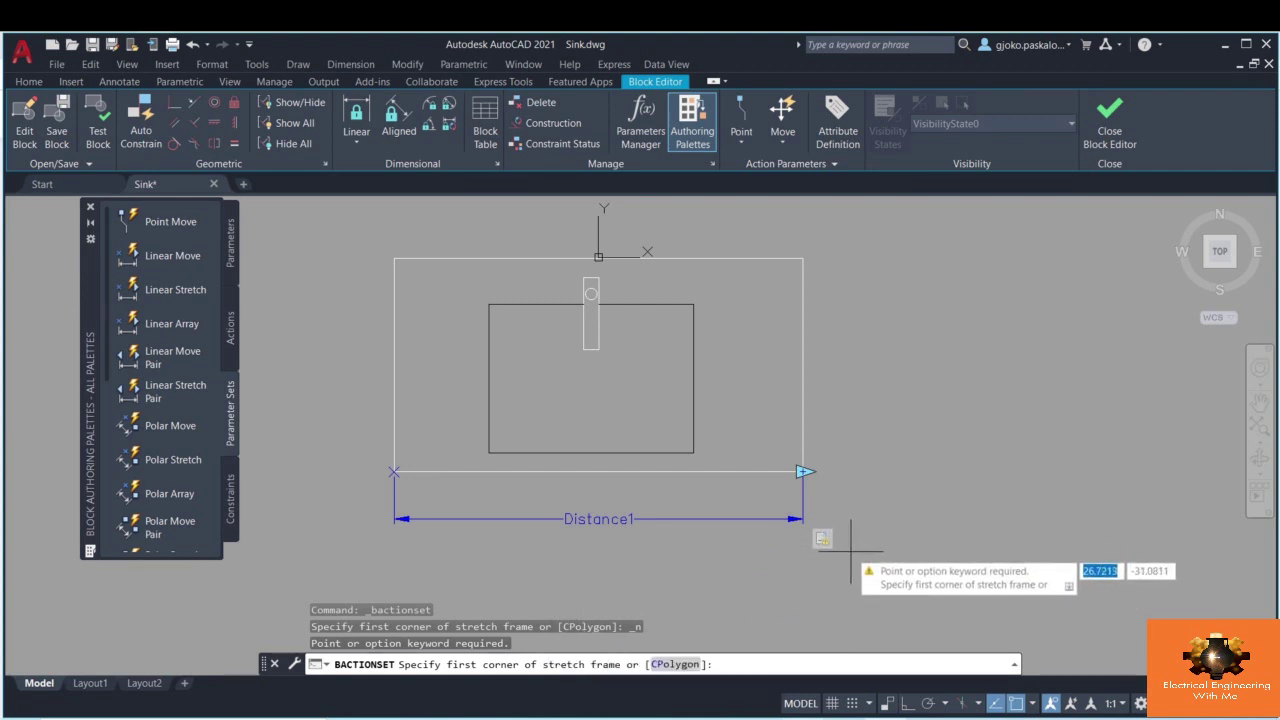
left_click(845, 503)
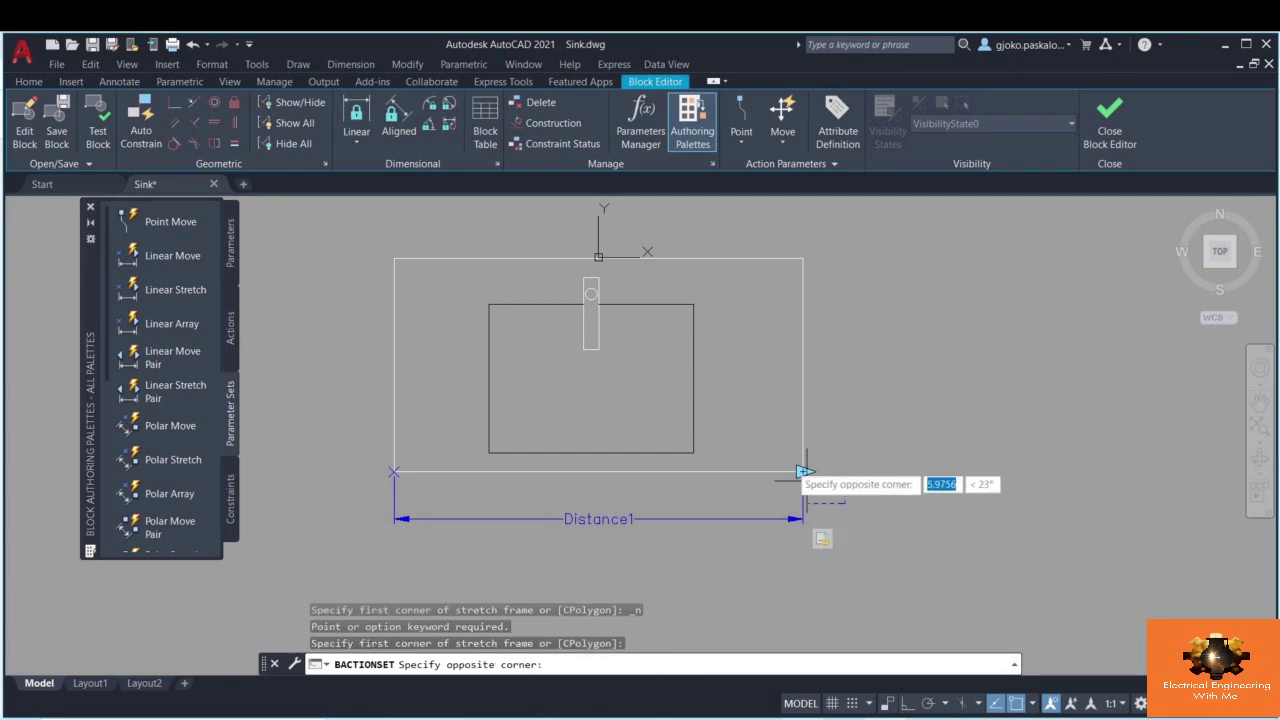
left_click(669, 220)
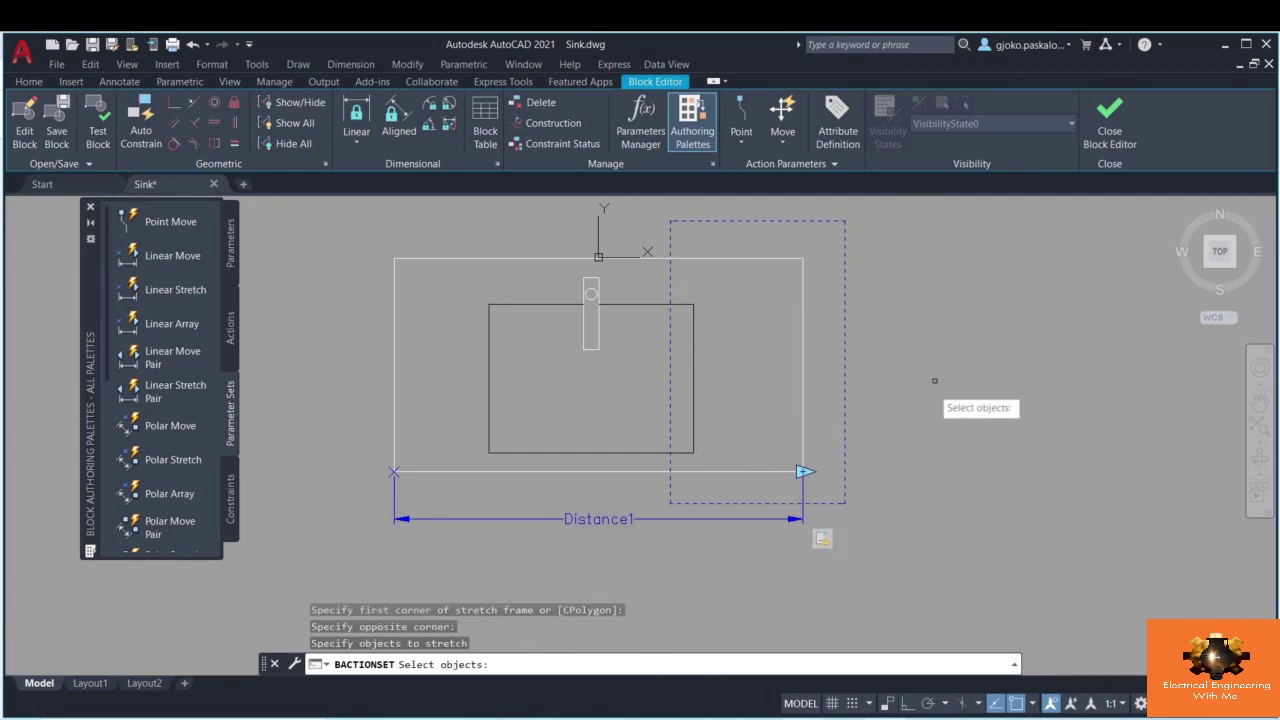
left_click(843, 555)
left_click(686, 212)
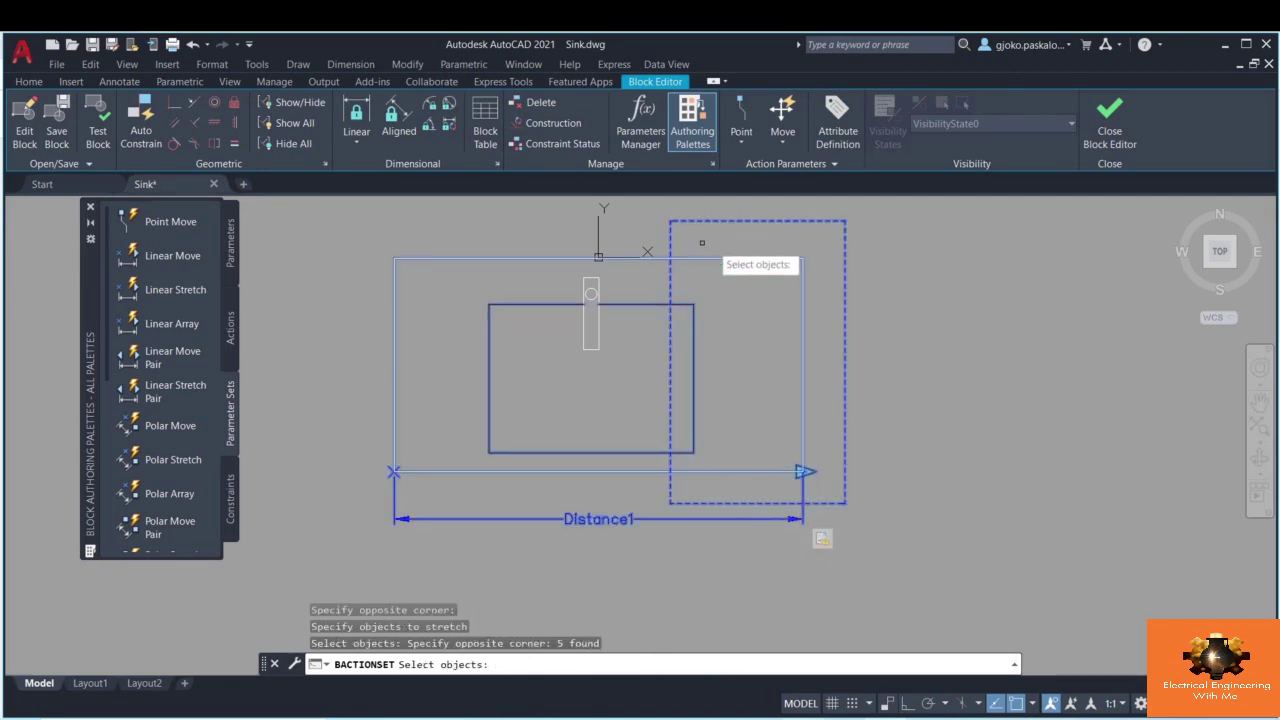
key("Return")
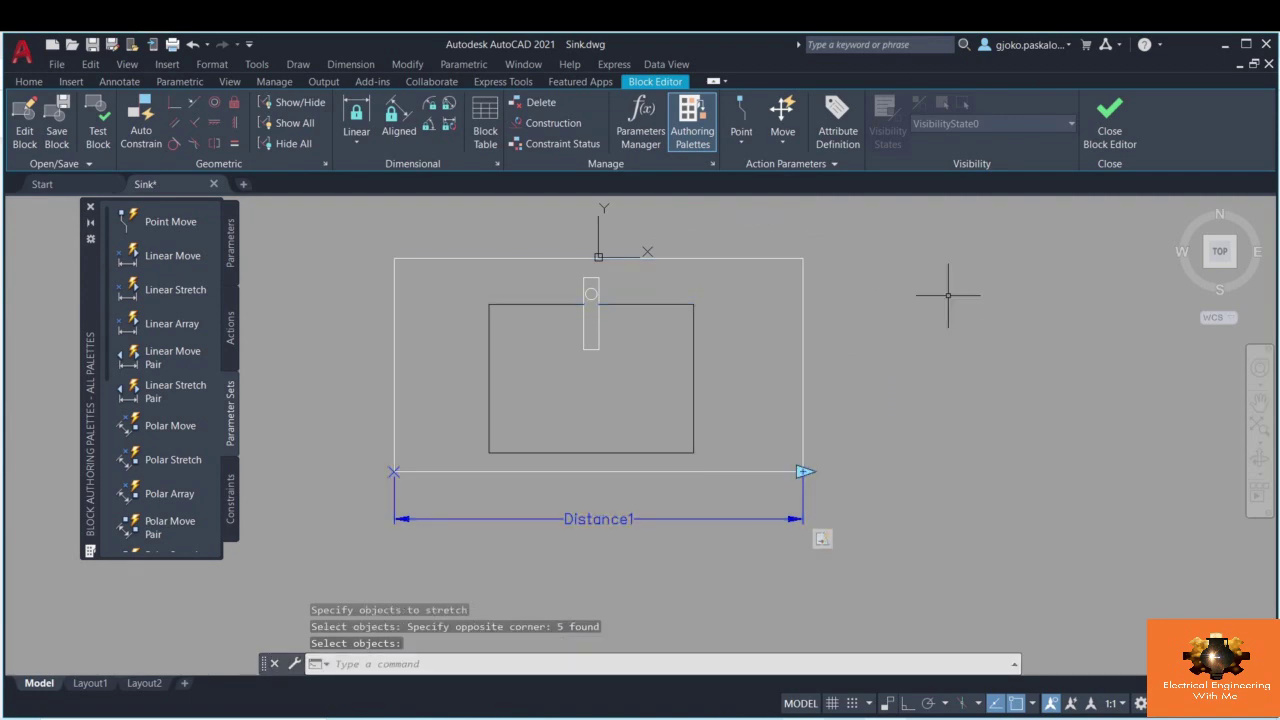
left_click(1118, 132)
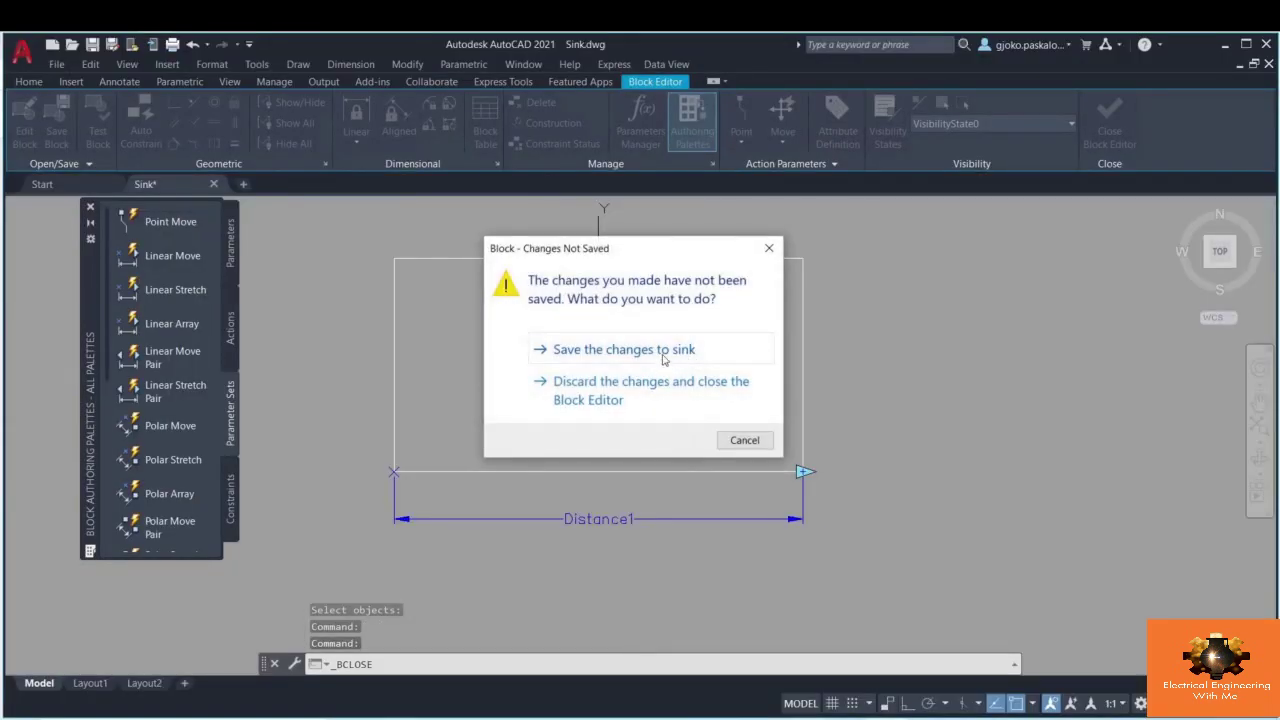
left_click(663, 349)
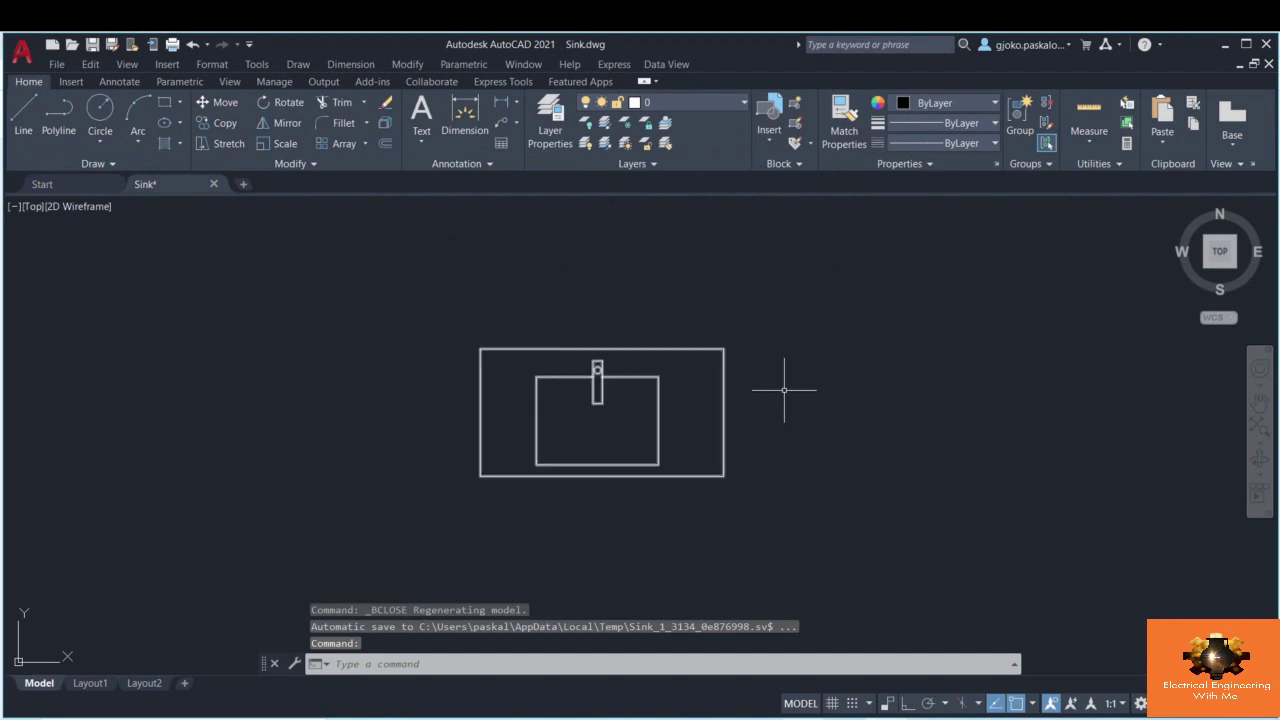
- Test the sink block's linear grip by stretching its right side outward twice and pulling it partway back
left_click(785, 395)
left_click(677, 342)
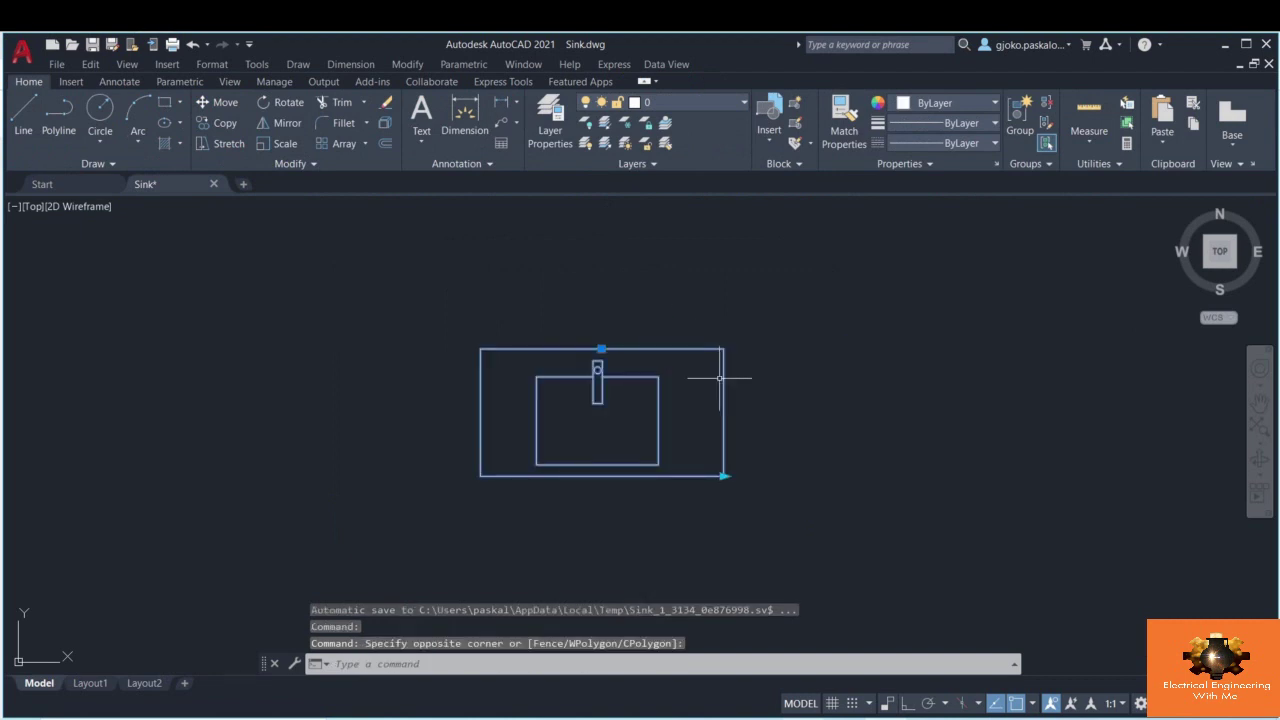
left_click(724, 476)
left_click(843, 477)
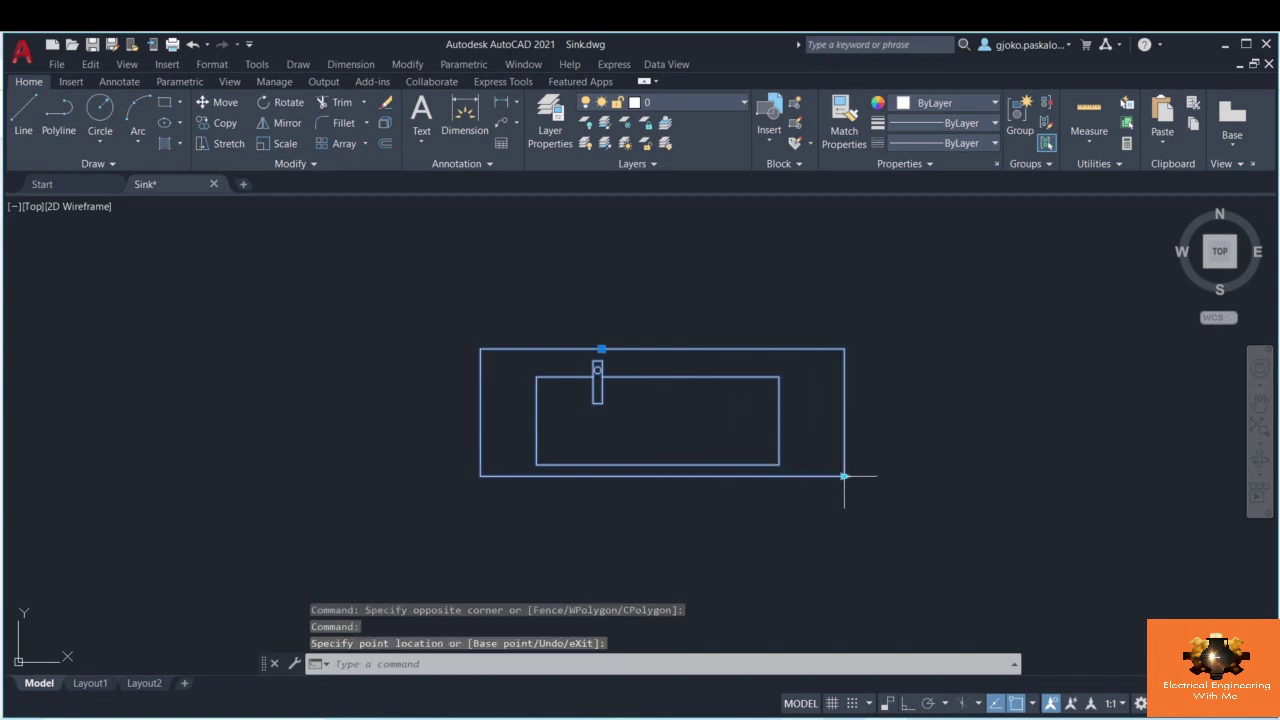
left_click(843, 477)
left_click(901, 477)
left_click(905, 481)
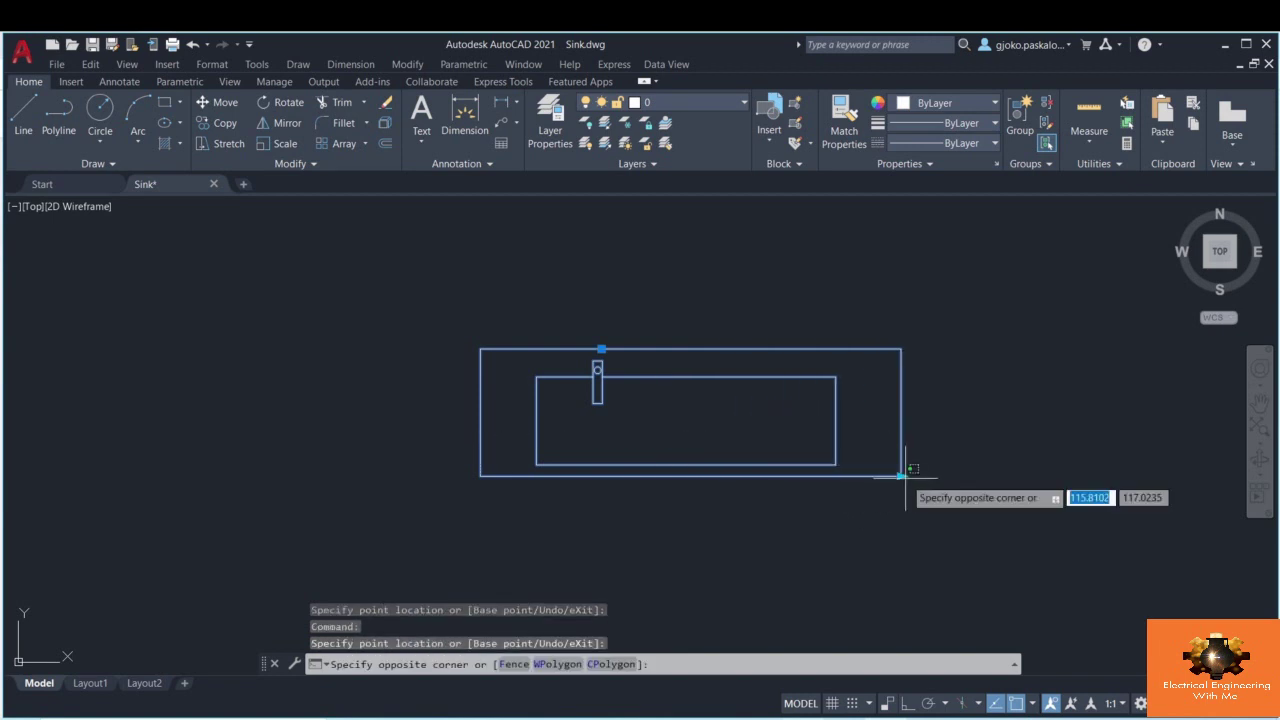
left_click(907, 490)
left_click(902, 476)
left_click(805, 476)
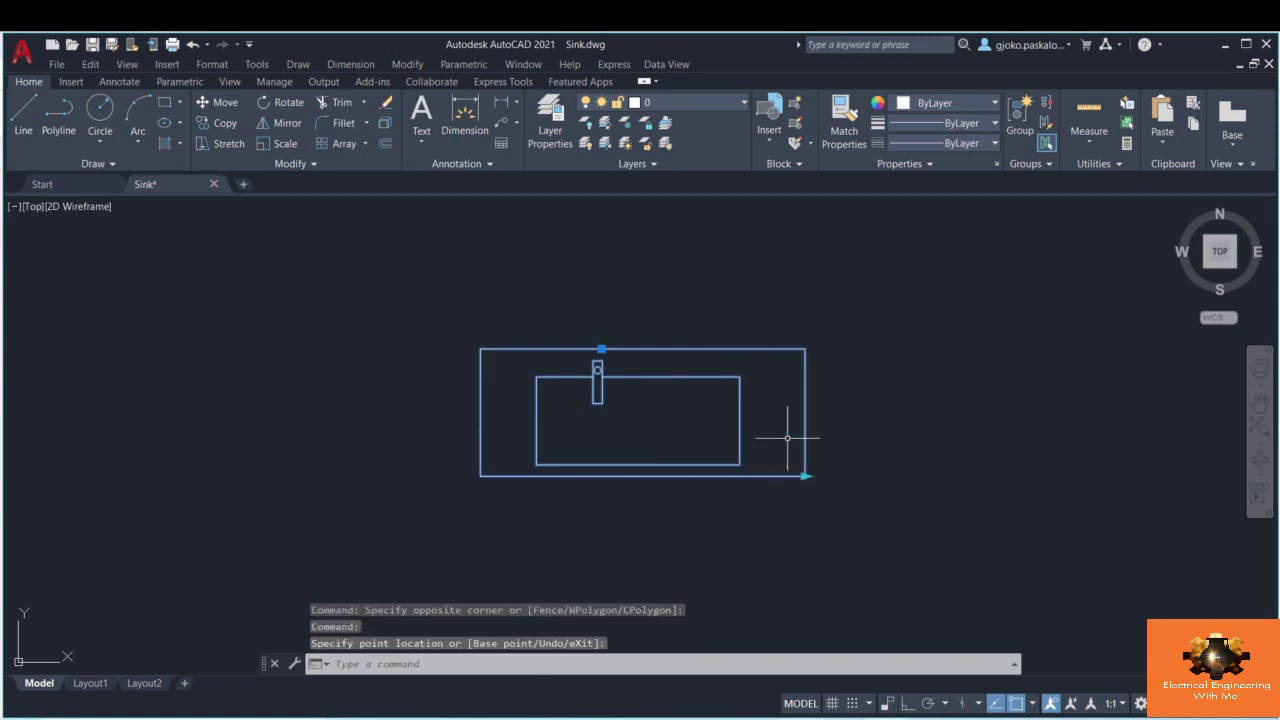
- Undo the three grip stretches on the sink block
key("ctrl+z")
key("ctrl+z")
key("ctrl+z")
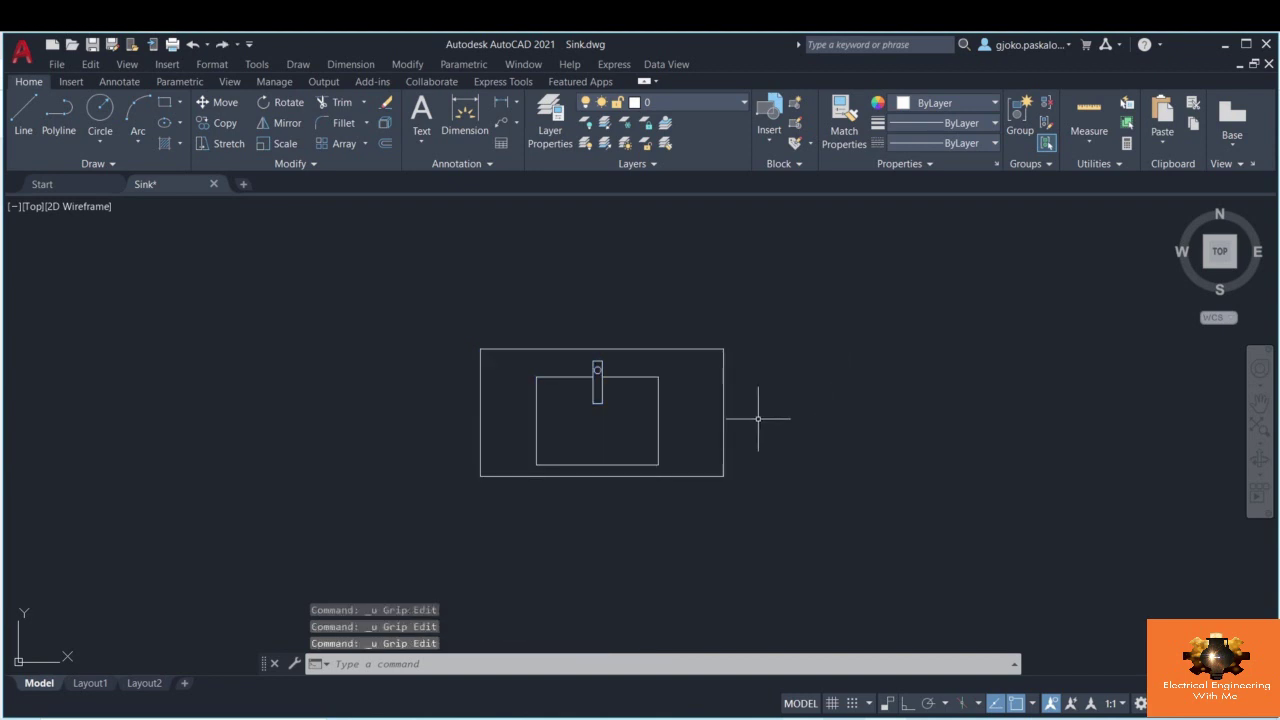
- Reopen the sink block in the Block Editor and display the parameter sets
left_click(724, 345)
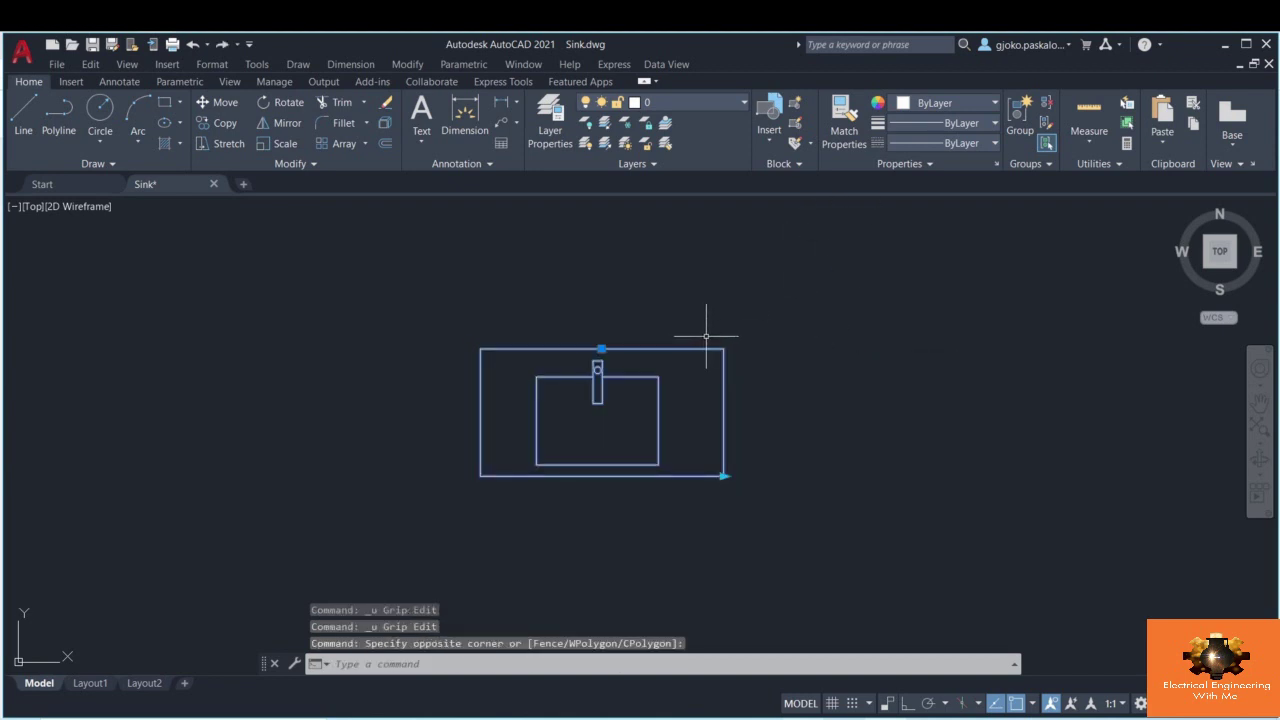
right_click(711, 327)
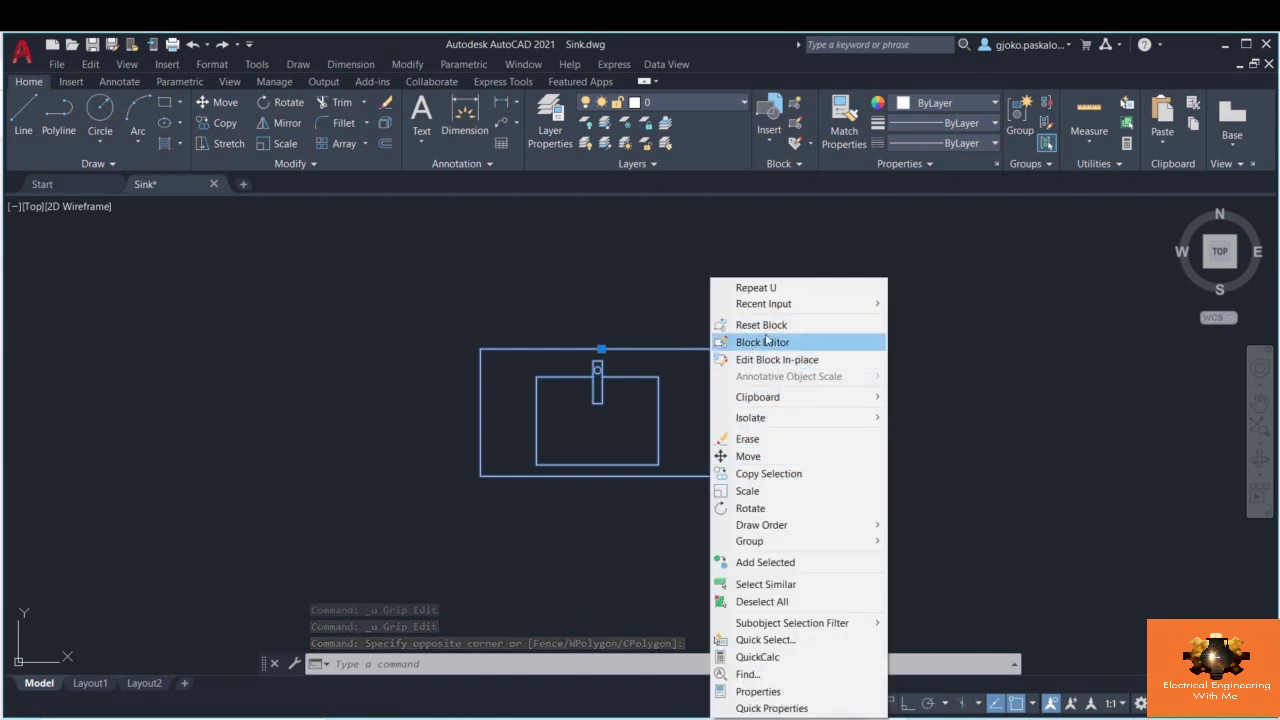
left_click(764, 342)
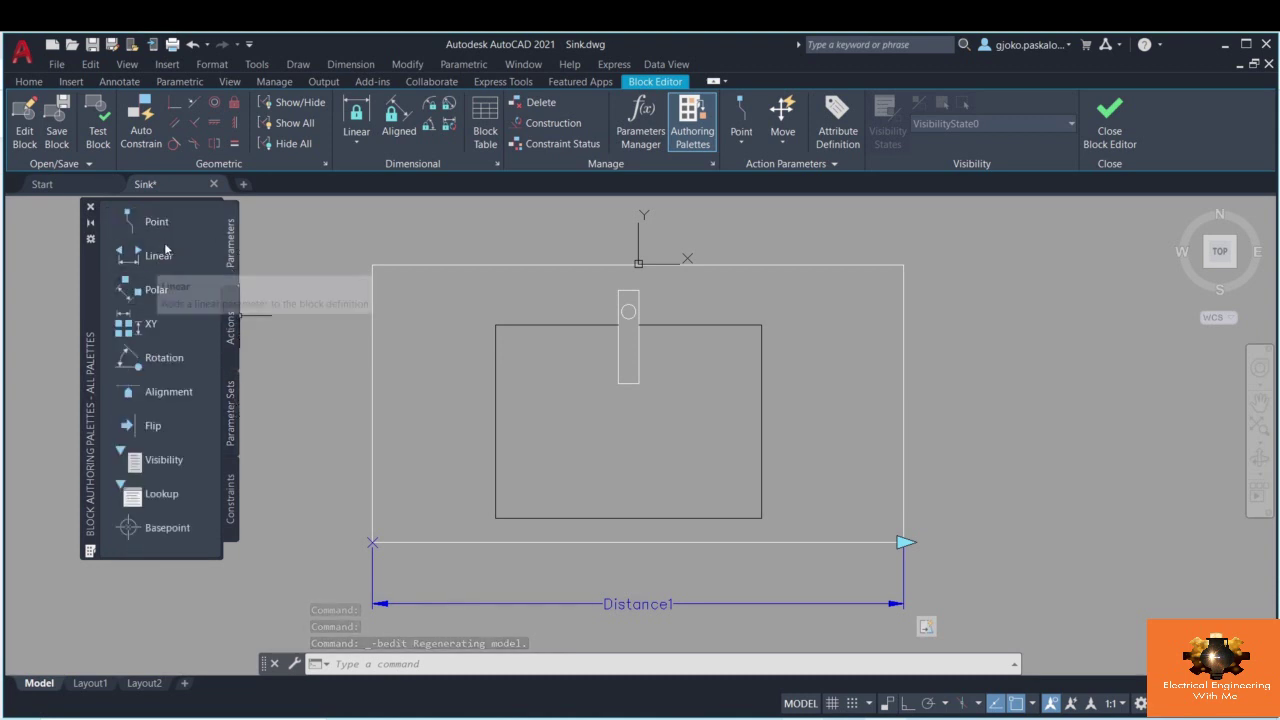
left_click(233, 398)
mouse_move(361, 445)
middle_mouse_down()
mouse_move(372, 391)
mouse_move(308, 358)
middle_mouse_up()
scroll(308, 358, "down", 2)
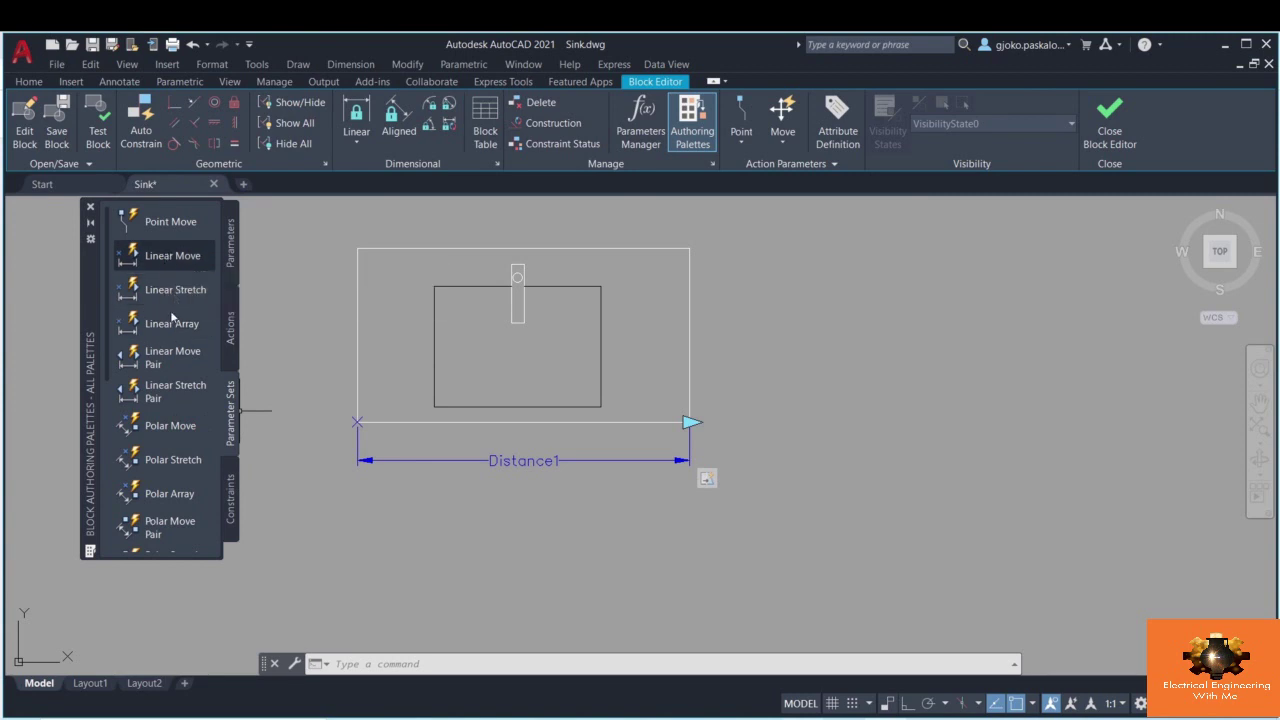
- Delete the Distance1 linear parameter below the sink
left_click(551, 512)
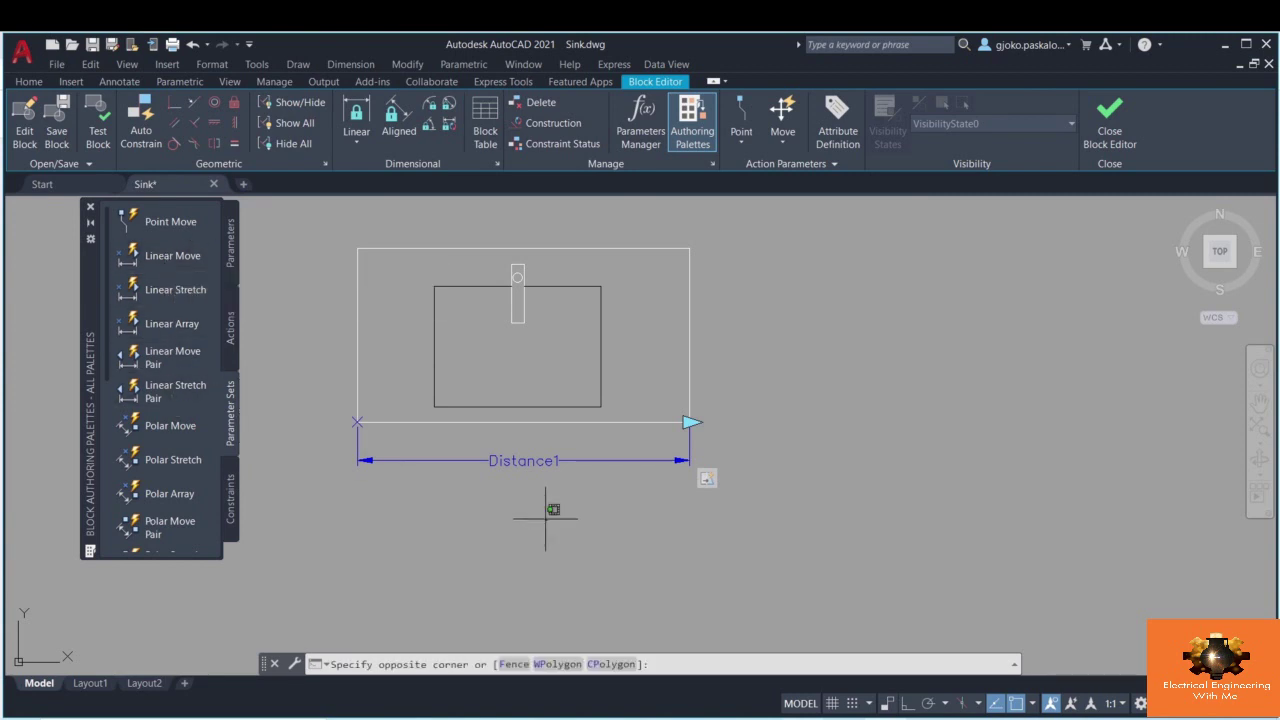
left_click(499, 460)
key("Delete")
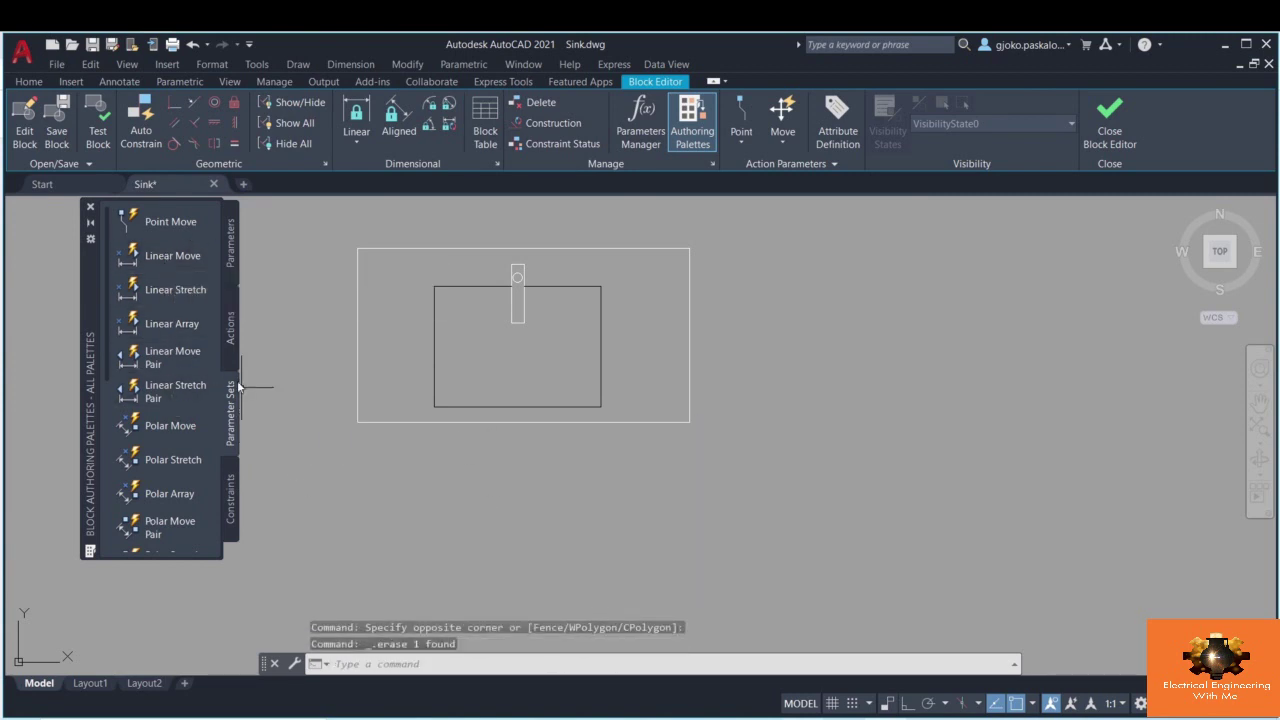
- Add a Linear Stretch Pair parameter set across the sink's outer bottom edge from left to right corner, with its label below
left_click(184, 400)
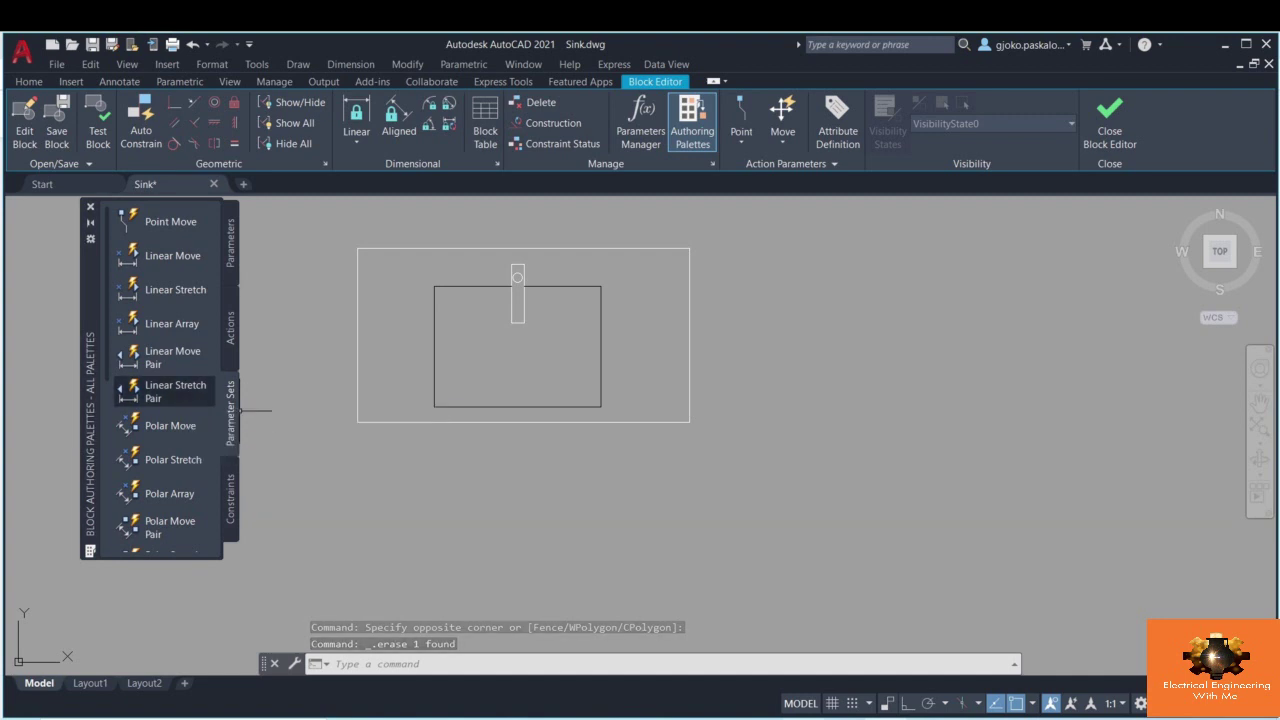
left_click(357, 421)
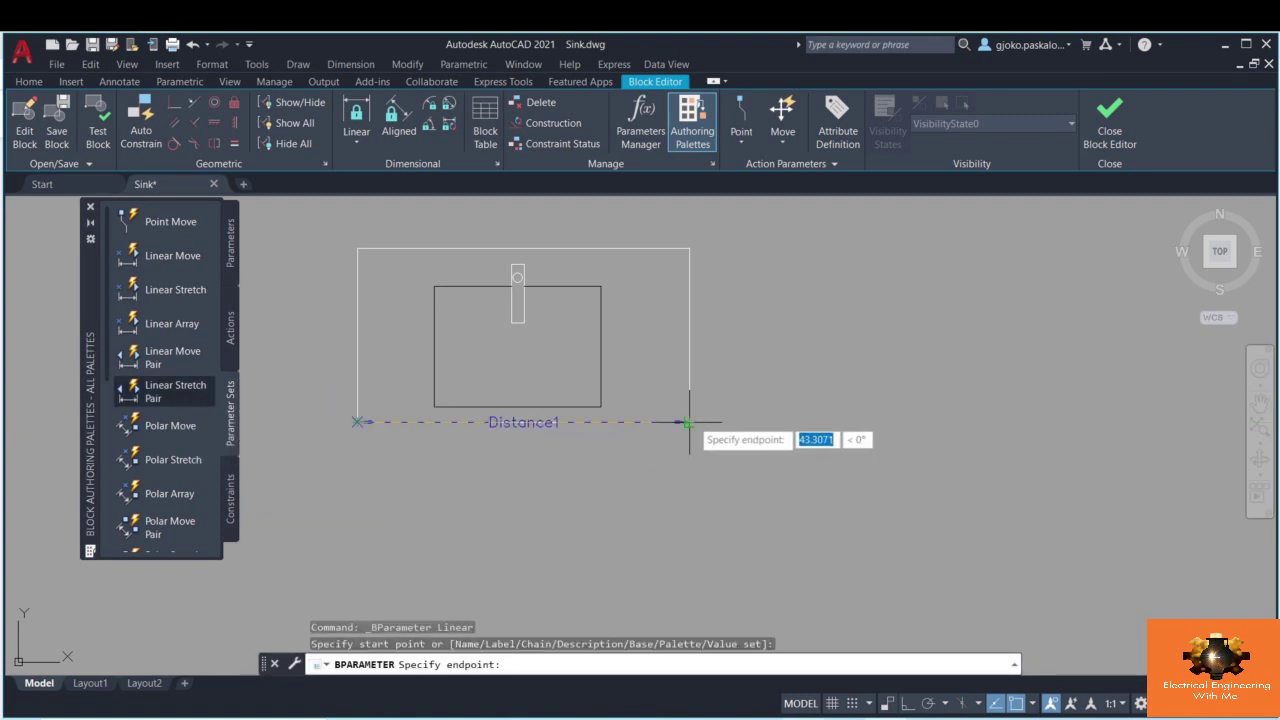
left_click(689, 421)
left_click(644, 457)
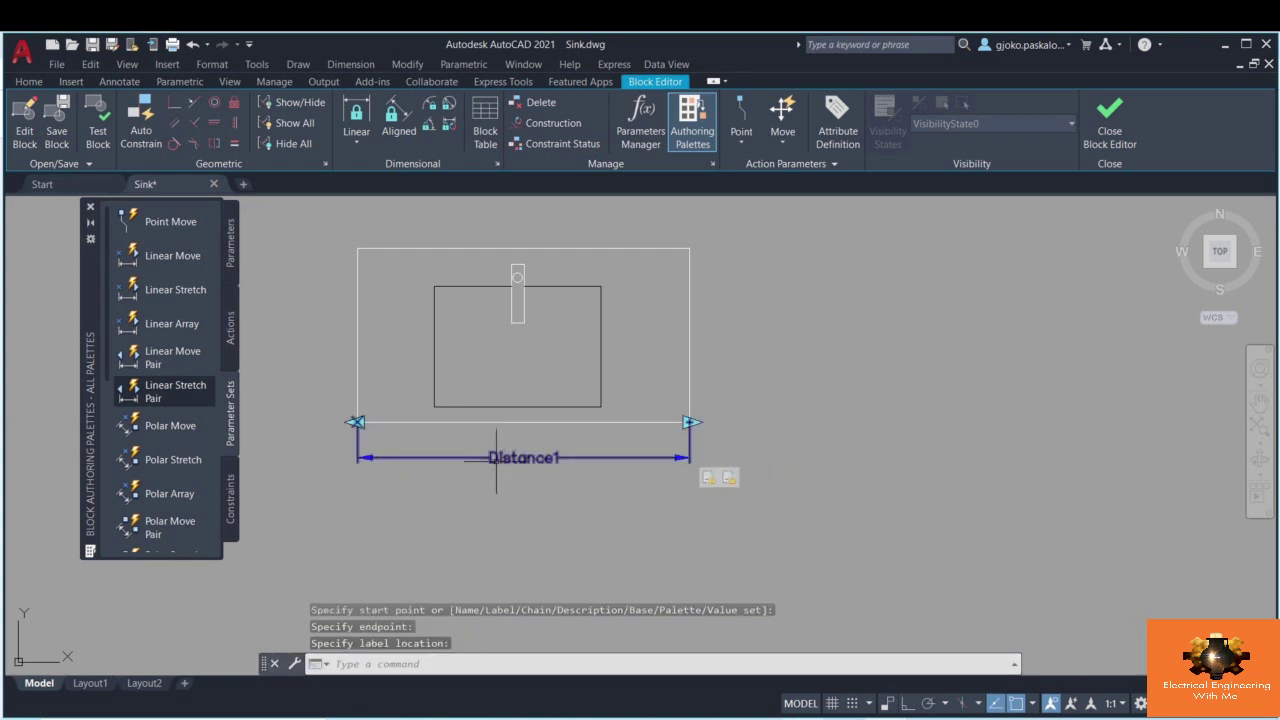
left_click(543, 463)
left_click(703, 484)
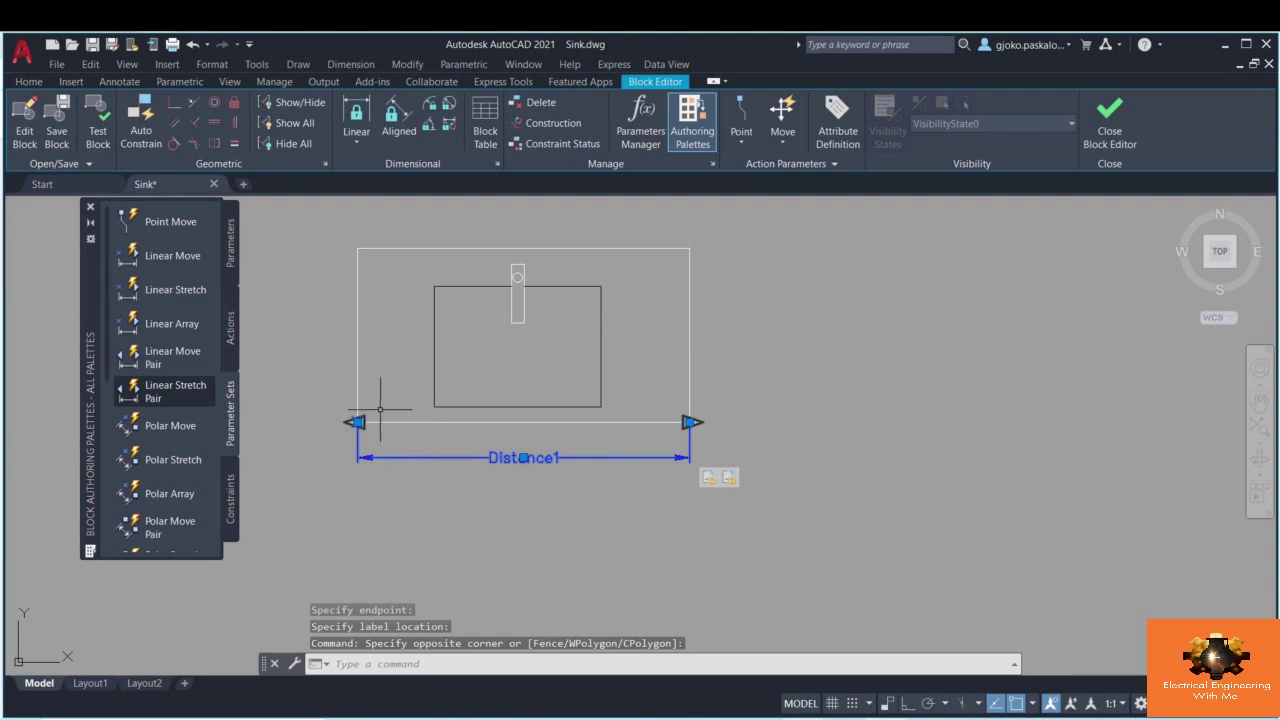
right_click(710, 482)
left_click(692, 498)
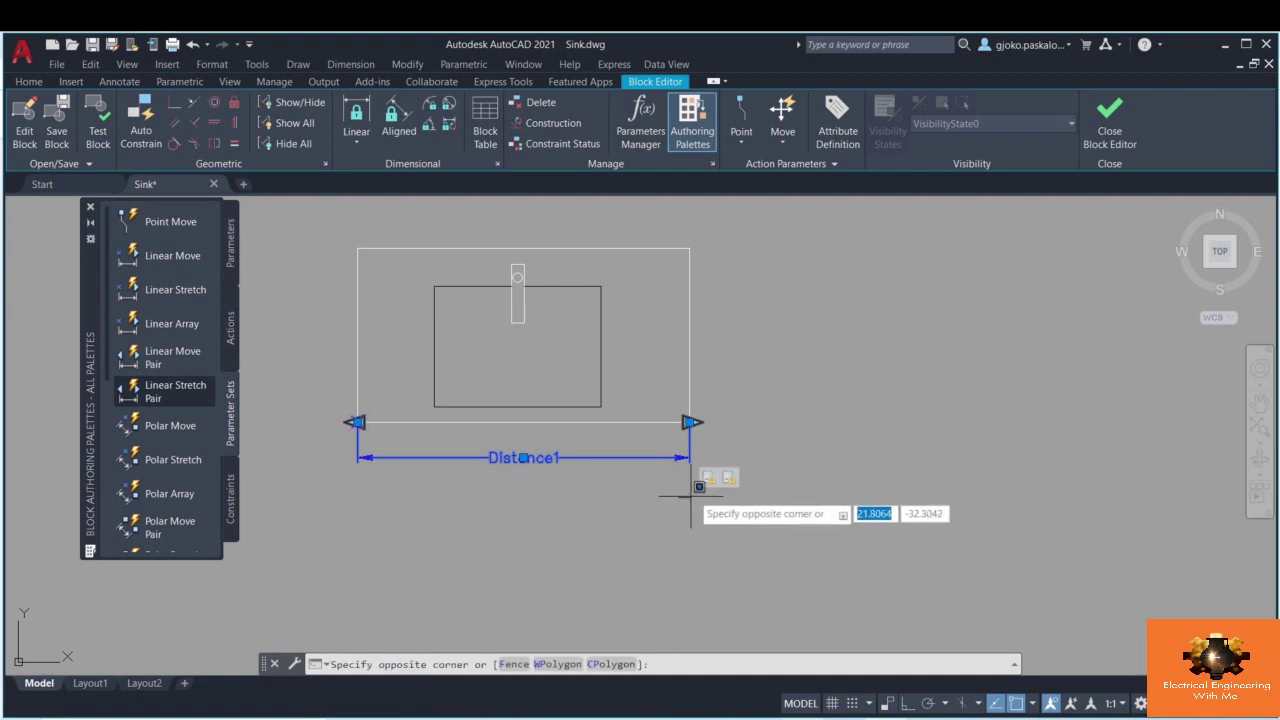
left_click(695, 486)
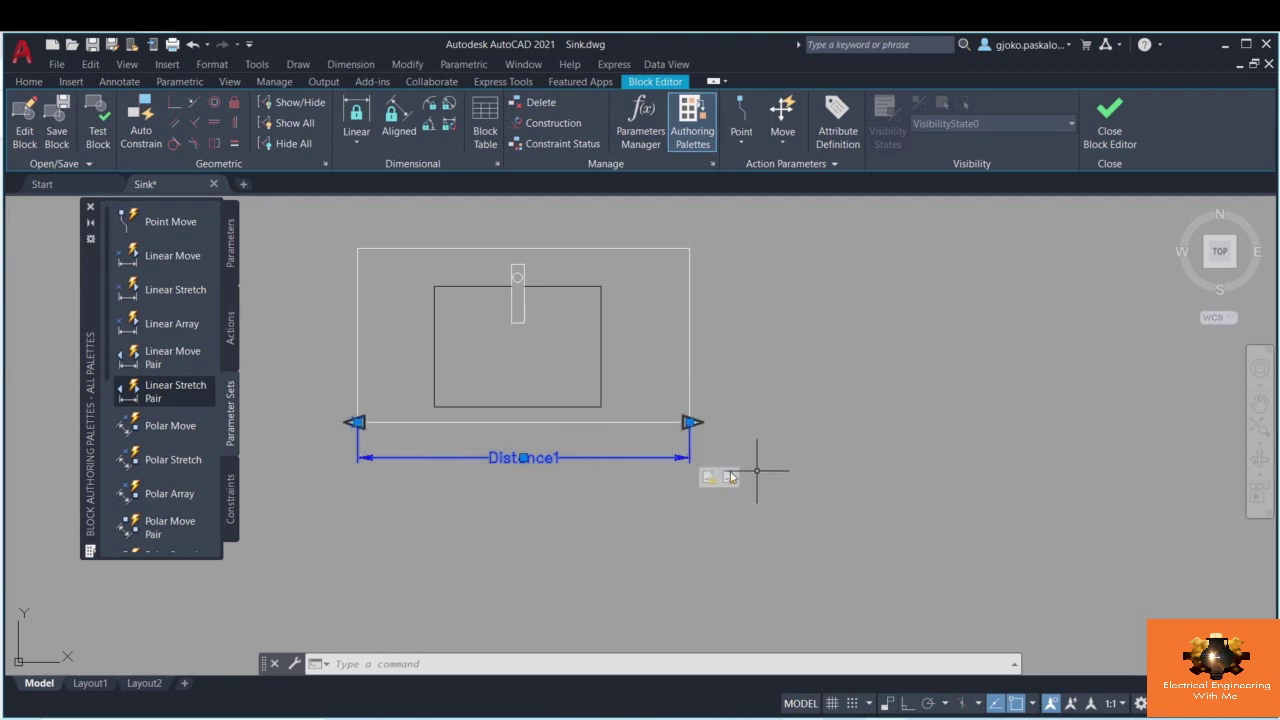
- Give the first Stretch action a new selection set, framing the sink's left side and selecting both rectangles there
right_click(708, 477)
mouse_move(747, 508)
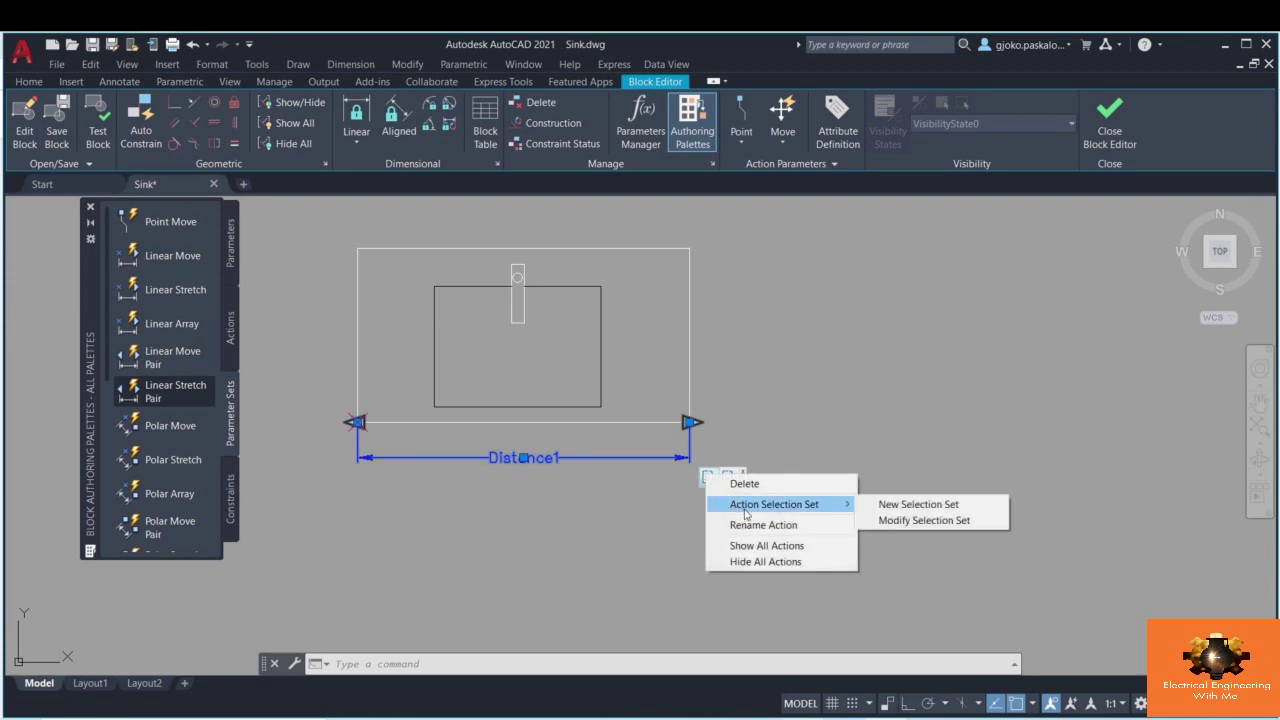
left_click(926, 510)
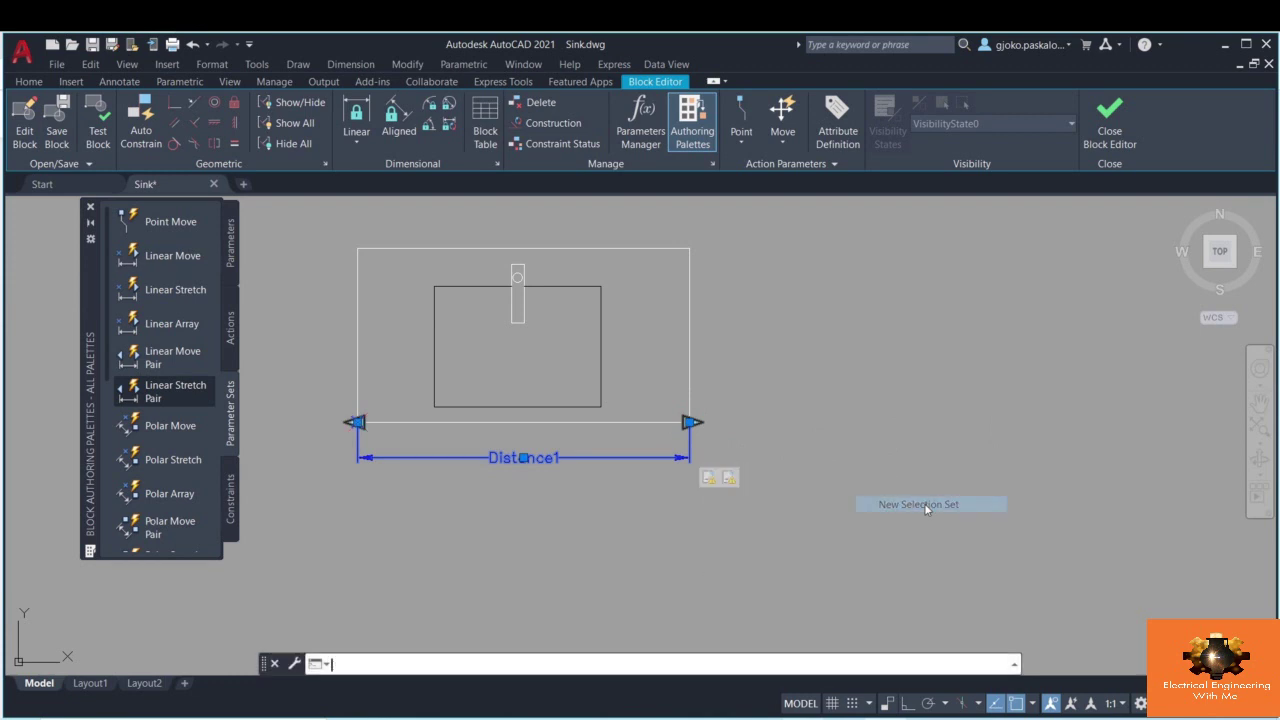
left_click(471, 497)
left_click(330, 219)
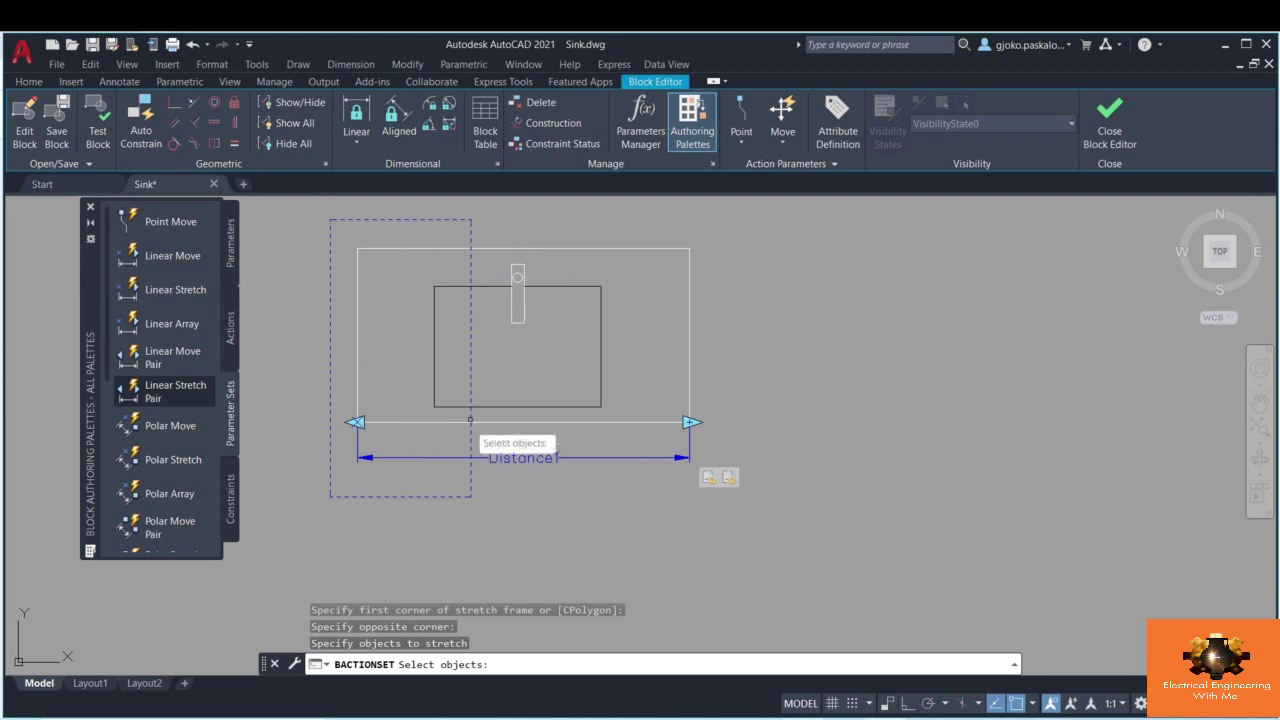
left_click(465, 458)
left_click(345, 215)
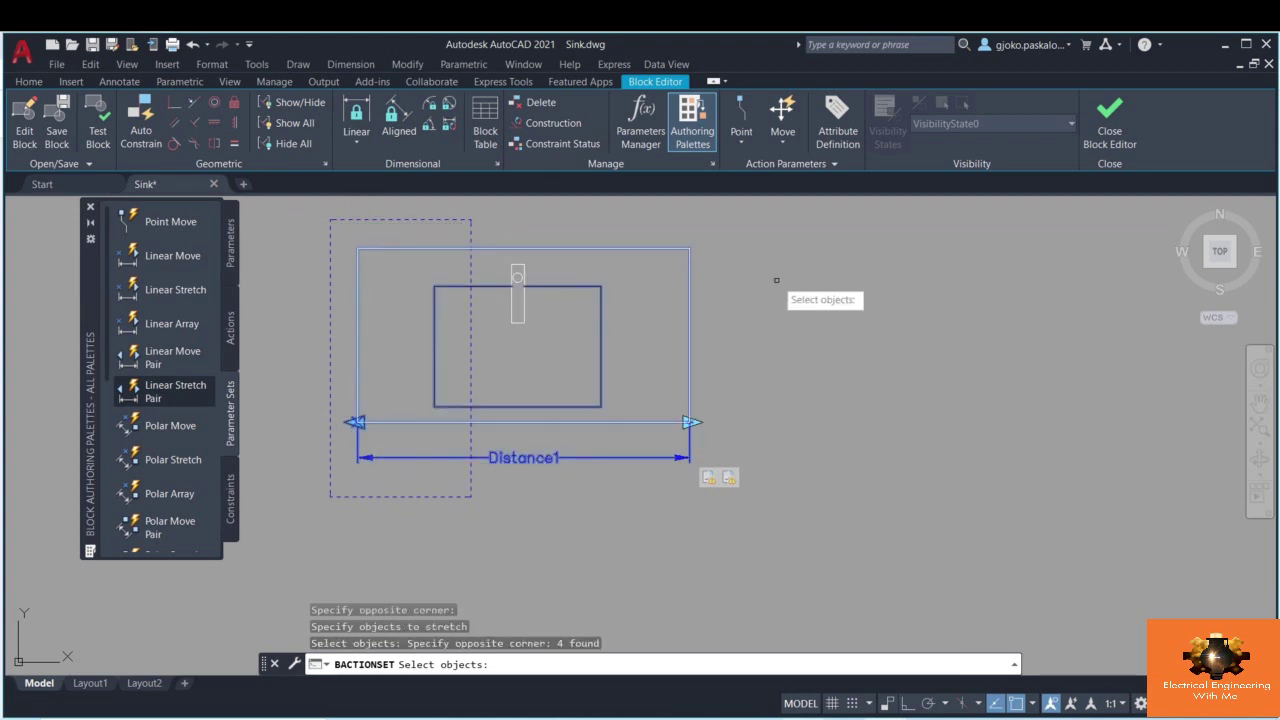
key("Return")
- Give the second Stretch action a new selection set, framing the sink's right side and selecting both rectangles there
right_click(729, 477)
mouse_move(800, 508)
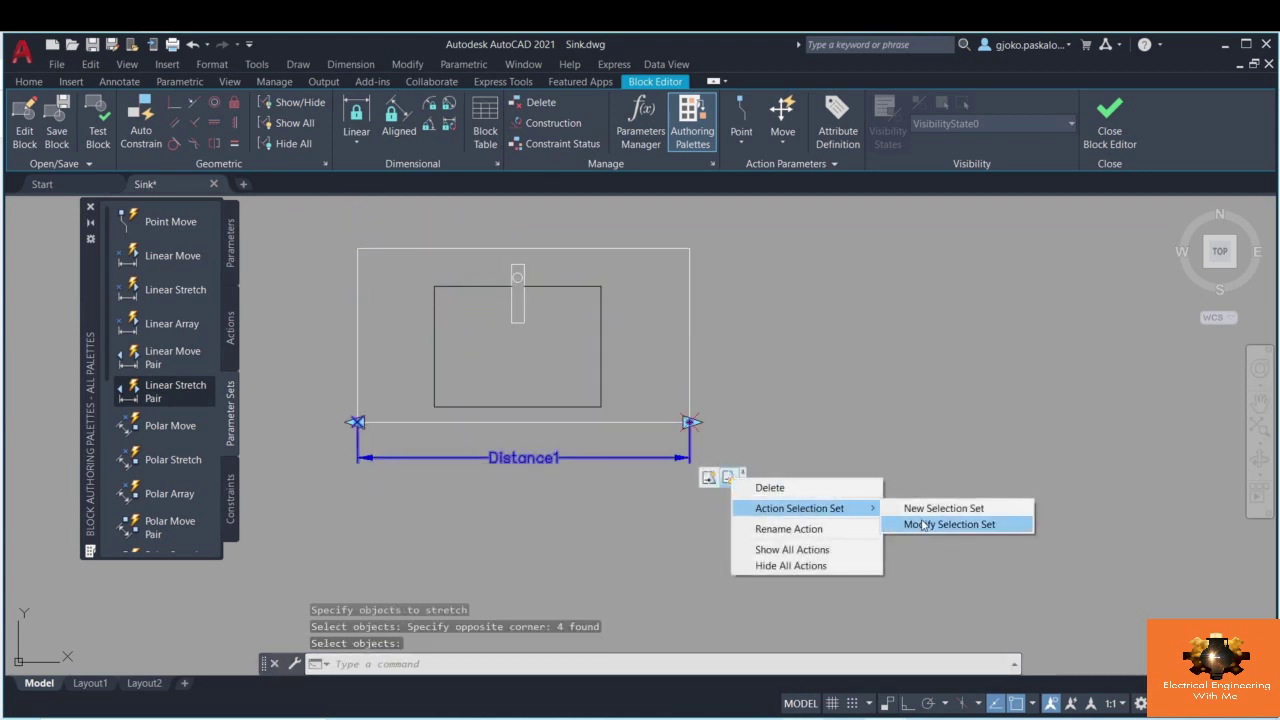
left_click(943, 508)
left_click(738, 508)
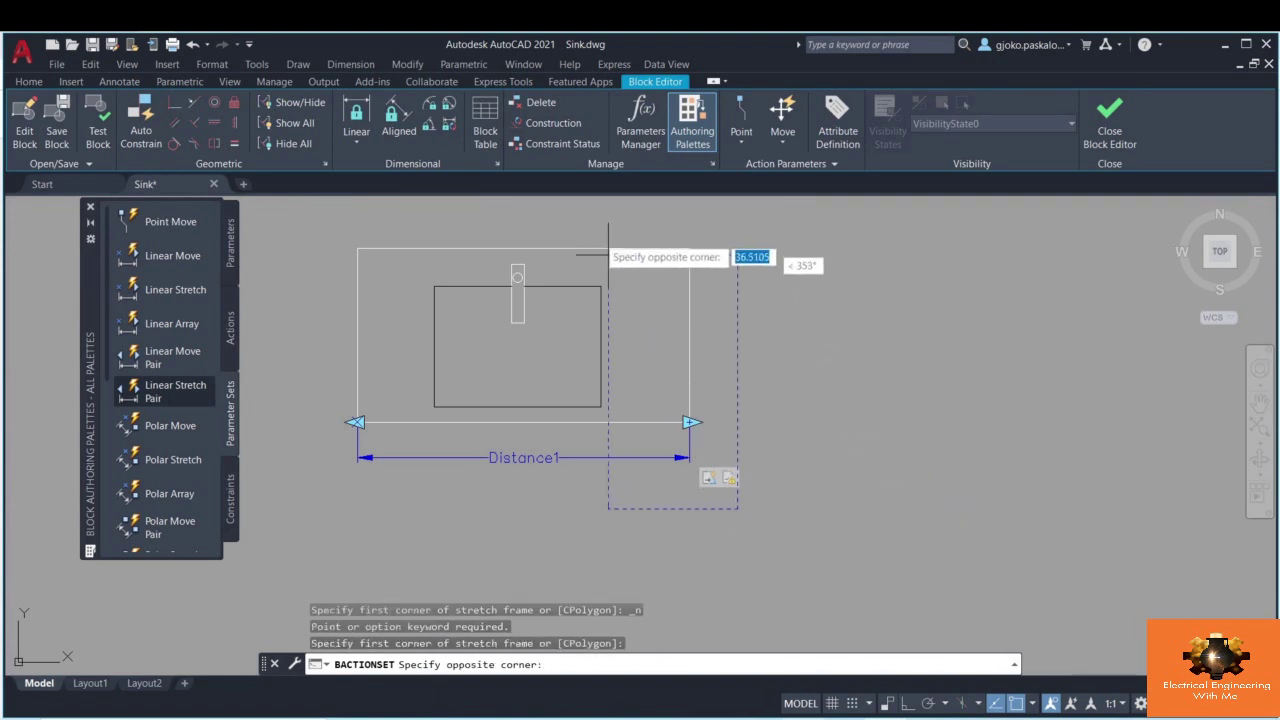
left_click(584, 215)
left_click(783, 449)
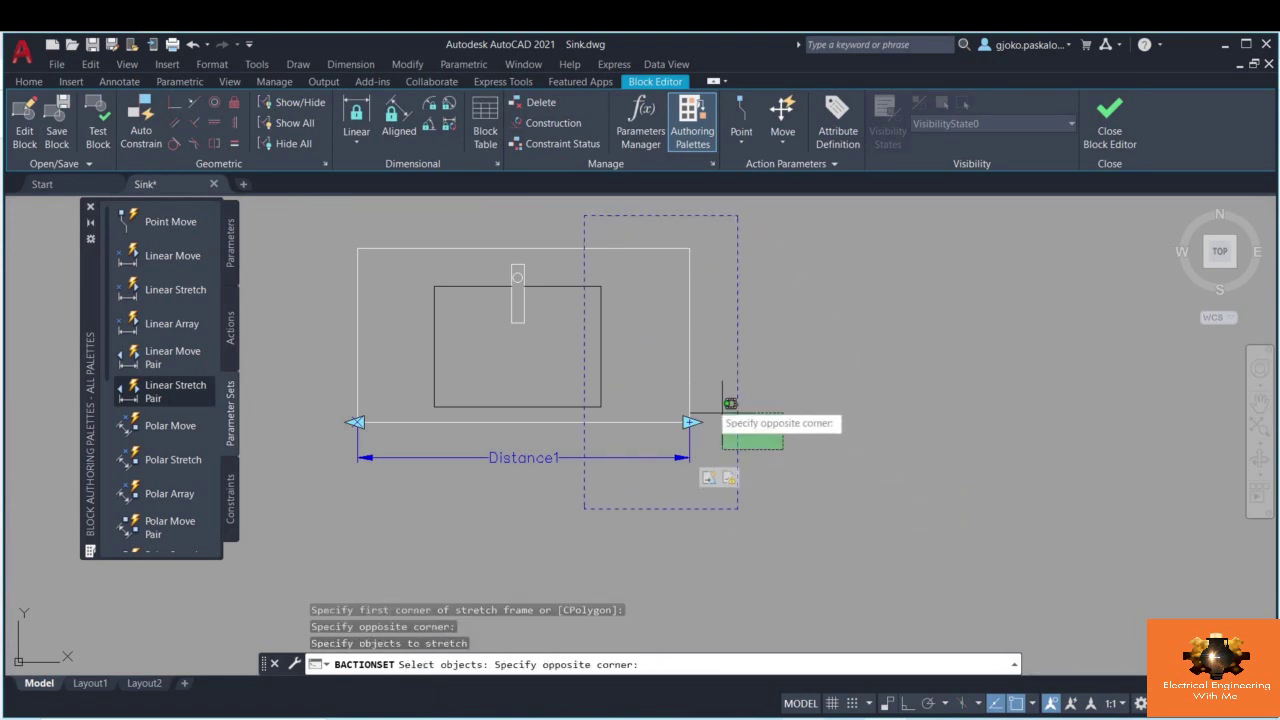
left_click(602, 252)
key("Return")
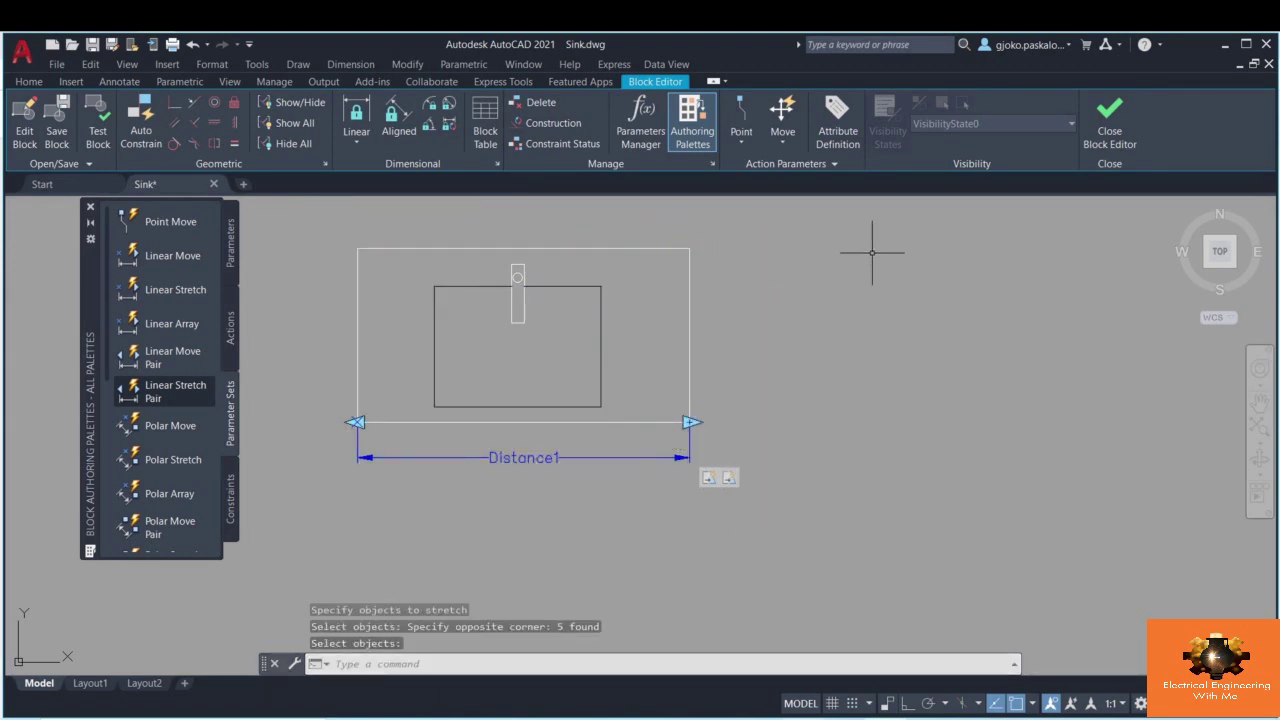
- Close the Block Editor saving the changes, and stretch the sink block outward from both its left and right grips
left_click(1110, 125)
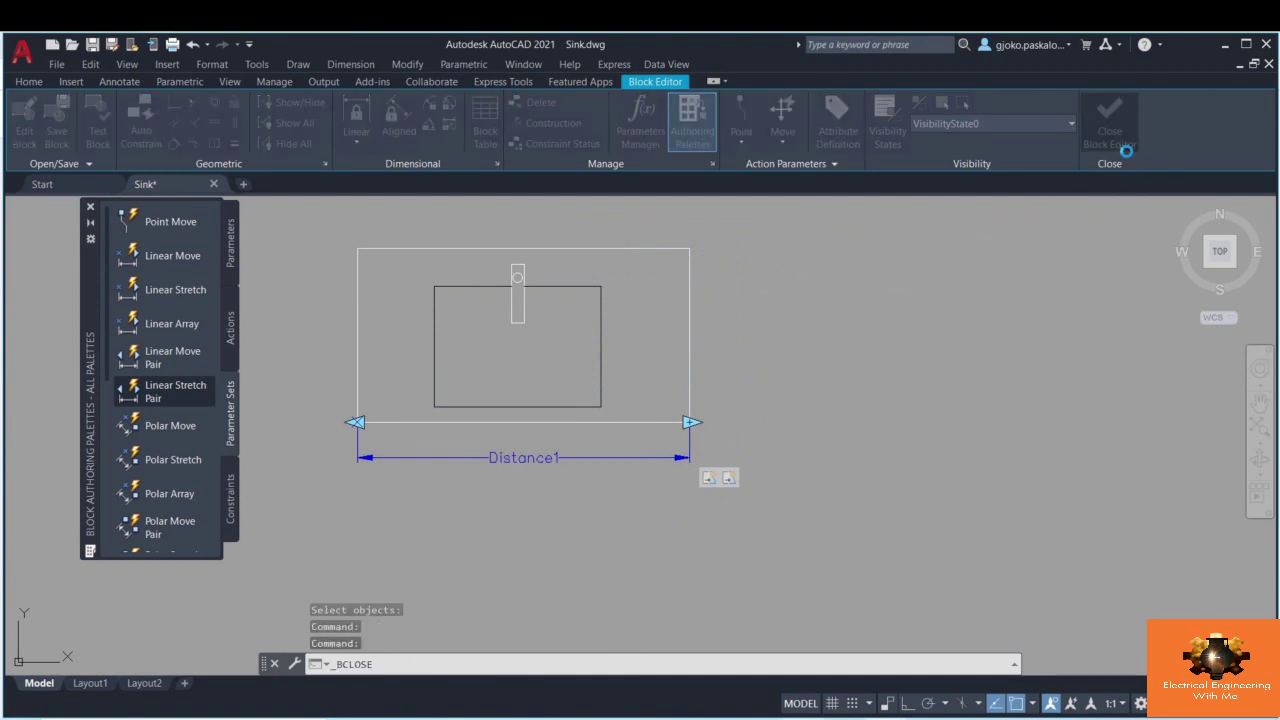
left_click(617, 358)
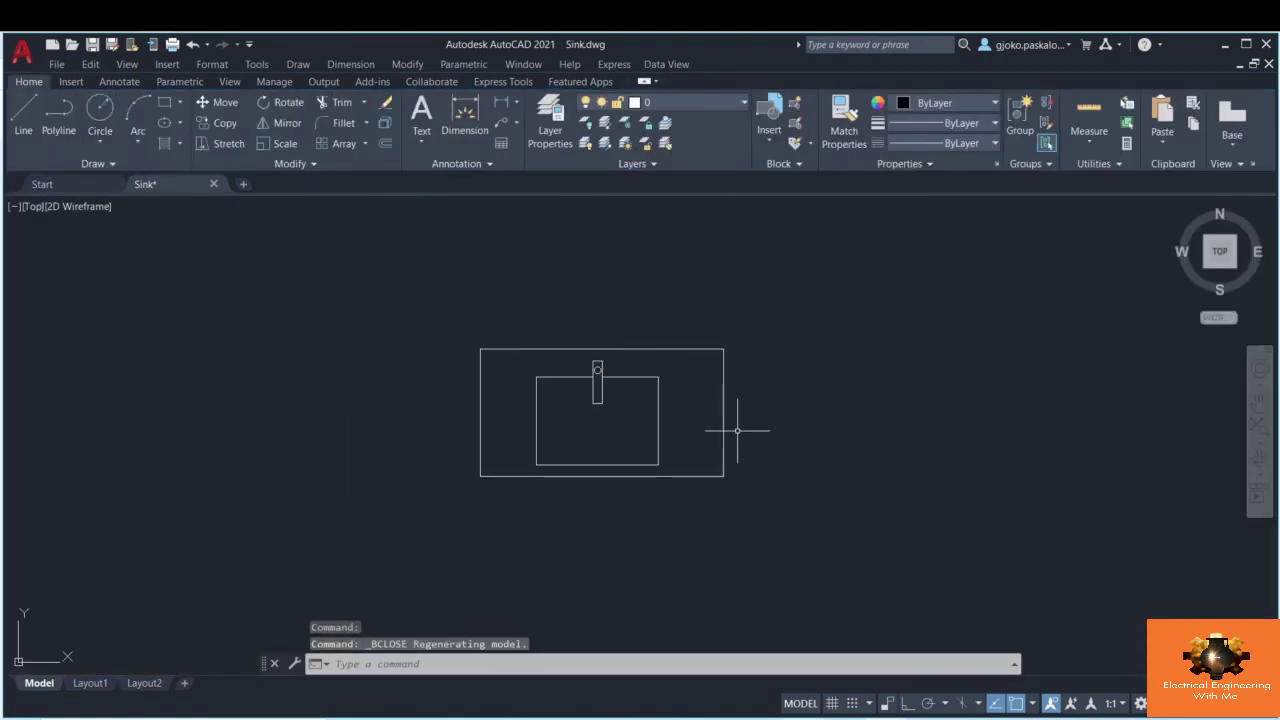
left_click(866, 462)
left_click(630, 346)
left_click(480, 476)
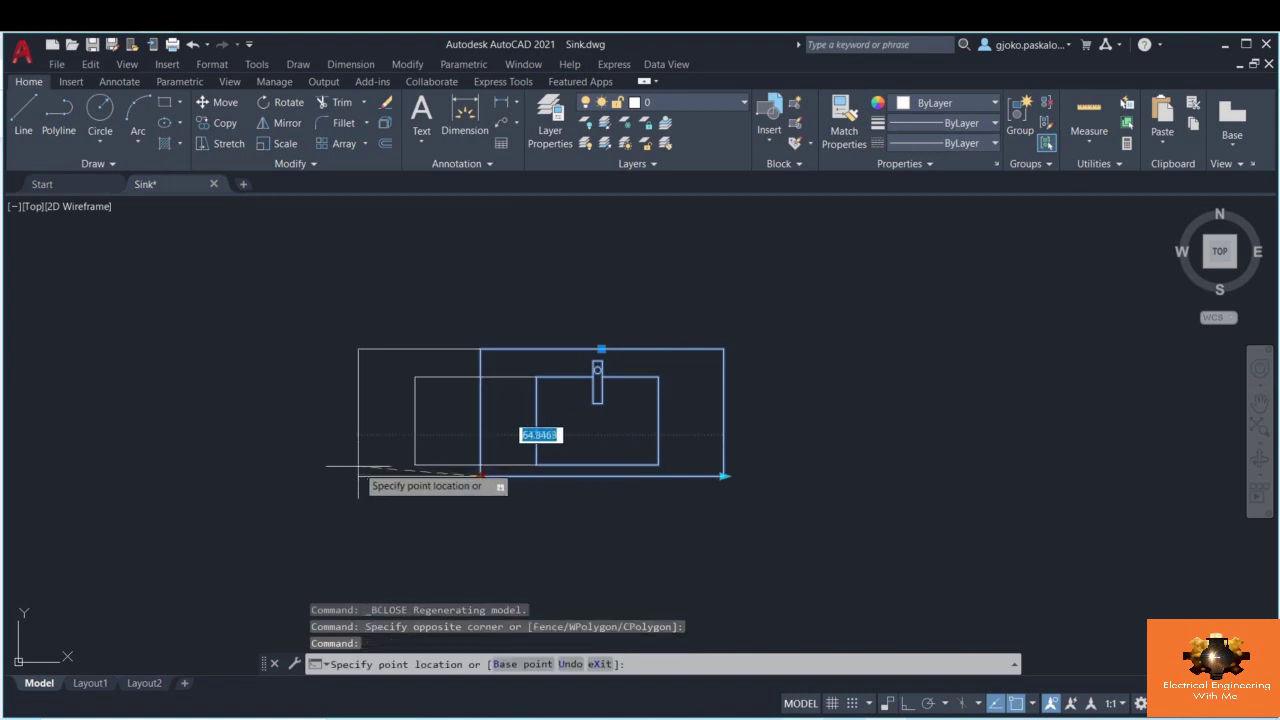
left_click(357, 476)
left_click(724, 476)
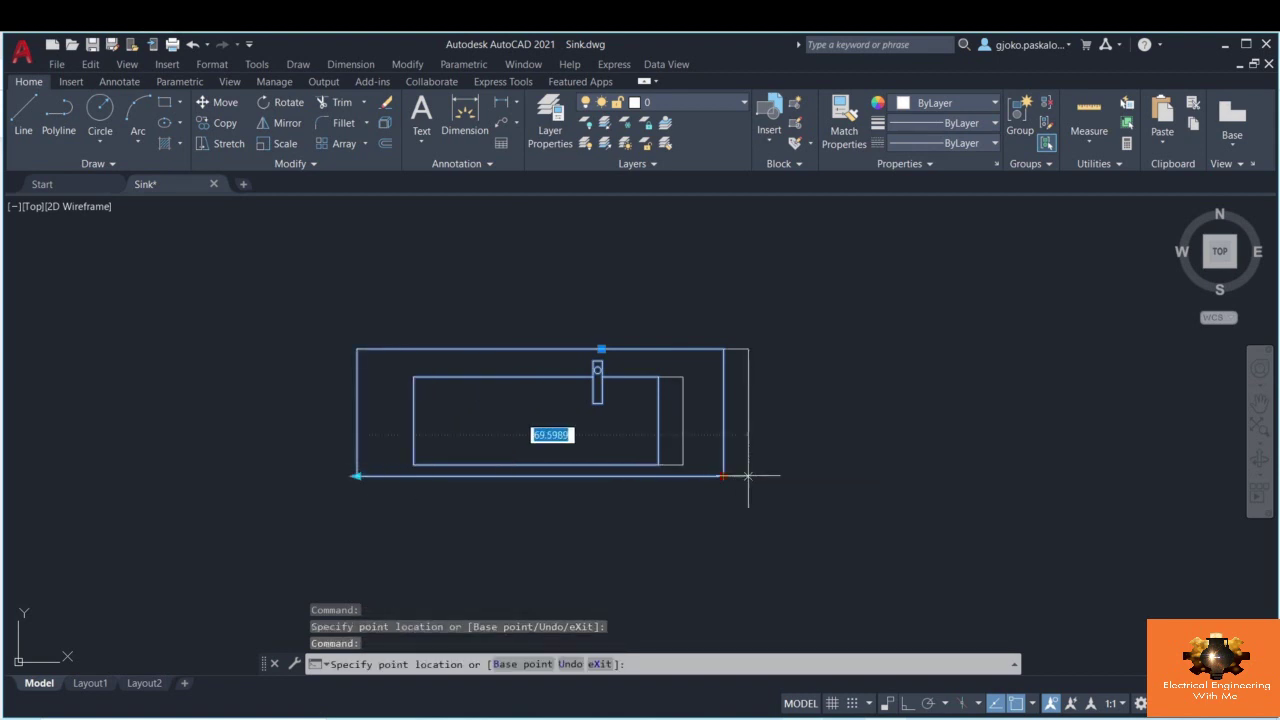
left_click(941, 476)
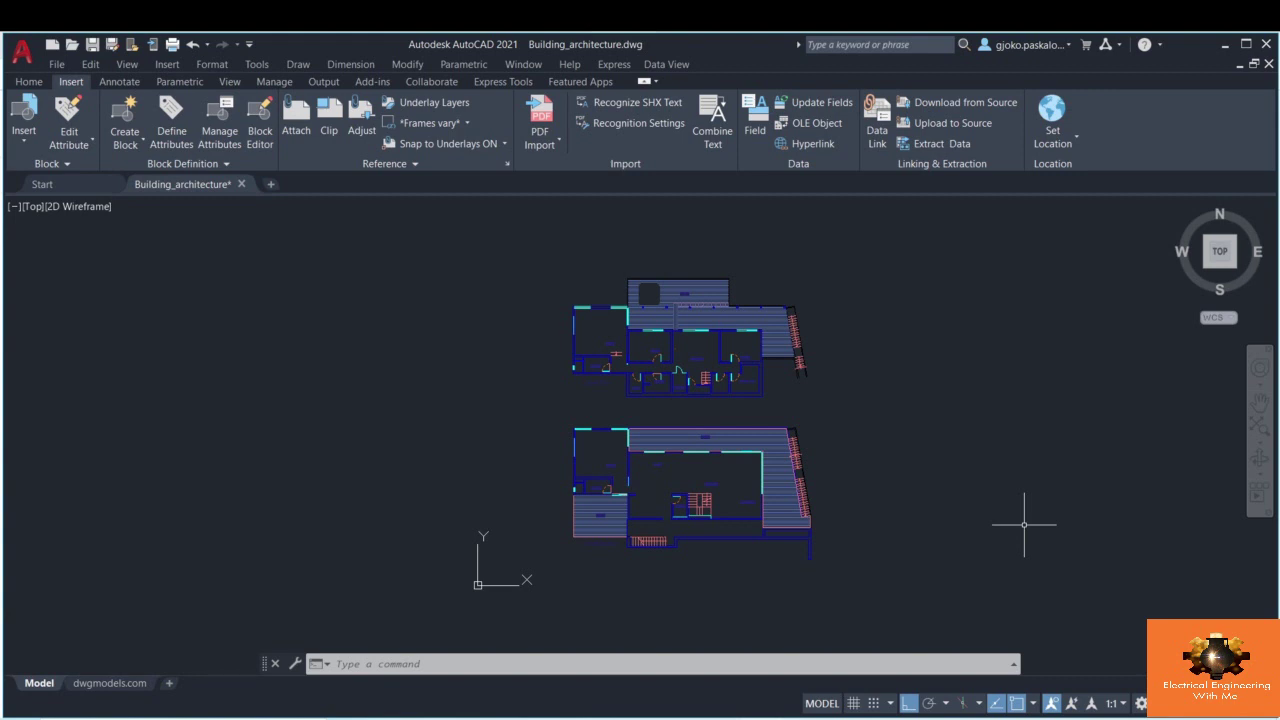
left_click(296, 125)
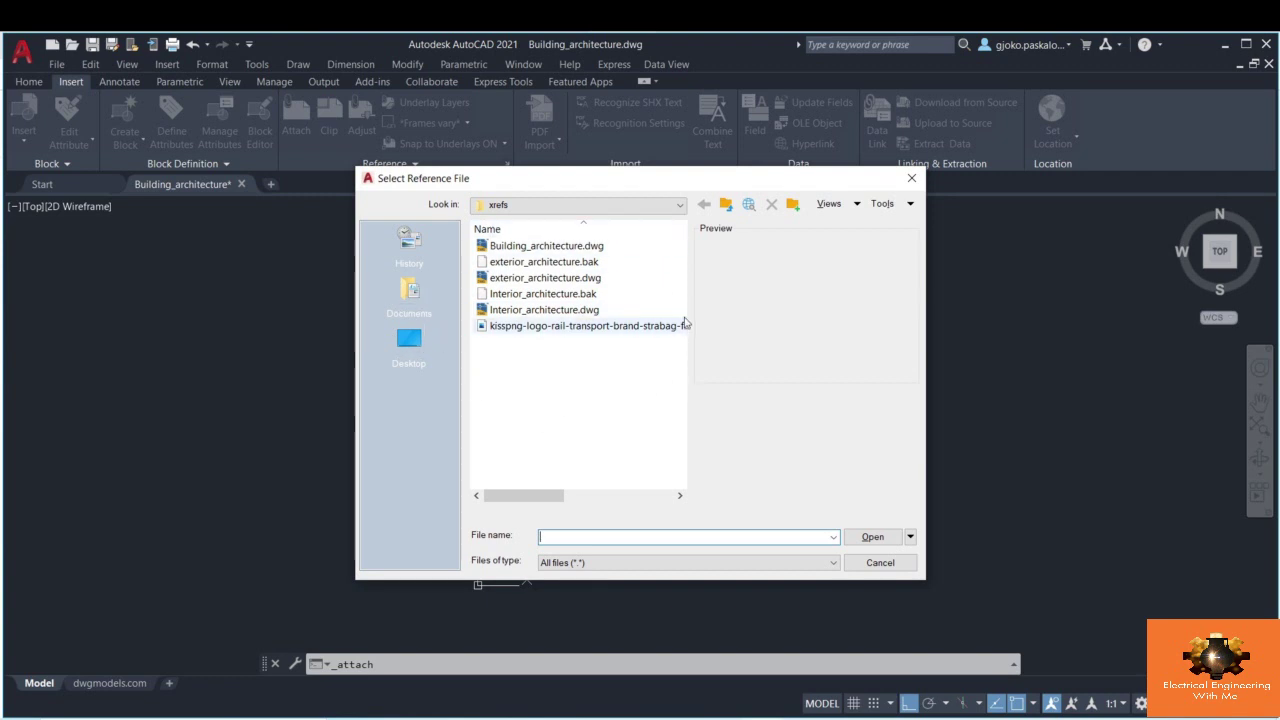
double_click(514, 312)
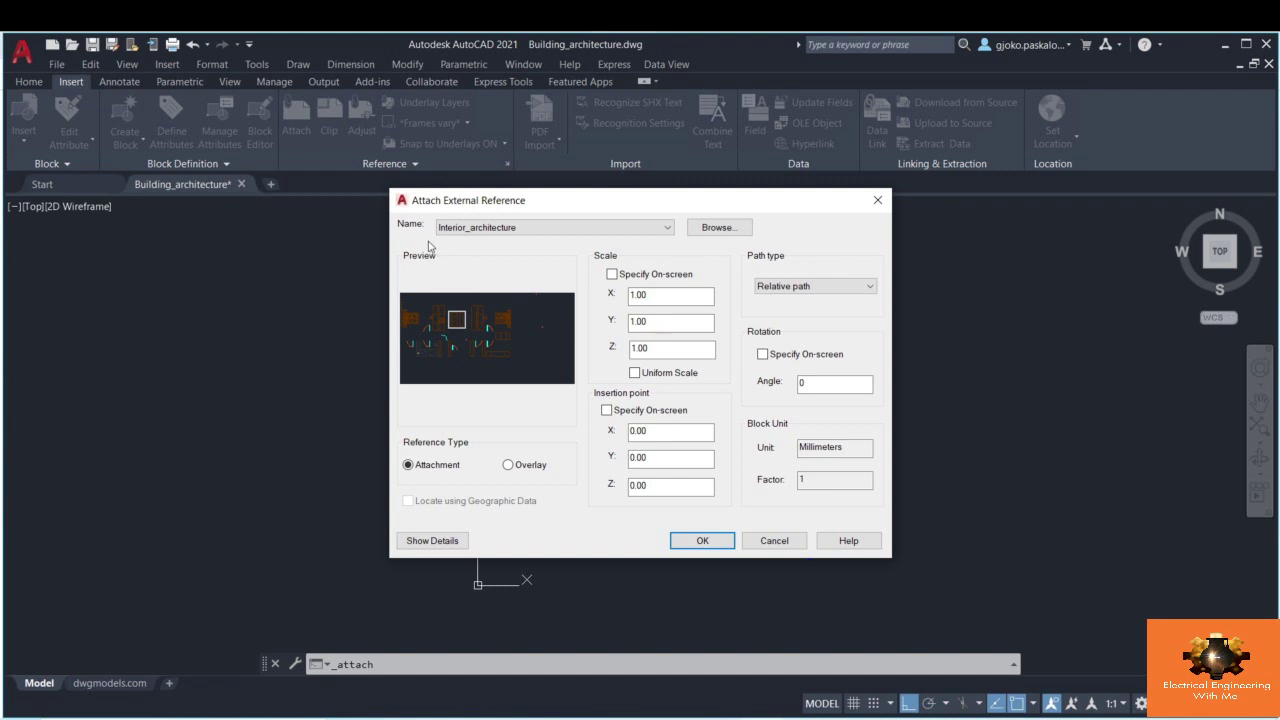
left_click(483, 231)
left_click(484, 238)
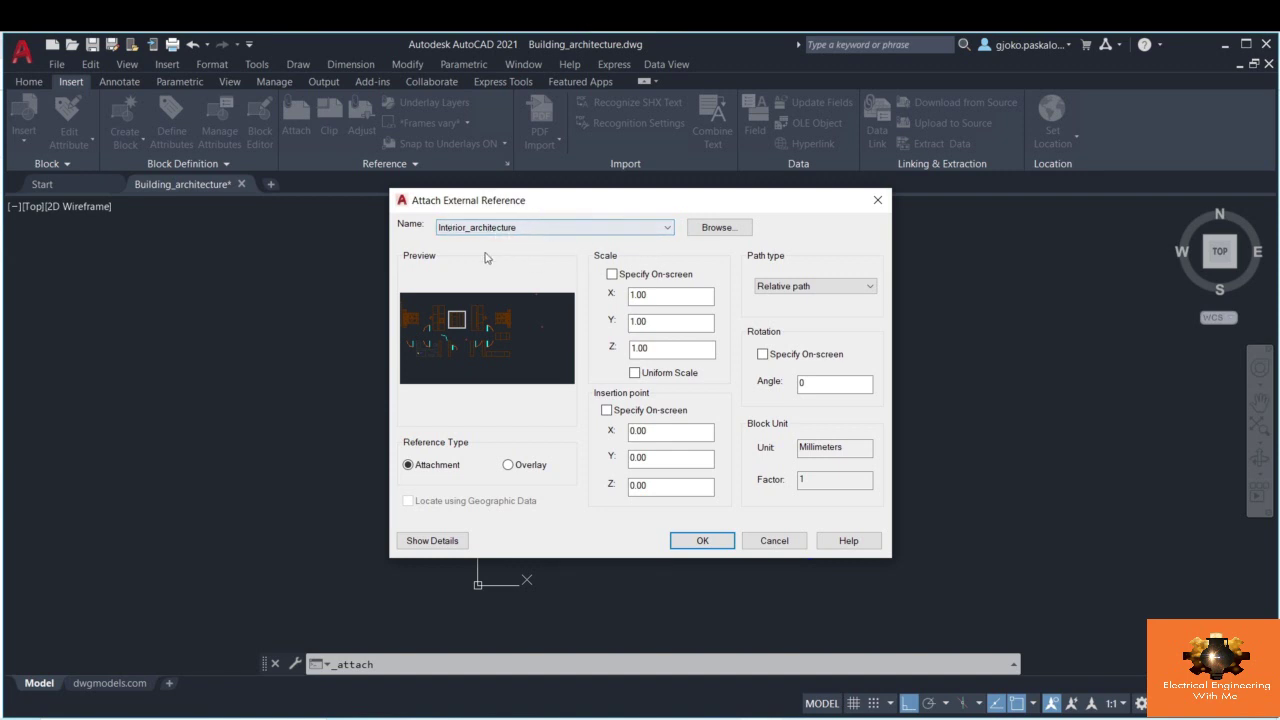
left_click(716, 228)
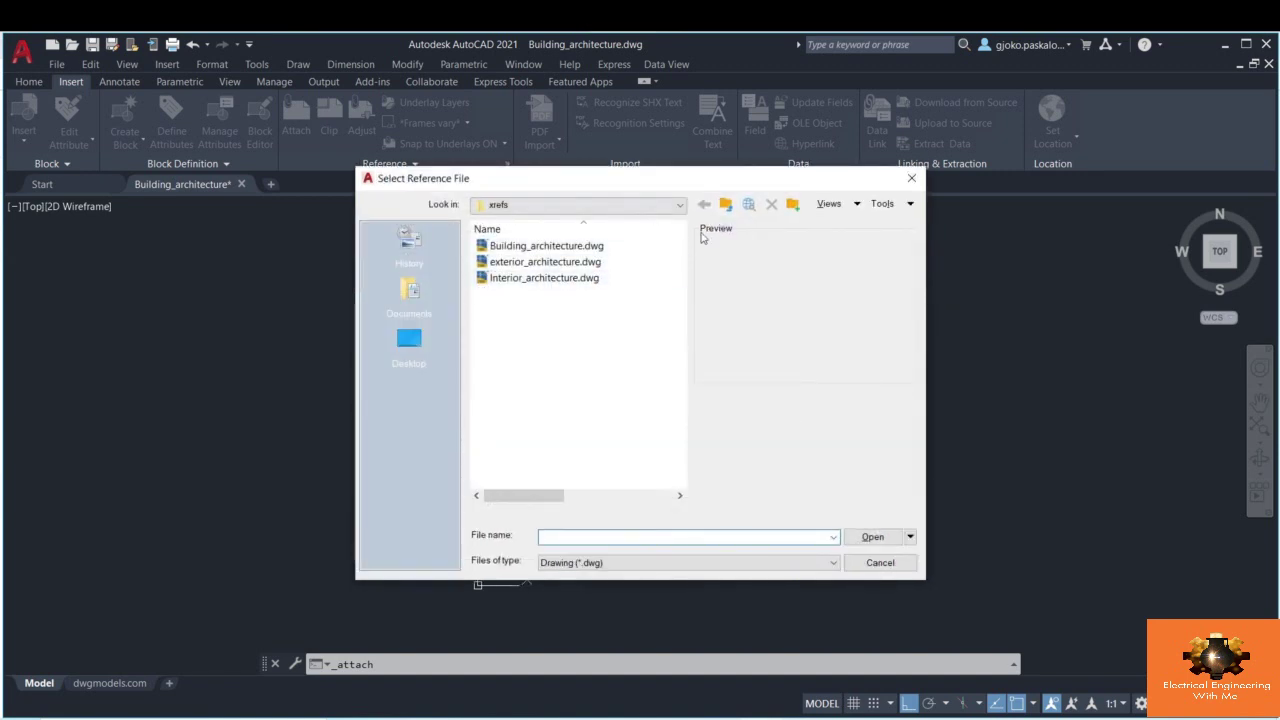
key("Escape")
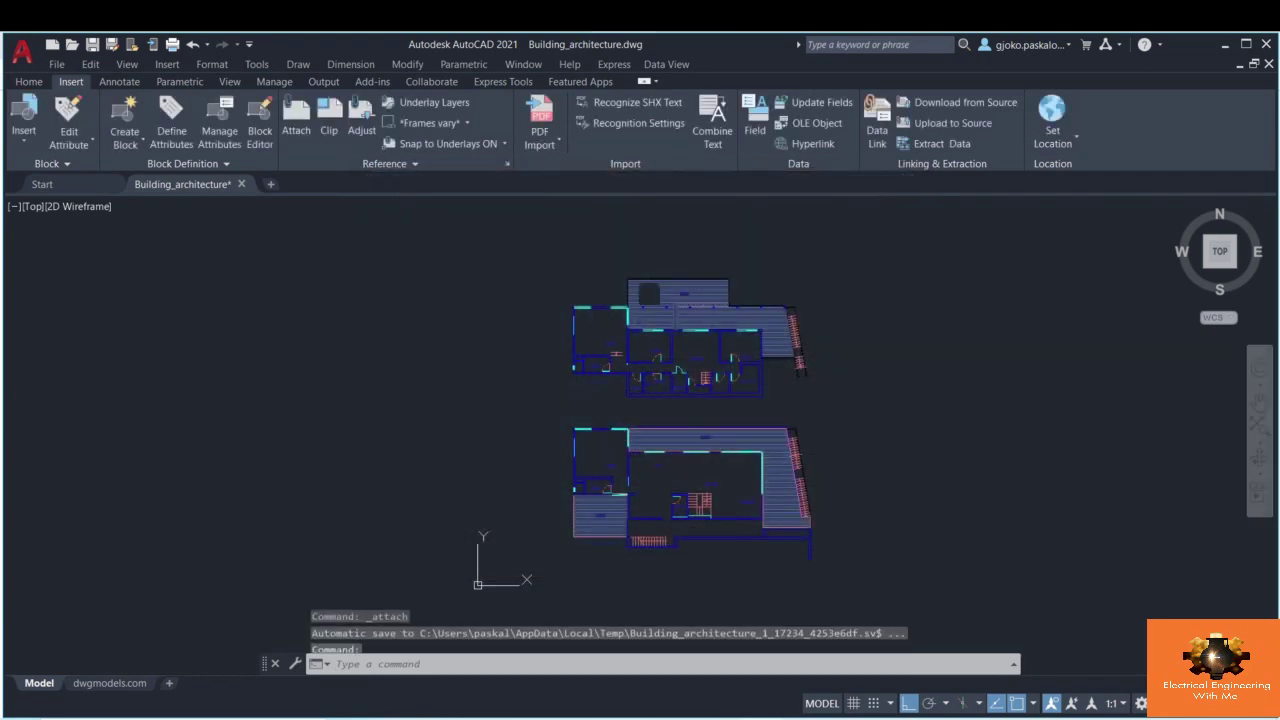
- Choose Interior_architecture.dwg as the external reference to attach, with its insertion point fixed at X, Y and Z 0.00 instead of specified on-screen
left_click(297, 125)
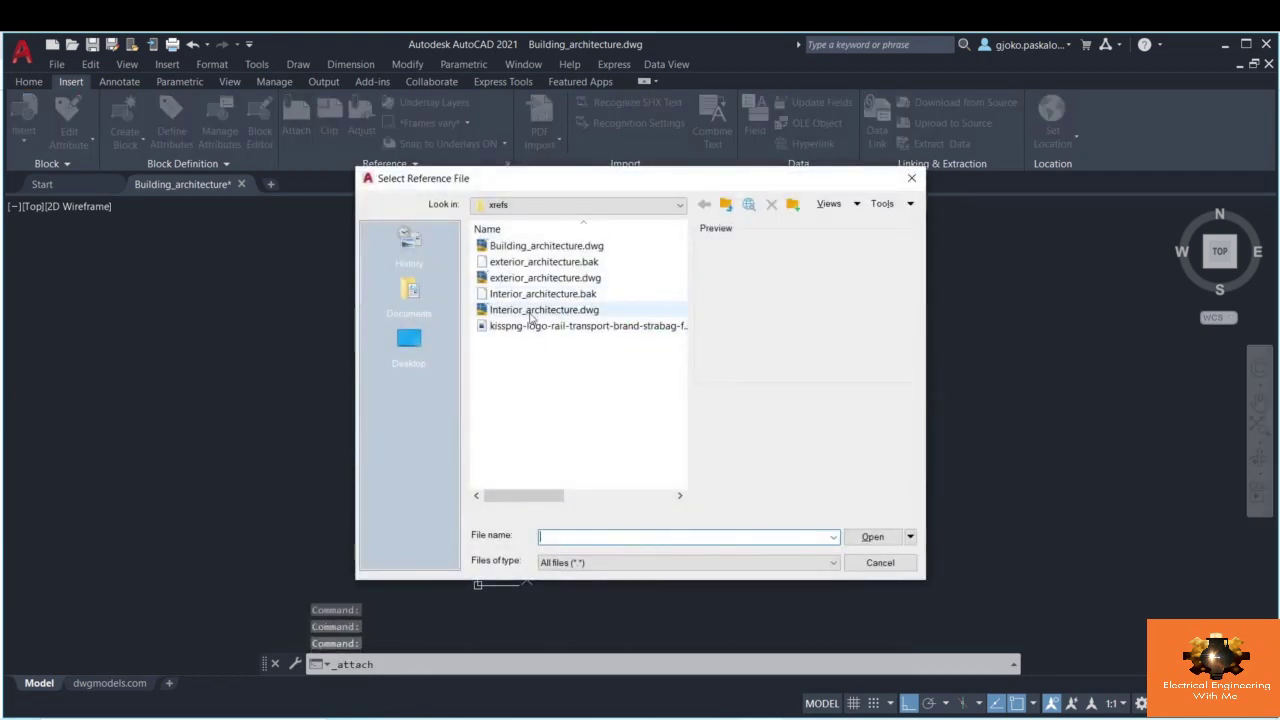
double_click(526, 310)
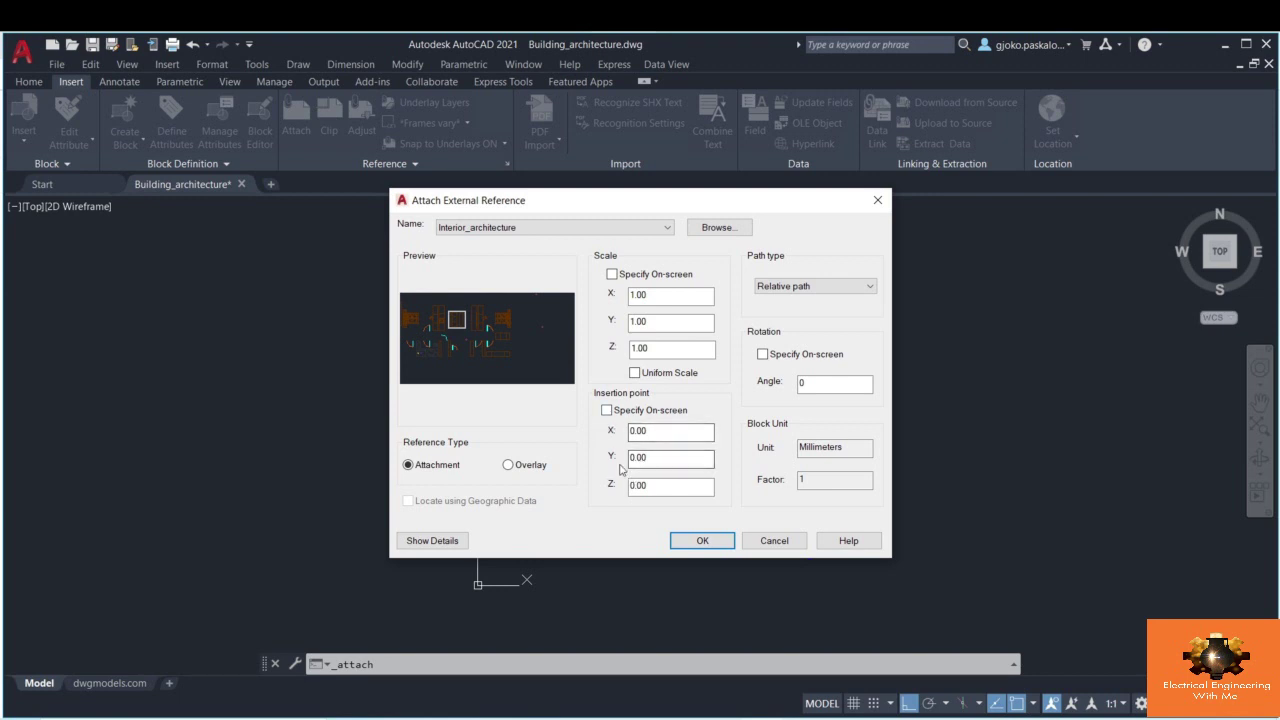
left_click(607, 410)
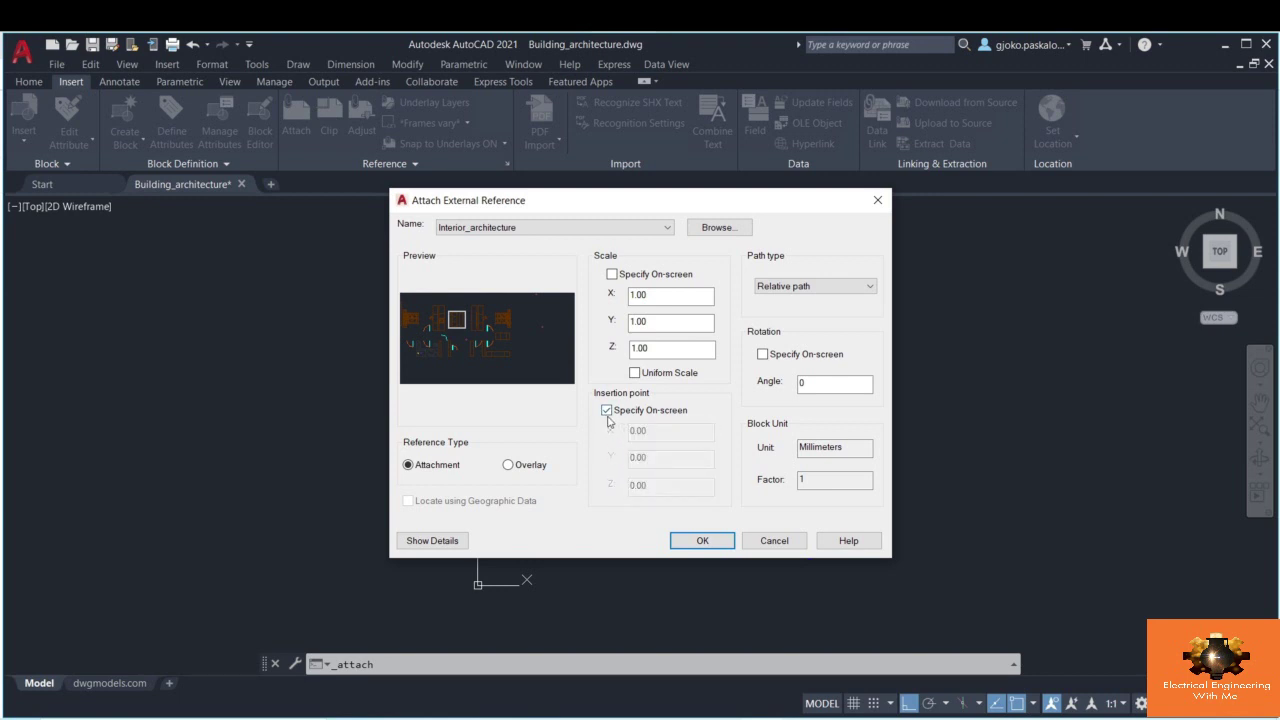
left_click(607, 411)
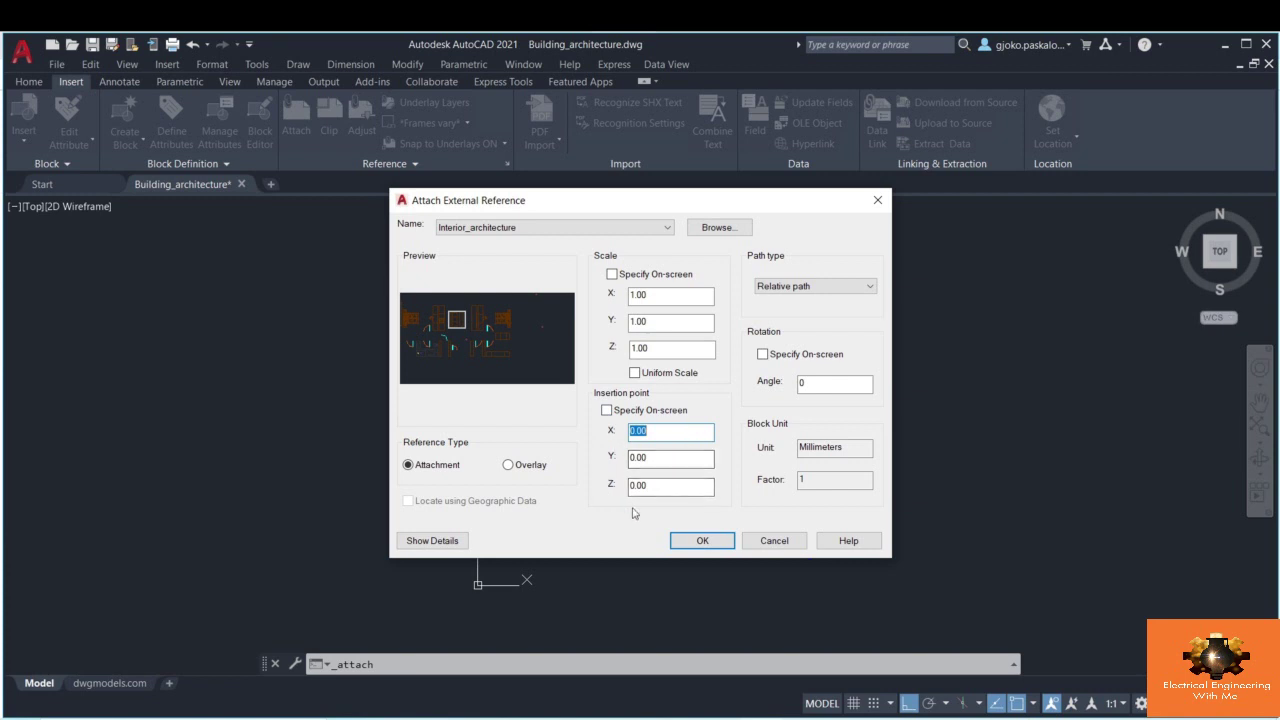
left_click(672, 436)
left_click(667, 462)
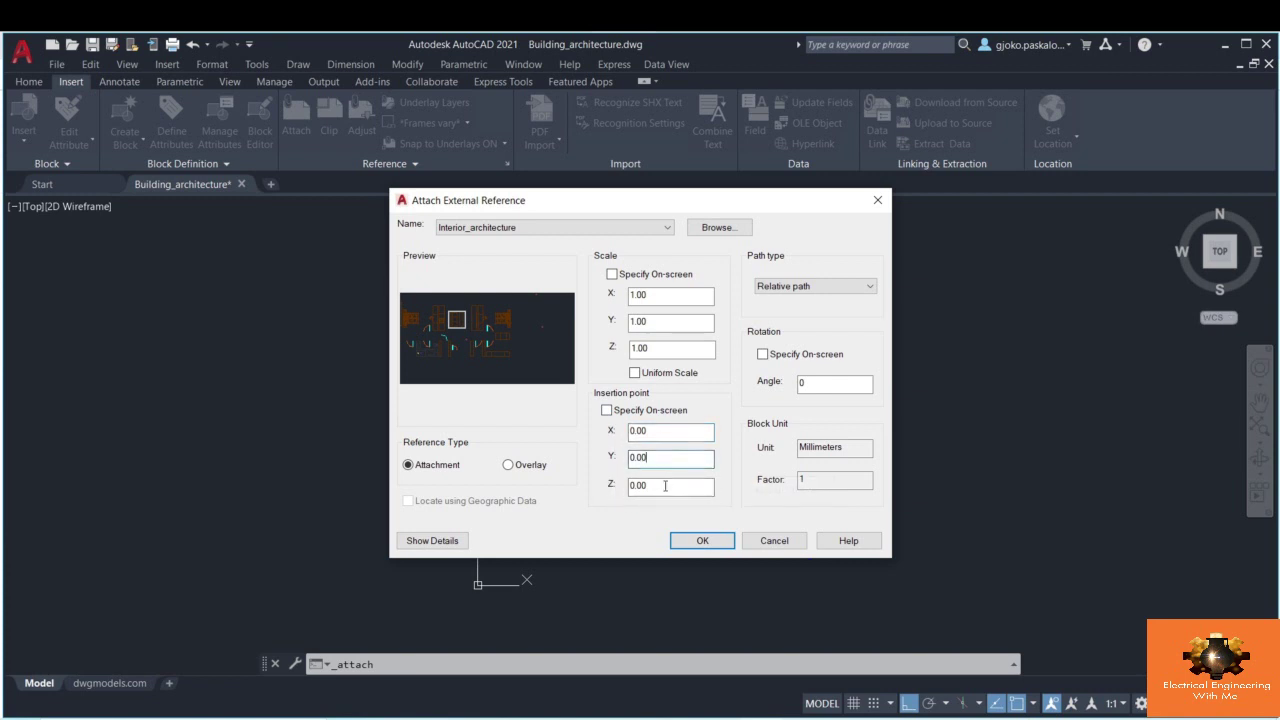
left_click(670, 433)
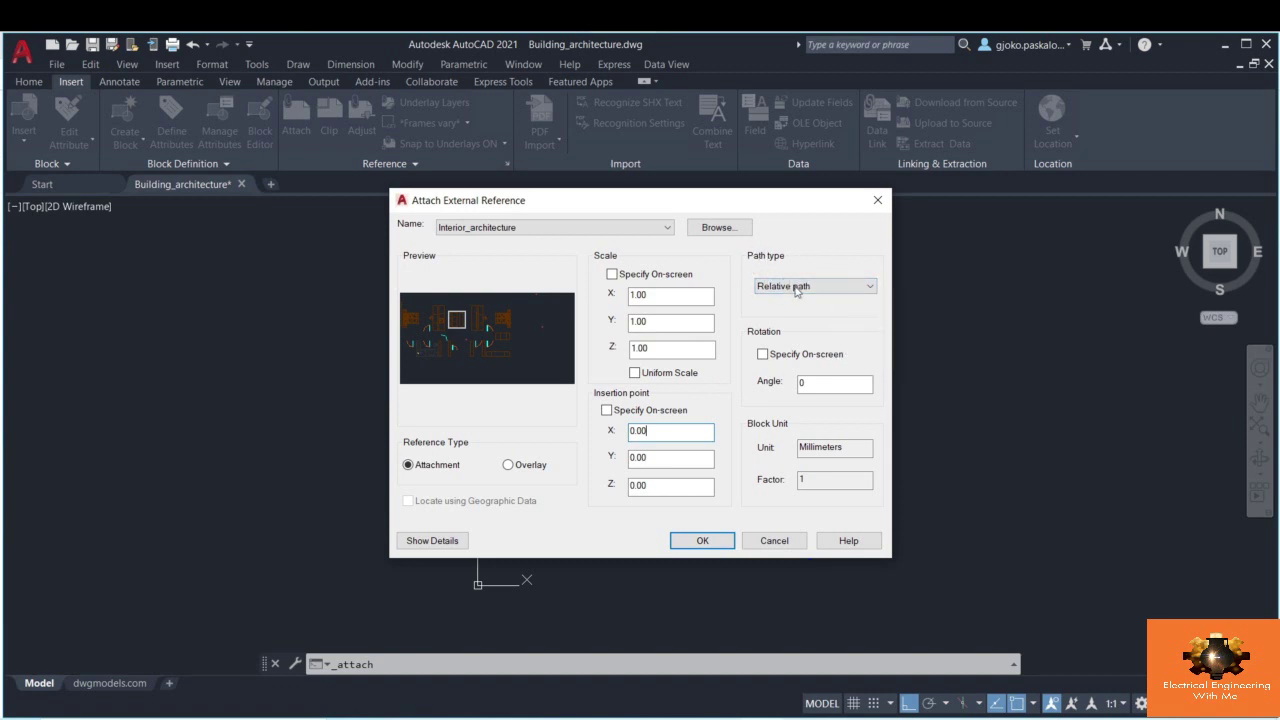
- Show the reference's path details and set its path type to Full path
left_click(462, 542)
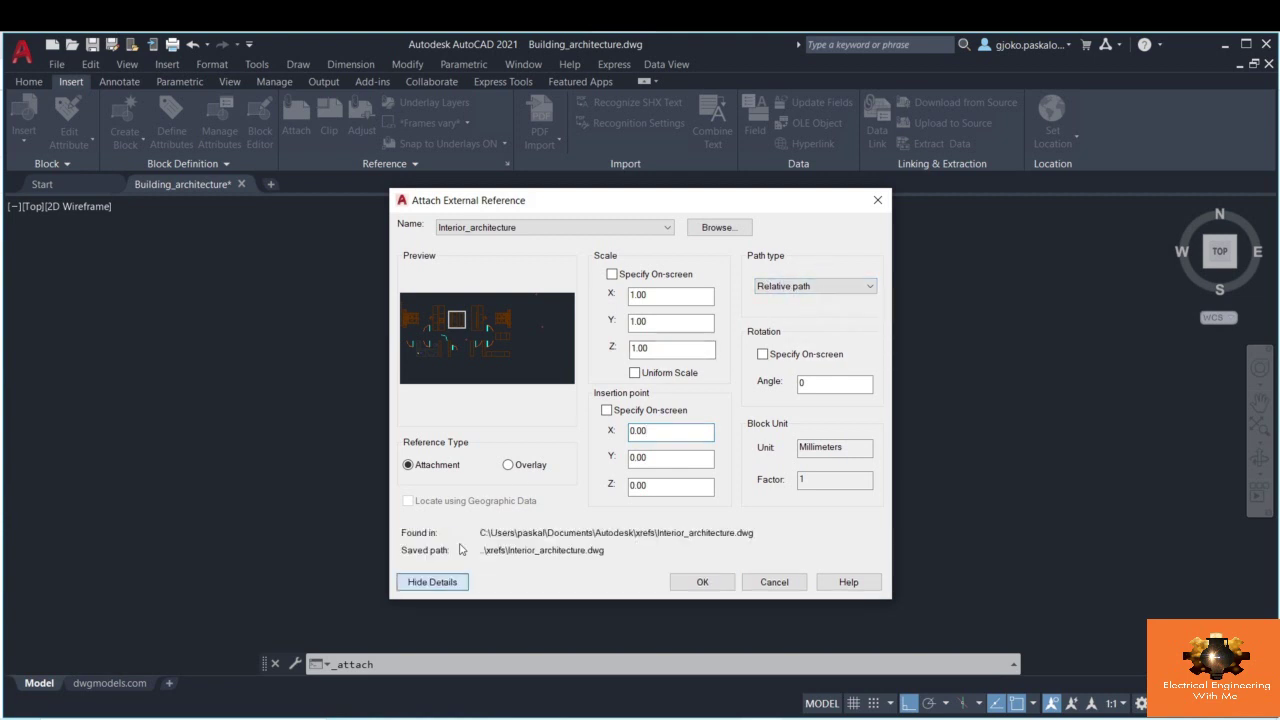
left_click(810, 284)
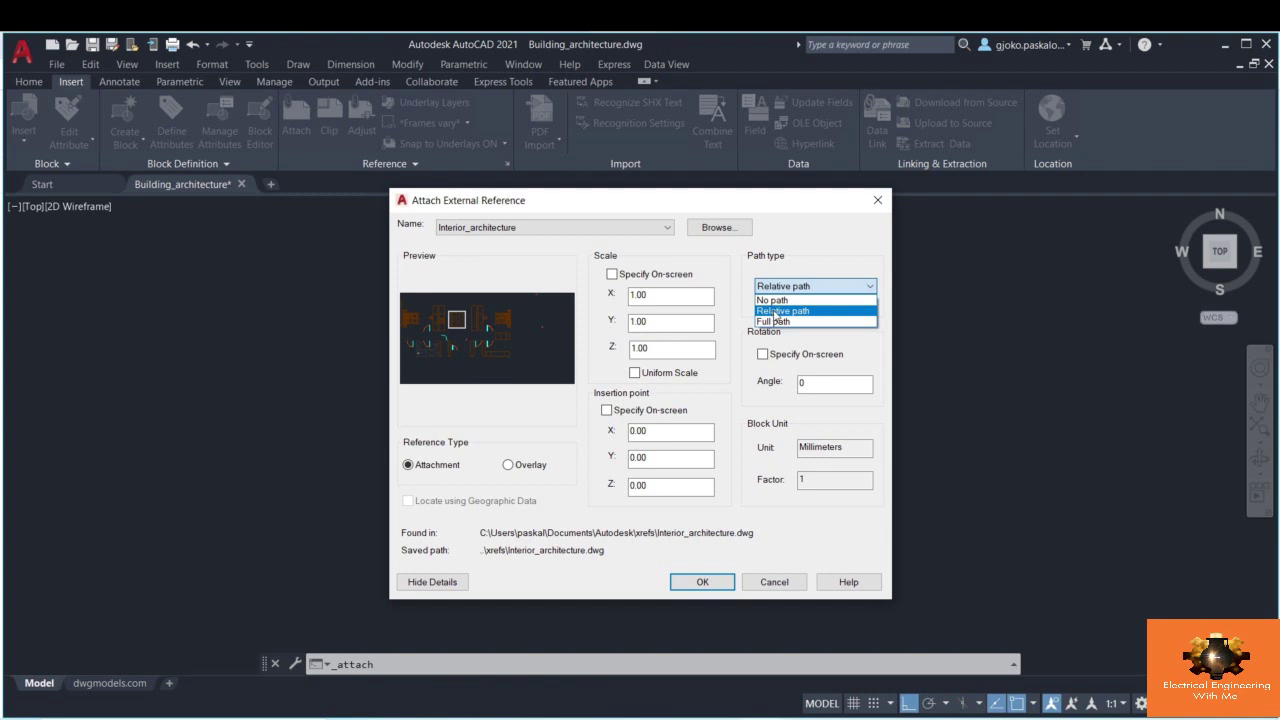
left_click(775, 312)
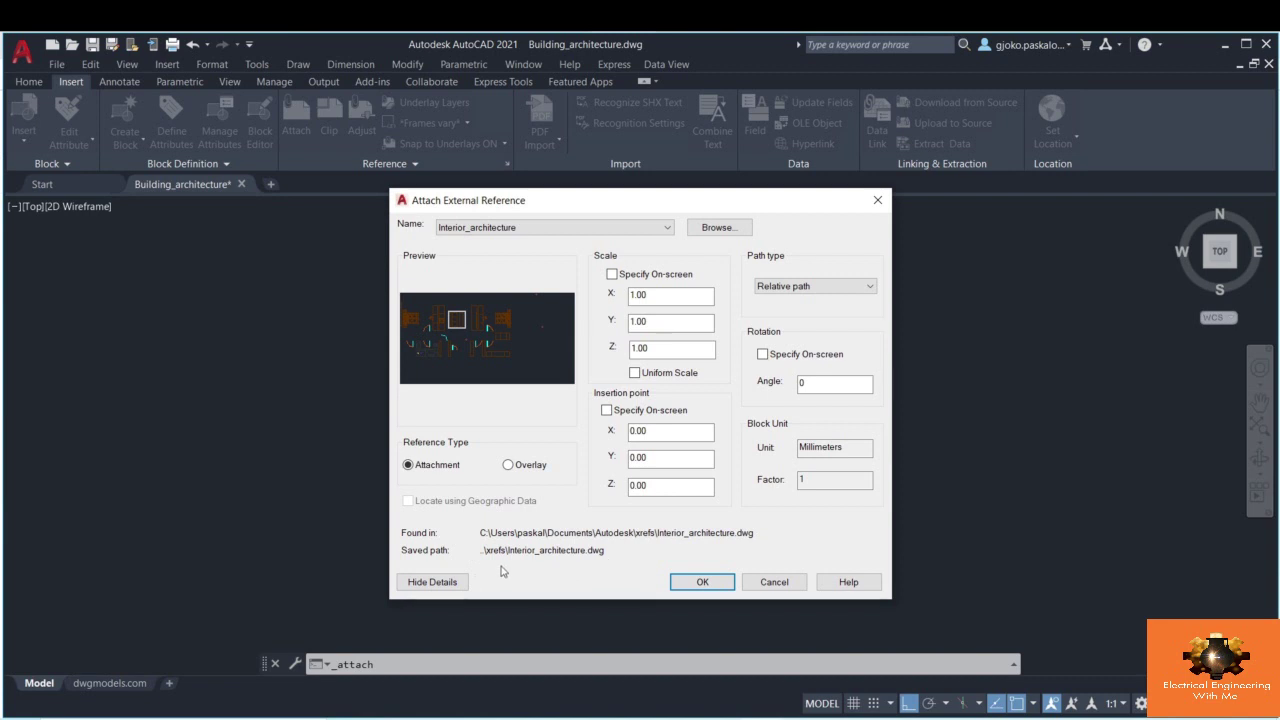
left_click(820, 286)
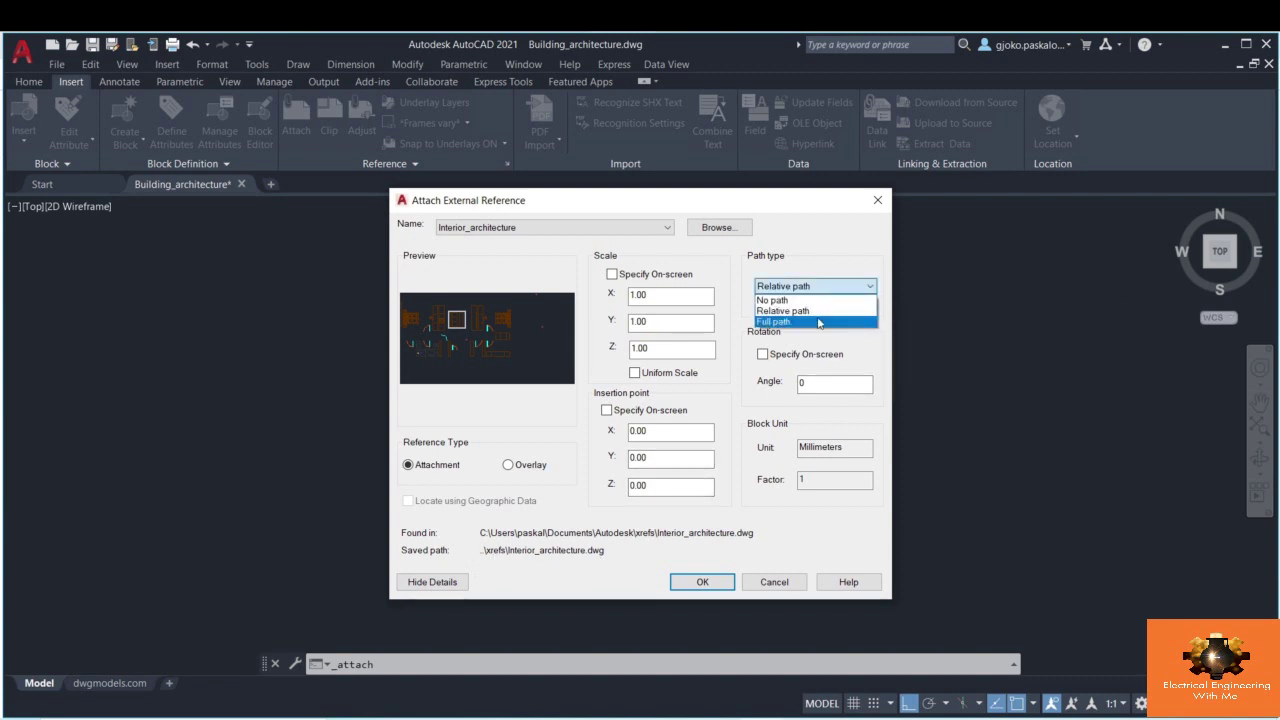
left_click(819, 321)
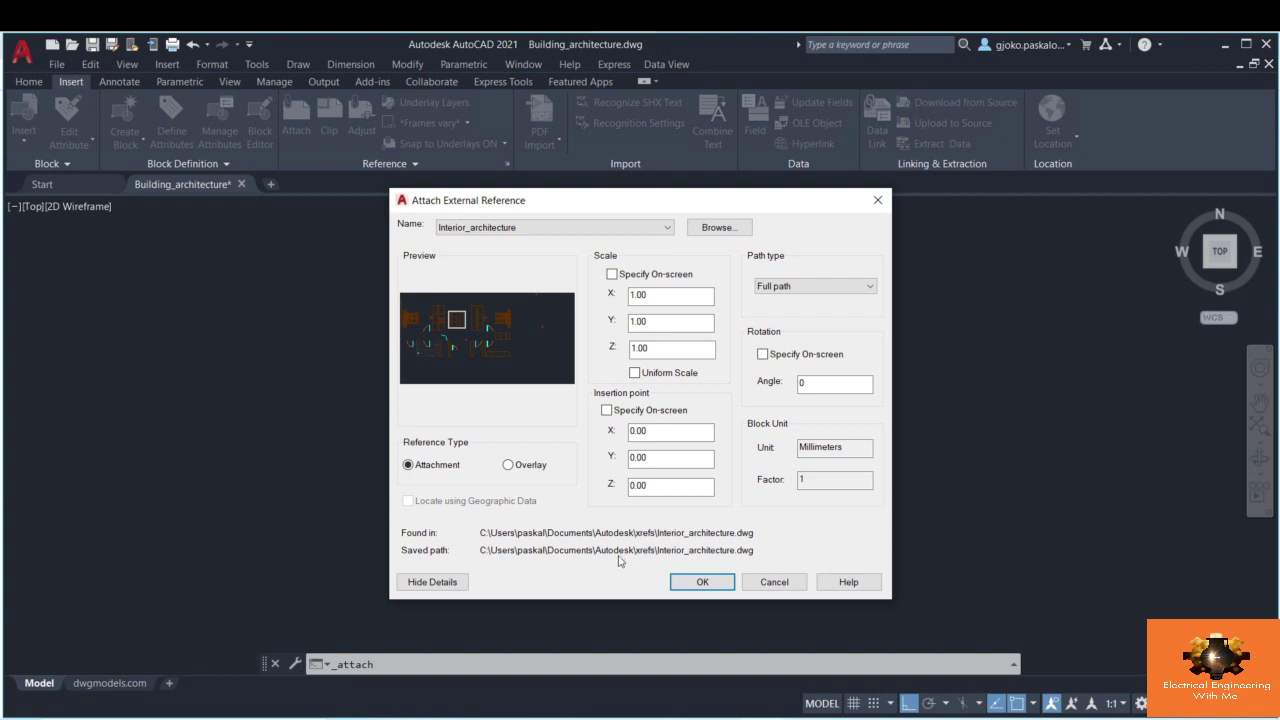
- Attach Interior_architecture as an external reference at insertion point 0,0,0 and scale 1, using the Relative path type
left_click(776, 288)
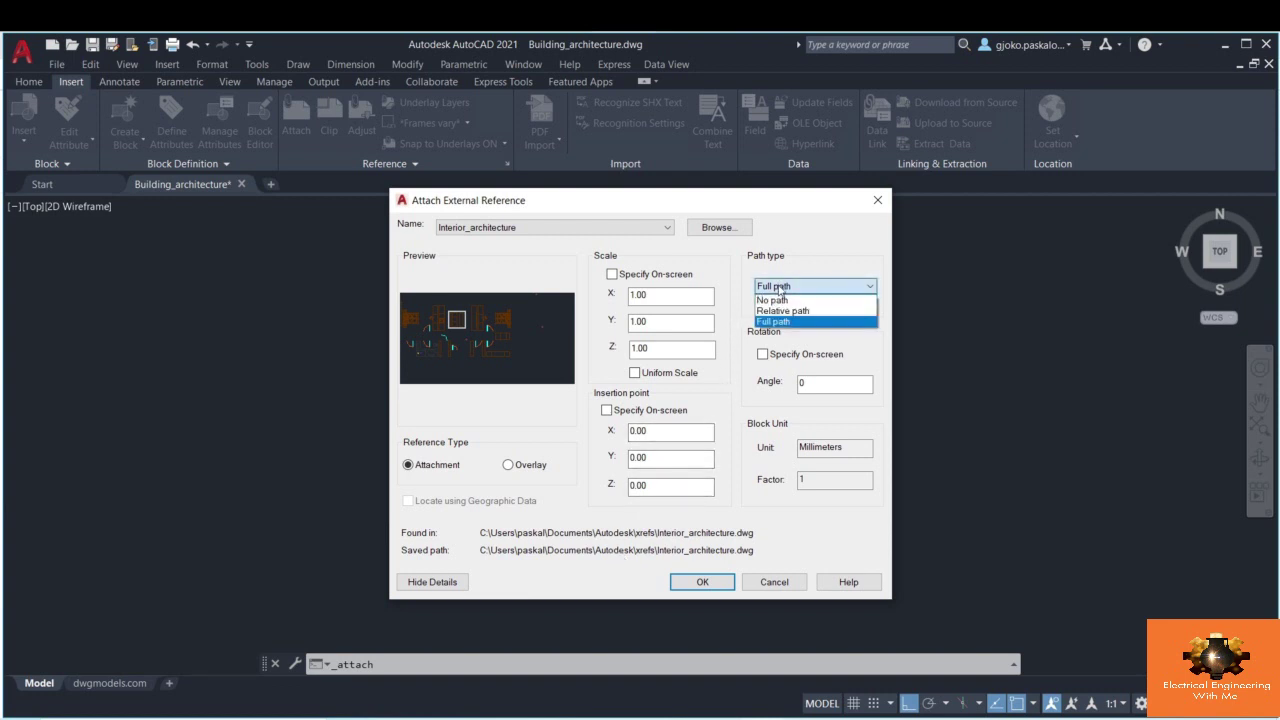
left_click(776, 300)
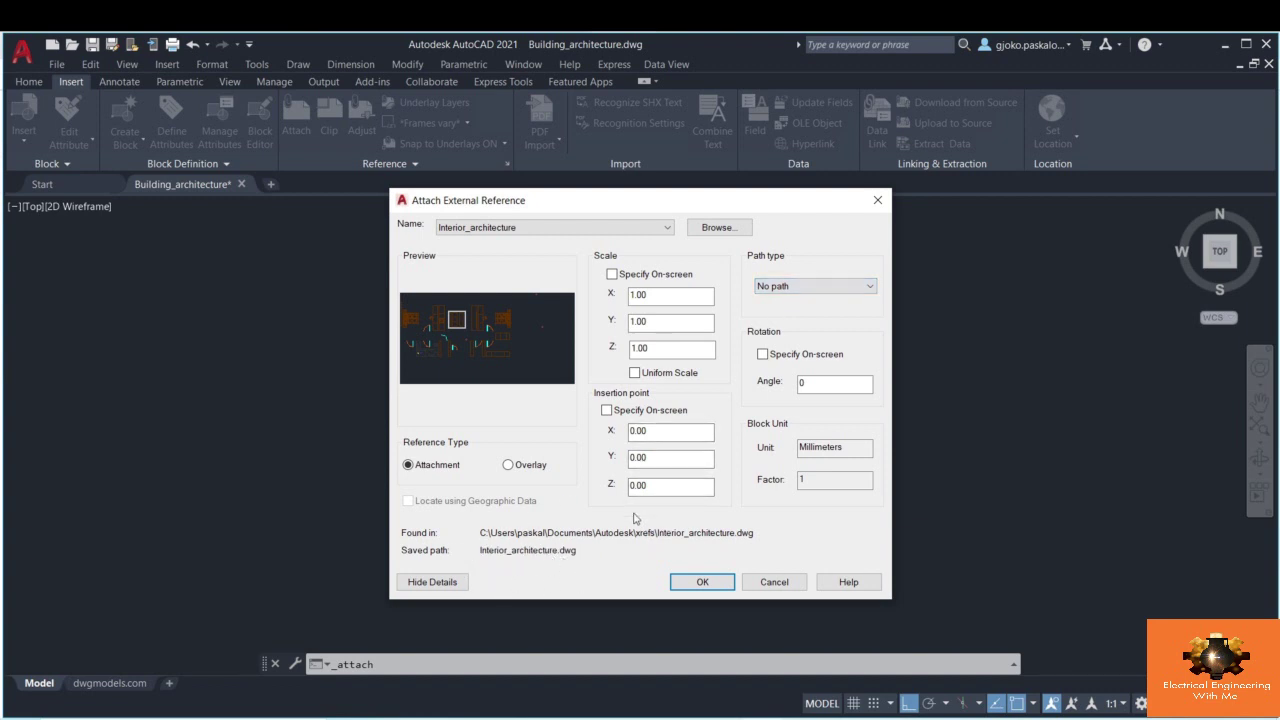
left_click(800, 286)
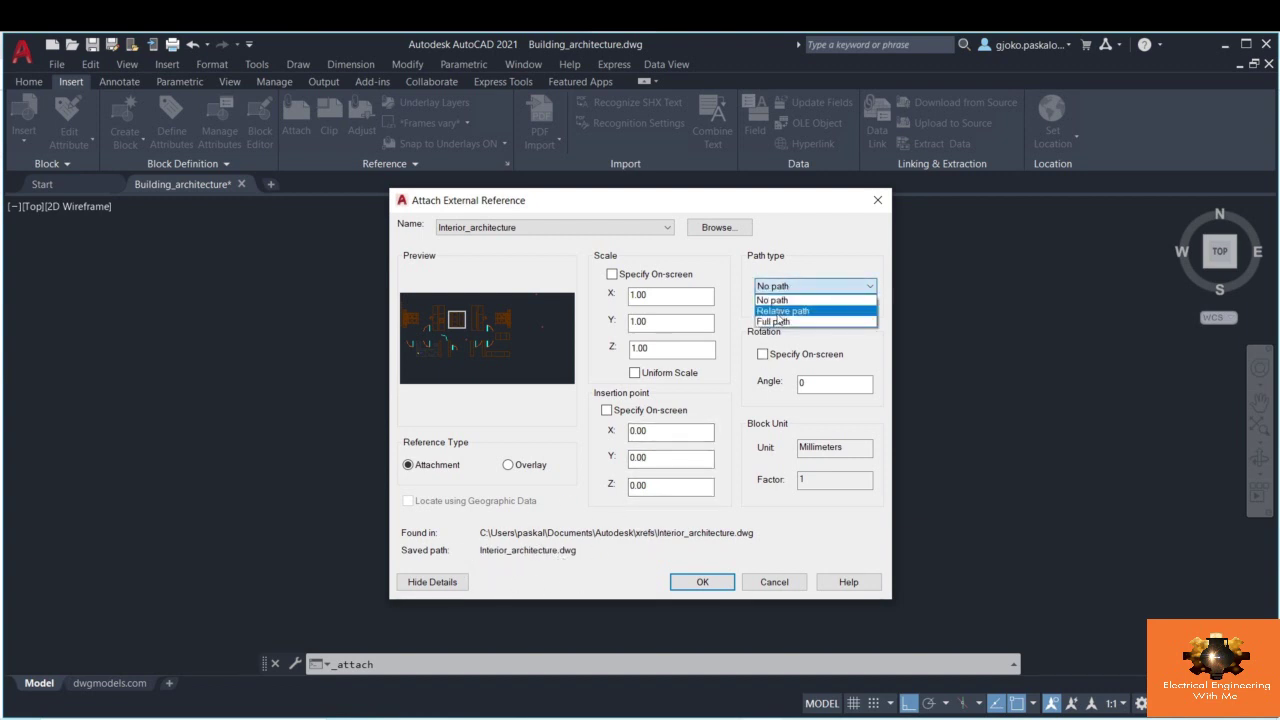
left_click(778, 313)
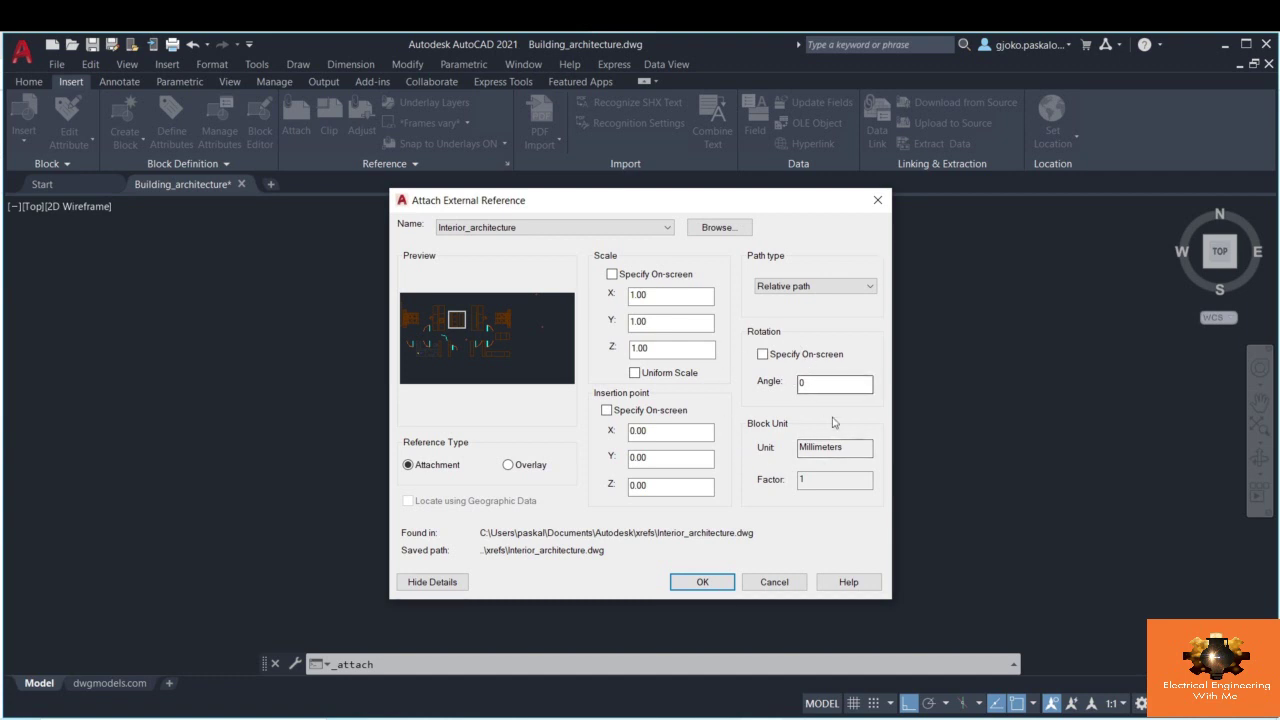
left_click(703, 582)
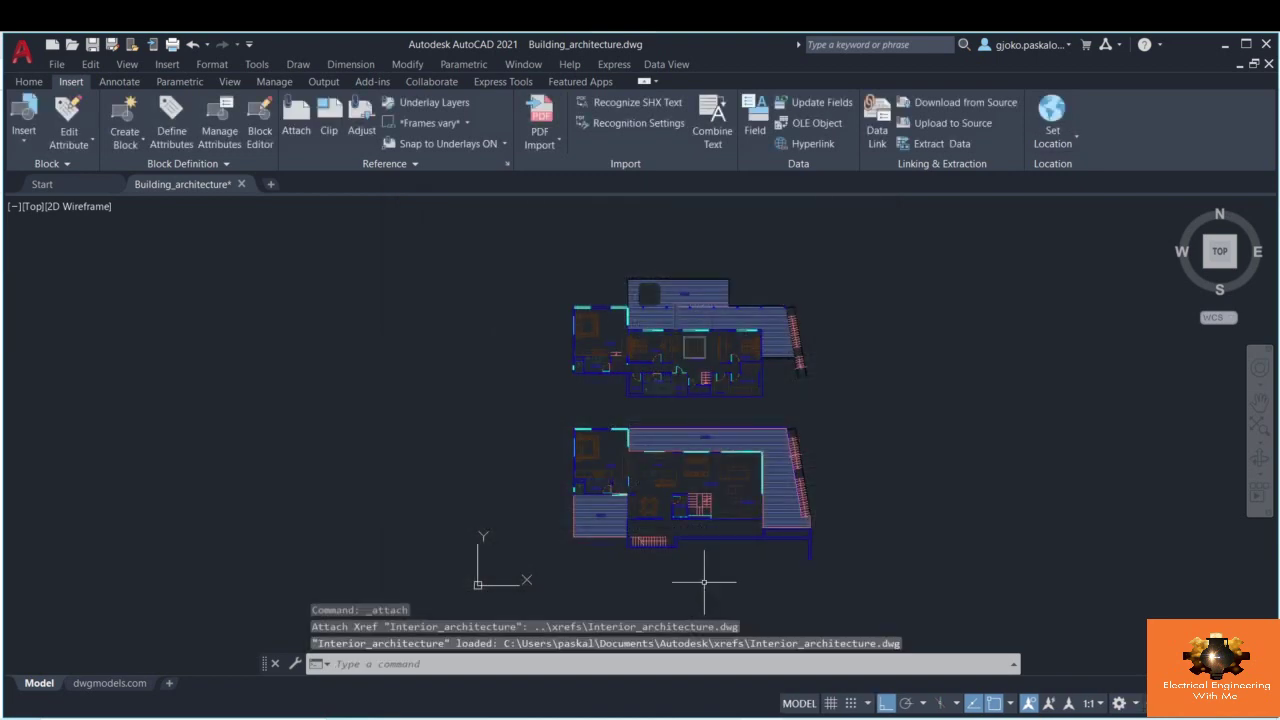
- Select the attached interior reference in the upper floor plan to inspect its extent, and clear the selection
scroll(600, 327, "up", 4)
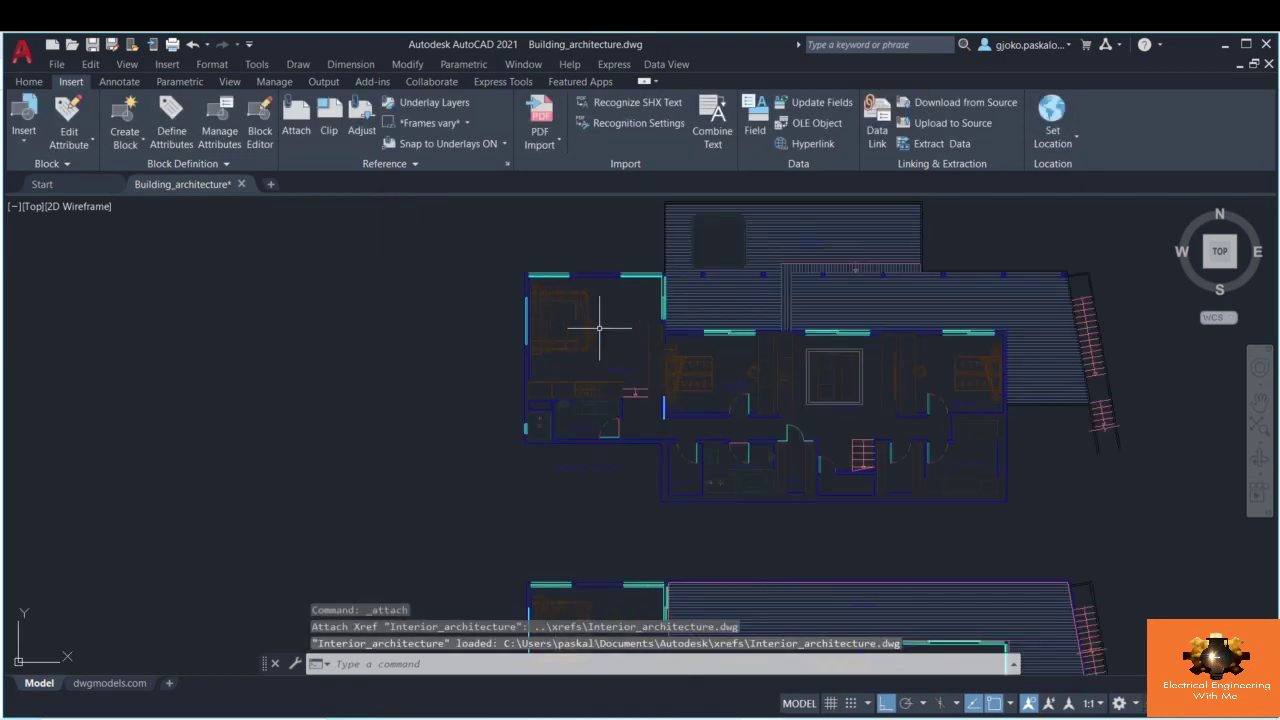
left_click(552, 300)
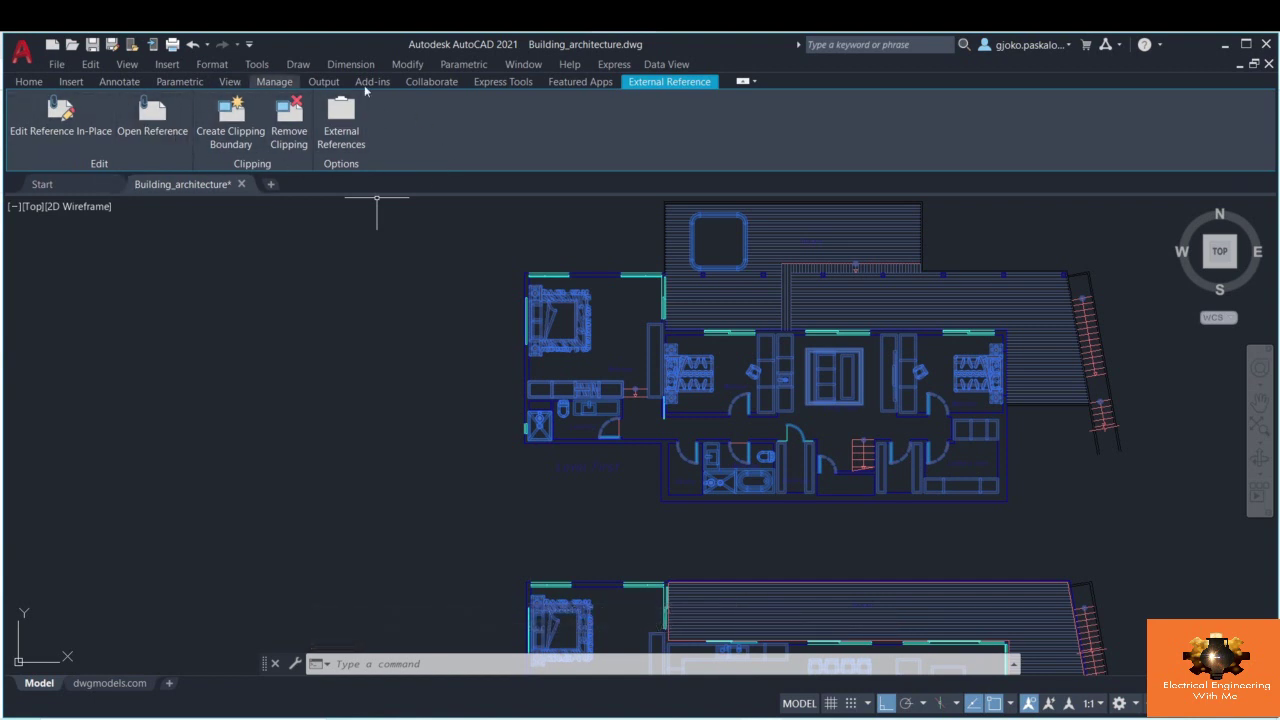
key("Escape")
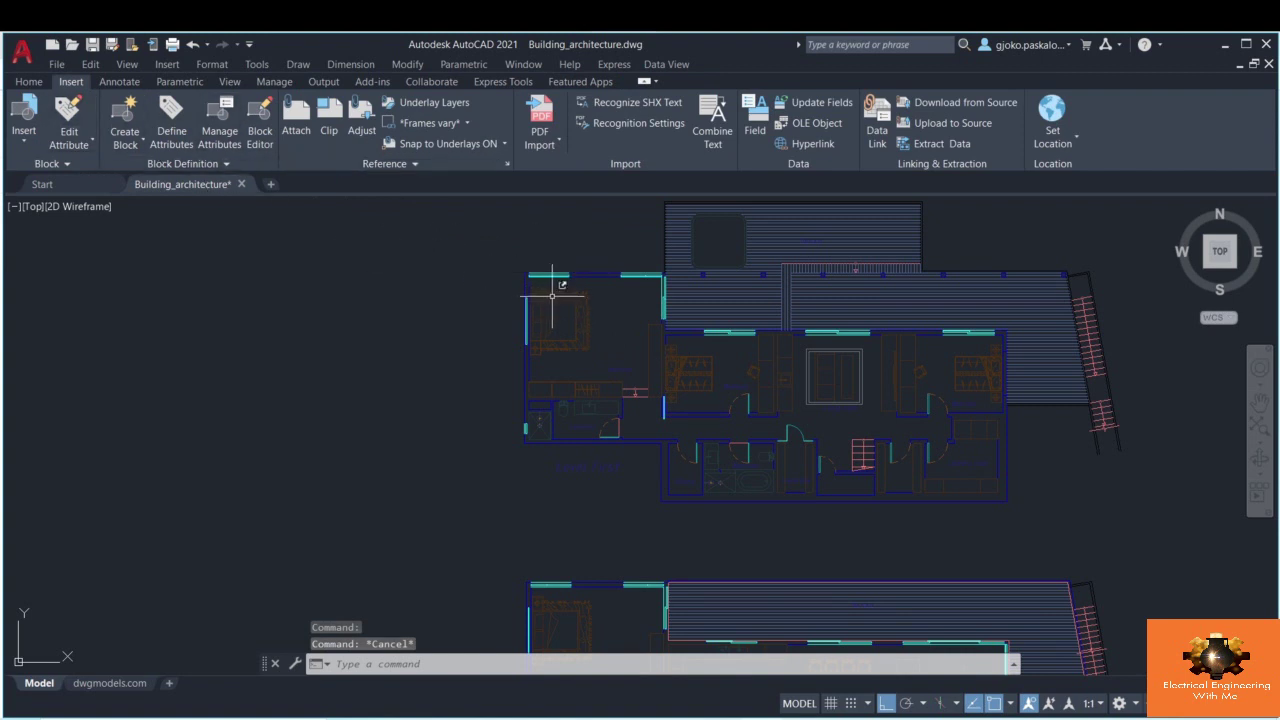
- Raise the Xref fading to 84 and inspect how the furniture displays in the floor plan
scroll(599, 301, "up", 4)
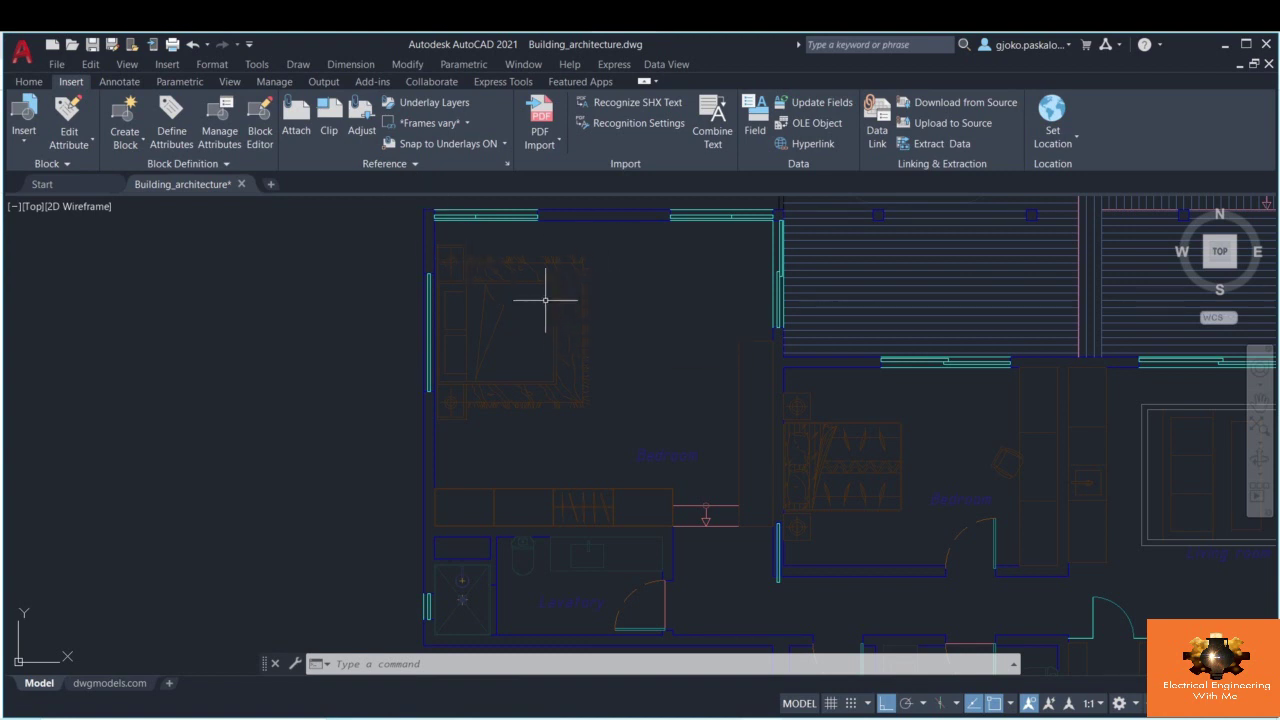
left_click(426, 165)
left_click_drag(383, 203, 428, 207)
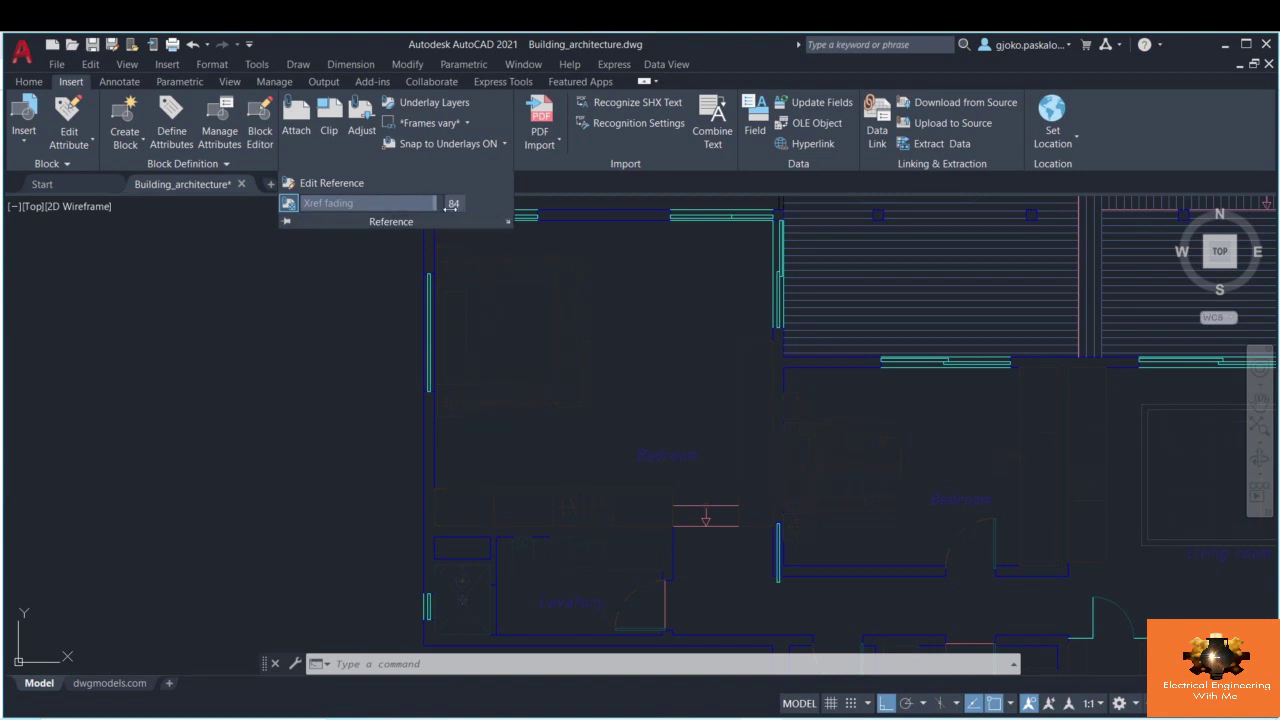
scroll(677, 371, "down", 2)
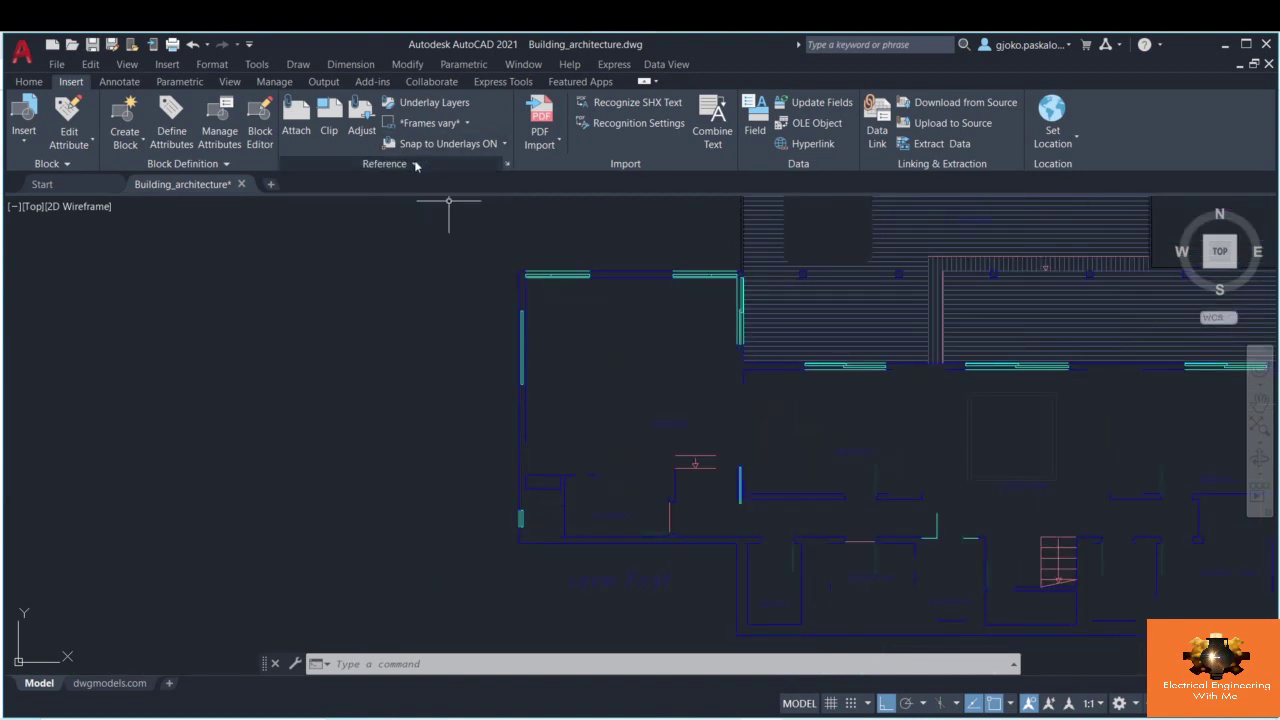
- Lower the Xref fading to 0 and inspect the bedroom furniture
left_click(417, 164)
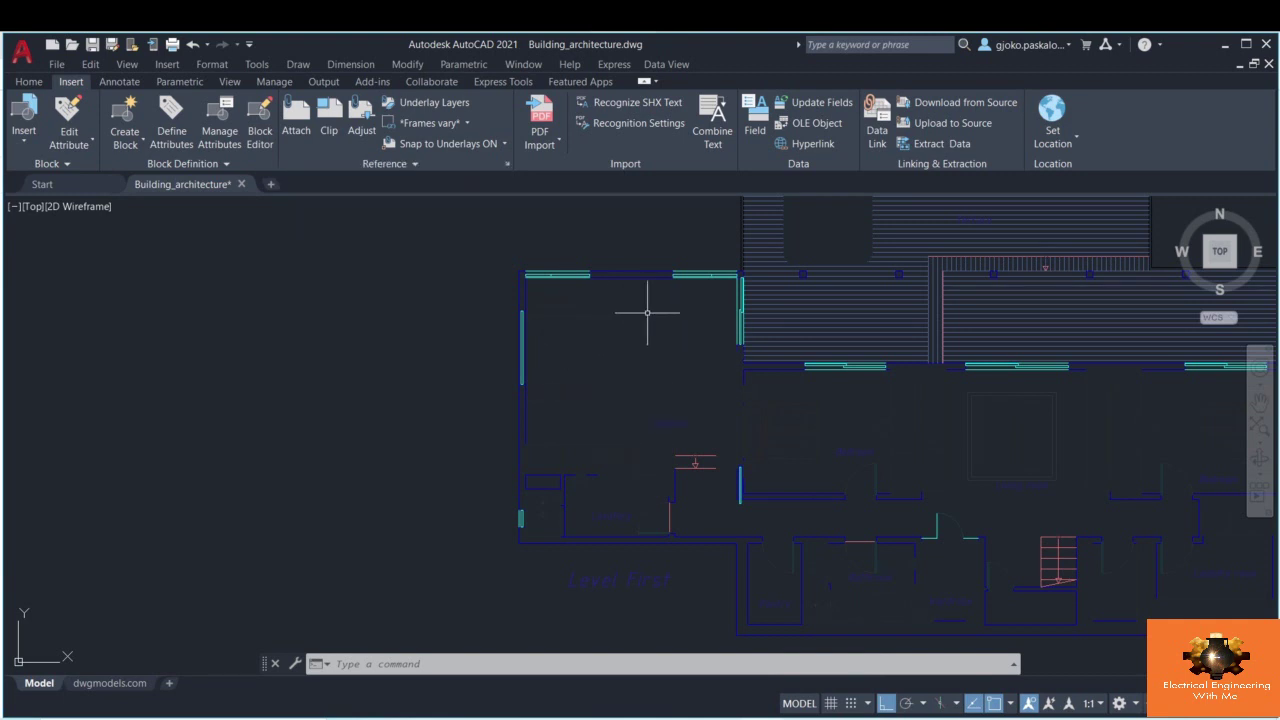
left_click(432, 172)
left_click_drag(436, 203, 278, 204)
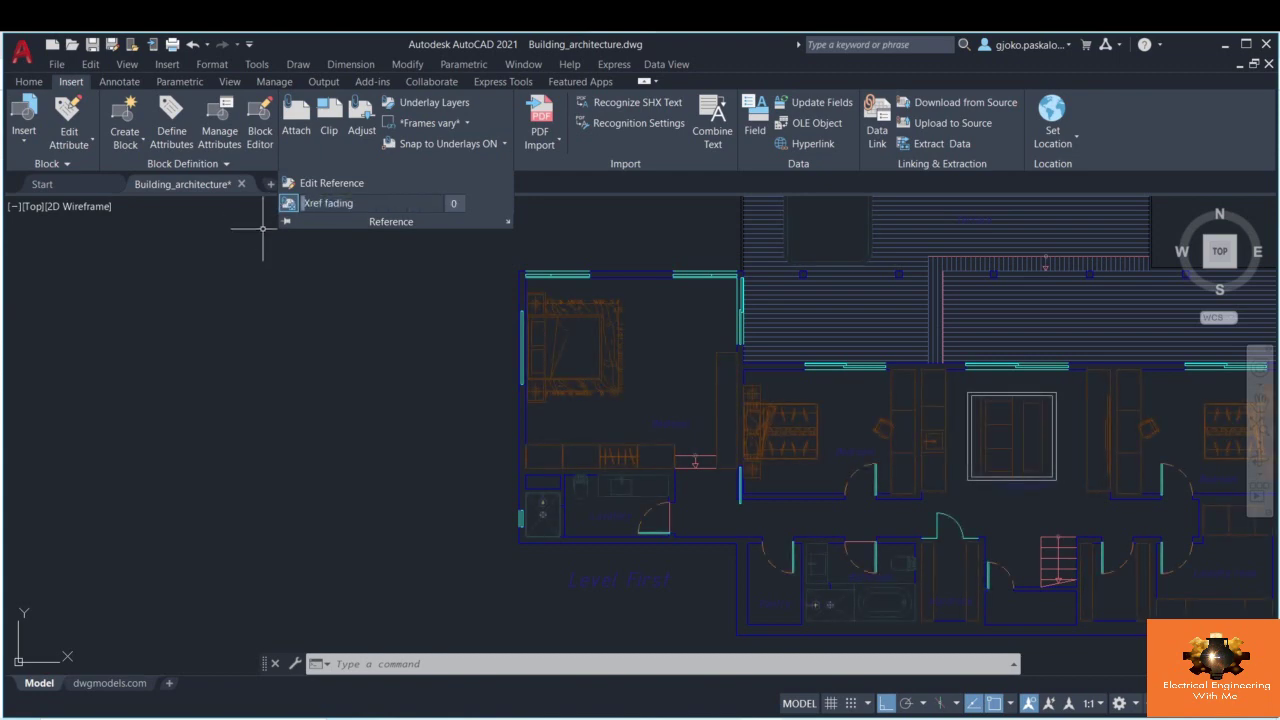
scroll(610, 302, "down", 2)
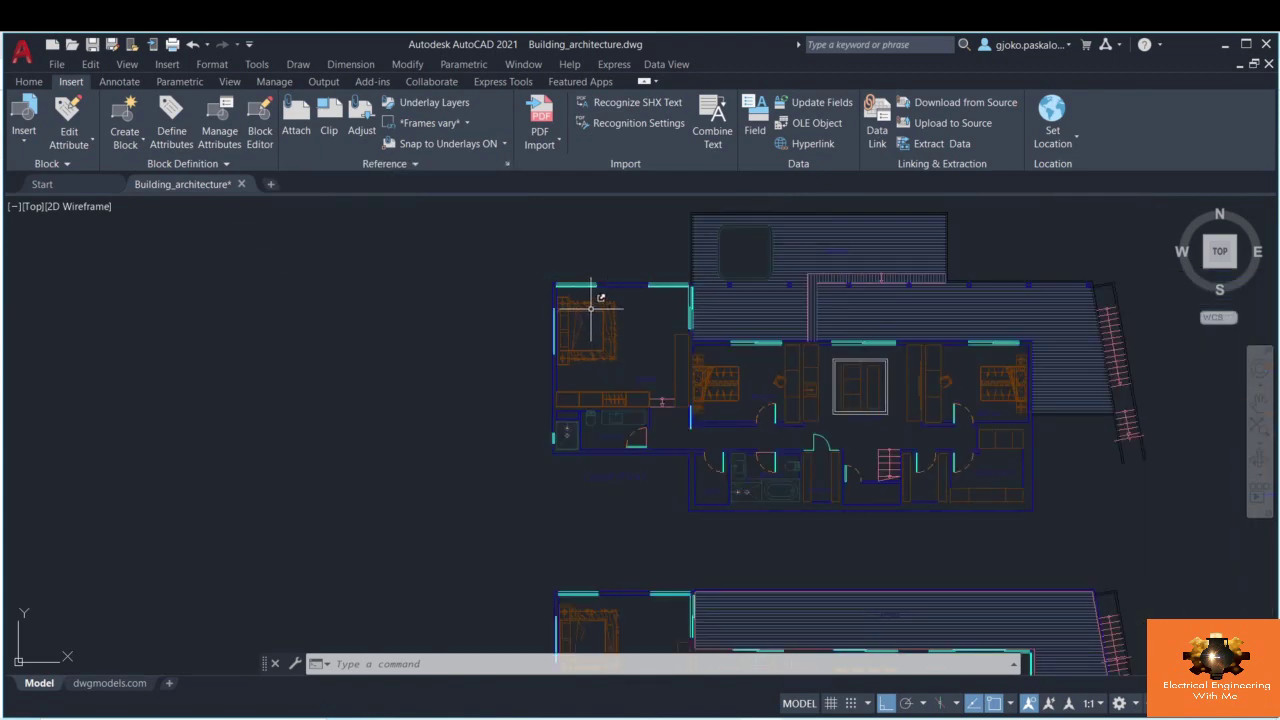
scroll(591, 308, "up", 5)
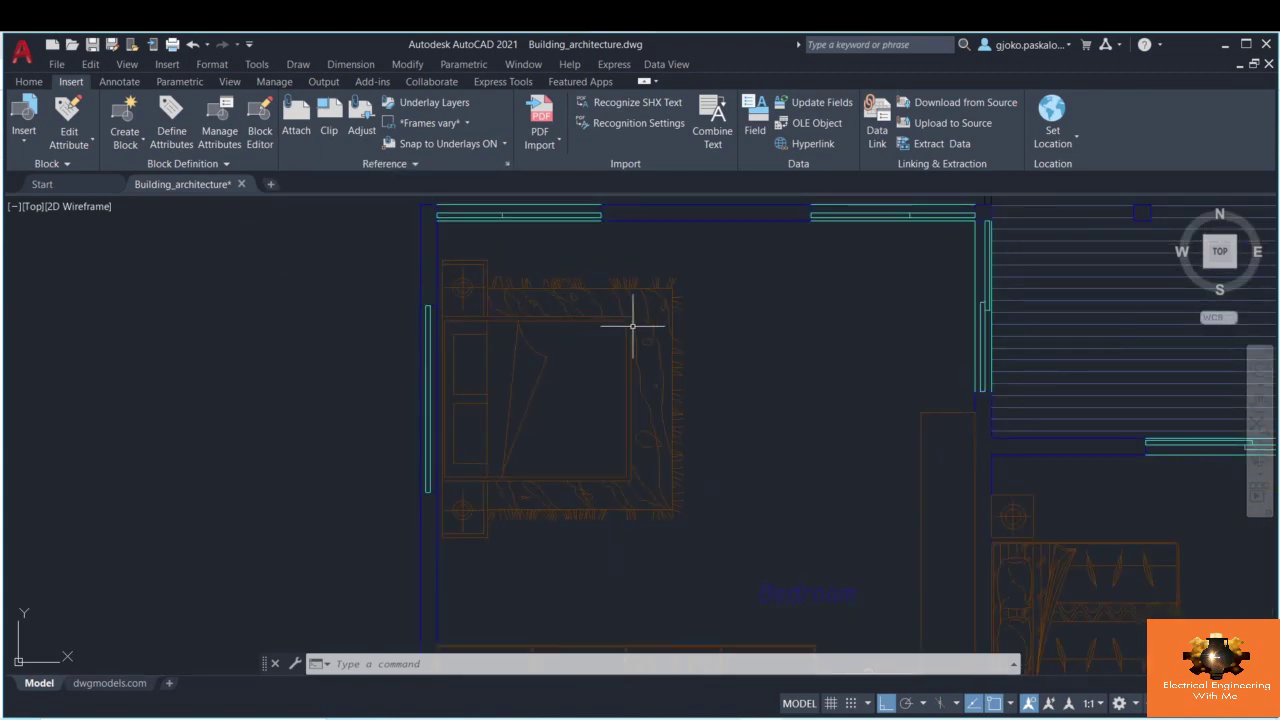
- Set the Xref fading to 50 and bring both floor plans into view
left_click(415, 164)
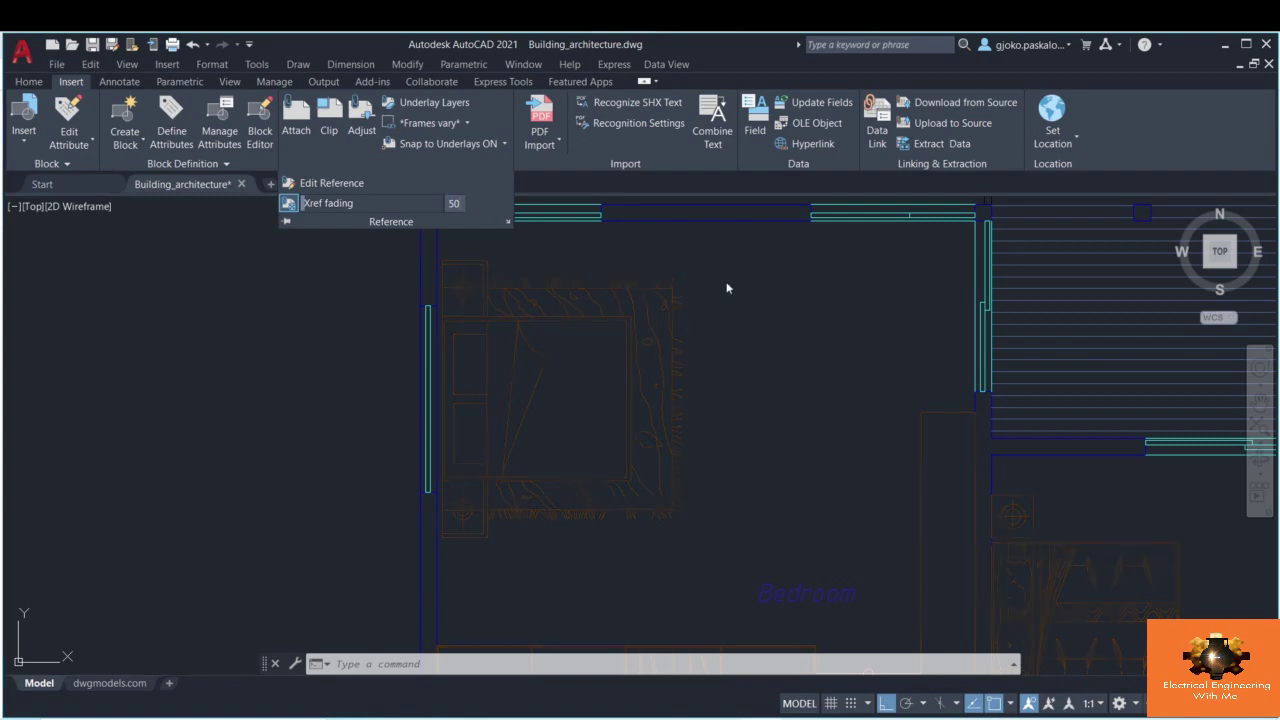
scroll(453, 349, "down", 3)
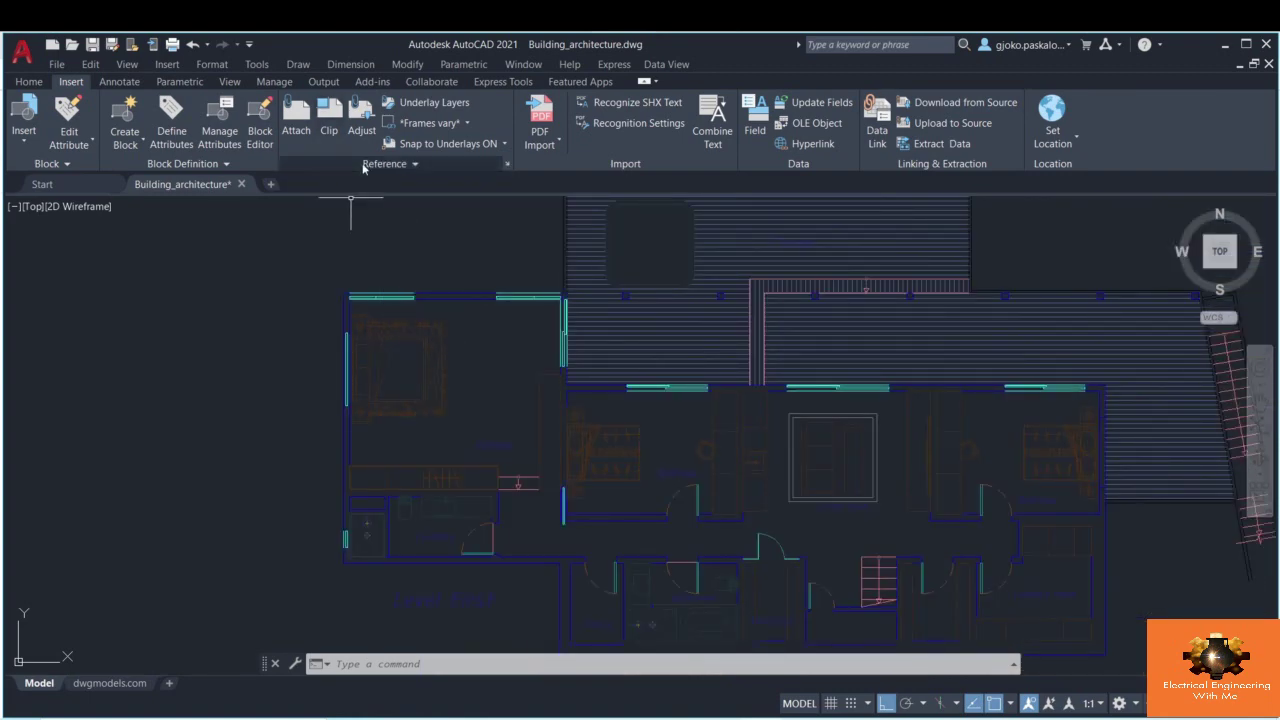
scroll(491, 386, "down", 2)
middle_click_drag(491, 366, 516, 320)
scroll(508, 329, "down", 3)
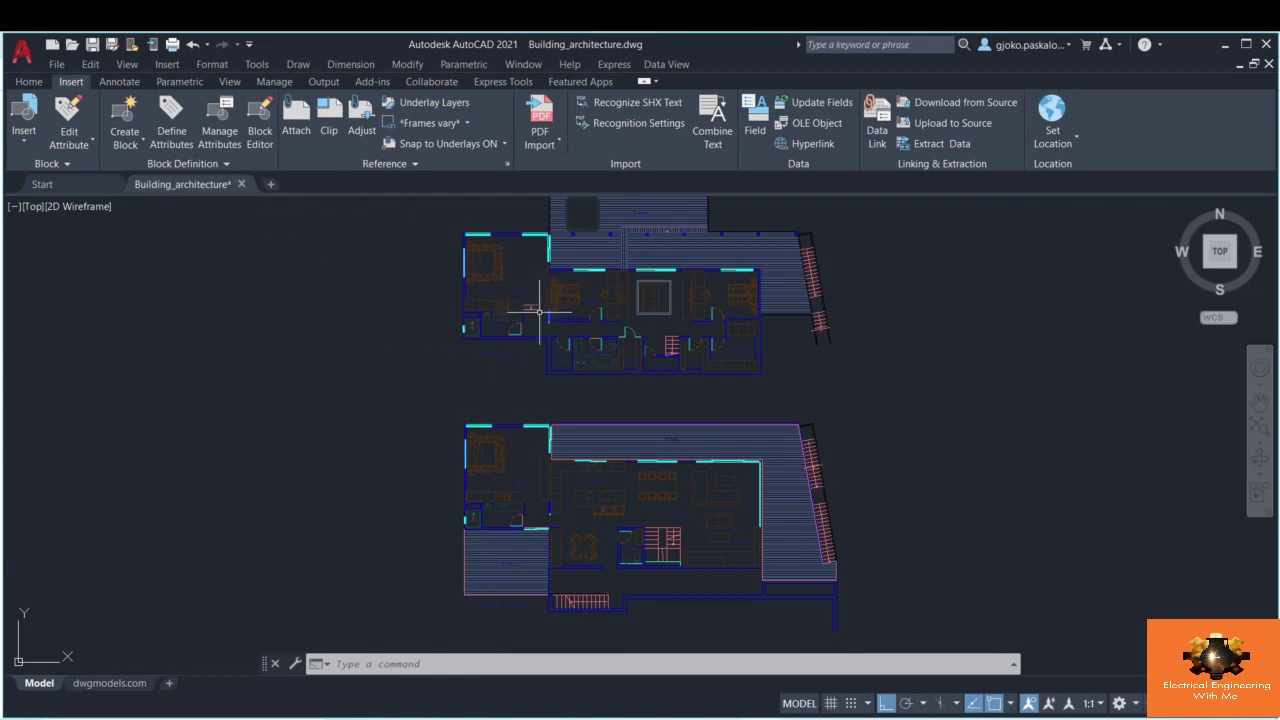
- Attach exterior_architecture.dwg as an external reference with a relative path, and check the attached exterior objects around the upper floor plan
left_click(297, 130)
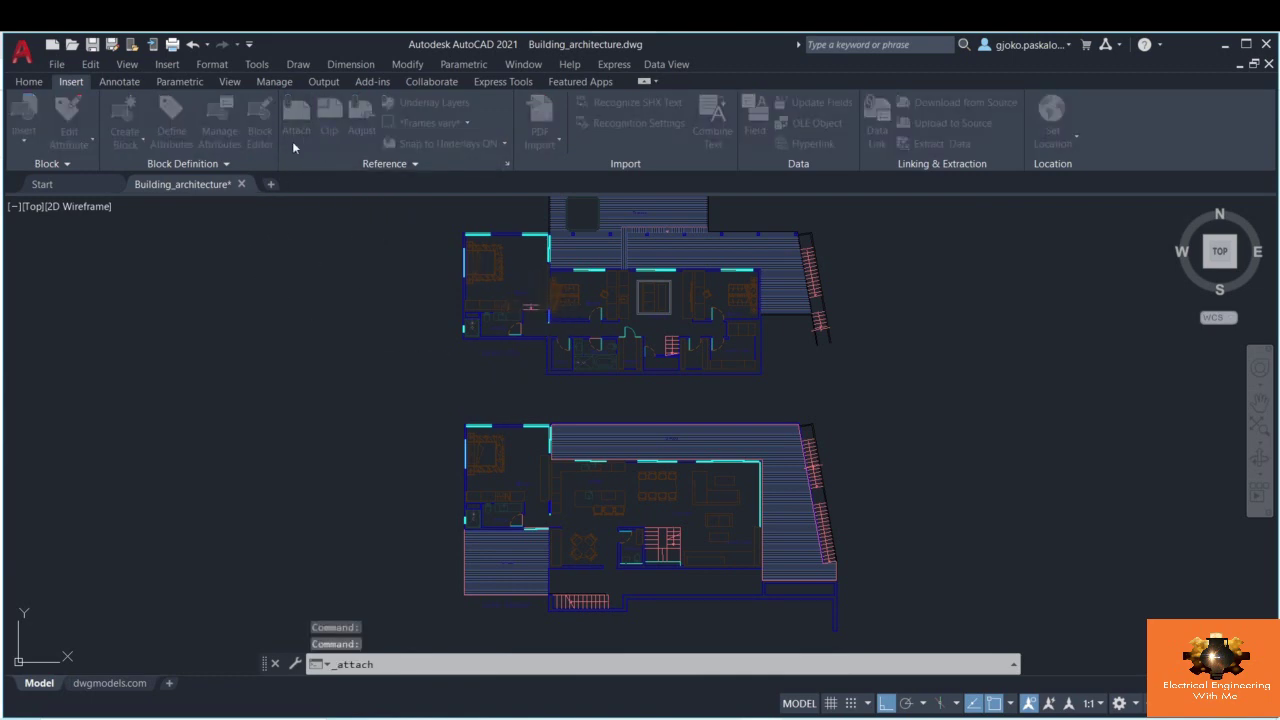
left_click(524, 279)
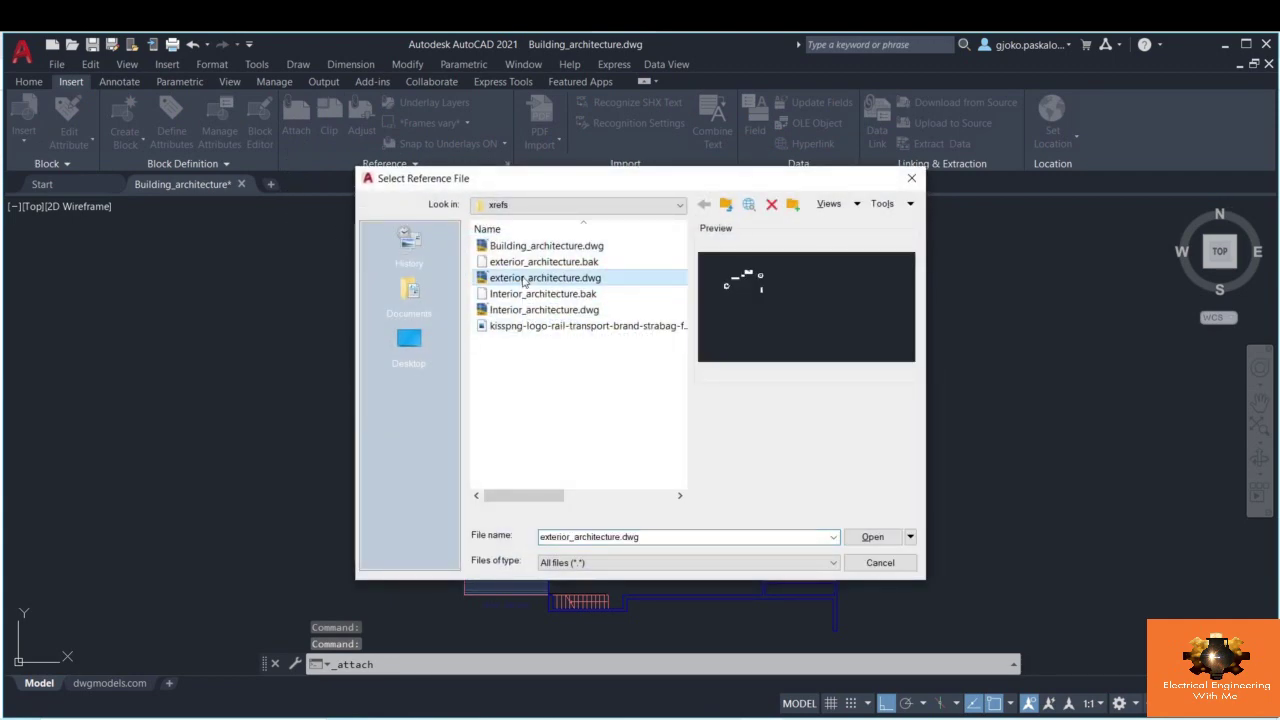
left_click(872, 536)
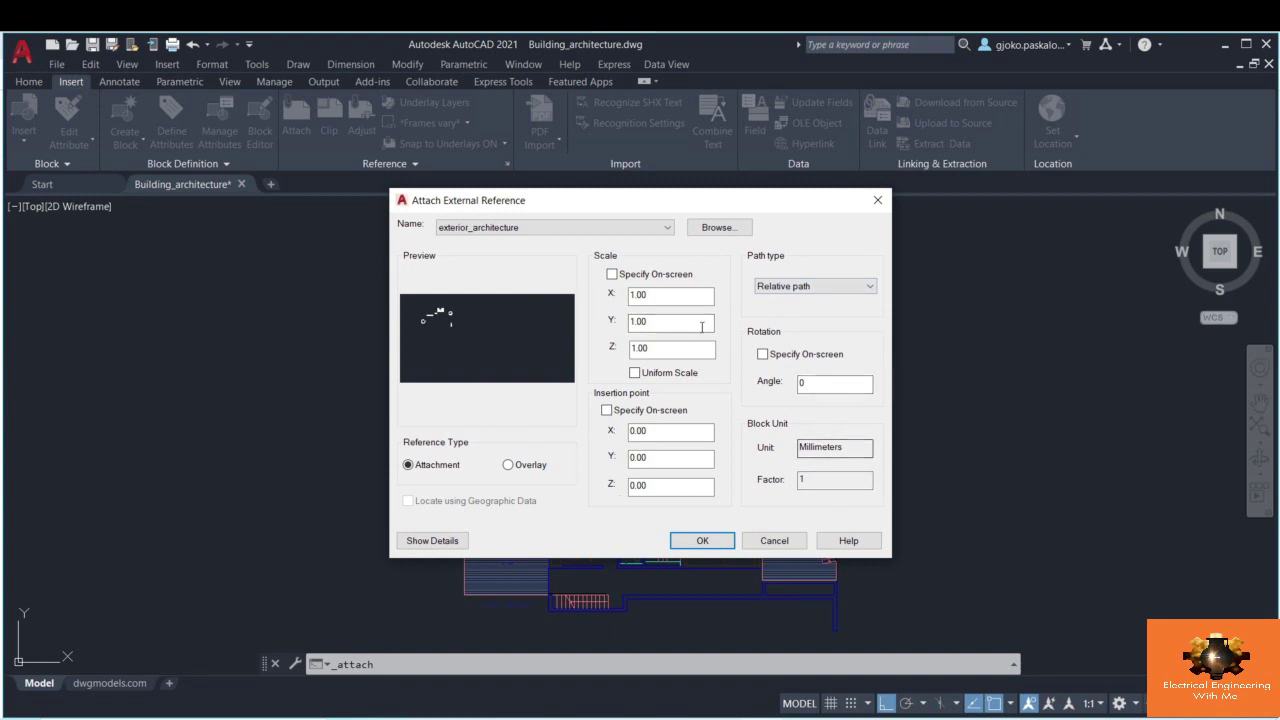
left_click(698, 541)
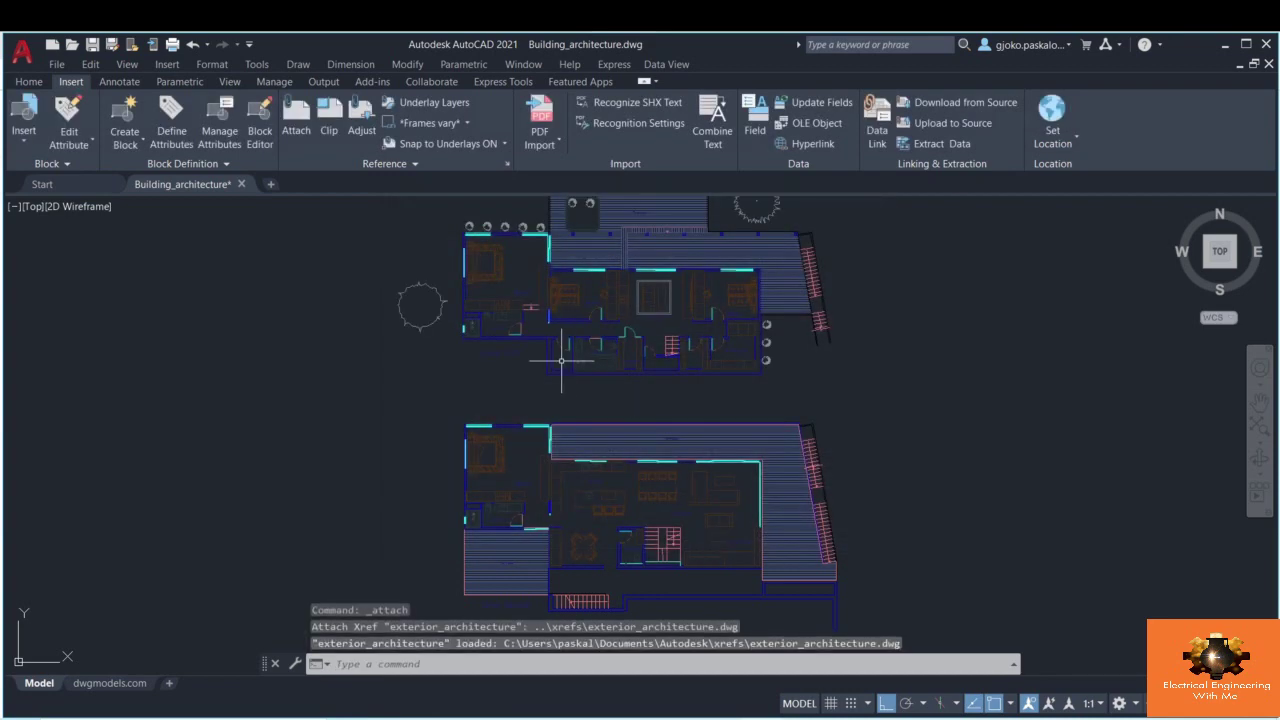
middle_click_drag(563, 363, 552, 438)
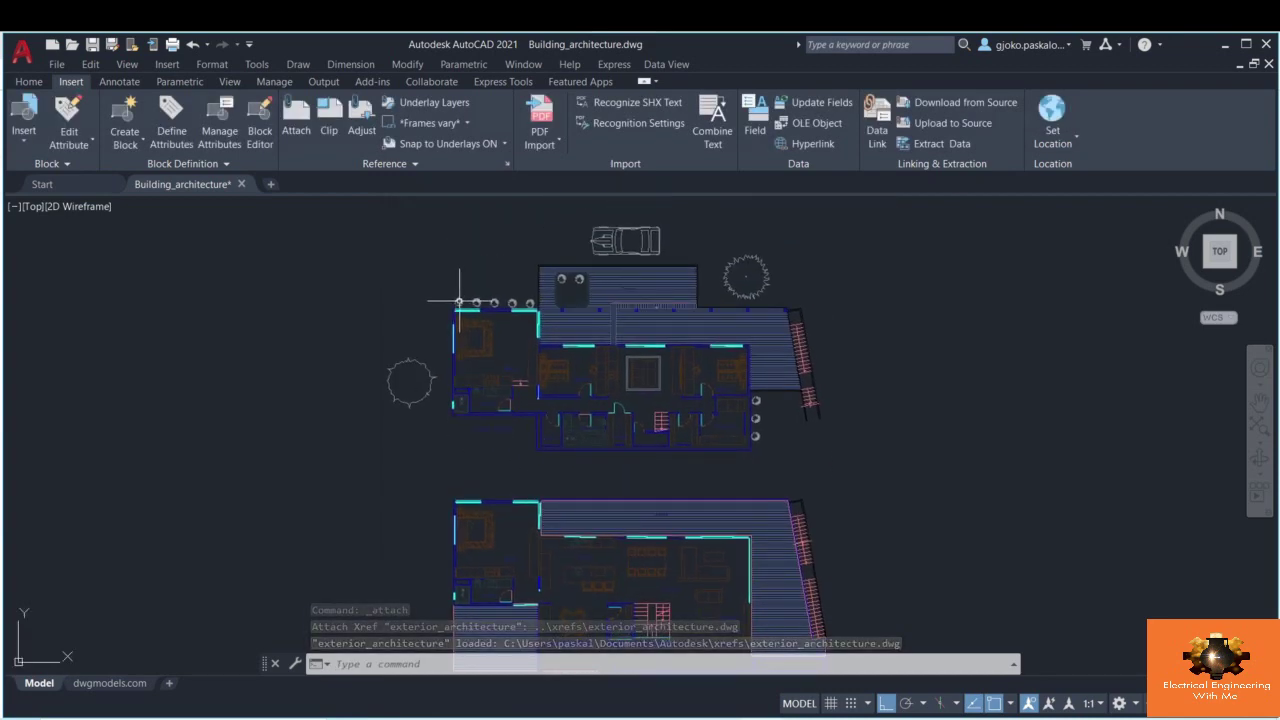
left_click(460, 301)
key("Escape")
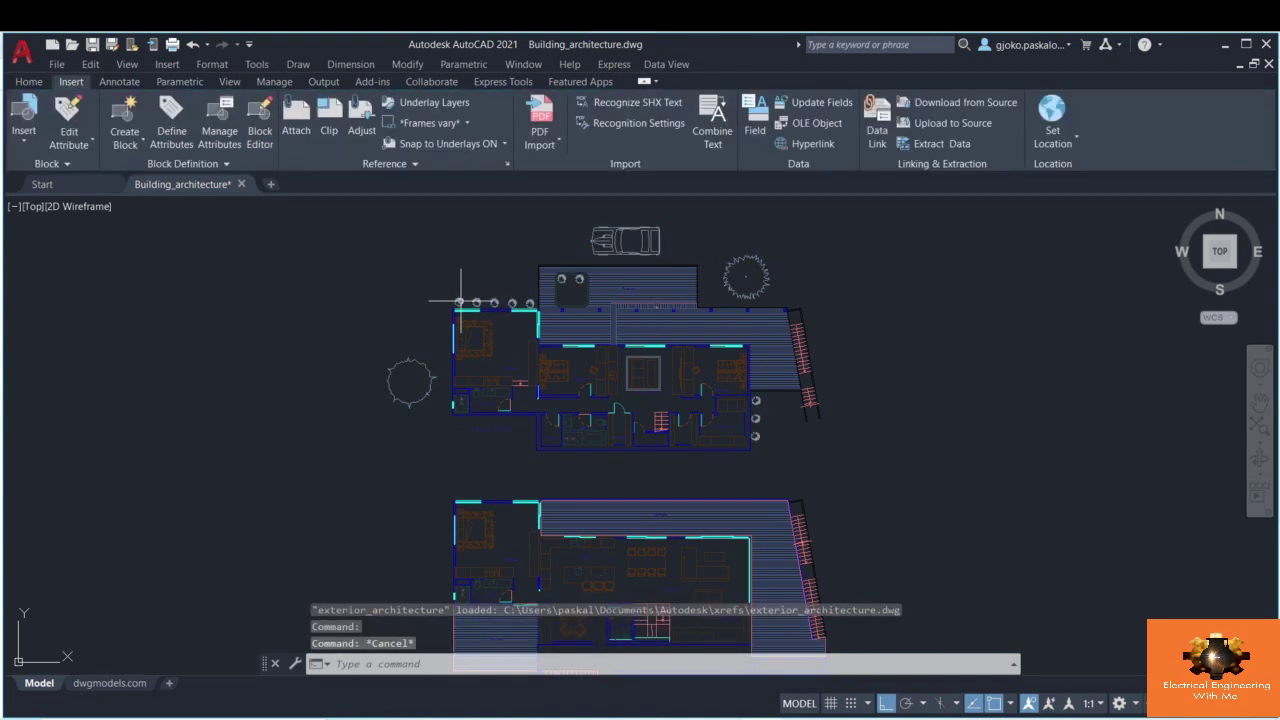
- Open the Interior_architecture reference for in-place editing, with all nested objects selected automatically
left_click(474, 351)
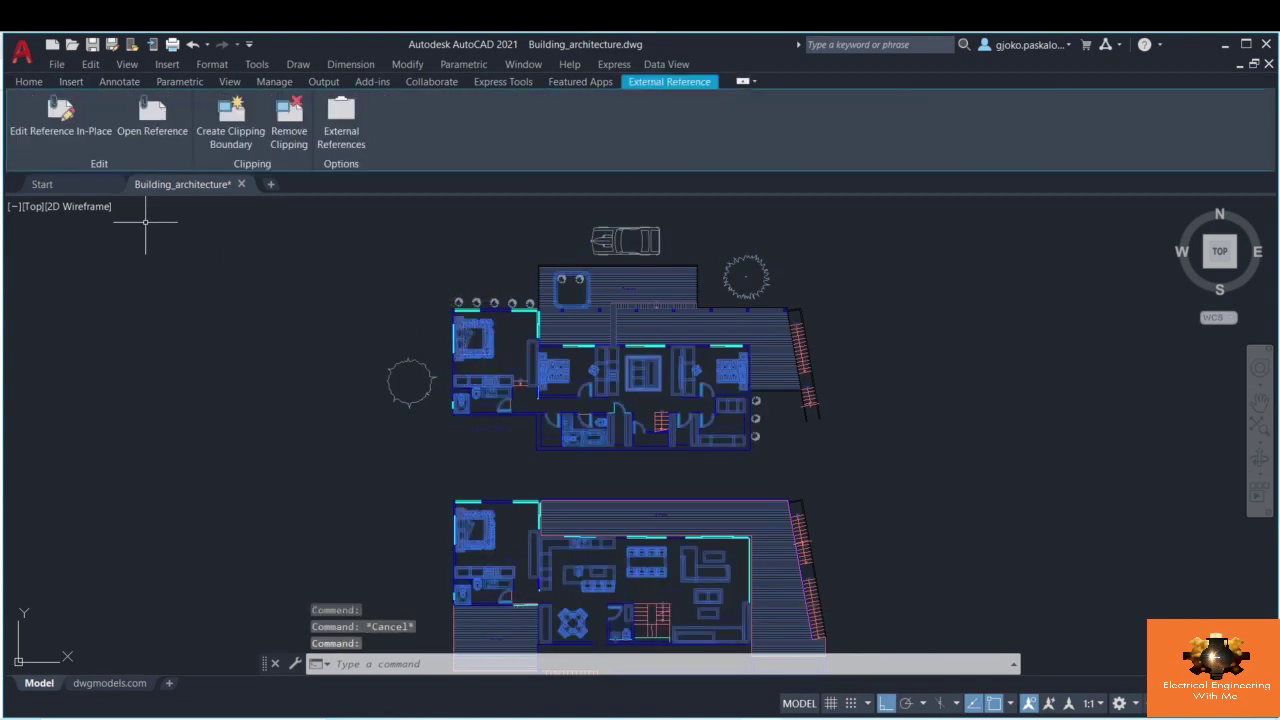
left_click(62, 118)
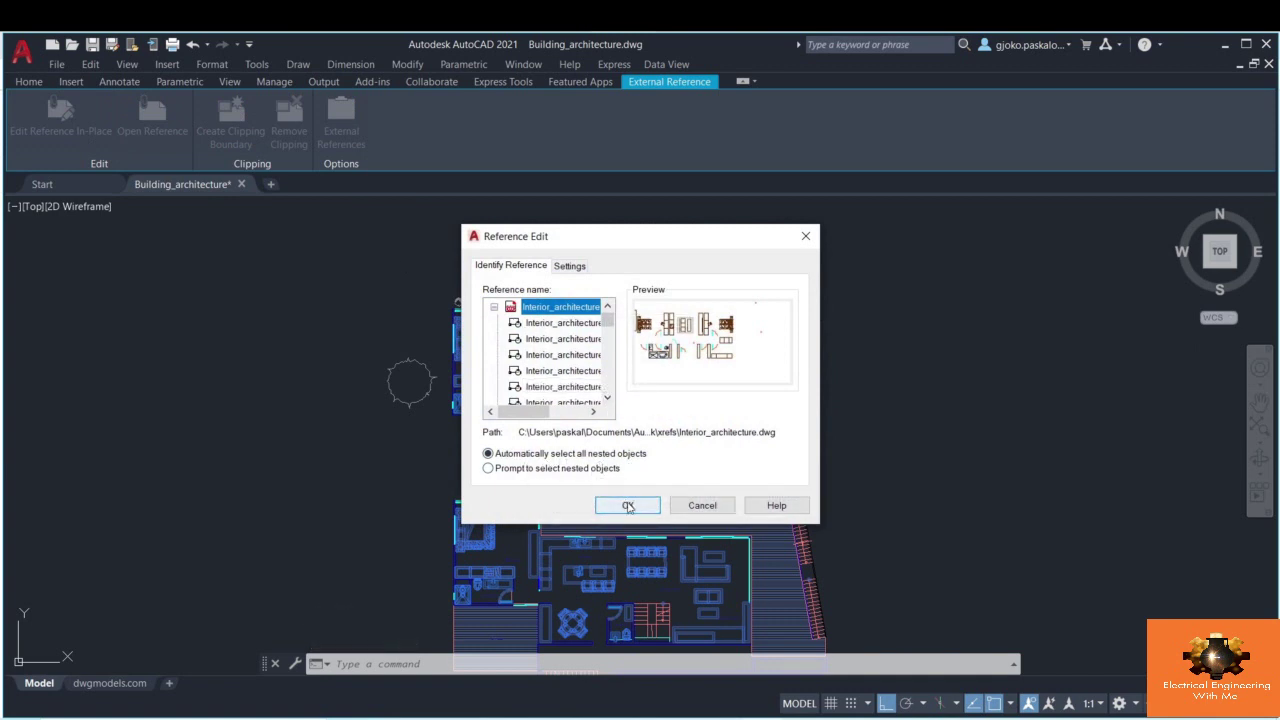
left_click(628, 506)
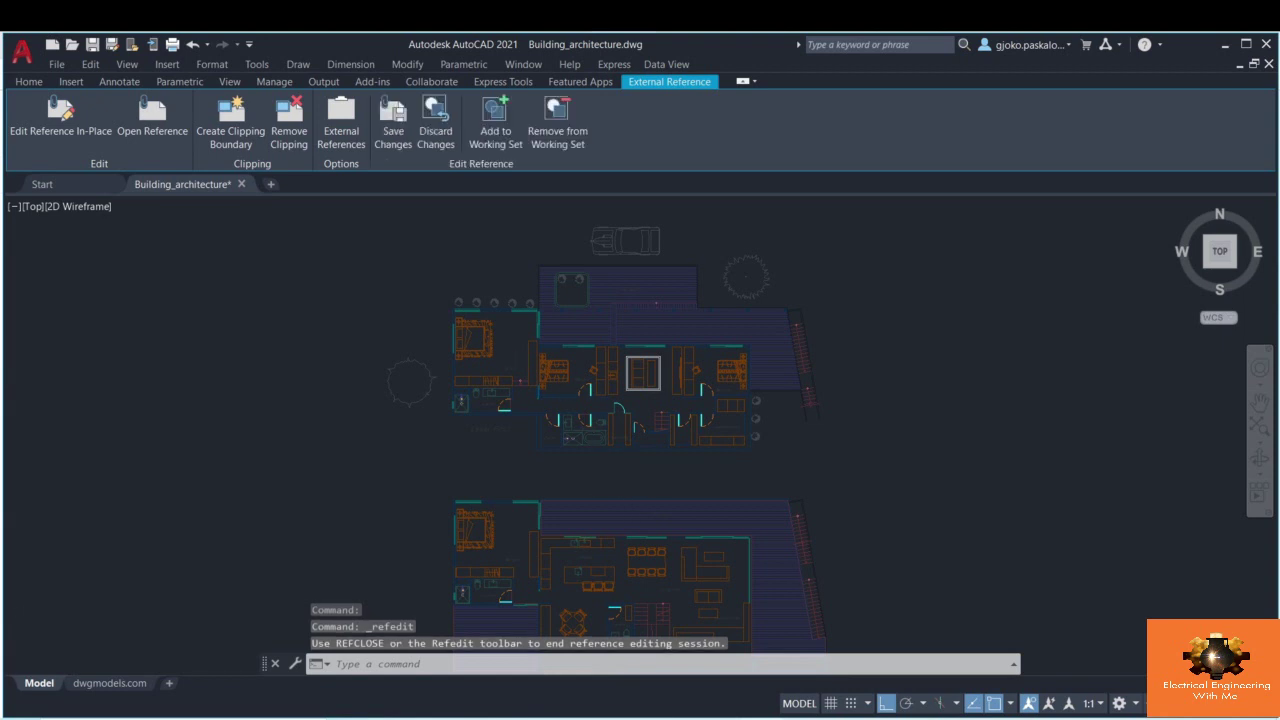
- Draw a diagonal line from the lower-right to the upper-left corner of the middle cabinet compartment beside the bedroom chair
scroll(512, 356, "up", 2)
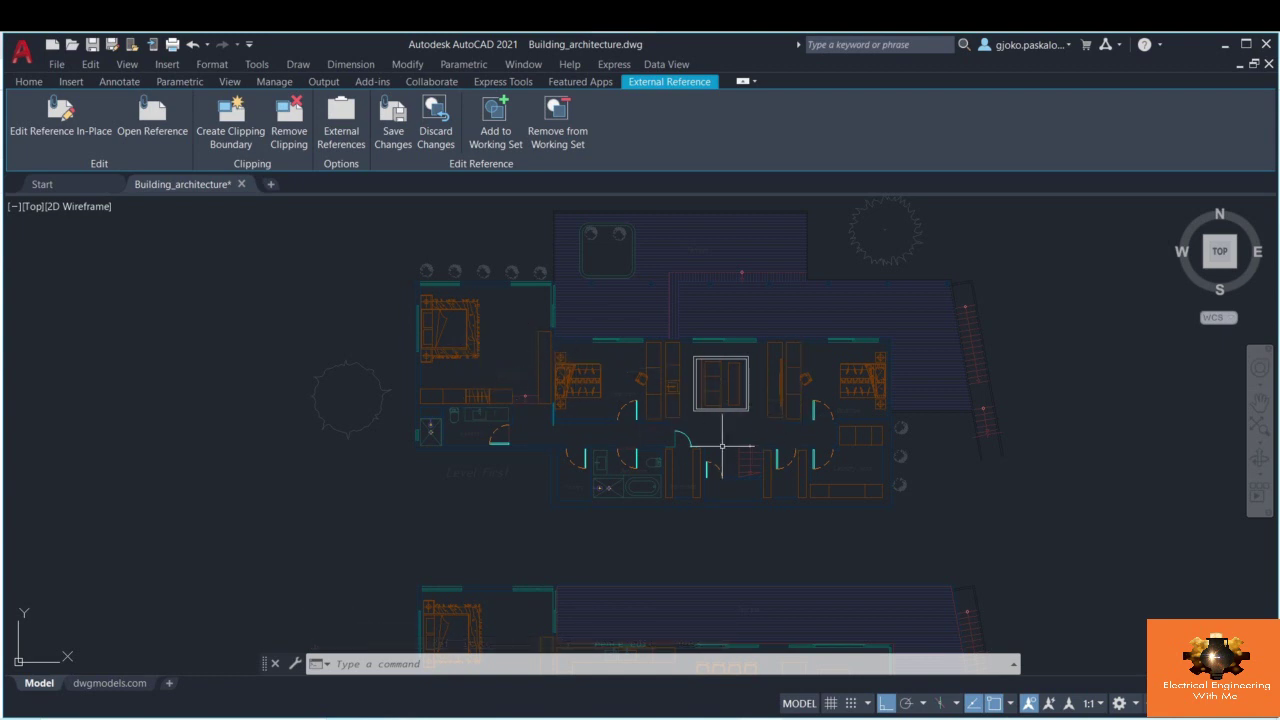
scroll(709, 314, "up", 2)
scroll(694, 443, "down", 2)
scroll(469, 314, "up", 3)
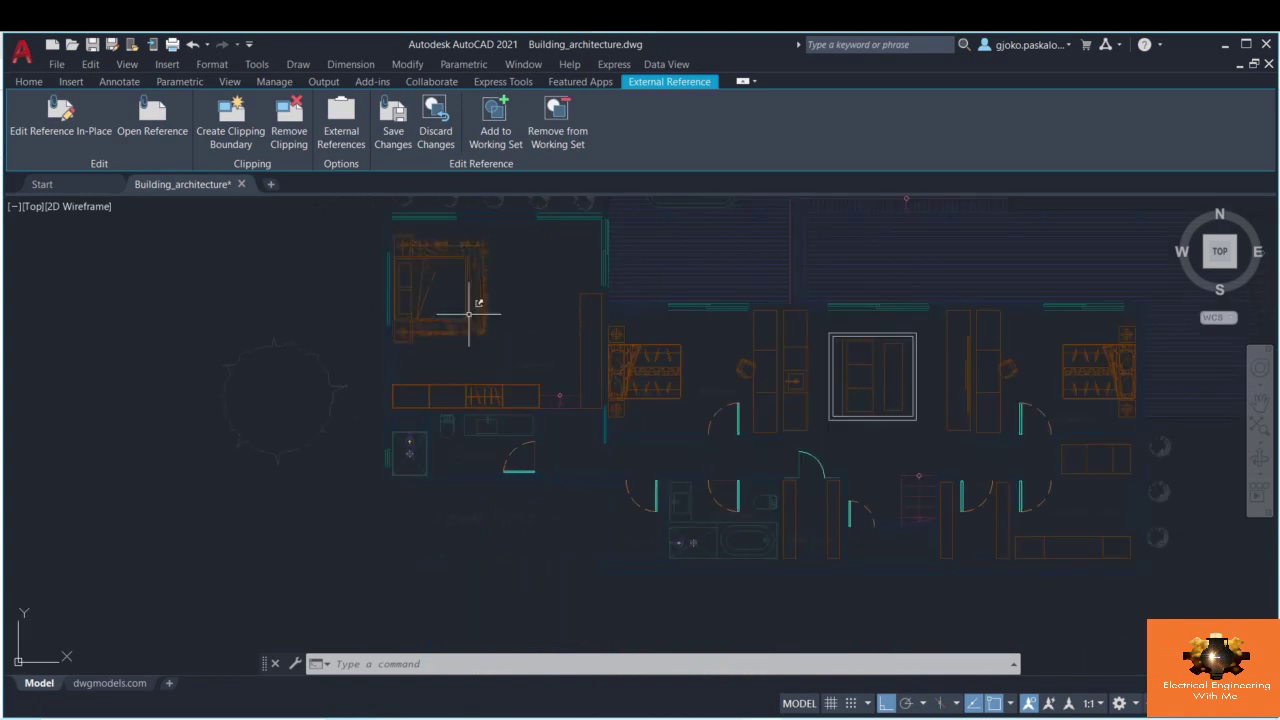
scroll(469, 314, "up", 2)
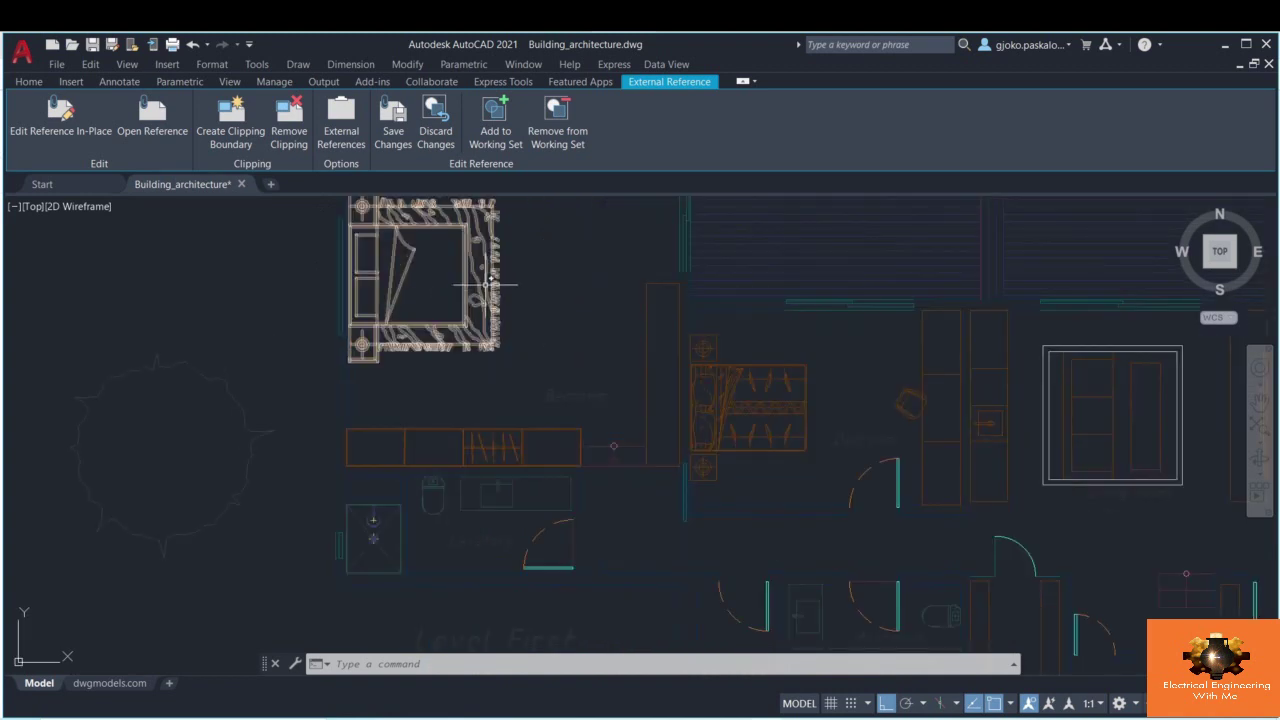
left_click(24, 84)
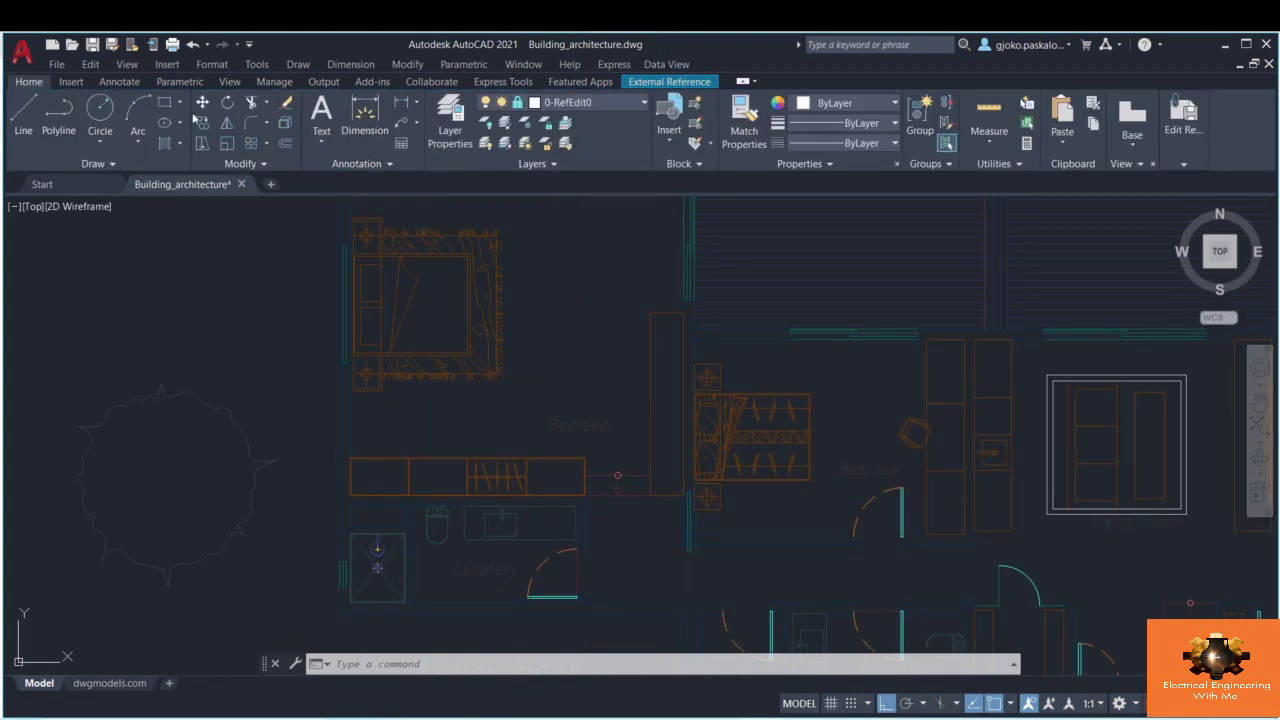
left_click(23, 115)
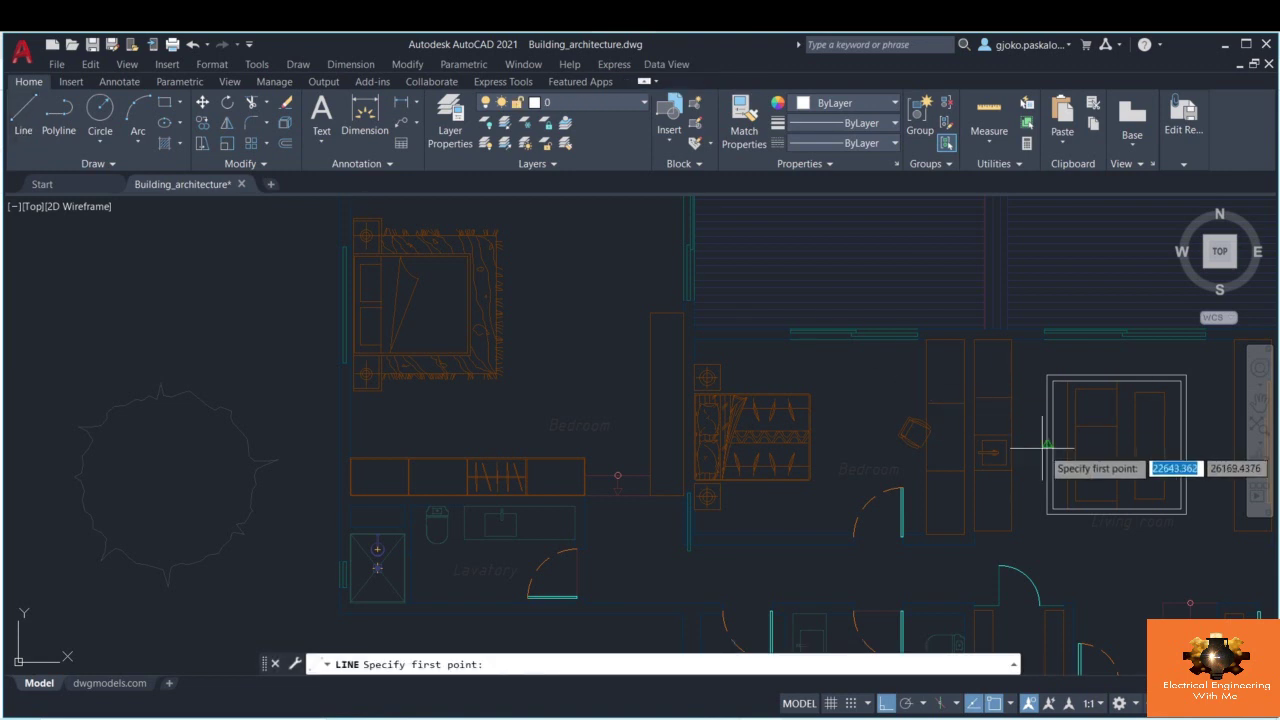
left_click(958, 468)
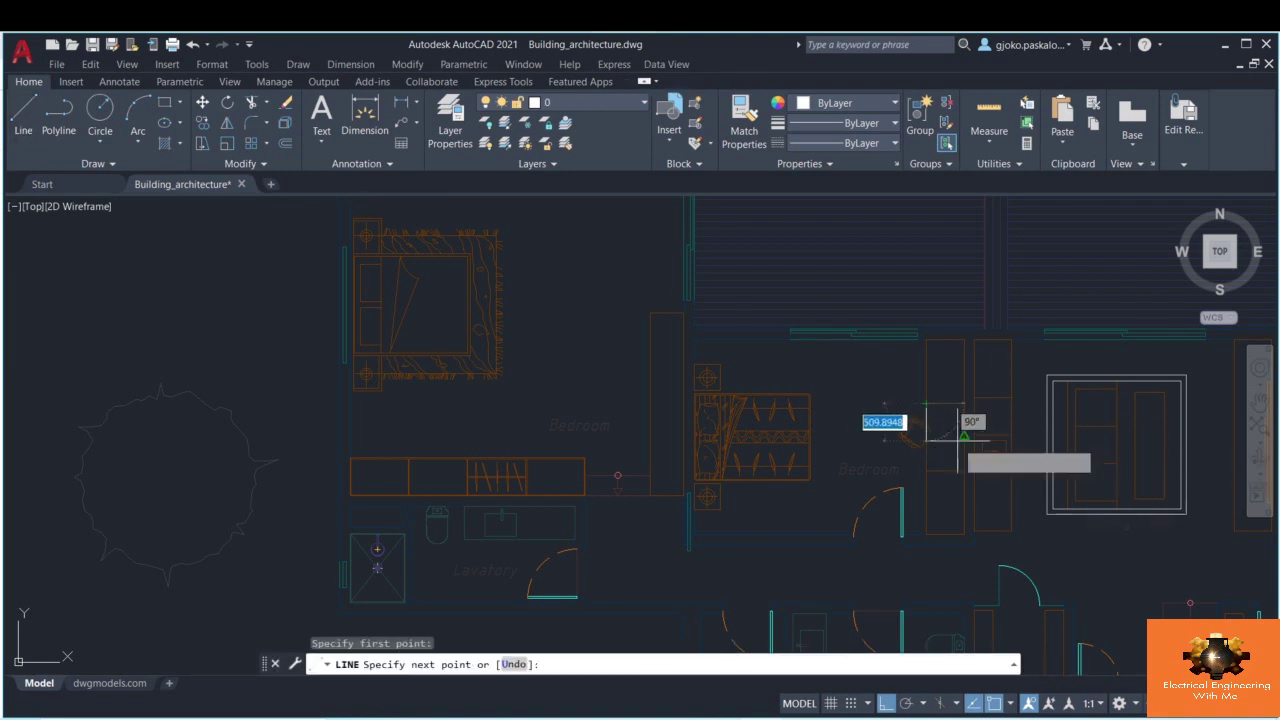
left_click(928, 404)
key("Escape")
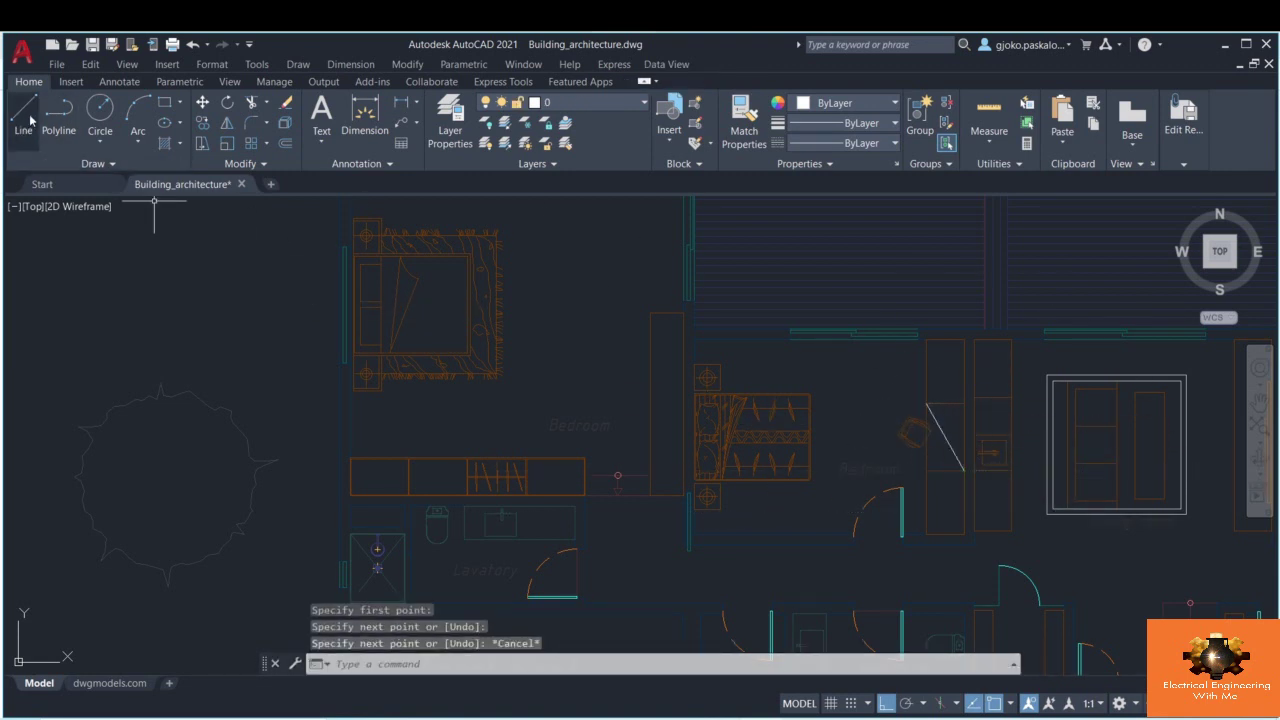
- Draw a second diagonal from the lower-left to the upper-right corner of the middle cabinet compartment beside the bedroom chair, completing a cross
left_click(25, 117)
left_click(963, 469)
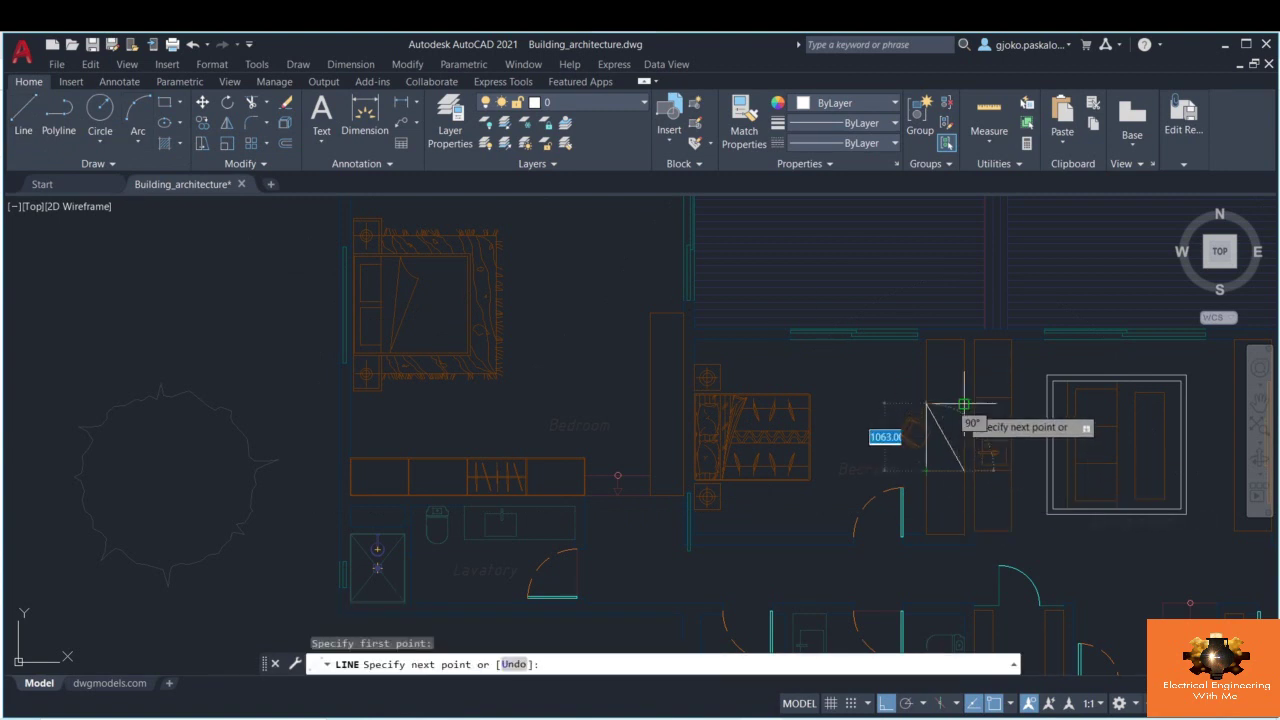
left_click(963, 405)
key("Escape")
scroll(800, 457, "down", 3)
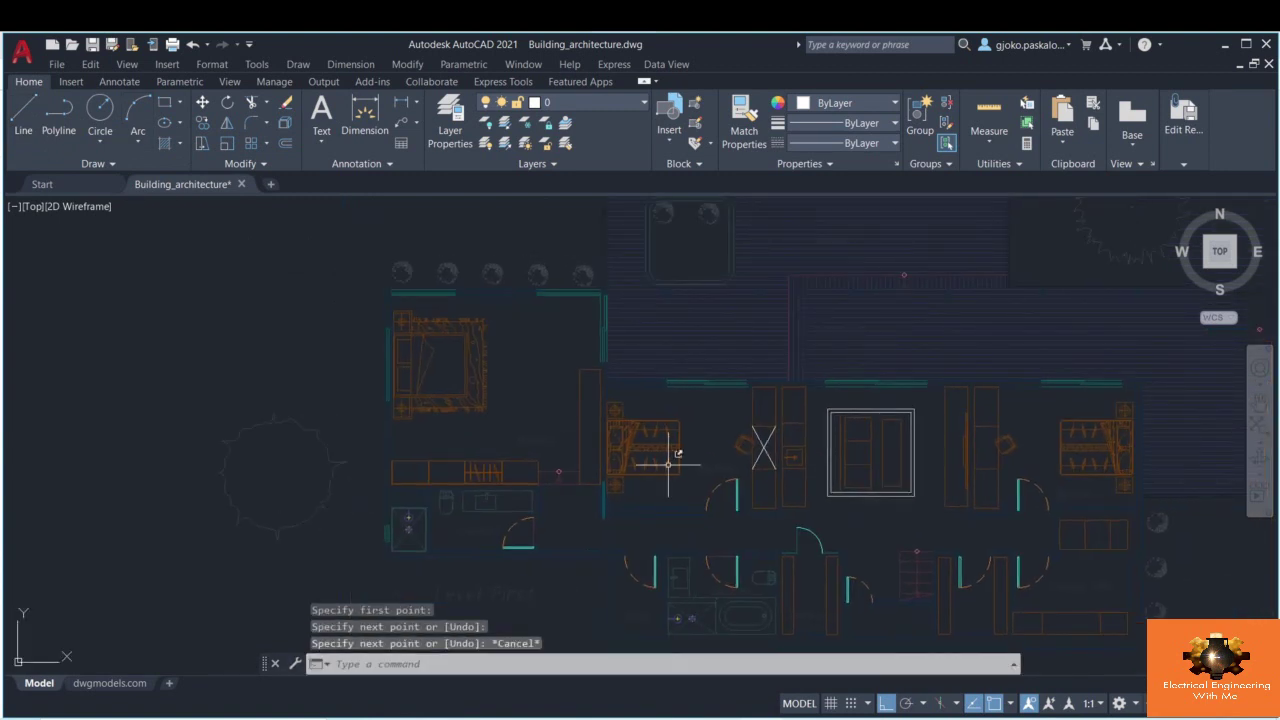
- Save the in-place edits back to the Interior_architecture reference and accept saving all reference edits
middle_click_drag(666, 463, 652, 407)
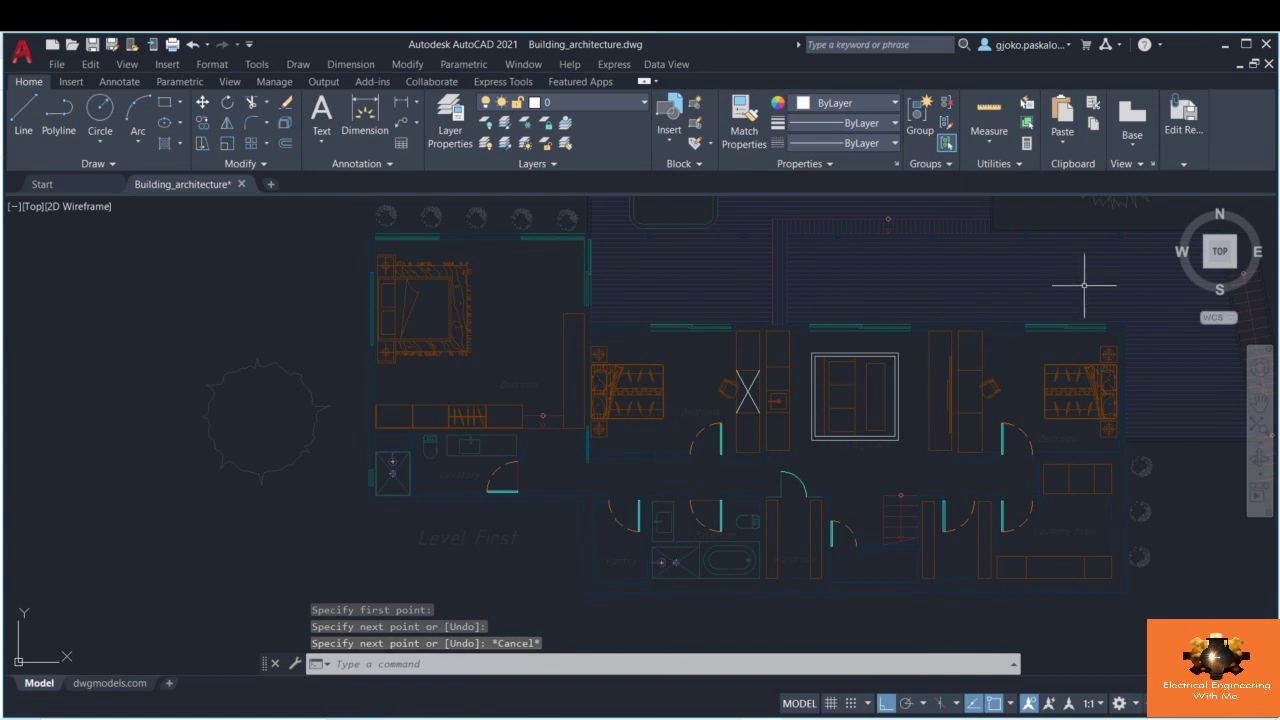
mouse_move(1188, 132)
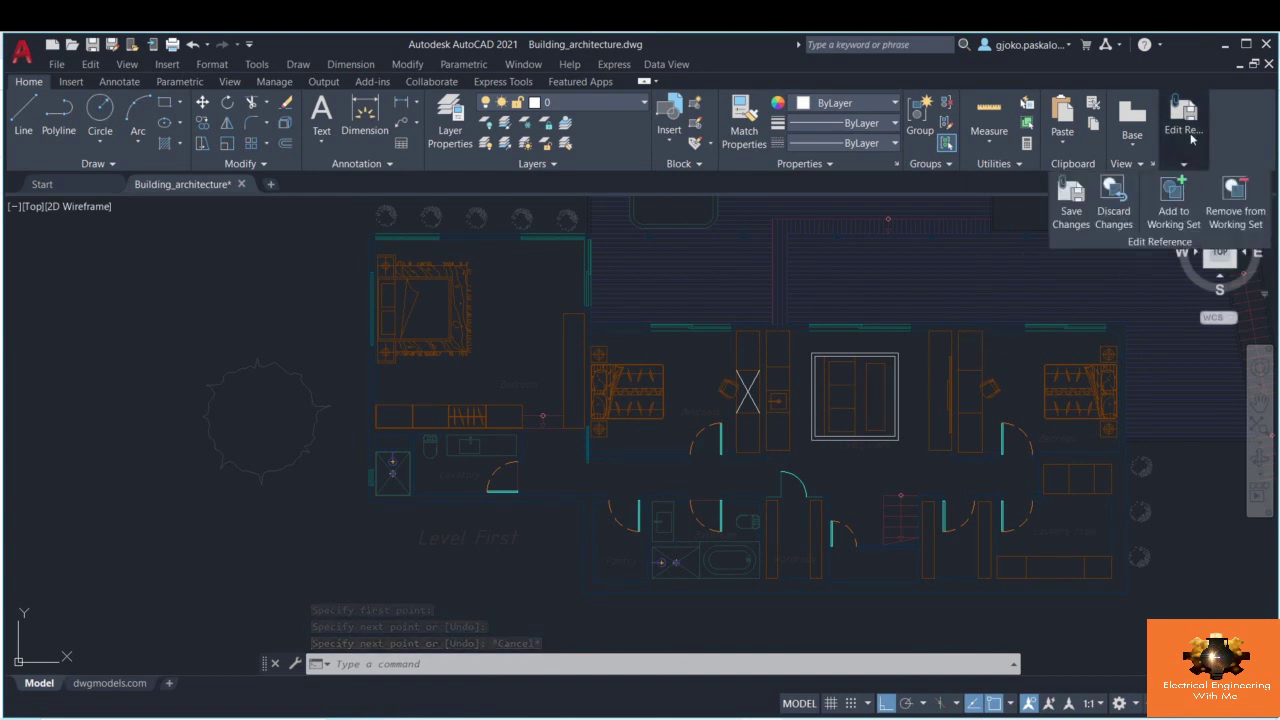
left_click(1066, 224)
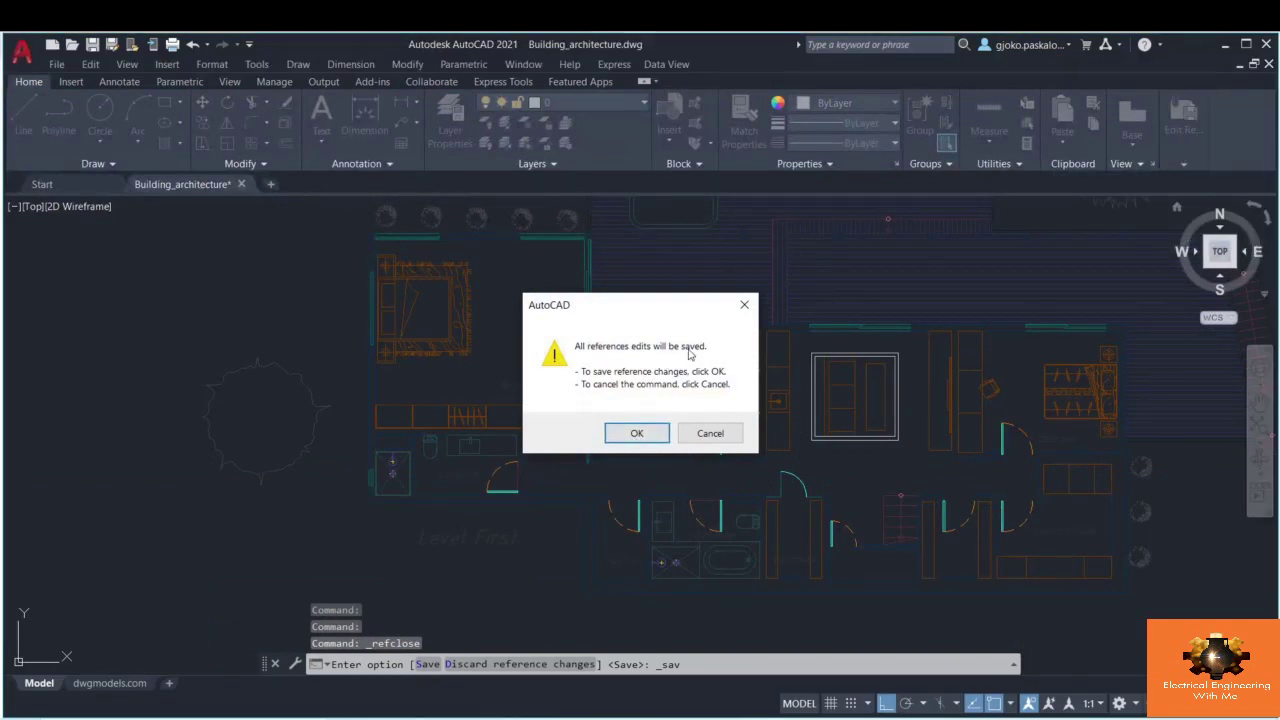
left_click(661, 441)
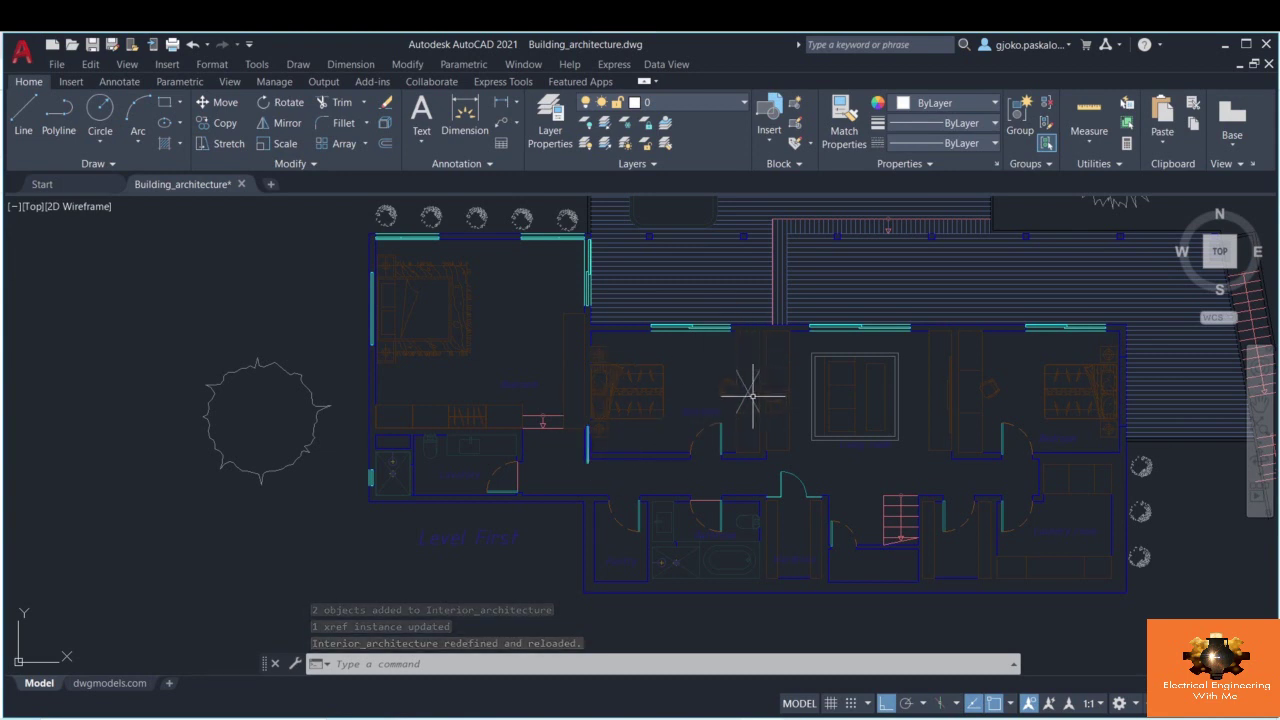
- Open the attached Interior_architecture reference as a separate drawing from the building plan
left_click(746, 392)
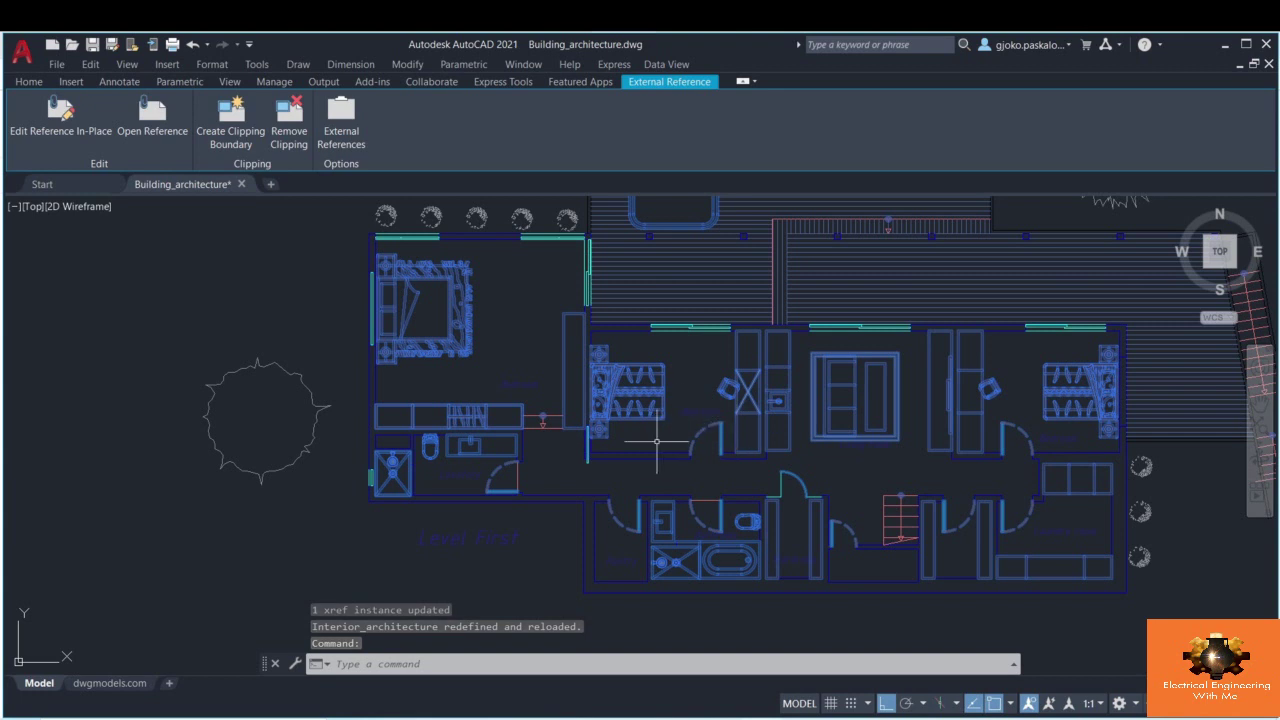
key("Escape")
left_click(664, 375)
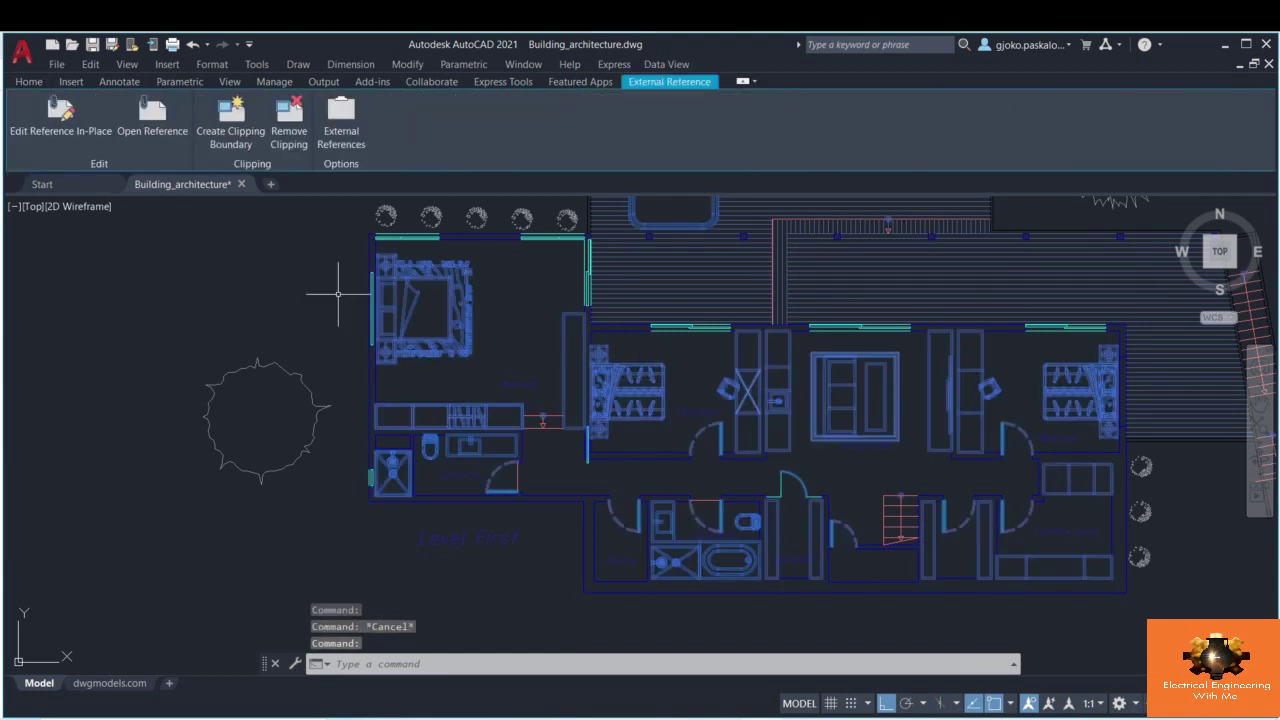
left_click(167, 120)
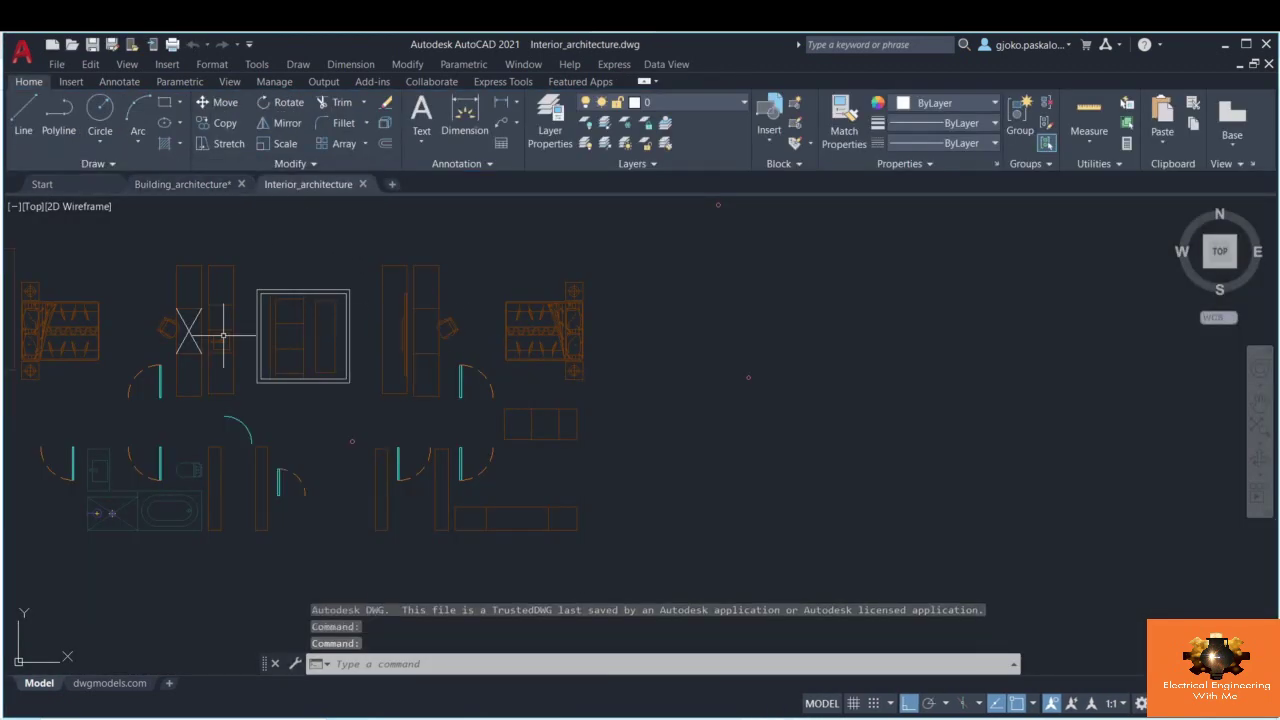
middle_click_drag(236, 297, 340, 310)
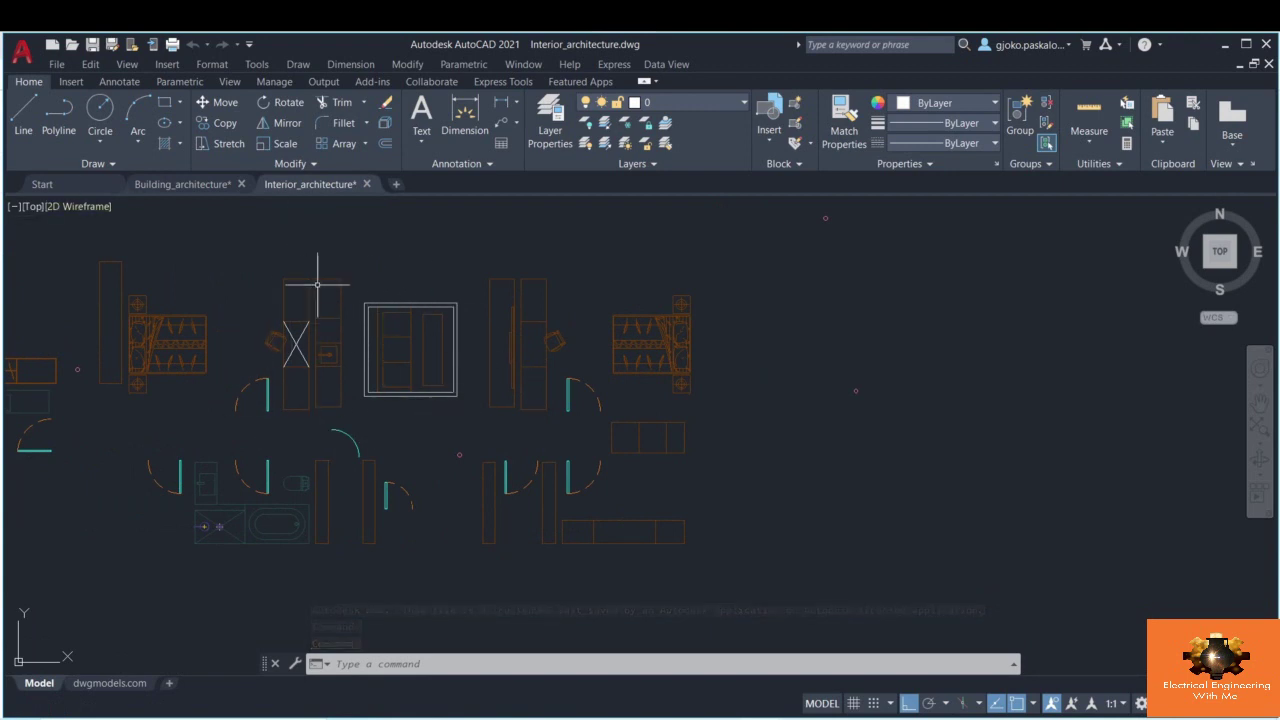
mouse_move(273, 193)
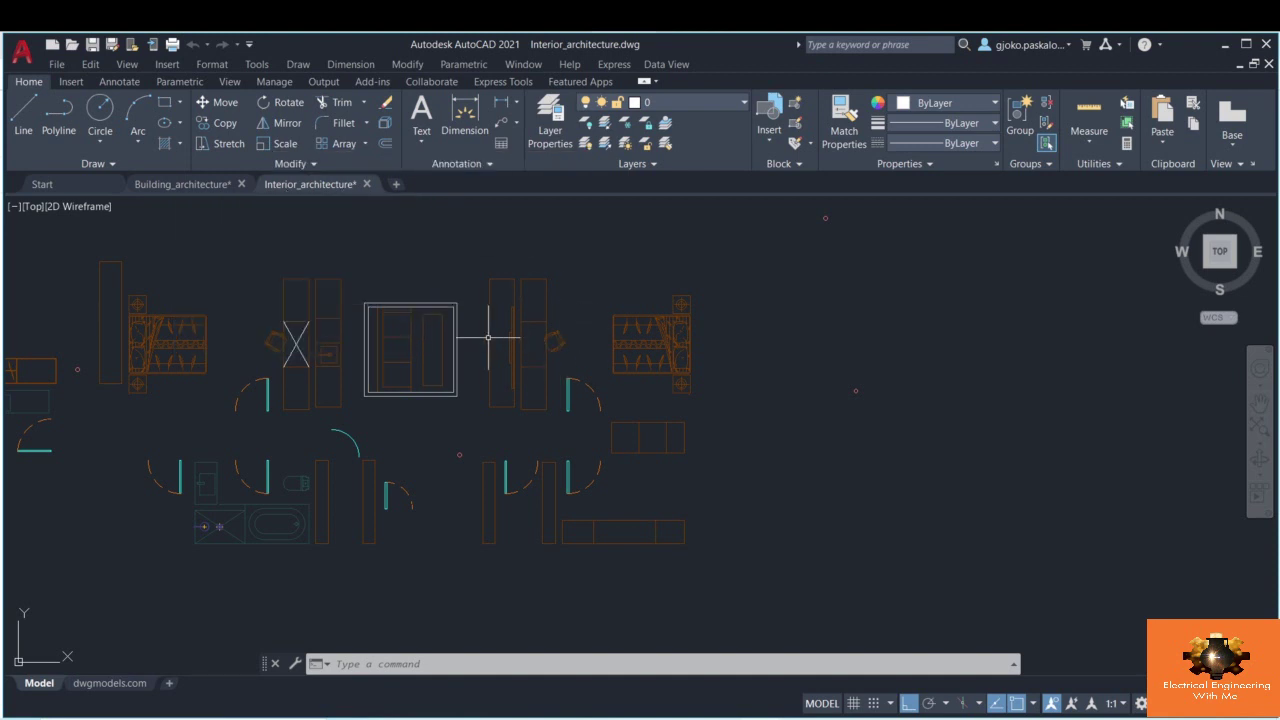
- Draw two crossing diagonal lines between opposite corners of the full-length cabinet beside the right bedroom's chair
scroll(414, 337, "down", 4)
scroll(436, 316, "up", 6)
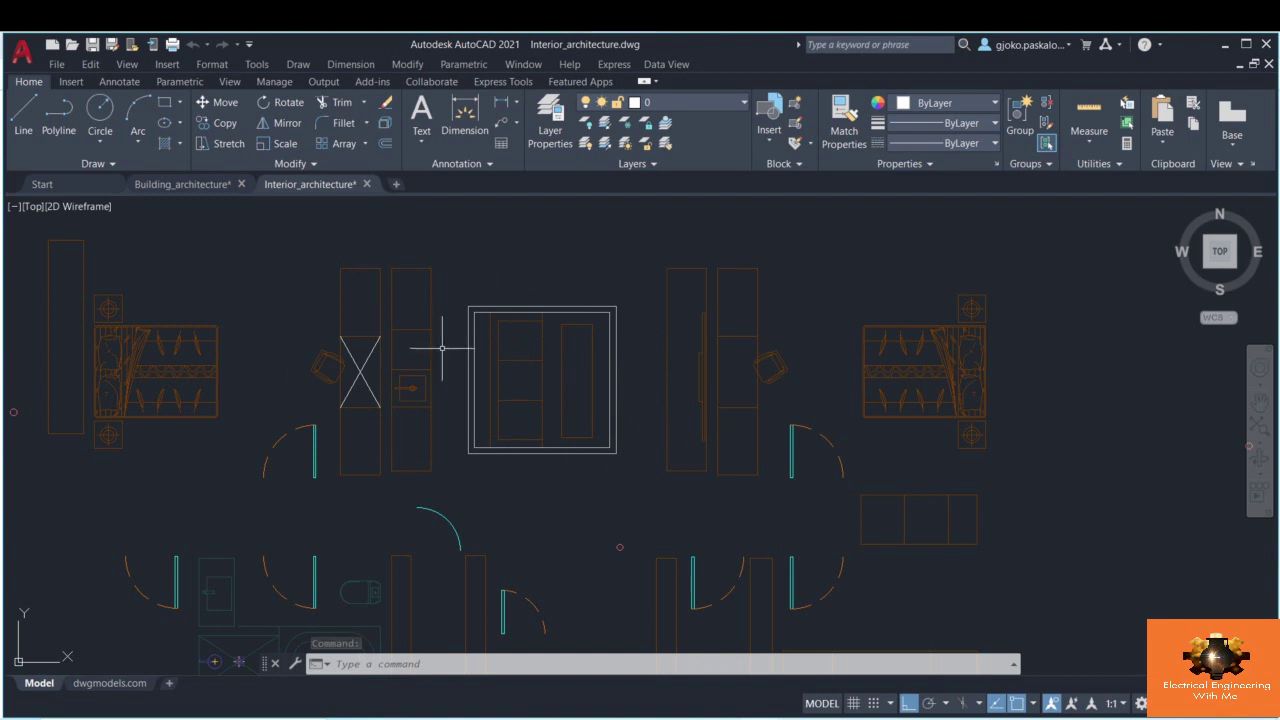
middle_click_drag(430, 348, 386, 364)
left_click(23, 115)
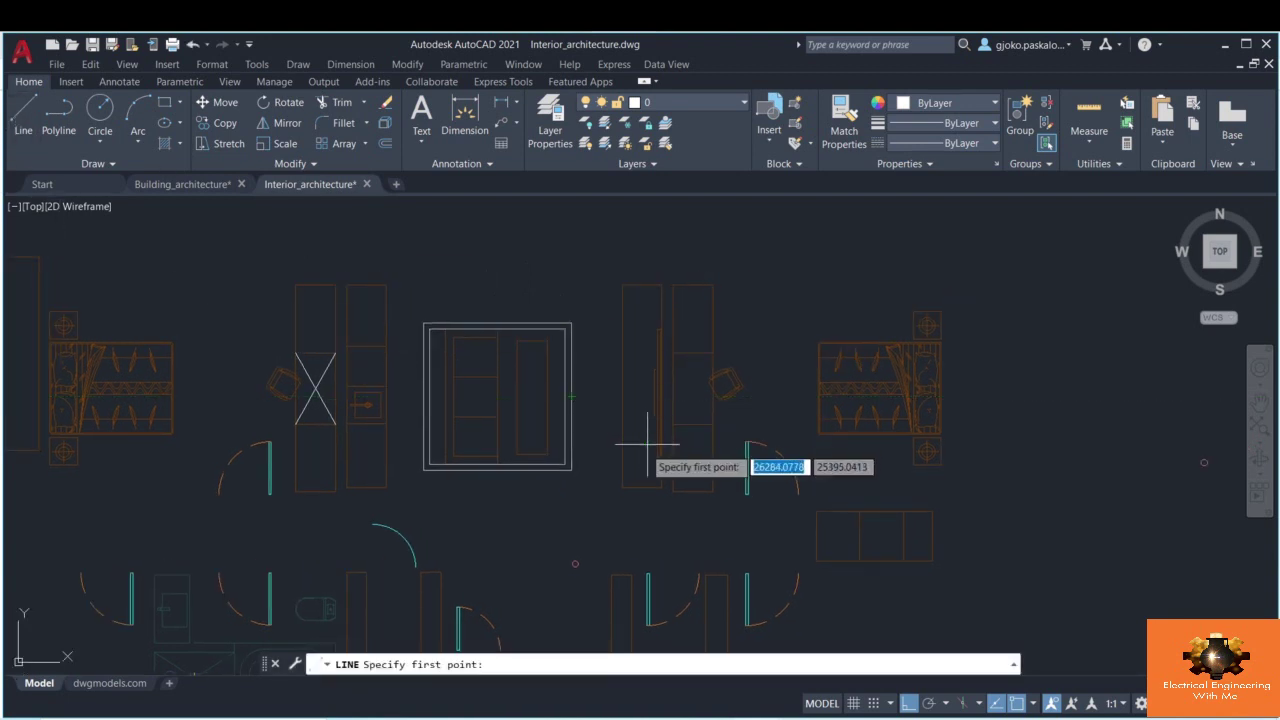
left_click(672, 285)
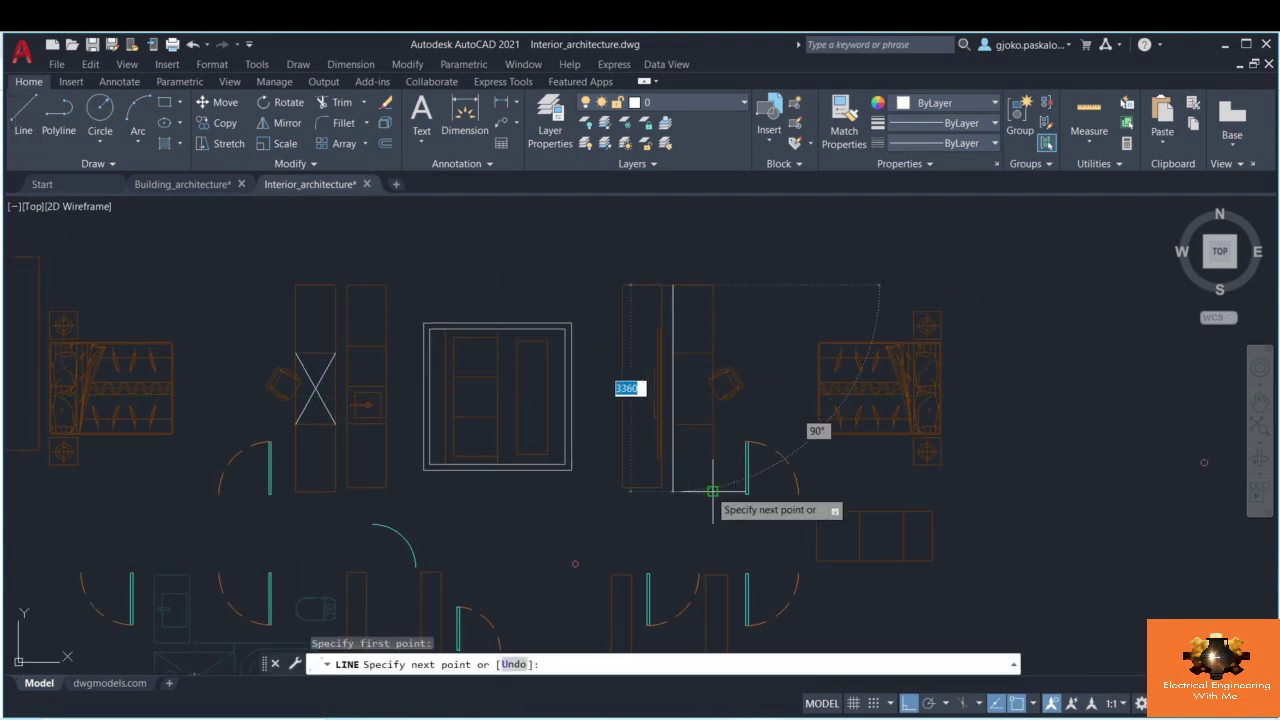
left_click(712, 490)
key("Escape")
key("Return")
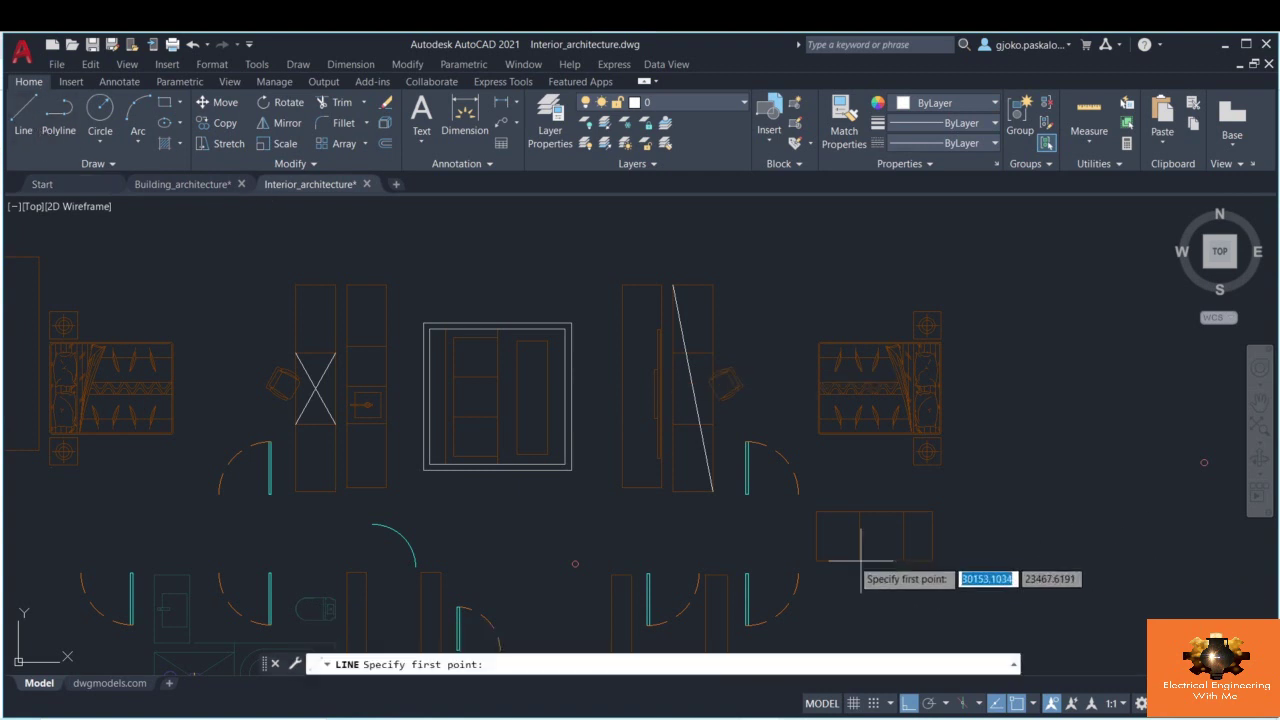
left_click(672, 490)
left_click(712, 287)
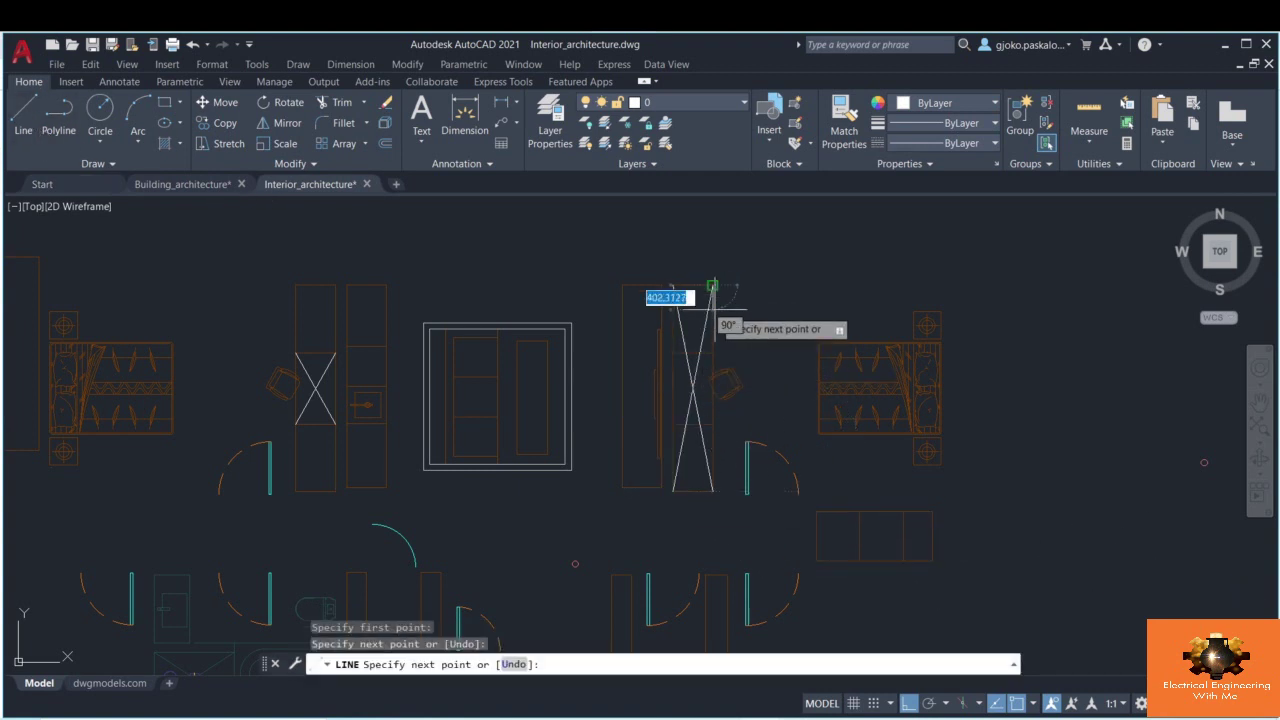
key("Escape")
- Save Interior_architecture.dwg and return to the model space of Building_architecture.dwg
left_click(91, 46)
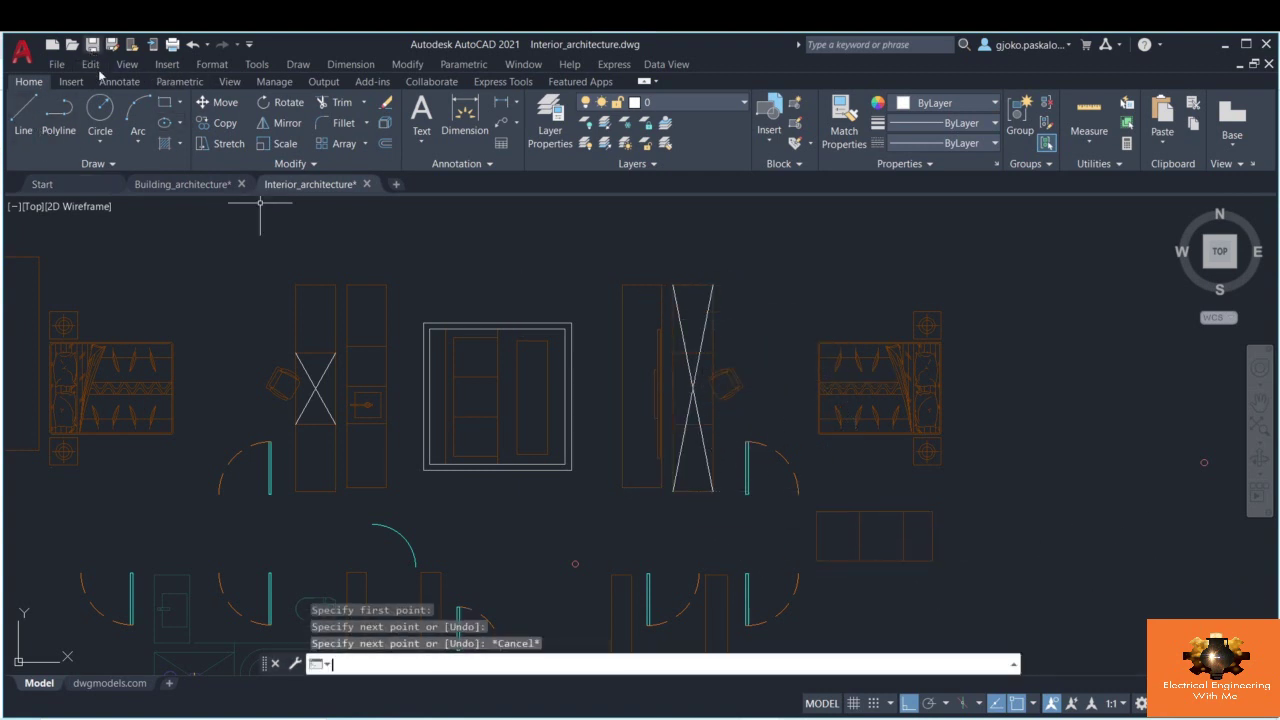
left_click(182, 184)
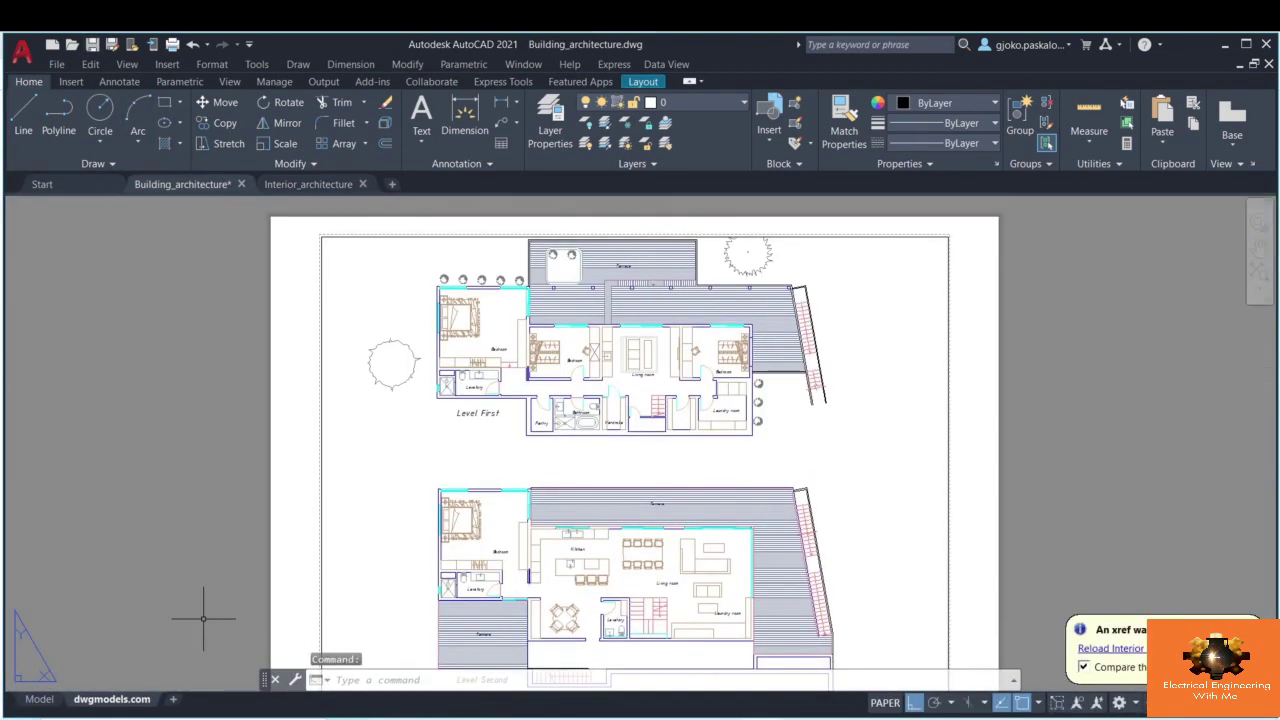
left_click(39, 699)
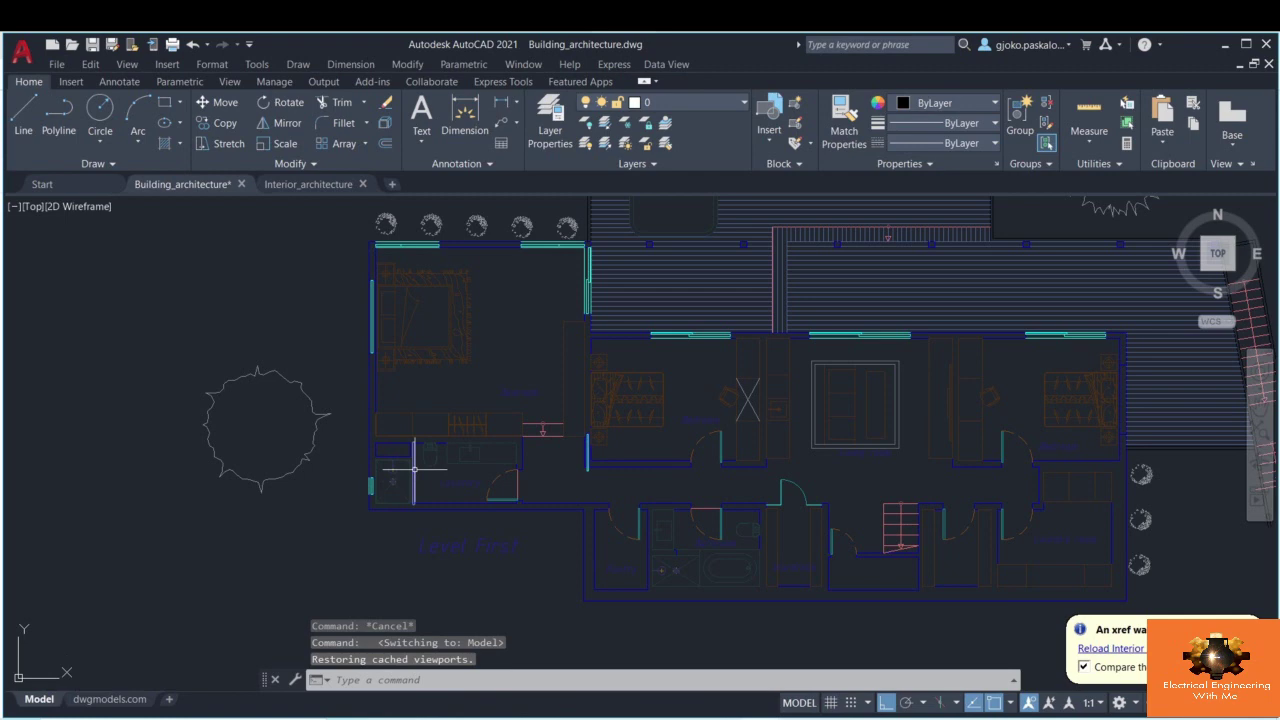
left_click(462, 340)
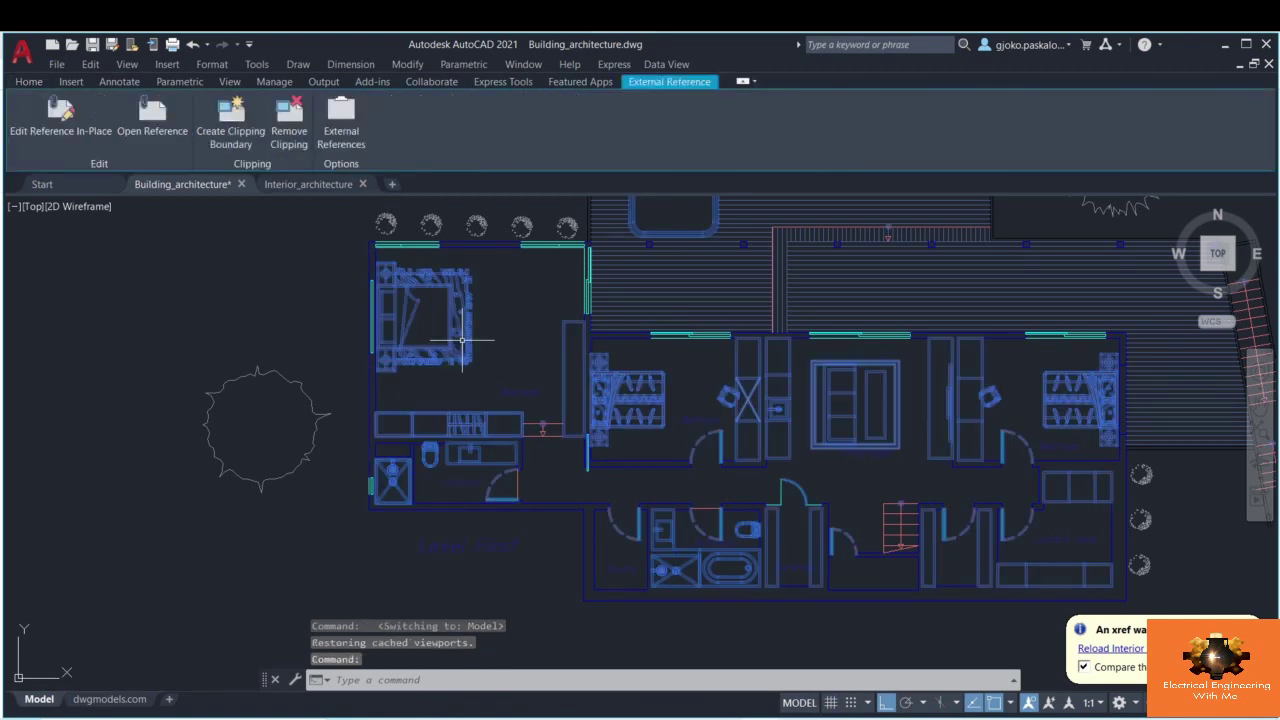
middle_click_drag(698, 322, 649, 325)
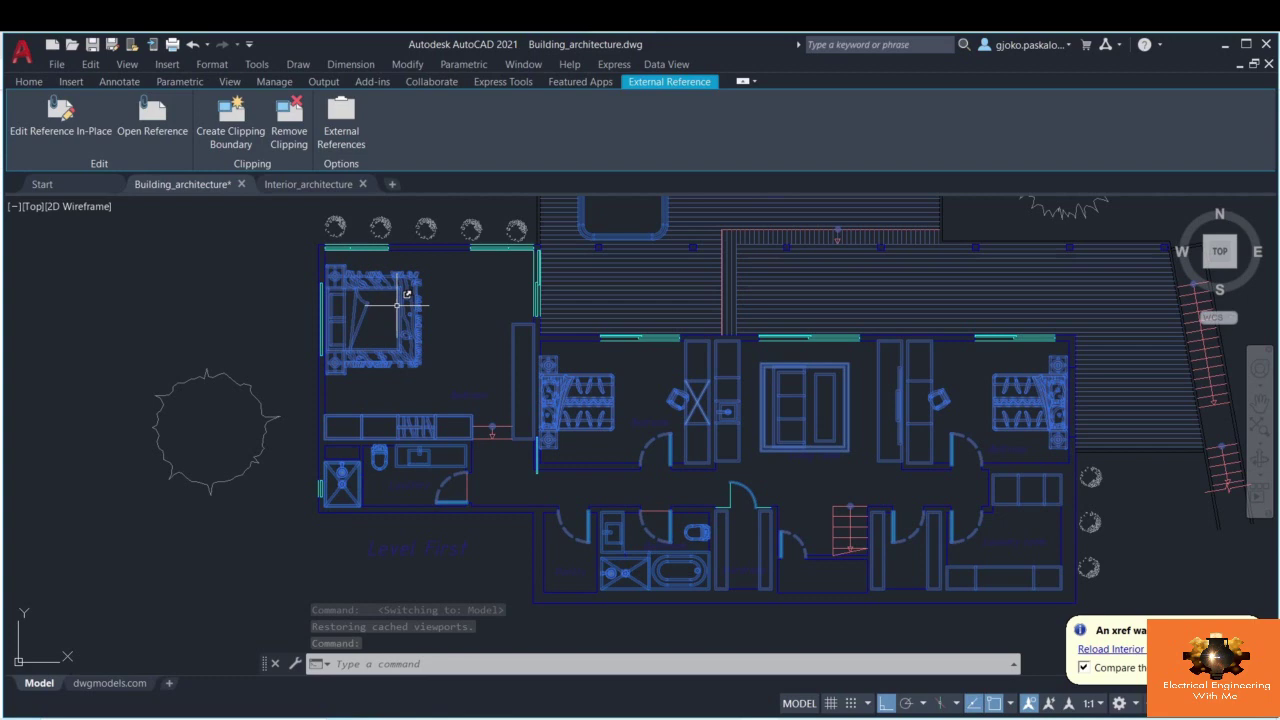
double_click(397, 304)
key("Escape")
- Reload the changed Interior_architecture reference through the external reference manager (XREF)
type("XR")
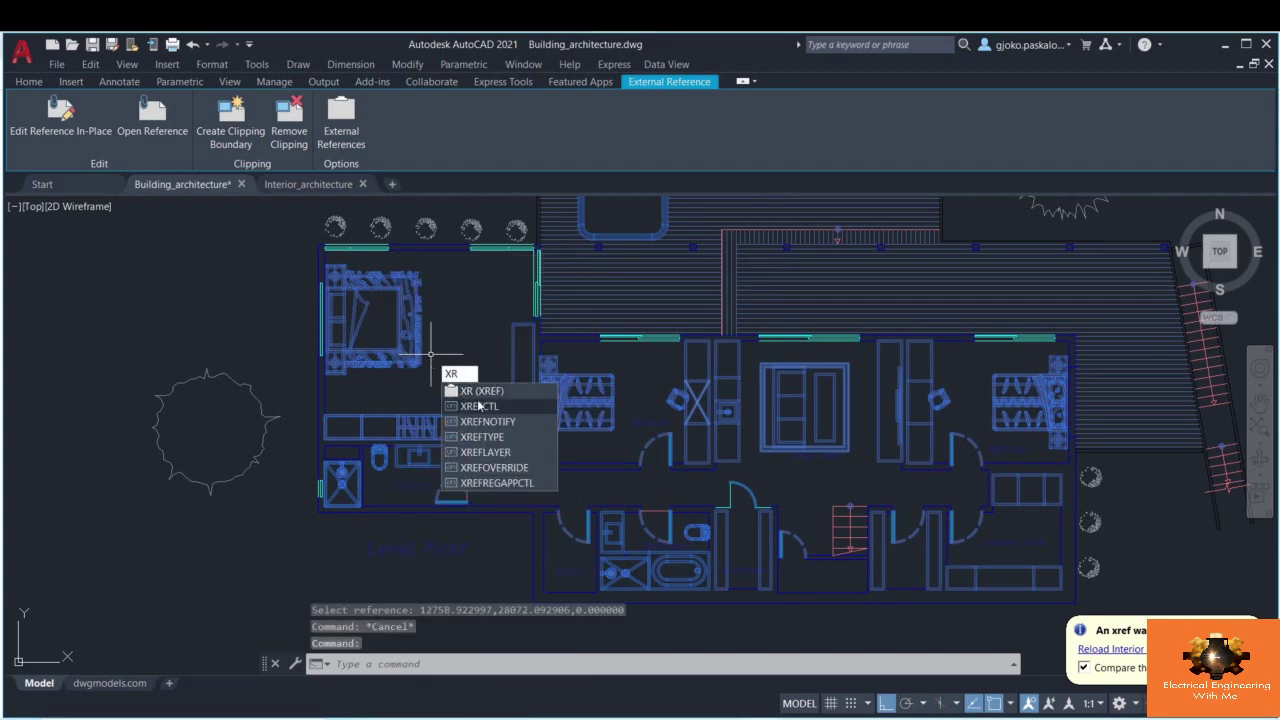
key("Return")
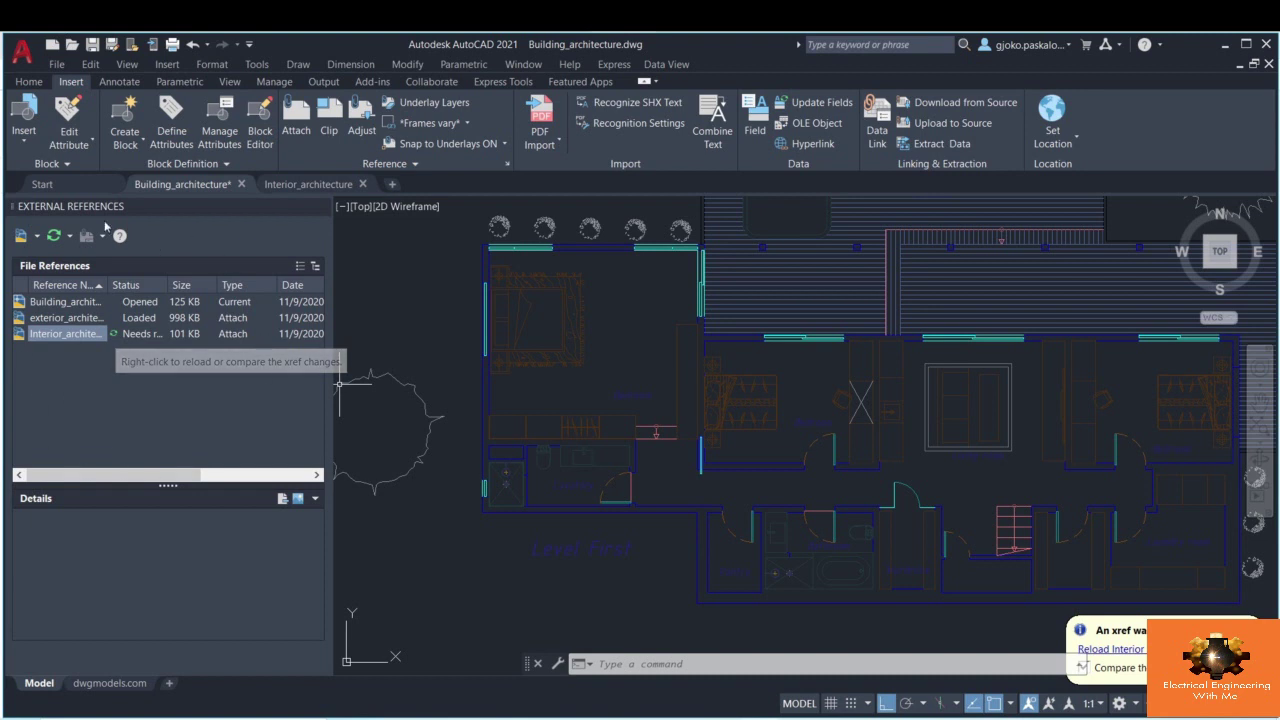
right_click(113, 342)
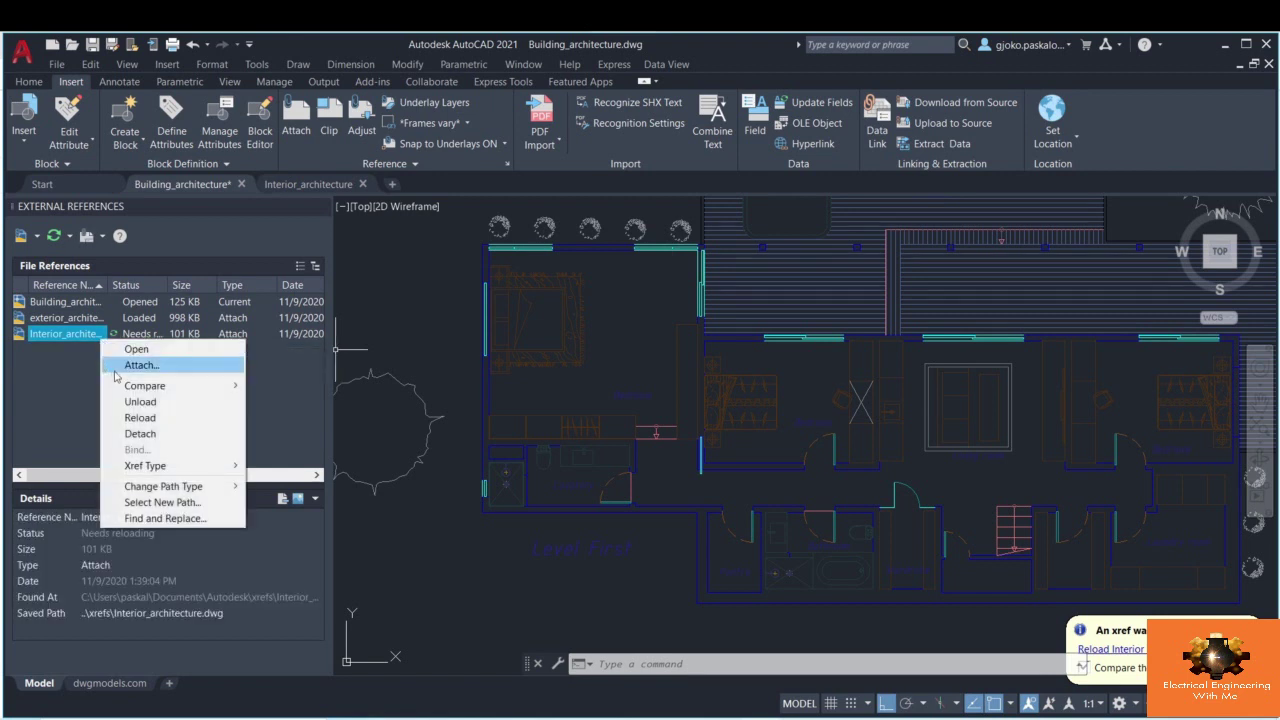
left_click(137, 418)
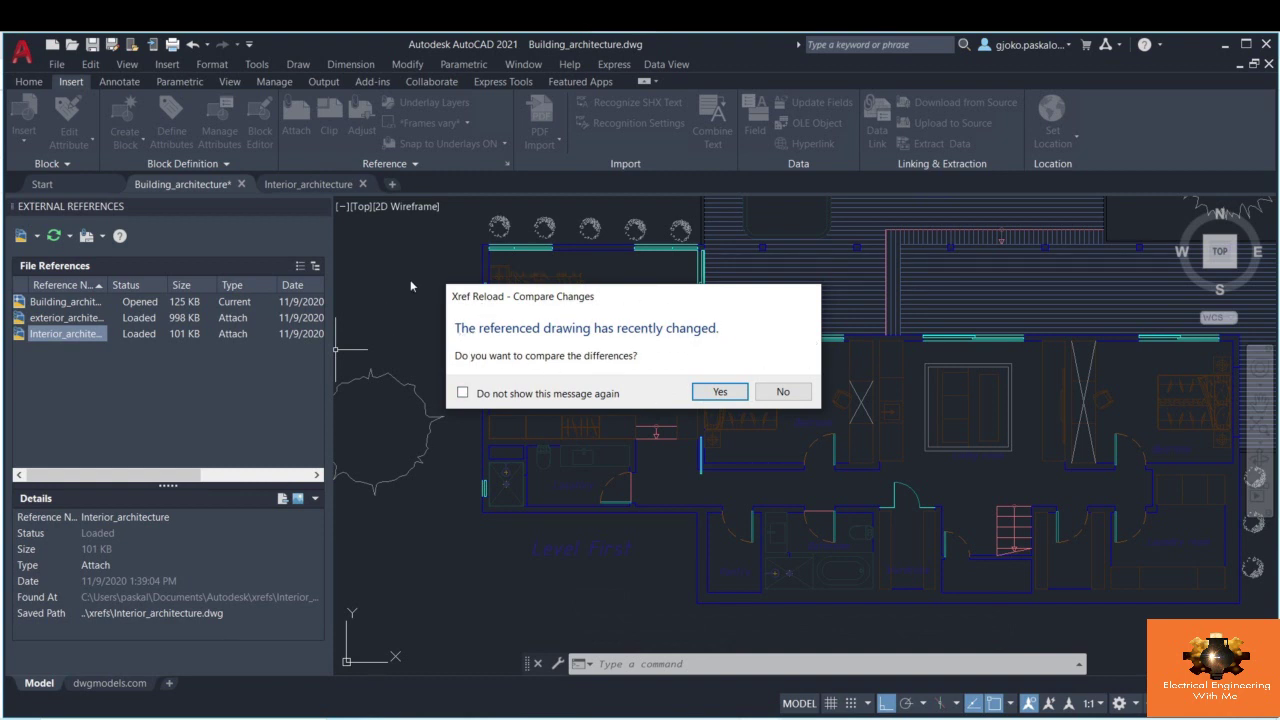
- Compare the differences in the reloaded Interior_architecture reference, check the highlighted cabinet, and end the Xref comparison
left_click(705, 392)
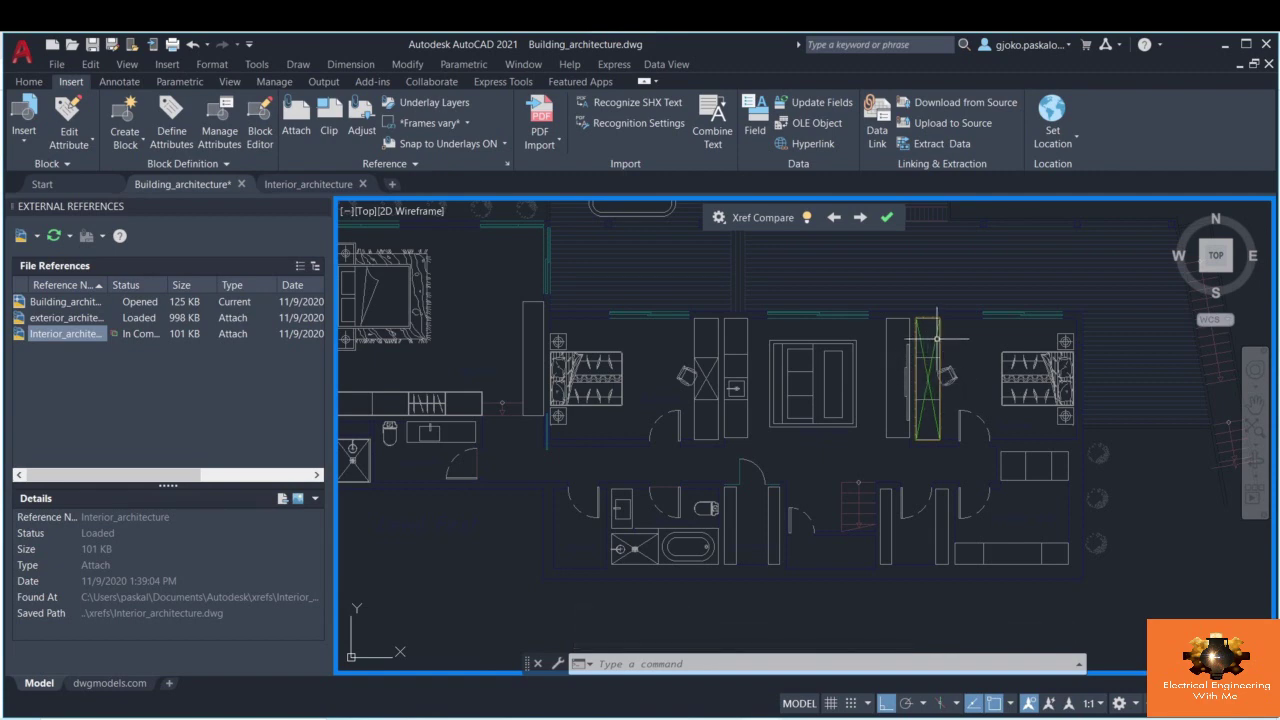
scroll(640, 300, "down", 3)
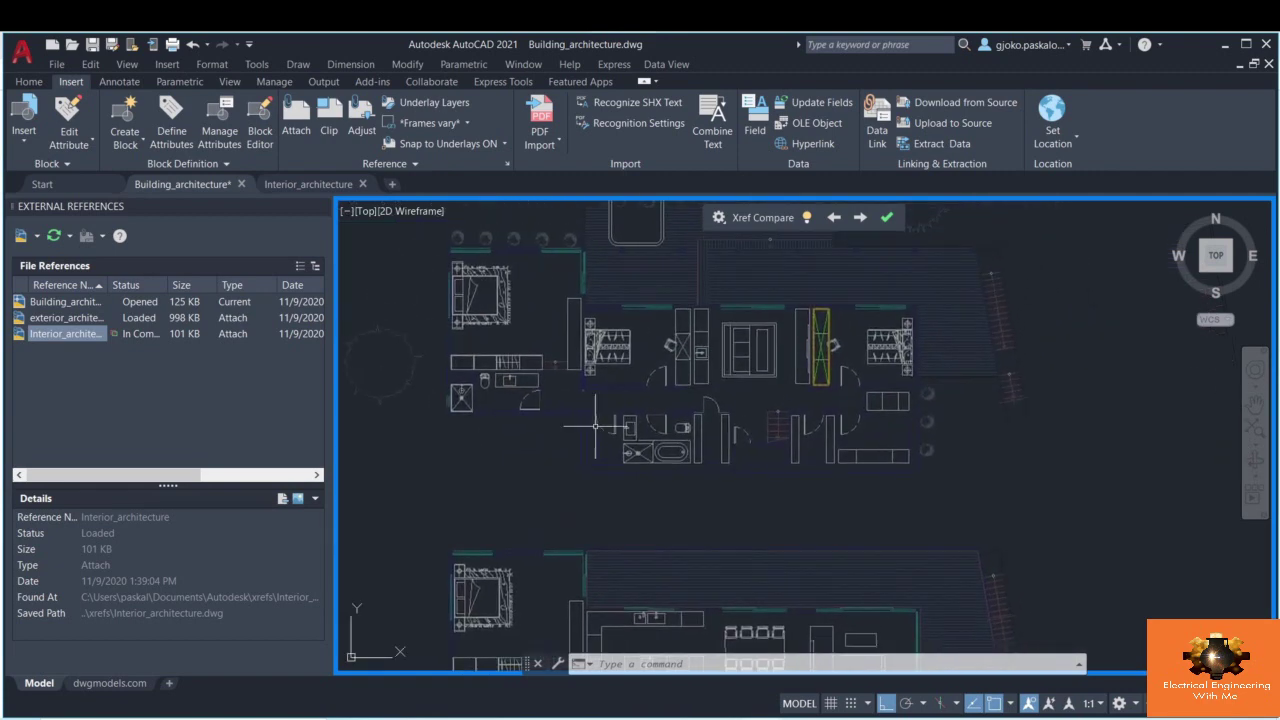
left_click(887, 219)
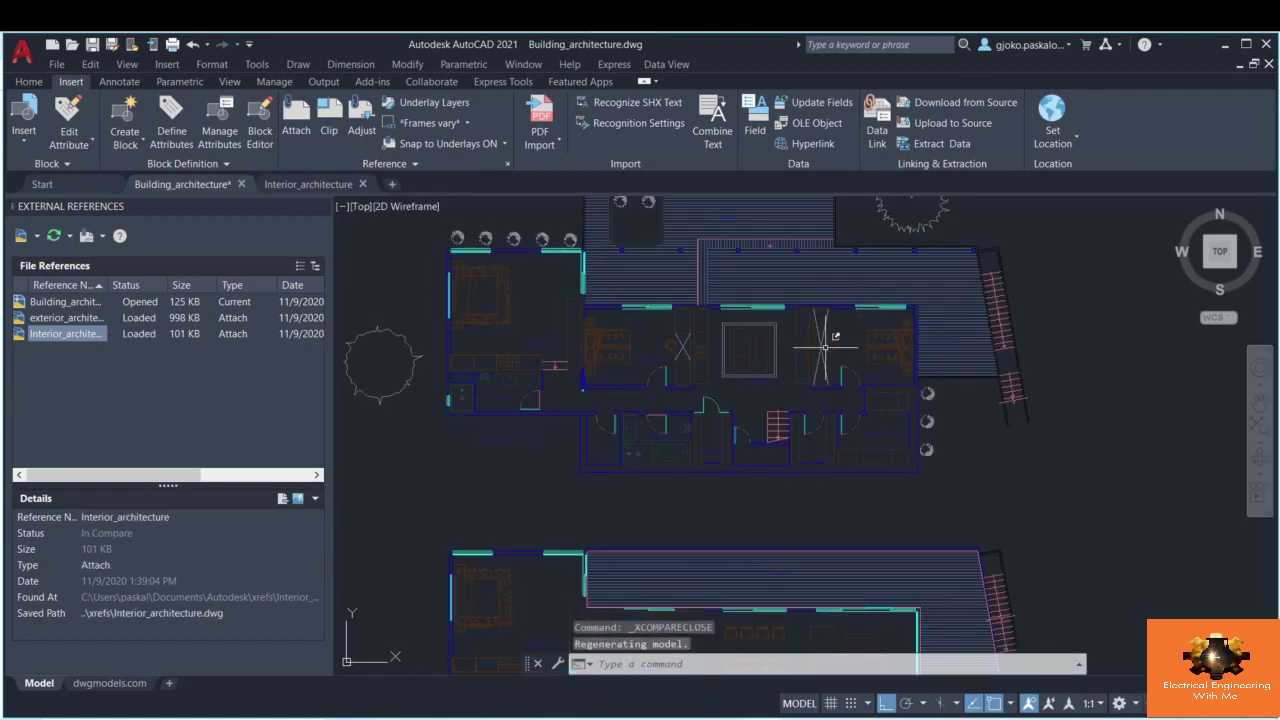
- Close the external reference manager and bring both floor plans into view
left_click(322, 206)
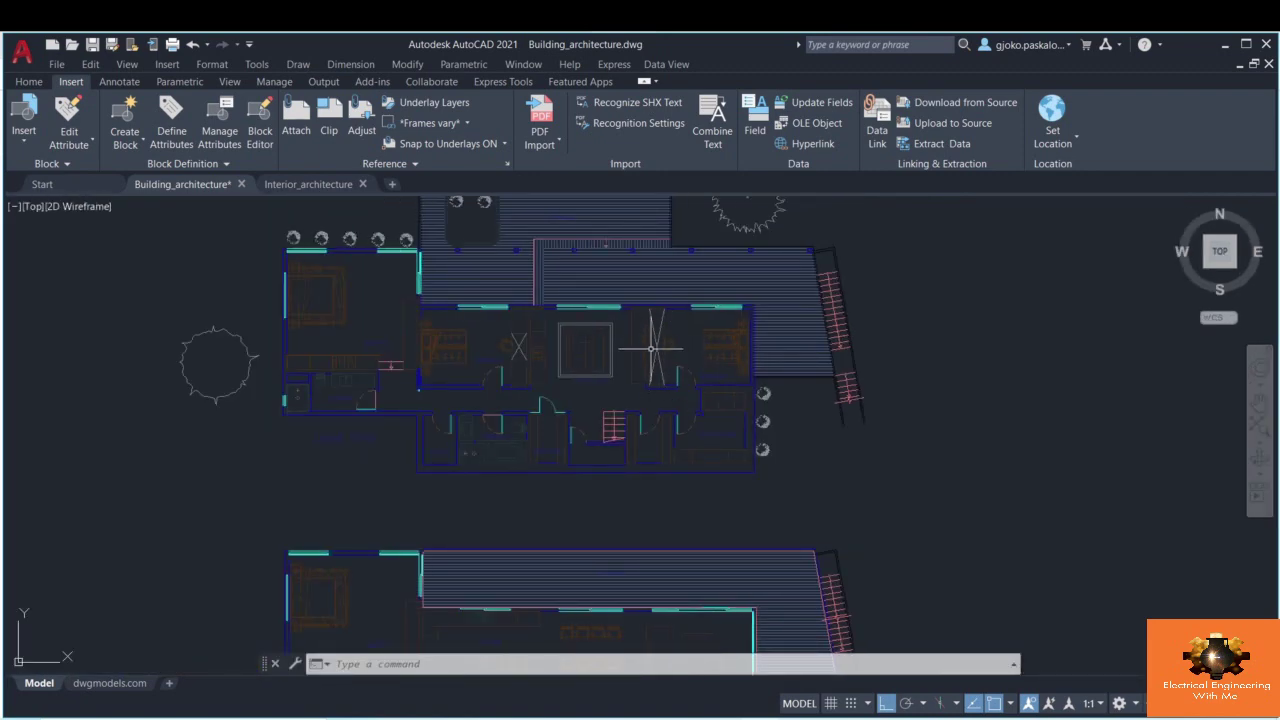
middle_click_drag(617, 351, 617, 351)
scroll(617, 351, "down", 3)
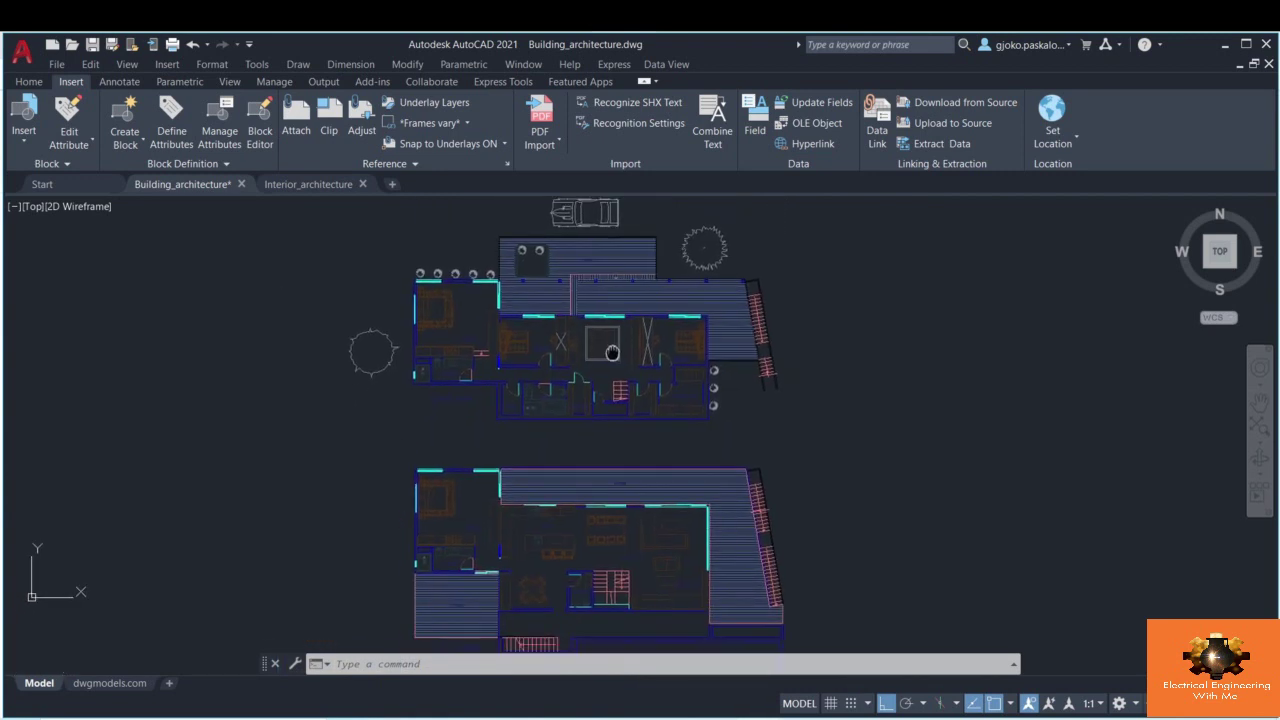
middle_click_drag(612, 352, 610, 352)
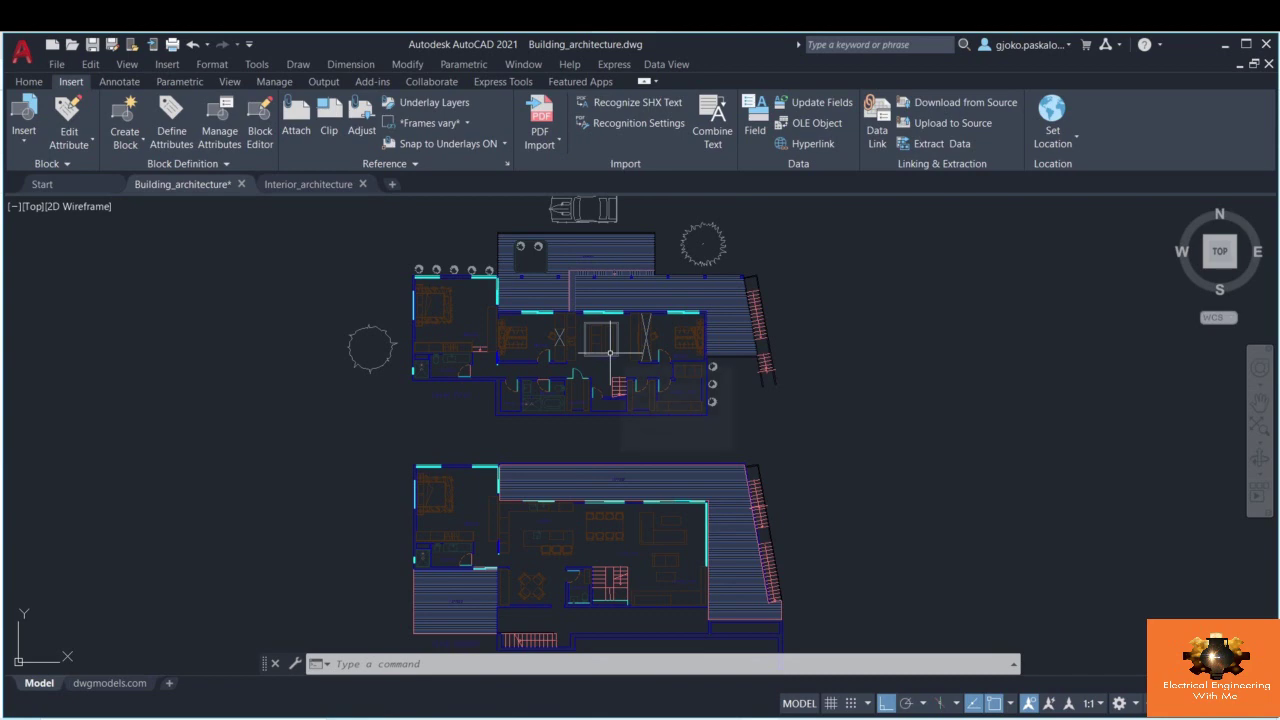
mouse_move(610, 352)
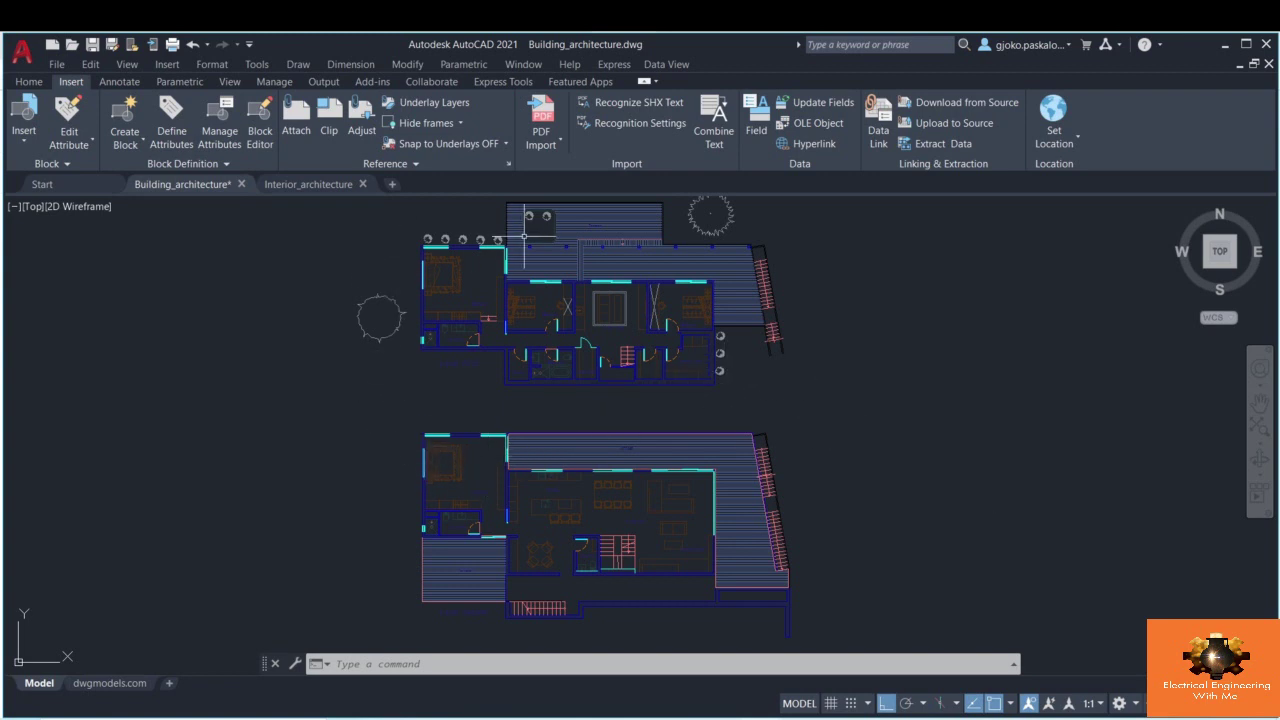
- Open the external reference manager with the XREF command
left_click(509, 167)
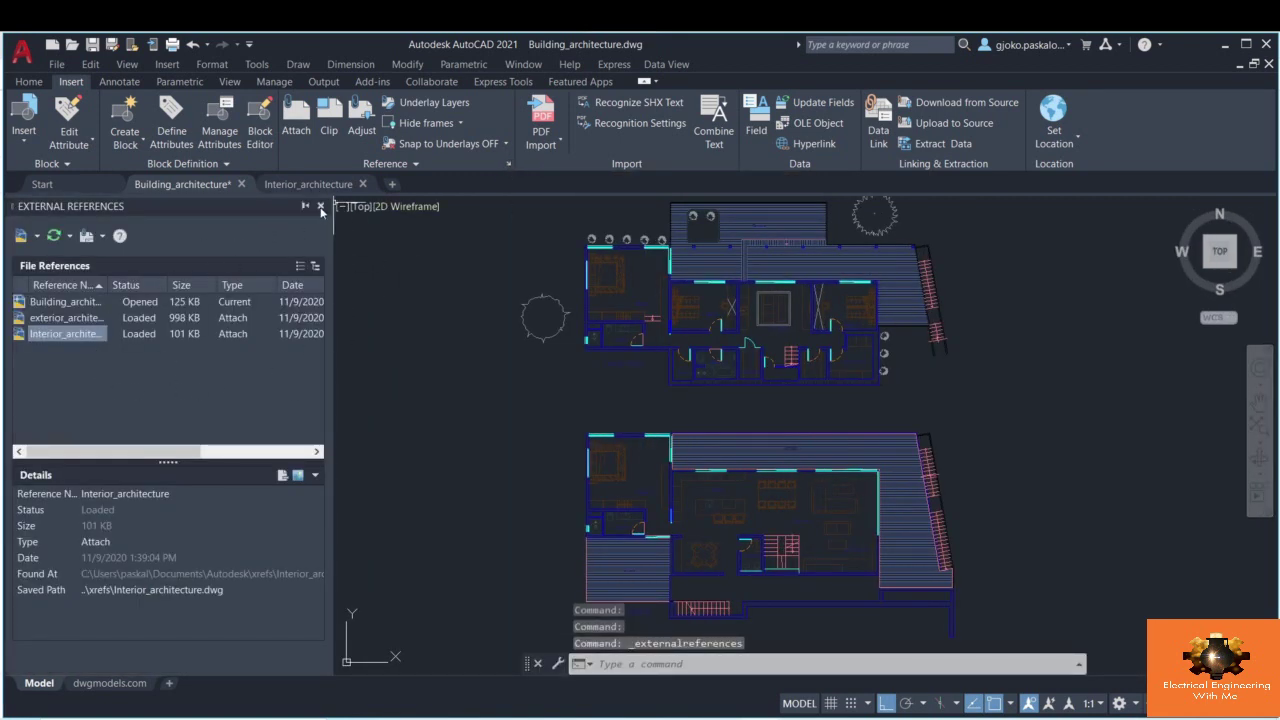
left_click(320, 207)
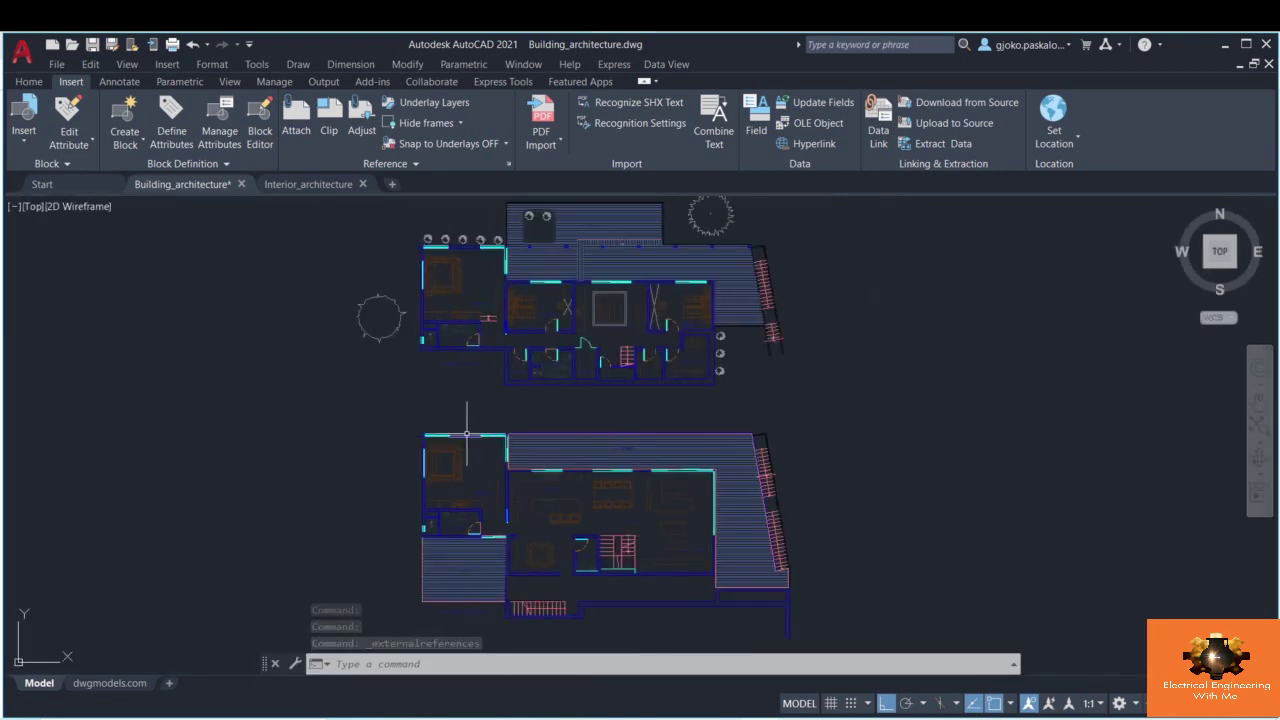
type("XREF")
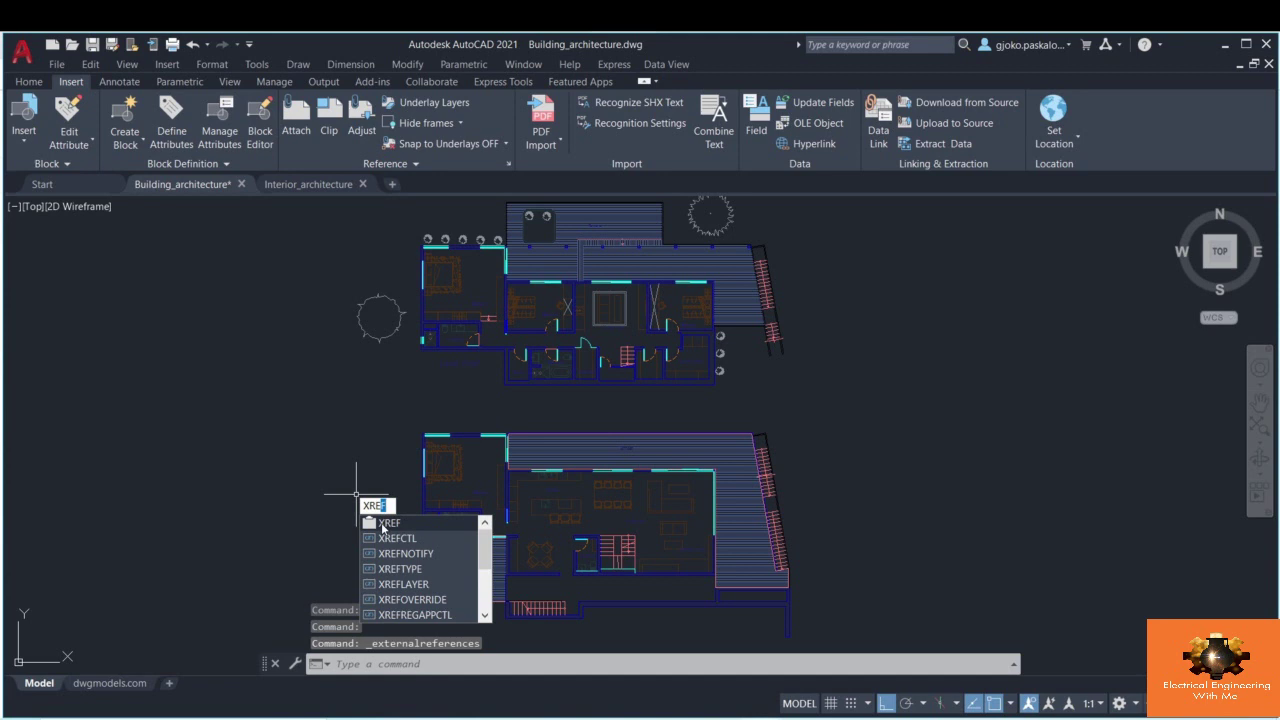
left_click(385, 523)
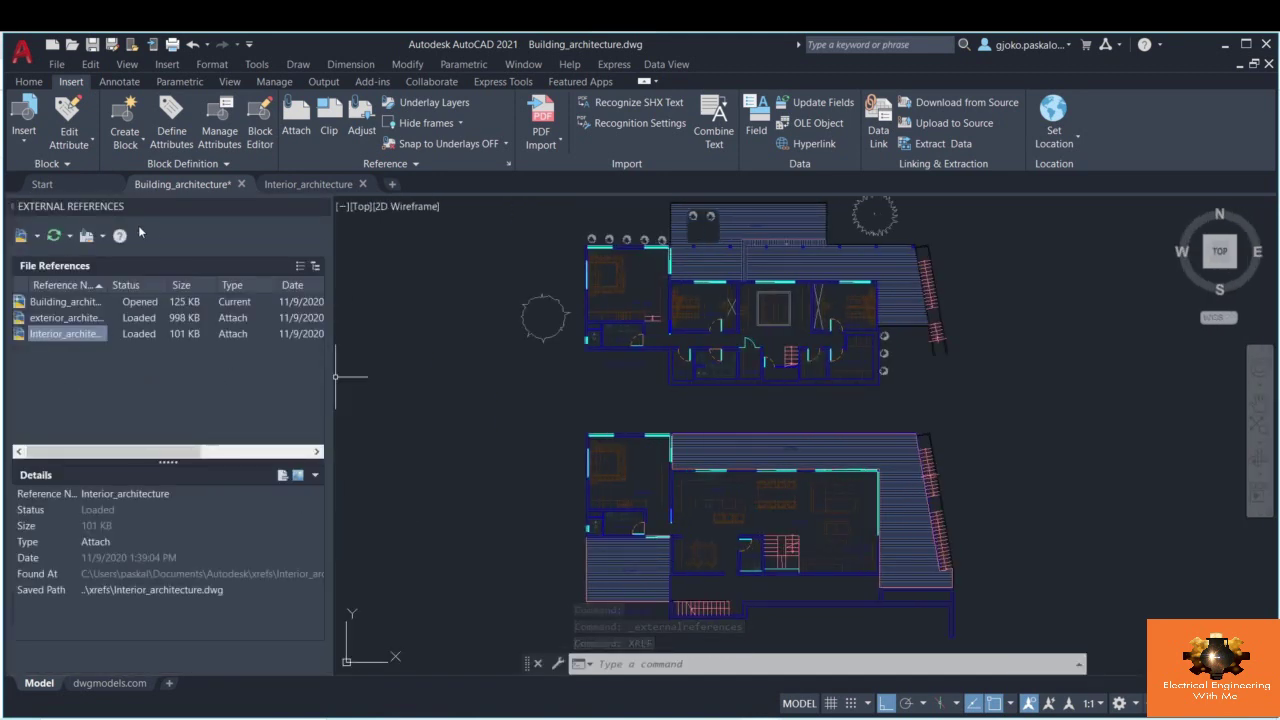
middle_click_drag(505, 355, 465, 359)
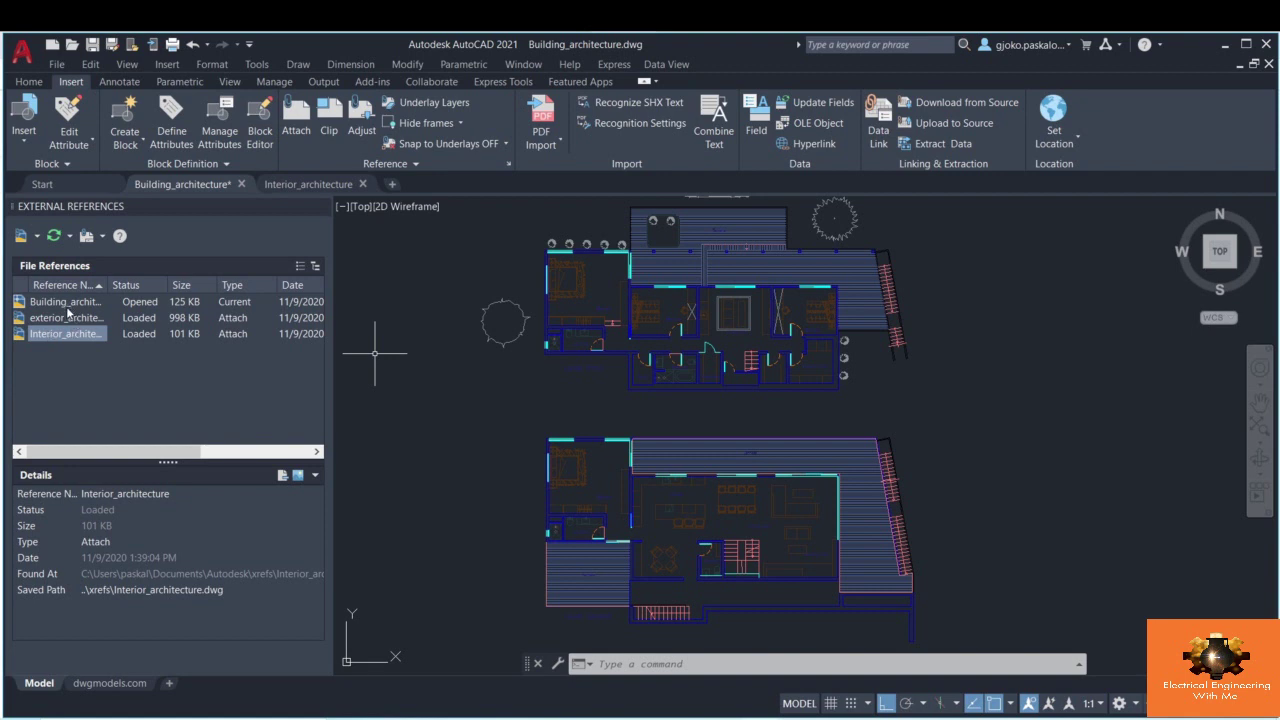
- Show the details of the Building_architecture reference and widen the reference manager to reveal the Saved Path column
mouse_move(67, 309)
left_click(60, 304)
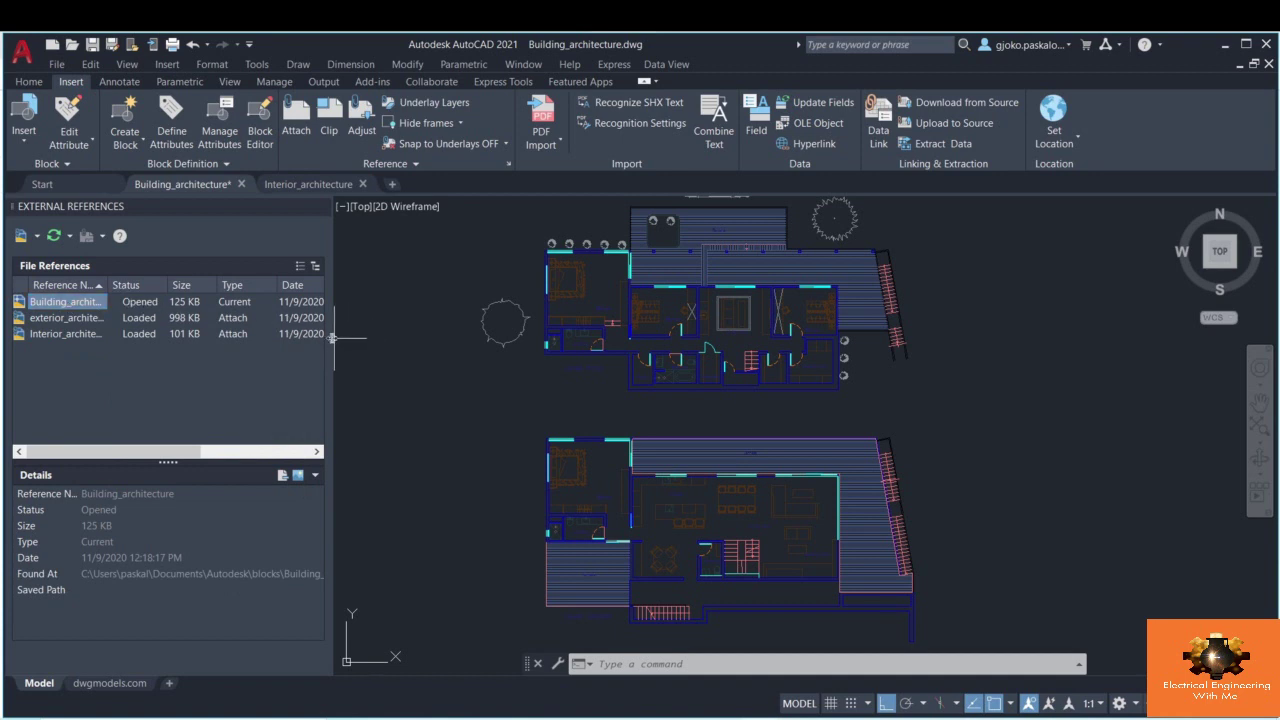
left_click(335, 338)
left_click(330, 339)
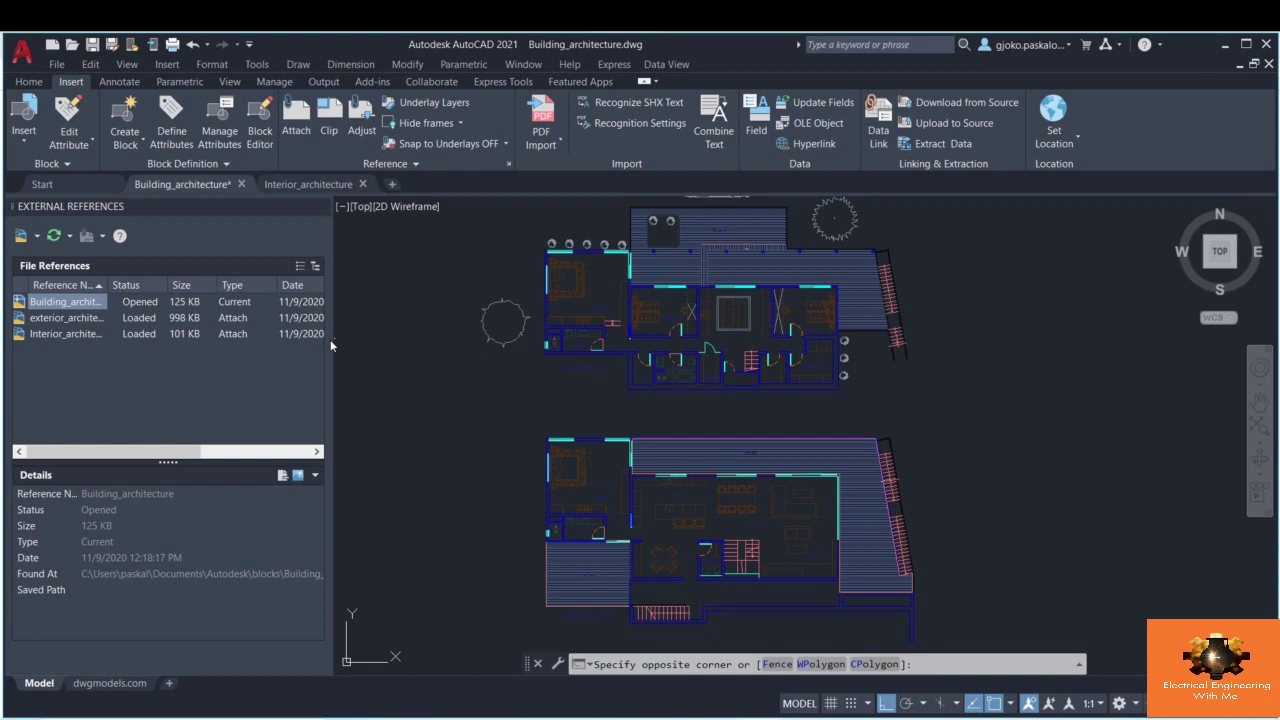
key("Escape")
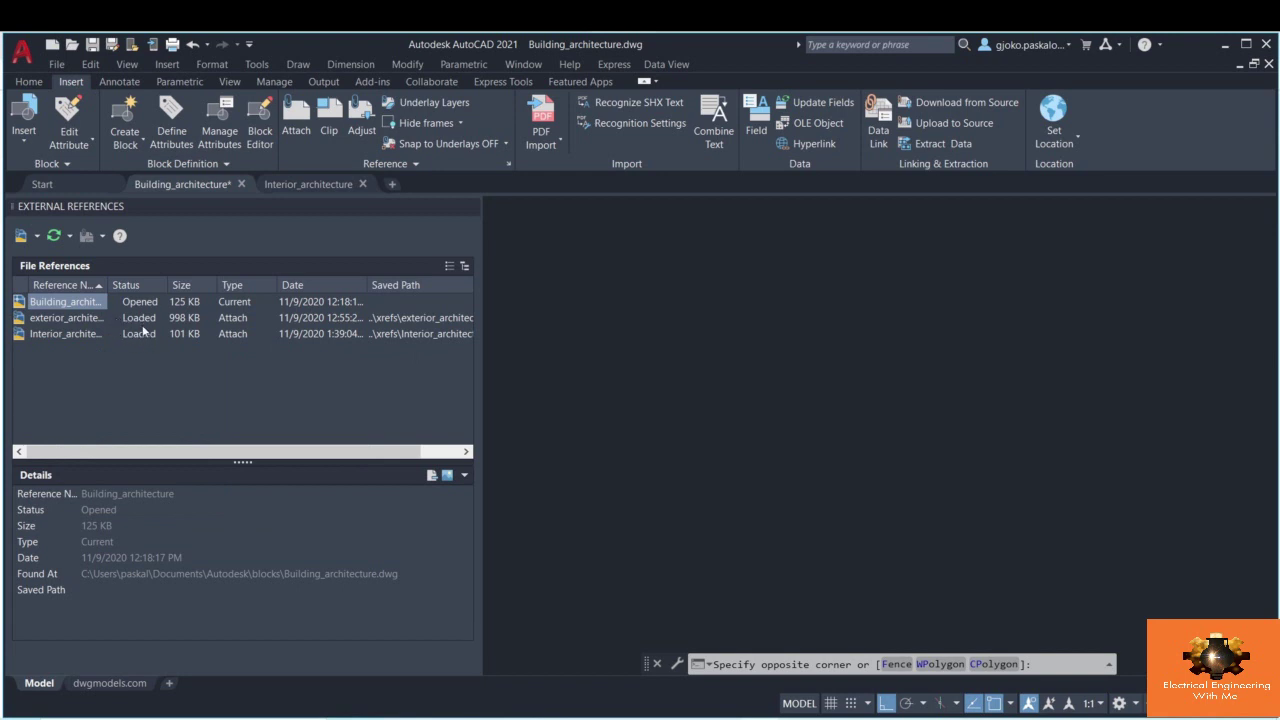
- Preview the exterior_architecture reference and switch back to its details, with both floor plans in view
left_click(64, 318)
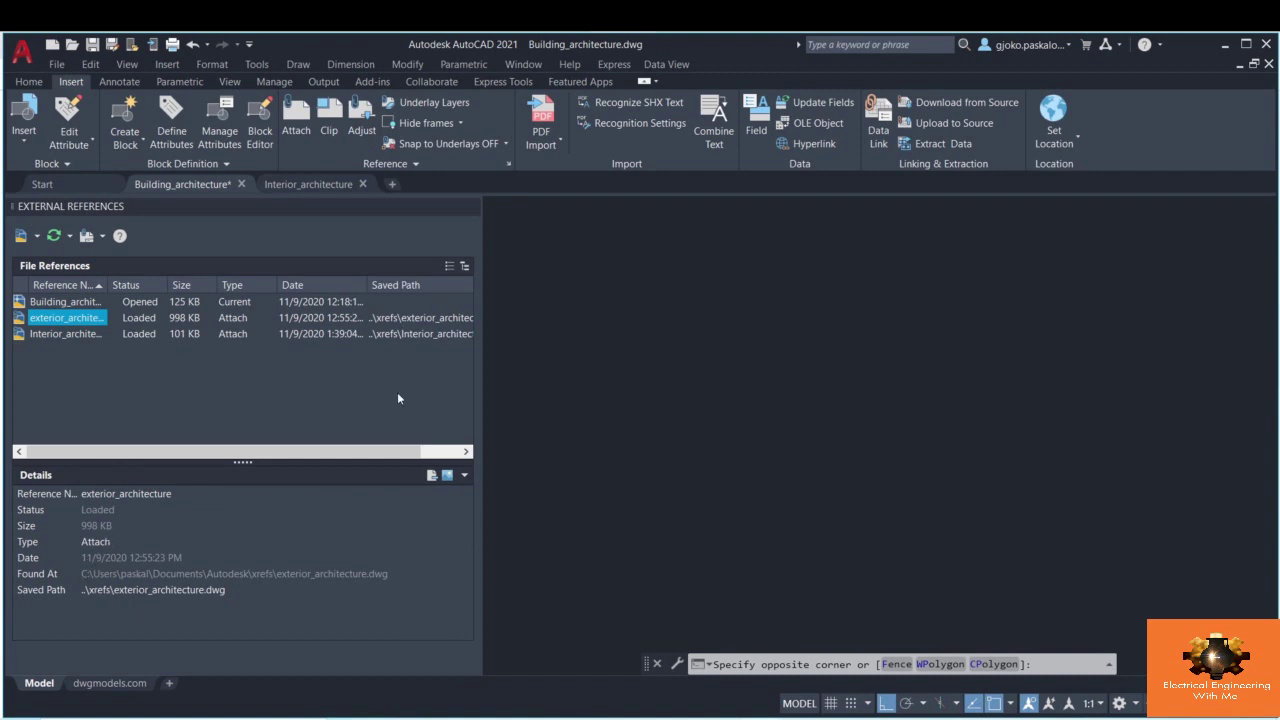
left_click(464, 475)
left_click(466, 495)
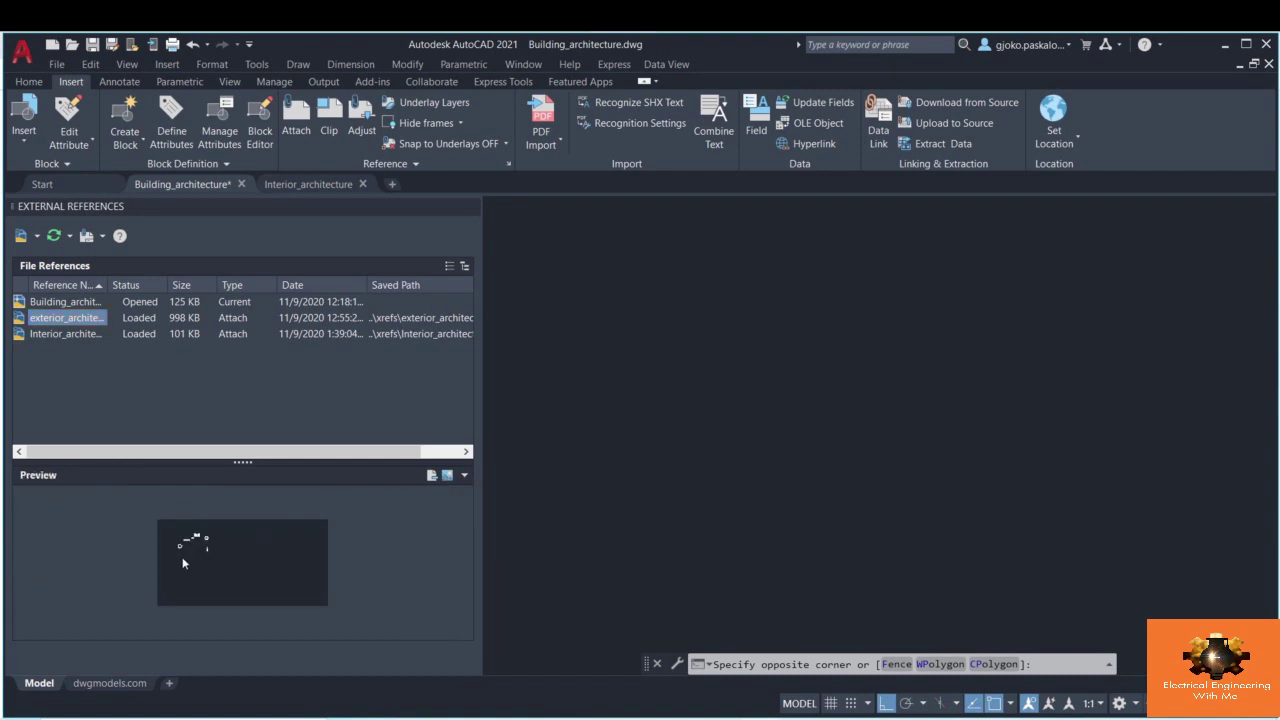
left_click(432, 475)
scroll(650, 390, "down", 5)
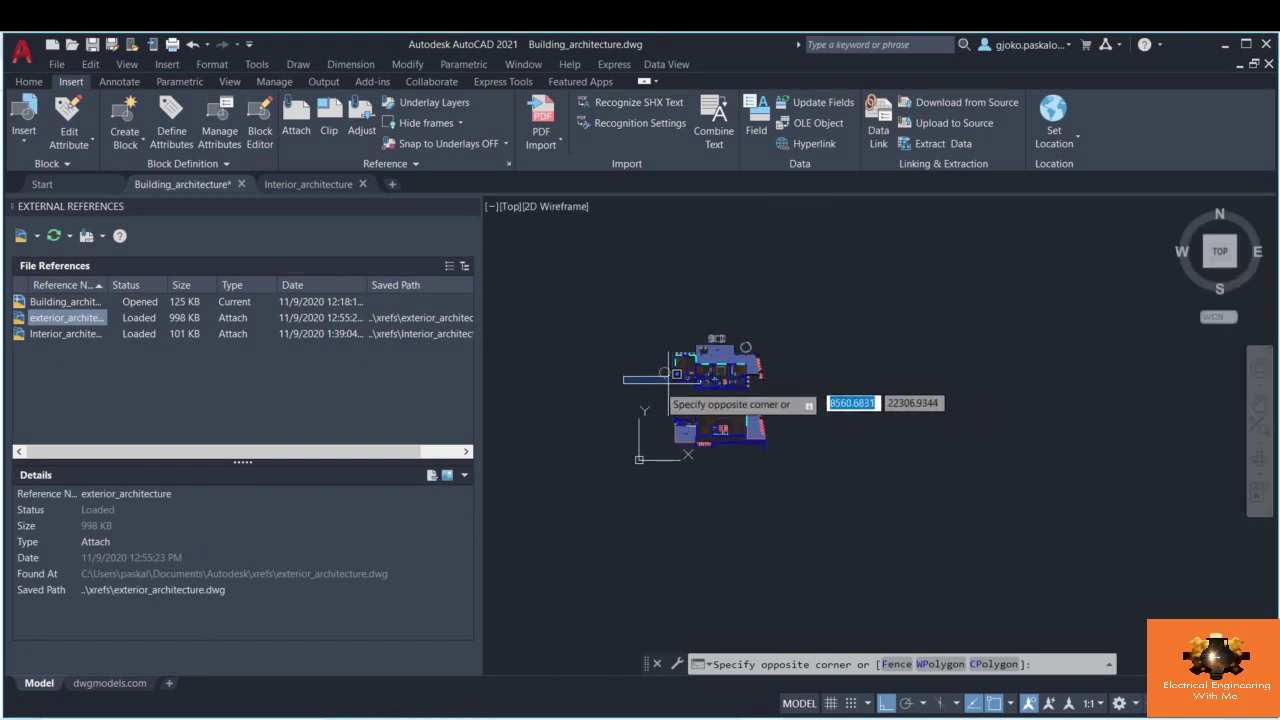
scroll(648, 385, "up", 2)
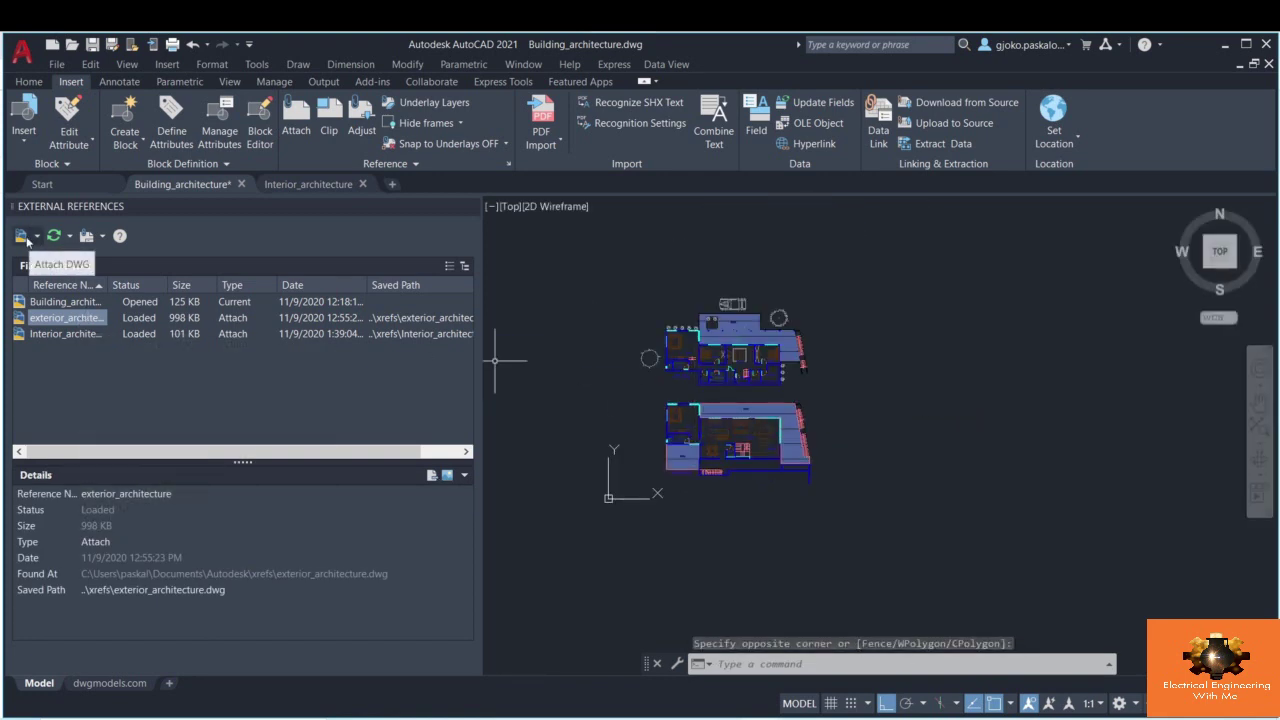
left_click(24, 238)
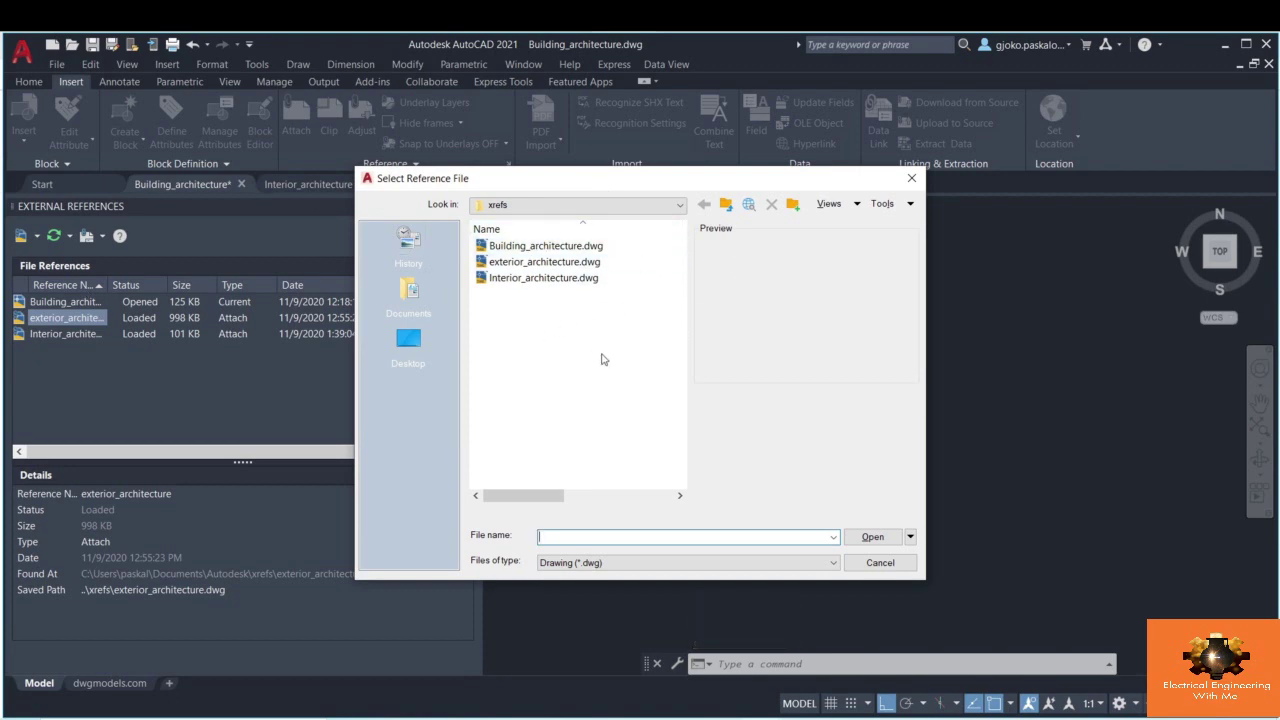
key("Escape")
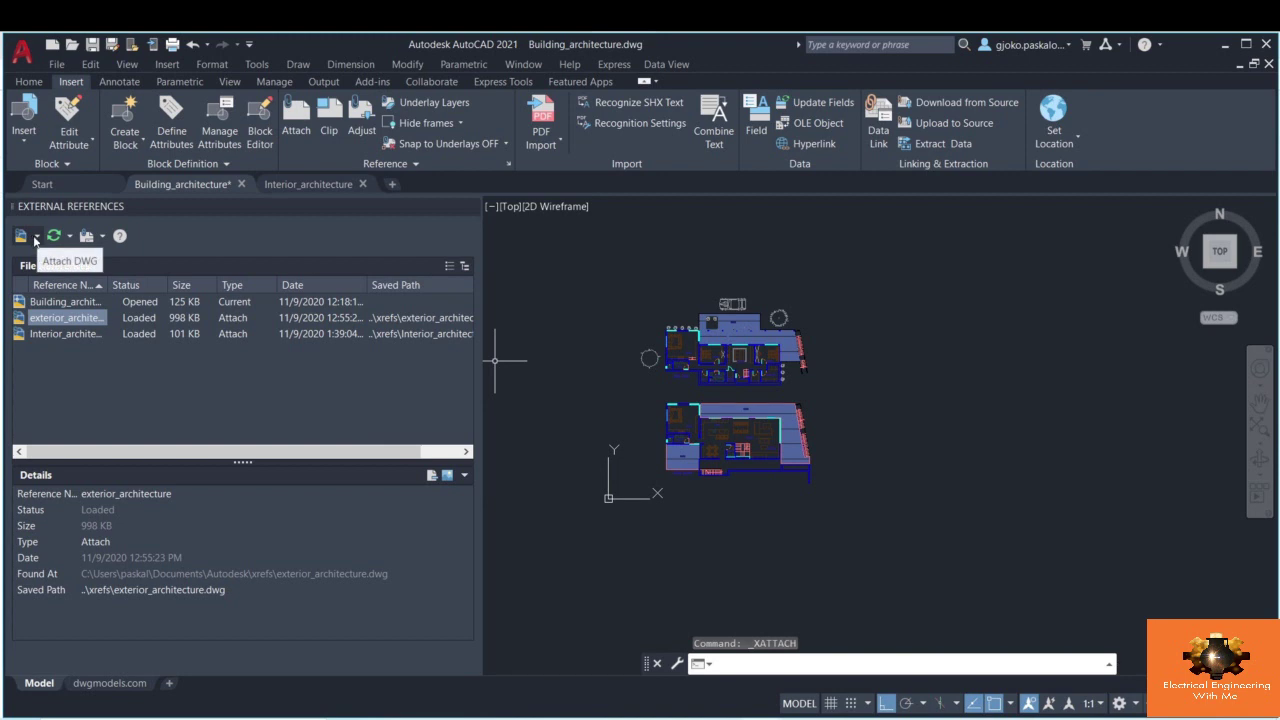
right_click(66, 394)
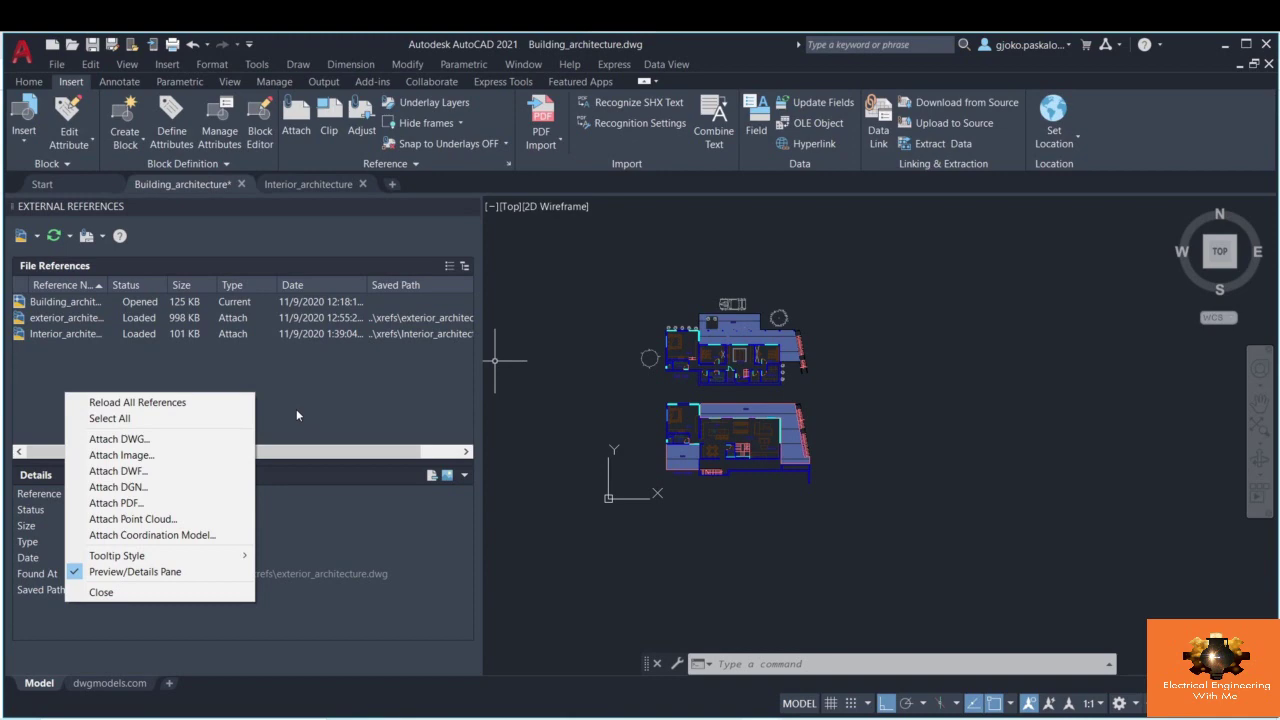
left_click(163, 455)
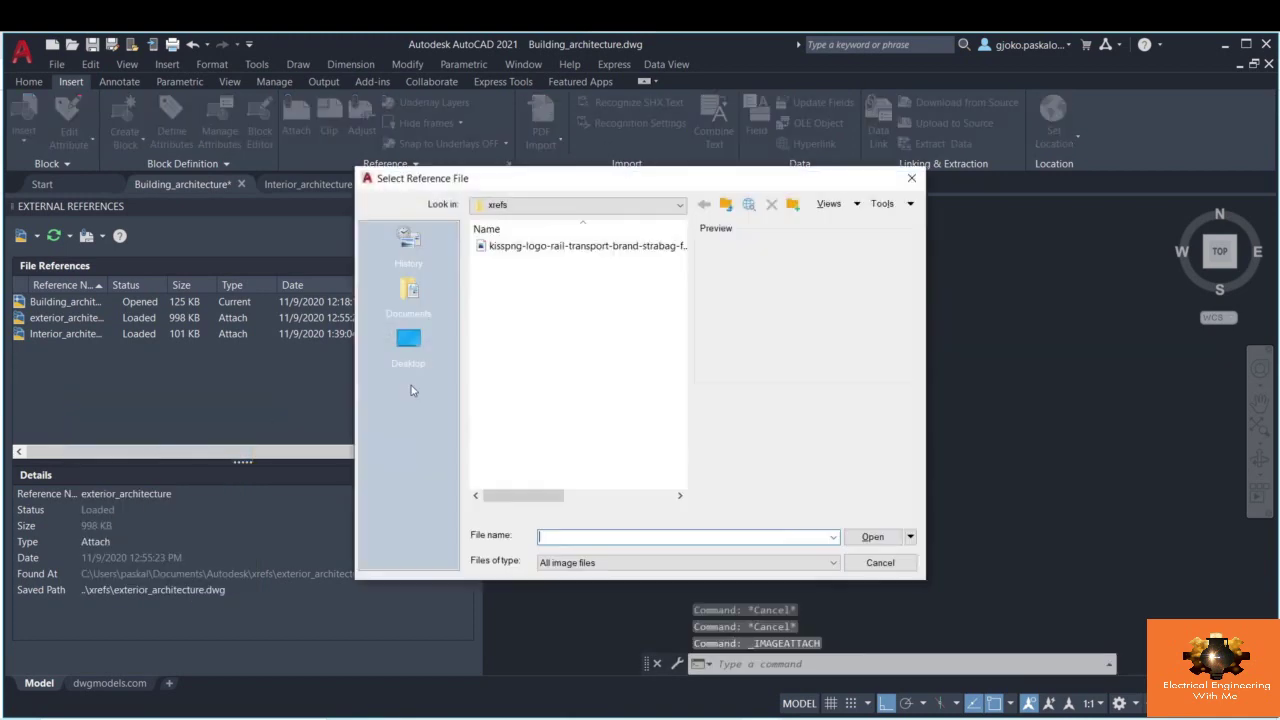
left_click(545, 247)
left_click(870, 536)
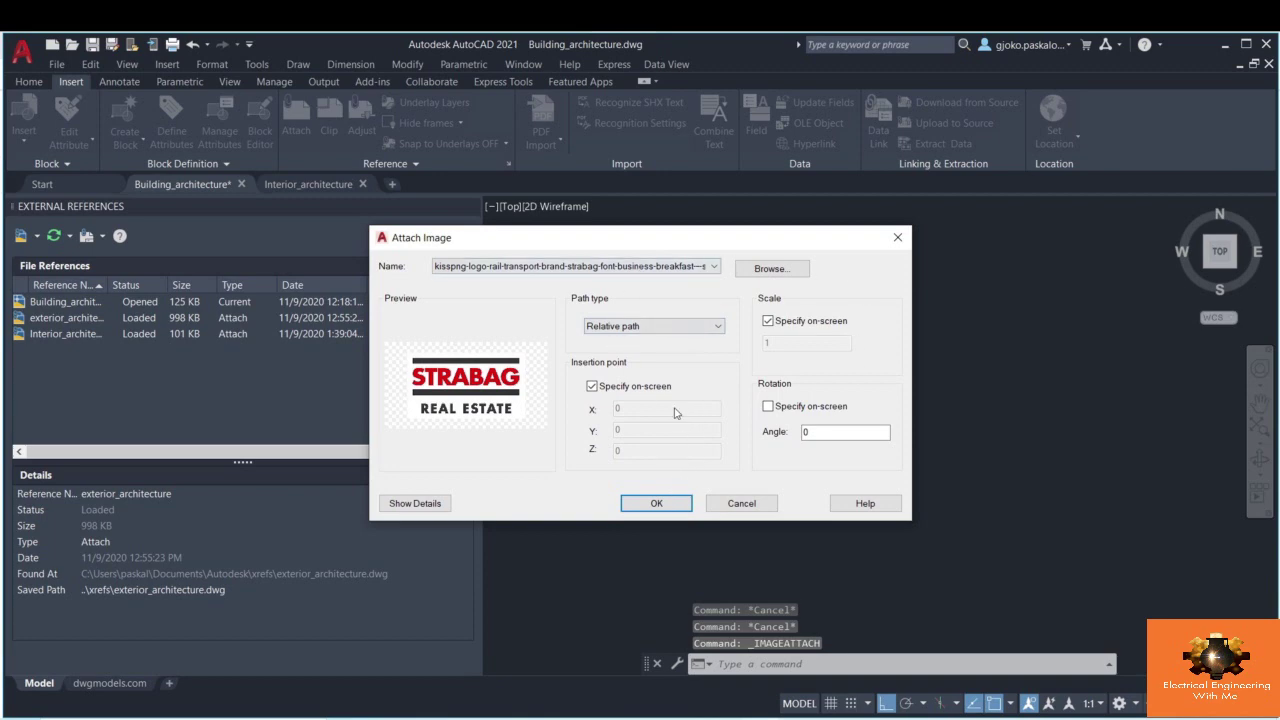
left_click(898, 238)
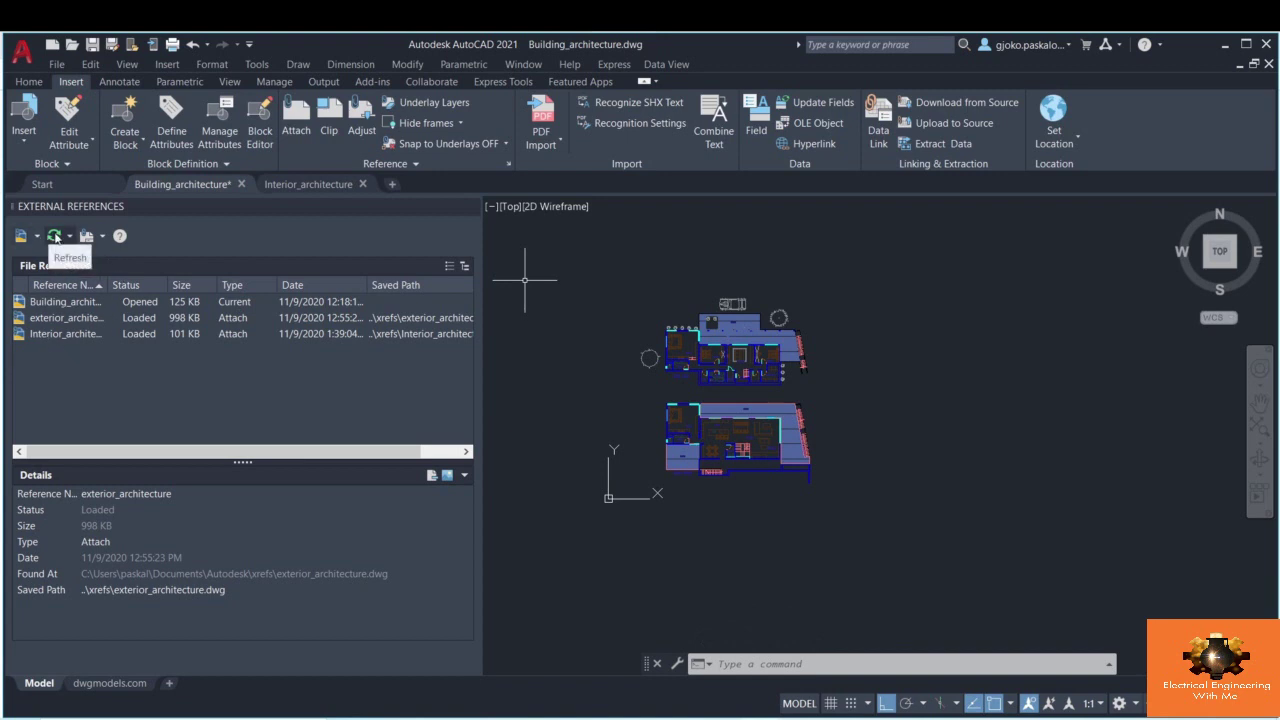
- Refresh the reference list and reload the exterior_architecture reference
left_click(54, 236)
right_click(65, 318)
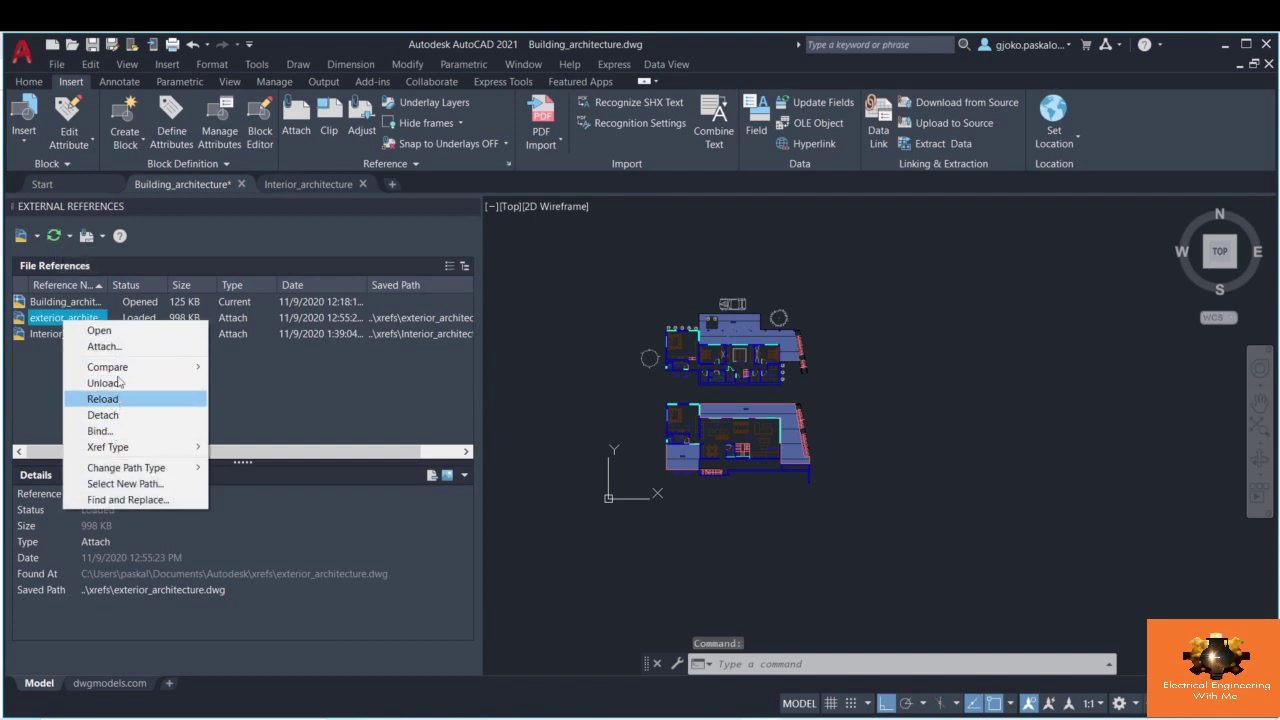
left_click(105, 399)
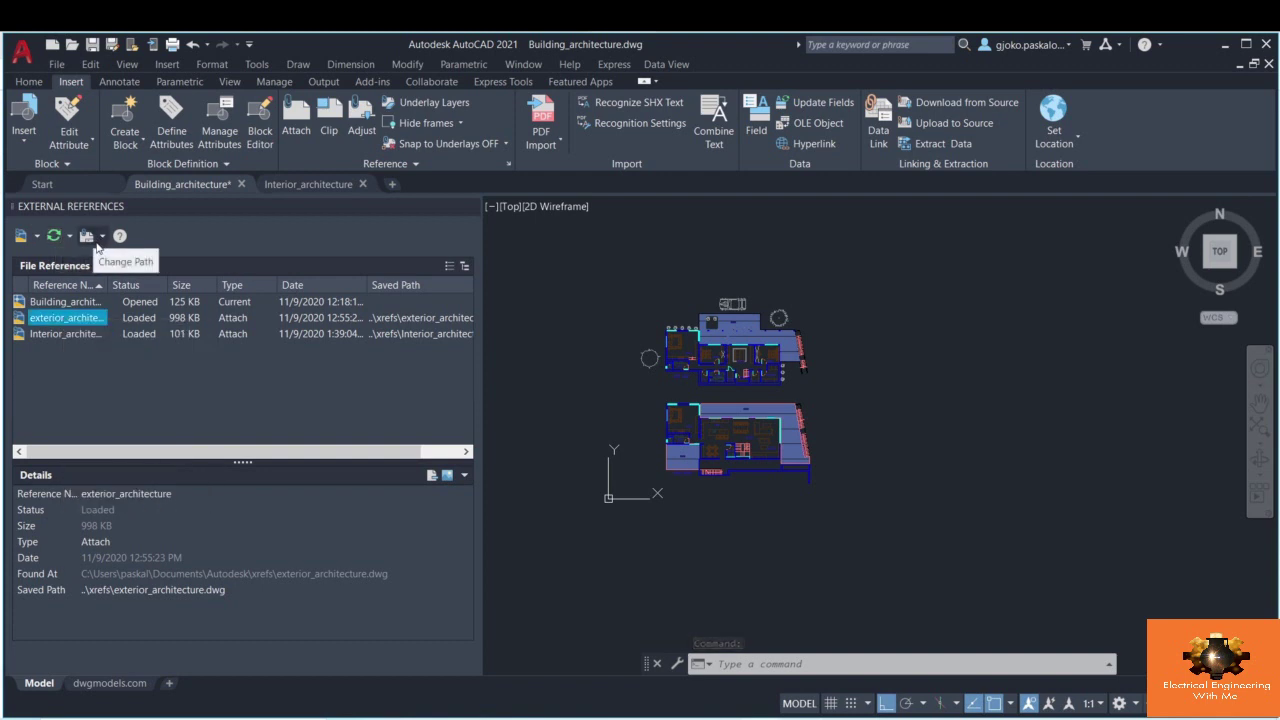
left_click(99, 238)
left_click(104, 238)
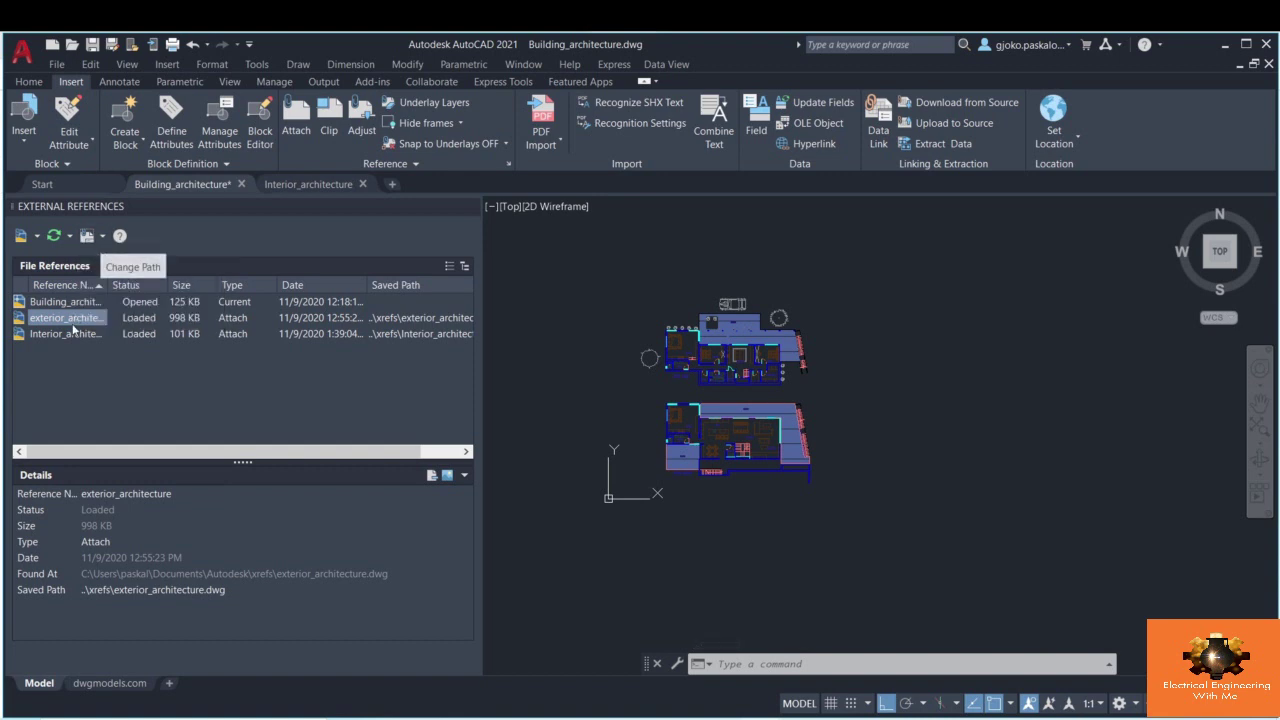
- Open the exterior_architecture drawing from the reference manager, inspect it, and close it to return to Building_architecture.dwg
right_click(68, 320)
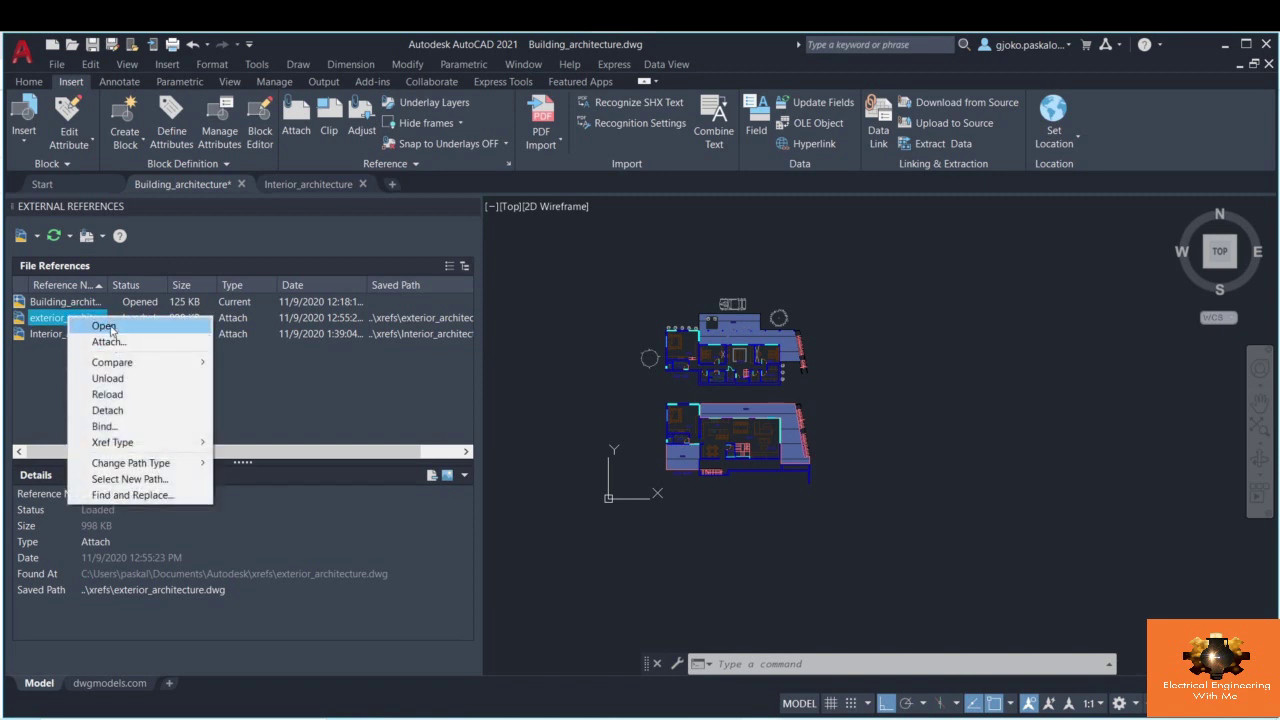
left_click(104, 327)
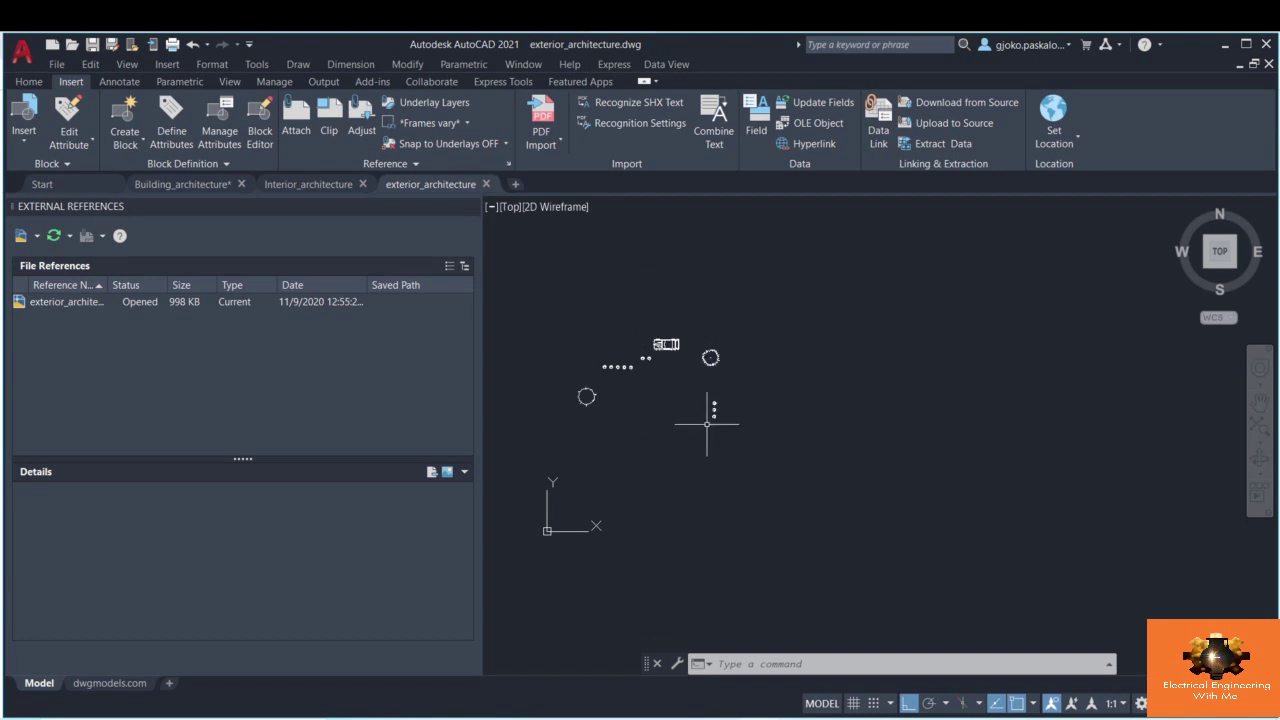
left_click(486, 187)
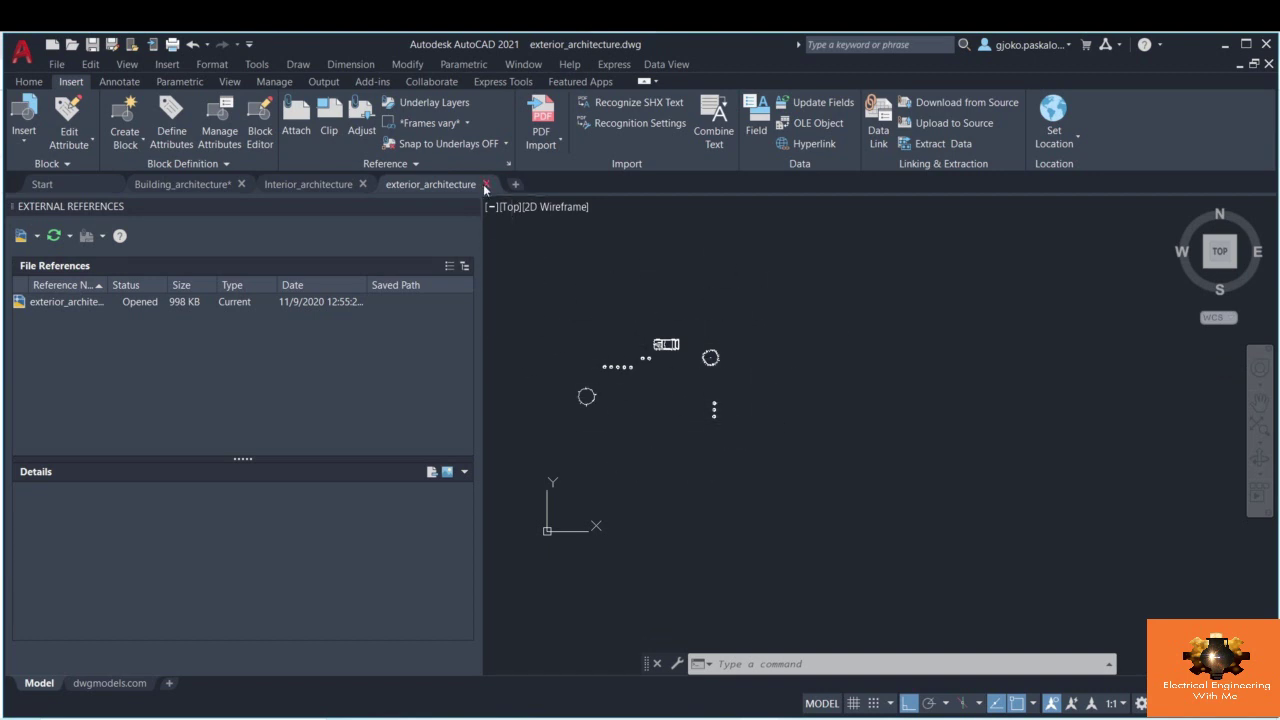
left_click(170, 187)
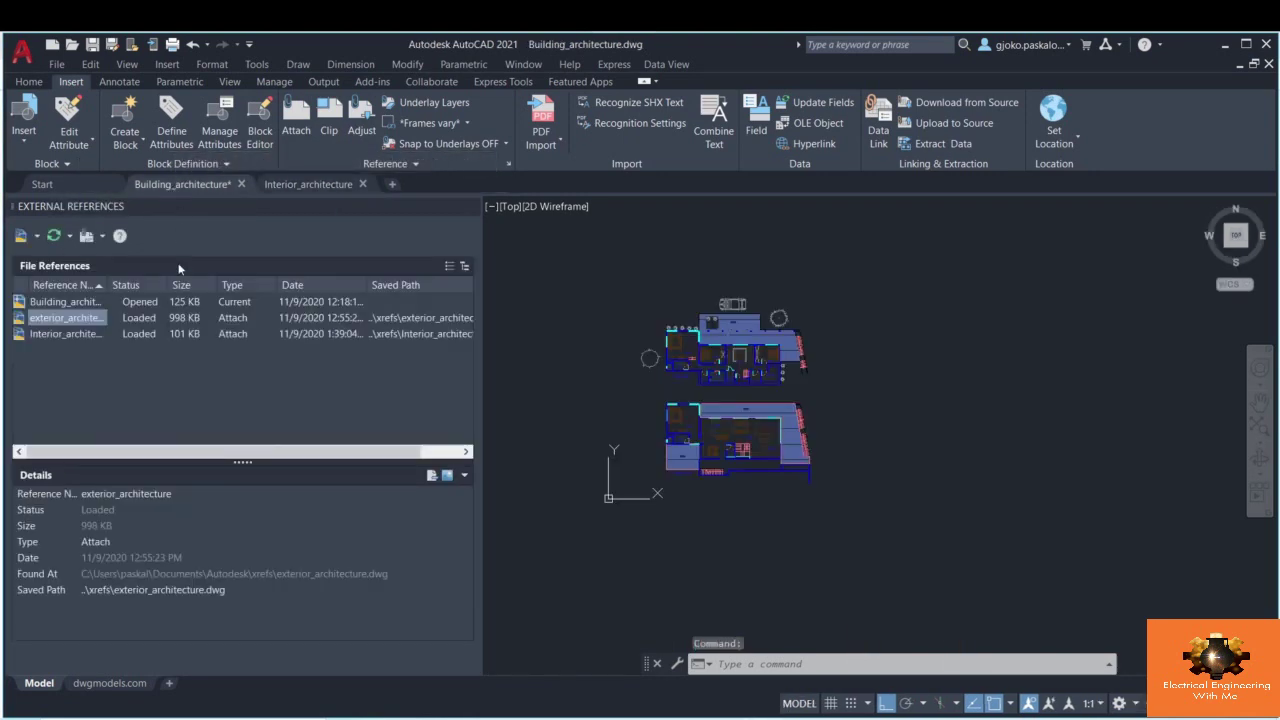
- Compare the exterior_architecture reference with Interior_architecture.dwg, inspect the highlighted differences, and end the Xref comparison
right_click(91, 320)
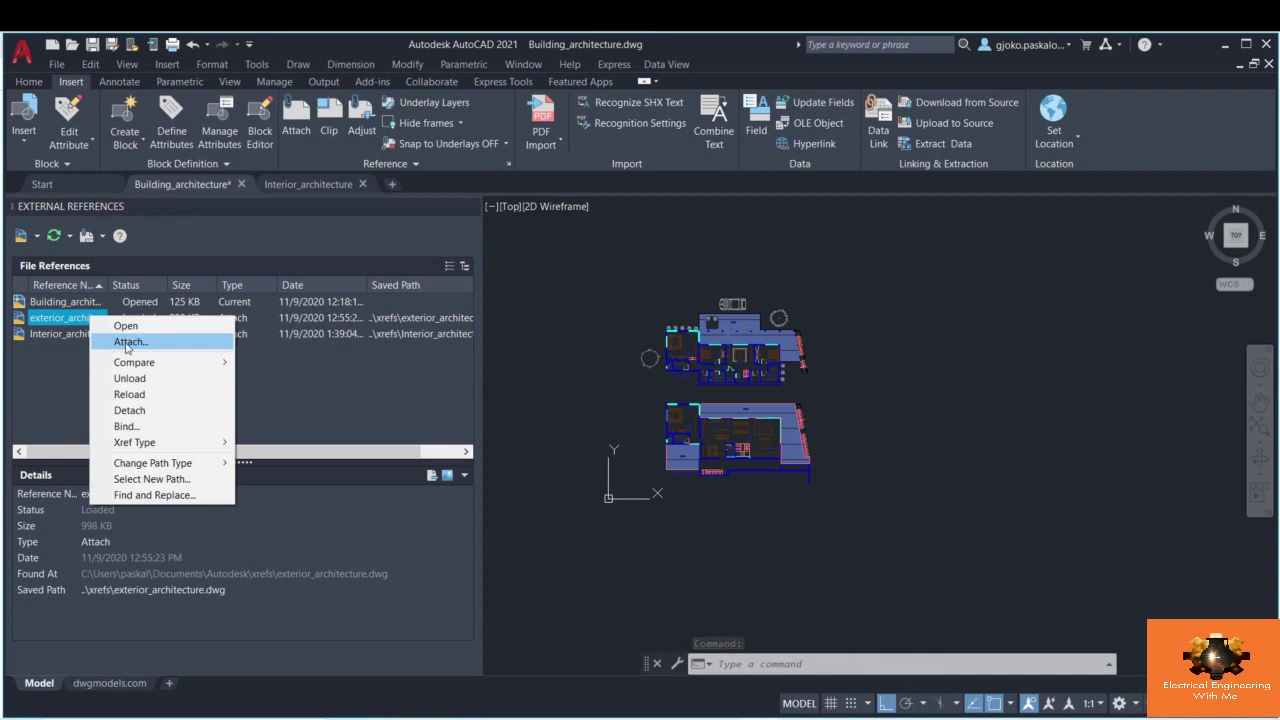
mouse_move(131, 366)
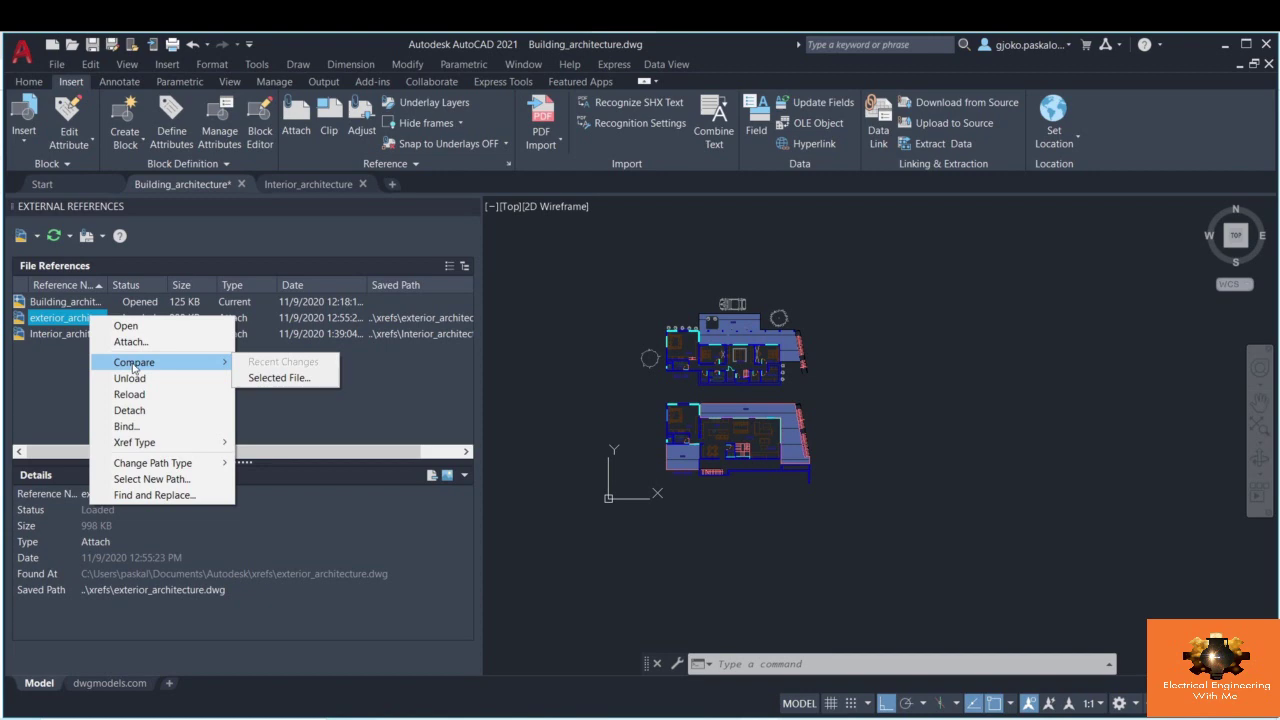
left_click(305, 379)
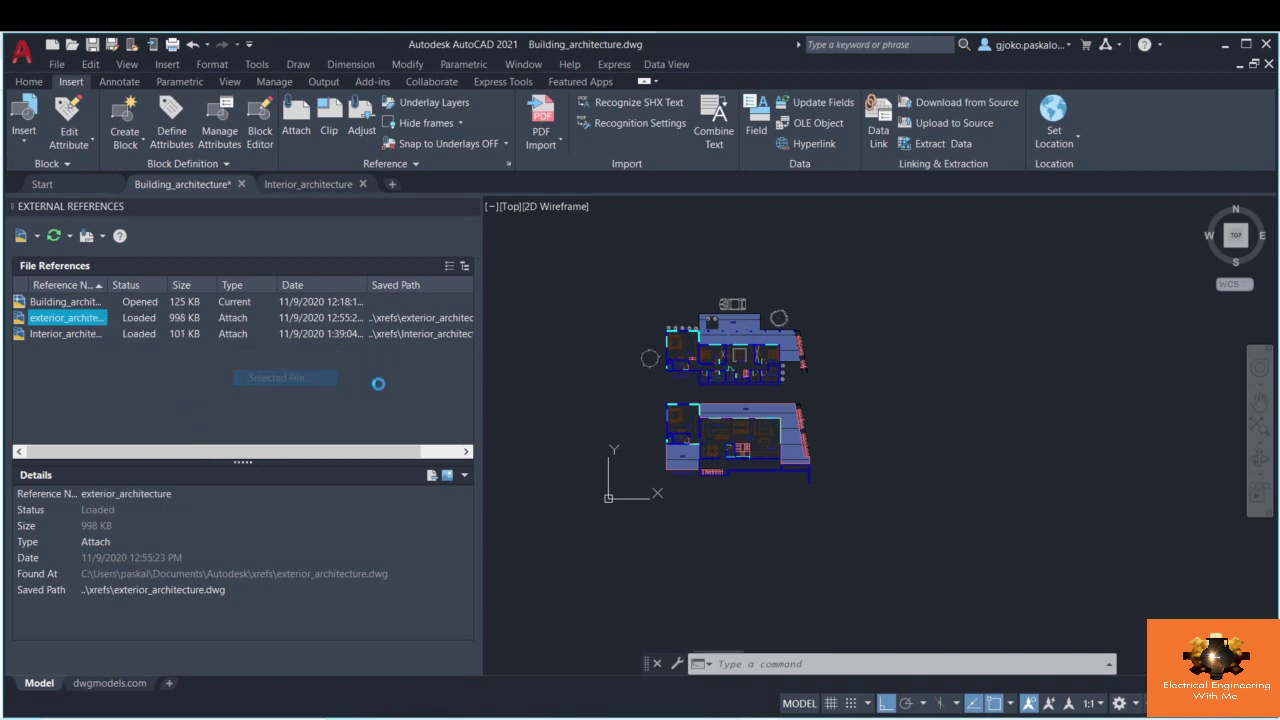
left_click(542, 278)
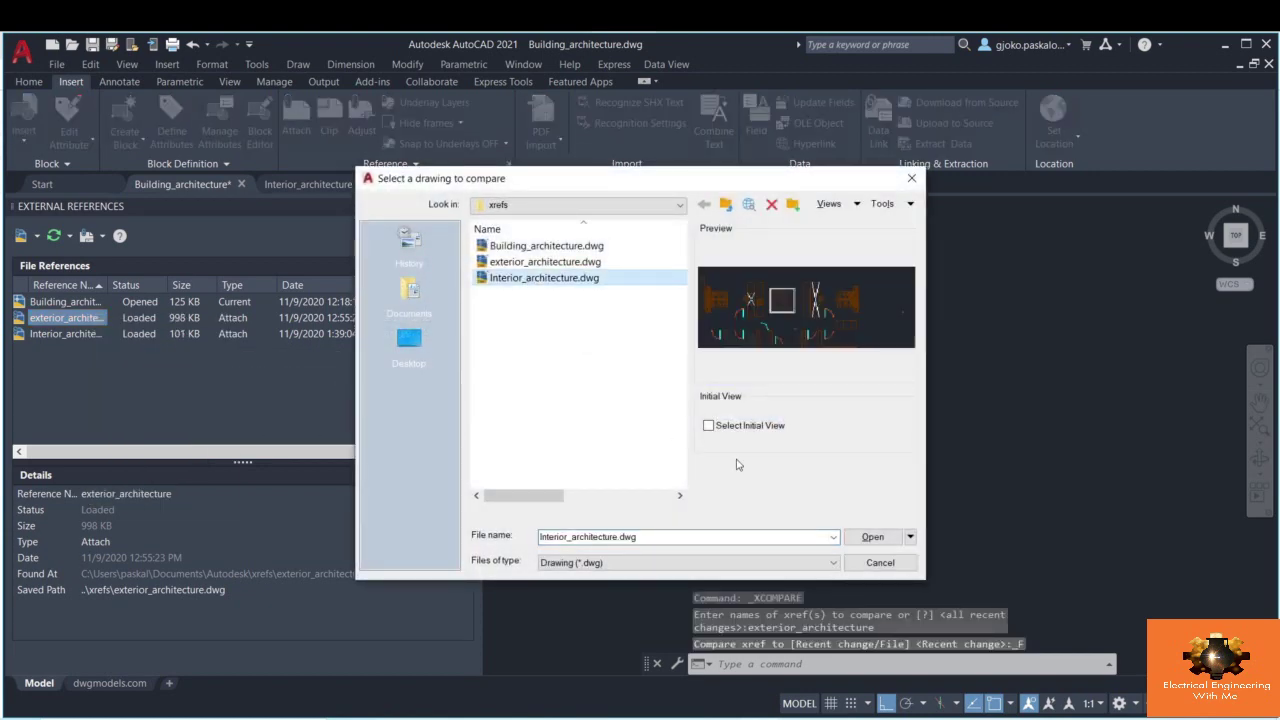
left_click(872, 537)
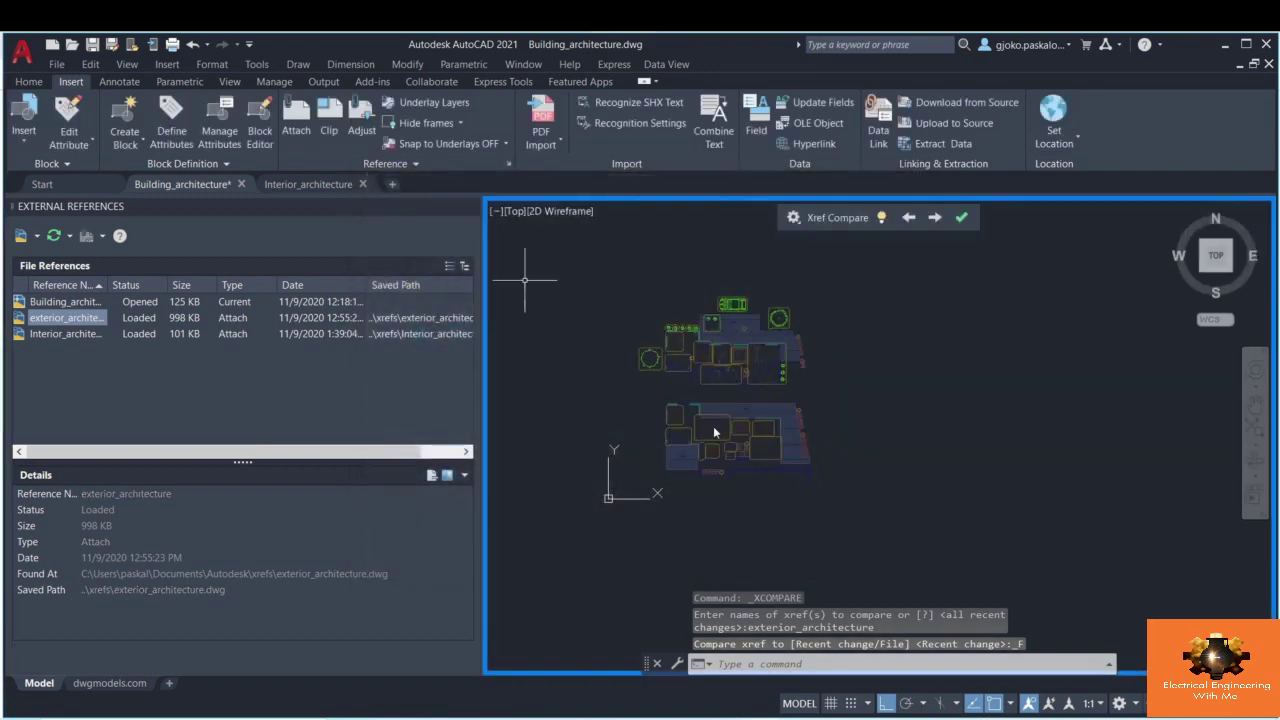
scroll(706, 288, "up", 5)
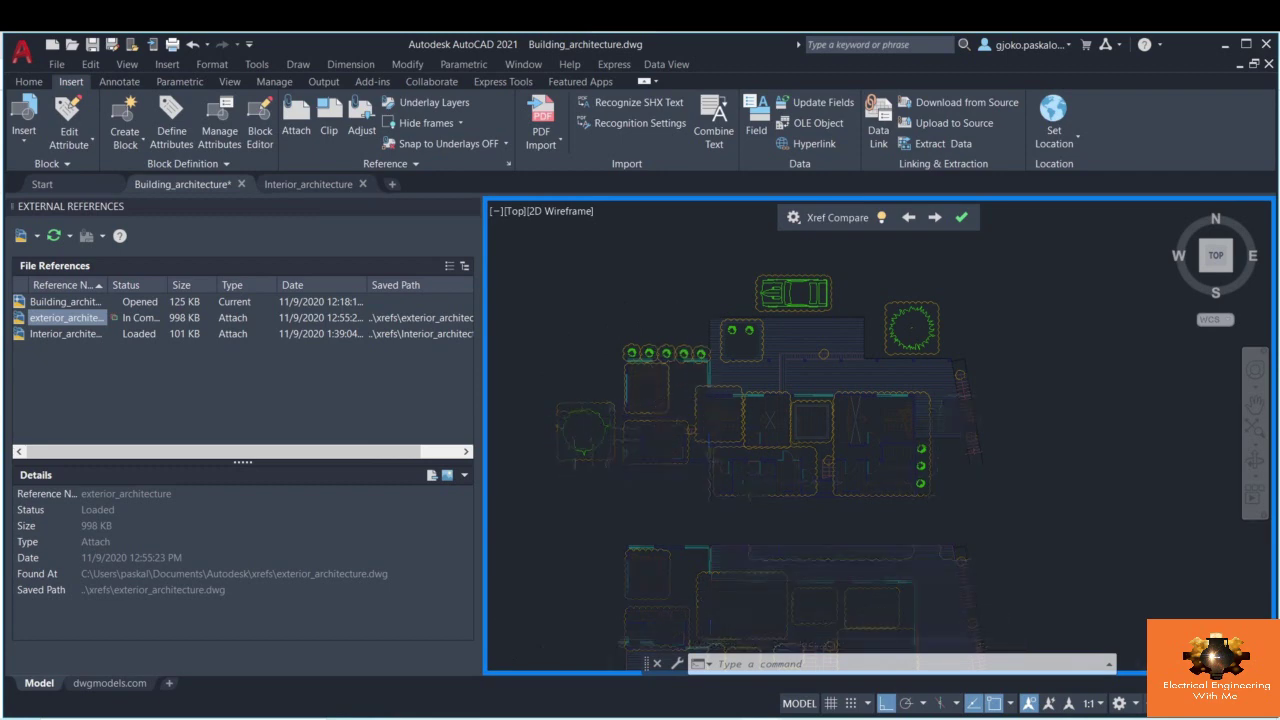
scroll(700, 400, "up", 5)
scroll(698, 397, "down", 8)
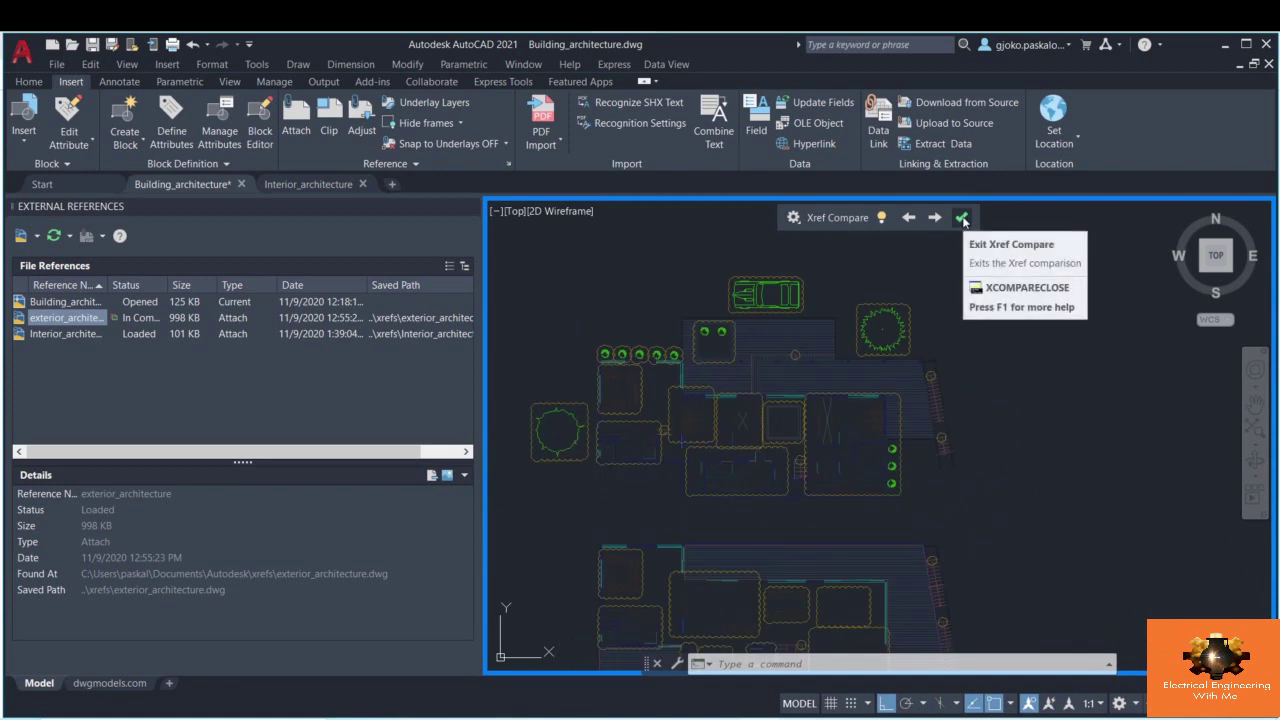
left_click(962, 218)
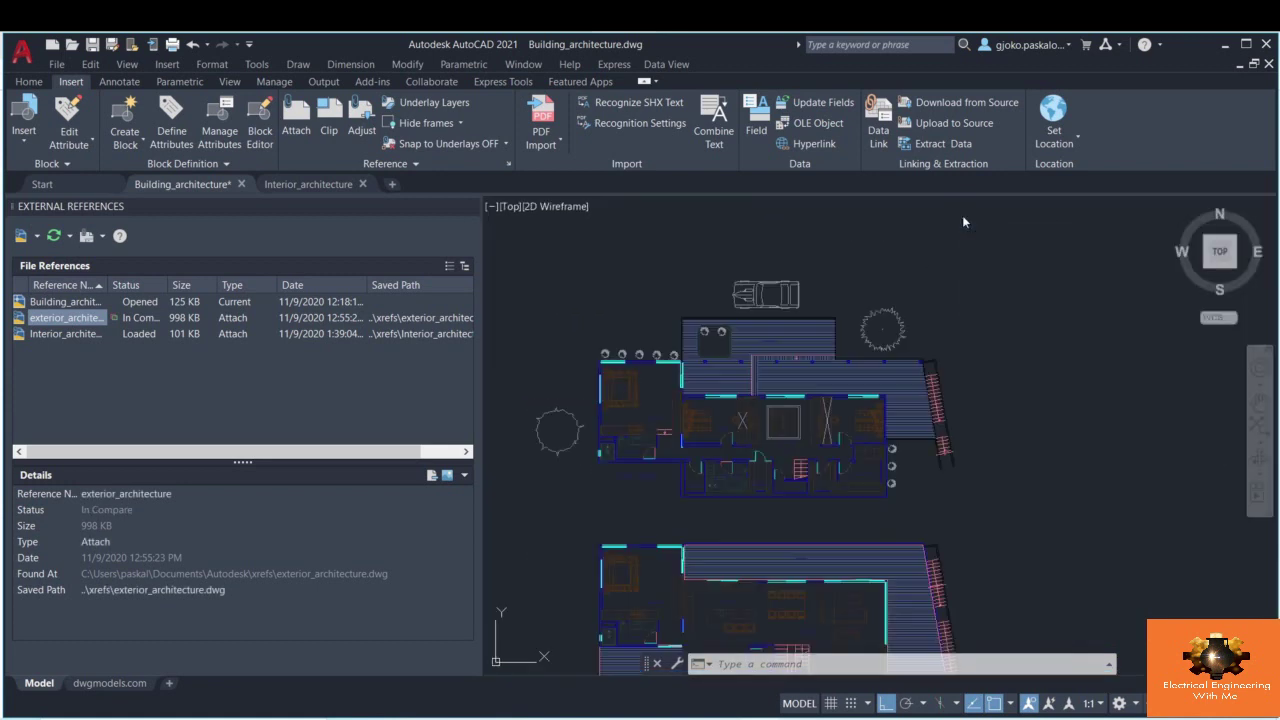
- Unload the exterior_architecture reference from the building plan
right_click(75, 320)
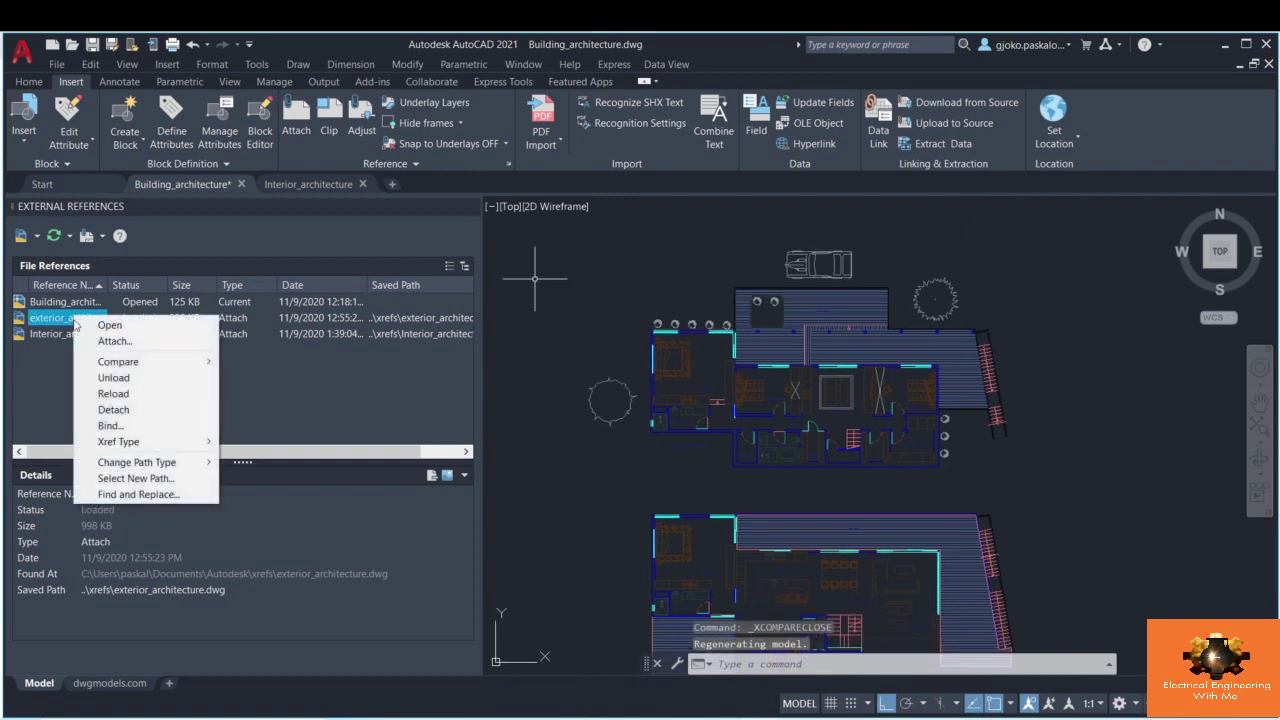
left_click(130, 379)
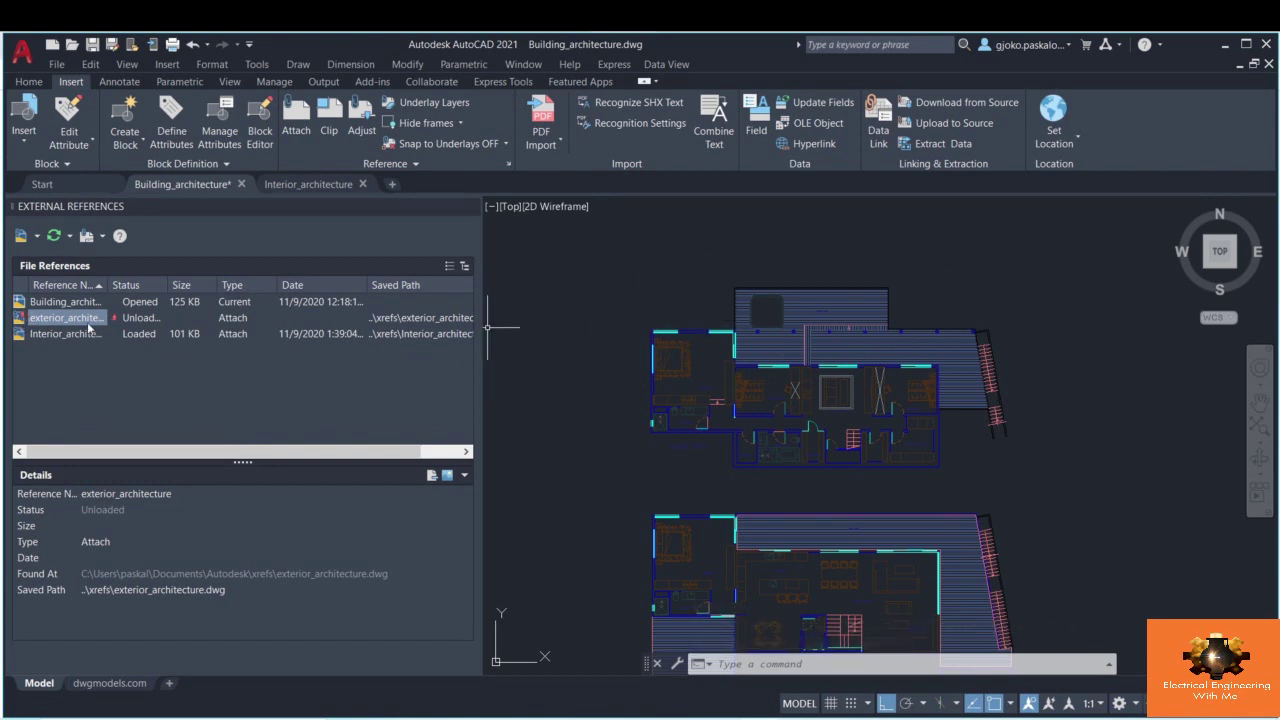
- Reload the exterior_architecture reference and detach it from the building plan
mouse_move(113, 321)
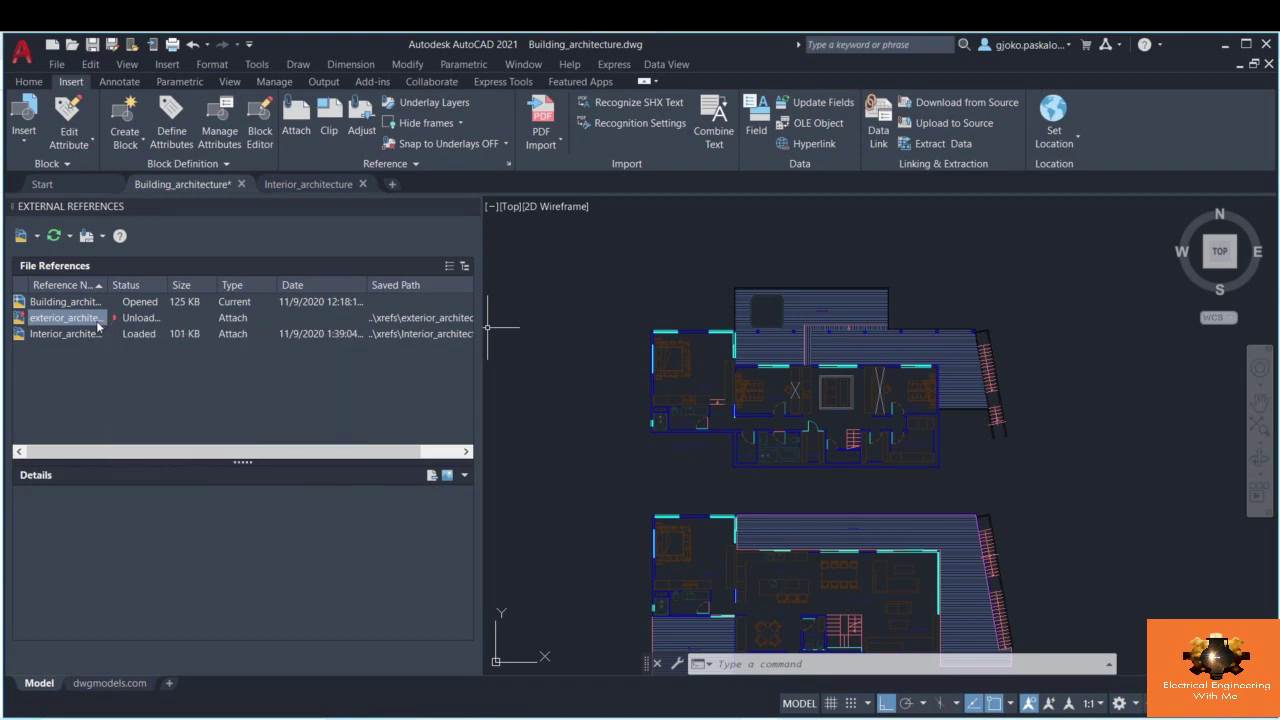
right_click(98, 321)
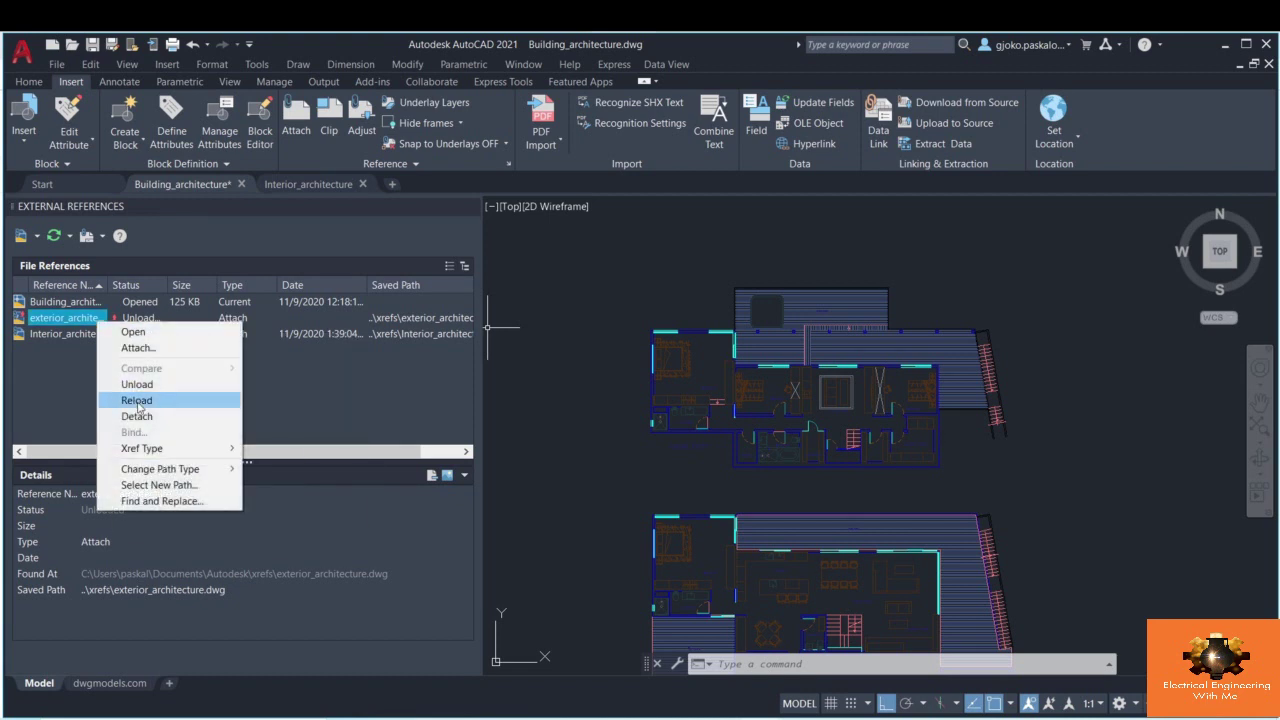
left_click(137, 402)
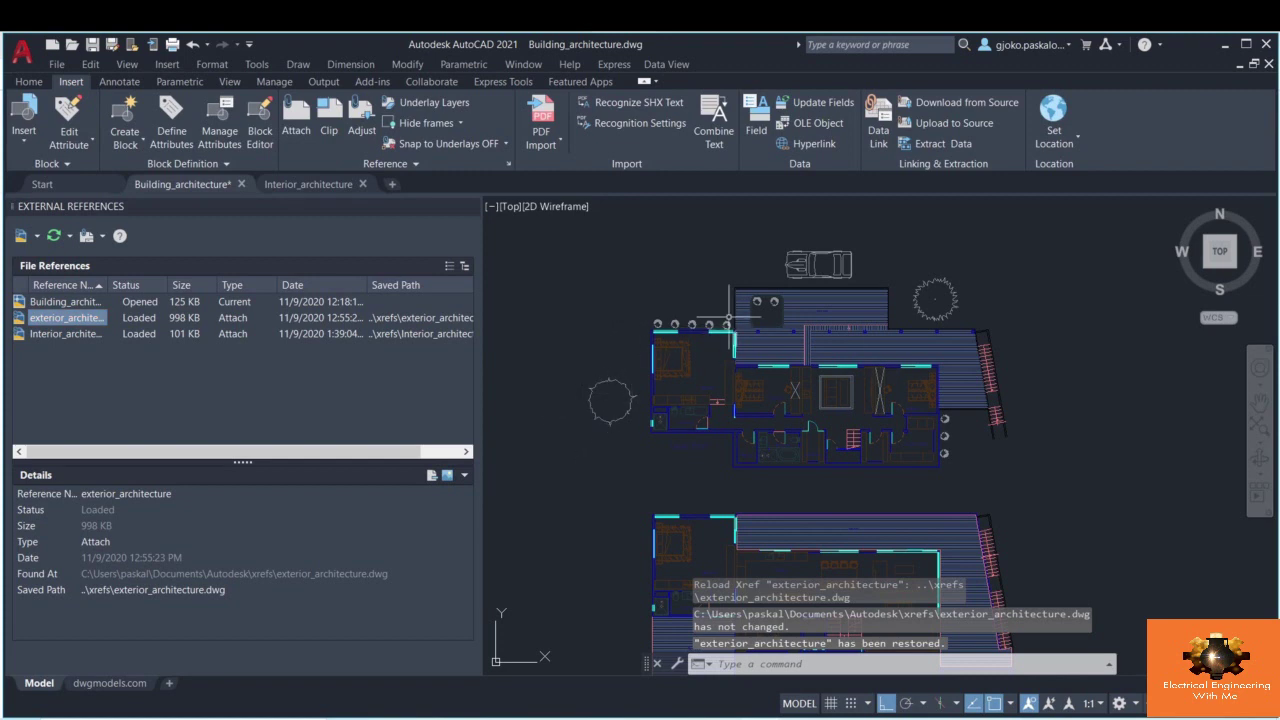
right_click(100, 320)
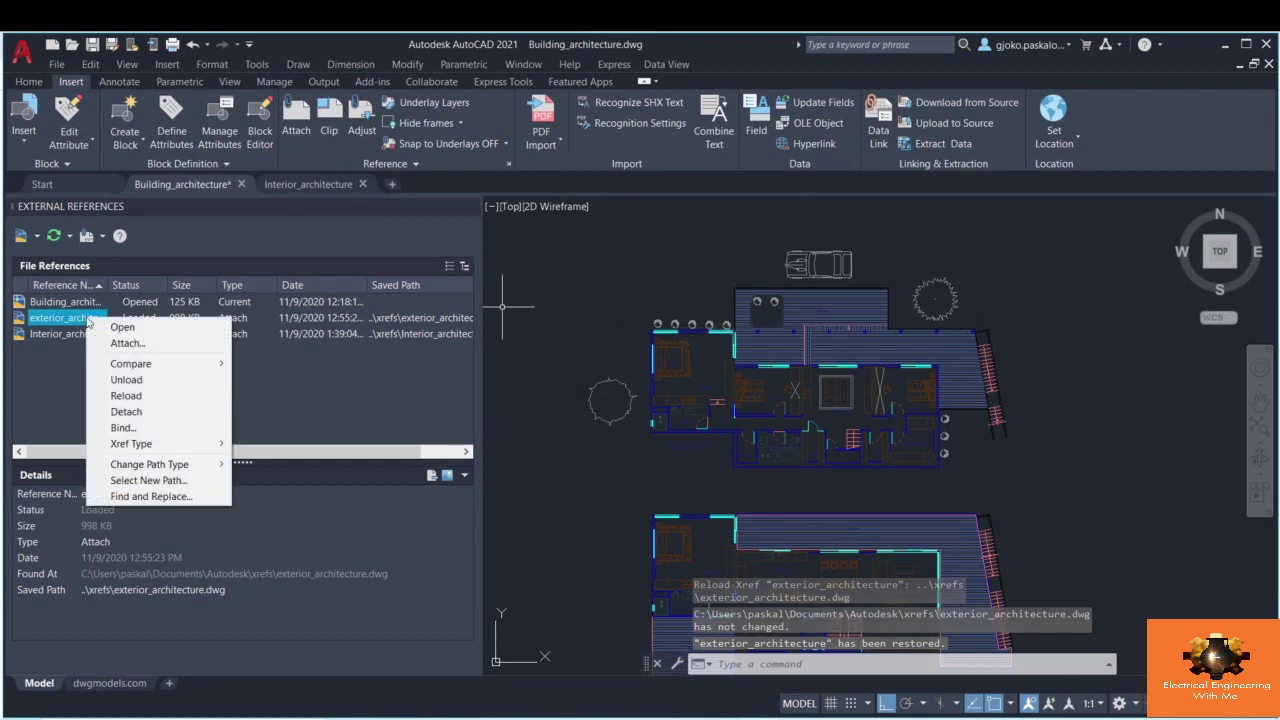
left_click(120, 411)
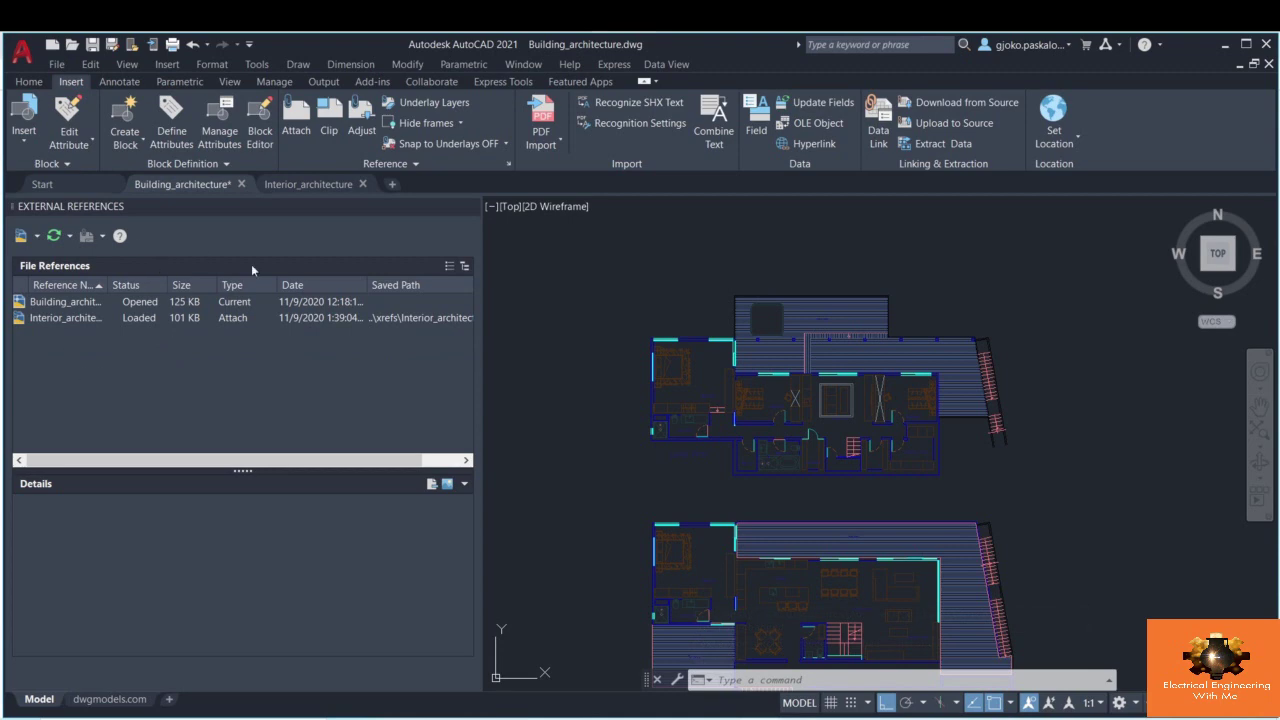
- Attach exterior_architecture.dwg from the xrefs folder to the building plan as a DWG reference
right_click(83, 350)
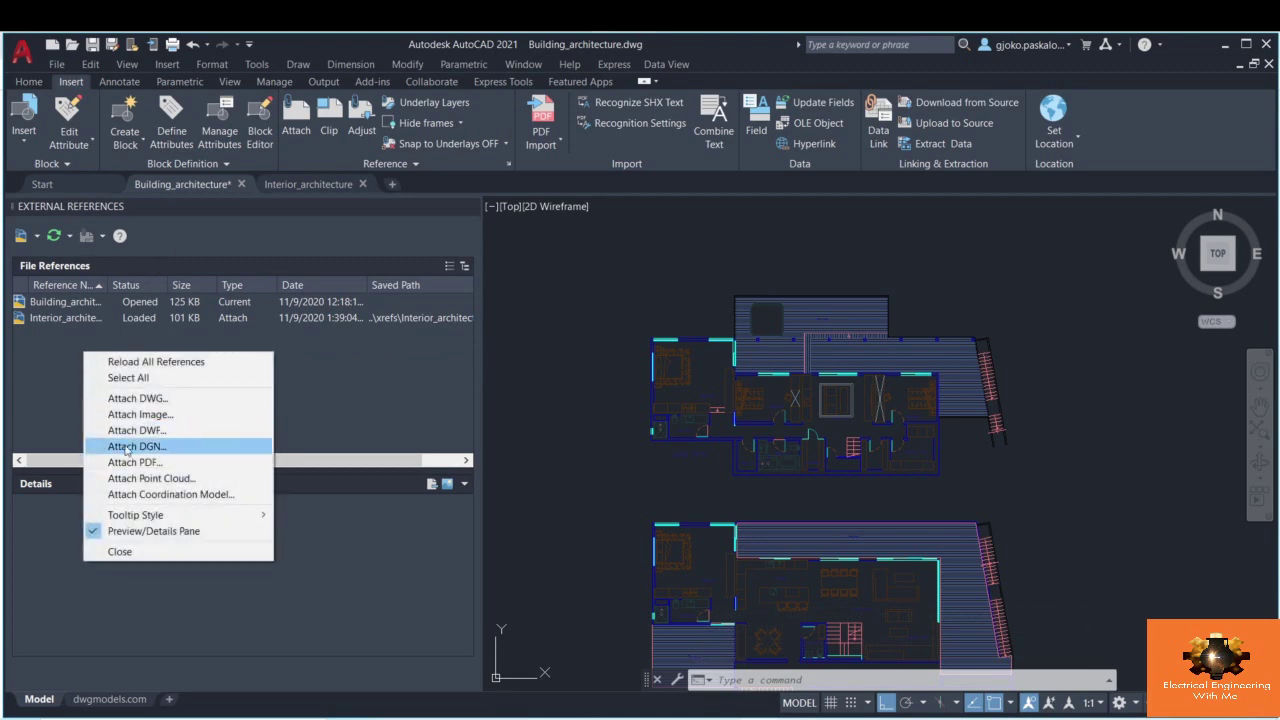
left_click(112, 399)
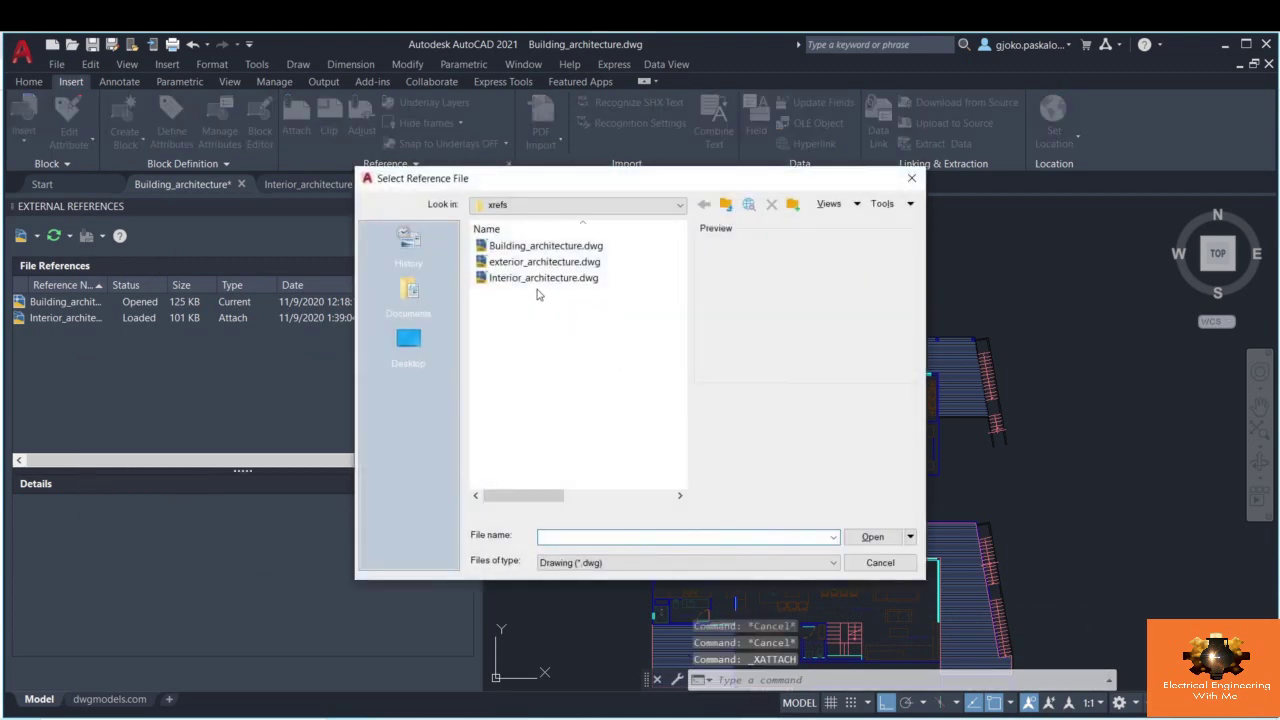
left_click(545, 261)
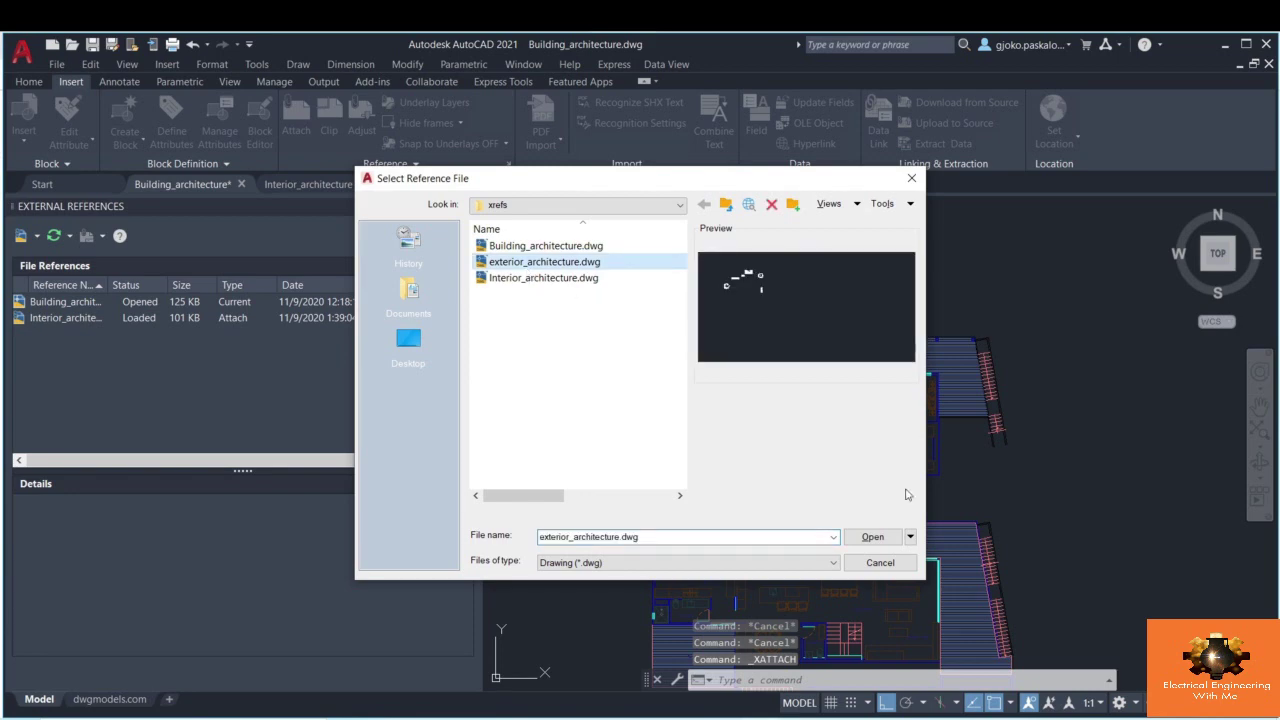
left_click(872, 537)
left_click(702, 541)
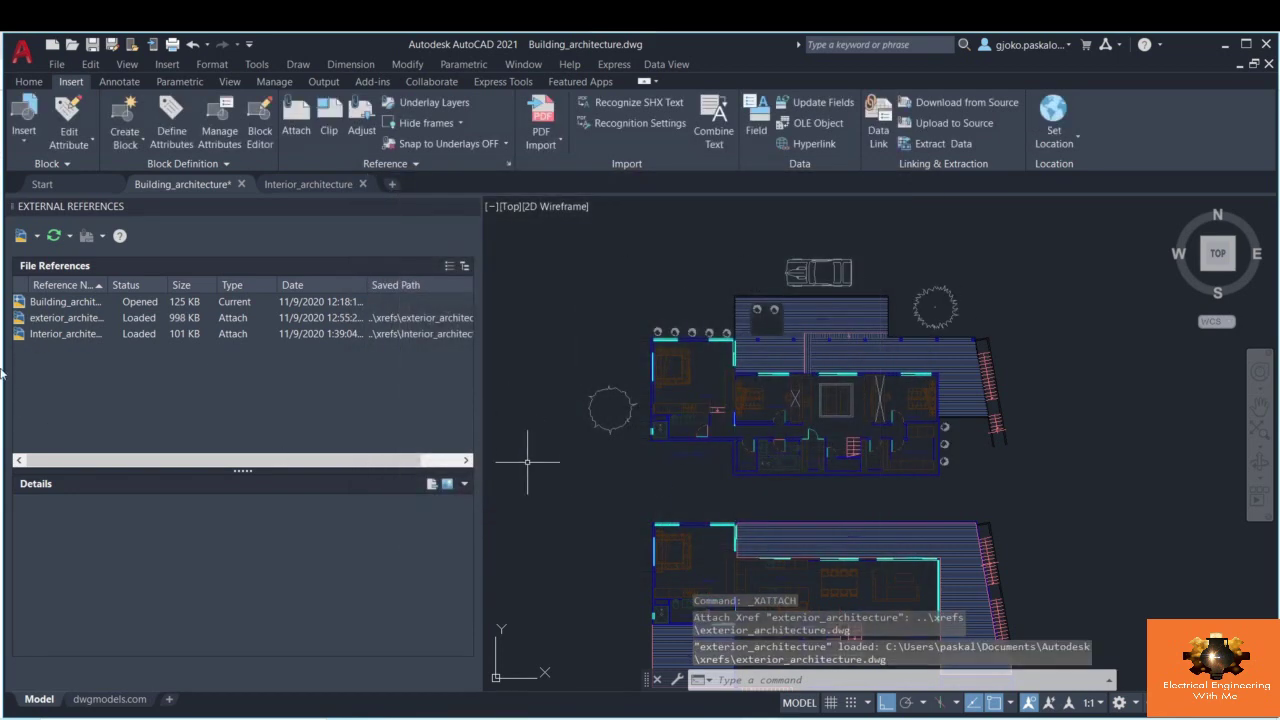
- Bind the exterior_architecture reference into the building plan with the Bind type, inspect the bound objects, and undo the binding
right_click(64, 320)
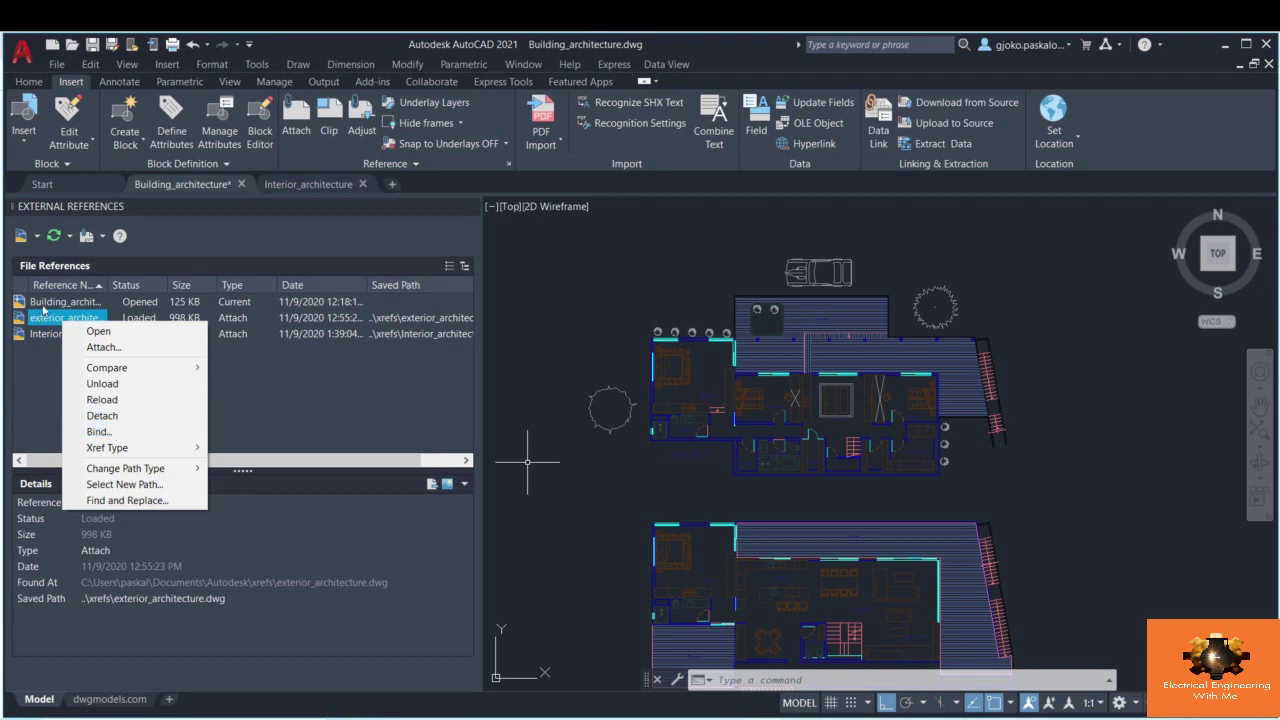
left_click(100, 432)
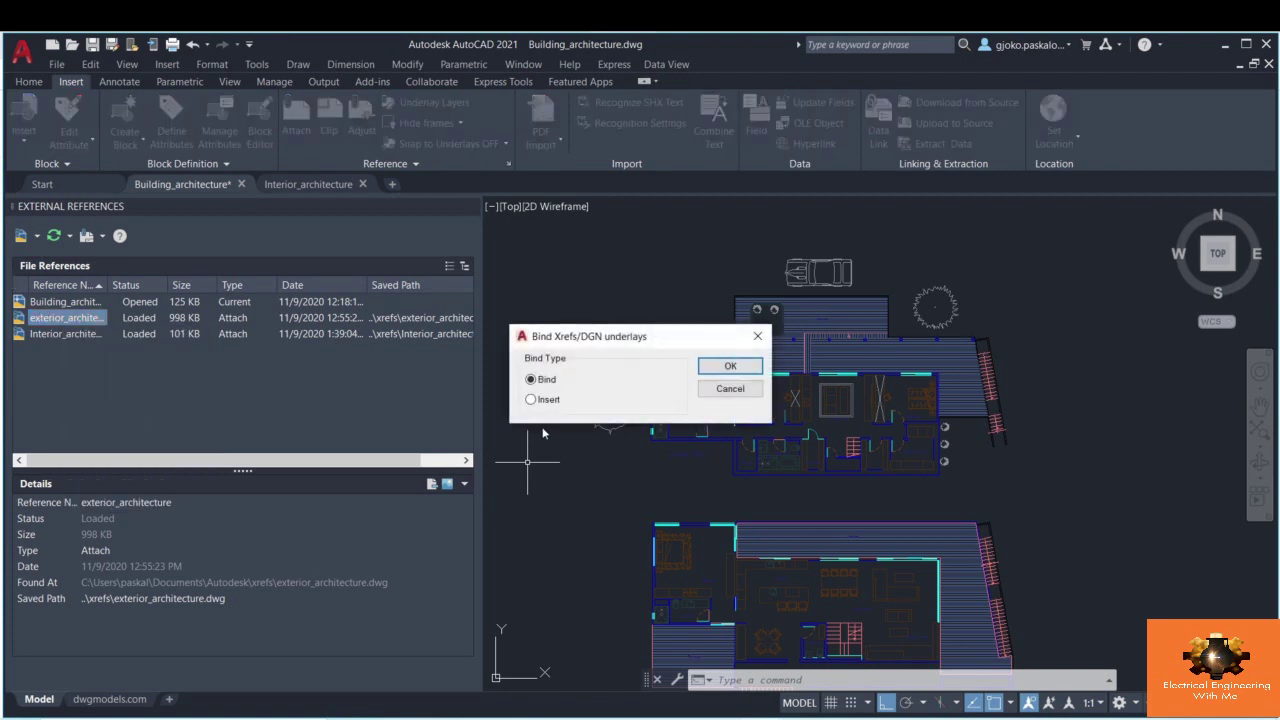
left_click(727, 368)
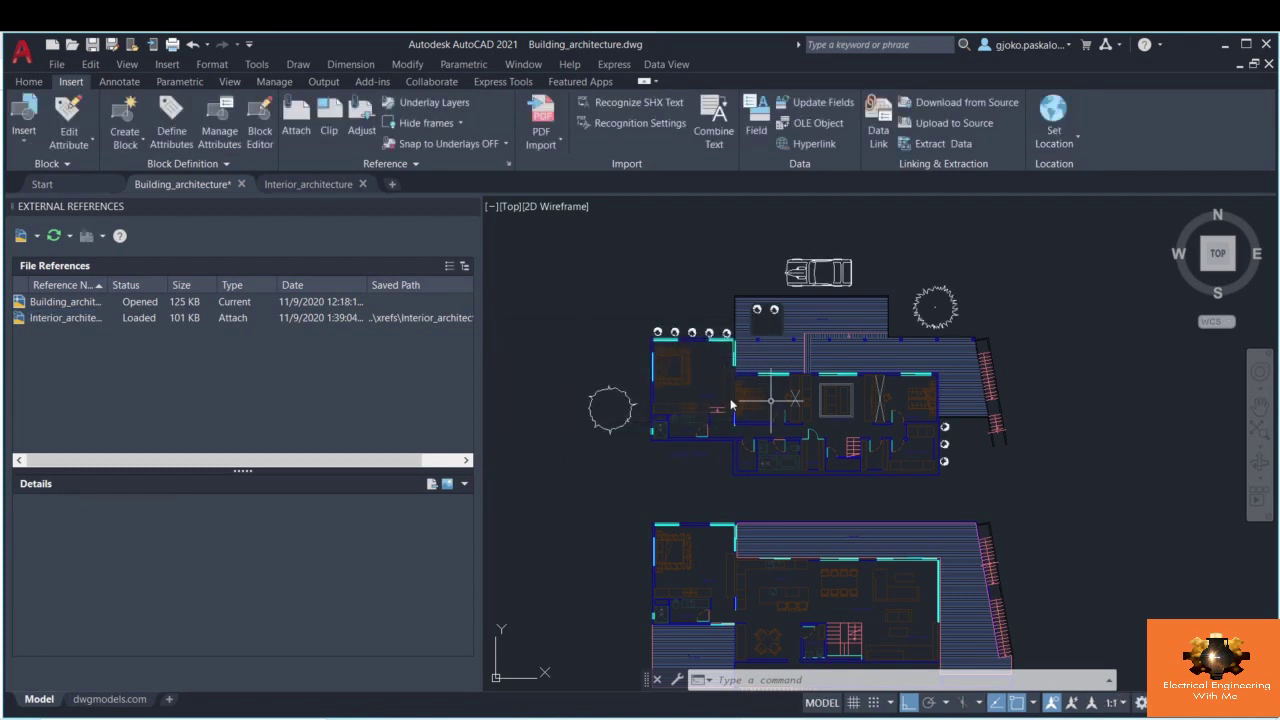
scroll(756, 330, "up", 2)
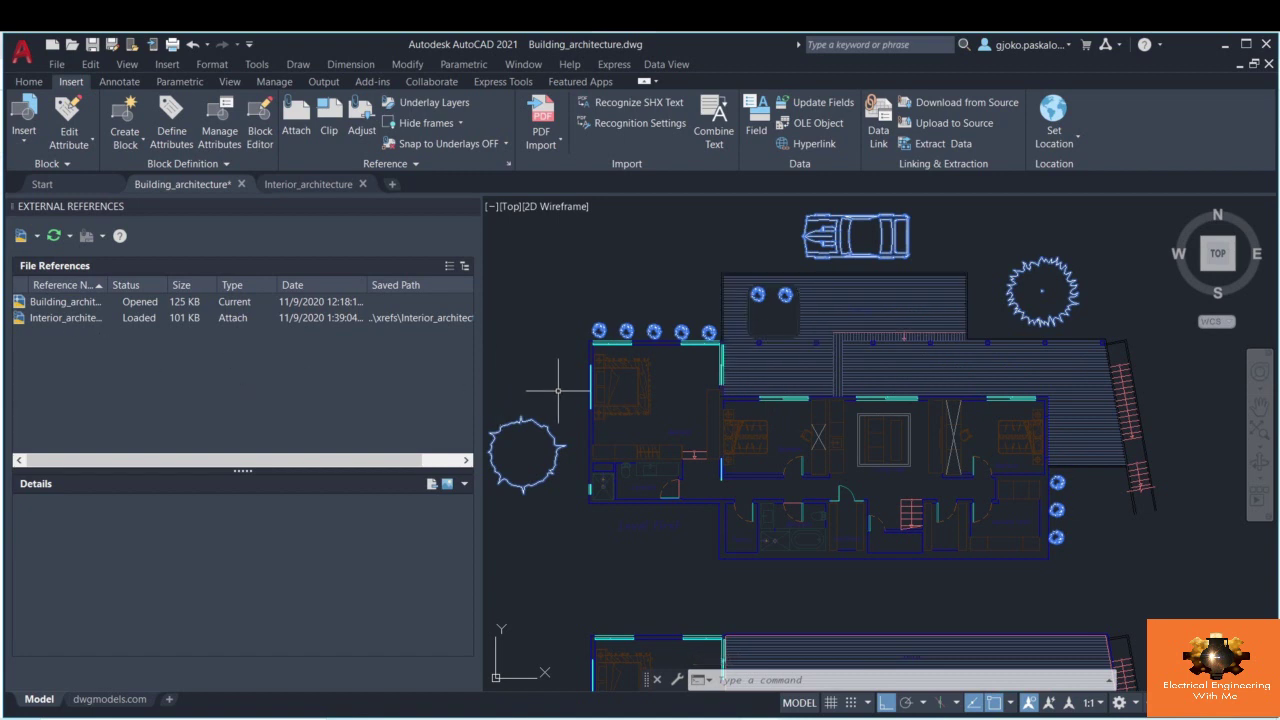
scroll(556, 390, "down", 2)
key("Escape")
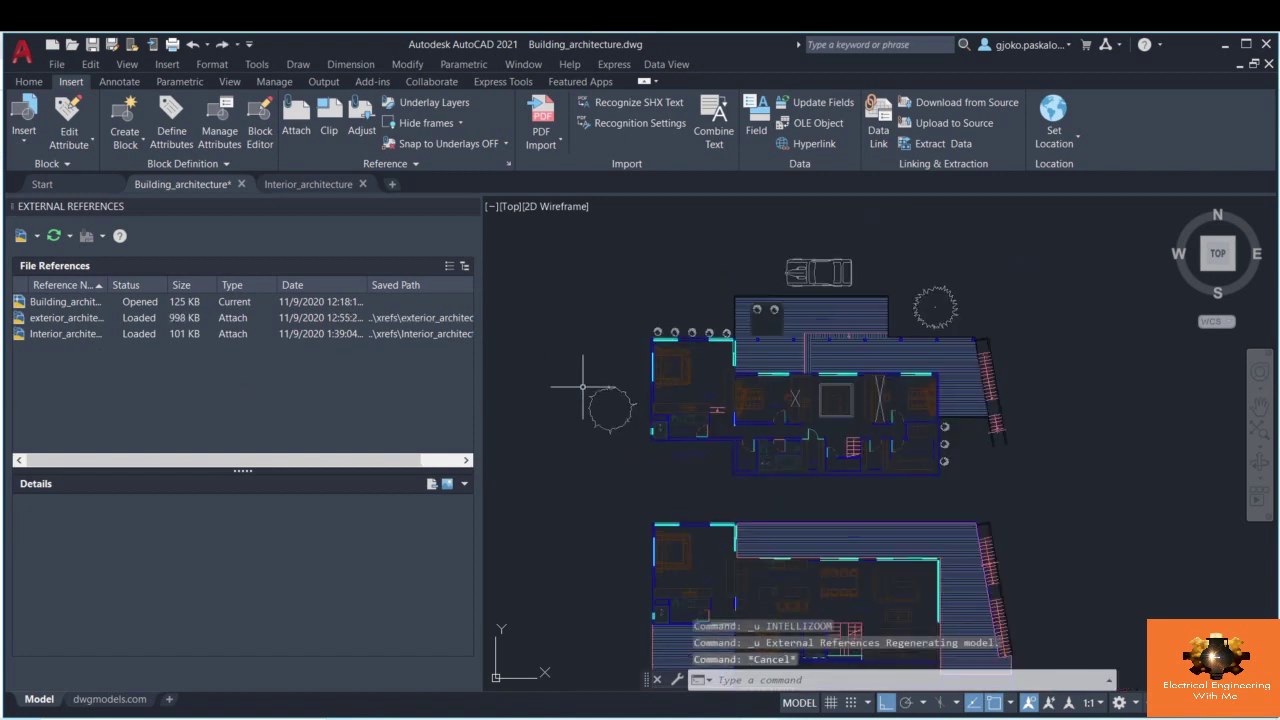
right_click(77, 319)
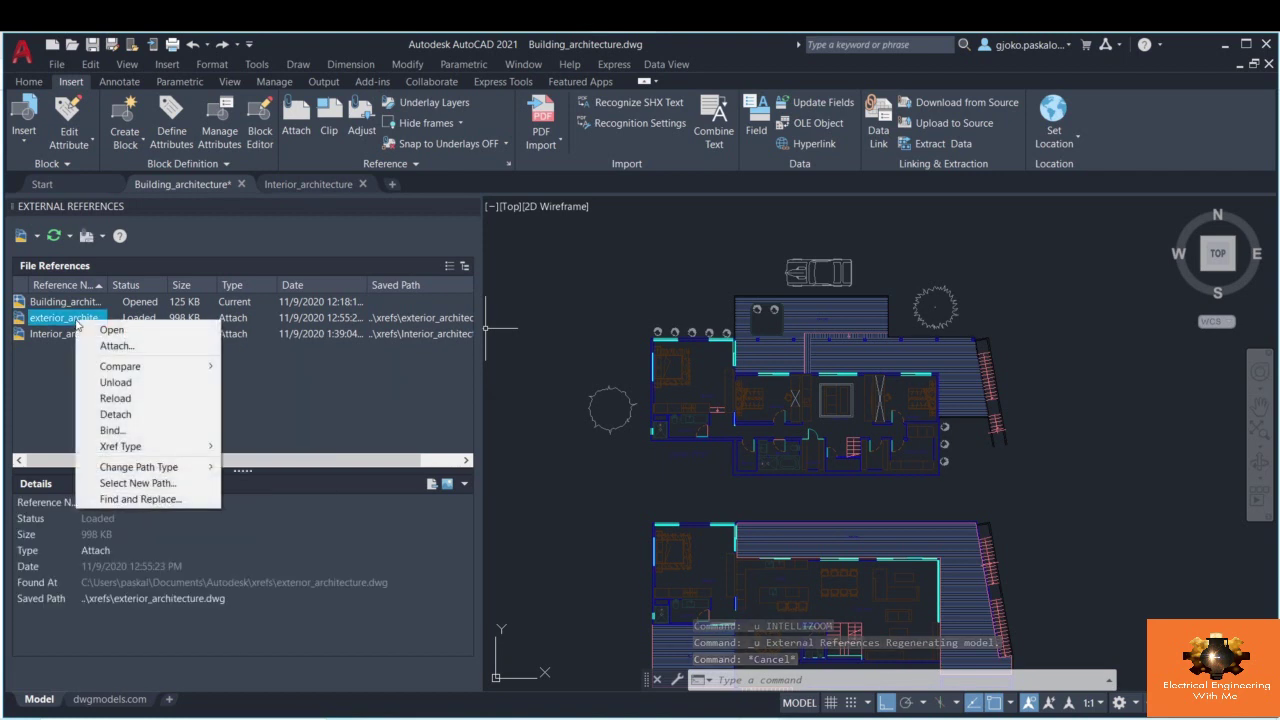
mouse_move(145, 450)
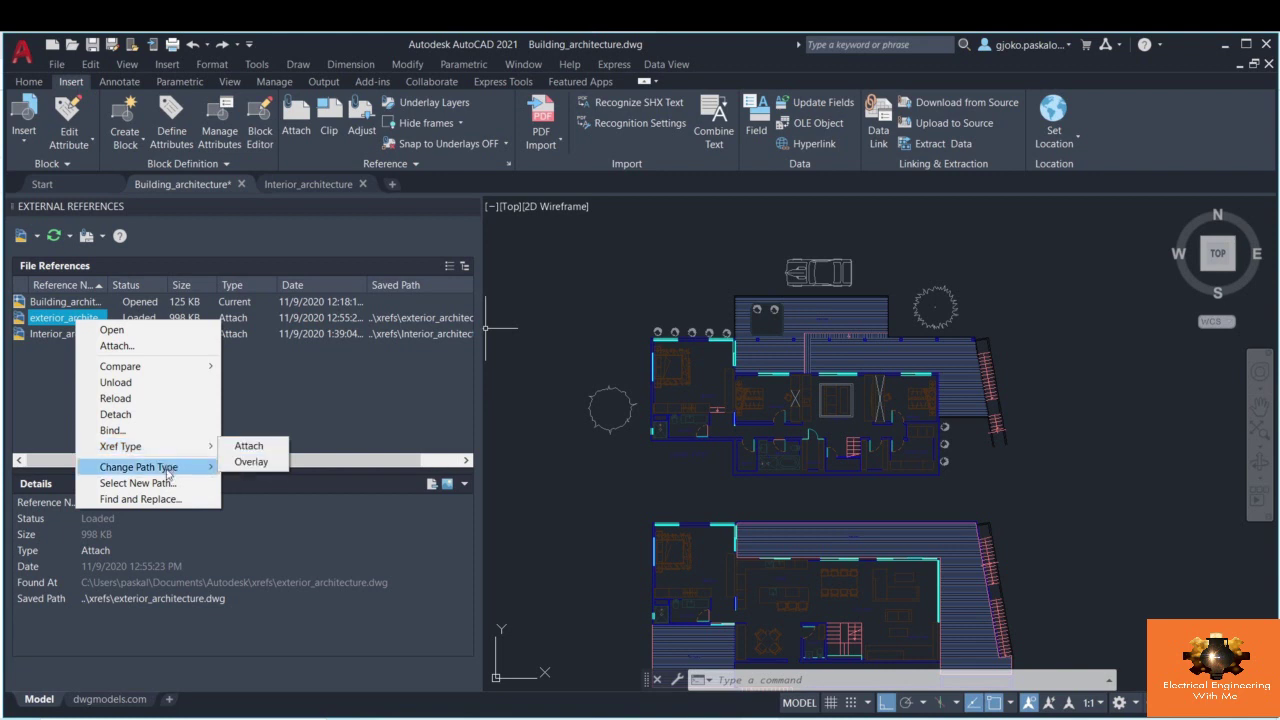
mouse_move(167, 471)
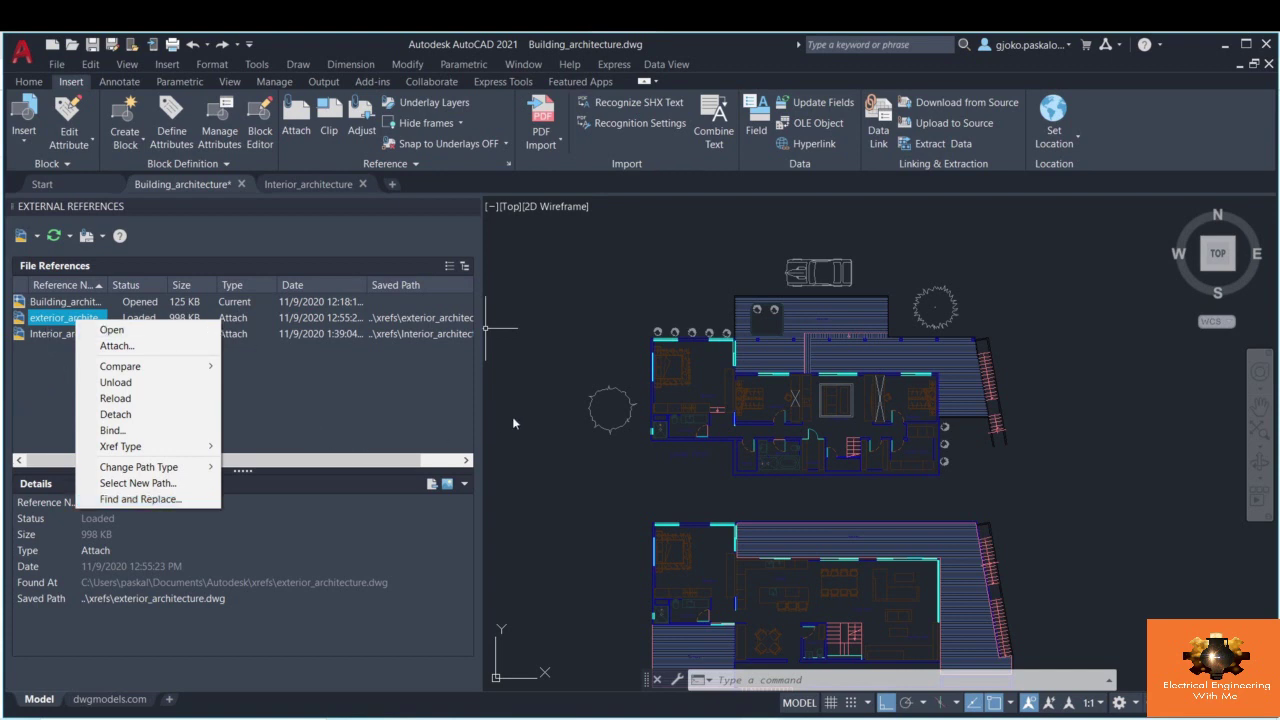
left_click(40, 349)
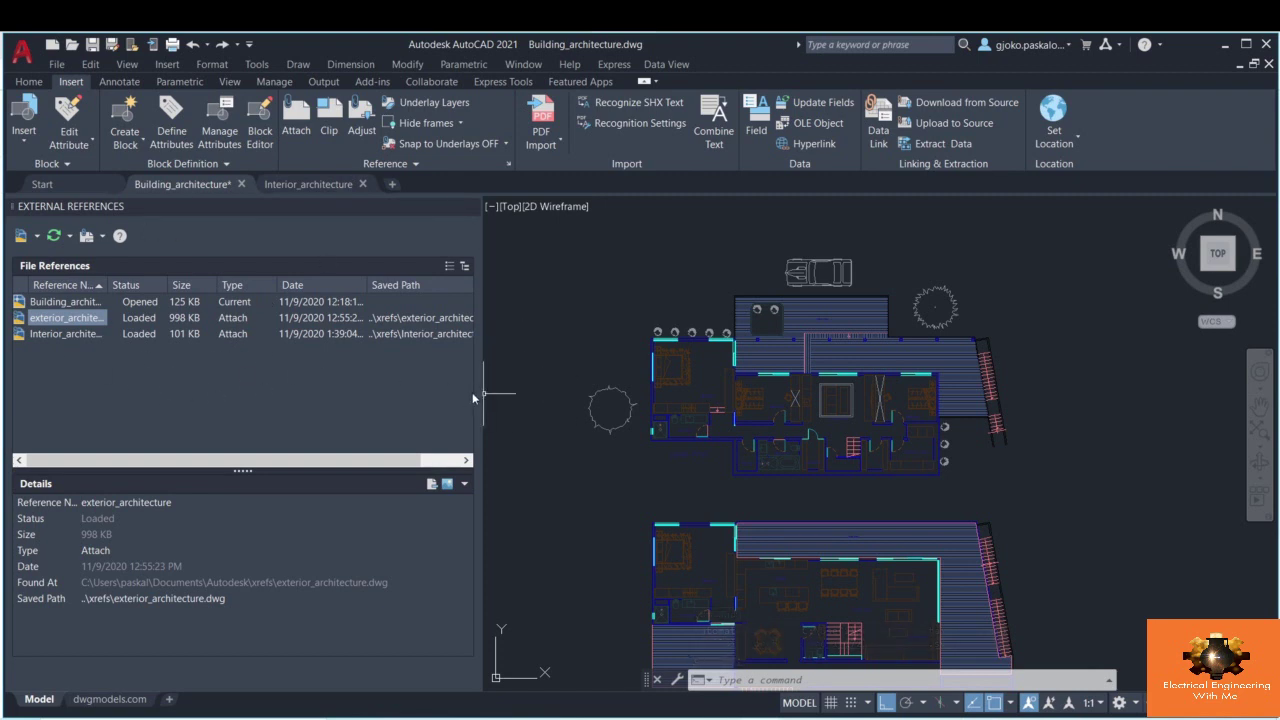
- Narrow the External References palette and clip the Interior_architecture reference with a new rectangular boundary around the left part of the upper floor plan
left_click_drag(481, 396, 266, 398)
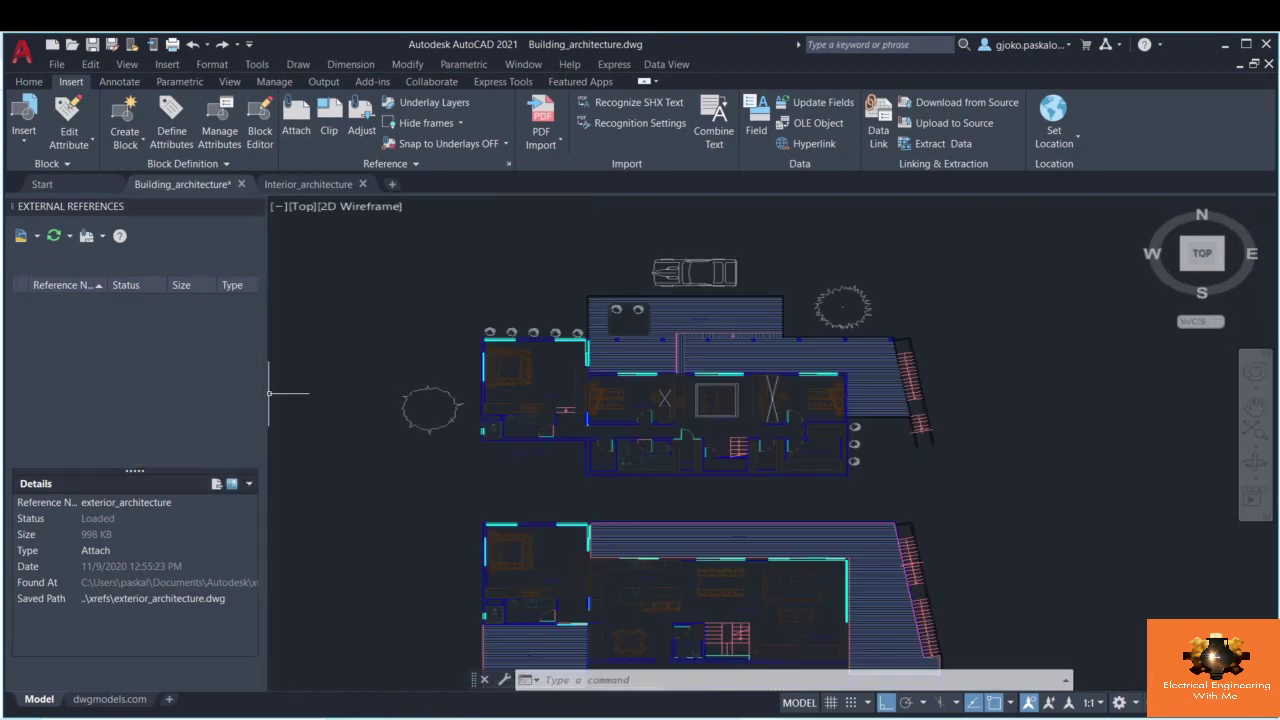
middle_click_drag(420, 370, 388, 318)
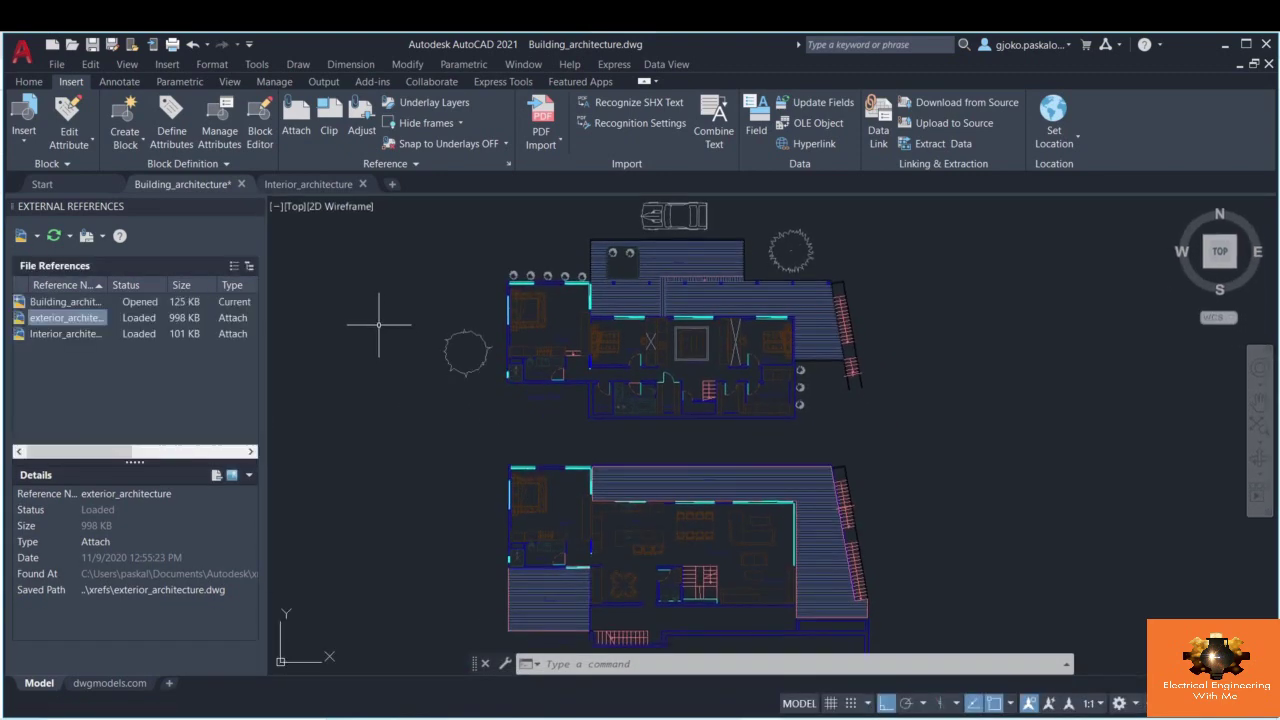
left_click(326, 138)
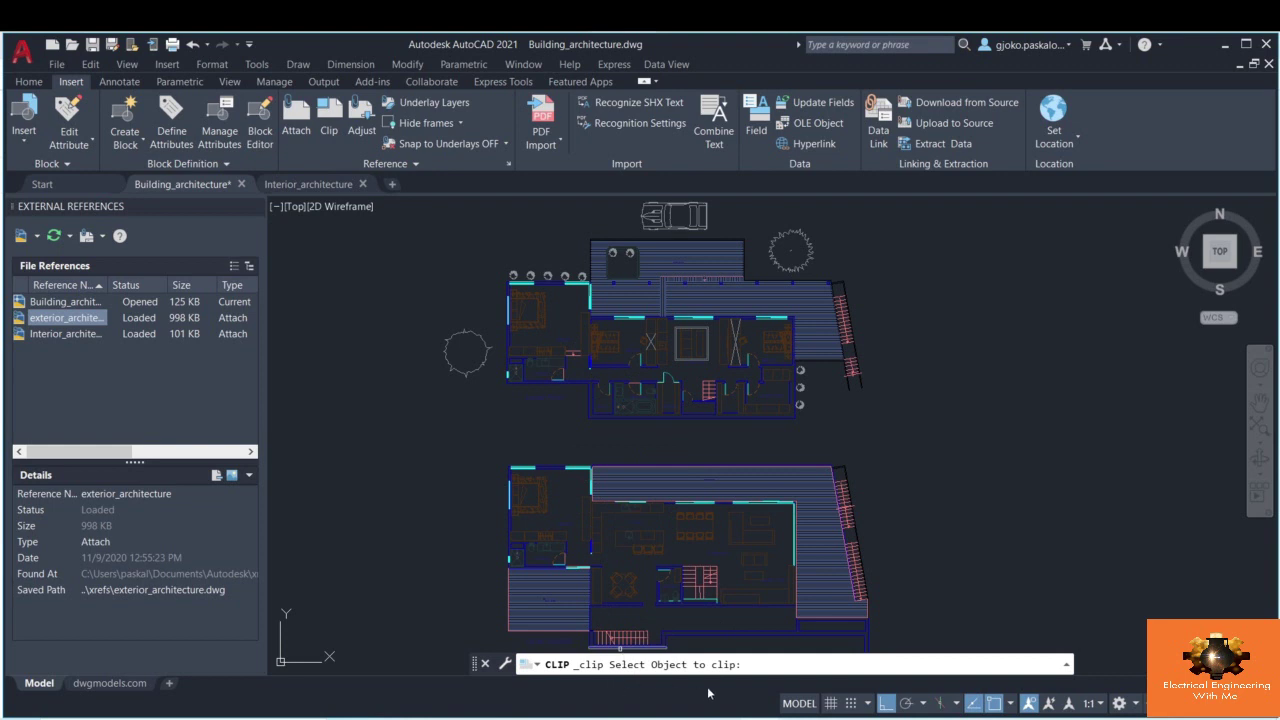
left_click(532, 332)
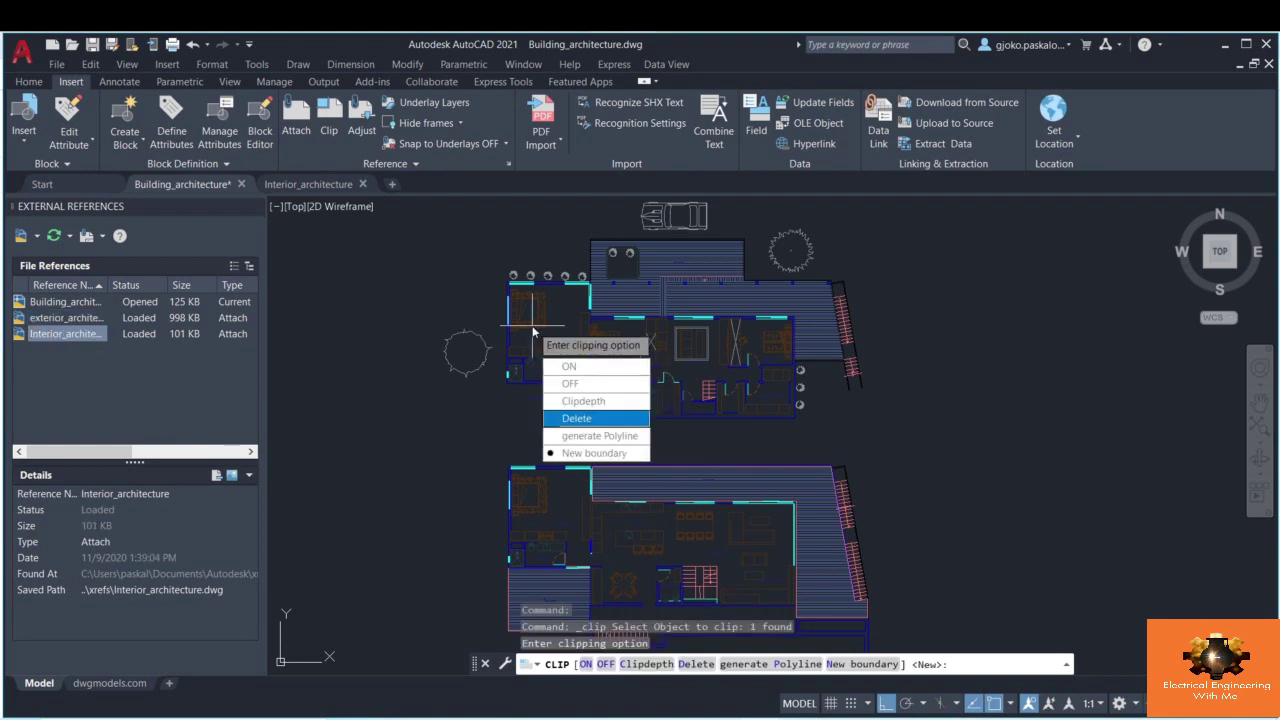
left_click(604, 455)
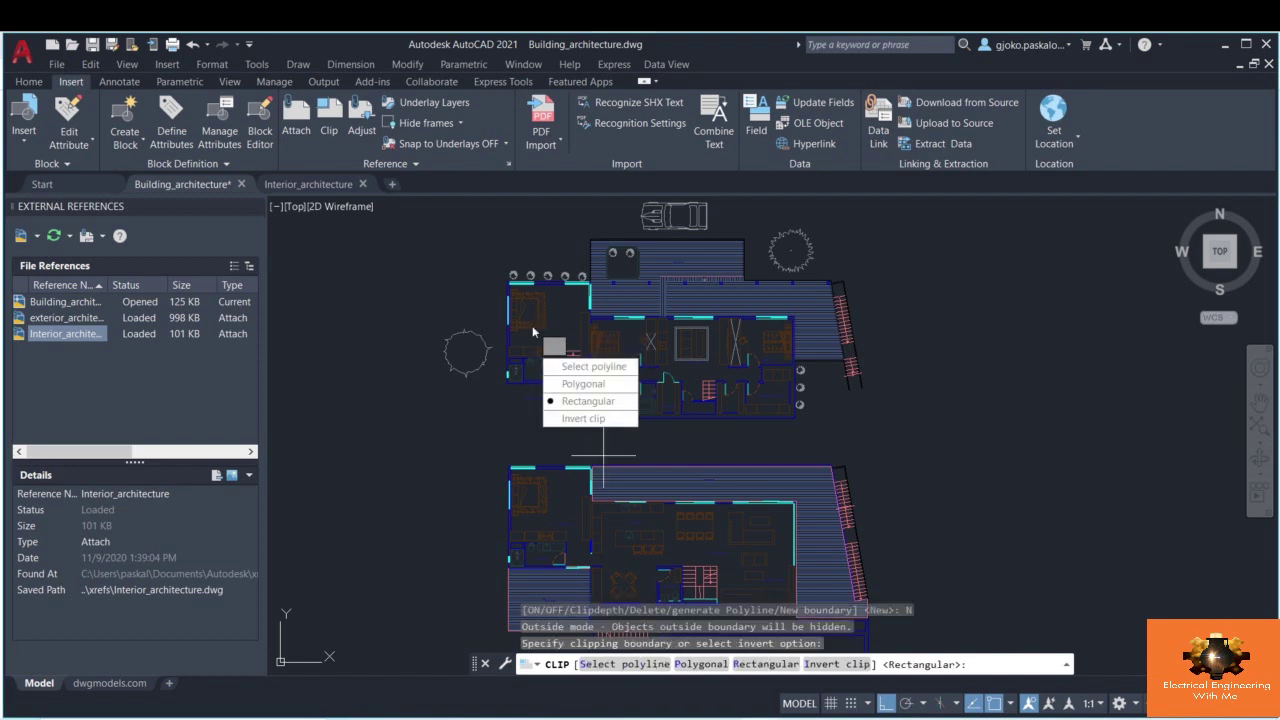
left_click(598, 405)
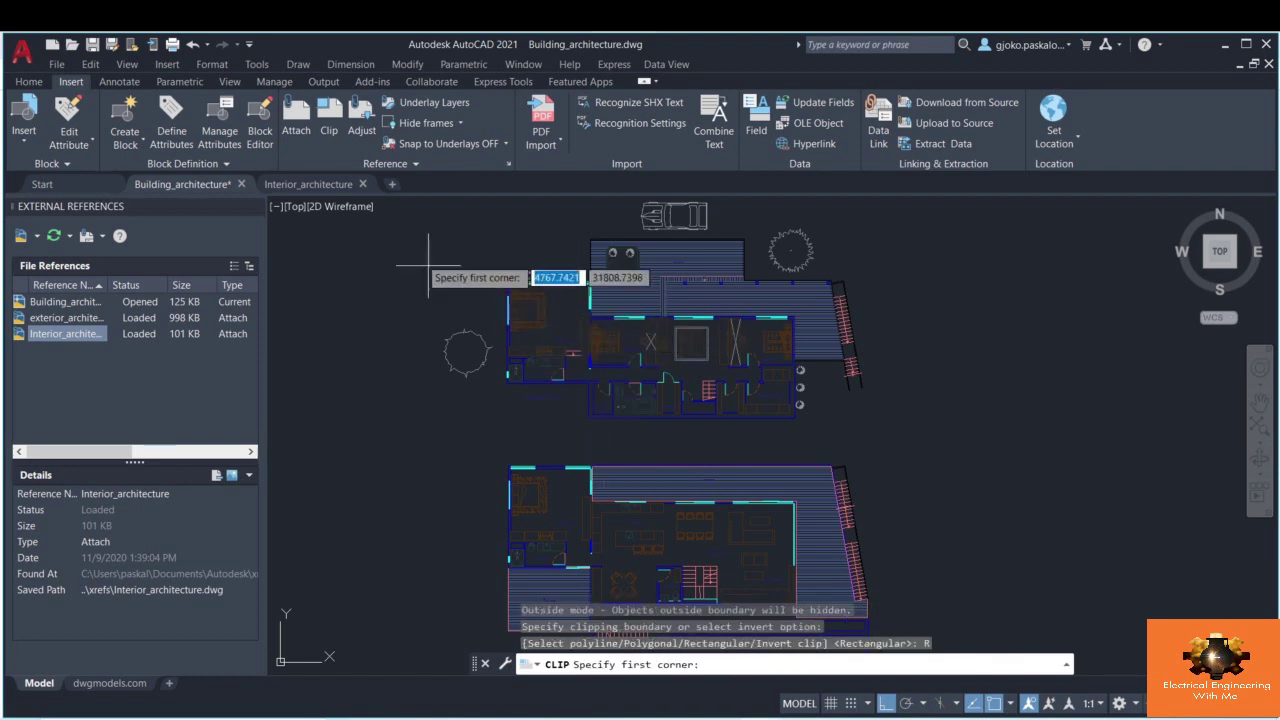
left_click(444, 214)
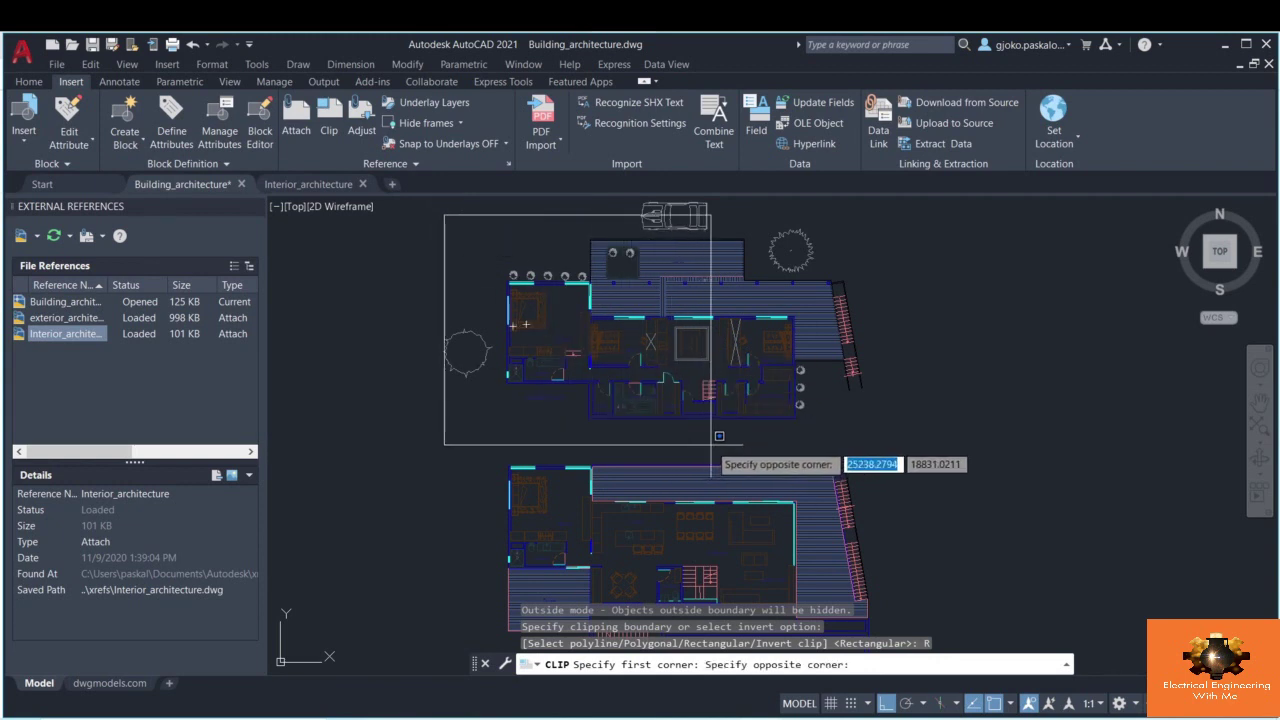
left_click(722, 449)
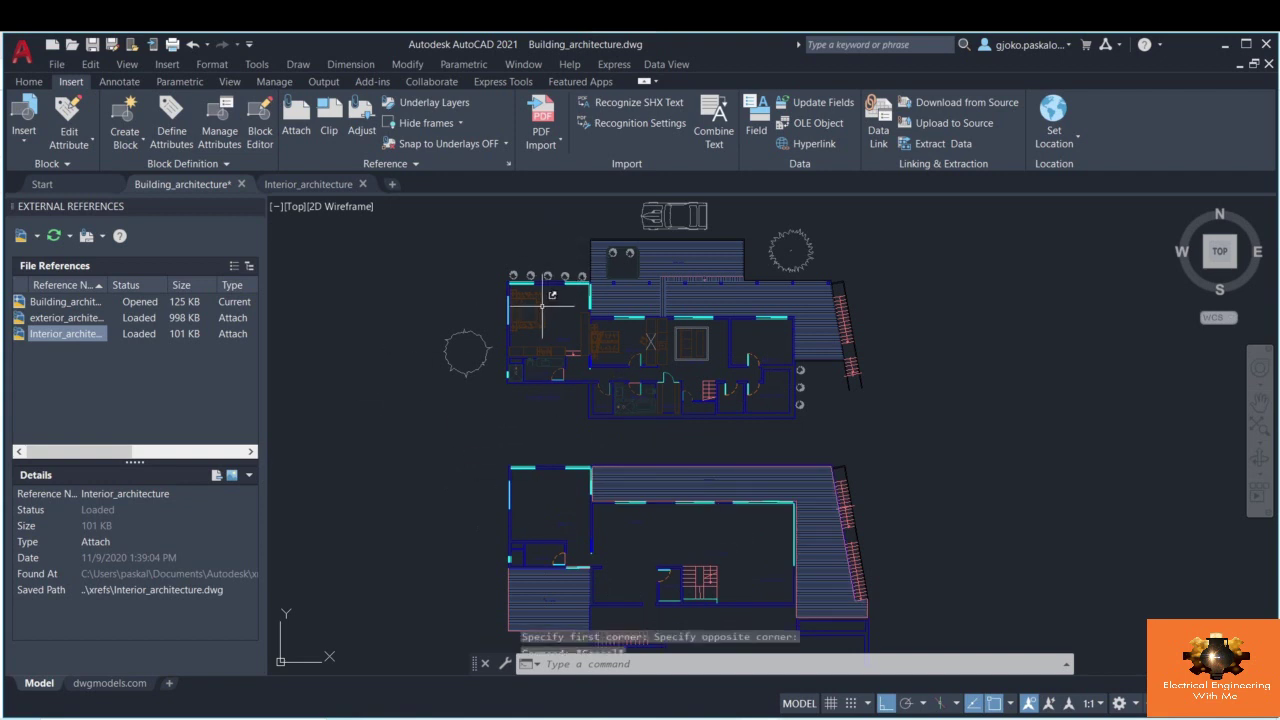
- Invert the clipping boundary of the Interior_architecture reference and flip it back to showing the inside
left_click(543, 305)
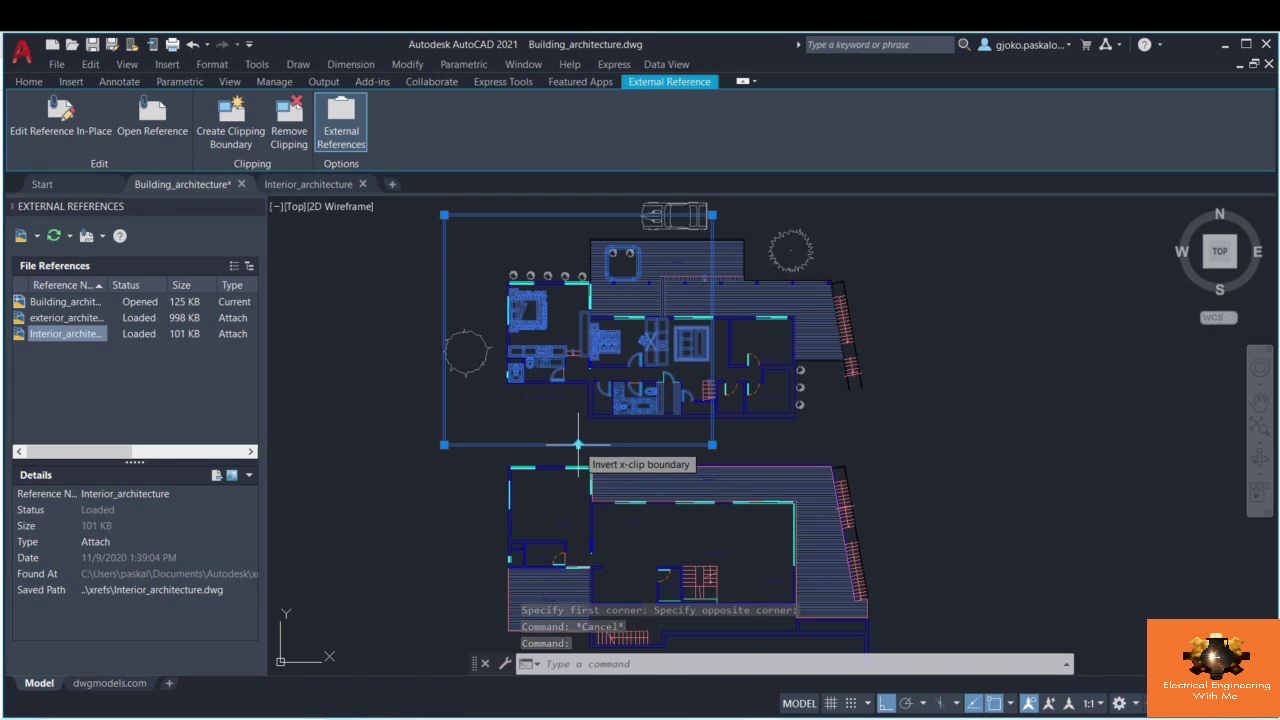
left_click(578, 444)
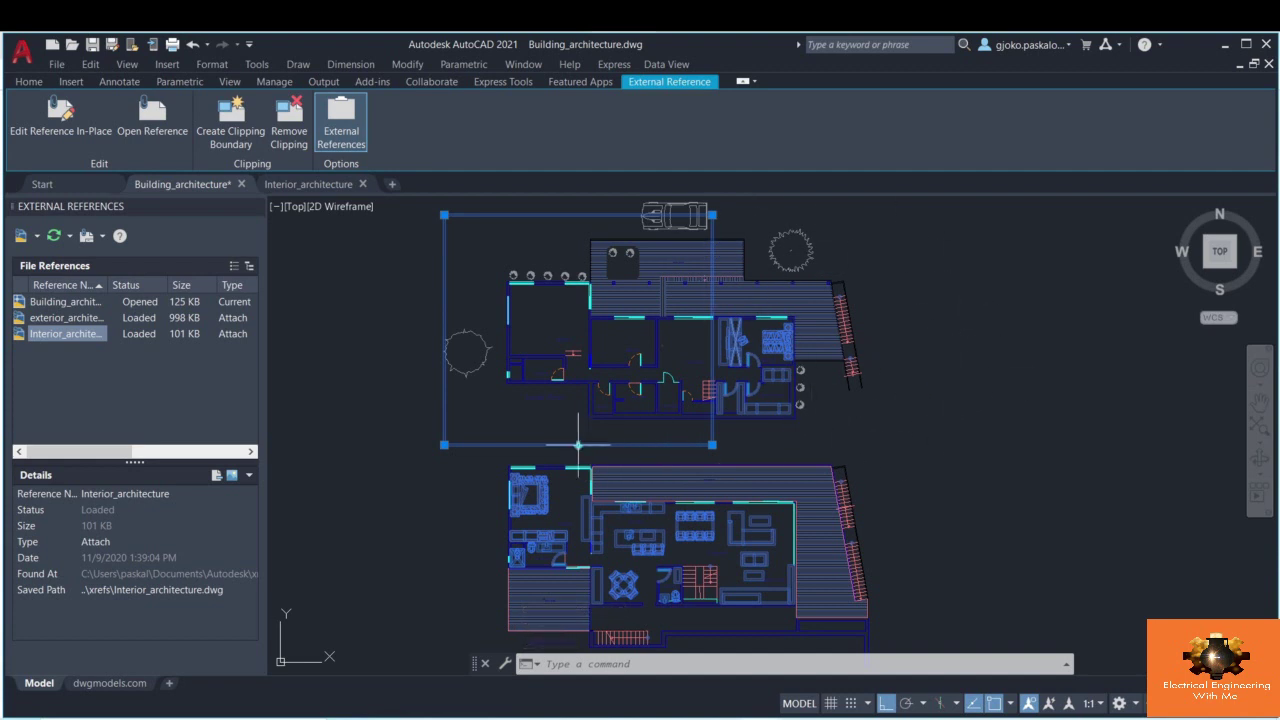
left_click(578, 444)
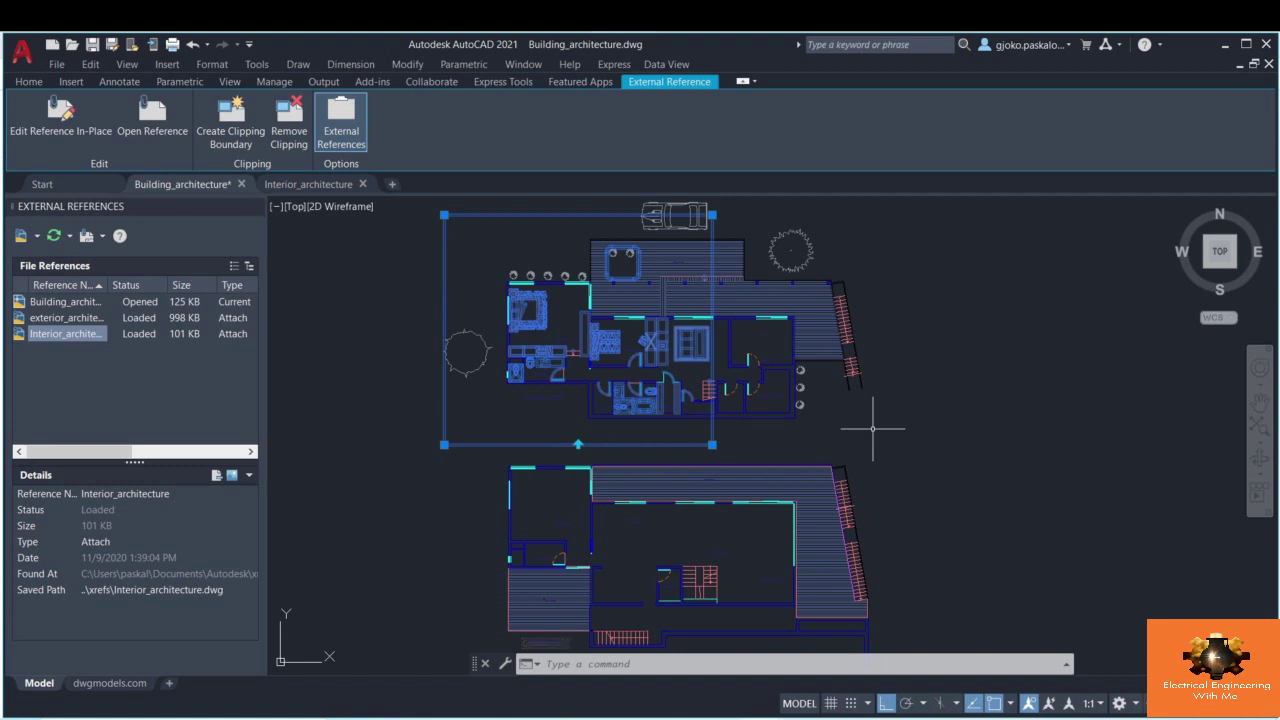
- Stretch the Interior_architecture clipping boundary further right and down past the lower edge of the lower floor plan
left_click(712, 444)
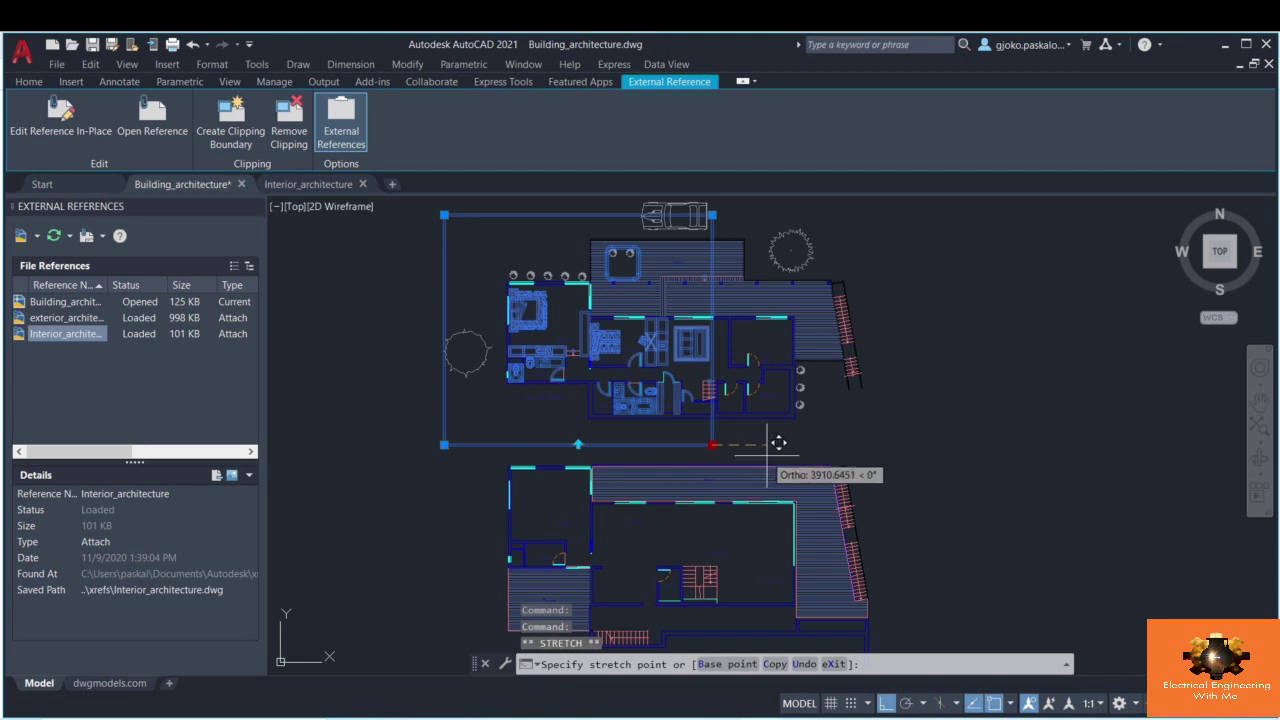
left_click(748, 444)
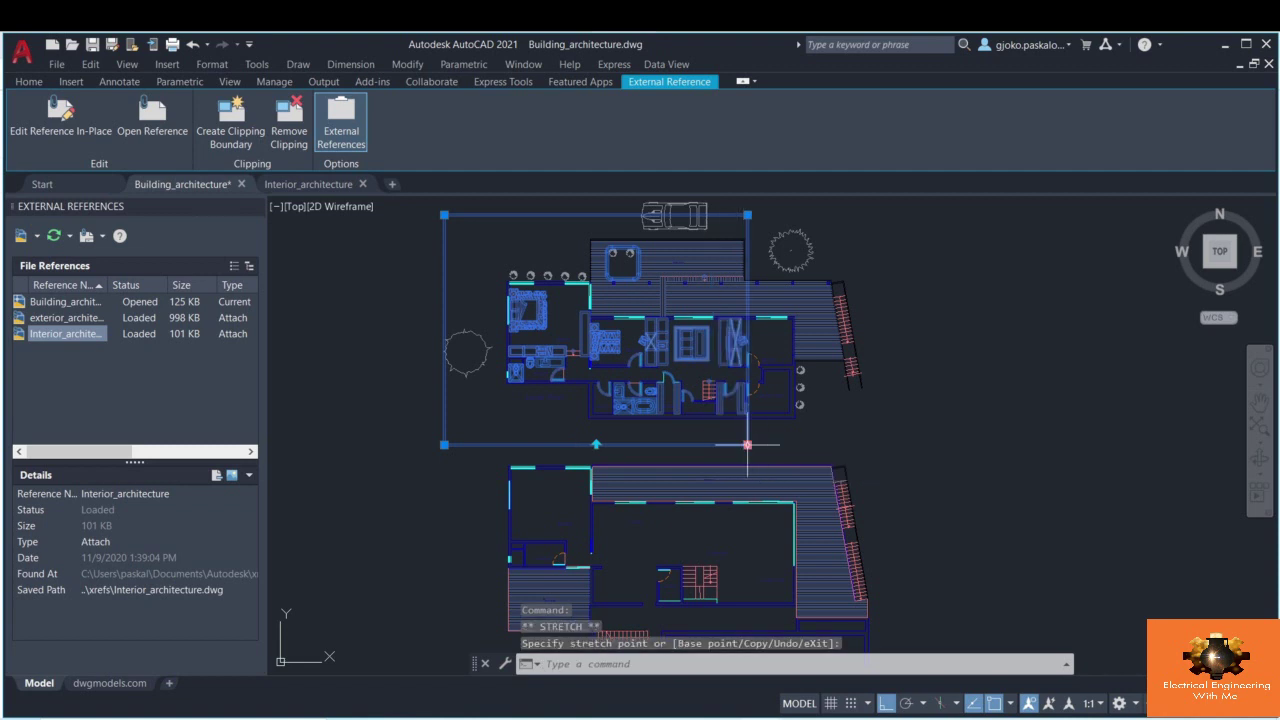
left_click(752, 550)
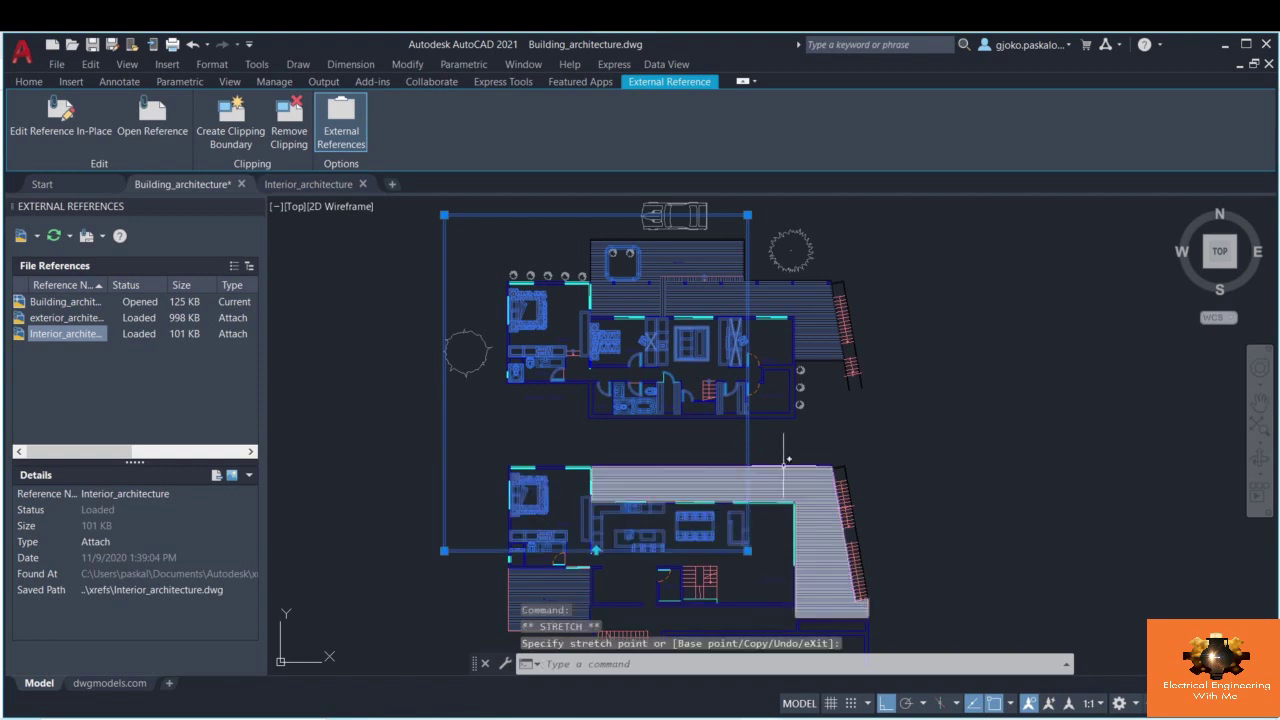
middle_click_drag(785, 462, 777, 404)
left_click(740, 492)
left_click(746, 597)
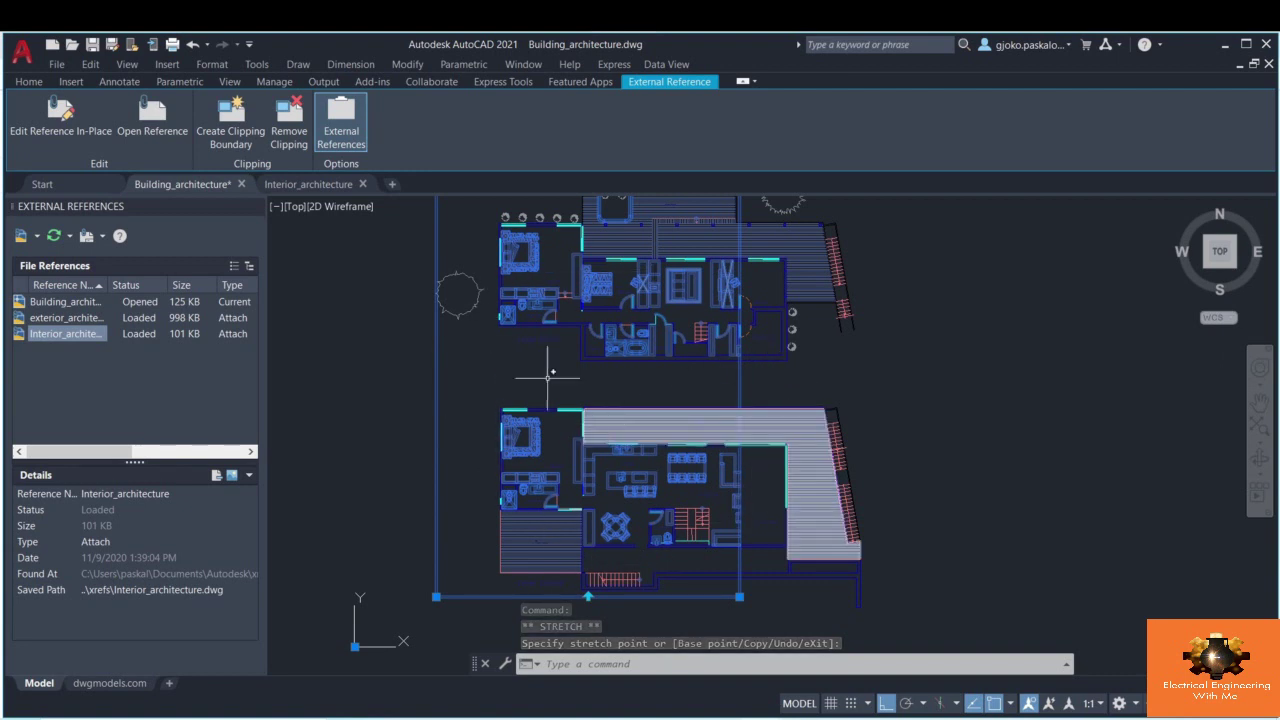
- Remove the clipping boundary from the Interior_architecture reference
key("Escape")
scroll(585, 352, "down", 2)
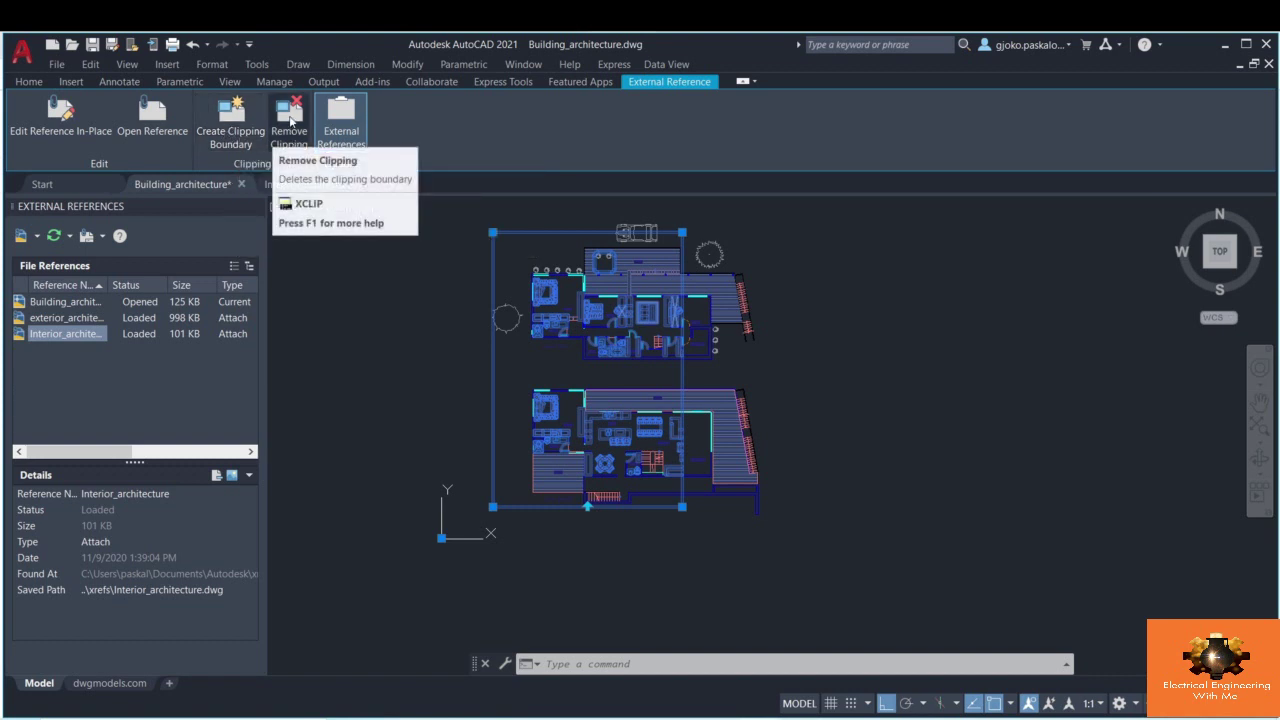
left_click(290, 120)
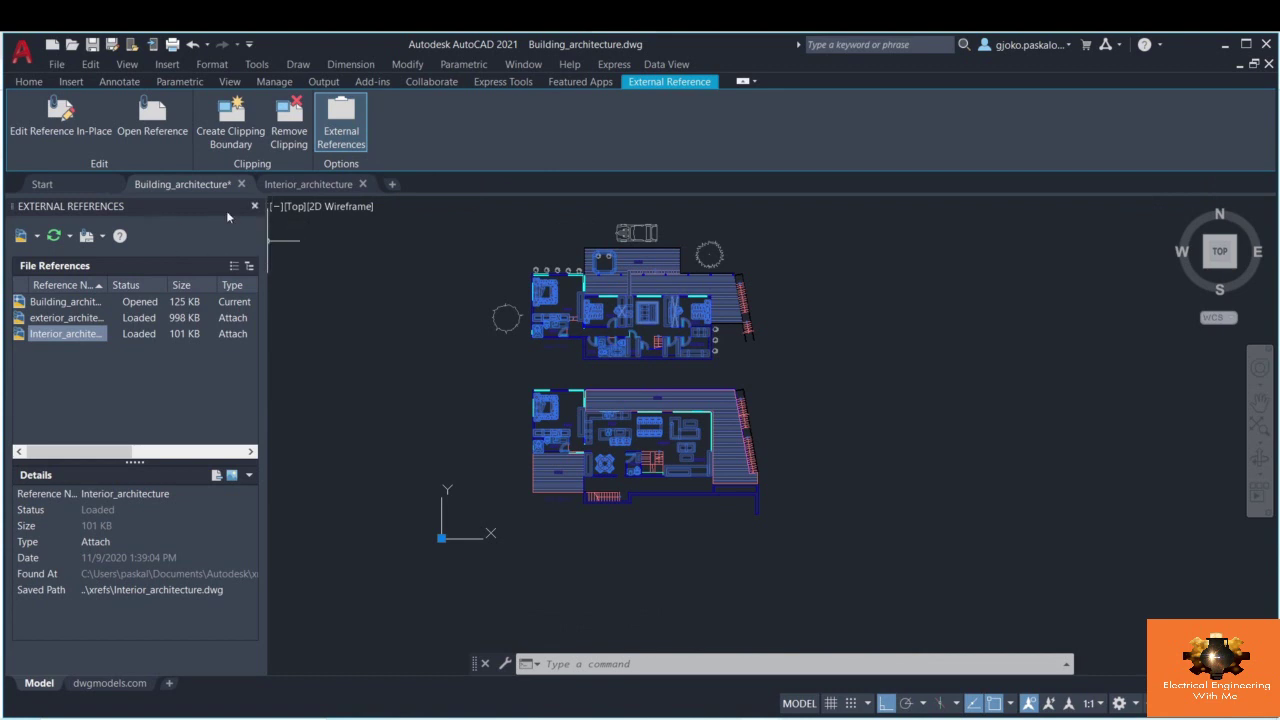
- Hide and redisplay the External References palette, and deselect the Interior_architecture reference
left_click(350, 128)
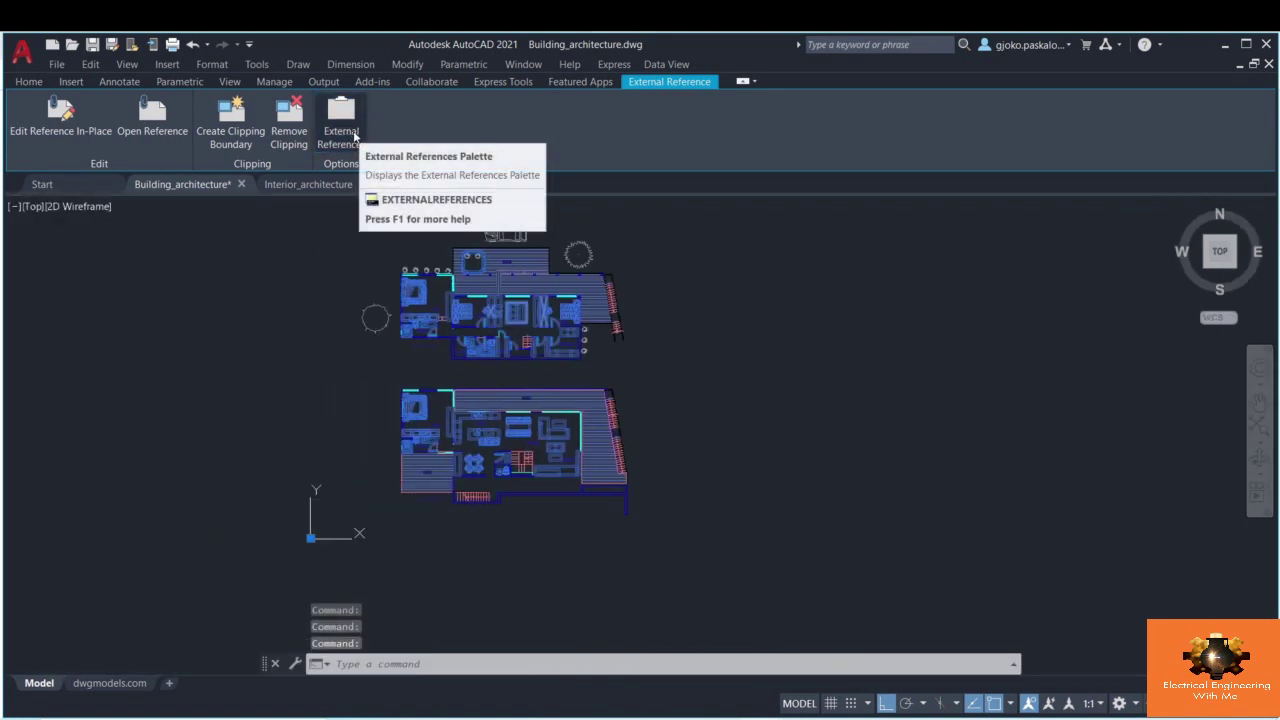
left_click(352, 134)
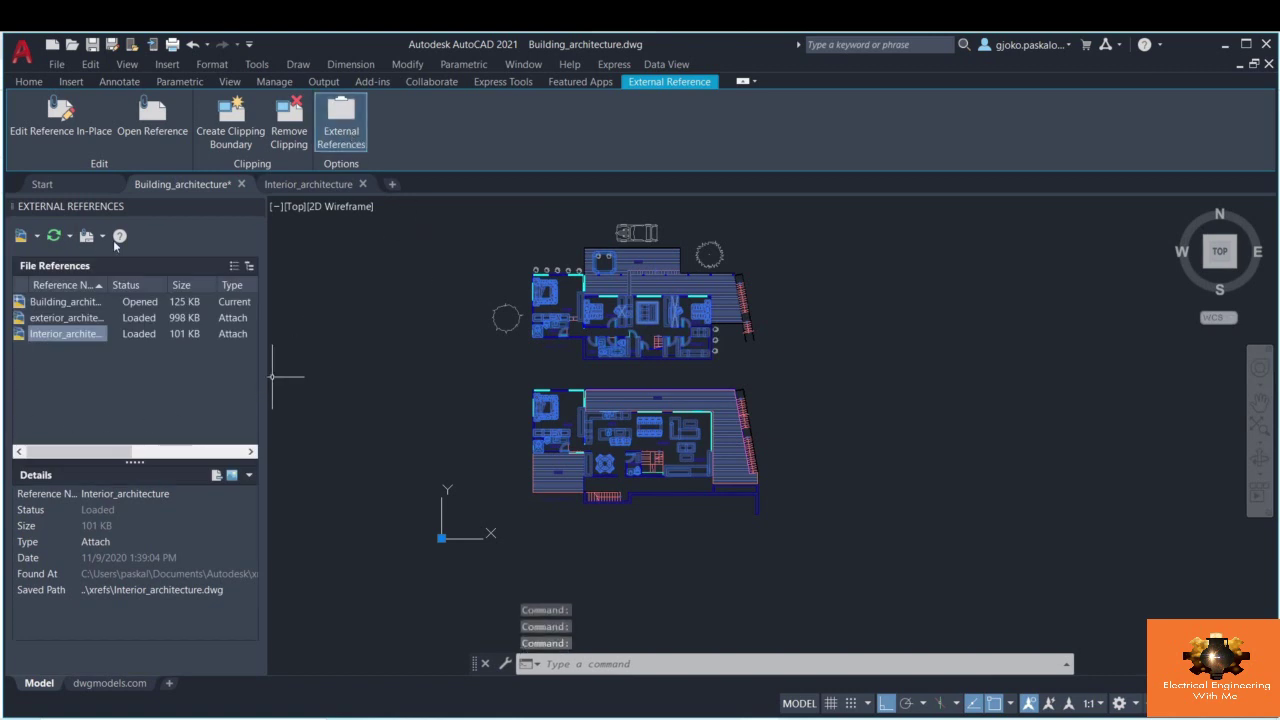
key("Escape")
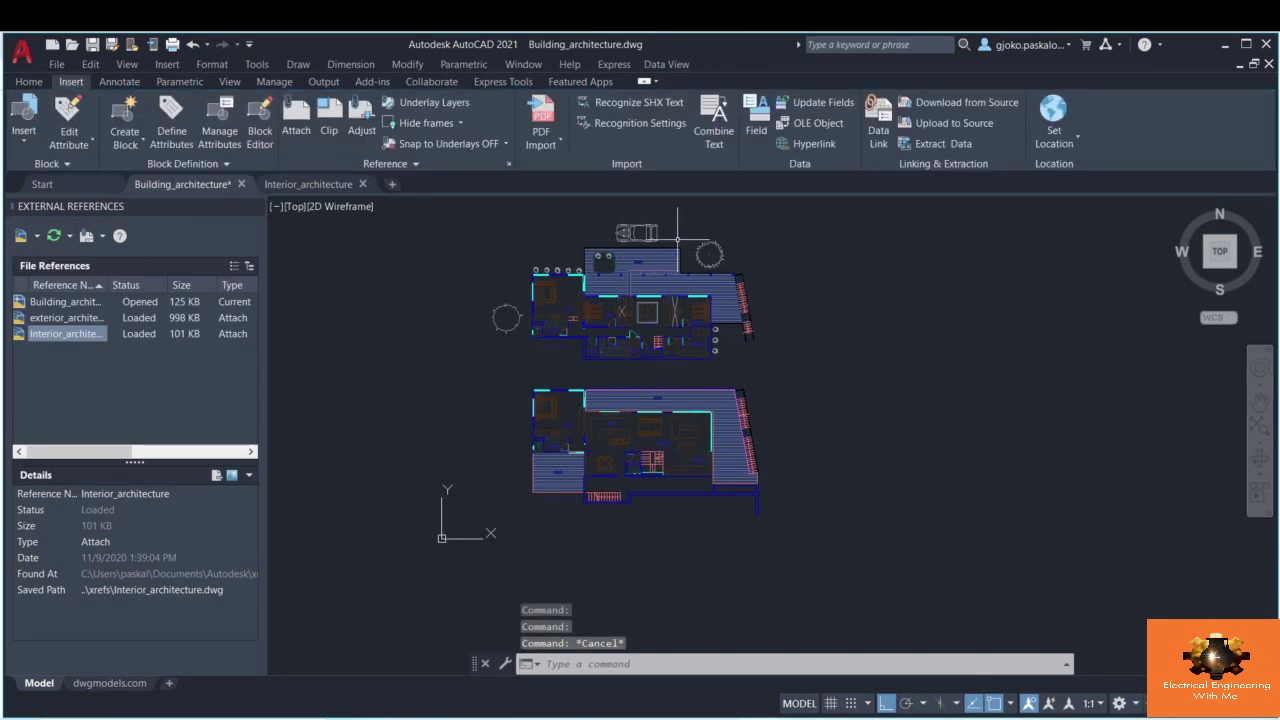
- Check the Underlay Layers list for layers of underlays attached to the building plan
scroll(680, 243, "up", 2)
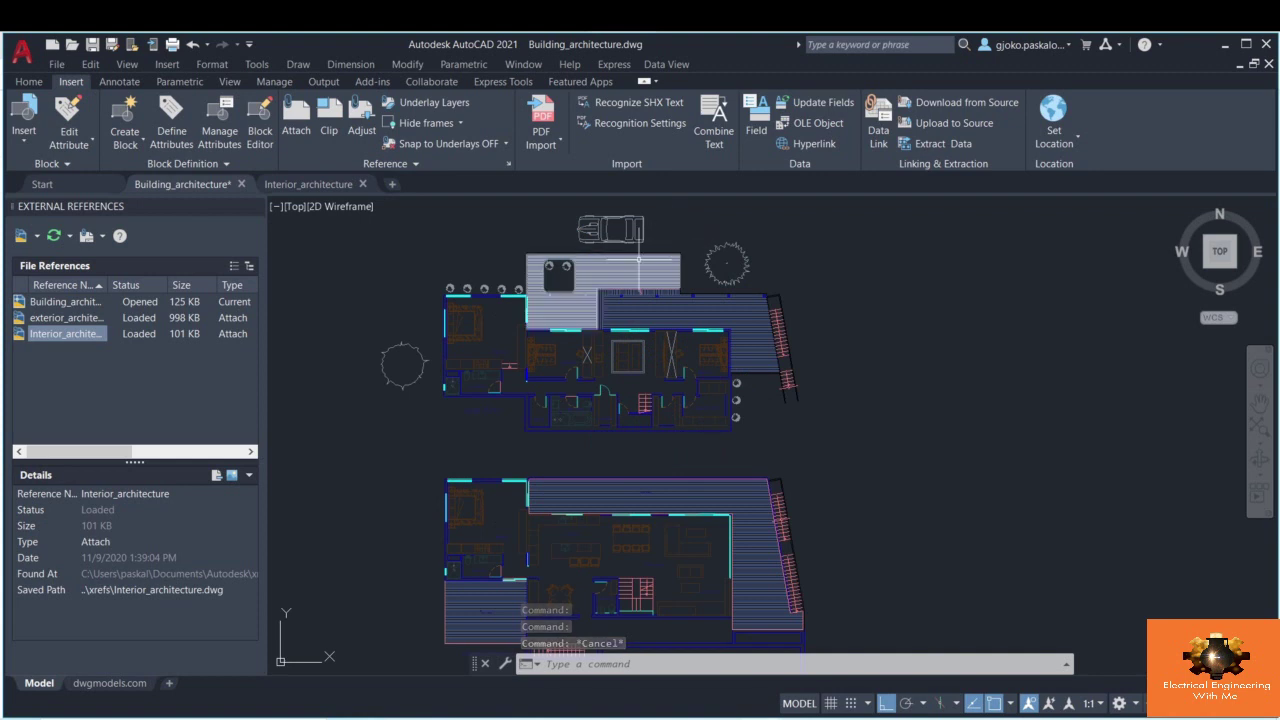
middle_click_drag(859, 313, 849, 295)
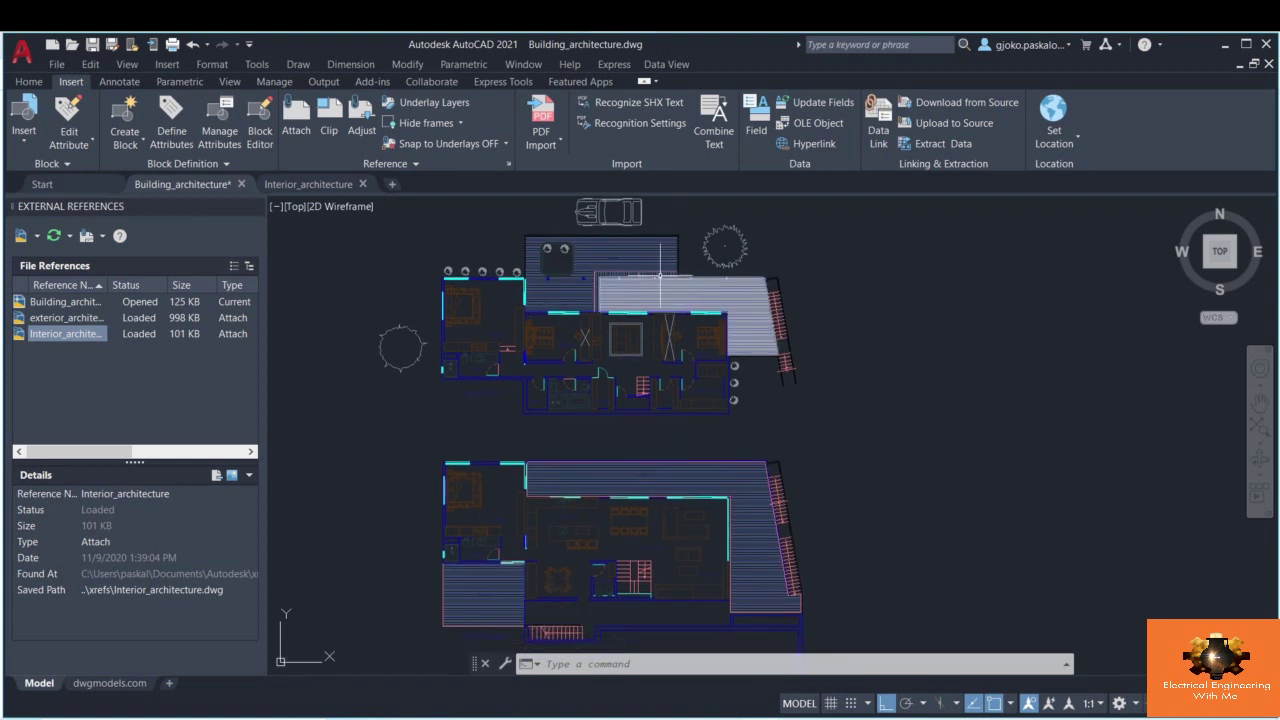
left_click(458, 105)
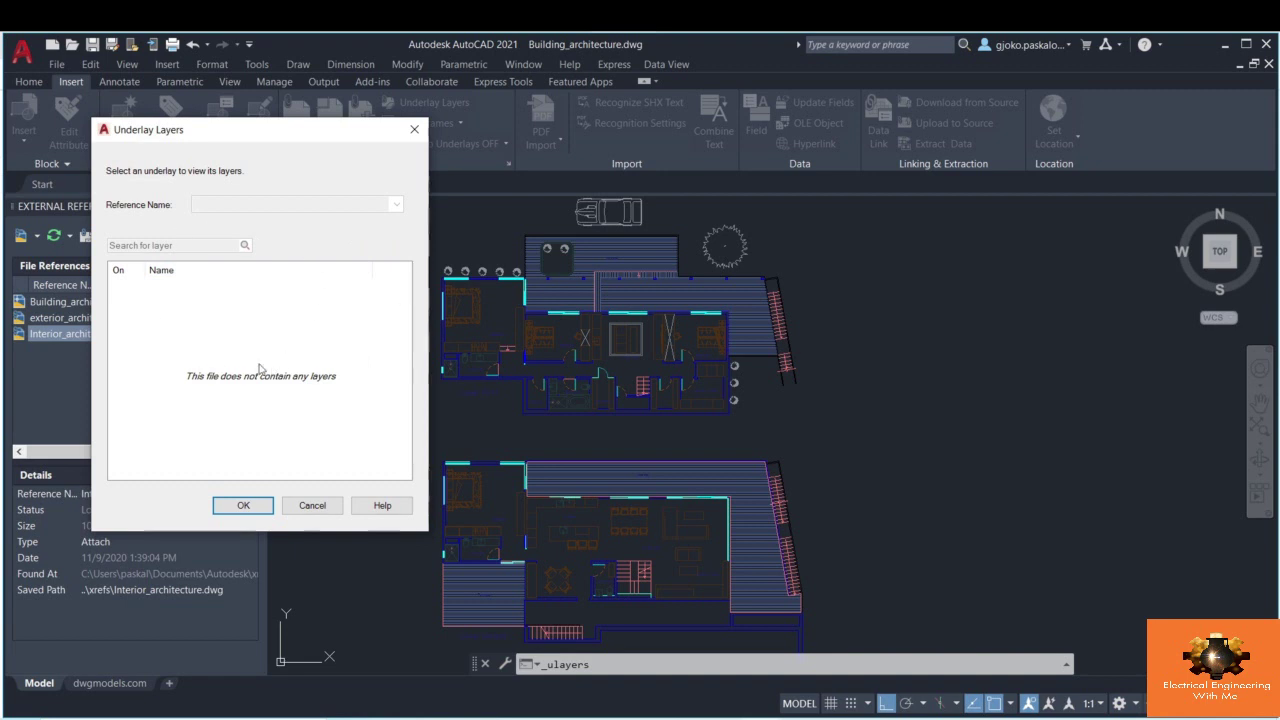
key("Escape")
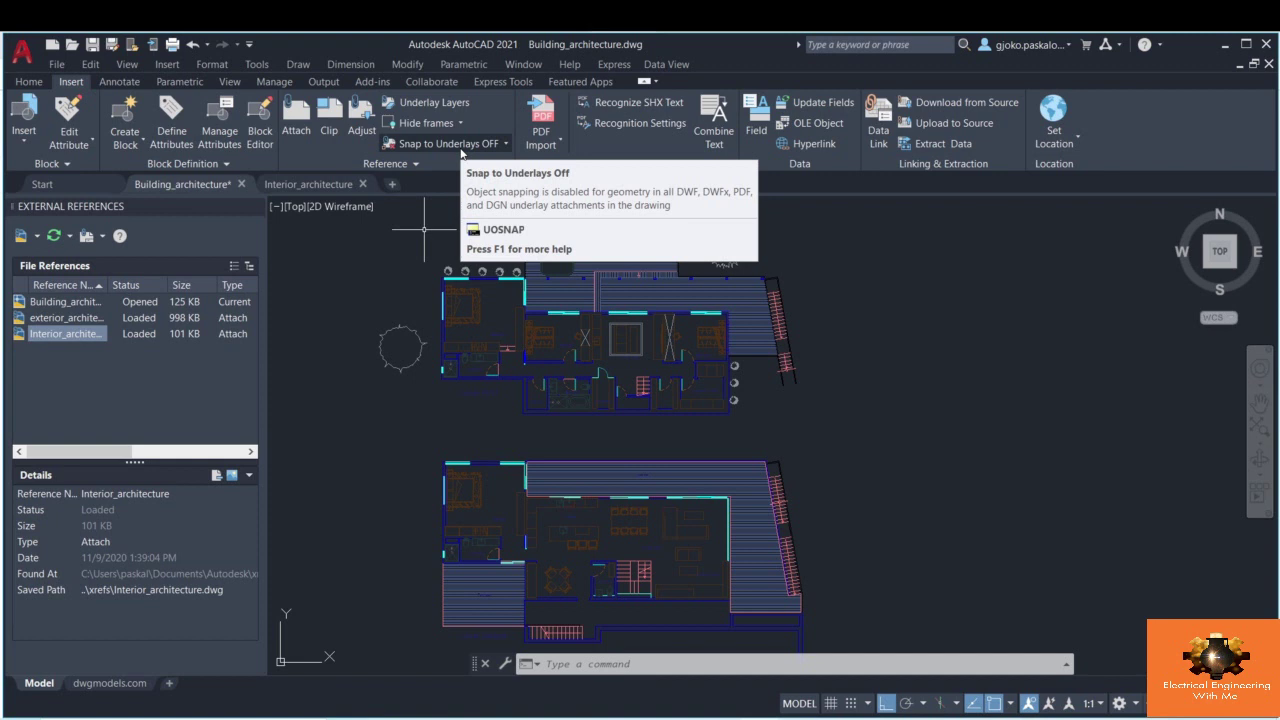
- Choose Snap to Underlays OFF and look at the additional reference options for in-place editing and xref fading
left_click(461, 149)
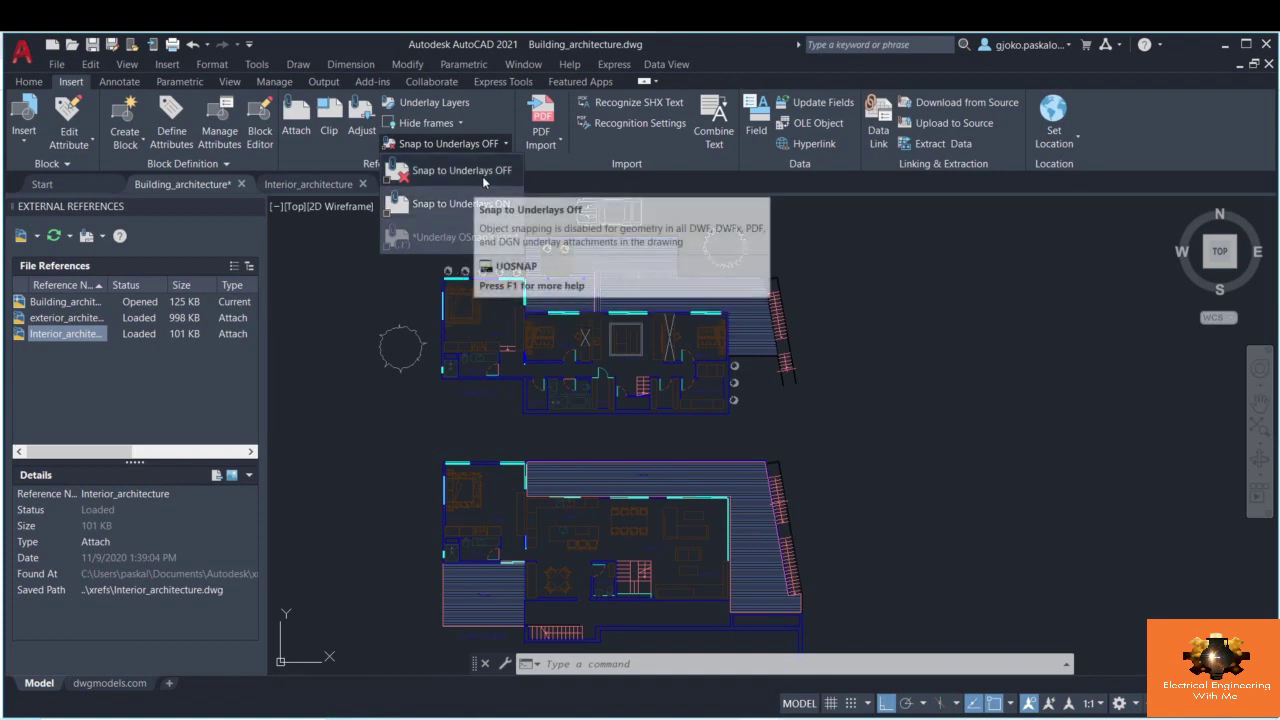
left_click(488, 174)
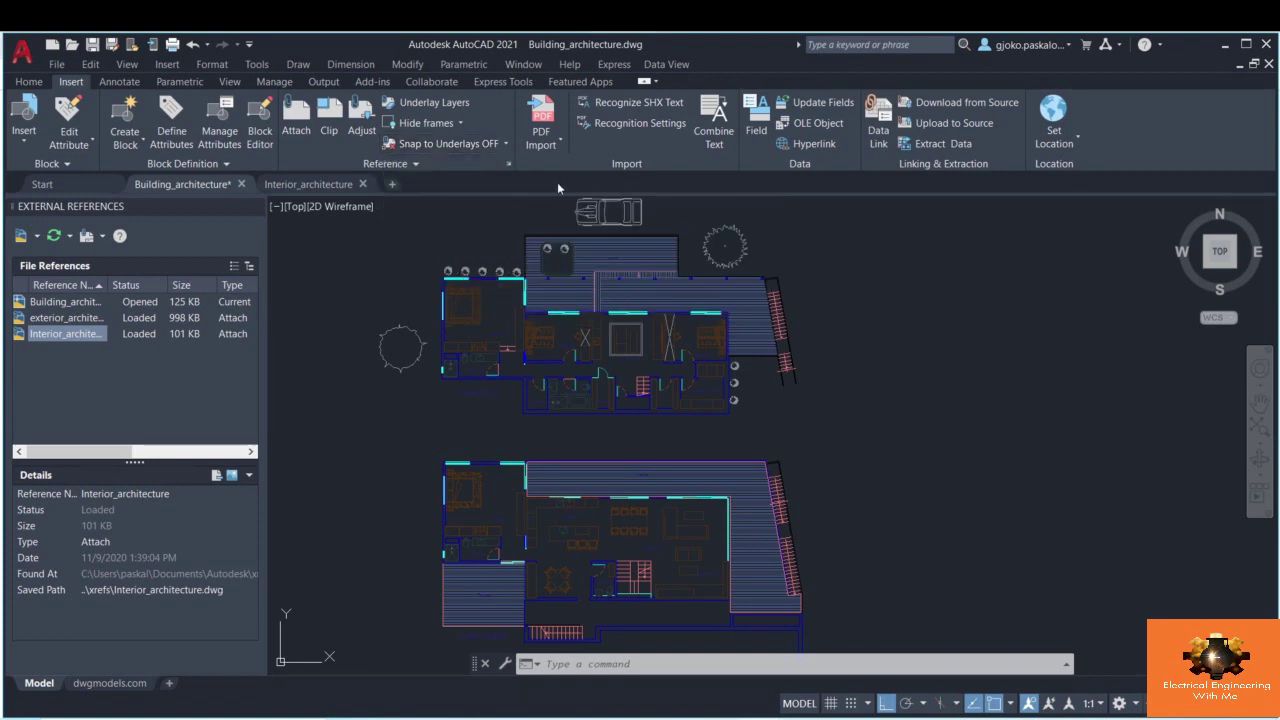
left_click(425, 162)
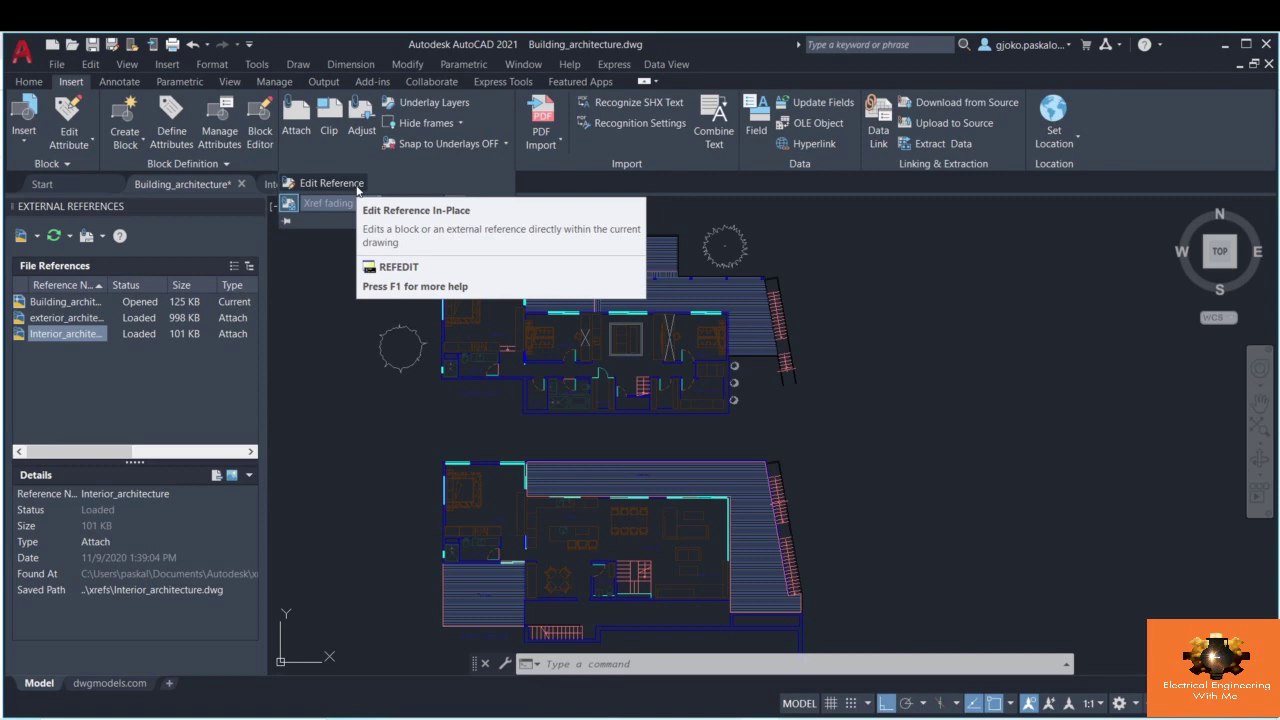
key("Escape")
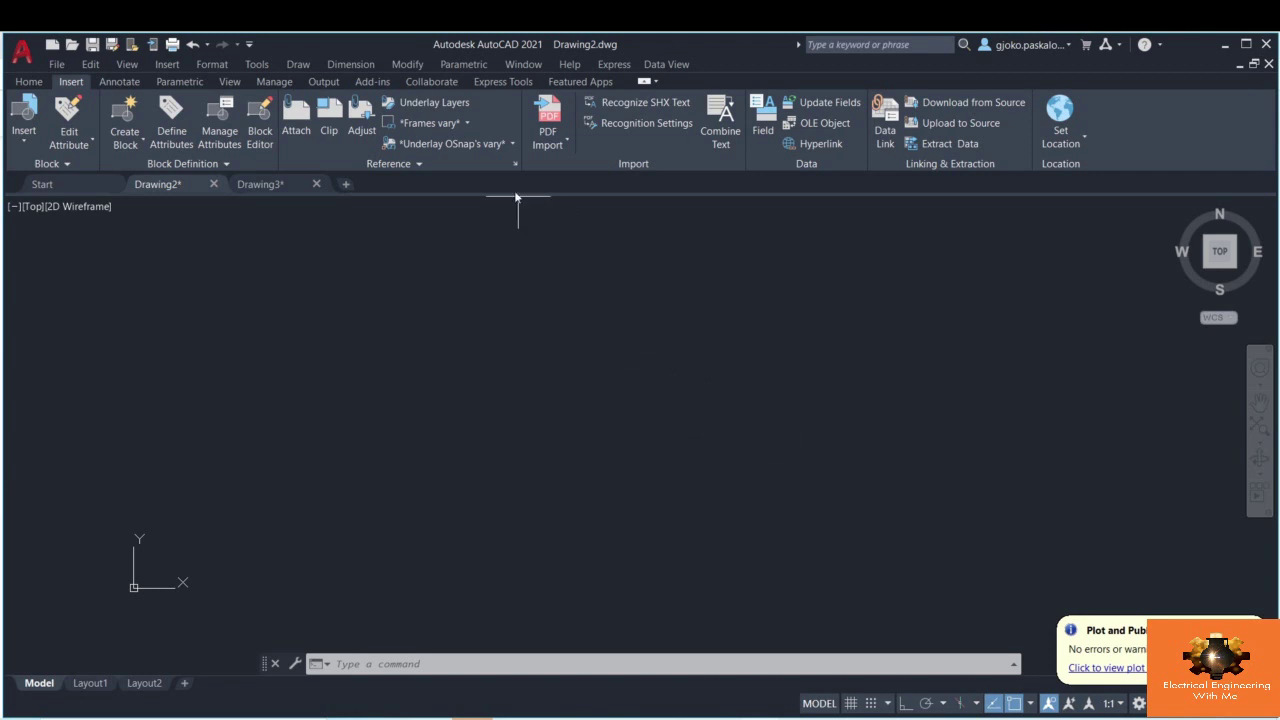
- In Drawing2, display the External References palette with XREF and choose Building_architecture-Model.pdf as the PDF file to attach
type("XREF")
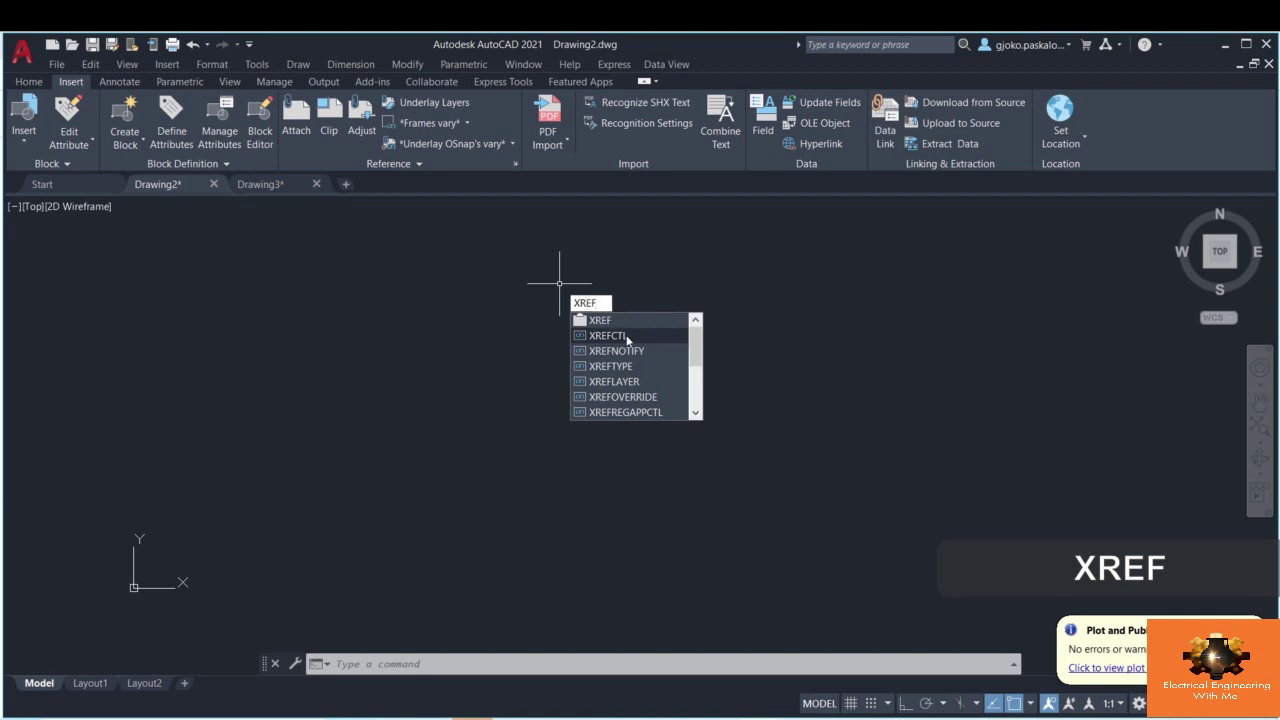
key("Return")
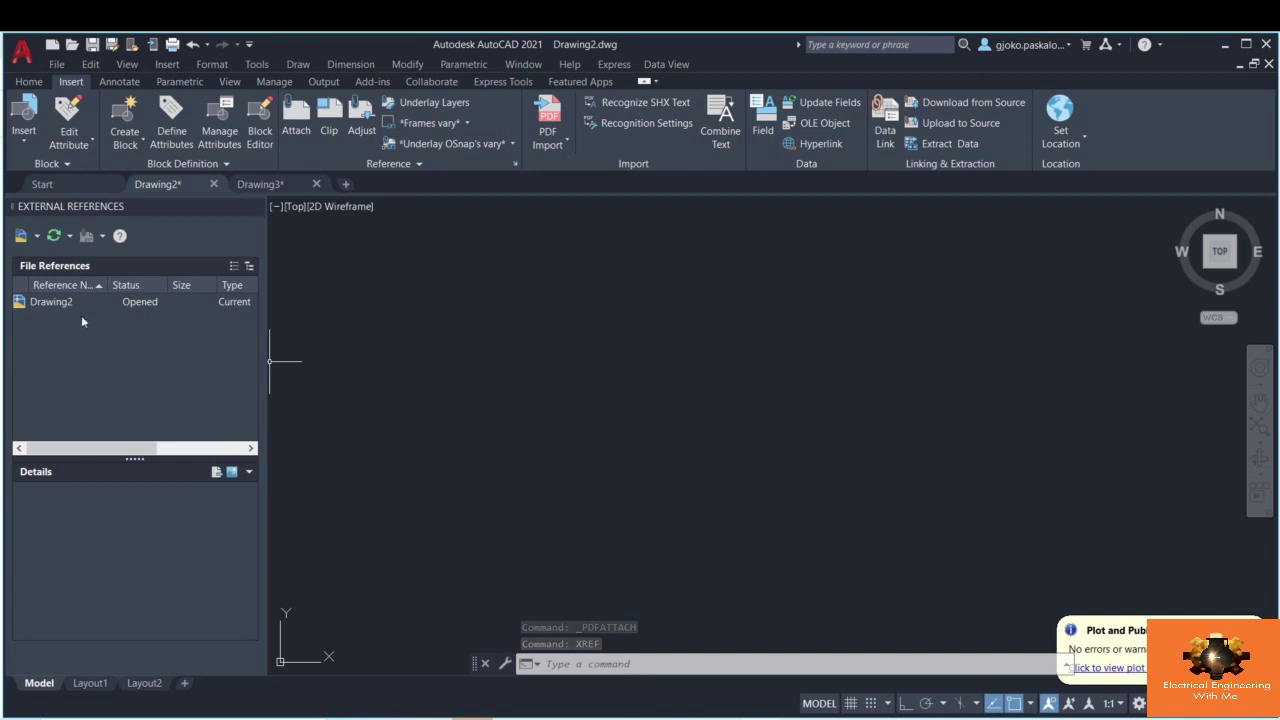
right_click(61, 333)
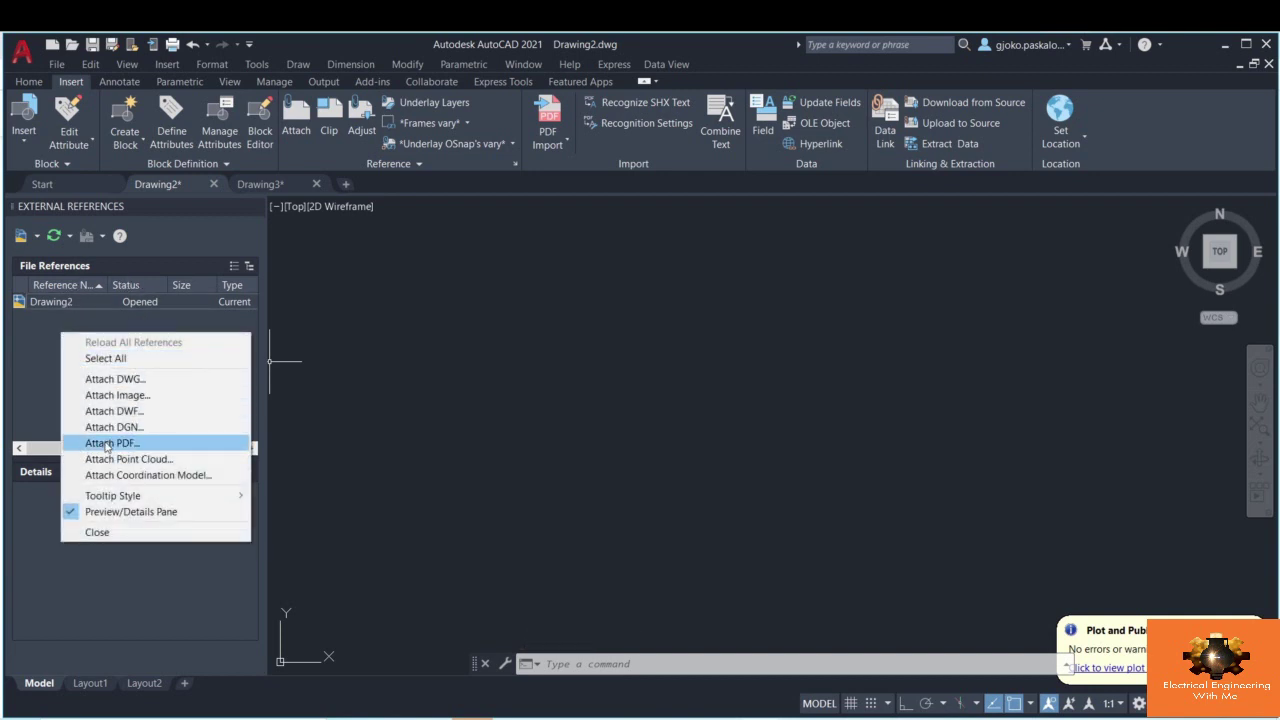
left_click(106, 443)
left_click(522, 248)
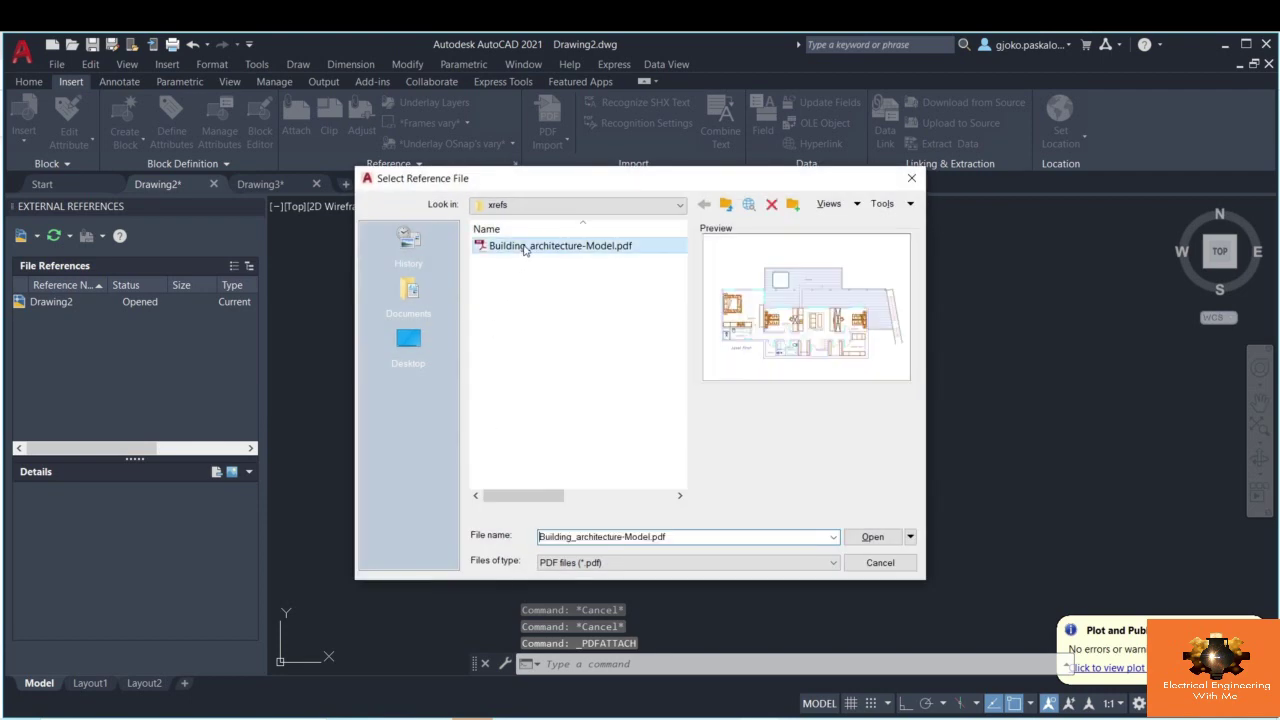
left_click(868, 537)
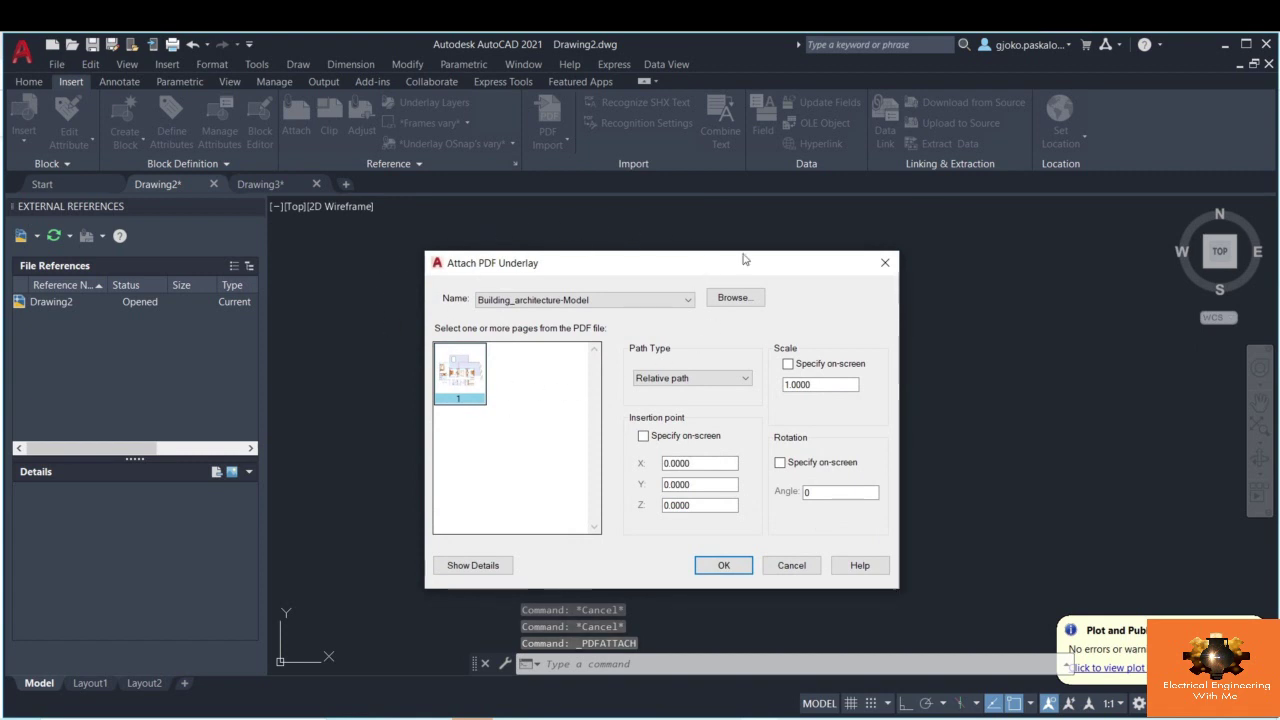
- Check the available PDF names and file browser, keep Building_architecture-Model, and set the path type to Relative path
left_click(551, 301)
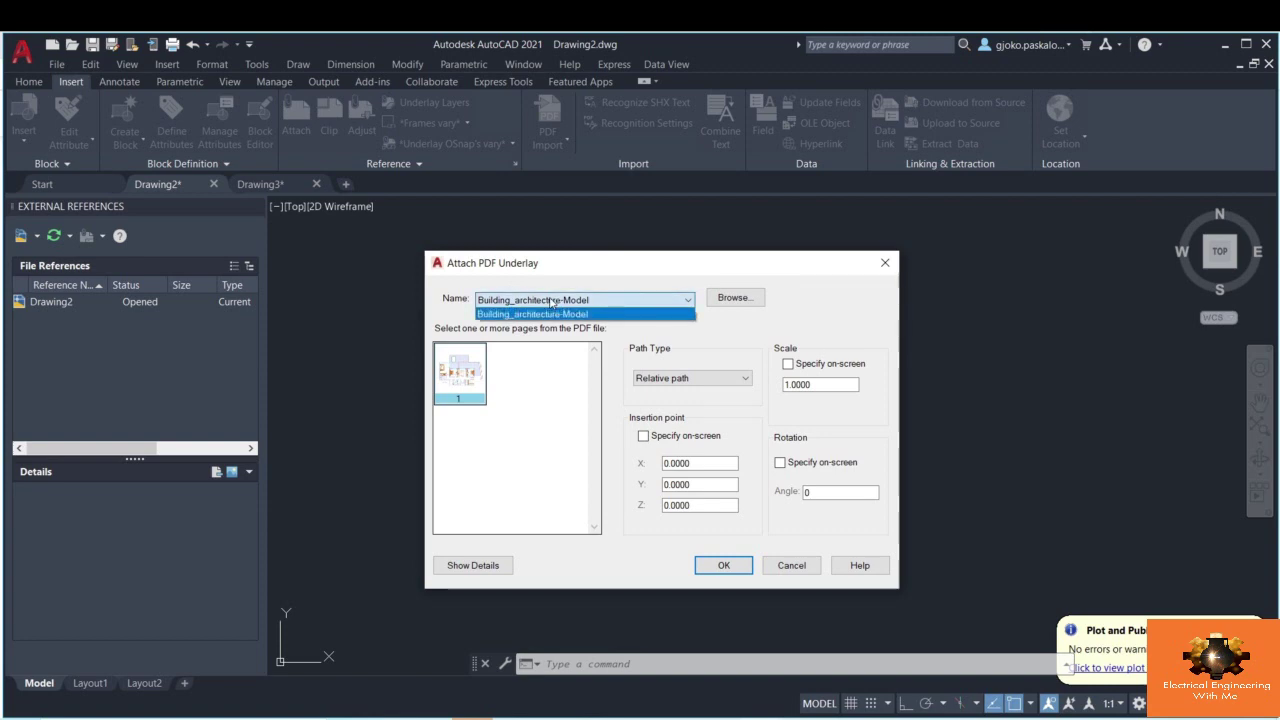
left_click(551, 301)
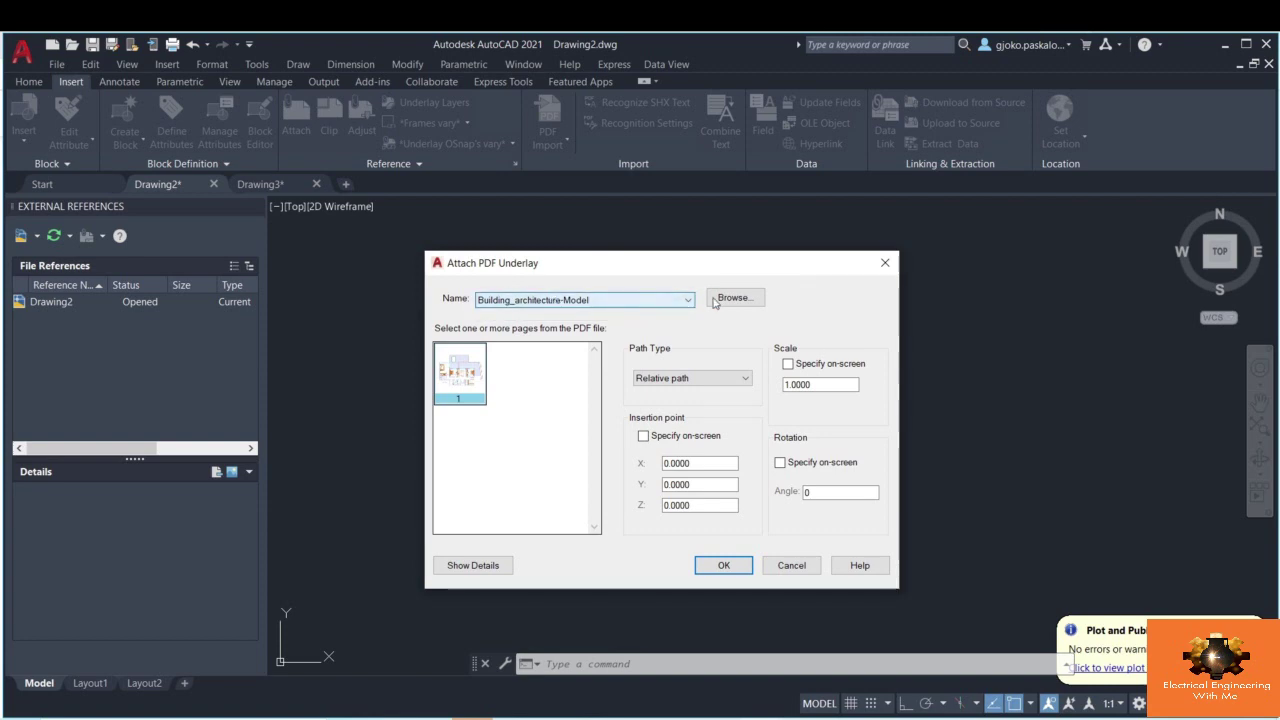
left_click(735, 297)
key("Escape")
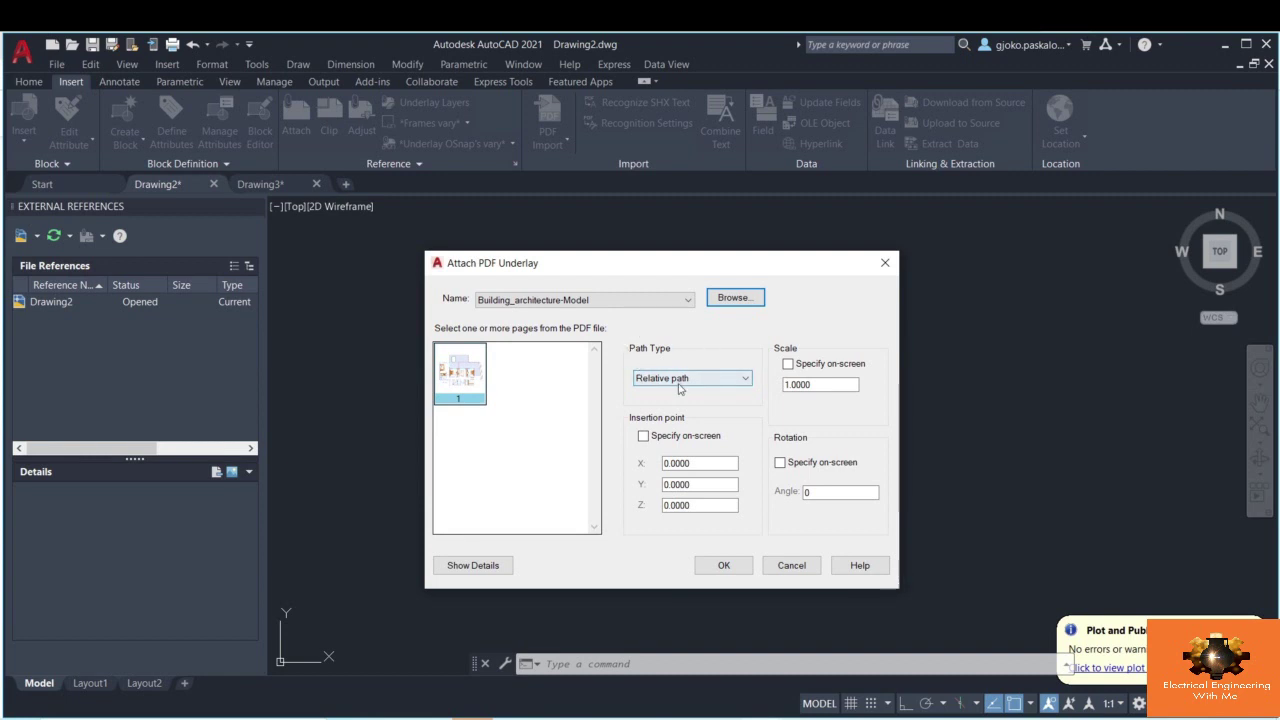
left_click(690, 380)
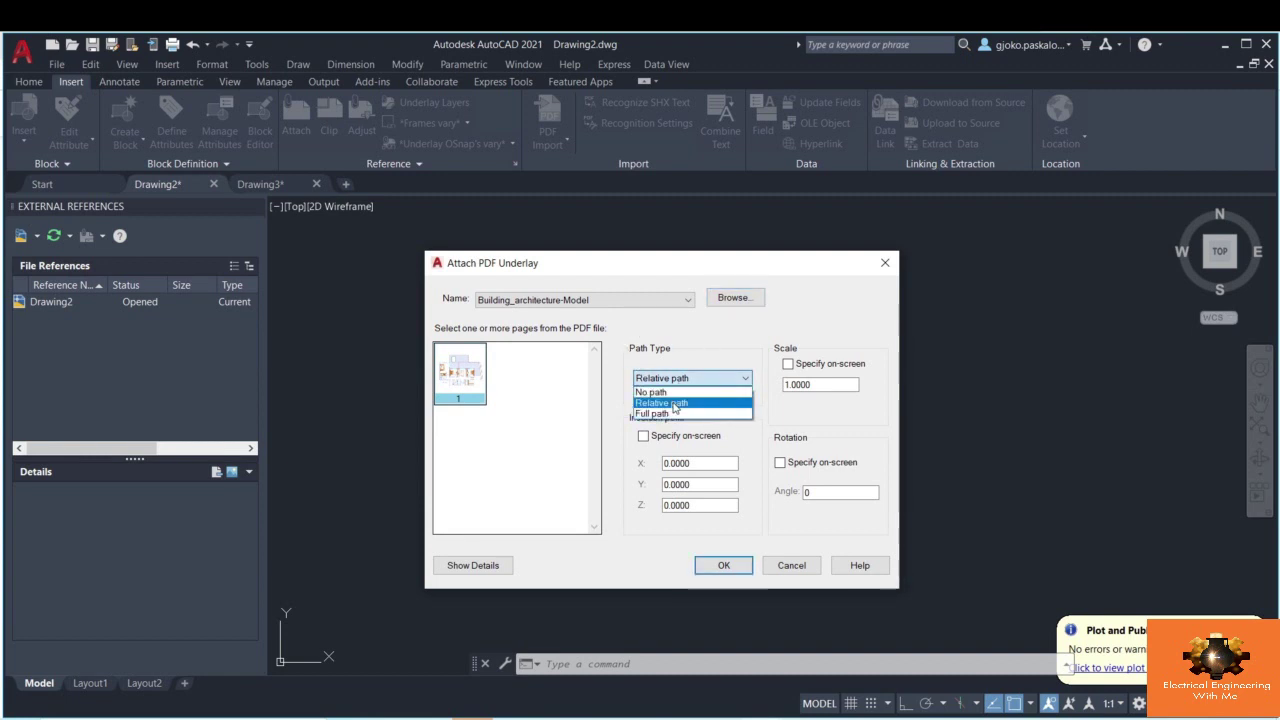
left_click(672, 403)
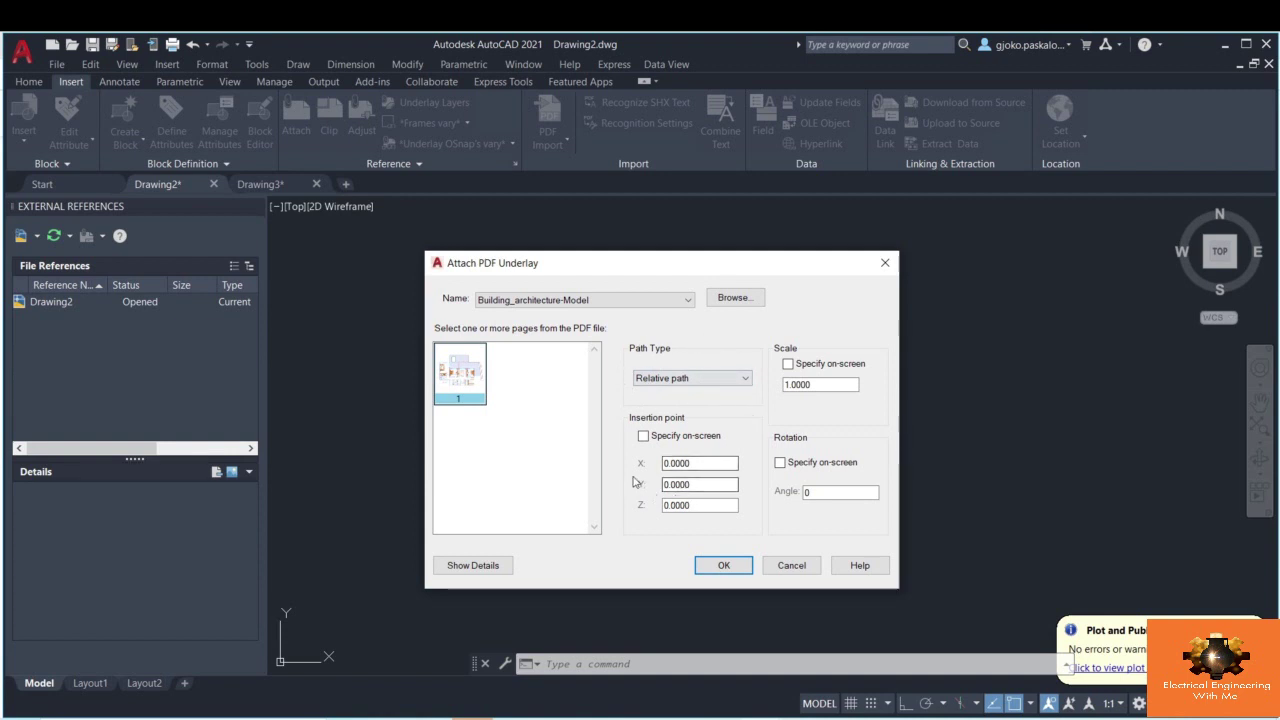
- Set the insertion point to be specified on-screen and place the PDF underlay in the drawing at scale 1.0000, rotation 0
left_click(645, 437)
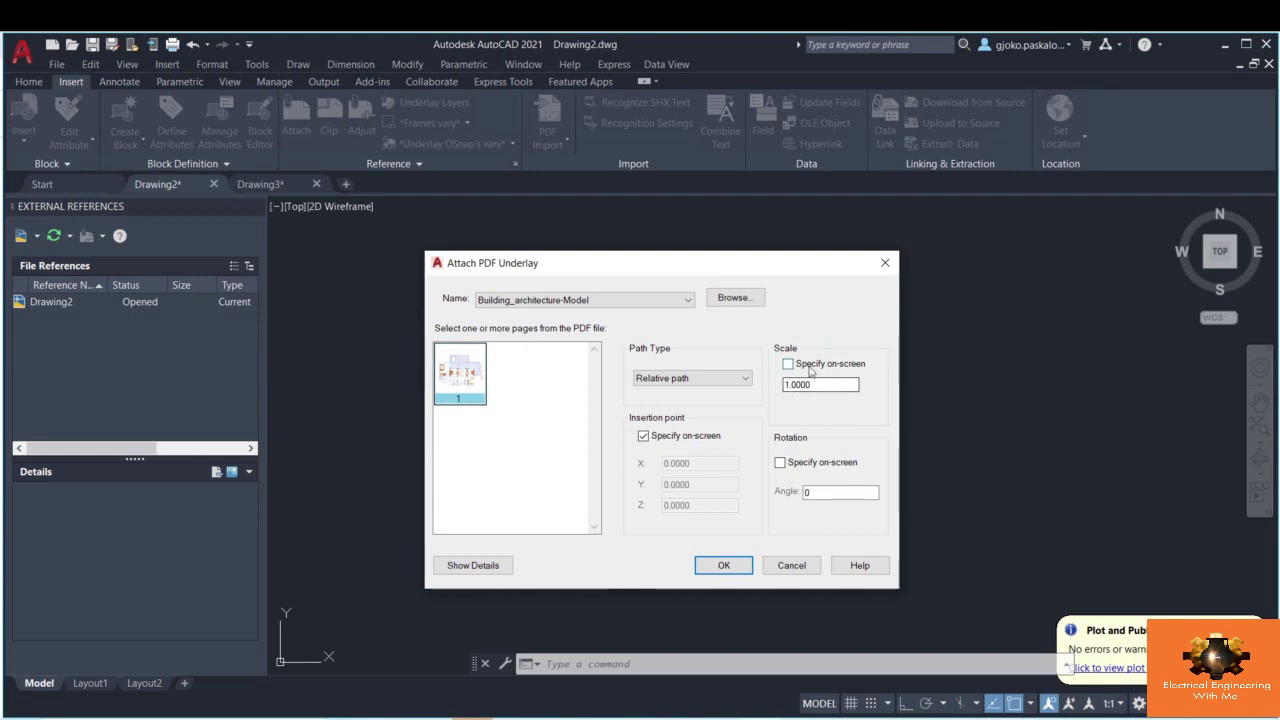
left_click(722, 566)
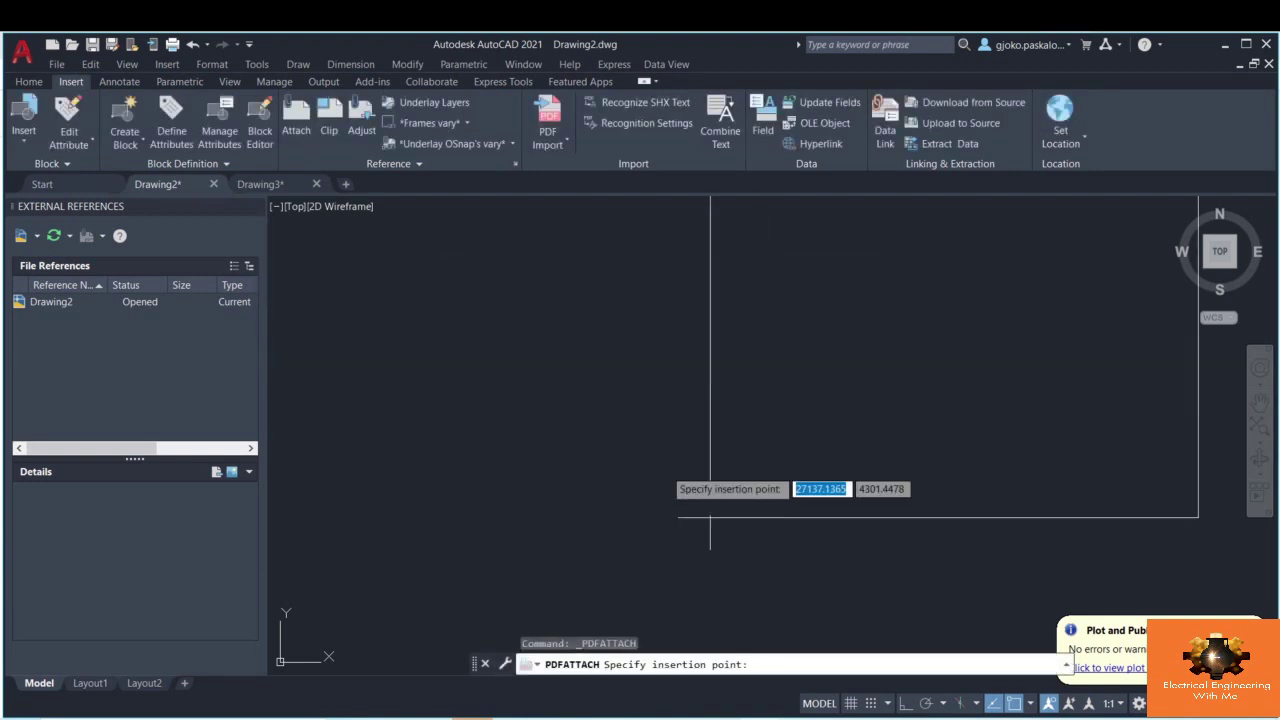
left_click(560, 470)
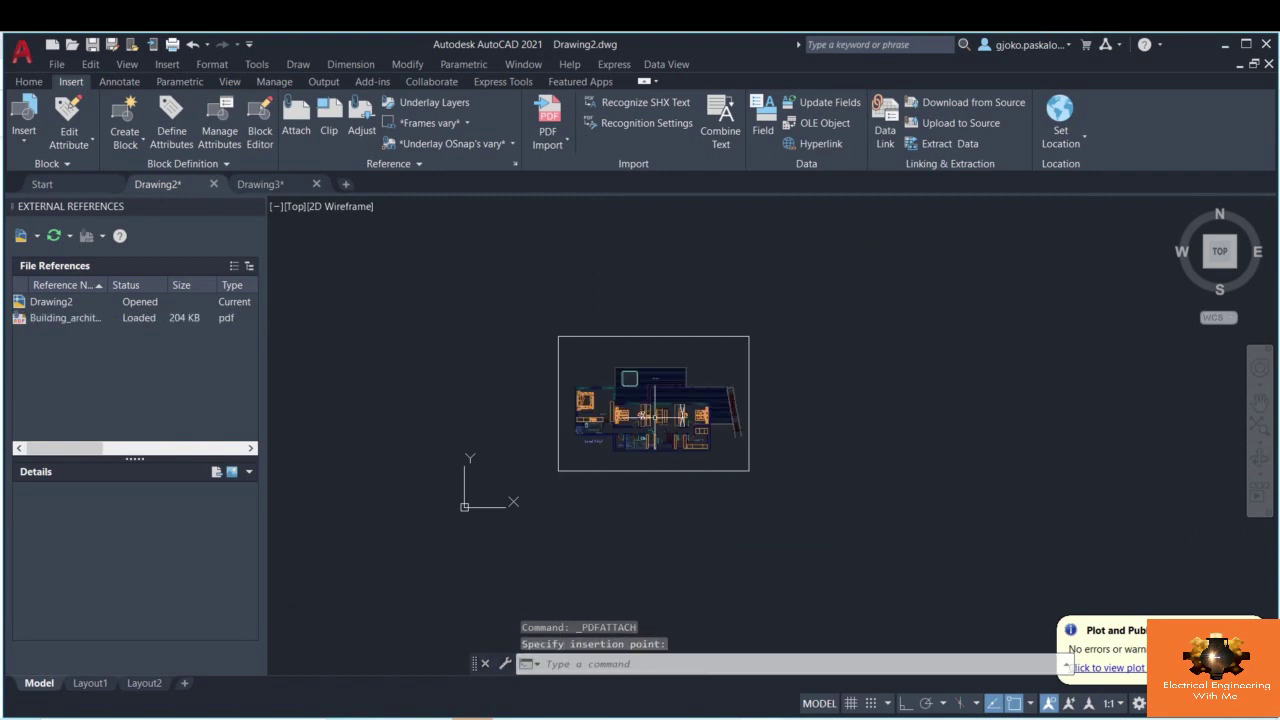
- Examine the placed PDF plan and the details of its Building_architecture-Model entry in the file references
scroll(650, 392, "up", 4)
middle_click_drag(846, 530, 858, 497)
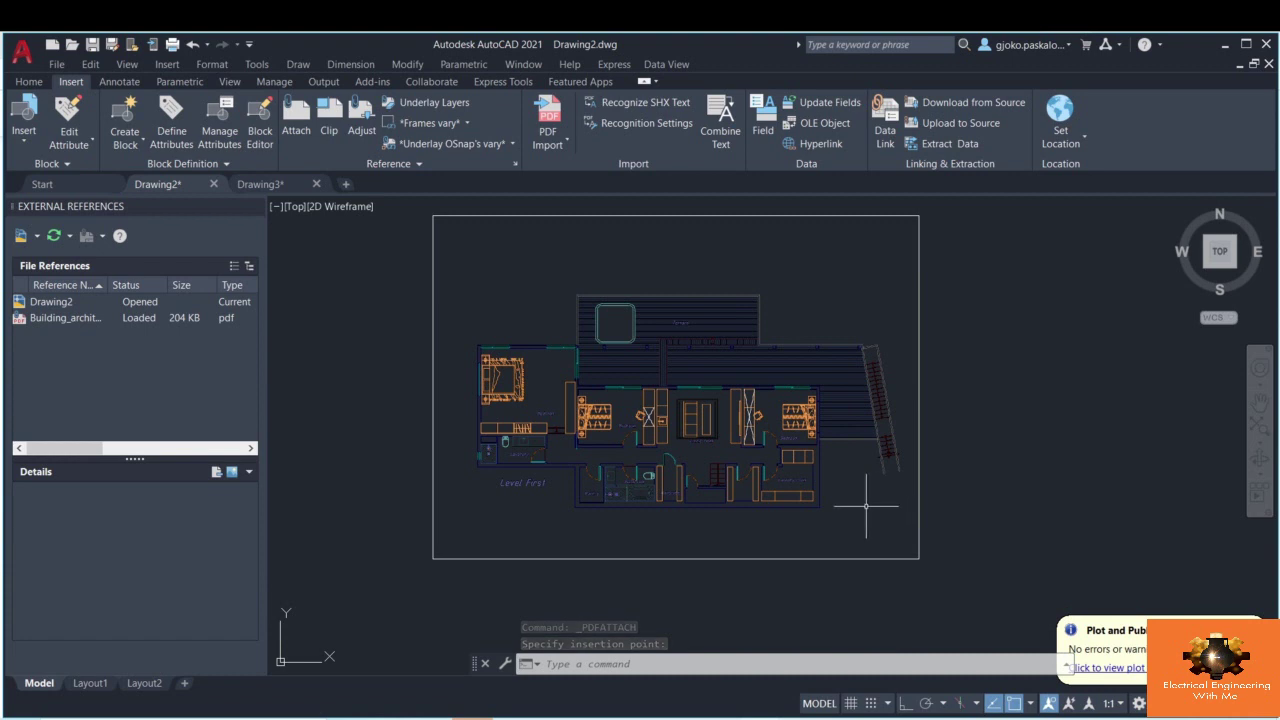
double_click(93, 318)
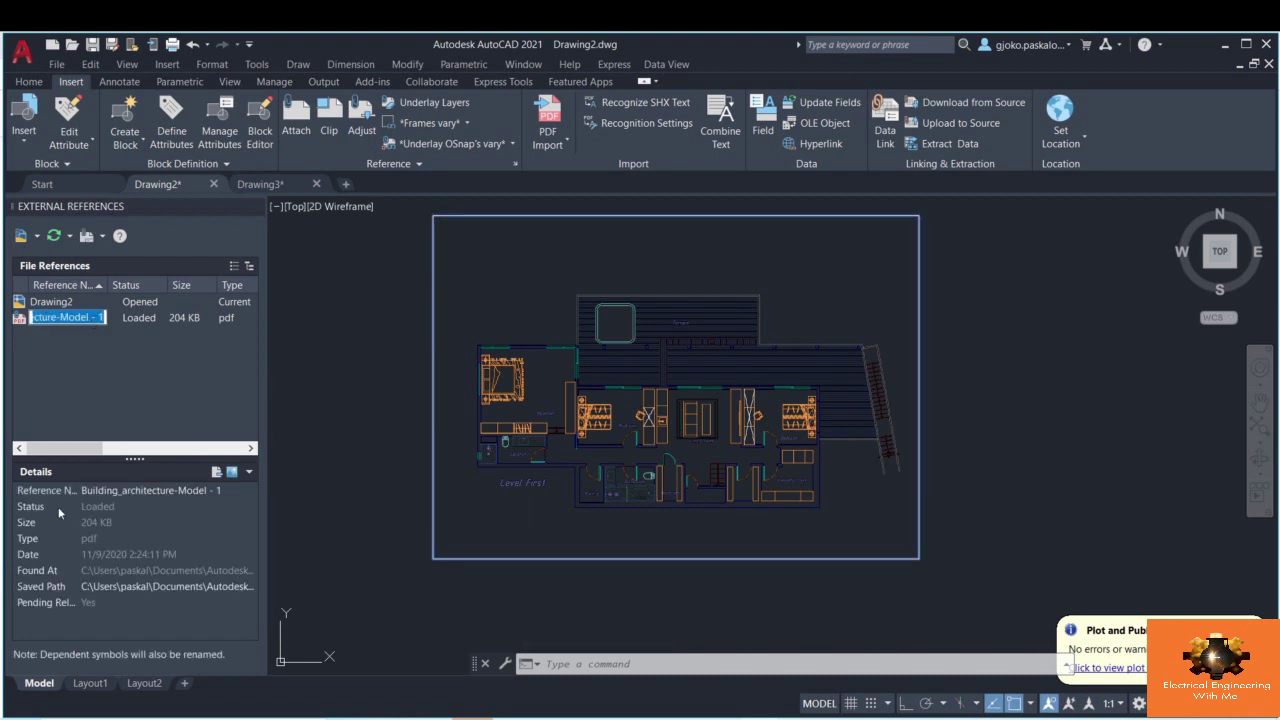
key("Return")
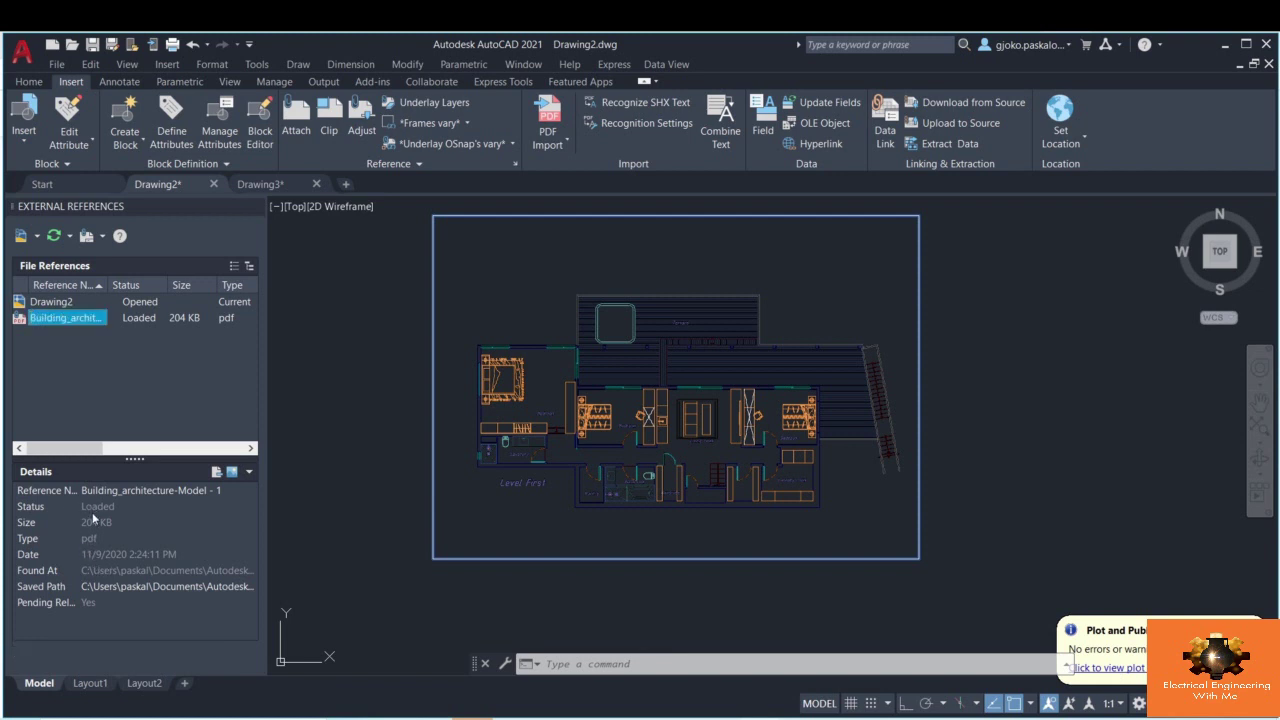
- Select the PDF underlay, set its contrast to 49, and switch its monochrome display on and off again
left_click(1015, 360)
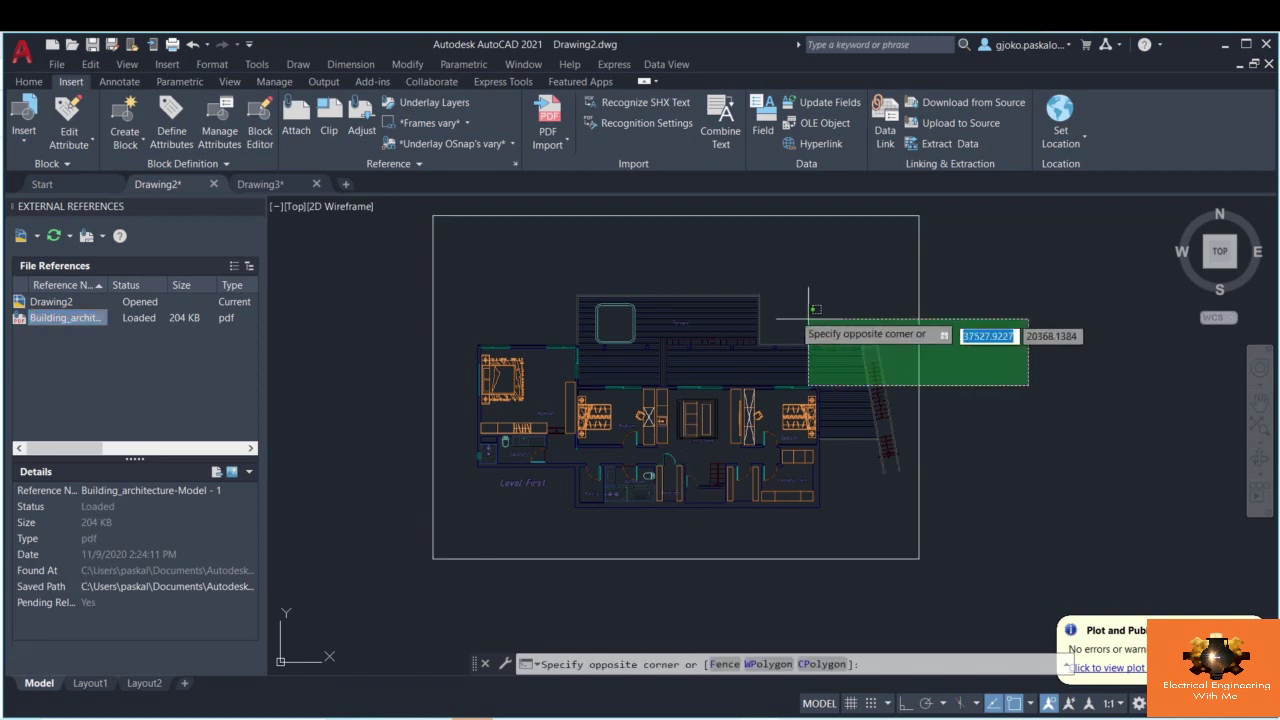
left_click(757, 336)
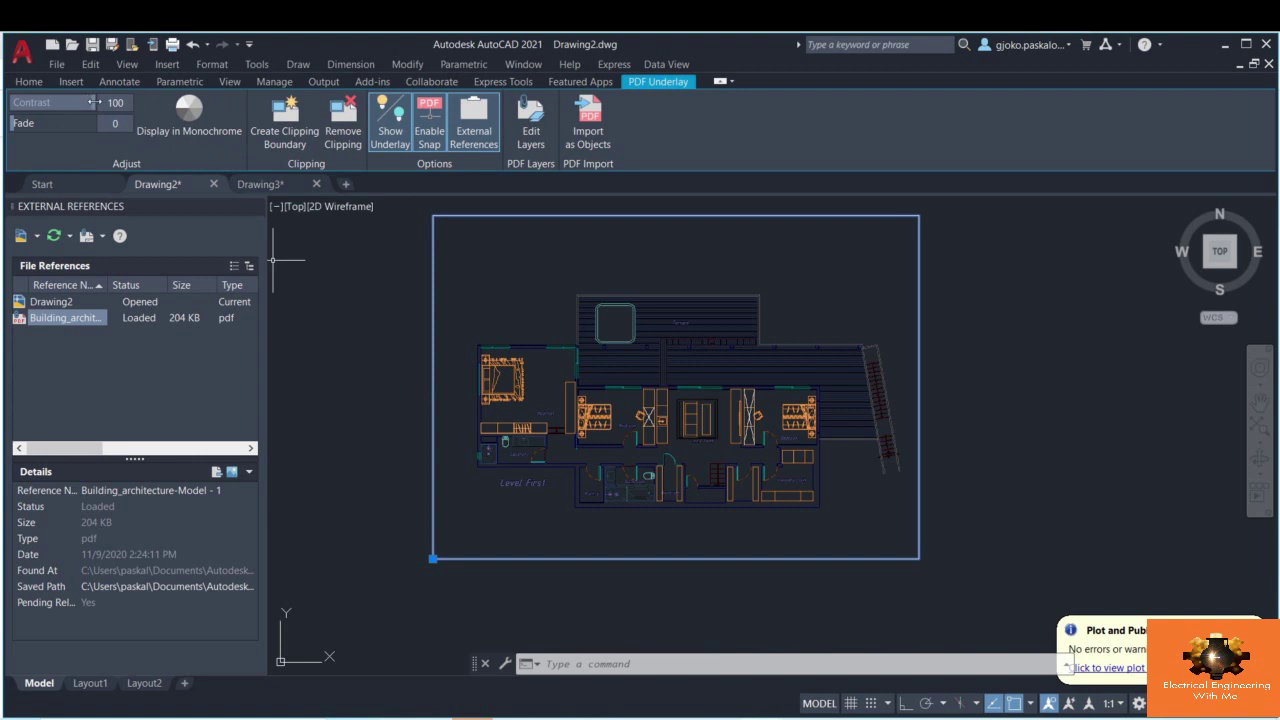
left_click_drag(80, 103, 31, 103)
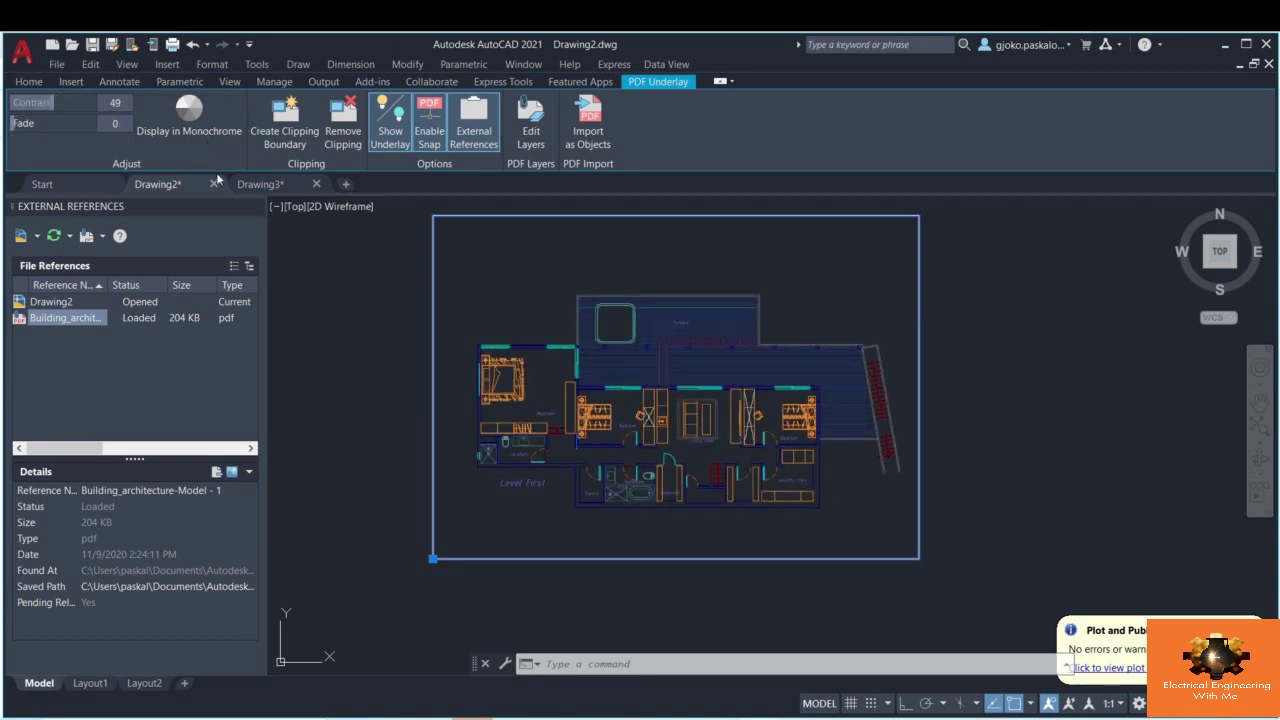
left_click(207, 138)
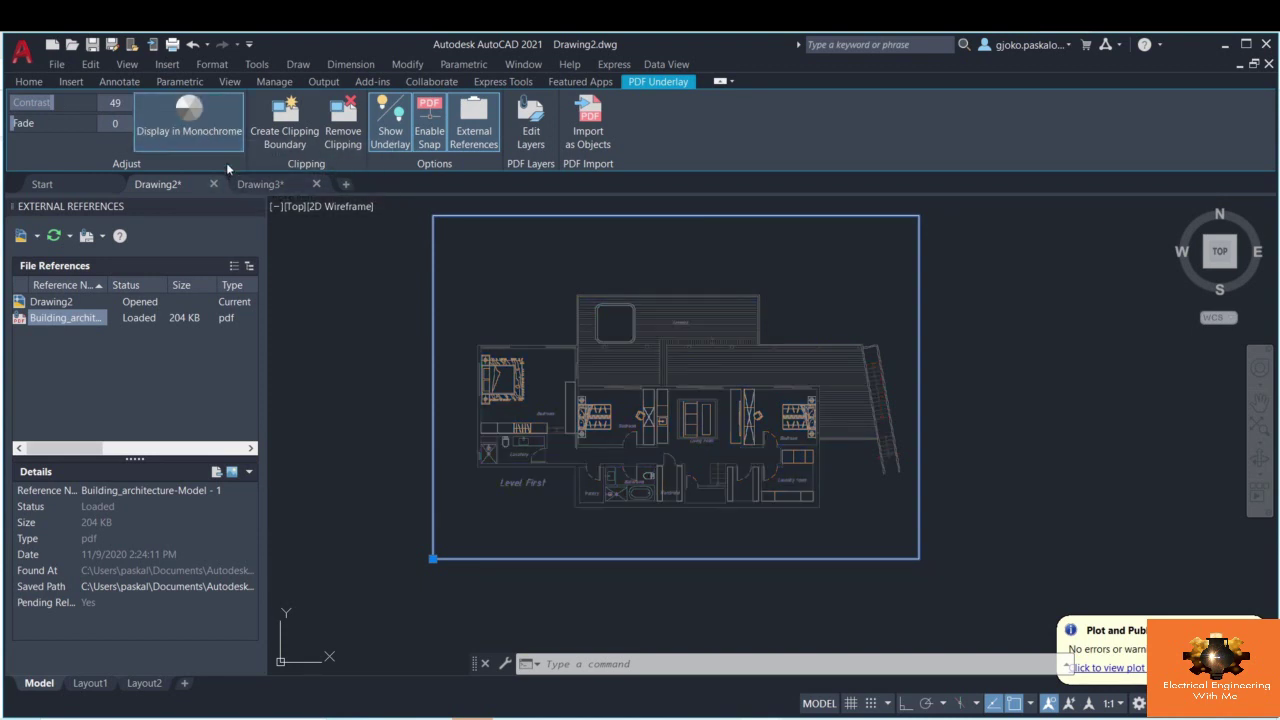
left_click(207, 136)
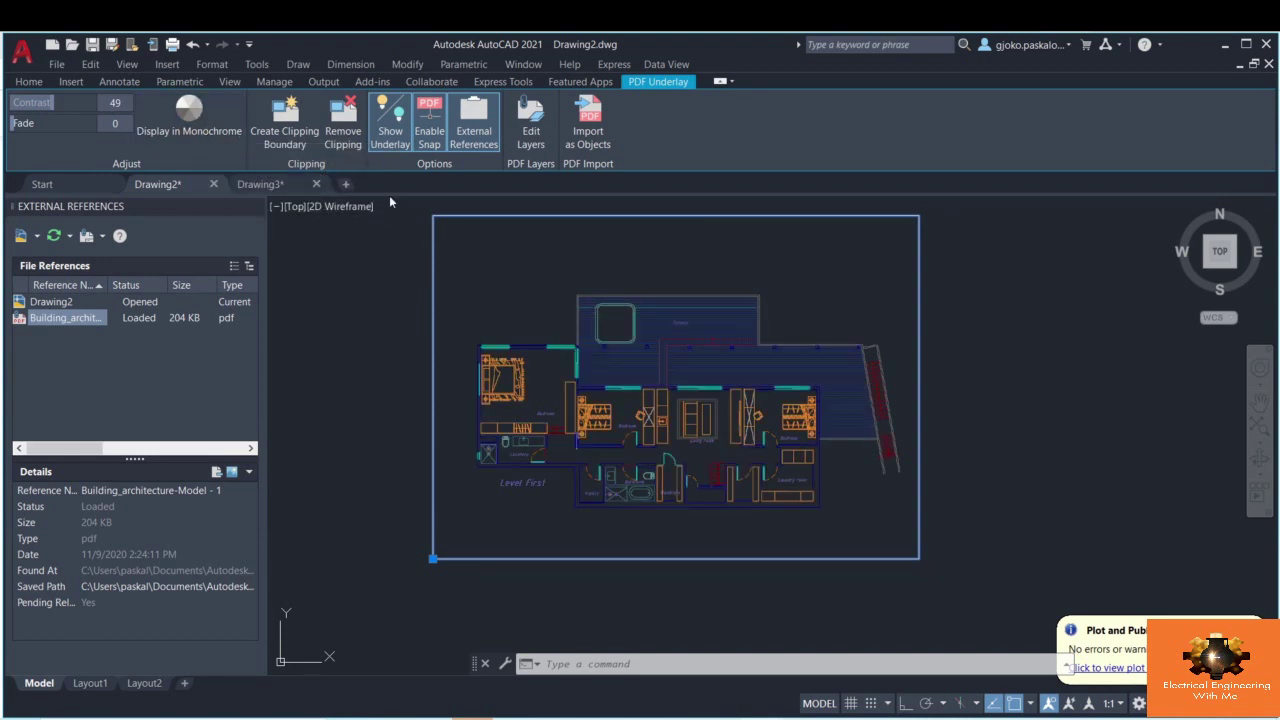
- Clip the PDF underlay with a rectangular boundary around the left part of the floor plan, and remove the clipping
left_click(283, 140)
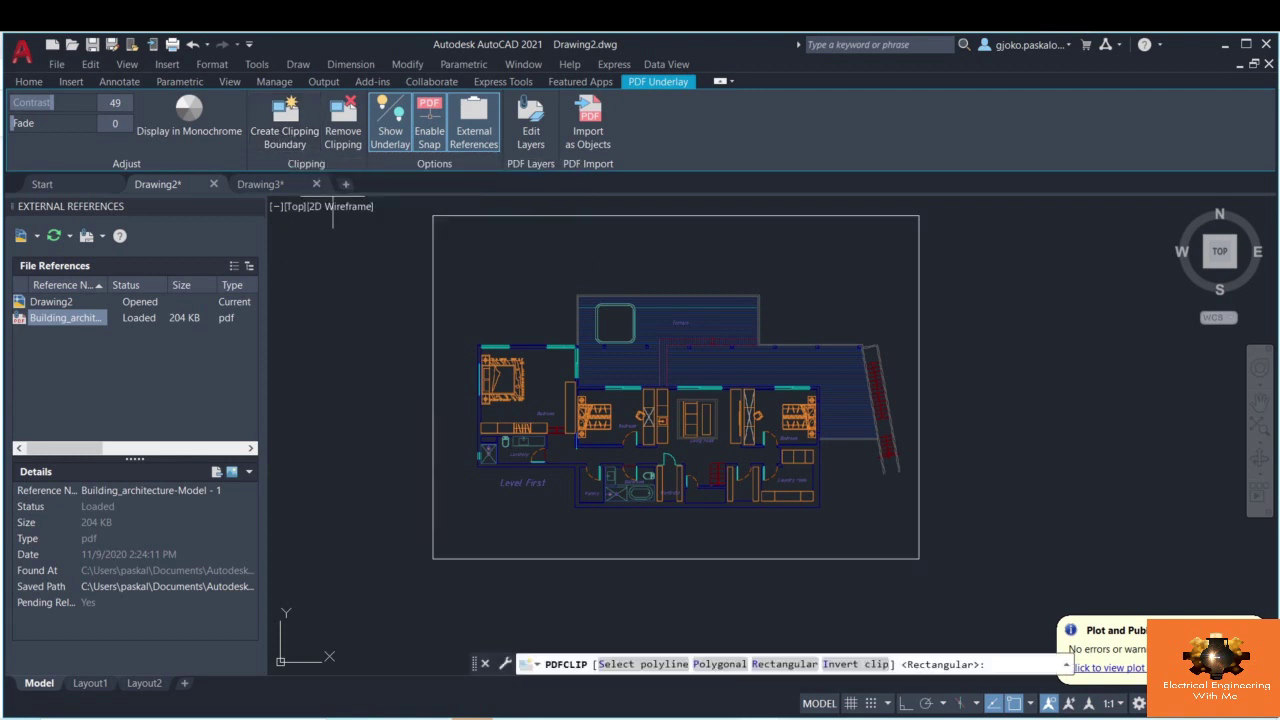
left_click(447, 243)
left_click(653, 558)
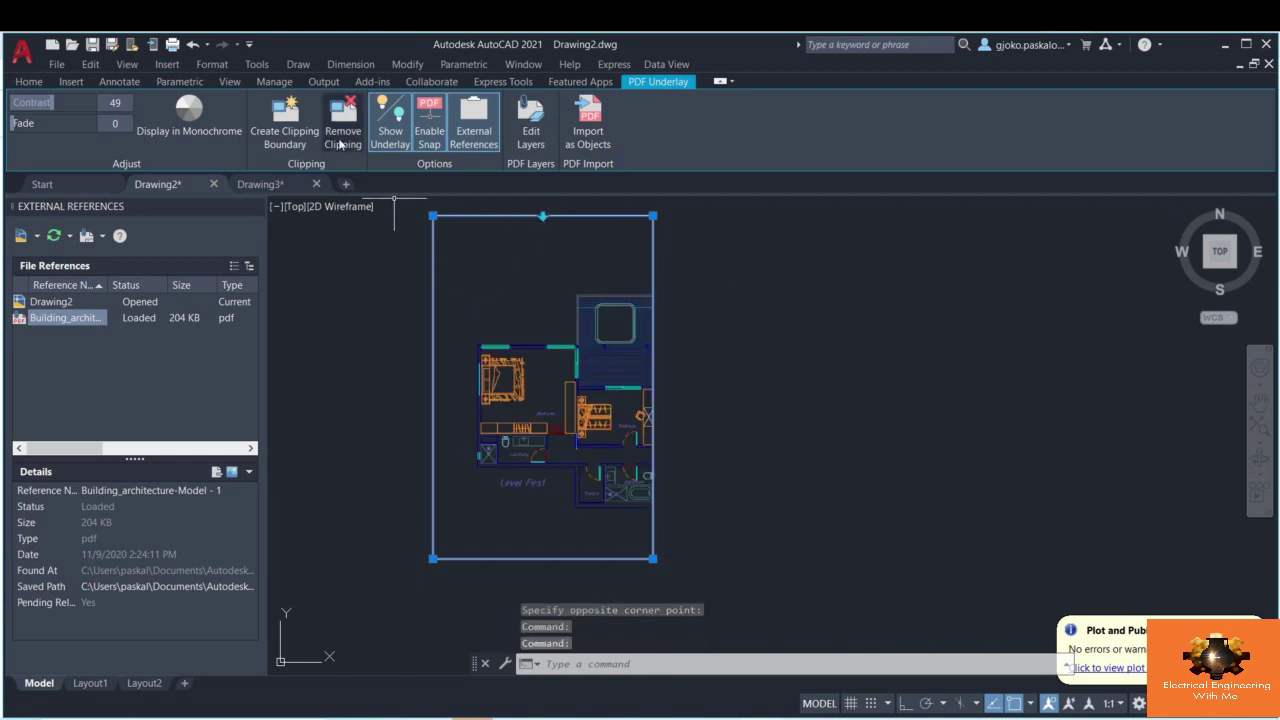
left_click(343, 138)
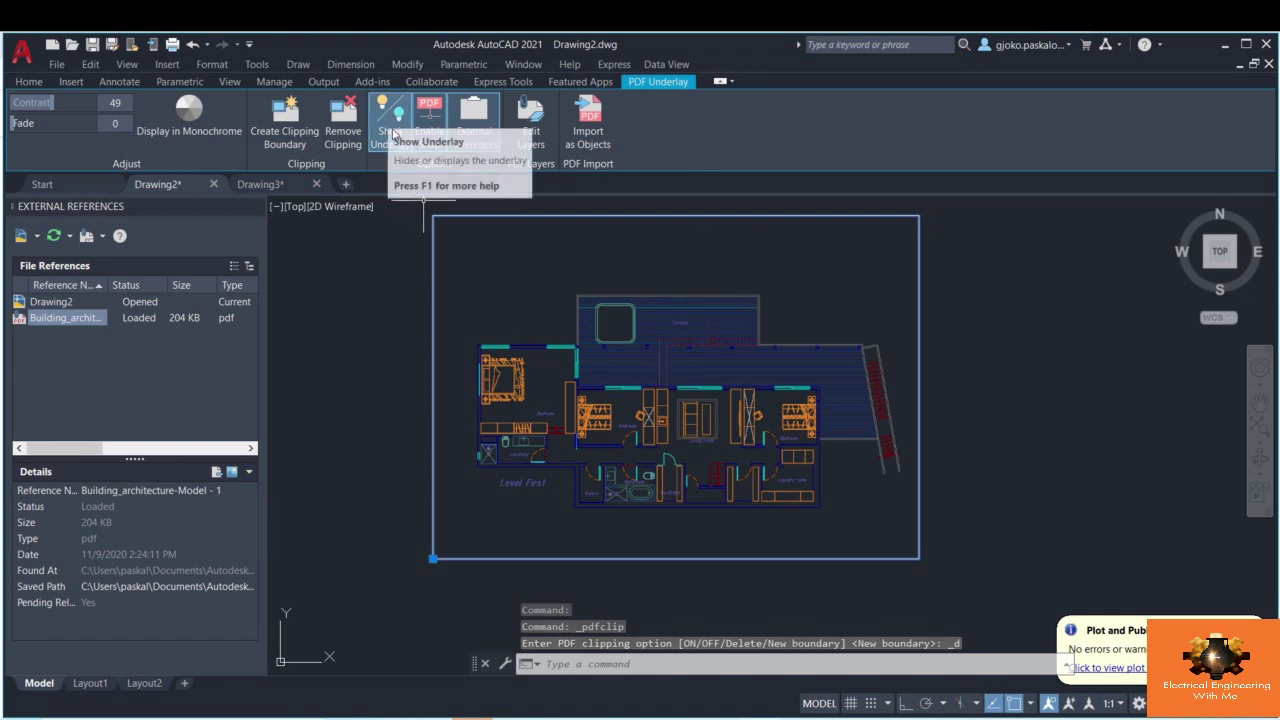
- Hide and redisplay the PDF underlay, and turn off PDF snapping, testing it with a line command that is cancelled
left_click(395, 140)
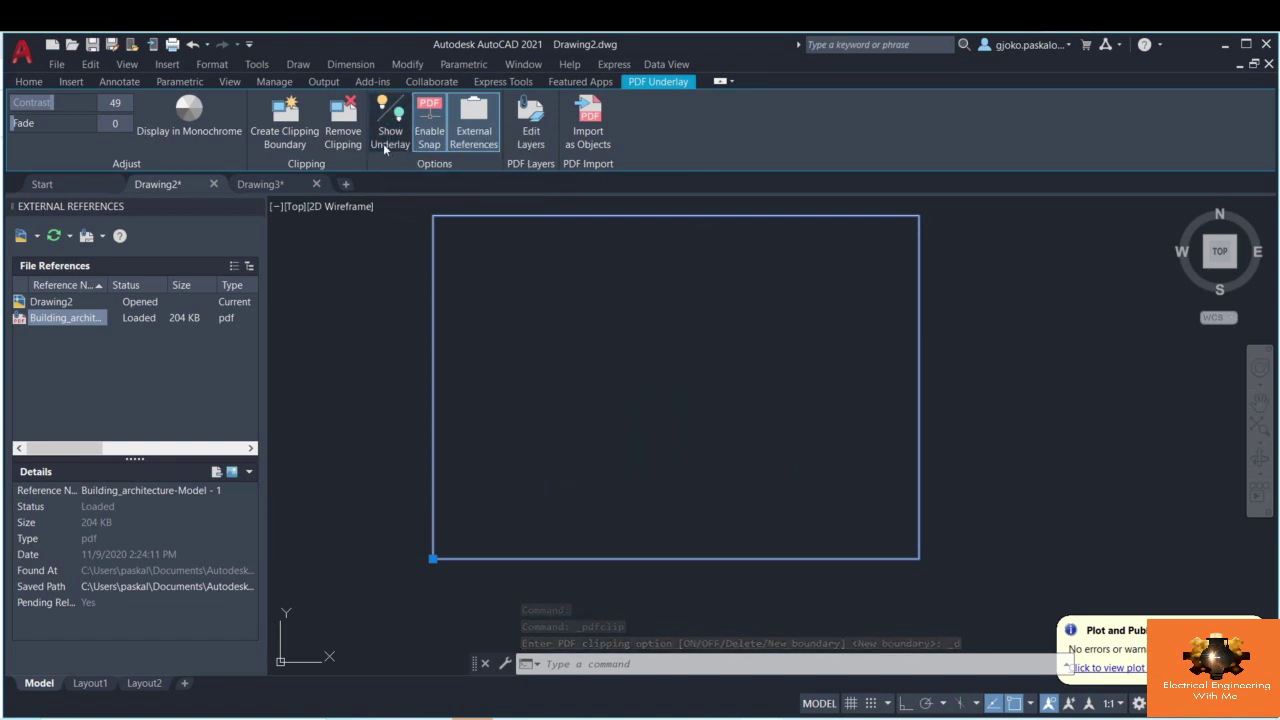
left_click(392, 140)
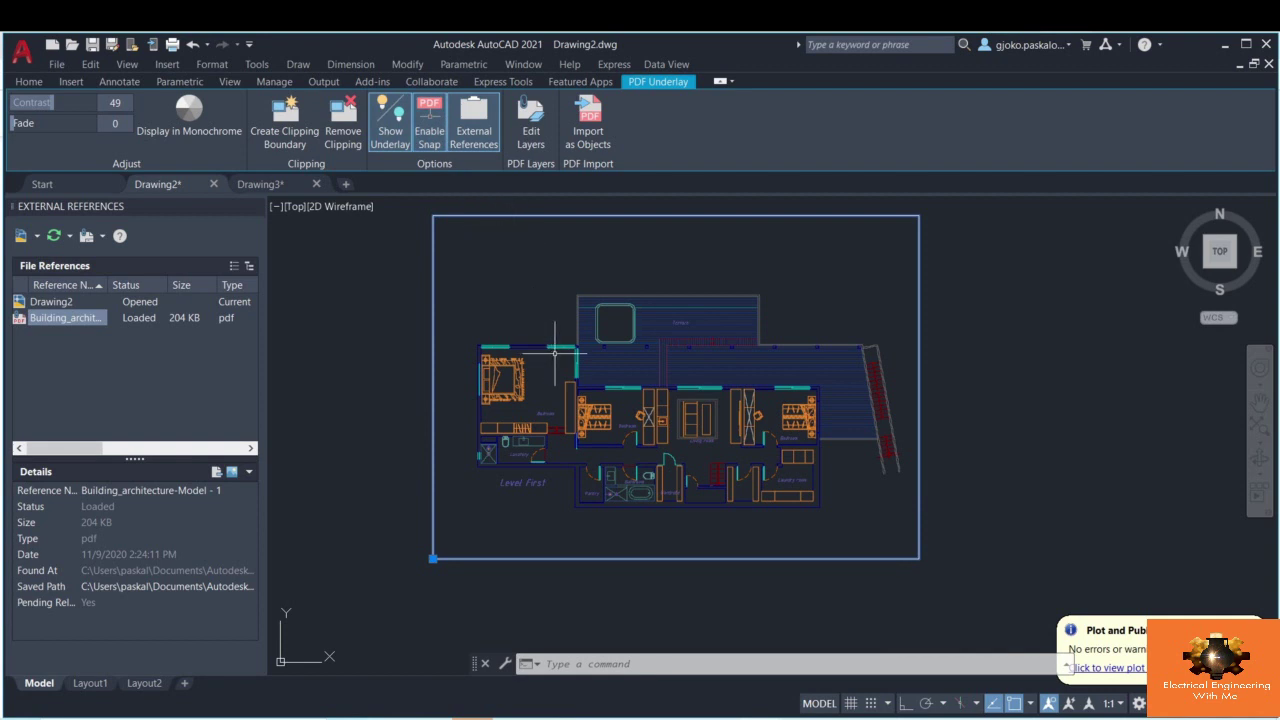
left_click(429, 147)
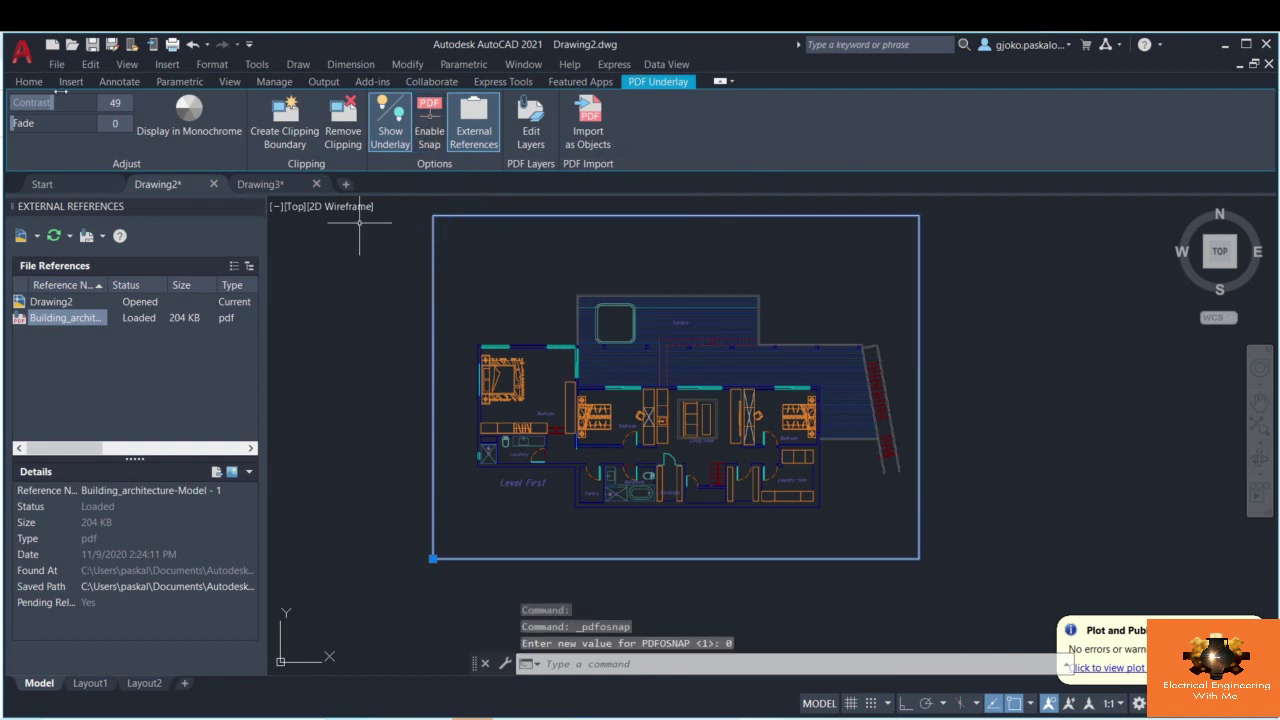
left_click(28, 81)
left_click(28, 119)
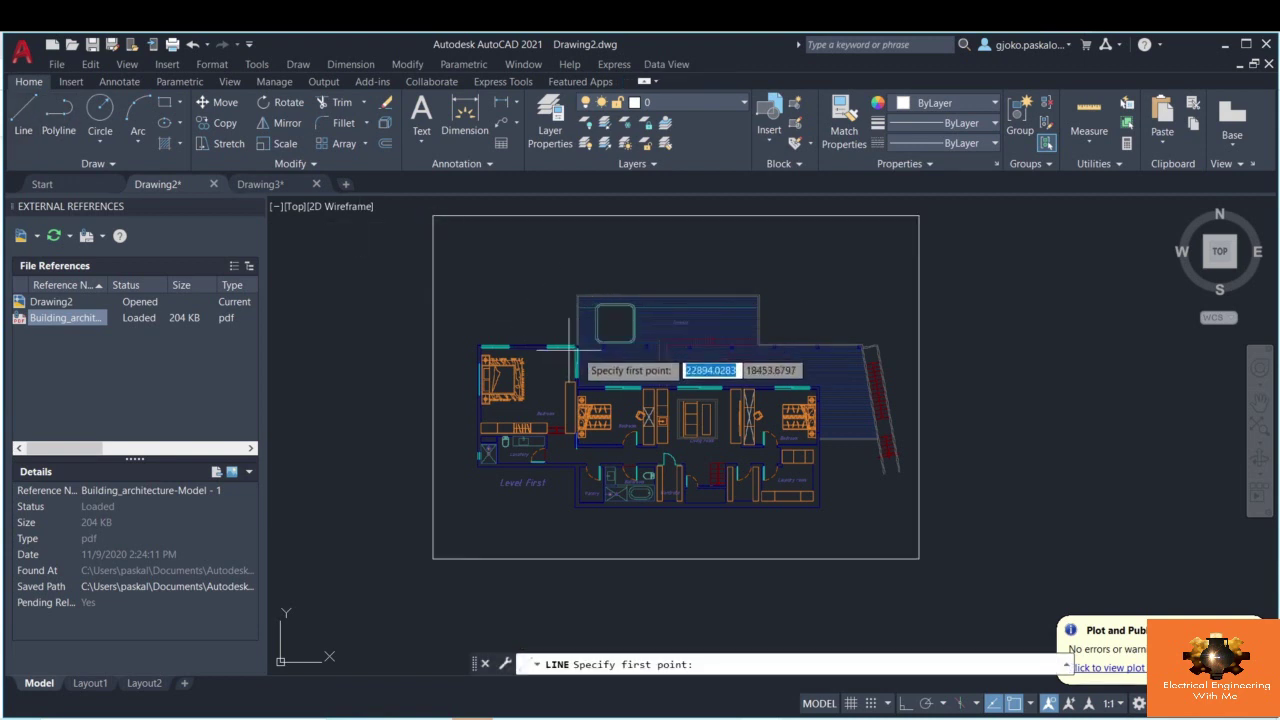
key("Escape")
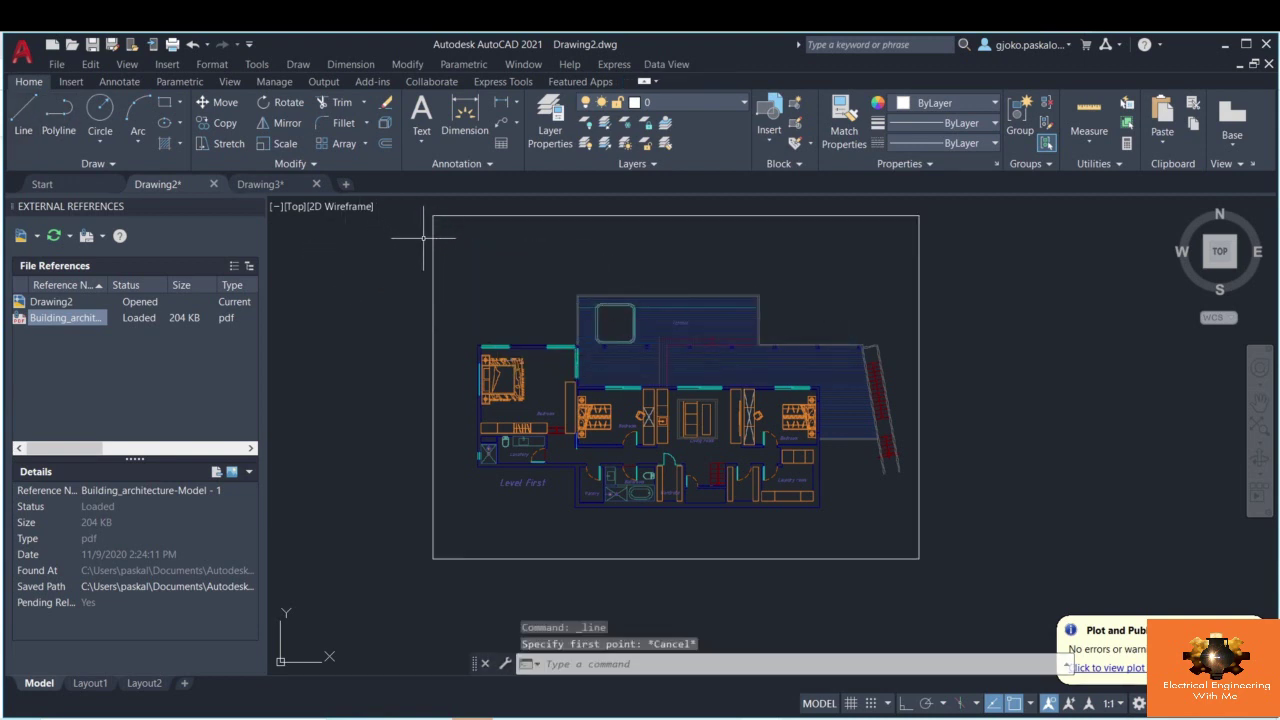
- Turn PDF snapping on again, test it with the Line command at the terrace corner, and turn it back off
left_click(443, 260)
left_click(409, 240)
left_click(422, 140)
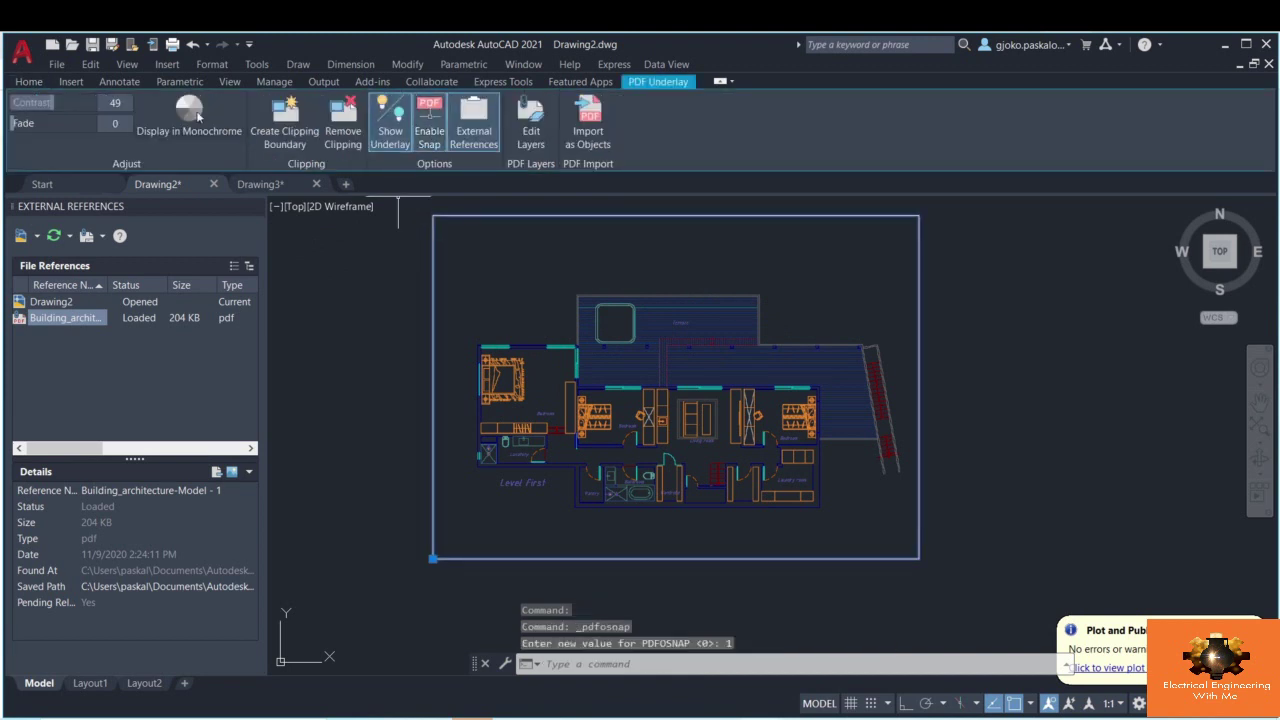
left_click(29, 81)
left_click(24, 112)
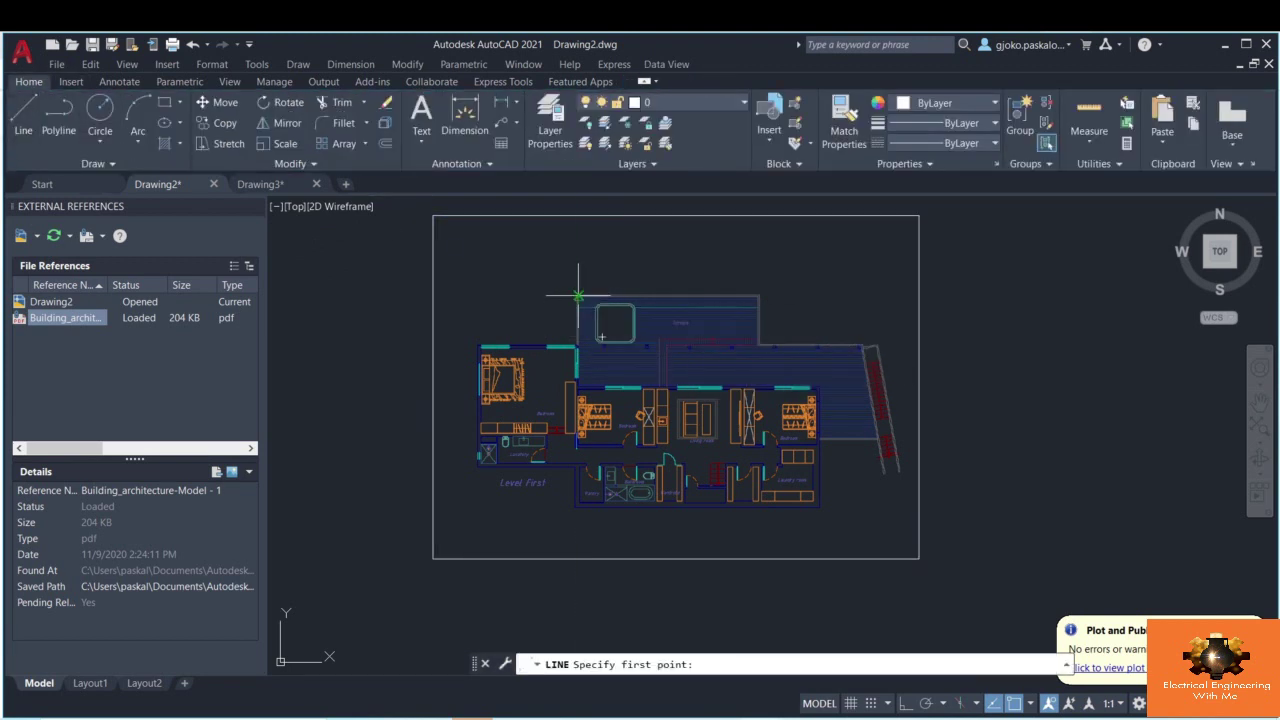
key("Escape")
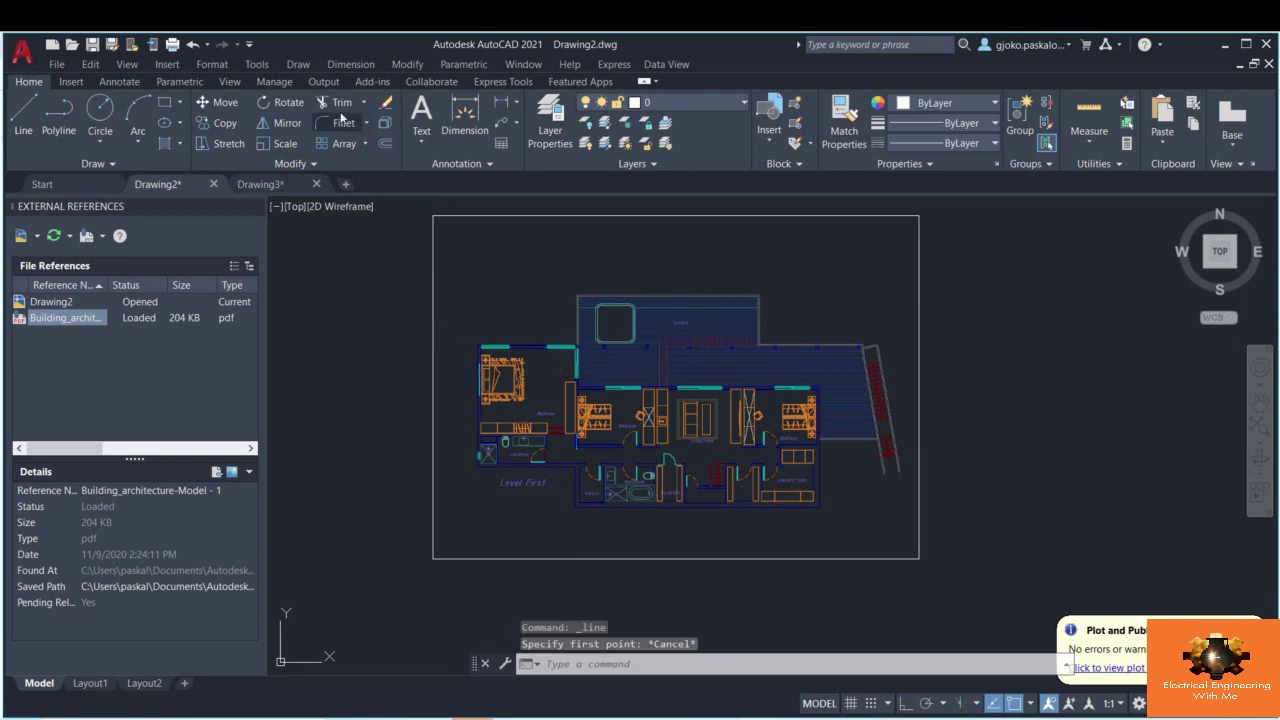
left_click(456, 216)
left_click(429, 130)
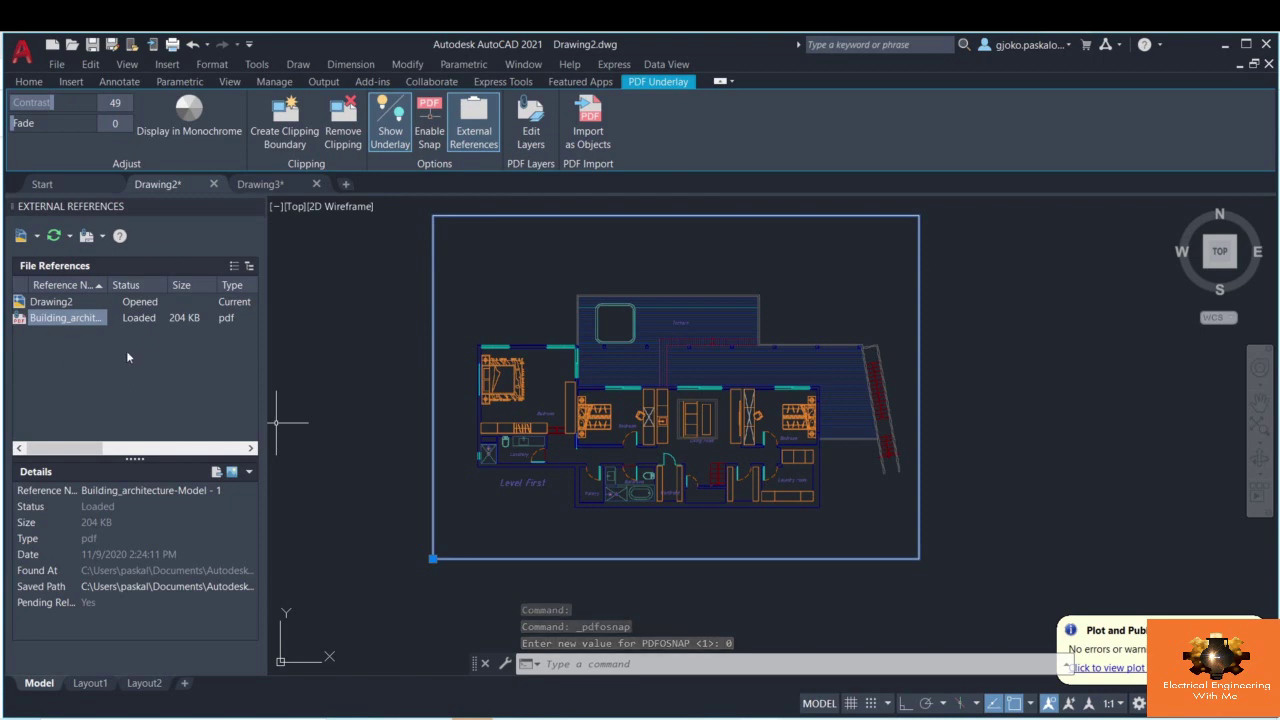
- Switch the underlay's wall, txt, Interior_architecture|sanitary and Interior_architecture|sanit acces layers off and on again in the underlay layers
left_click(533, 140)
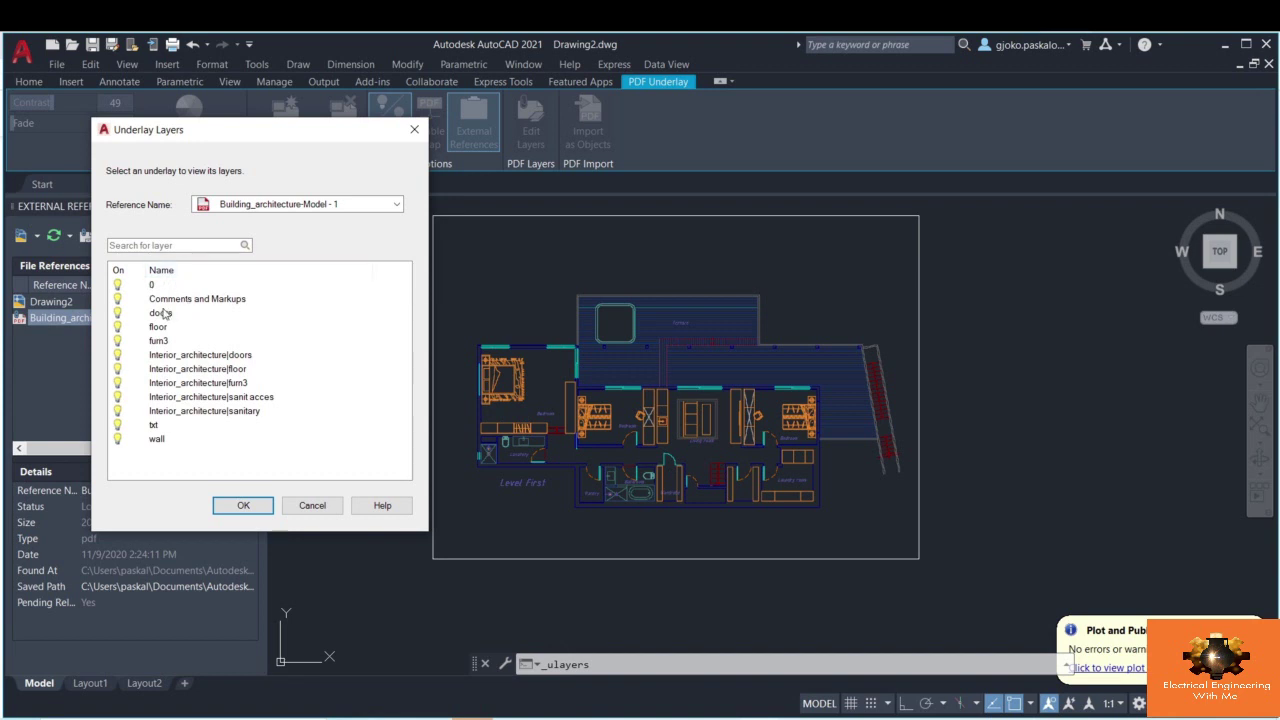
left_click(118, 440)
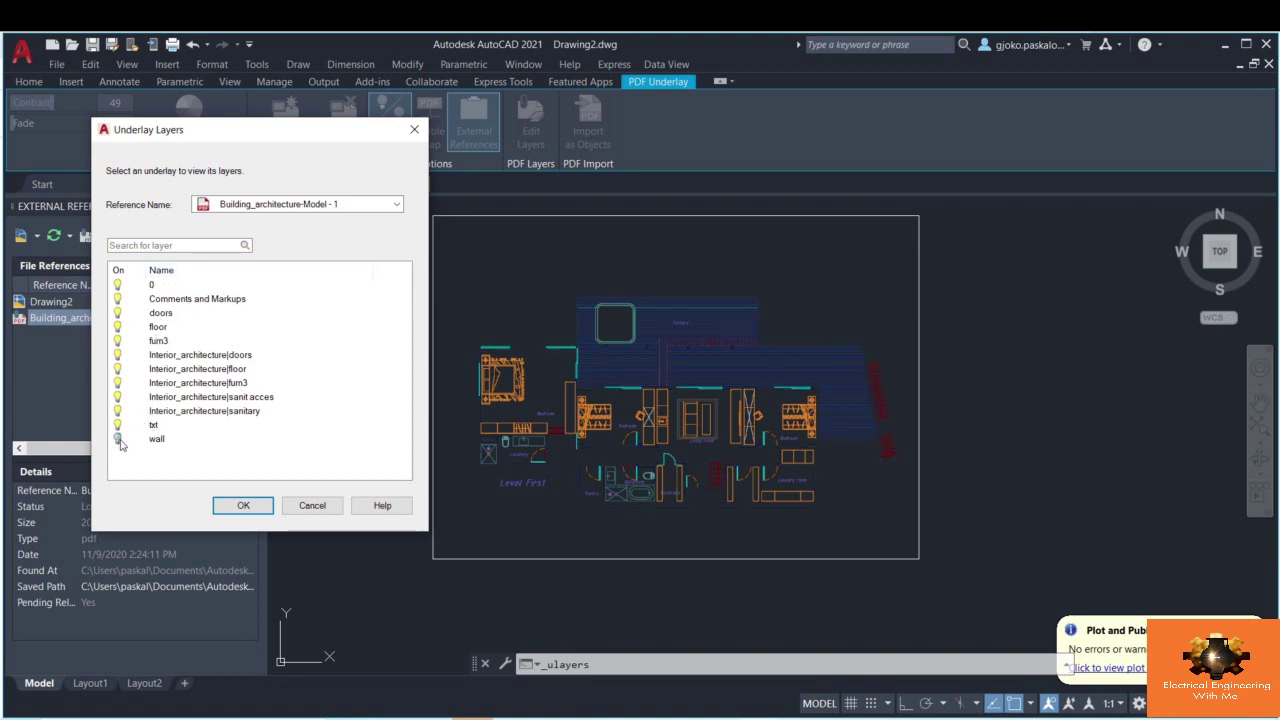
left_click(117, 425)
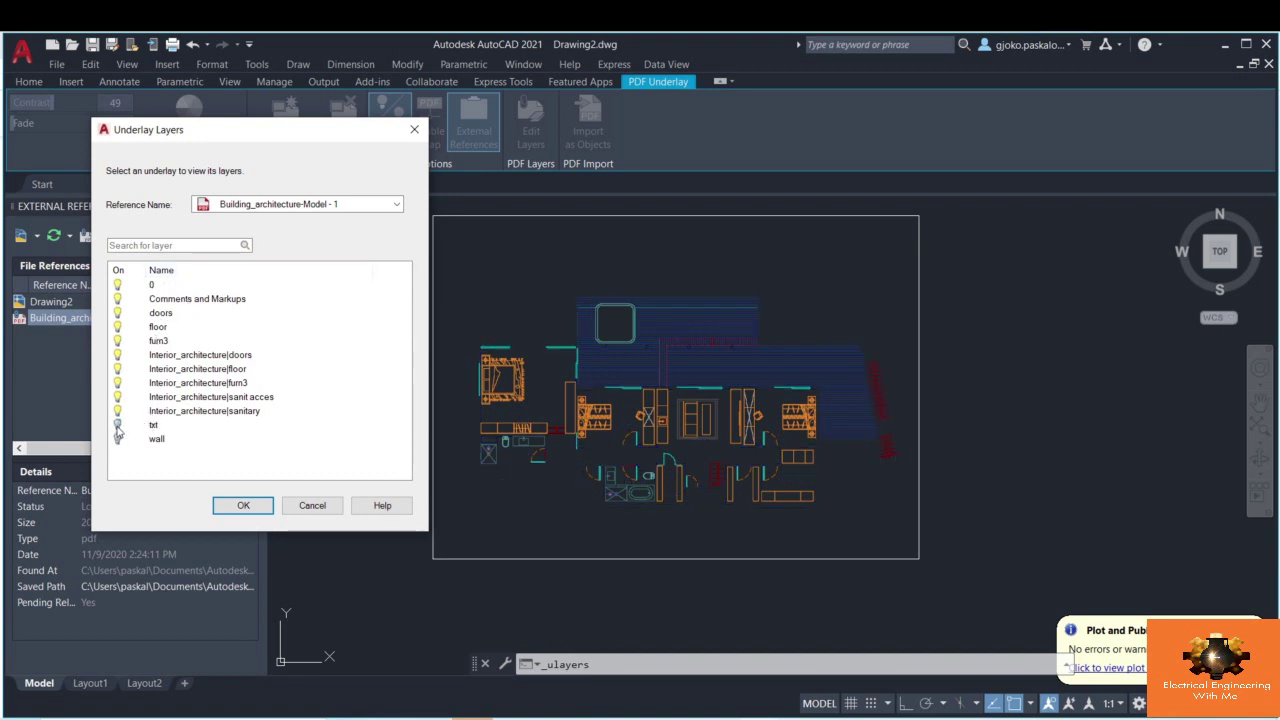
left_click(117, 411)
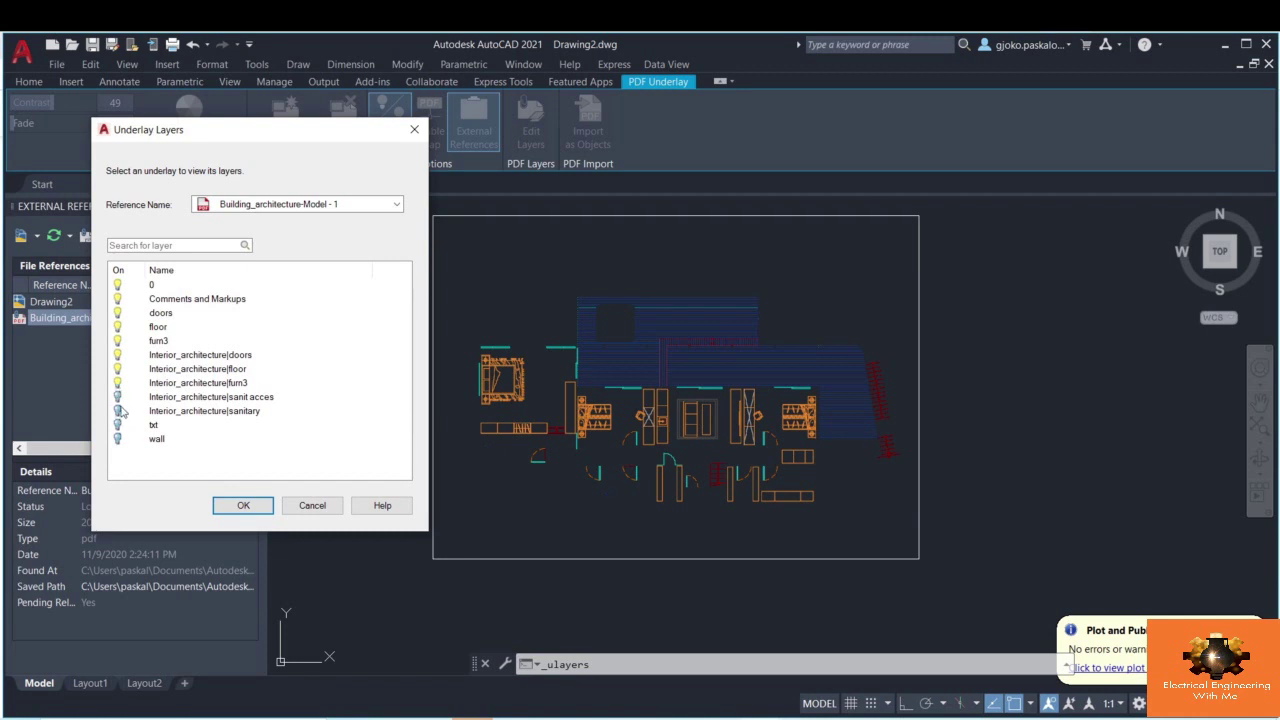
left_click(118, 411)
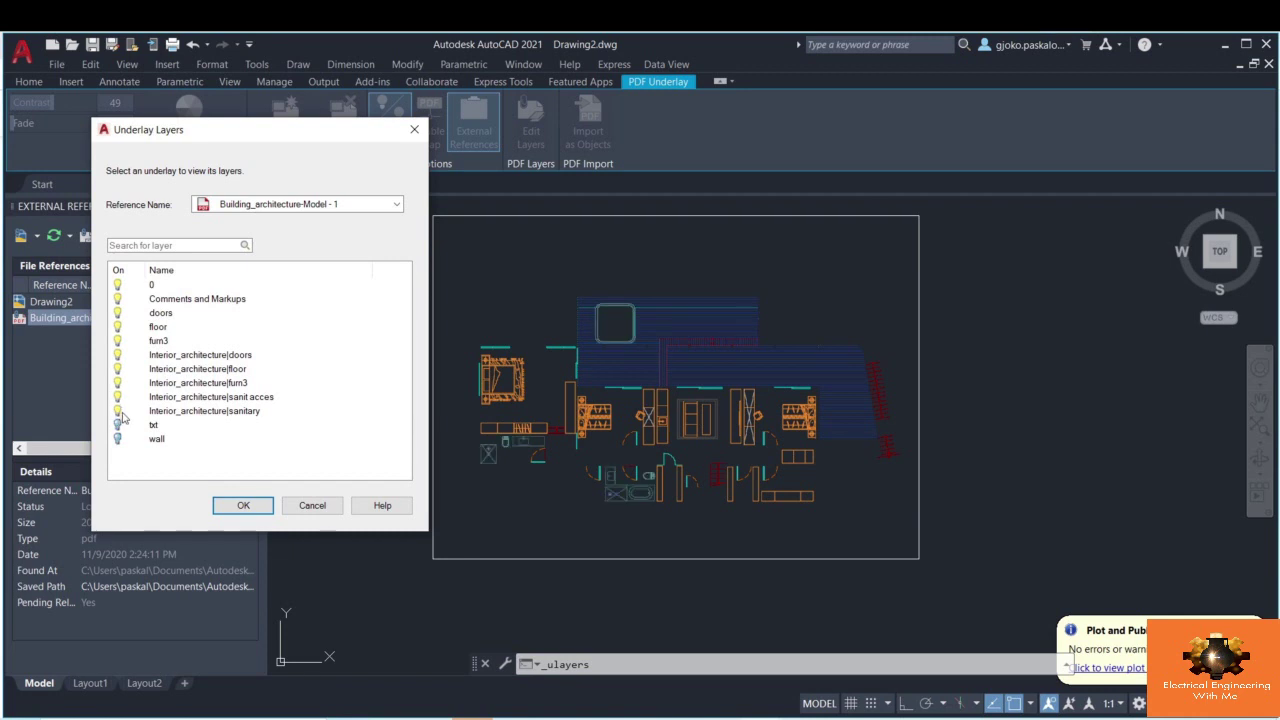
left_click(118, 425)
left_click(117, 440)
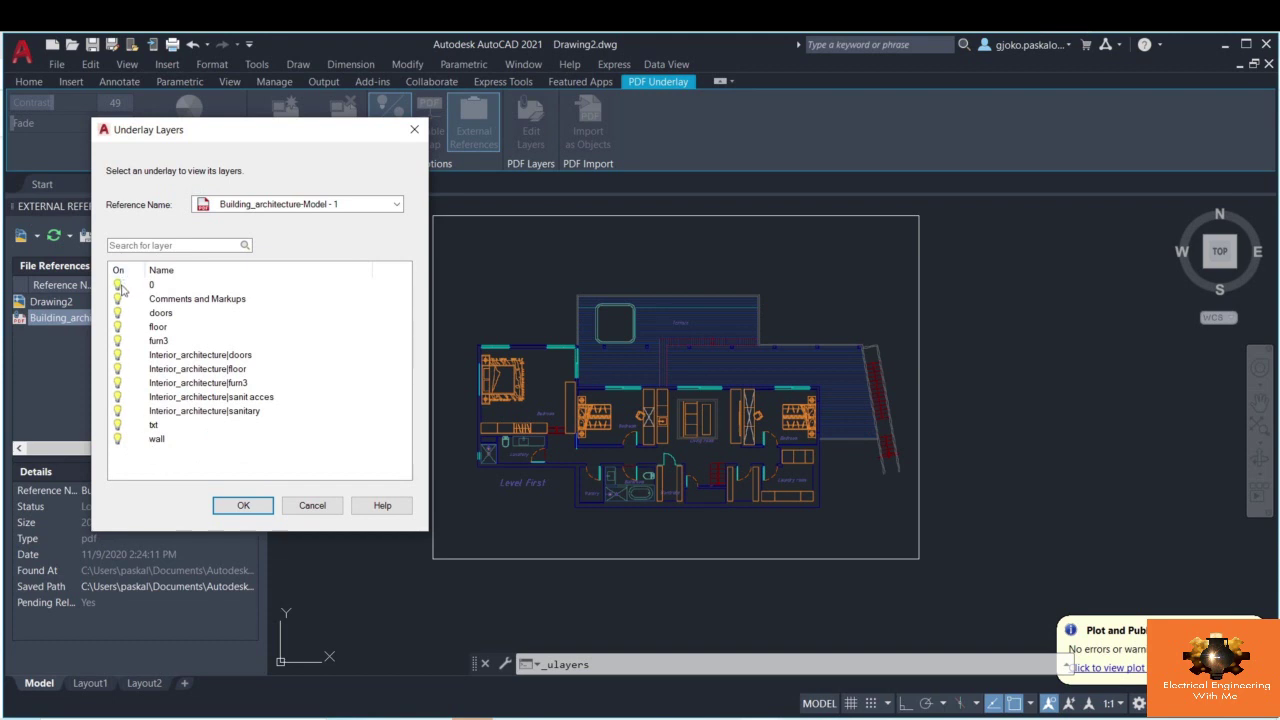
left_click(243, 506)
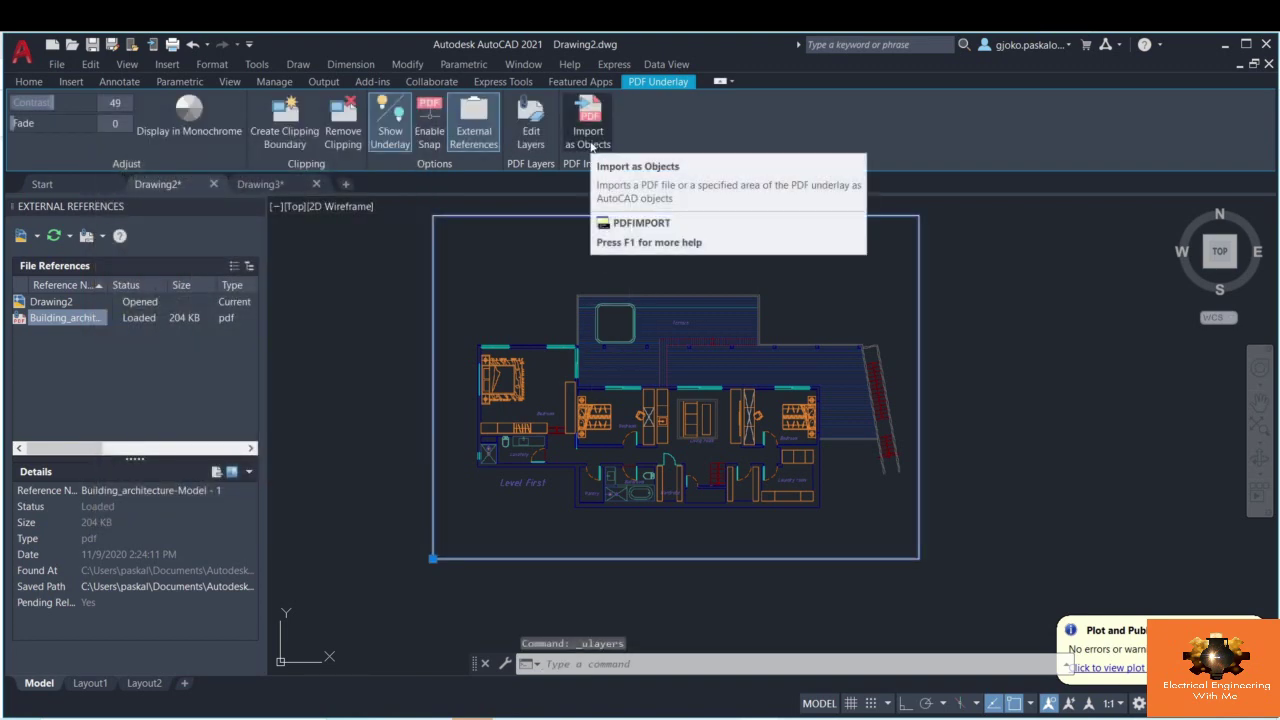
- Import the underlay as objects using a rectangular area around the whole sheet, and choose Unload for the PDF underlay
scroll(652, 270, "up", 2)
scroll(652, 293, "down", 3)
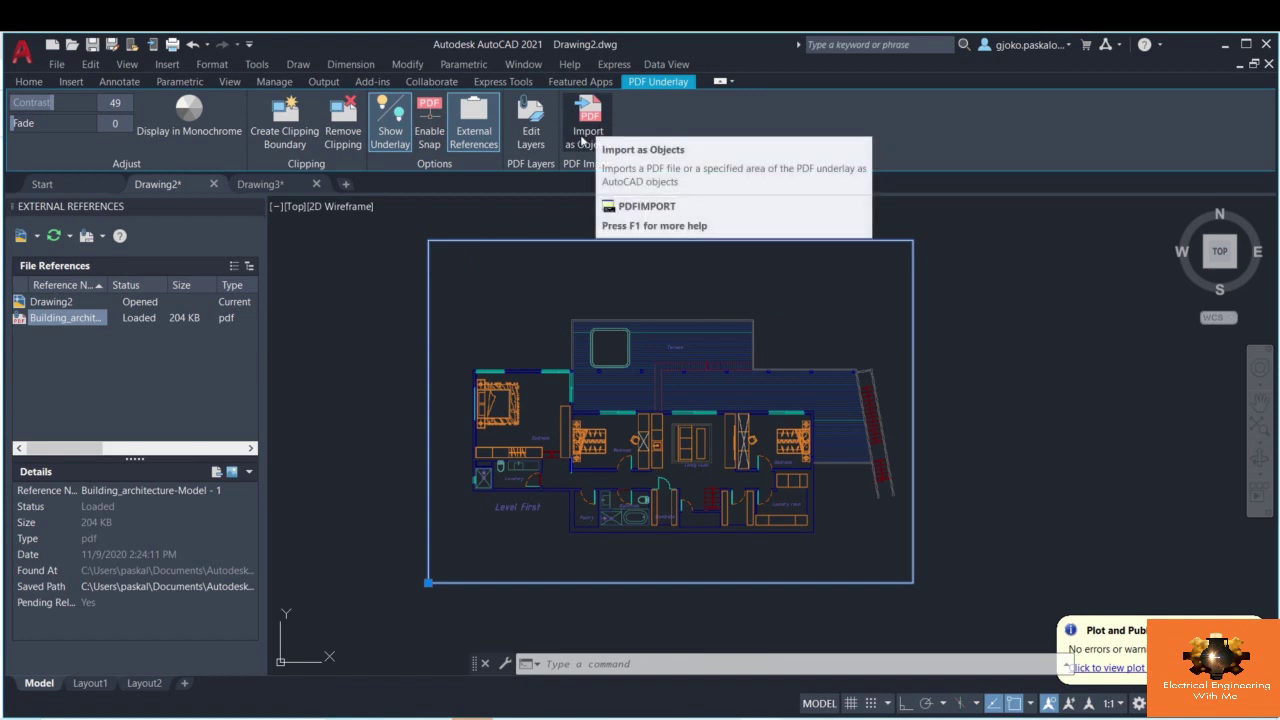
left_click(584, 140)
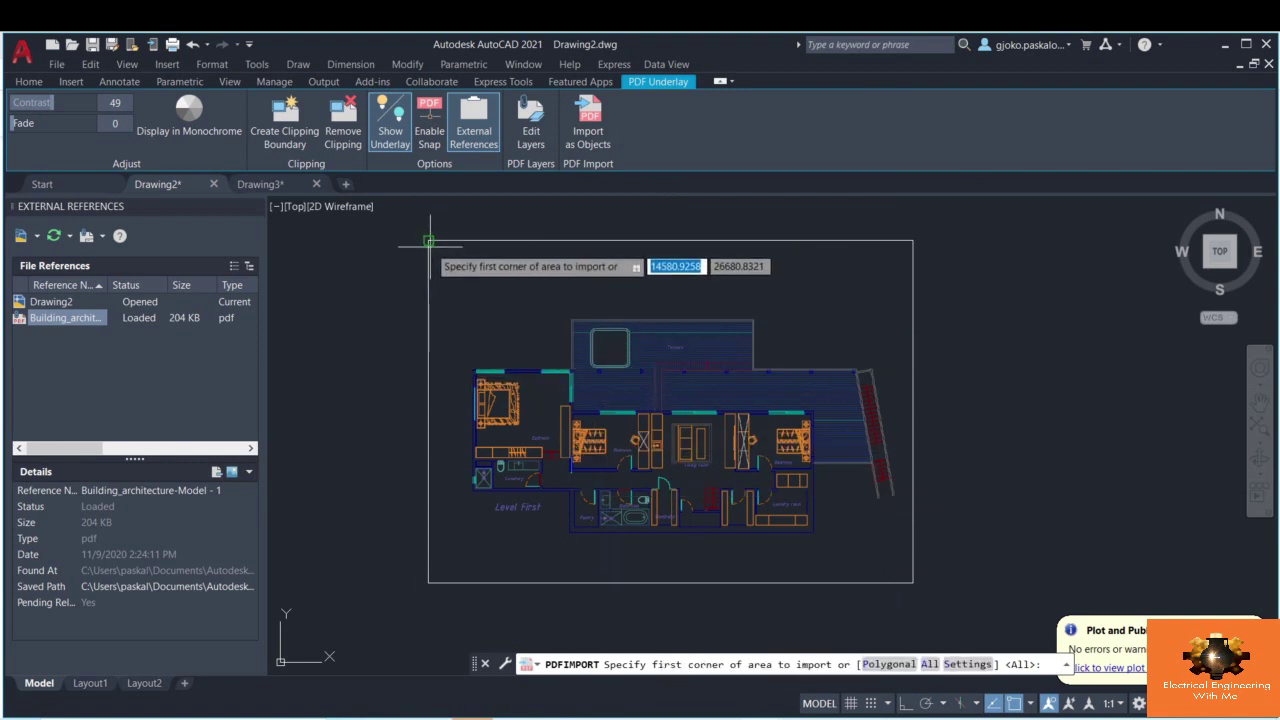
left_click(428, 241)
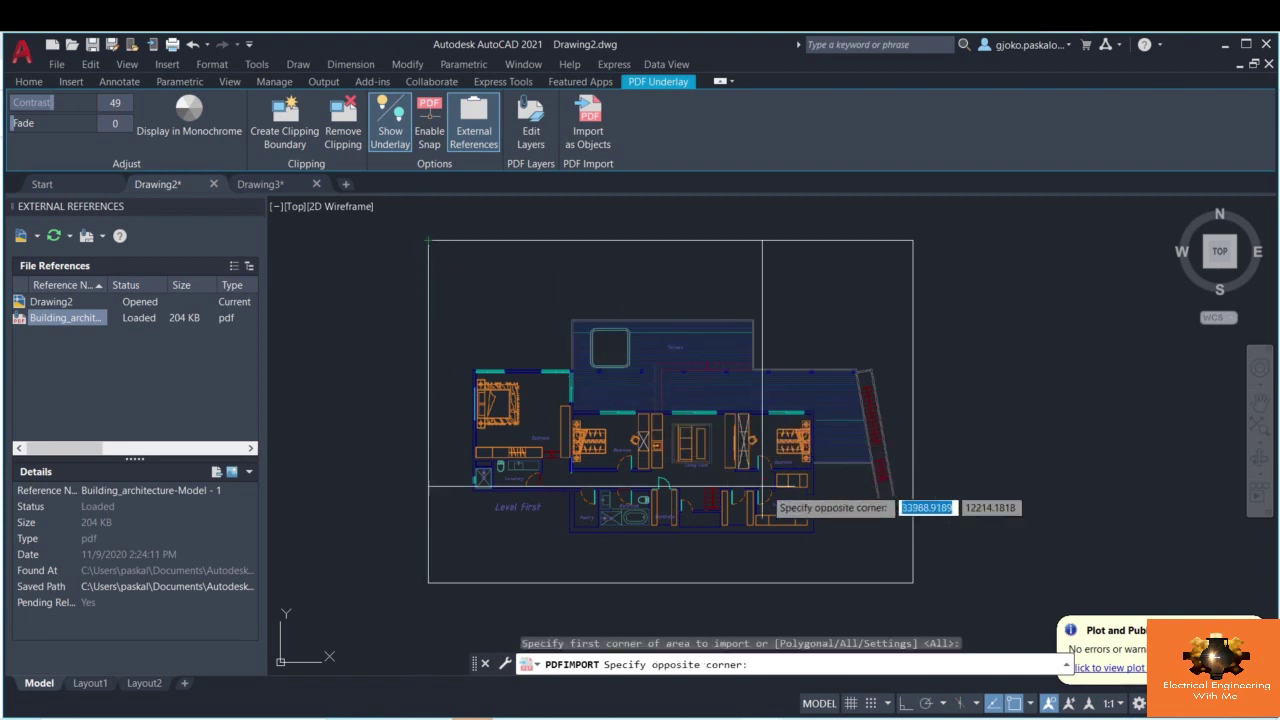
left_click(912, 581)
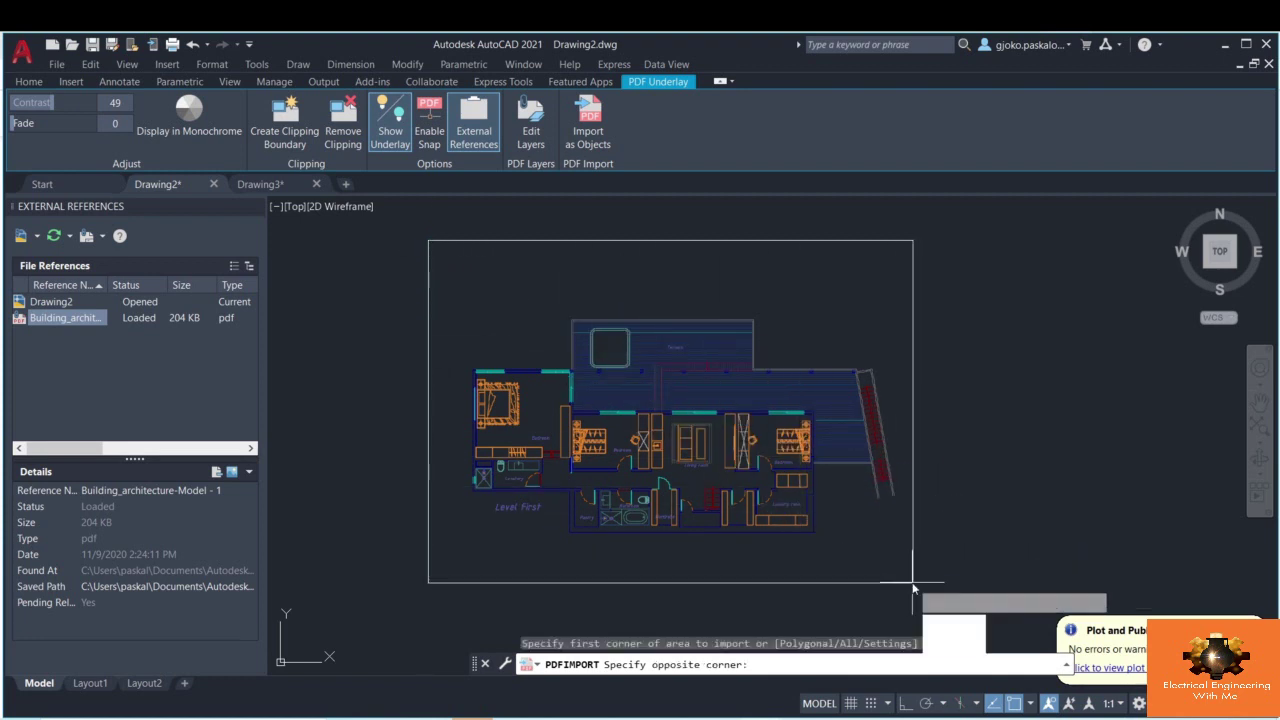
key("Down")
key("Down")
key("Down")
key("Down")
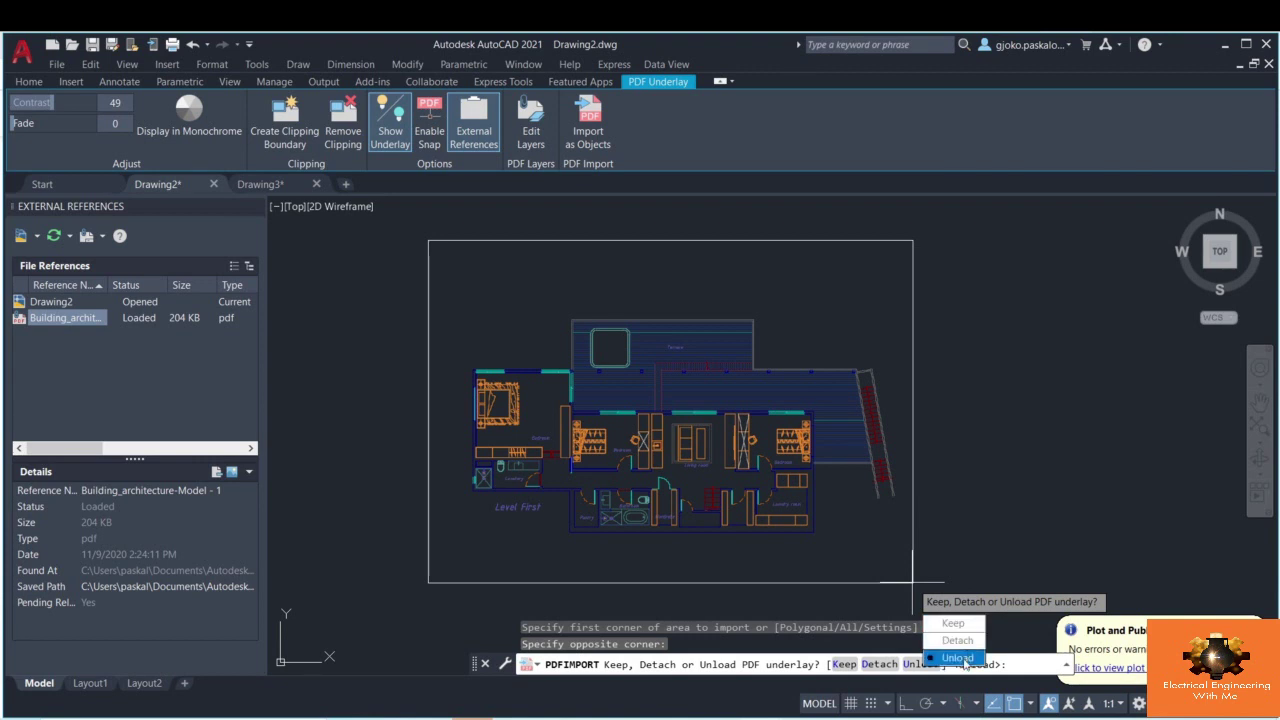
left_click(957, 658)
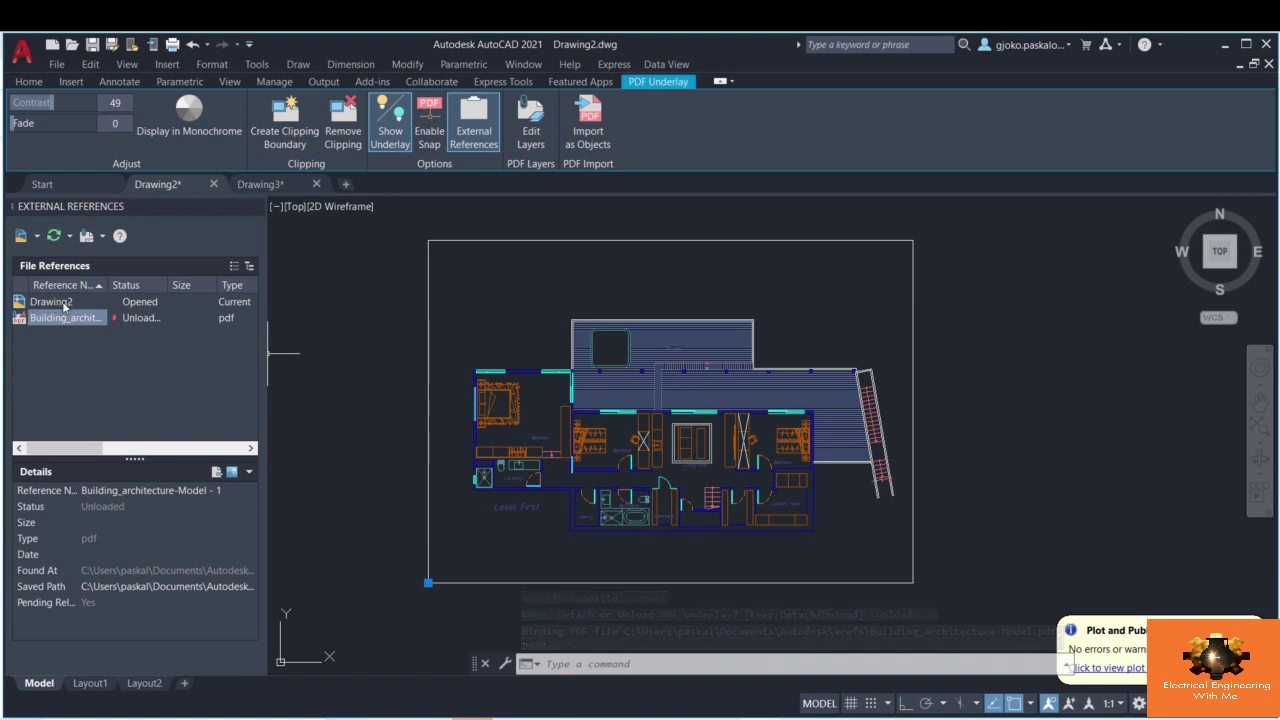
- Inspect the imported floor plan objects by selecting the plan with a window and a crossing selection, clearing each selection
left_click(844, 362)
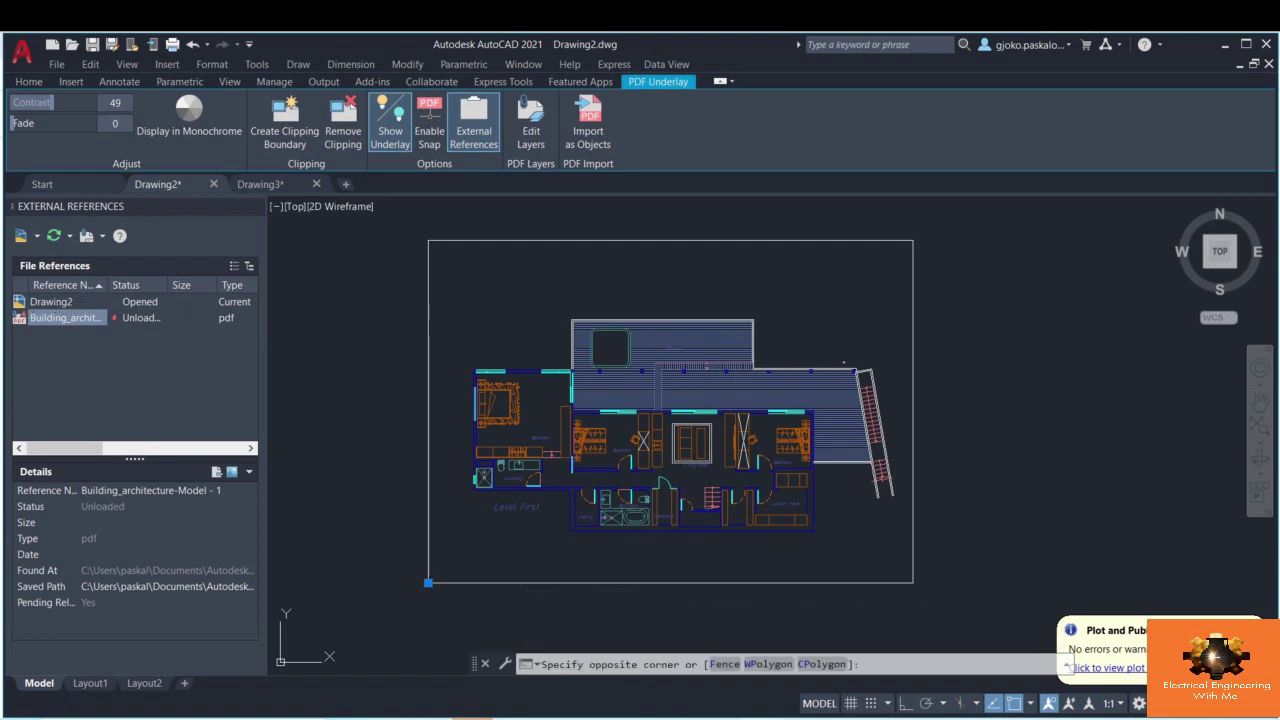
key("Escape")
left_click(350, 243)
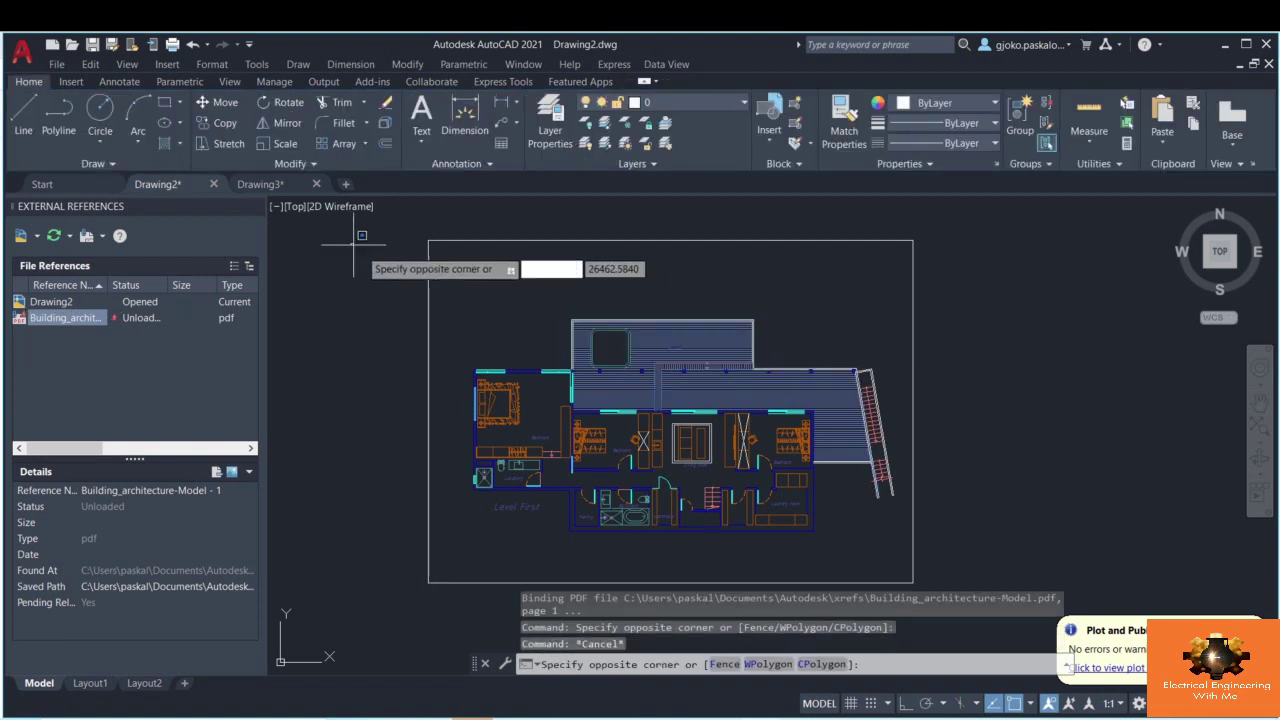
left_click(1023, 549)
key("Escape")
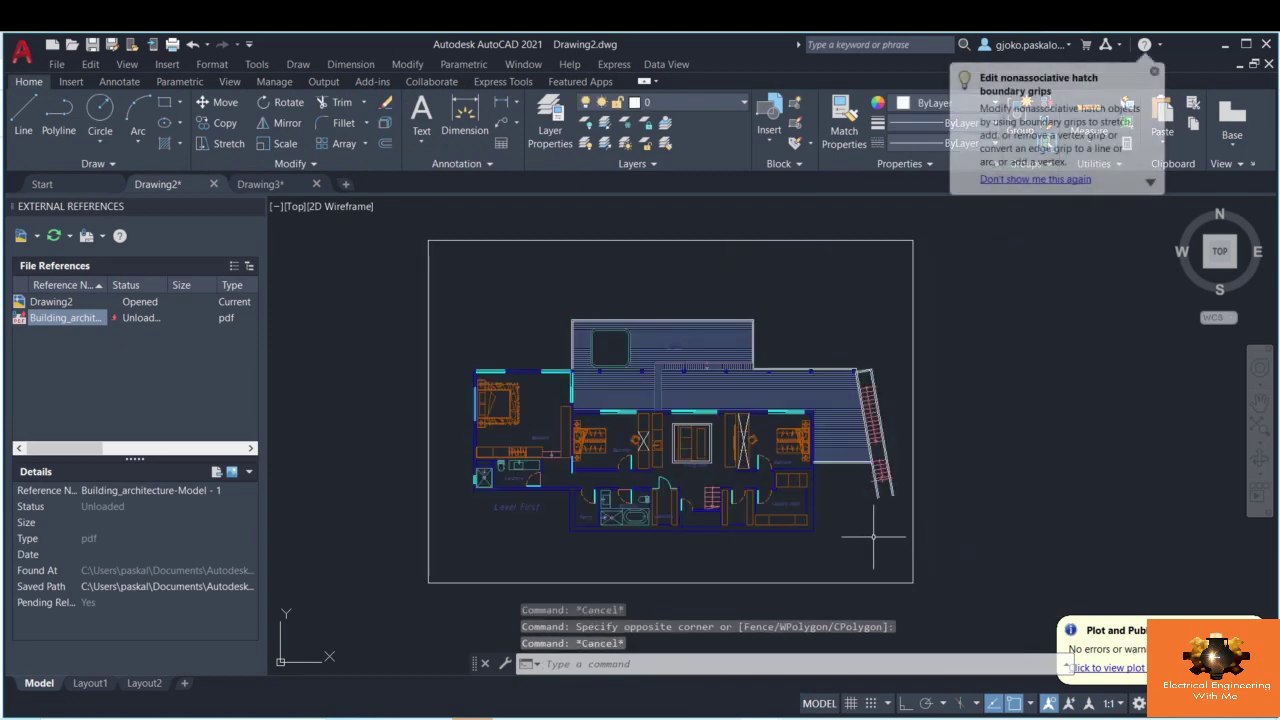
left_click(871, 545)
left_click(497, 297)
key("Escape")
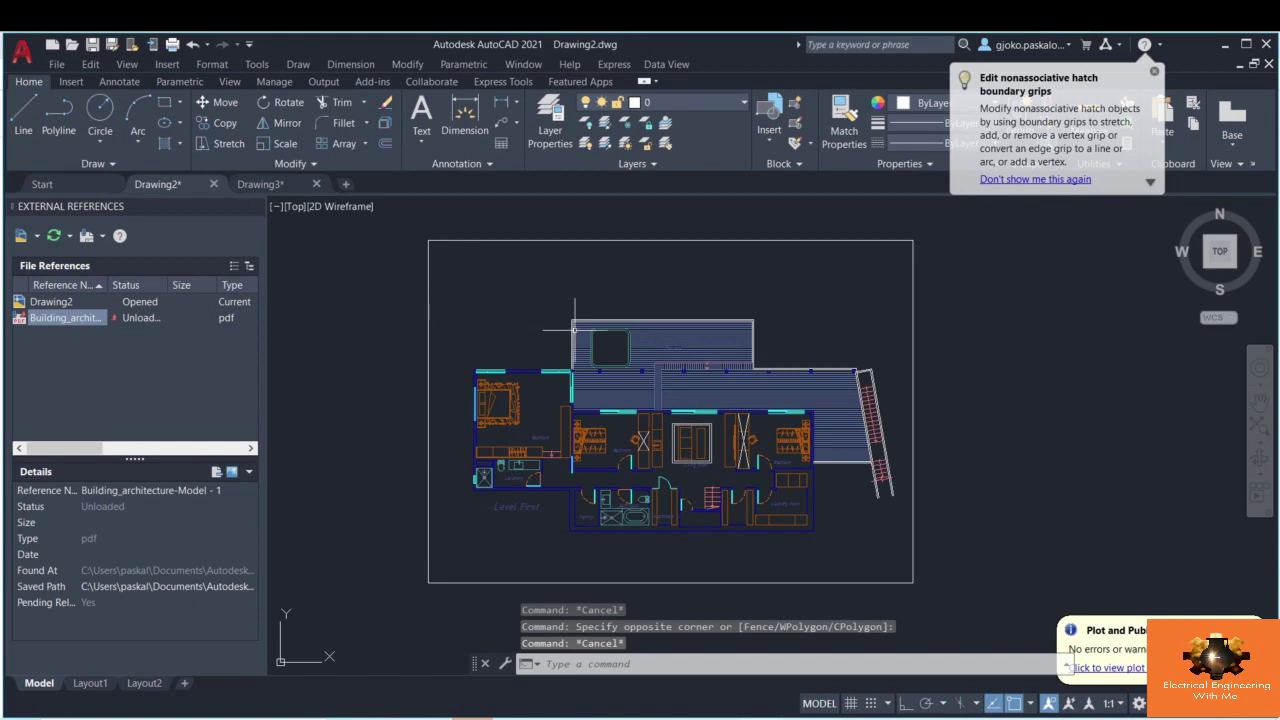
- Check the imported outline along the slanted stairs at the plan's right end by selecting it, and clear the selection
scroll(656, 450, "up", 4)
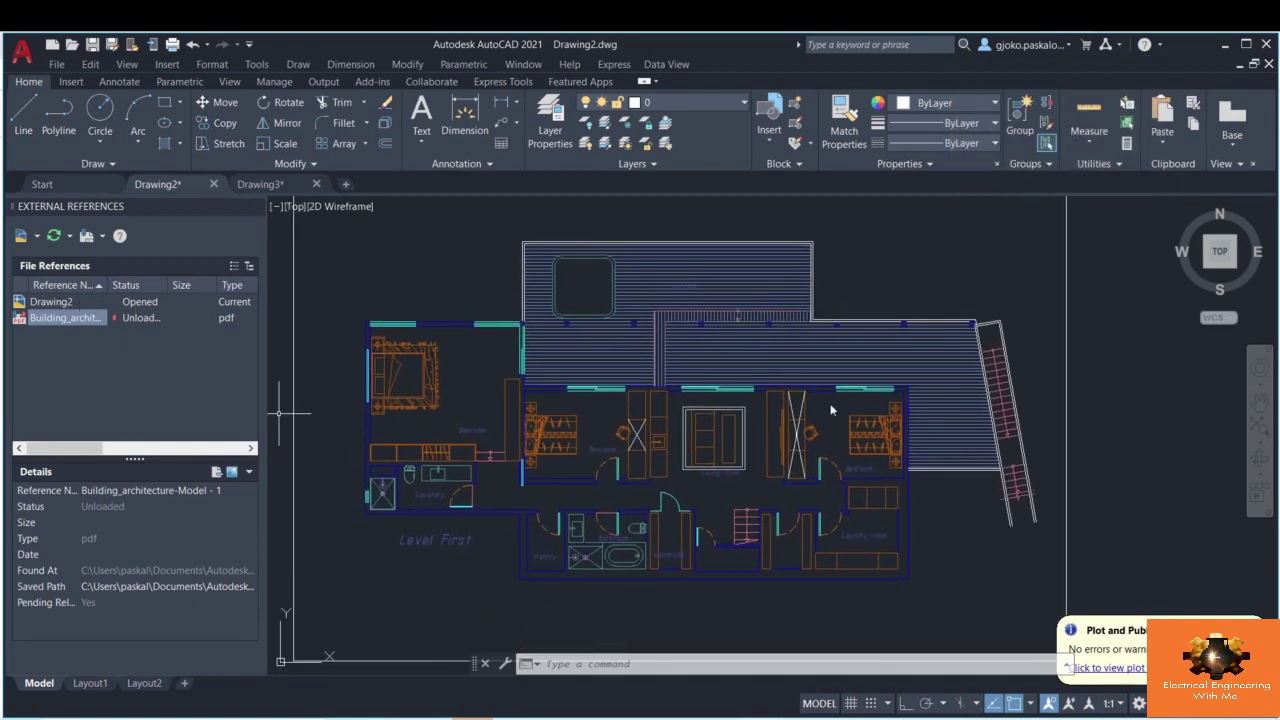
left_click(1003, 398)
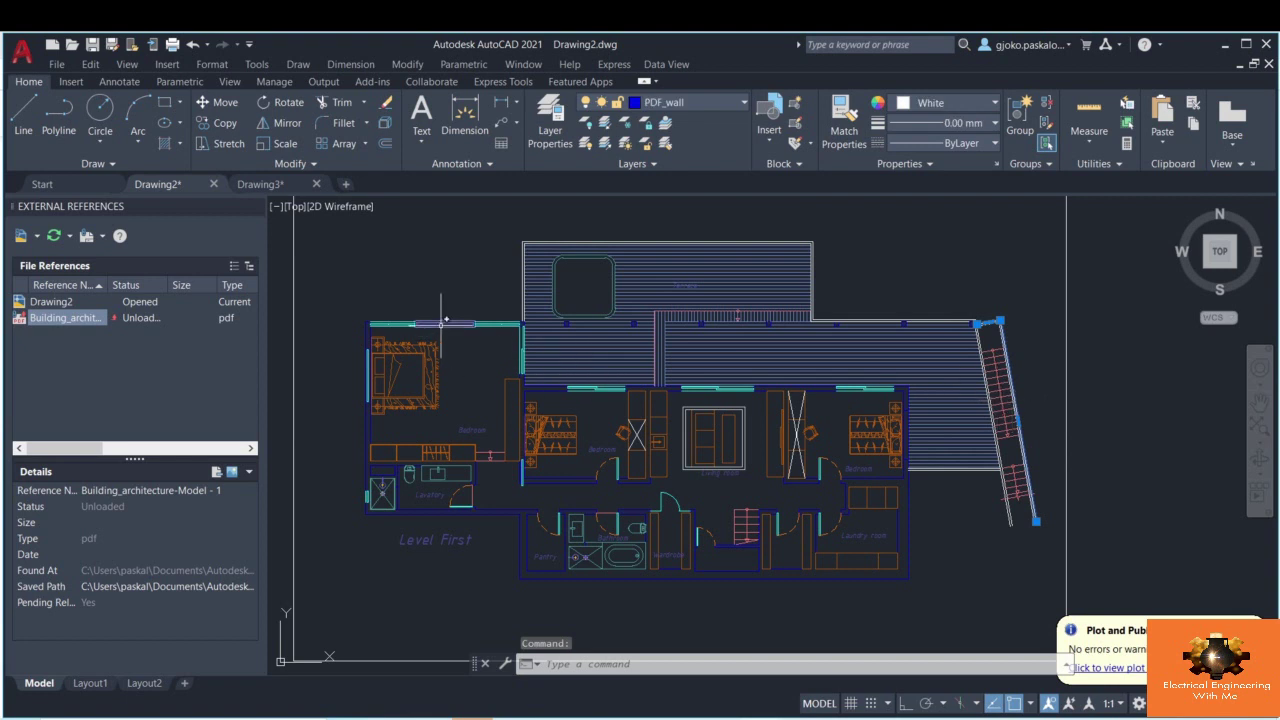
key("Escape")
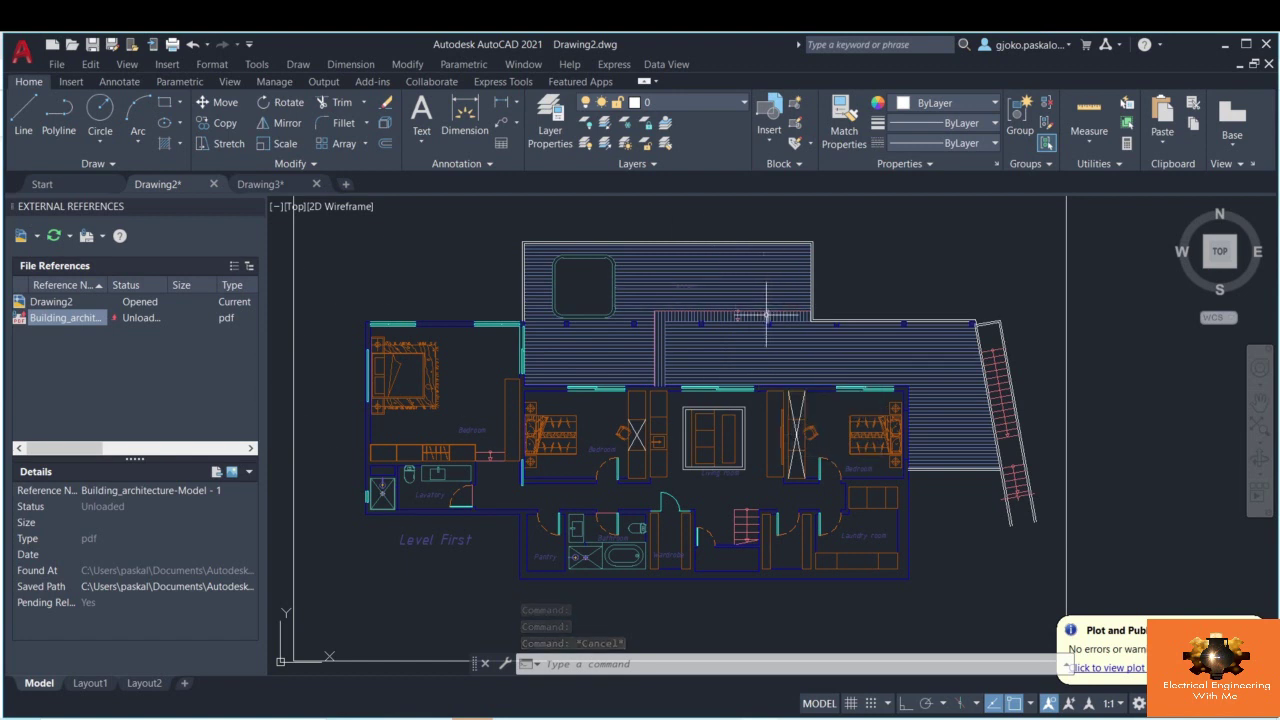
scroll(620, 290, "down", 3)
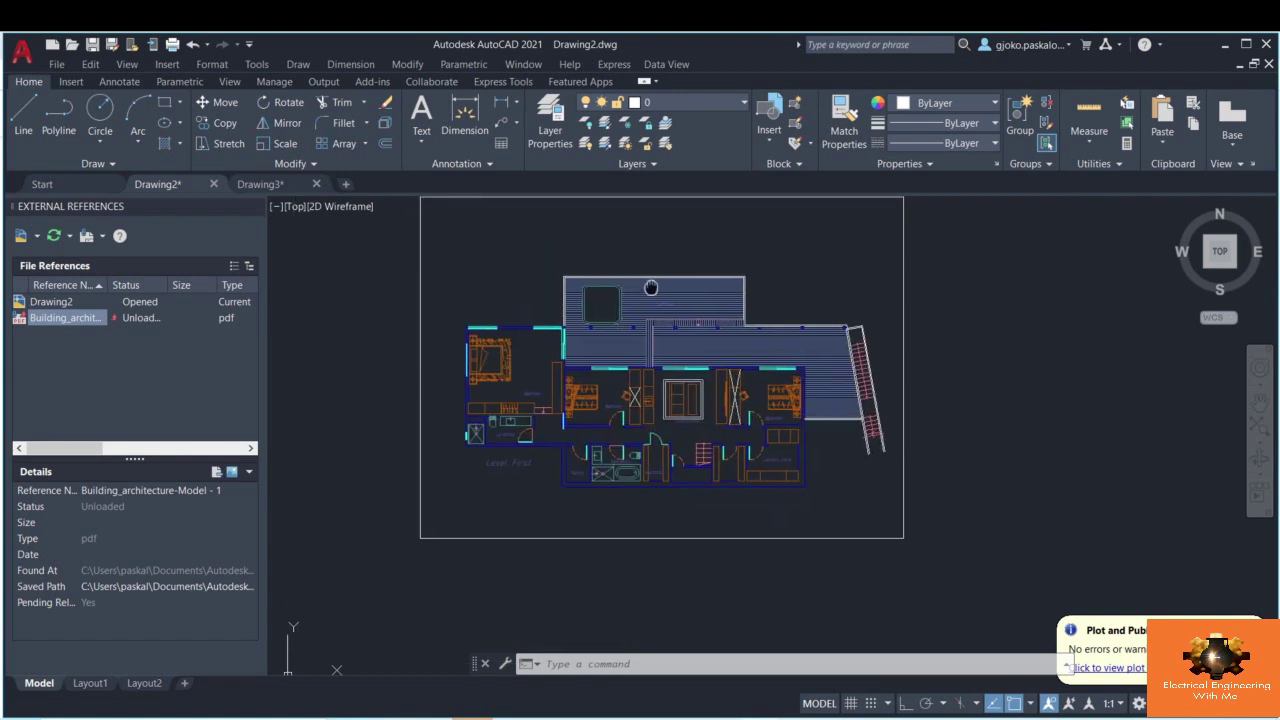
middle_click_drag(650, 288, 668, 321)
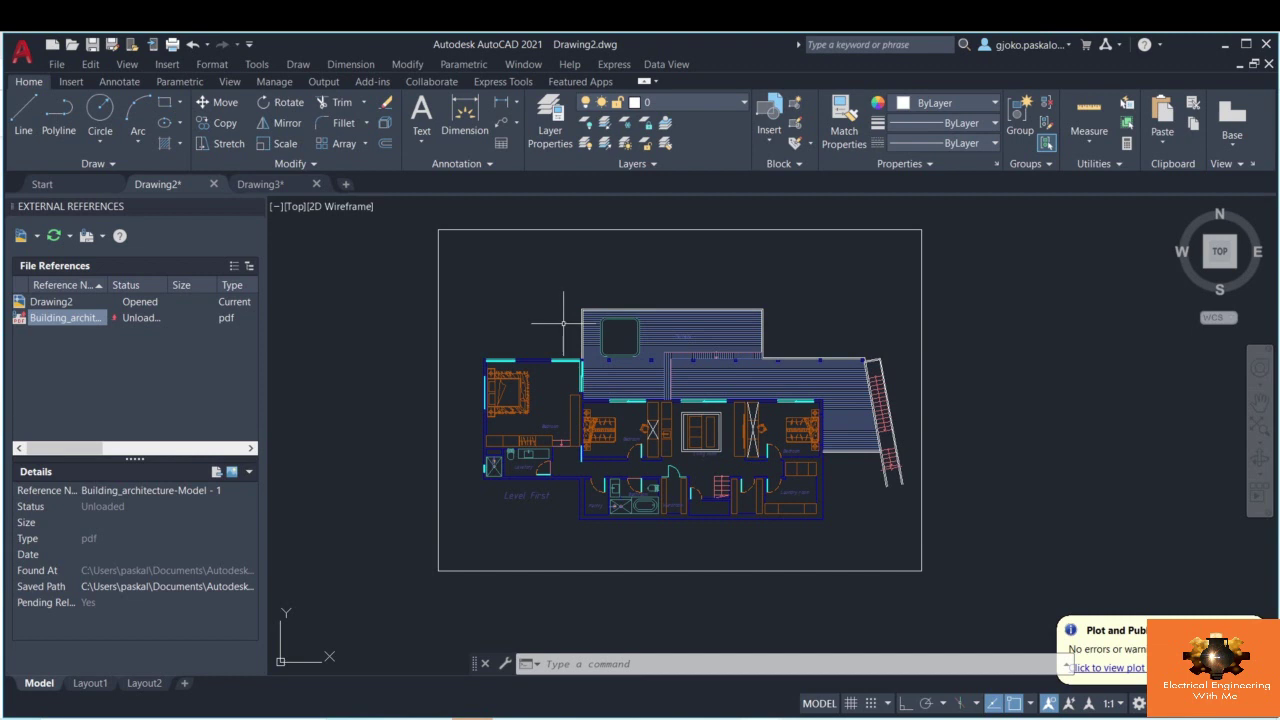
- In Drawing3, attach the autocad.png image with a relative path, a fixed scale of 1.0000 and an on-screen insertion point
mouse_move(275, 191)
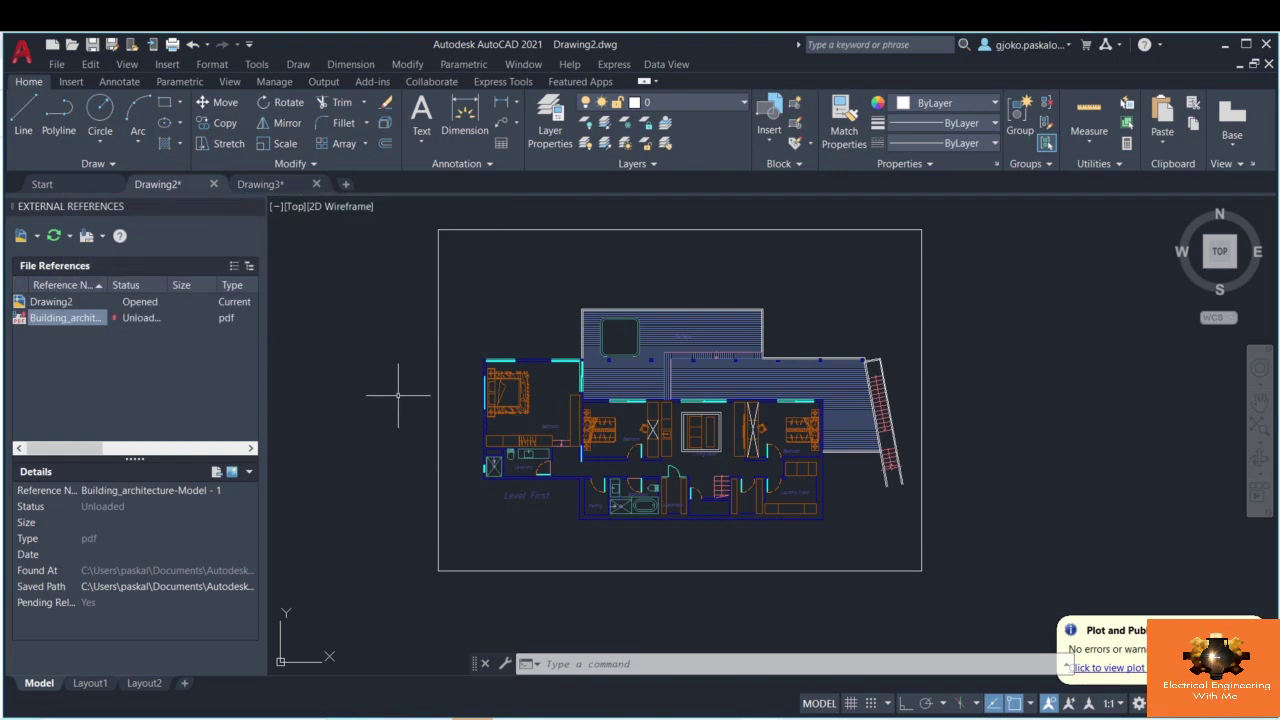
left_click(268, 185)
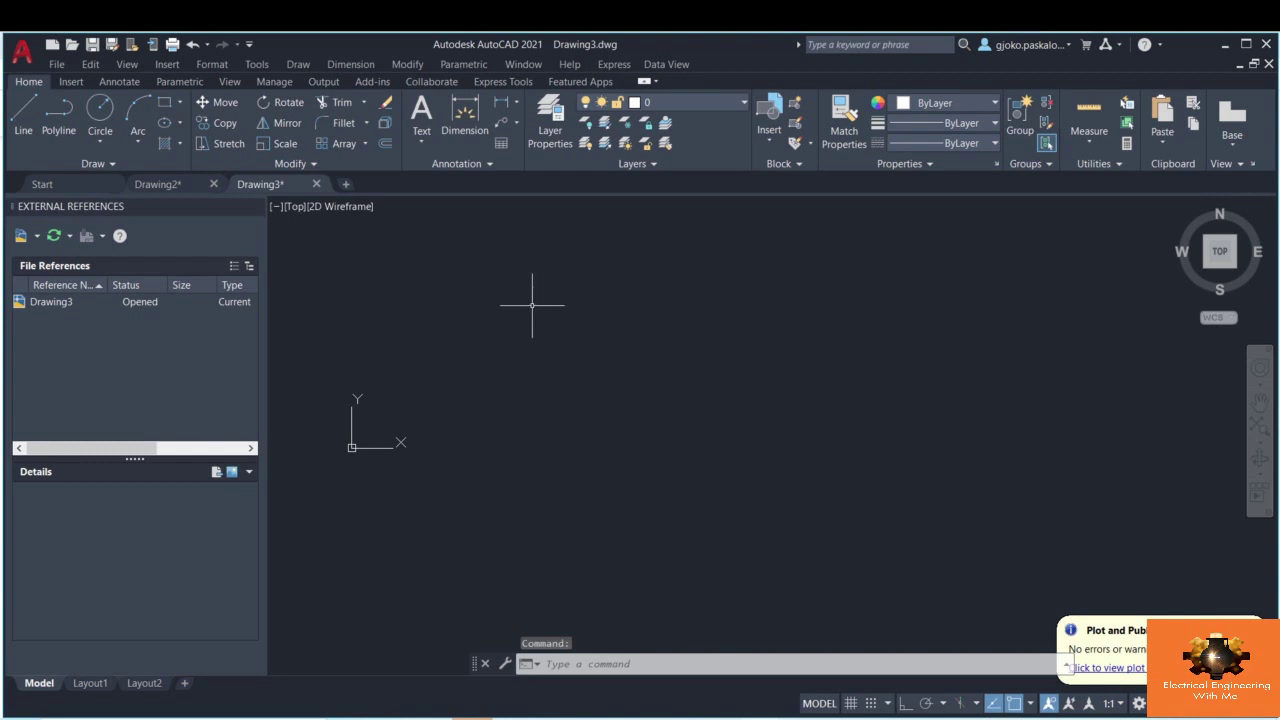
right_click(141, 334)
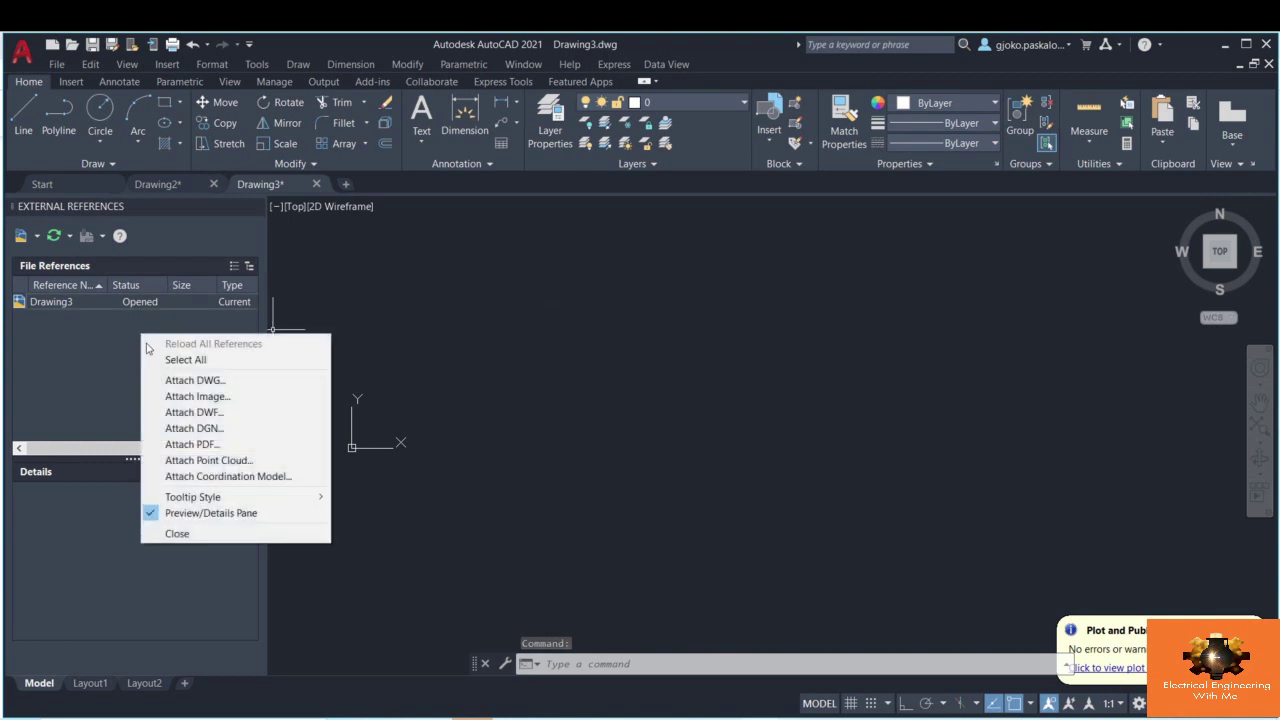
left_click(205, 398)
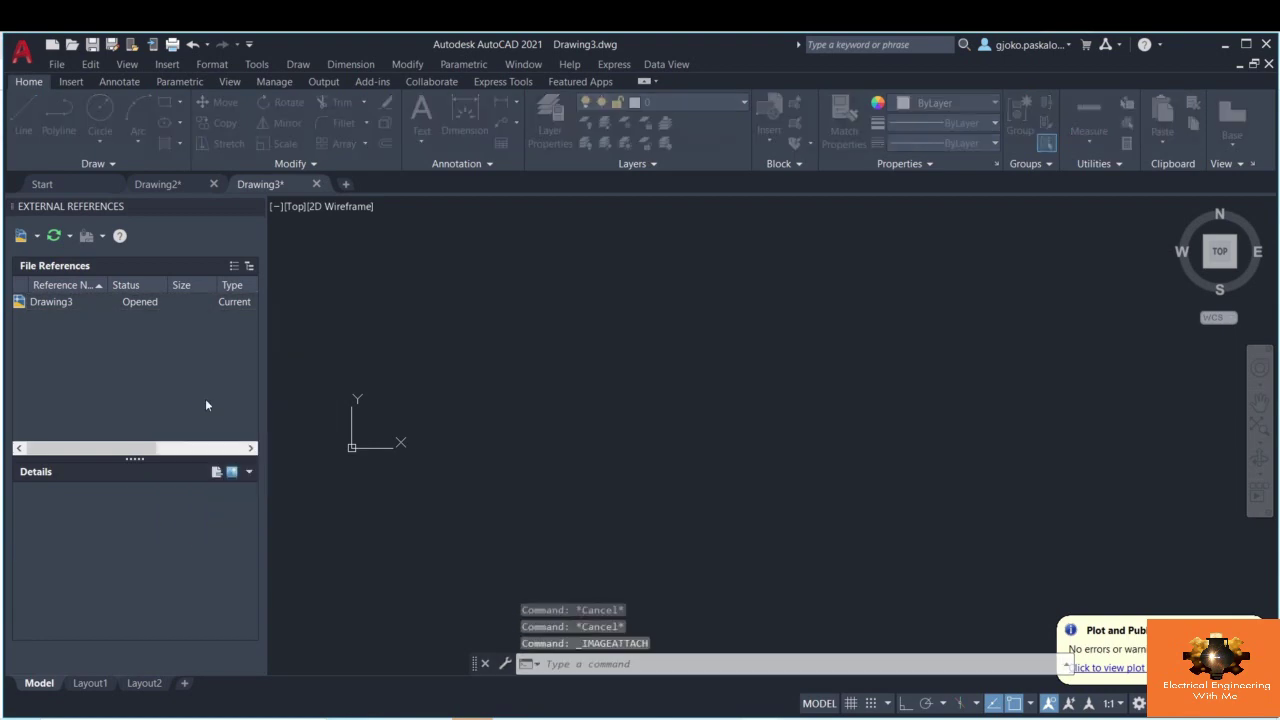
left_click(507, 255)
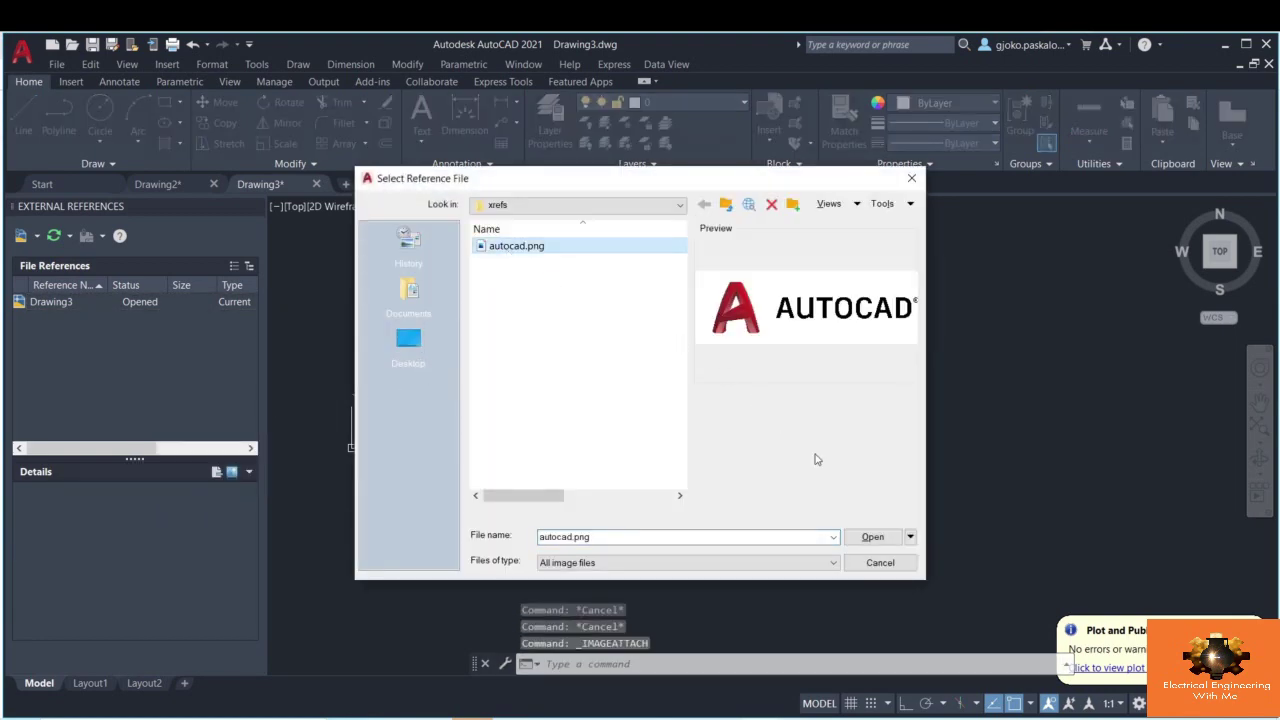
left_click(874, 535)
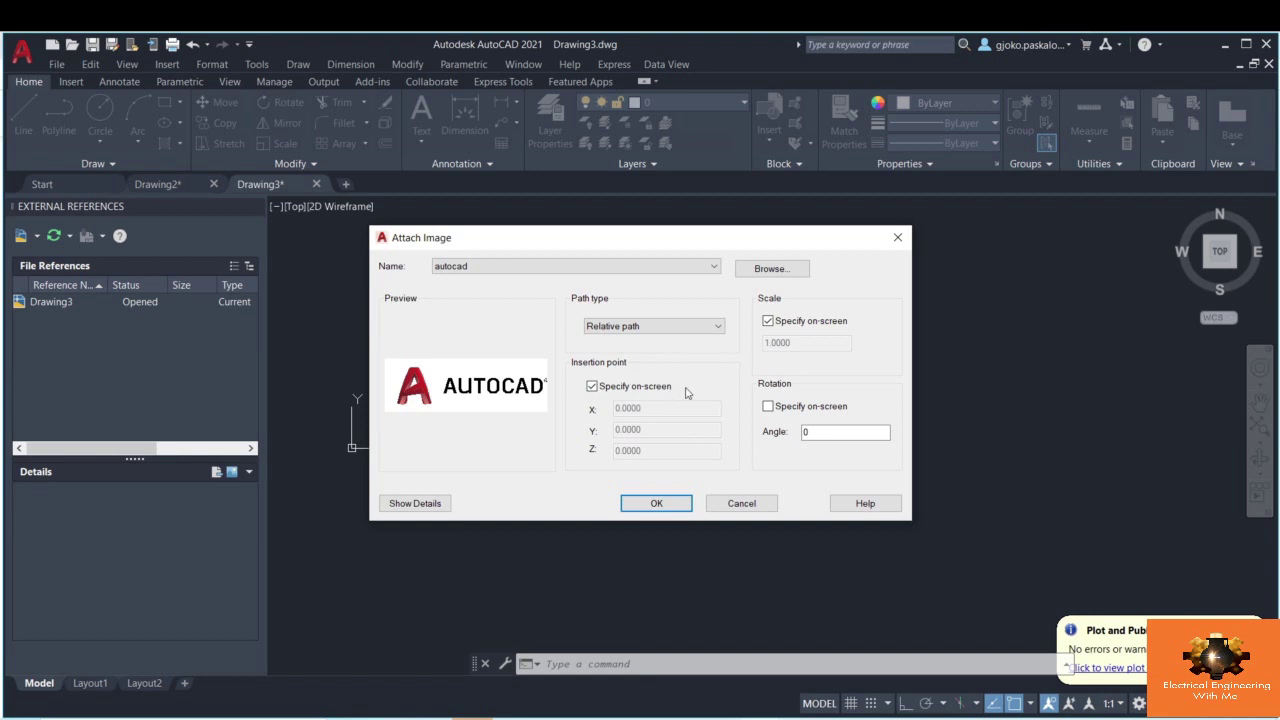
left_click(768, 321)
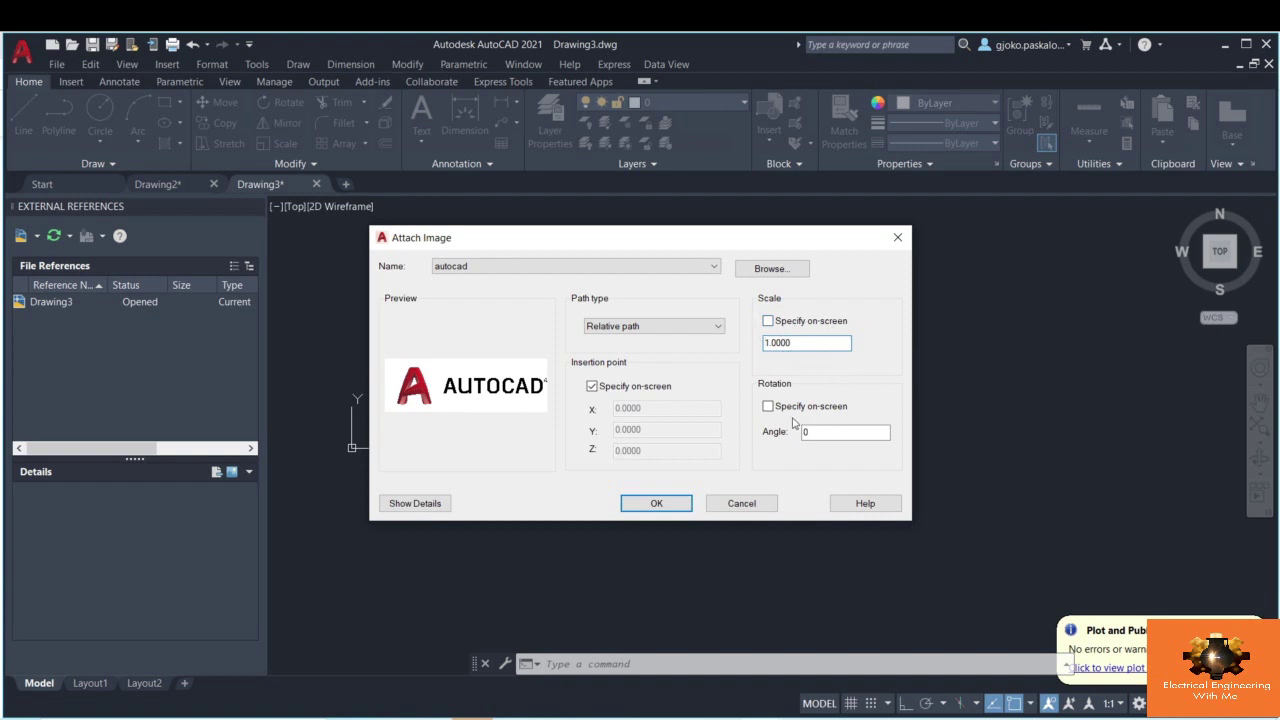
left_click(656, 503)
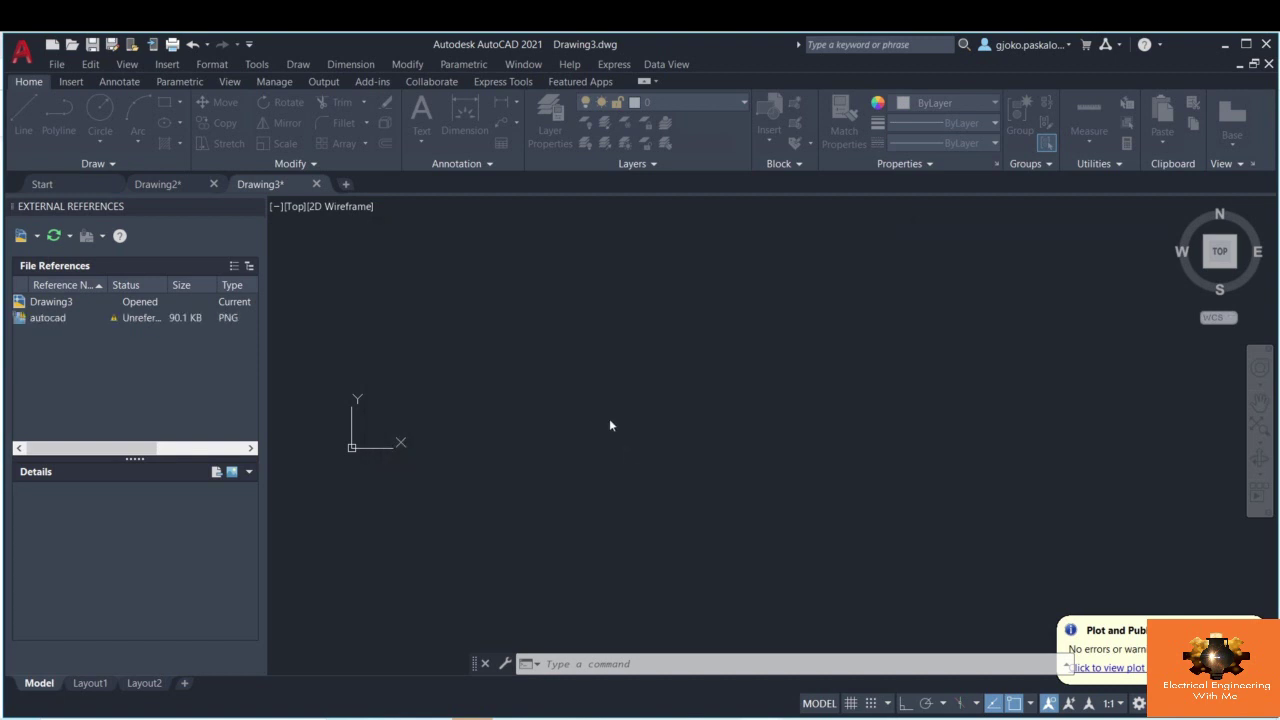
- Place the autocad image in the empty drawing and scale it by a factor of 10 from its lower-left corner
left_click(530, 365)
left_click(471, 323)
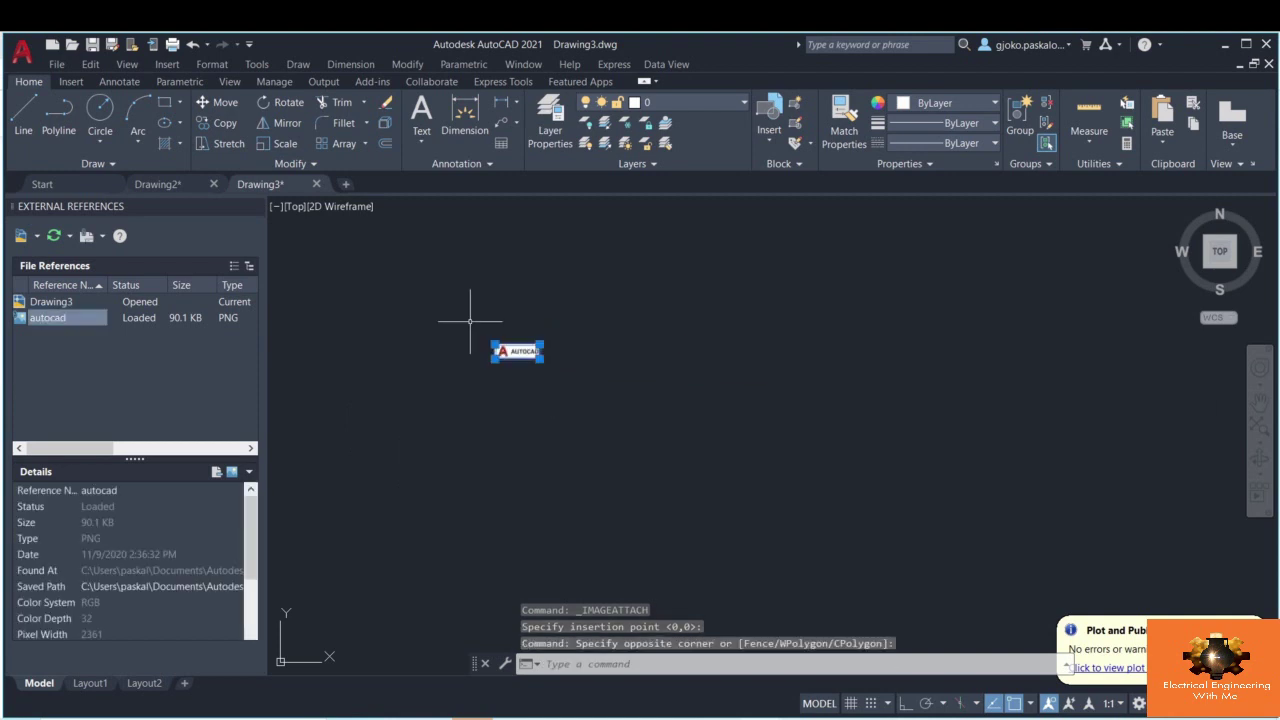
right_click(473, 315)
left_click(509, 454)
left_click(506, 354)
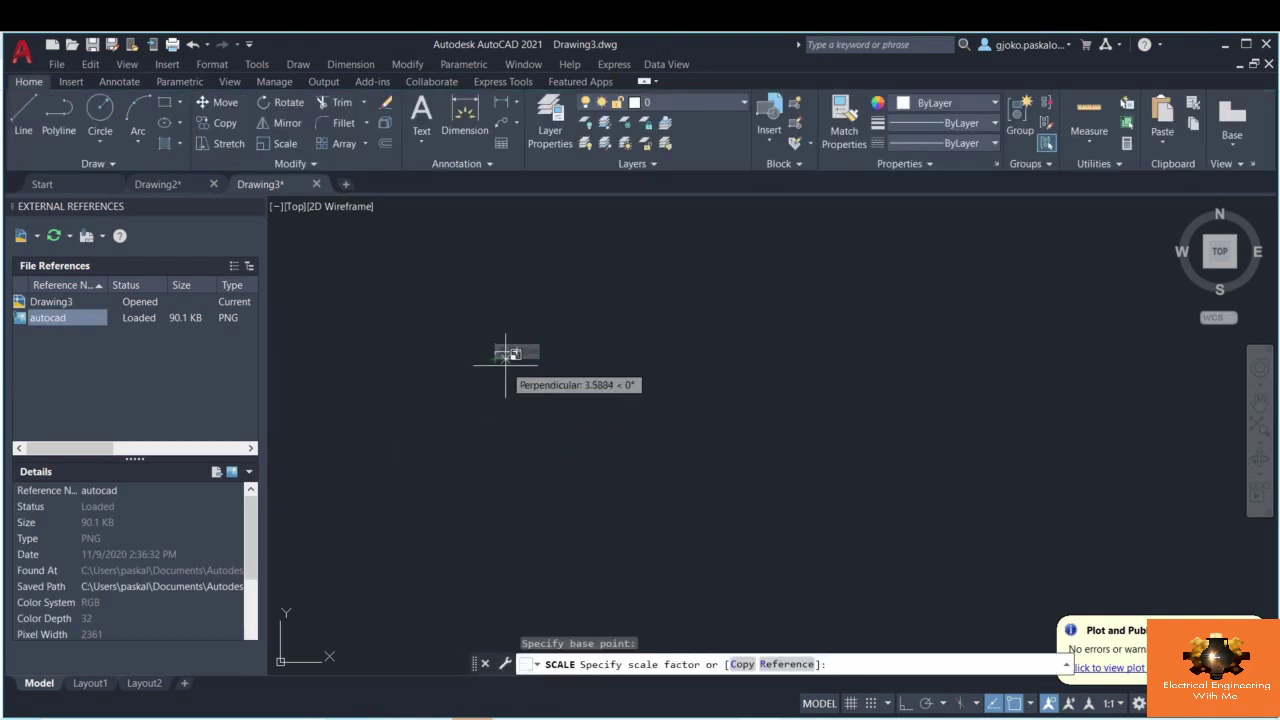
type("10")
key("Return")
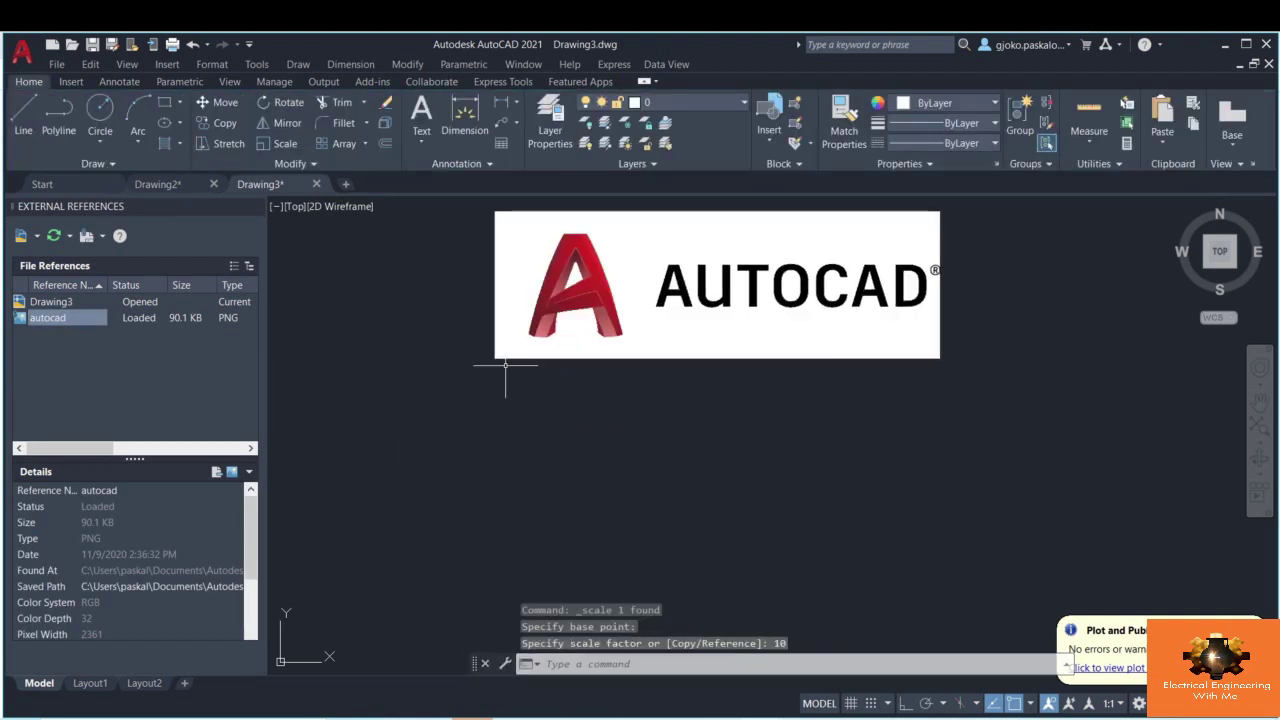
- Set the autocad image's brightness to 44, and hide the image and show it again
left_click(855, 470)
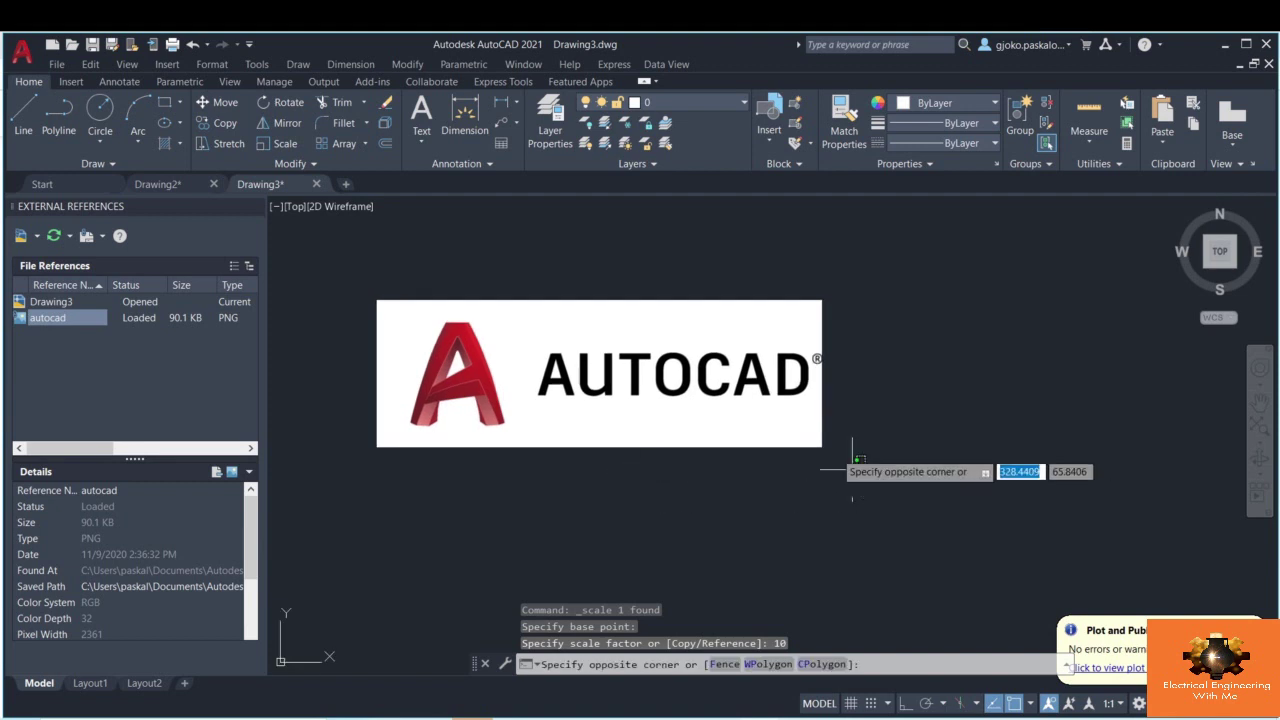
left_click(730, 370)
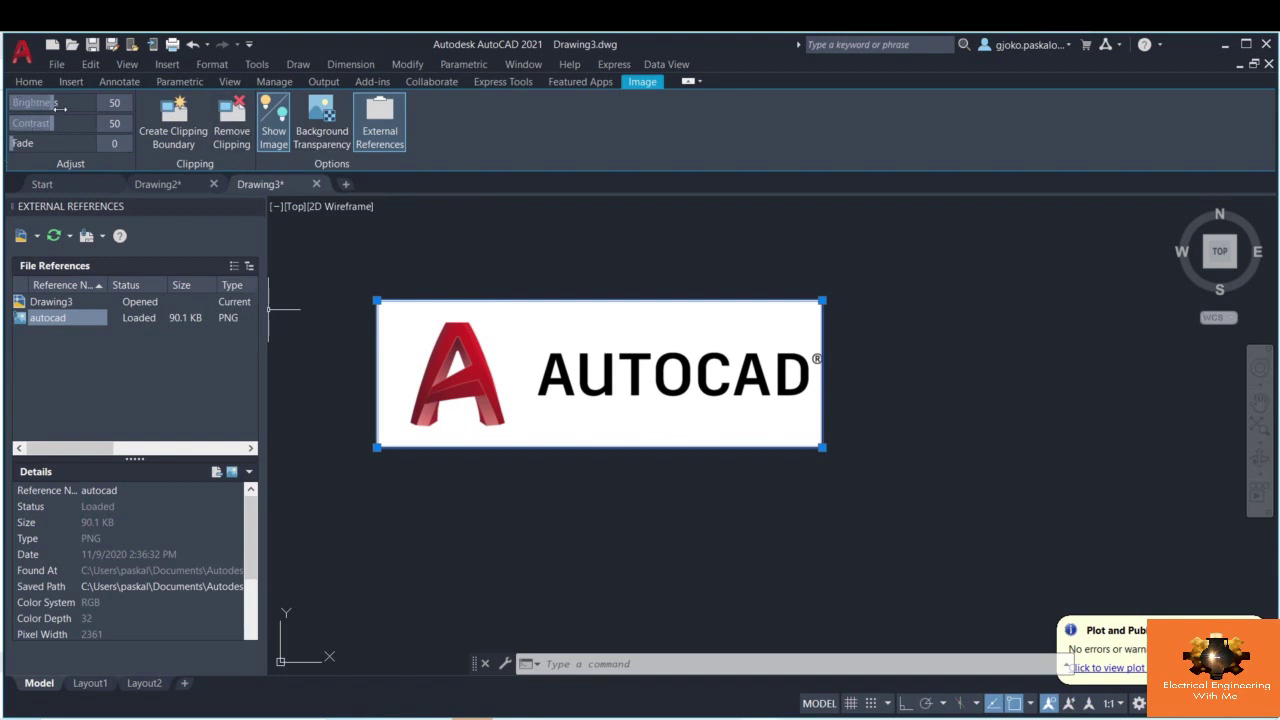
left_click_drag(52, 103, 56, 123)
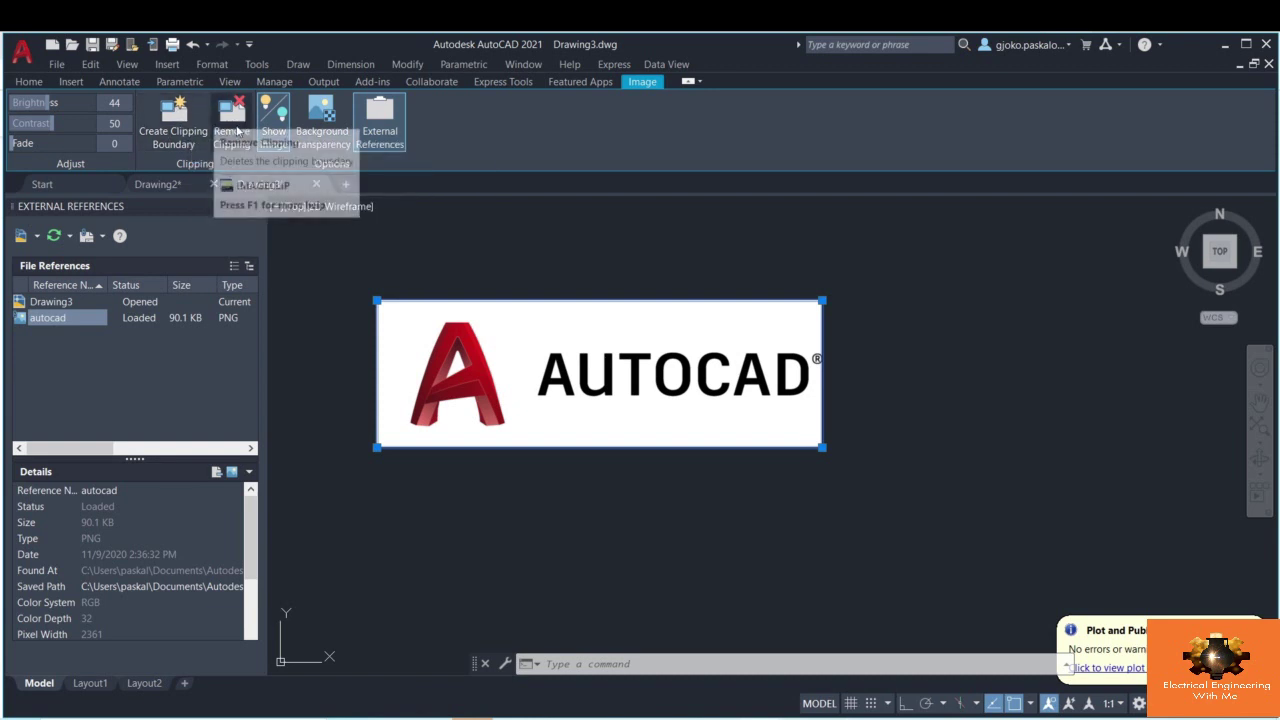
left_click(272, 132)
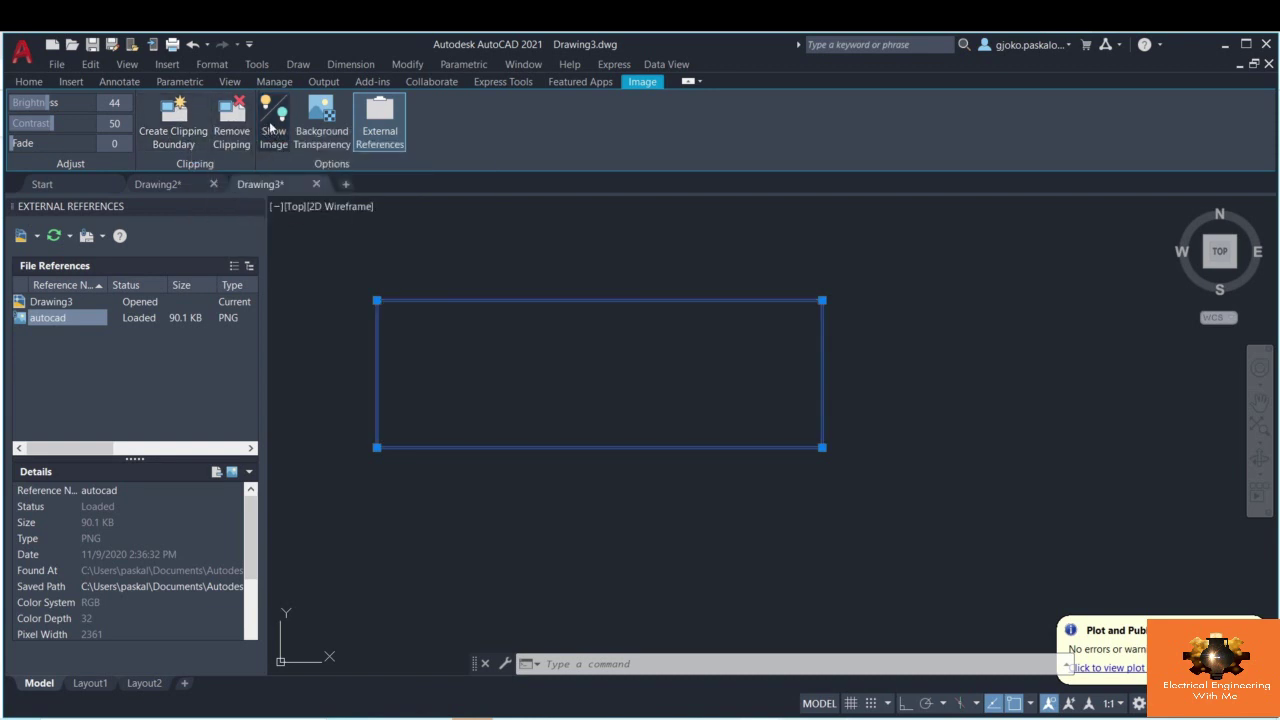
left_click(270, 128)
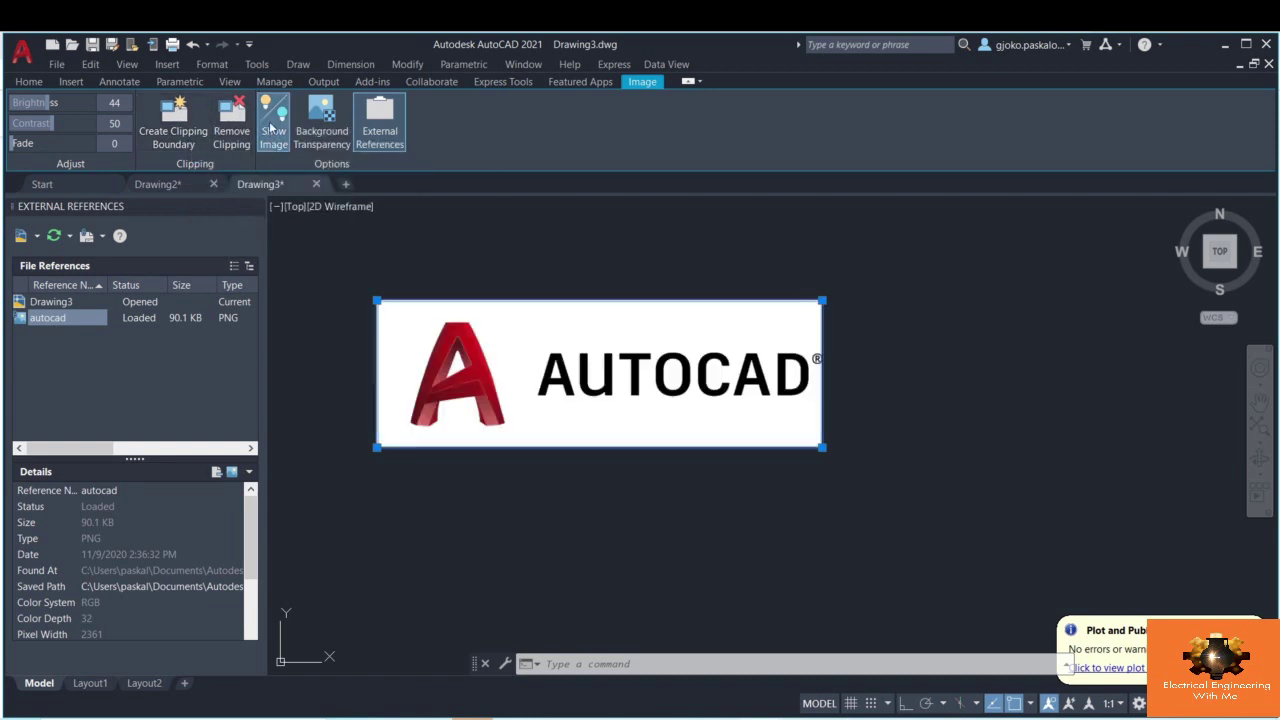
- Turn on background transparency for the autocad image, then clear its selection and reselect it to check its extent
left_click(322, 133)
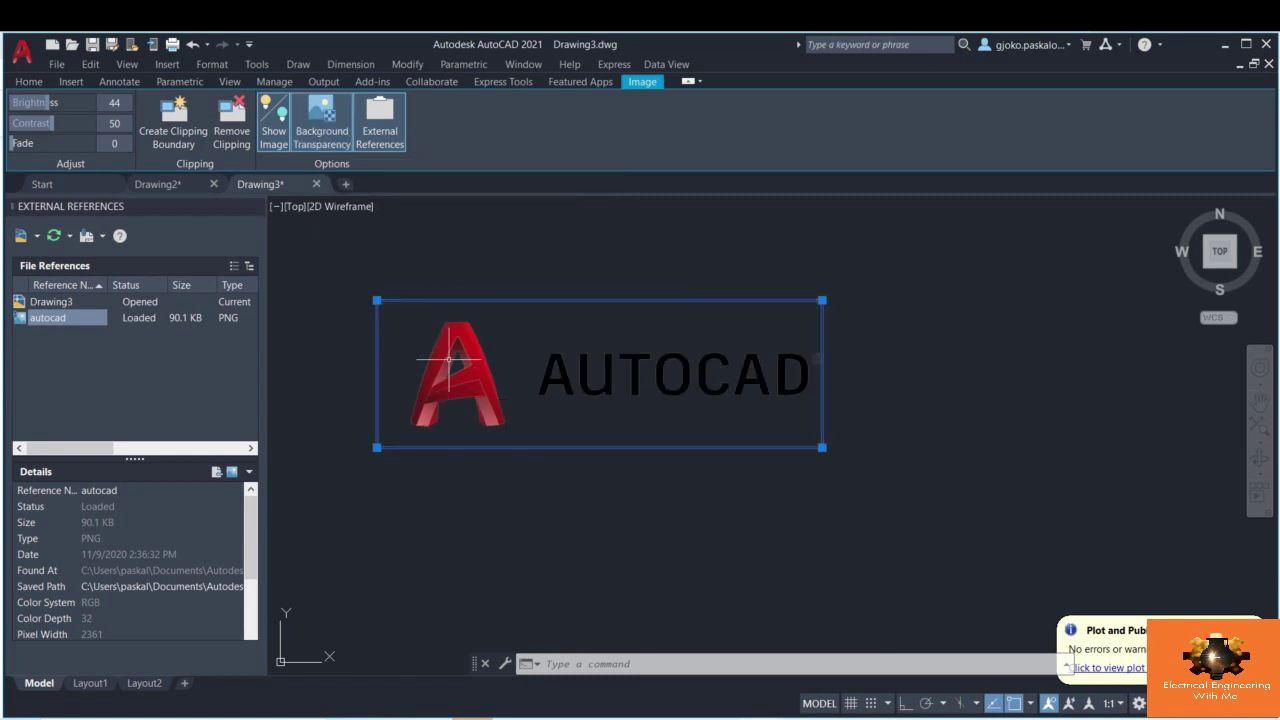
key("Escape")
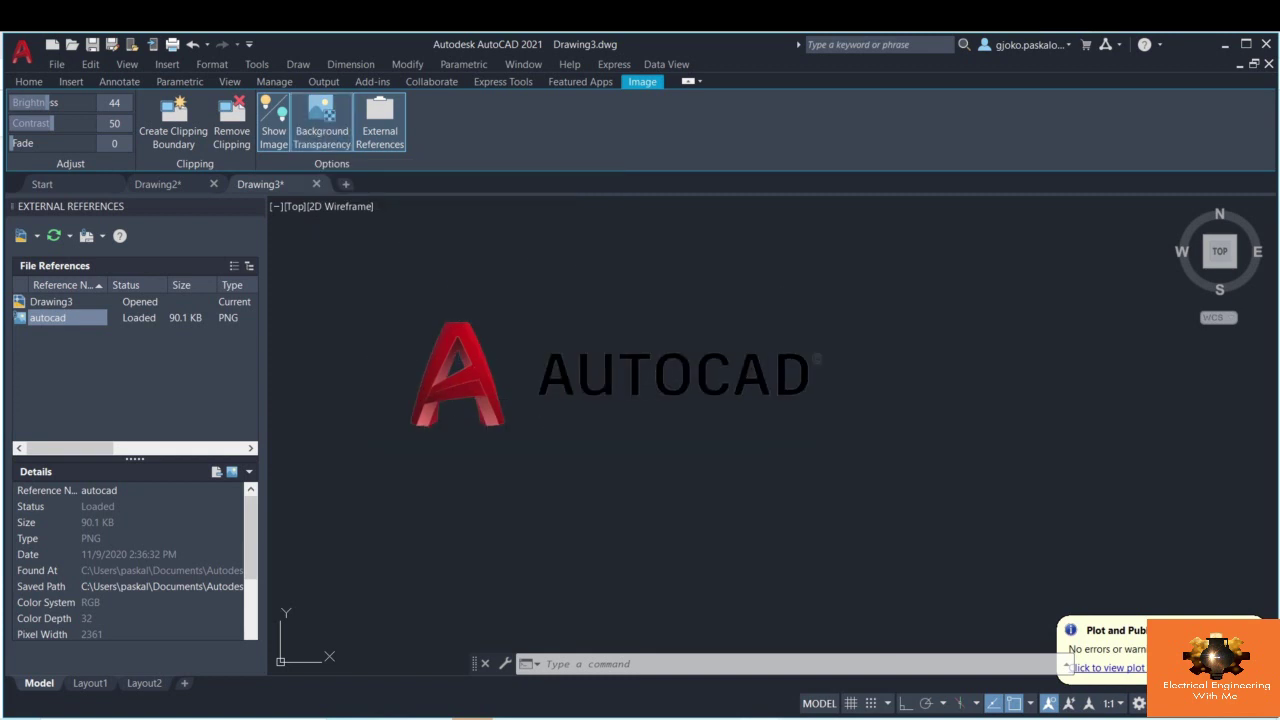
left_click(651, 491)
left_click(543, 371)
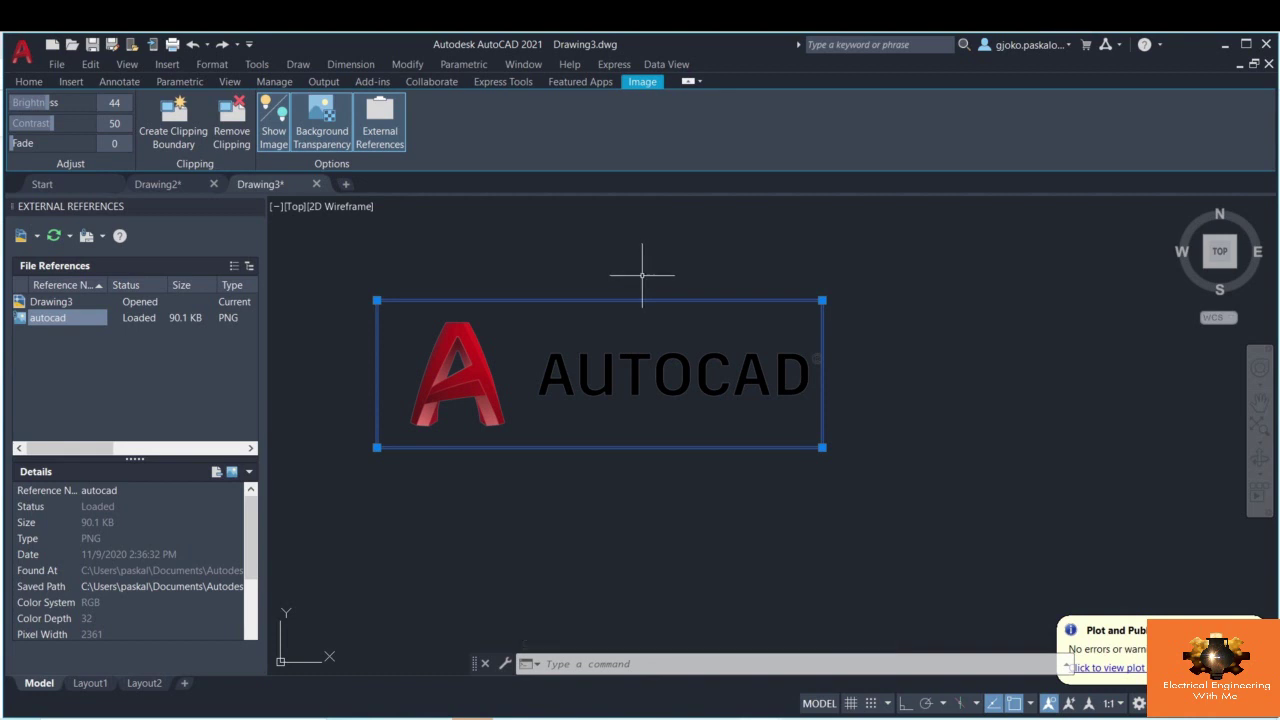
scroll(642, 274, "down", 5)
- Attach autocad.png to Drawing2, placing it above the plan's left wing inside the sheet frame and sizing it on-screen
left_click(168, 186)
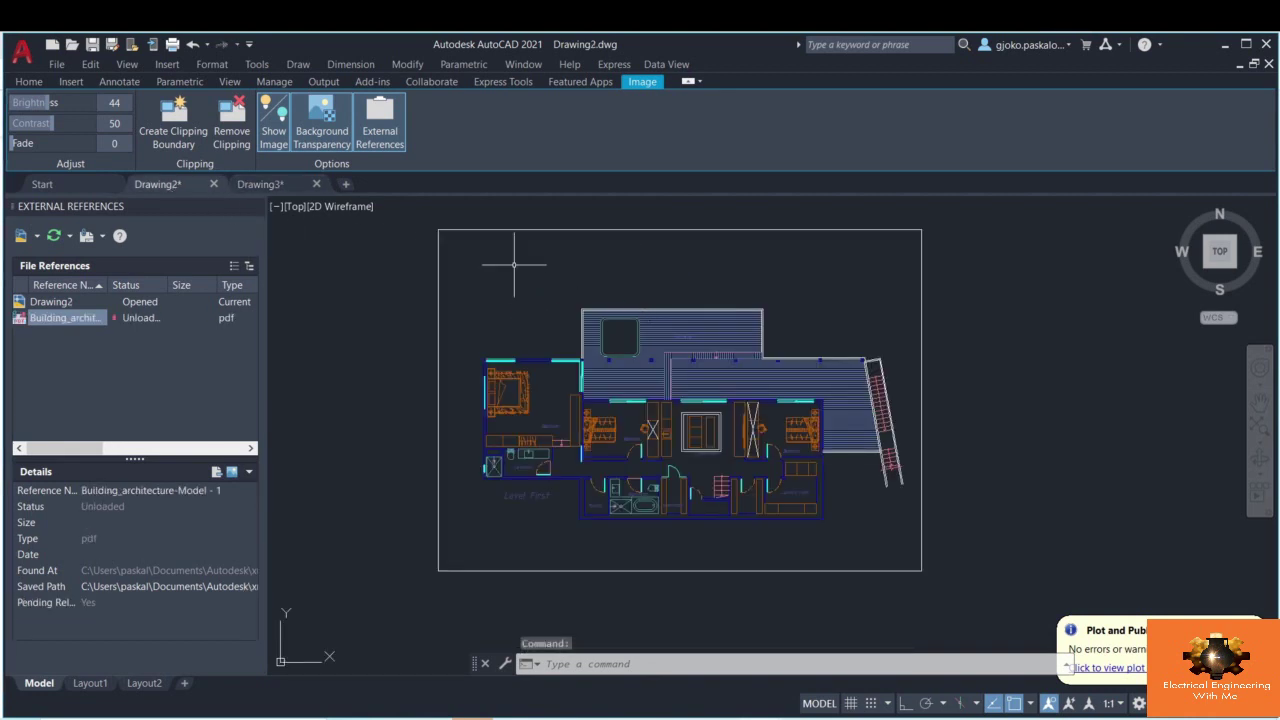
right_click(218, 348)
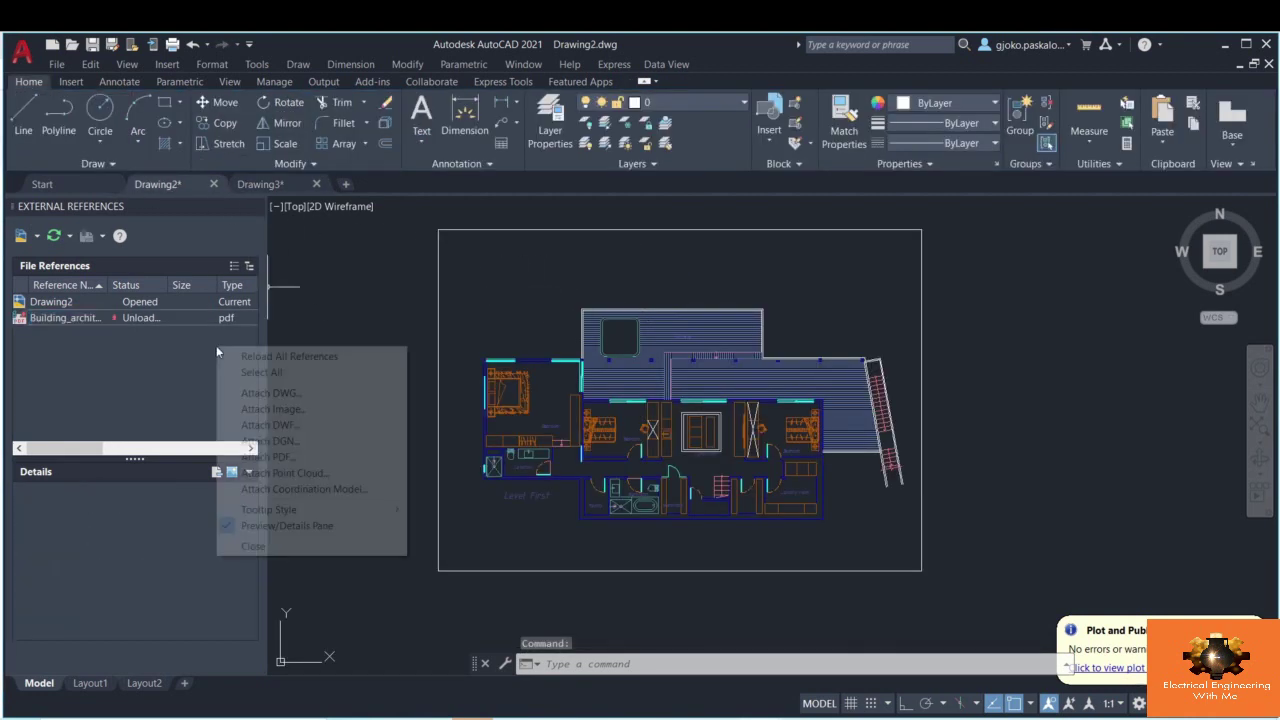
left_click(272, 409)
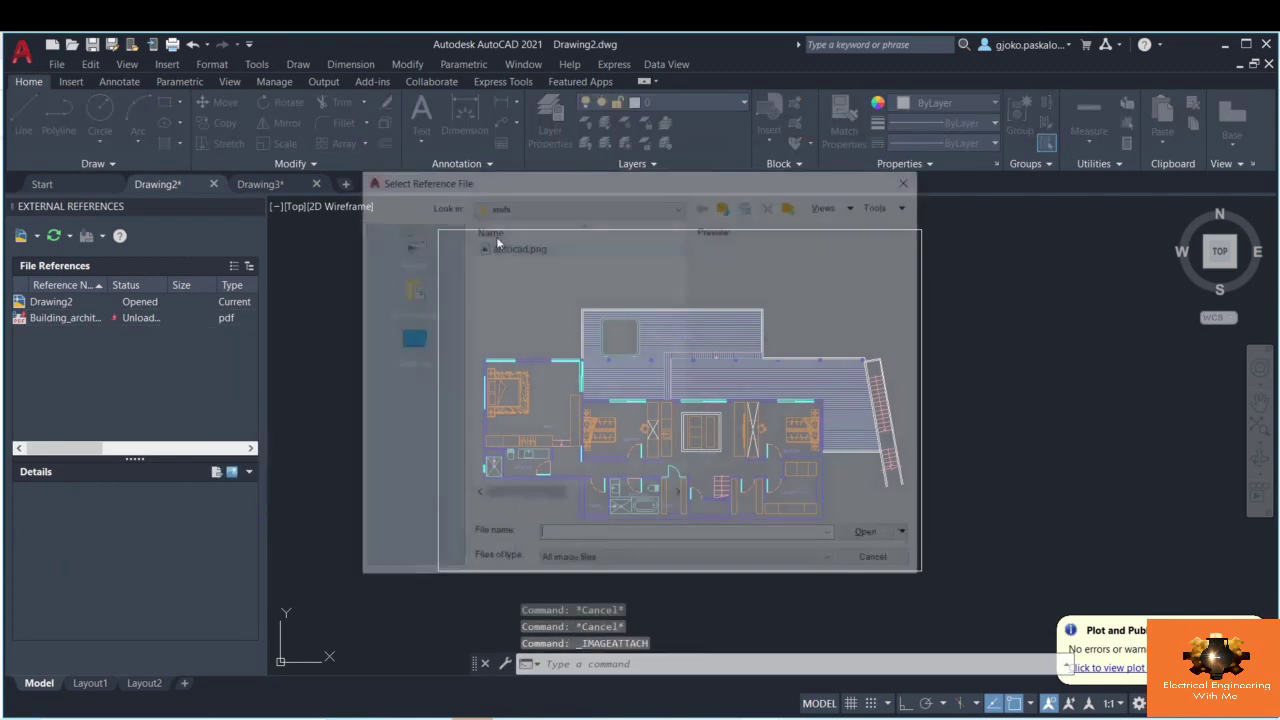
left_click(510, 246)
left_click(871, 538)
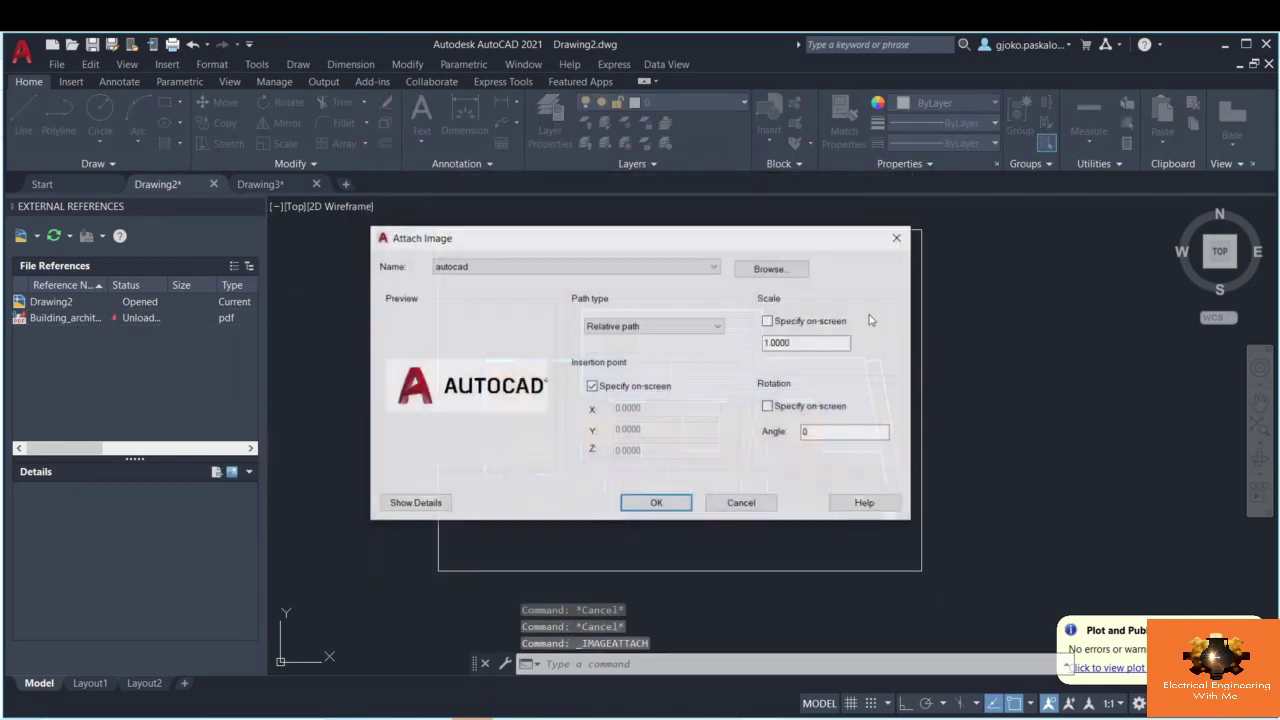
left_click(656, 503)
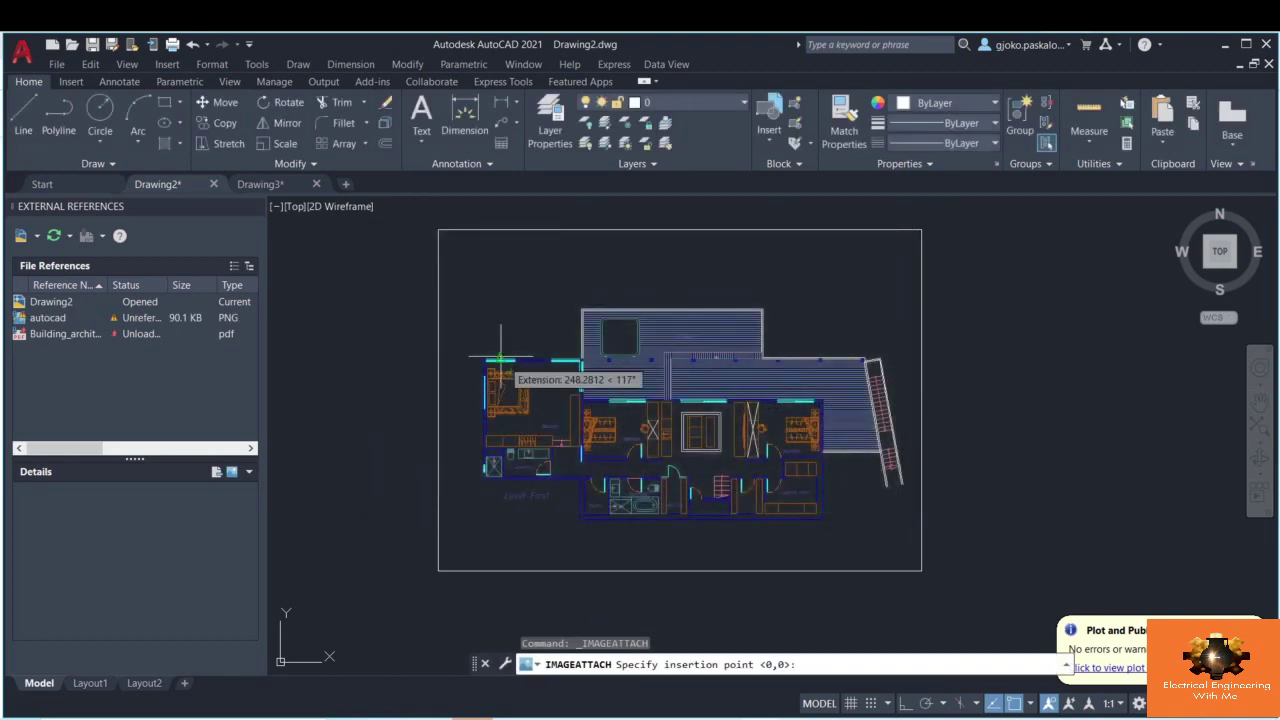
left_click(475, 300)
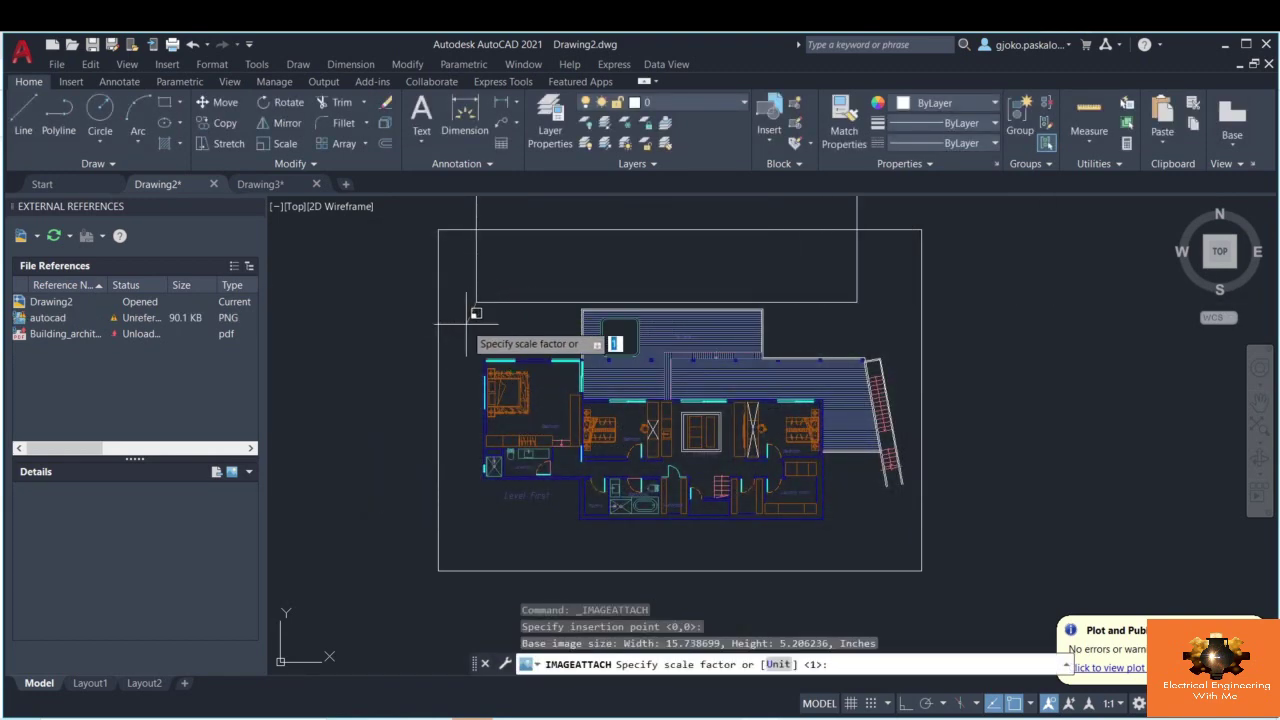
left_click(493, 290)
key("Escape")
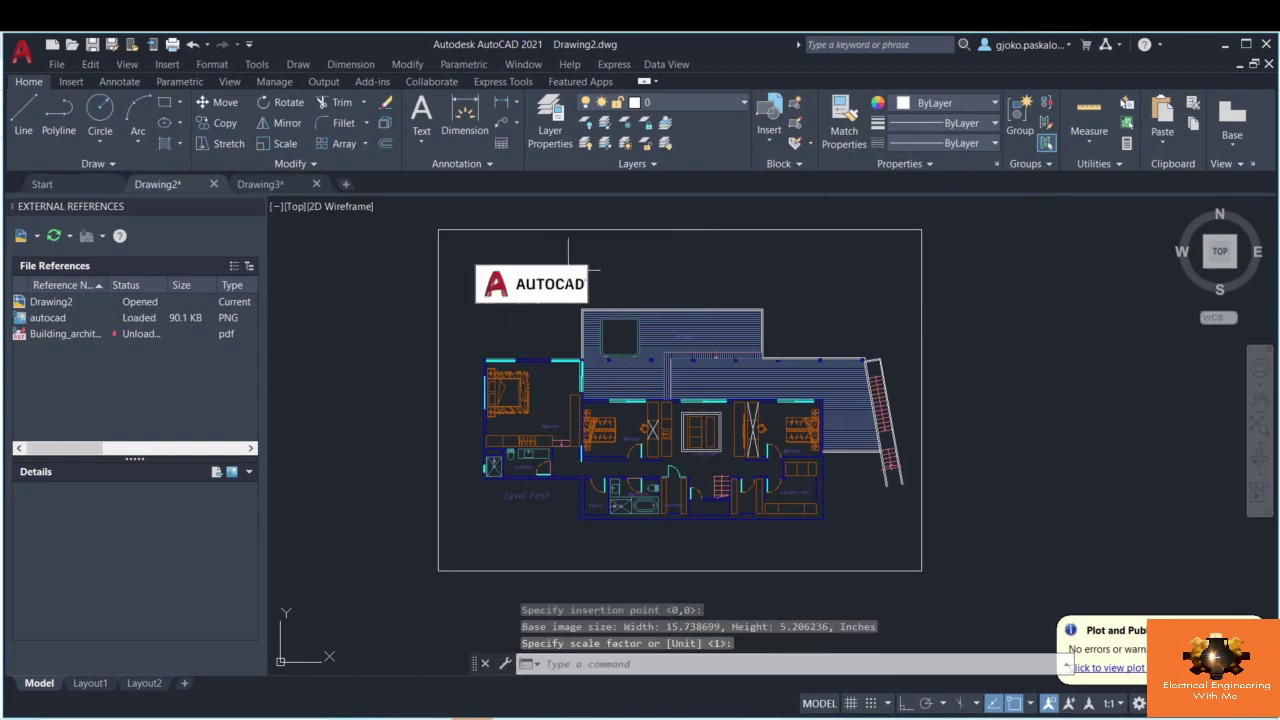
- Turn on background transparency for the autocad image placed above the floor plan
scroll(594, 251, "up", 2)
left_click(560, 250)
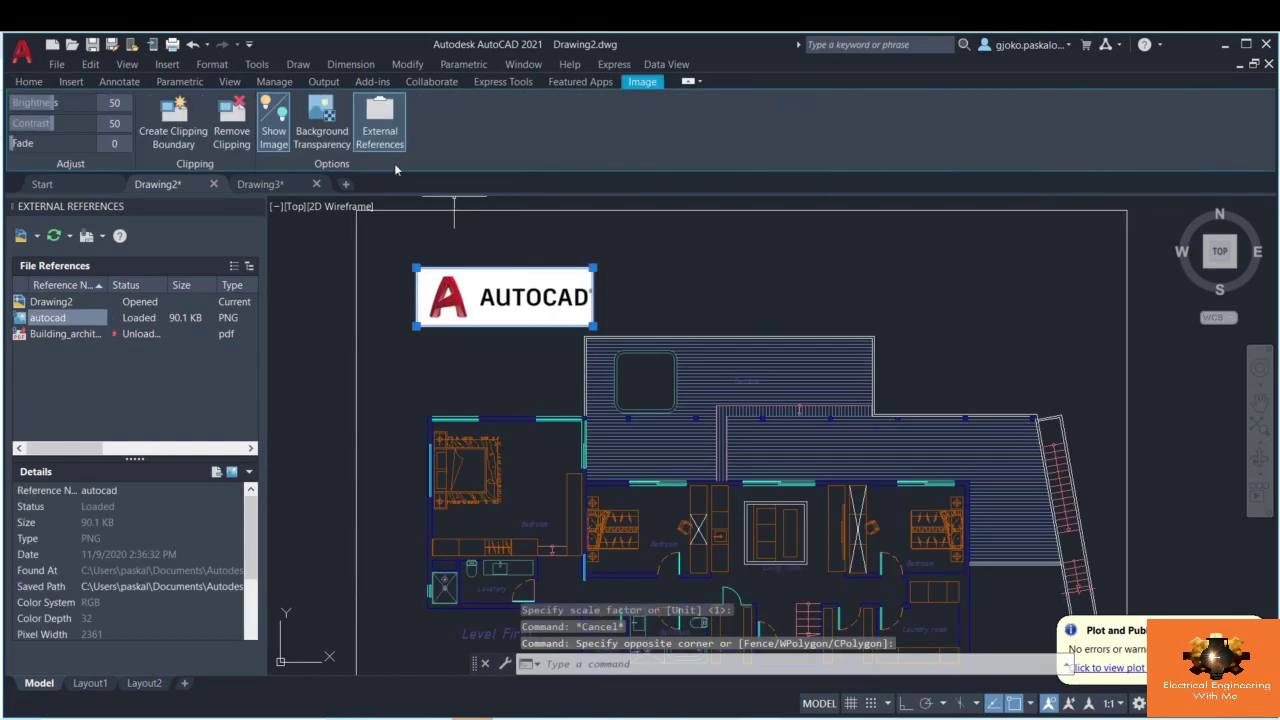
left_click(321, 125)
- Move the autocad image into the upper-left corner of the sheet frame and clear the selection
left_click(734, 310)
left_click(570, 228)
right_click(570, 228)
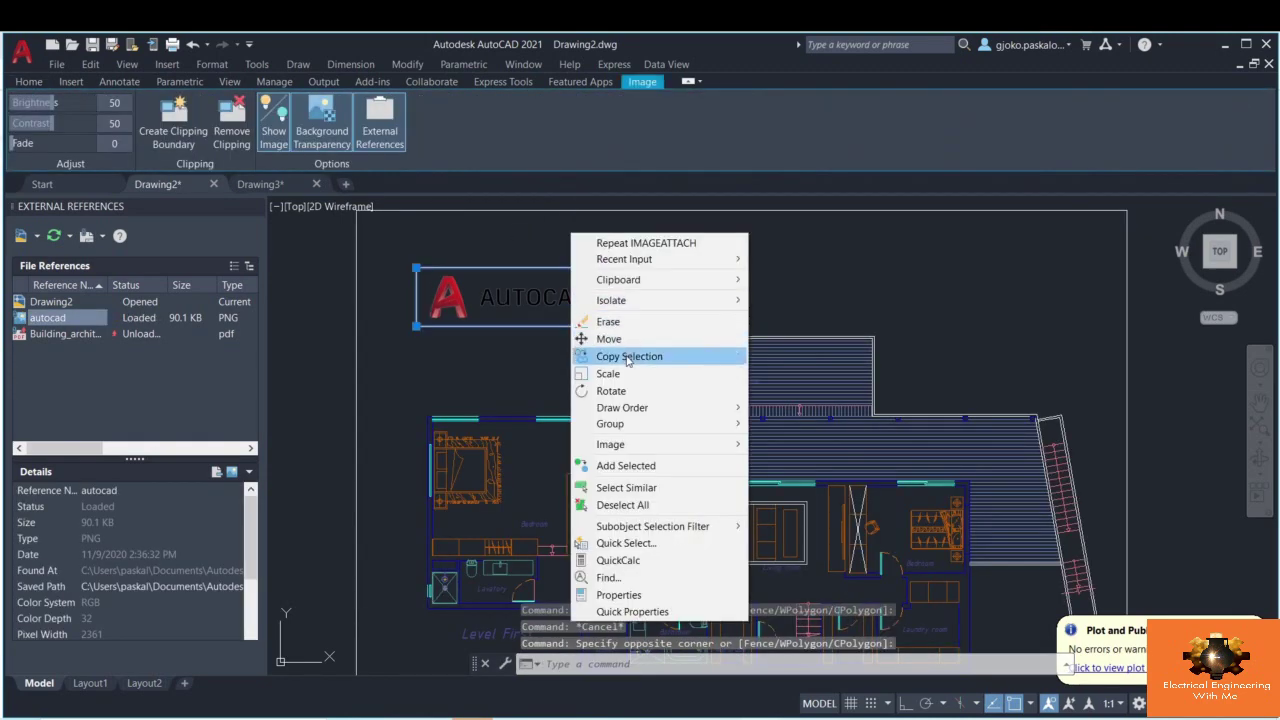
left_click(597, 337)
left_click(630, 287)
scroll(703, 260, "down", 2)
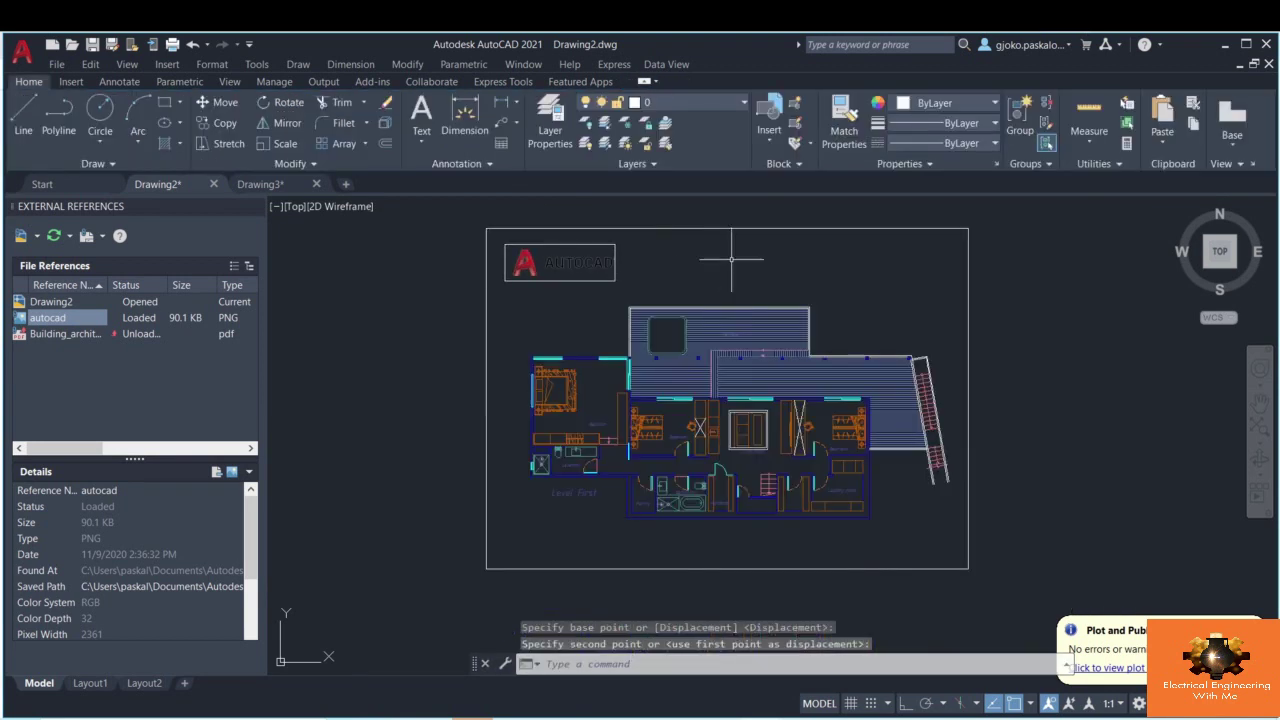
key("Escape")
key("Escape")
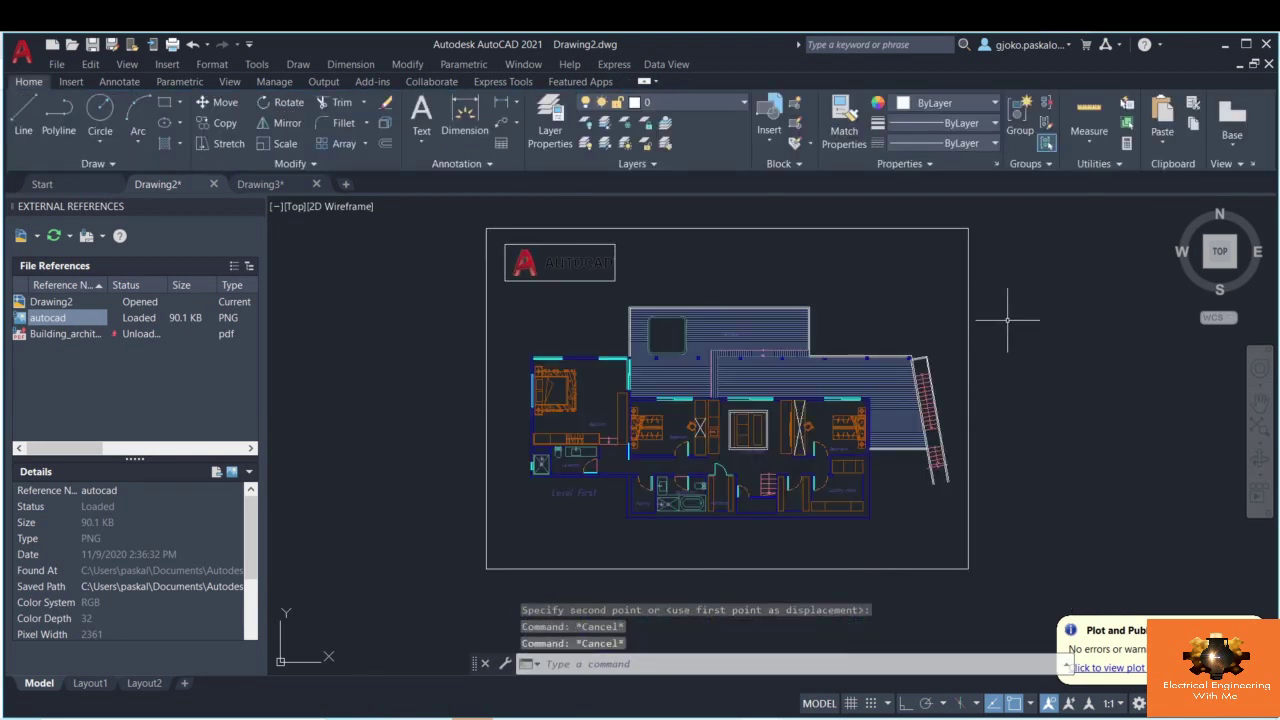
- Set the reference frames in the plan drawing to Hide frames
left_click(616, 267)
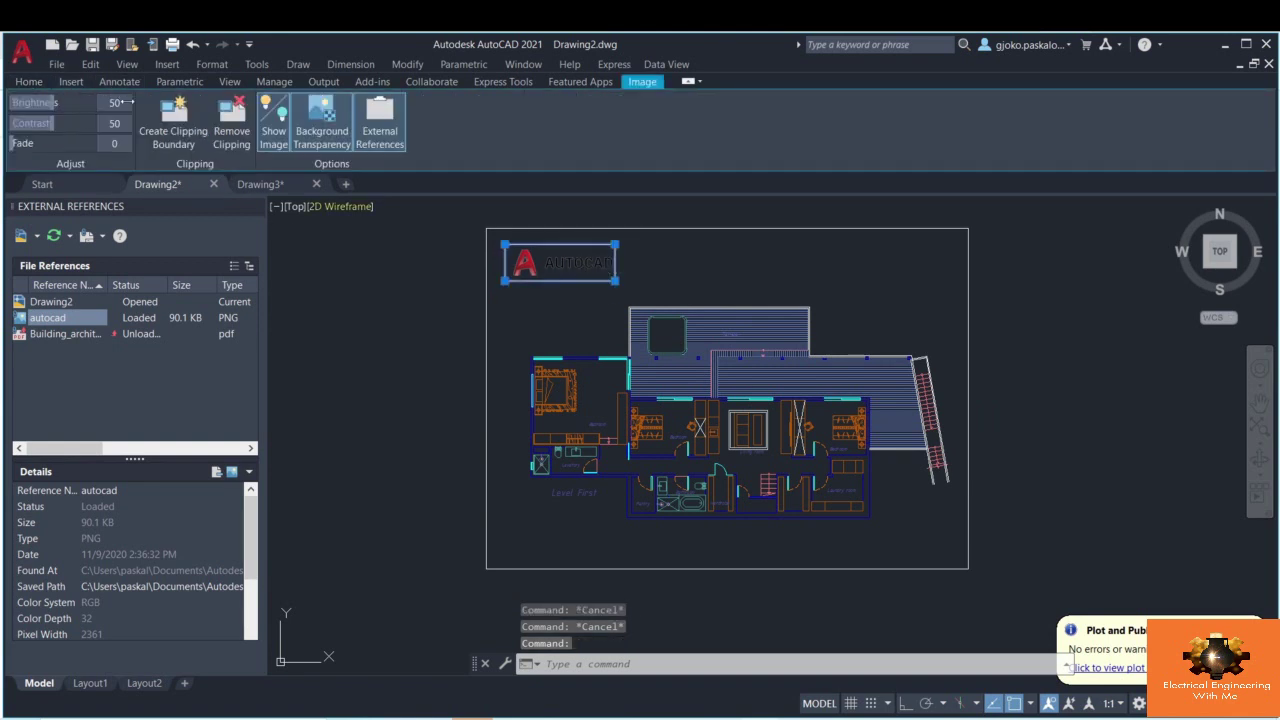
left_click(71, 82)
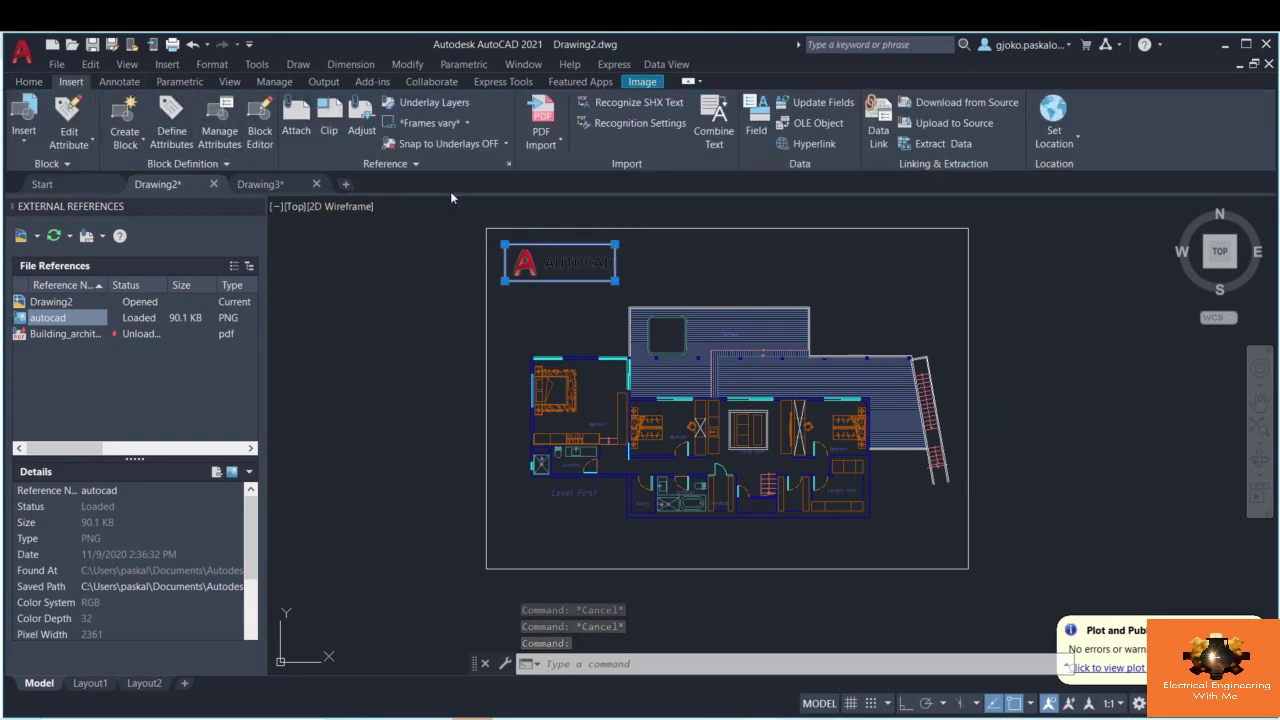
left_click(464, 123)
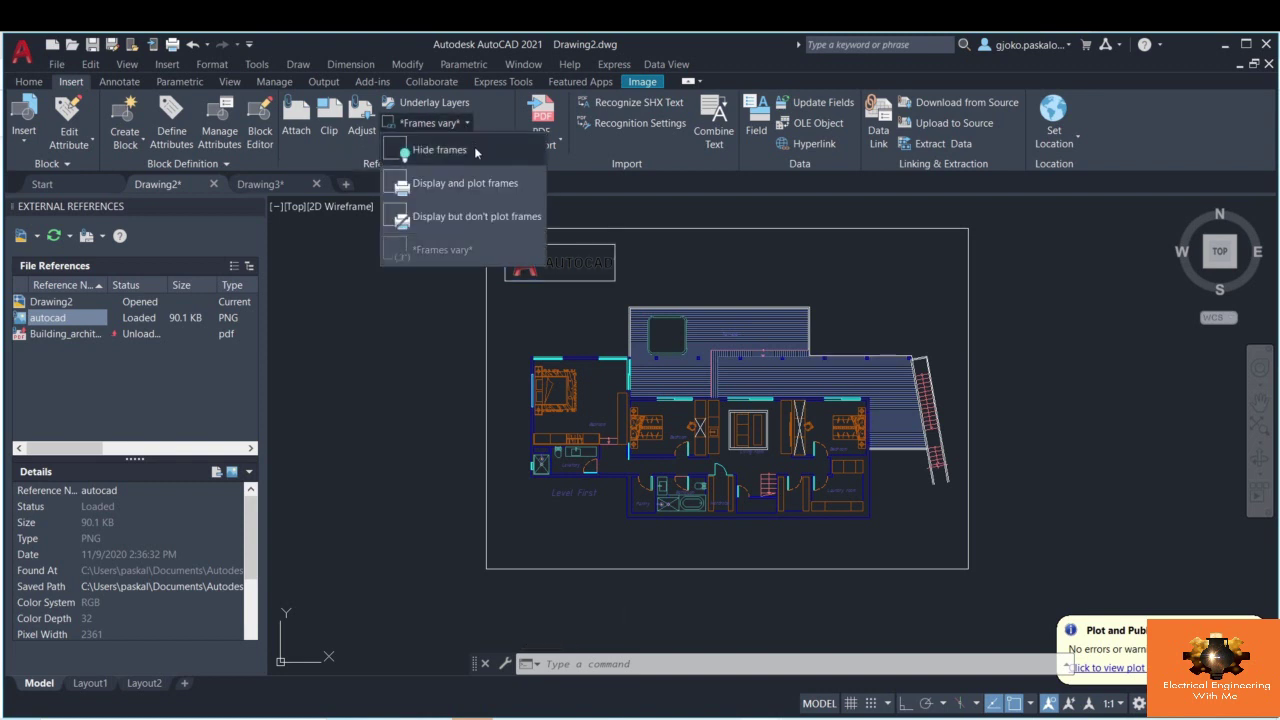
left_click(470, 150)
- Examine the autocad image both selected and unselected with Hide frames applied to the references
scroll(591, 262, "up", 4)
left_click(640, 320)
left_click(535, 200)
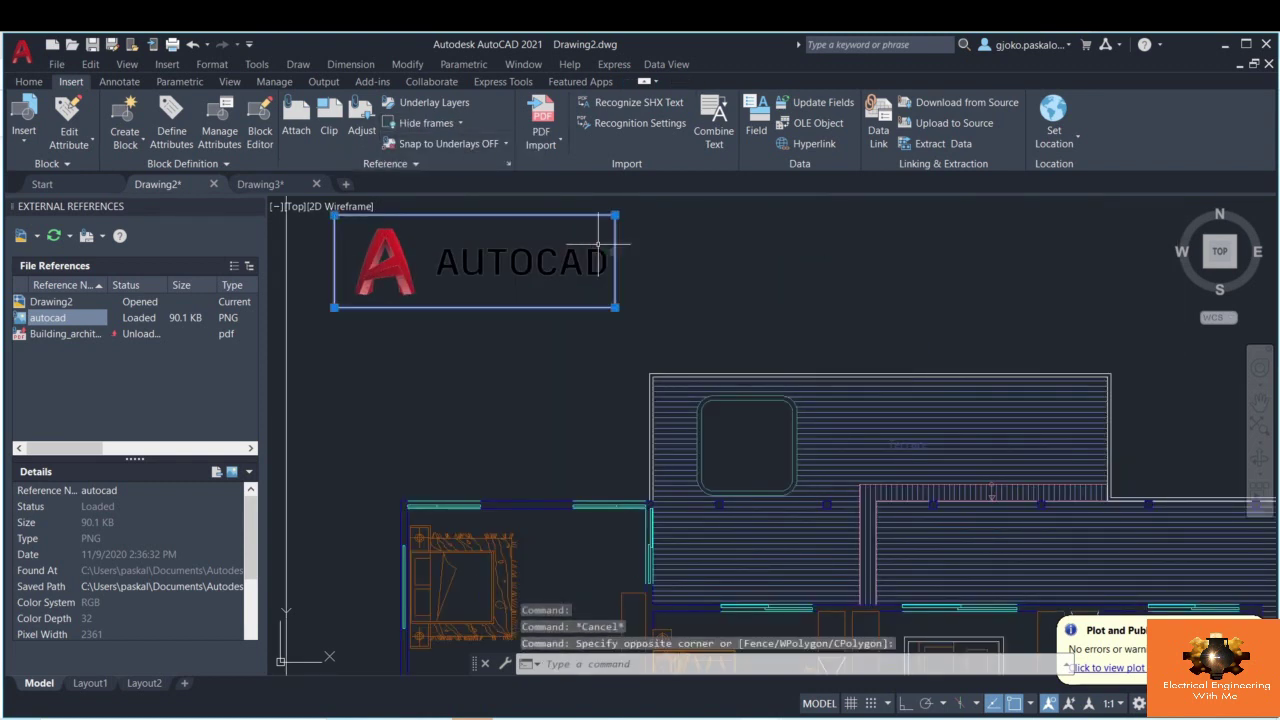
left_click(70, 81)
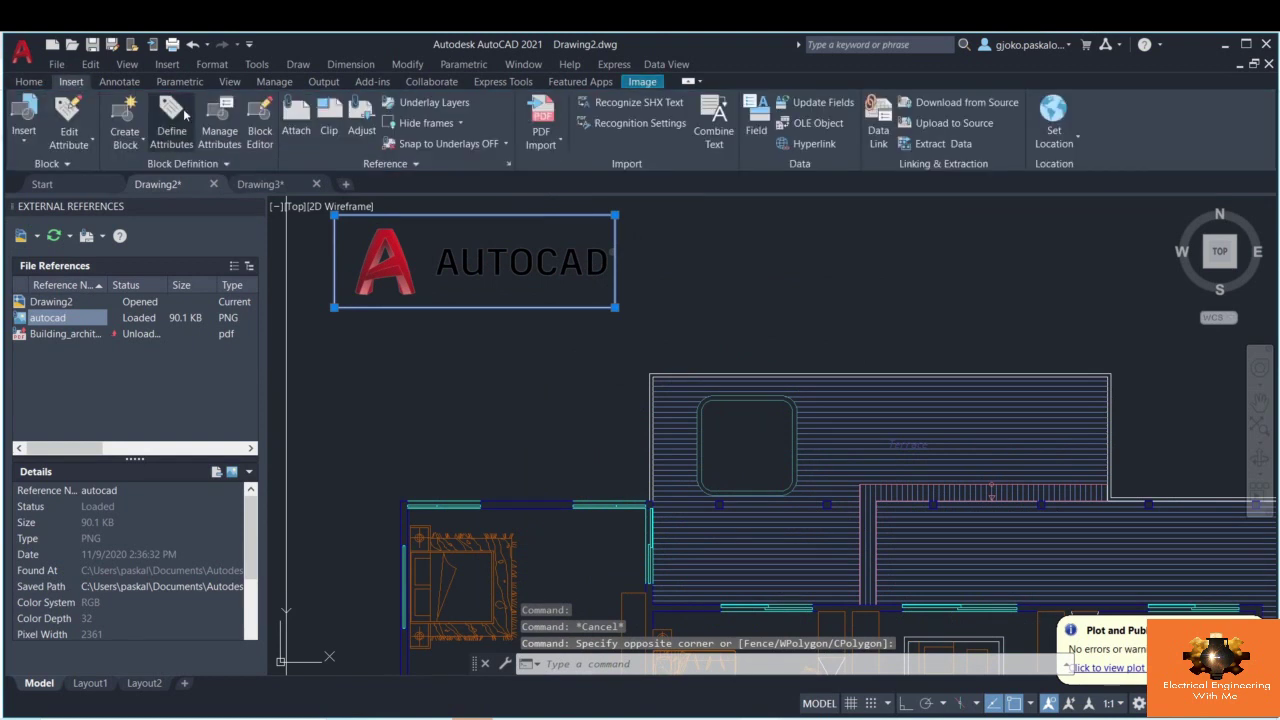
left_click(456, 123)
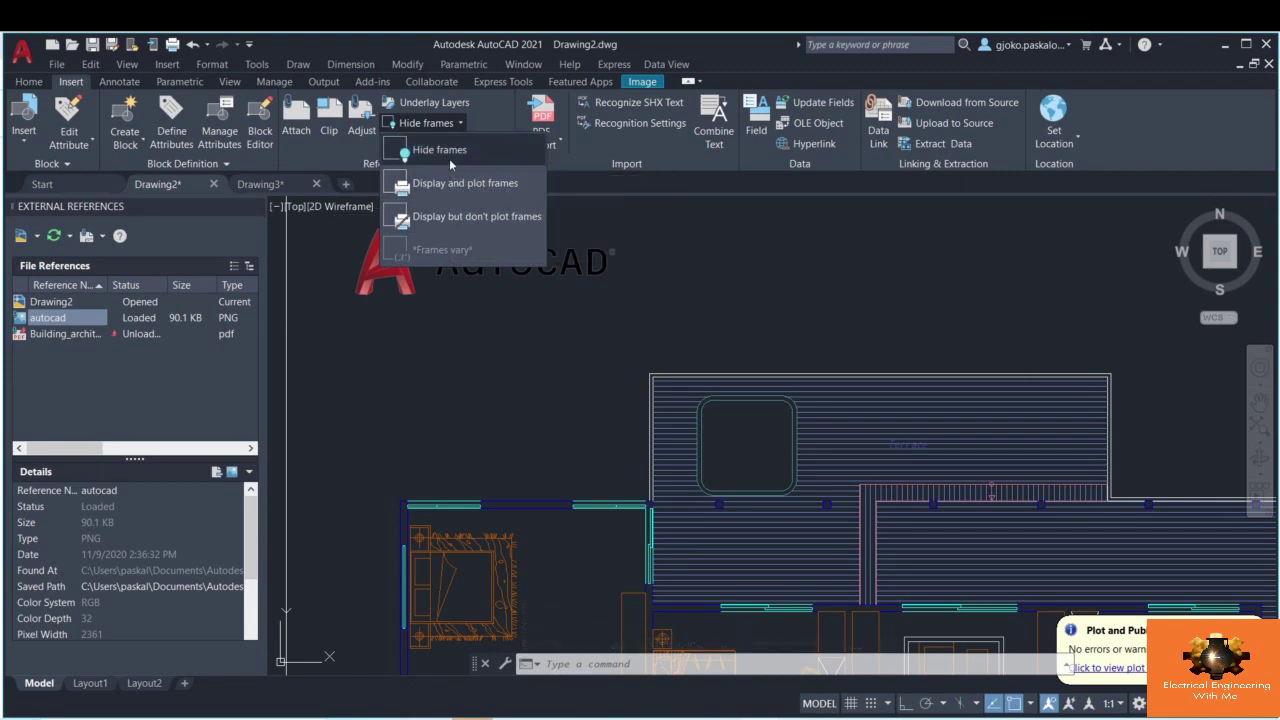
left_click(449, 156)
left_click(622, 278)
key("Escape")
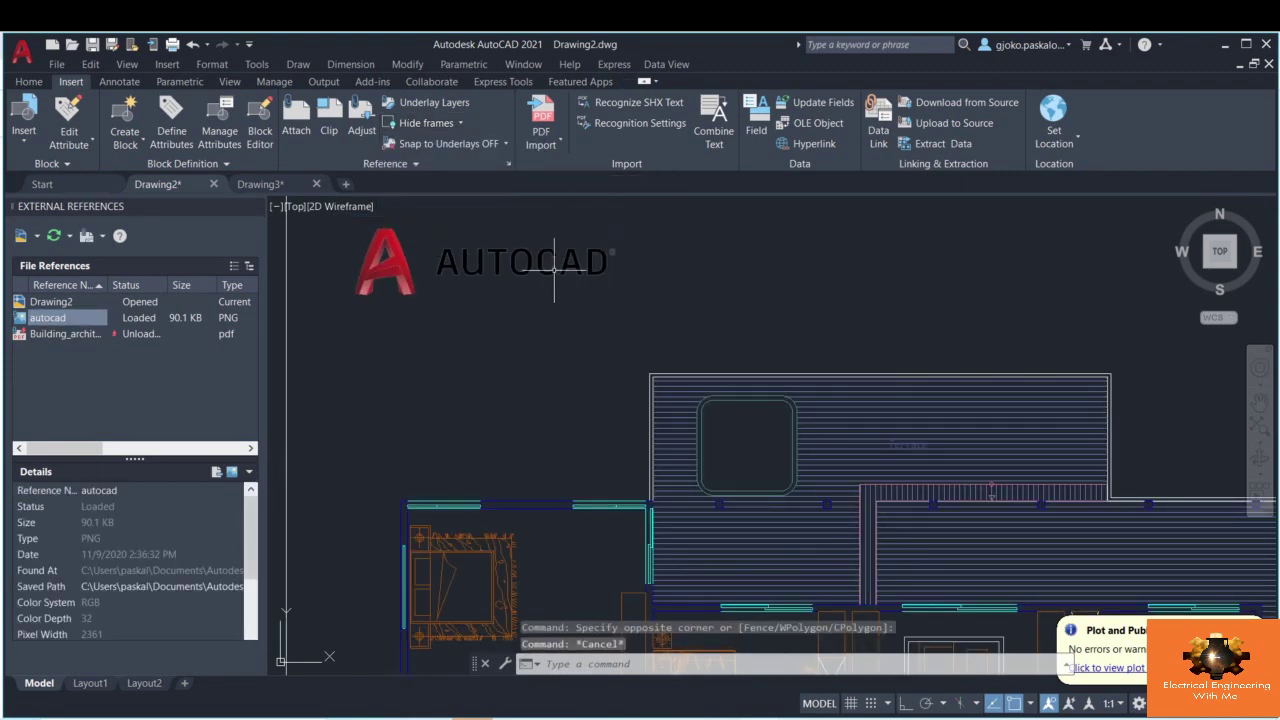
scroll(583, 268, "down", 2)
scroll(745, 285, "down", 2)
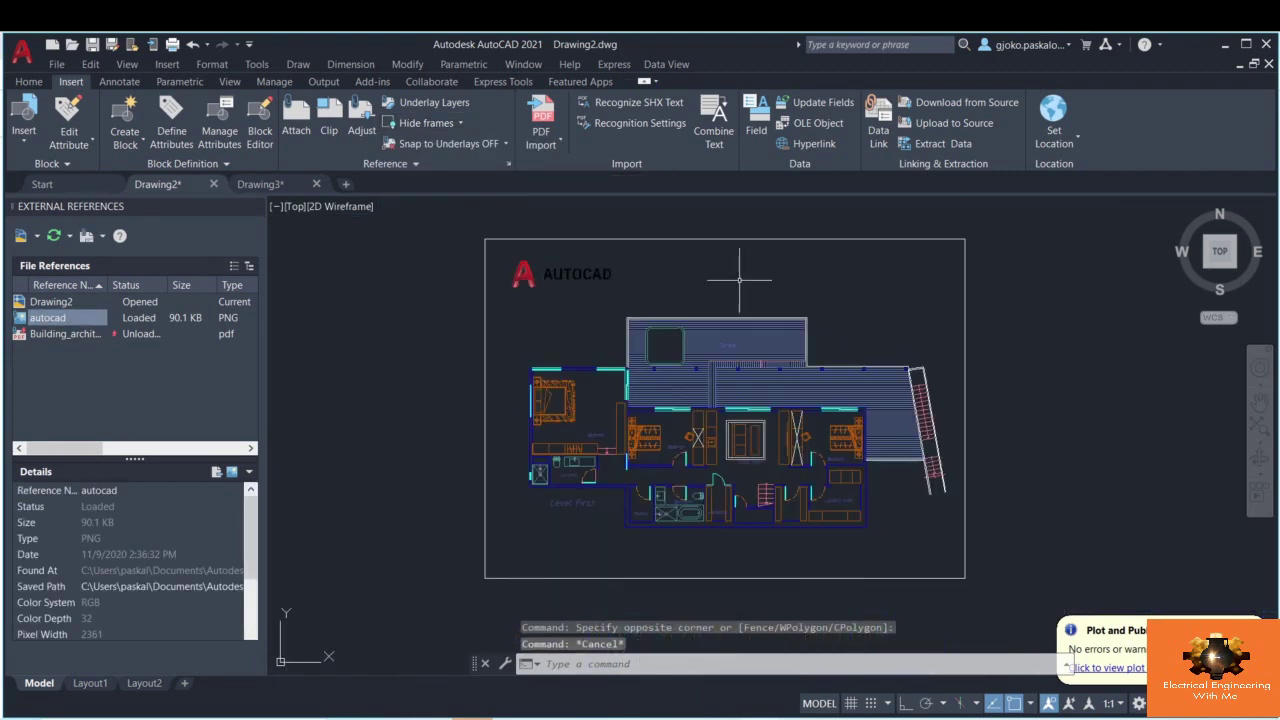
scroll(685, 256, "down", 1)
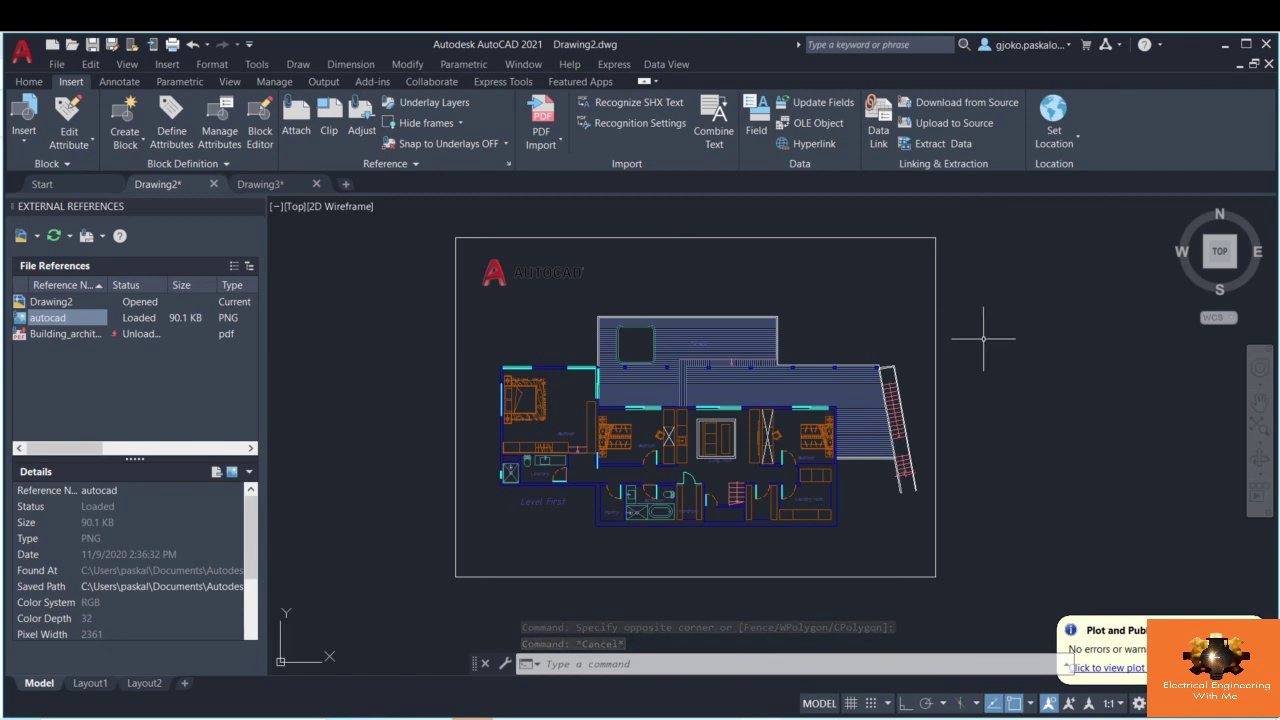
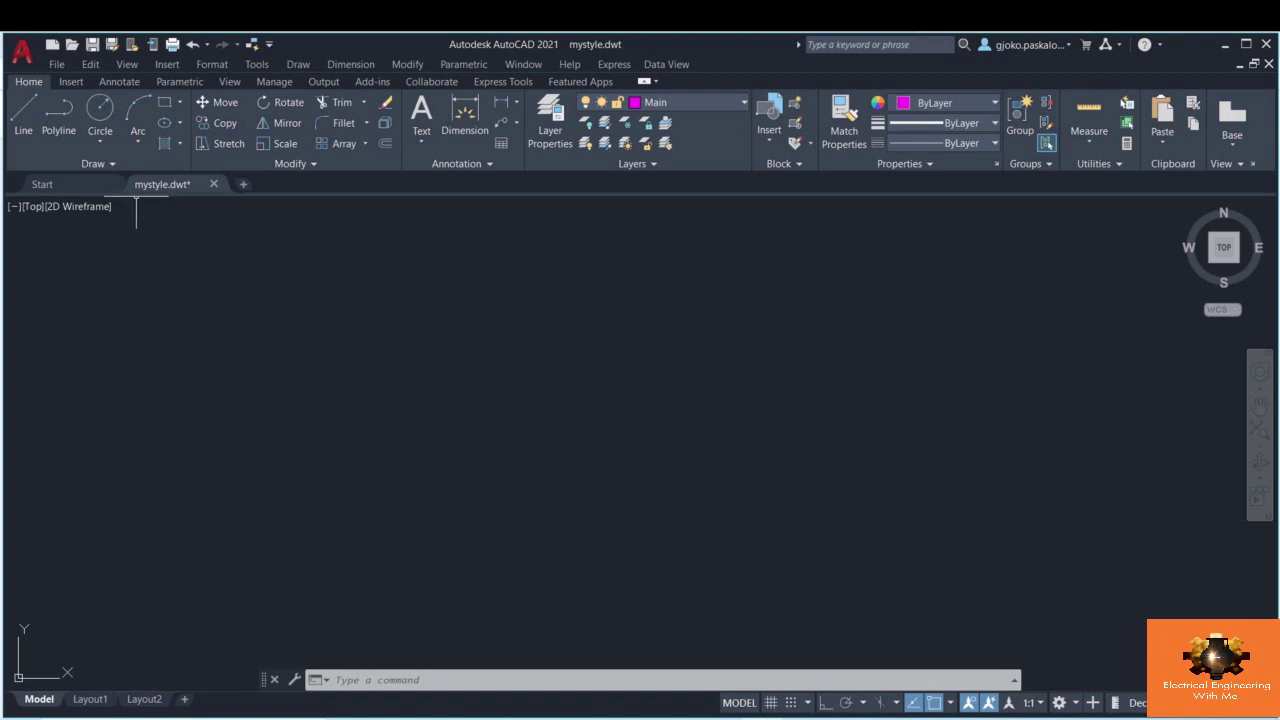
- Expand the drawing template file location in the template settings of Options, browse for its folder and cancel the browsing
mouse_move(142, 195)
right_click(467, 321)
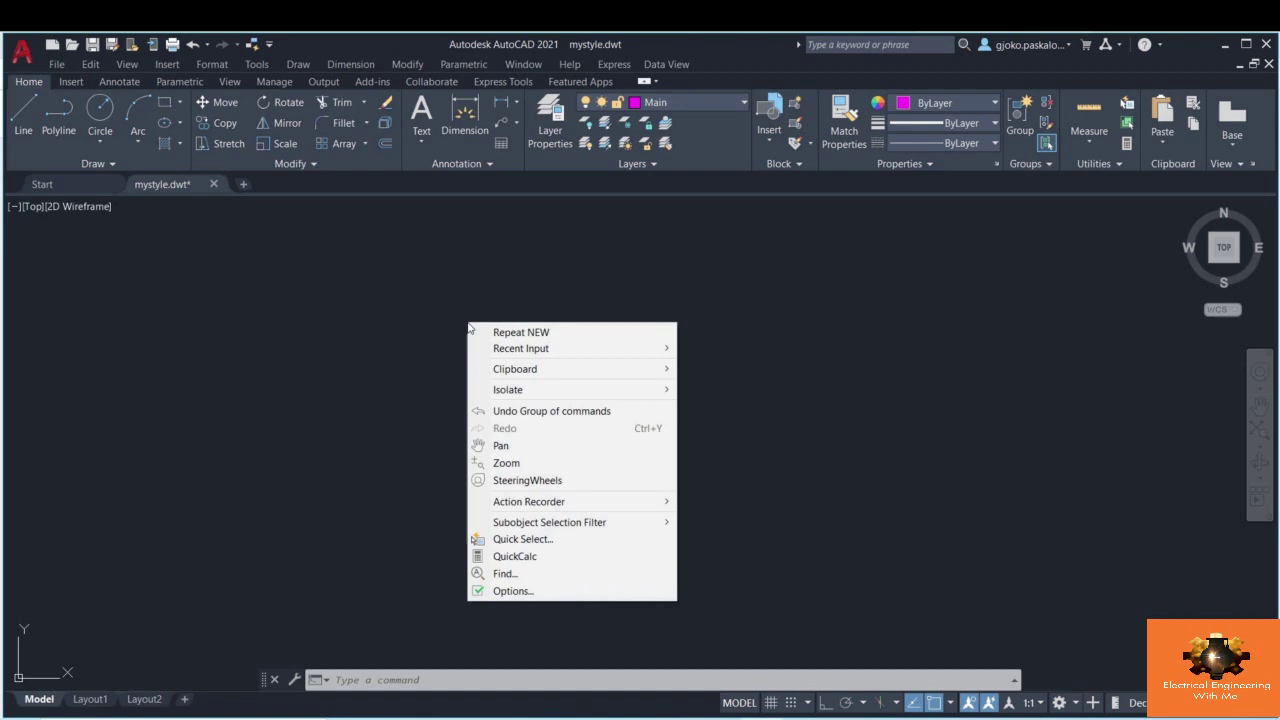
left_click(524, 592)
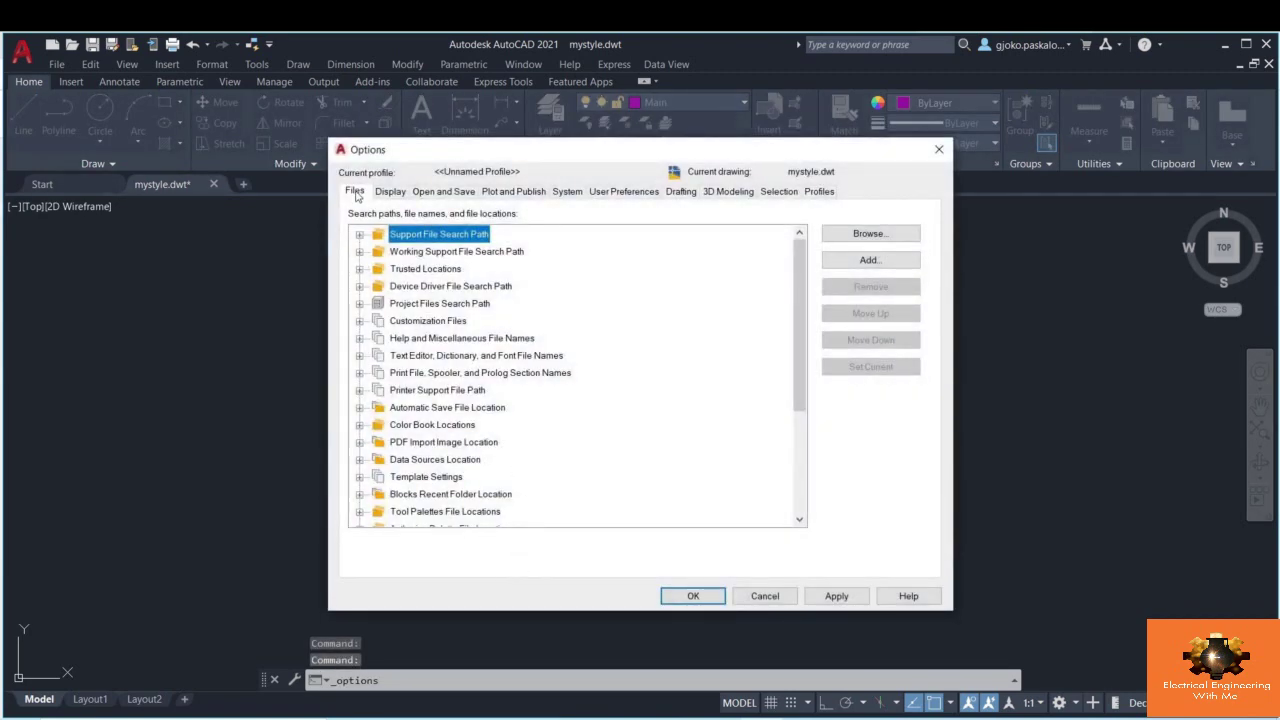
scroll(482, 305, "down", 3)
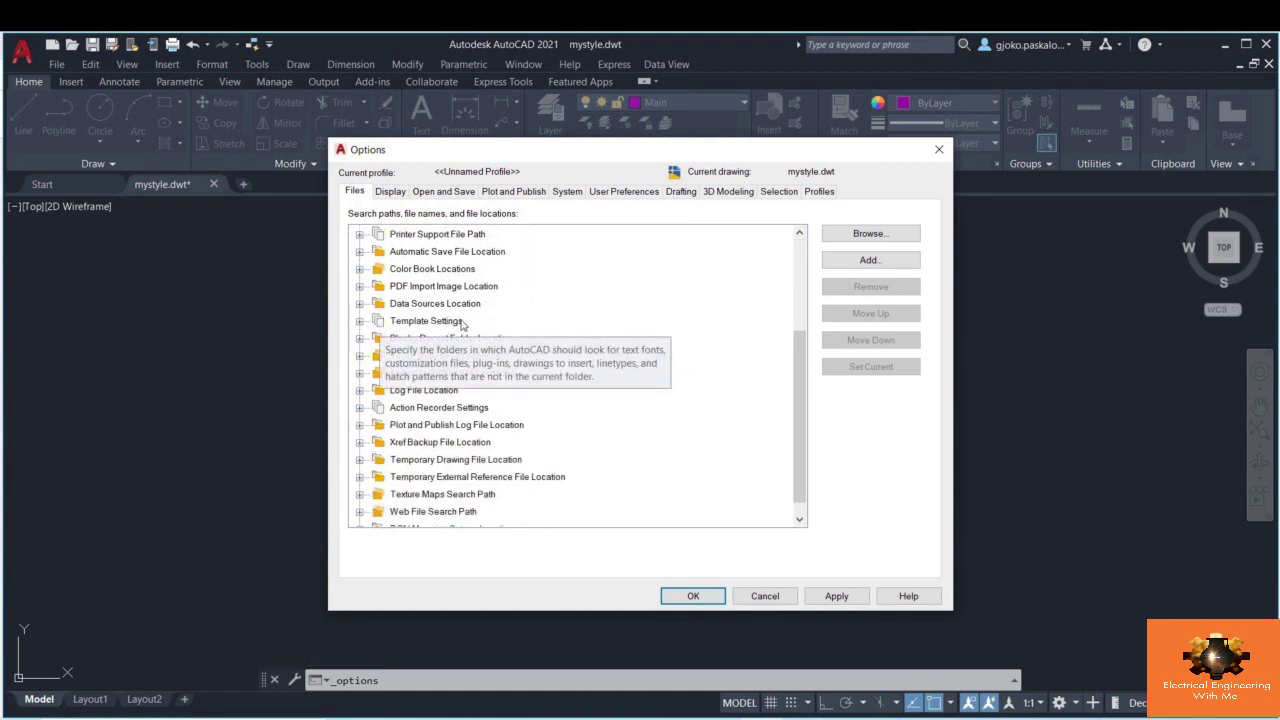
left_click(359, 321)
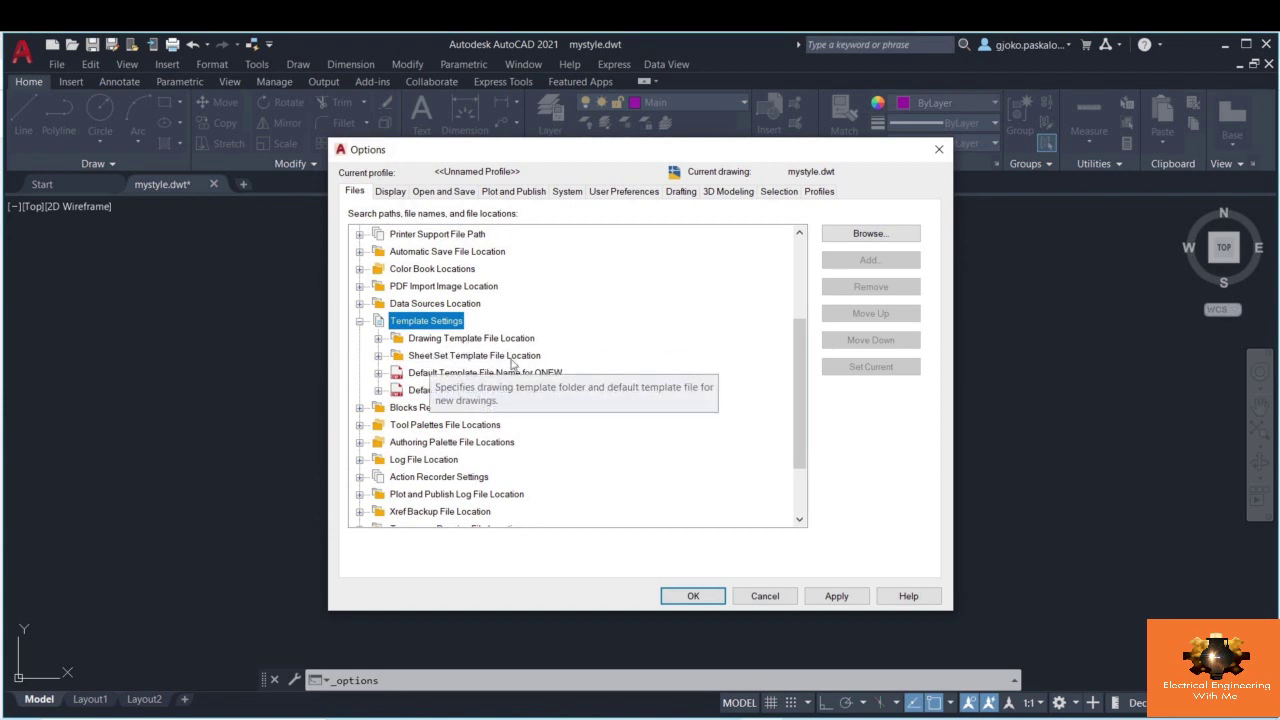
left_click(378, 340)
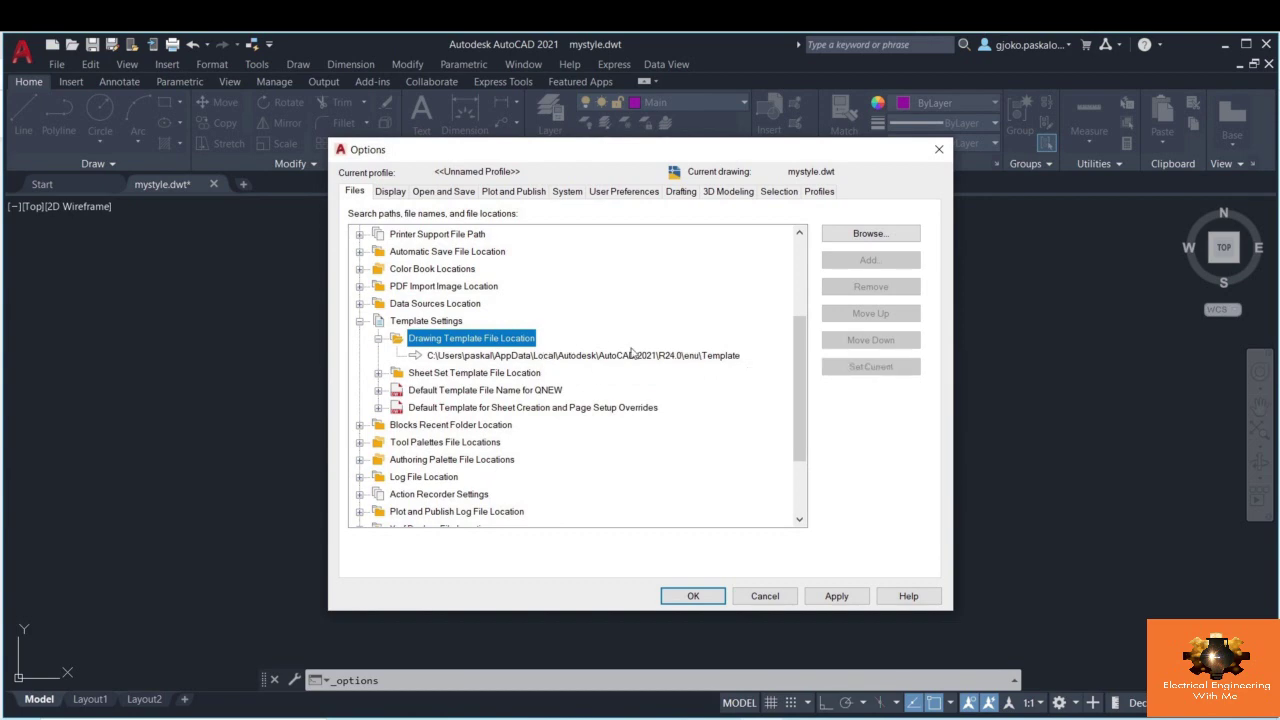
left_click(703, 358)
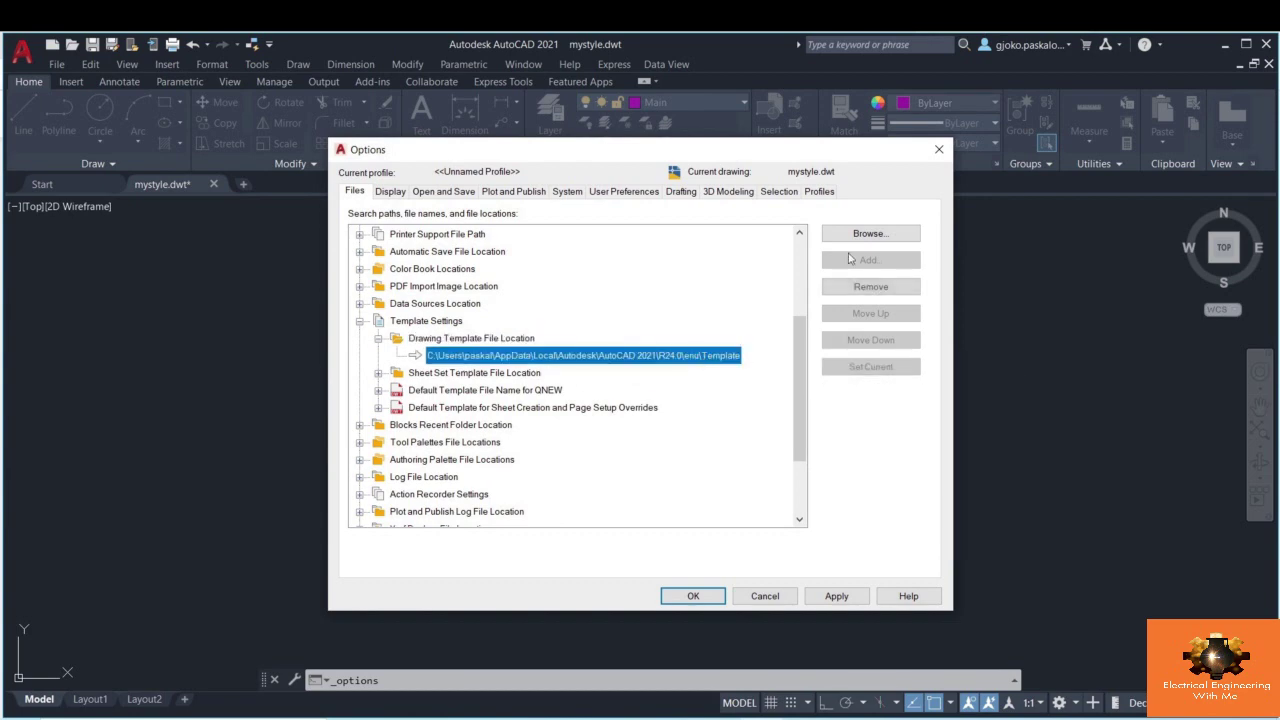
left_click(860, 236)
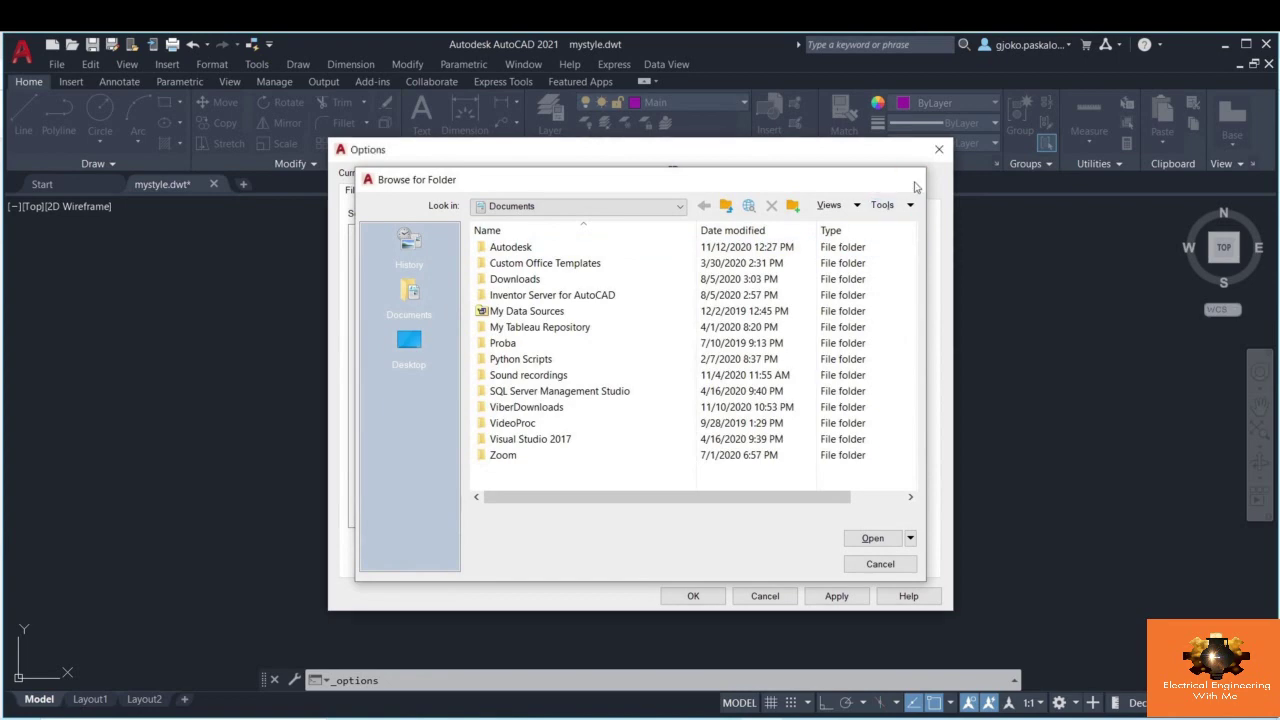
left_click(911, 179)
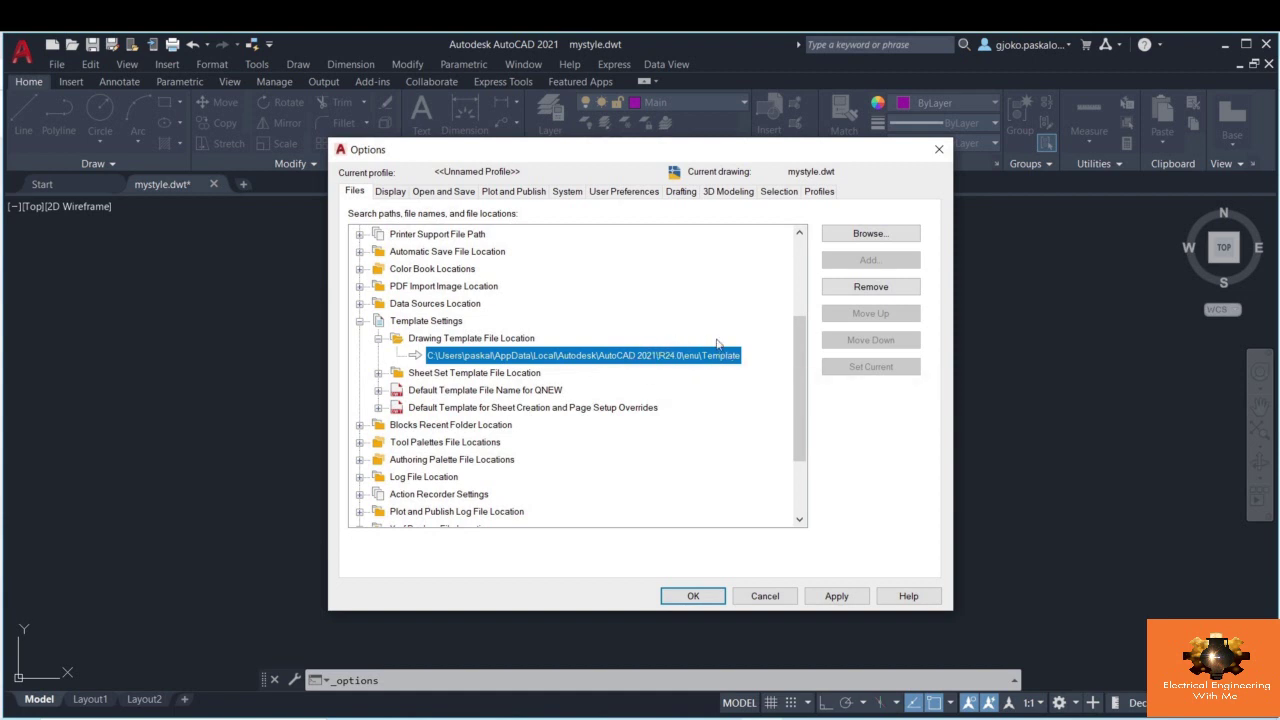
- Examine the sheet set template file location and the default template file name for QNEW
double_click(404, 374)
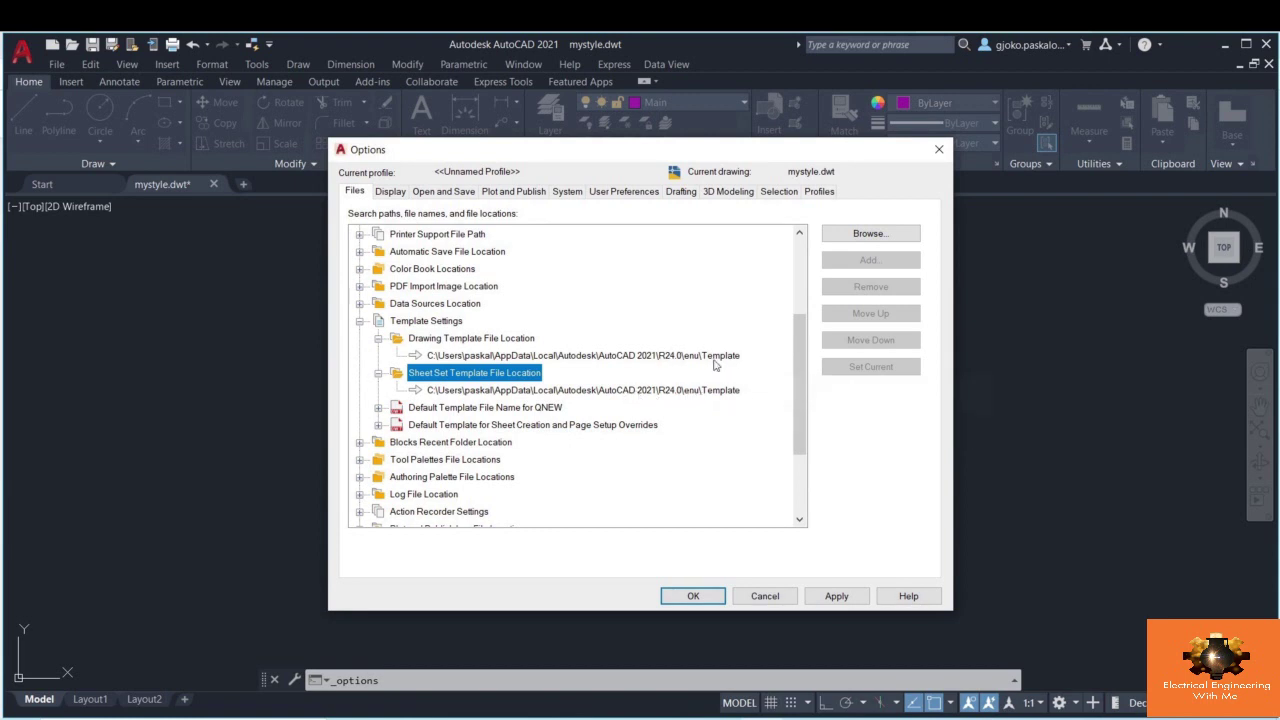
left_click(379, 408)
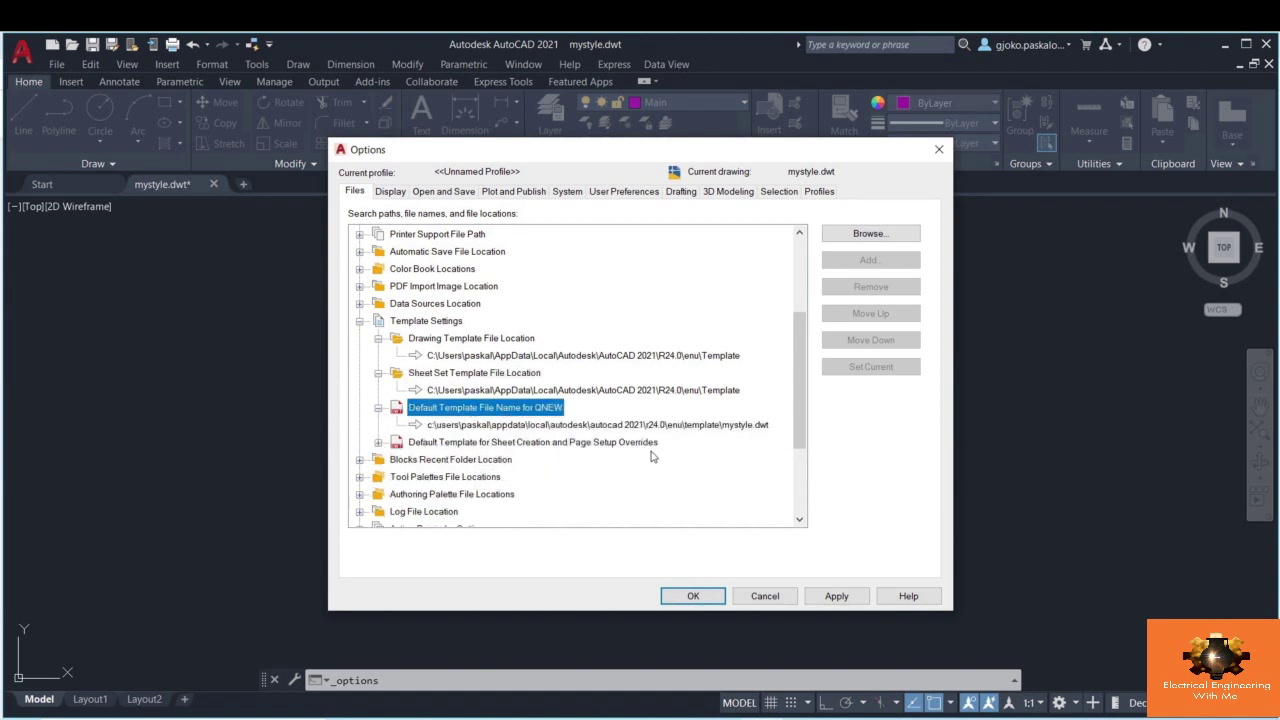
scroll(646, 384, "down", 1)
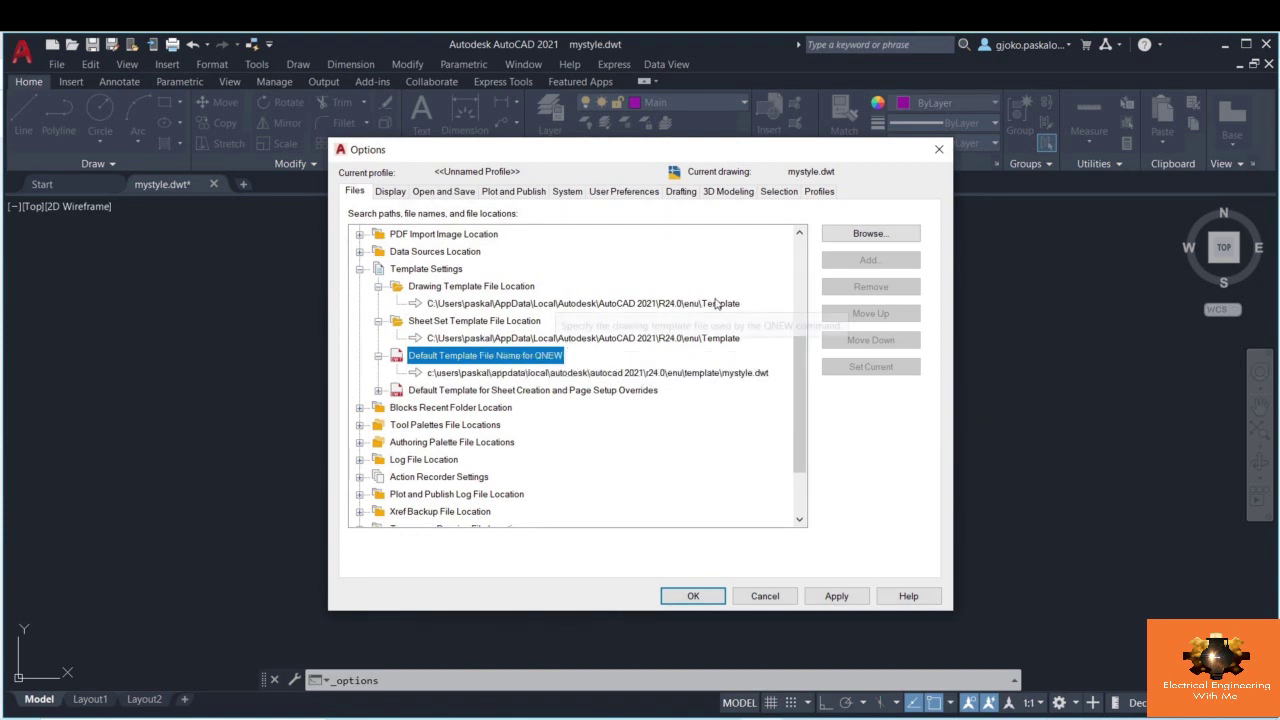
- Preview acad.dwt and mystyle.dwt as candidates for the QNEW default template, cancel the file selection and close Options
left_click(728, 374)
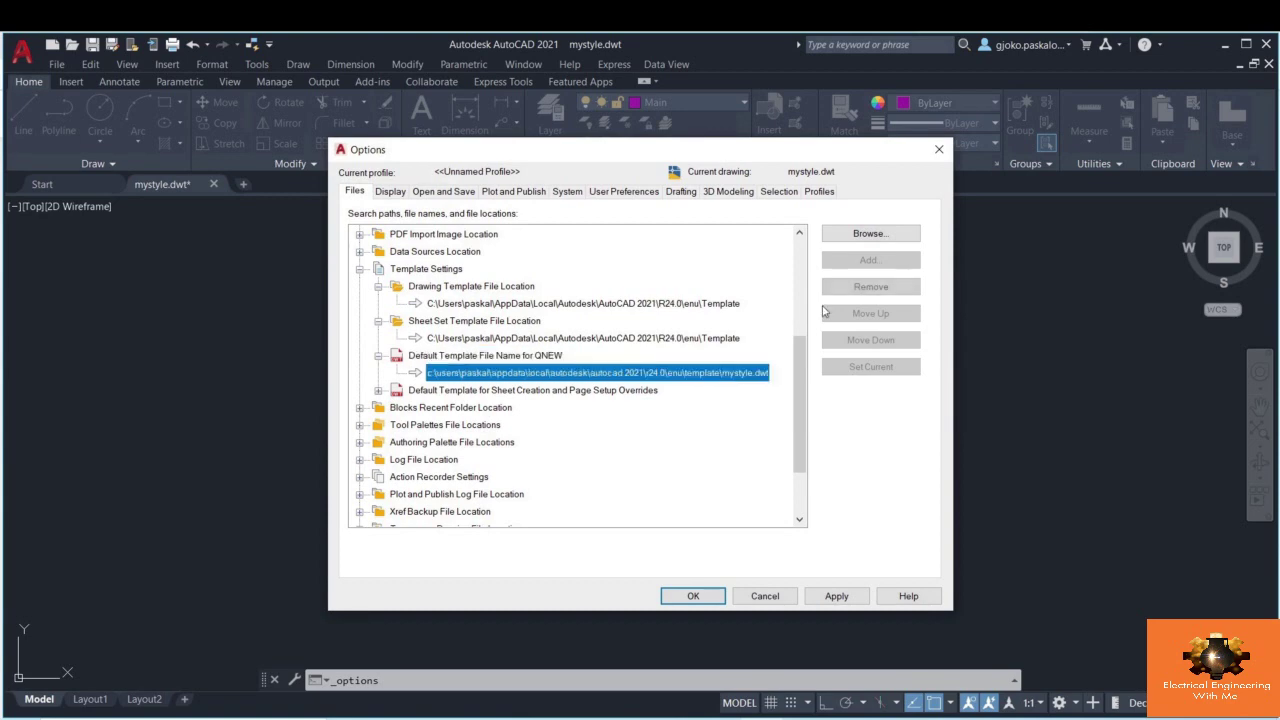
left_click(860, 236)
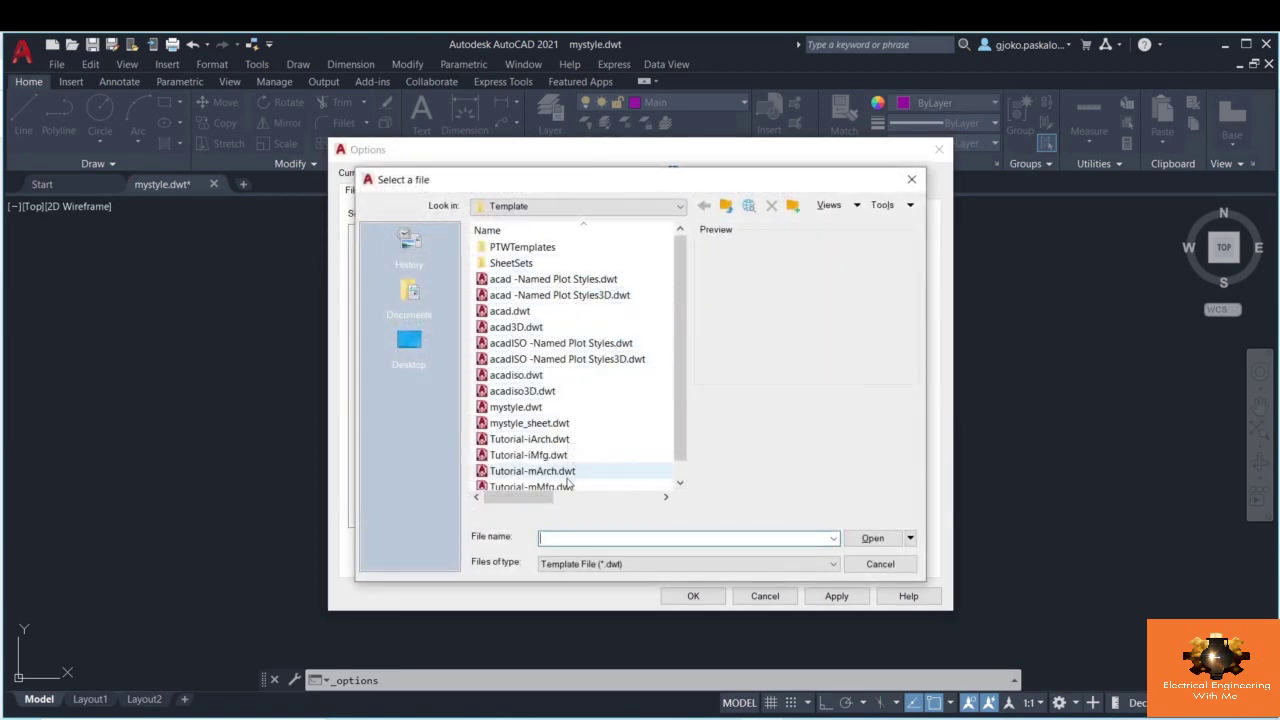
left_click(508, 313)
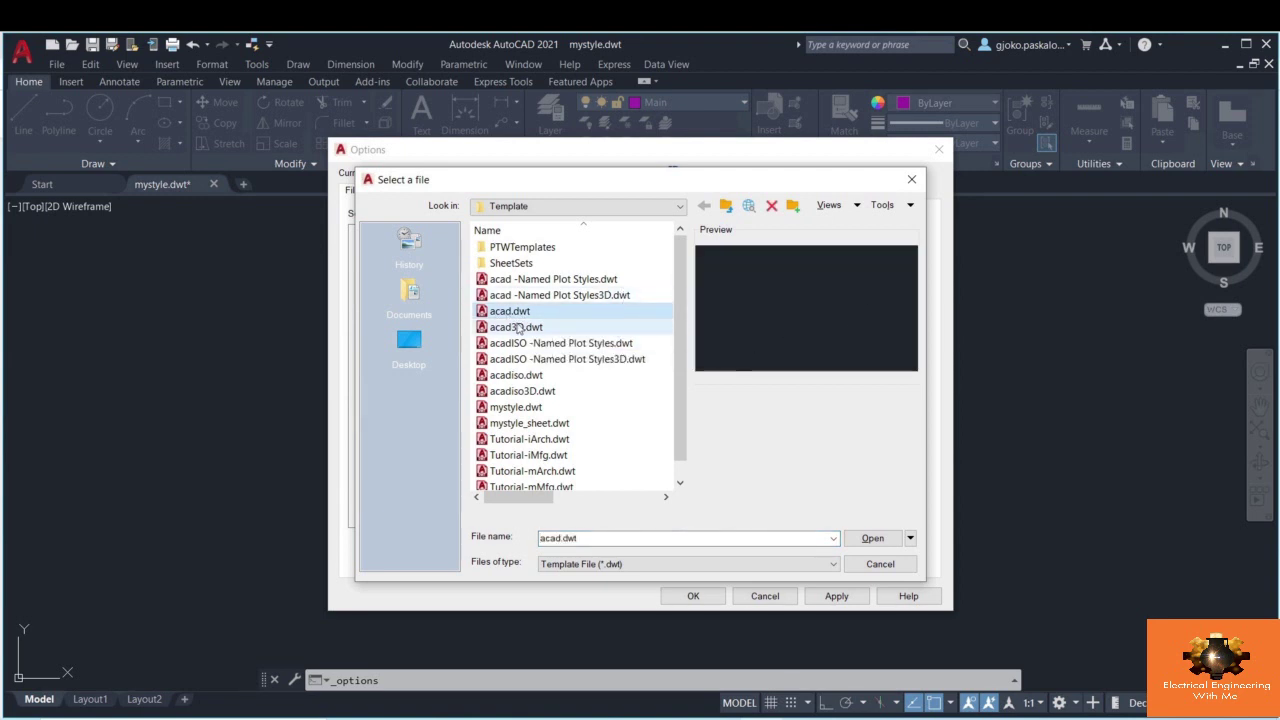
left_click(534, 409)
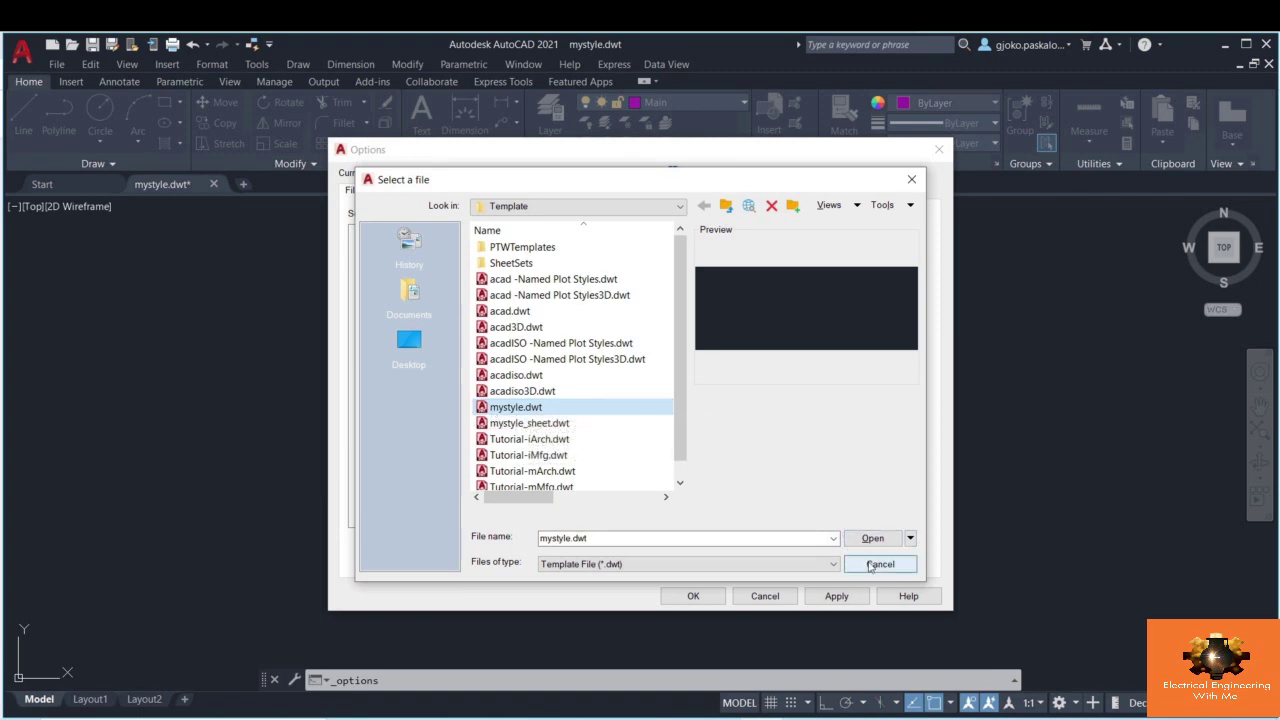
left_click(863, 566)
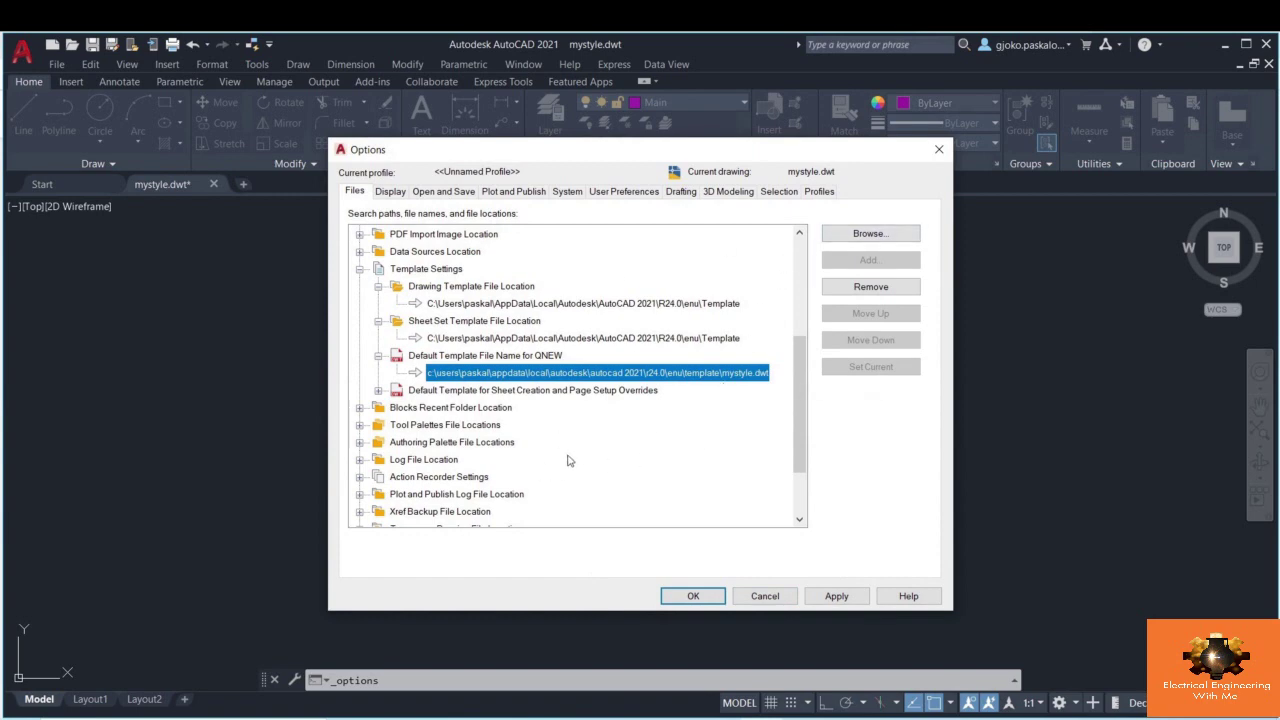
left_click(705, 598)
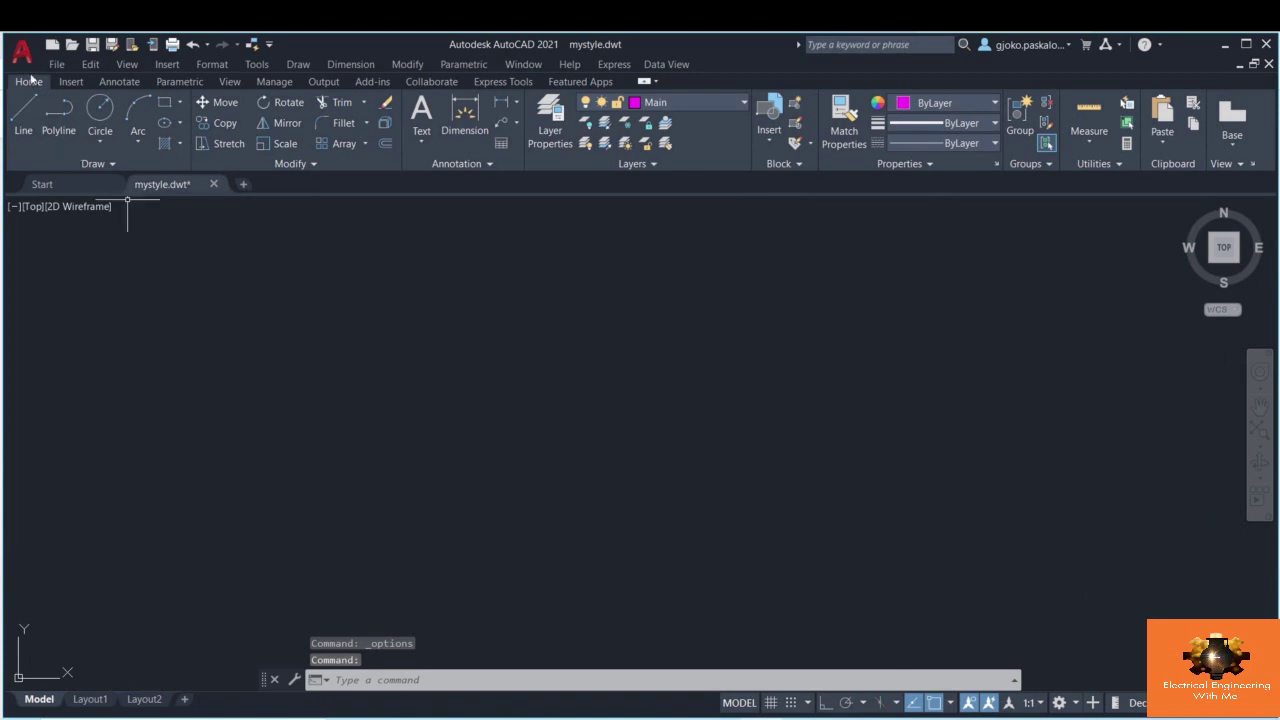
- Create a new drawing from the acad.dwt template
left_click(22, 52)
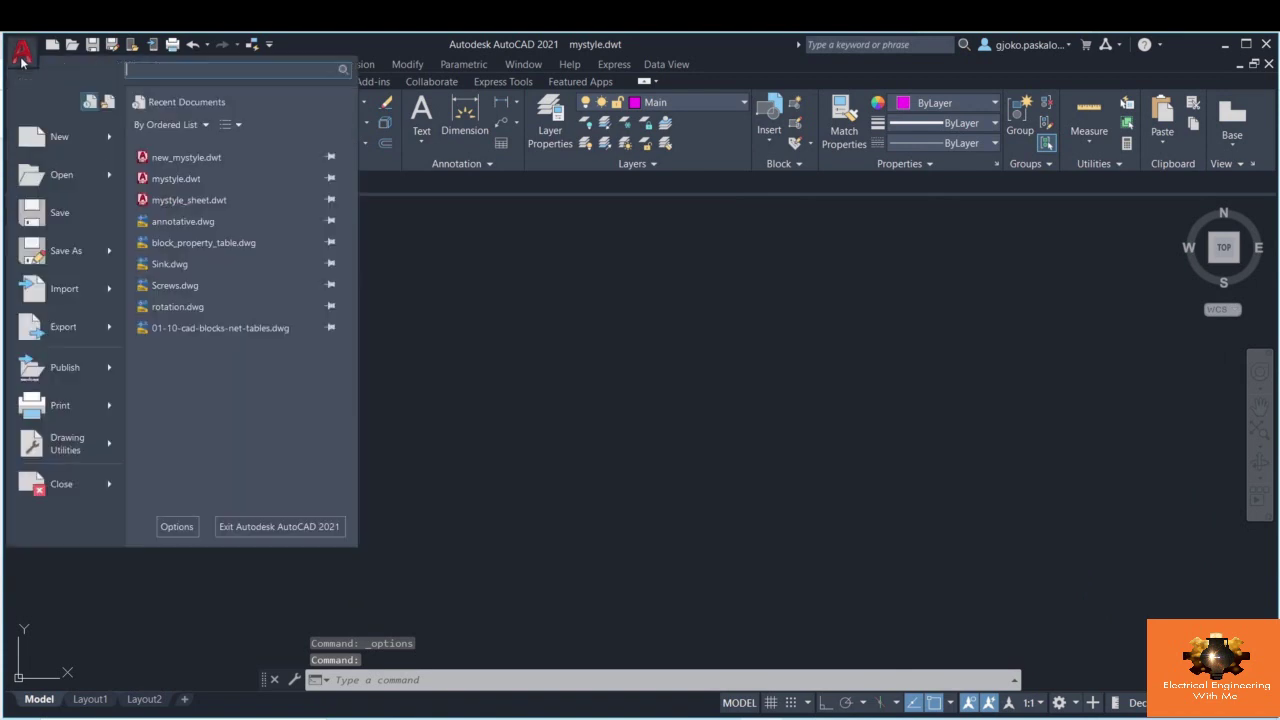
left_click(67, 142)
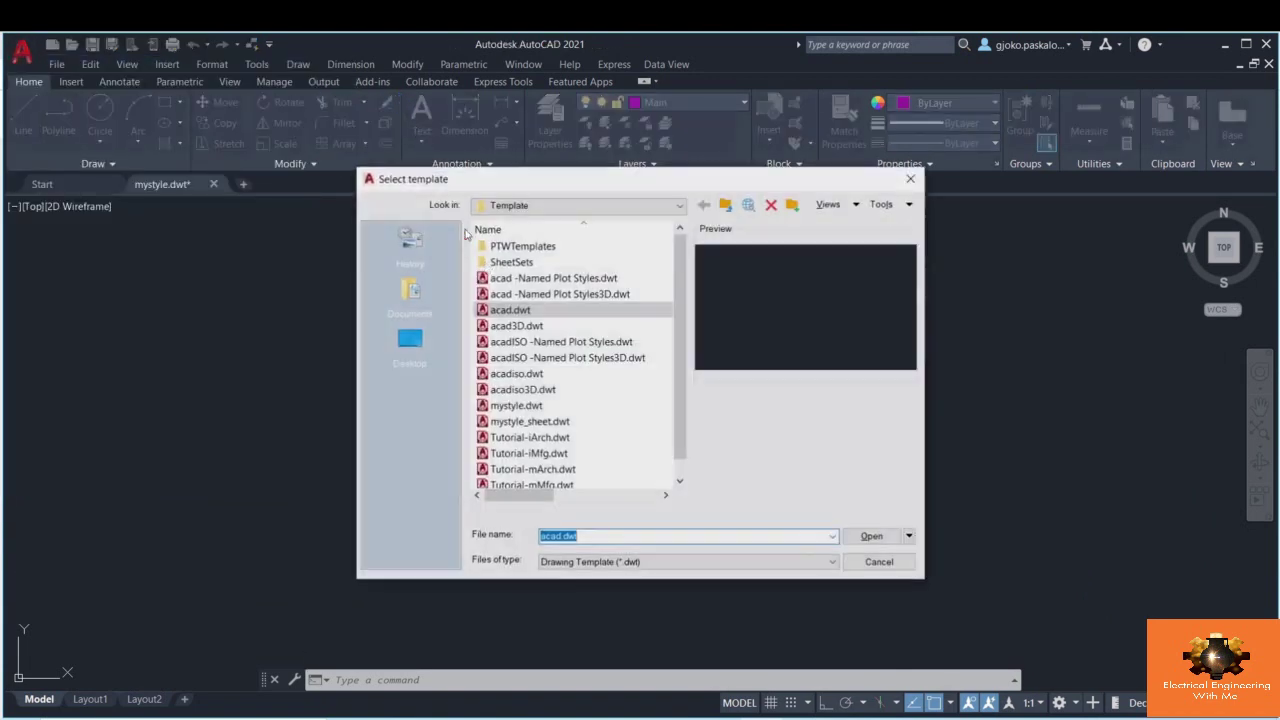
left_click(512, 311)
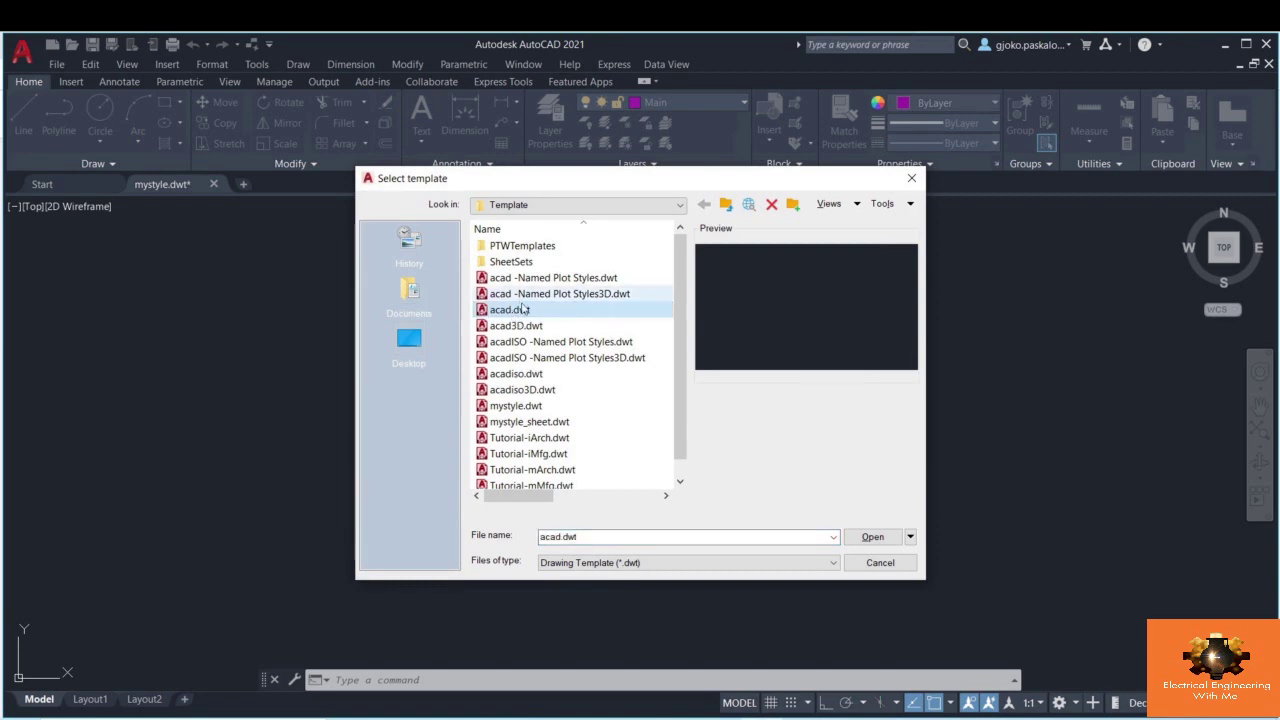
left_click(886, 540)
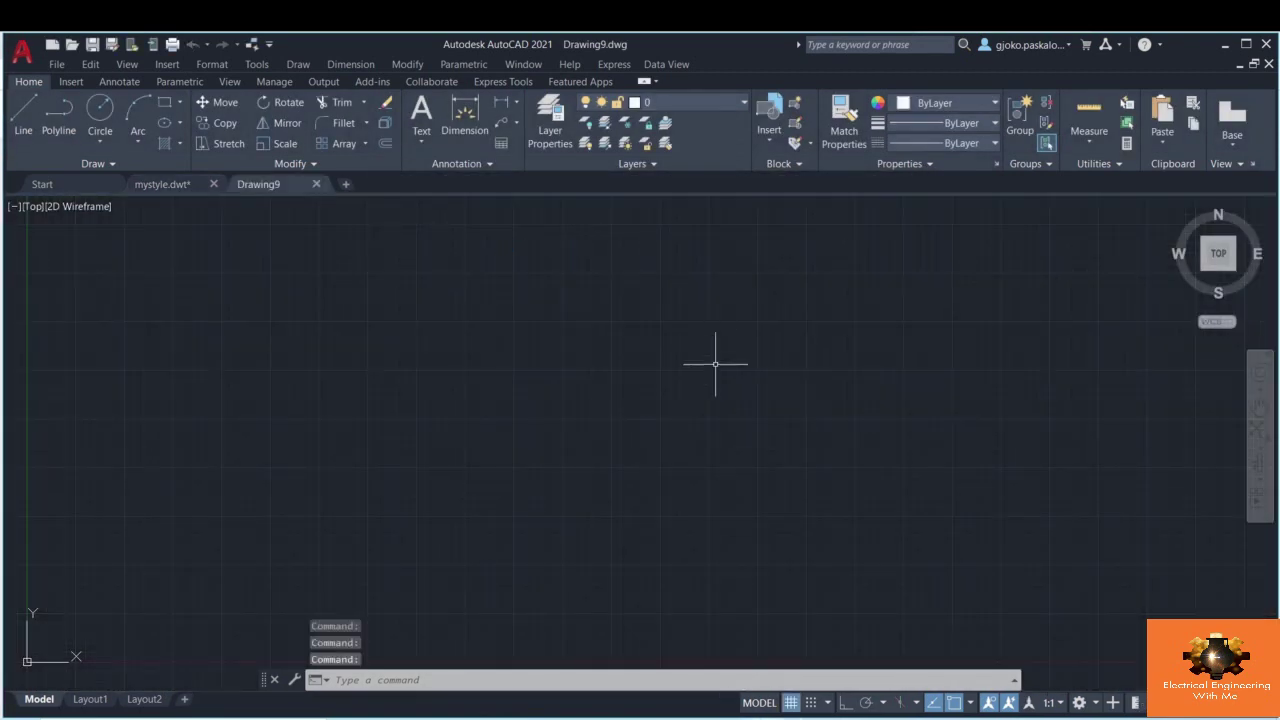
- Create another new drawing from the mystyle.dwt template
left_click(20, 50)
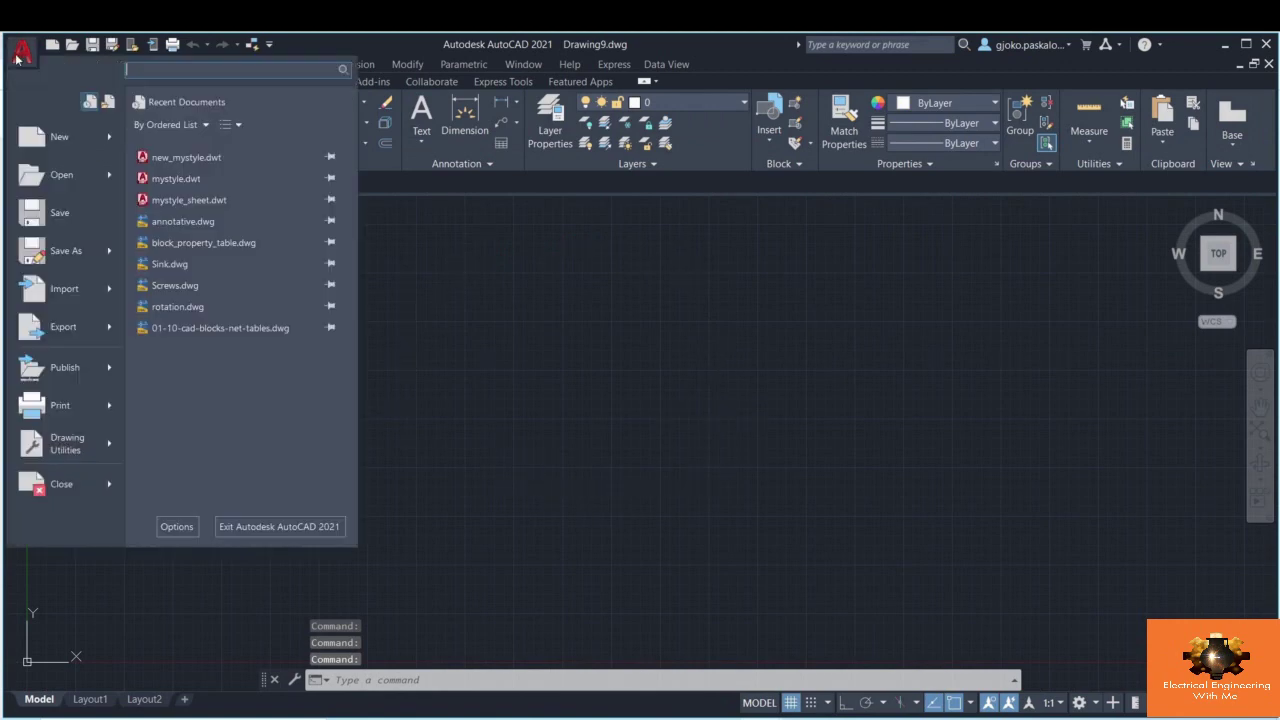
key("Escape")
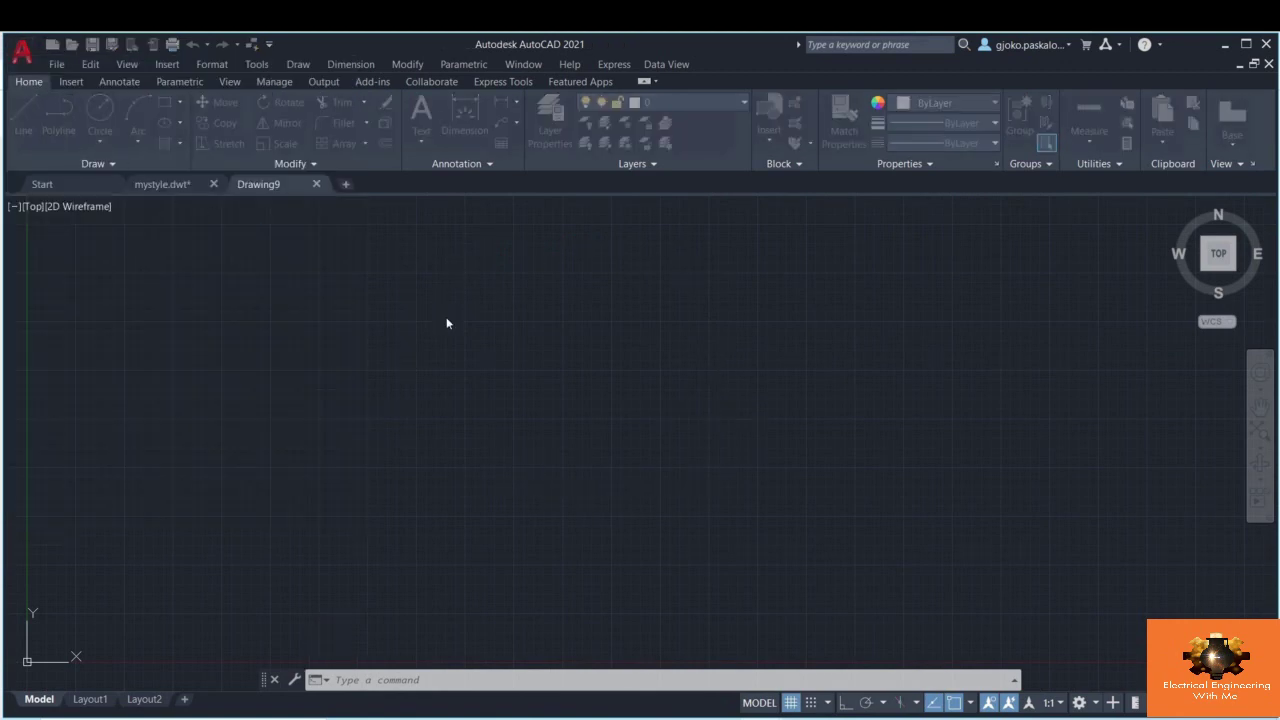
key("ctrl+n")
left_click(516, 405)
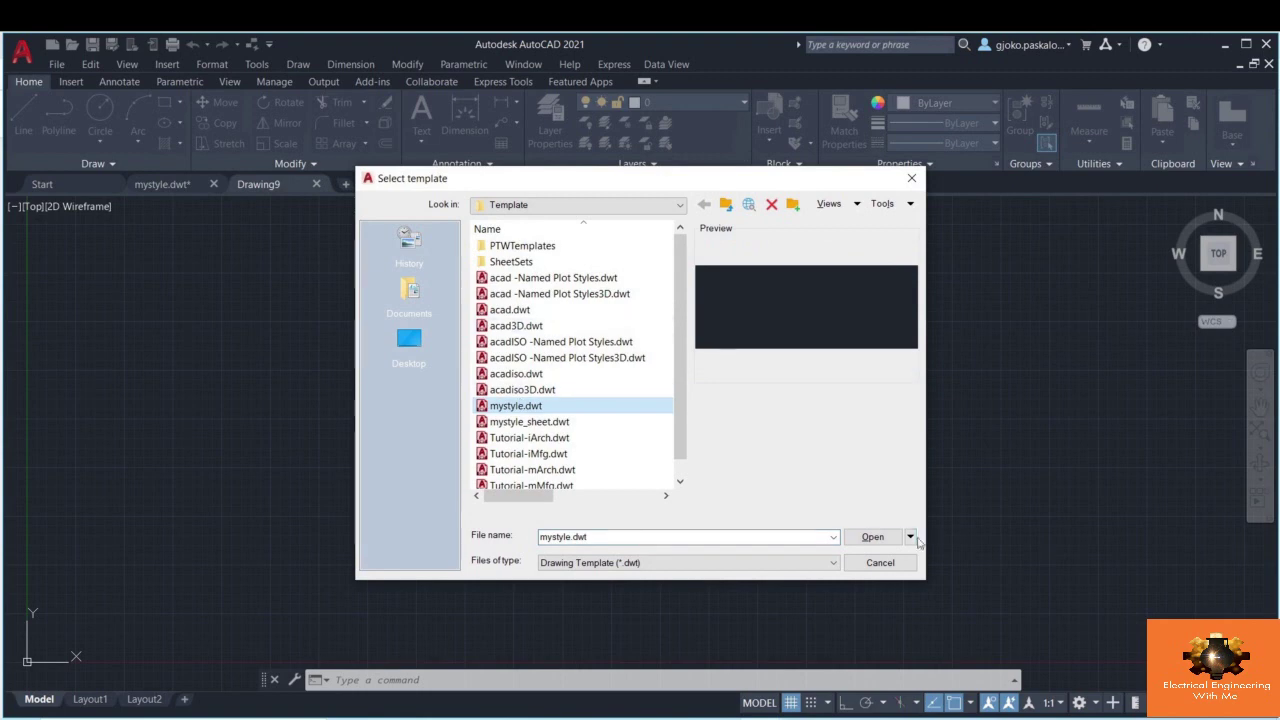
left_click(872, 537)
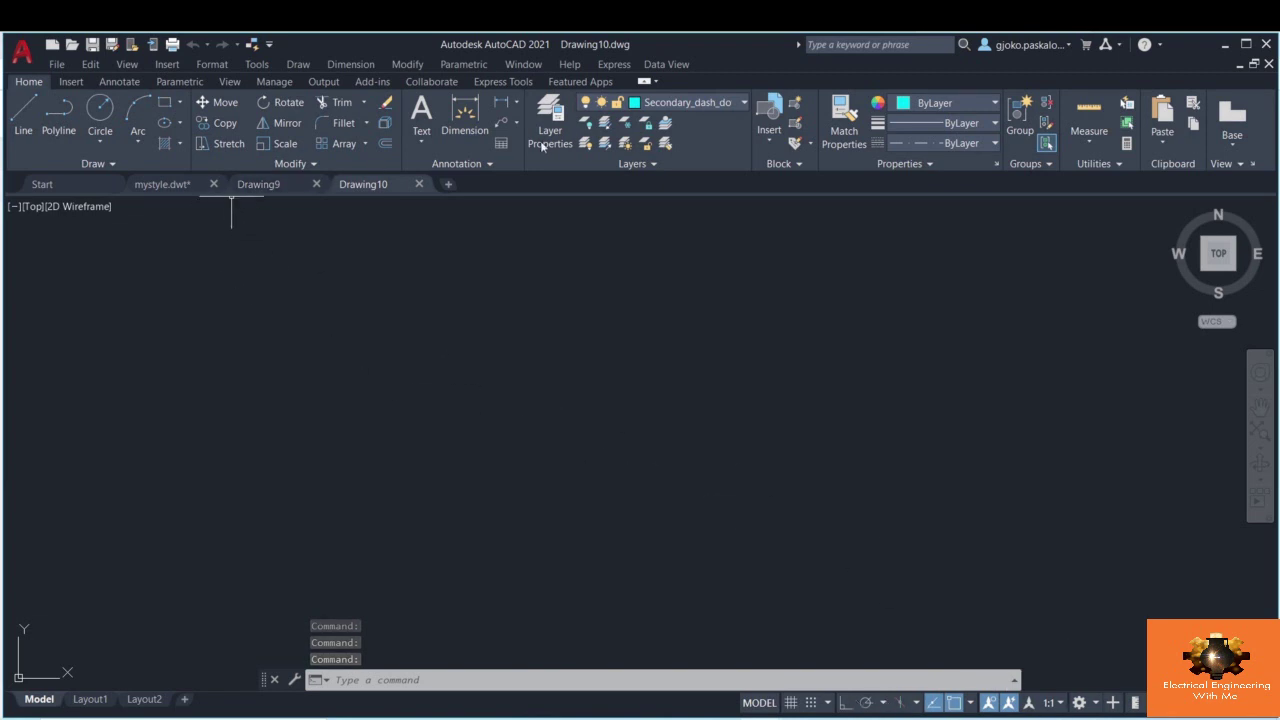
- Examine the predefined layers, text styles and dimension styles of Drawing10, created from mystyle.dwt
left_click(669, 106)
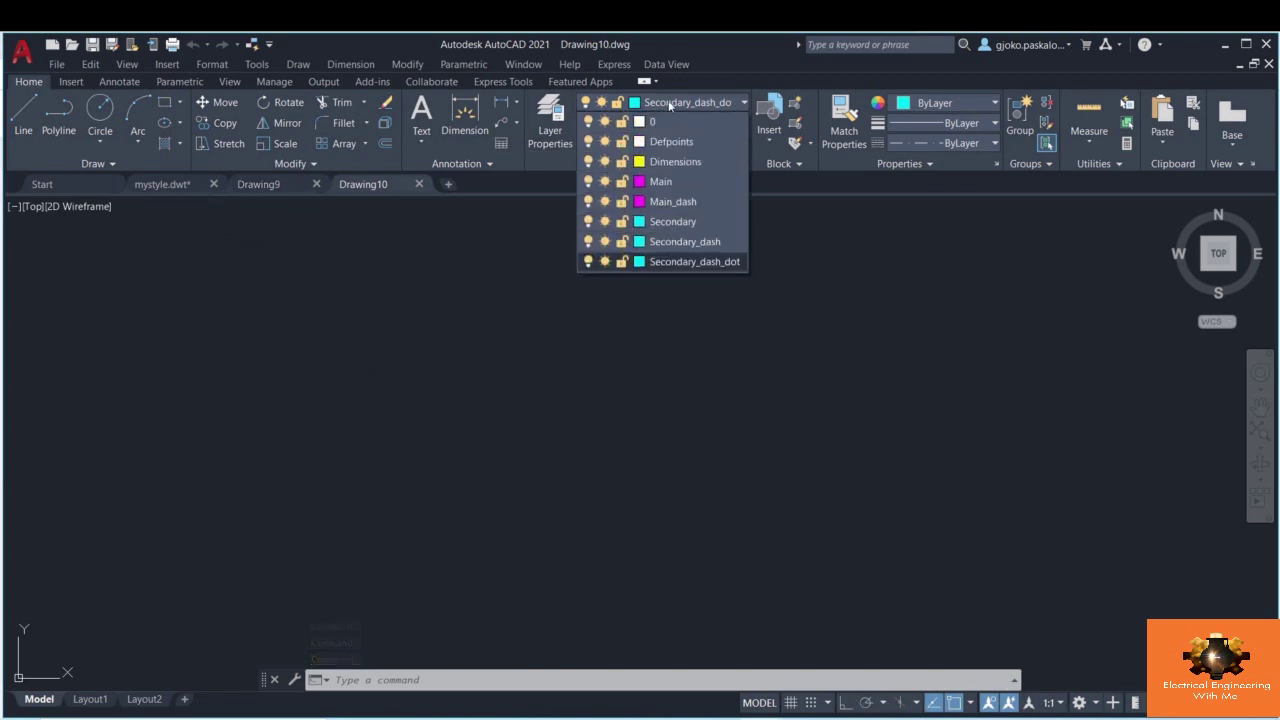
left_click(670, 105)
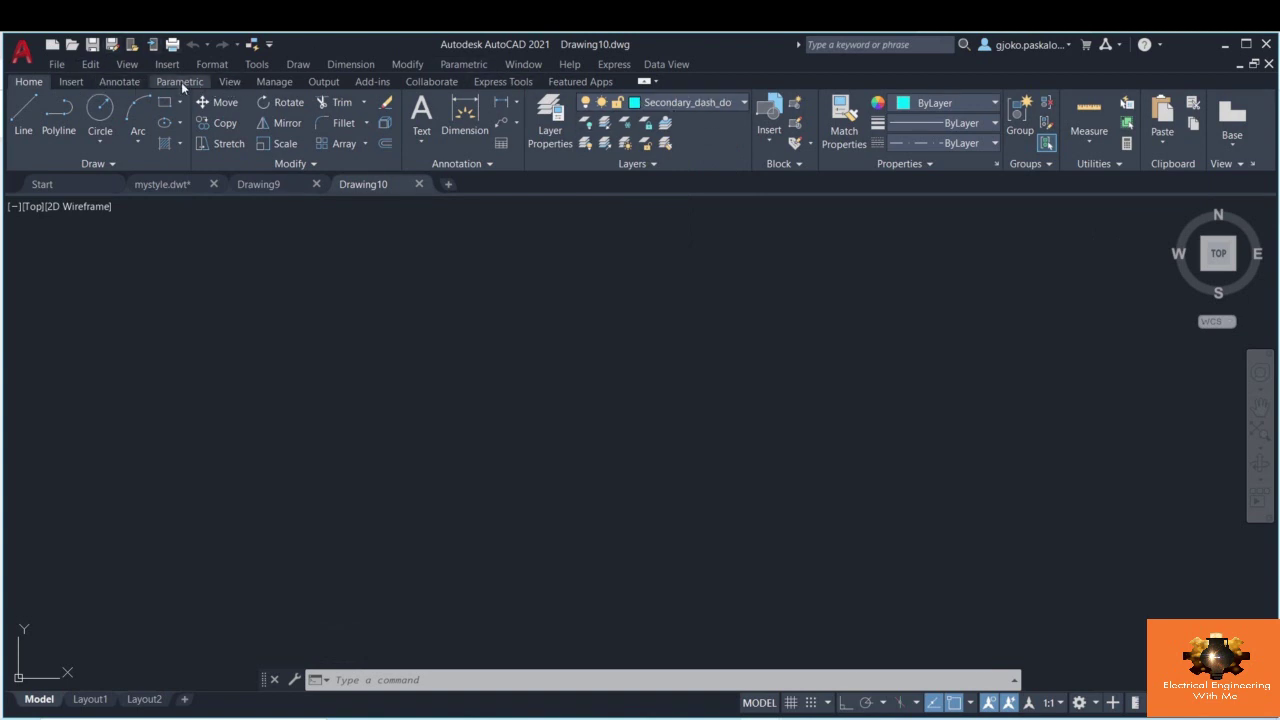
left_click(124, 83)
left_click(227, 104)
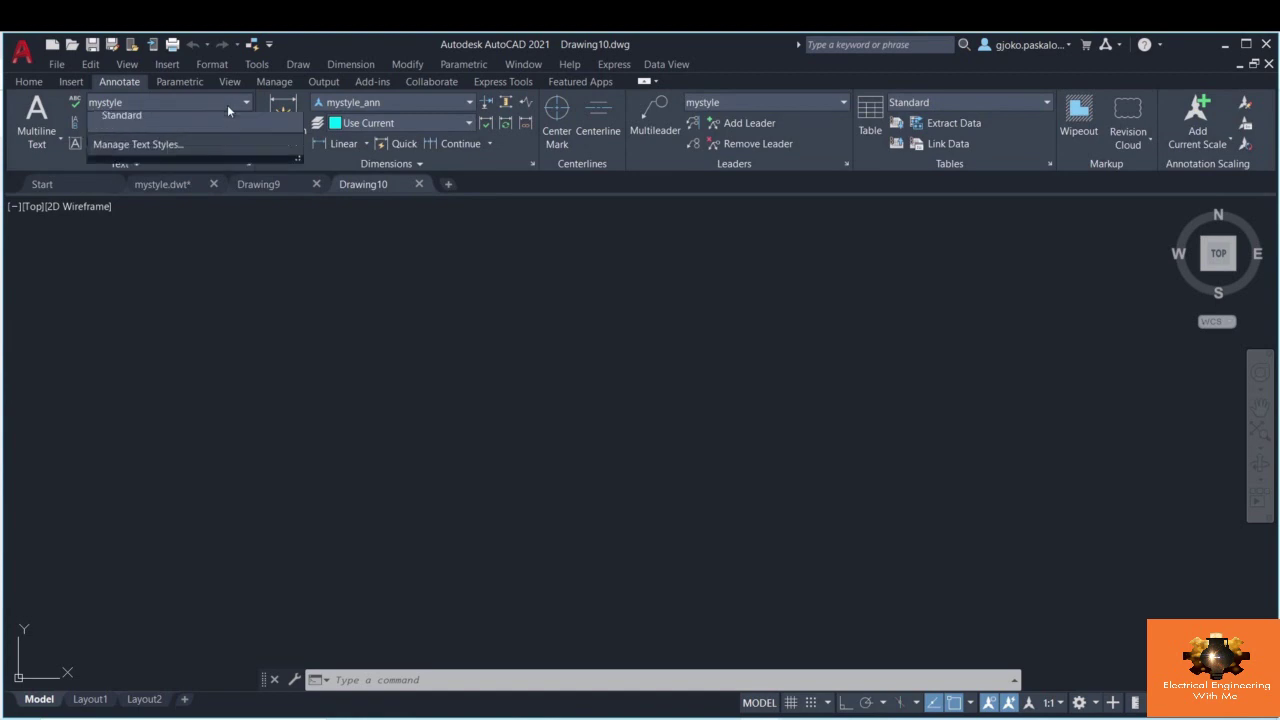
left_click(222, 334)
left_click(466, 103)
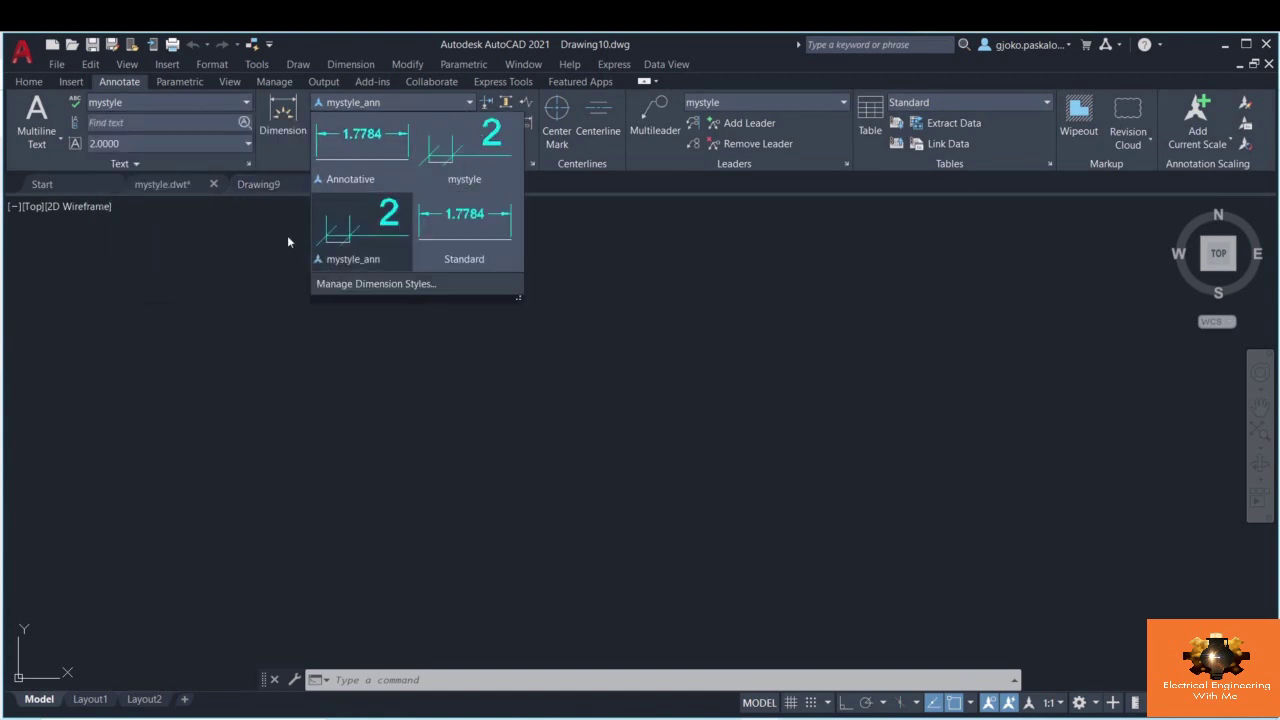
left_click(598, 350)
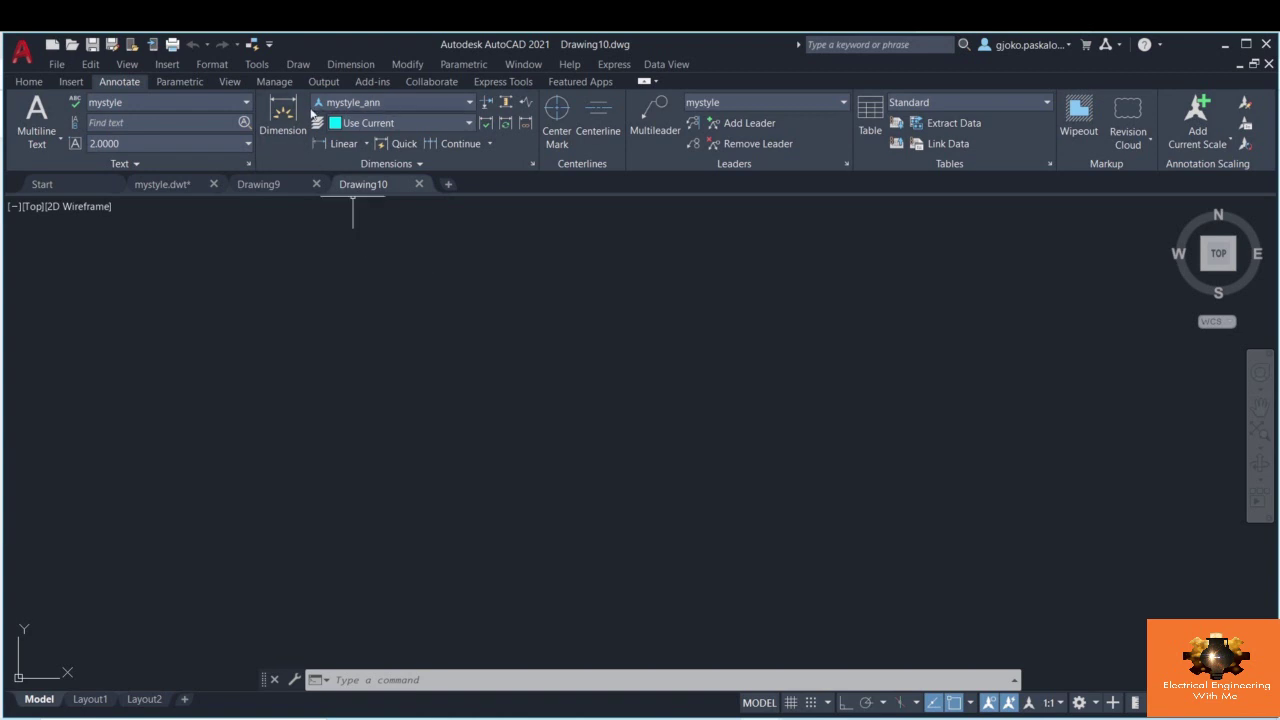
left_click(30, 83)
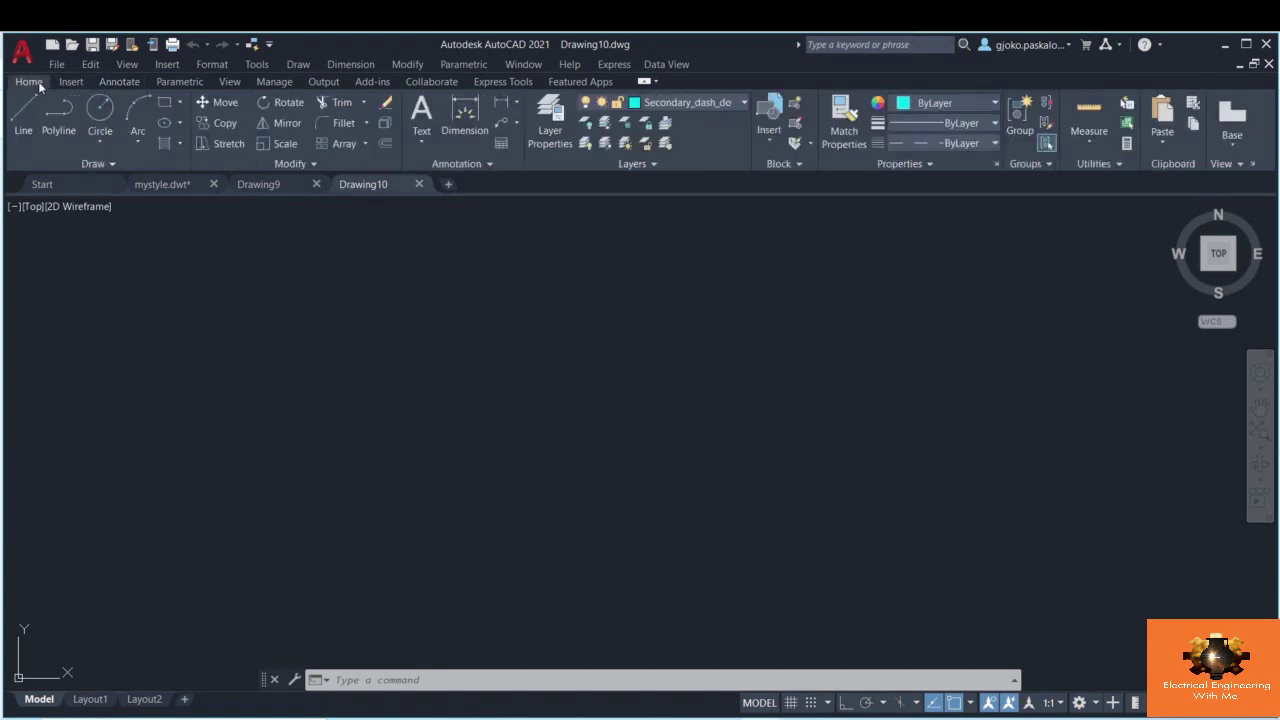
- Switch to Drawing9, reorder it after Drawing10, and turn off its grid display
left_click(260, 186)
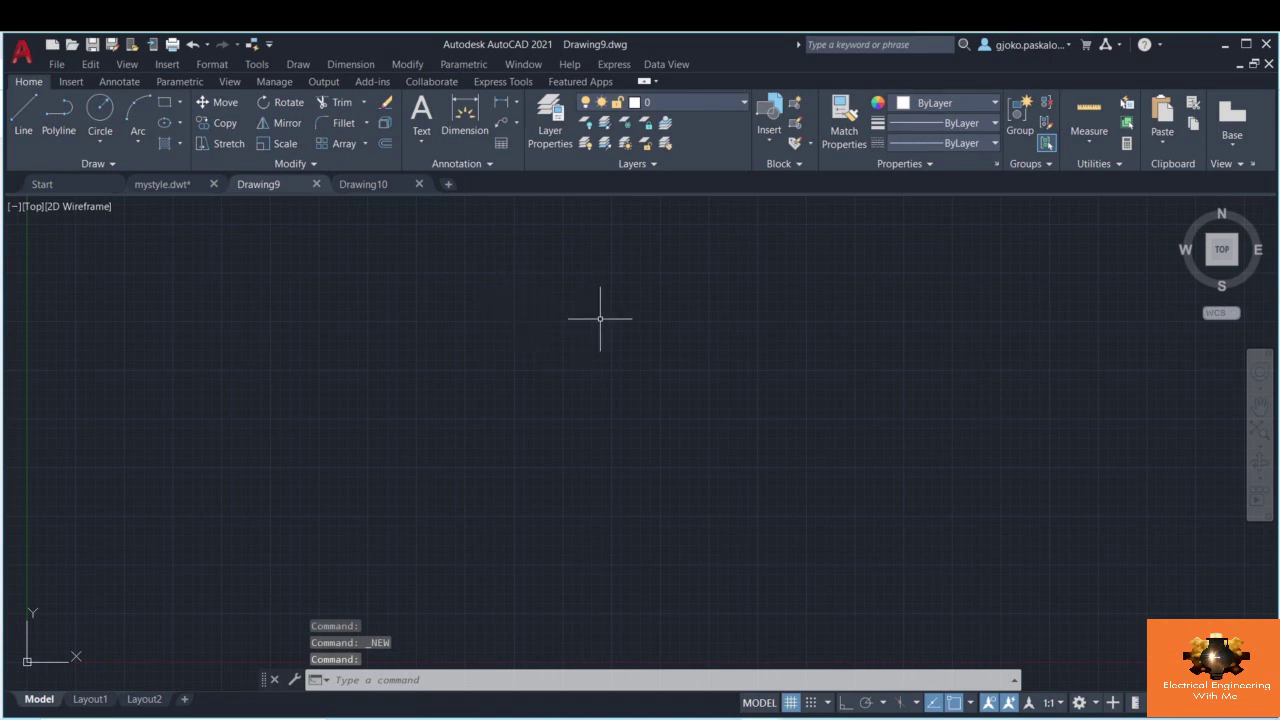
left_click_drag(270, 190, 357, 182)
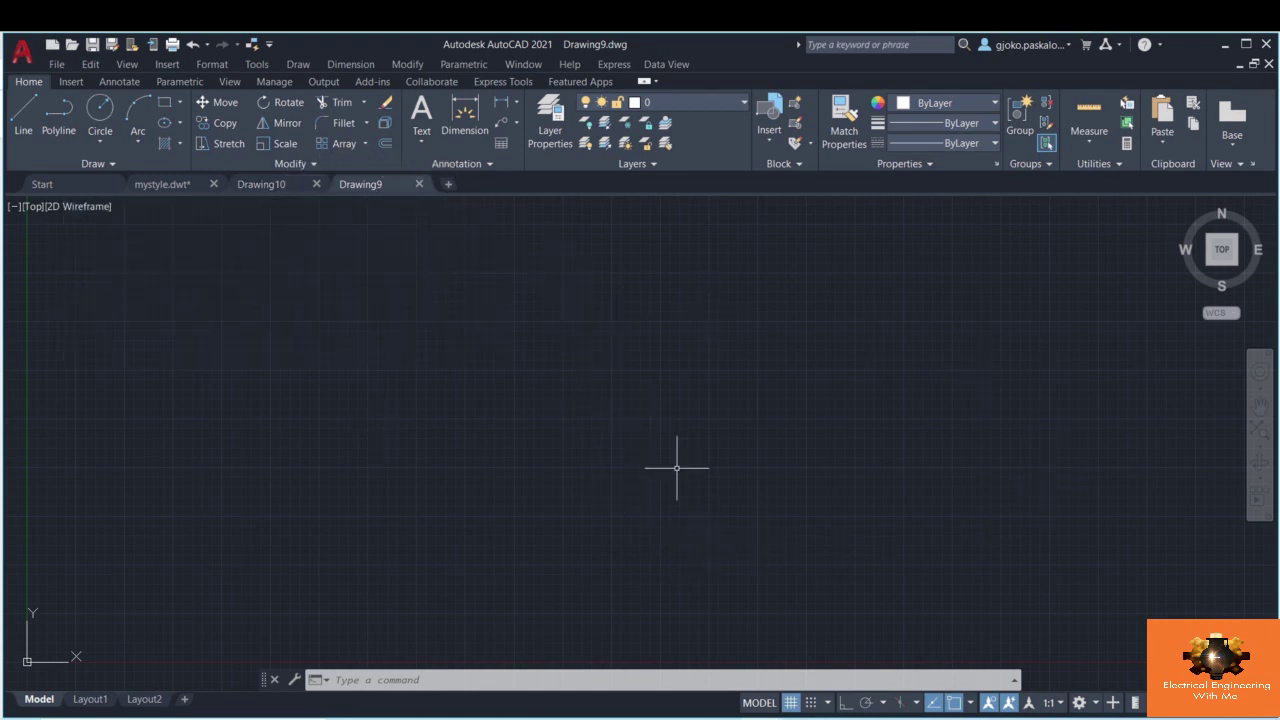
left_click(791, 702)
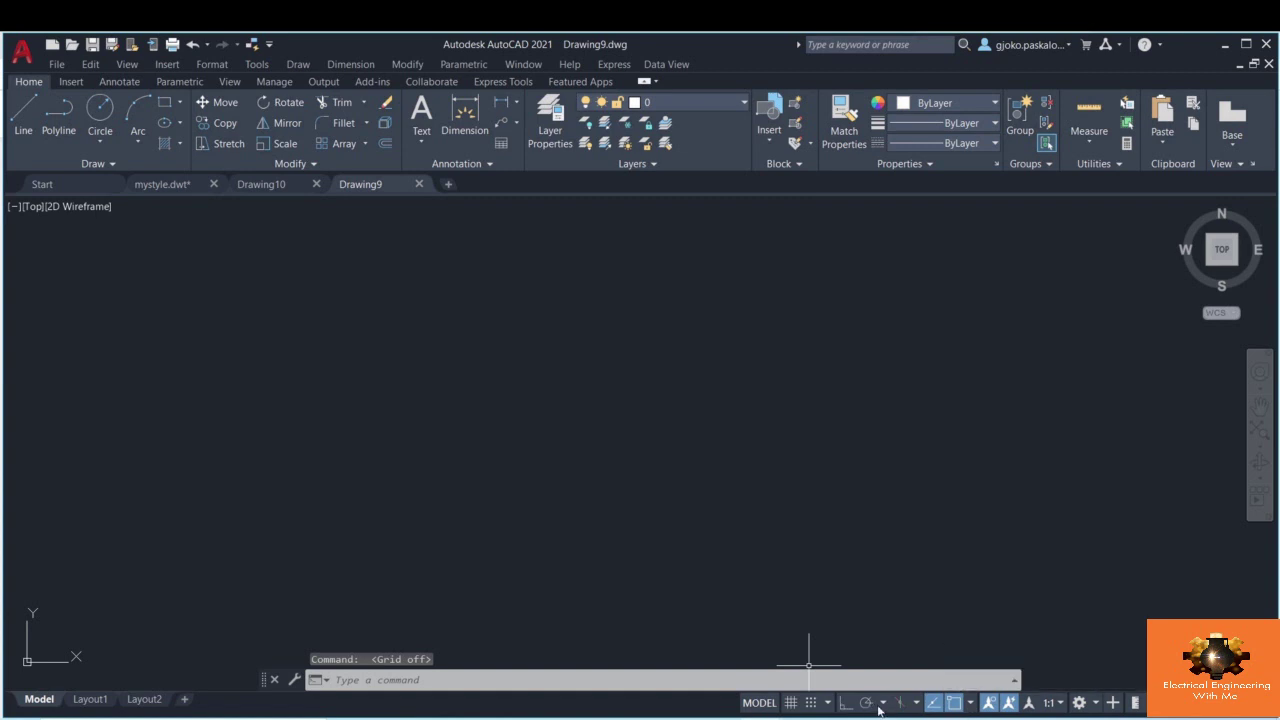
- Toggle Ortho mode on and back off, and set the annotation scale of Drawing9 to 1/128" = 1'-0"
left_click(848, 704)
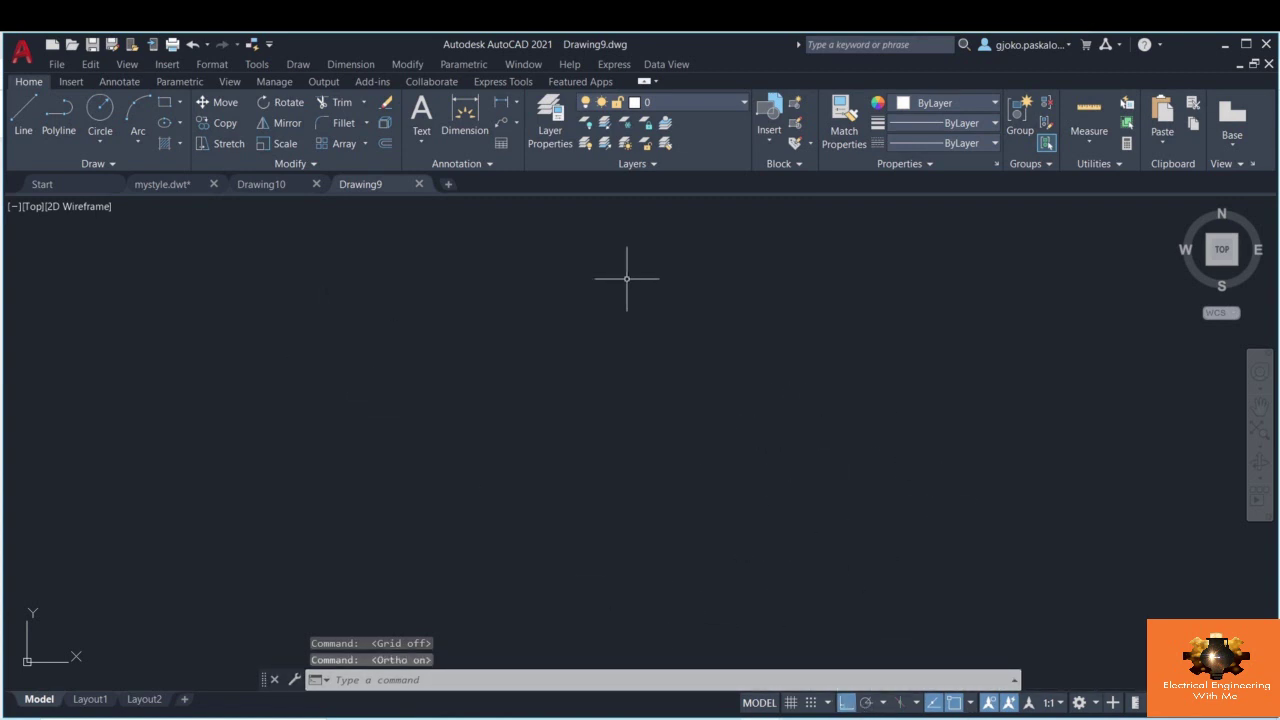
left_click(846, 705)
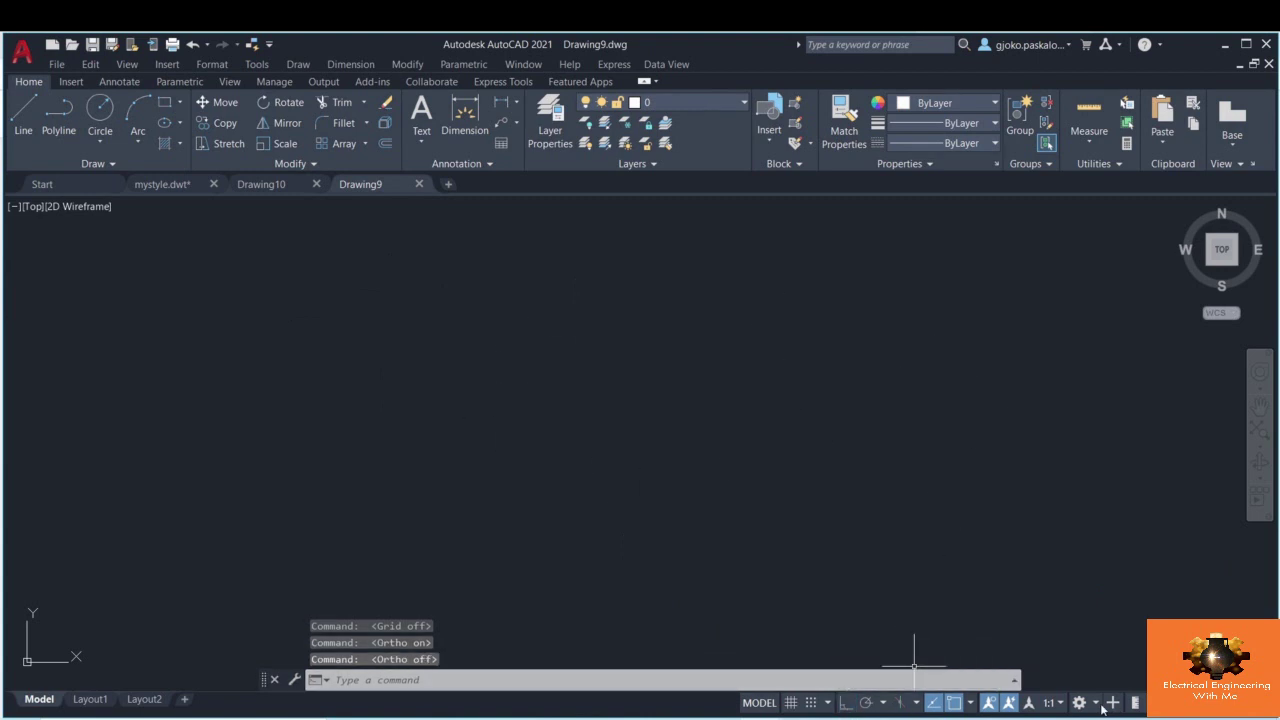
left_click(1050, 703)
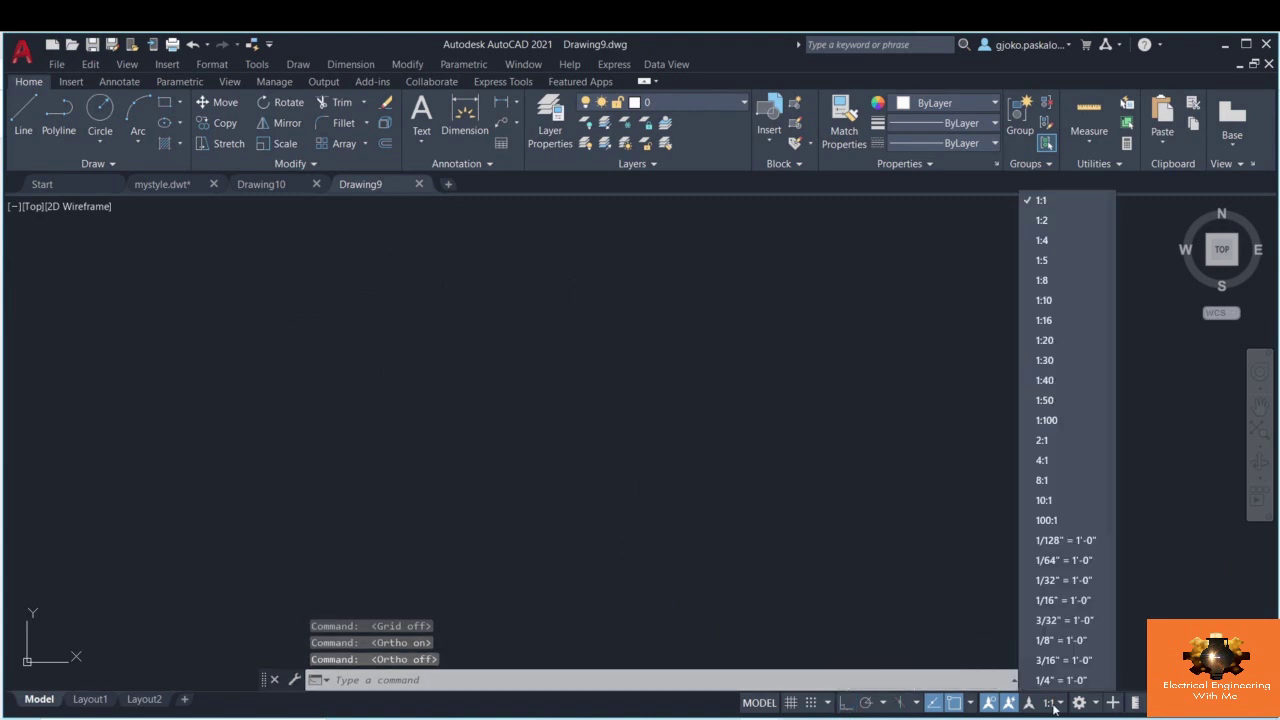
left_click(1087, 541)
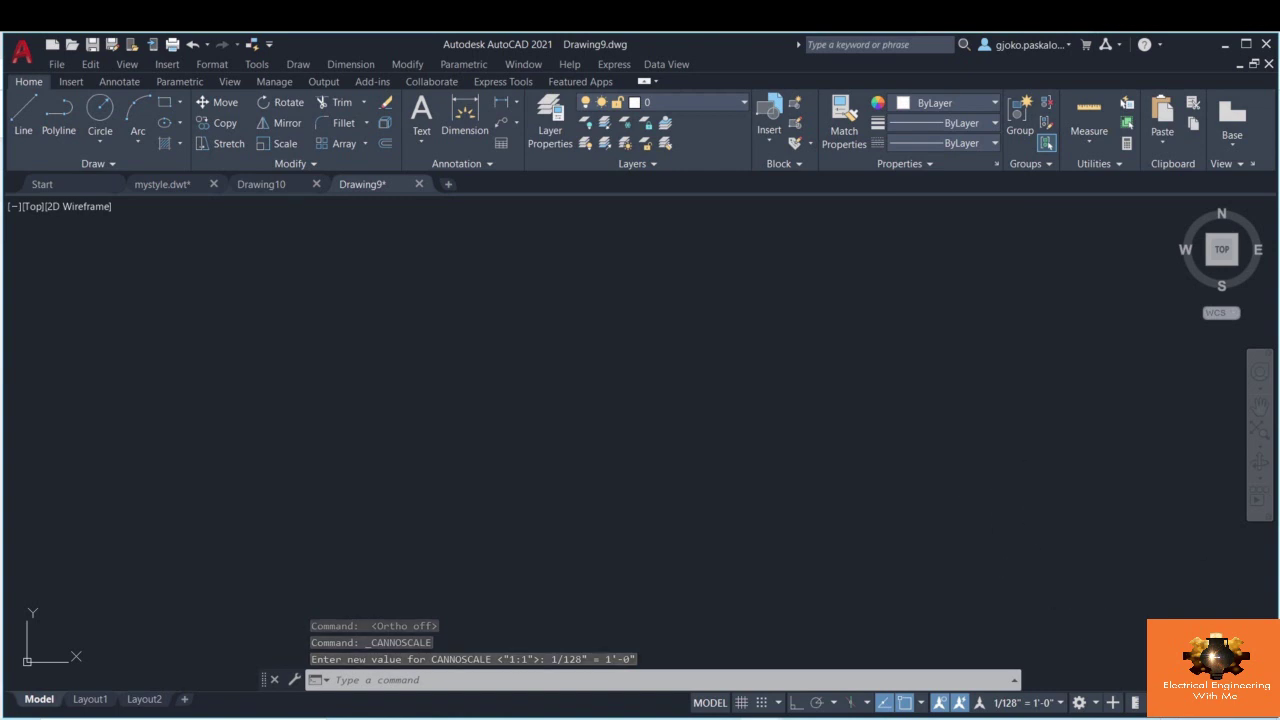
- Set the insertion scale to Centimeters and the length precision to 0.00 in the drawing units of Drawing9
left_click(1160, 702)
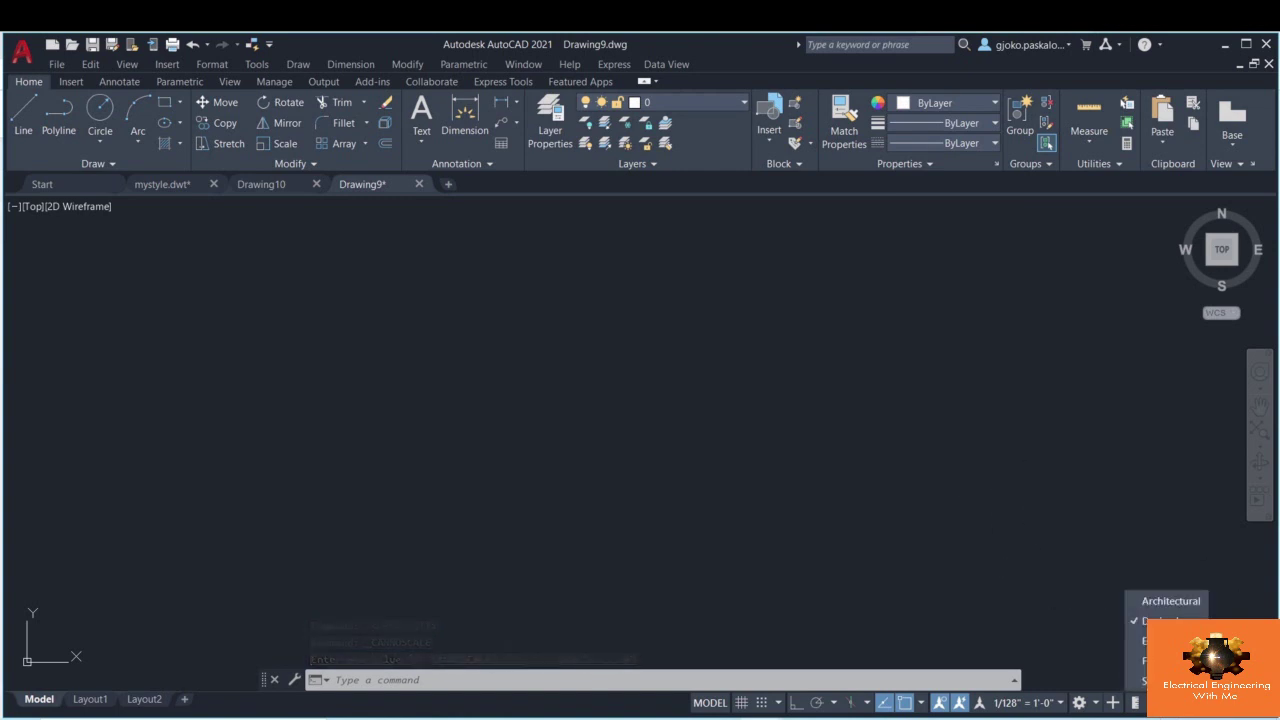
key("Escape")
key("Escape")
type("UNITS")
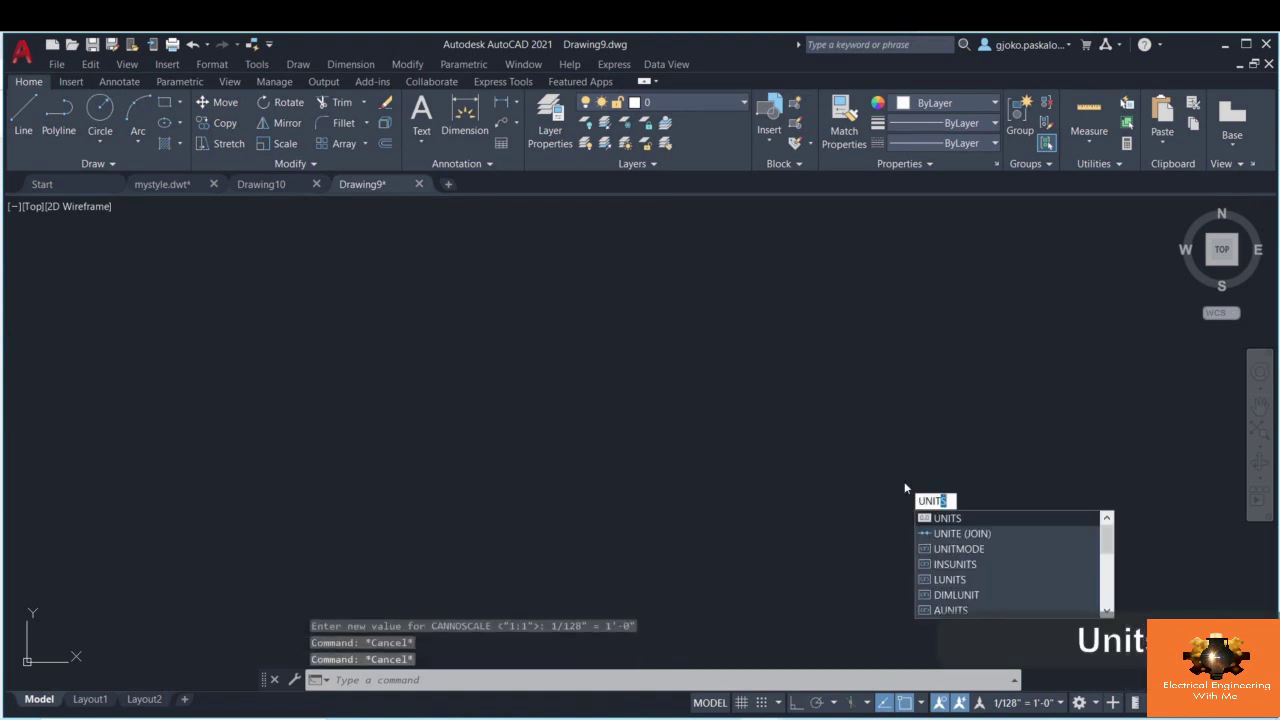
key("Return")
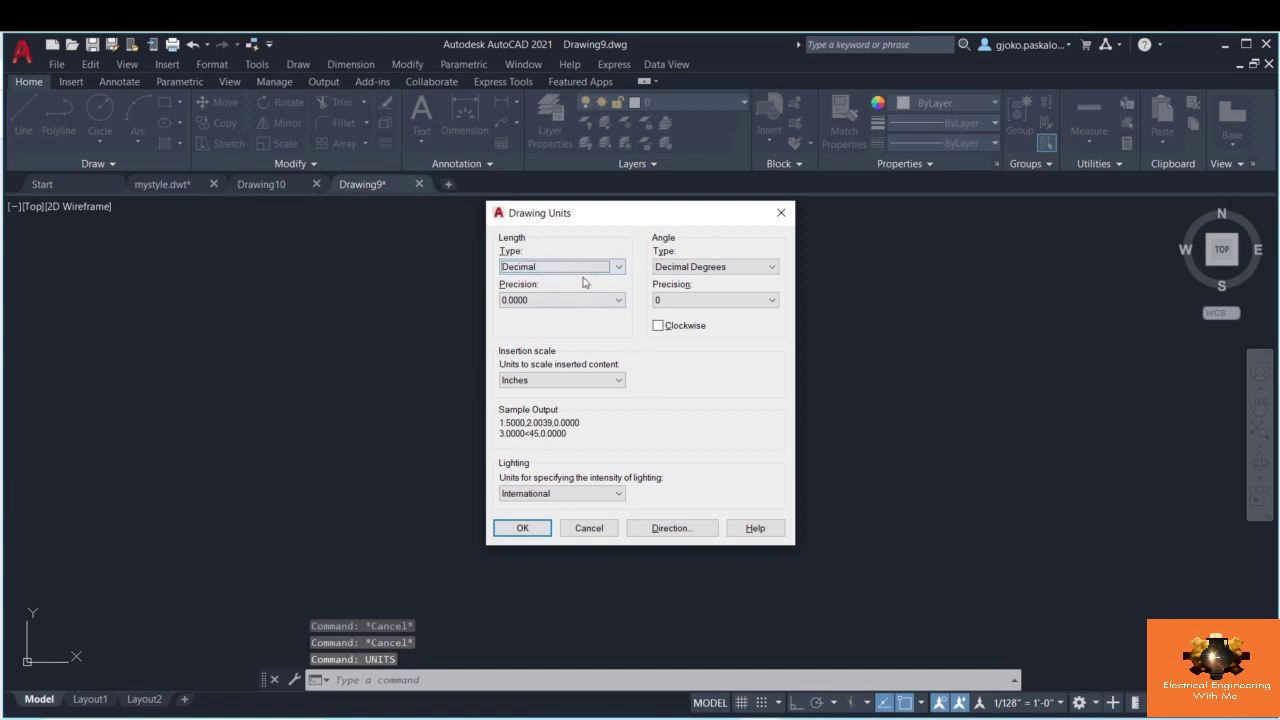
left_click(558, 381)
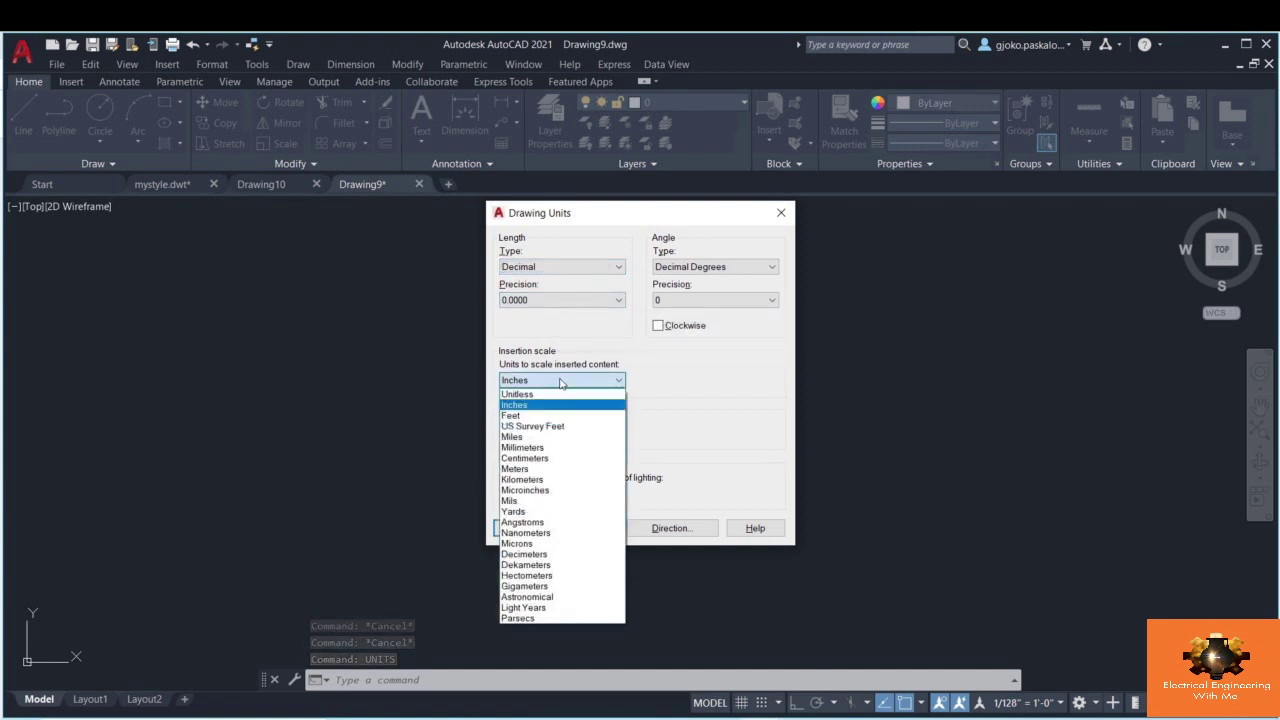
left_click(552, 459)
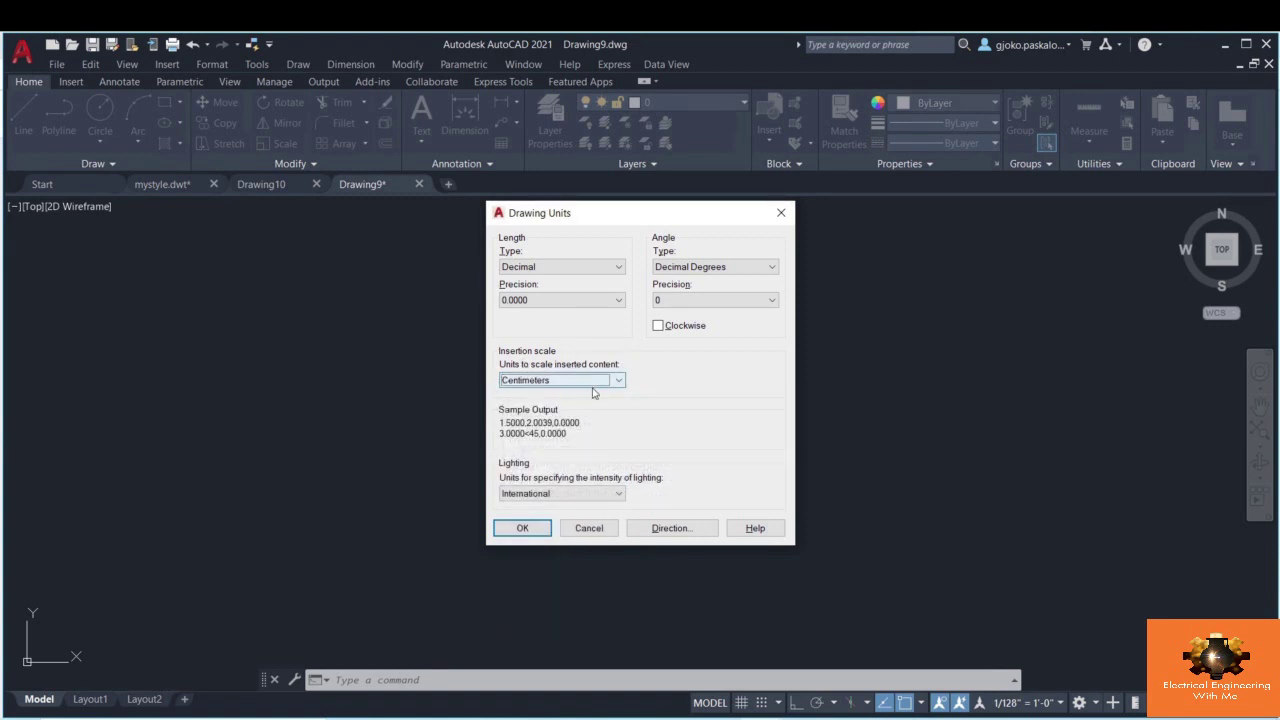
left_click(575, 300)
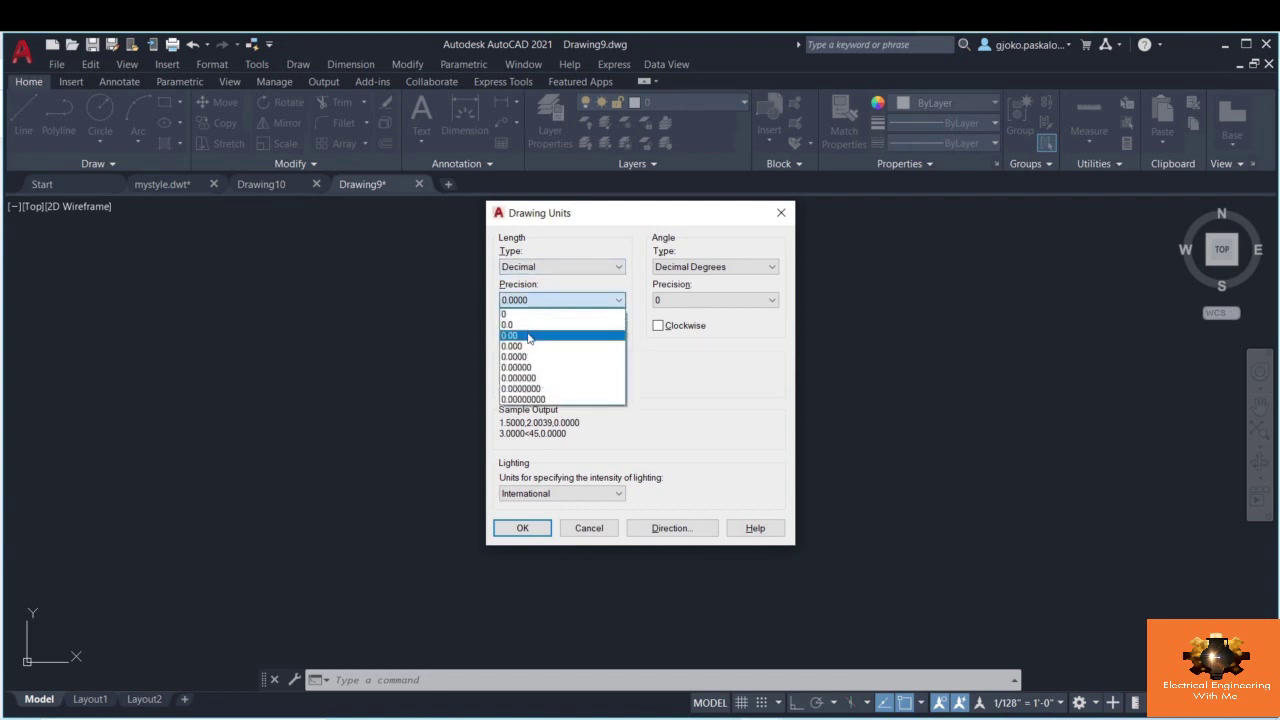
left_click(525, 337)
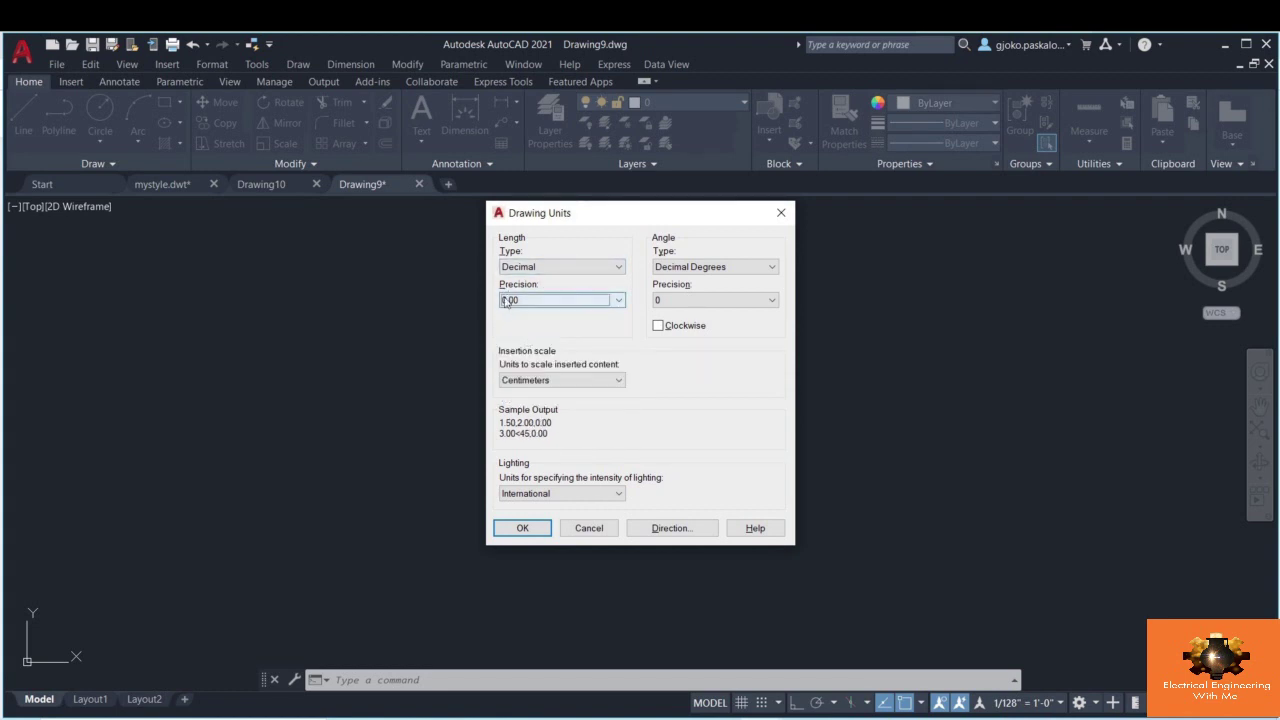
- Try Radians and Grads as the angle type and return it to Decimal Degrees
double_click(703, 268)
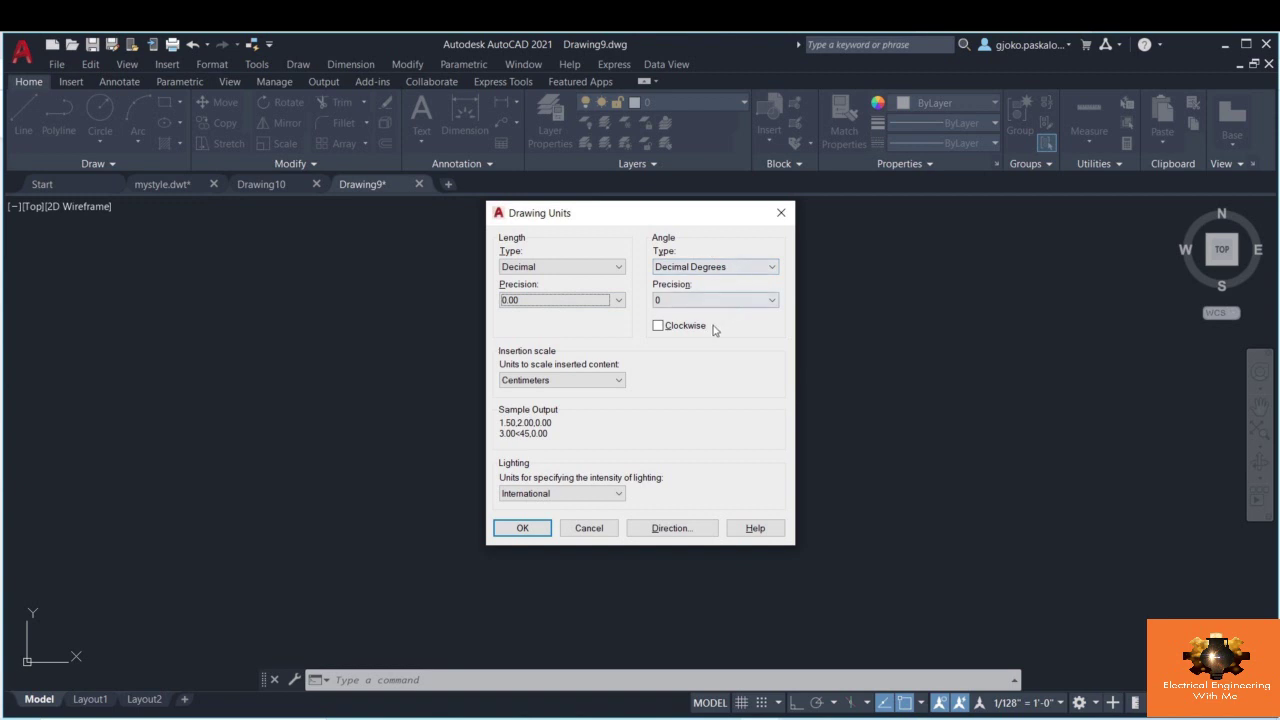
left_click(718, 267)
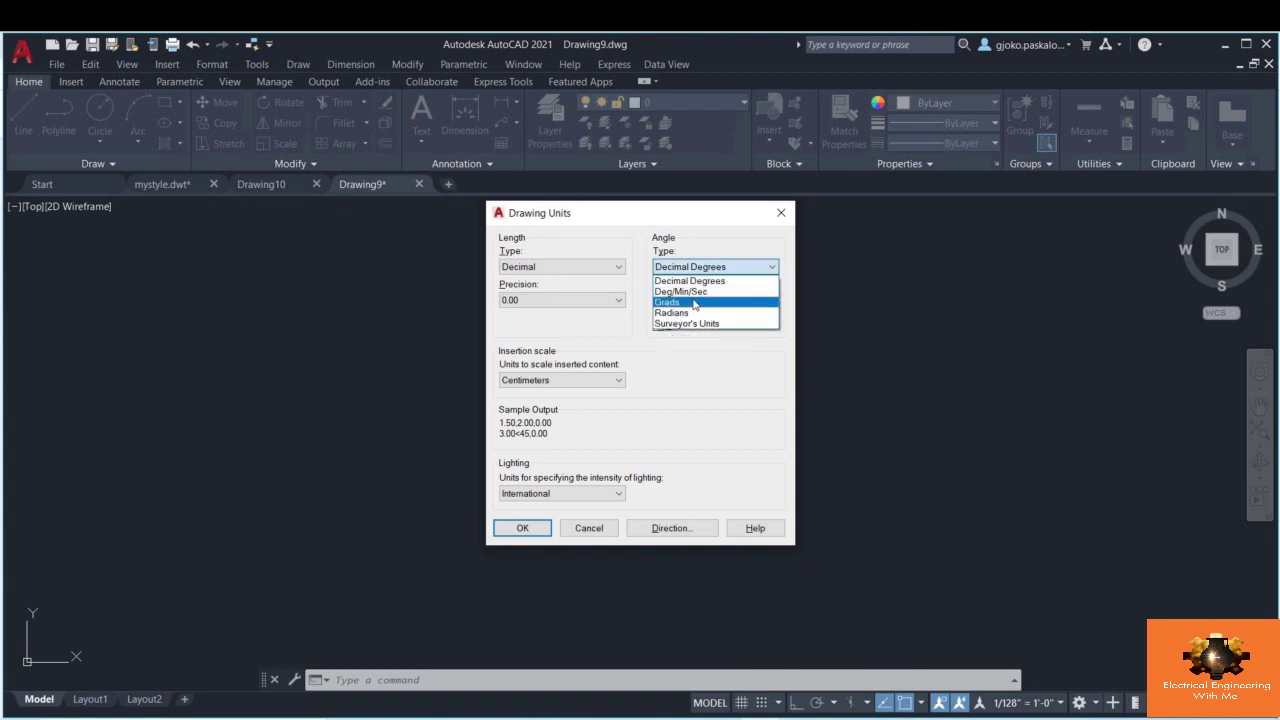
left_click(690, 312)
left_click(690, 268)
left_click(686, 302)
left_click(693, 268)
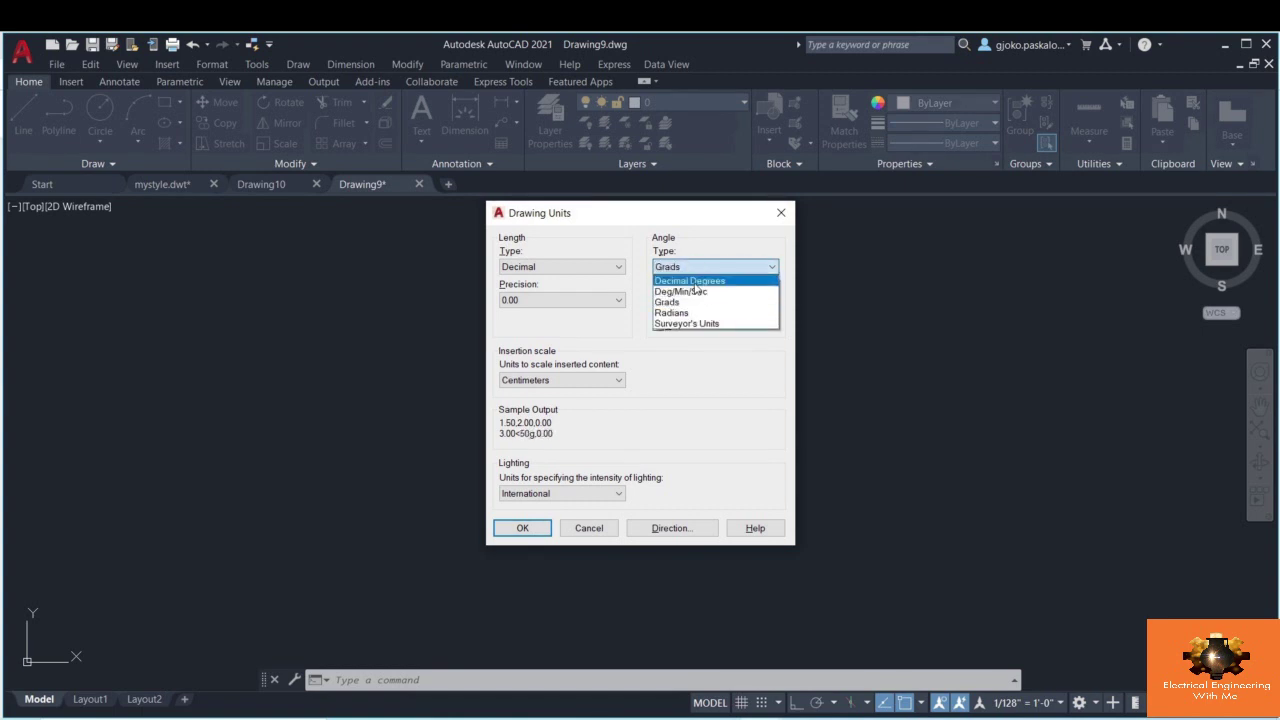
left_click(690, 281)
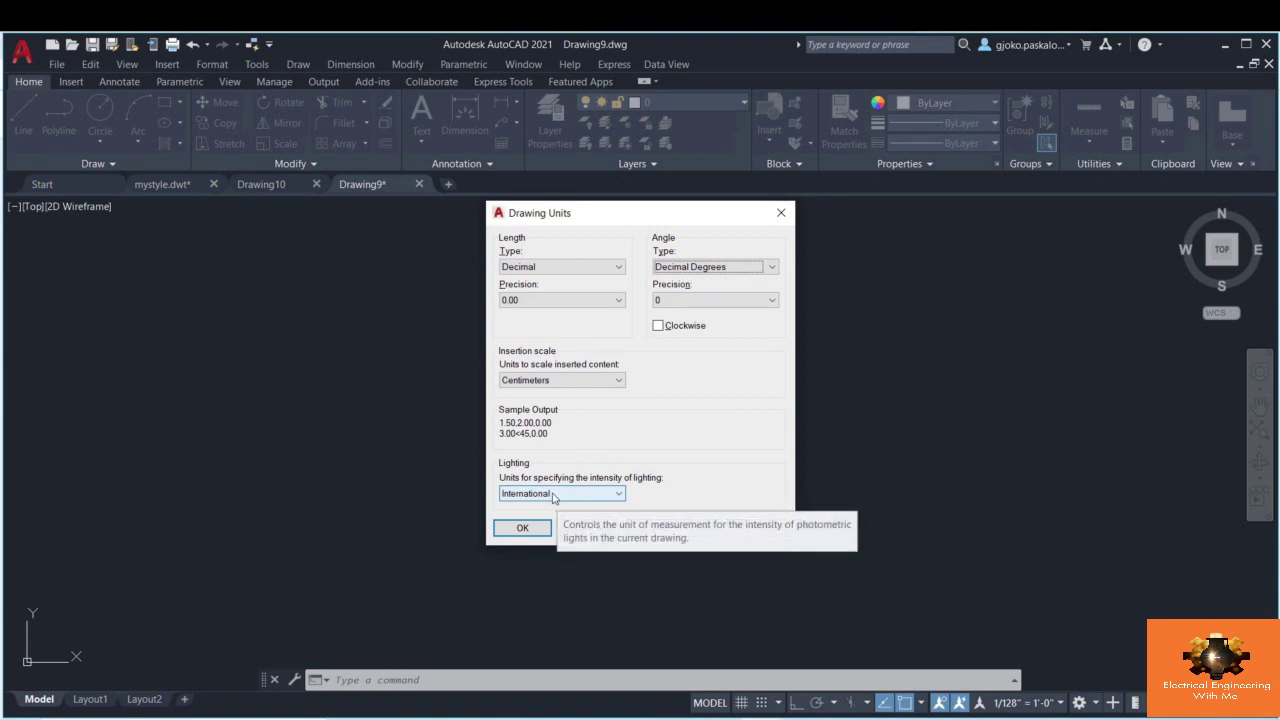
- Keep International as the lighting intensity unit and apply the drawing units settings
left_click(612, 490)
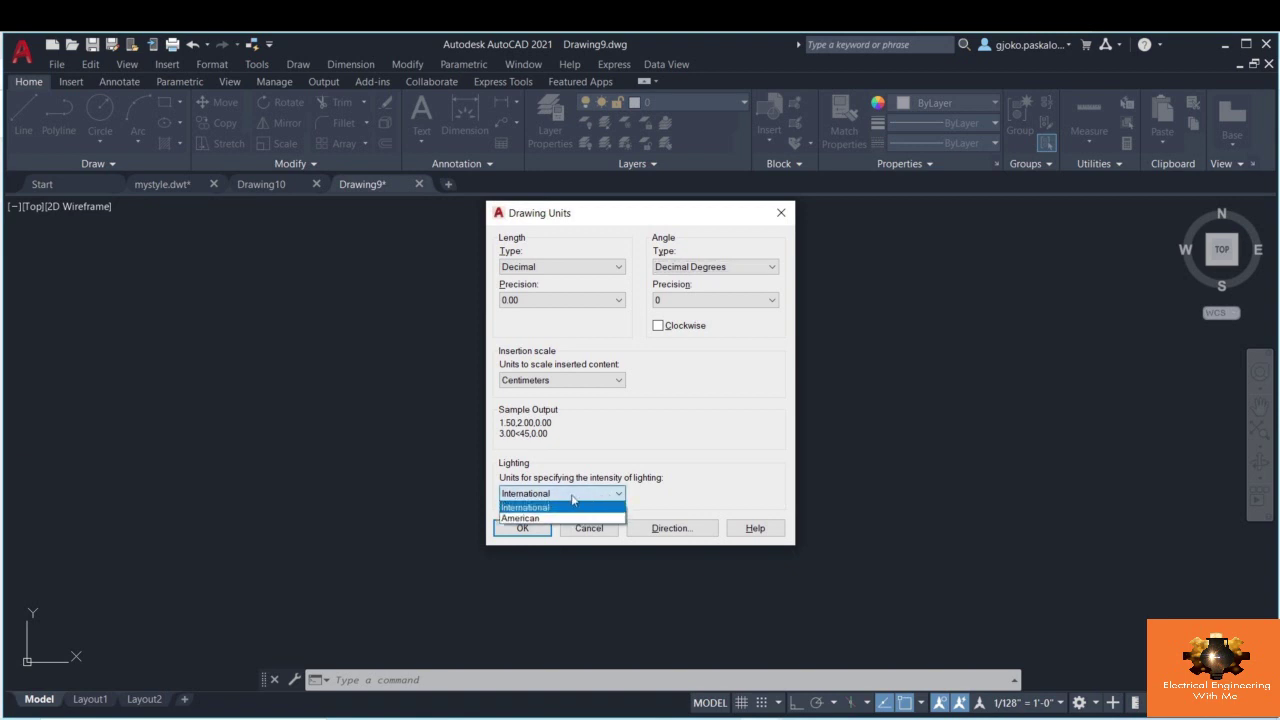
left_click(527, 507)
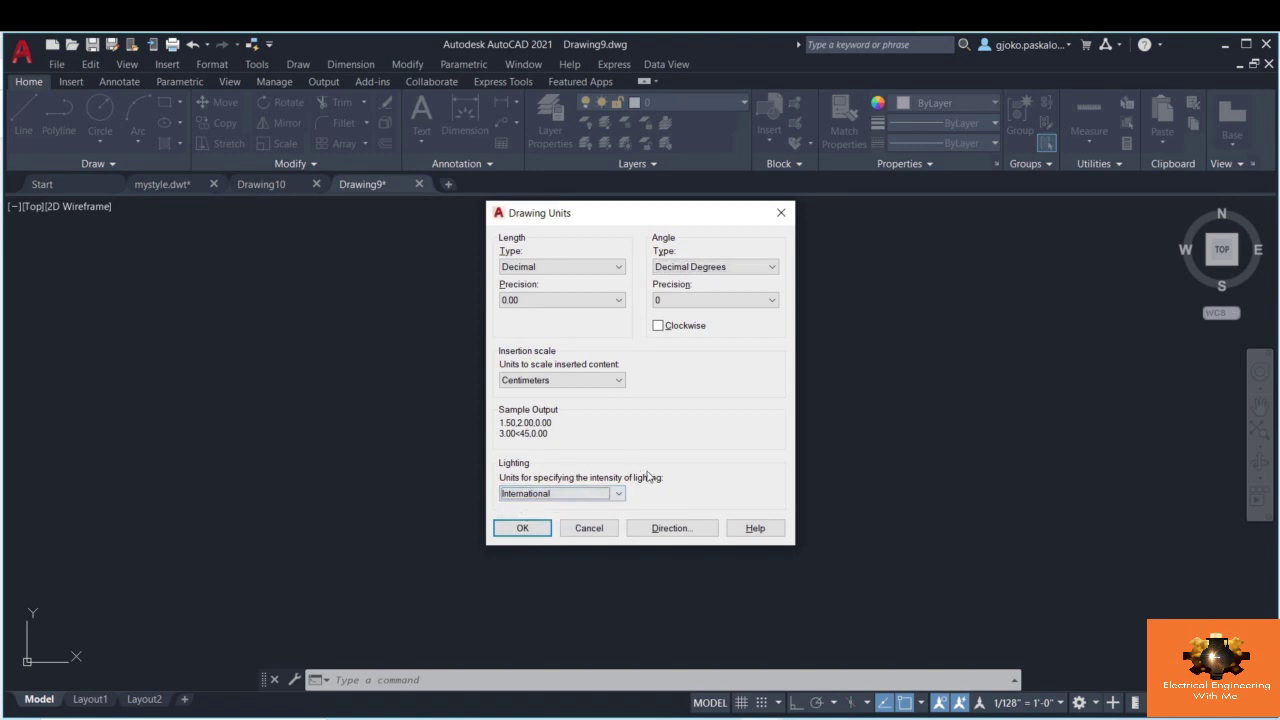
left_click(522, 528)
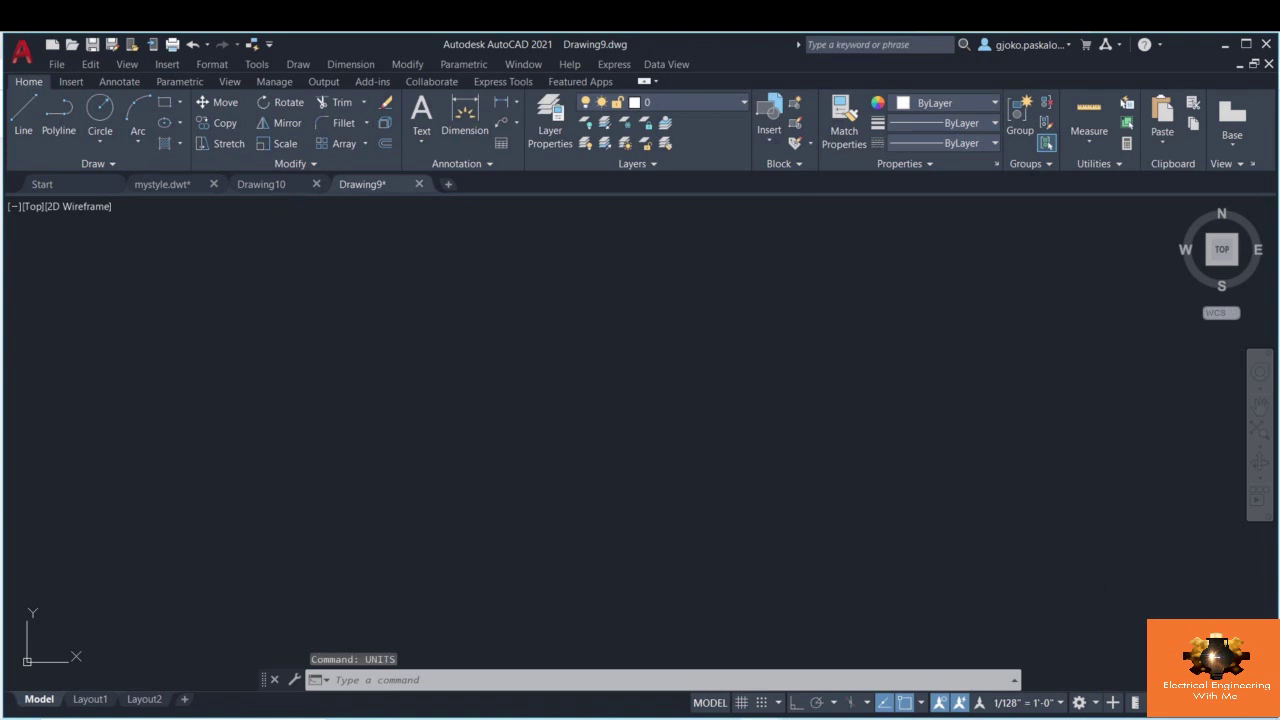
- Try showing the Infer Constraints, Dynamic Input and 3D Object Snap controls on the status bar and hide them again
left_click(1135, 702)
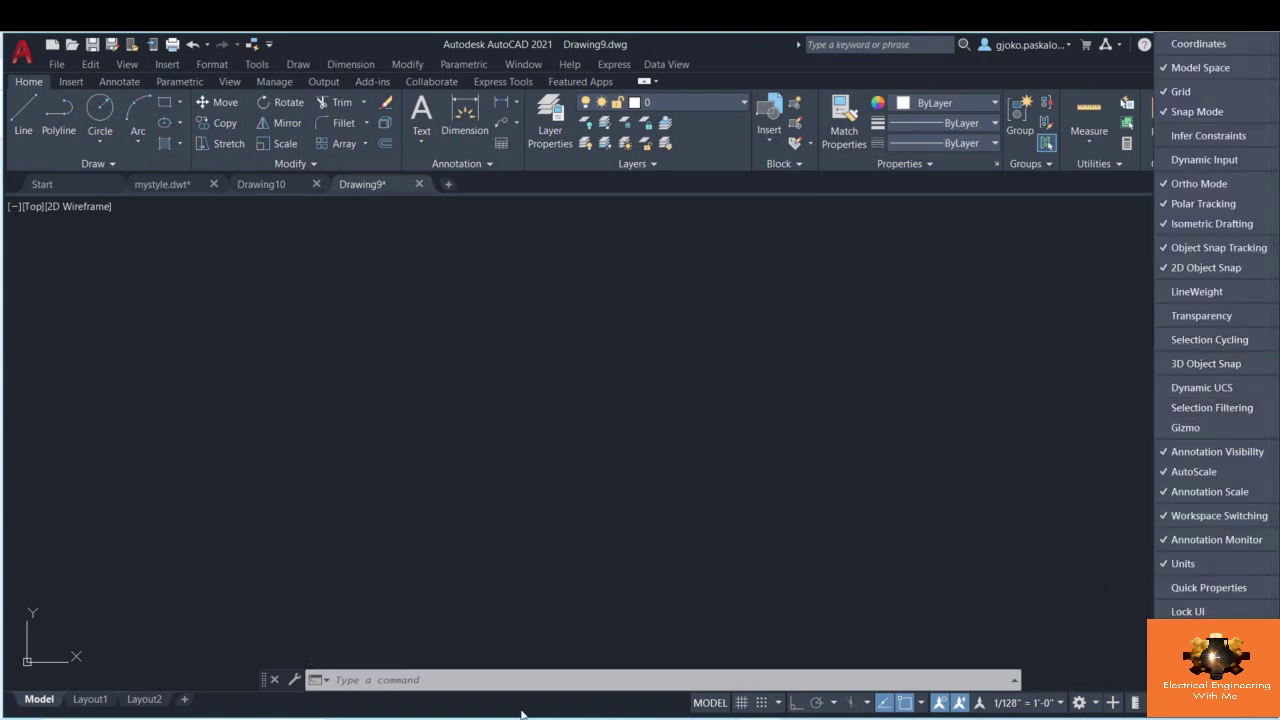
left_click(1196, 136)
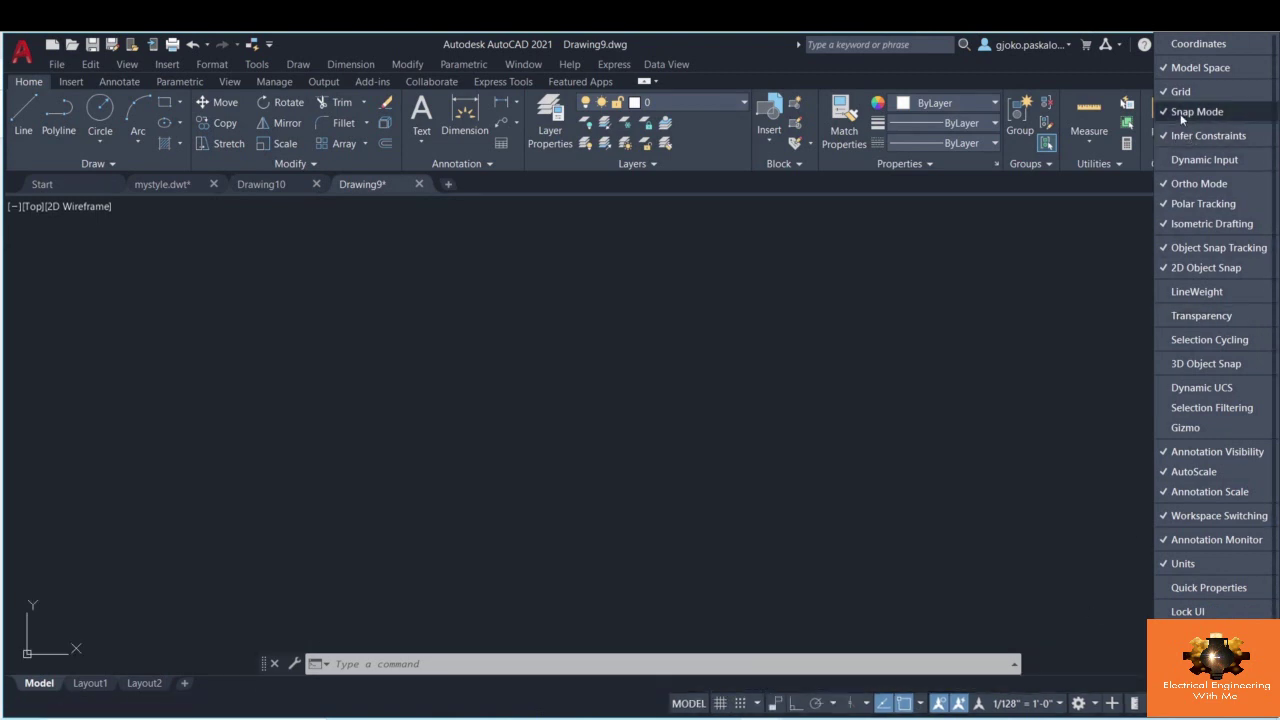
left_click(1202, 136)
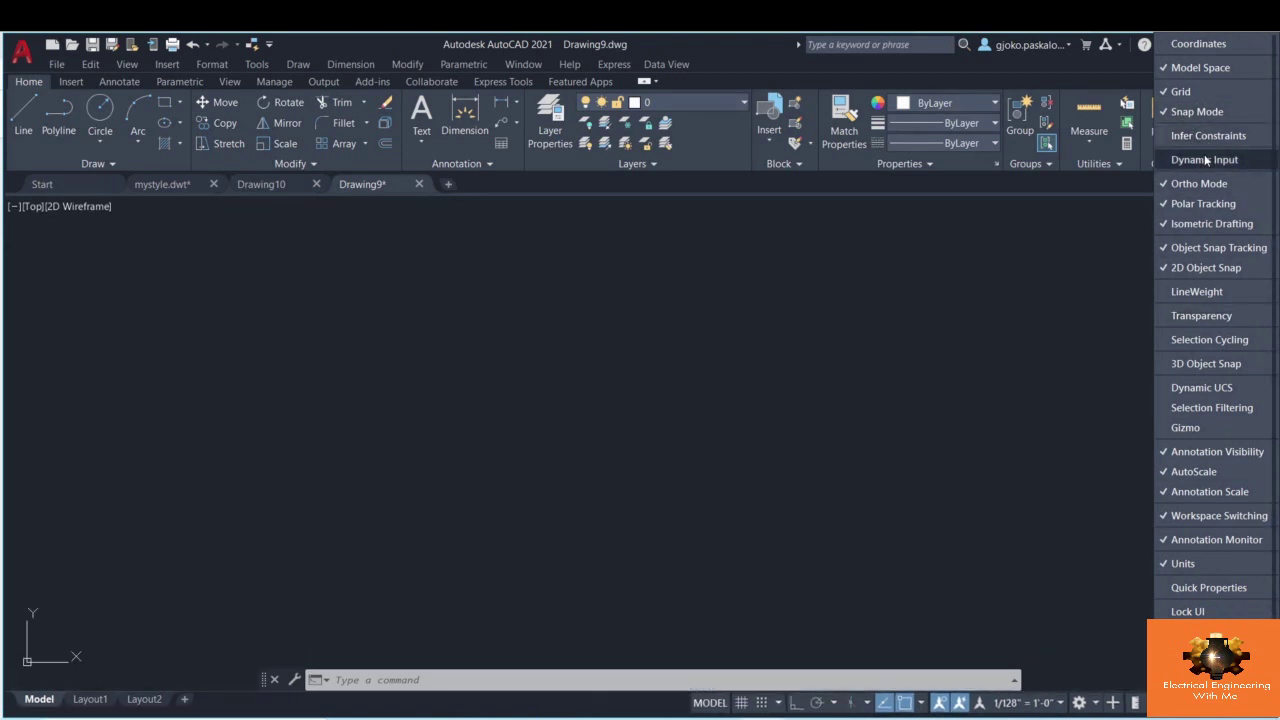
left_click(1205, 160)
left_click(1205, 160)
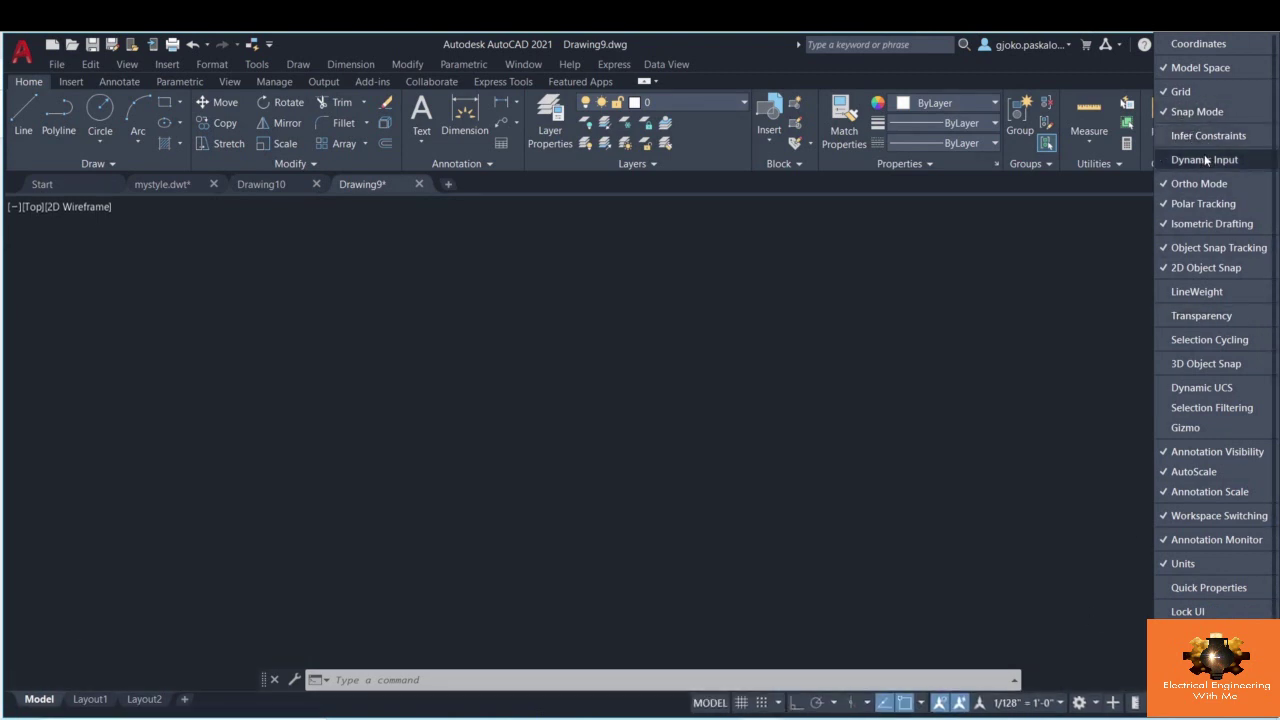
left_click(1217, 366)
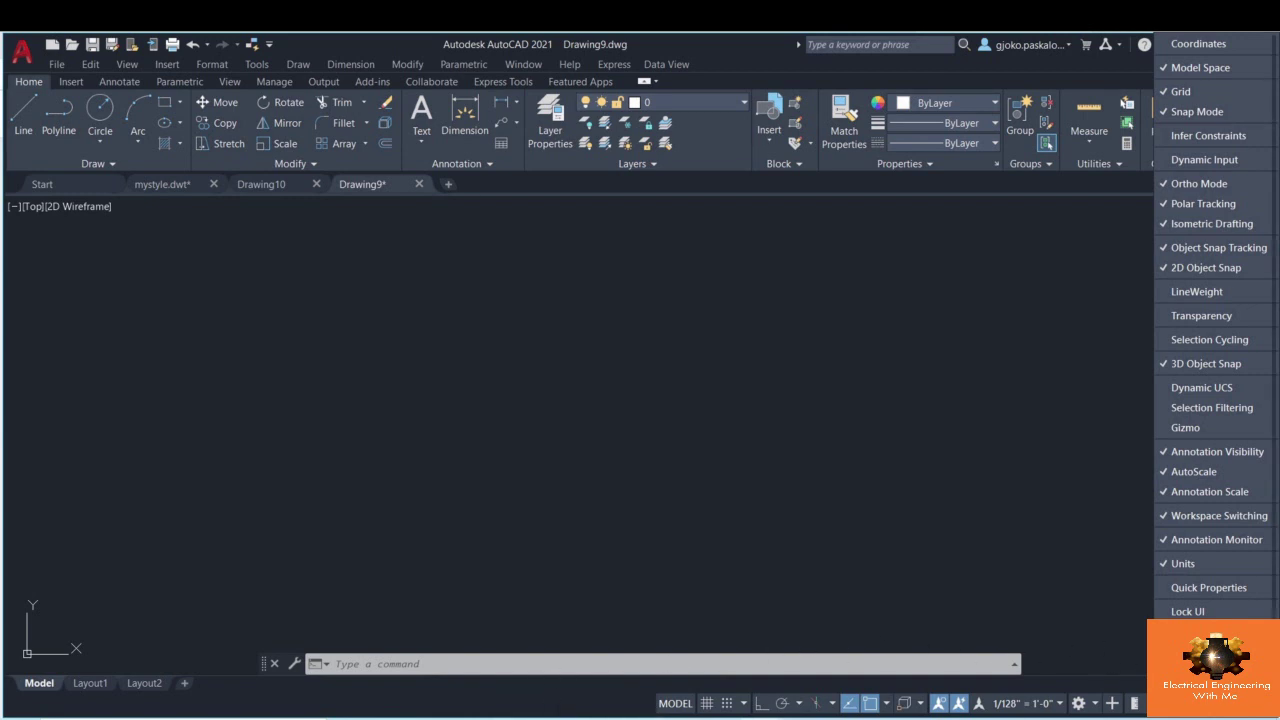
left_click(1220, 366)
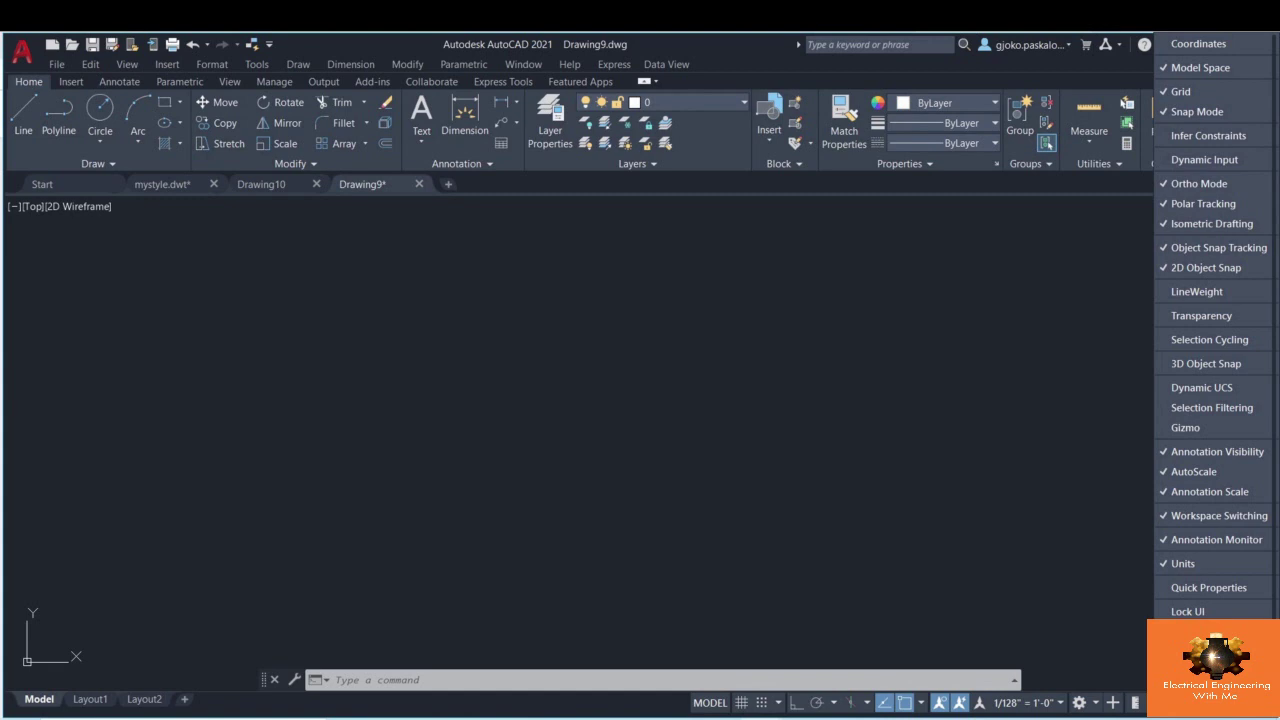
left_click(843, 423)
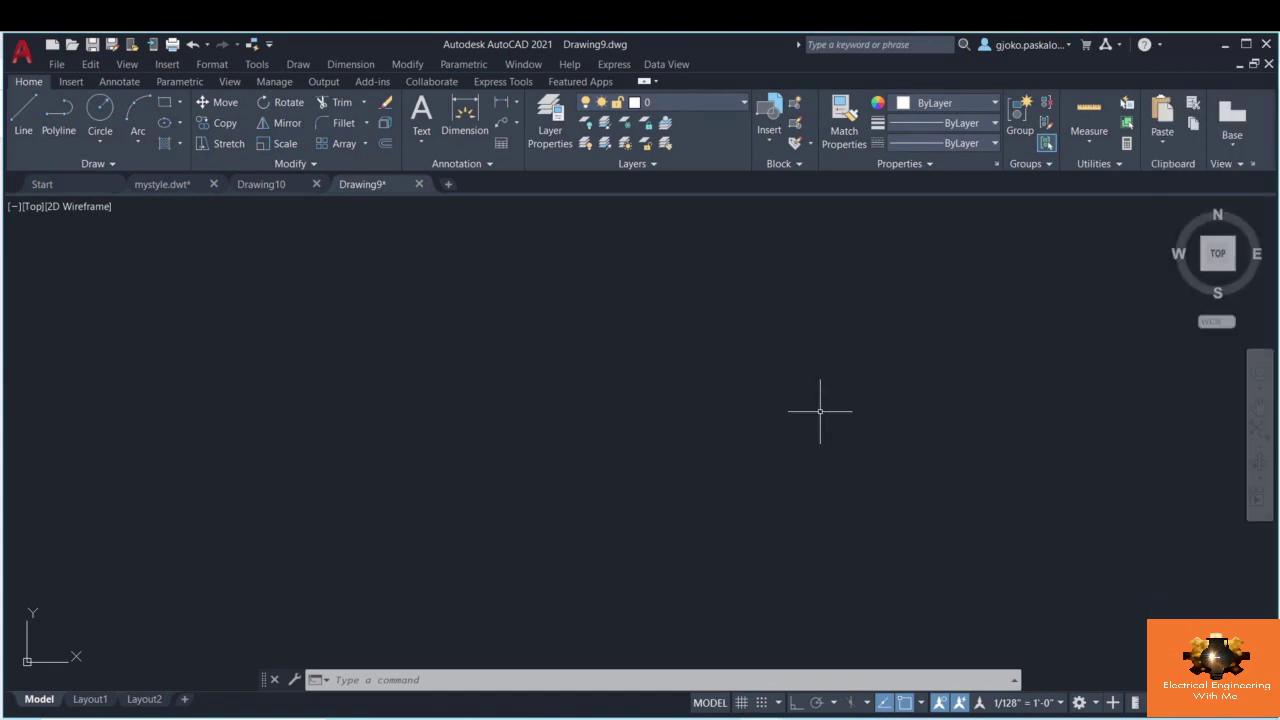
- Examine the settings of the Annotative and Standard text styles in Drawing9
left_click(120, 82)
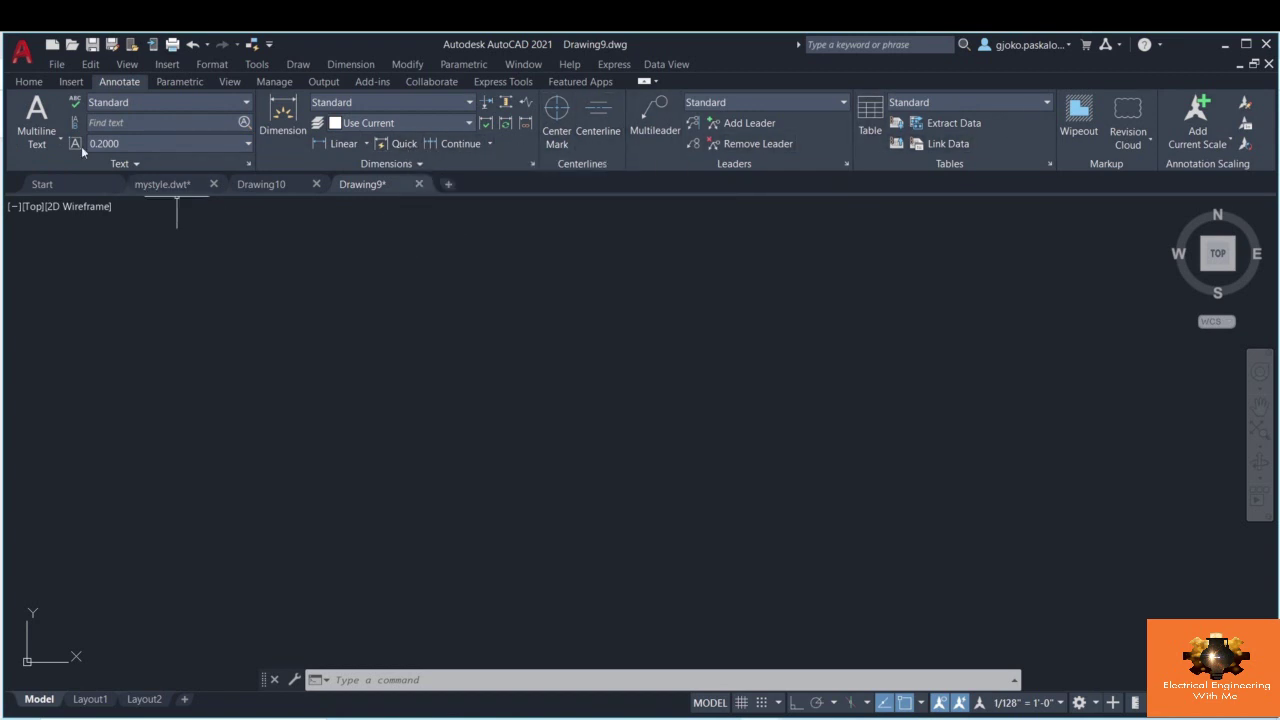
left_click(248, 165)
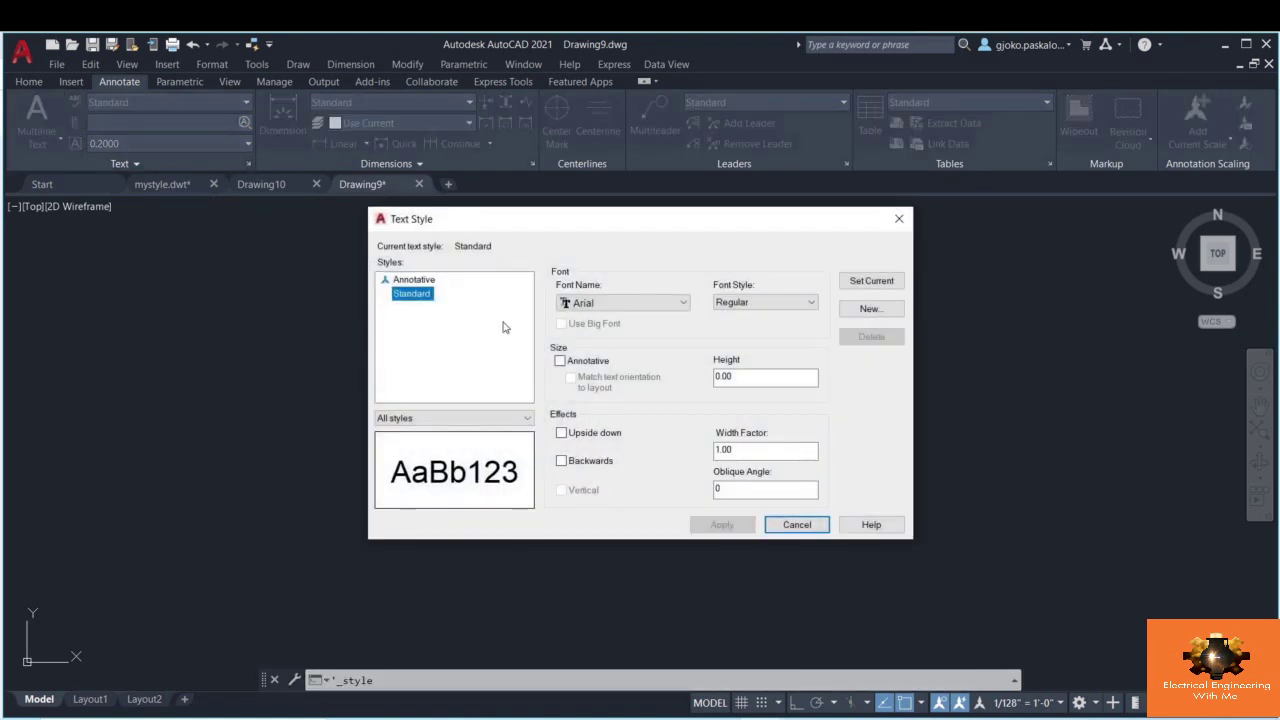
left_click(405, 280)
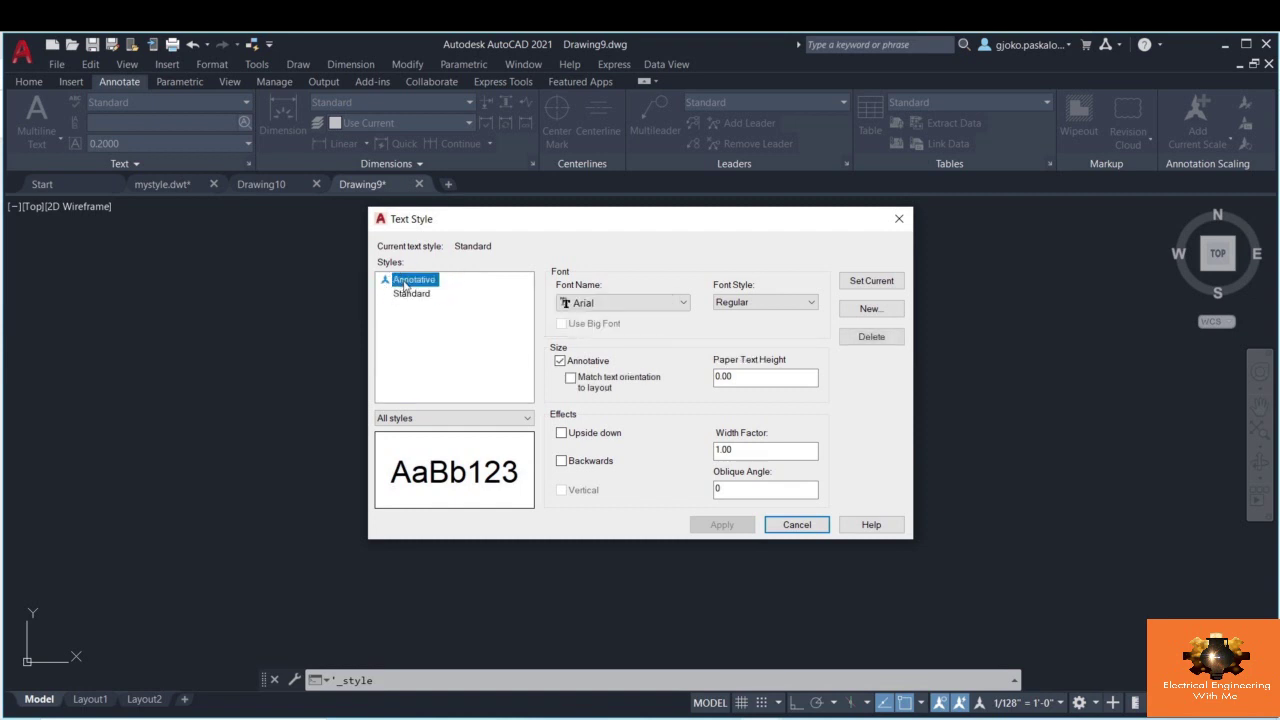
left_click(408, 295)
left_click(414, 281)
left_click(421, 296)
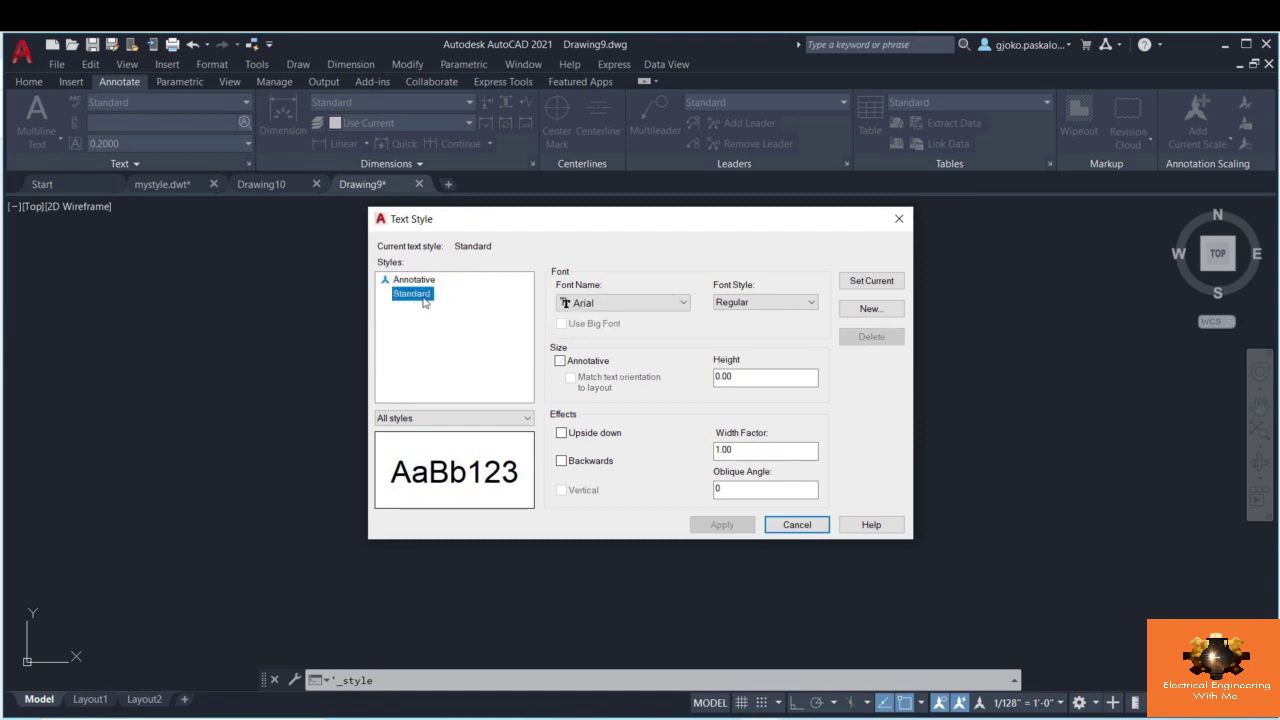
left_click(416, 283)
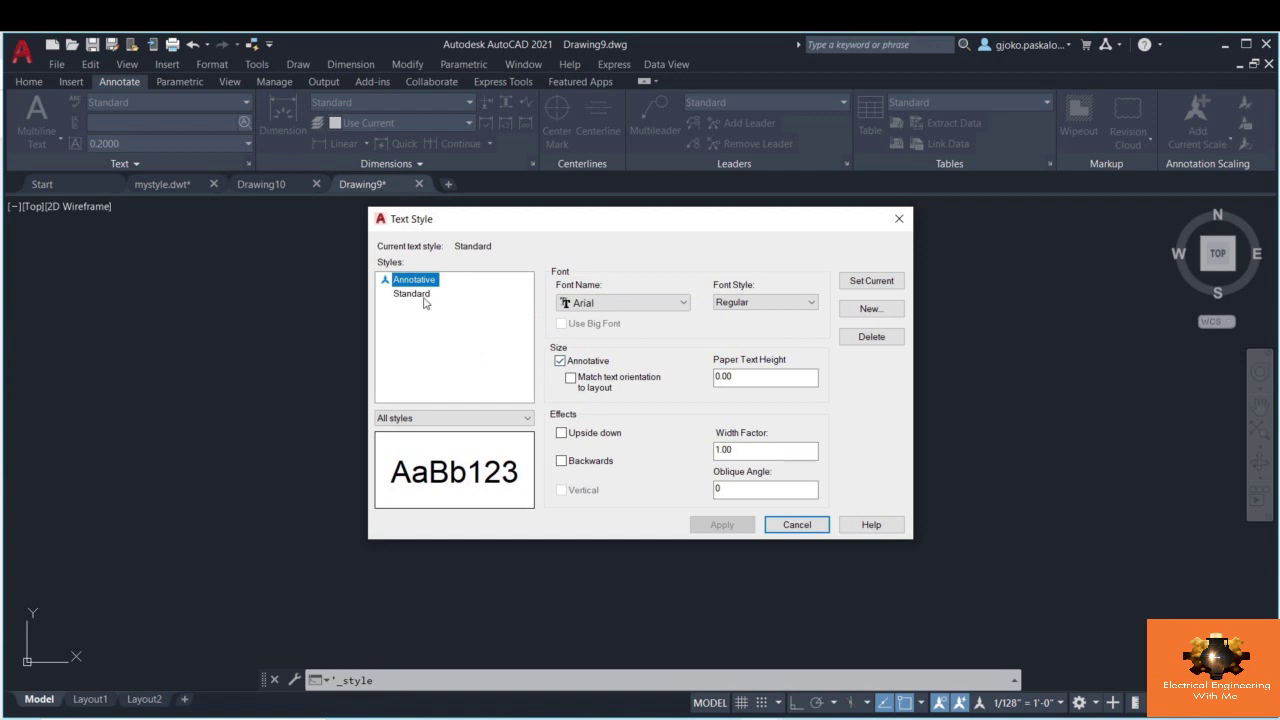
left_click(421, 296)
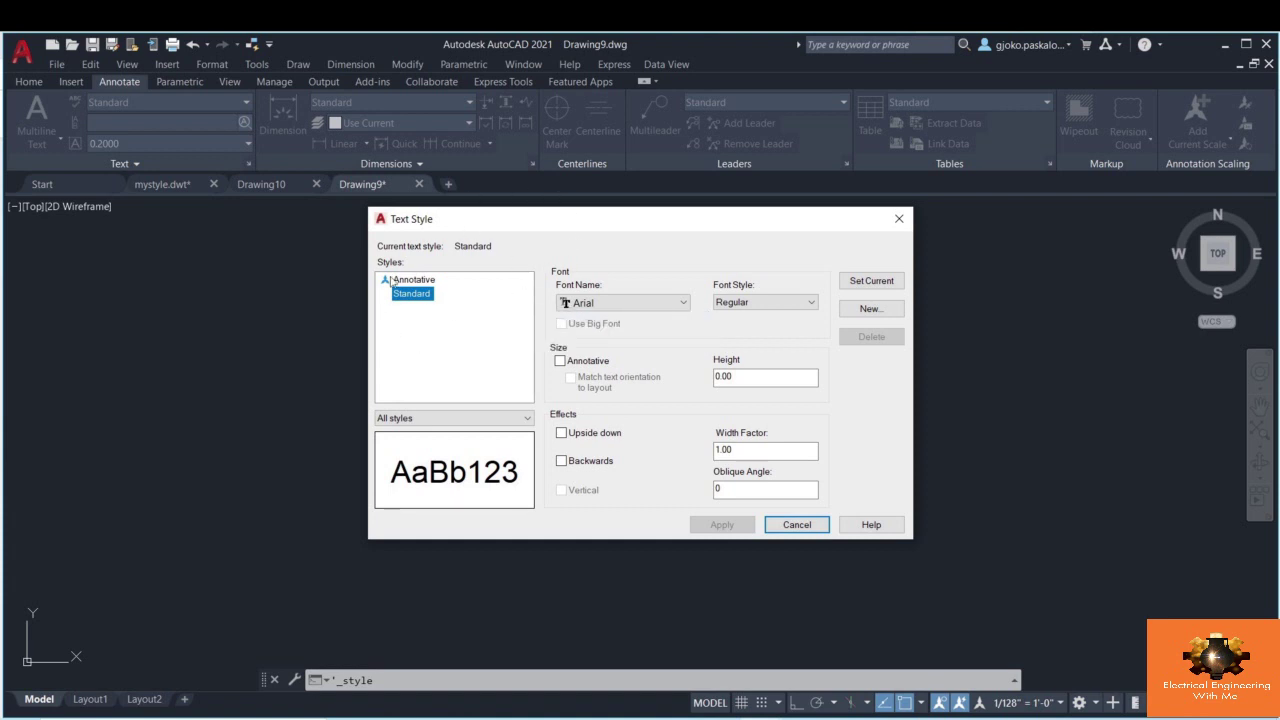
- Create a new text style named mystyle based on the Standard style
left_click(870, 309)
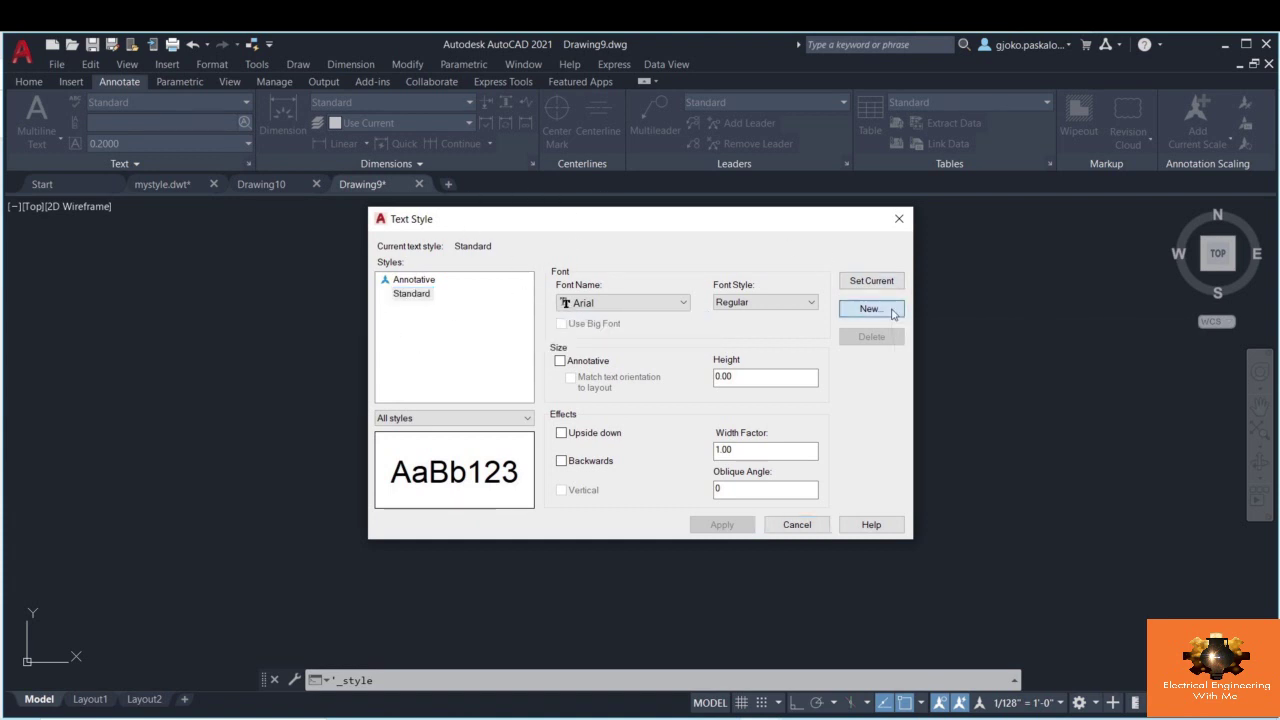
type("m")
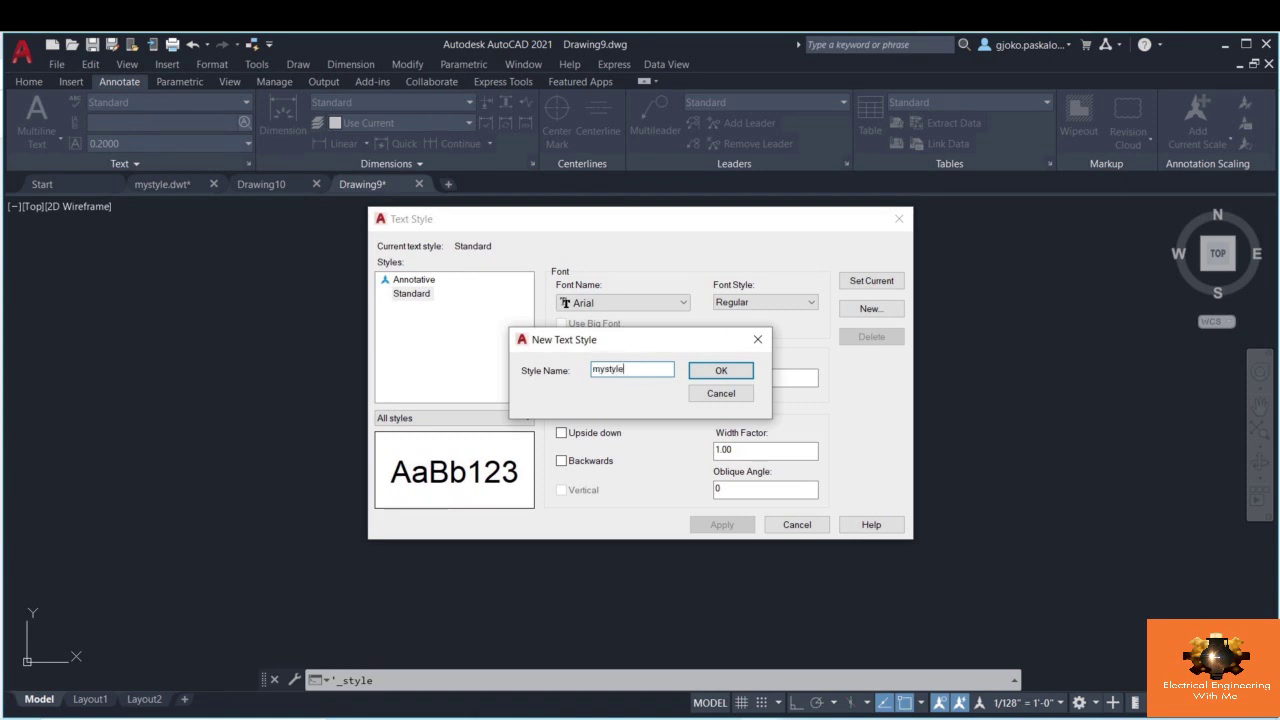
type("ystyle")
left_click(705, 372)
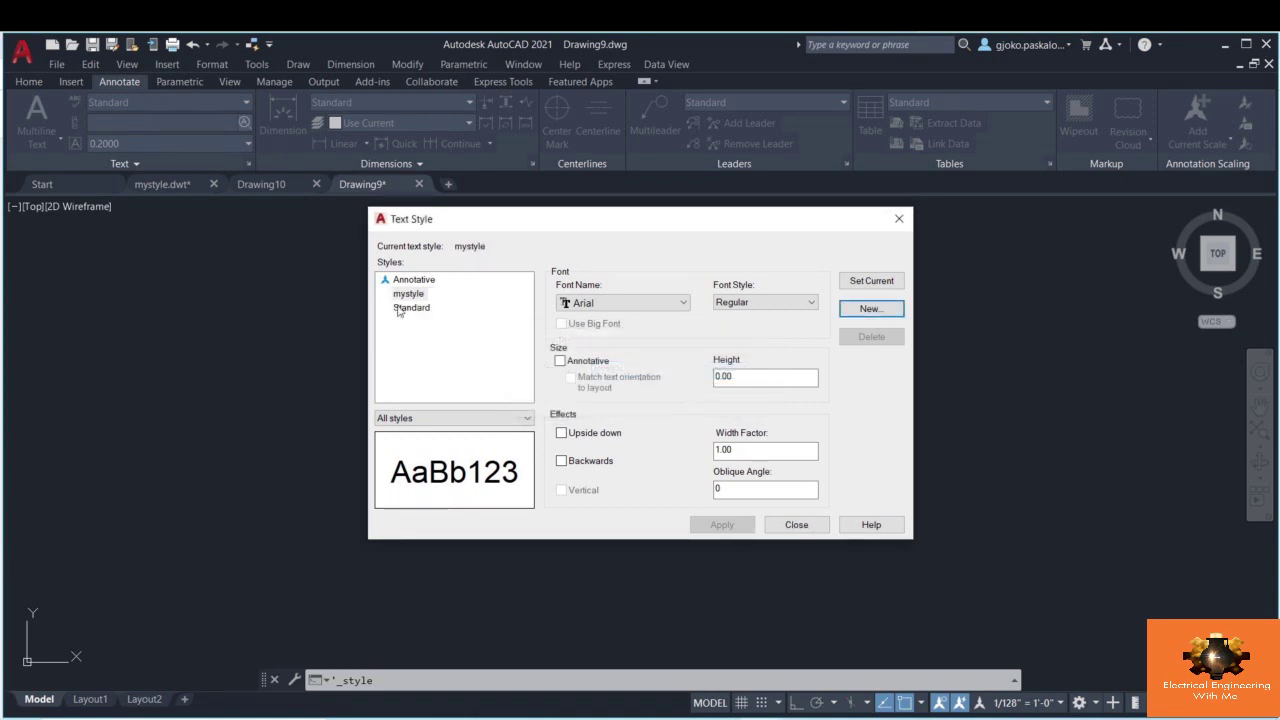
- Set the mystyle text style to the Calibri font, make it annotative, and apply the changes
left_click(583, 304)
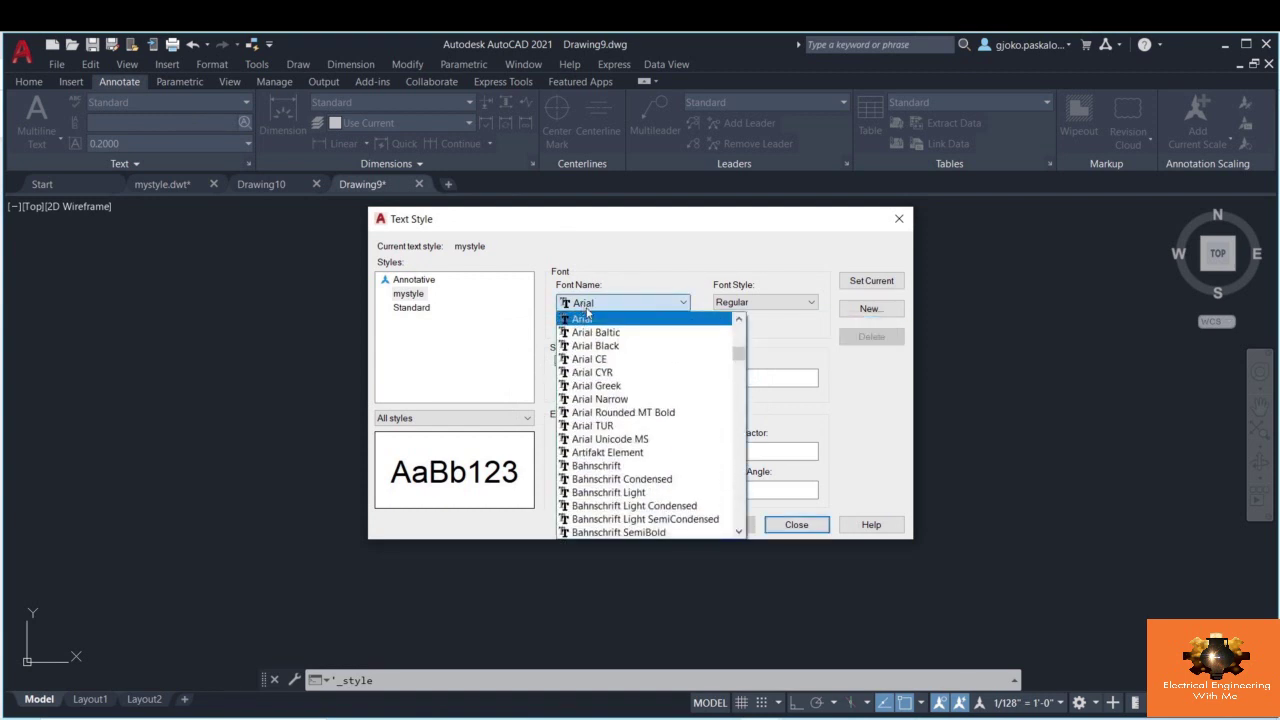
key("c")
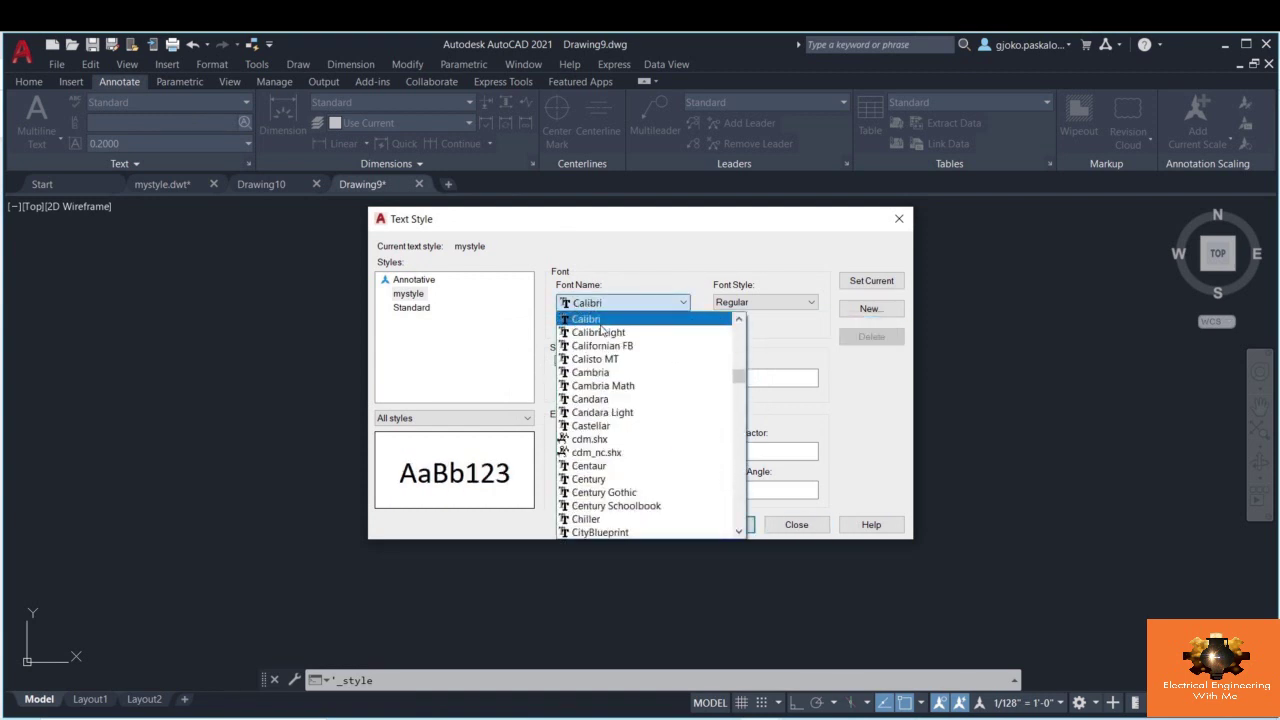
left_click(600, 324)
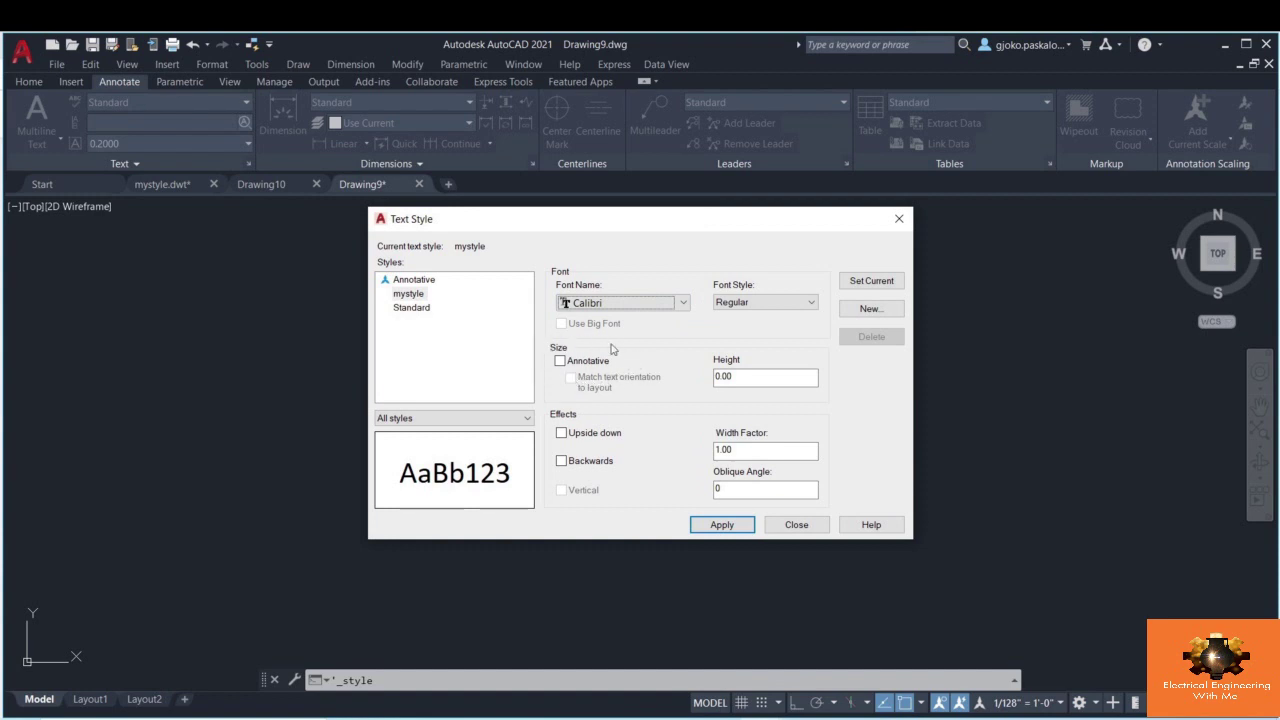
left_click(560, 361)
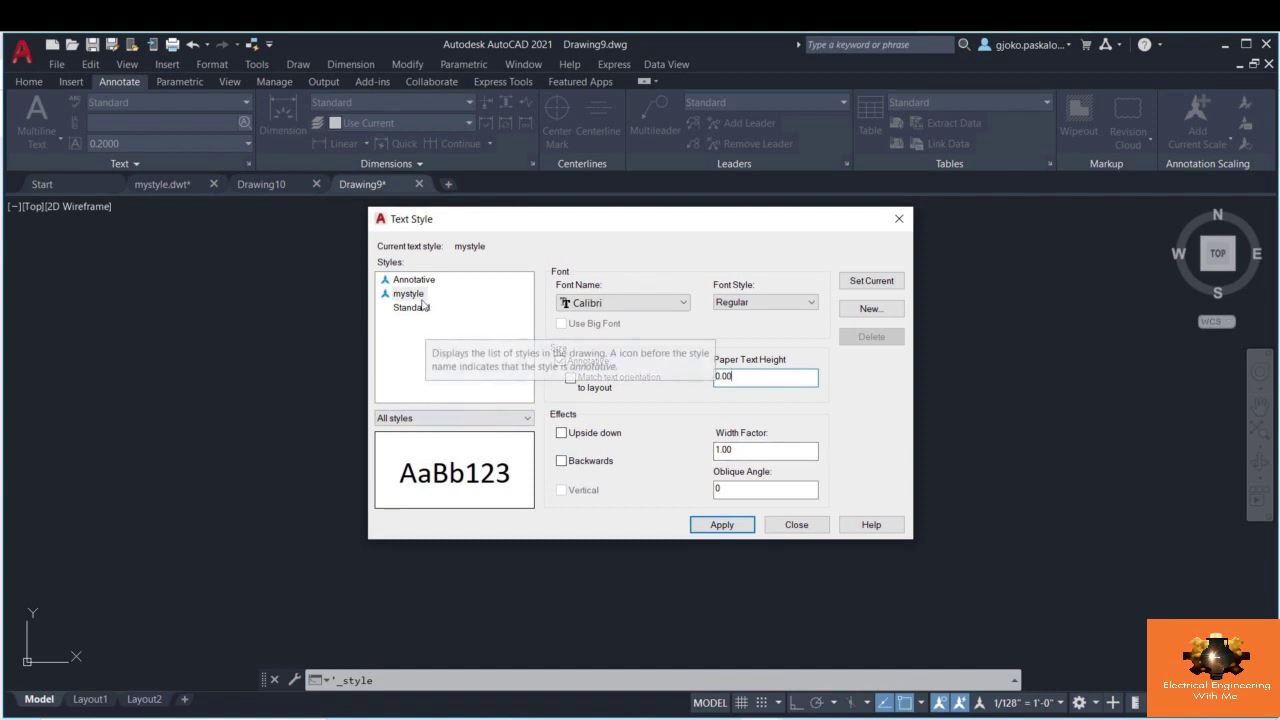
left_click(721, 525)
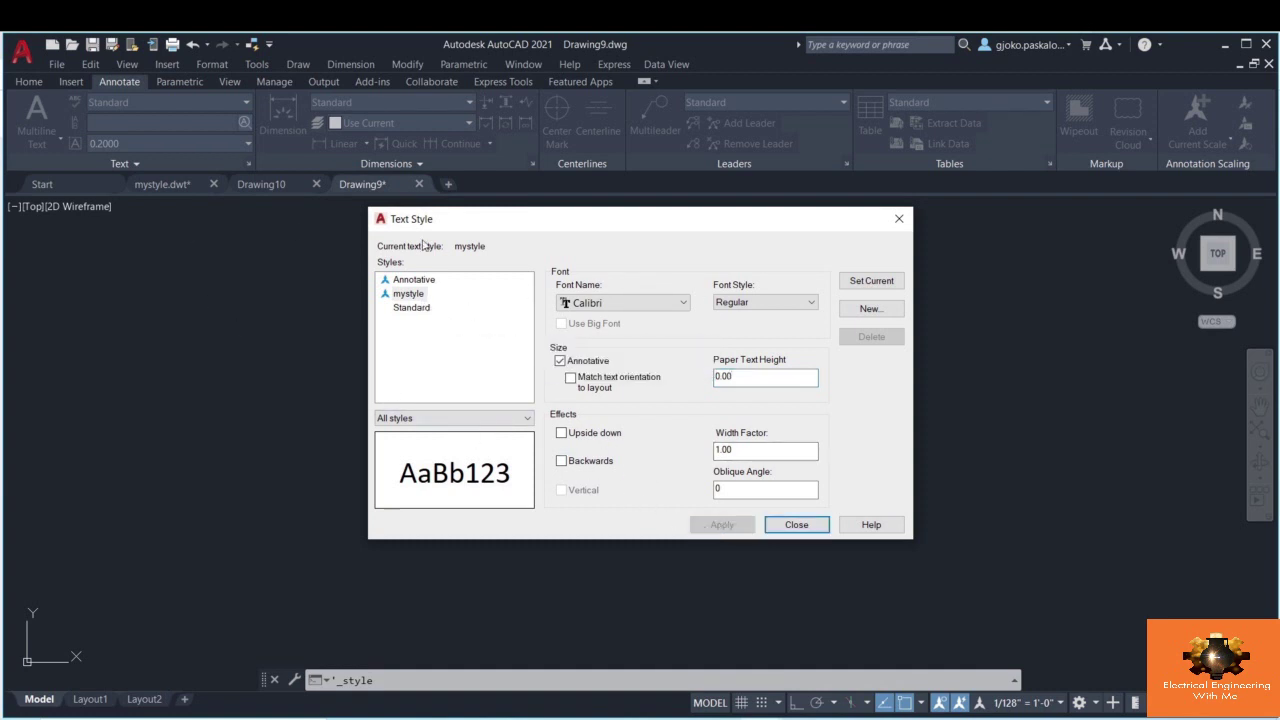
left_click(792, 524)
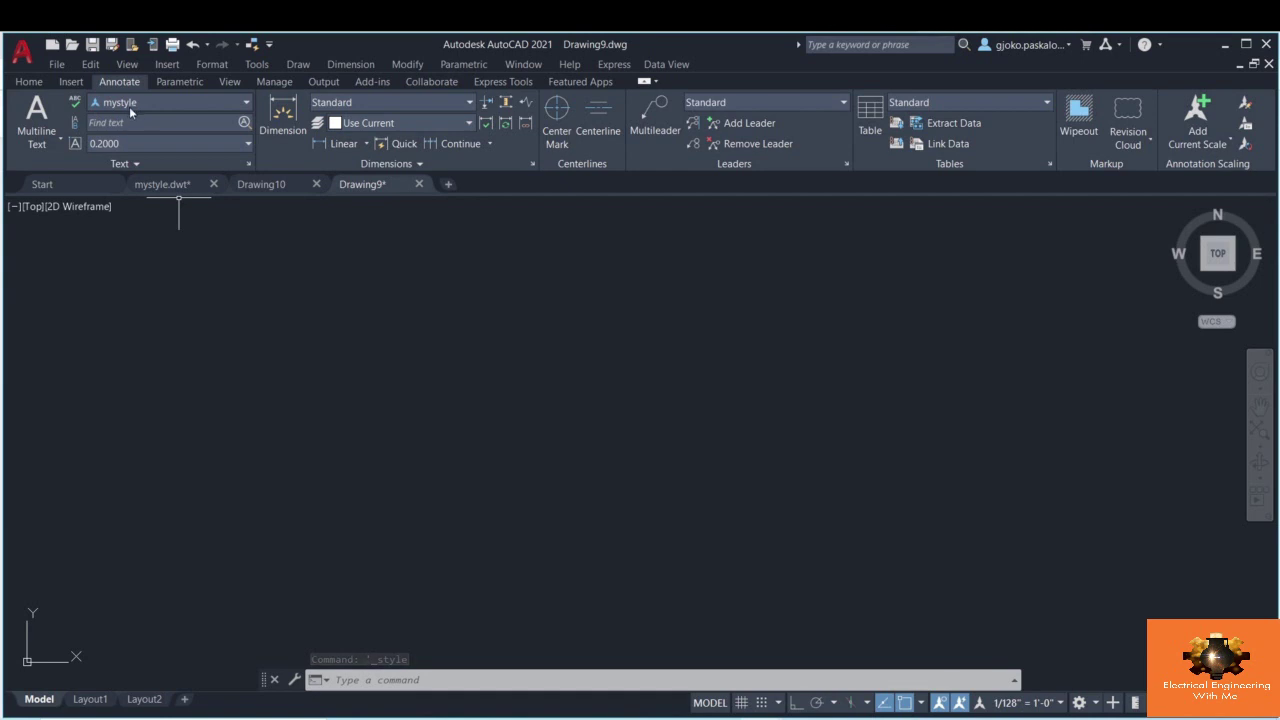
- Reopen the text style manager, set mystyle as the current text style, and close the manager
left_click(129, 106)
left_click(150, 179)
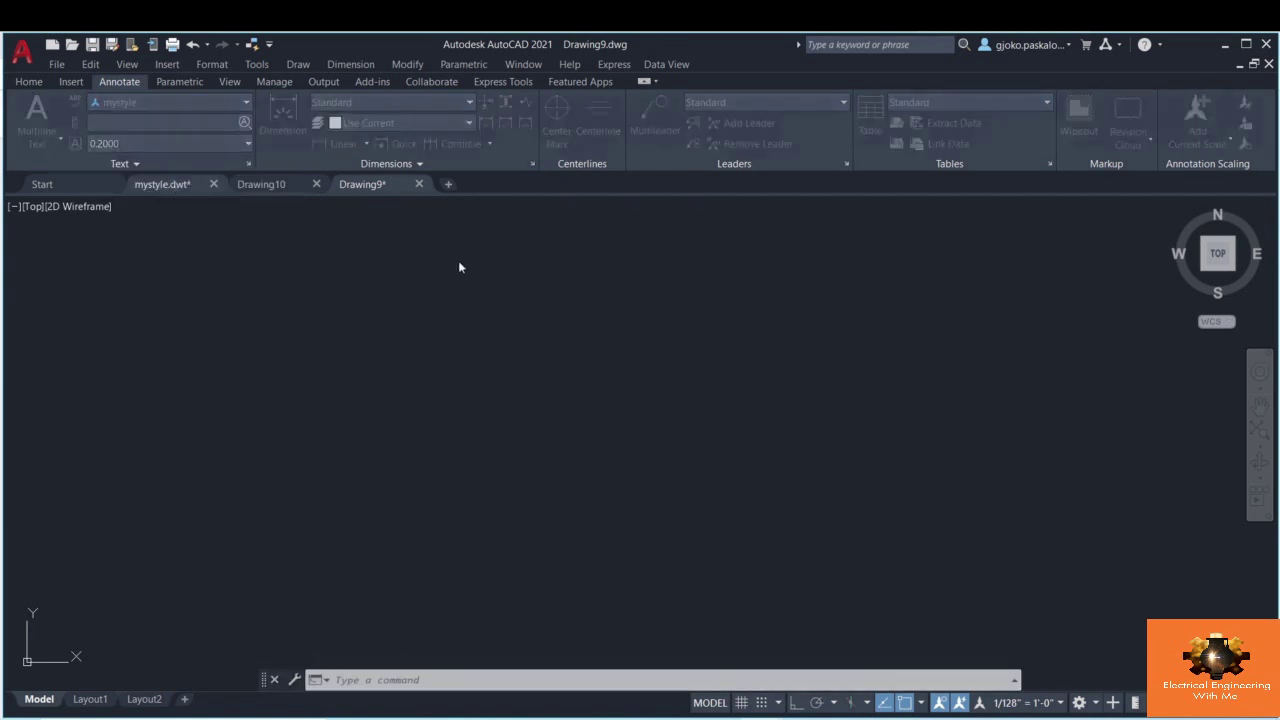
left_click(412, 295)
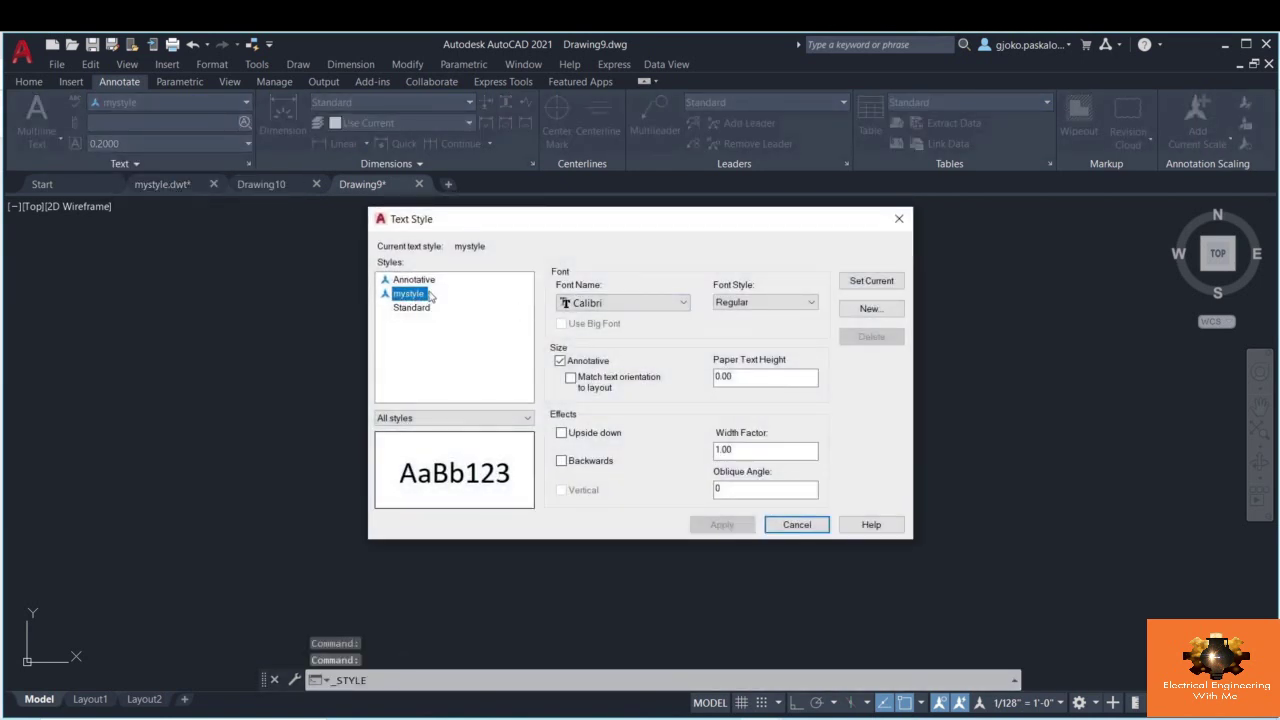
left_click(852, 288)
left_click(797, 524)
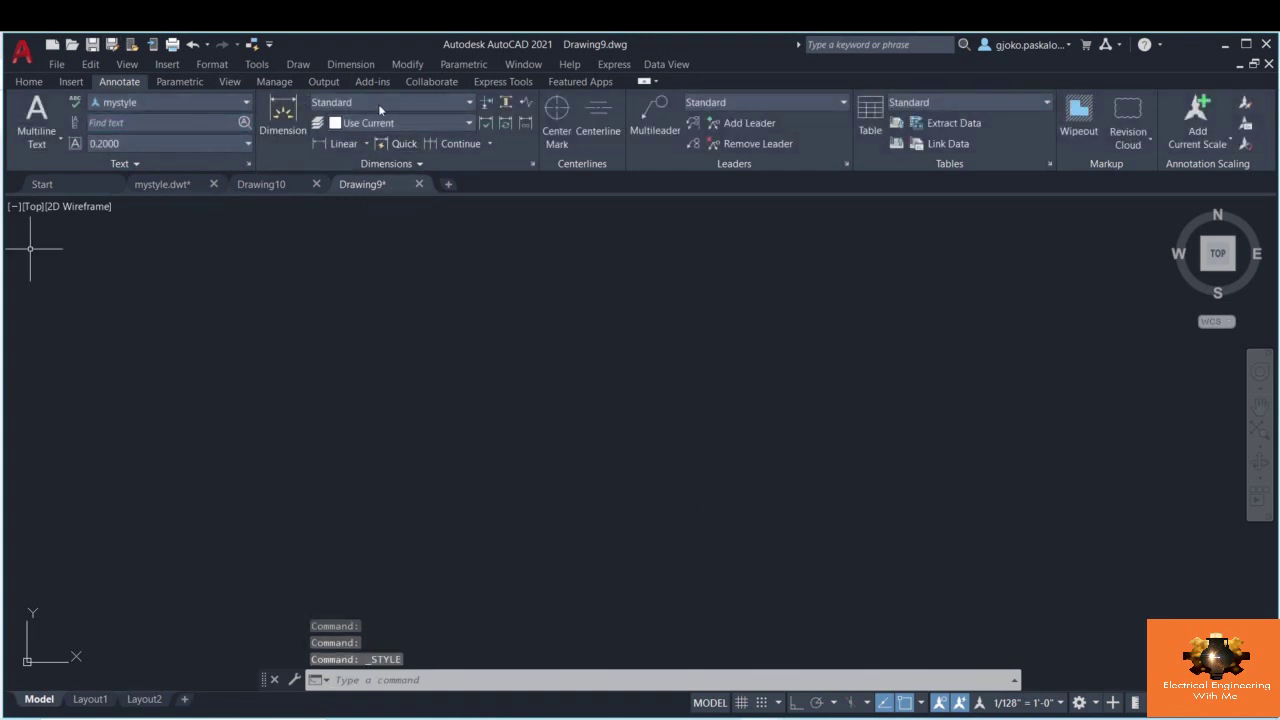
- Create an annotative dimension style named mystyle, starting from the Annotative style and used for all dimensions
left_click(530, 164)
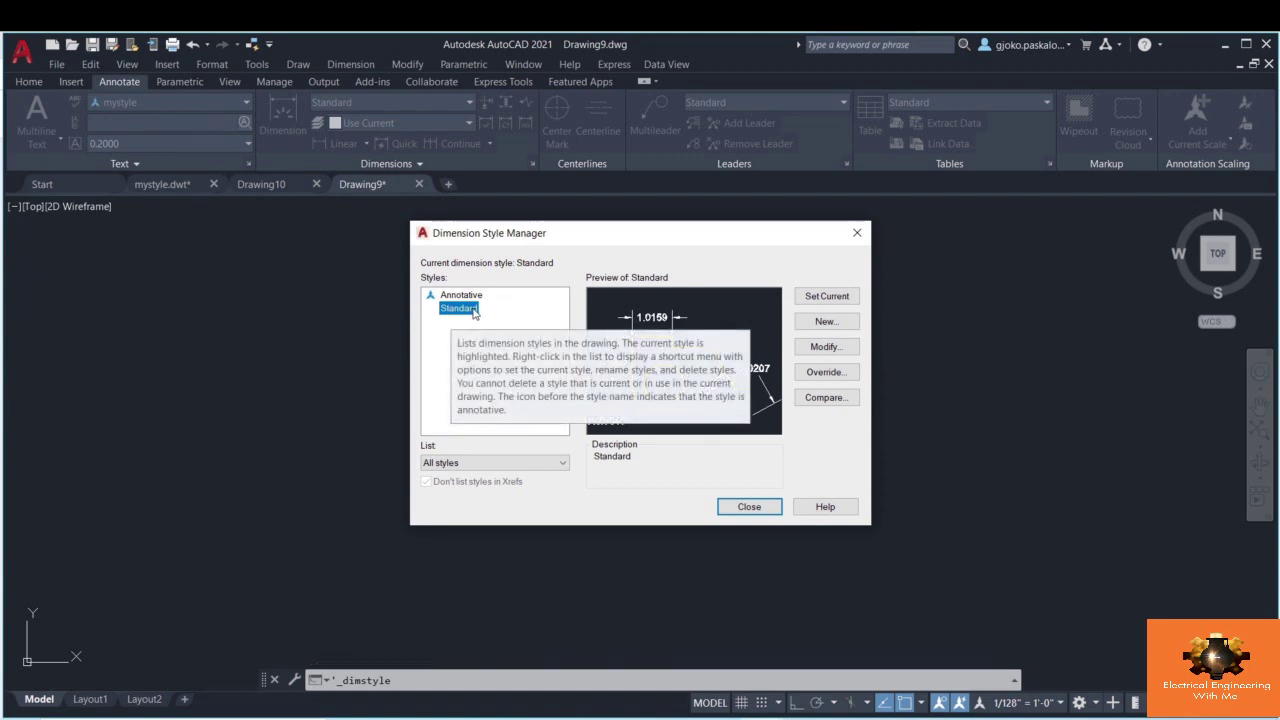
left_click(477, 297)
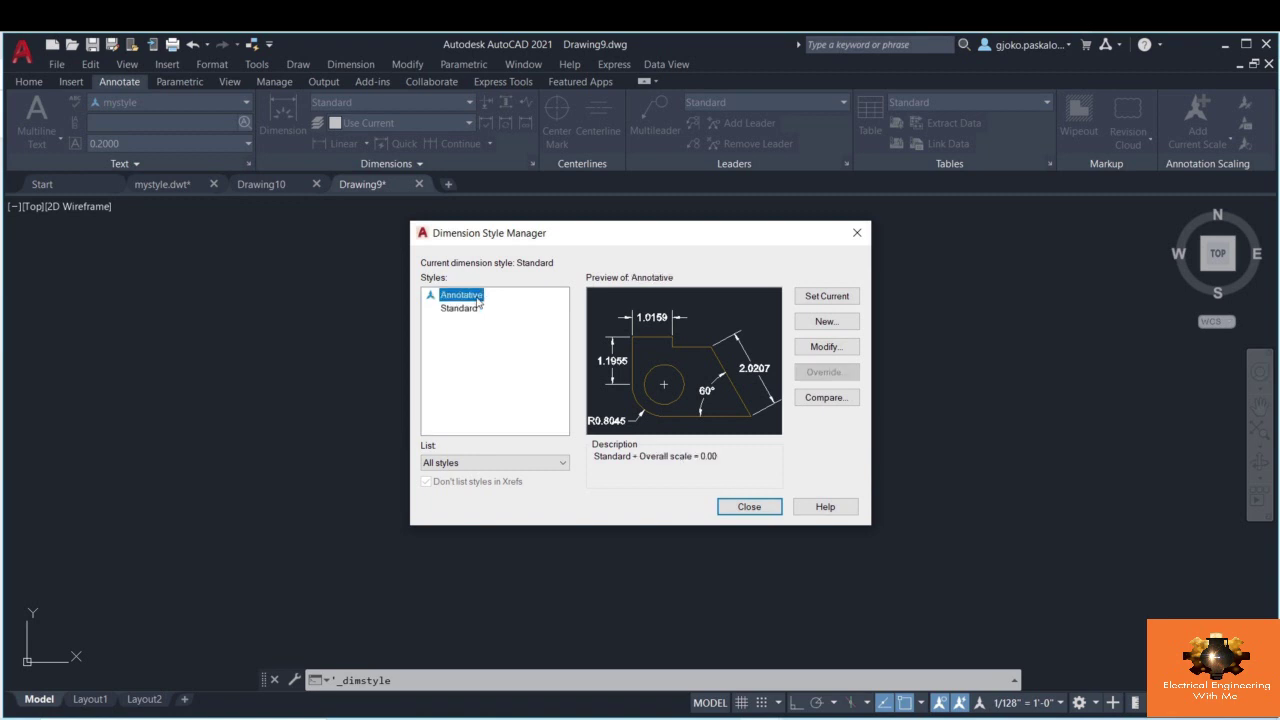
left_click(824, 322)
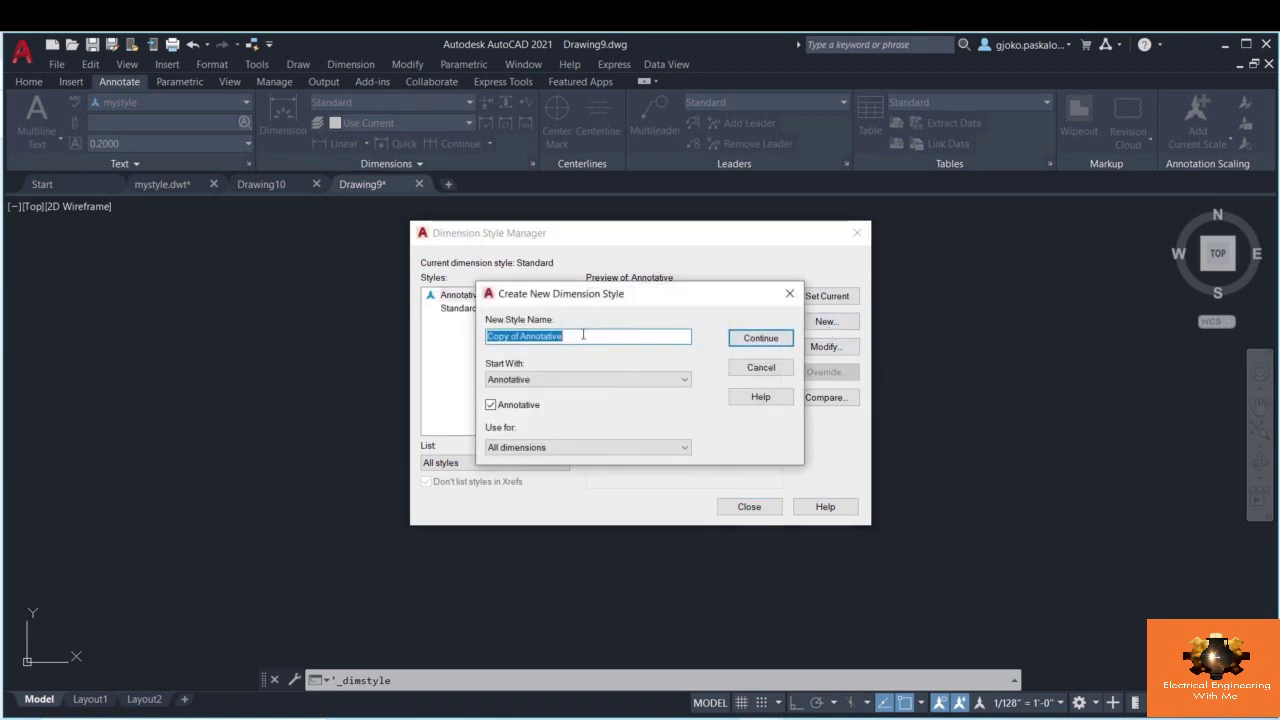
type("mystyle")
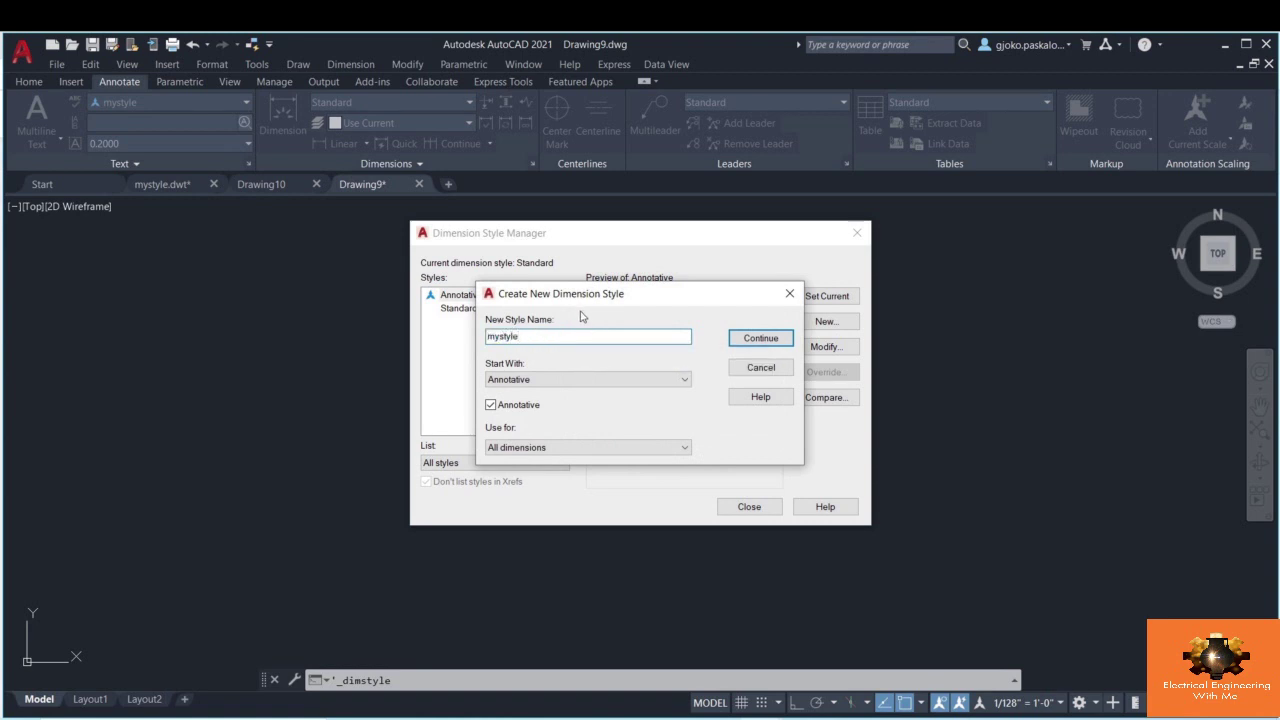
left_click(752, 340)
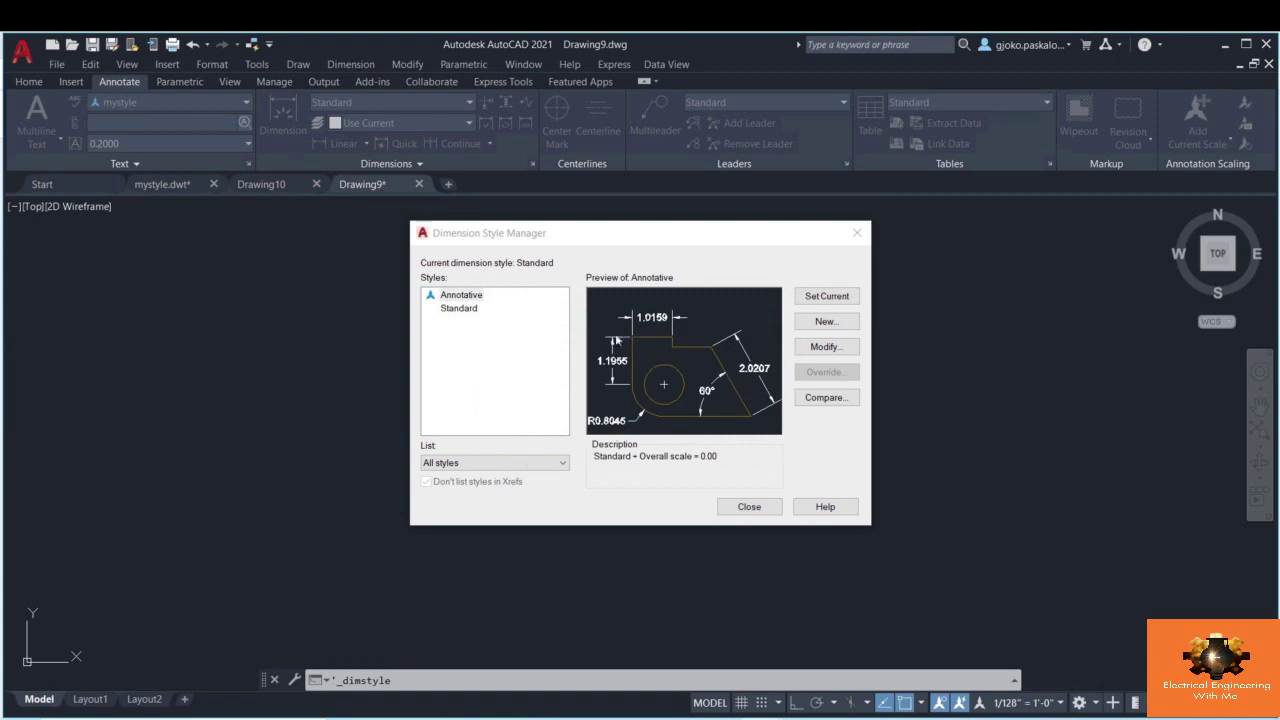
- Set the first and second arrowheads of the mystyle dimension style to Oblique
left_click(417, 203)
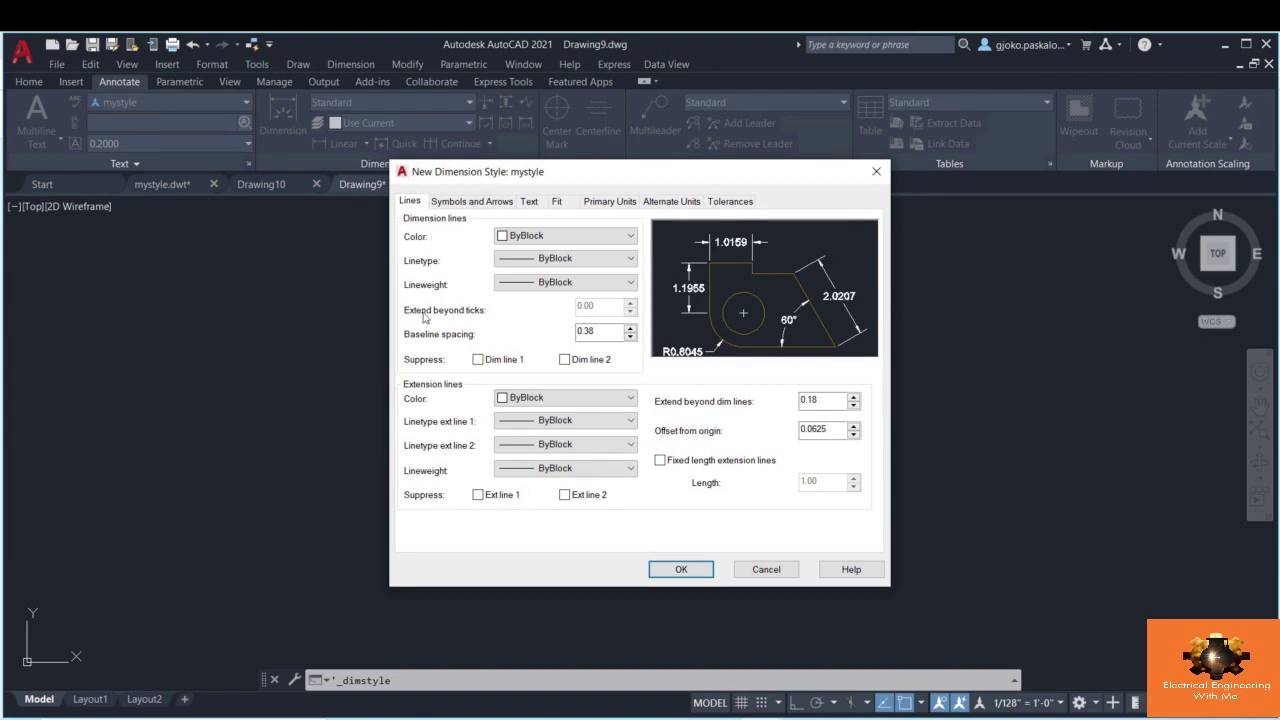
left_click(470, 201)
left_click(470, 256)
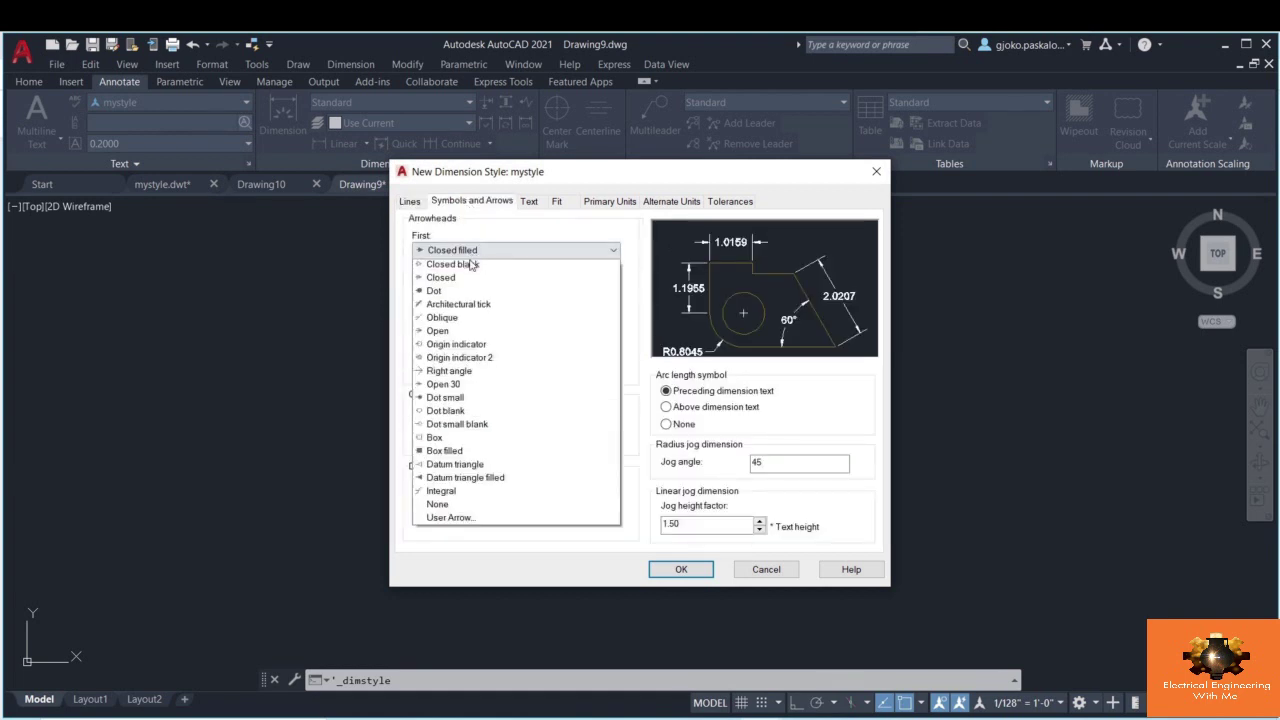
left_click(448, 332)
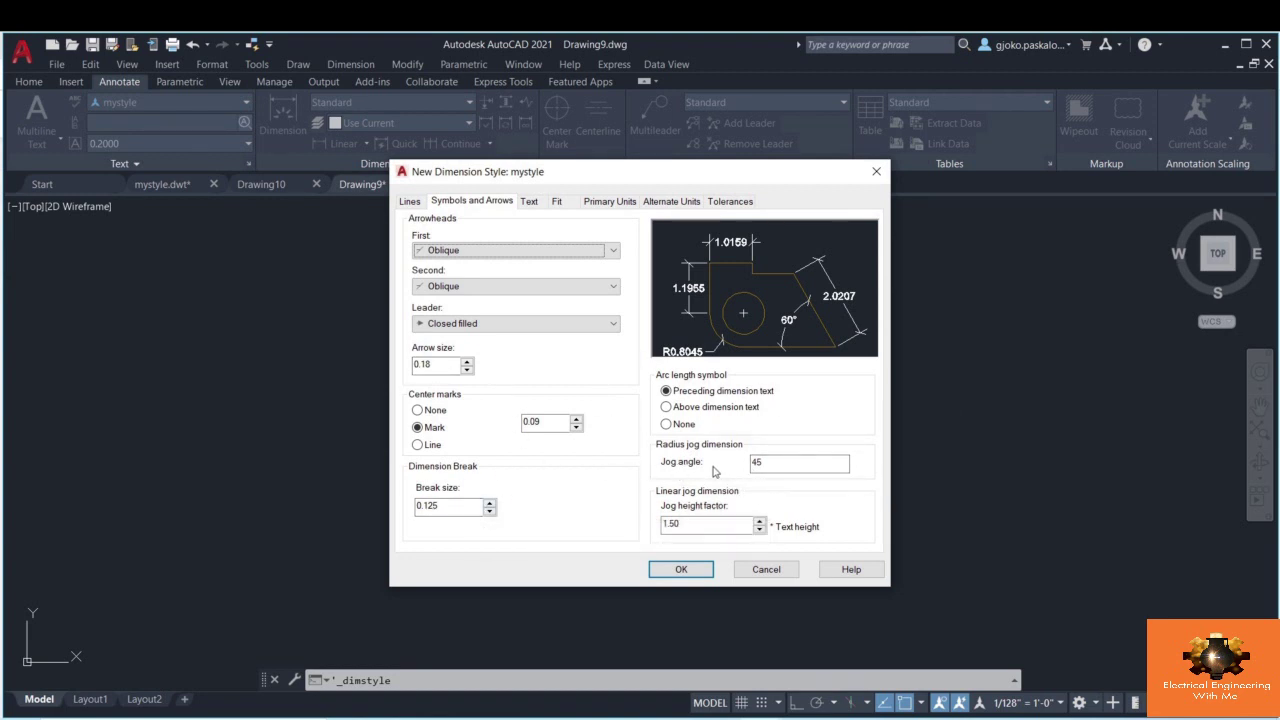
- Assign the mystyle text style to the dimension text, with vertical placement Above and ISO standard alignment
left_click(530, 203)
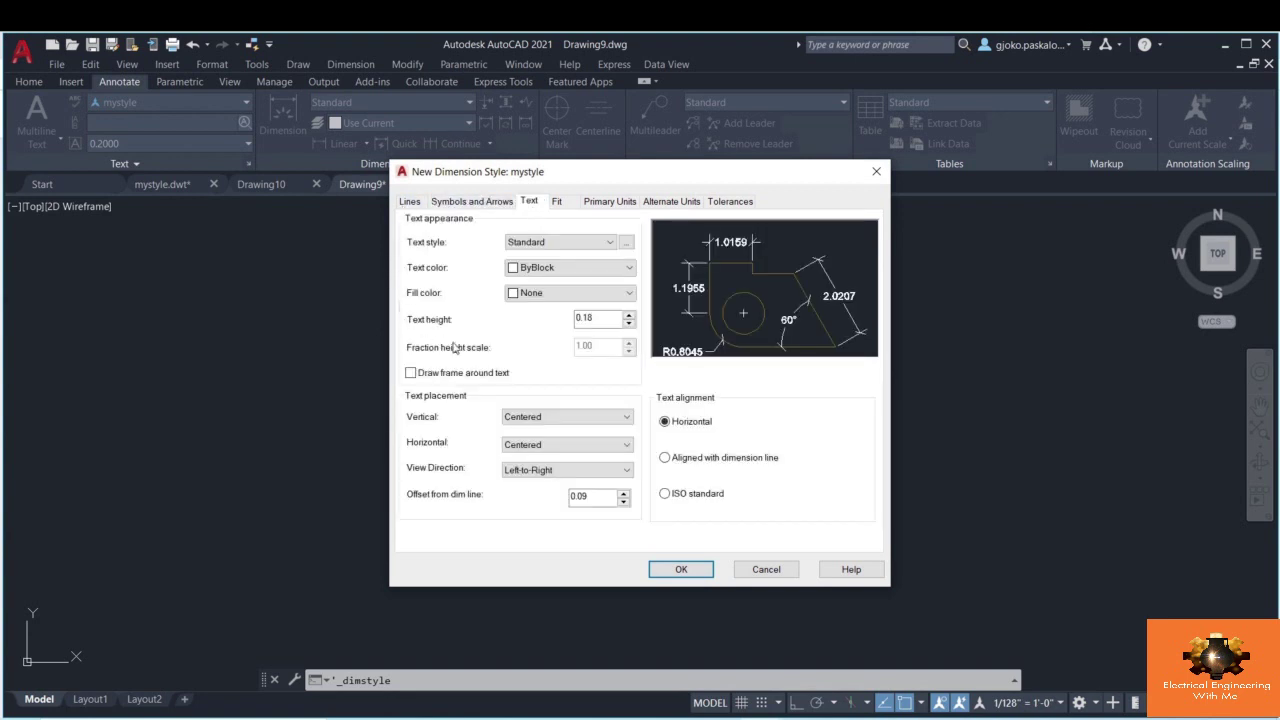
left_click(518, 244)
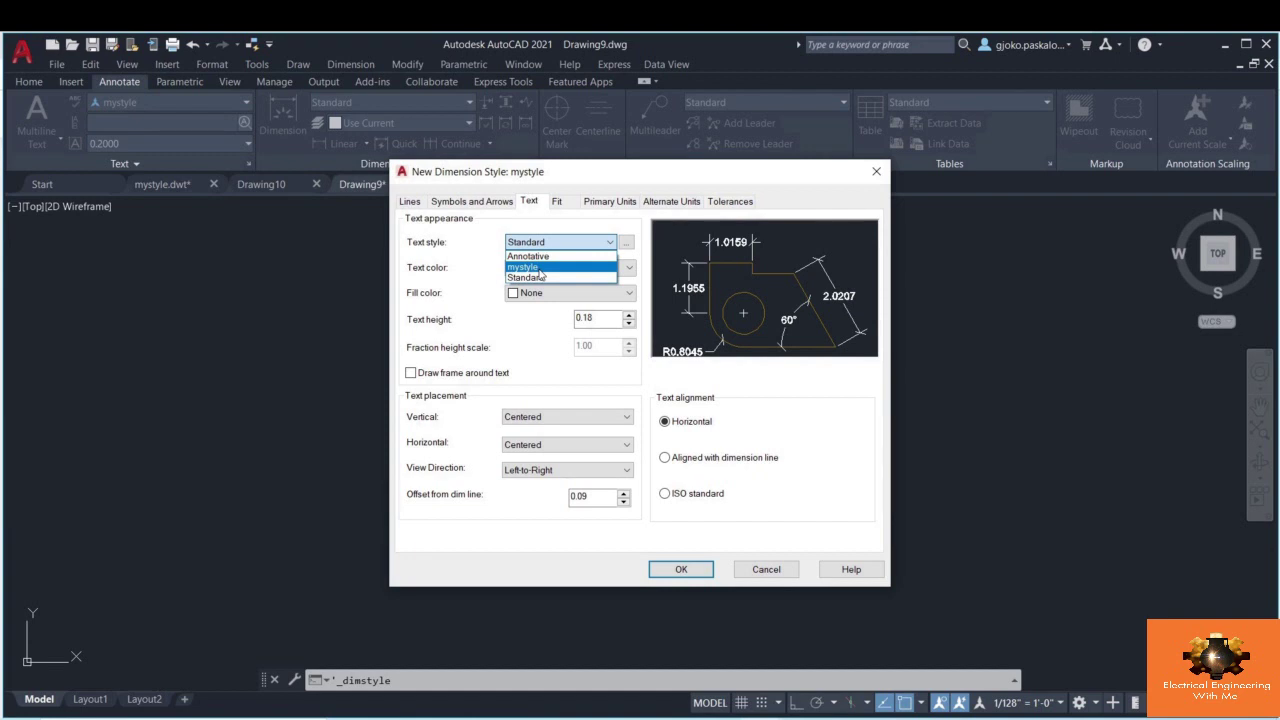
left_click(538, 268)
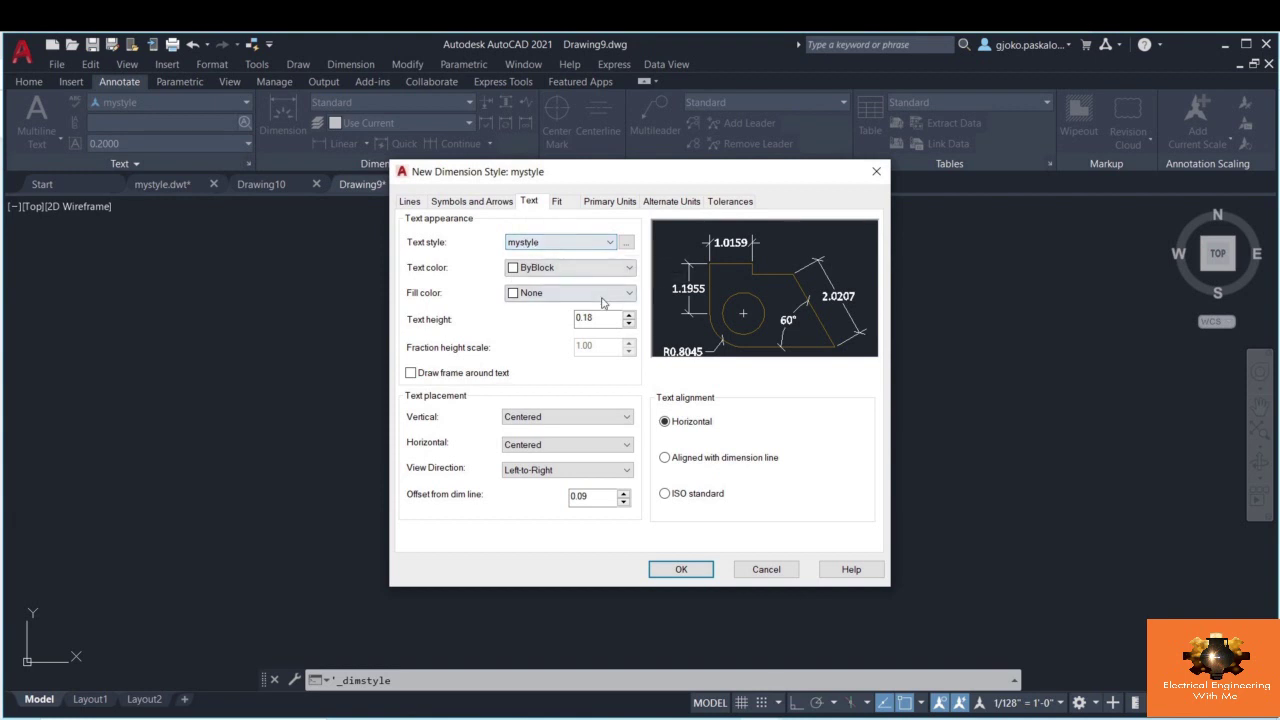
left_click(541, 417)
left_click(537, 442)
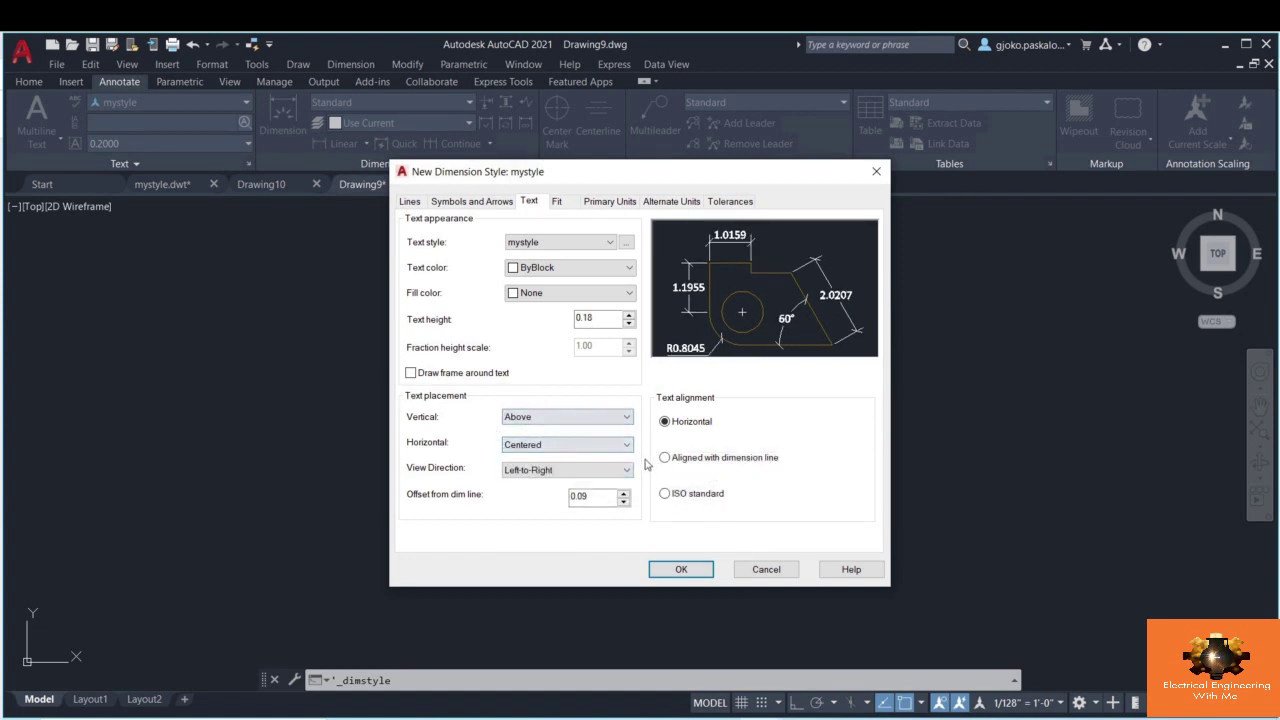
left_click(665, 494)
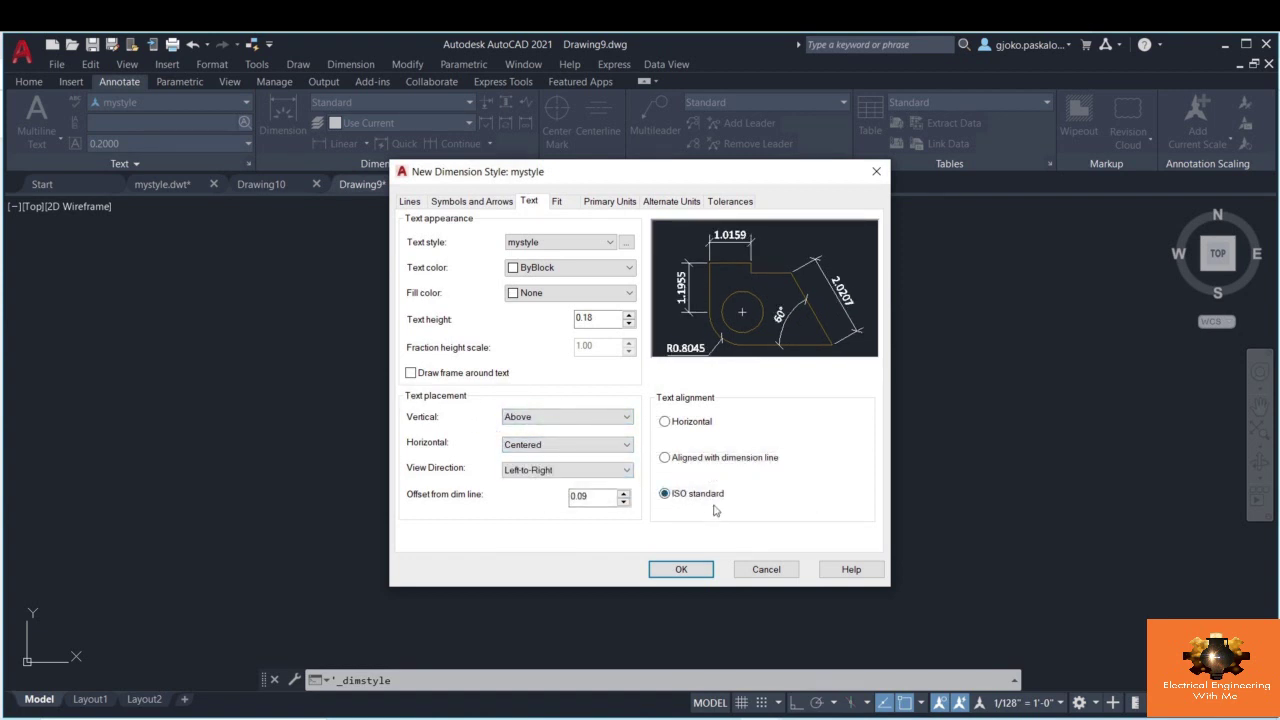
- Try turning off annotative scaling for the dimension features and turn it on again
left_click(557, 201)
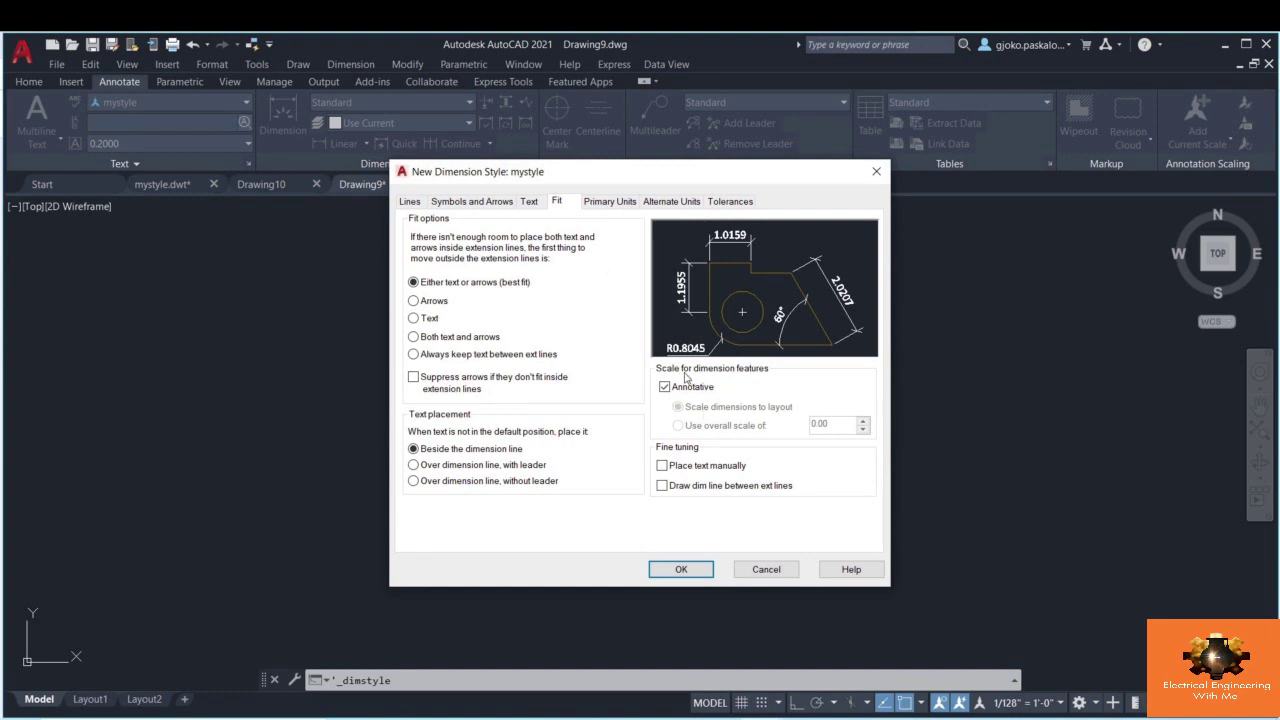
left_click(665, 387)
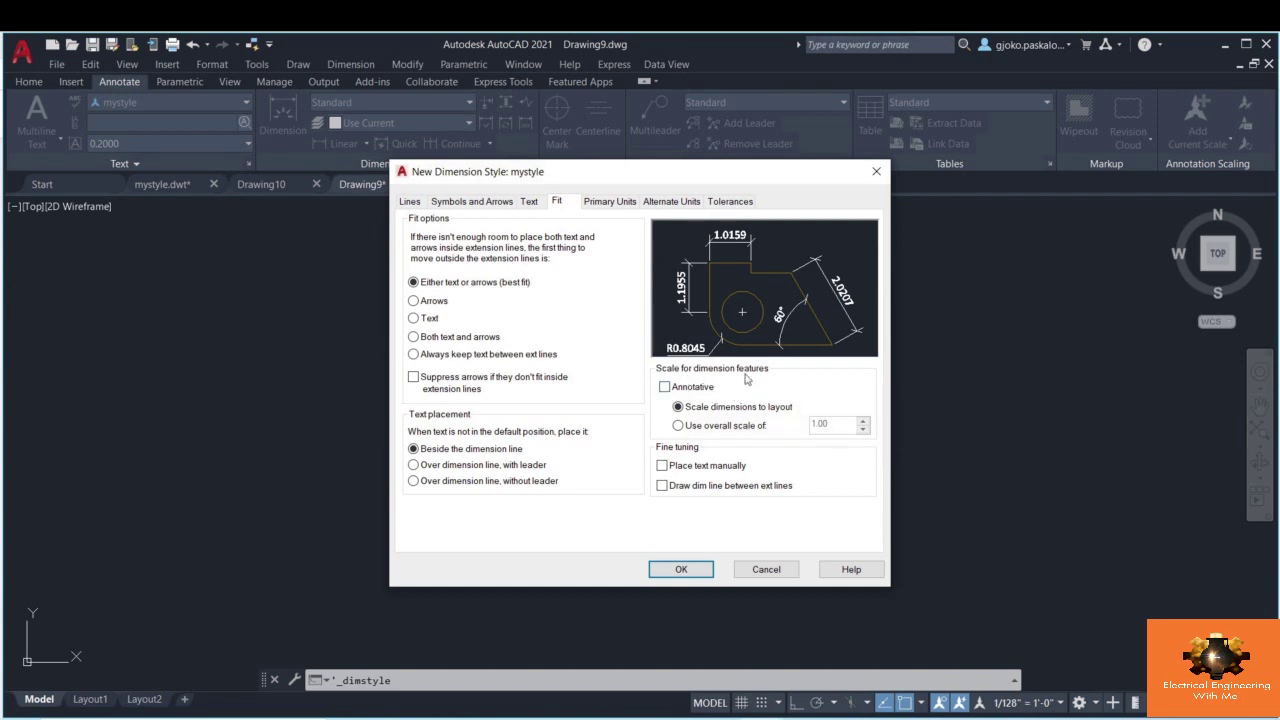
left_click(664, 387)
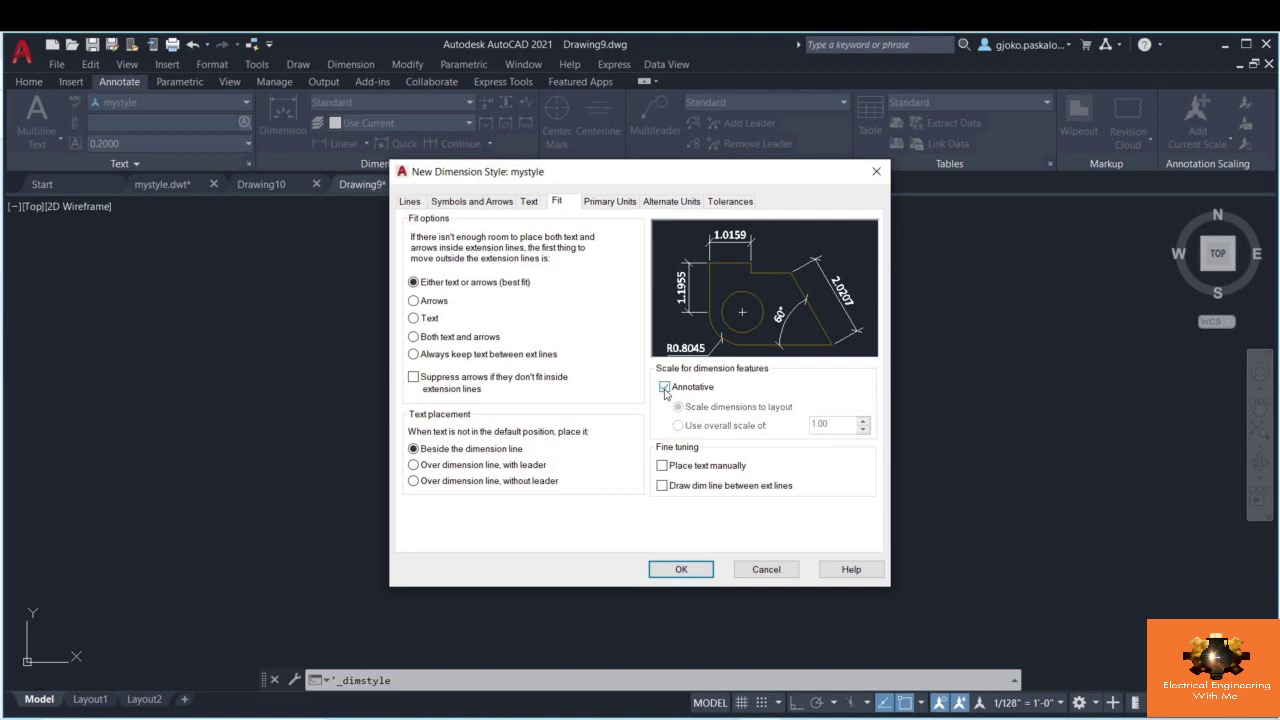
- Set the linear primary units of the mystyle dimension style to Decimal format with 0.00 precision
left_click(603, 202)
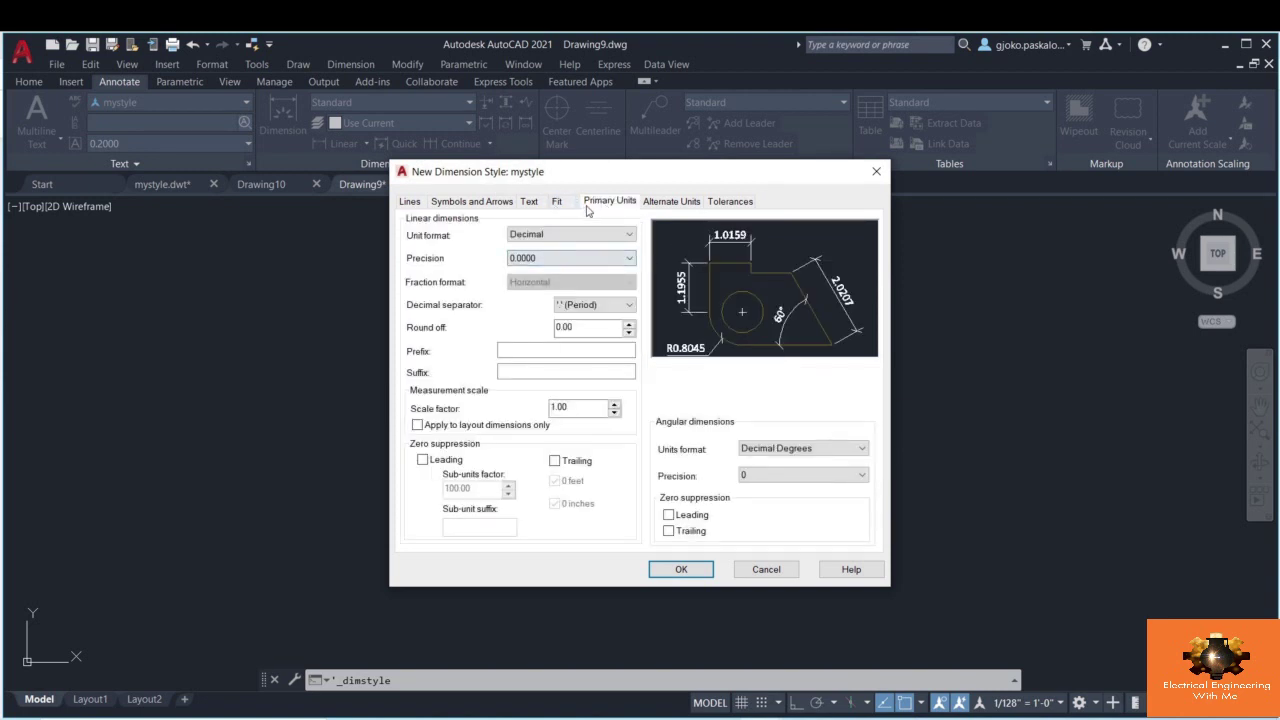
left_click(528, 258)
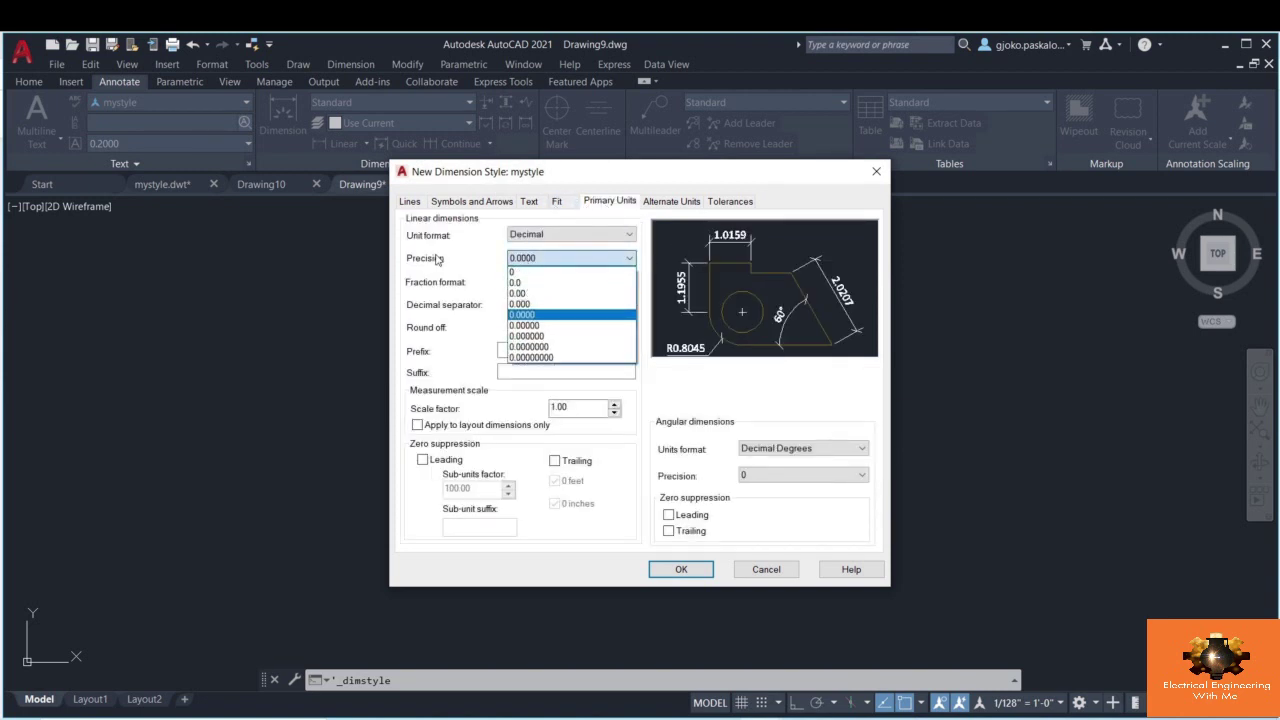
left_click(598, 207)
left_click(565, 234)
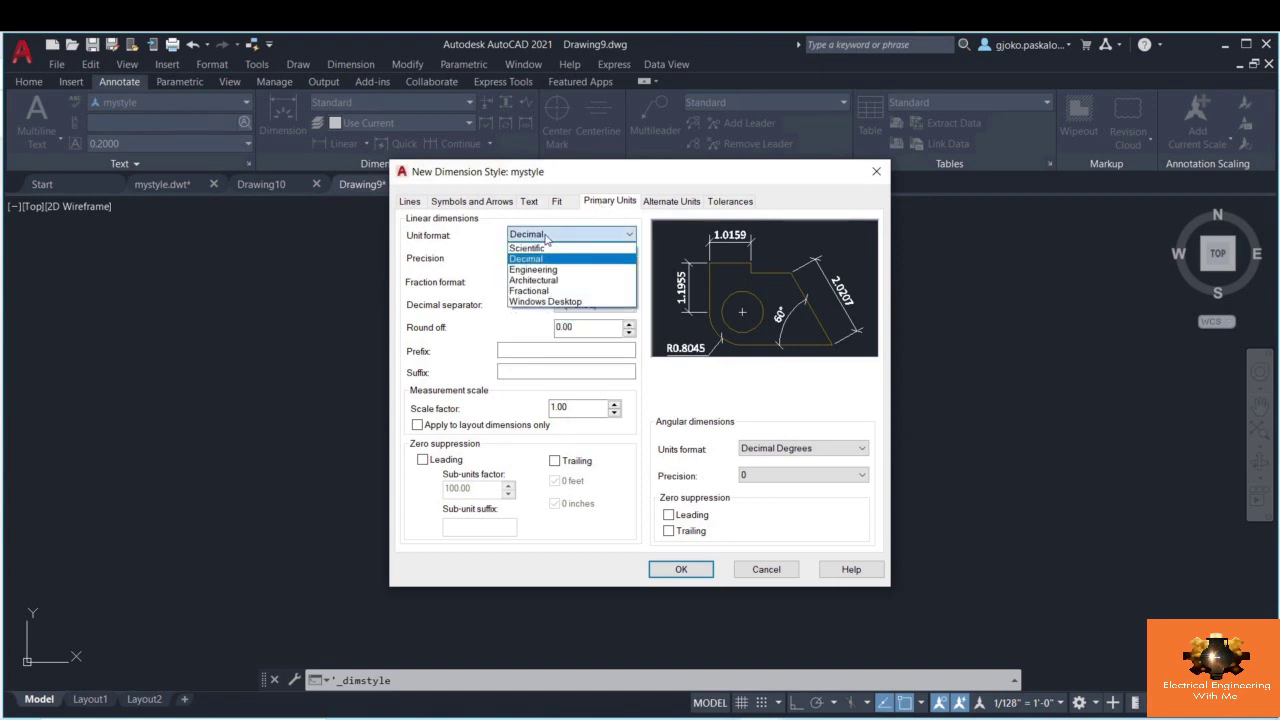
left_click(530, 247)
left_click(533, 257)
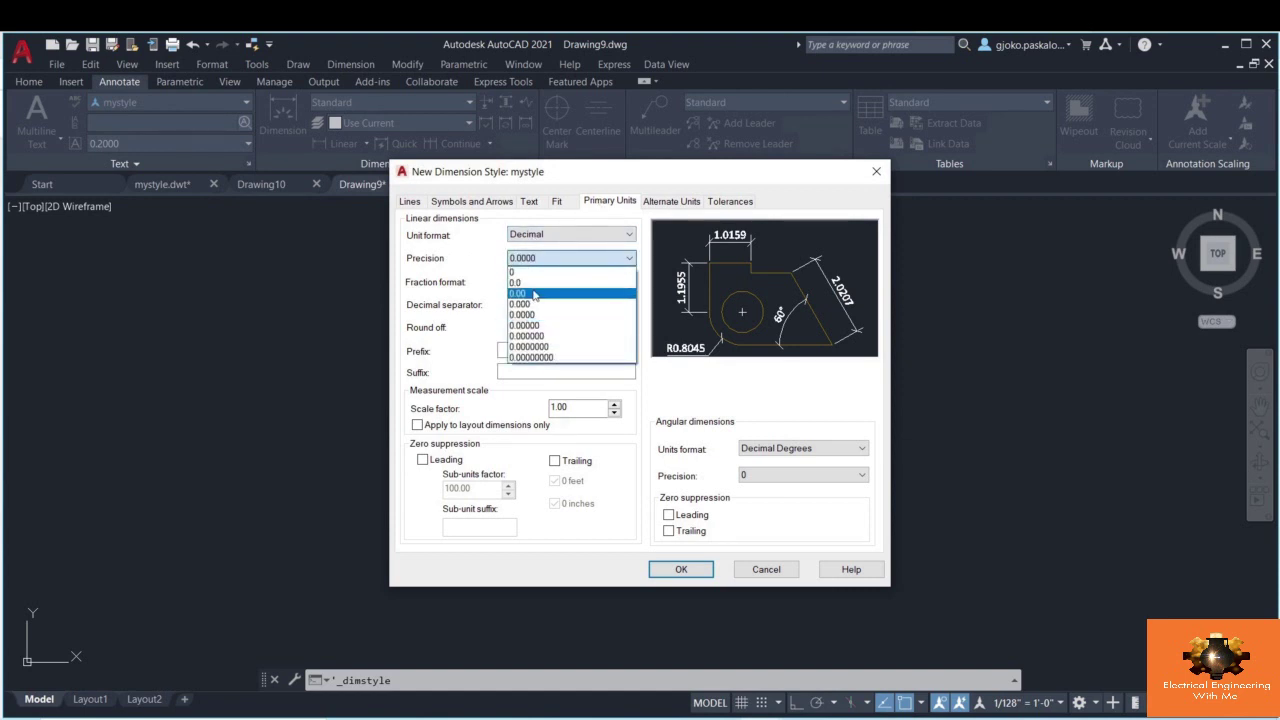
left_click(535, 290)
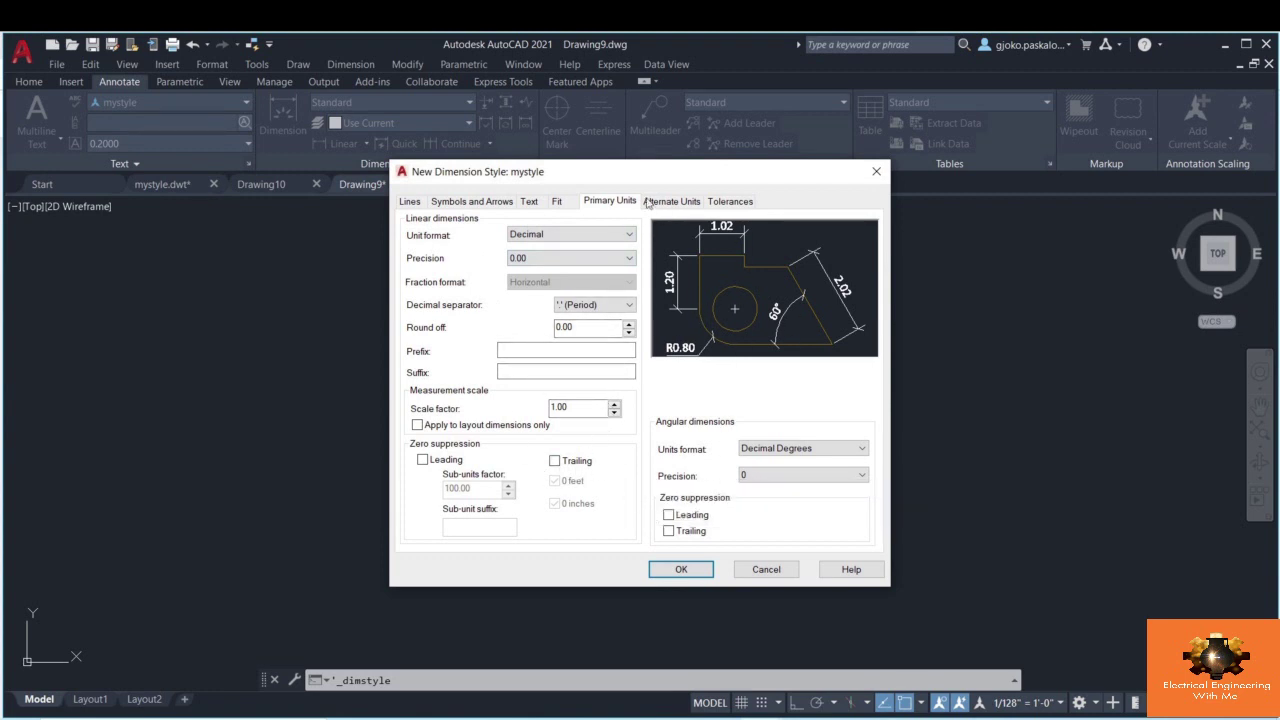
- Review the alternate units and tolerance settings, and save the mystyle dimension style
left_click(684, 203)
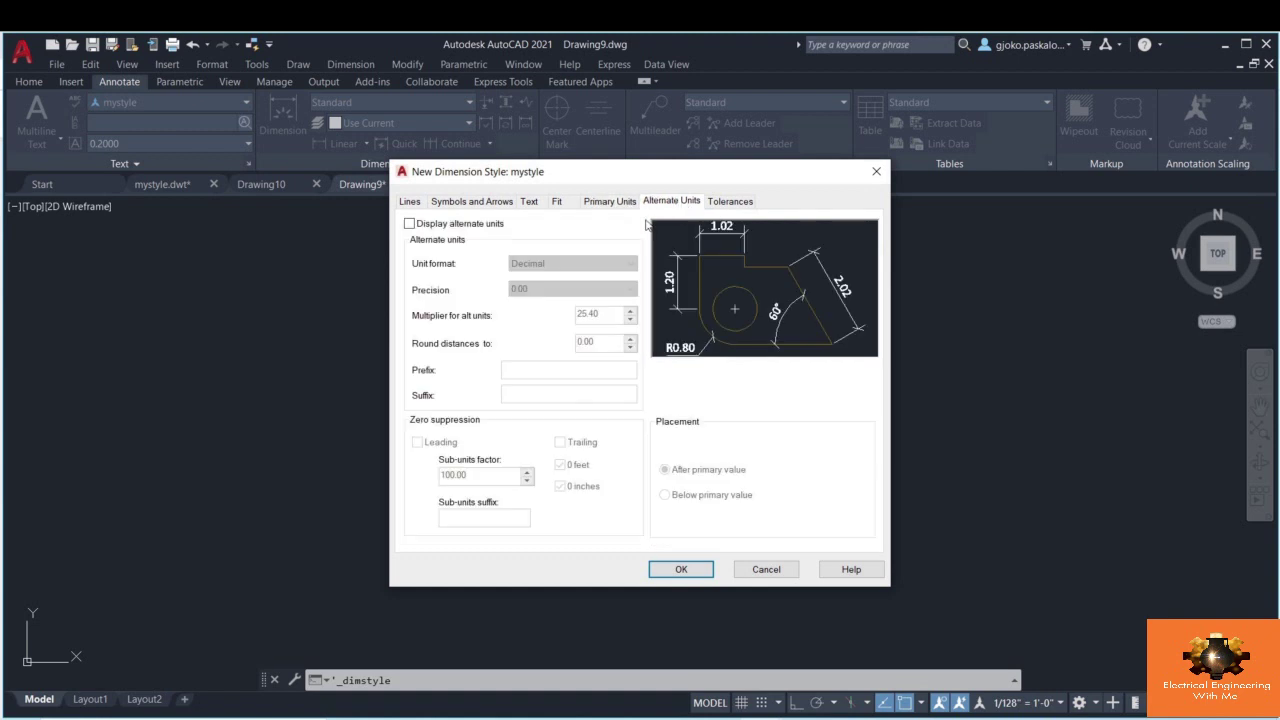
left_click(729, 203)
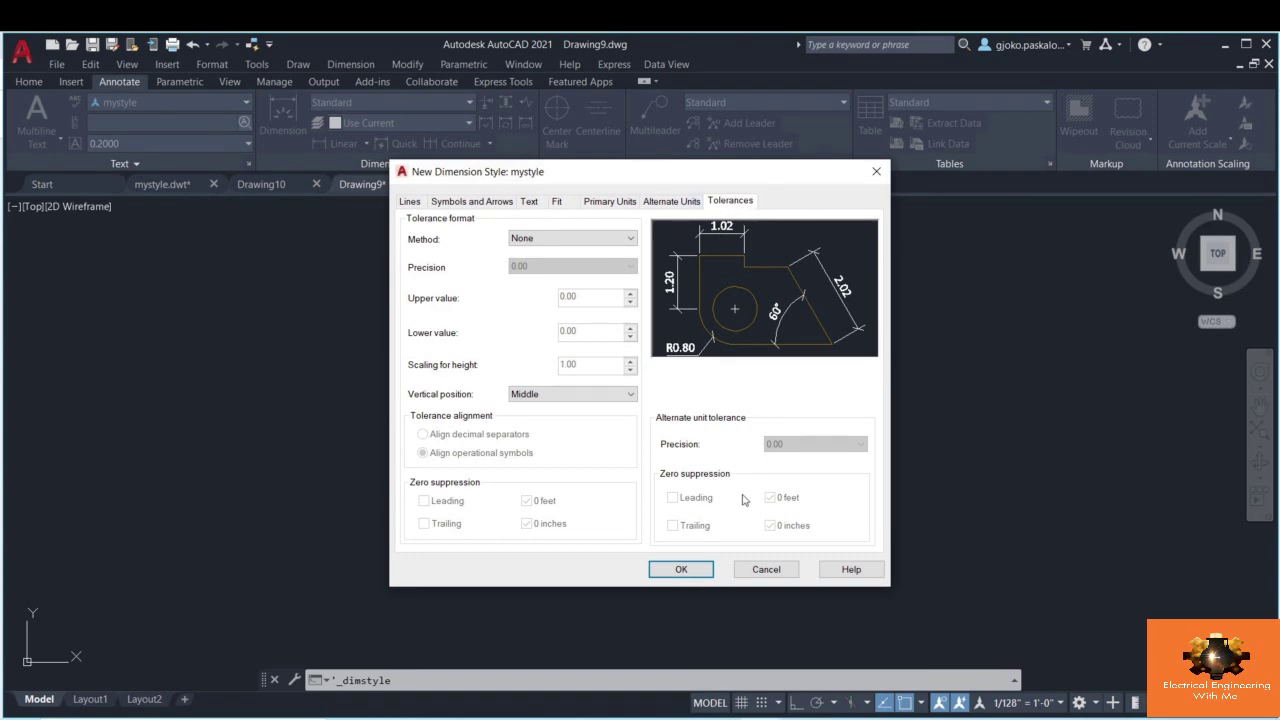
left_click(678, 574)
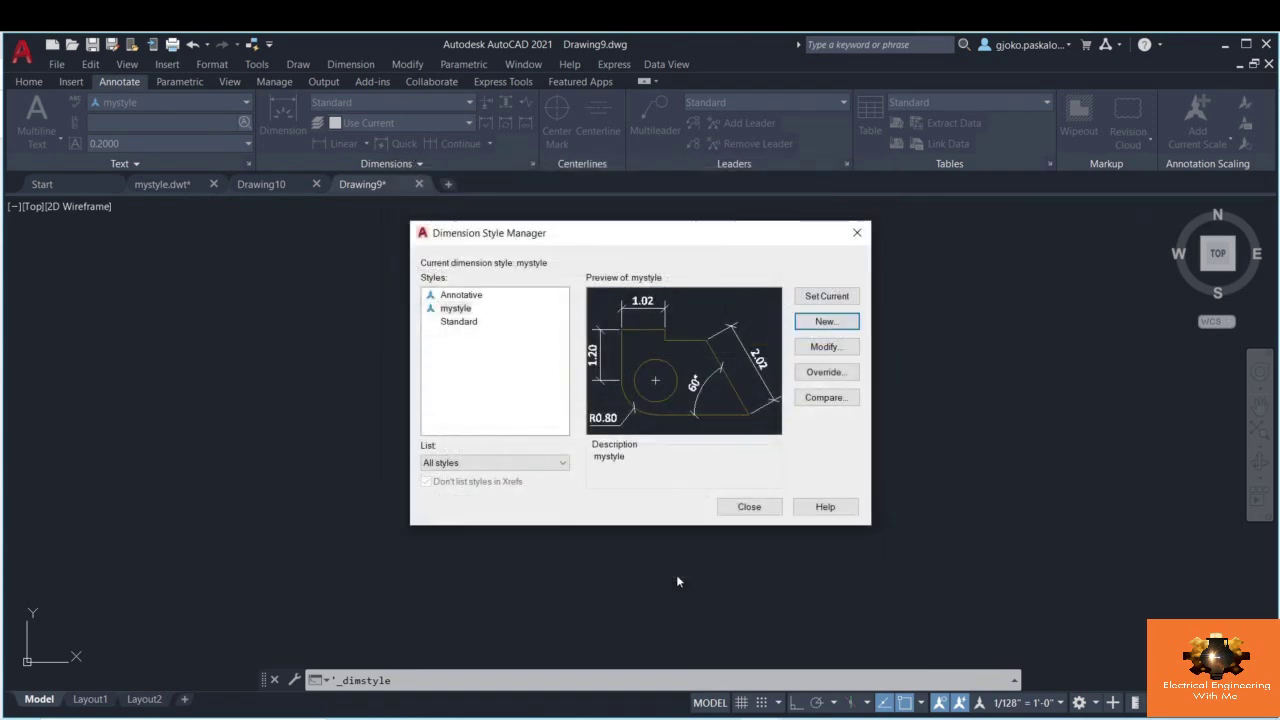
- Create an annotative sub-style of mystyle that applies only to radius dimensions, starting from mystyle
left_click(458, 310)
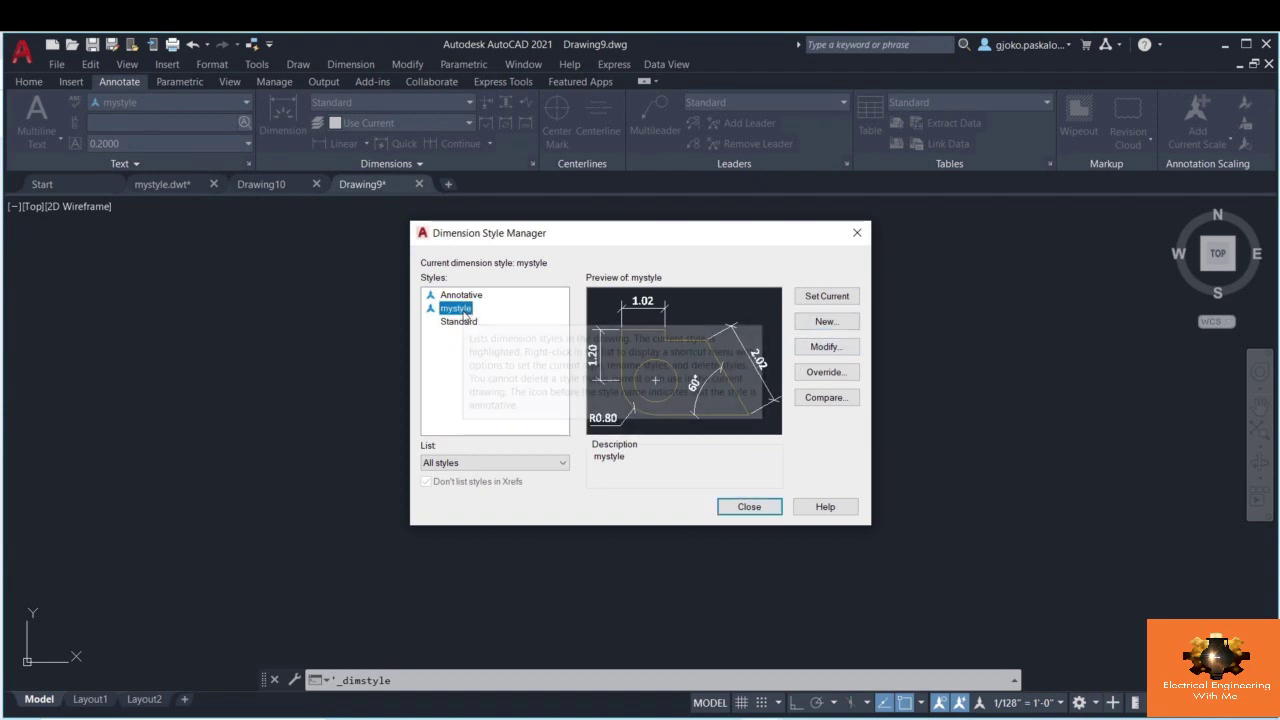
left_click(826, 321)
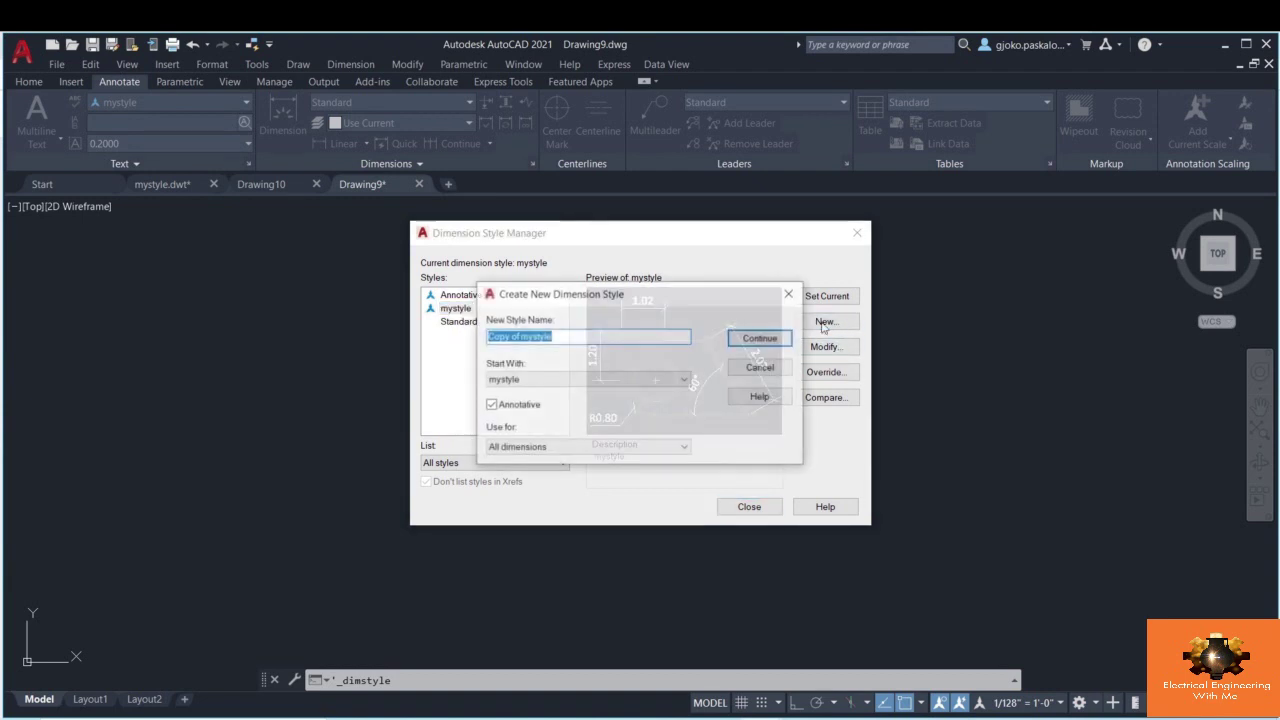
left_click_drag(520, 336, 440, 340)
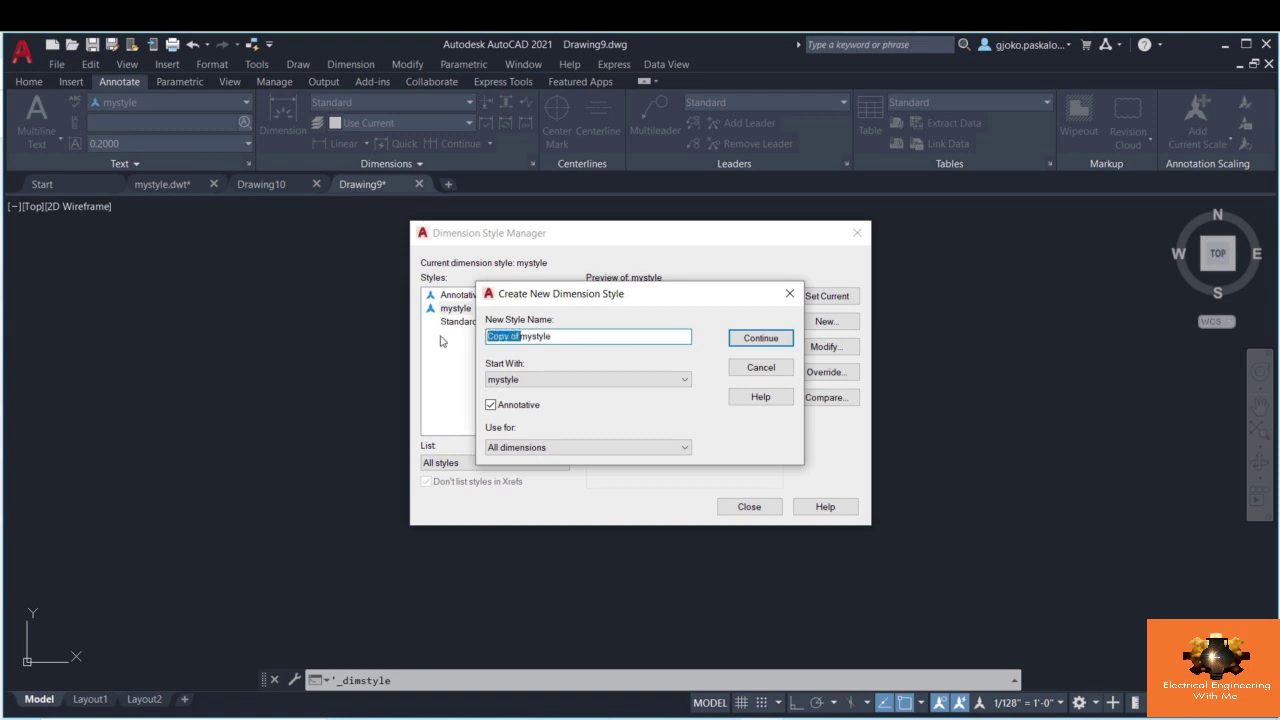
key("BackSpace")
left_click(530, 447)
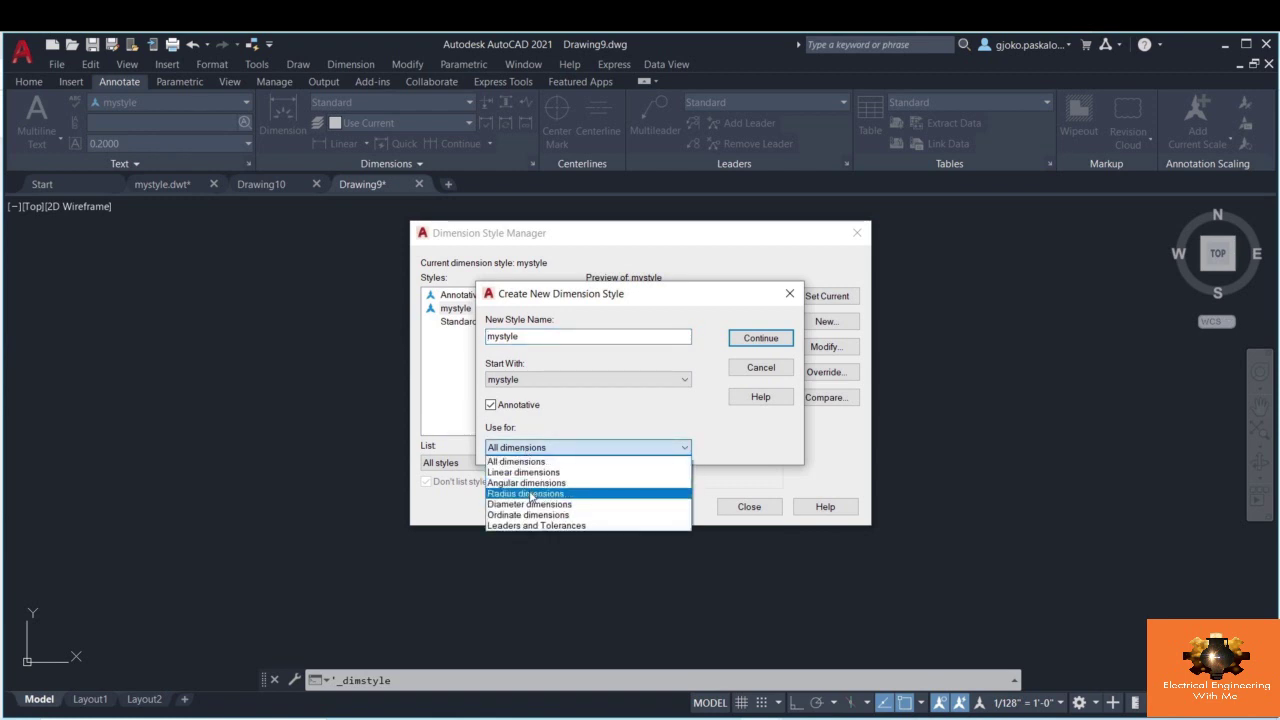
left_click(531, 494)
left_click(757, 340)
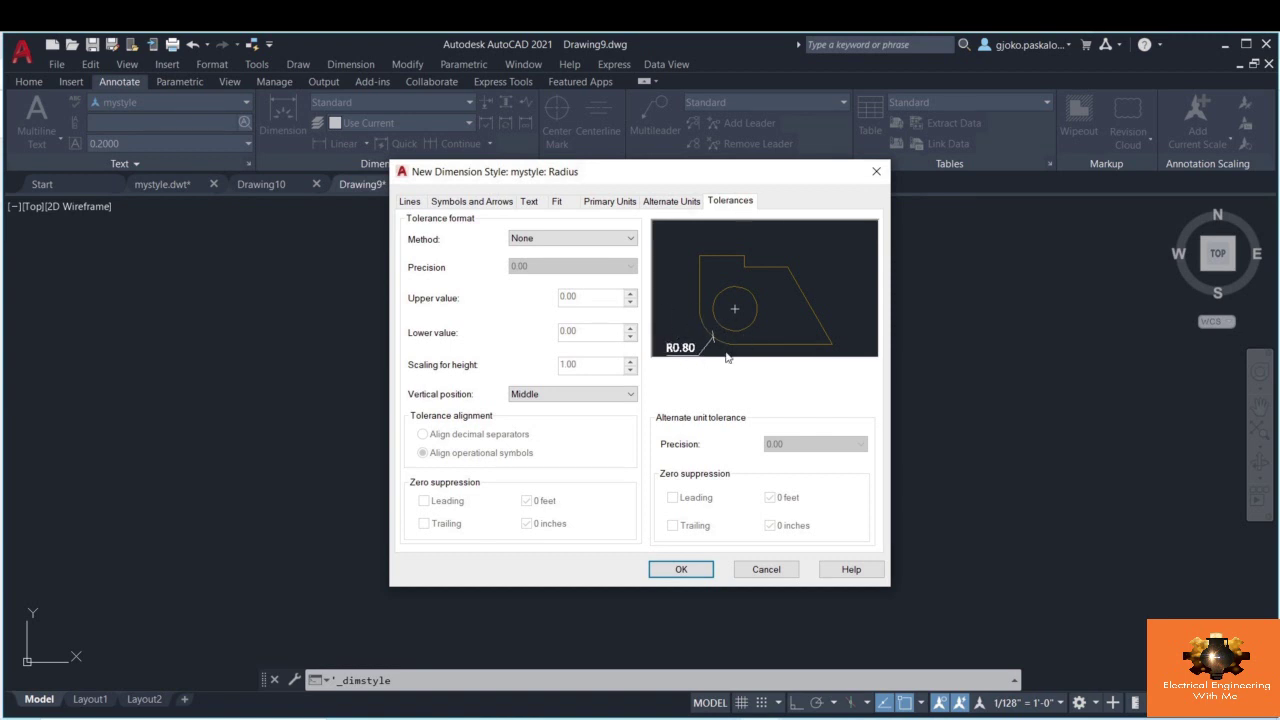
- Set the Radius sub-style's vertical text placement to Centered, save it and preview it against the parent mystyle
left_click(507, 203)
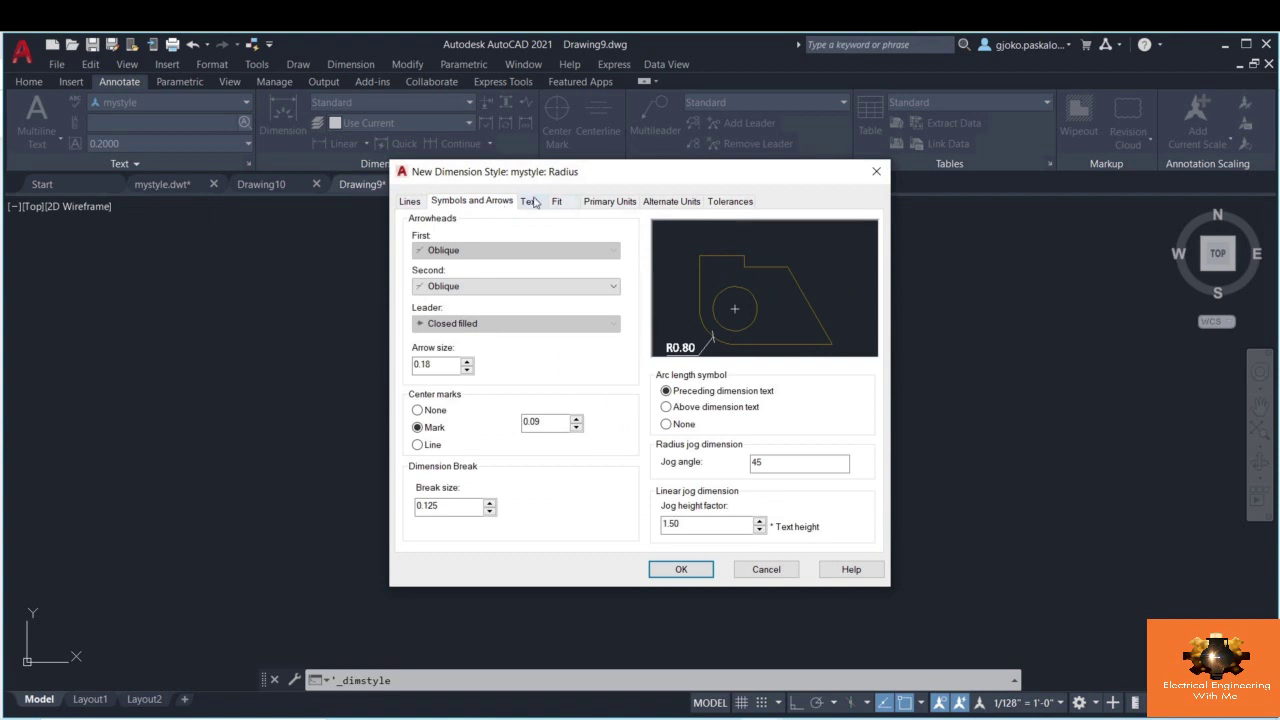
left_click(530, 202)
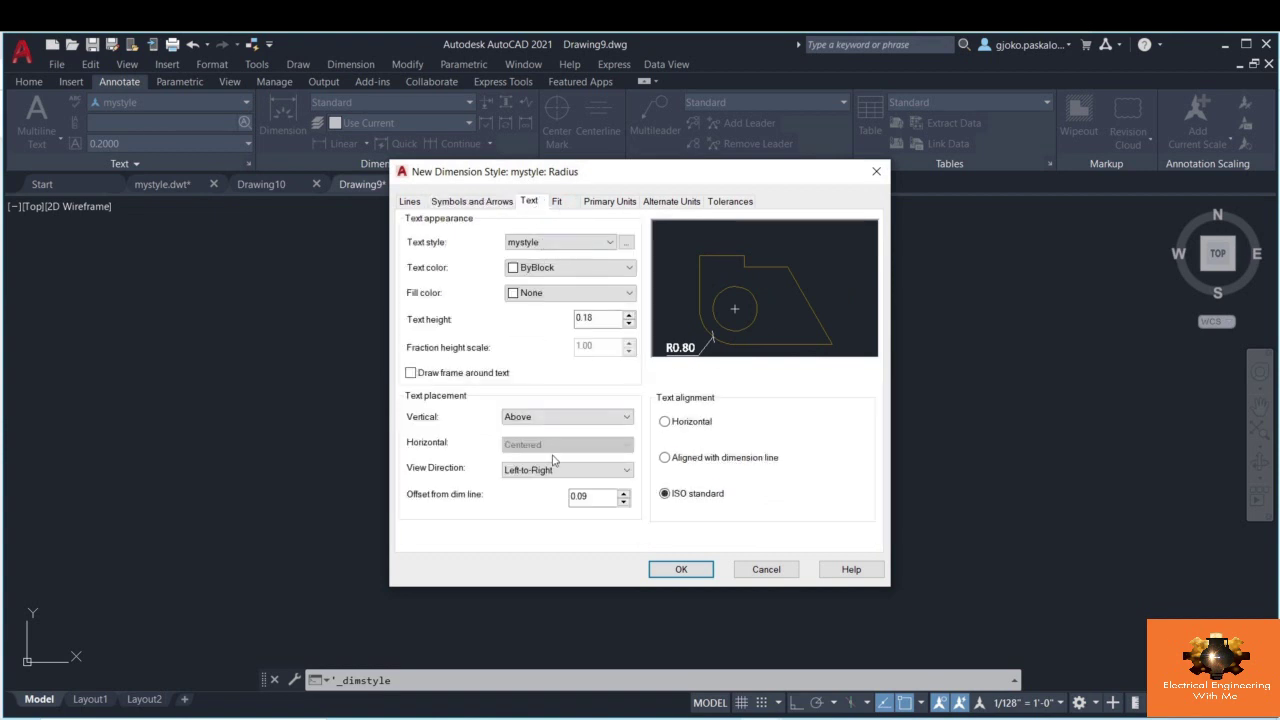
left_click(533, 418)
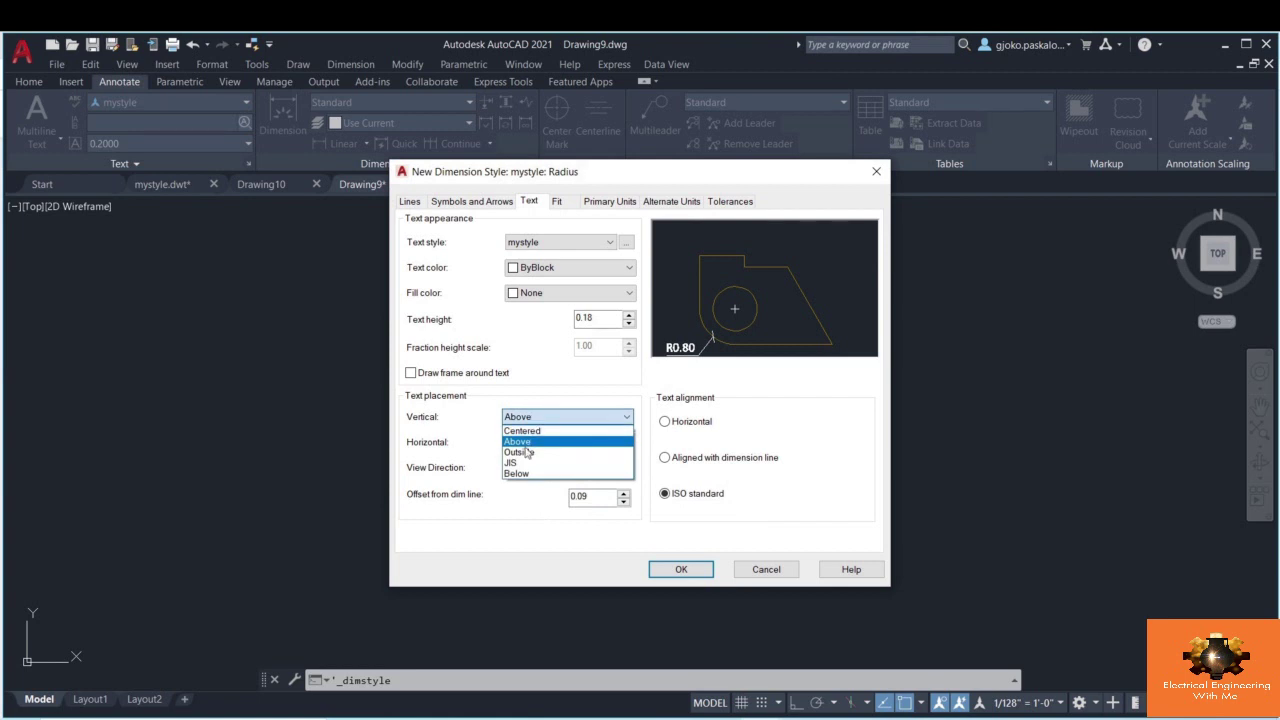
left_click(538, 431)
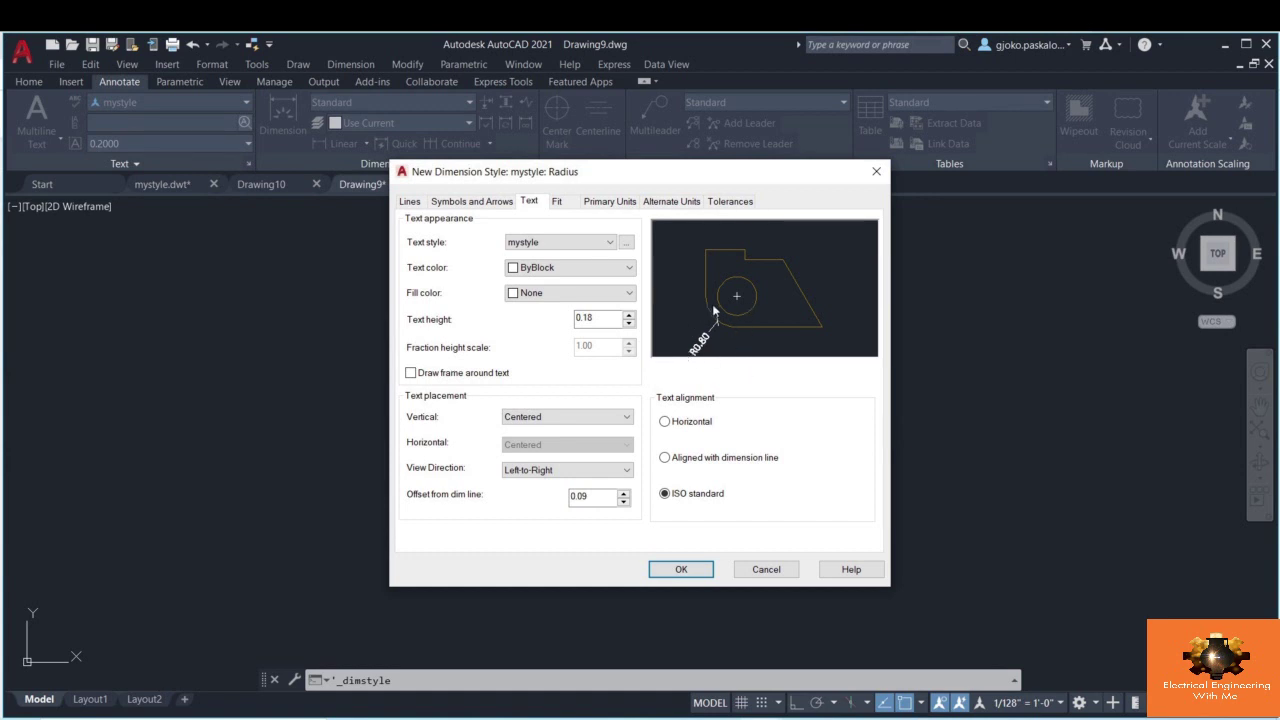
left_click(683, 569)
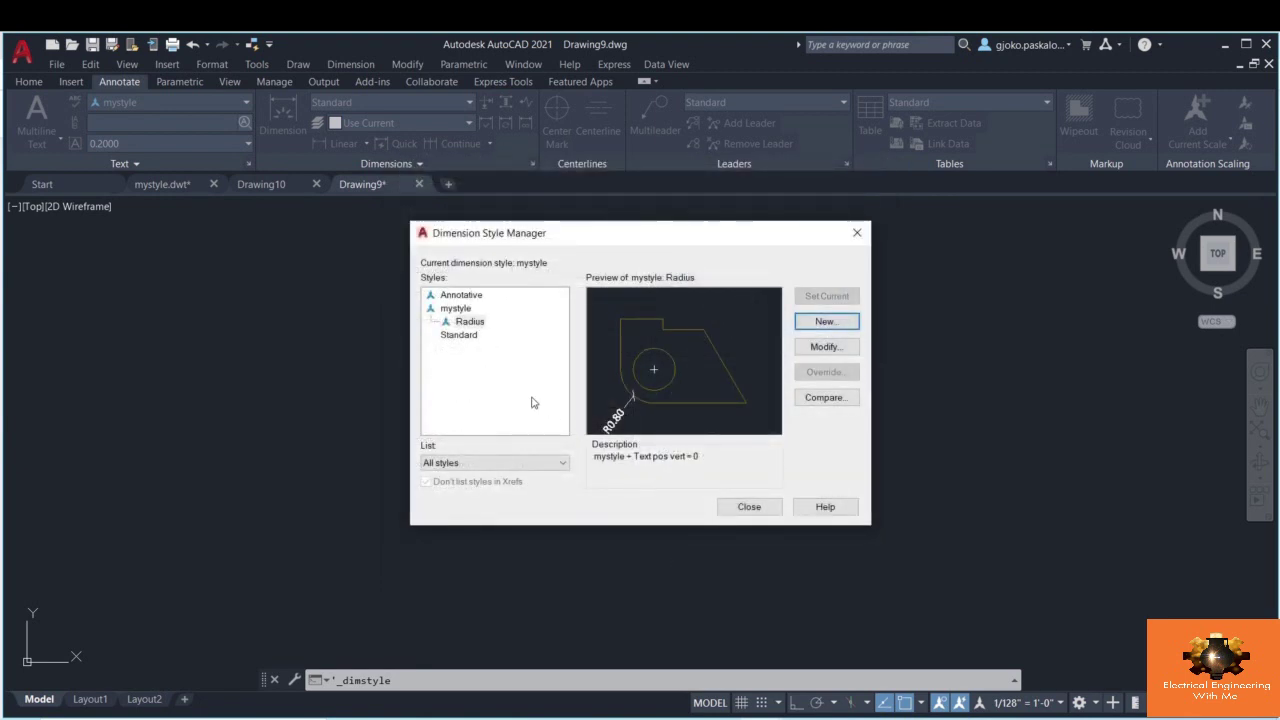
left_click(458, 309)
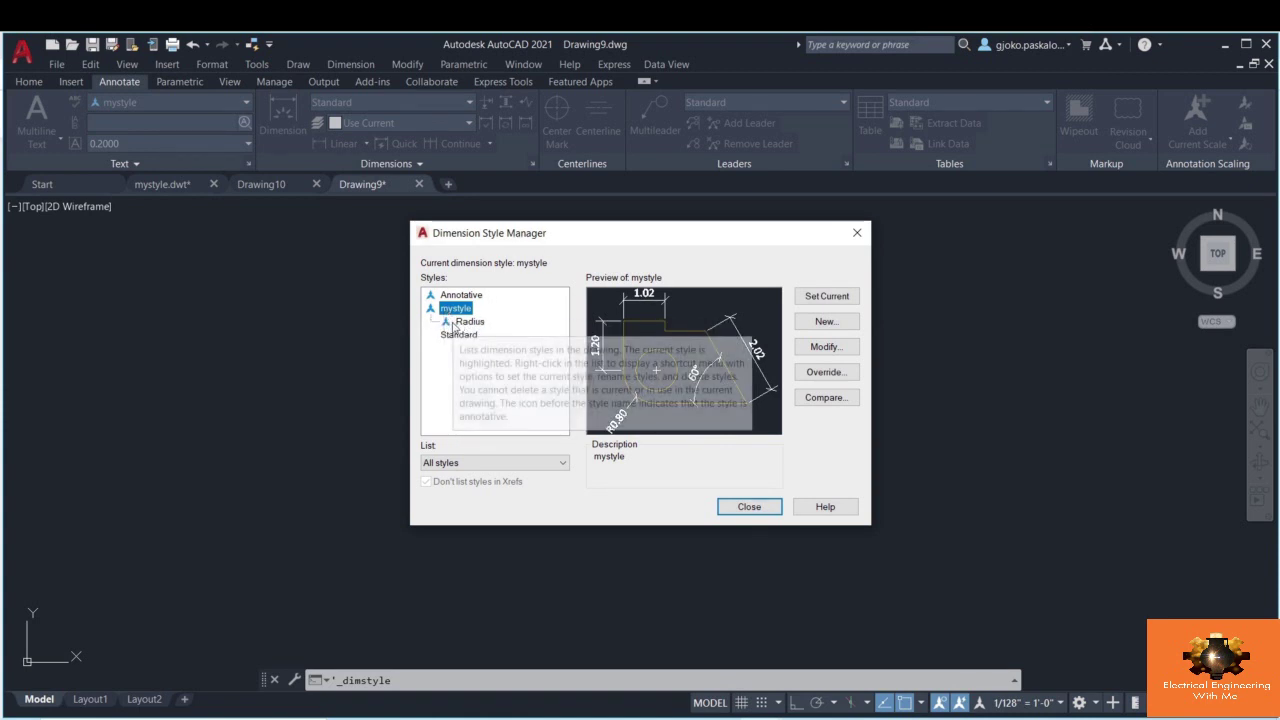
left_click(455, 326)
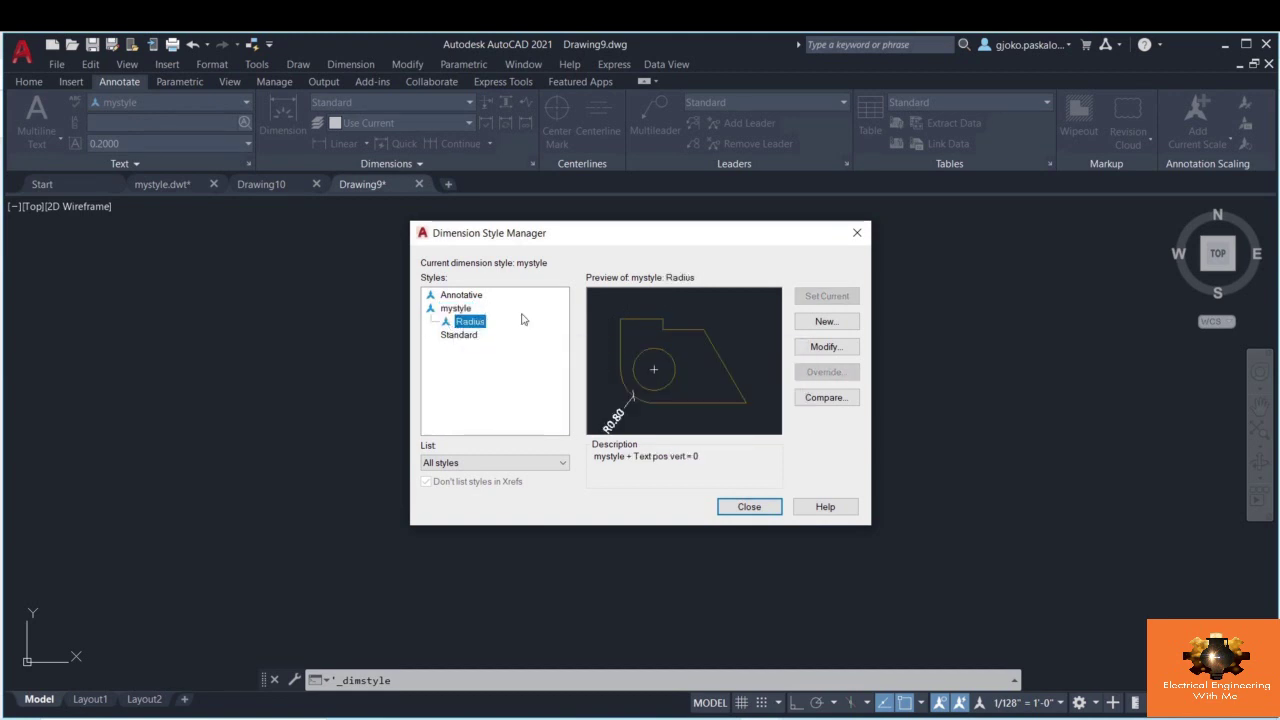
left_click(456, 308)
left_click(826, 321)
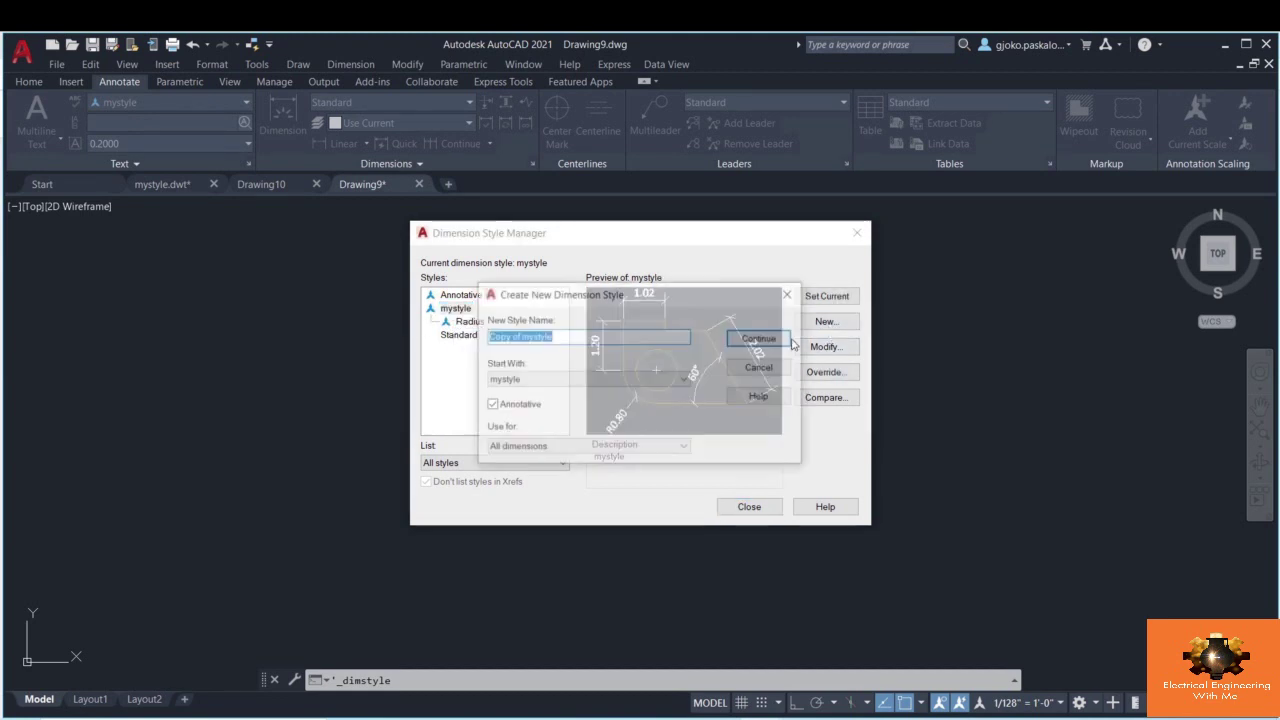
left_click(553, 448)
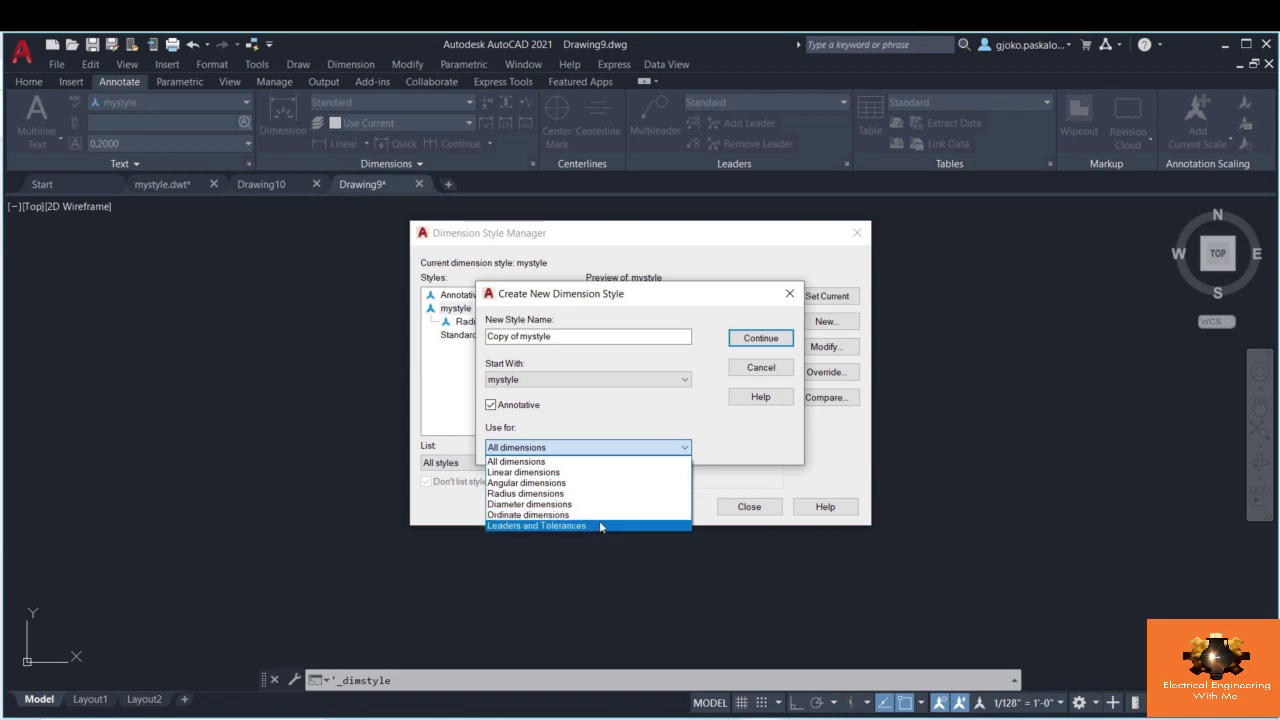
left_click(525, 461)
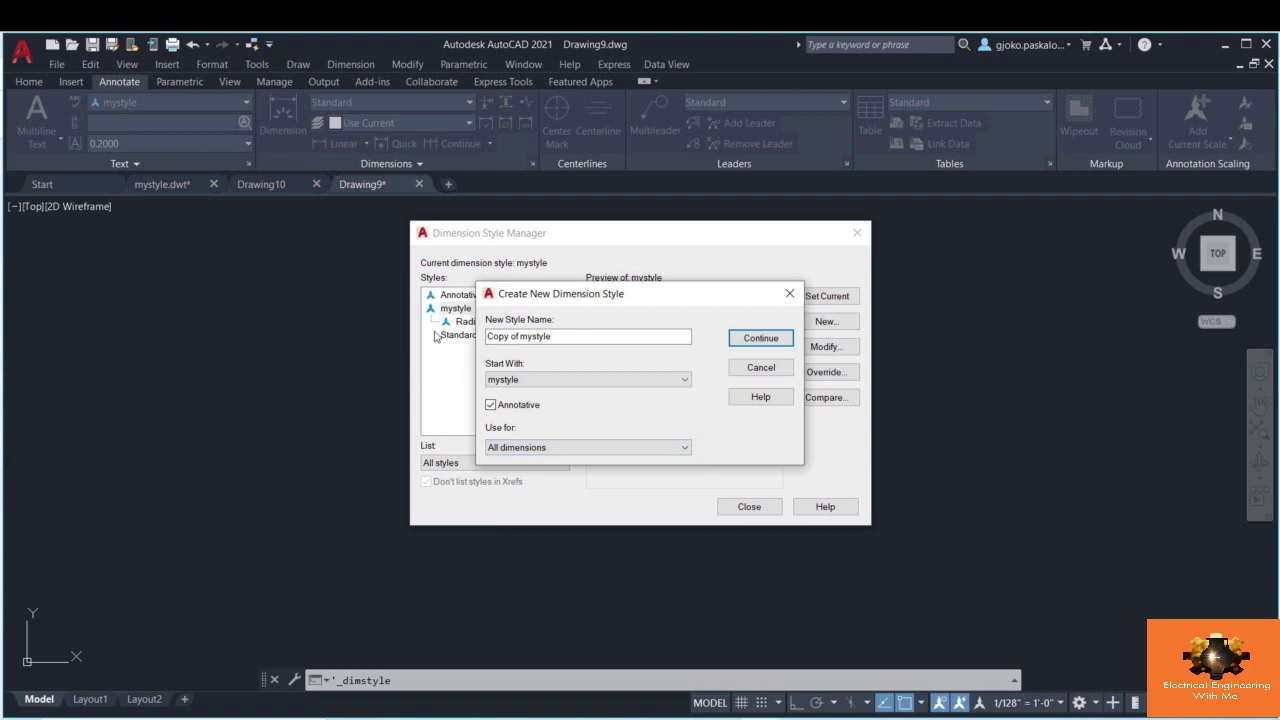
left_click(789, 293)
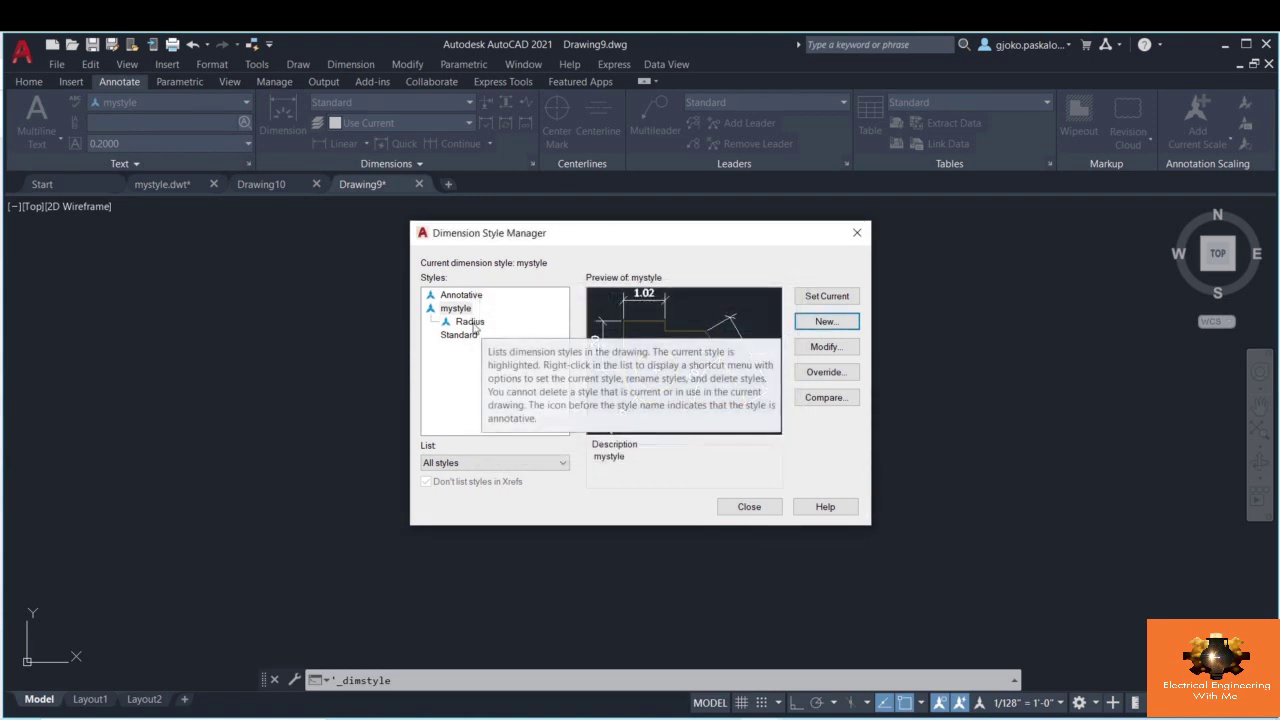
- Check the previews of mystyle and its Radius sub-style, and close the Dimension Style Manager
left_click(472, 324)
left_click(465, 310)
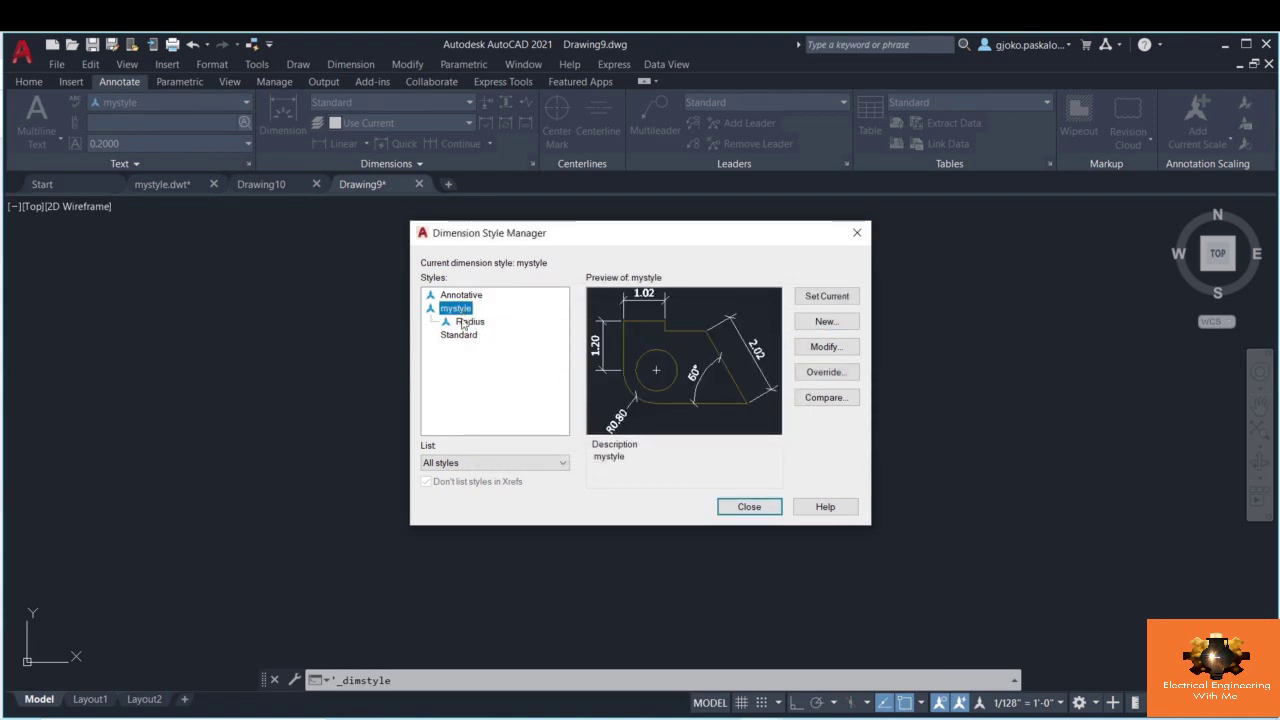
left_click(446, 322)
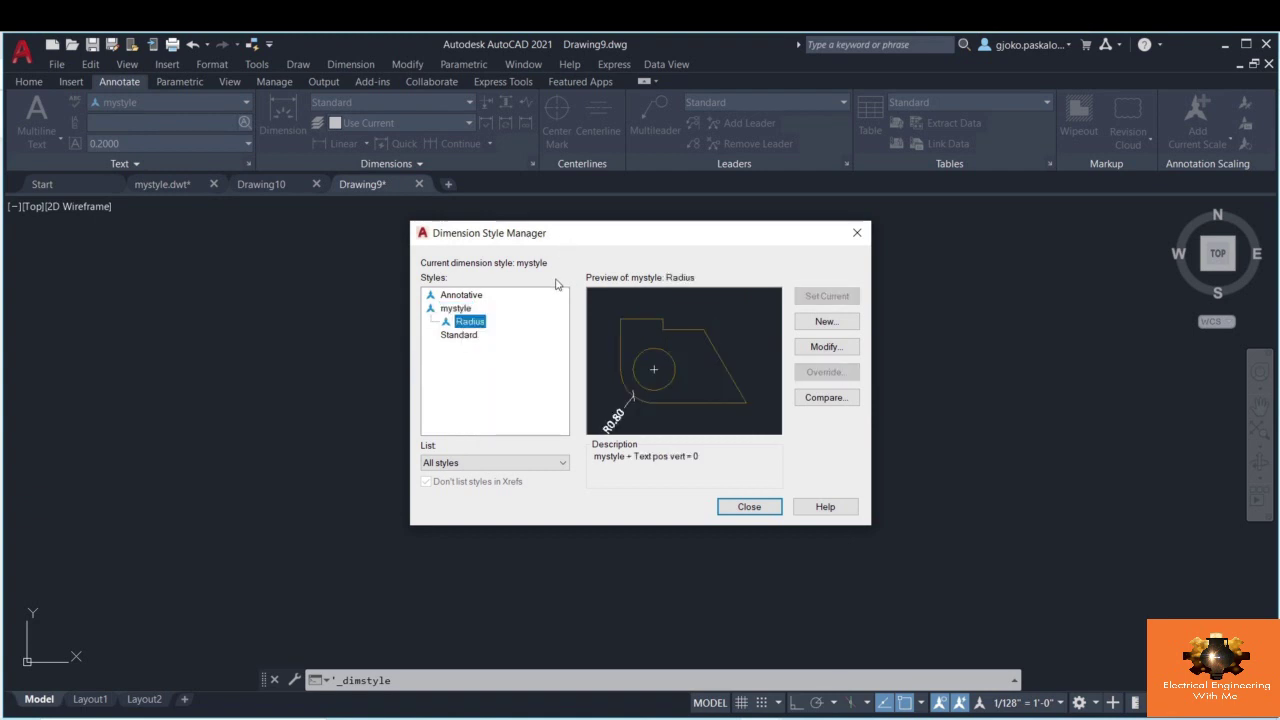
left_click(749, 507)
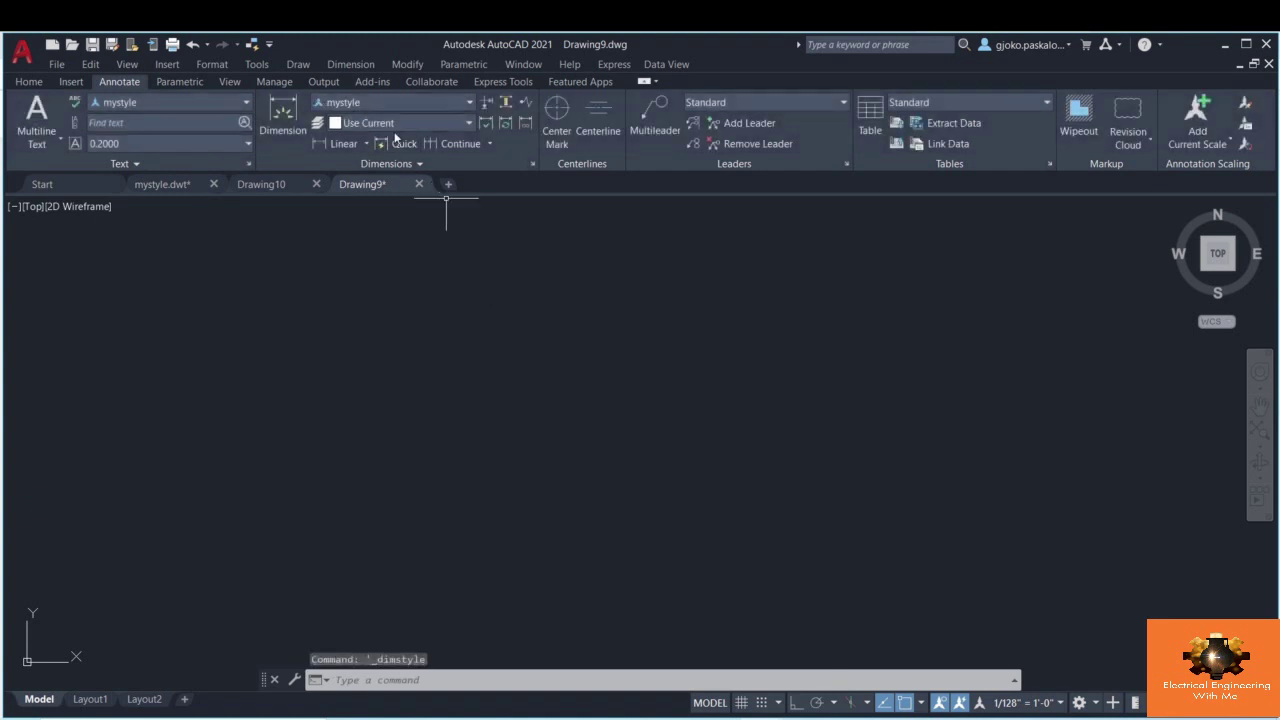
- Create a new multileader style named mystyle, starting from the Standard style
left_click(847, 164)
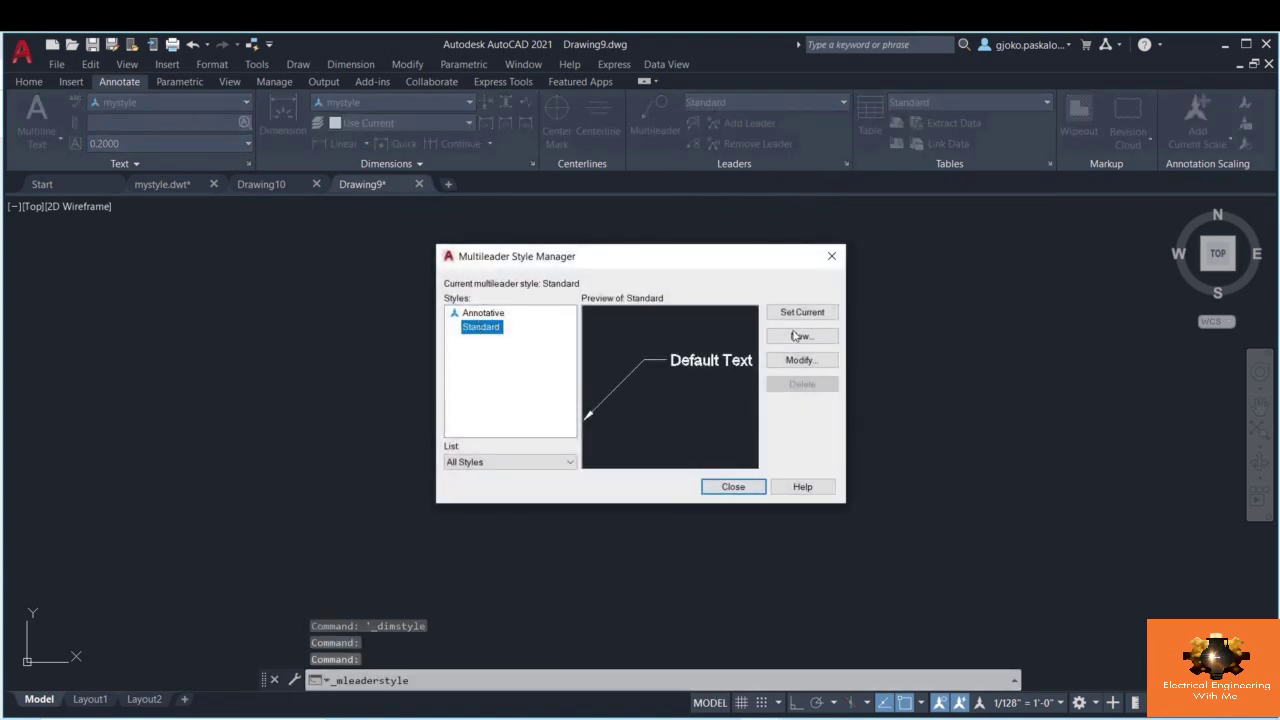
left_click(798, 336)
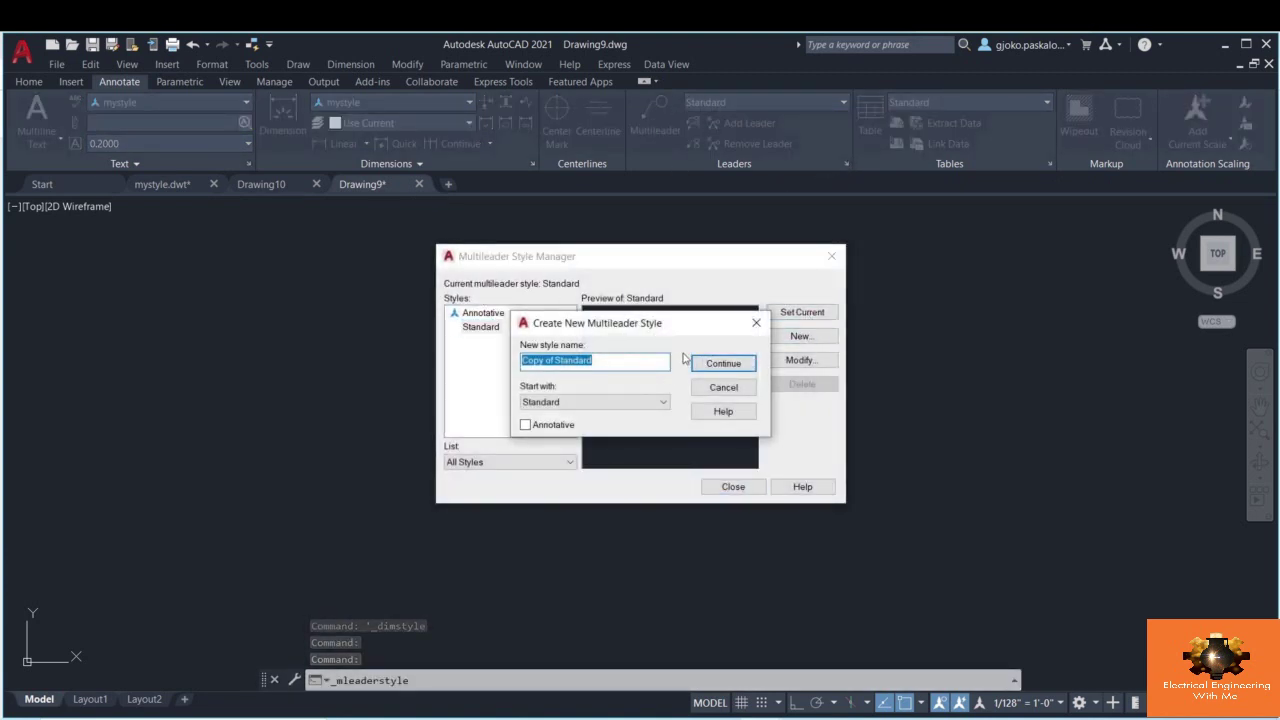
type("mystyle")
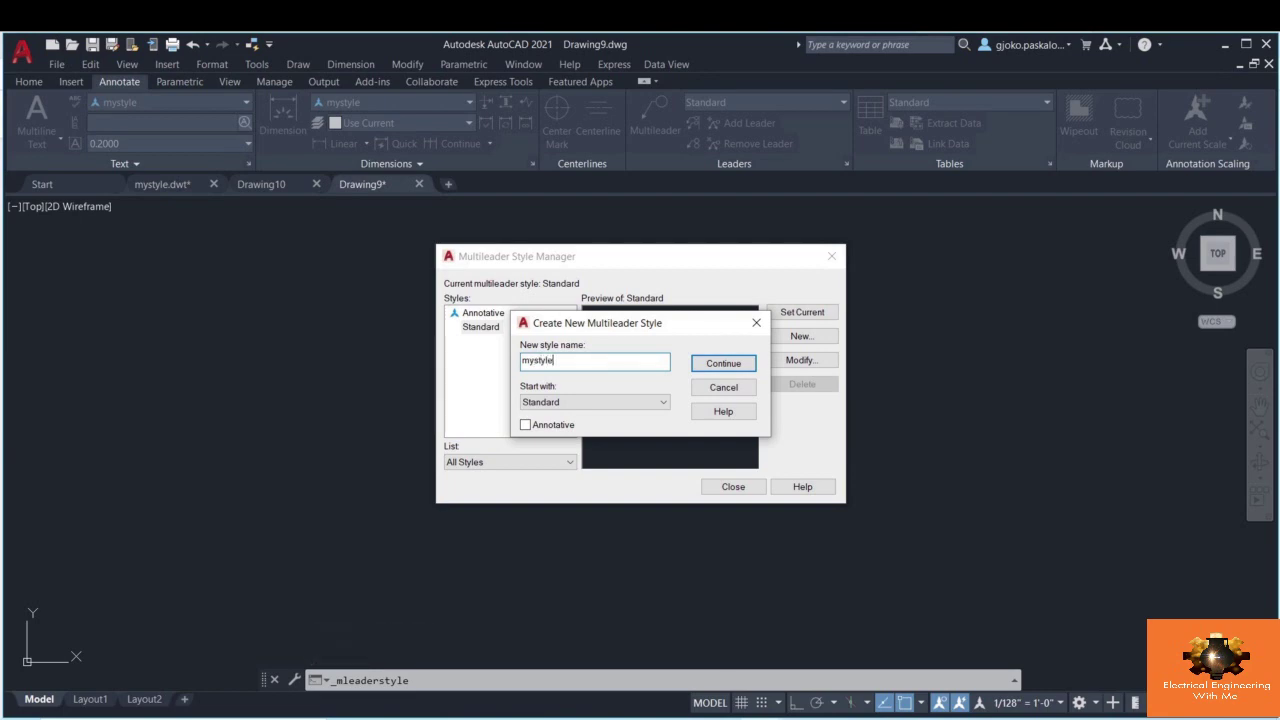
key("Return")
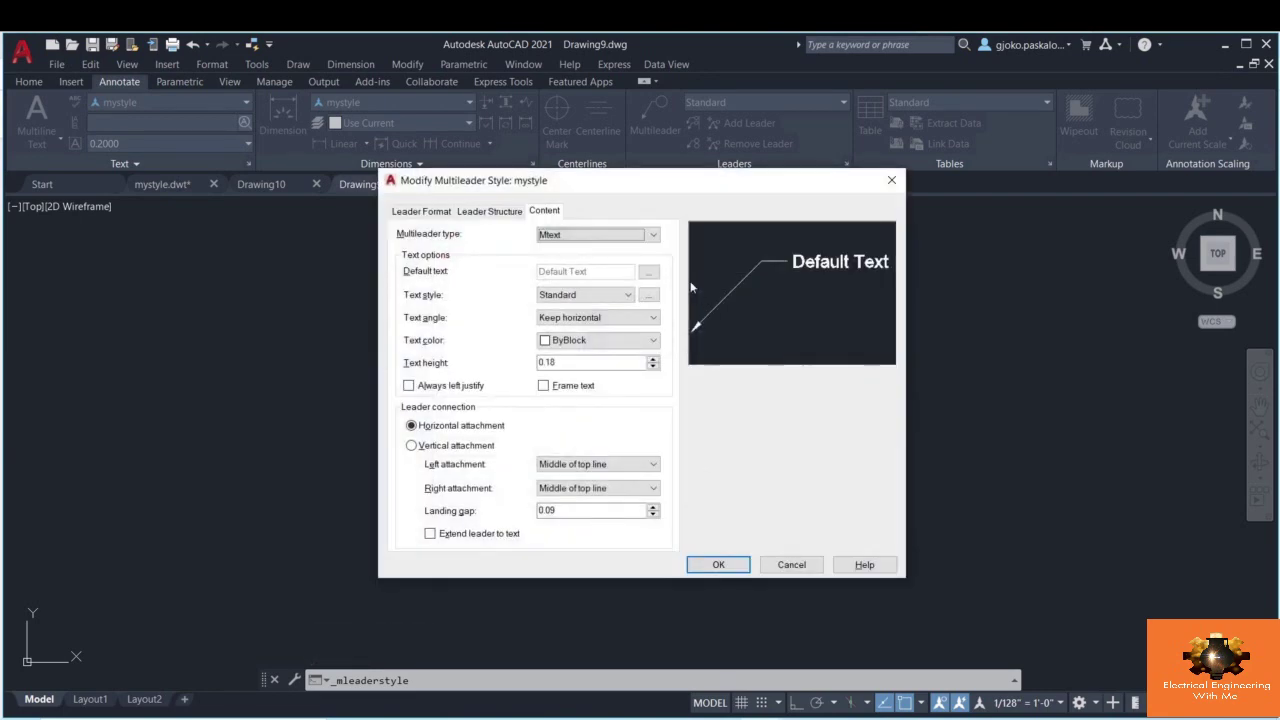
- Set the mystyle leader's arrowhead symbol to Box and make the multileader style annotative
left_click(430, 212)
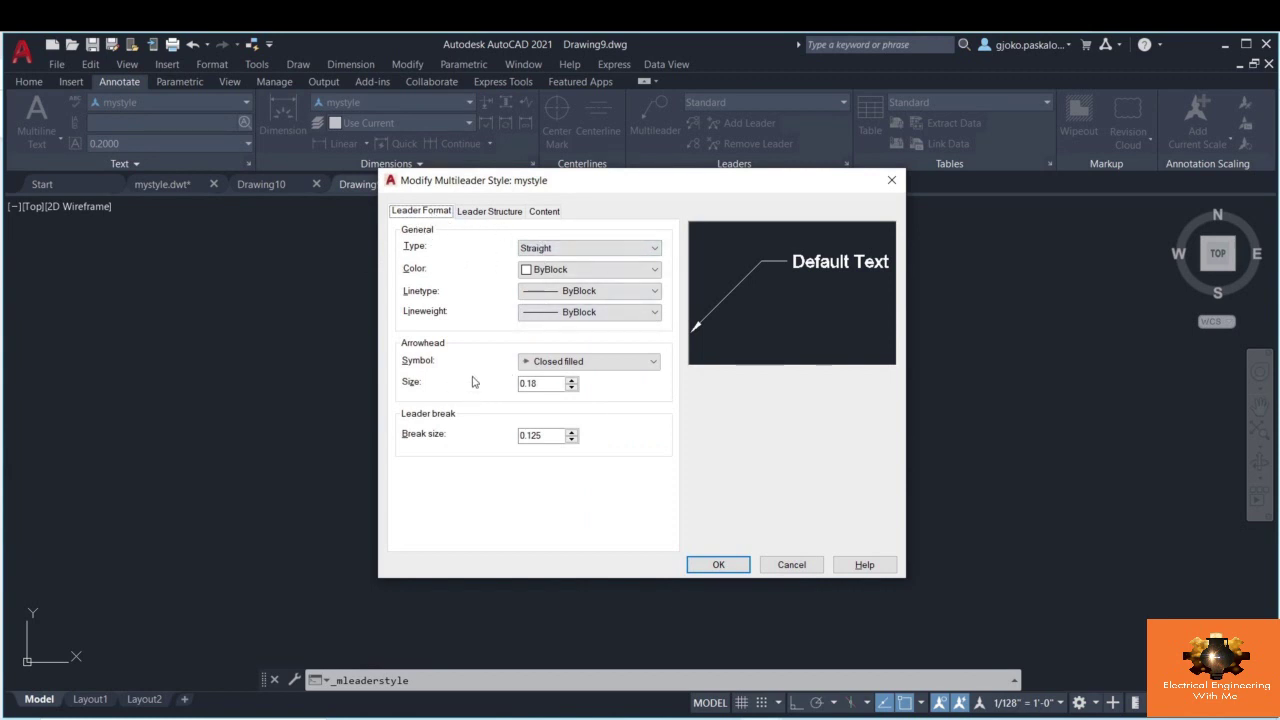
left_click(575, 361)
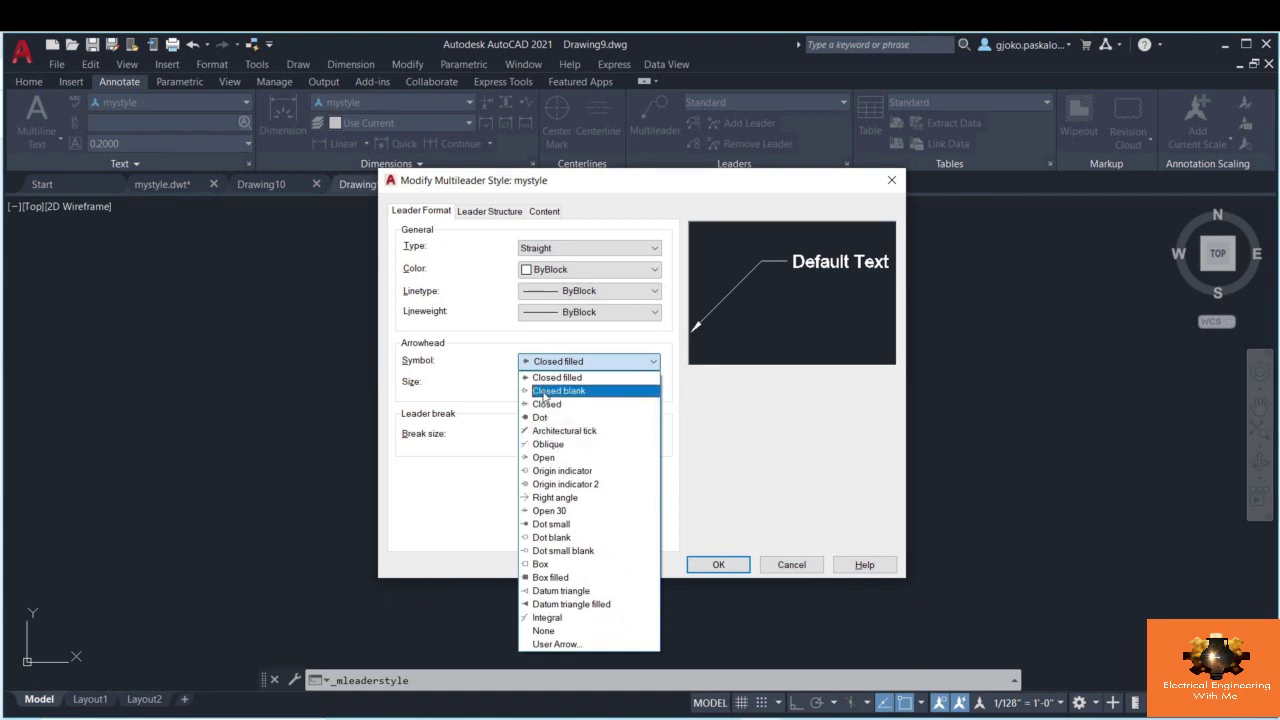
left_click(538, 564)
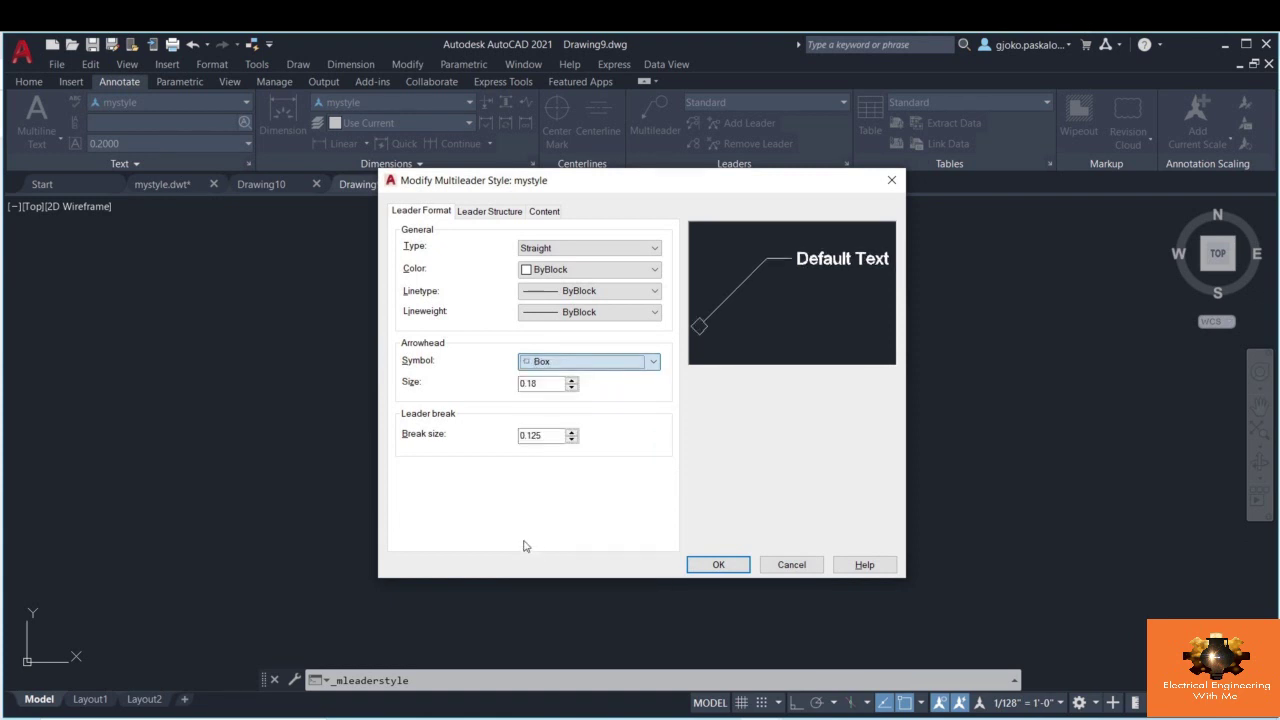
left_click(489, 211)
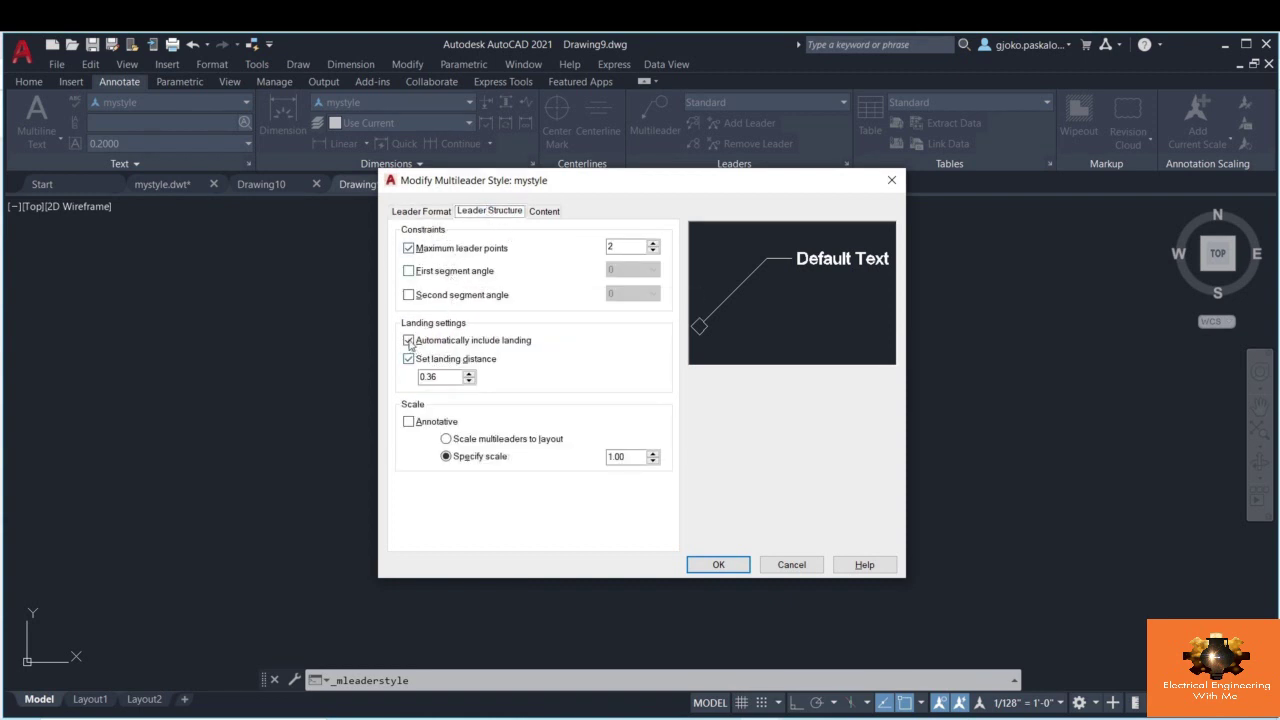
left_click(410, 423)
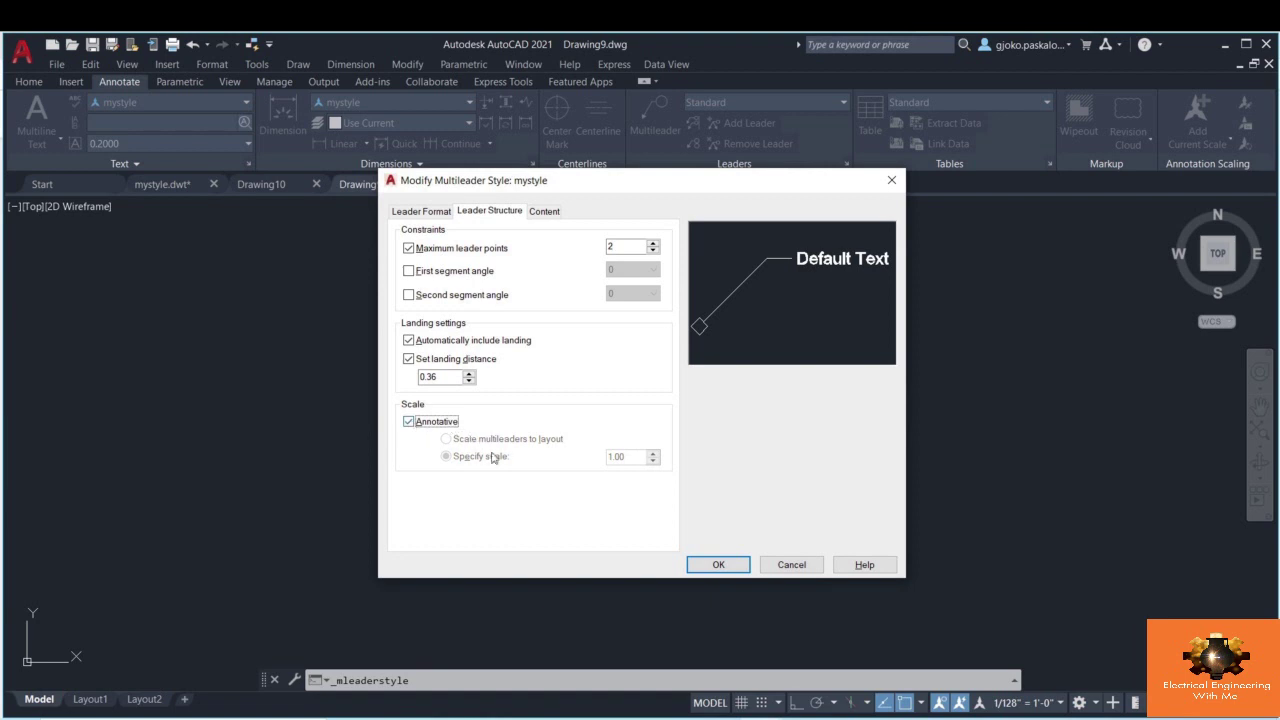
- Try Block as the multileader type, with Circle as the source block and Insertion point as the attachment
left_click(548, 212)
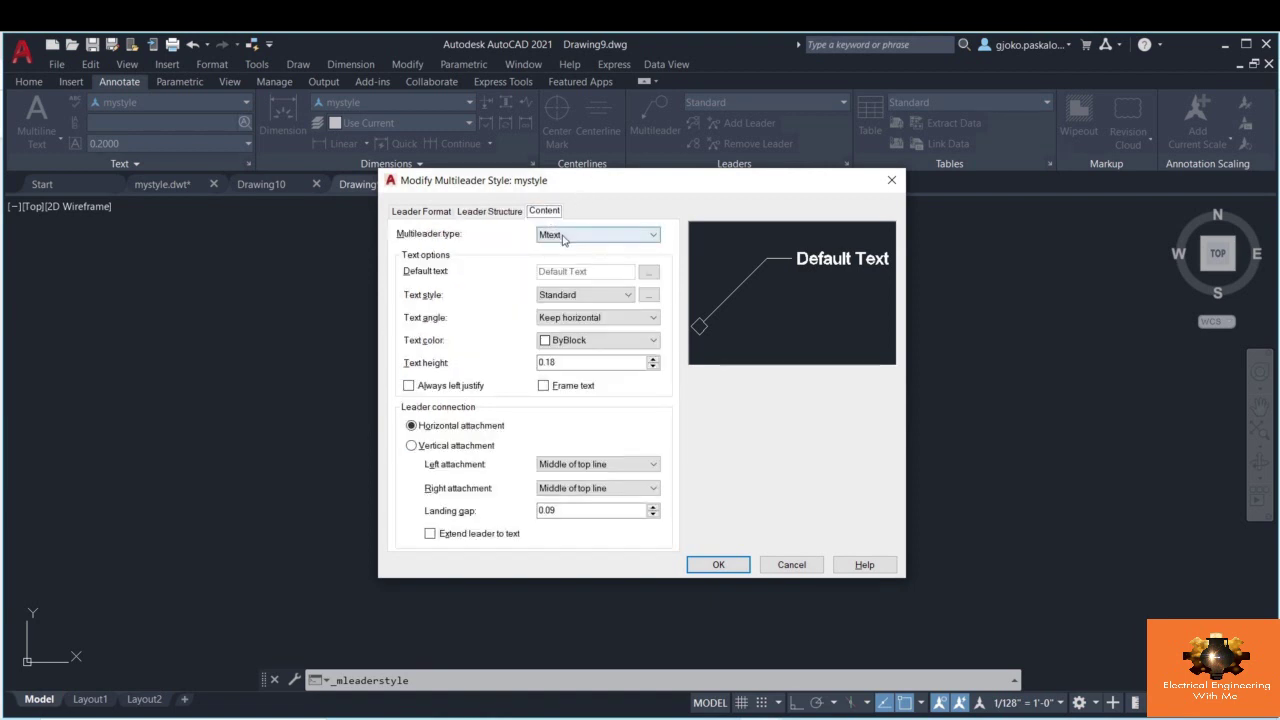
left_click(583, 236)
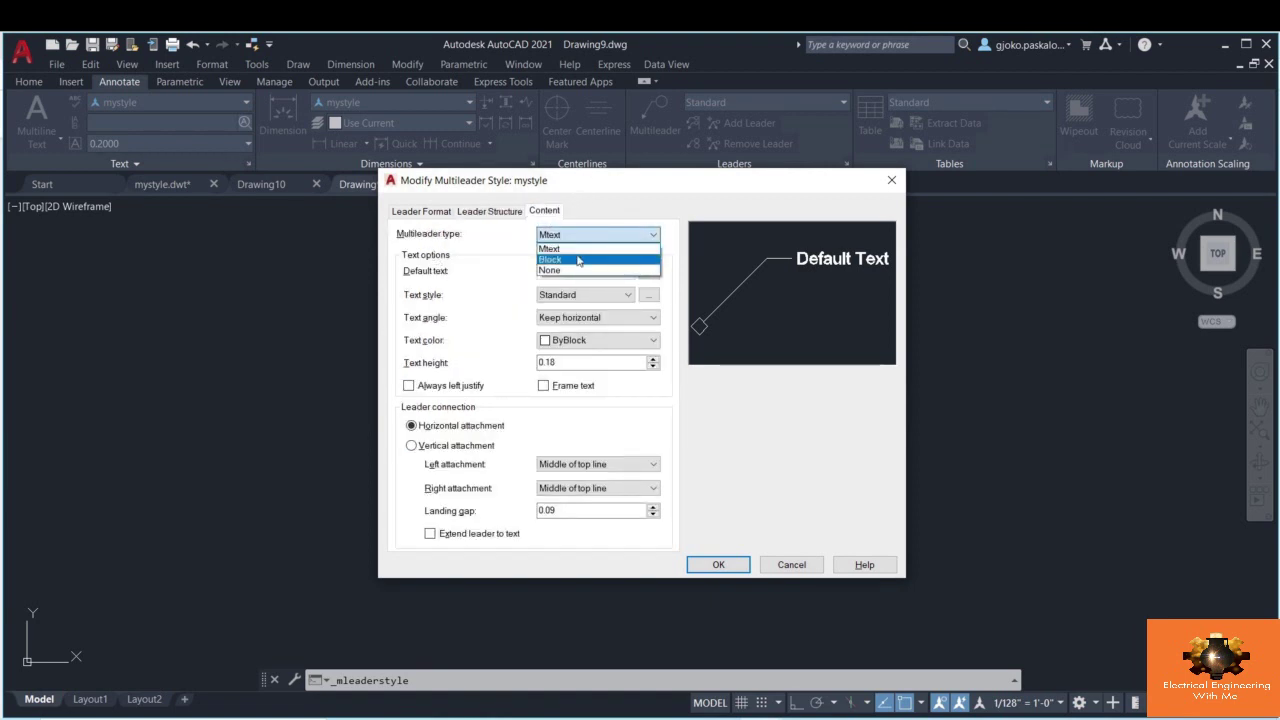
left_click(577, 260)
left_click(597, 276)
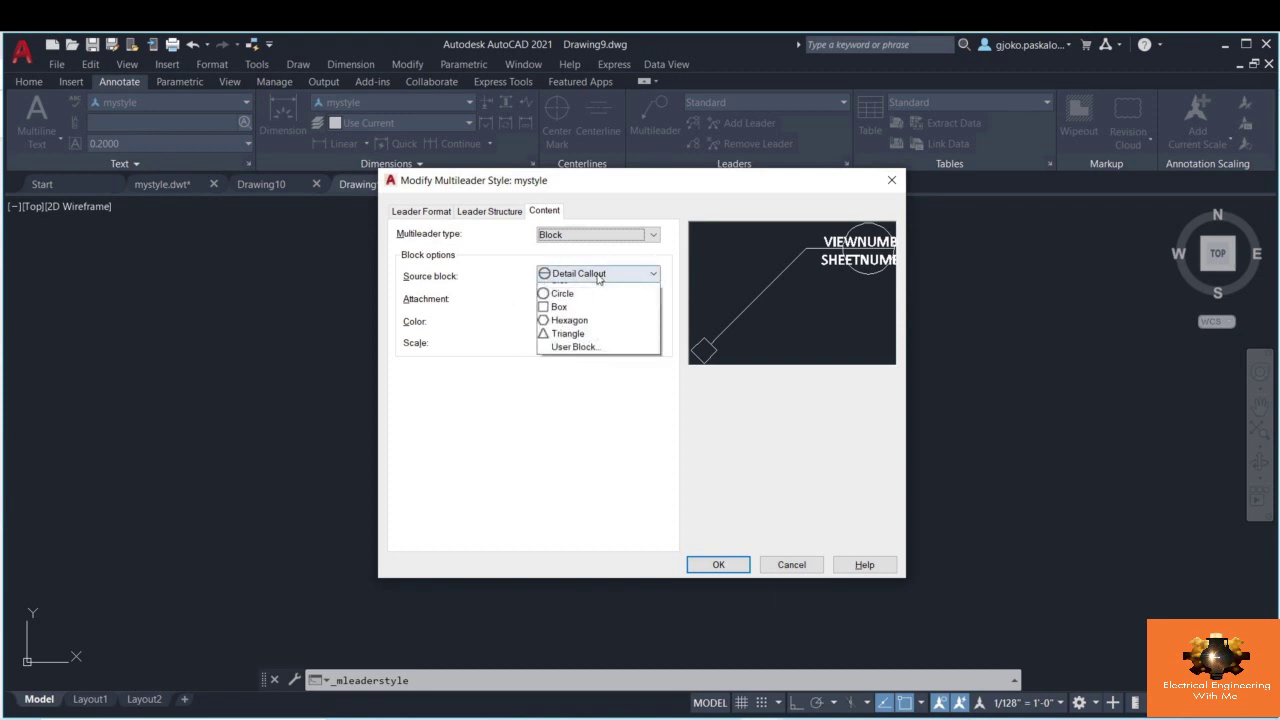
left_click(580, 287)
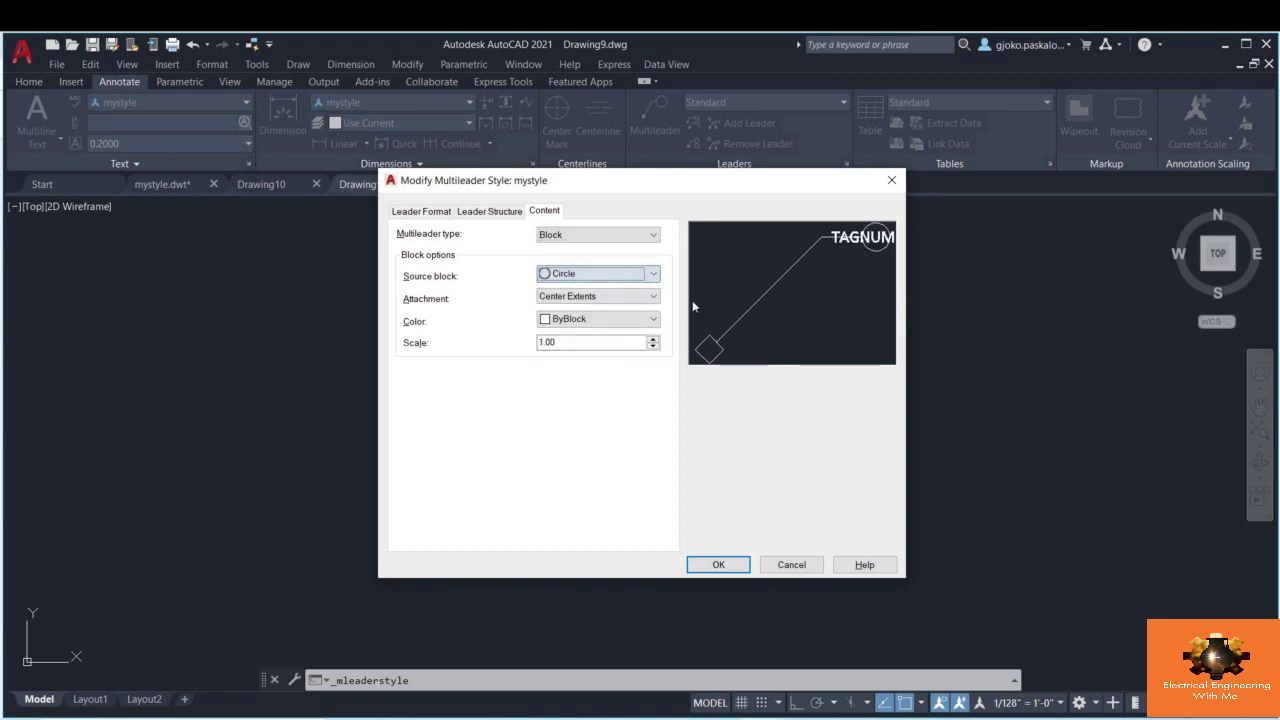
left_click(598, 298)
left_click(588, 321)
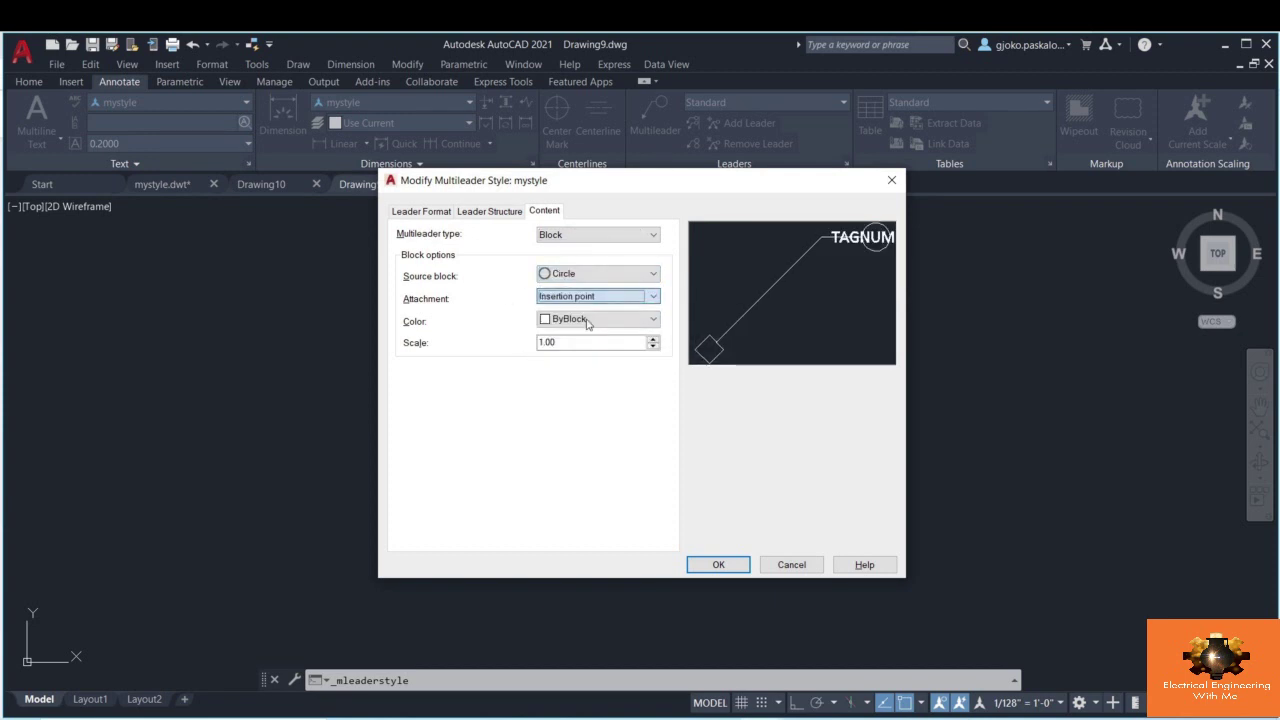
left_click(565, 296)
left_click(567, 323)
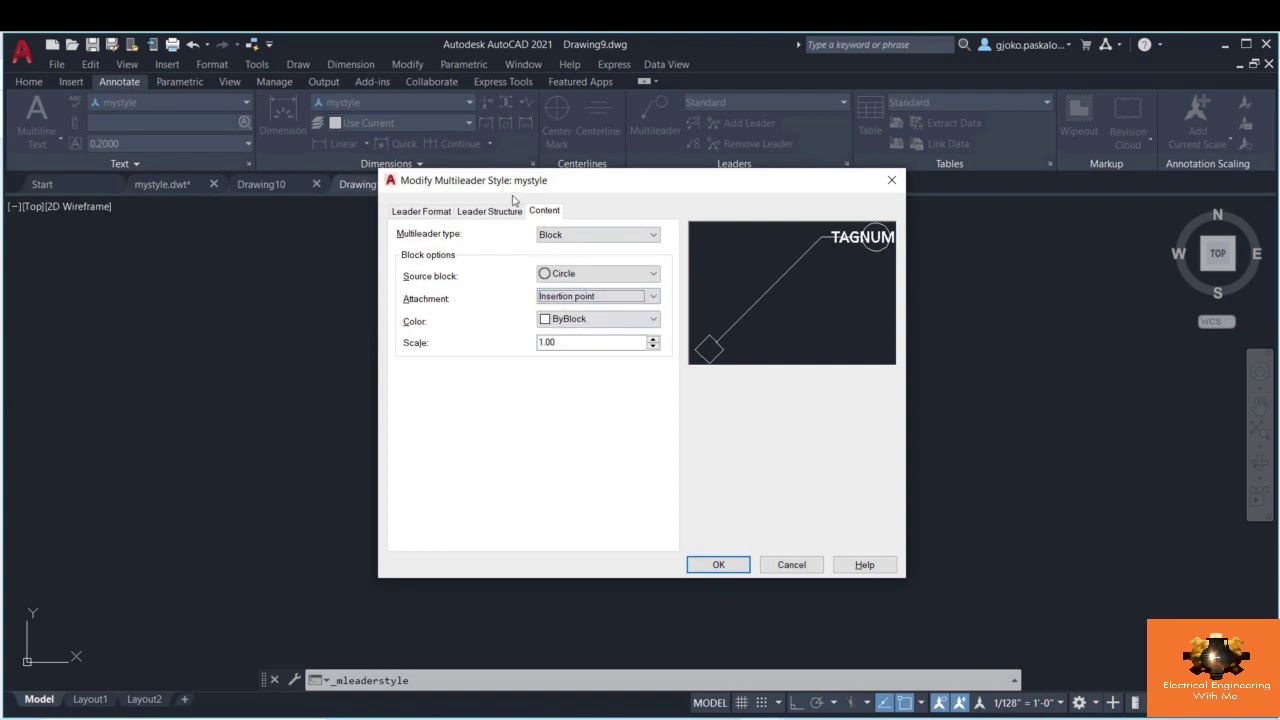
- Set the multileader type back to Mtext, then accept the mystyle settings and close the style manager
left_click(558, 235)
left_click(571, 249)
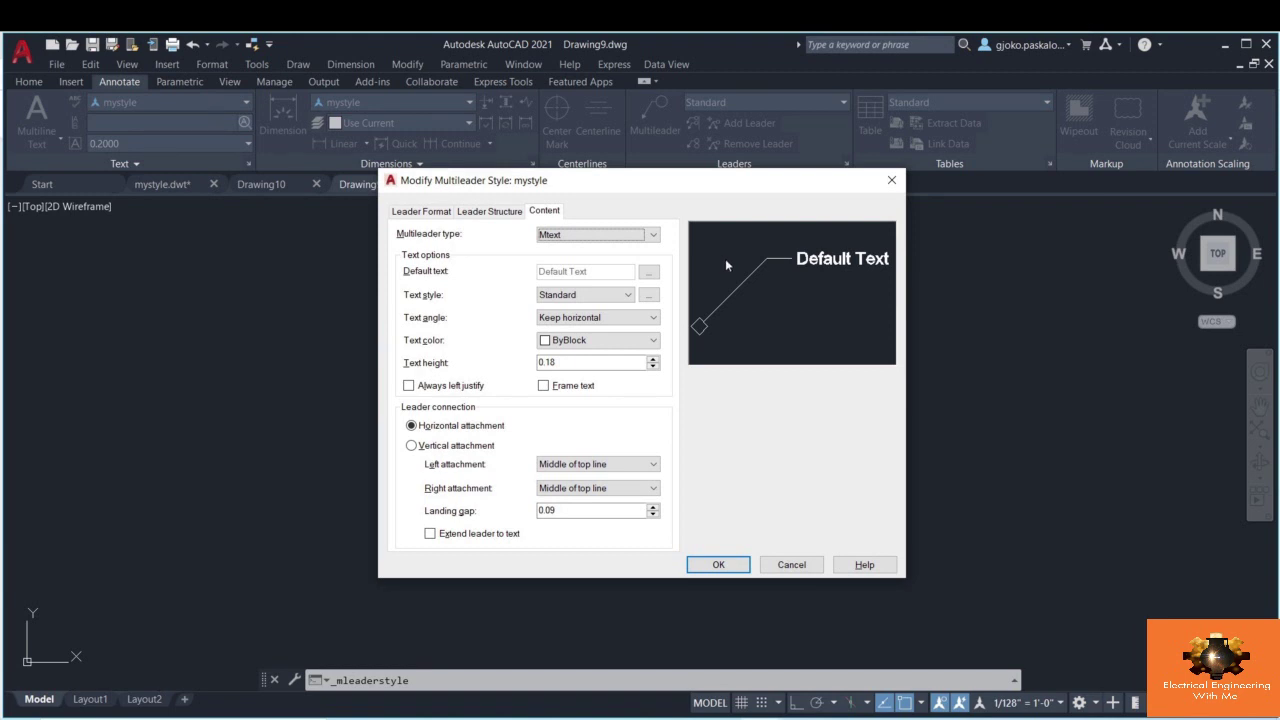
left_click(720, 566)
left_click(733, 486)
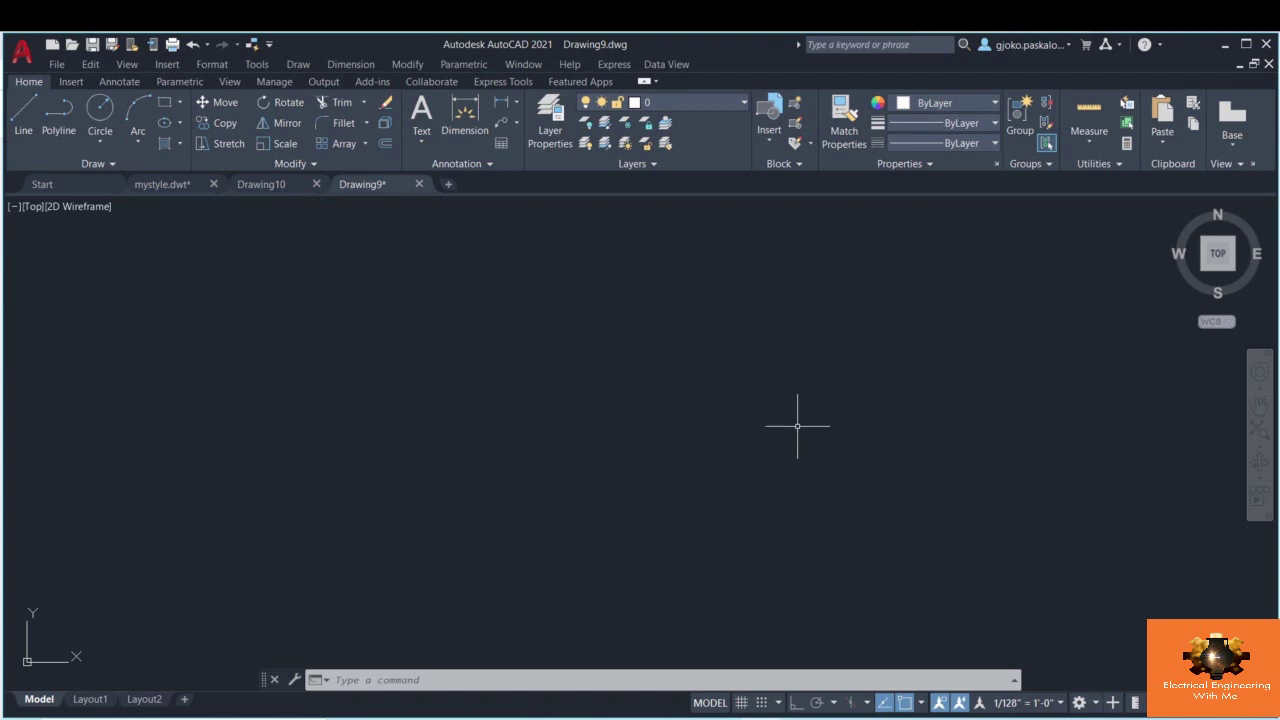
- Save the drawing as an AutoCAD drawing template named mystyle_new in the Template folder, keeping the default template options
left_click(57, 66)
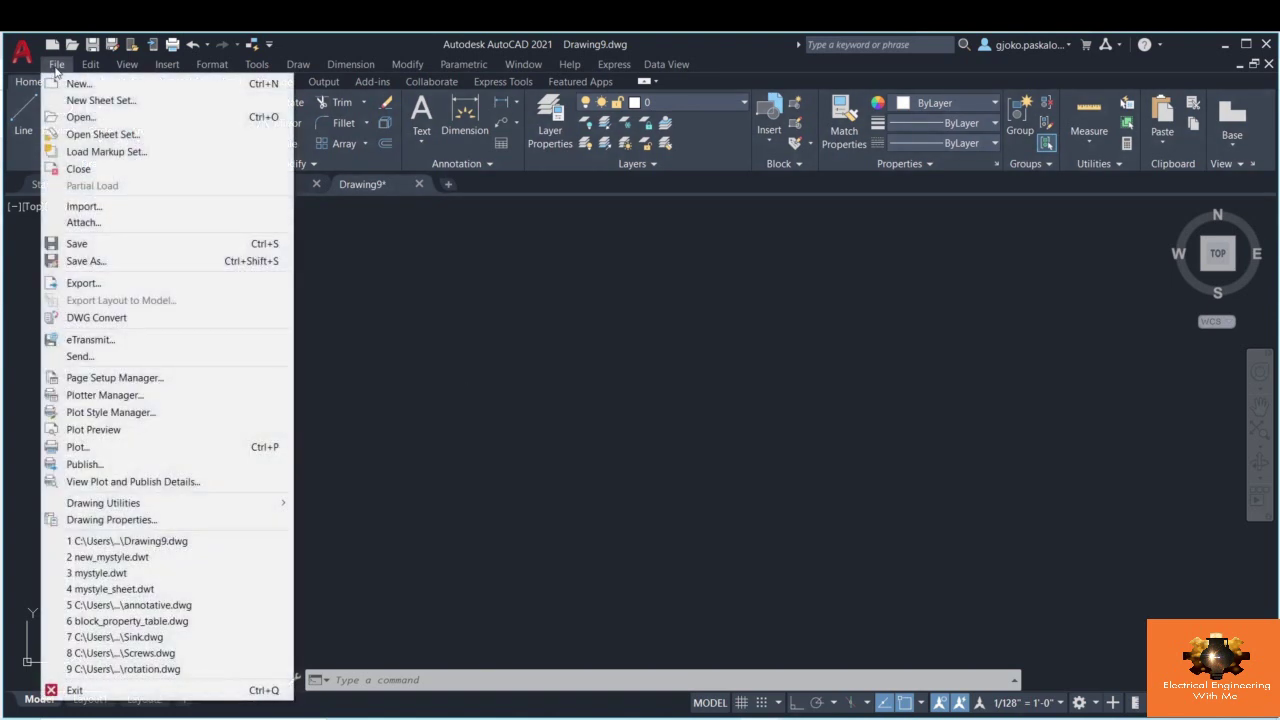
left_click(92, 260)
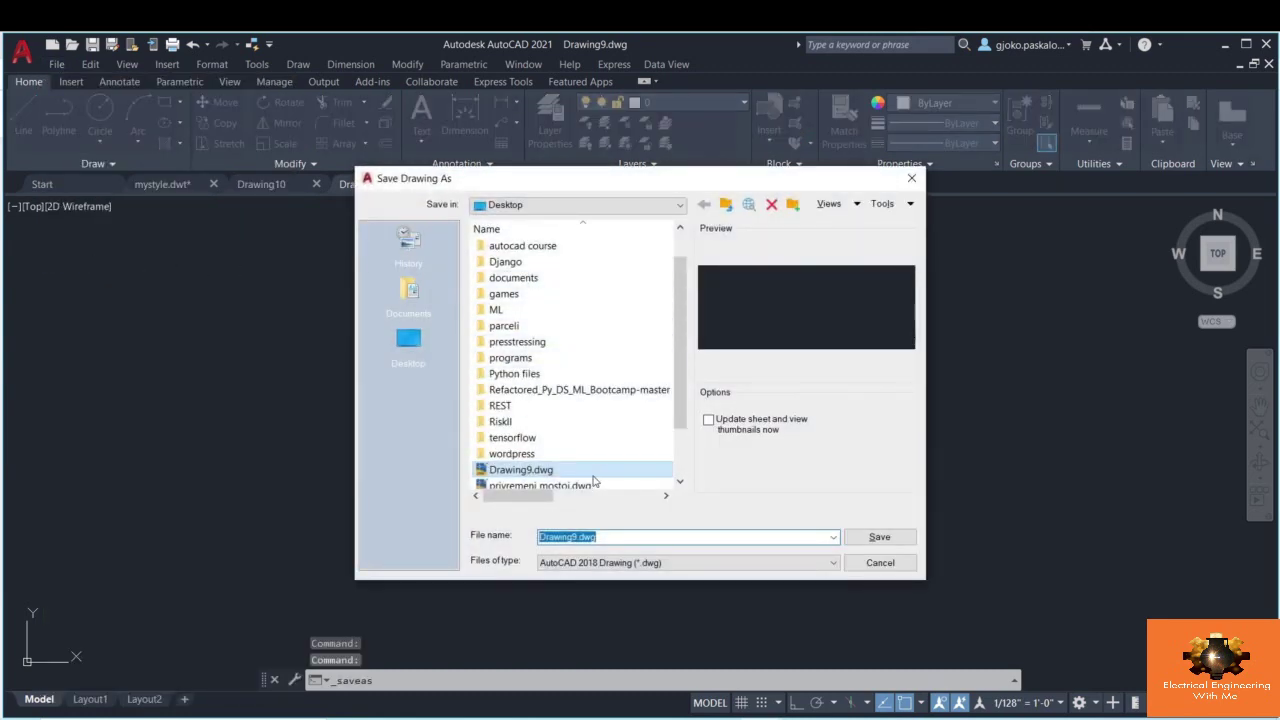
left_click(641, 536)
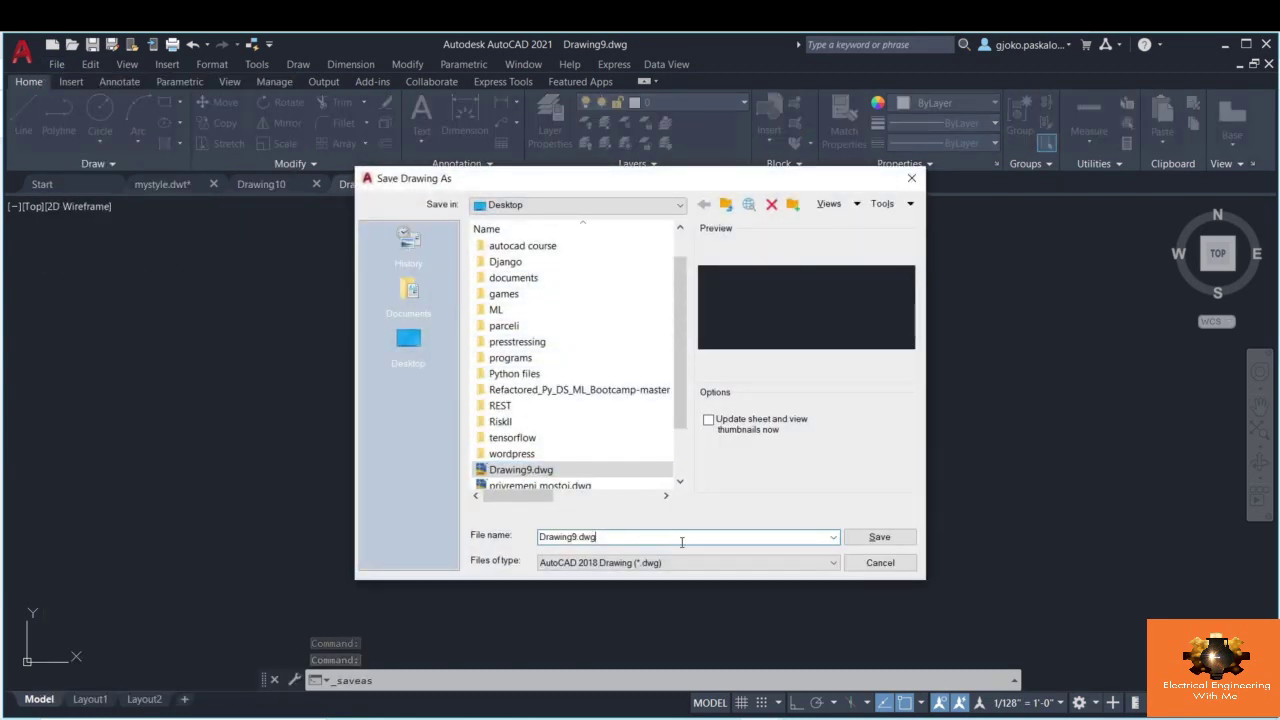
left_click(832, 562)
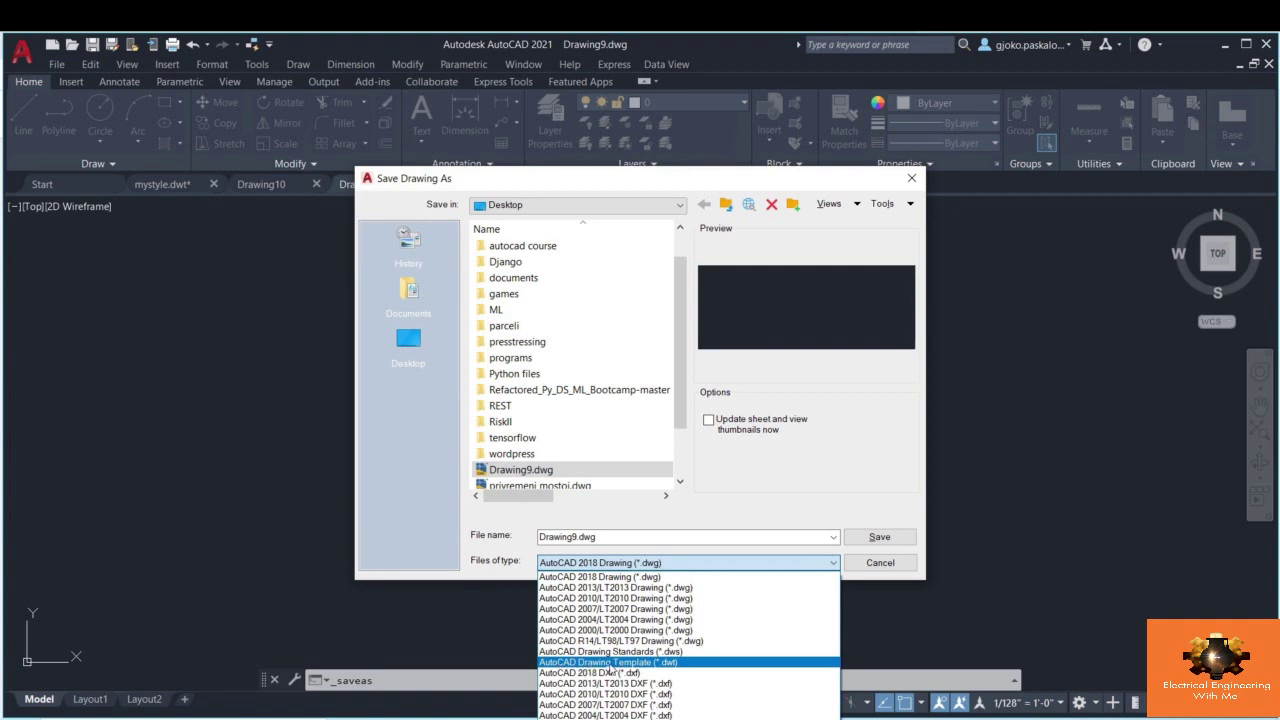
left_click(664, 663)
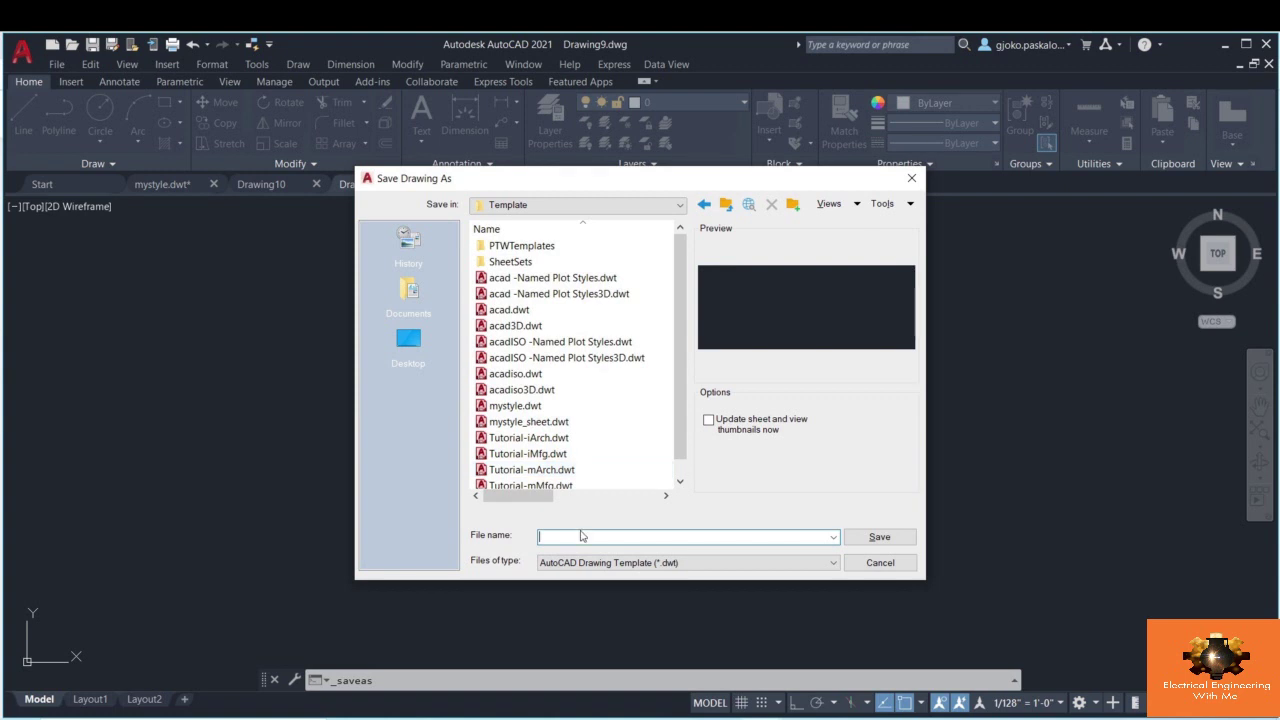
type("mystyle")
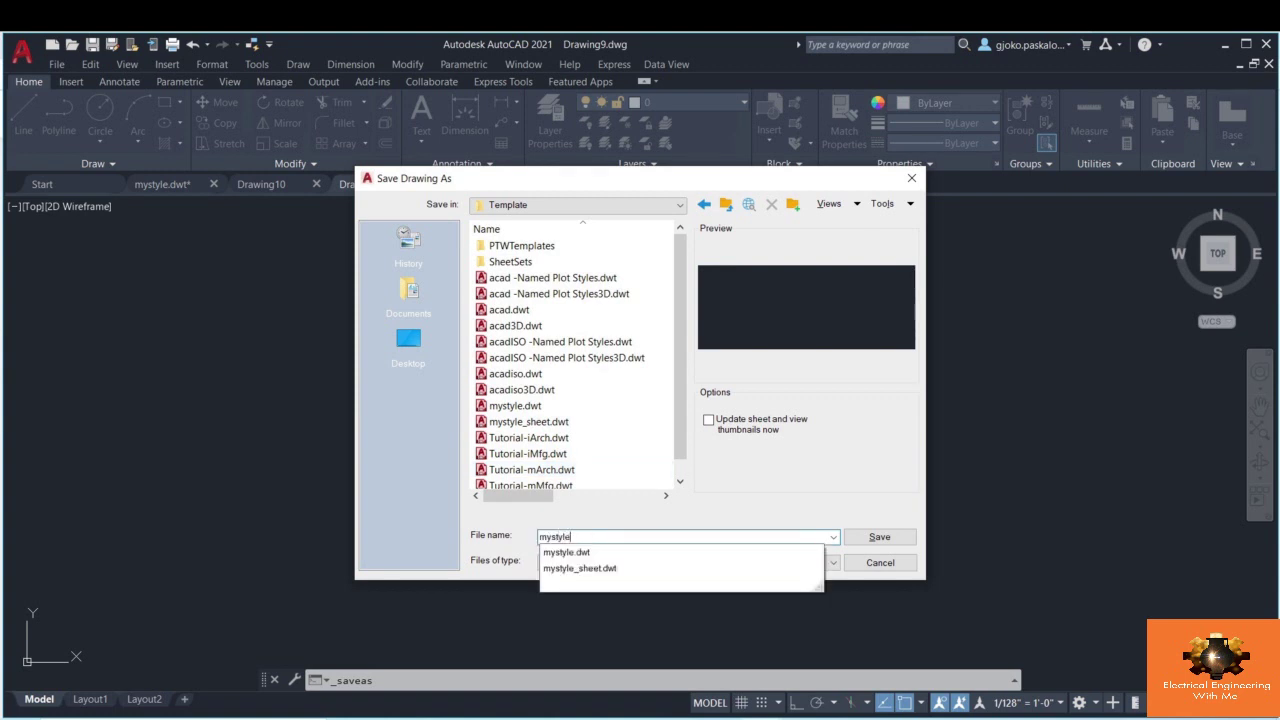
type("_new")
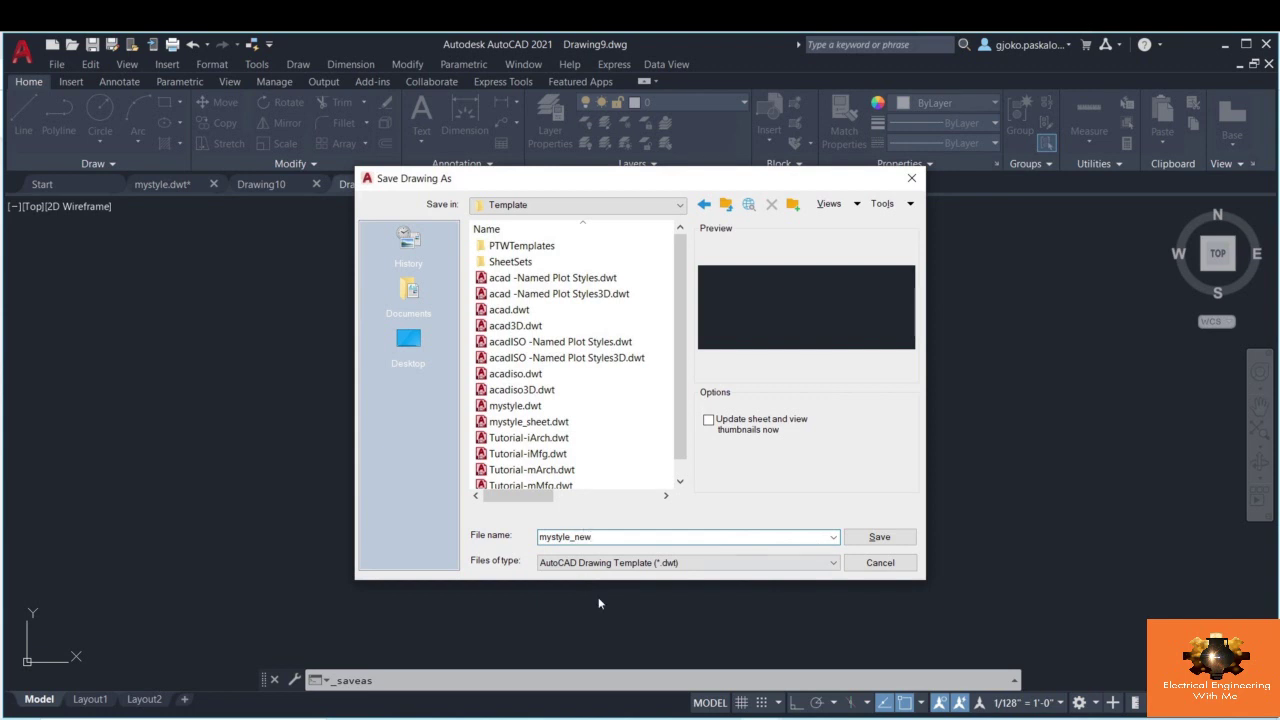
left_click(873, 537)
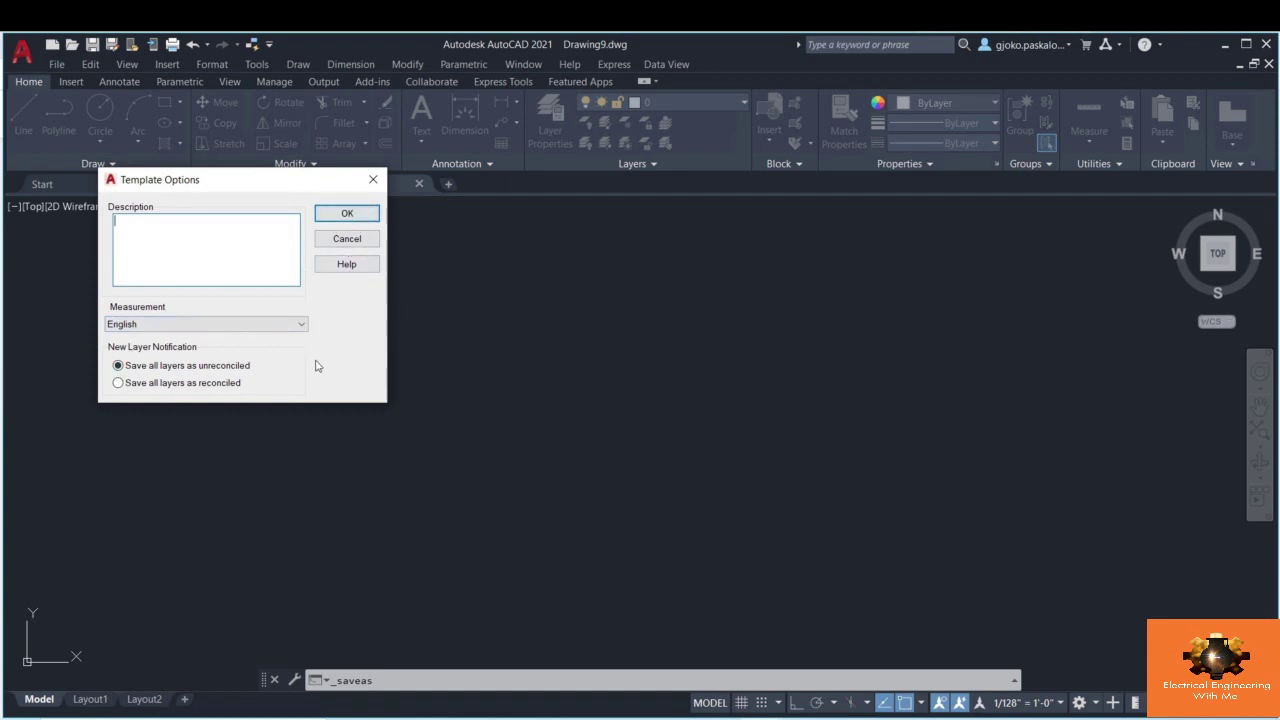
left_click(358, 214)
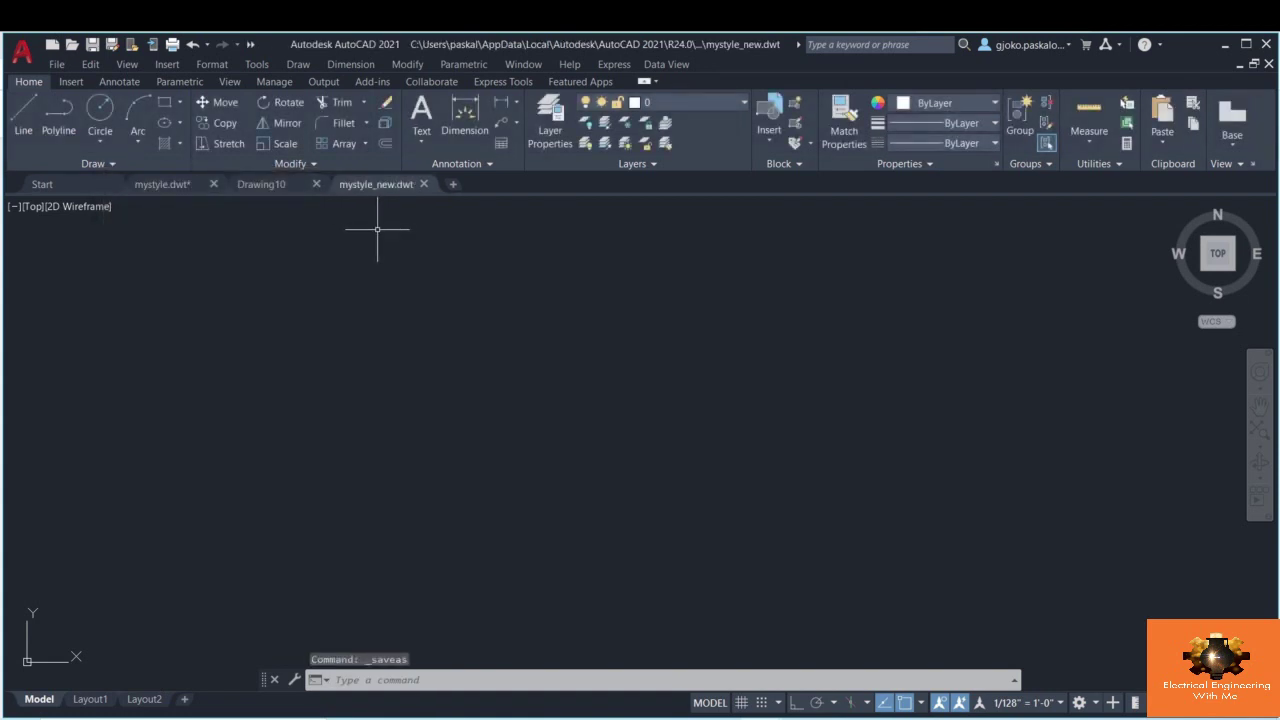
mouse_move(343, 189)
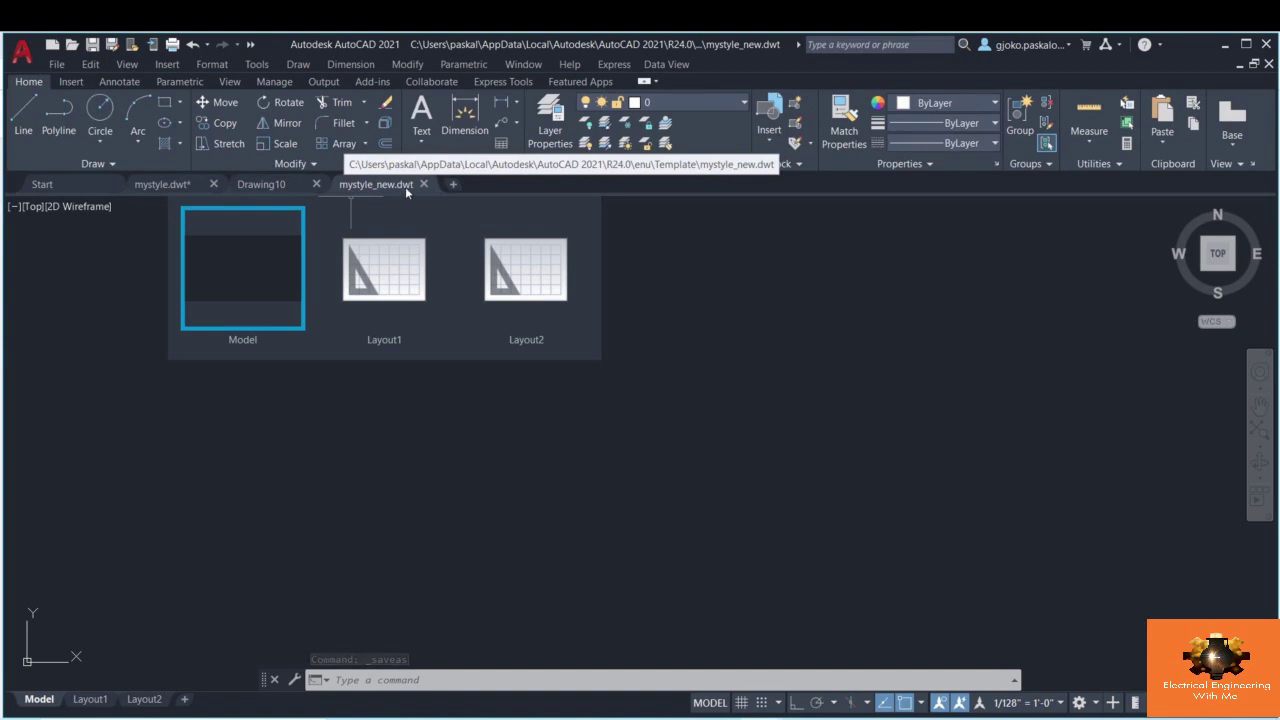
left_click(651, 280)
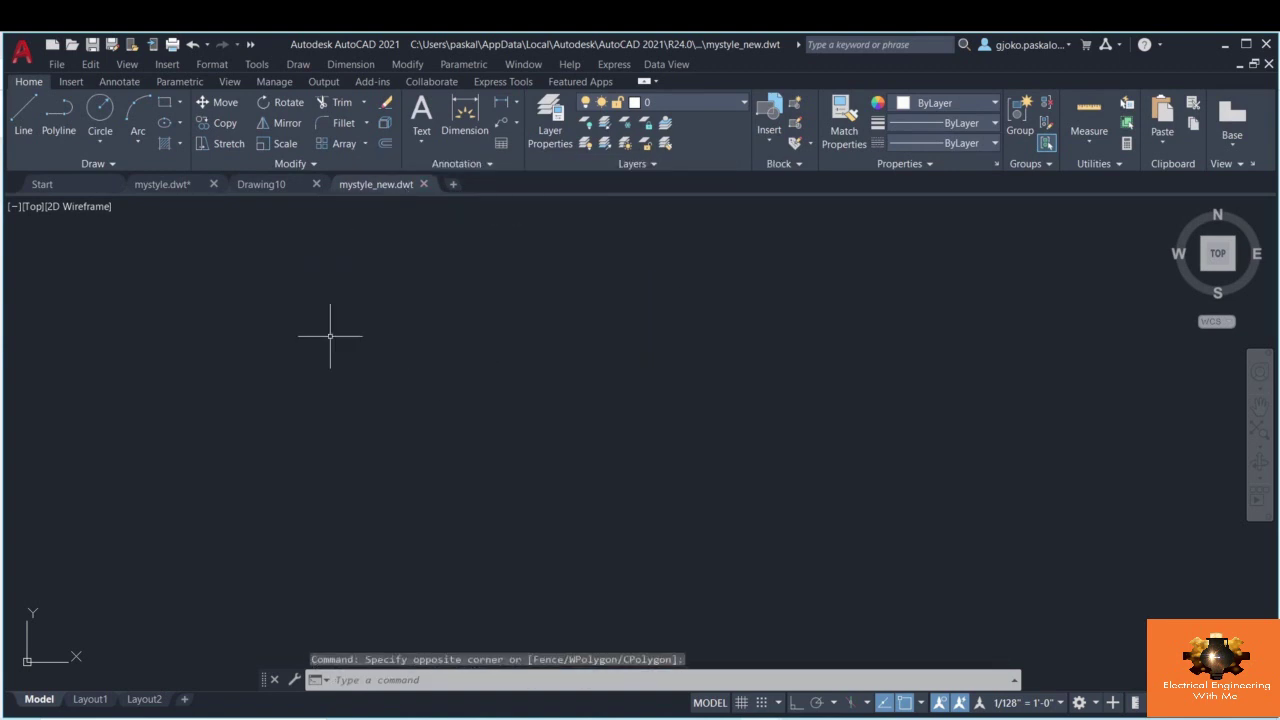
- Set the Default Template File Name for QNEW to mystyle_new.dwt in the Options template settings and apply the change
right_click(266, 336)
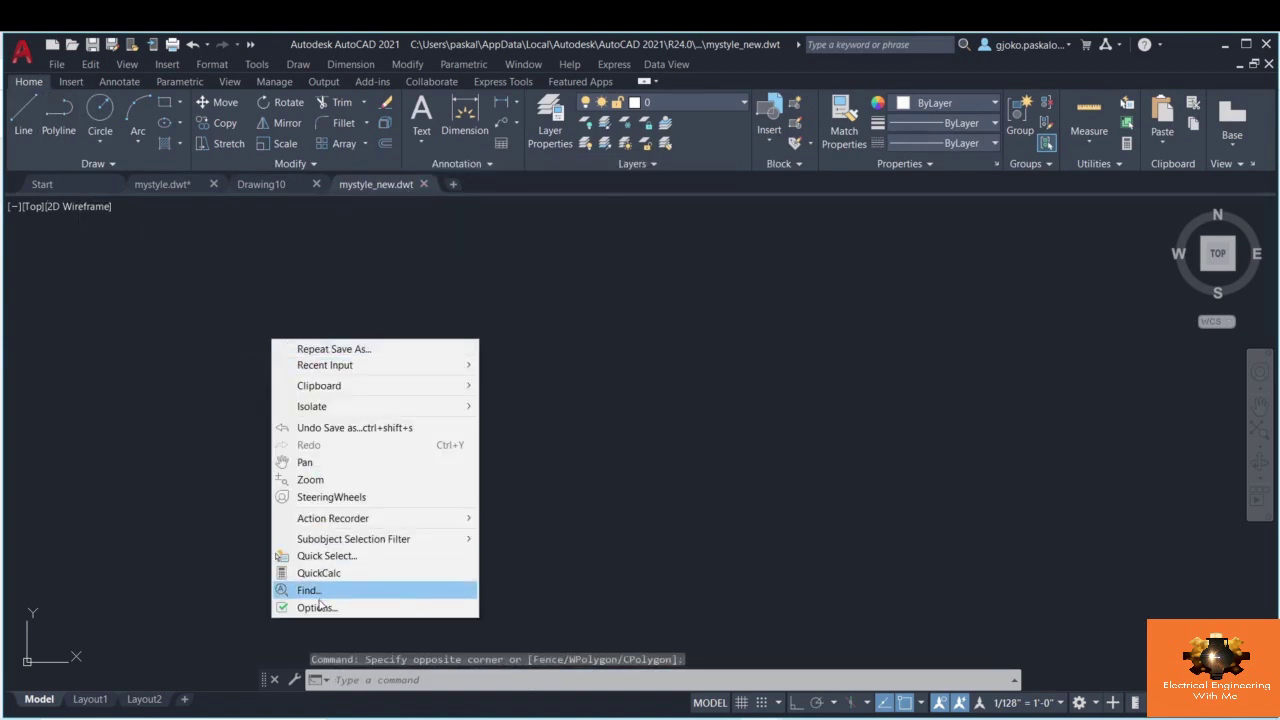
left_click(316, 608)
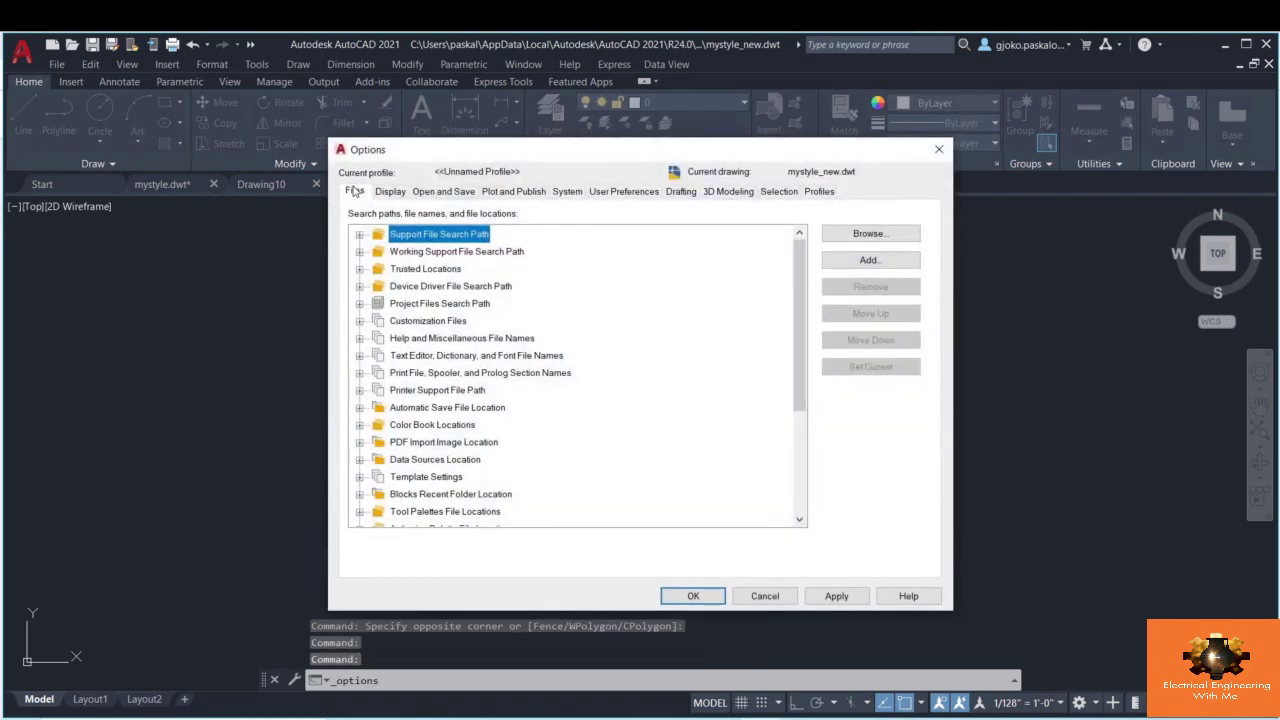
left_click(359, 477)
scroll(505, 412, "down", 1)
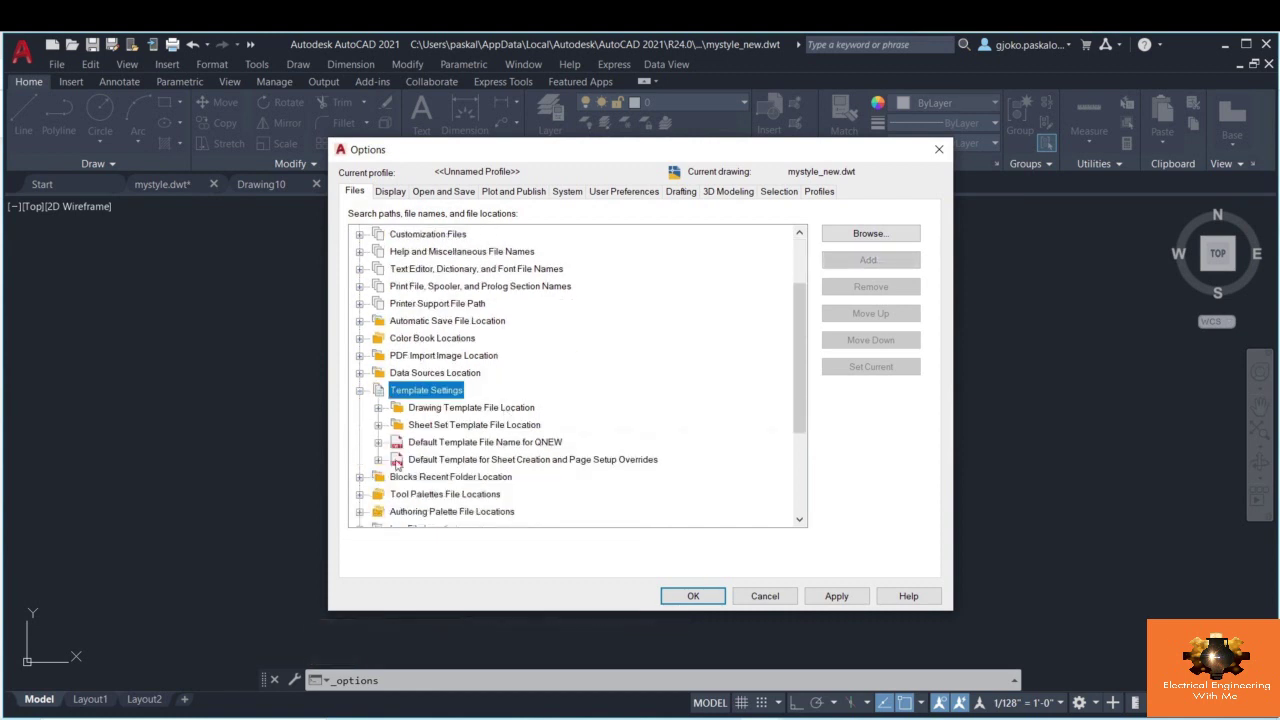
left_click(379, 443)
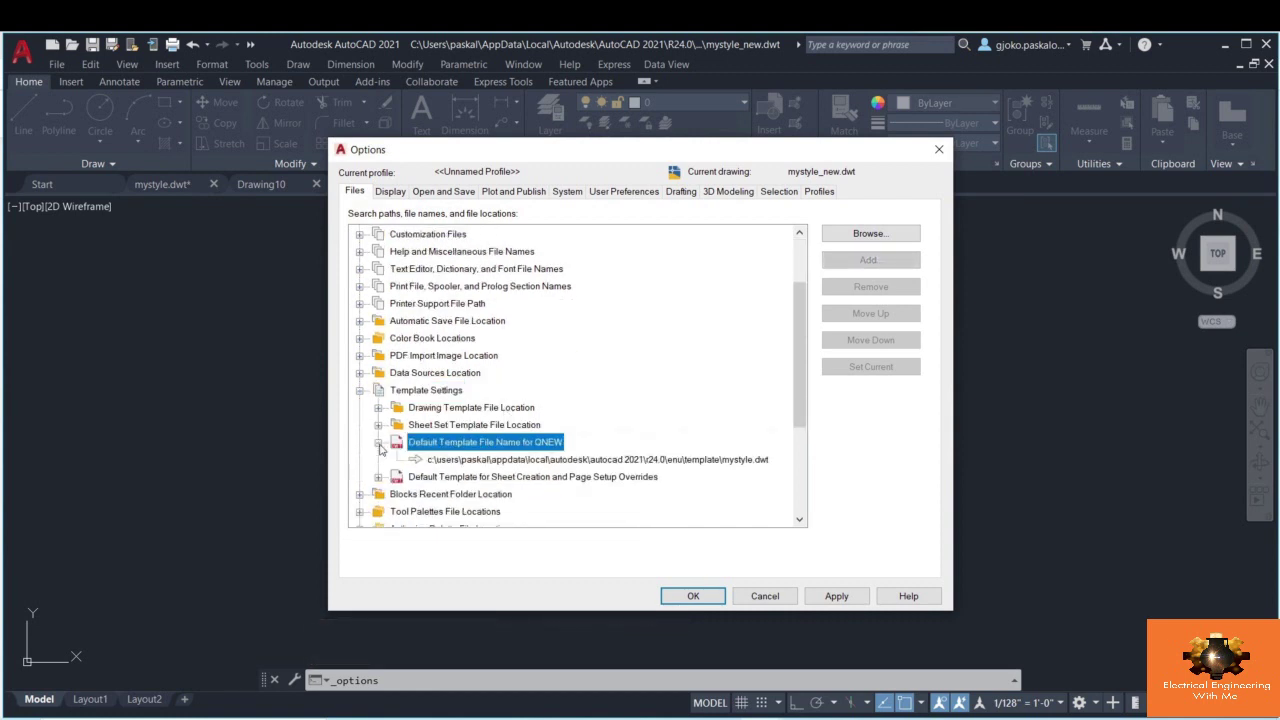
left_click(757, 462)
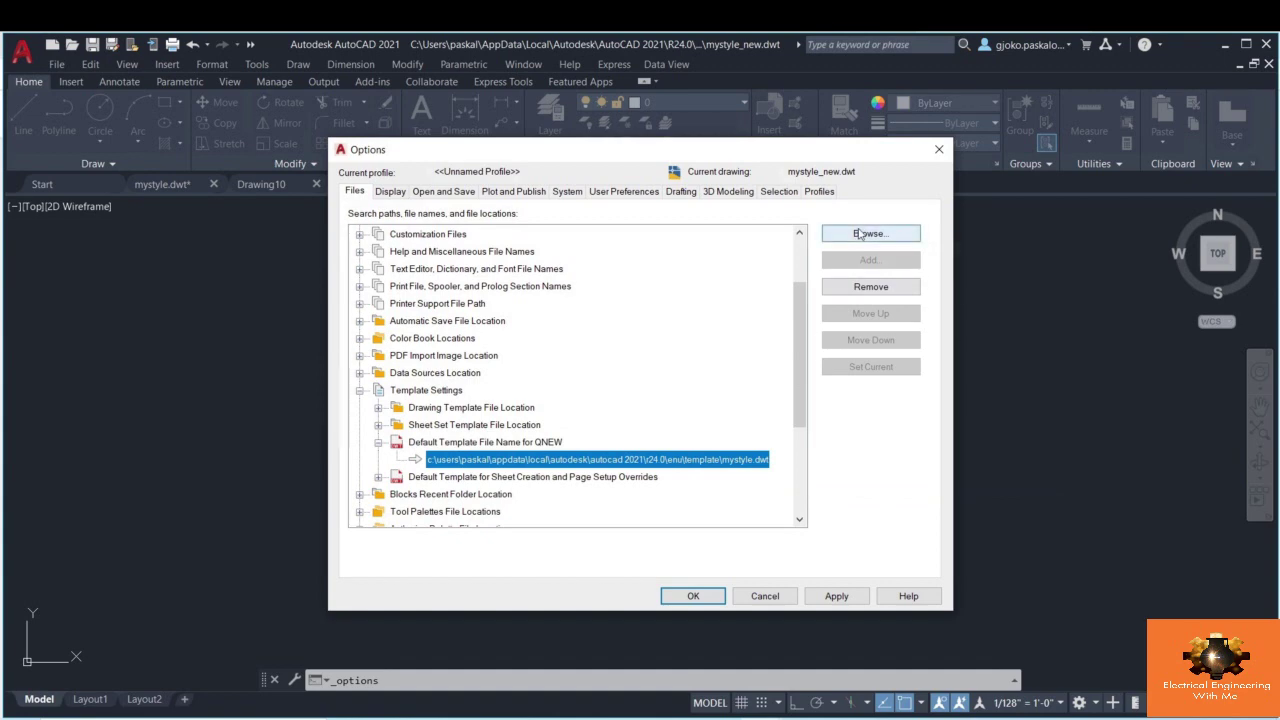
left_click(866, 233)
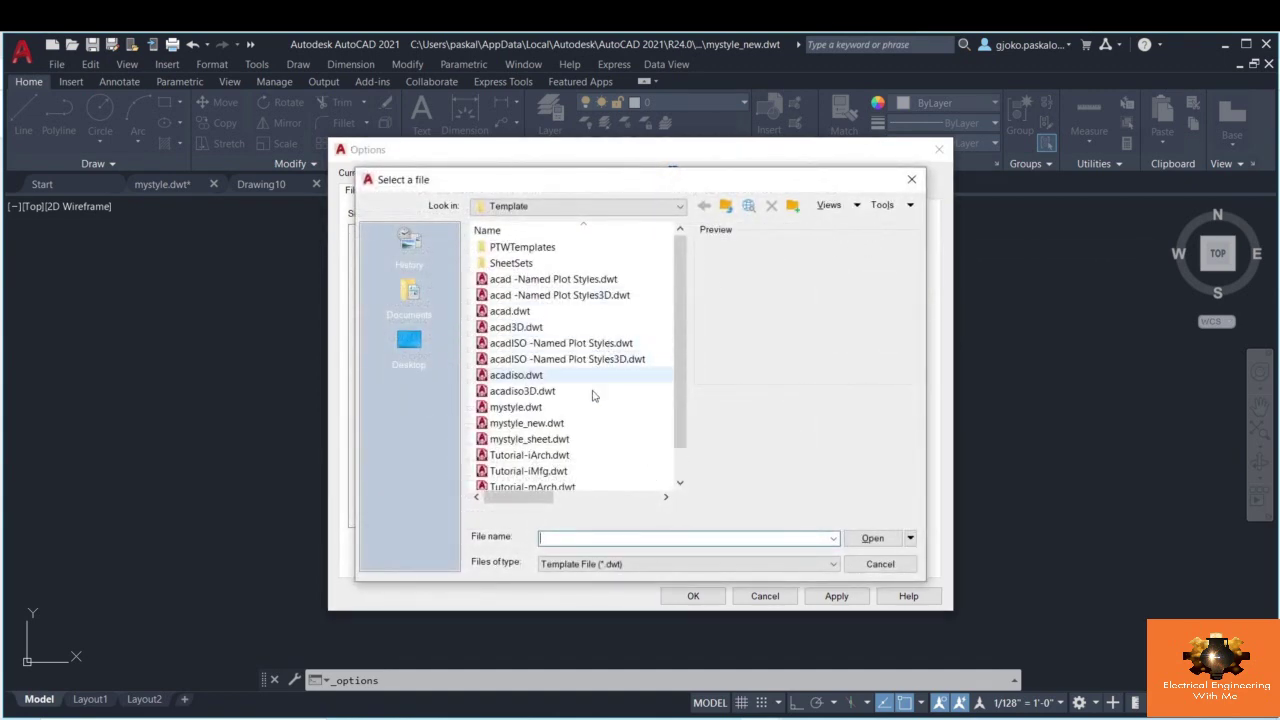
left_click(518, 424)
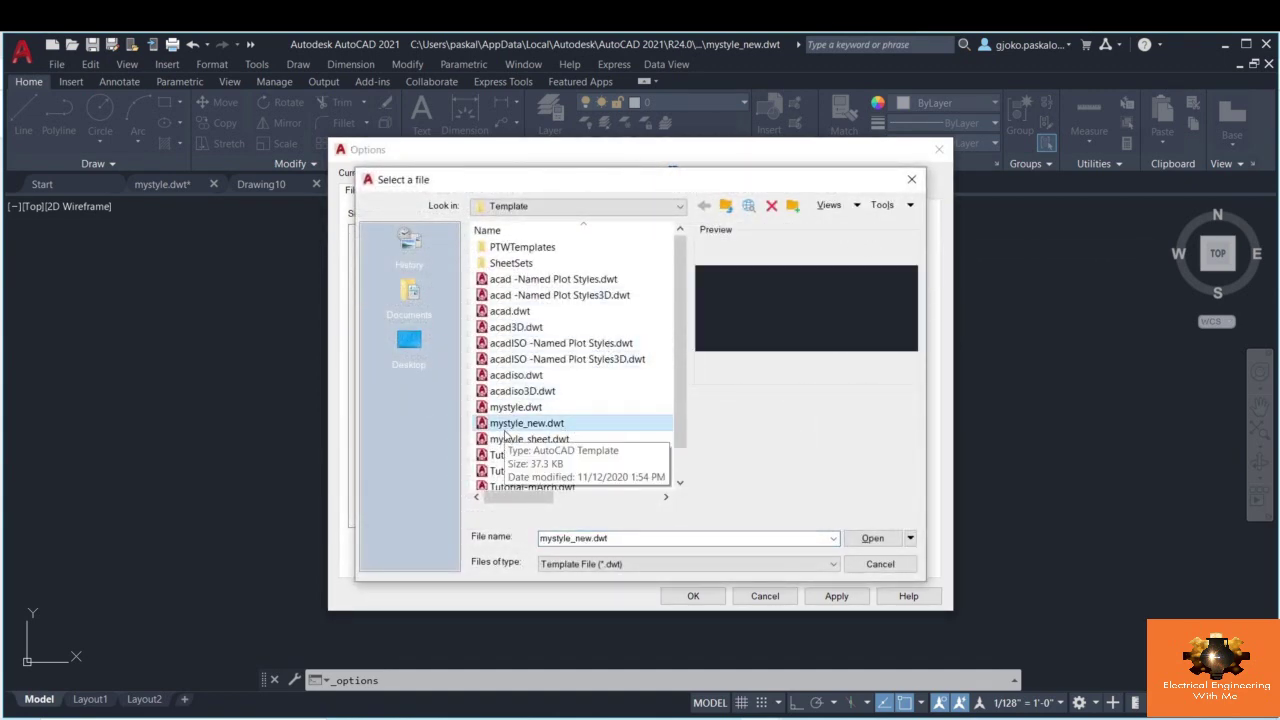
left_click(870, 540)
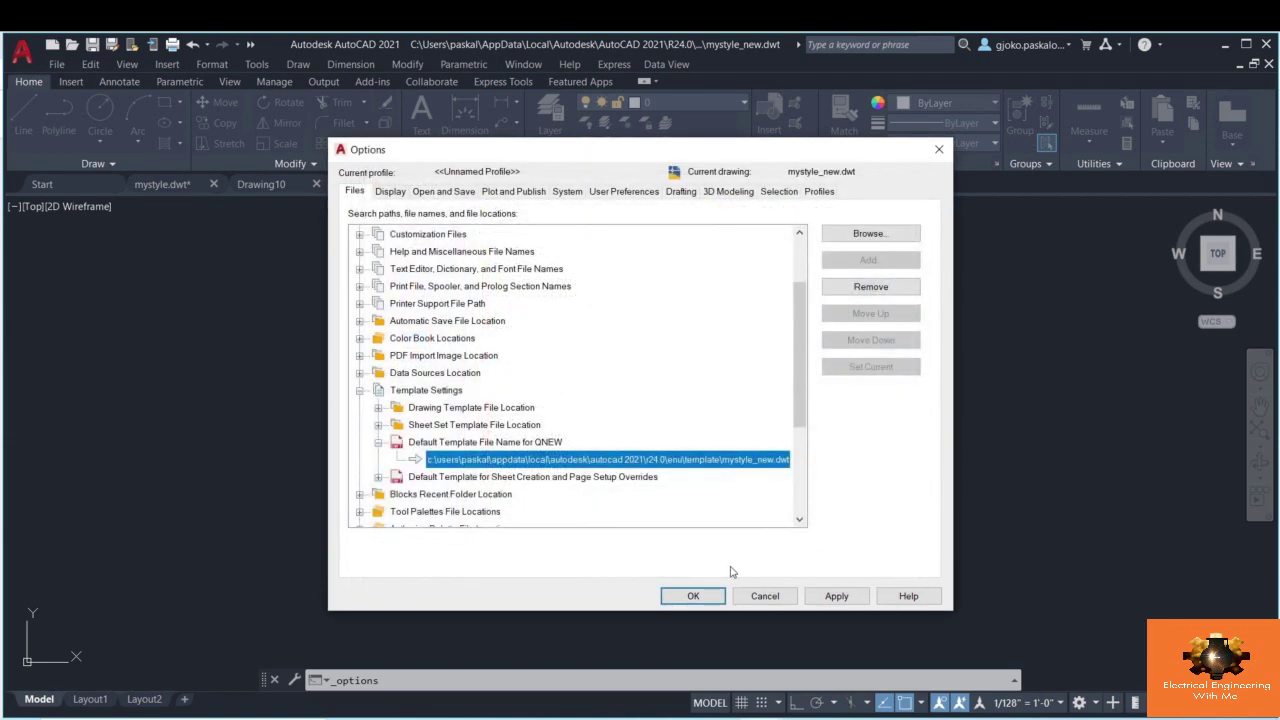
left_click(823, 598)
left_click(693, 596)
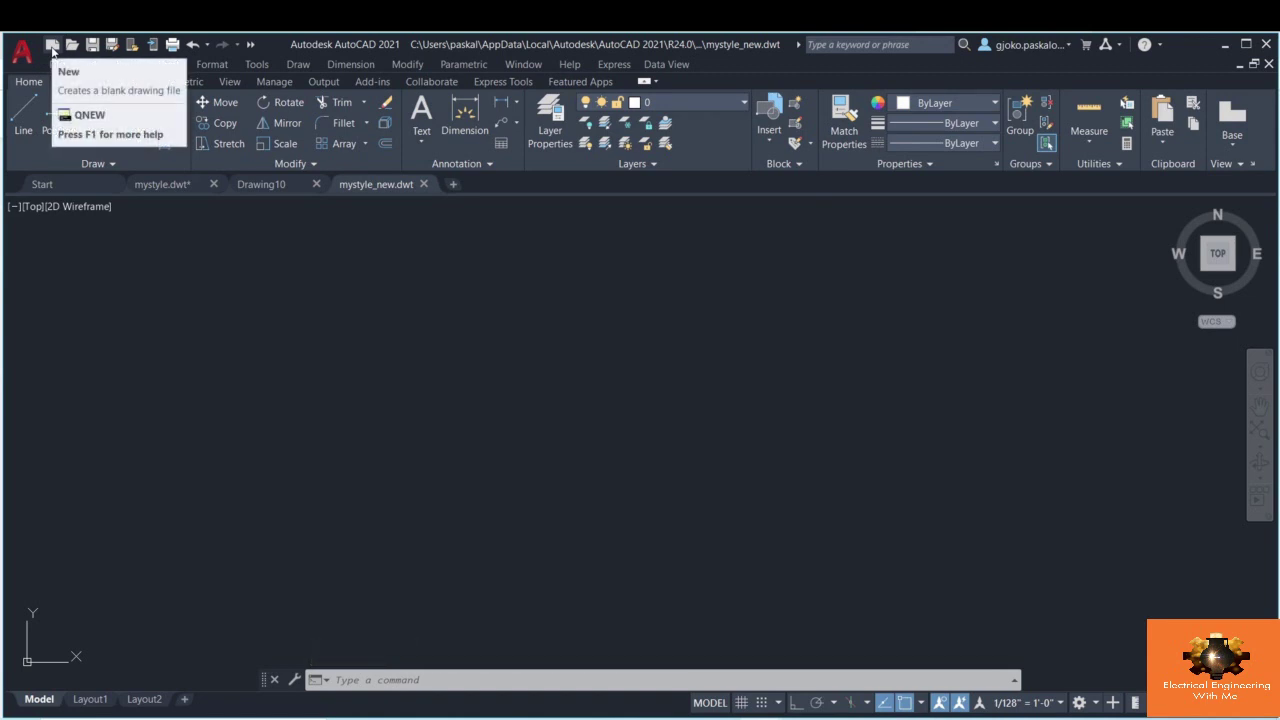
- Create a drawing from the default template and check its text styles and dimension styles, closing the Dimension Style Manager without changes
left_click(52, 50)
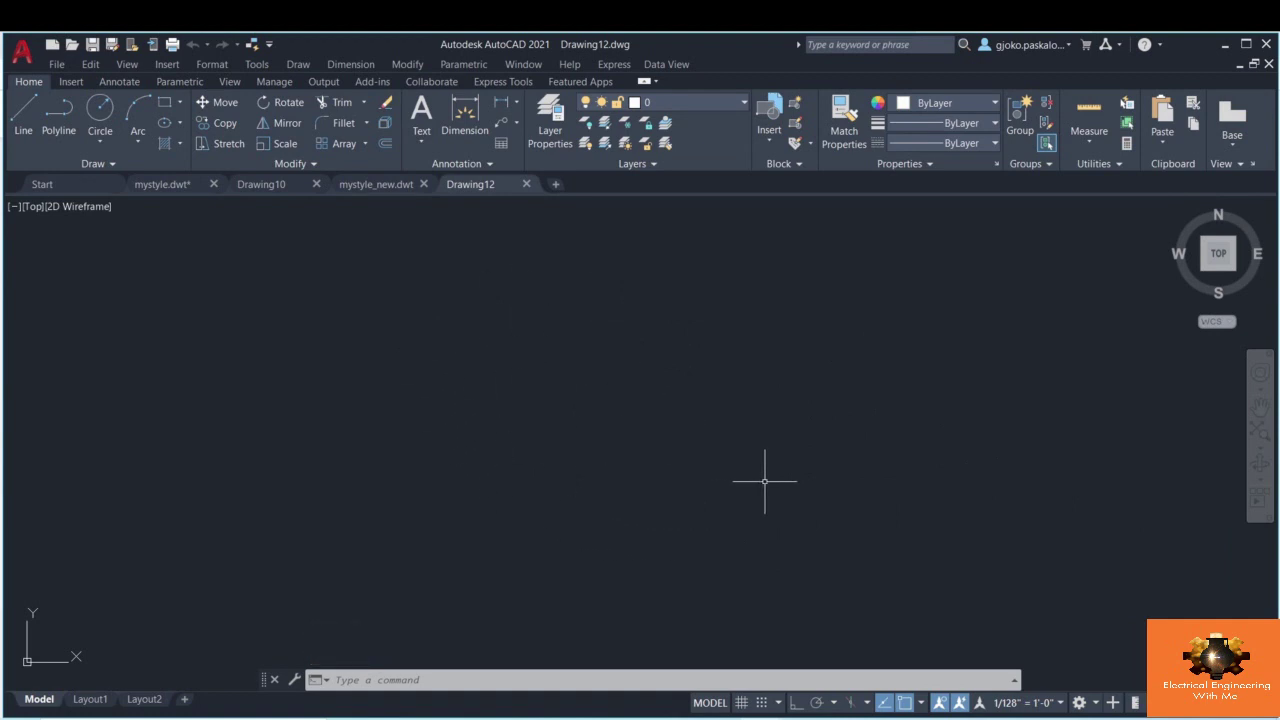
left_click(117, 84)
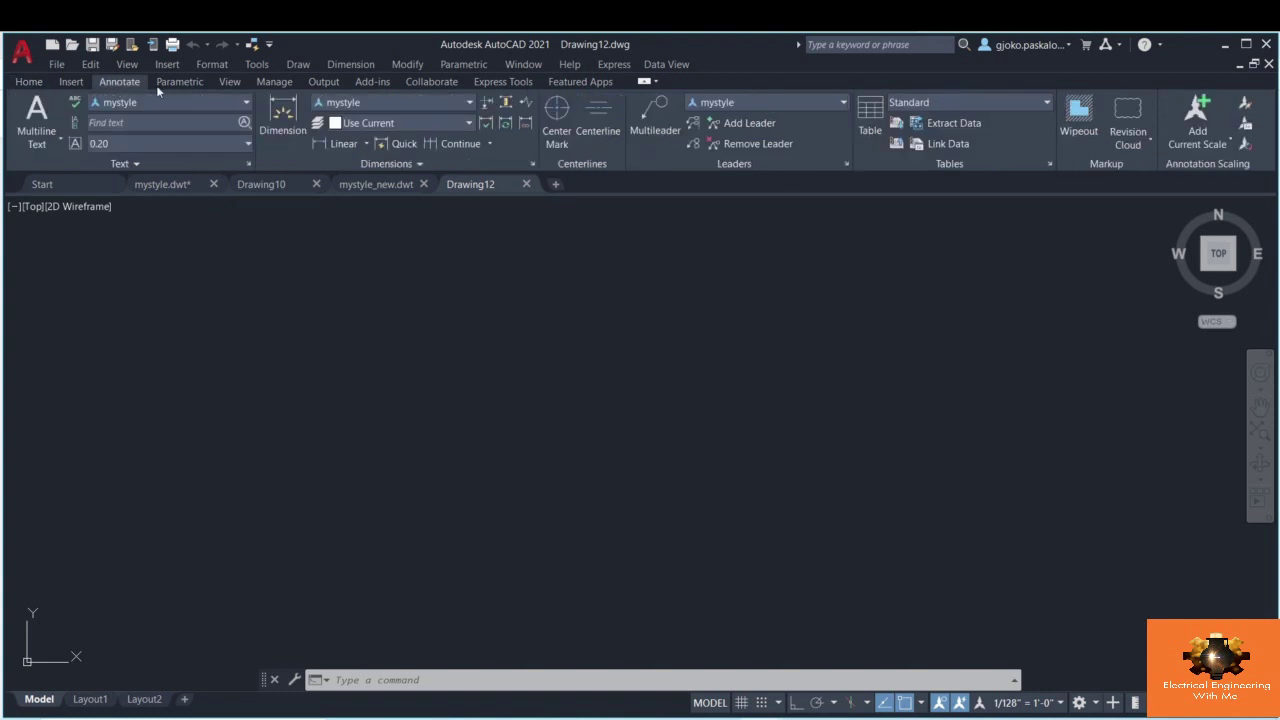
left_click(110, 103)
left_click(533, 164)
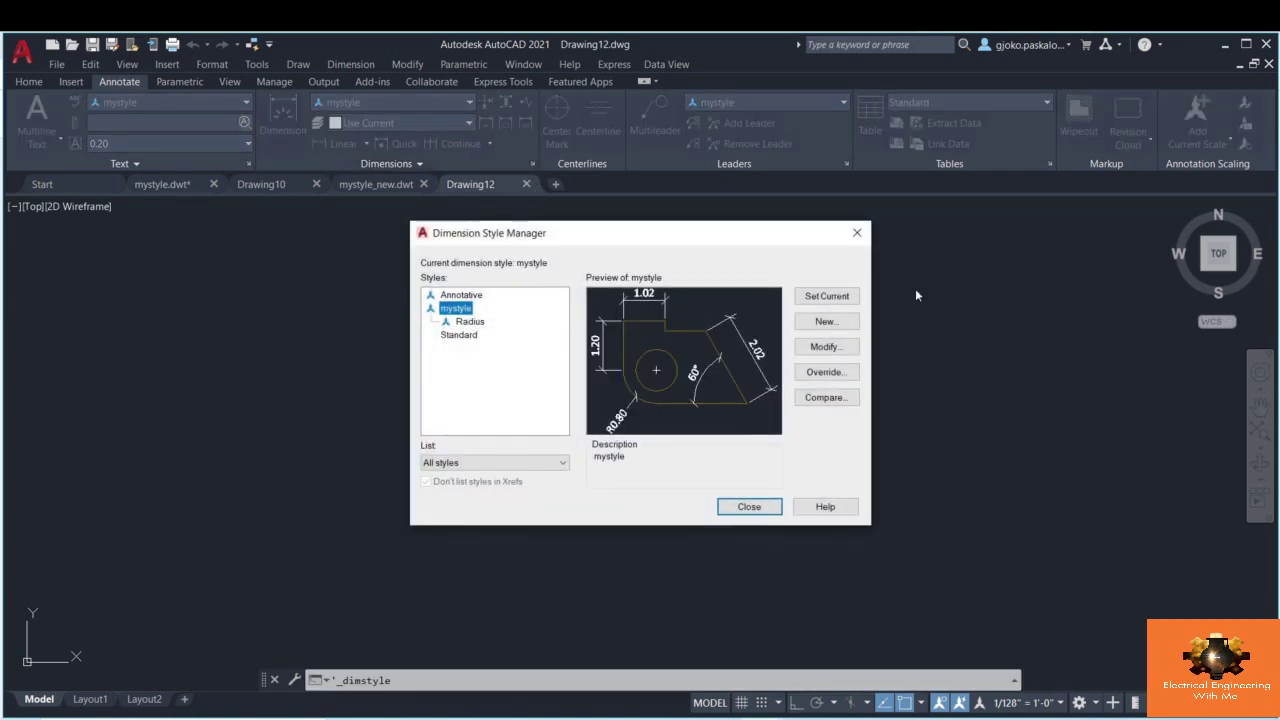
left_click(857, 234)
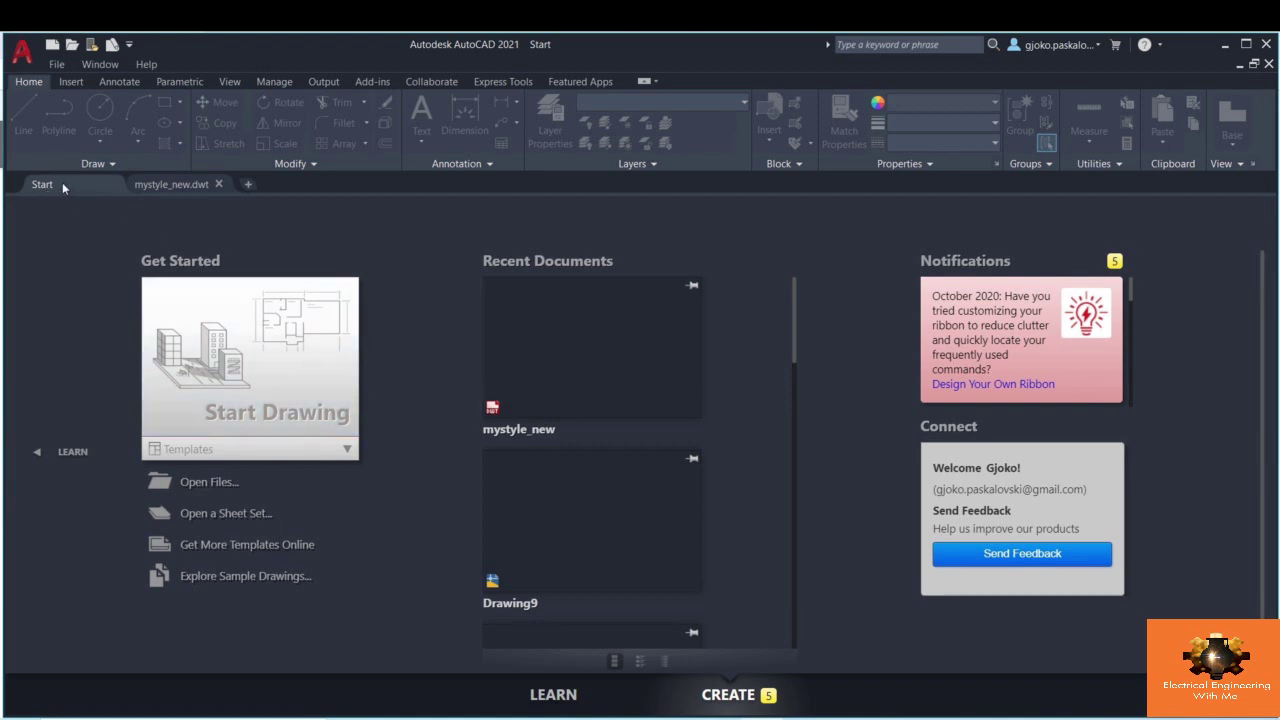
- View the file-opening and sheet-set-opening dialogs from the start page and dismiss both without opening anything
left_click(219, 489)
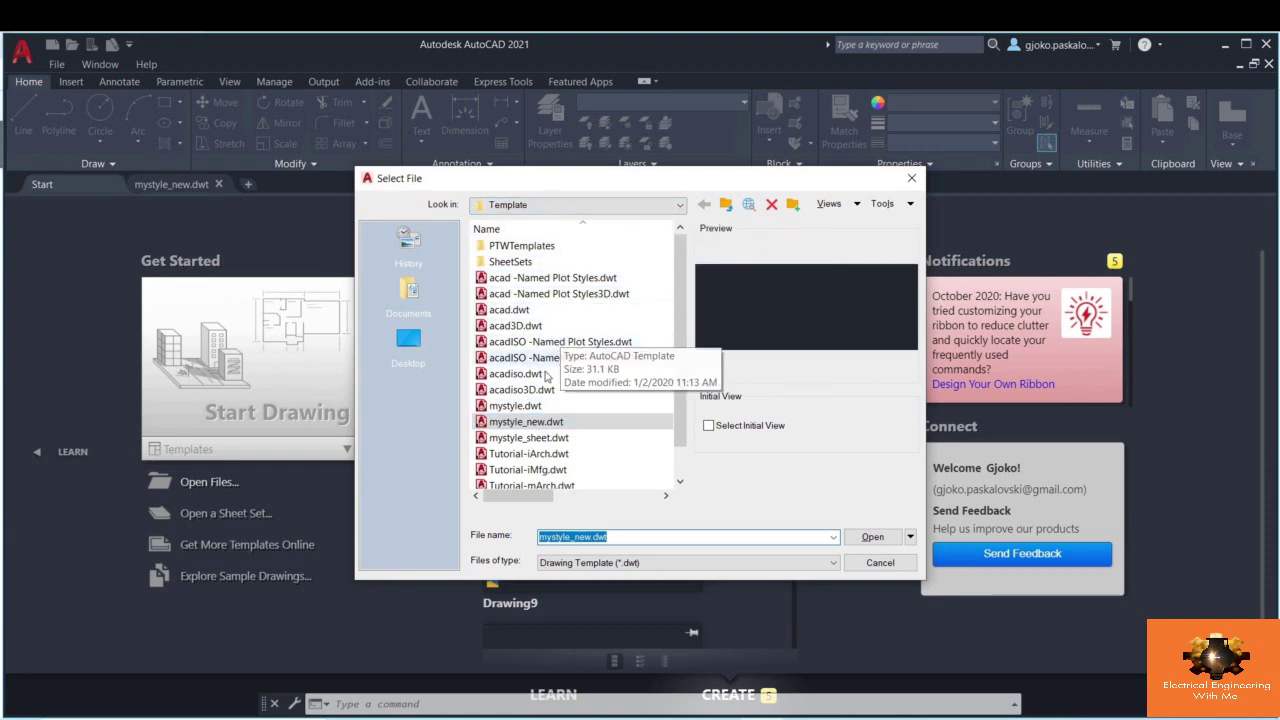
double_click(526, 421)
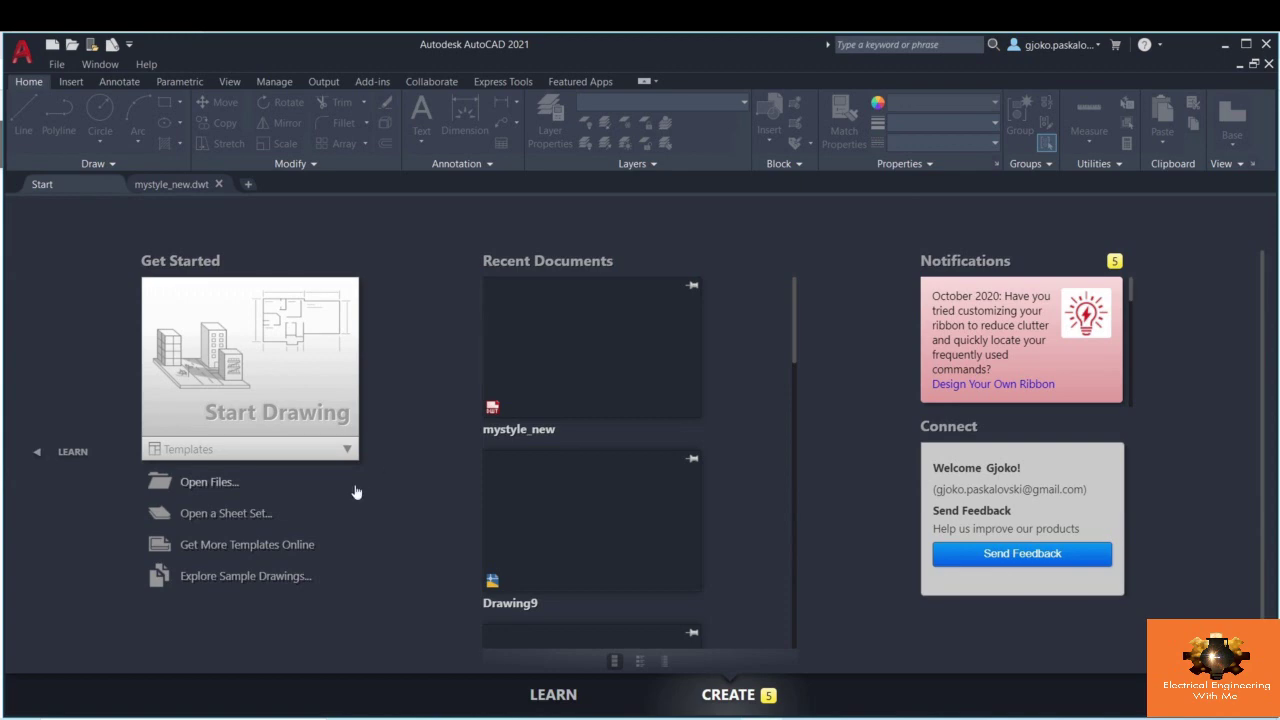
left_click(232, 525)
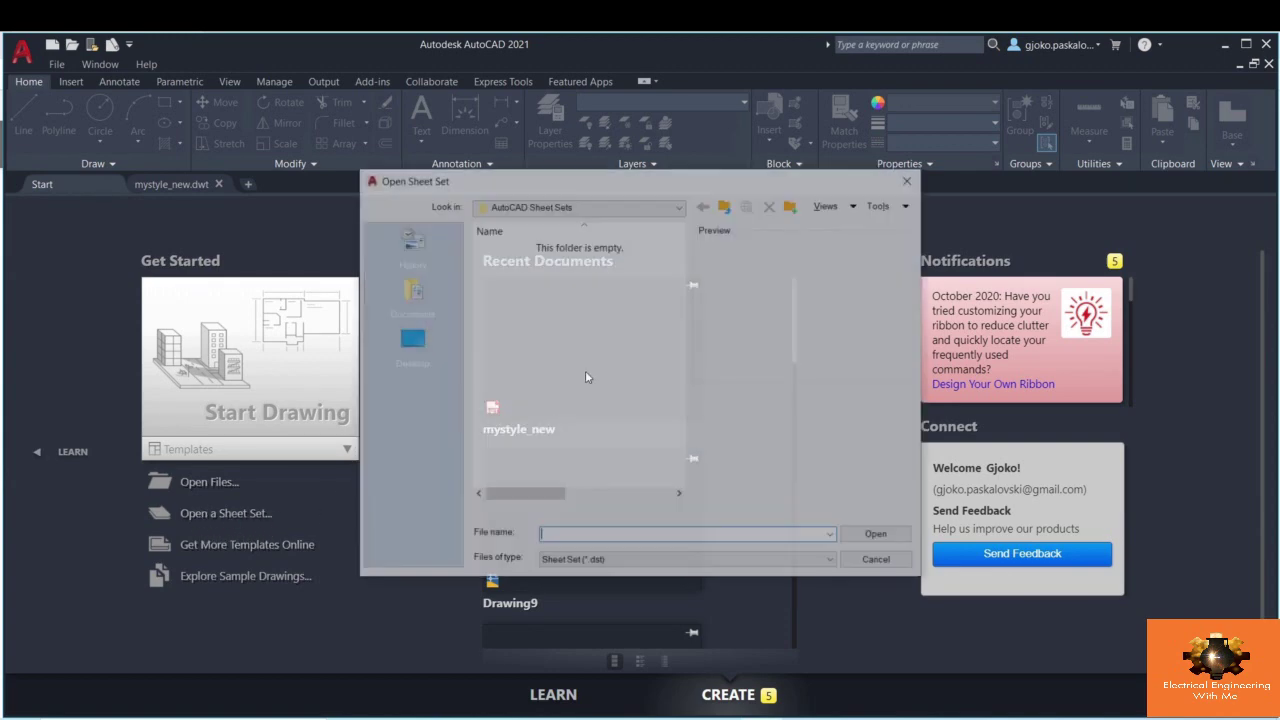
key("Escape")
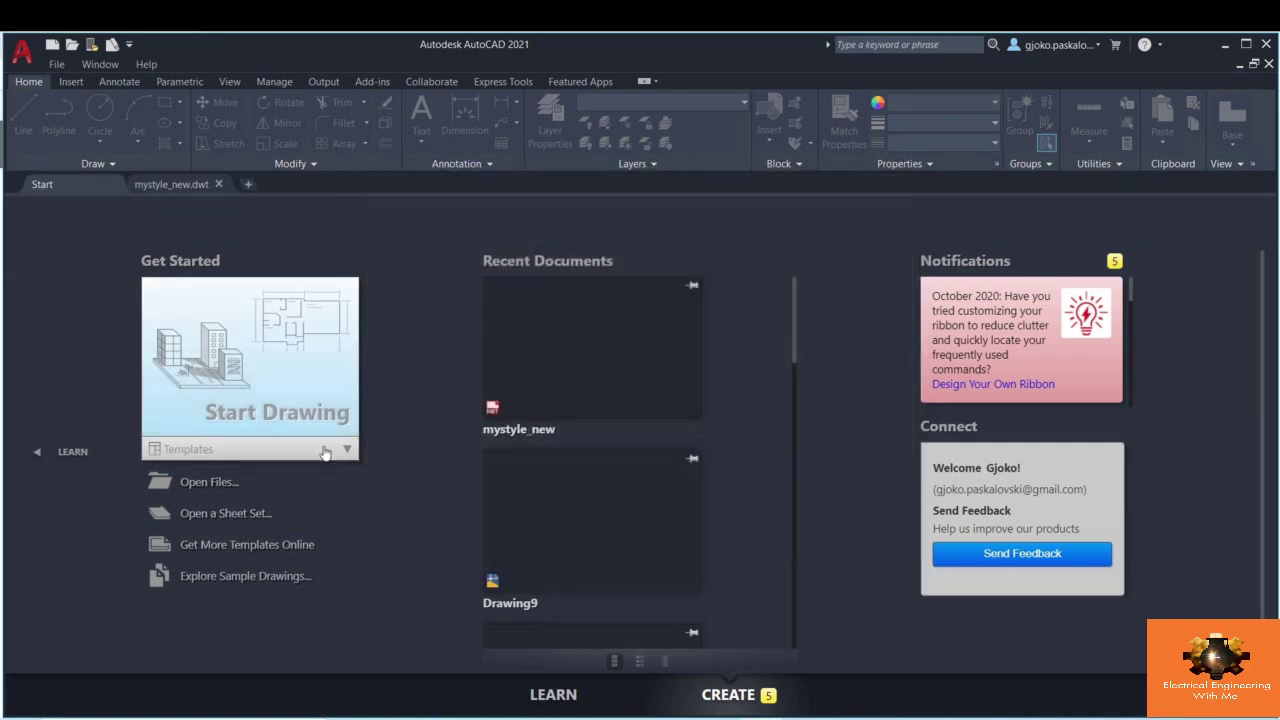
- Open the online AutoCAD 2021 Templates page, look through the downloadable templates and sheet sets, and return to AutoCAD
left_click(208, 546)
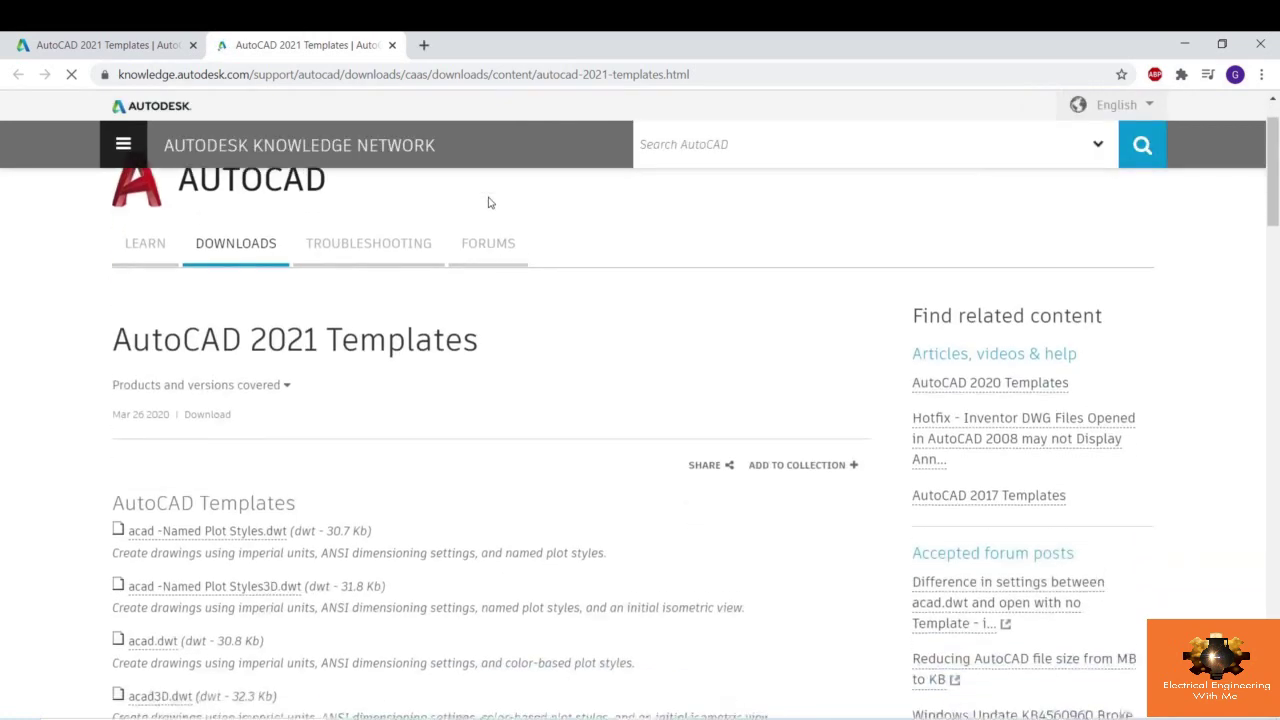
scroll(487, 205, "down", 2)
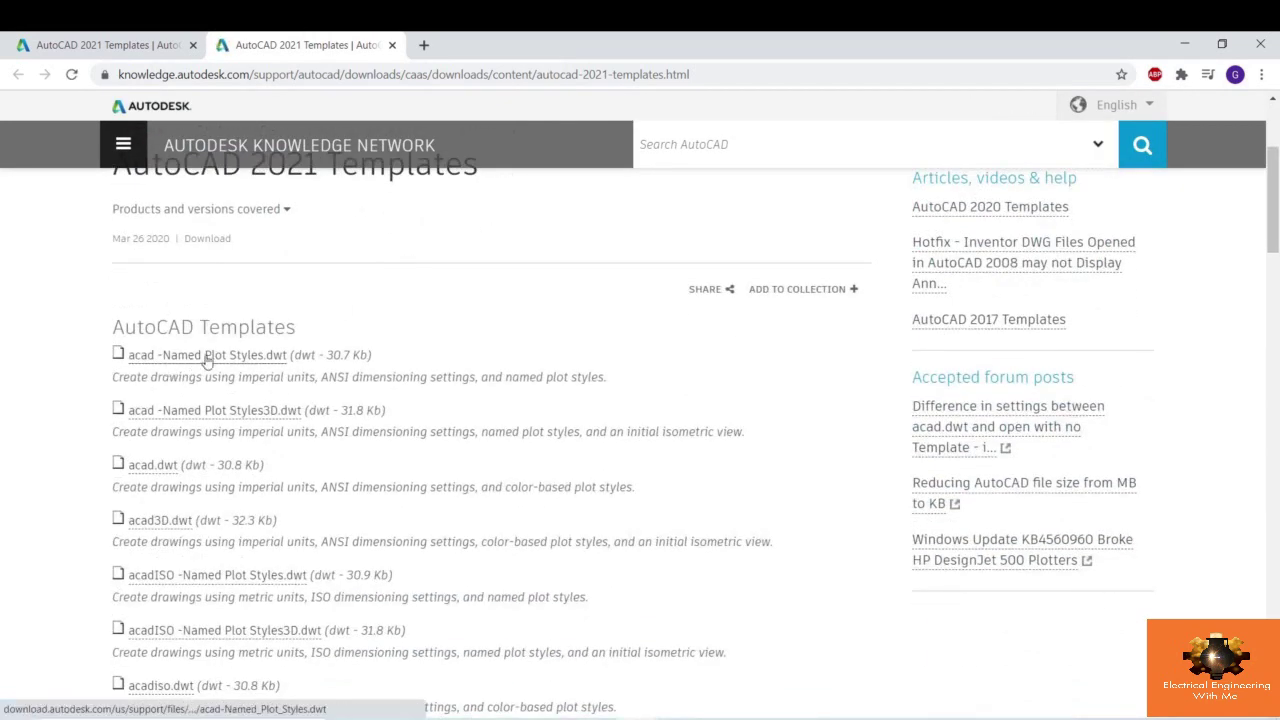
scroll(231, 372, "down", 1)
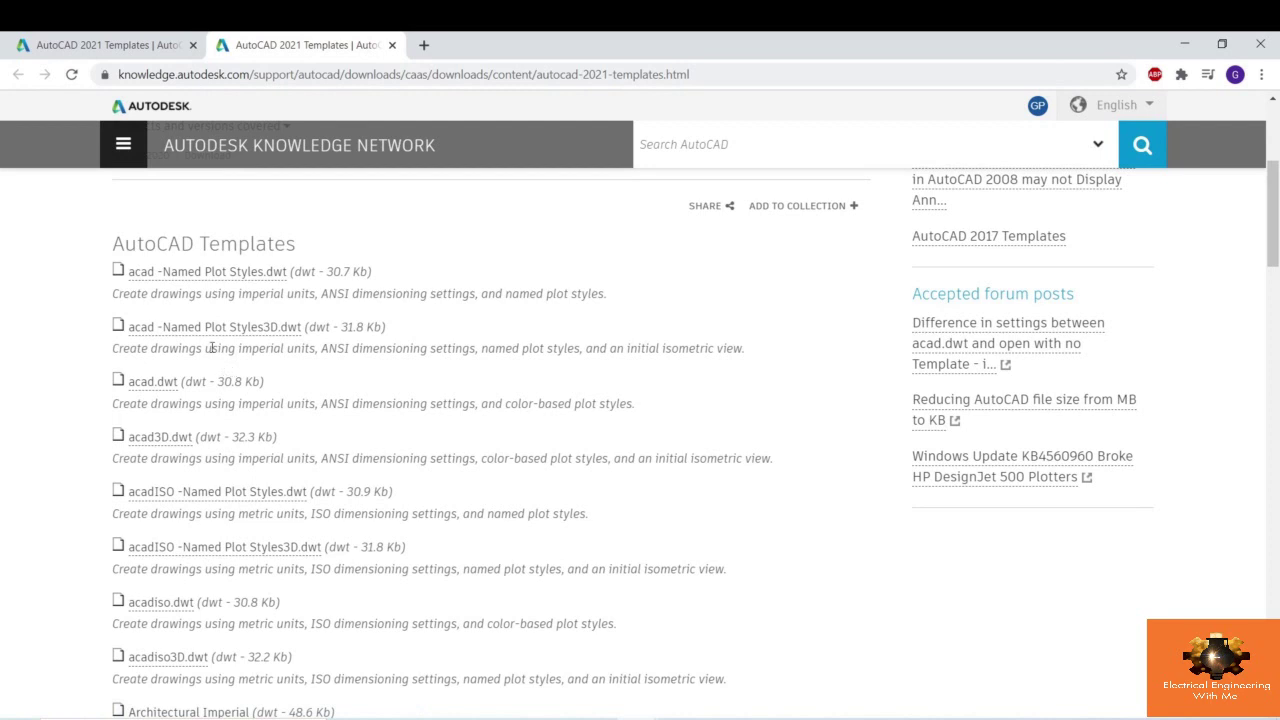
scroll(207, 289, "down", 1)
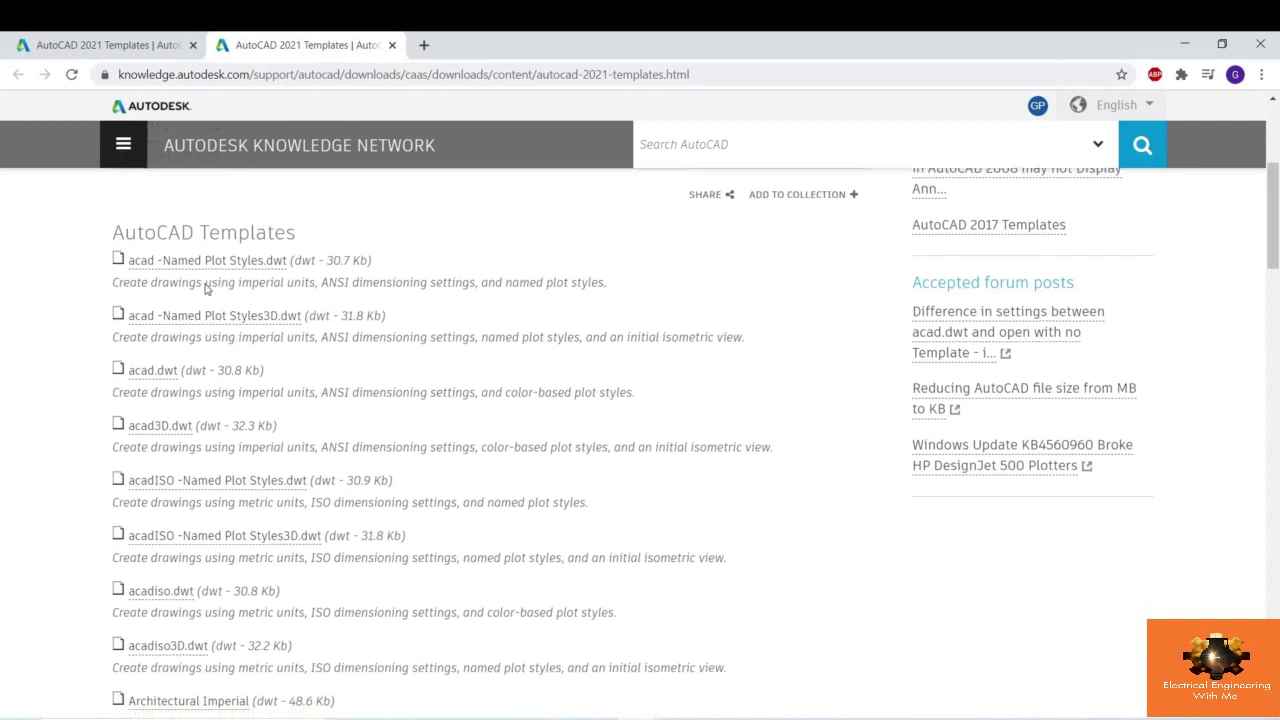
scroll(206, 288, "down", 3)
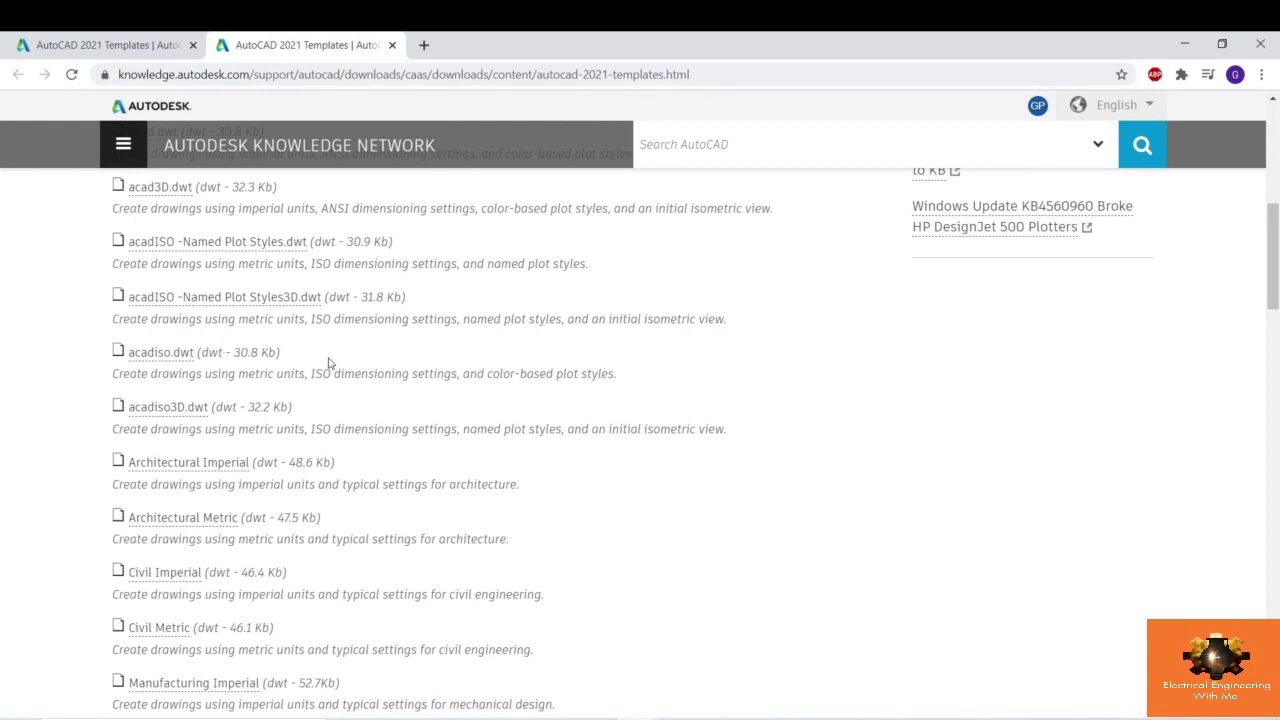
scroll(329, 363, "down", 2)
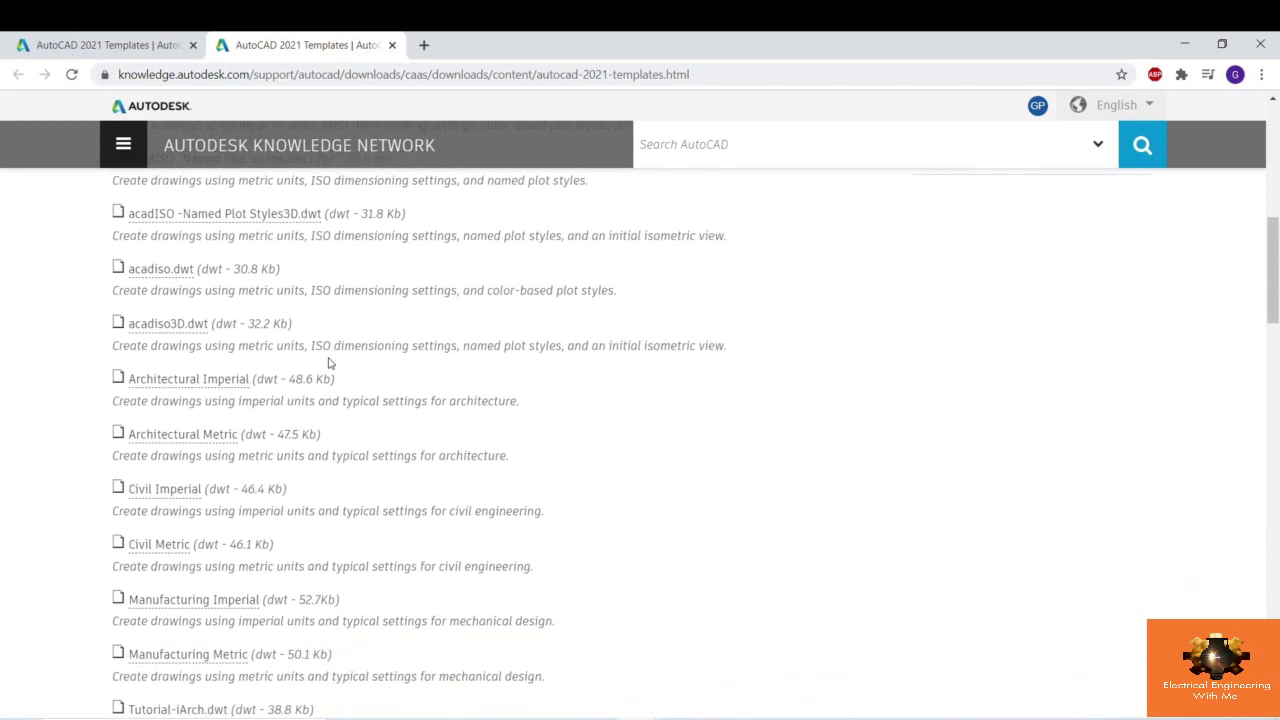
scroll(329, 363, "down", 1)
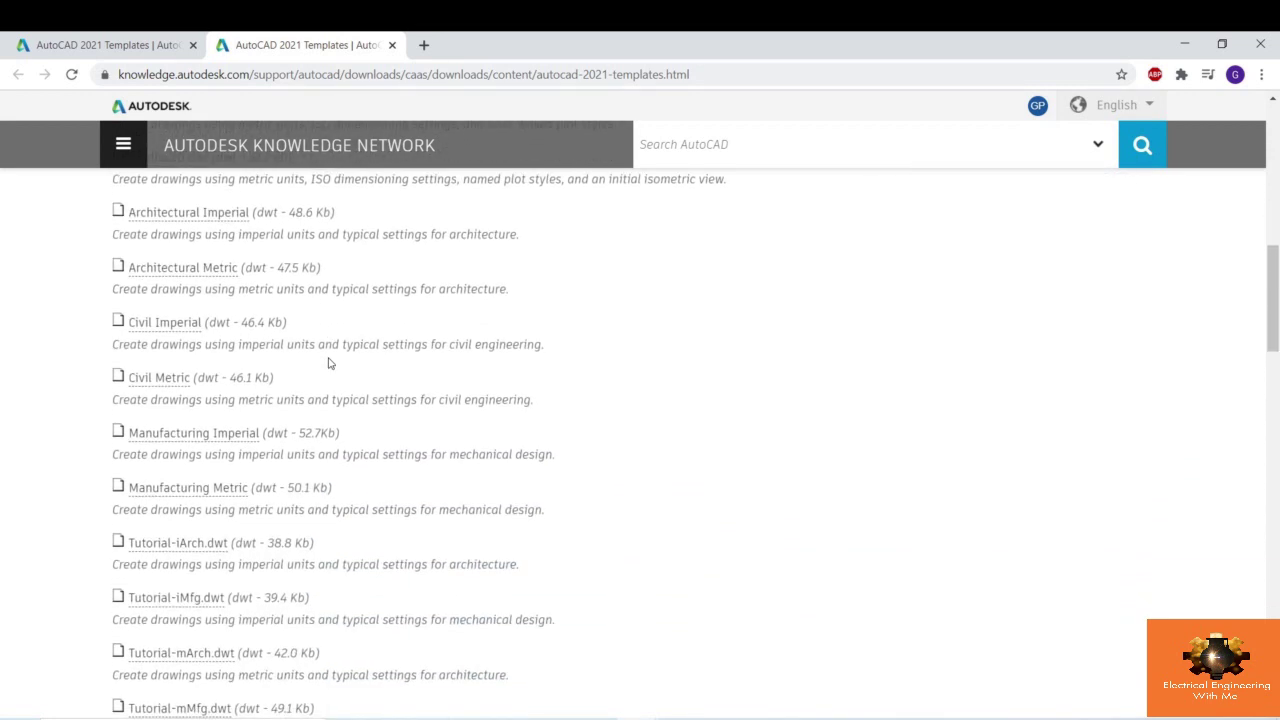
scroll(329, 364, "down", 2)
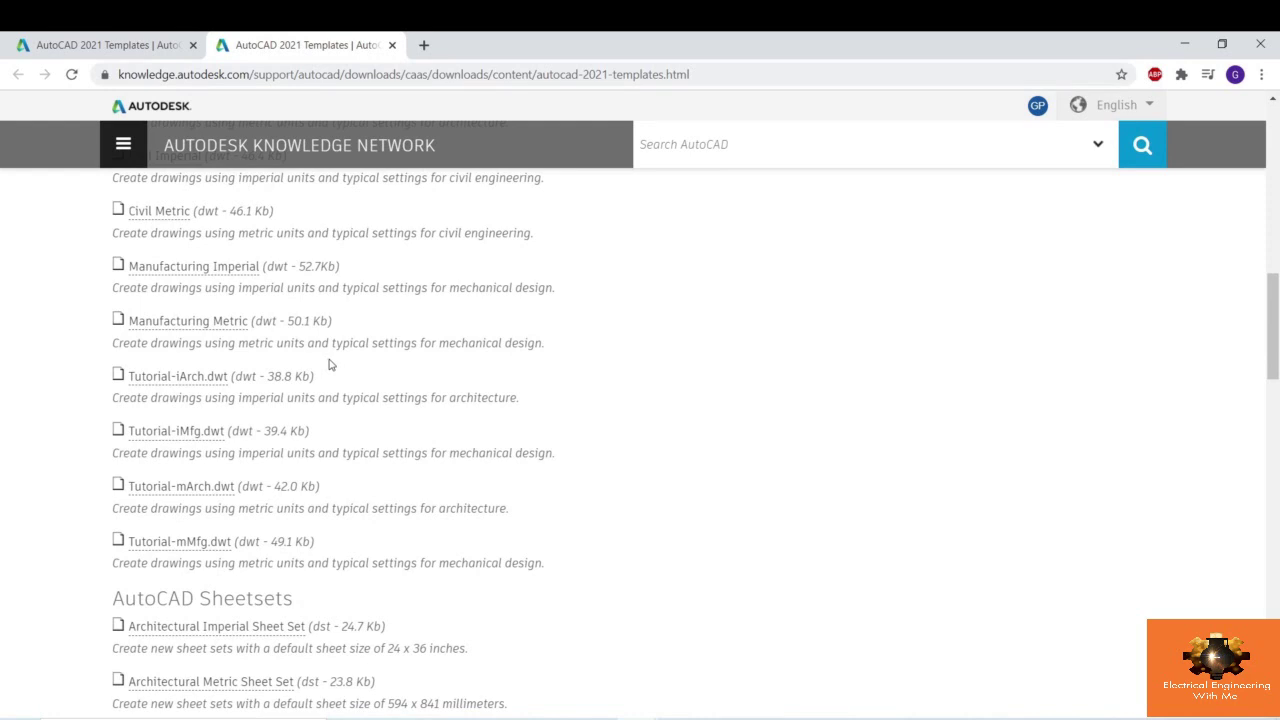
left_click(765, 665)
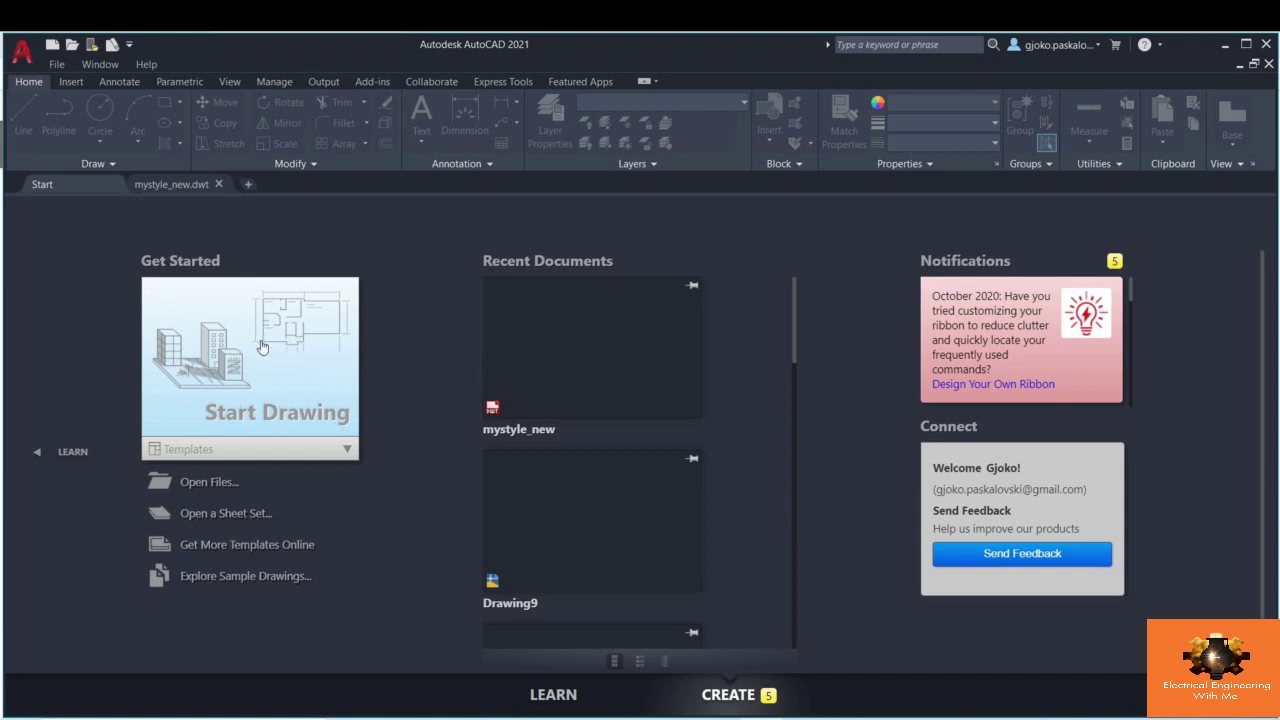
- Start a drawing from the mystyle_new.dwt template, view the open template file, and return to the new drawing
left_click(313, 454)
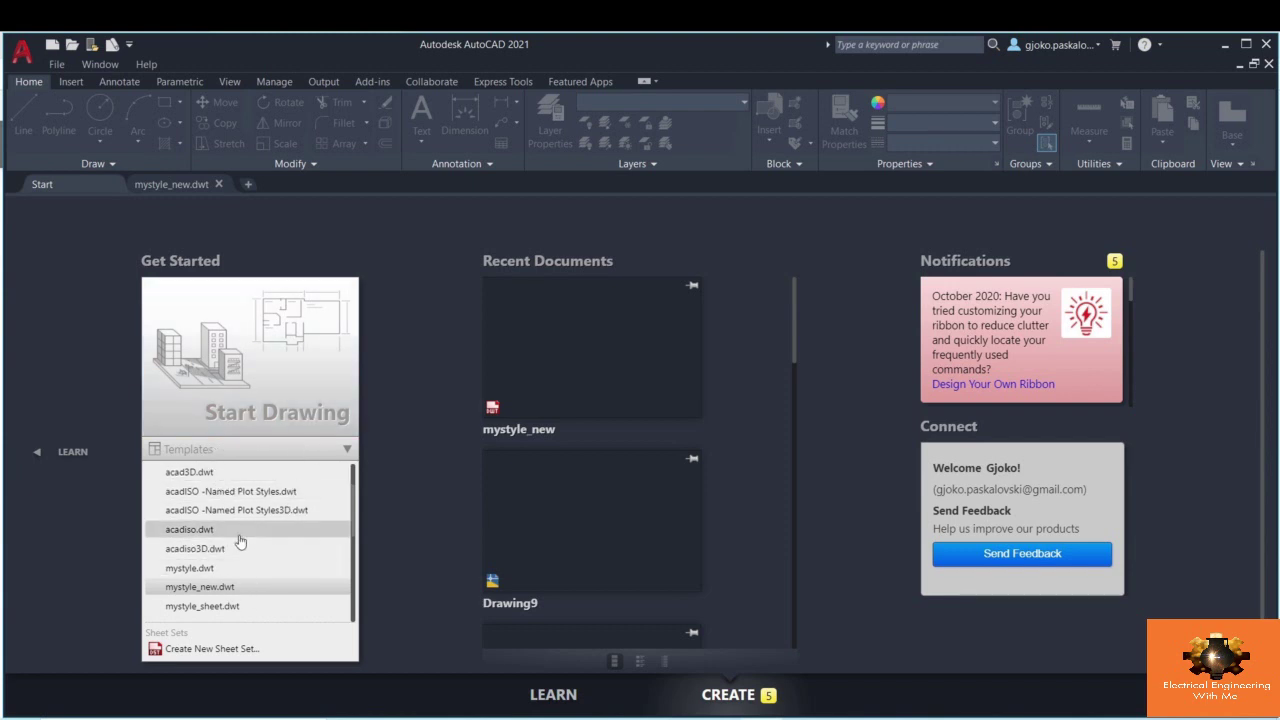
left_click(216, 592)
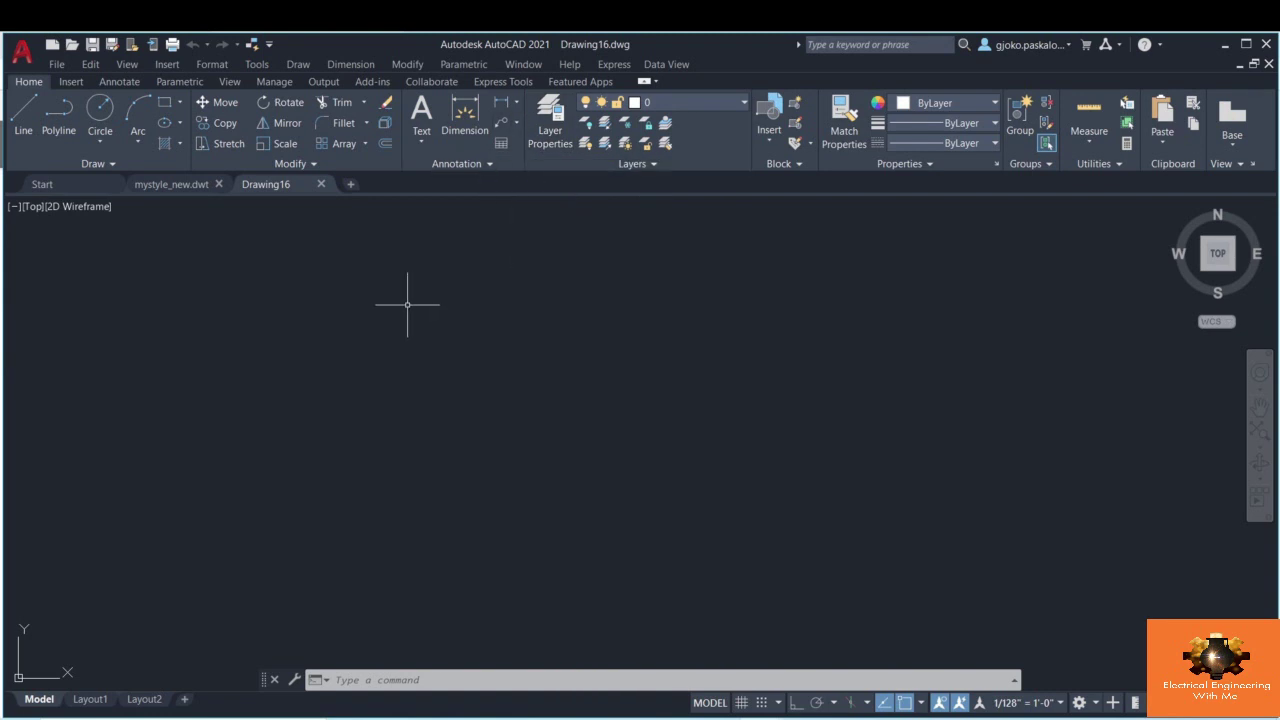
left_click(171, 188)
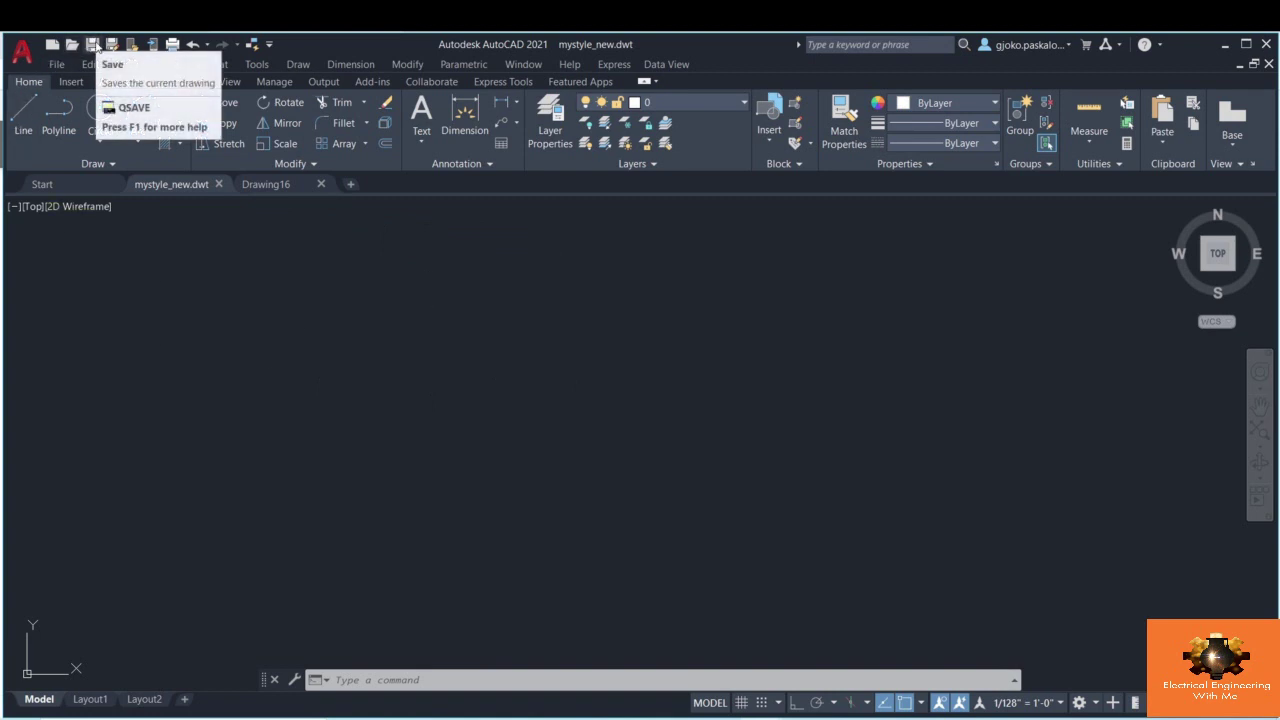
left_click(270, 183)
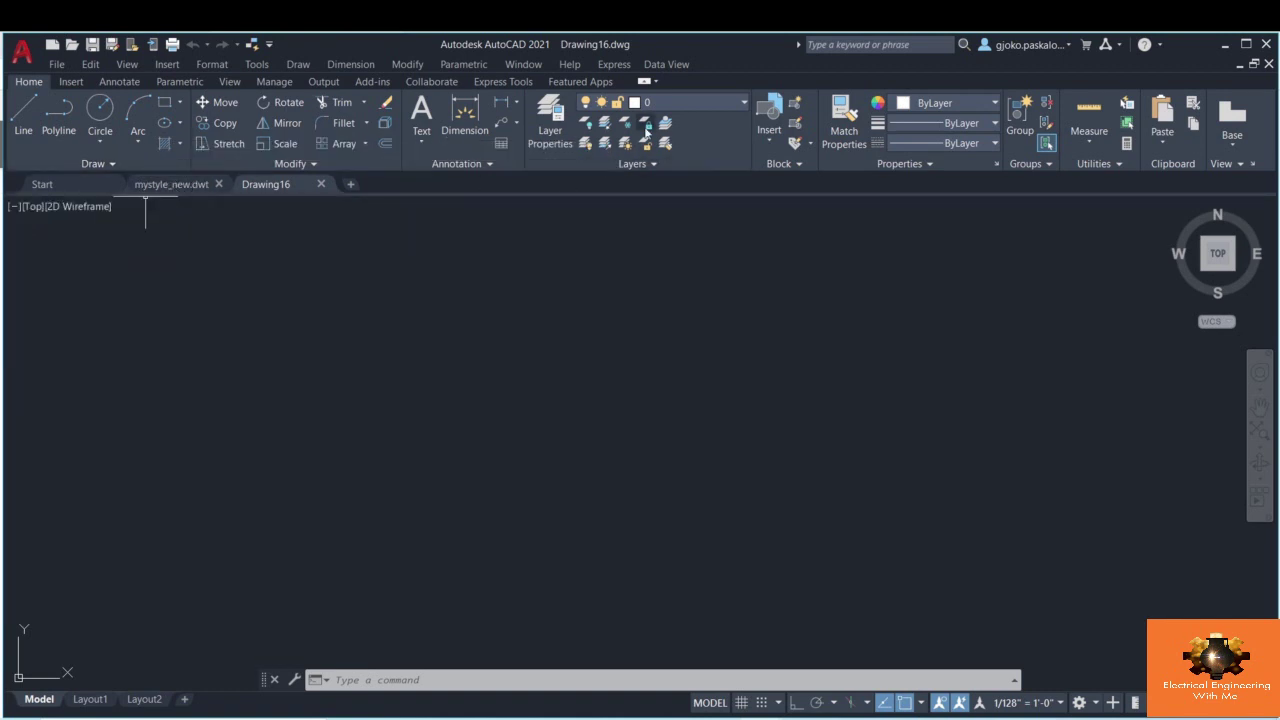
- Add a layer named main in the Layer Properties Manager of the new drawing
left_click(555, 120)
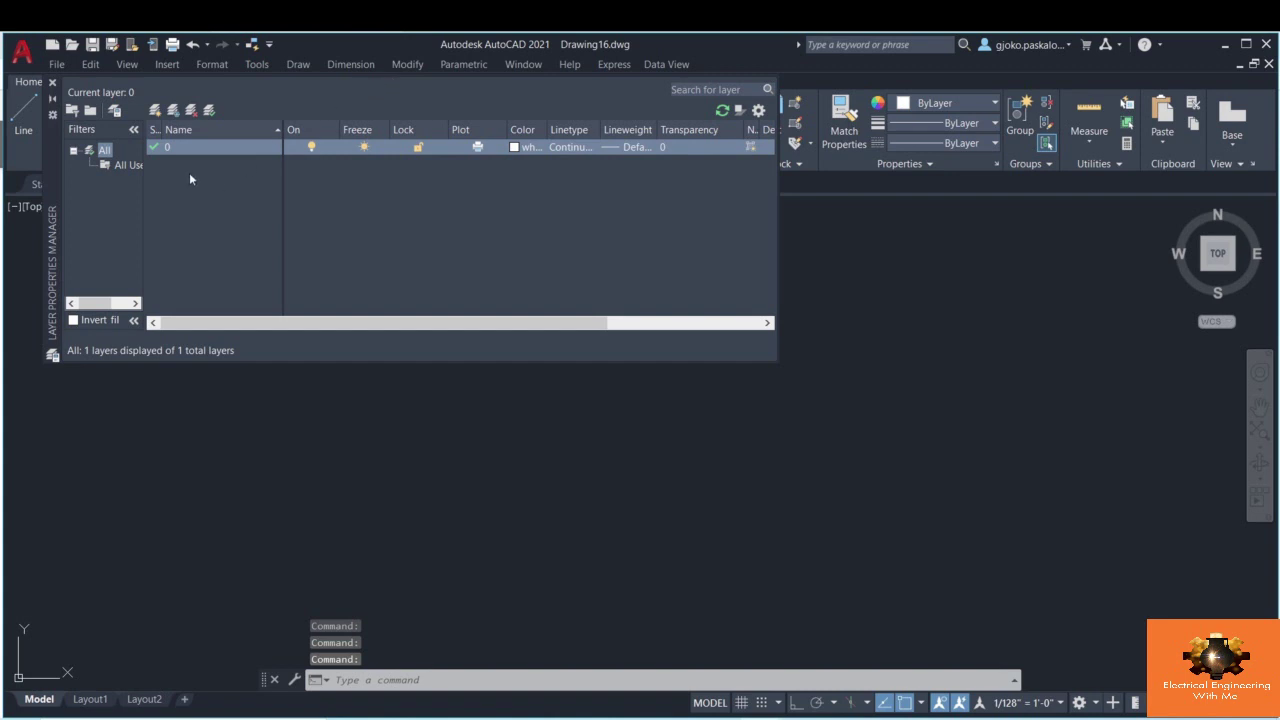
right_click(190, 178)
left_click(226, 234)
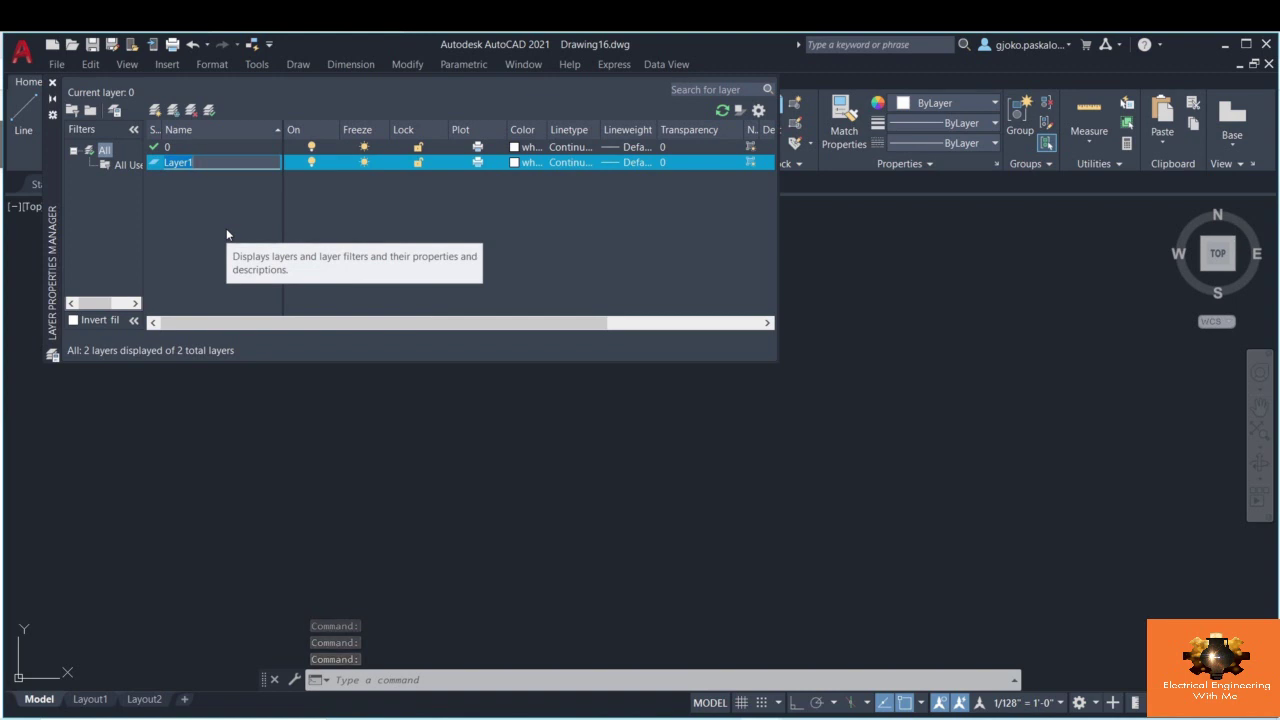
type("main")
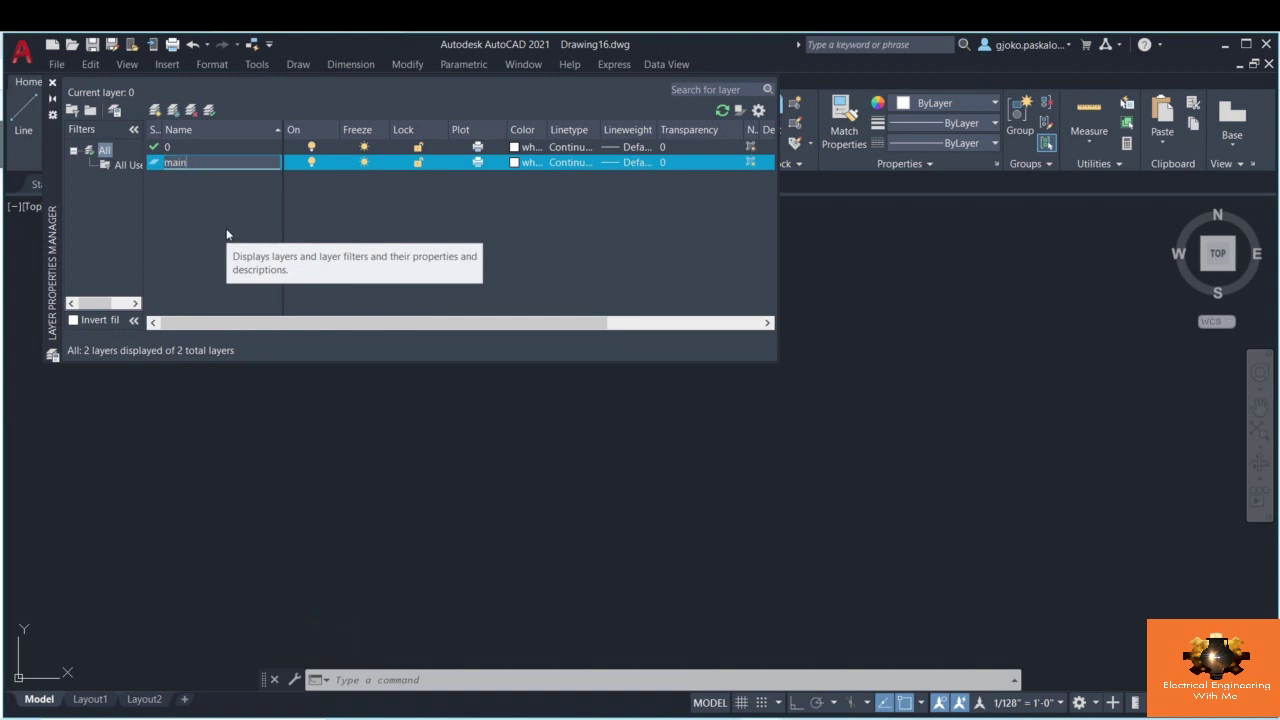
key("Return")
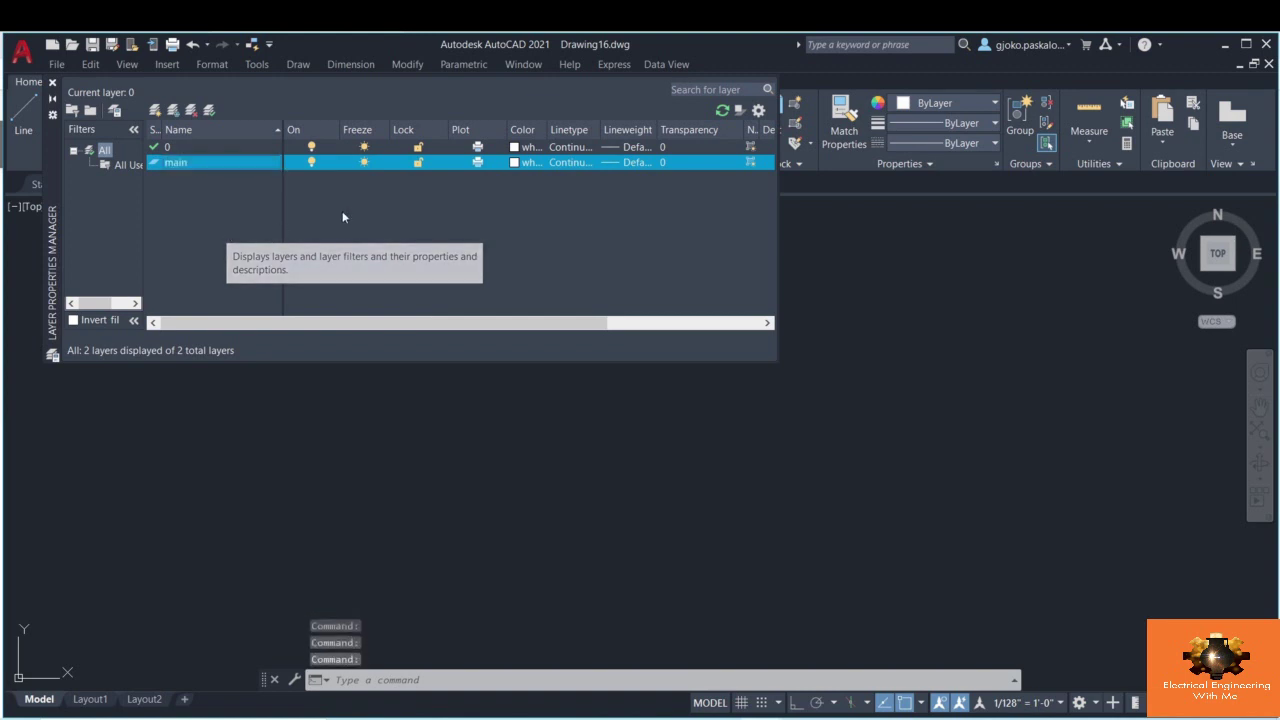
- Set the main layer's color to magenta and its lineweight to 0.30 mm, and widen the Color column to show full names
left_click(516, 163)
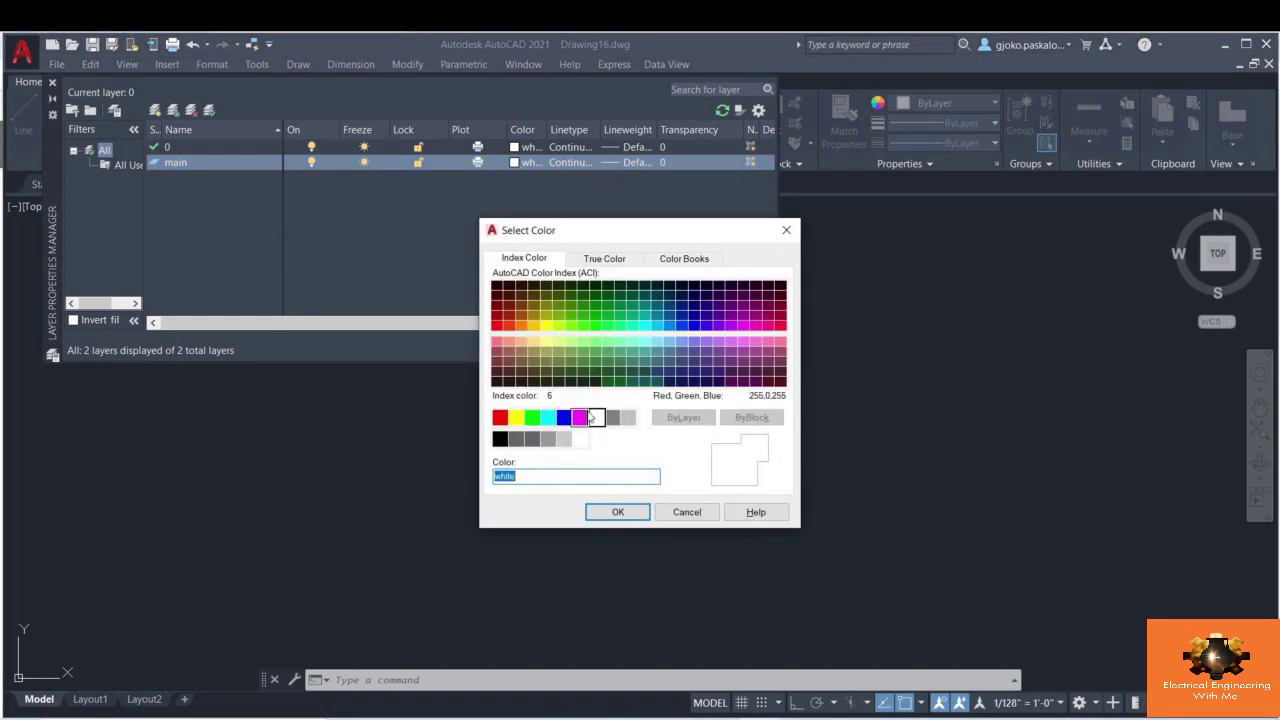
left_click(580, 417)
left_click(617, 512)
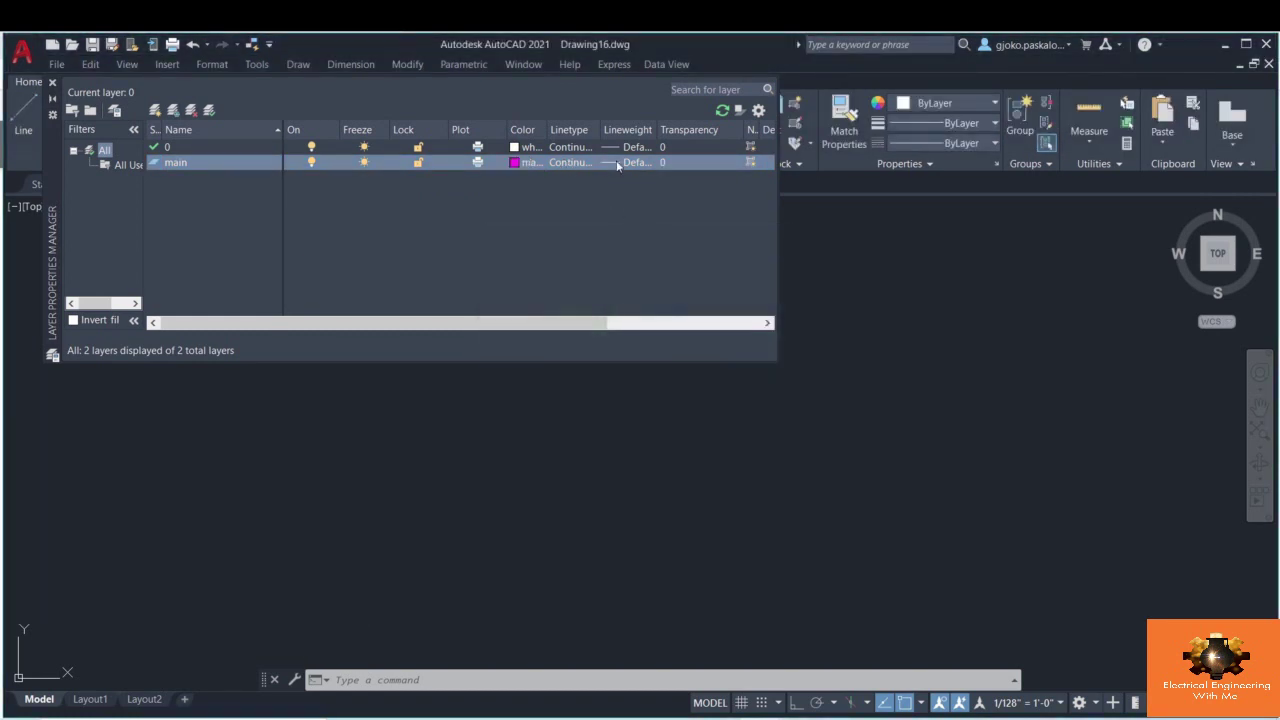
left_click(623, 164)
scroll(640, 372, "down", 1)
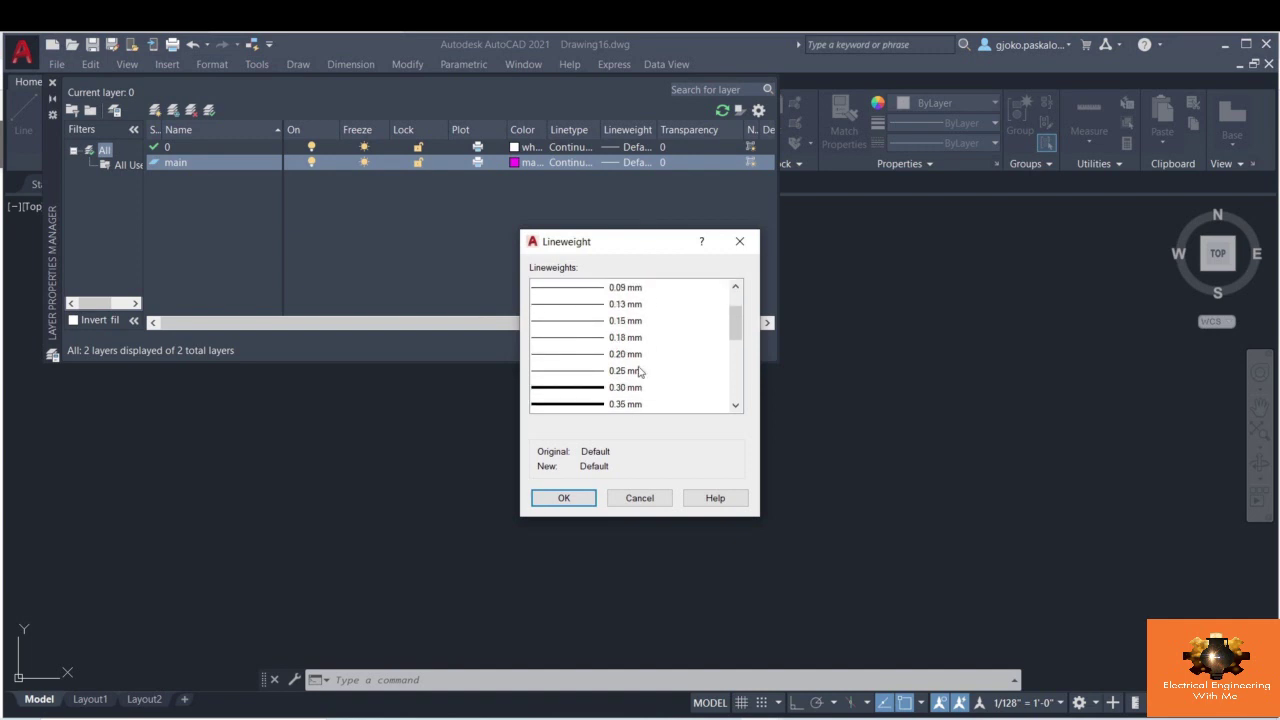
left_click(628, 388)
left_click(563, 498)
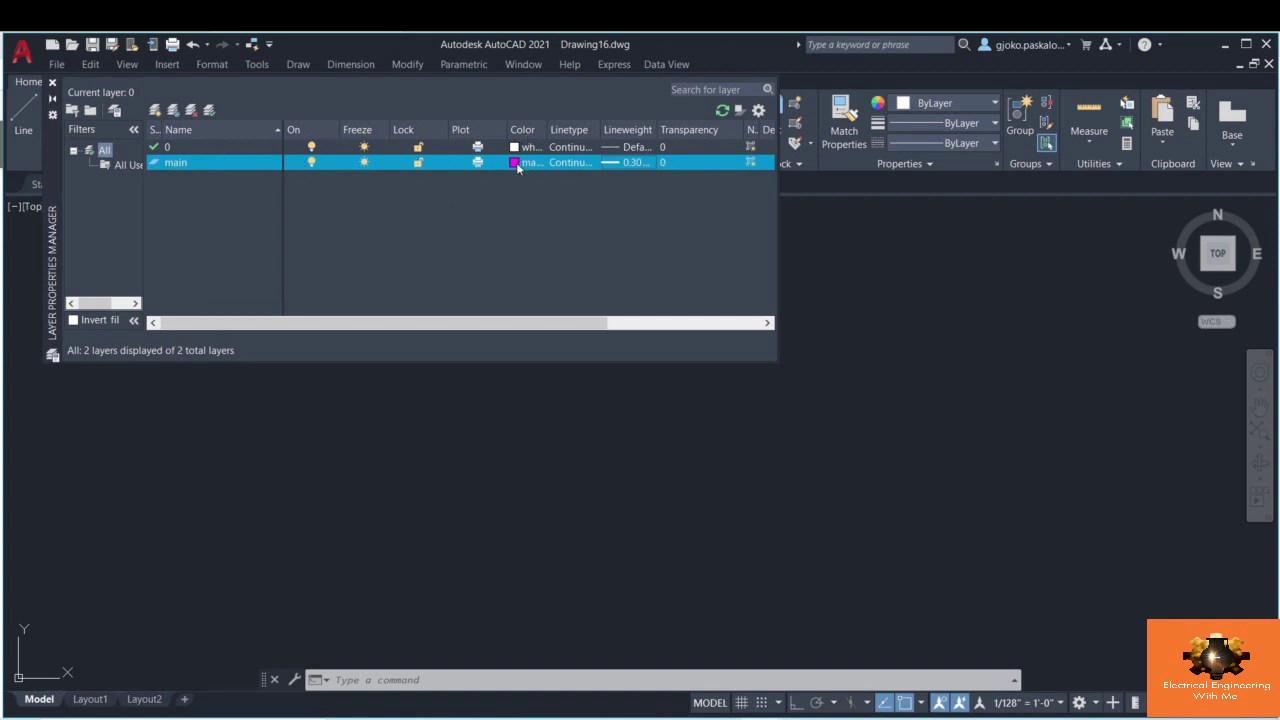
left_click_drag(546, 130, 566, 130)
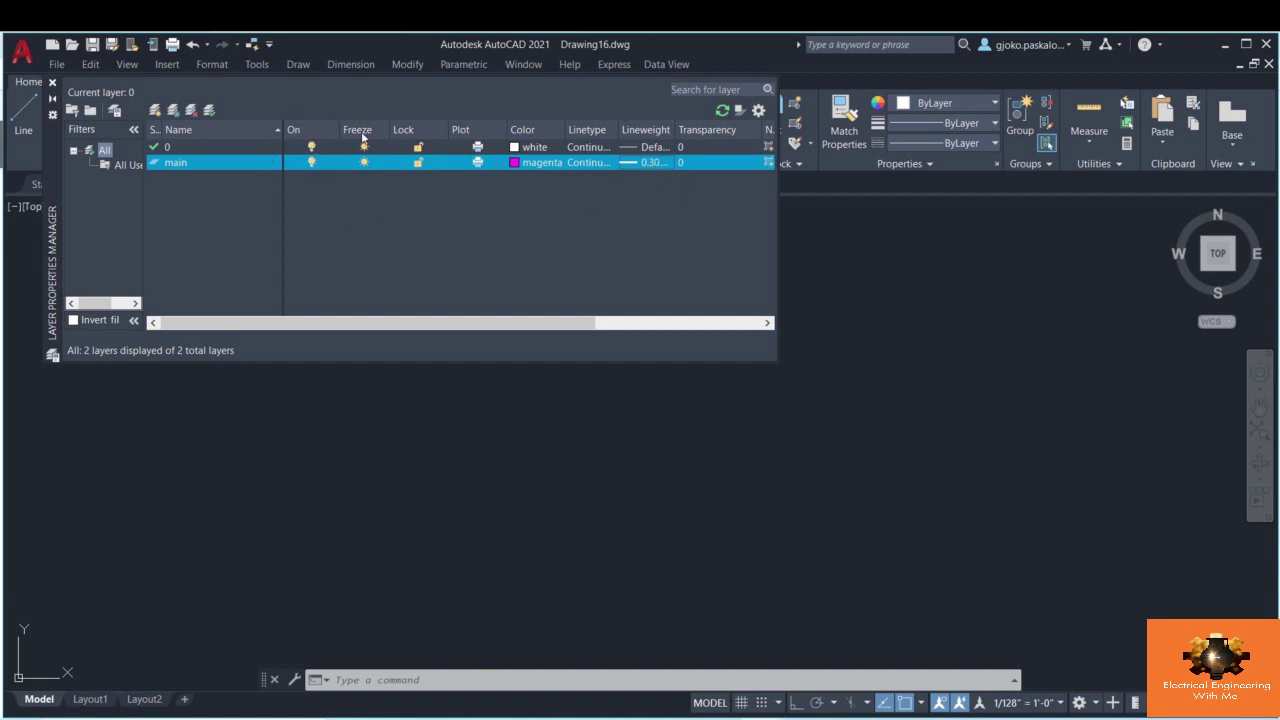
- Try out the on/off and plot toggles of the main layer, leaving it on and plottable
left_click(310, 165)
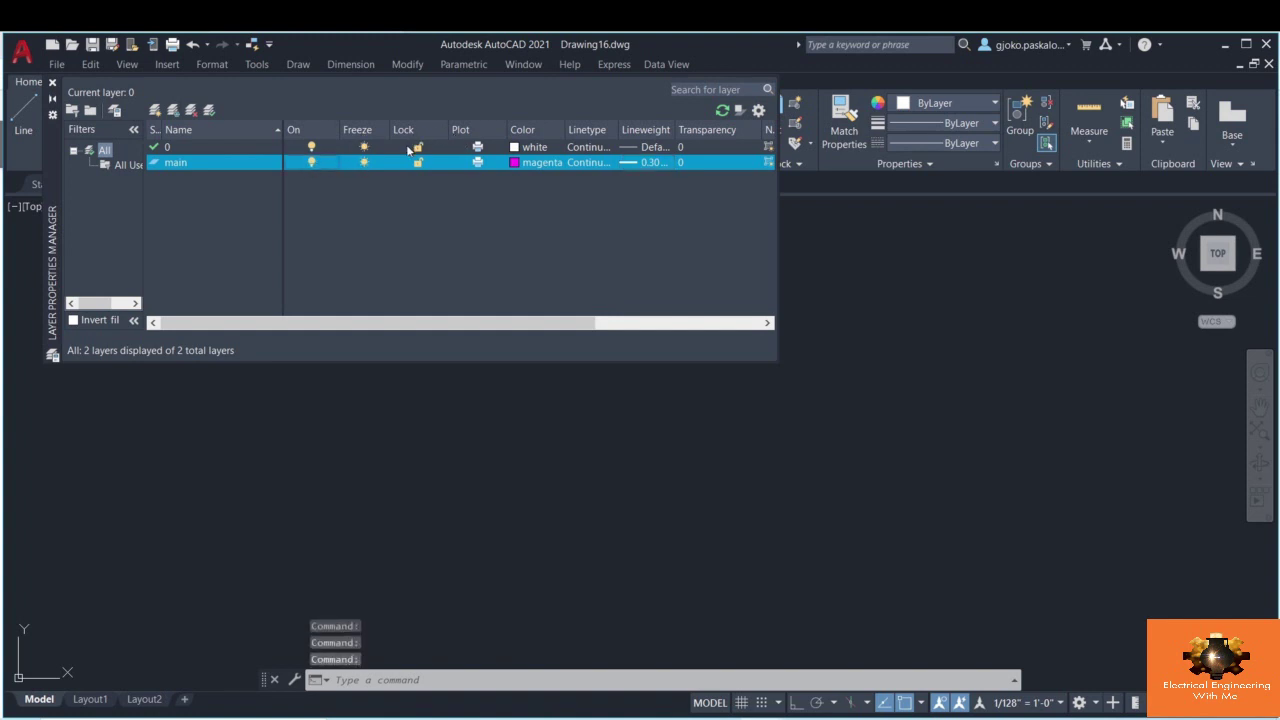
left_click(477, 163)
left_click(477, 162)
- Look through the linetypes available in acad.lin for the main layer and dismiss the linetype dialogs without loading any
left_click(591, 163)
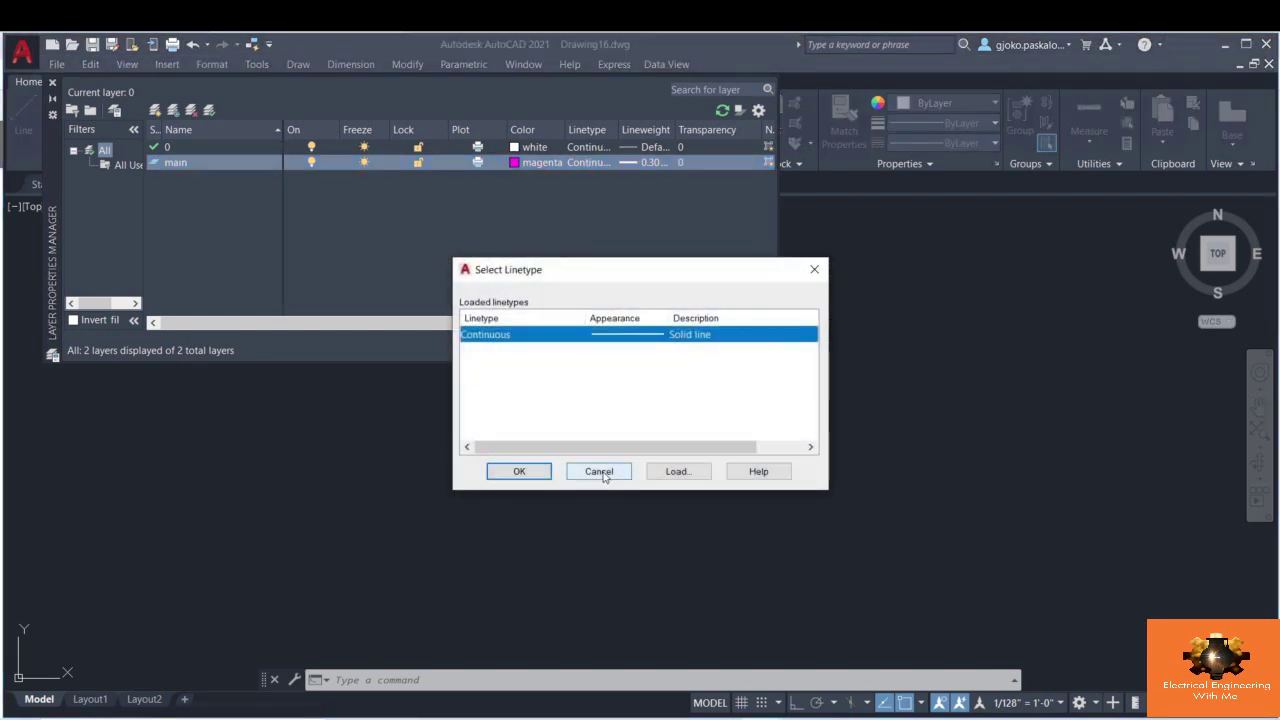
left_click(677, 471)
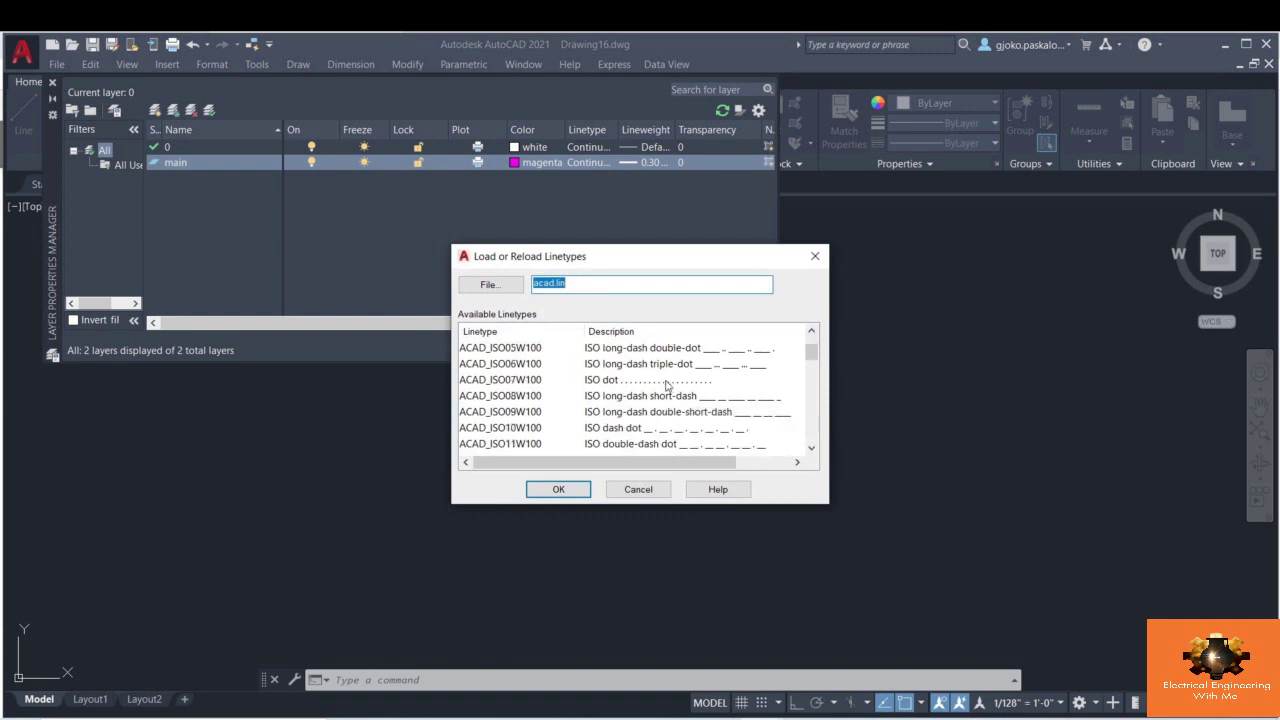
scroll(667, 386, "down", 3)
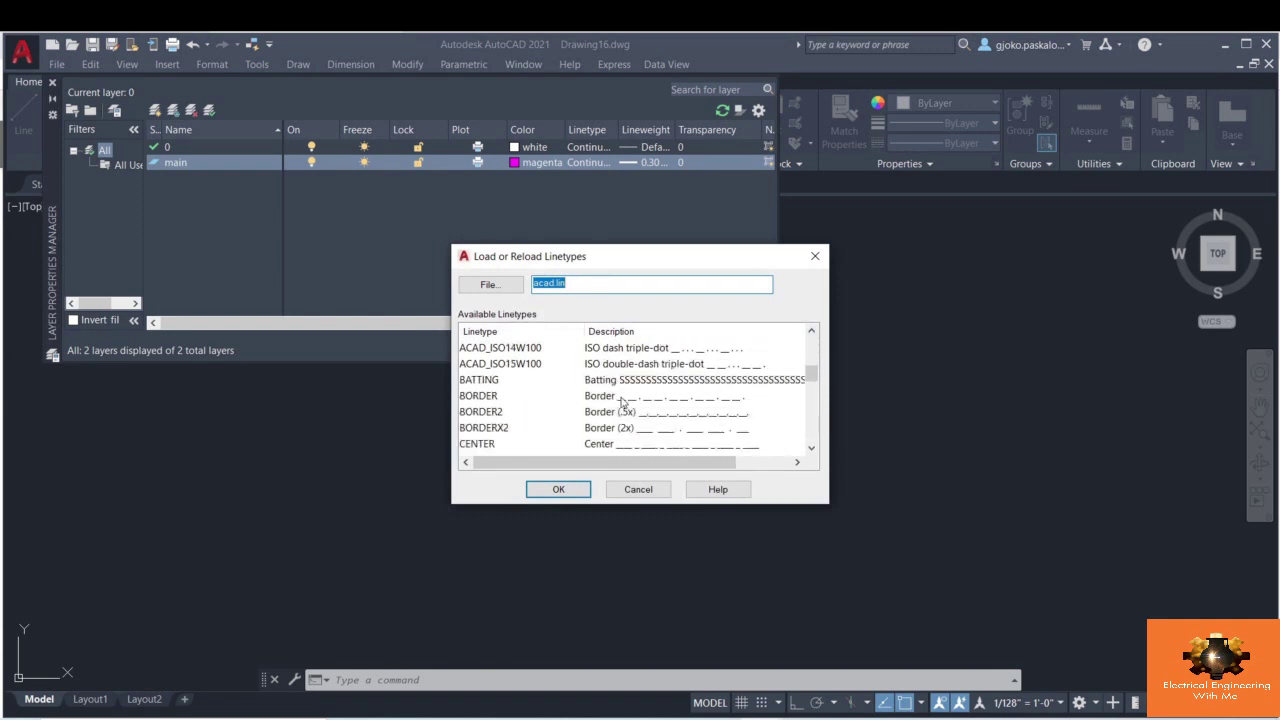
scroll(607, 397, "down", 1)
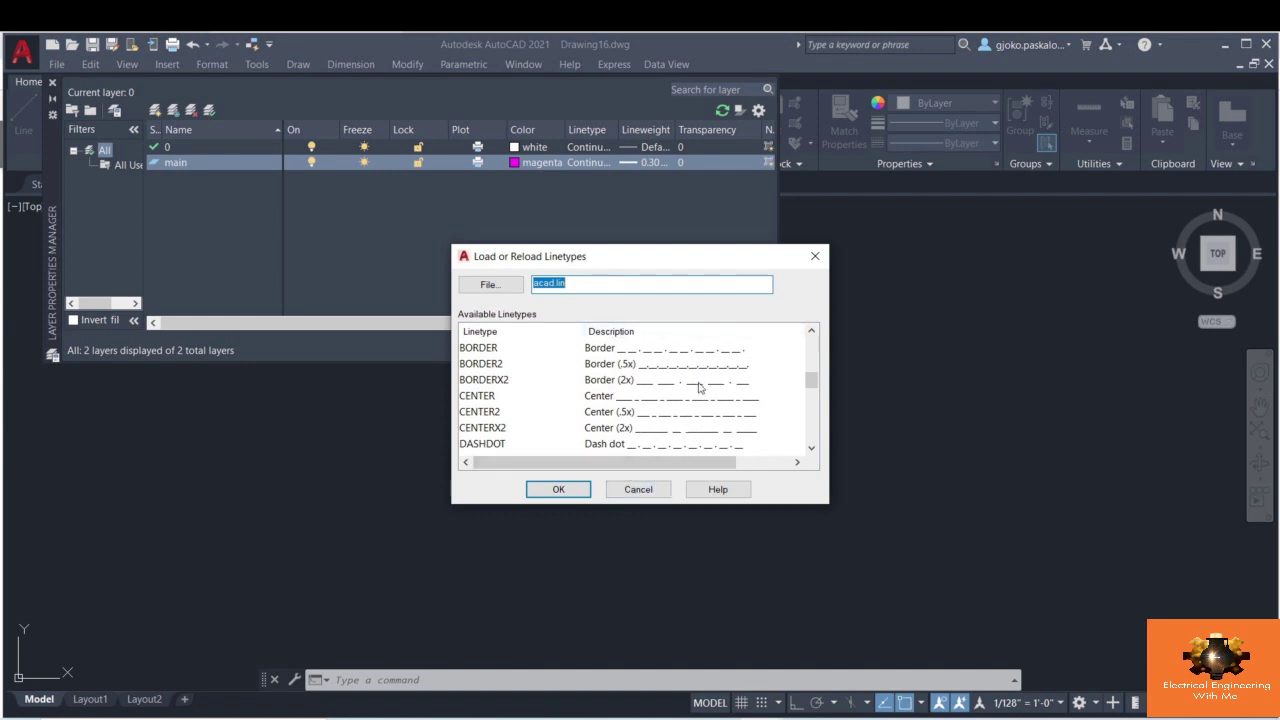
scroll(680, 397, "down", 1)
scroll(660, 416, "down", 2)
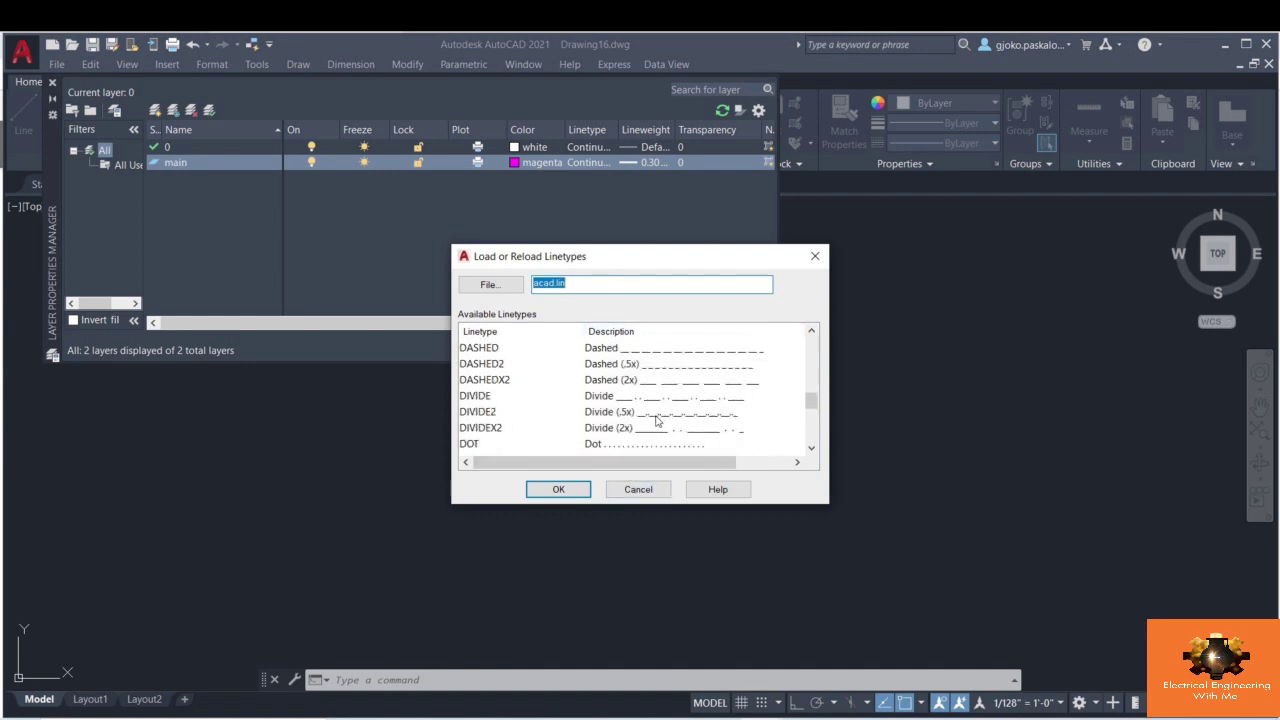
left_click(638, 489)
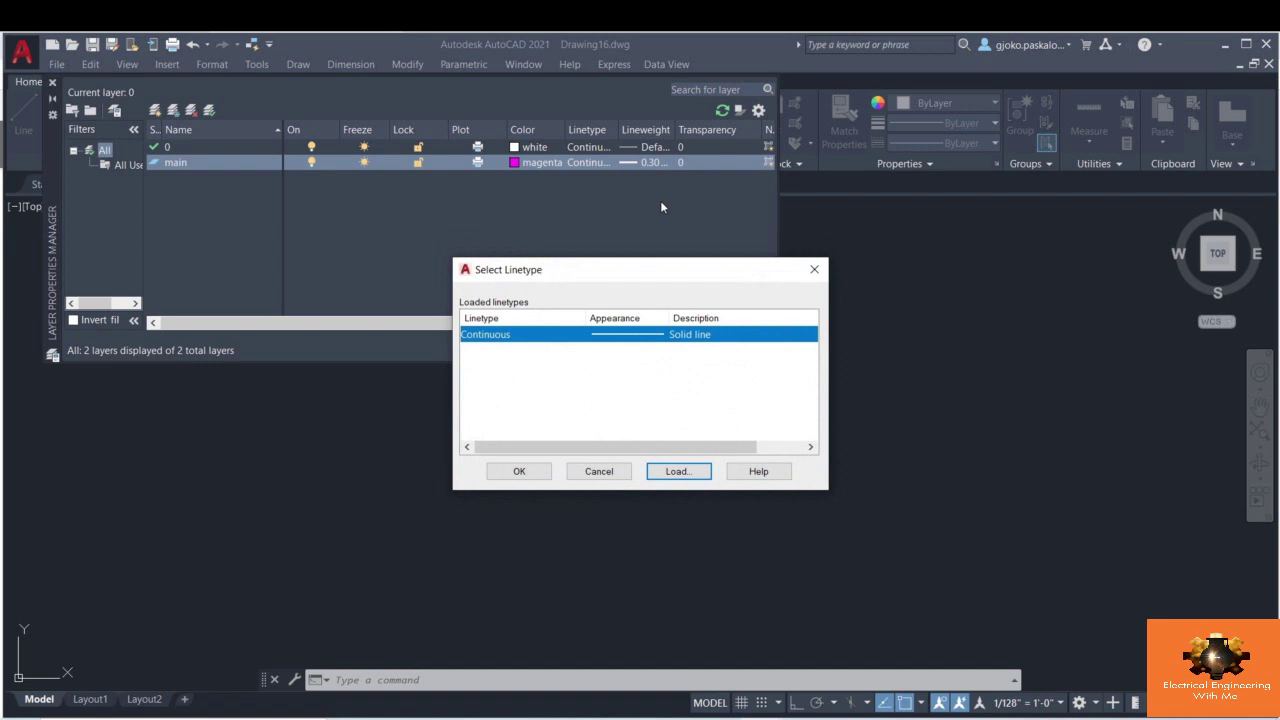
left_click(600, 471)
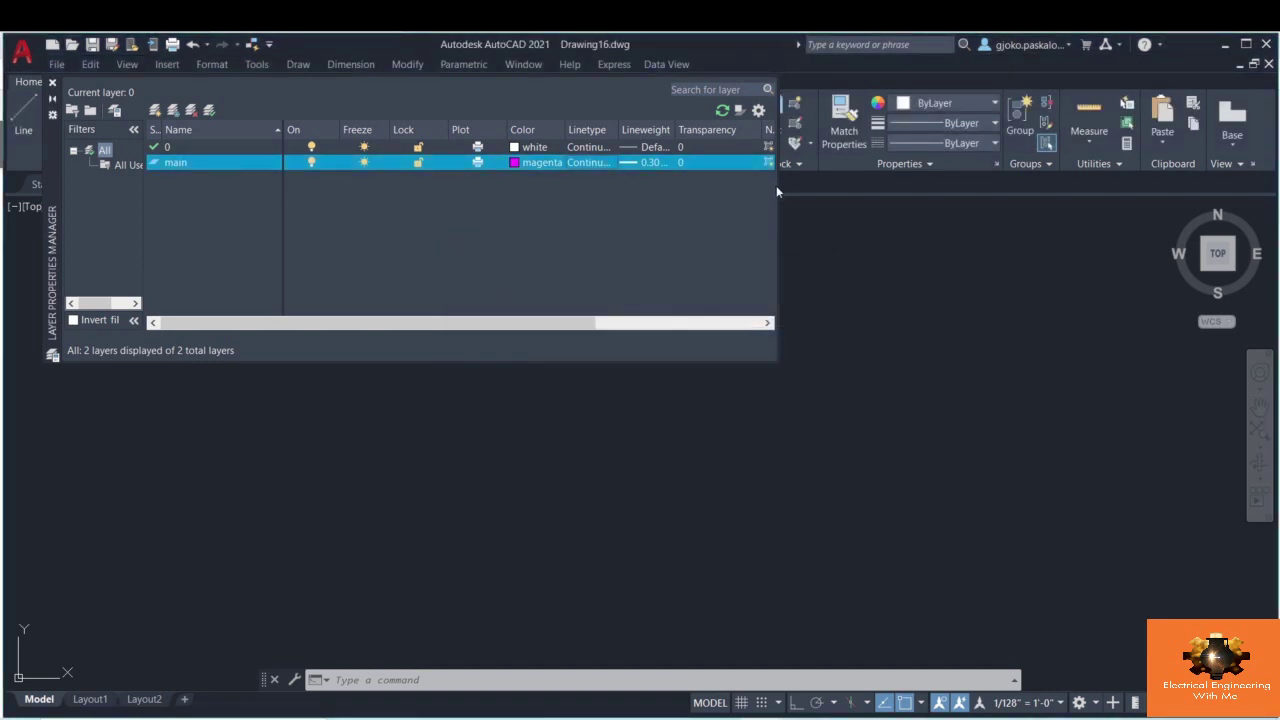
- Widen the Layer Properties Manager and its New VP Freeze column so the headings are readable
left_click_drag(776, 184, 932, 185)
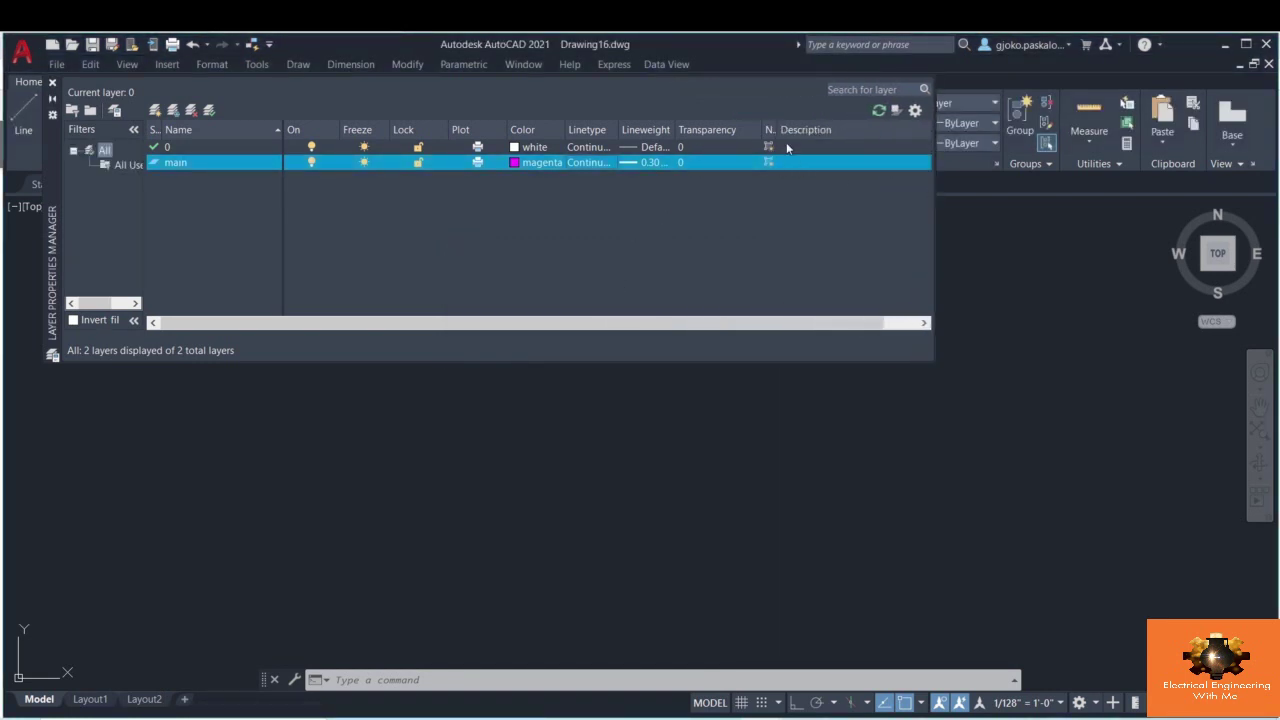
left_click_drag(787, 129, 849, 131)
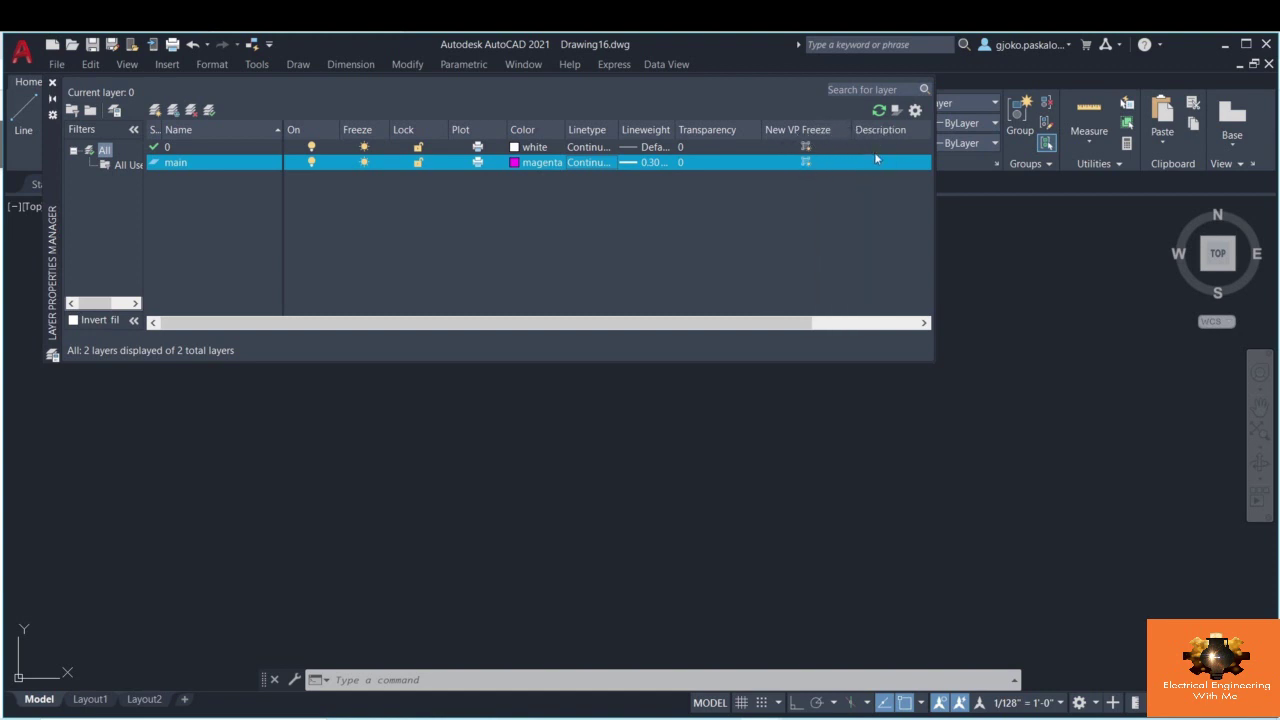
- Add a new layer named secondary to the drawing
right_click(217, 181)
left_click(268, 238)
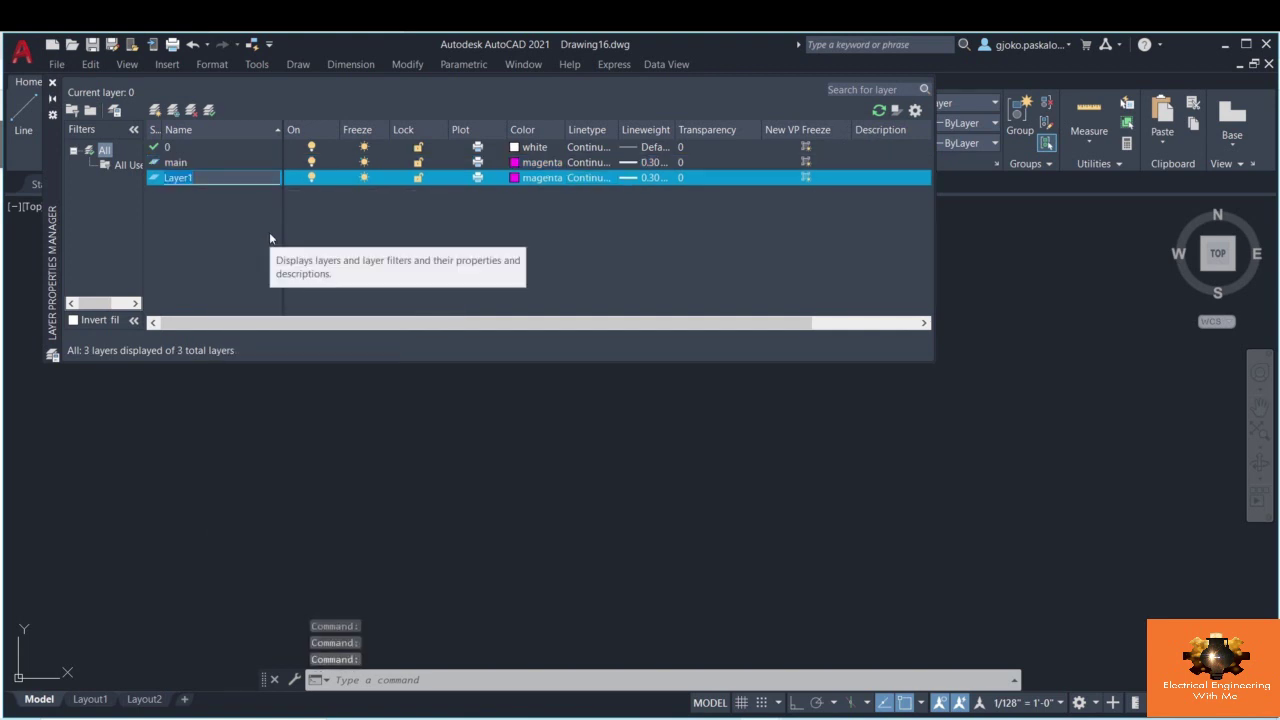
type("secondar")
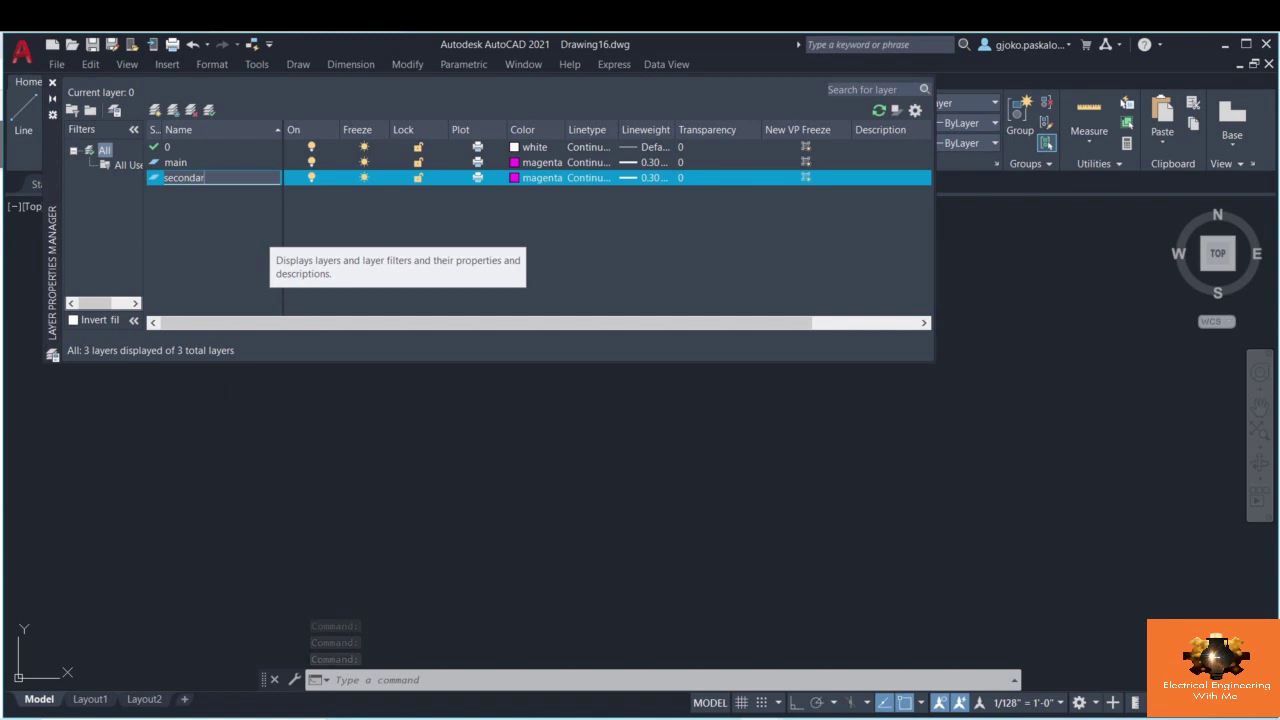
type("y")
key("Return")
- Set the secondary layer's color to cyan and its lineweight to 0.20 mm
left_click(532, 180)
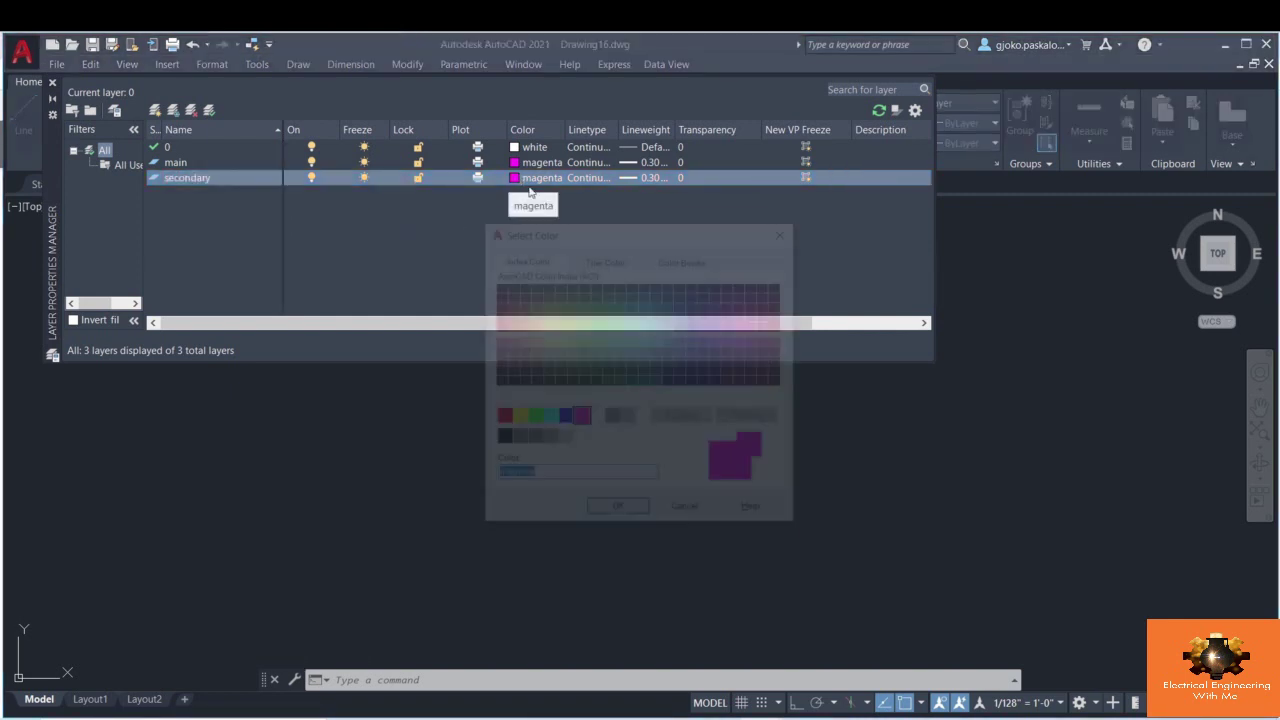
left_click(549, 415)
left_click(618, 505)
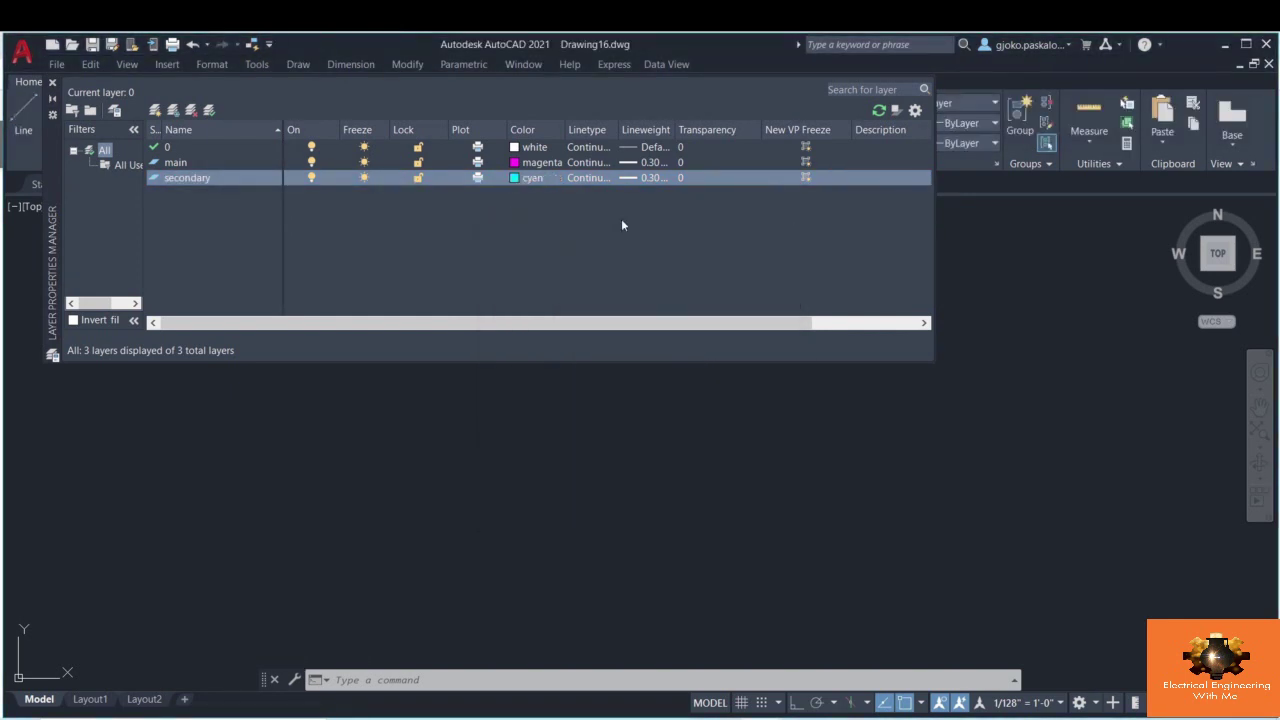
left_click(634, 179)
left_click(622, 357)
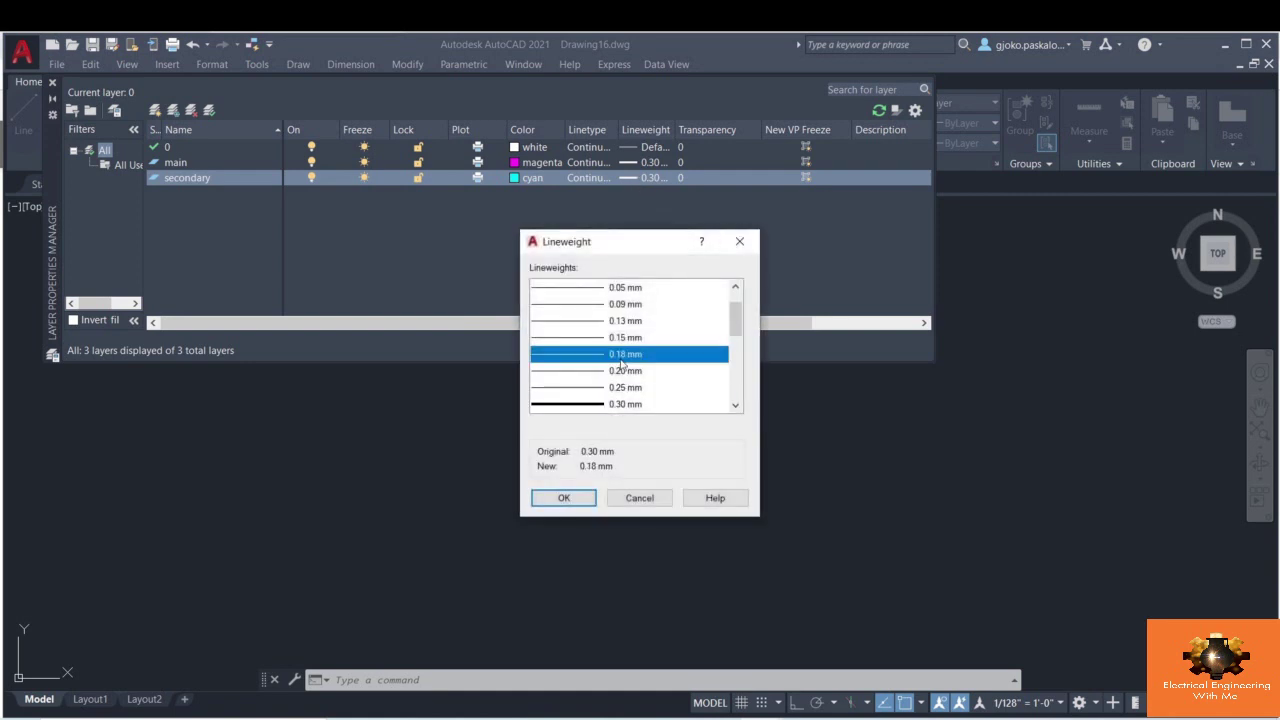
left_click(618, 372)
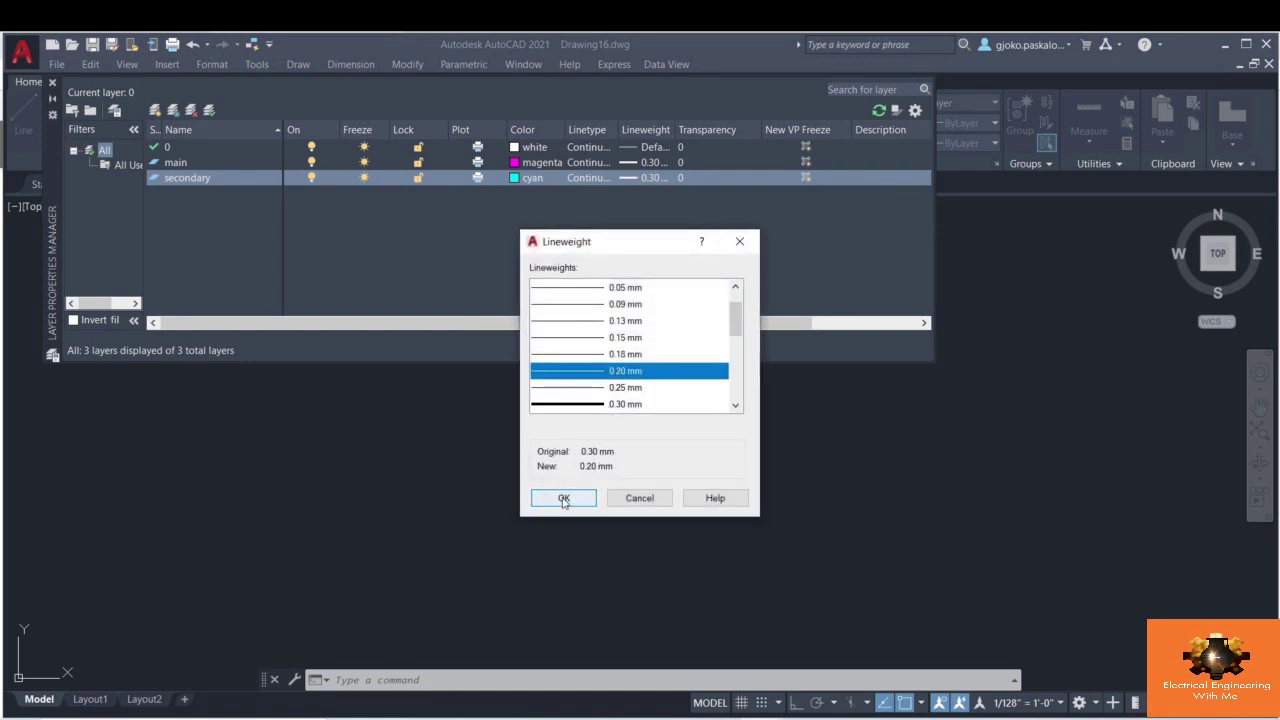
left_click(563, 498)
- Add another layer based on secondary under its default name, and make the secondary layer current
right_click(216, 240)
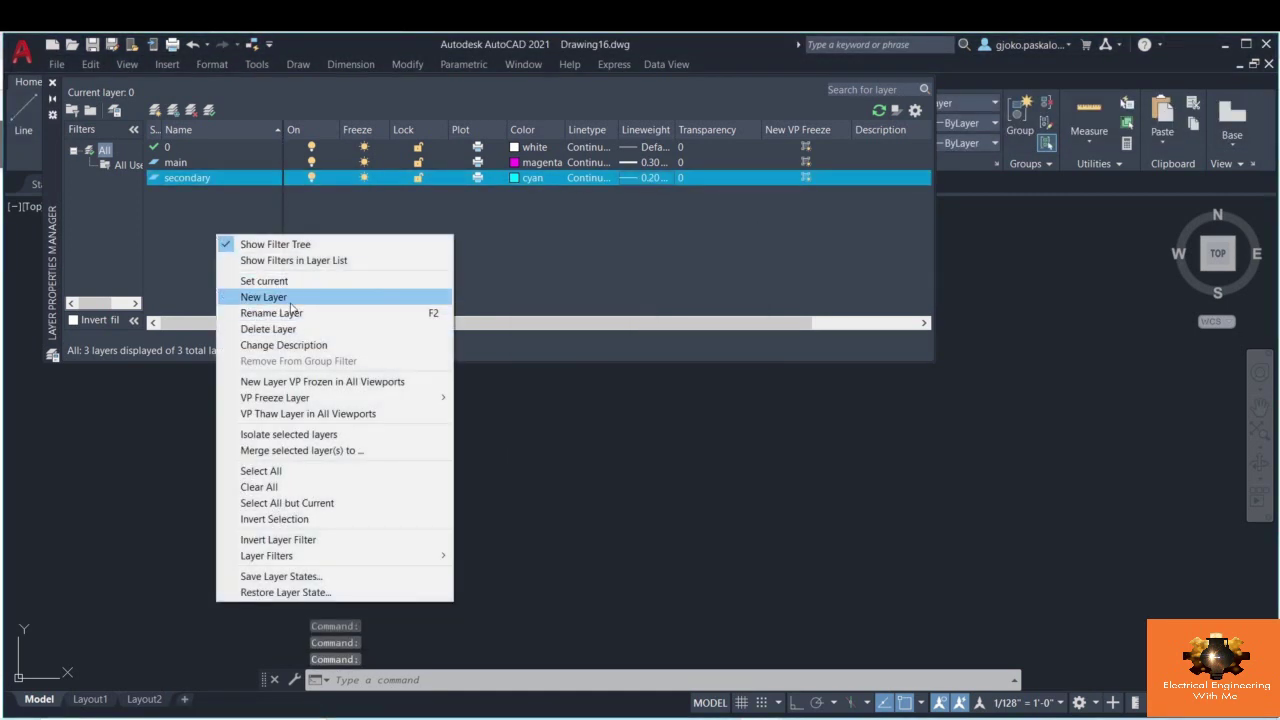
left_click(262, 297)
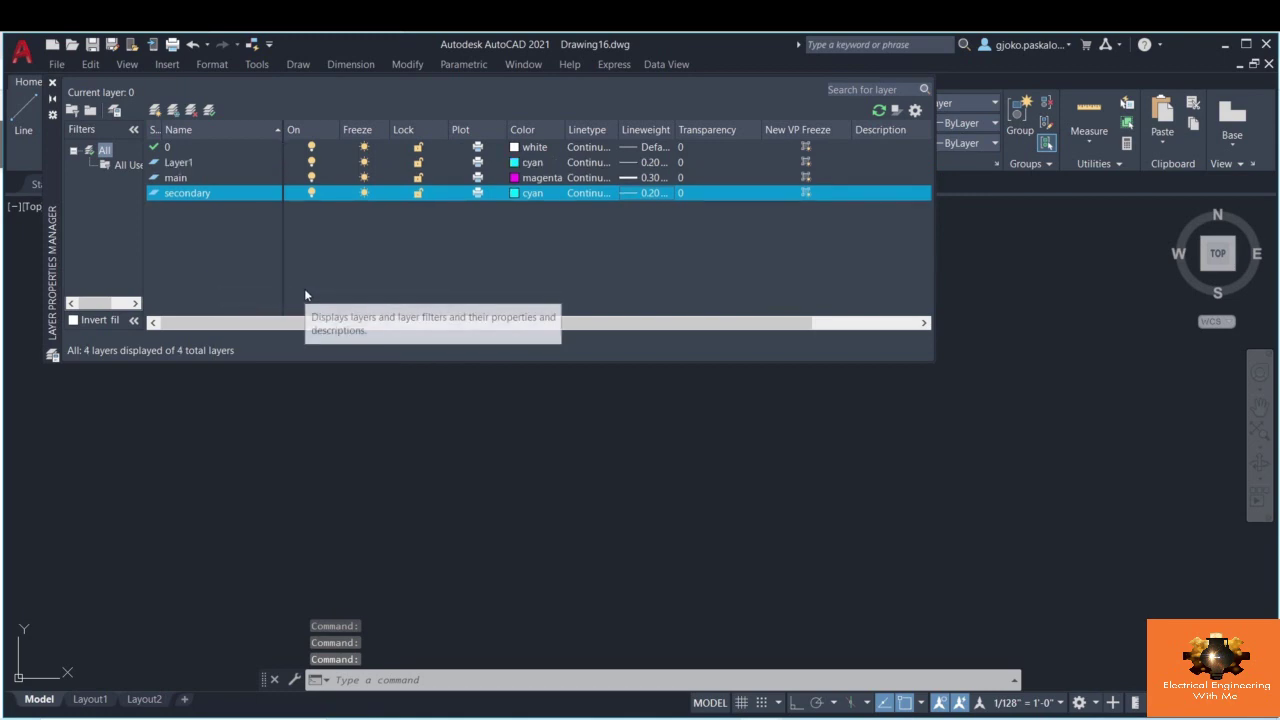
right_click(194, 199)
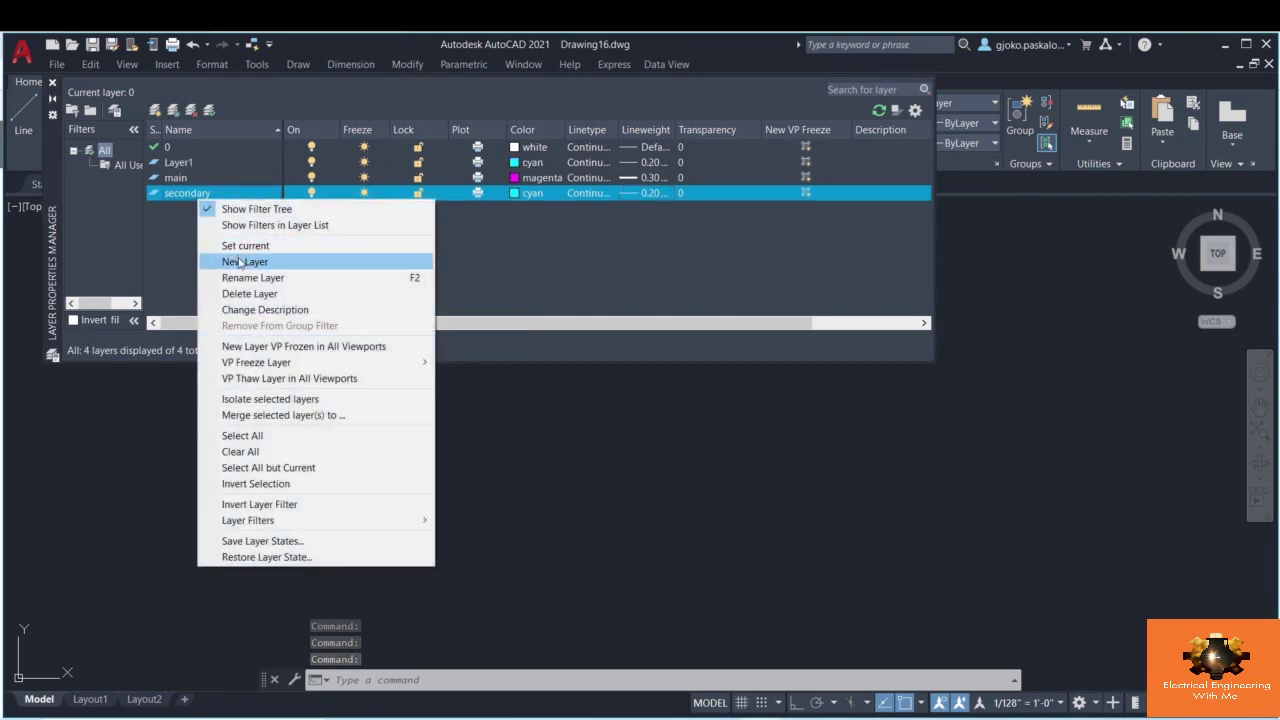
key("Escape")
right_click(193, 200)
key("Escape")
double_click(186, 195)
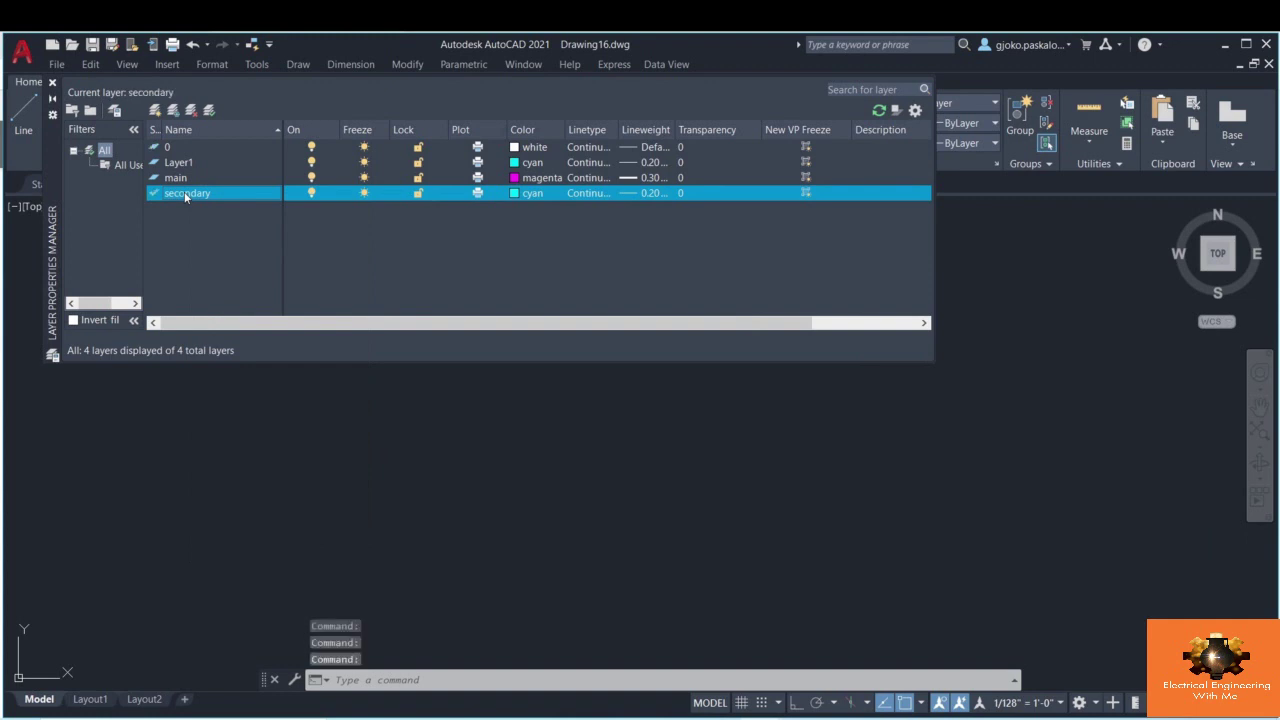
- Rename the secondary layer as dimensions
right_click(172, 195)
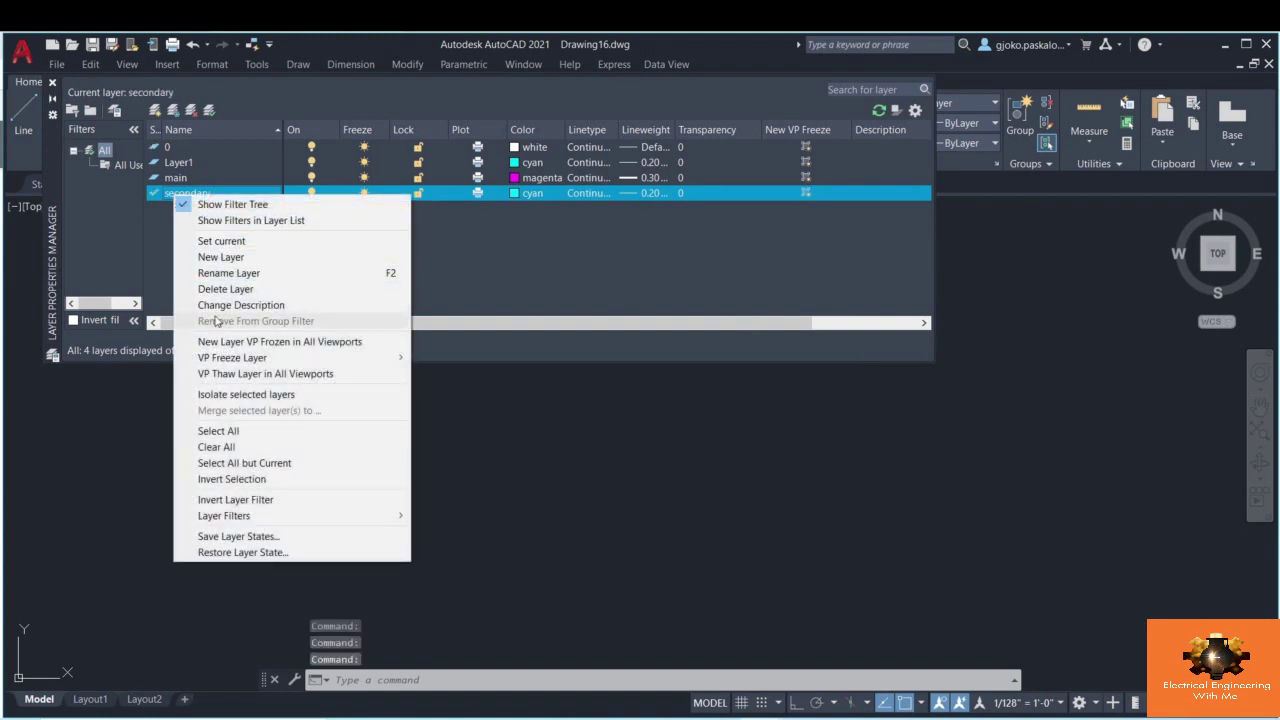
left_click(226, 269)
type("Dim")
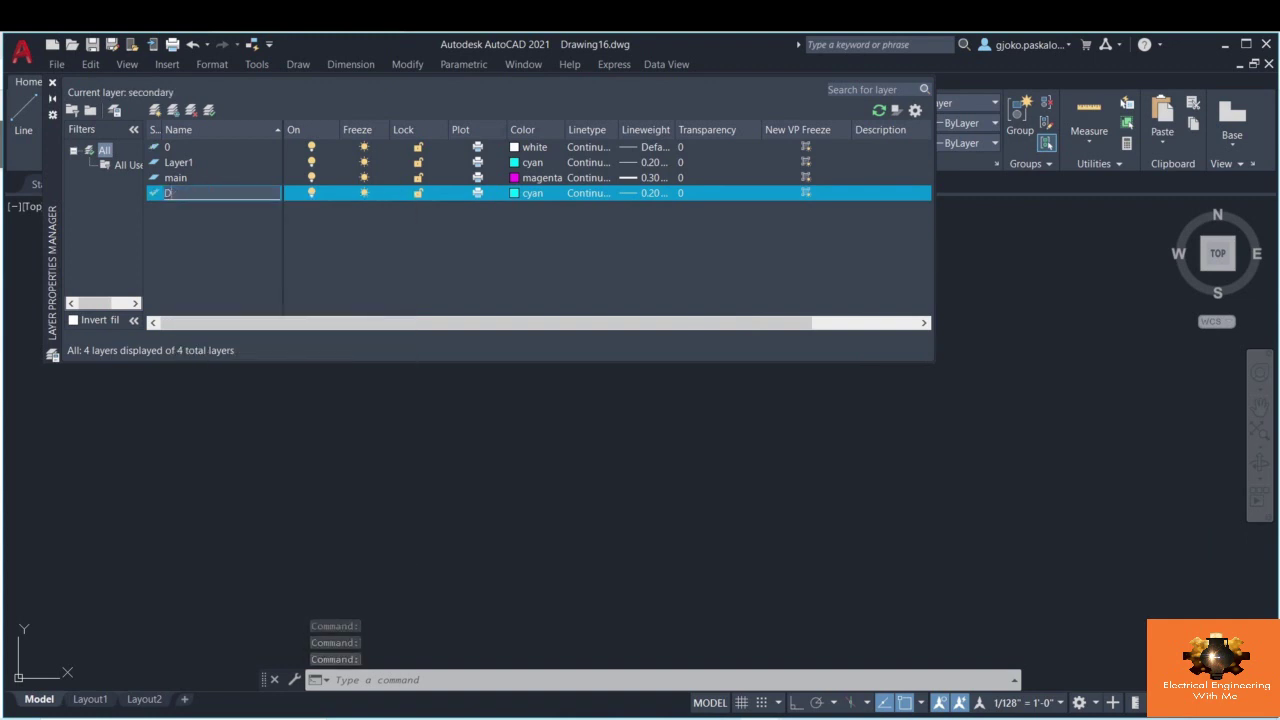
key("BackSpace")
key("BackSpace")
key("BackSpace")
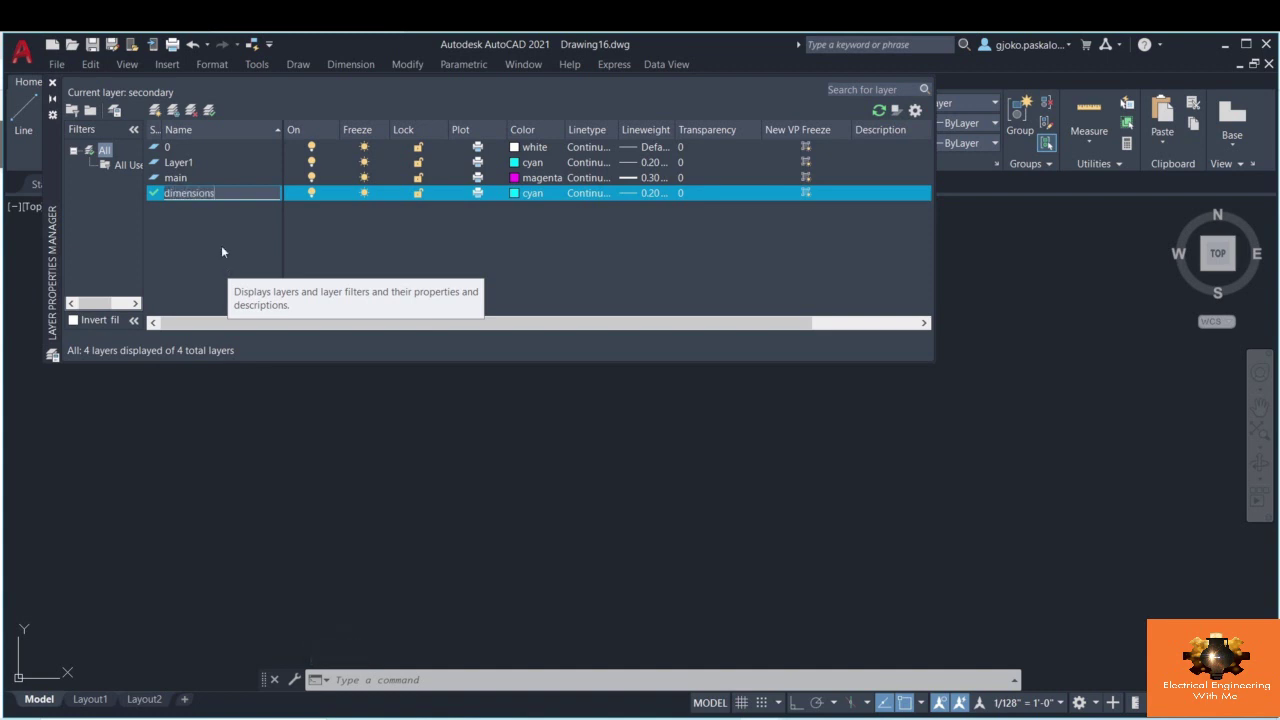
key("Return")
- Set the dimensions layer's color to yellow and its lineweight to 0.18 mm
left_click(524, 193)
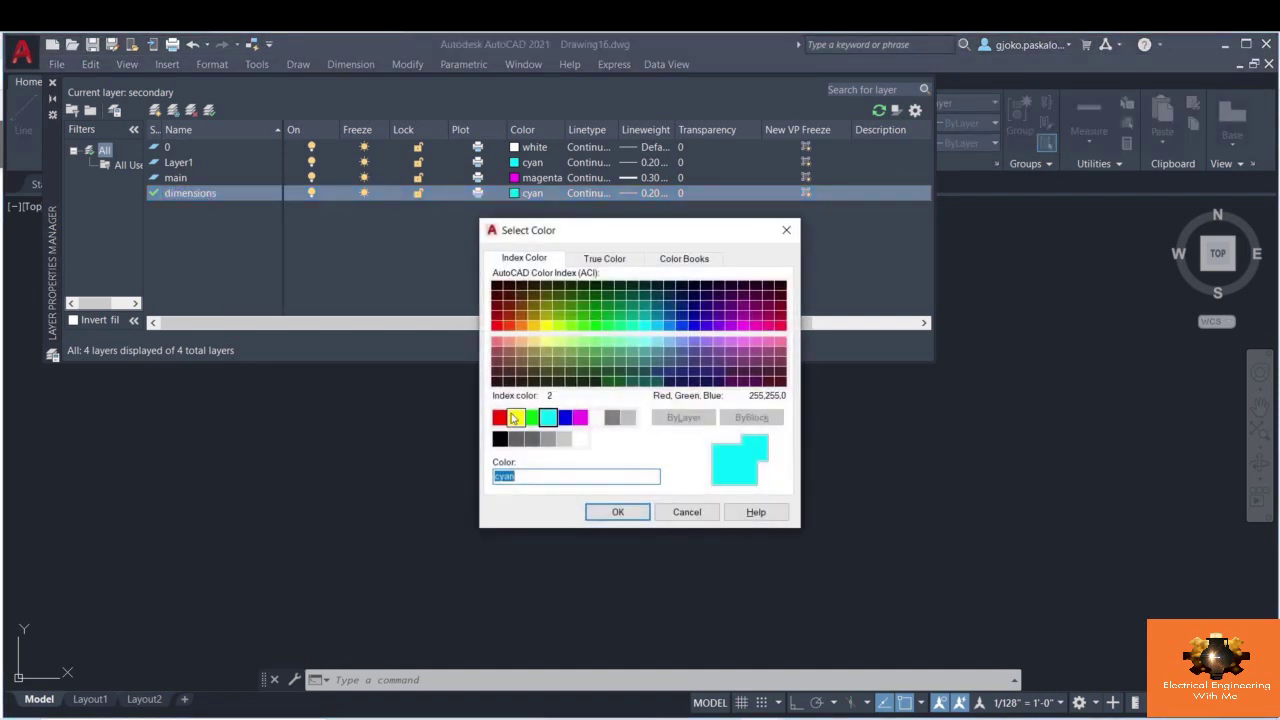
left_click(515, 418)
left_click(617, 512)
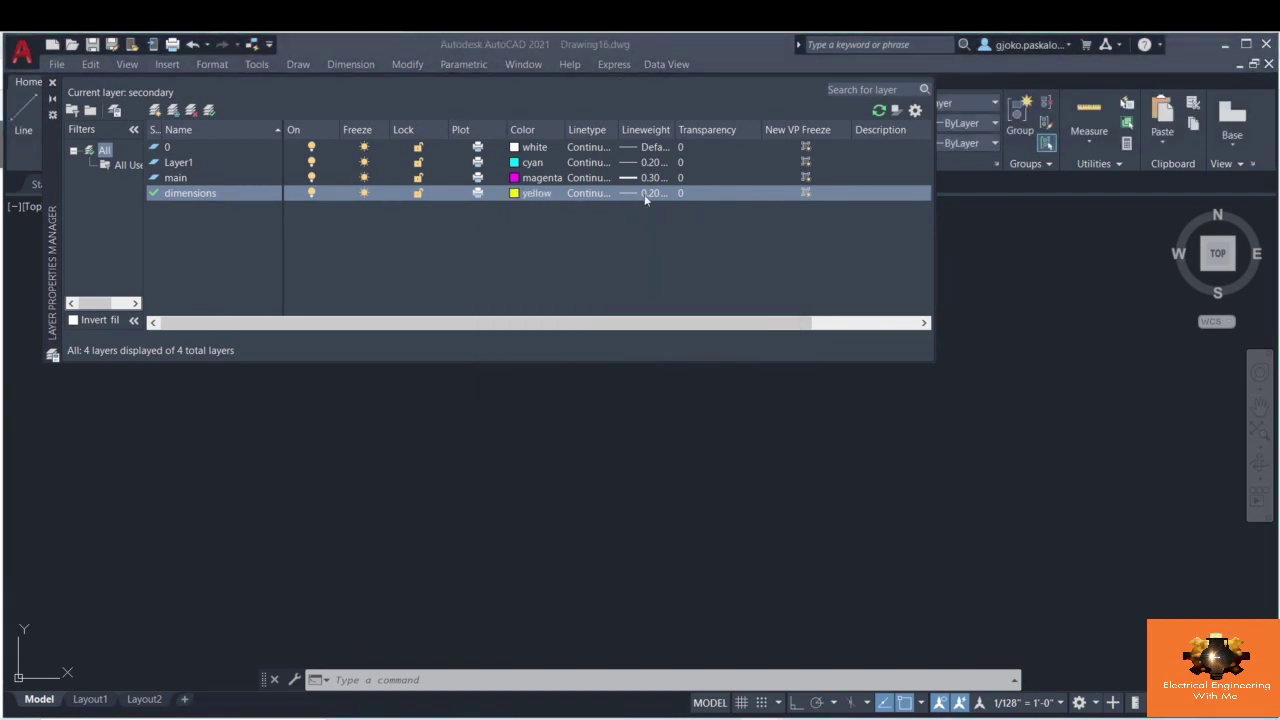
left_click(645, 195)
left_click(610, 387)
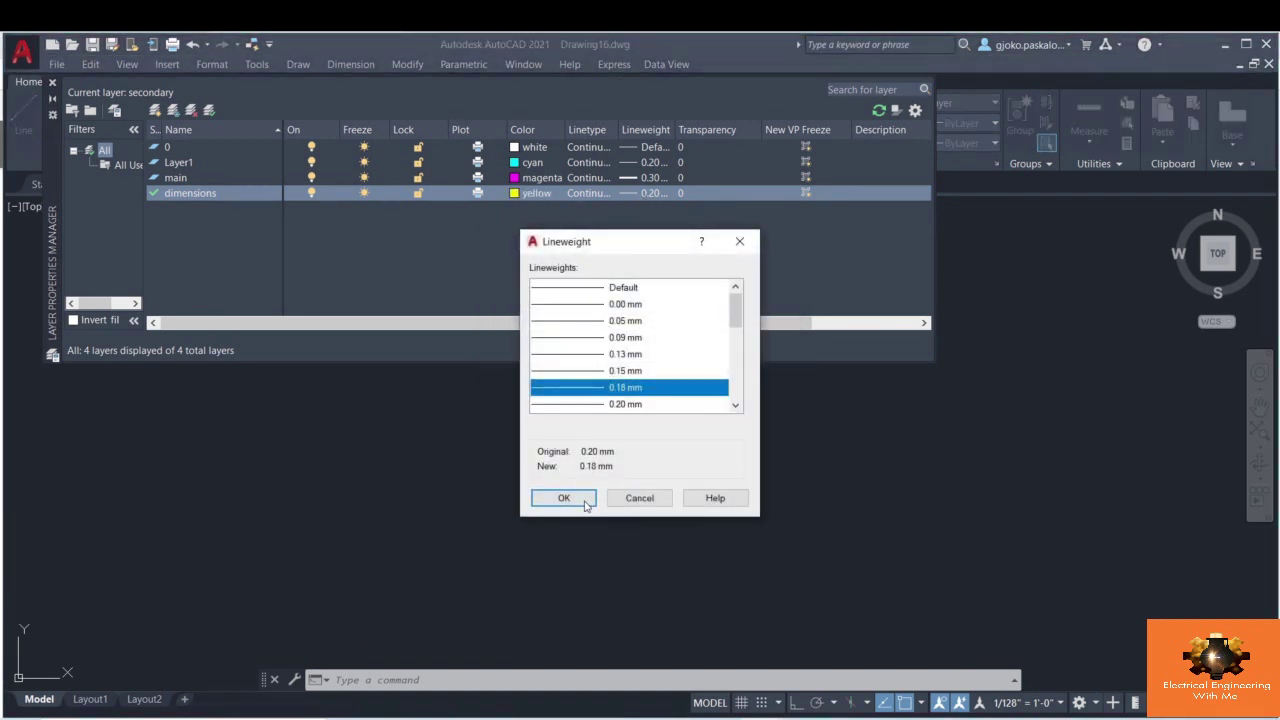
left_click(563, 498)
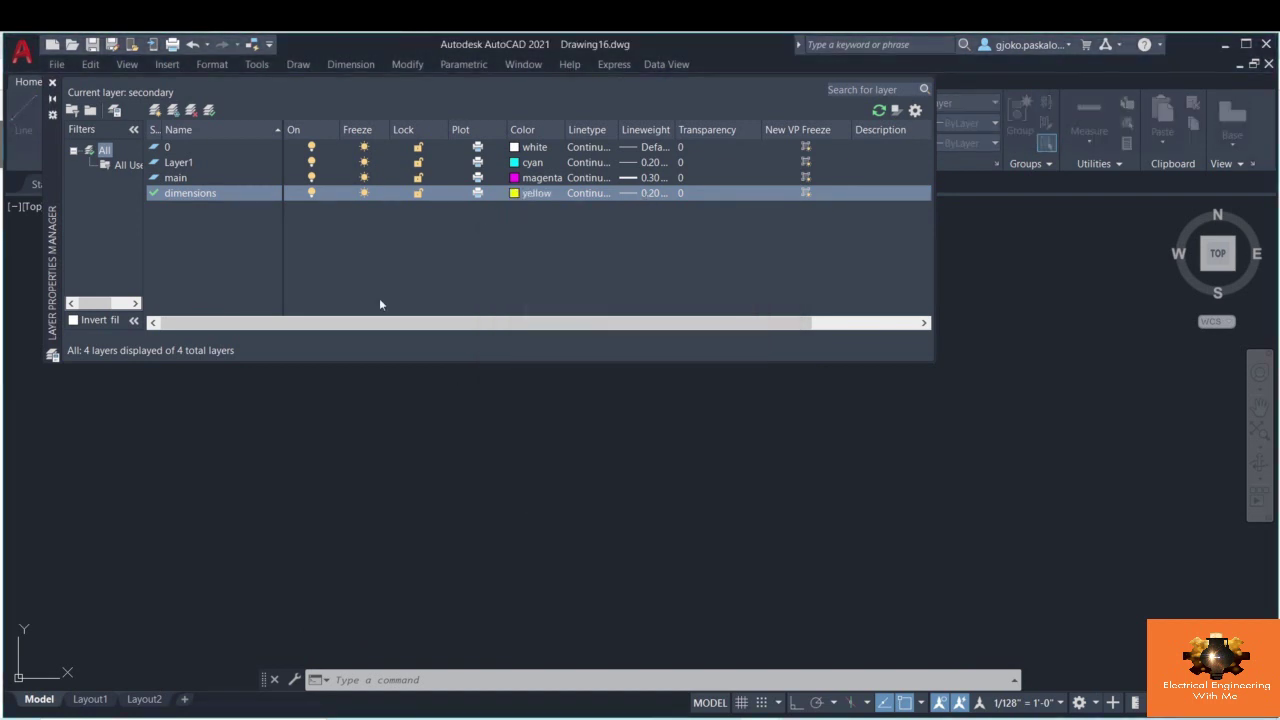
- Make main the current layer, close the Layer Properties Manager and display the list of the drawing's layers
double_click(176, 175)
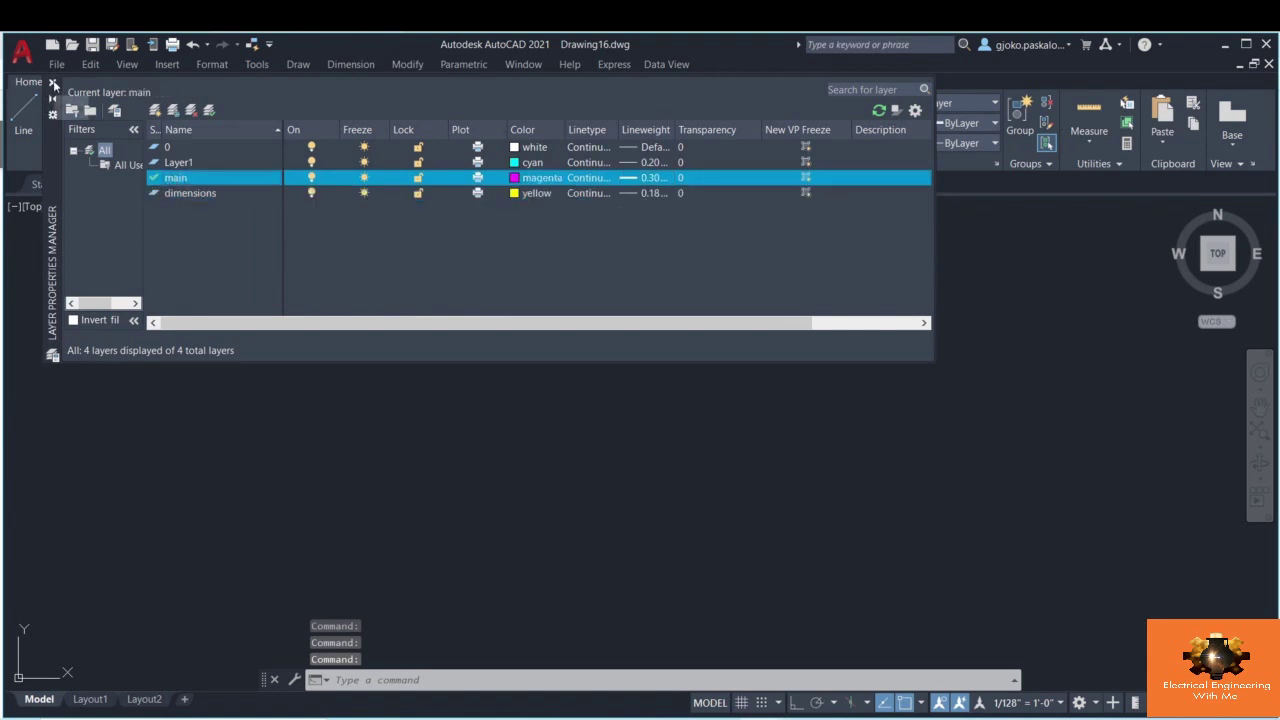
left_click(53, 82)
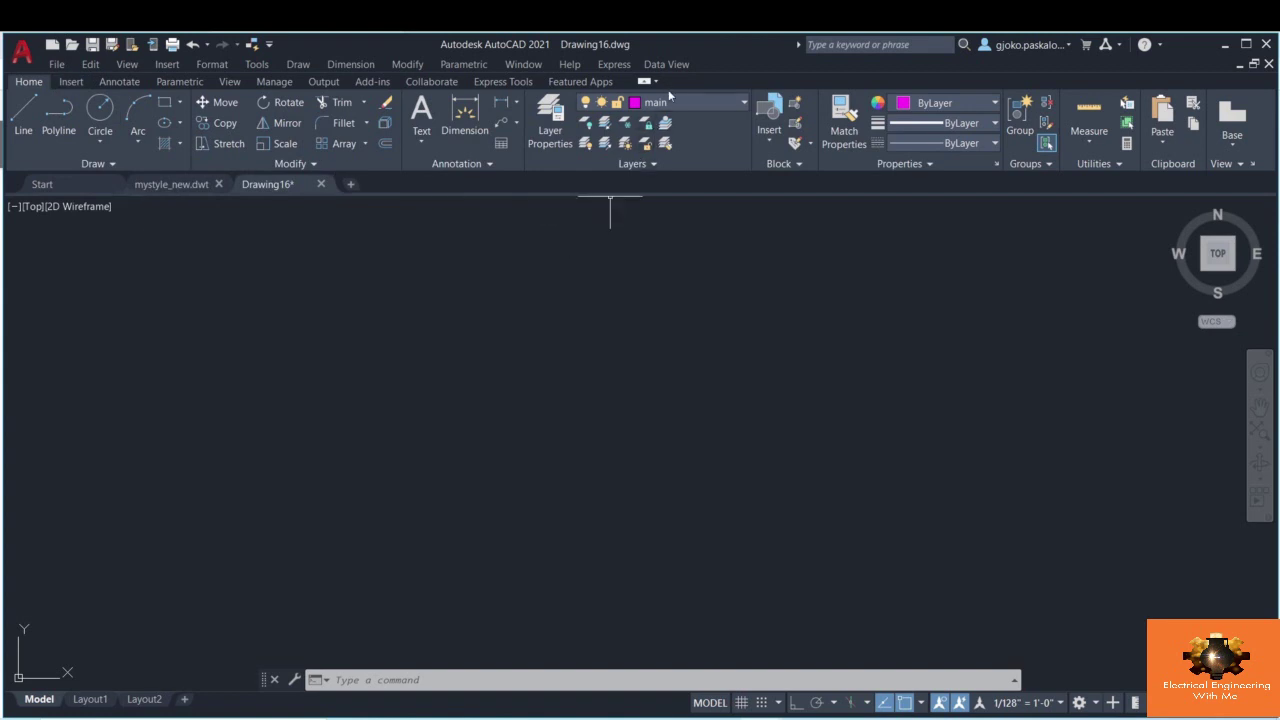
left_click(667, 103)
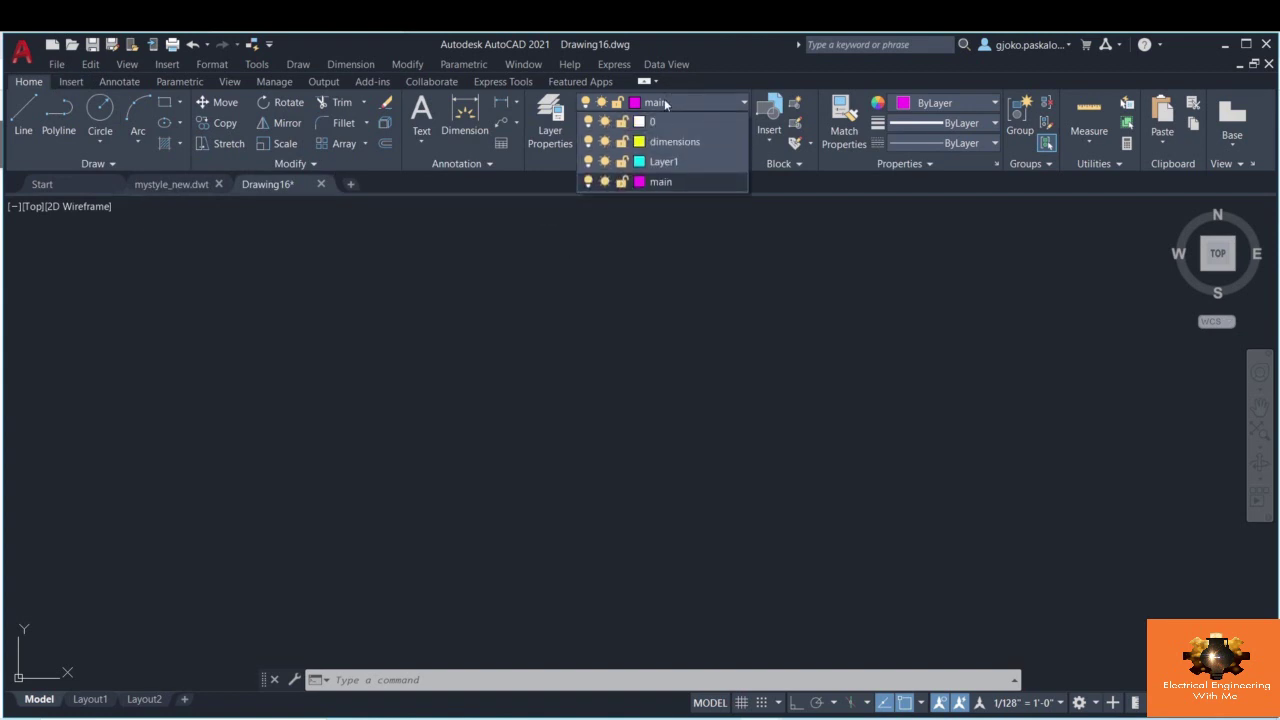
- Compare the layers available in mystyle_new.dwt with those in Drawing16, ending in Drawing16
left_click(665, 103)
left_click(173, 184)
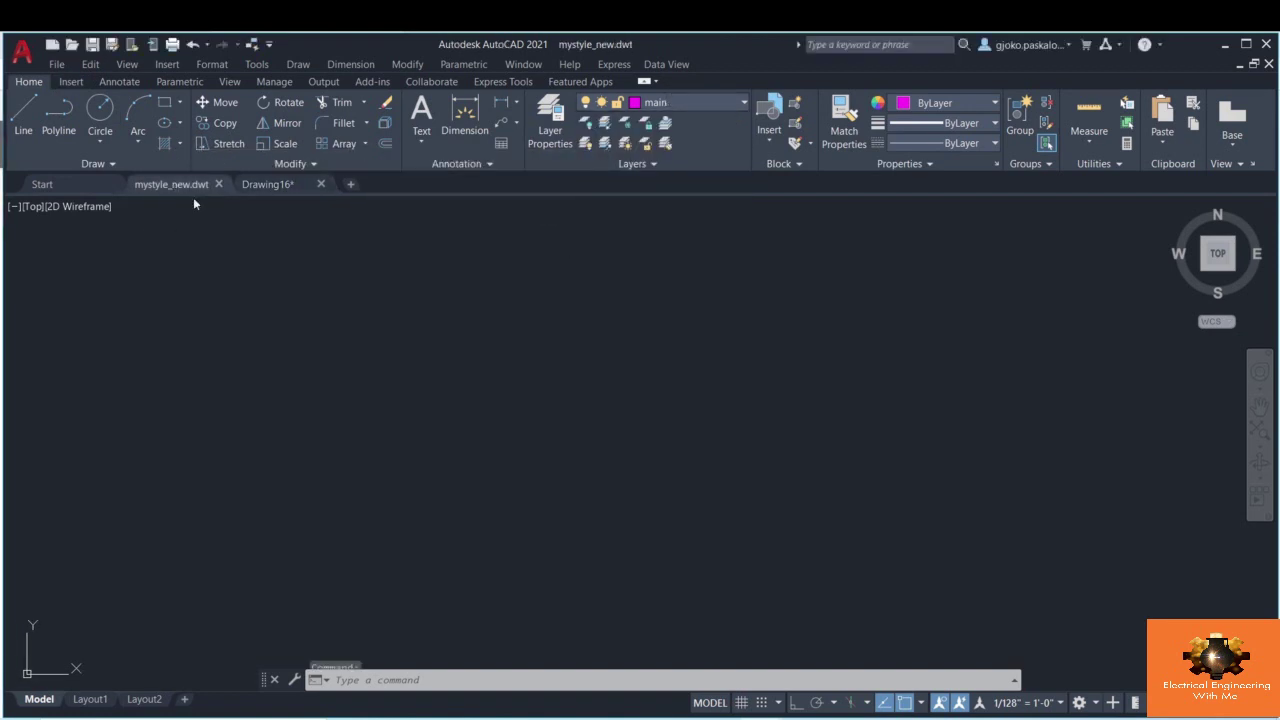
left_click(668, 103)
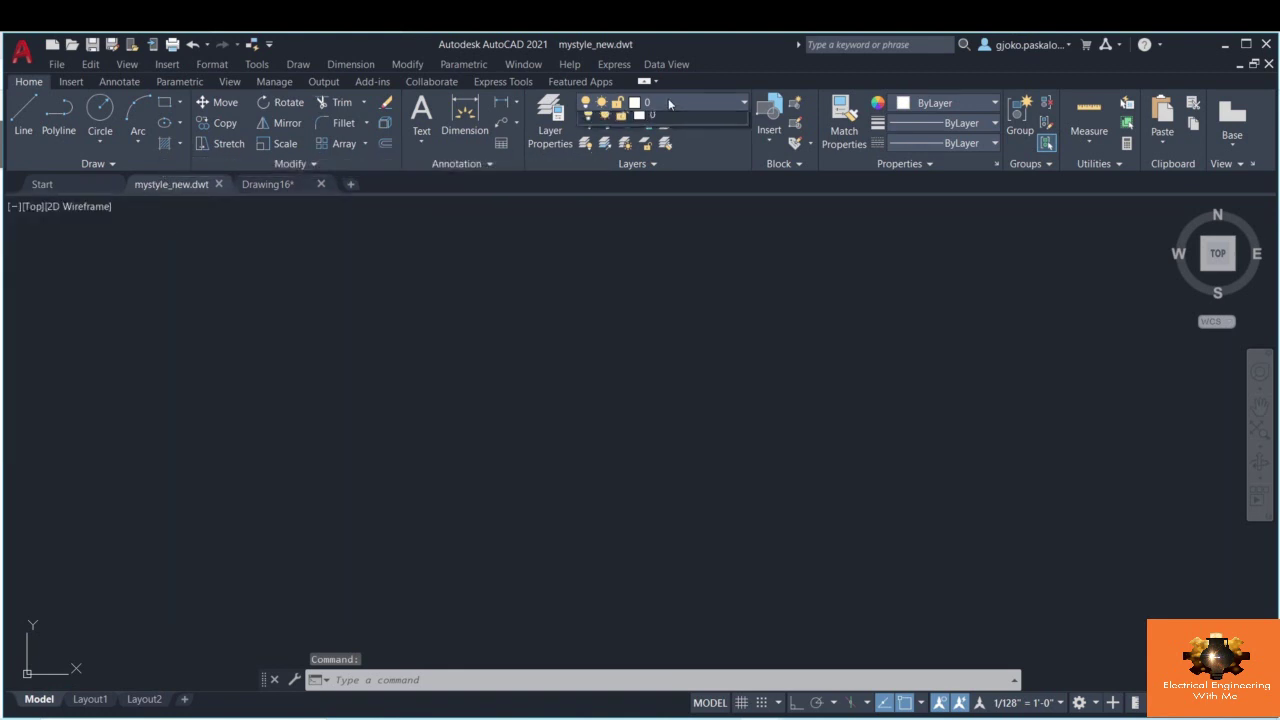
left_click(287, 185)
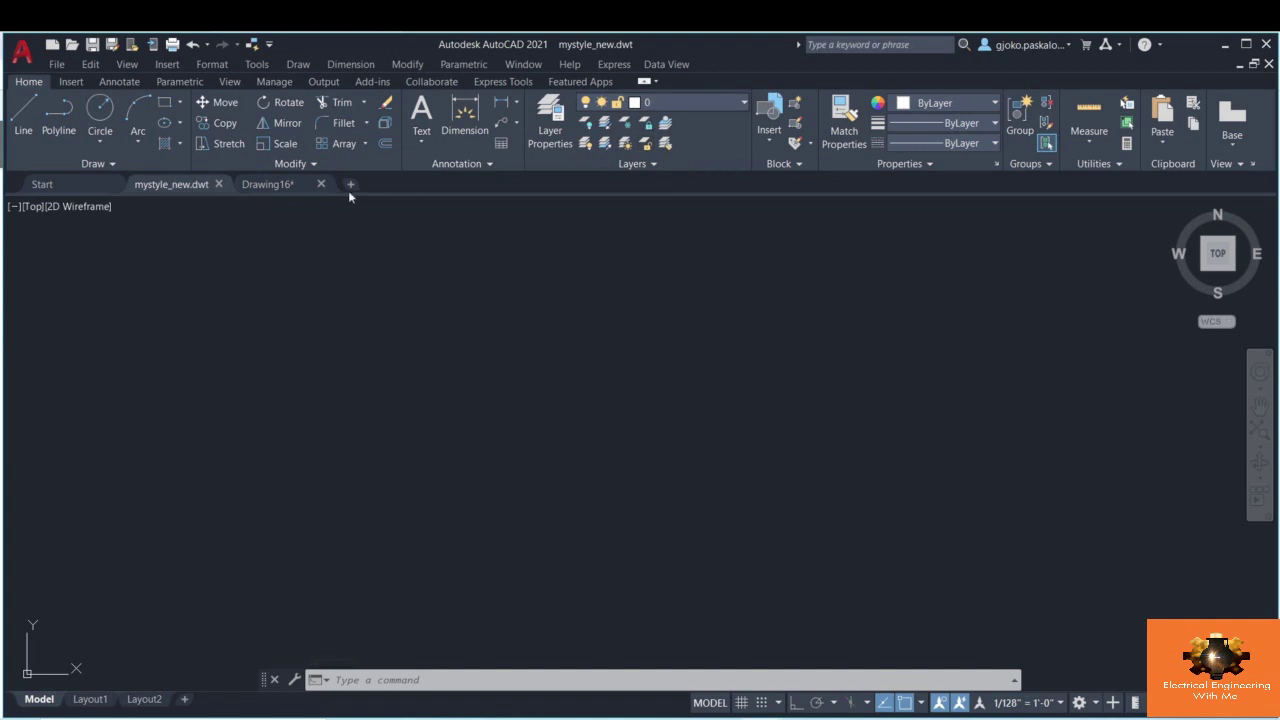
left_click(268, 184)
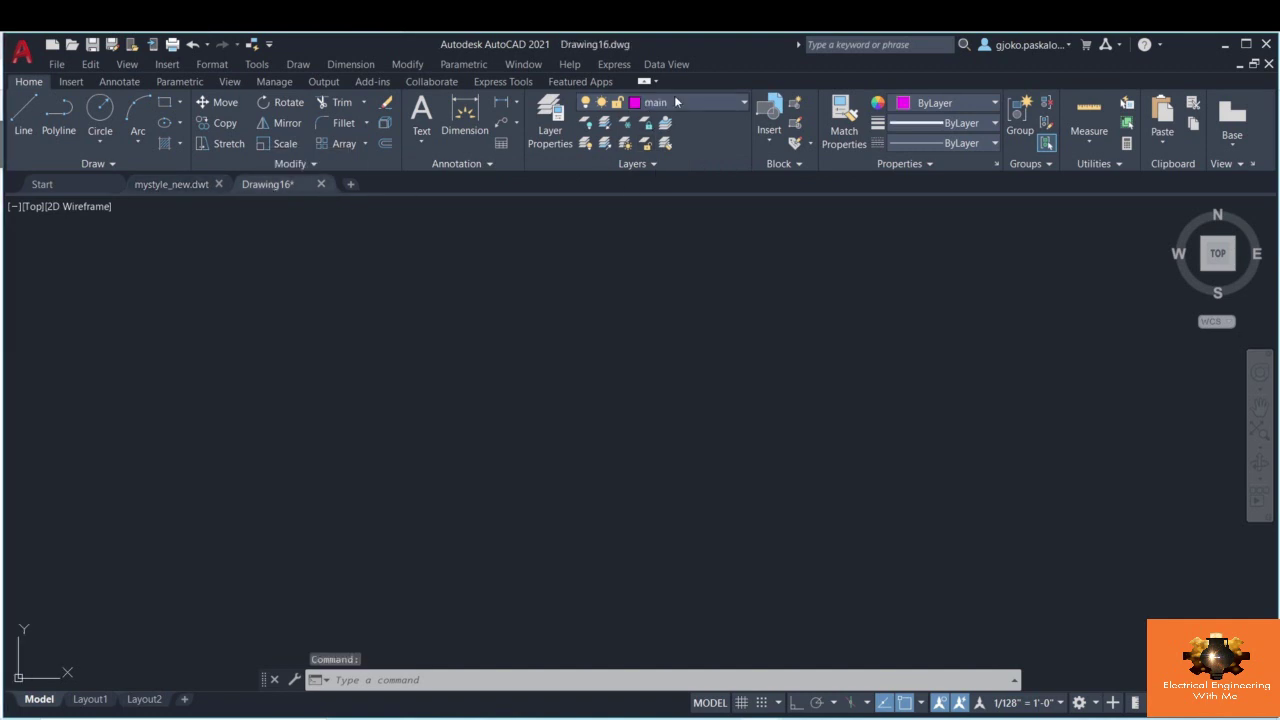
- Try to save Drawing16 as an AutoCAD Drawing Template (*.dwt) over the existing mystyle_new.dwt
left_click(57, 64)
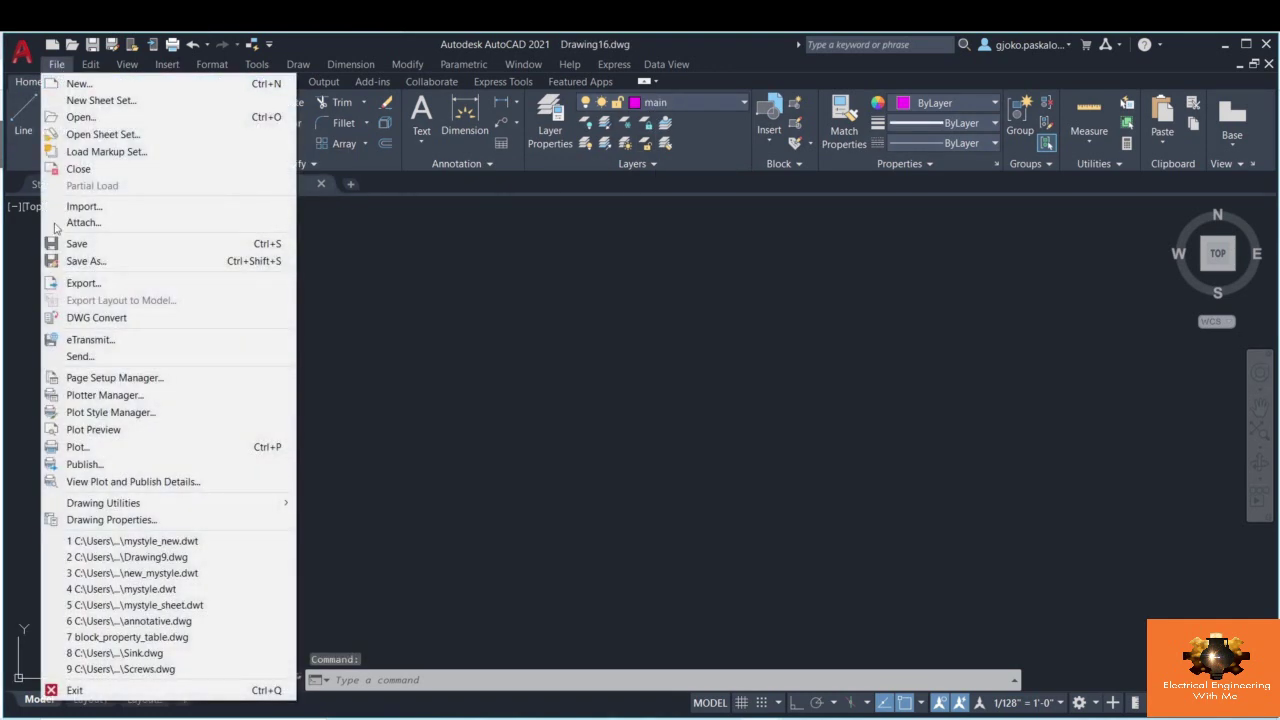
left_click(90, 262)
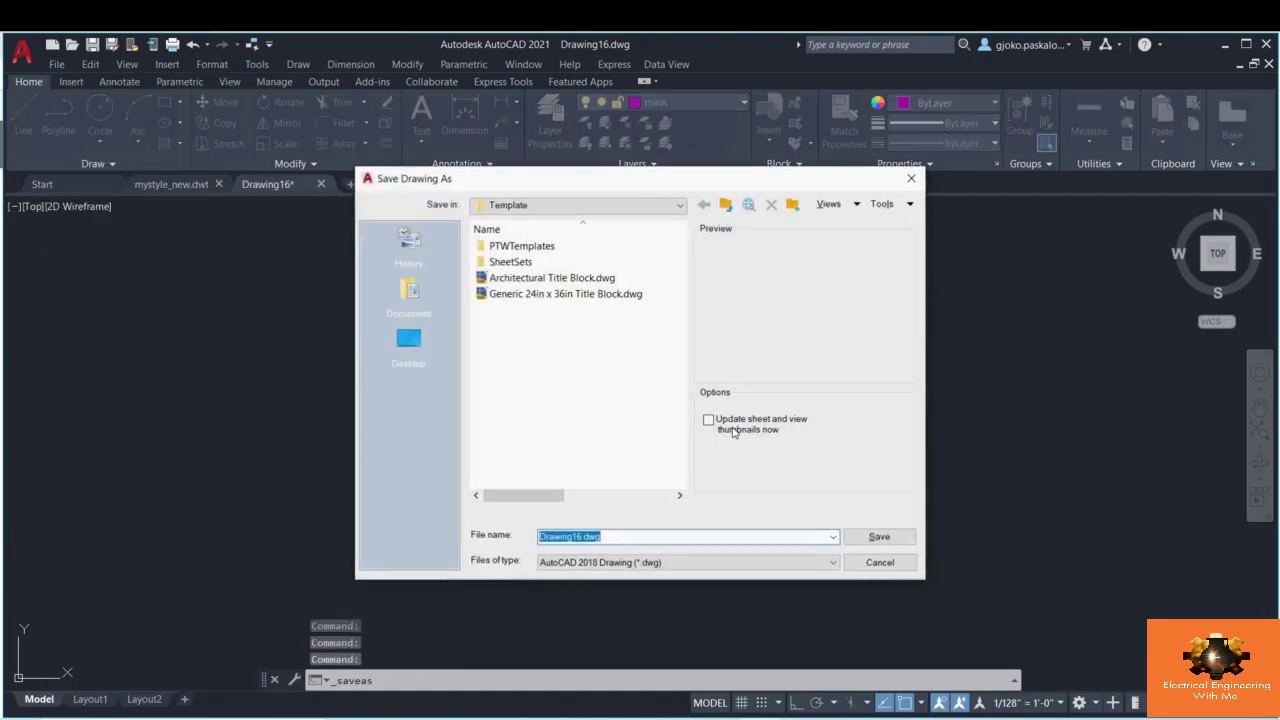
left_click(657, 566)
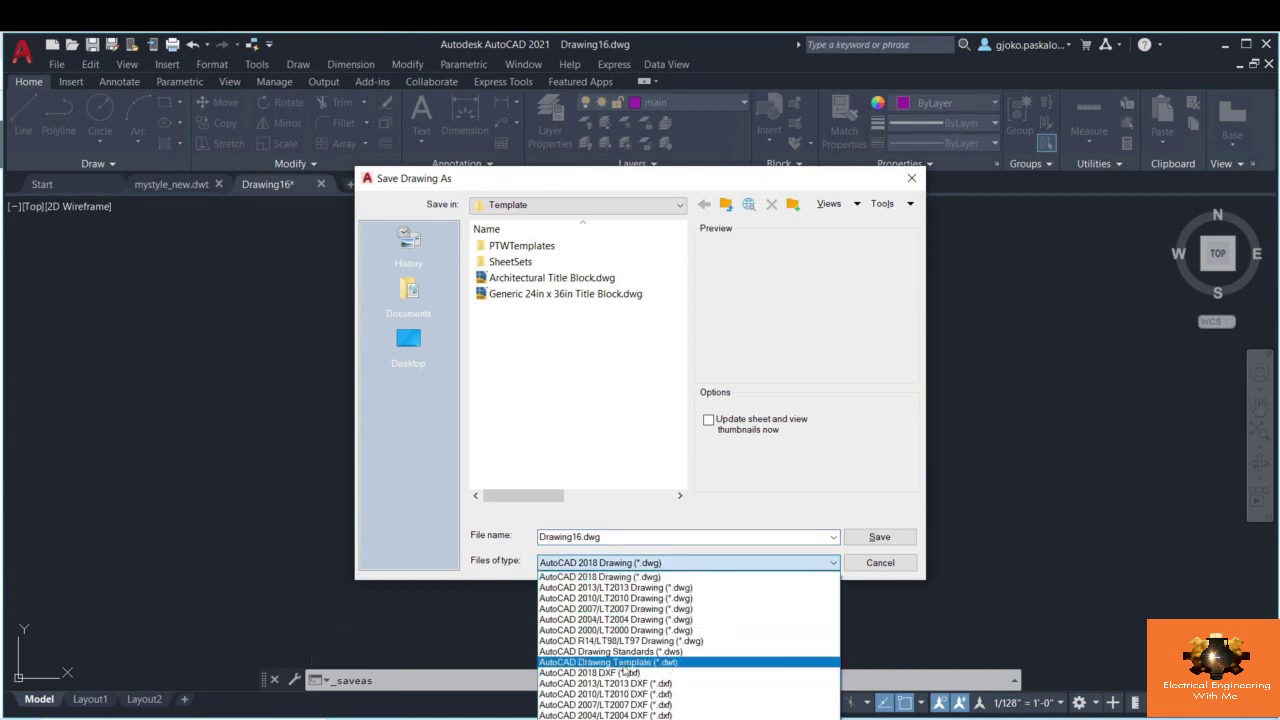
left_click(650, 662)
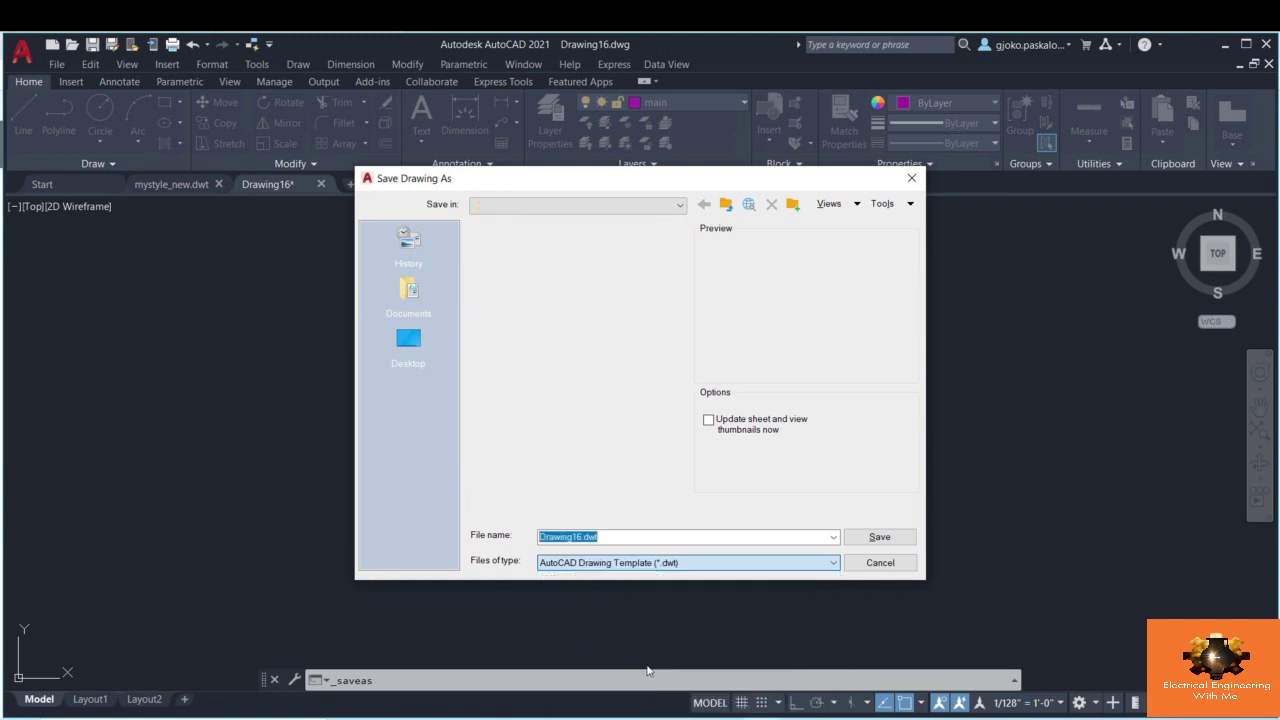
key("BackSpace")
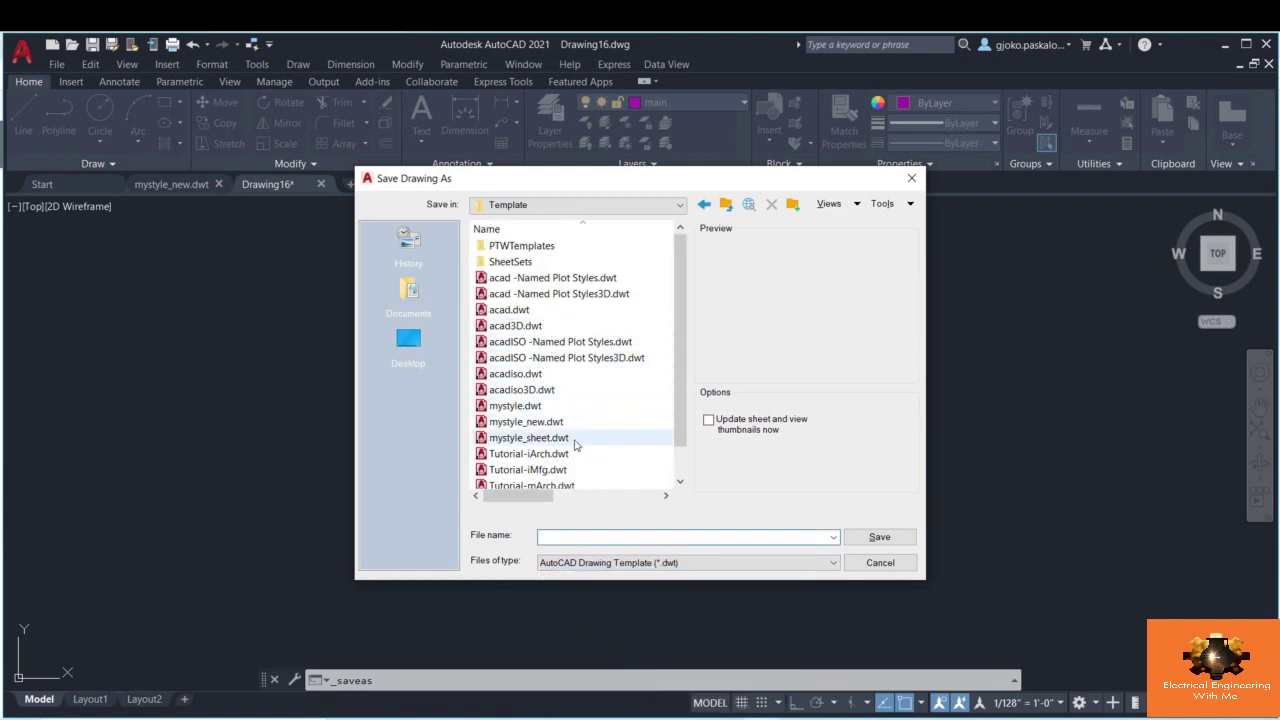
left_click(535, 427)
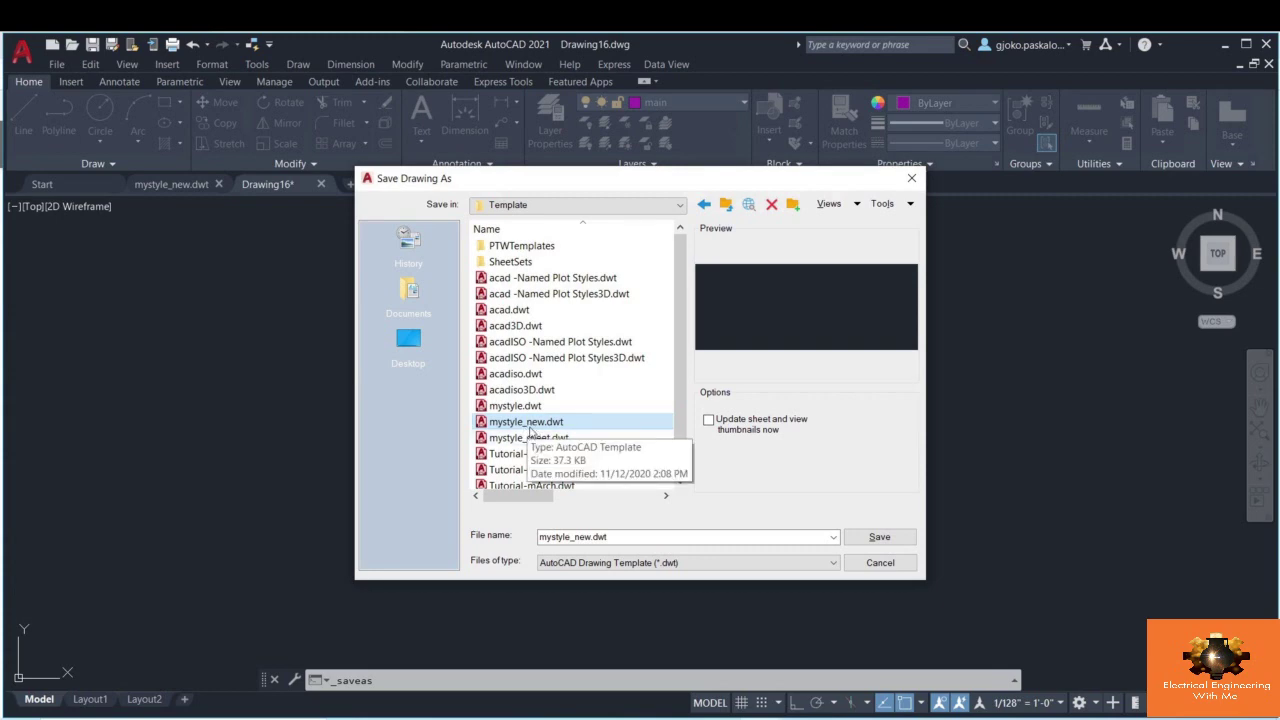
left_click(877, 537)
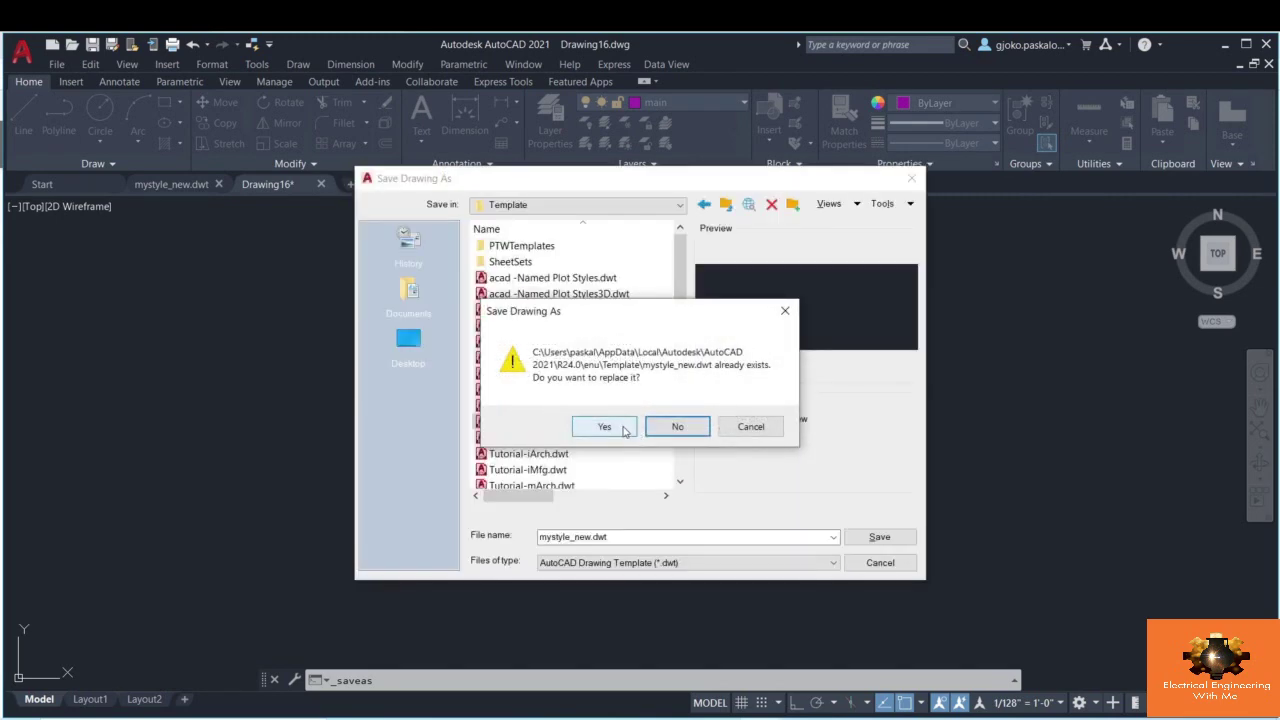
left_click(604, 427)
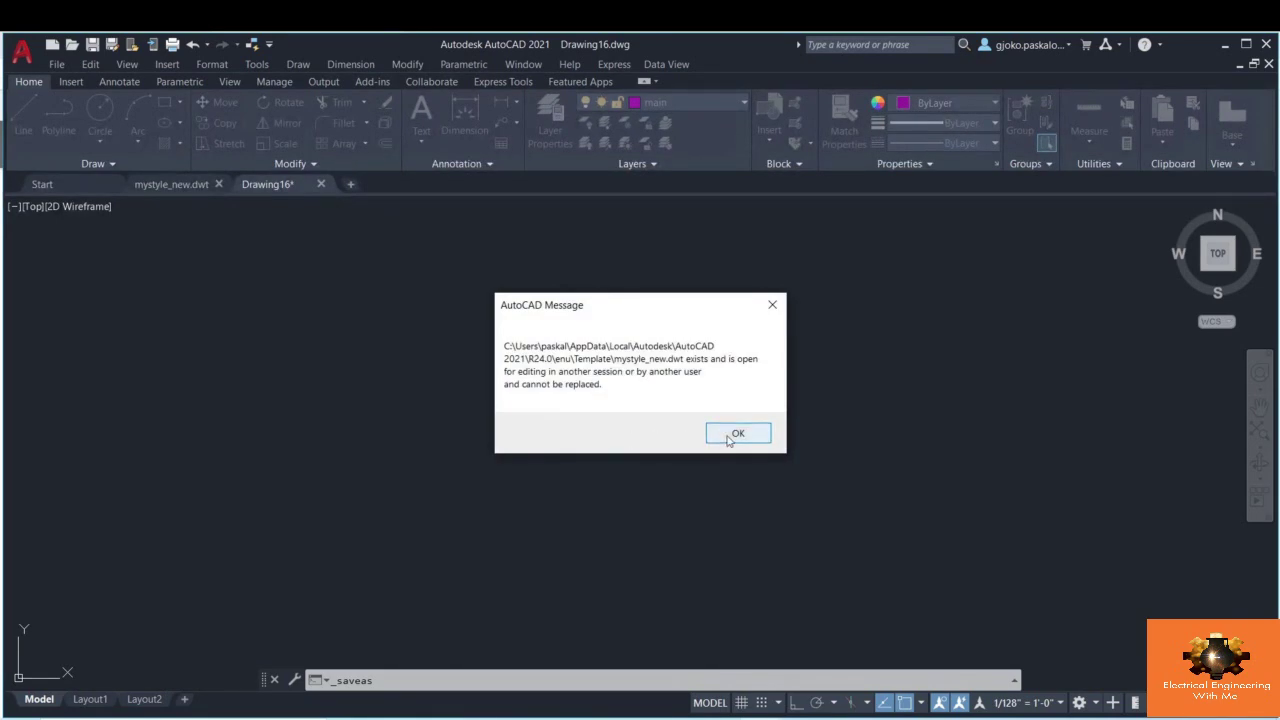
left_click(730, 440)
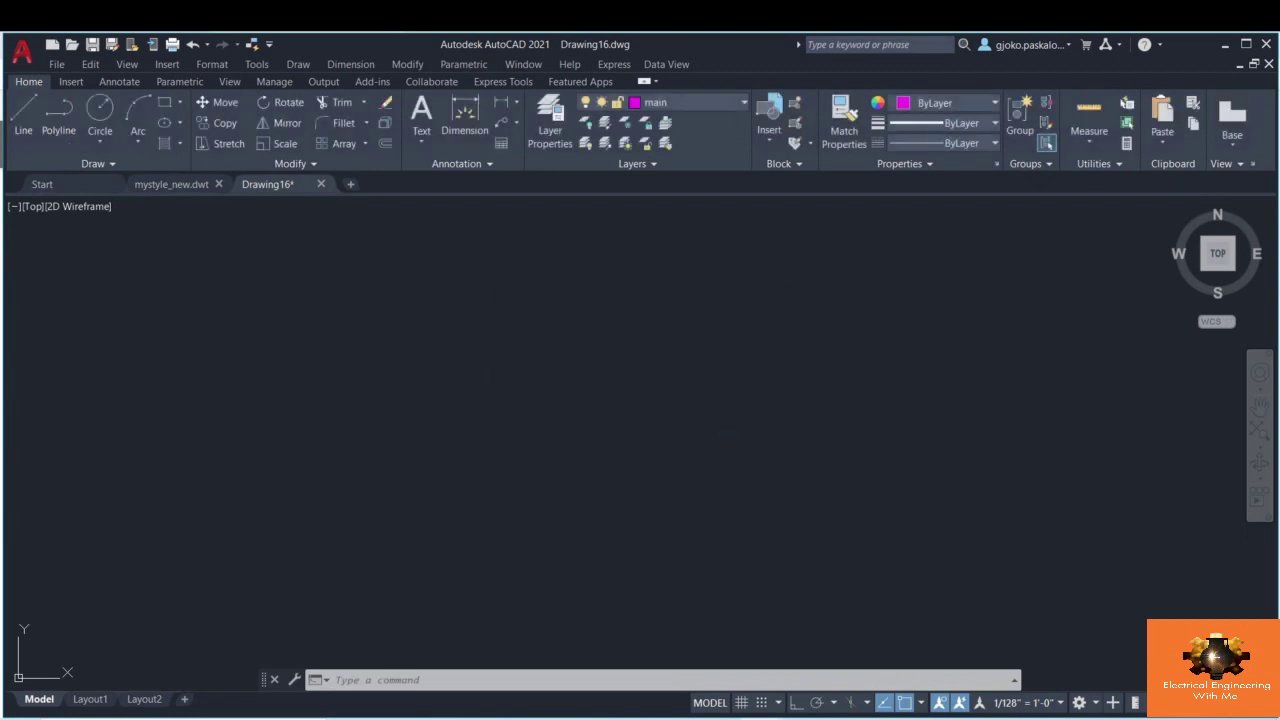
- Close mystyle_new.dwt and save Drawing16 as an AutoCAD Drawing Template replacing it, accepting the template options with English measurement
left_click(185, 185)
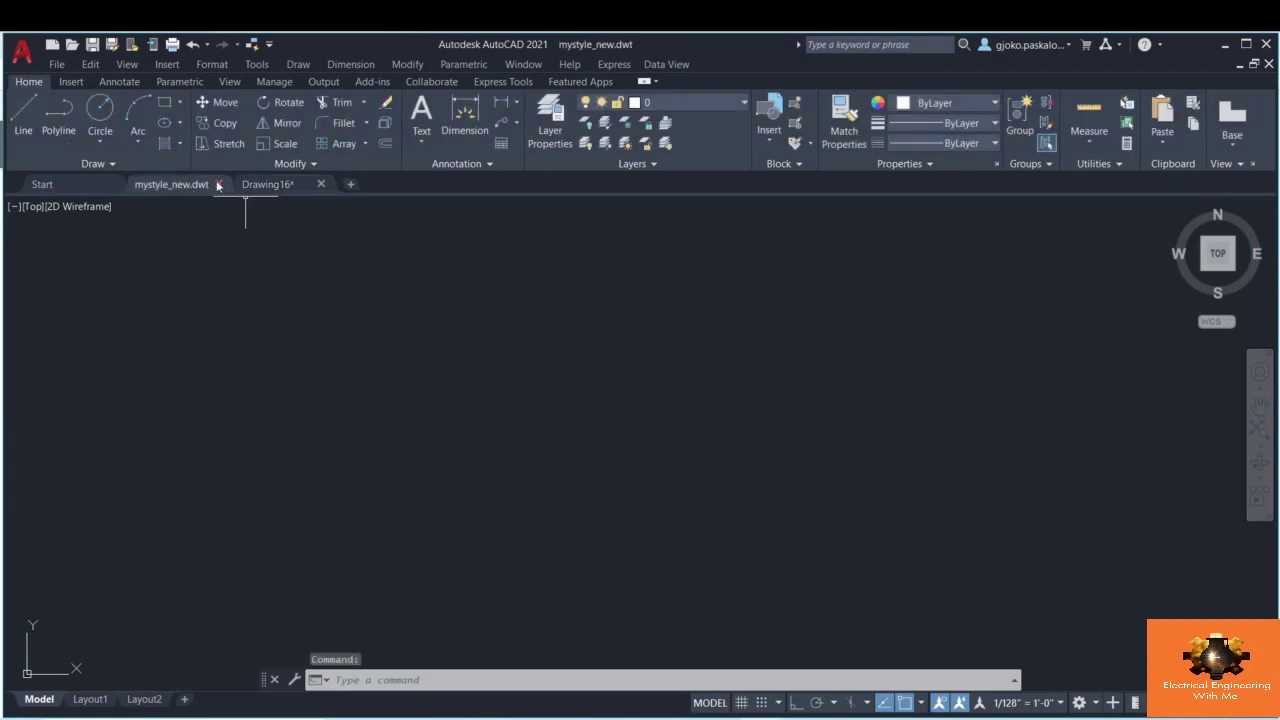
left_click(218, 185)
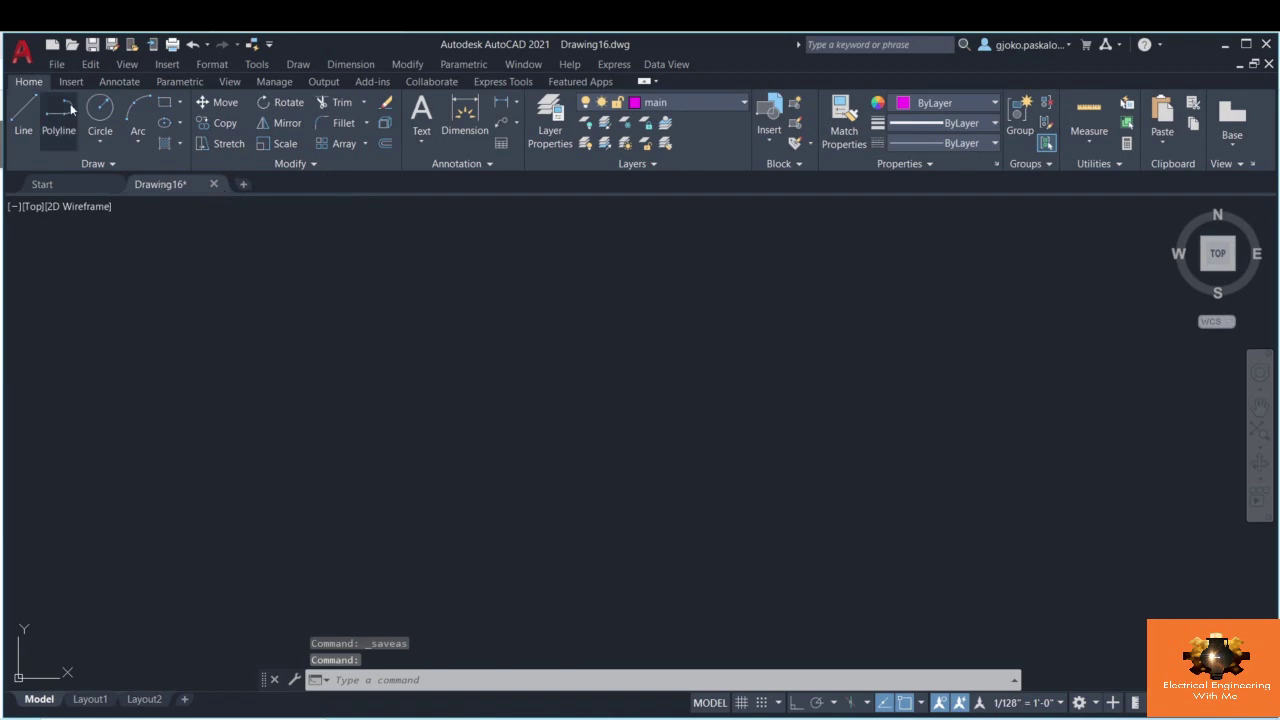
left_click(57, 64)
left_click(108, 261)
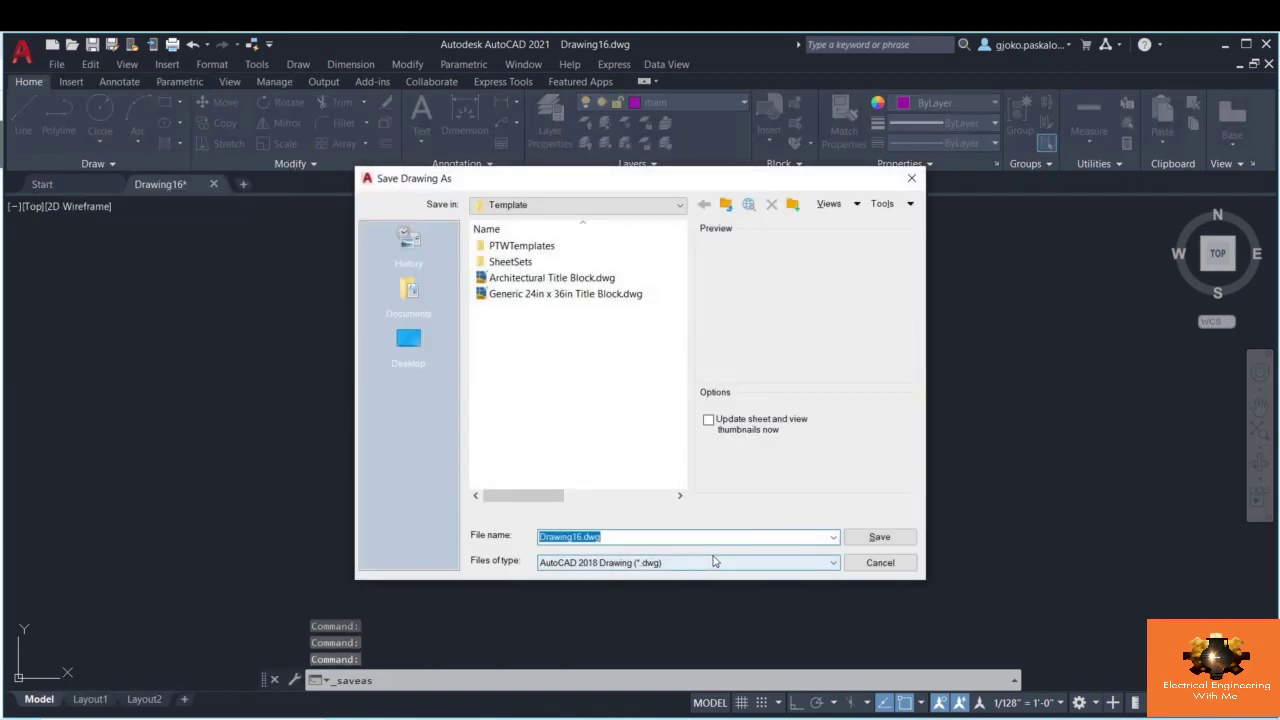
left_click(712, 562)
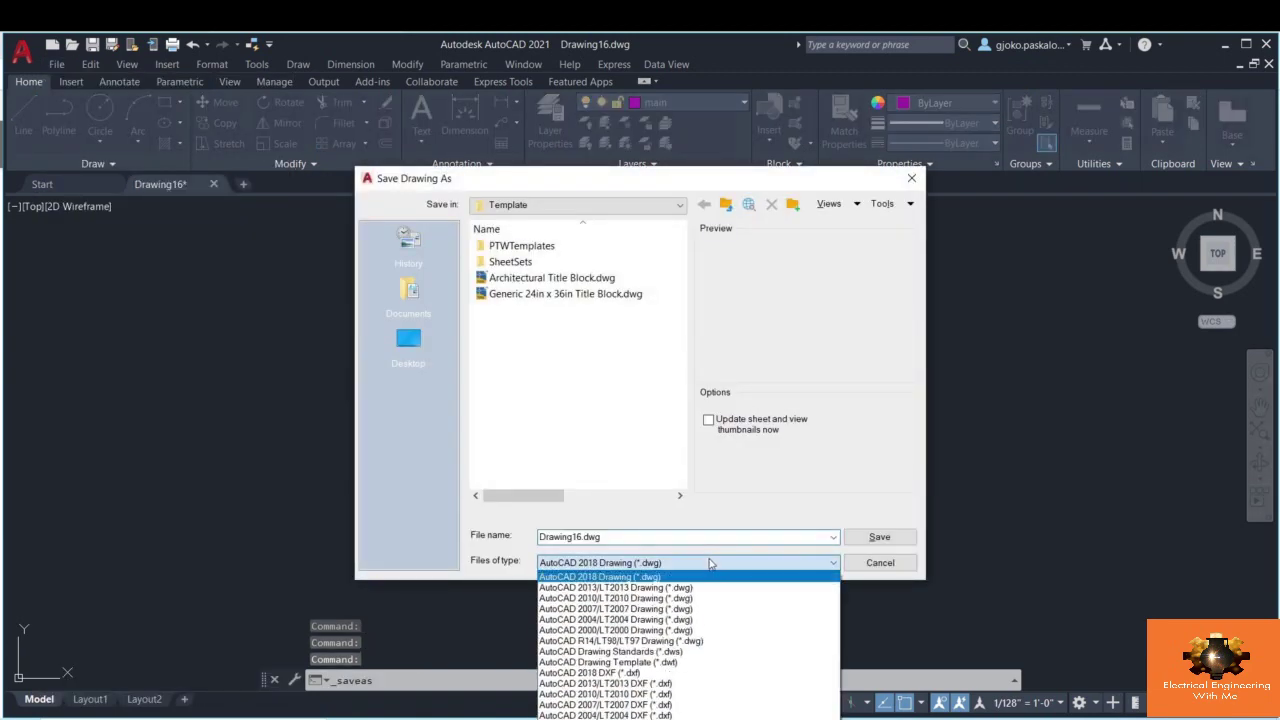
left_click(684, 662)
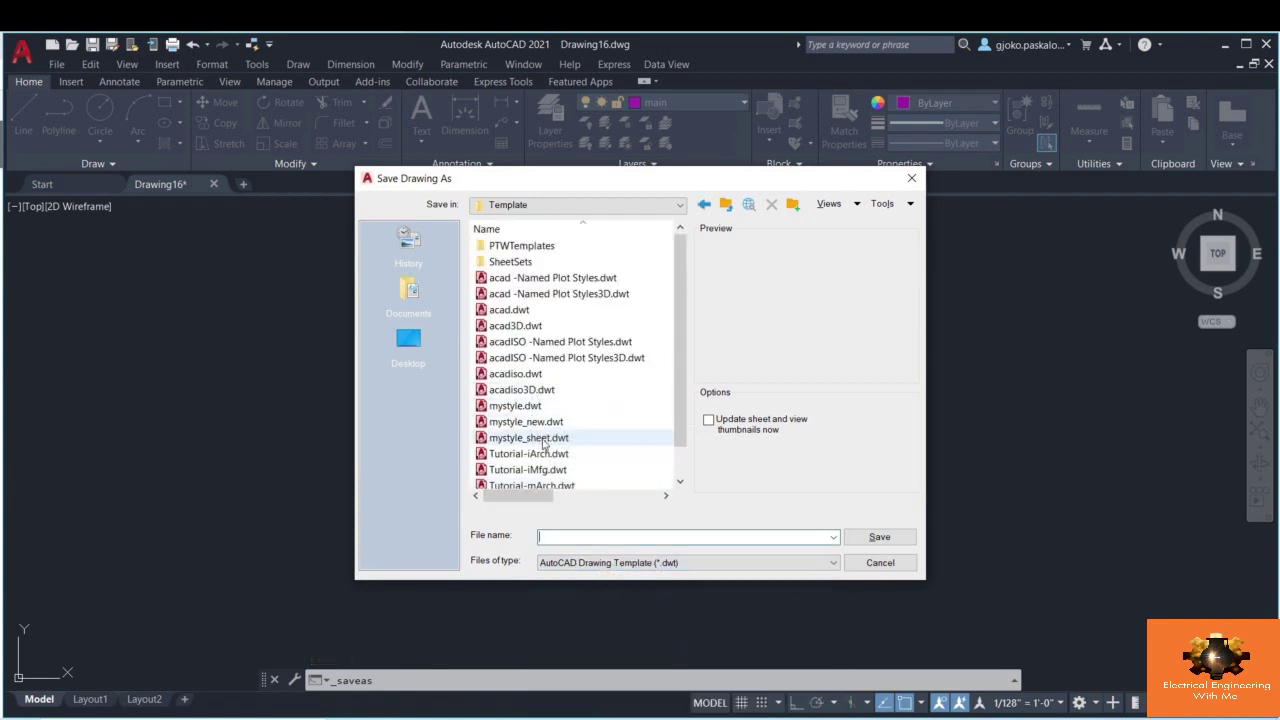
left_click(543, 424)
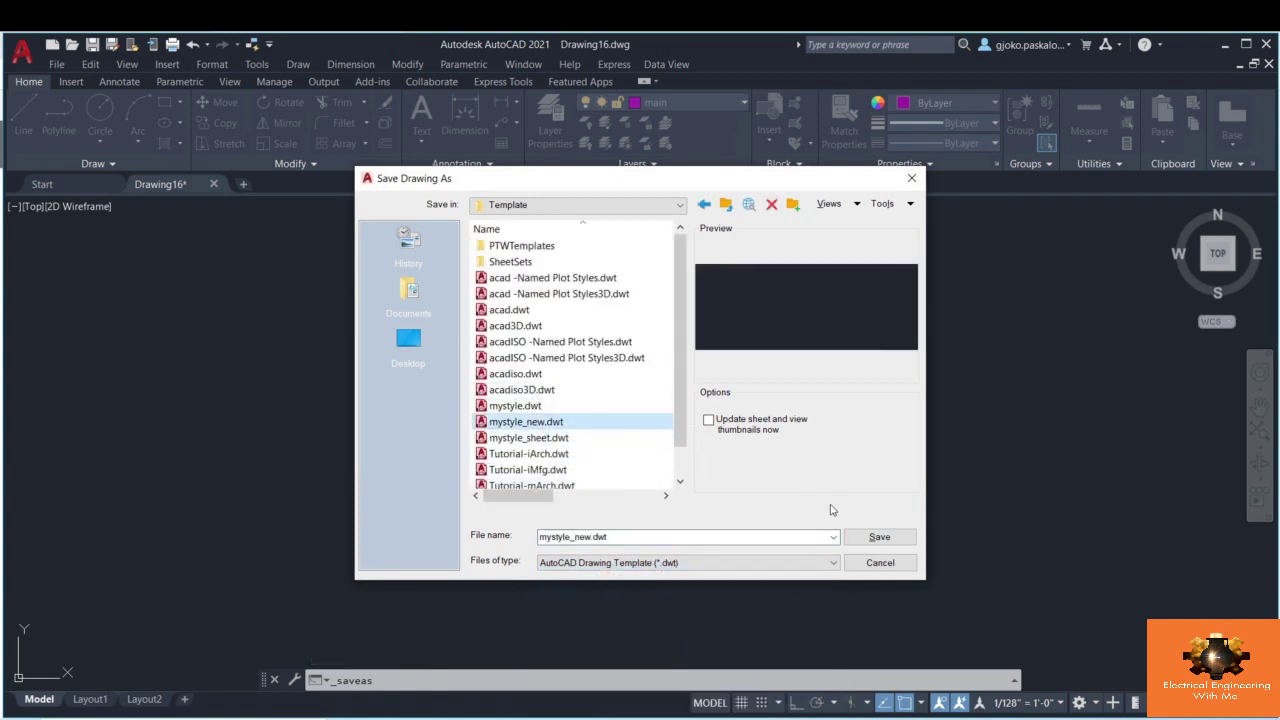
left_click(866, 537)
left_click(605, 427)
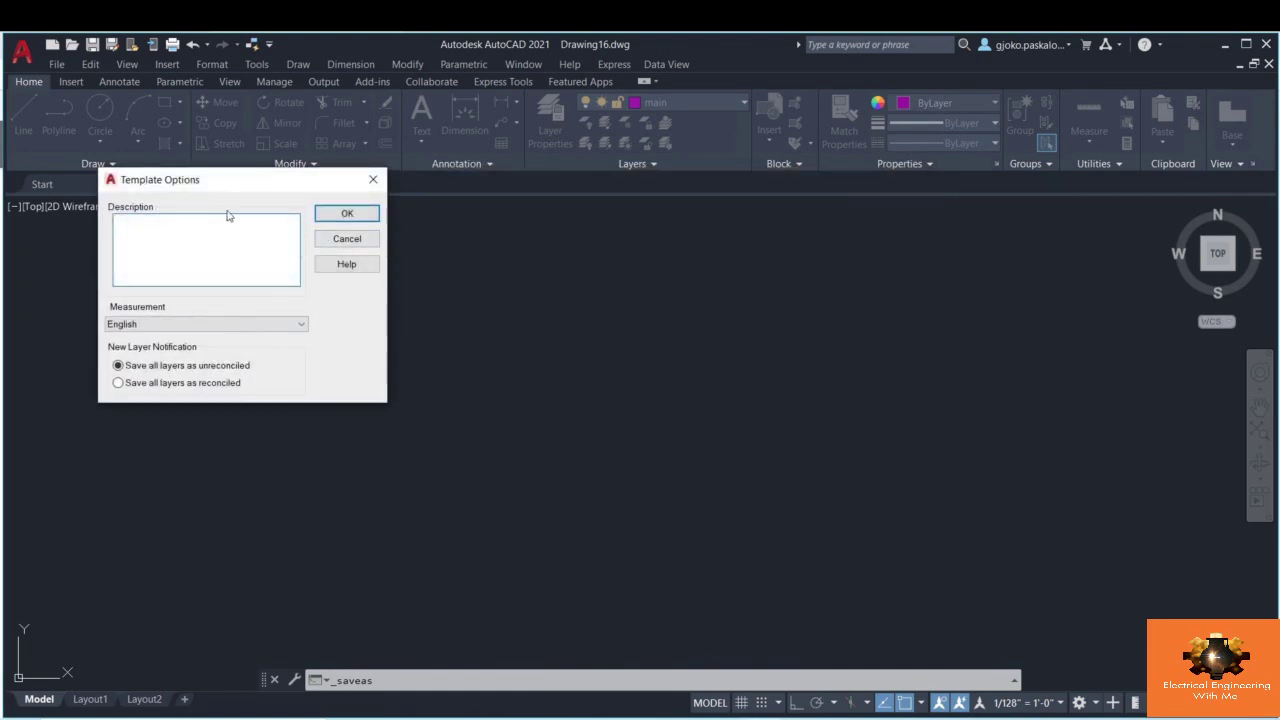
left_click(350, 217)
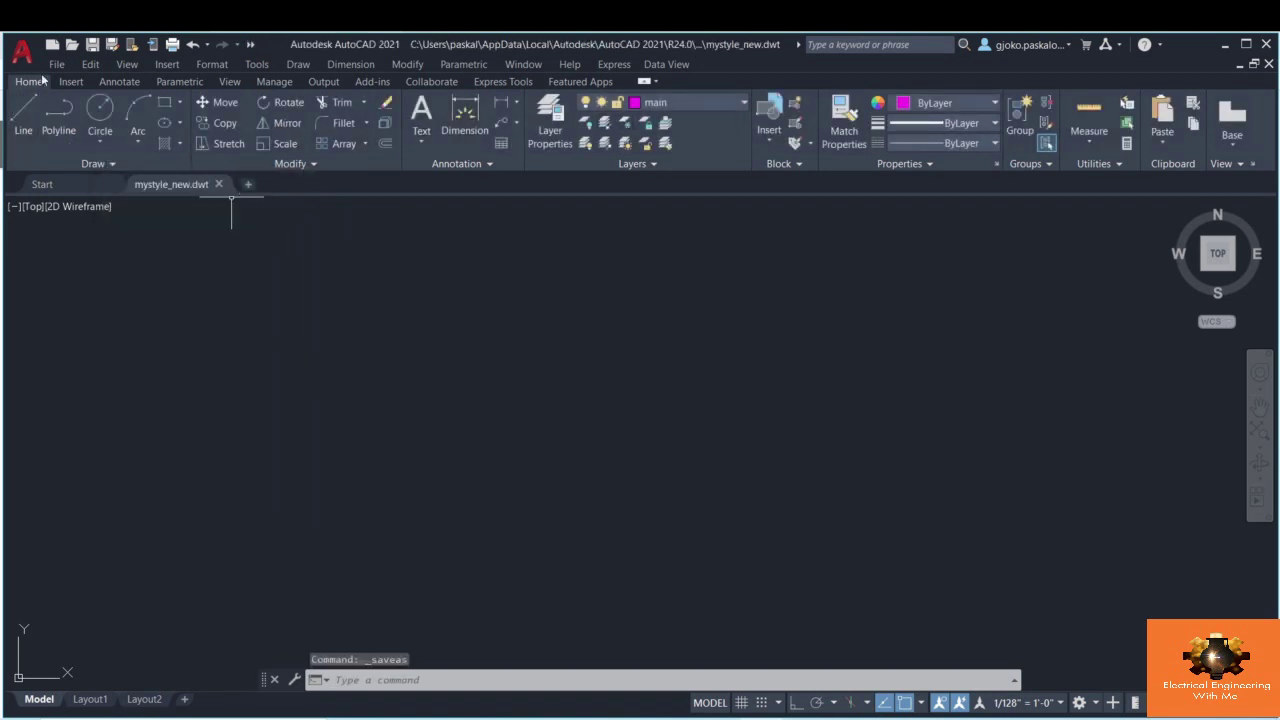
- Start a new drawing from the default template and check its list of layers
left_click(51, 45)
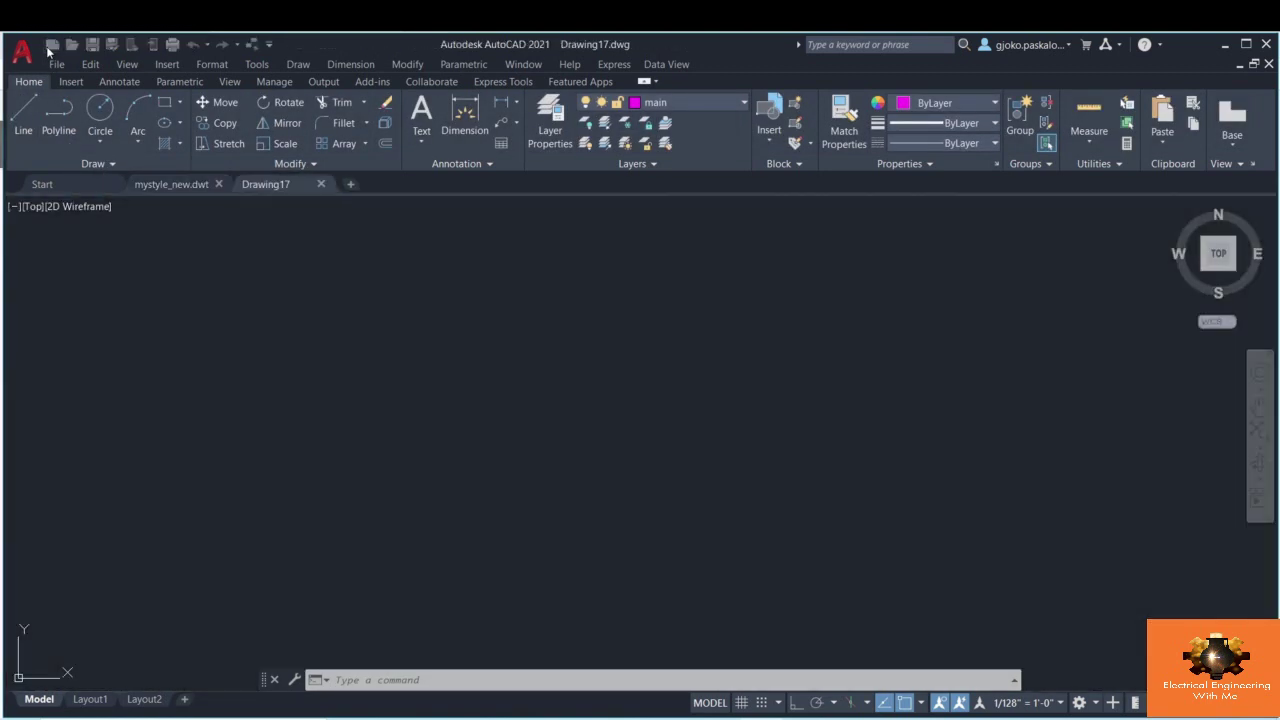
left_click(641, 104)
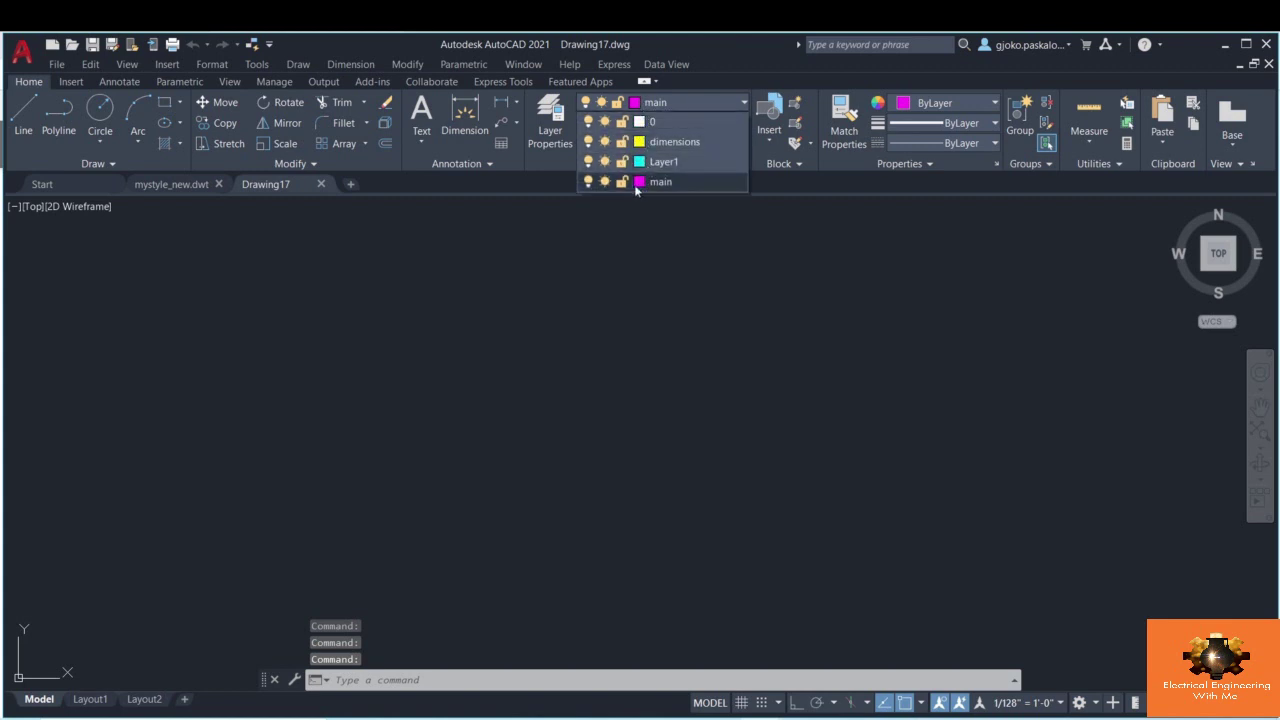
left_click(605, 263)
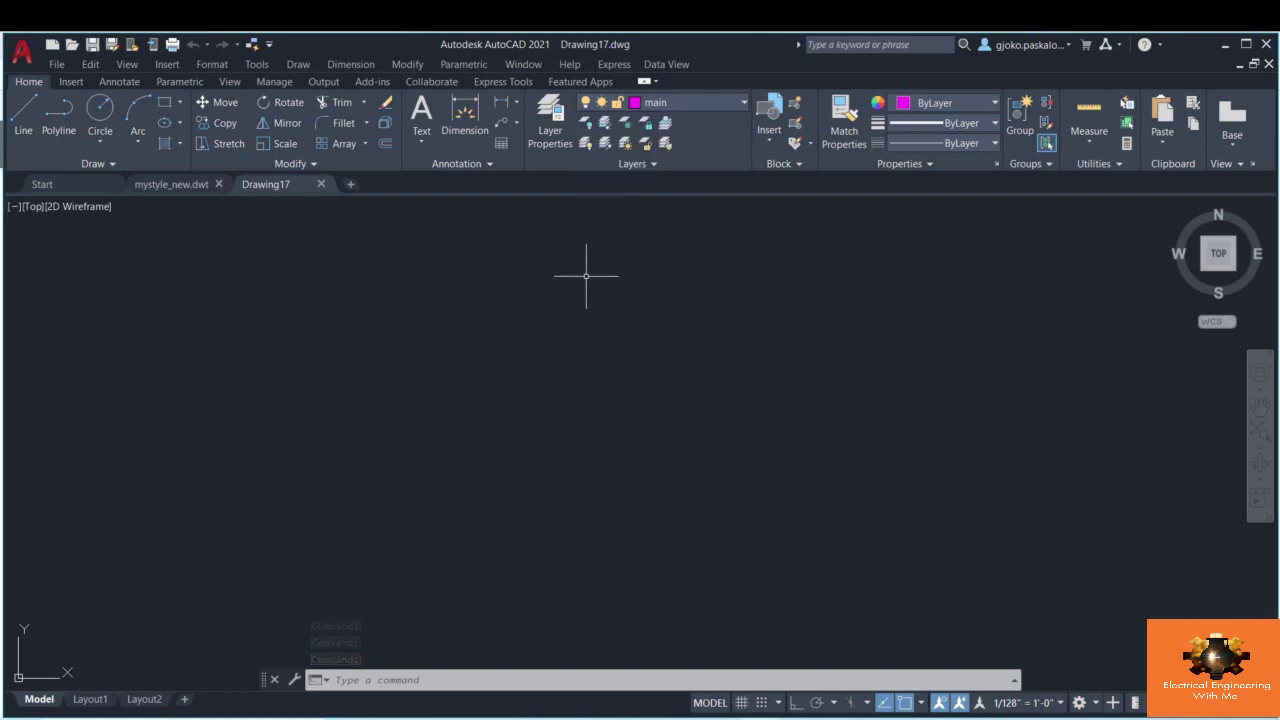
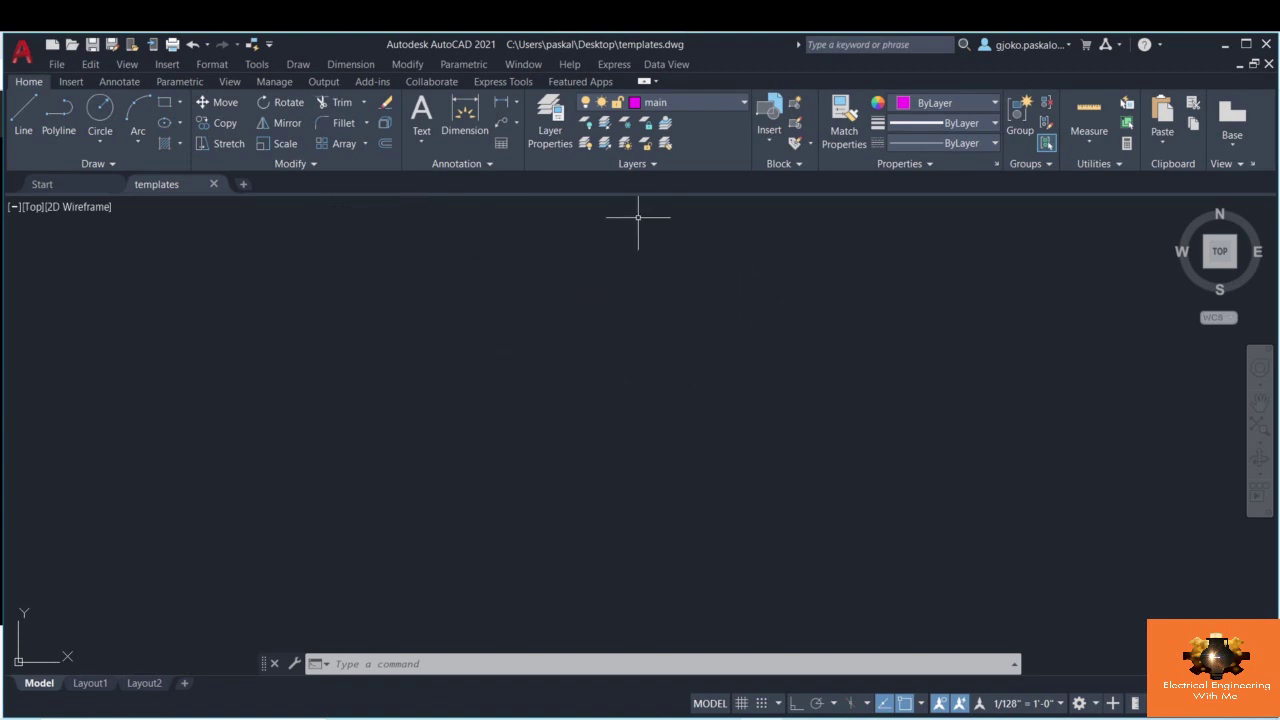
- Check the layer list of the templates drawing and view Layout1 and Layout2, ending on Layout1
left_click(712, 104)
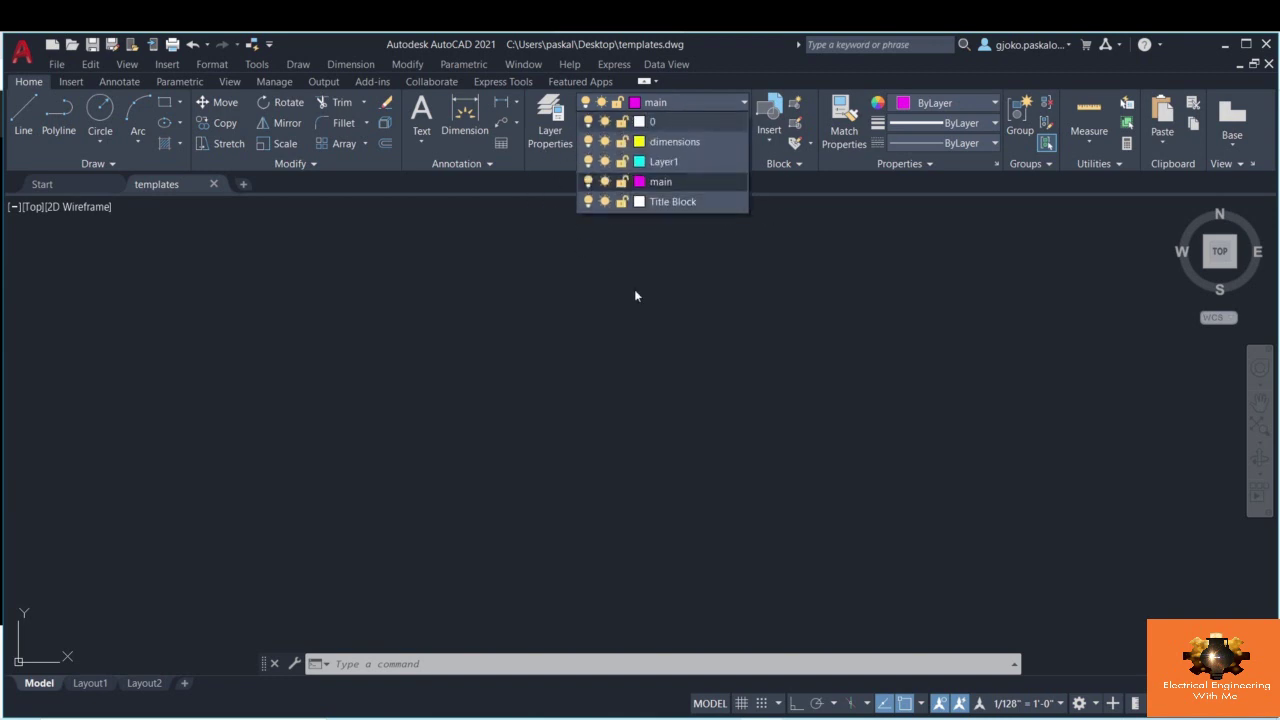
left_click(704, 332)
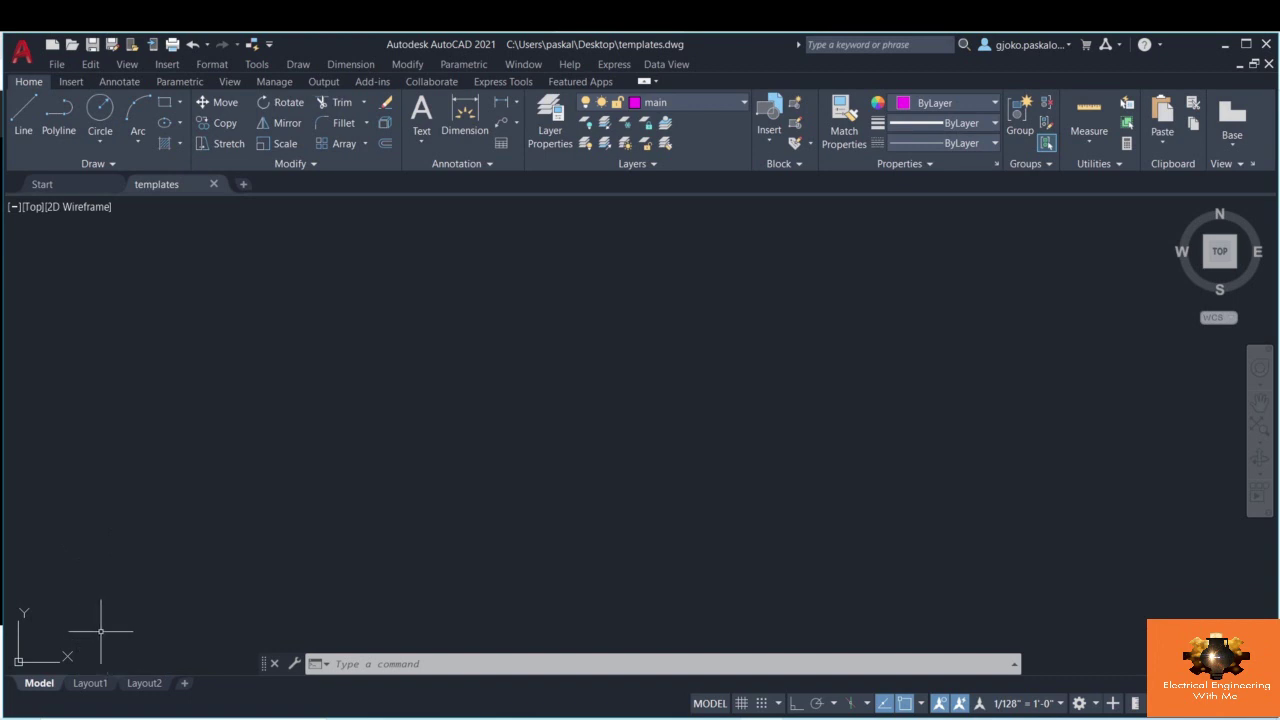
left_click(89, 683)
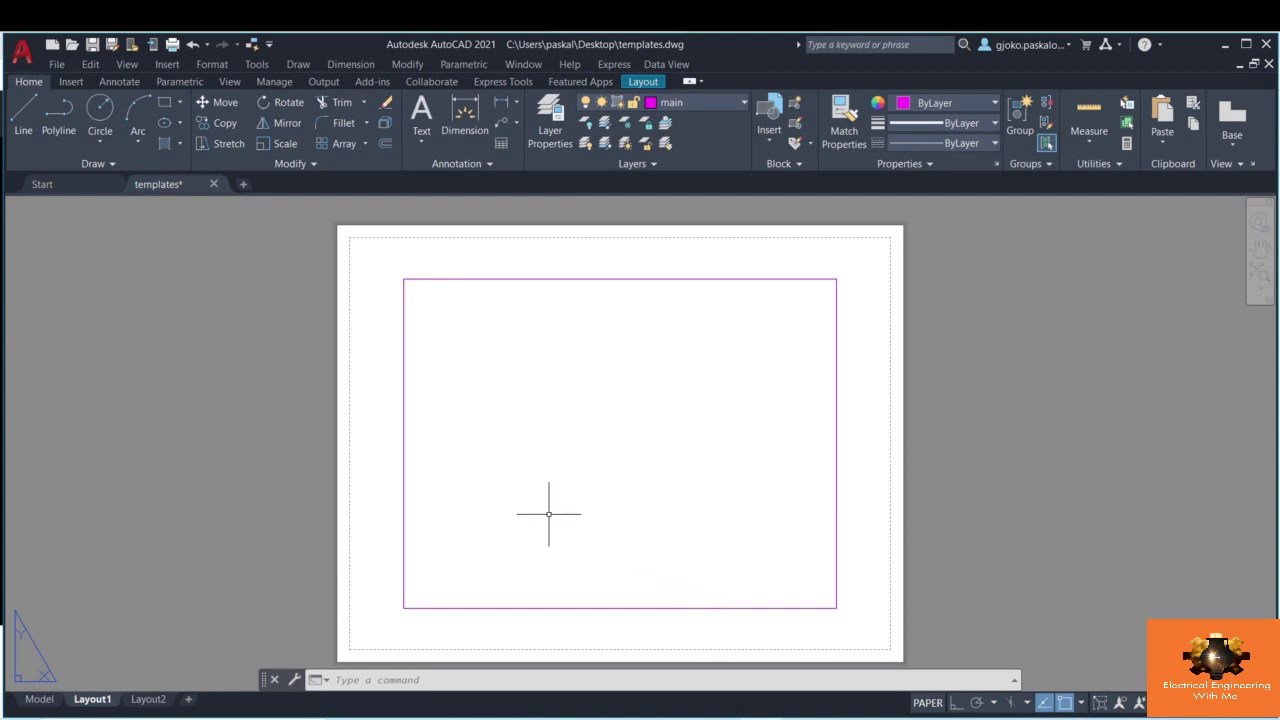
left_click(140, 700)
left_click(92, 700)
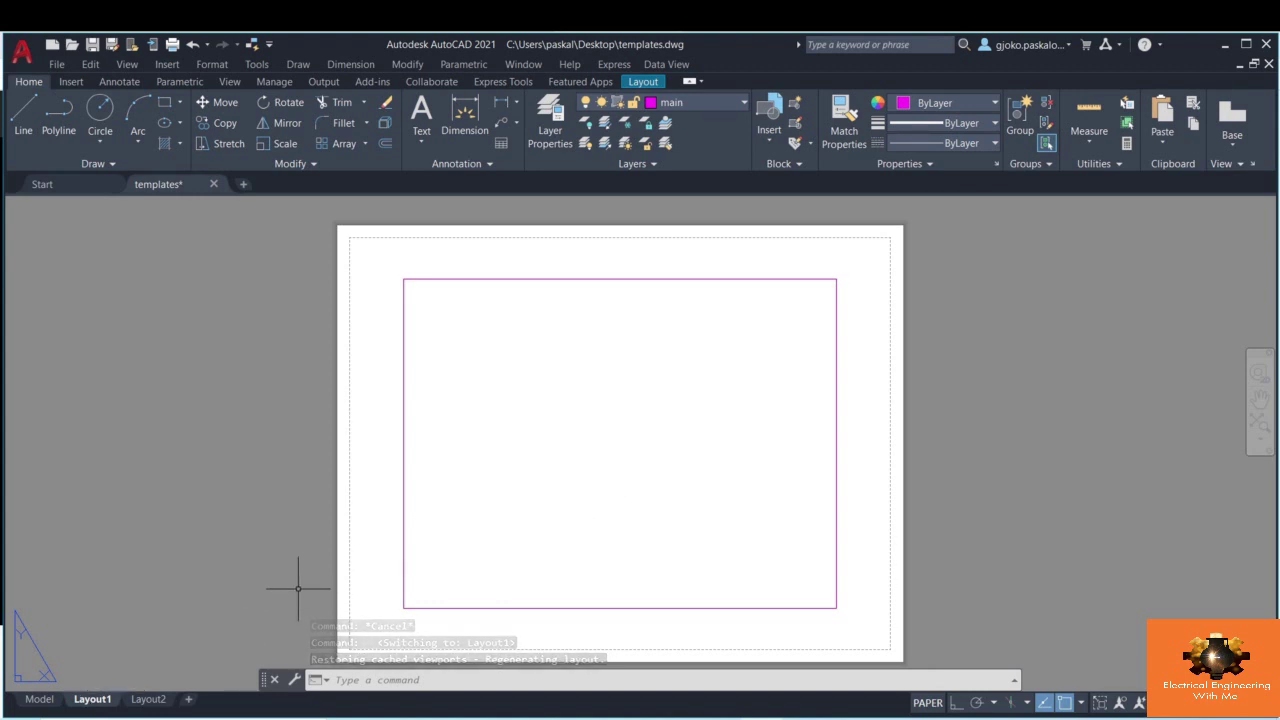
- Open the Page Setup Manager for Layout1, review the Layout1 page setup settings and close them without changes
right_click(92, 700)
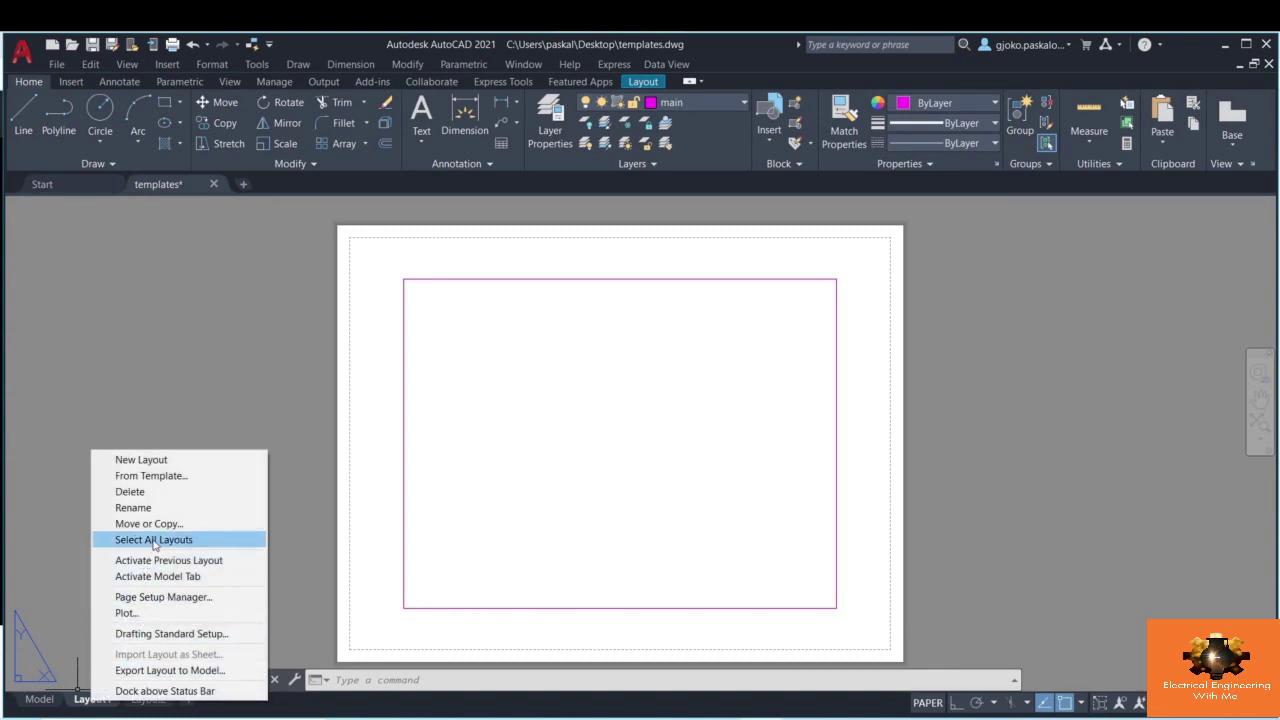
left_click(151, 597)
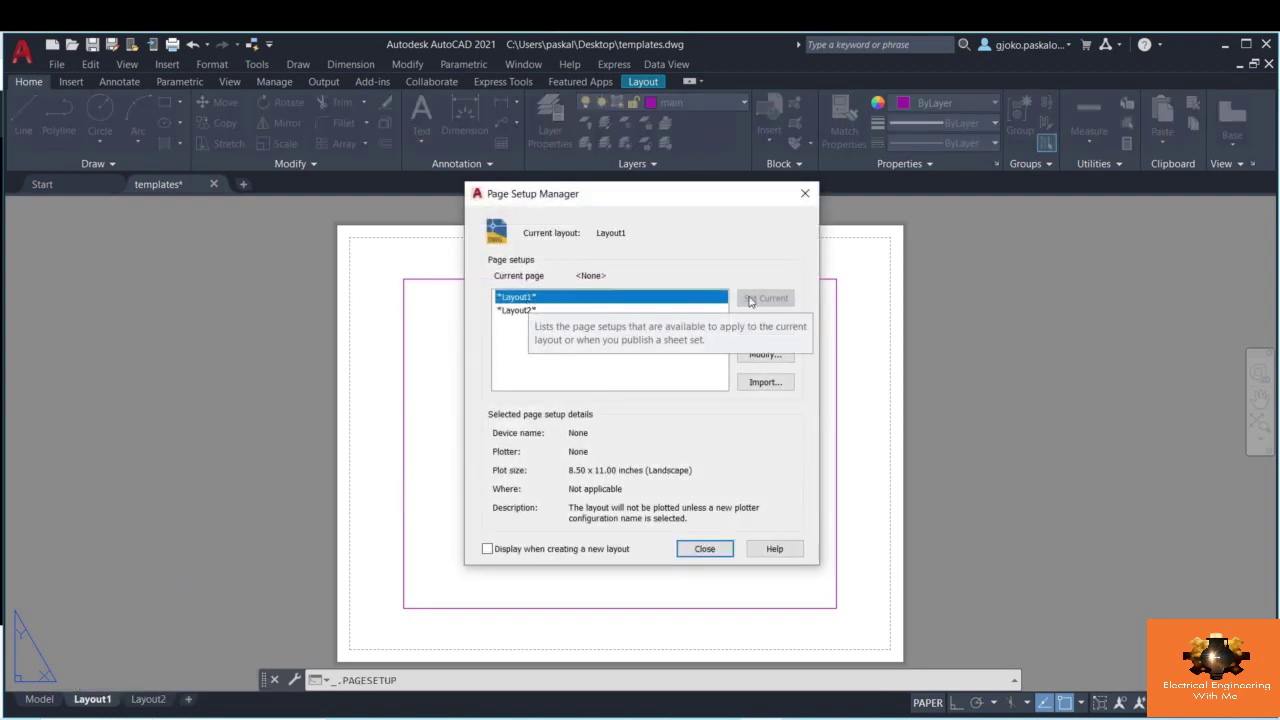
left_click(788, 357)
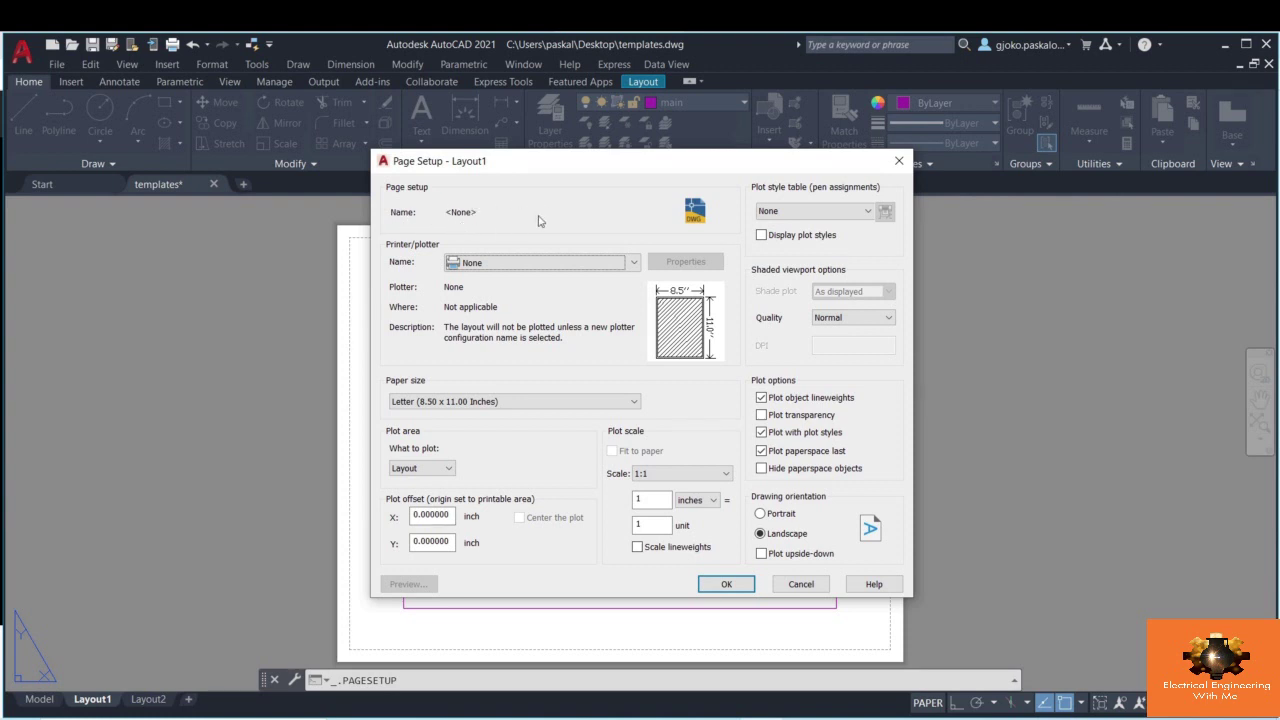
left_click(899, 163)
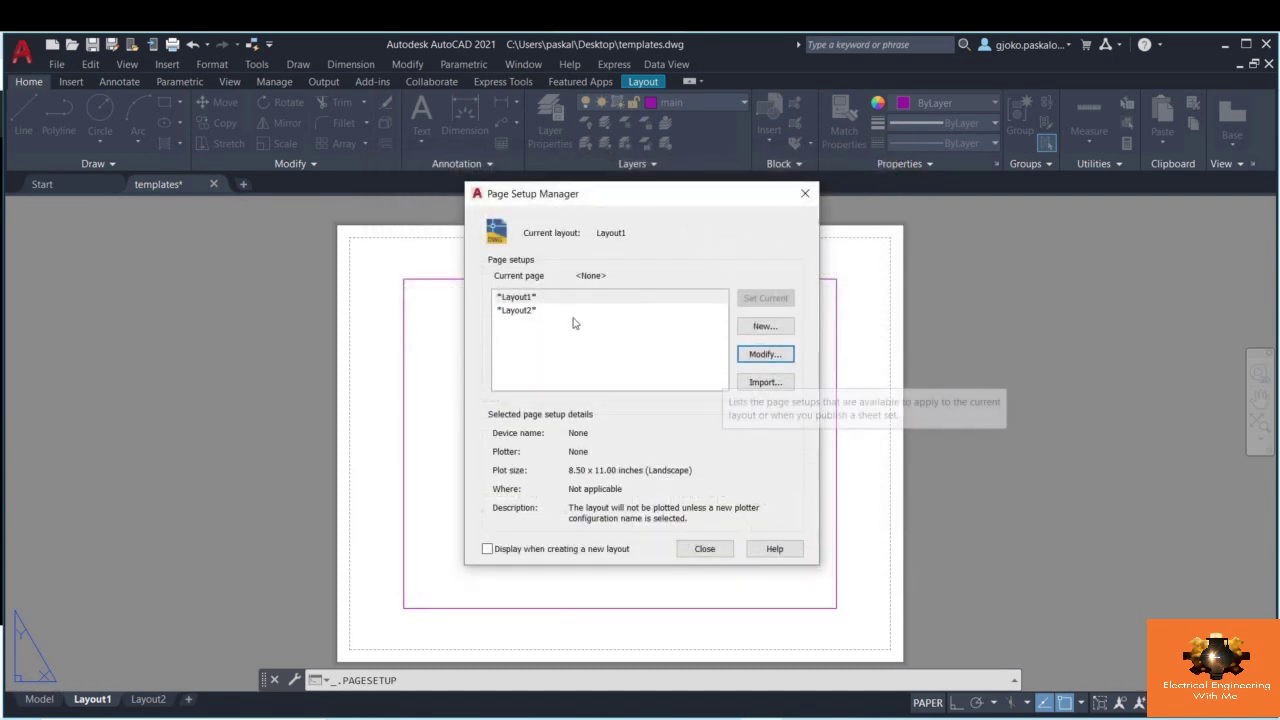
right_click(527, 297)
left_click(501, 300)
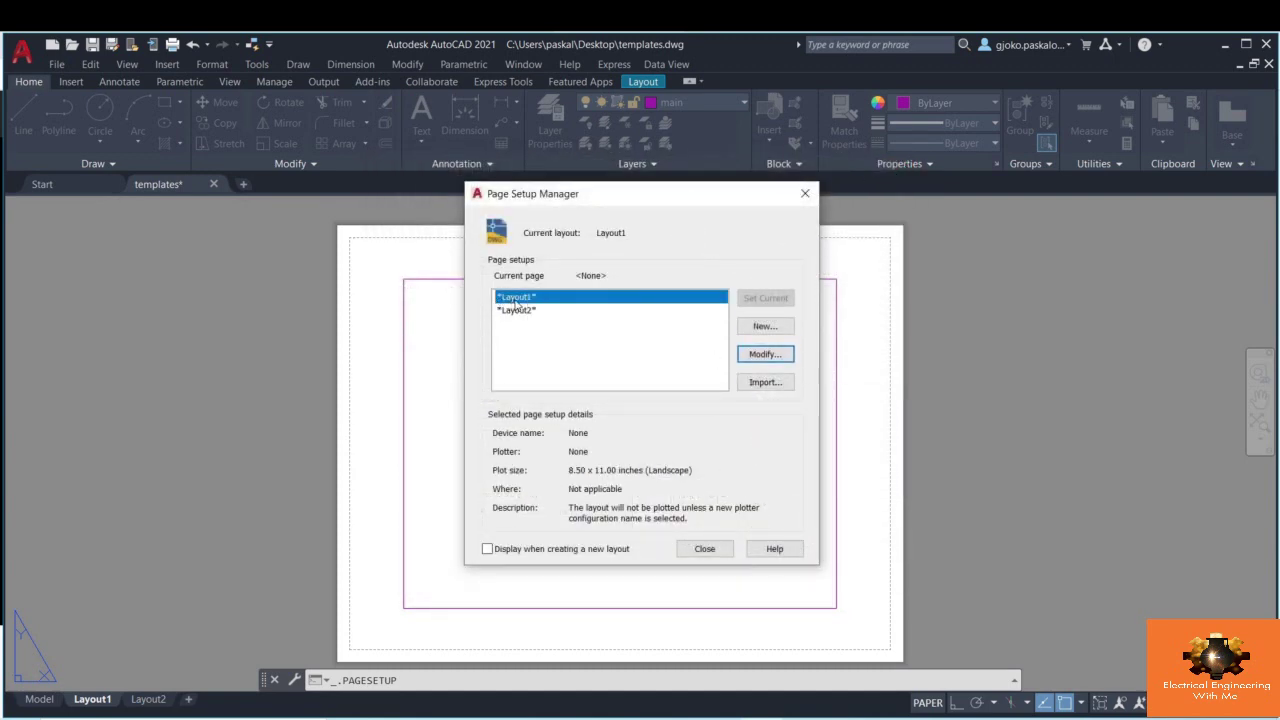
right_click(515, 300)
left_click(506, 306)
right_click(511, 310)
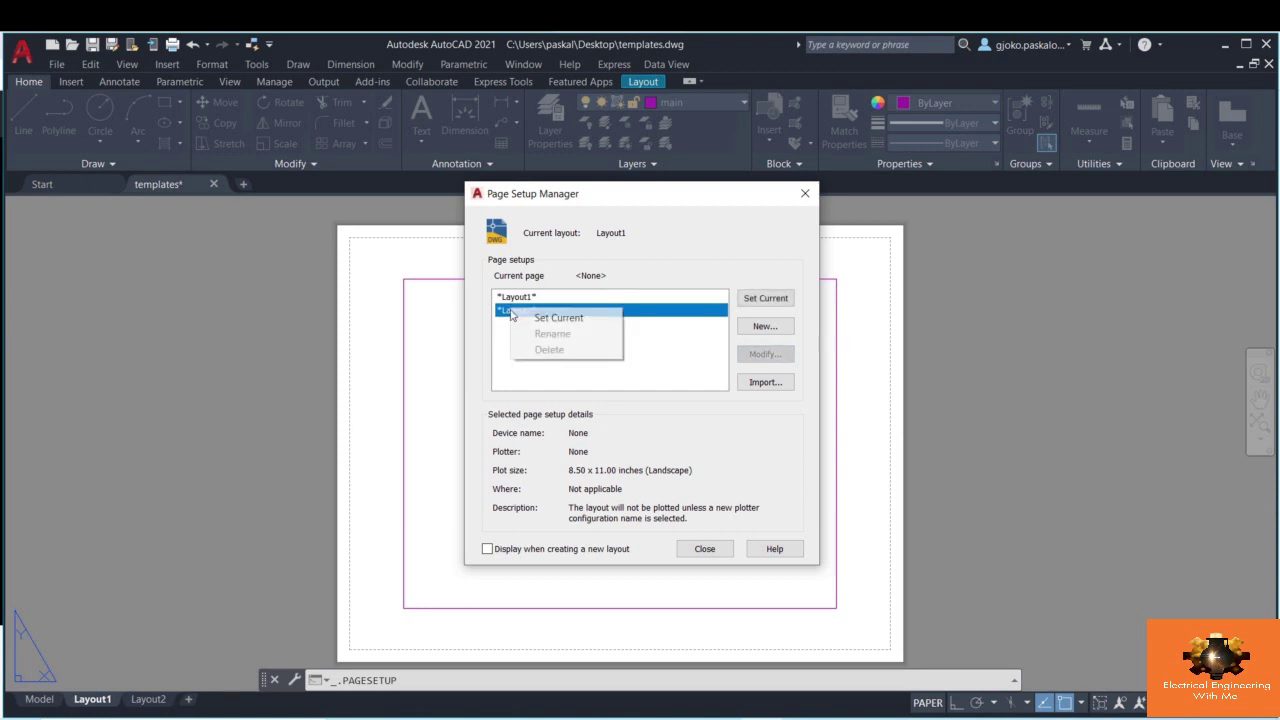
left_click(623, 298)
- Create a new page setup named MS-297x420 starting from Layout1 and set its plotter to DWG To PDF.pc3
left_click(764, 328)
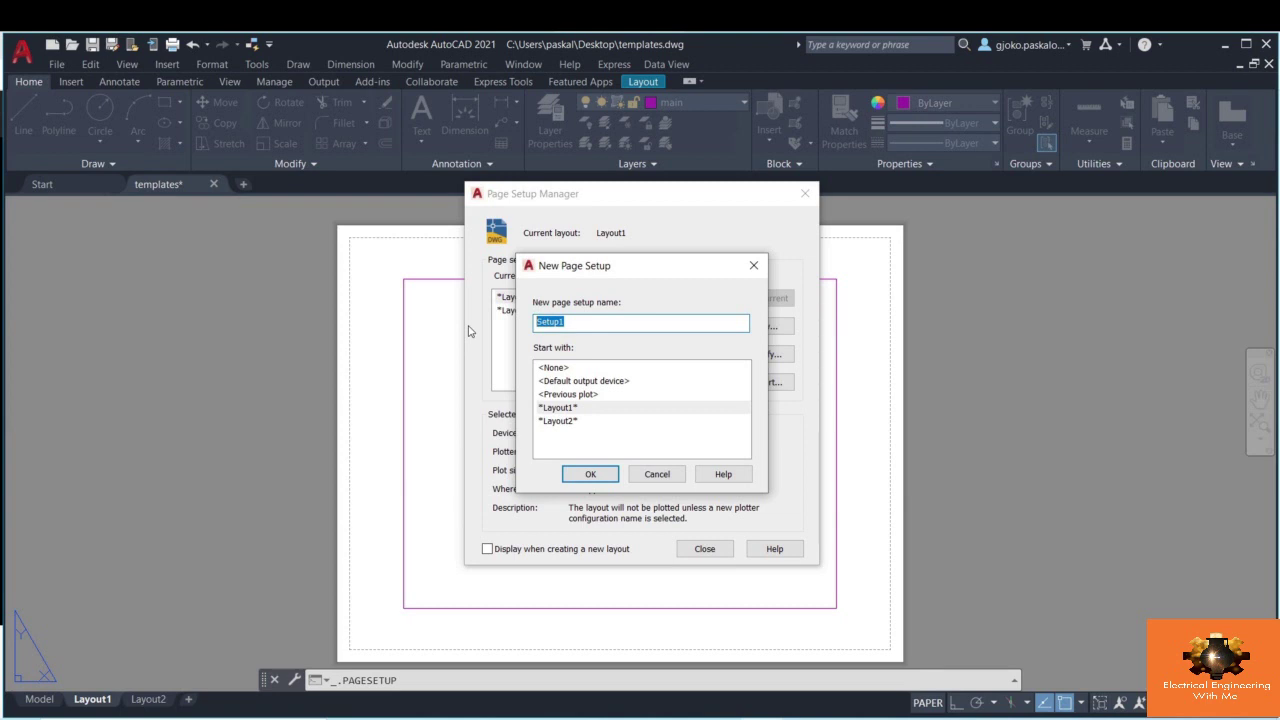
type("MS-297x420")
left_click(589, 475)
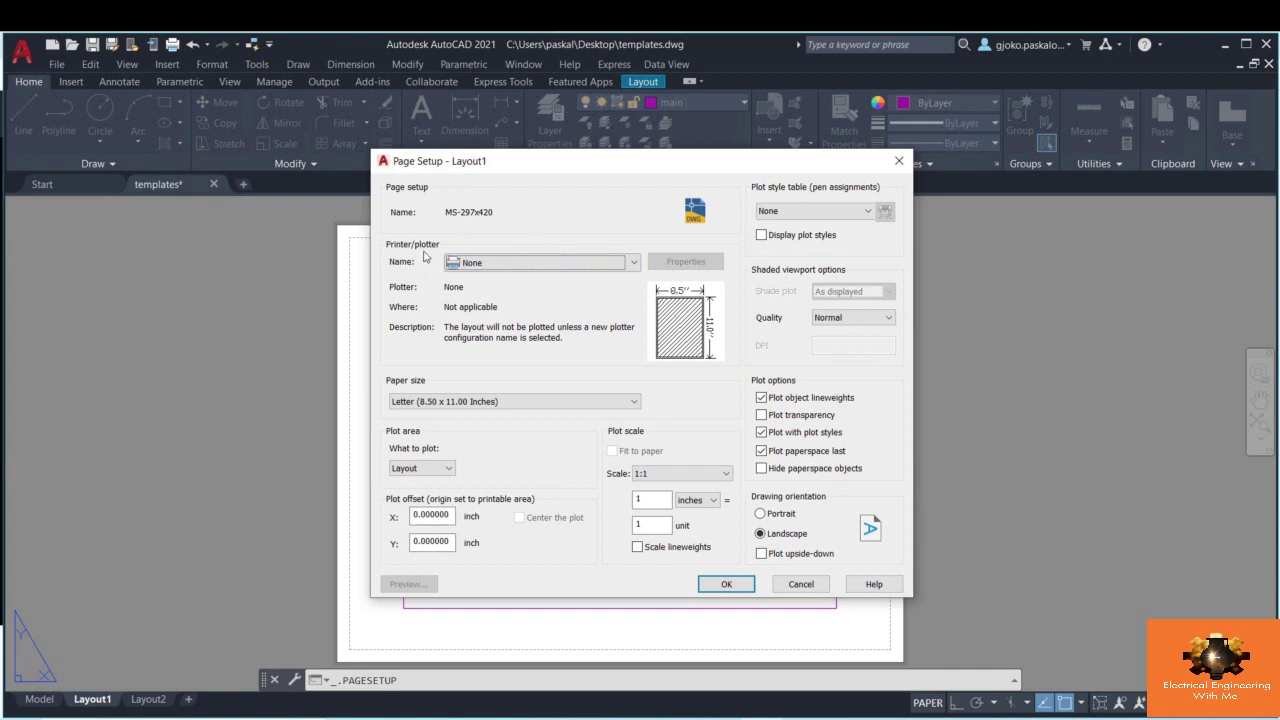
left_click(488, 264)
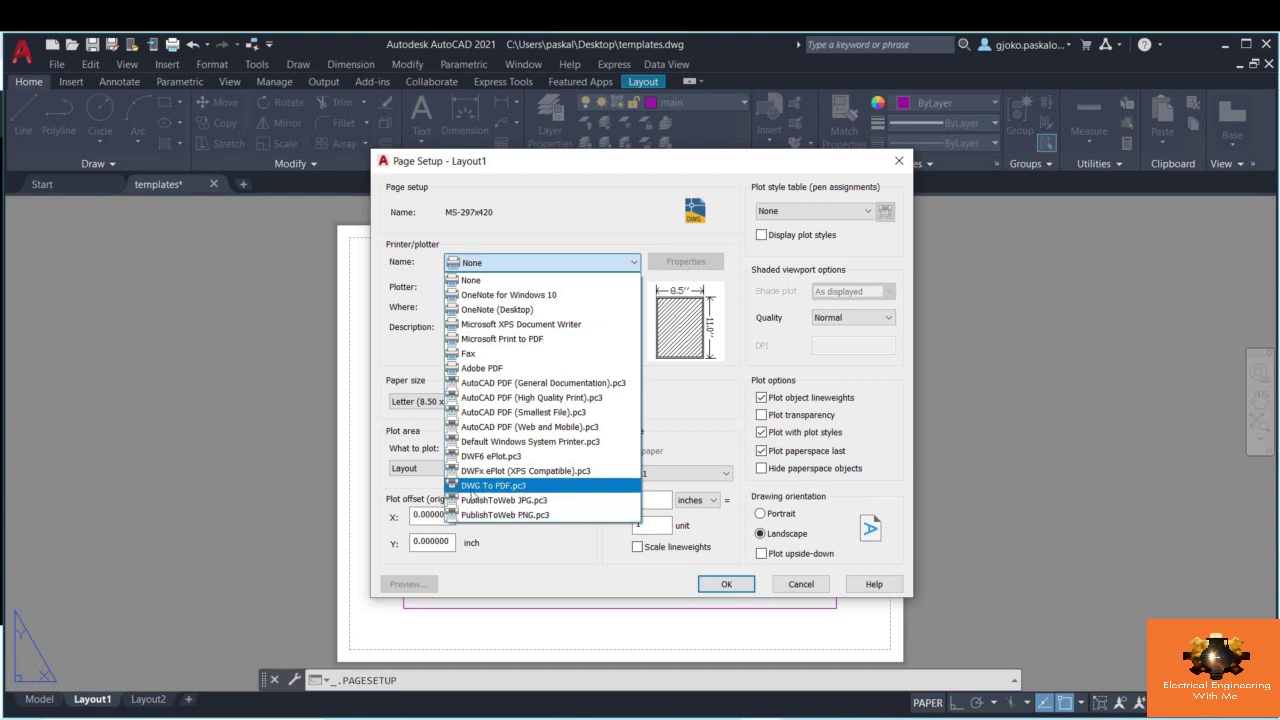
left_click(542, 487)
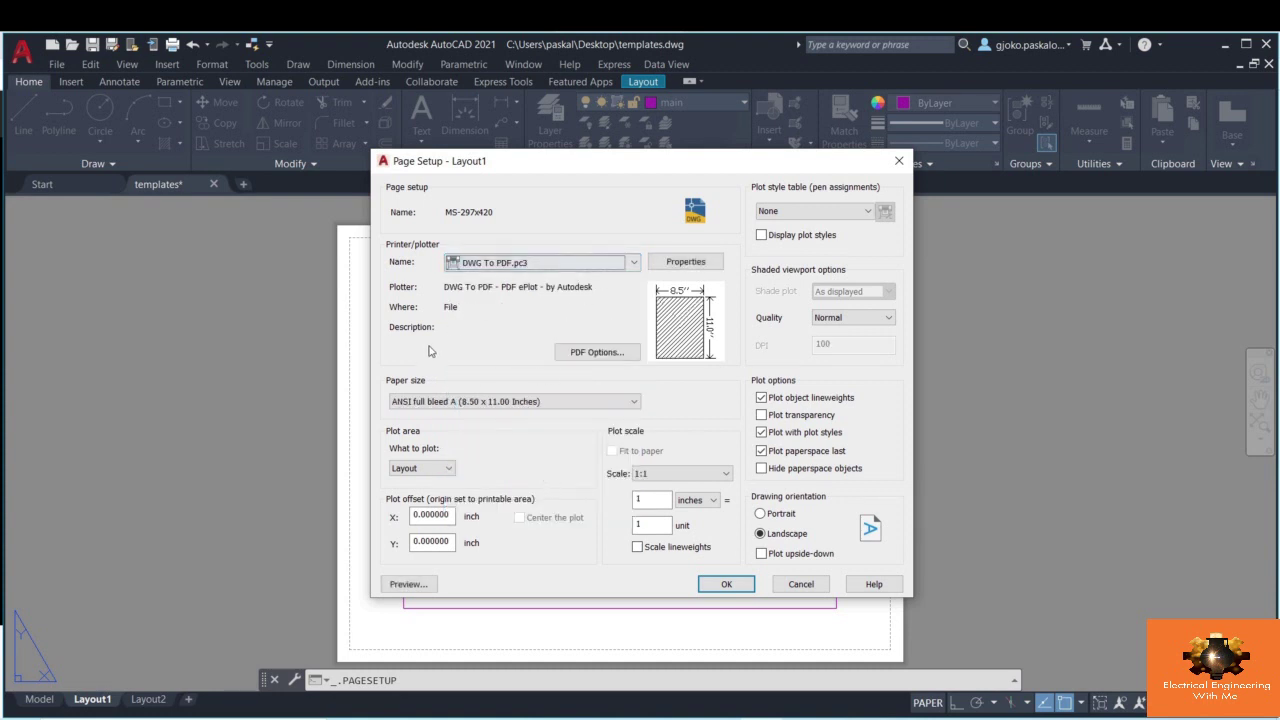
- Set the page setup's paper size to ISO full bleed A3 (420.00 x 297.00 MM)
left_click(462, 402)
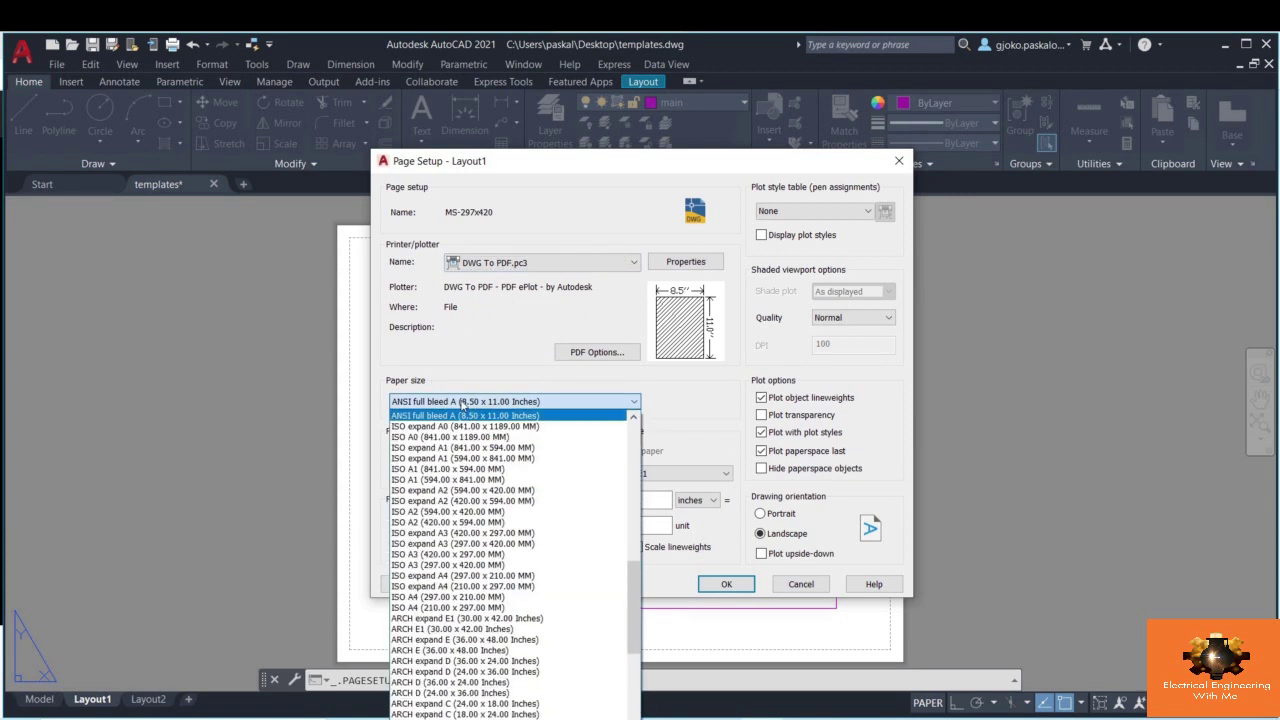
scroll(481, 465, "up", 5)
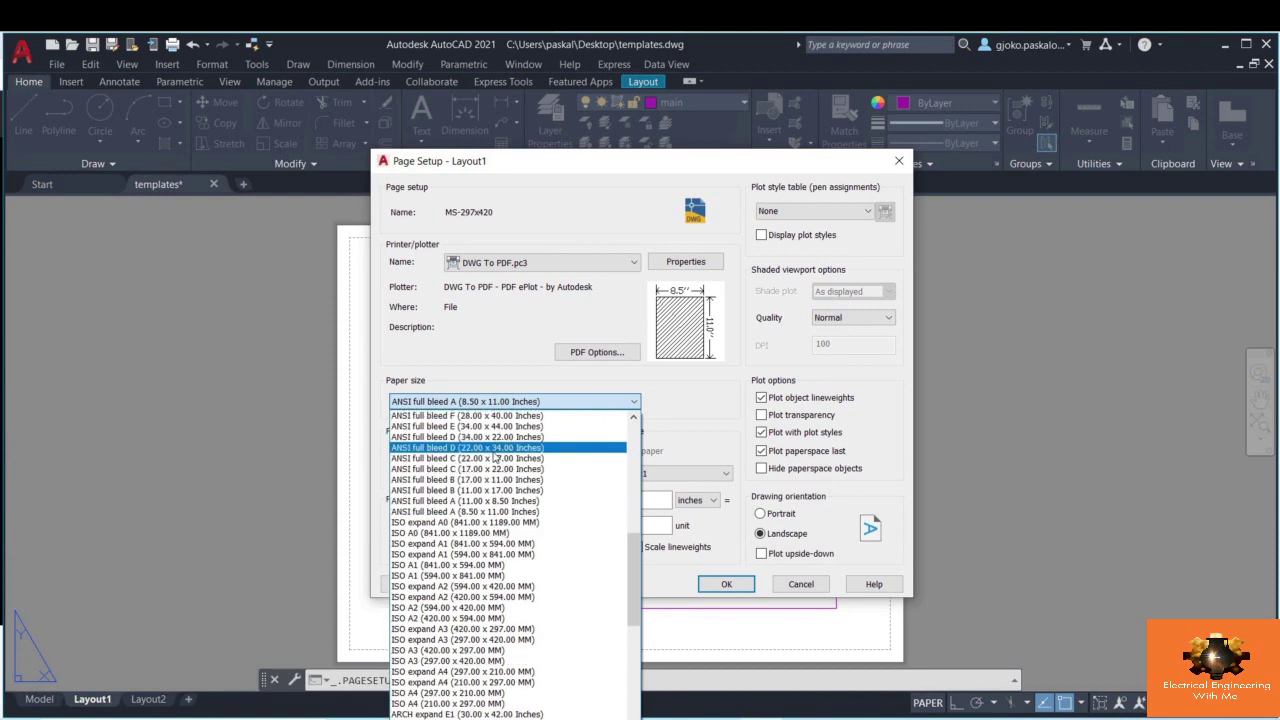
scroll(481, 465, "up", 2)
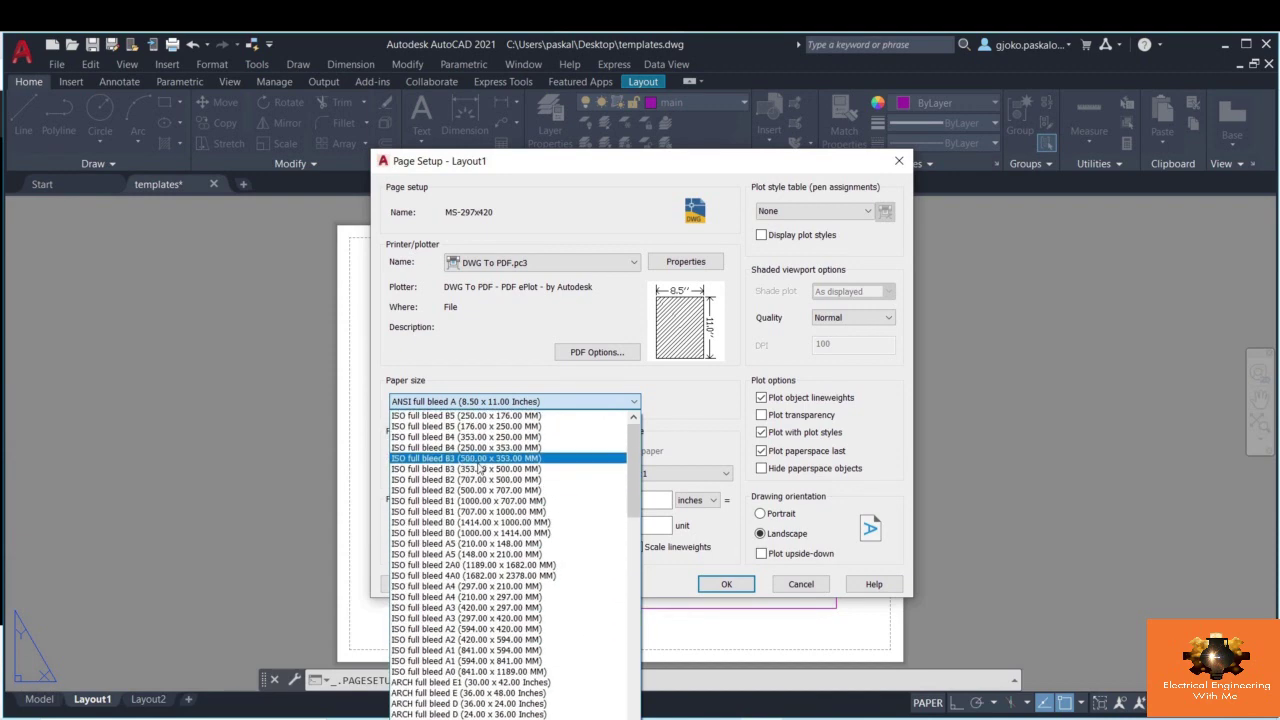
left_click_drag(633, 470, 631, 413)
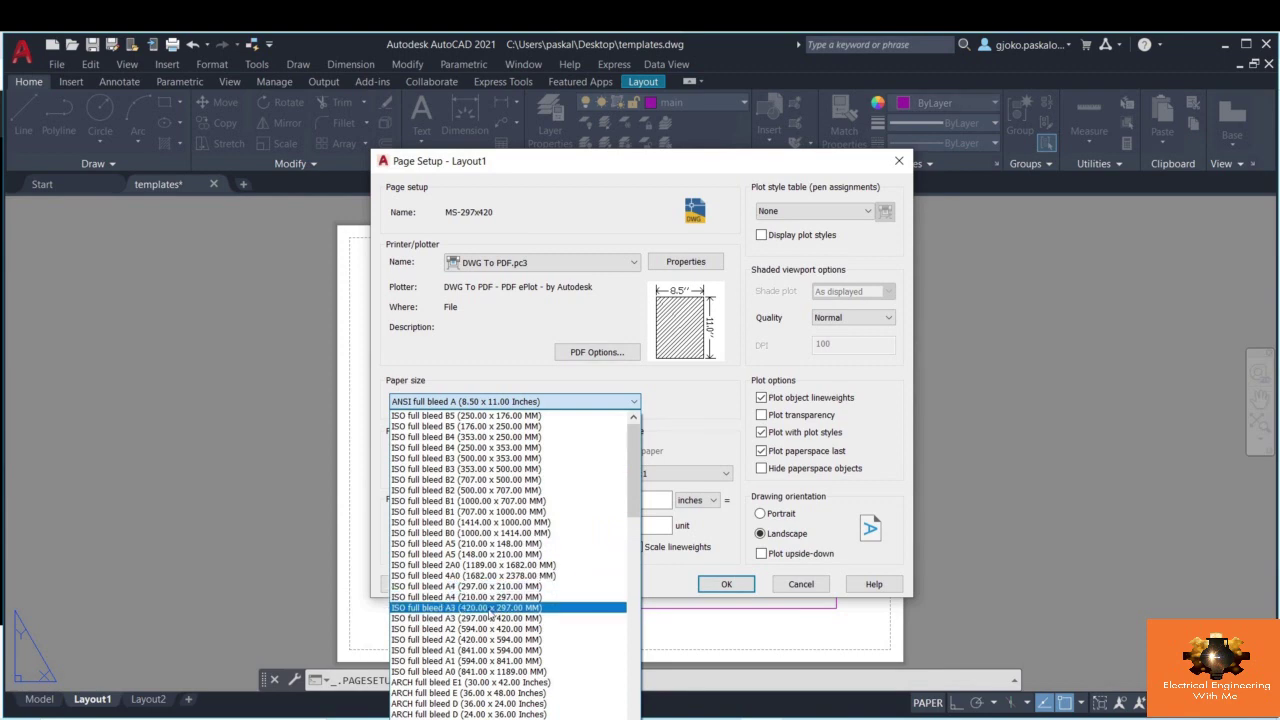
left_click(453, 608)
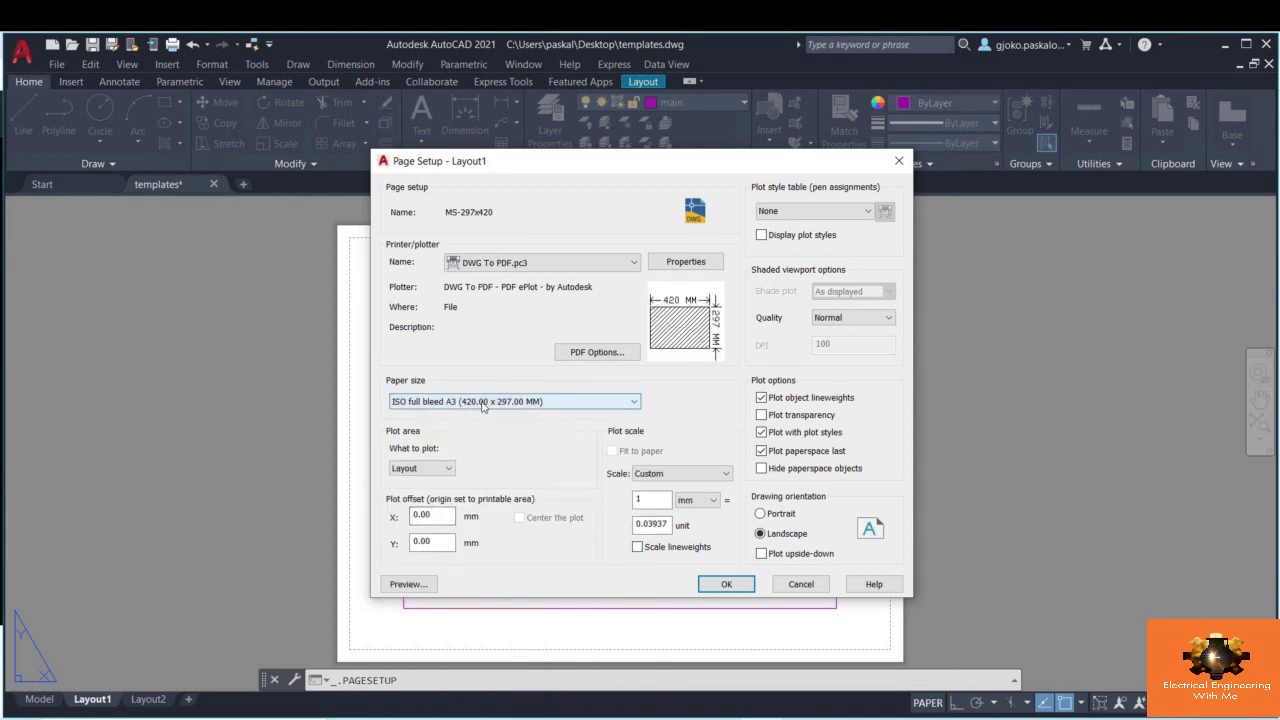
- Examine the merge control choices in the PDF options of the page setup and accept the dialog
left_click(608, 357)
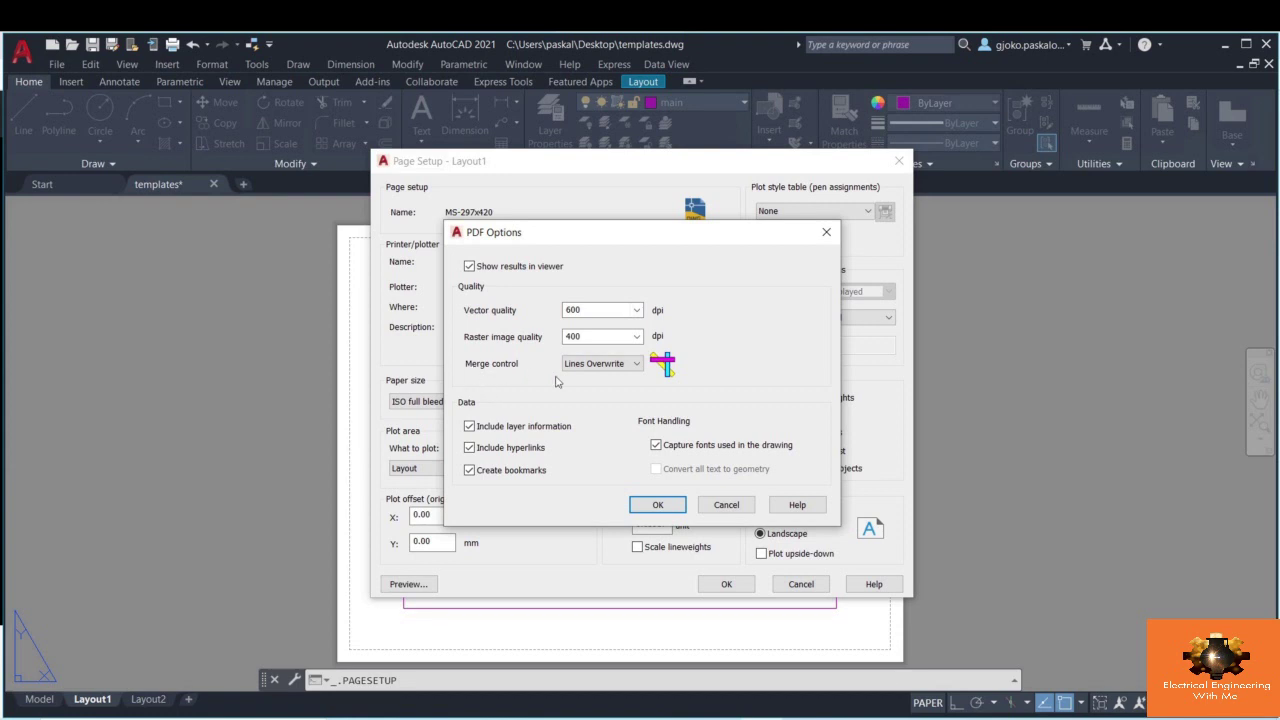
left_click(618, 373)
left_click(600, 386)
left_click(605, 364)
left_click(594, 380)
left_click(662, 502)
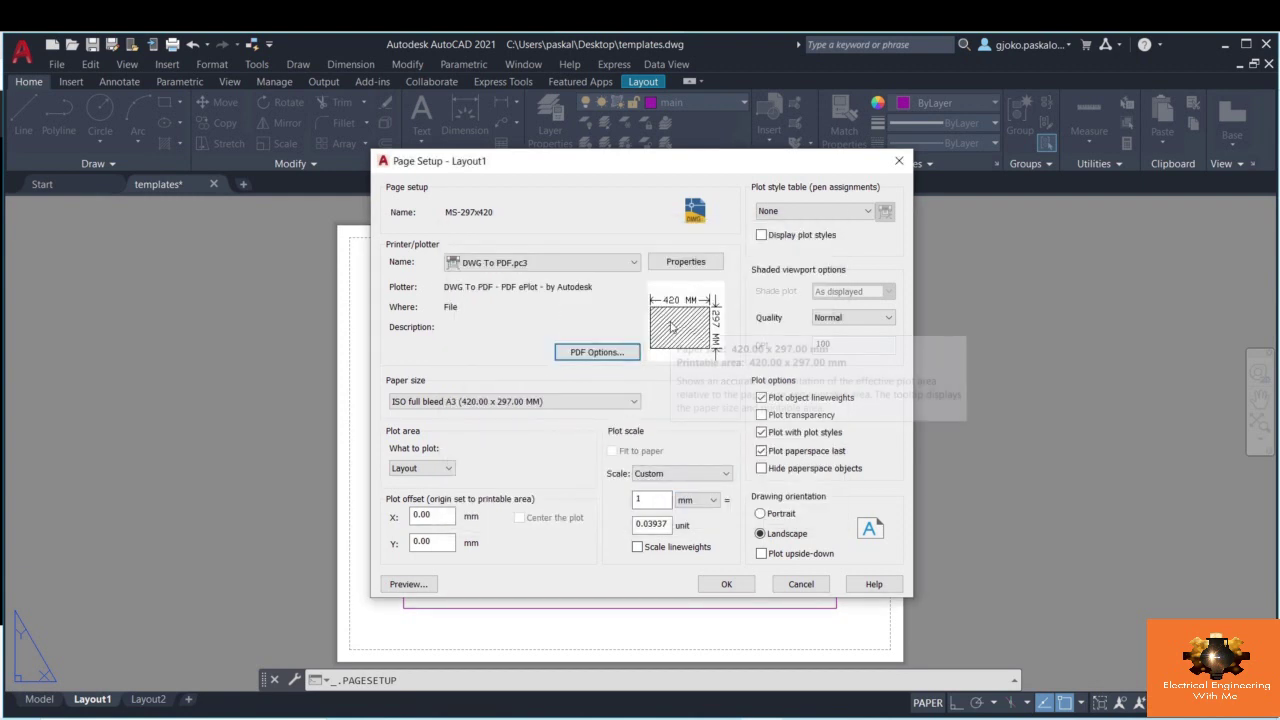
- Begin a custom paper size from scratch in the DWG To PDF plotter properties, with media bounds of 420 x 297 millimeters
left_click(685, 266)
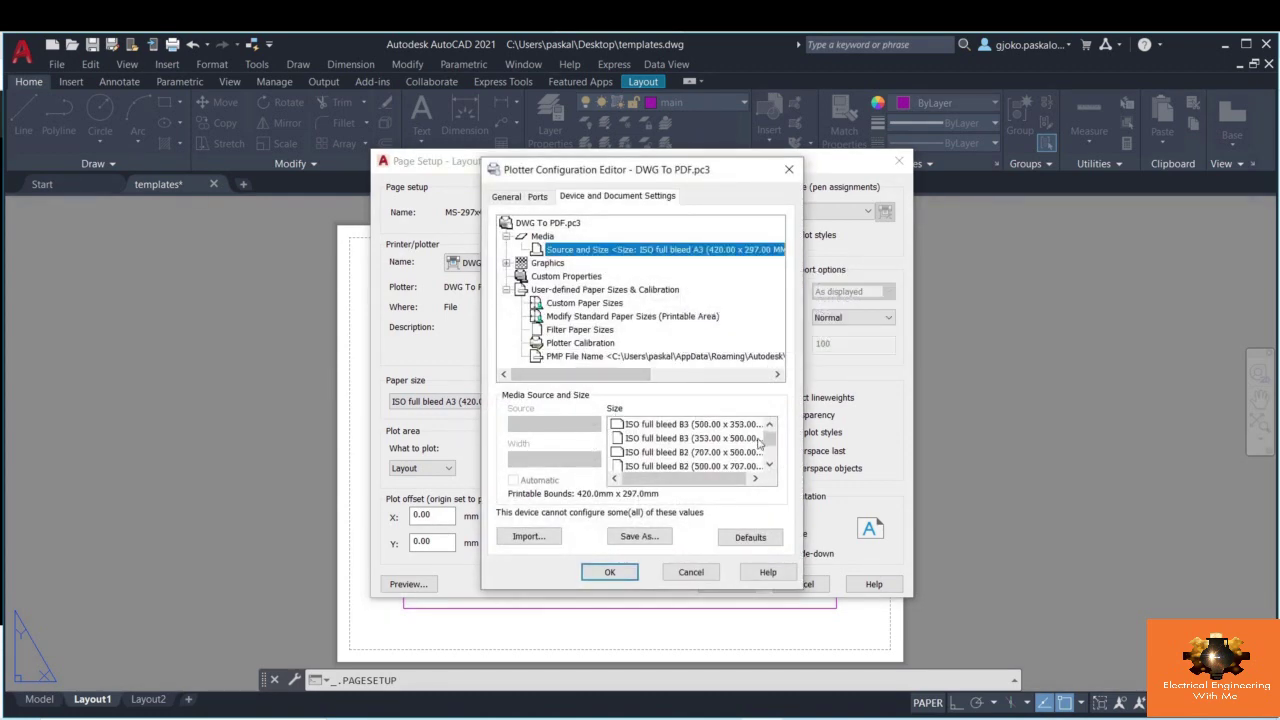
left_click_drag(768, 440, 770, 466)
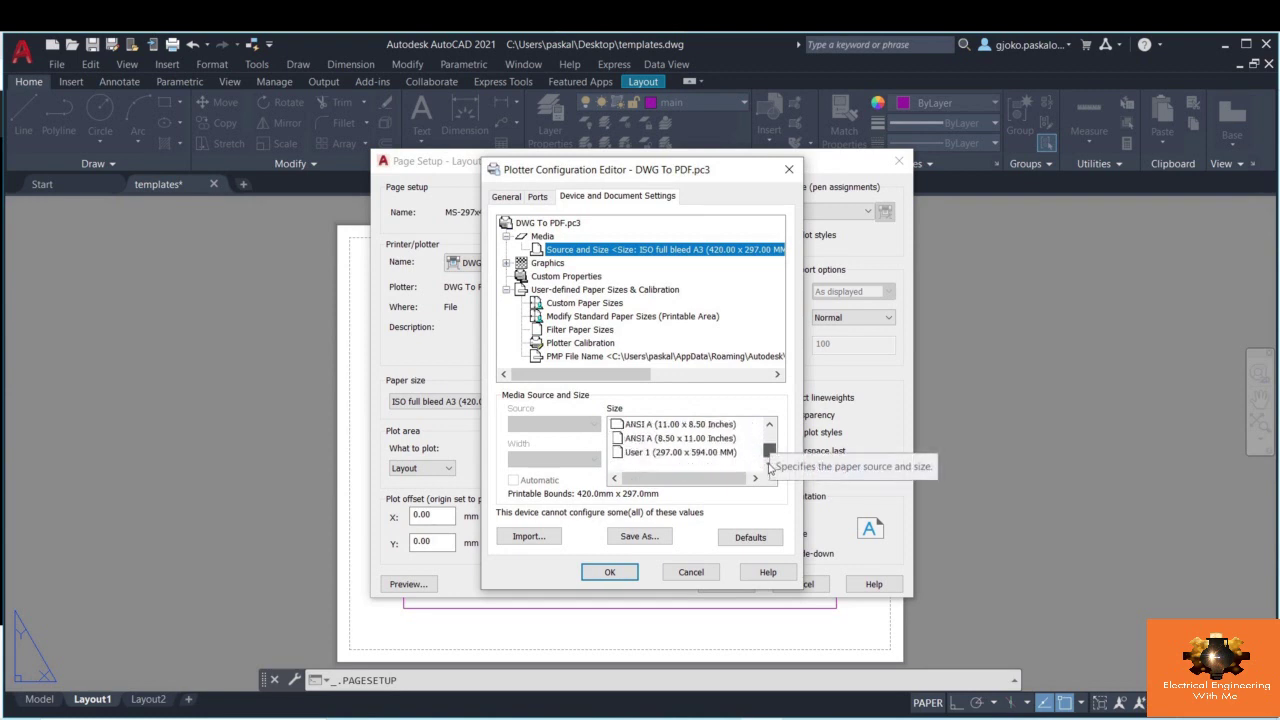
left_click(583, 303)
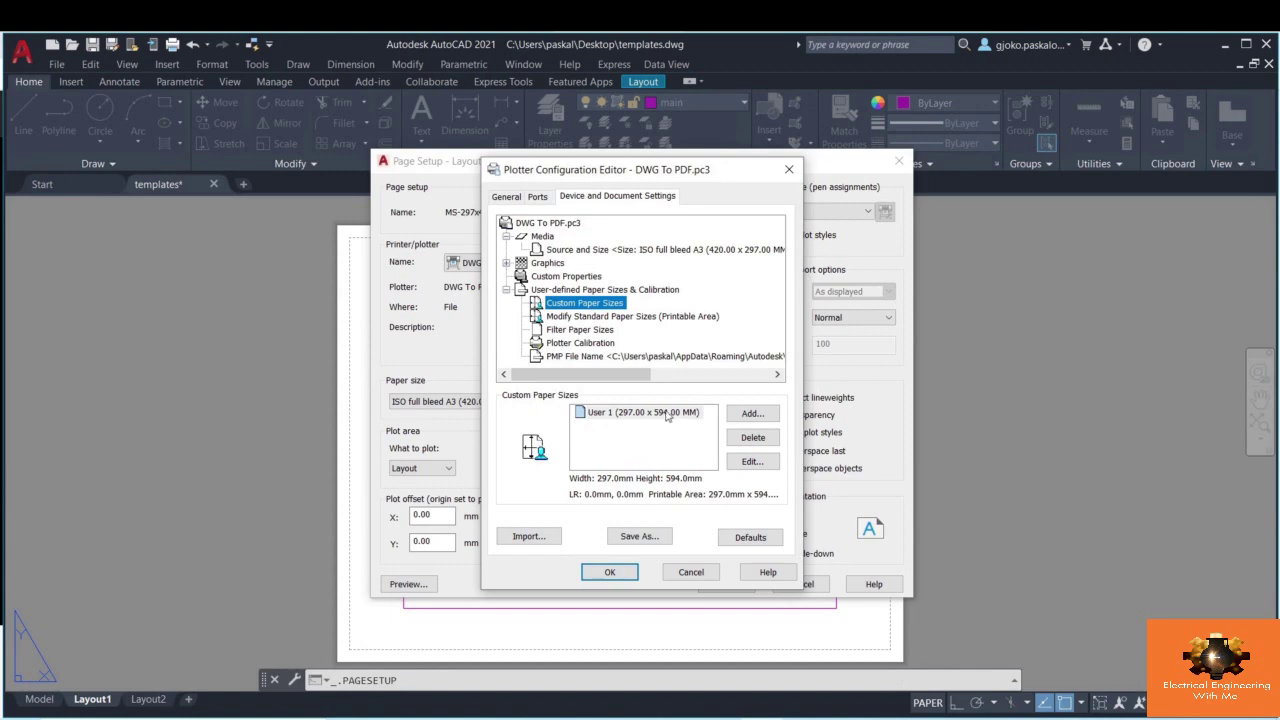
left_click(746, 418)
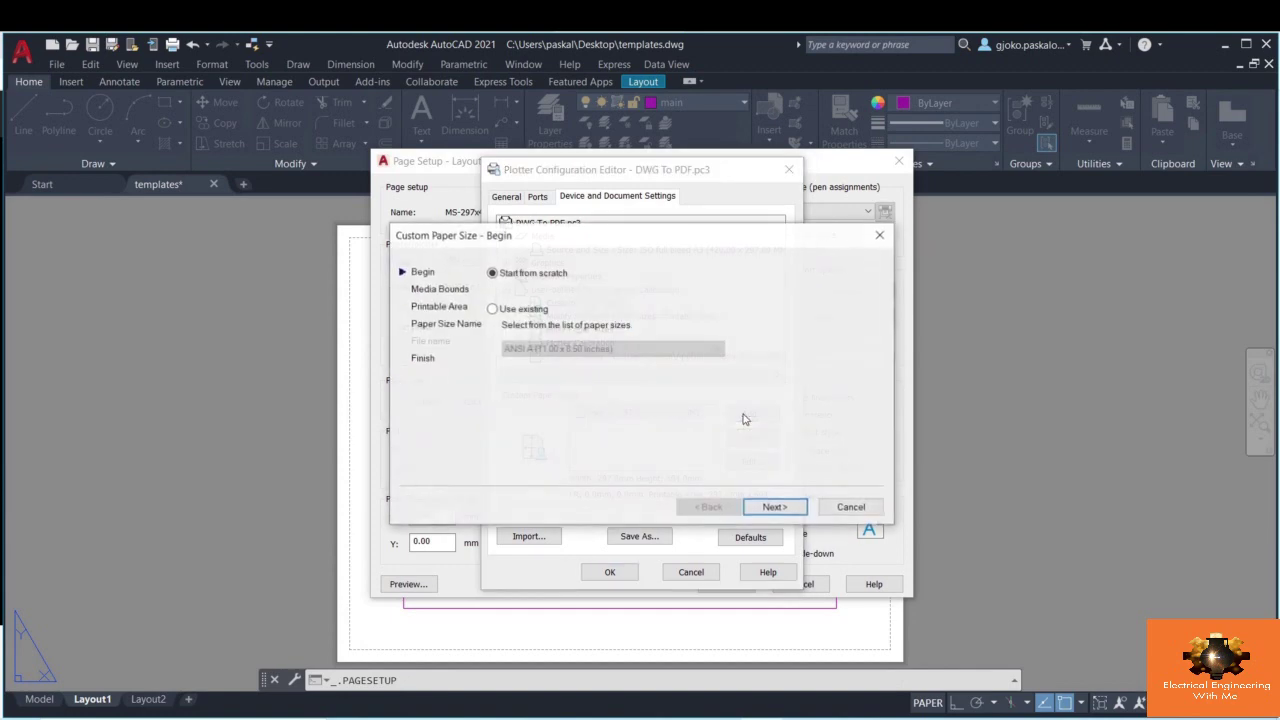
left_click(775, 507)
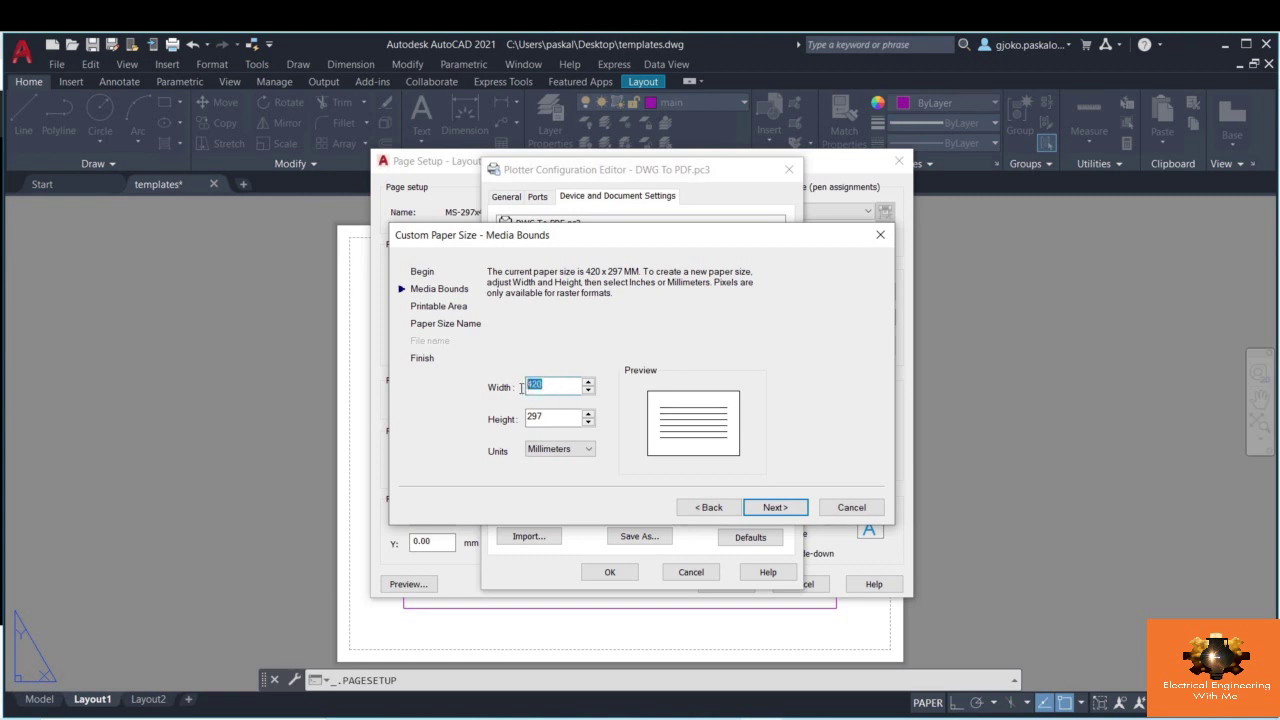
left_click_drag(548, 420, 513, 426)
left_click(563, 452)
left_click(566, 465)
left_click(770, 508)
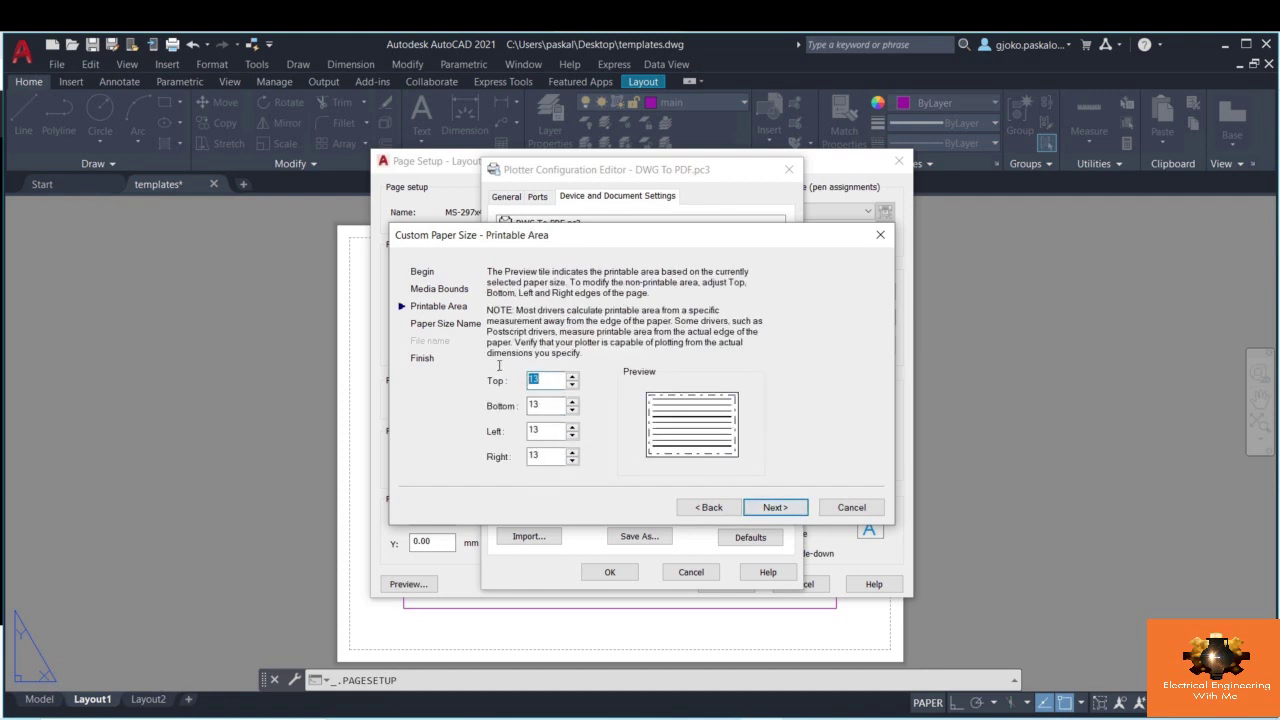
- Set all four printable area margins of the custom paper size to 0
type("0")
double_click(549, 386)
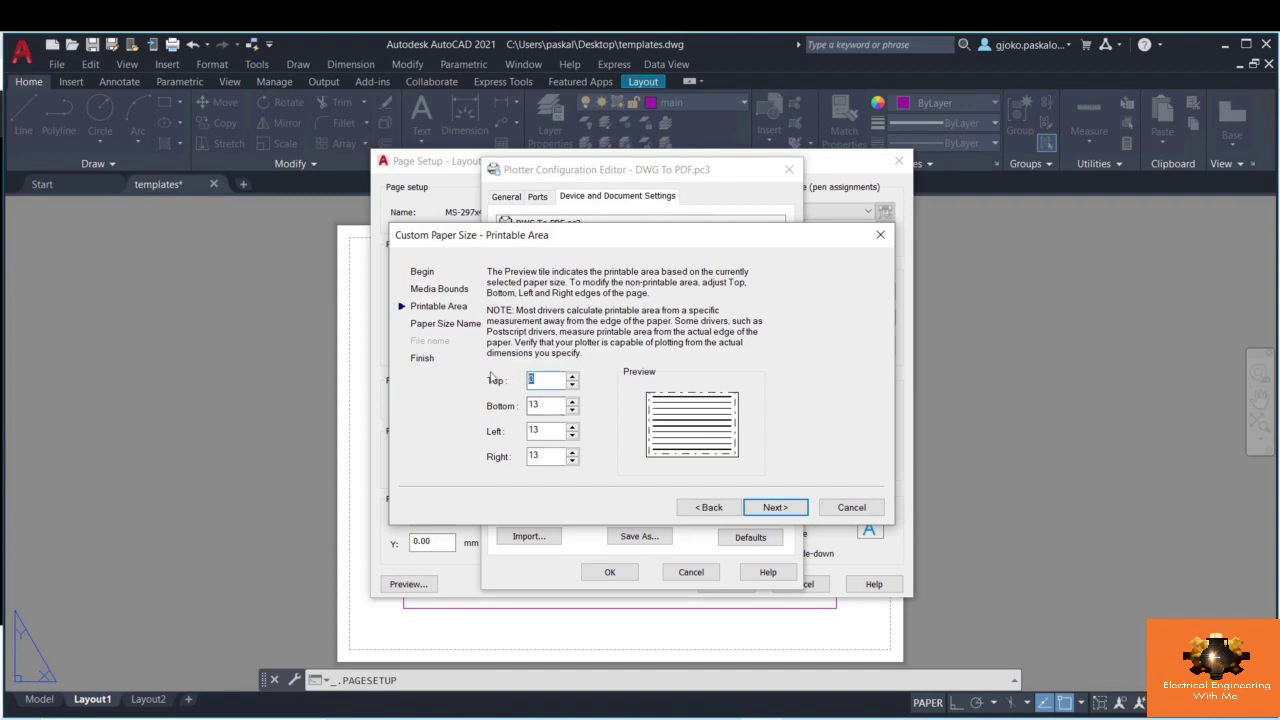
key("Tab")
type("0")
key("Tab")
type("0")
key("Tab")
type("0")
left_click(775, 507)
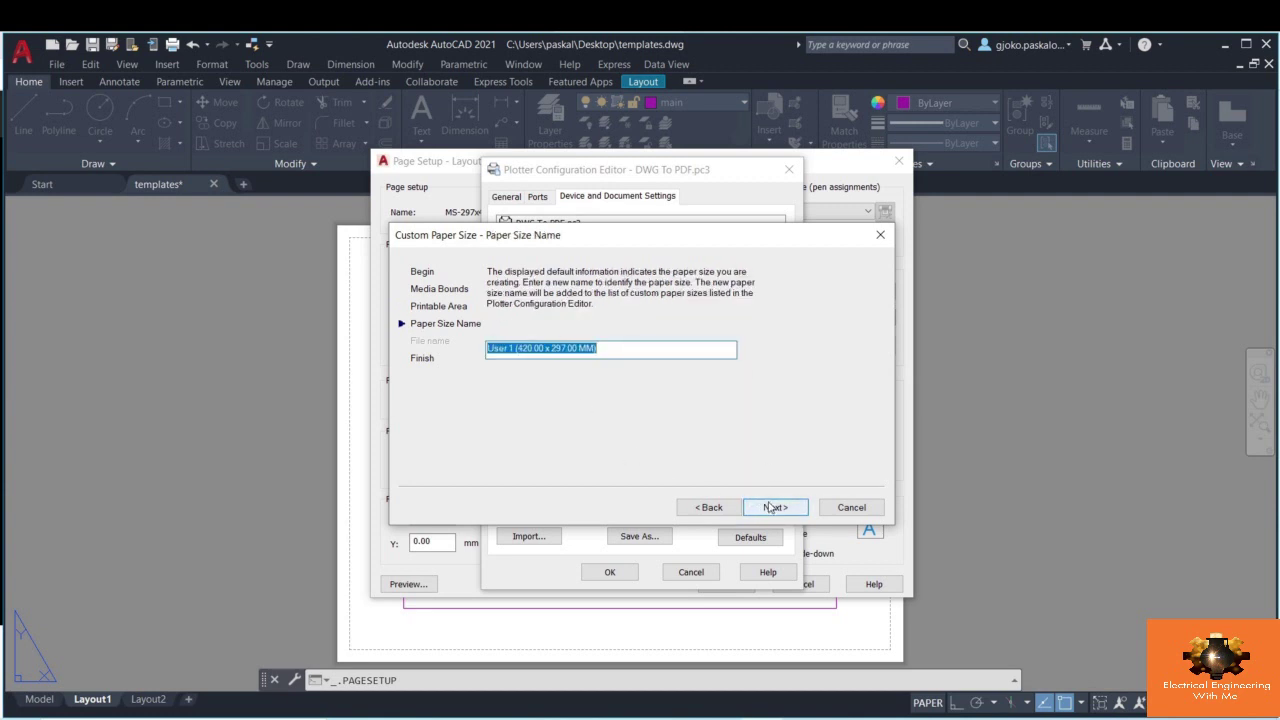
- Name the custom paper size "Our paper (420.00 x 297.00 MM)", finish creating it and accept the plotter configuration
left_click(516, 349)
left_click_drag(516, 349, 476, 352)
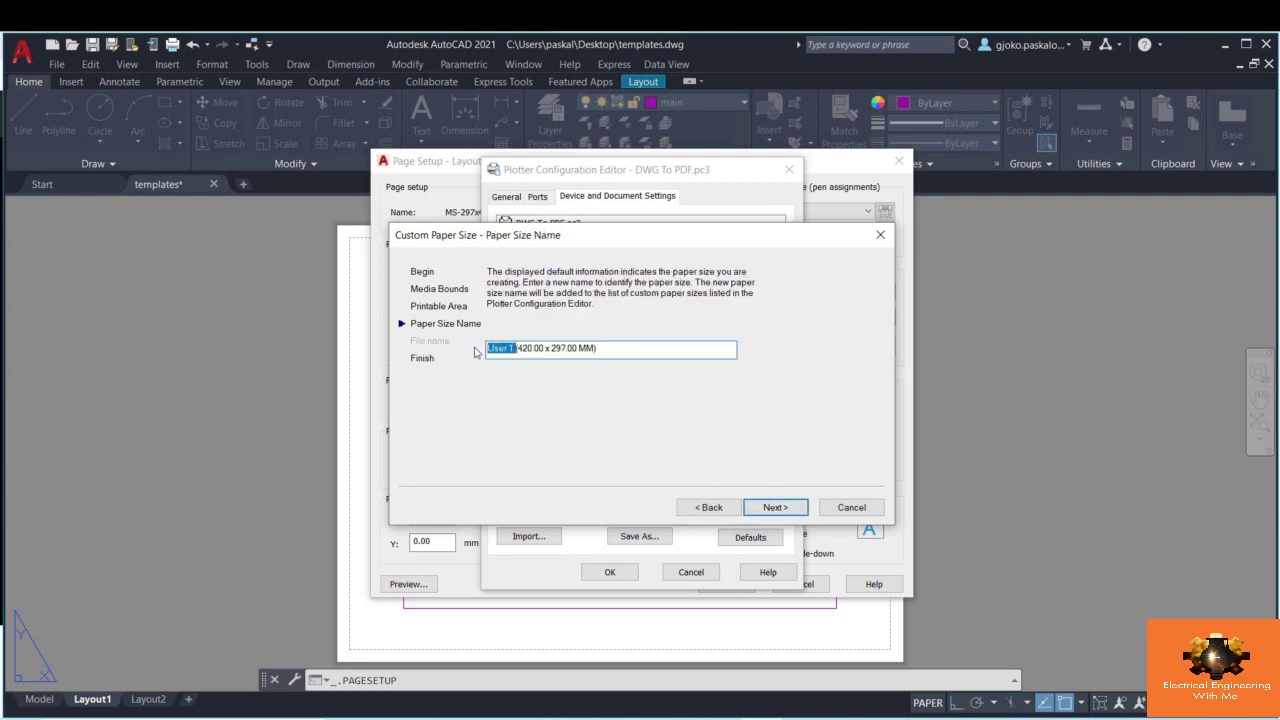
type("Our")
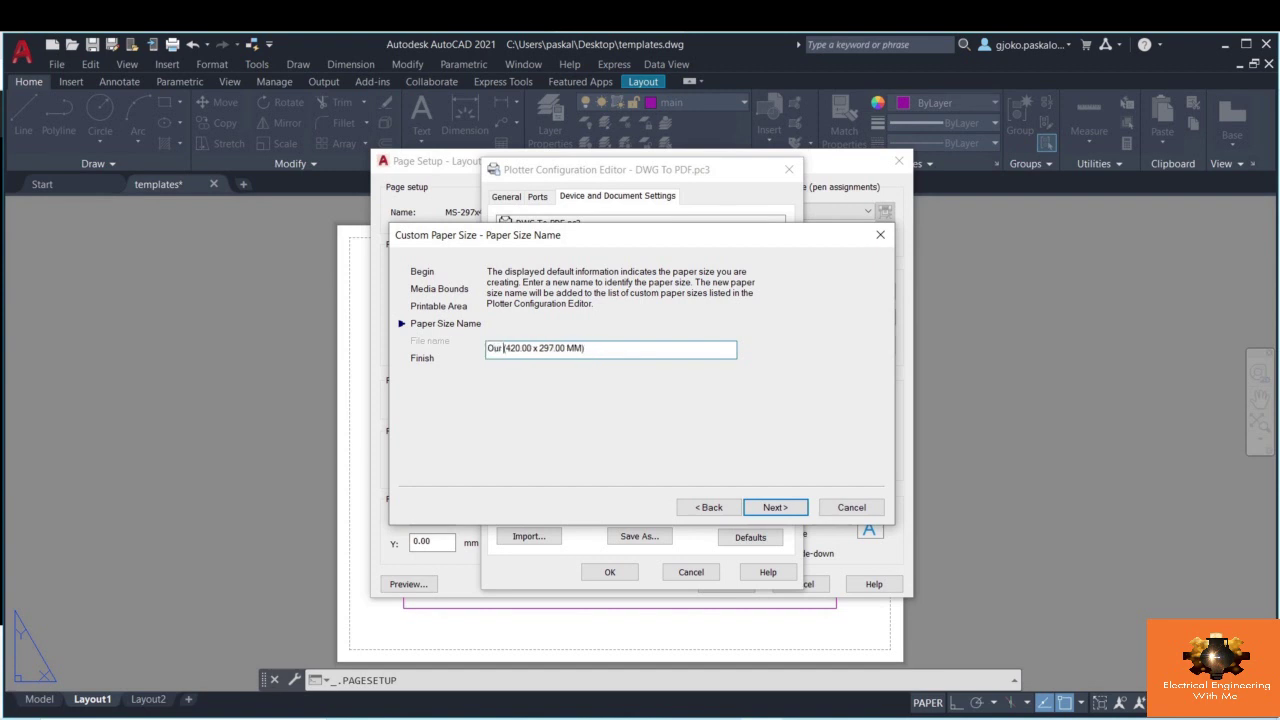
type(" paper")
left_click_drag(530, 348, 598, 350)
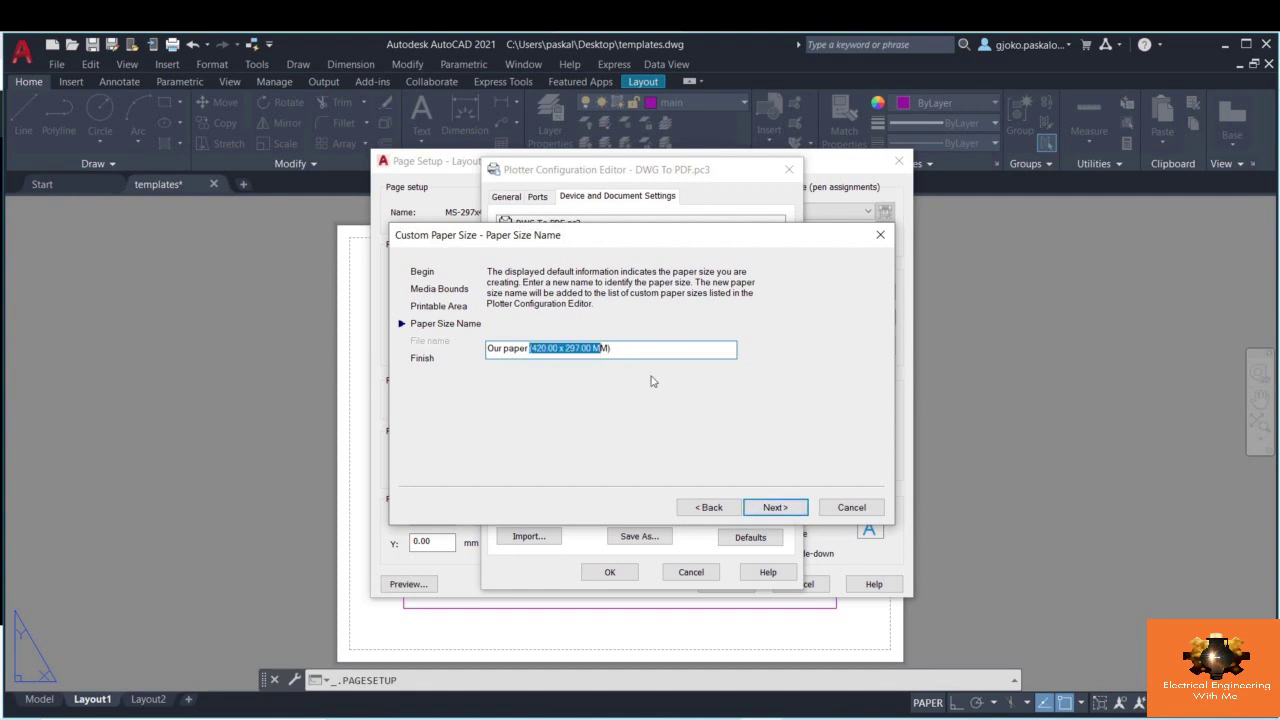
left_click(770, 508)
left_click(776, 508)
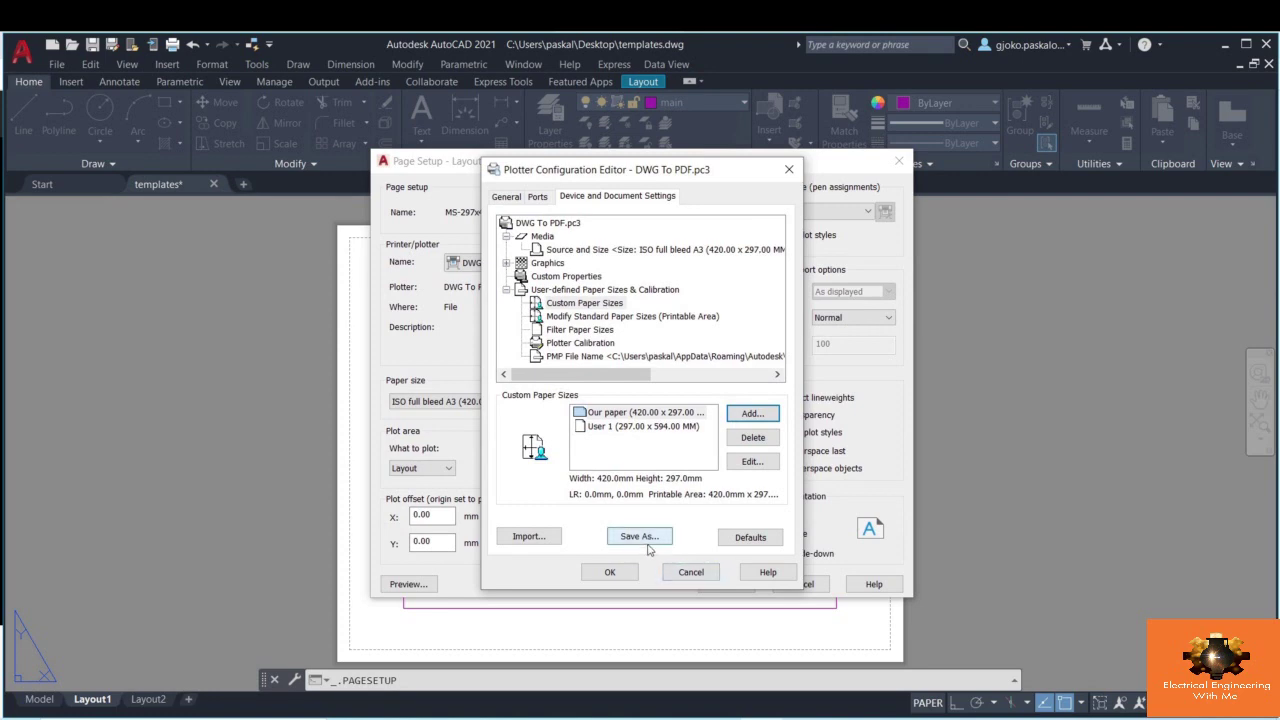
left_click(606, 576)
- Choose Our paper (420.00 x 297.00 MM) as the page setup's paper size
left_click(483, 401)
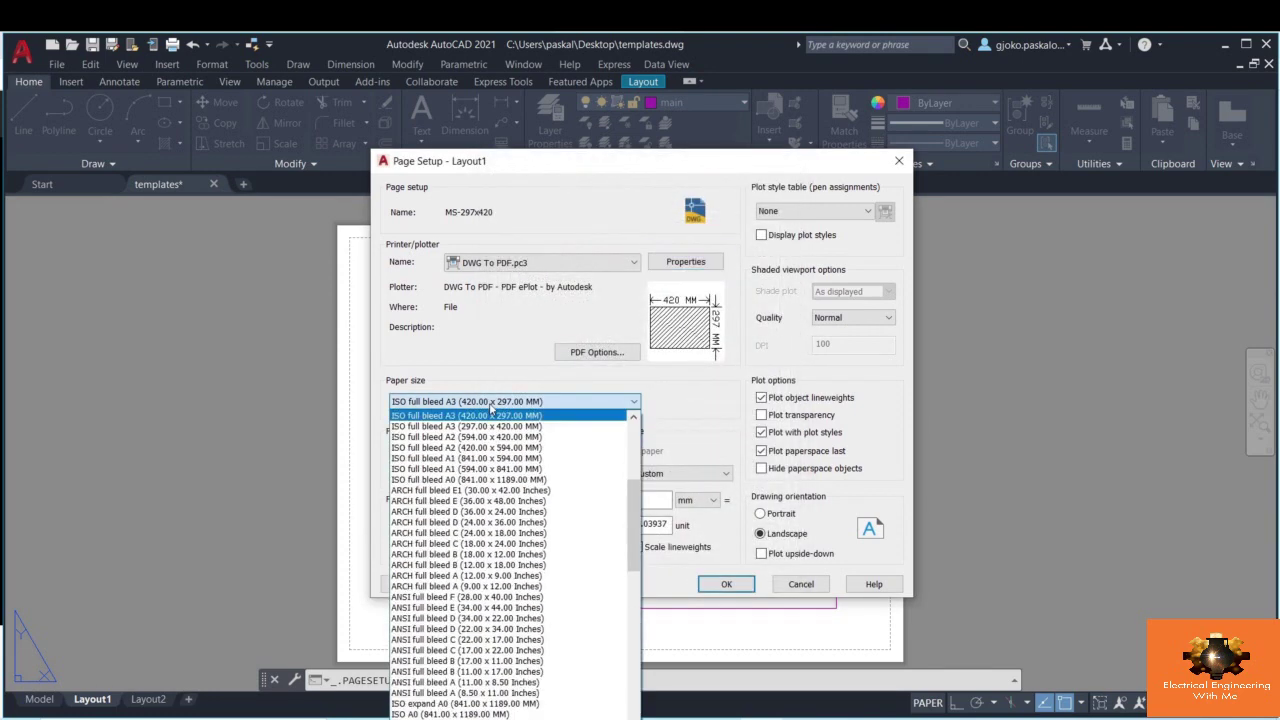
scroll(497, 430, "up", 2)
scroll(497, 430, "up", 2)
scroll(497, 480, "down", 10)
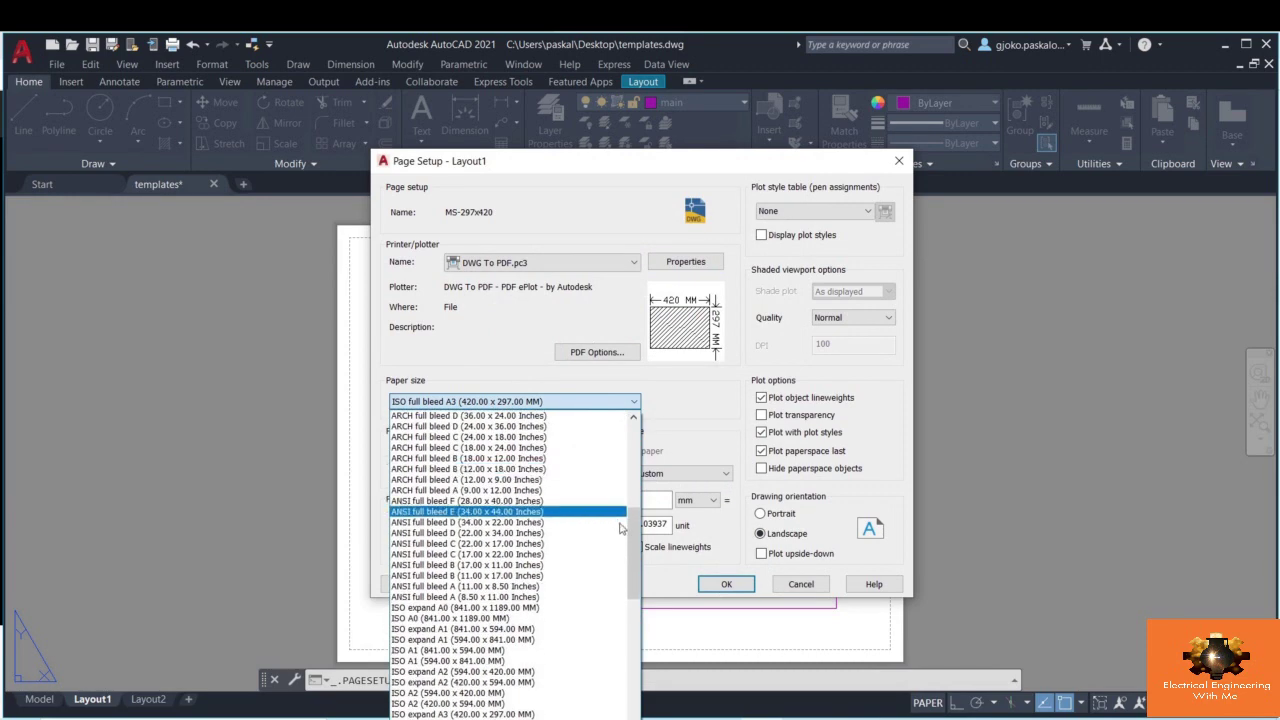
left_click_drag(633, 590, 633, 705)
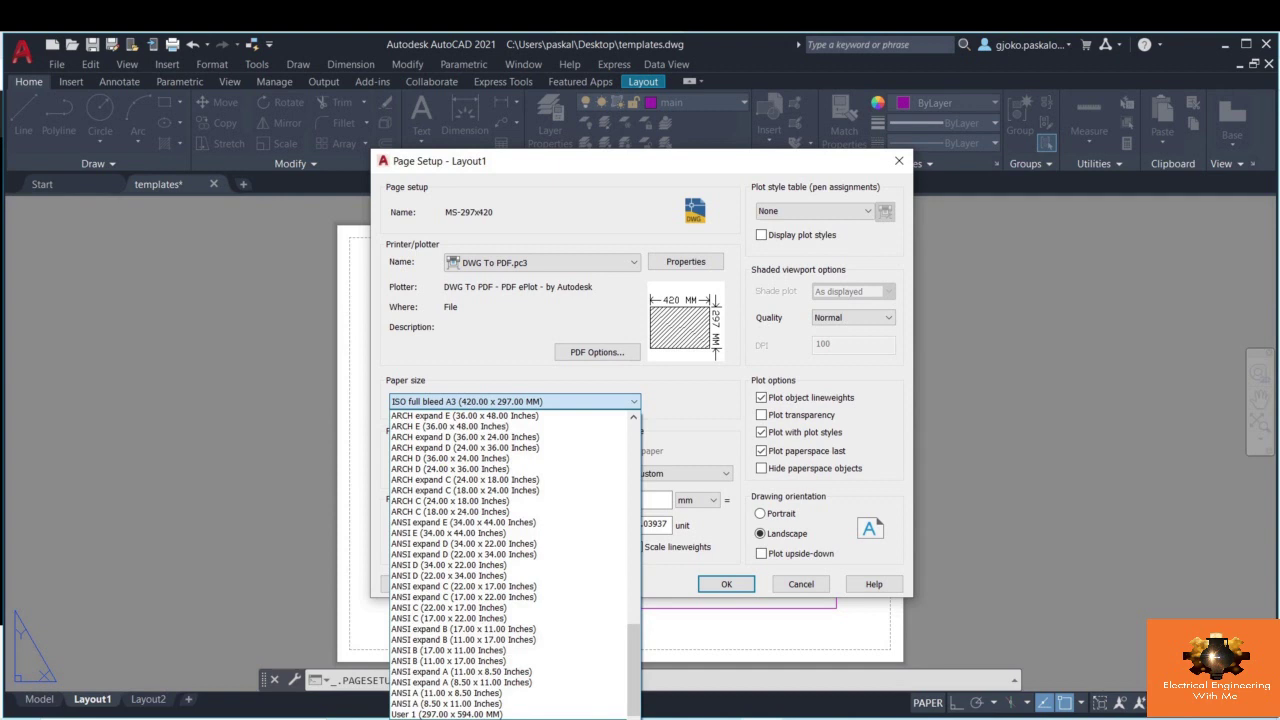
left_click(450, 718)
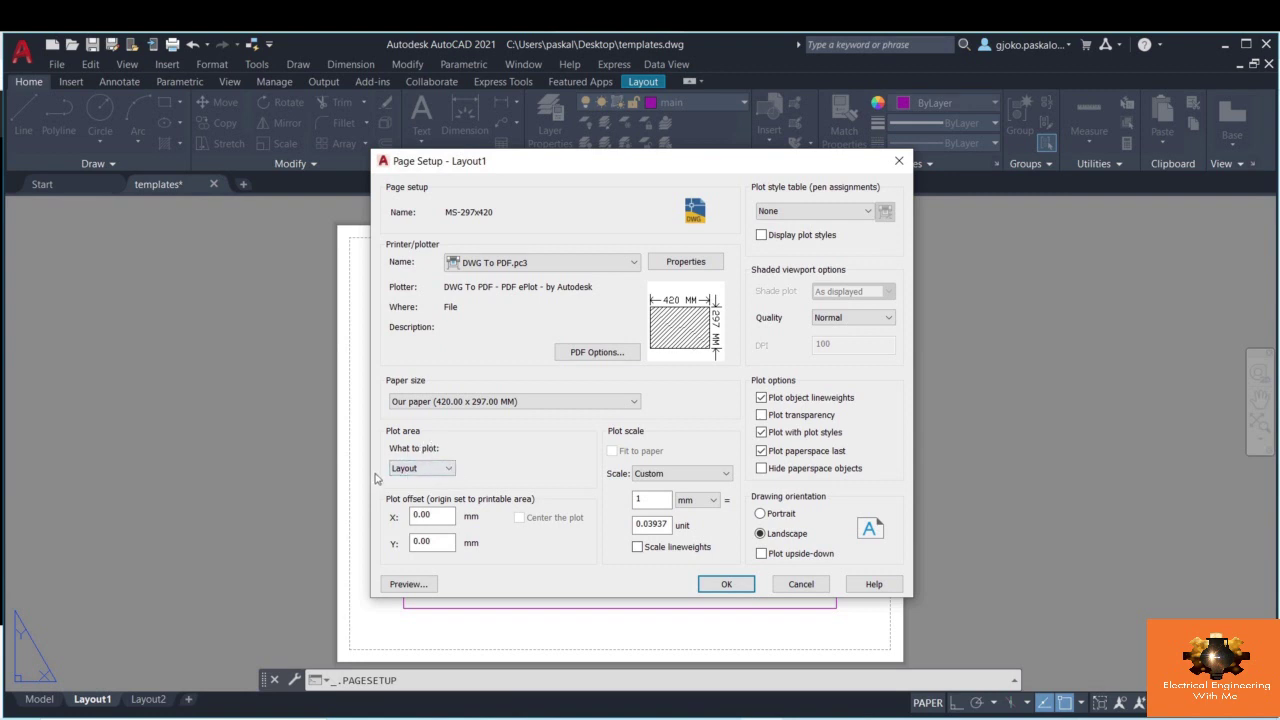
- Try Extents as the plot area of the page setup and return it to Layout
left_click(410, 468)
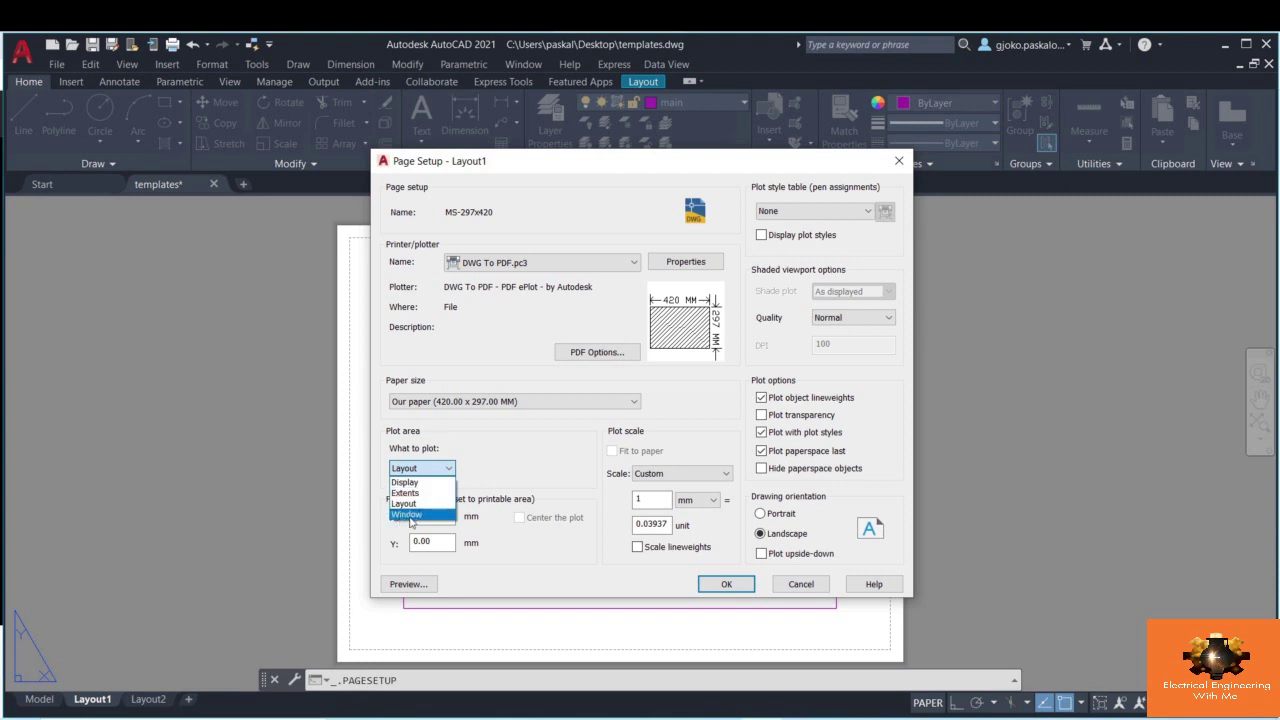
left_click(414, 495)
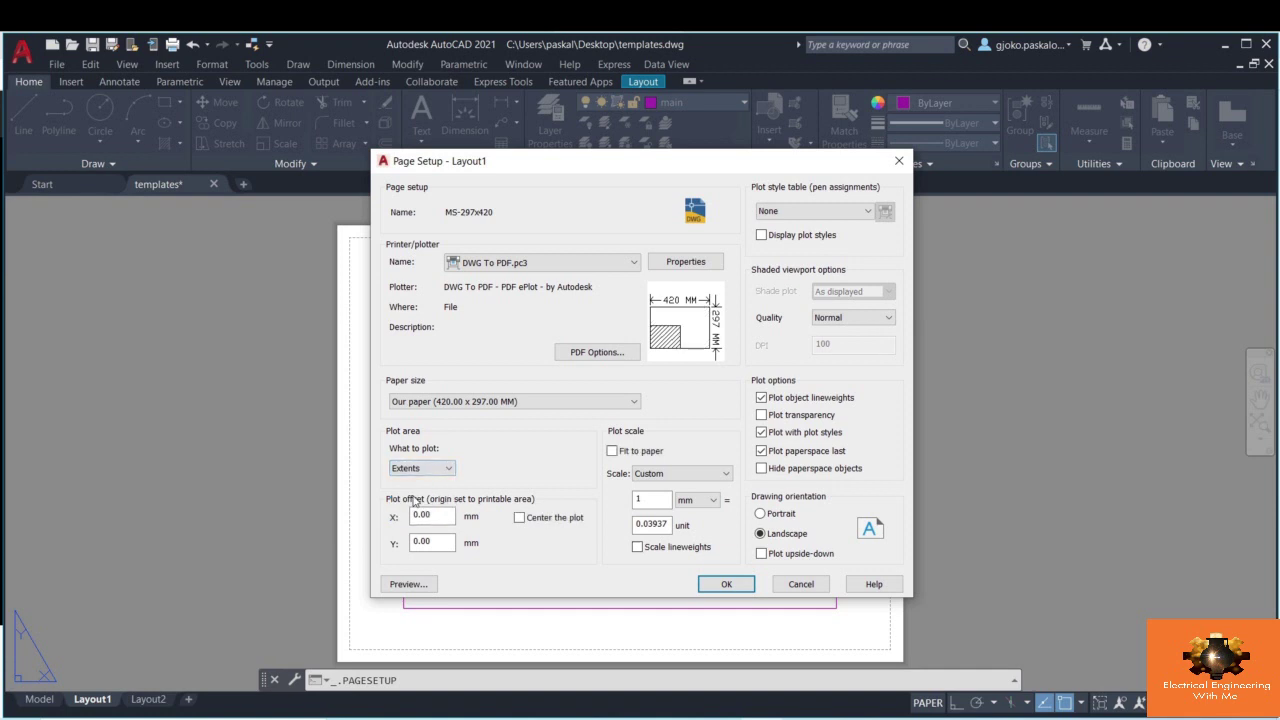
left_click(421, 468)
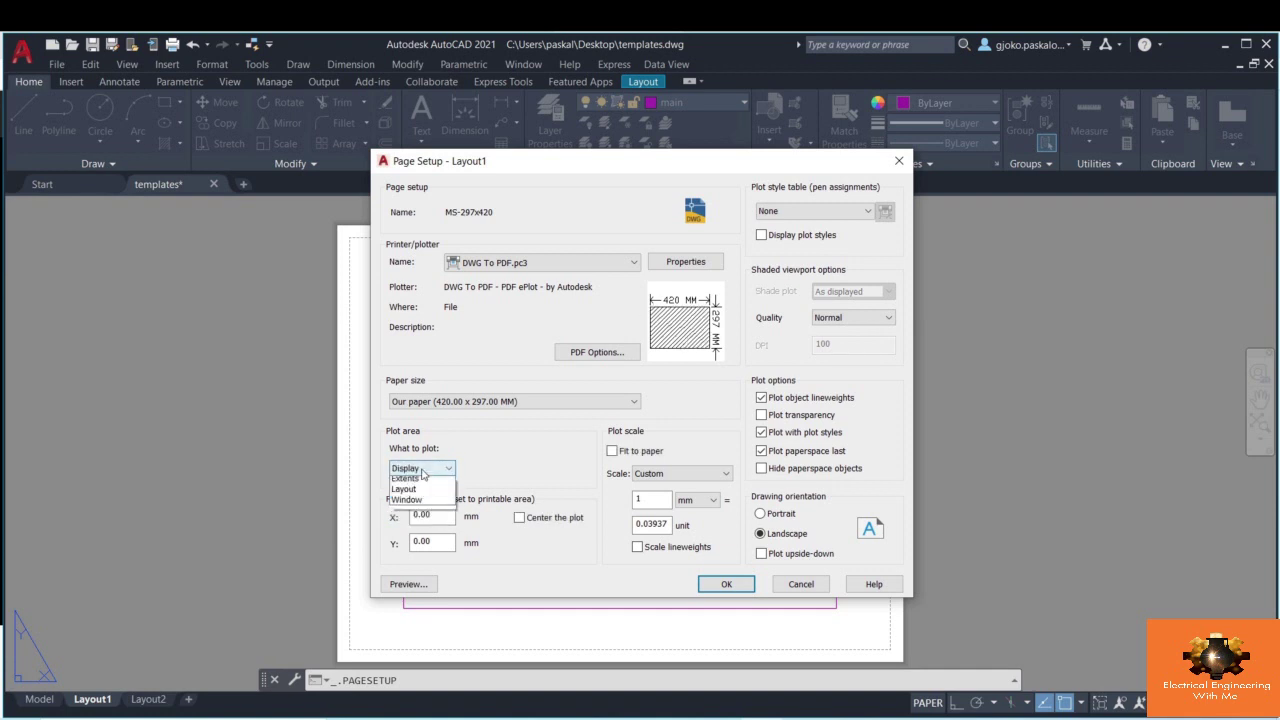
left_click(414, 504)
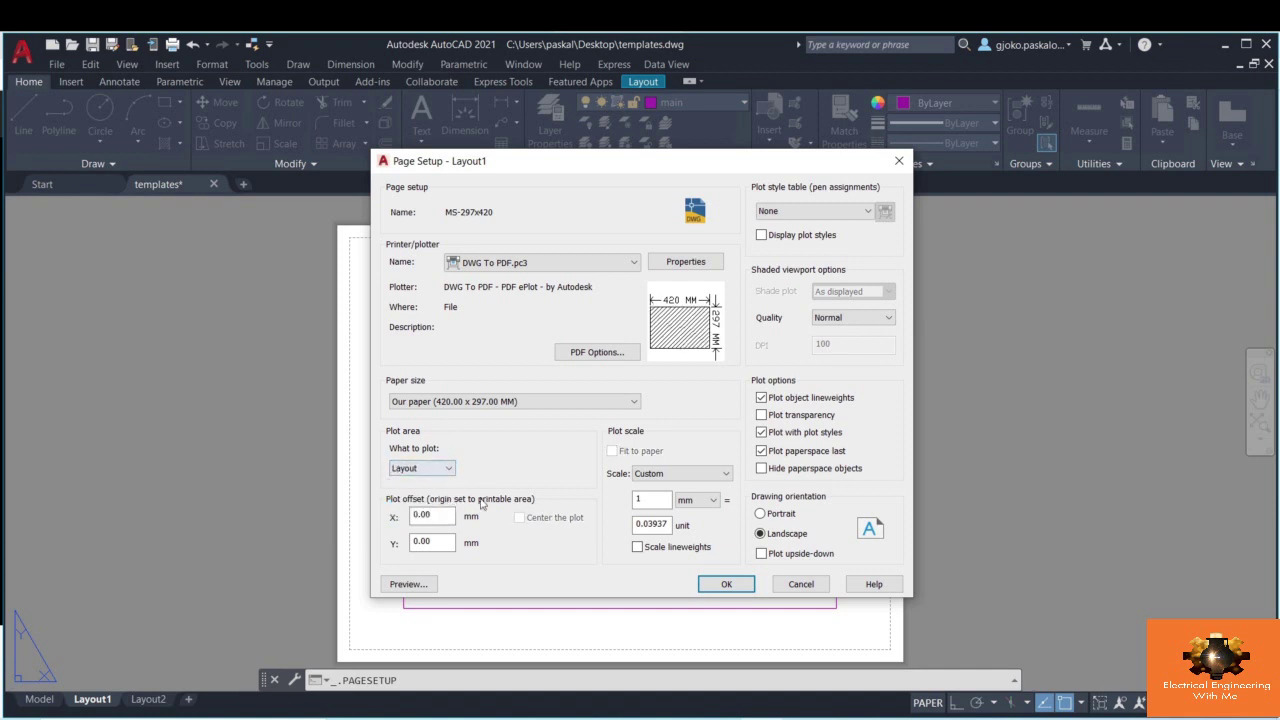
- Go over the plot offset and scale values and assign the mystyle.ctb plot style table to the page setup
left_click(432, 515)
key("Tab")
left_click(448, 518)
double_click(645, 499)
left_click(823, 212)
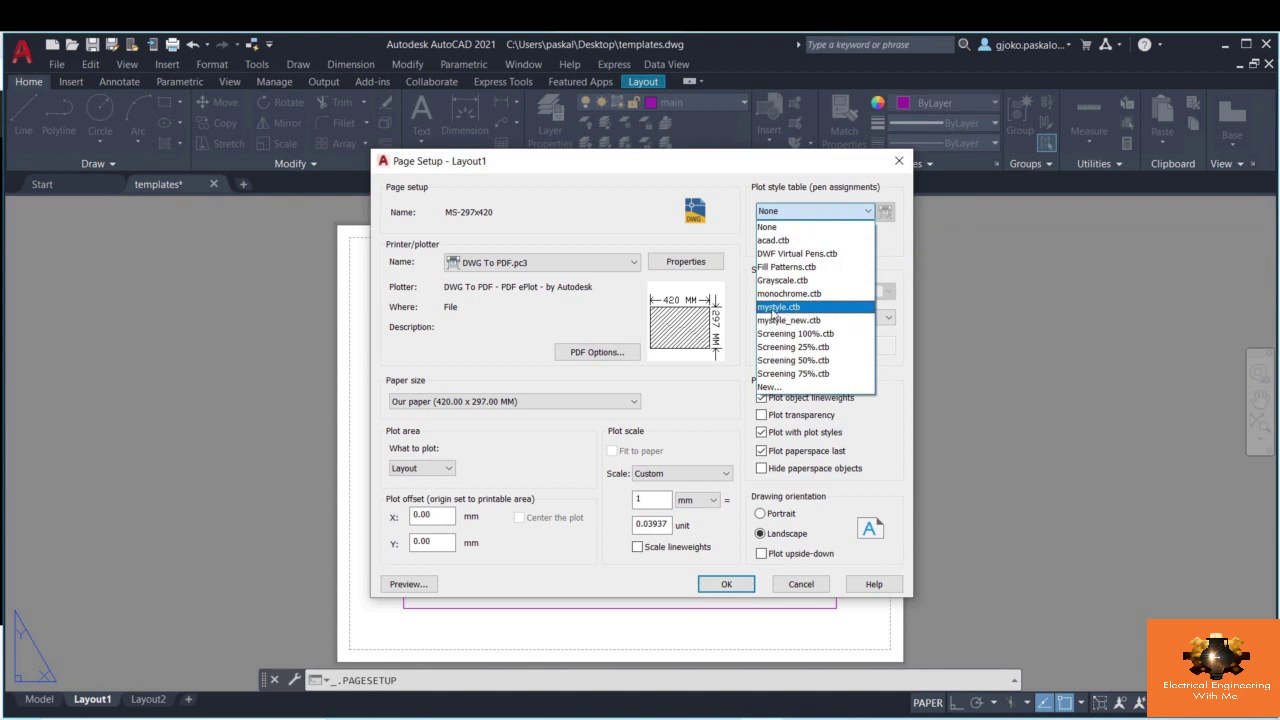
left_click(825, 307)
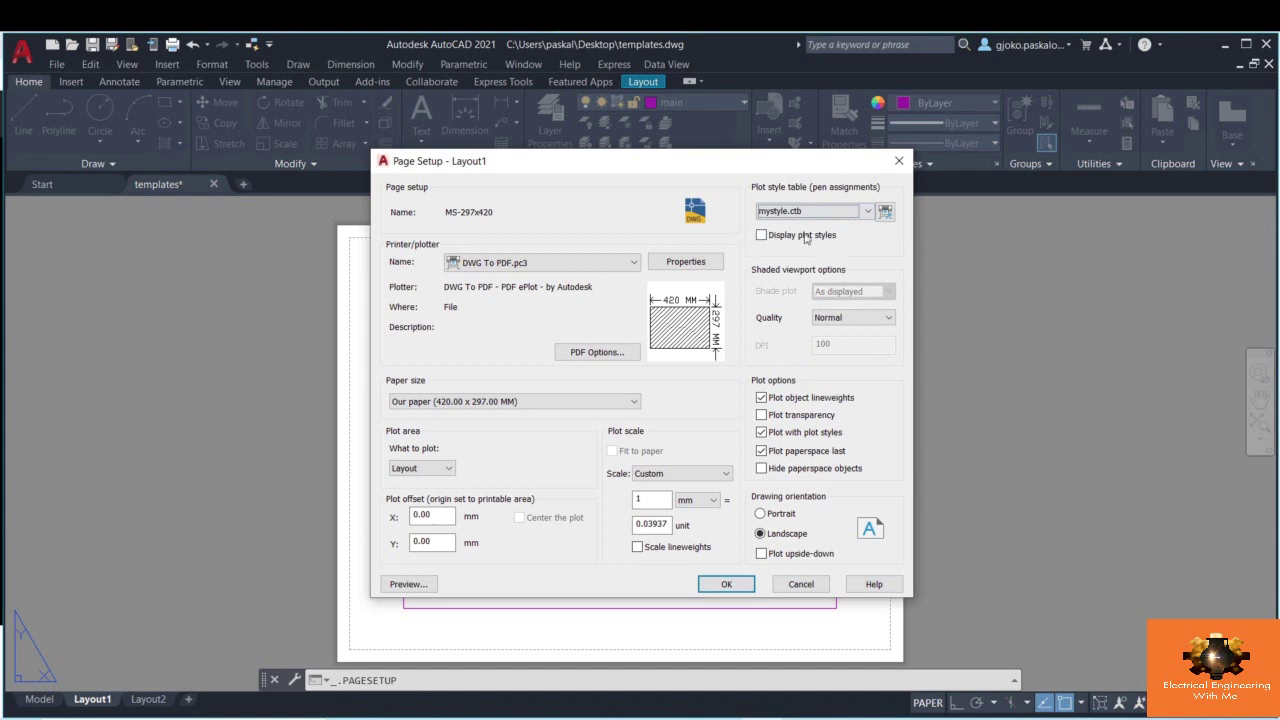
- Start a new color-dependent plot style table from scratch for the page setup and name it mystyle_new_new
left_click(829, 213)
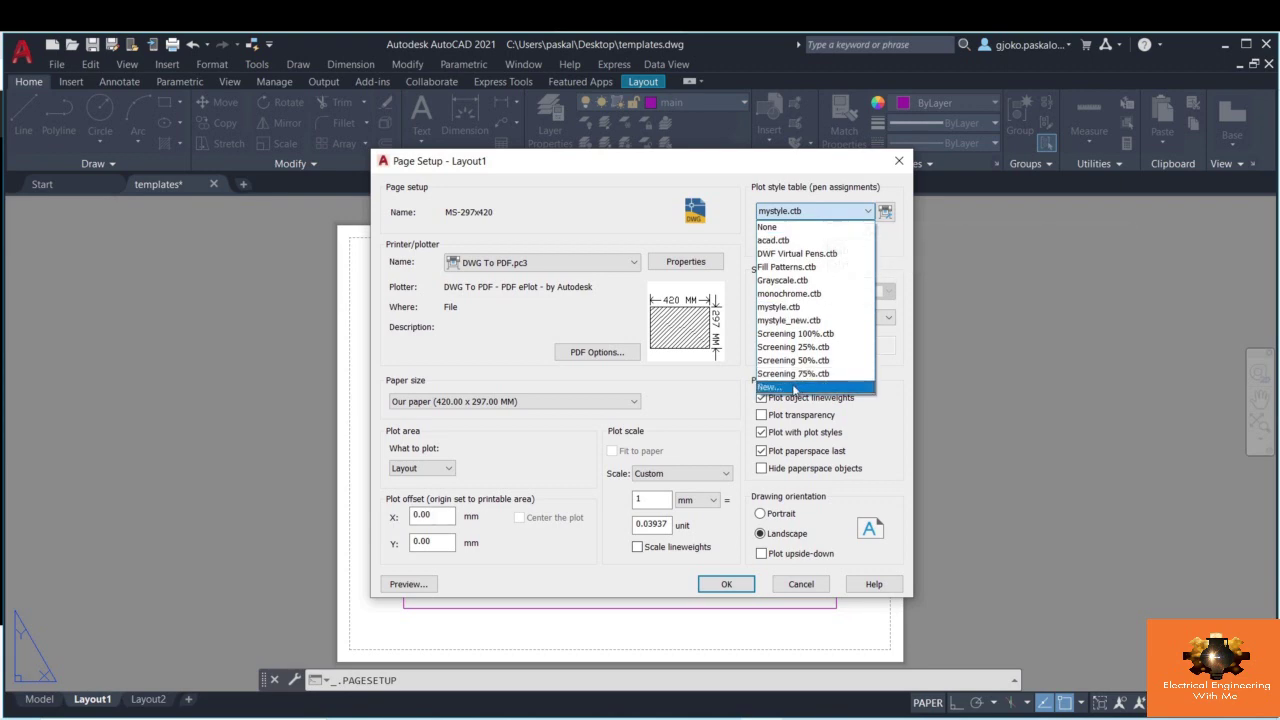
left_click(793, 388)
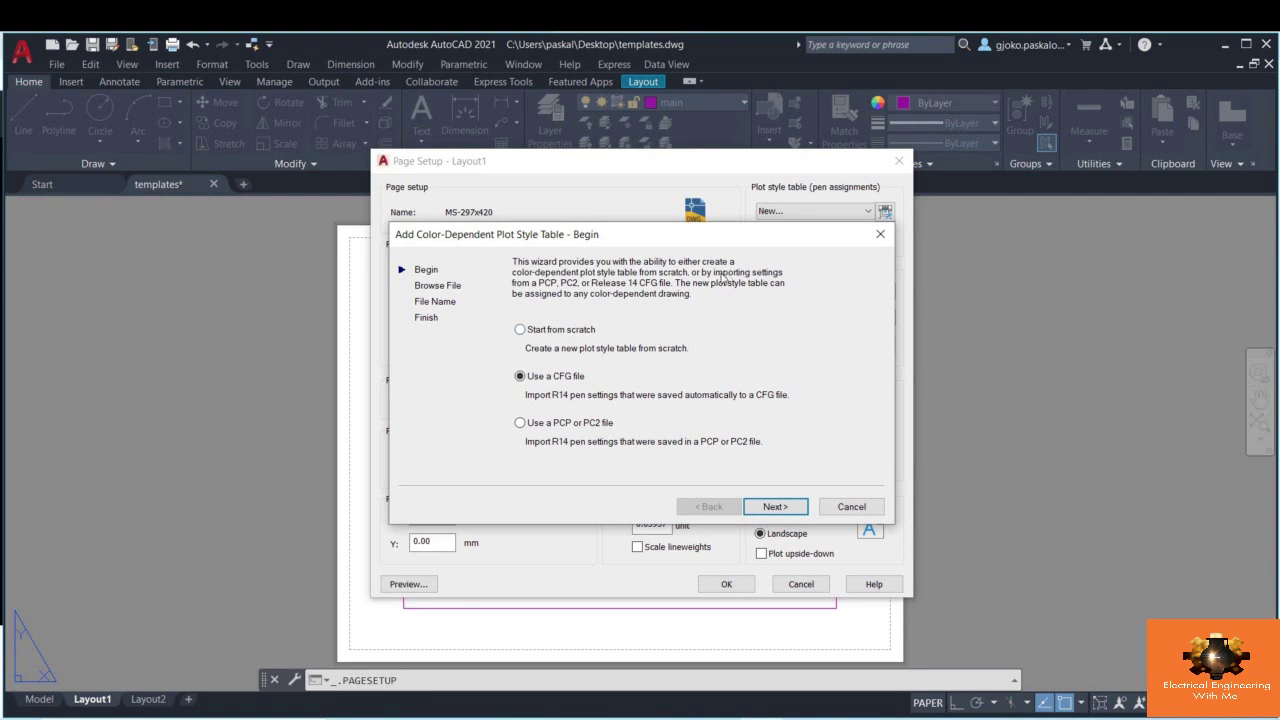
left_click(541, 336)
left_click(786, 507)
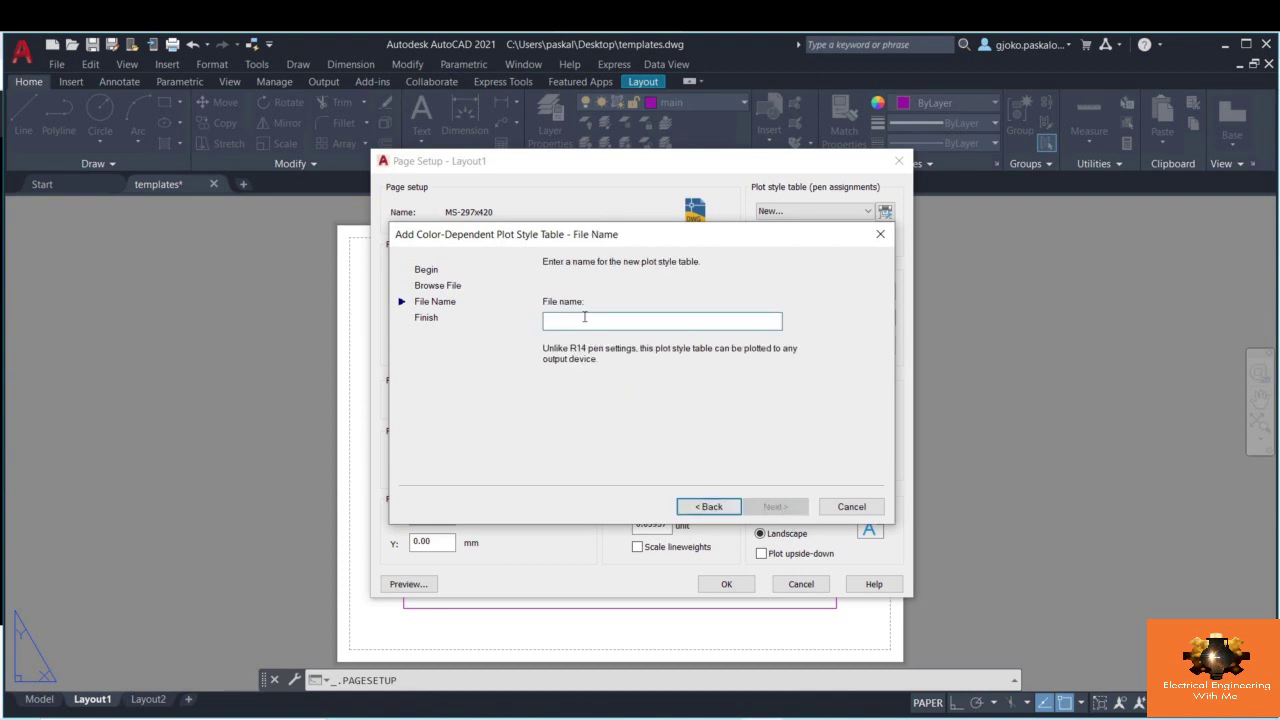
type("mys")
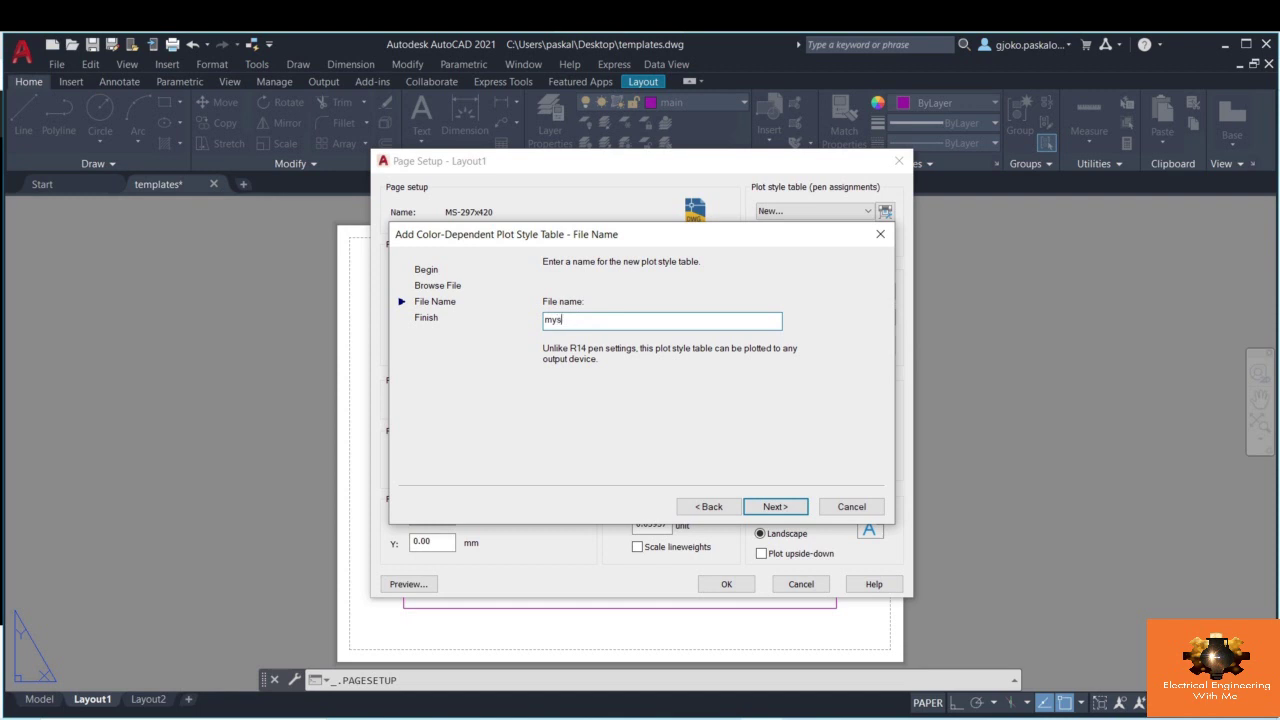
type("tyle_new_new")
left_click(776, 508)
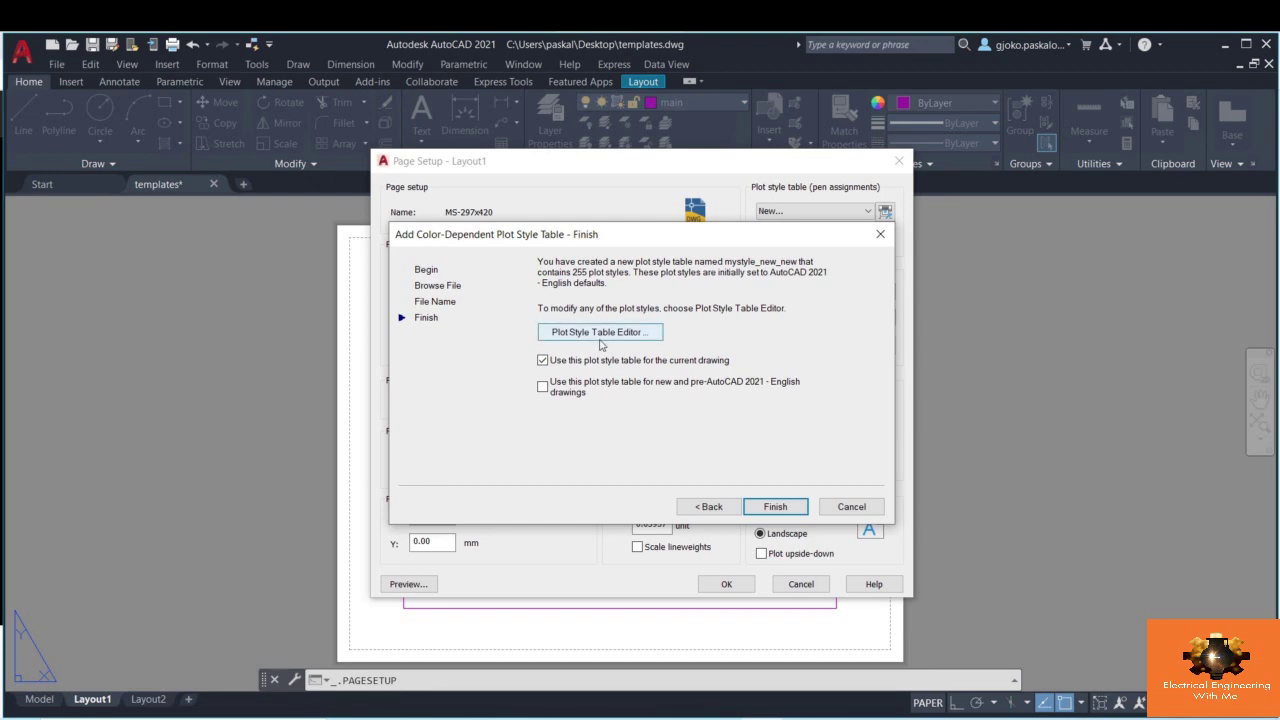
- Set Color 1 of the new plot style table to Black with Grayscale On, save it and finish creating the table
left_click(604, 340)
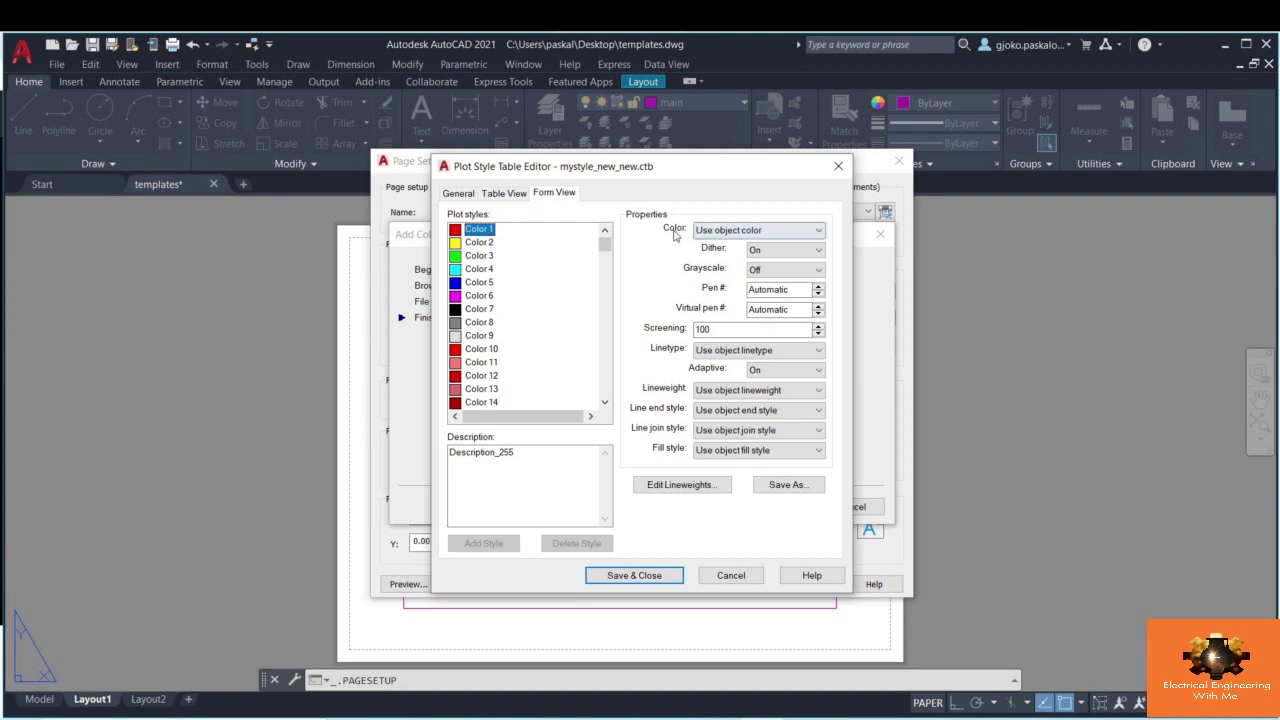
left_click(730, 232)
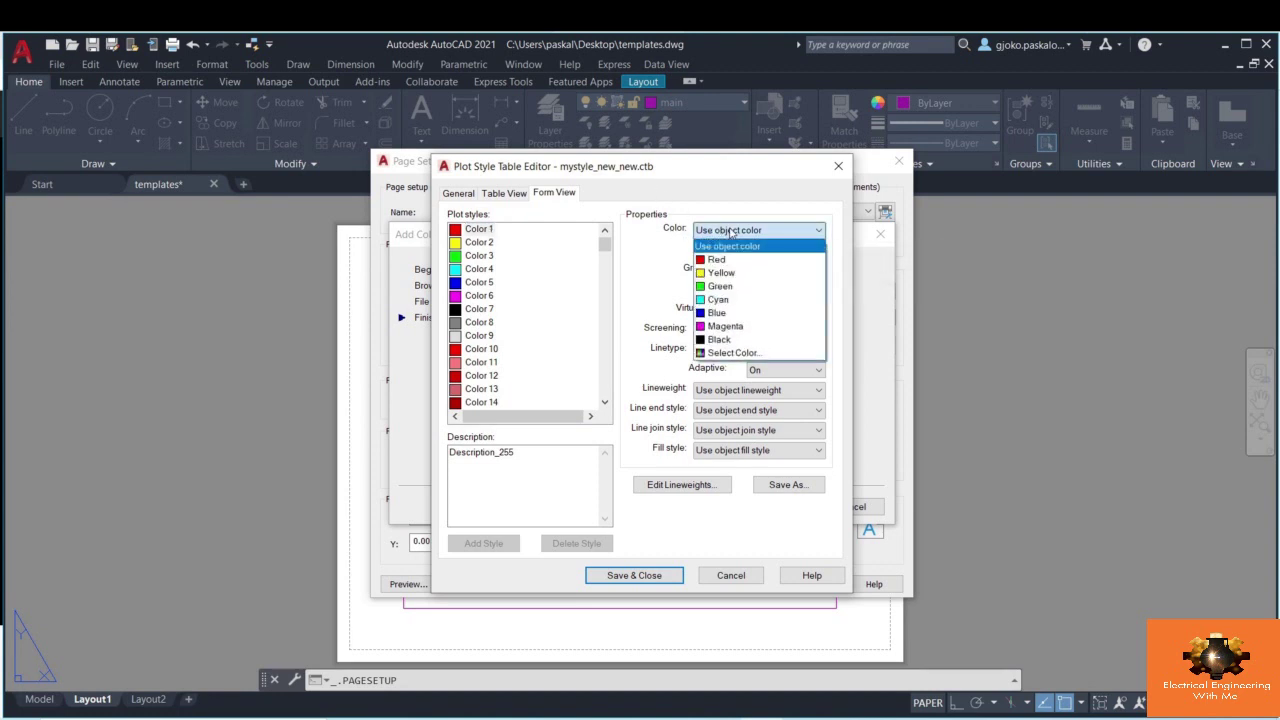
left_click(718, 339)
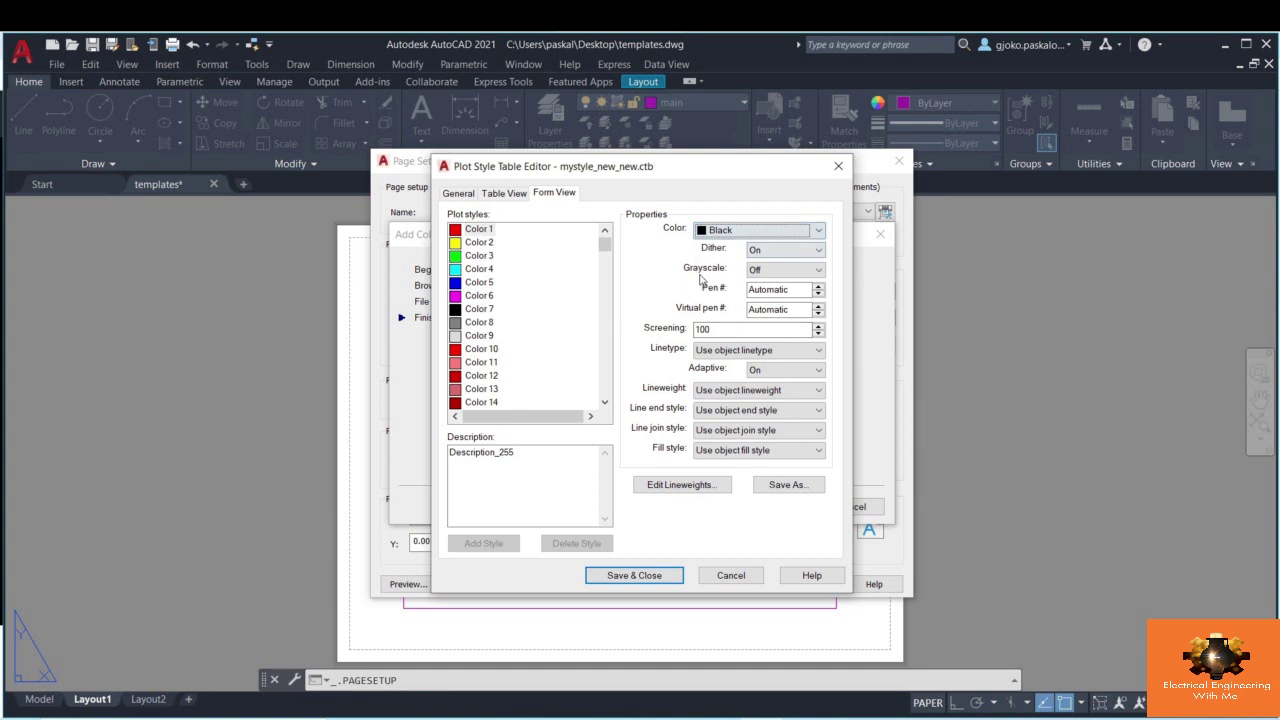
left_click(752, 270)
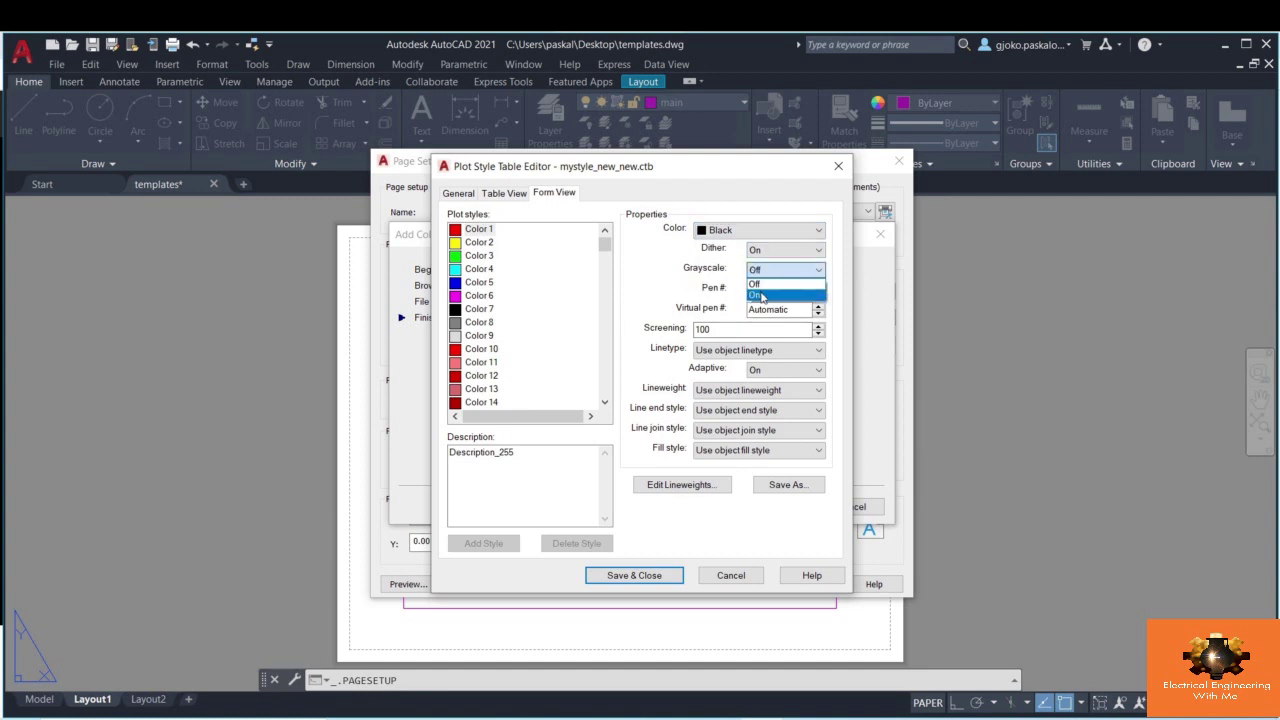
left_click(758, 284)
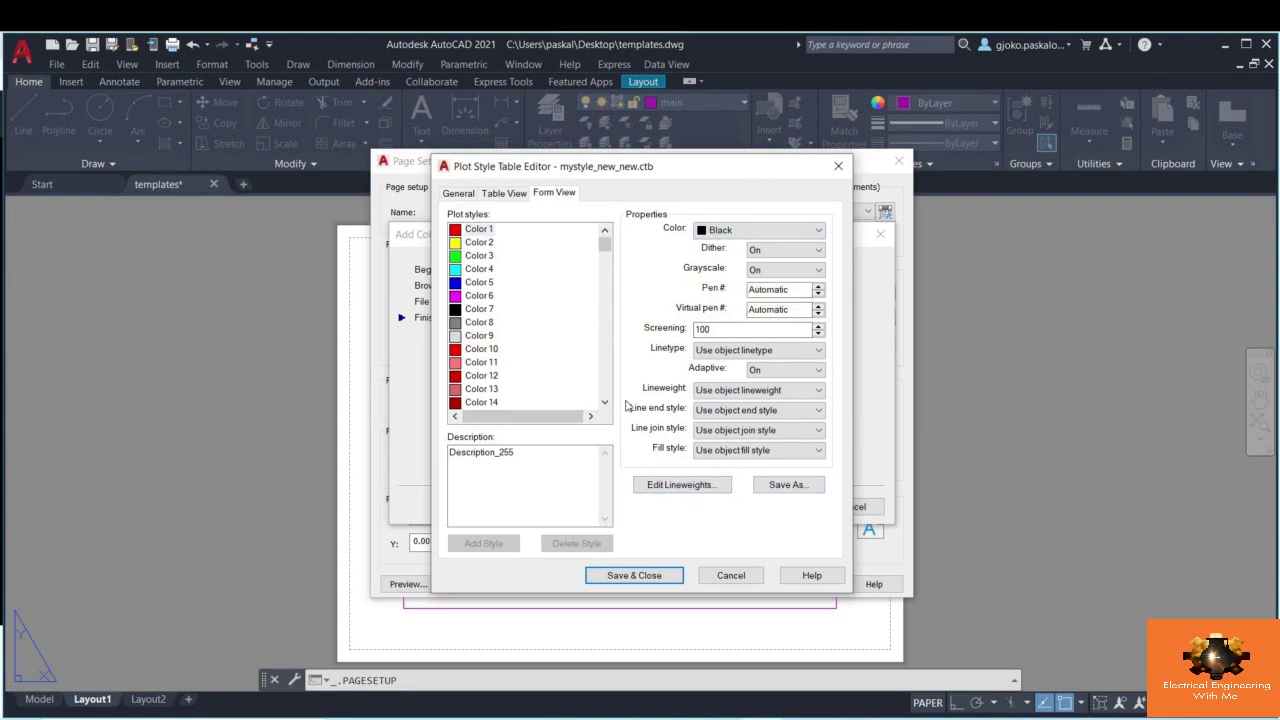
left_click(643, 580)
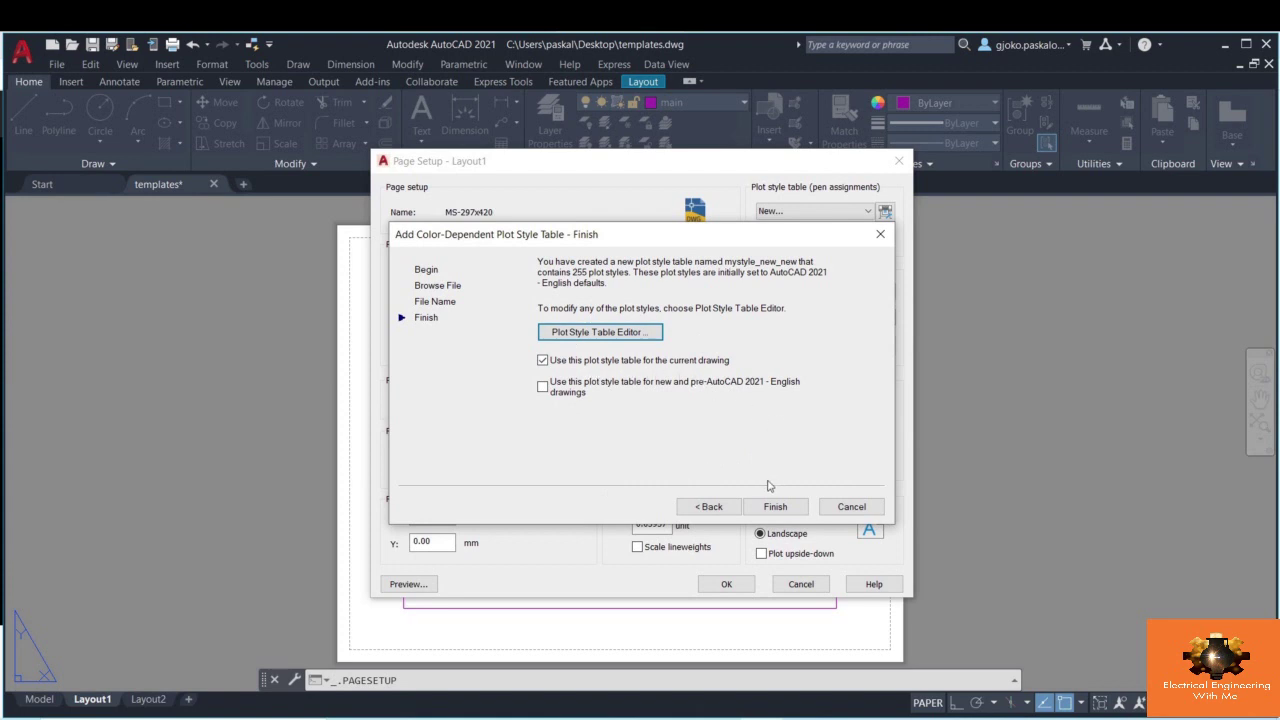
left_click(770, 510)
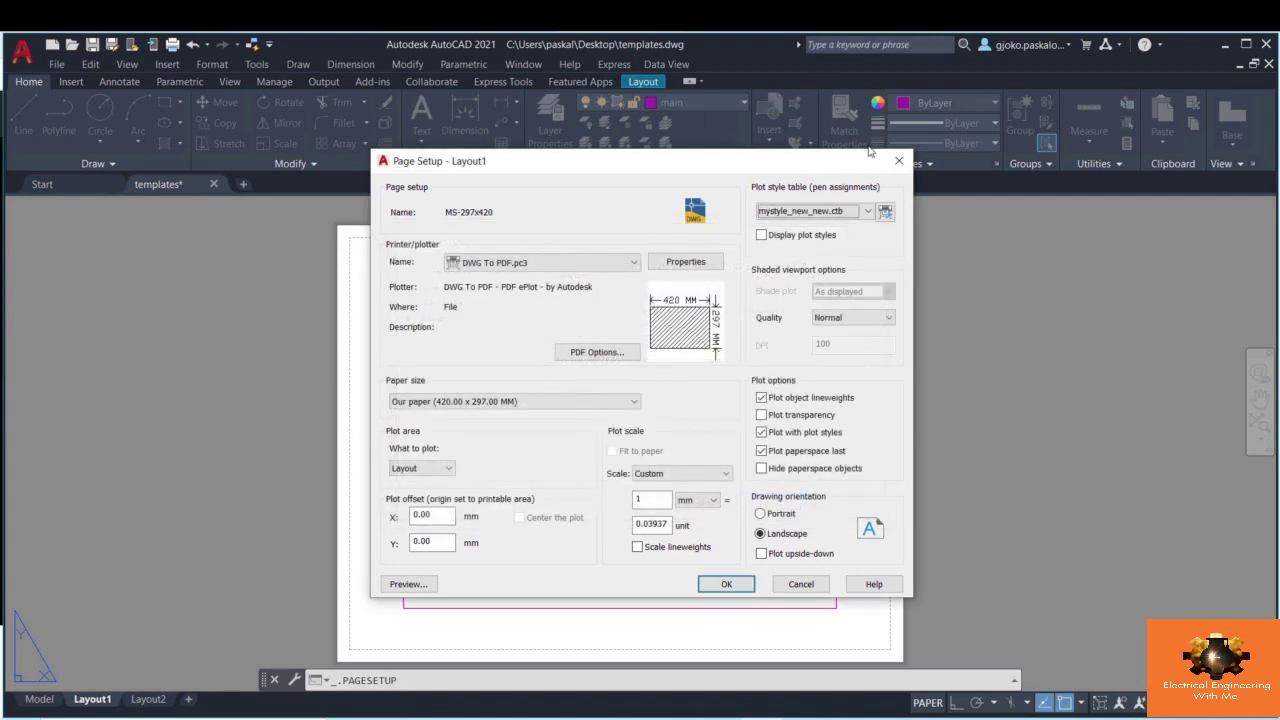
- Assign the monochrome.ctb plot style table to the MS-297x420 page setup
left_click(805, 212)
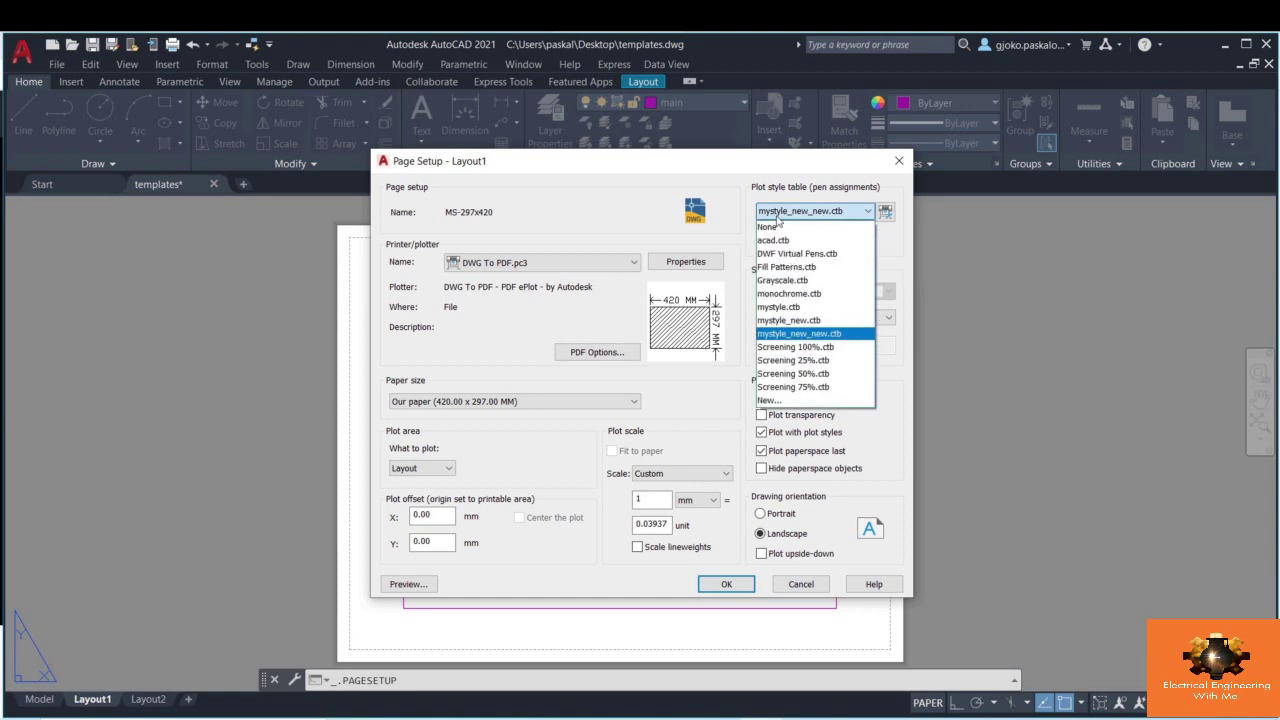
left_click(808, 294)
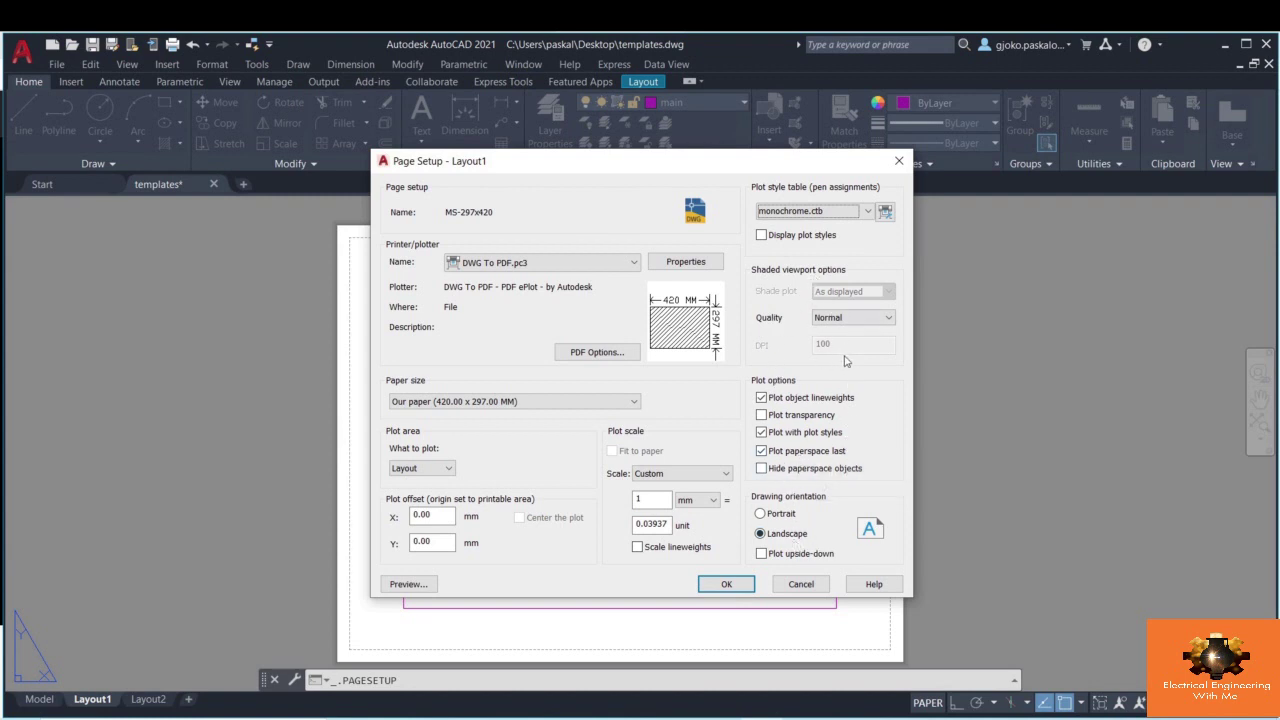
- Try Portrait orientation and upside-down plotting, and return the page setup to upright Landscape
left_click(761, 514)
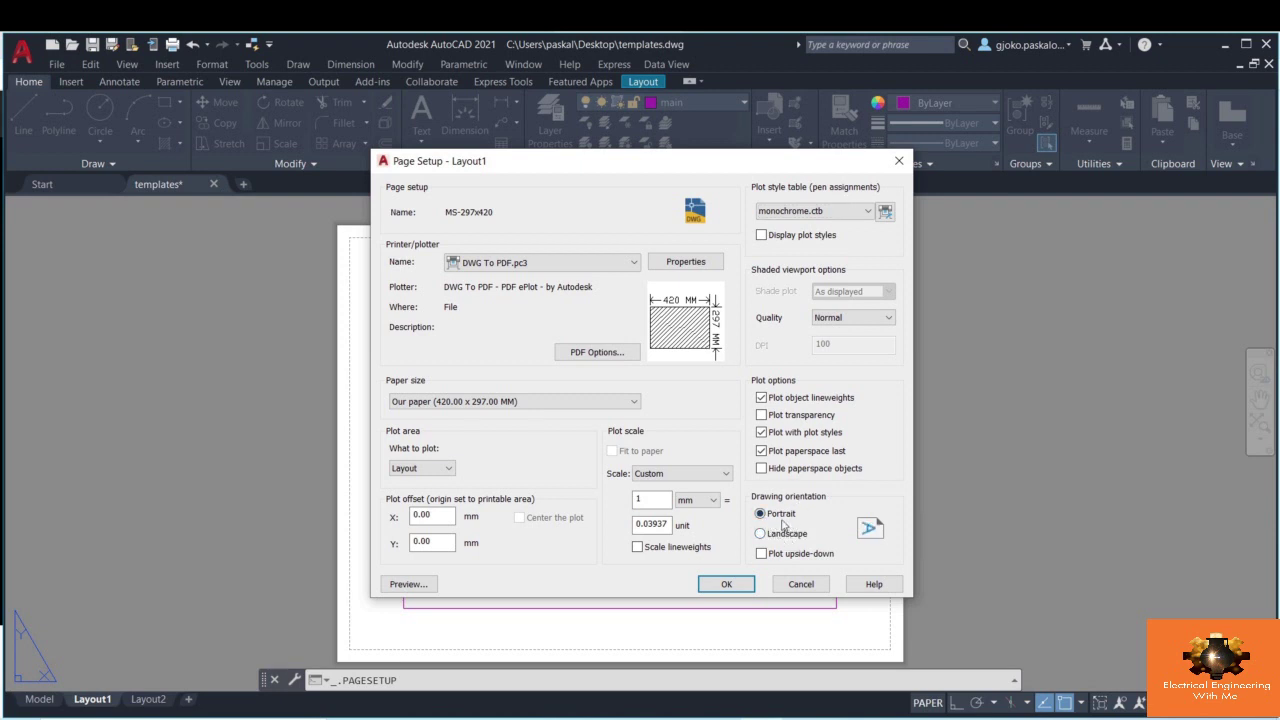
left_click(761, 534)
left_click(762, 555)
left_click(762, 555)
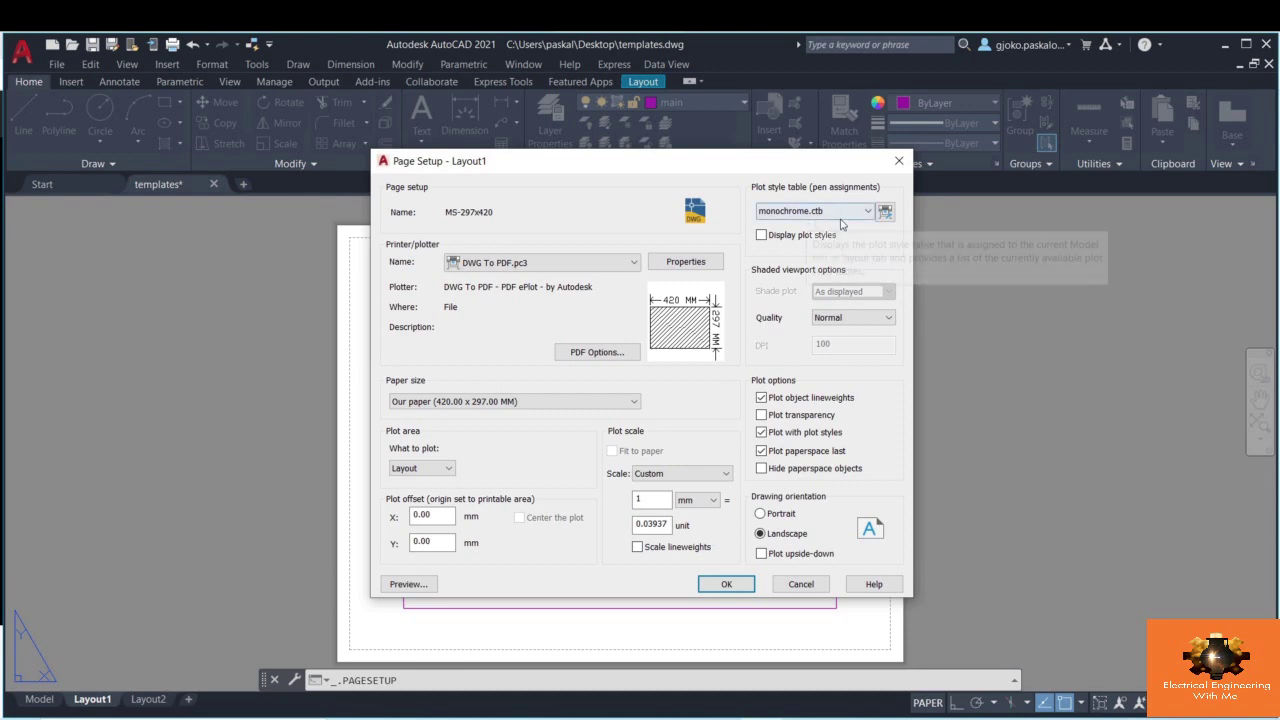
- Accept the page setup, make MS-297x420 current for Layout1 and close the Page Setup Manager
left_click(728, 584)
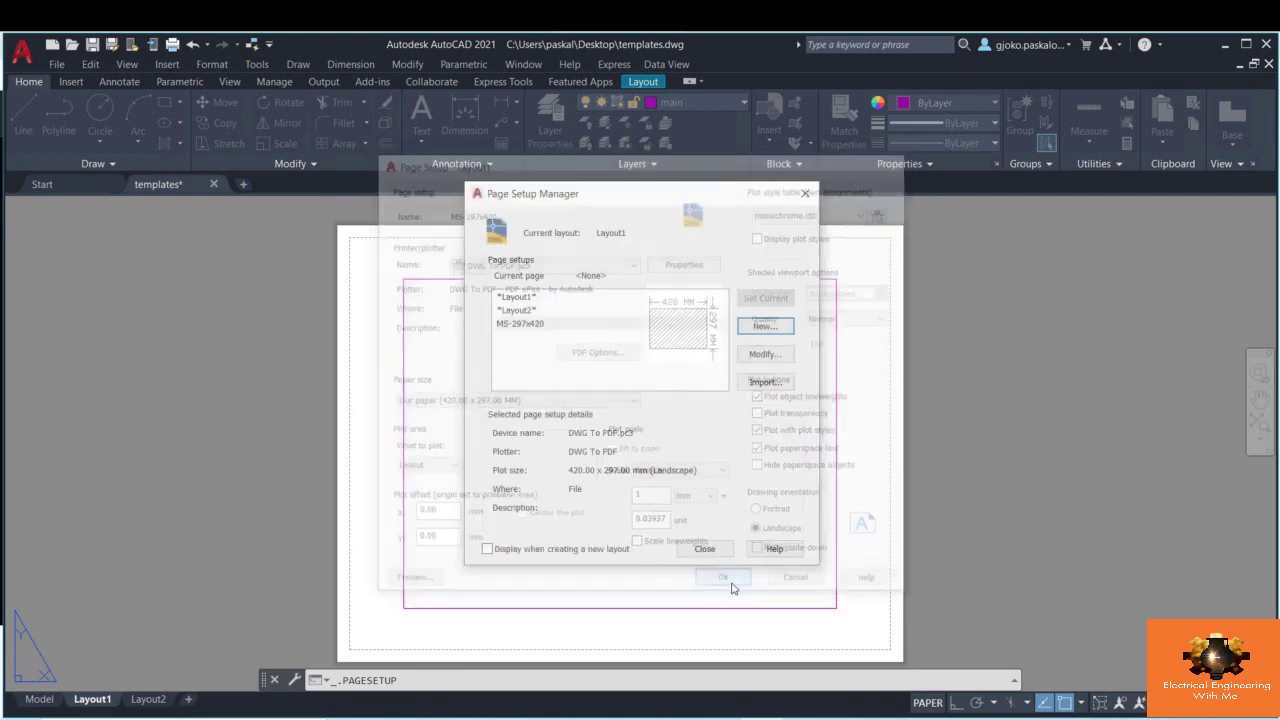
left_click(540, 326)
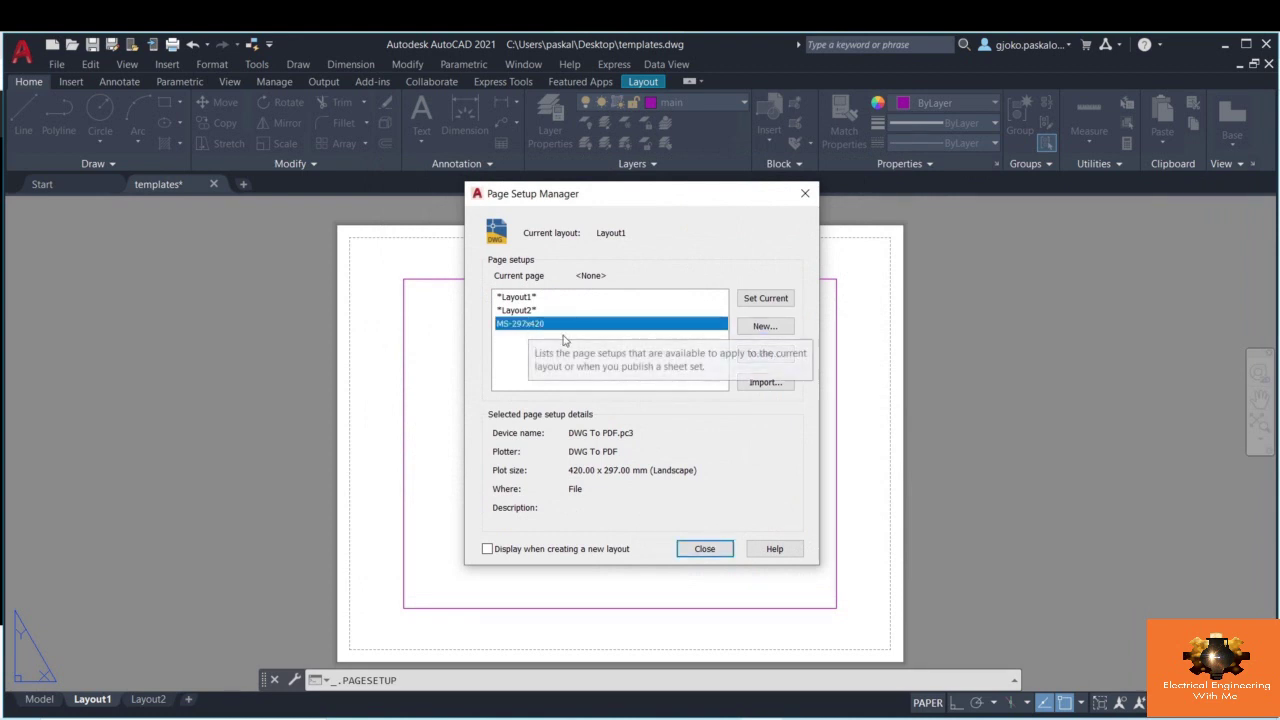
left_click(765, 298)
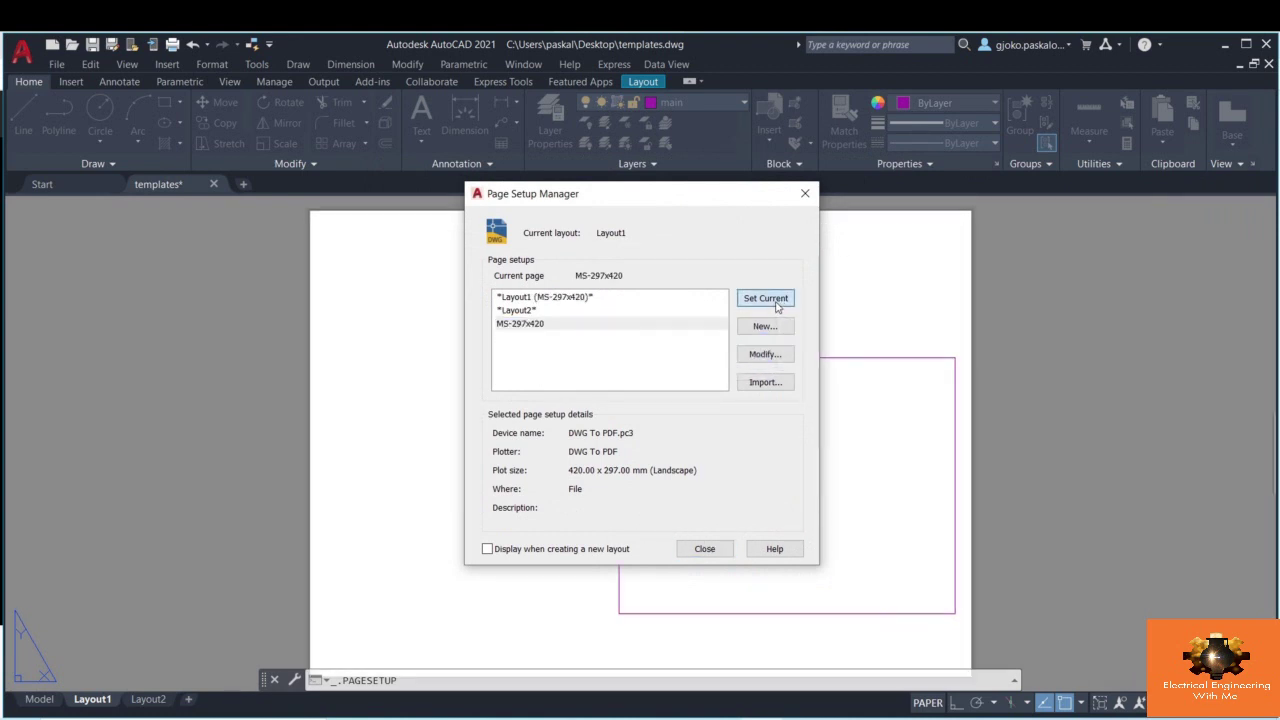
left_click(707, 549)
- Delete the magenta viewport from Layout1
left_click(596, 455)
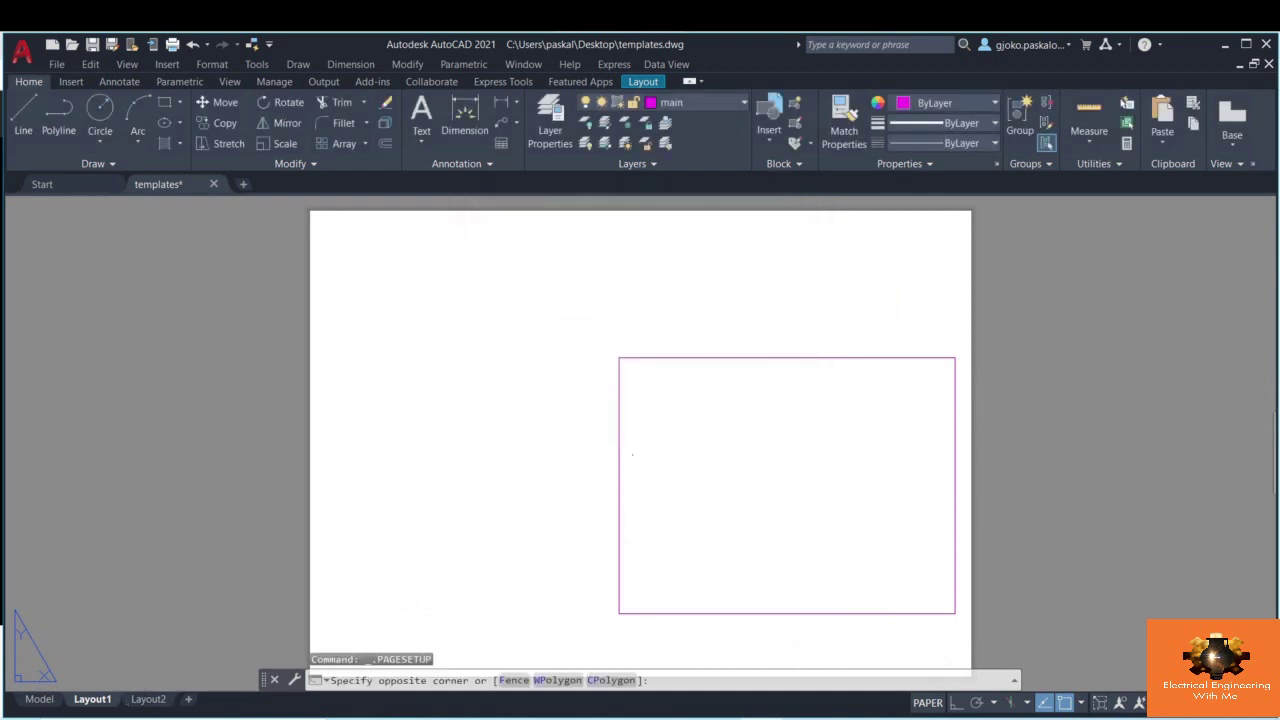
left_click(594, 420)
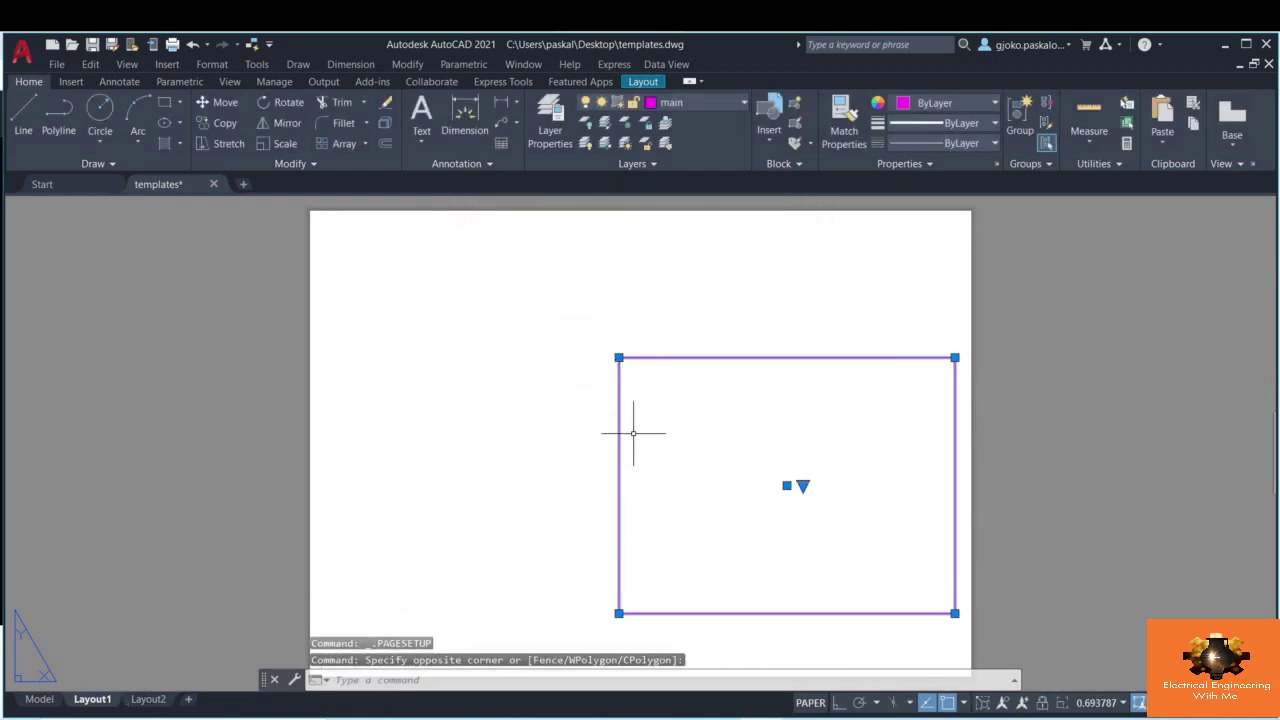
key("Delete")
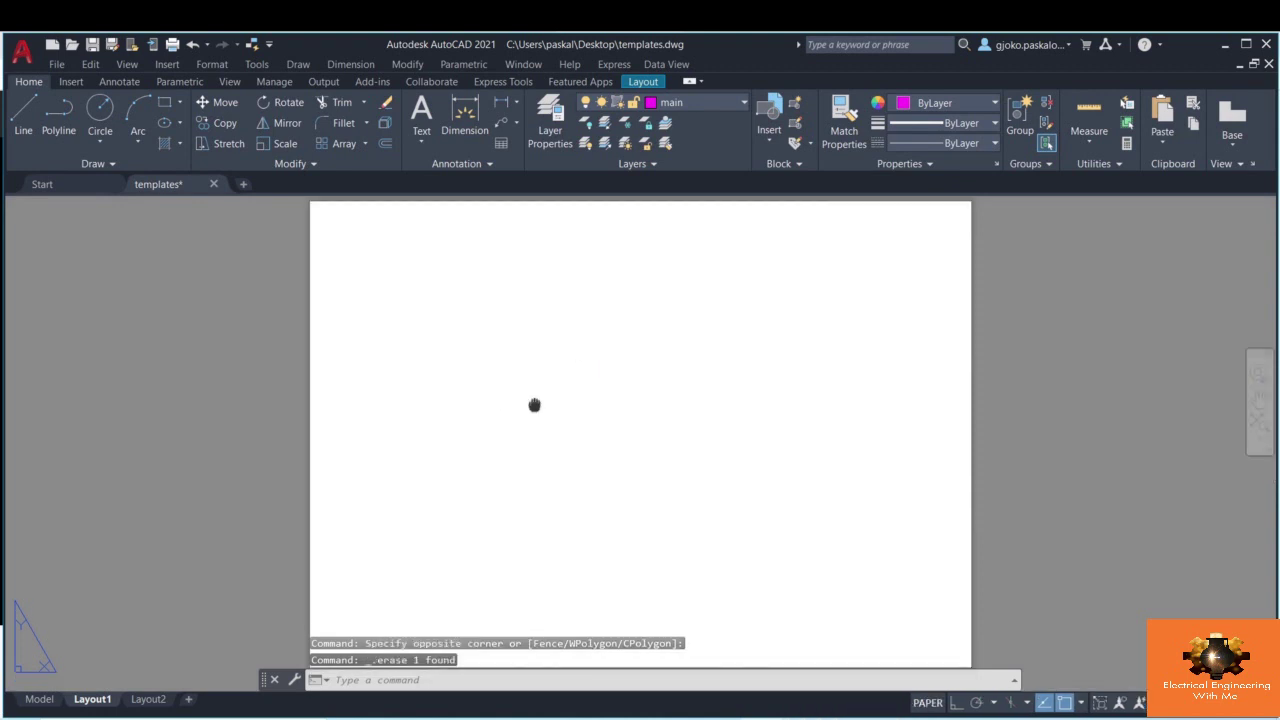
scroll(533, 390, "down", 2)
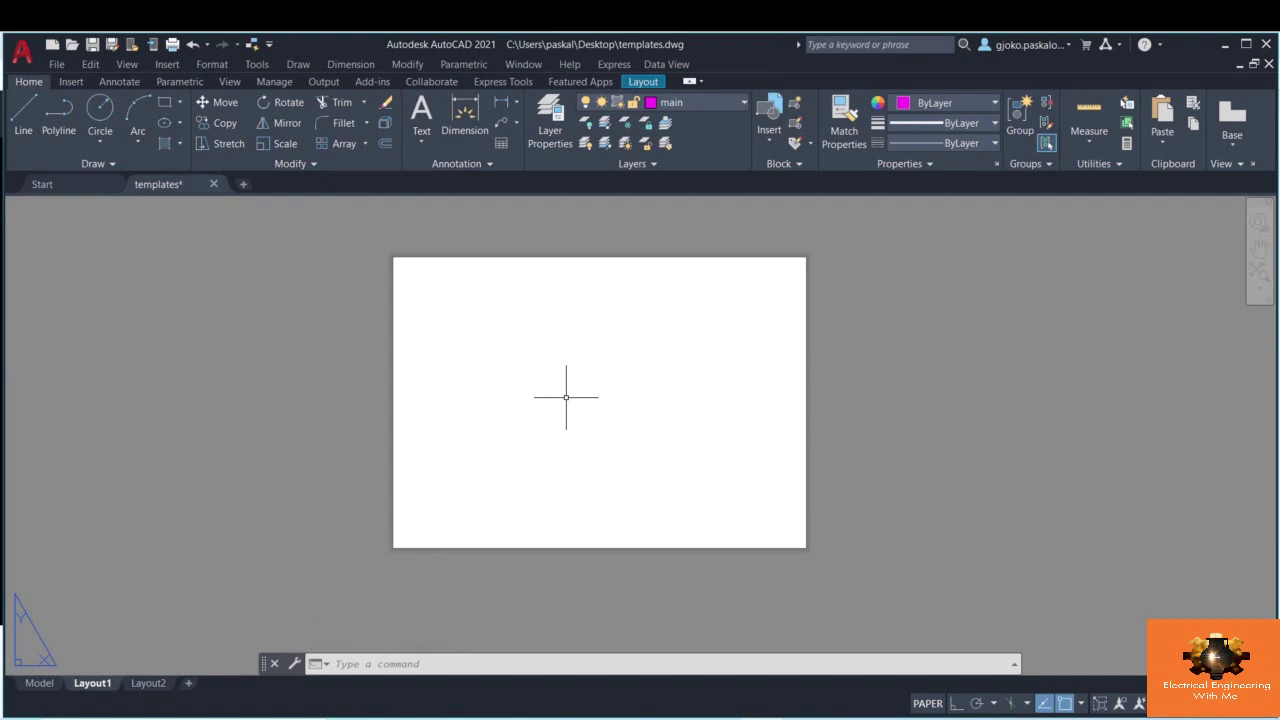
- Look up the Plot Style Table Search Path under Printer Support File Path in the Options, copy its folder path and leave the Options
right_click(566, 397)
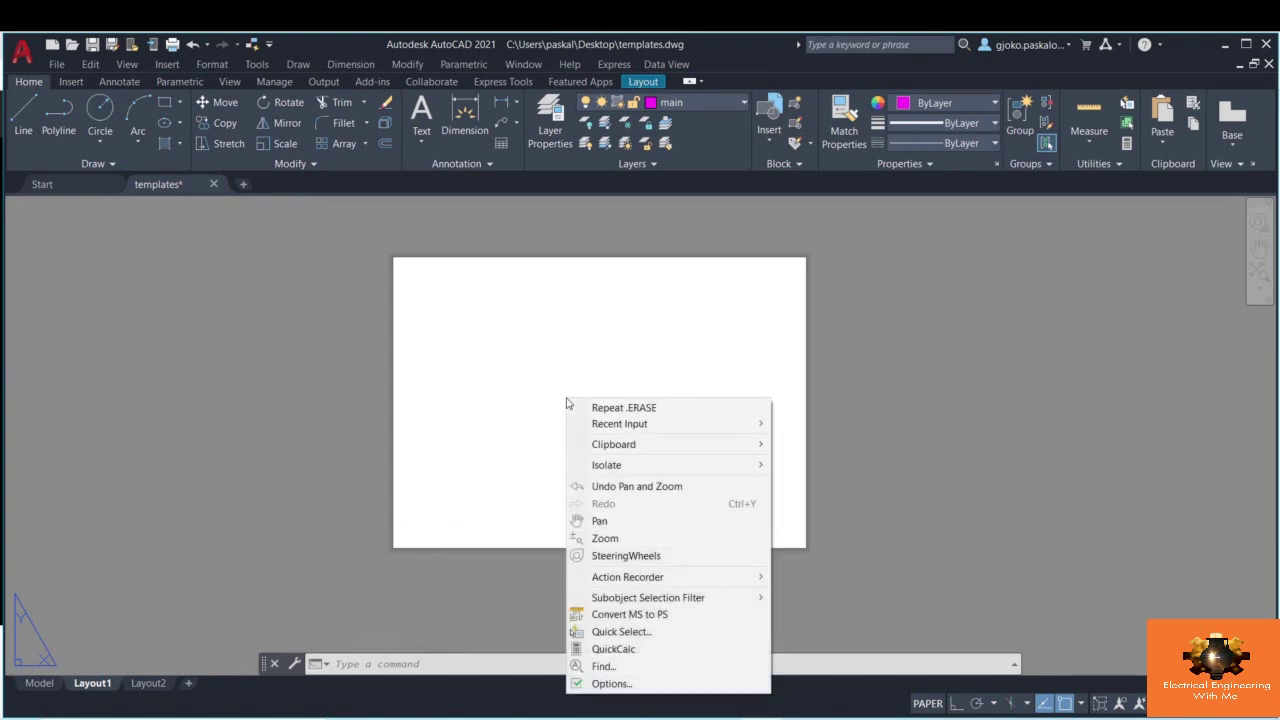
left_click(622, 685)
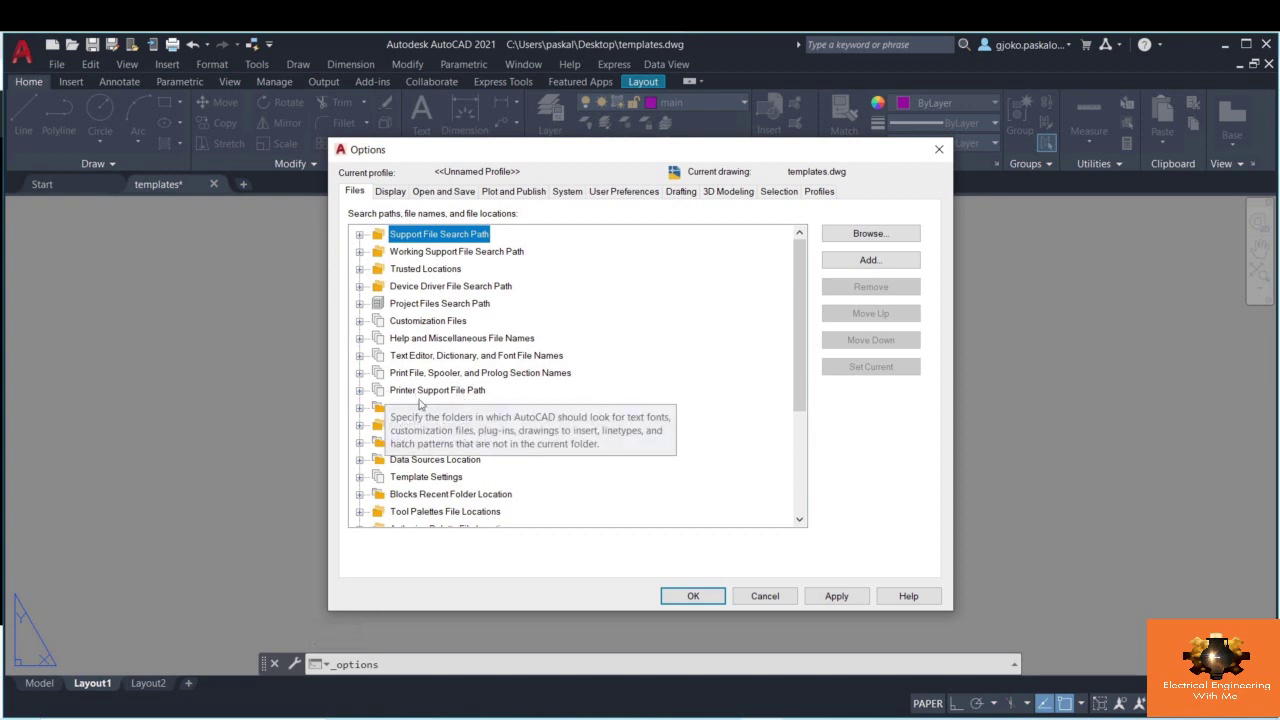
double_click(382, 396)
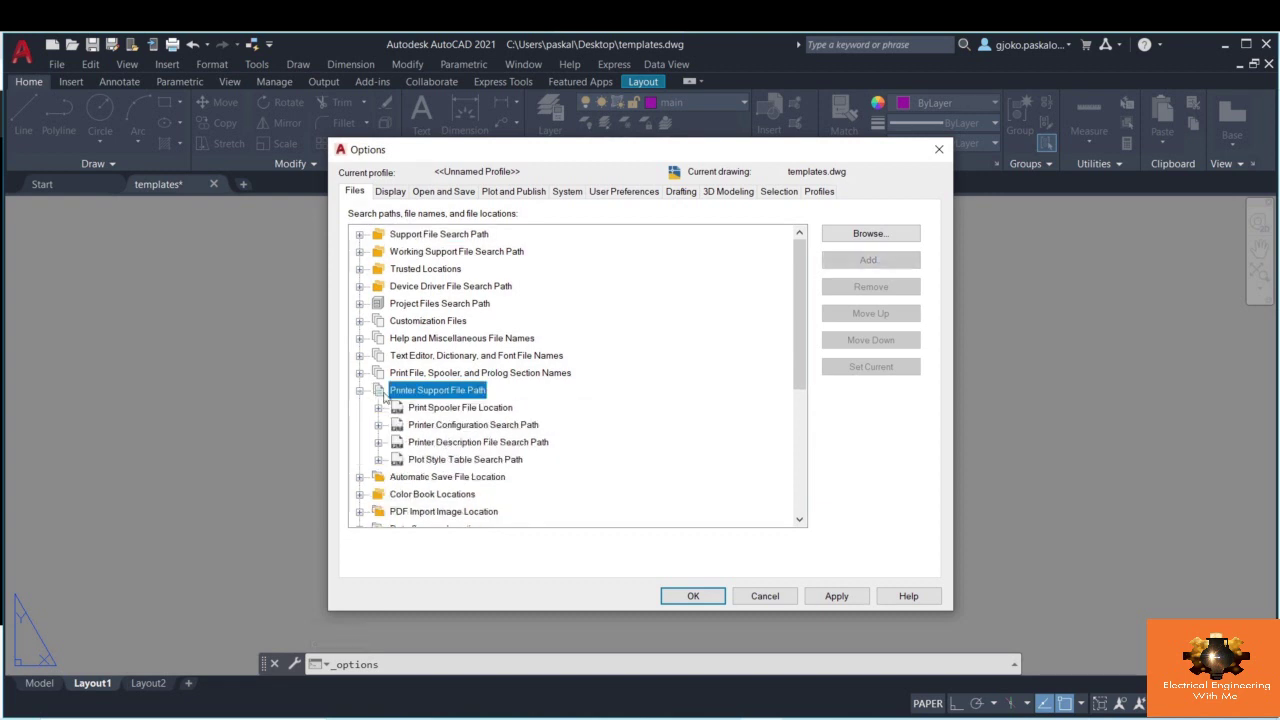
left_click(410, 461)
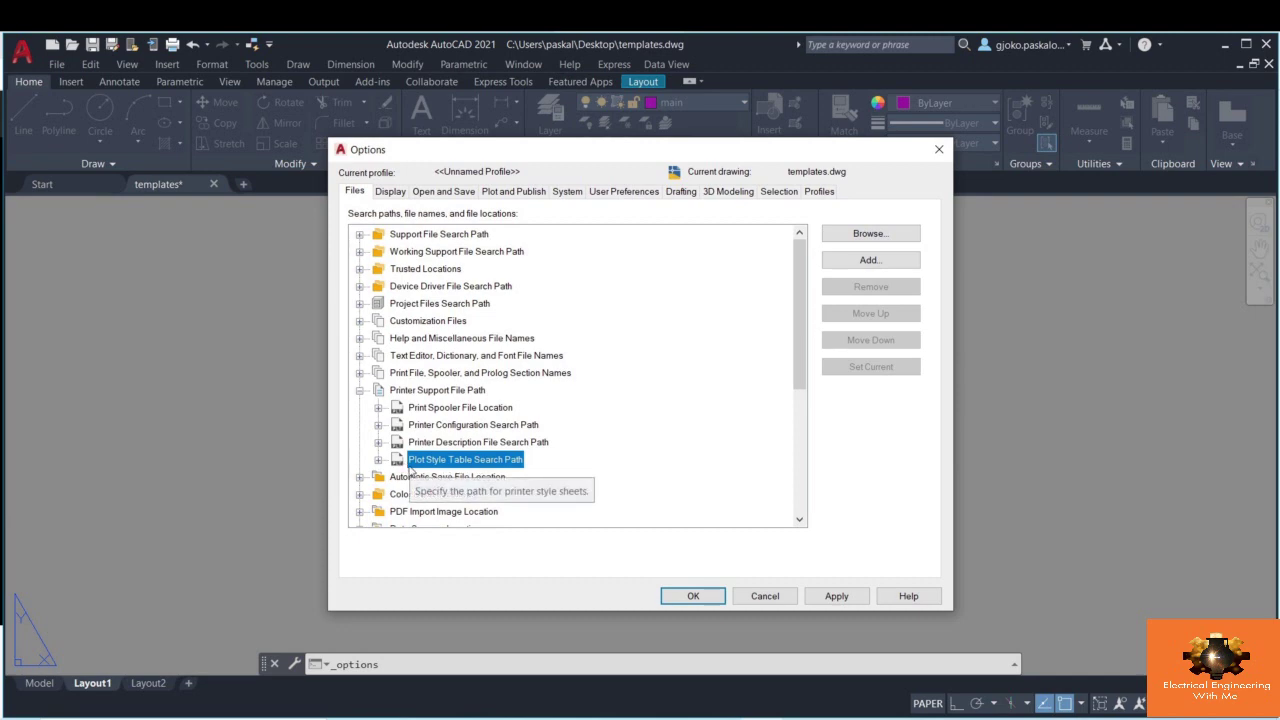
left_click(378, 460)
scroll(463, 437, "down", 1)
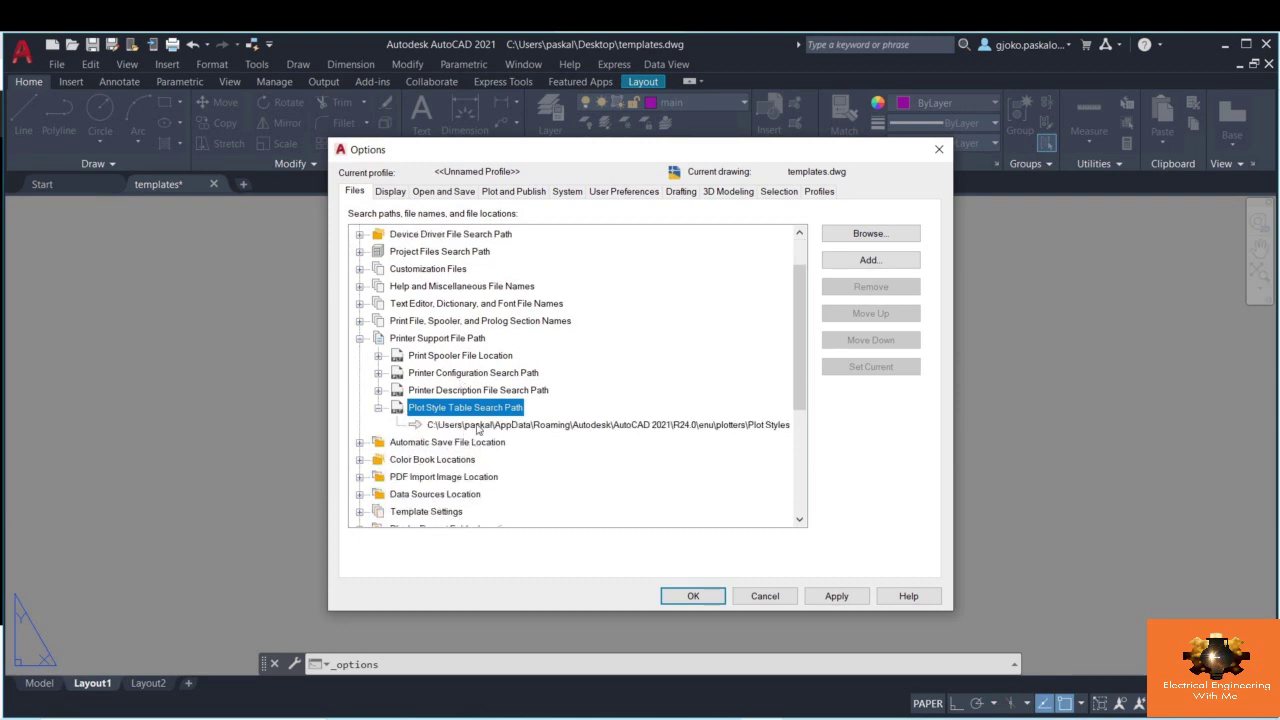
double_click(440, 425)
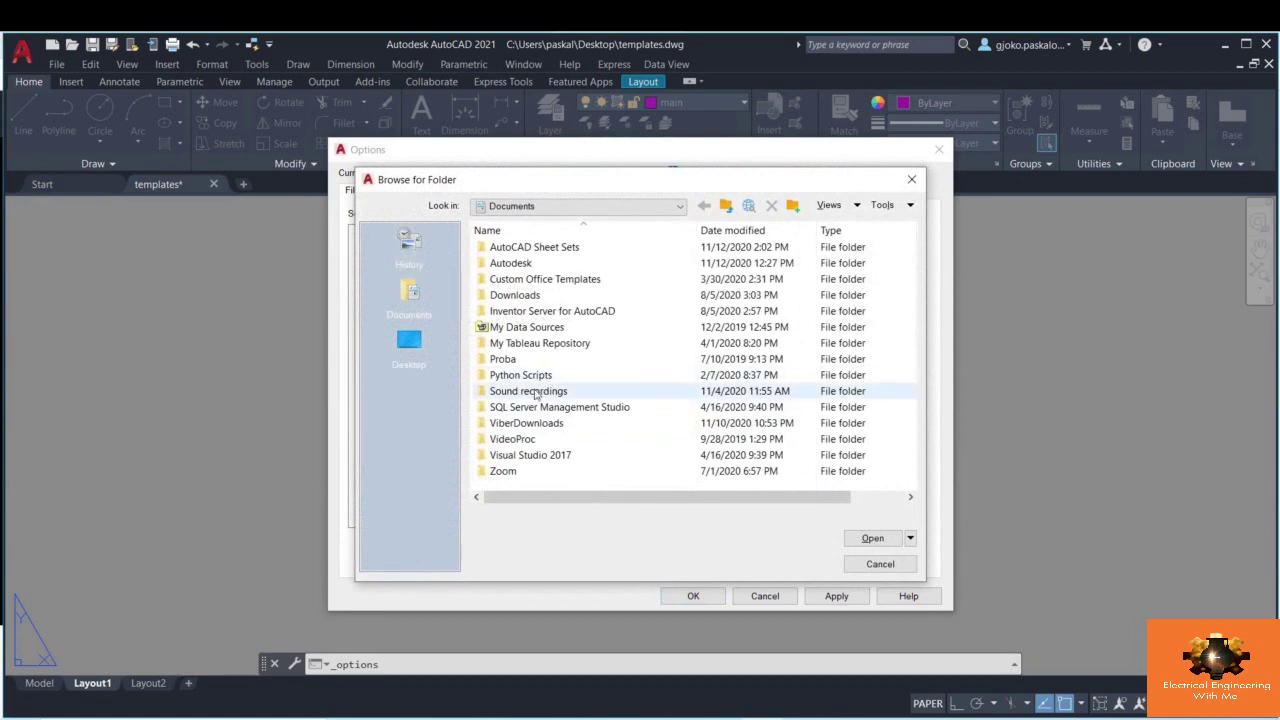
key("Escape")
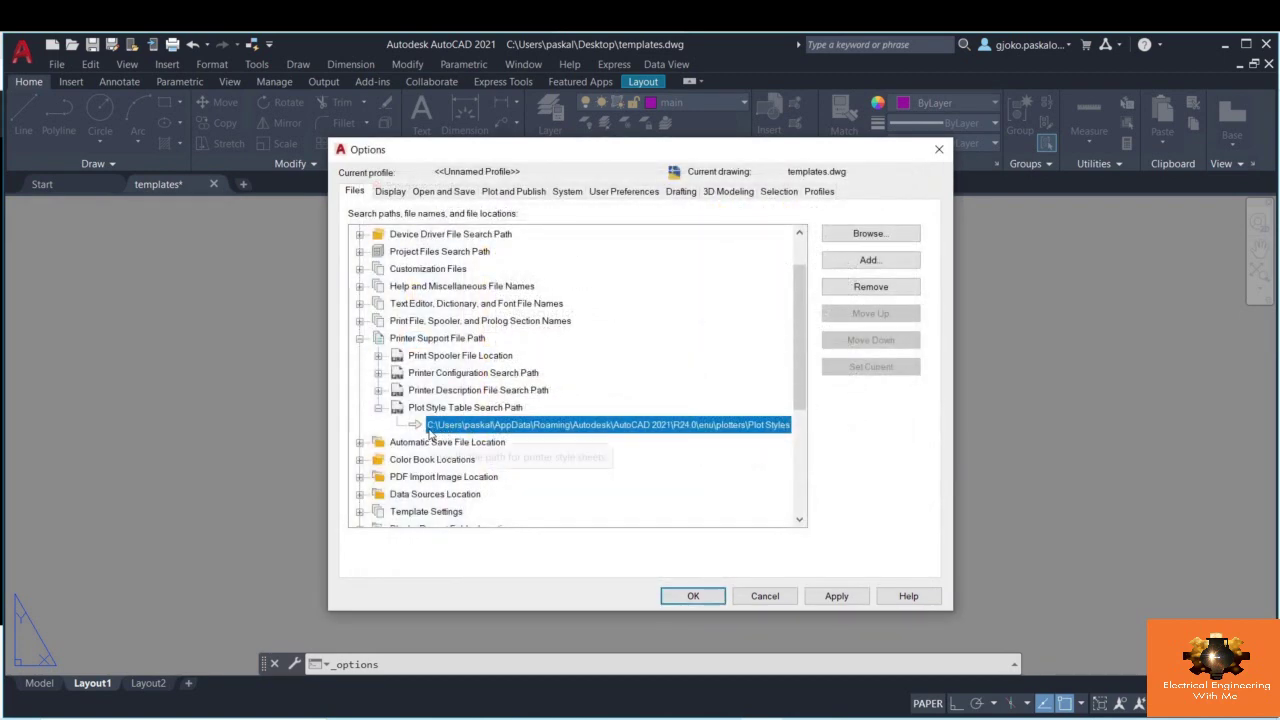
left_click(427, 428)
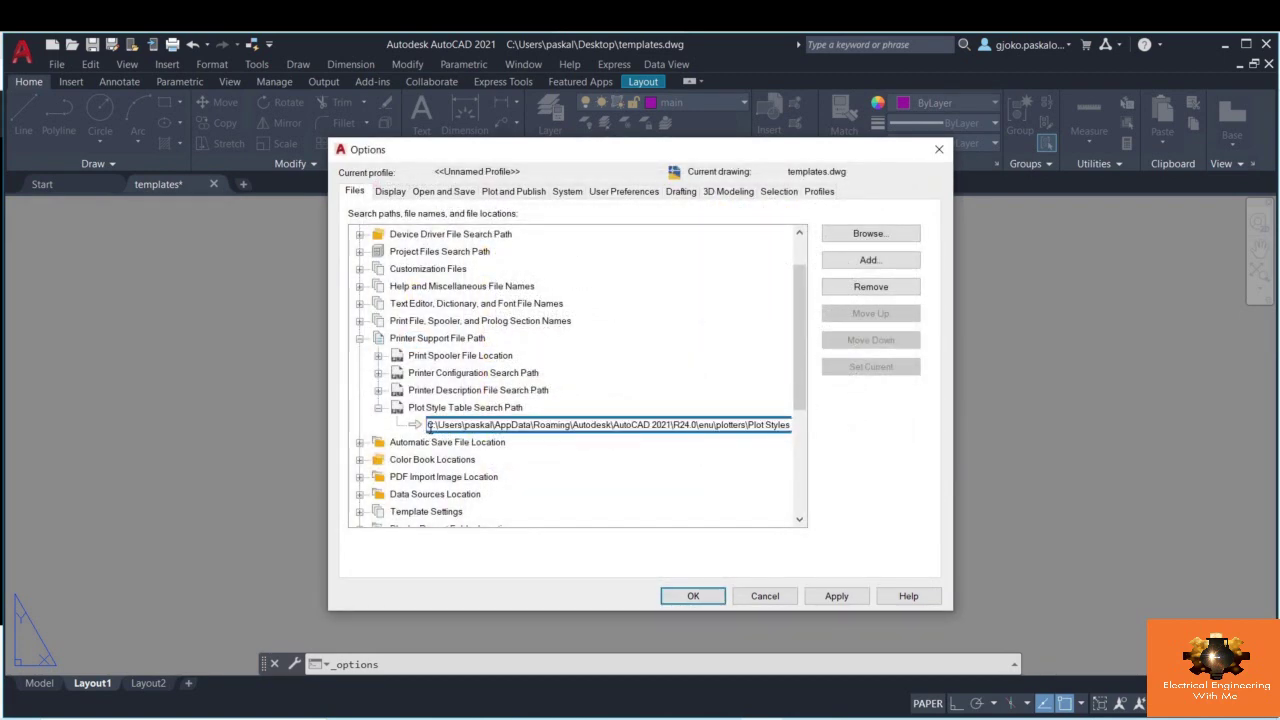
key("ctrl+a")
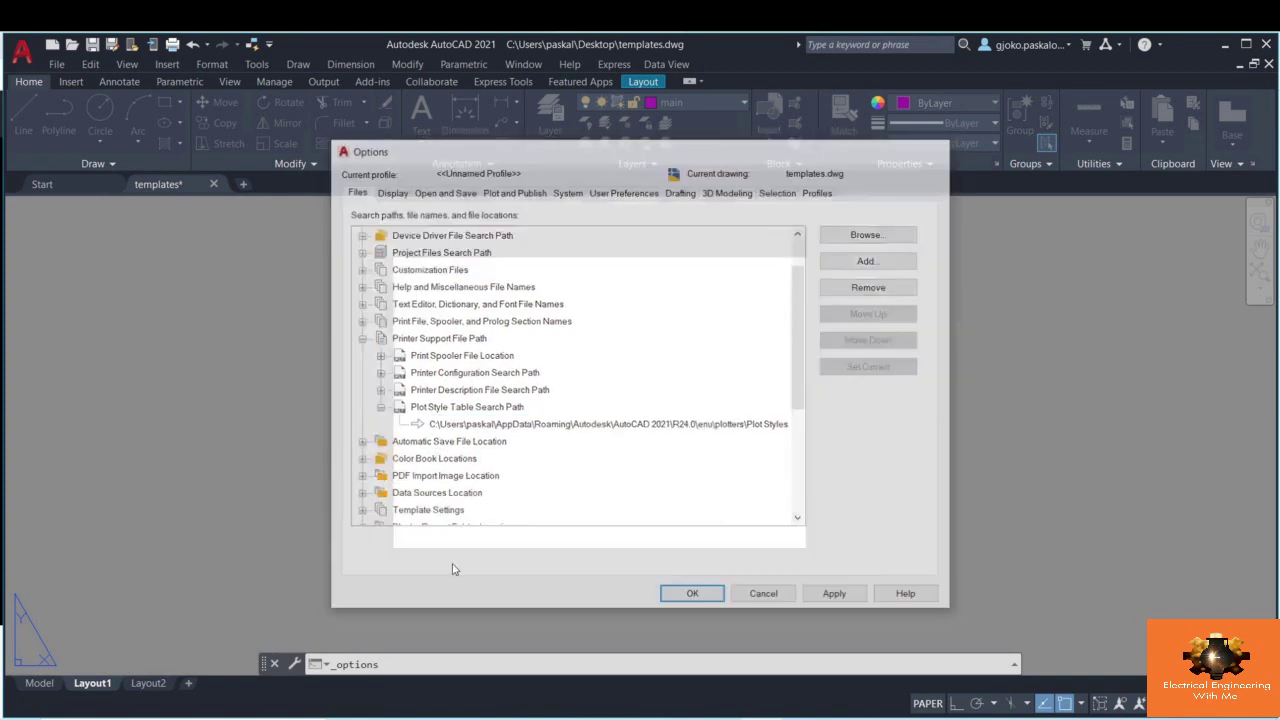
key("Escape")
- Switch to File Explorer and open AutoCAD 2021's Plot Styles folder from the copied path
key("super+e")
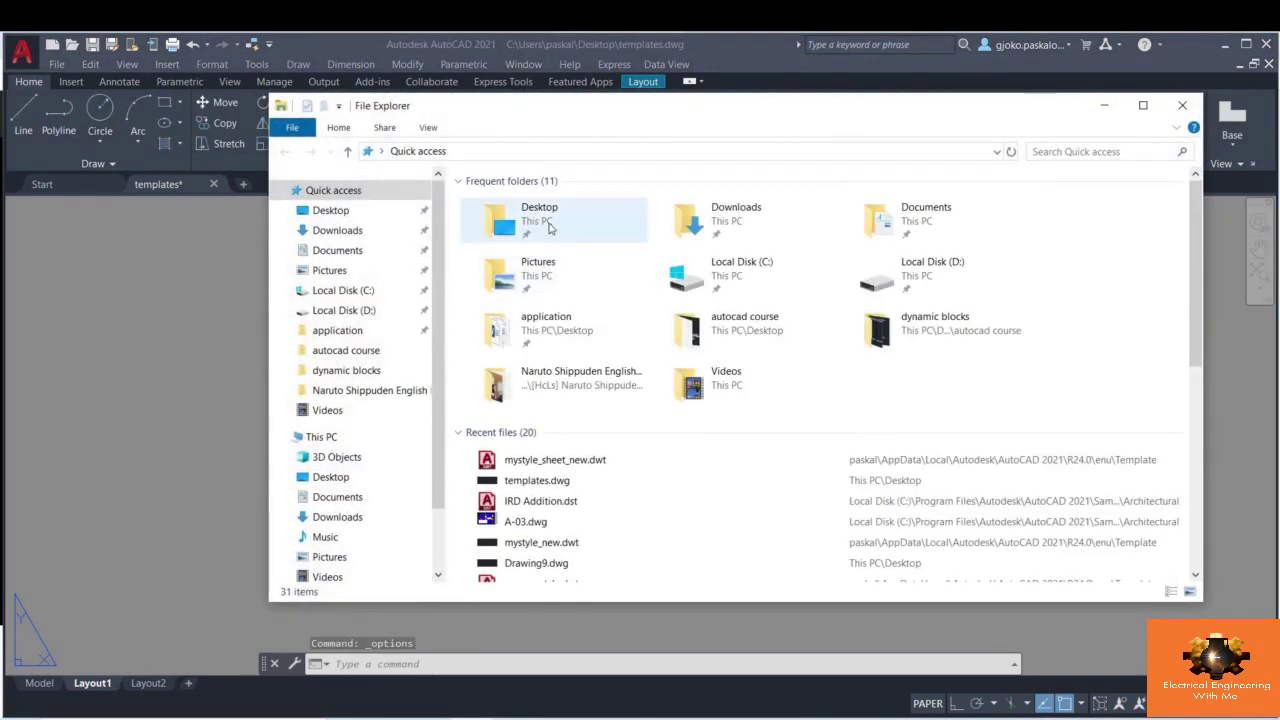
left_click(524, 151)
type("C:\\Users\\paskal\\AppData\\Roaming\\Autodesk\\AutoCAD 2021\\R24.0\\enu\\Plotters\\Plot Styles")
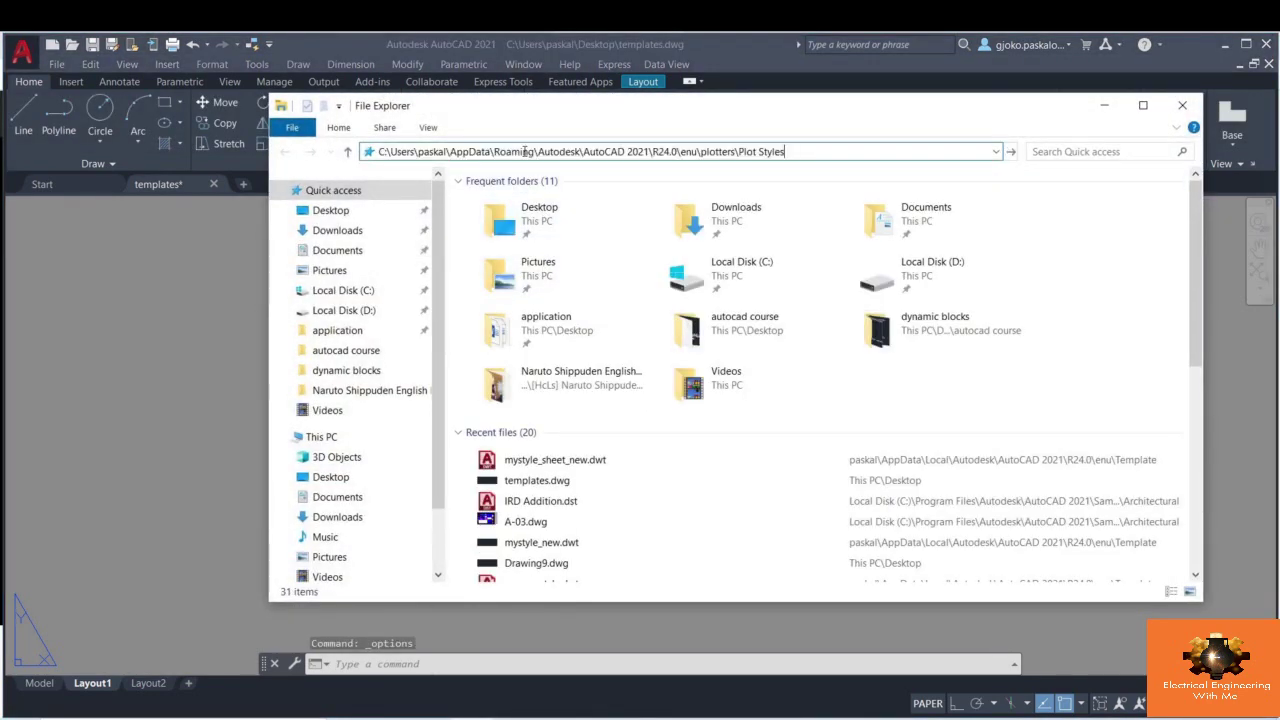
key("Return")
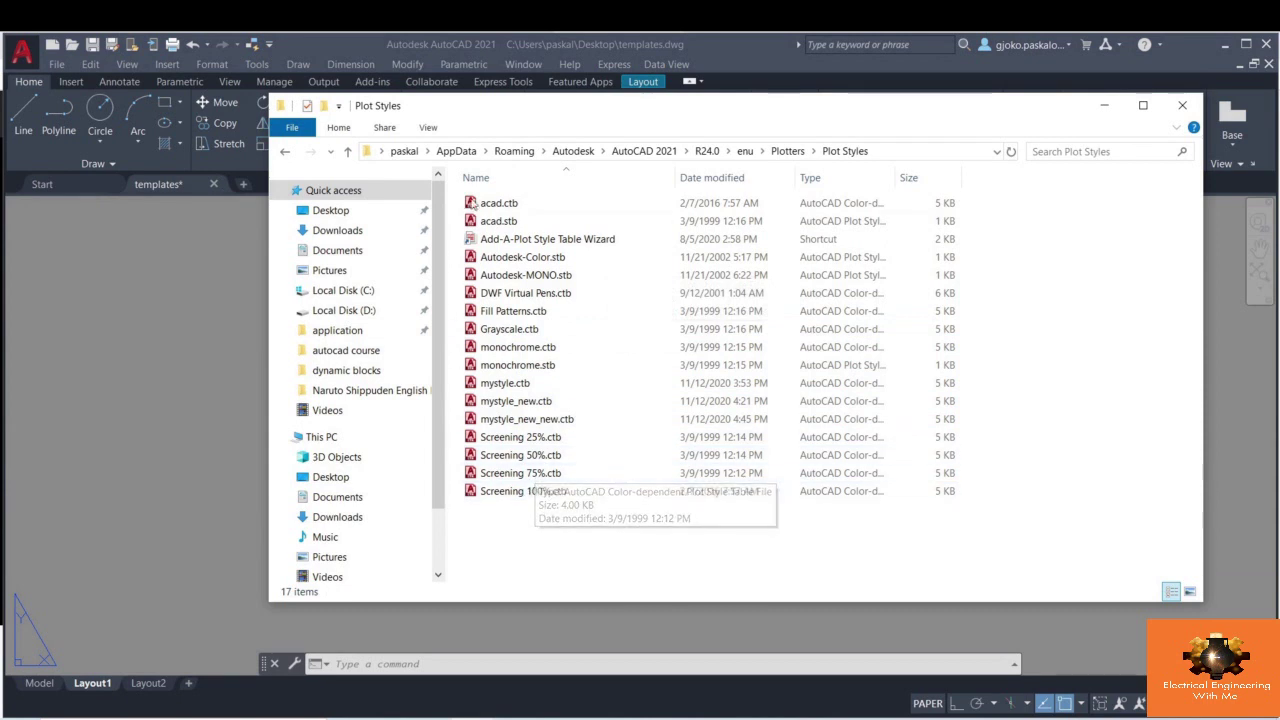
- Look over the mystyle, monochrome and Grayscale plot style files in the Plot Styles folder and close File Explorer
left_click(533, 386)
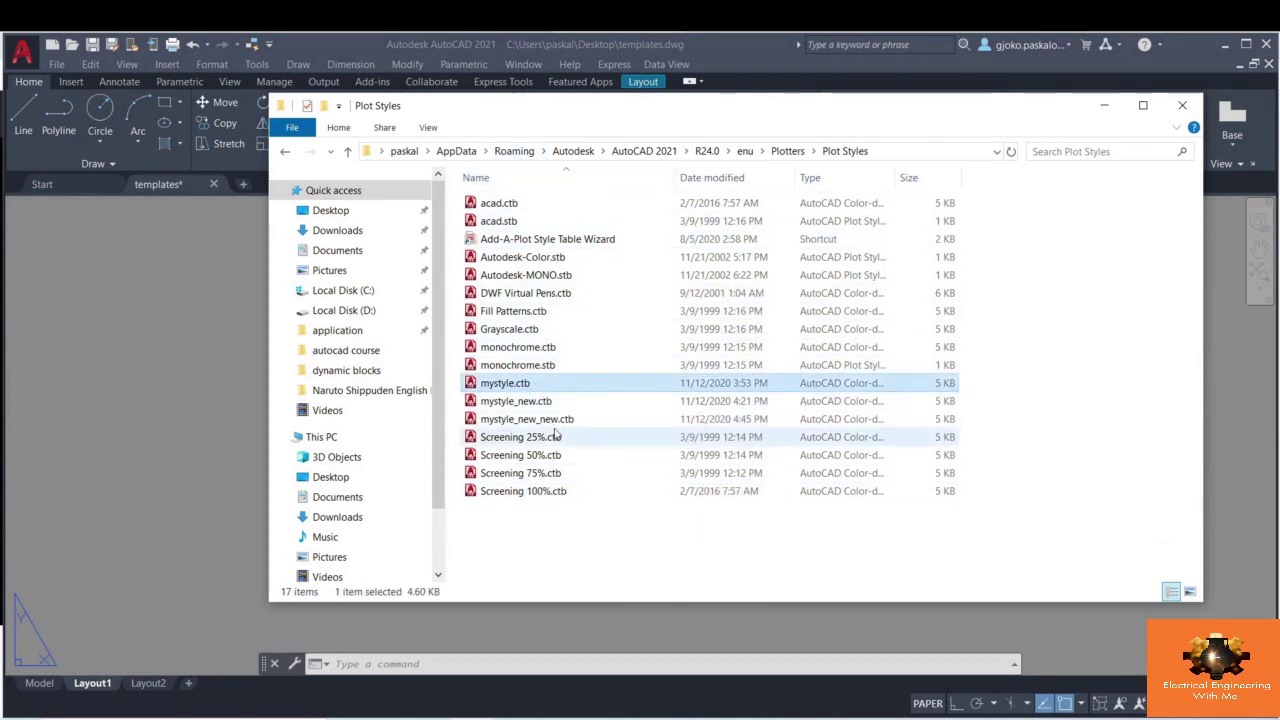
left_click(507, 425)
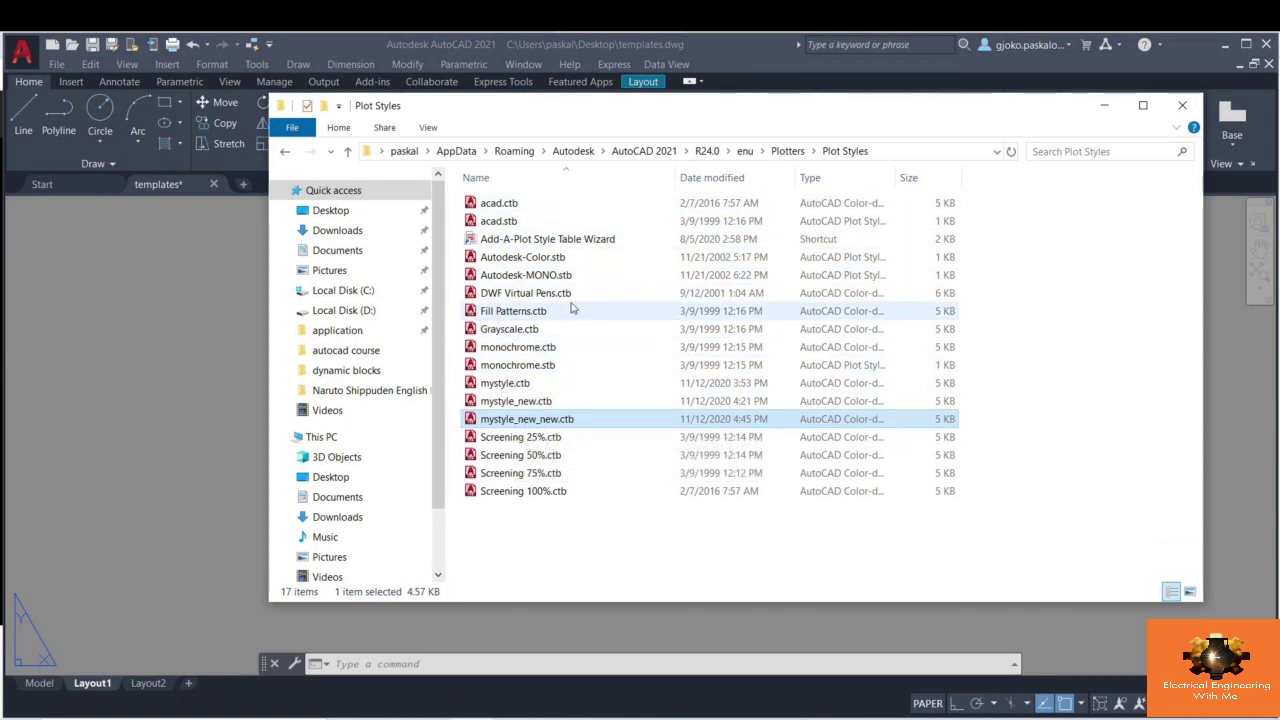
left_click(543, 350)
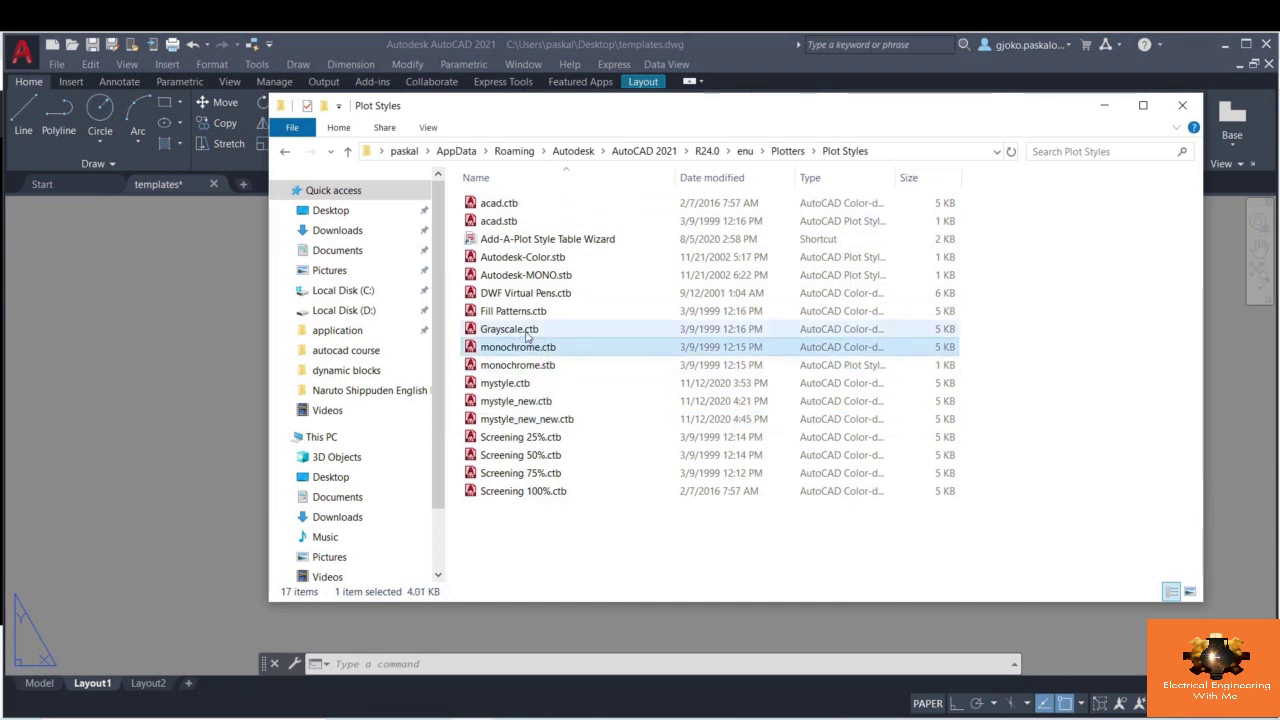
left_click(528, 331)
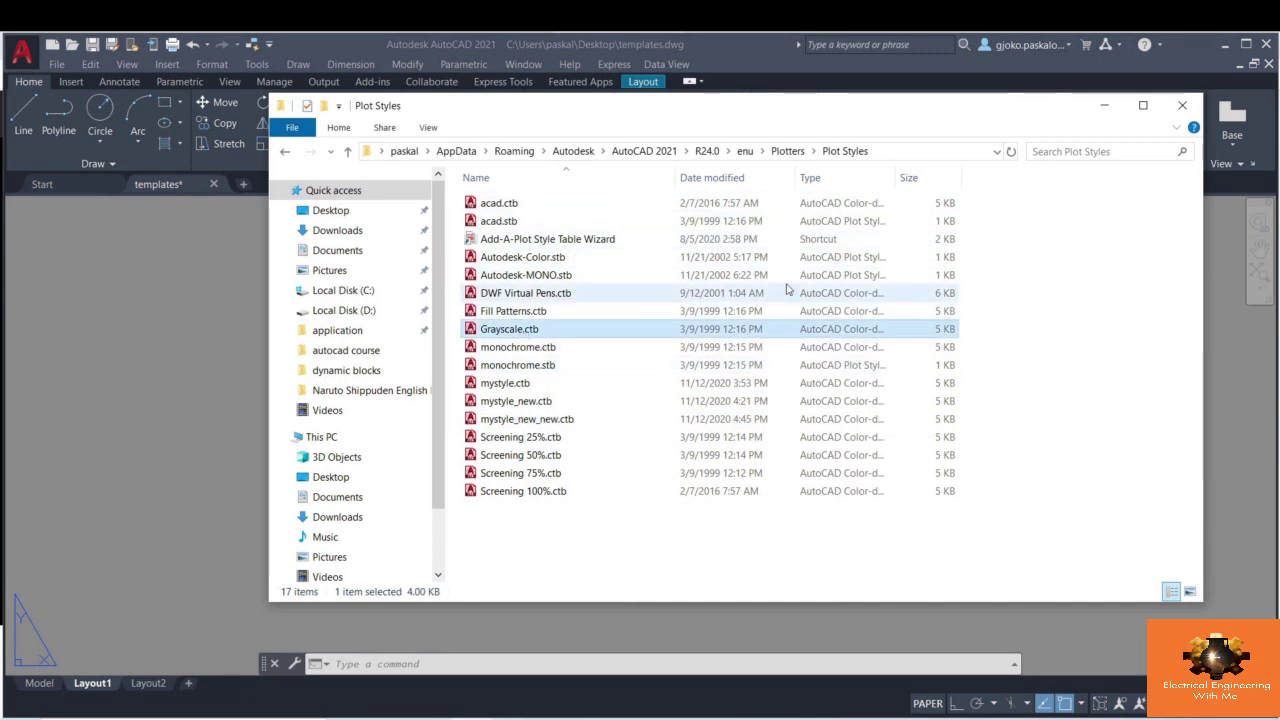
left_click(1182, 106)
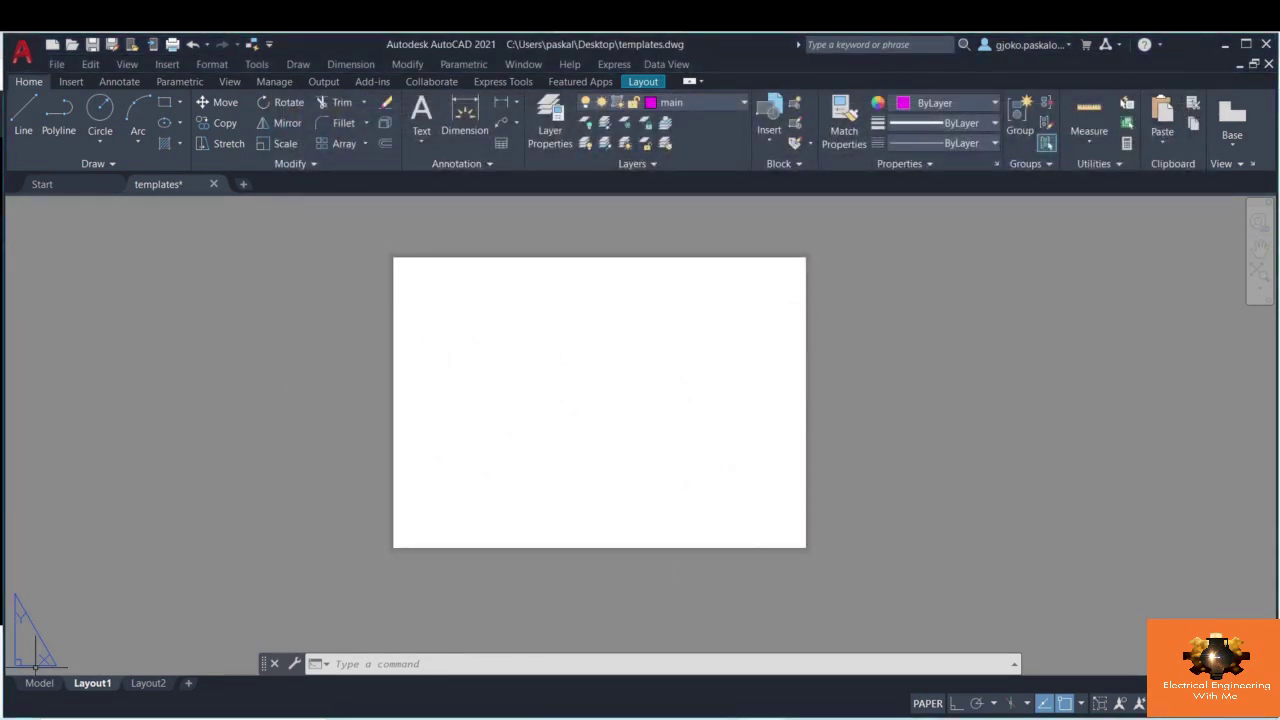
- Check the name of the page setup applied to Layout1 in the Page Setup Manager and leave it unchanged
right_click(98, 688)
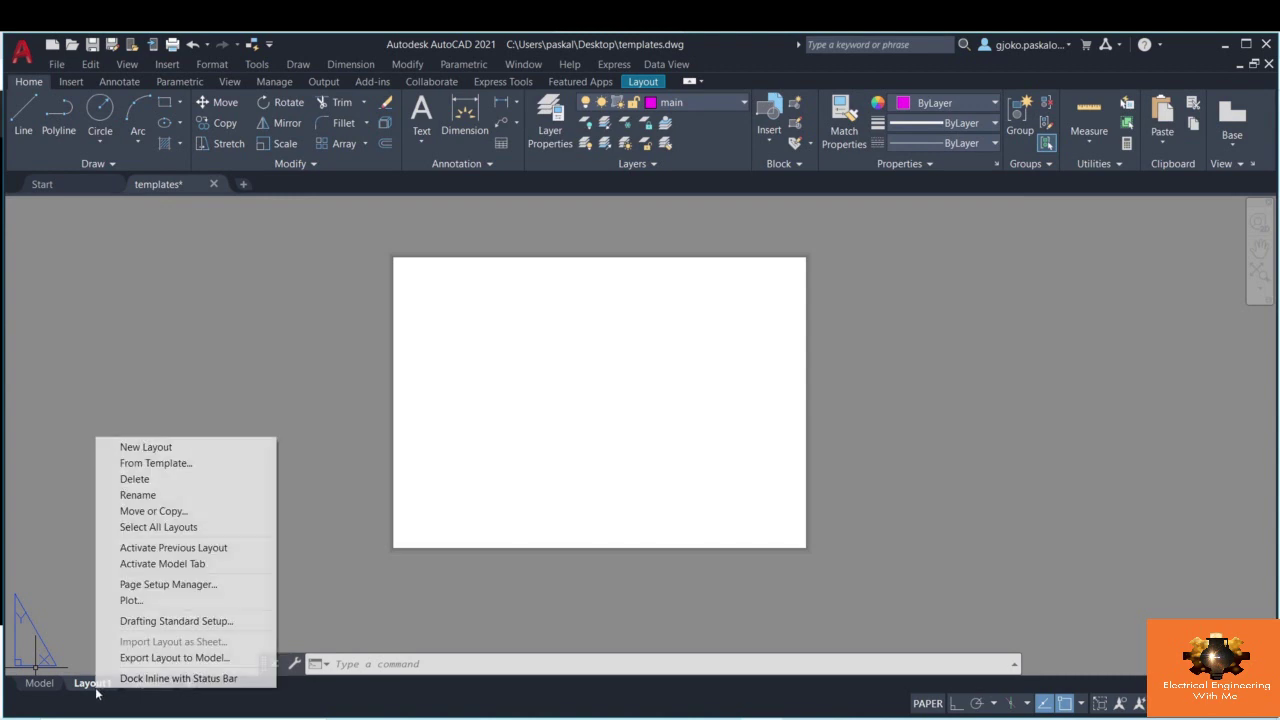
left_click(138, 495)
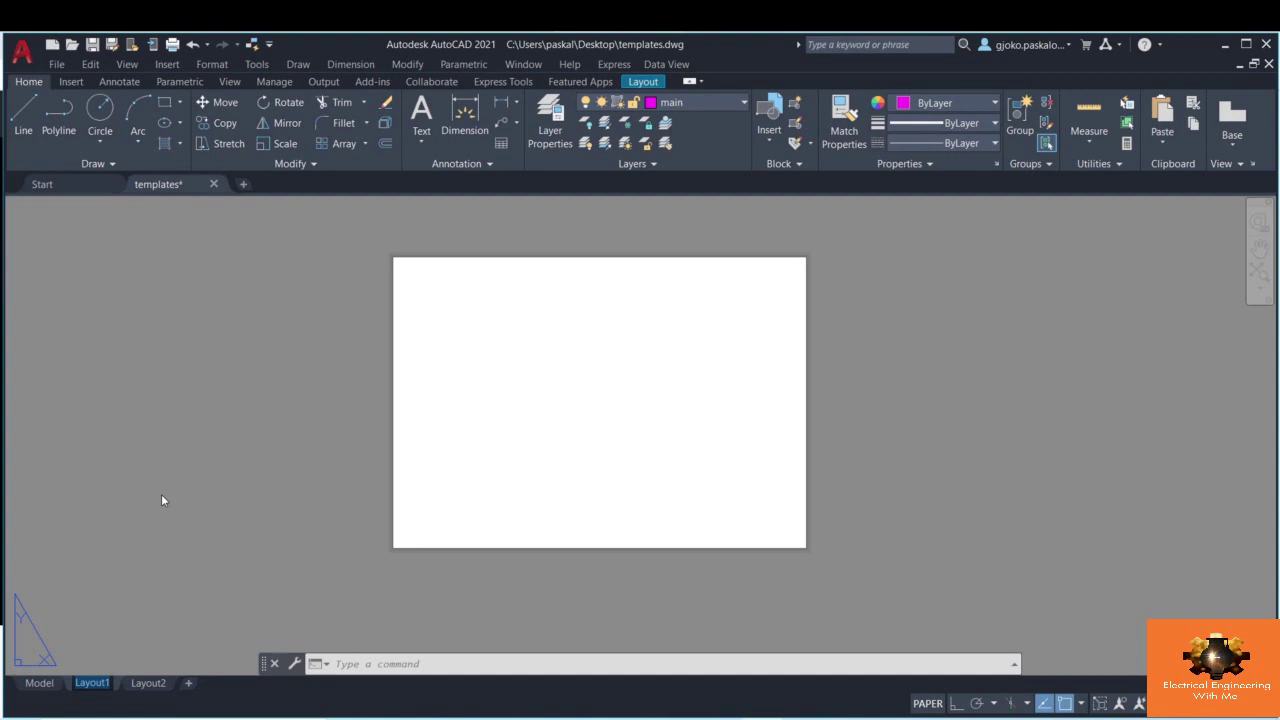
right_click(100, 688)
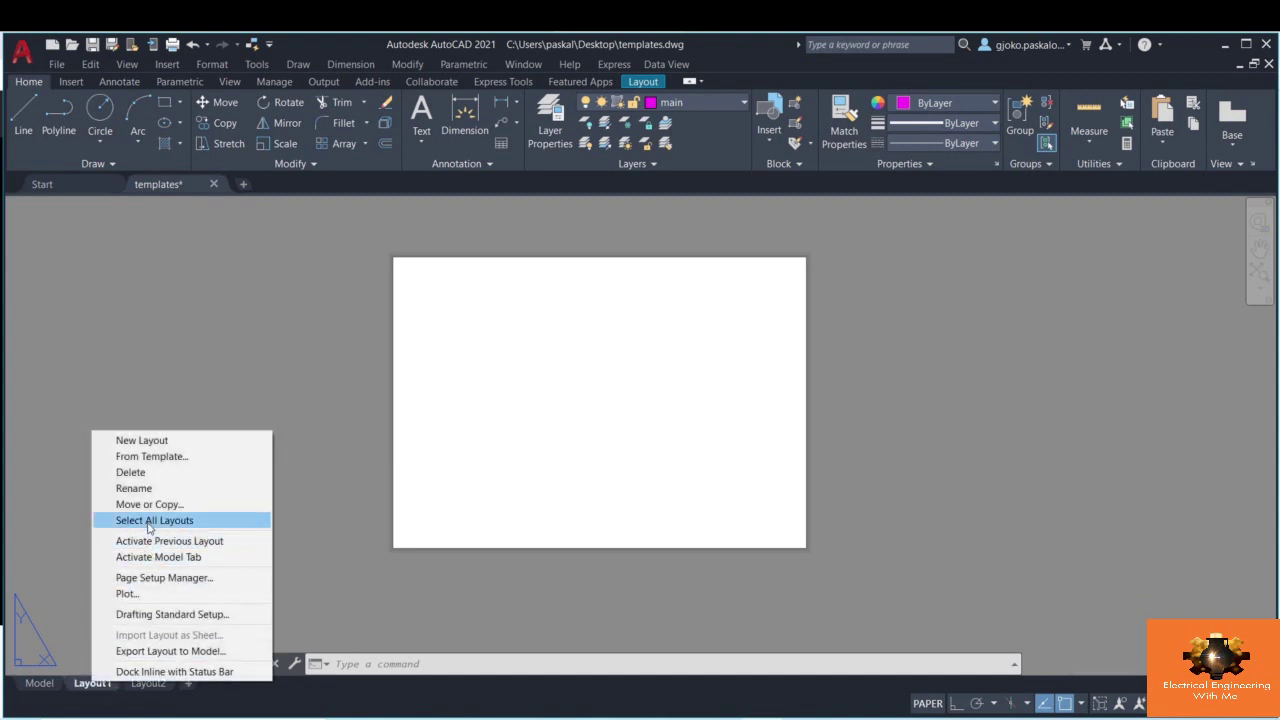
left_click(164, 577)
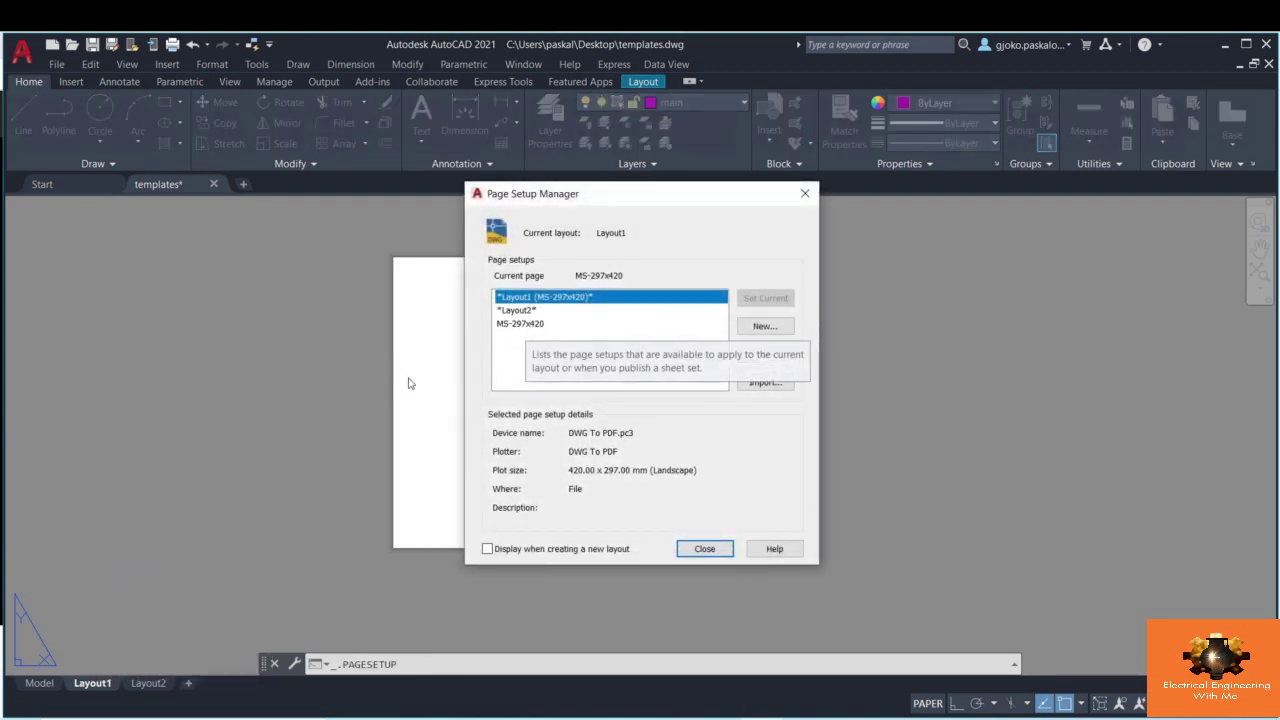
key("Escape")
- Rename Layout1 as MS-297x420
right_click(97, 686)
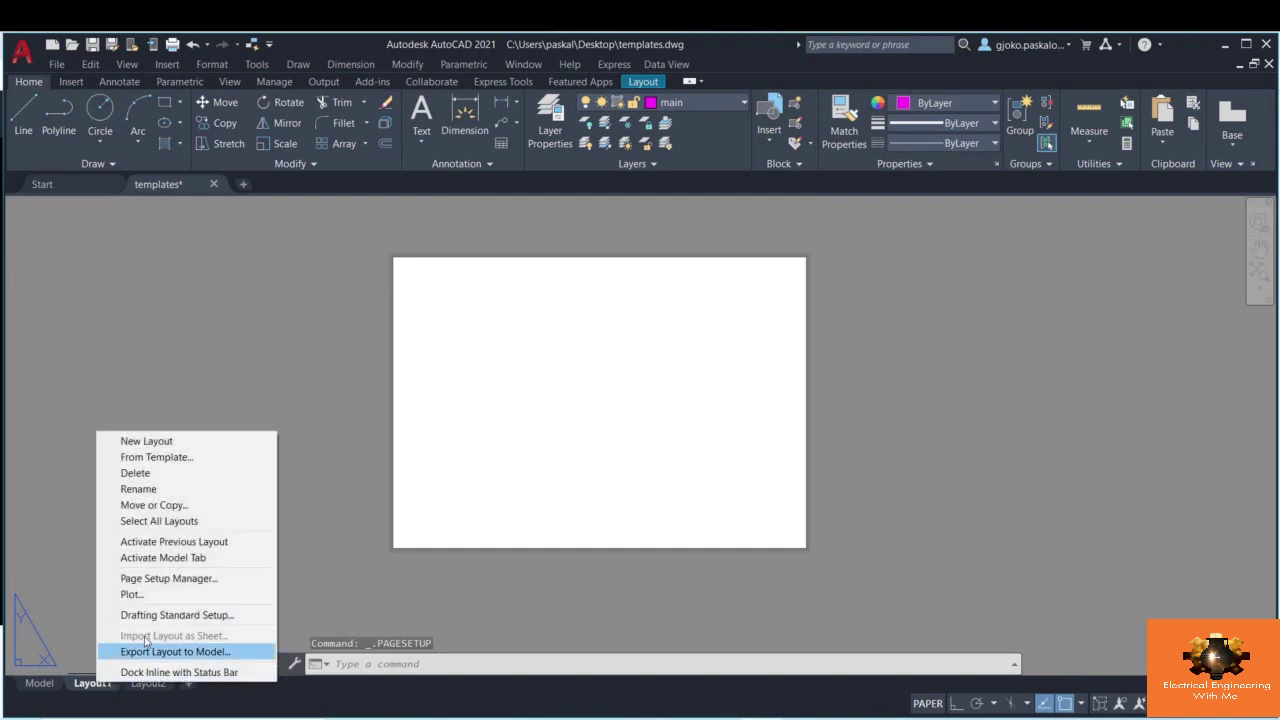
left_click(145, 489)
type("MS")
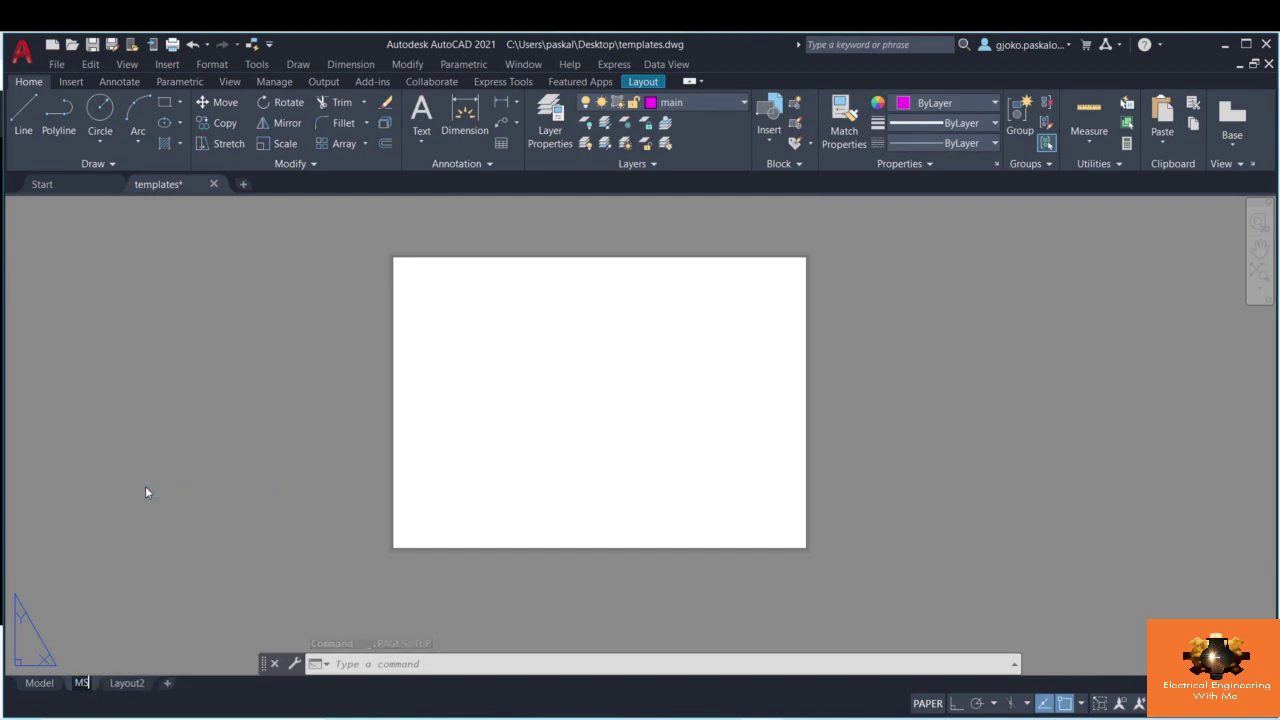
type("-297x")
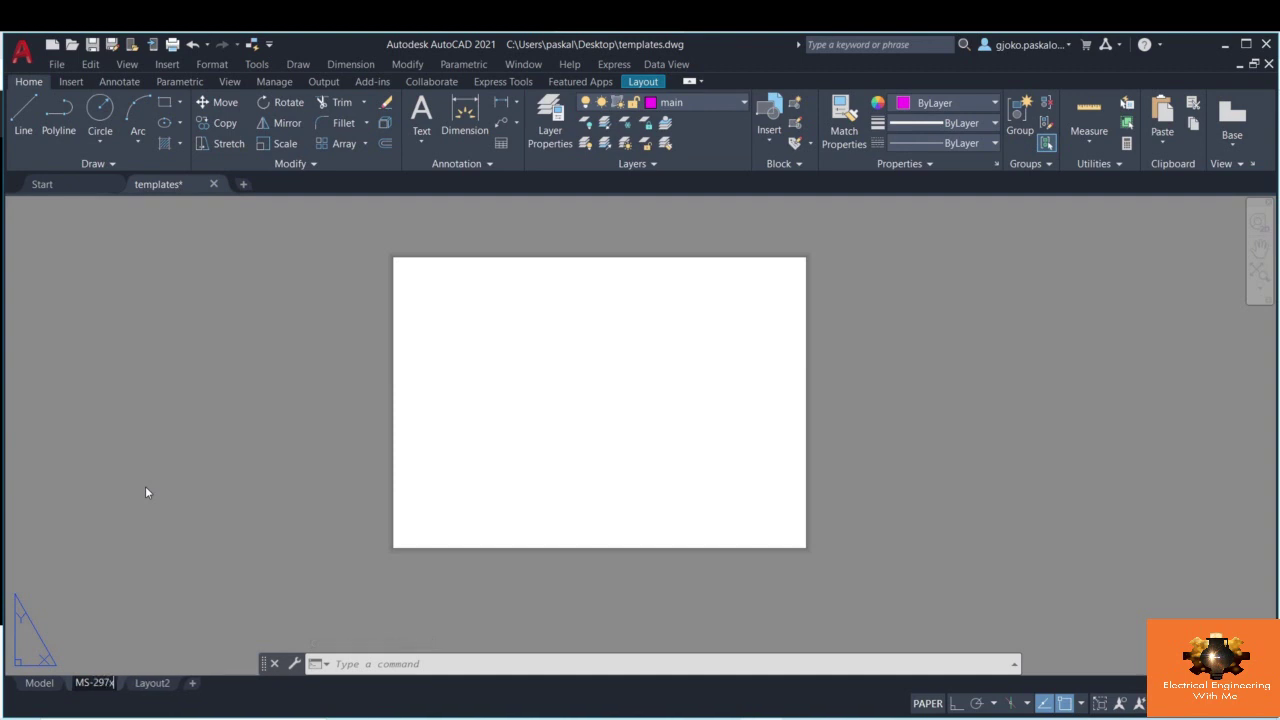
type("420")
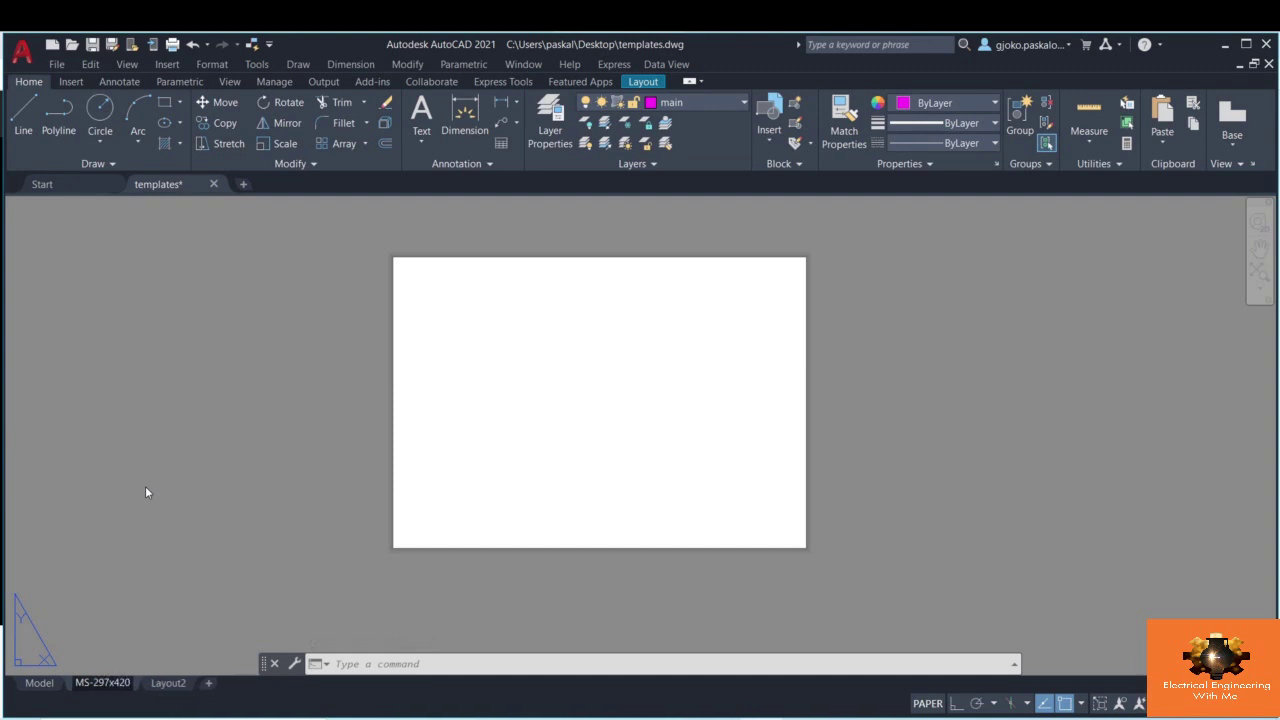
left_click(145, 486)
- Delete Layout2 from the drawing
right_click(170, 683)
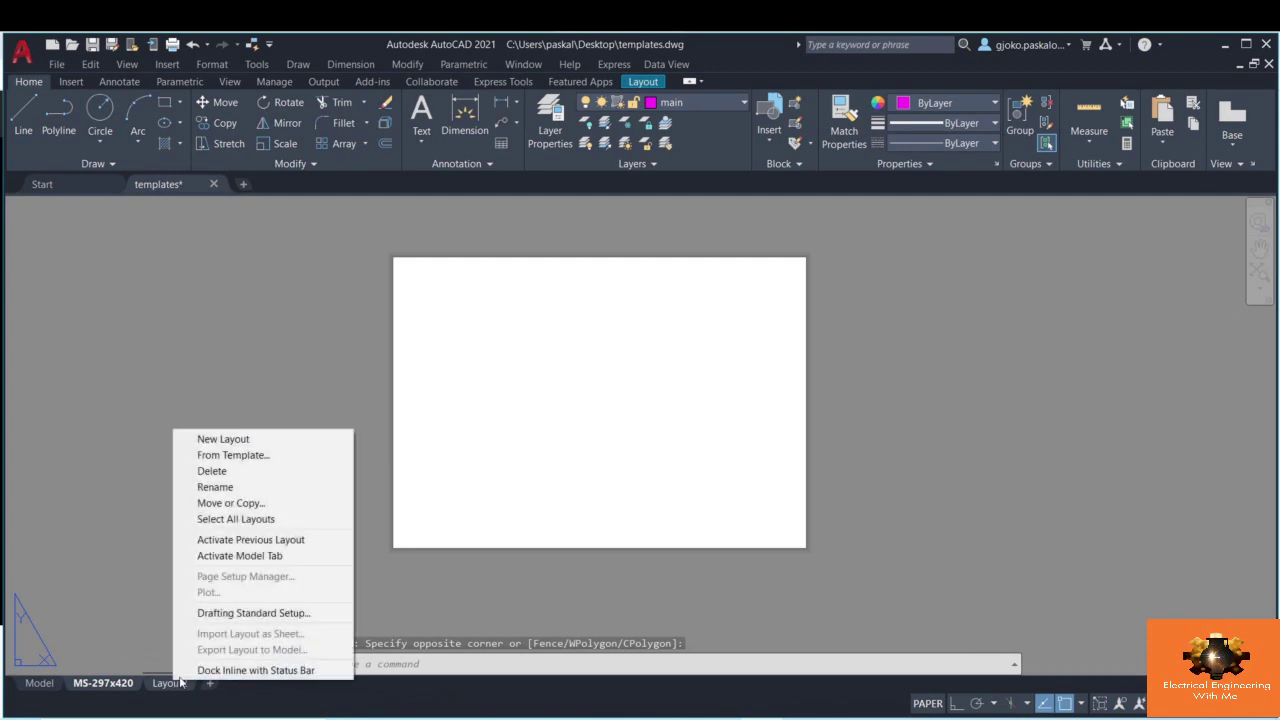
left_click(212, 471)
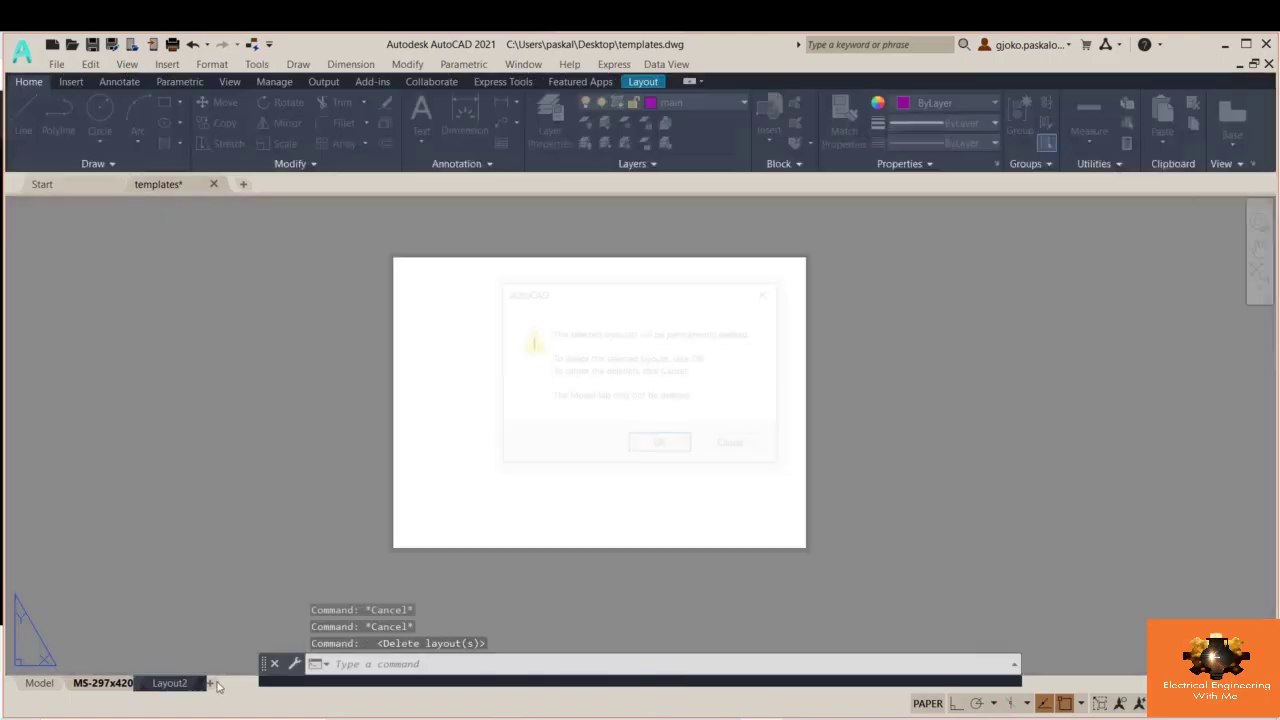
left_click(660, 446)
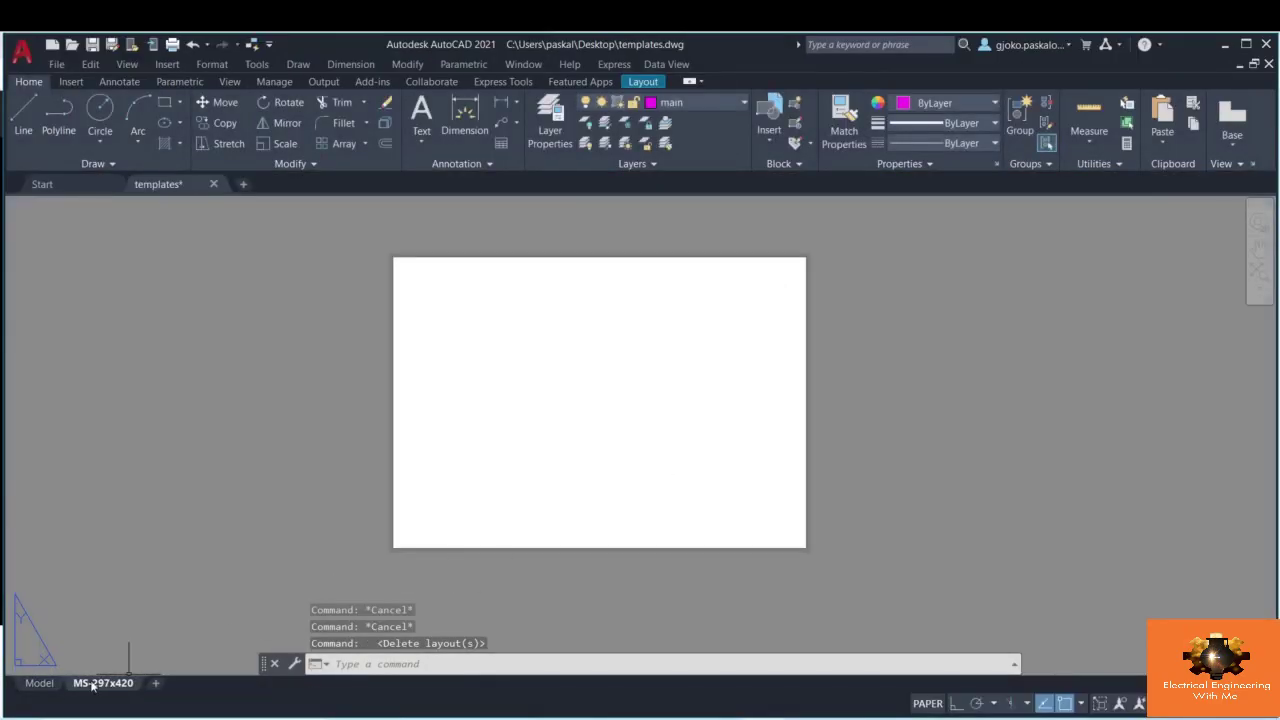
- Draw a rectangular border about 16.1 by 11.2 units just inside the sheet edges of the MS-297x420 layout
scroll(574, 251, "up", 2)
scroll(545, 255, "down", 2)
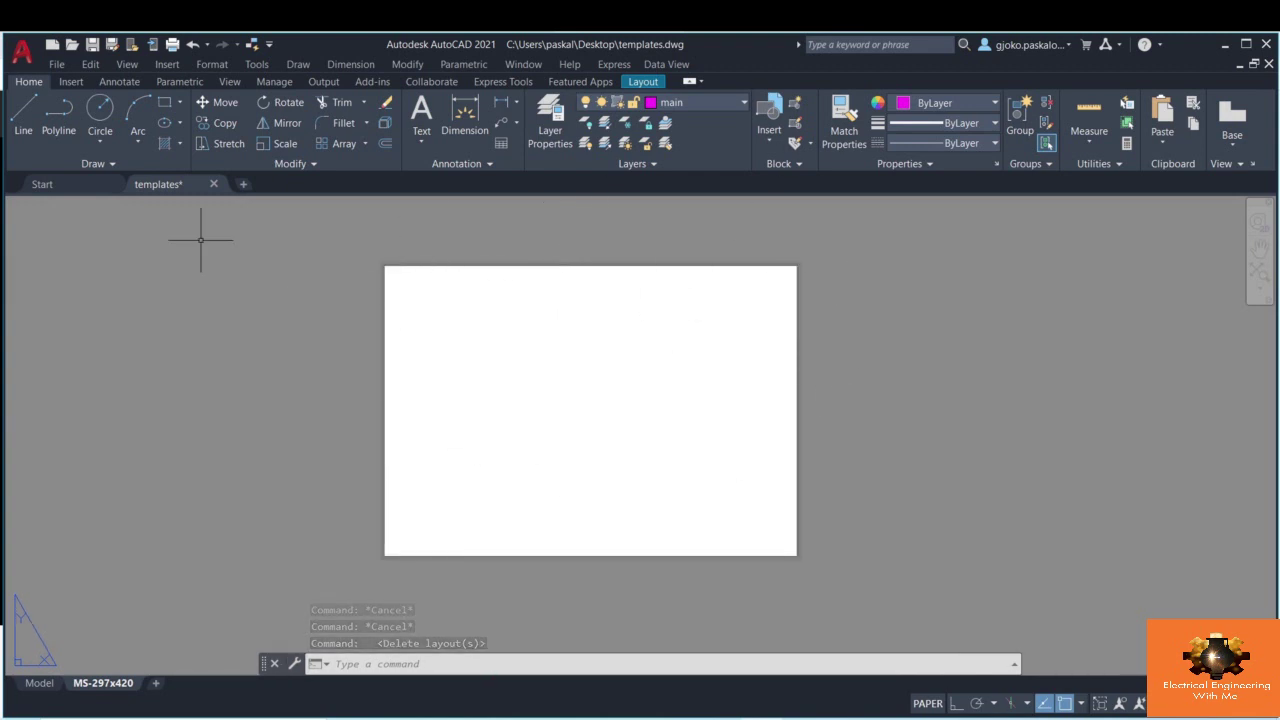
left_click(164, 102)
left_click(390, 270)
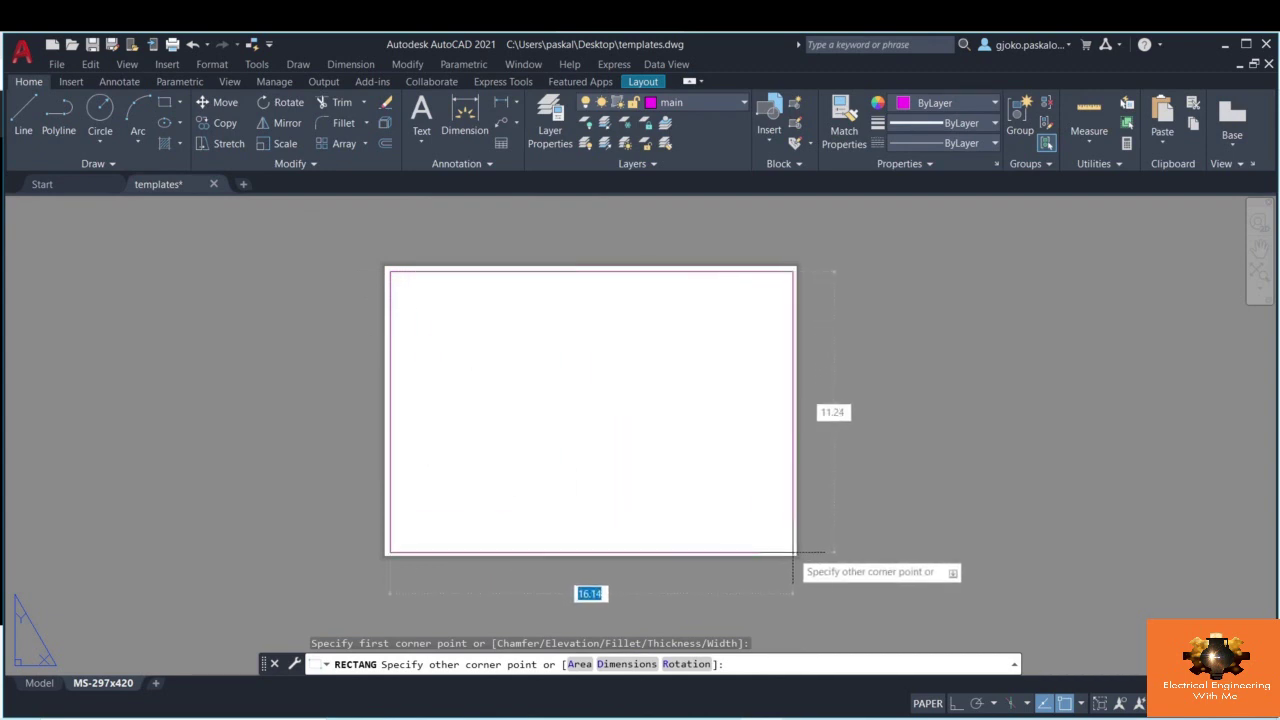
left_click(794, 551)
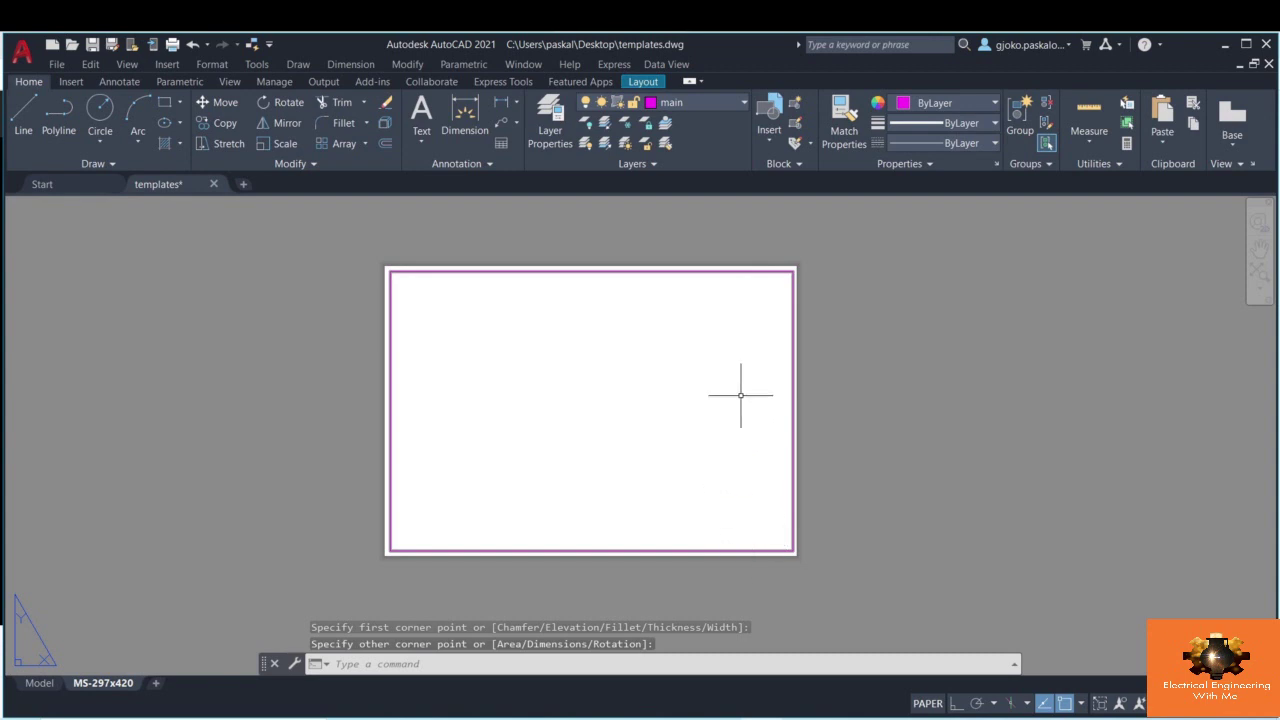
- Draw a vertical line between the border's lower and upper edges near its right side, marking off a narrow title block strip
left_click(23, 115)
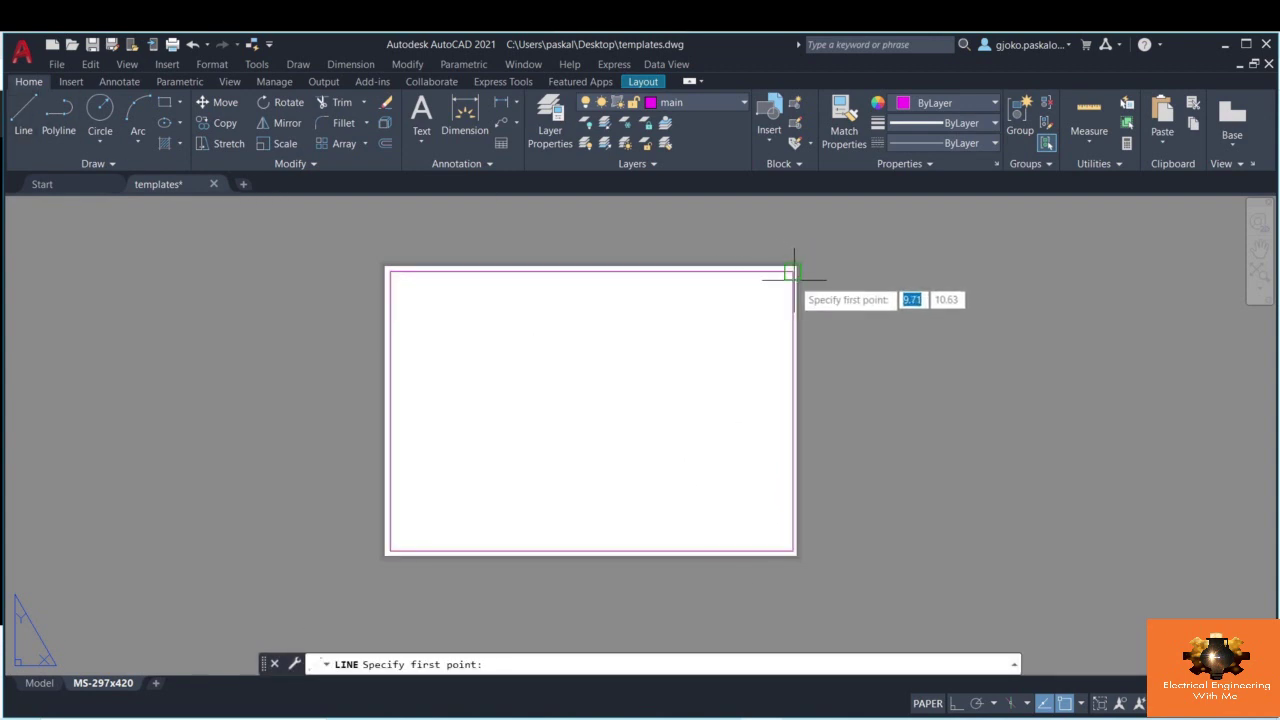
left_click(760, 550)
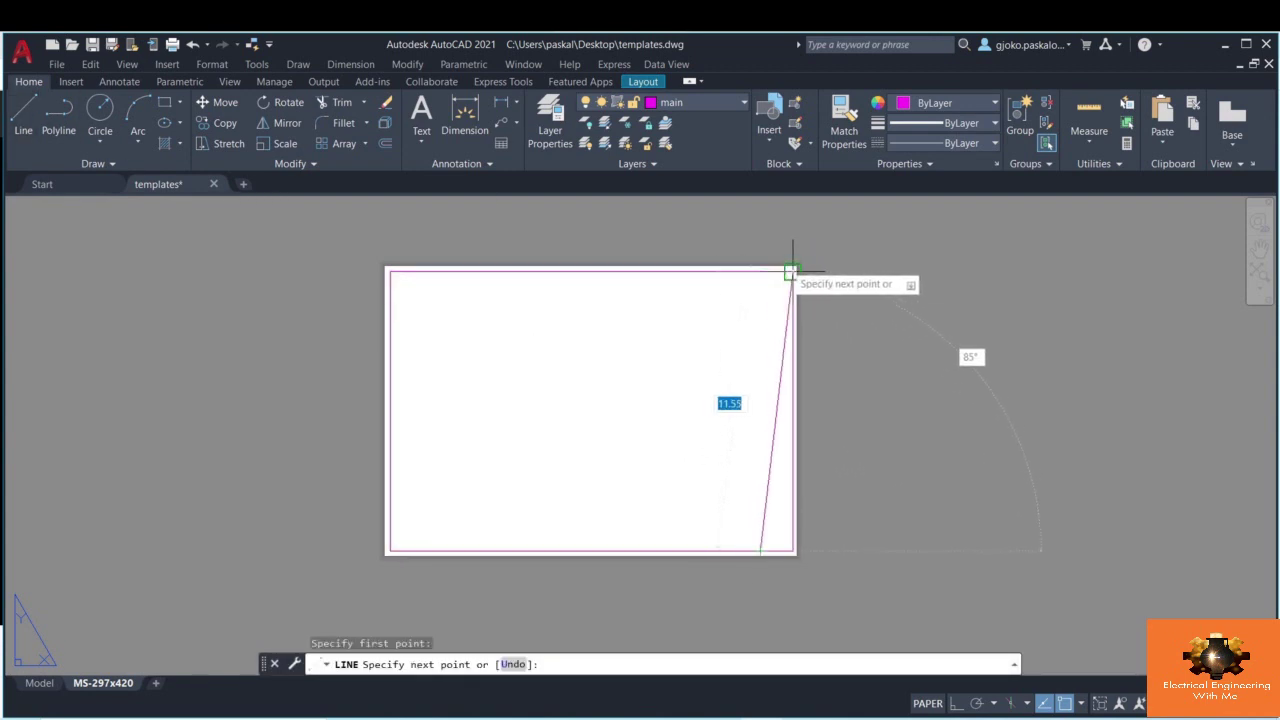
left_click(760, 271)
key("Escape")
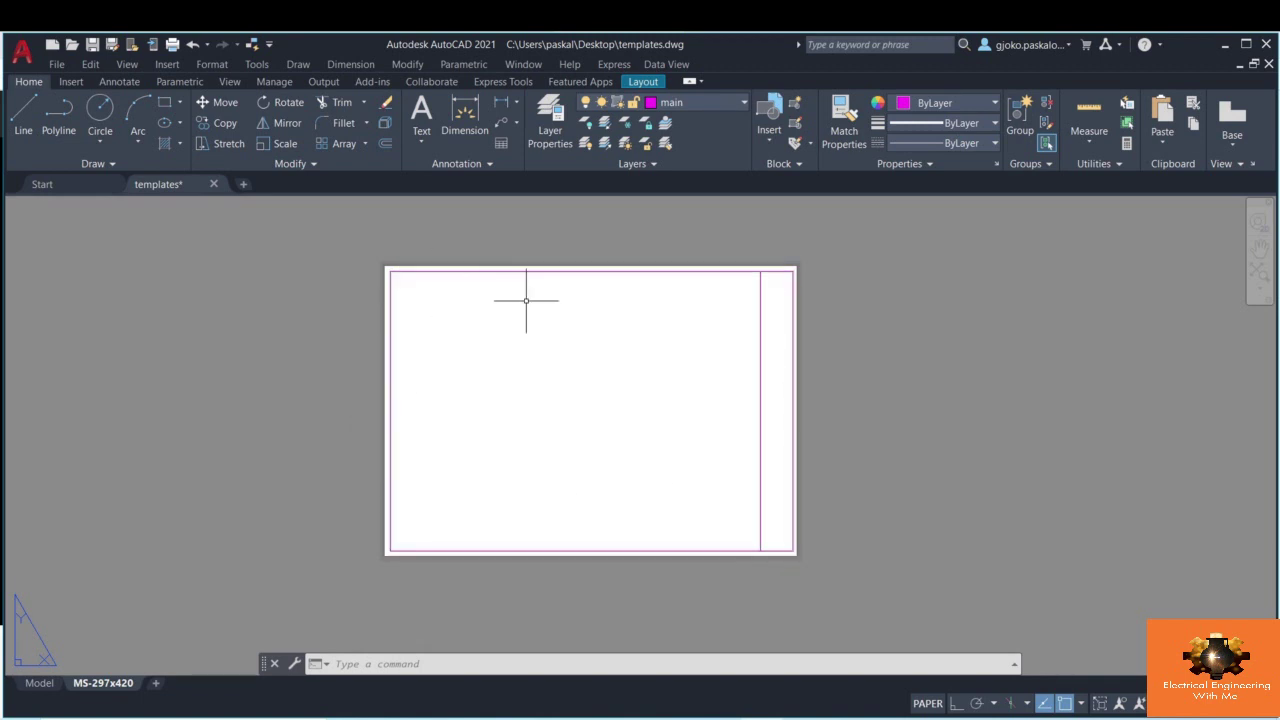
- Add a new layout with the default name and switch to it
left_click(155, 686)
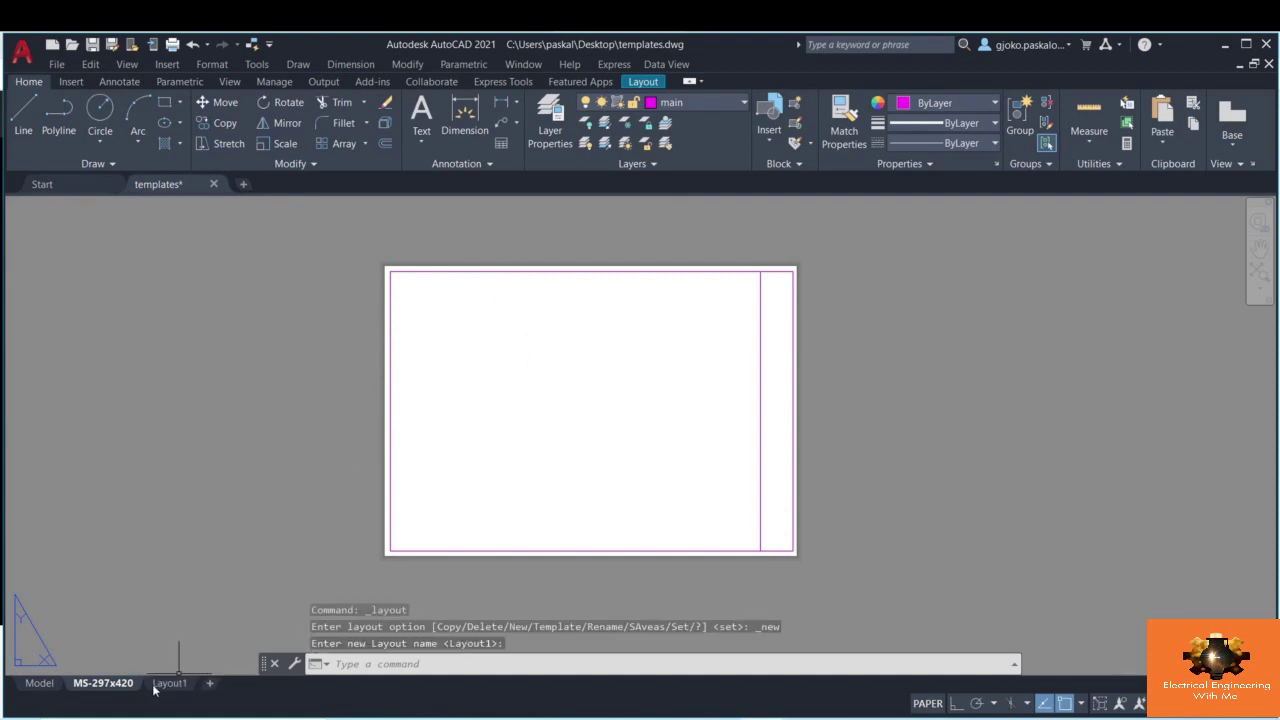
left_click(172, 684)
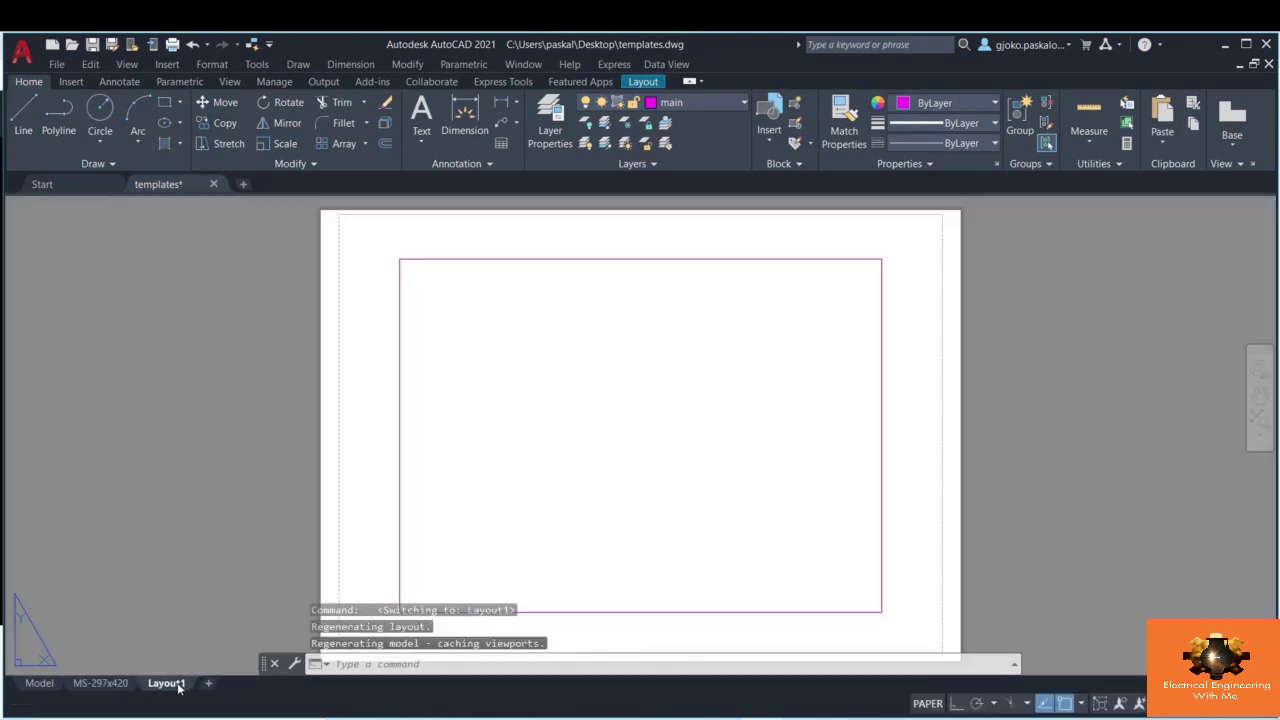
- Start a layout from a template, preview the tutorial templates and open Tutorial-iArch.dwt
right_click(172, 684)
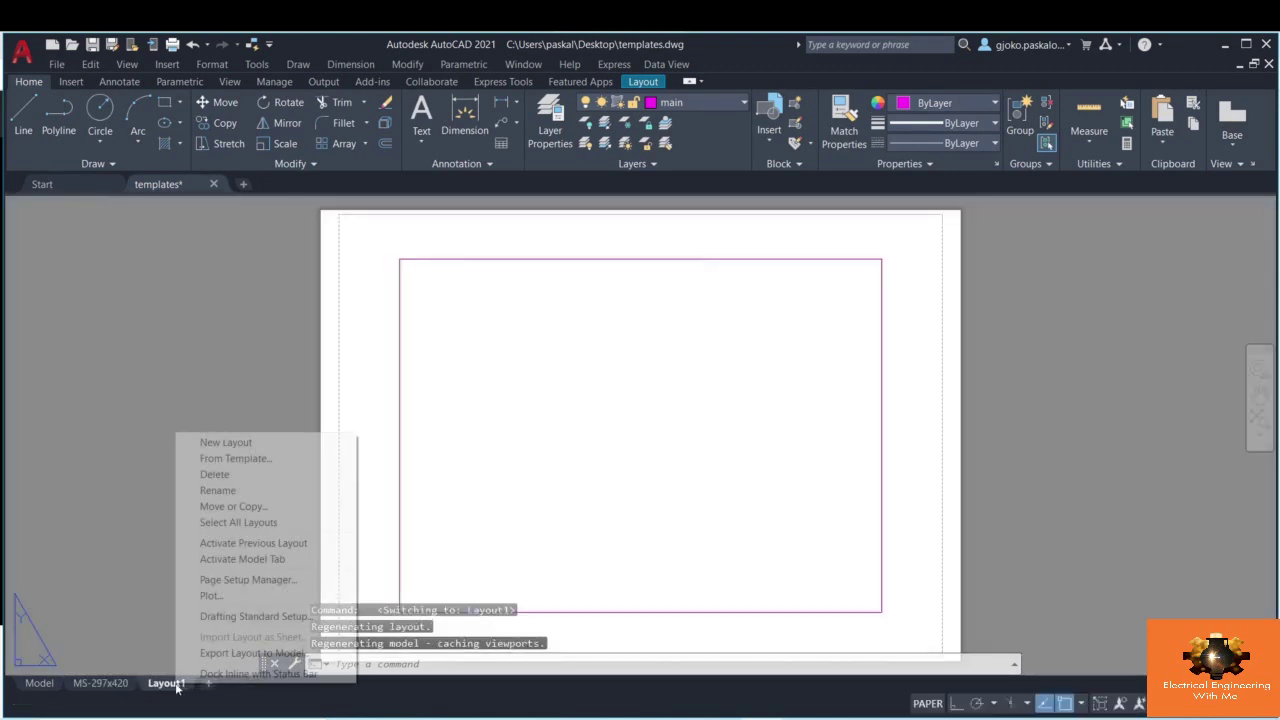
left_click(245, 459)
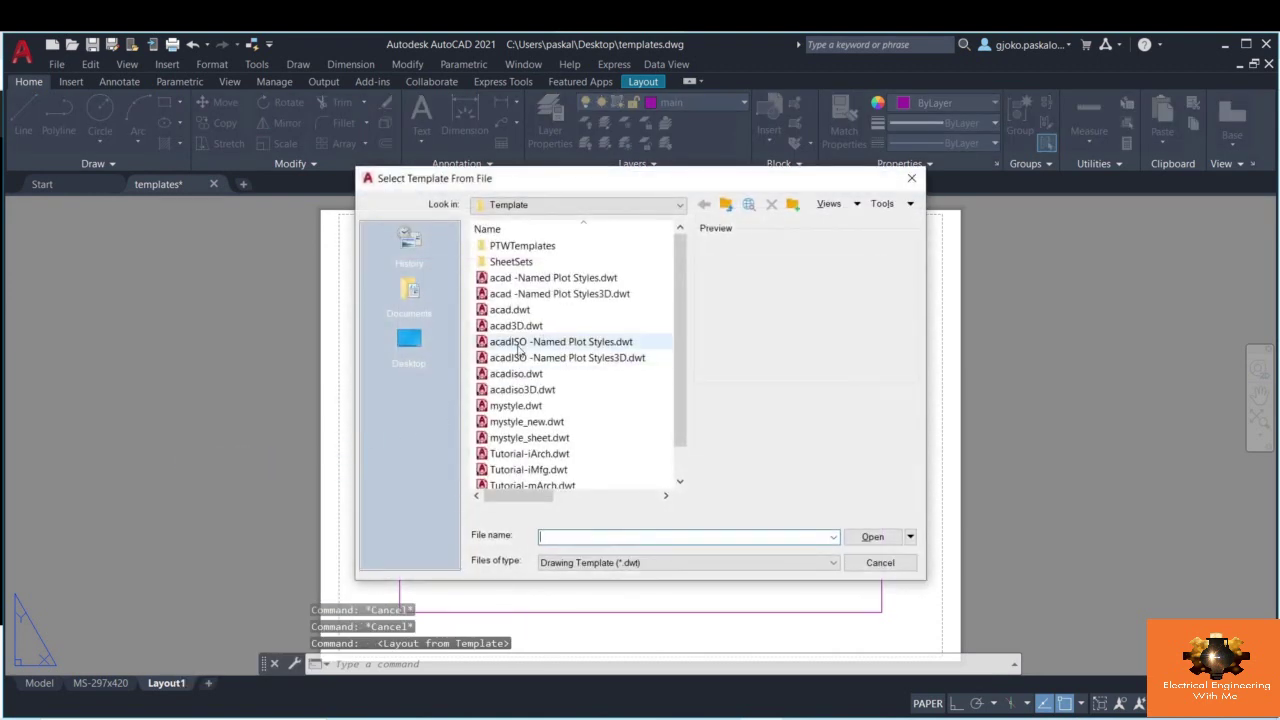
scroll(519, 347, "down", 1)
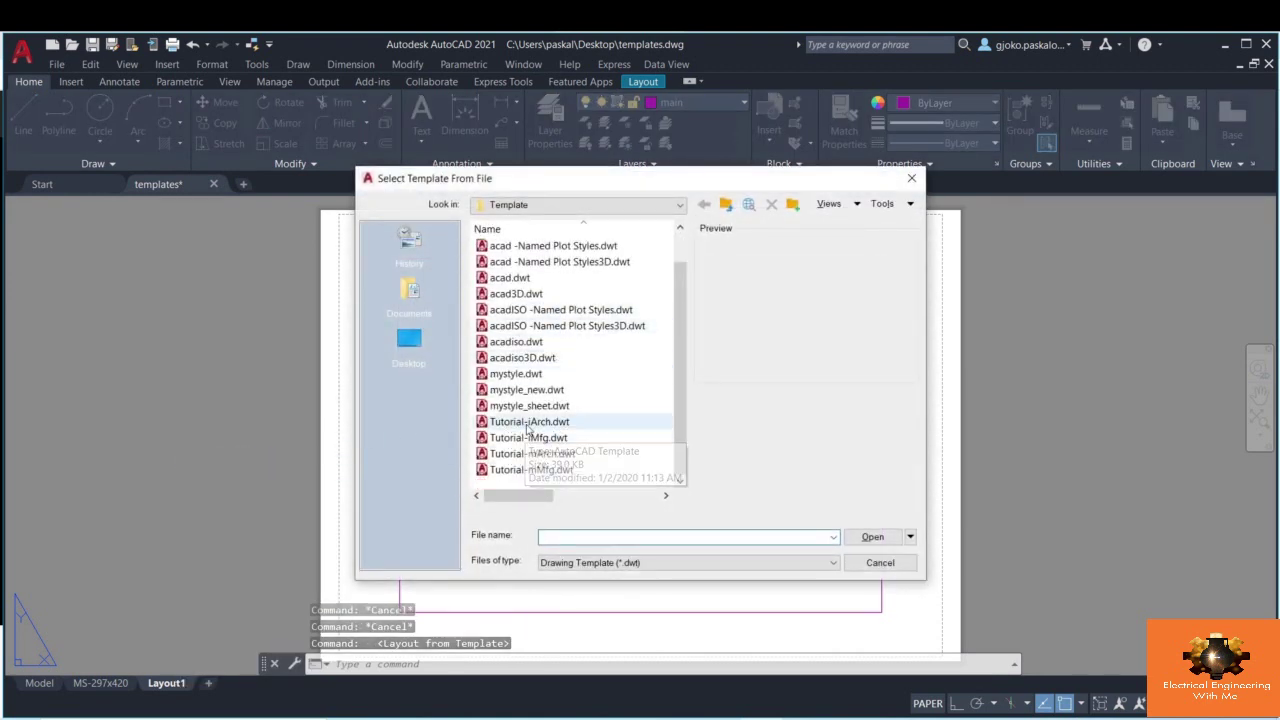
left_click(527, 424)
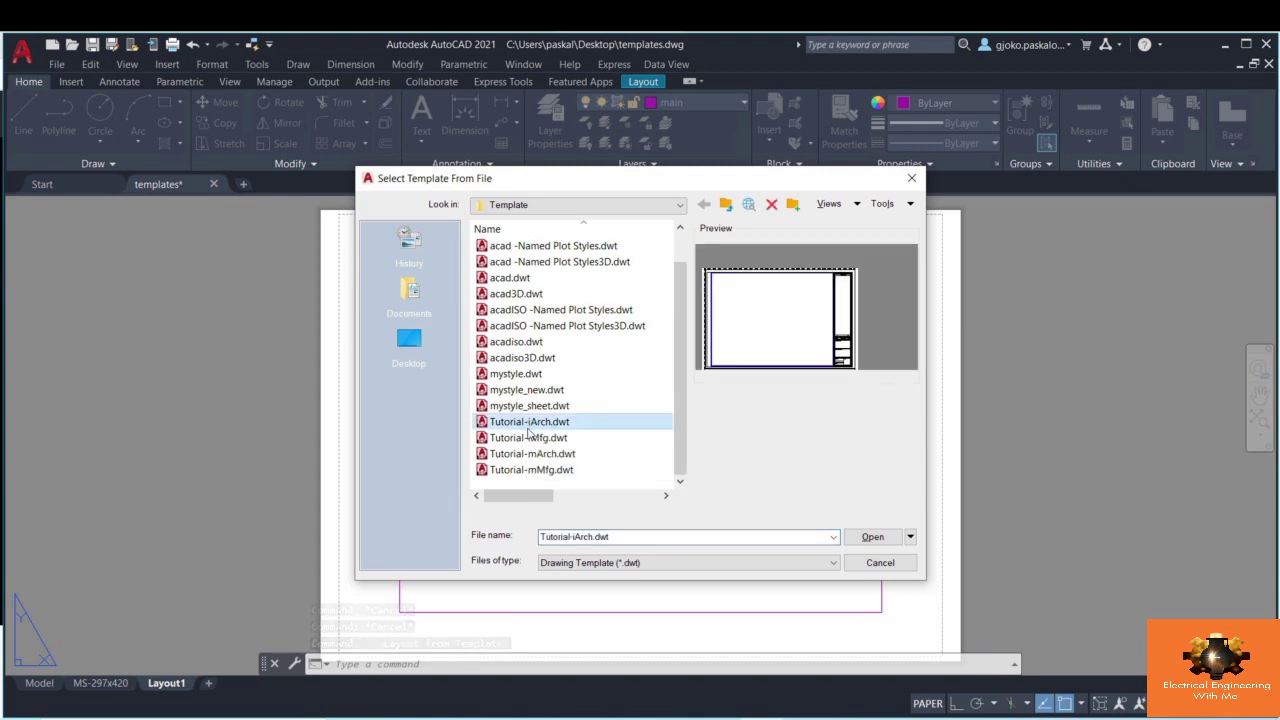
key("Down")
key("Down")
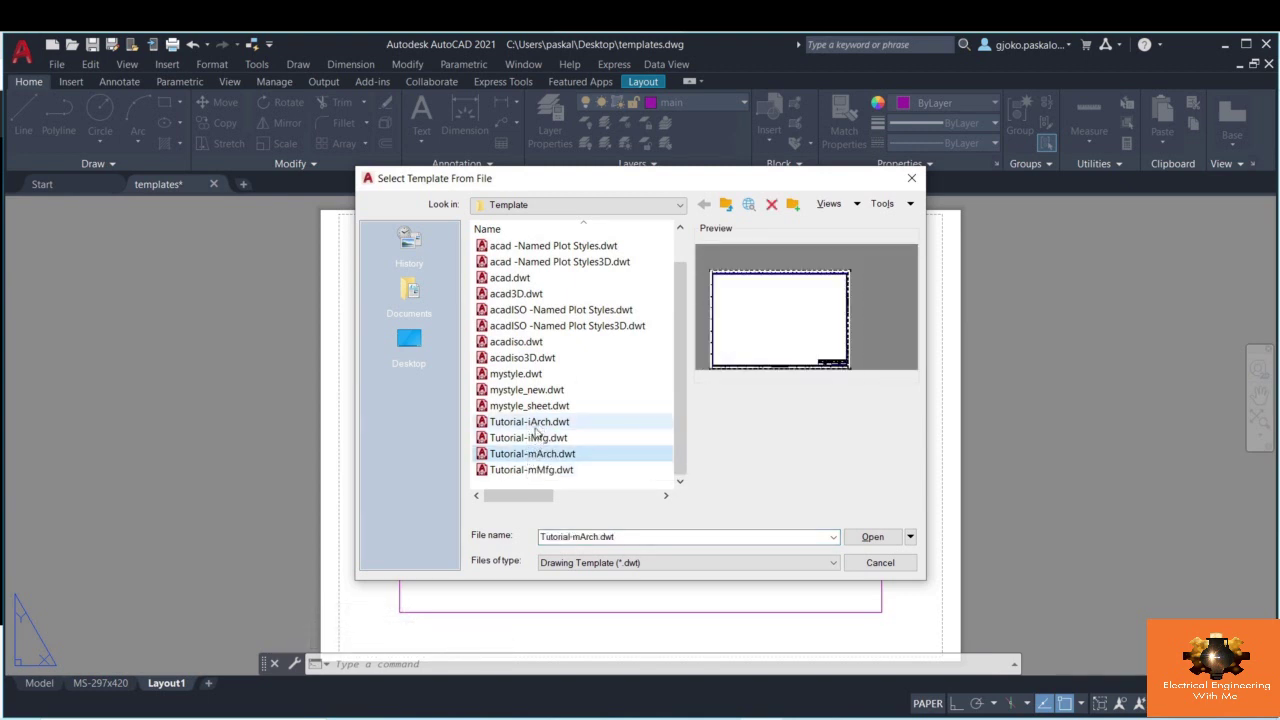
left_click(535, 429)
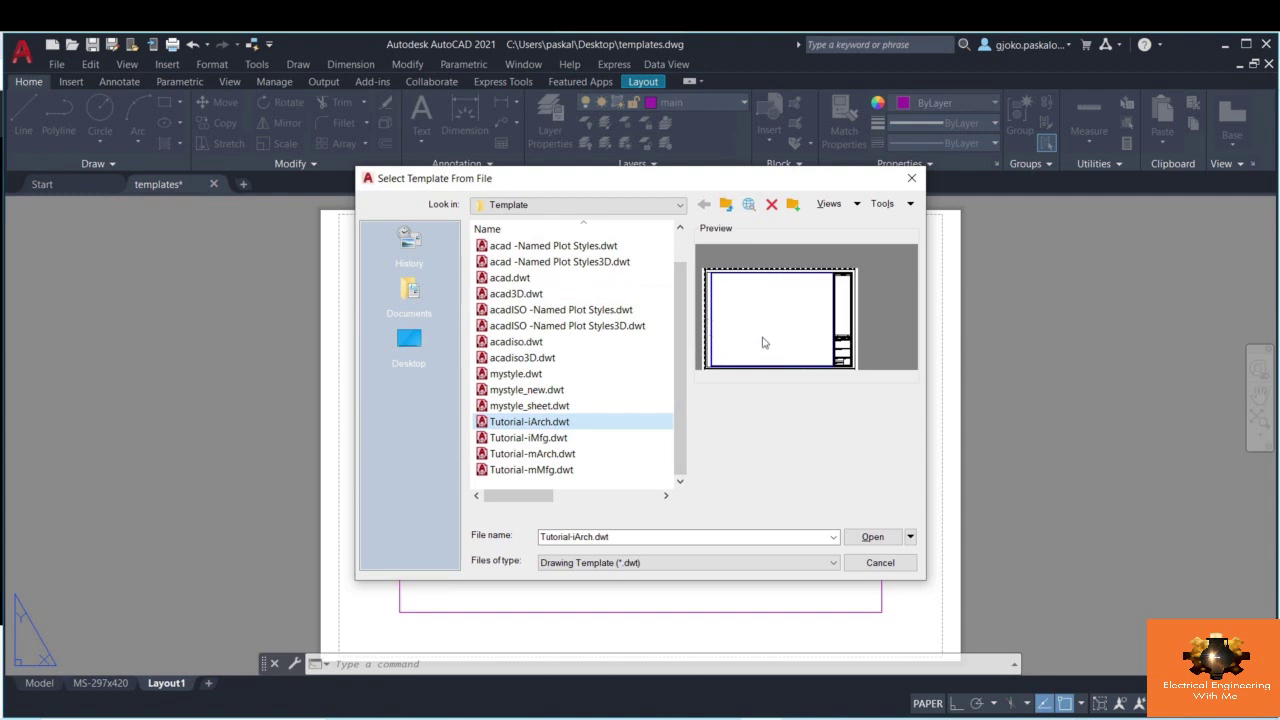
left_click(872, 538)
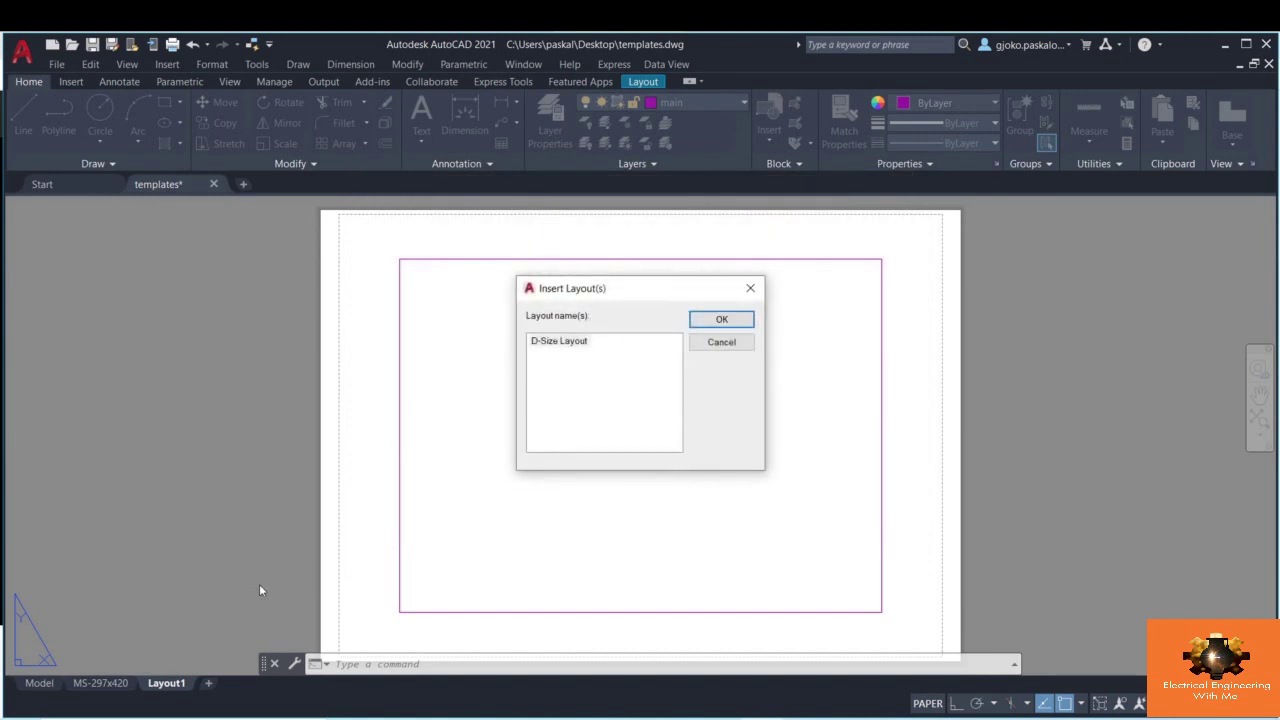
- Insert the template's D-Size Layout into the drawing and switch to it to view its frame and title block
left_click(577, 344)
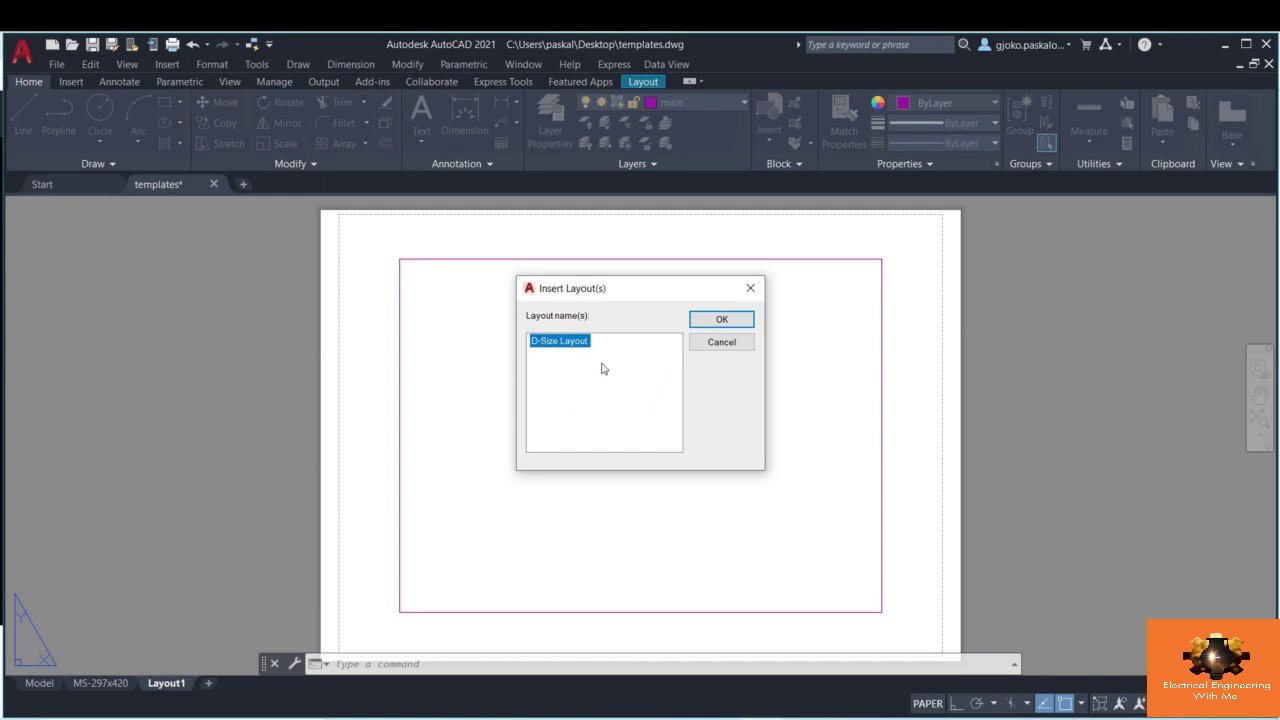
left_click(721, 319)
left_click(213, 686)
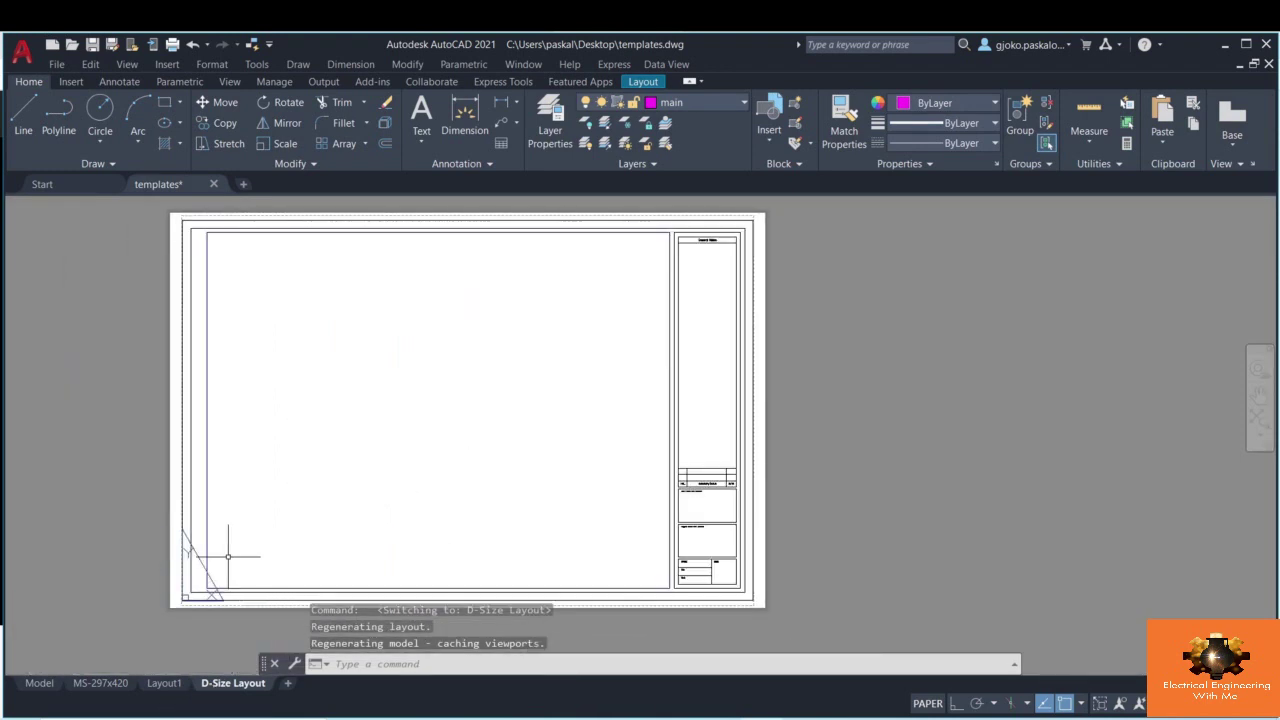
mouse_move(190, 384)
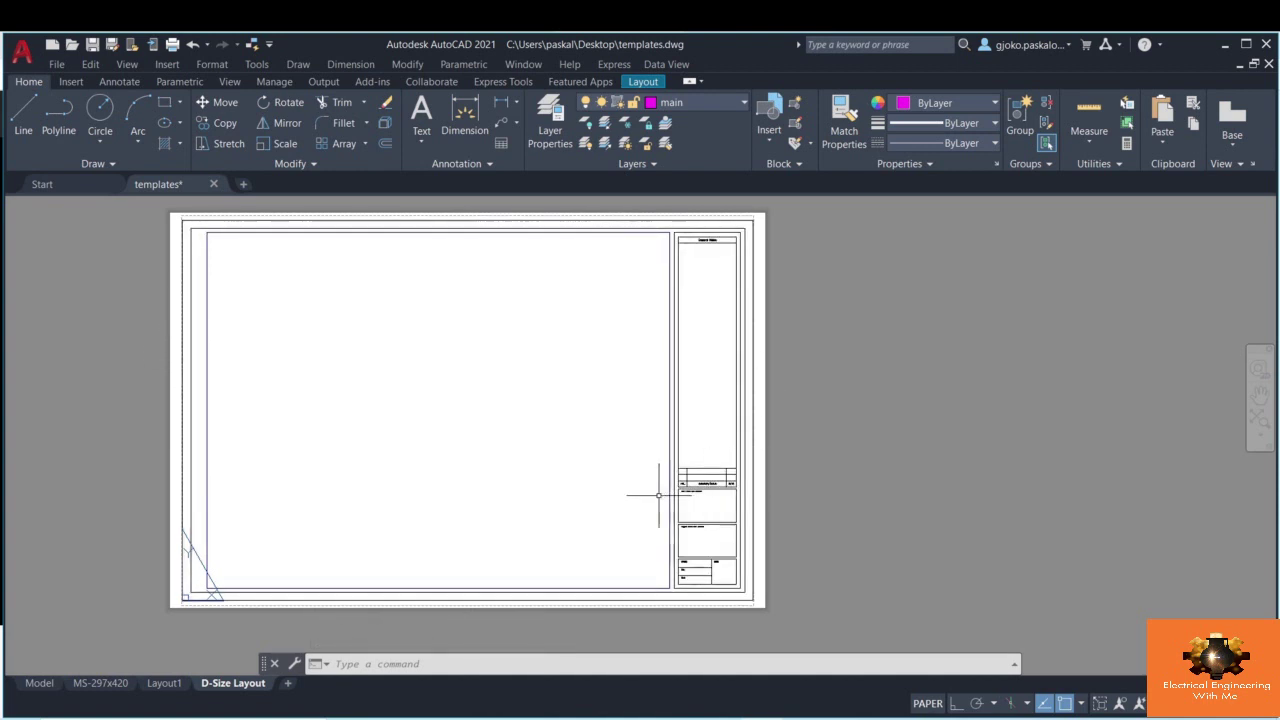
scroll(665, 390, "up", 3)
scroll(665, 302, "down", 4)
scroll(720, 330, "up", 5)
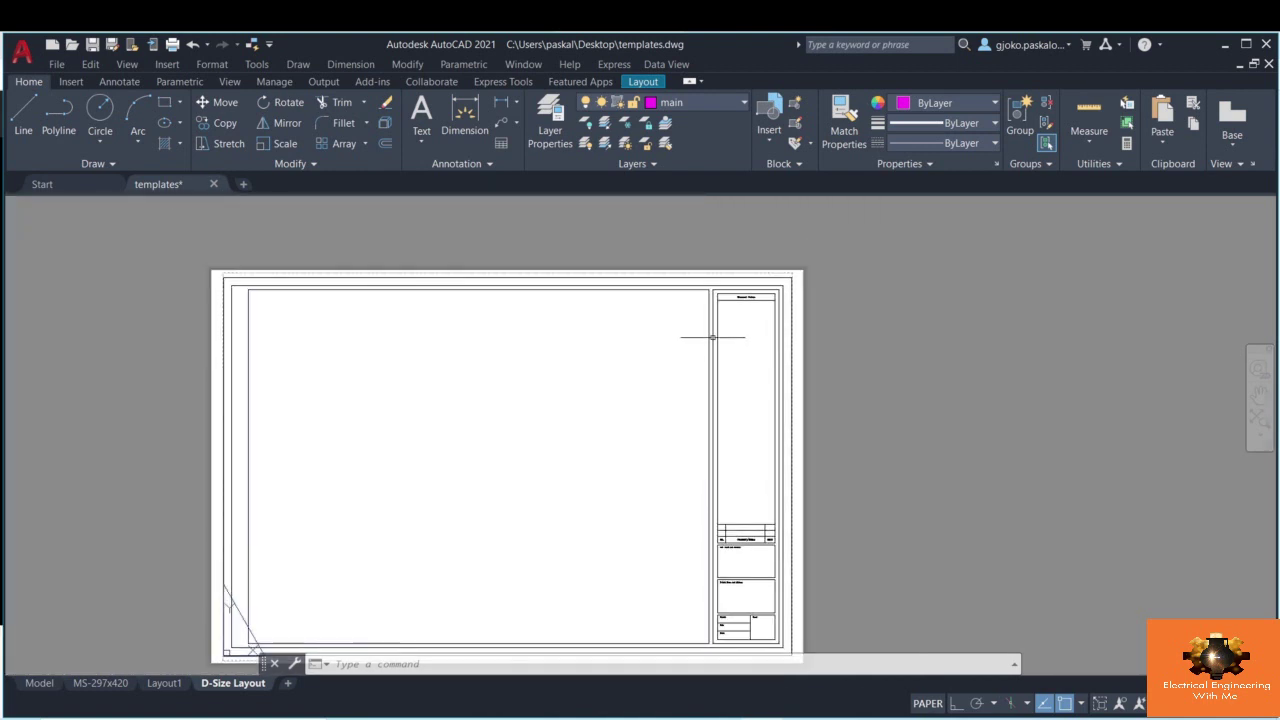
- Delete Layout1 from the drawing, and view the remaining MS-297x420 and D-Size Layout sheets
scroll(734, 300, "down", 5)
middle_click_drag(551, 400, 640, 400)
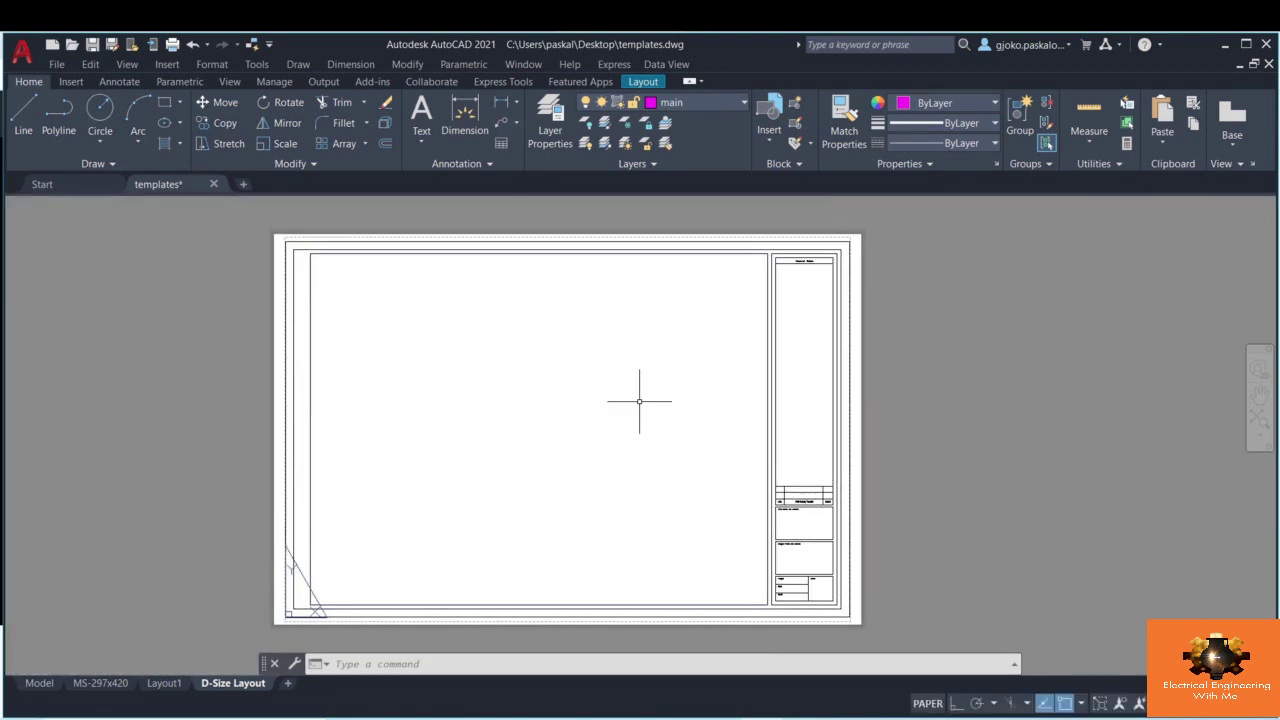
right_click(165, 684)
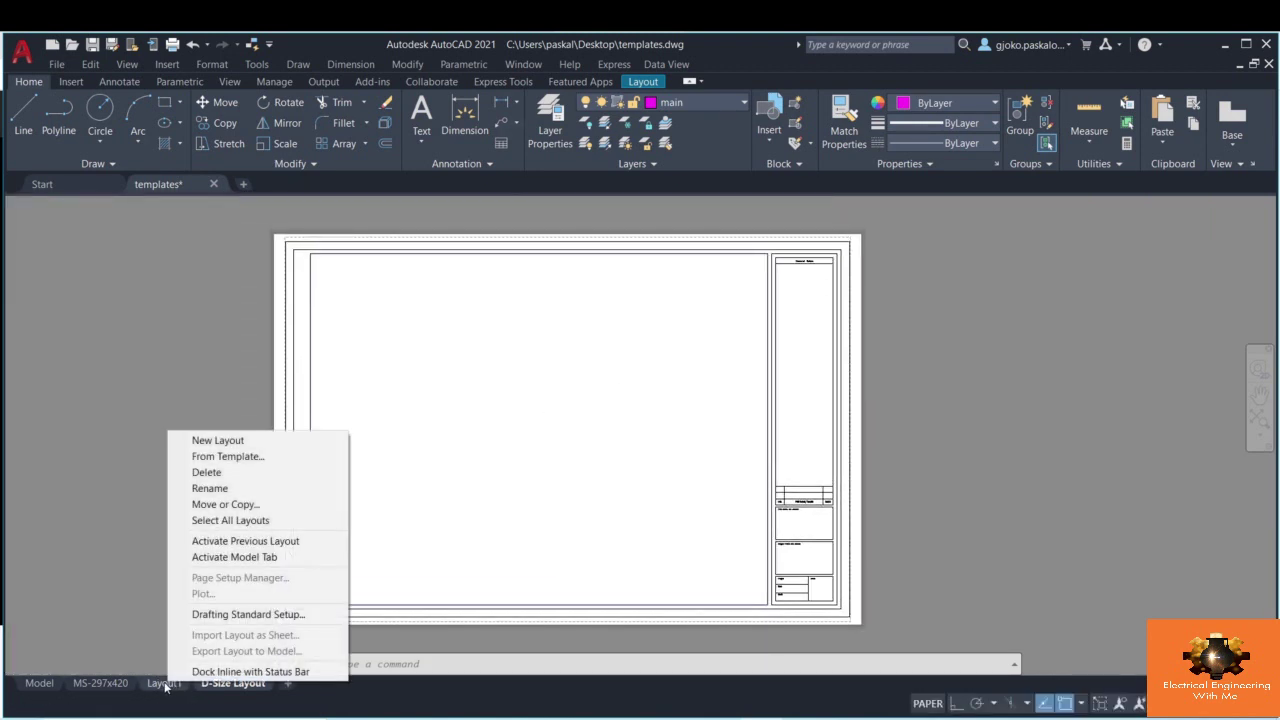
left_click(223, 473)
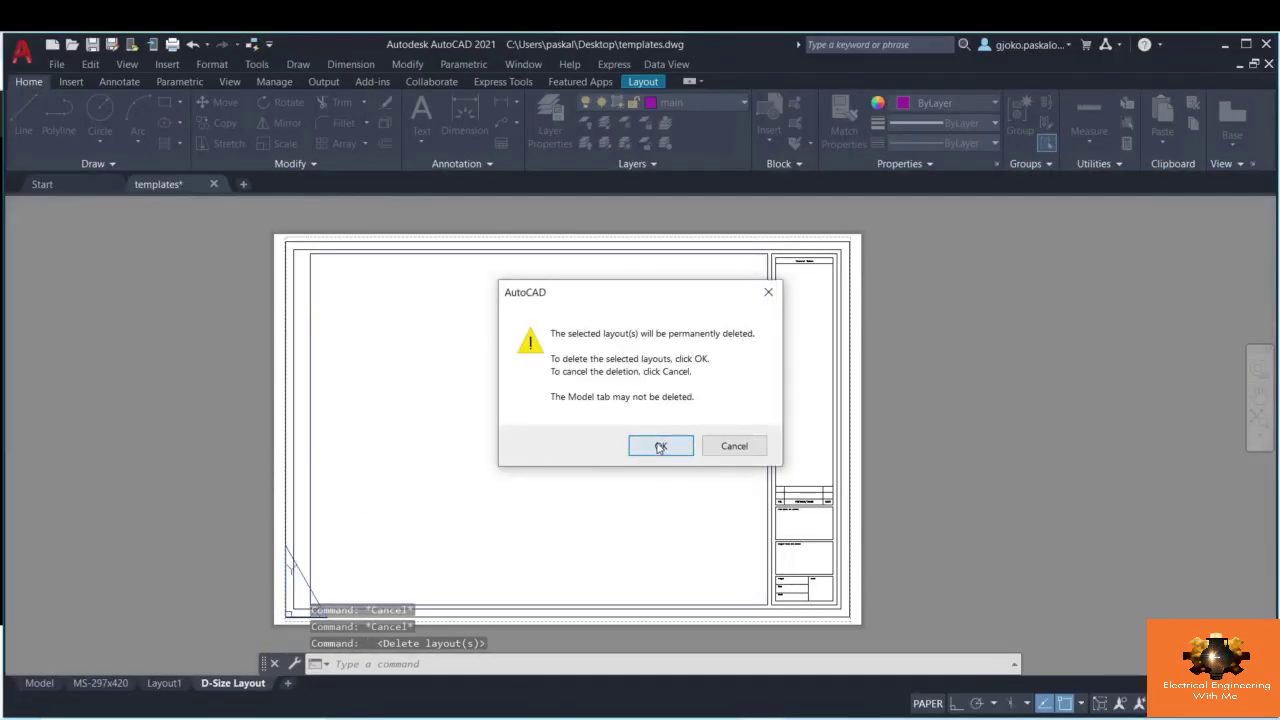
left_click(660, 446)
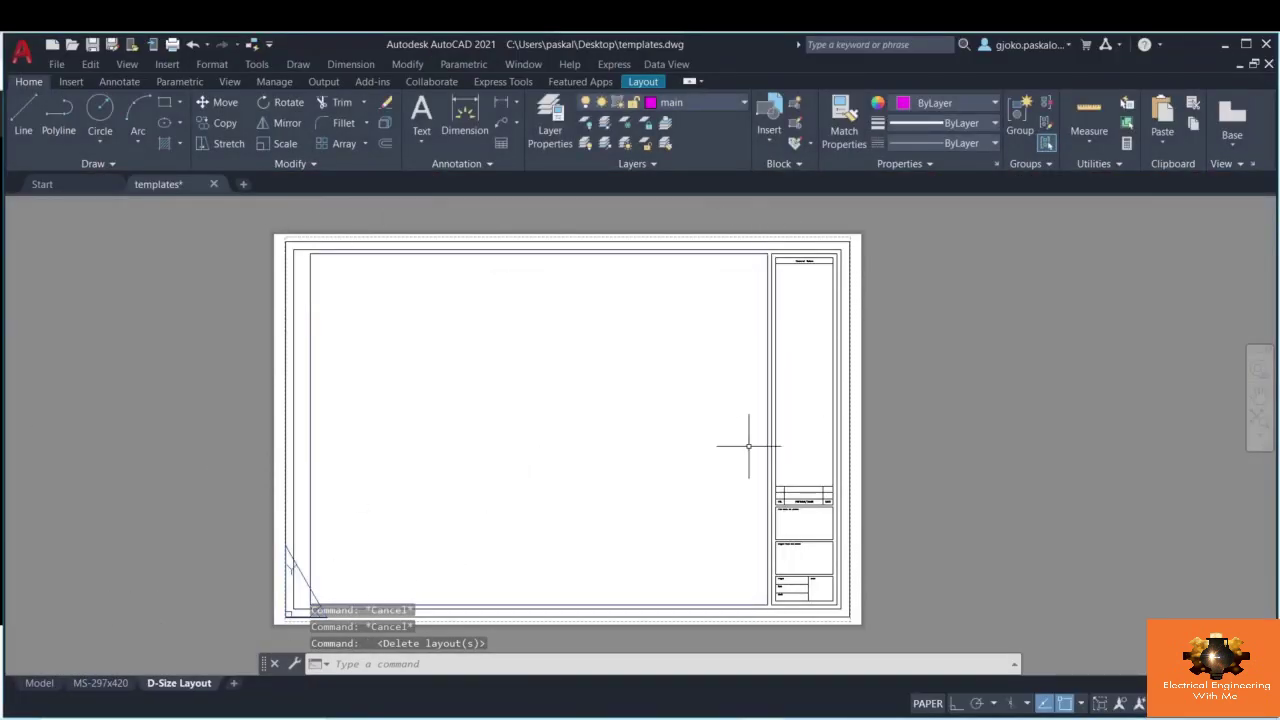
left_click(100, 684)
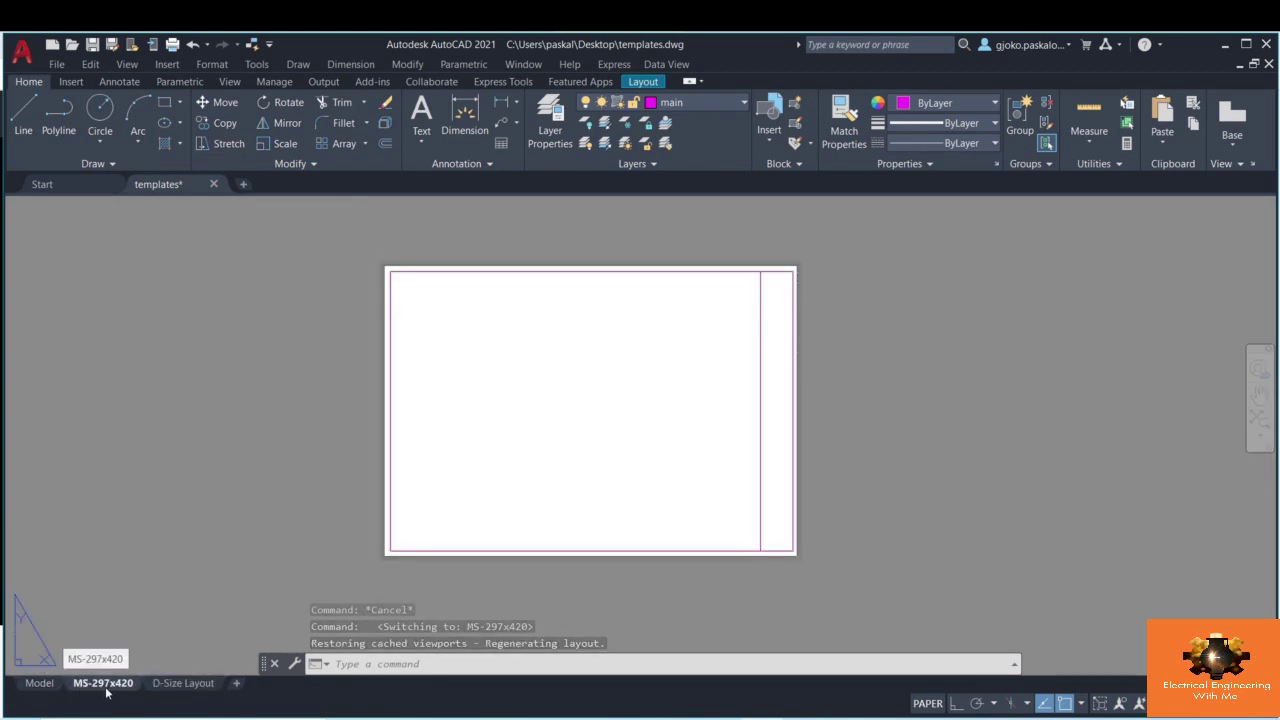
left_click(177, 688)
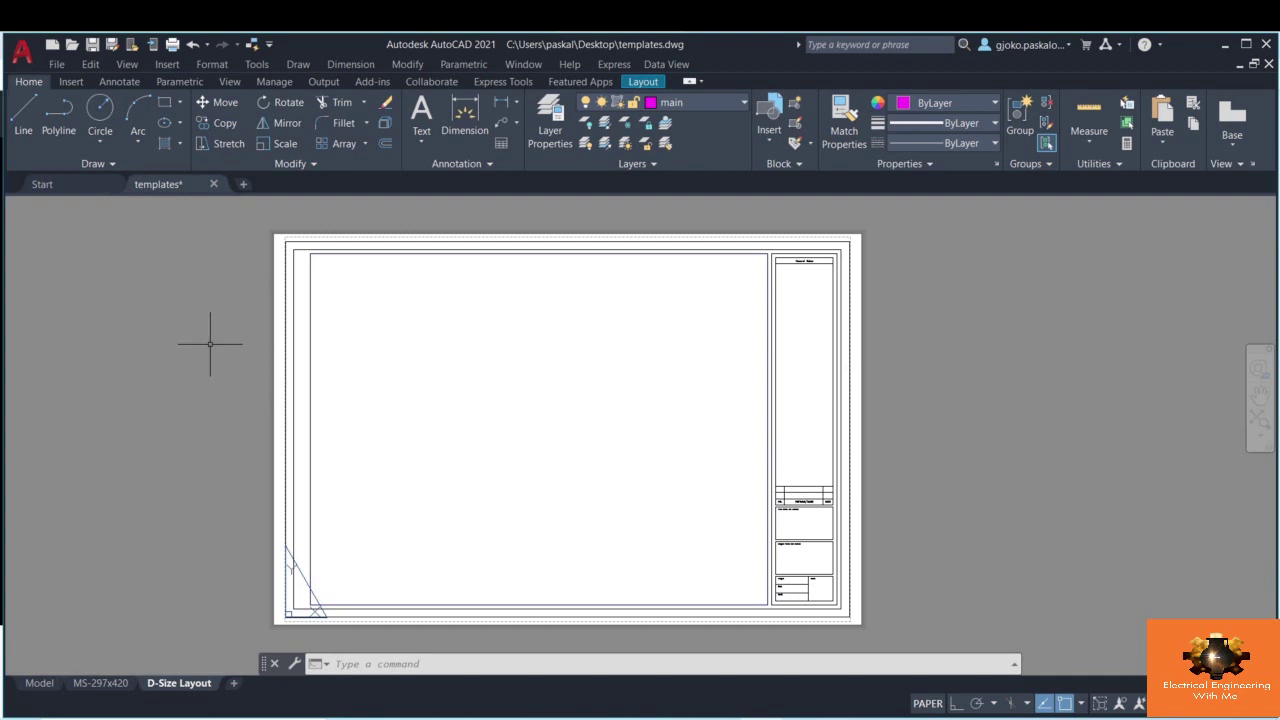
- Start saving the drawing under a new name with AutoCAD Drawing Template (*.dwt) as the file type
left_click(57, 64)
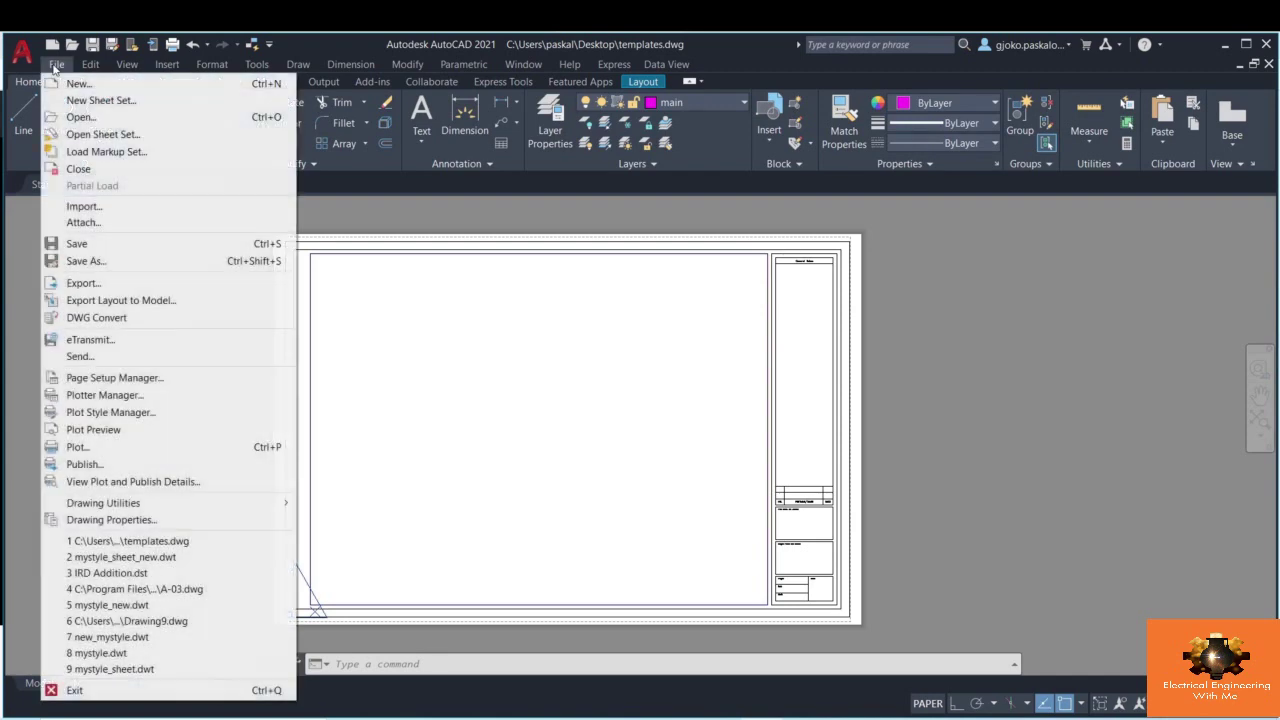
key("ctrl+shift+s")
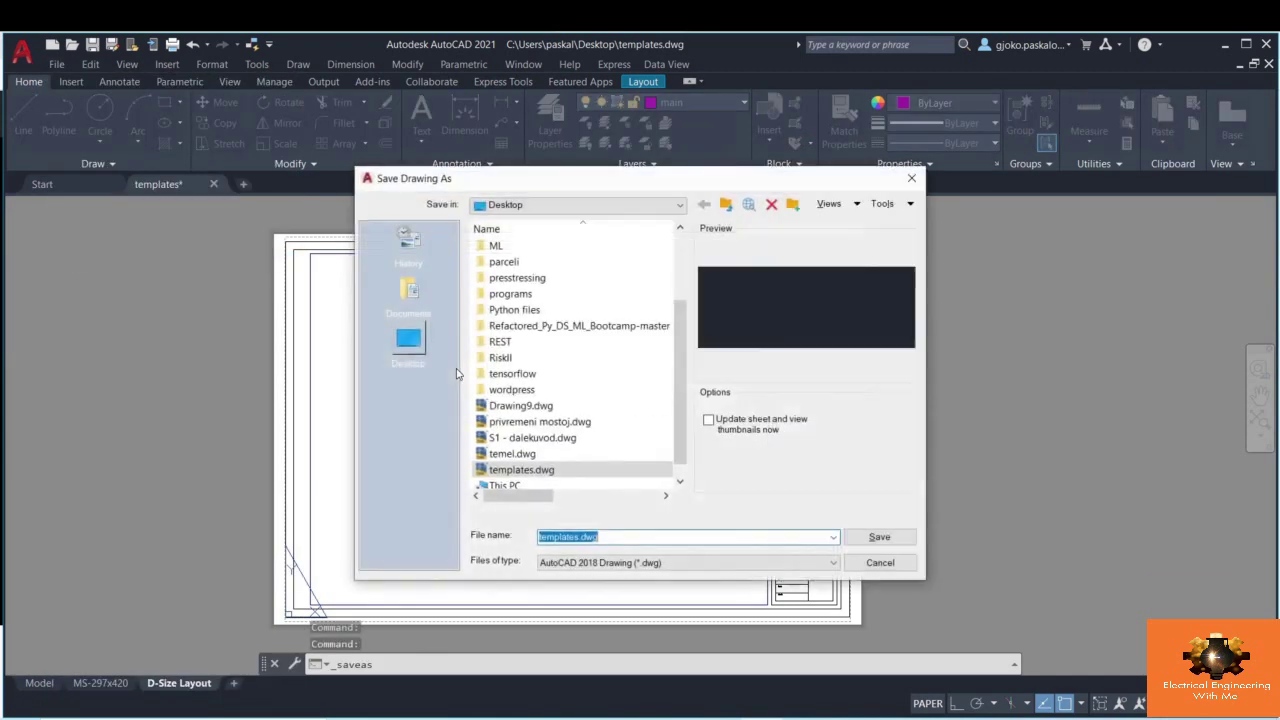
left_click(816, 563)
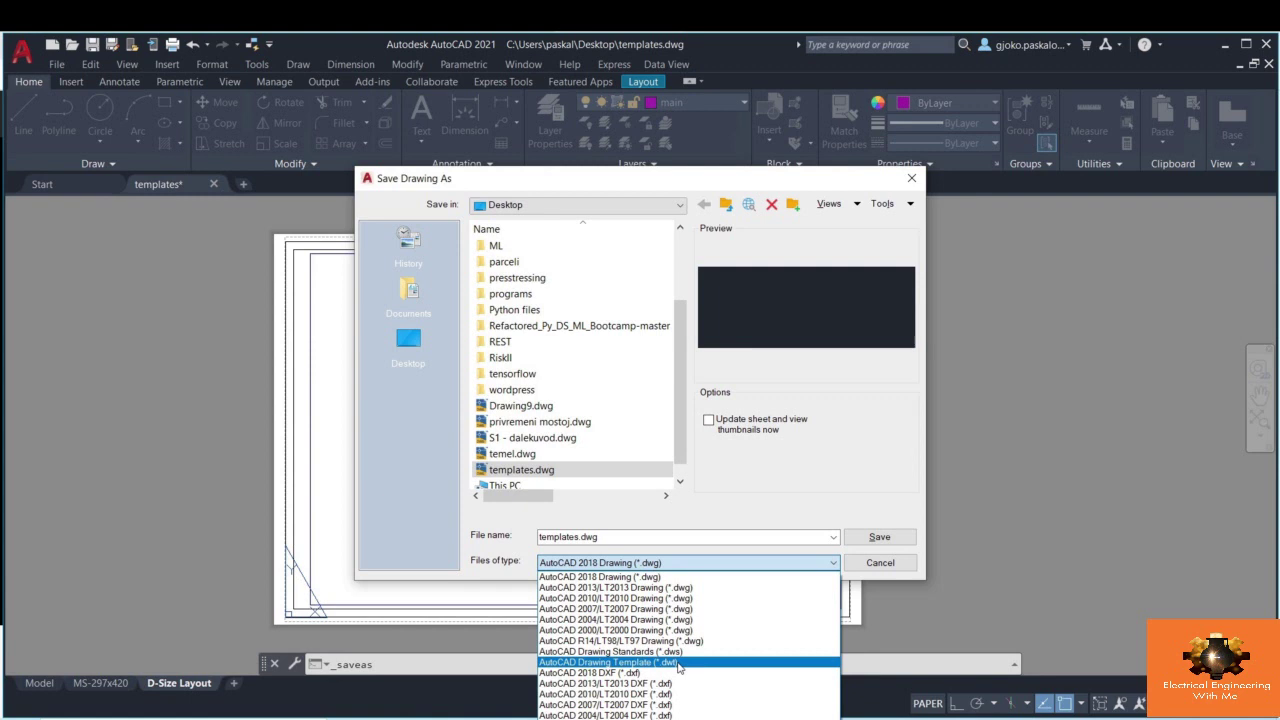
left_click(640, 662)
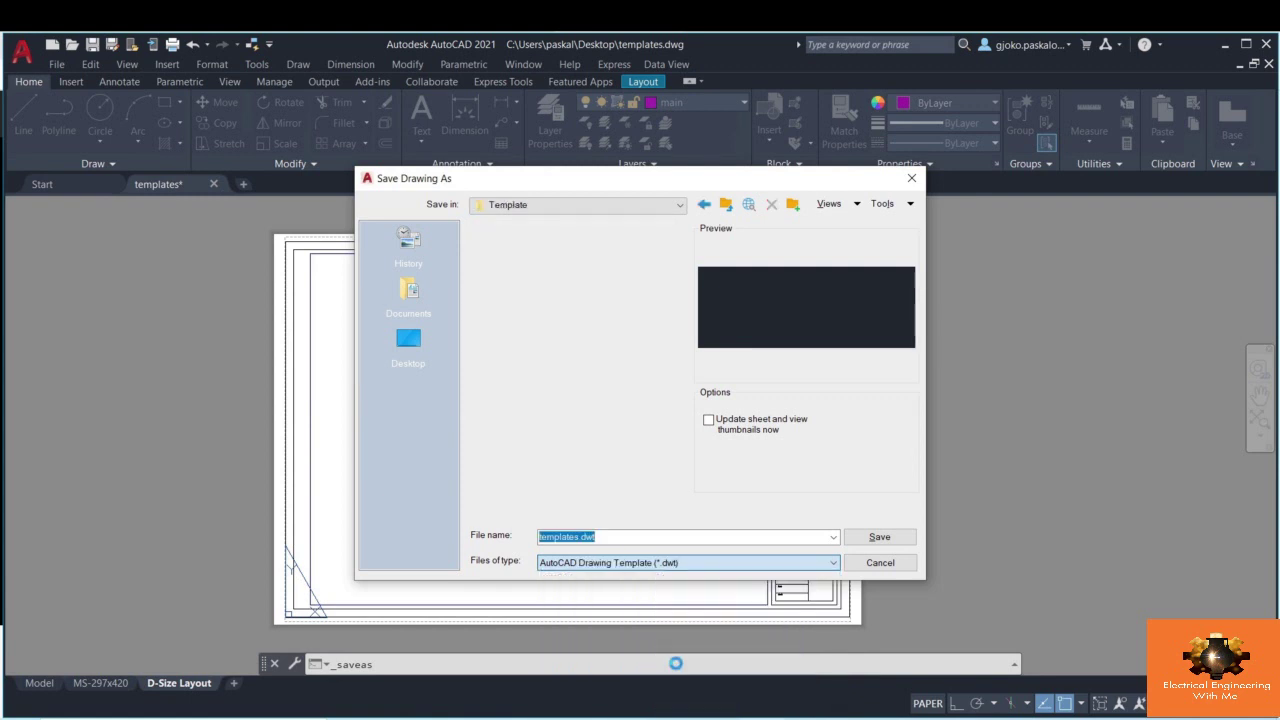
- Name the template mystyle_sheet_new.dwt and save it in the Template folder with an empty description and the default template options
key("BackSpace")
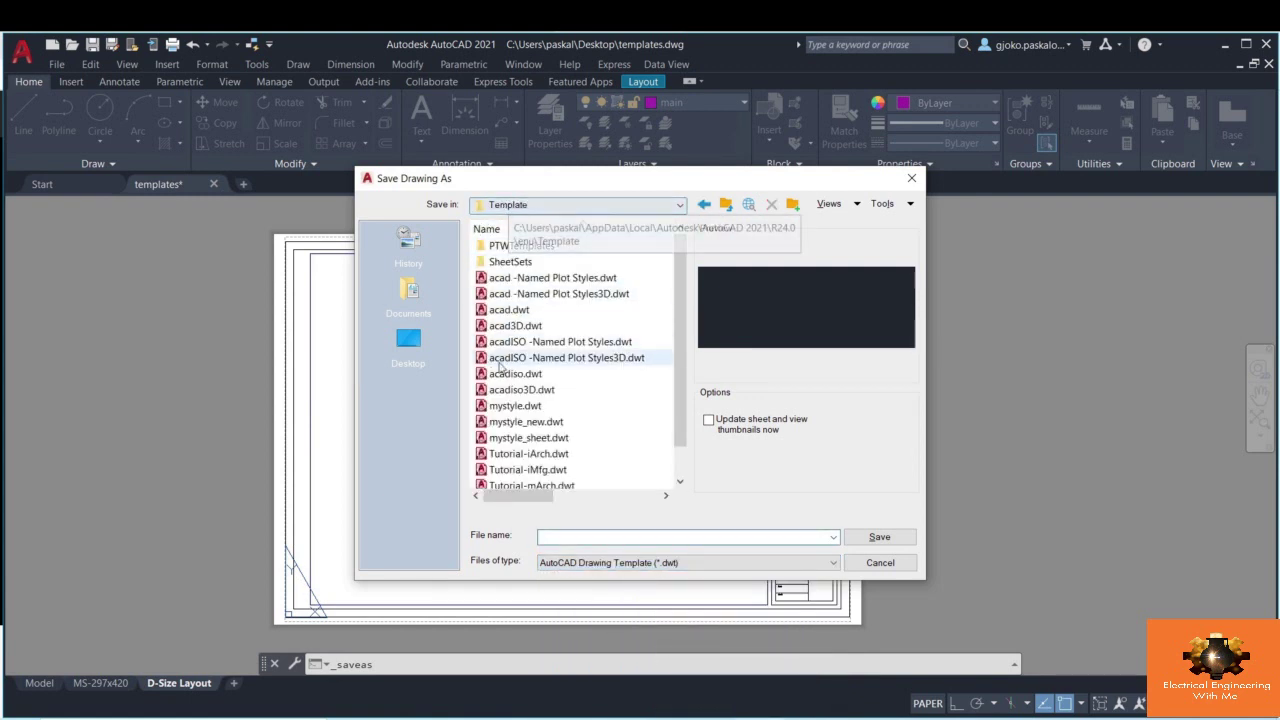
scroll(650, 380, "down", 1)
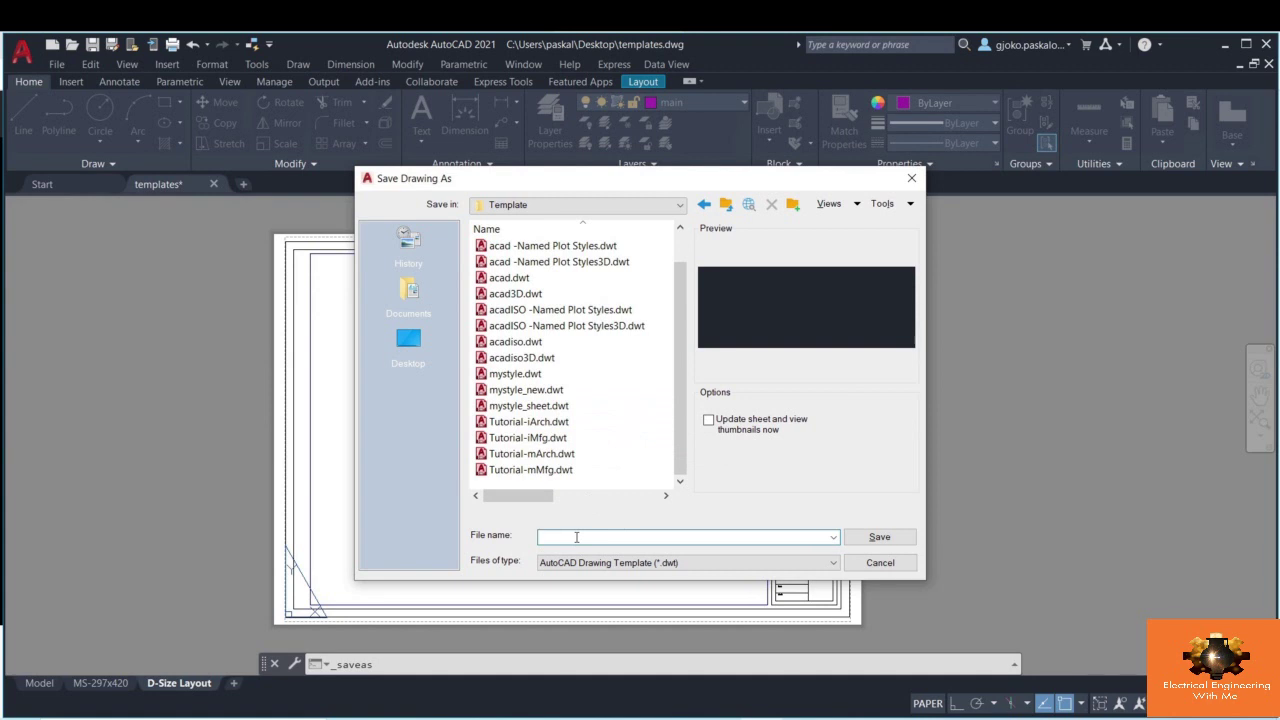
type("my")
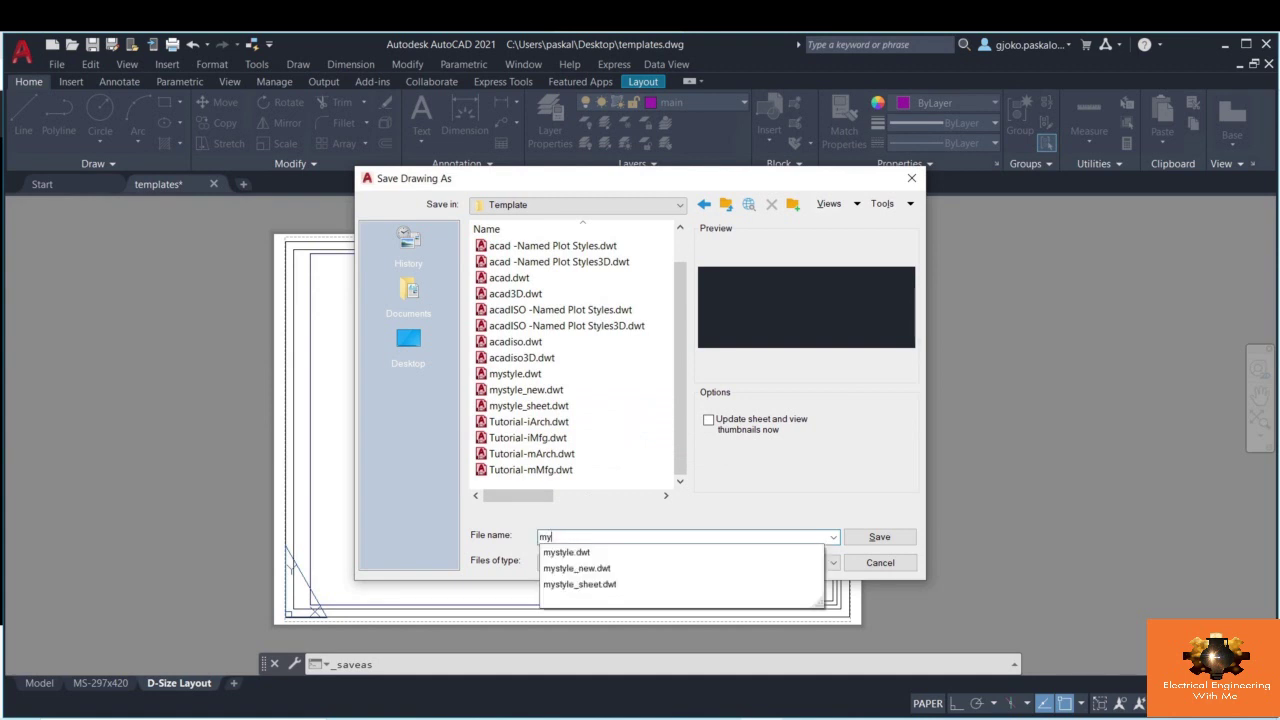
key("Down")
key("Down")
key("Down")
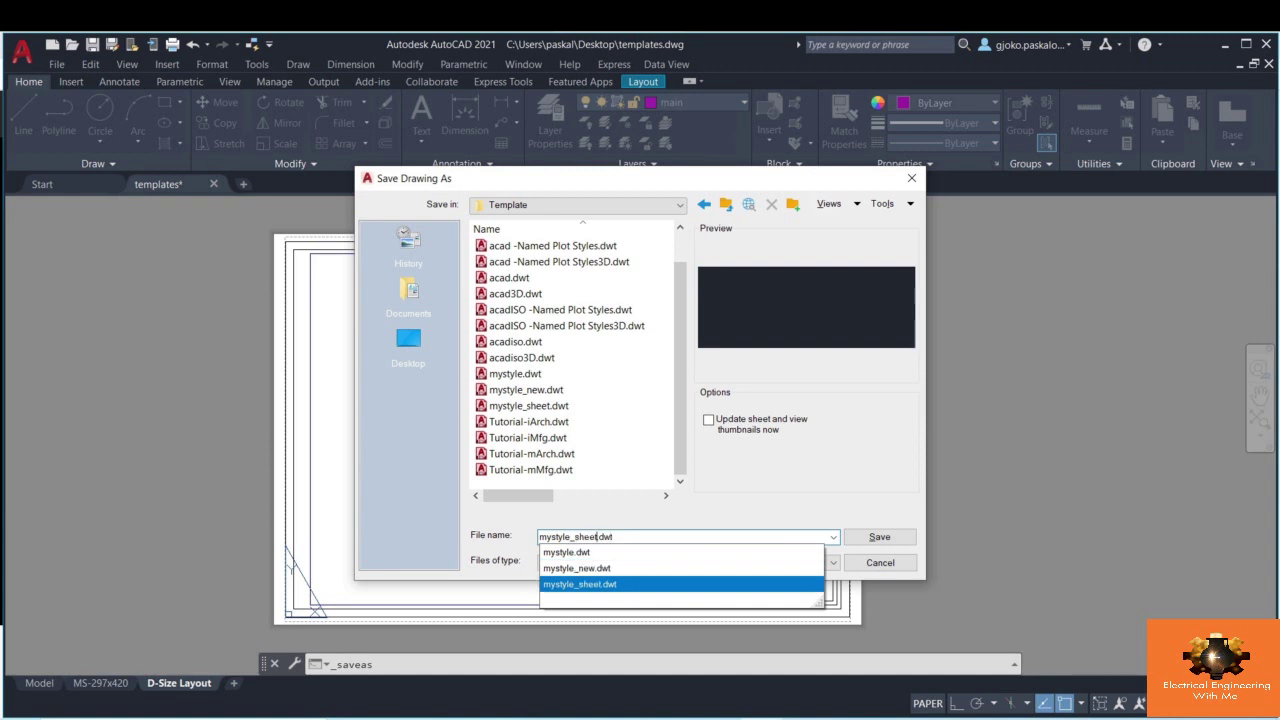
left_click(576, 537)
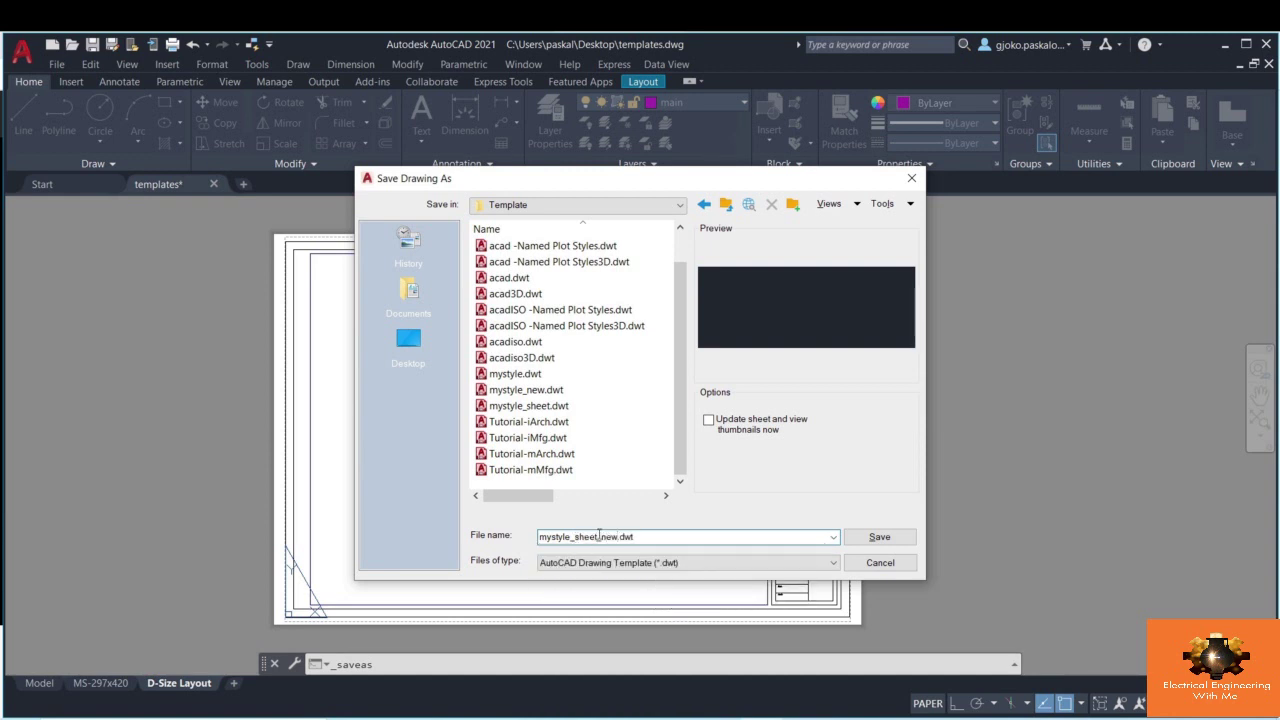
left_click(862, 537)
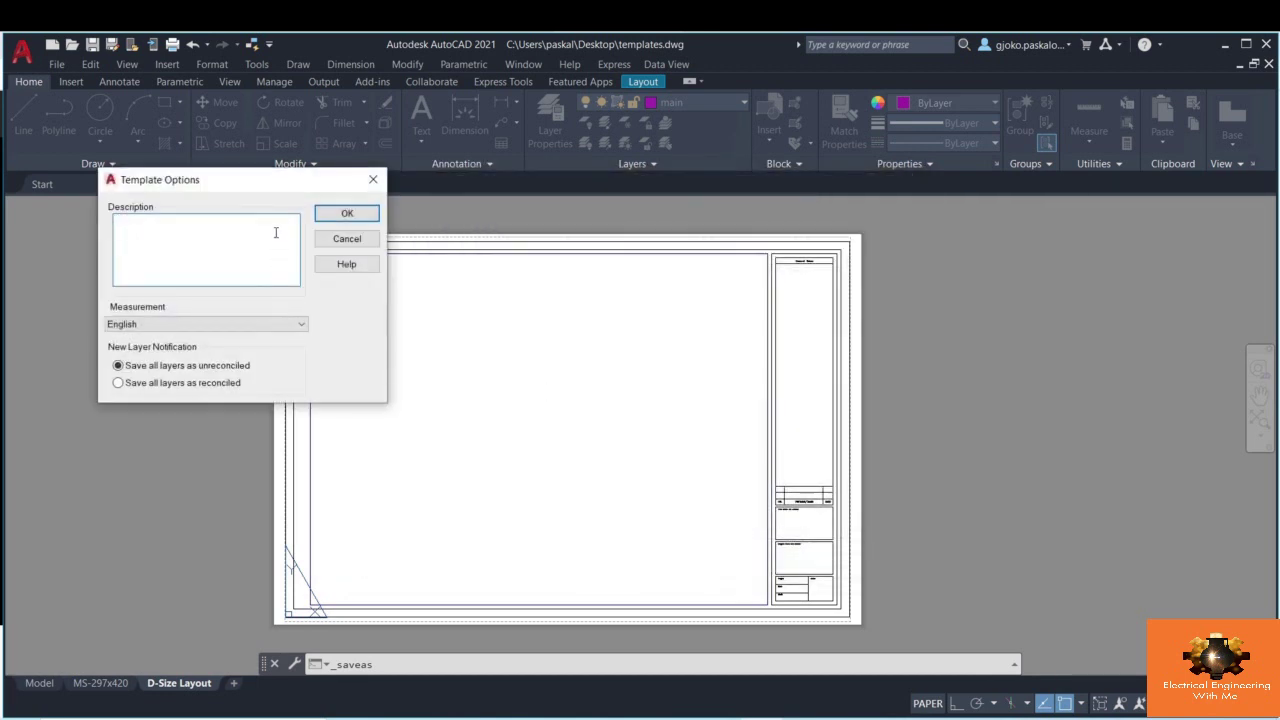
left_click(136, 231)
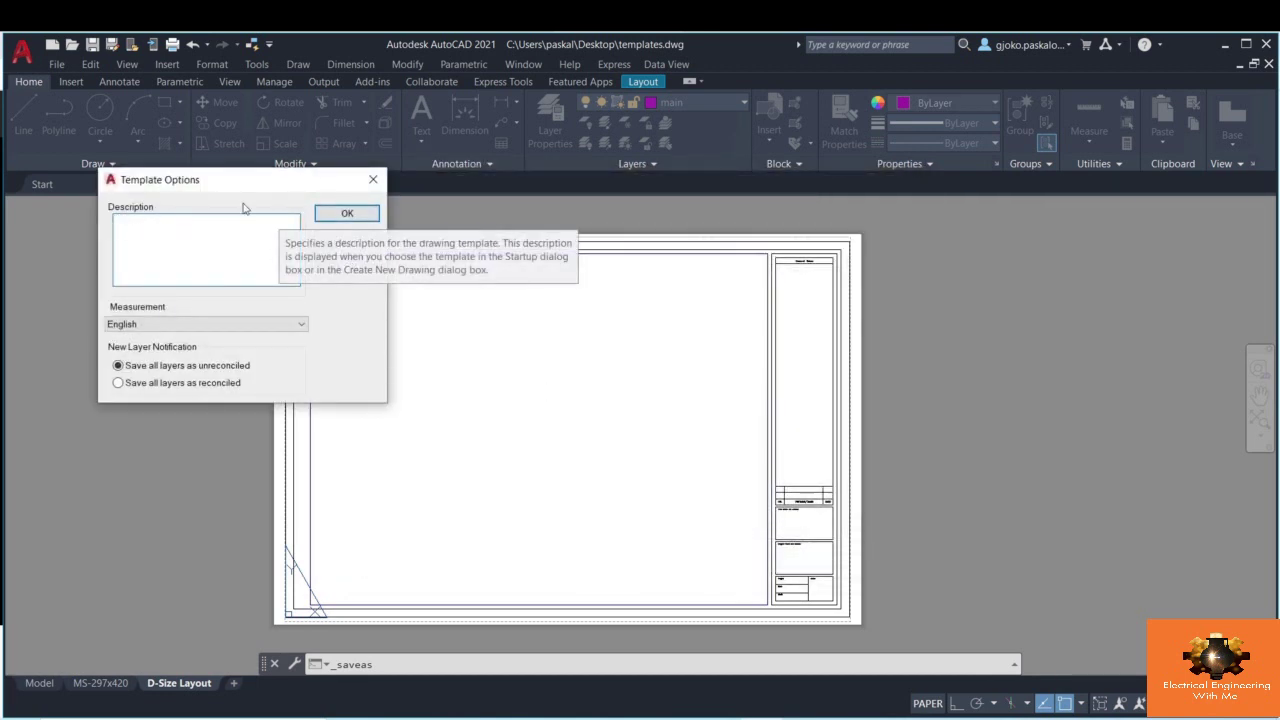
left_click(346, 218)
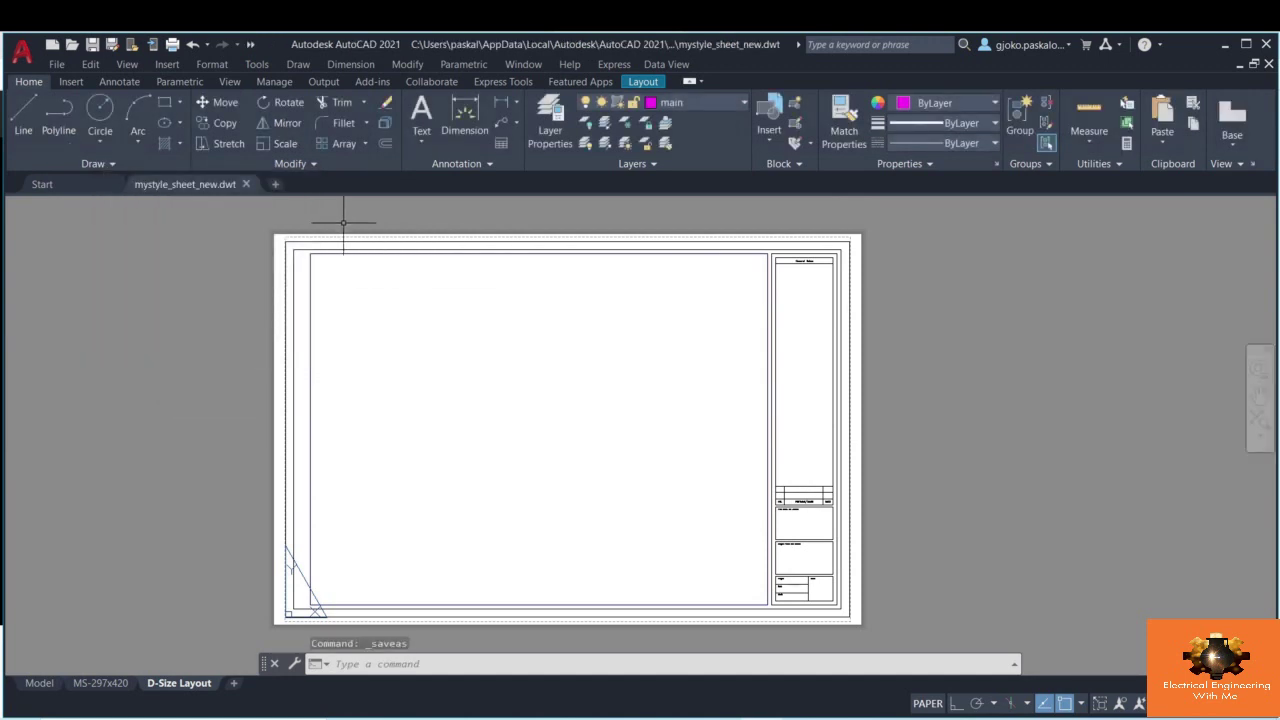
- Create a new drawing and view its default Layout1 and Layout2
scroll(325, 235, "down", 1)
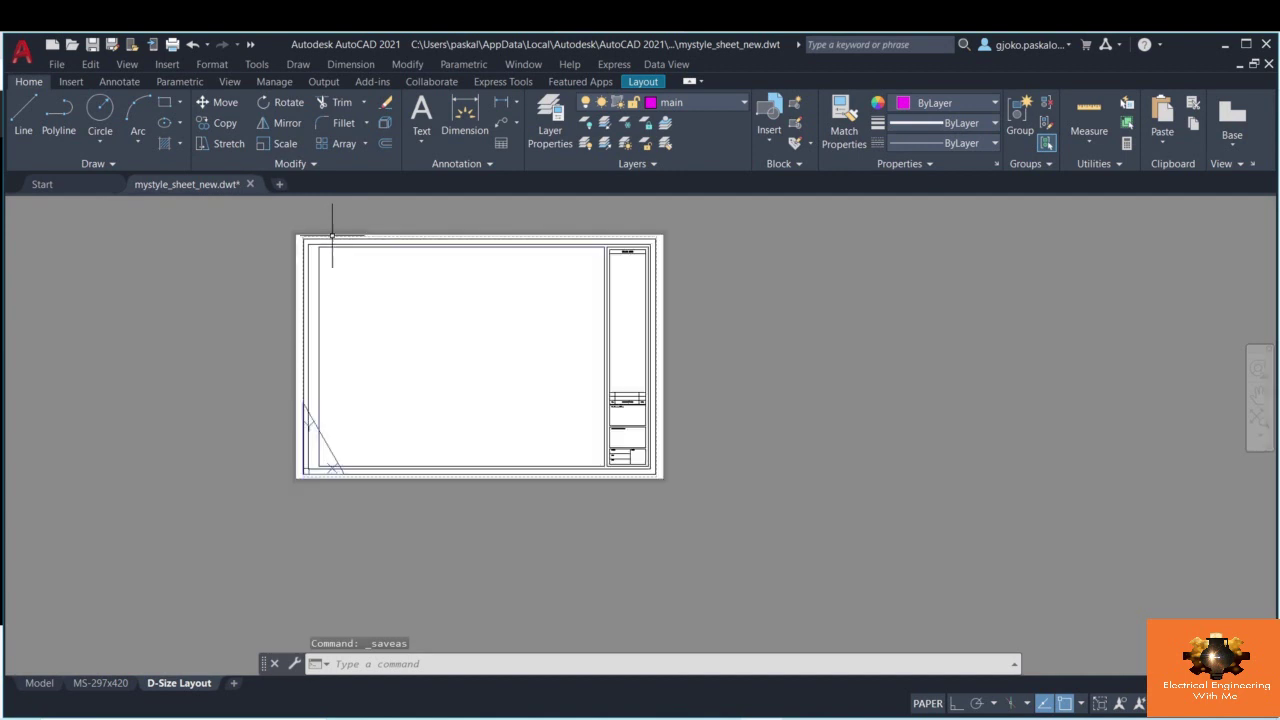
left_click(26, 56)
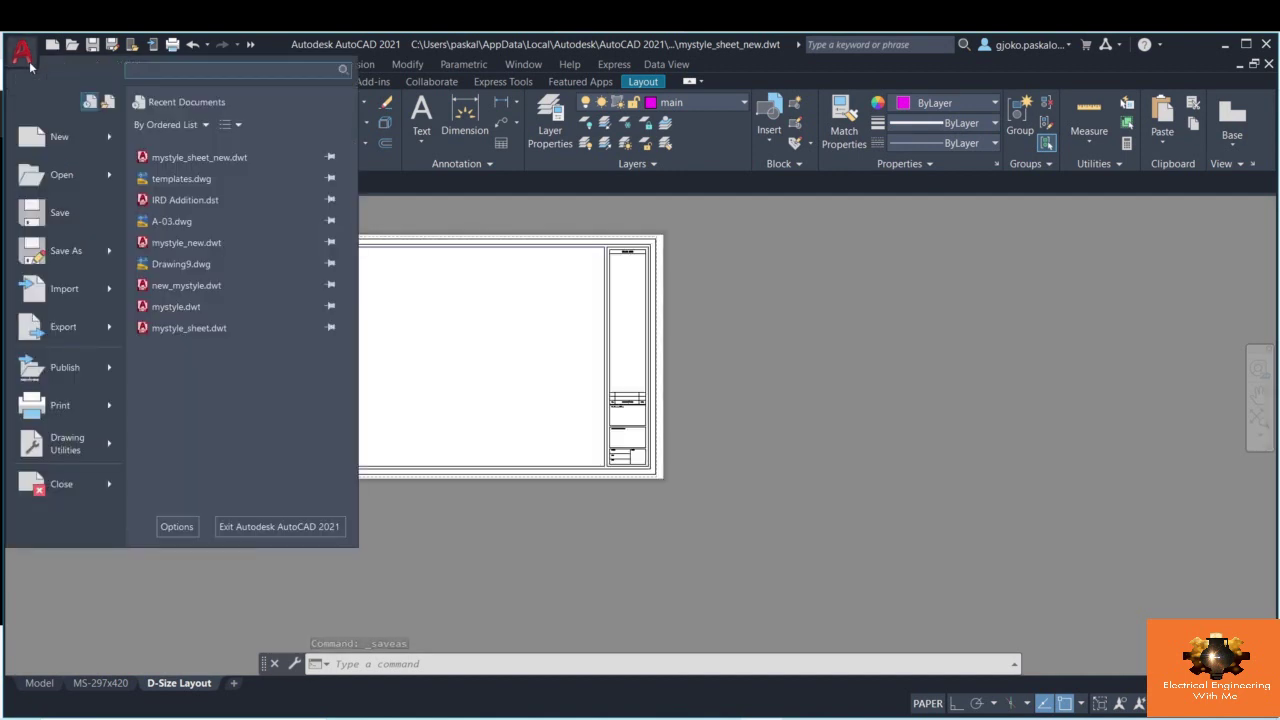
mouse_move(62, 145)
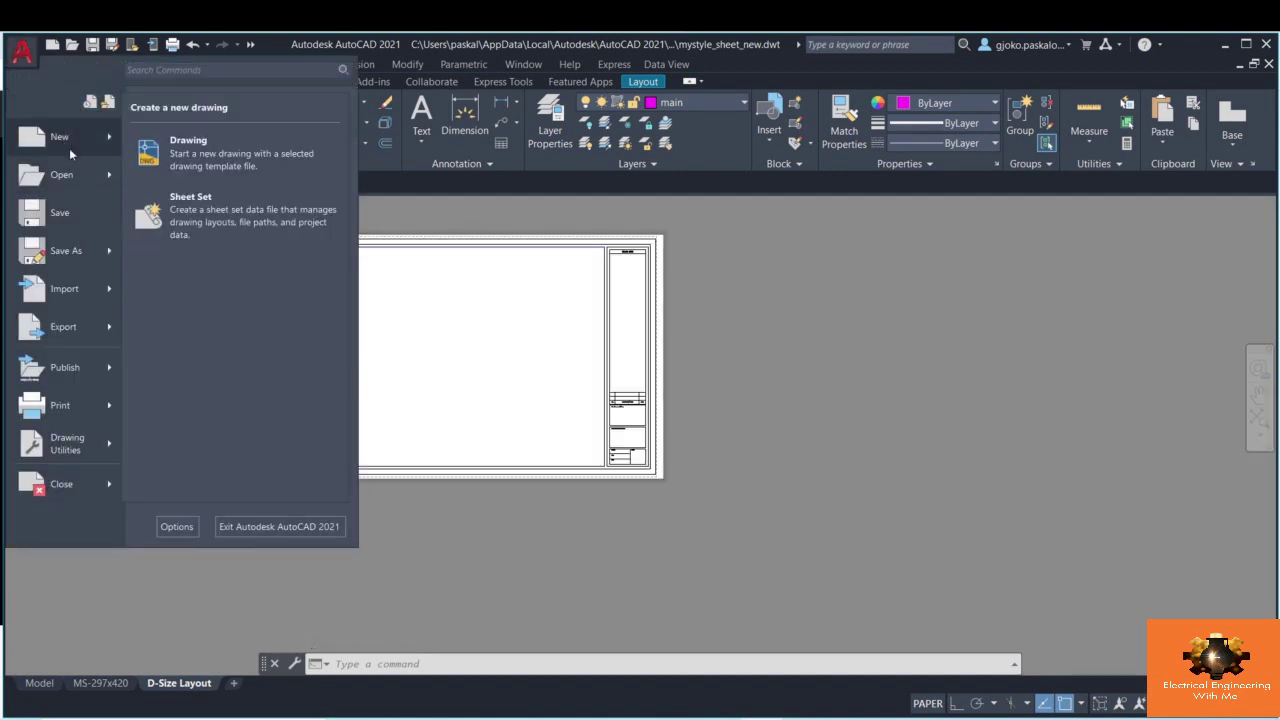
left_click(50, 56)
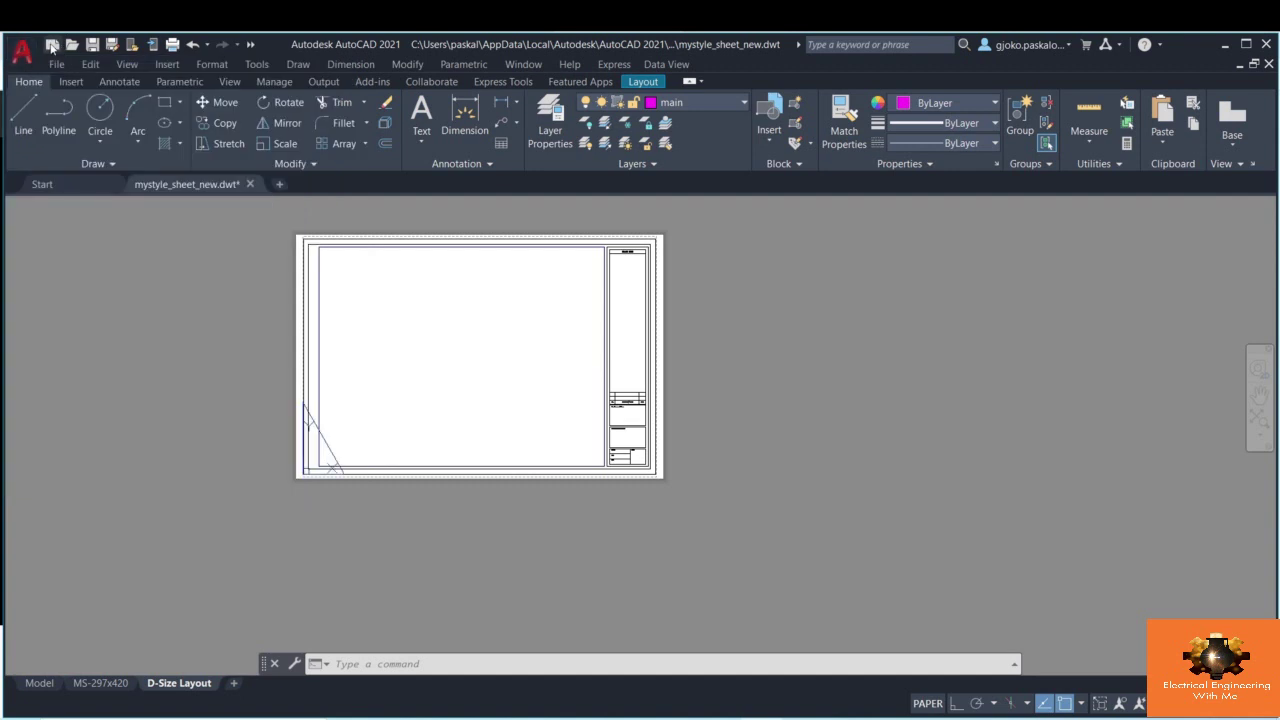
left_click(51, 45)
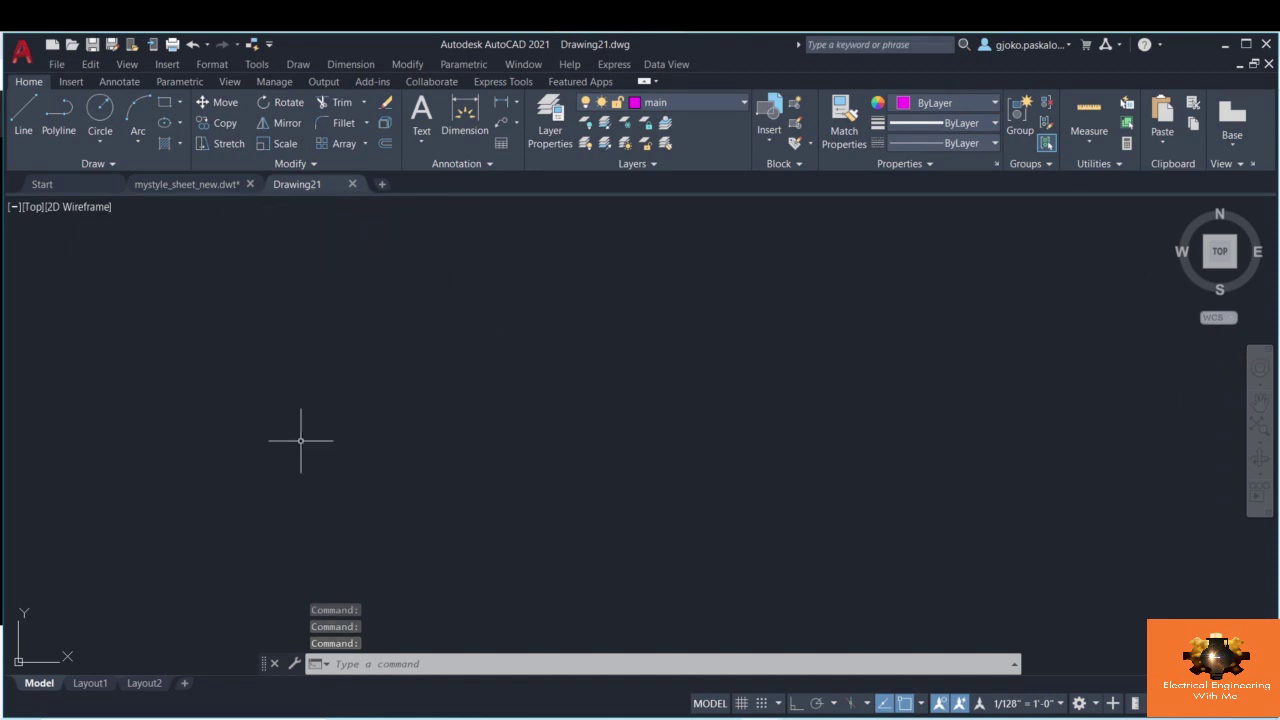
left_click(89, 683)
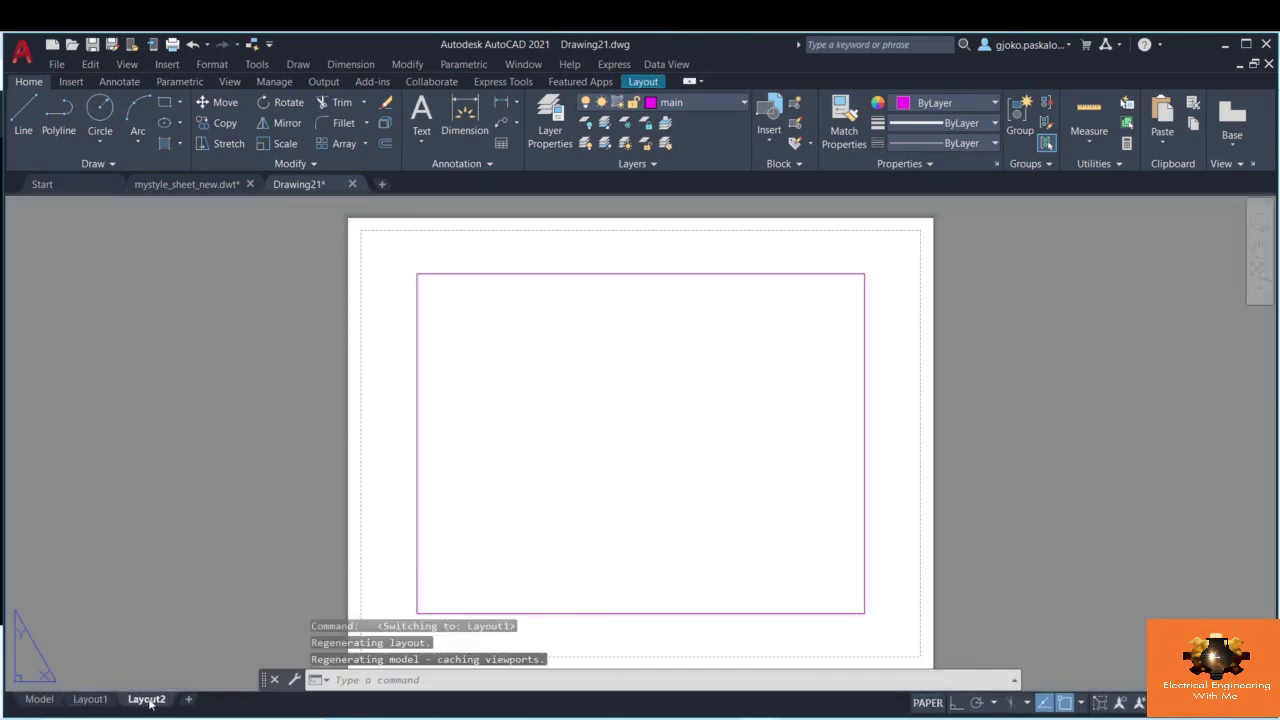
left_click(90, 700)
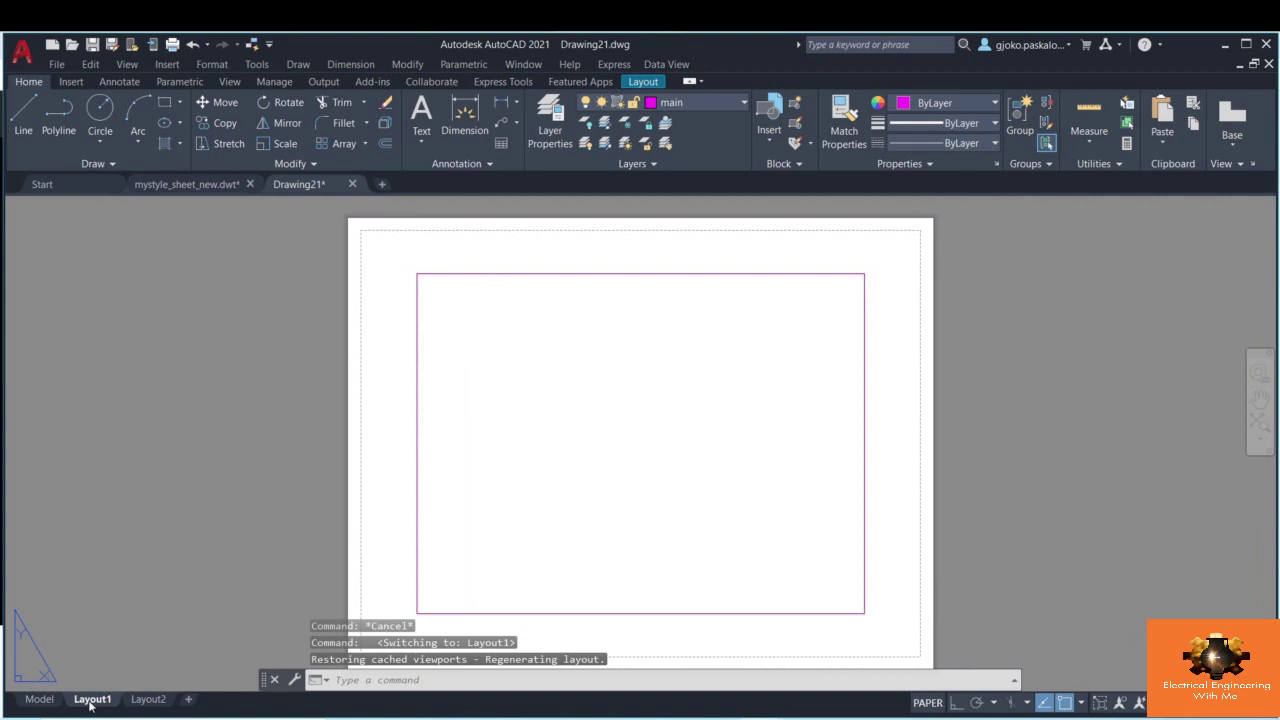
- Start a layout from a template in the new drawing and open mystyle_sheet_new.dwt as its source
right_click(90, 702)
left_click(149, 476)
scroll(493, 370, "down", 1)
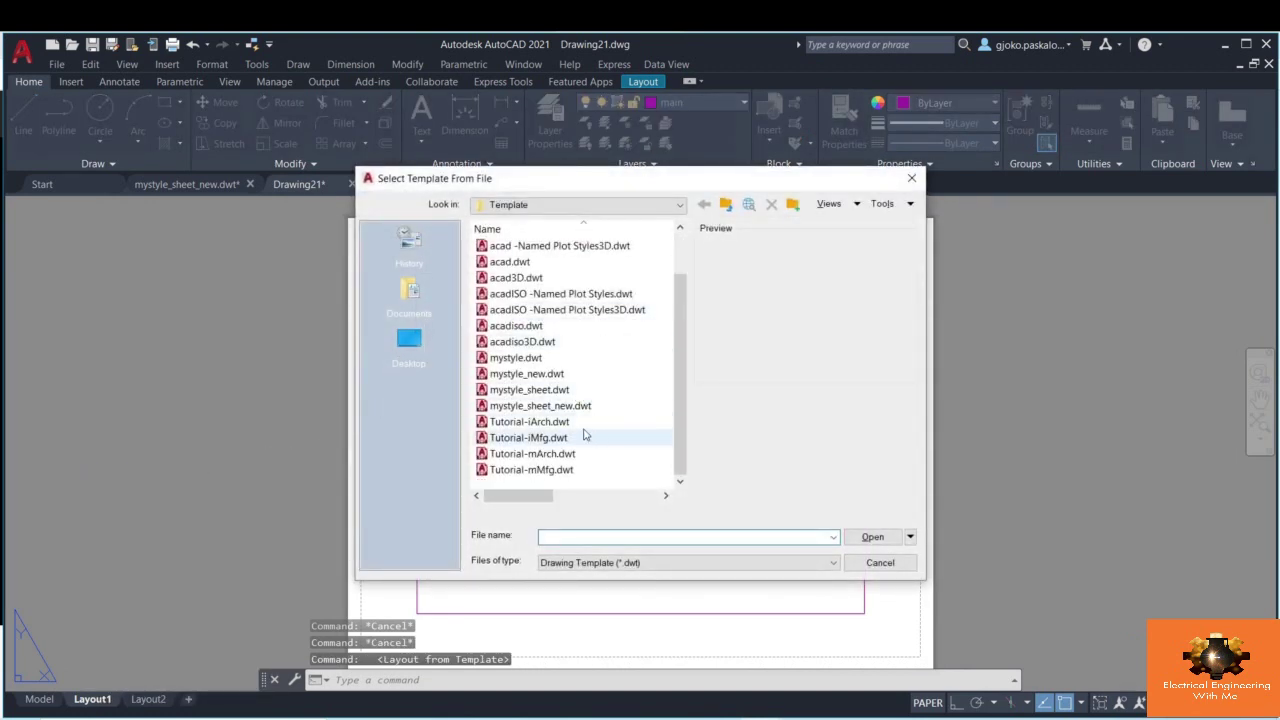
left_click(540, 405)
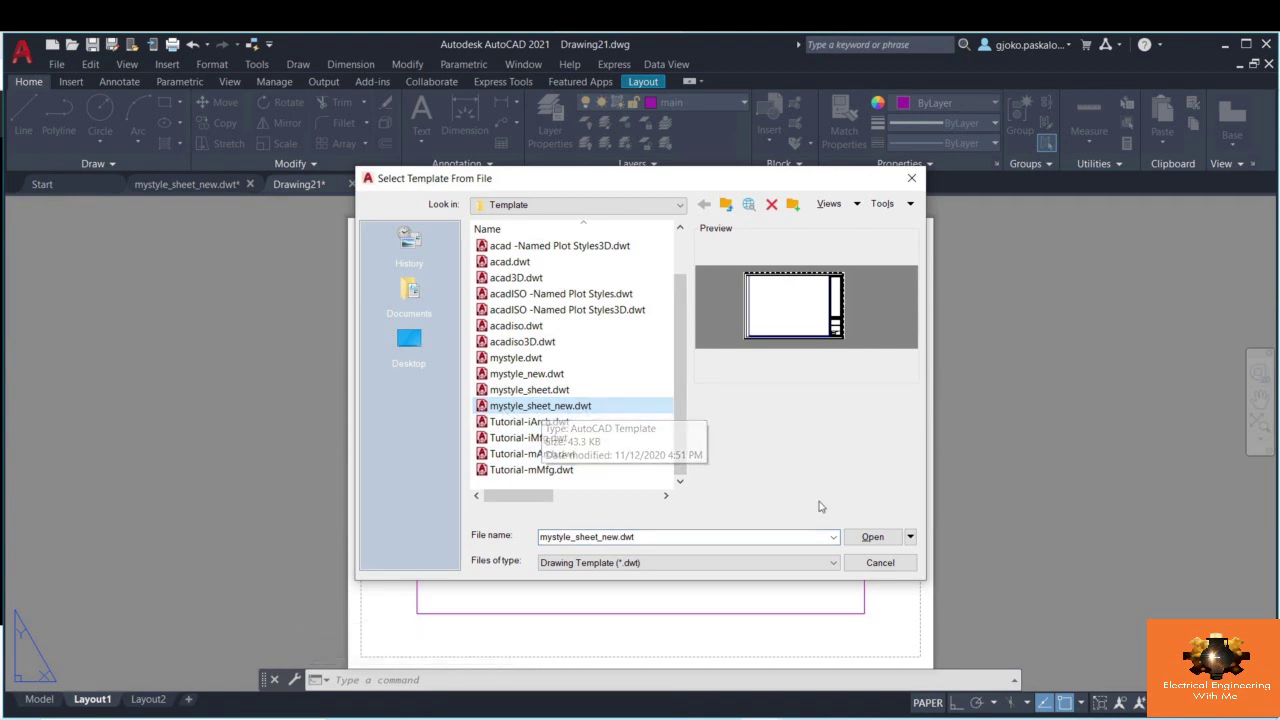
left_click(868, 537)
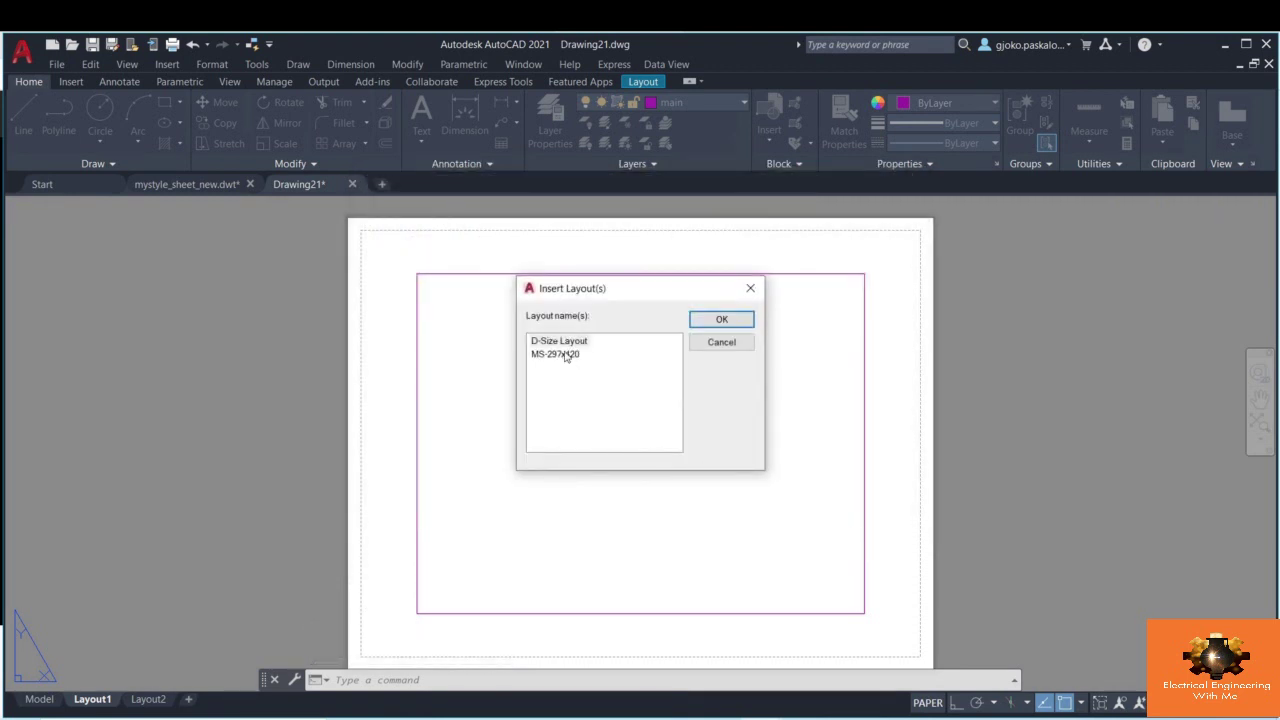
- Insert the template's MS-297x420 layout into the drawing and switch to it
left_click(557, 342)
left_click(559, 353)
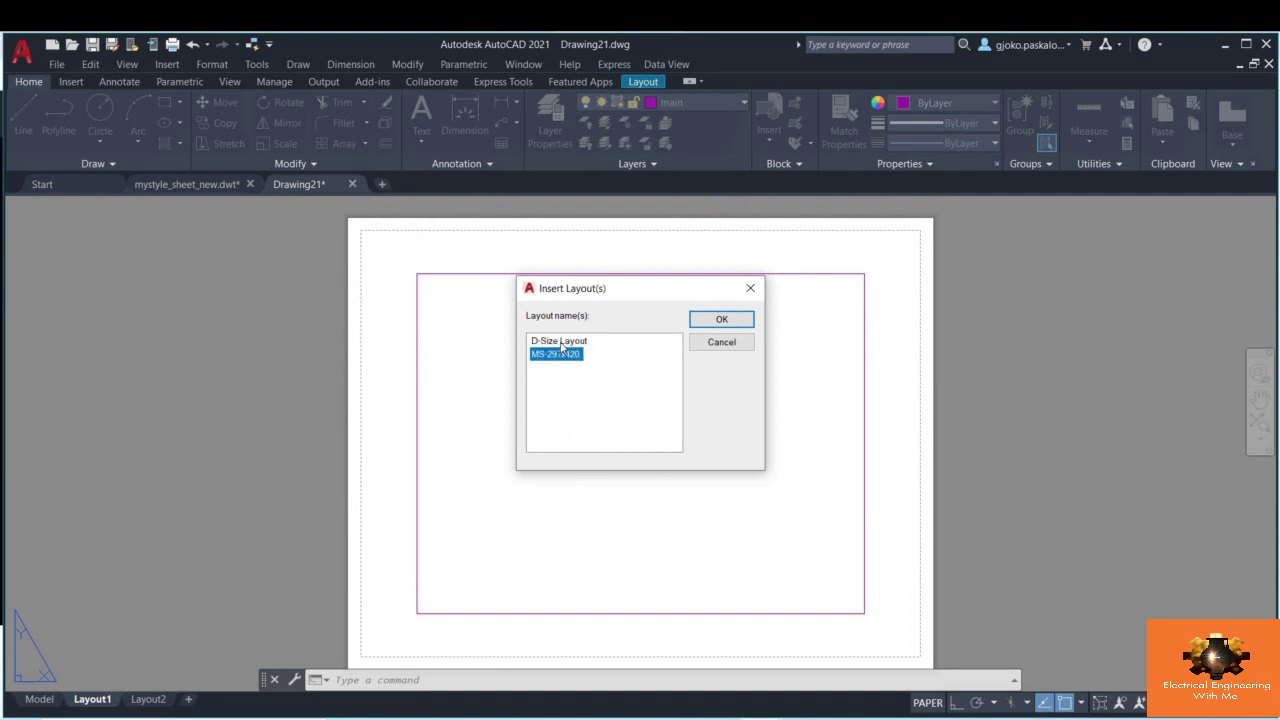
left_click(561, 342)
left_click(559, 355)
left_click(559, 342)
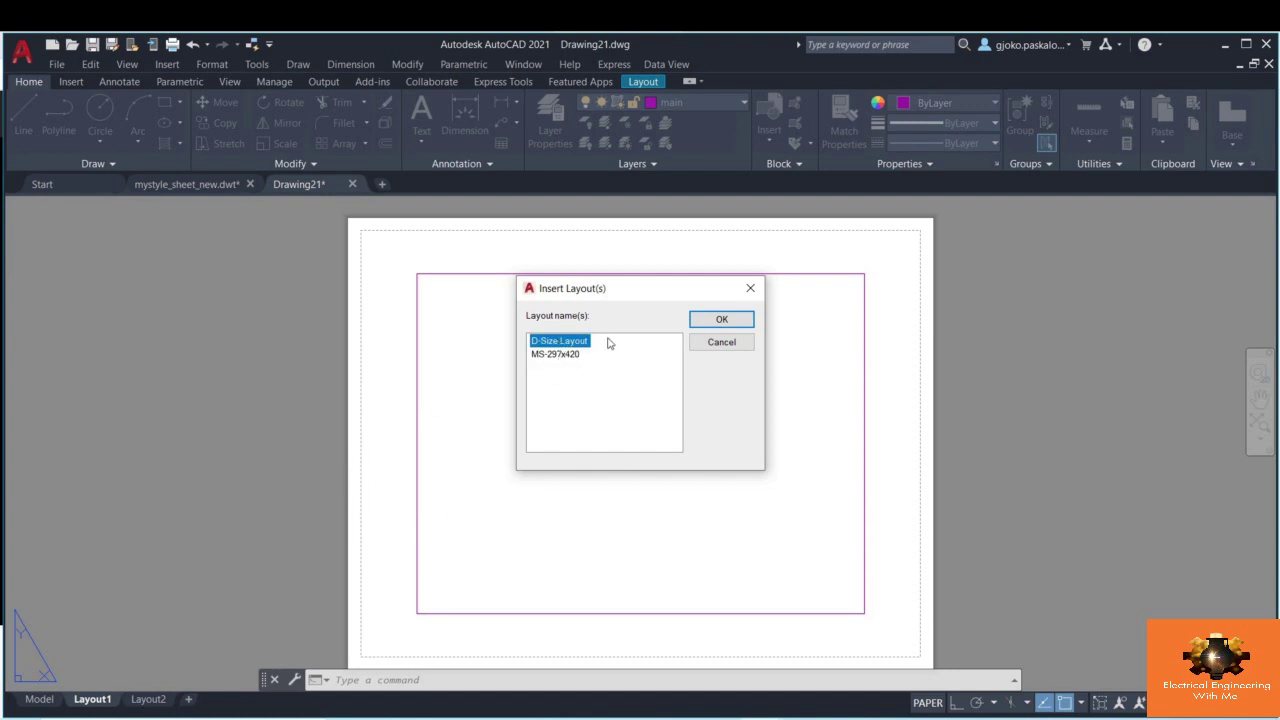
left_click(559, 354)
left_click(722, 320)
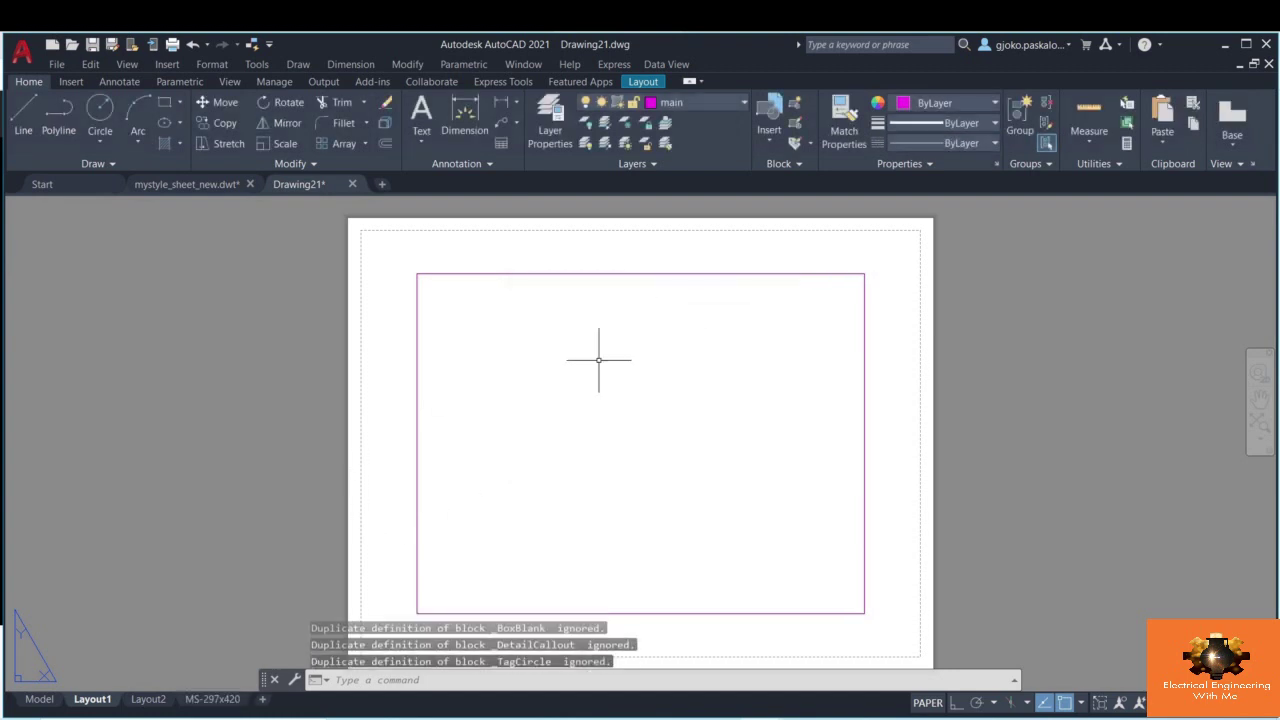
left_click(209, 699)
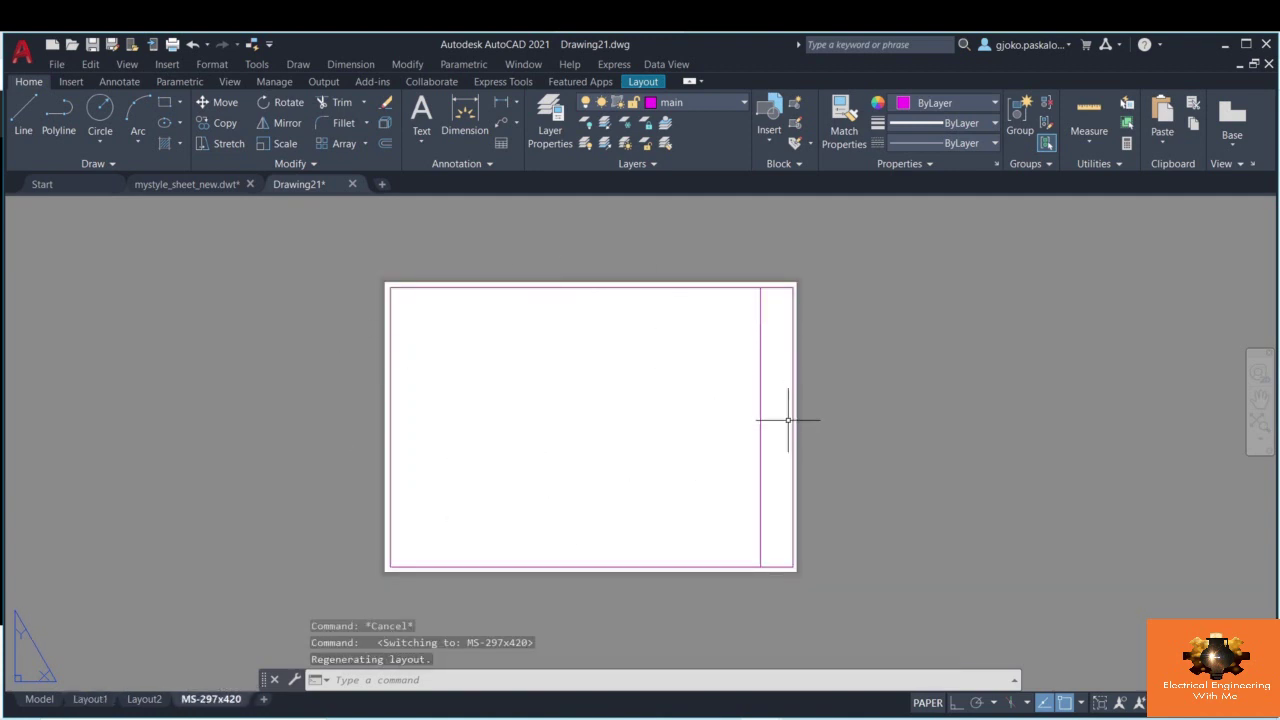
- Insert the D-Size Layout from the template mystyle_sheet_new.dwt into the drawing and switch to it
right_click(189, 700)
left_click(250, 468)
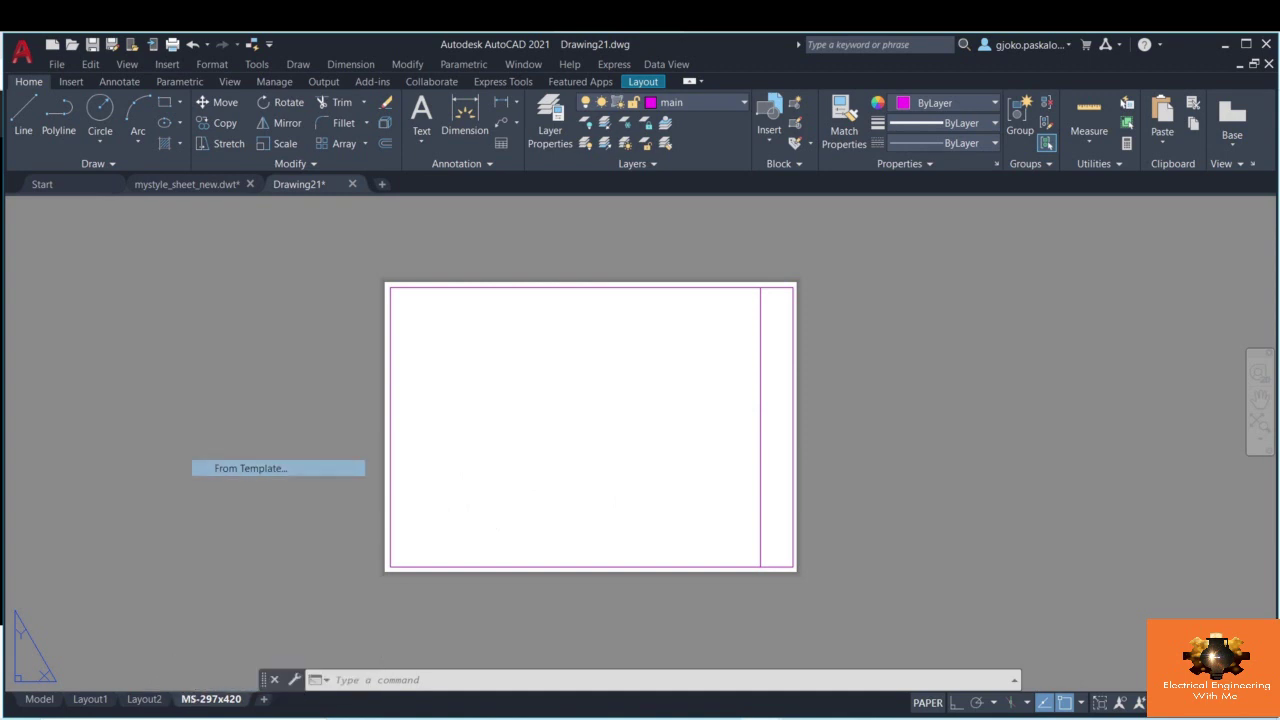
scroll(567, 433, "down", 1)
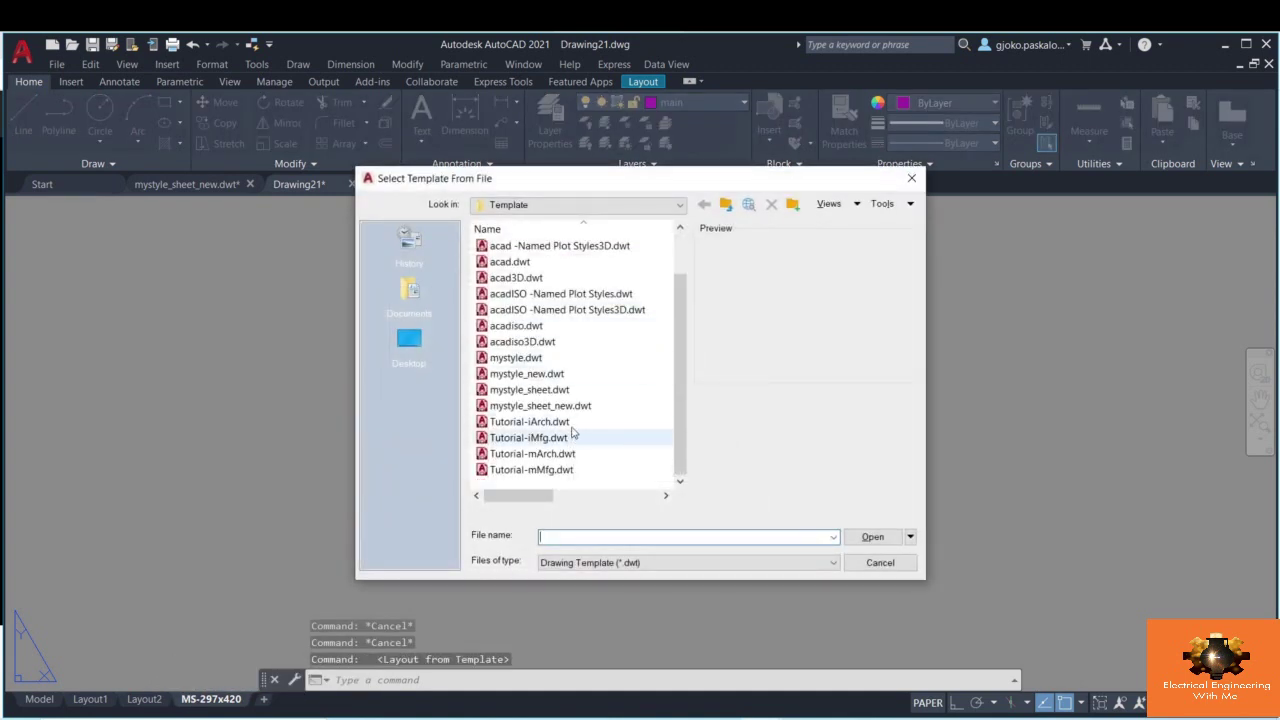
left_click(565, 406)
left_click(872, 537)
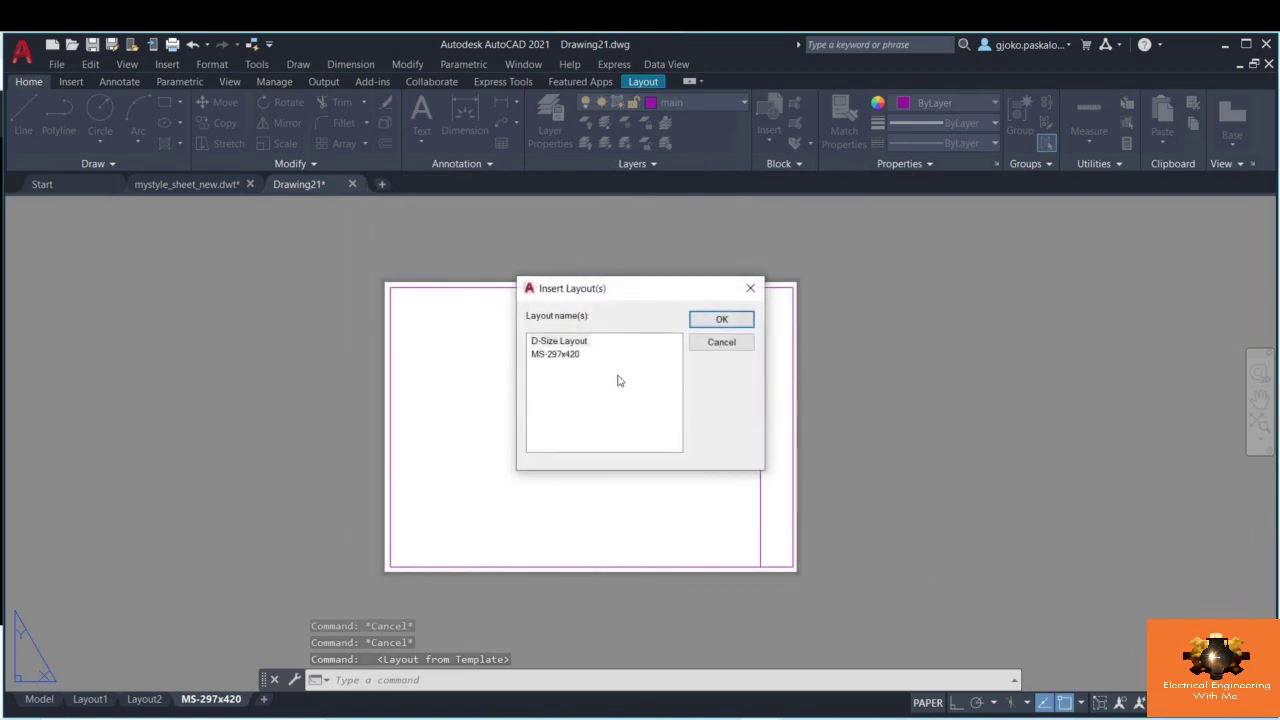
left_click(557, 341)
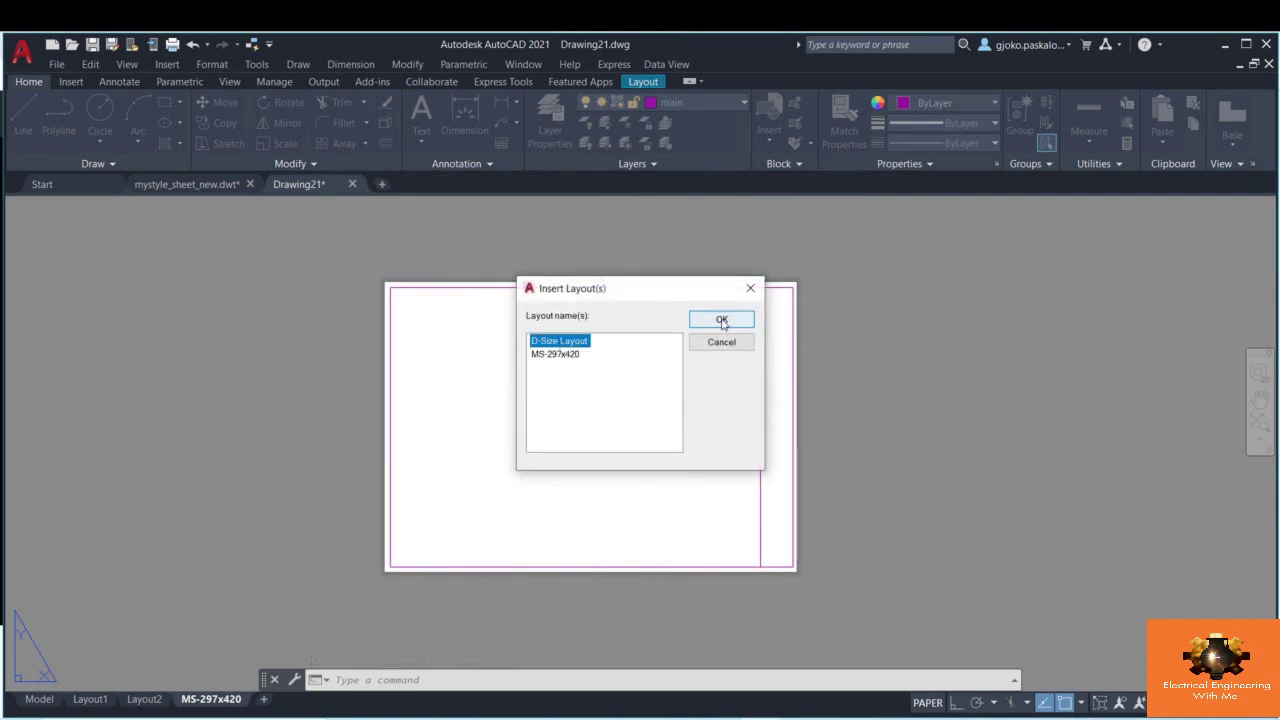
left_click(720, 320)
left_click(292, 699)
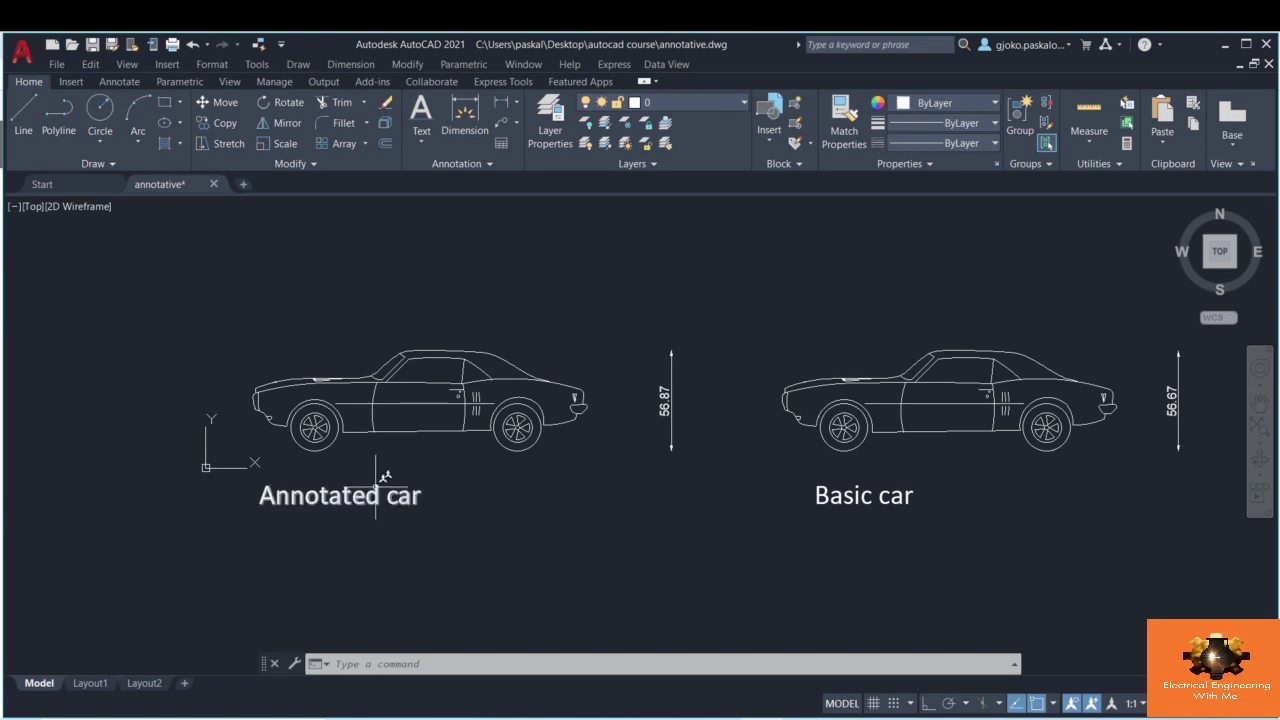
left_click(113, 82)
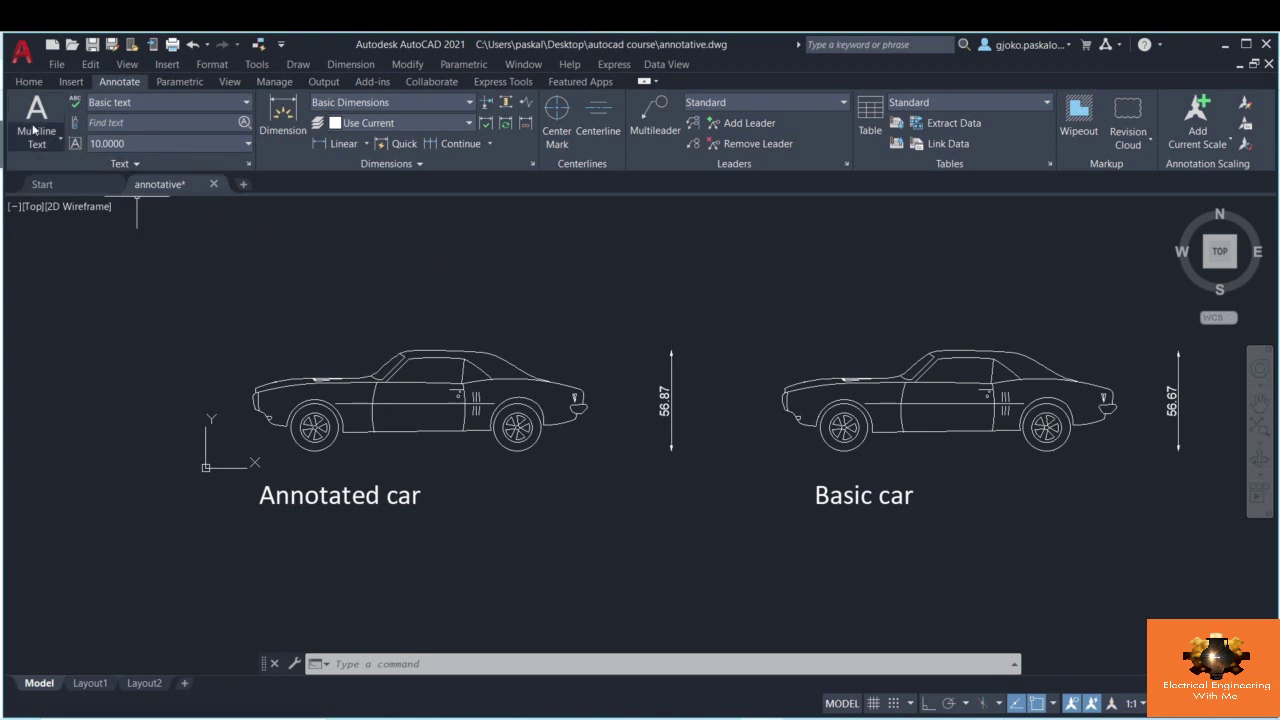
left_click(29, 83)
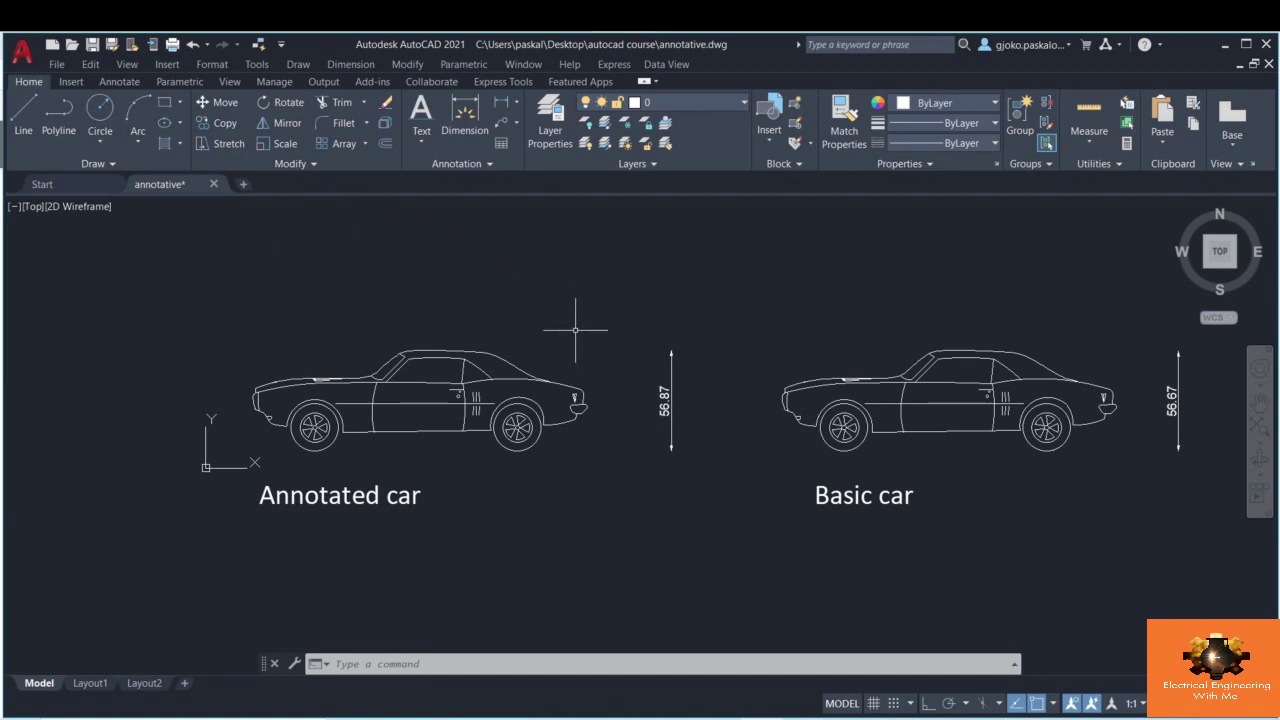
middle_click_drag(660, 284, 630, 282)
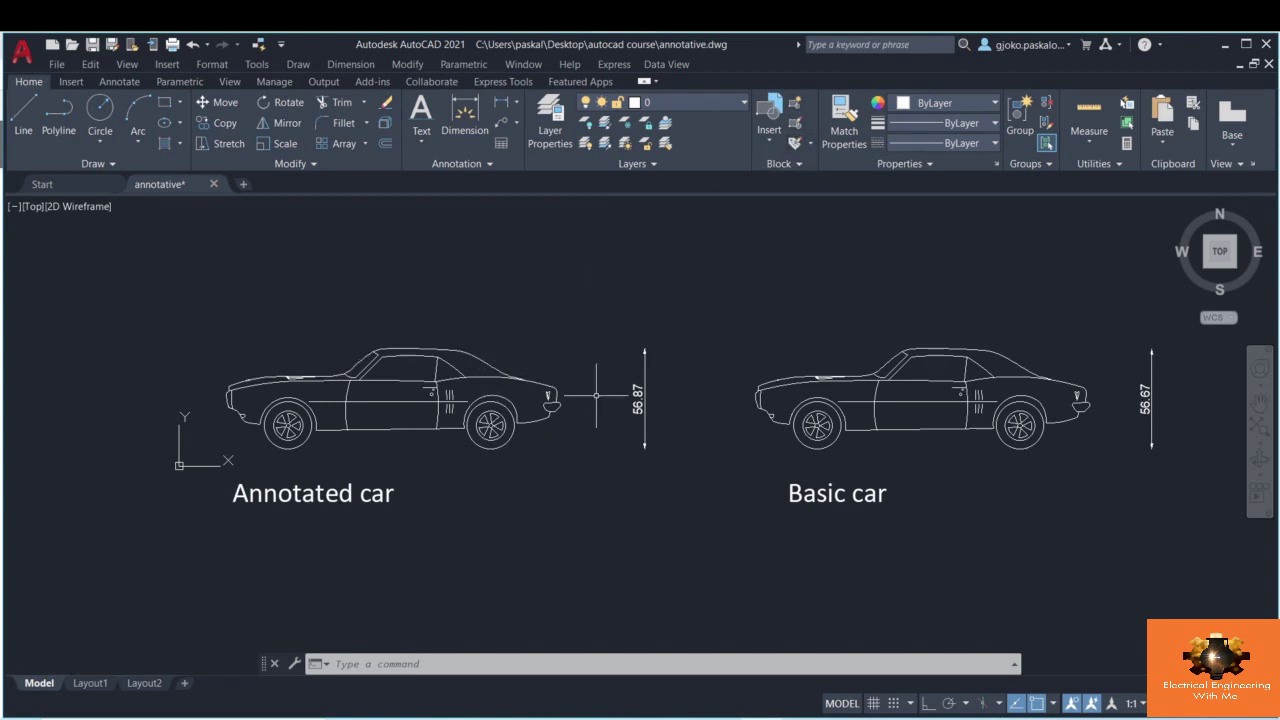
- Define the car above the Basic car label as block Basic car, based at the bottom of its right-hand wheel, redefining the existing block
left_click(797, 111)
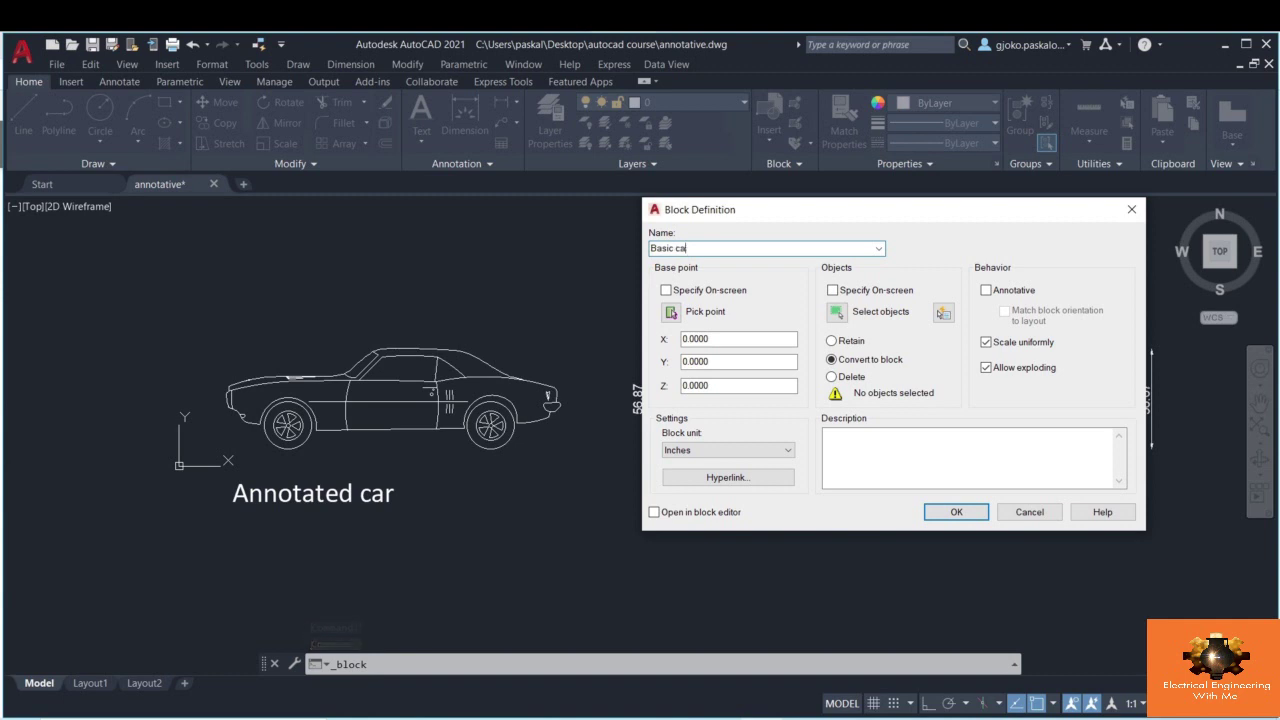
left_click(673, 312)
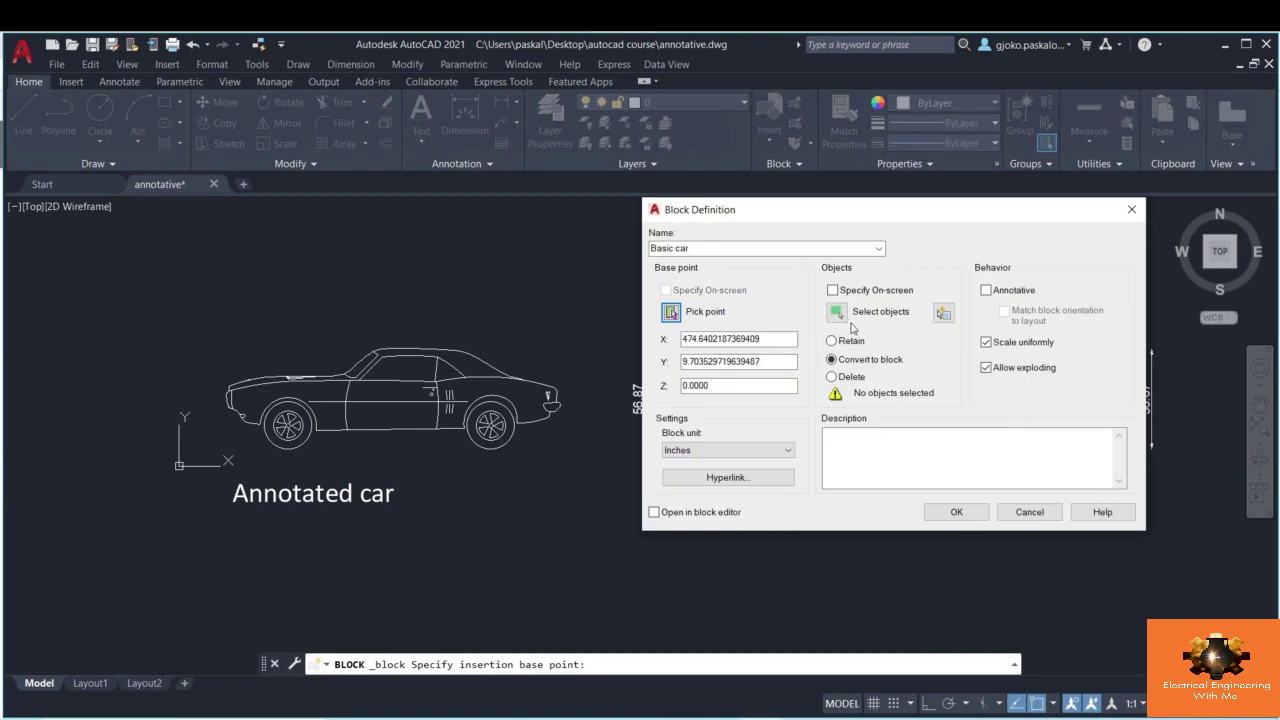
left_click(843, 322)
left_click(720, 308)
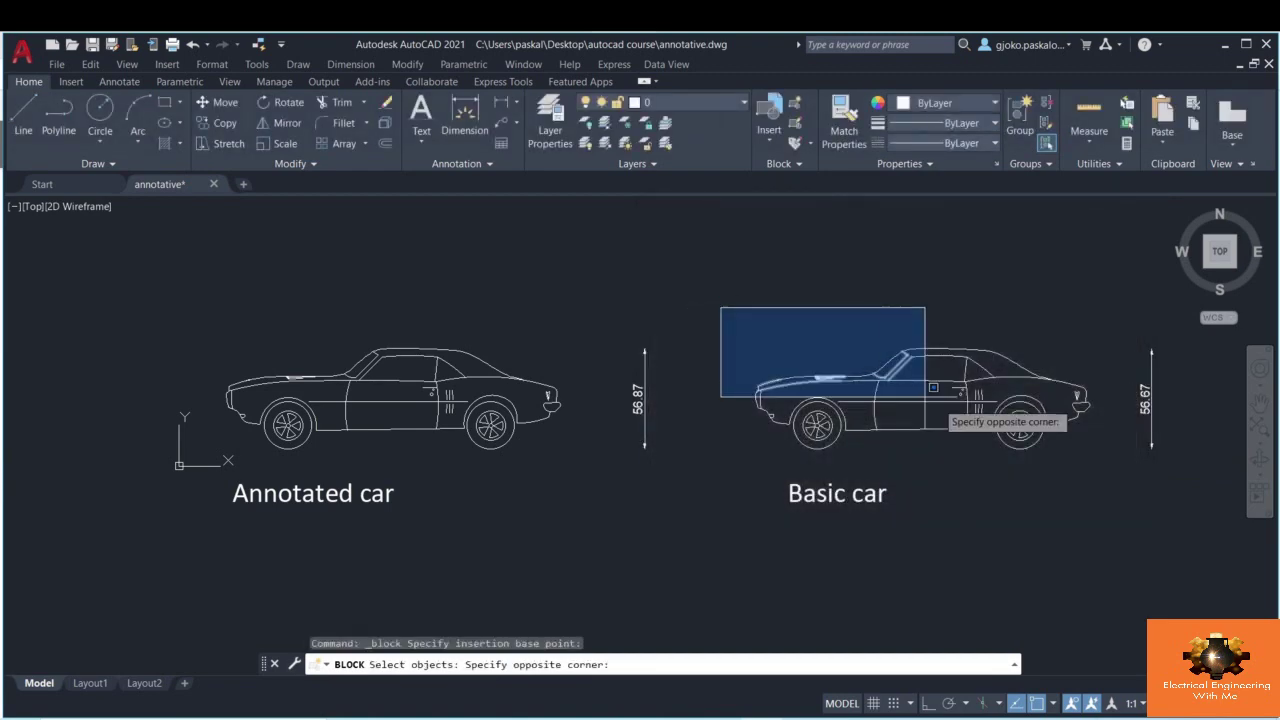
left_click(1112, 468)
key("Return")
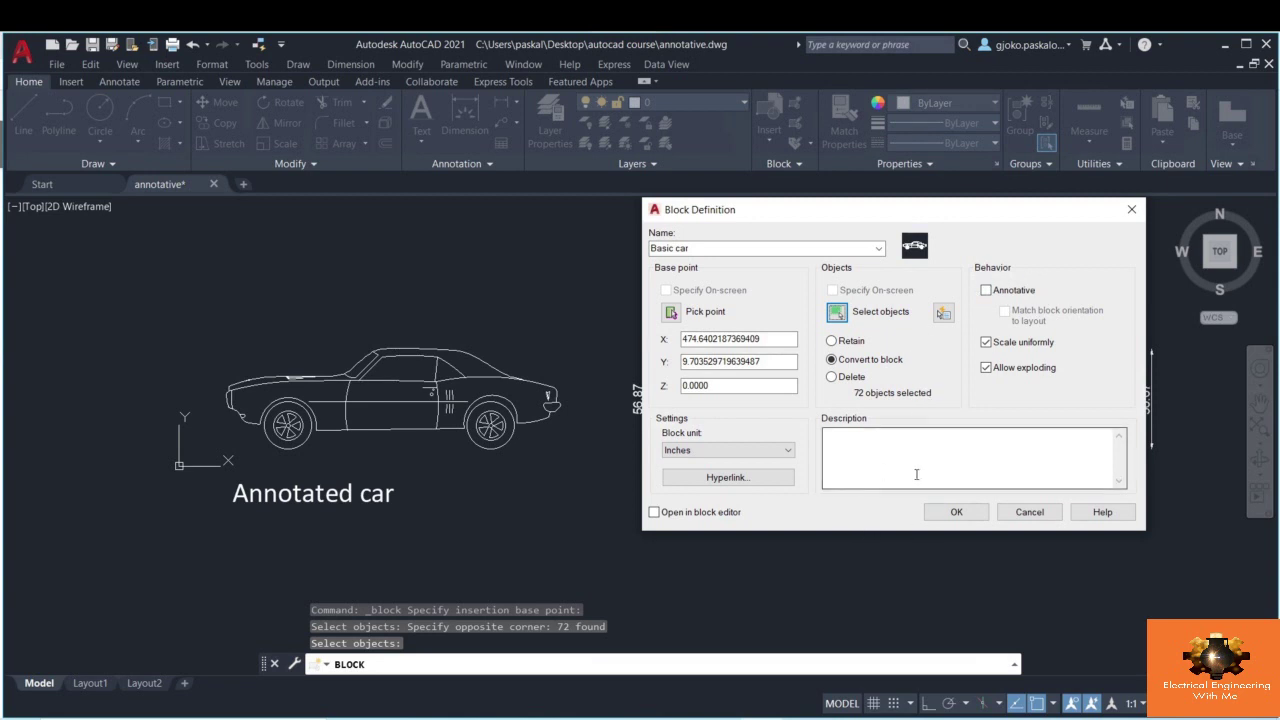
left_click(942, 516)
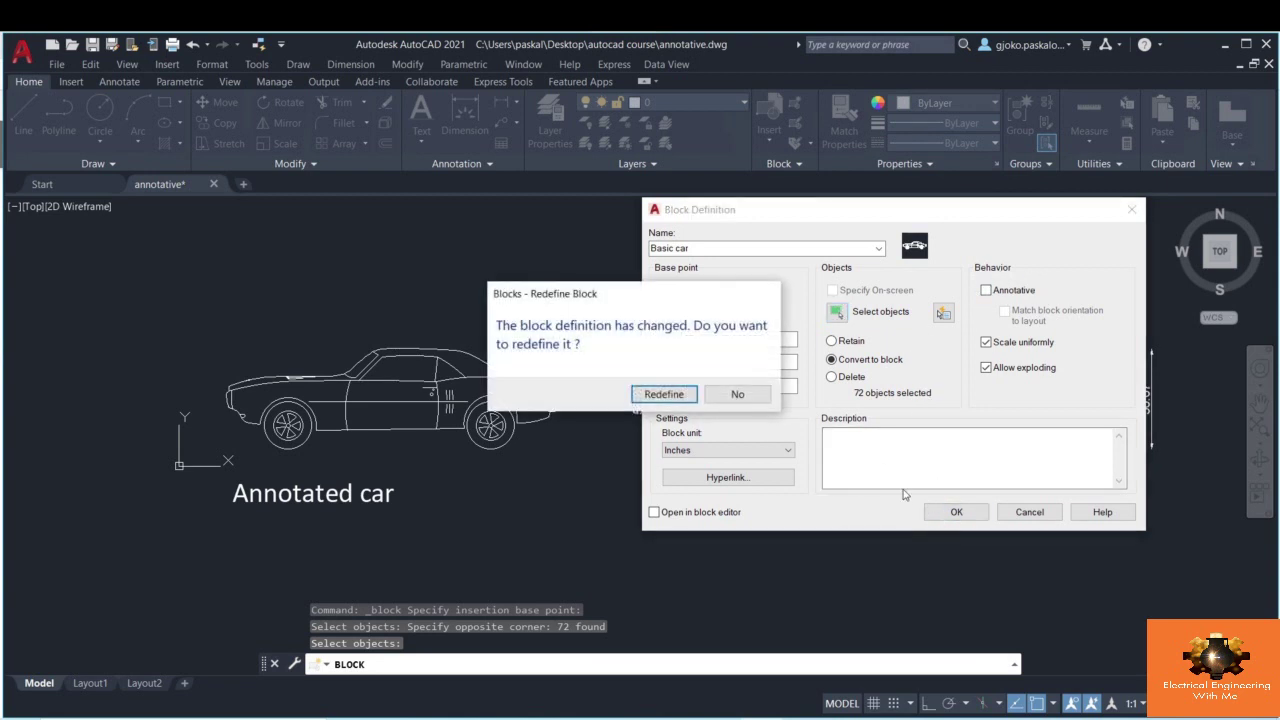
left_click(664, 397)
left_click(876, 390)
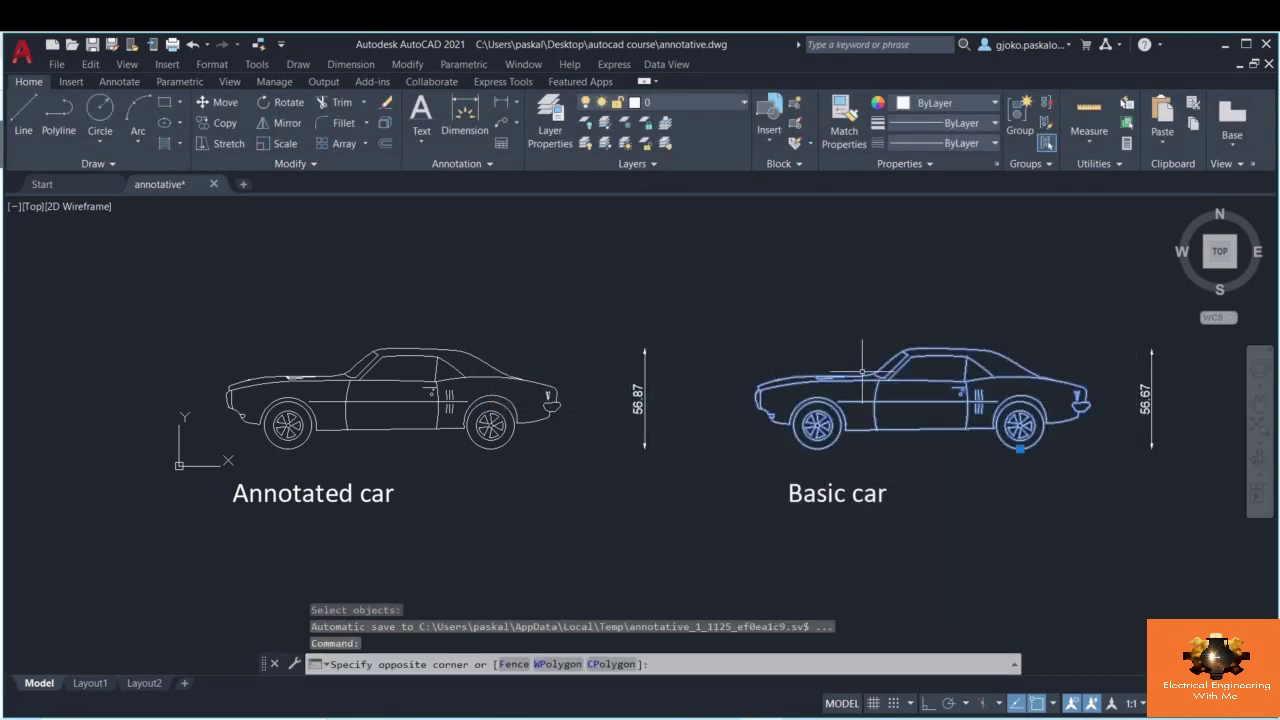
key("Escape")
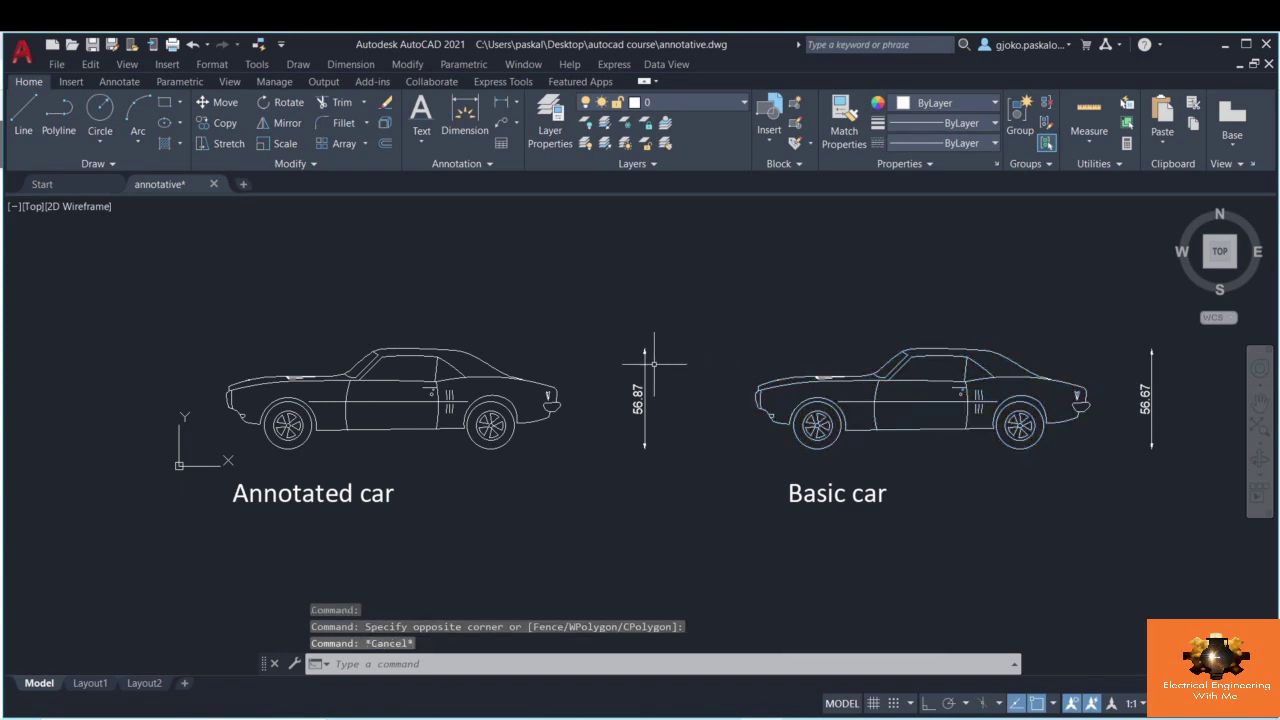
- Define the car above the Annotated car label as an annotative block named Annotated car, based at the bottom of its right-hand wheel
left_click(798, 126)
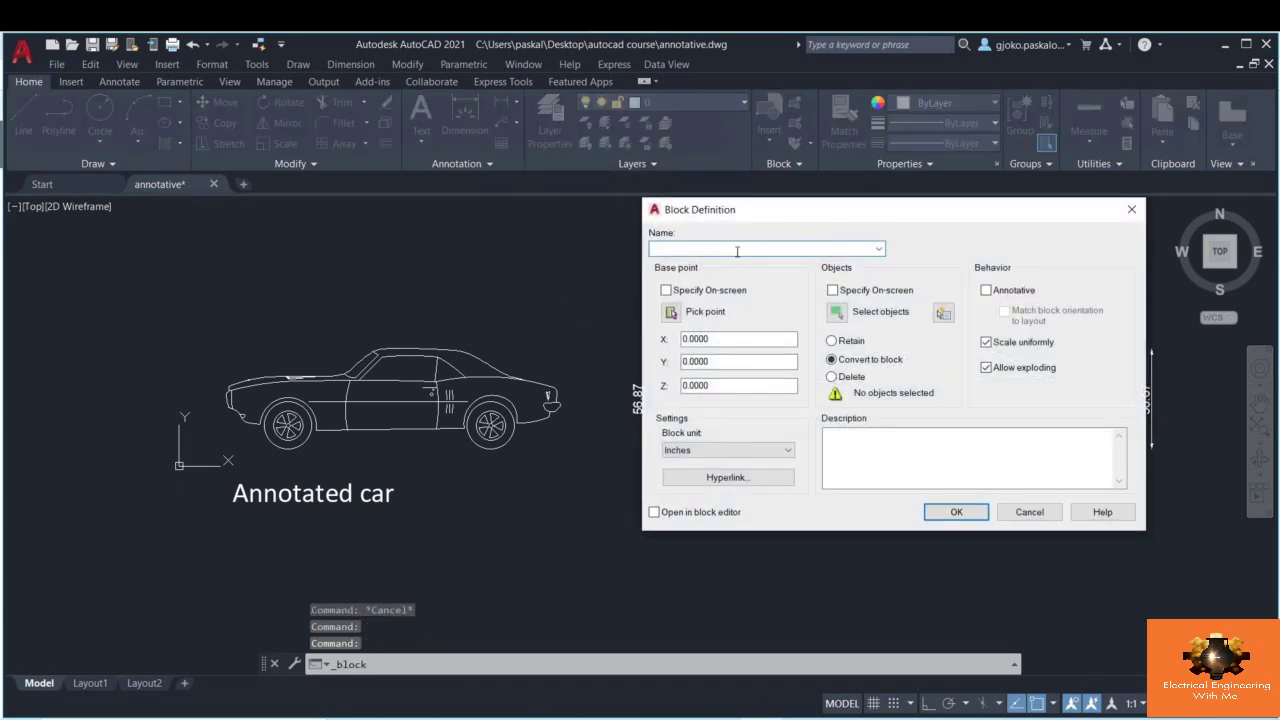
type("An")
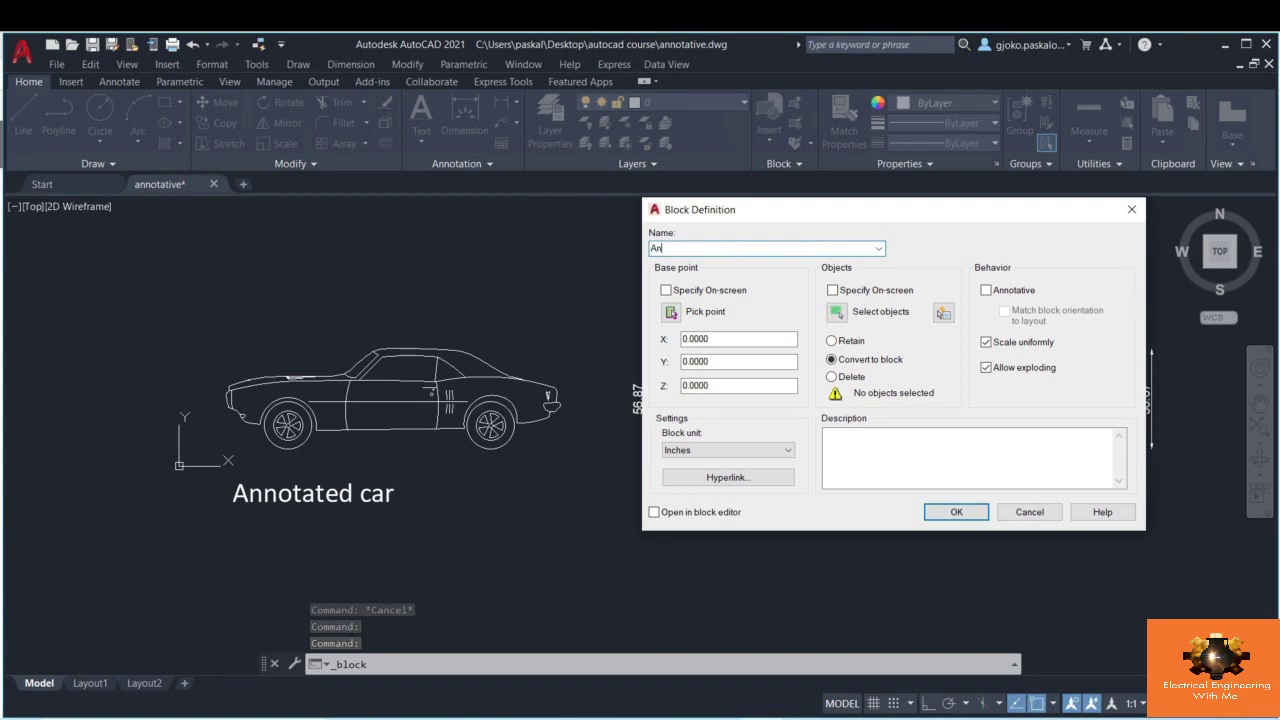
type("notated car")
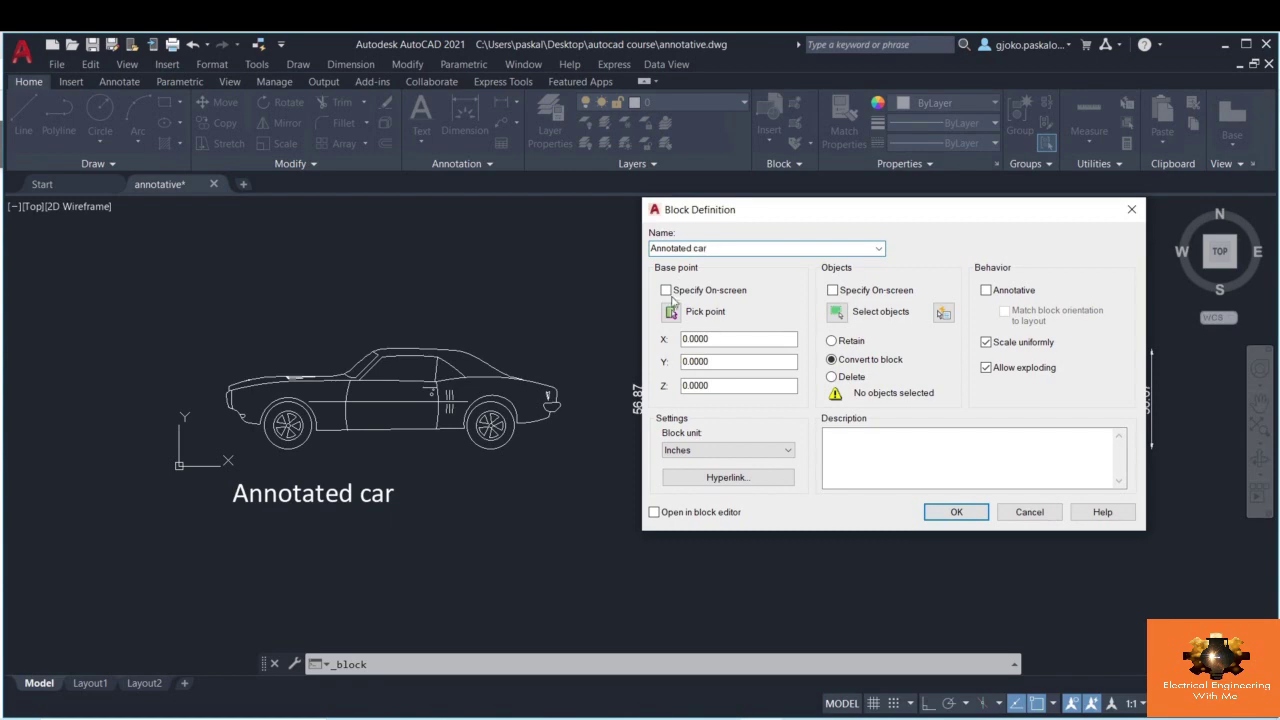
left_click(671, 312)
left_click(490, 448)
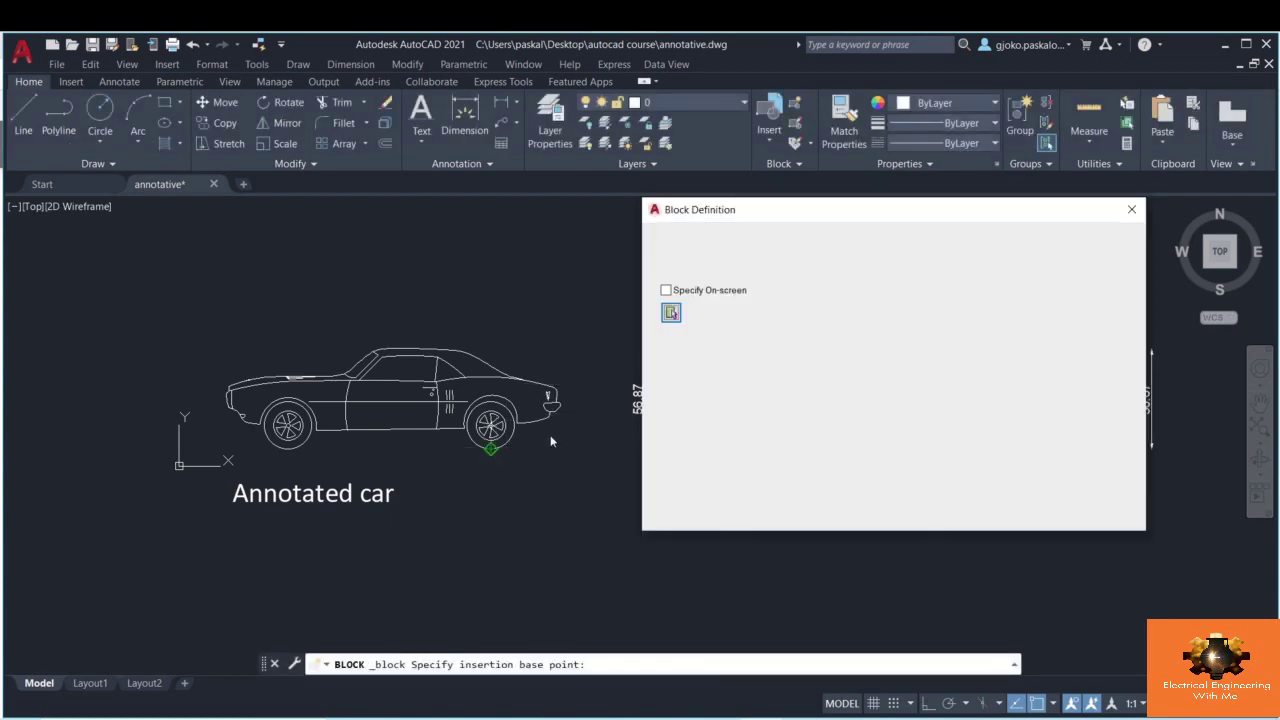
left_click(838, 313)
left_click(194, 316)
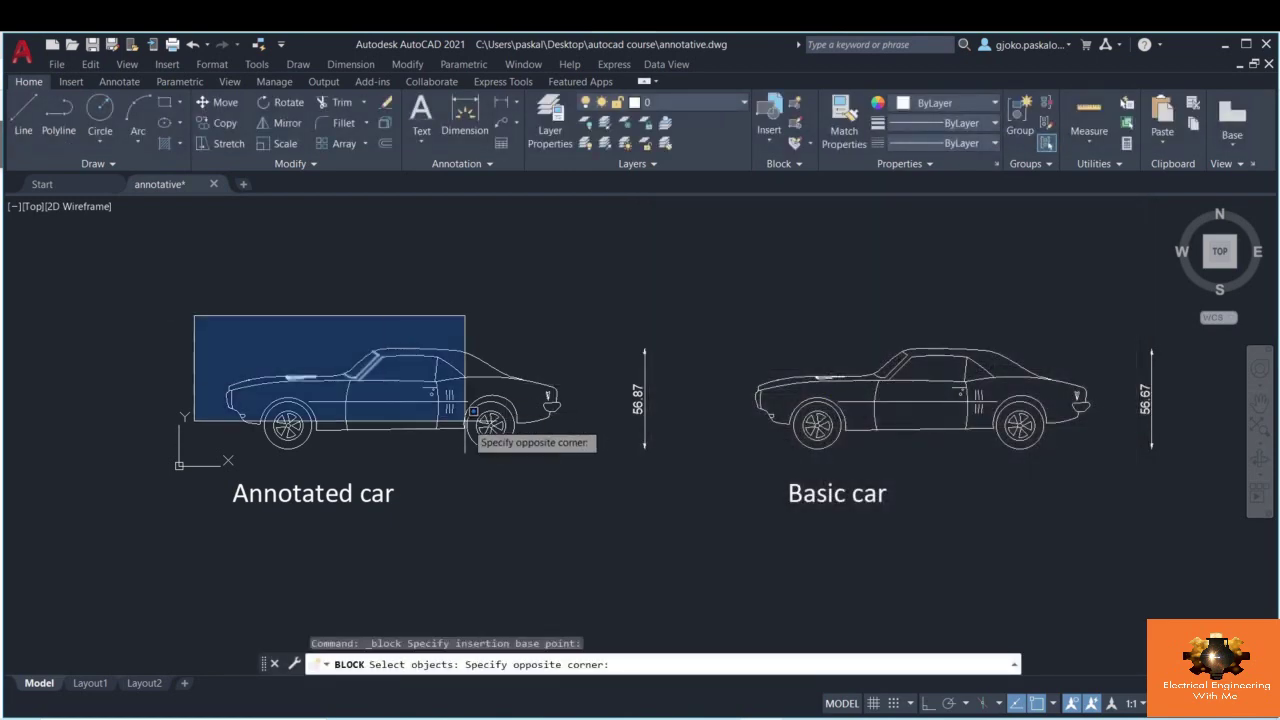
left_click(575, 455)
key("Return")
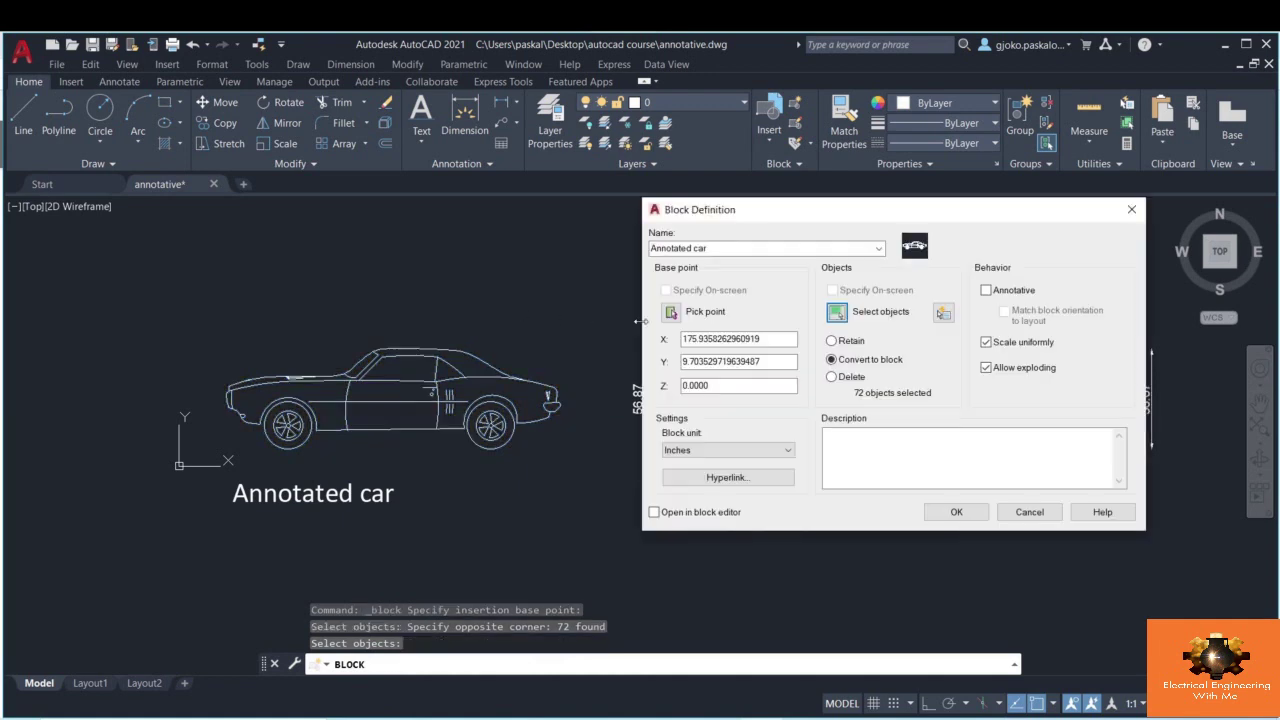
left_click(986, 291)
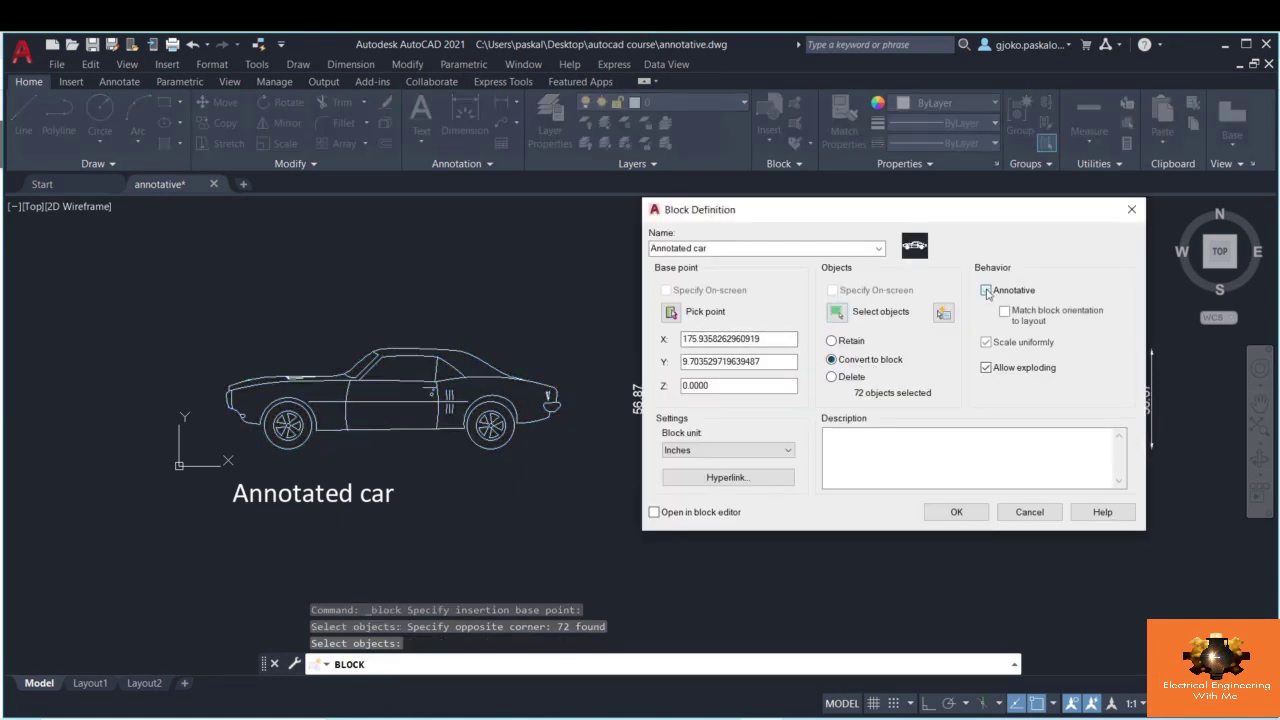
left_click(956, 512)
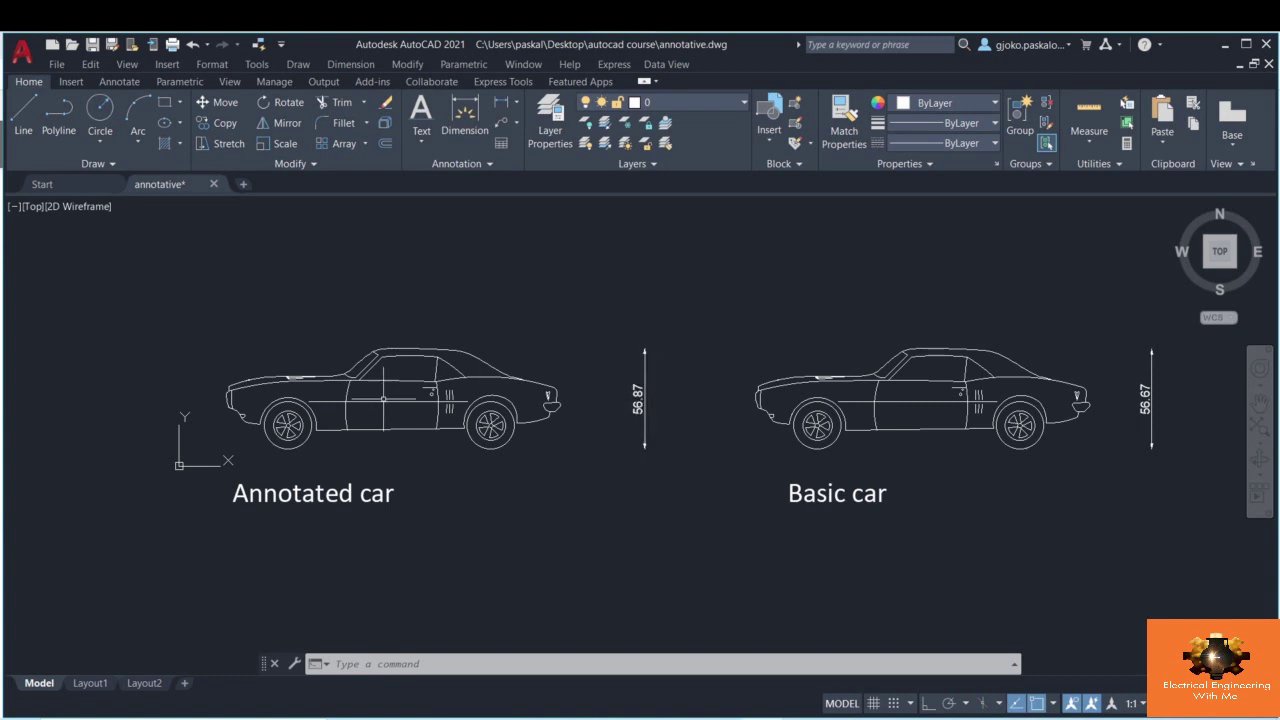
- Compare the settings of the Standard, Annotative, Basic text and Annotative text styles, and leave the text style settings without changes
left_click(110, 81)
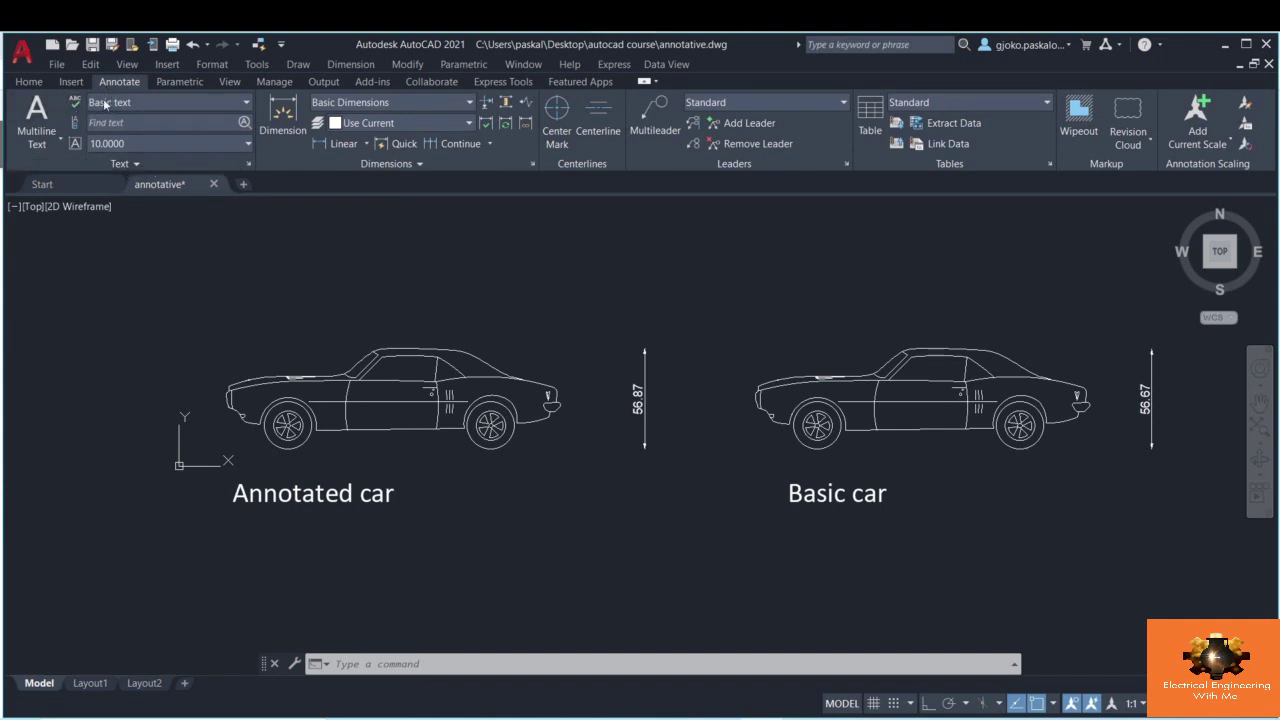
left_click(129, 103)
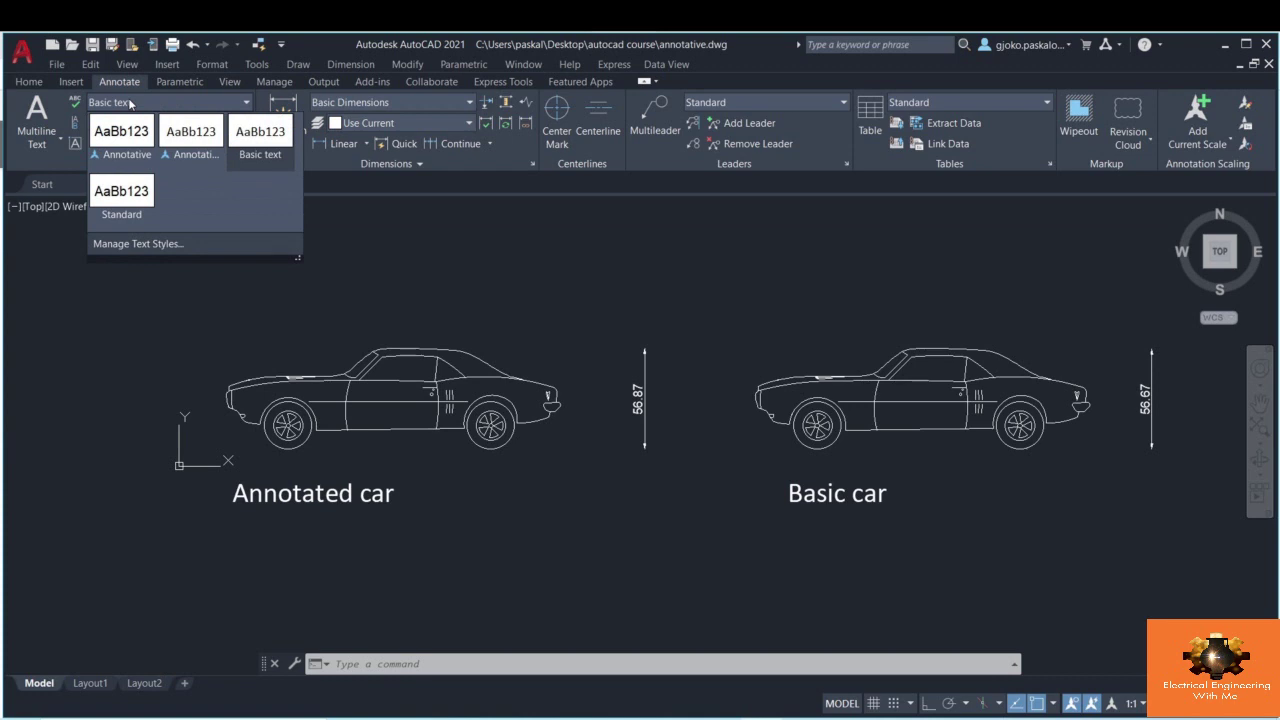
left_click(160, 246)
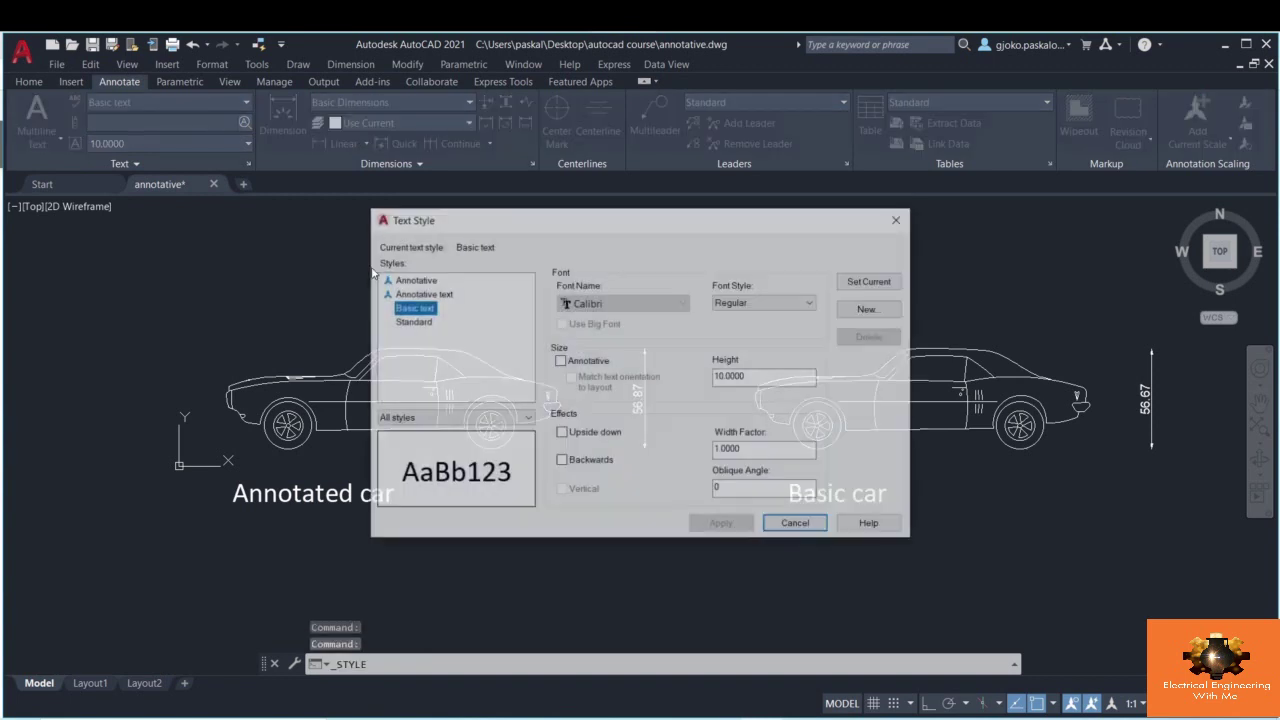
left_click(406, 322)
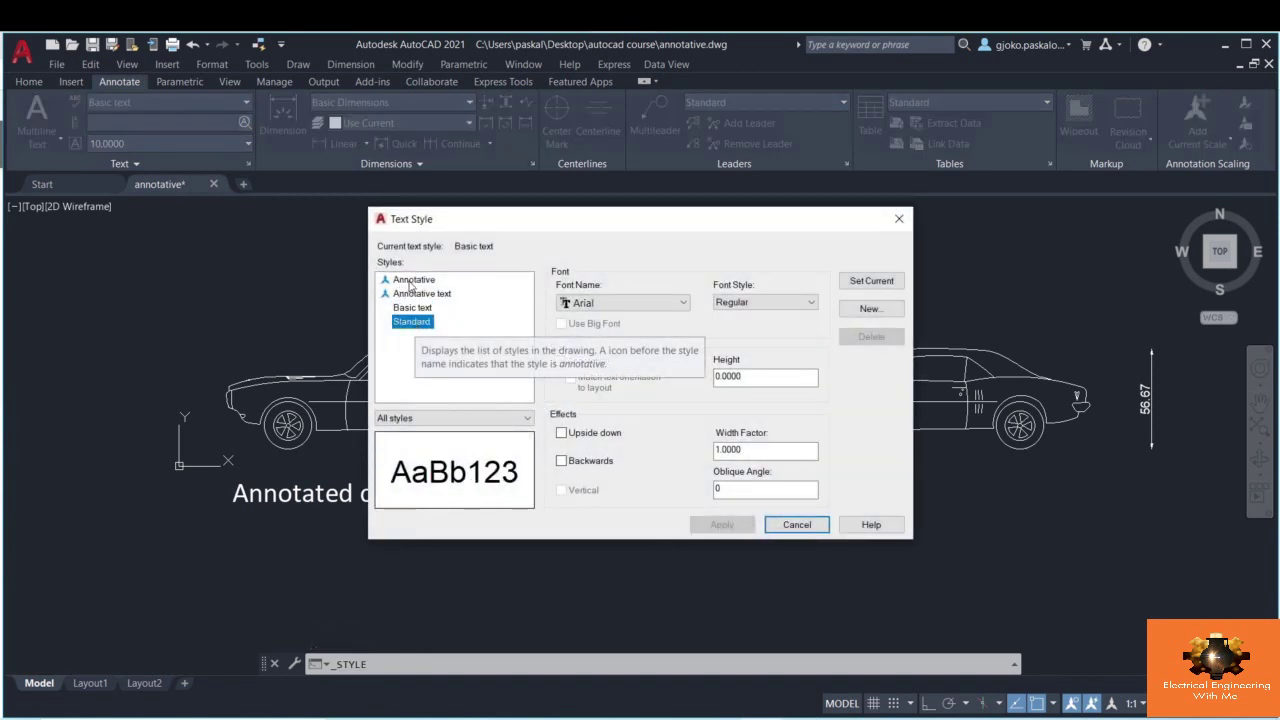
left_click(410, 281)
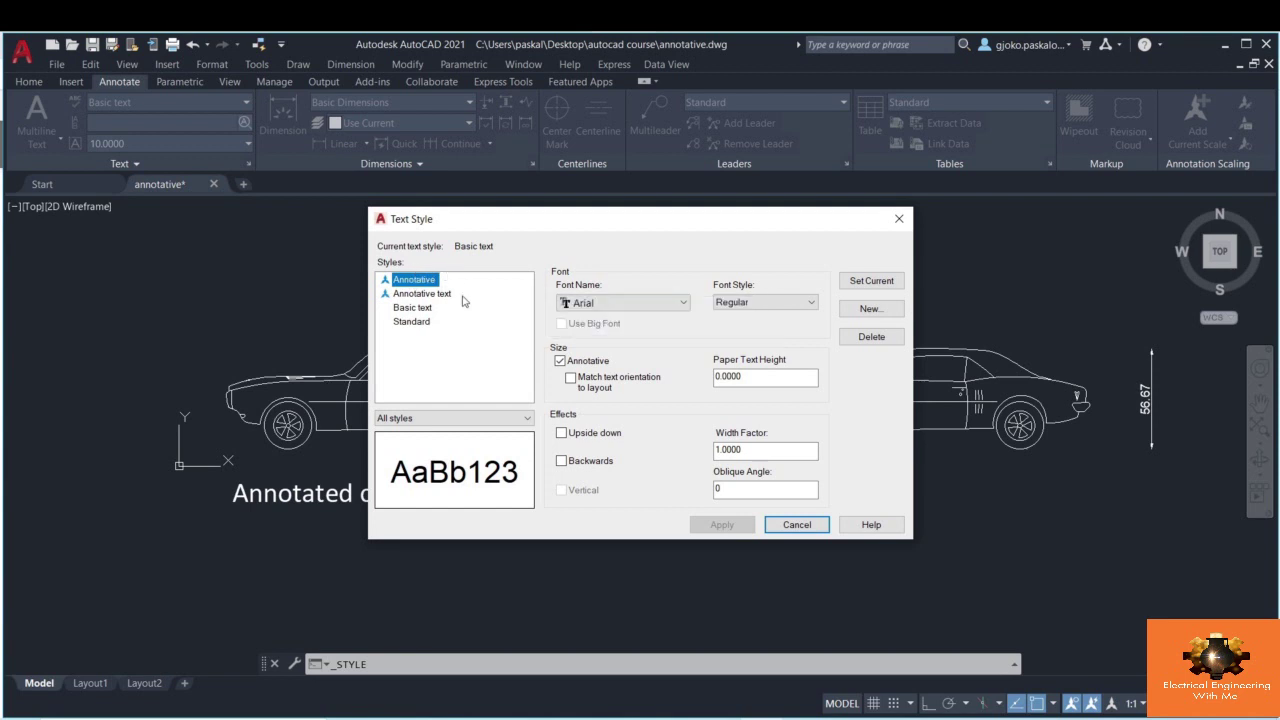
left_click(421, 311)
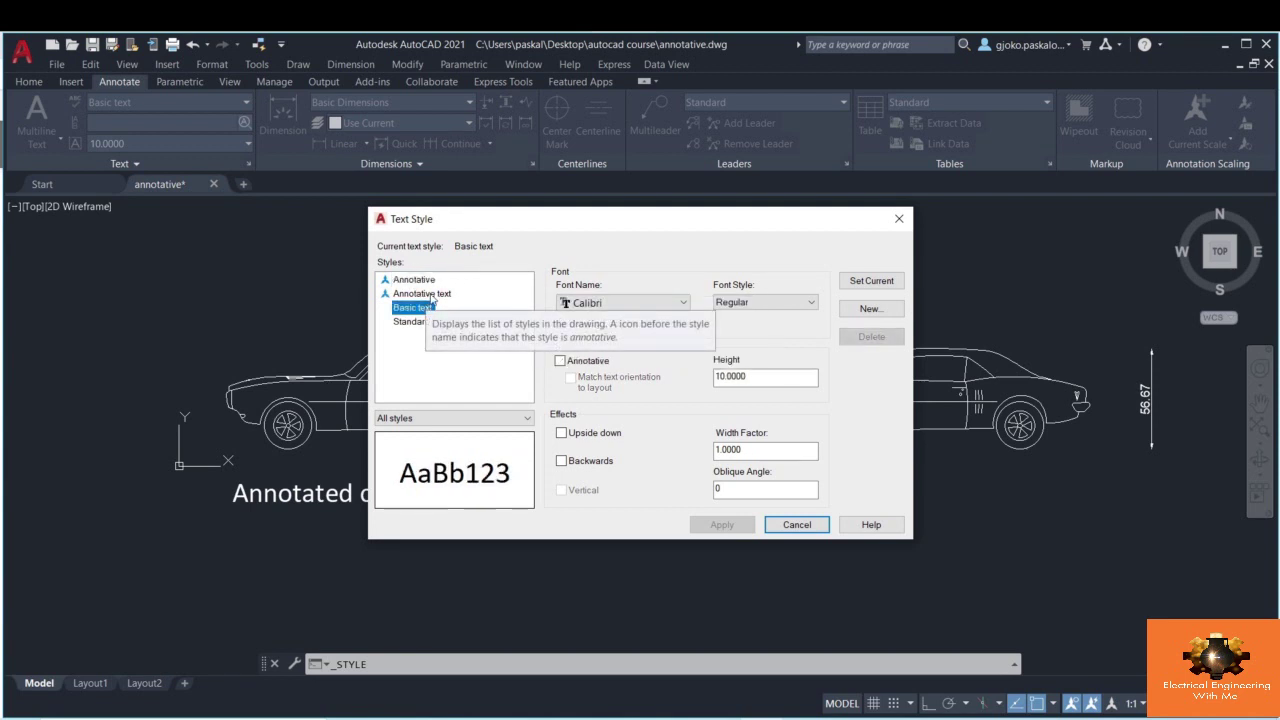
left_click(432, 294)
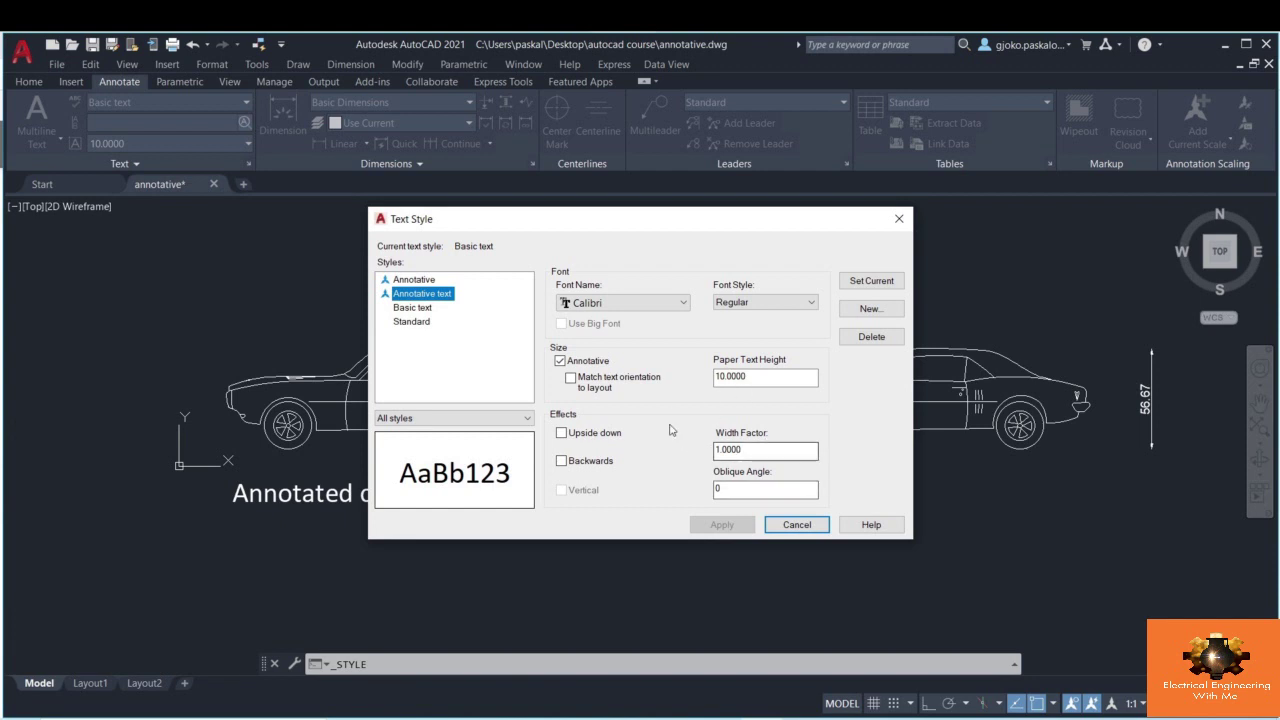
left_click(428, 308)
left_click(422, 293)
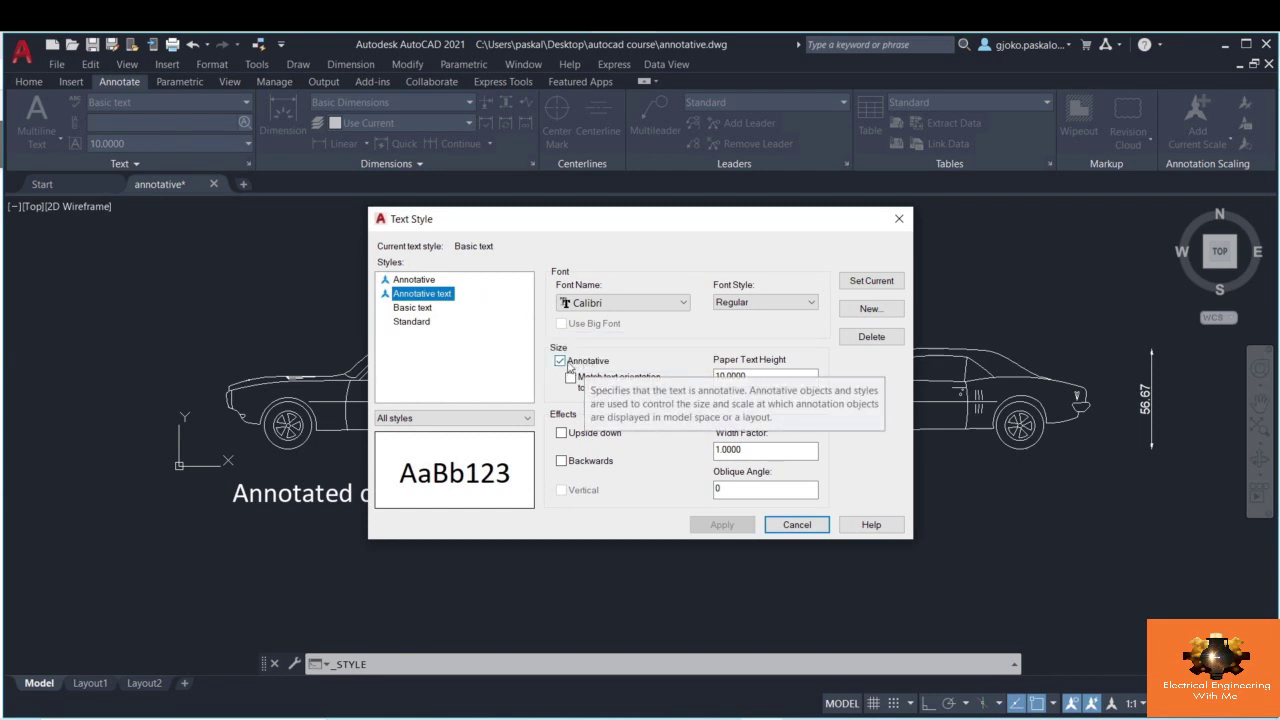
left_click(421, 309)
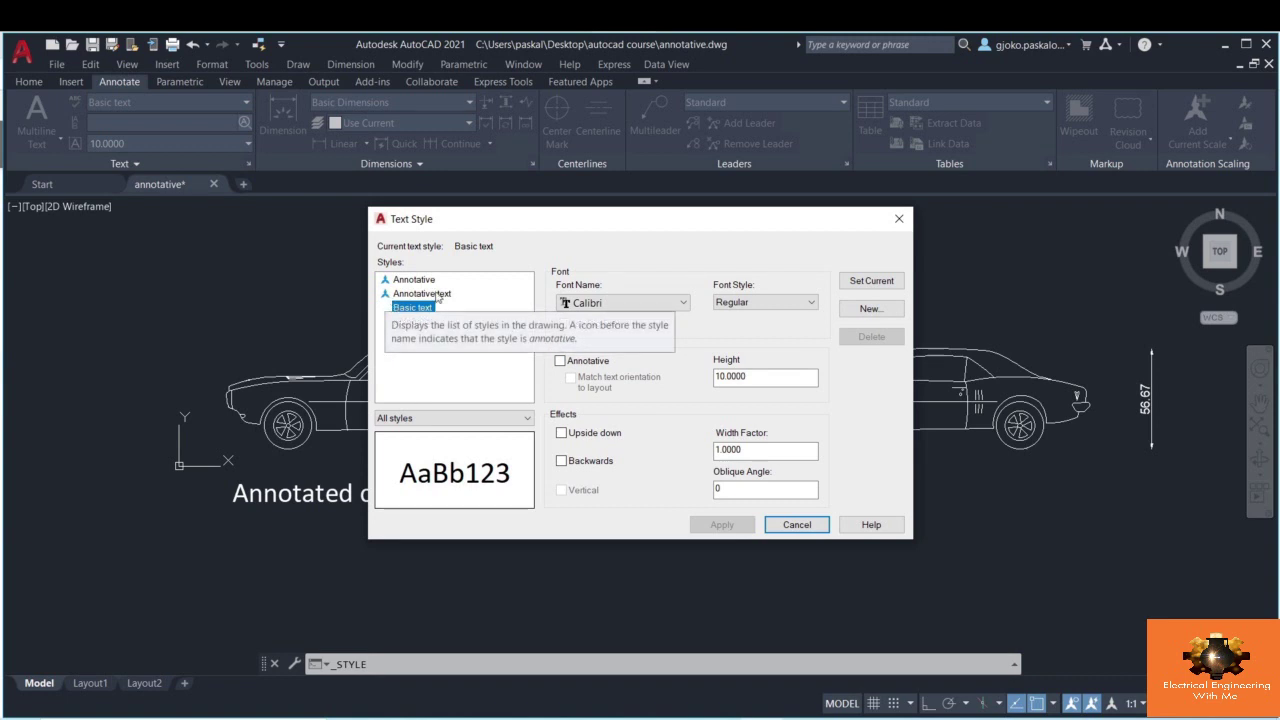
left_click(797, 524)
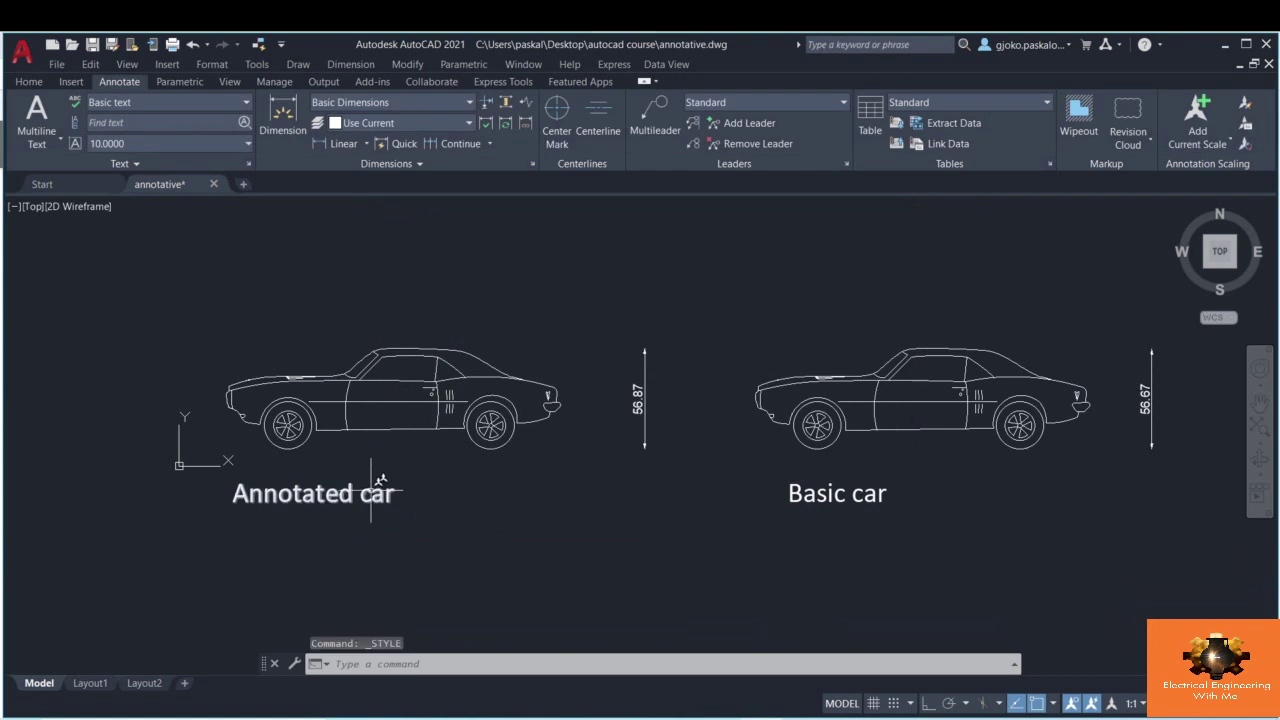
- Check the Annotated car and Basic car labels for the annotative marker
left_click(373, 491)
key("Escape")
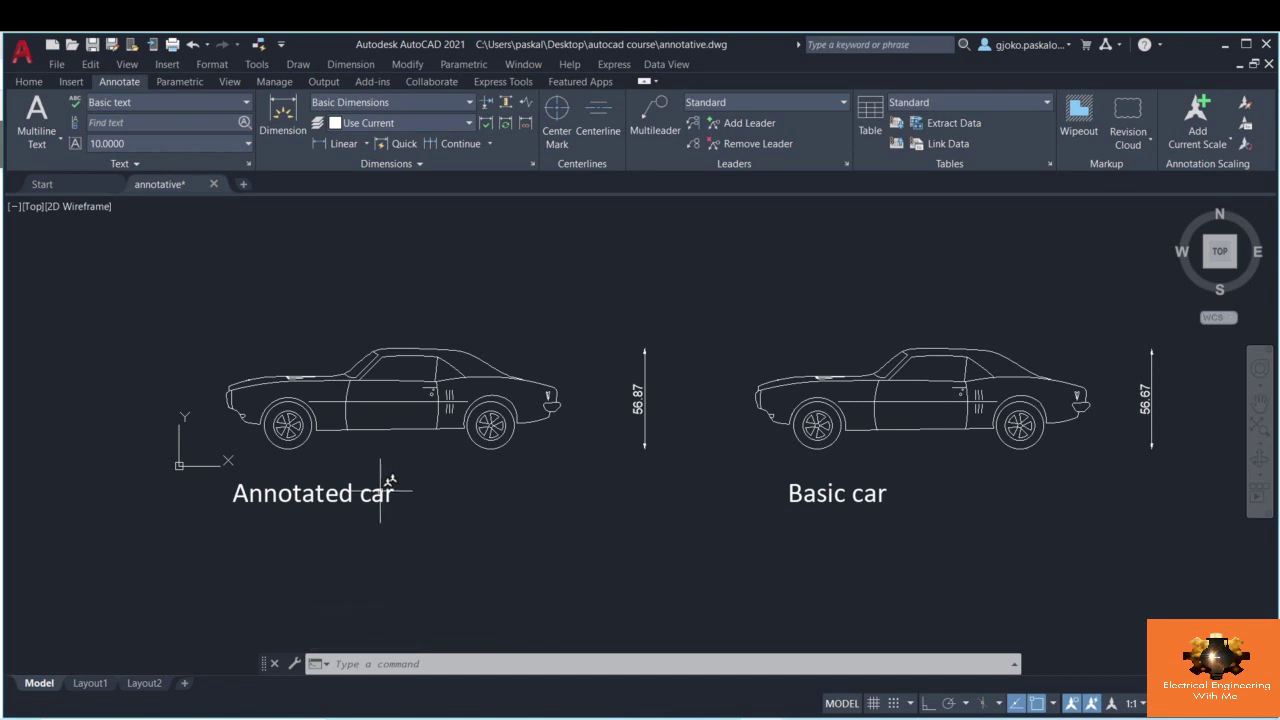
mouse_move(814, 494)
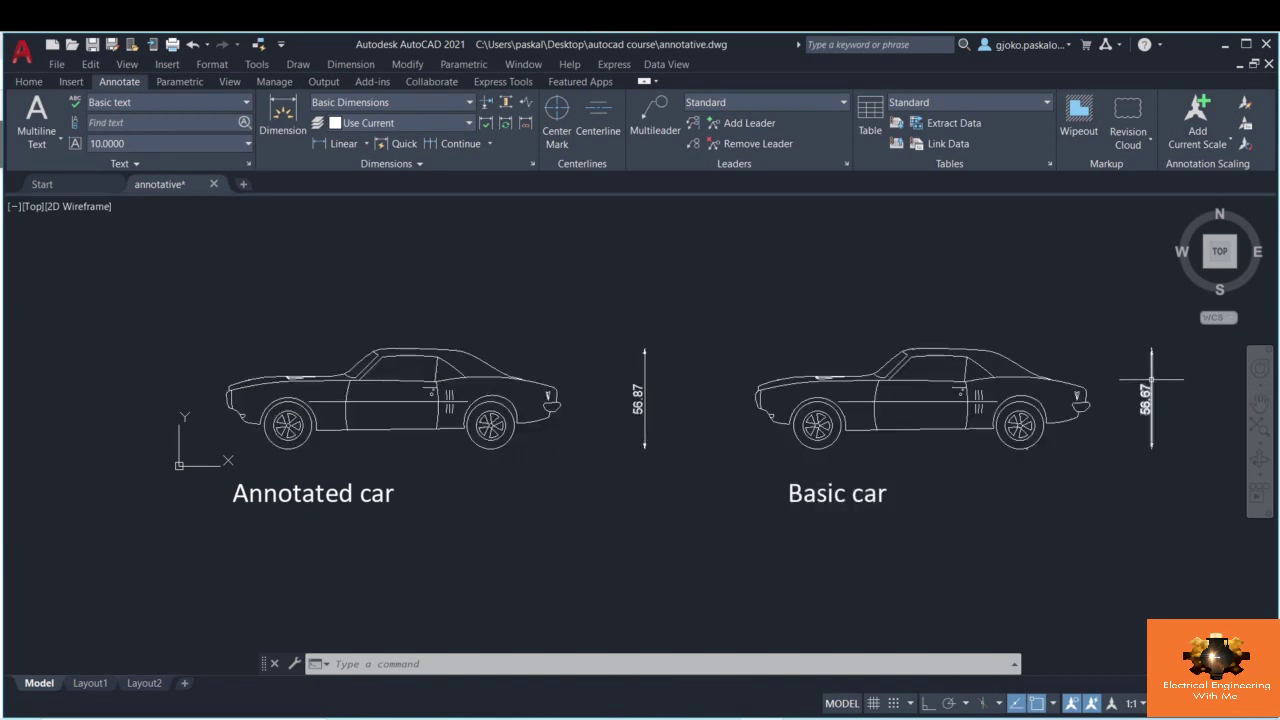
- Open the dimension style manager and compare the previews of the Standard, ISO-25 and Annotative styles
left_click(453, 102)
left_click(380, 282)
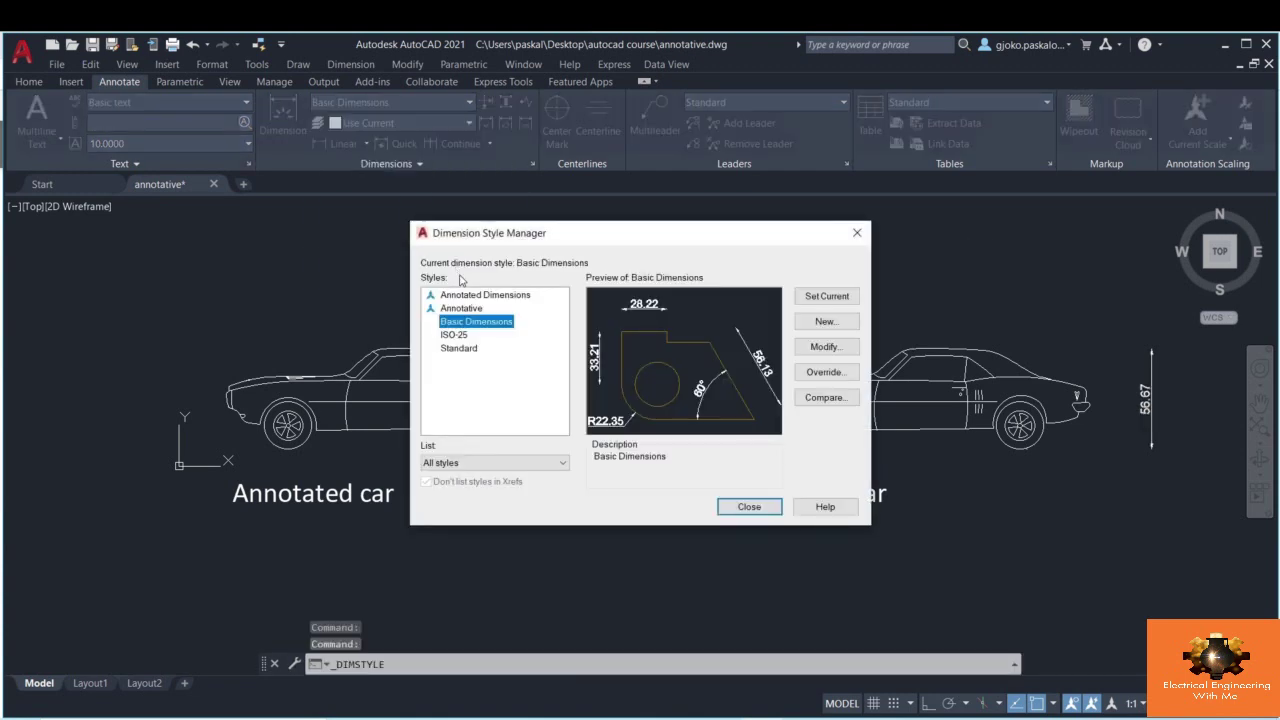
left_click(459, 349)
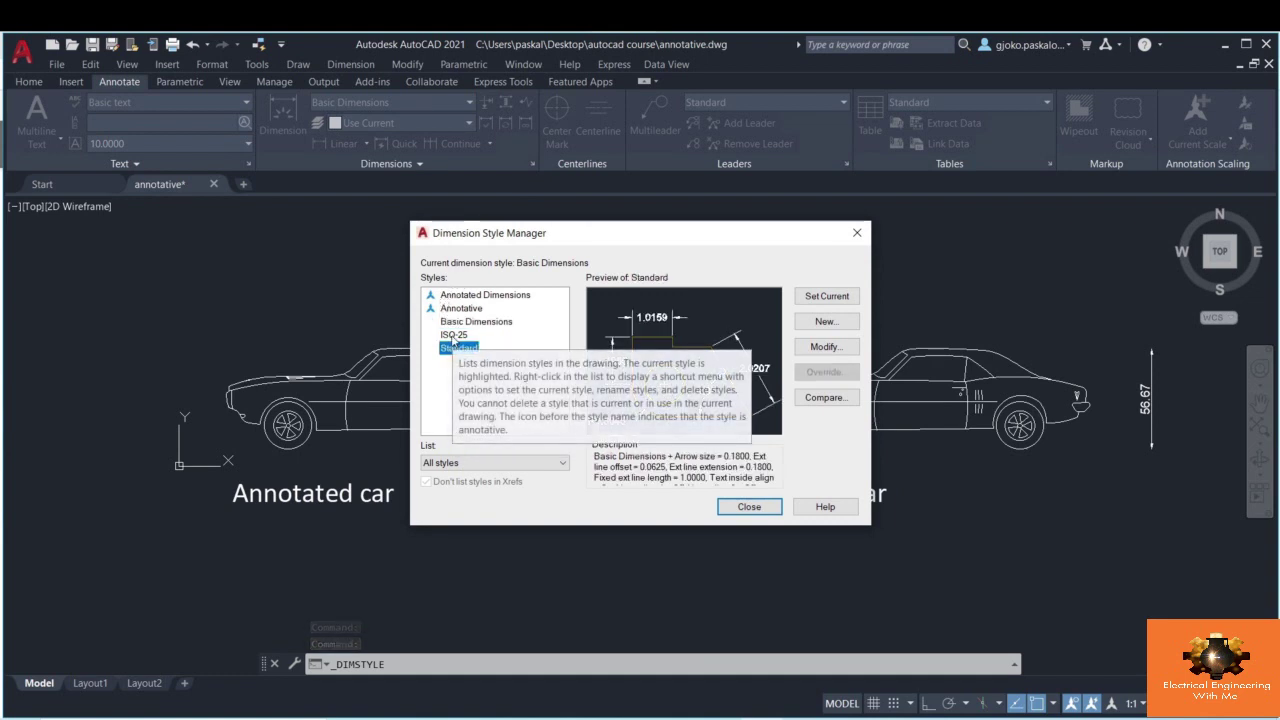
left_click(453, 335)
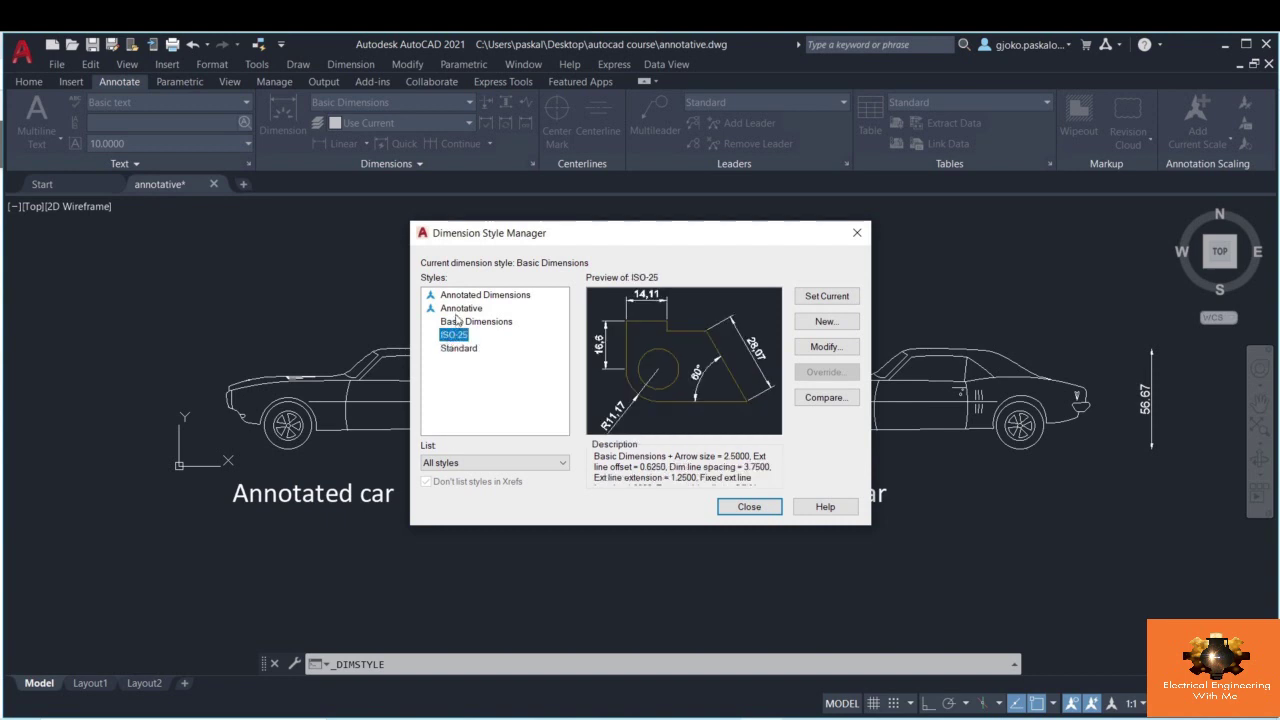
left_click(460, 308)
left_click(456, 337)
left_click(460, 349)
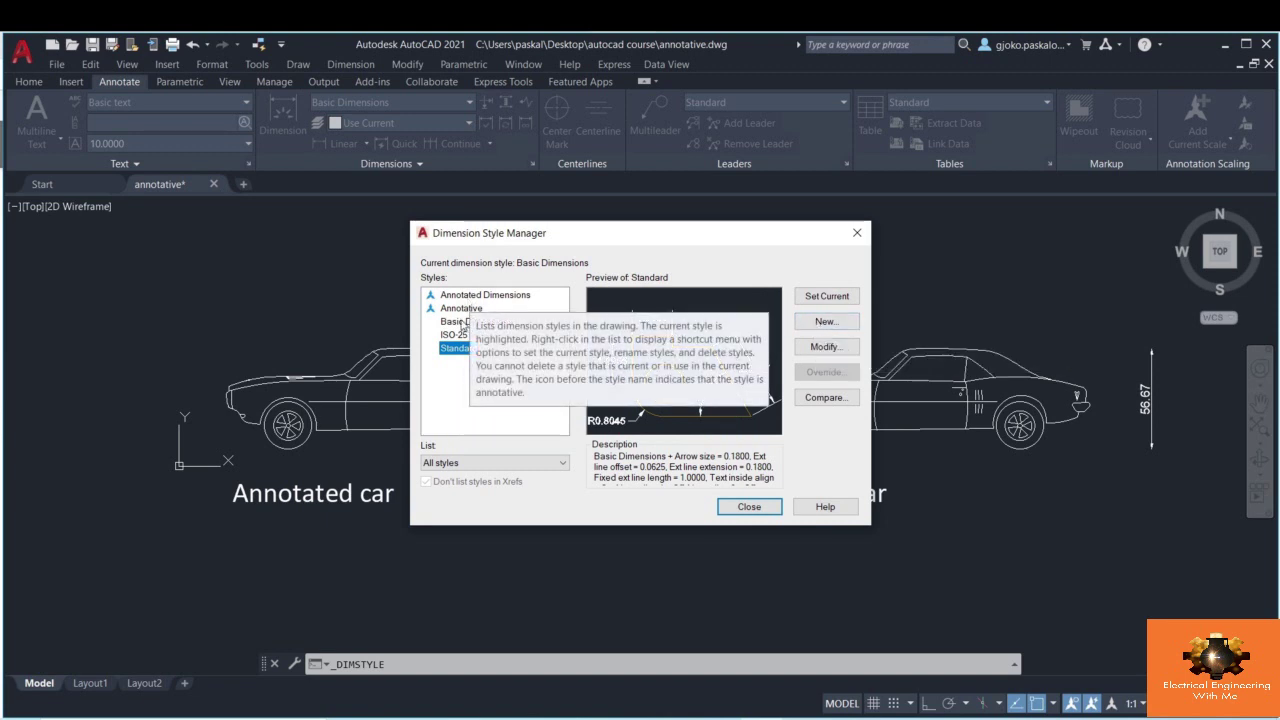
- Review the line, arrow, text and fit settings of the Basic Dimensions style, leaving its Annotative option off
left_click(462, 321)
left_click(824, 346)
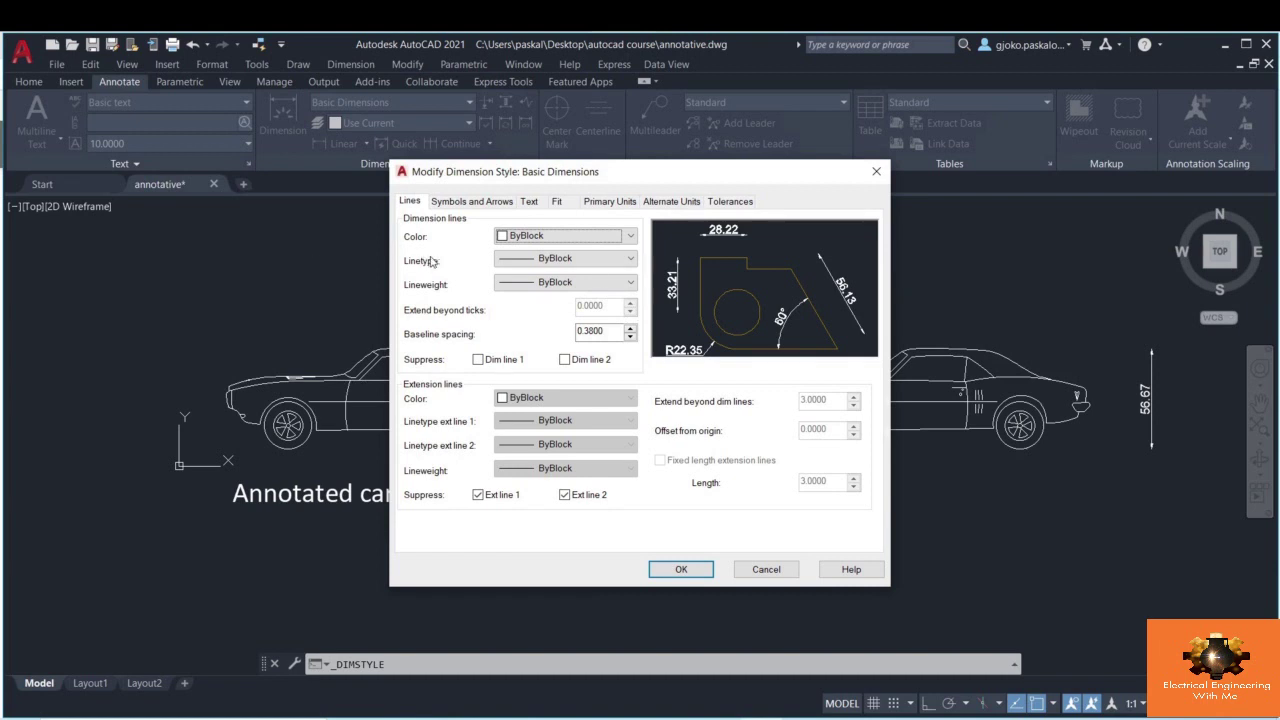
left_click(472, 202)
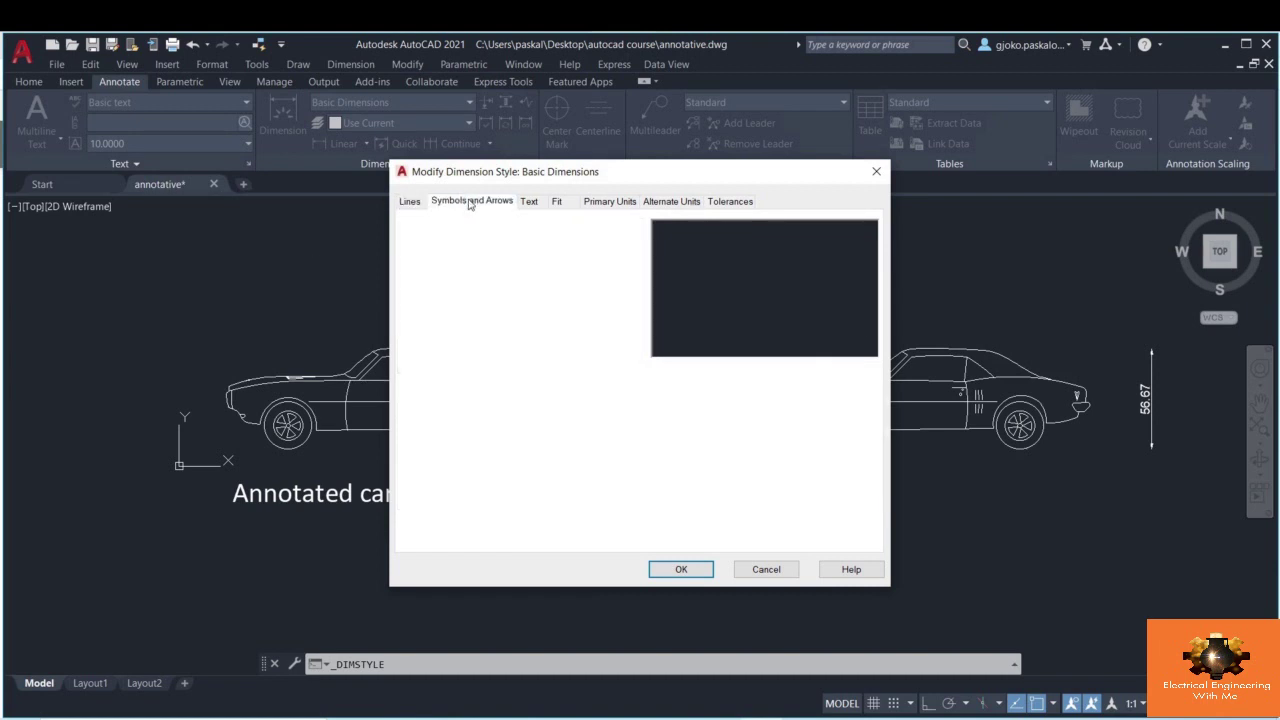
left_click(527, 202)
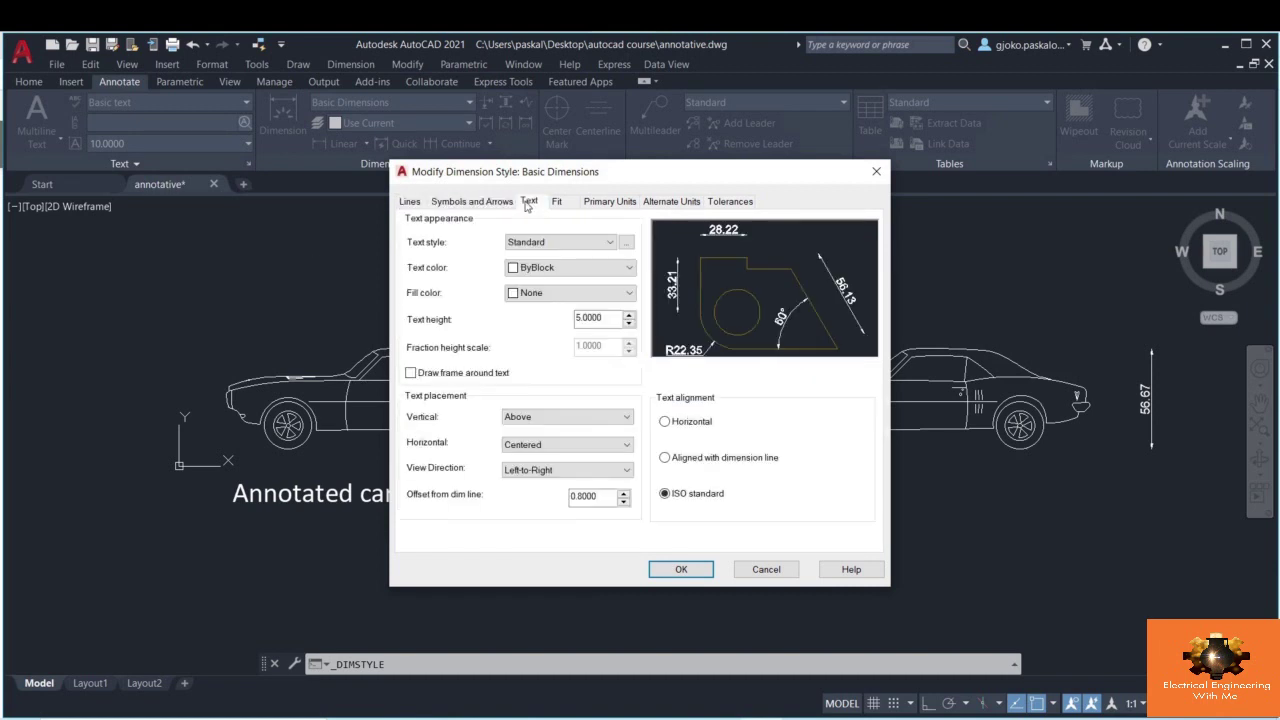
left_click(556, 203)
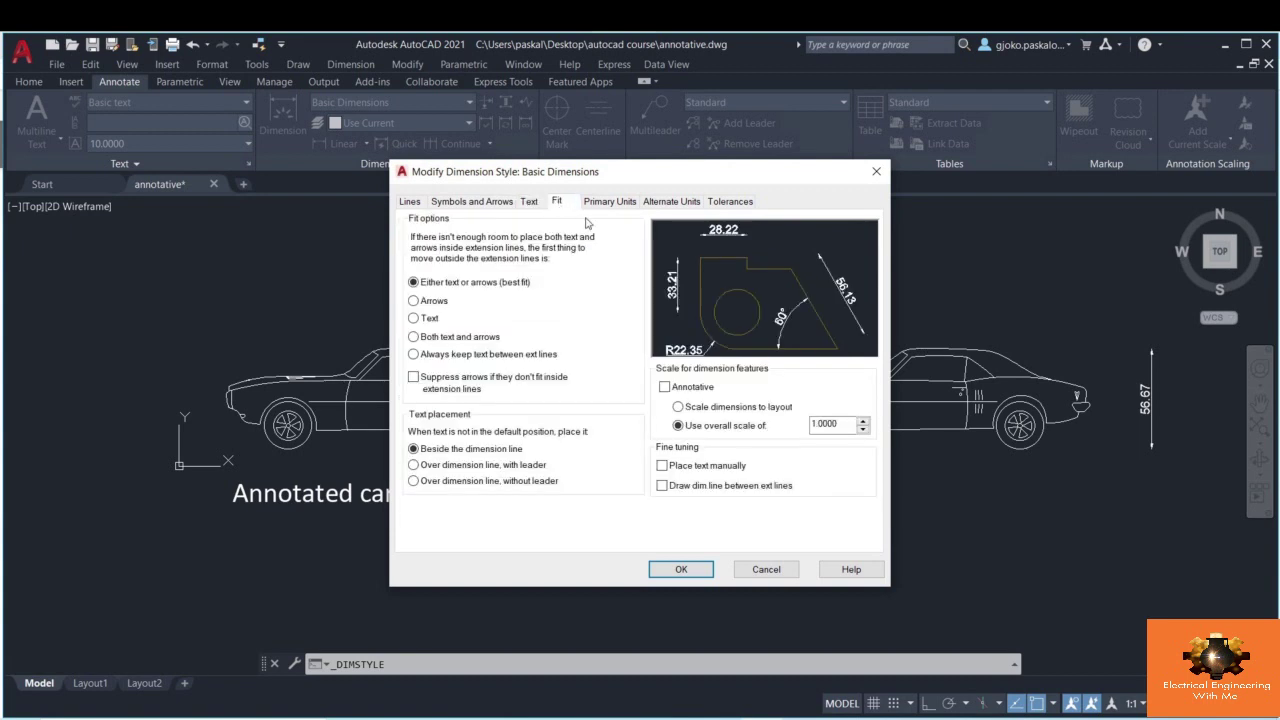
left_click(664, 387)
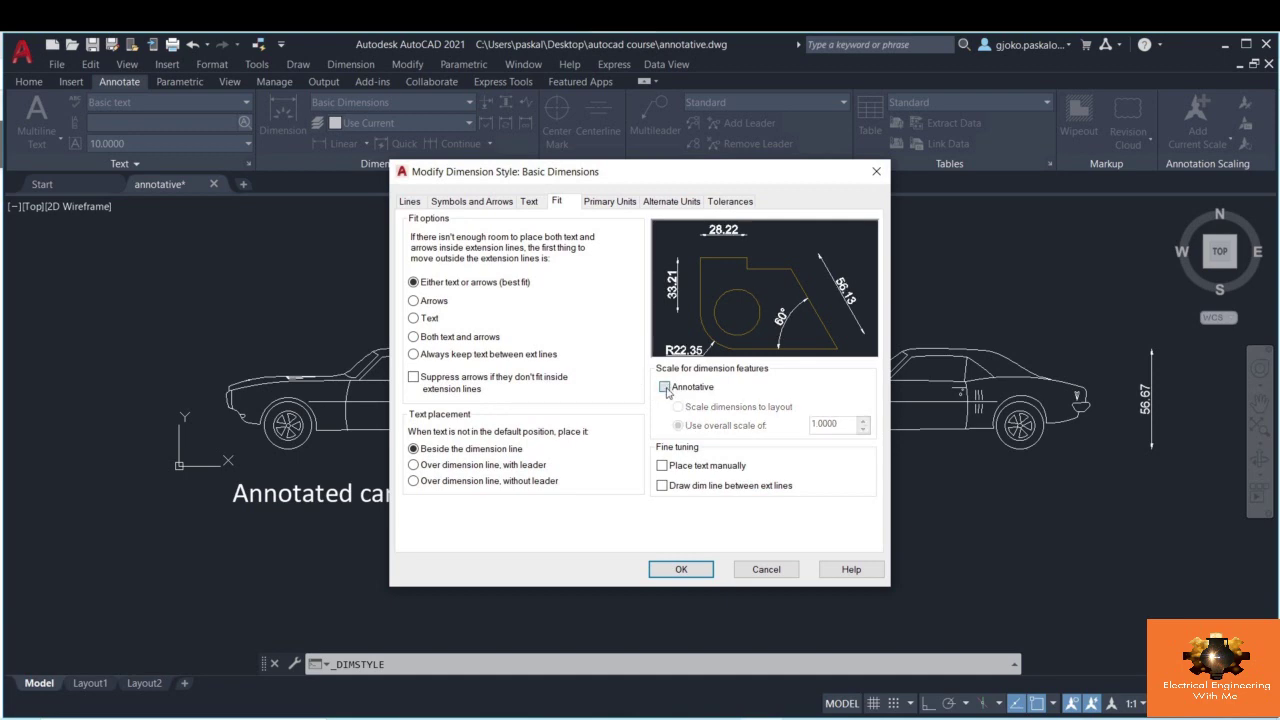
left_click(664, 387)
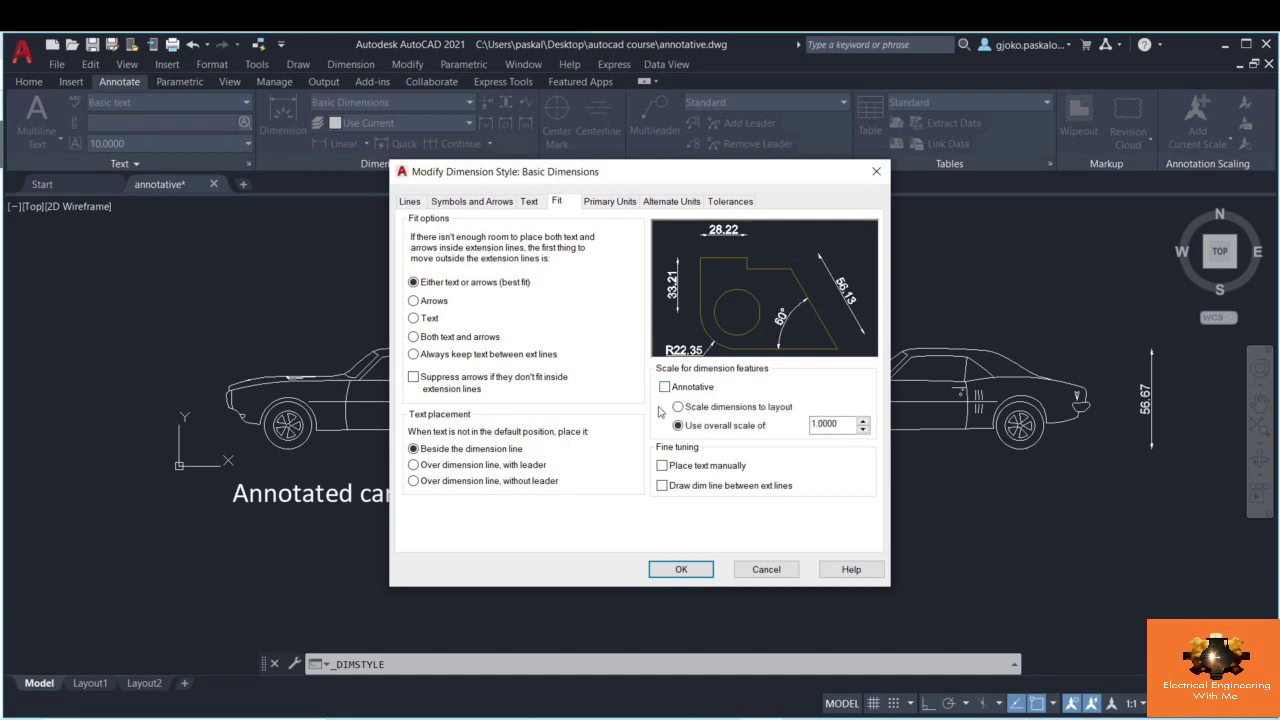
left_click(681, 569)
- Check the Annotative option in the fit settings of the Annotated Dimensions style and close the style manager without changes
left_click(474, 309)
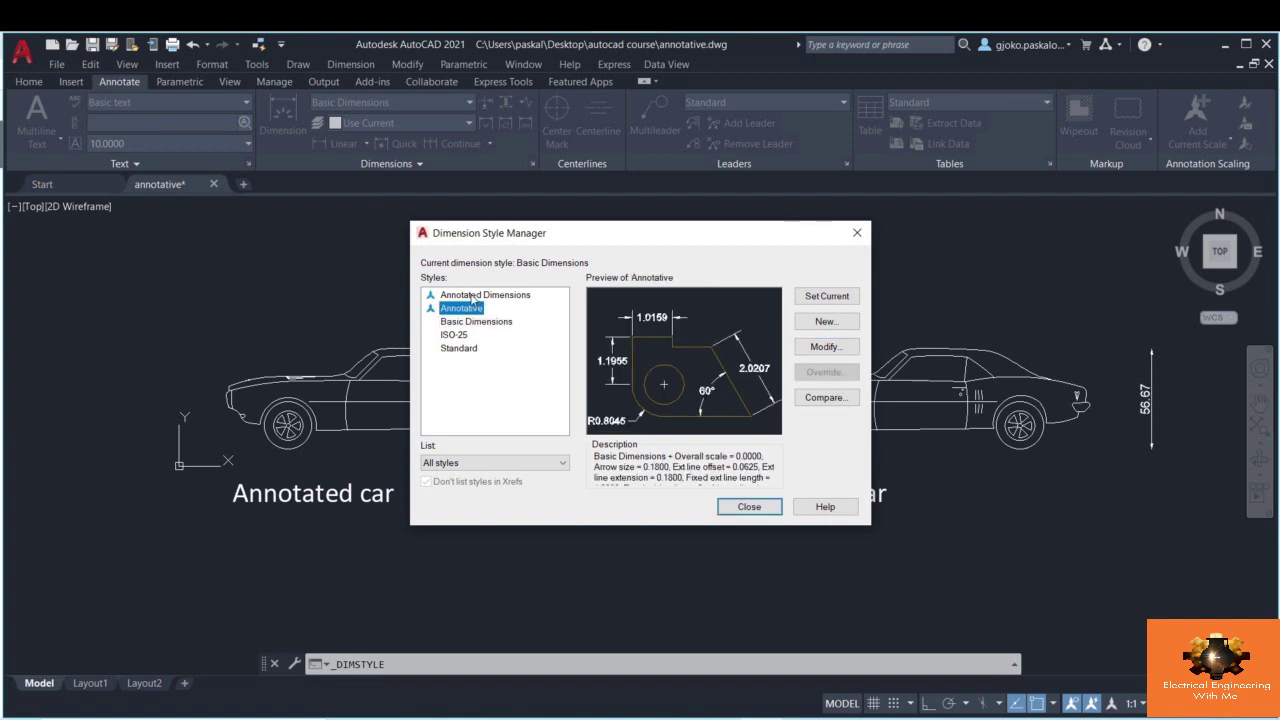
left_click(476, 296)
left_click(836, 350)
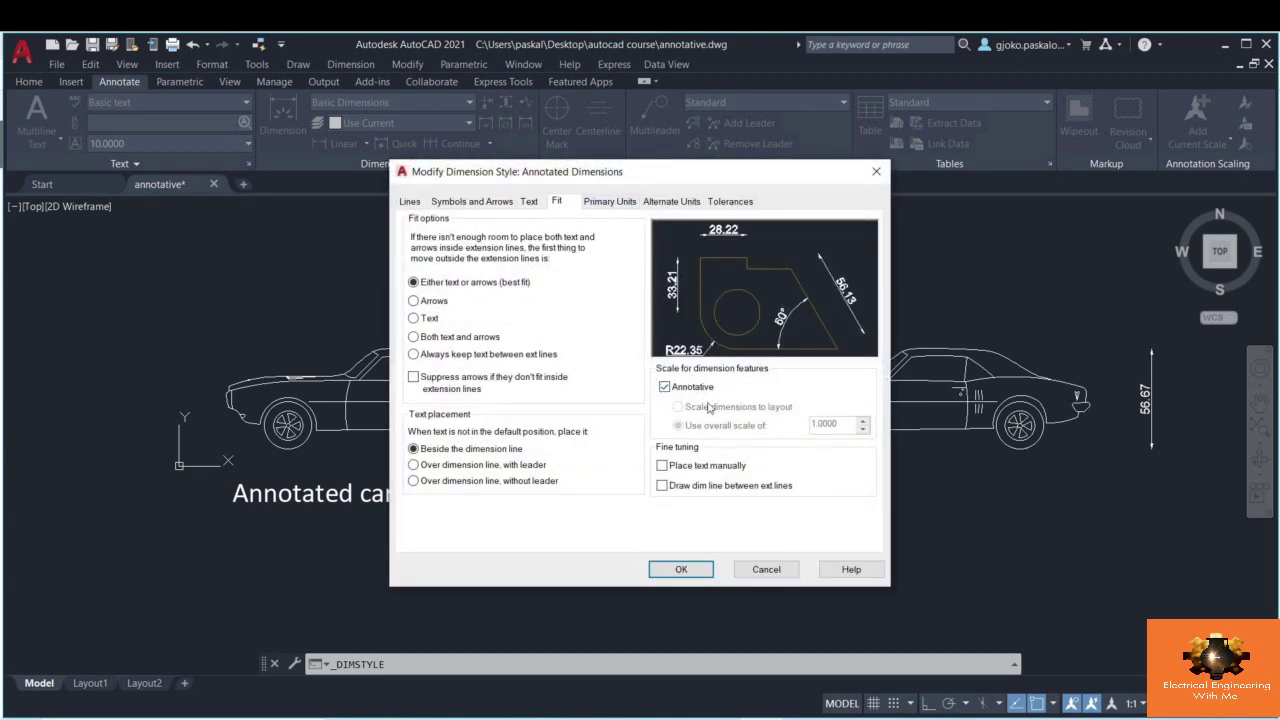
left_click(682, 572)
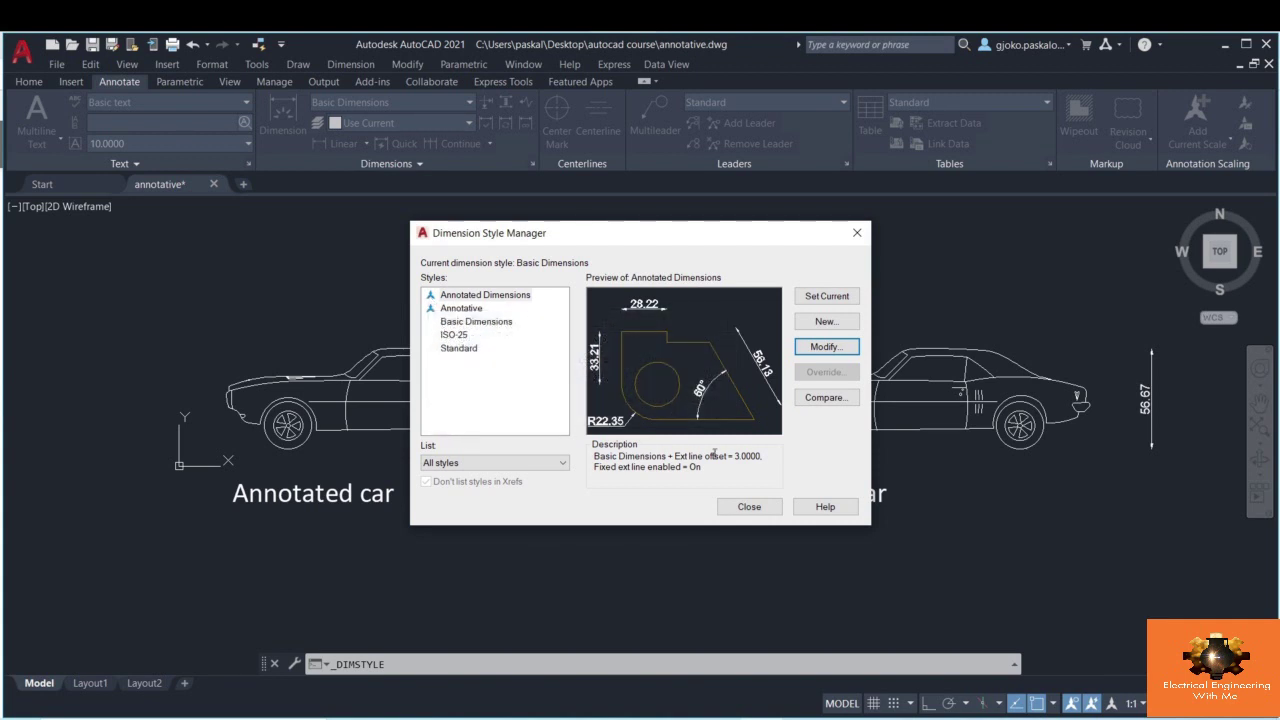
left_click(760, 510)
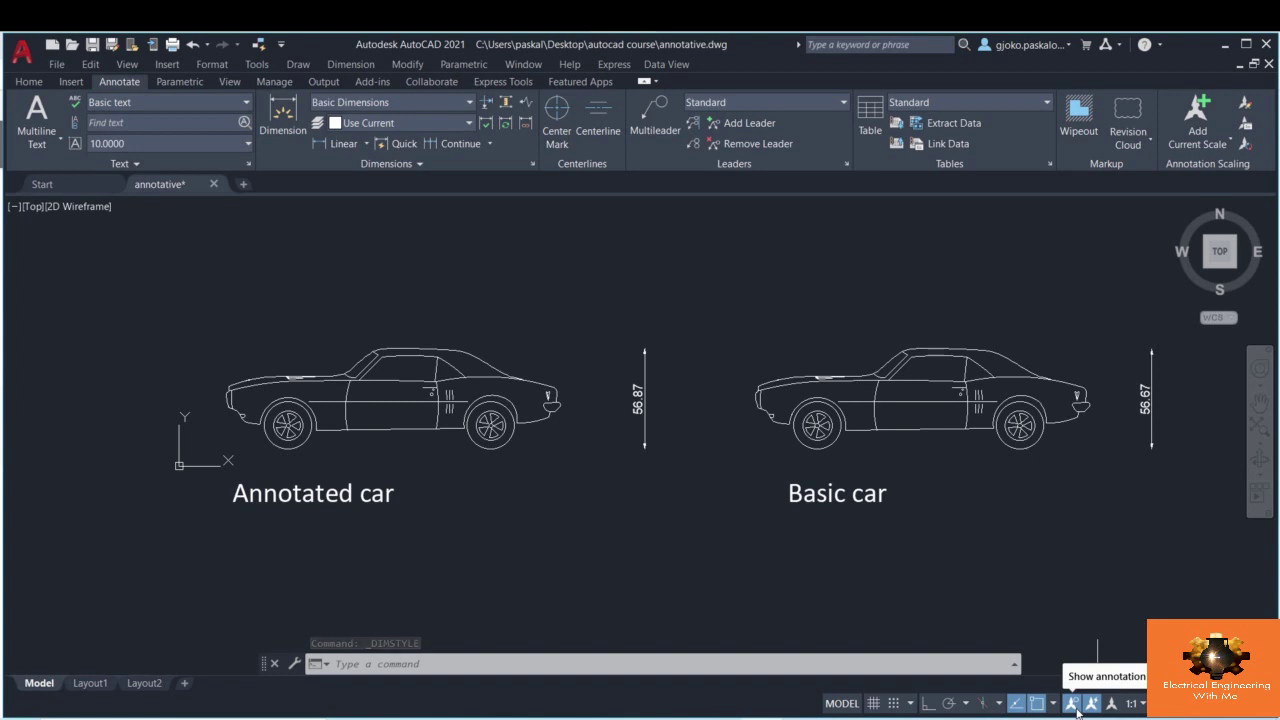
- Turn on automatic adding of scales to annotative objects and set the model's annotation scale to 1:2
left_click(1074, 705)
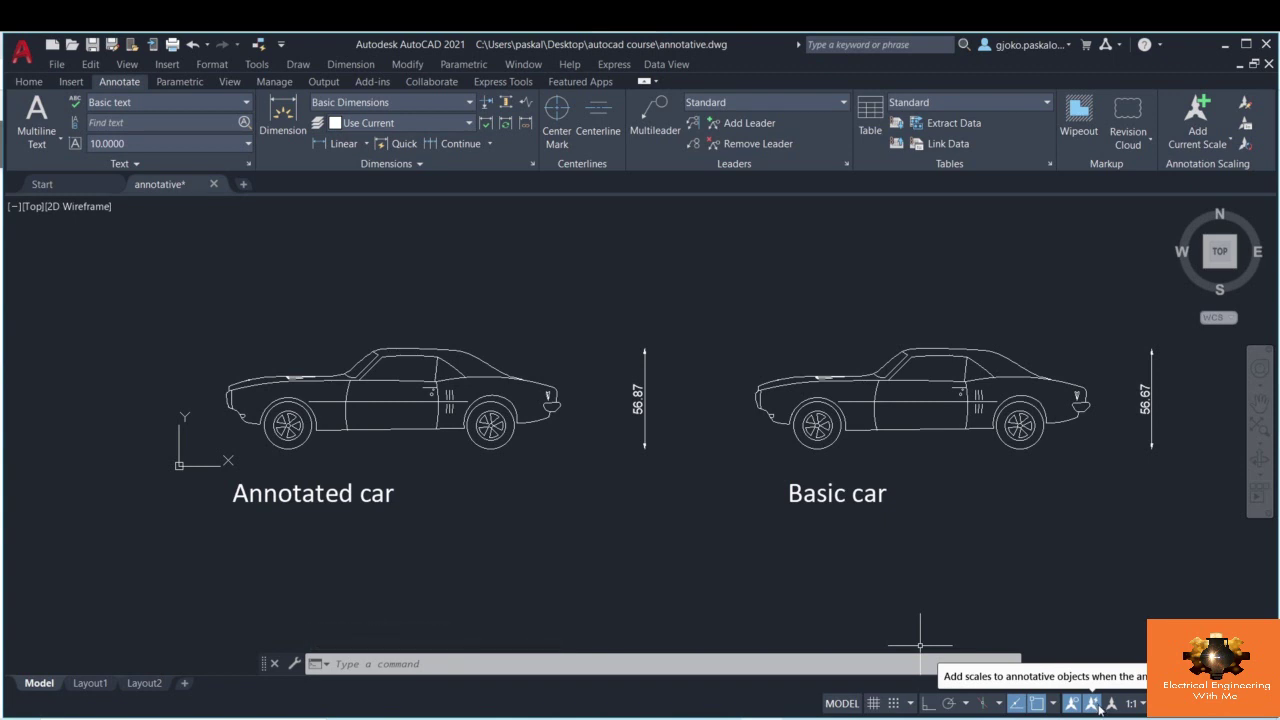
left_click(1096, 705)
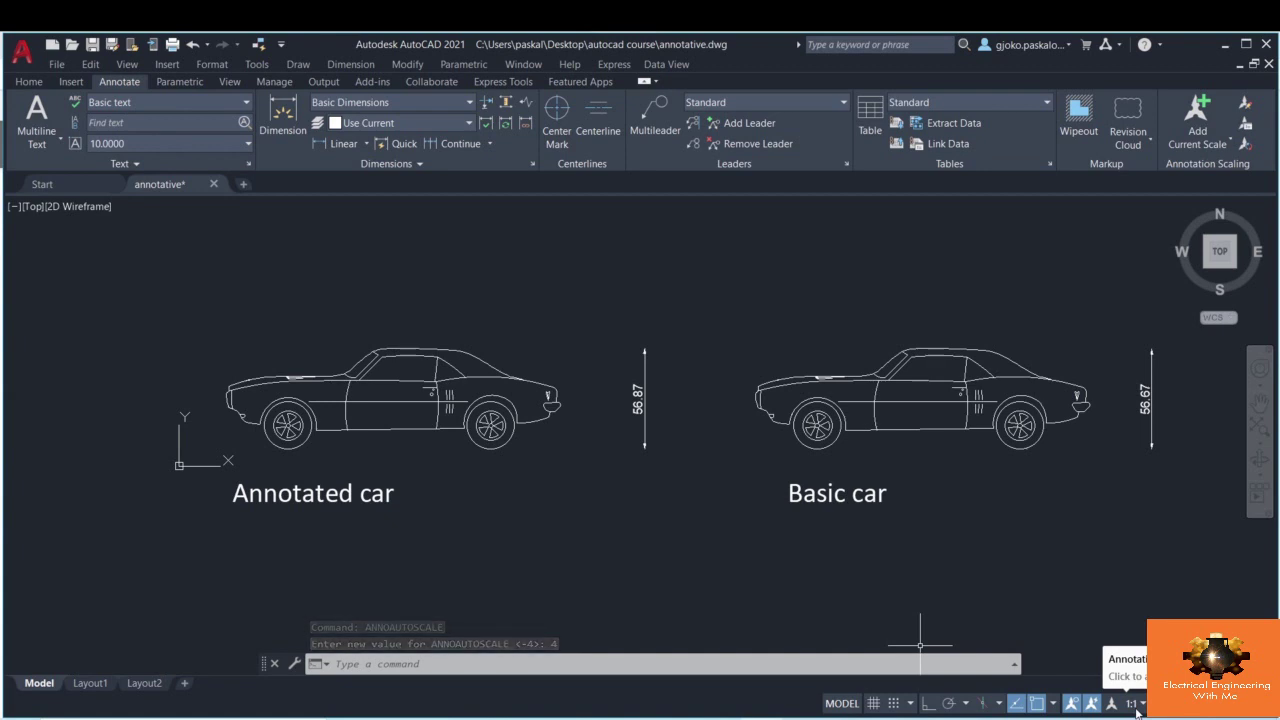
left_click(1137, 708)
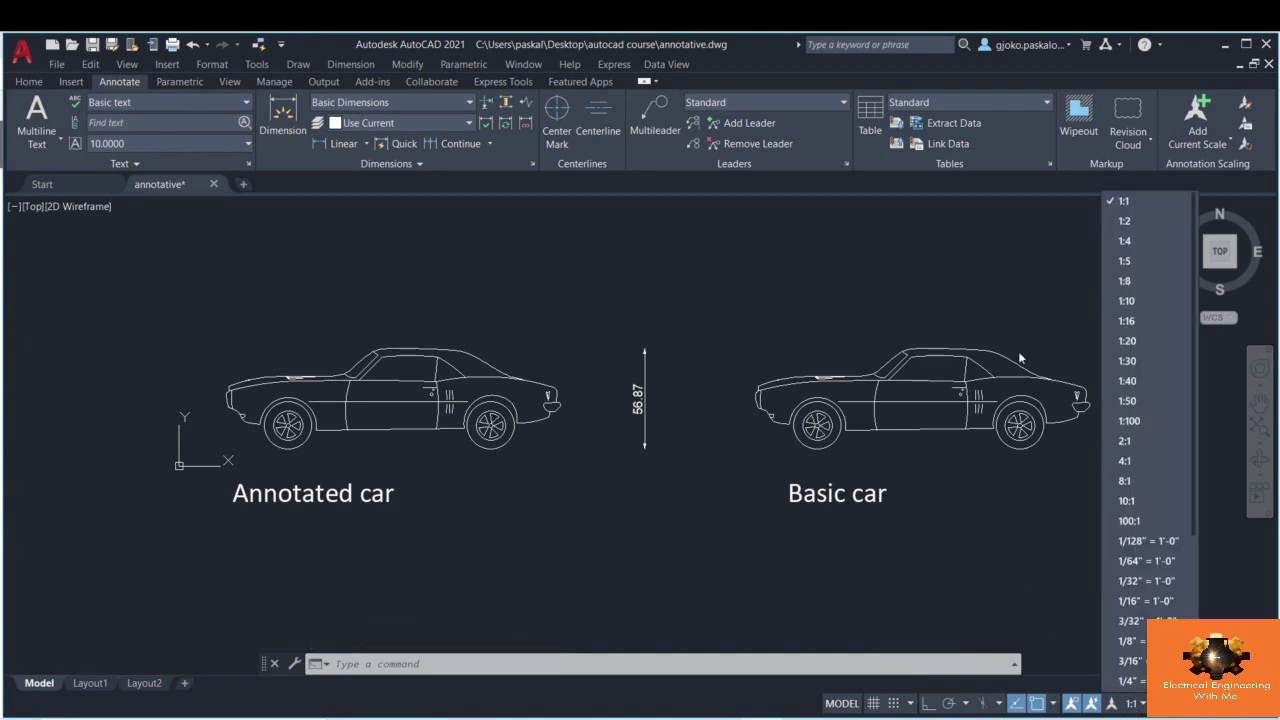
left_click(1123, 222)
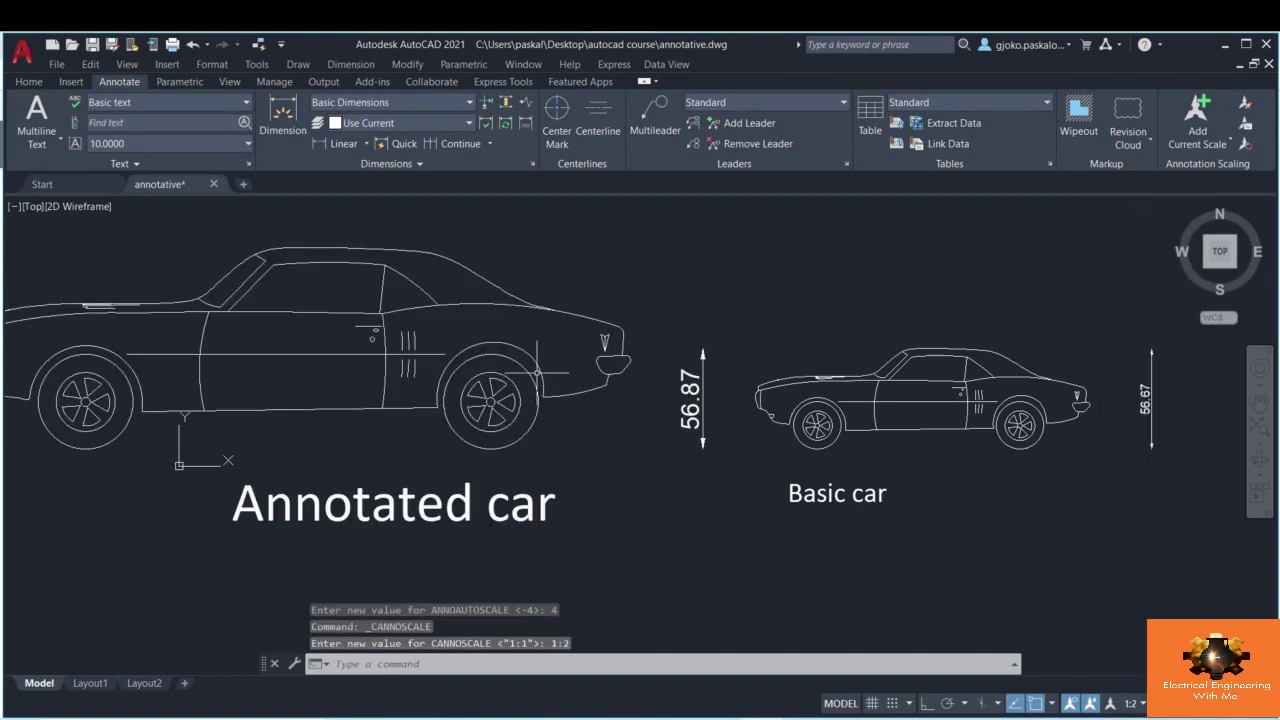
scroll(536, 452, "down", 2)
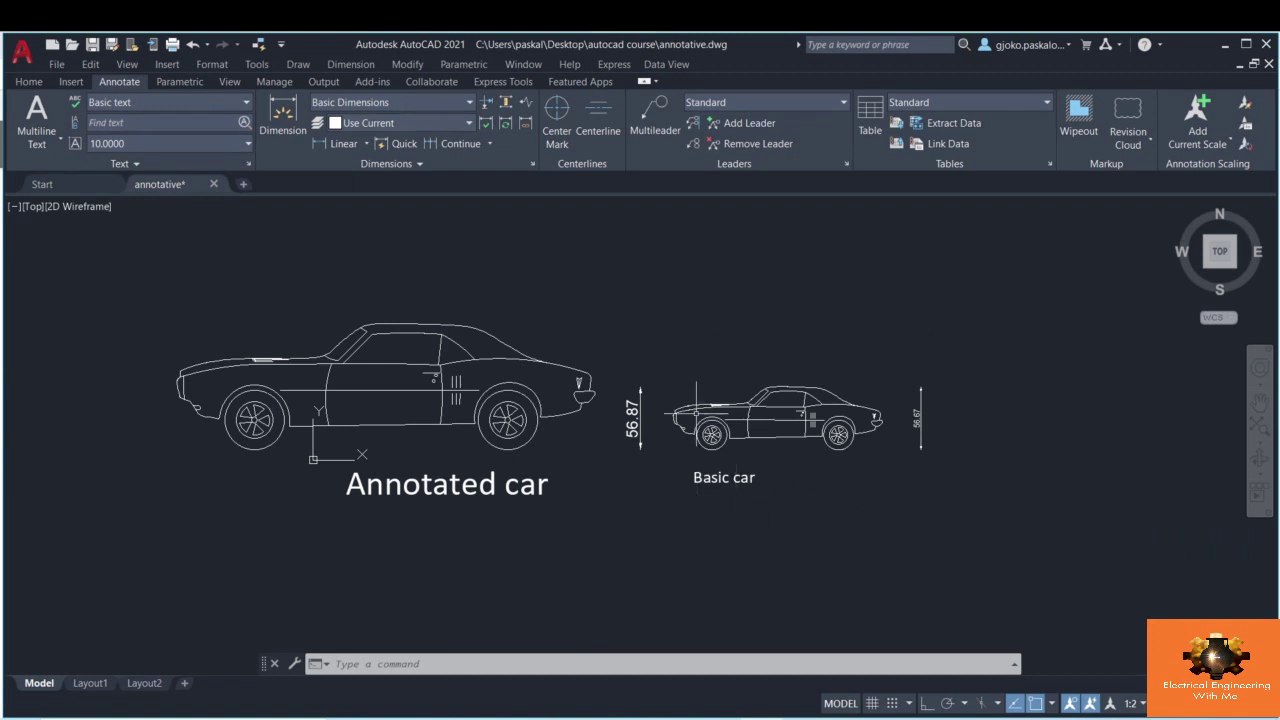
- Set the model's annotation scale to 1:4 and compare the annotated car, its label and dimension with the basic ones
left_click(1130, 705)
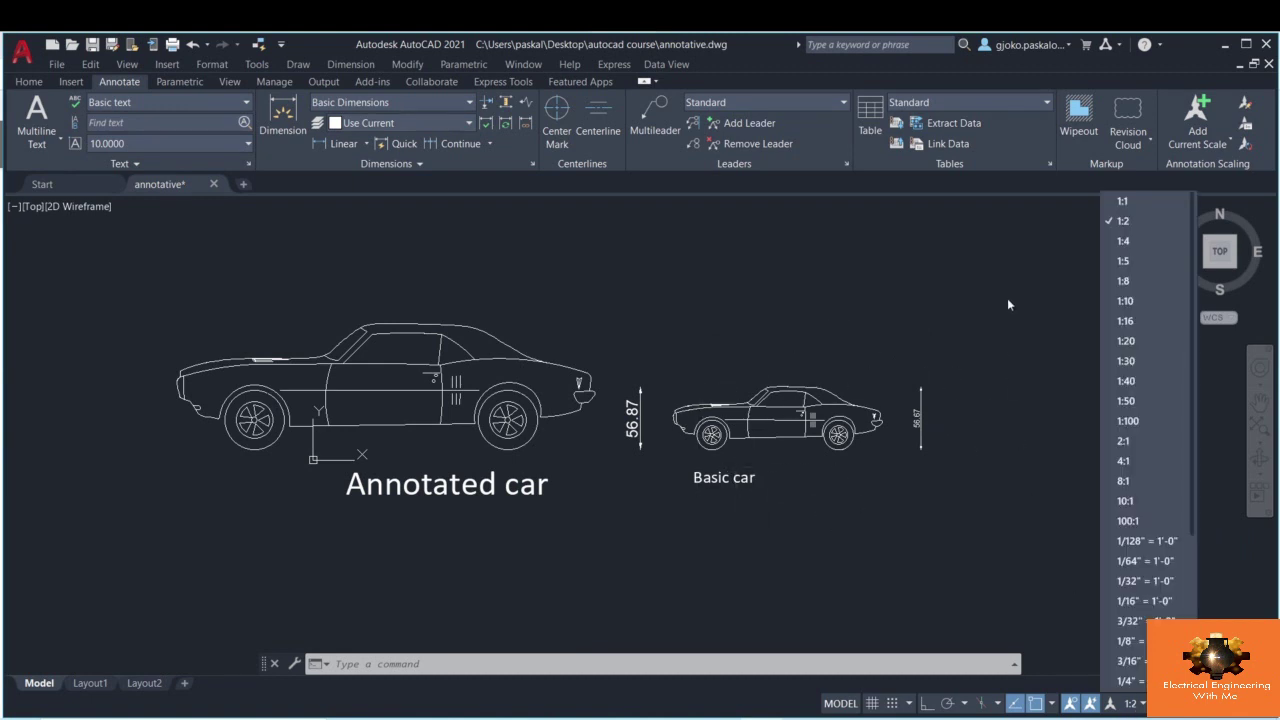
left_click(1135, 245)
scroll(699, 477, "up", 3)
scroll(699, 477, "down", 2)
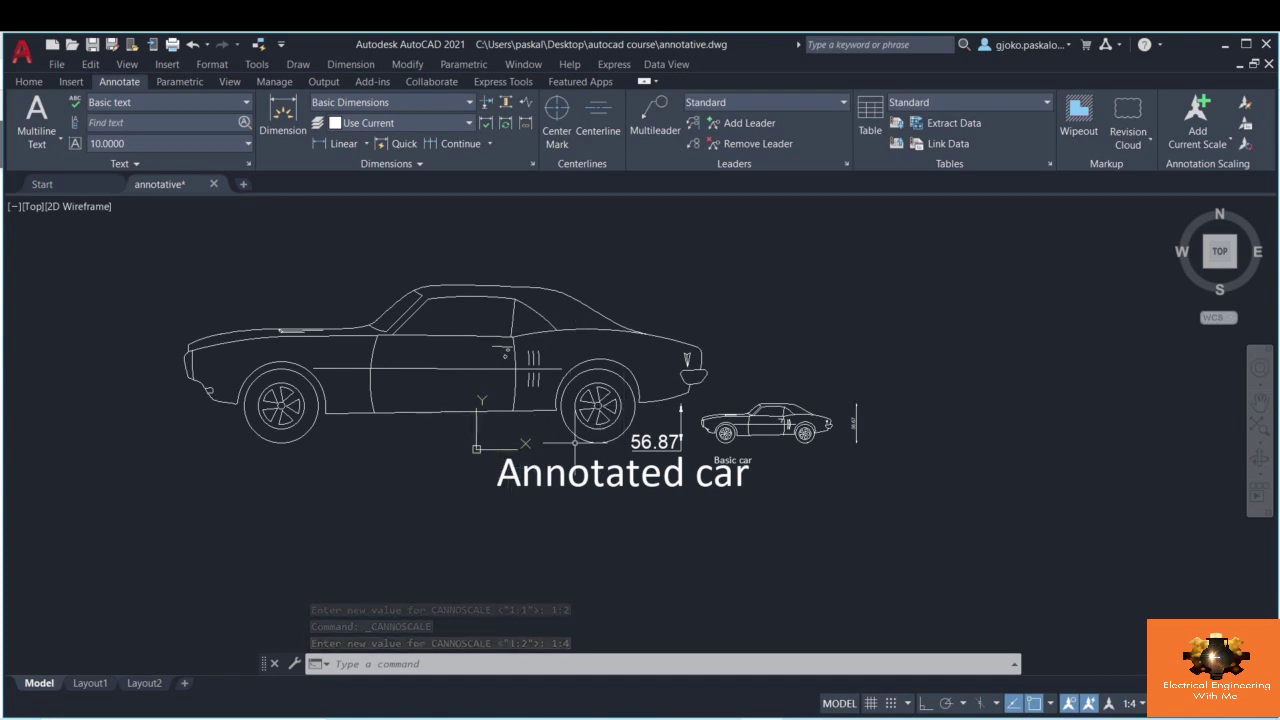
scroll(661, 408, "up", 4)
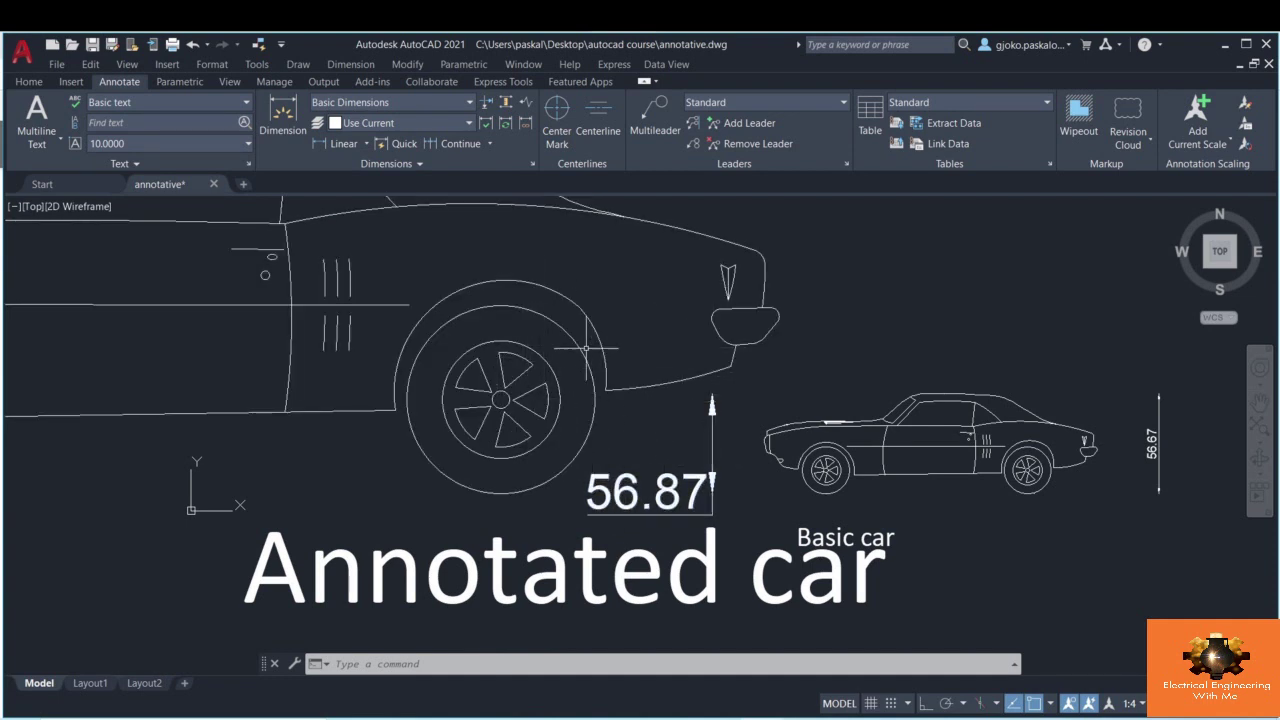
scroll(584, 354, "down", 4)
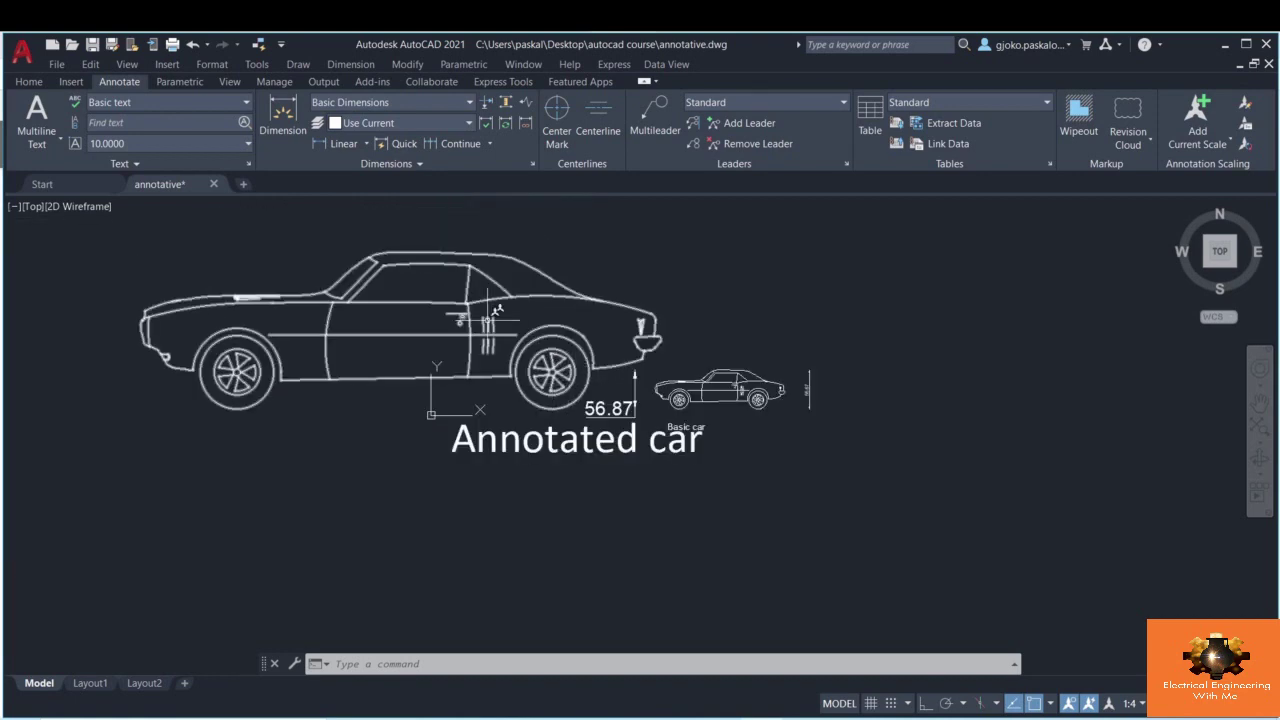
scroll(590, 410, "up", 4)
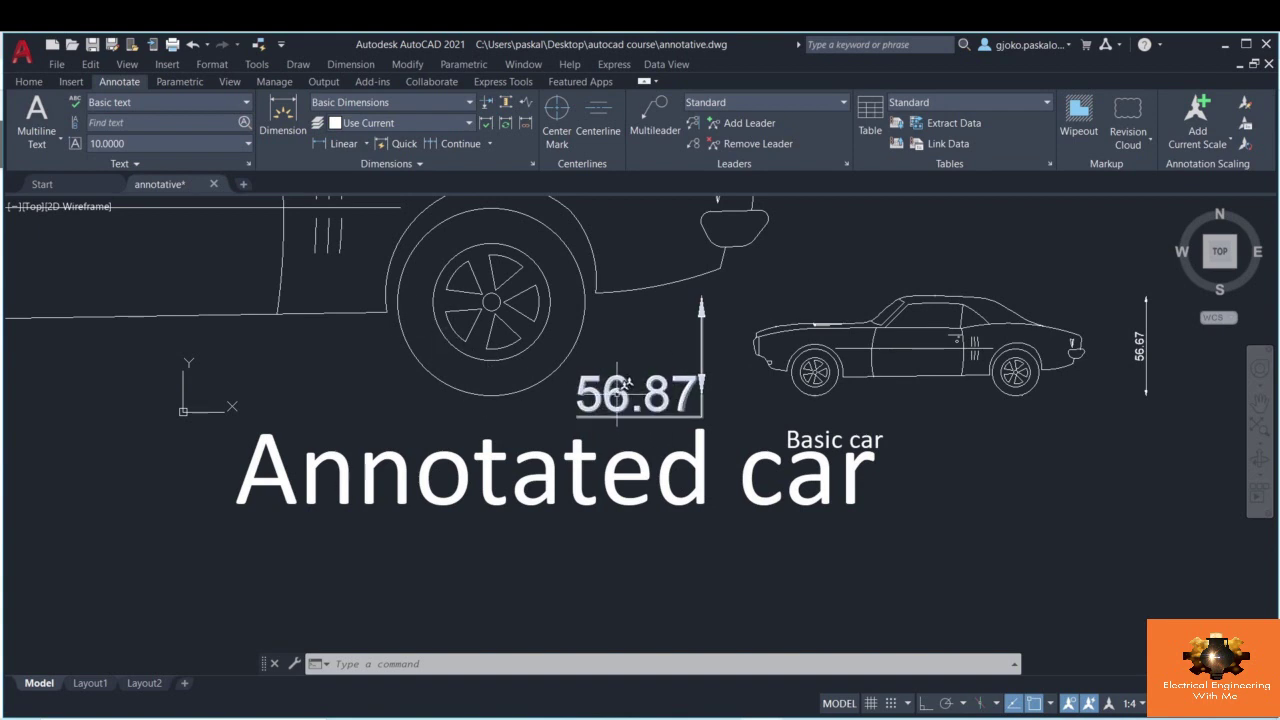
scroll(405, 522, "down", 3)
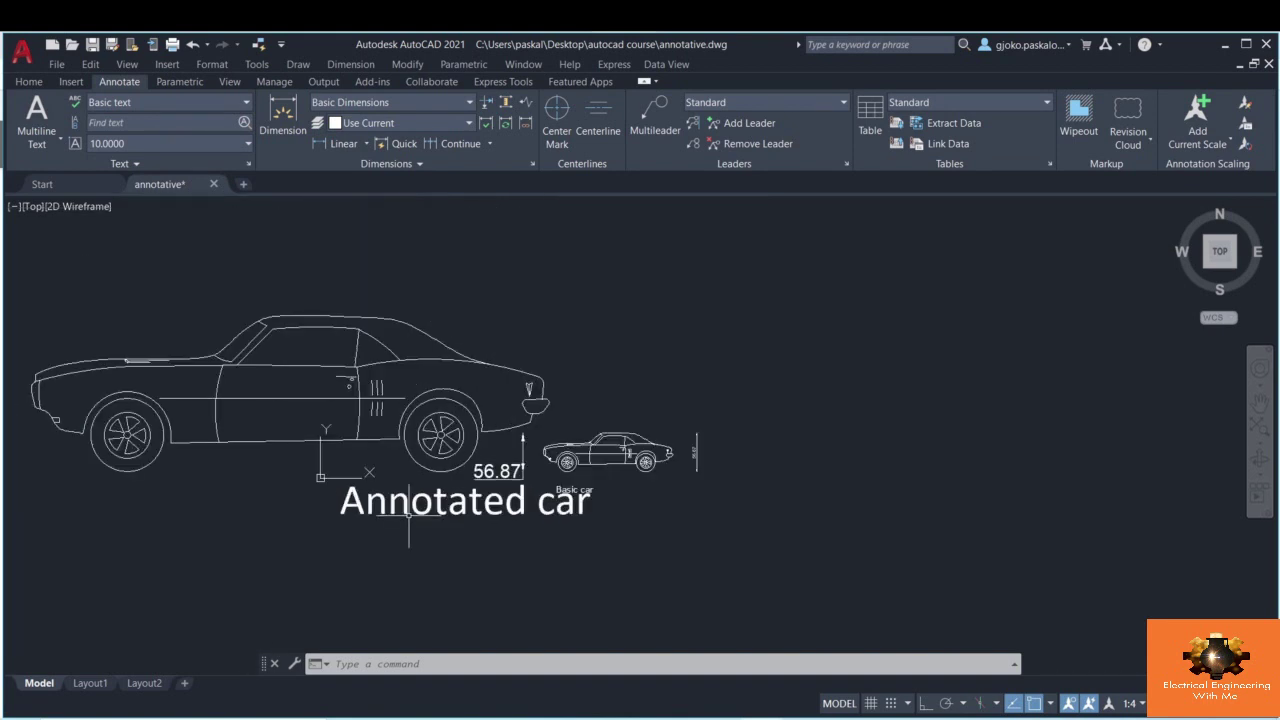
middle_click_drag(409, 517, 471, 517)
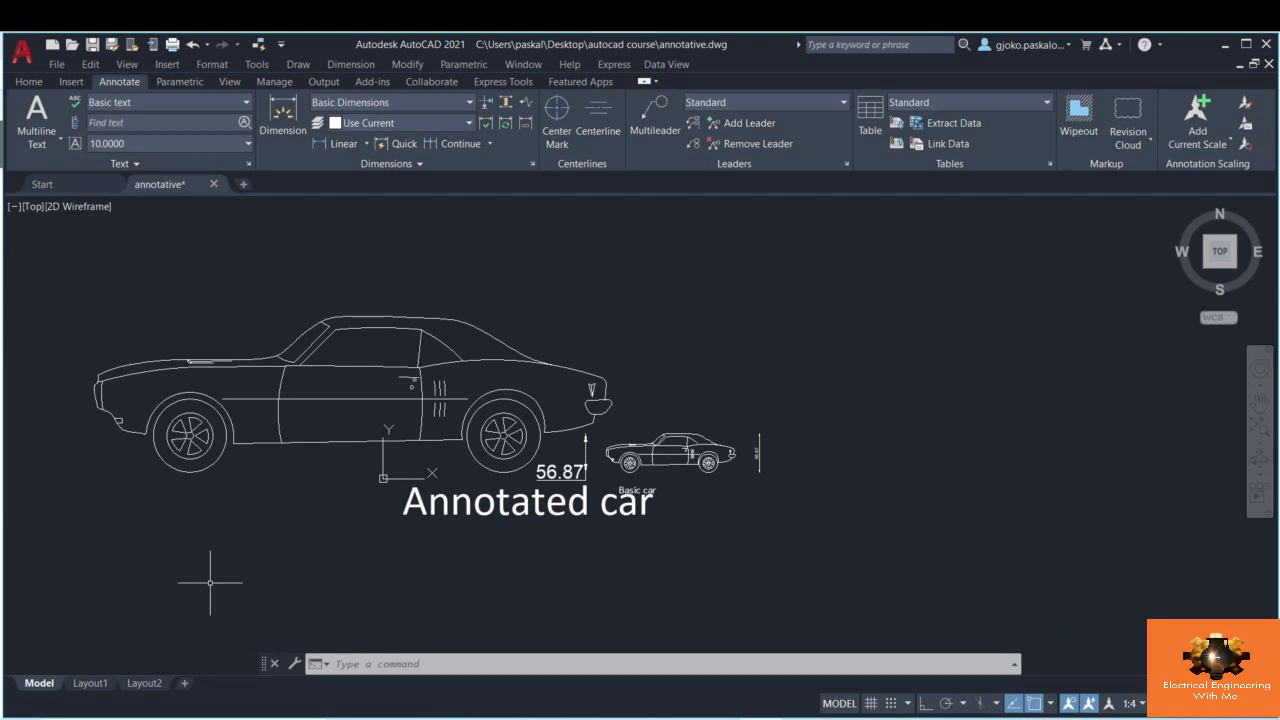
- In Layout1, set the lower viewport's scale to 1:2, then activate that viewport and fit both cars inside it
left_click(76, 686)
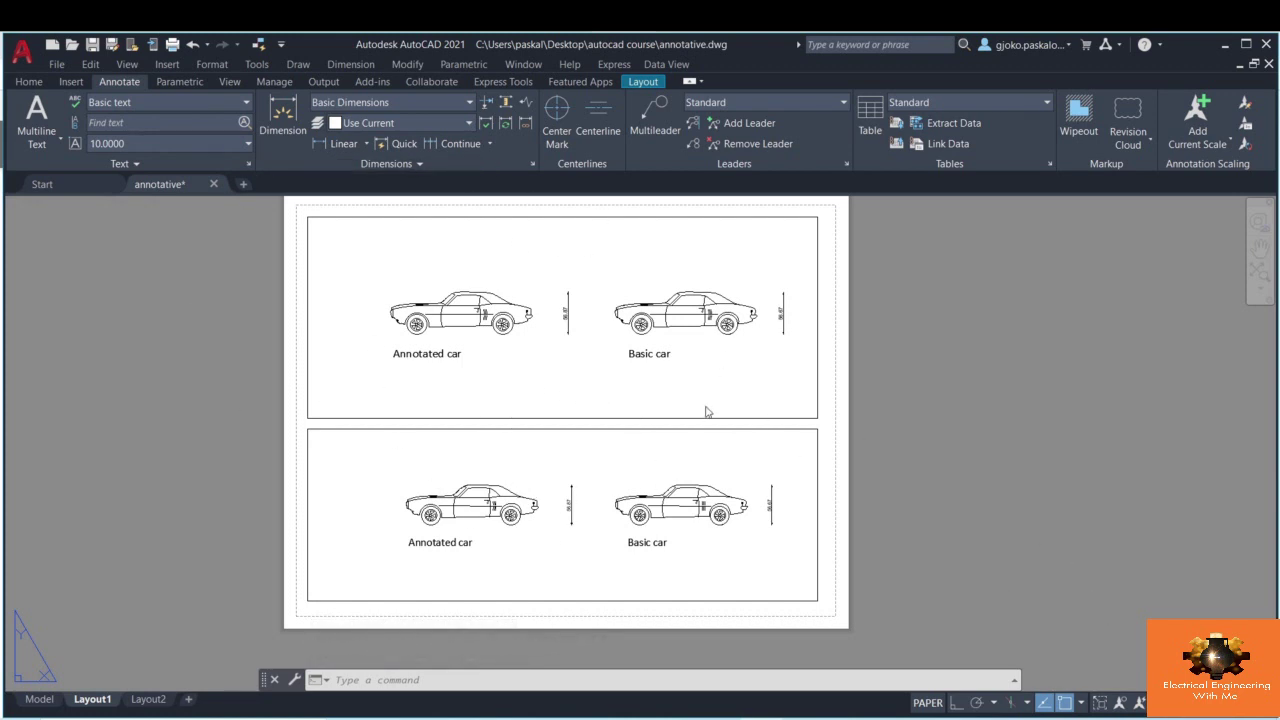
left_click(686, 431)
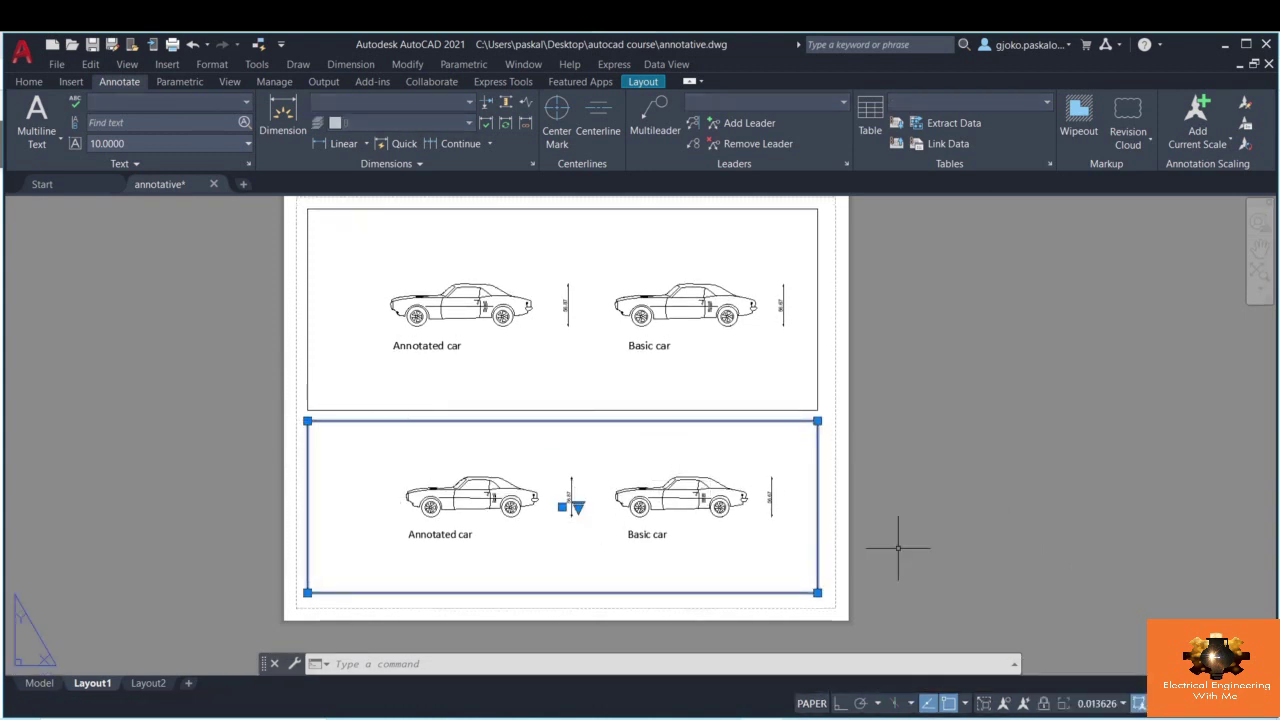
left_click(1121, 704)
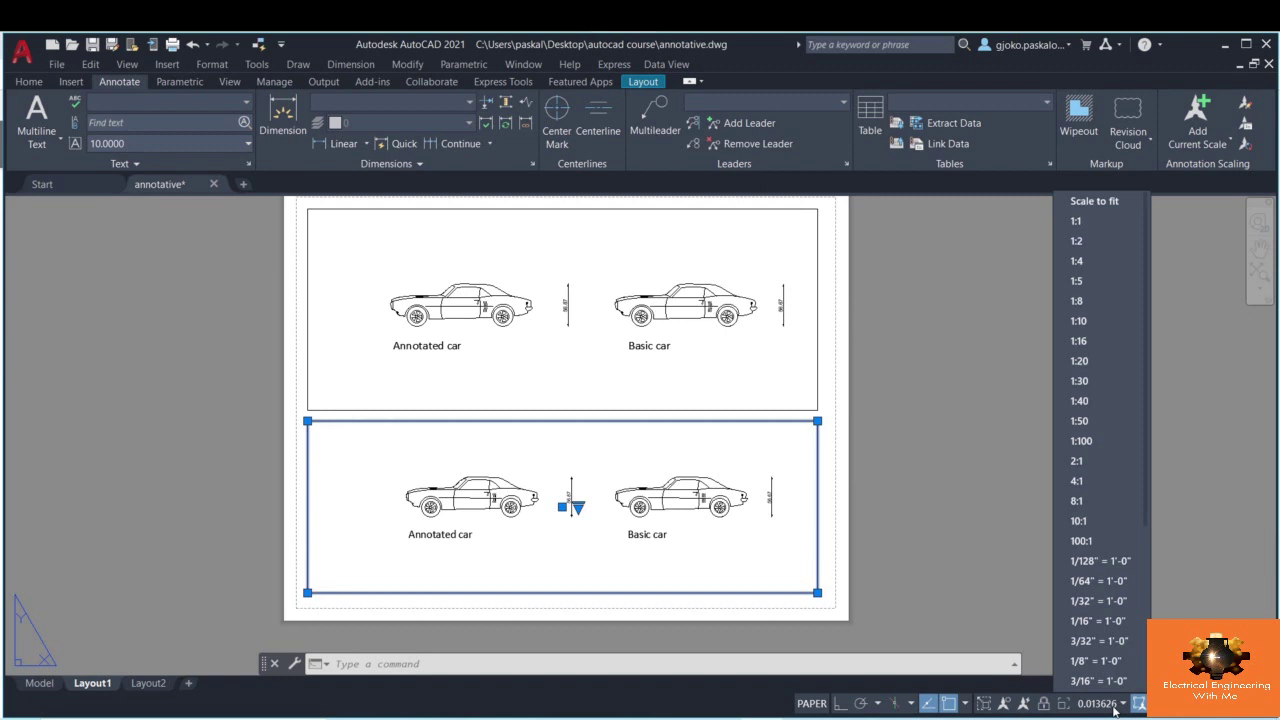
left_click(1078, 241)
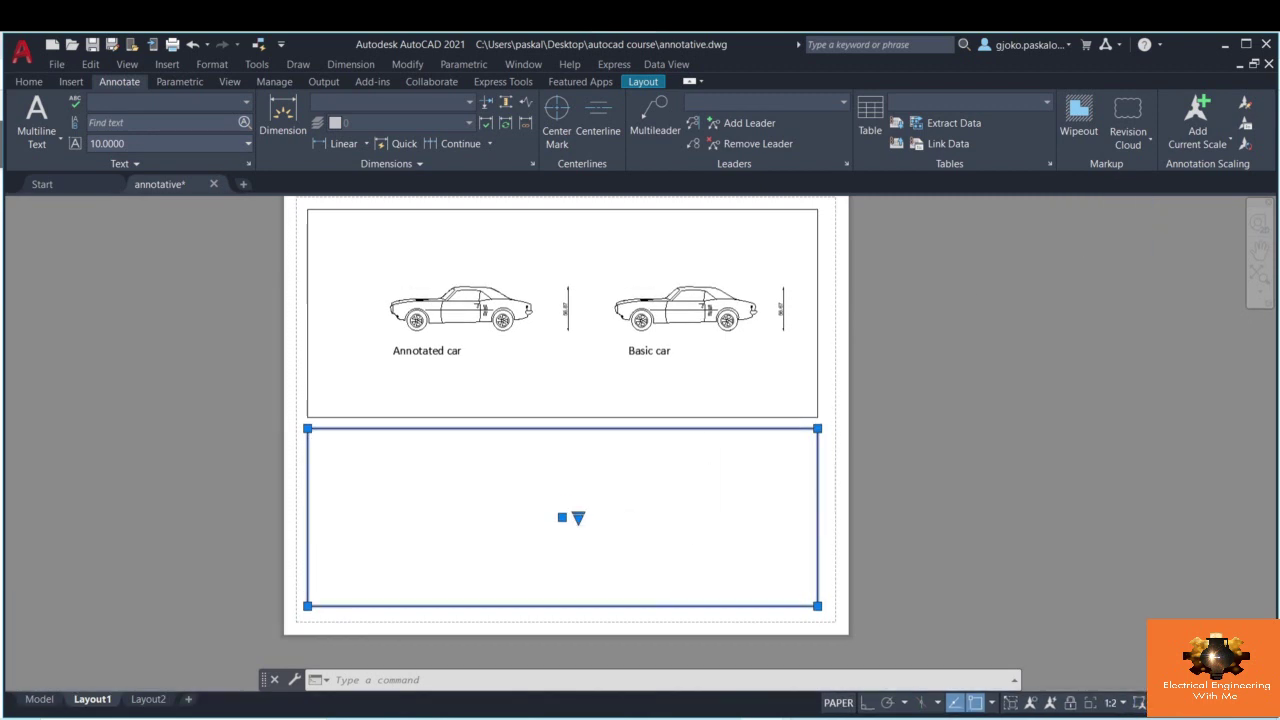
double_click(594, 503)
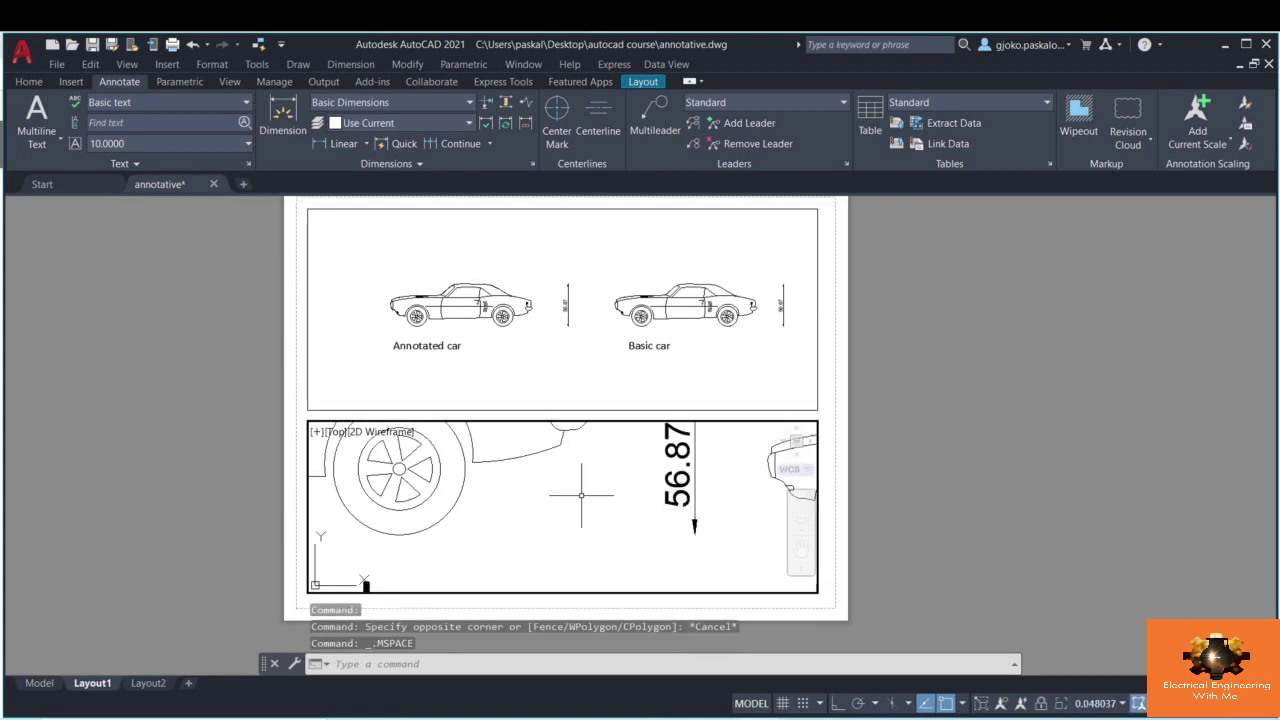
scroll(581, 494, "down", 8)
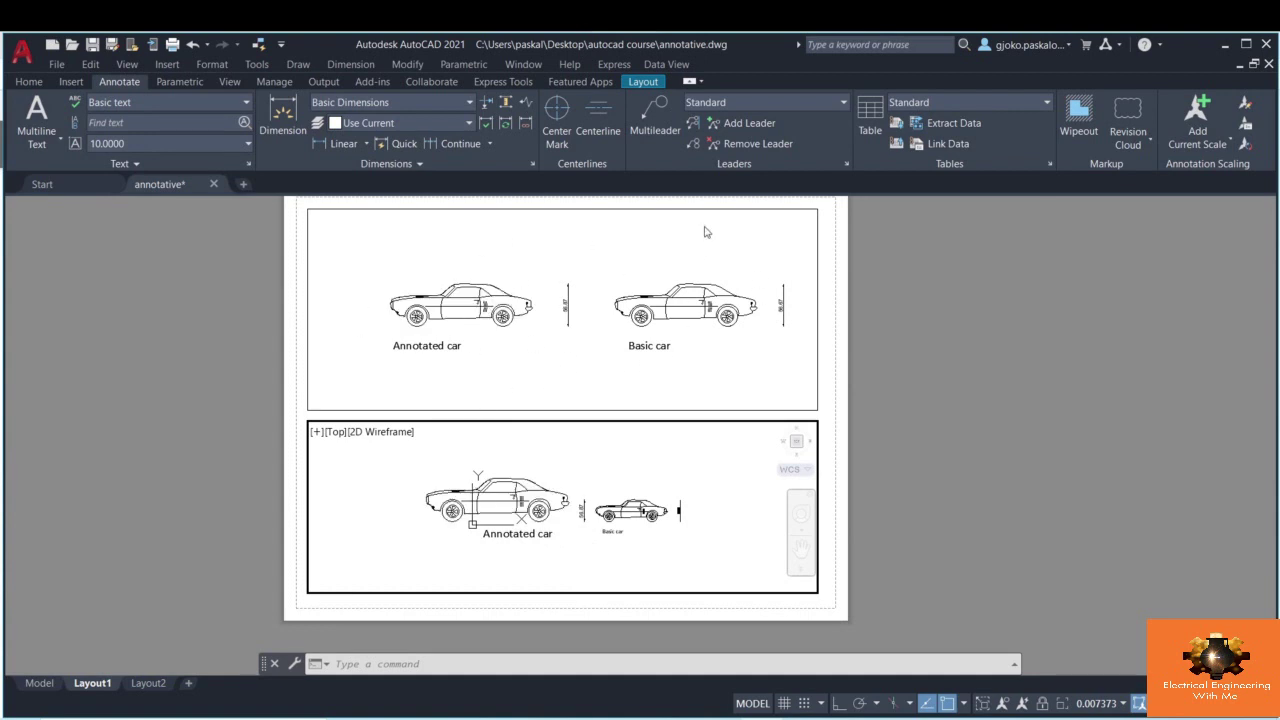
- Activate the upper viewport in Layout1 and set its scale to 1:4
left_click(813, 316)
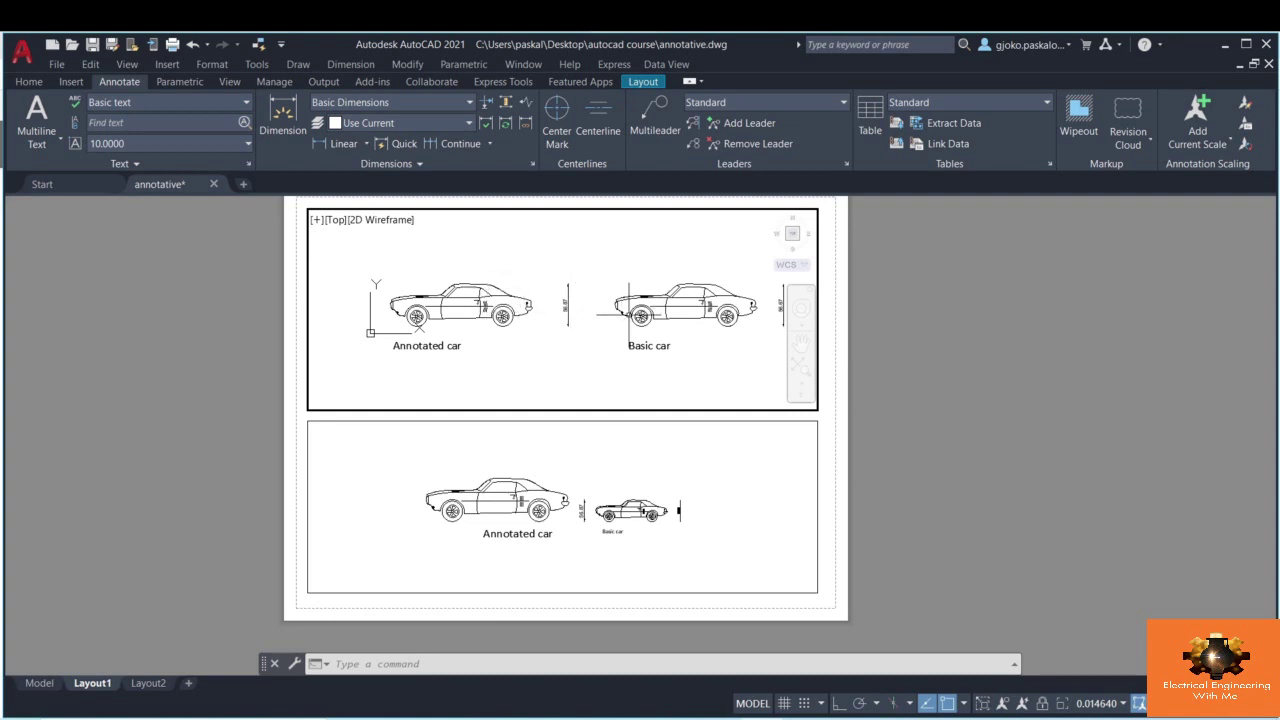
left_click(1123, 703)
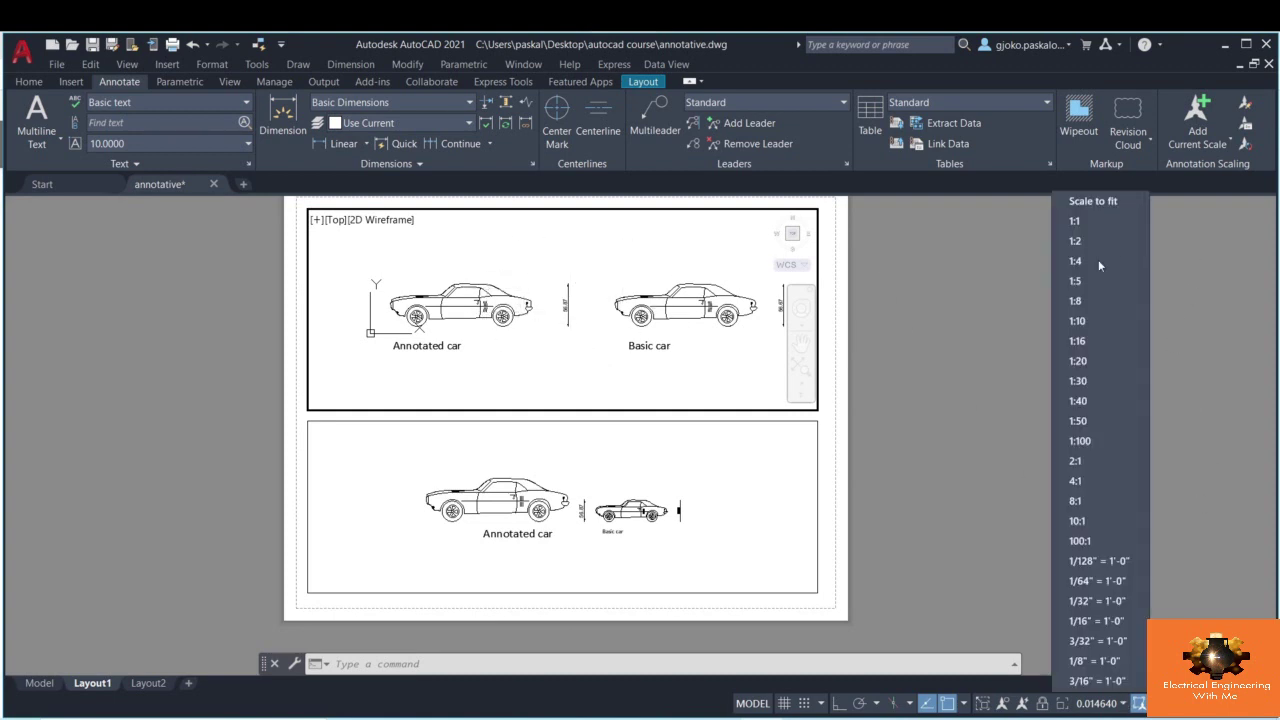
left_click(1078, 262)
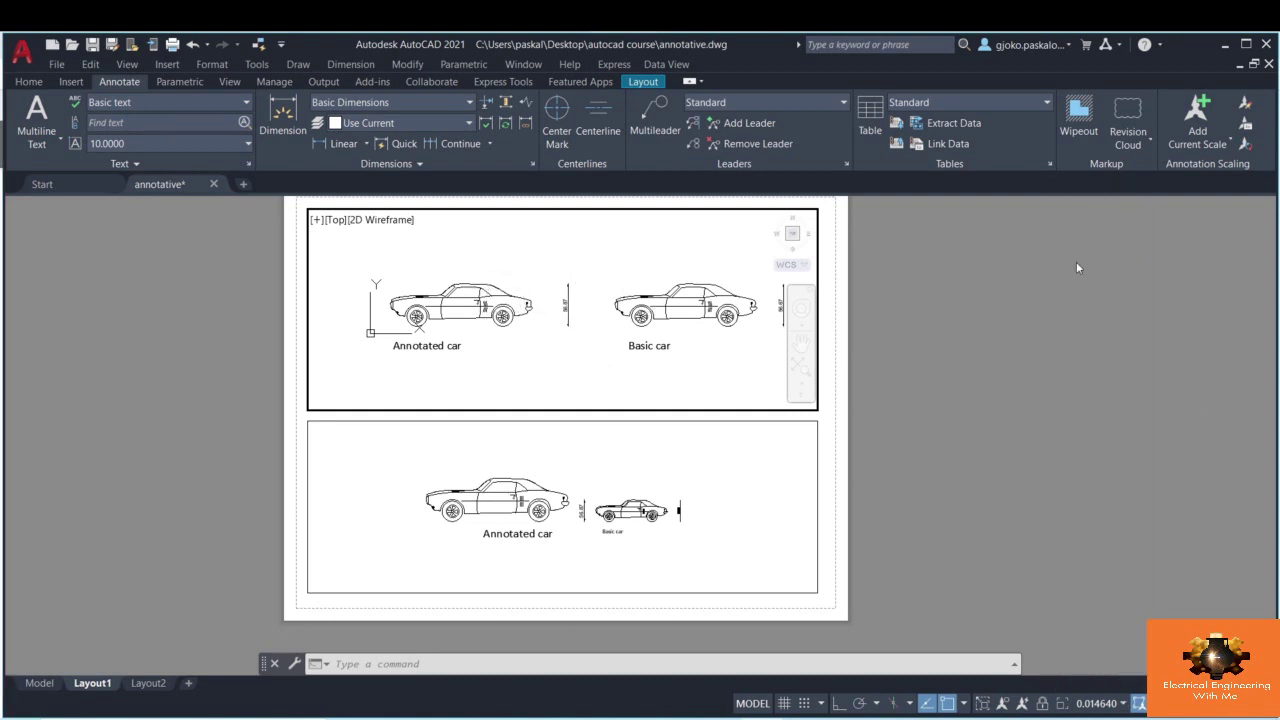
- Fit both cars inside the upper viewport of Layout1 to compare their sizes
left_click(552, 293)
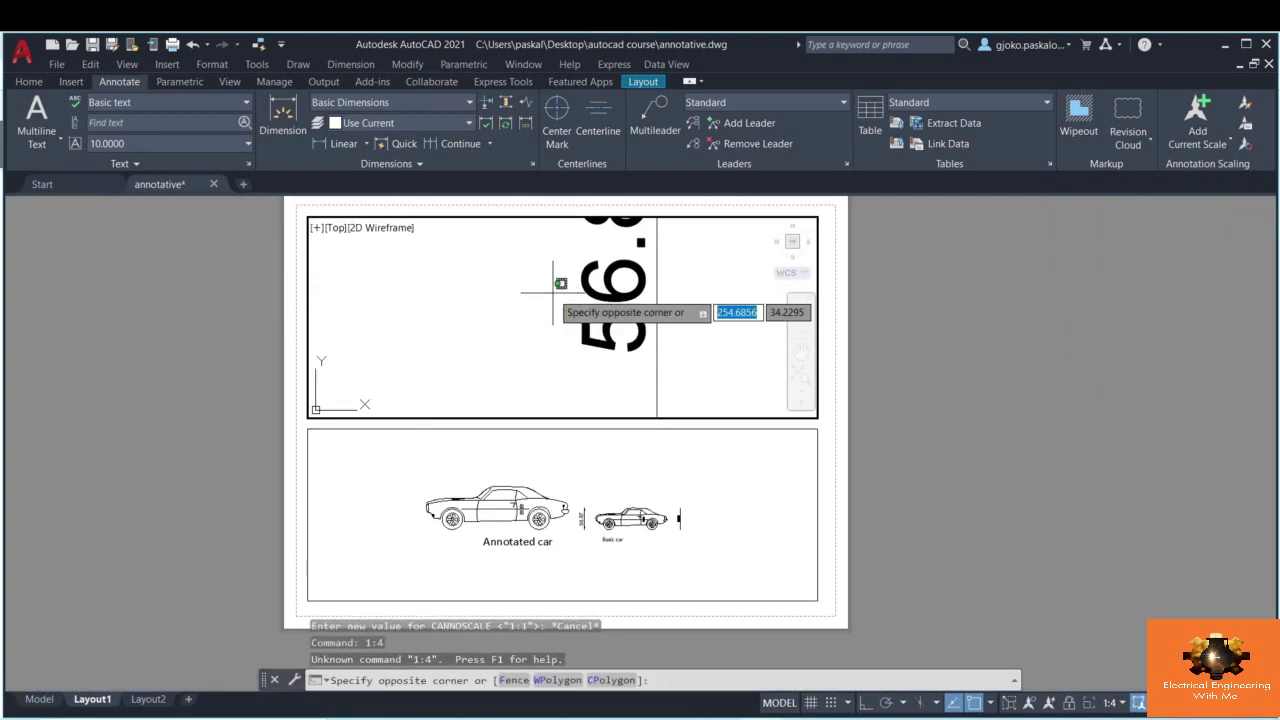
scroll(550, 296, "down", 6)
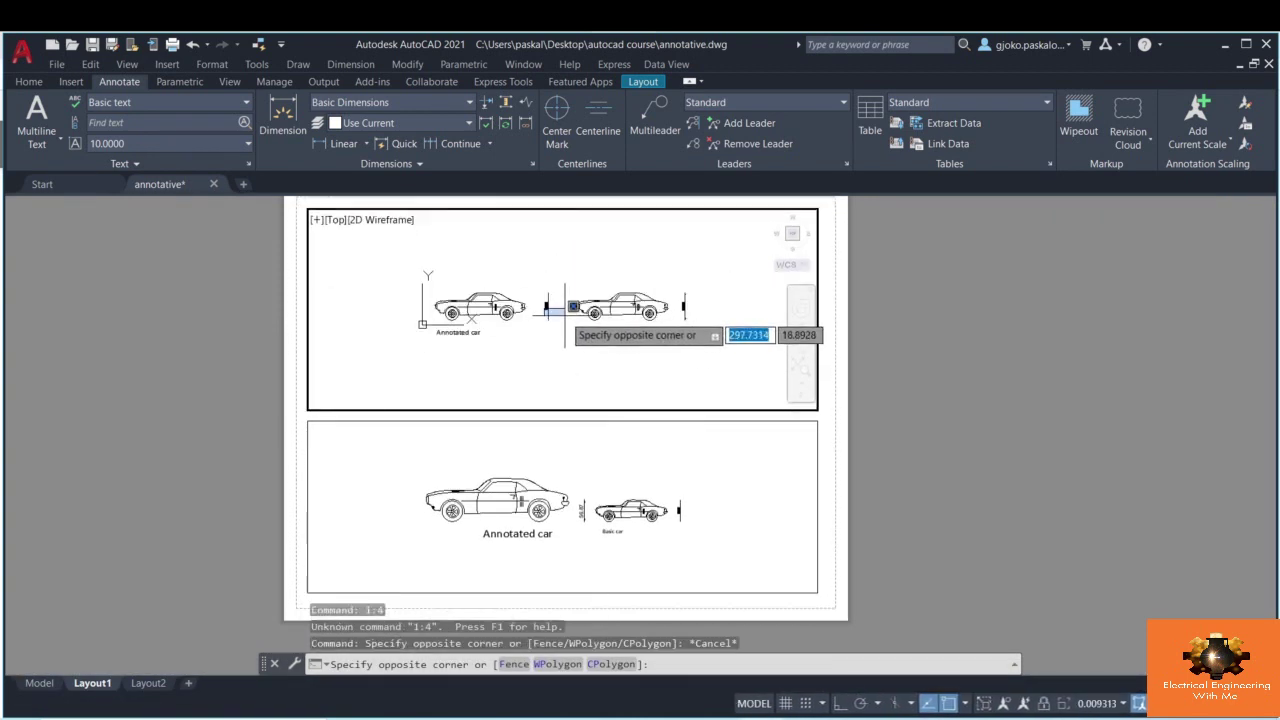
key("Escape")
scroll(529, 311, "up", 2)
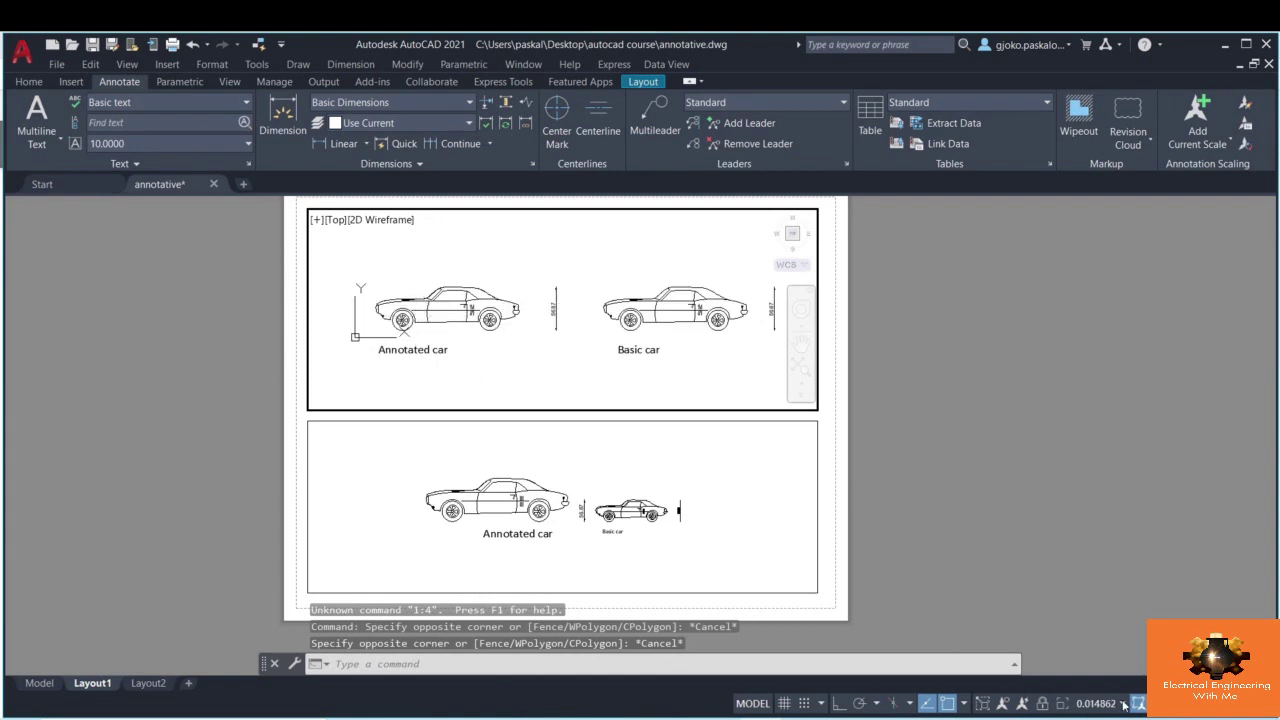
left_click(1123, 703)
key("Escape")
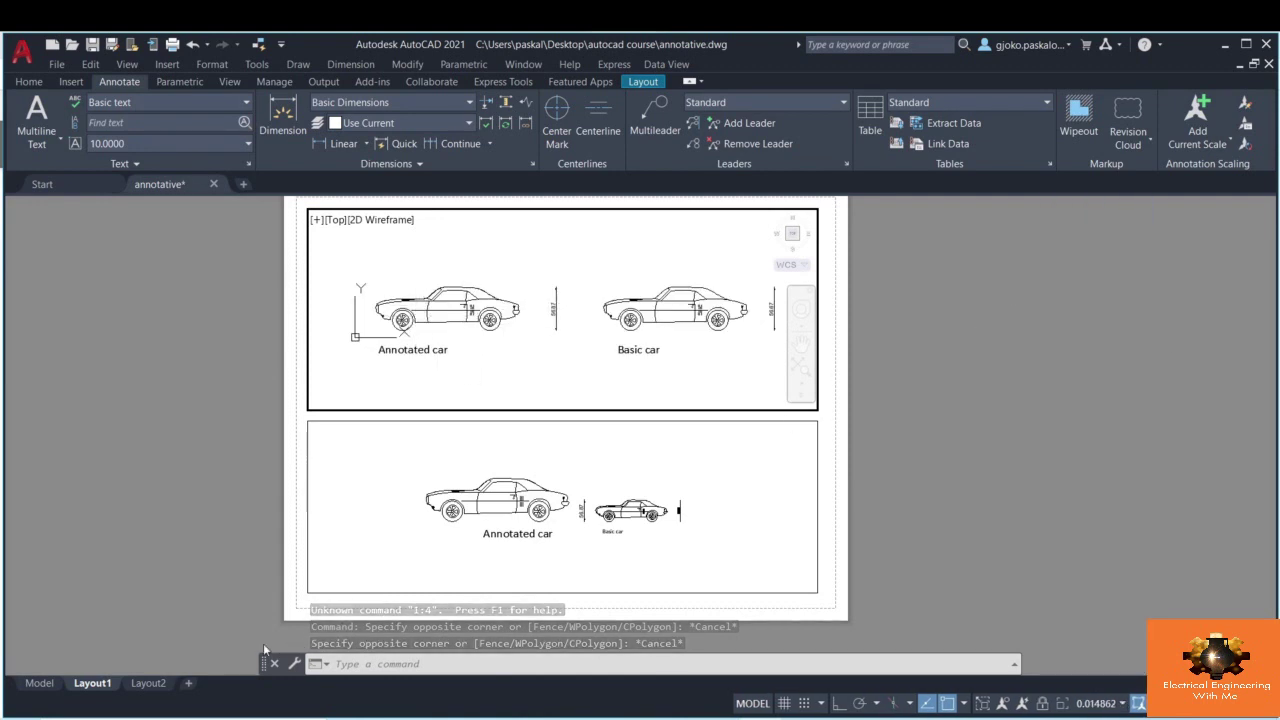
- Switch to model space and reapply the 1:4 annotation scale
left_click(39, 683)
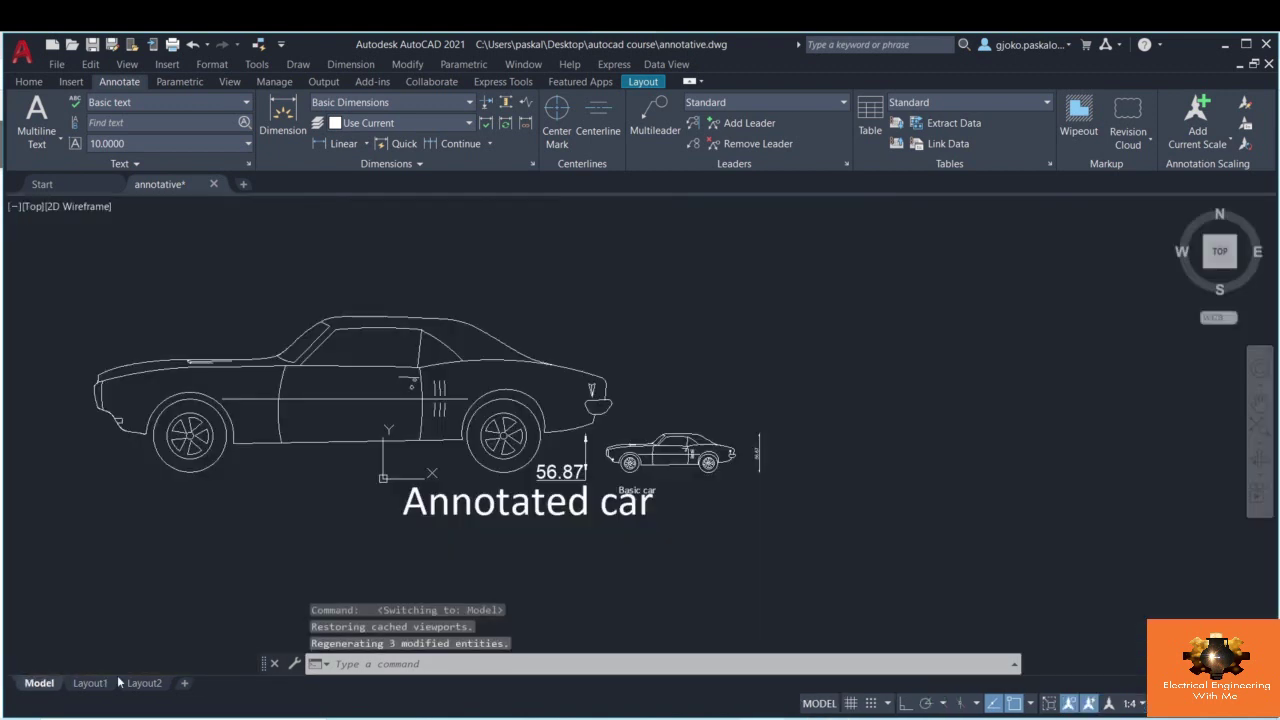
left_click(1128, 703)
left_click(1125, 250)
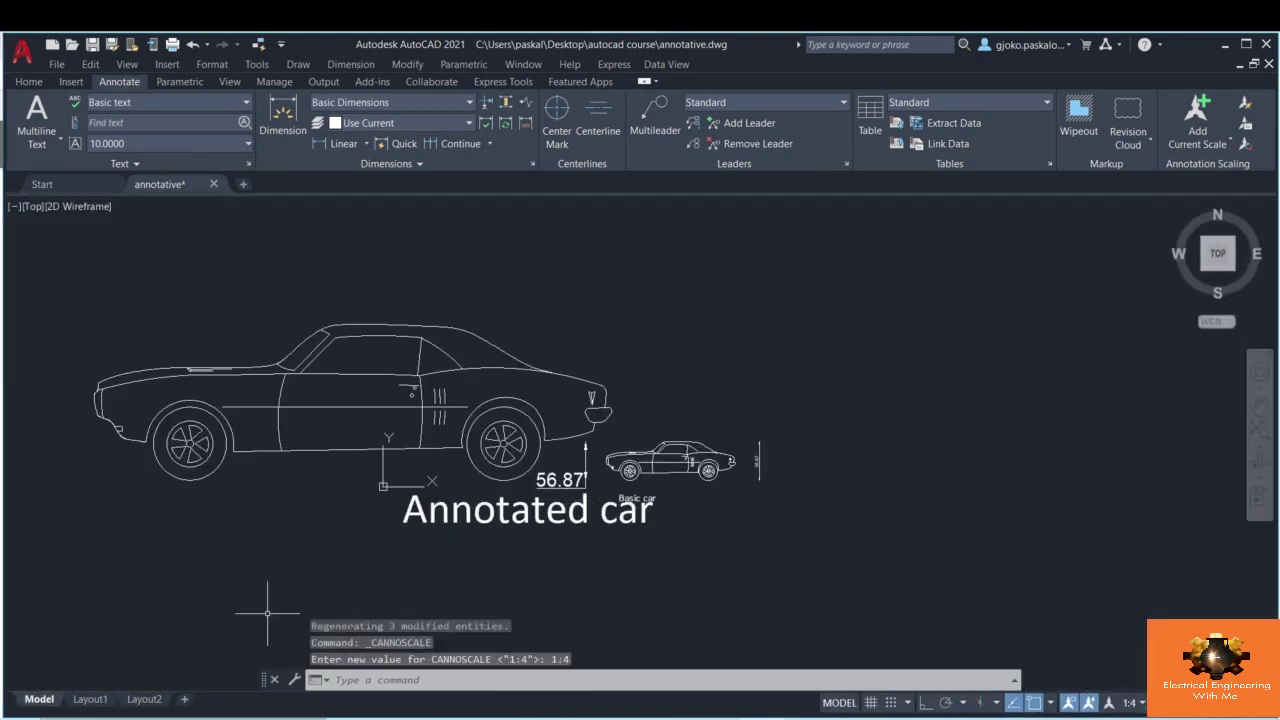
- In Layout1, set the upper viewport's scale to 1:4 and fit both cars inside it
left_click(82, 705)
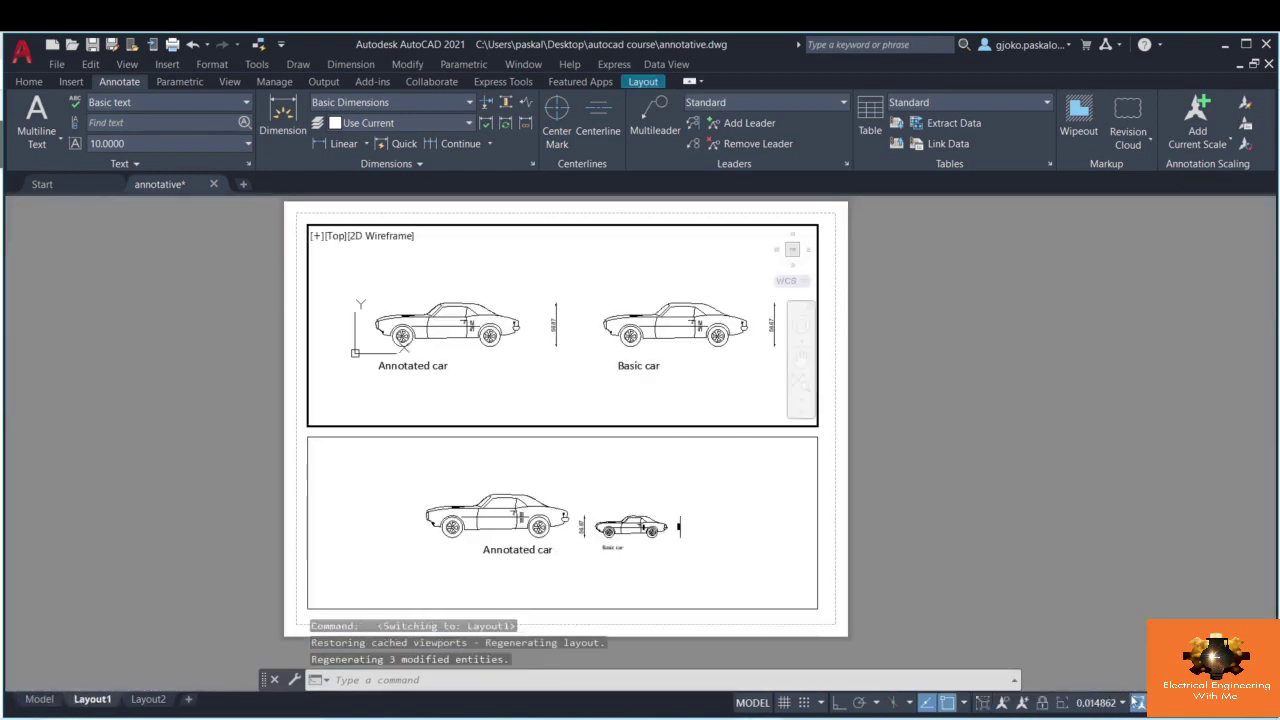
left_click(1122, 702)
left_click(1079, 257)
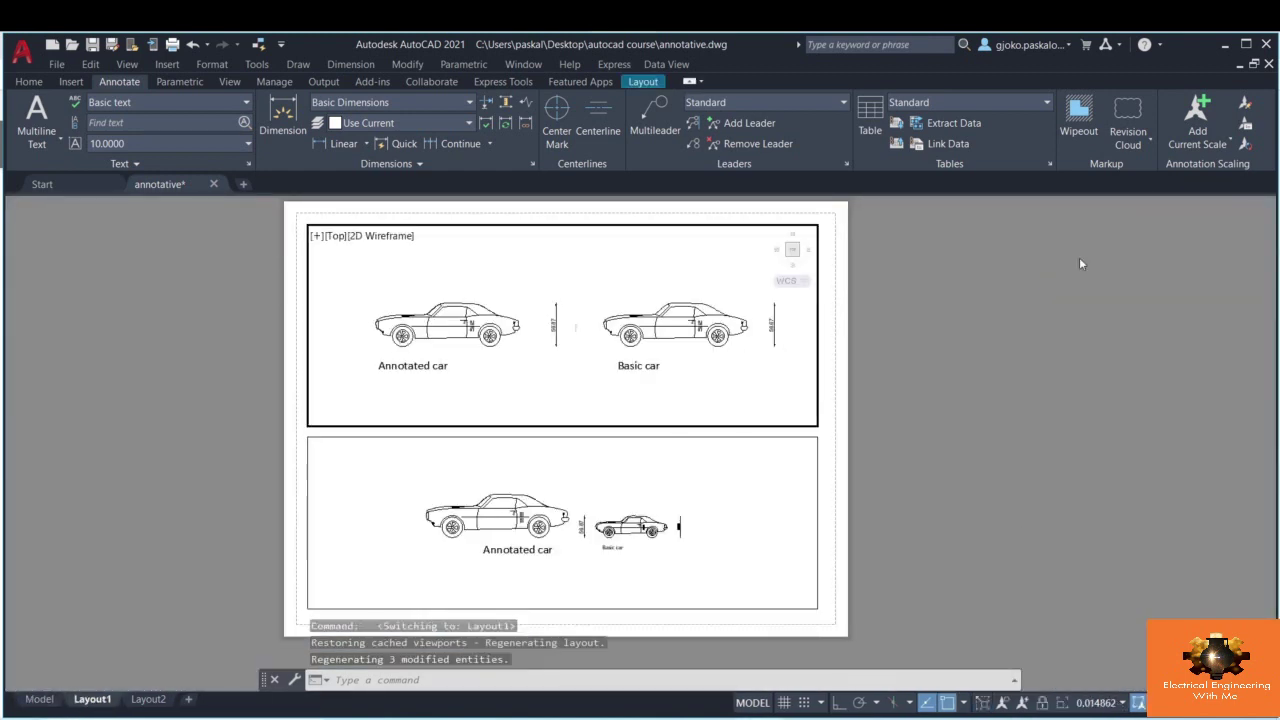
left_click(560, 333)
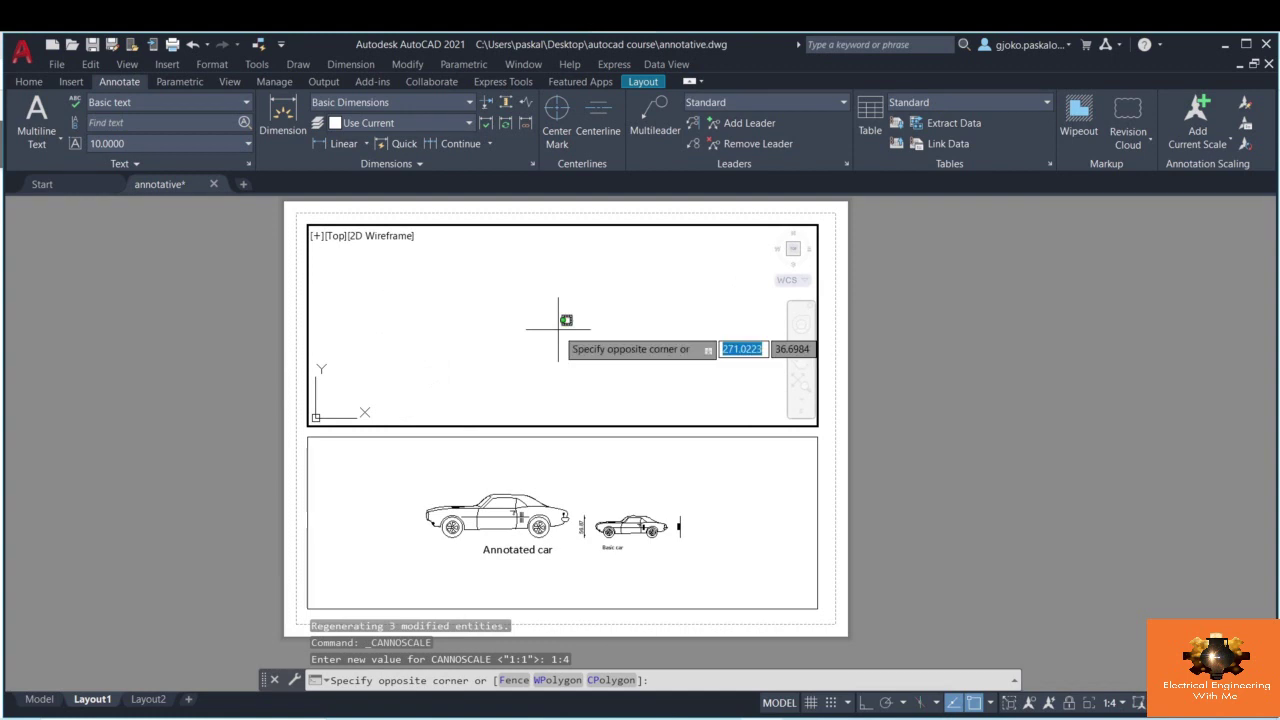
scroll(570, 330, "down", 6)
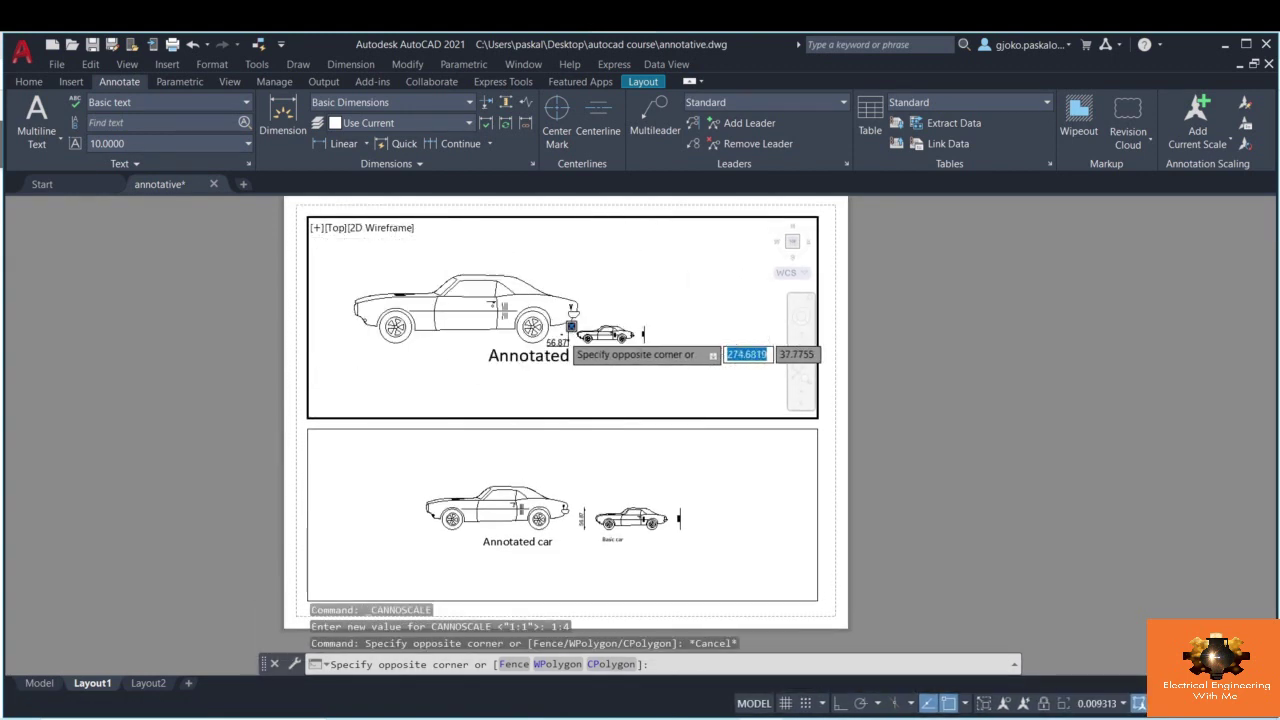
key("Escape")
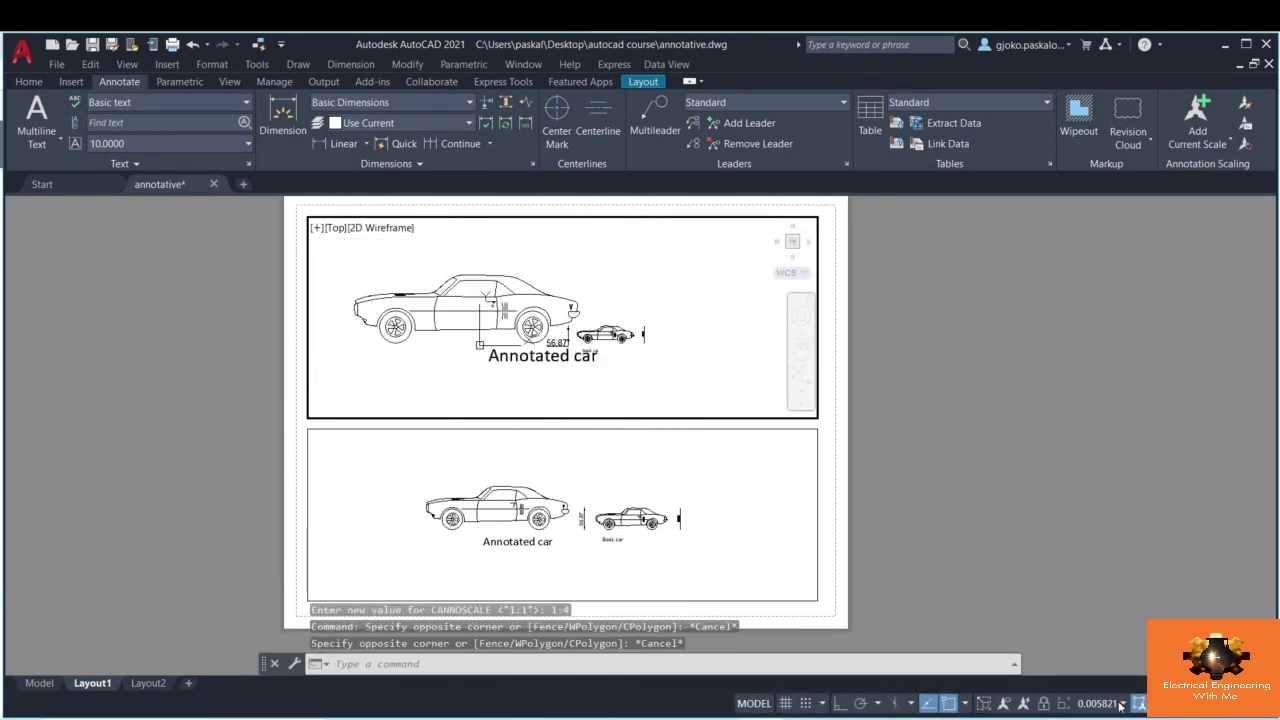
- Set the upper viewport's scale to 1:10 and bring the car drawings back into its view
left_click(1121, 704)
left_click(1099, 322)
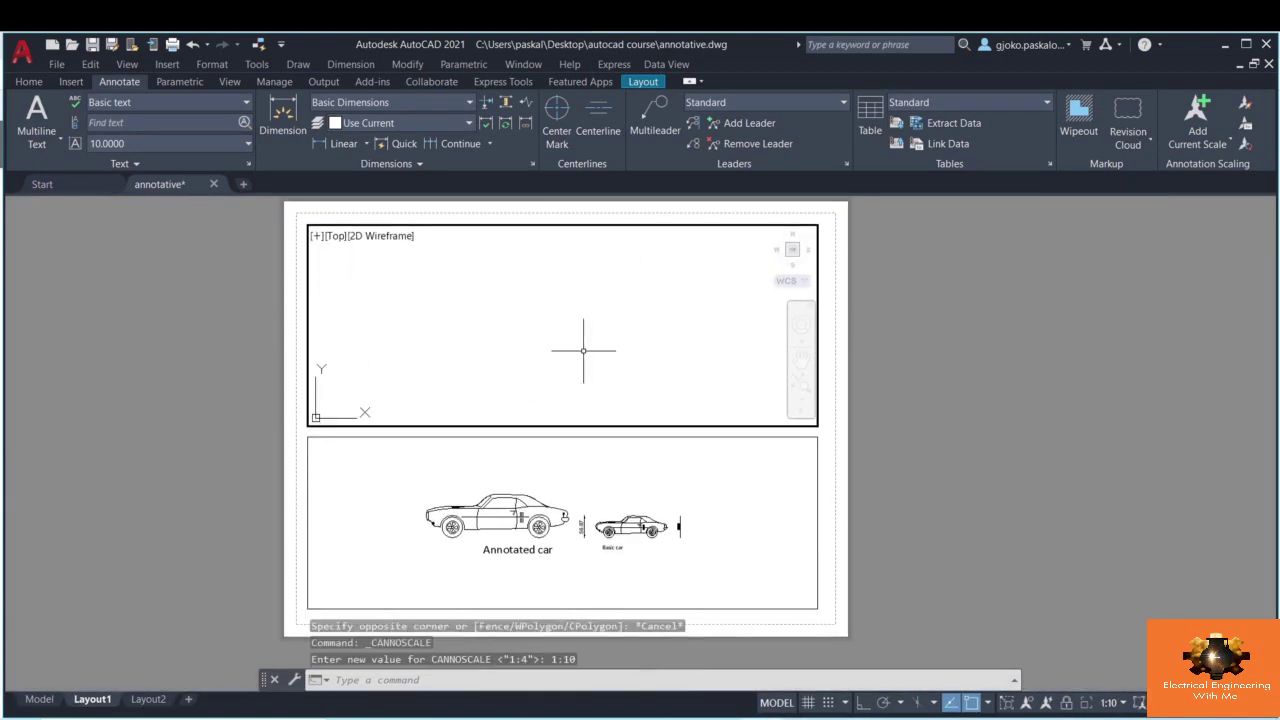
left_click(585, 350)
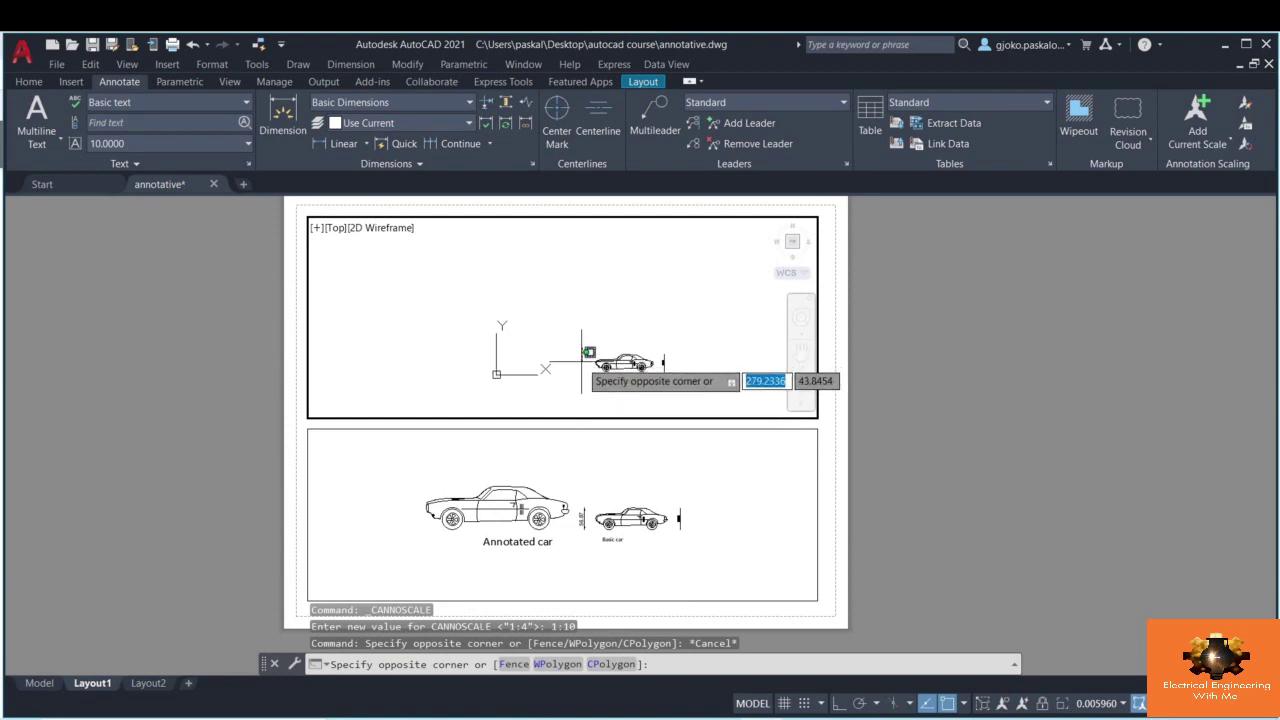
key("Escape")
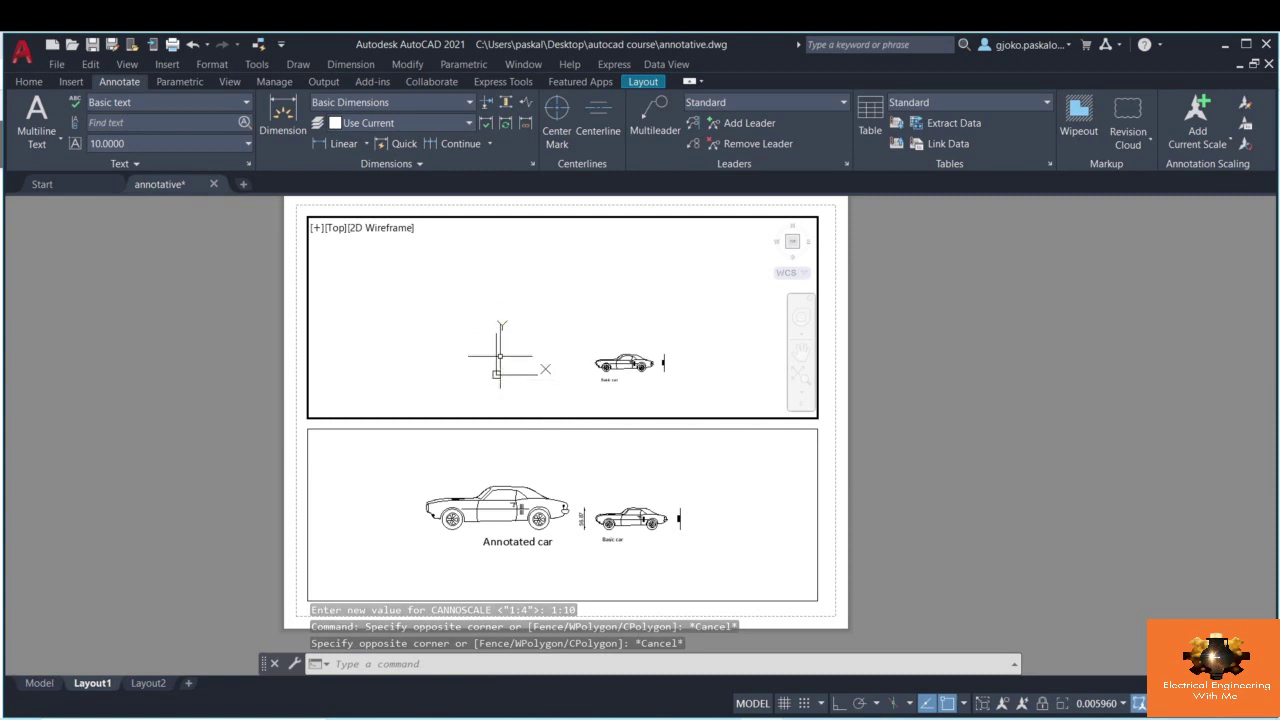
- In model space, set the annotation scale to 1:10 and bring both cars fully into view
left_click(39, 683)
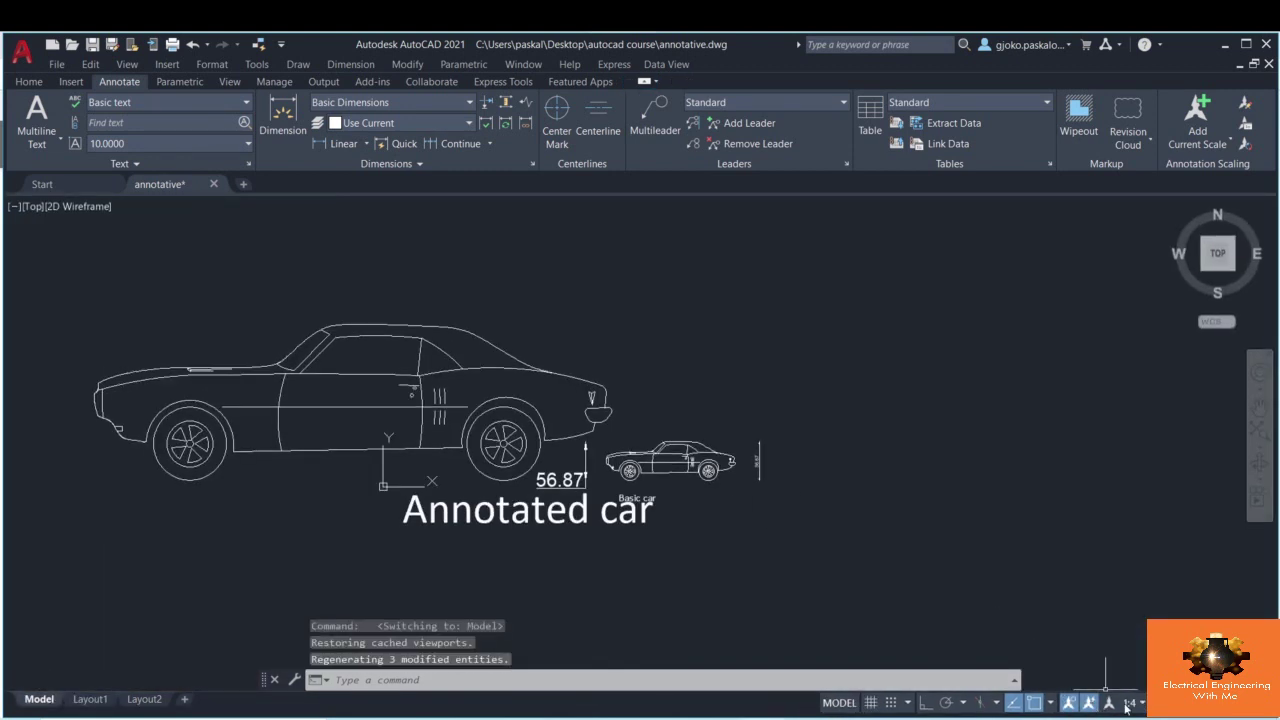
left_click(1128, 703)
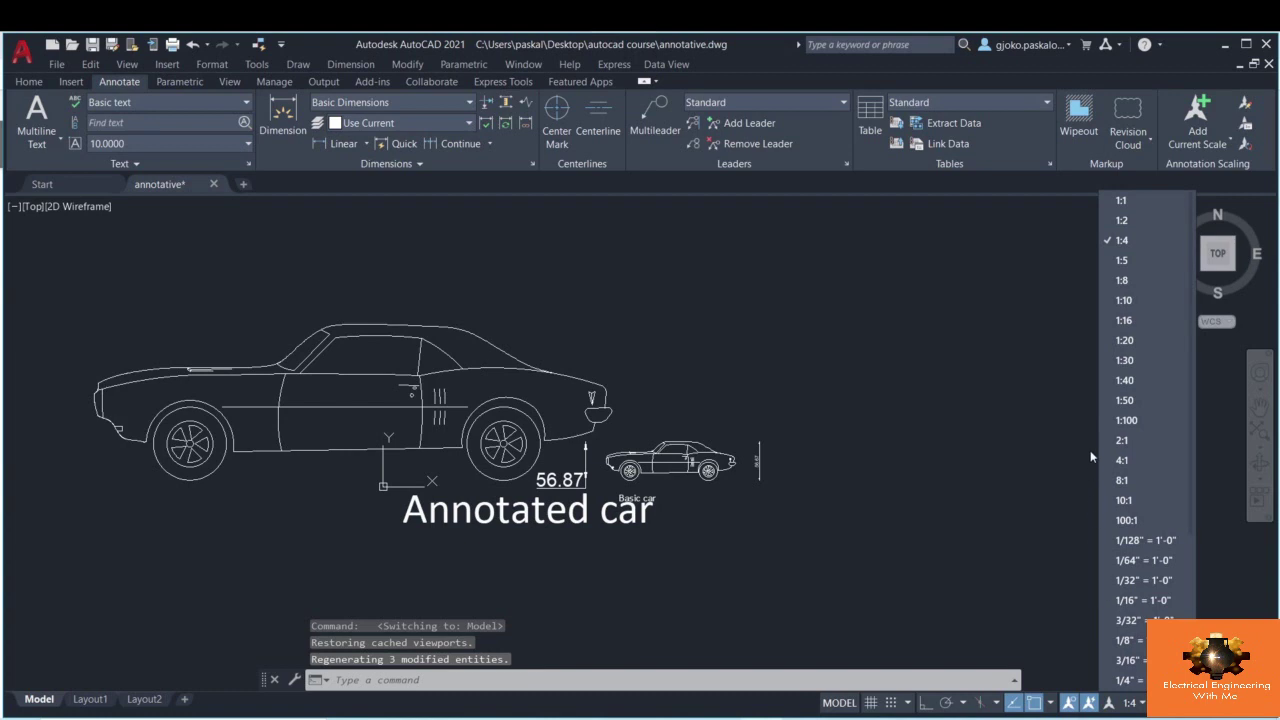
left_click(1137, 302)
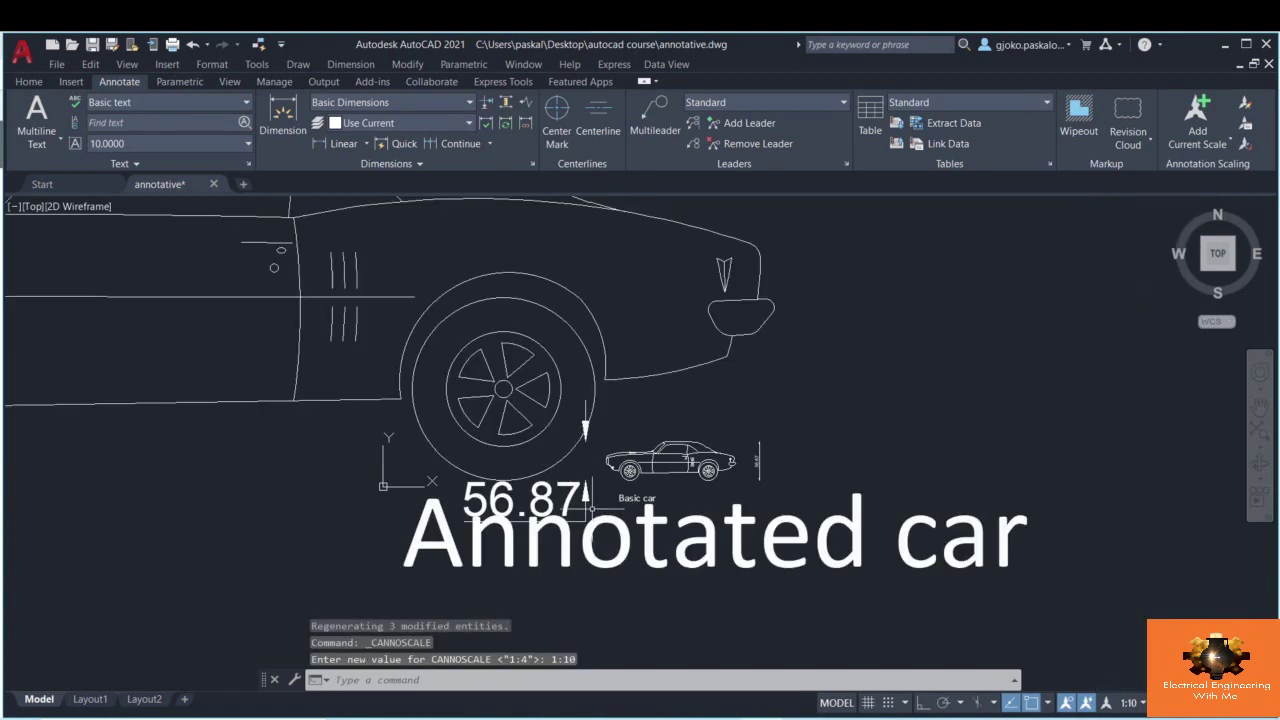
scroll(560, 485, "down", 3)
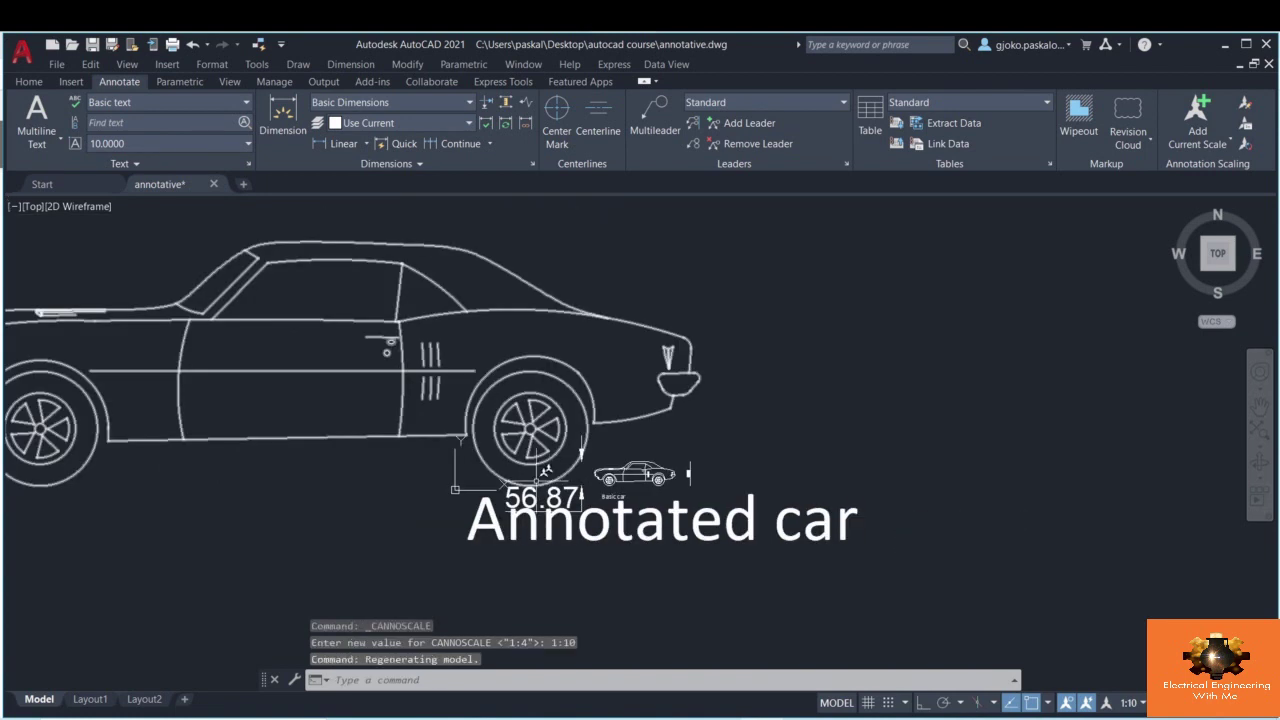
scroll(560, 485, "down", 2)
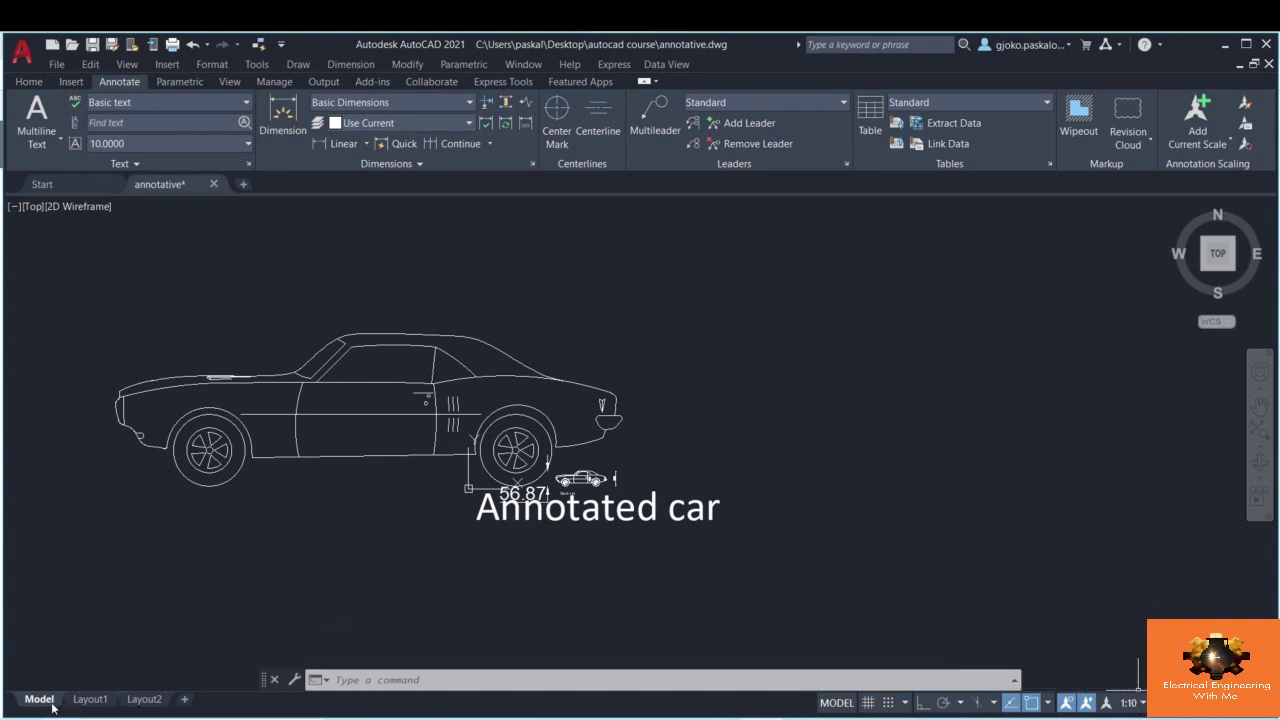
- Compare the annotated car, its label and dimension with the basic ones in Layout1's upper viewport, and return to model space
left_click(88, 700)
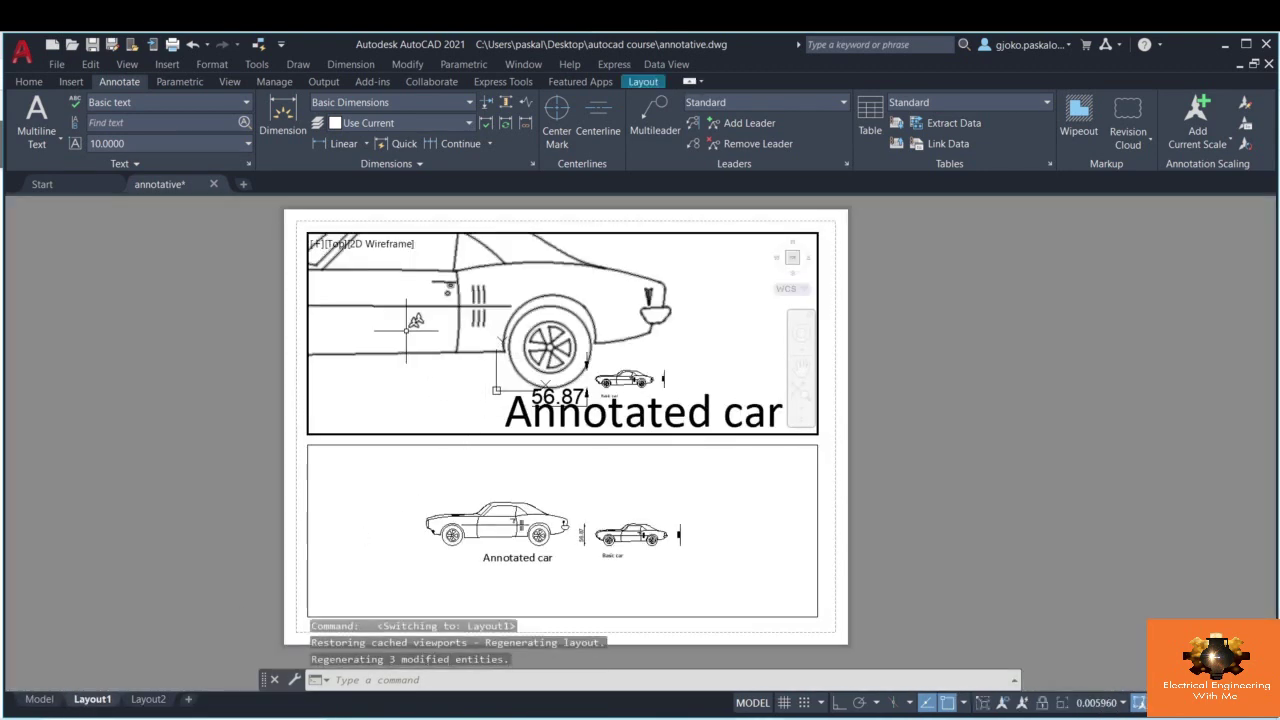
scroll(543, 348, "down", 4)
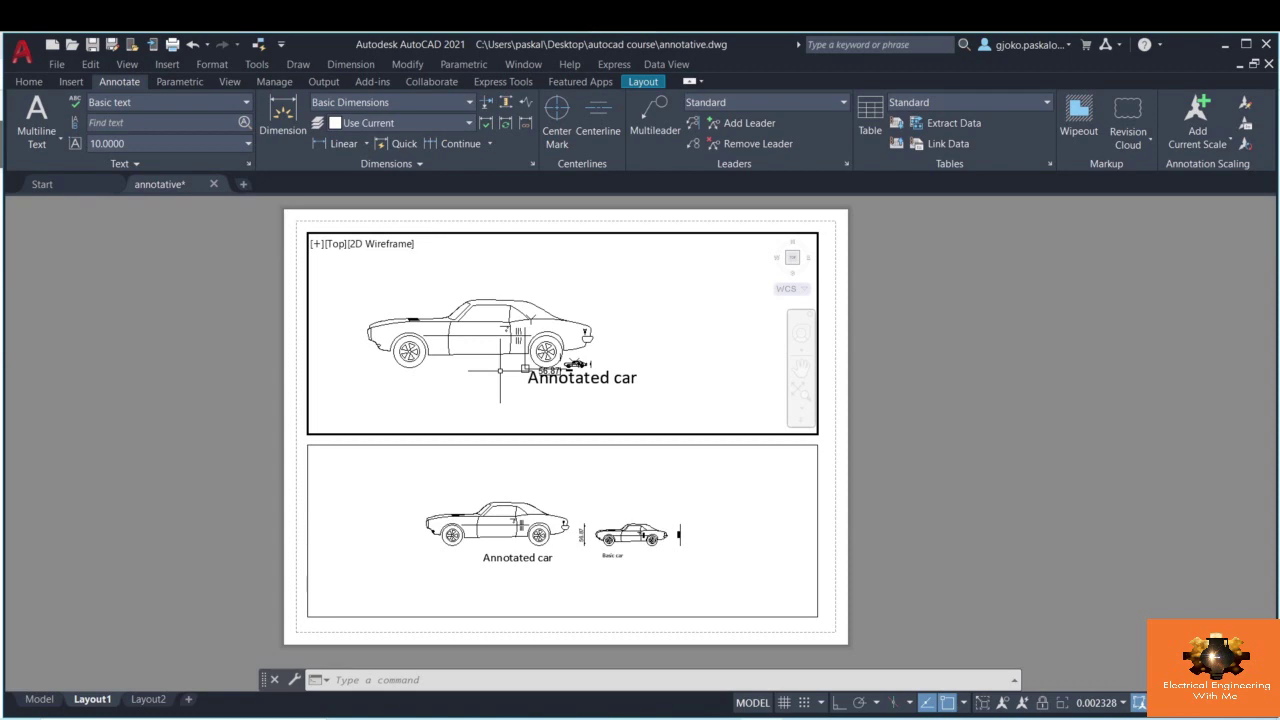
scroll(500, 370, "up", 4)
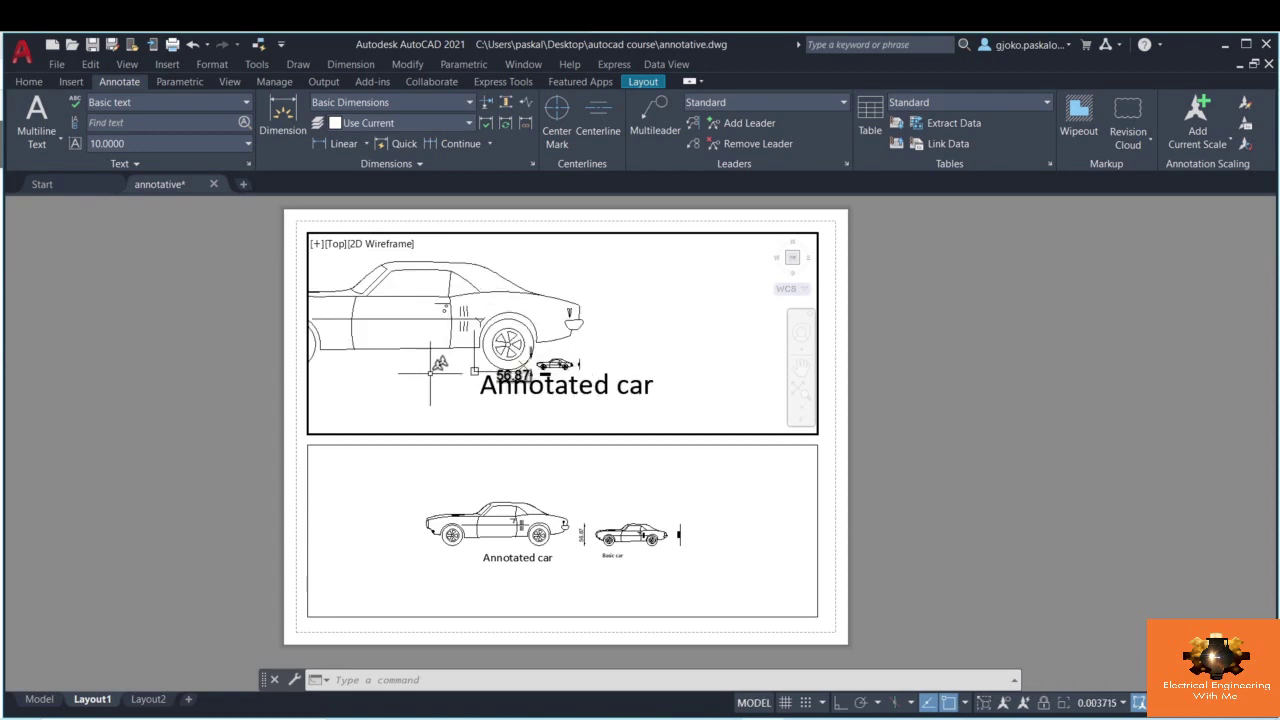
scroll(540, 390, "up", 3)
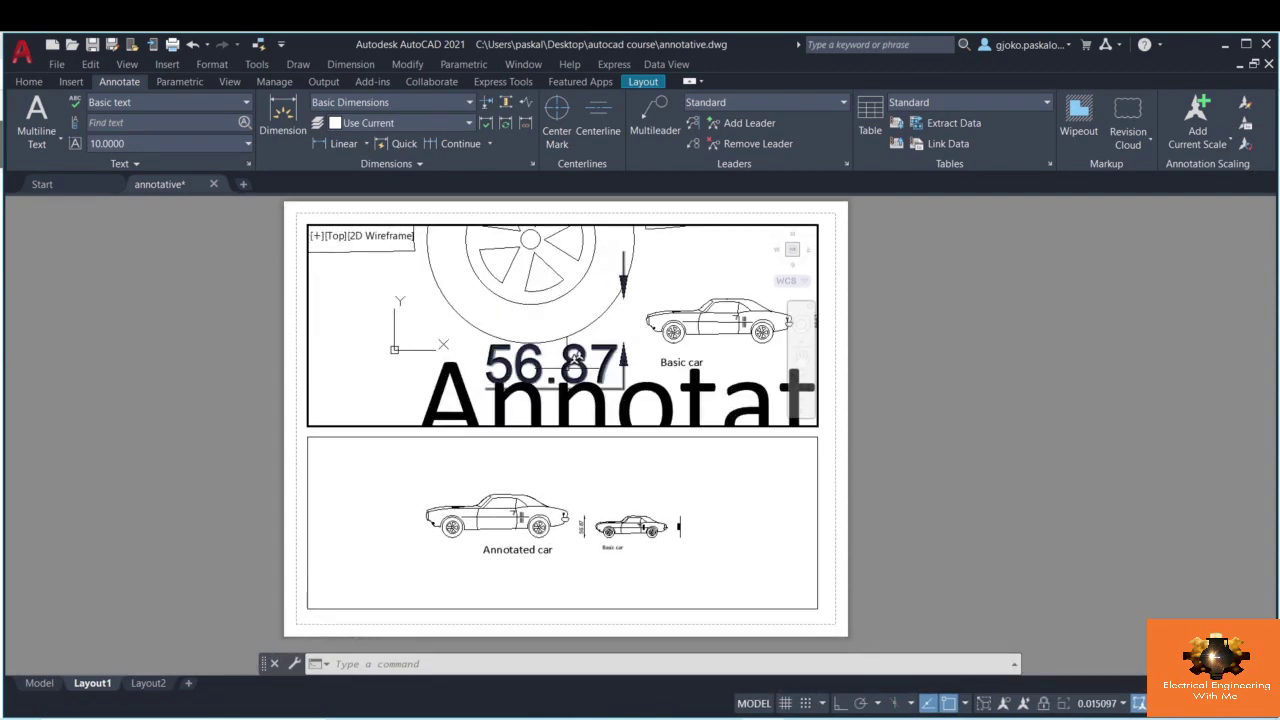
scroll(567, 380, "down", 4)
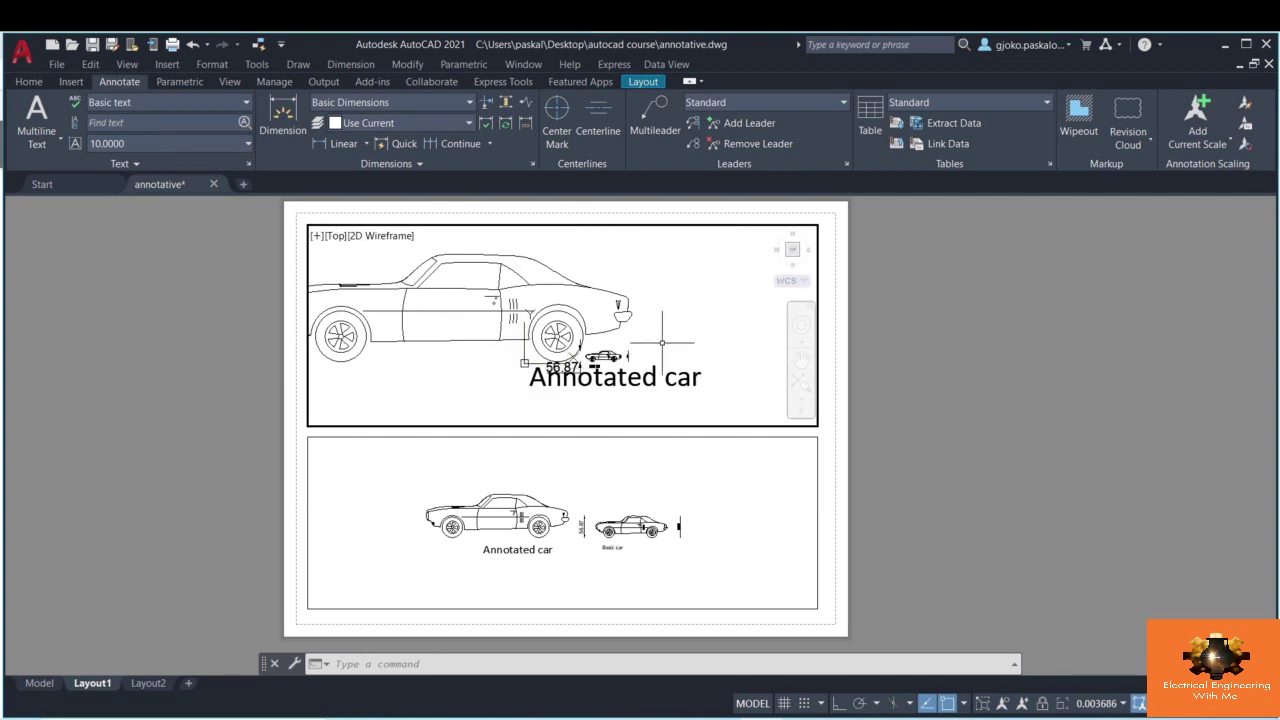
middle_click_drag(632, 350, 694, 347)
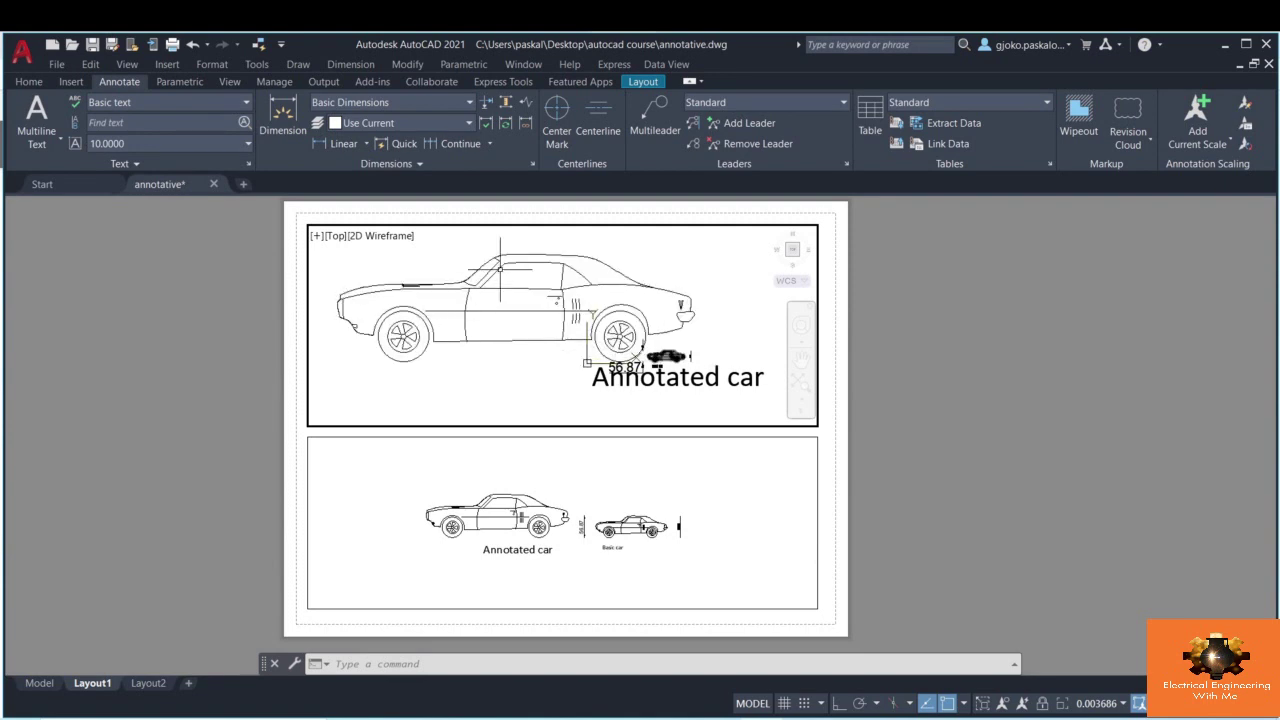
left_click(40, 683)
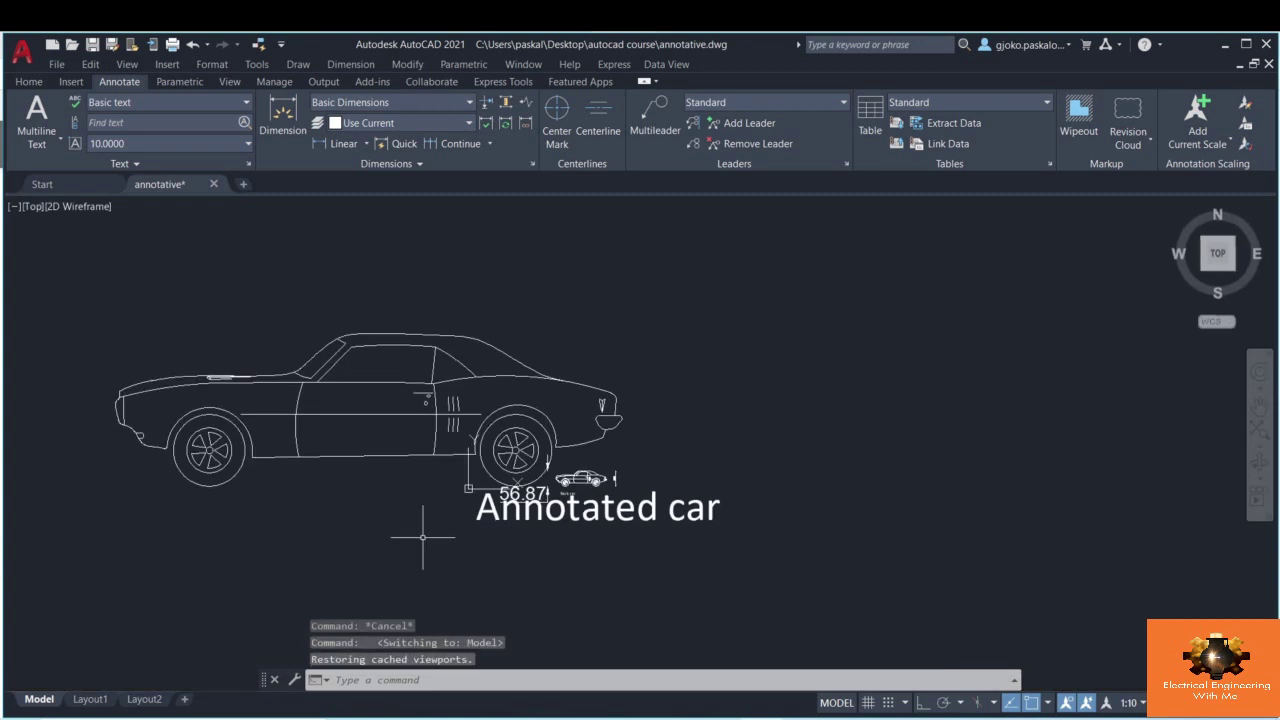